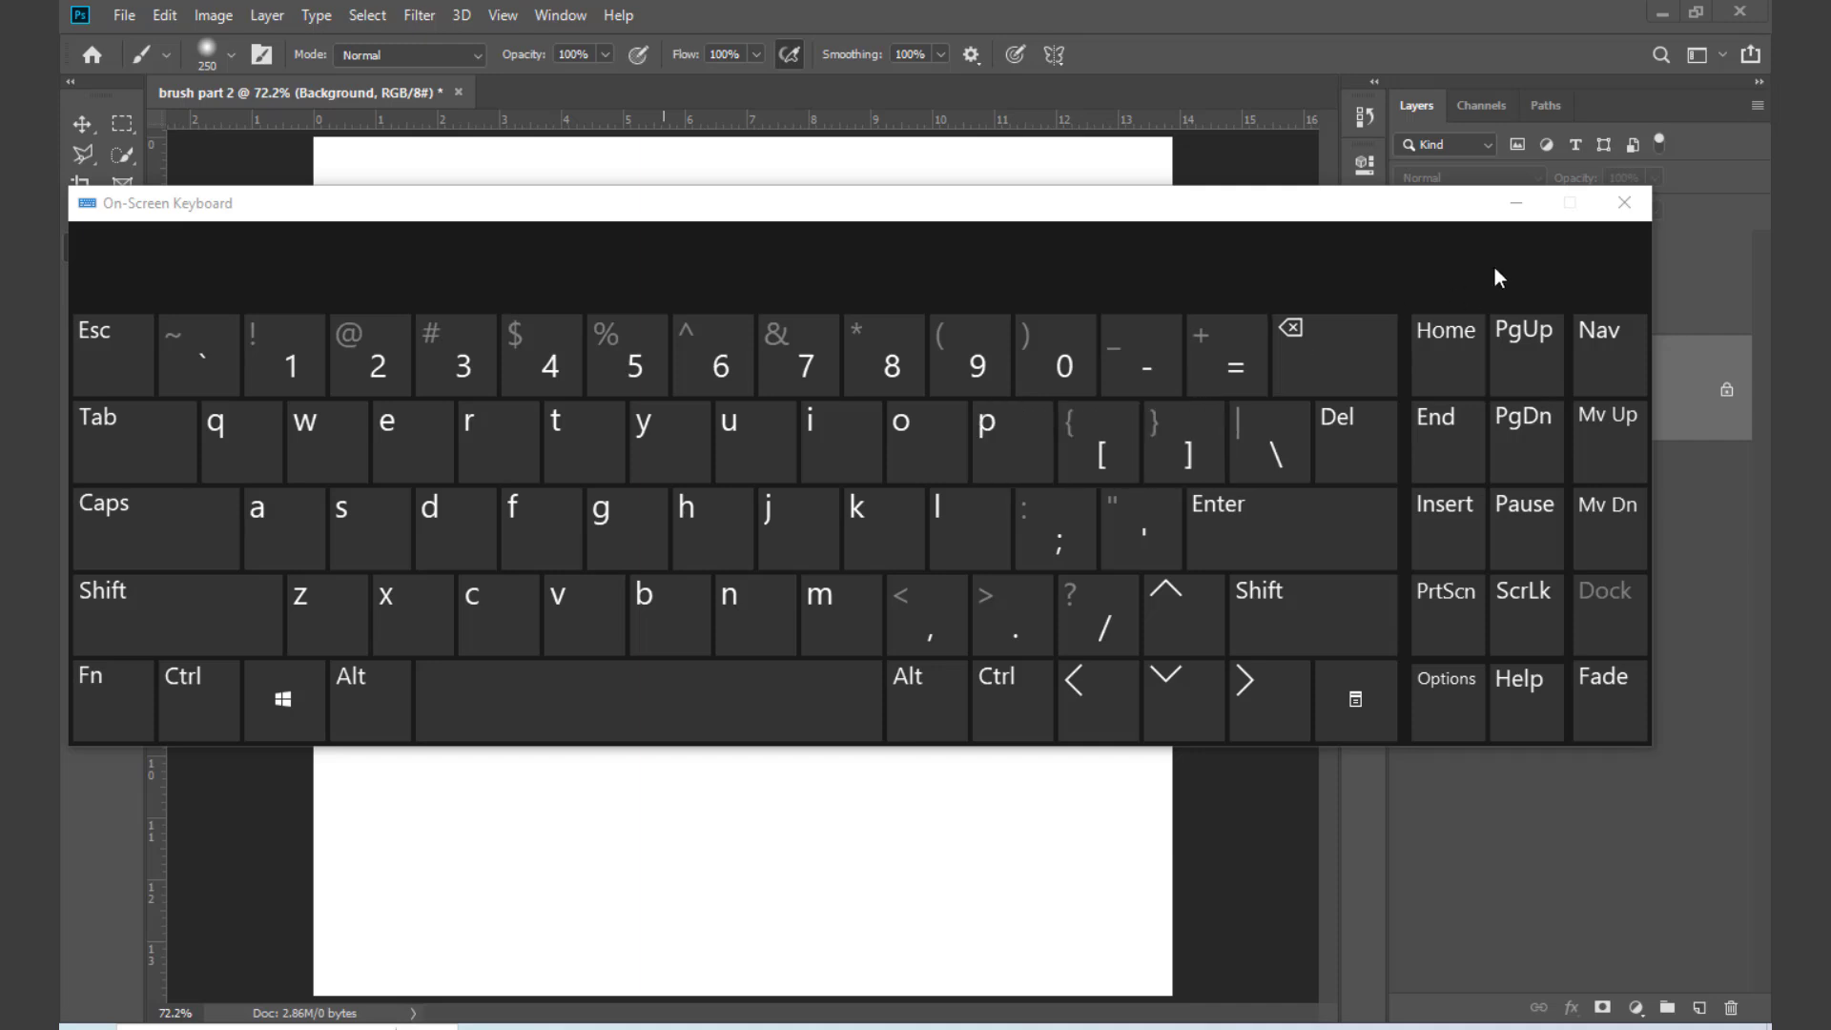
Step: Close the on-screen keyboard and stamp the first brush of the Free Blood Photoshop Brushes 3 set on the Background layer
left_click(1625, 202)
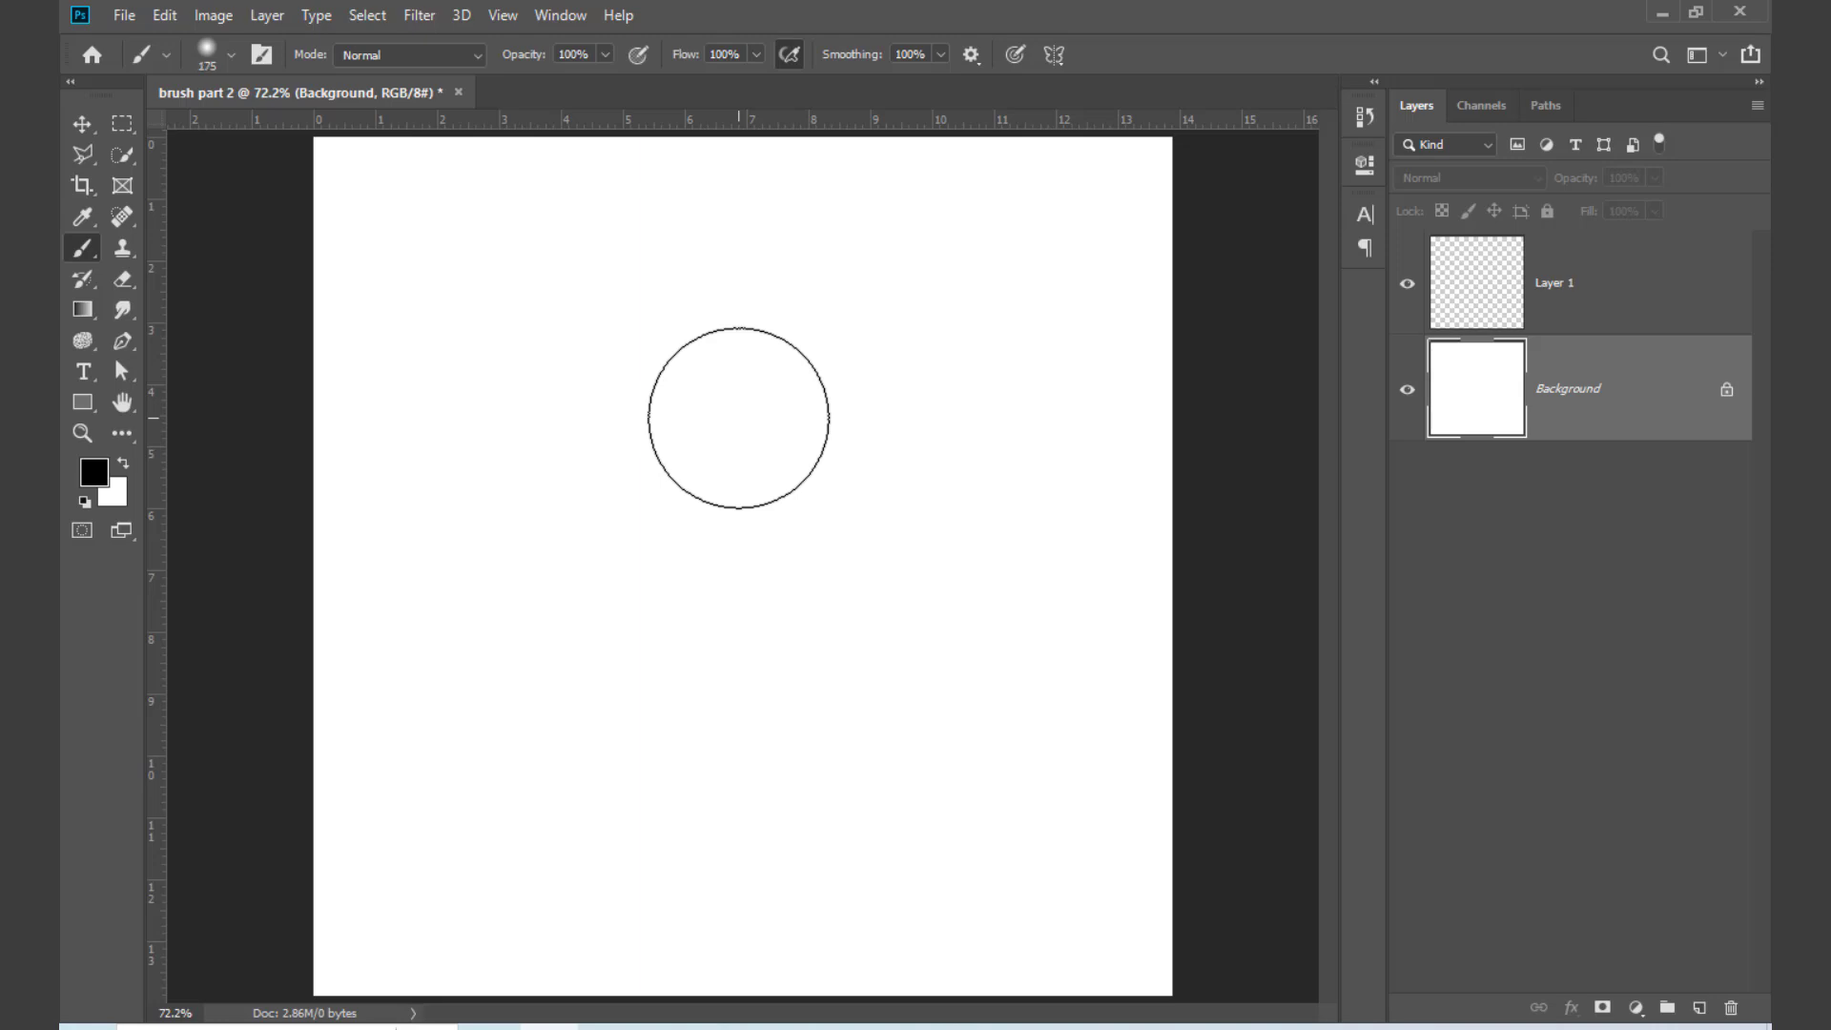
right_click(736, 370)
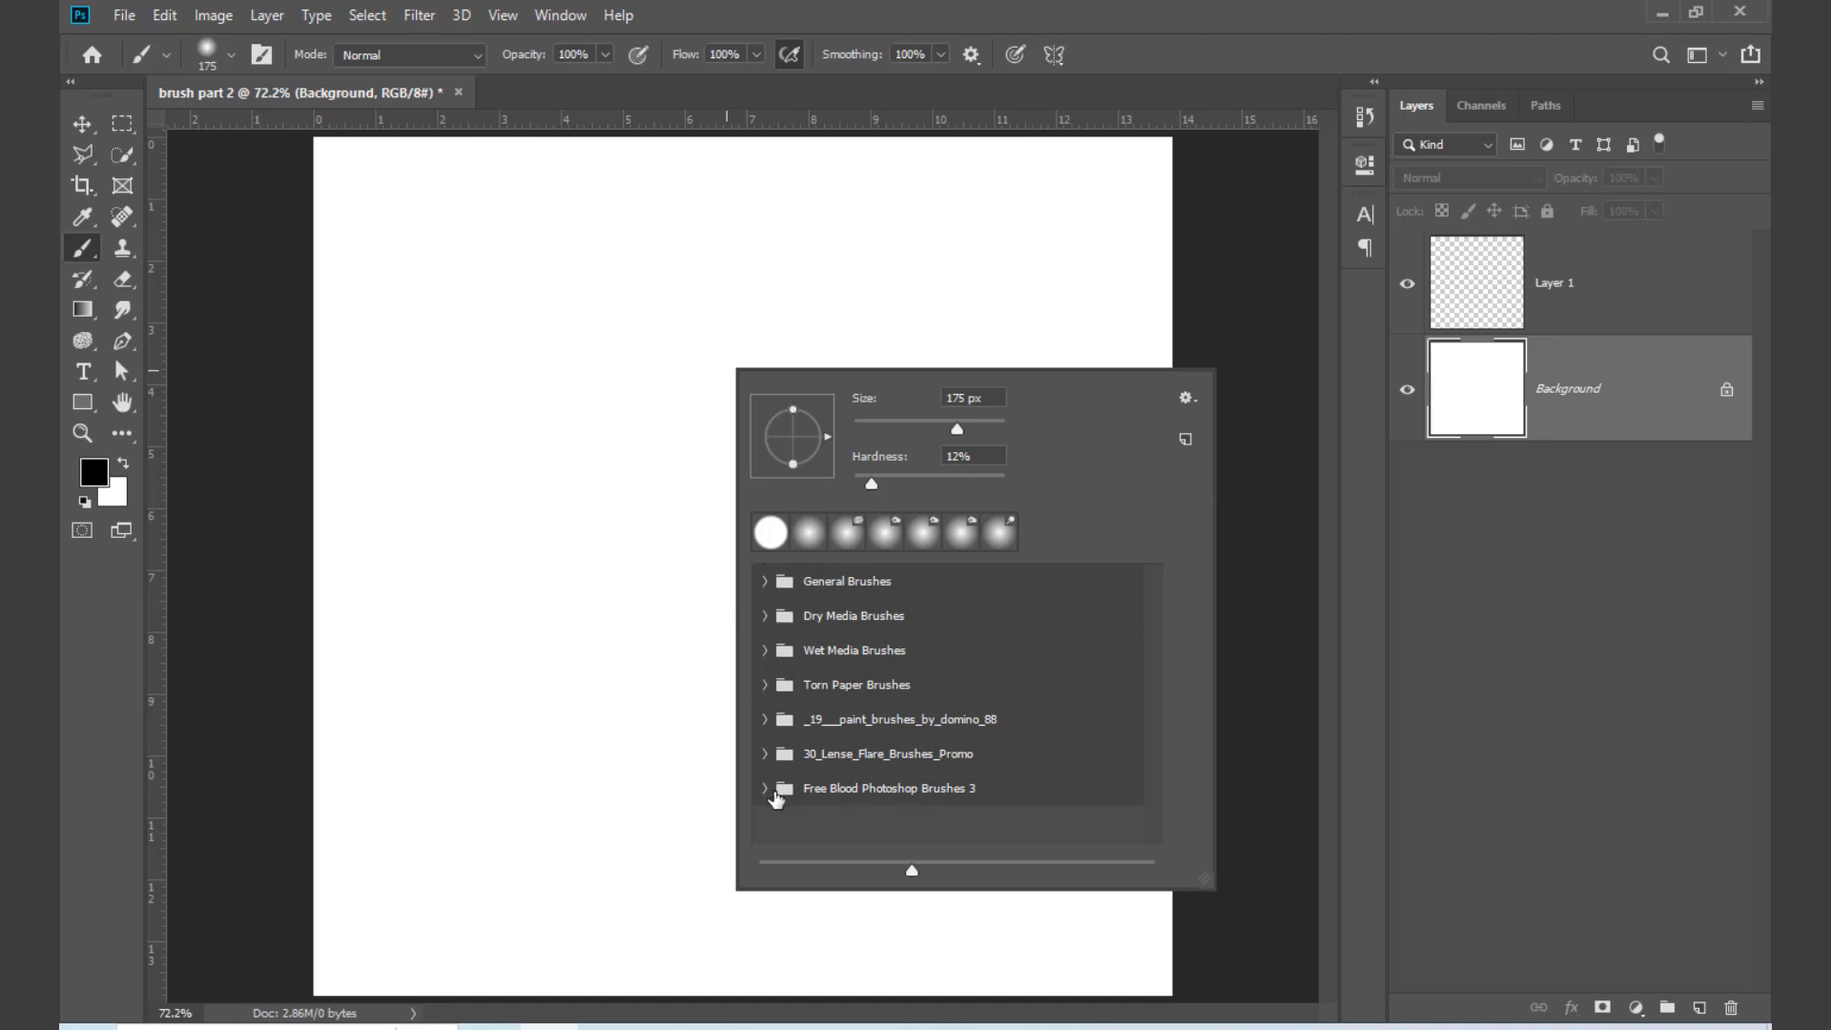
left_click(773, 789)
left_click(766, 797)
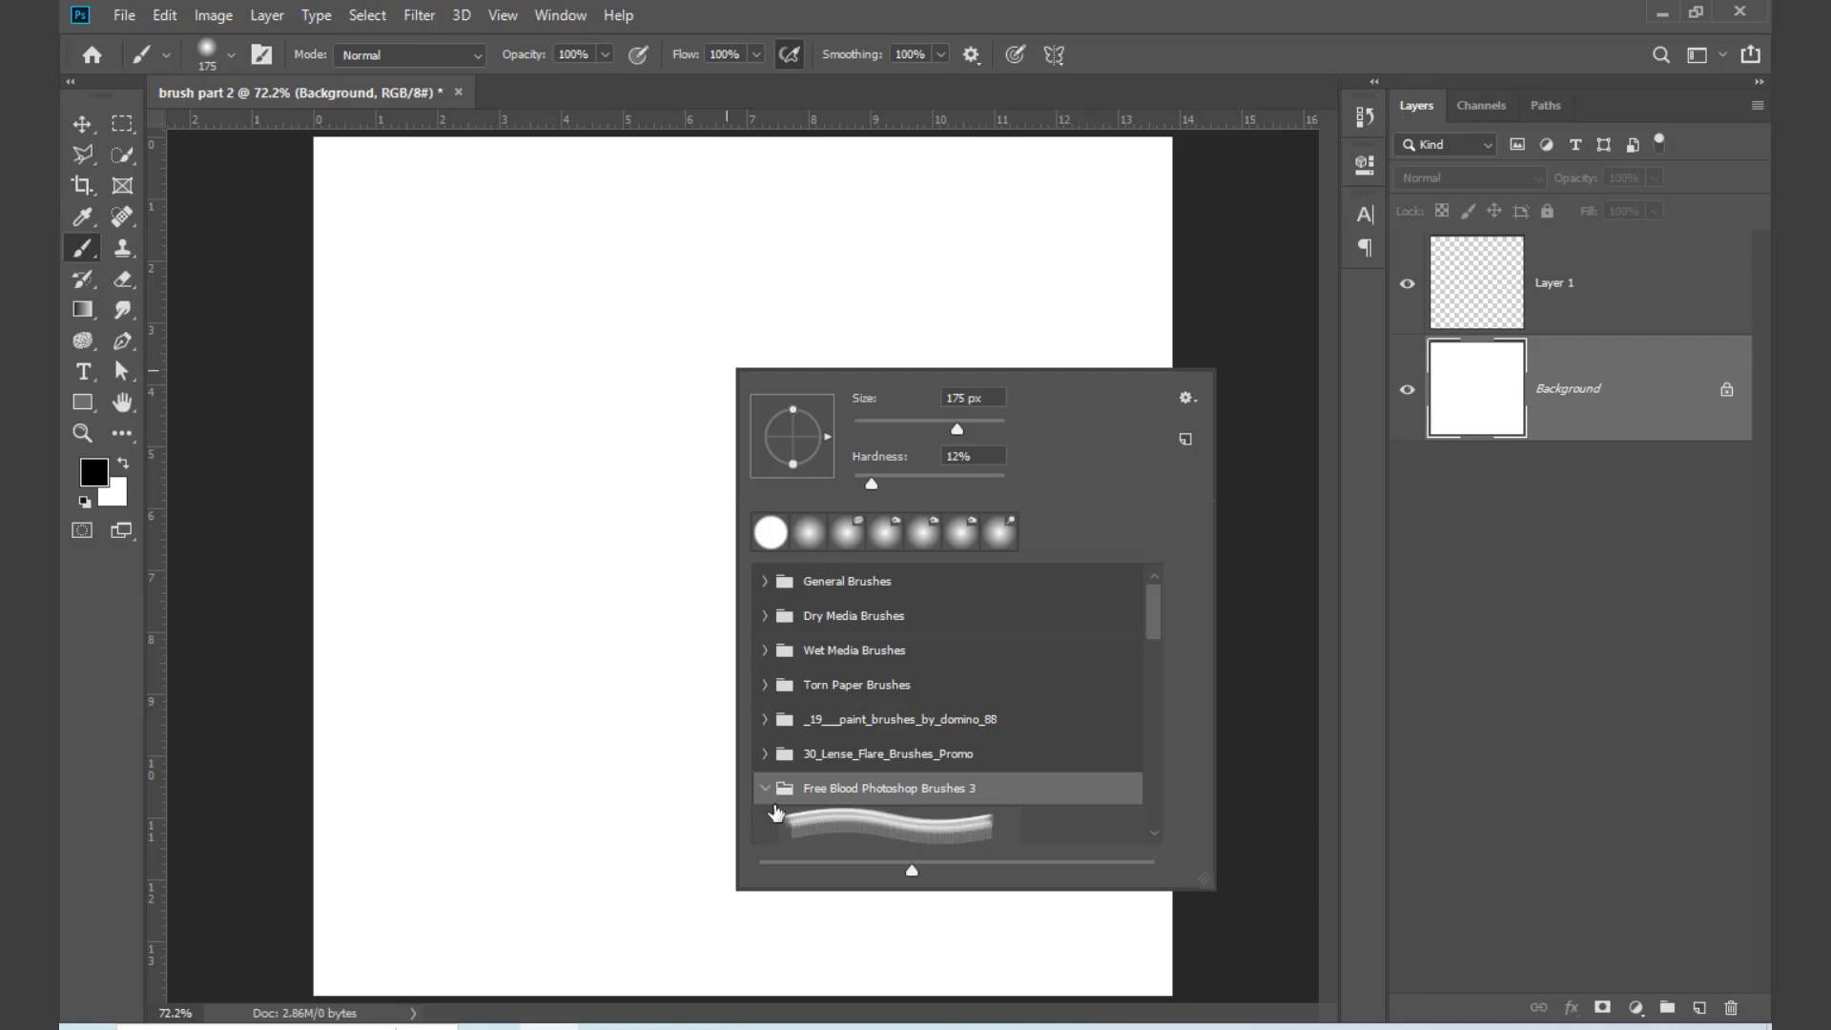
left_click(894, 834)
left_click(610, 534)
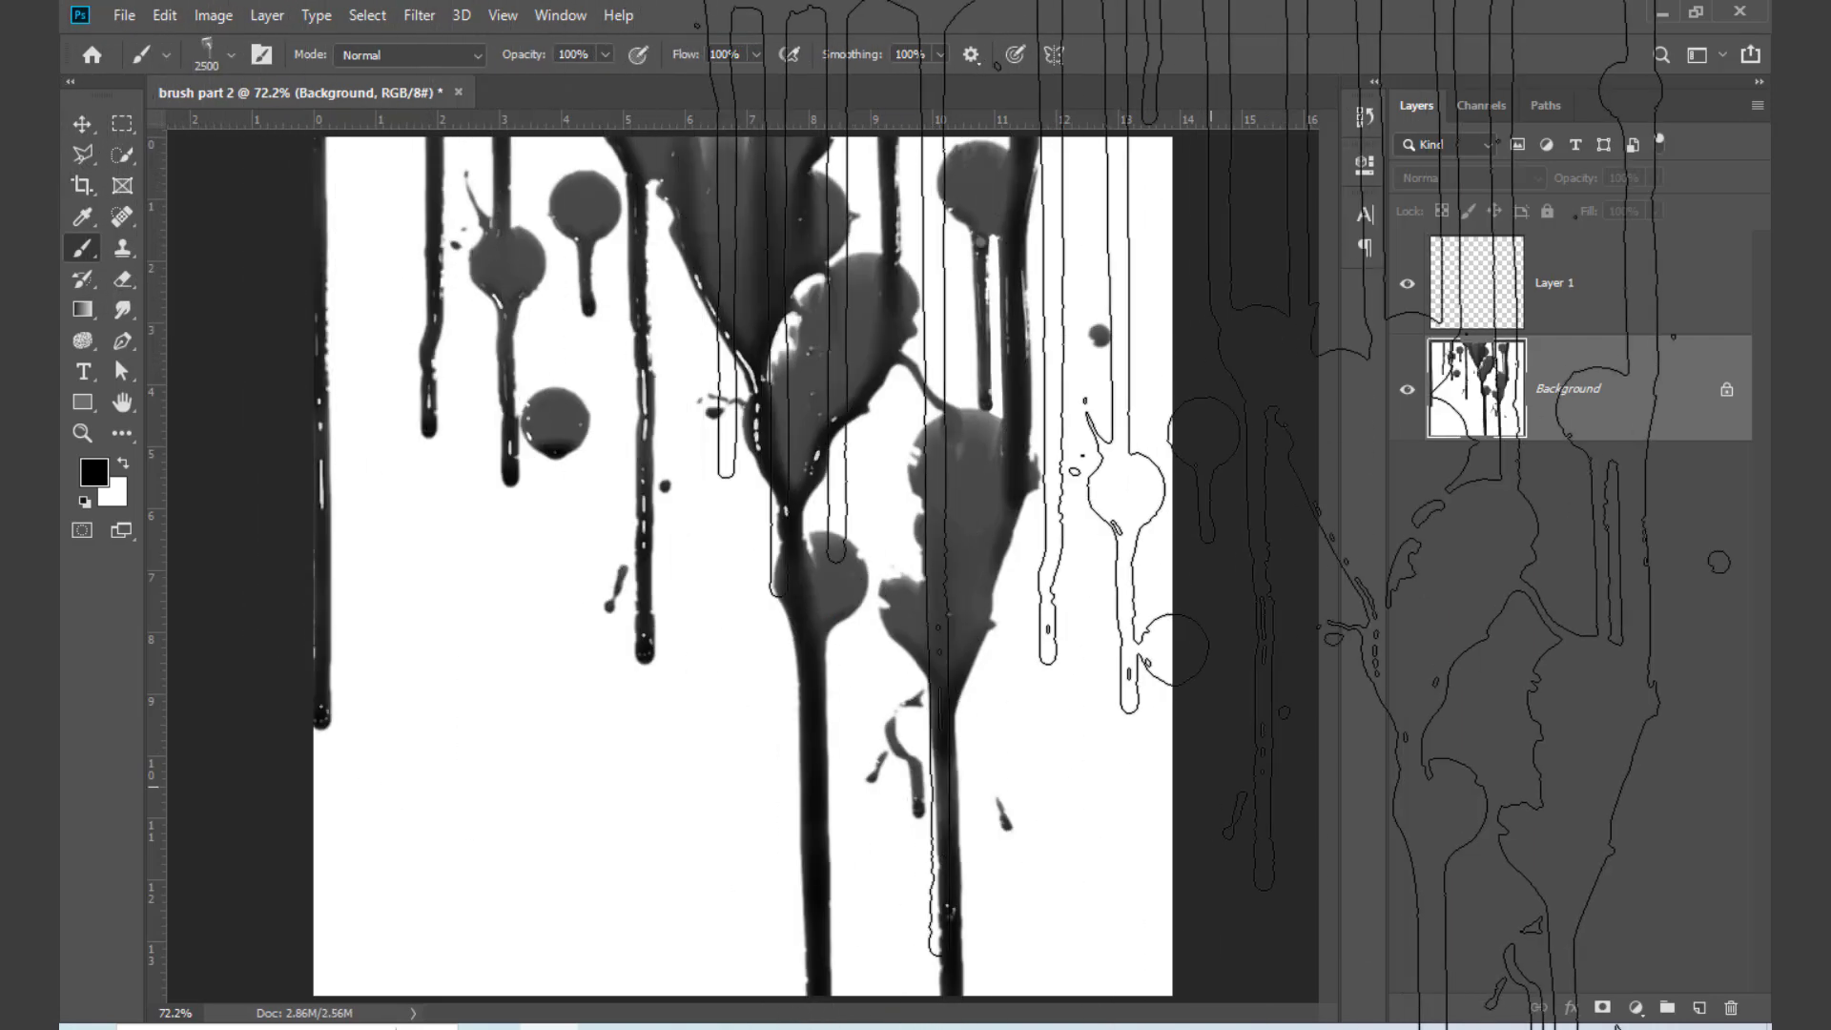
Step: Undo the black blood stamp and reduce the brush size to 1800 px
key("ctrl+z")
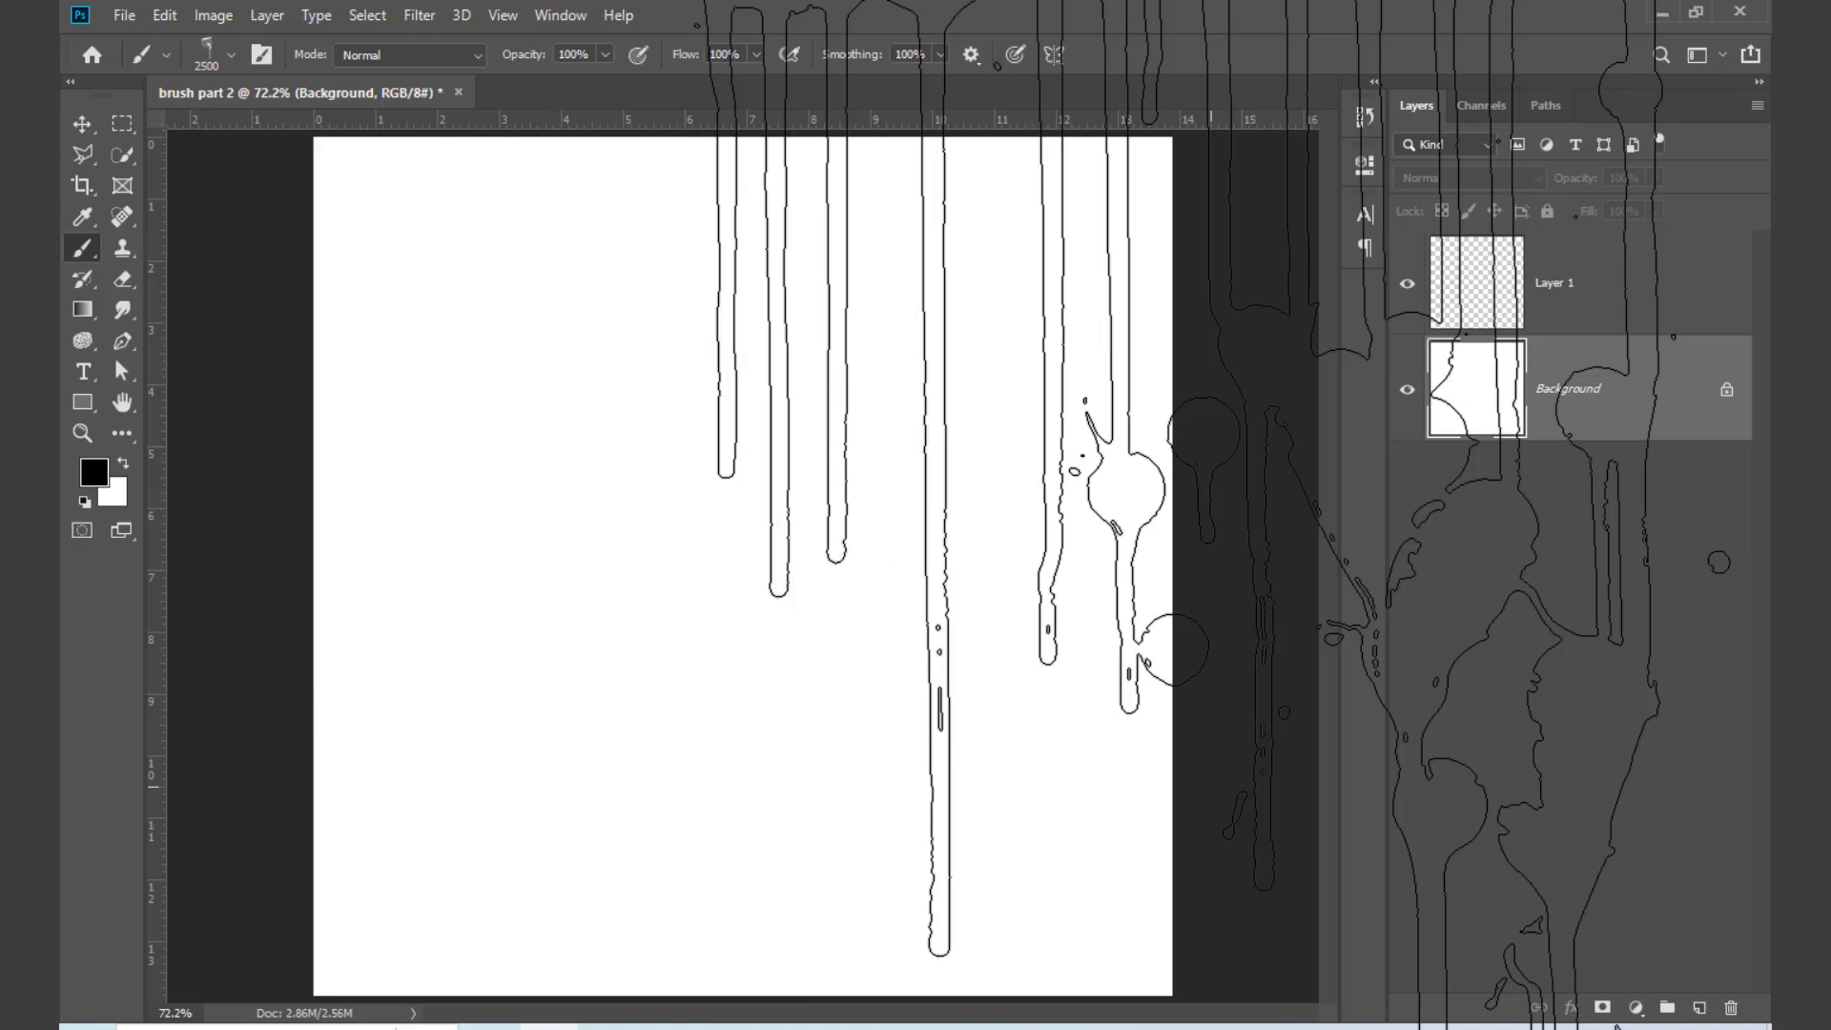
key("bracketleft")
key("bracketleft")
key("bracketleft")
key("bracketleft")
key("bracketleft")
key("bracketleft")
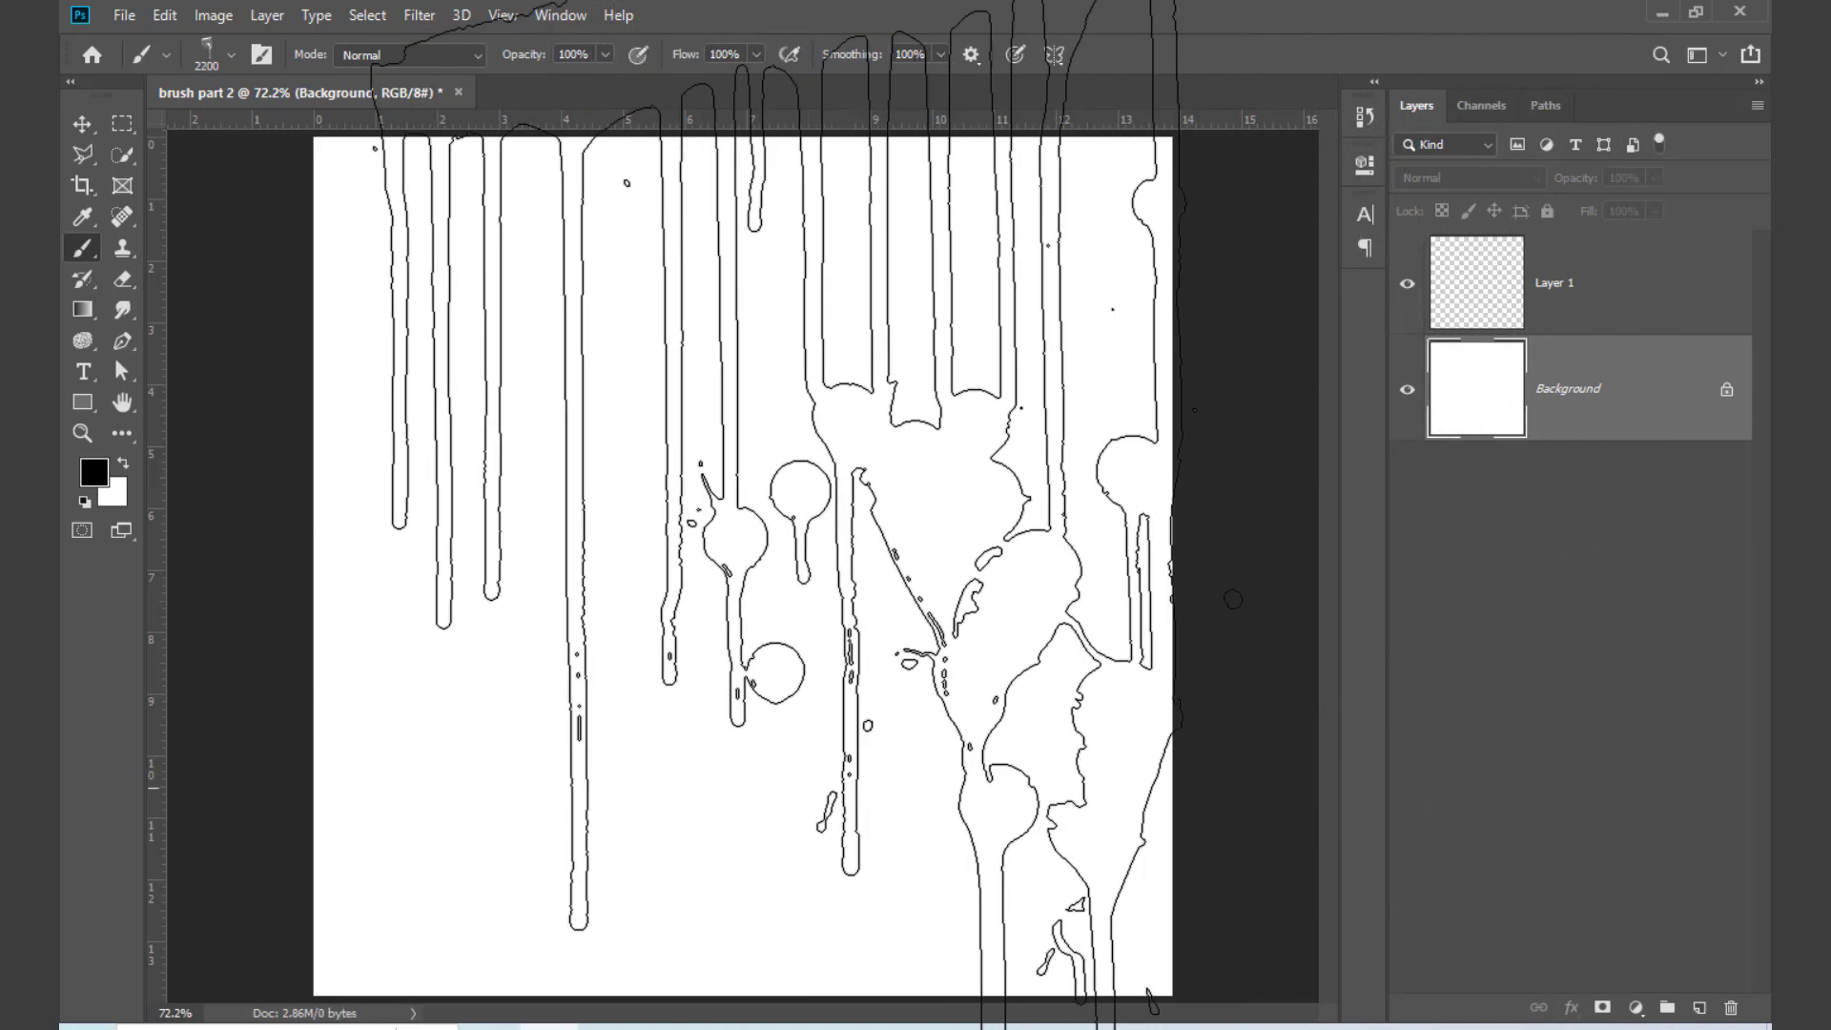
Step: Set the foreground colour to dark red and try a stamp of the blood brush on the Background layer
left_click(94, 477)
left_click(1307, 420)
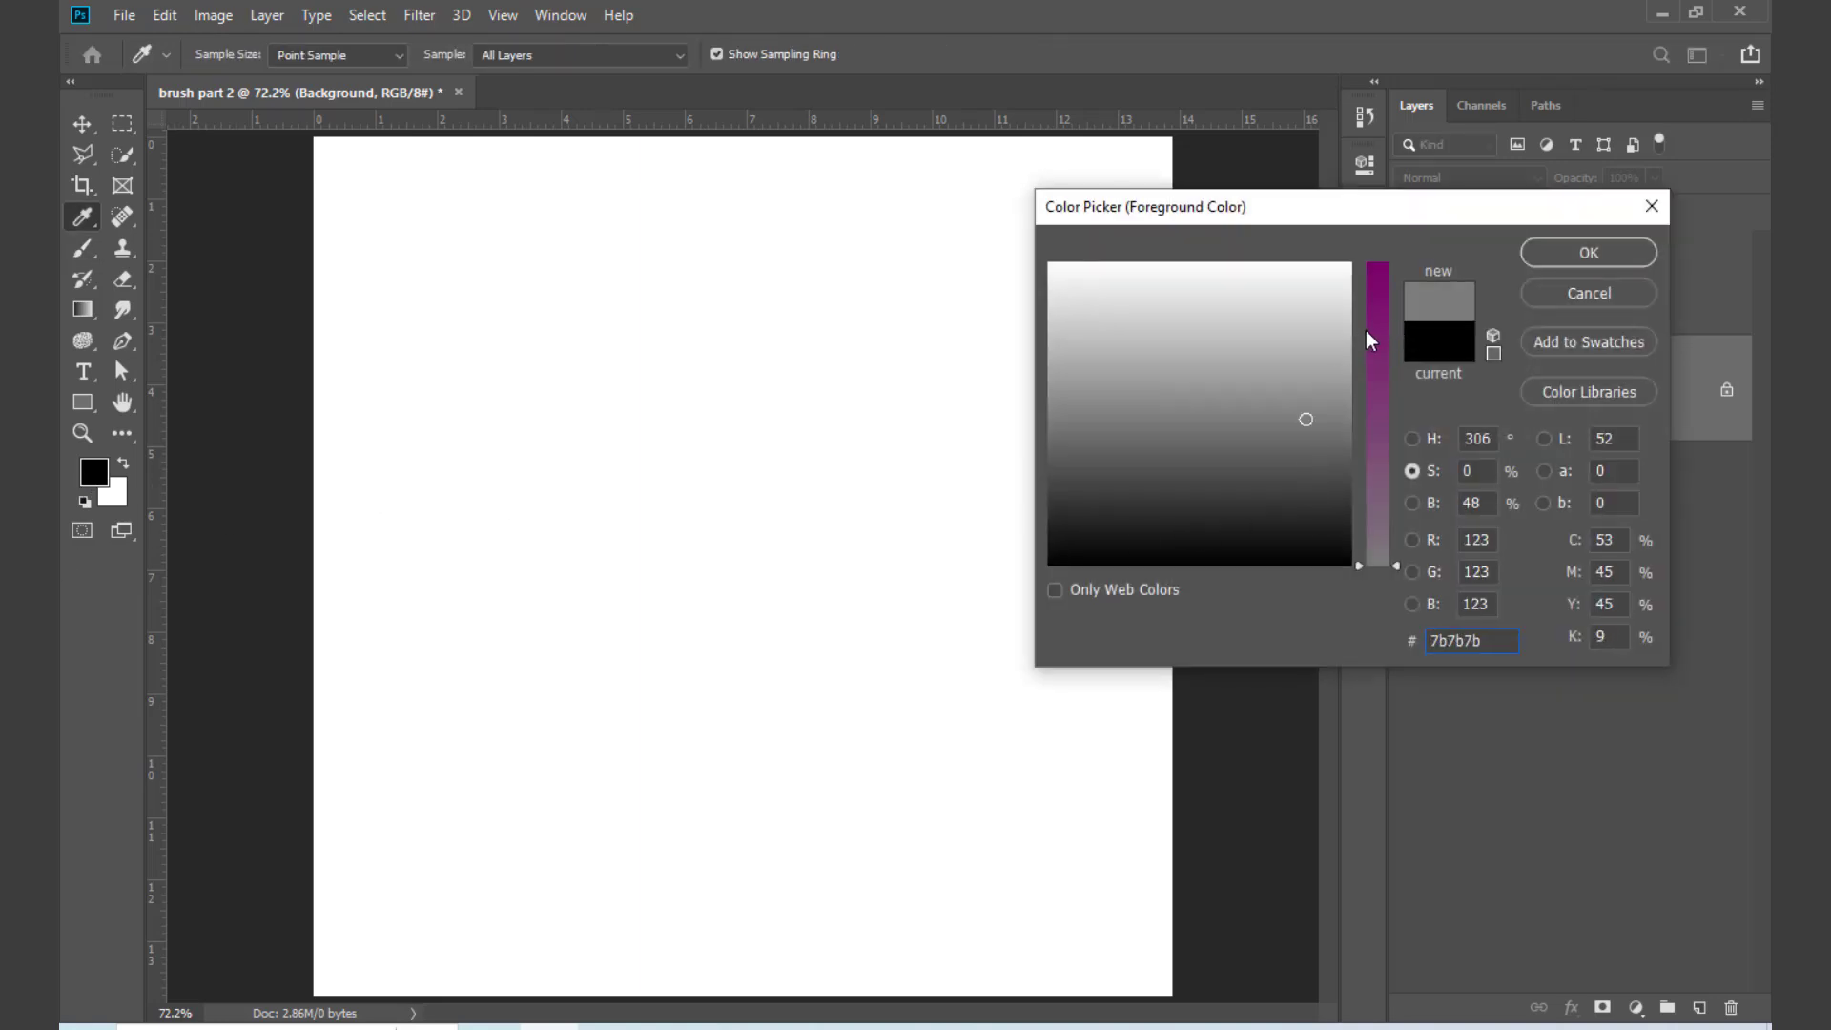
left_click(1280, 446)
mouse_move(1395, 345)
left_mouse_down()
mouse_move(1395, 276)
mouse_move(1345, 320)
mouse_move(1329, 496)
mouse_move(1329, 405)
mouse_move(1326, 474)
mouse_move(1078, 429)
mouse_move(1023, 444)
left_mouse_up()
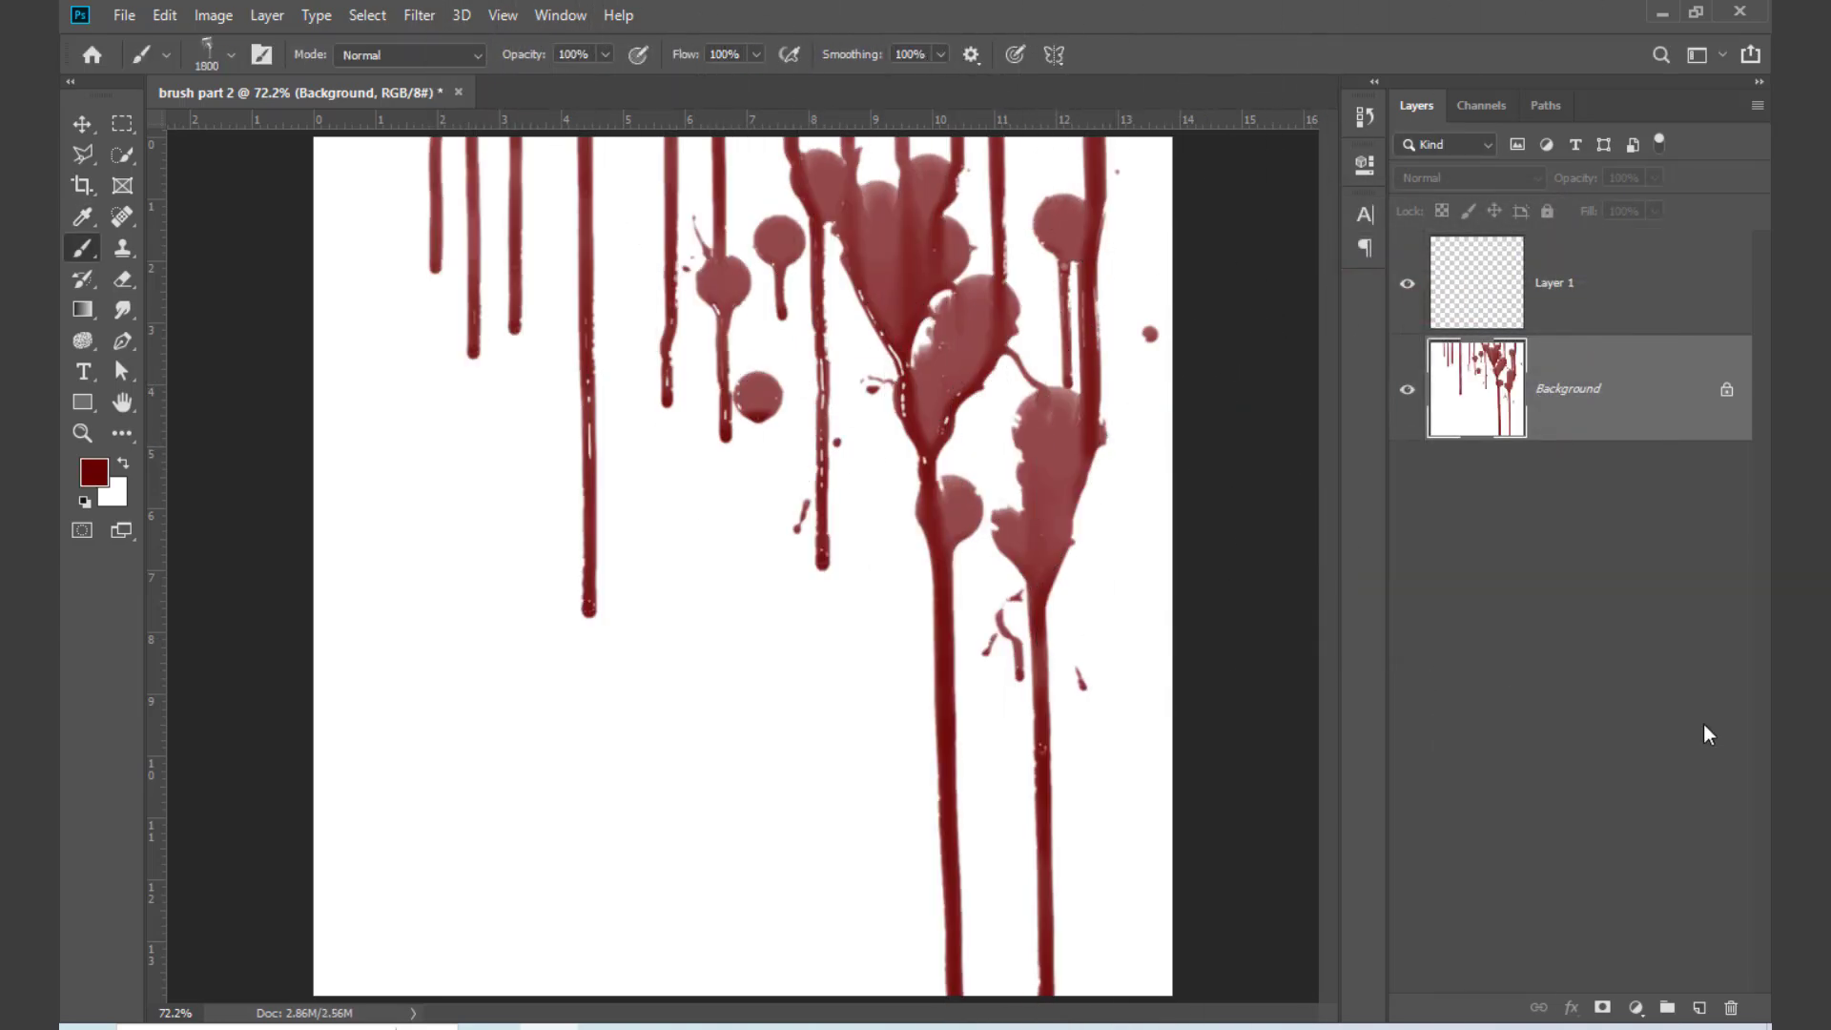
key("ctrl+z")
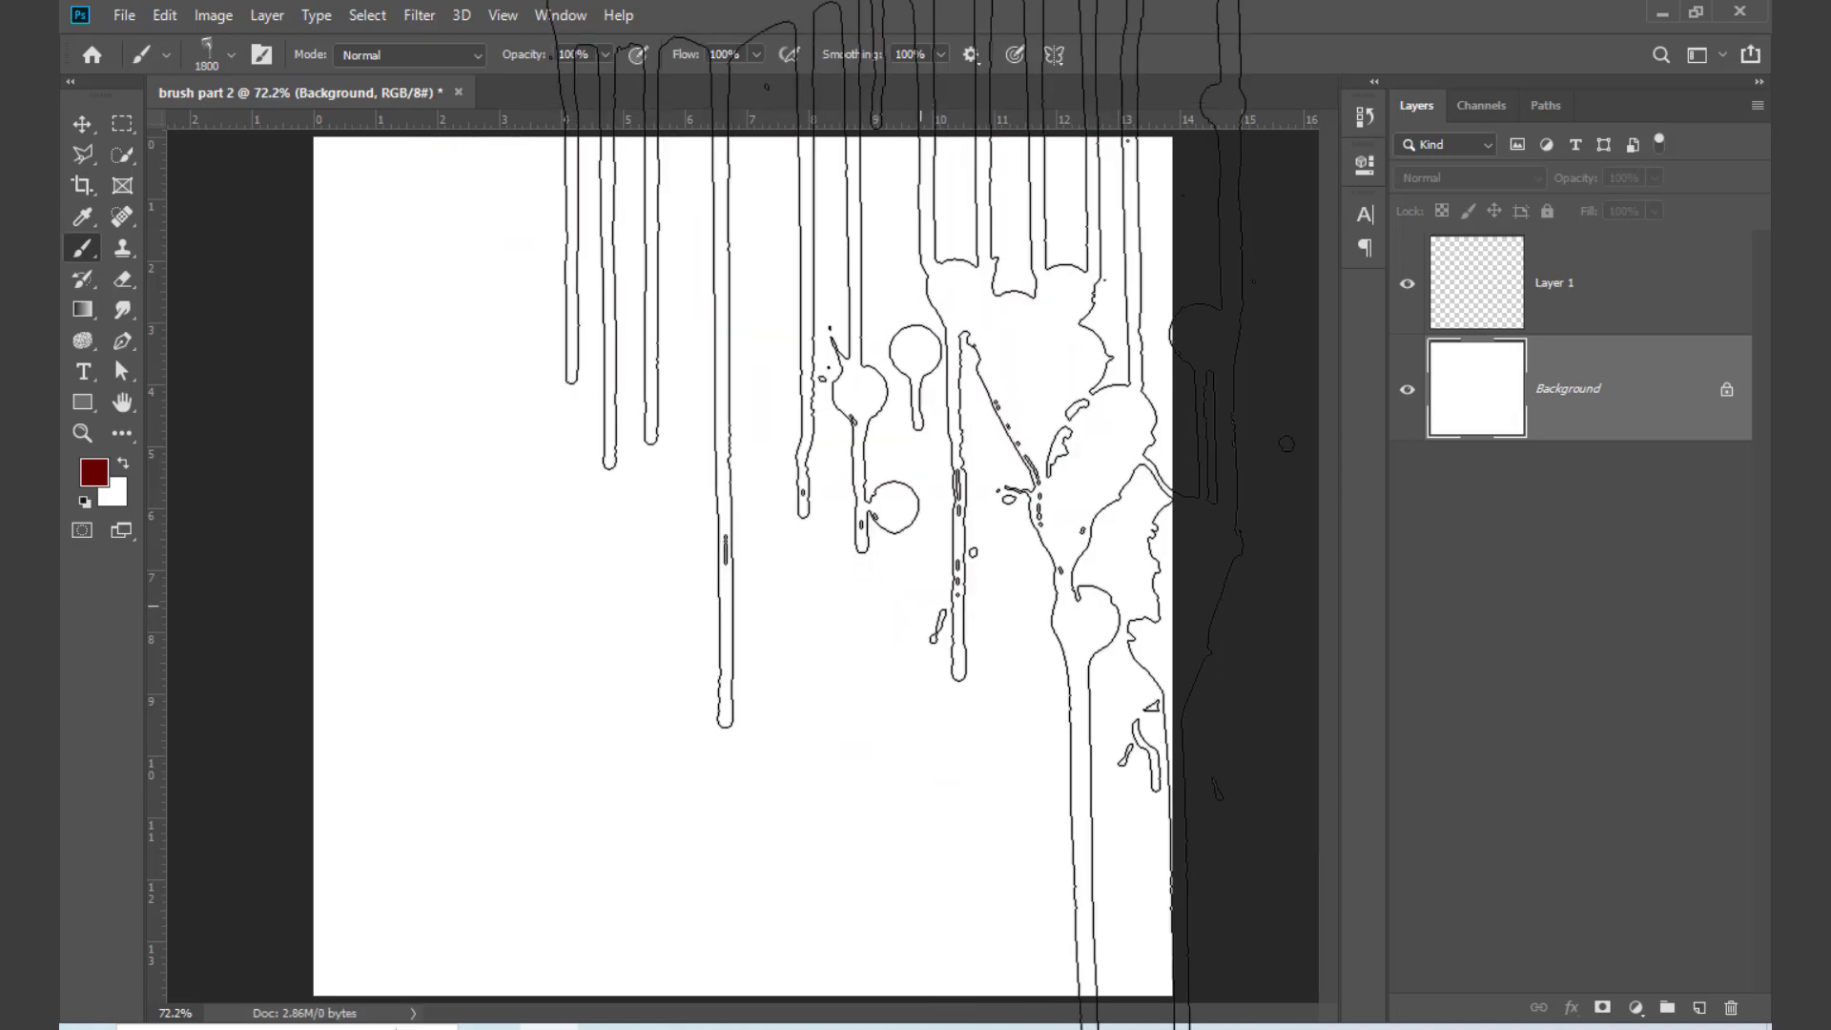
Step: Switch to the recently used hard round brush and try a single 1800 px stamp on the Background layer
right_click(743, 515)
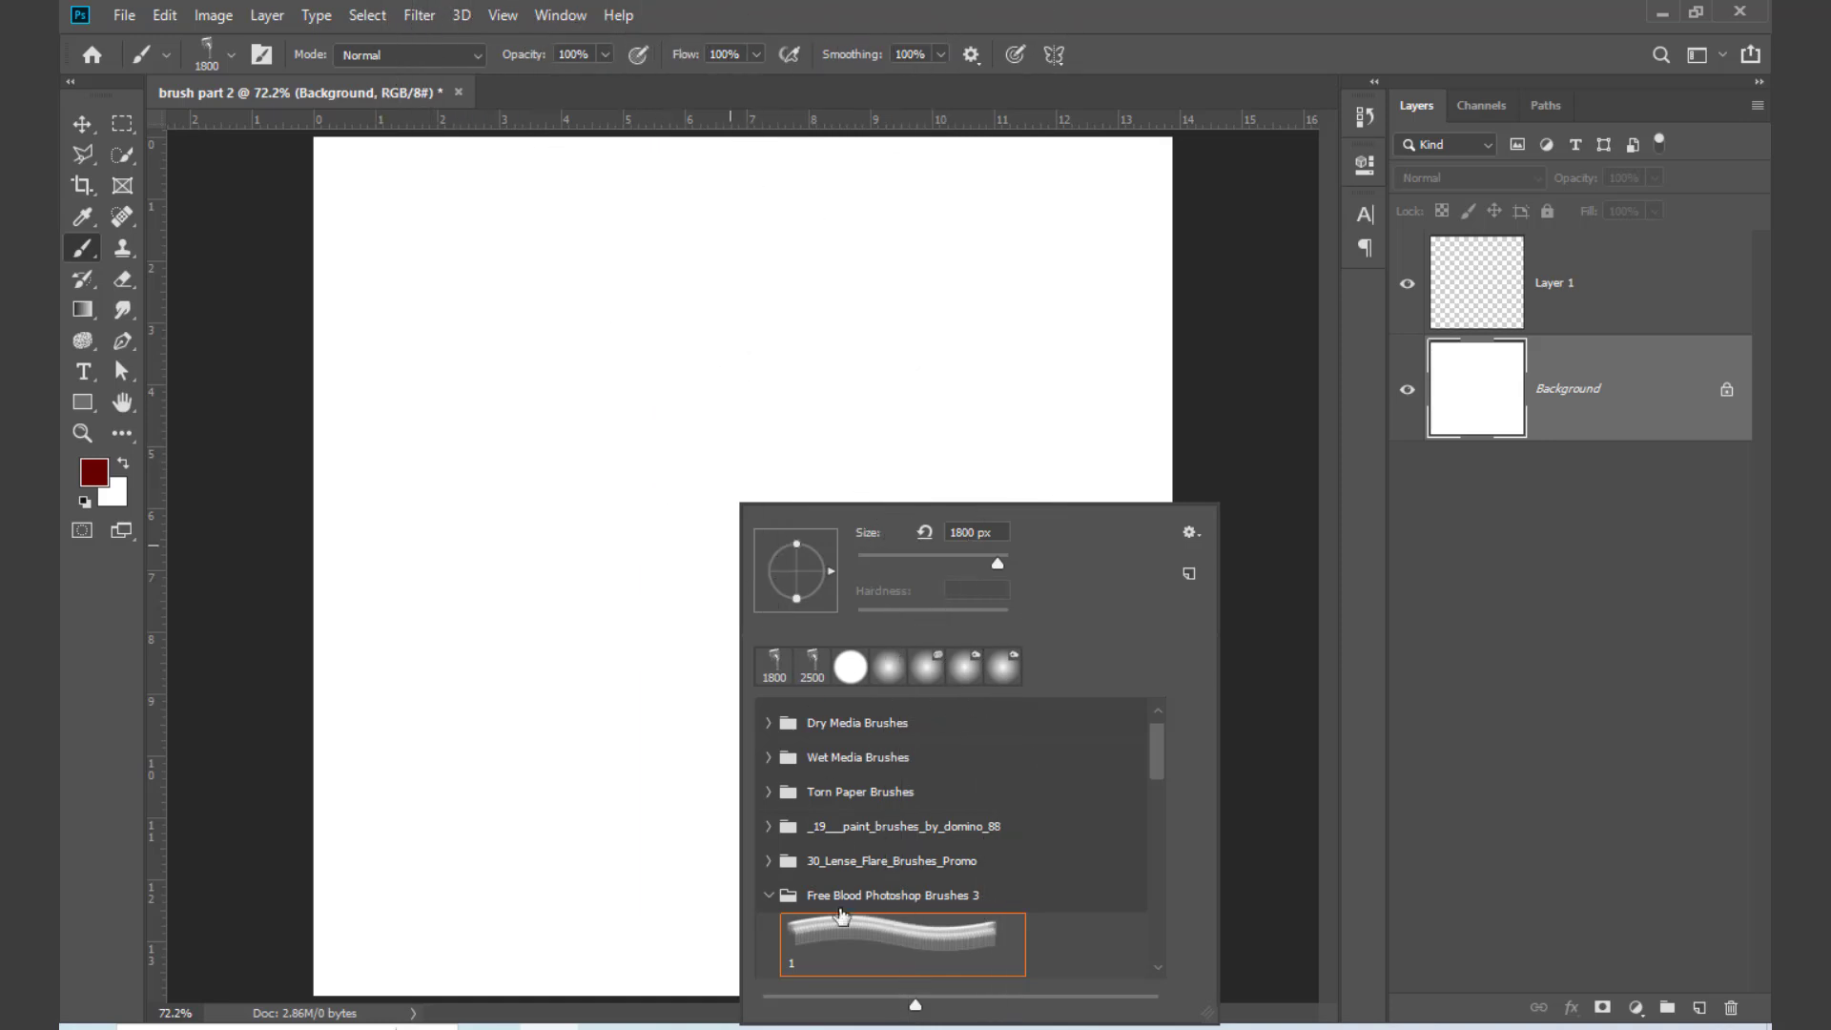
left_click(771, 898)
left_click(849, 667)
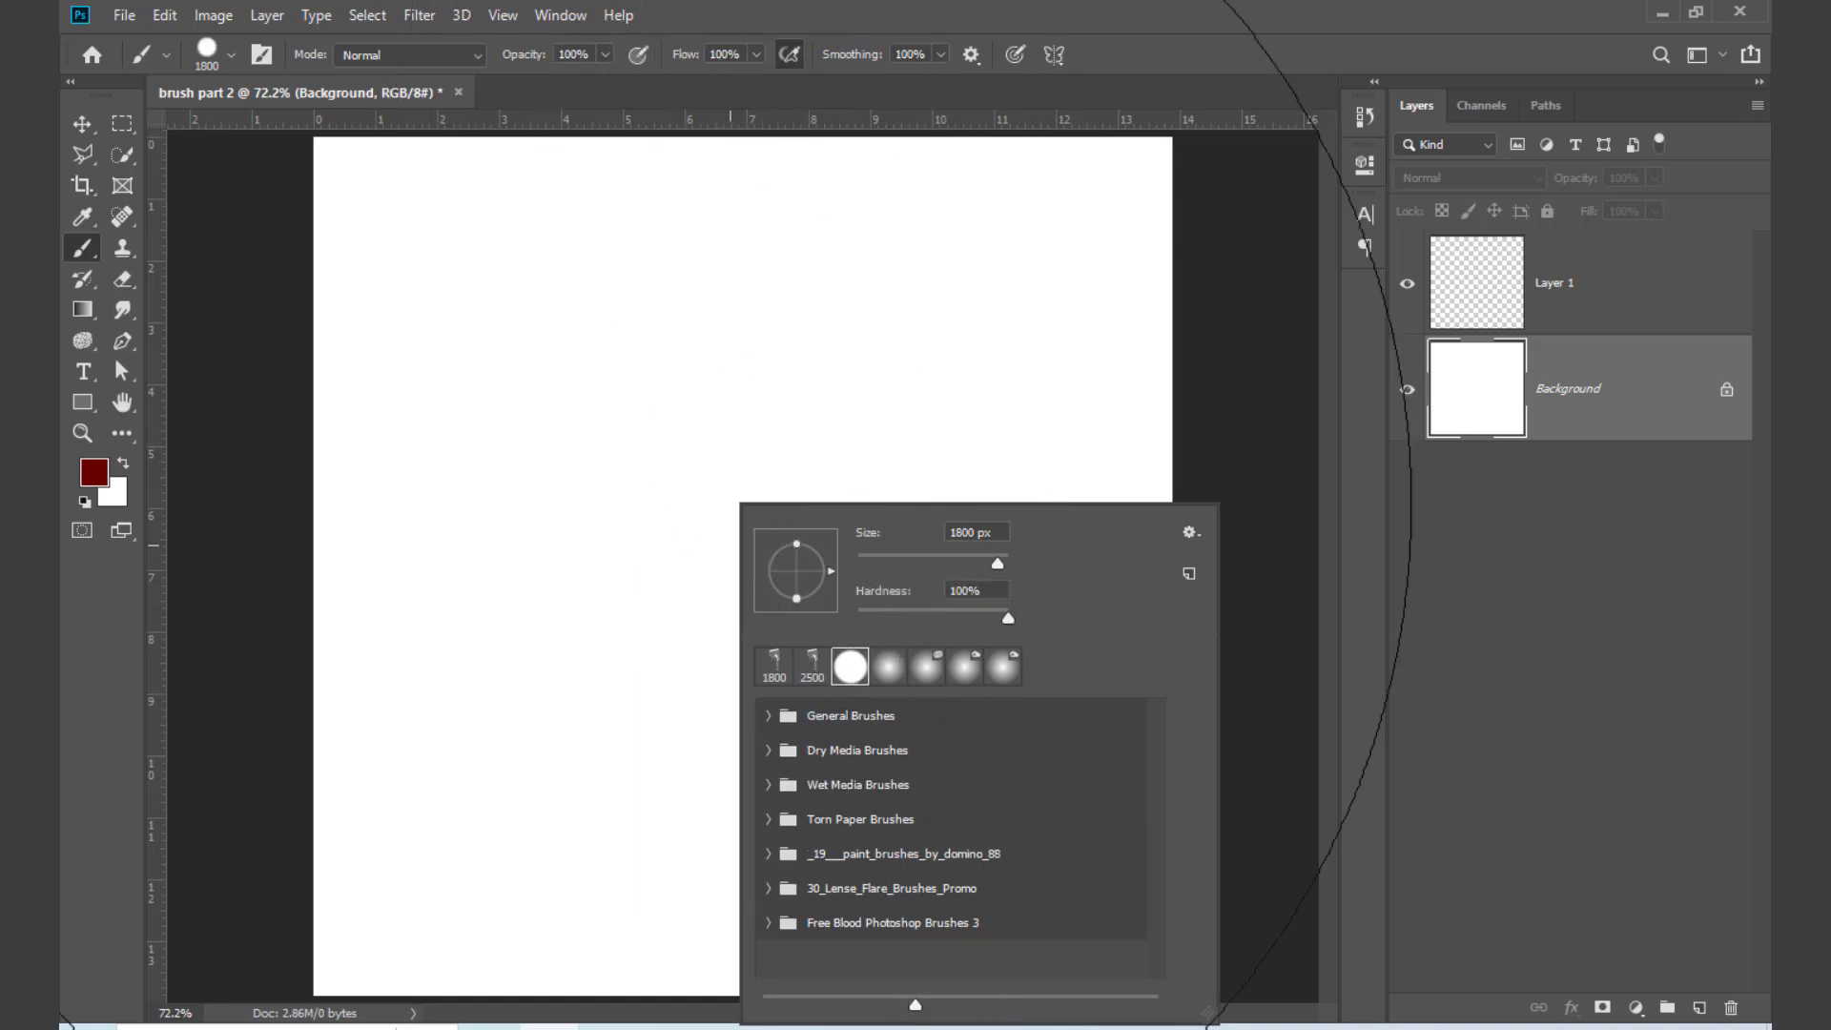
left_click(668, 477)
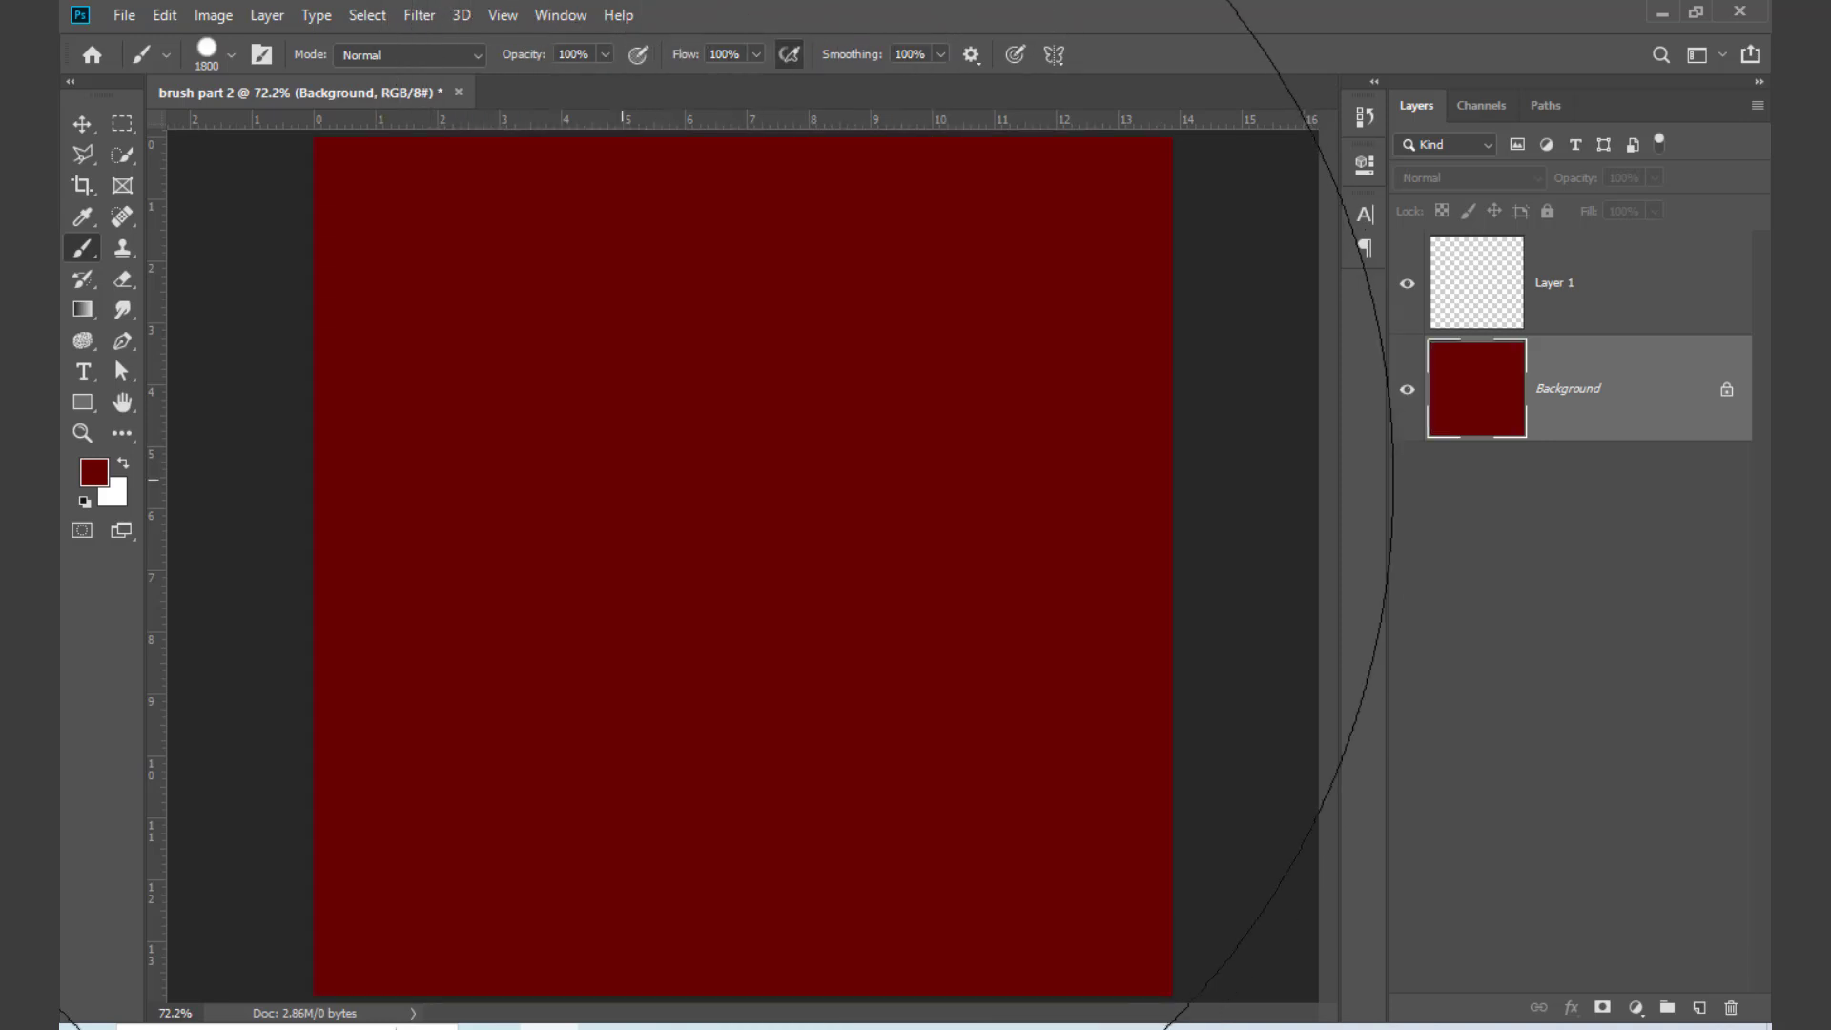
key("ctrl+z")
Step: Reduce the hard round brush to 190 px and stamp a dark red circle in the upper-left part of the canvas
key("bracketleft")
key("bracketleft")
key("bracketleft")
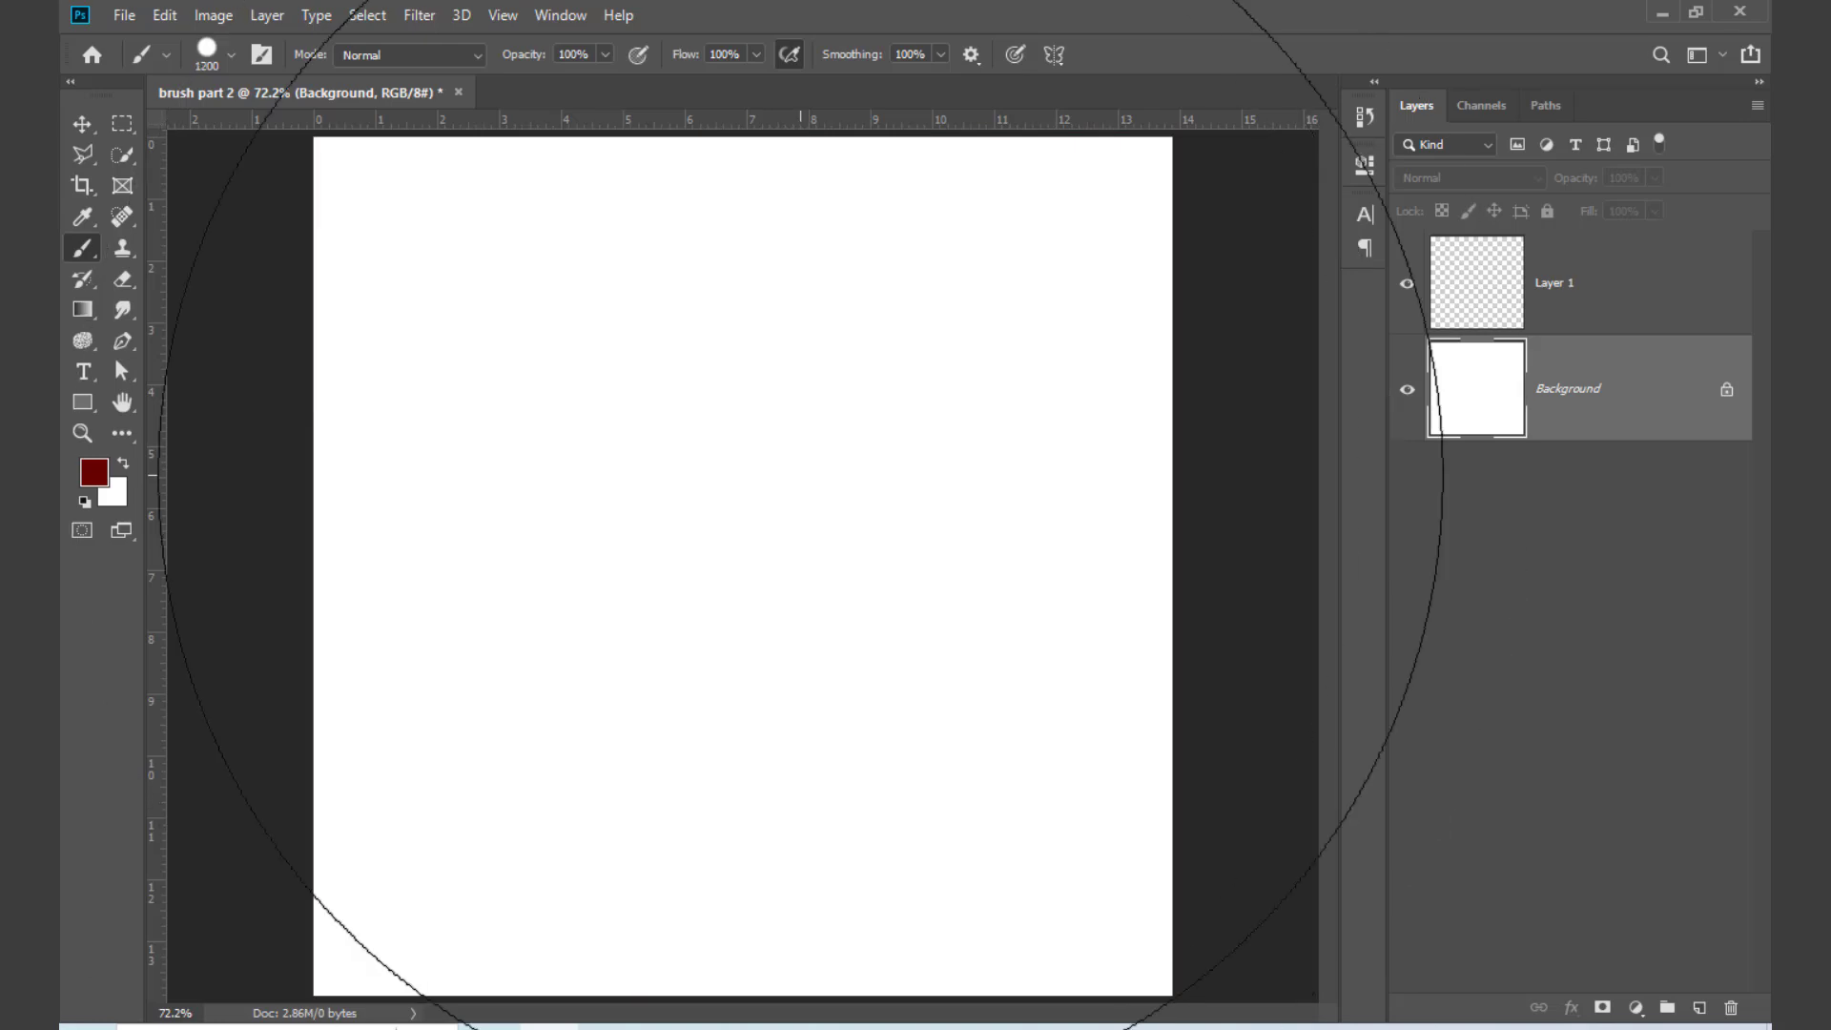
key("bracketleft")
key("bracketleft")
key("bracketleft")
key("bracketleft")
key("bracketleft")
key("bracketleft")
key("bracketleft")
key("bracketleft")
key("bracketleft")
key("bracketleft")
key("bracketleft")
key("bracketleft")
key("bracketleft")
key("bracketleft")
key("bracketleft")
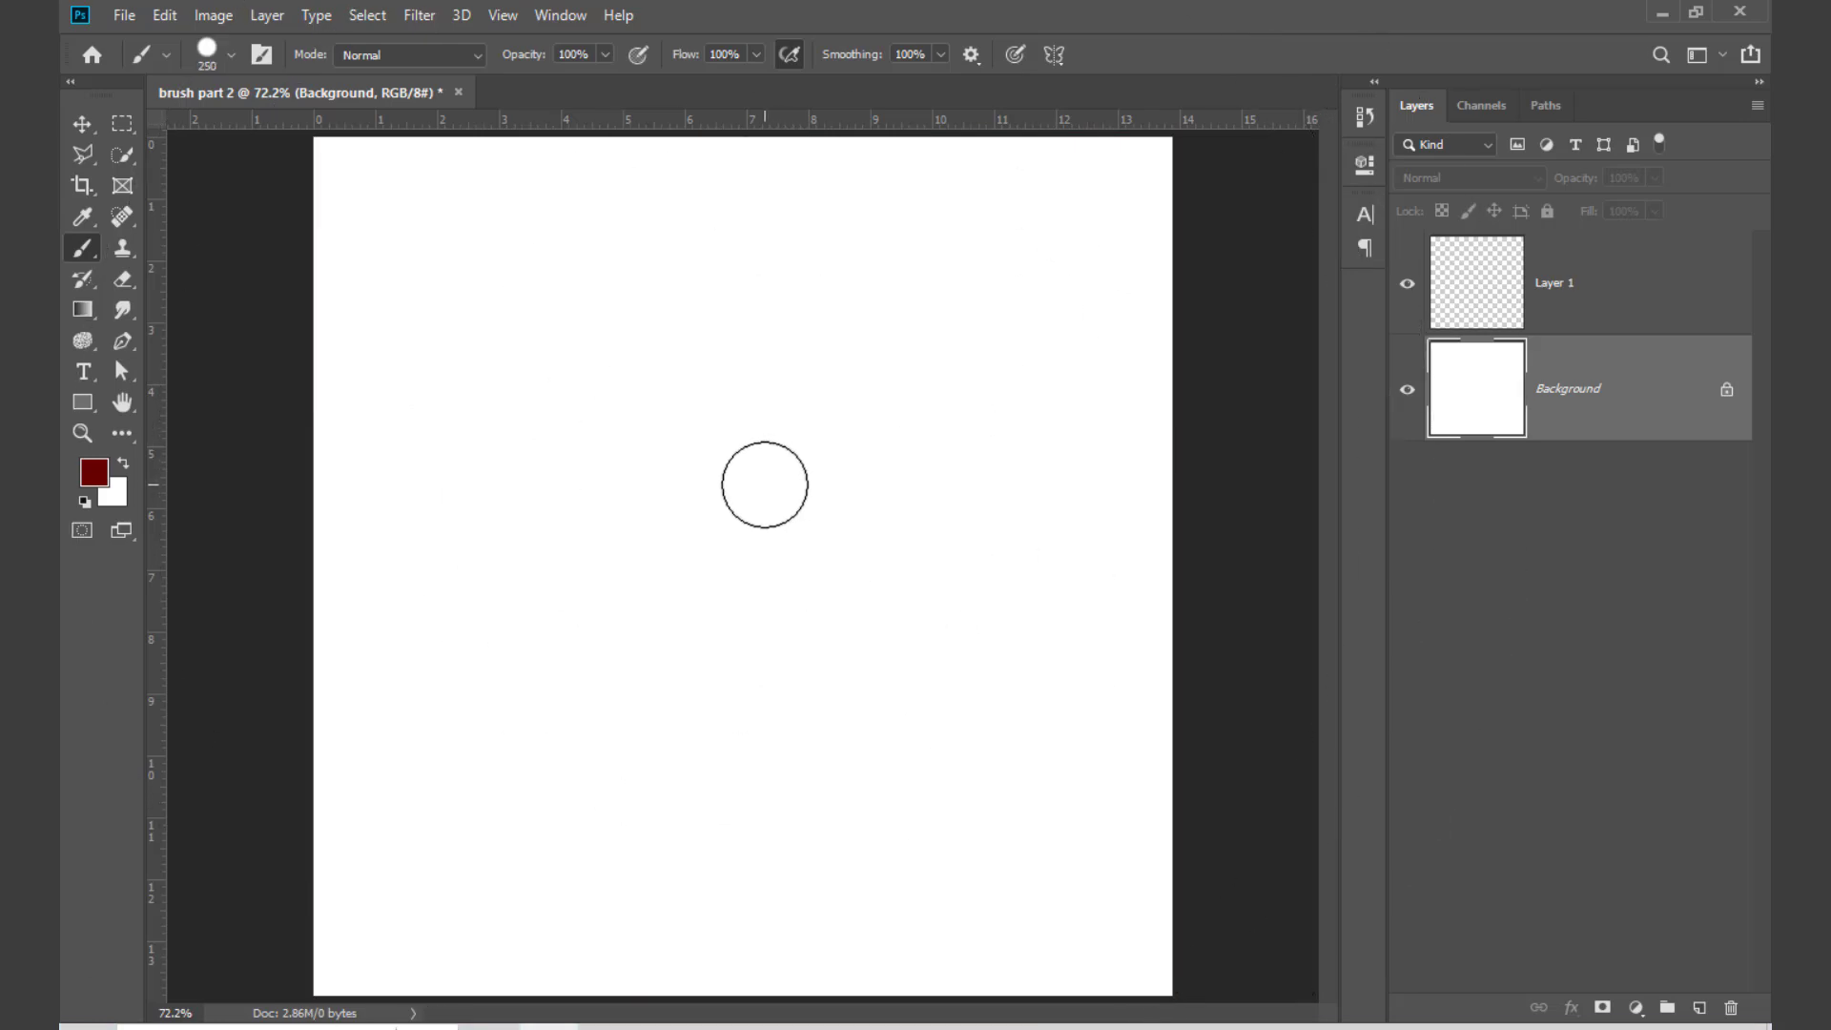
key("bracketright")
key("bracketright")
right_click(779, 465)
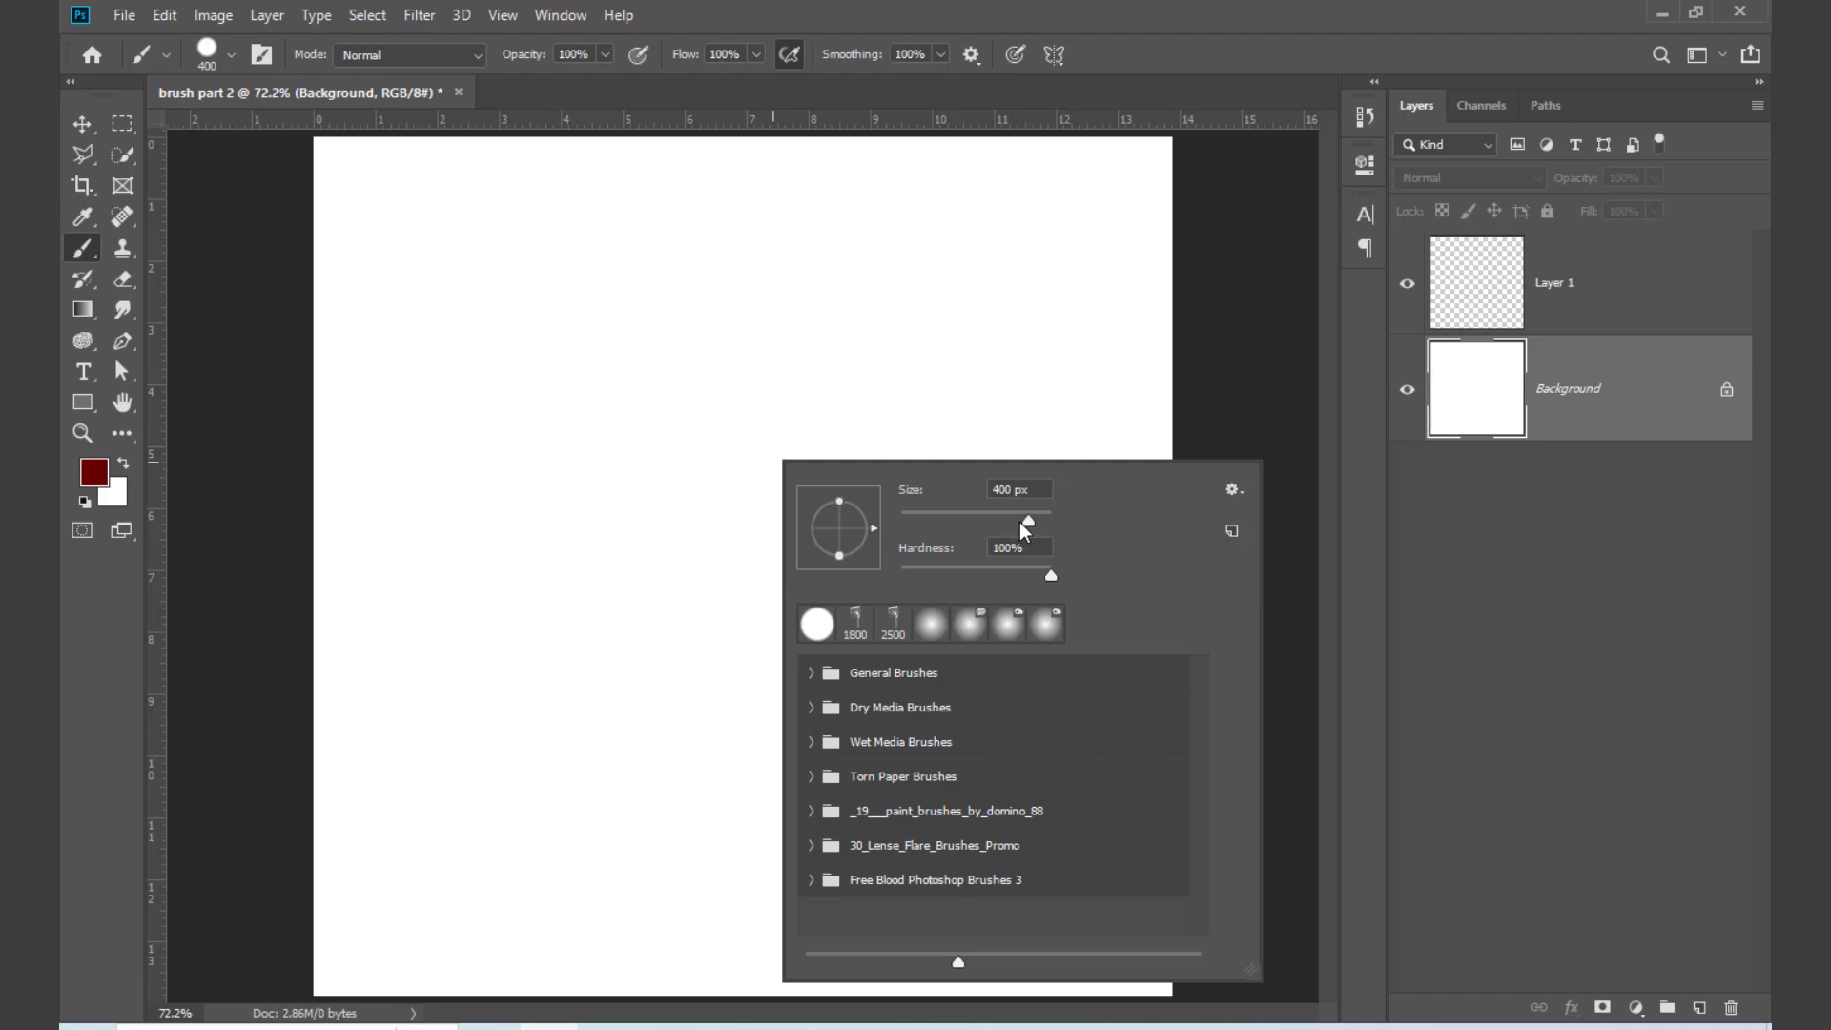
mouse_move(1022, 525)
left_mouse_down()
mouse_move(959, 527)
mouse_move(1011, 536)
left_mouse_up()
left_click(601, 437)
left_click(601, 437)
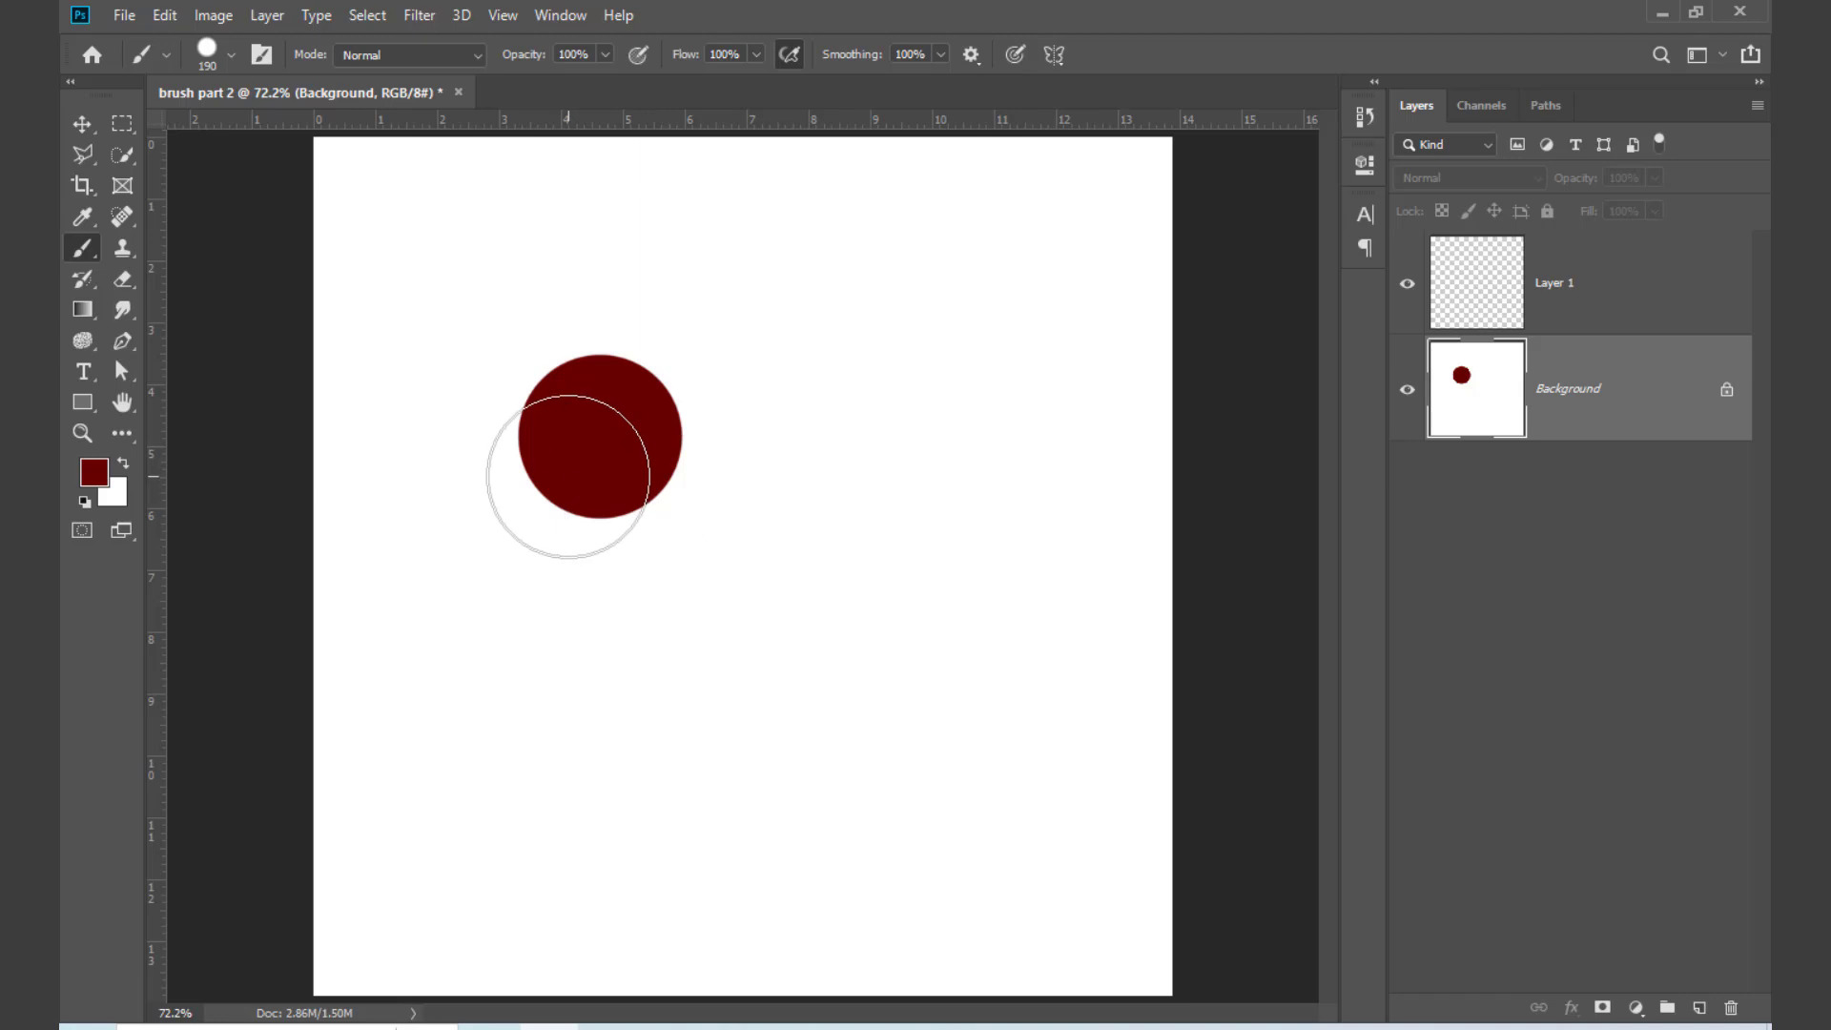
Step: Lower the brush hardness to its minimum and stamp a soft-edged circle above and to the right of the hard circle
right_click(854, 366)
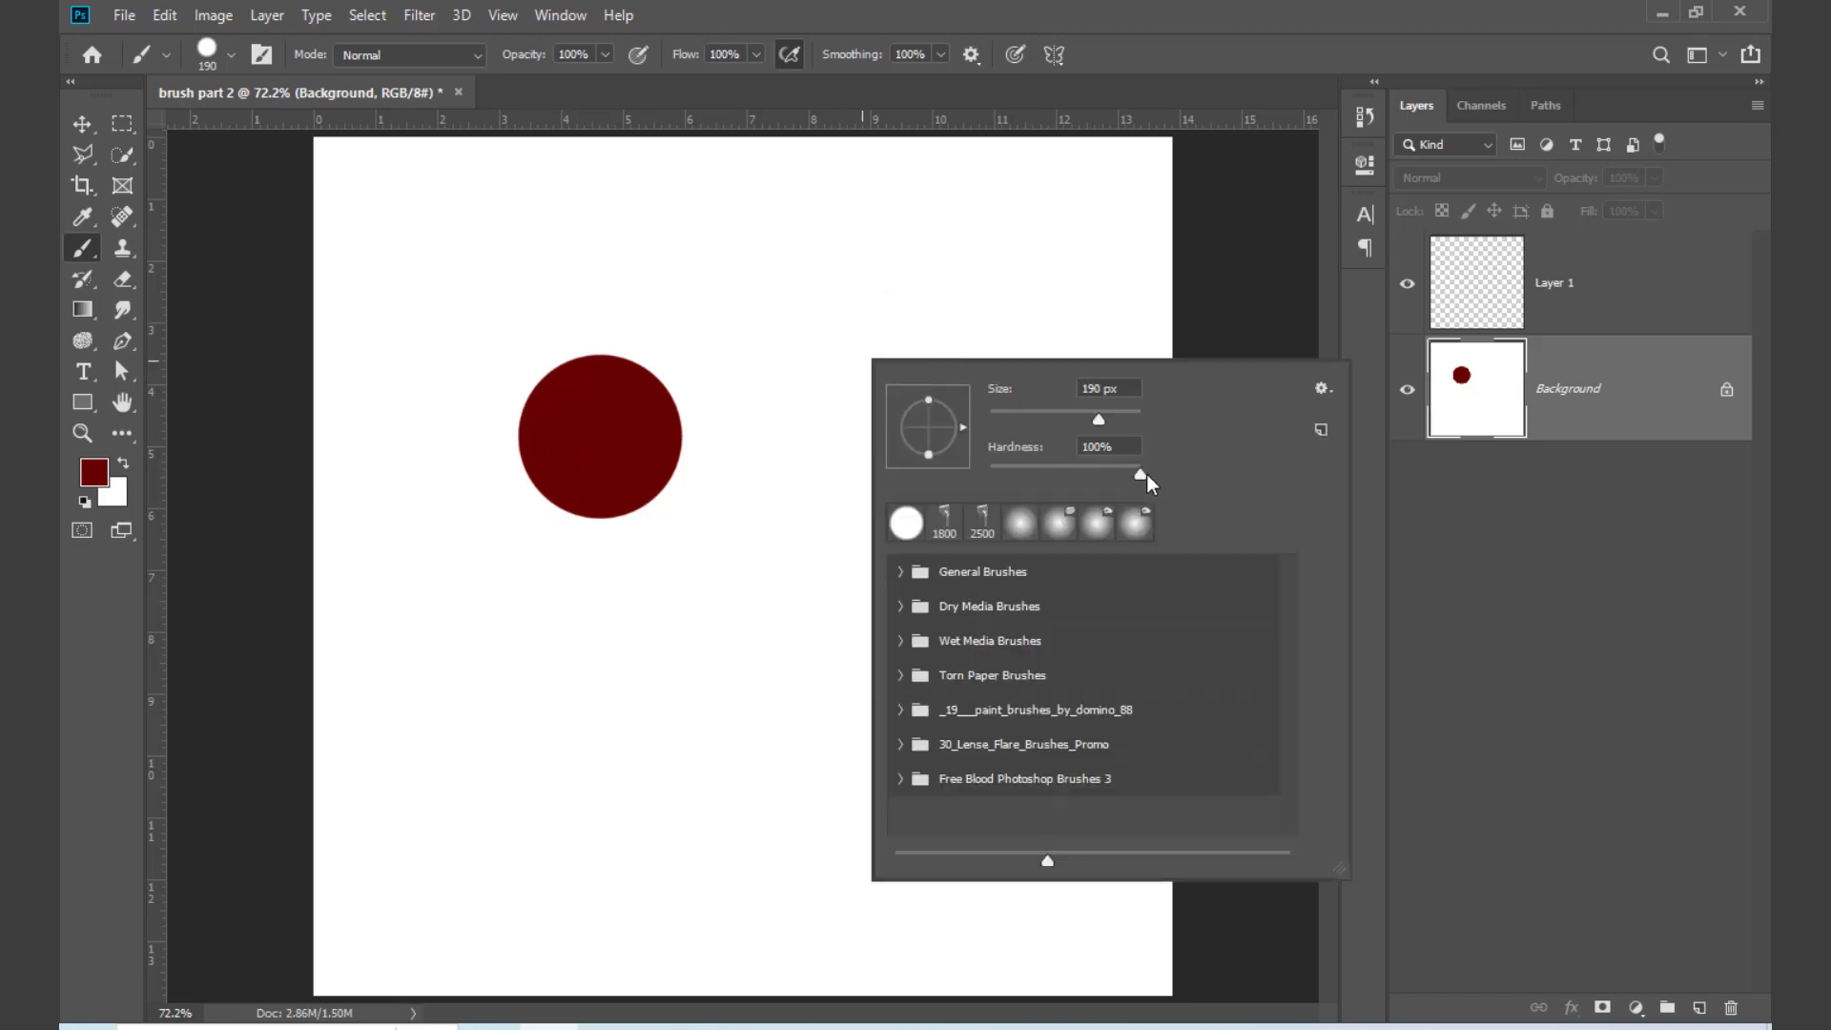
left_click_drag(1141, 474, 992, 474)
left_click(801, 315)
left_click(802, 314)
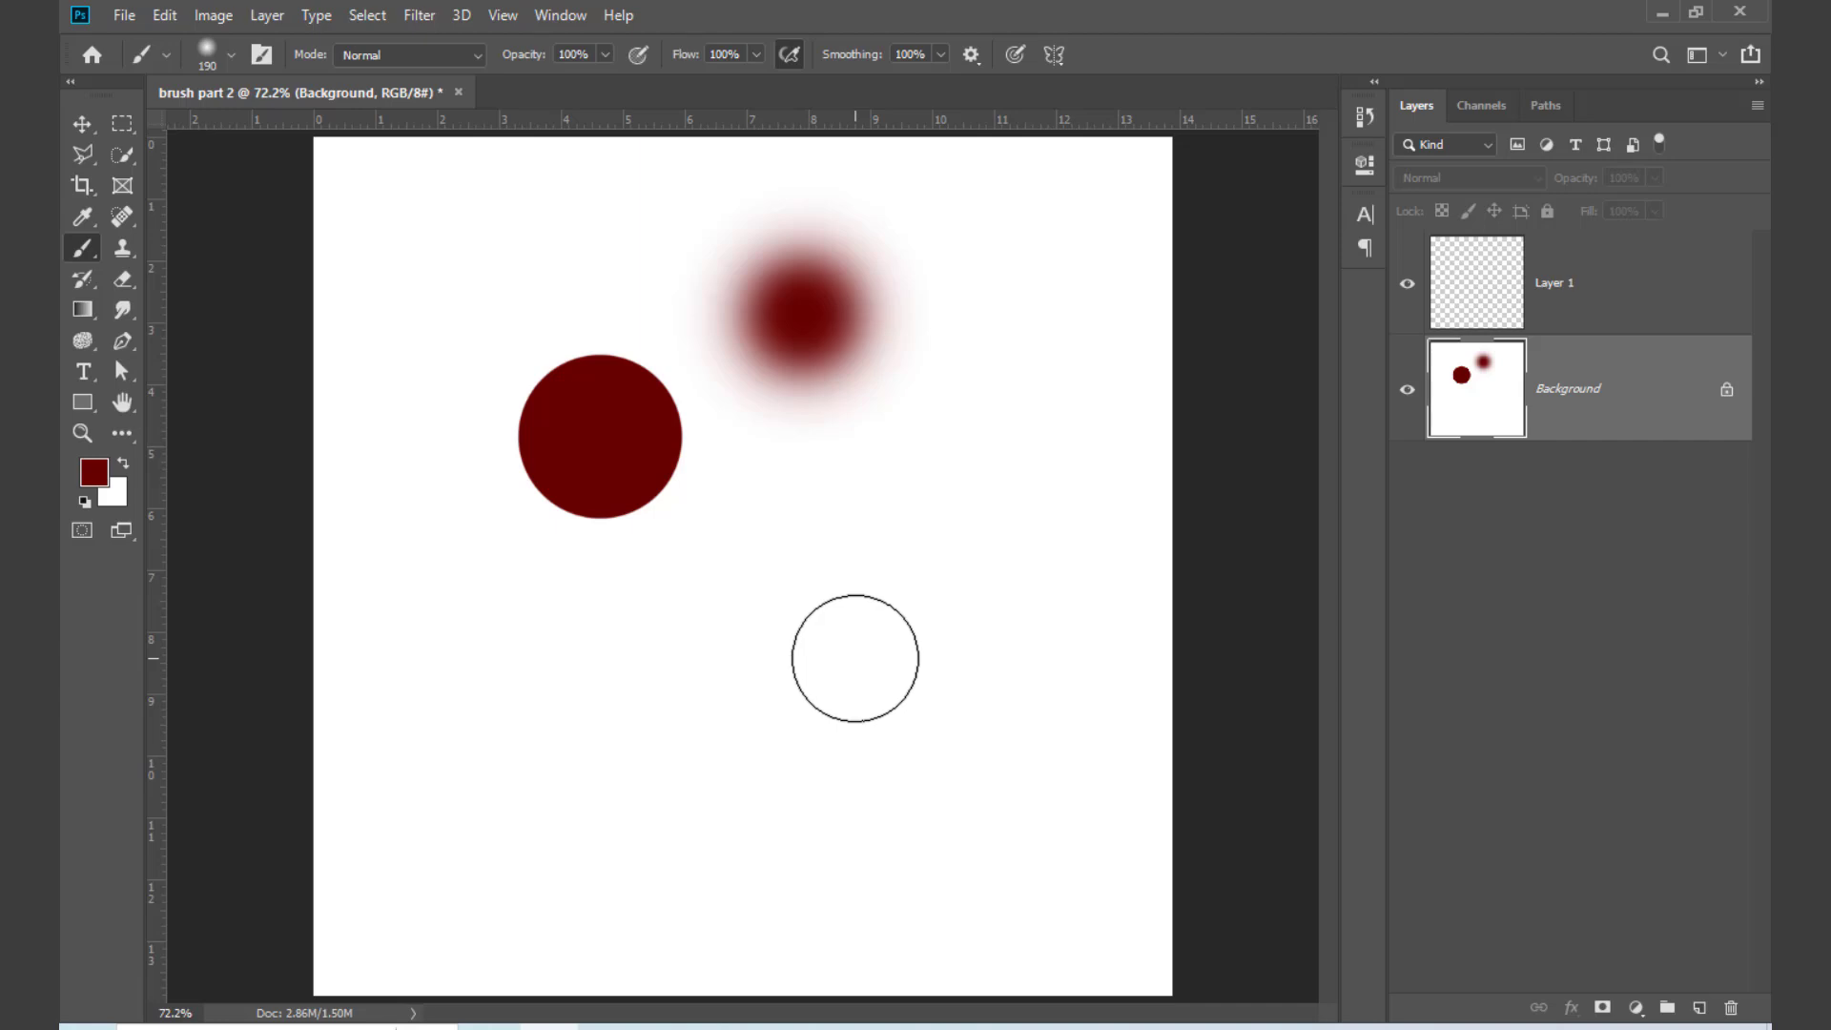
Step: Undo both circle stamps and reset the foreground and background colours to the default black and white
key("ctrl+z")
key("ctrl+z")
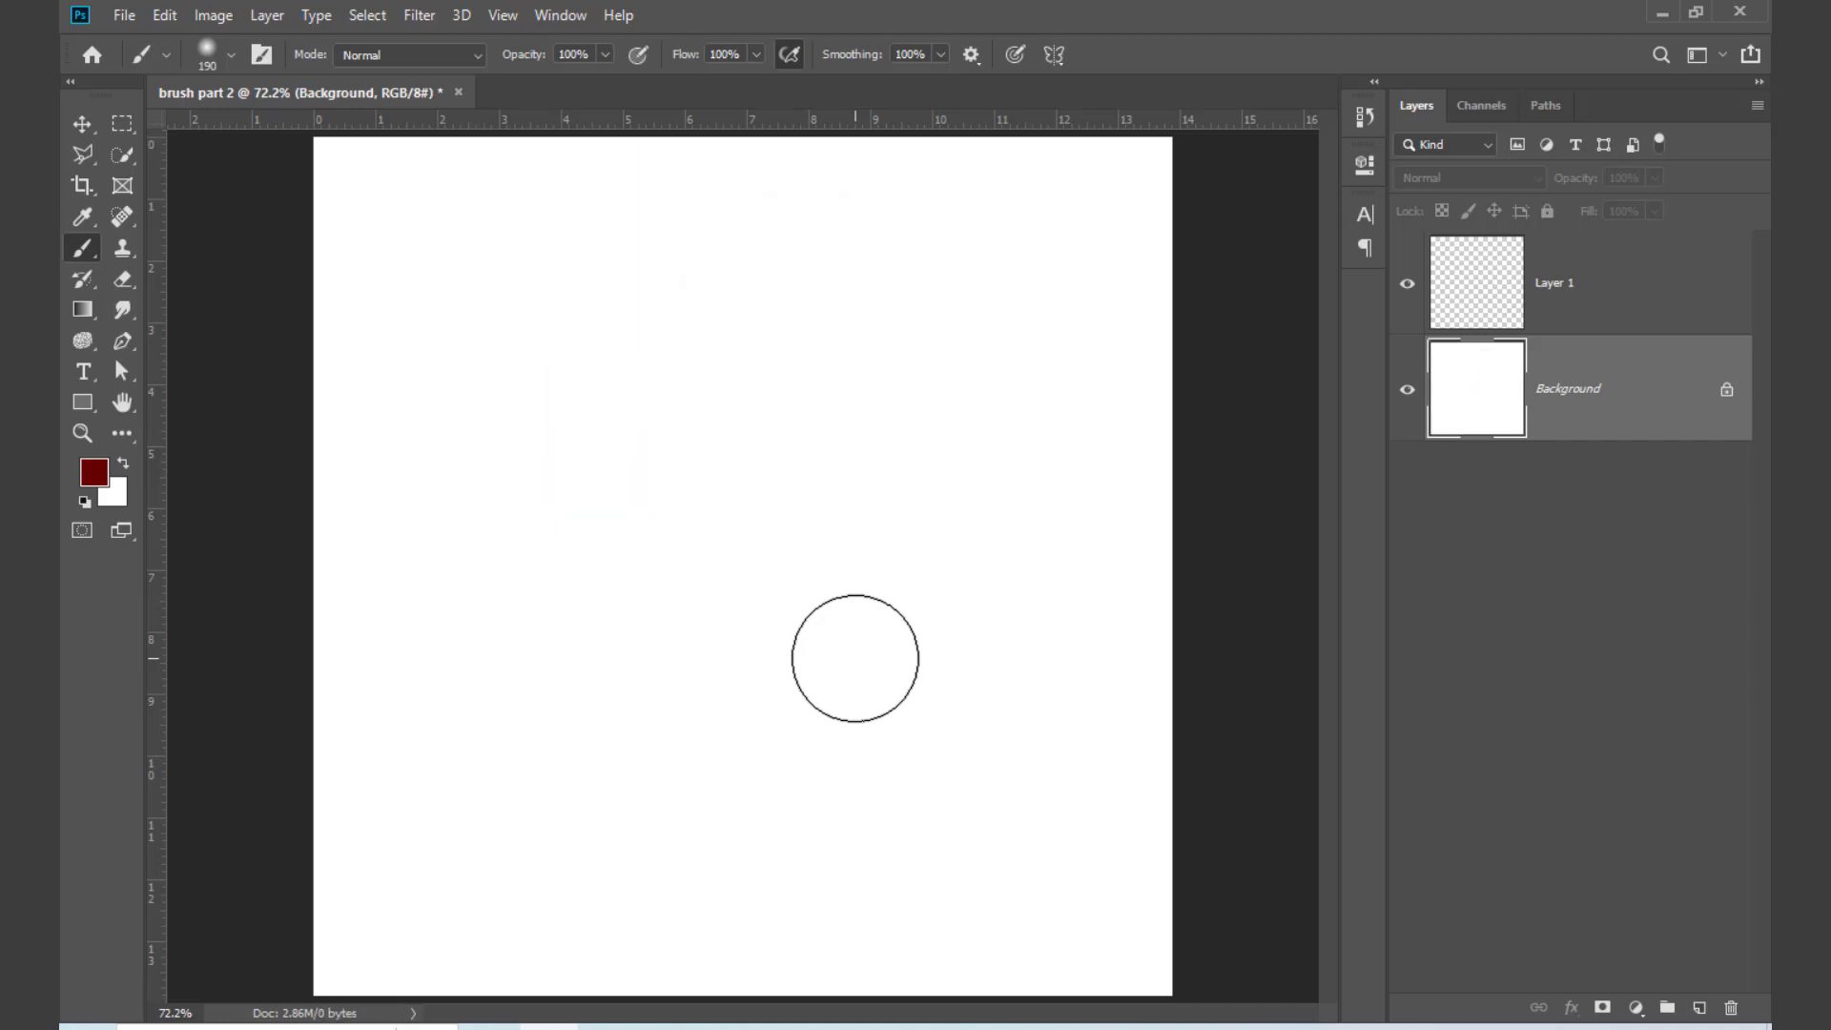
key("d")
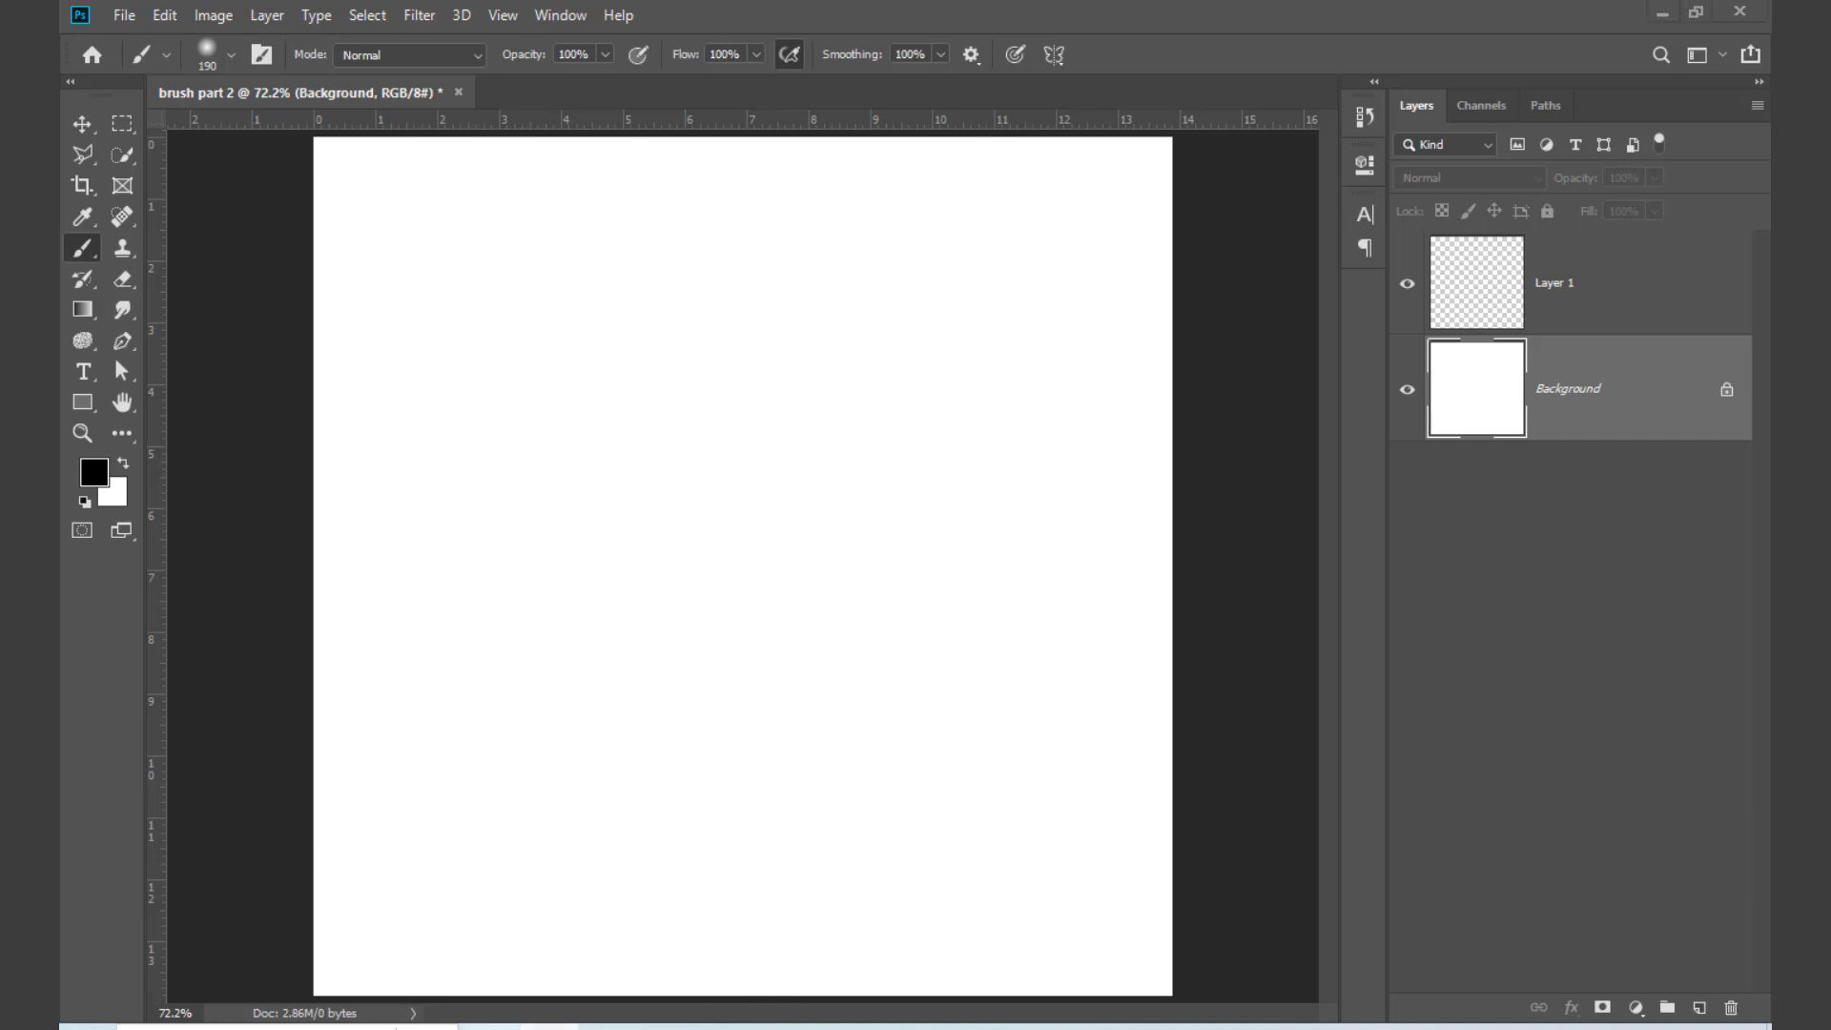
Step: Switch to Chrome, search the web for "brushezeey" and open the Brusheezy website from the results
left_click(1442, 54)
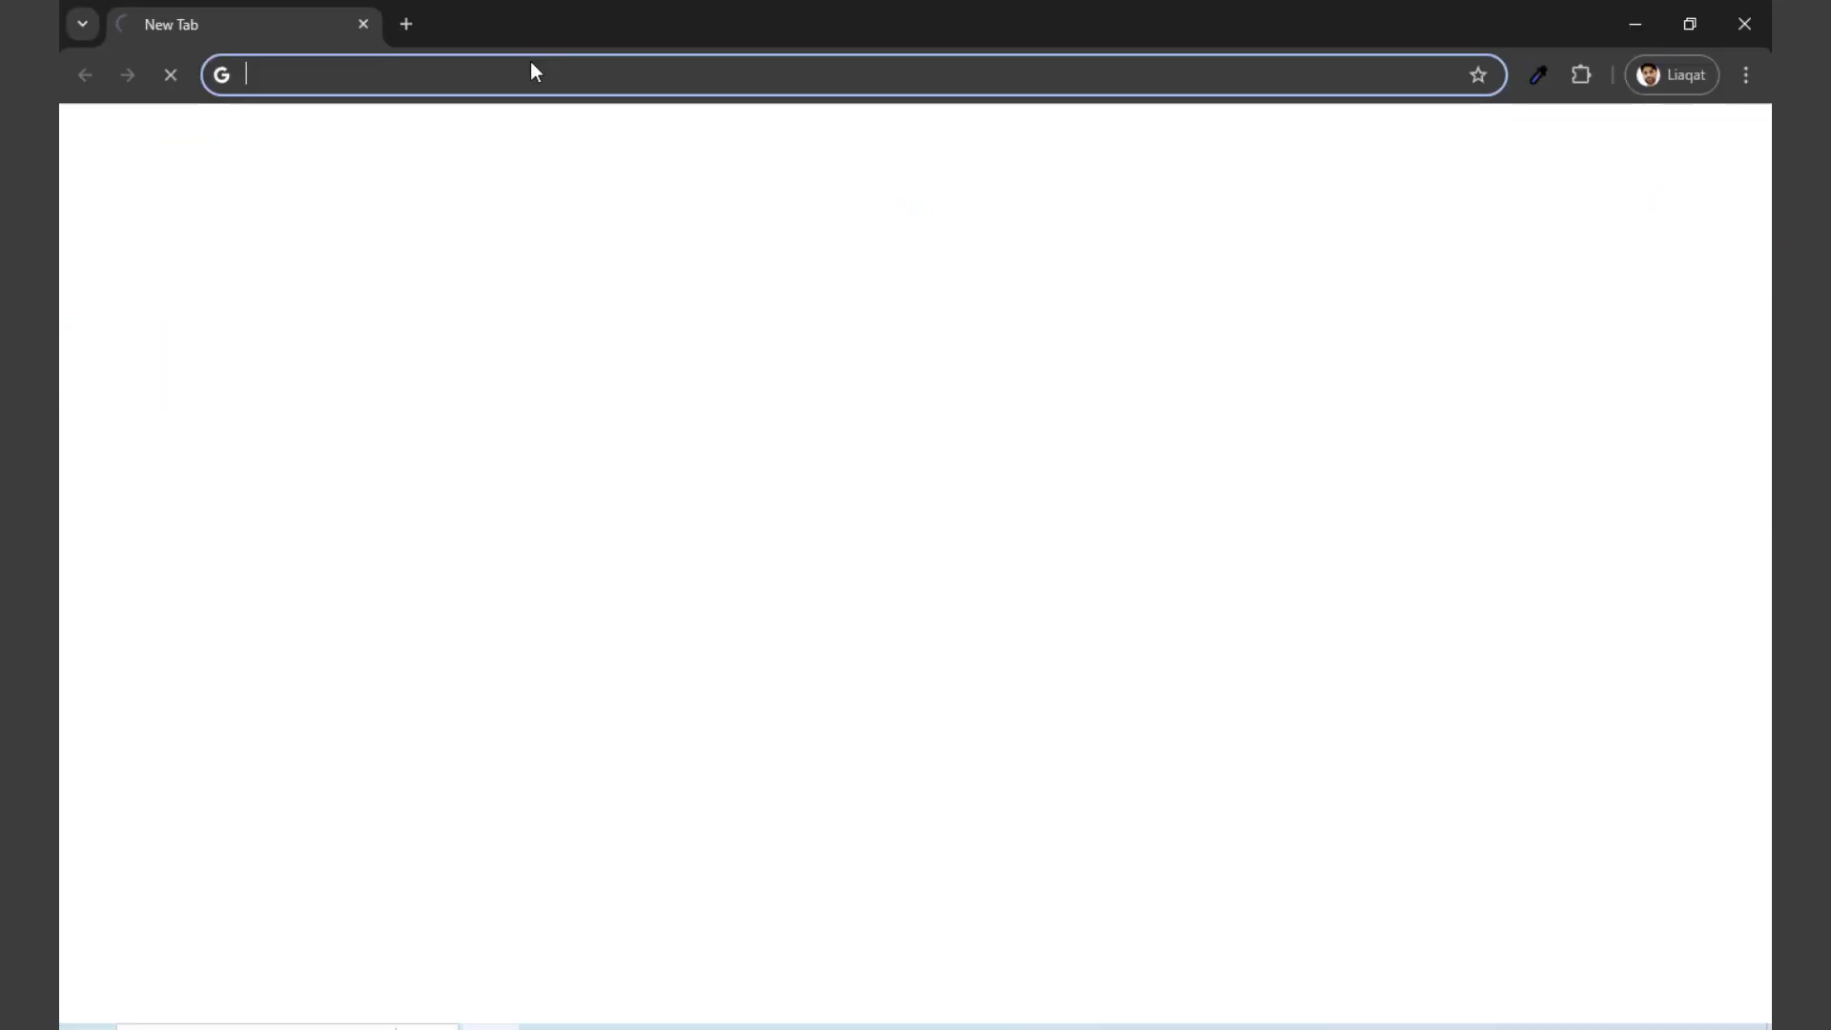
type("brus")
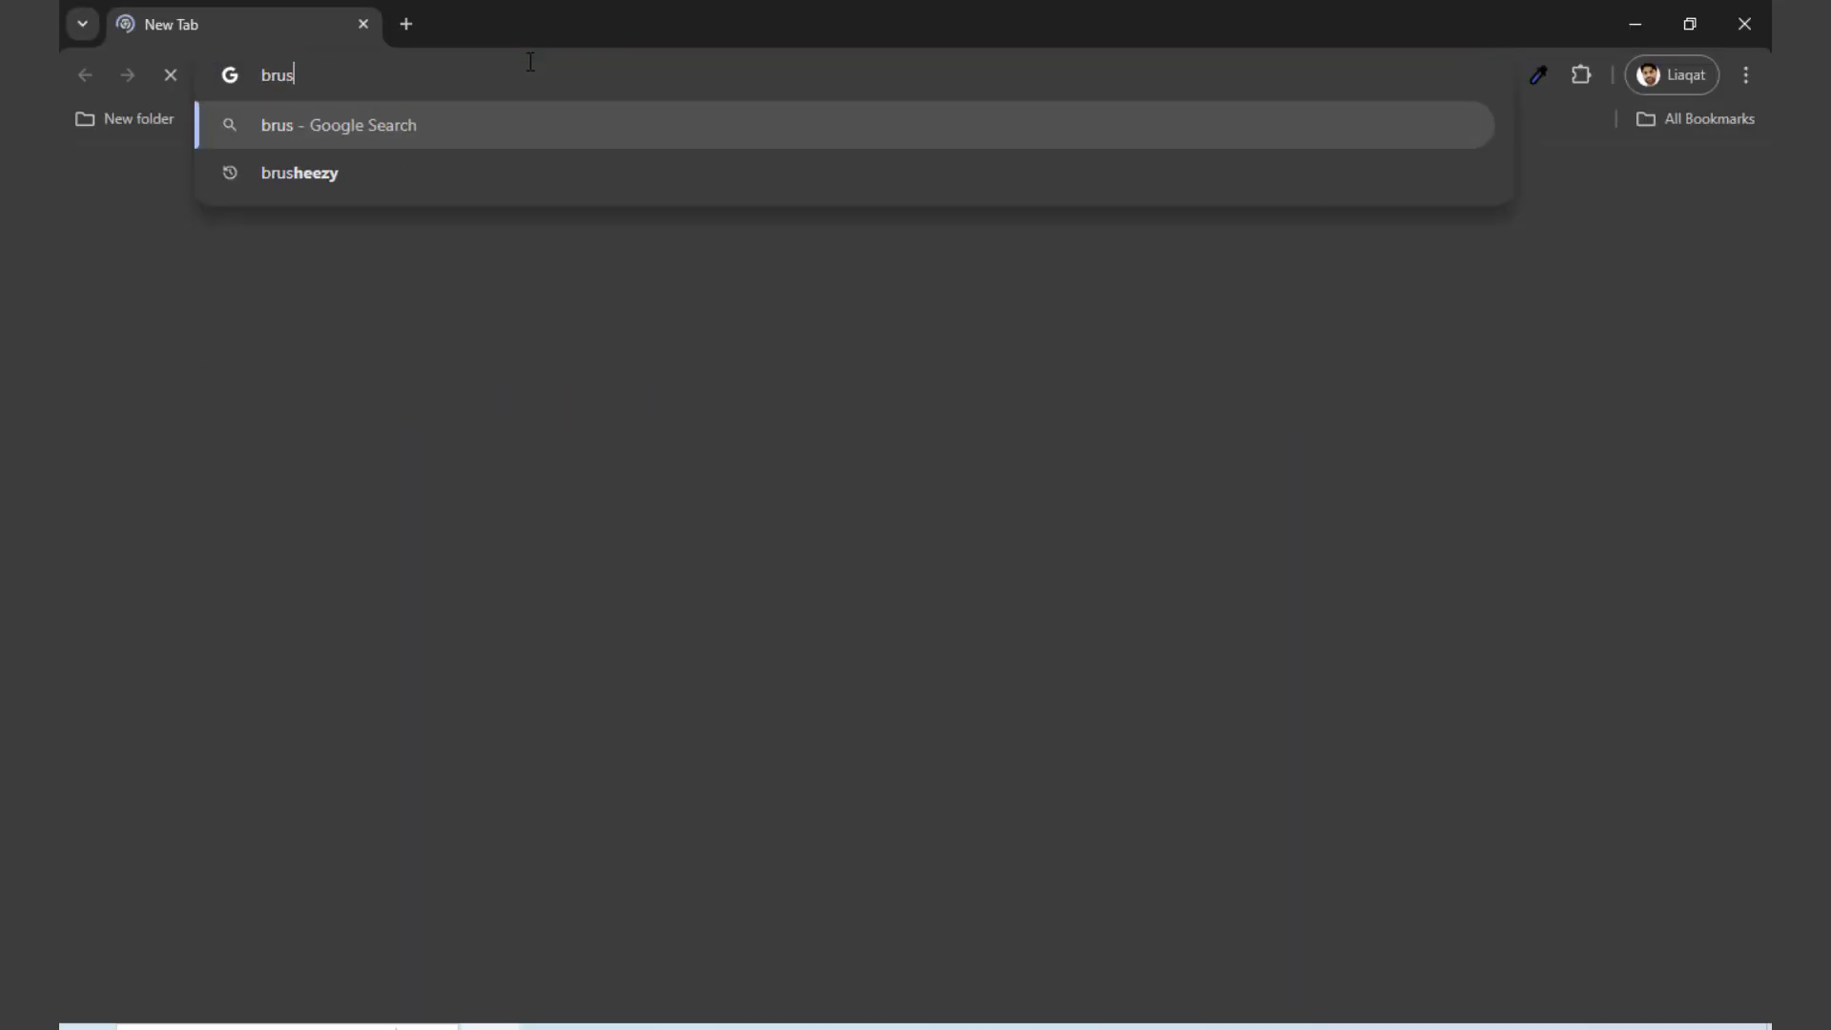
type("hezeey")
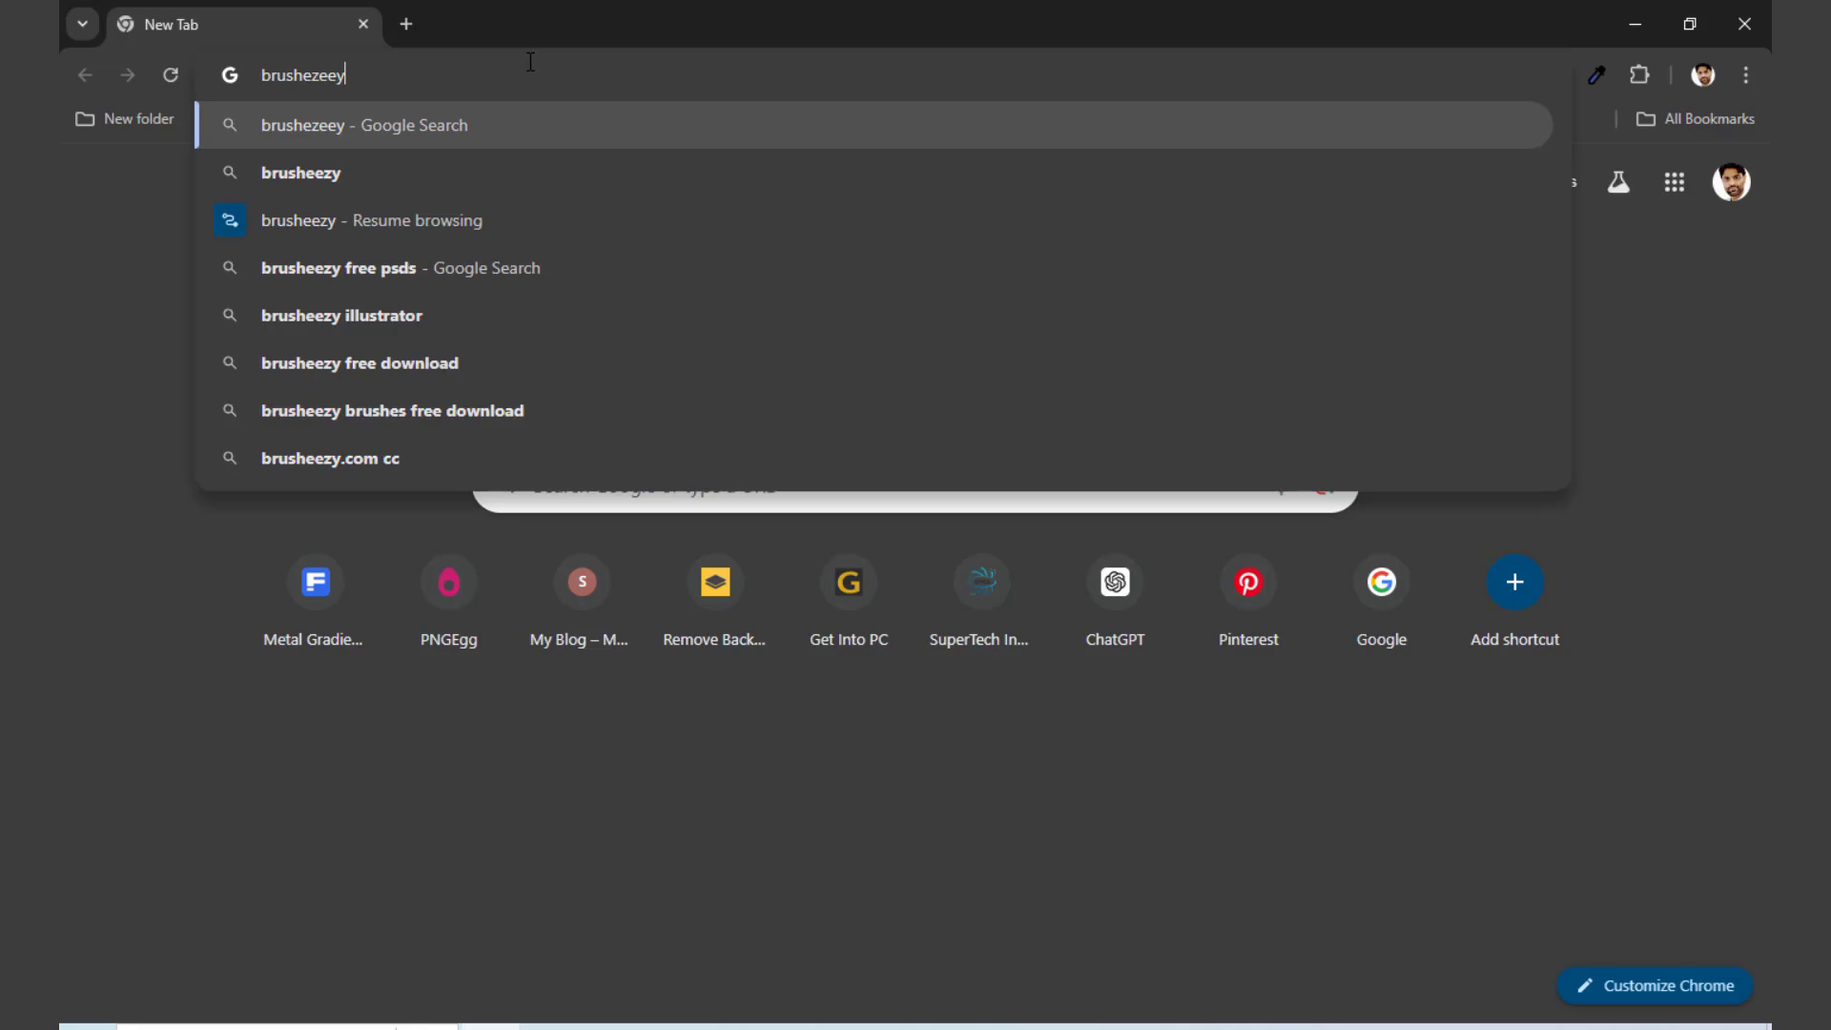
key("Return")
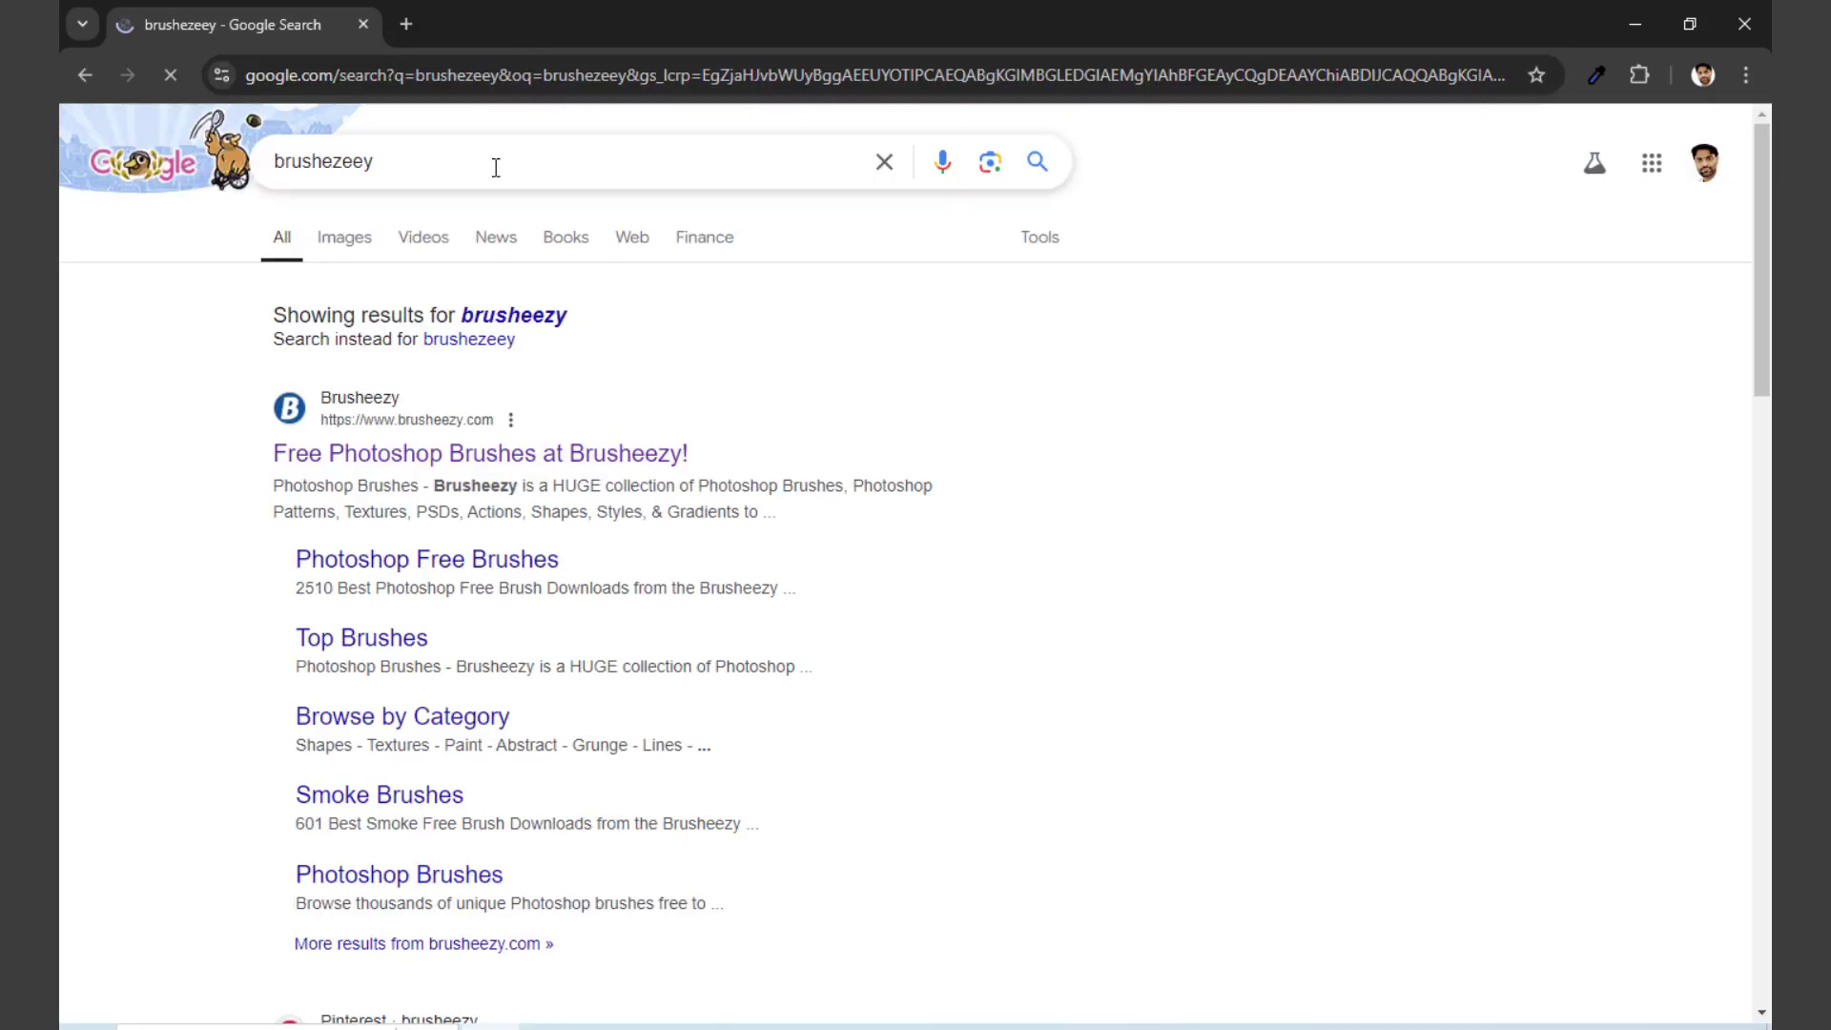
left_click(604, 456)
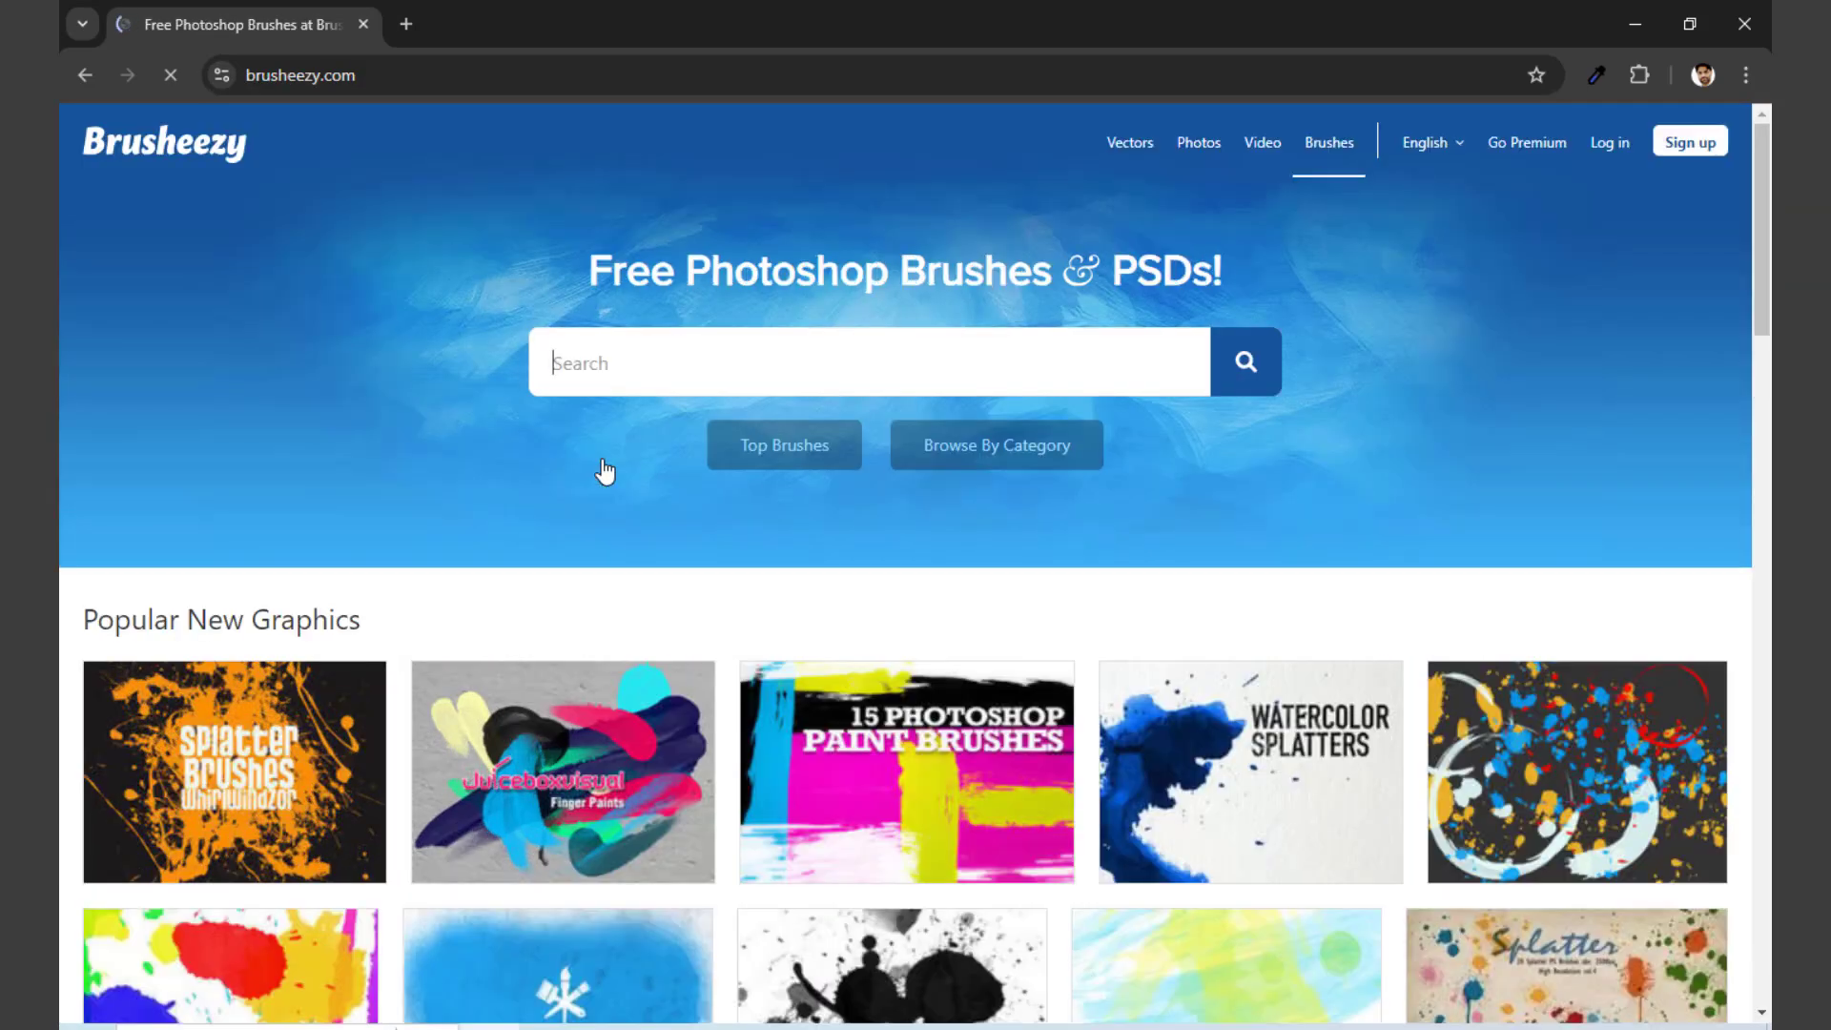
Step: Look over the popular graphics on the Brusheezy home page and open the Top Brushes page
scroll(744, 410, "down", 14)
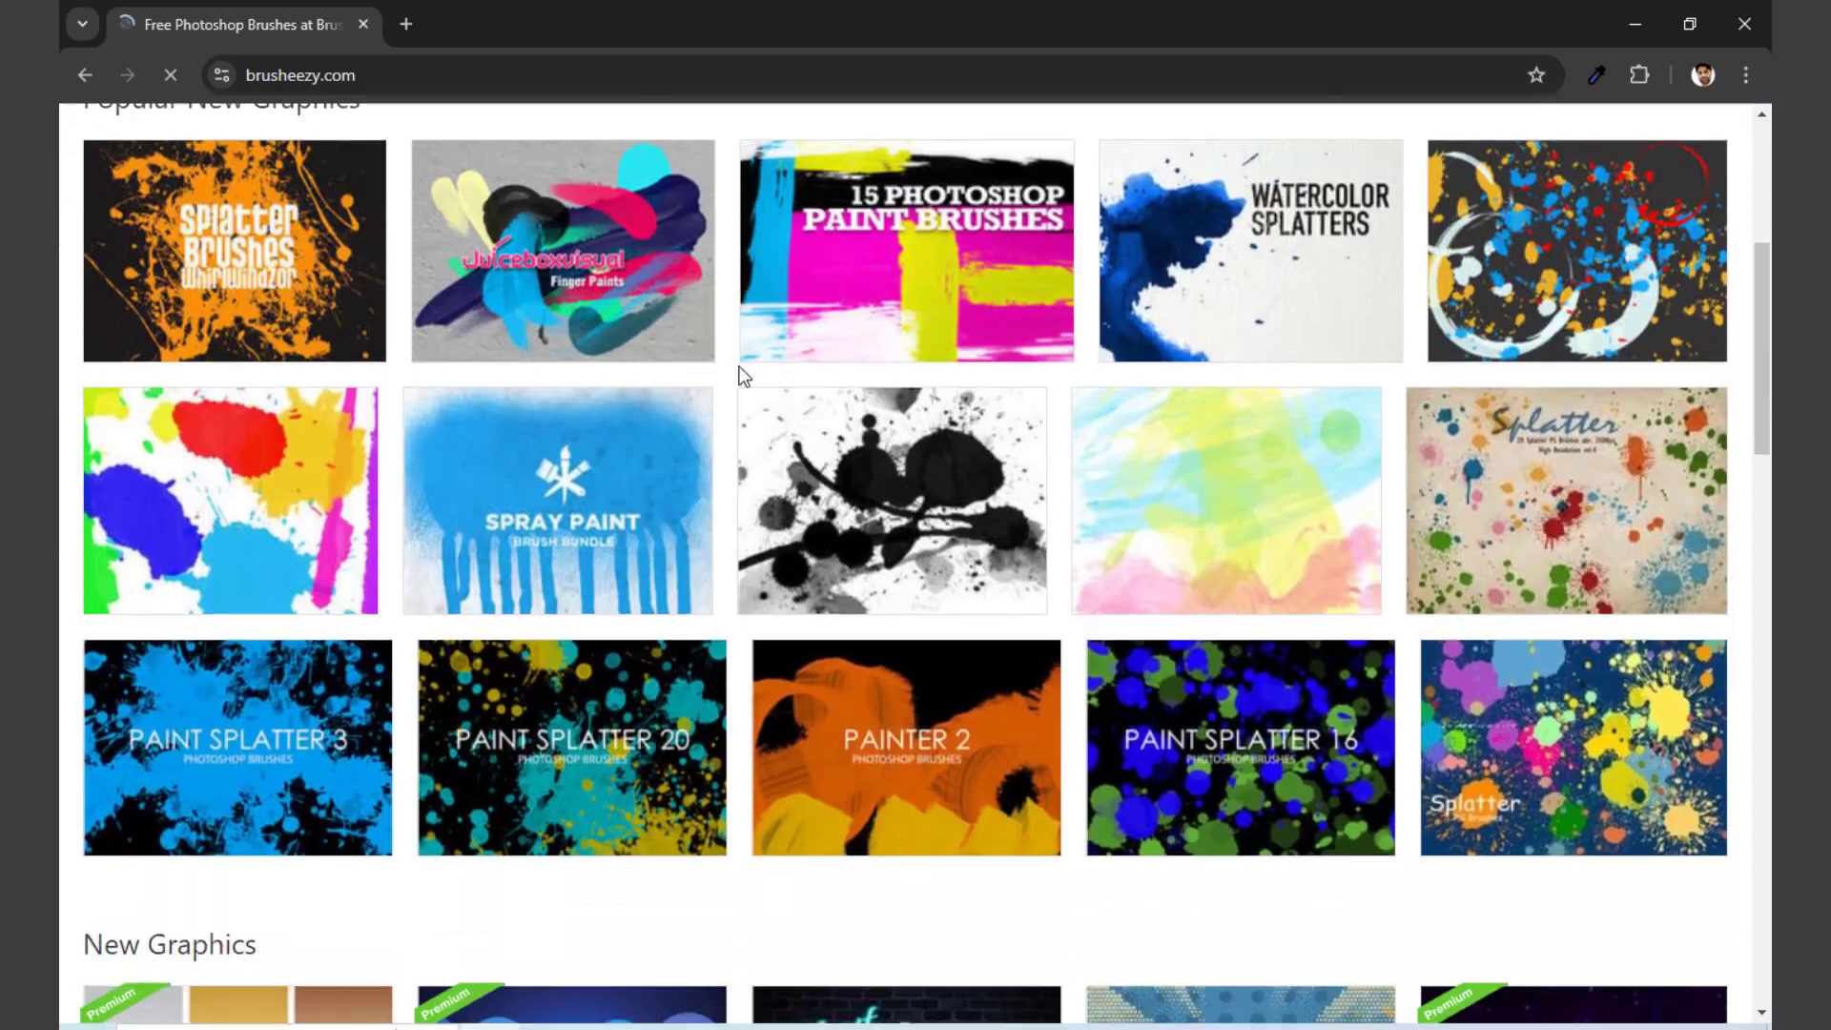
scroll(747, 377, "up", 14)
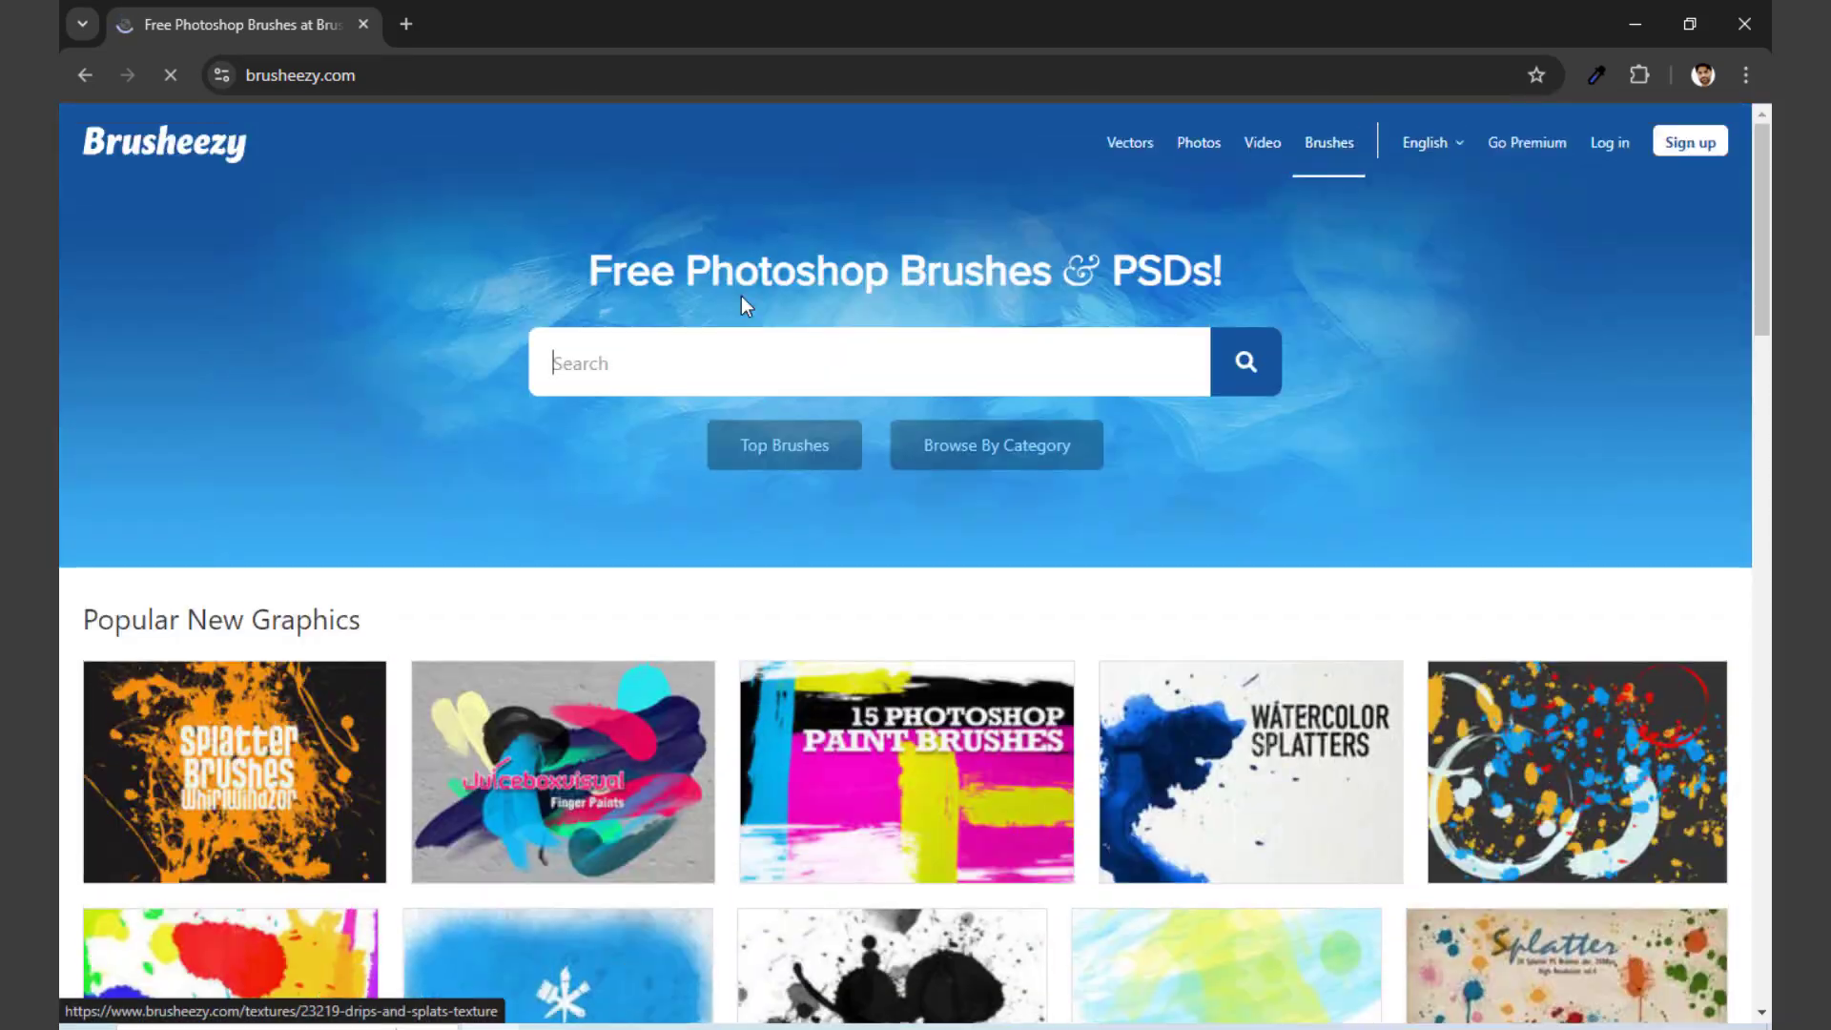
left_click(758, 365)
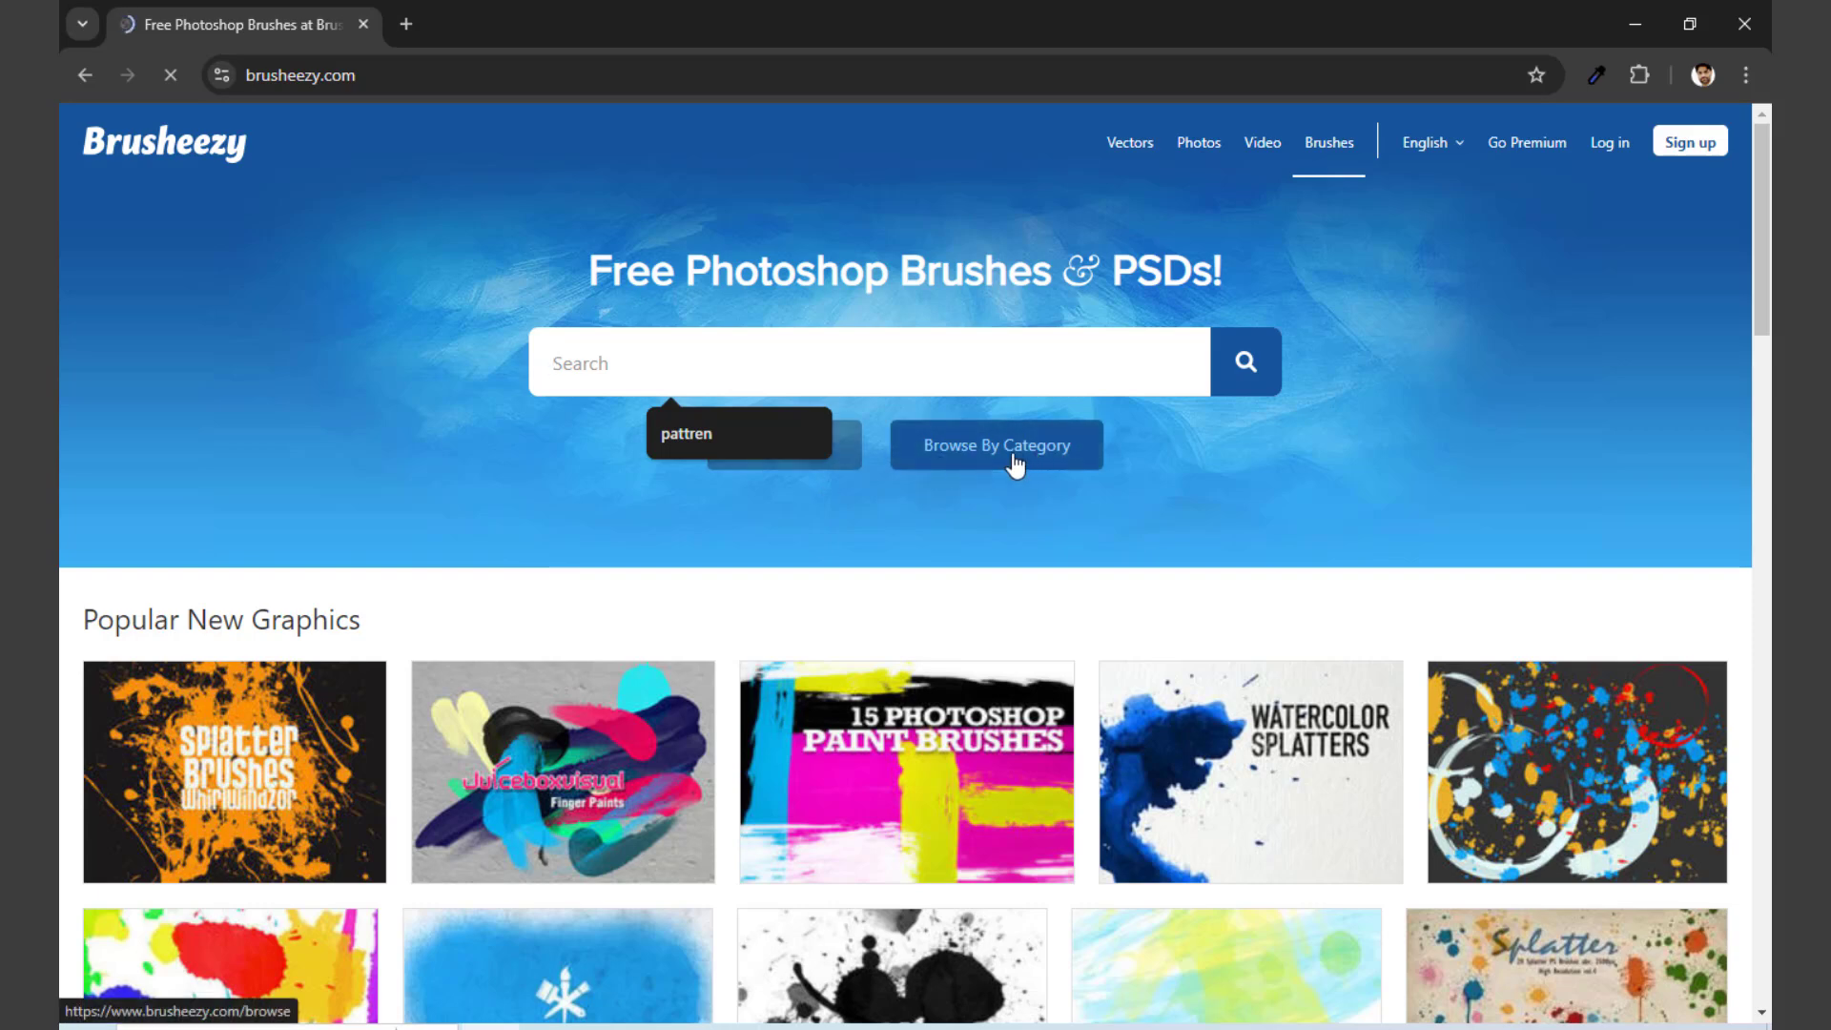
left_click(854, 467)
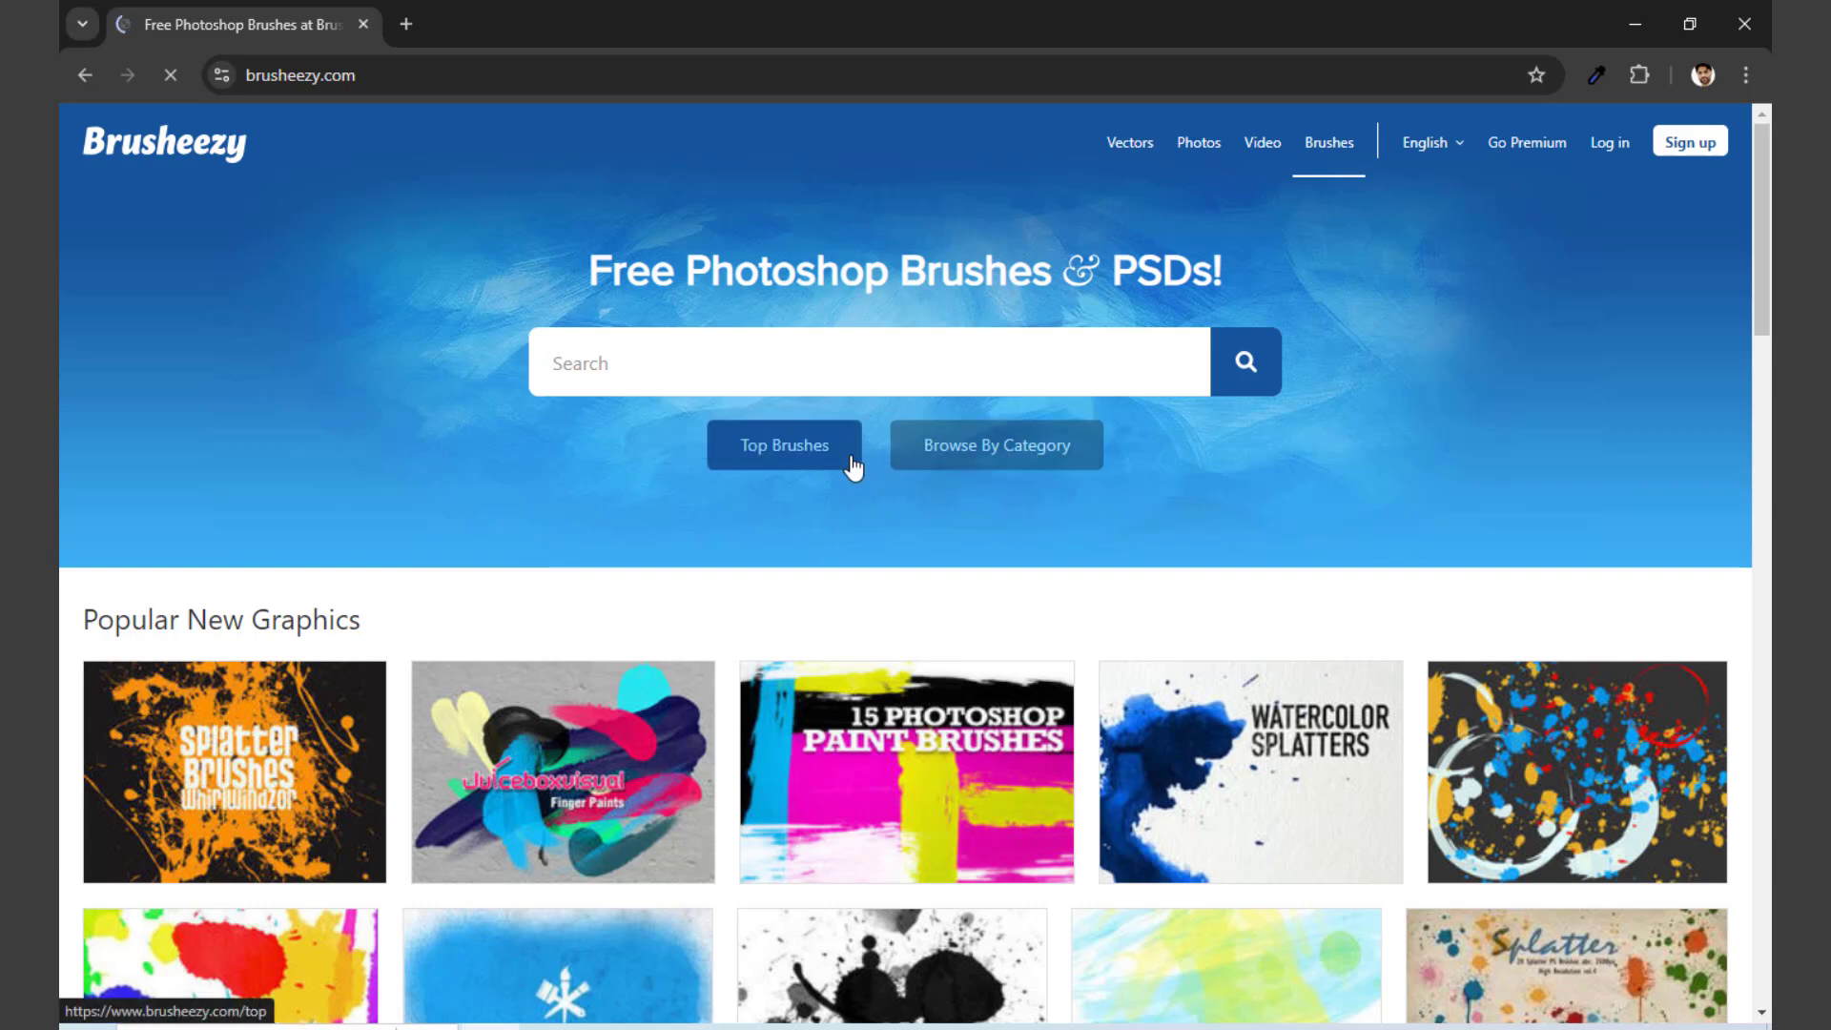
Step: Browse the Top Brushes page to examine the brush sets on offer
scroll(852, 458, "down", 2)
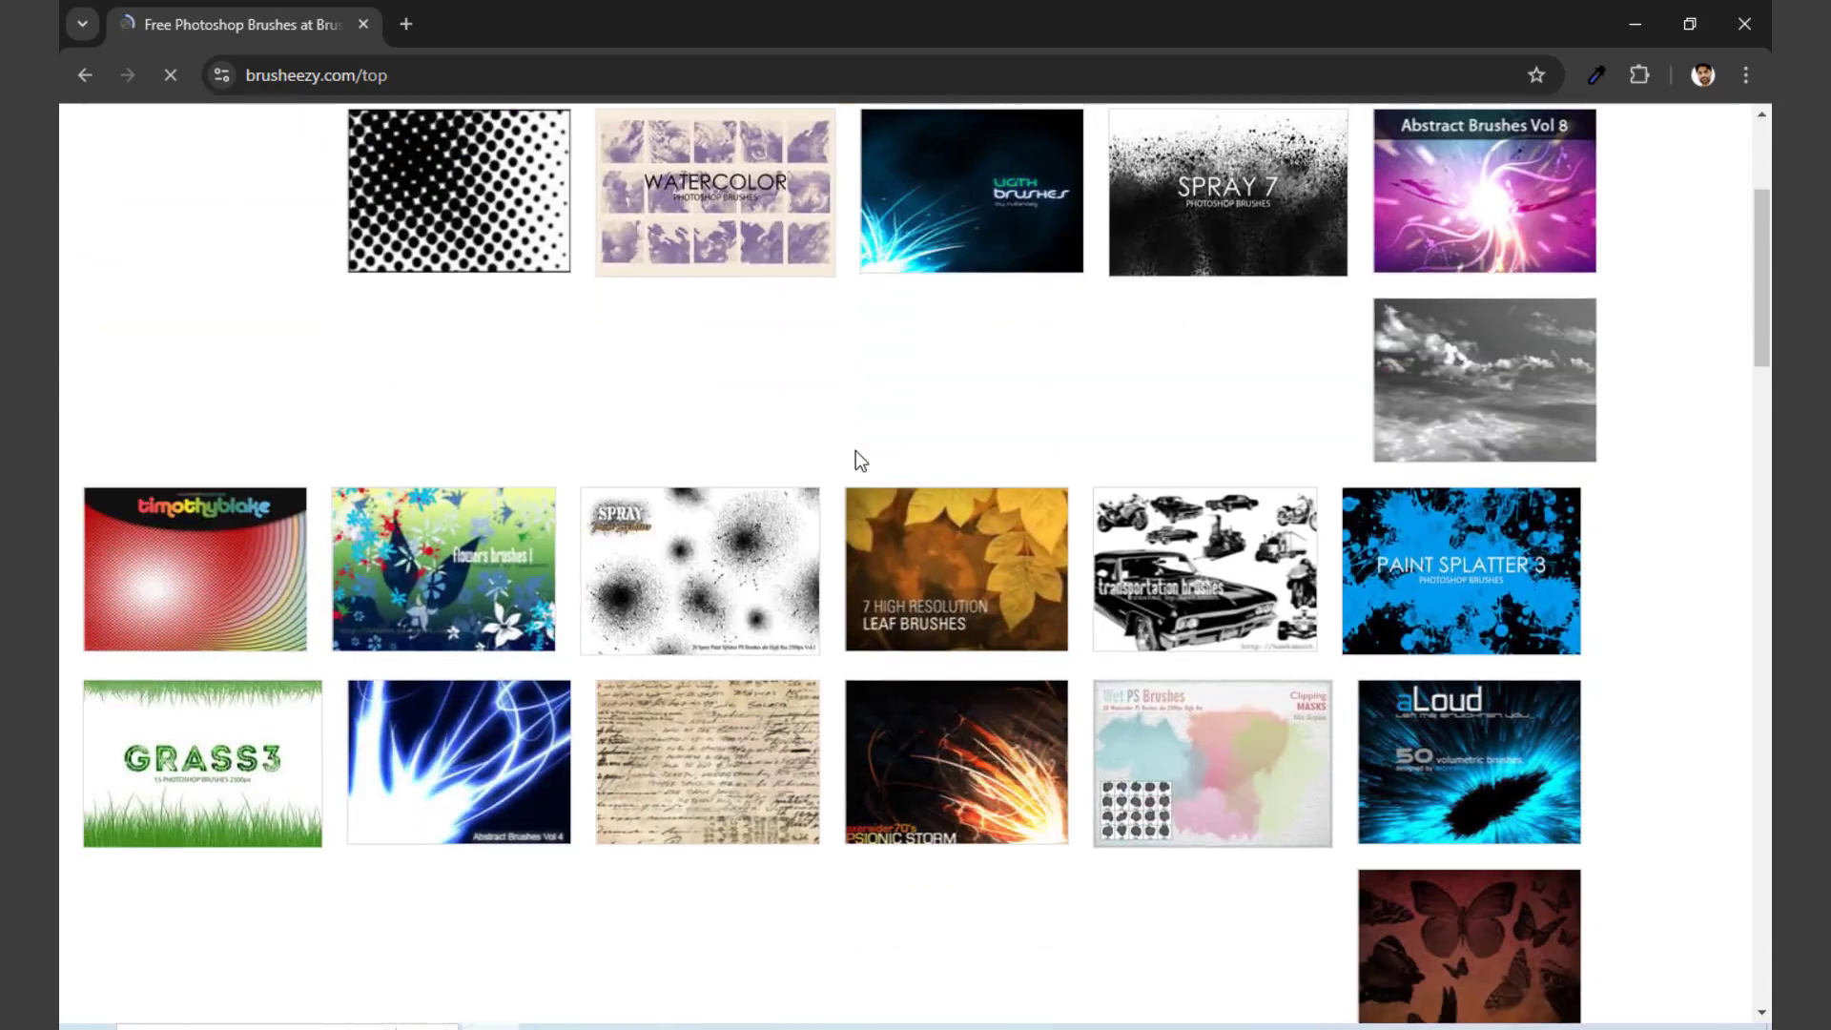
scroll(860, 452, "down", 12)
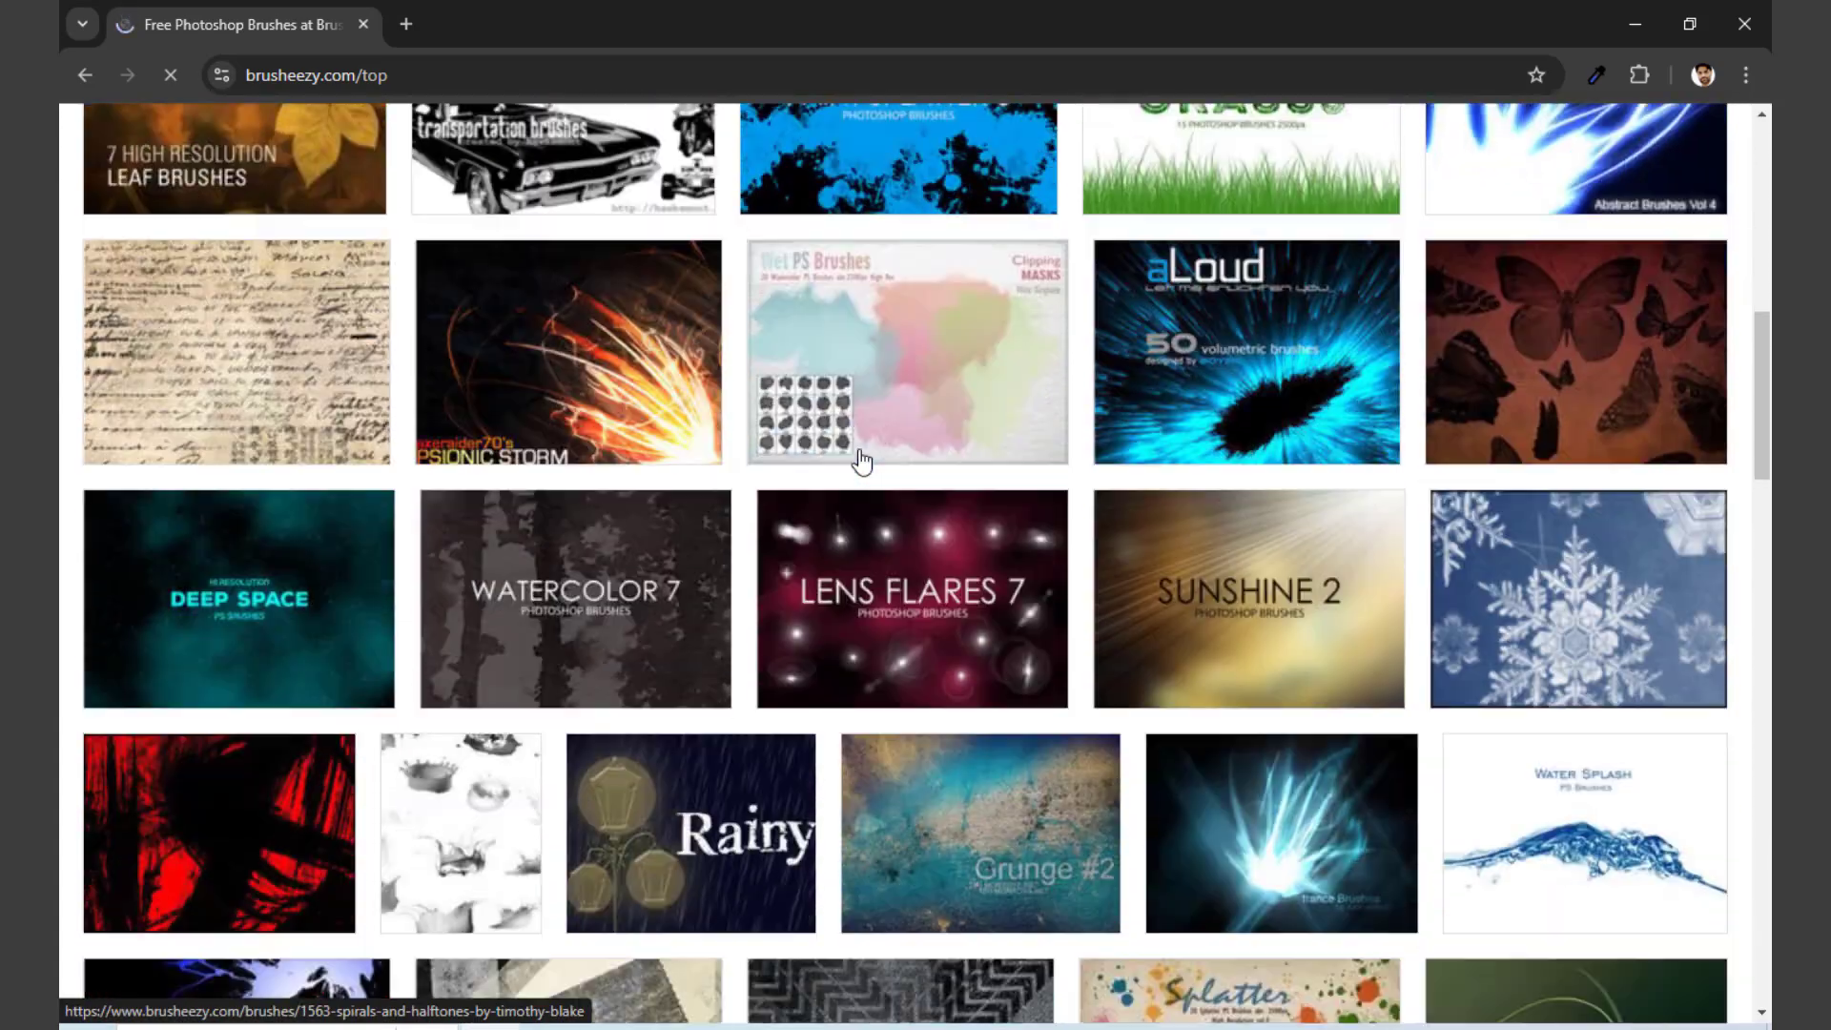
scroll(861, 462, "down", 8)
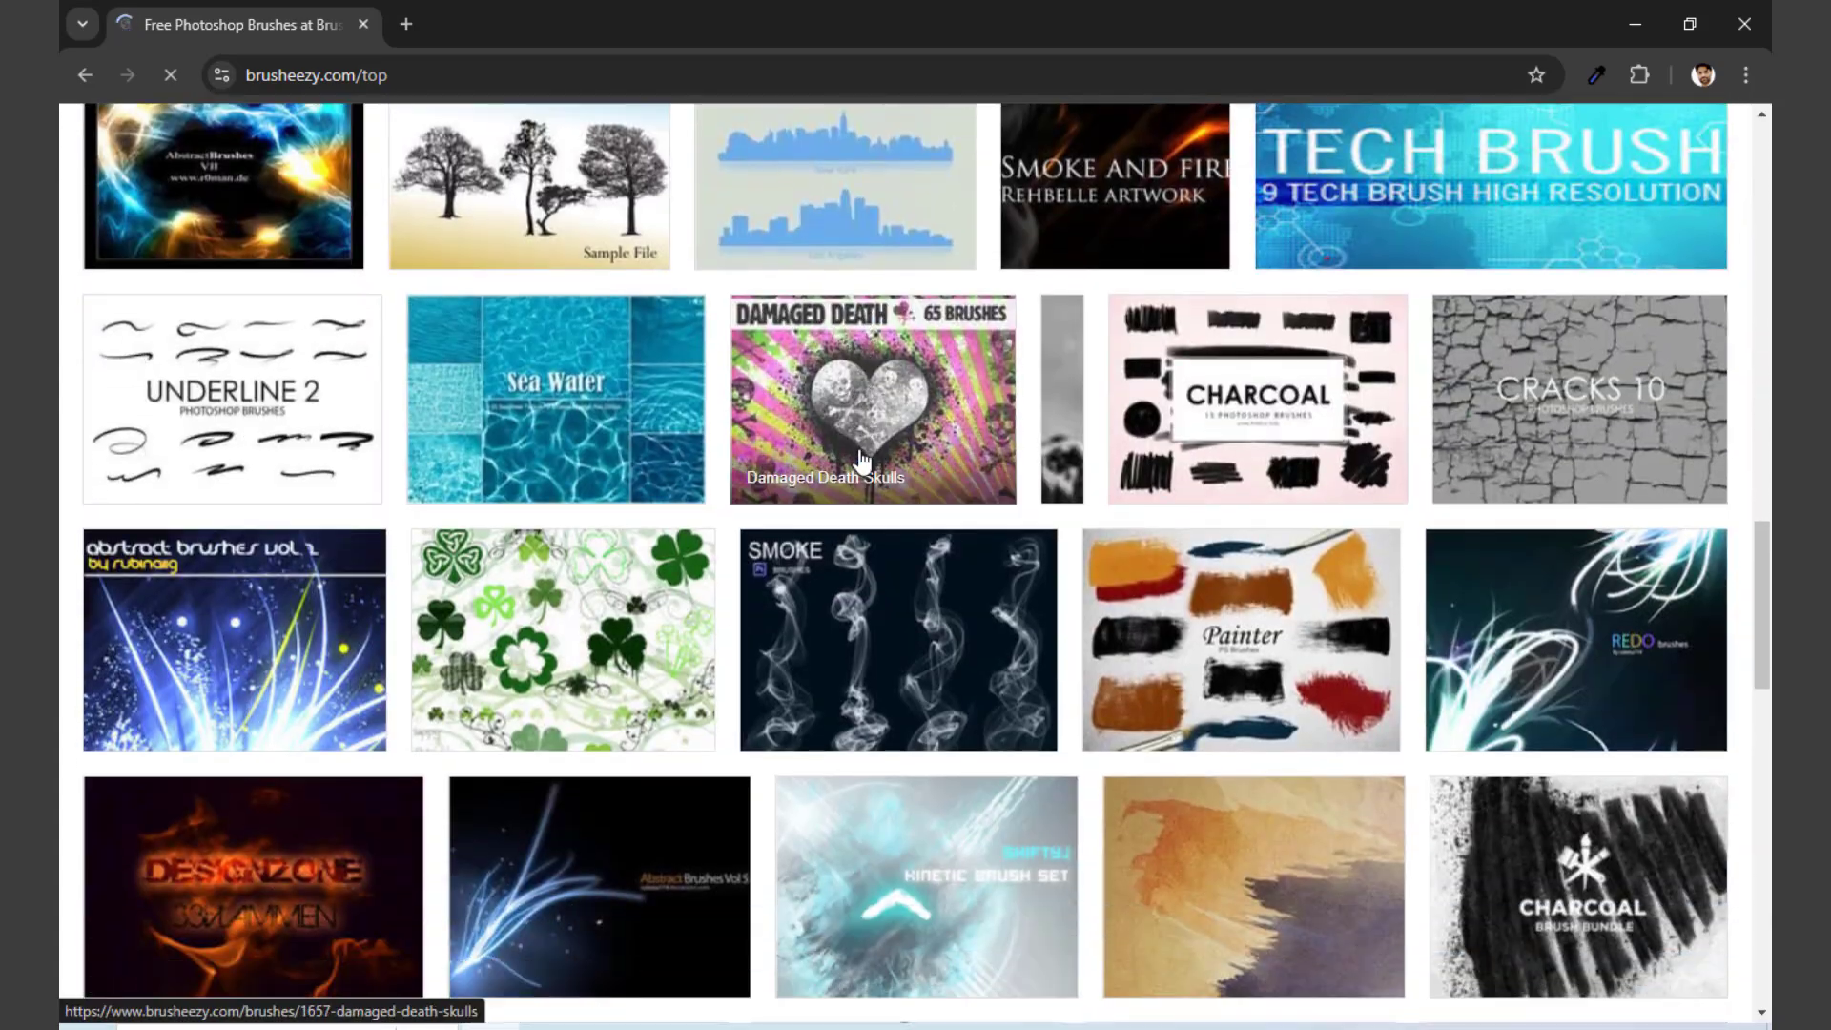
scroll(862, 462, "down", 10)
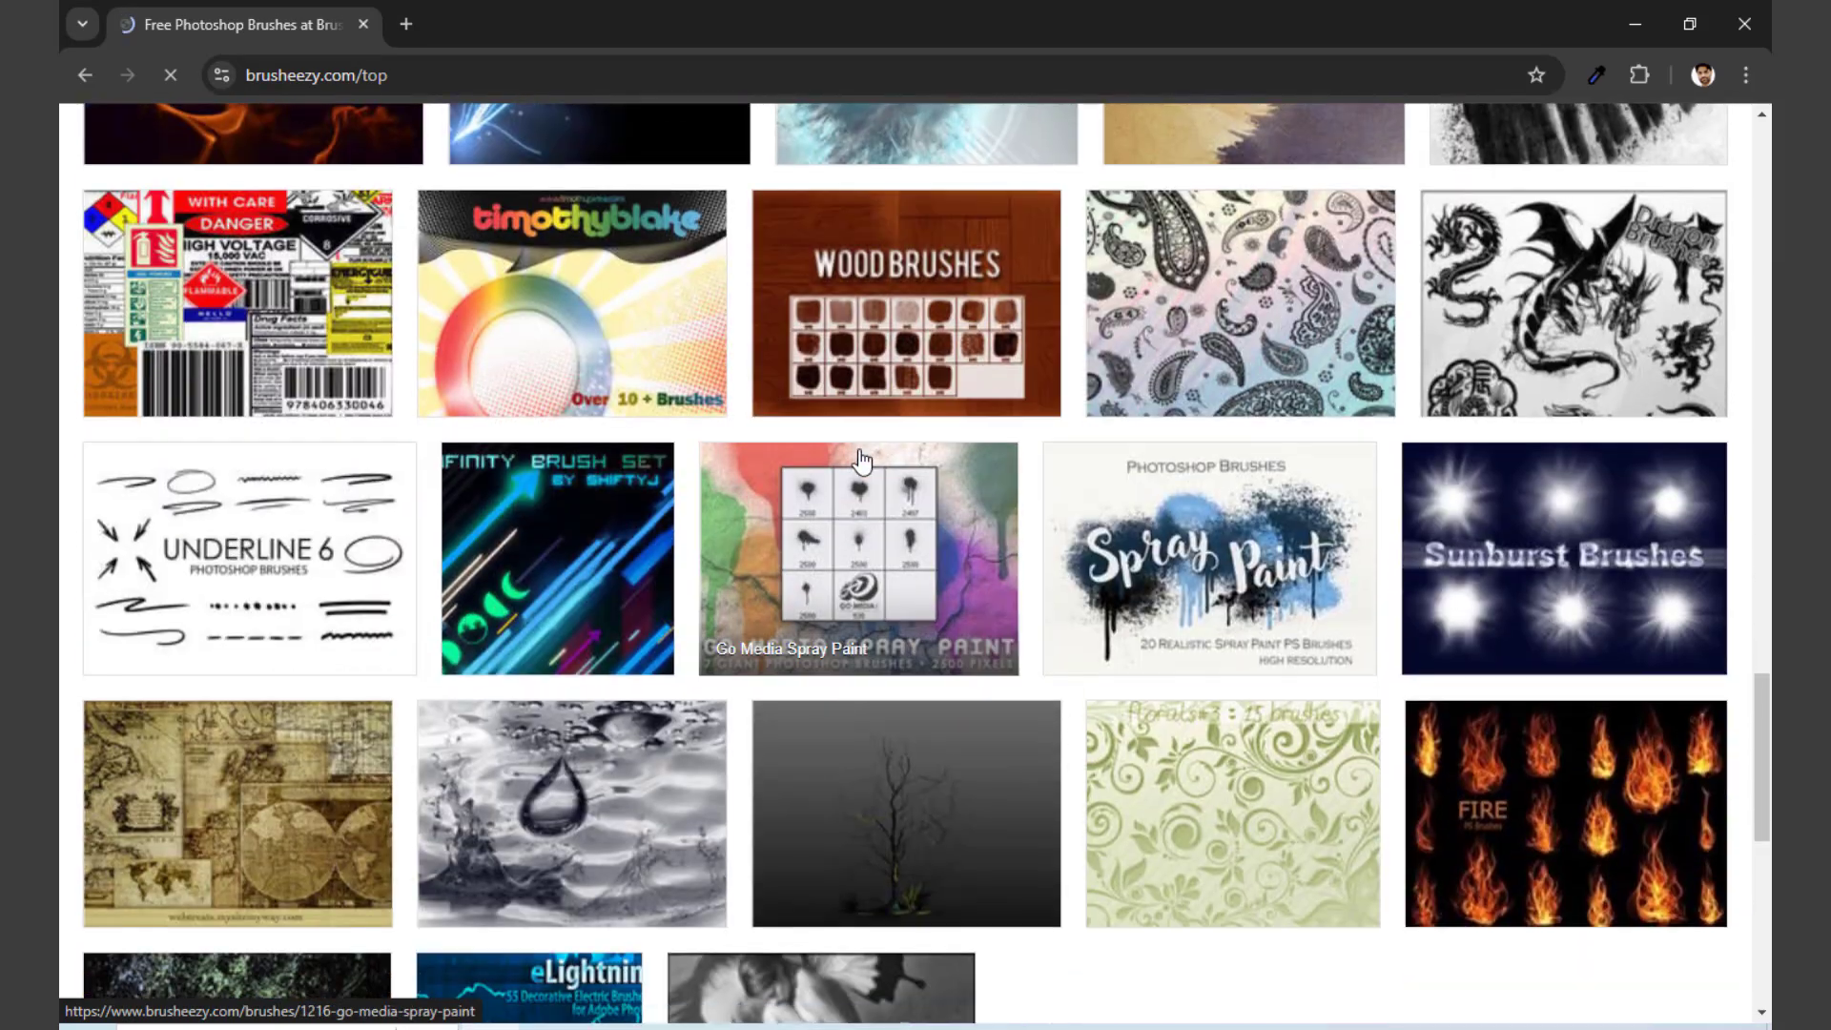
scroll(861, 461, "up", 10)
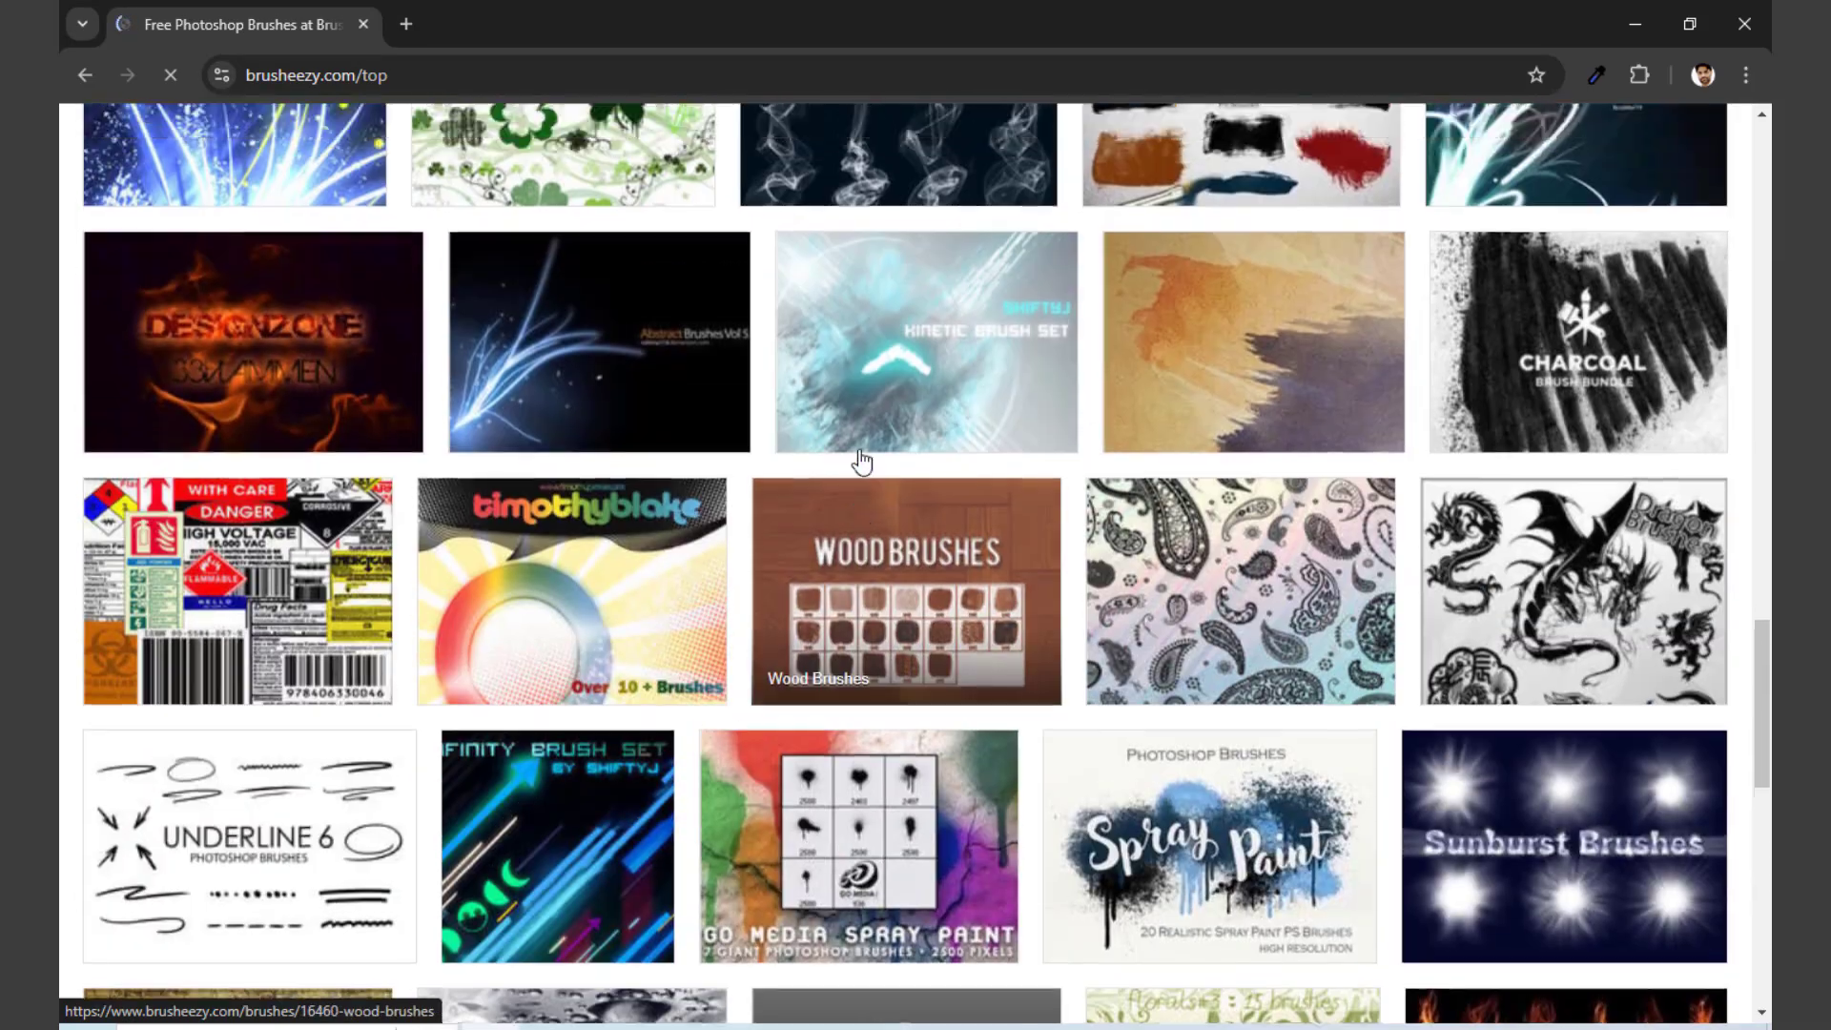
scroll(861, 461, "up", 2)
scroll(861, 462, "down", 2)
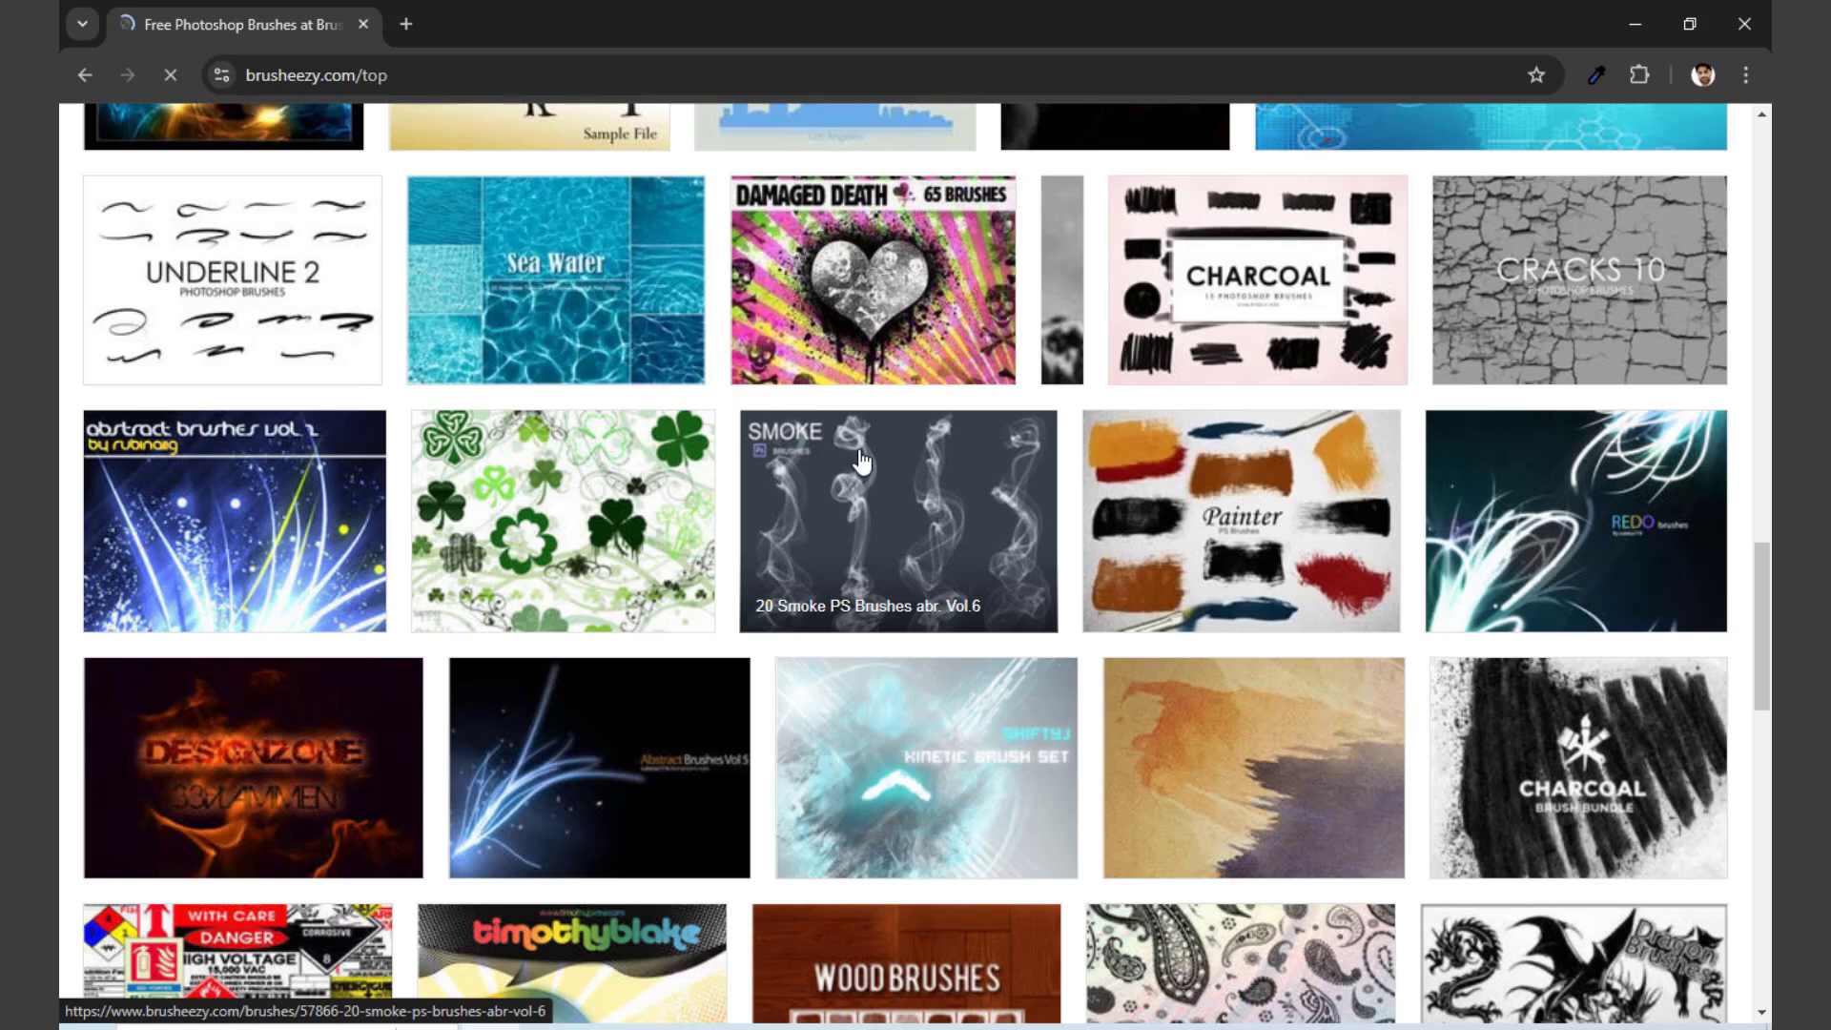
Step: Return to the Brusheezy home page and open the Browse By Category page, dismissing the advertisement
scroll(861, 462, "up", 5)
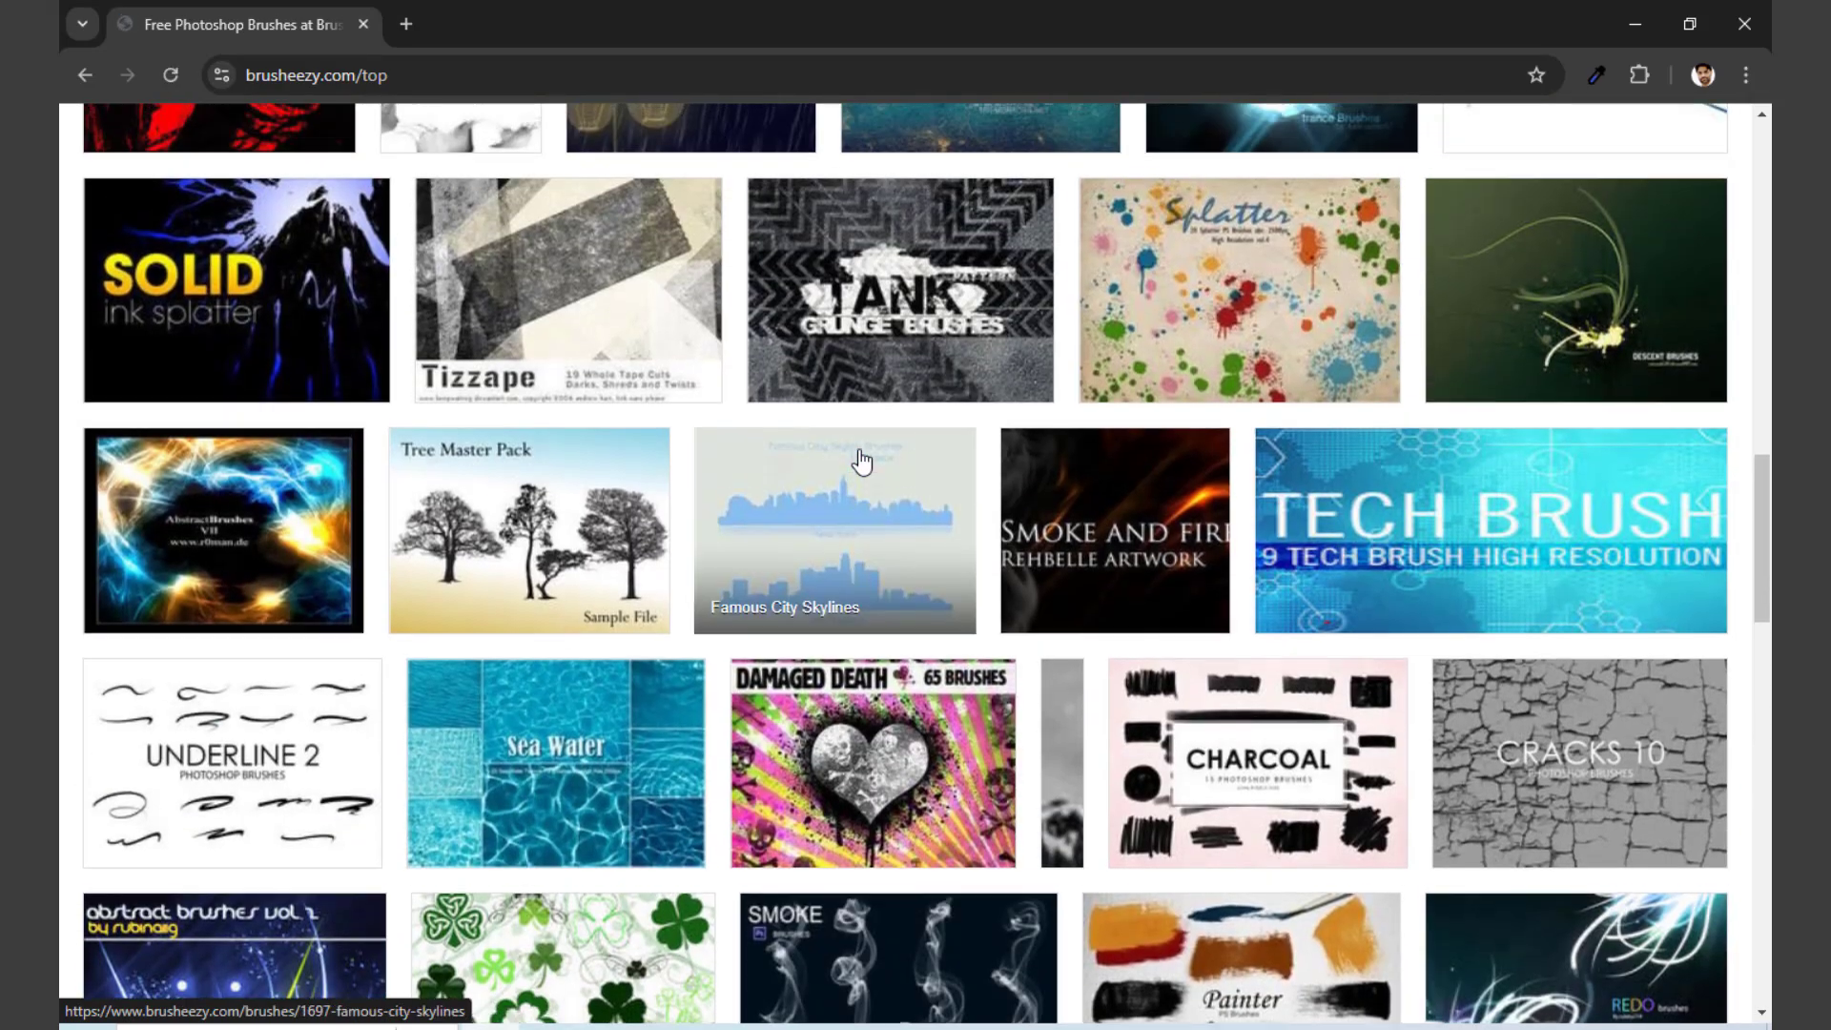
scroll(861, 462, "up", 15)
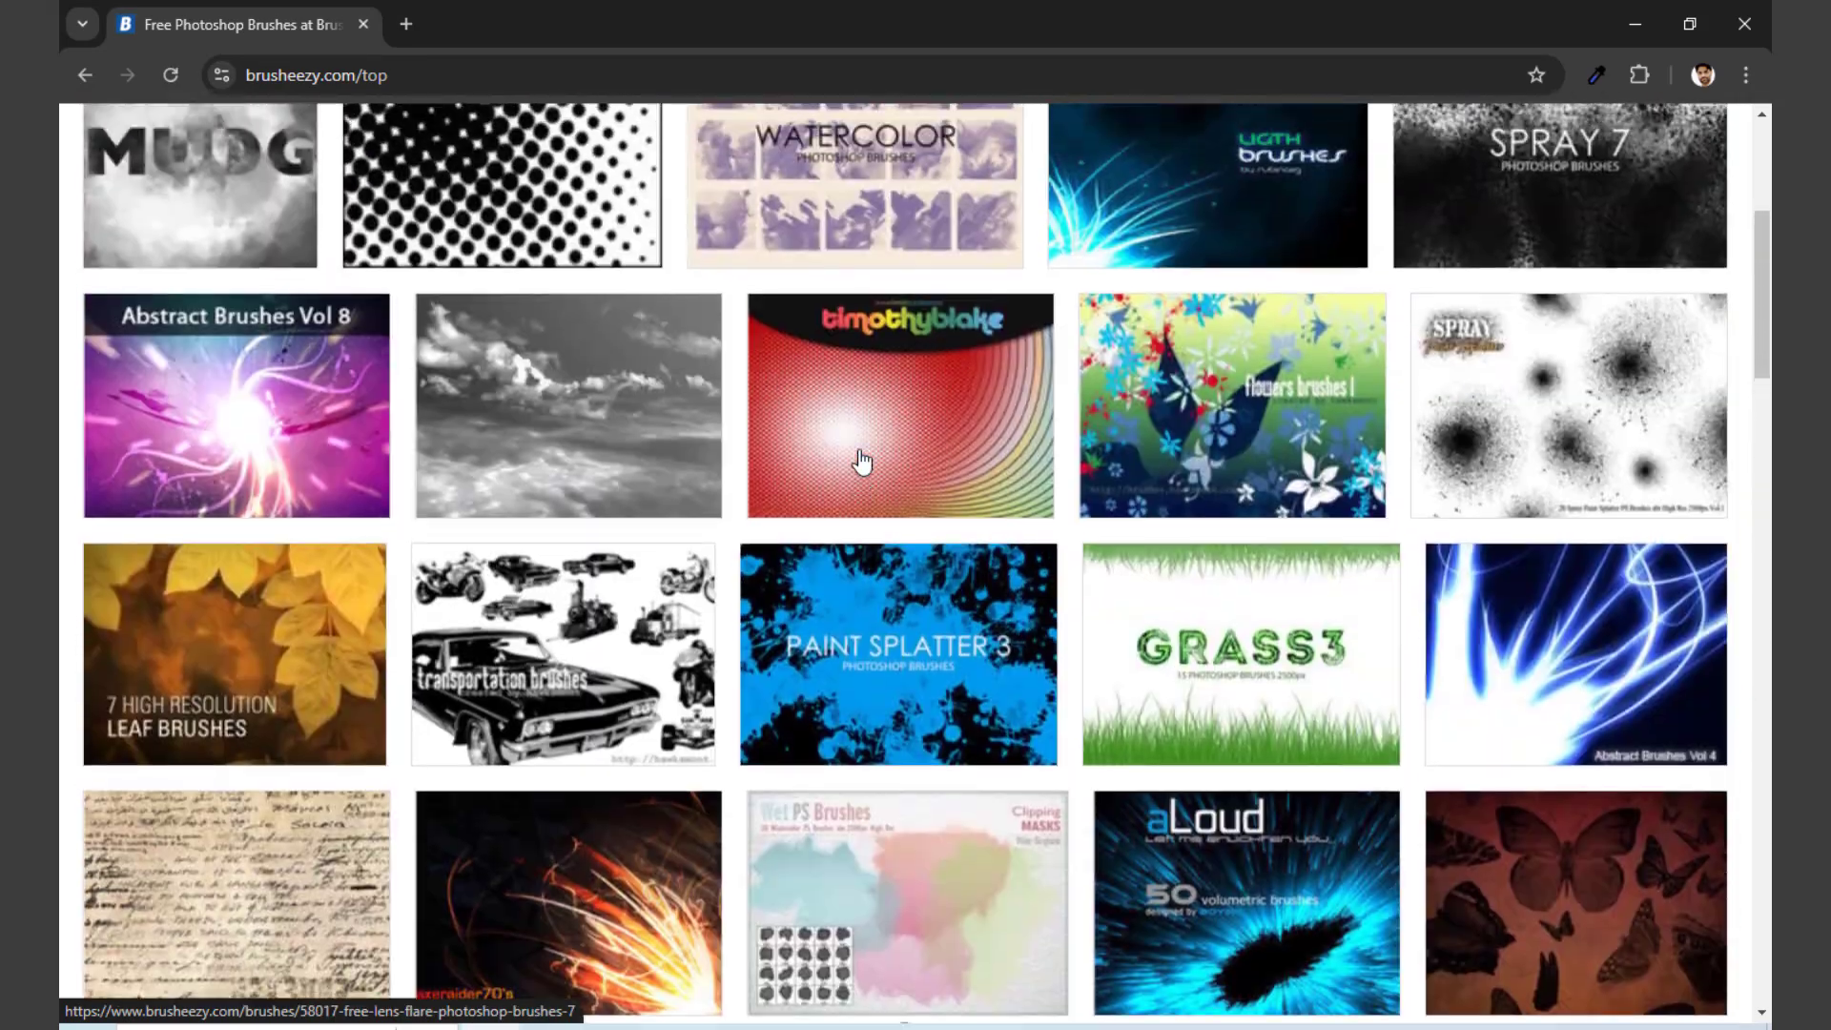
scroll(861, 462, "up", 5)
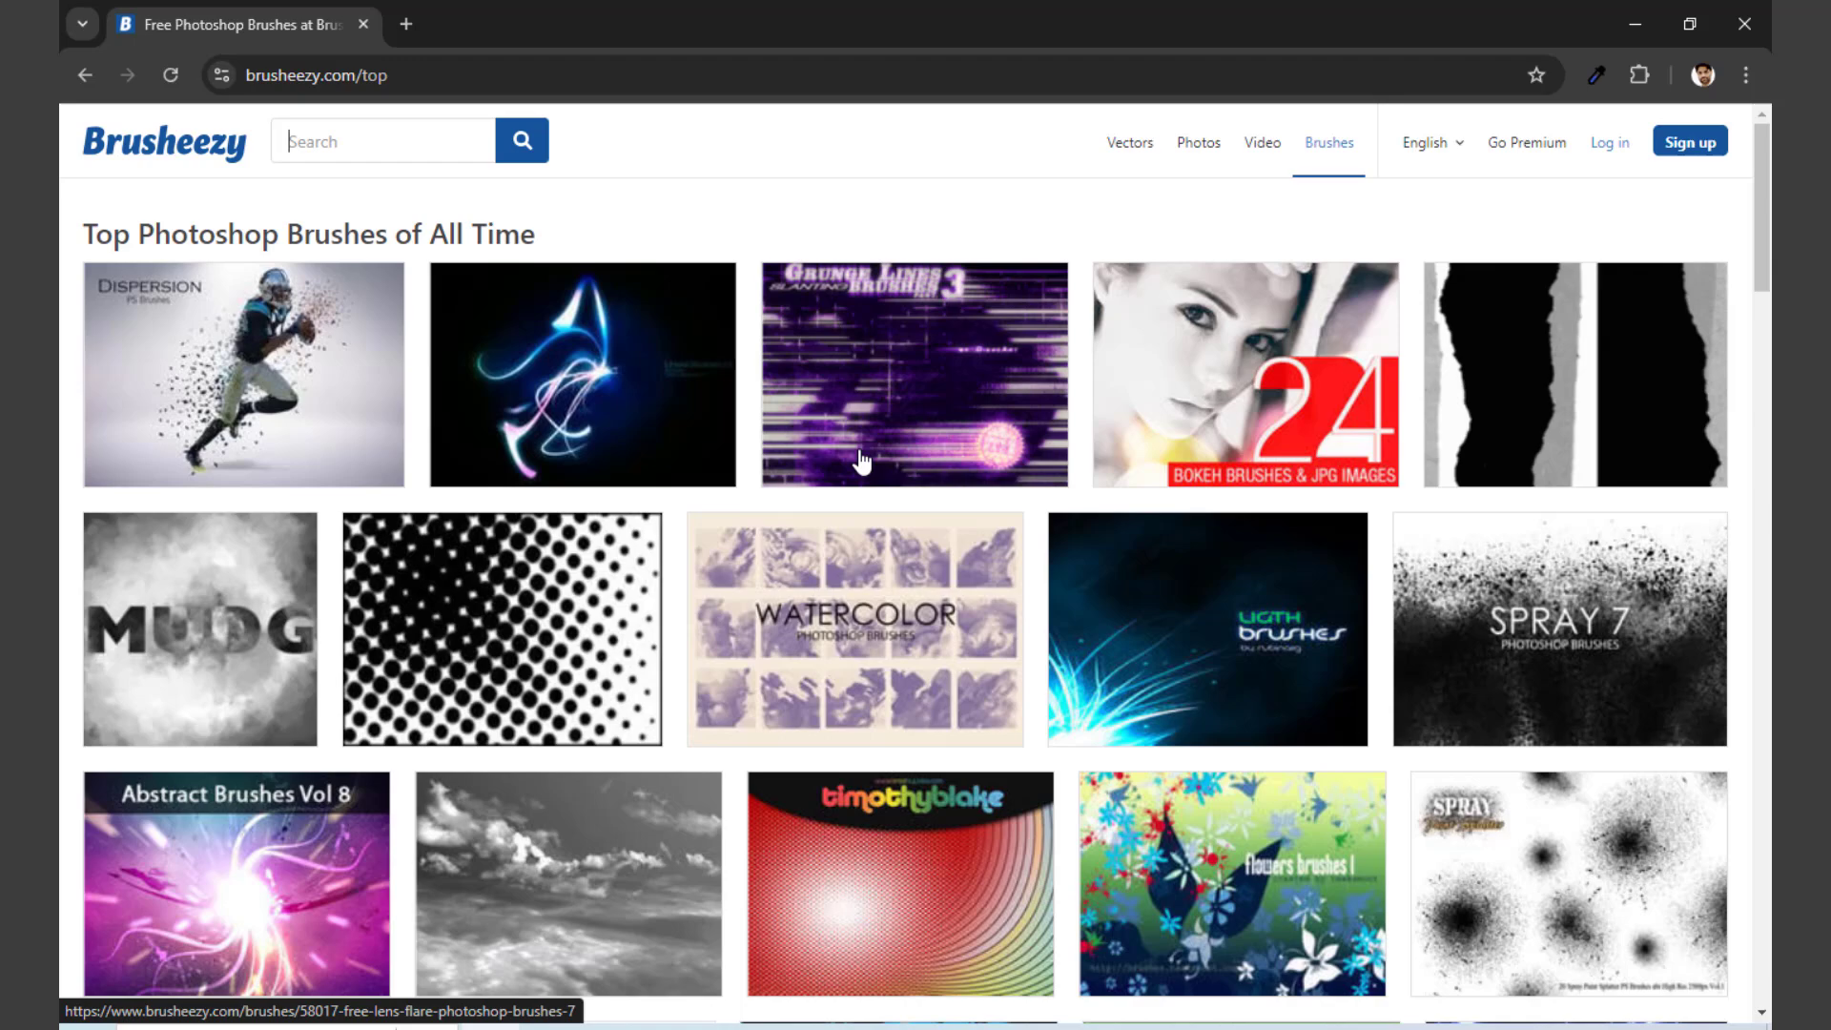
left_click(84, 74)
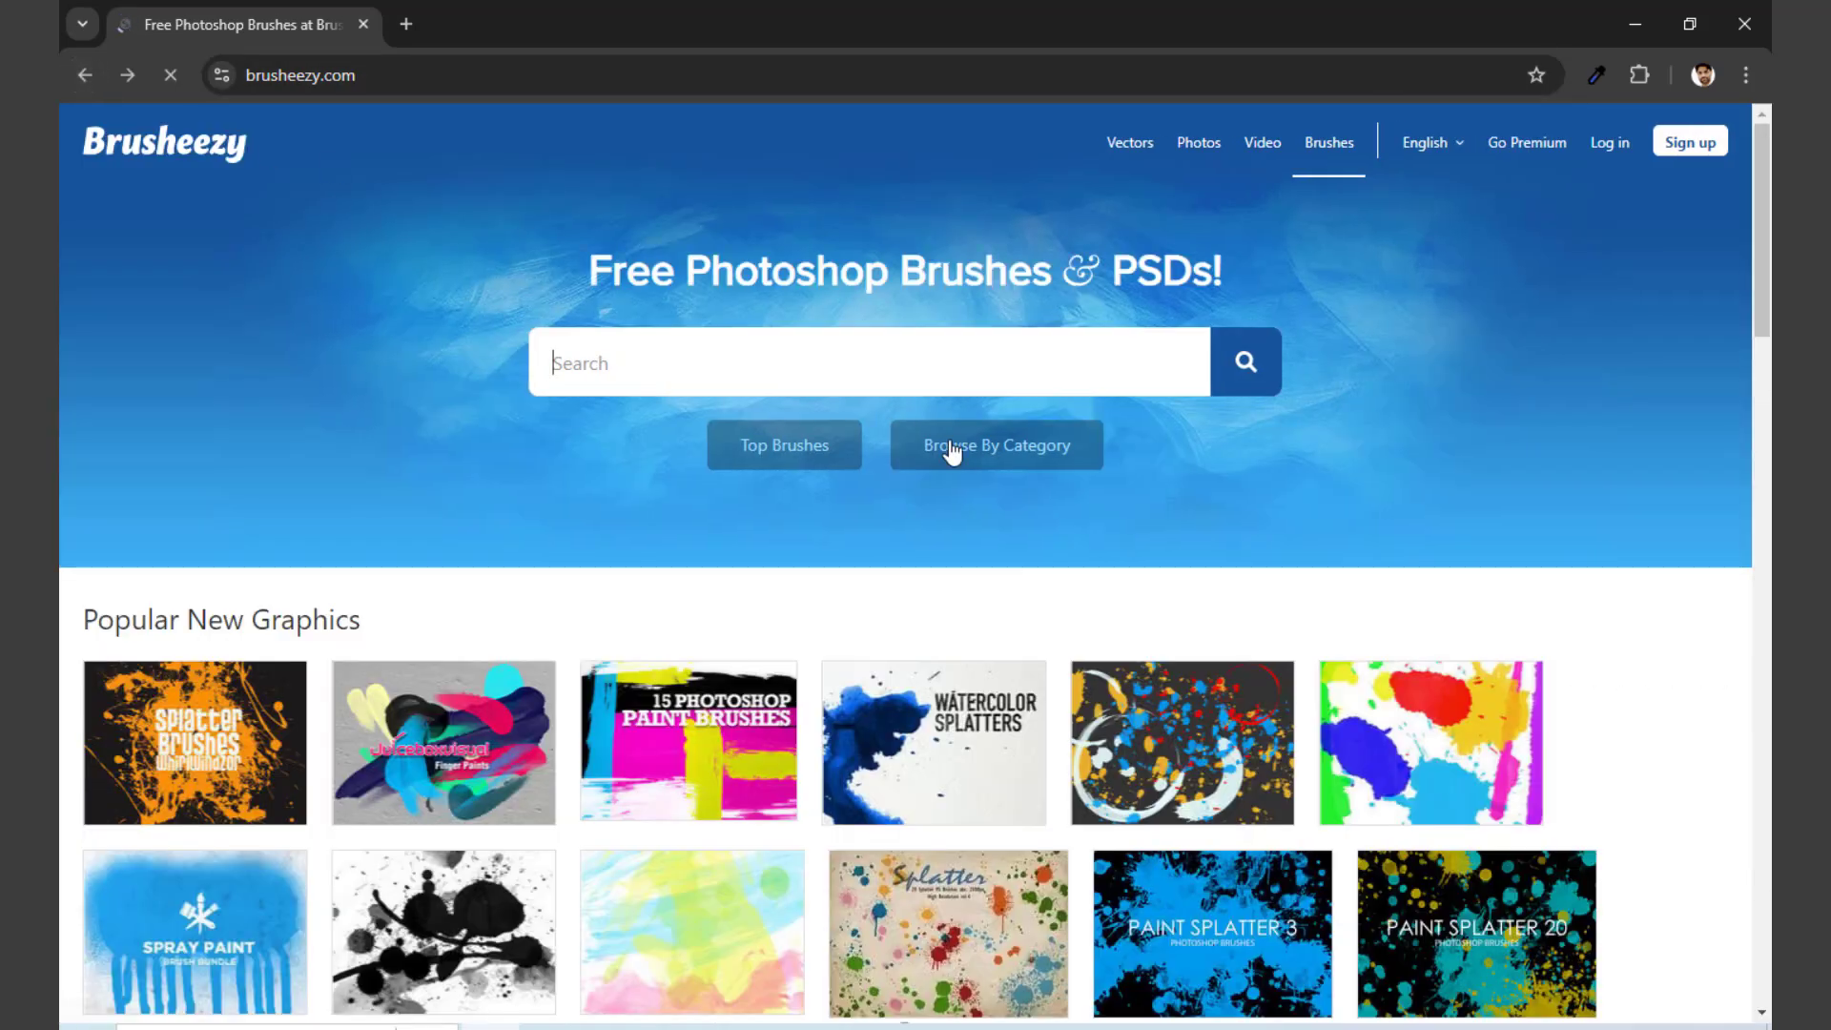
left_click(952, 452)
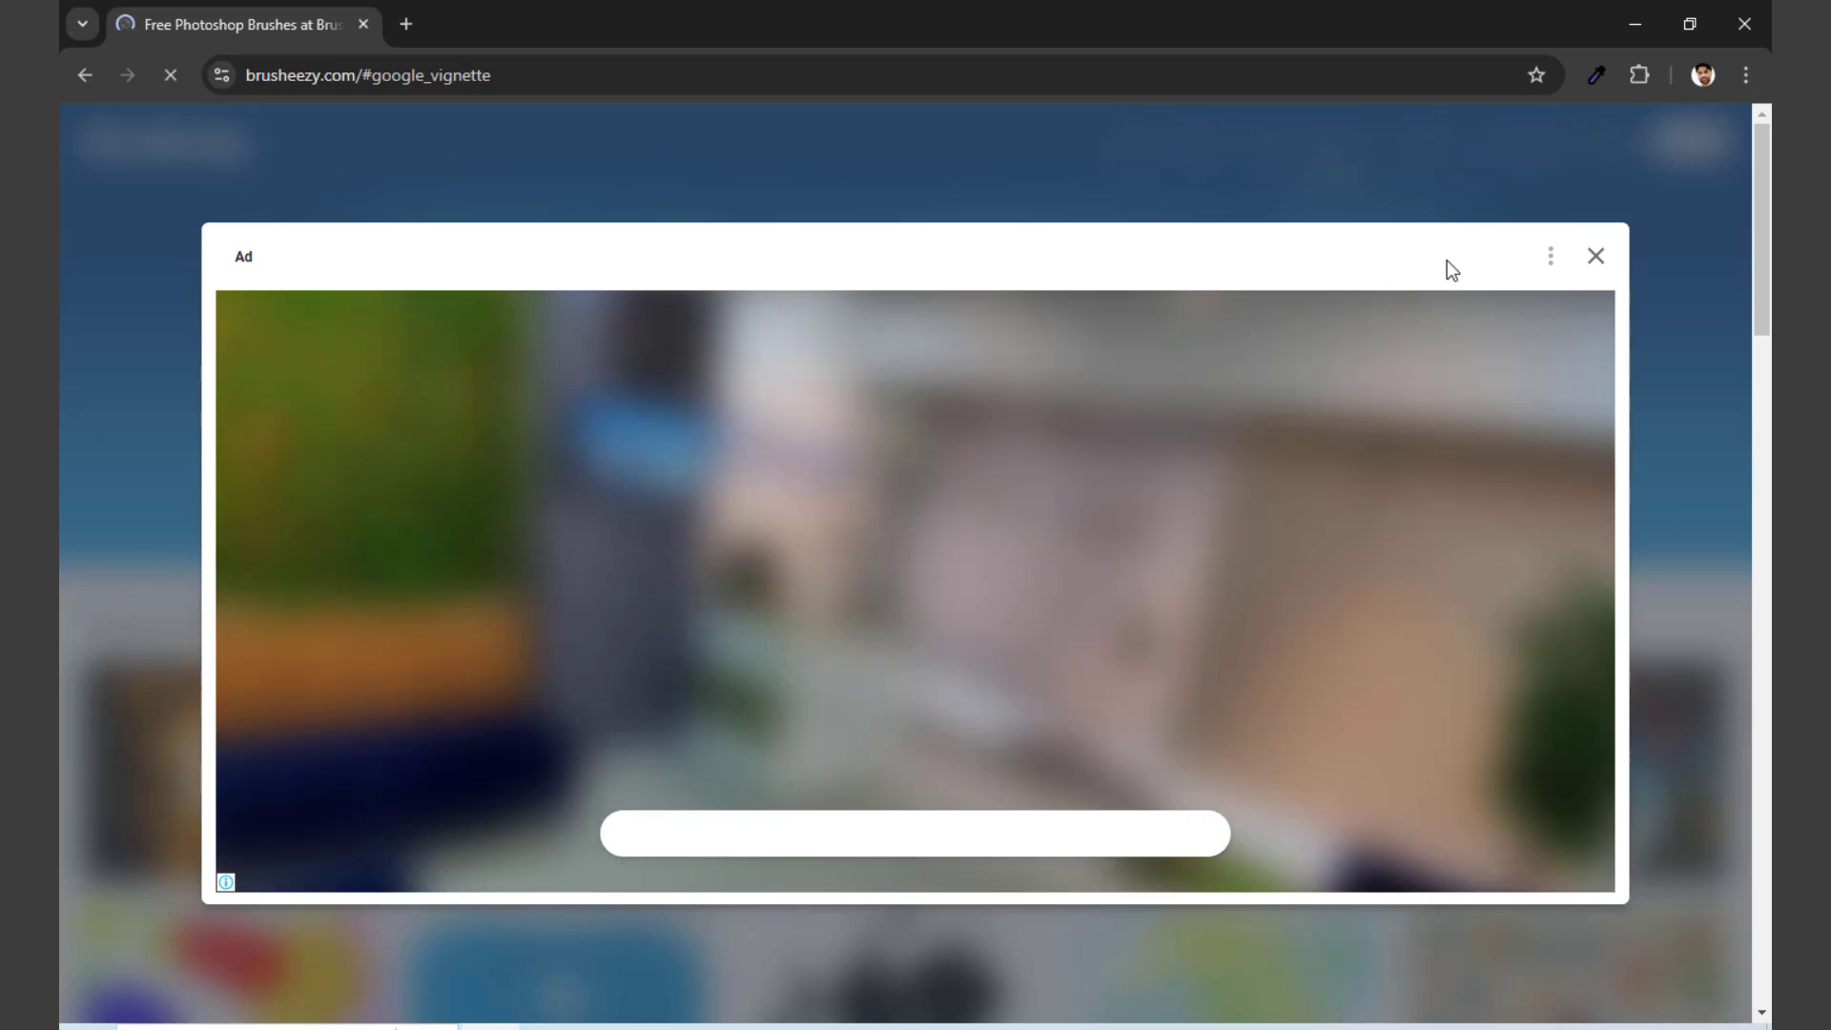
left_click(1595, 258)
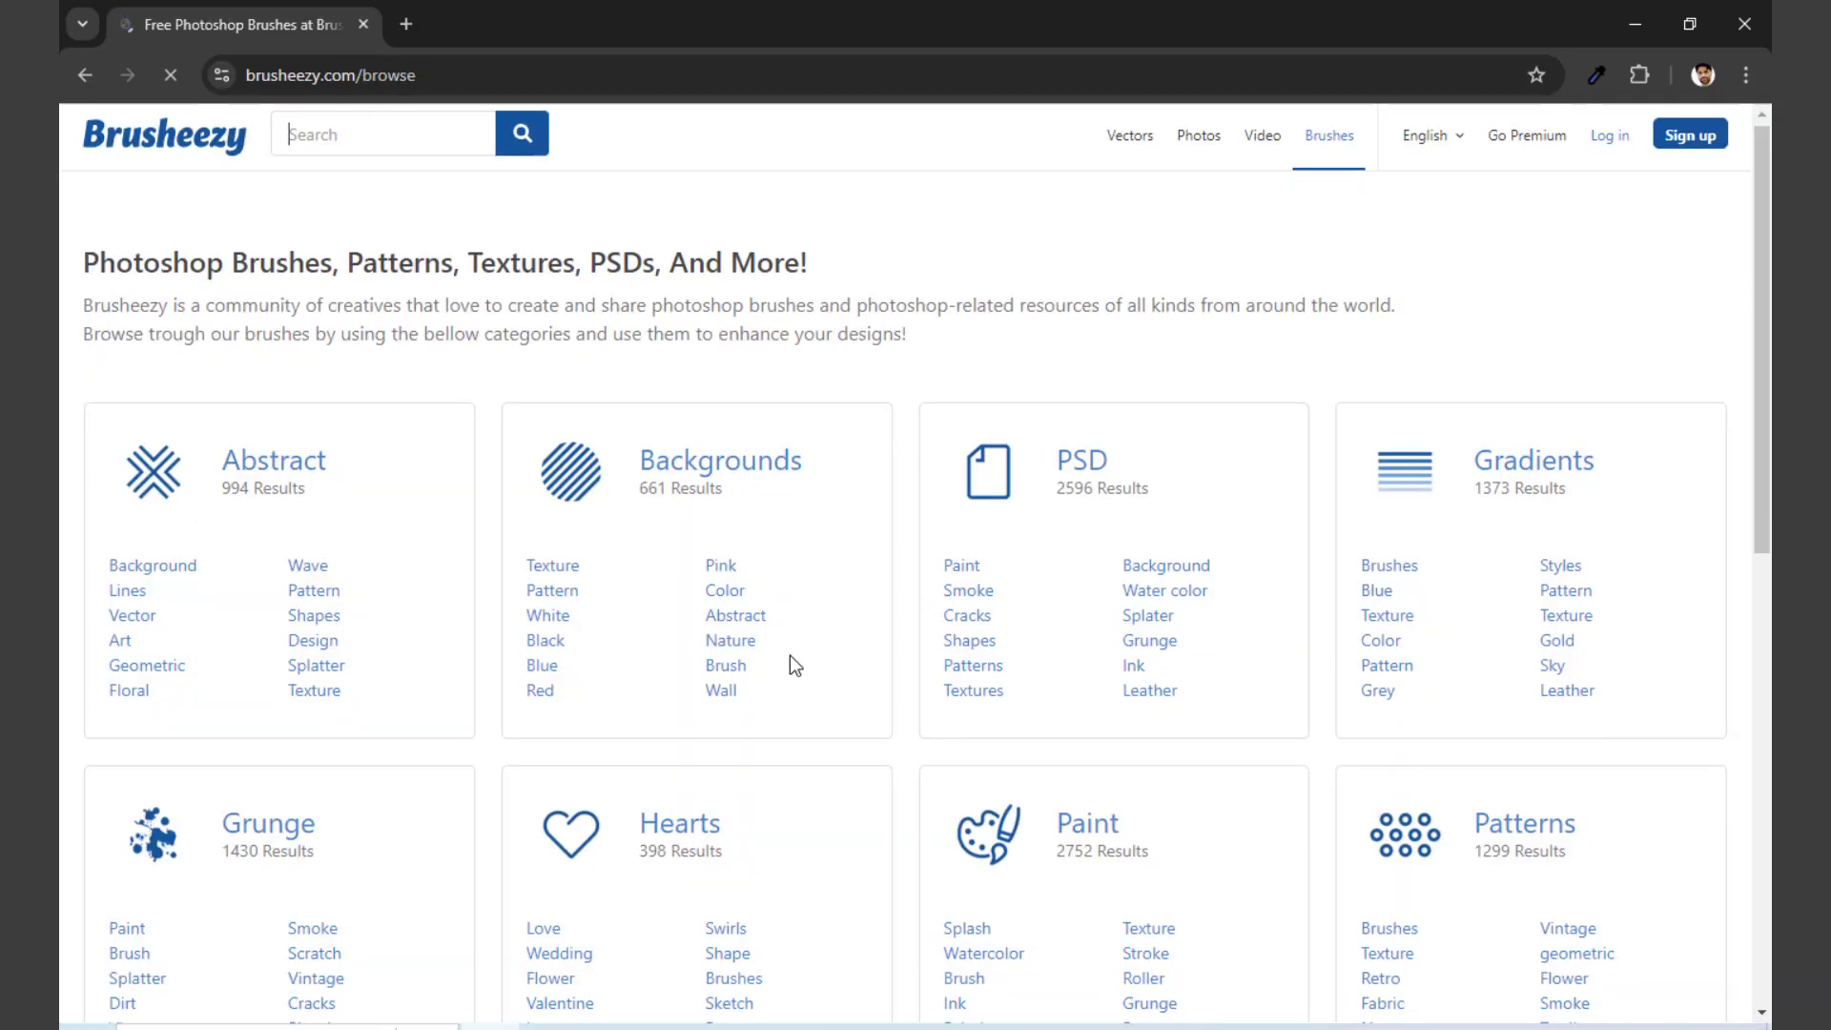
Step: Look through the brush categories and open the Splatter subcategory under Grunge
scroll(790, 655, "down", 7)
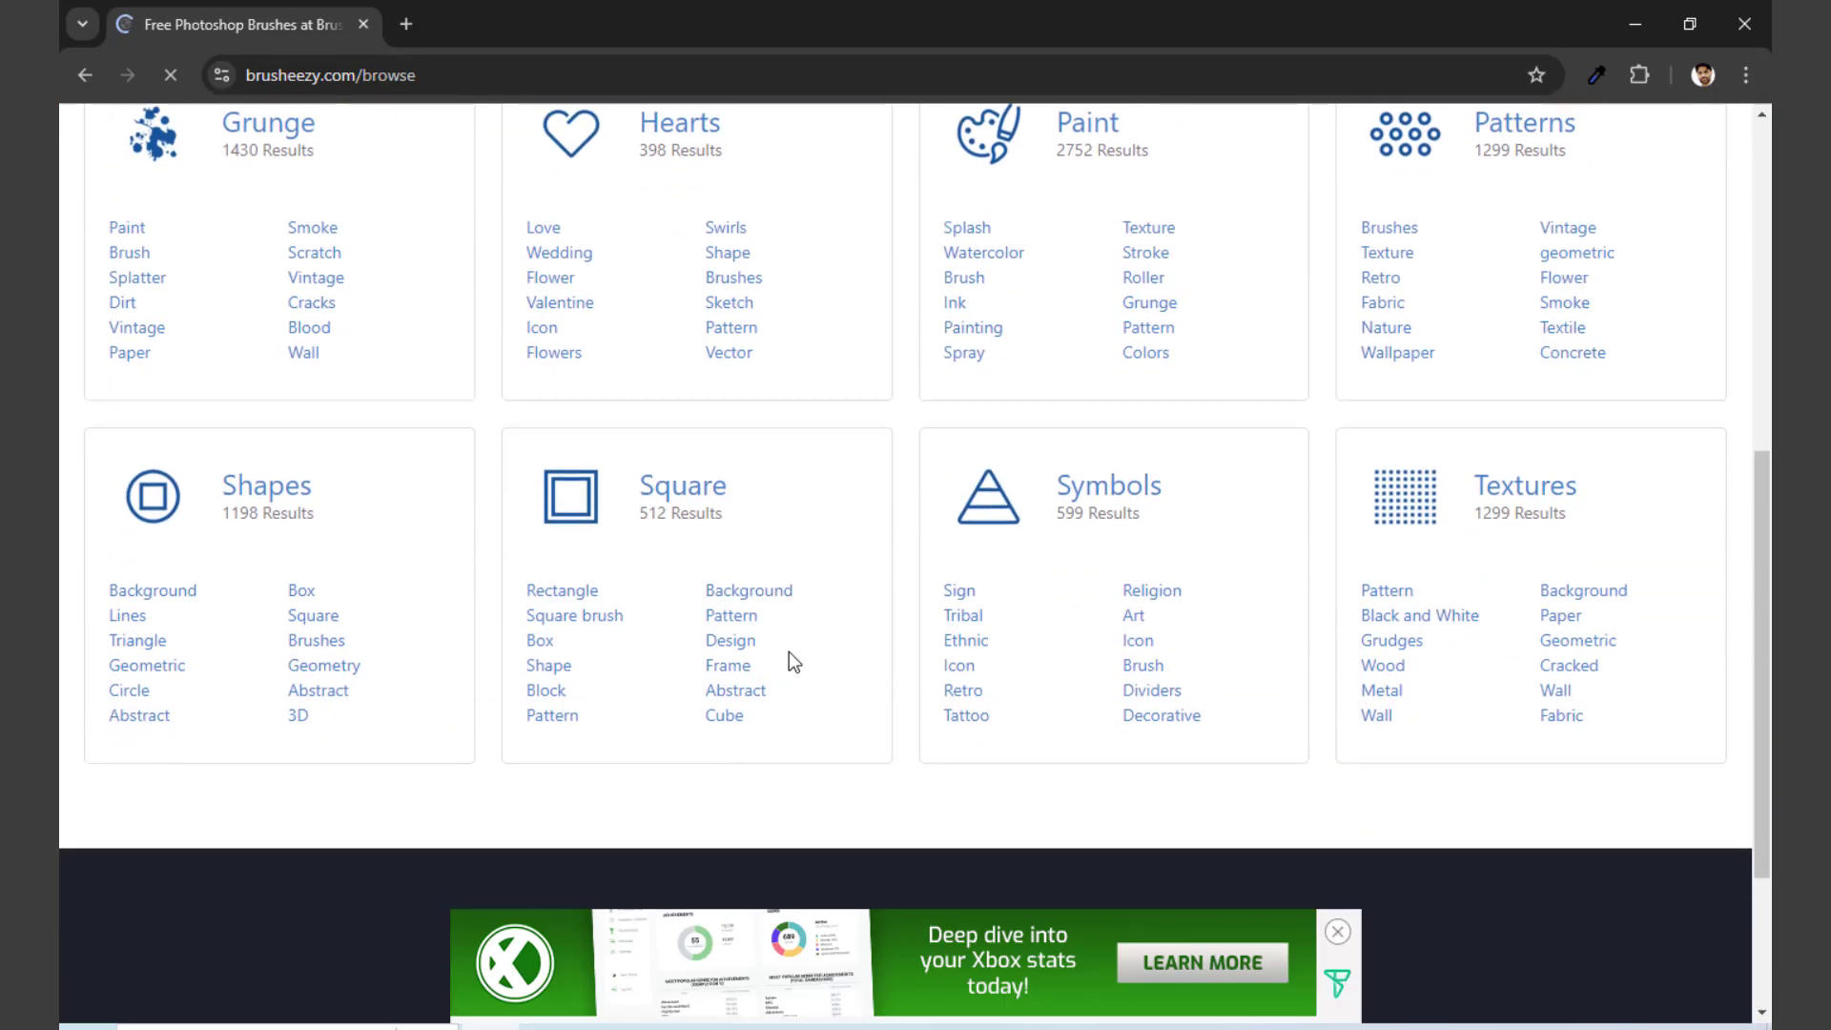
scroll(788, 650, "up", 1)
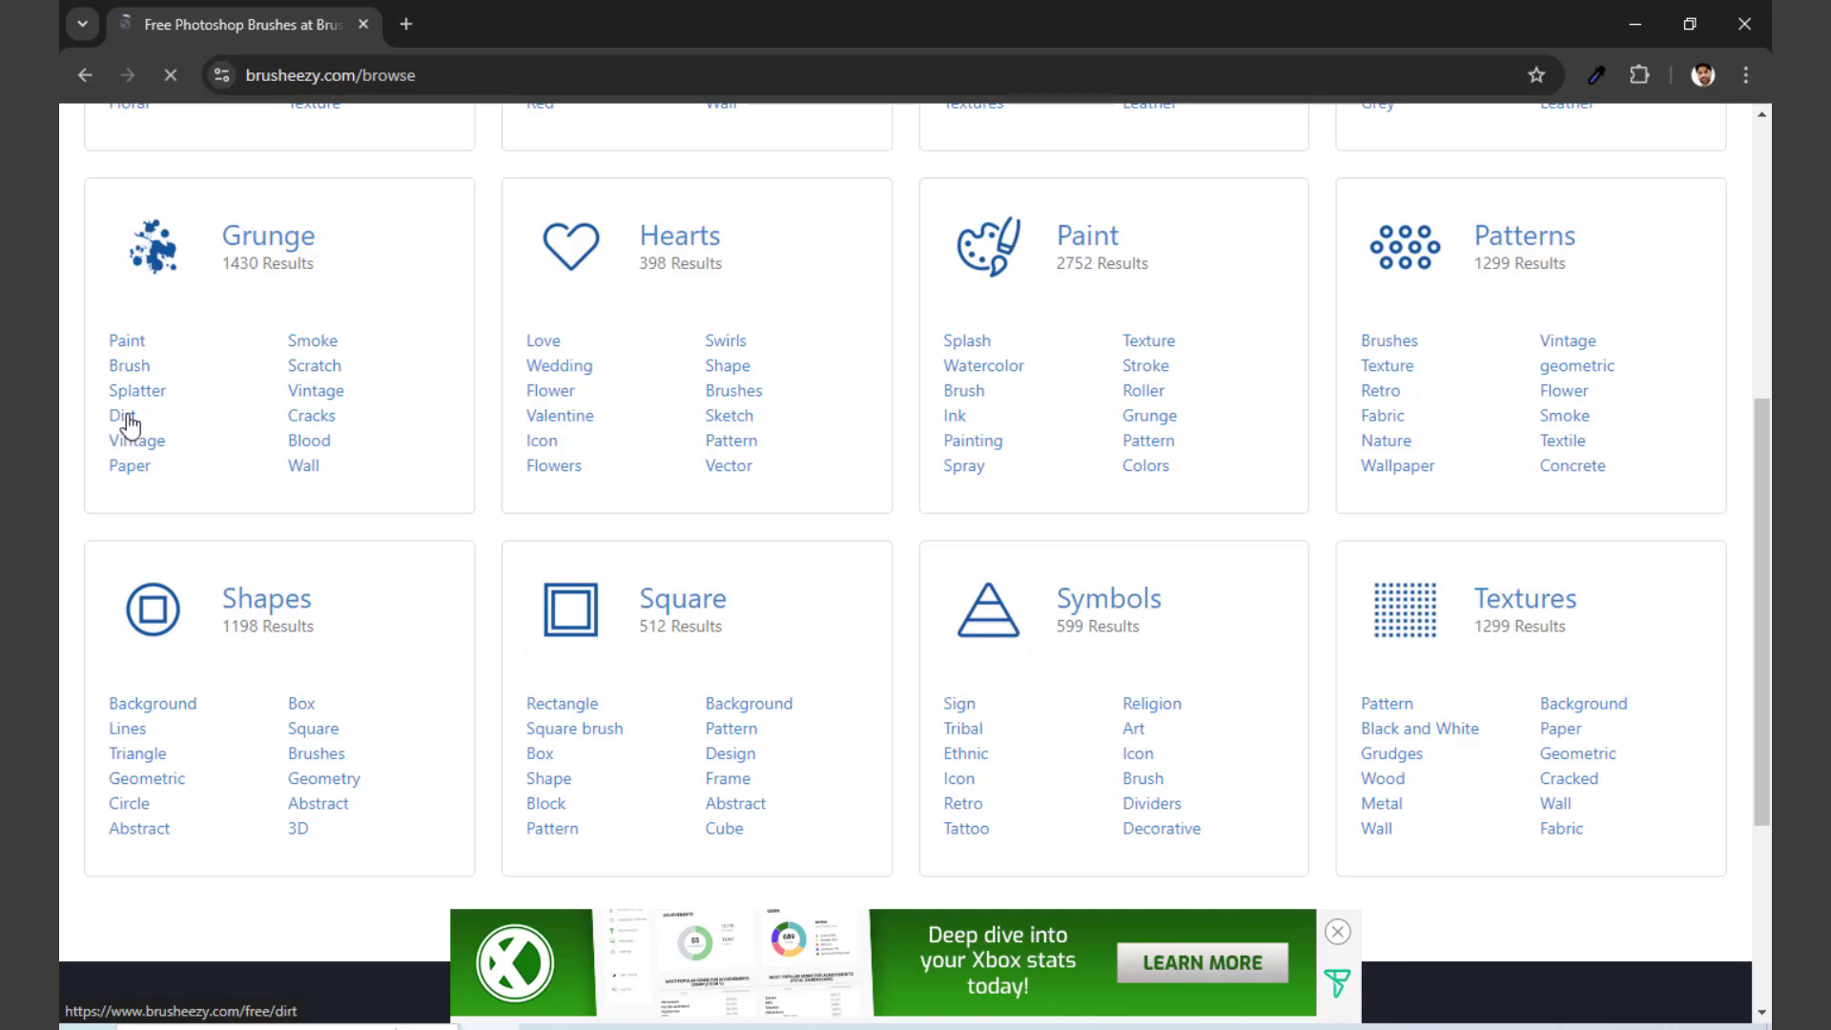
scroll(138, 405, "up", 1)
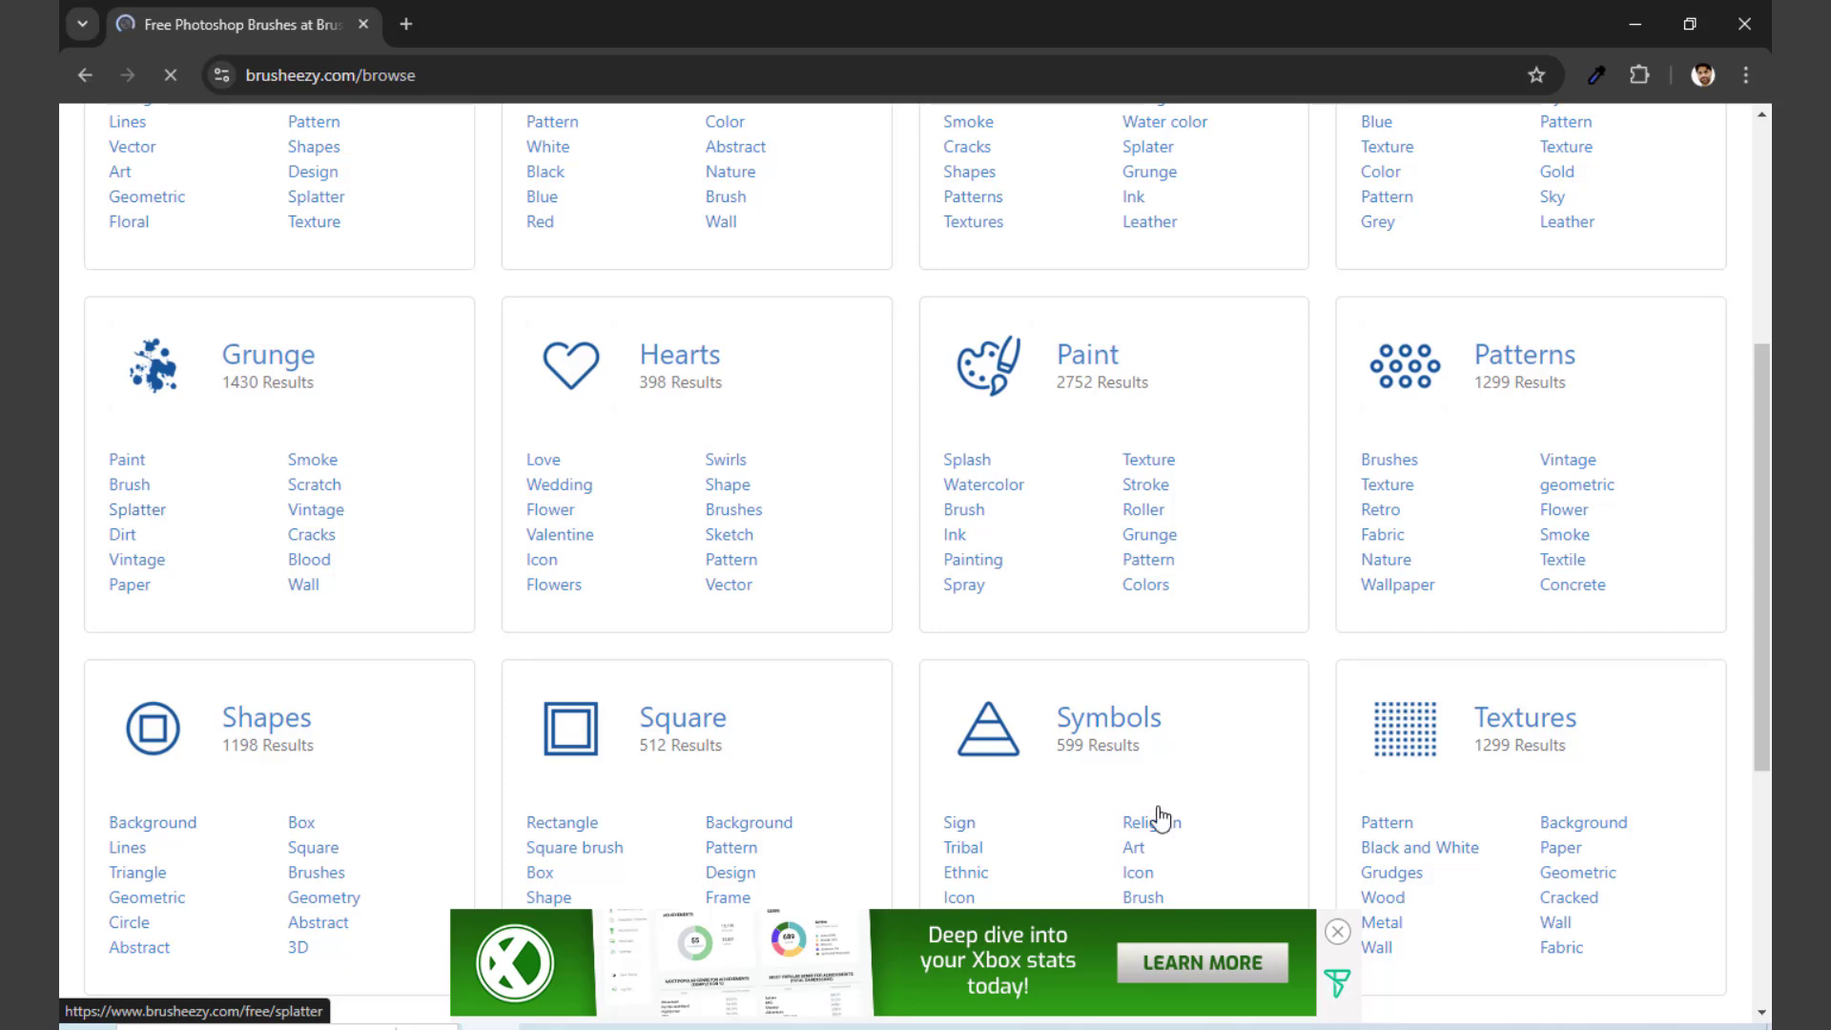
scroll(964, 622, "down", 3)
scroll(965, 626, "up", 3)
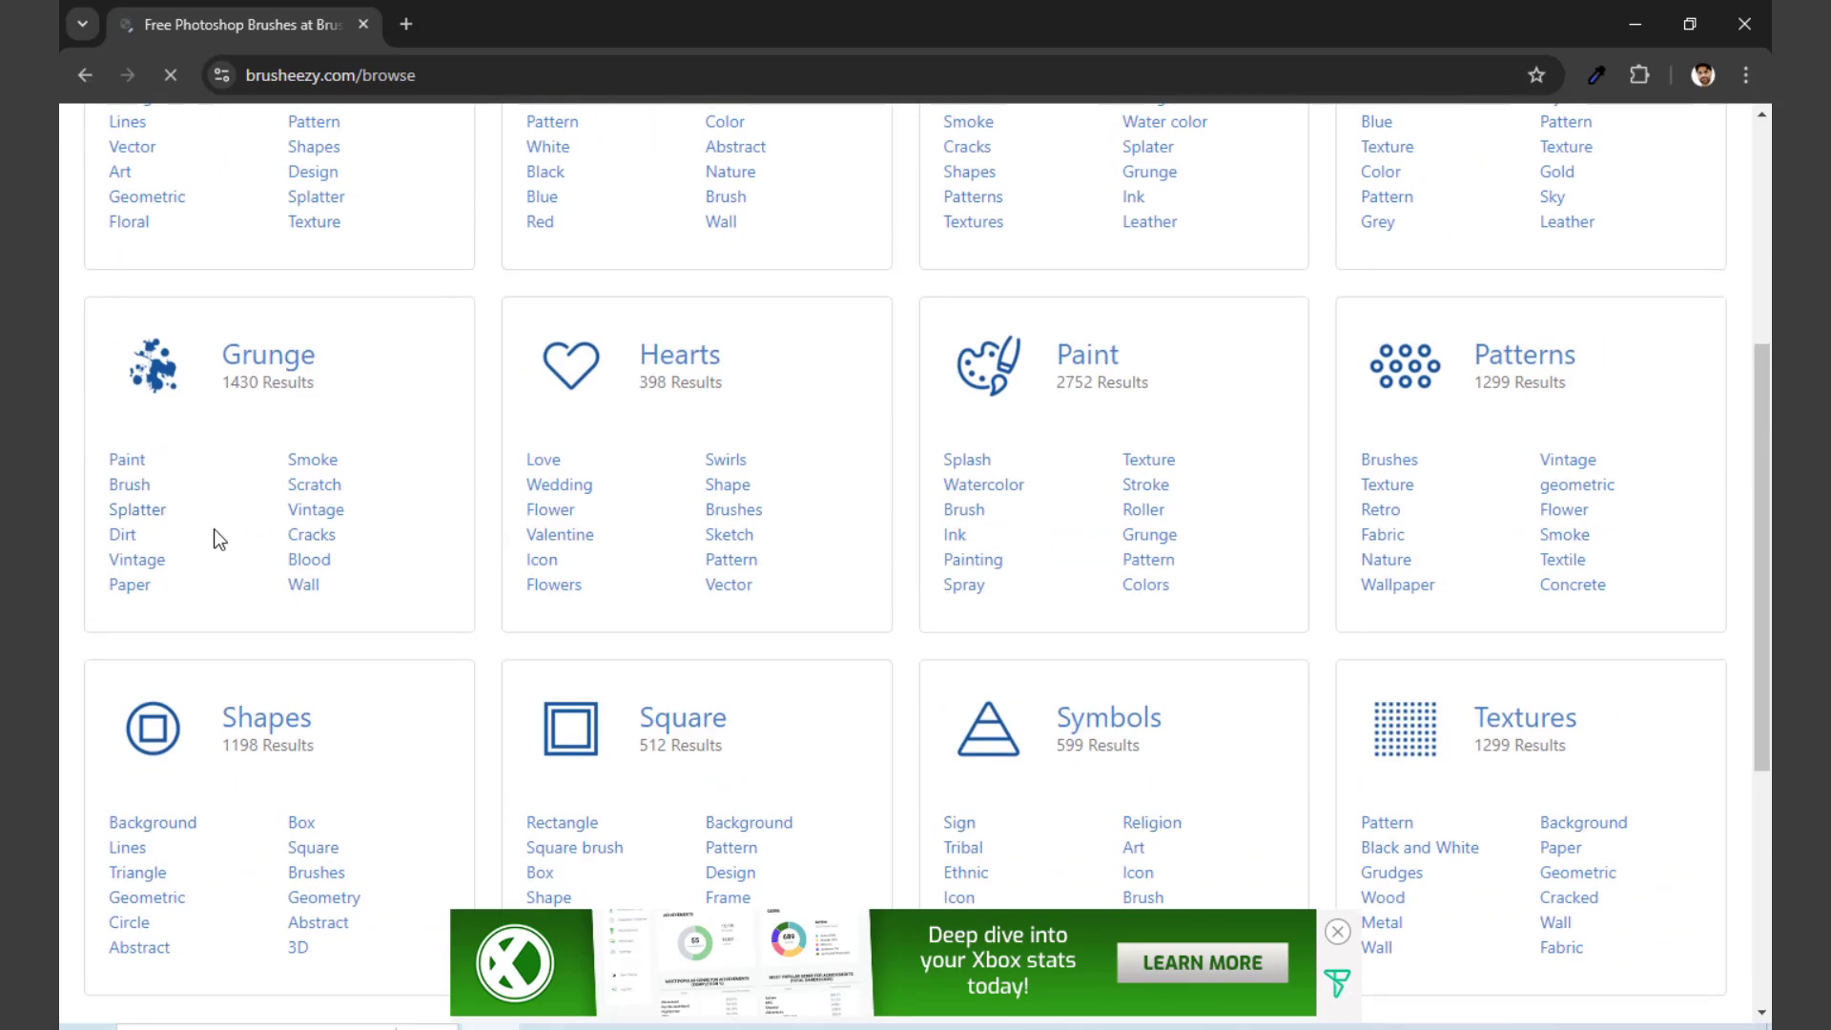
left_click(145, 522)
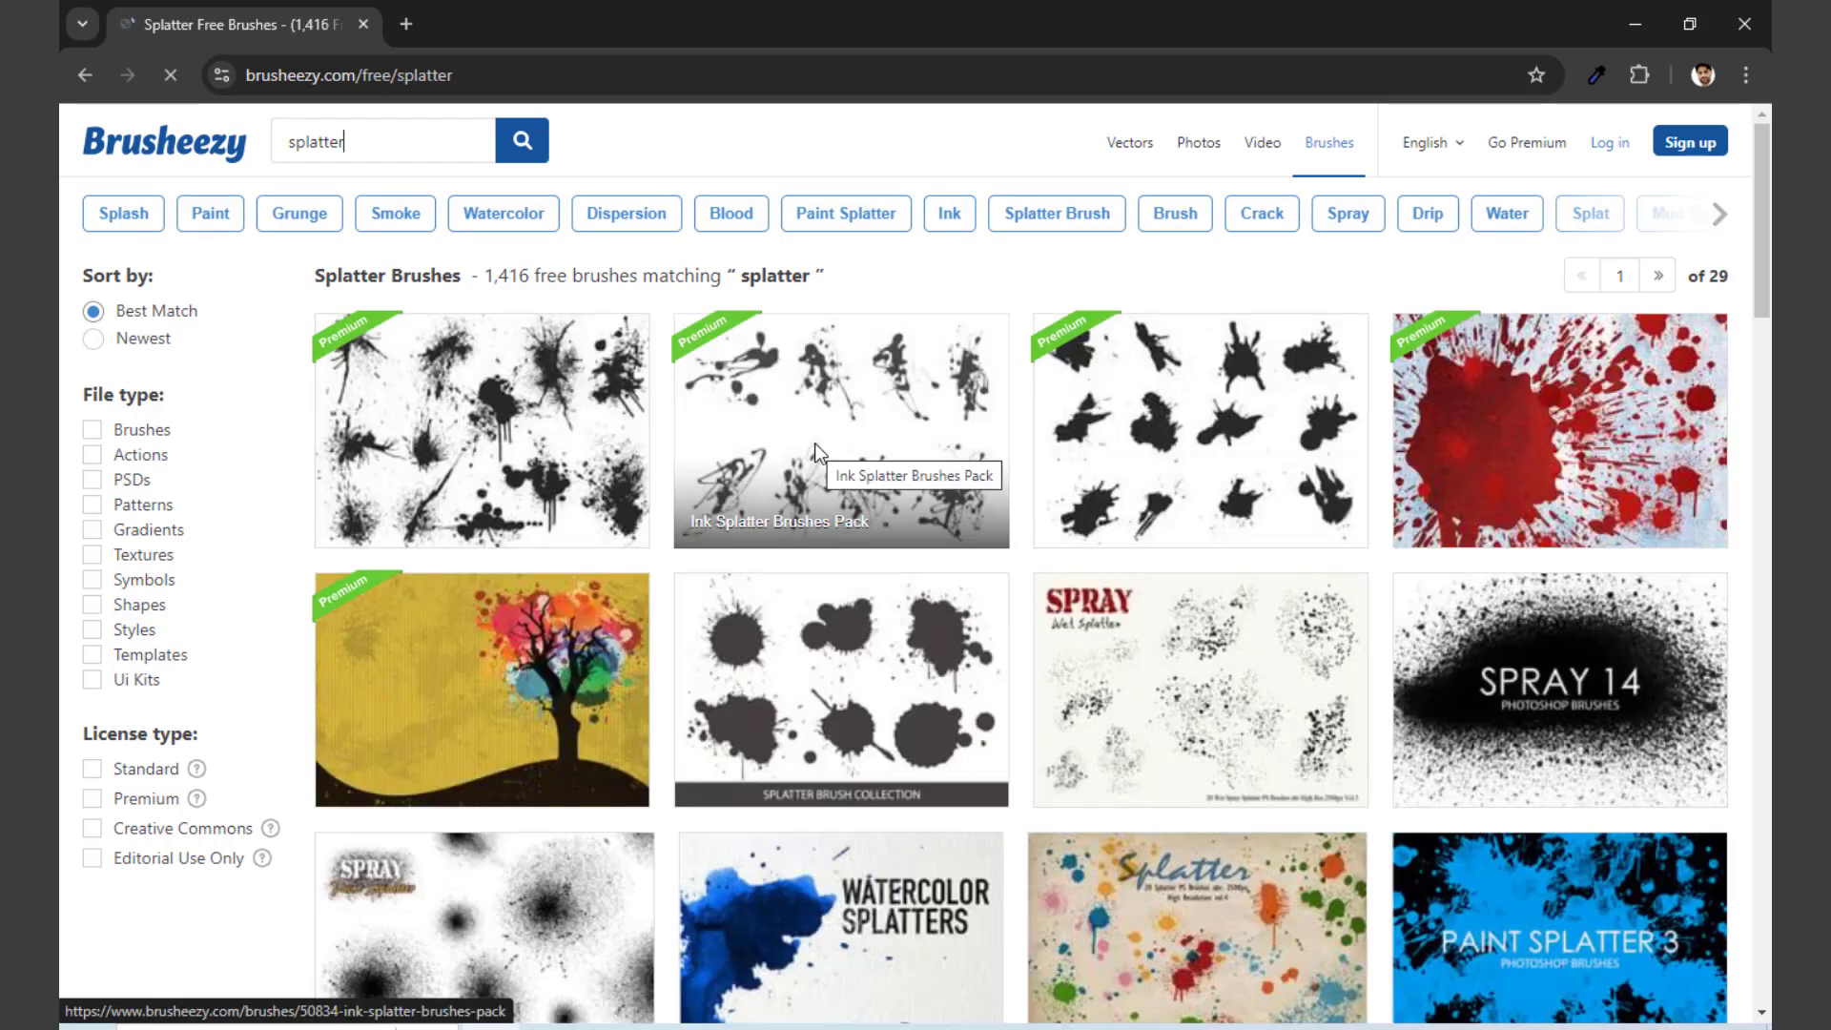
Step: Browse the splatter brush results to examine the available splatter, spray and blood sets
scroll(1204, 542, "down", 10)
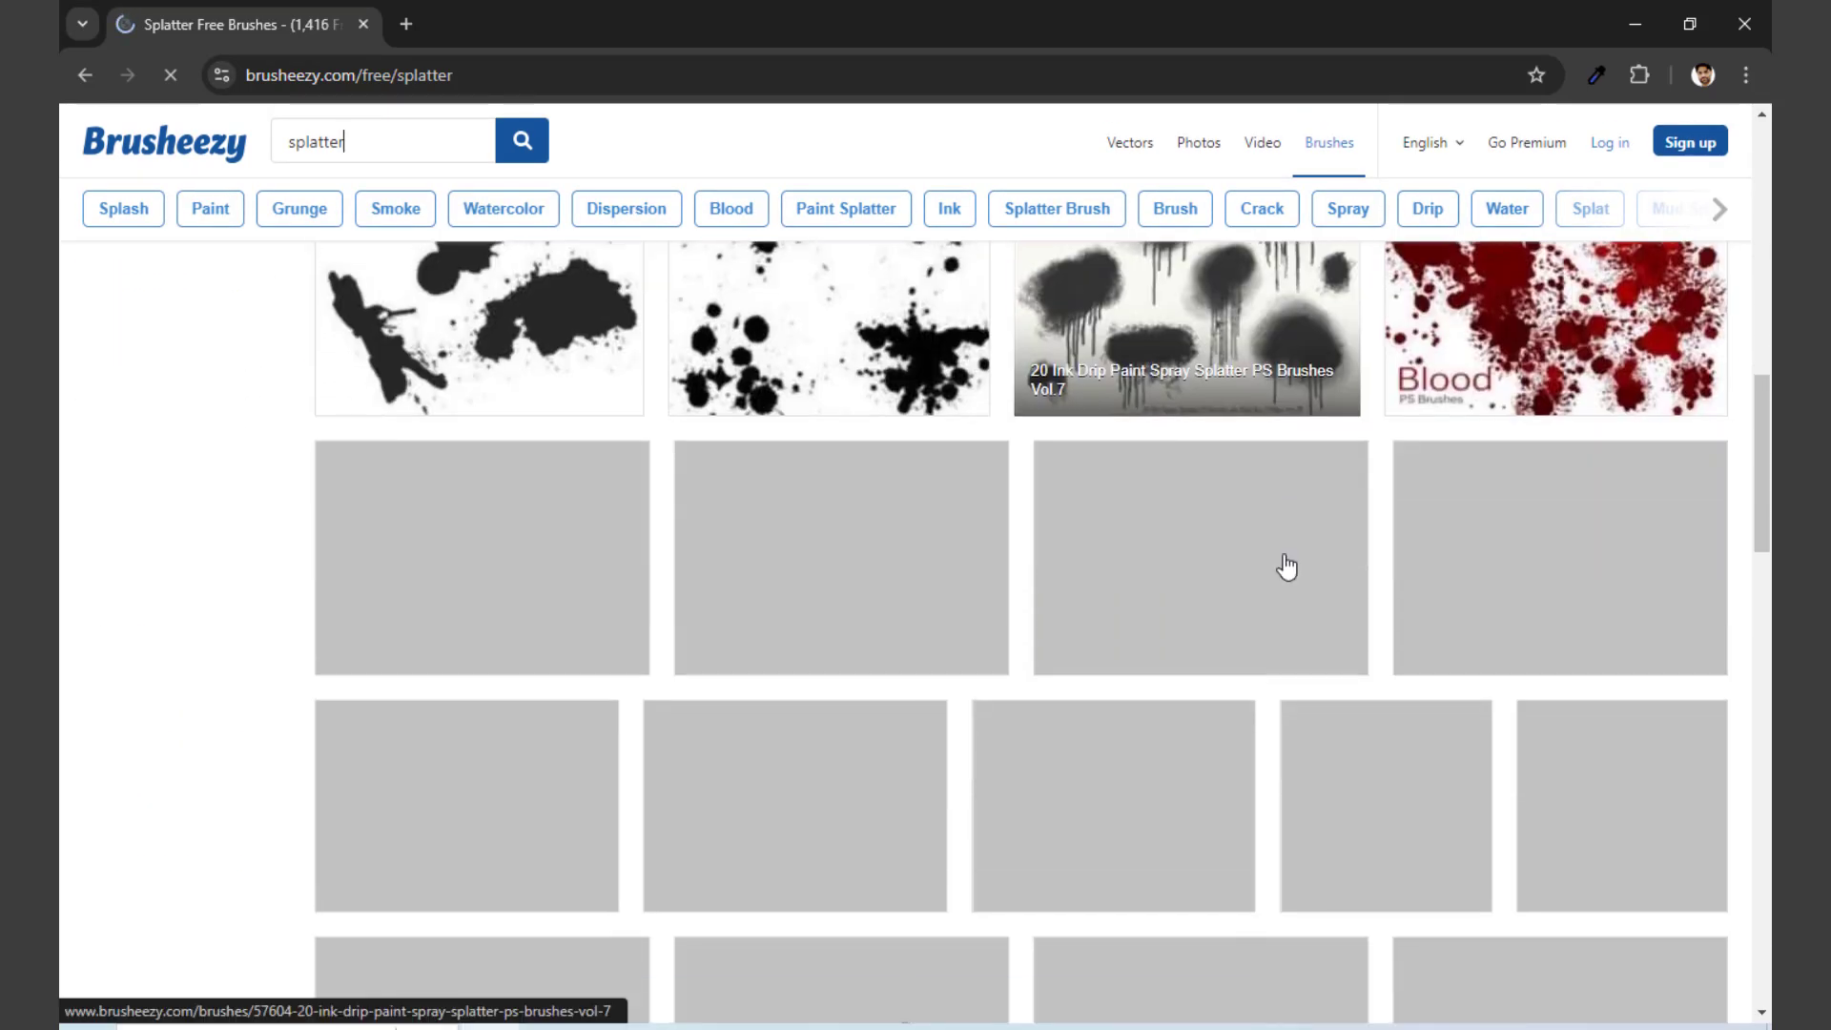
scroll(1287, 567, "down", 7)
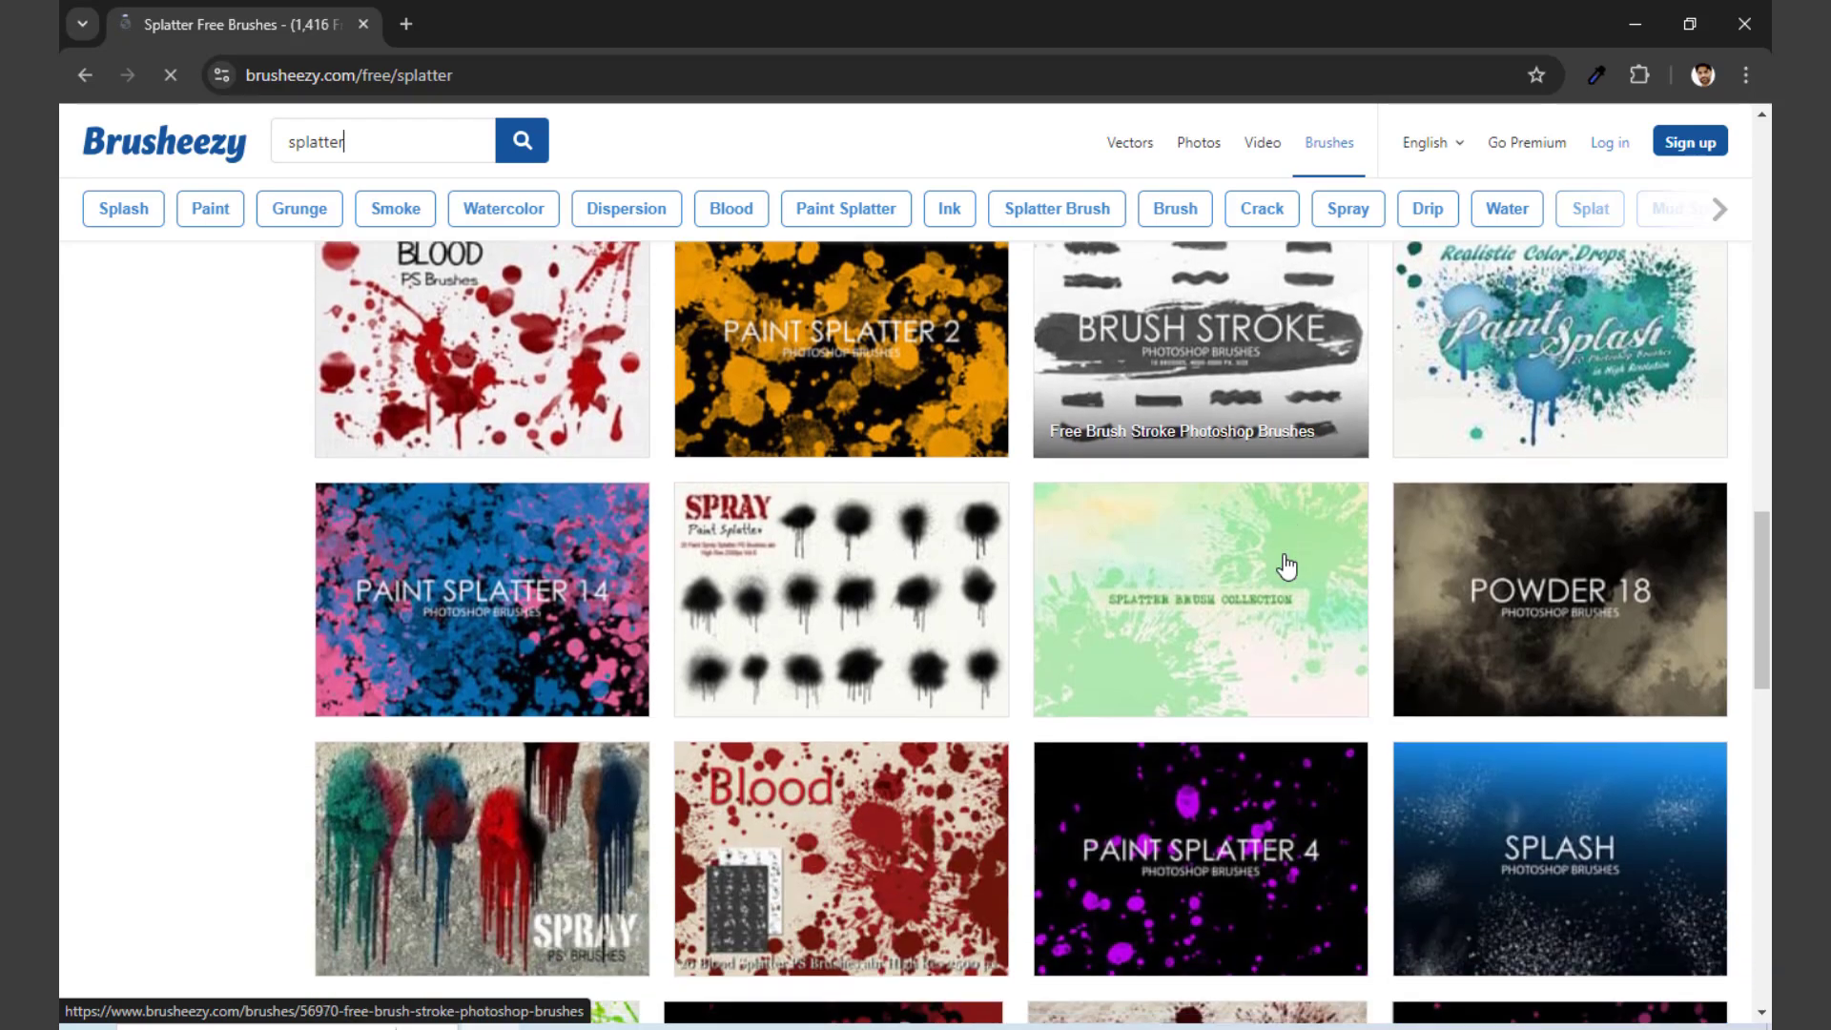
scroll(1287, 566, "down", 8)
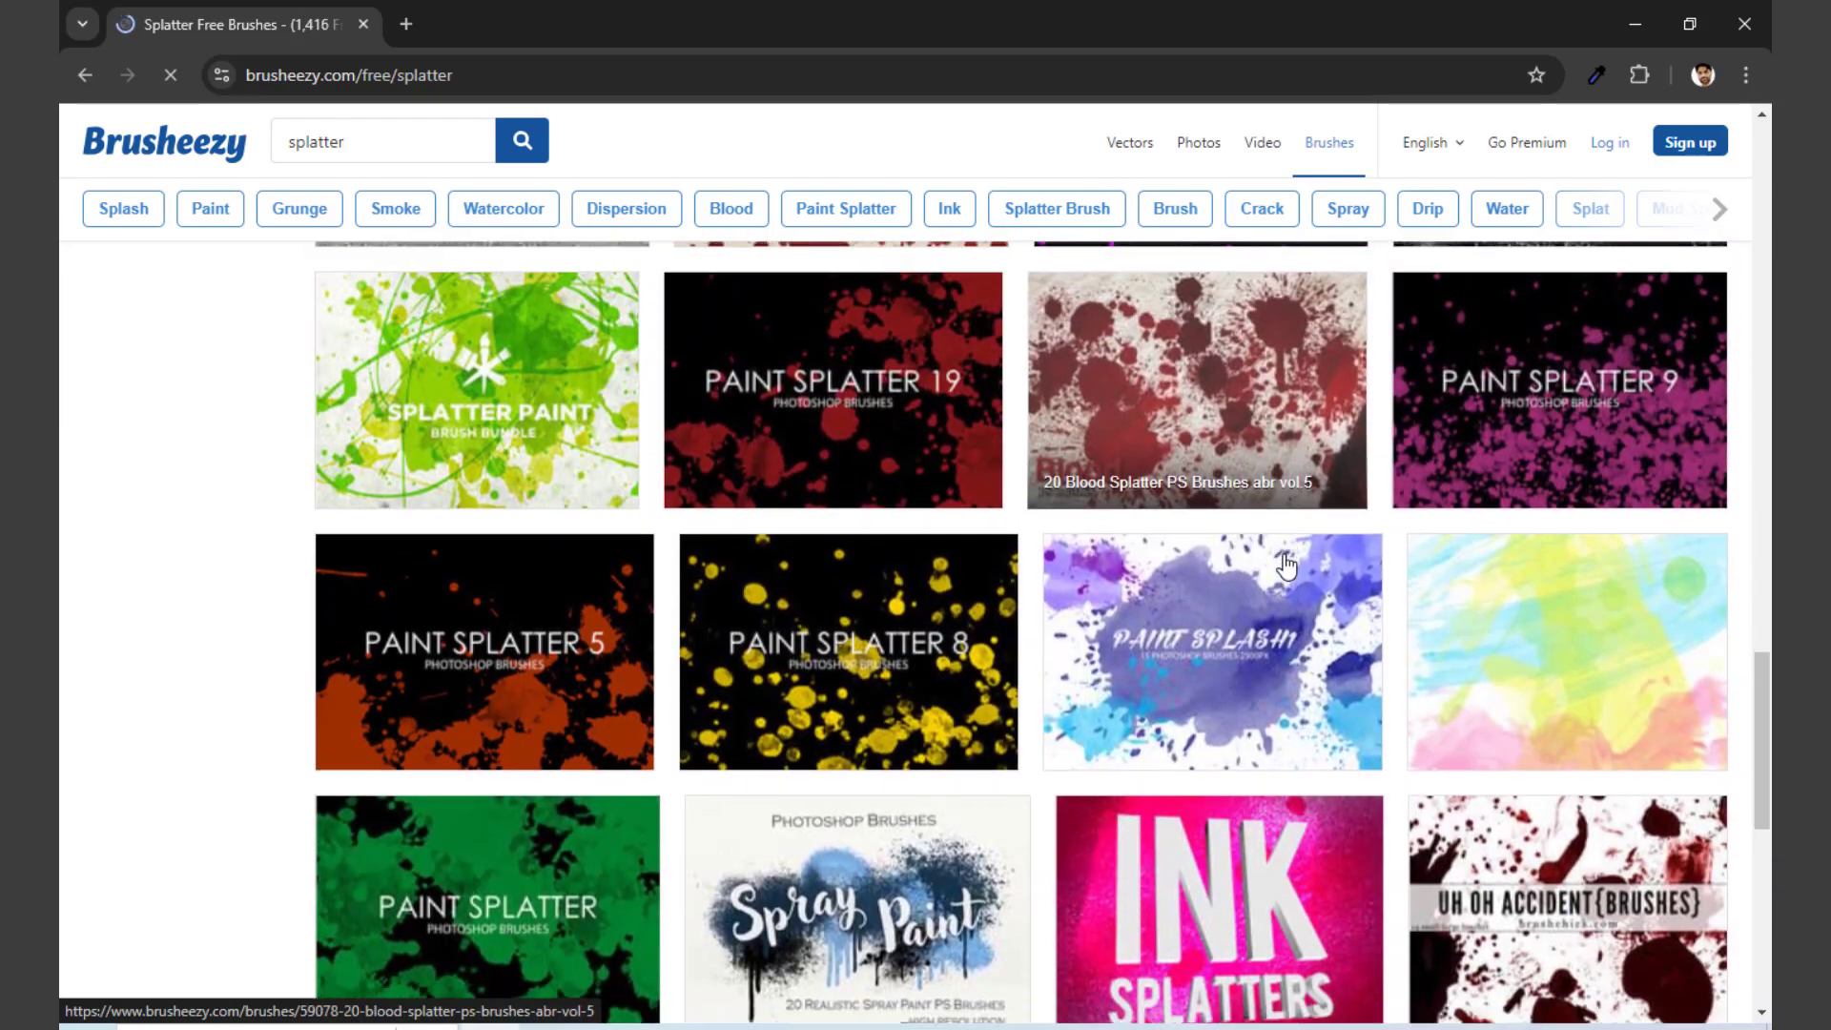
scroll(1287, 567, "down", 5)
scroll(1287, 566, "up", 10)
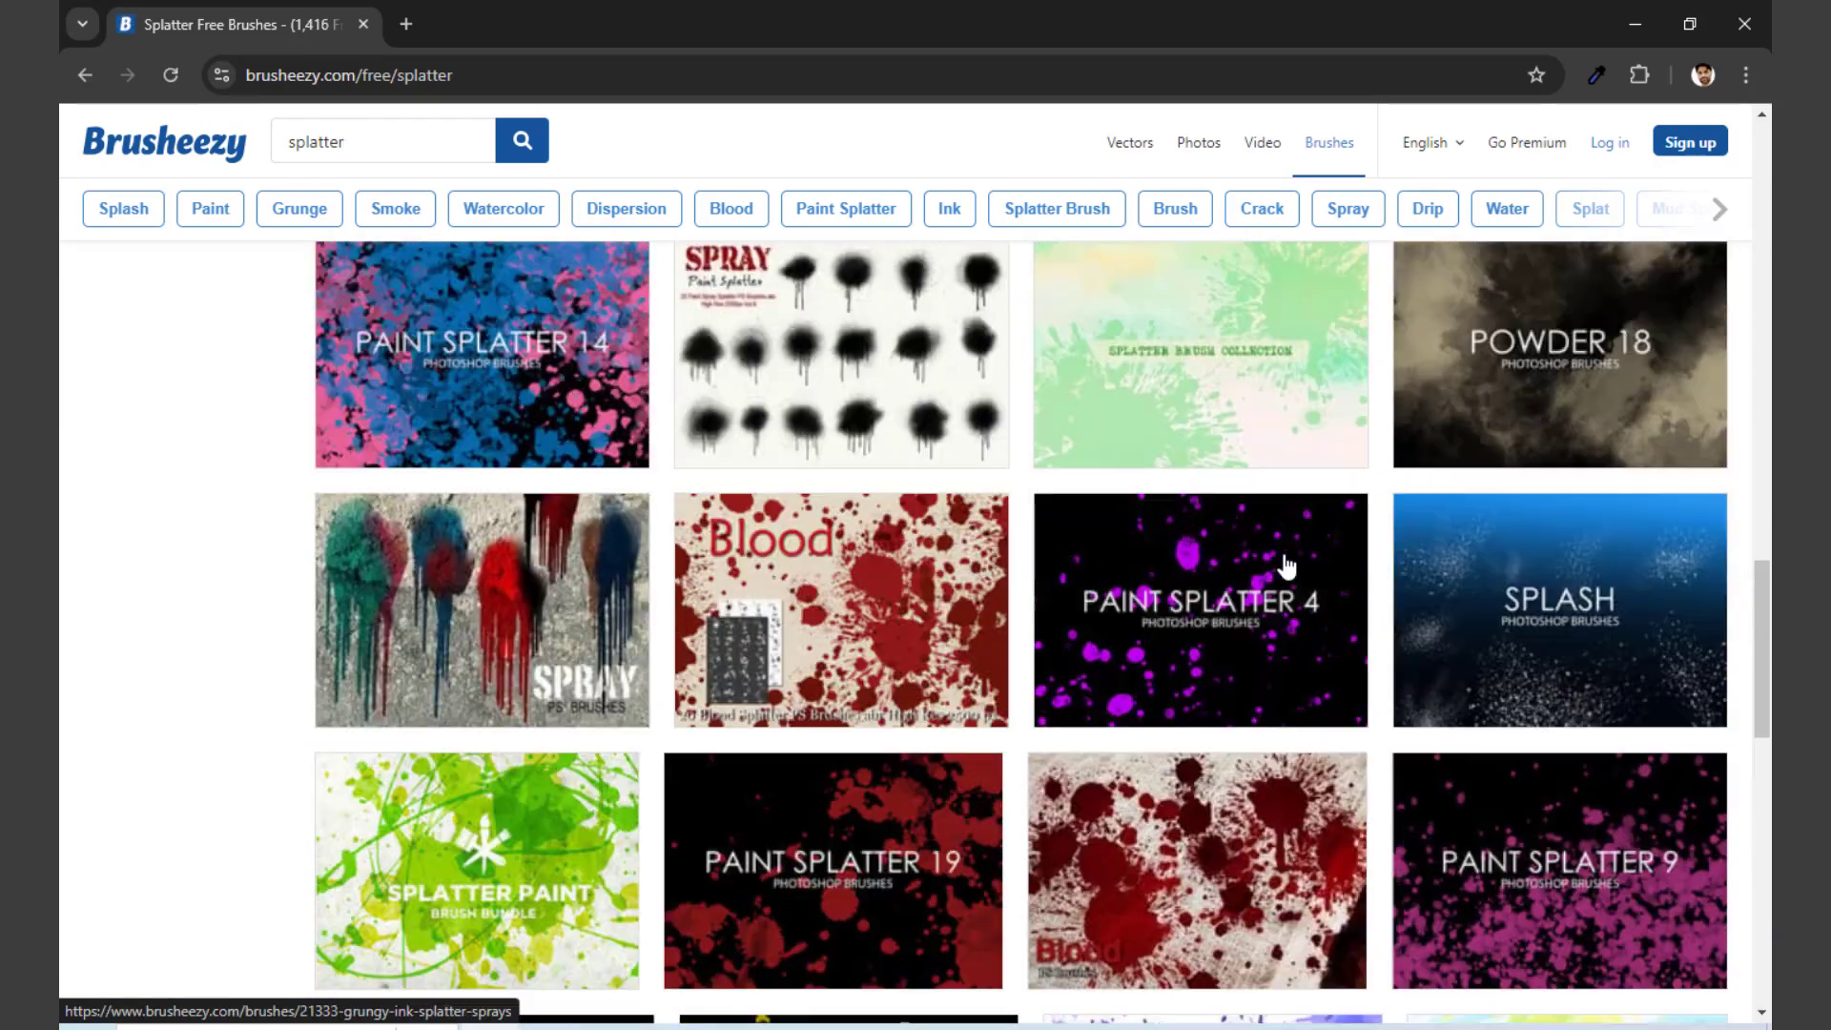
scroll(1287, 566, "up", 15)
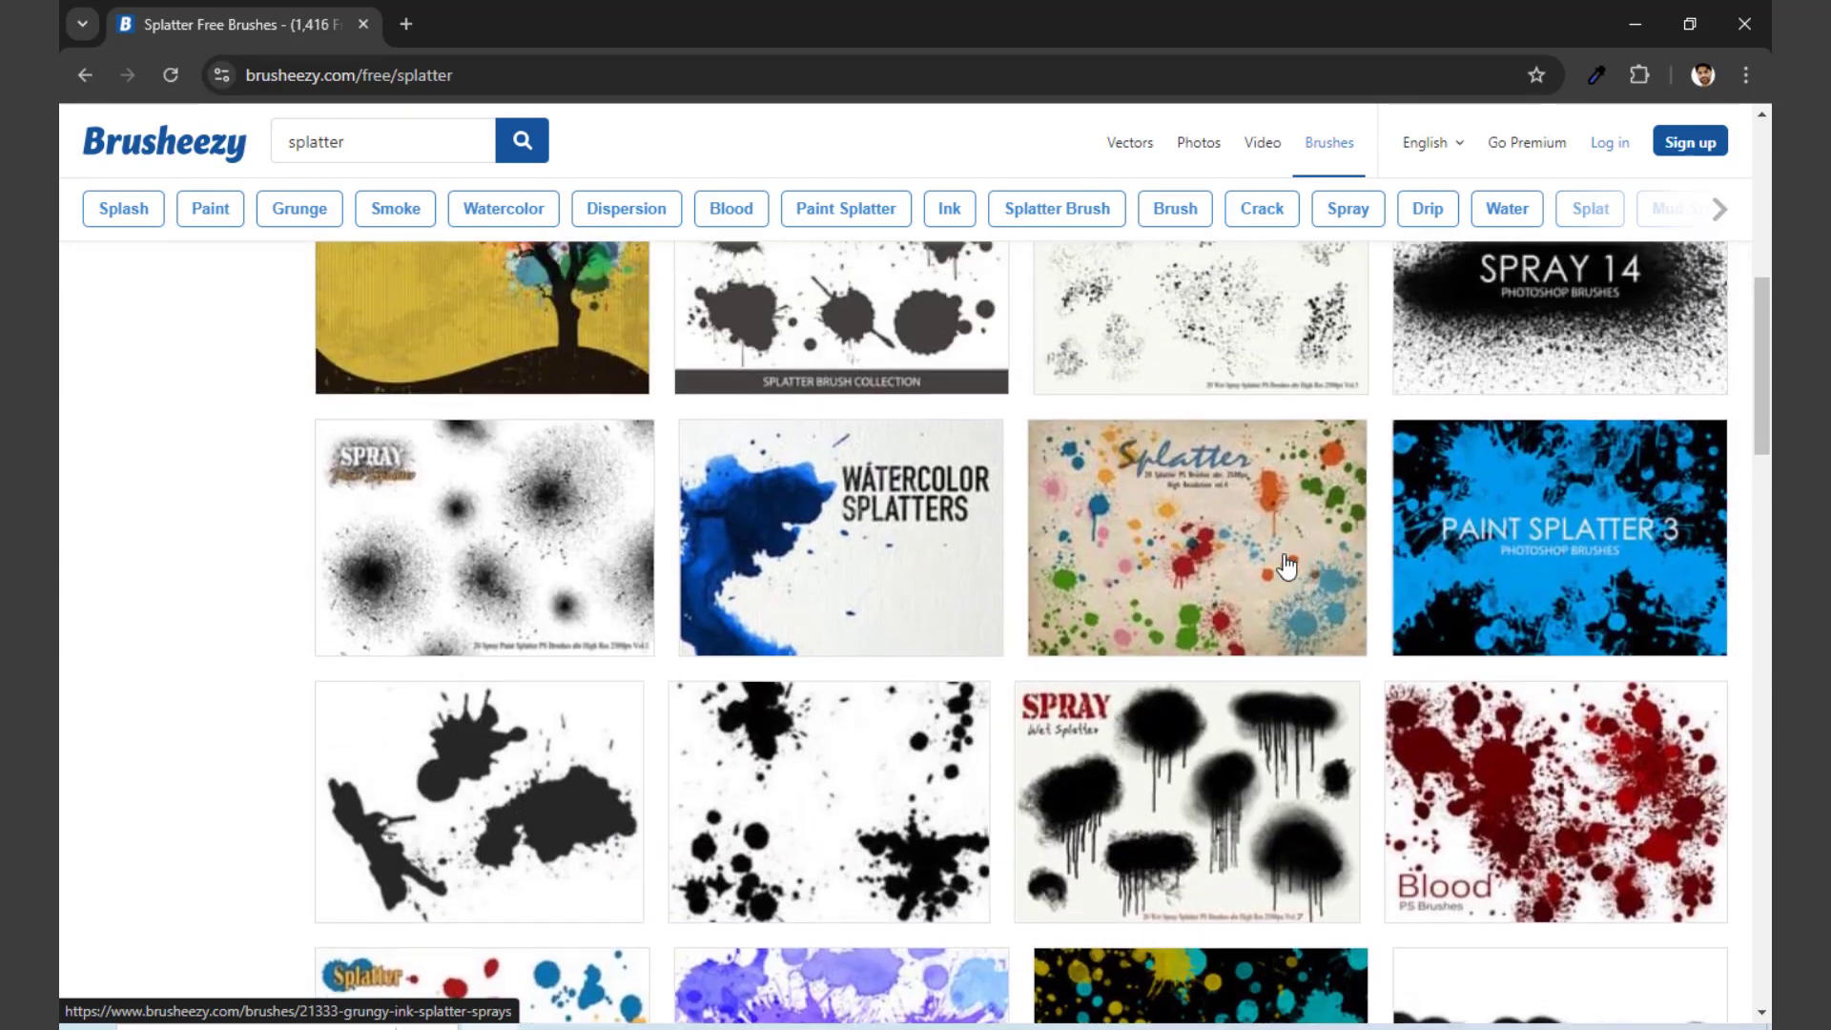
scroll(1287, 567, "up", 3)
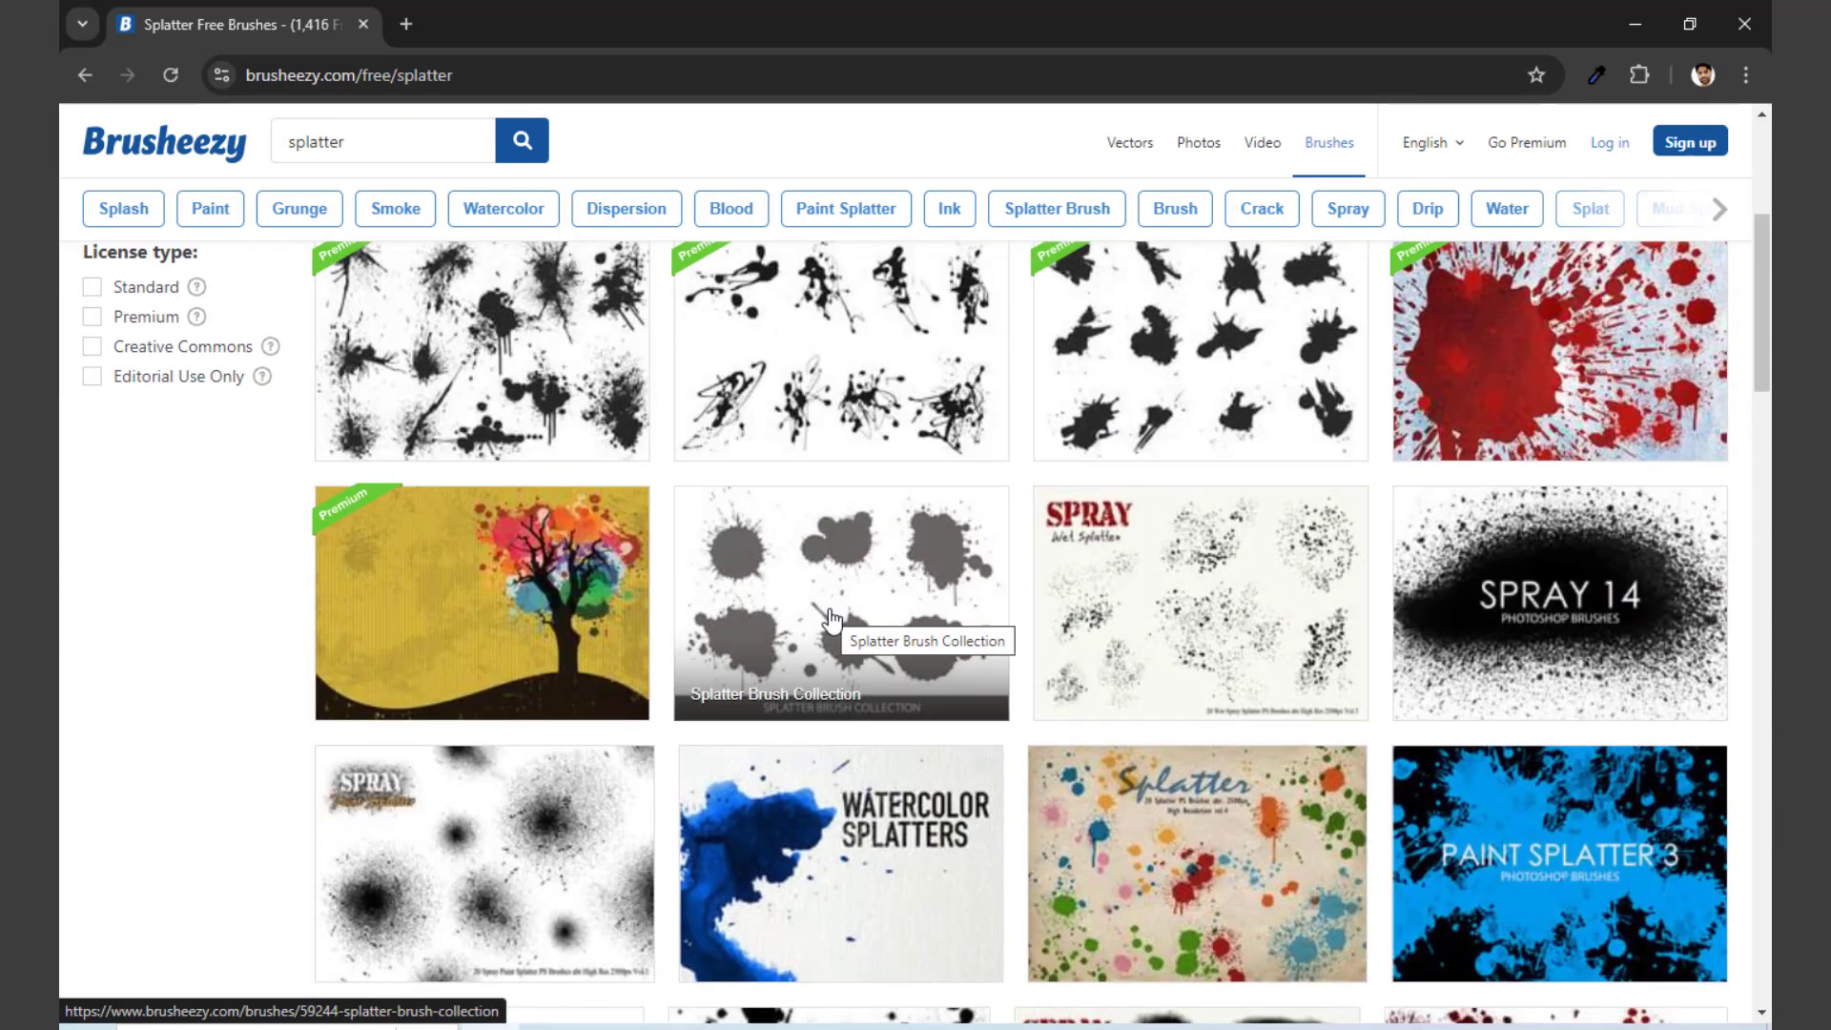
Step: Open the free Splatter Brush Collection set and download it, closing the blank pop-up window
left_click(830, 620)
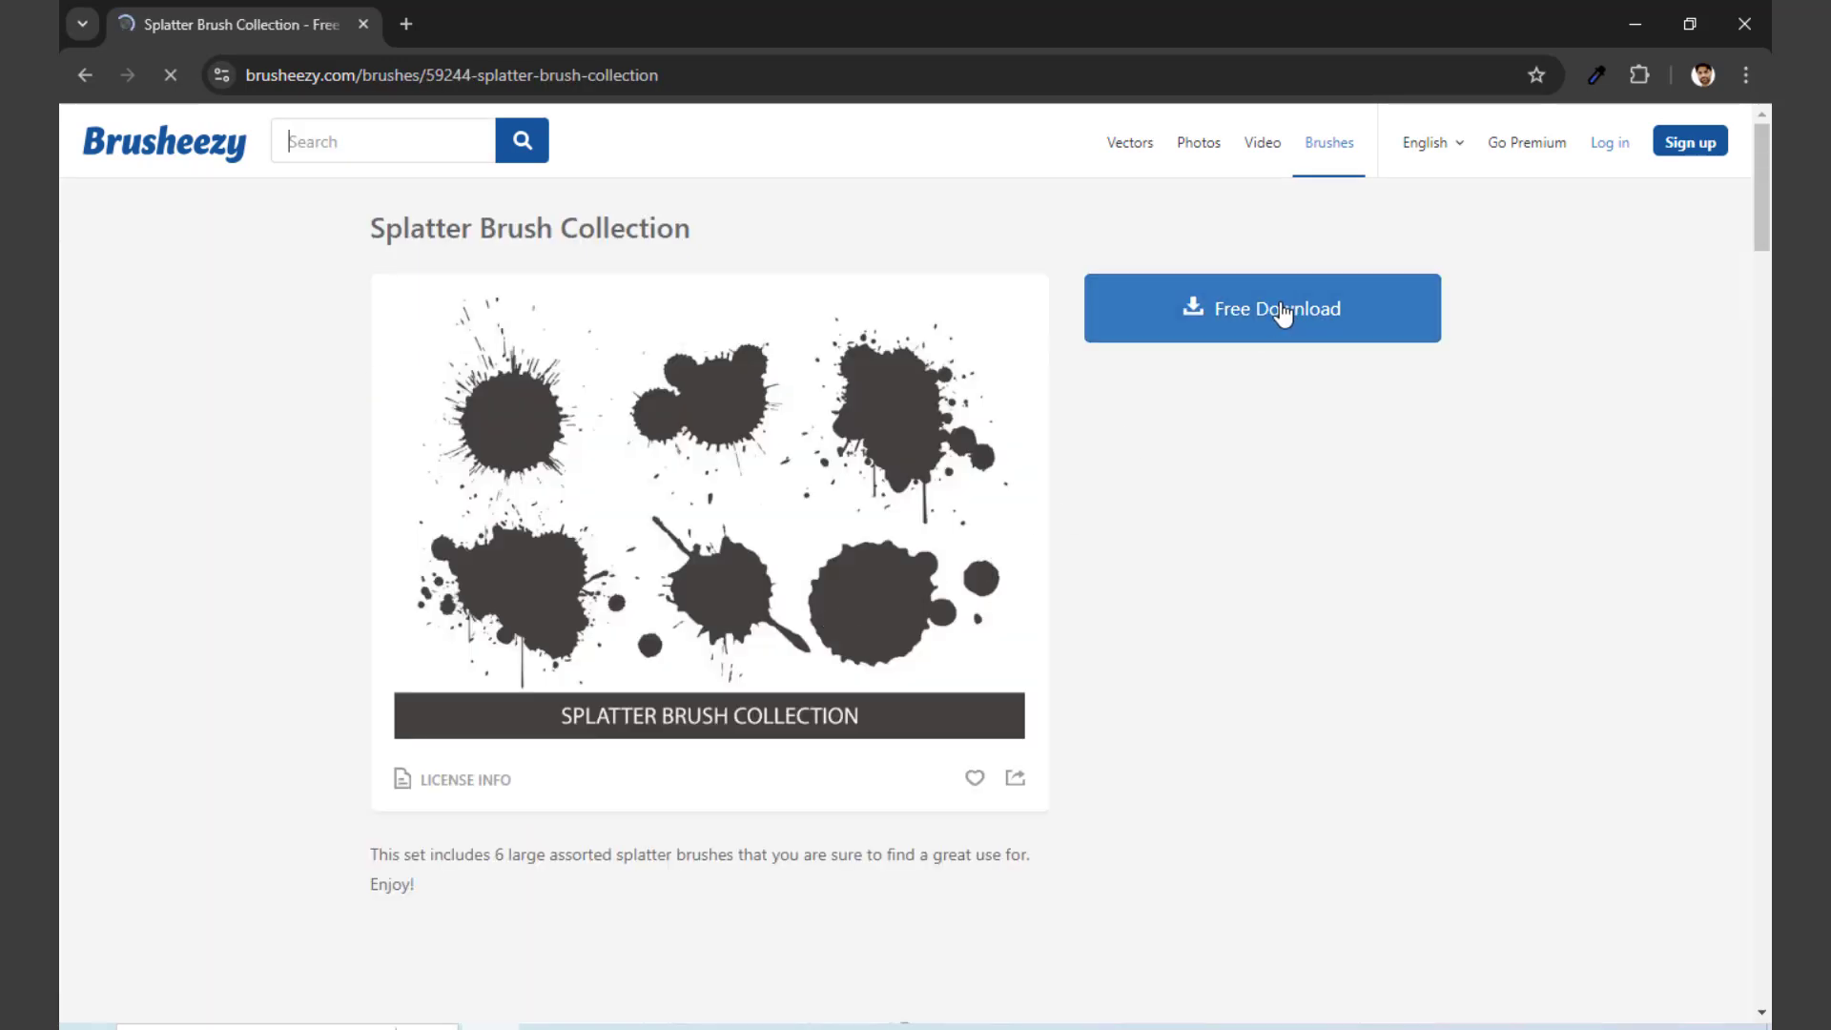
left_click(1300, 320)
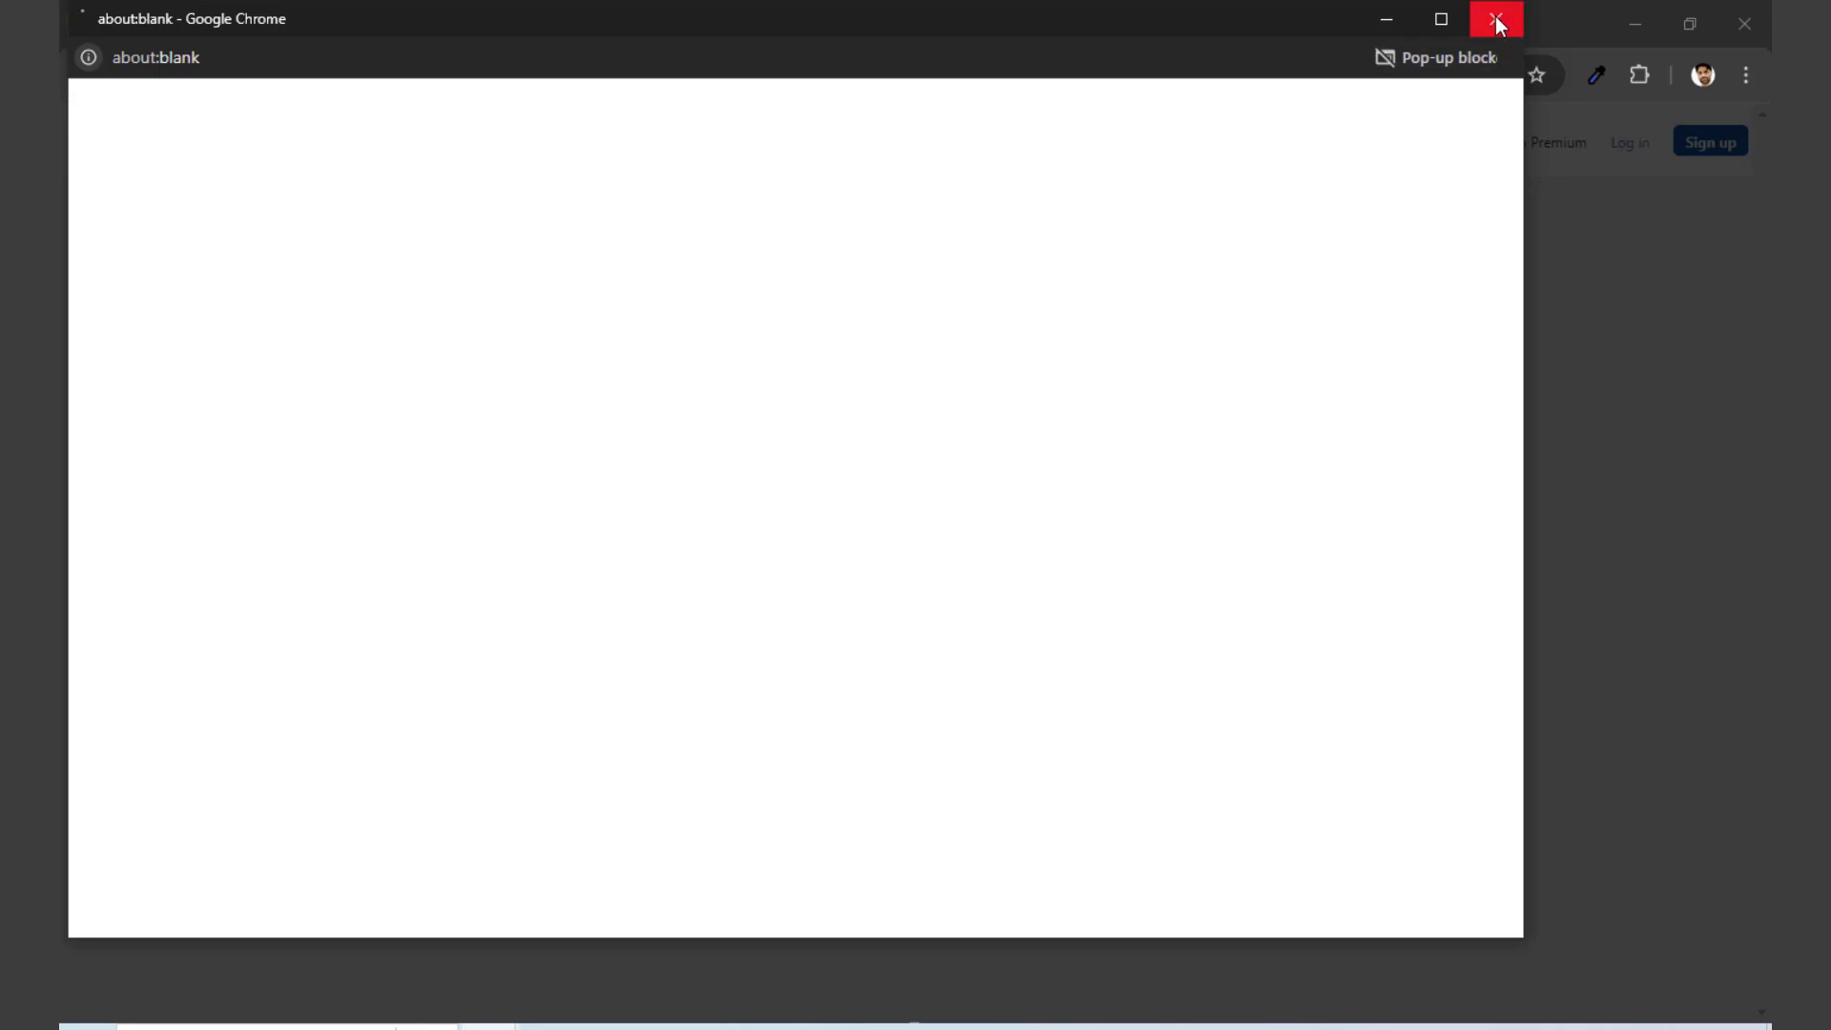
left_click(1494, 23)
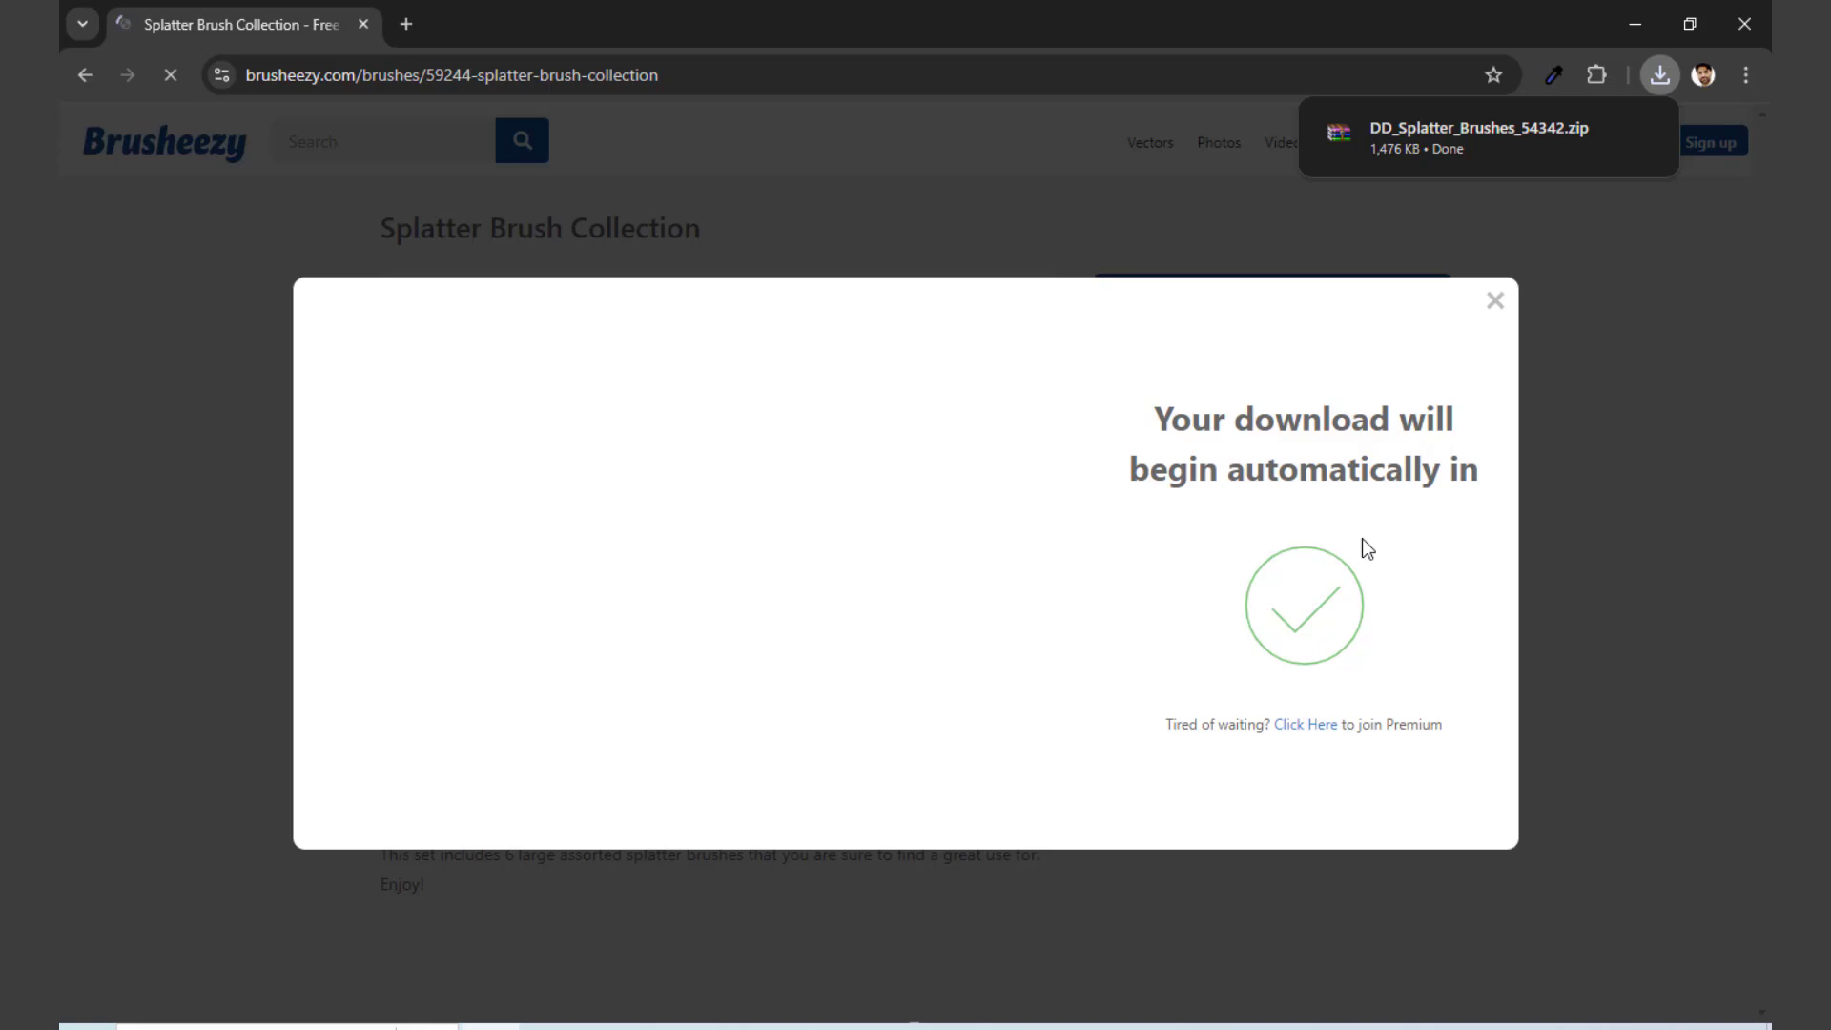
Step: In File Explorer, extract the DD_Splatter_Brushes_54342 archive within the Downloads folder and open the extracted folder
key("super+e")
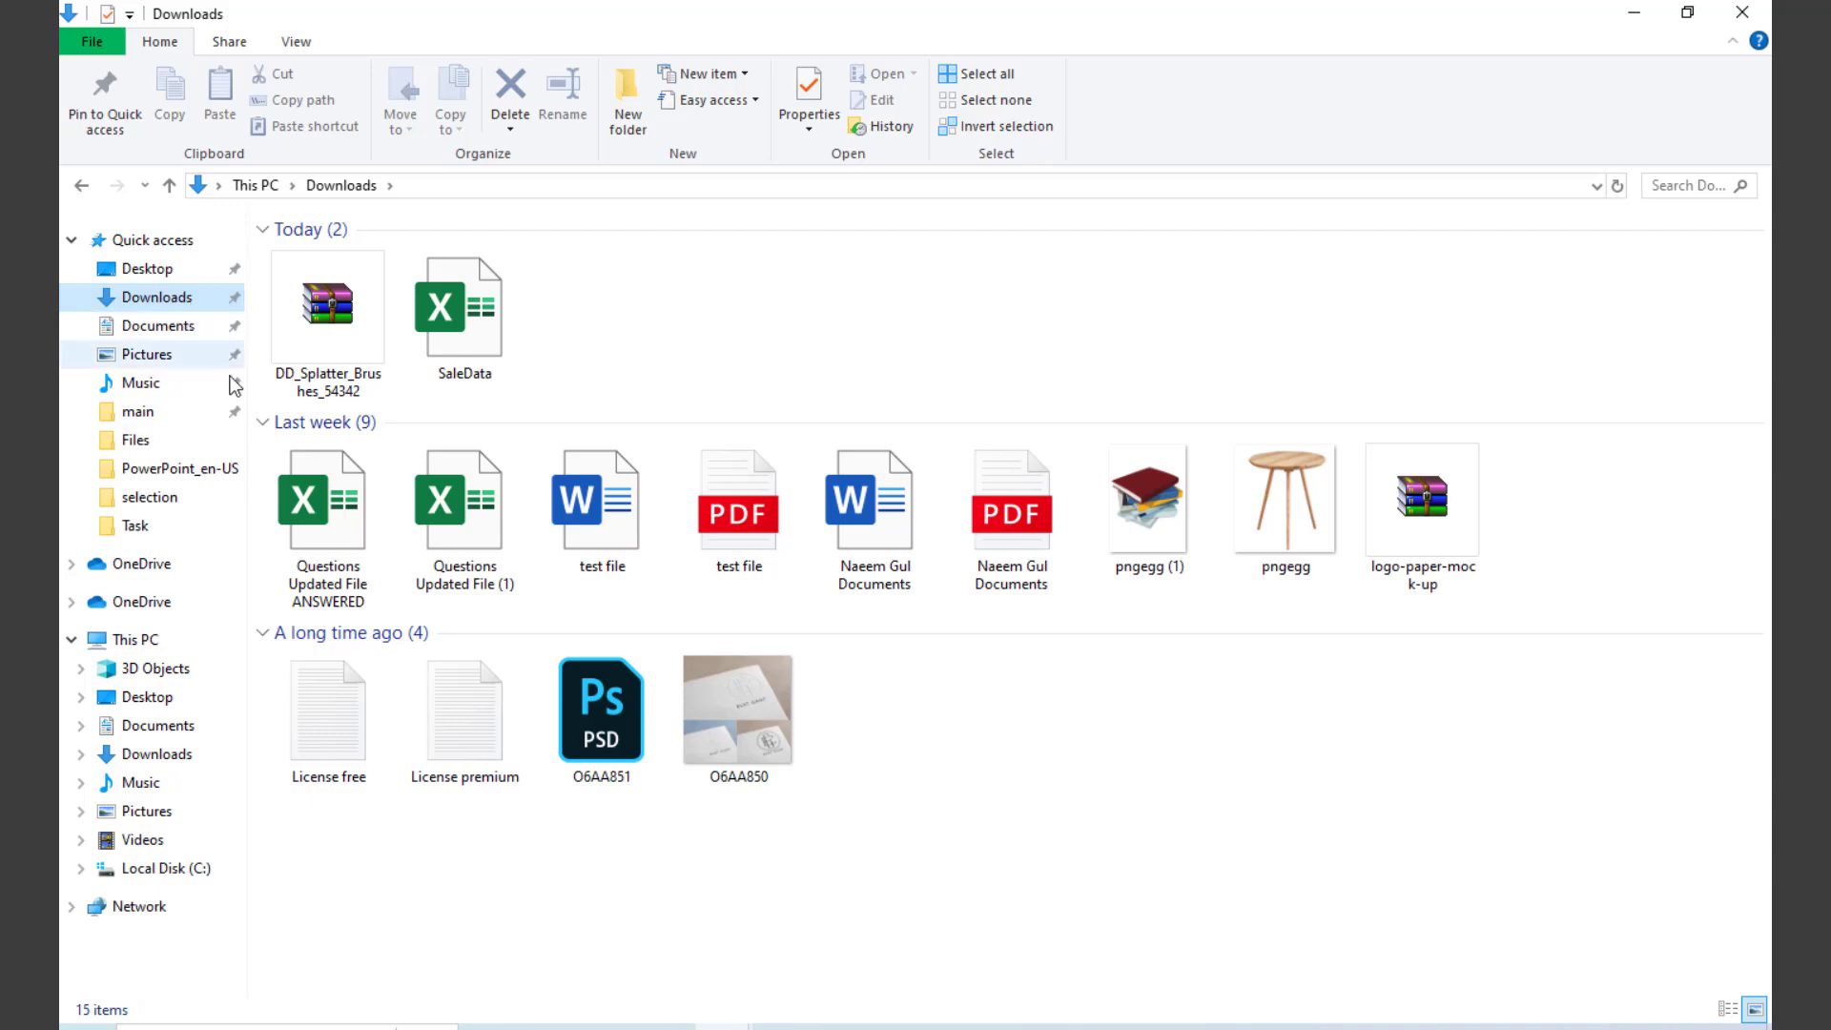
left_click(342, 329)
right_click(341, 307)
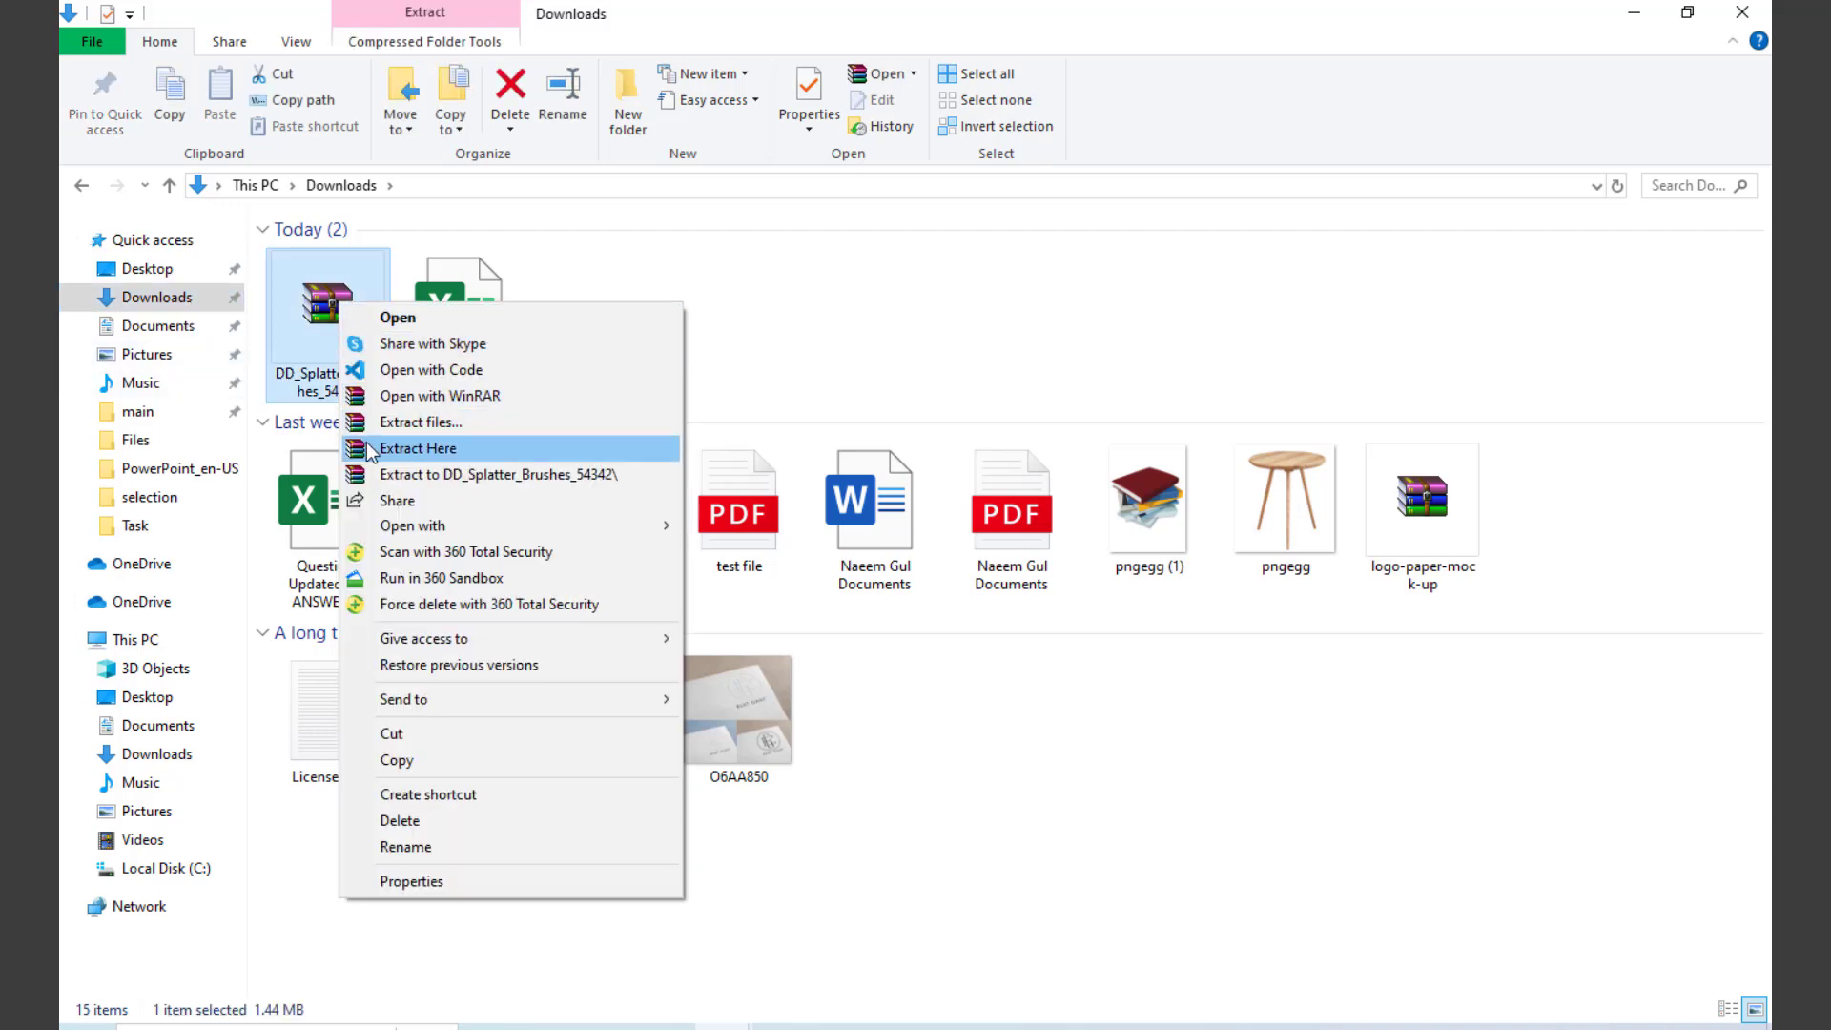
left_click(443, 451)
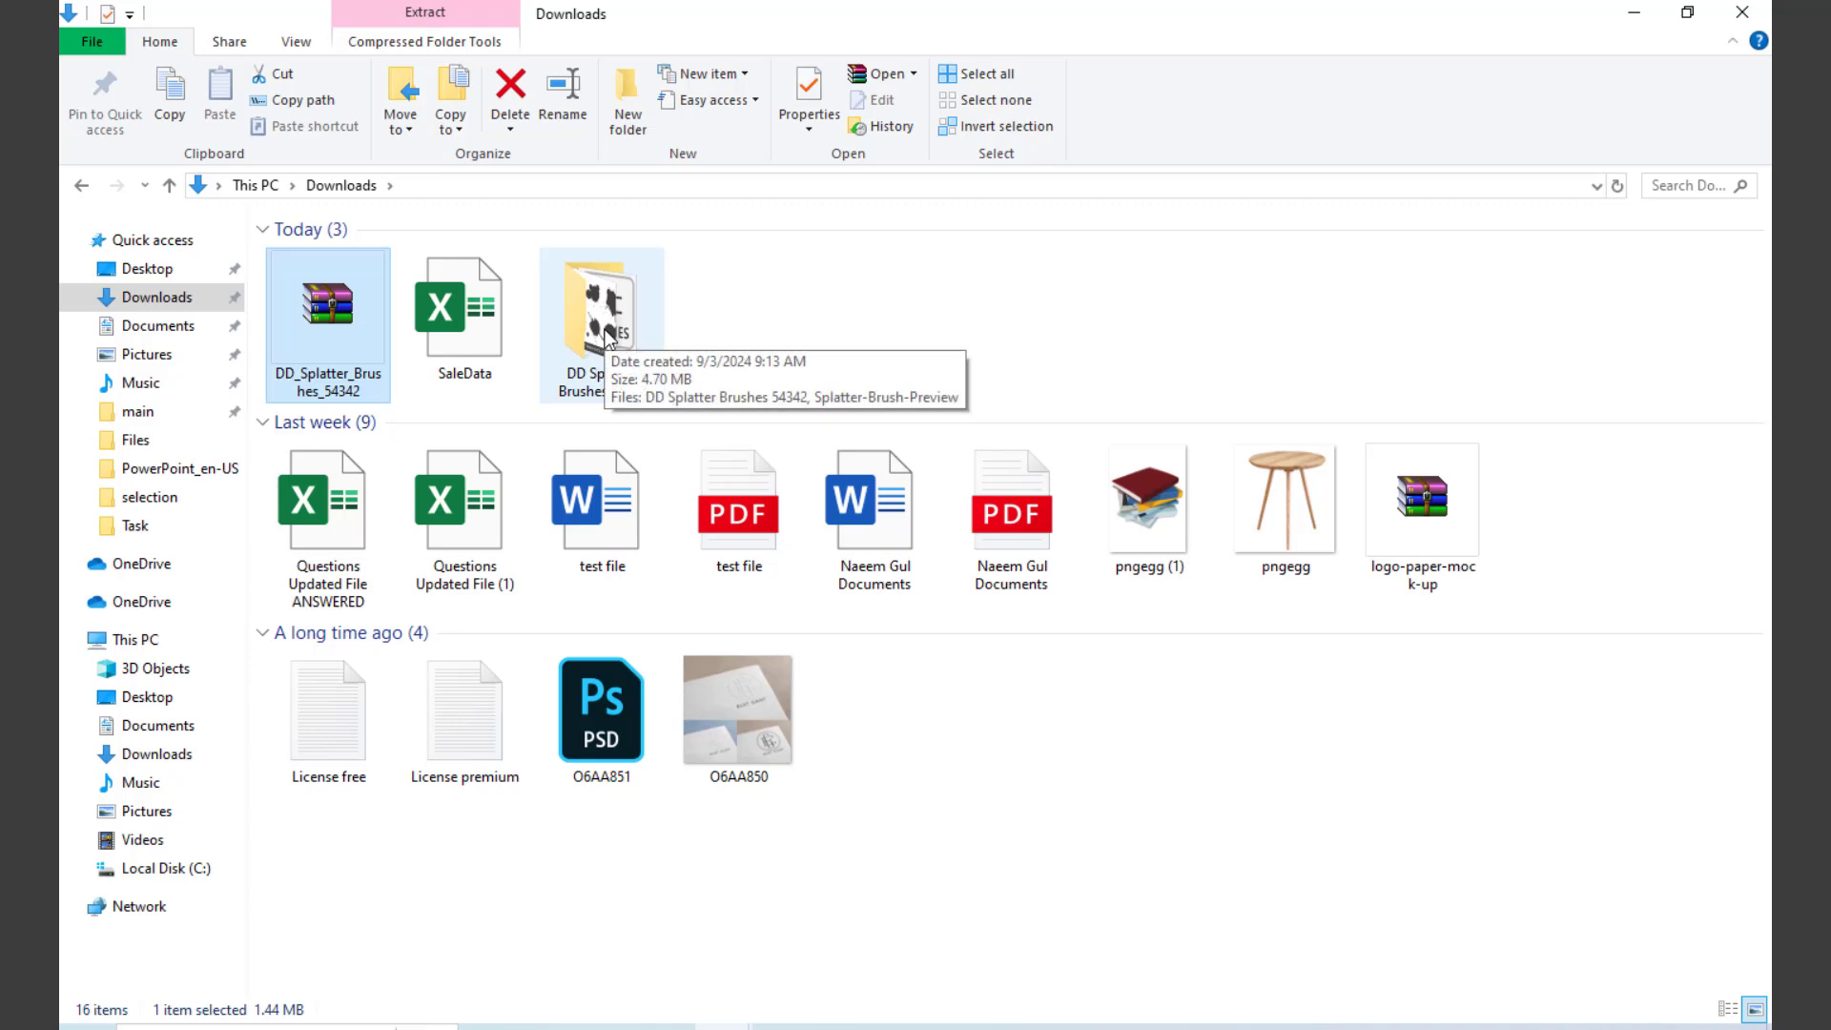
double_click(605, 331)
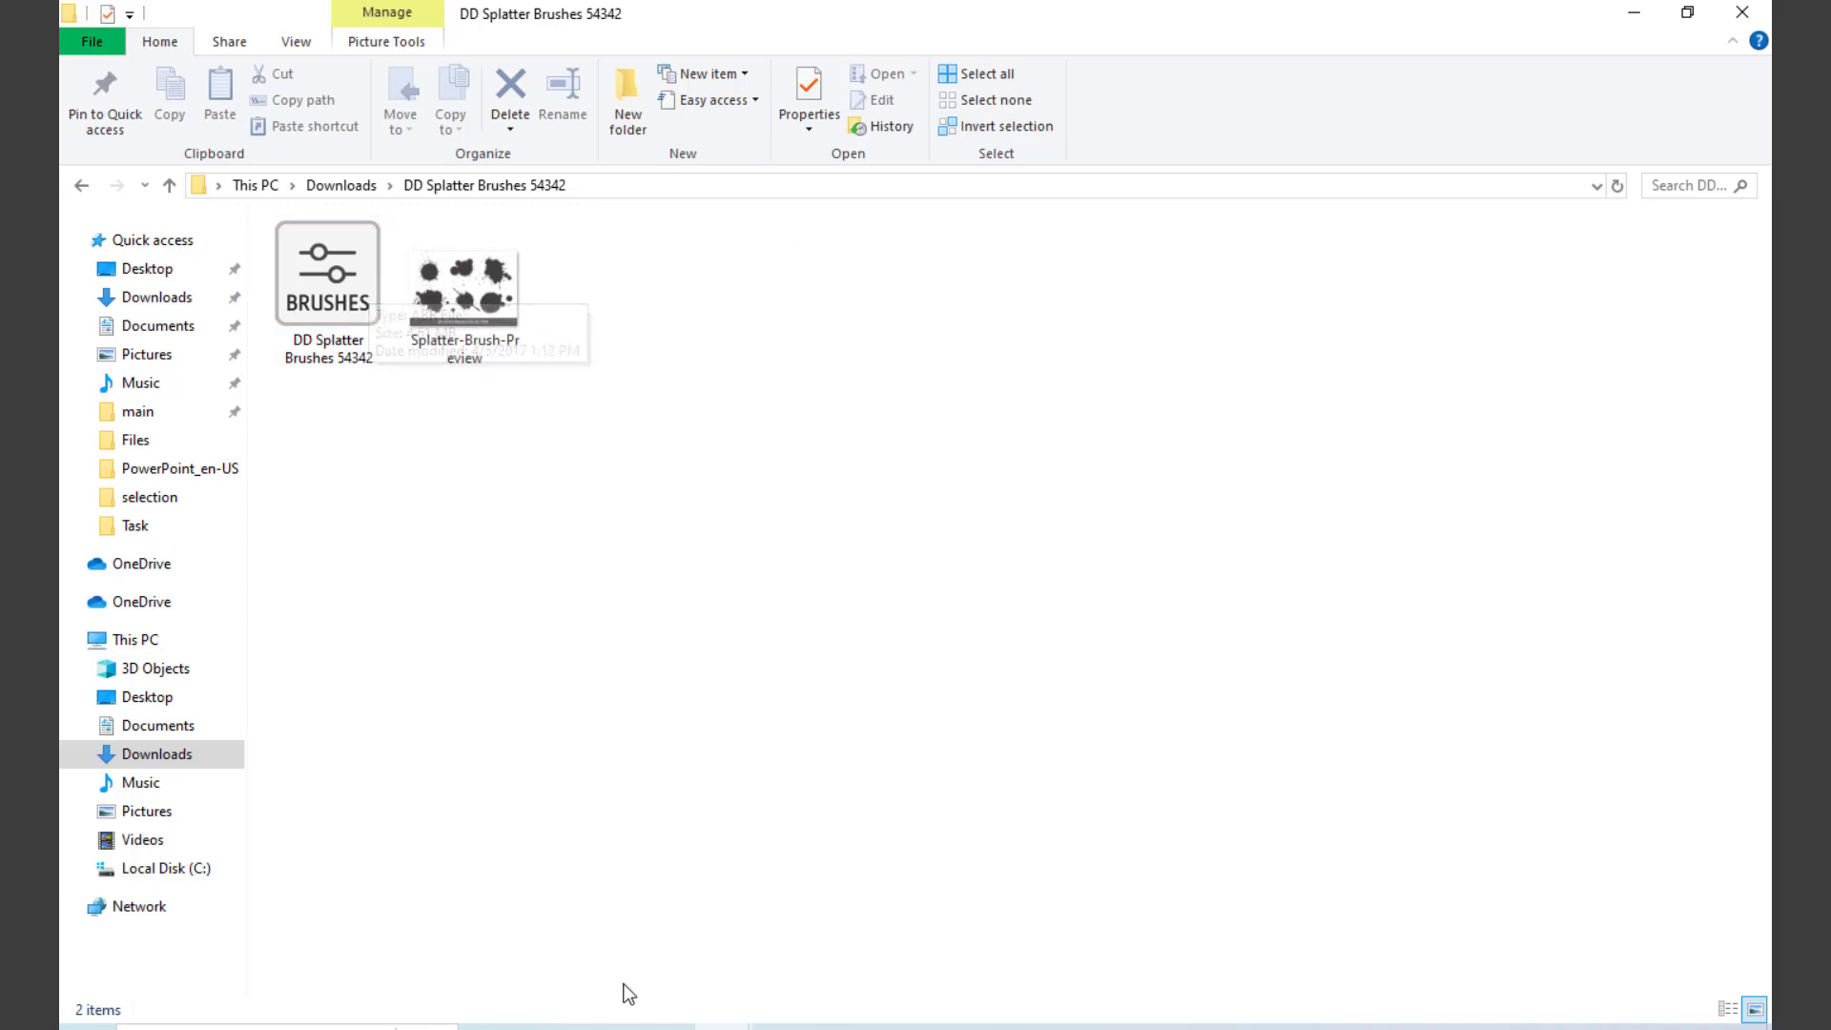
Step: Switch to Photoshop and import the DD Splatter Brushes 54342 brush file from its extracted folder in Downloads
left_click(561, 1028)
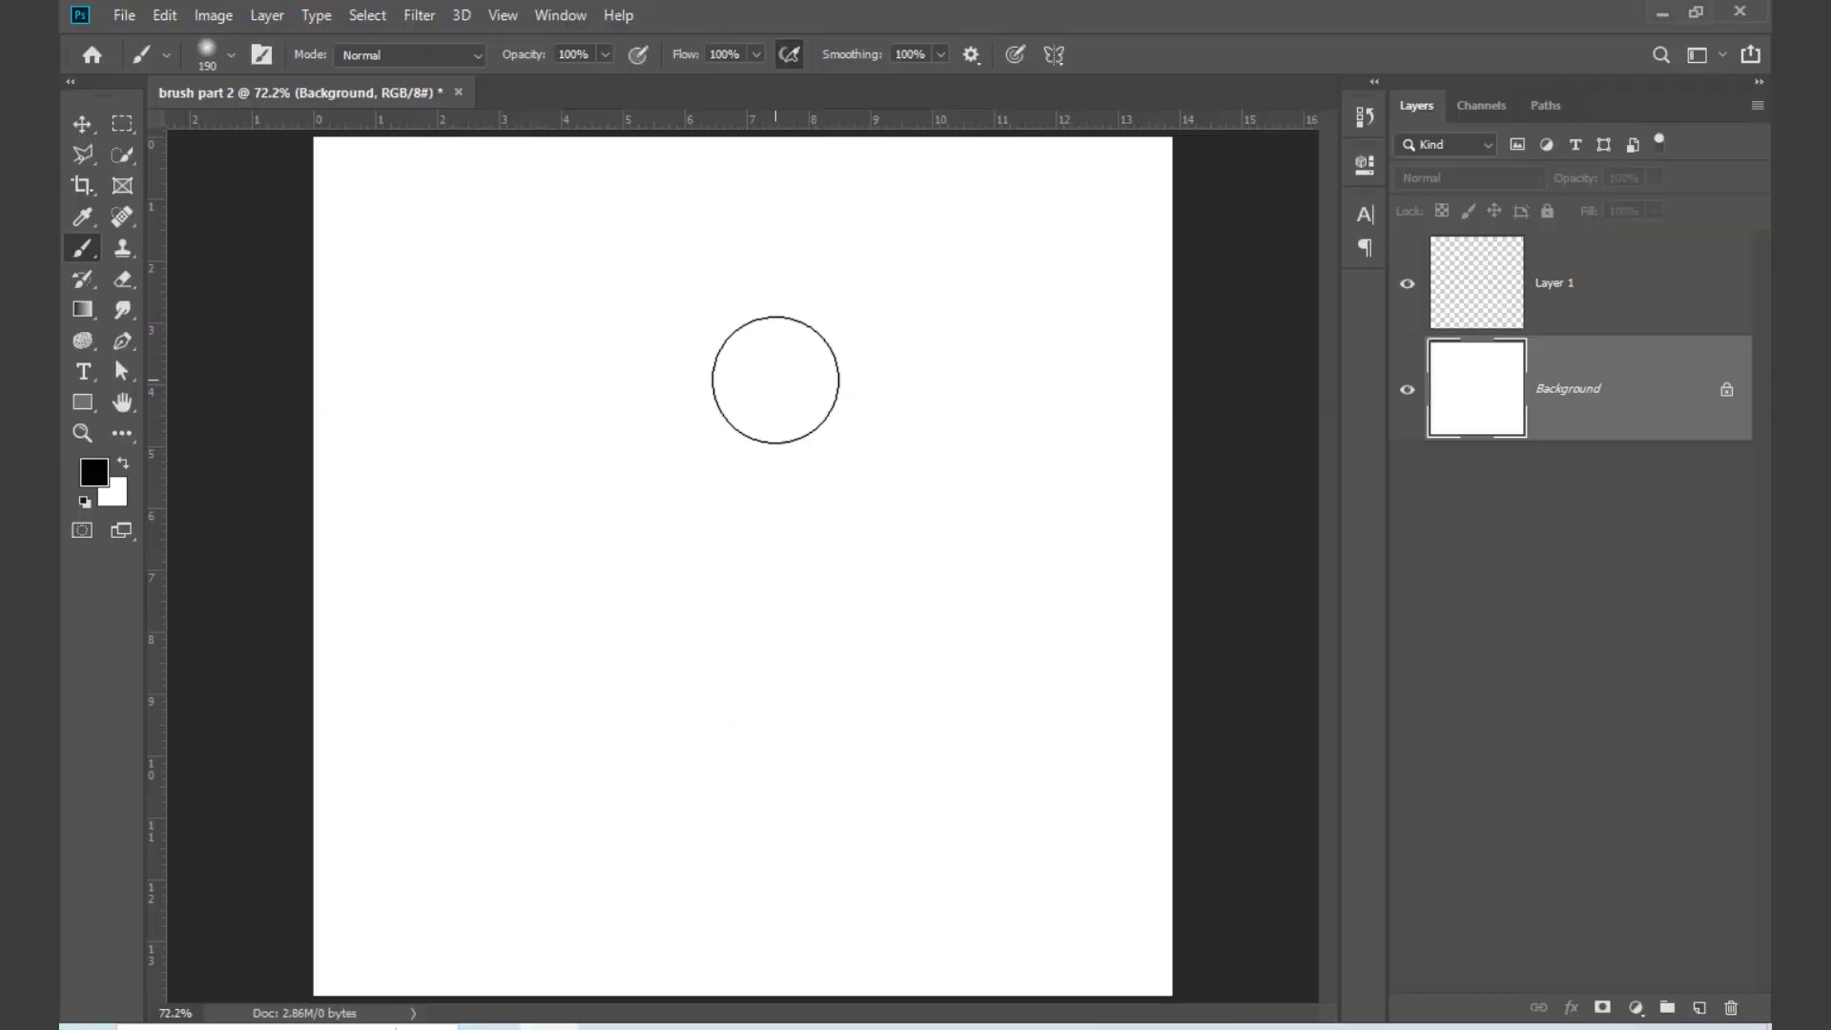
right_click(776, 380)
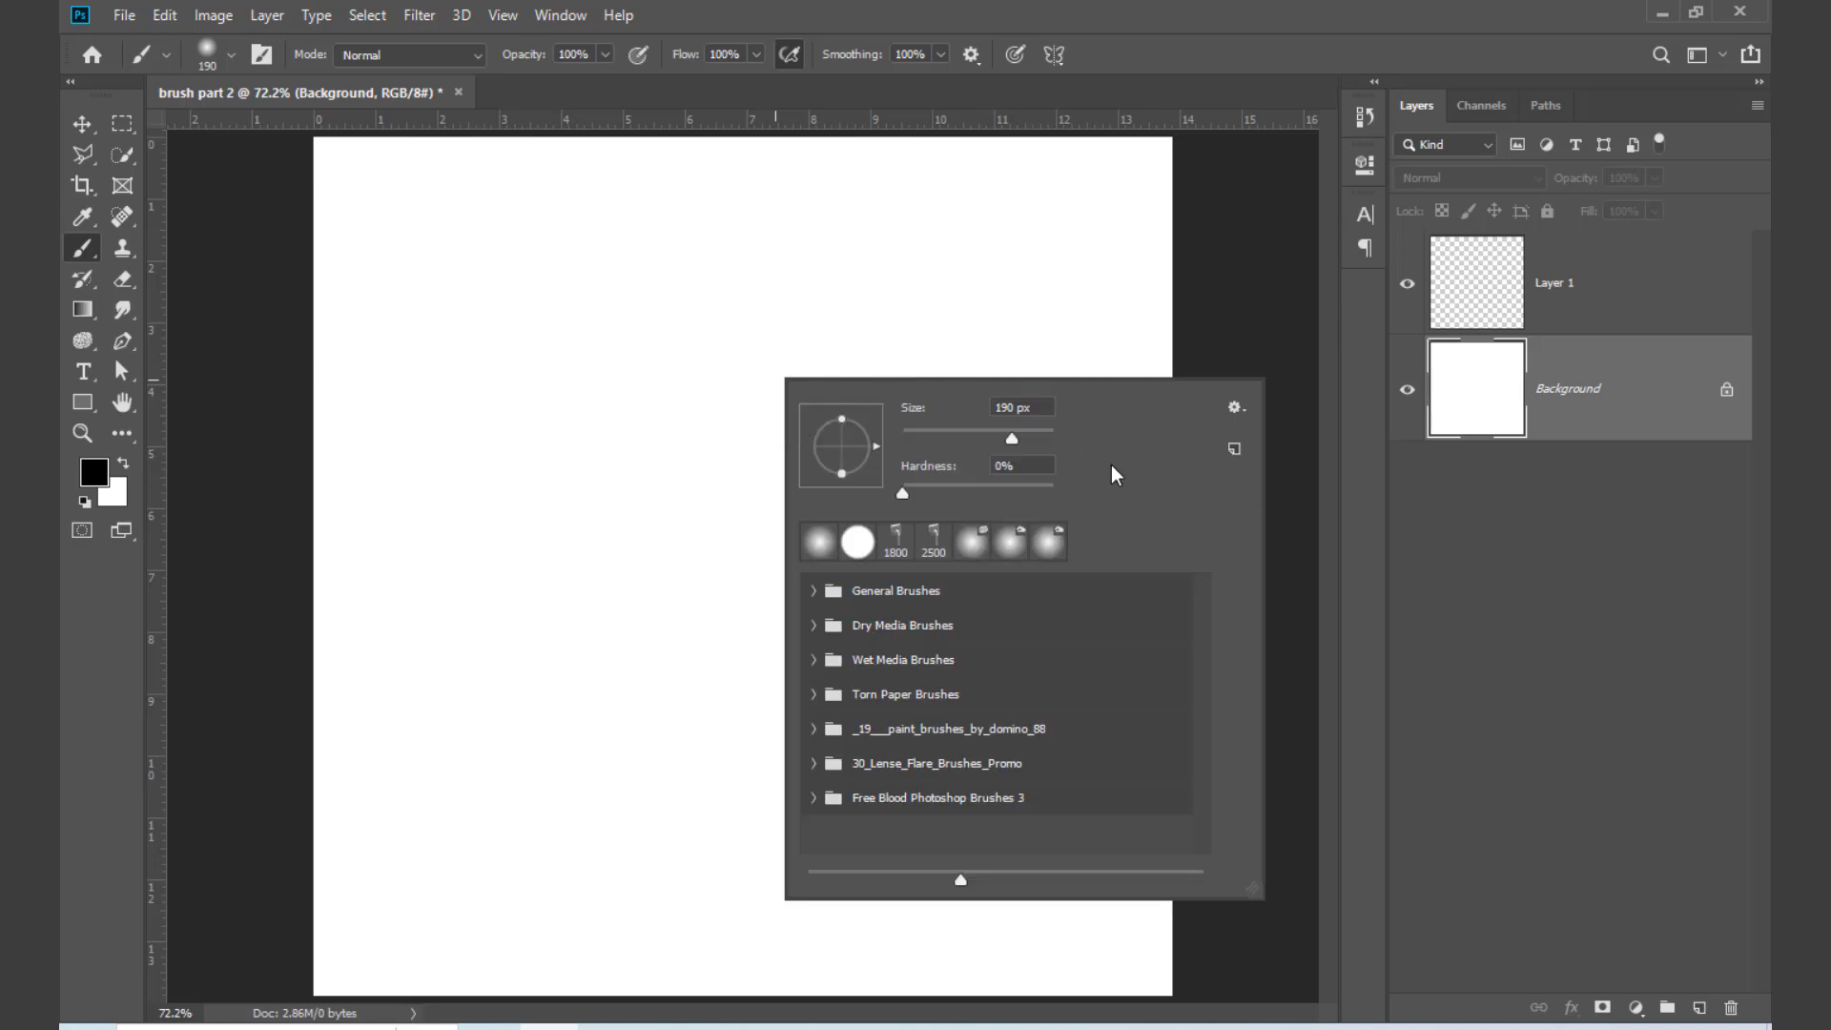
left_click(1233, 410)
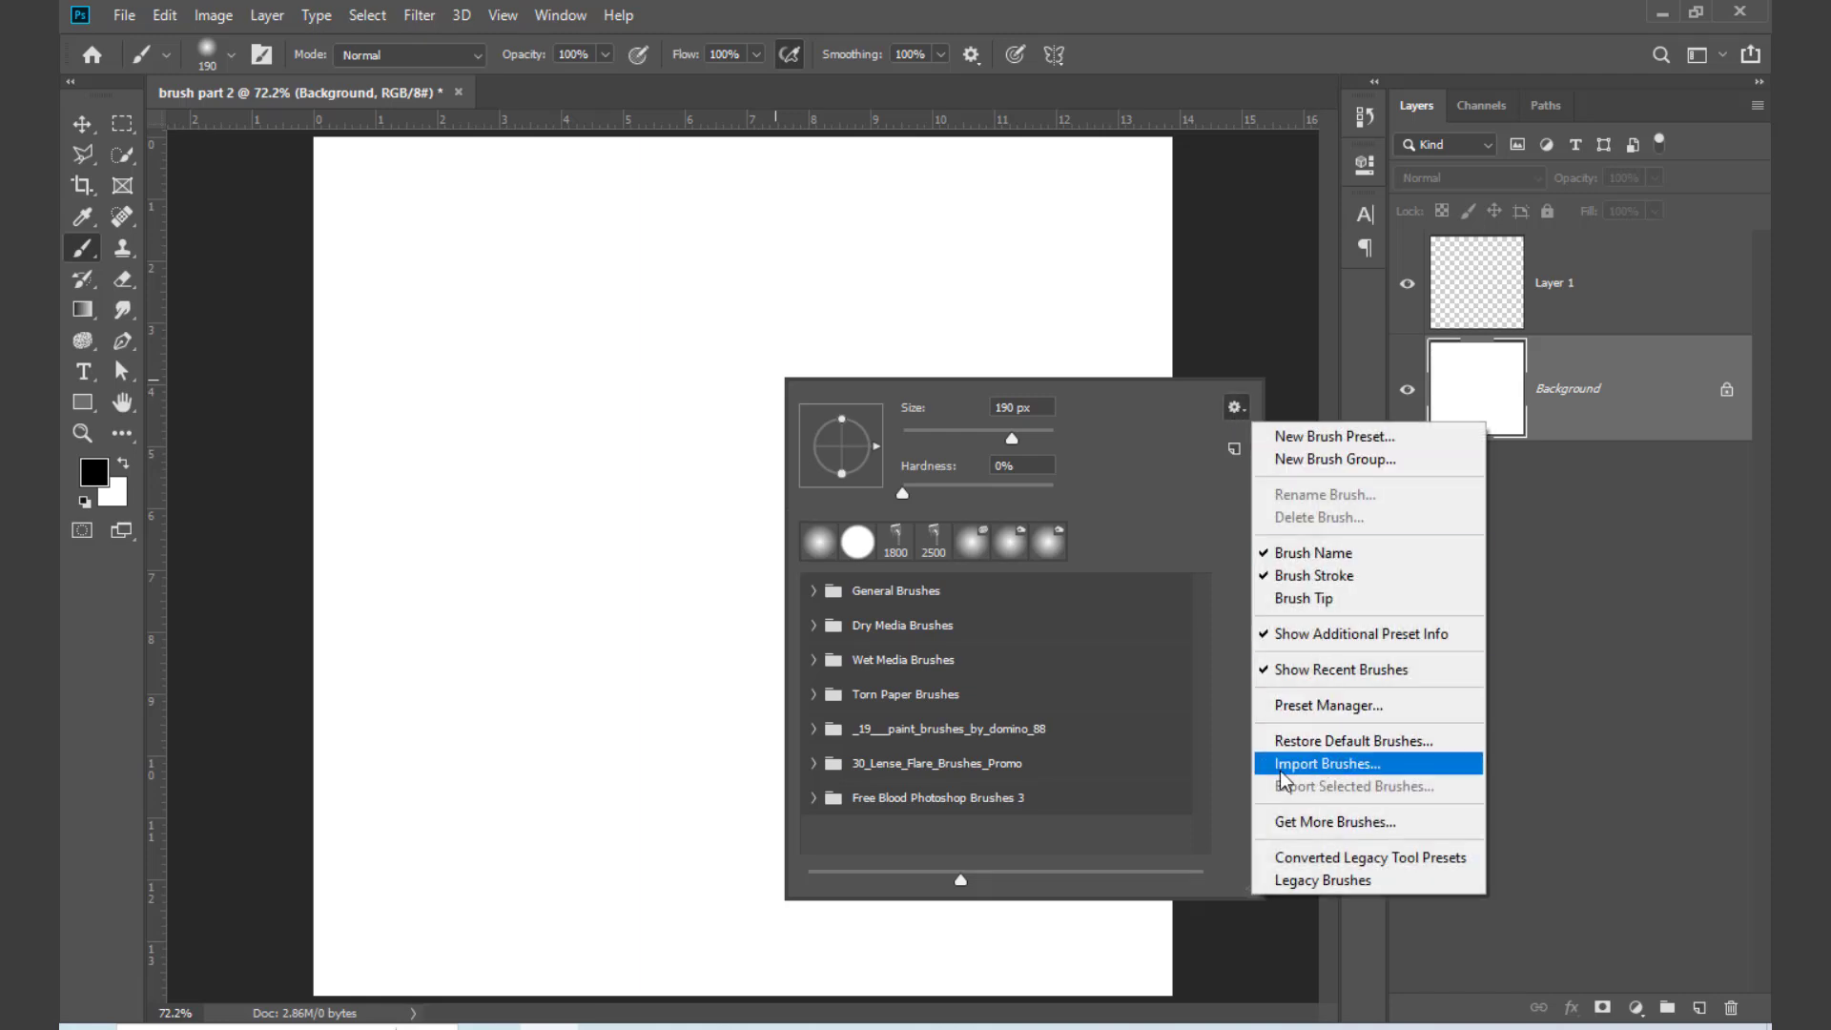
left_click(1345, 764)
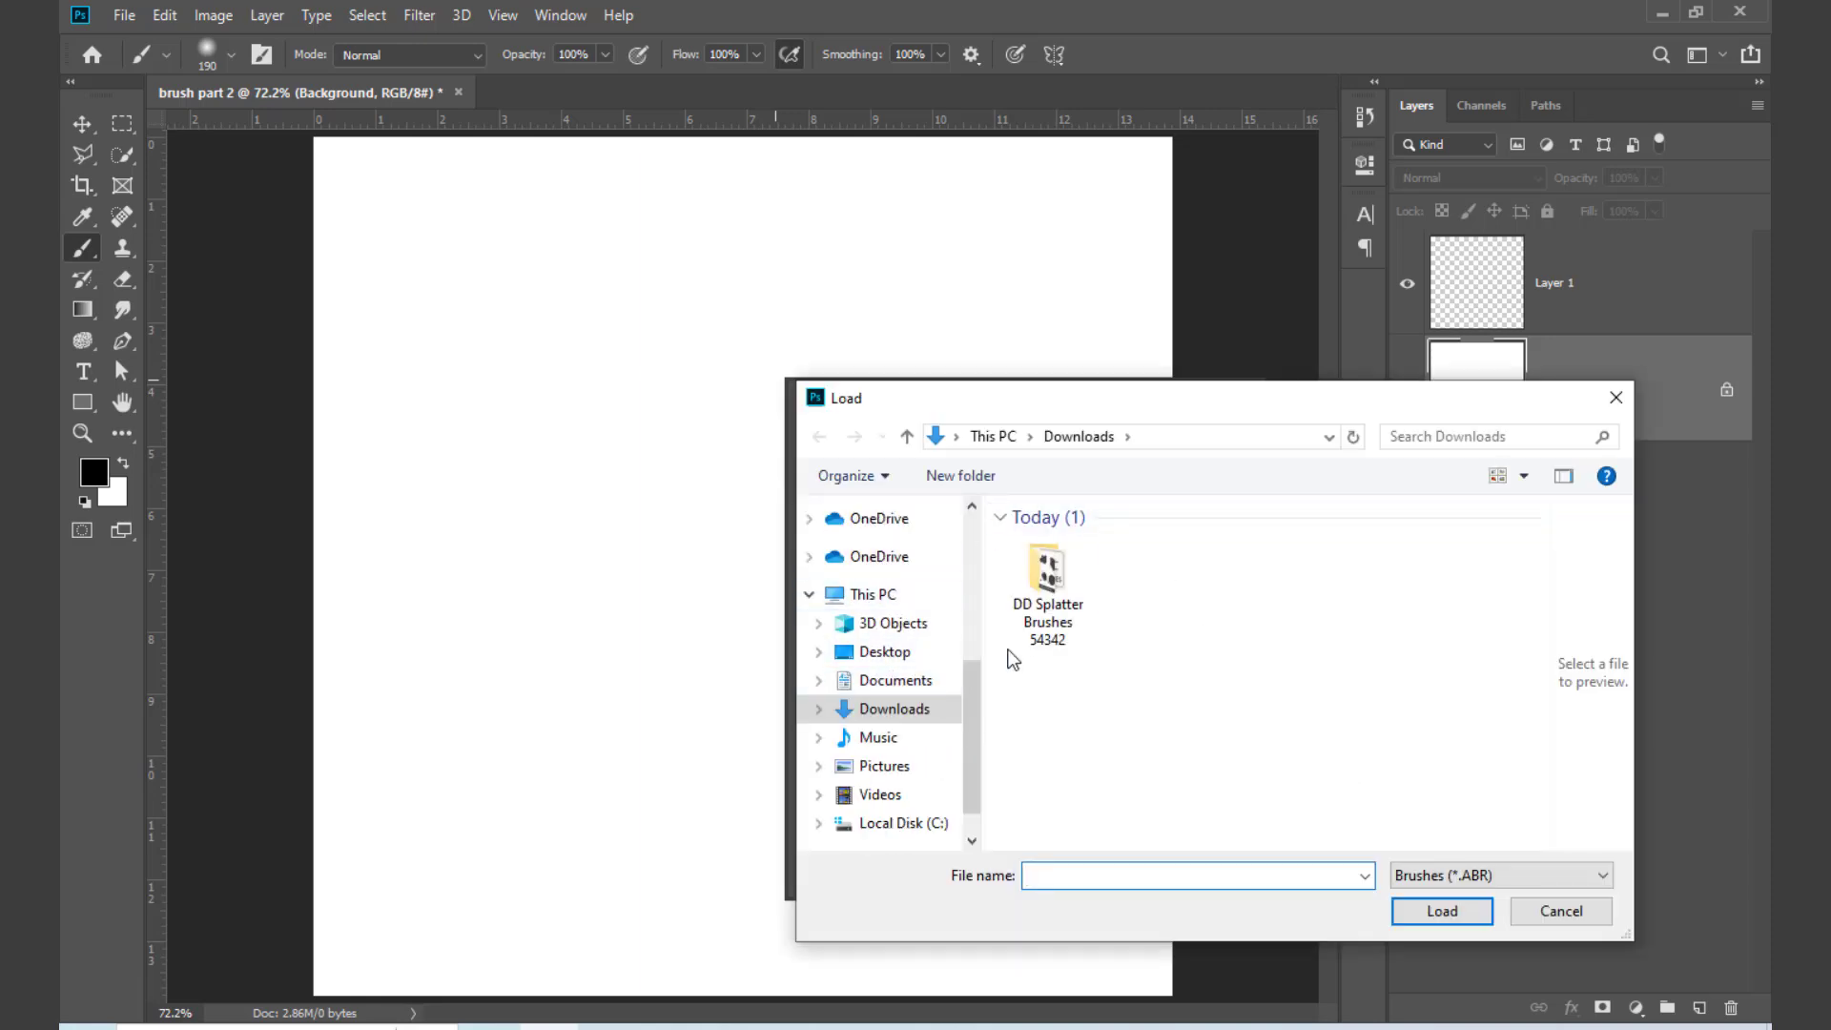
double_click(1048, 577)
left_click(1065, 572)
left_click(1412, 909)
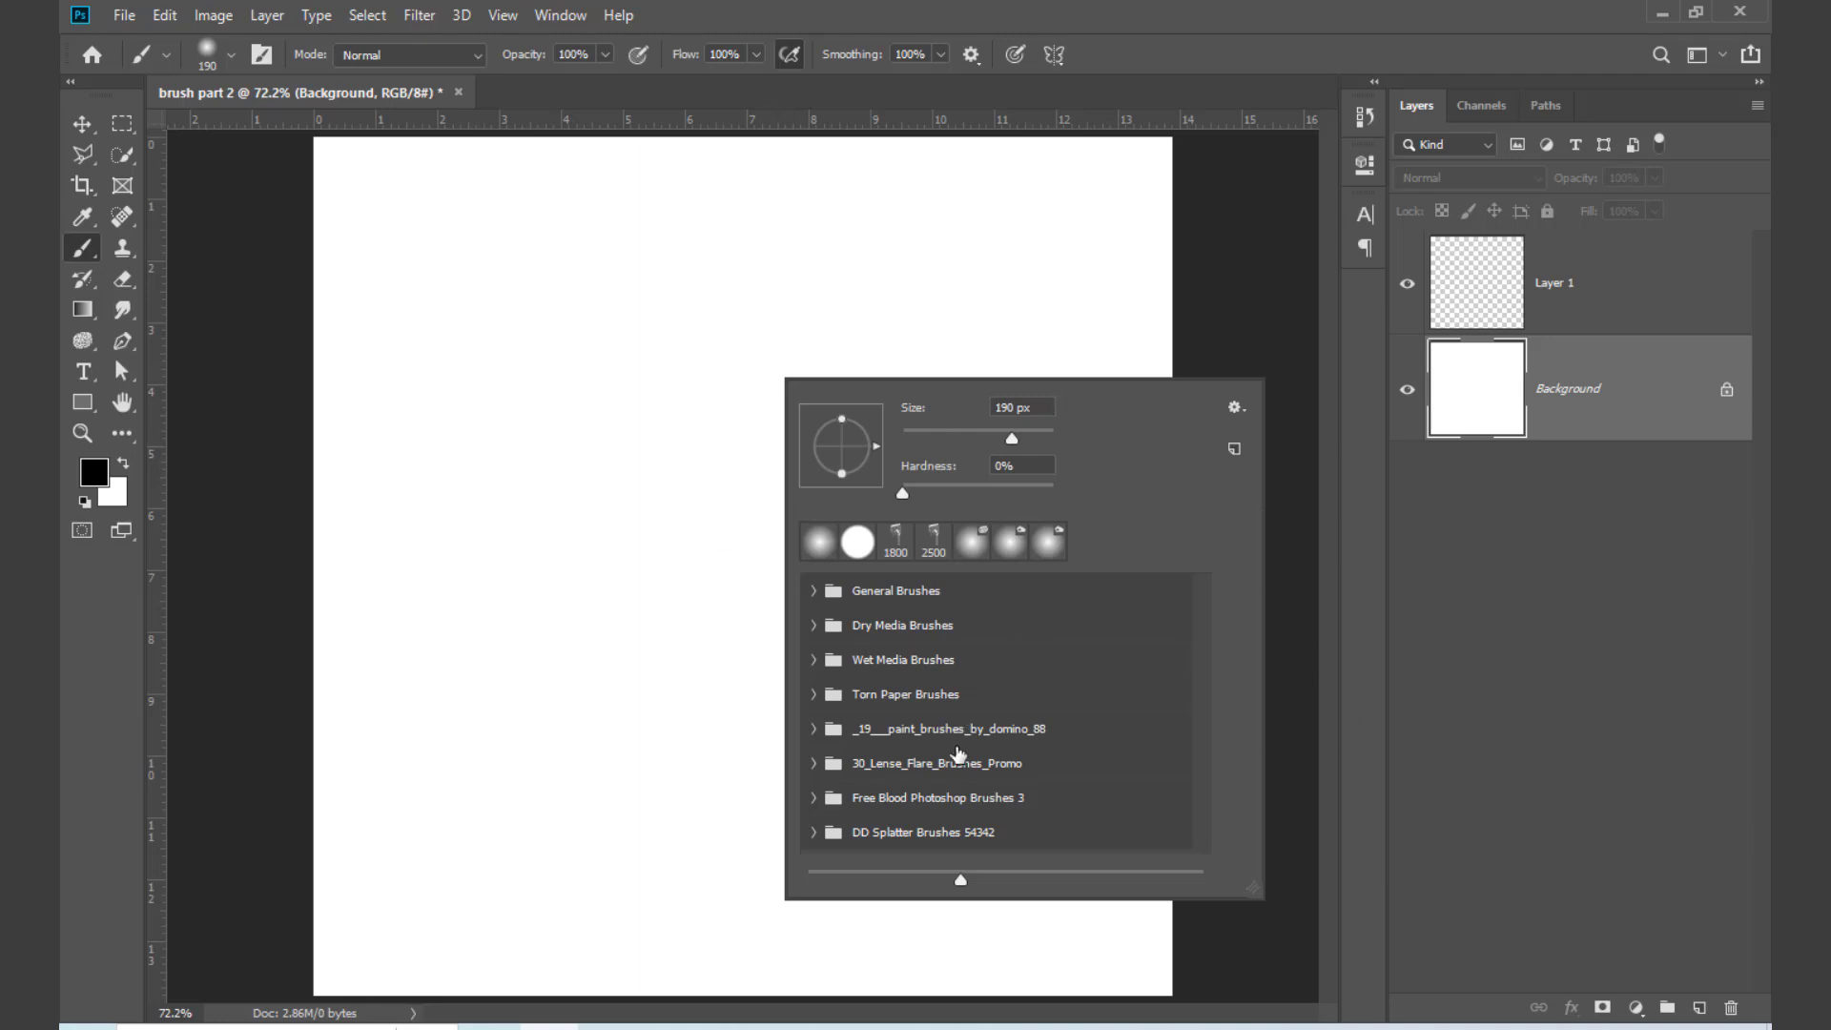
Step: Select the Splatter 1 brush from the DD Splatter Brushes 54342 group, make a full-size trial stamp and undo it
left_click(813, 833)
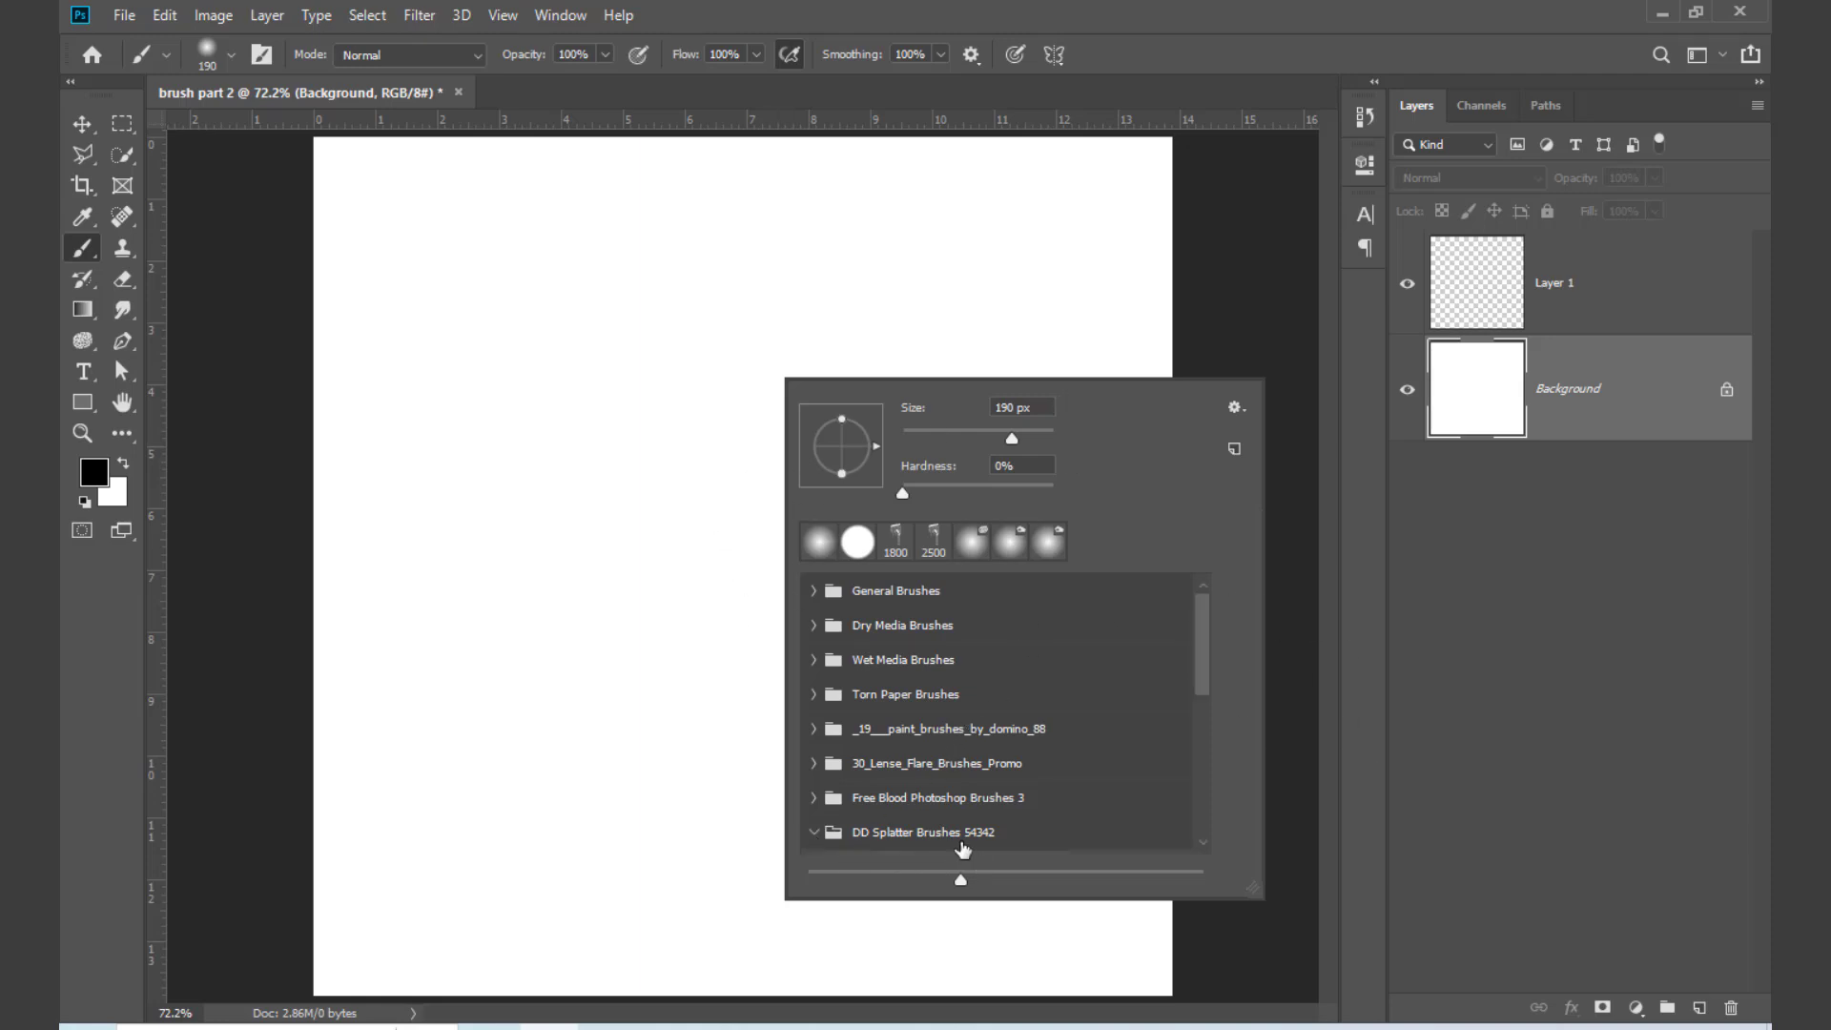
scroll(957, 796, "down", 2)
left_click(911, 830)
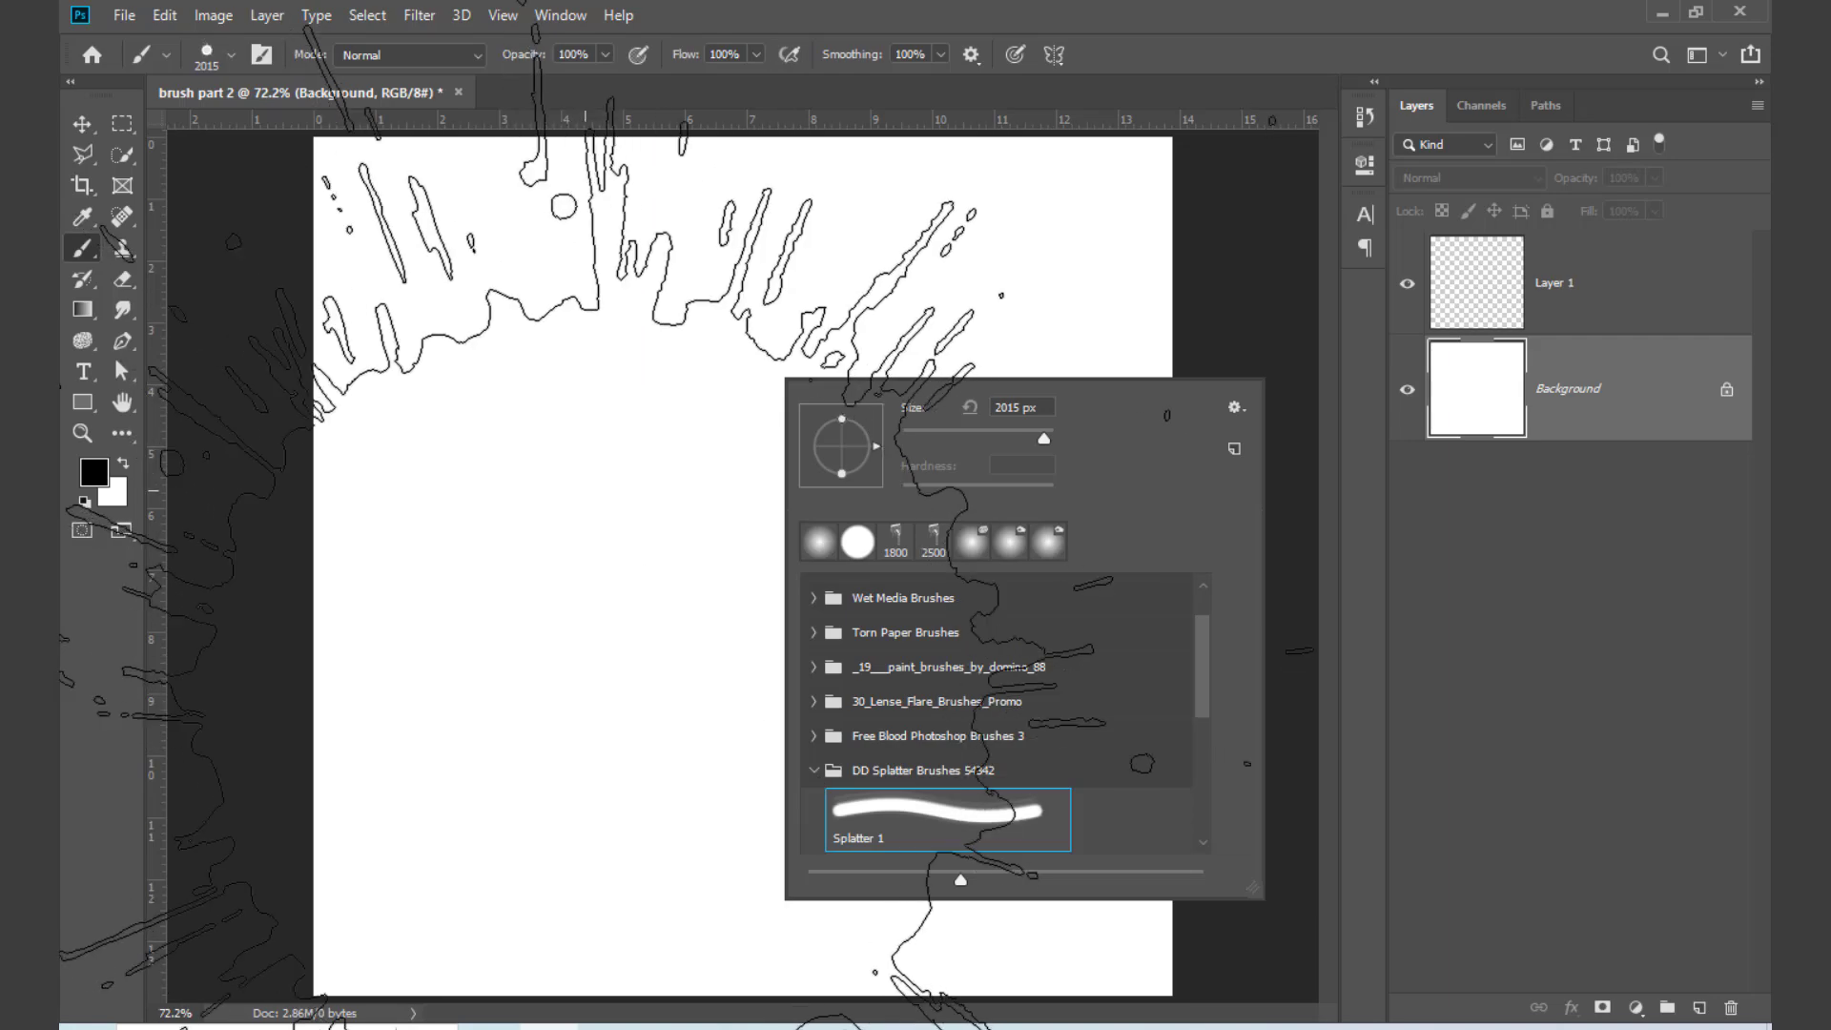
left_click(667, 658)
key("ctrl+z")
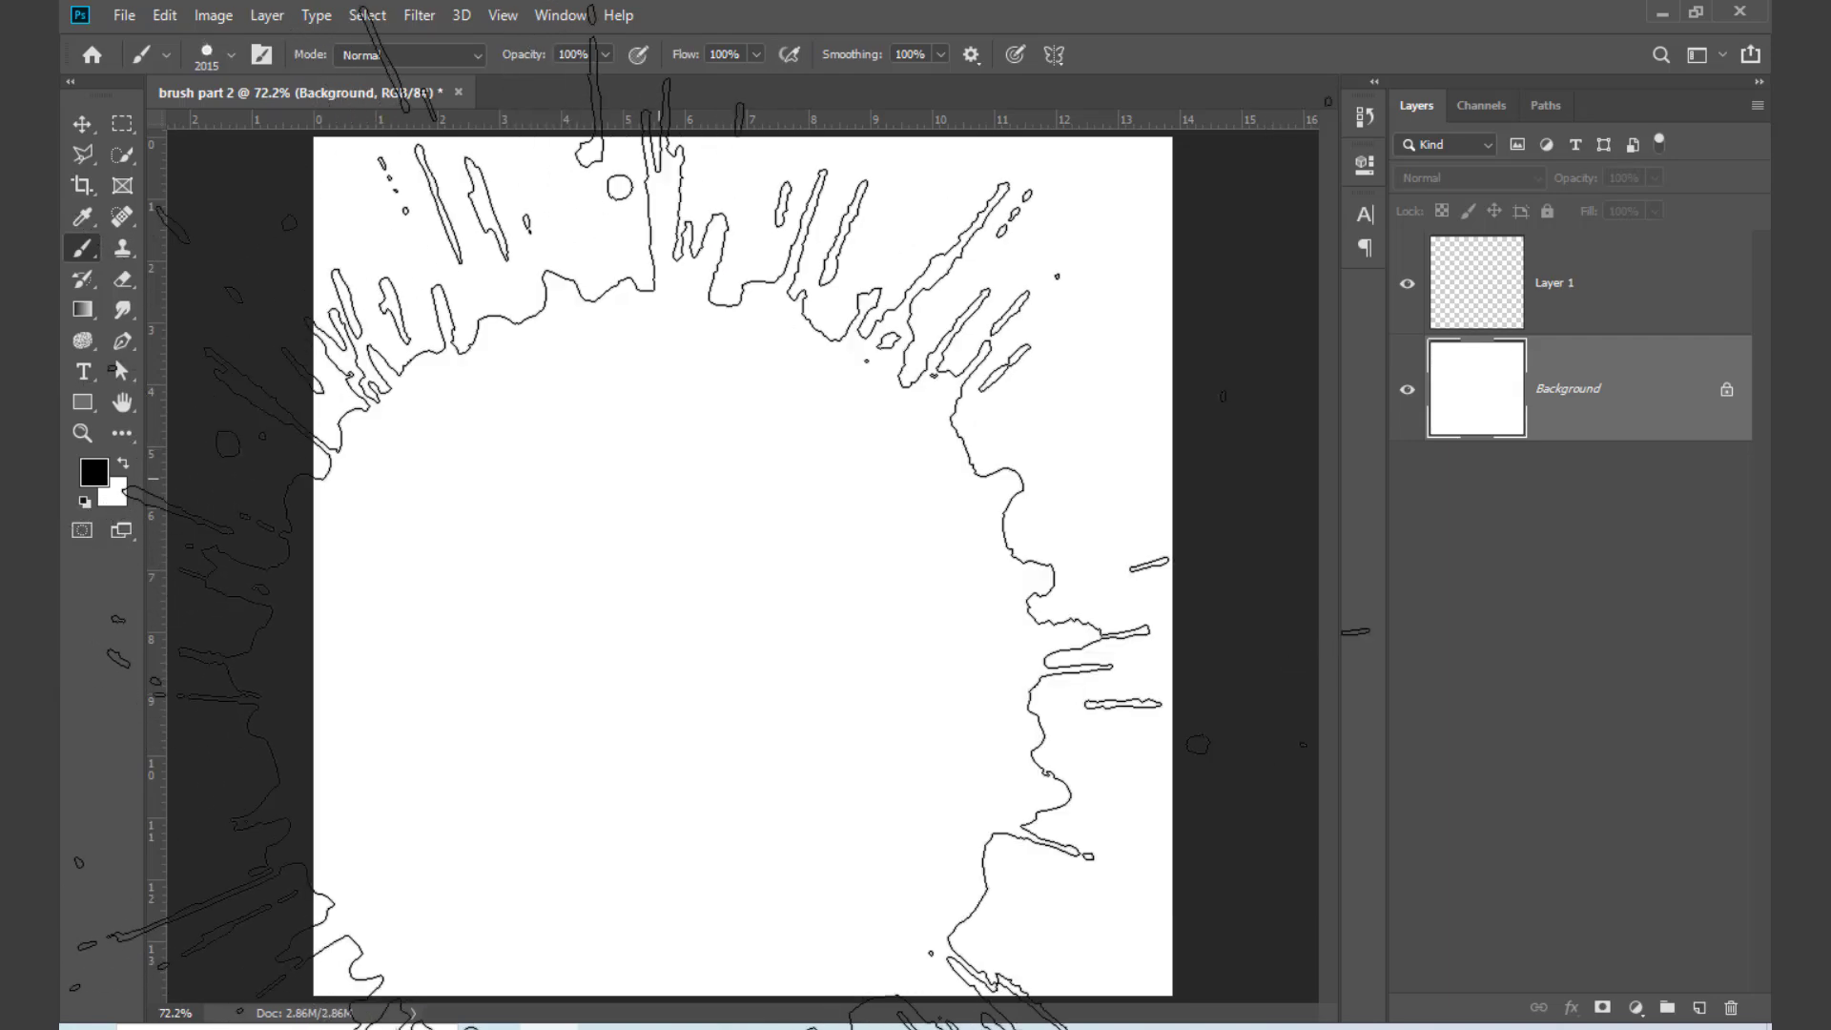
Step: Reduce the splatter brush size to 800 px and stamp one black splatter near the centre of the Background layer
key("bracketleft")
key("bracketleft")
key("bracketleft")
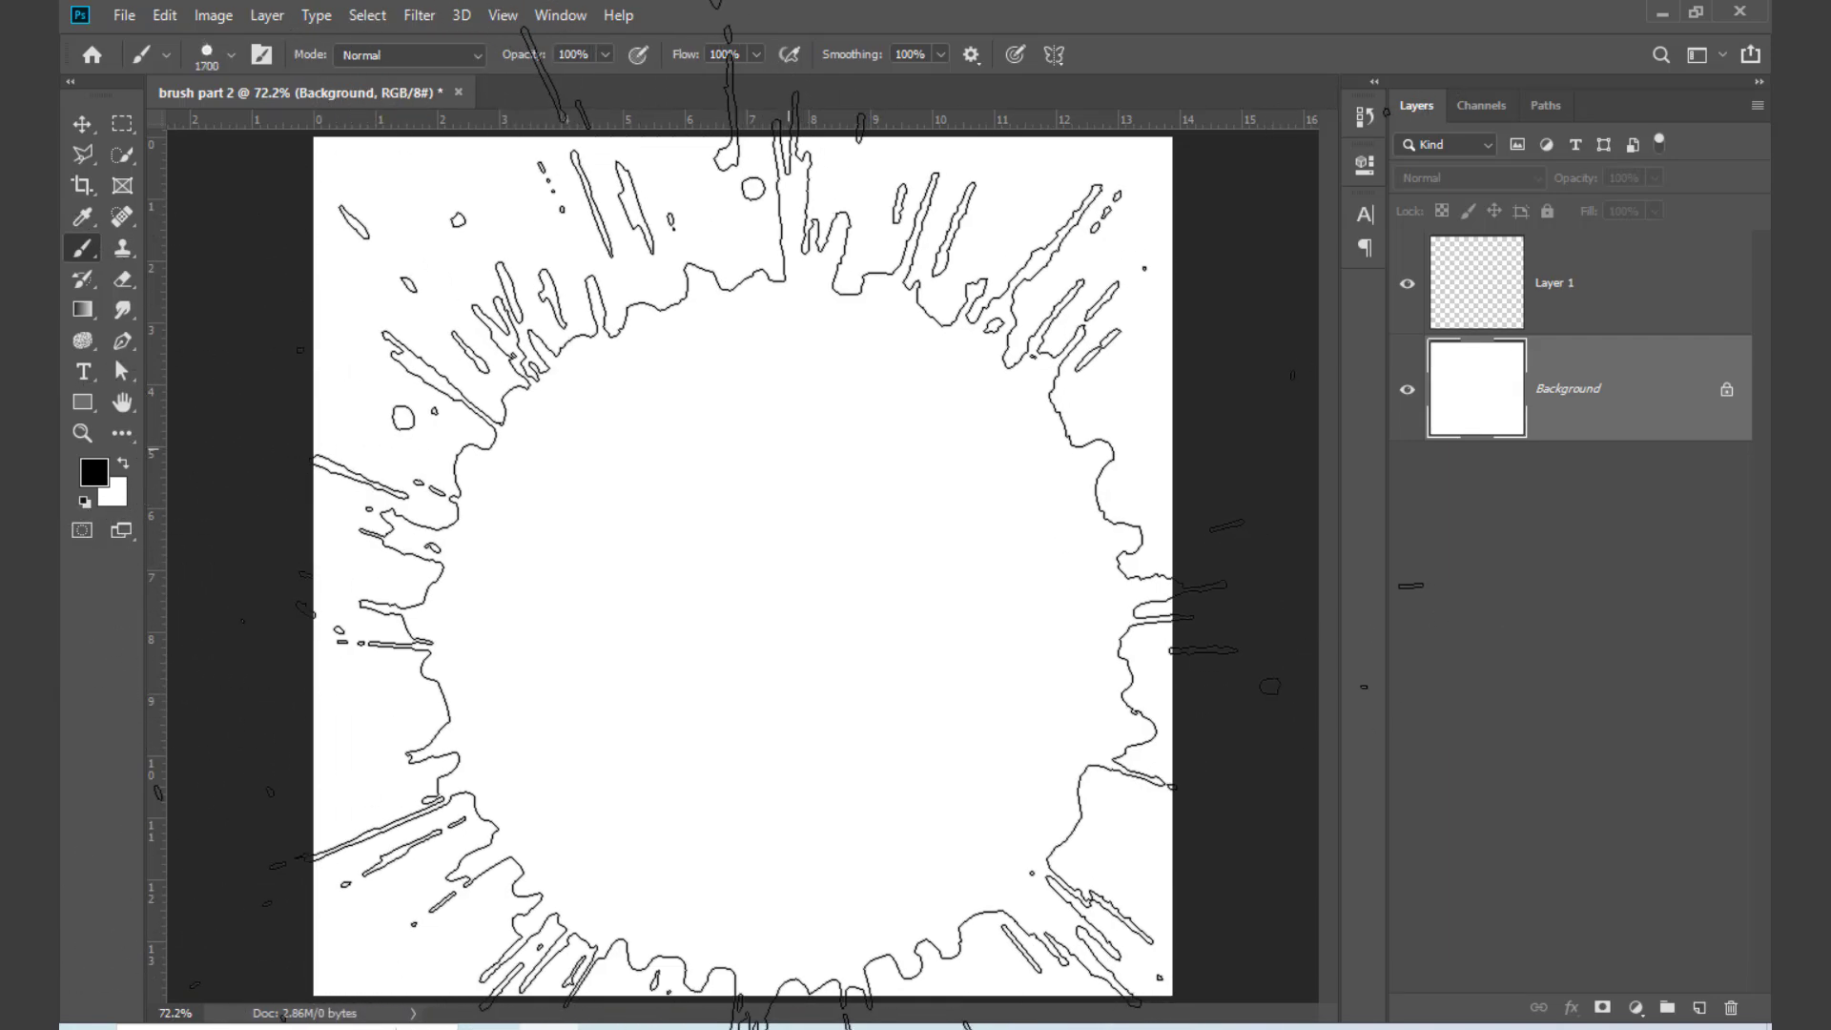
key("bracketleft")
key("bracketleft")
key("bracketleft")
key("bracketleft")
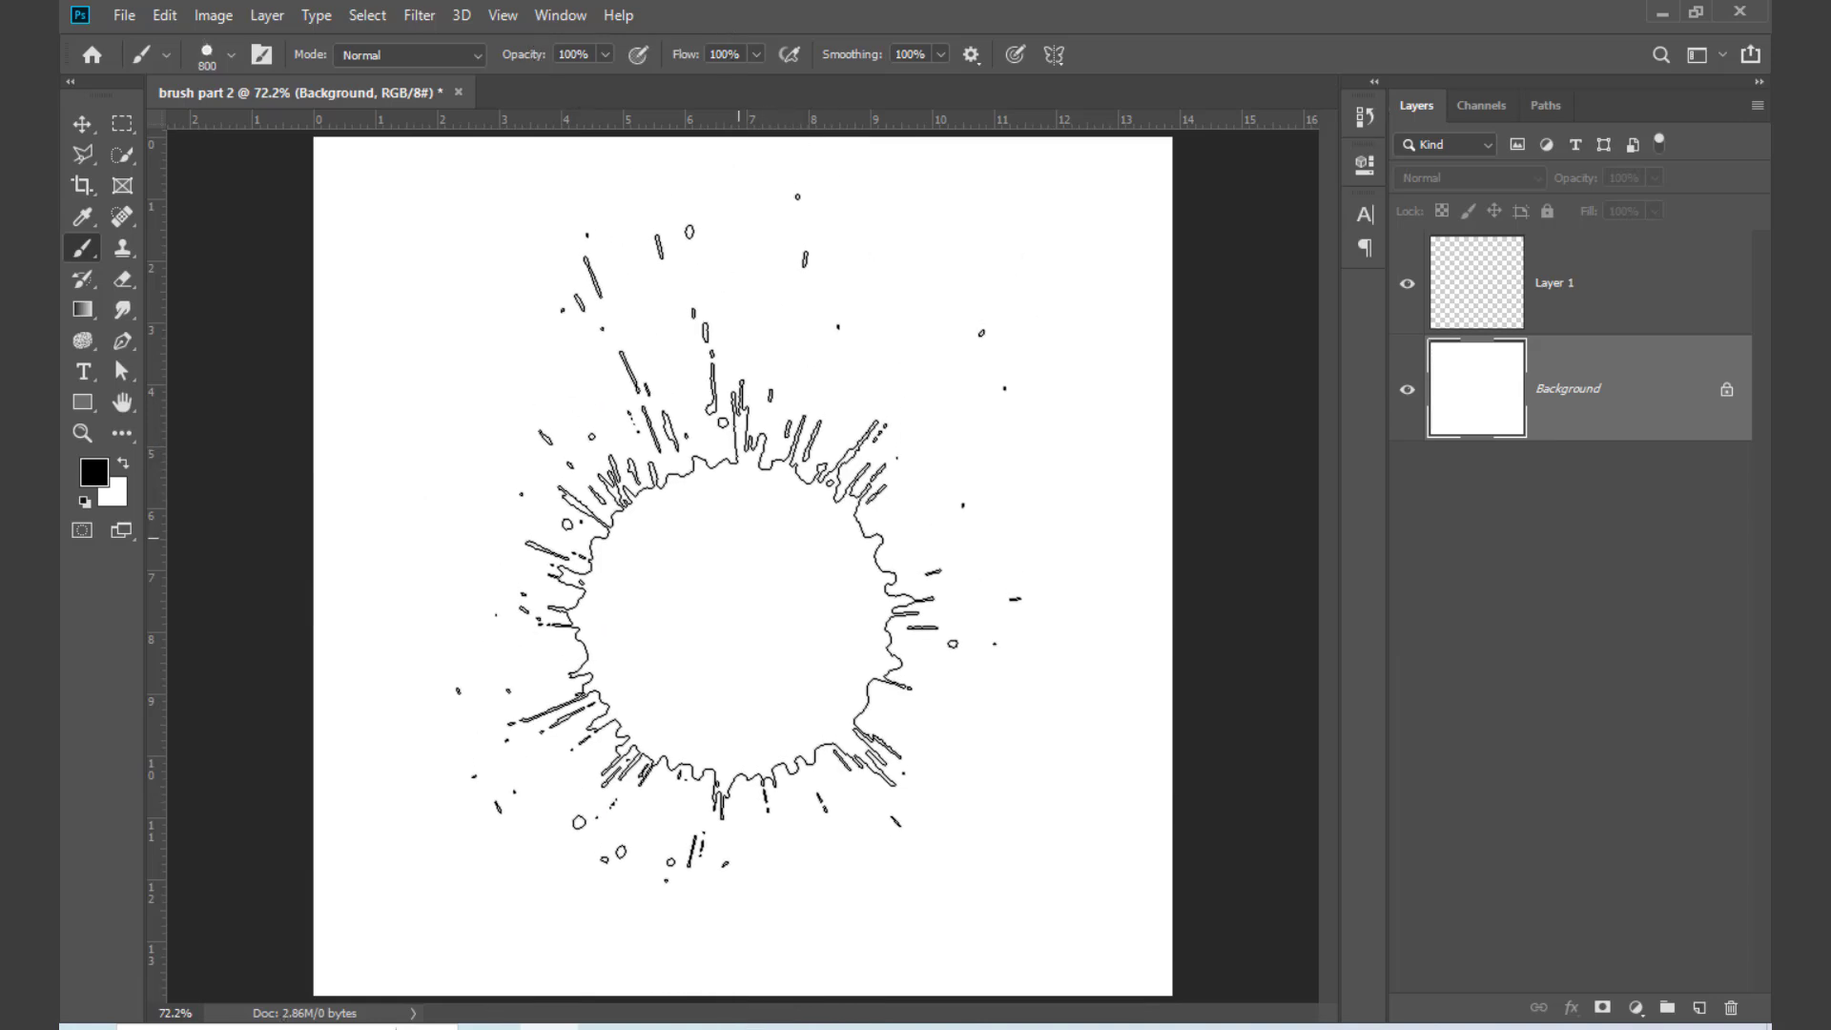
left_click(738, 539)
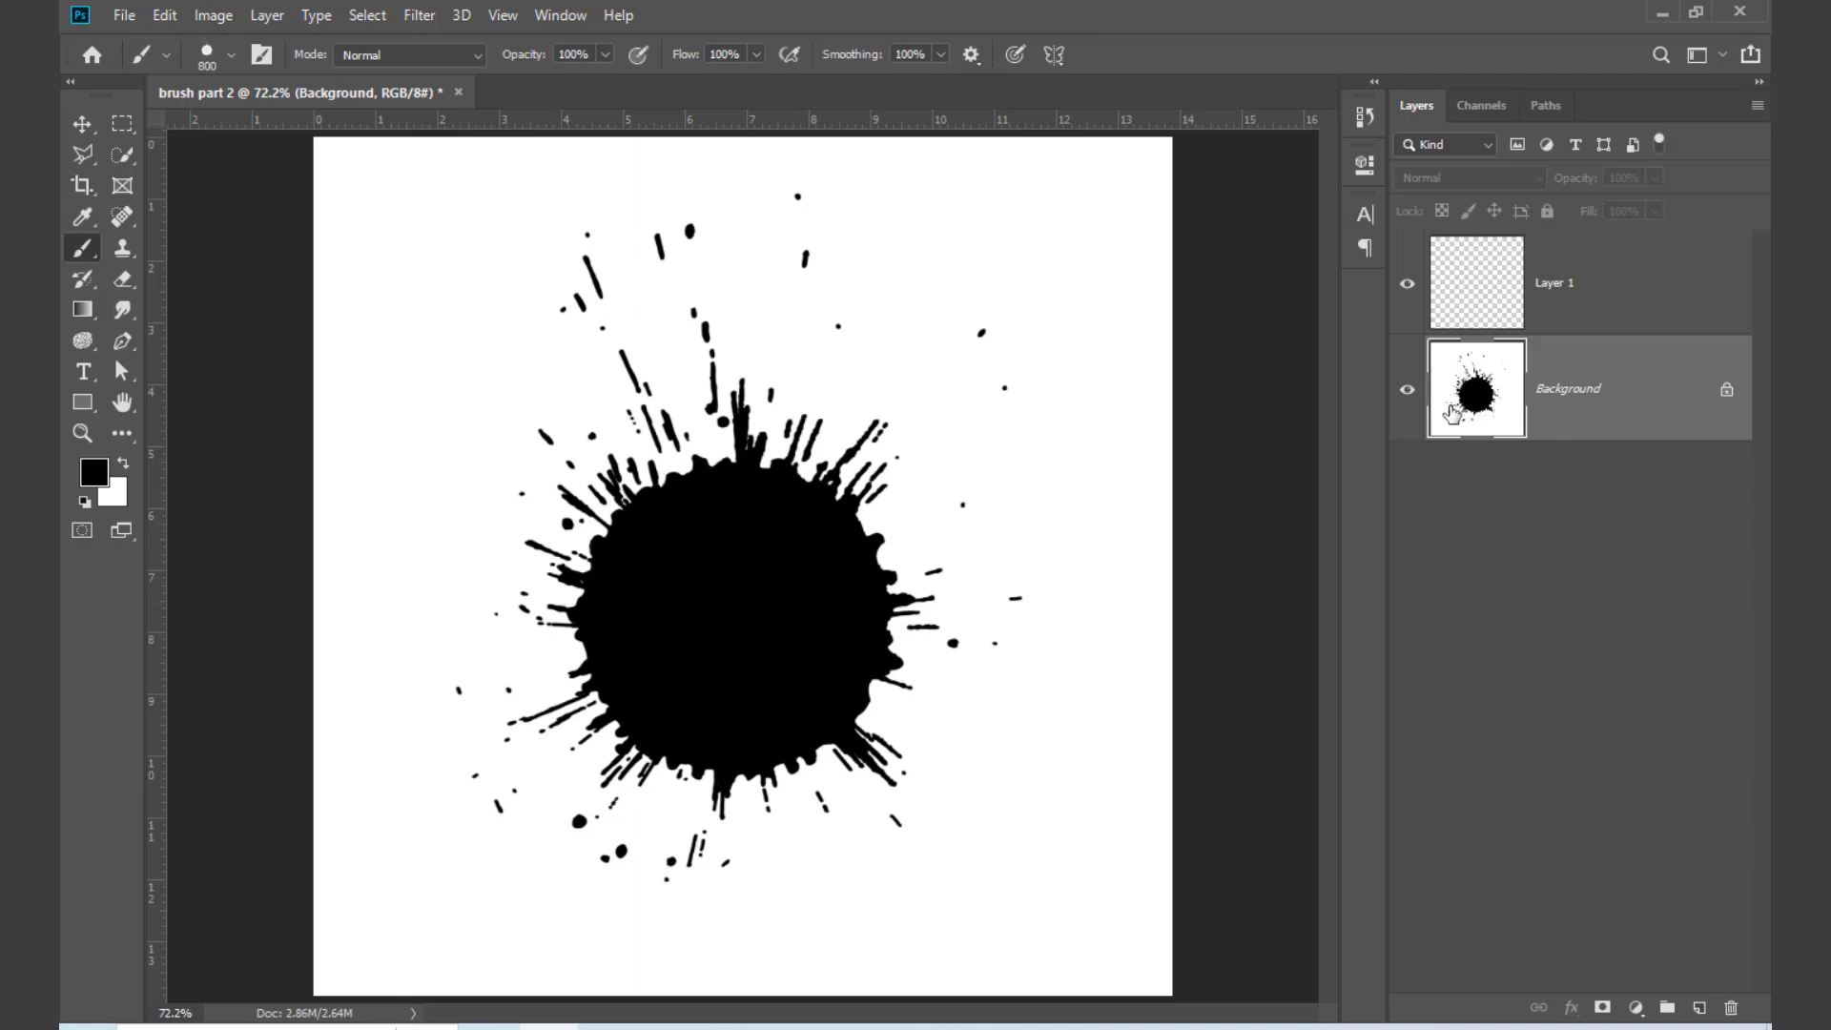
Step: Undo the splatter on the Background layer and rename Layer 1 as dd brush
left_click_drag(1452, 412, 609, 529)
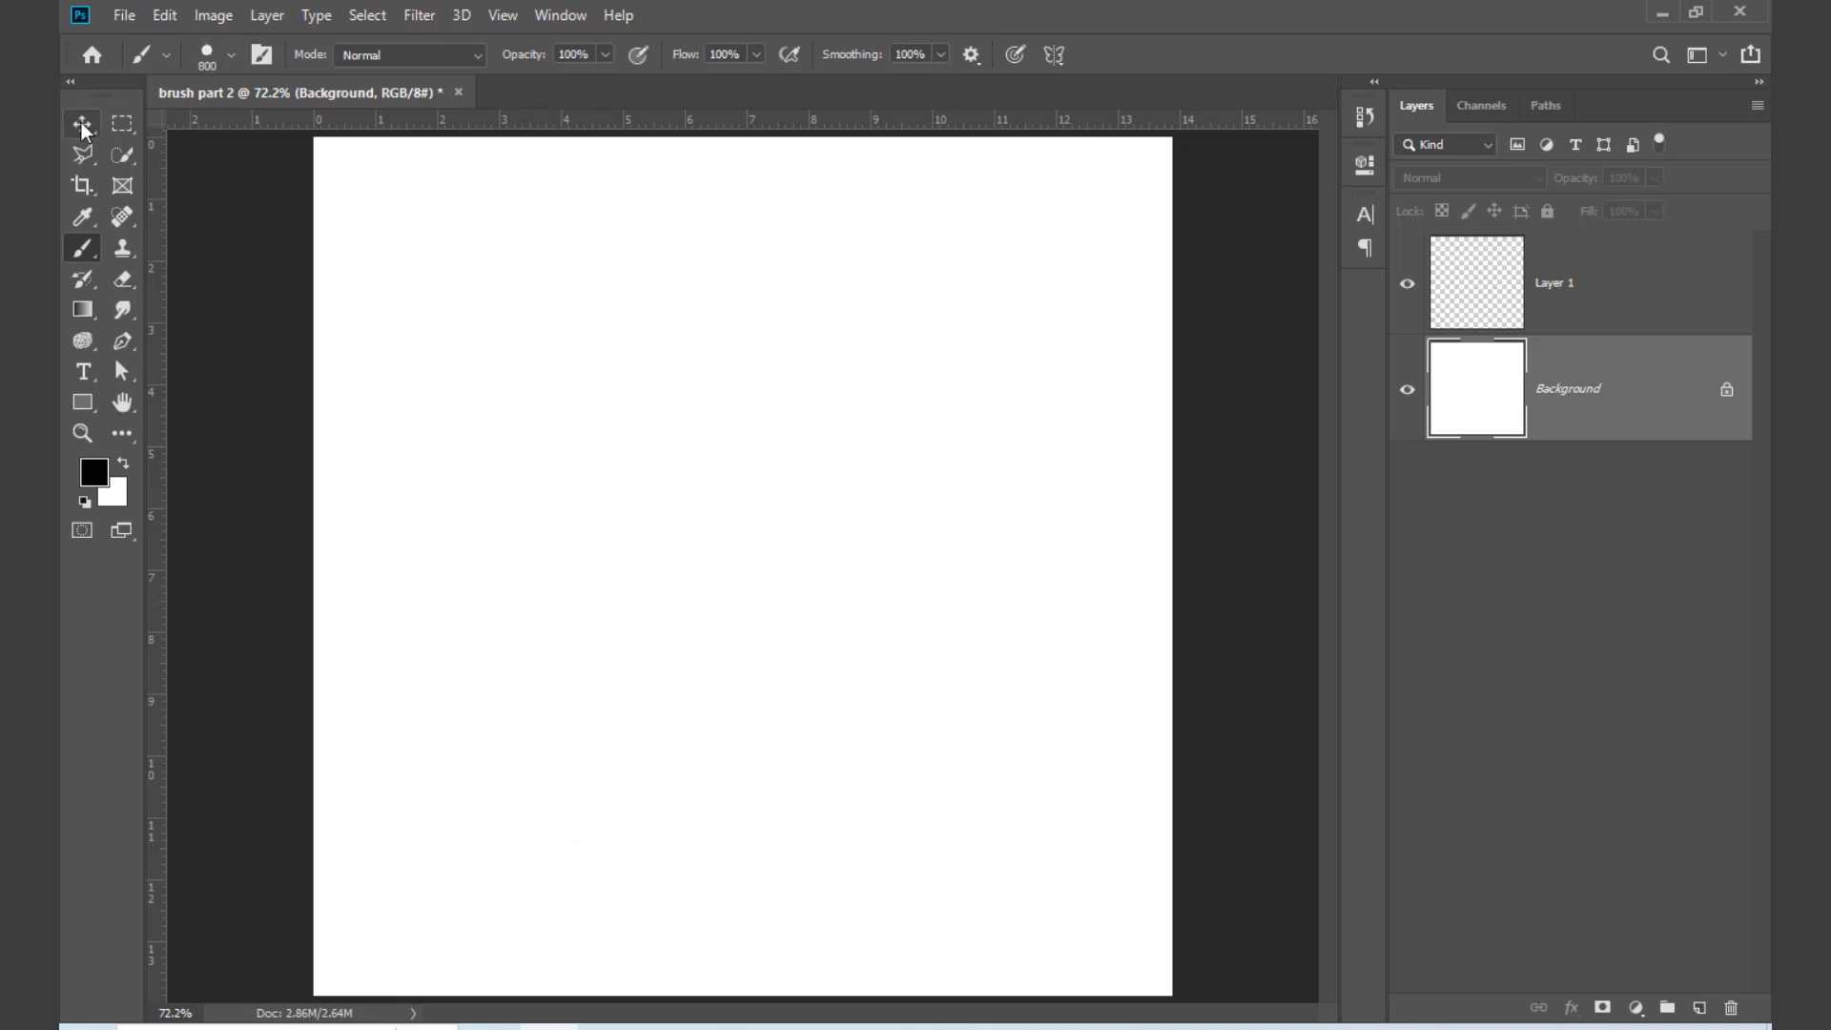
left_click(1606, 299)
double_click(1547, 286)
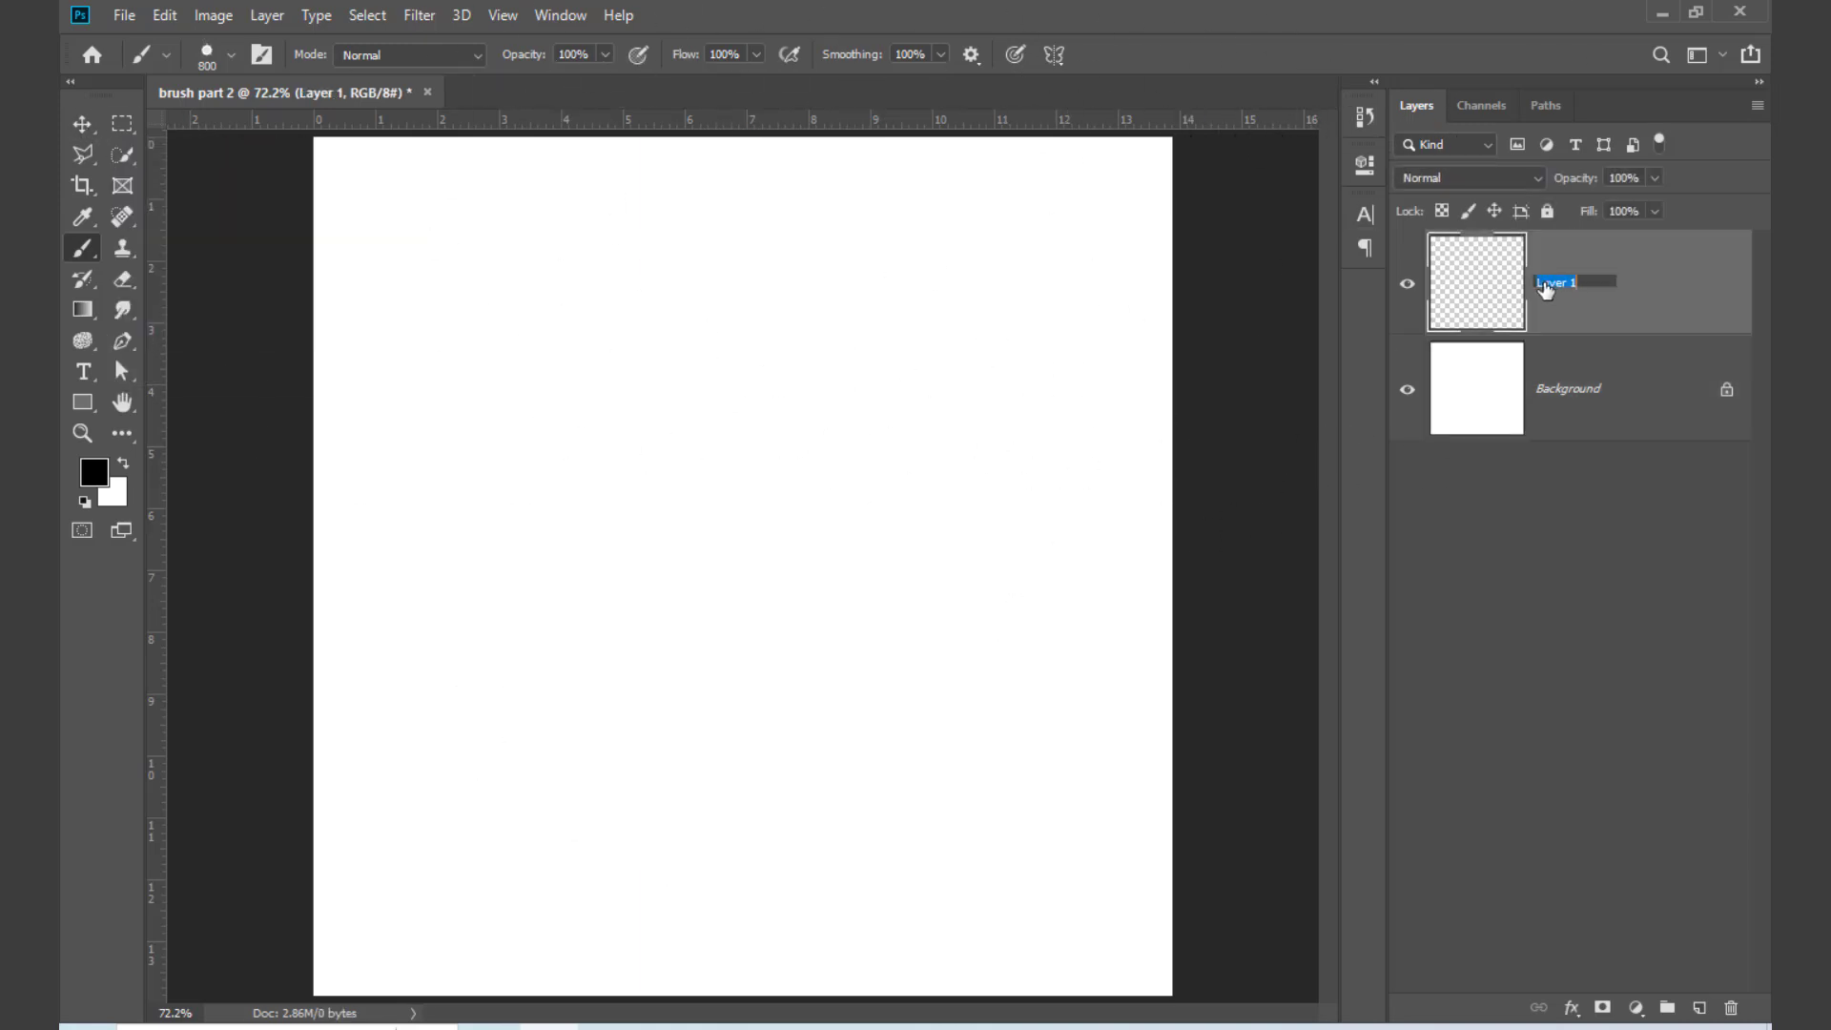
type("dd brush")
key("Return")
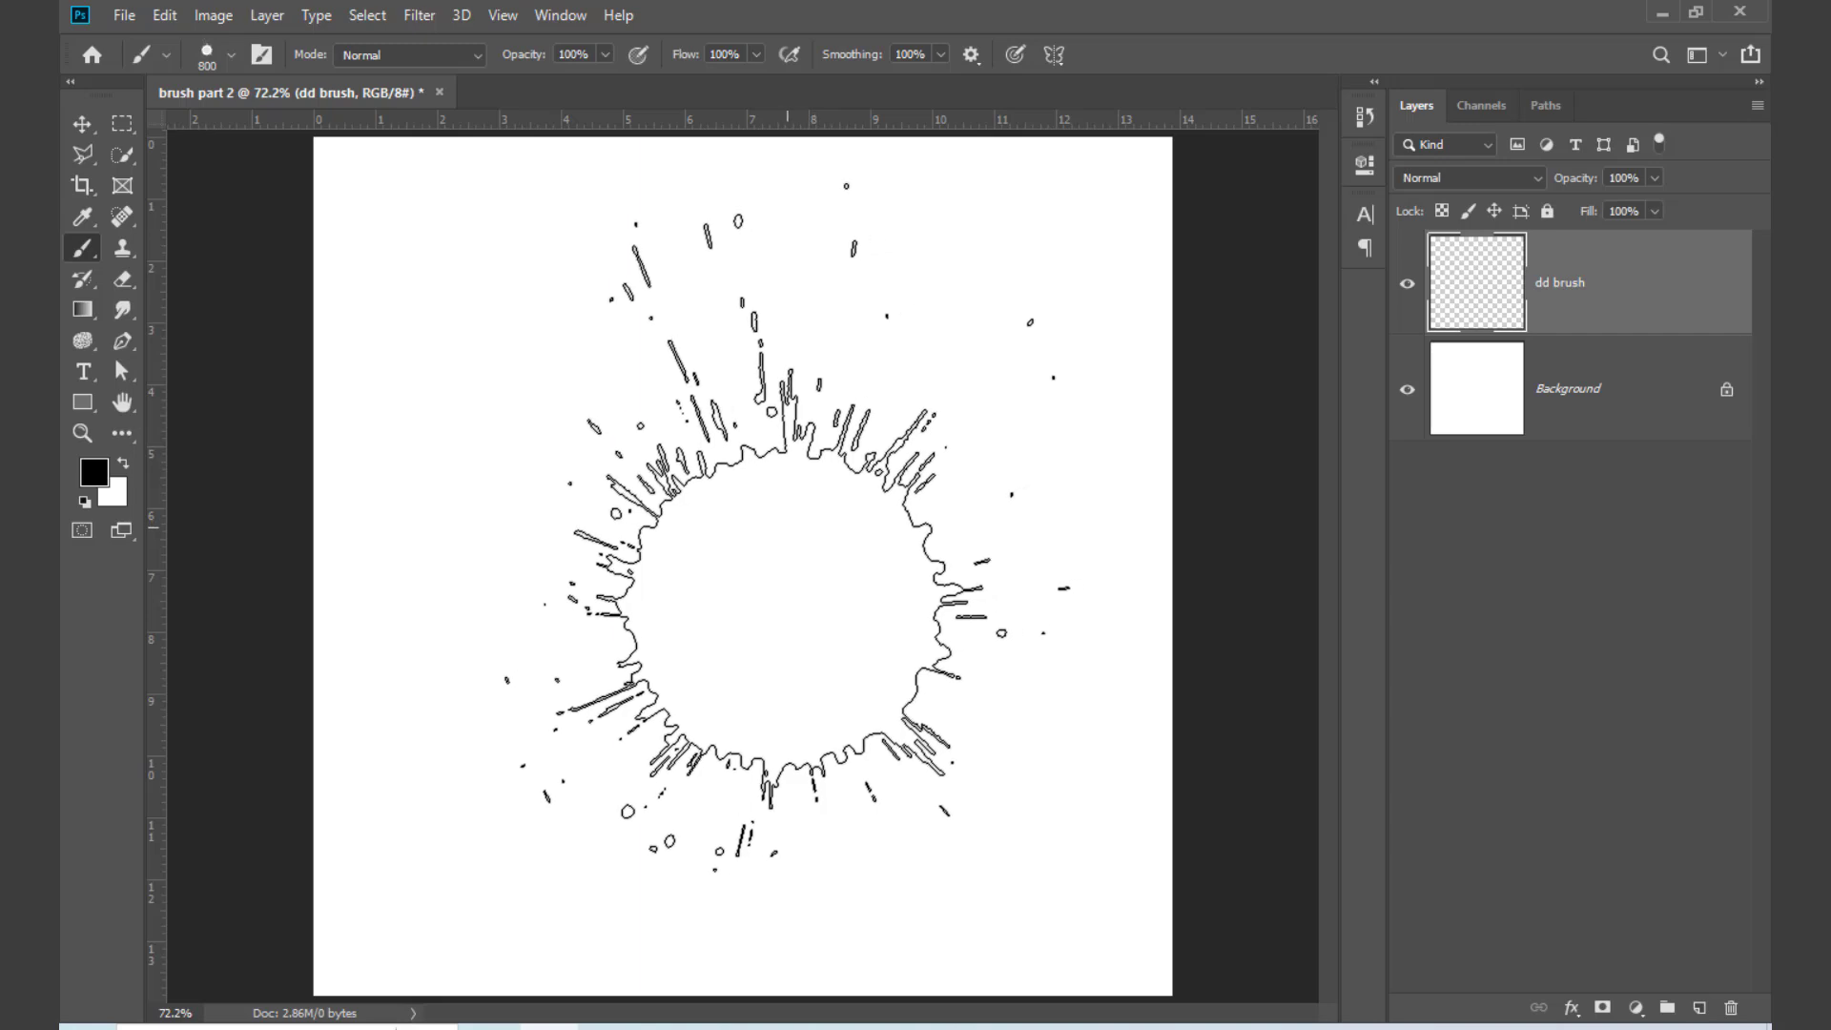
Step: Stamp one 800 px black splatter near the canvas centre on the dd brush layer, and check it by hiding and showing the layer
left_click(762, 618)
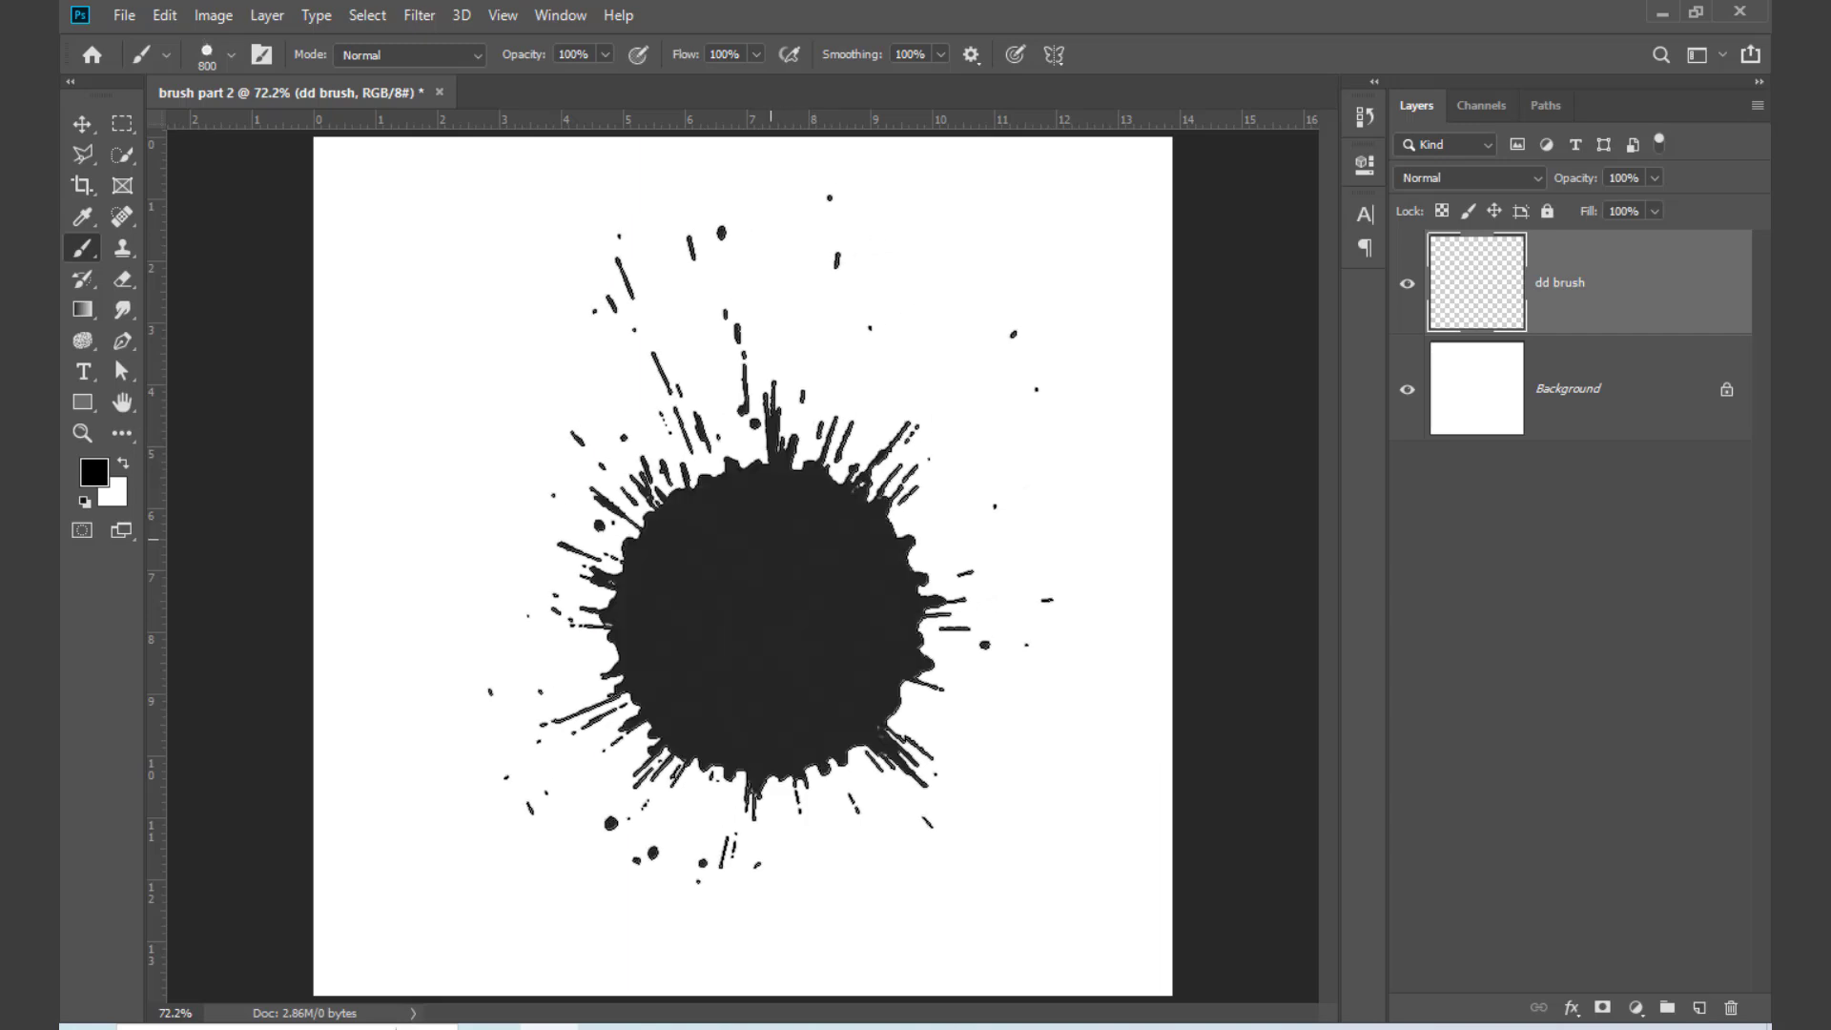
left_click(1411, 285)
left_click(1410, 285)
left_click(1412, 287)
left_click(1411, 285)
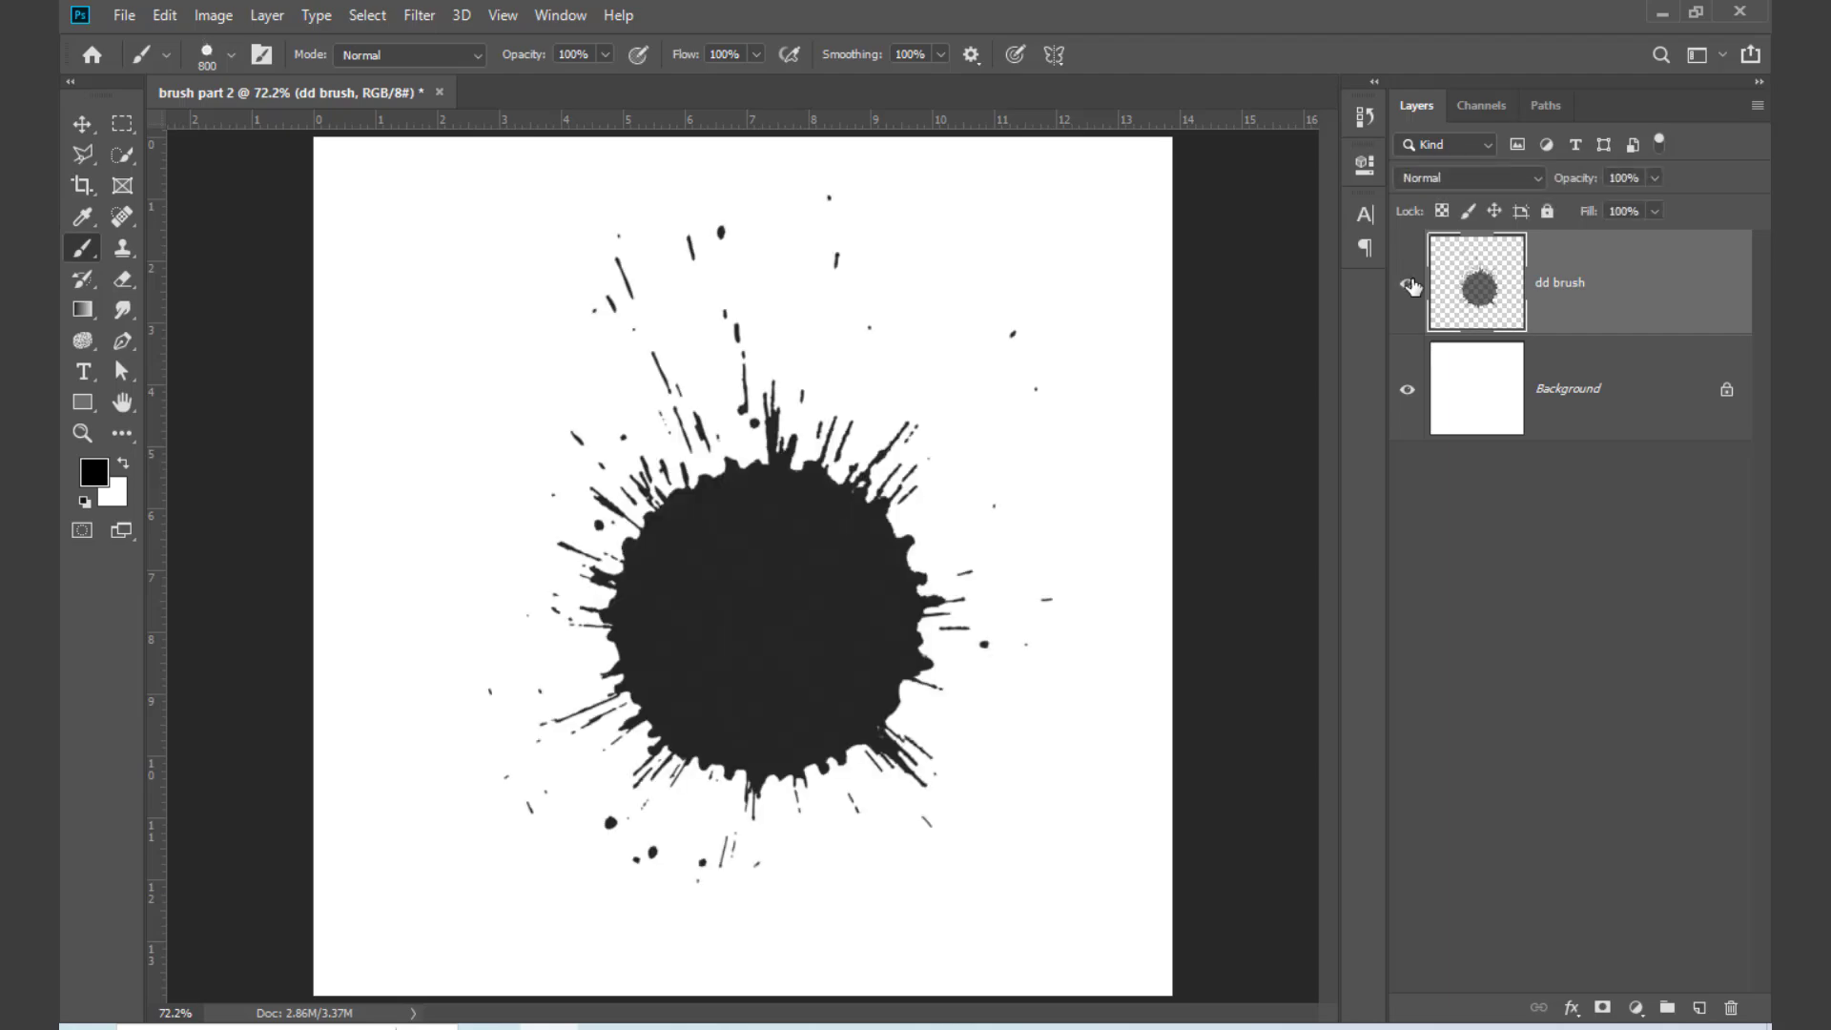
Step: Switch to the selection folder in File Explorer, closing the download notice on the way, and place the image high into the Photoshop document
left_click(1668, 12)
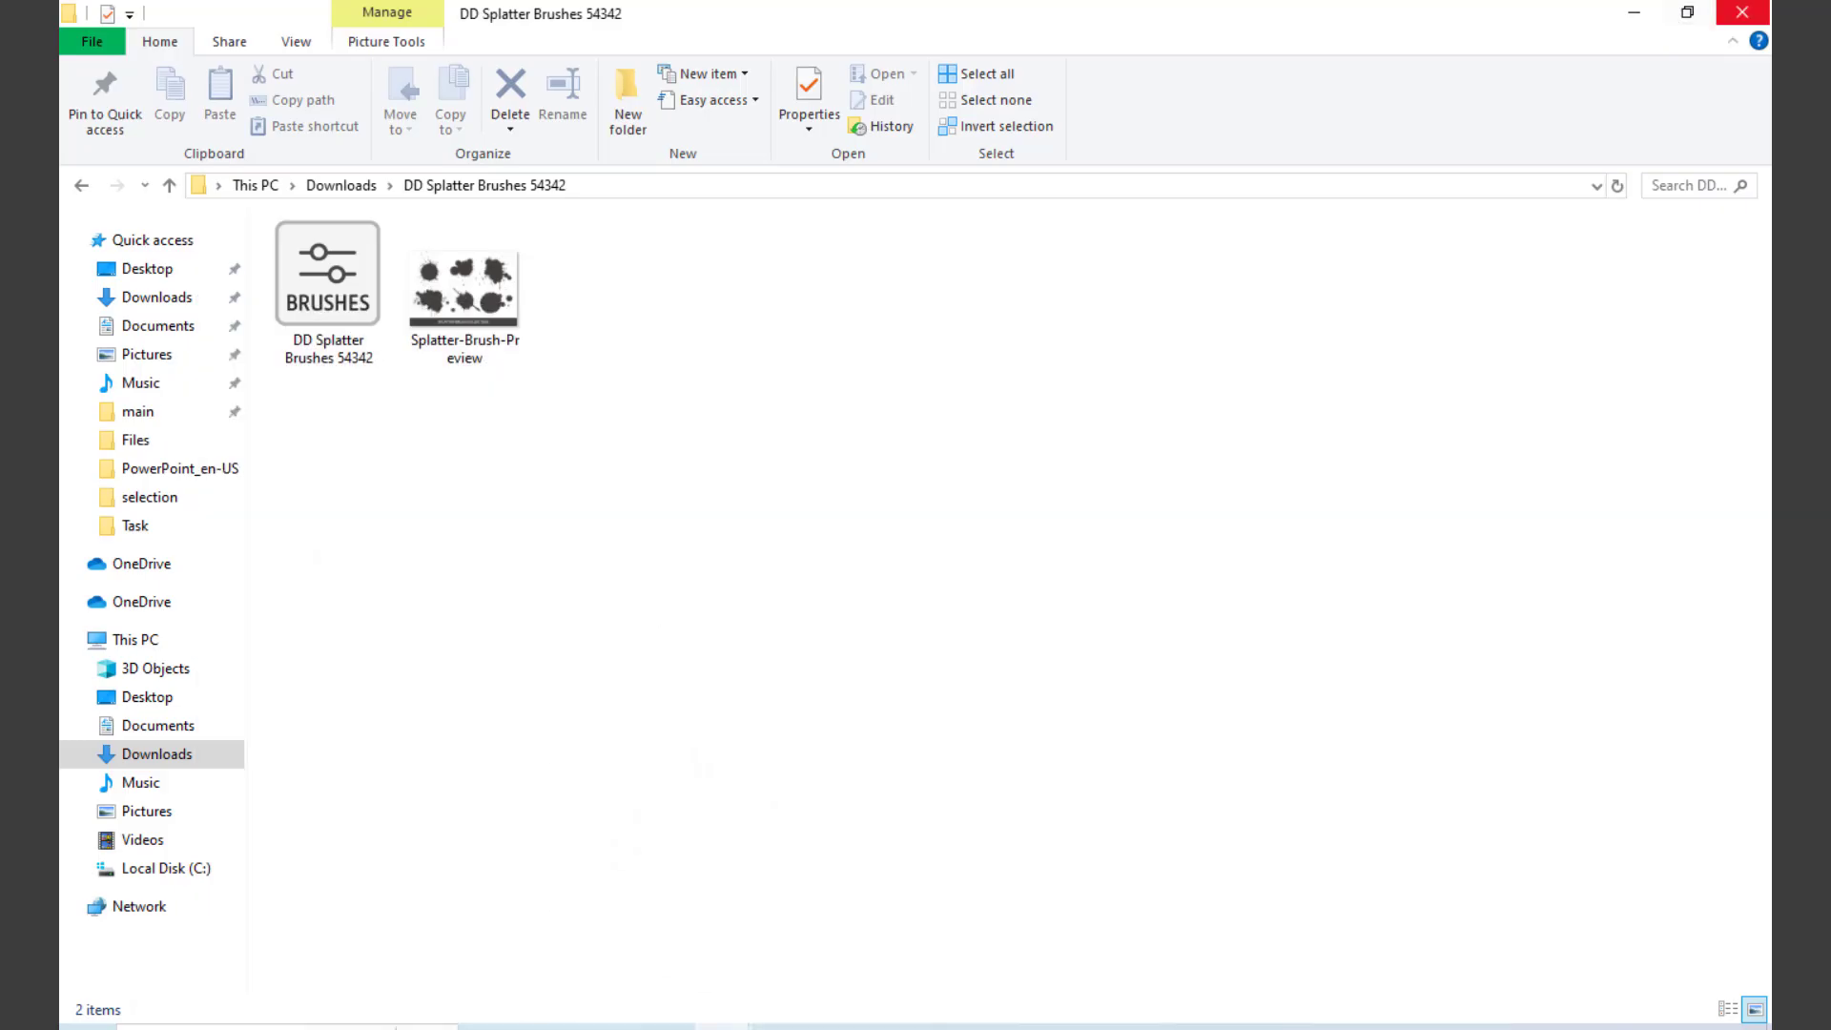
left_click(1669, 13)
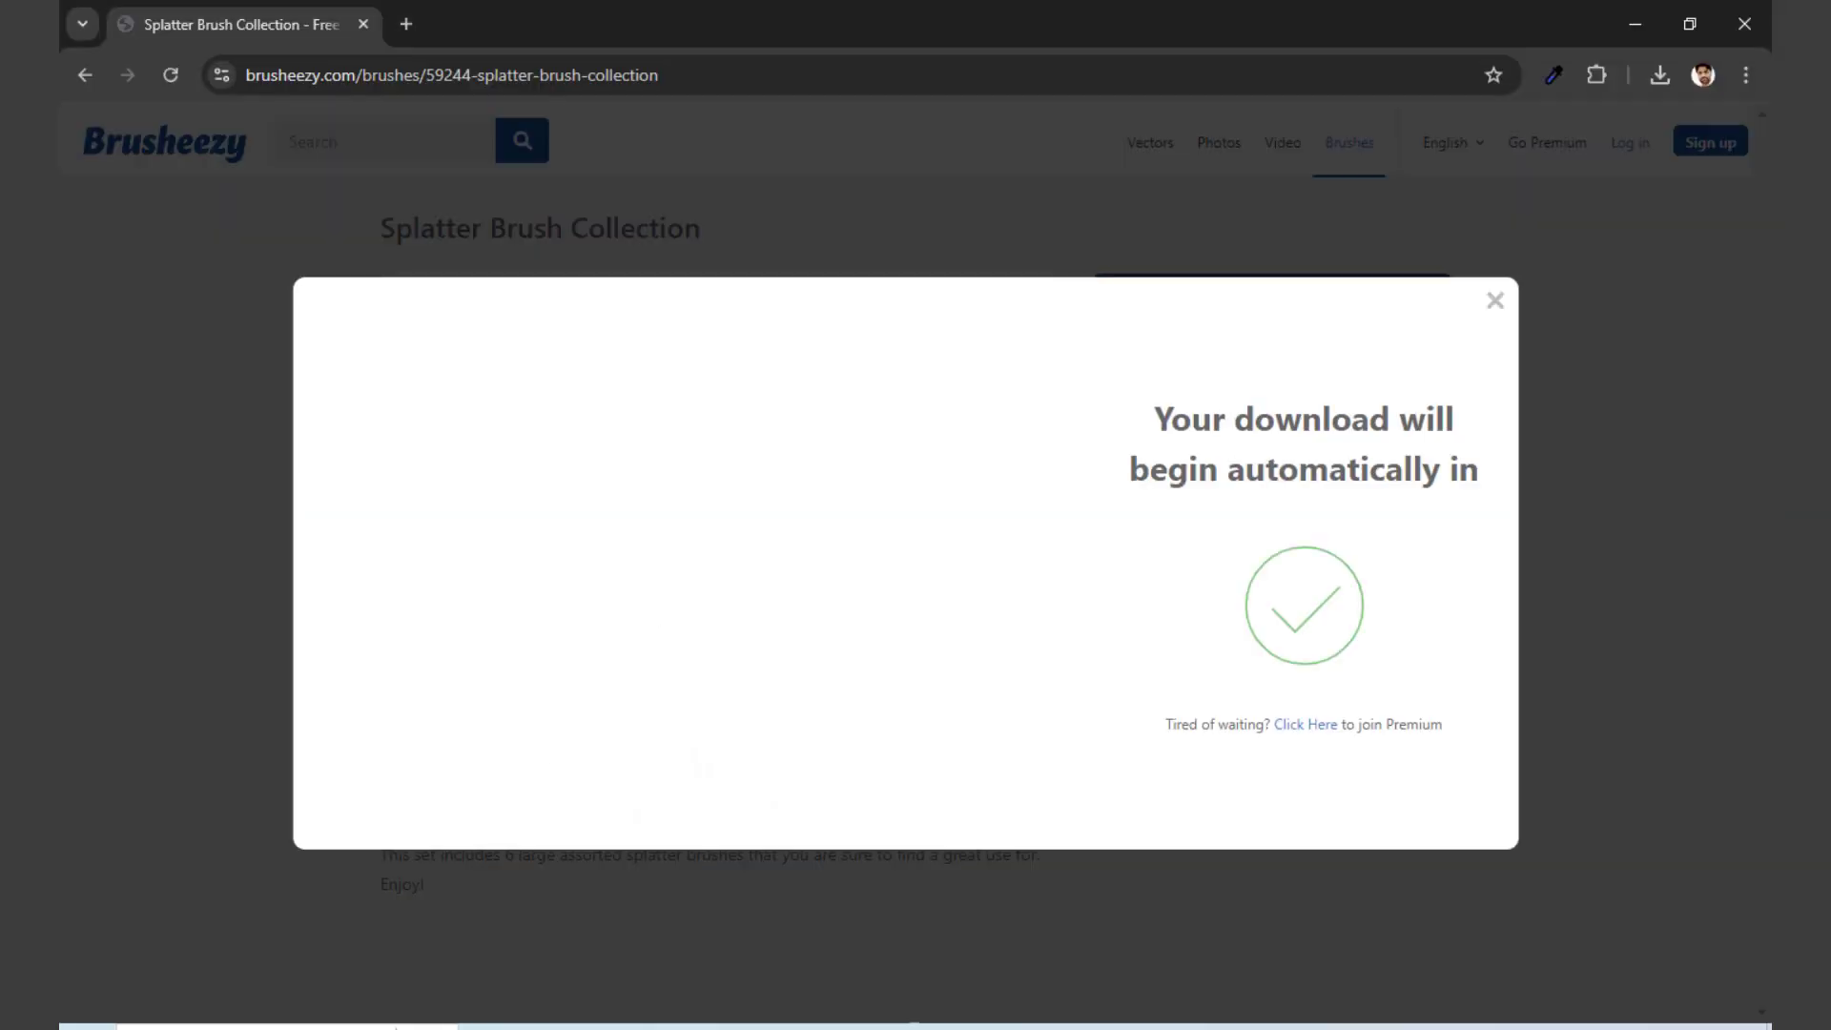
left_click(1494, 300)
left_click(1635, 24)
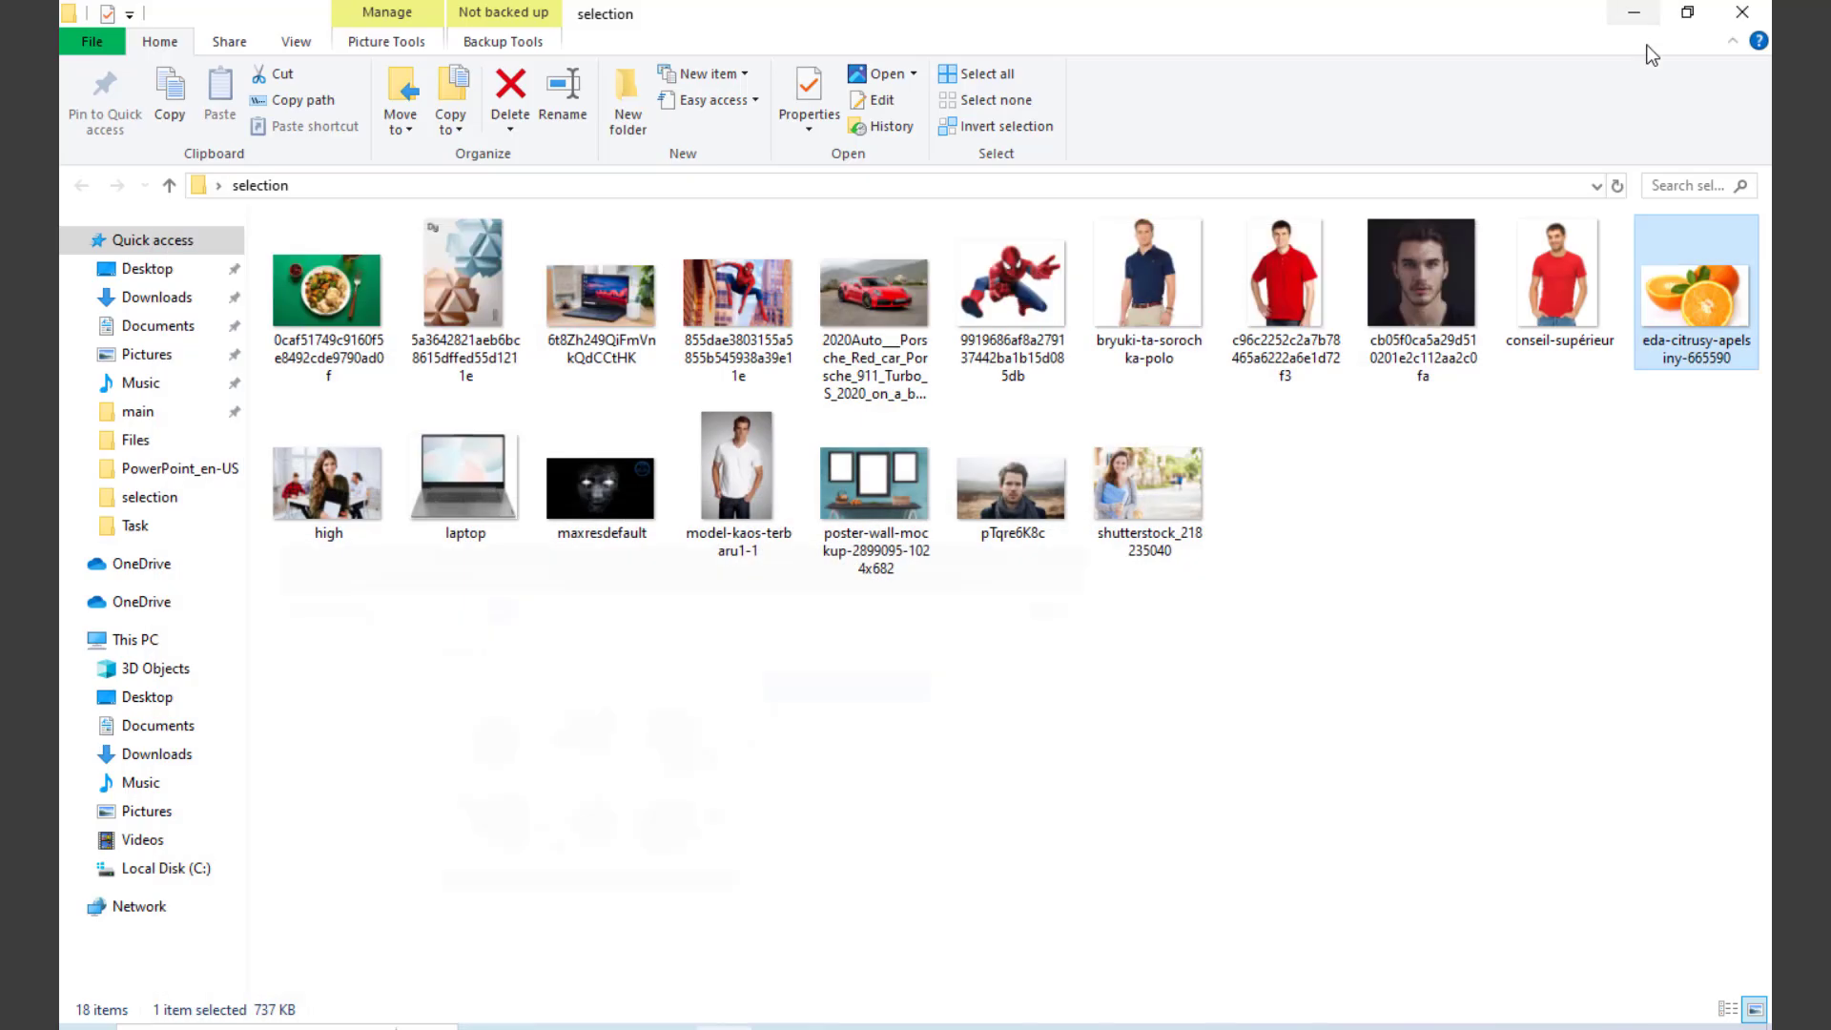
left_click(1371, 553)
left_click_drag(329, 482, 767, 801)
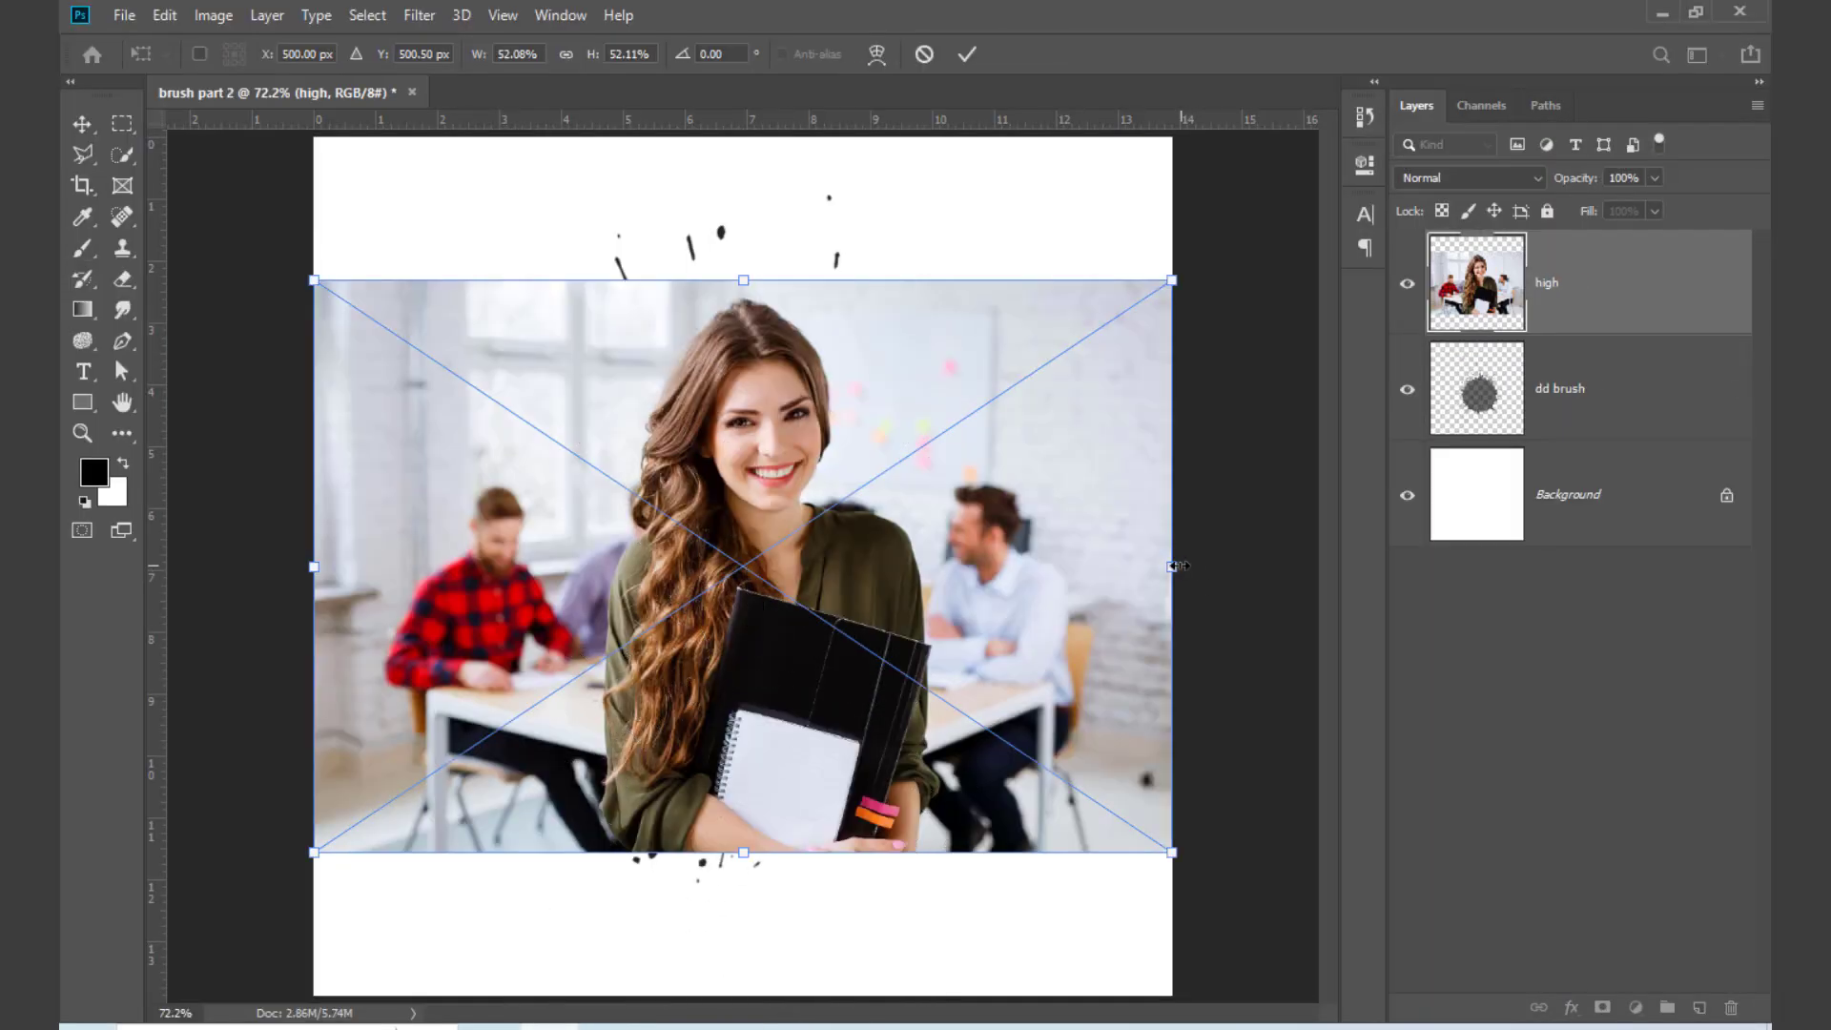
Step: Scale the placed photo to about 68.8%, move it slightly up and left to about X 485.5, Y 468.5 px, and commit it
left_click_drag(1172, 566, 1309, 641)
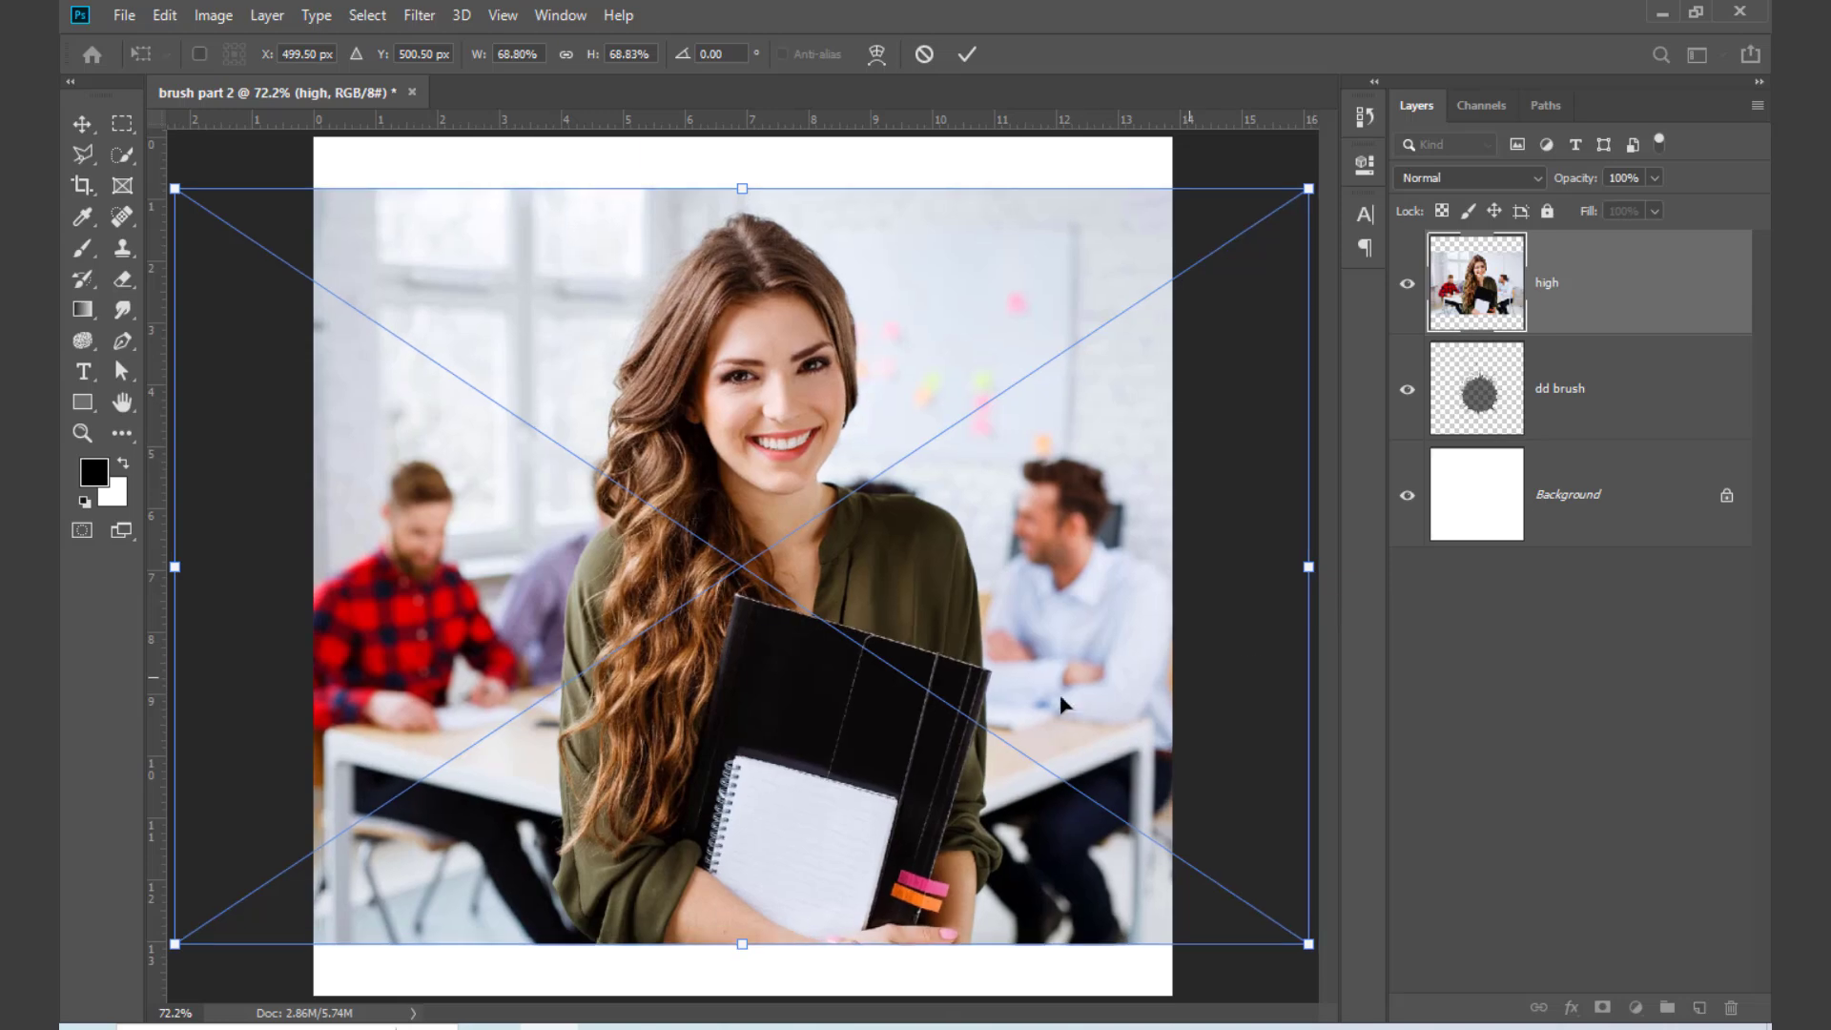
left_click_drag(931, 645, 921, 617)
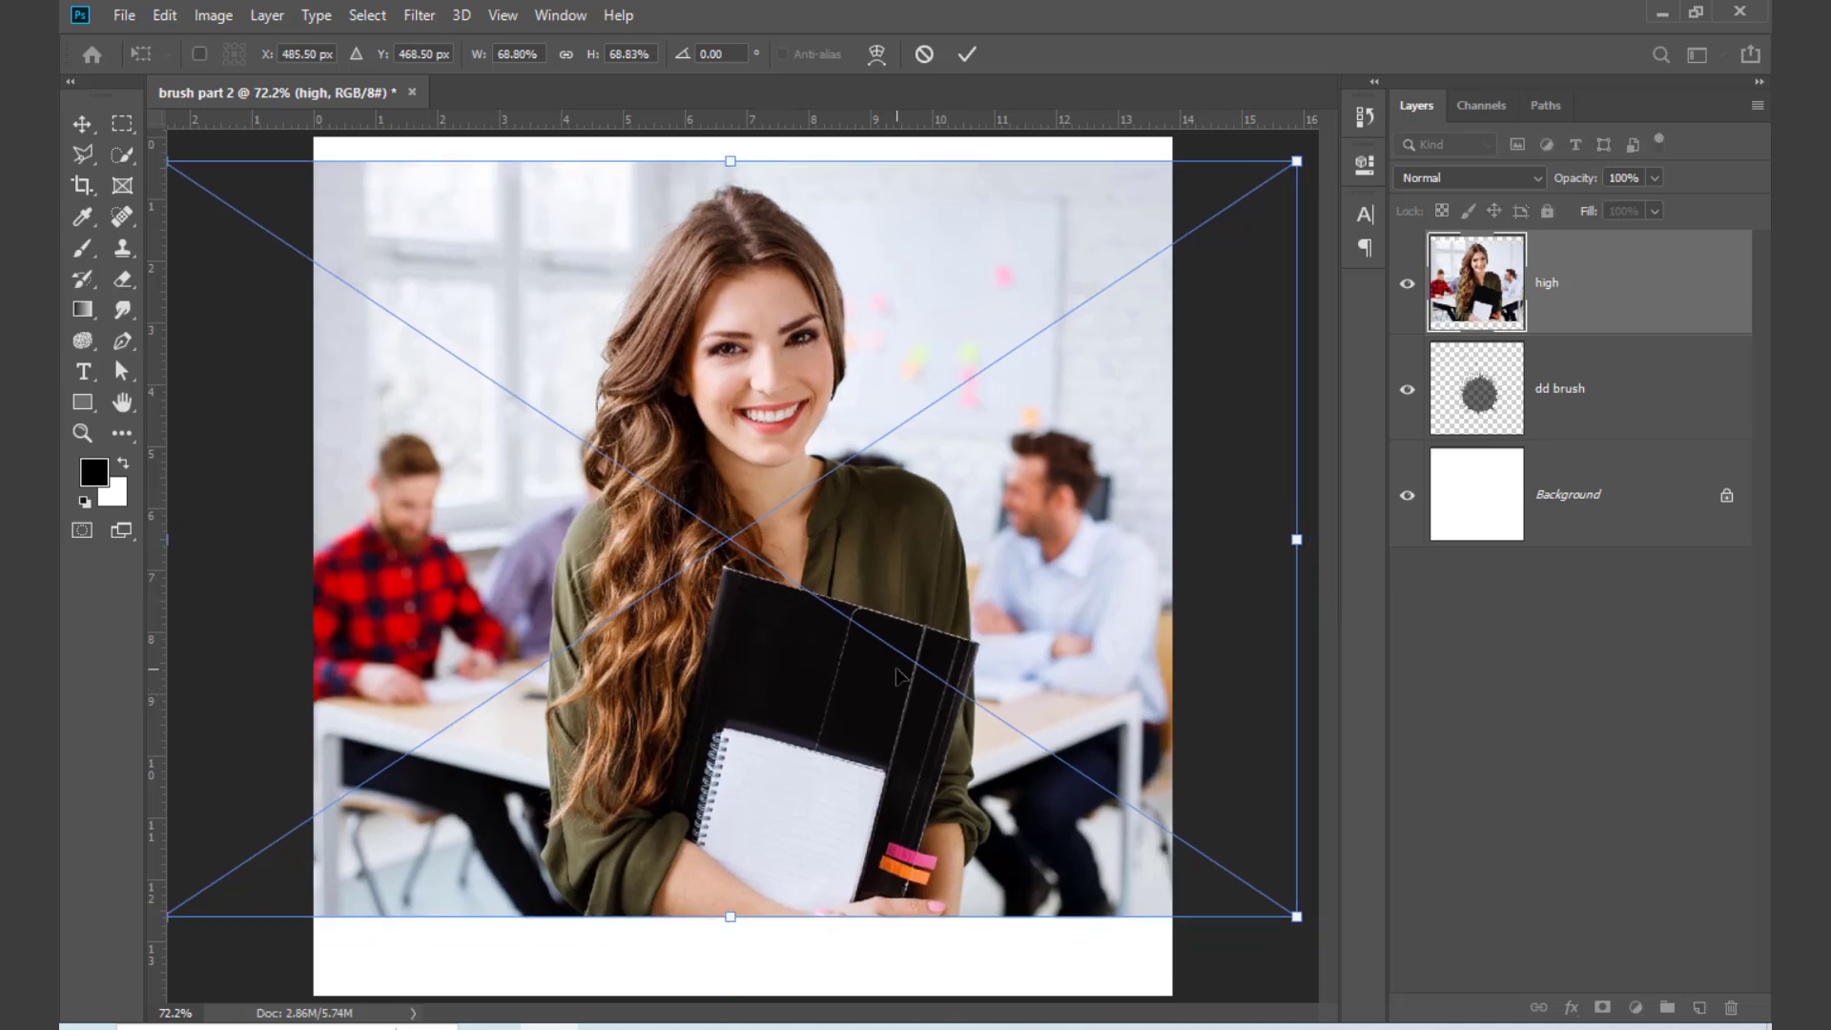
key("Return")
key("b")
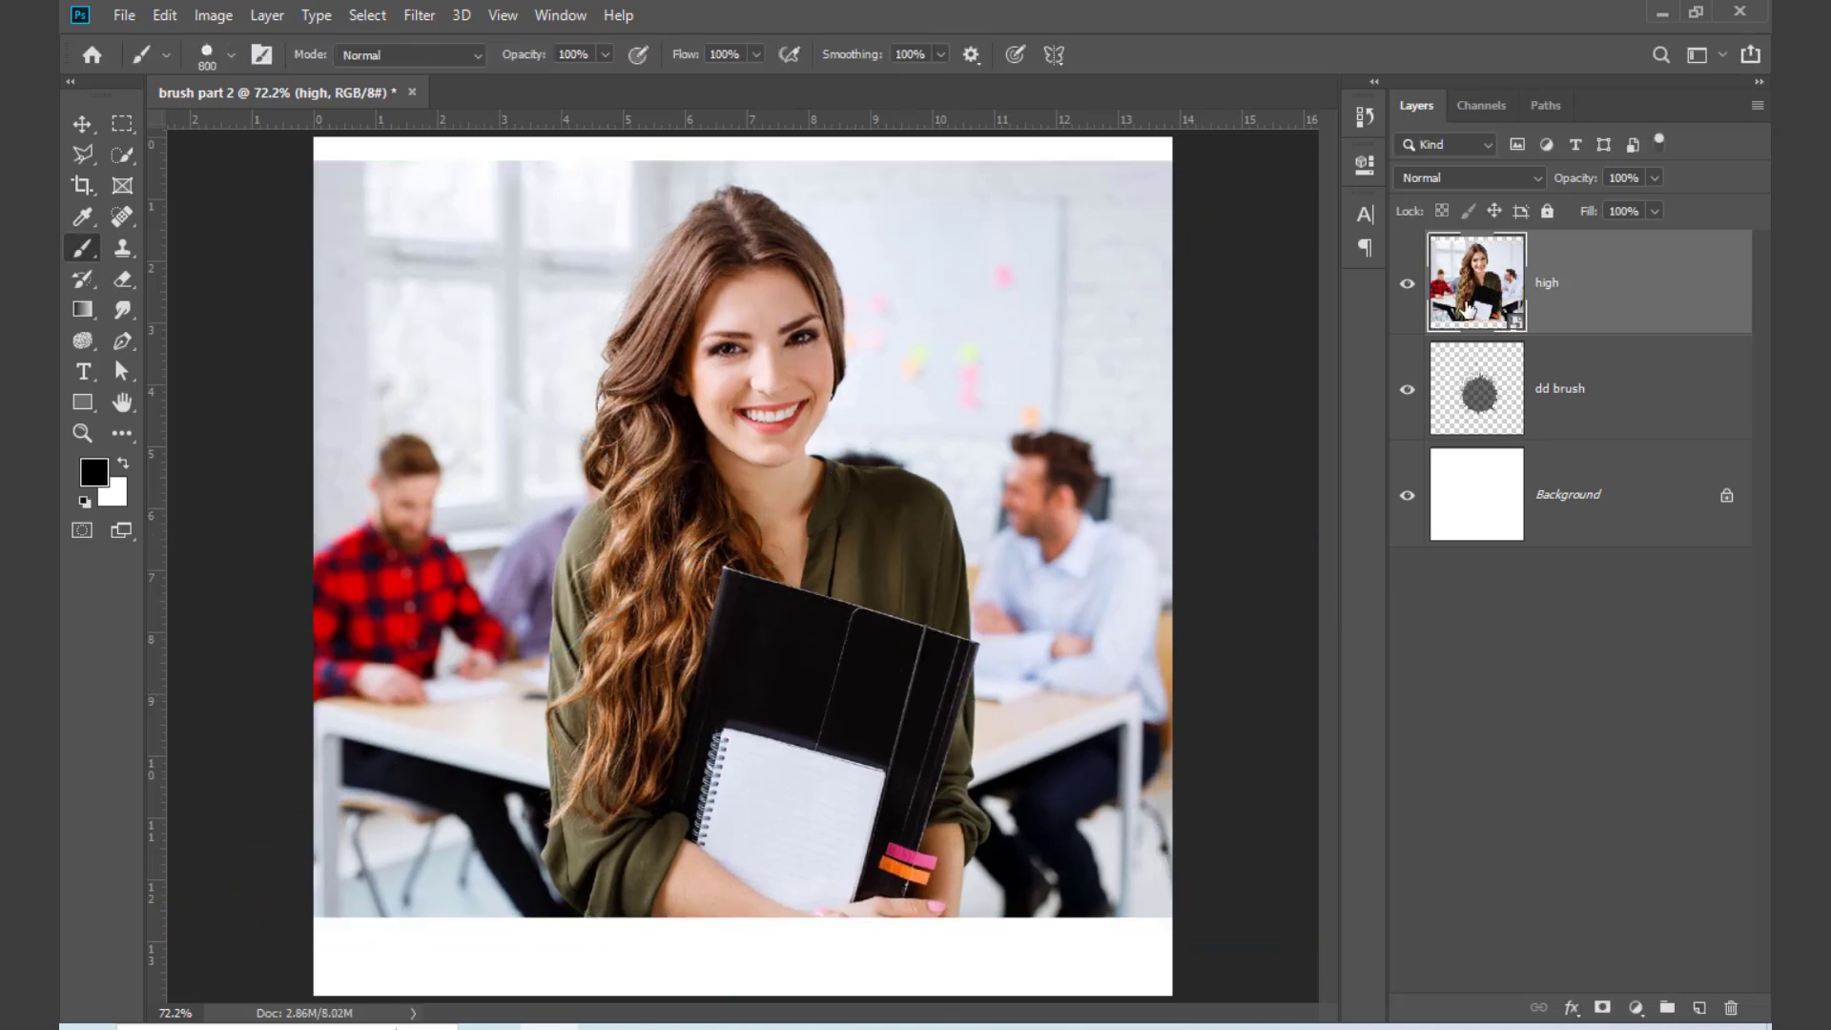
Step: Clip the high photo layer to the dd brush splatter layer, releasing and reapplying the clipping mask once
left_click(1406, 284)
left_click(1407, 284)
left_click(1591, 333, "alt")
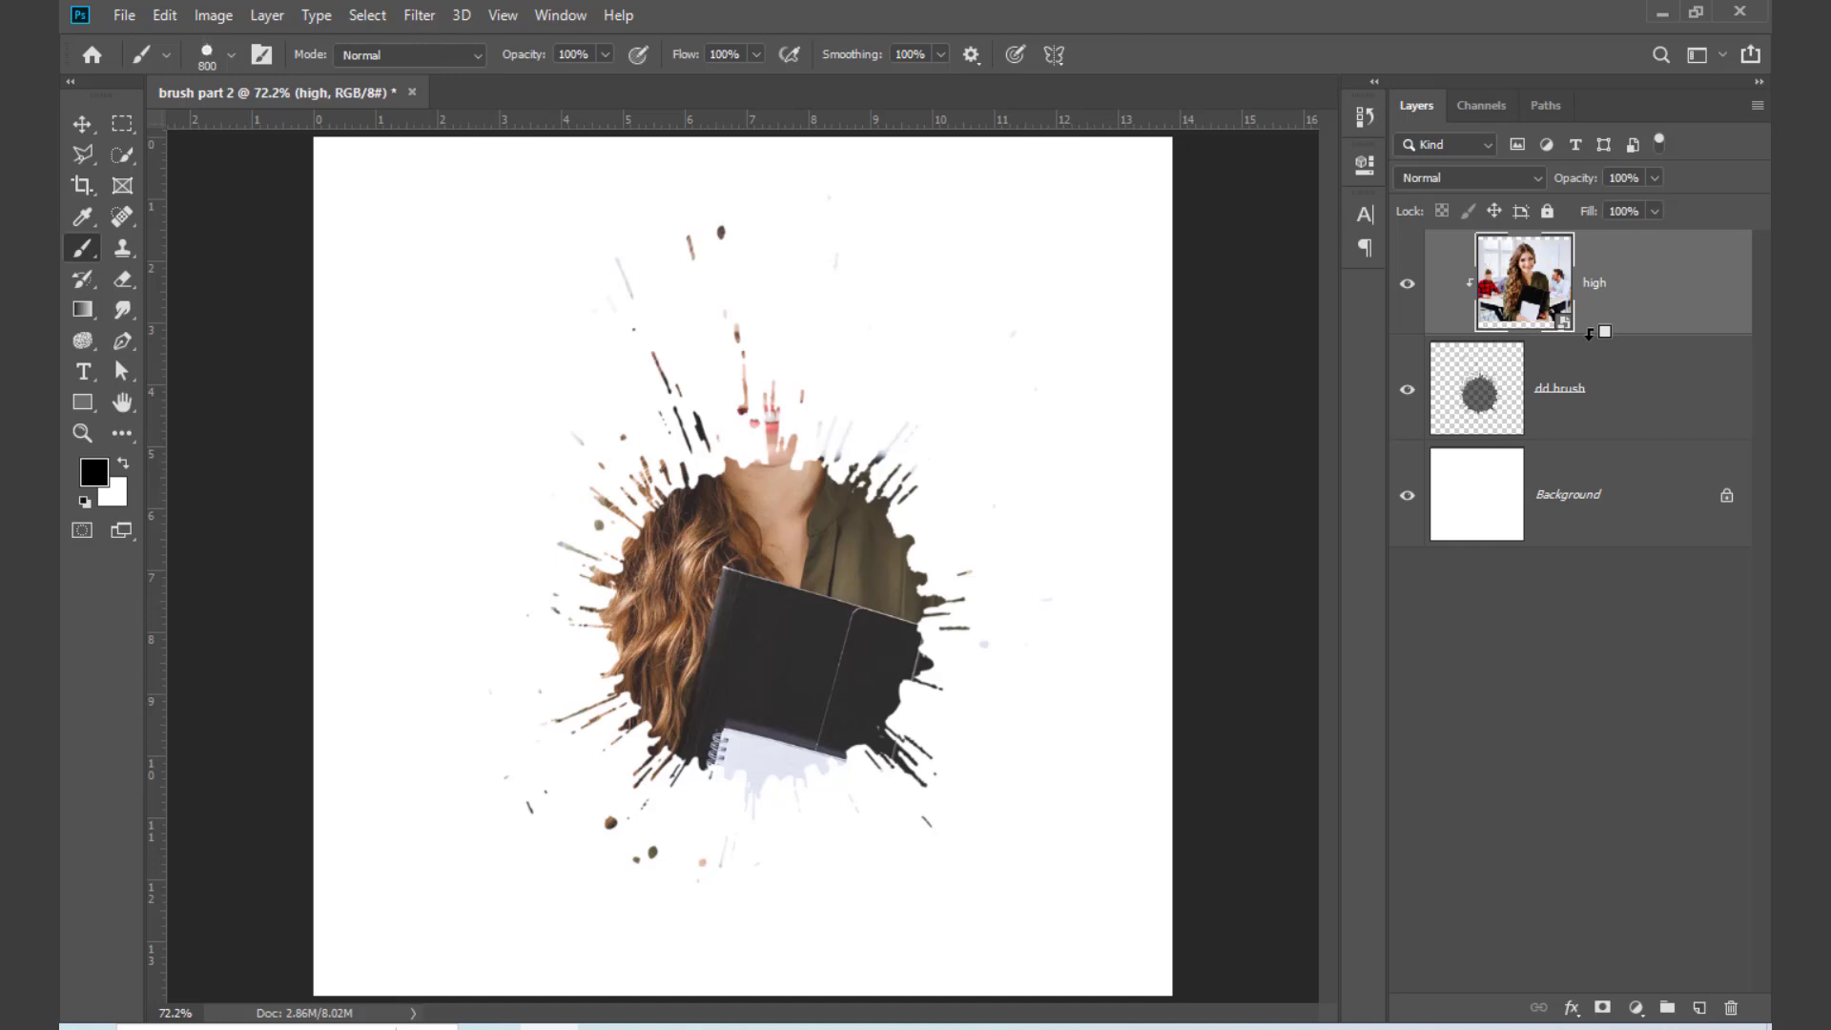
left_click(1590, 333, "alt")
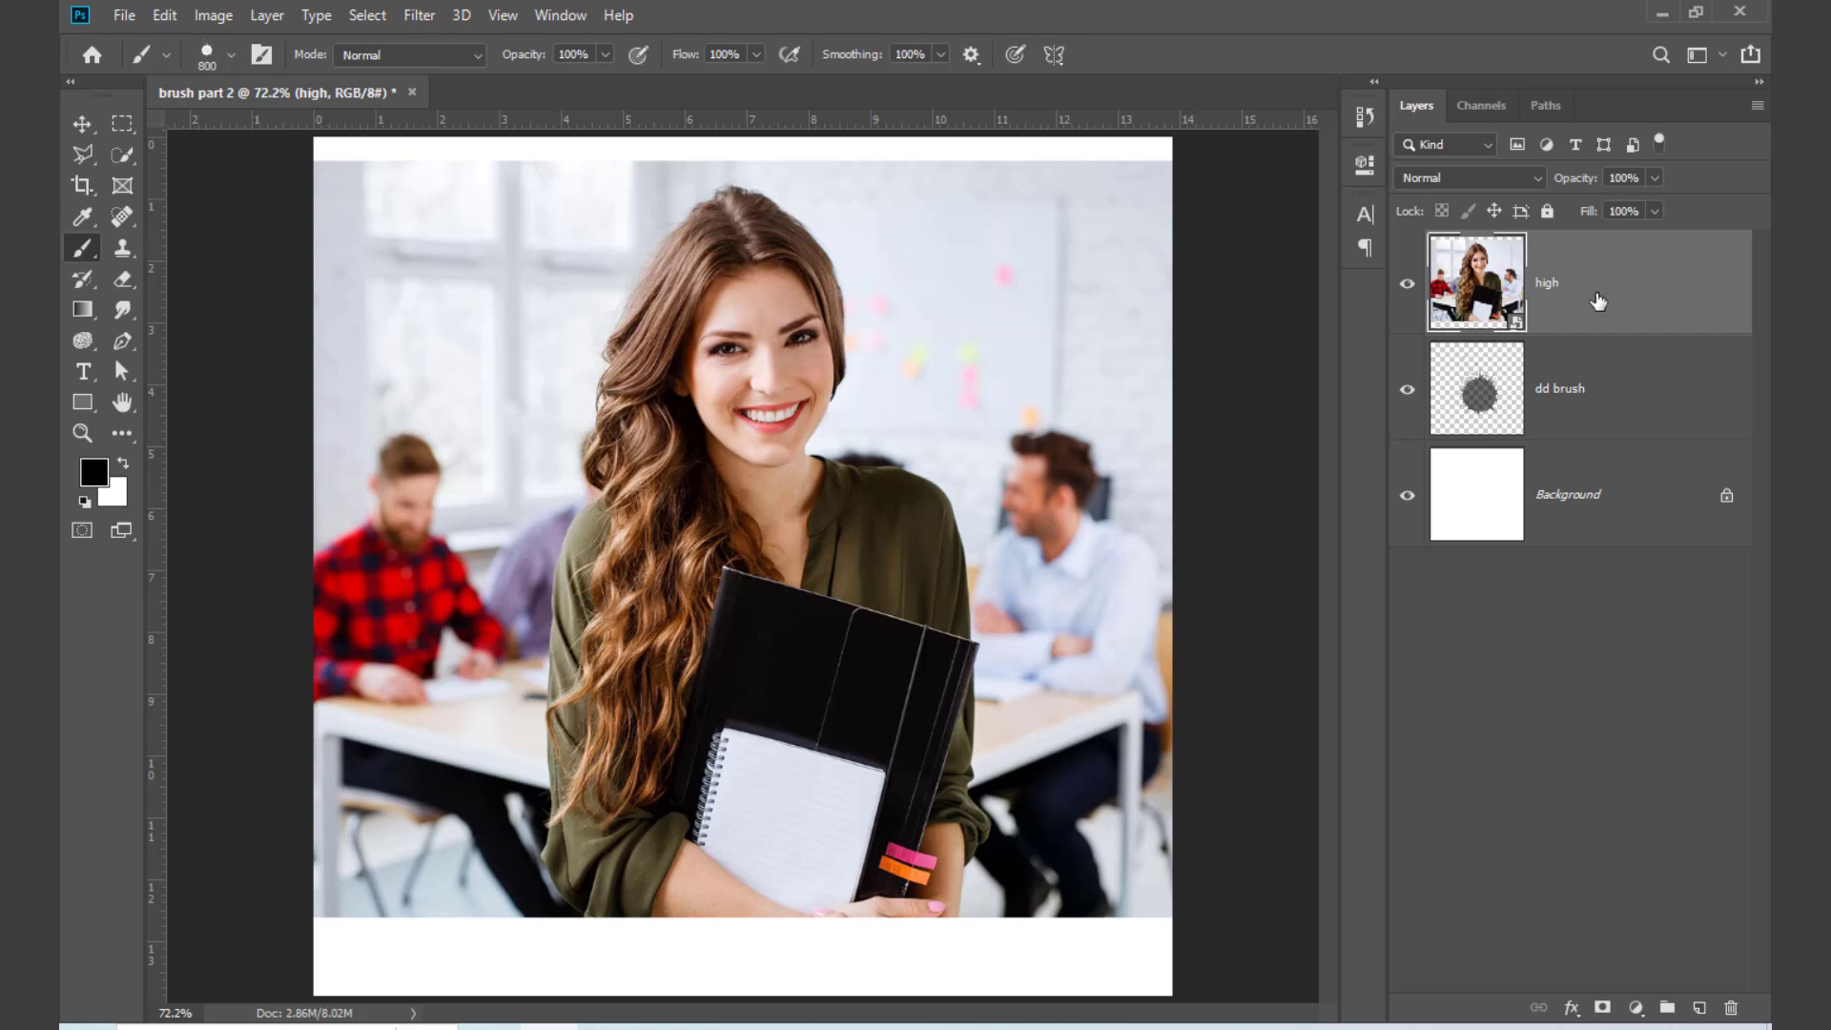
key("ctrl+alt+g")
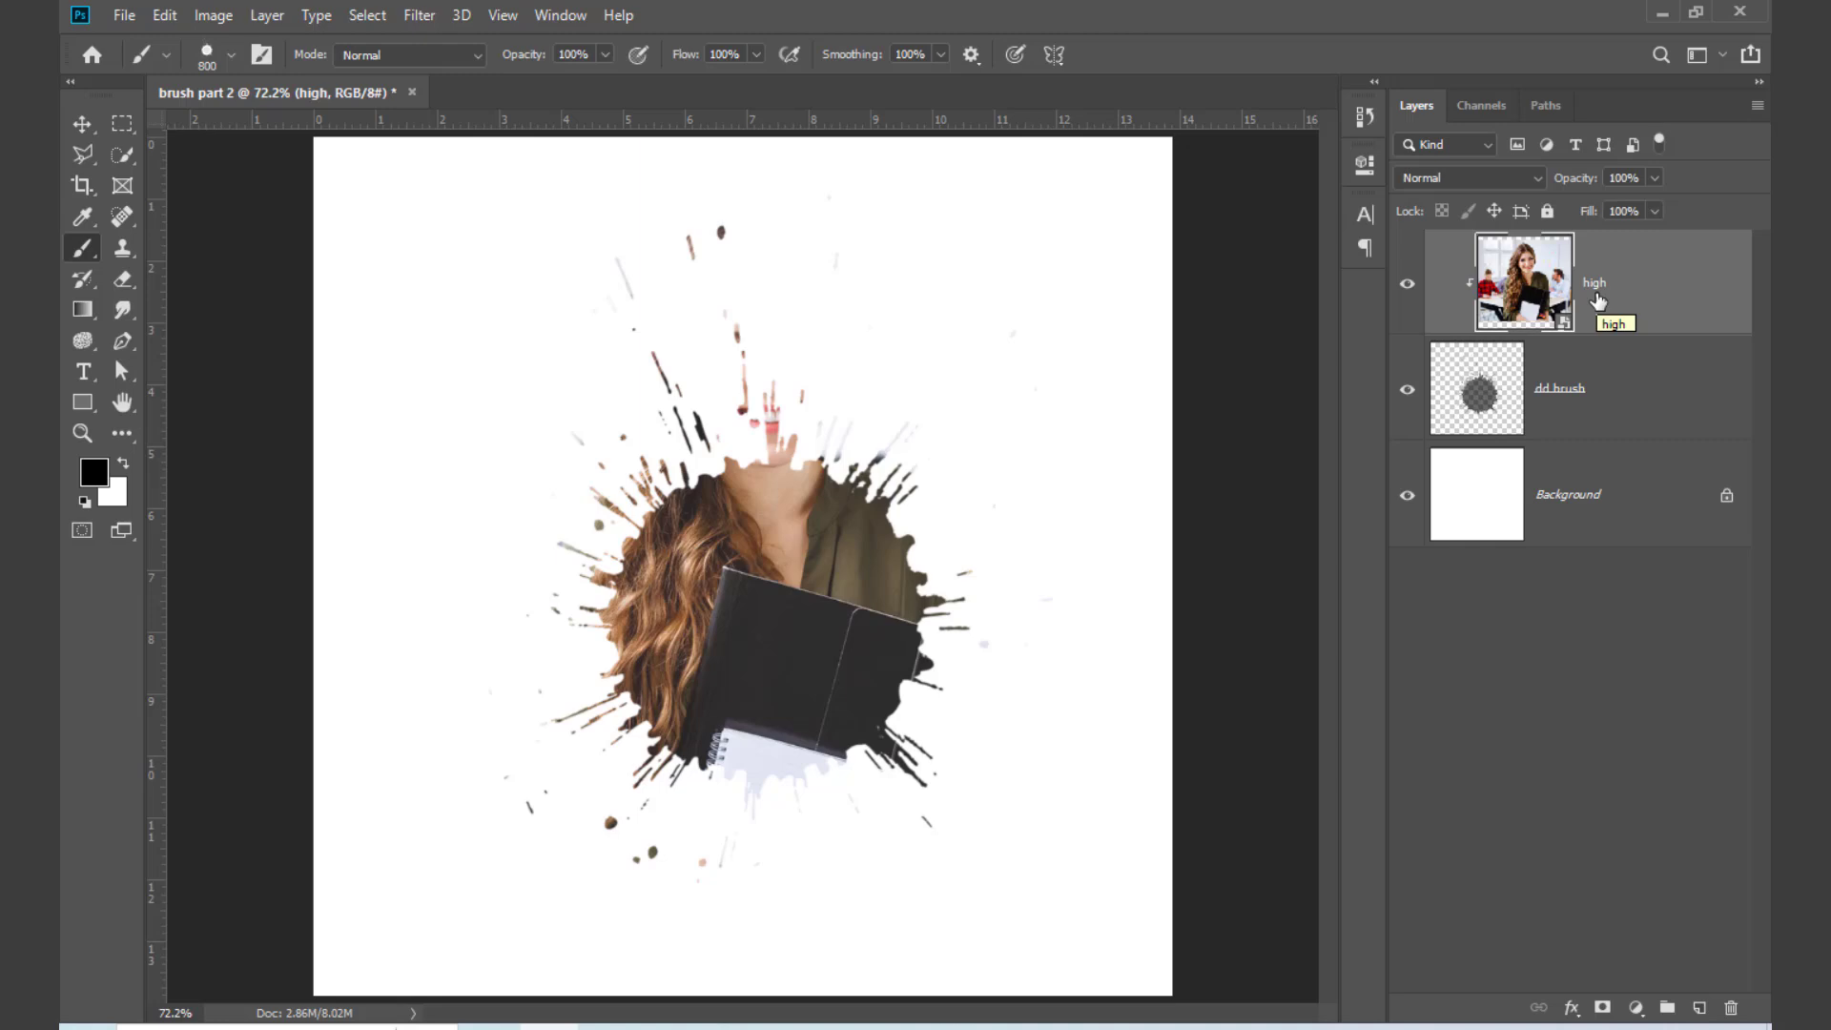
Step: Transform the clipped photo, shrinking it and moving it down and right so the woman's face sits inside the splatter
key("ctrl+s")
key("ctrl+t")
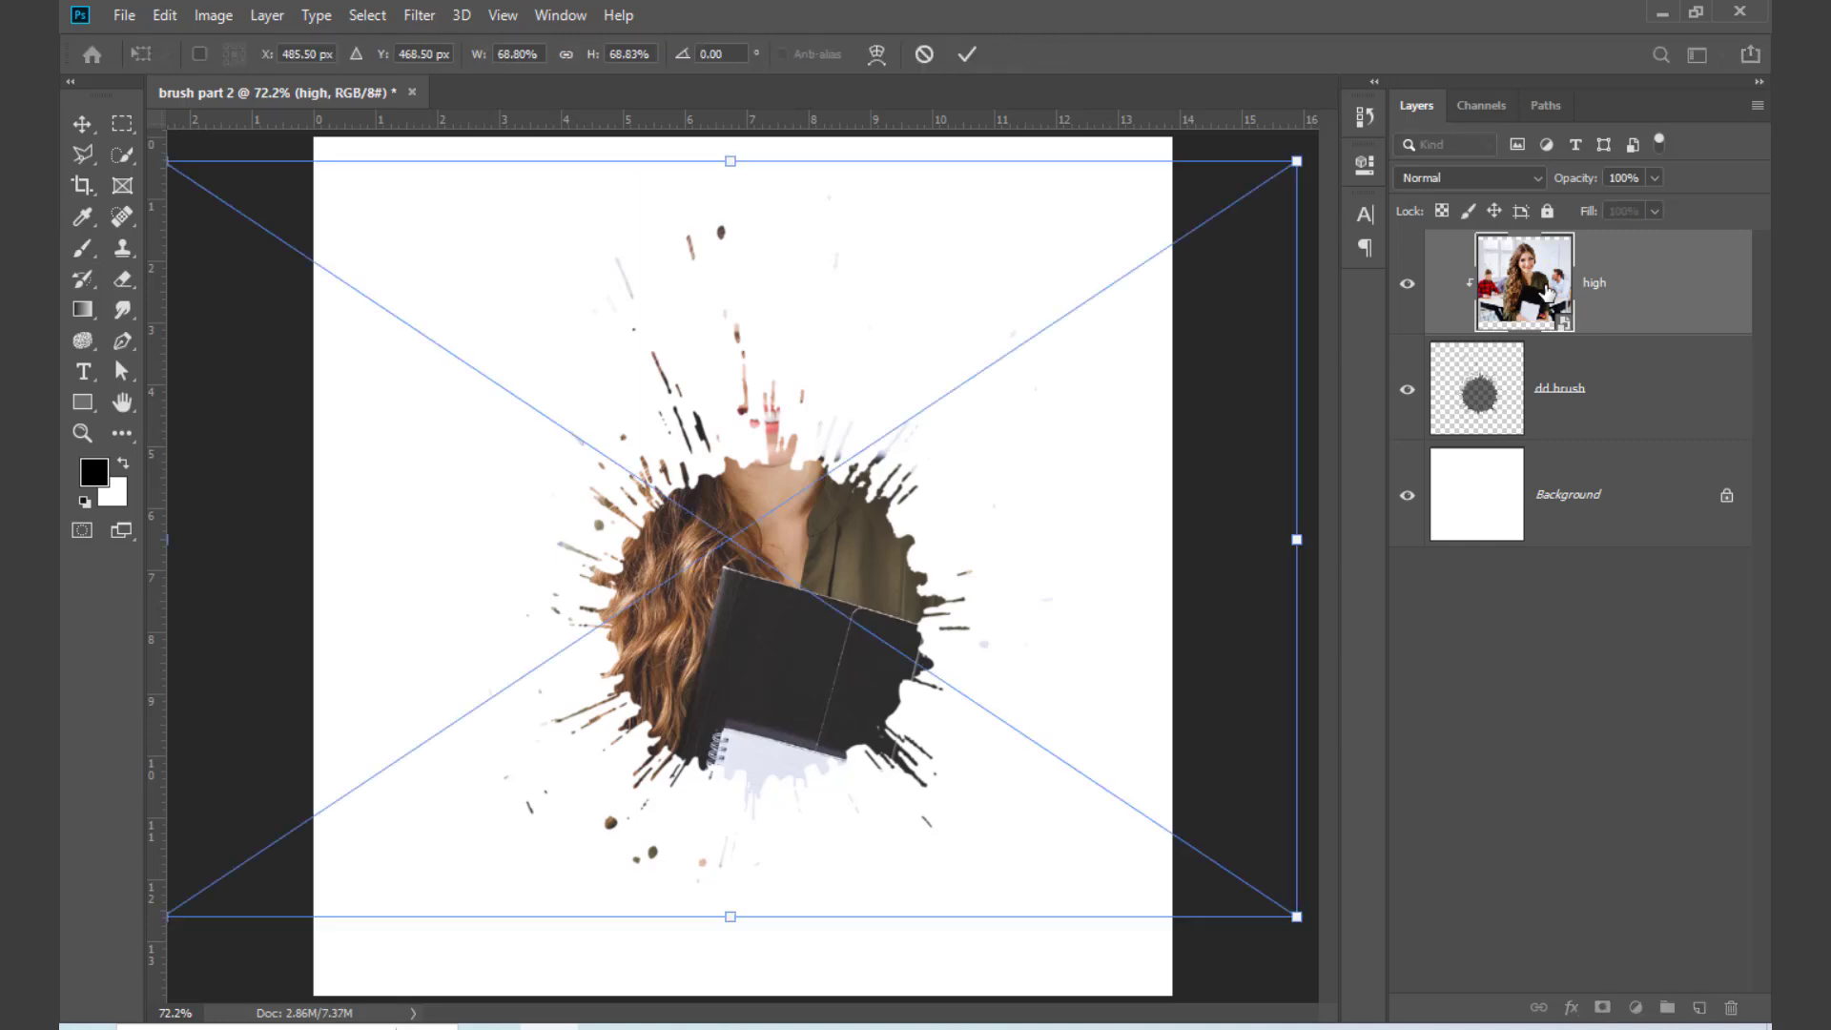
key("ctrl+minus")
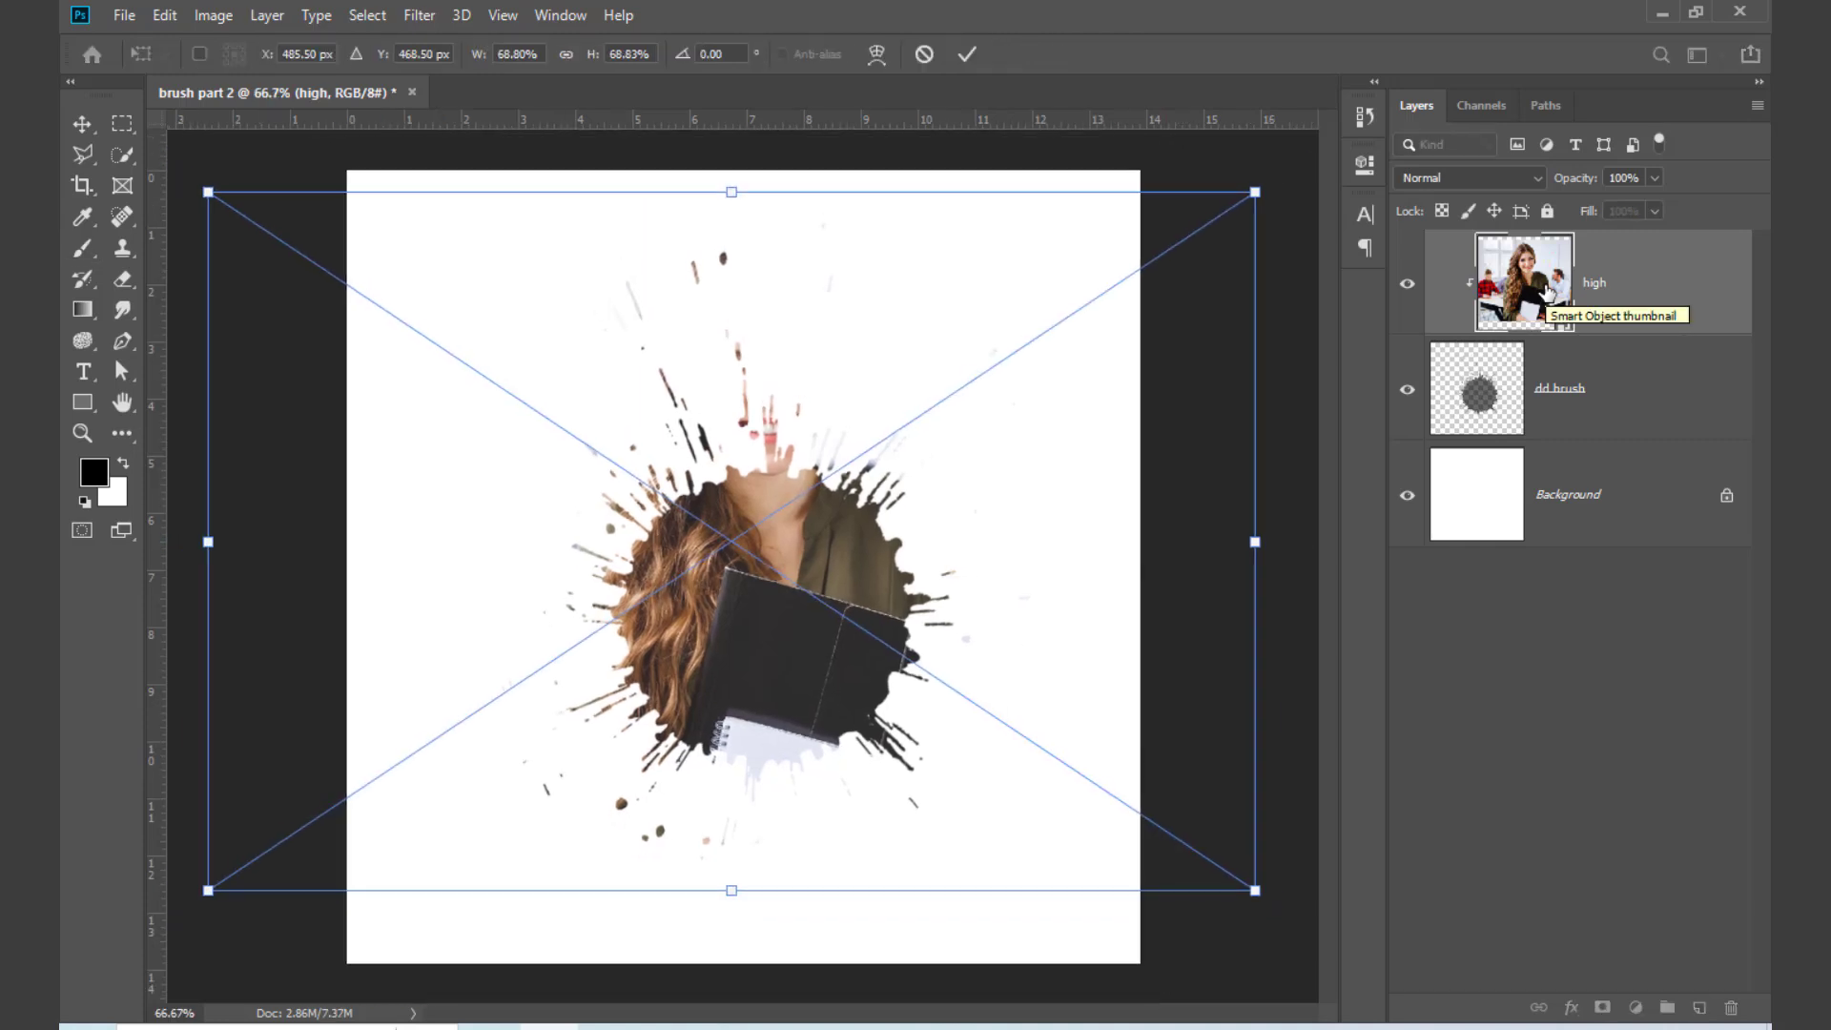
key("ctrl+minus")
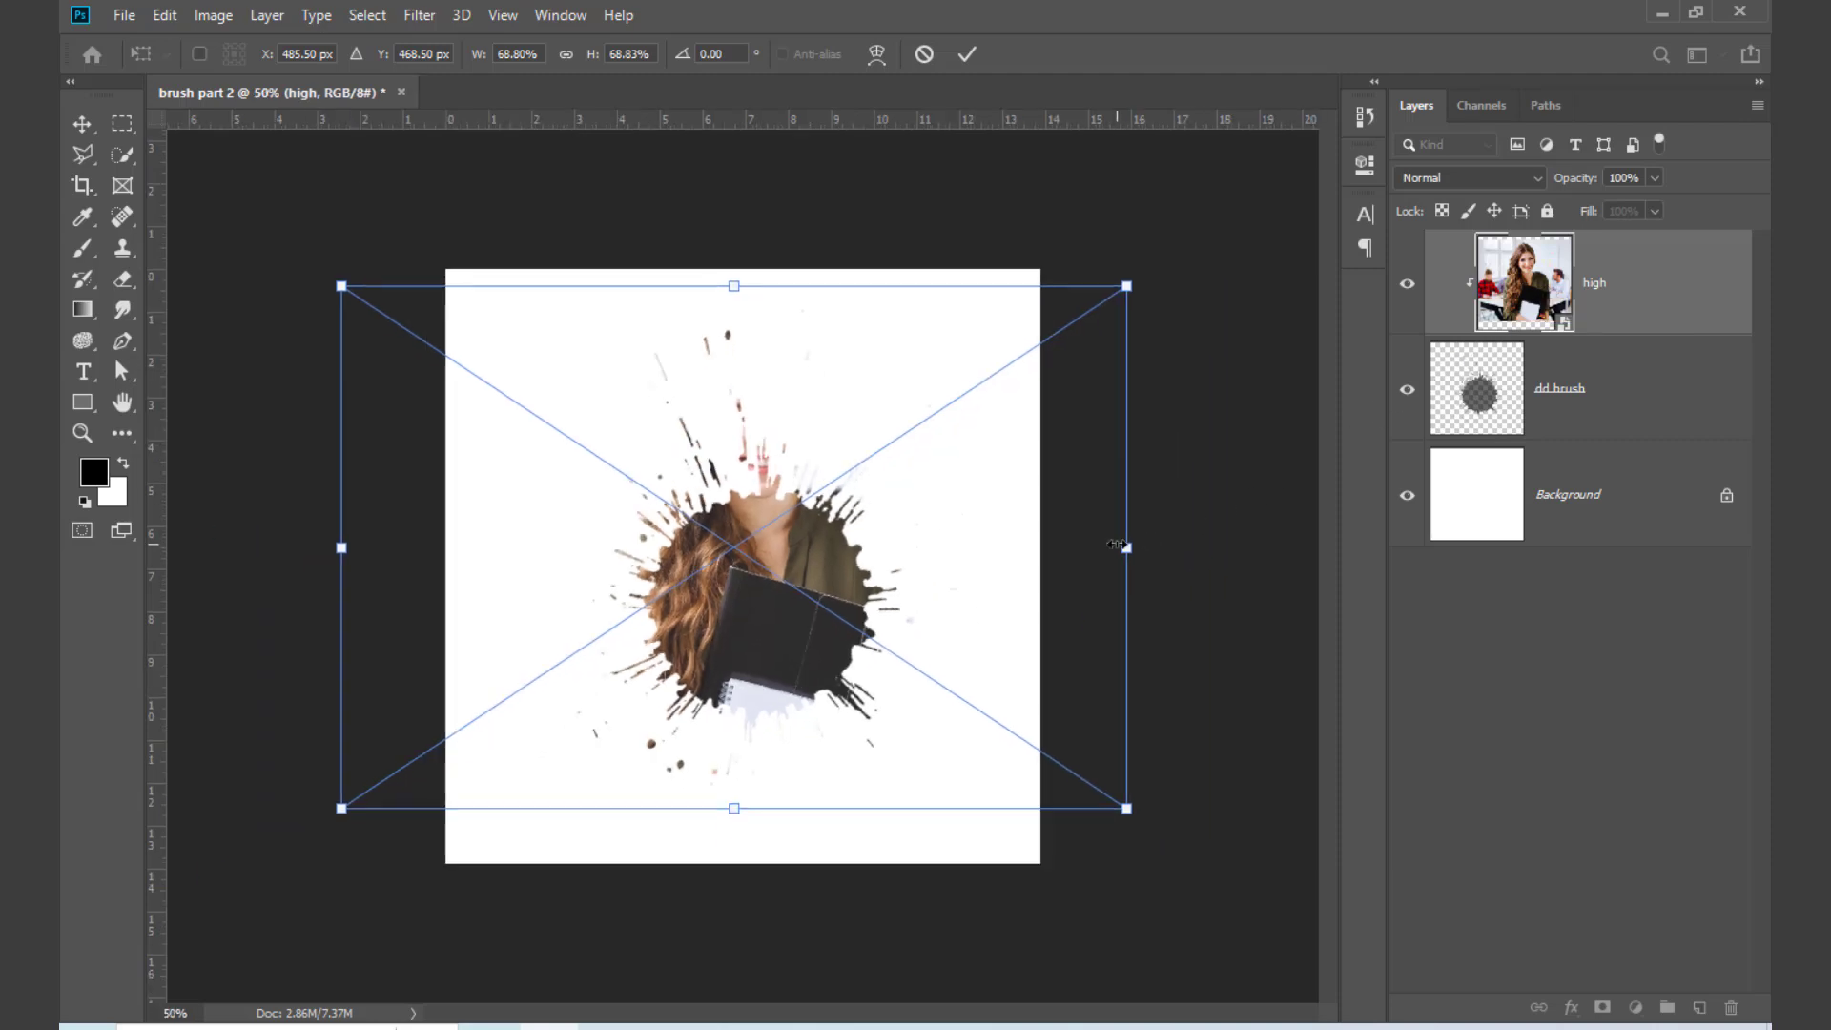
left_click_drag(1123, 547, 1055, 546)
left_click_drag(774, 587, 835, 704)
key("Return")
key("b")
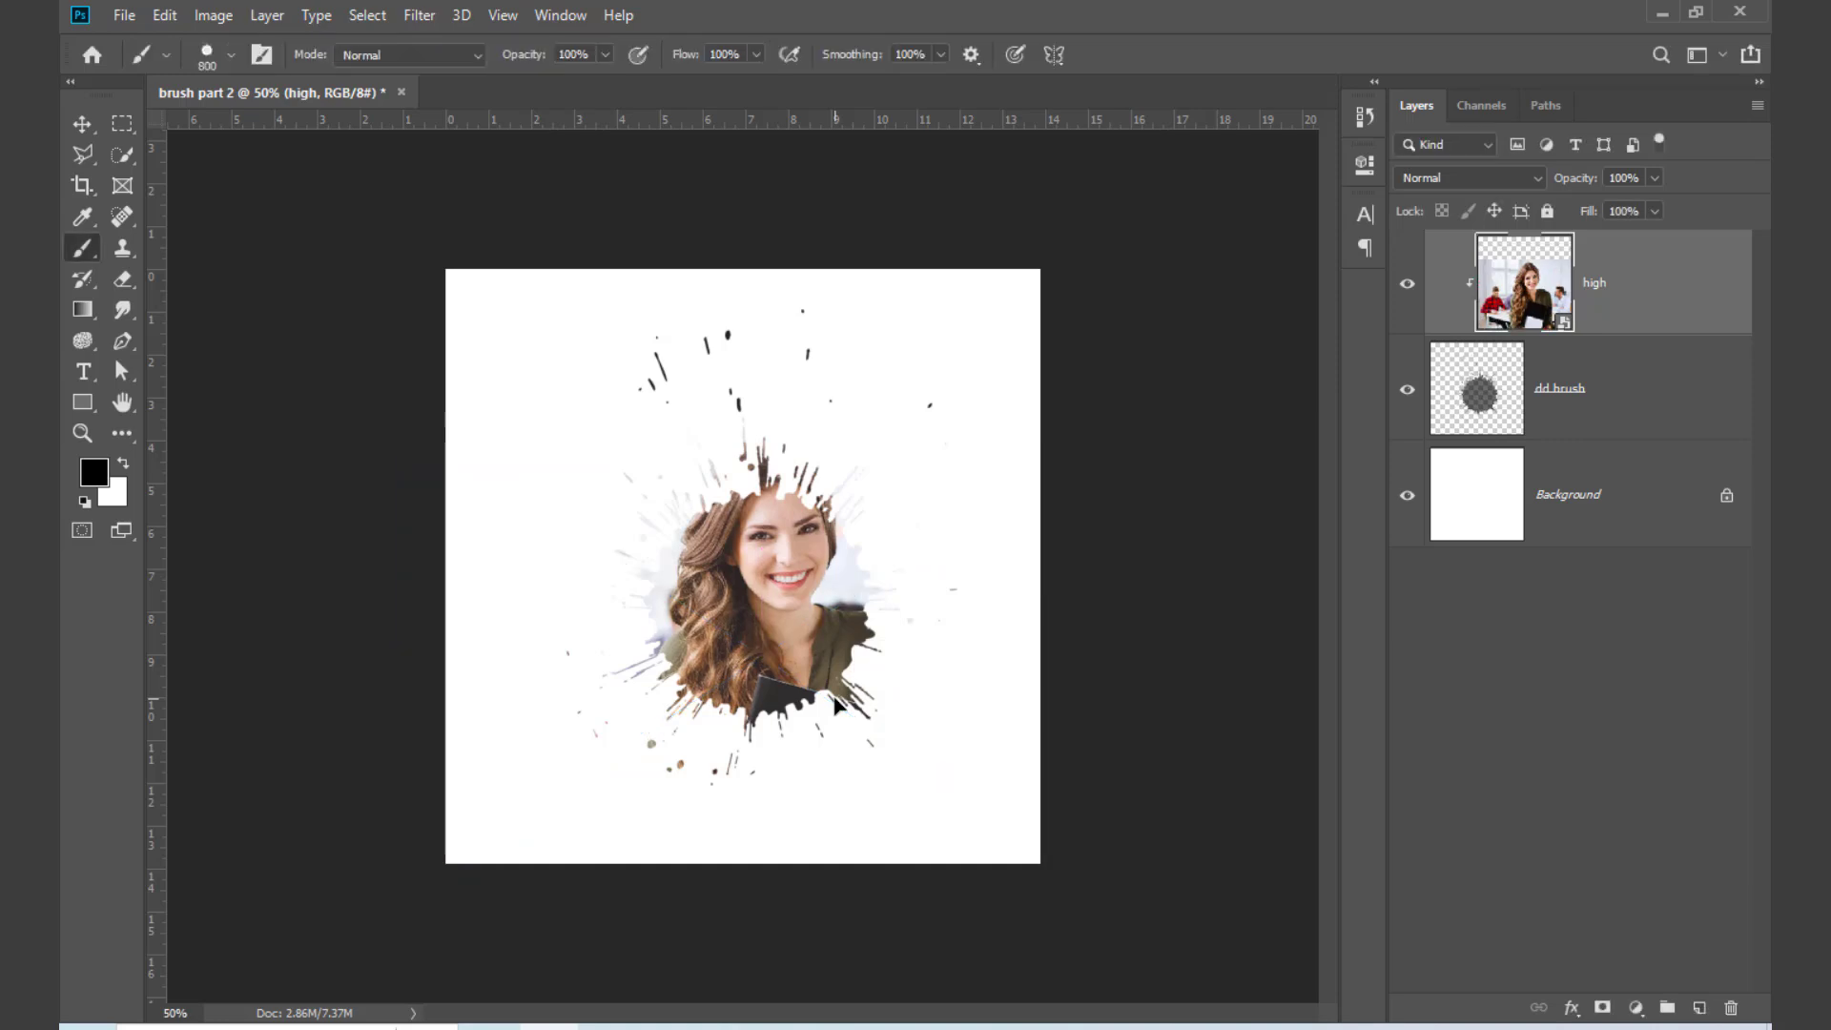
scroll(835, 704, "up", 3)
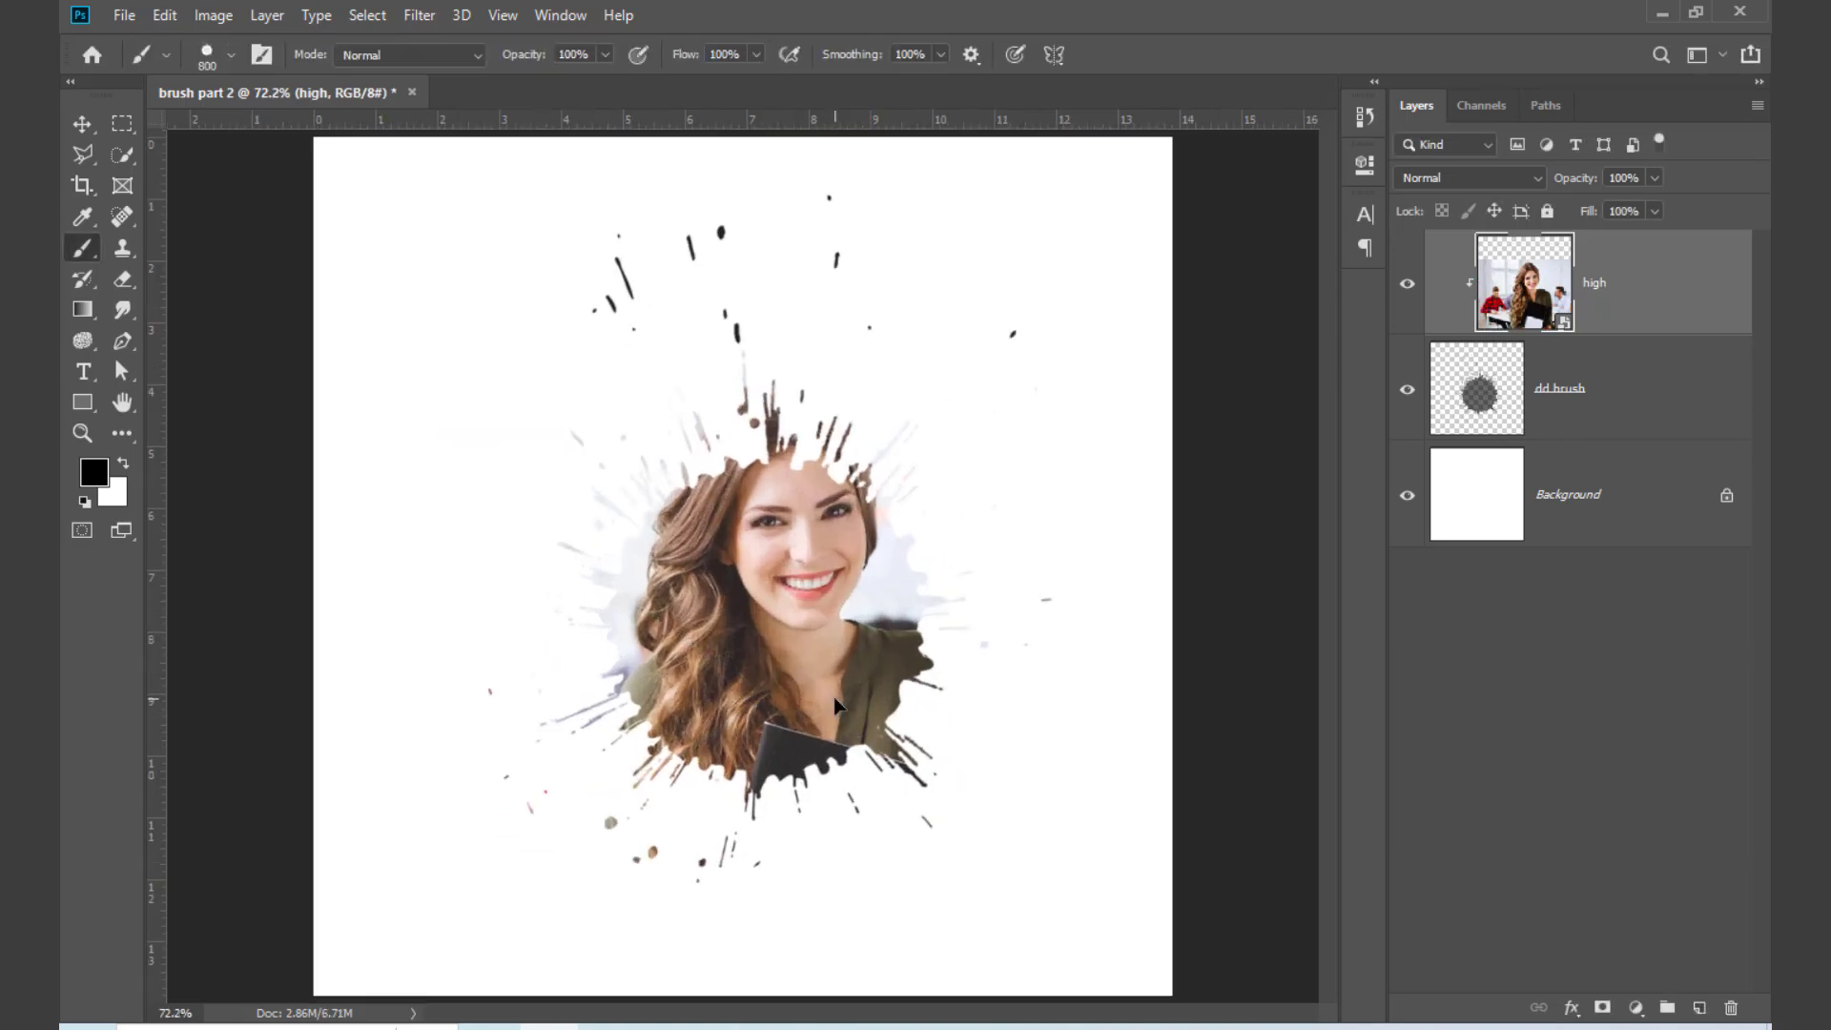
Step: Add a Solid Color fill layer above the Background in brown 5b4b31, sampled from the photo
left_click(1566, 520)
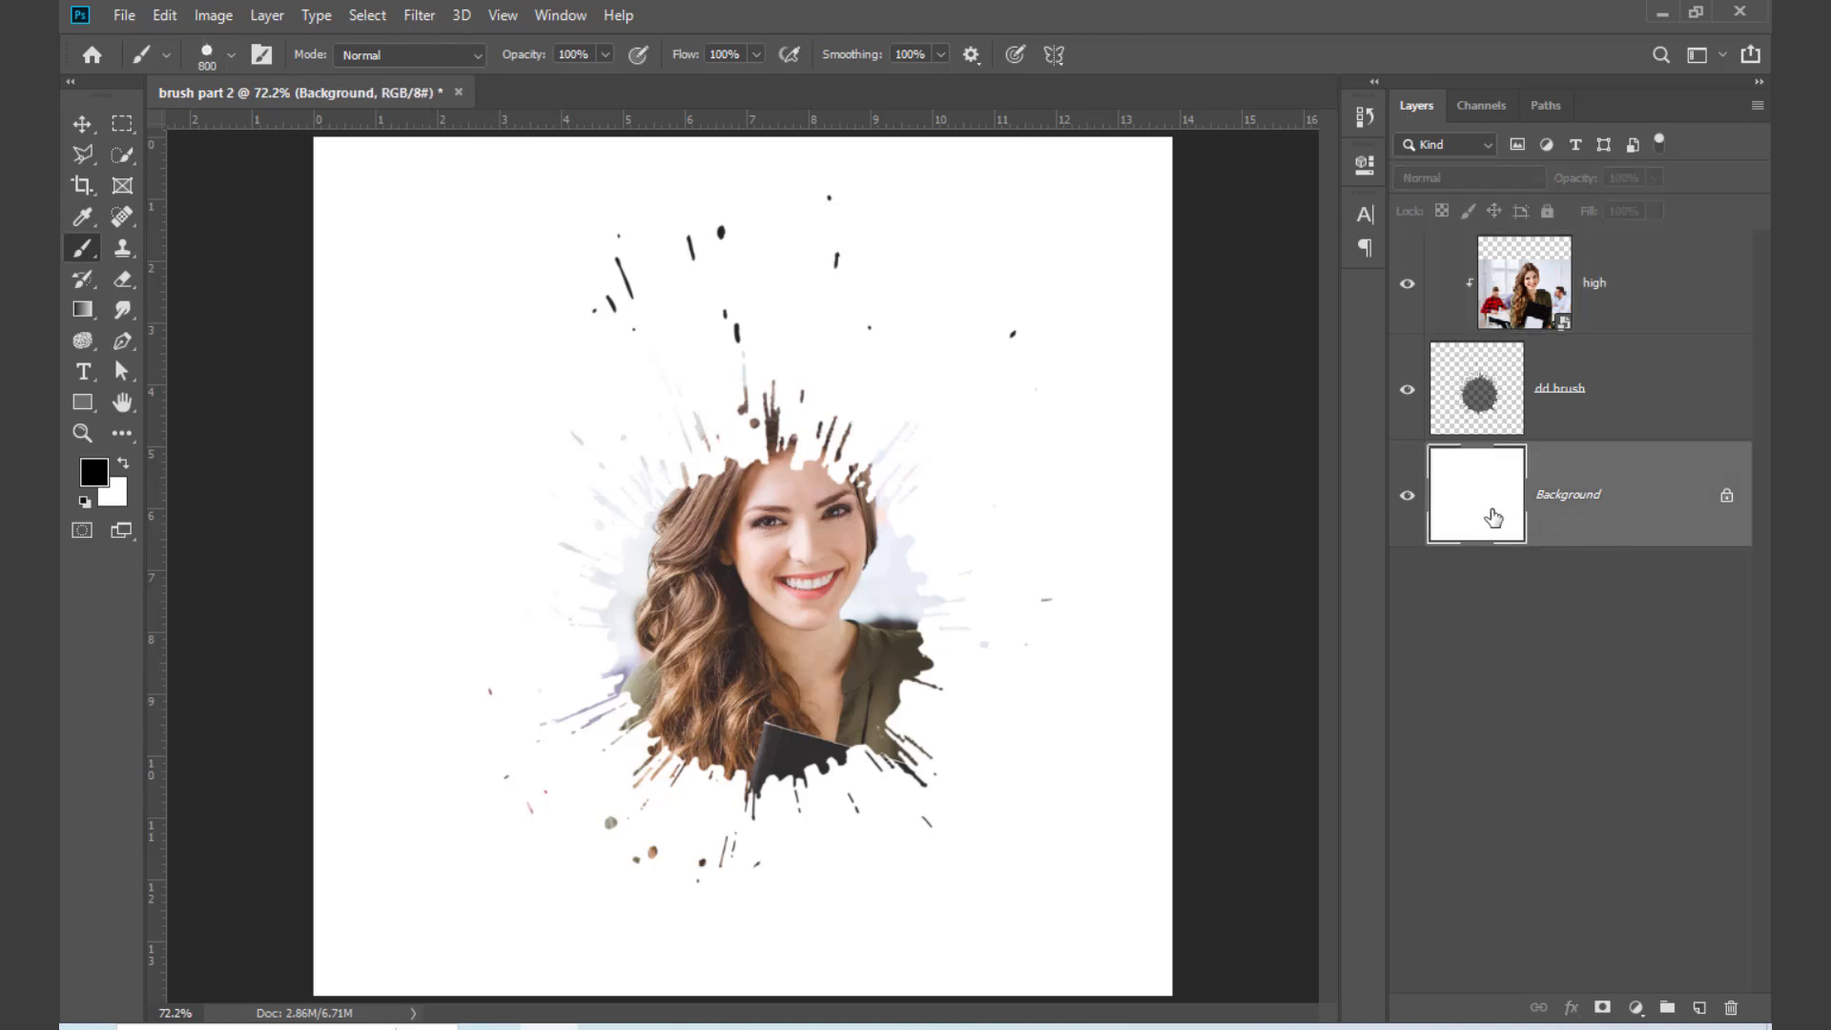
left_click(1636, 1007)
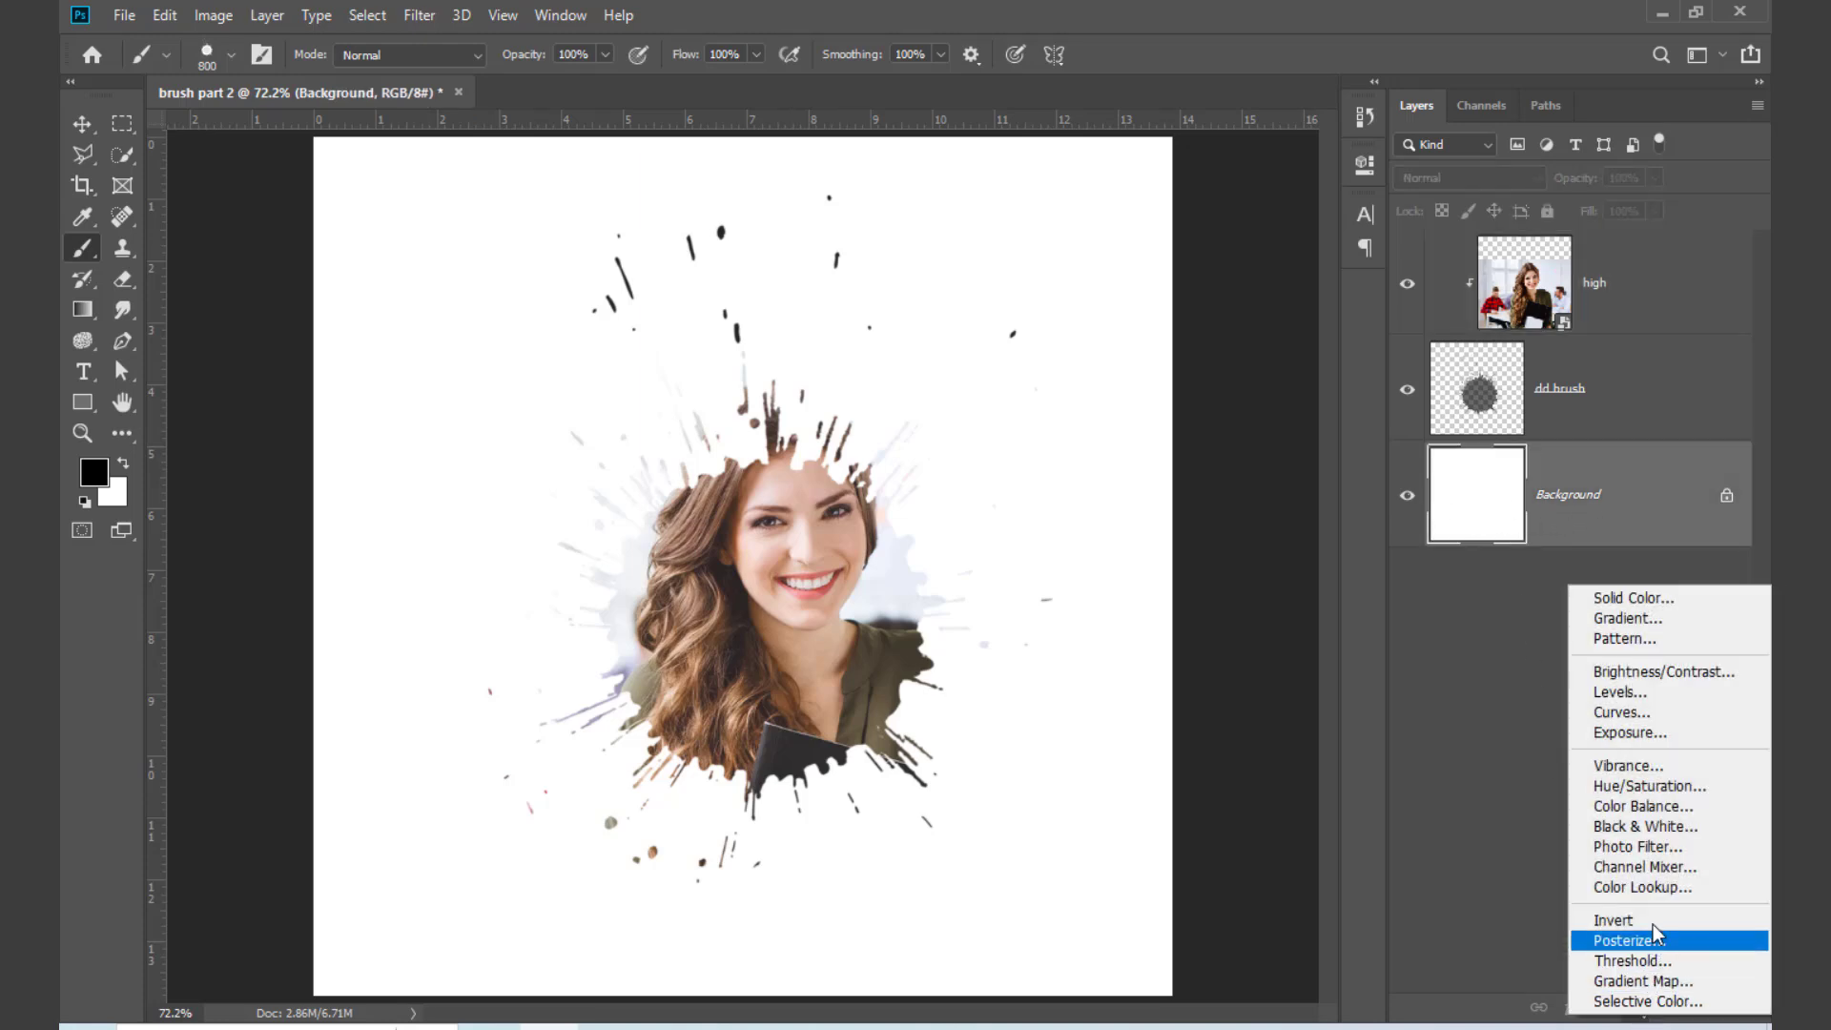
left_click(1632, 599)
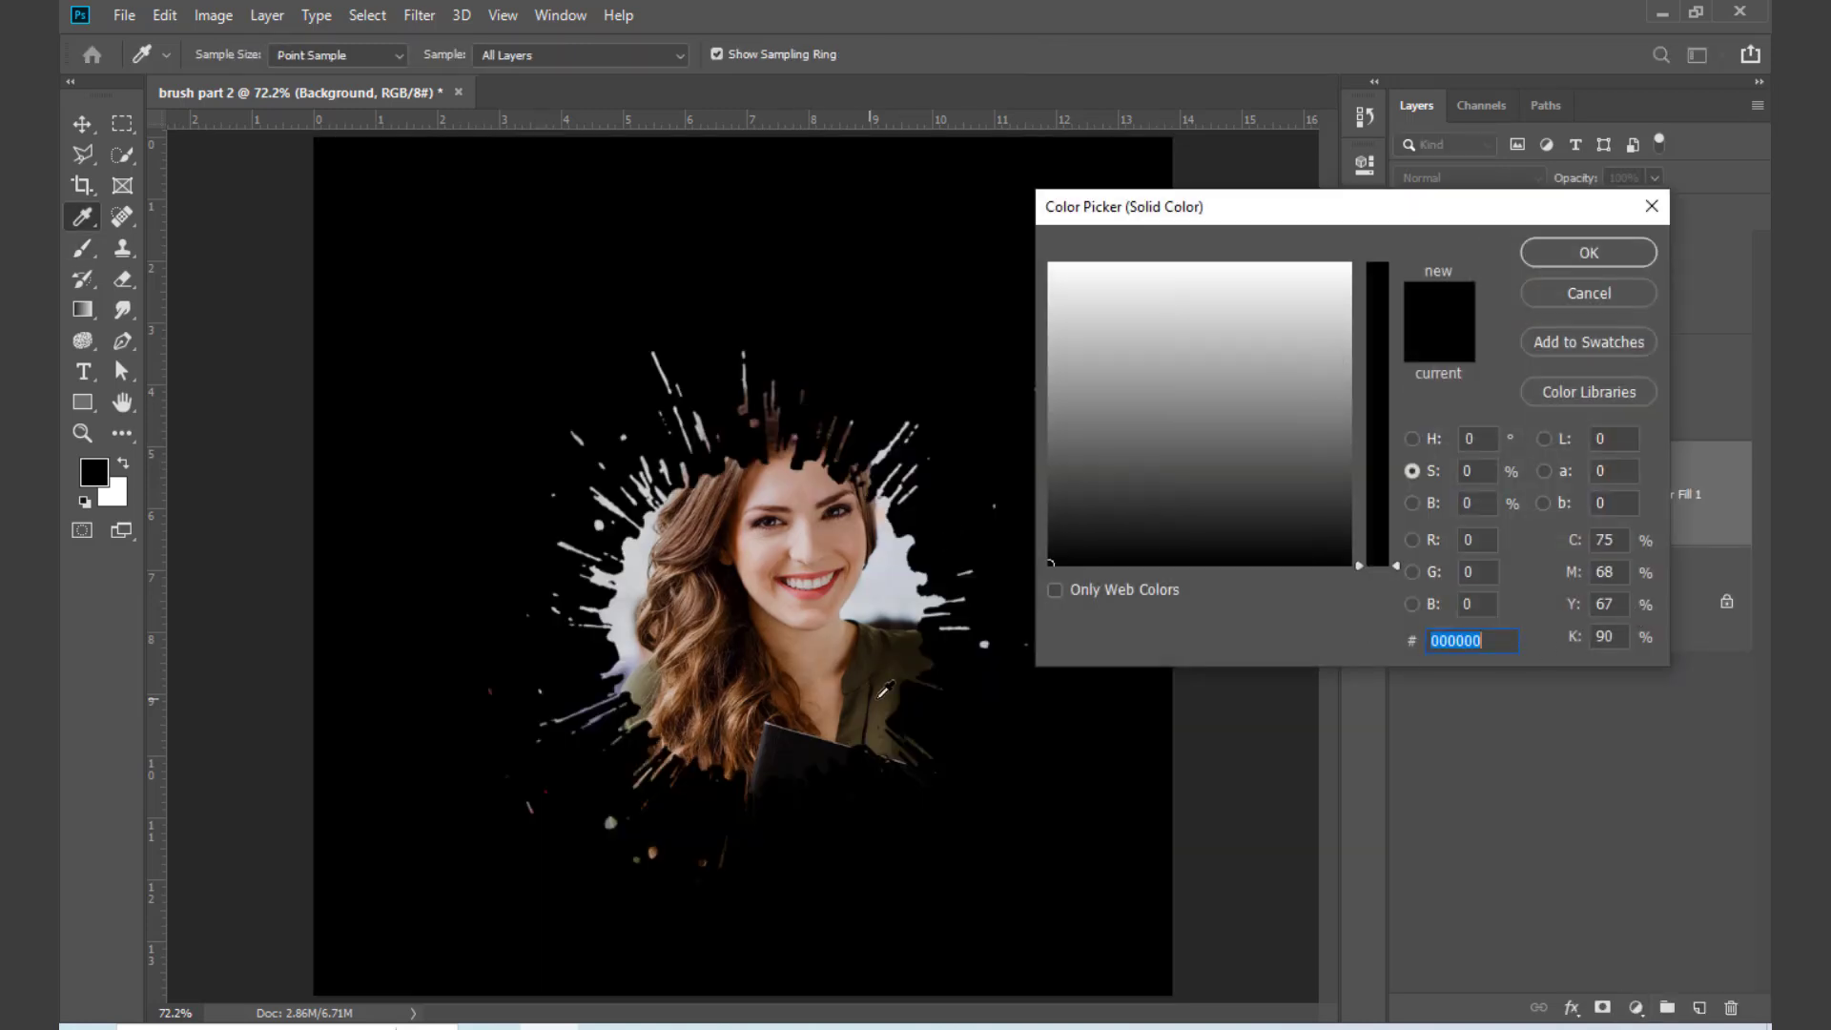
left_click(901, 657)
left_click(906, 704)
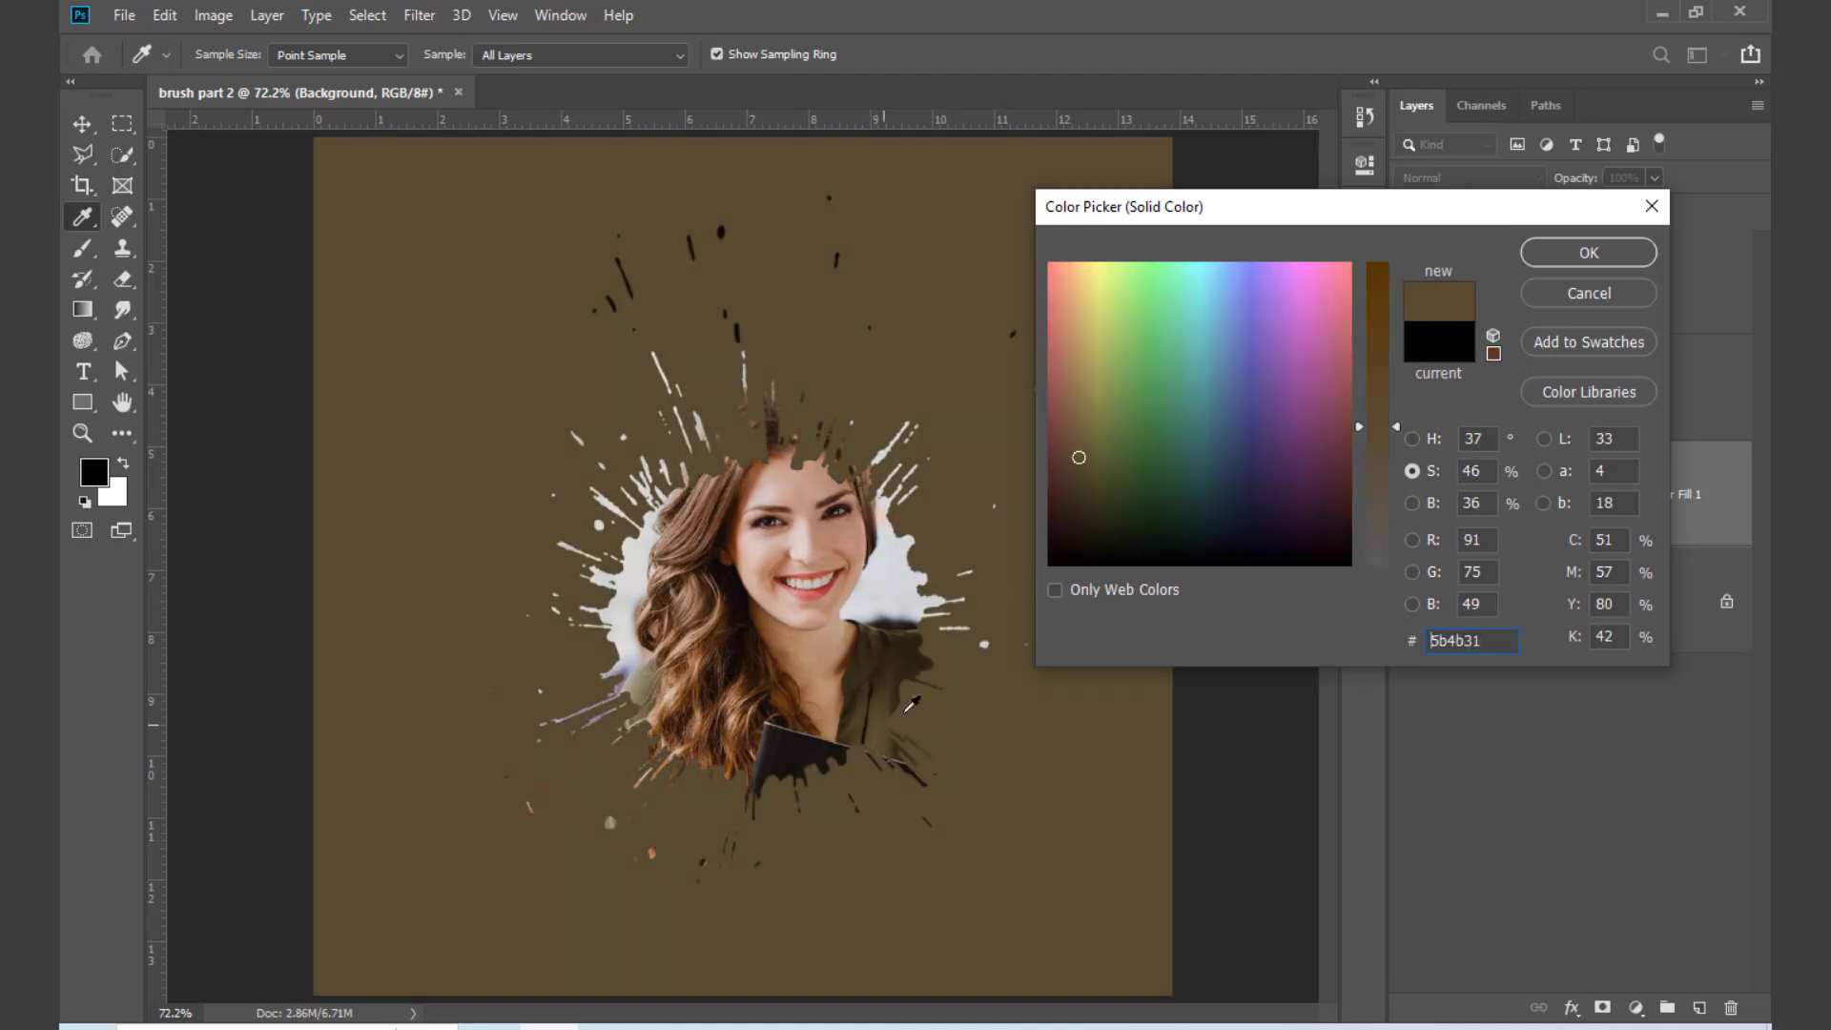
left_click(1529, 251)
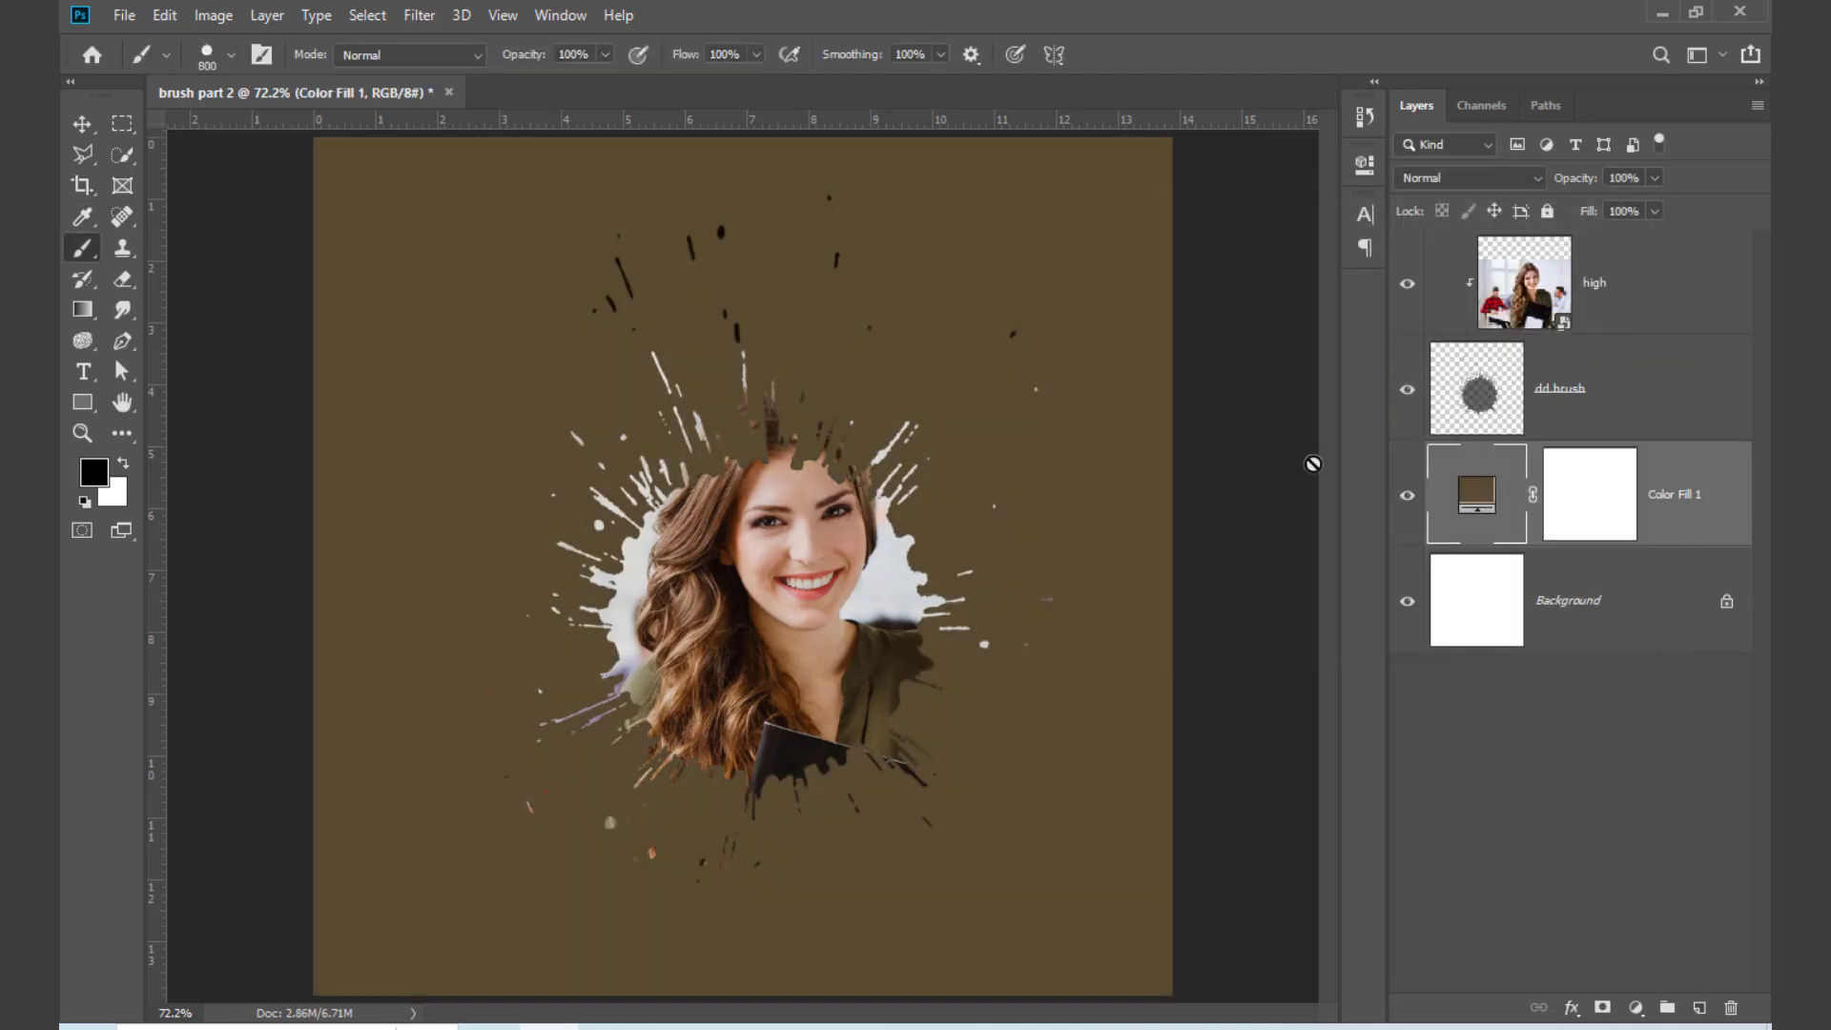
Step: Change the Color Fill 1 layer's colour to olive 9e9655
double_click(1477, 496)
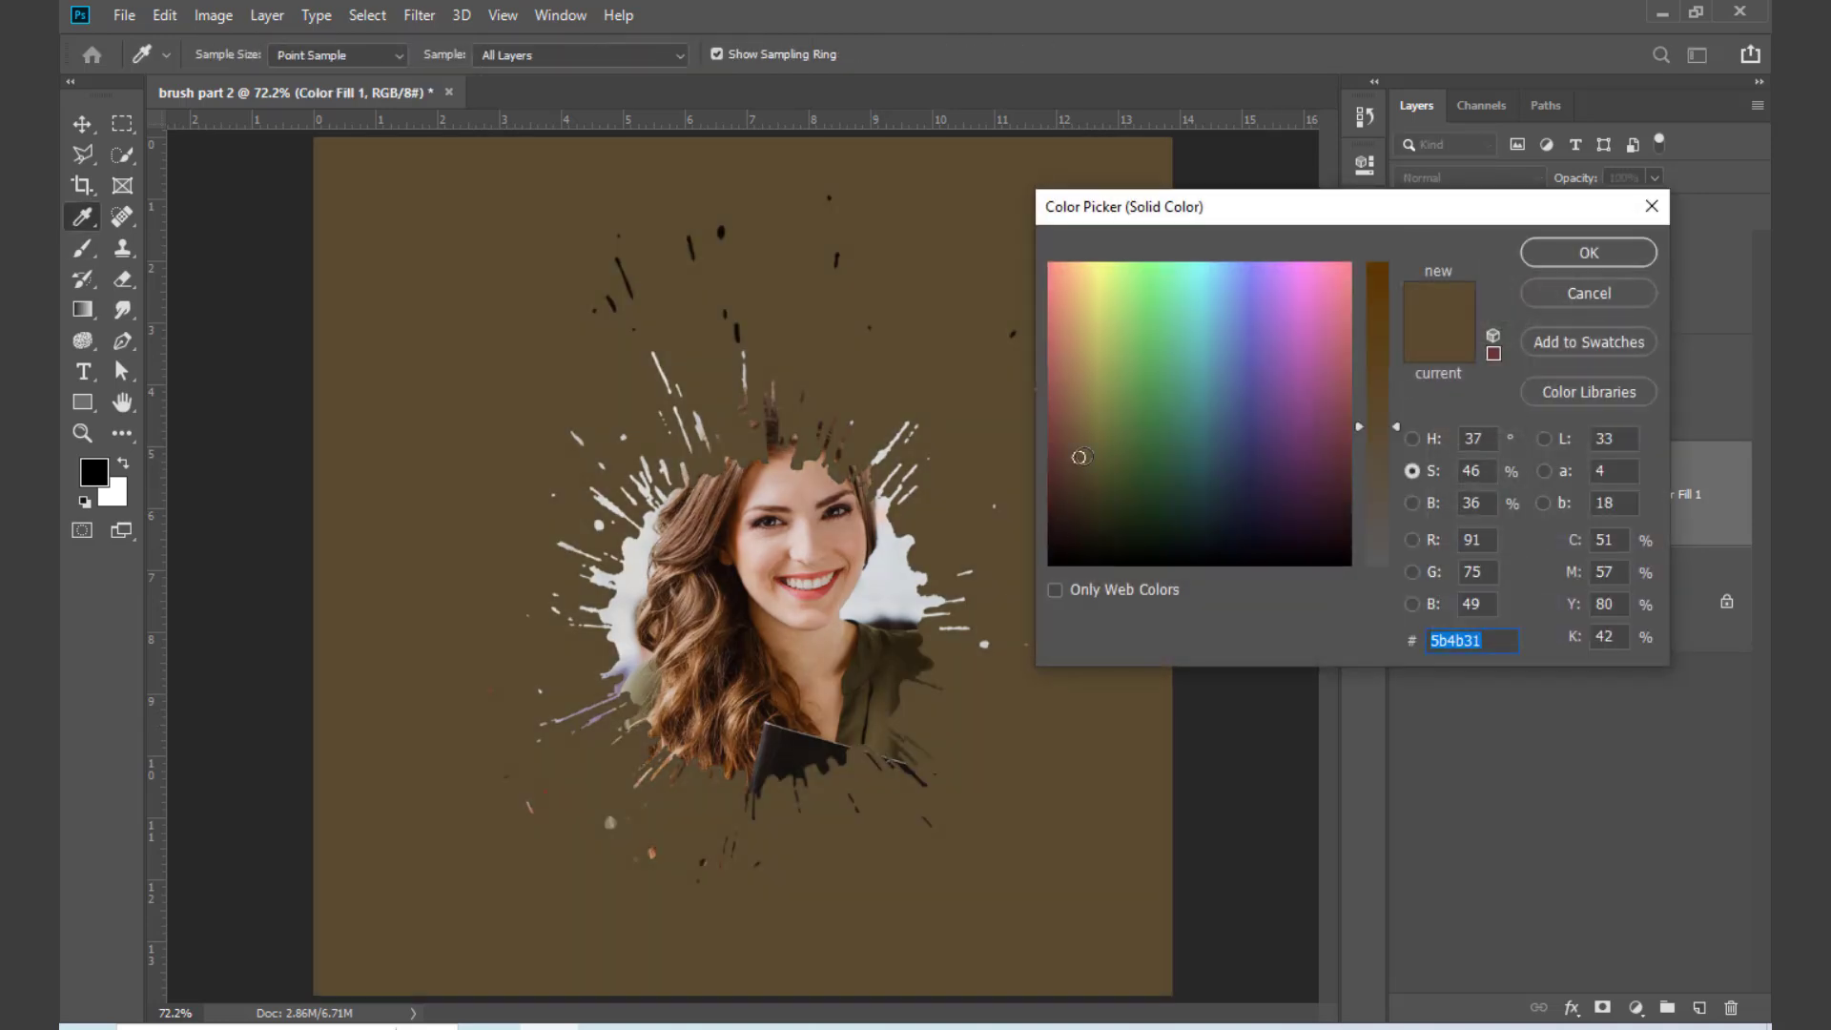
left_click_drag(1079, 457, 1094, 377)
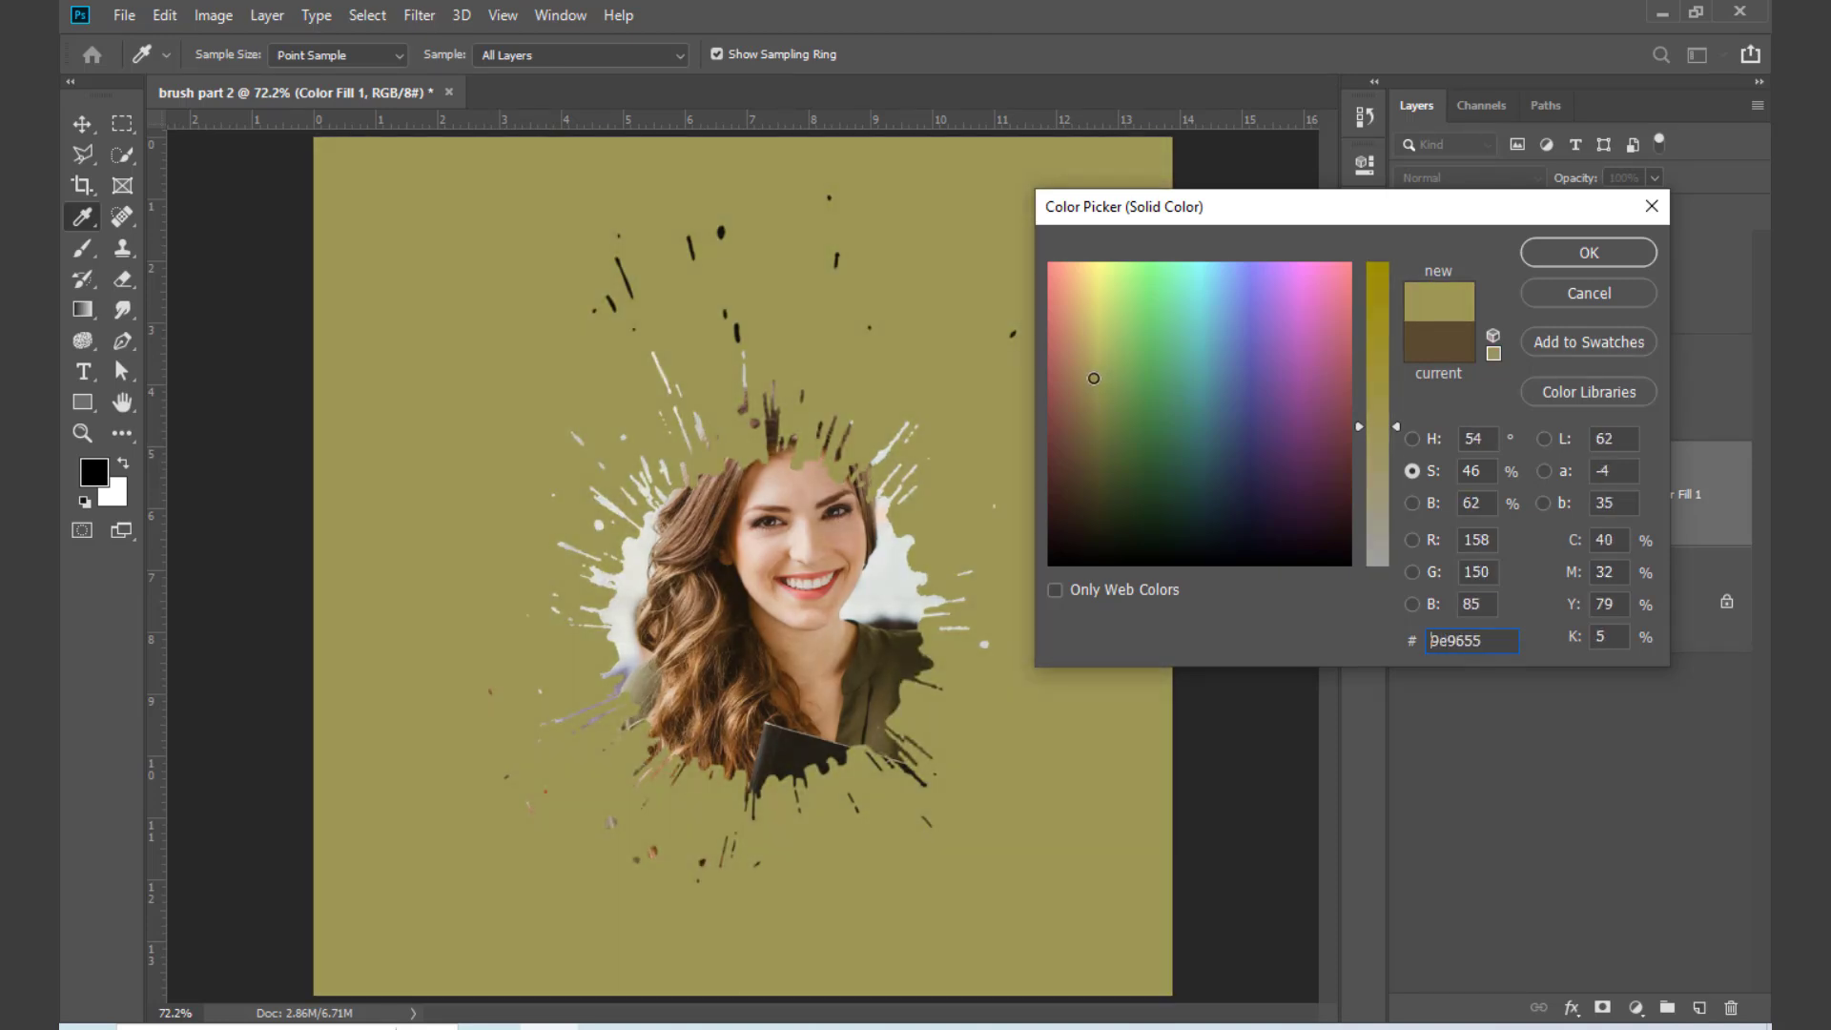
left_click(1536, 253)
Step: Delete the Color Fill 1, dd brush and high layers, keeping only the Background
left_click(82, 124)
left_click(430, 339)
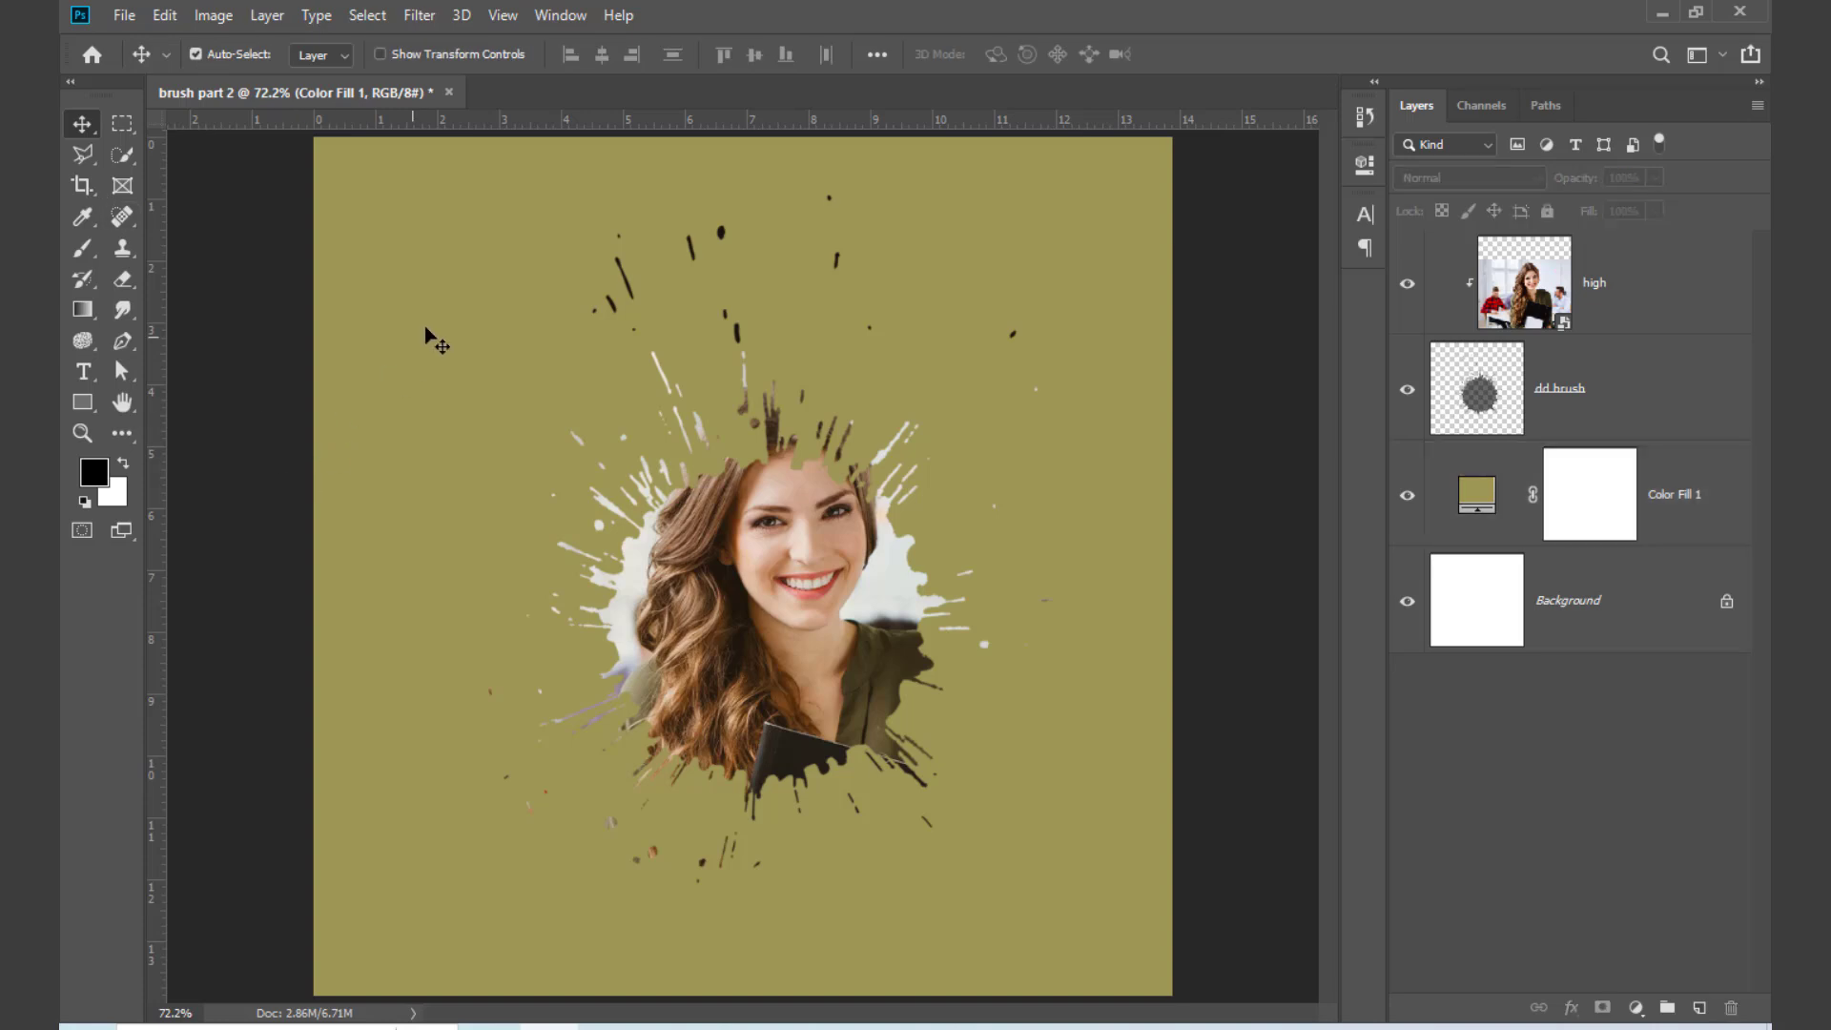
left_click_drag(429, 339, 955, 817)
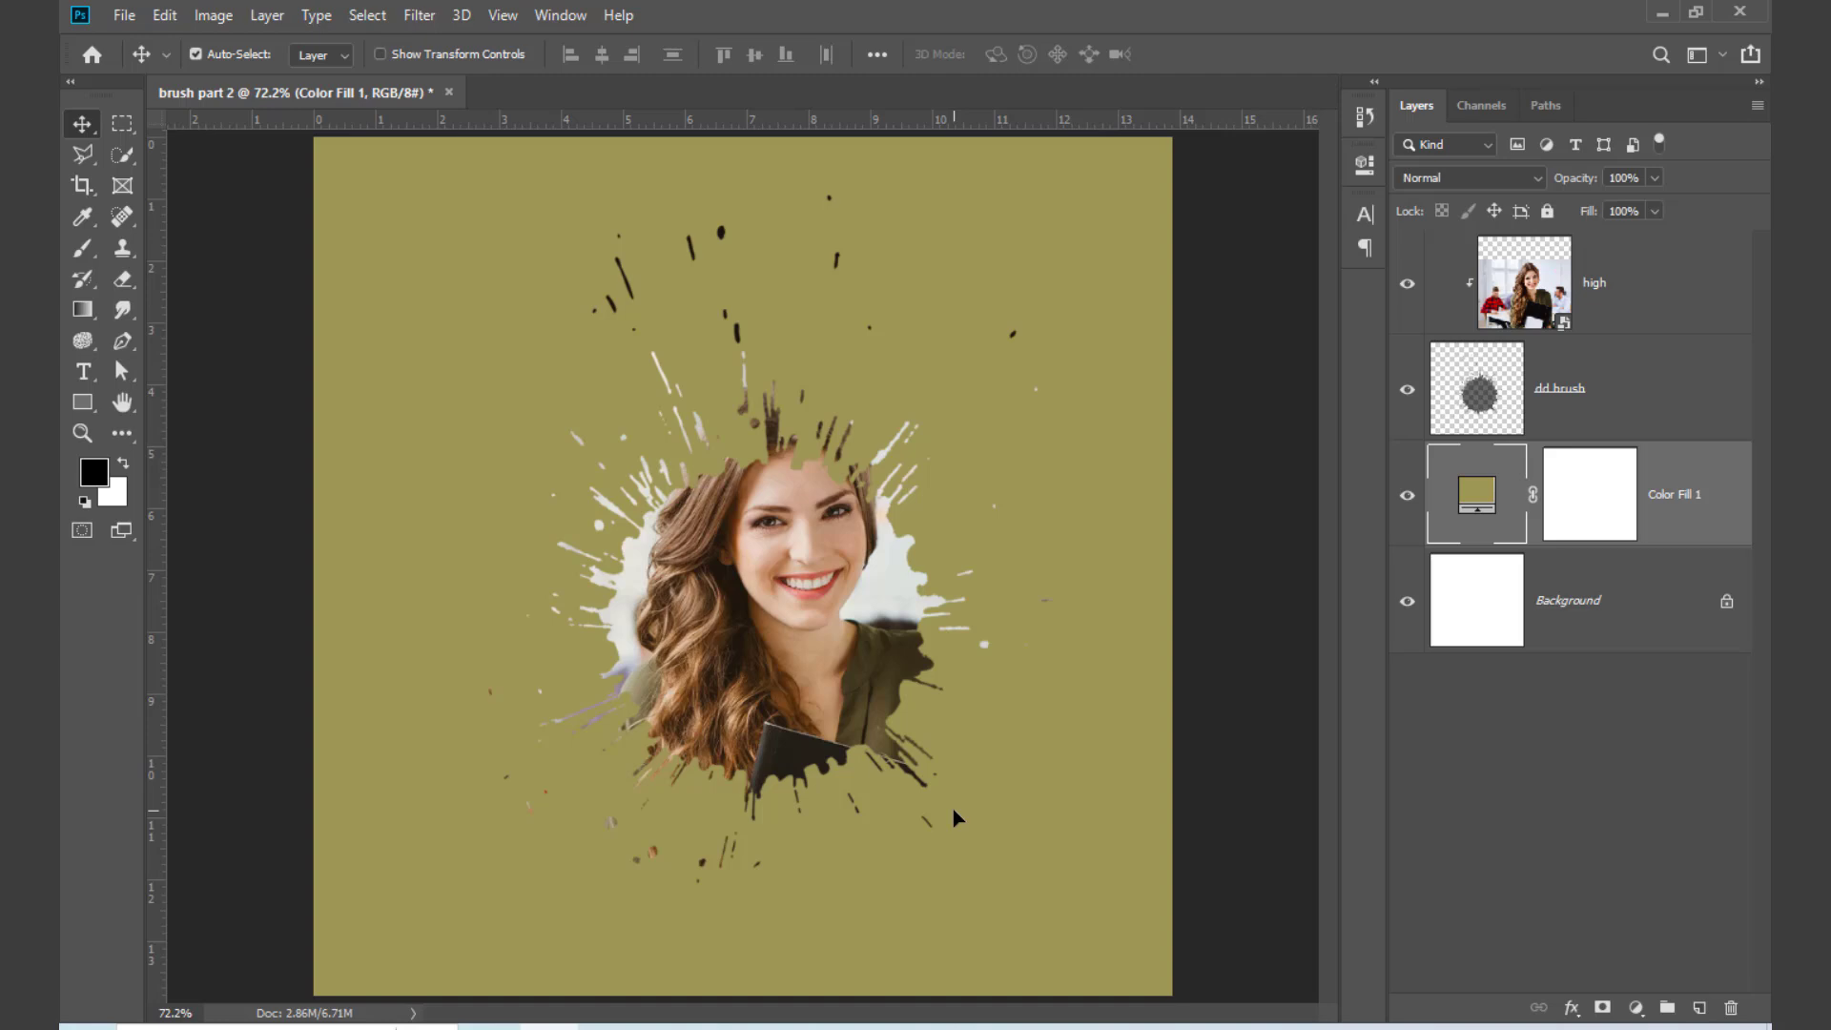
left_click_drag(1676, 531, 1731, 1009)
mouse_move(1665, 434)
left_mouse_down()
mouse_move(1668, 776)
mouse_move(1731, 1008)
left_mouse_up()
left_click_drag(1580, 316, 1732, 1008)
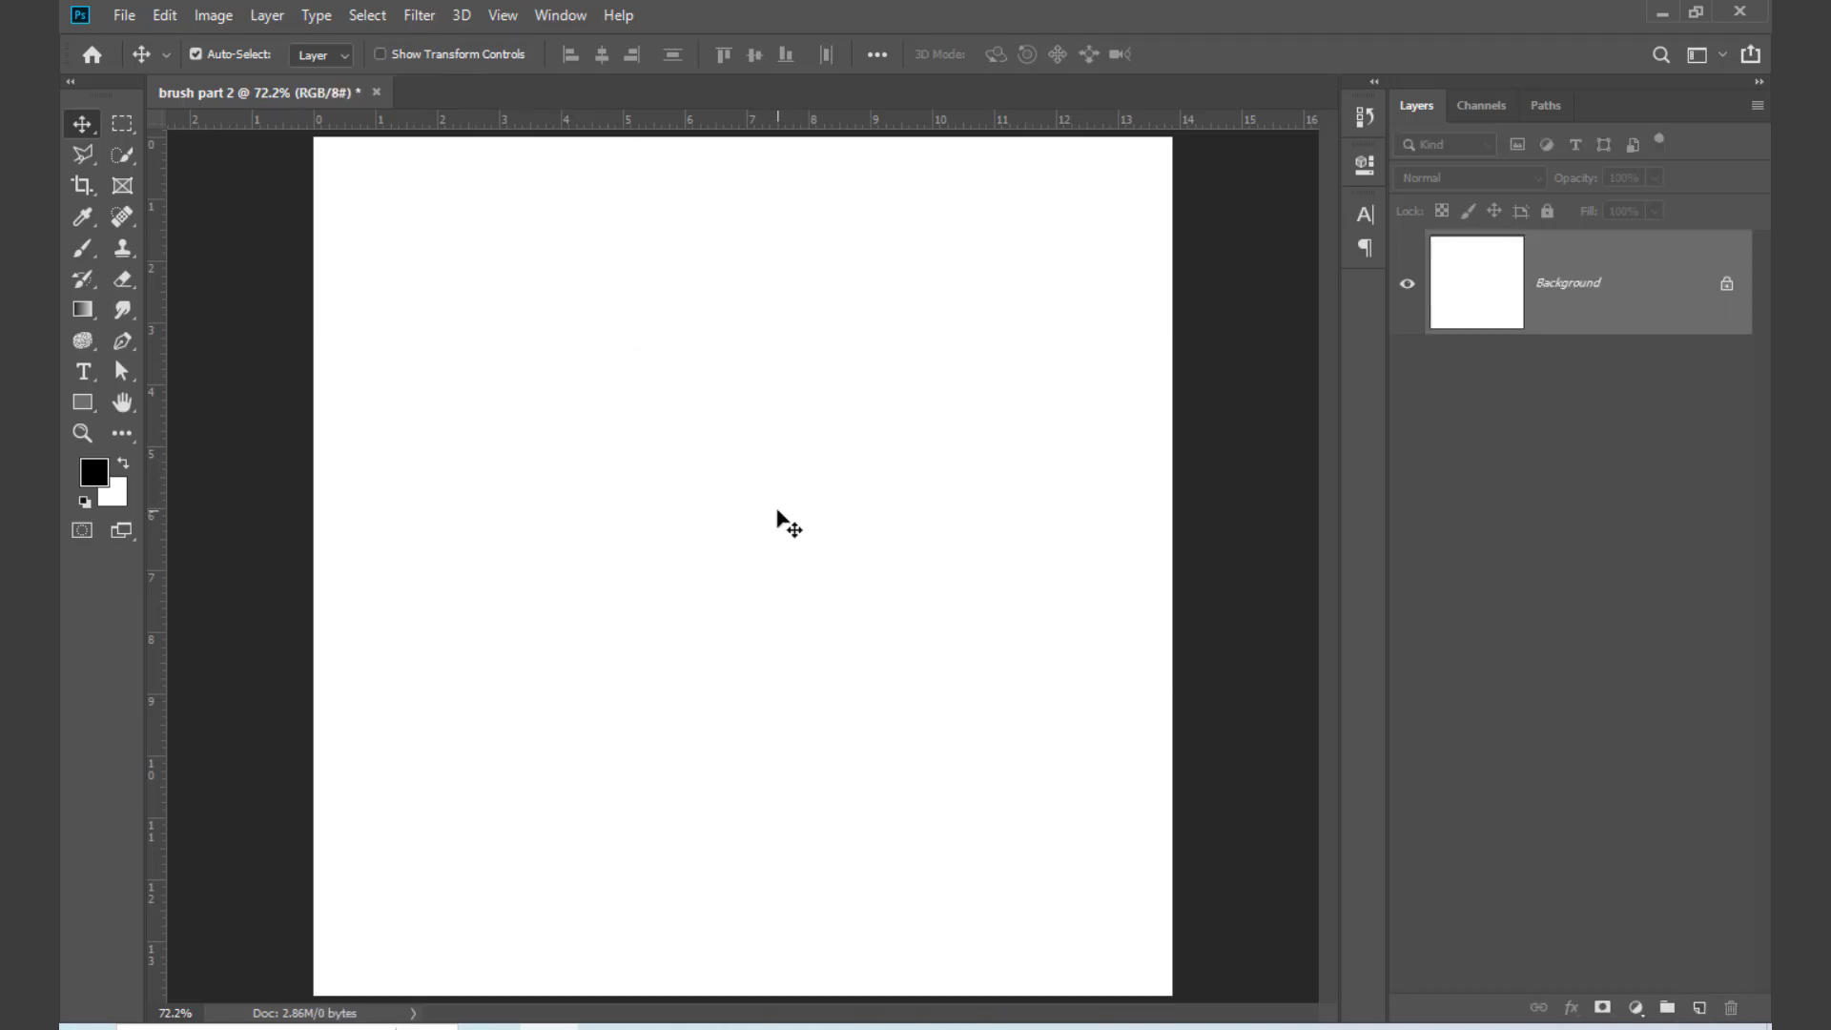
Step: Select the Splatter 2 brush from the DD Splatter Brushes 54342 group and reduce its size to 600 px
key("b")
right_click(706, 415)
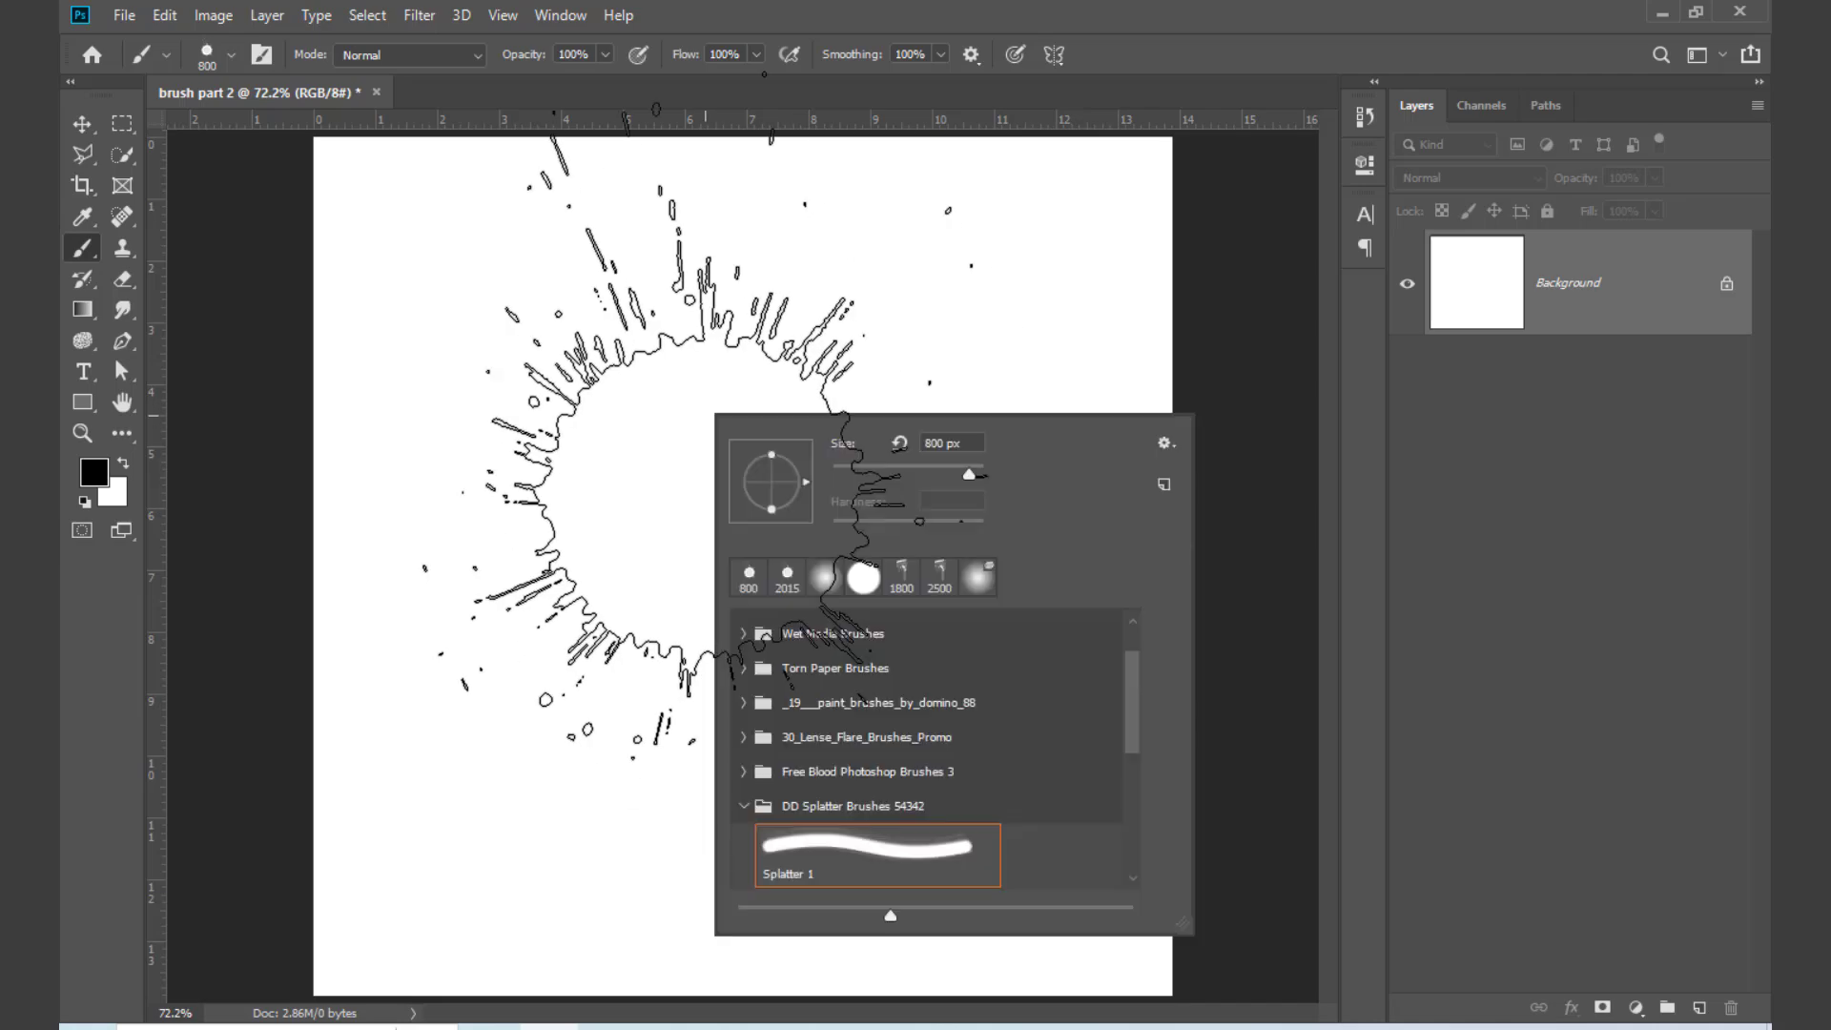
scroll(801, 812, "down", 3)
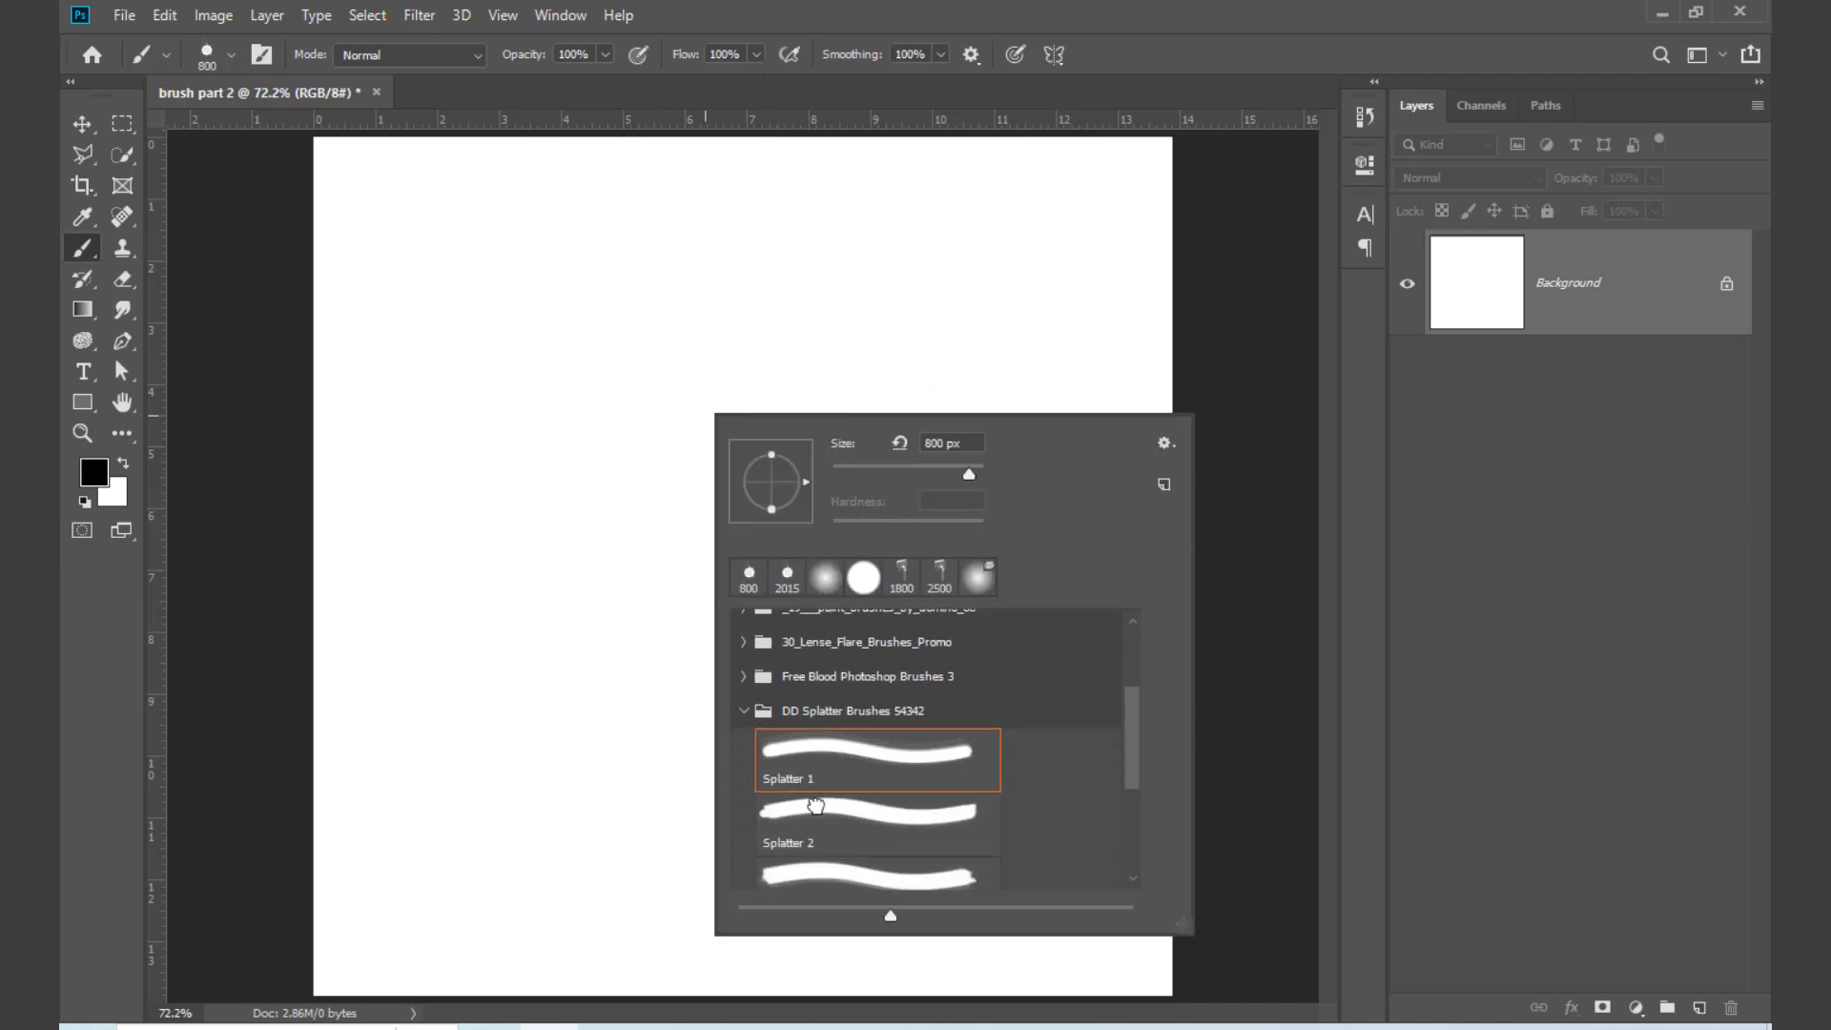
left_click(811, 809)
scroll(843, 889, "down", 1)
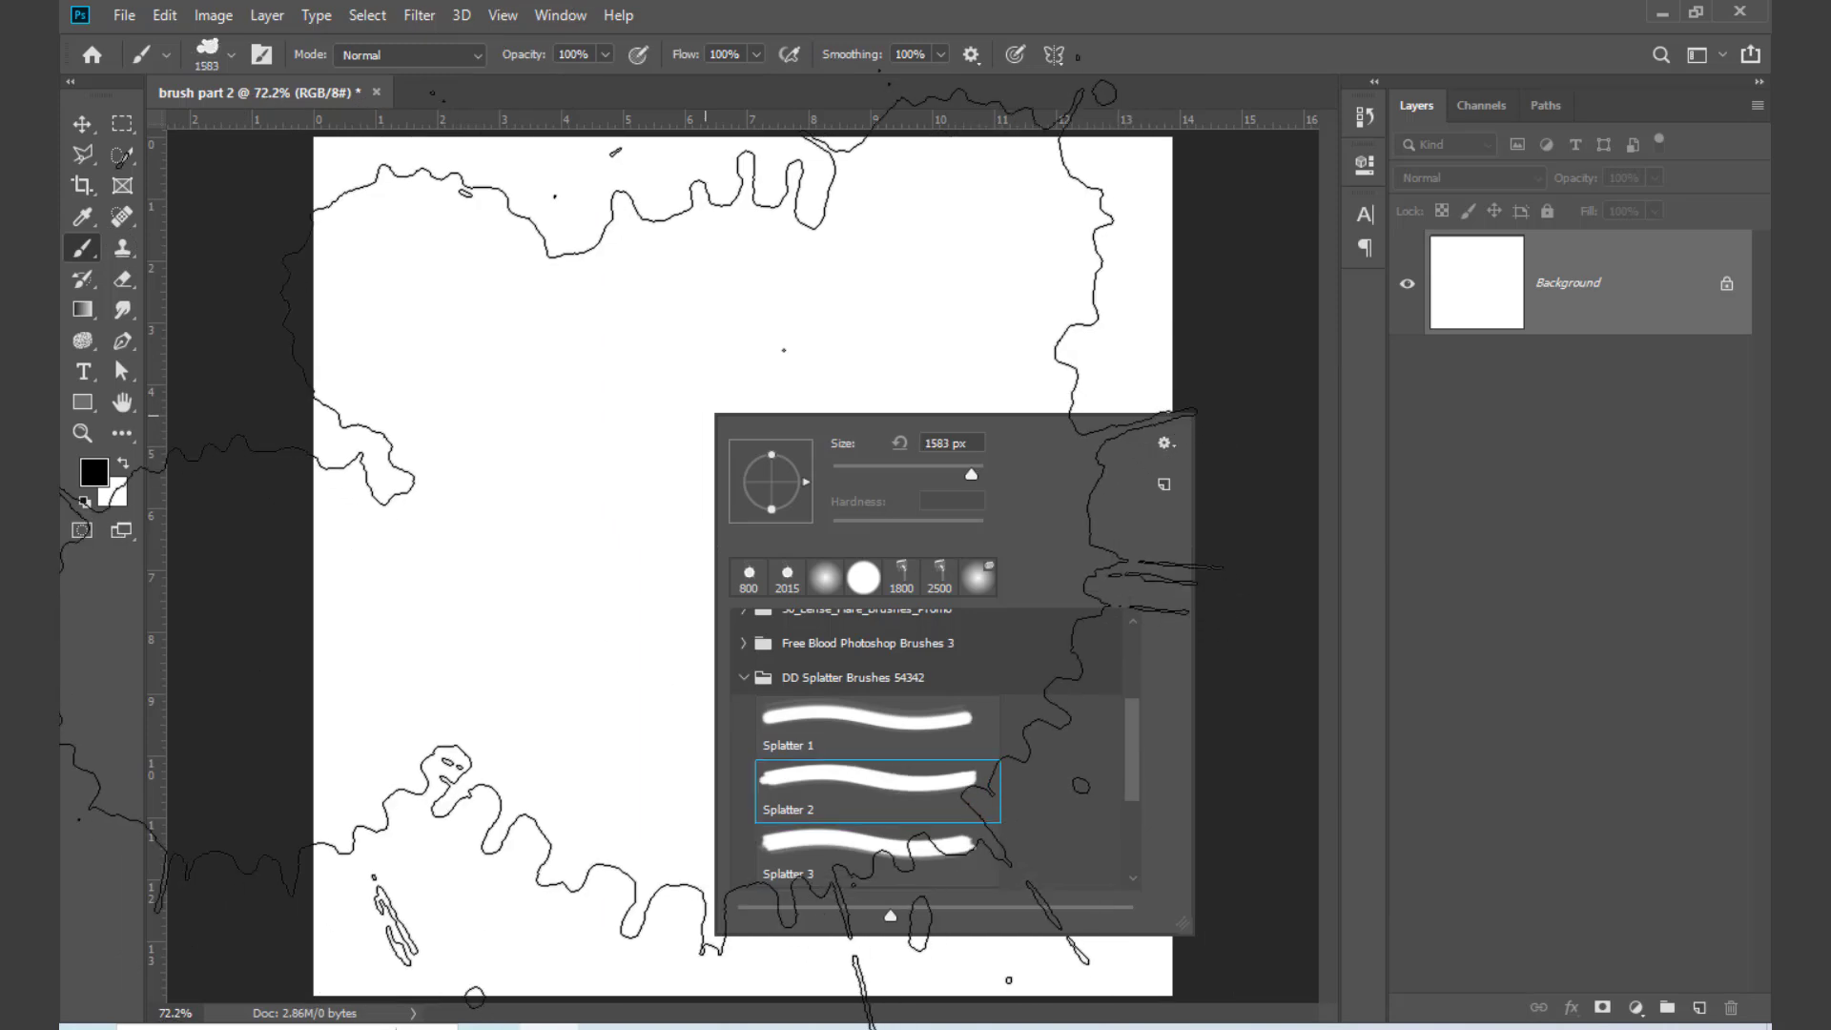
left_click(735, 553)
key("ctrl+z")
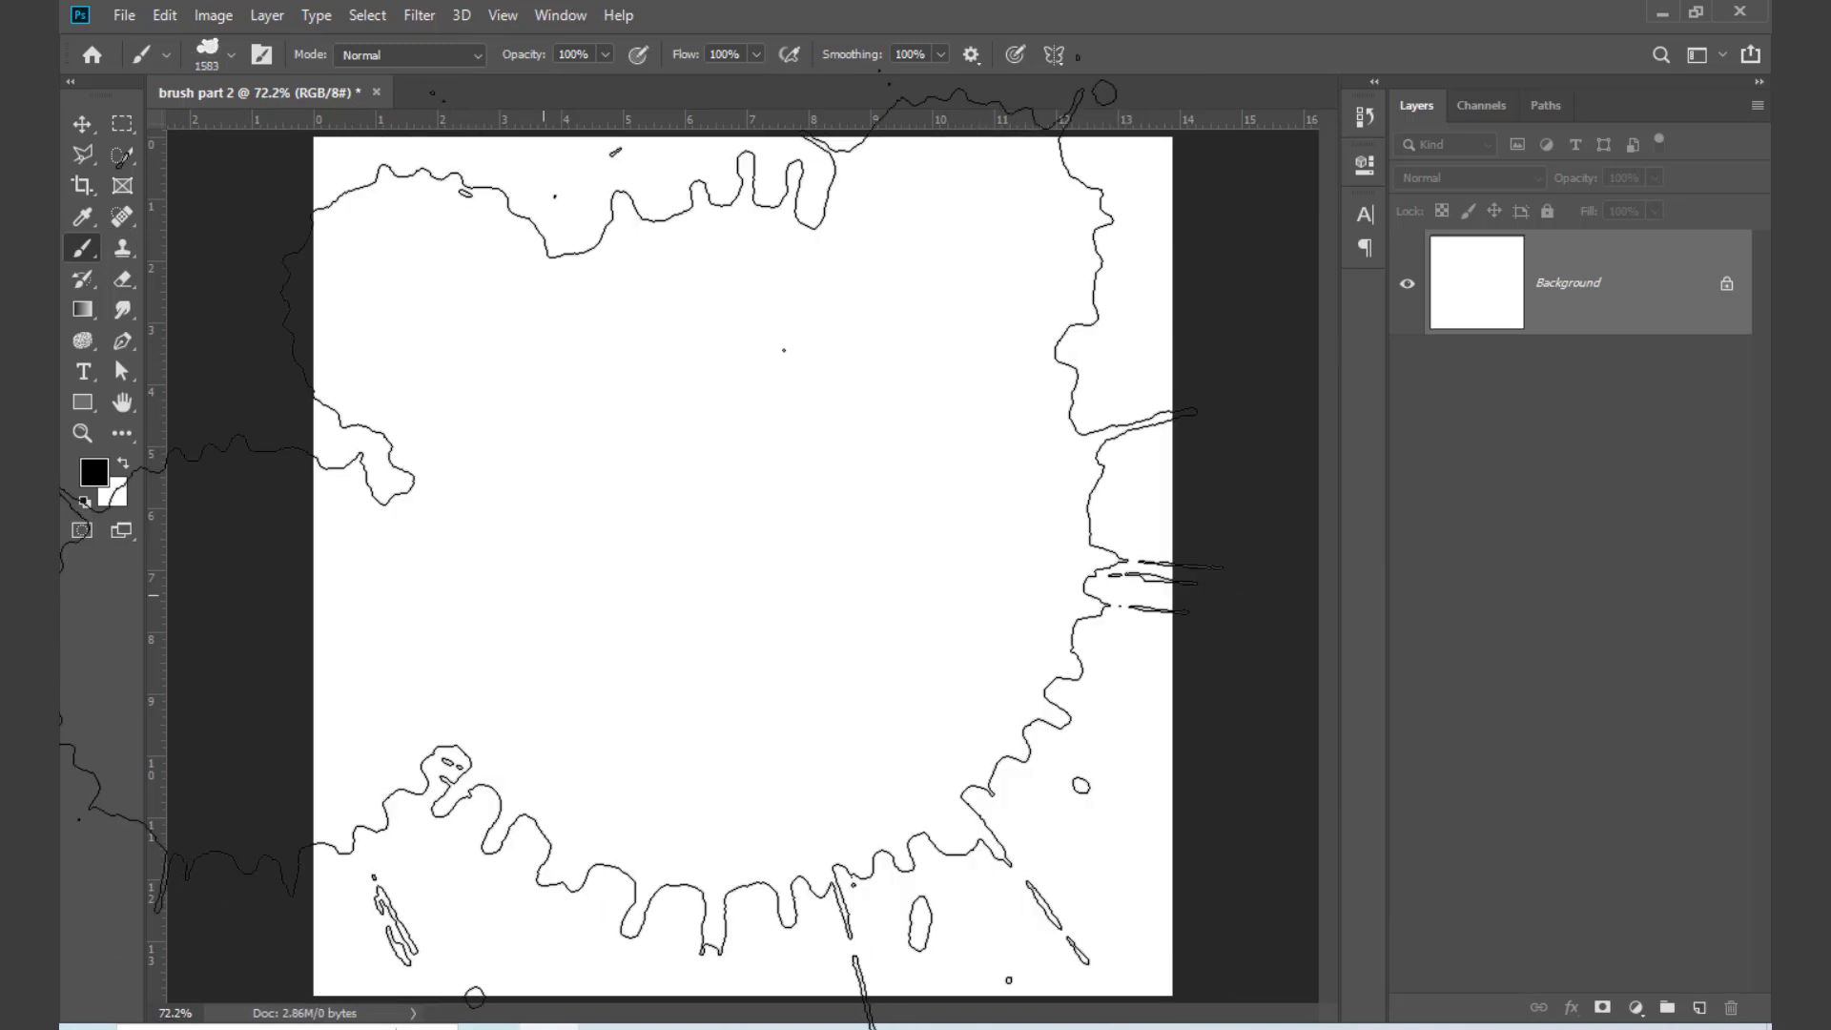
key("bracketleft")
key("bracketleft")
key("bracketleft")
key("bracketleft")
key("bracketleft")
key("bracketleft")
key("bracketleft")
key("bracketleft")
key("bracketleft")
key("bracketleft")
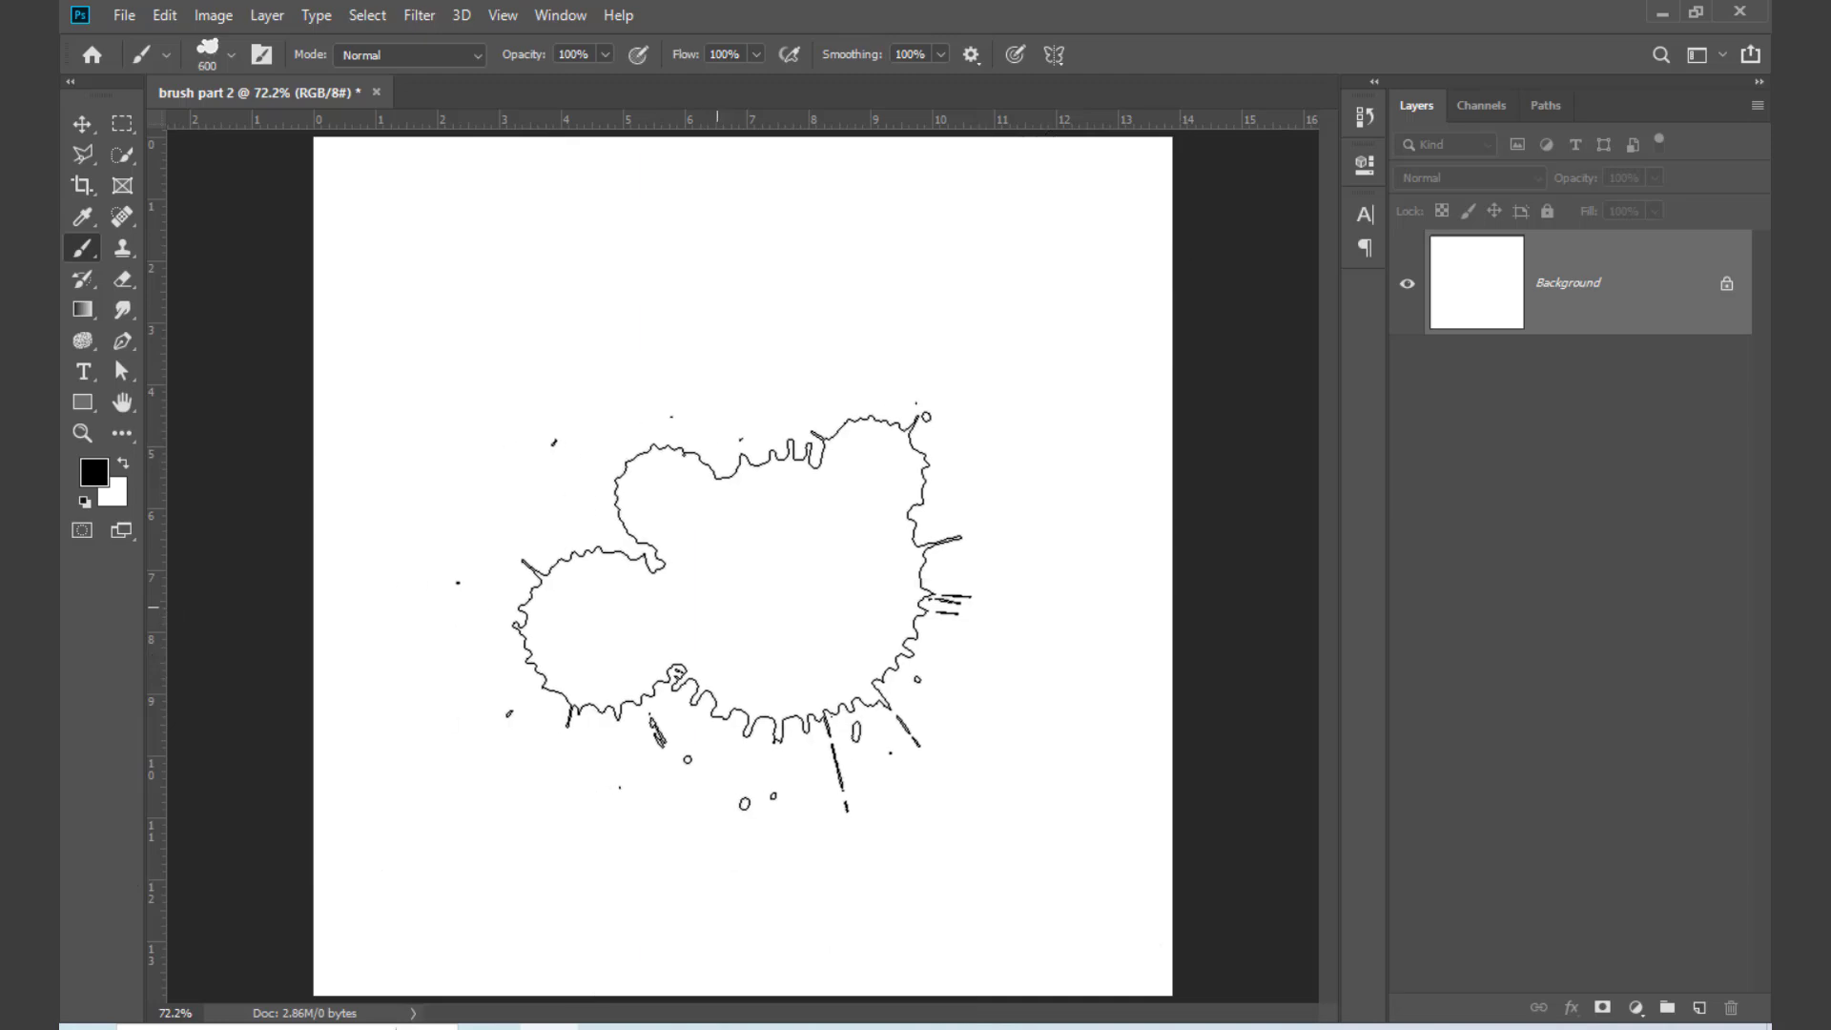
Step: Enlarge the splatter brush to 800 px and stamp one black splatter on a new layer above the Background
key("bracketright")
key("bracketright")
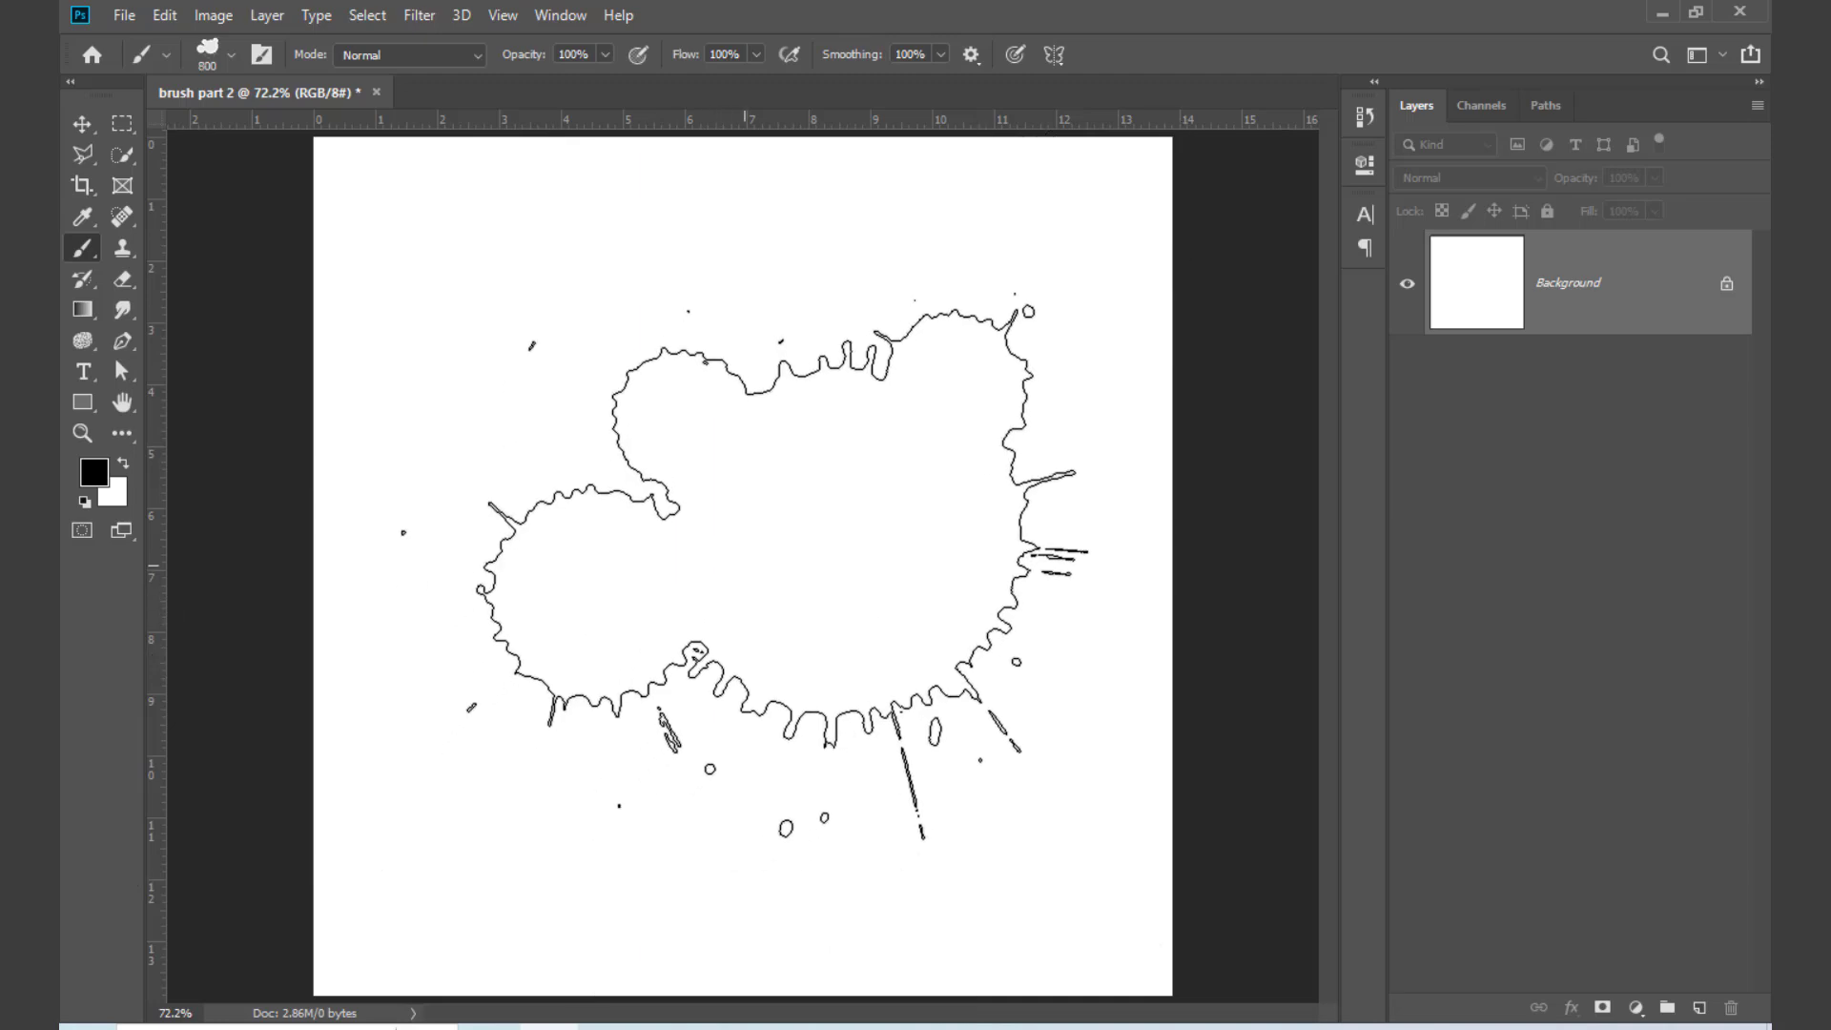
left_click(763, 563)
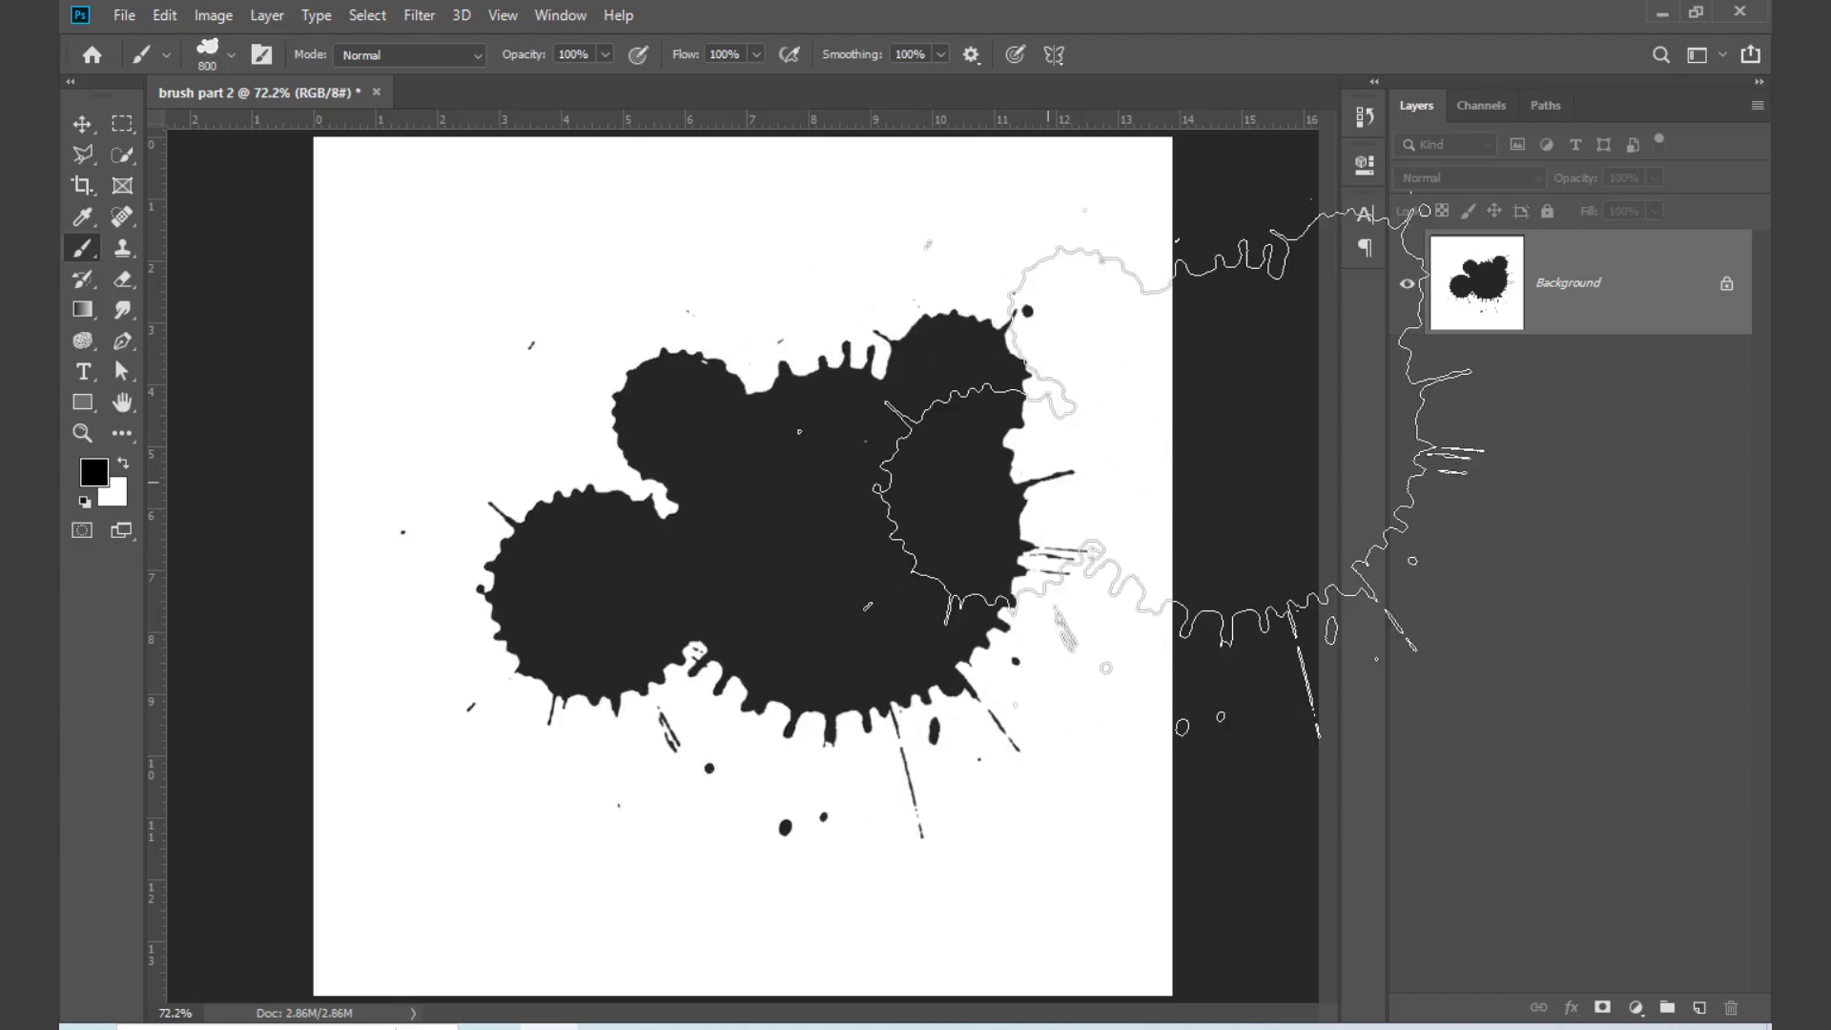
key("ctrl+z")
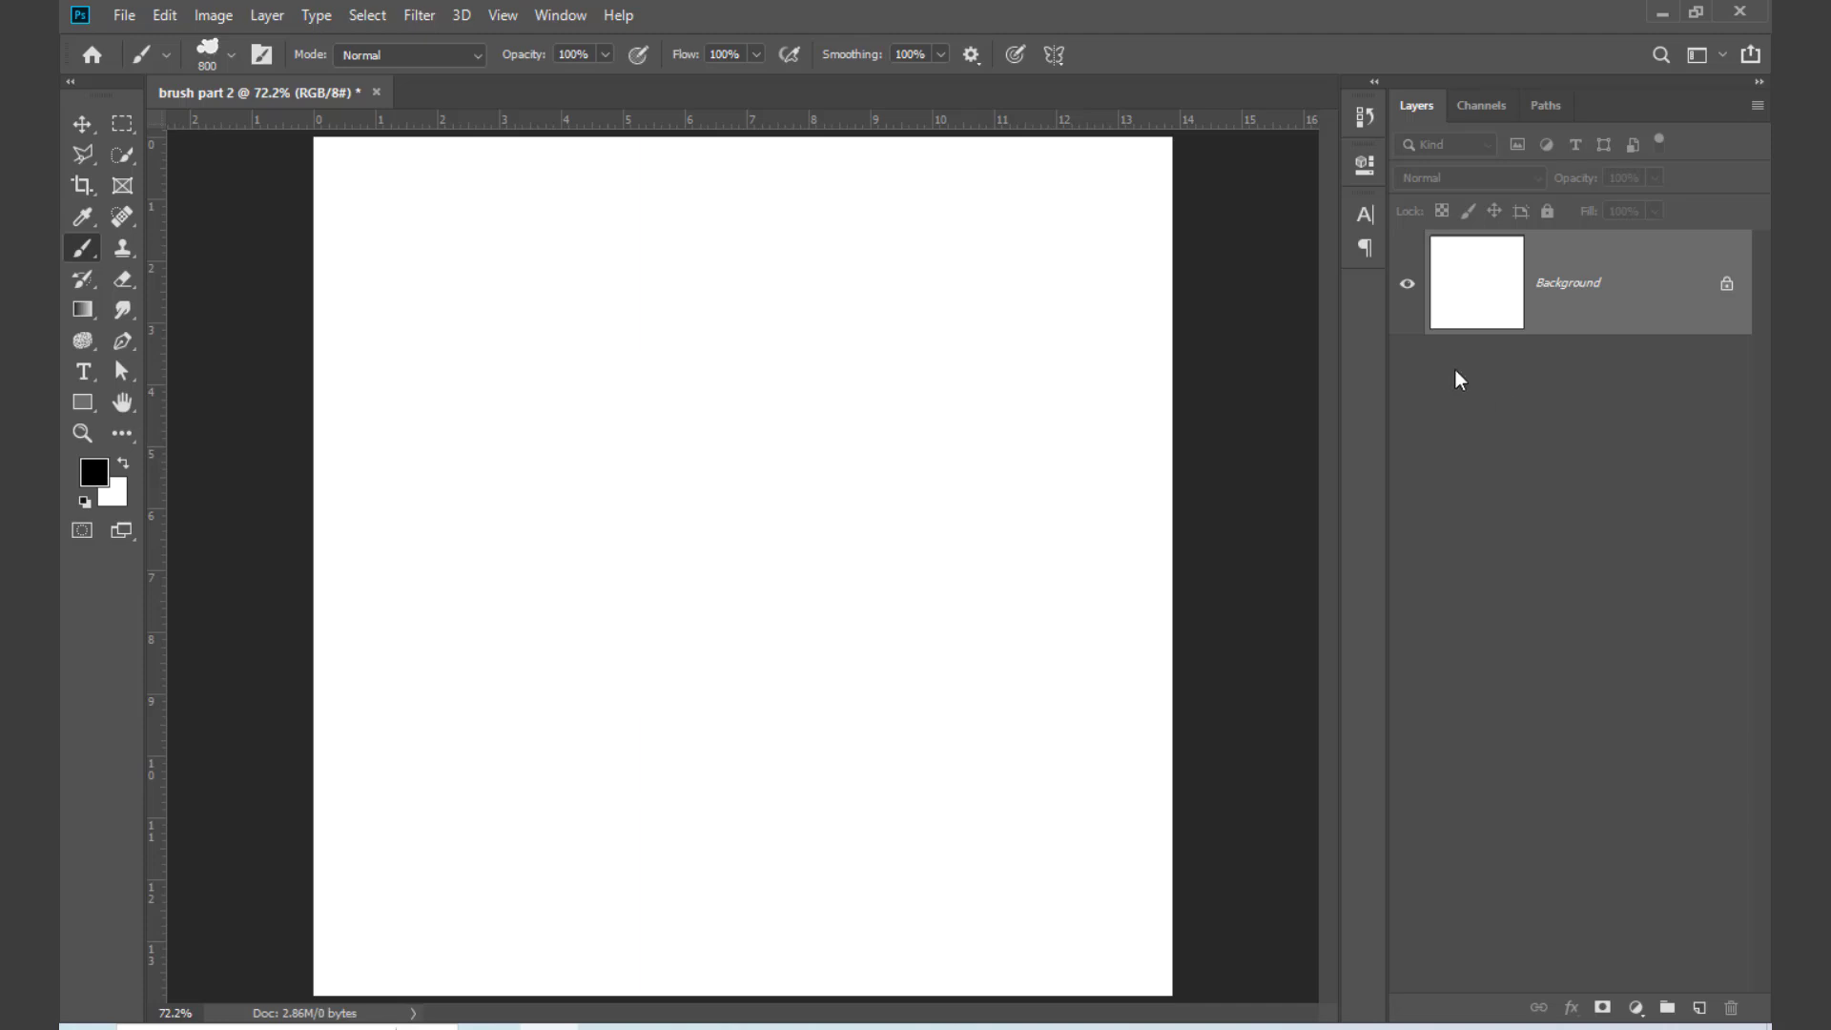
left_click(1699, 1007)
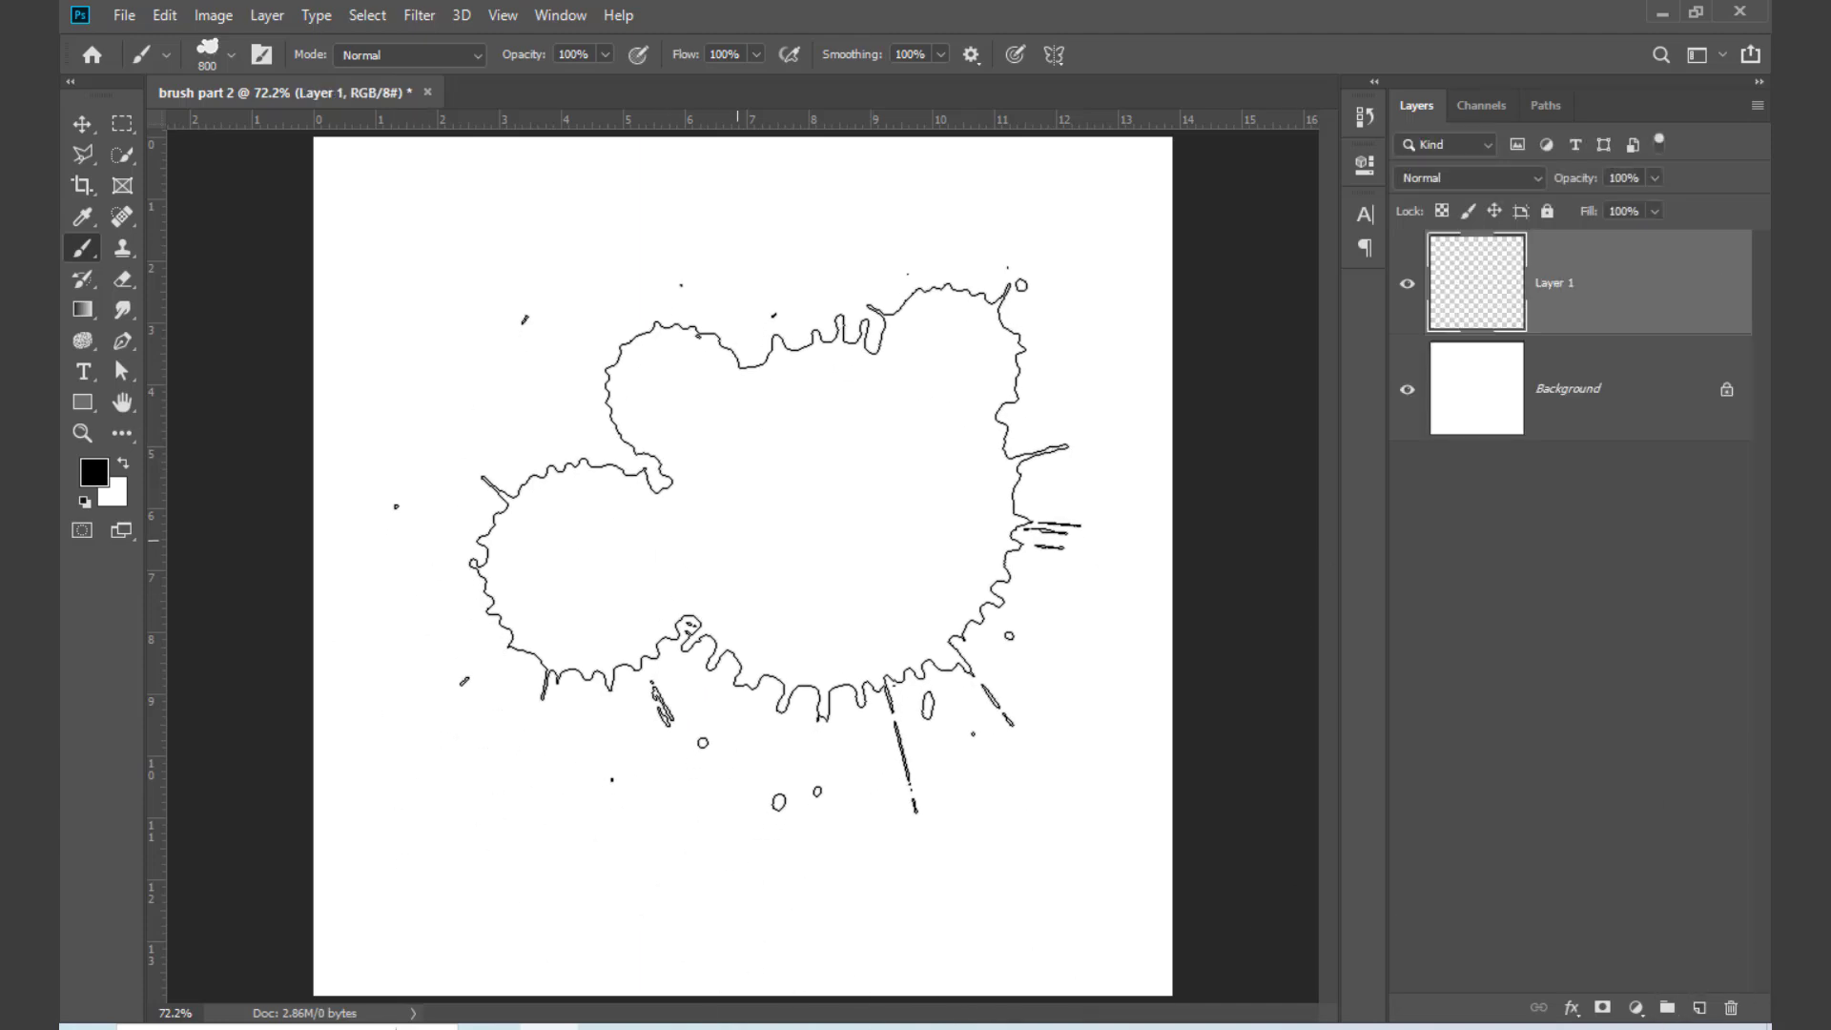
left_click(710, 576)
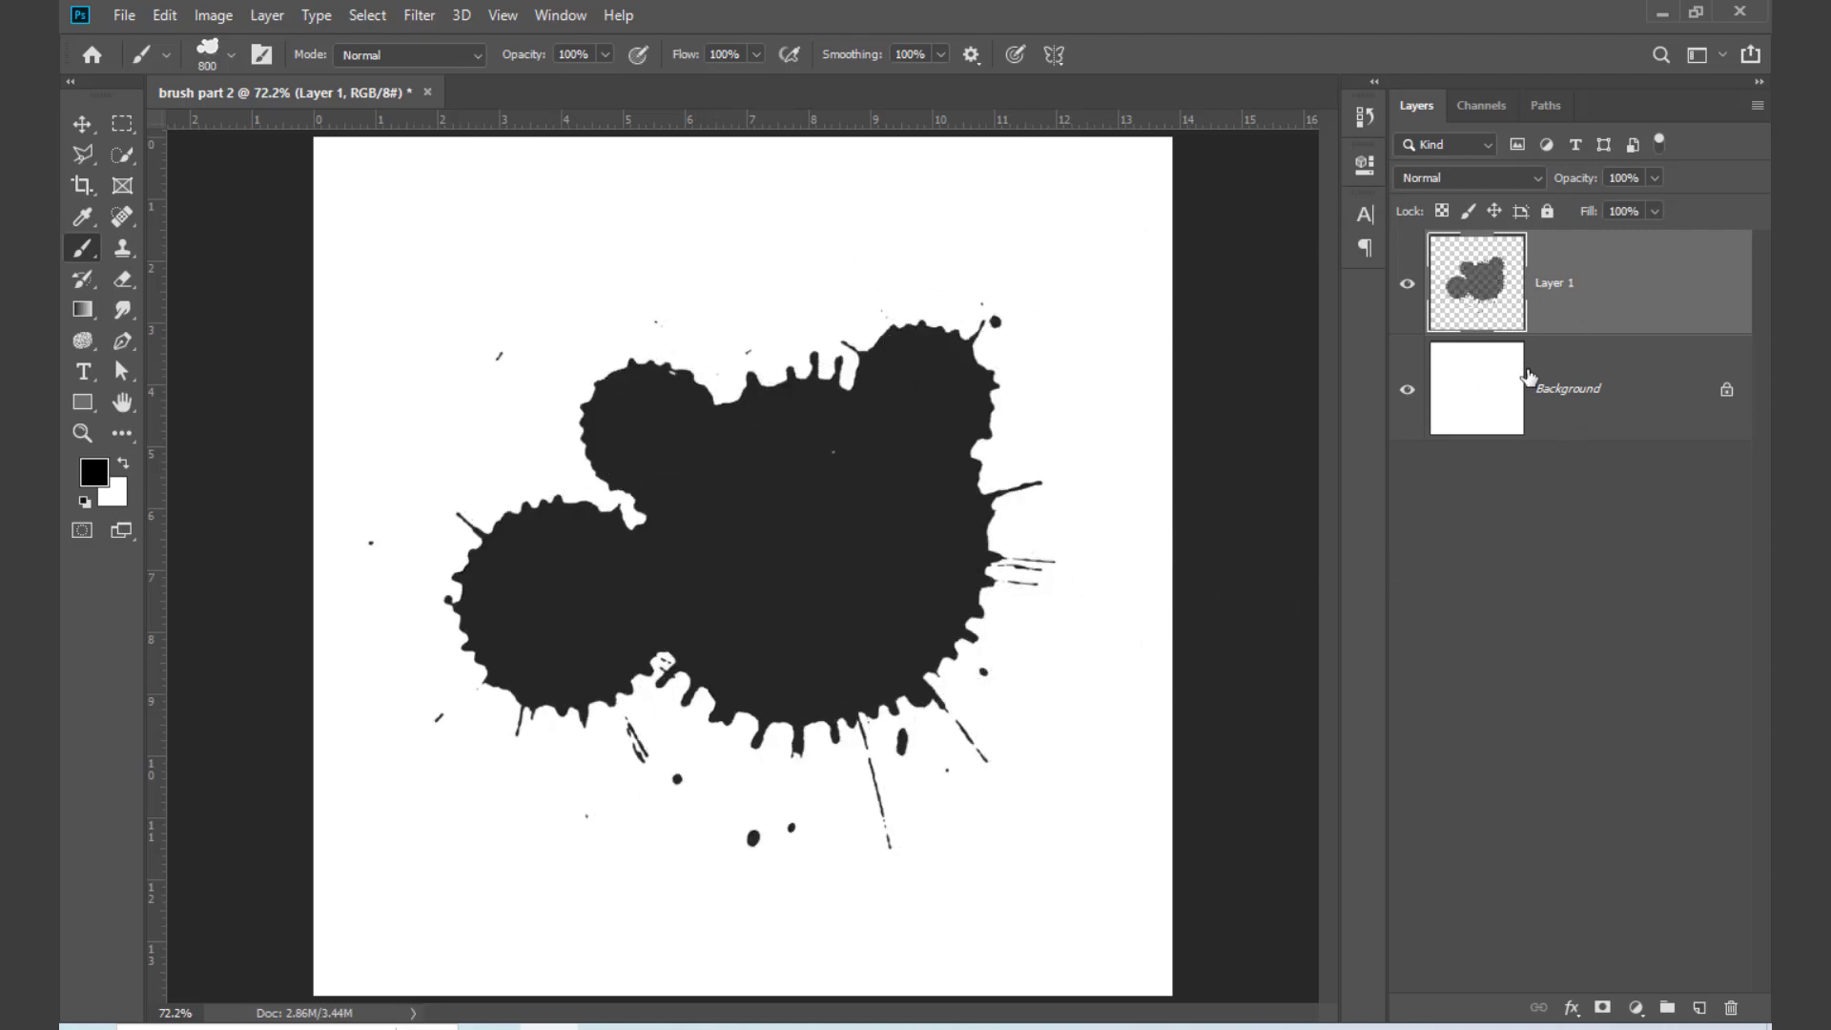
Step: Scale the splatter on Layer 1 to about 94%, rotate it roughly half a turn and reposition it near the canvas centre
key("ctrl+t")
mouse_move(1043, 576)
left_mouse_down()
mouse_move(932, 614)
mouse_move(1033, 576)
left_mouse_up()
left_click_drag(1112, 760, 596, 506)
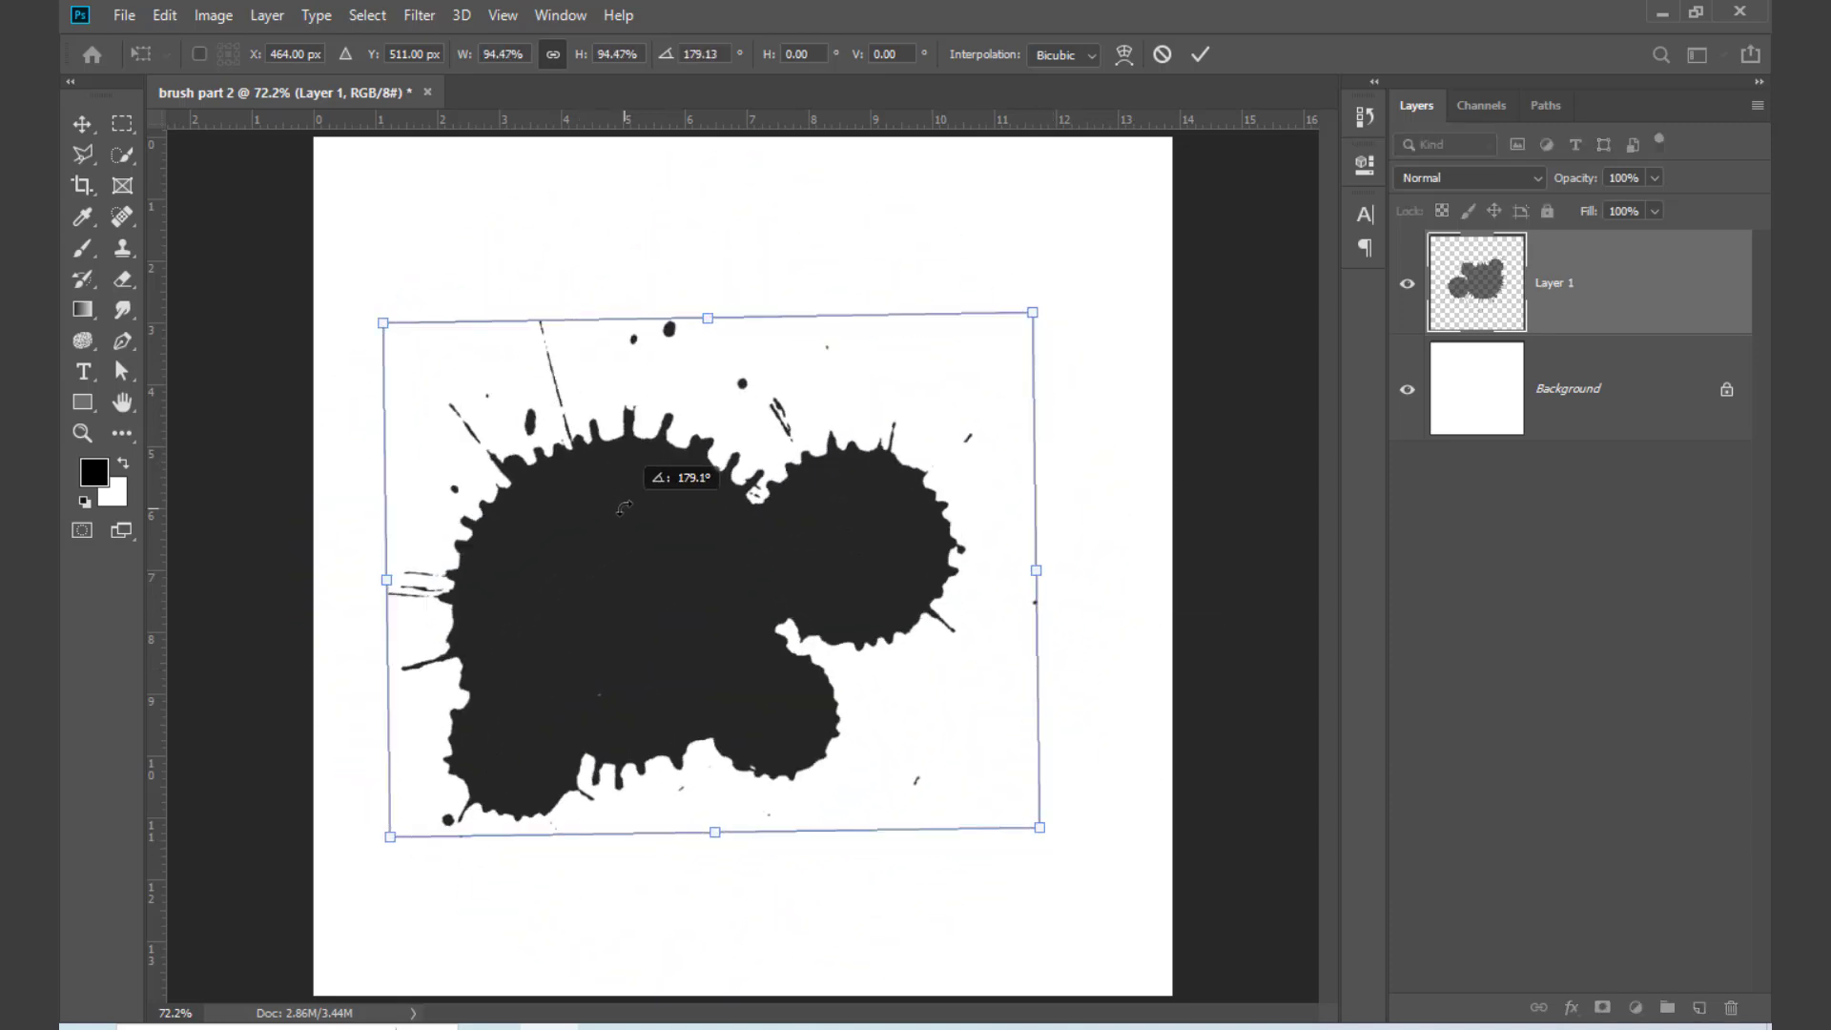
left_click_drag(656, 622, 722, 623)
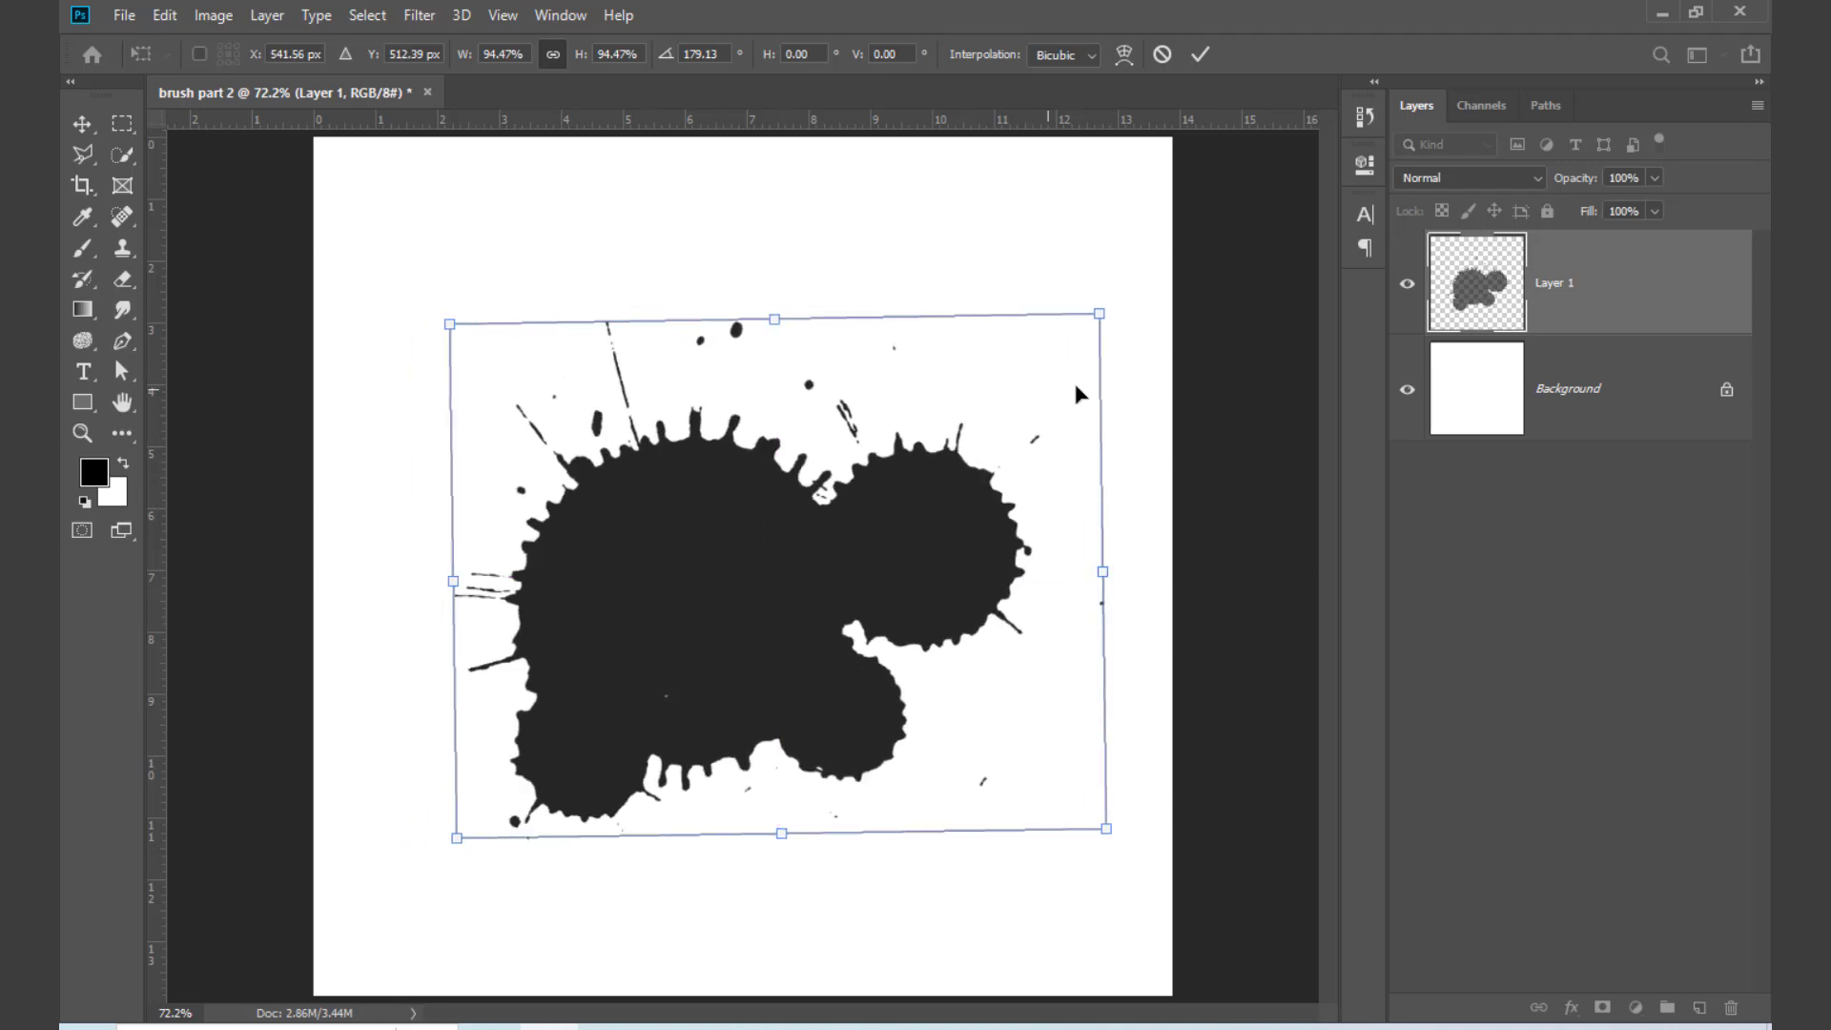
left_click_drag(1133, 304, 1133, 328)
left_click_drag(825, 584, 820, 572)
key("Return")
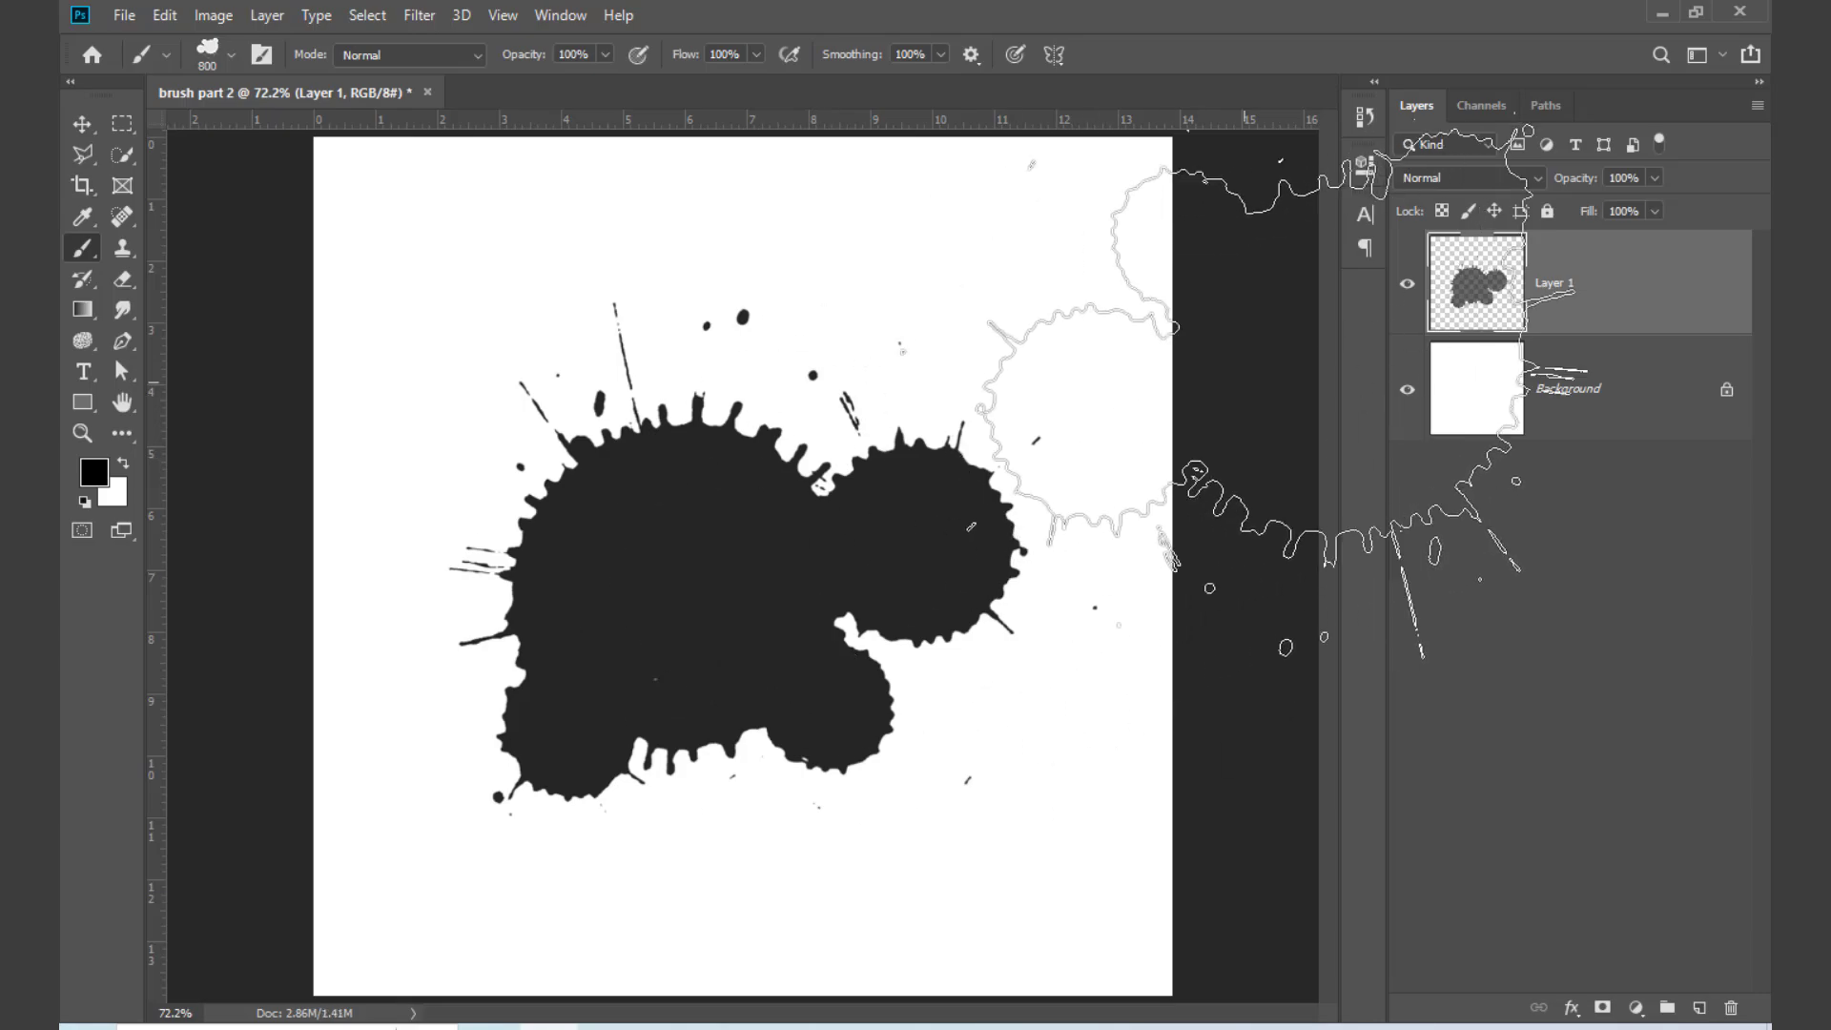
Step: Place the Spider-Man city image from the selection folder above Layer 1 and lower its opacity to 28%
left_click(1661, 14)
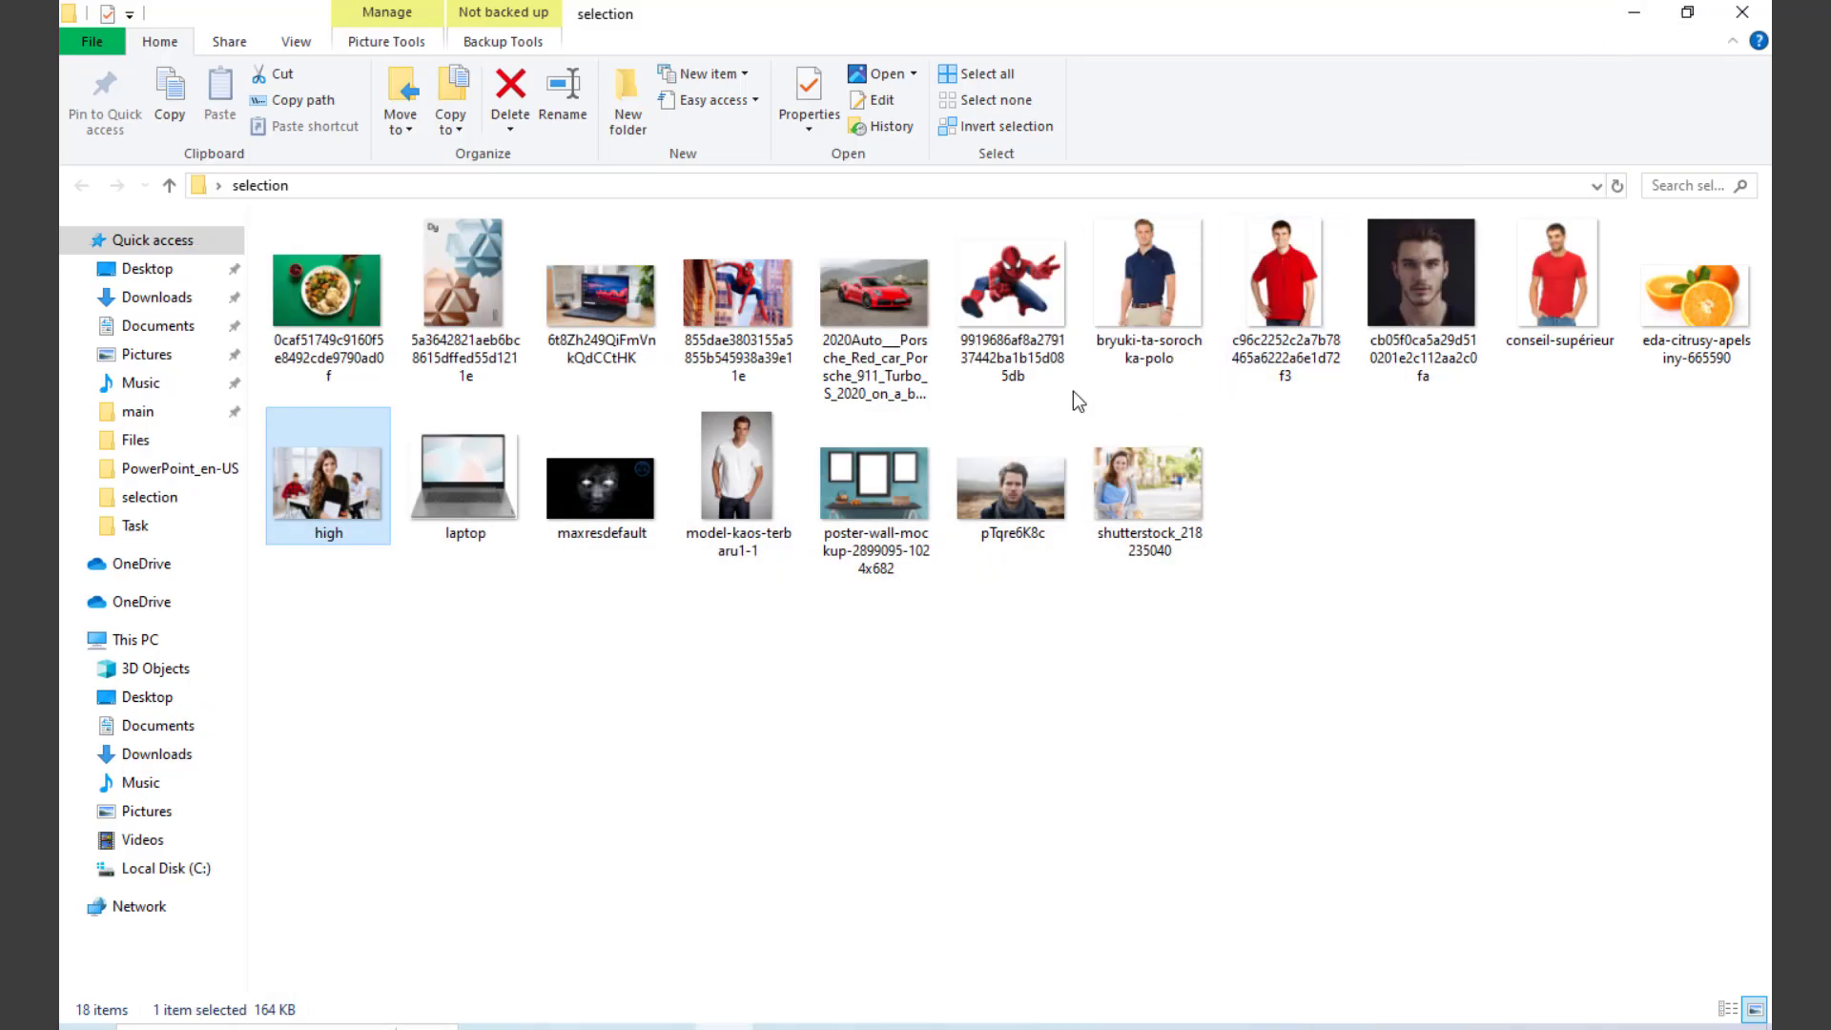
left_click_drag(743, 305, 686, 703)
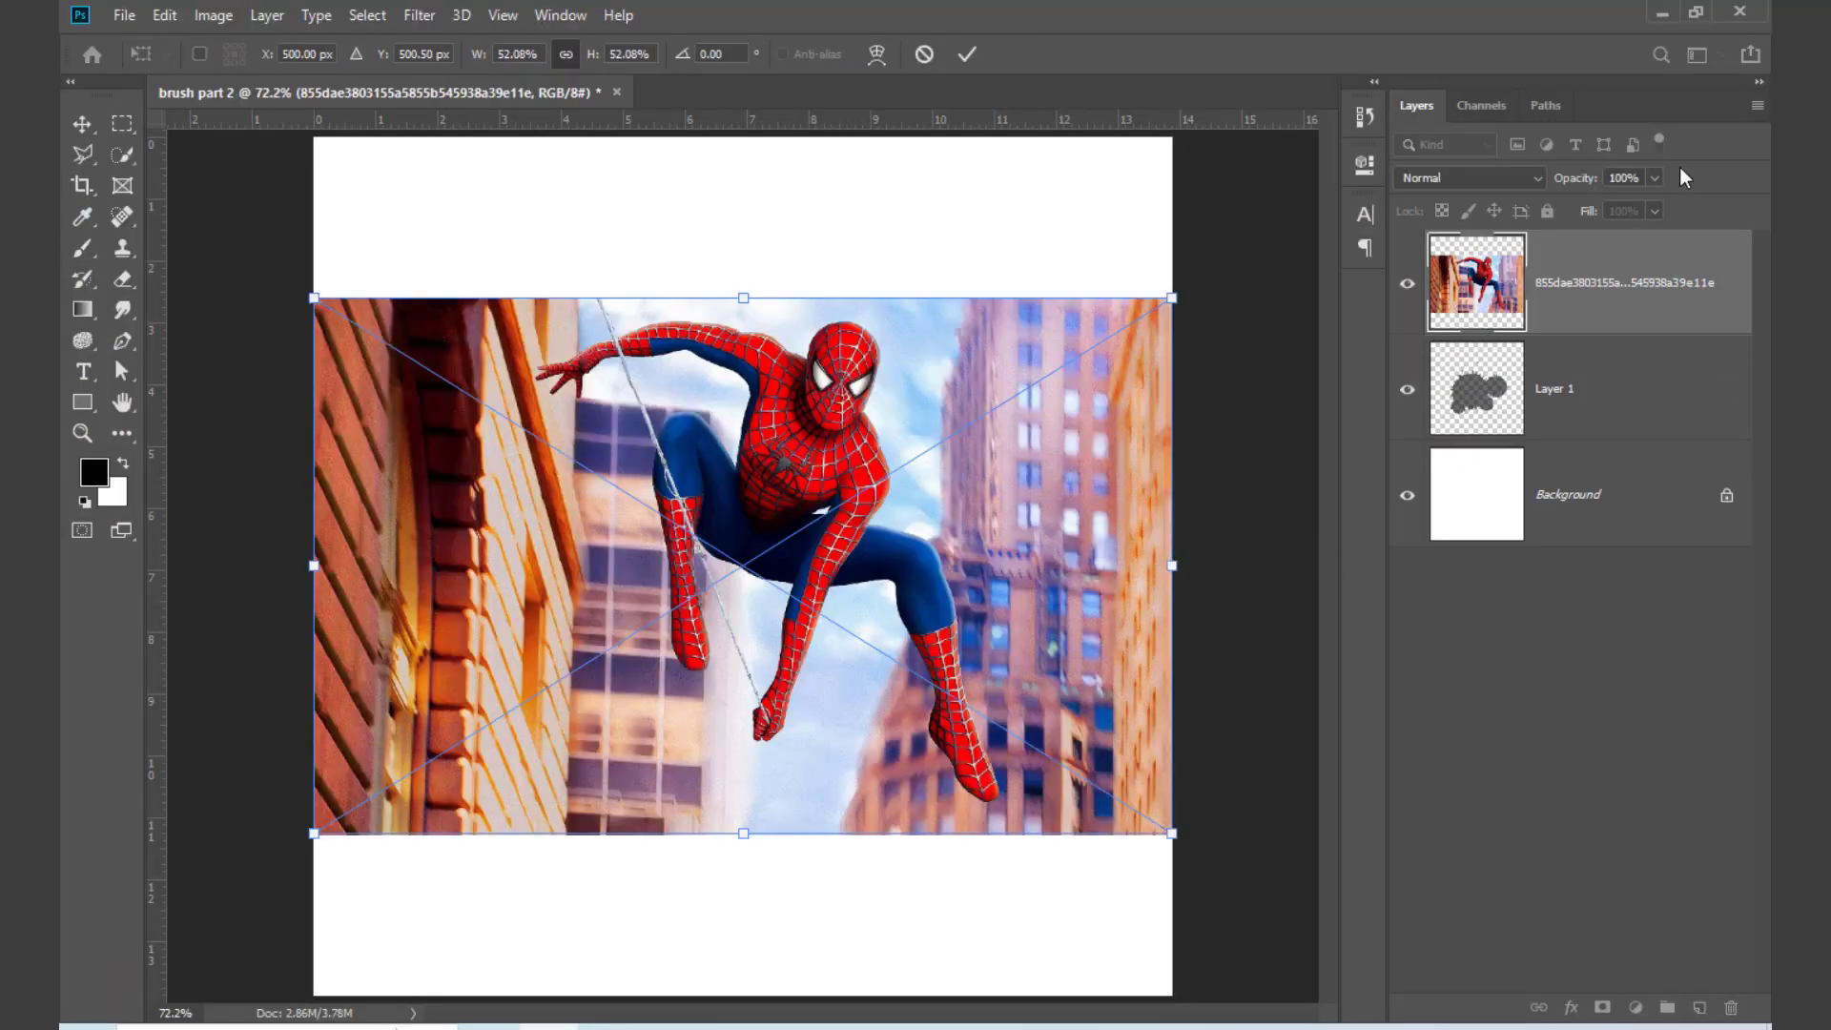
left_click(1656, 177)
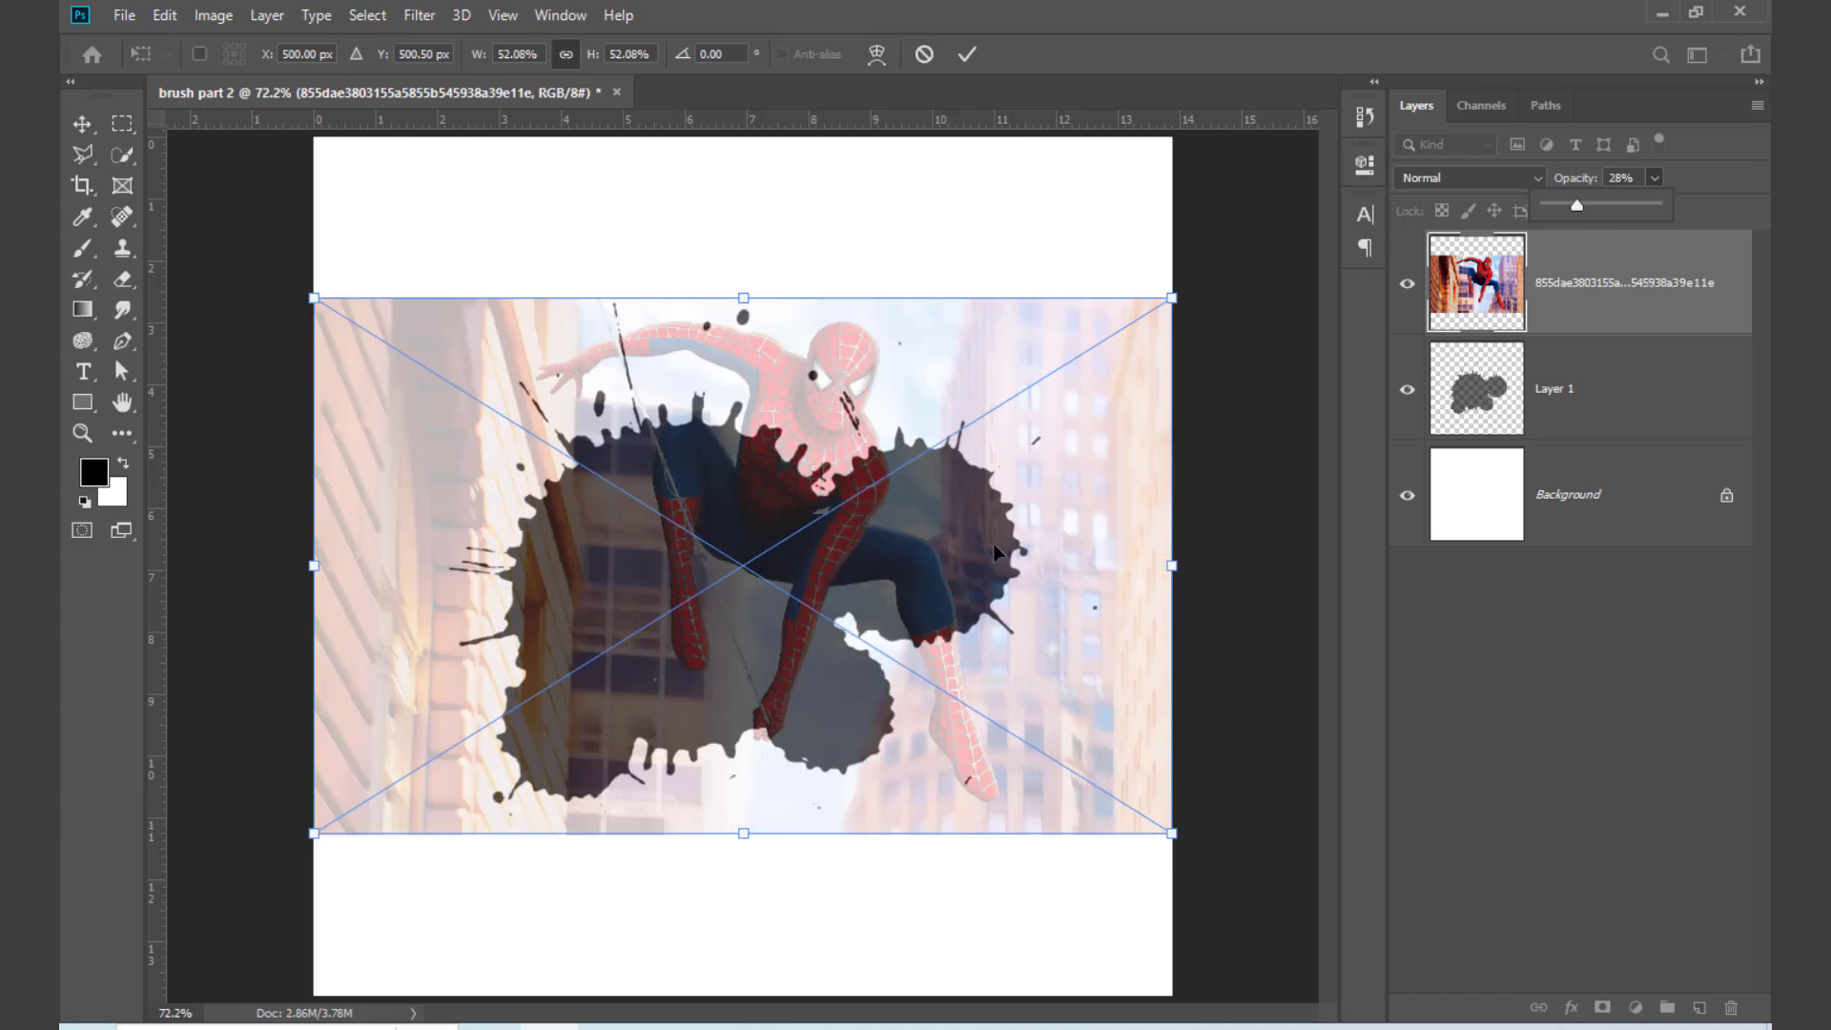
Step: Enlarge the semi-transparent Spider-Man image slightly and position it so the figure overlaps the splatter
left_click_drag(1098, 385, 1010, 553)
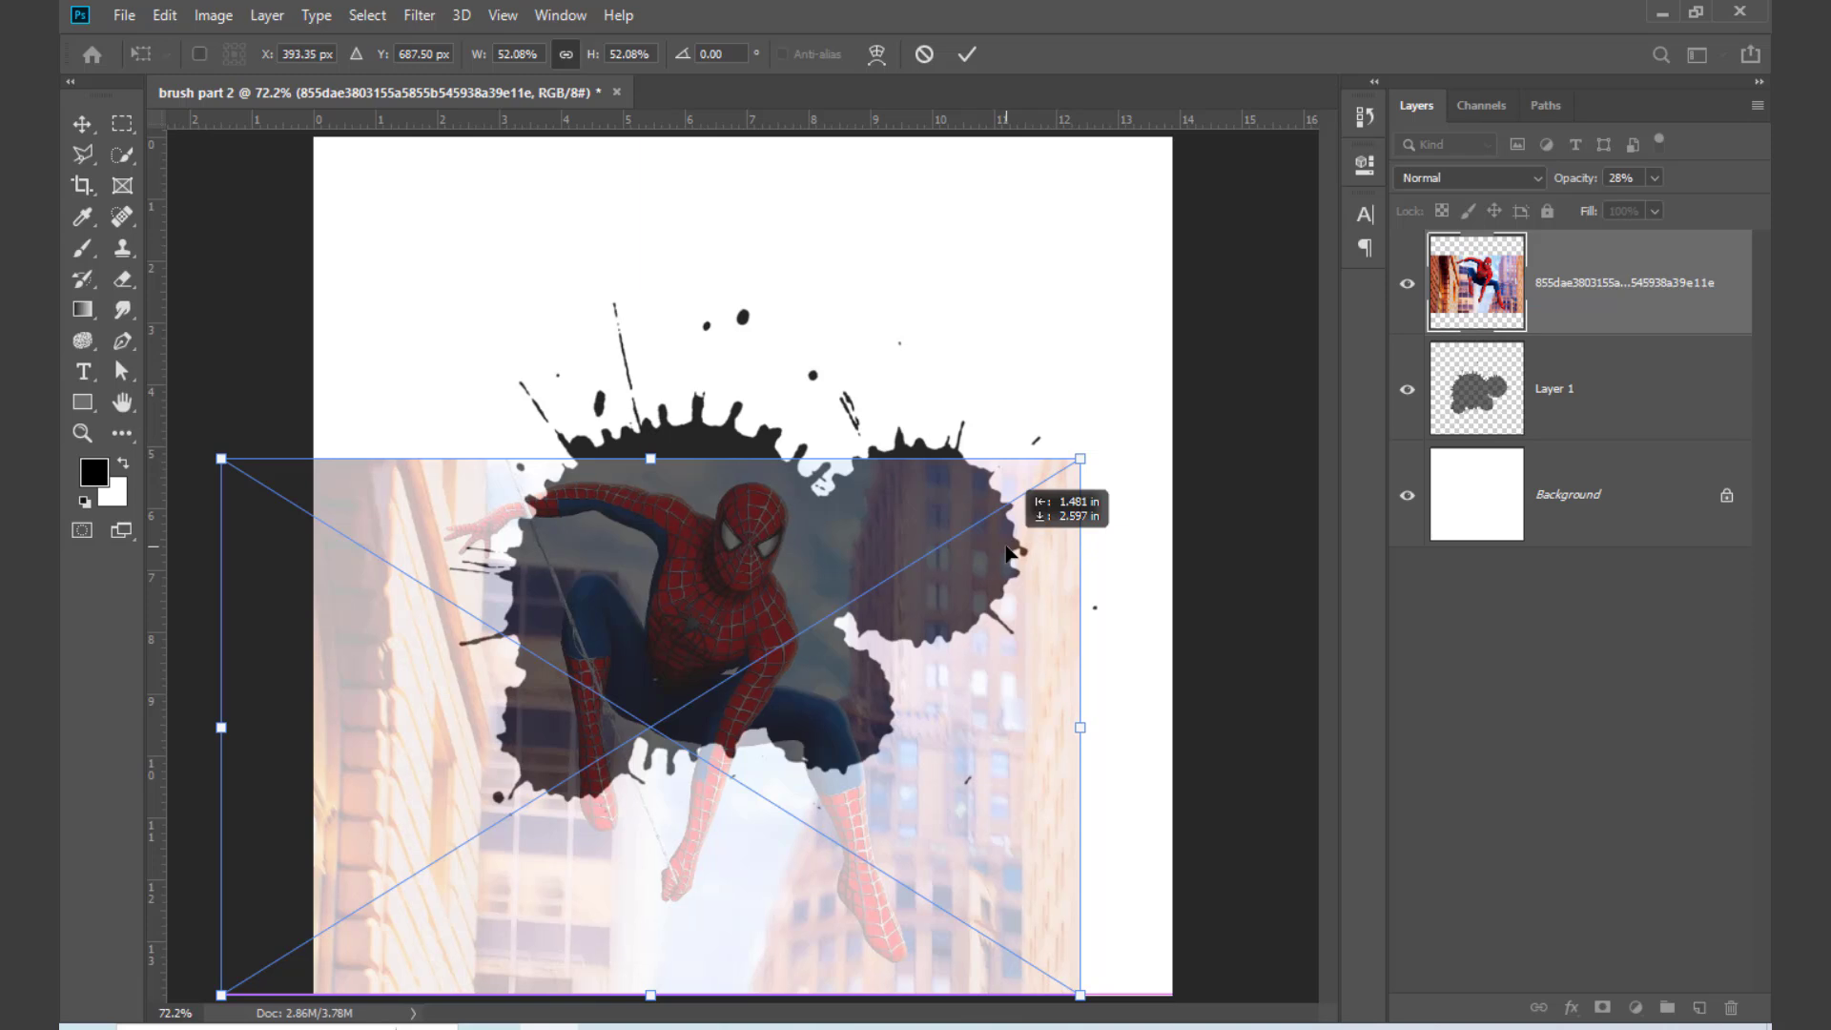
left_click_drag(1008, 553, 1050, 405)
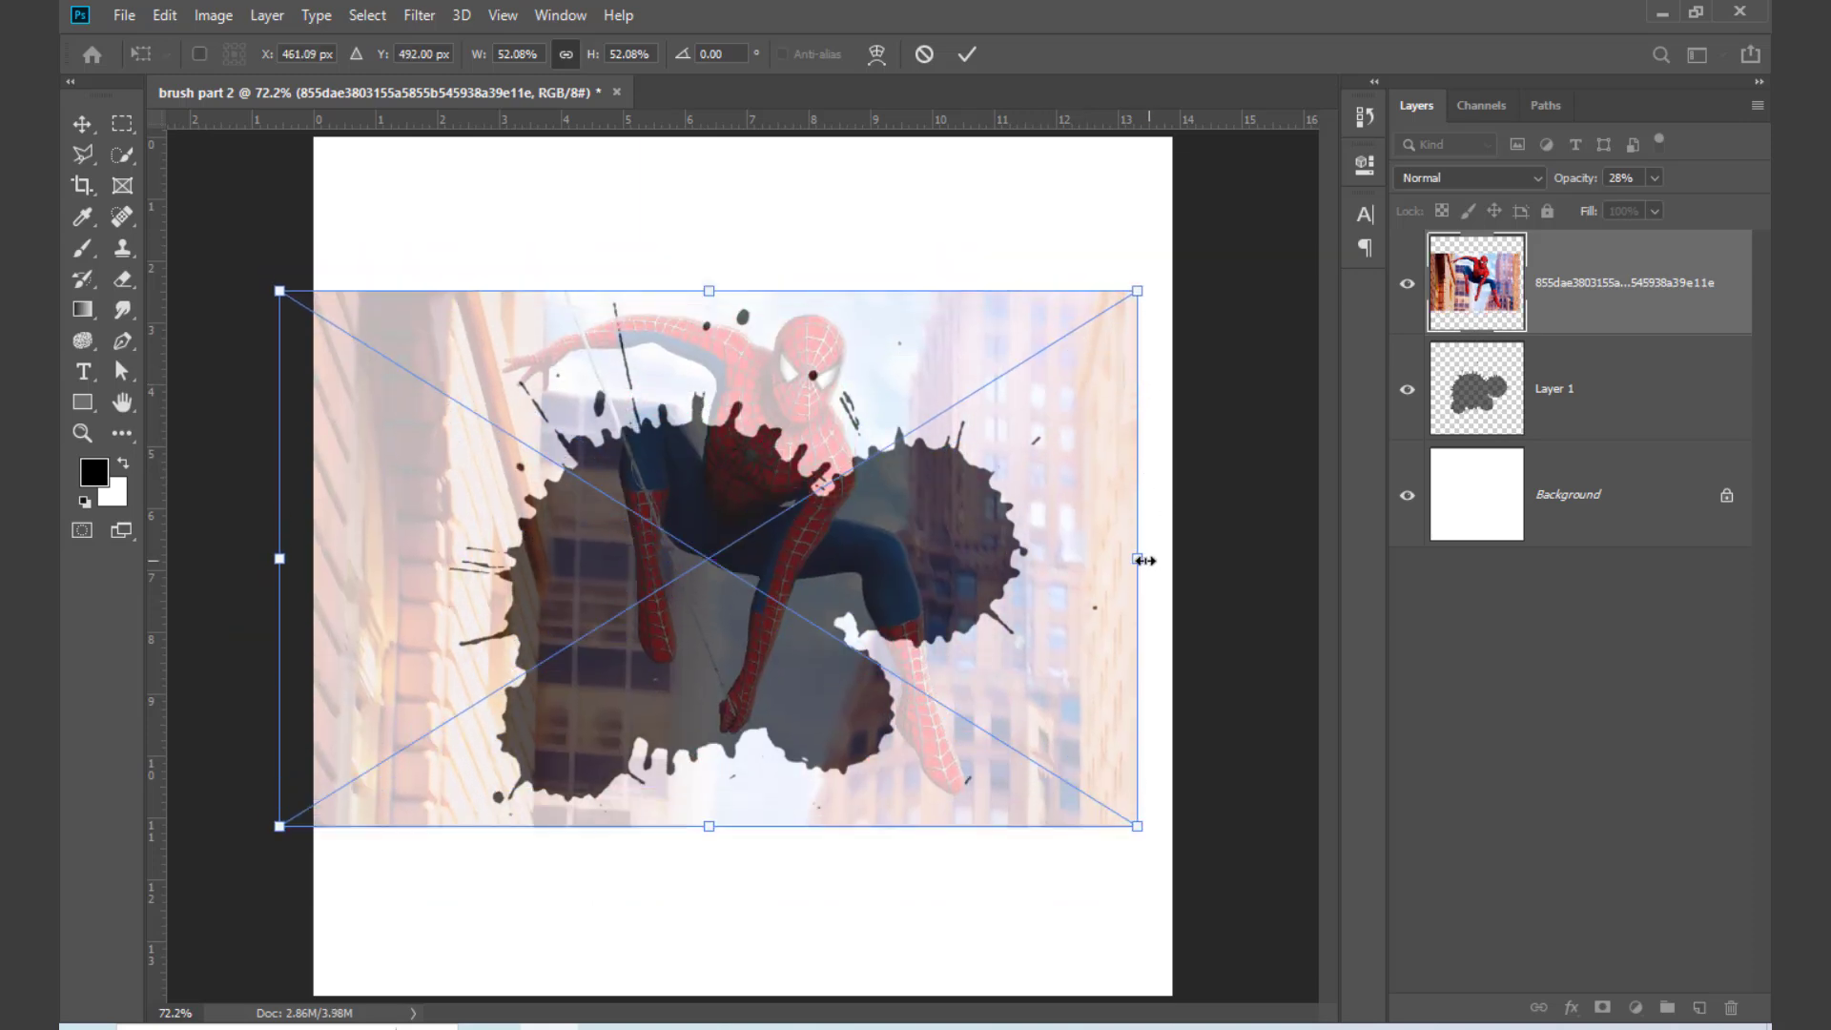
left_click_drag(1138, 558, 1207, 565)
left_click_drag(965, 552, 970, 551)
key("Return")
key("b")
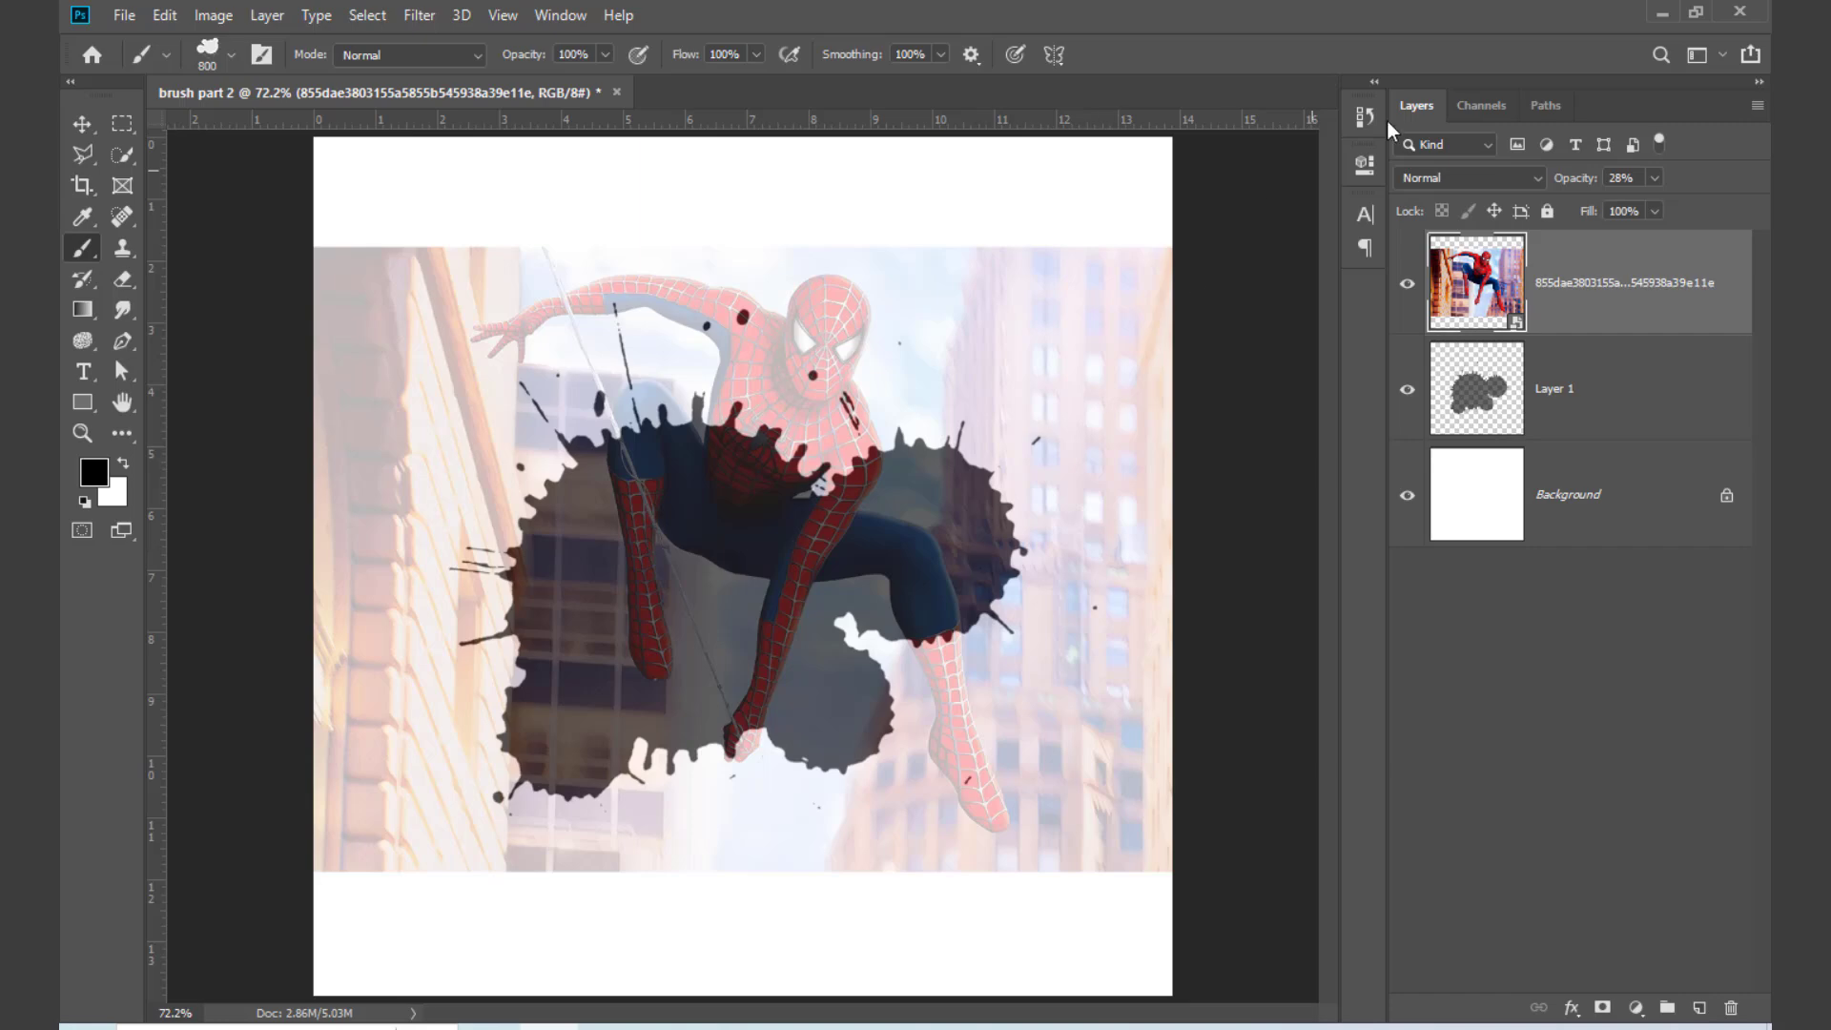
Step: Restore the Spider-Man layer's opacity to 100% and clip it to the splatter on Layer 1
left_click(1656, 178)
left_click_drag(1651, 206, 1736, 206)
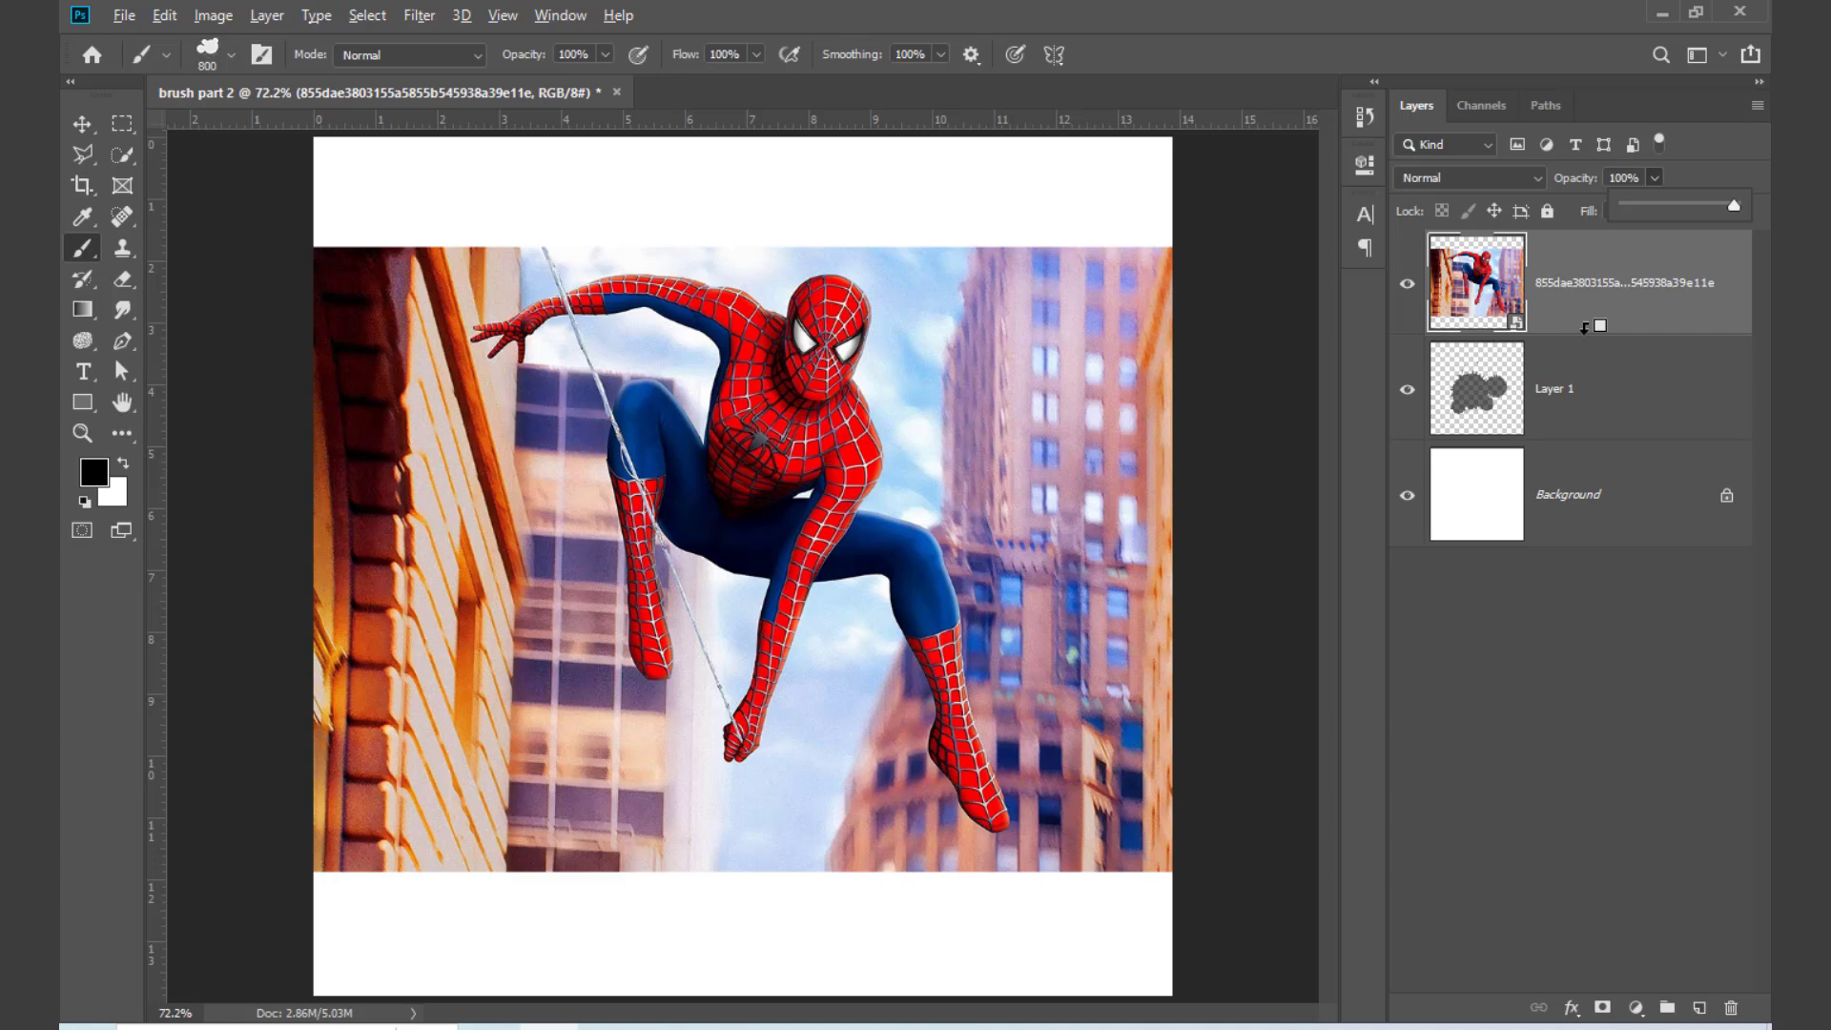
left_click(1585, 327)
left_click(1586, 326, "alt")
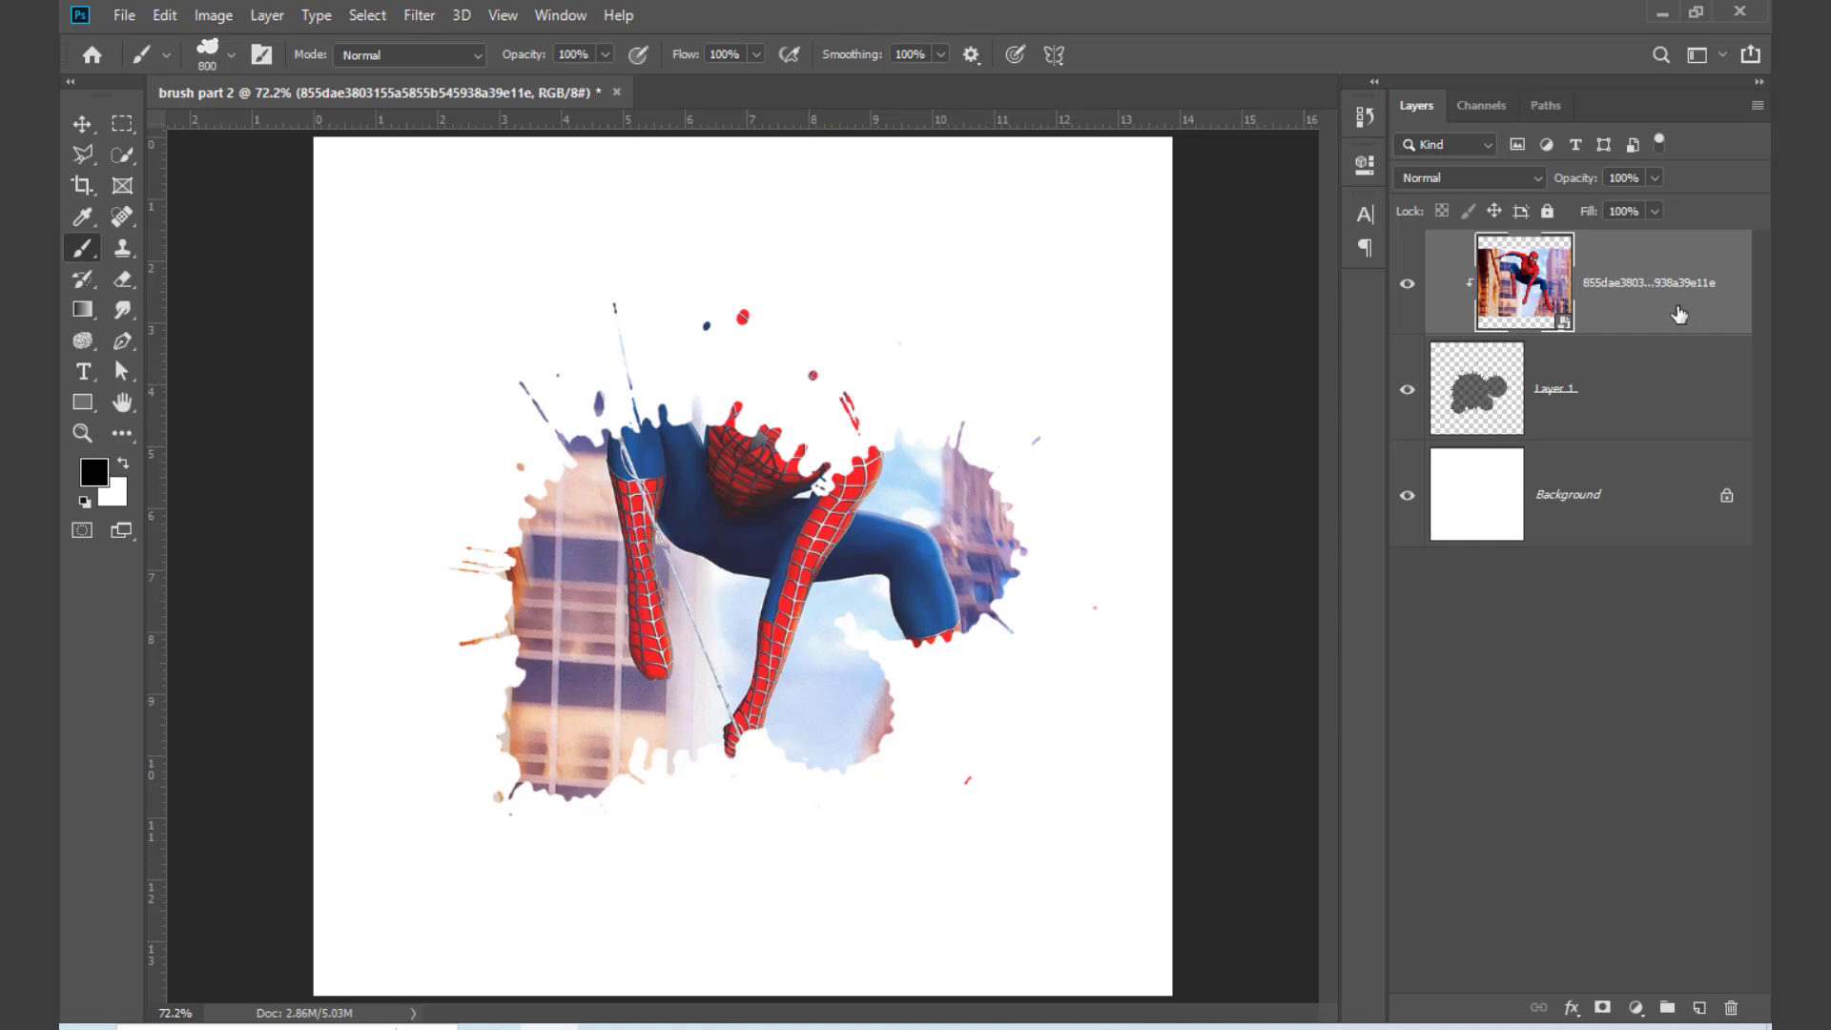
Step: Scale the clipped Spider-Man image to about 96% and move it so the head and chest fill the splatter
key("ctrl+t")
left_click_drag(1212, 601, 1280, 659)
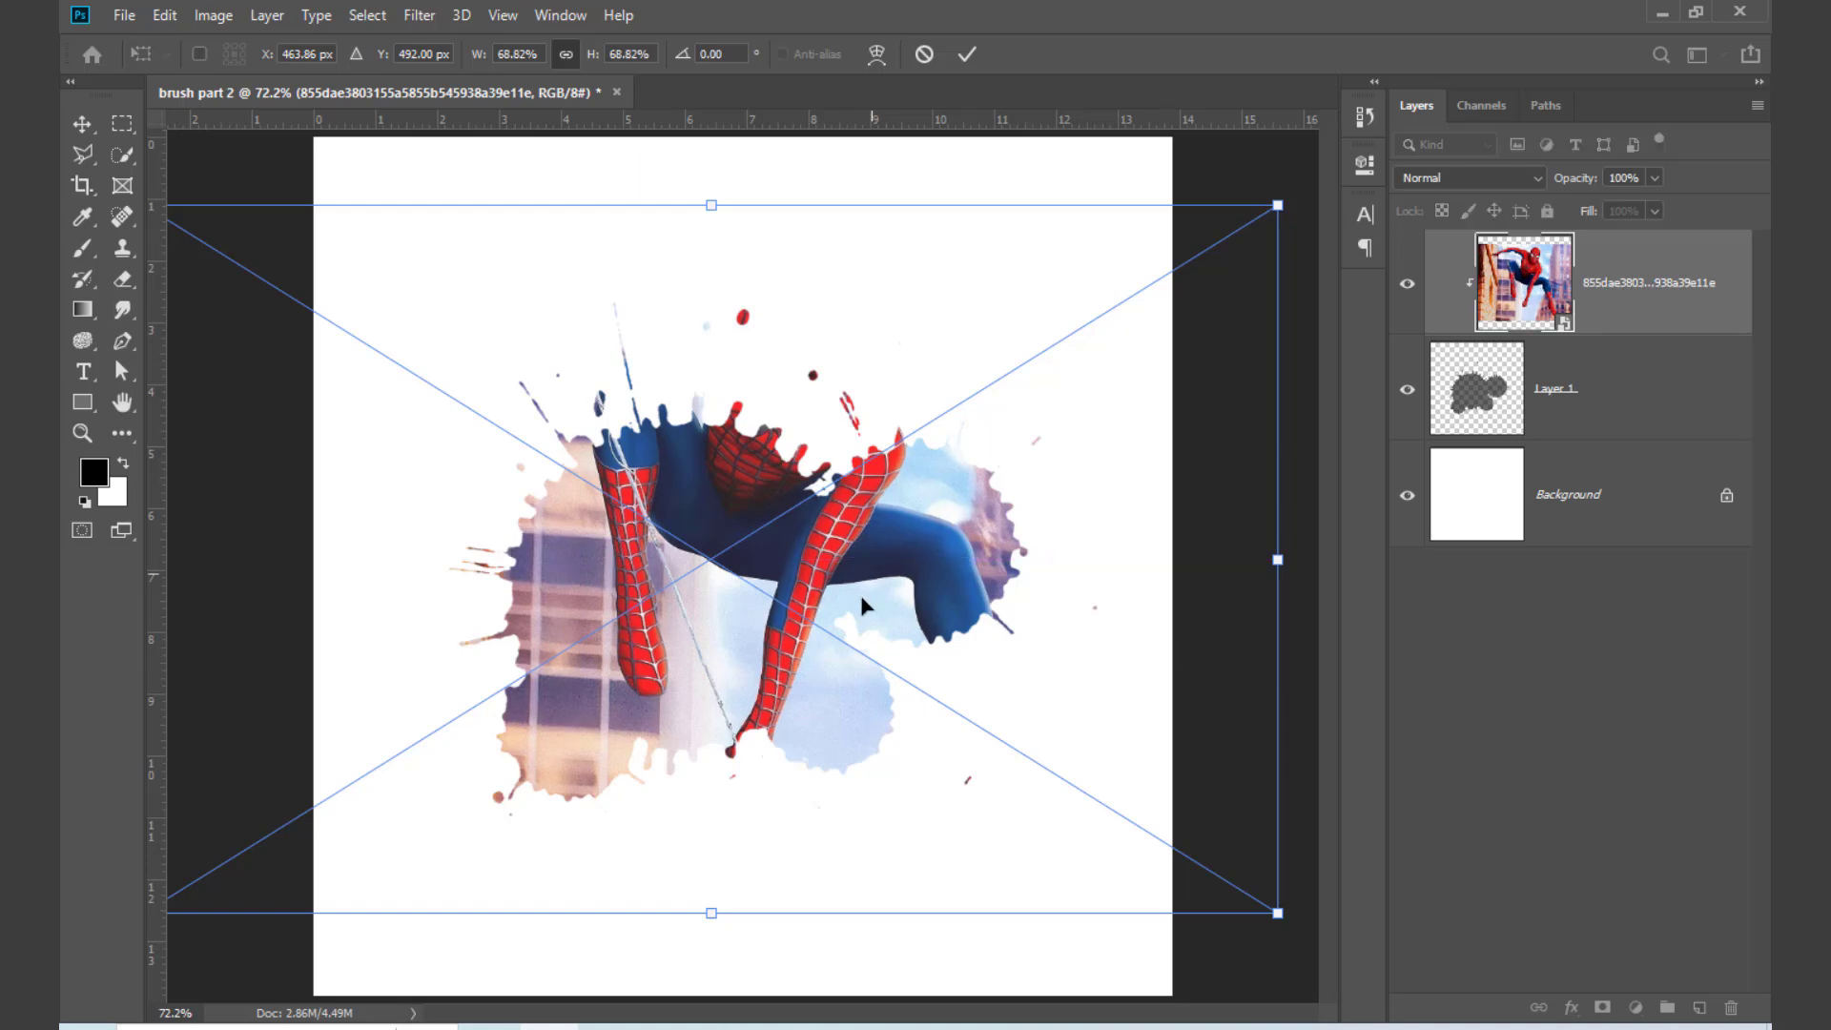
left_click_drag(863, 605, 768, 580)
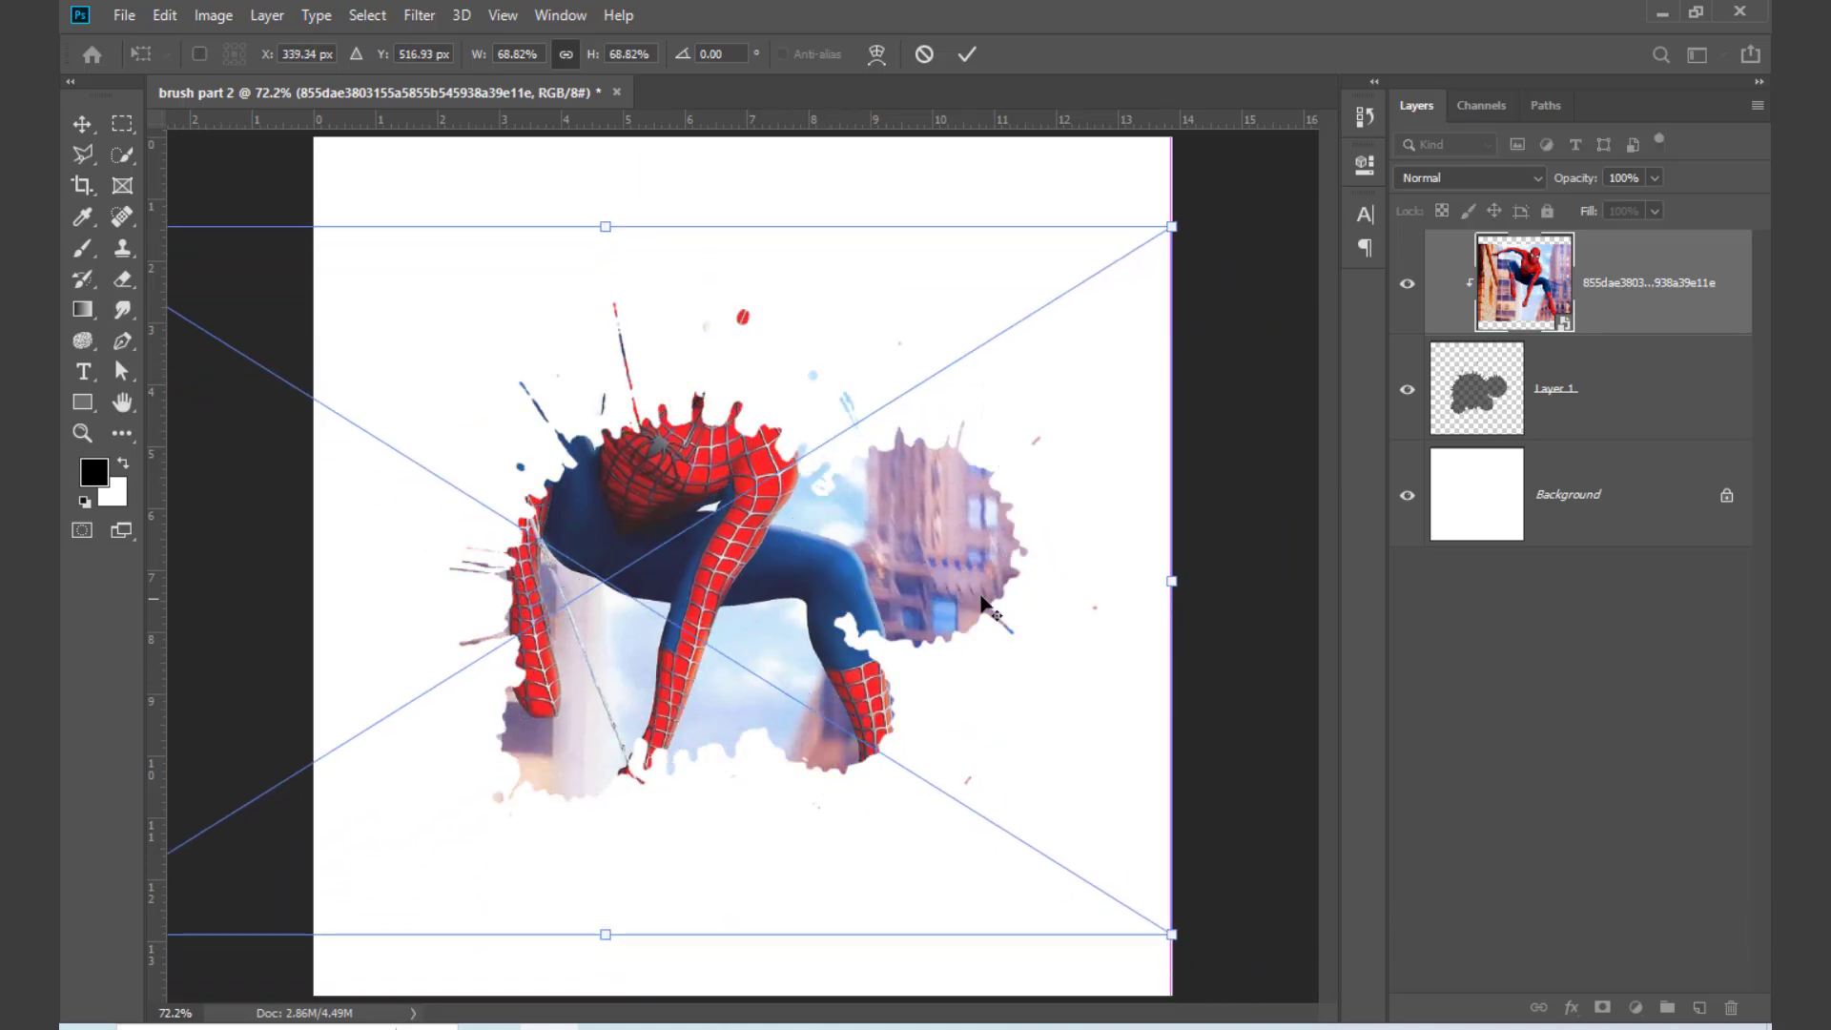
left_click_drag(1174, 579, 1399, 639)
left_click_drag(792, 556, 741, 780)
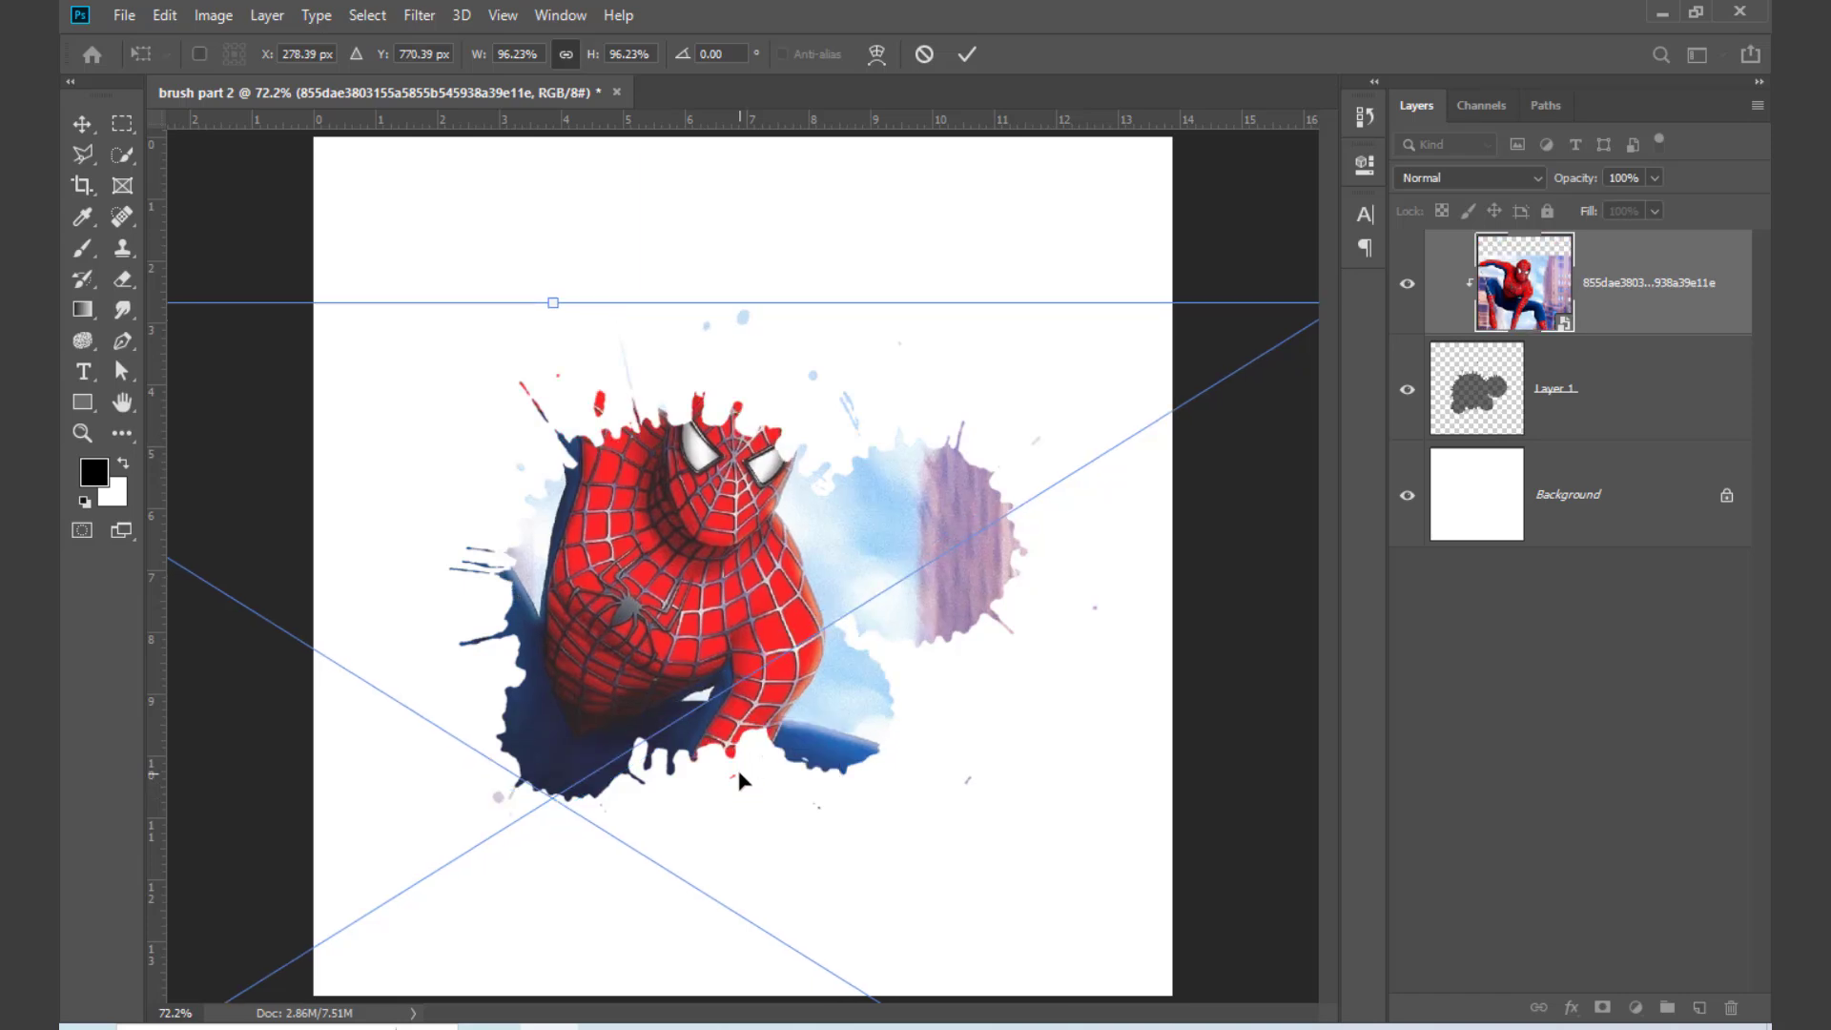
key("Return")
key("b")
Step: Add a Solid Color fill layer above the Background in pink ff809b
left_click(1591, 518)
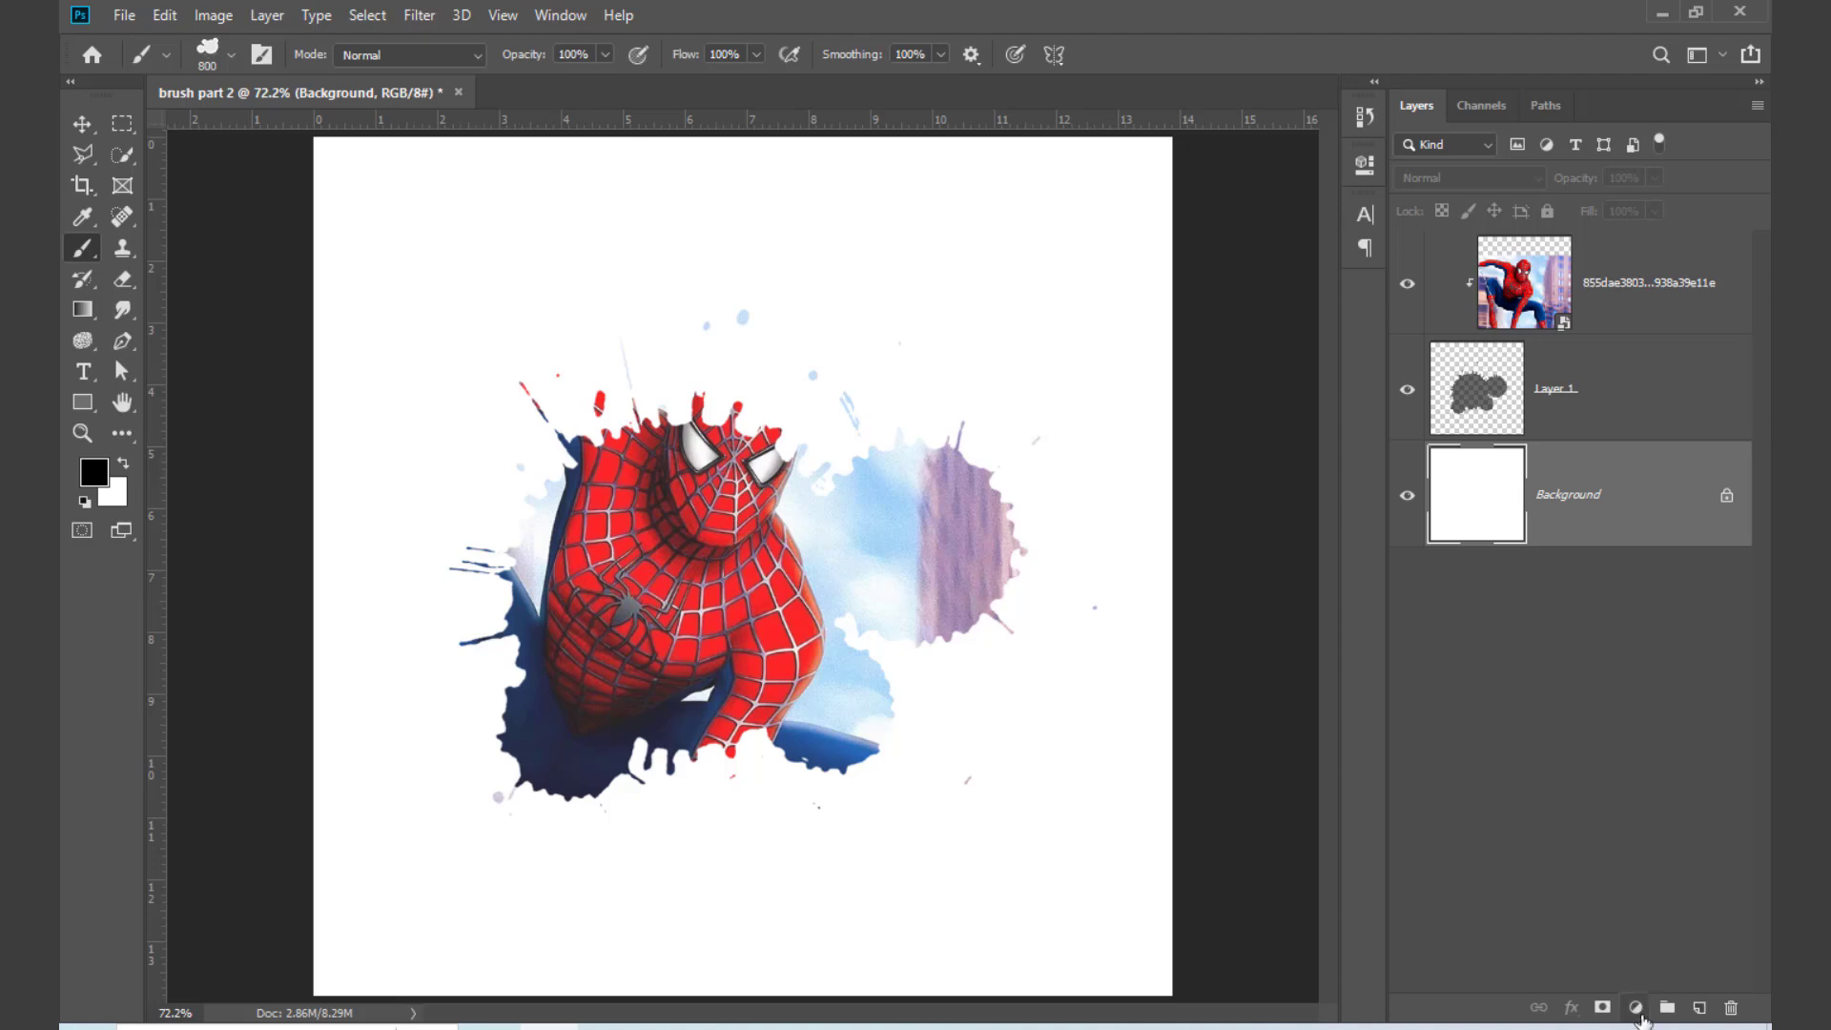
left_click(1636, 1008)
left_click(1642, 601)
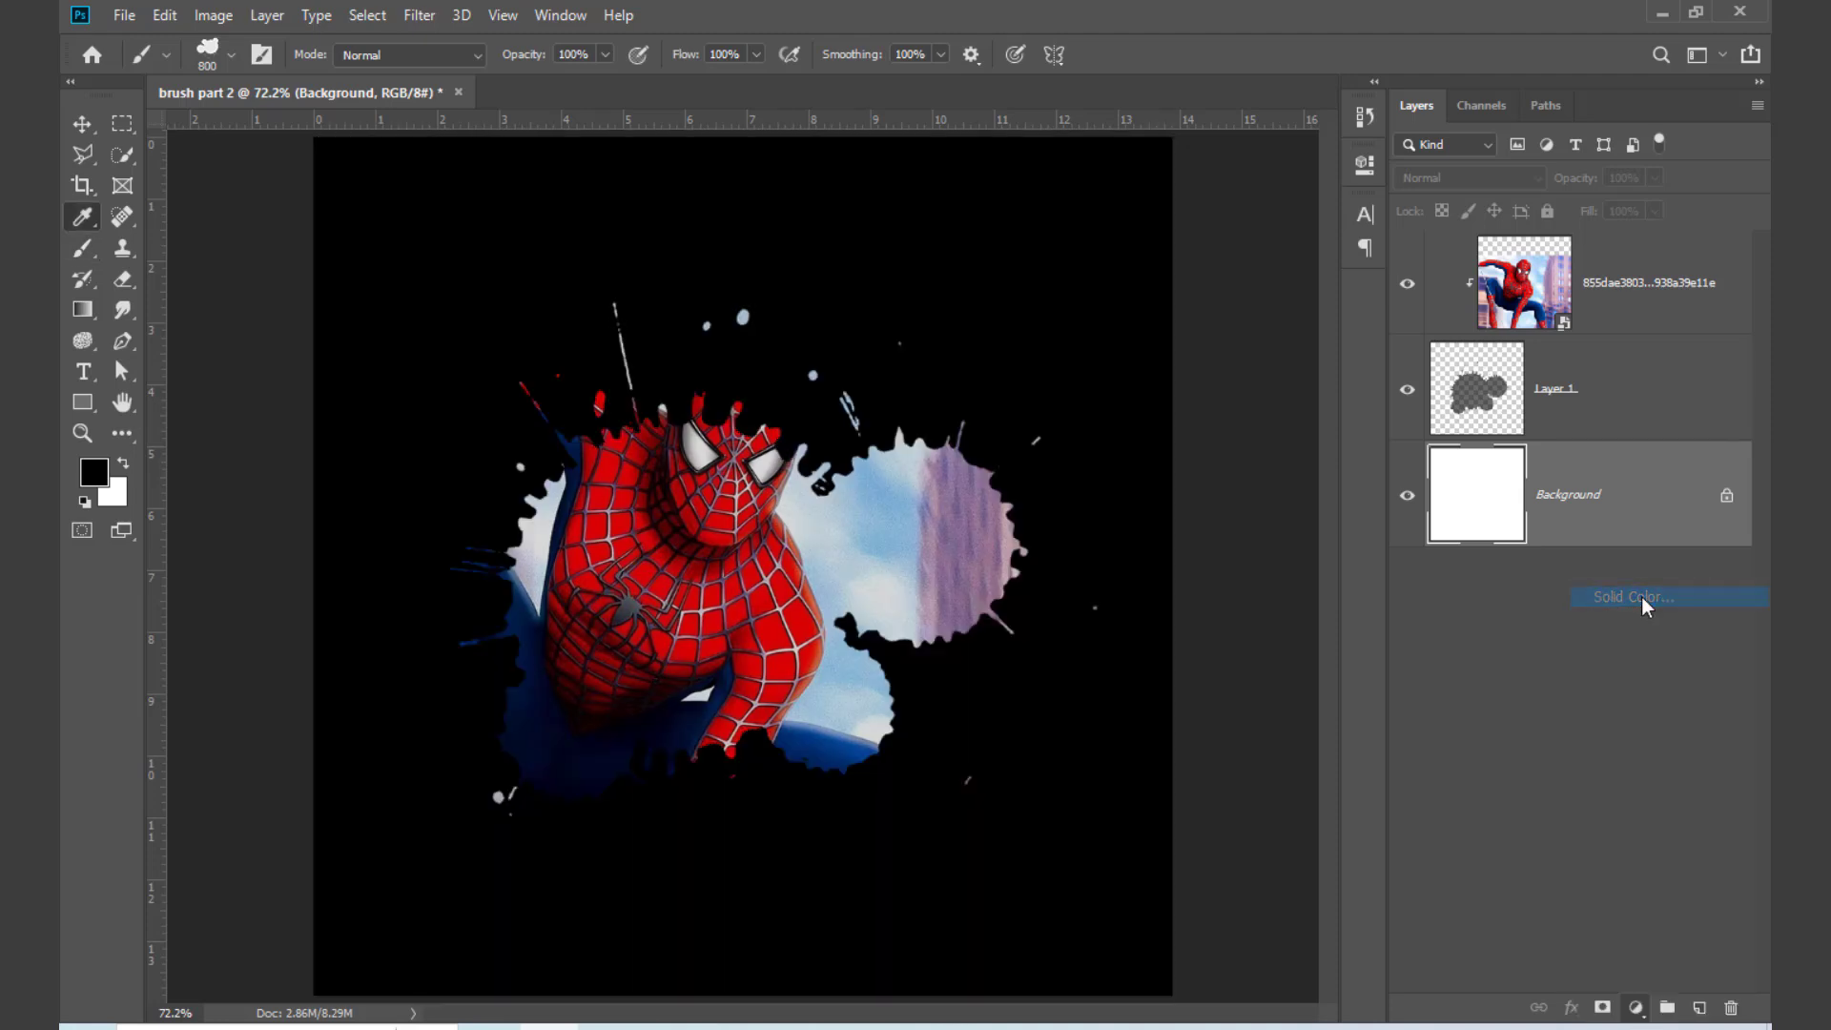
left_click(764, 587)
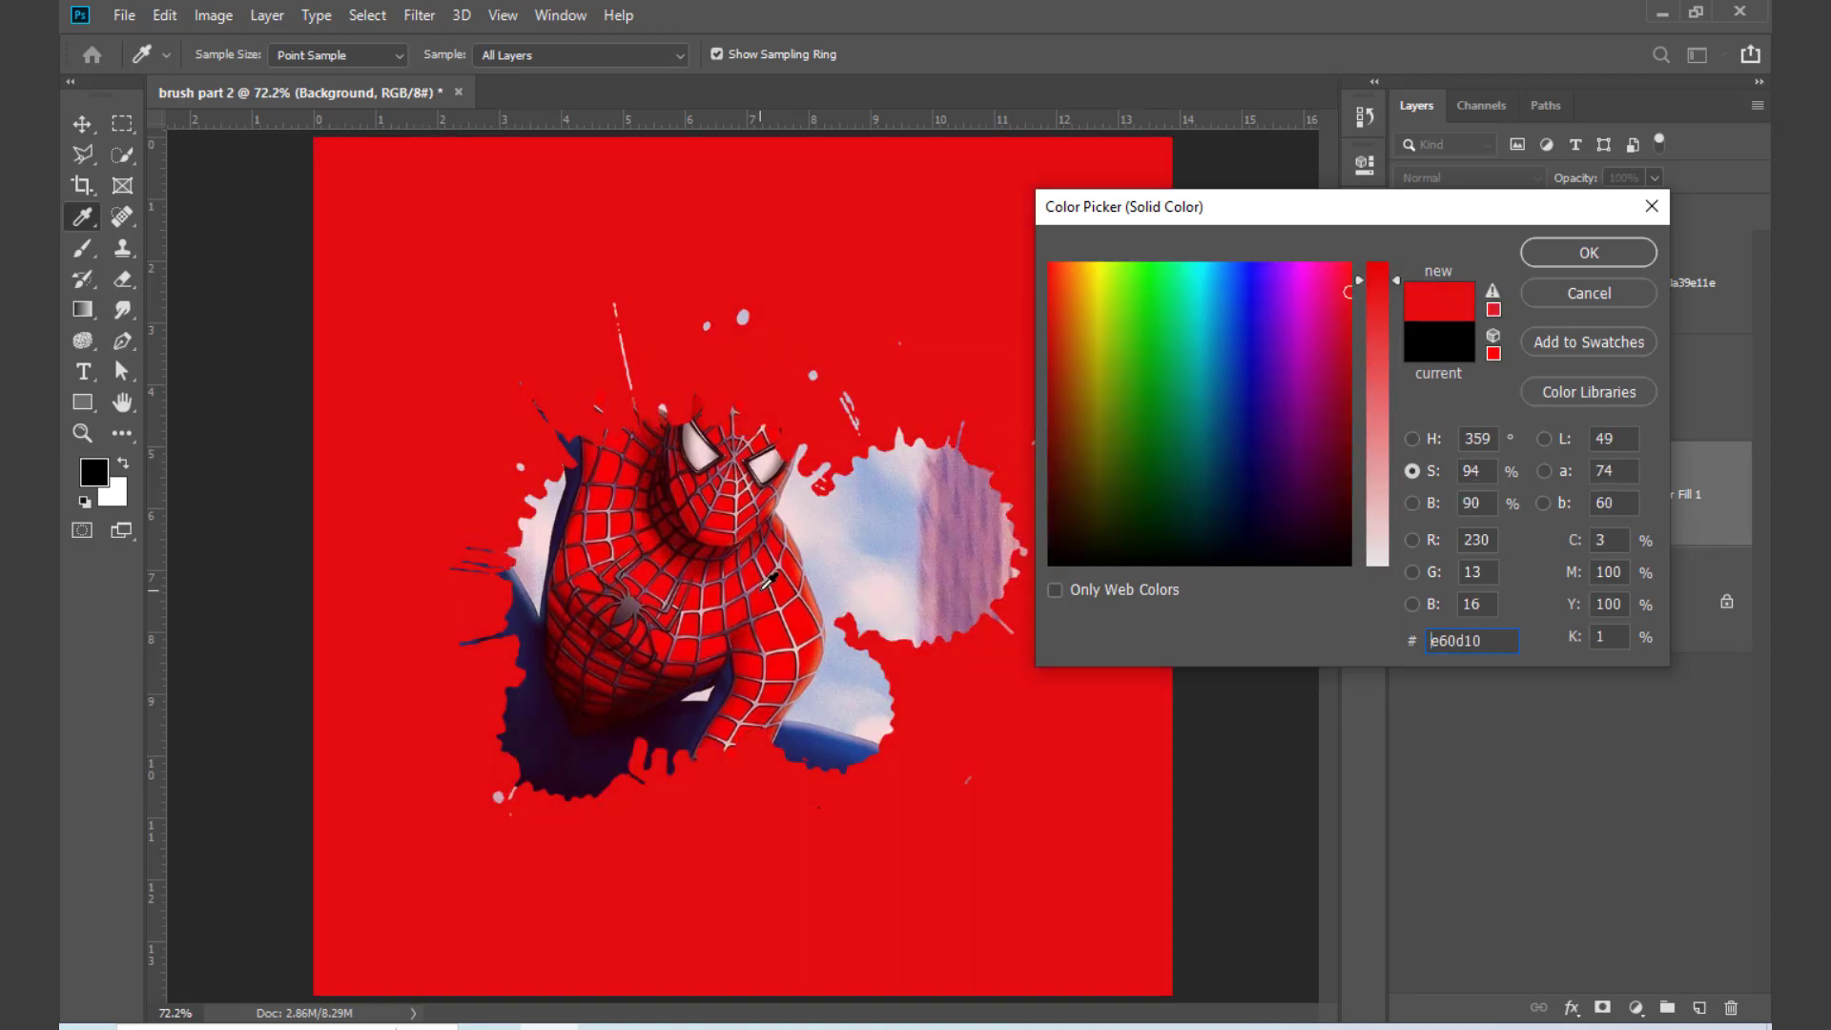
mouse_move(1345, 295)
left_mouse_down()
mouse_move(1322, 382)
mouse_move(1326, 278)
mouse_move(1348, 286)
mouse_move(1359, 420)
mouse_move(1371, 245)
mouse_move(1367, 288)
mouse_move(1341, 258)
left_mouse_up()
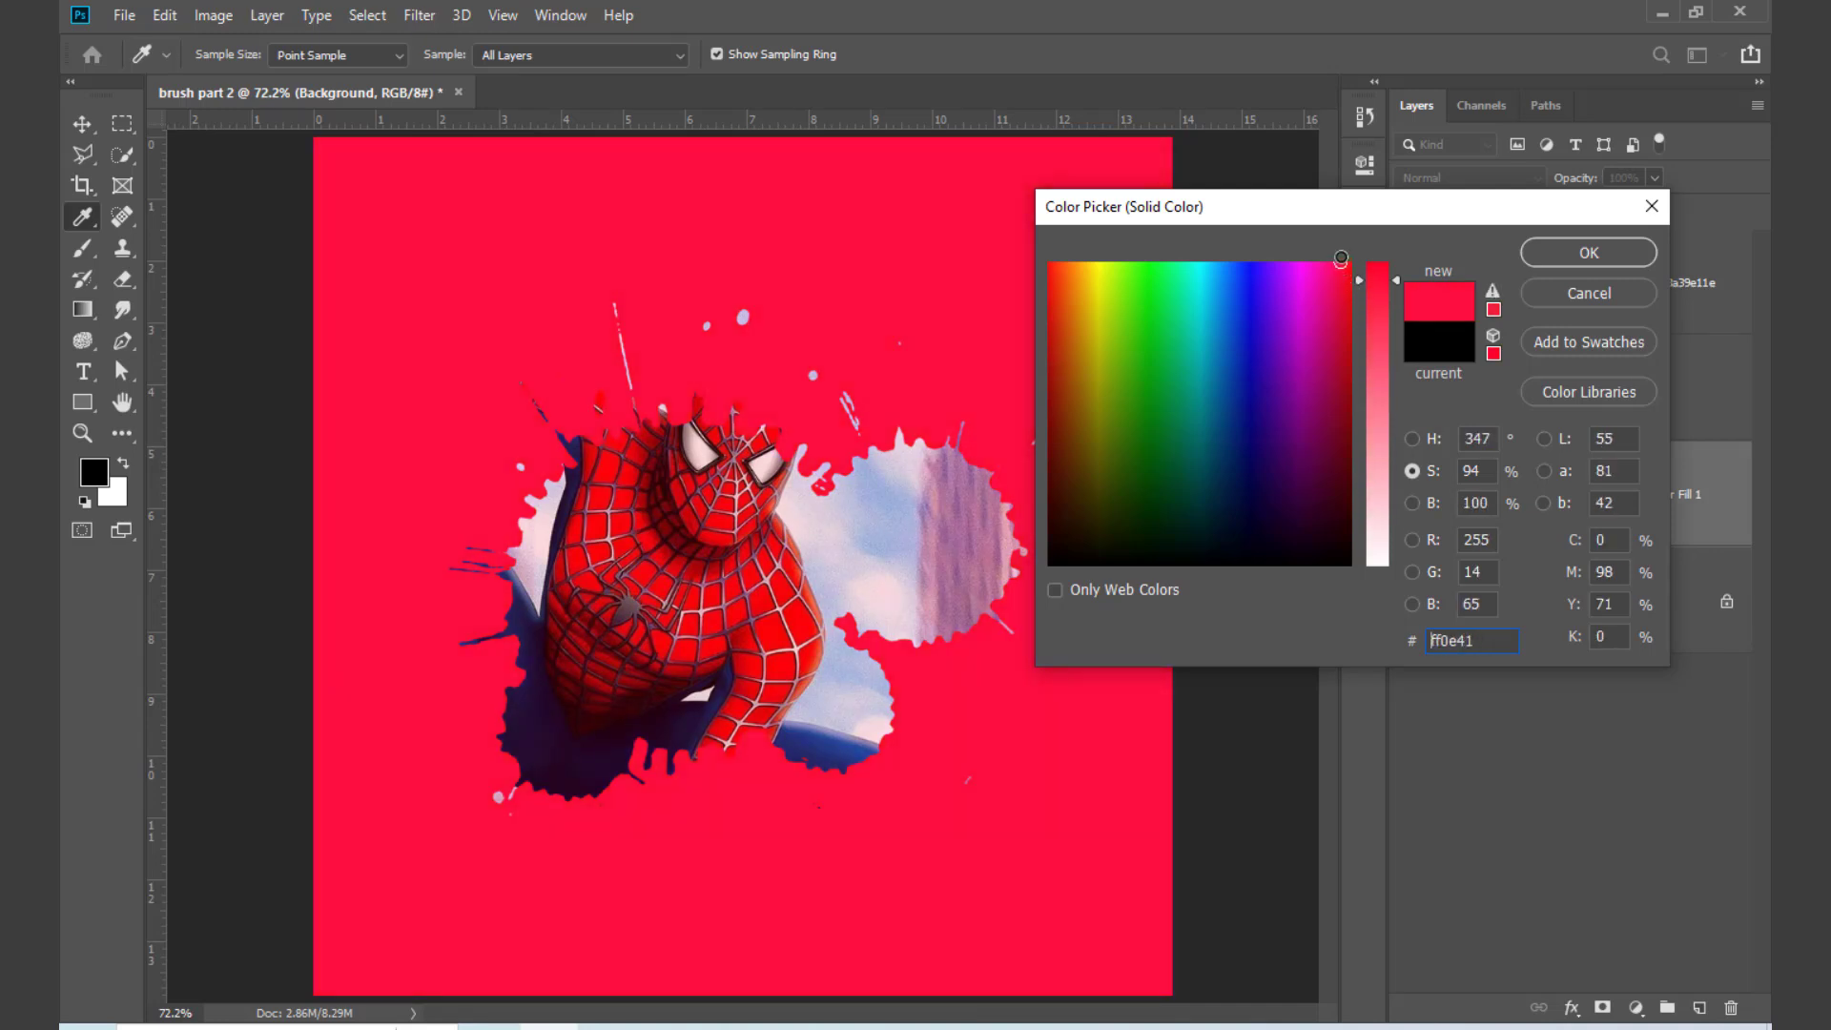
left_click_drag(1388, 529, 1422, 404)
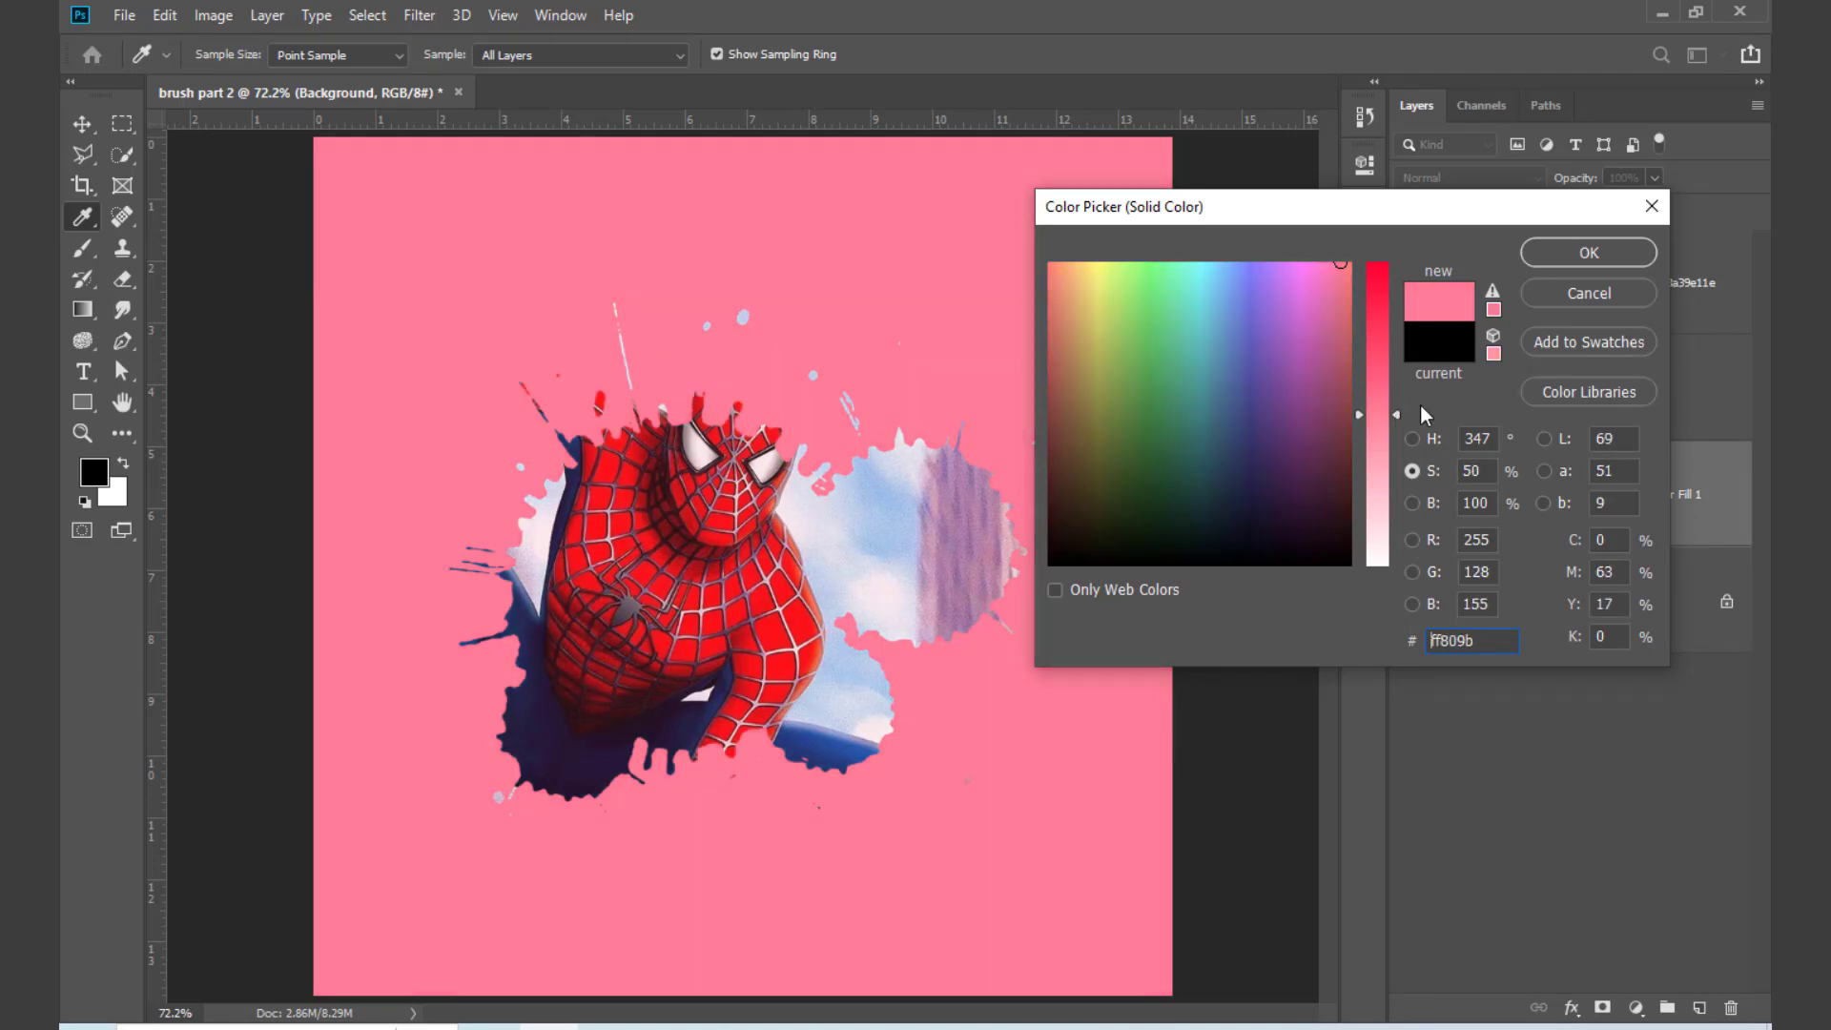
left_click(1591, 253)
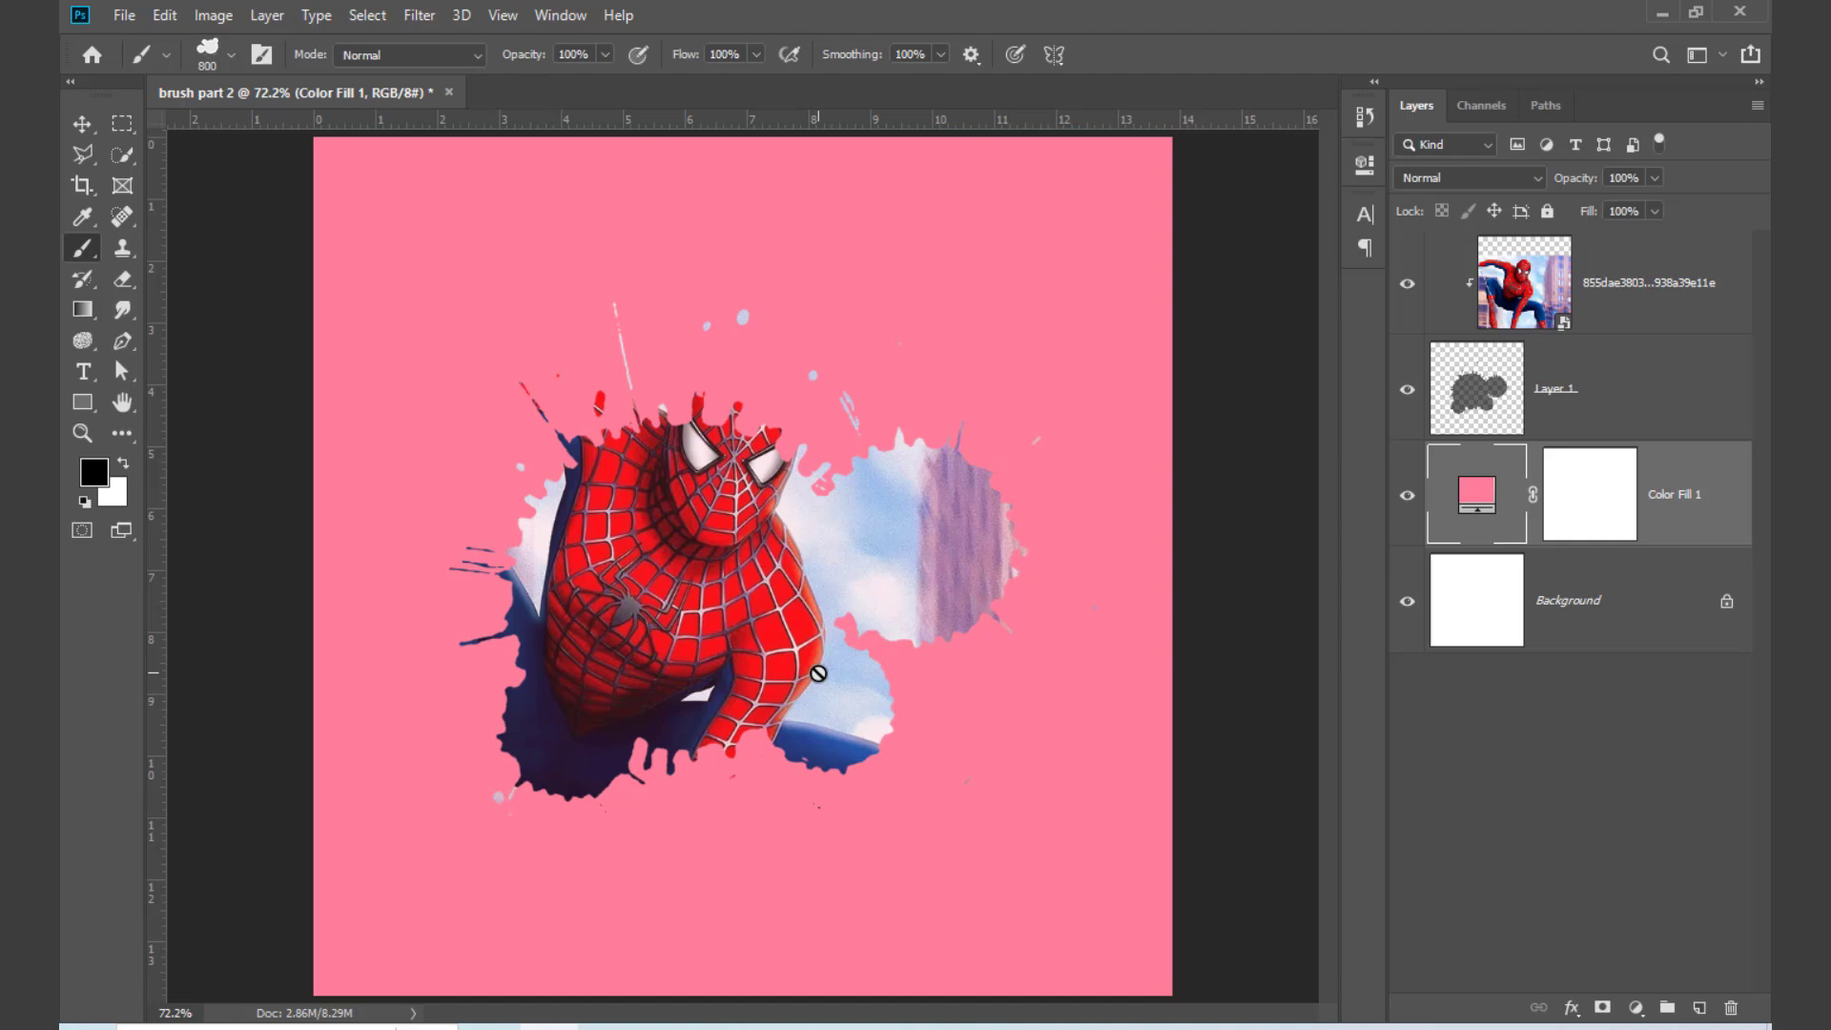
Step: Delete the Color Fill 1, Layer 1 and Spider-Man image layers, keeping only the Background
left_click_drag(1672, 529, 1731, 1009)
left_click_drag(1629, 416, 1731, 1007)
left_click_drag(1641, 306, 1731, 1009)
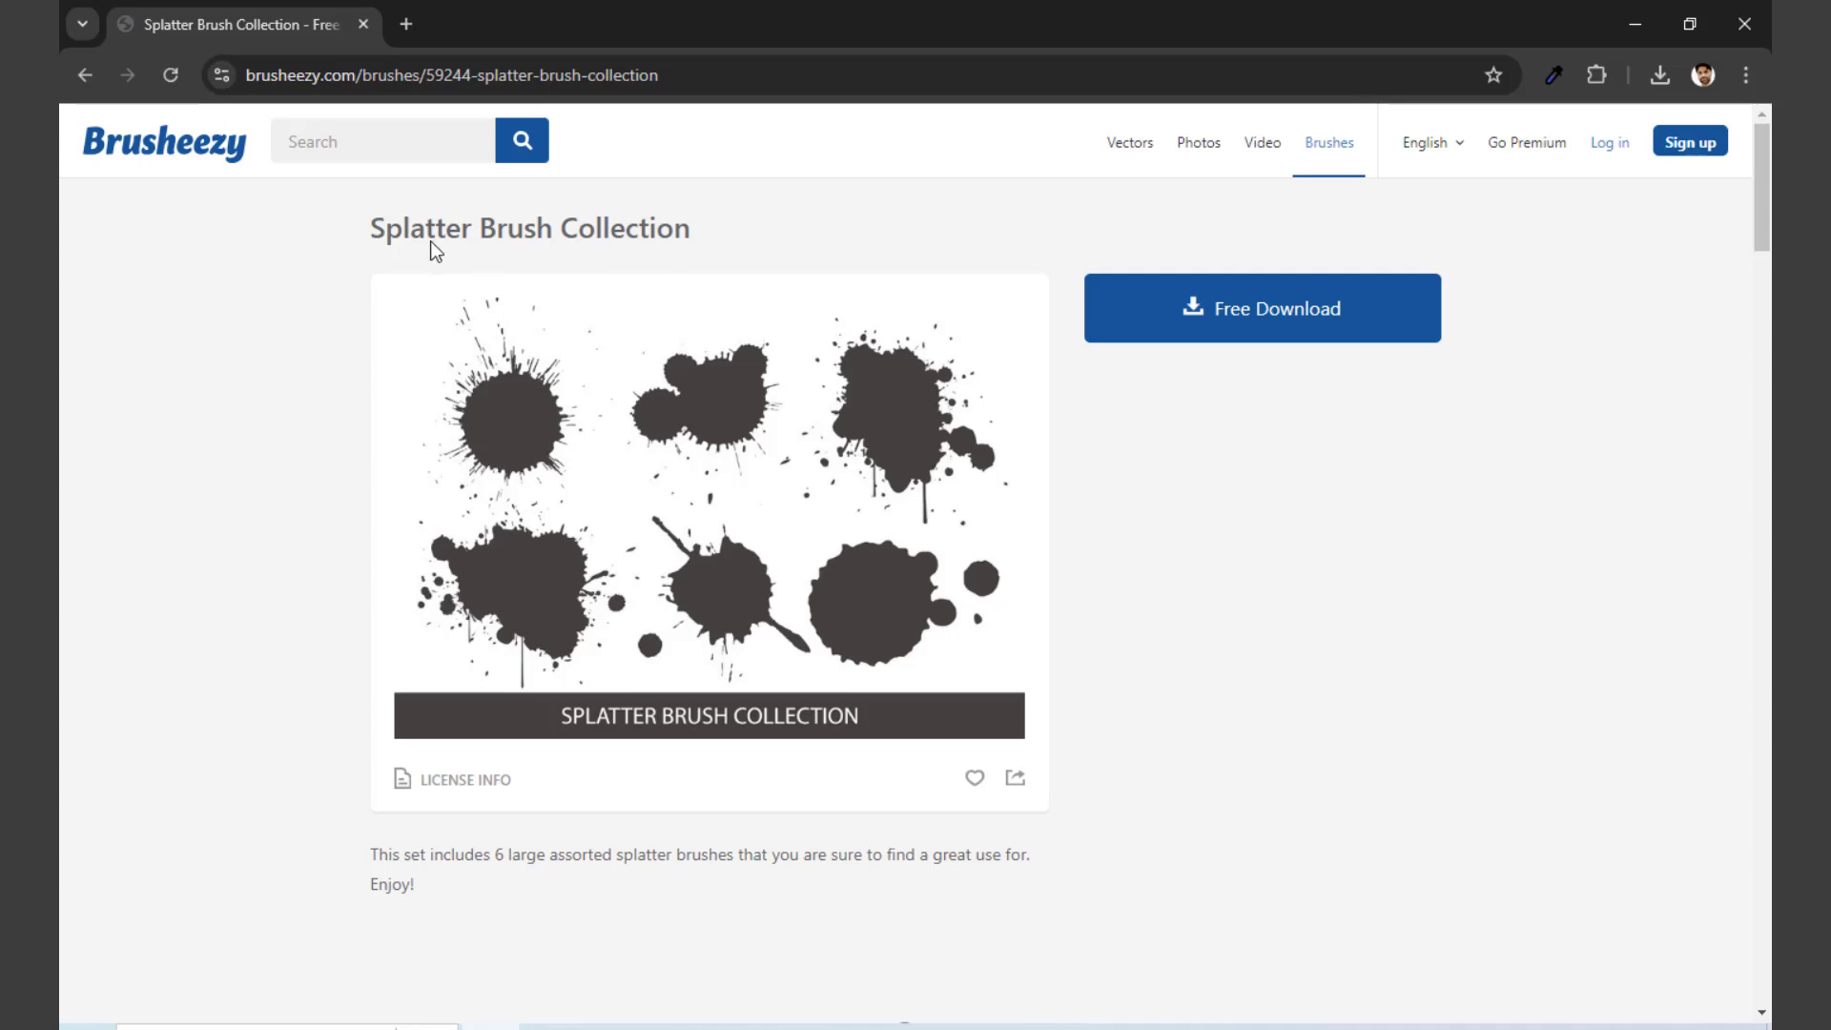
Step: In the browser, return to the Brusheezy home page, search for "paper turn brush" and browse the results
left_click(84, 74)
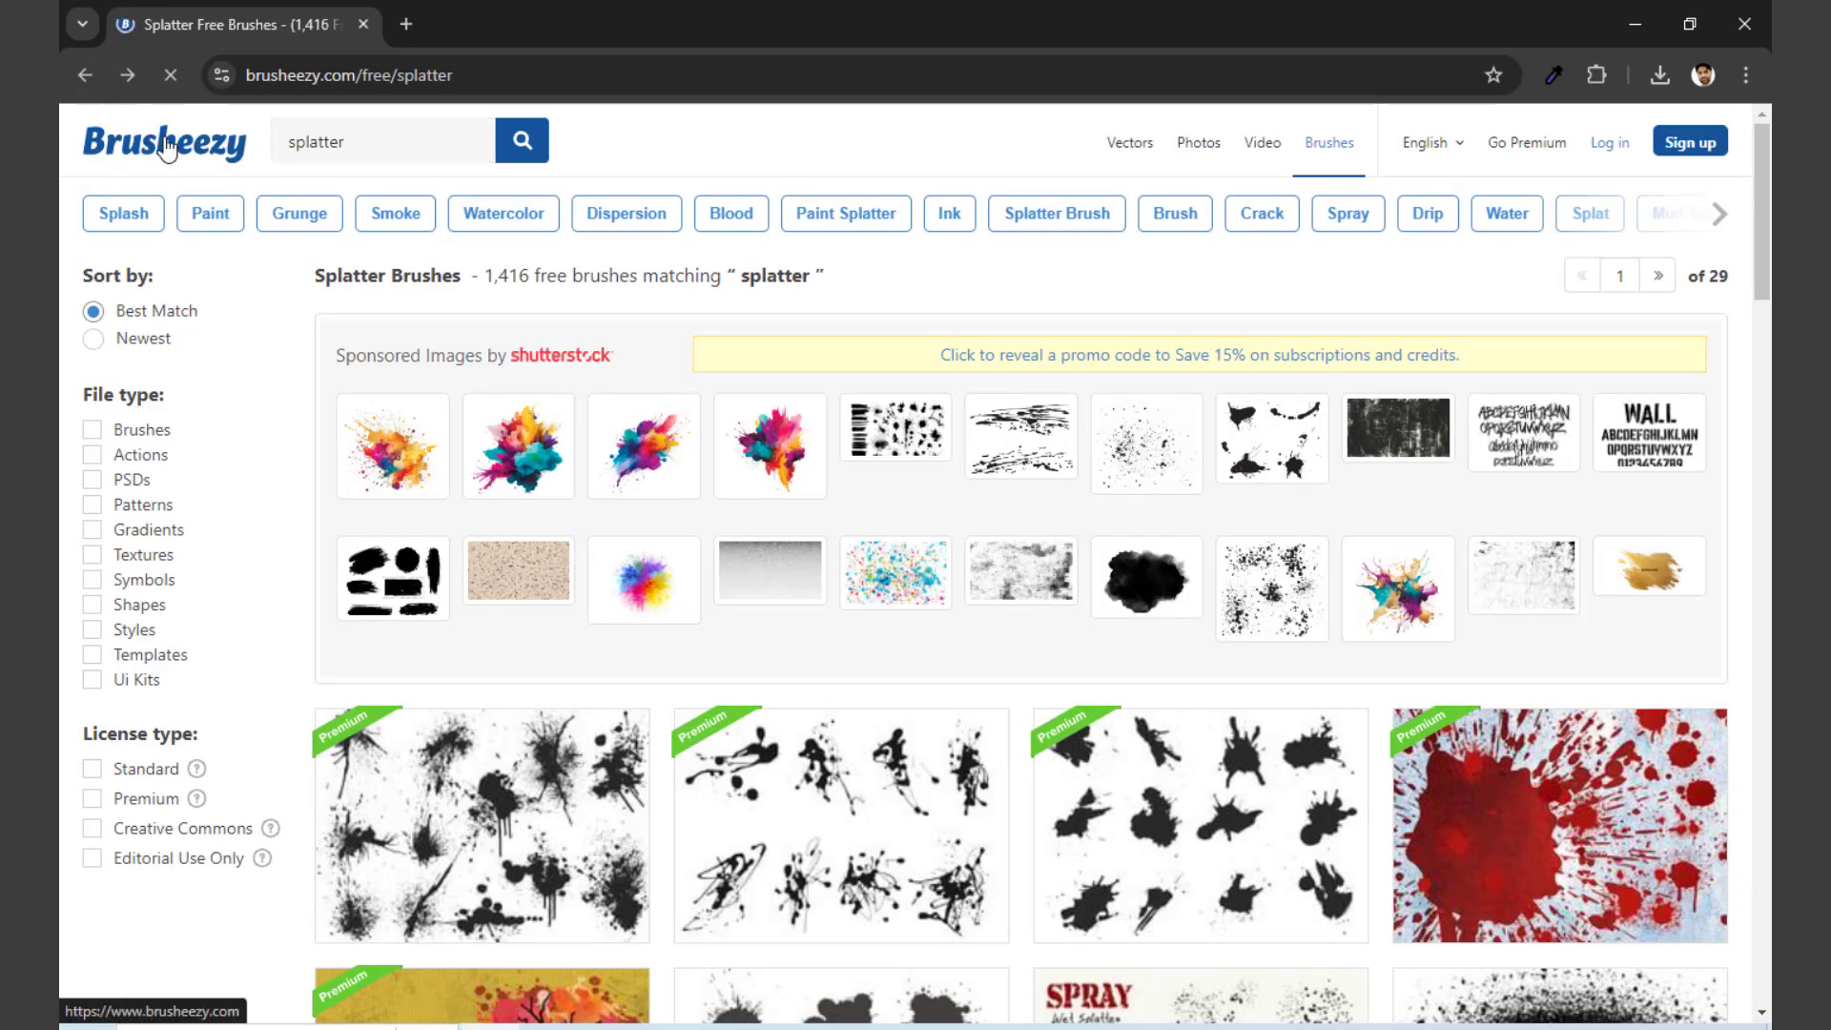
left_click(167, 148)
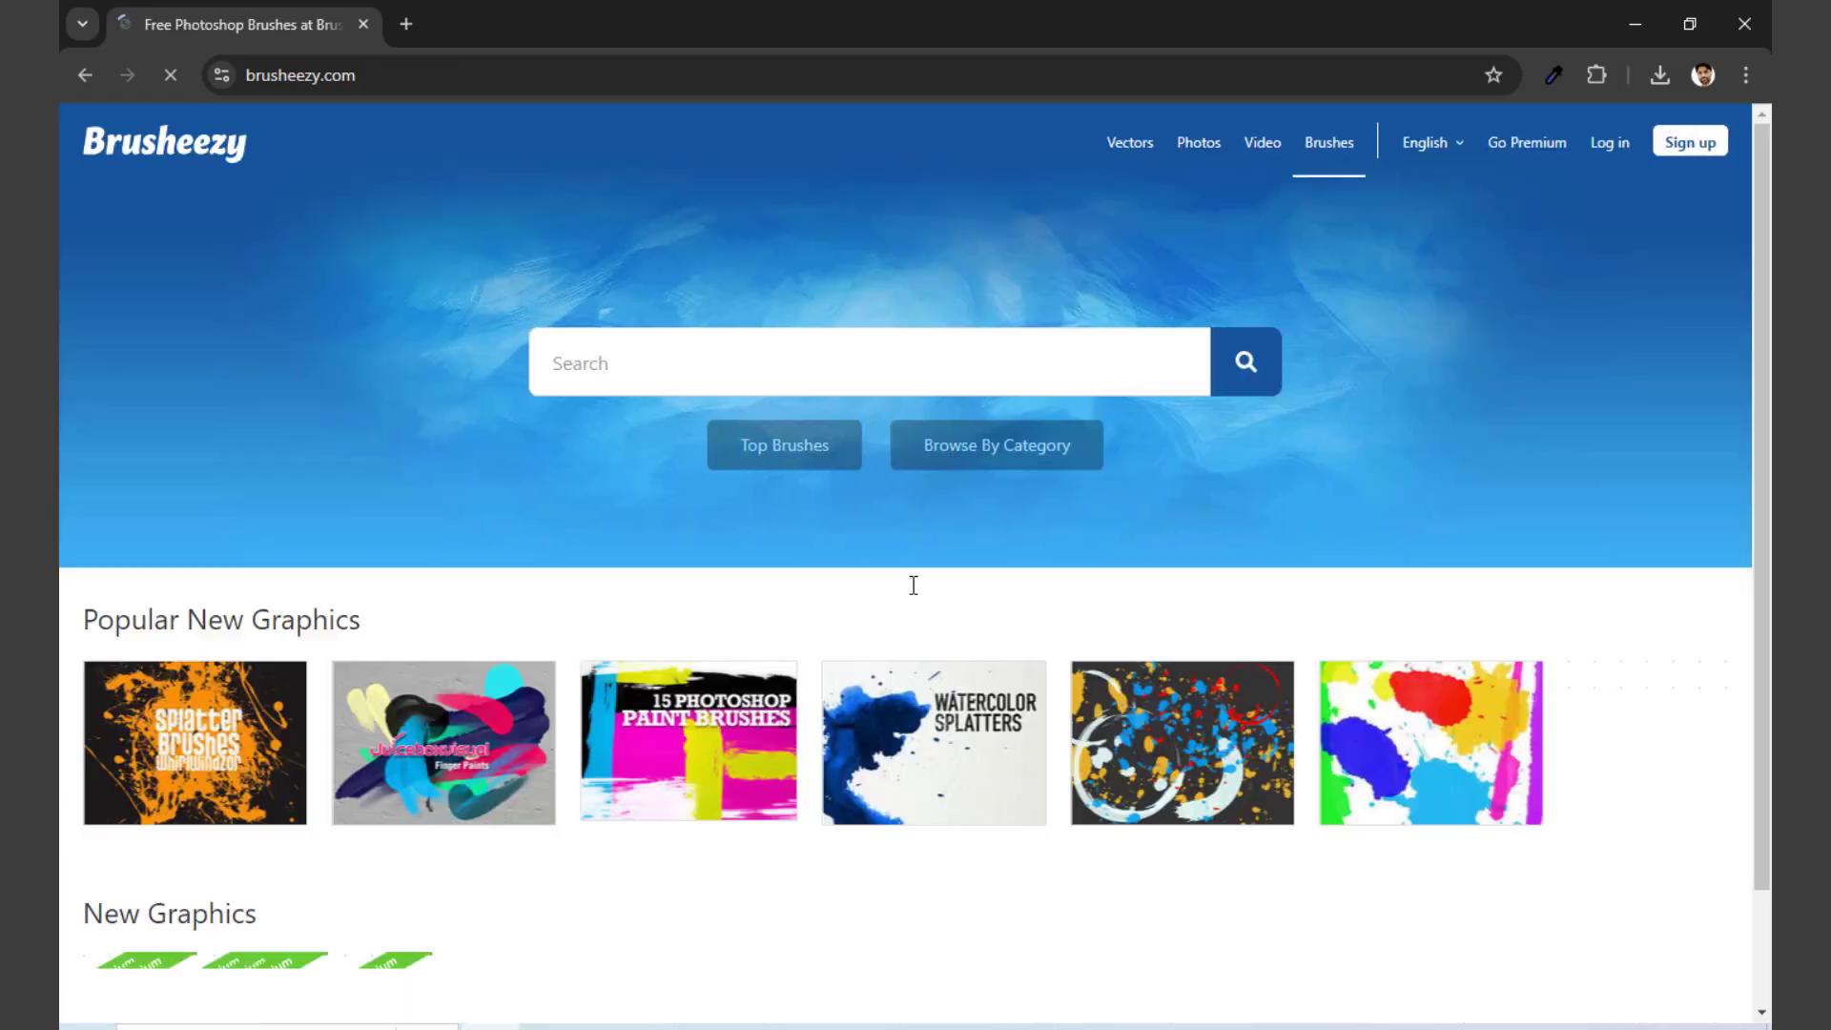
left_click(668, 362)
type("pape")
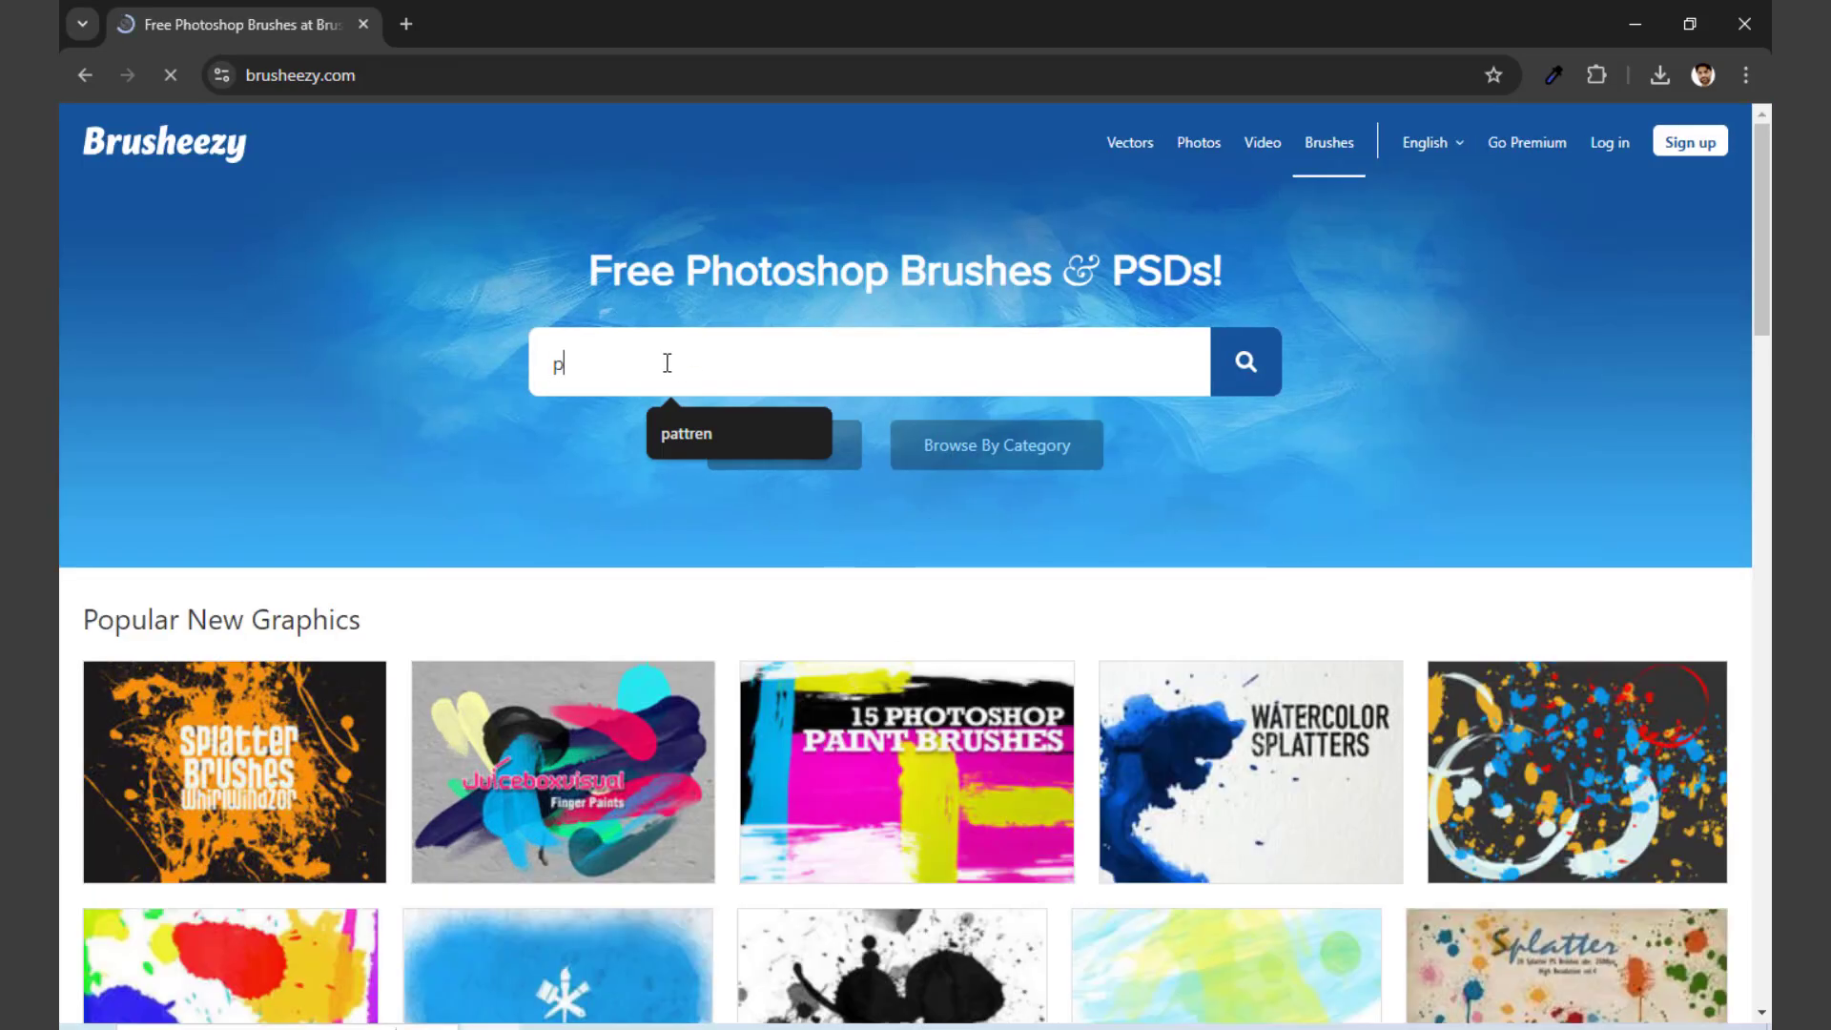
type("r turn brush")
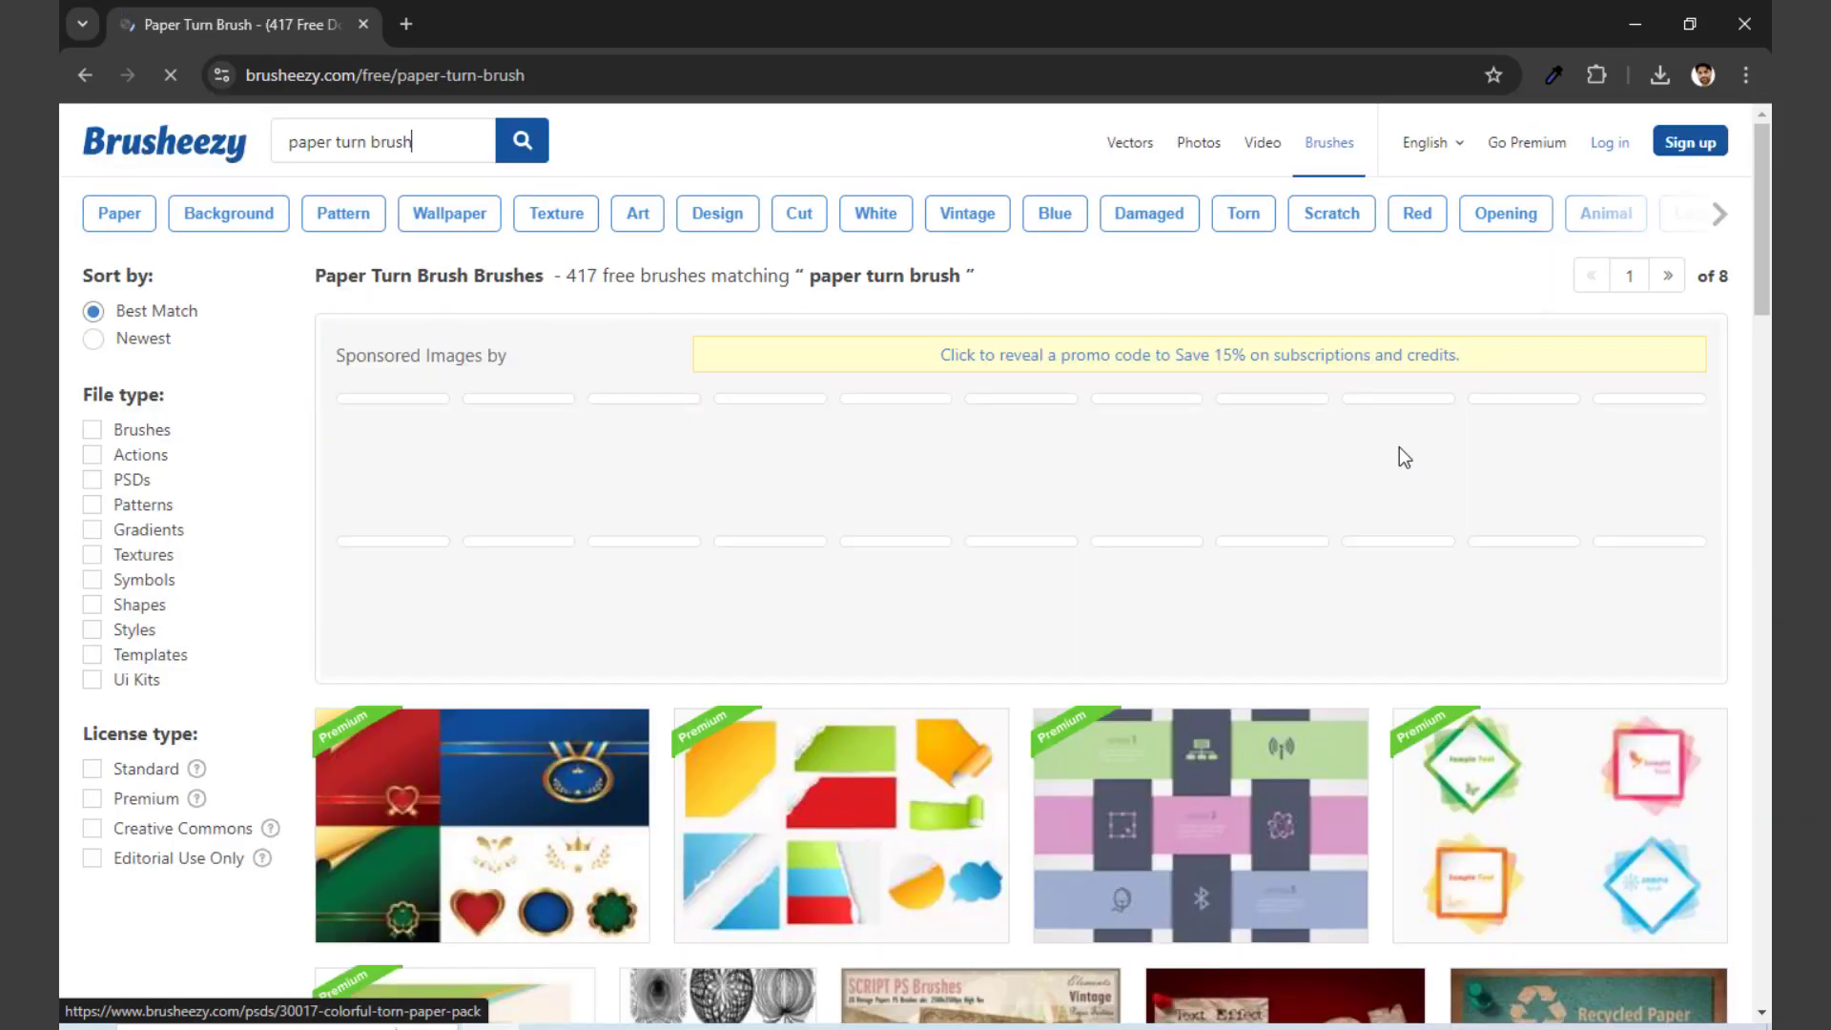
scroll(897, 499, "down", 5)
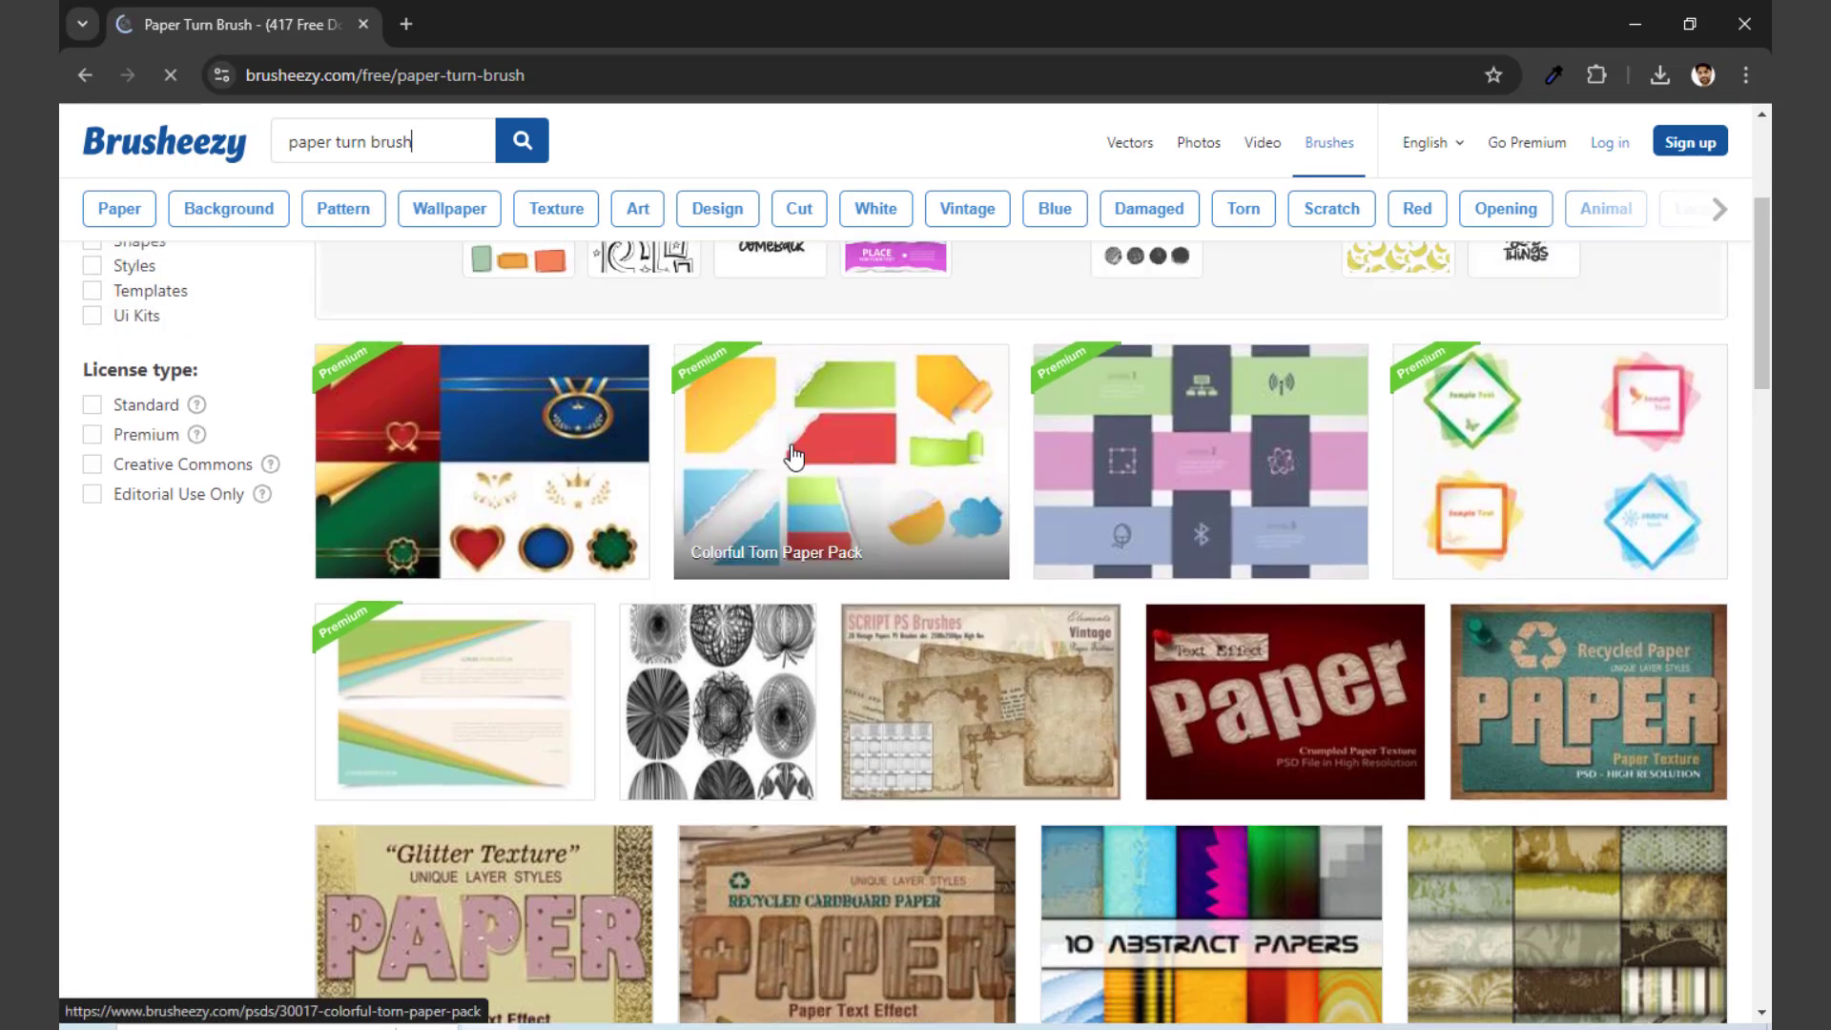
scroll(947, 532, "down", 4)
scroll(1219, 578, "down", 10)
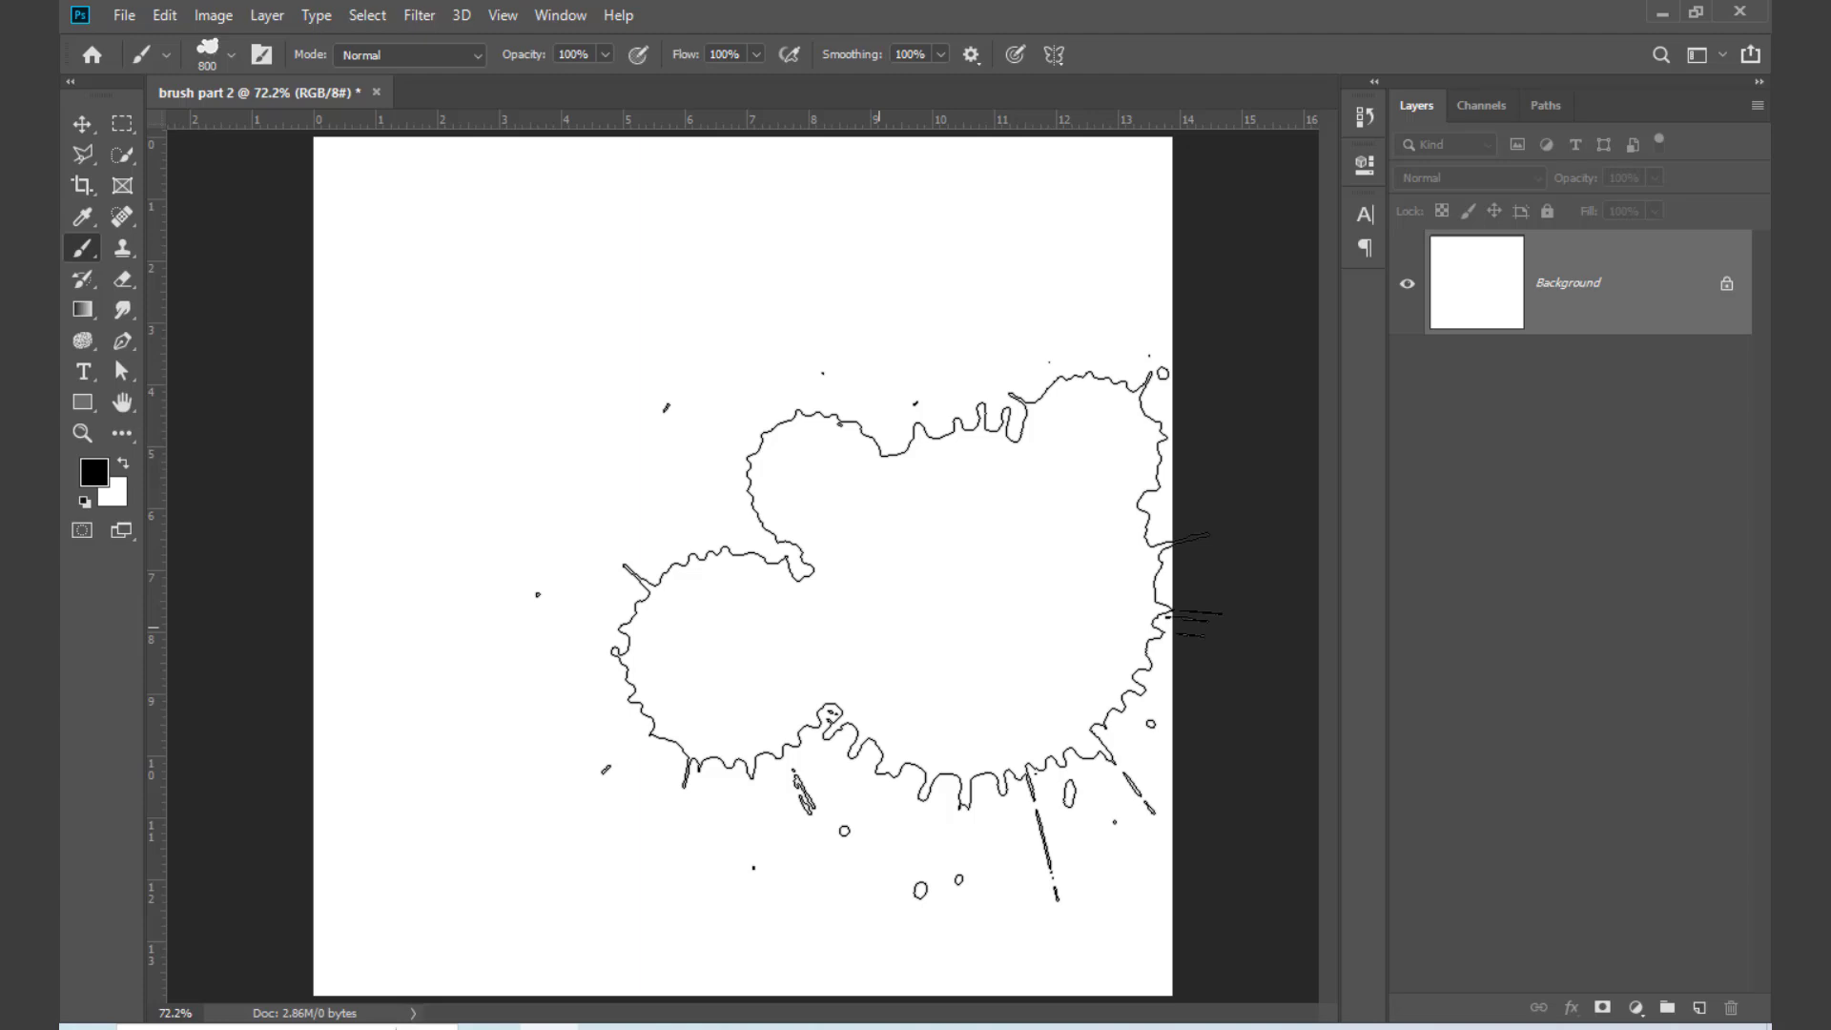
Step: Delete the DD Splatter Brushes 54342 group and all its brushes from the brush presets
right_click(658, 407)
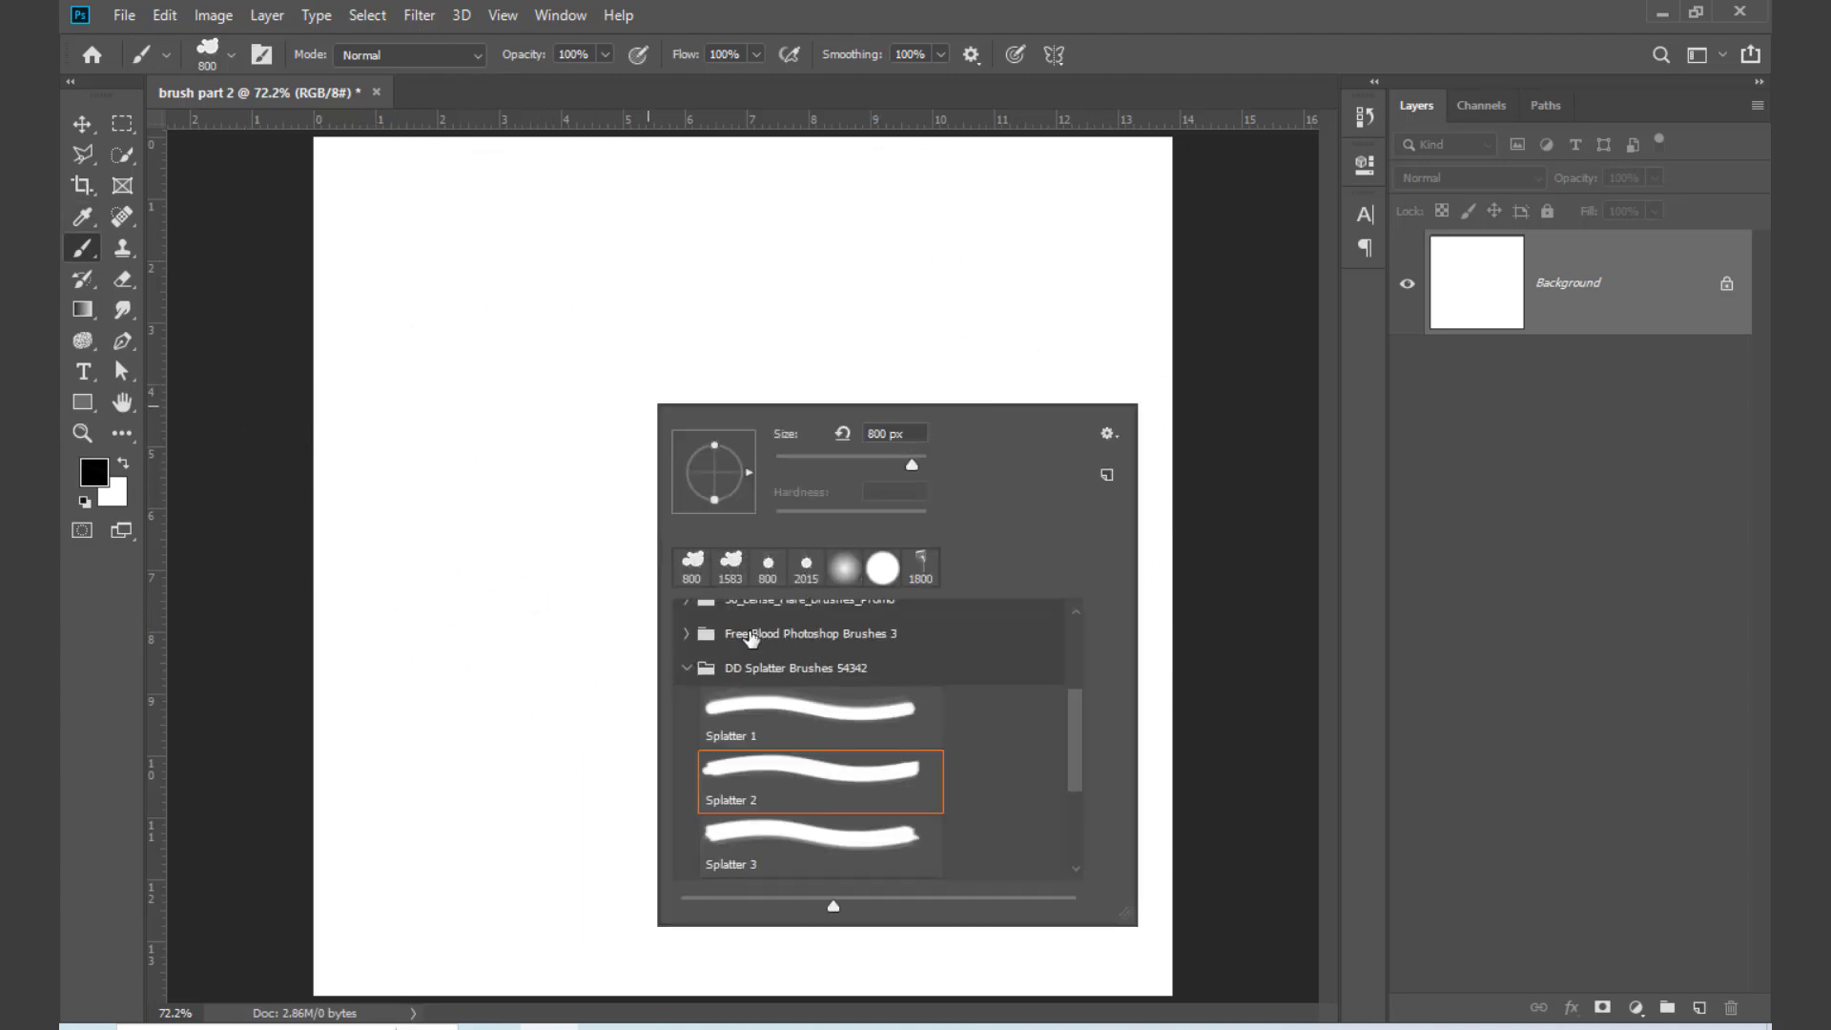
left_click(687, 669)
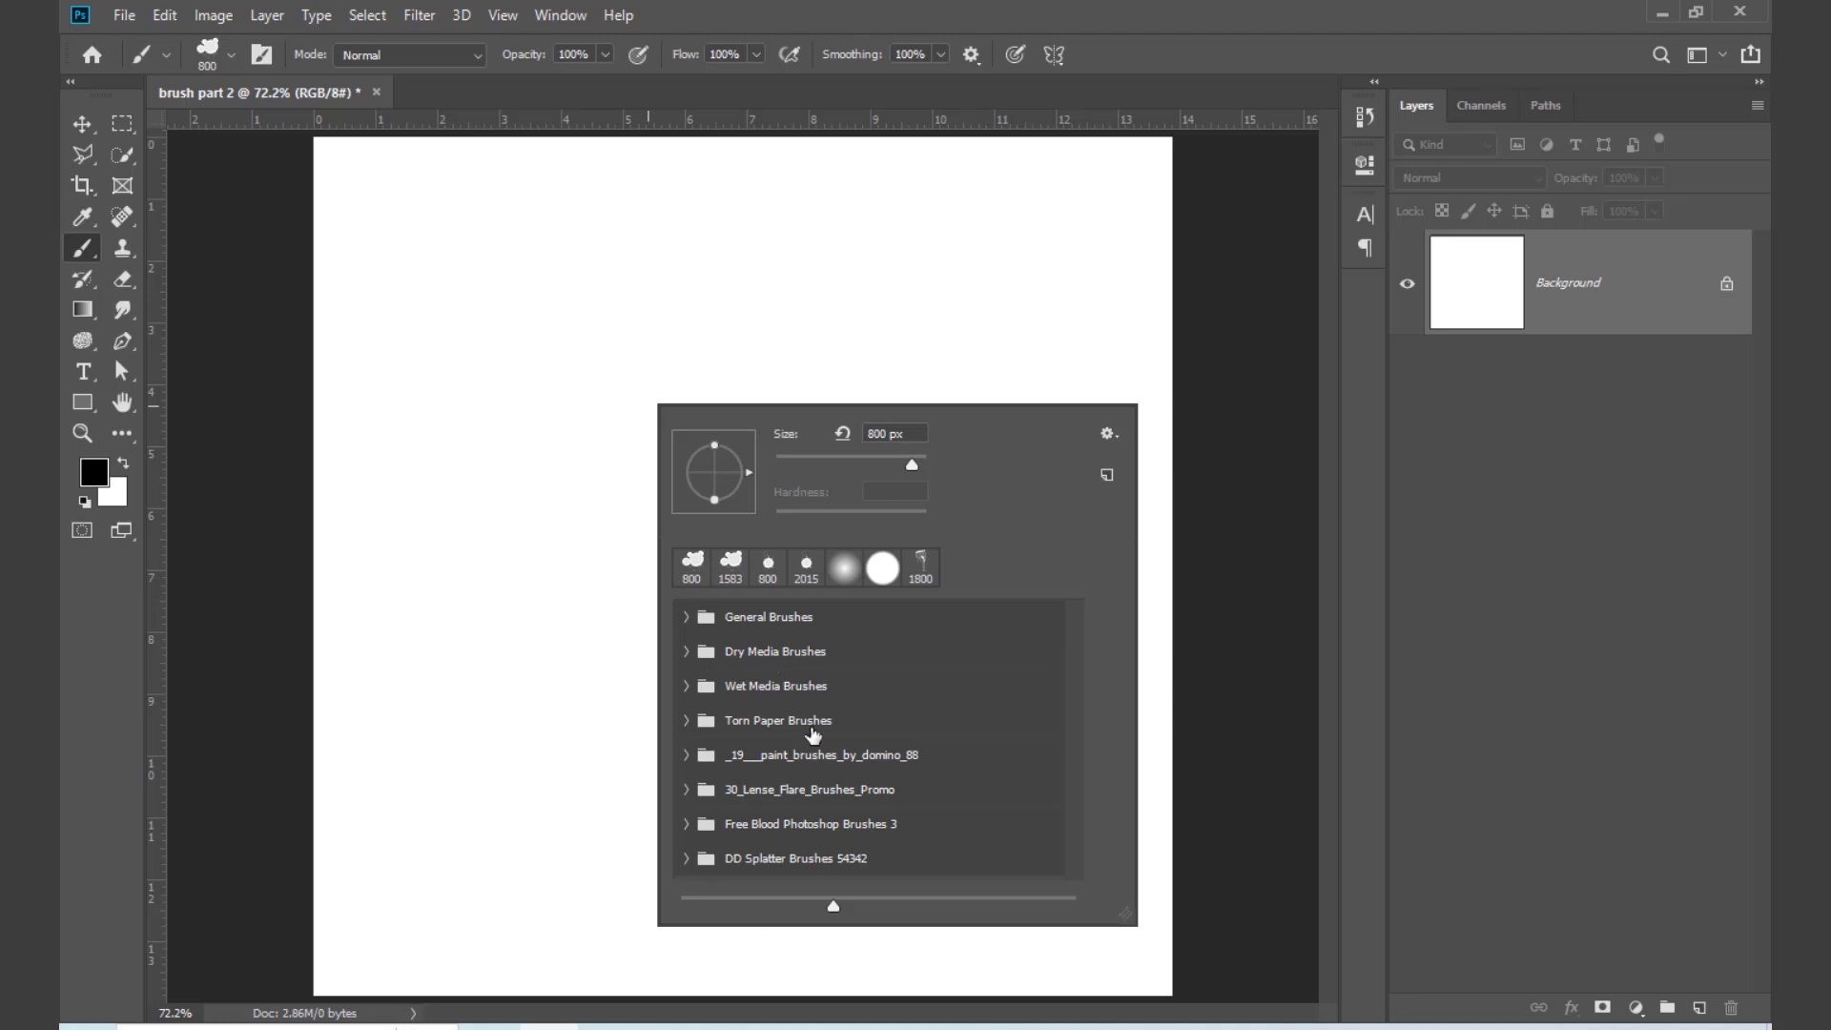
left_click(809, 860)
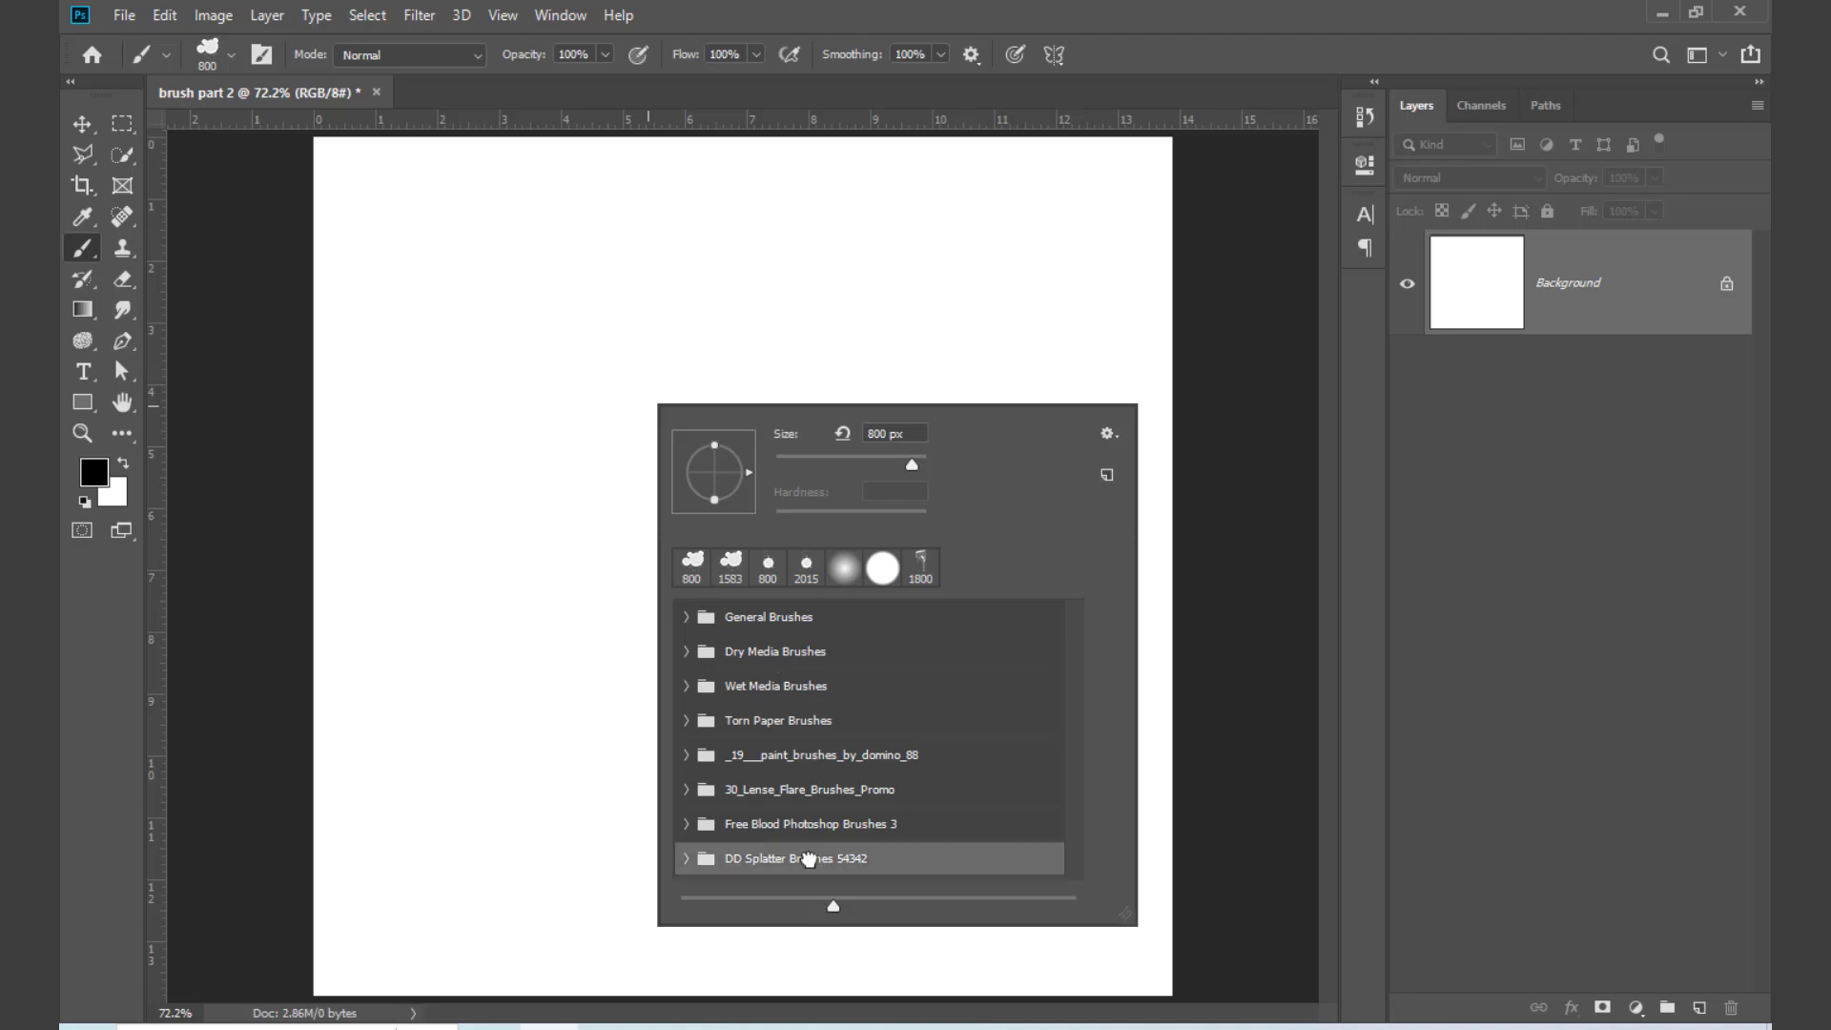
right_click(809, 861)
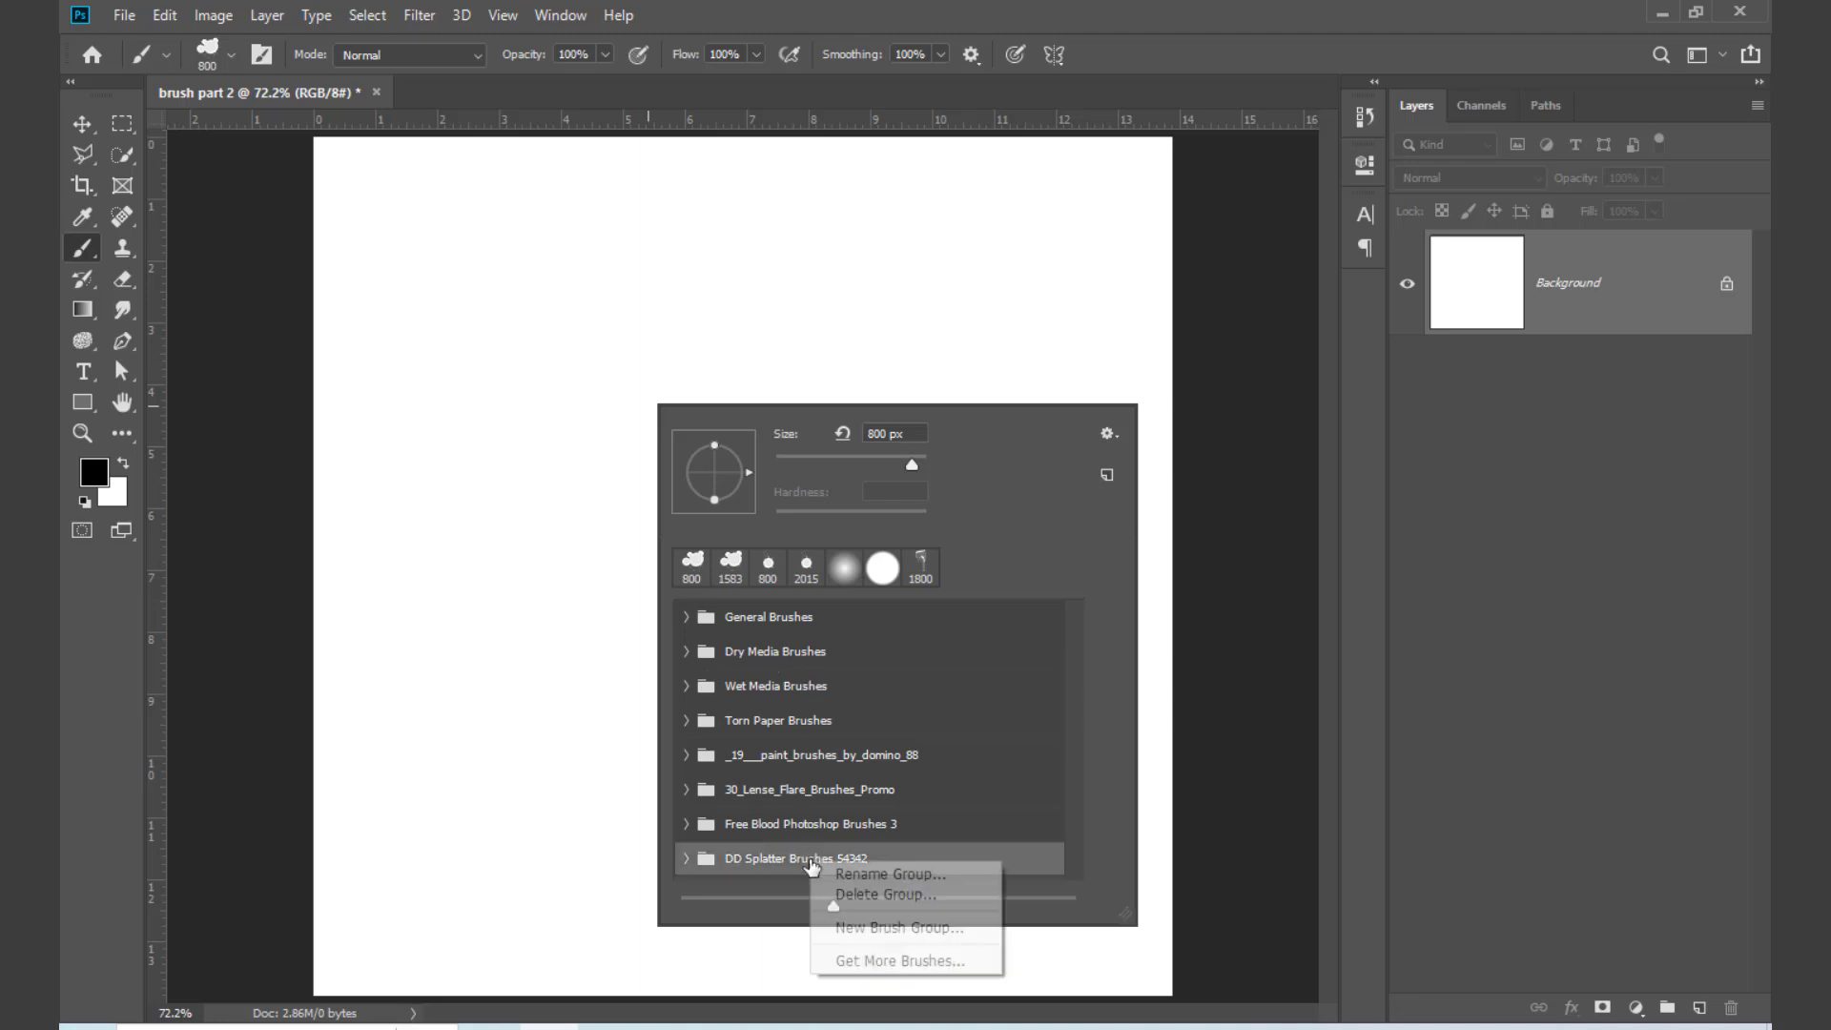
left_click(869, 896)
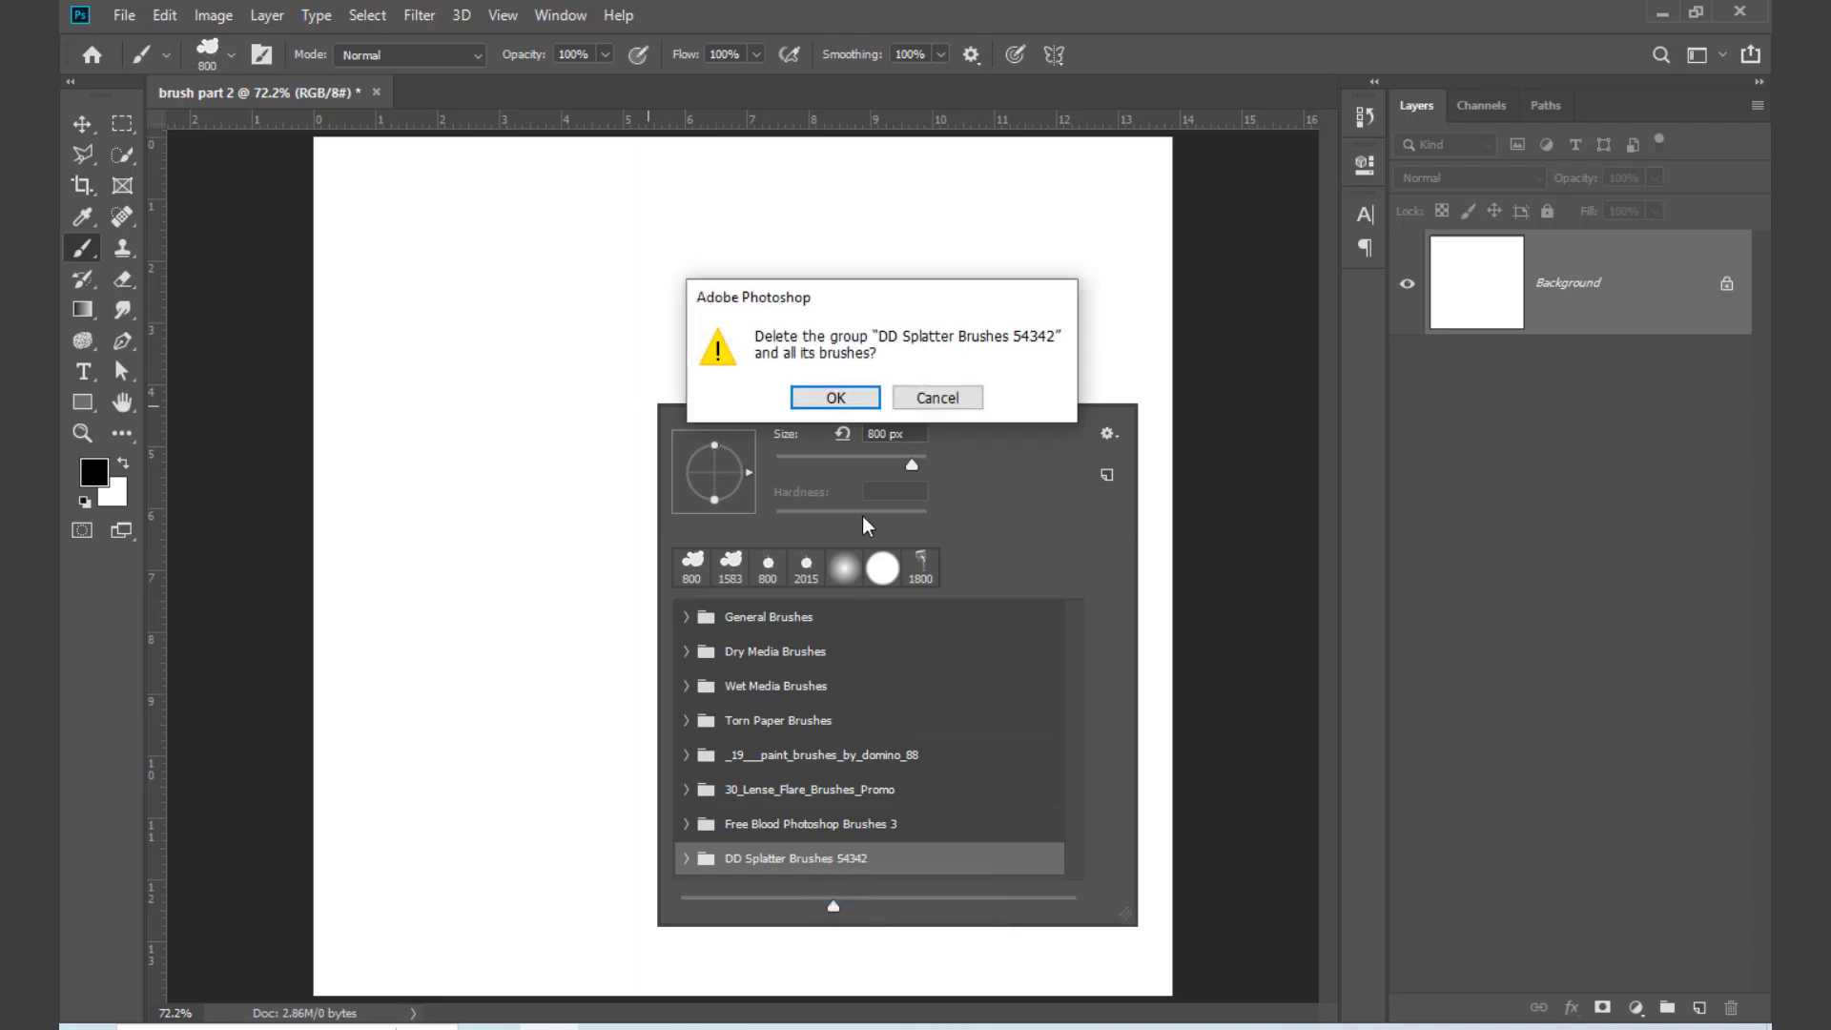
left_click(854, 408)
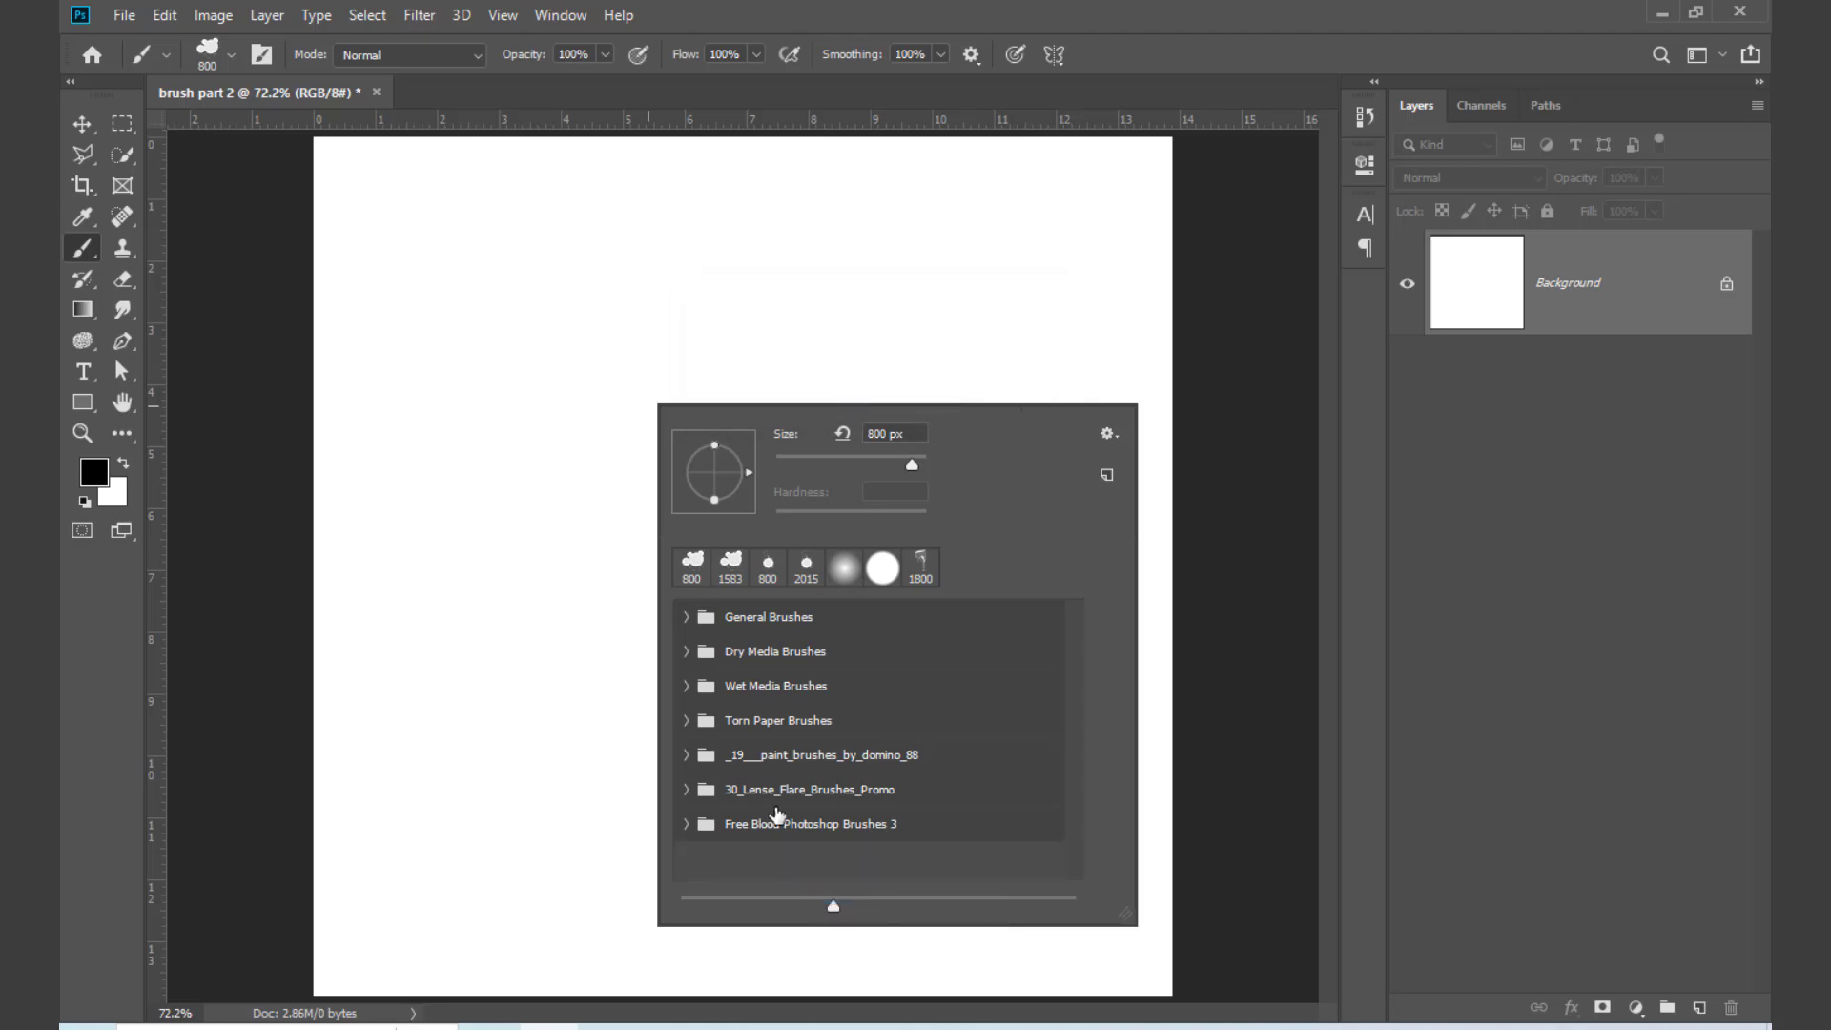
Step: Choose the 01.psd brush from the Torn Paper Brushes group
left_click(881, 569)
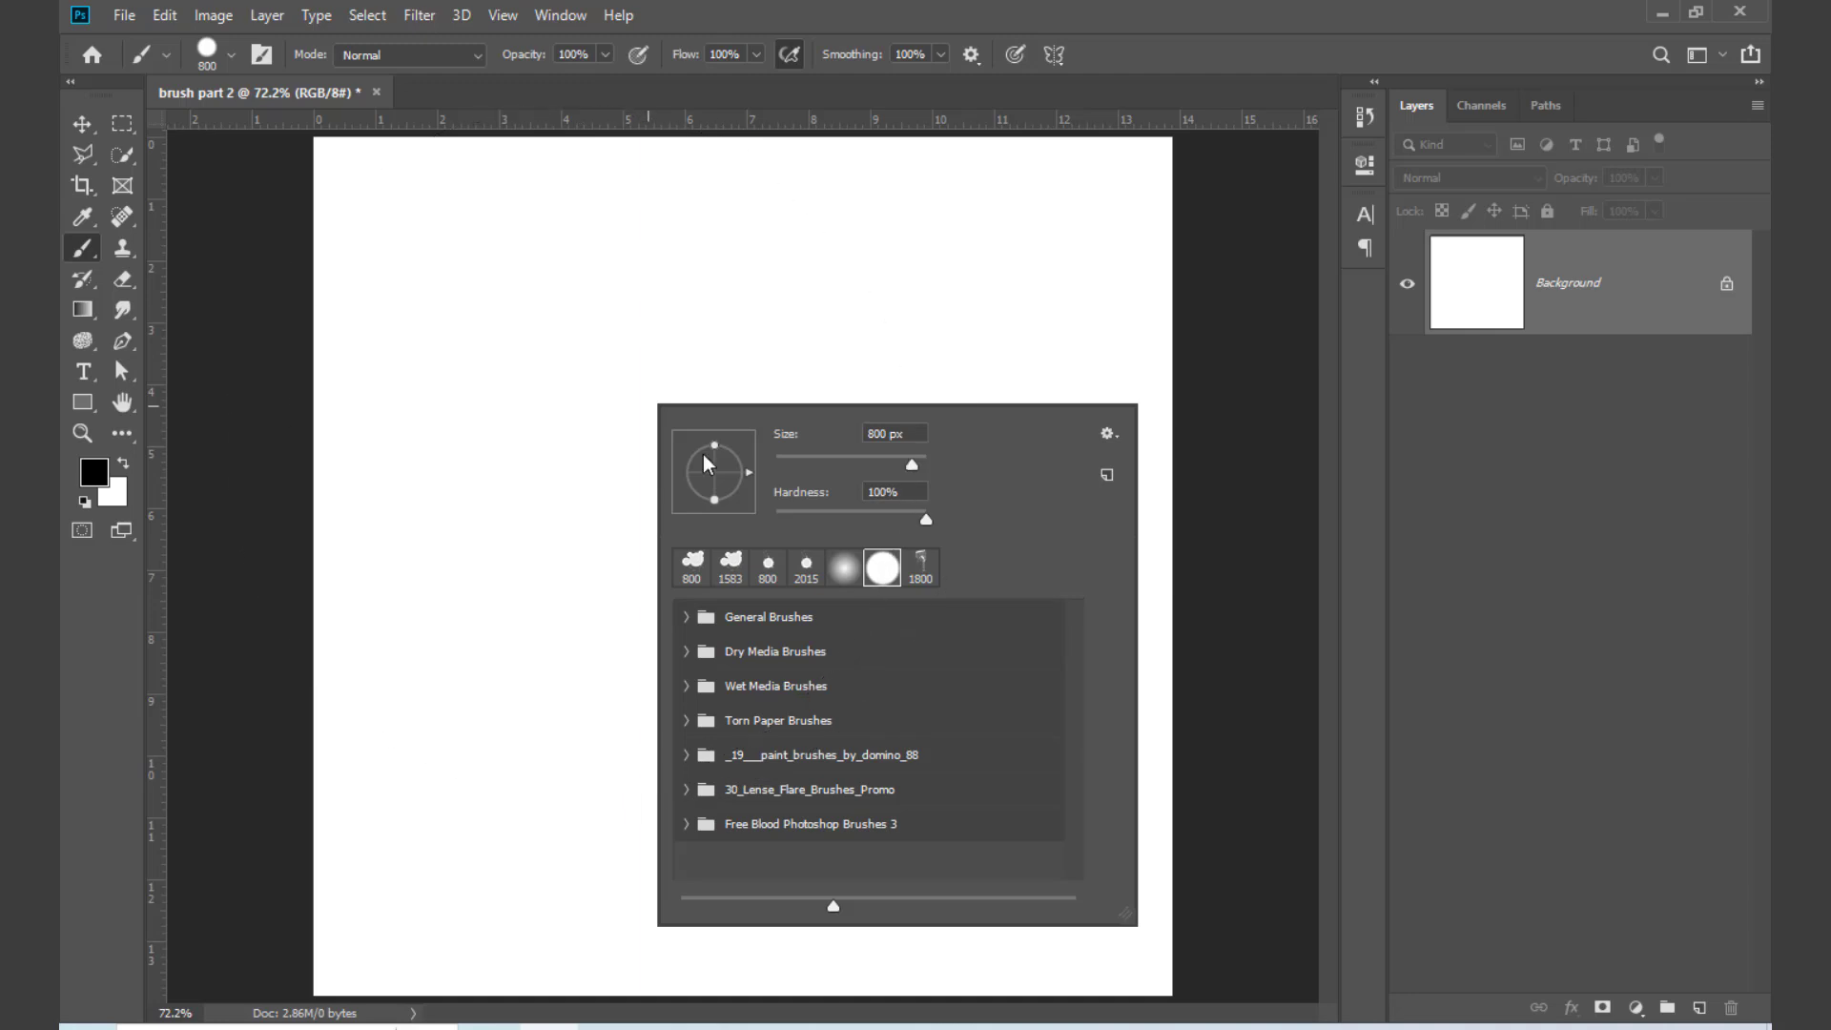
mouse_move(913, 464)
left_mouse_down()
mouse_move(813, 464)
mouse_move(863, 465)
left_mouse_up()
left_click(687, 721)
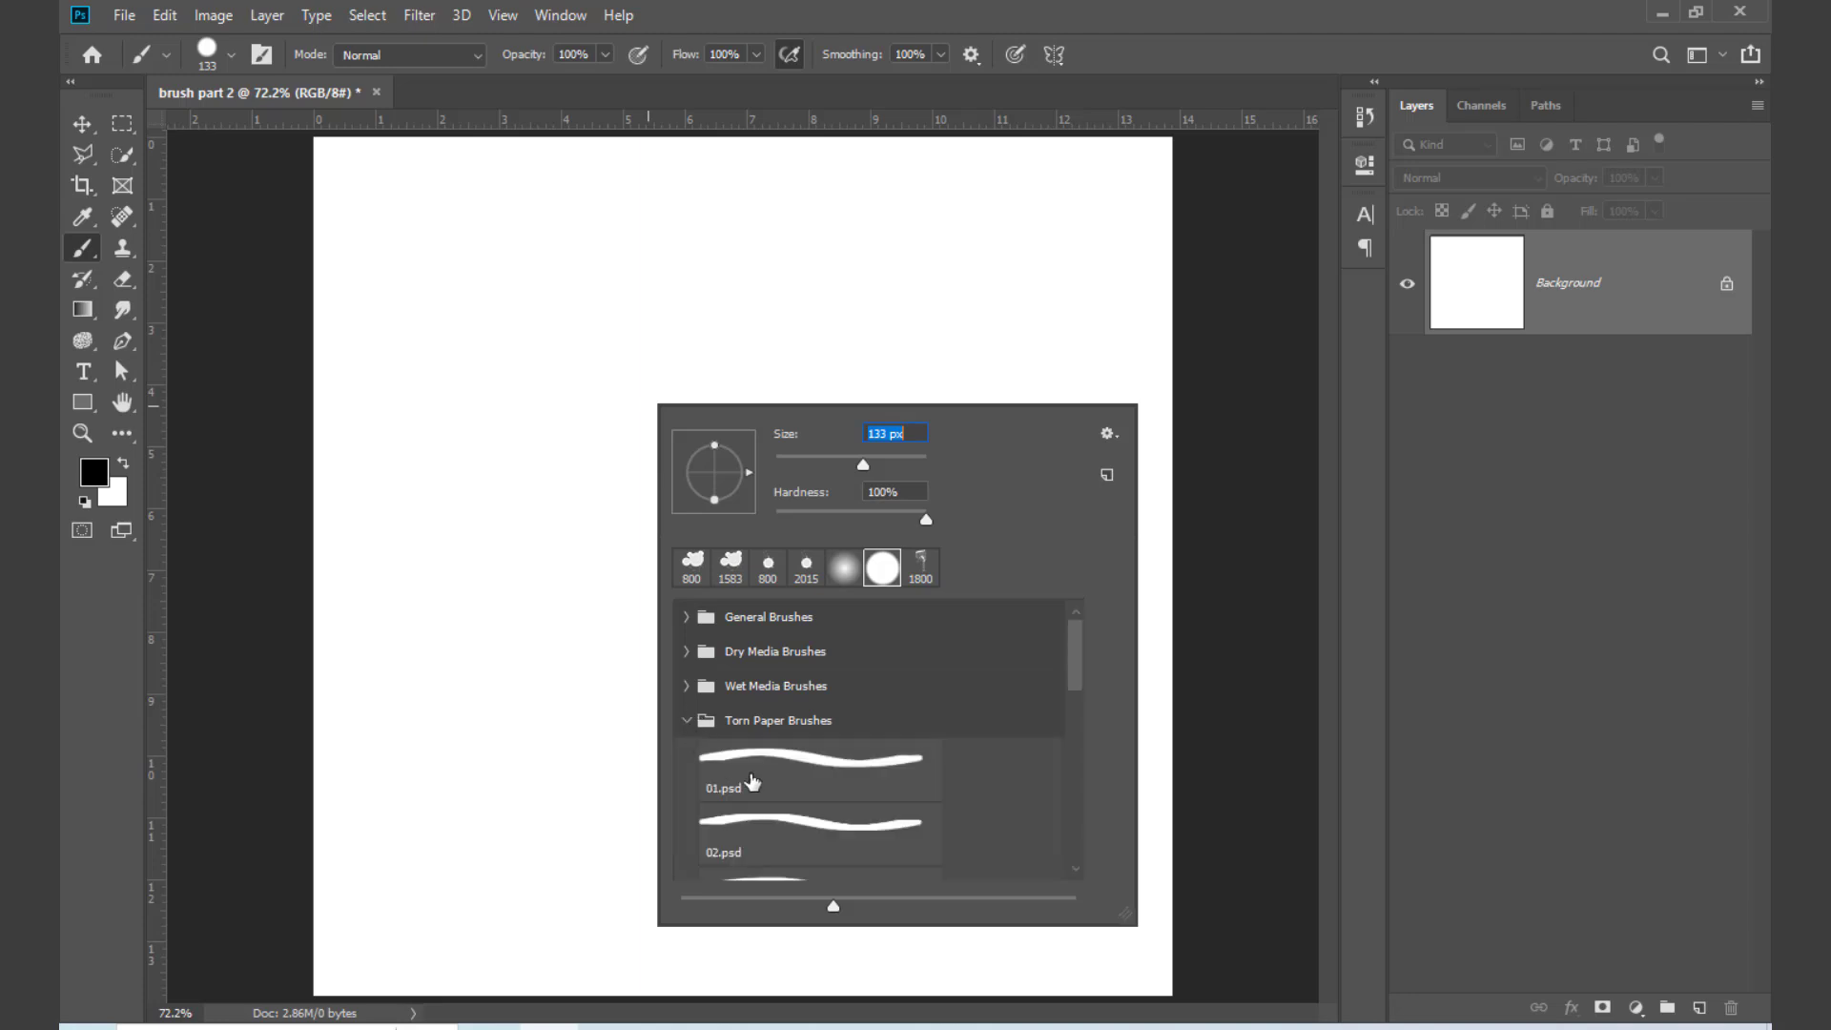
left_click(850, 763)
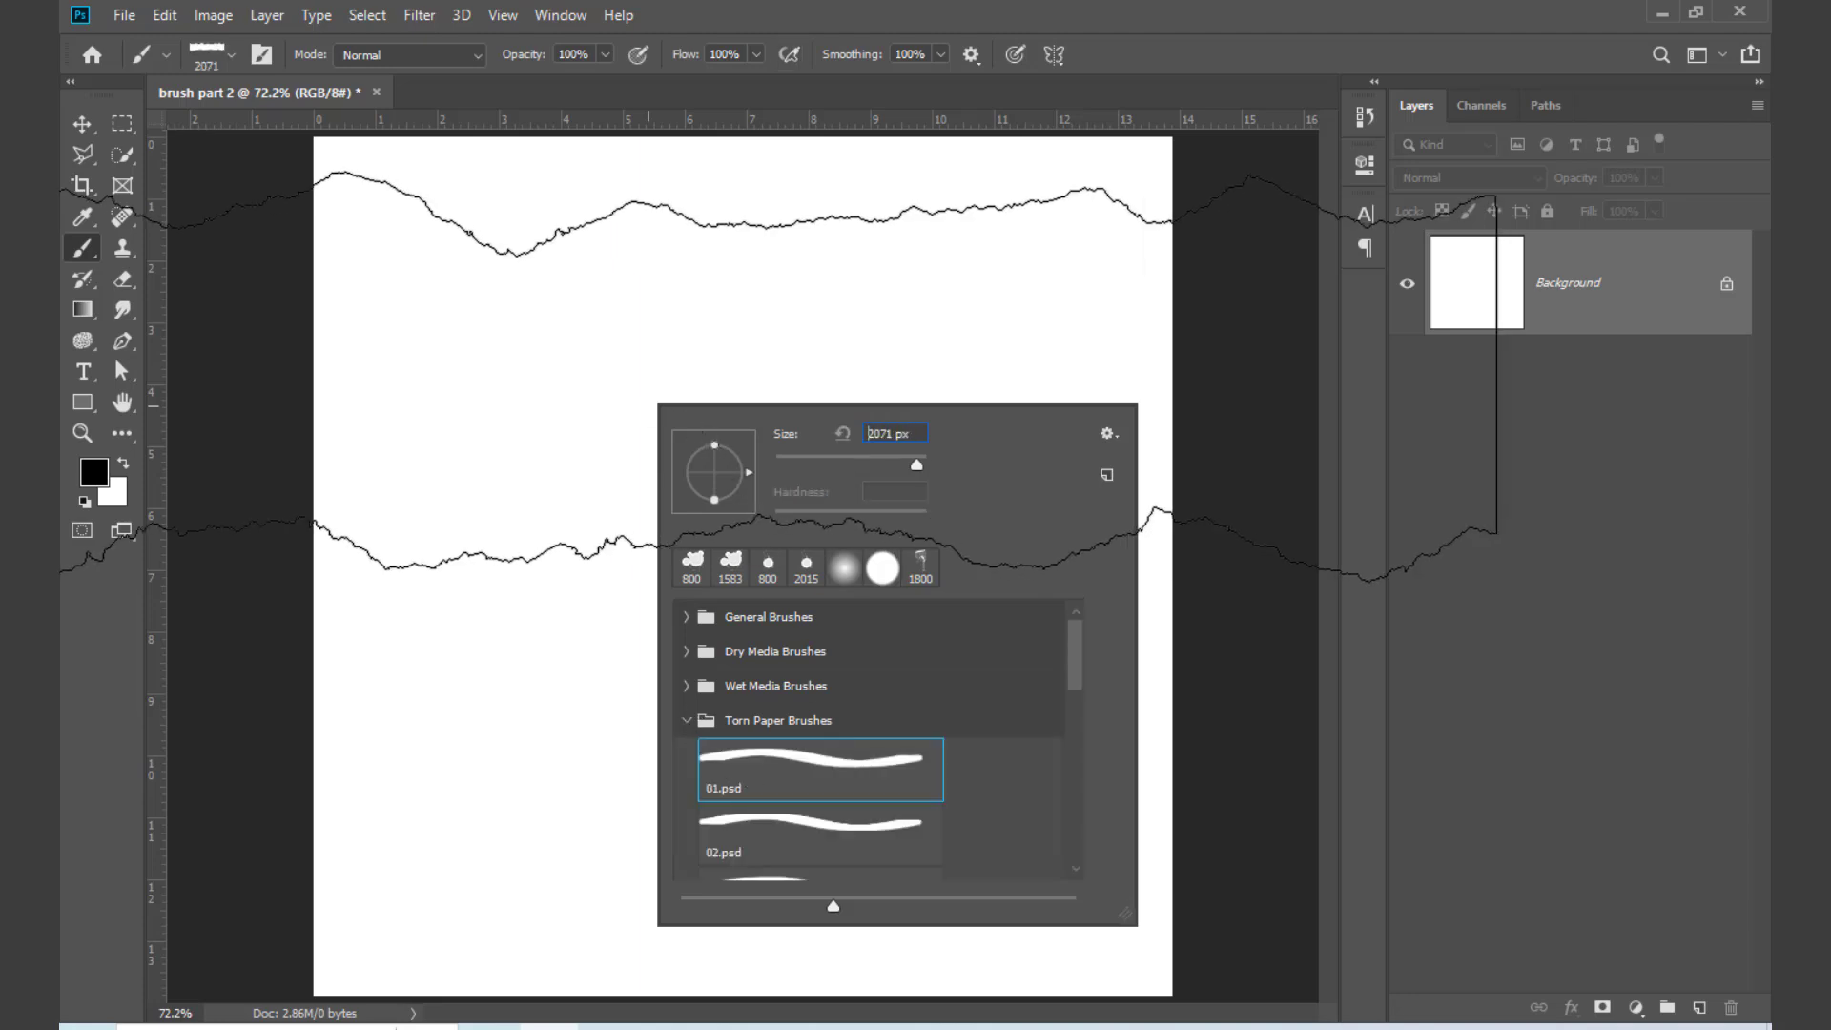
Step: Try one black torn paper stamp on the Background, undo it, and reduce the brush size to 1200 px
left_click(784, 372)
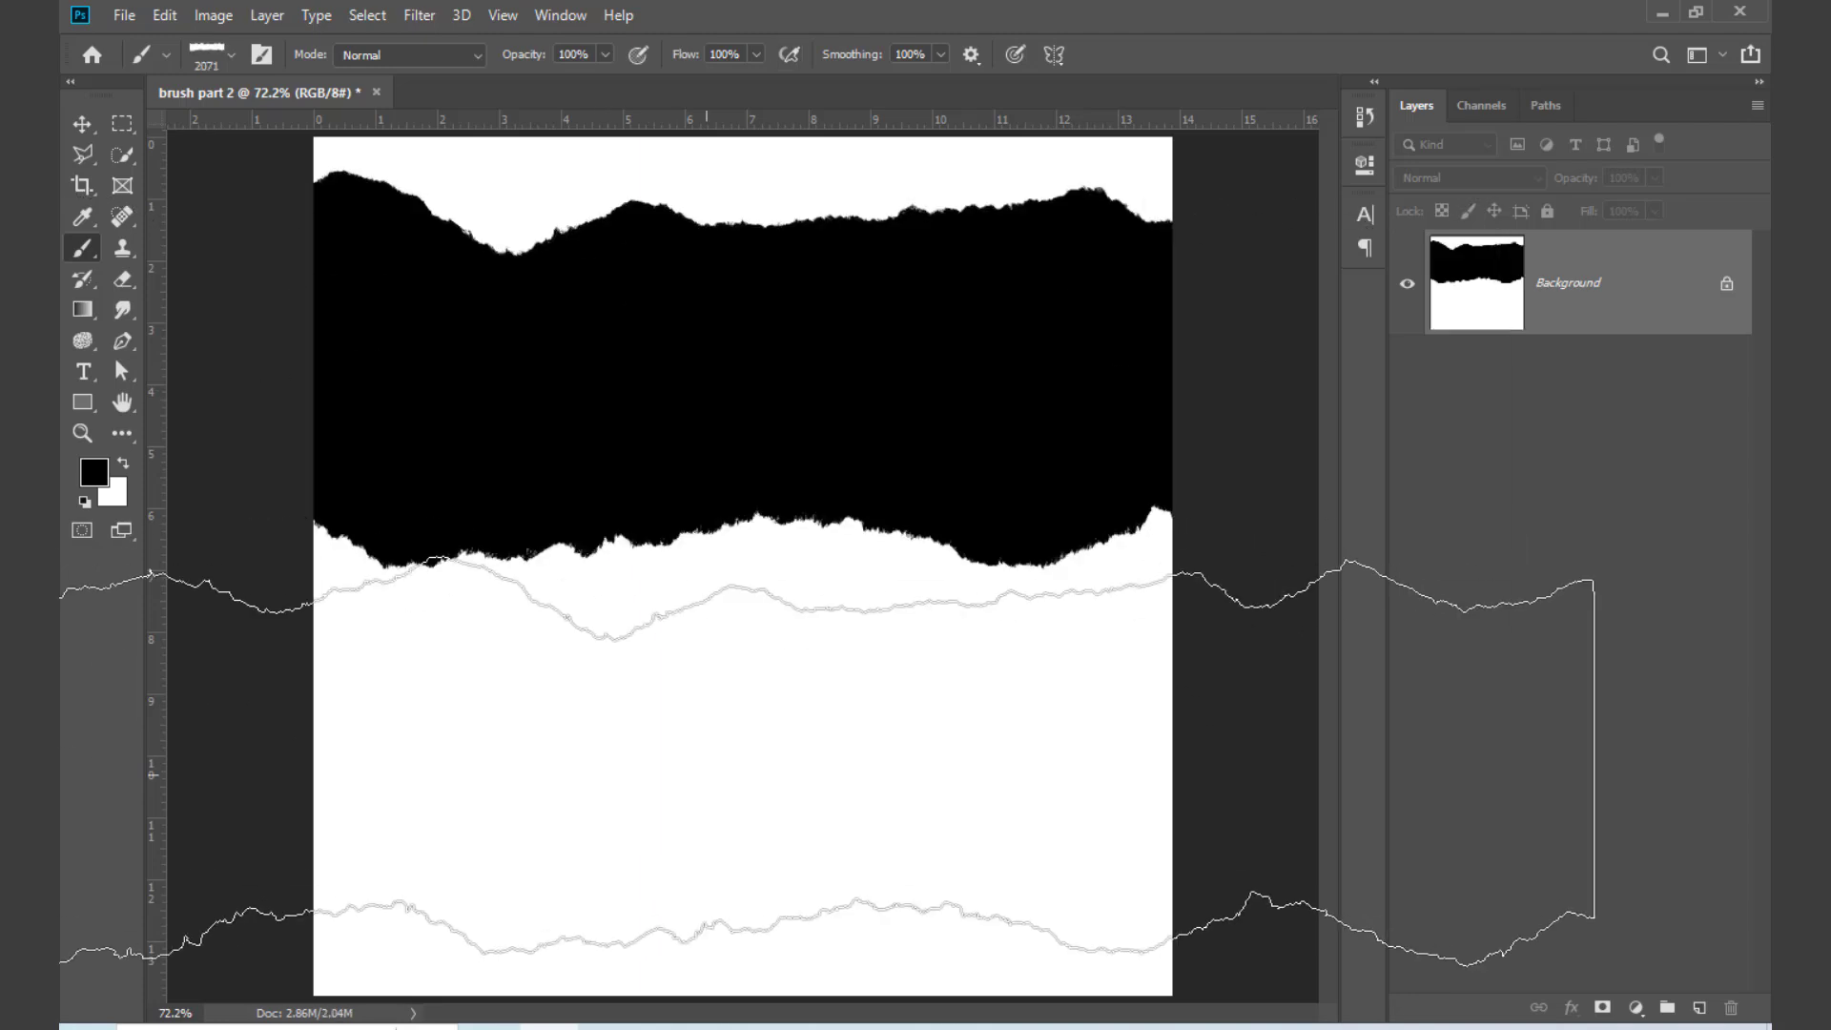
key("ctrl+z")
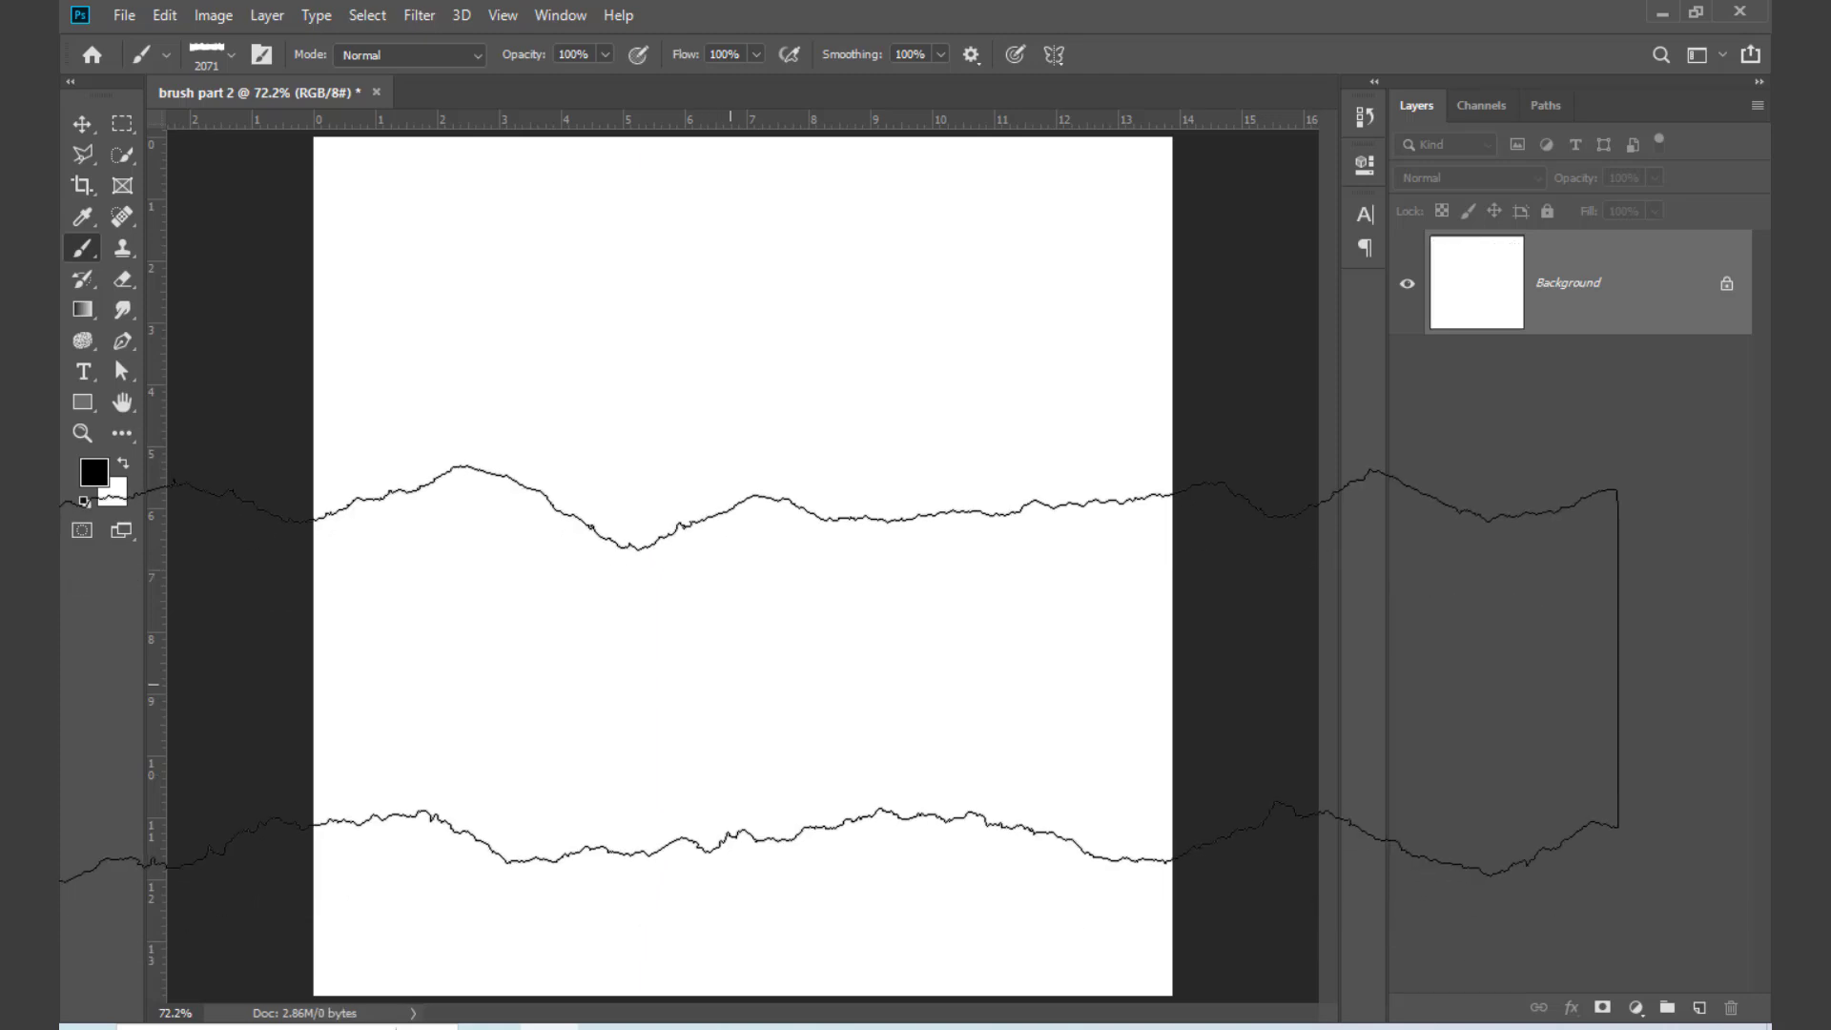
key("bracketleft")
key("bracketleft")
key("bracketleft")
key("bracketleft")
key("bracketleft")
key("bracketleft")
key("bracketleft")
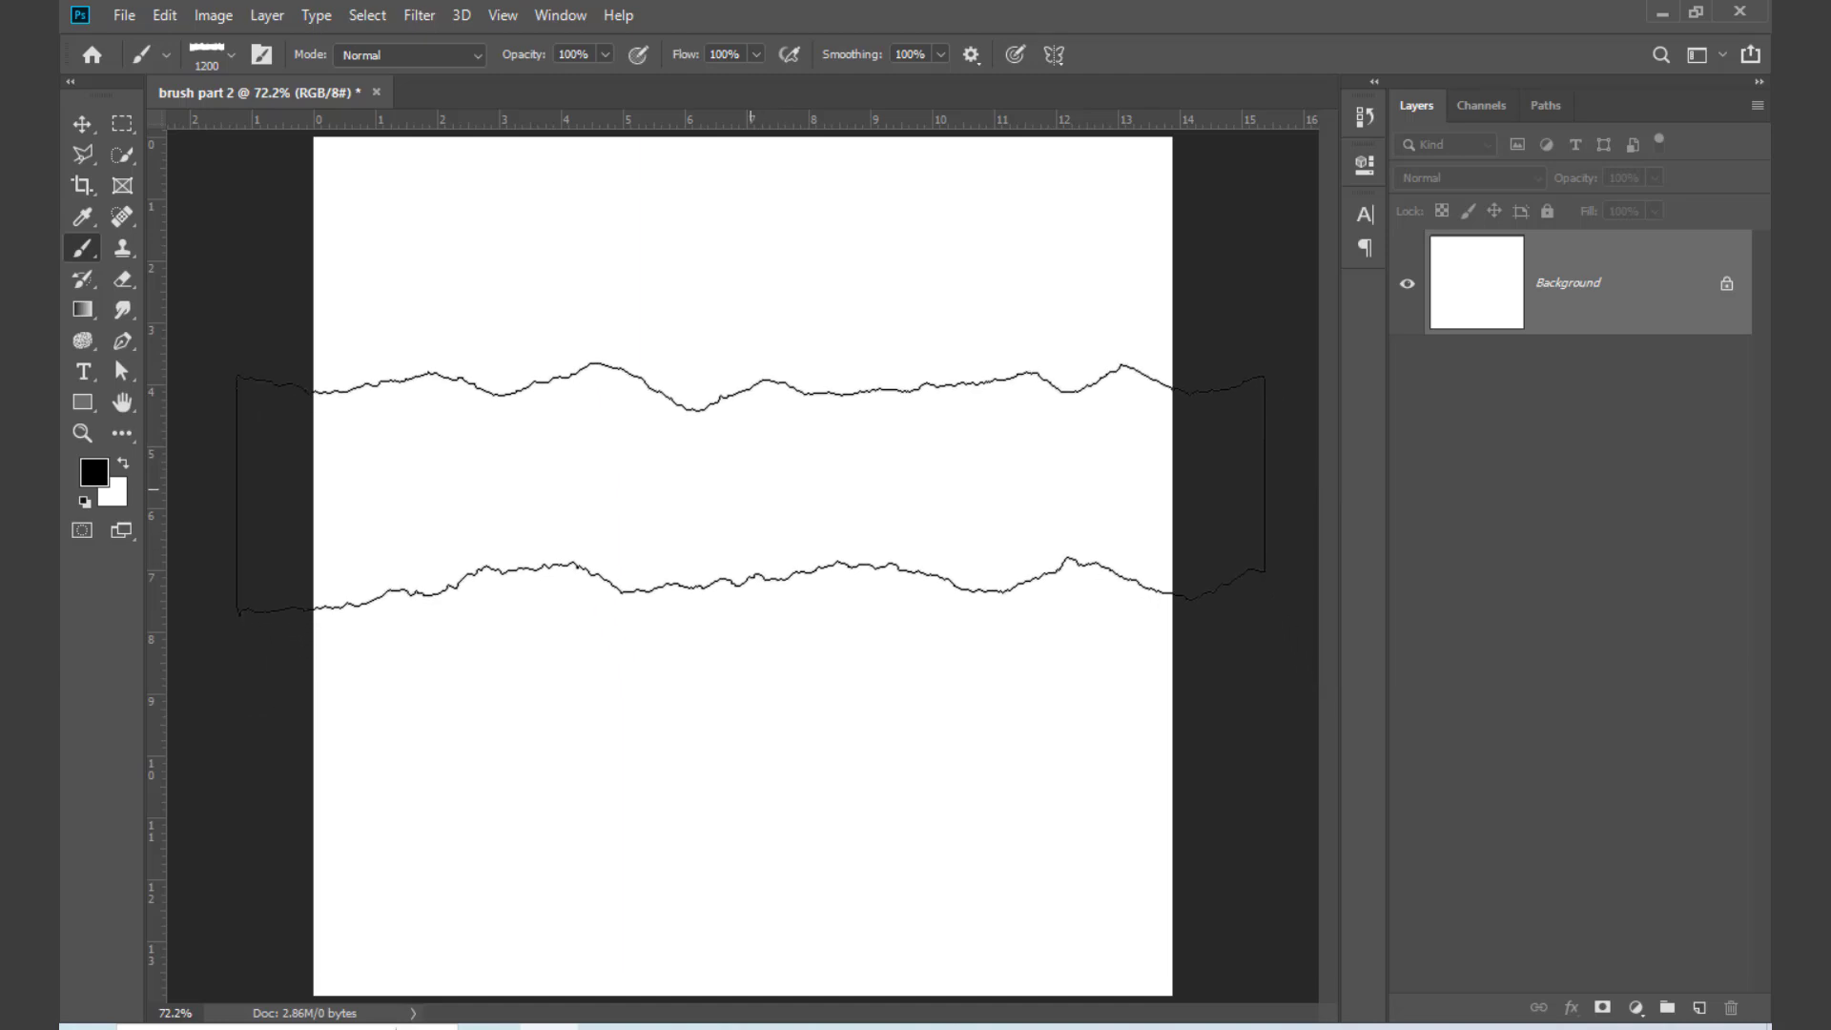
Step: Add a new layer and paint the lower two thirds of the canvas black with the torn paper brush
left_click(1700, 1007)
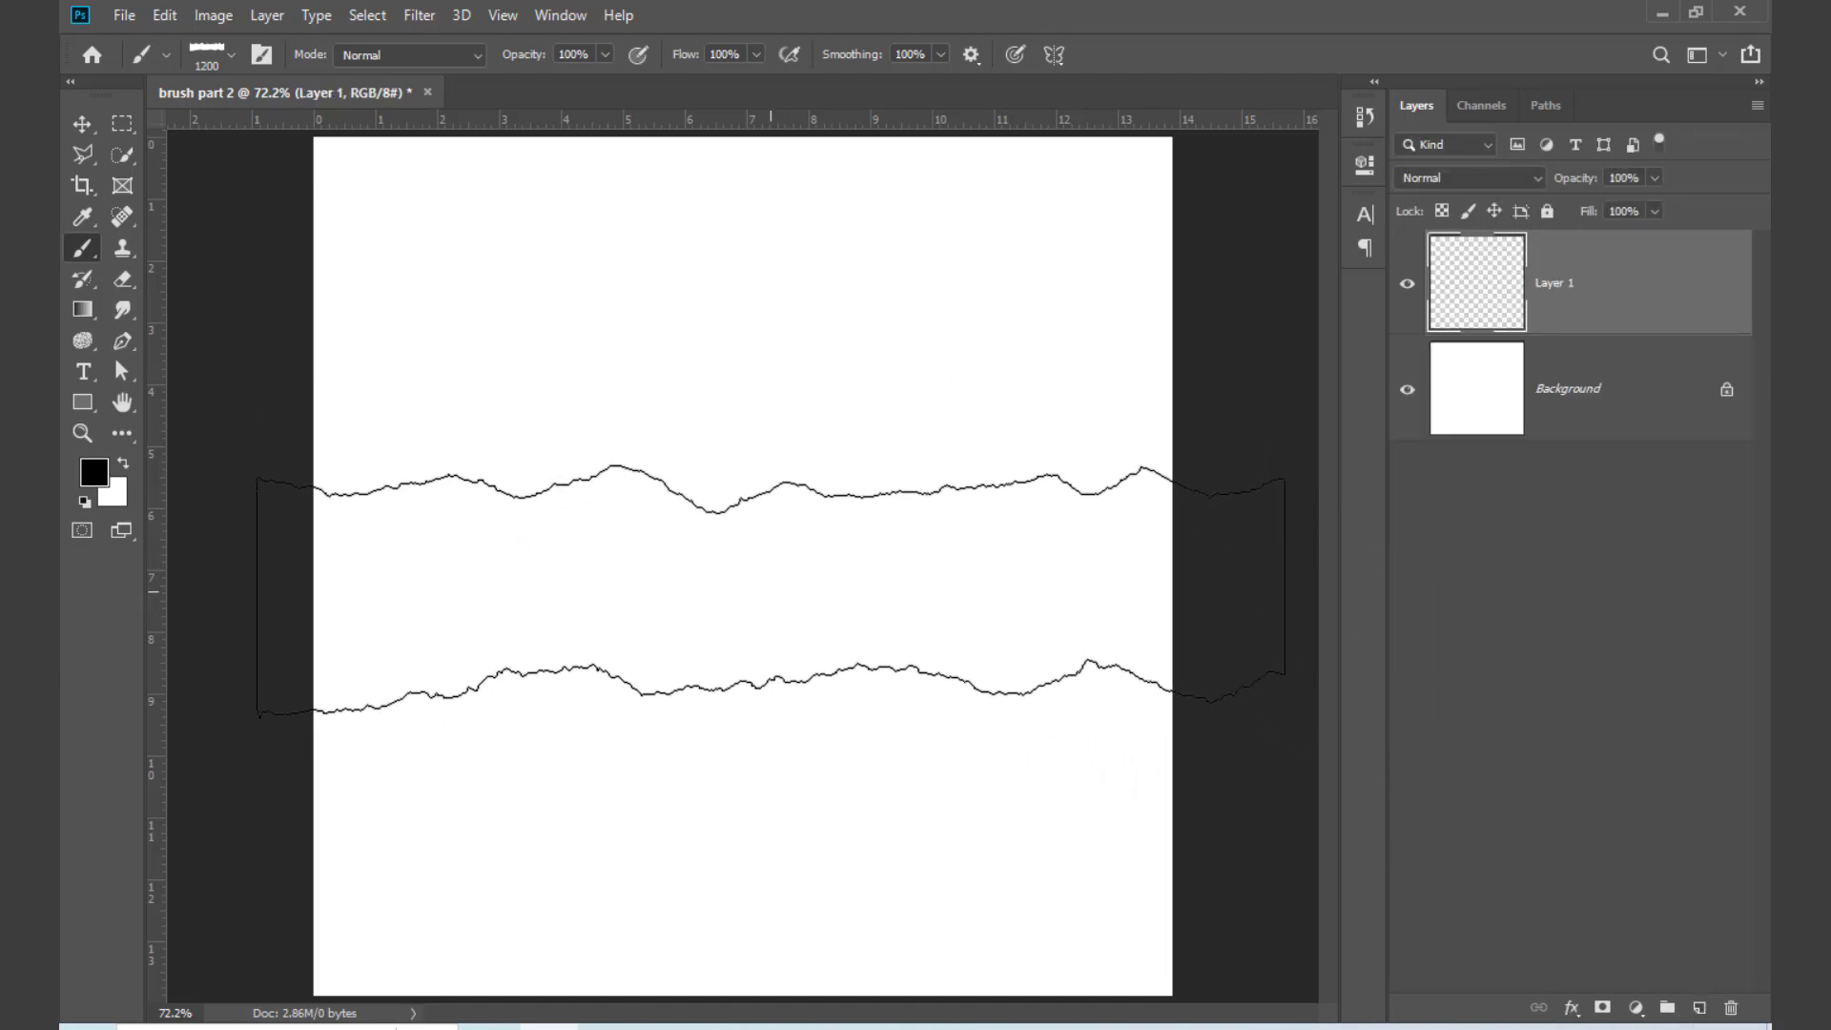
left_click_drag(790, 523, 806, 729)
left_click_drag(812, 835, 812, 917)
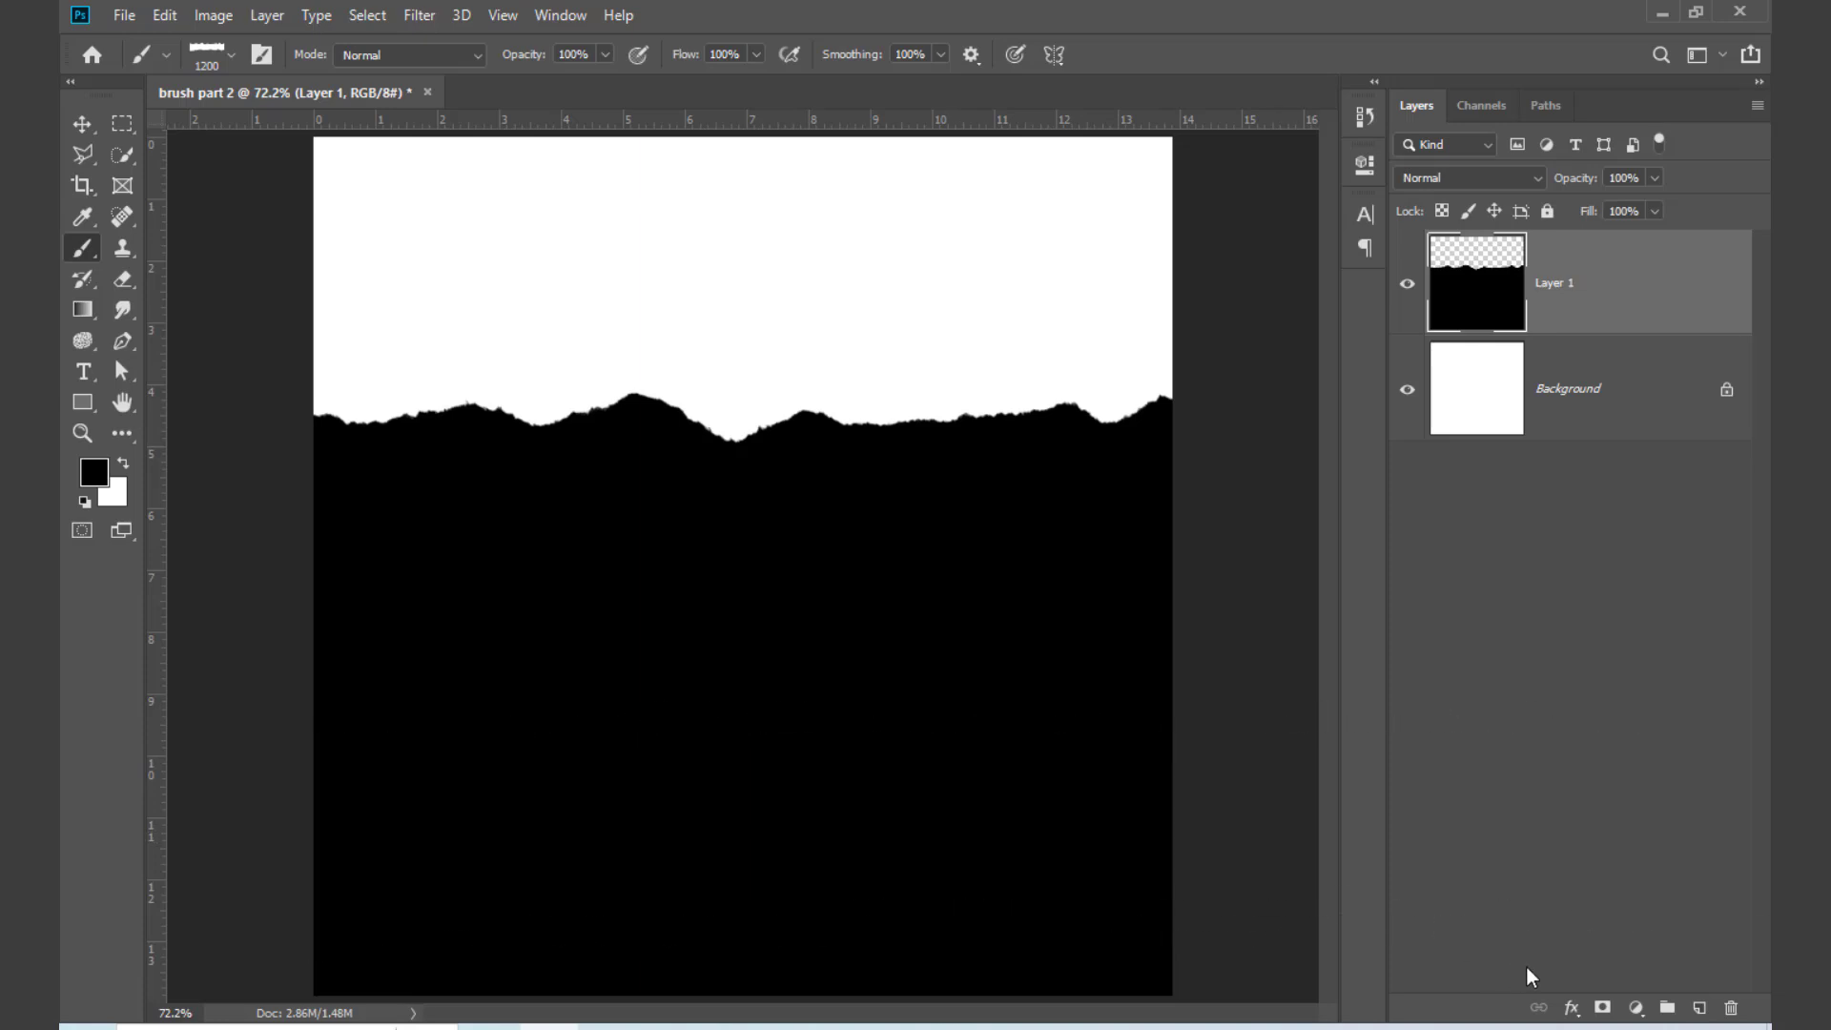
Step: Add another layer and stamp white torn paper over the entire black area down to the canvas's lower edge
left_click(1700, 1008)
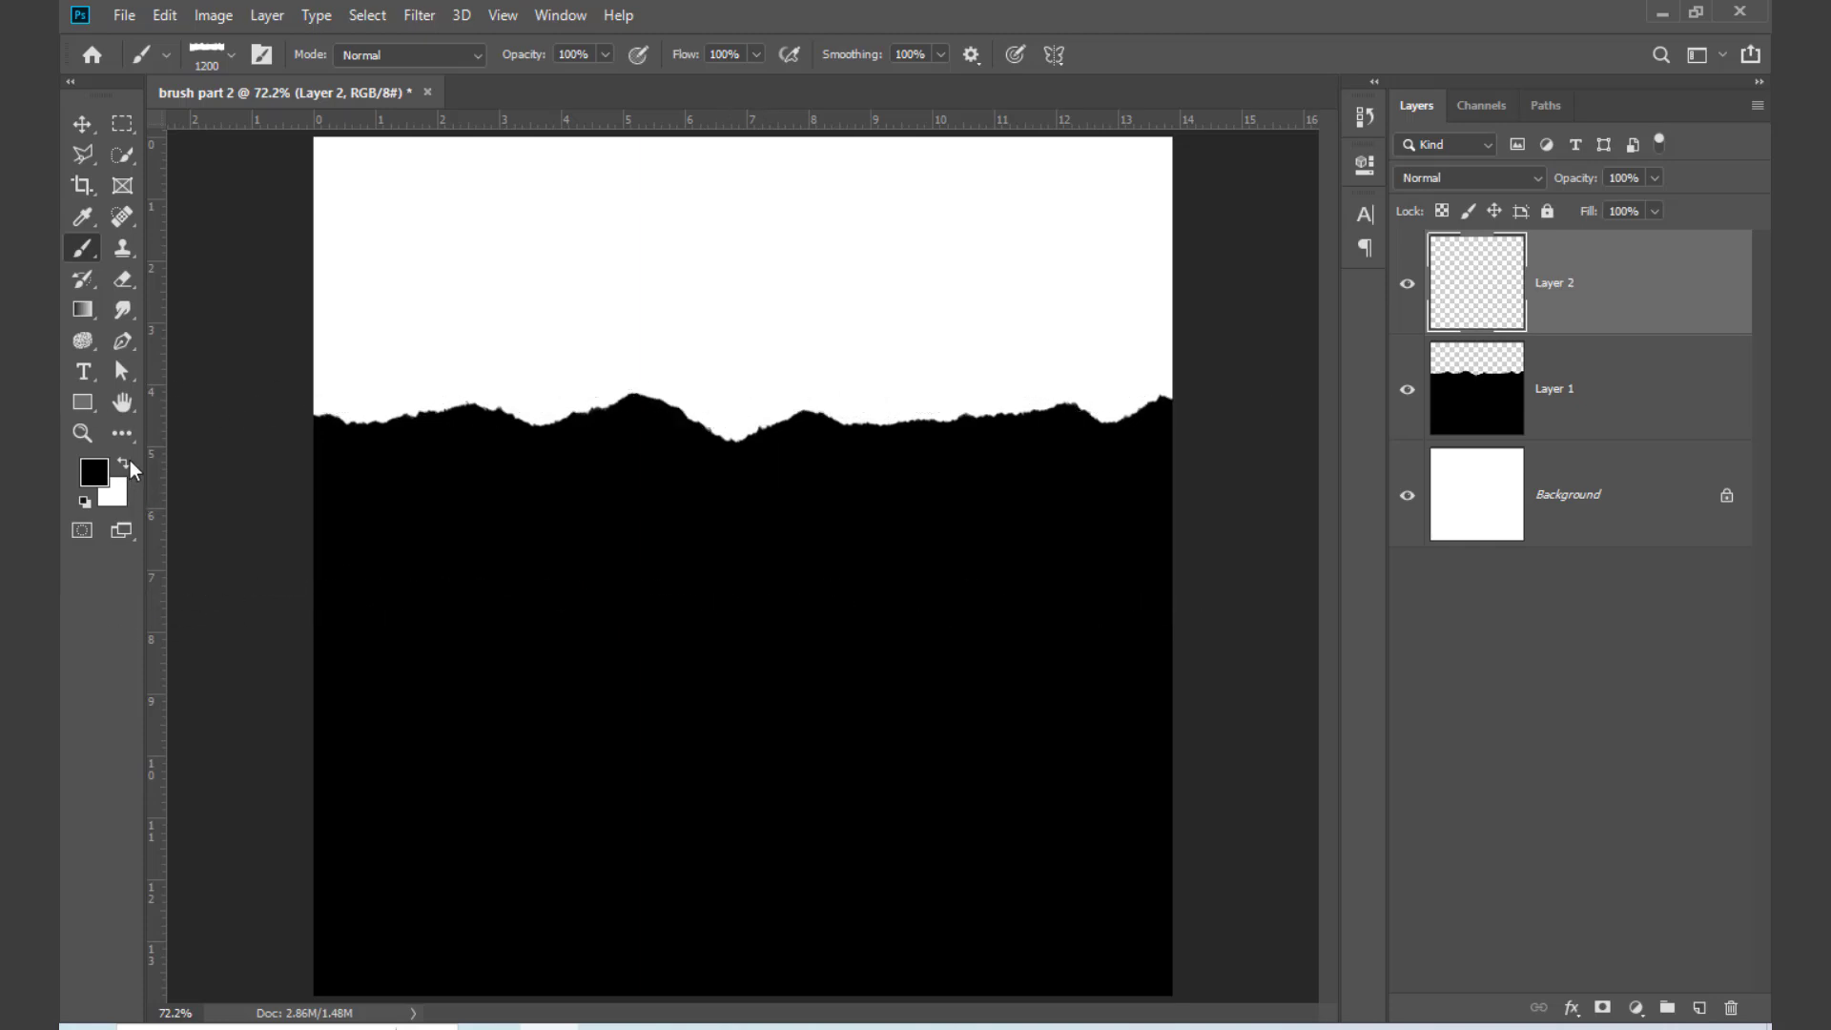
left_click(125, 462)
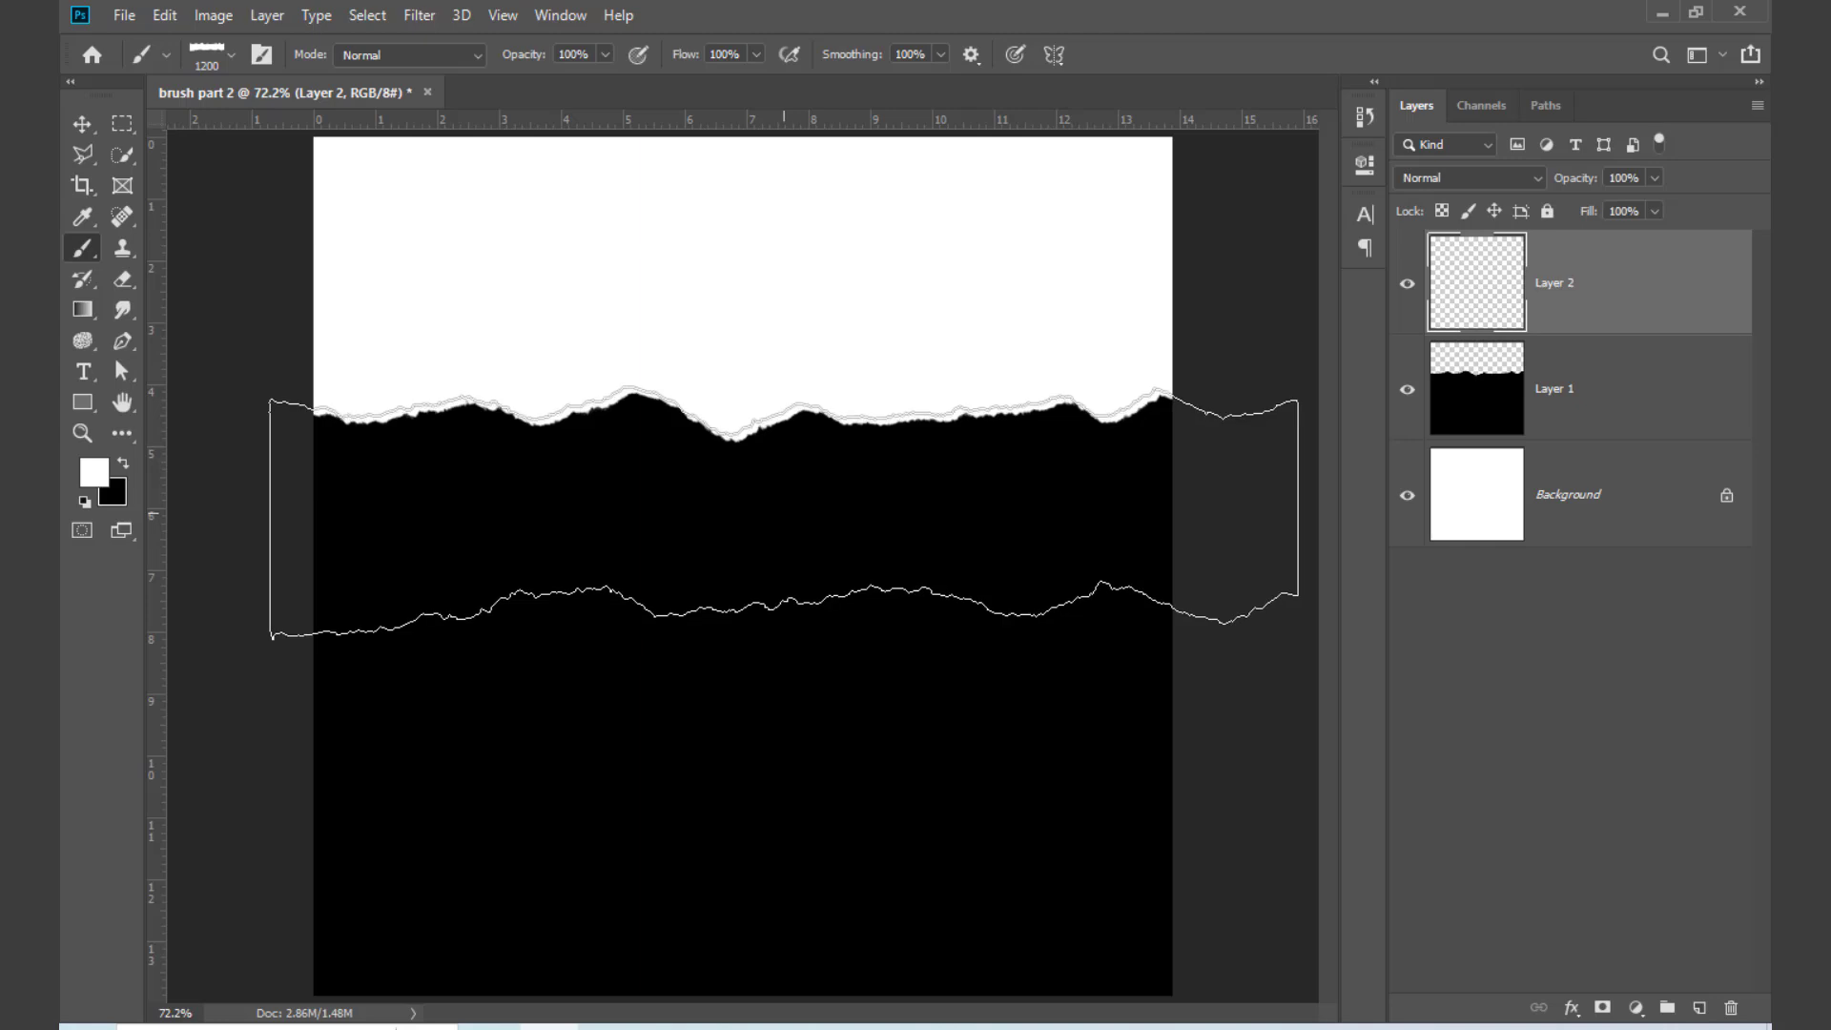
left_click(779, 515)
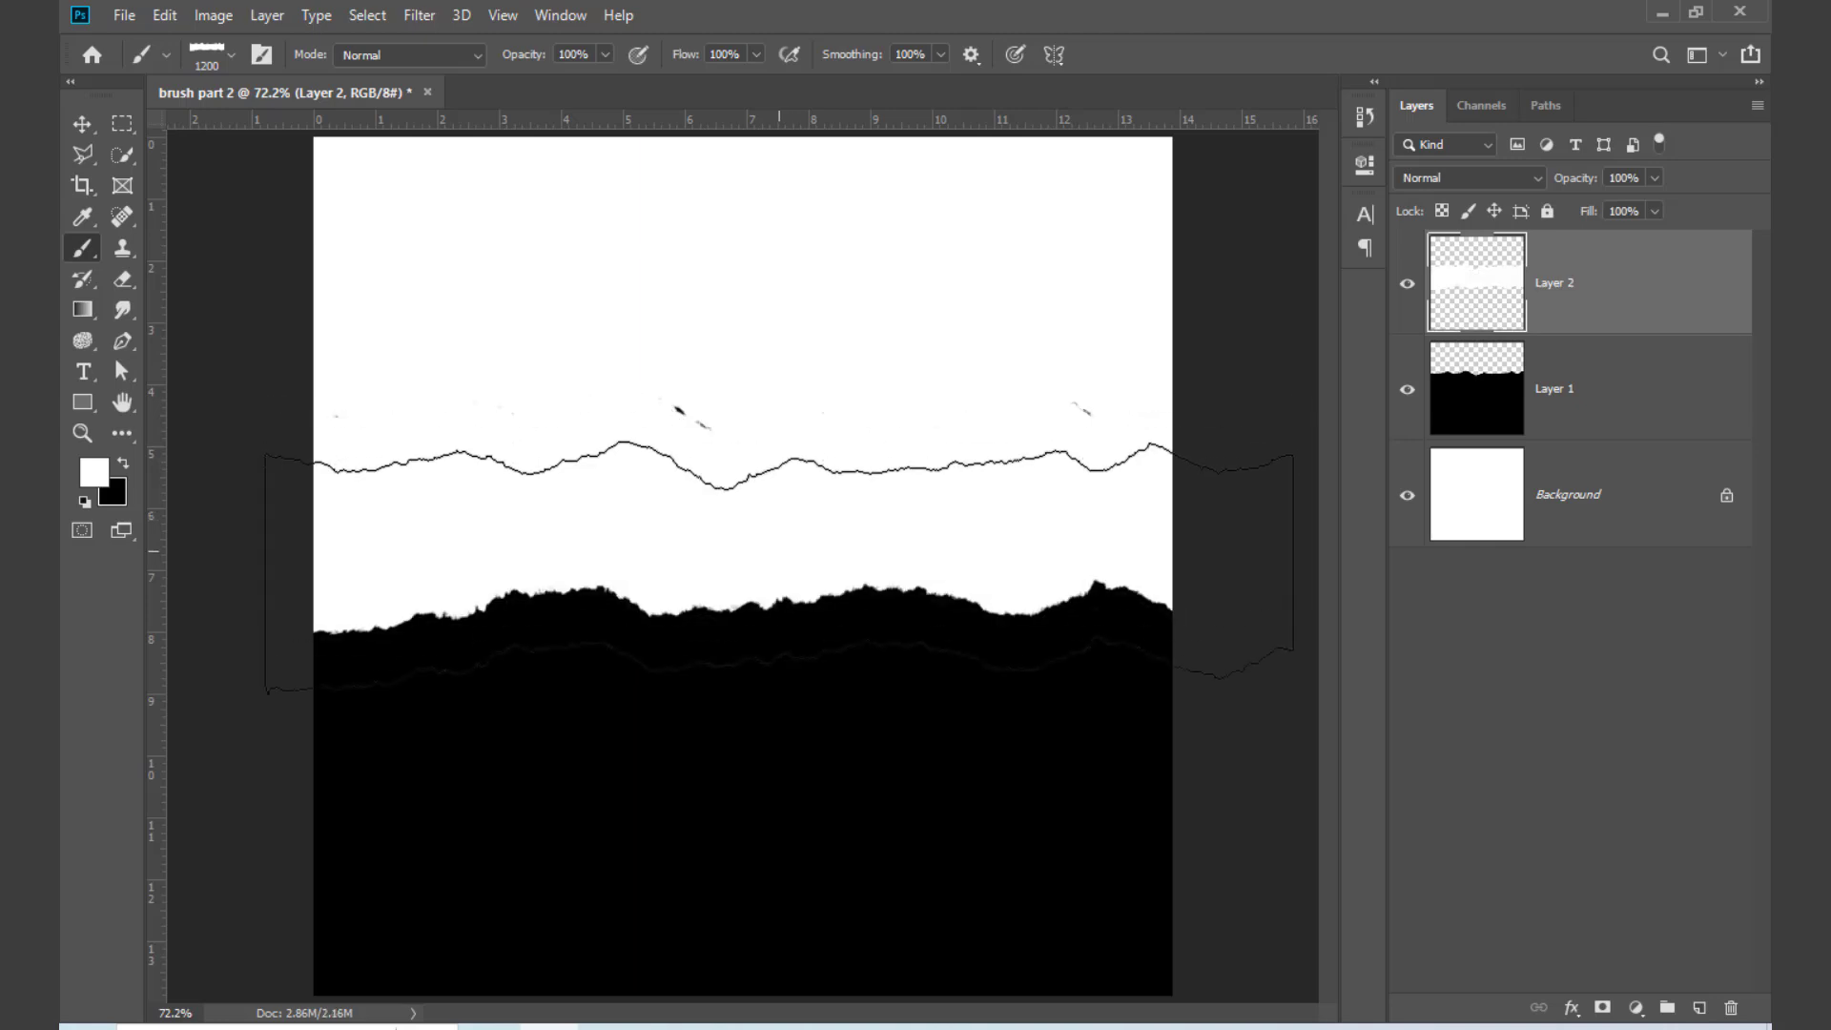
left_click(784, 616)
left_click(795, 742)
left_click(795, 836)
left_click(796, 921)
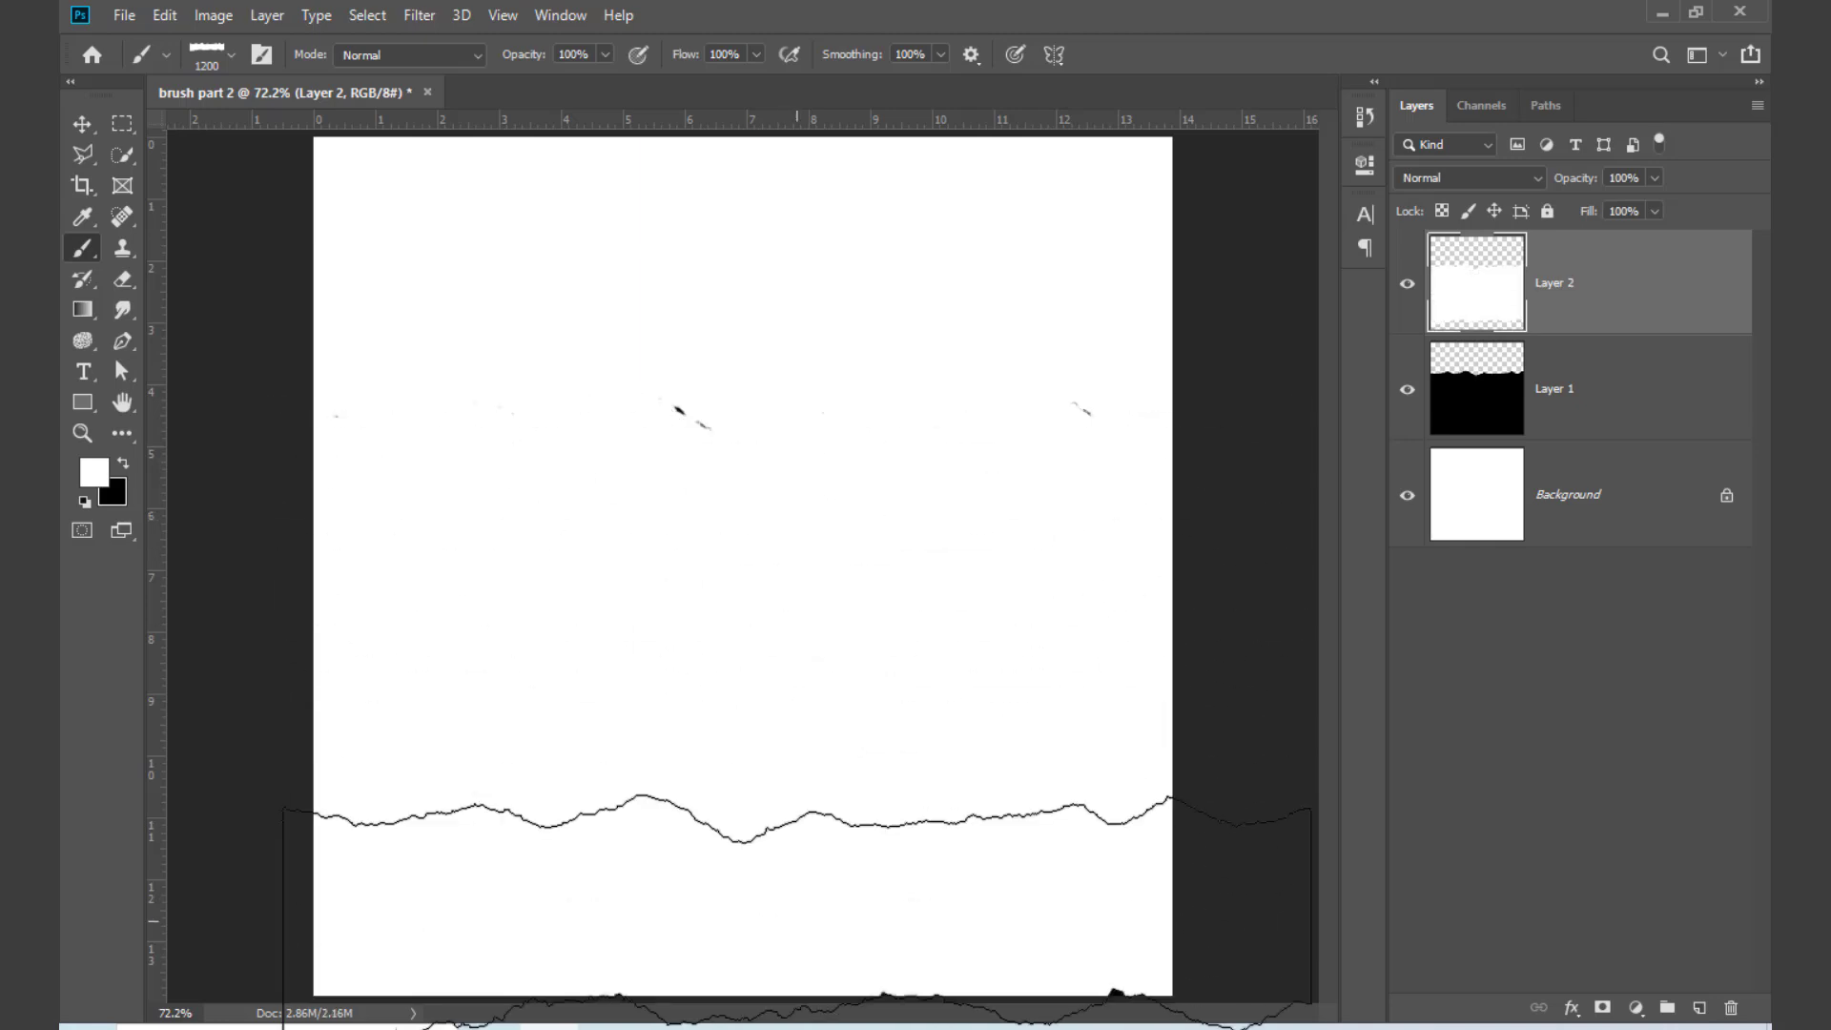
left_click(794, 953)
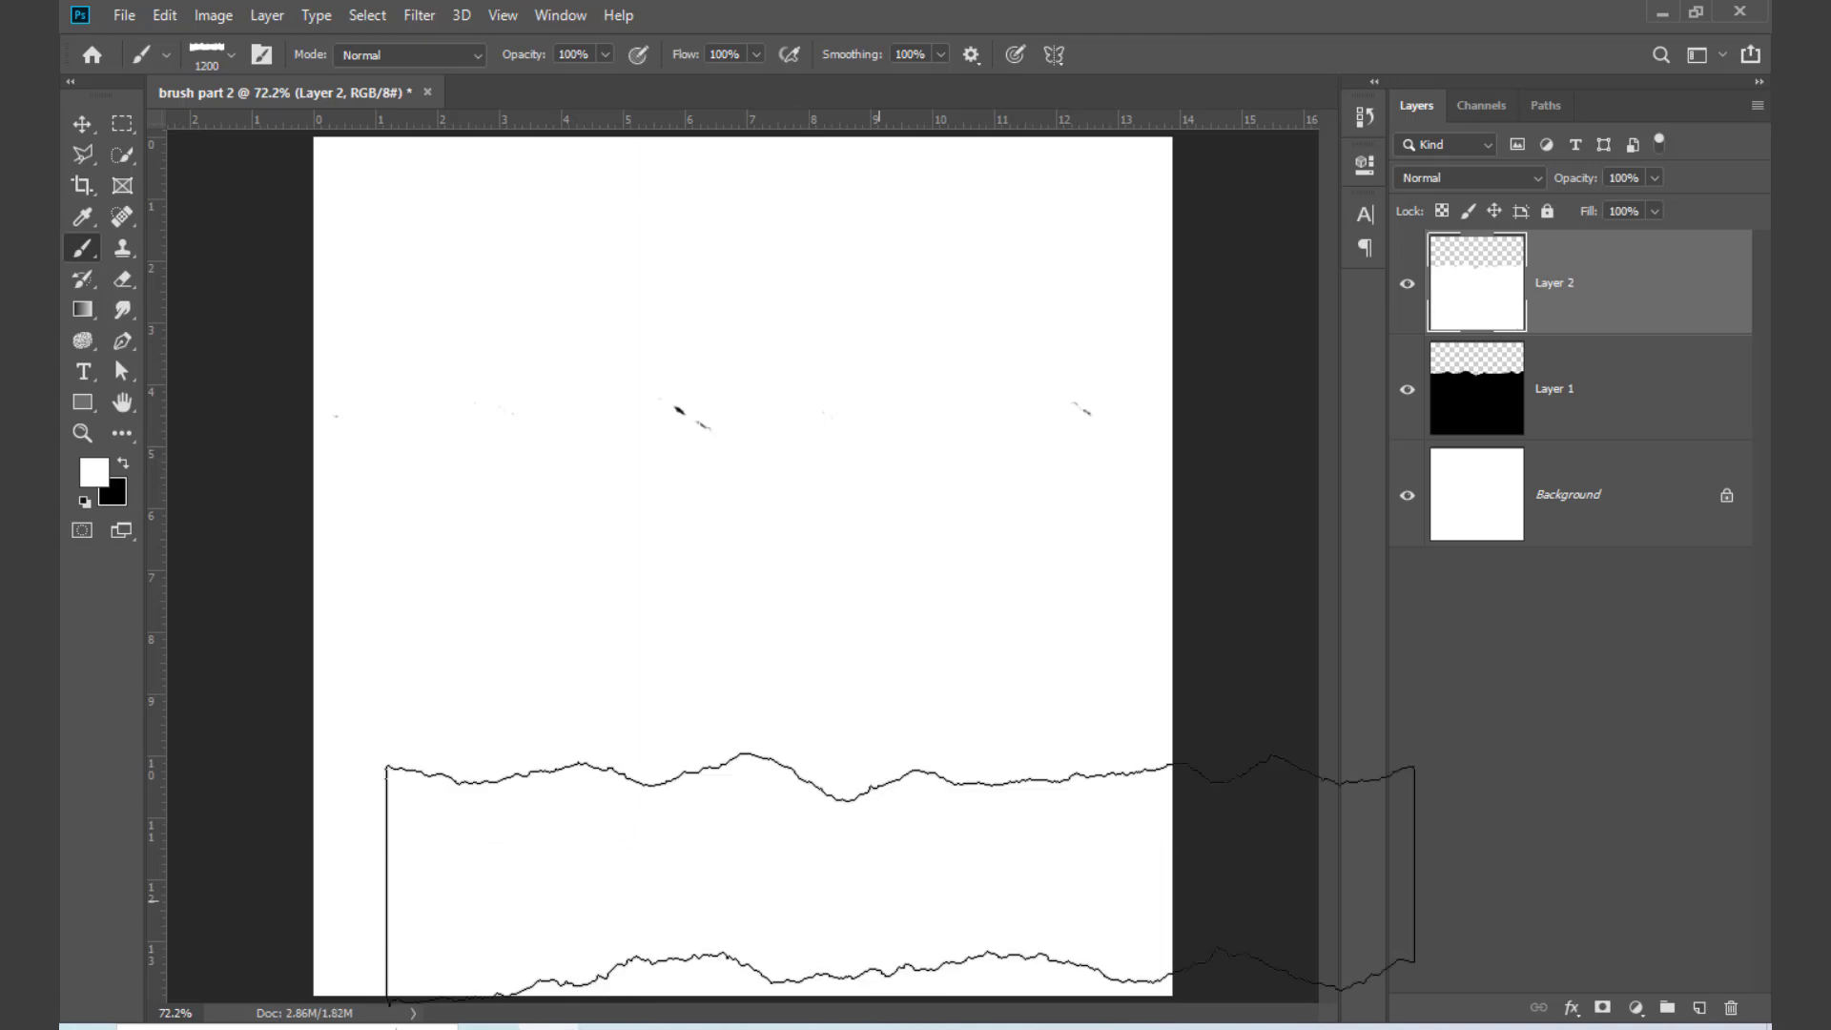
Step: Check Layer 2 by toggling its visibility, and move it below Layer 1
left_click(1408, 284)
left_click(1409, 286)
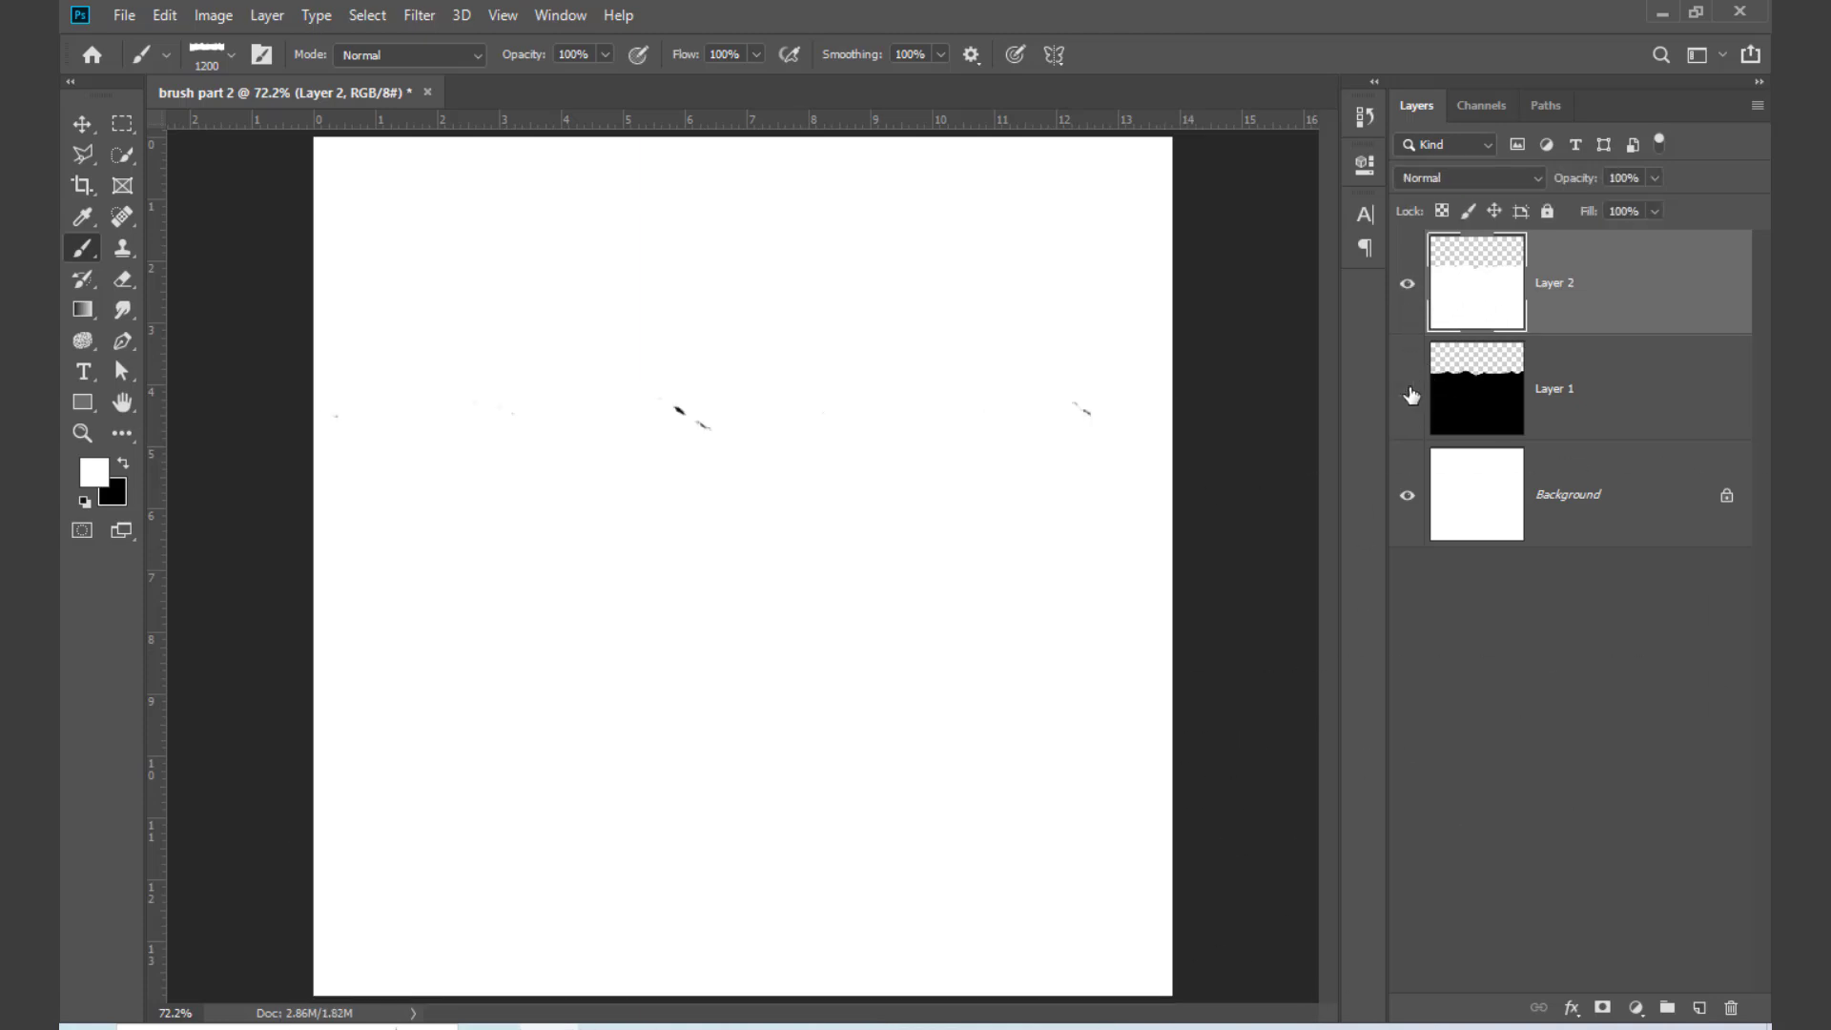
left_click_drag(1579, 329, 1583, 420)
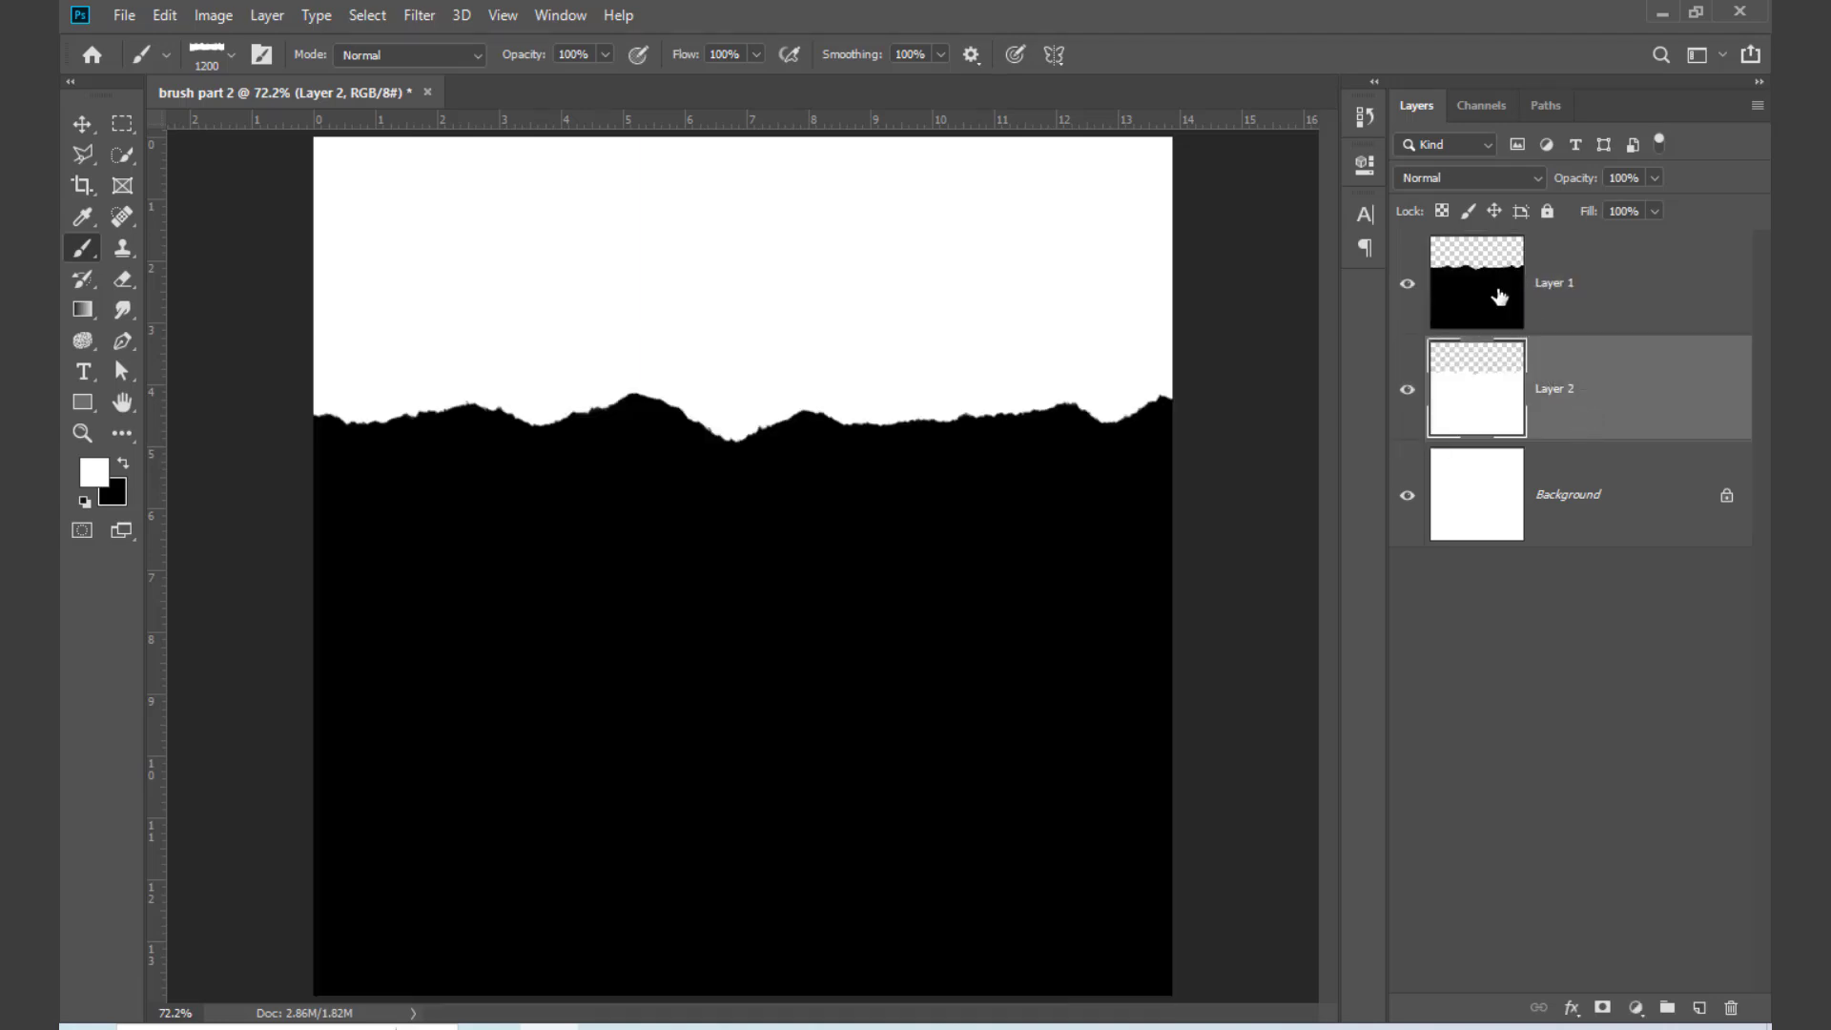
Step: Place the "high" photo from the selection folder into the document between Layer 1 and Layer 2
left_click_drag(1505, 298, 1689, 906)
left_click(1667, 11)
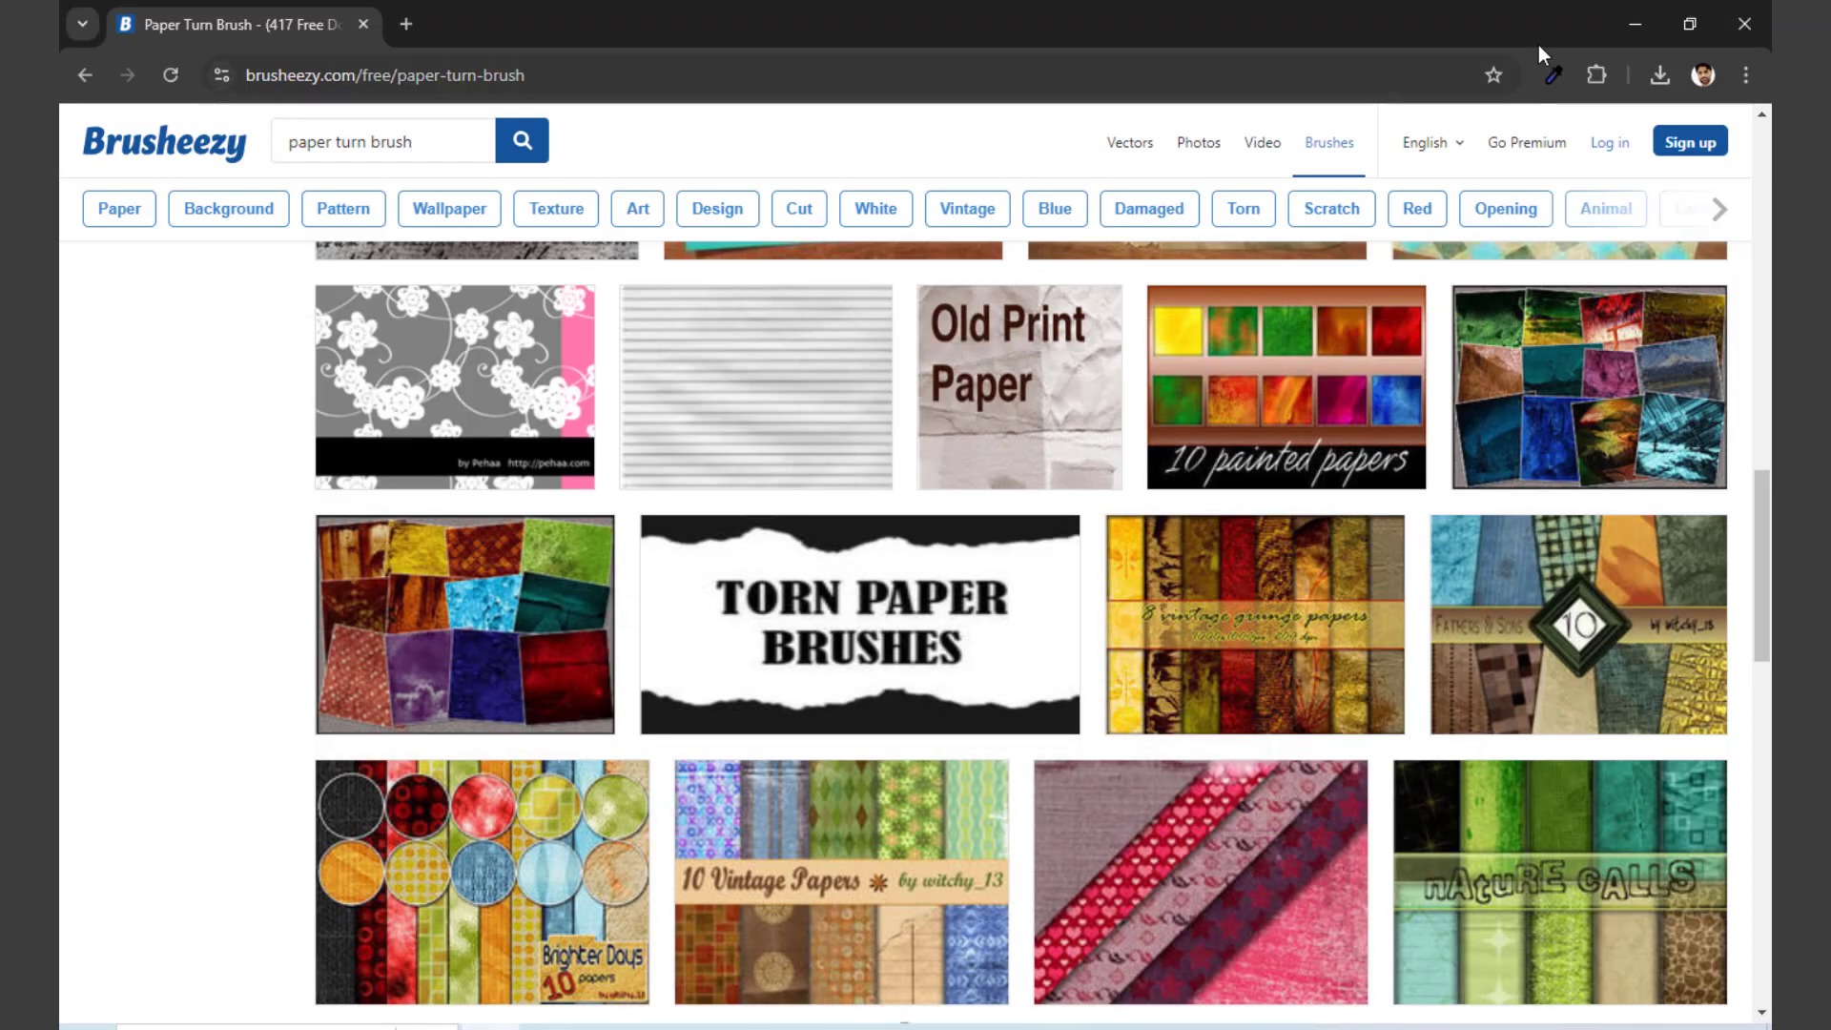
left_click(1630, 31)
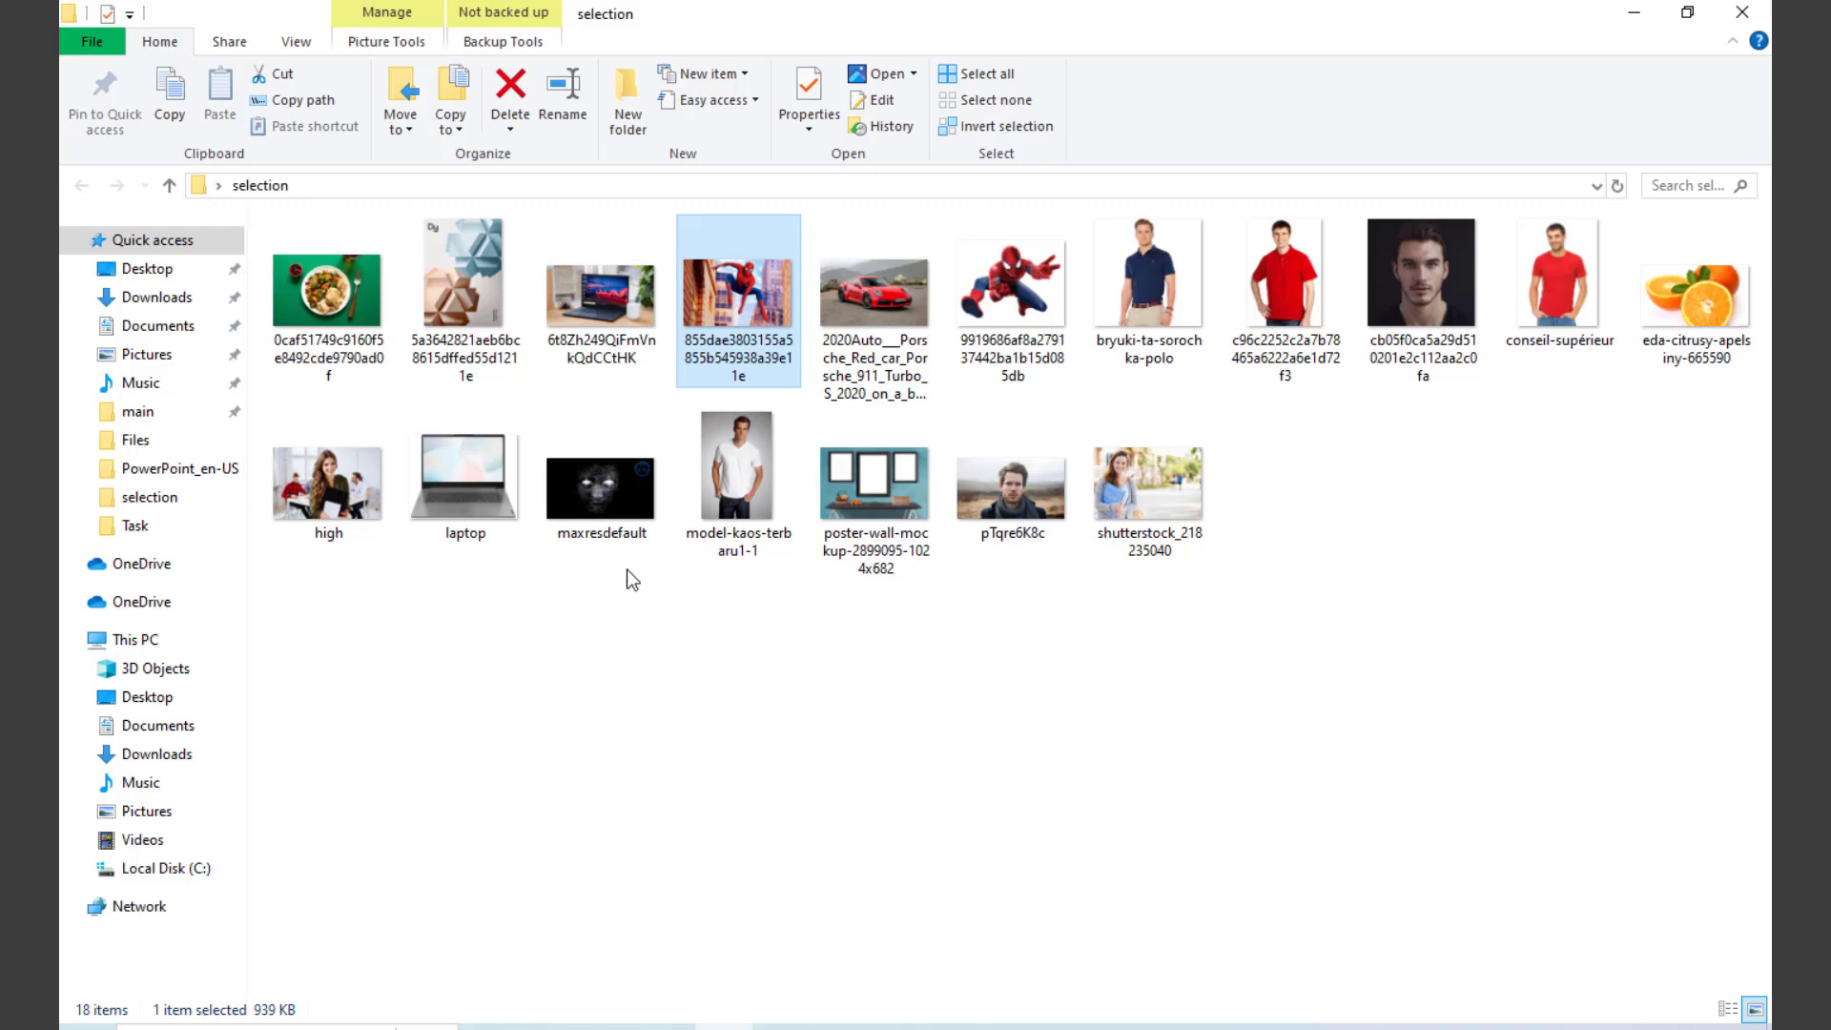
left_click_drag(328, 487, 819, 651)
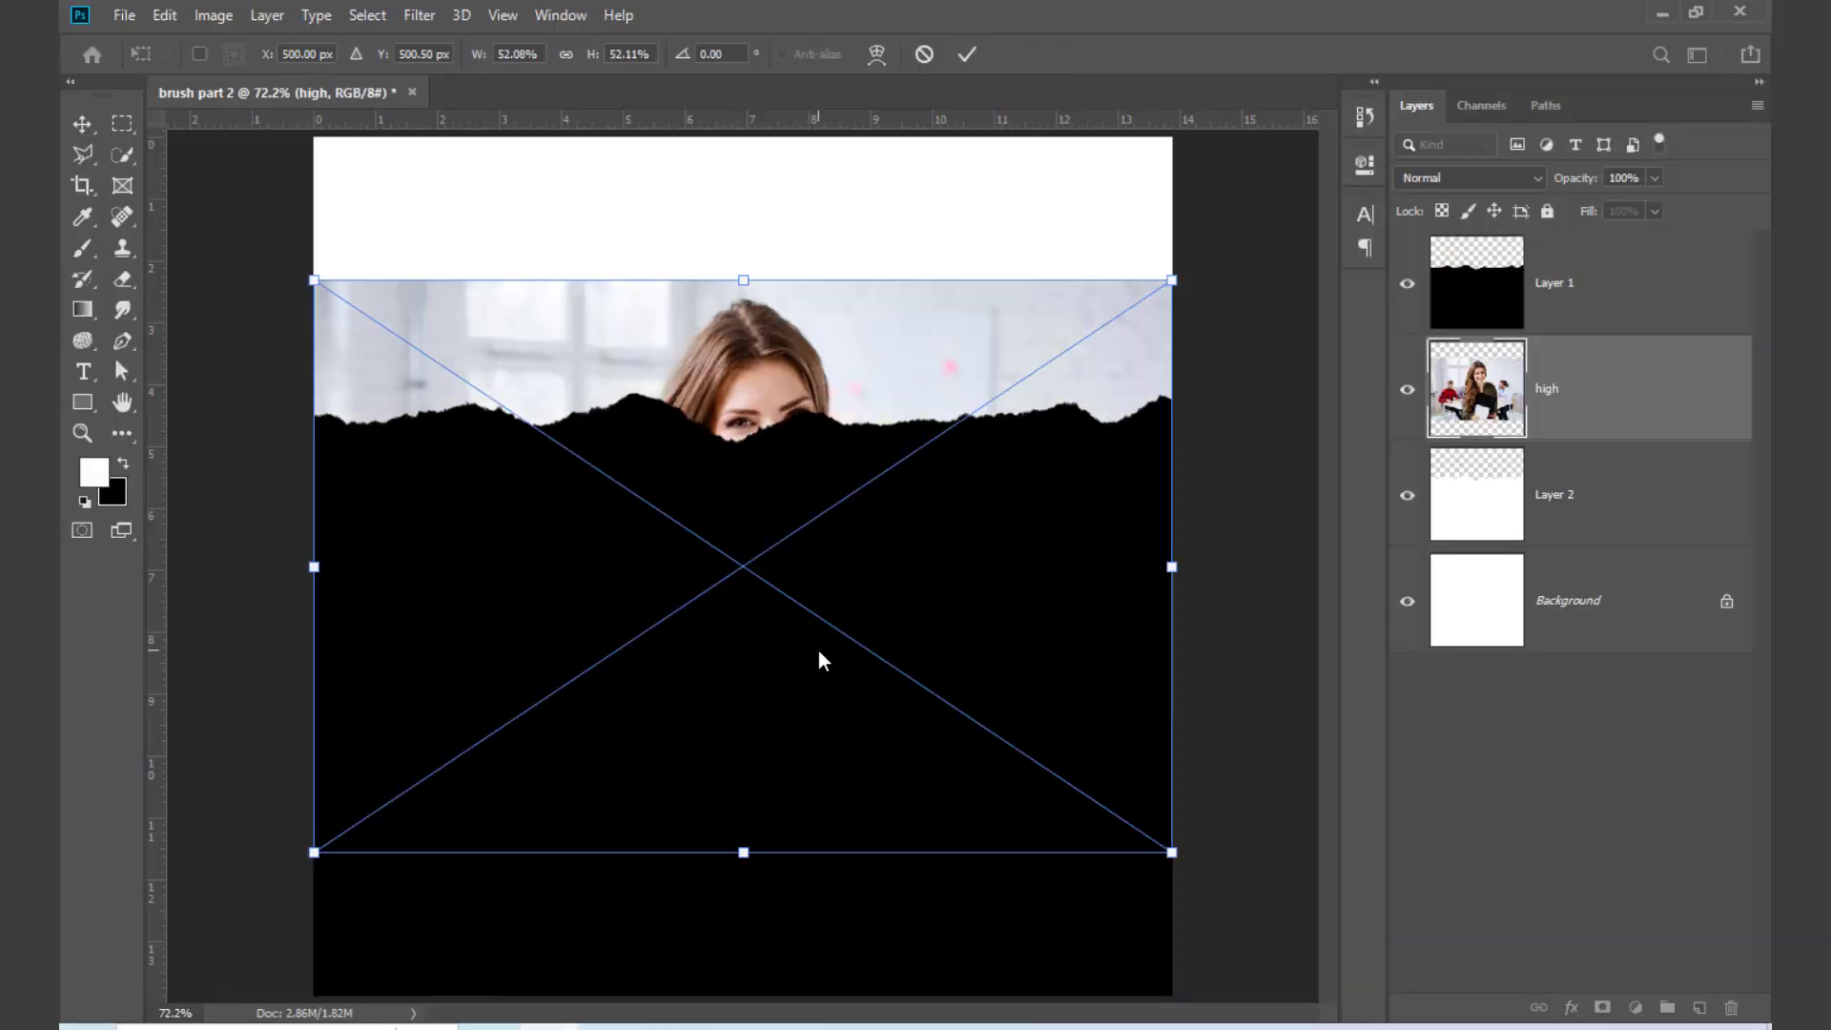
Step: Move the placed photo up to about Y 315.50 px so it fills the canvas above the torn edge, and commit the placement
left_click_drag(855, 341, 851, 183)
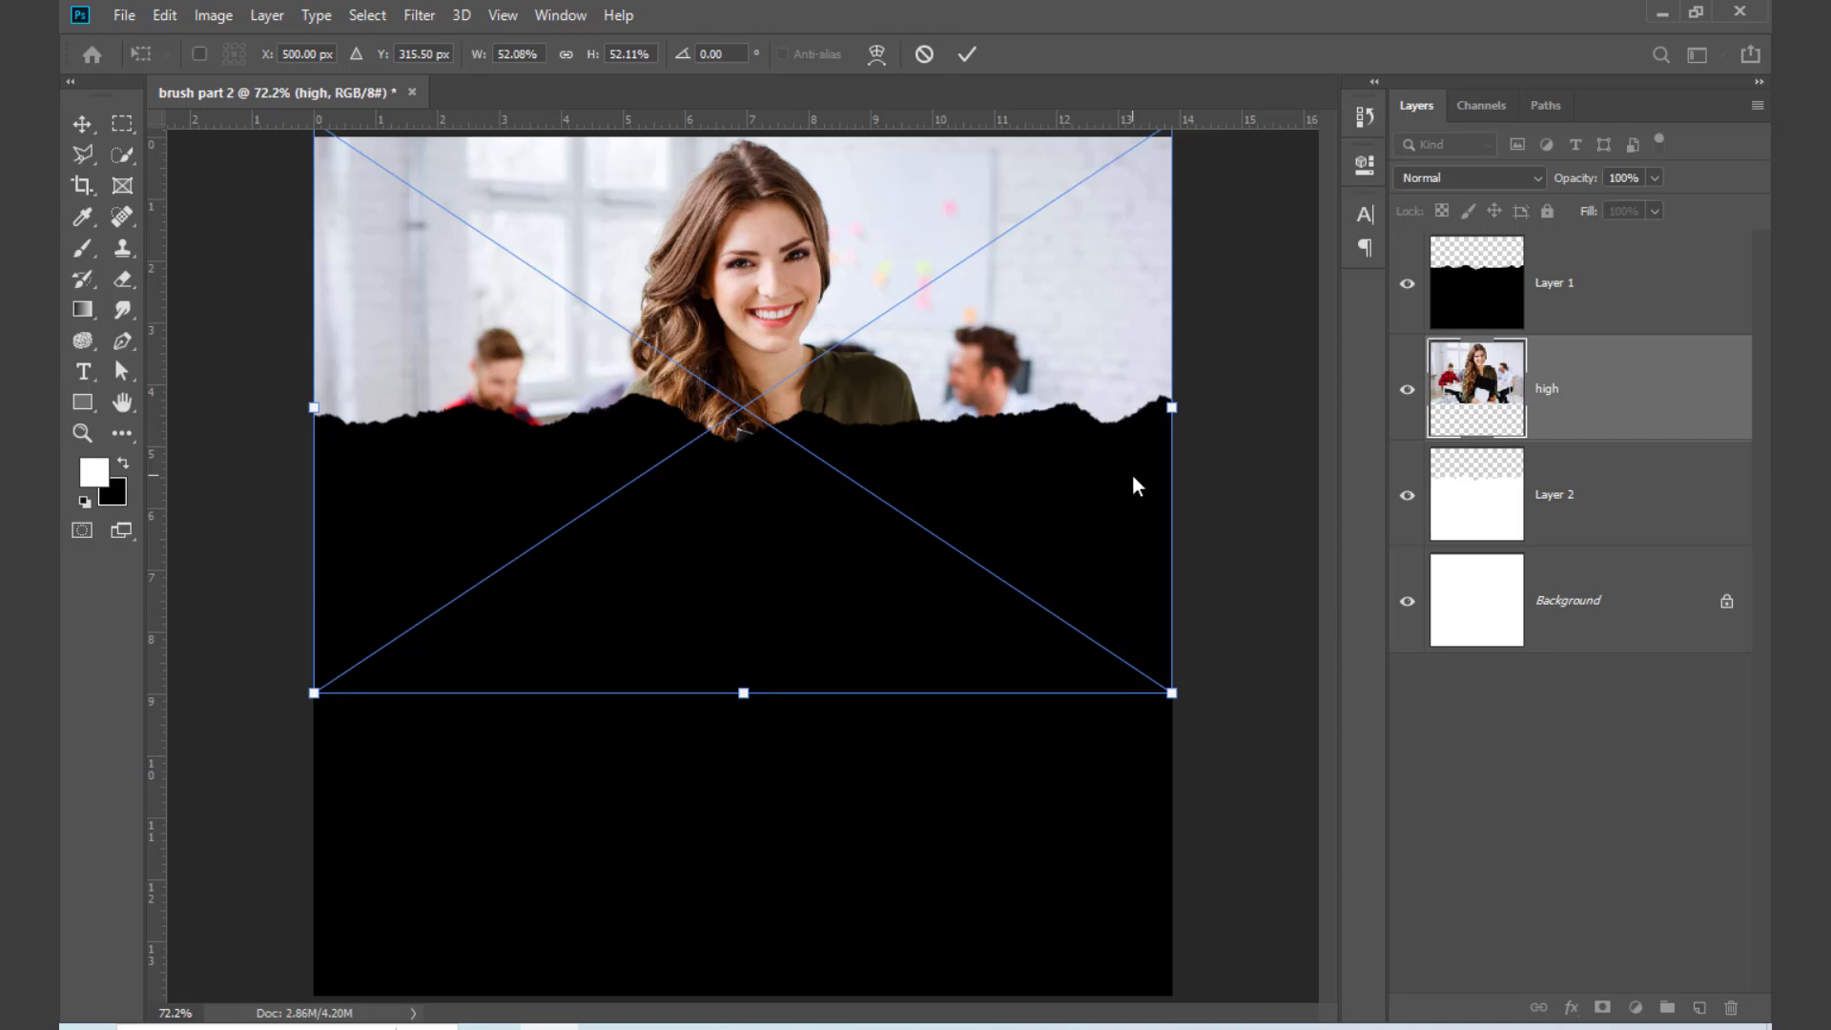
key("alt+space")
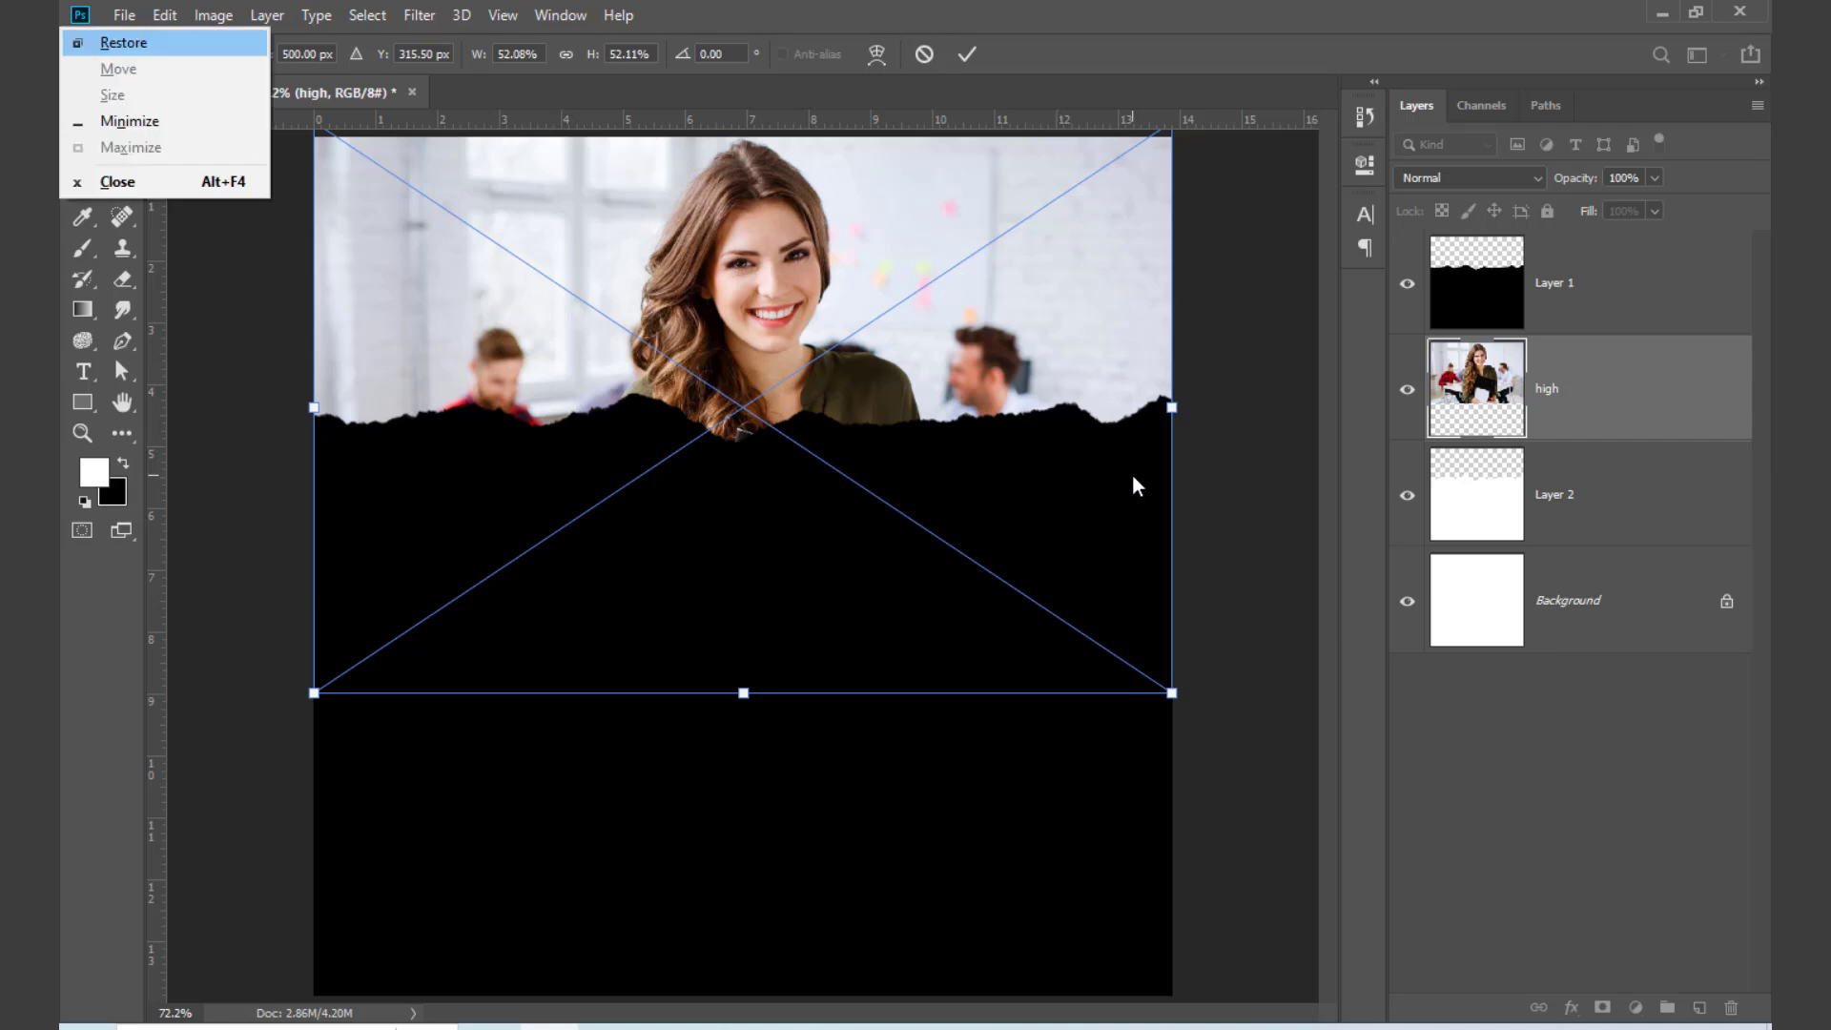
left_click(245, 302)
left_click(90, 124)
left_click(195, 313)
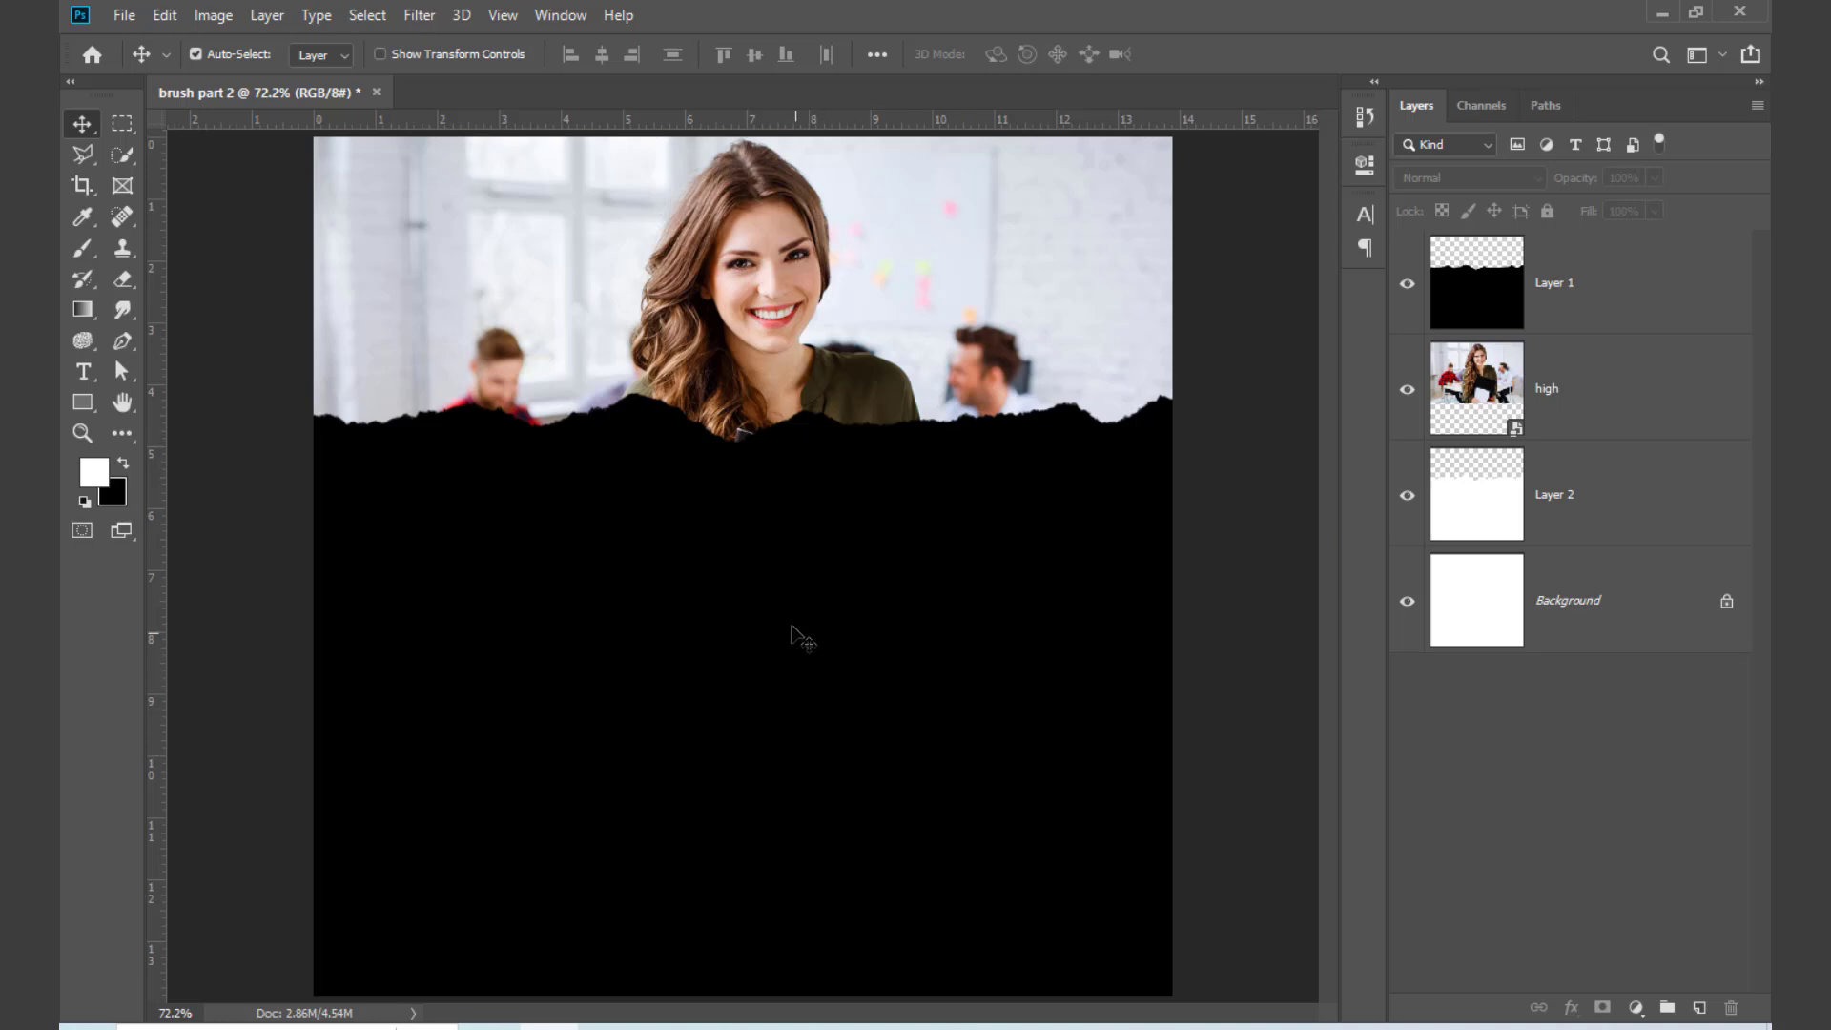
Step: Nudge the black torn paper on Layer 1 down until its edge crosses the upper part of the woman's black folder
left_click(874, 565)
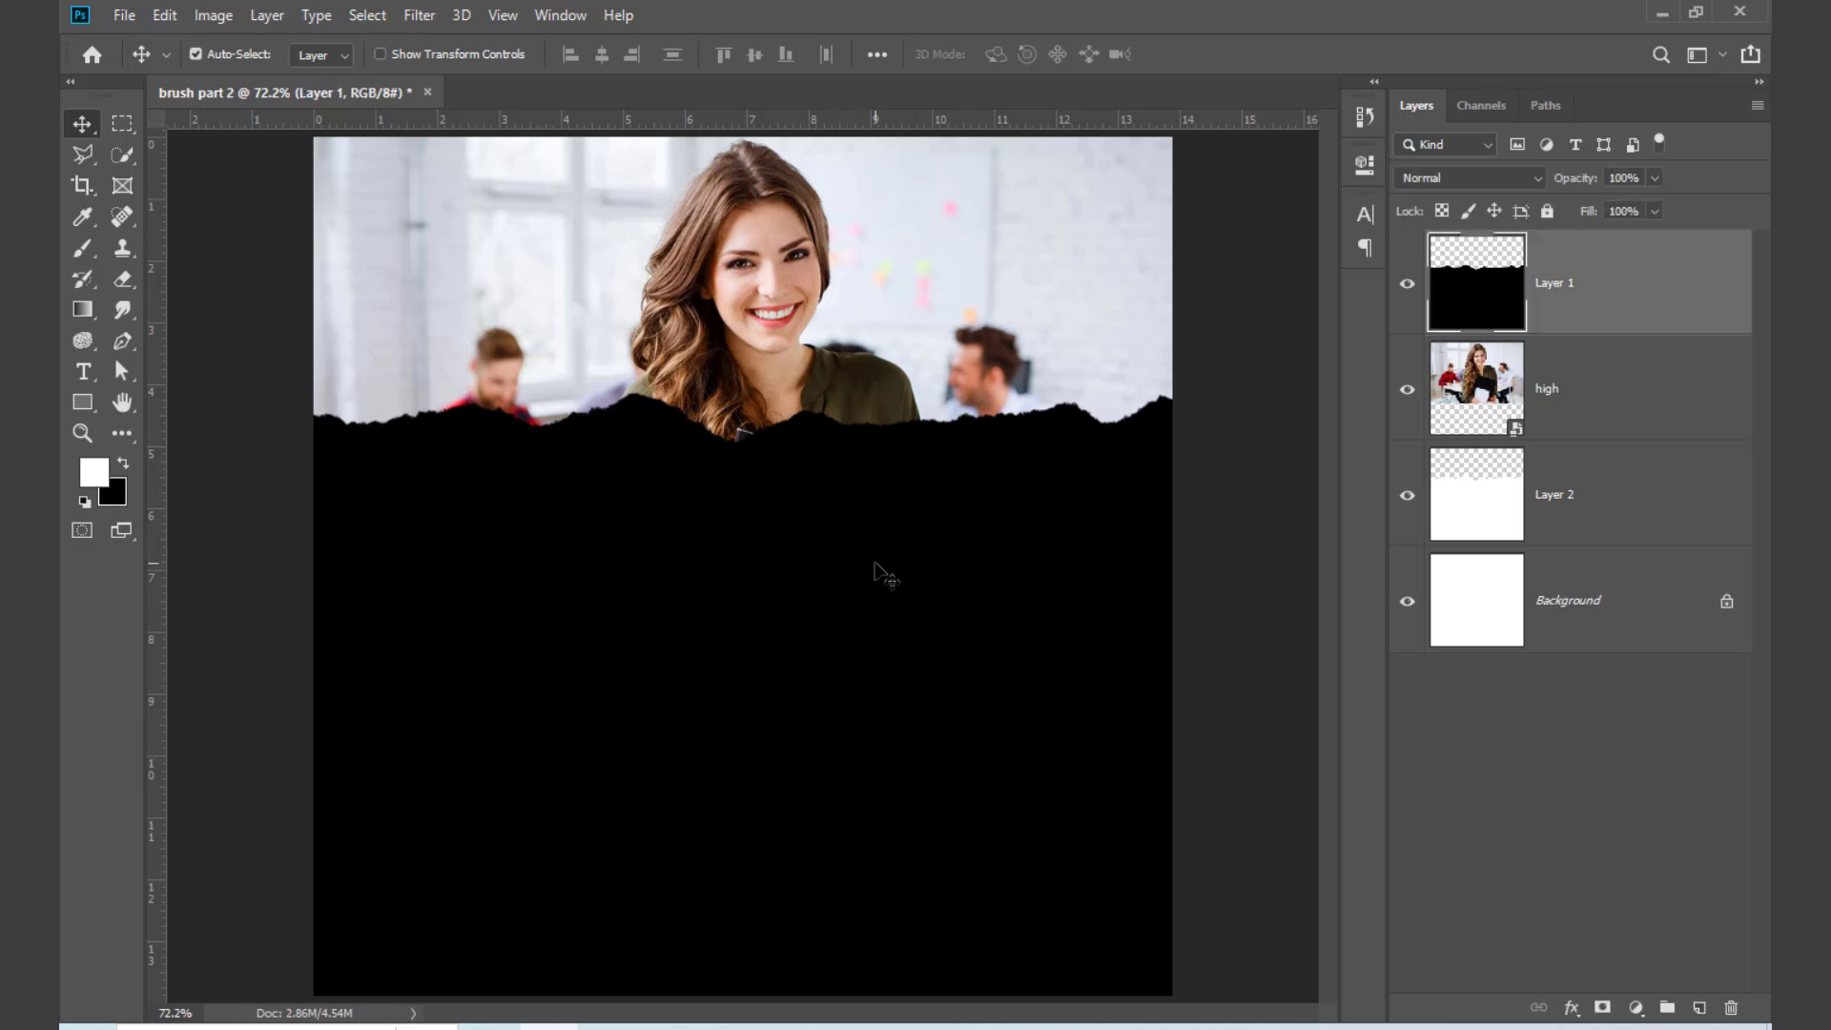
key("shift+Down")
key("shift+Down")
key("shift+Down")
key("shift+Down")
key("shift+Down")
key("shift+Down")
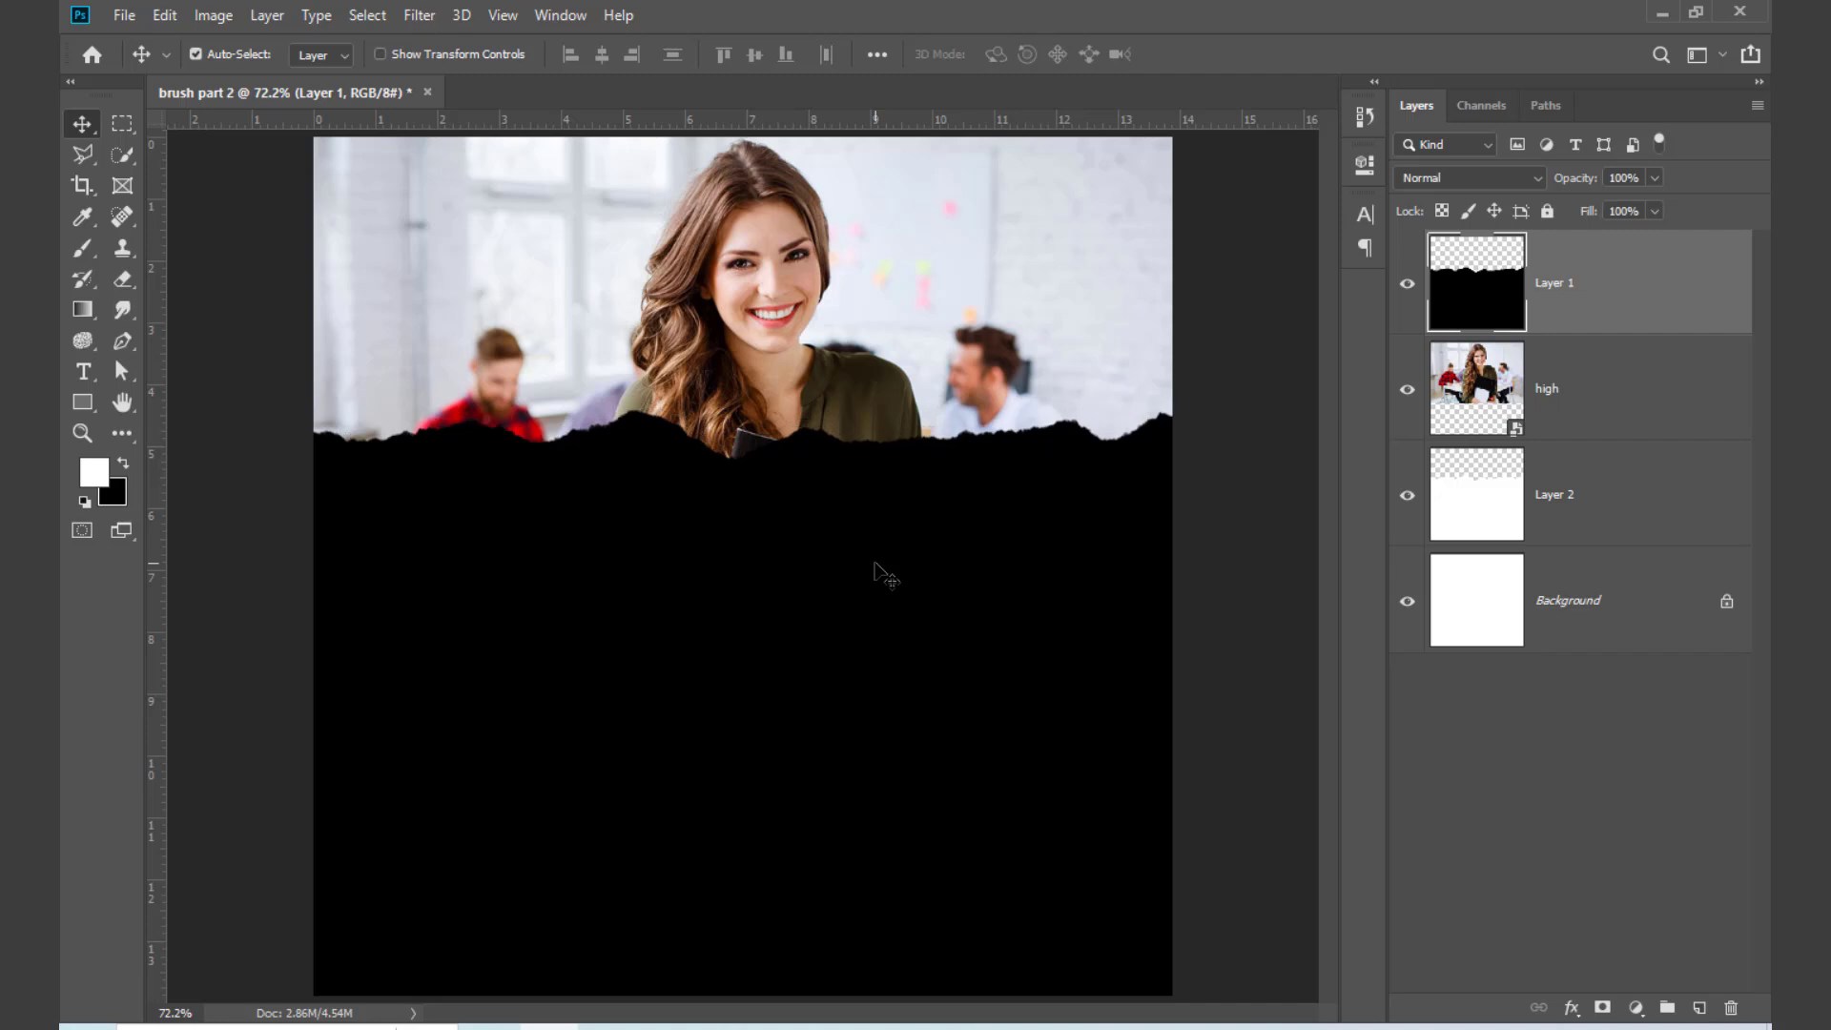
key("shift+Down")
key("shift+Down")
key("shift+Down")
key("shift+Down")
key("shift+Down")
key("shift+Down")
key("shift+Down")
key("shift+Down")
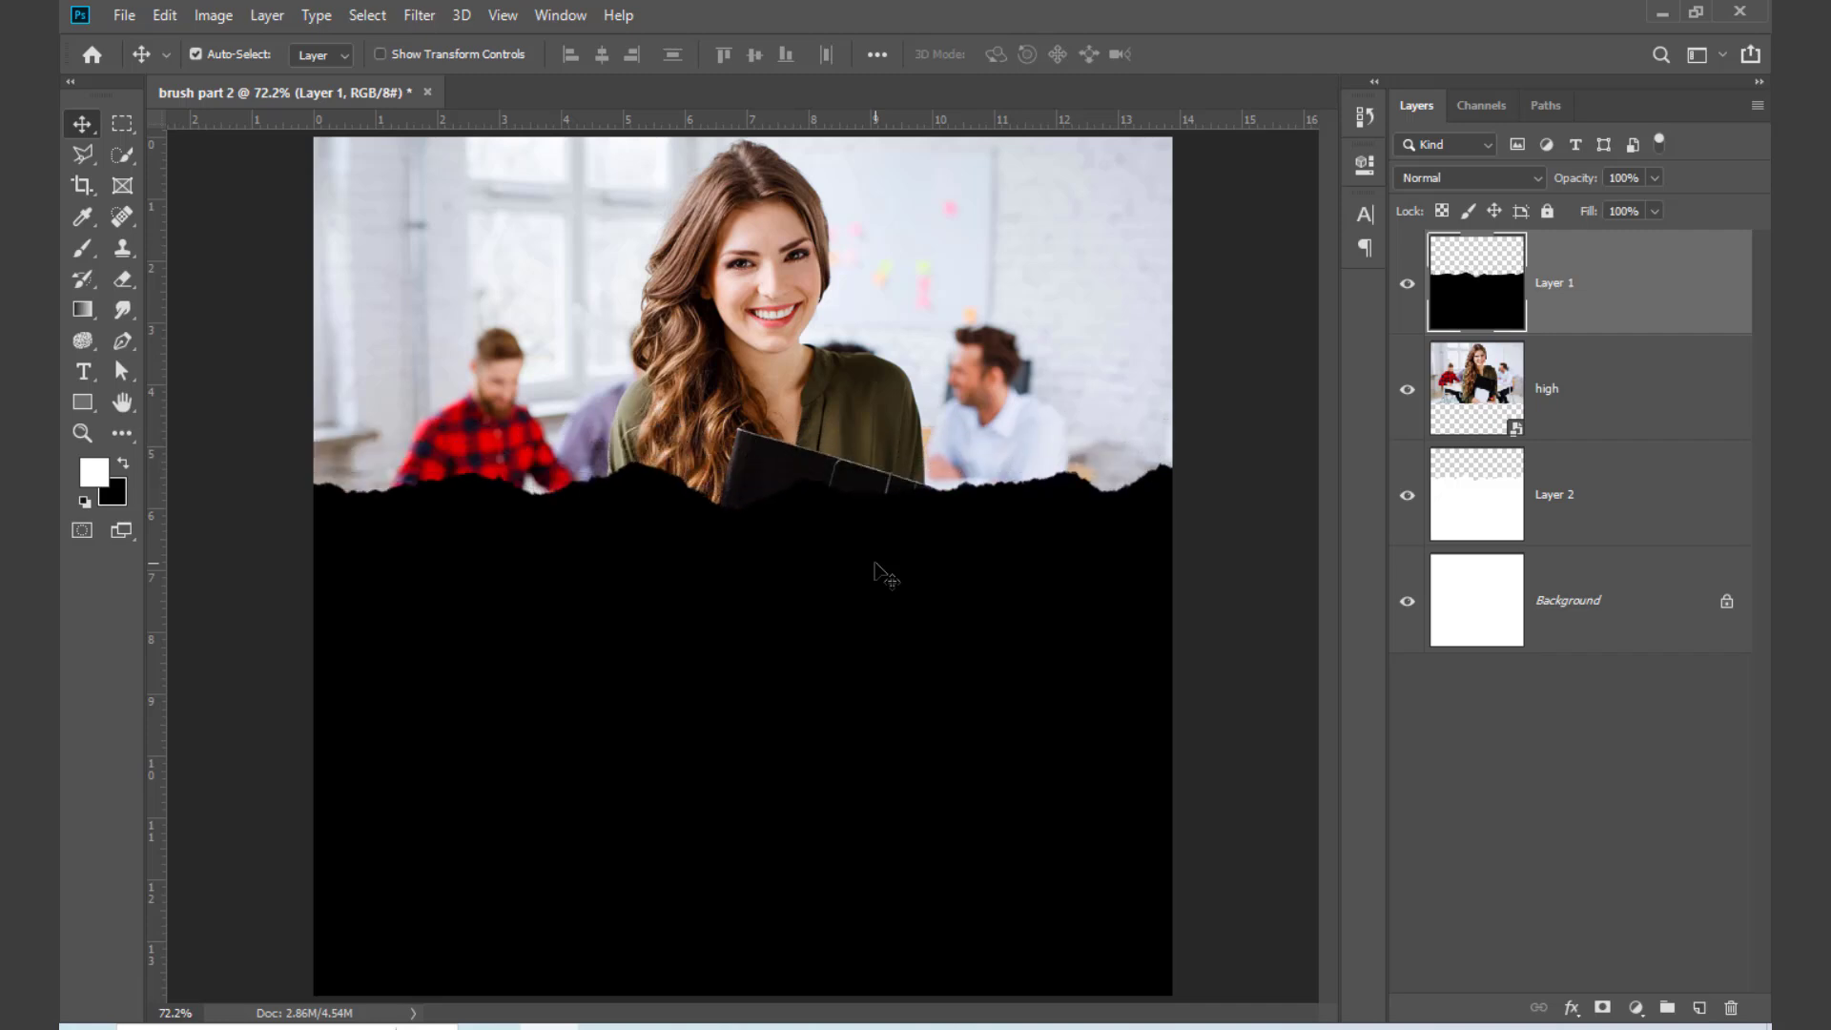
key("shift+Down")
key("shift+Down")
key("shift+Down")
key("shift+Down")
key("shift+Down")
key("shift+Down")
key("shift+Down")
key("shift+Down")
key("shift+Down")
key("shift+Down")
key("shift+Down")
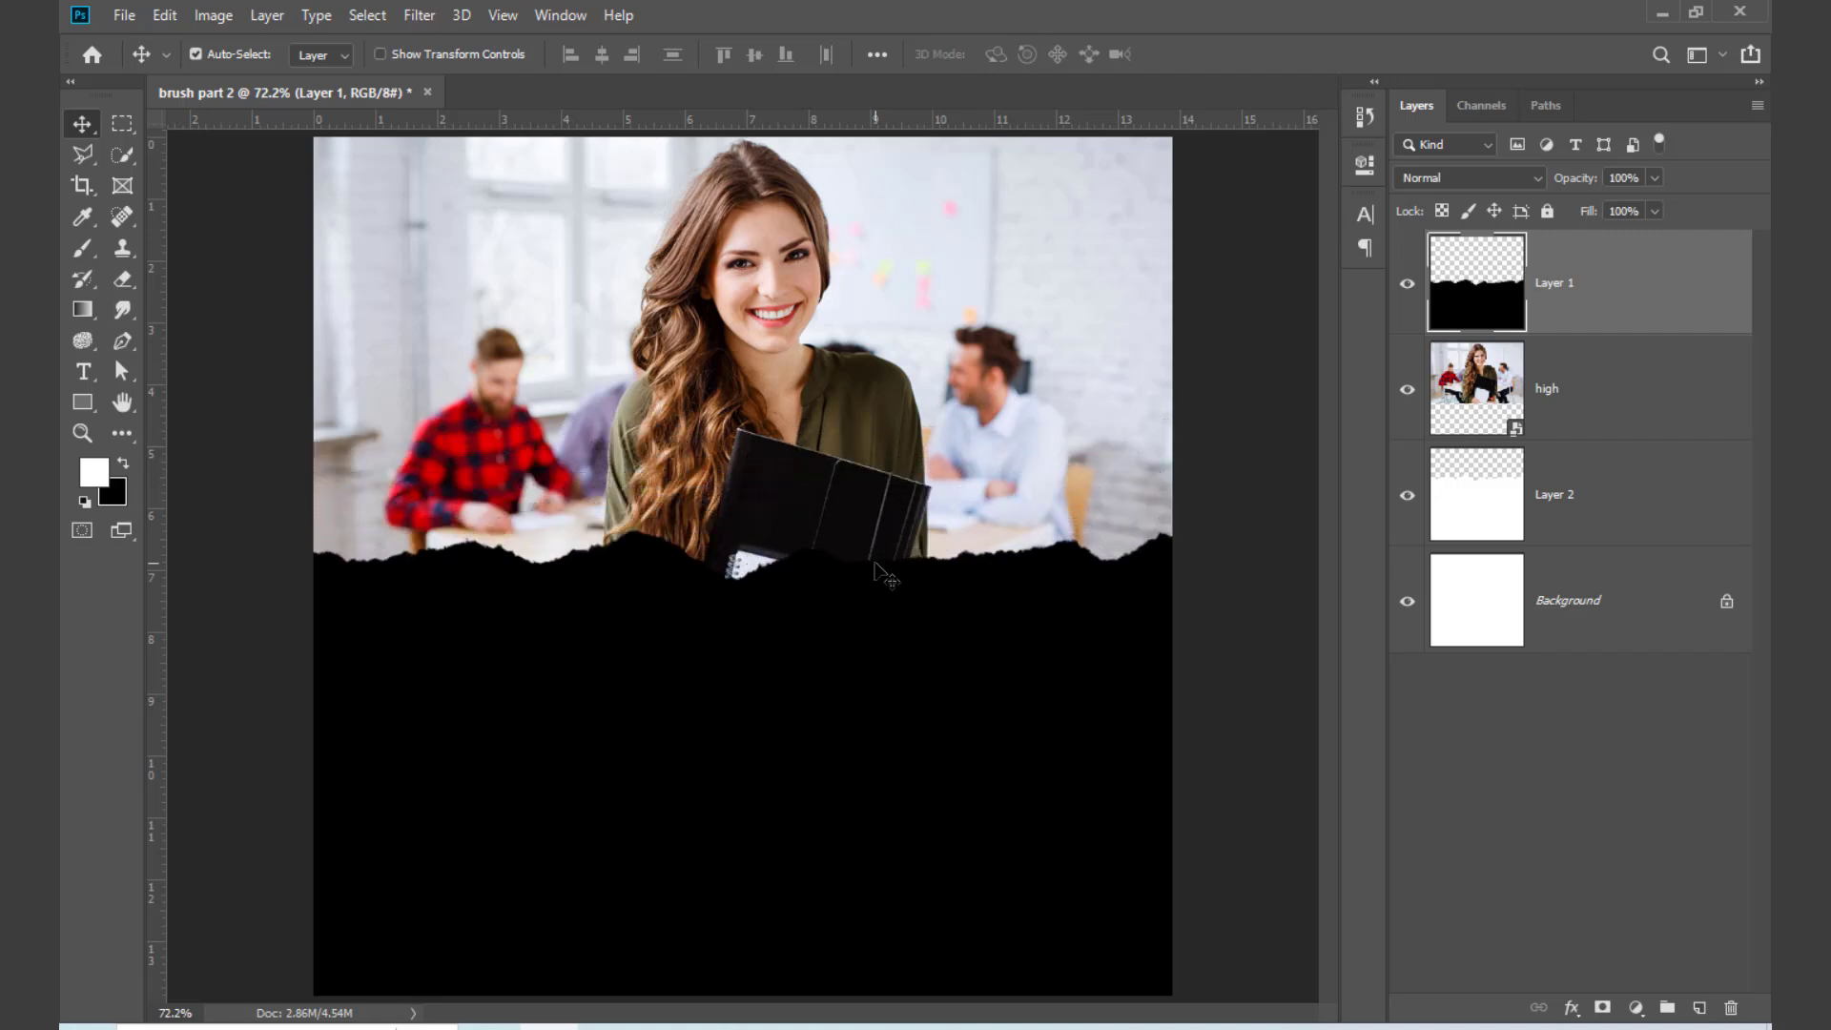
key("shift+Down")
key("shift+Up")
key("shift+Up")
key("shift+Up")
key("shift+Up")
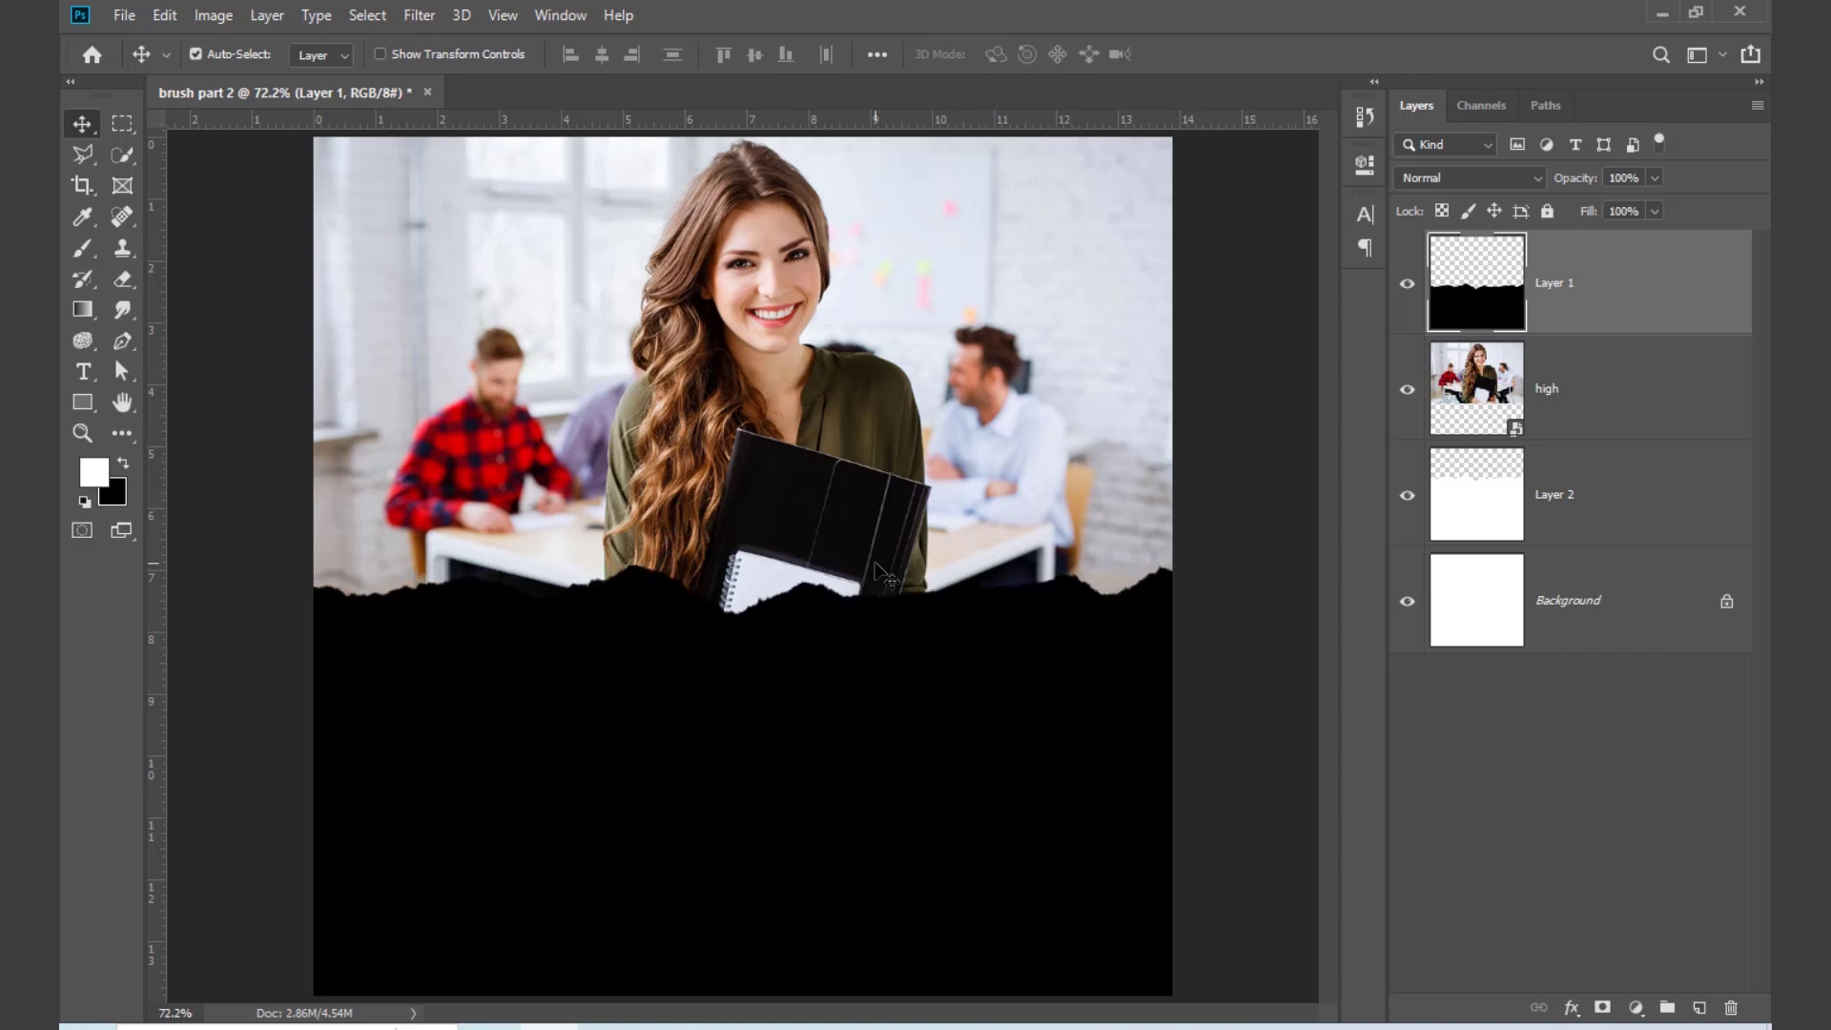
key("shift+Up")
key("shift+Up")
key("shift+Up")
key("shift+Up")
key("shift+Up")
key("shift+Up")
key("shift+Up")
key("shift+Up")
key("shift+Up")
key("shift+Up")
key("shift+Up")
key("shift+Up")
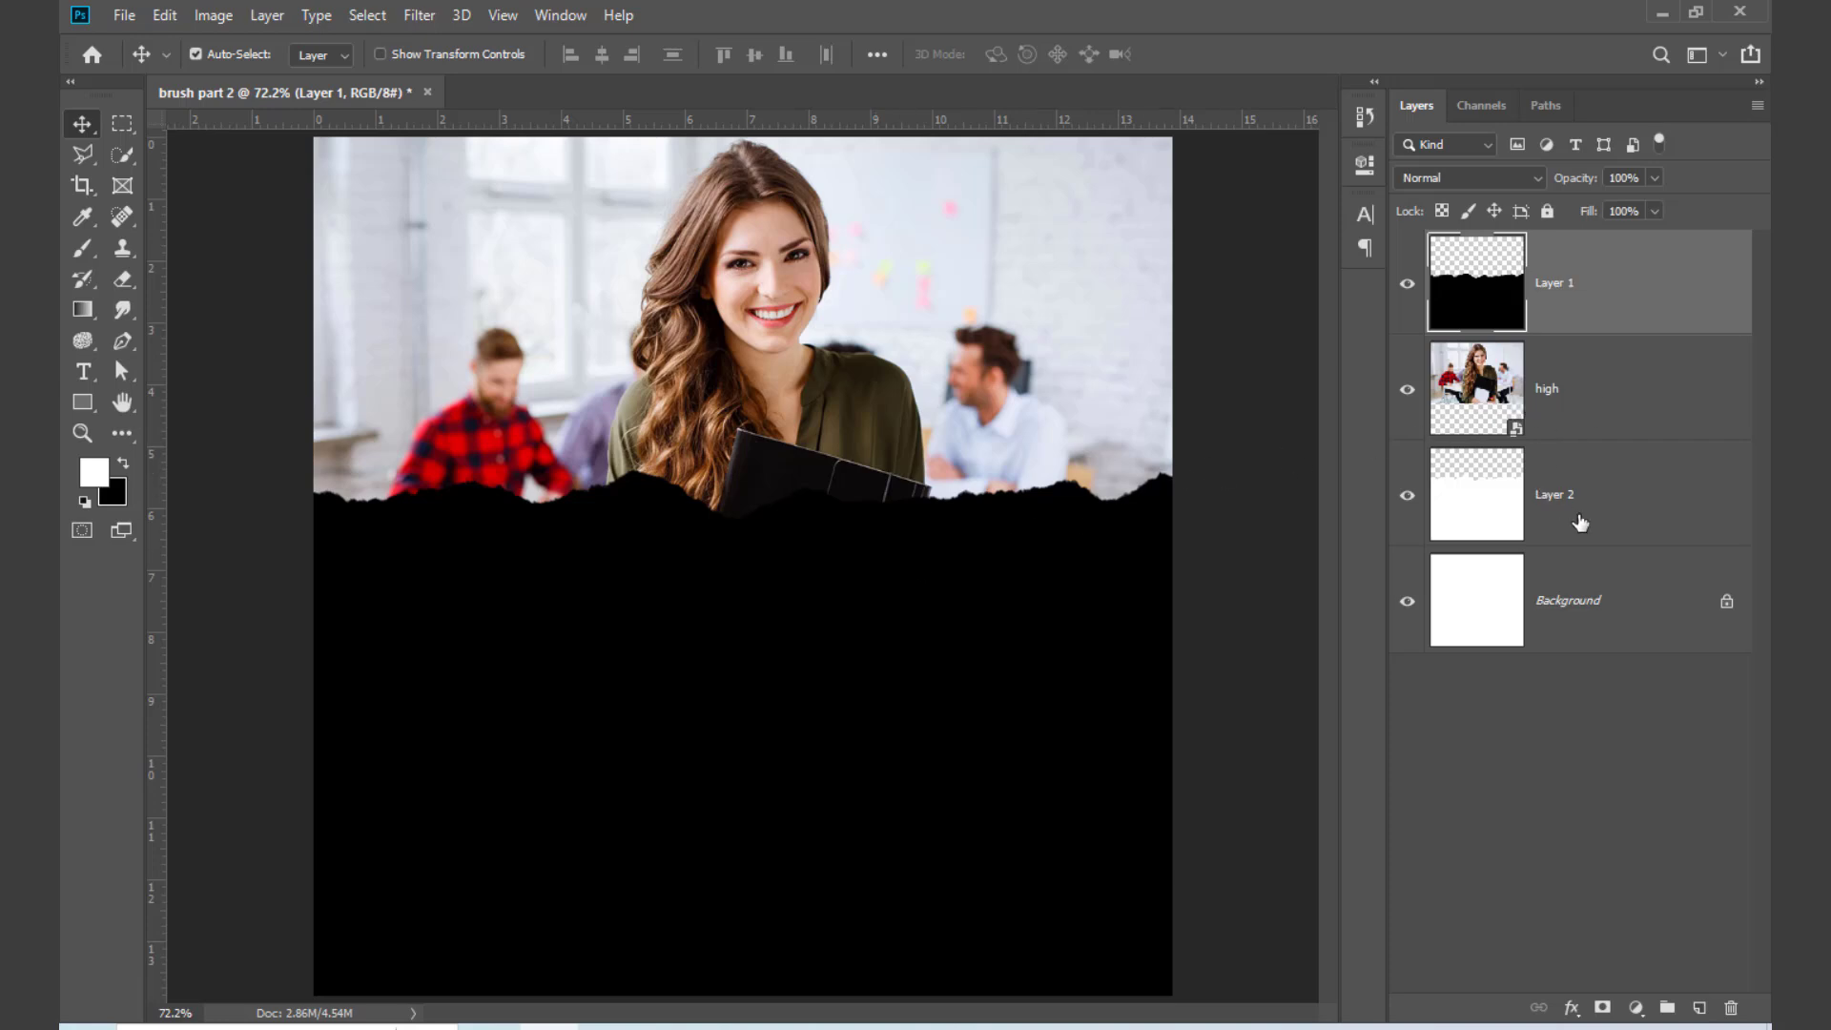
Step: Move Layer 2 above the "high" photo and nudge Layer 1 up to narrow the white torn paper strip
left_click_drag(1606, 524, 1582, 352)
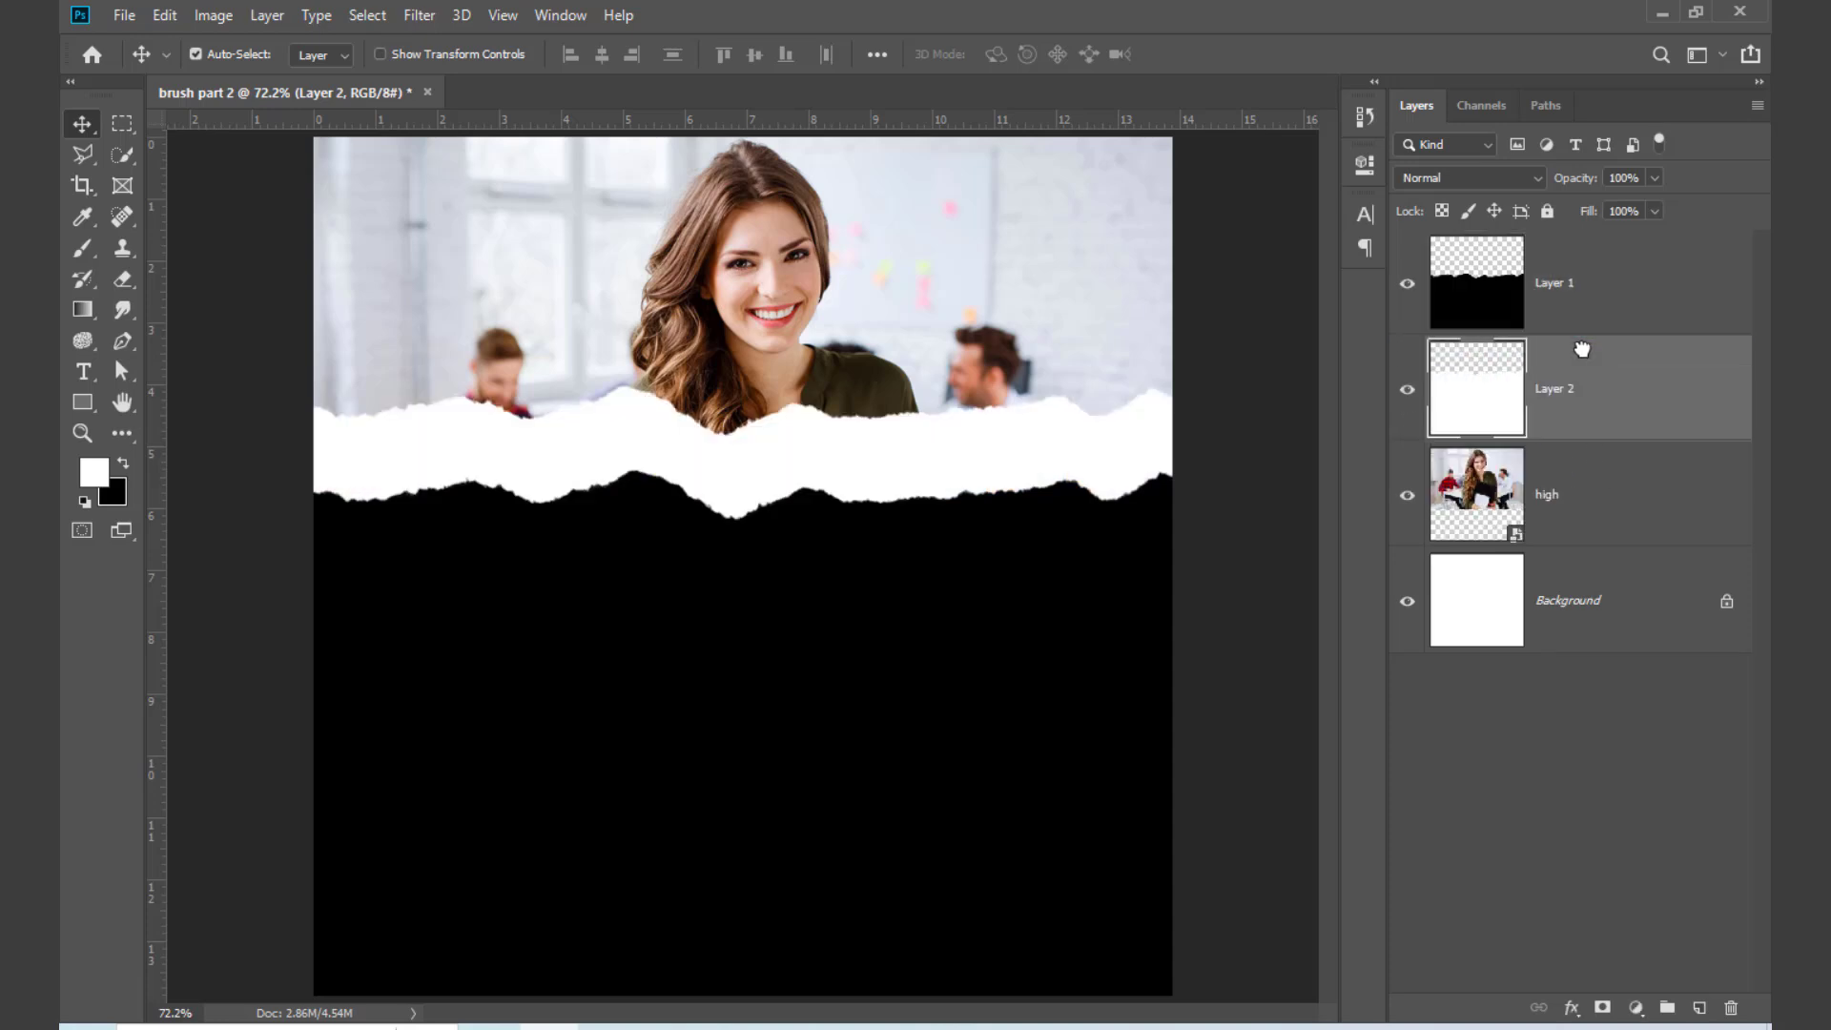
left_click(897, 730)
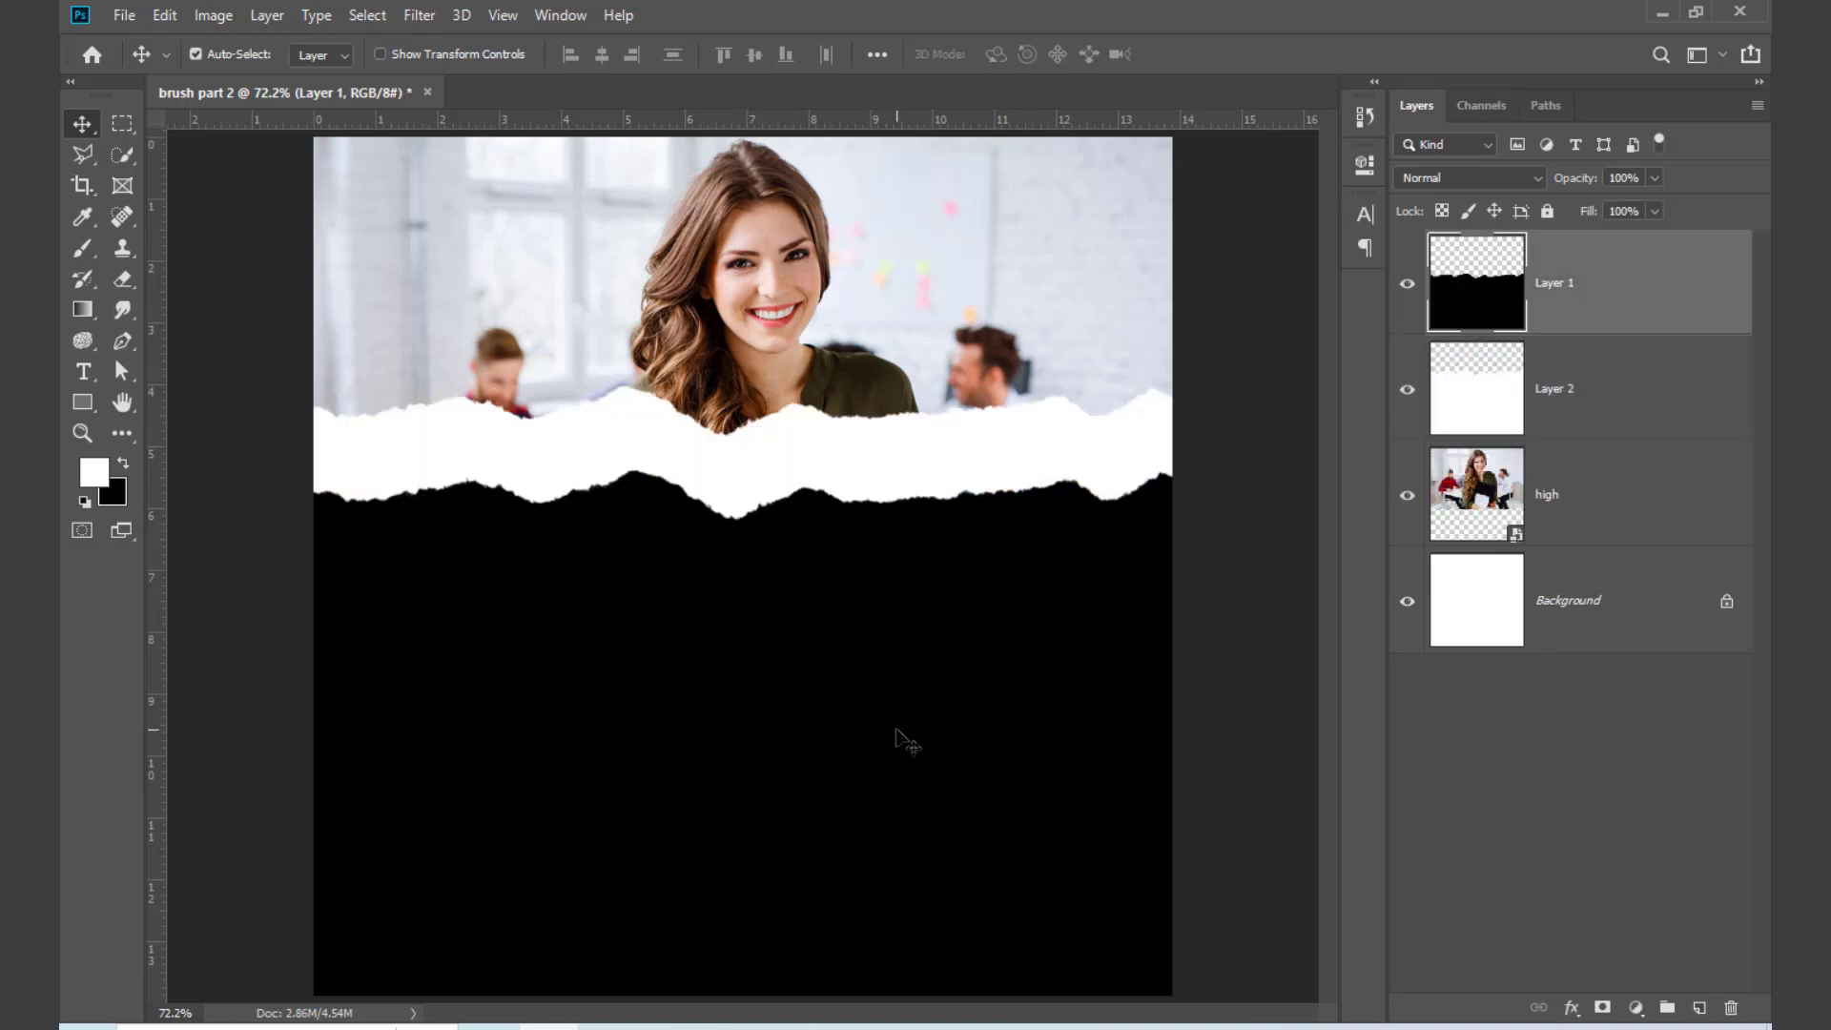
key("shift+Up")
key("shift+Up")
key("shift+Up")
key("shift+Up")
key("shift+Up")
key("shift+Up")
key("shift+Up")
key("shift+Up")
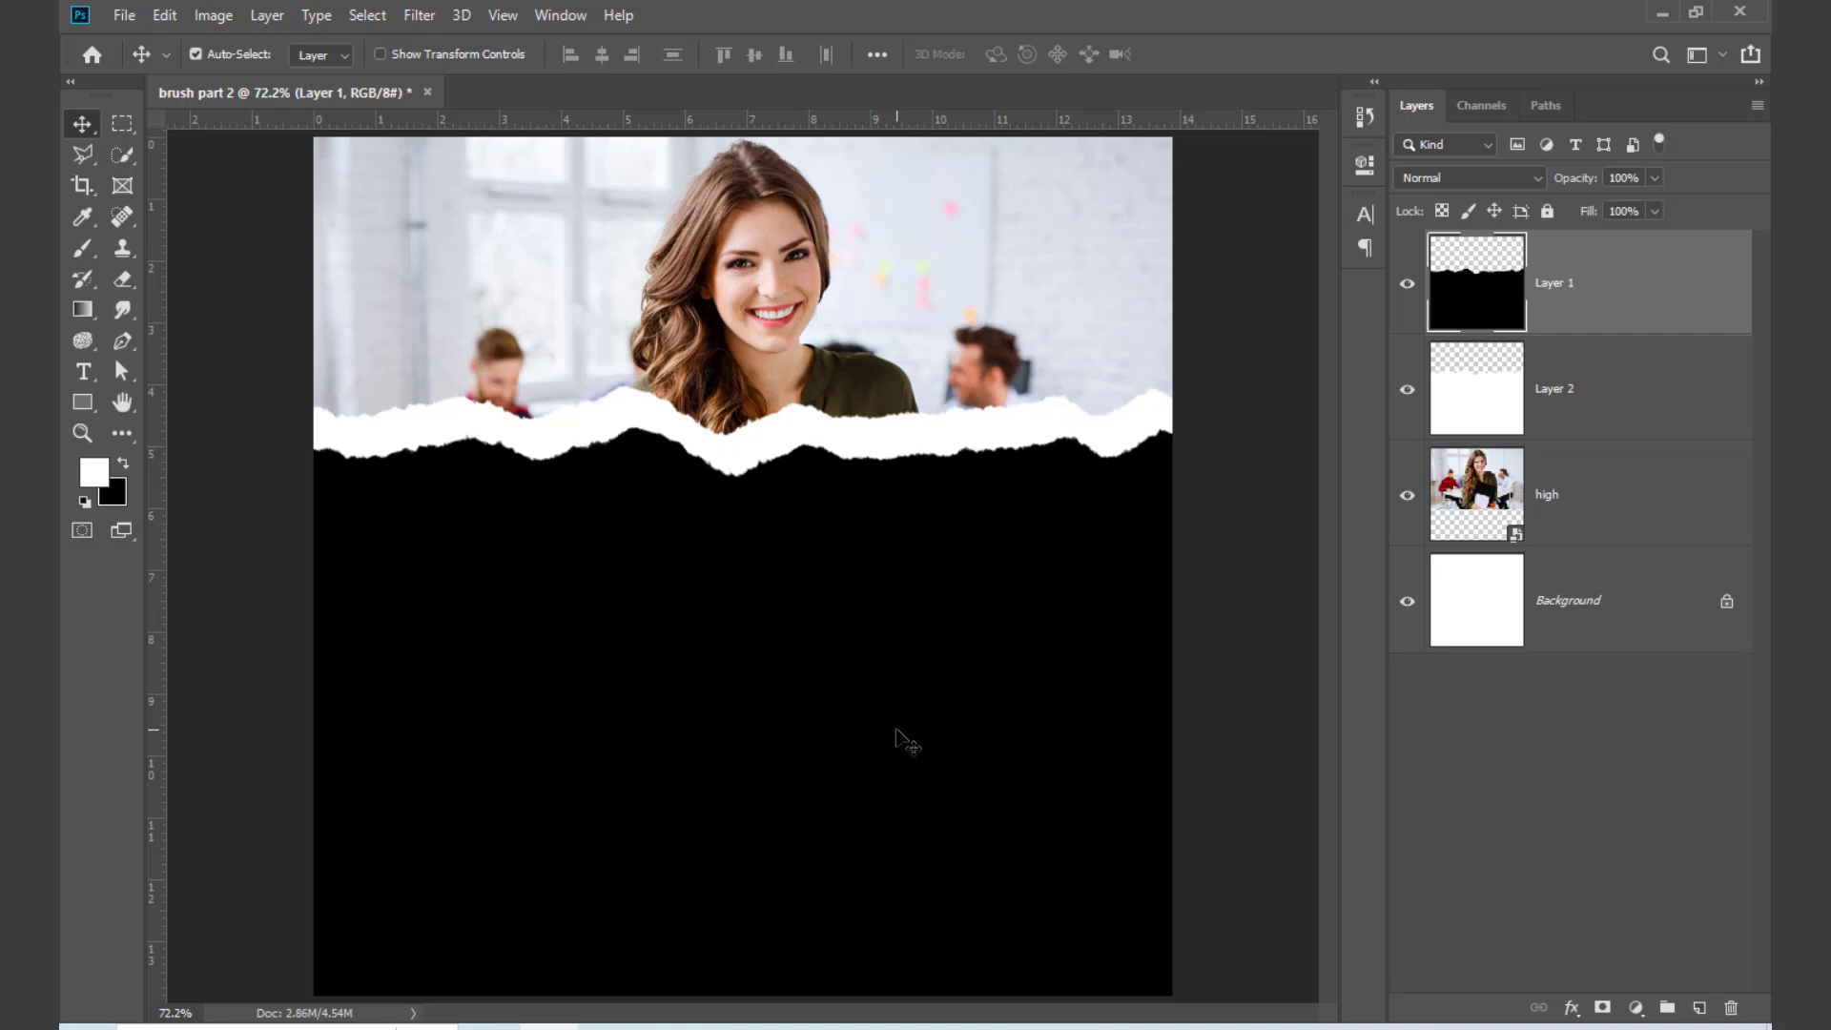
Step: Nudge the black torn paper on Layer 1 up and flush with the canvas side, leaving a thin white torn strip
key("shift+Up")
key("shift+Right")
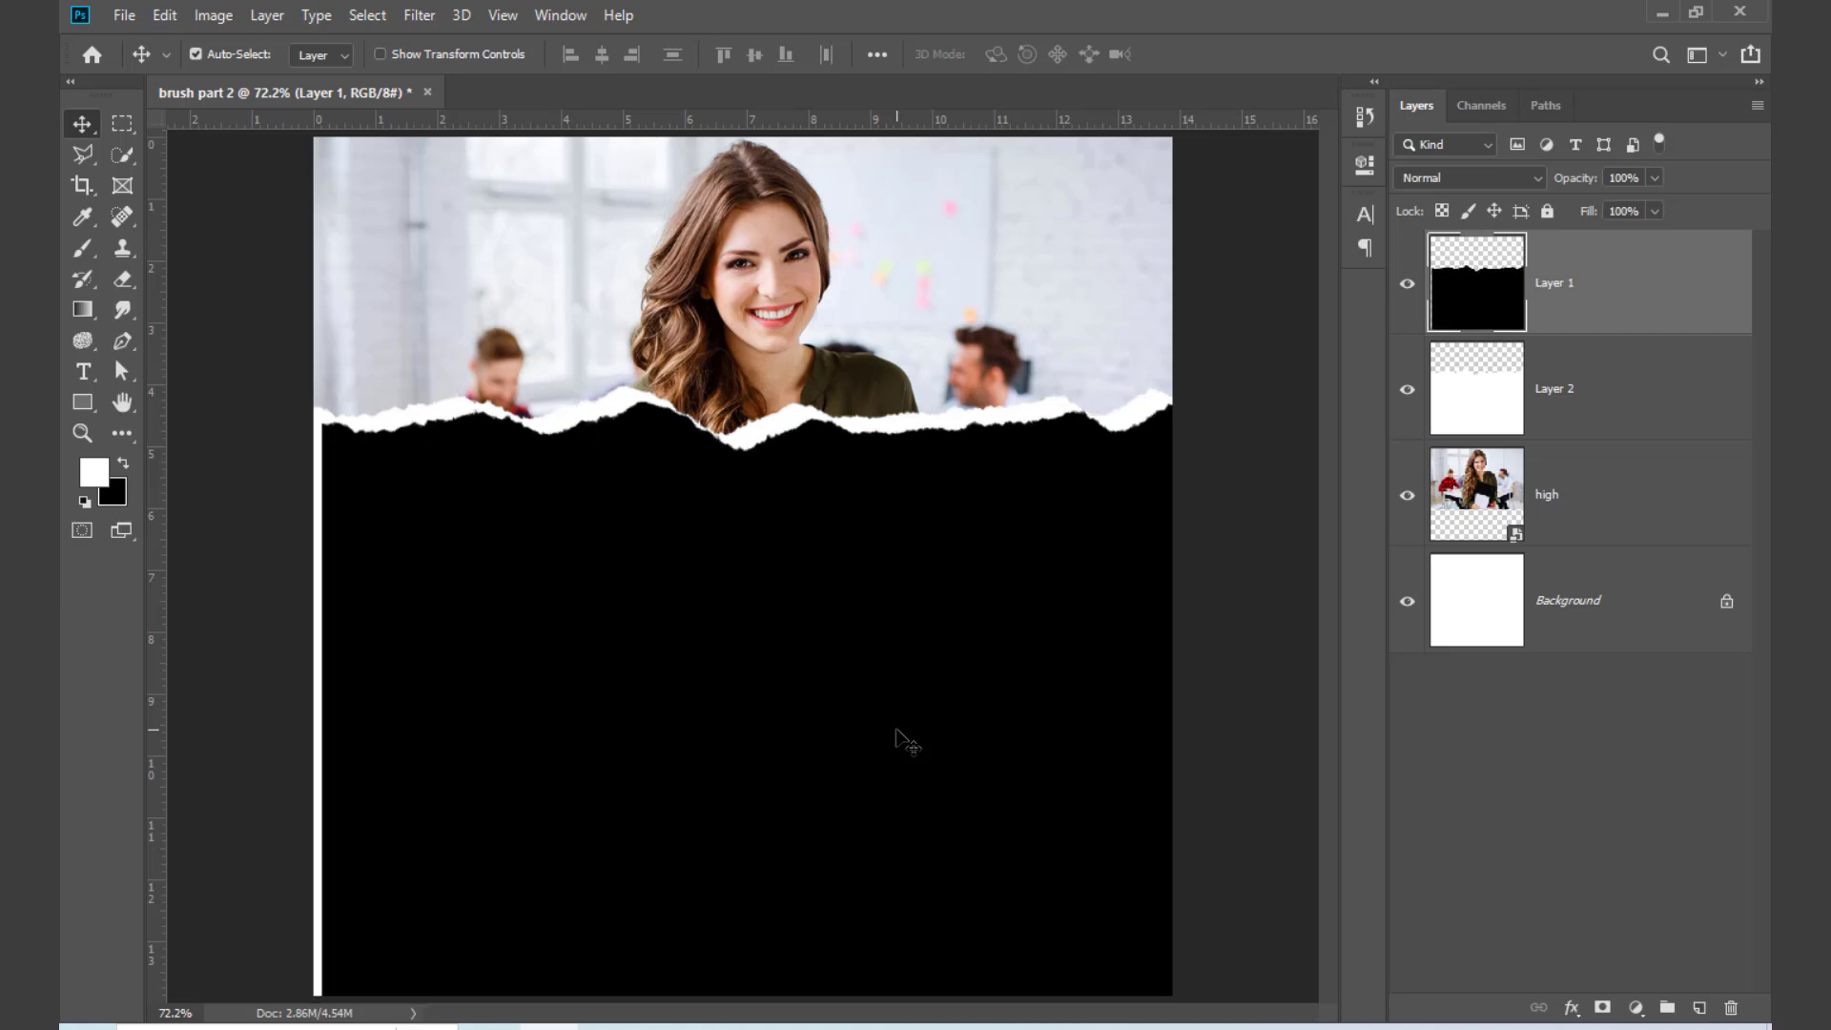
key("shift+Left")
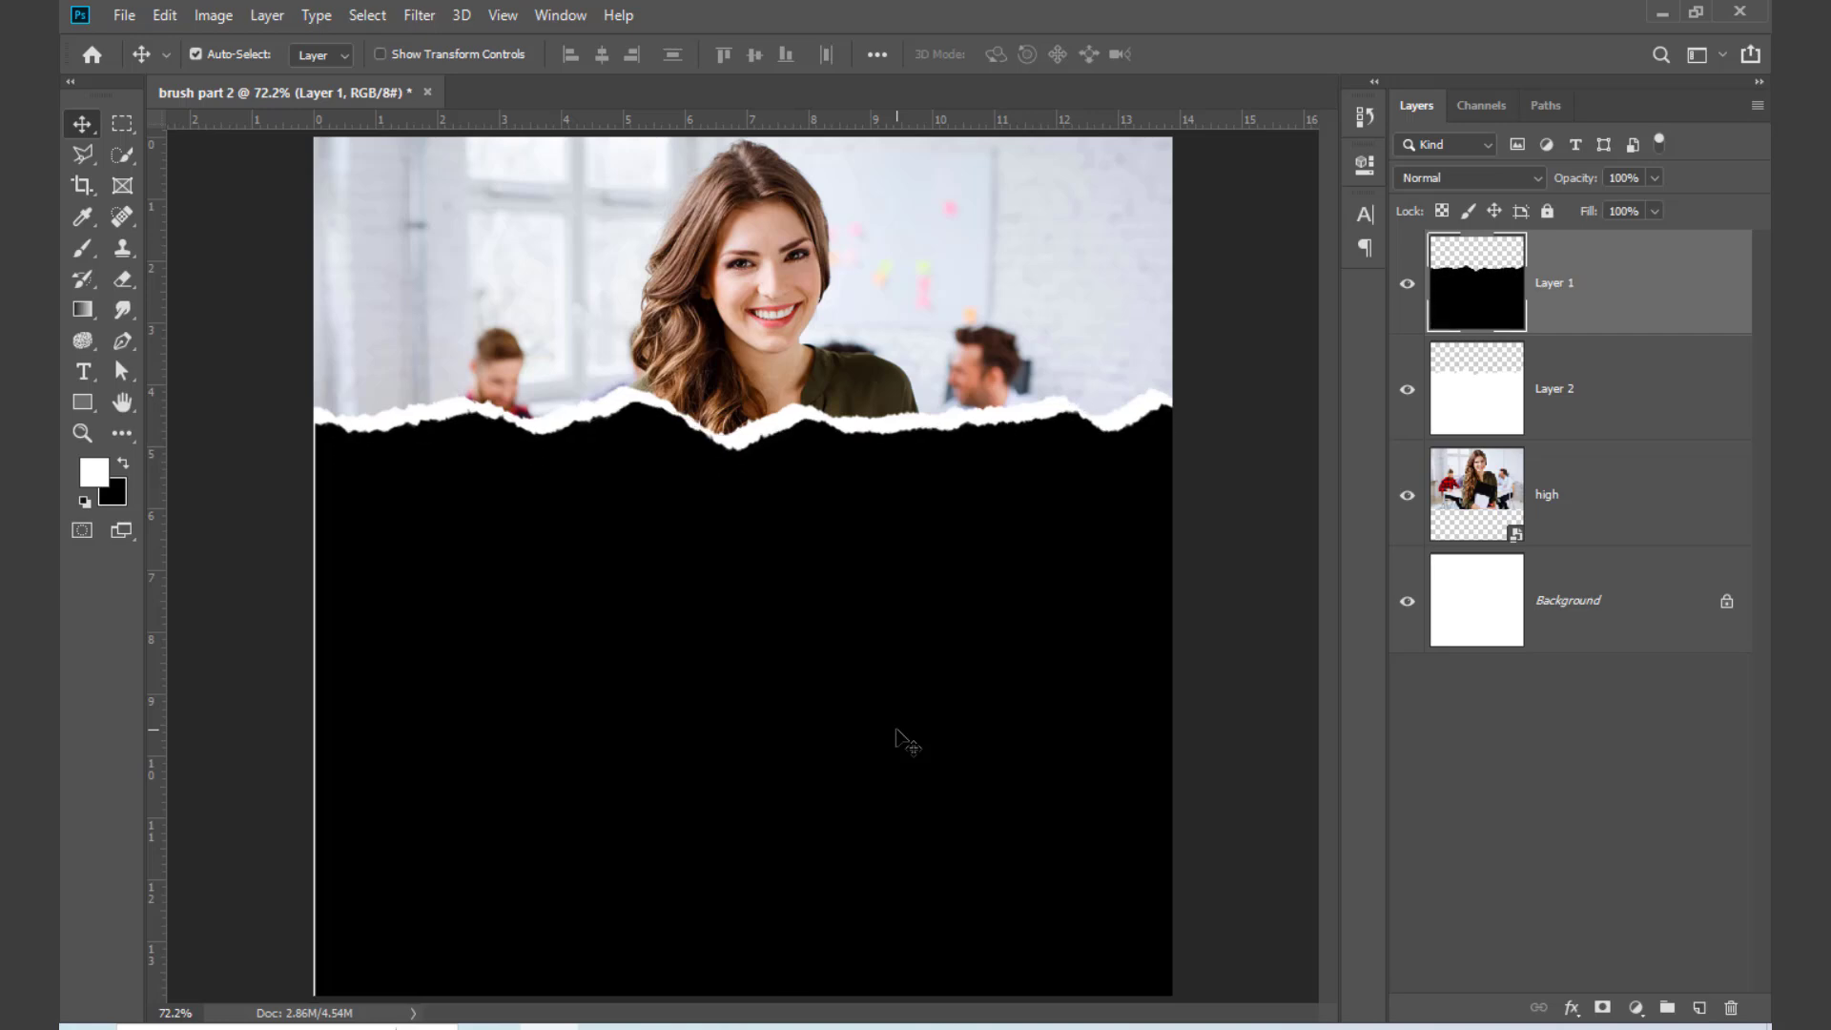
key("Right")
key("Right")
key("Right")
key("Right")
key("Up")
key("Up")
key("Up")
key("Up")
key("Up")
key("Up")
key("Up")
key("Up")
key("Up")
key("Up")
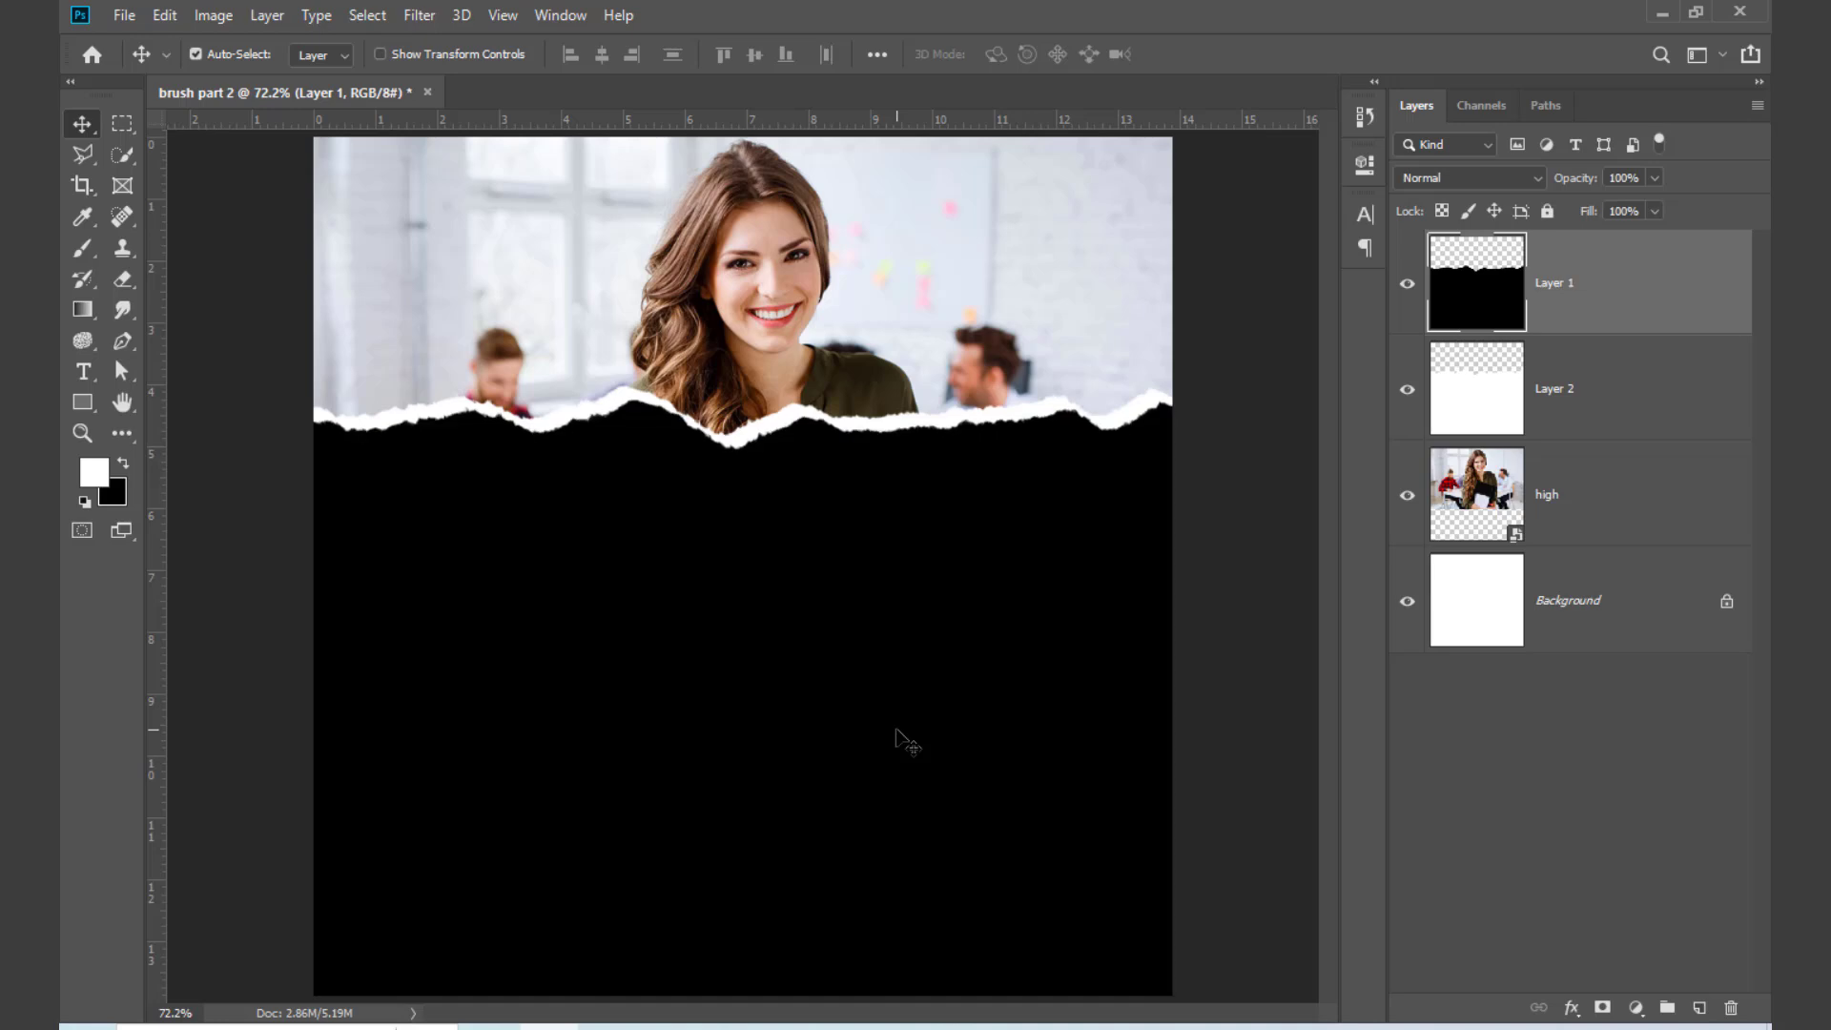
key("Up")
key("Up")
key("Up")
key("Up")
key("Up")
key("Up")
key("Up")
key("Up")
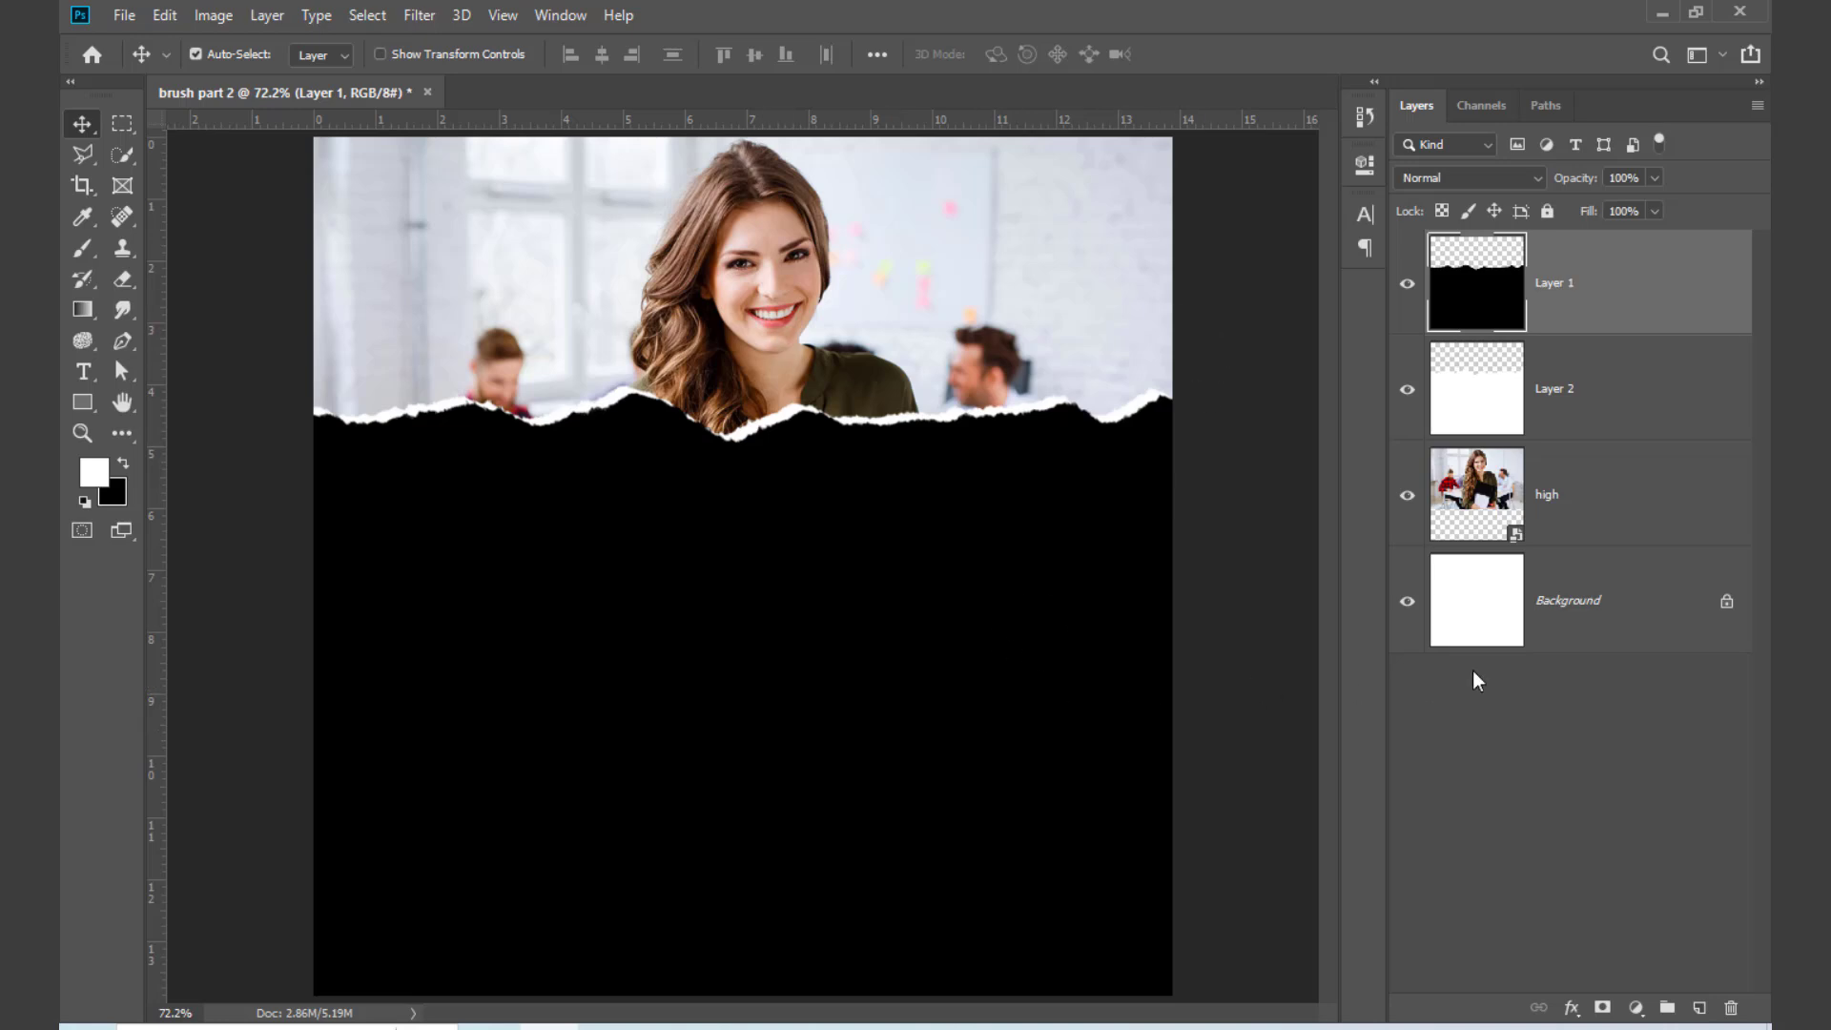
Step: Delete Layer 1 and Layer 2, and scale the "high" photo to 88.75% at X 470.00 px, Y 568.00 px
left_click_drag(1633, 330, 1732, 1008)
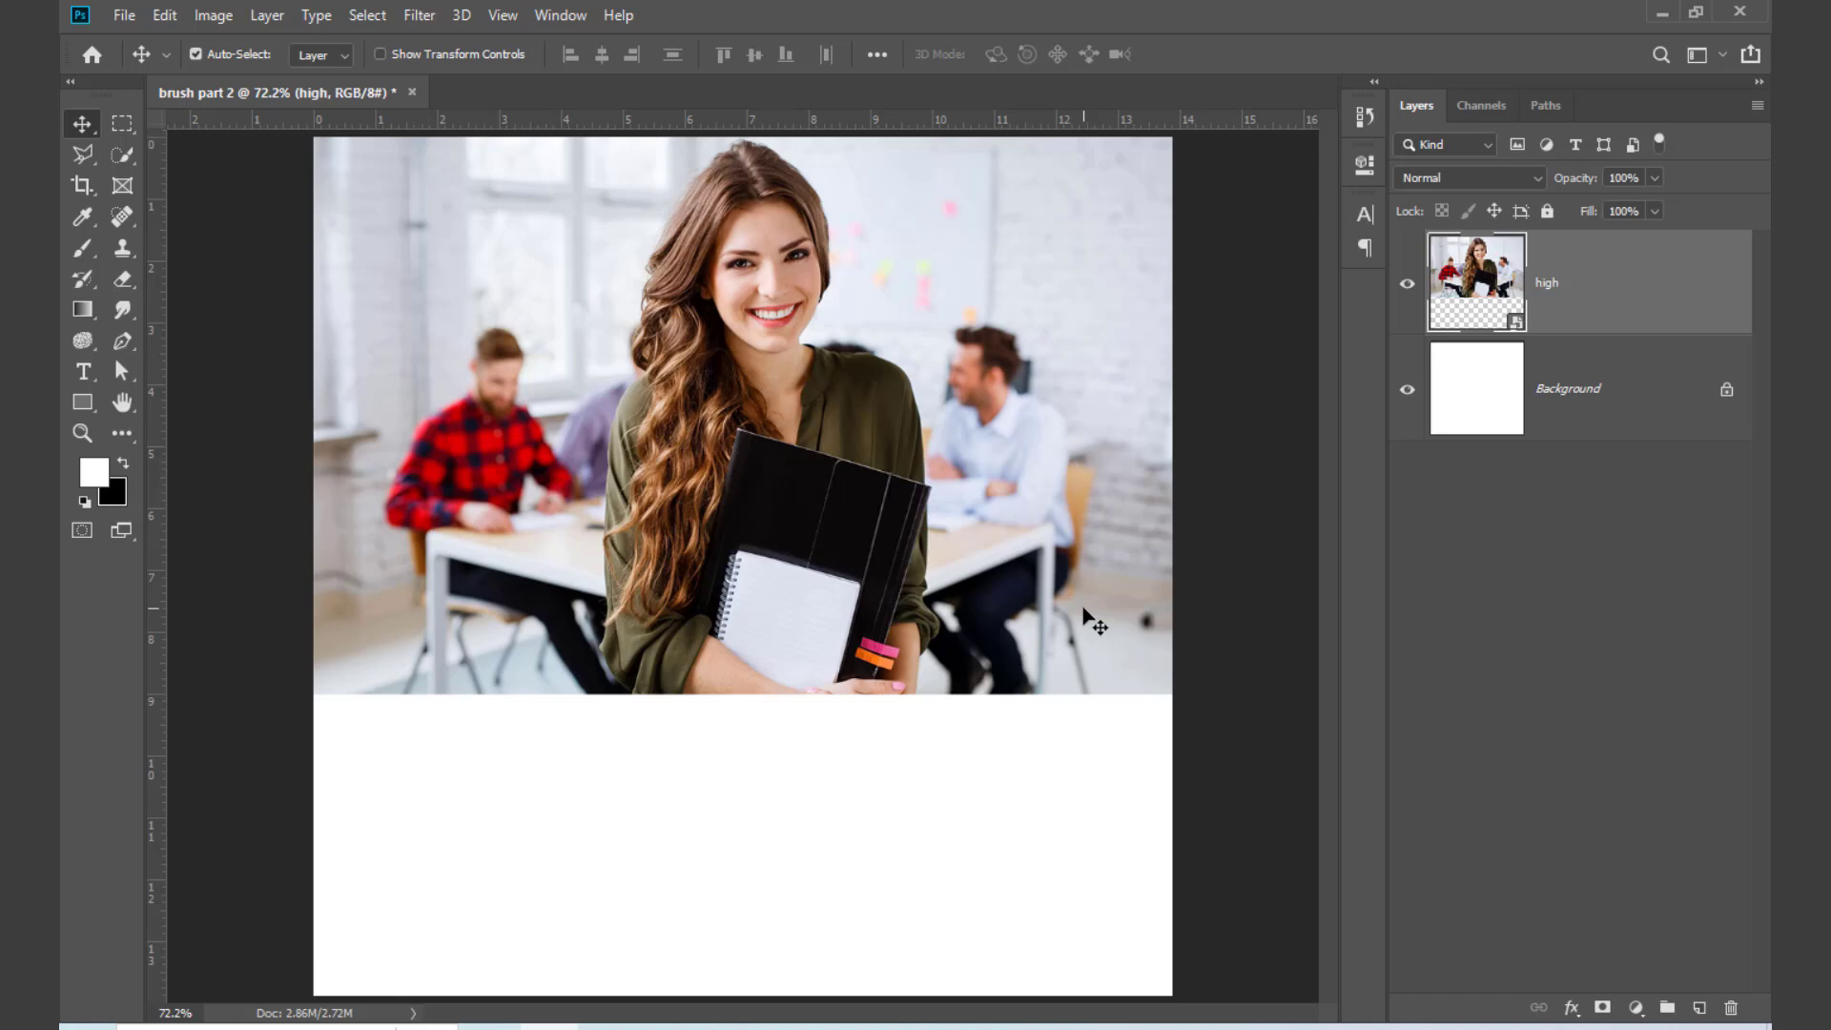
key("ctrl")
key("ctrl+t")
left_click_drag(1171, 413, 1471, 532)
left_click_drag(1026, 547, 999, 784)
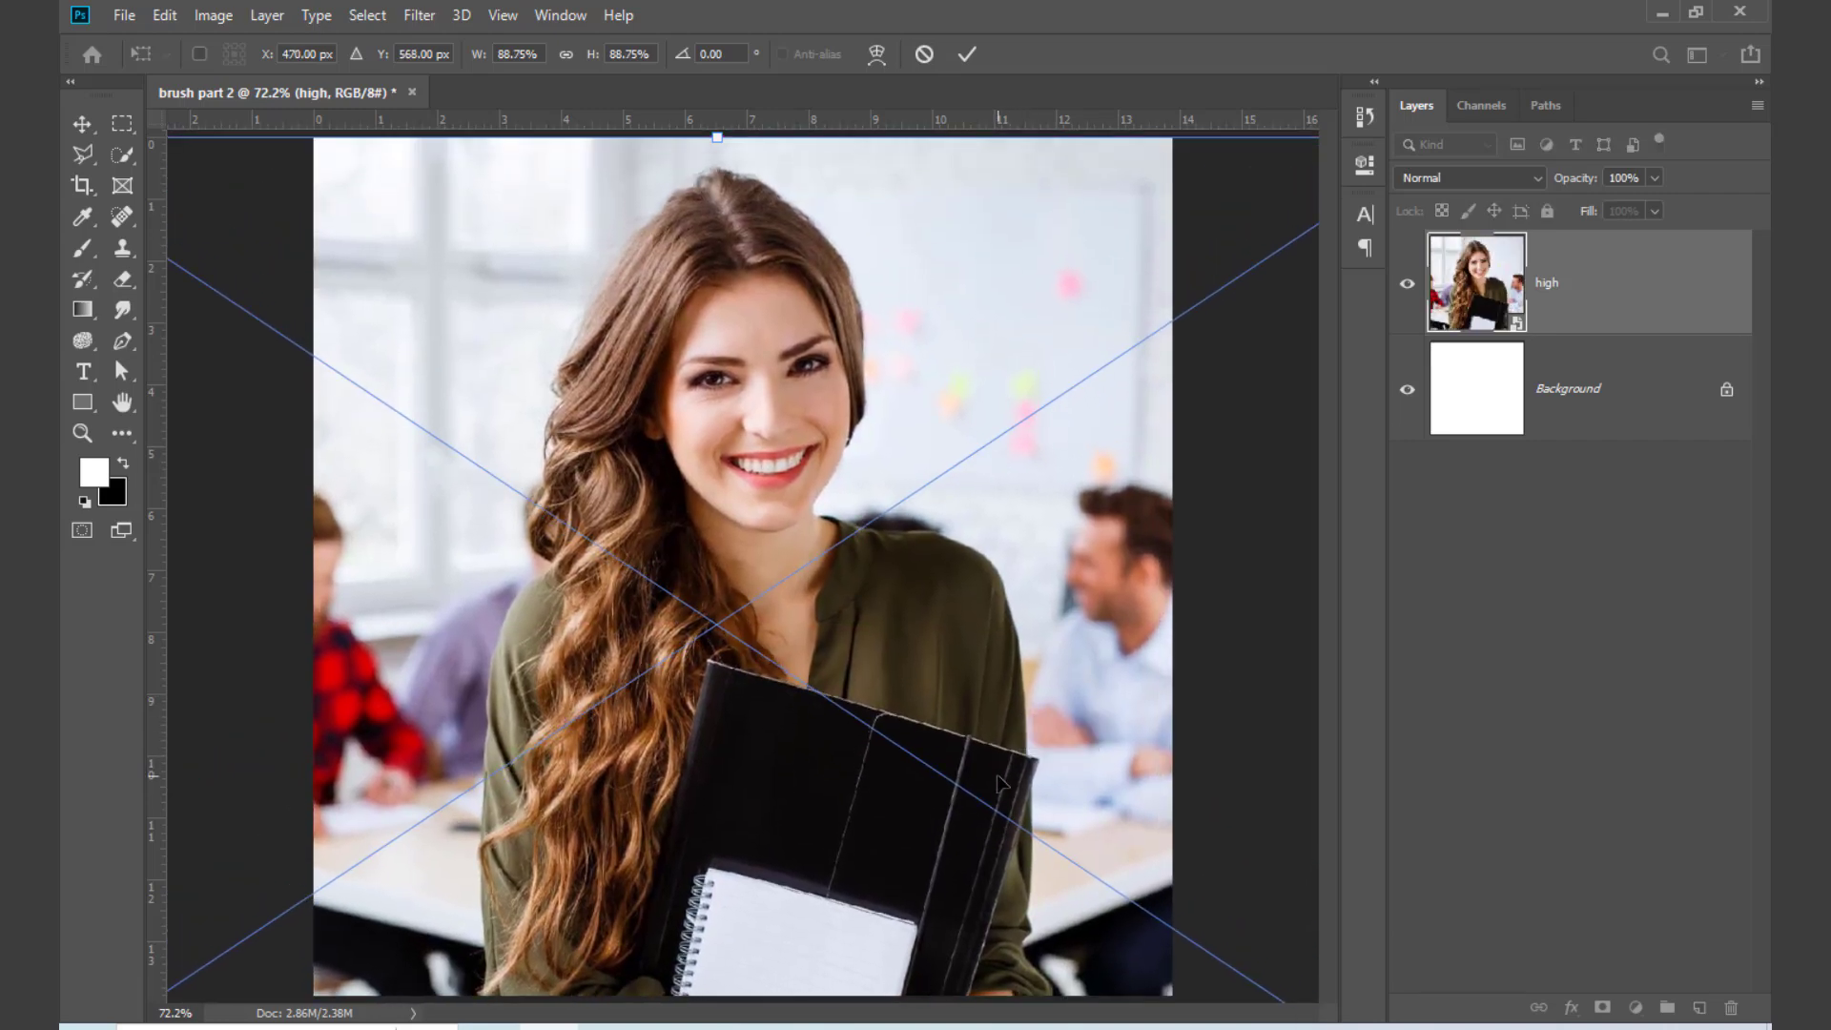
key("Return")
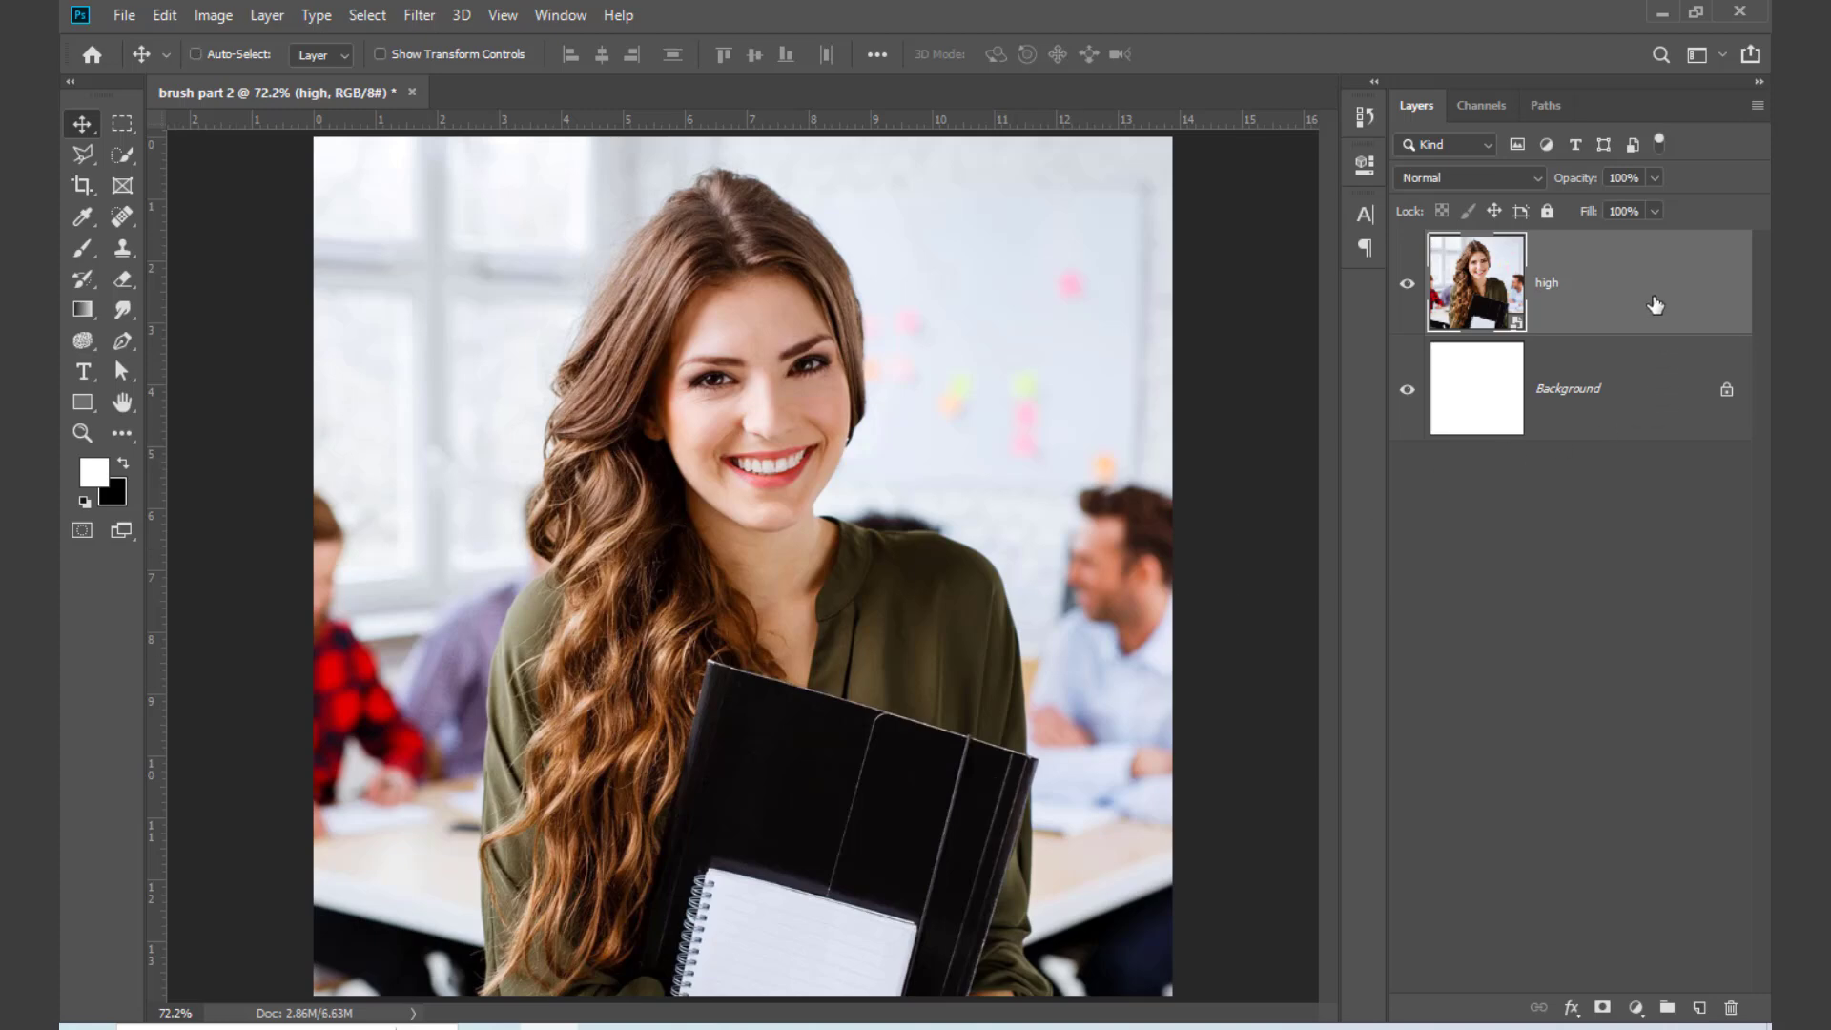
Step: Duplicate the "high" photo layer and select the upper copy for editing
key("ctrl+j")
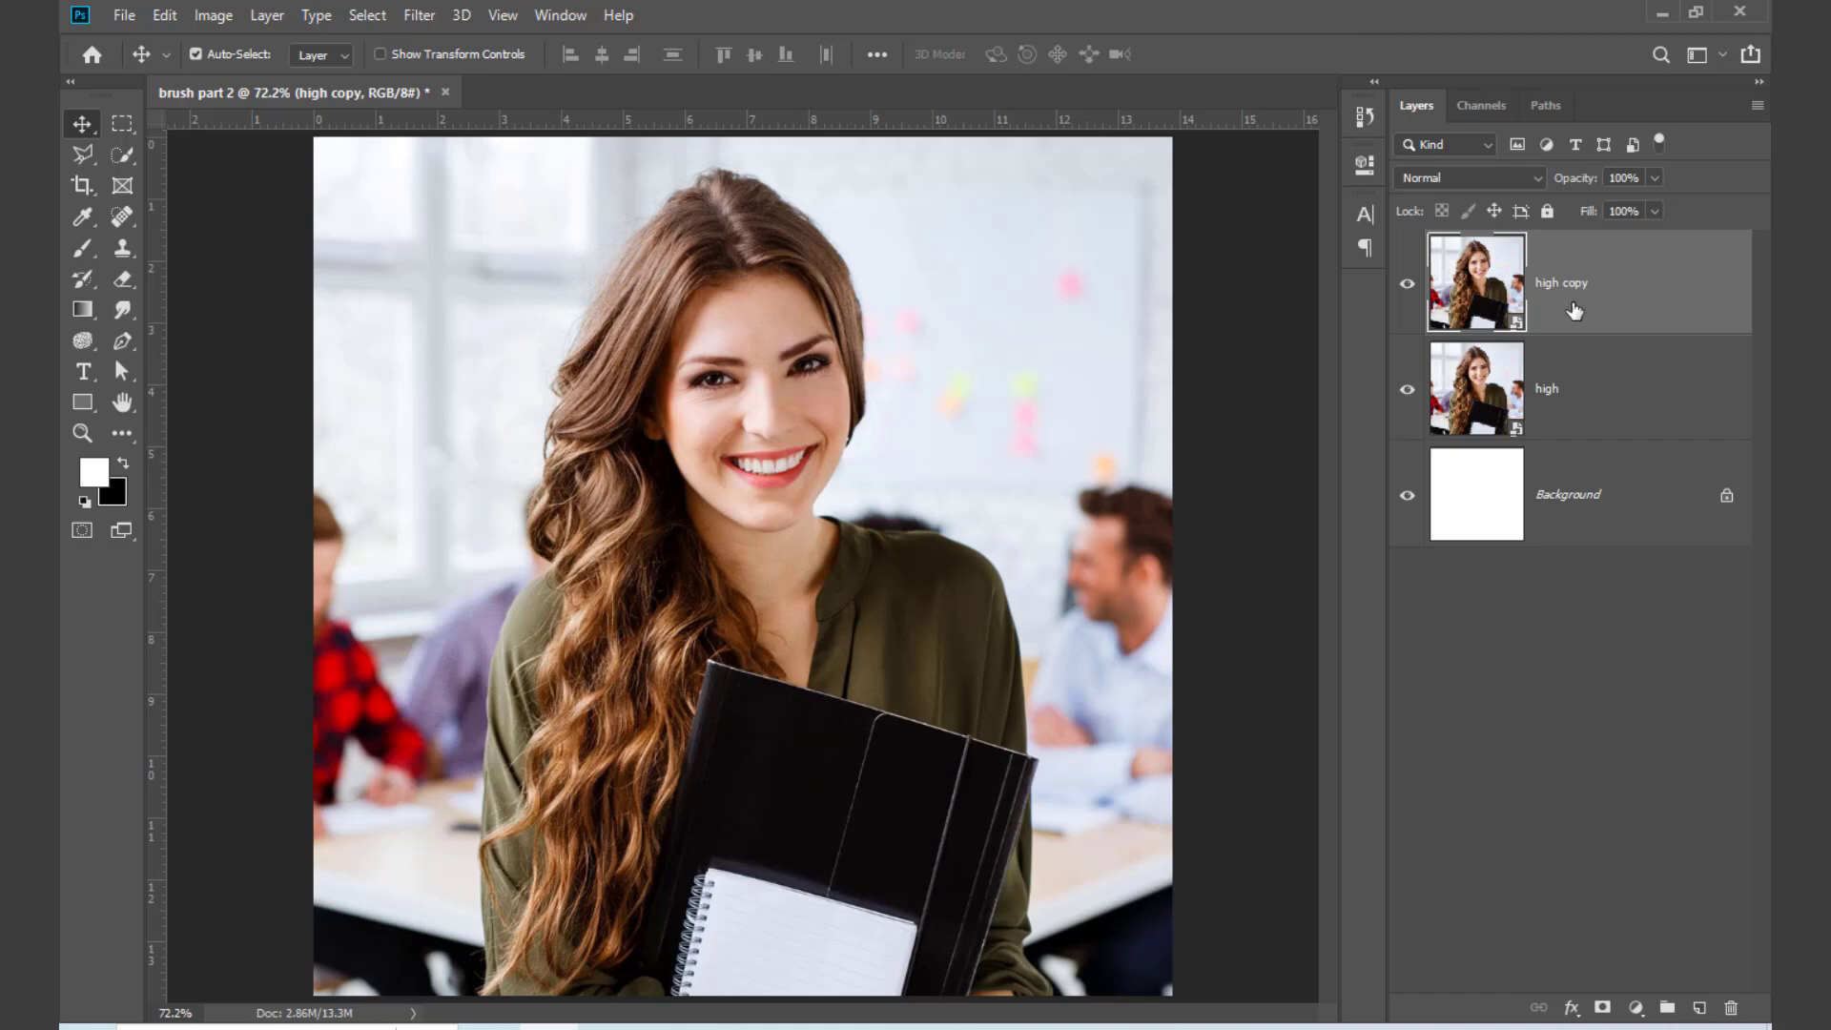
left_click(1575, 404)
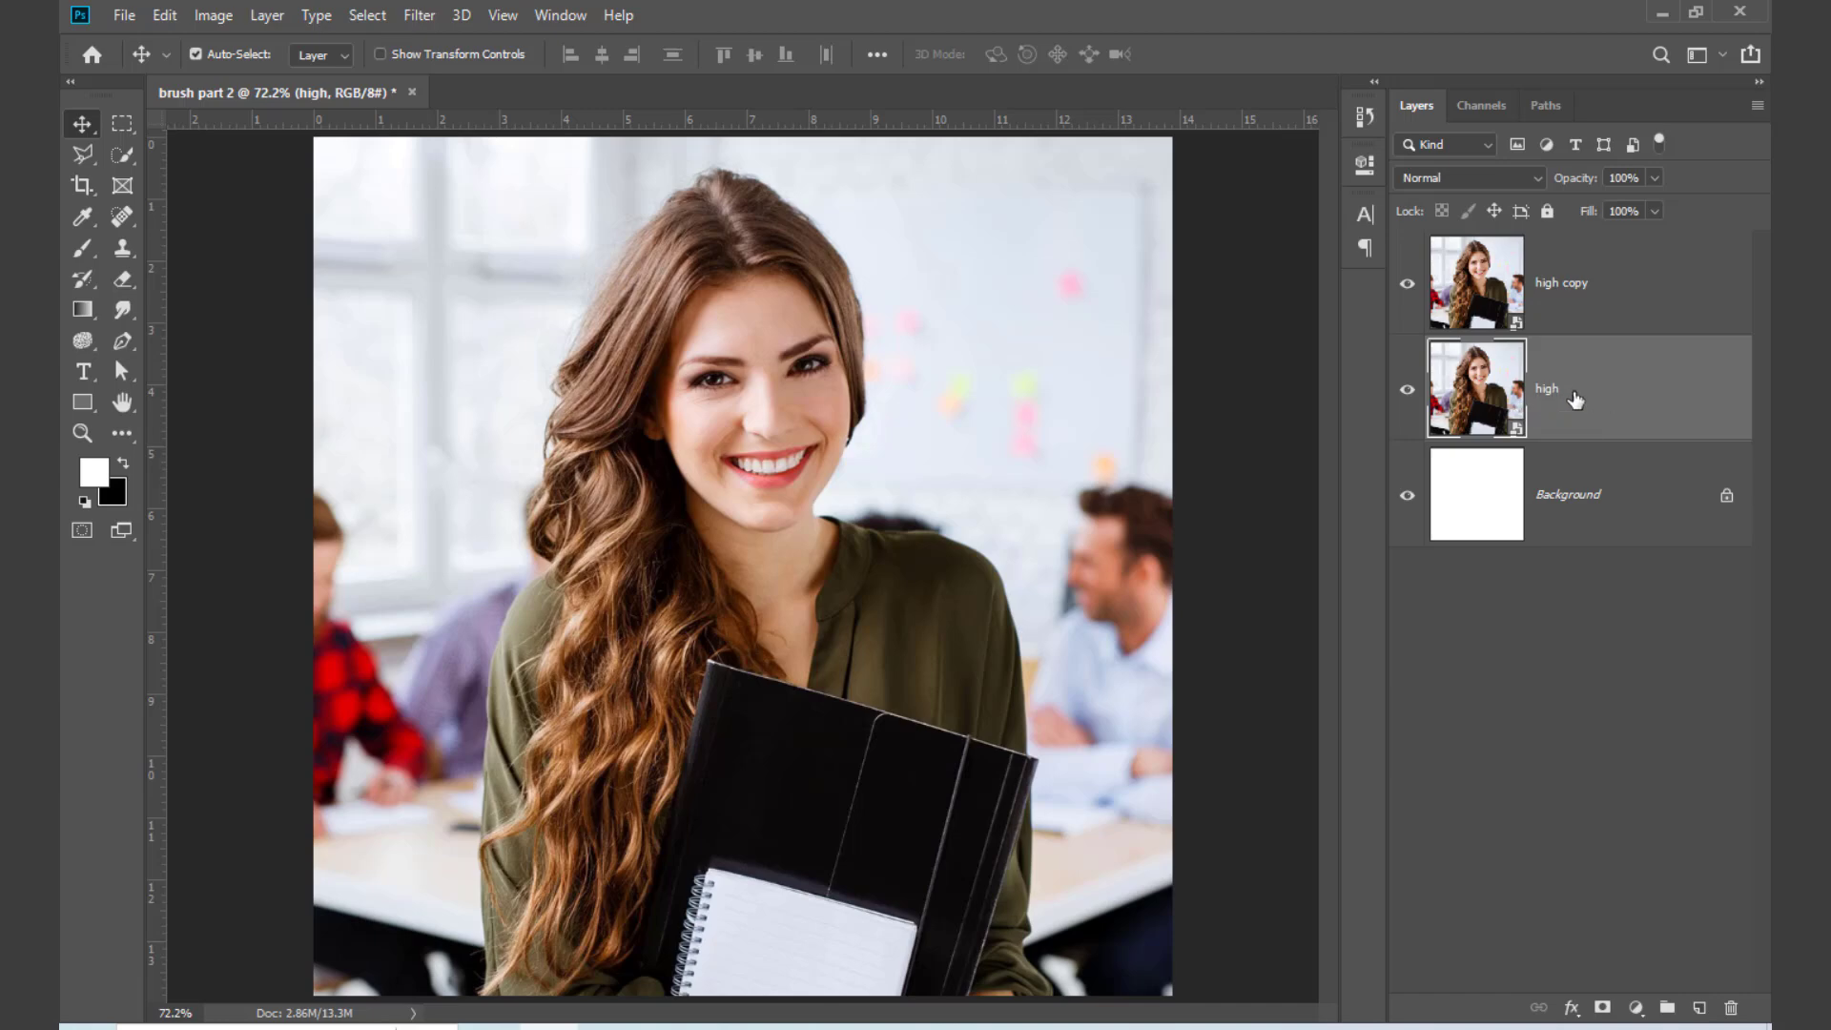
left_click(1558, 302)
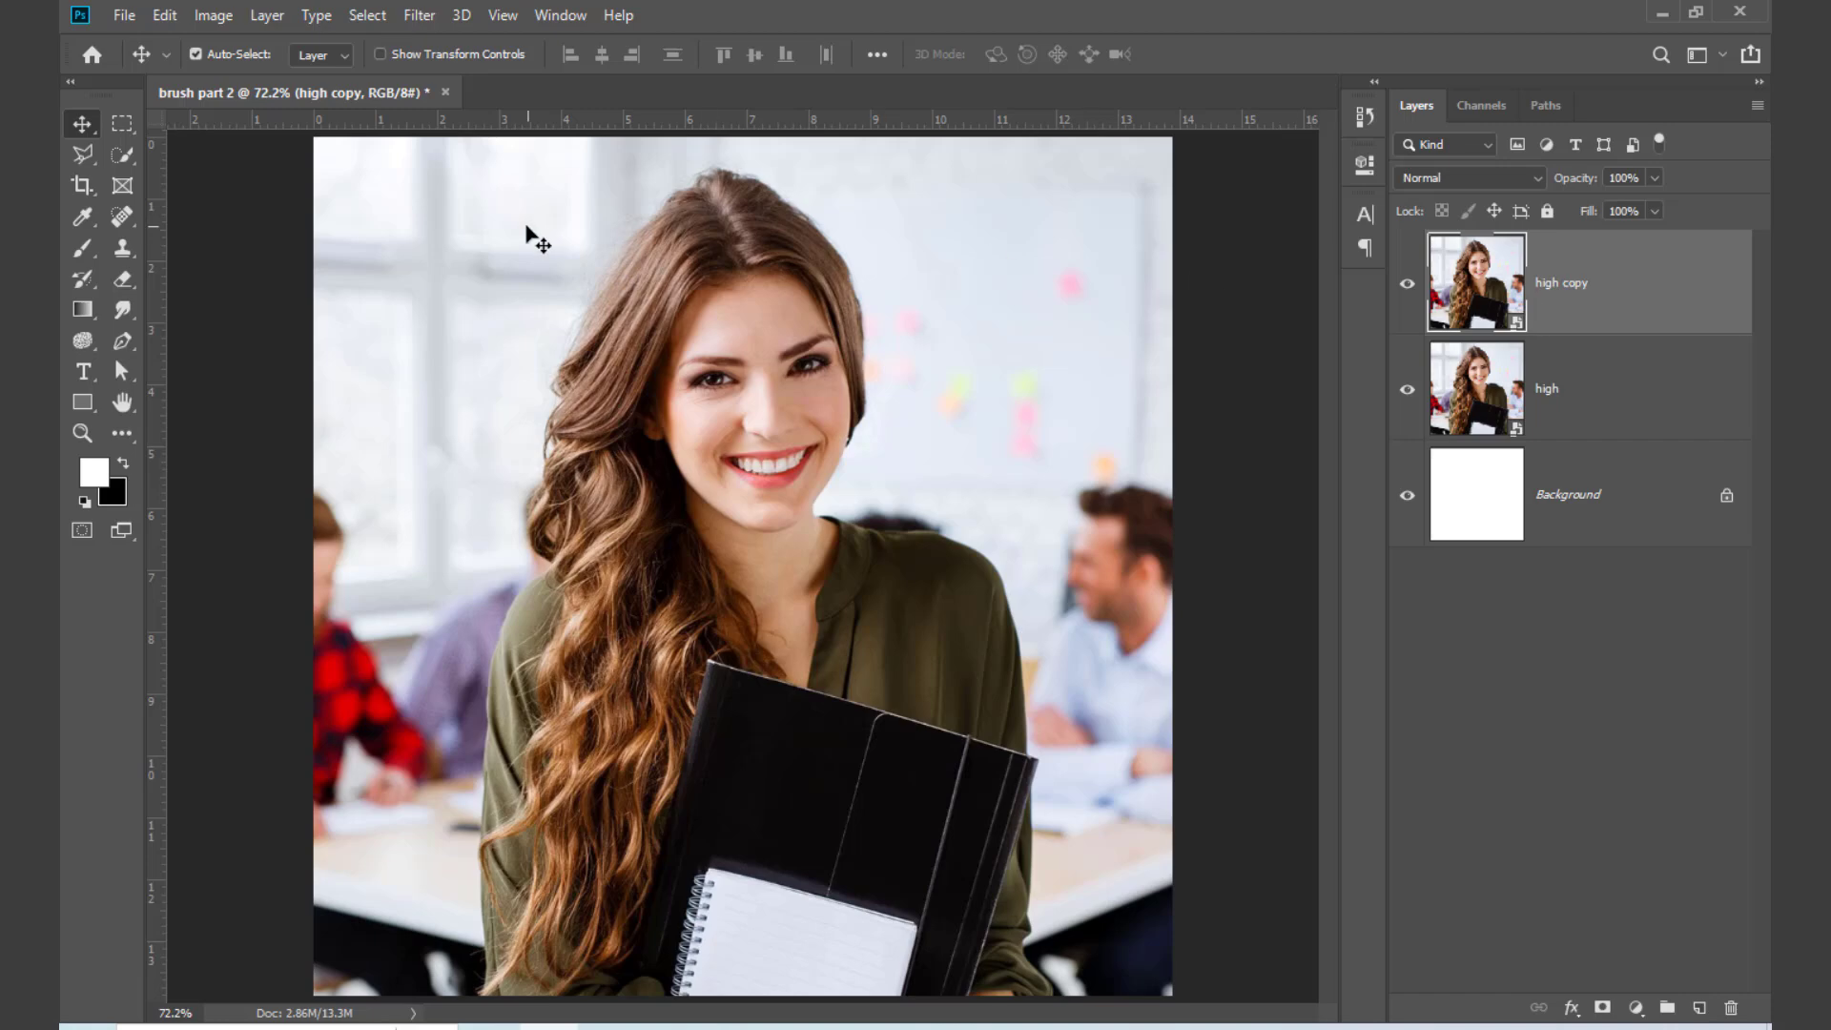
left_click(213, 15)
mouse_move(232, 76)
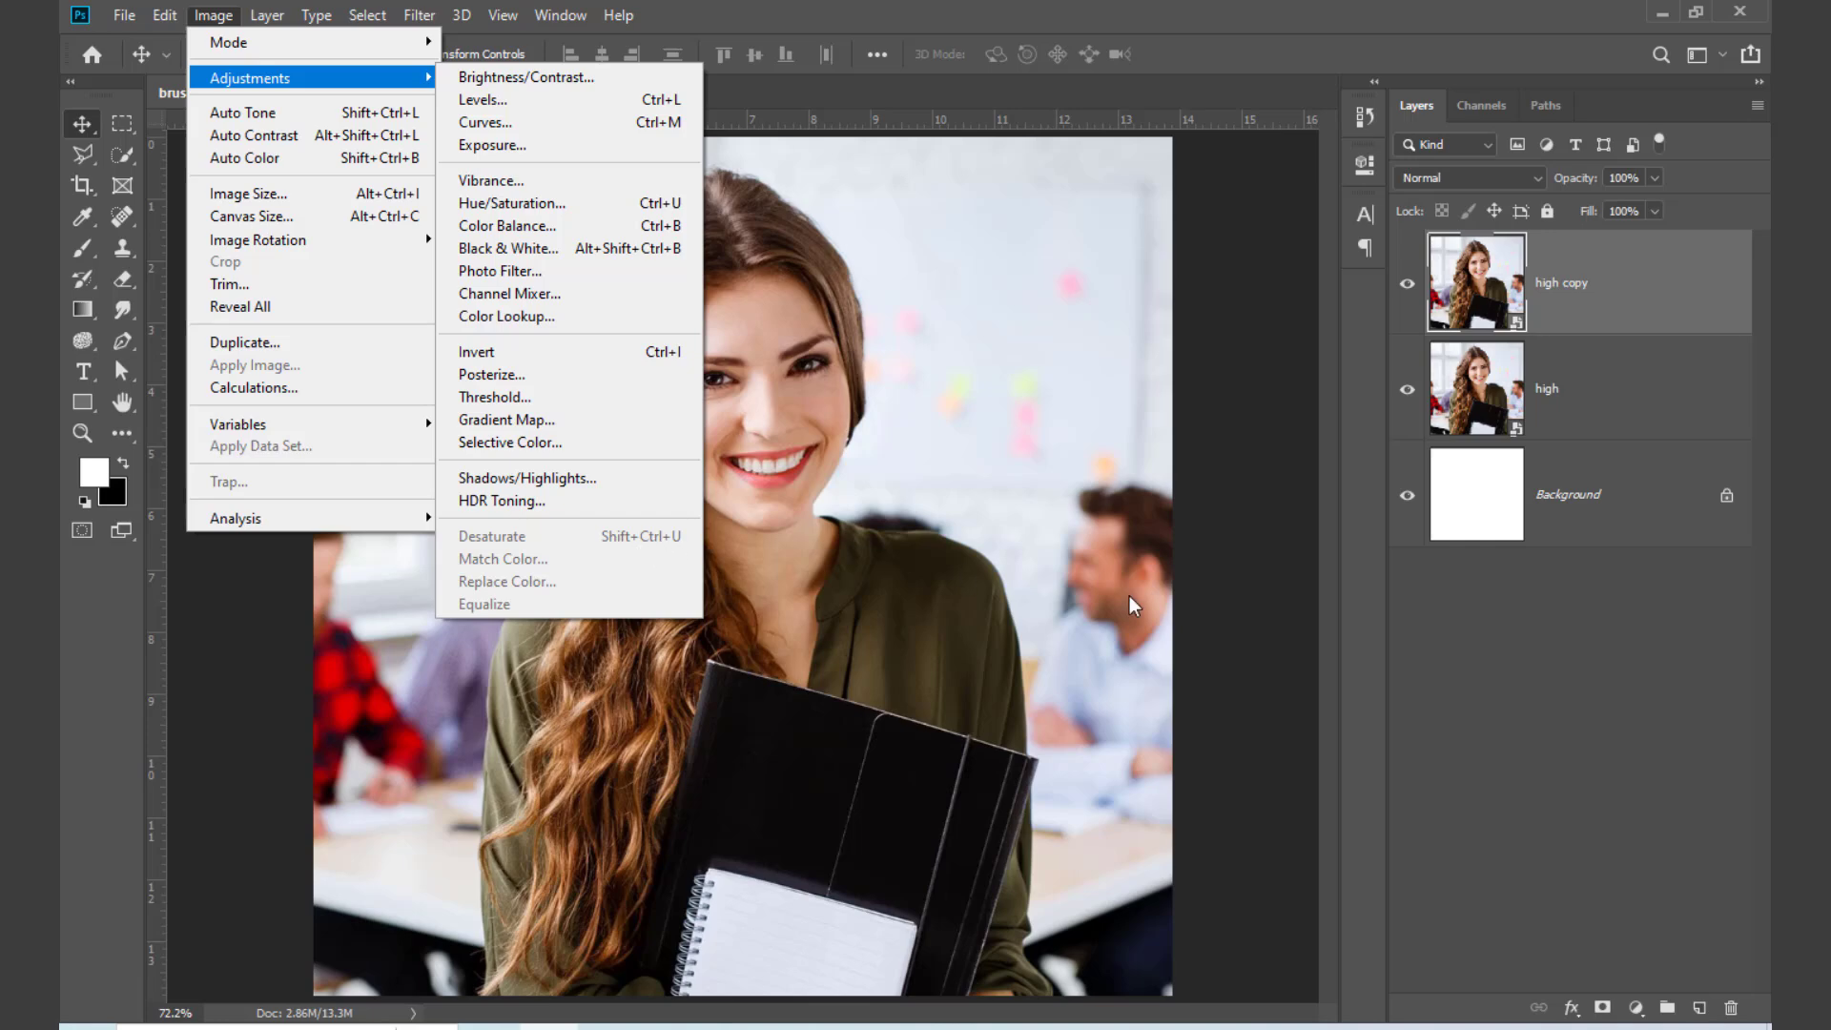
key("Escape")
key("Escape")
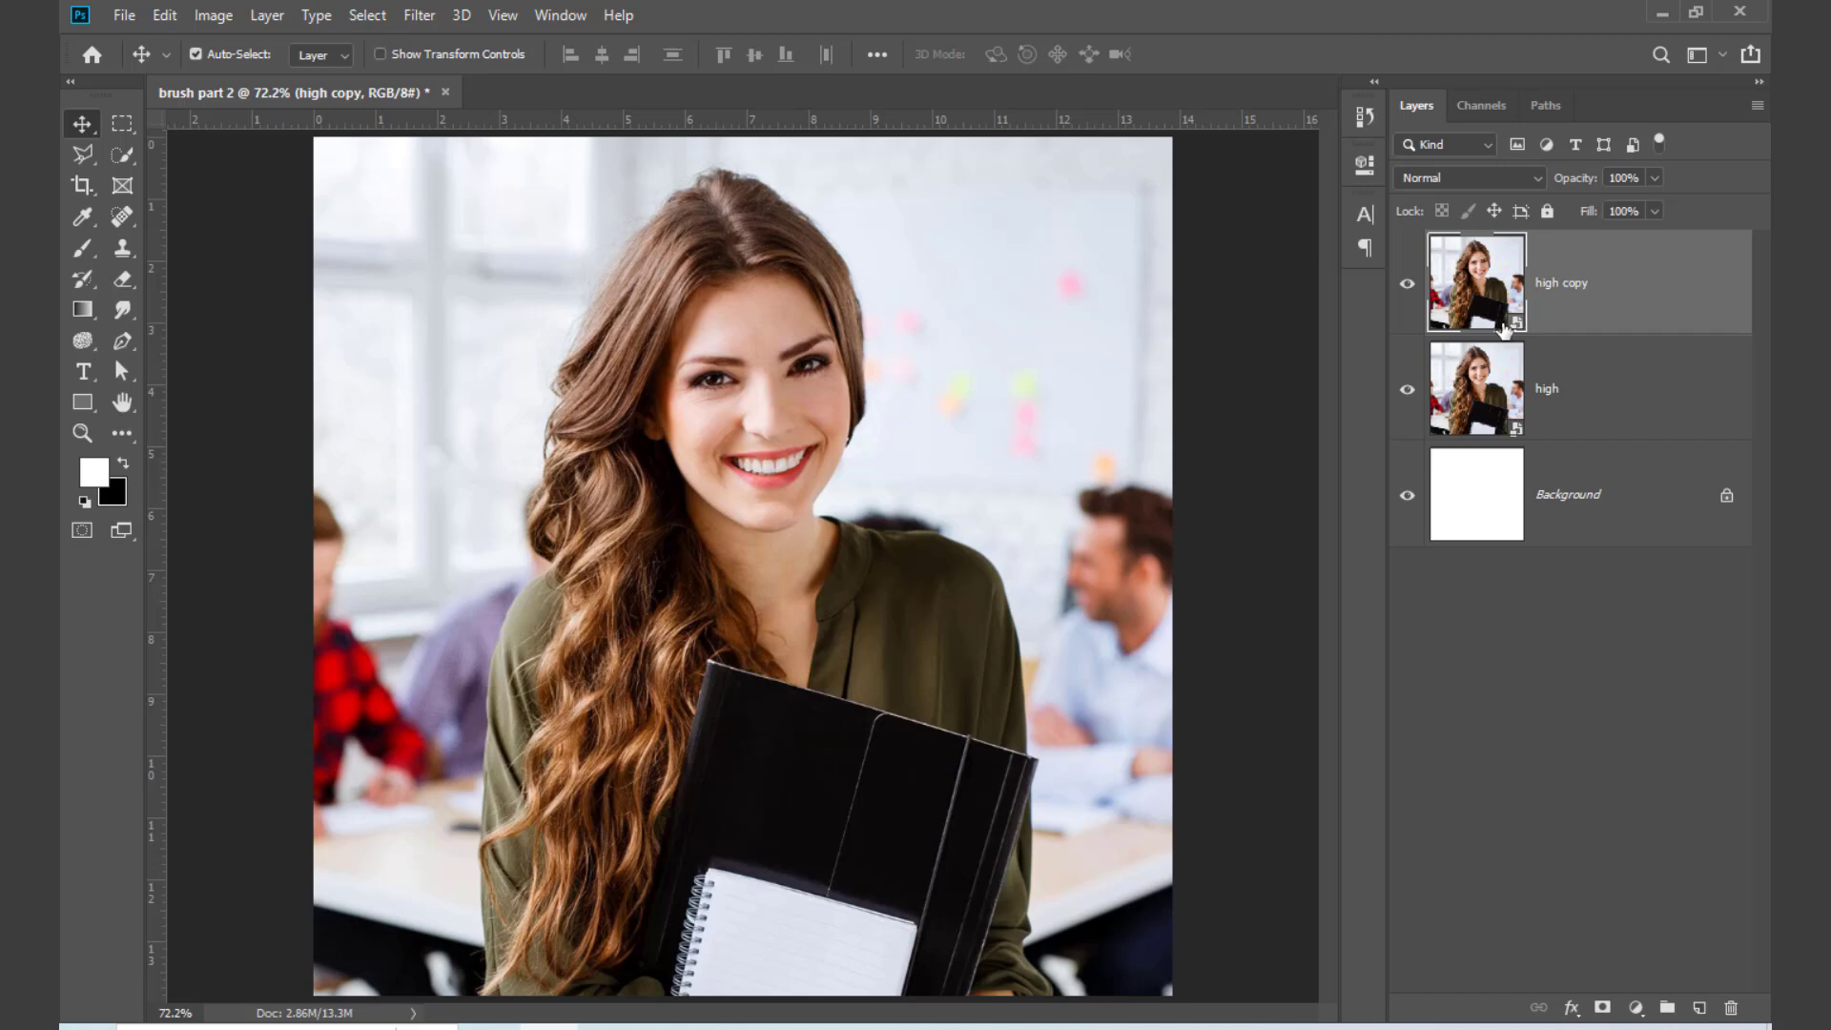
Step: Rasterize the "high copy" layer and desaturate it, comparing it with the colour photo beneath
right_click(1628, 281)
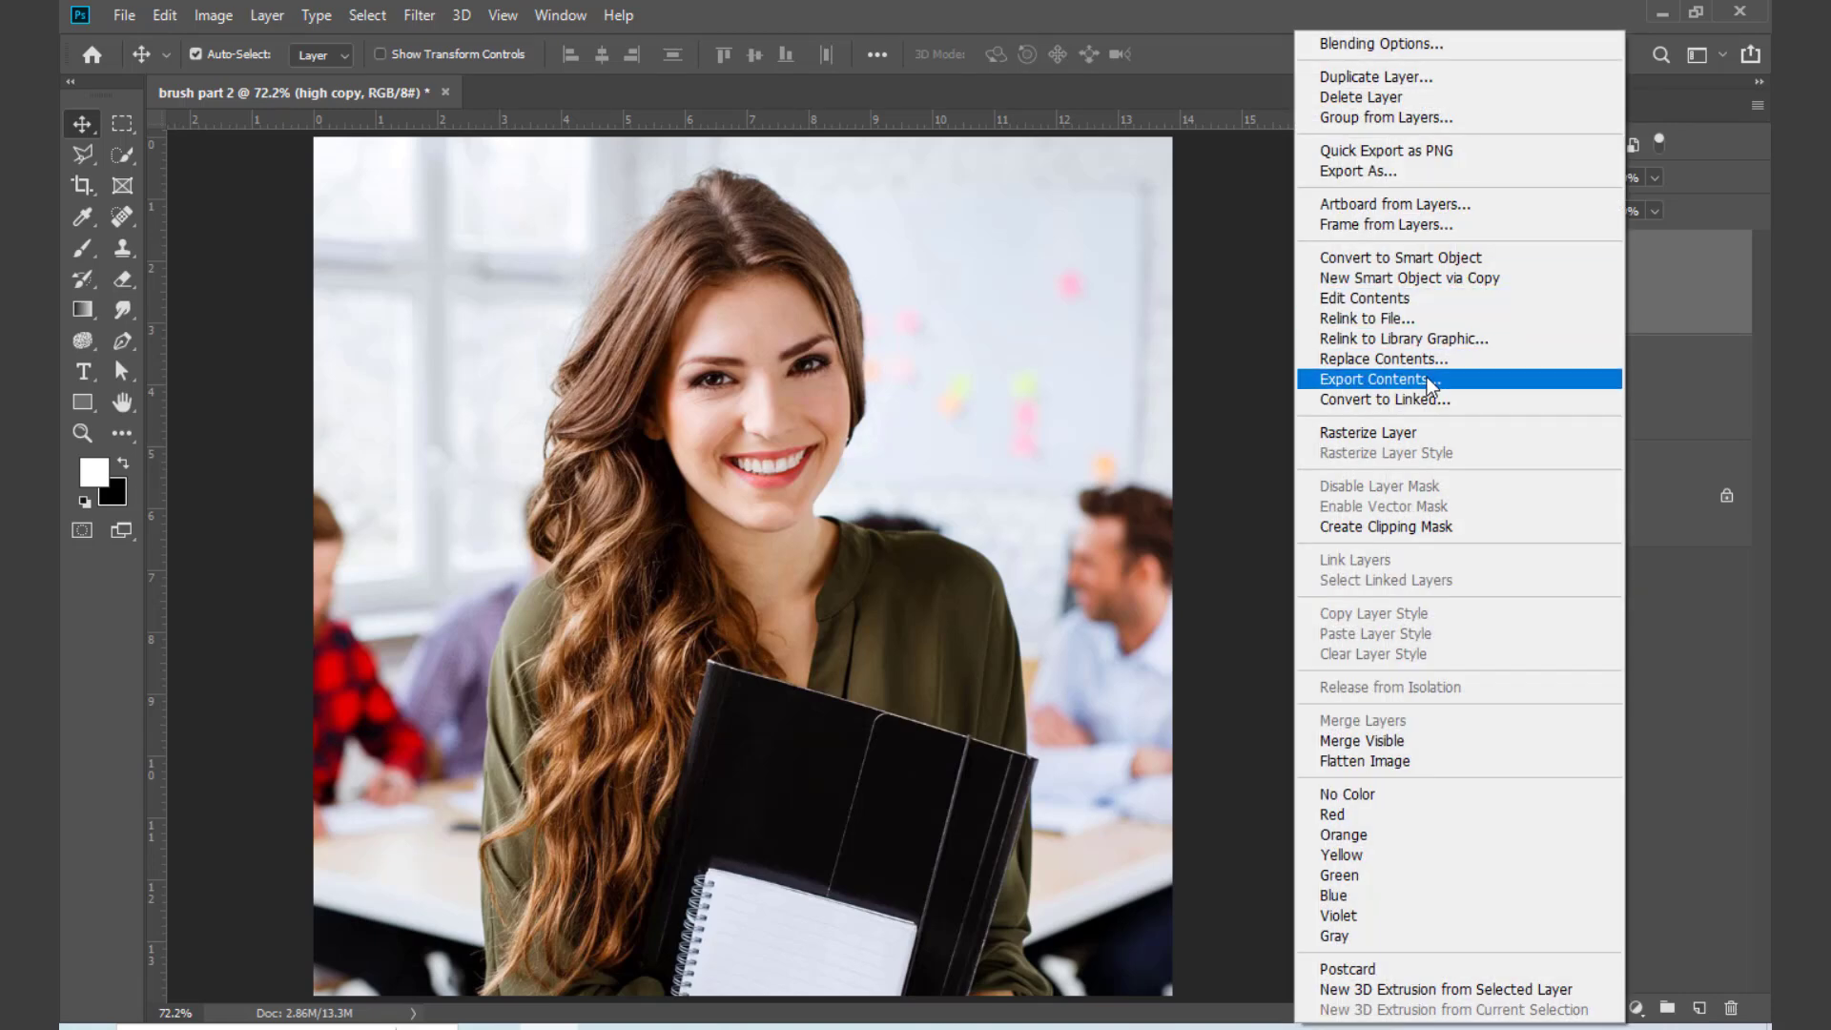
left_click(1366, 432)
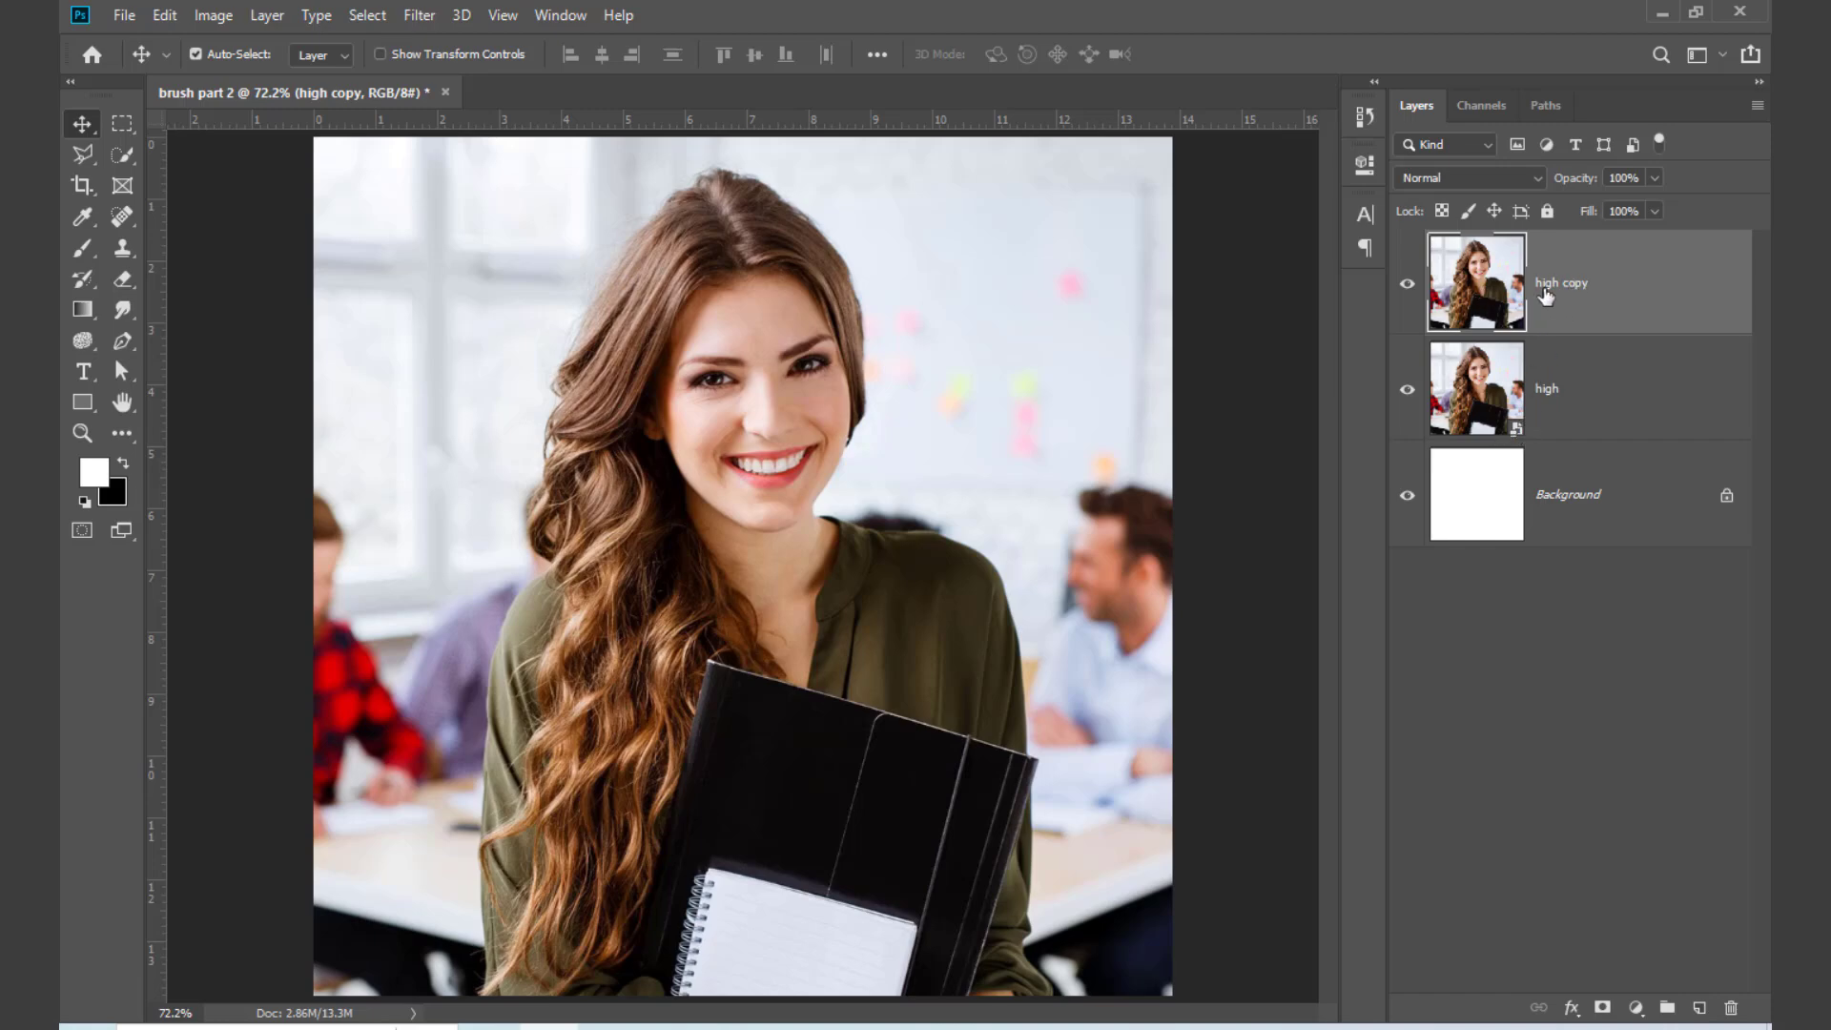
left_click(212, 16)
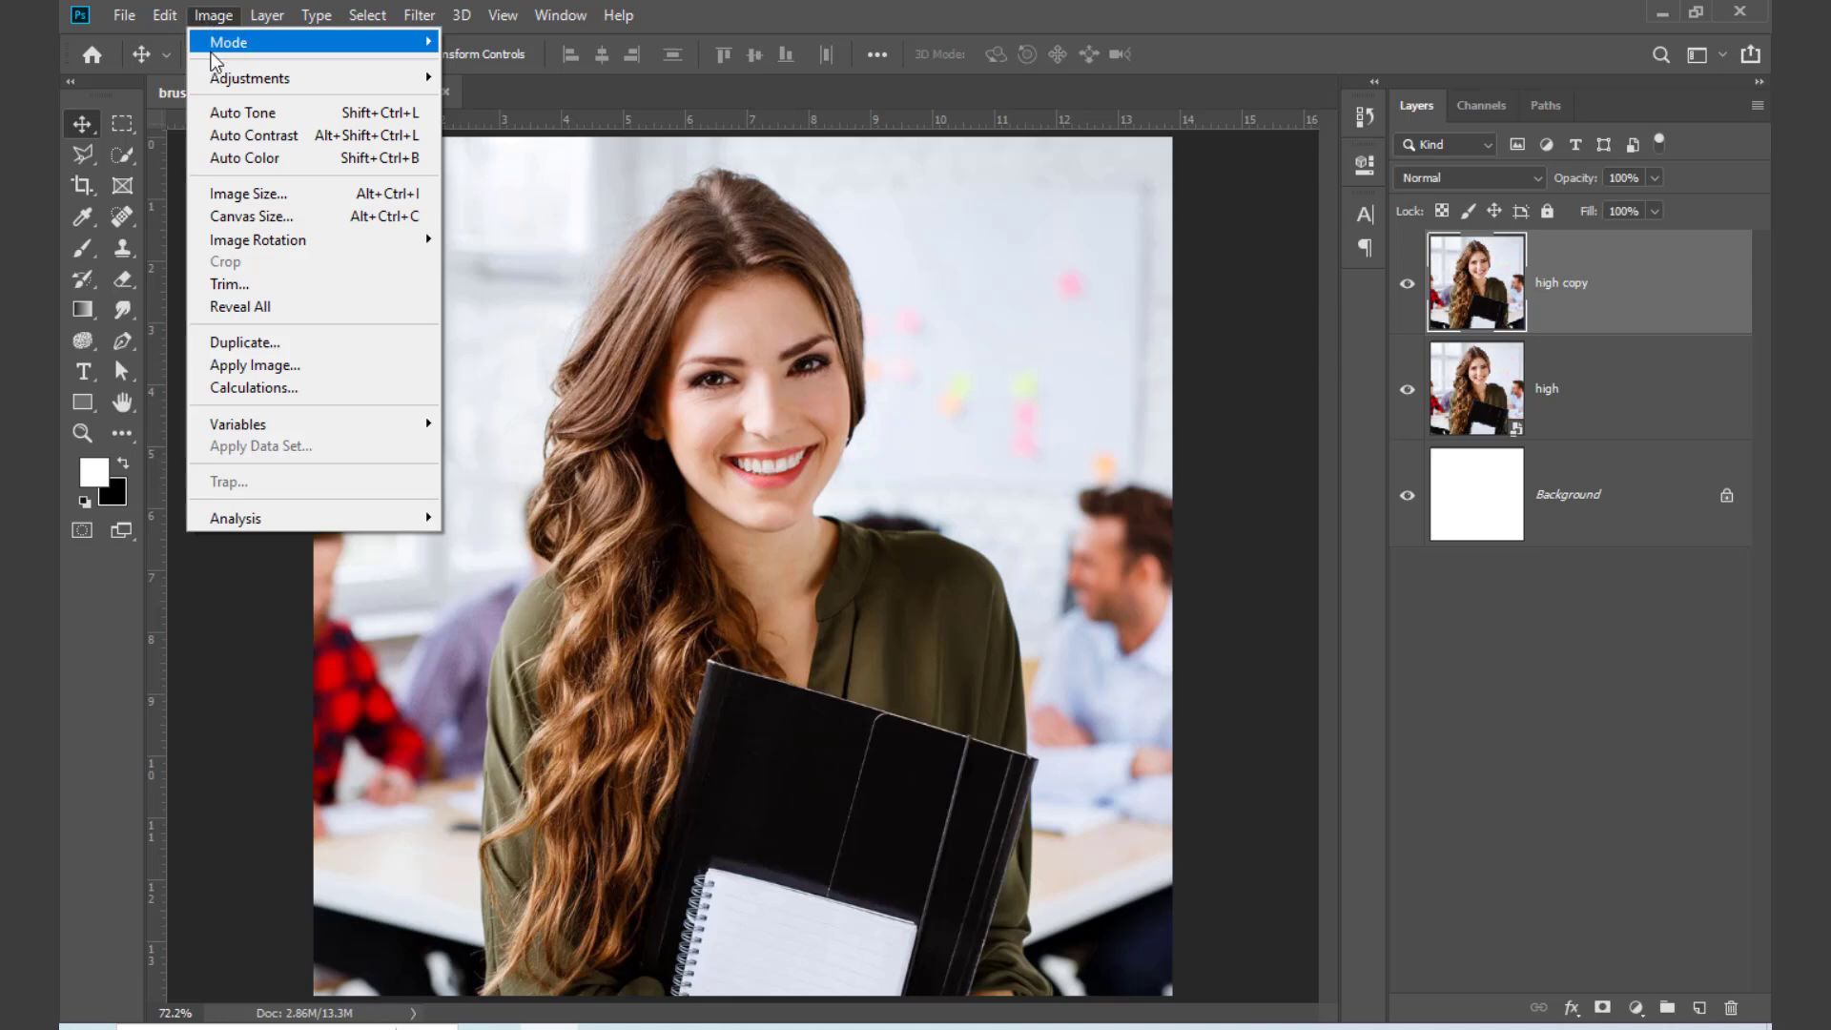
mouse_move(315, 77)
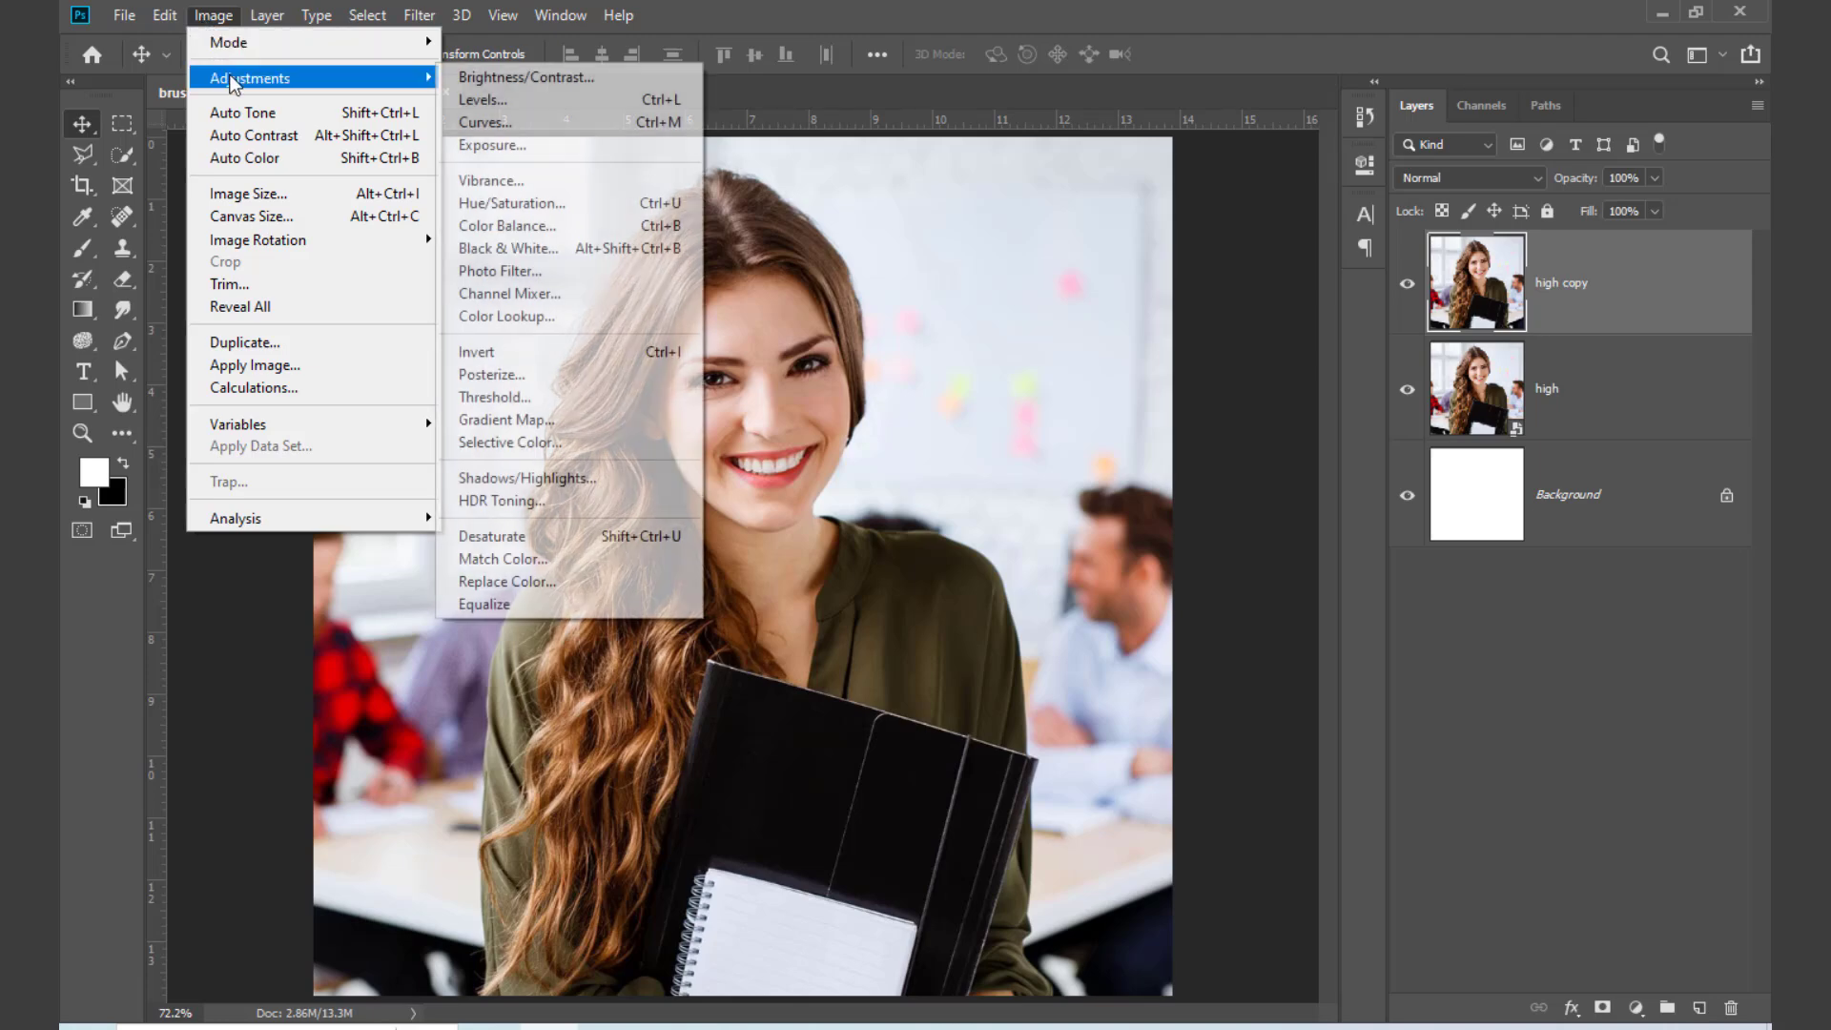
left_click(541, 536)
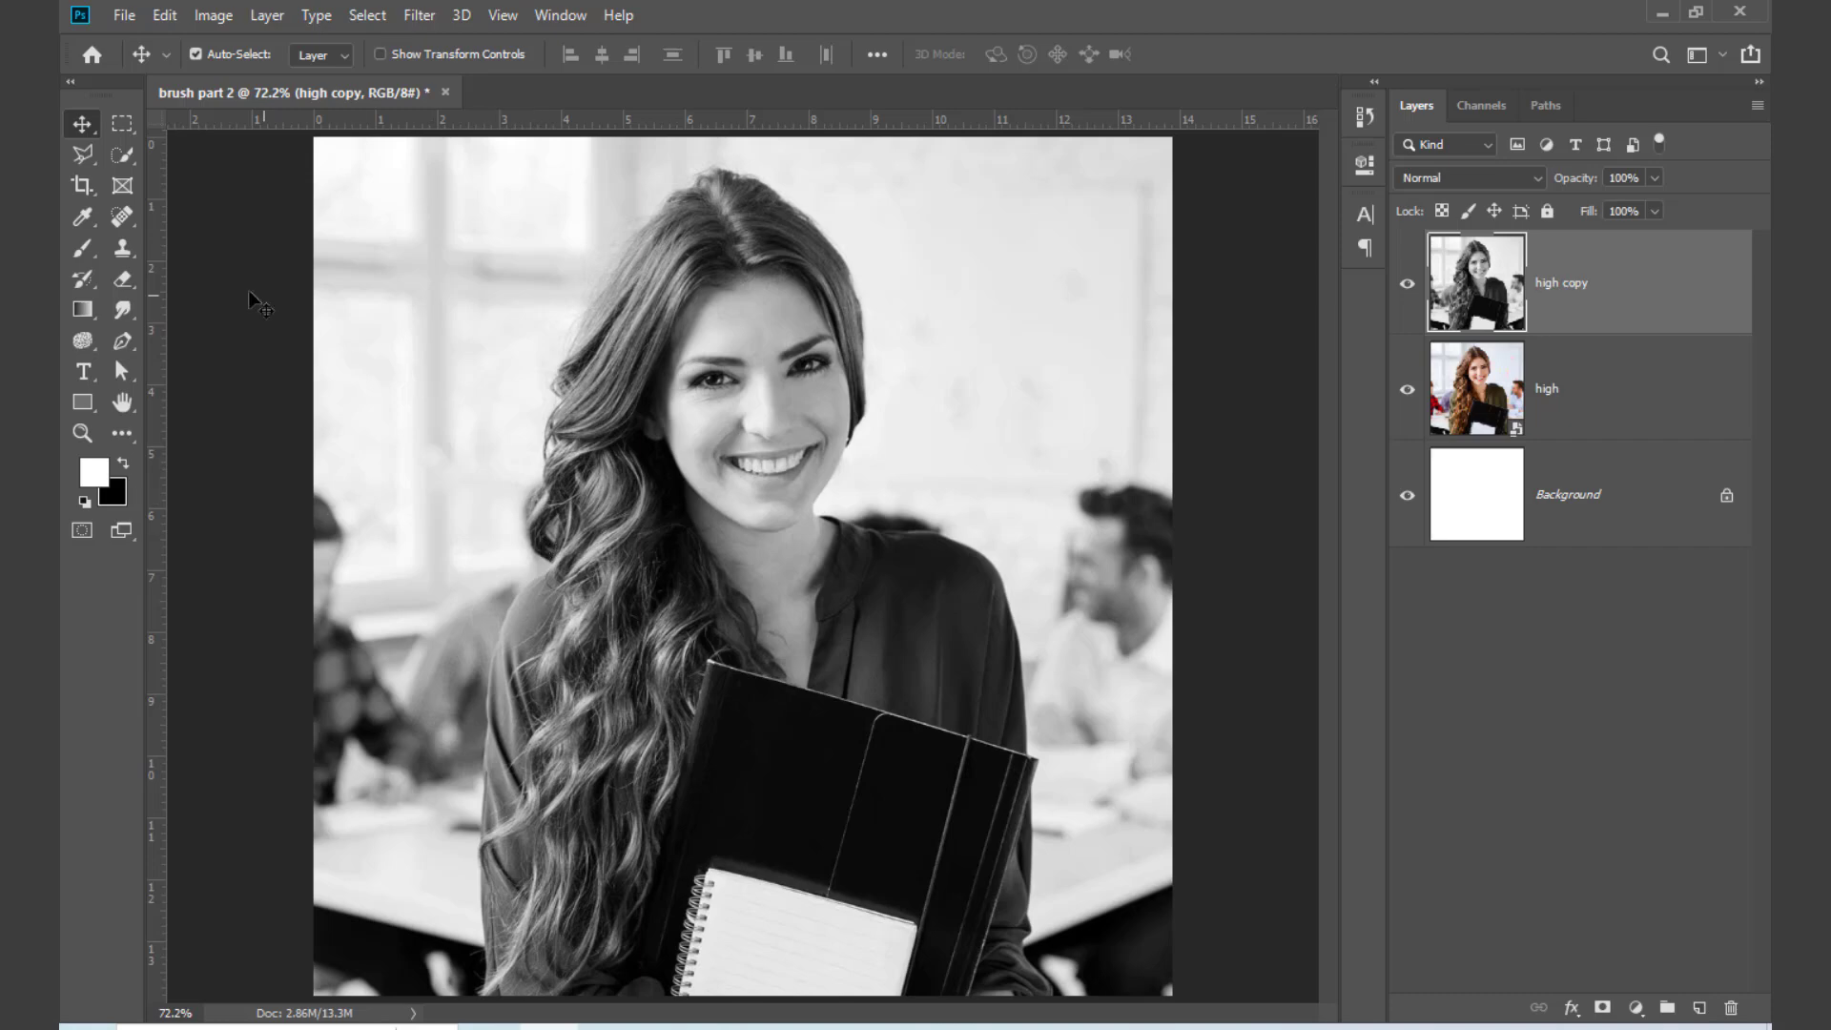
left_click(1407, 284)
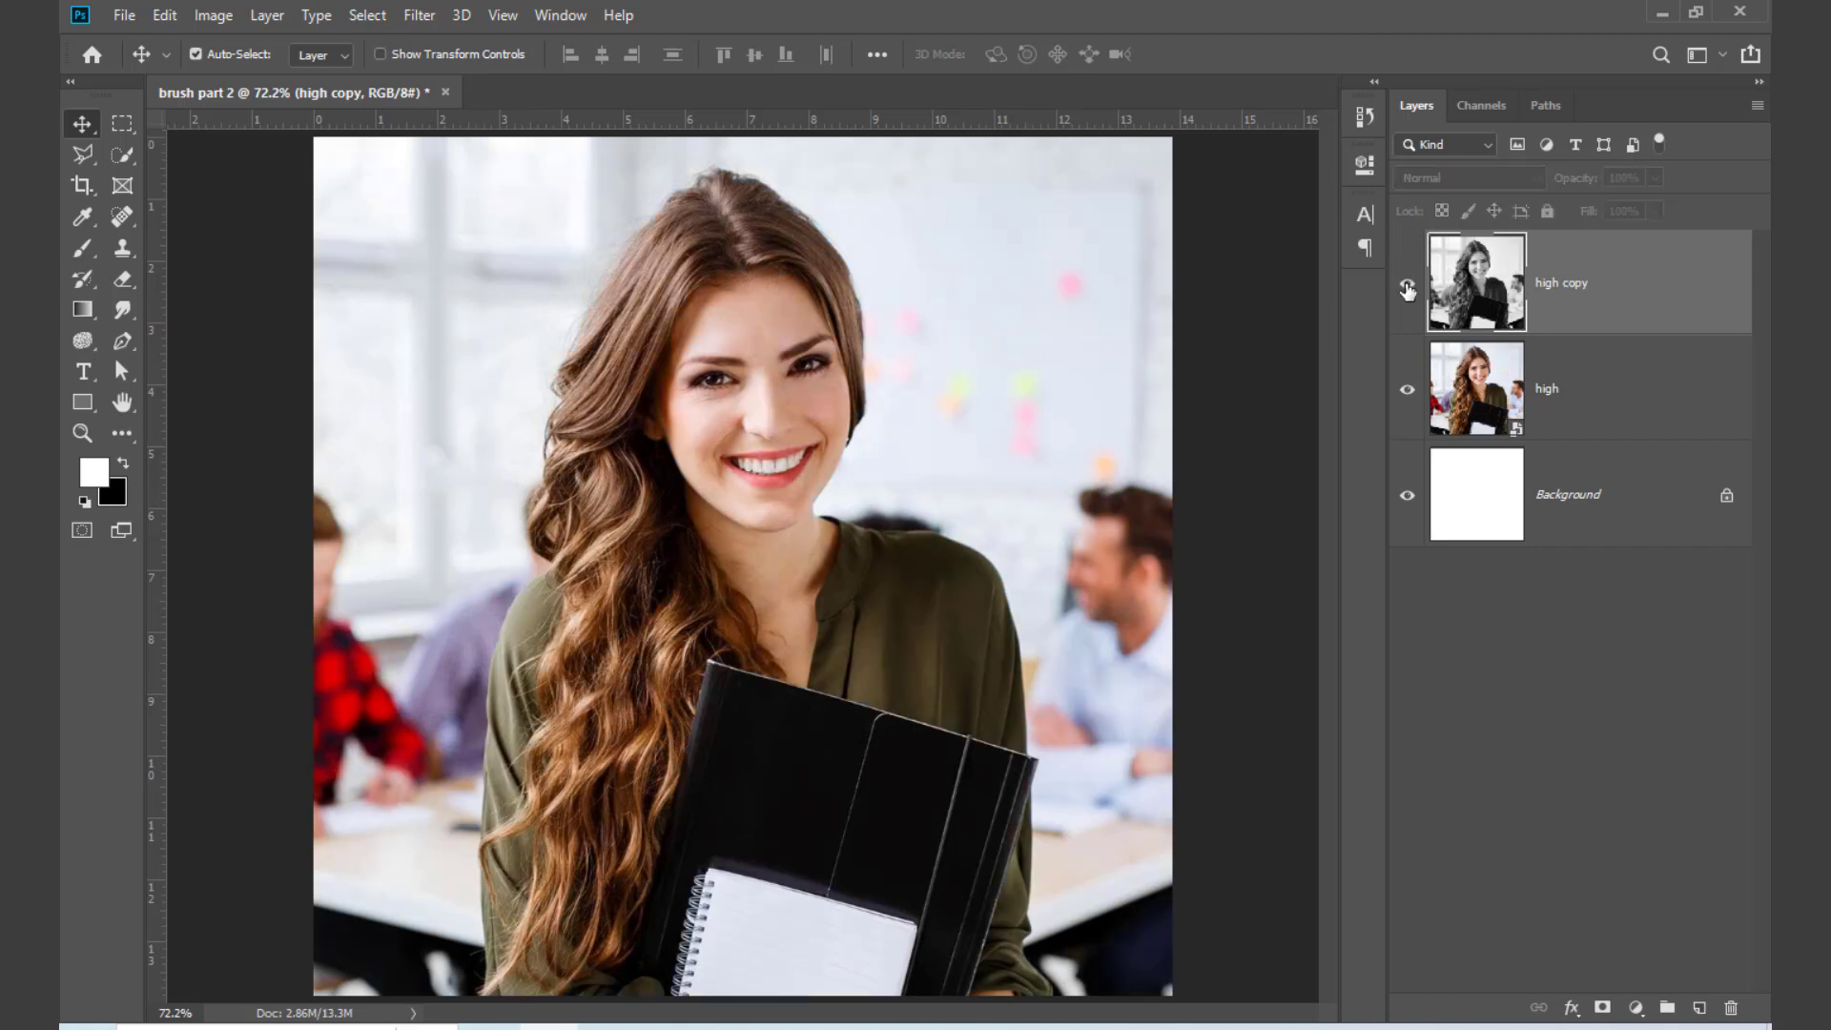
left_click(1407, 284)
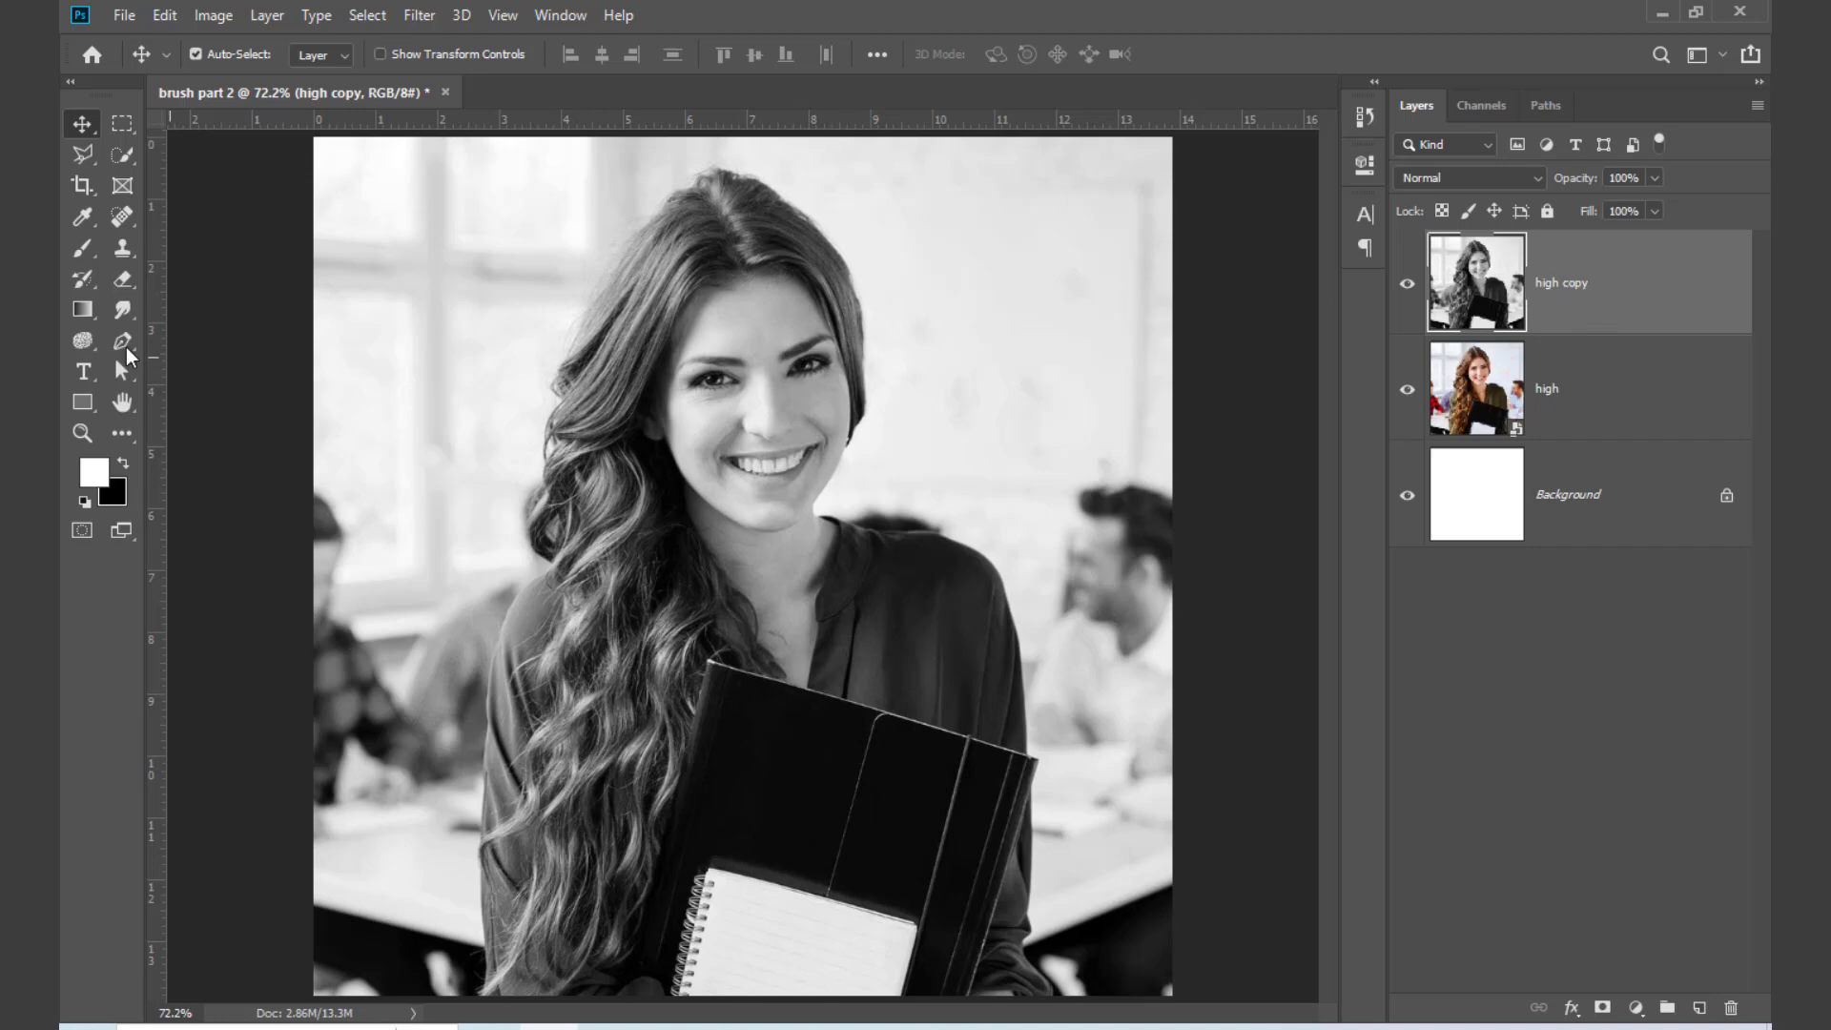
Step: Set the Eraser to the 01.psd tip from Torn Paper Brushes at a size of 1100 px
left_click(118, 276)
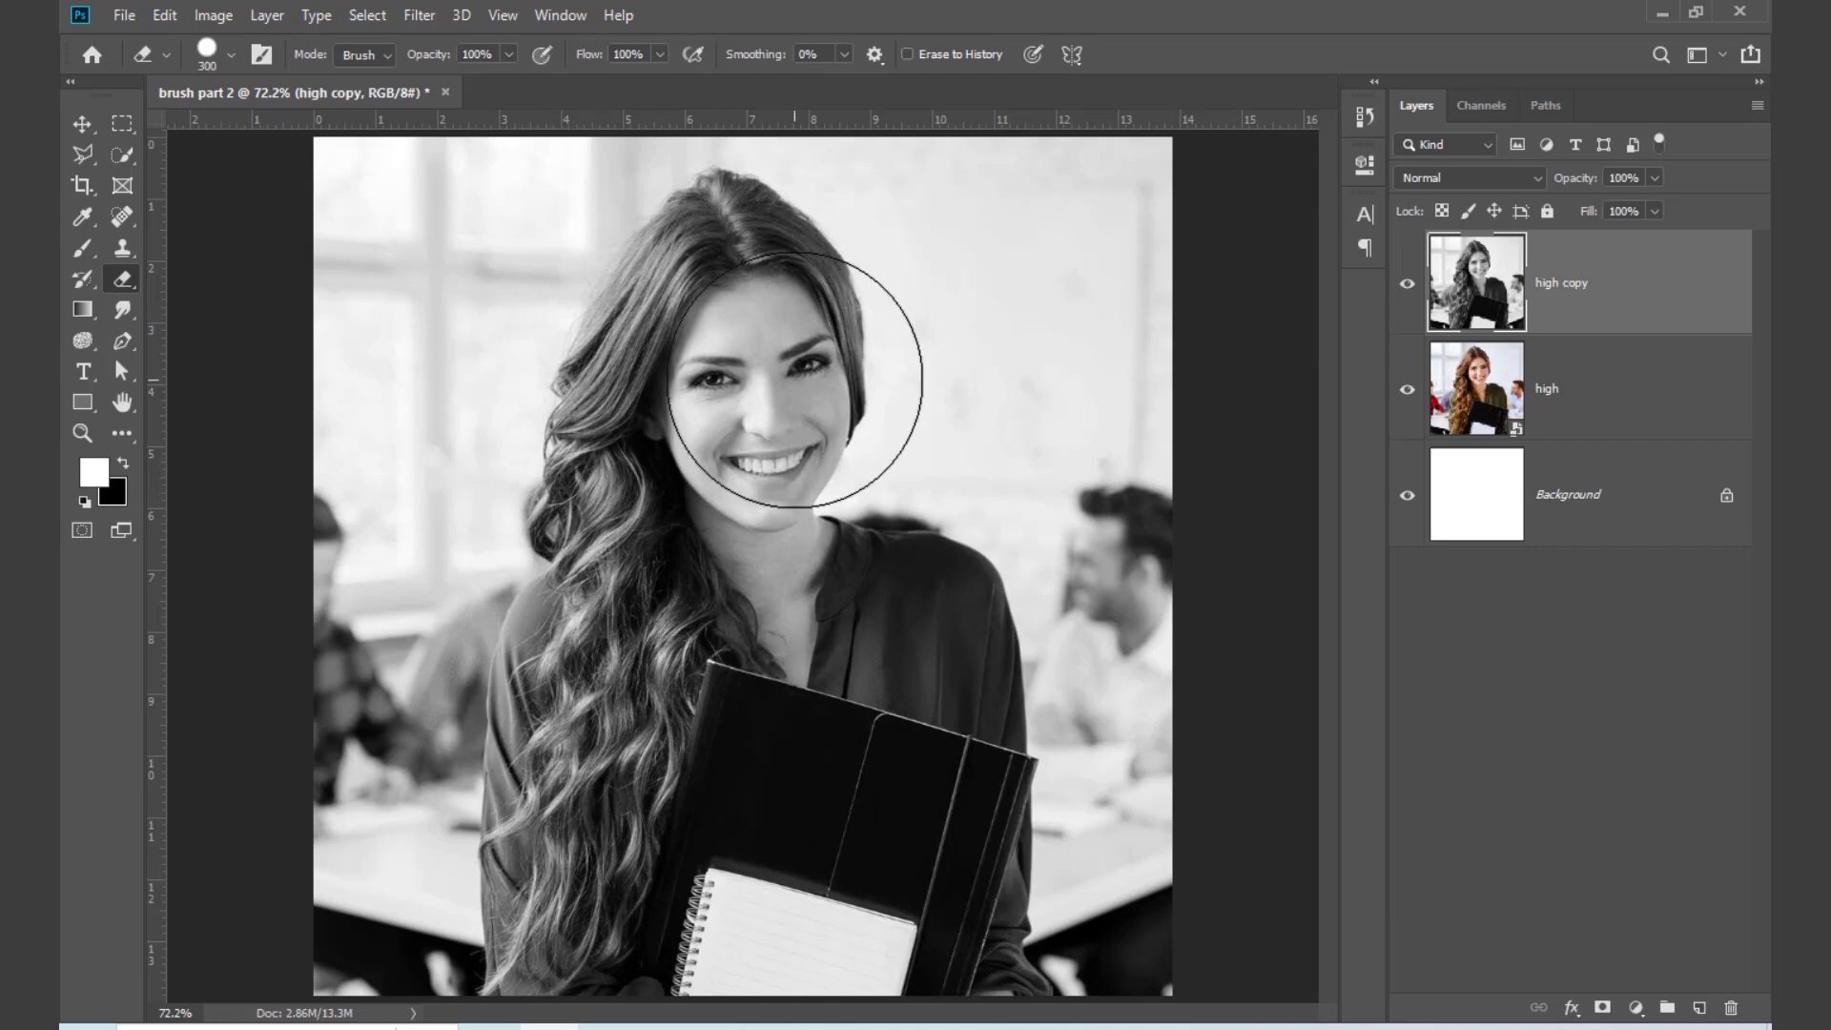
right_click(806, 379)
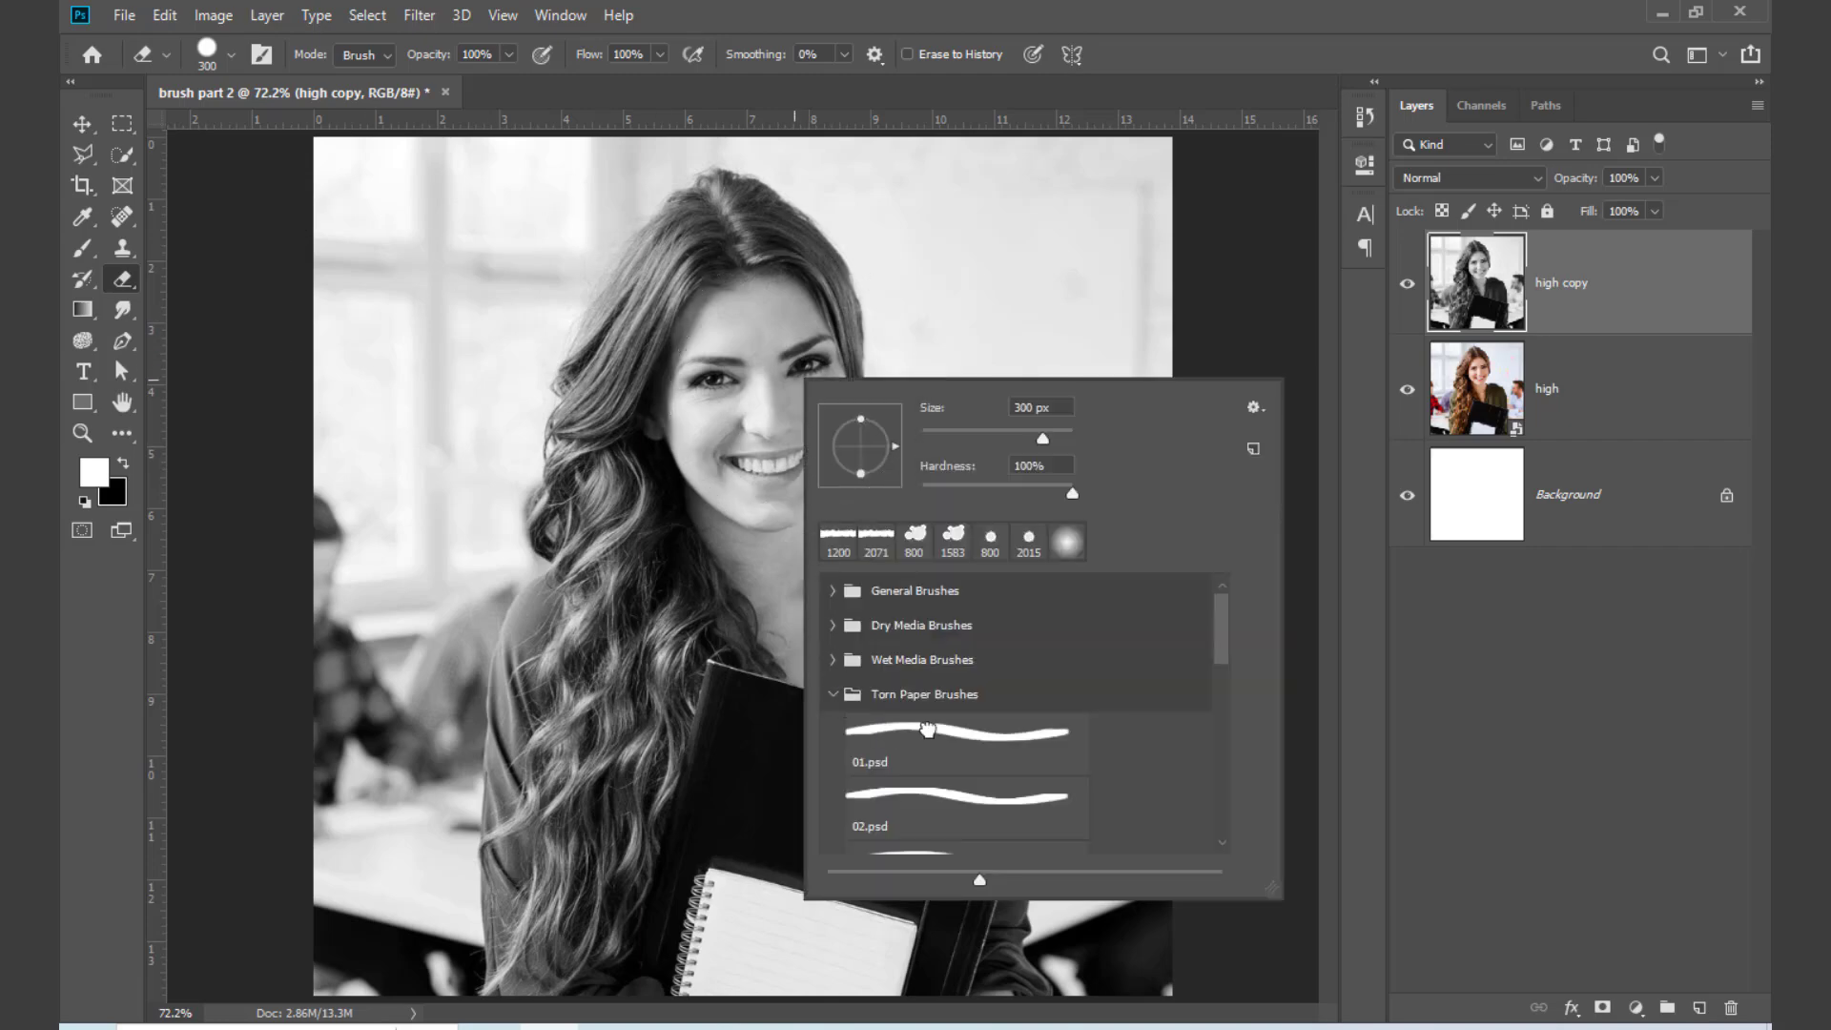
left_click(886, 731)
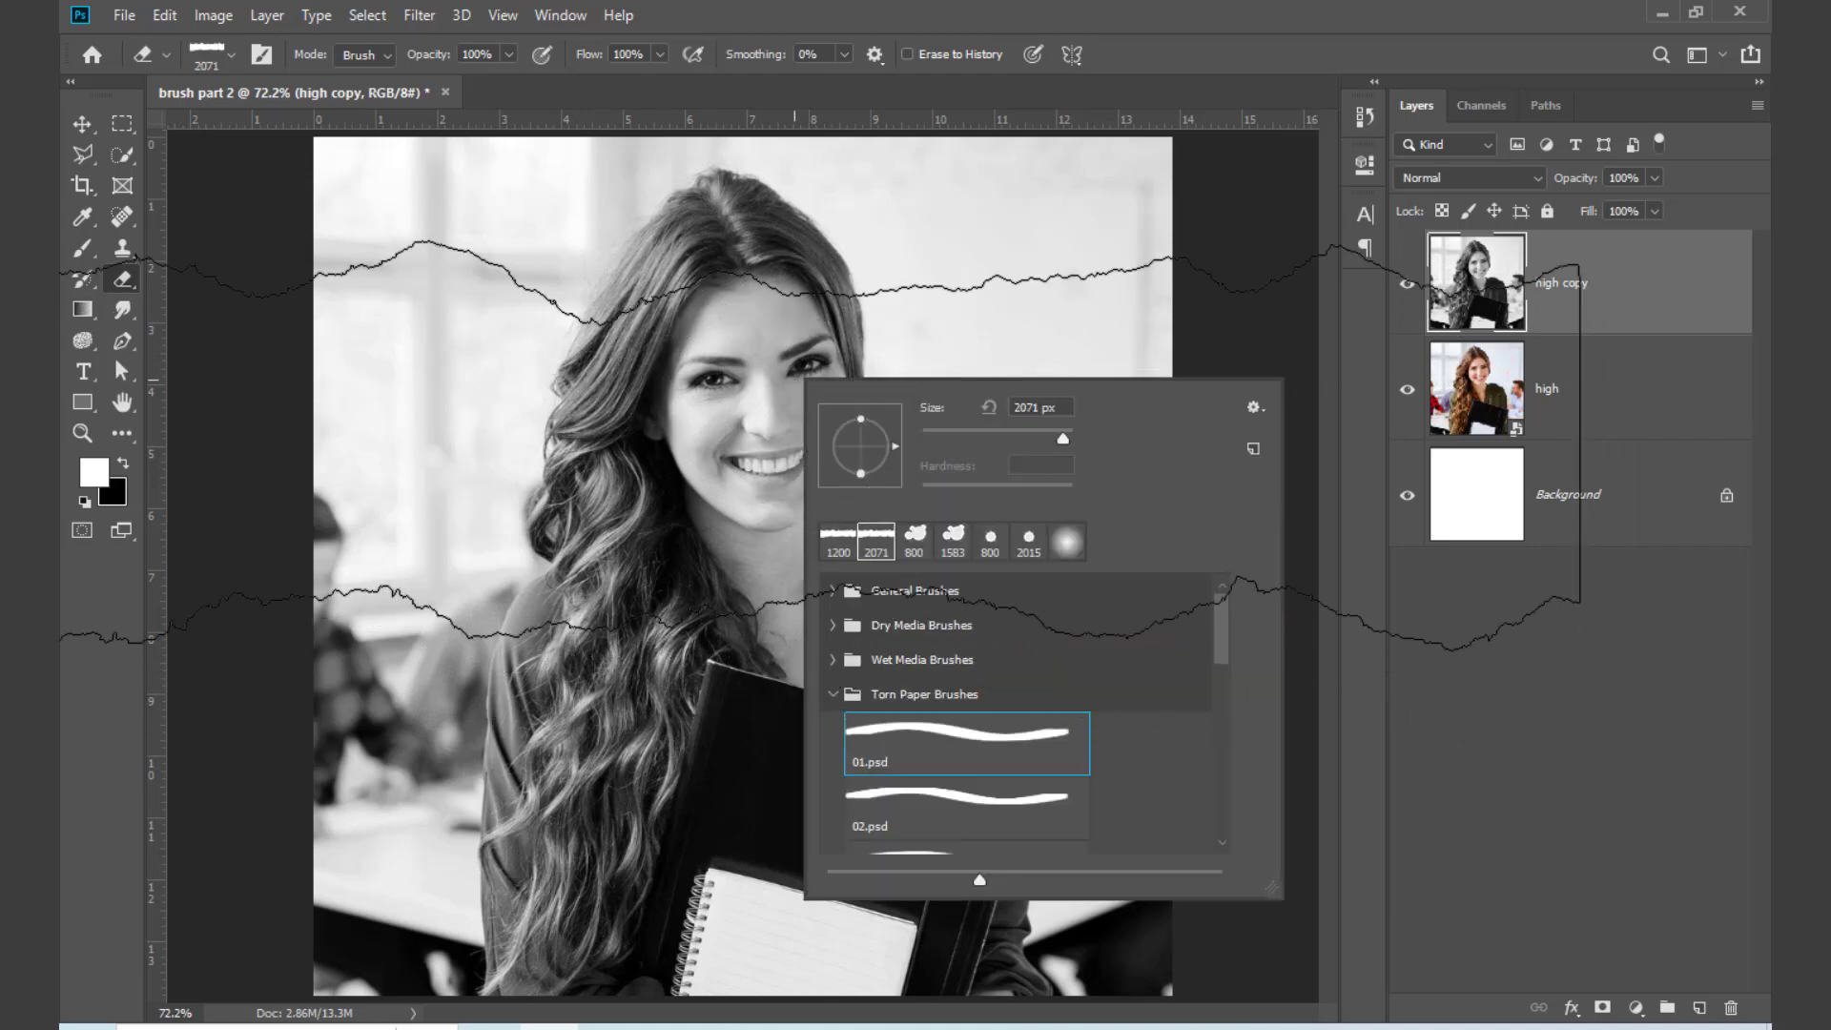
key("Return")
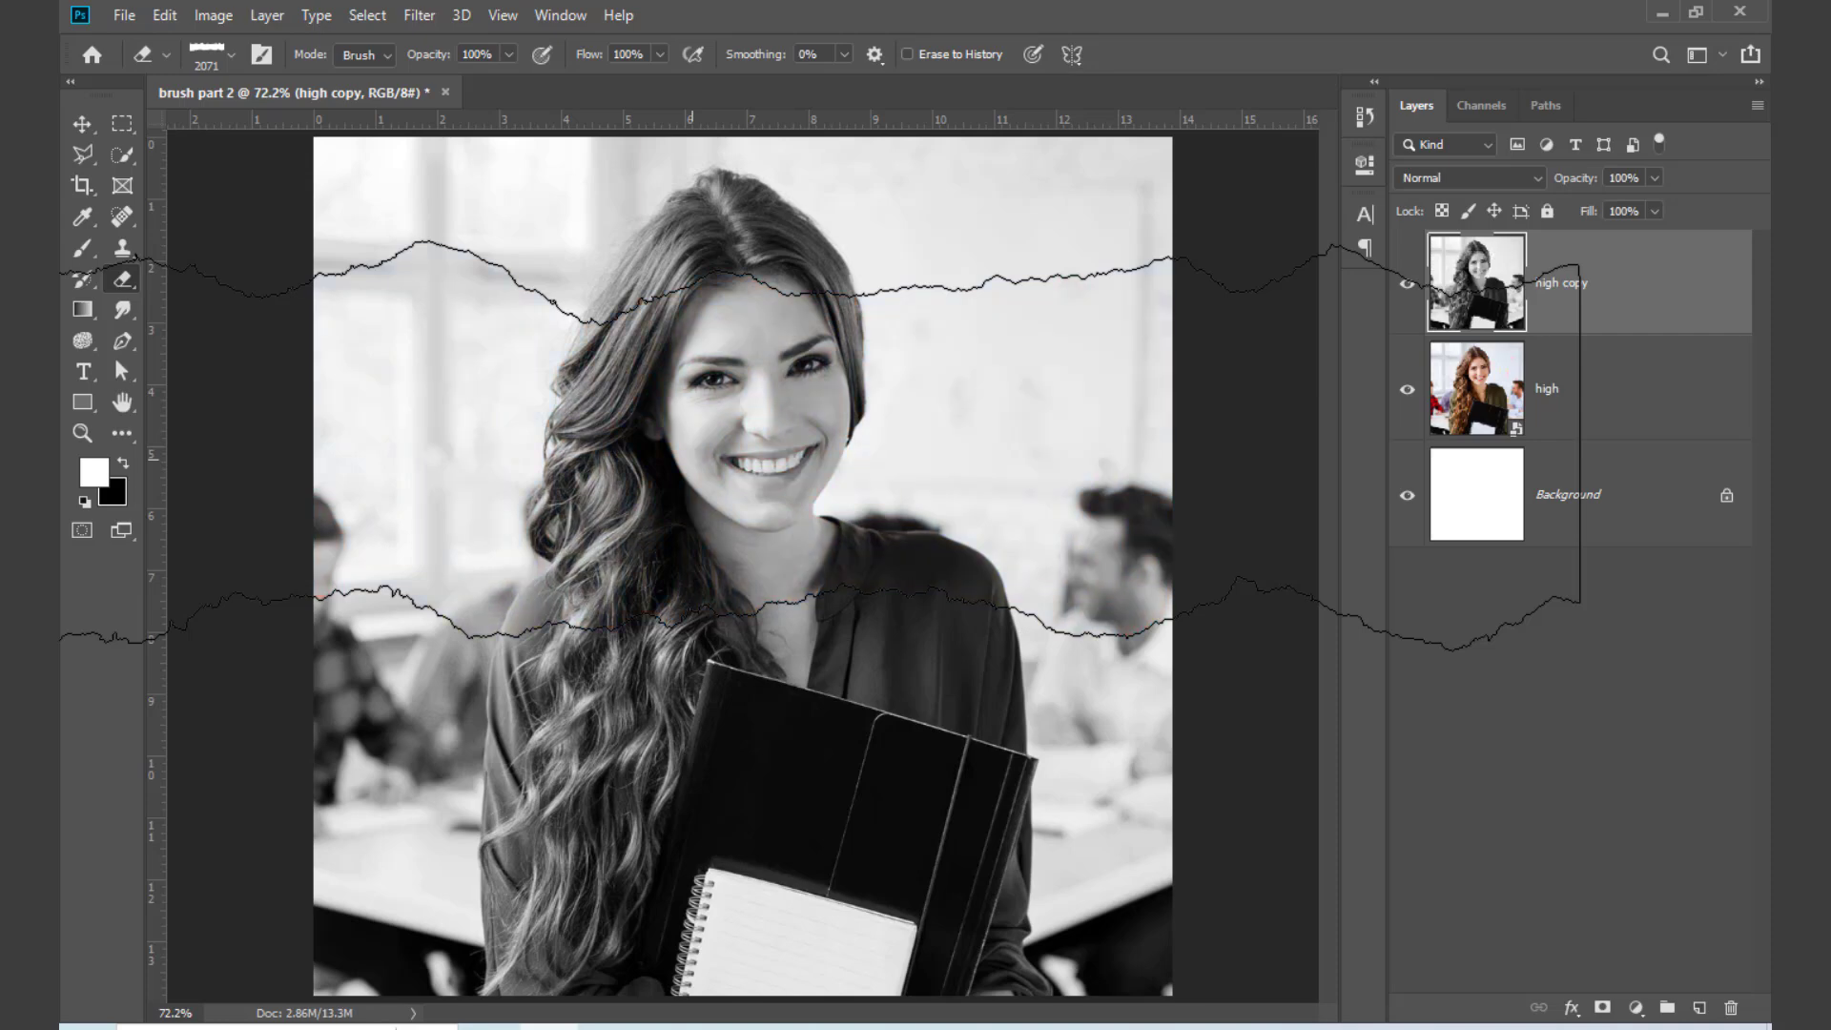
key("bracketleft")
key("bracketleft")
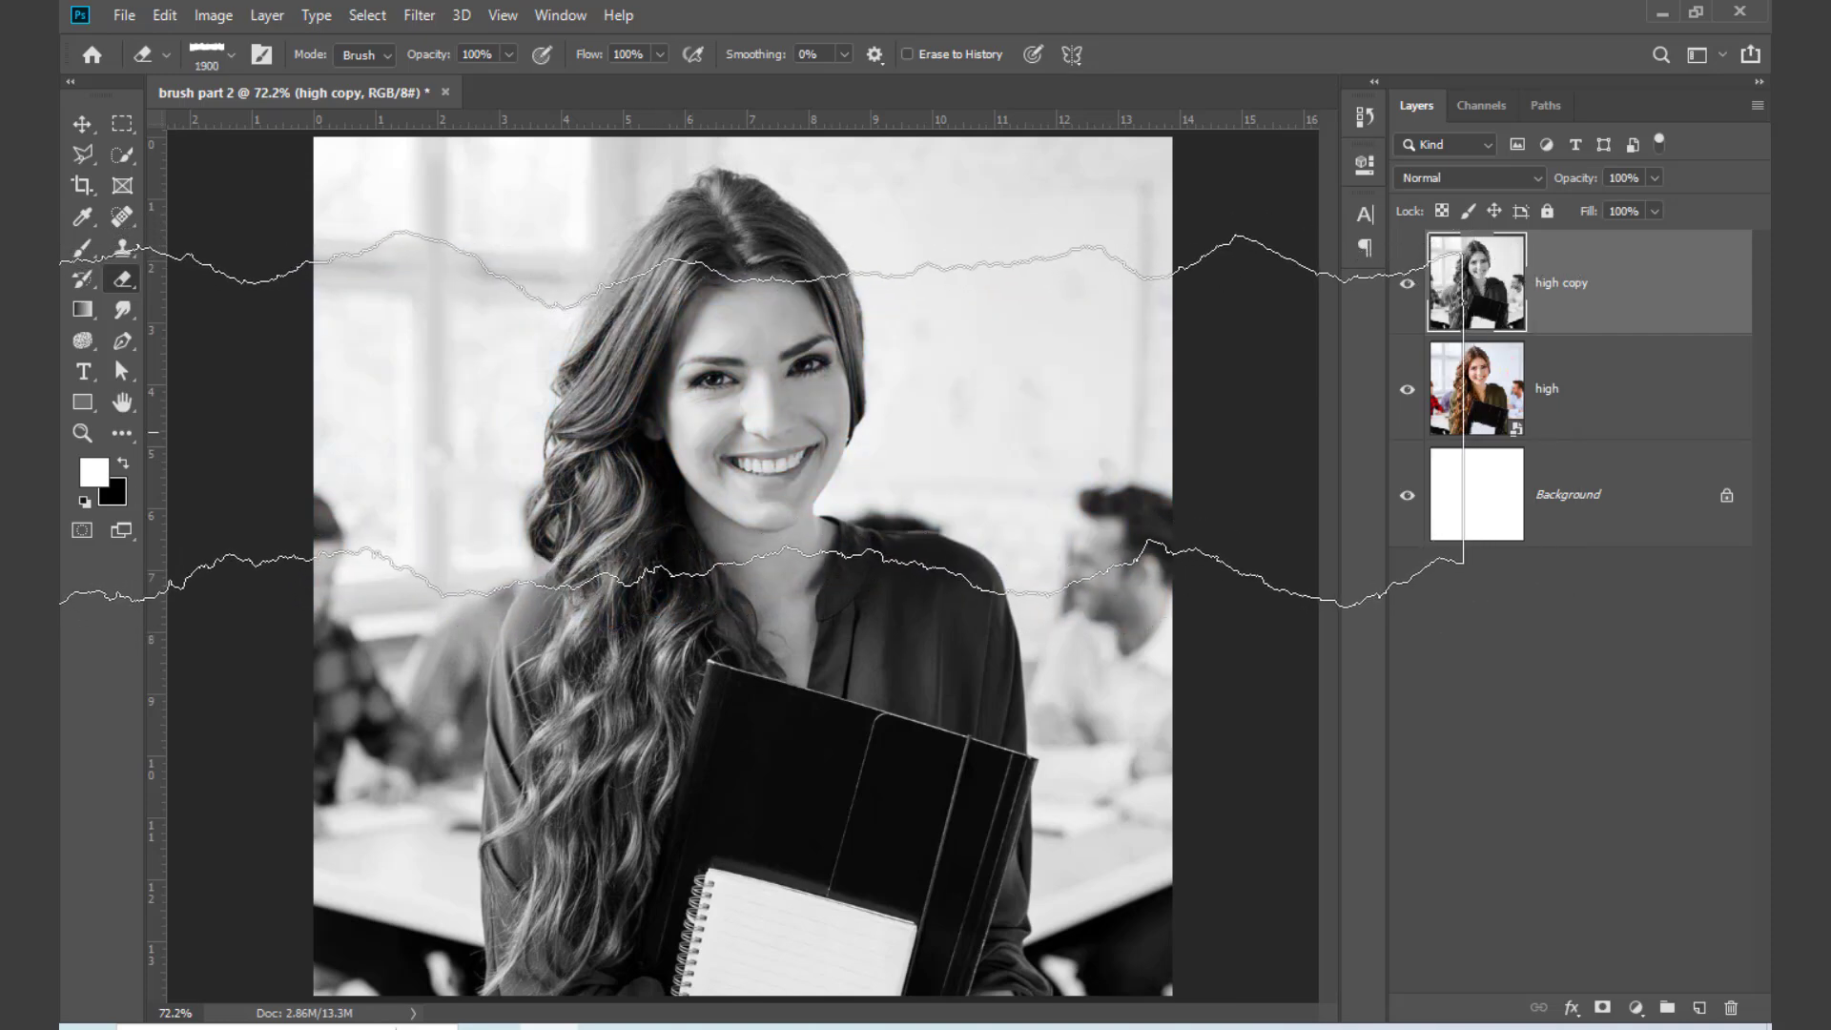
key("bracketleft")
key("bracketleft")
key("bracketleft")
key("bracketleft")
key("bracketleft")
key("bracketleft")
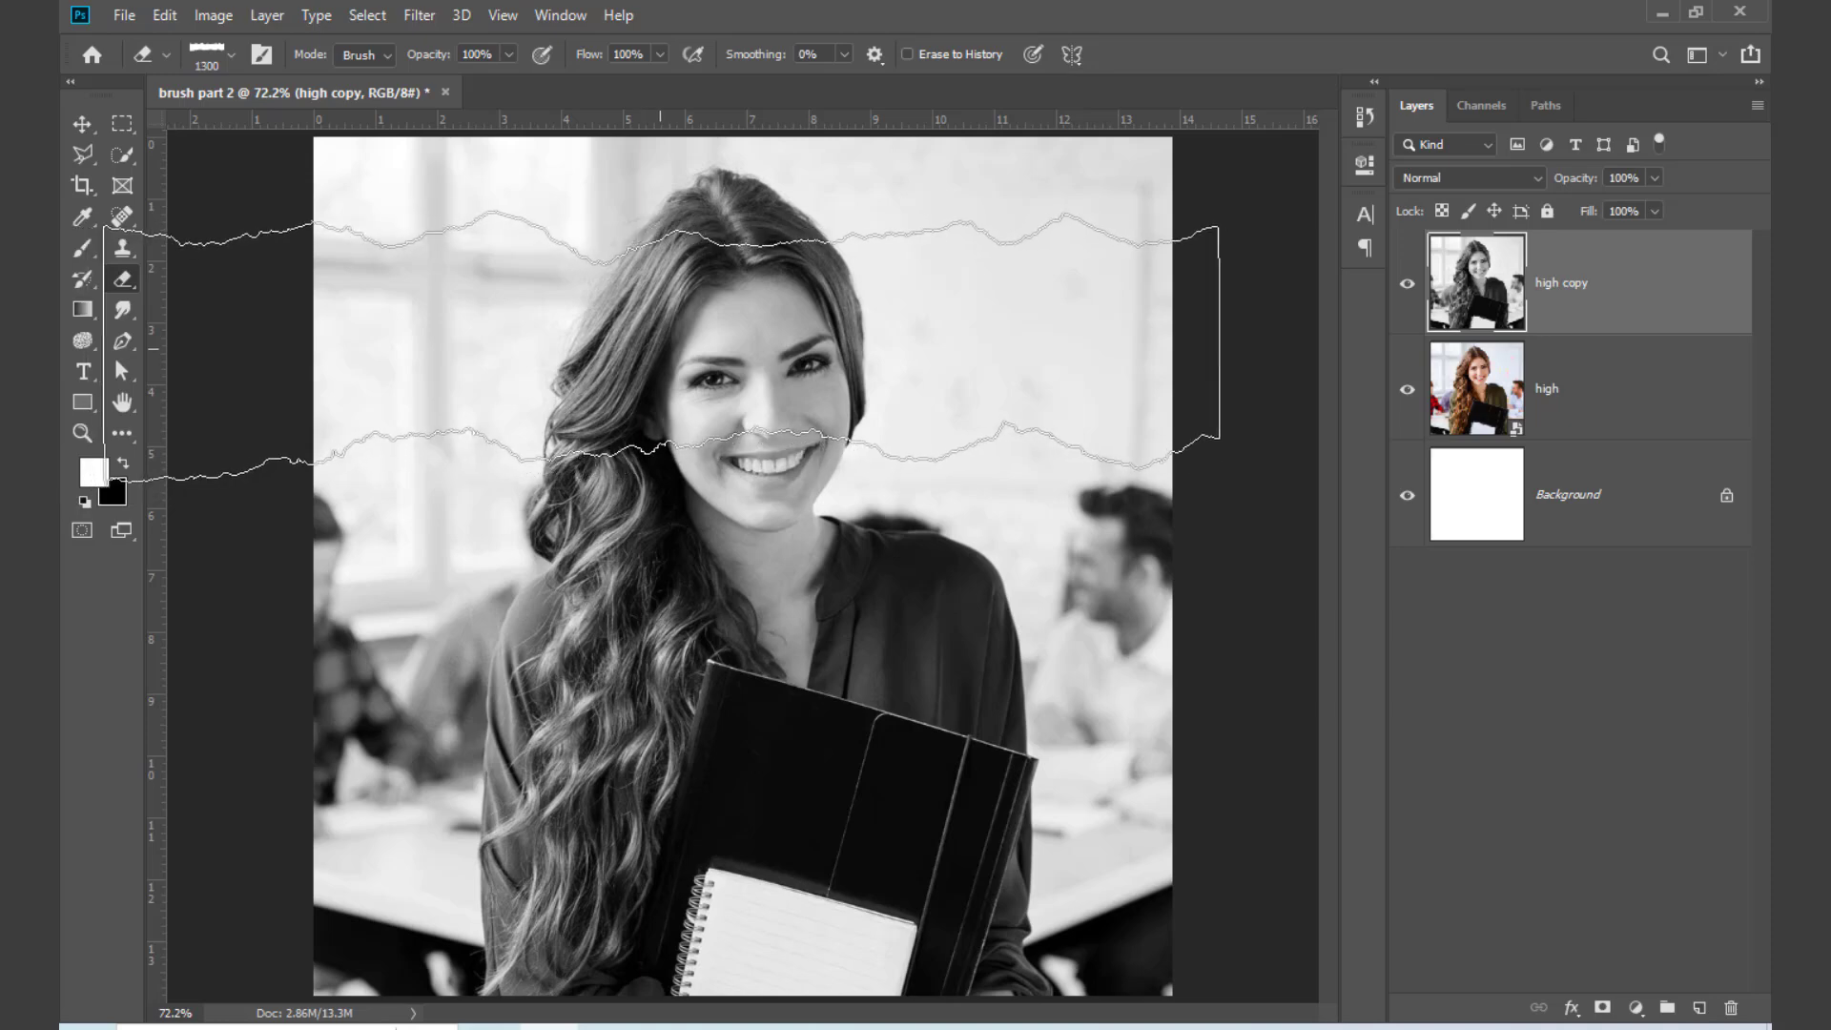
key("bracketleft")
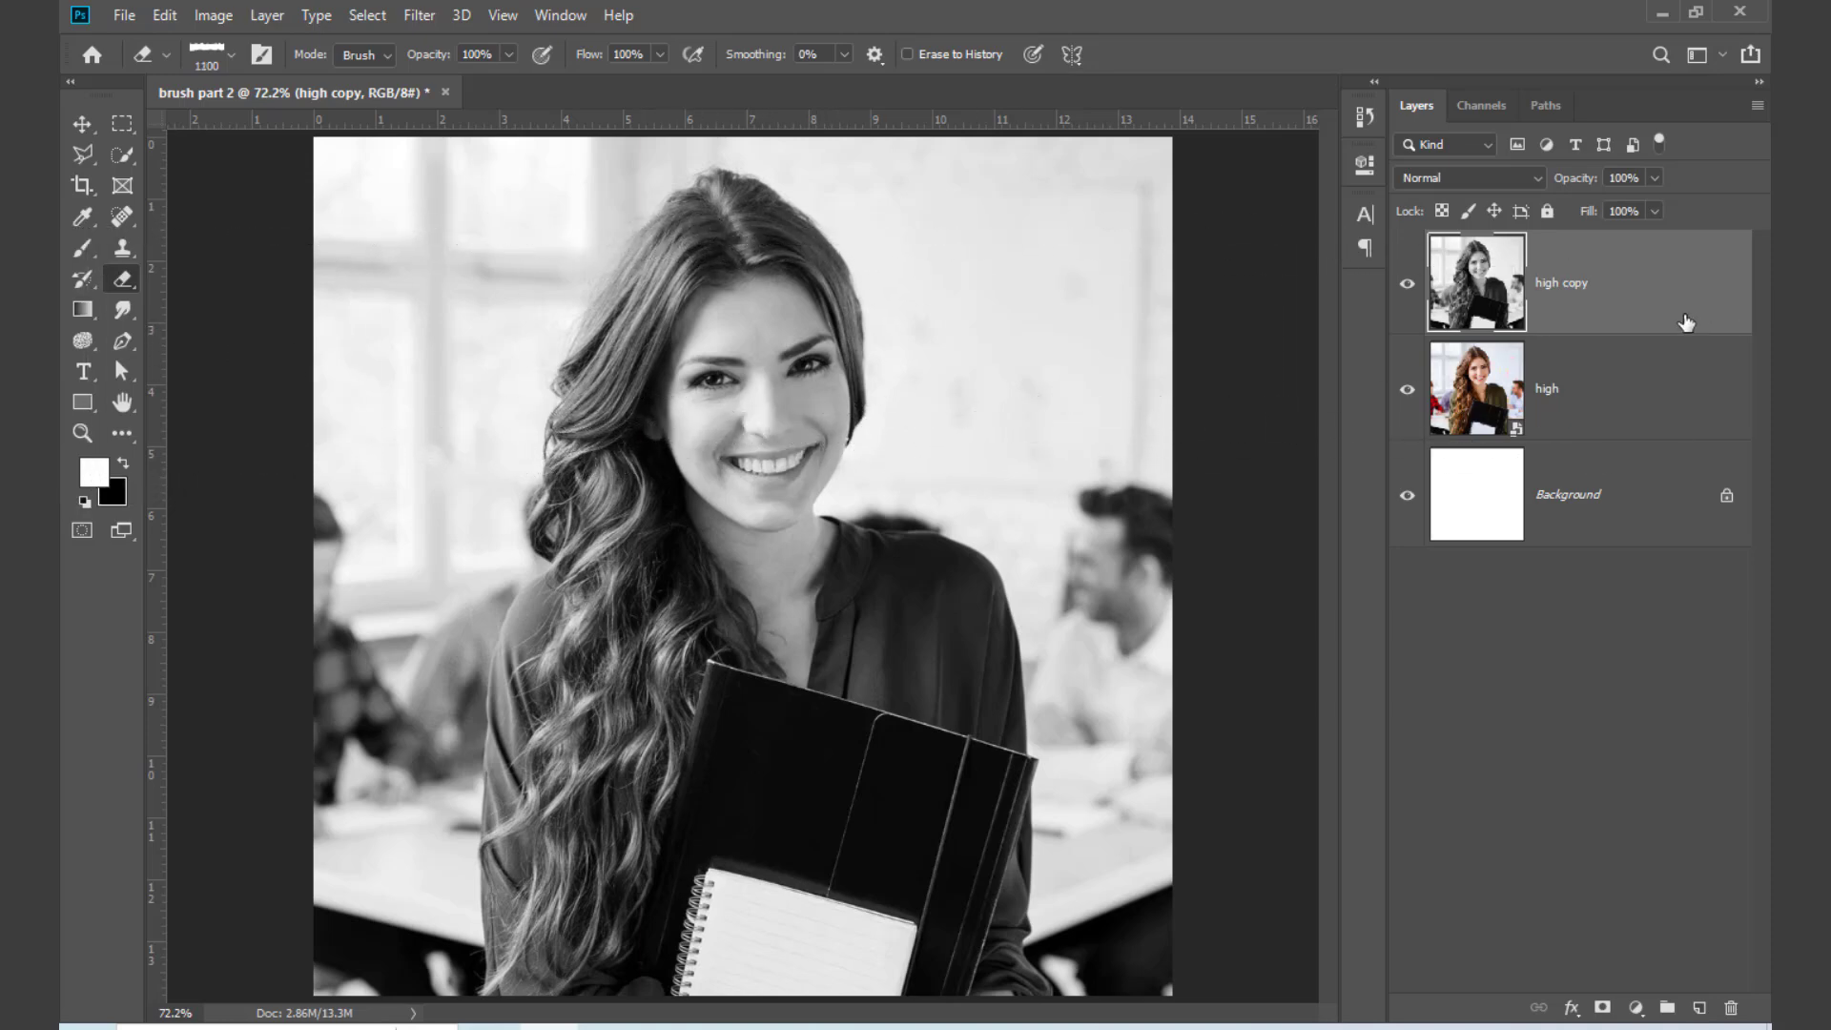
Step: Enlarge the "high copy" and "high" layers together to 163.96% and position them at X 446.05 px, Y 891.35 px
left_click(1650, 393, "shift")
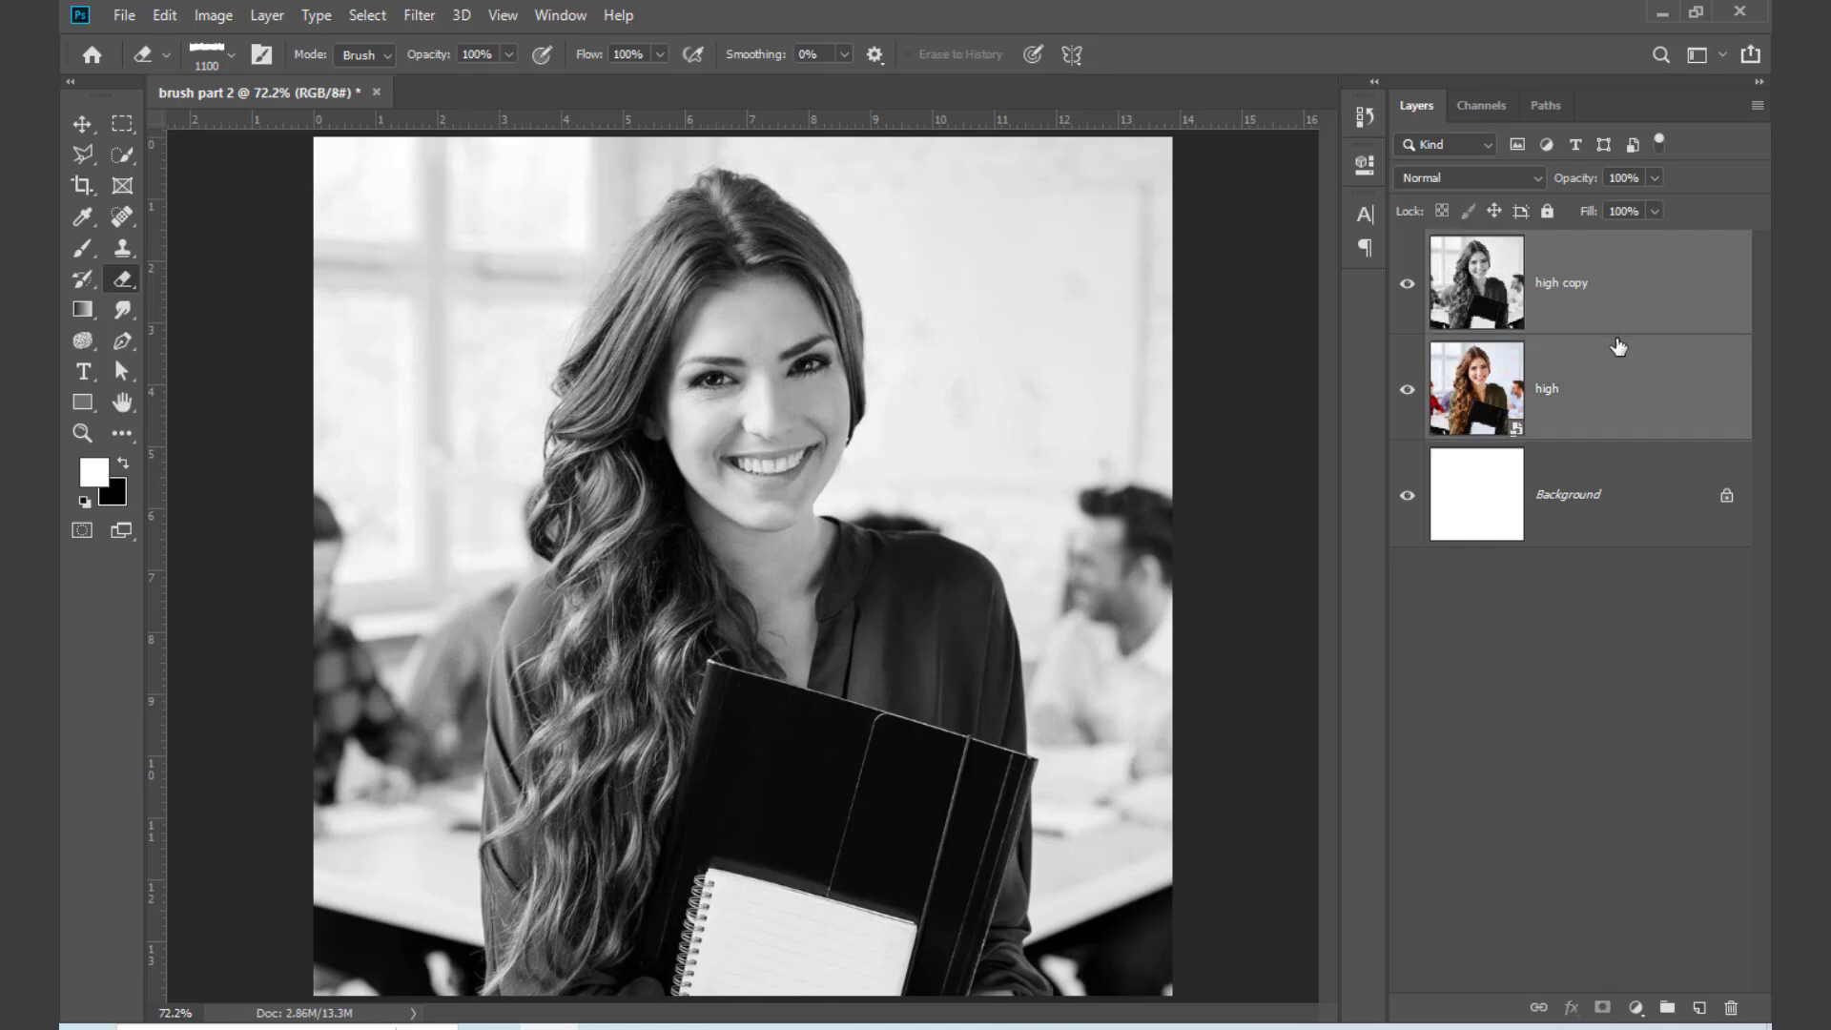
key("ctrl+t")
key("ctrl+minus")
key("ctrl+minus")
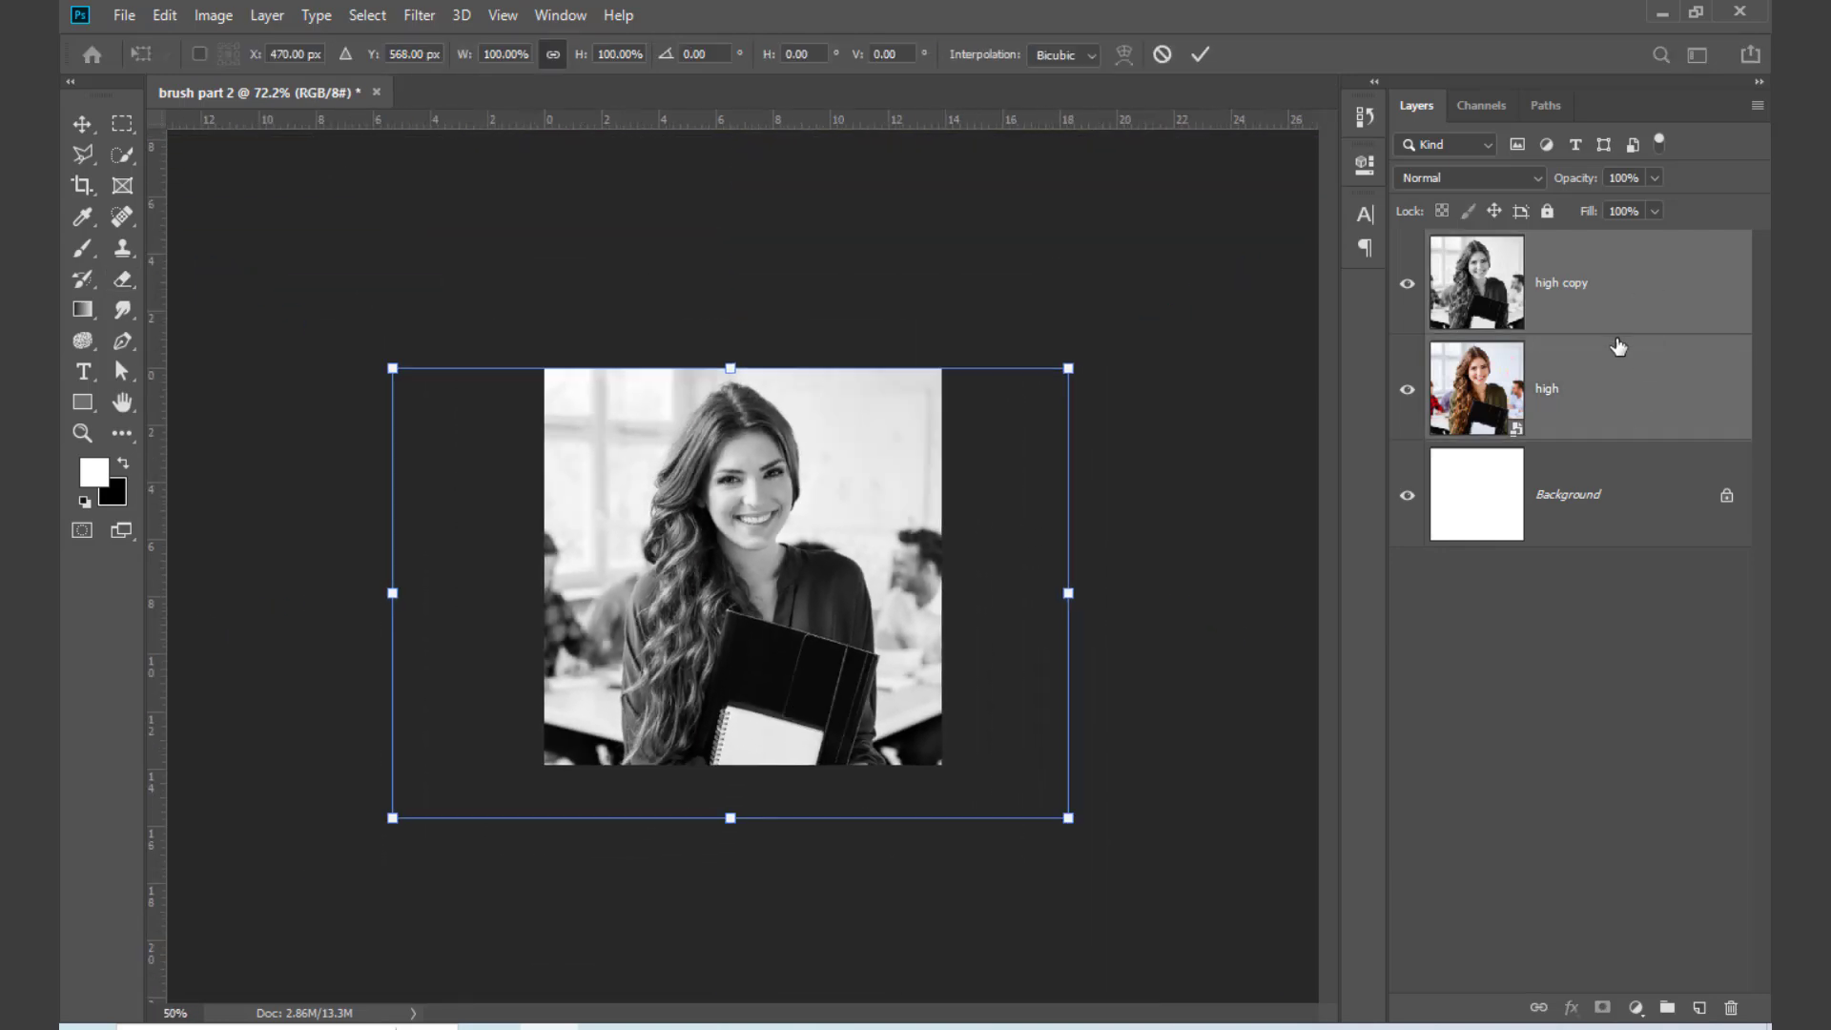
left_click_drag(1068, 592, 1287, 592)
mouse_move(914, 563)
left_mouse_down()
mouse_move(773, 571)
mouse_move(775, 637)
left_mouse_up()
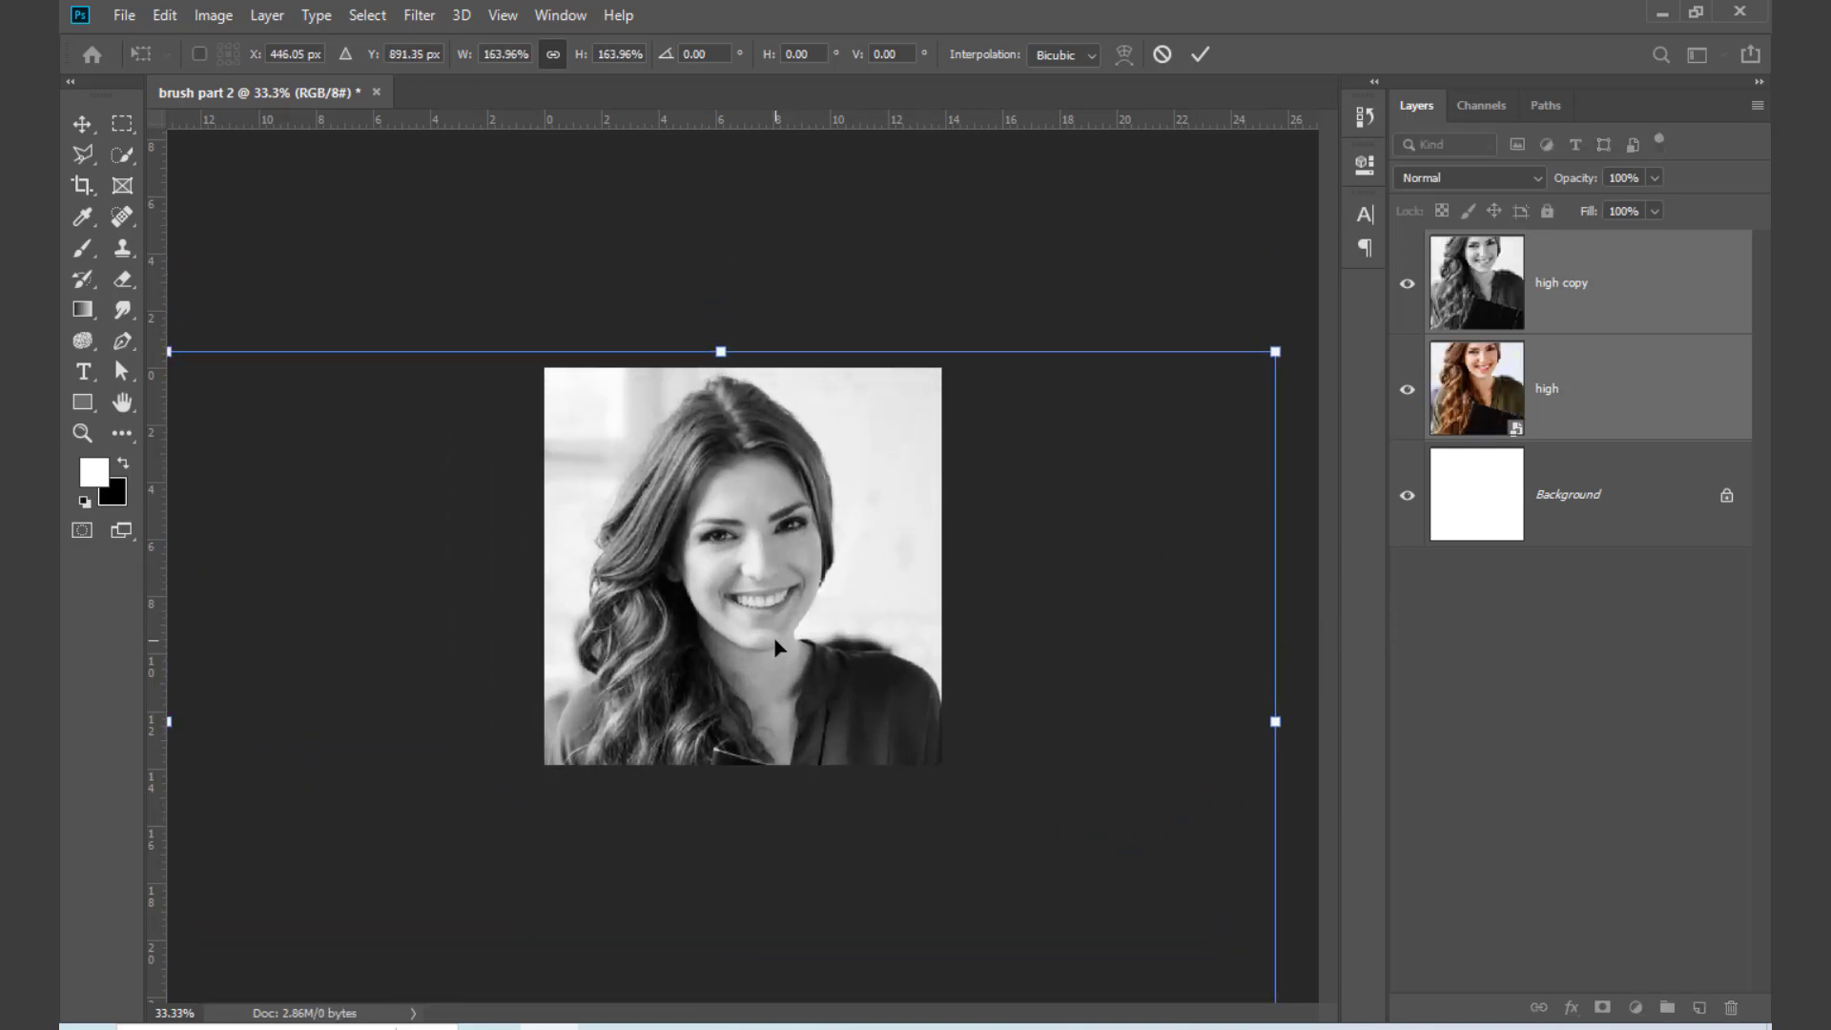
key("Return")
key("e")
key("ctrl+0")
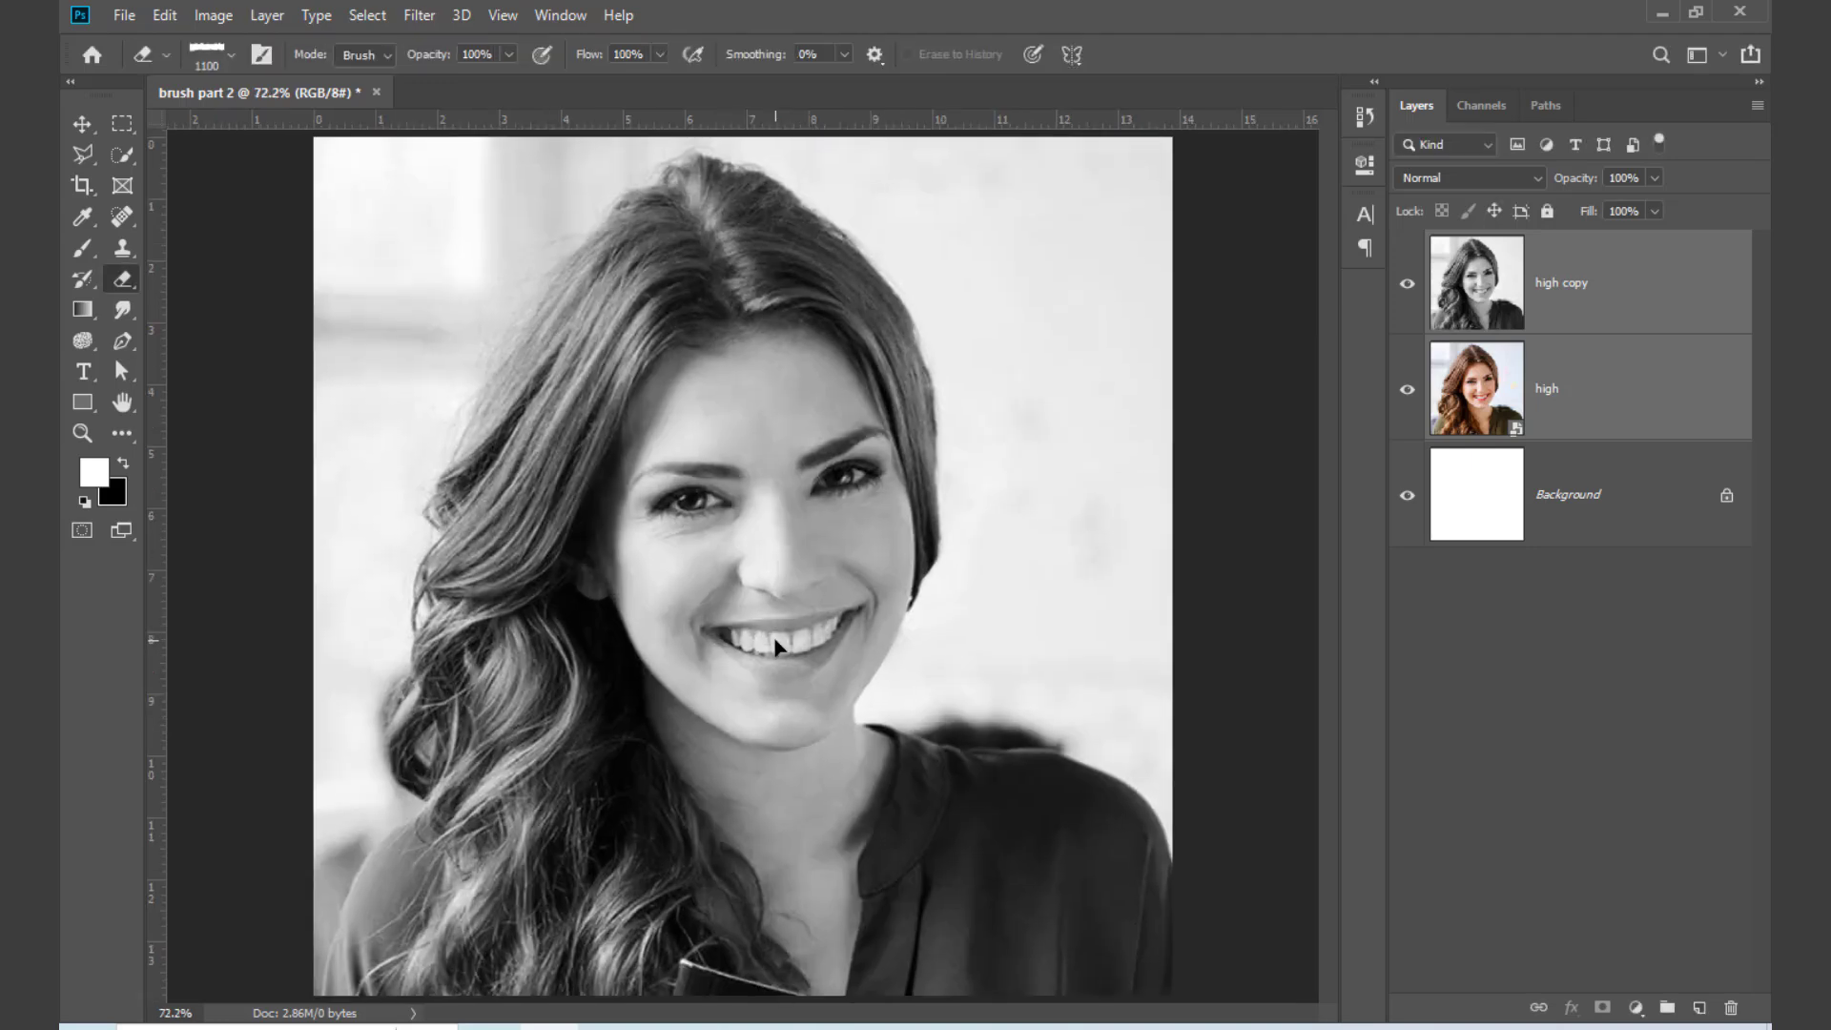
Step: Erase one torn strip across the woman's eyes on "high copy" and check the cutout with "high" briefly hidden
left_click(1404, 289)
left_click(1404, 288)
left_click(1636, 759)
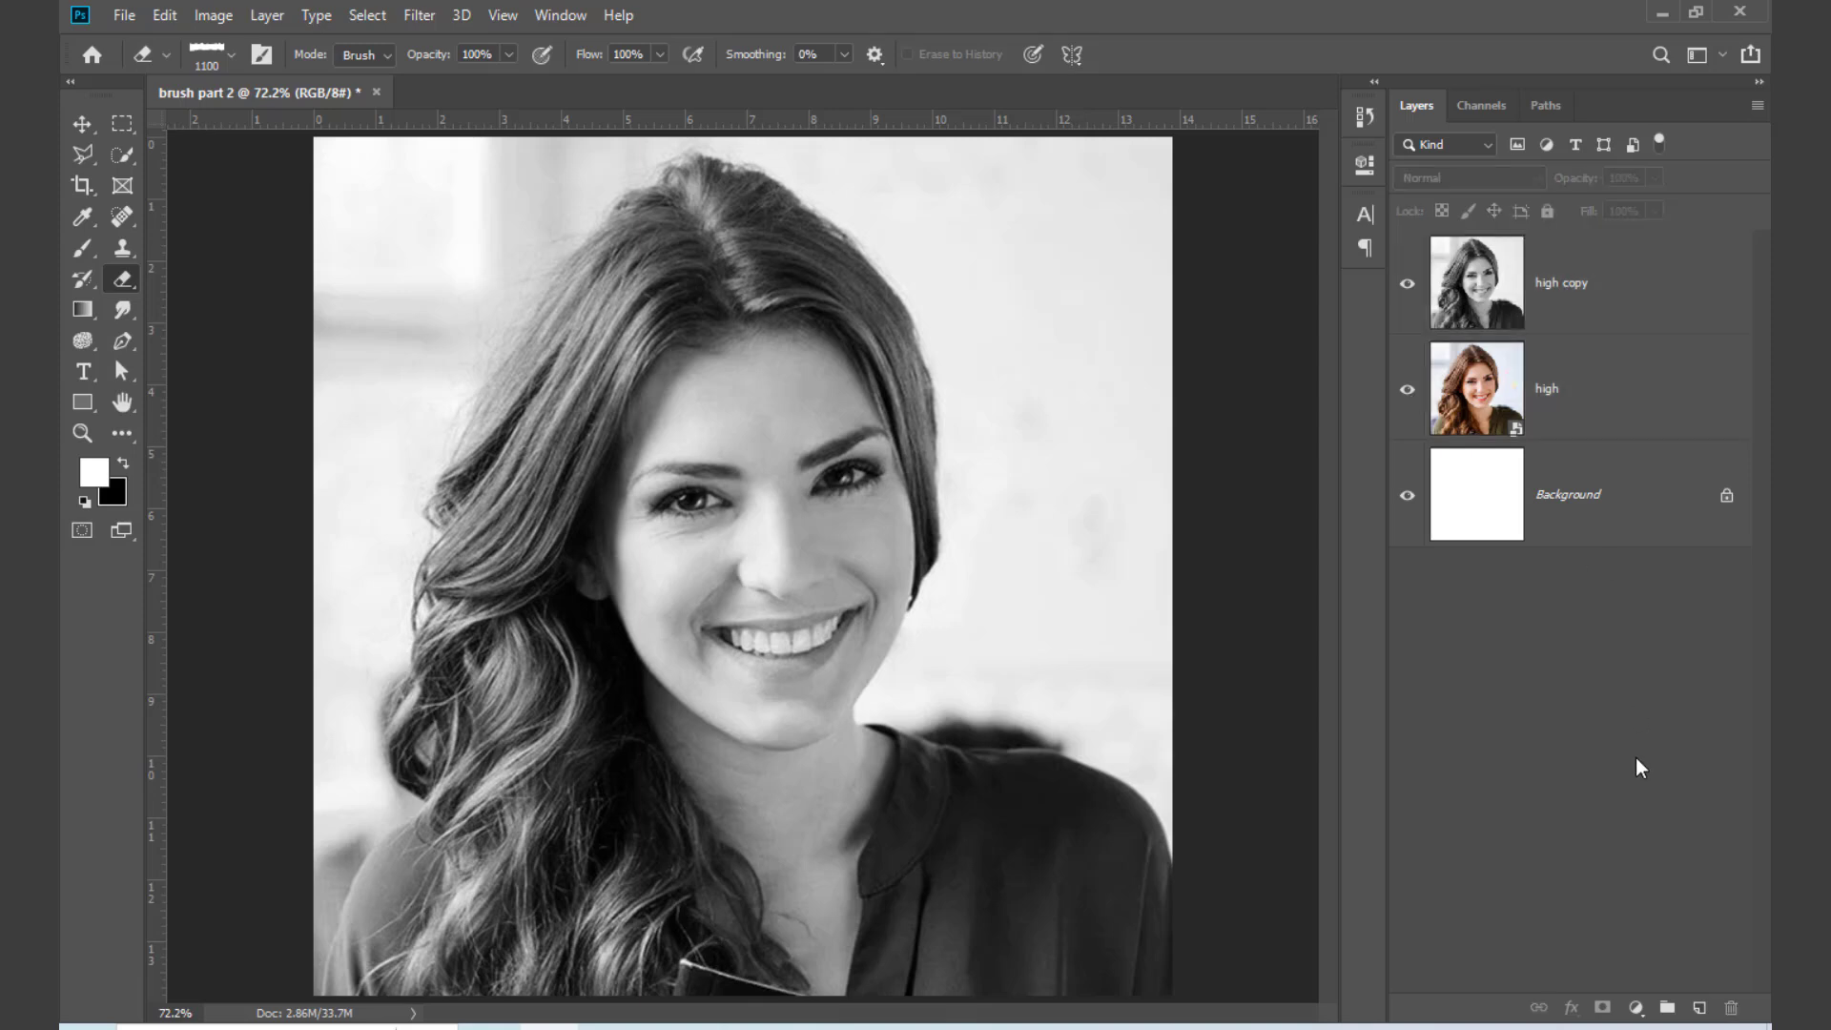
left_click(1581, 303)
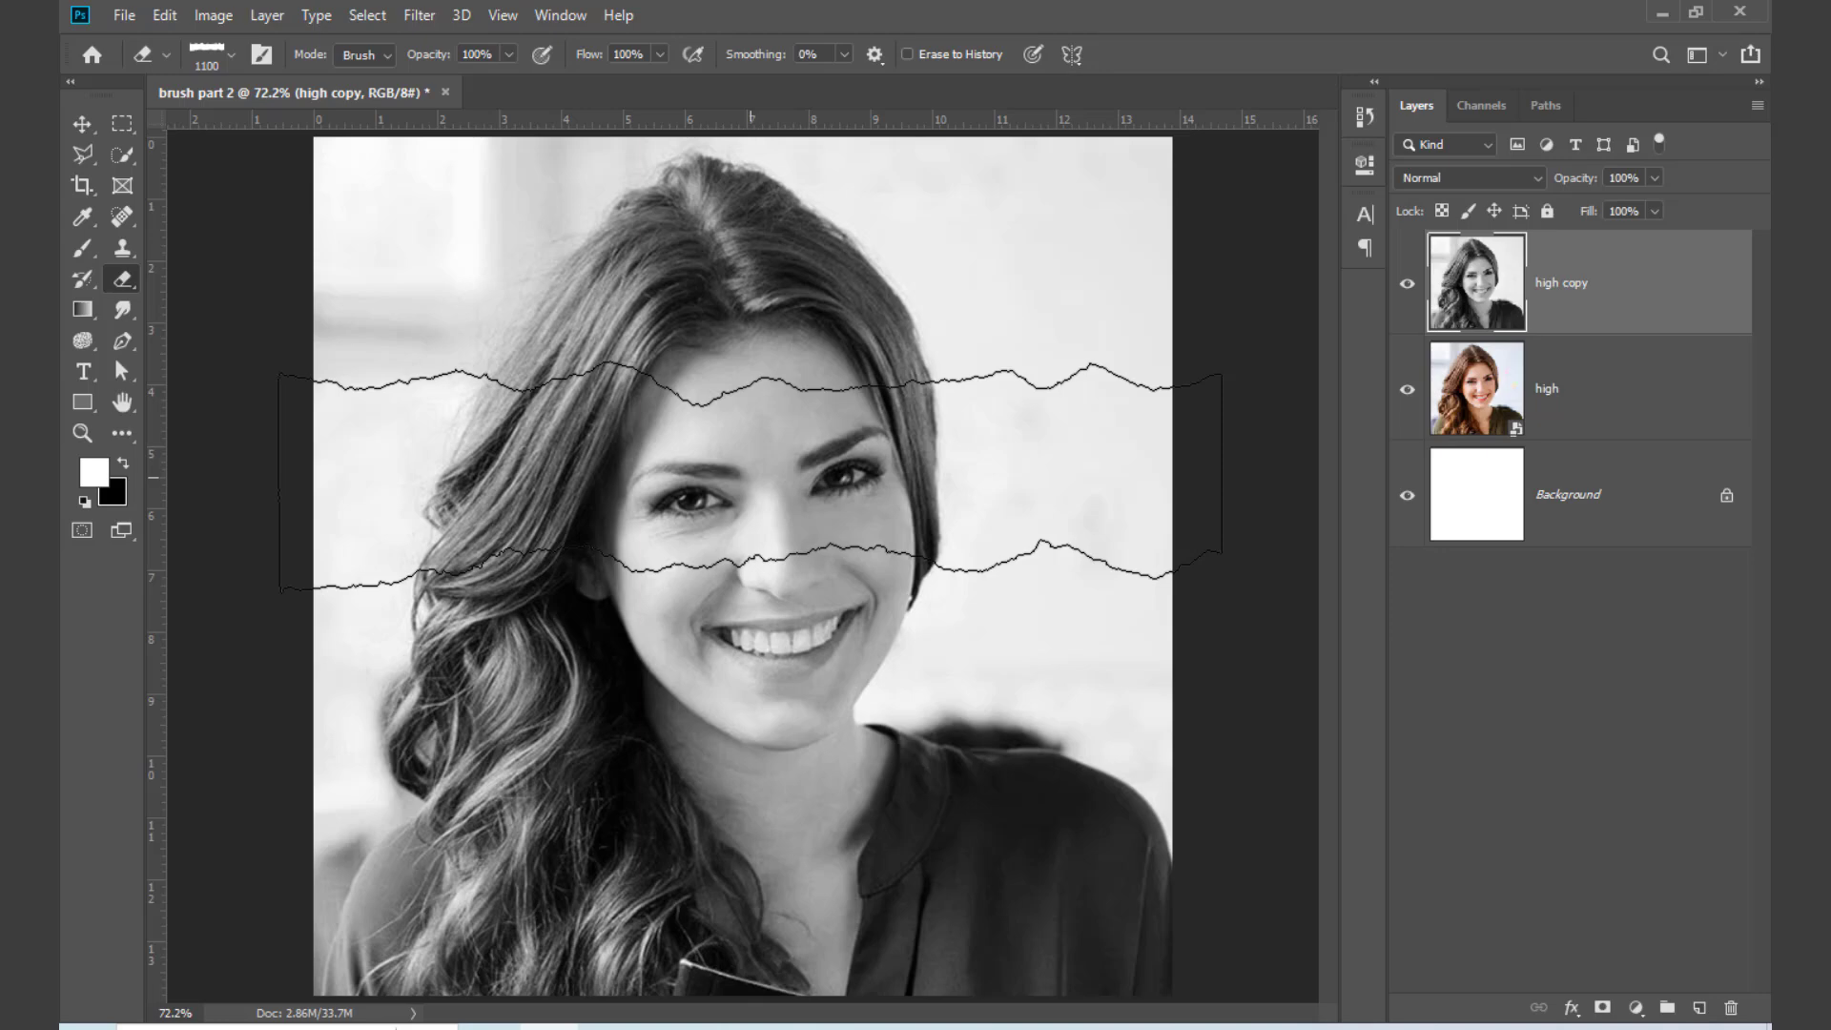
left_click(750, 477)
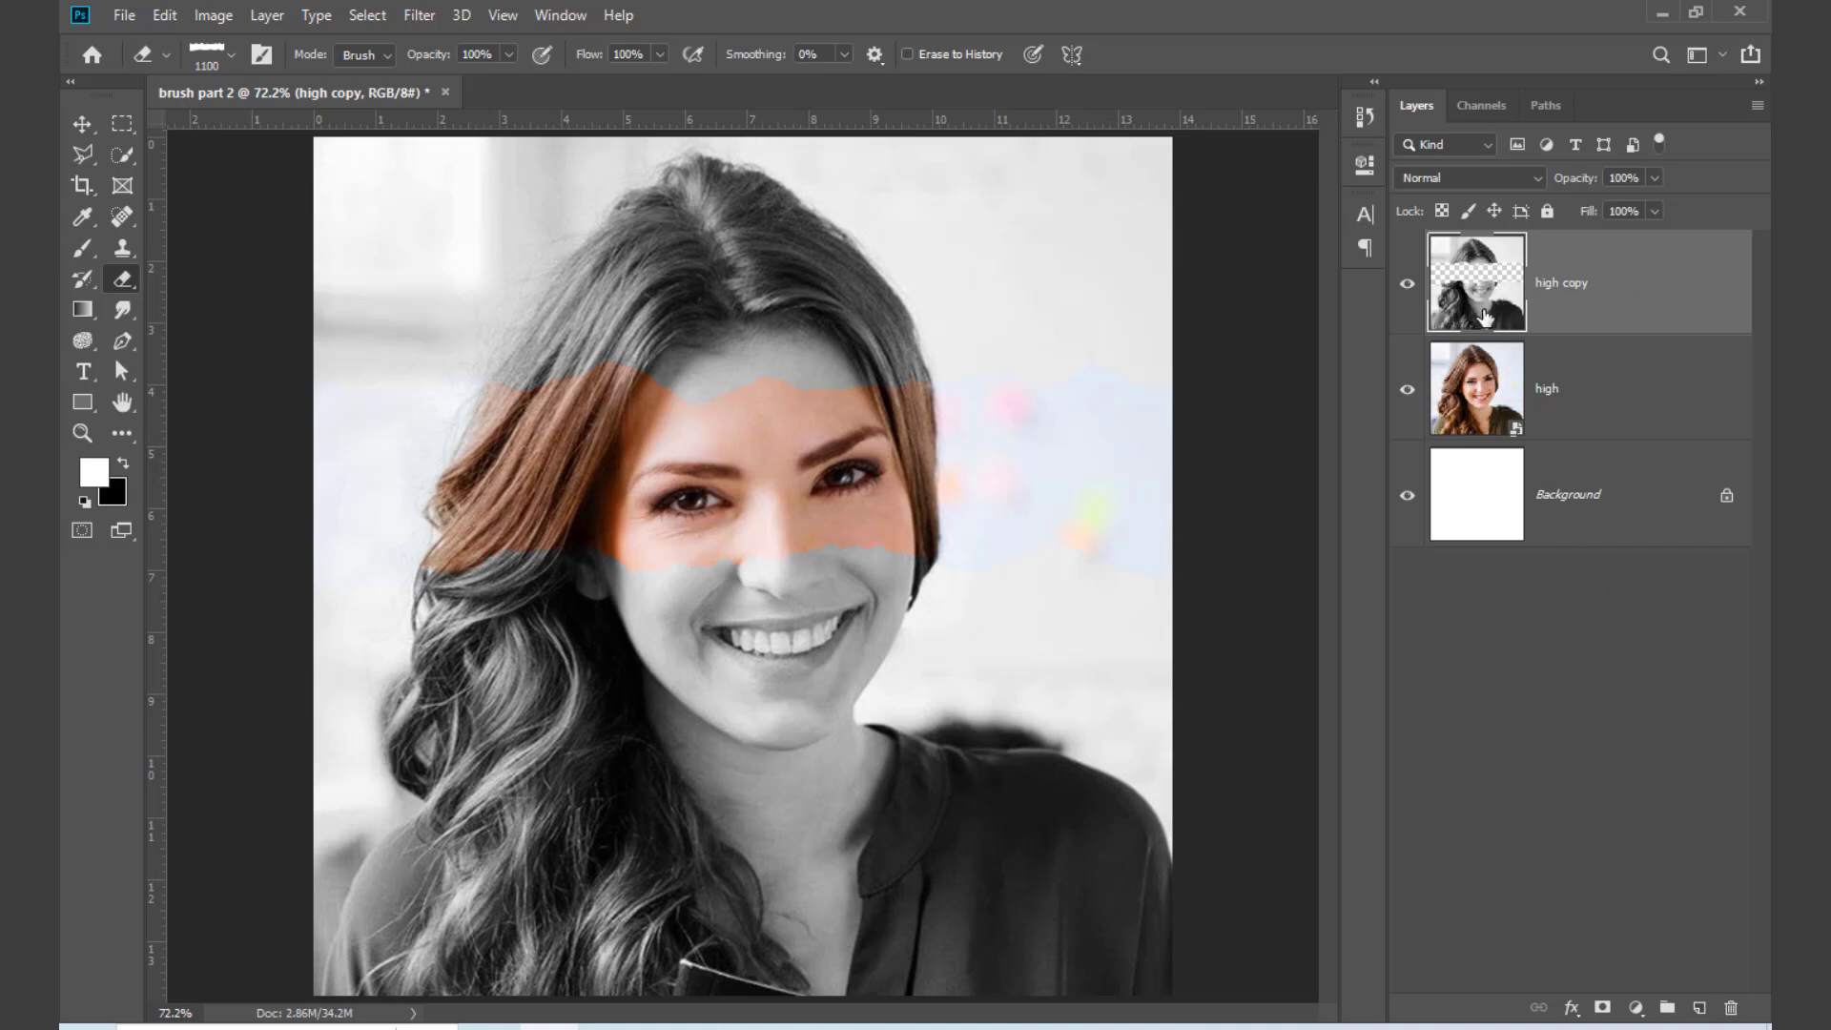
left_click(1407, 389)
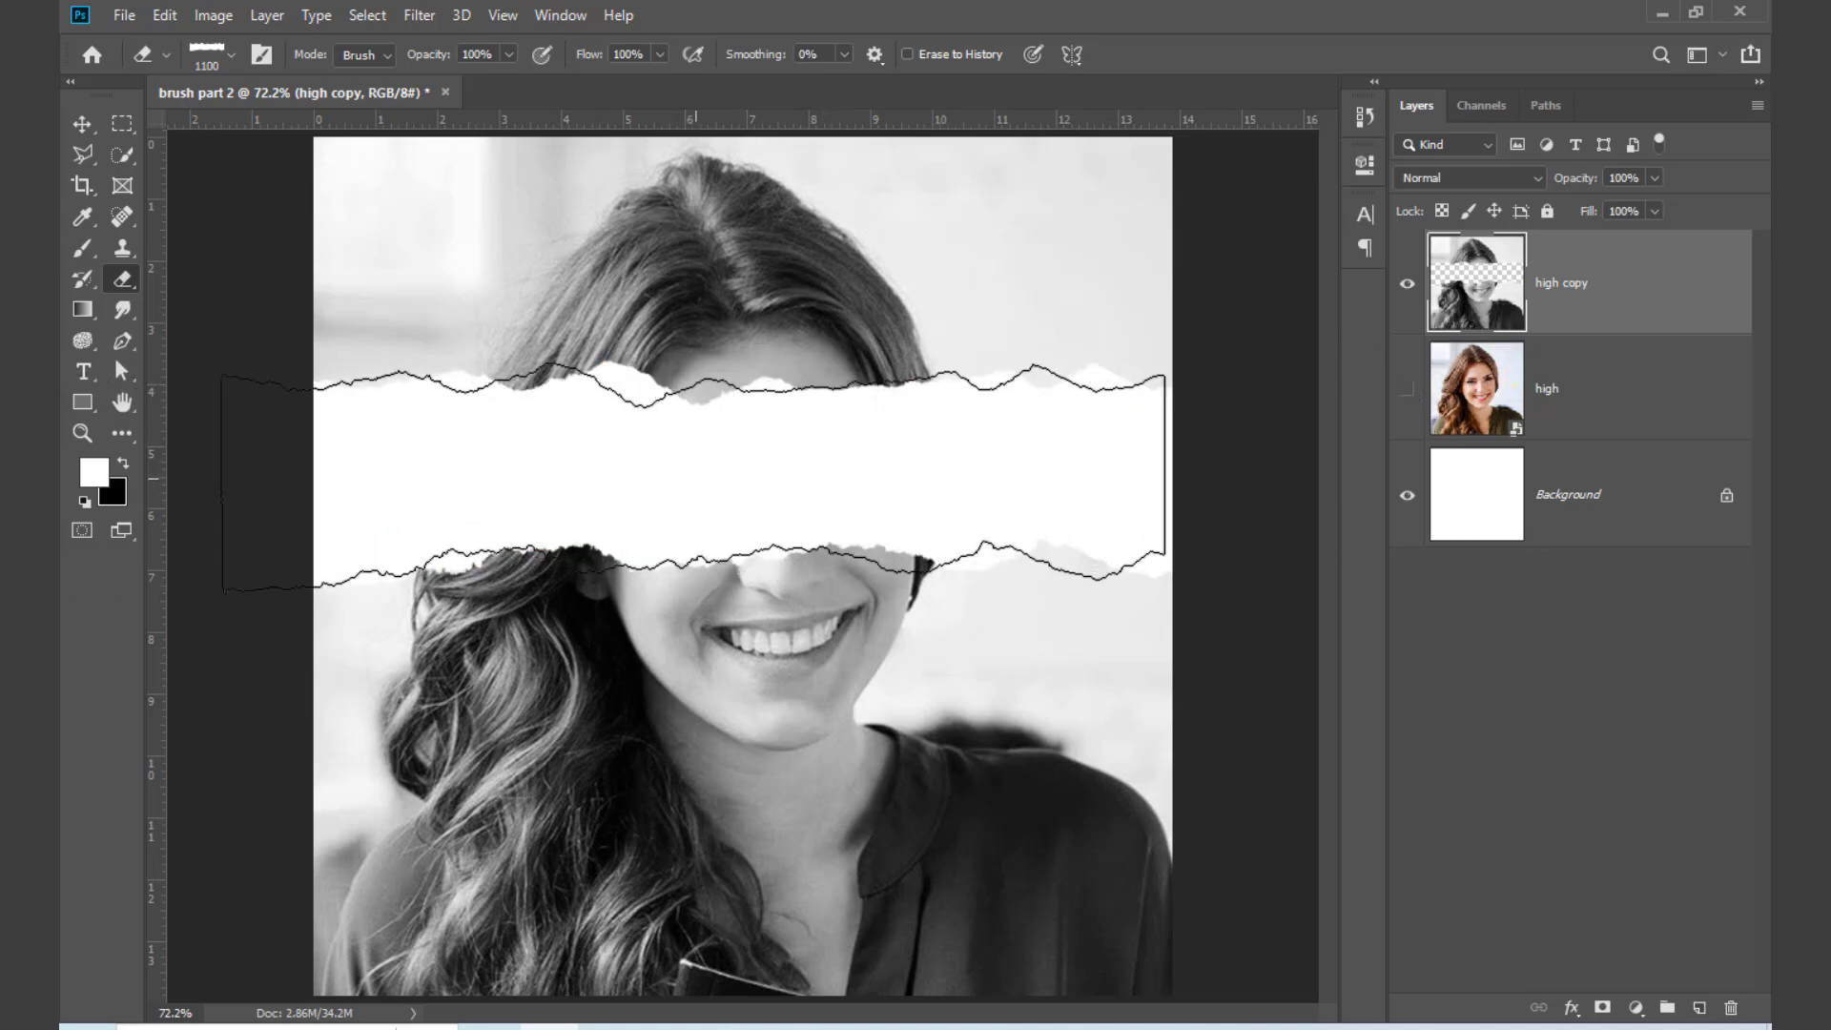
left_click(1408, 391)
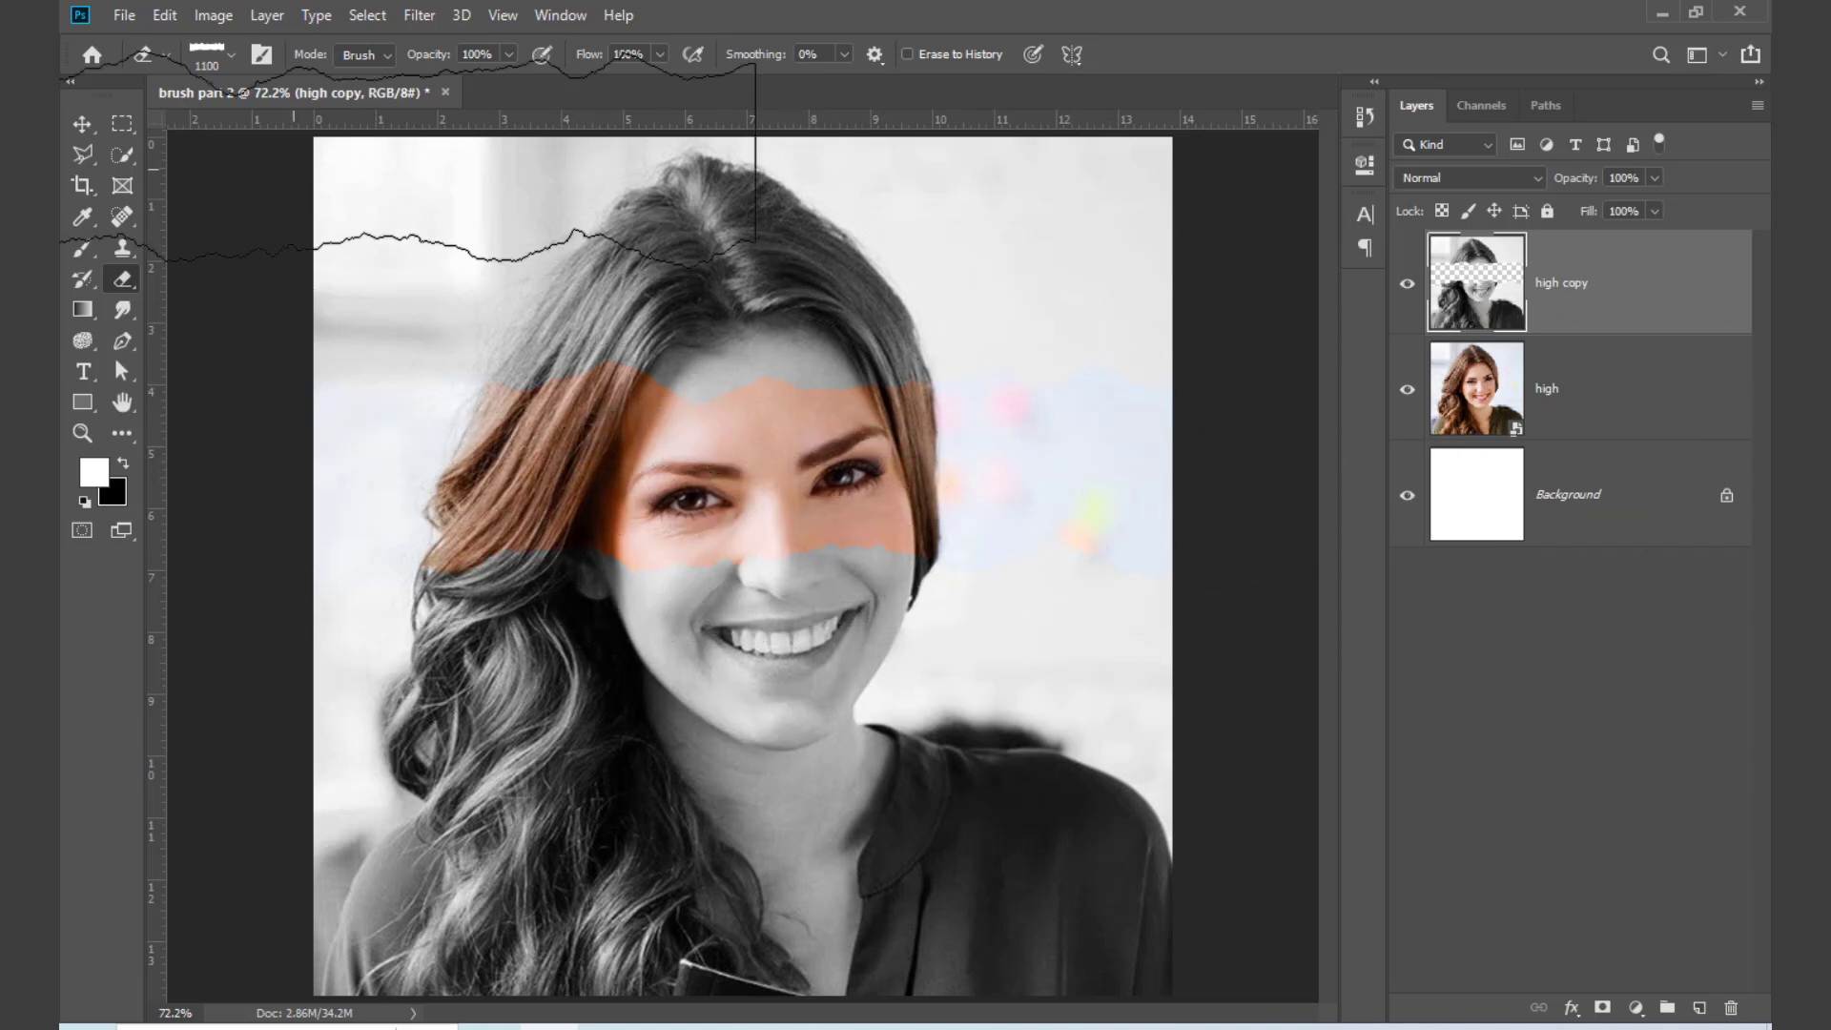
Step: Add a Bevel & Emboss effect to the "high copy" layer, with the layer's opacity and fill opacity at 100%
left_click(82, 124)
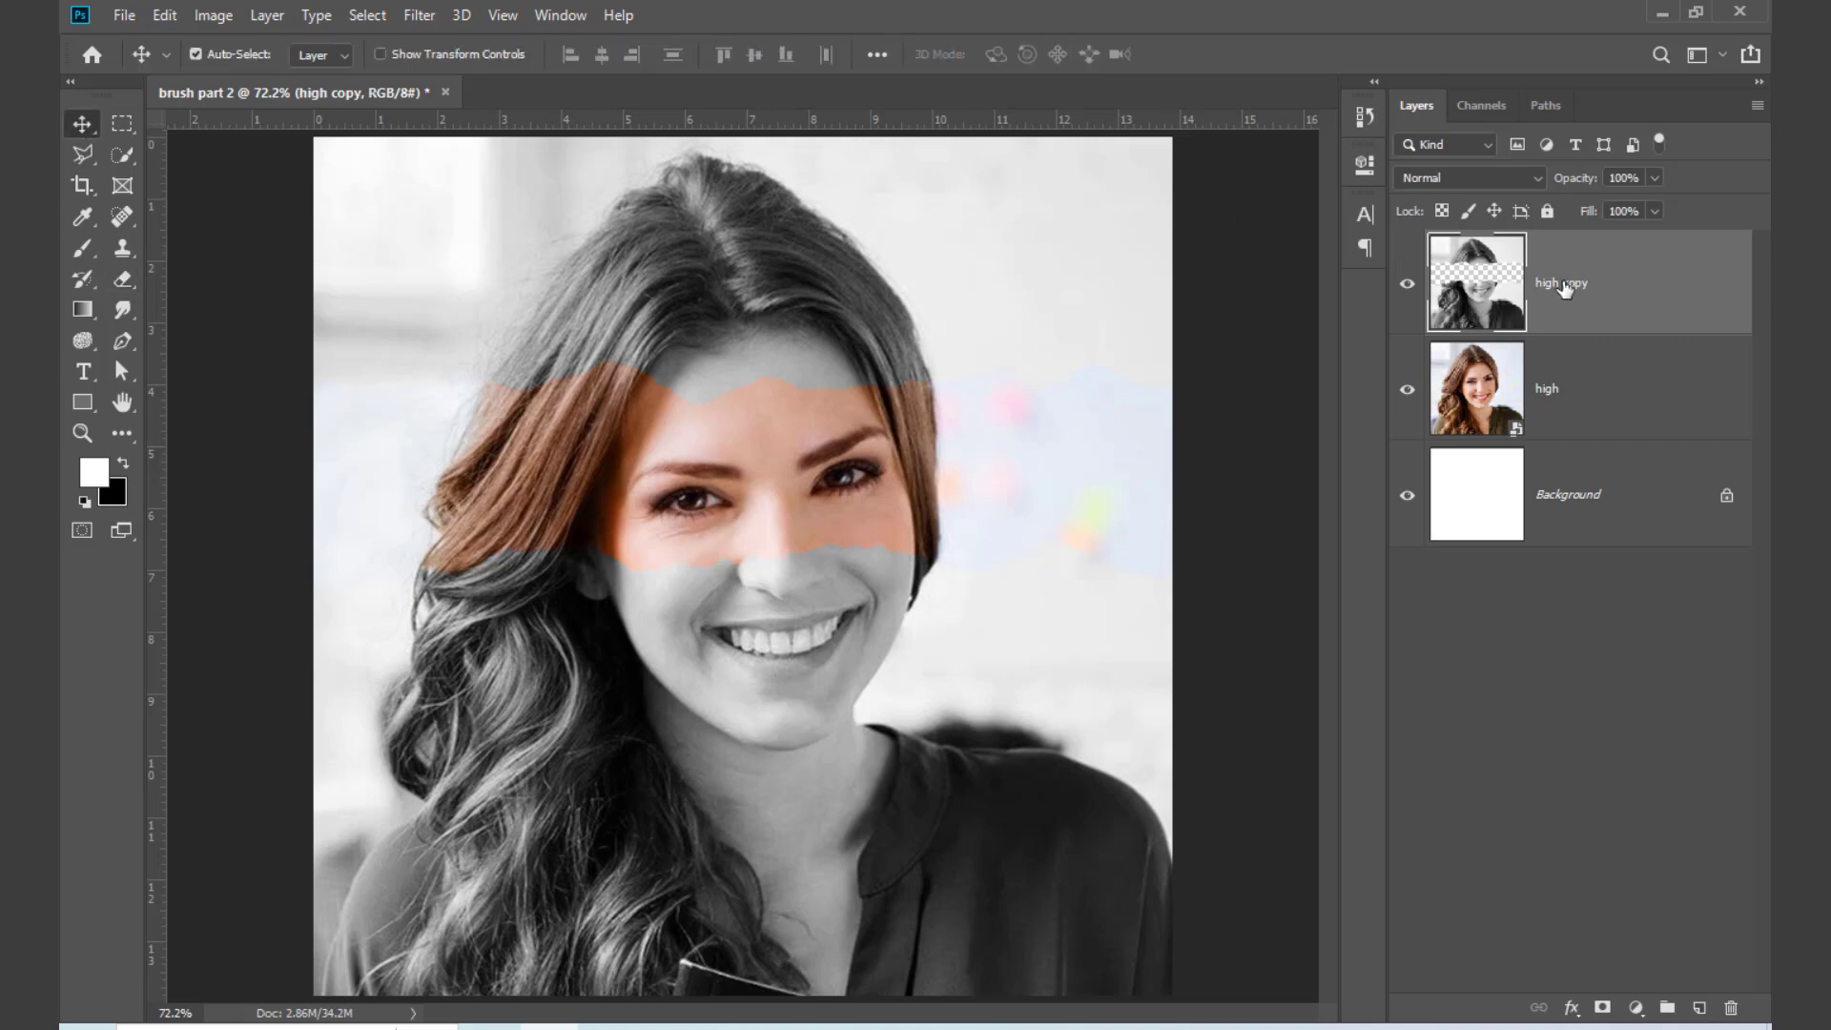
key("h")
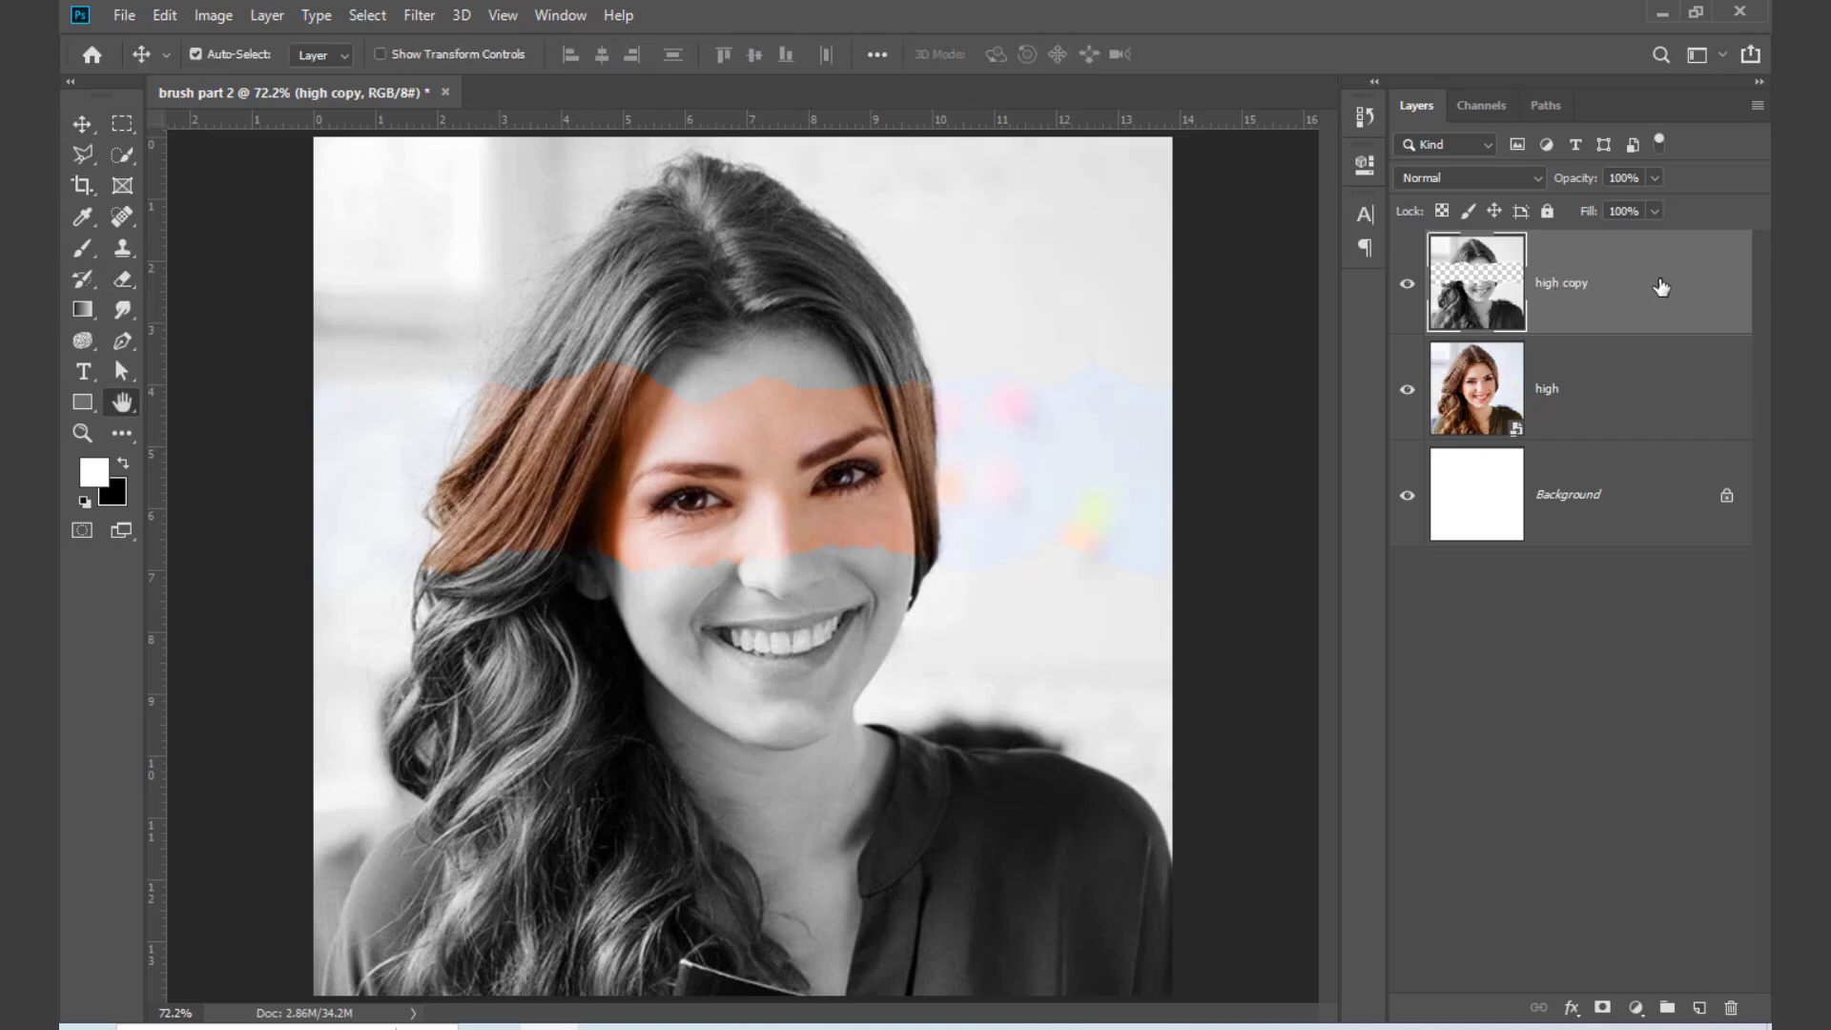
double_click(1660, 287)
left_click_drag(1027, 39, 1202, 187)
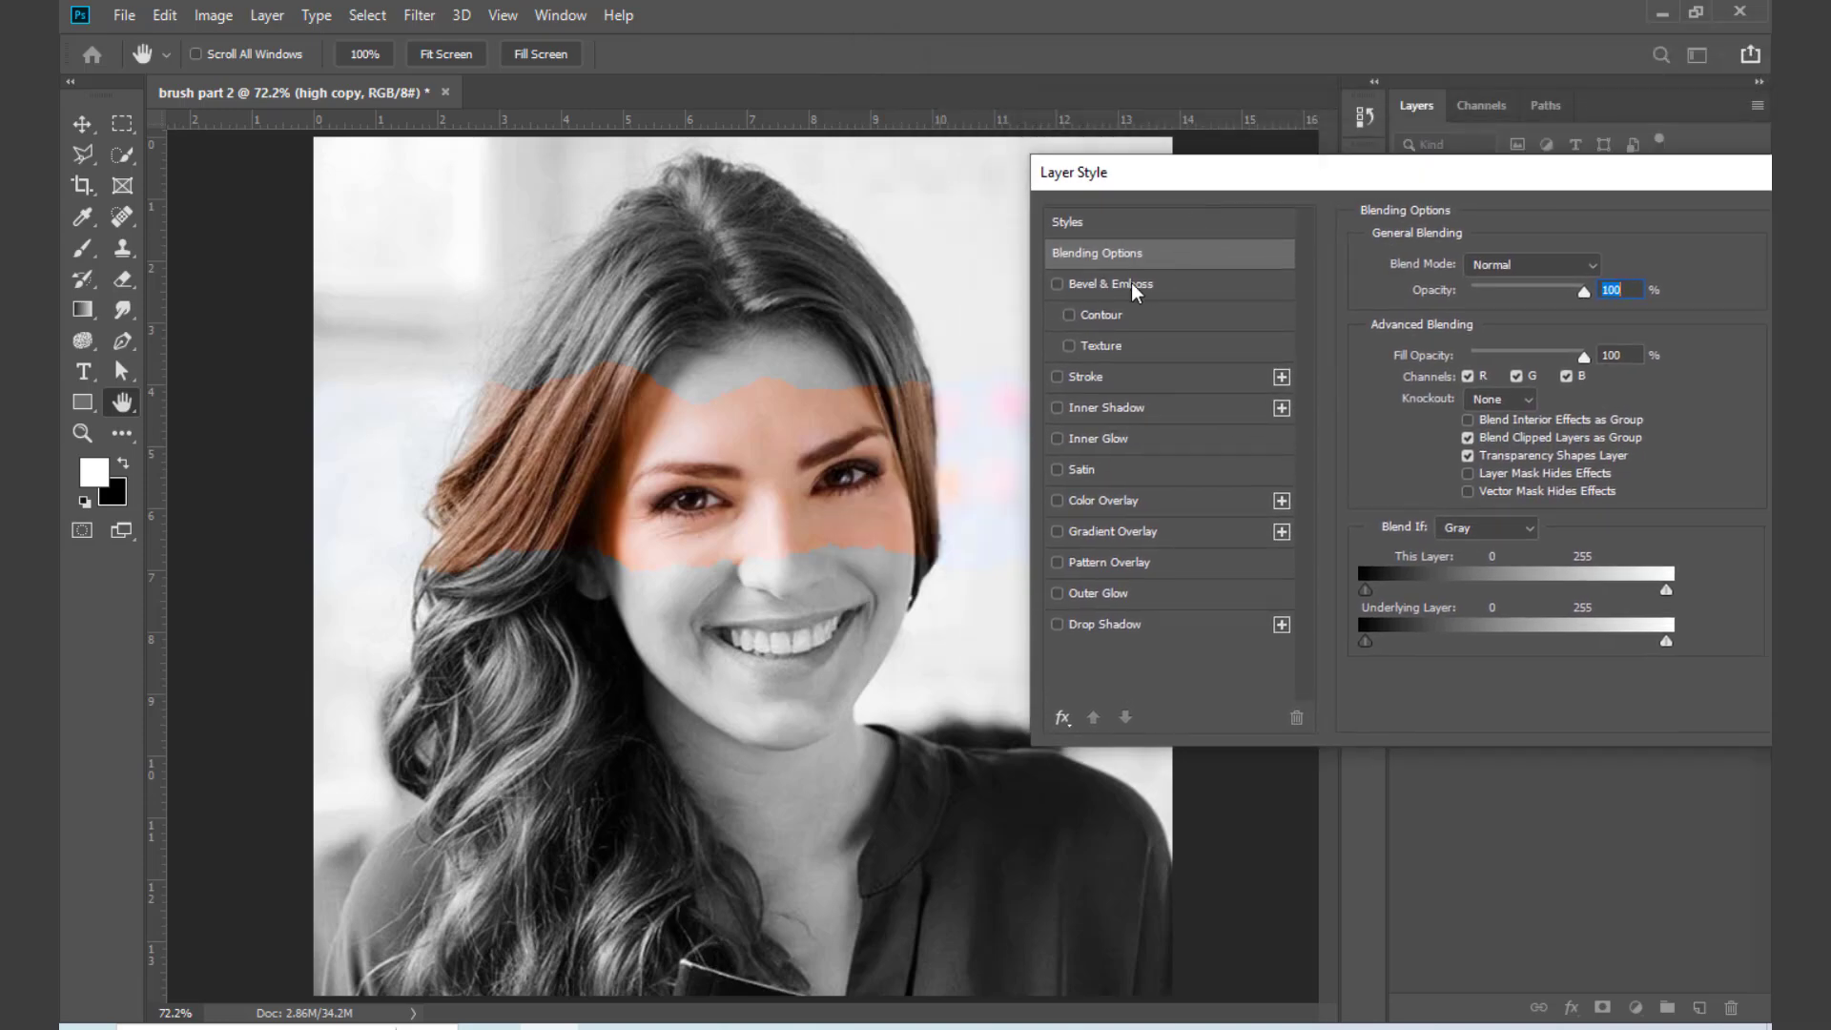
left_click(1057, 285)
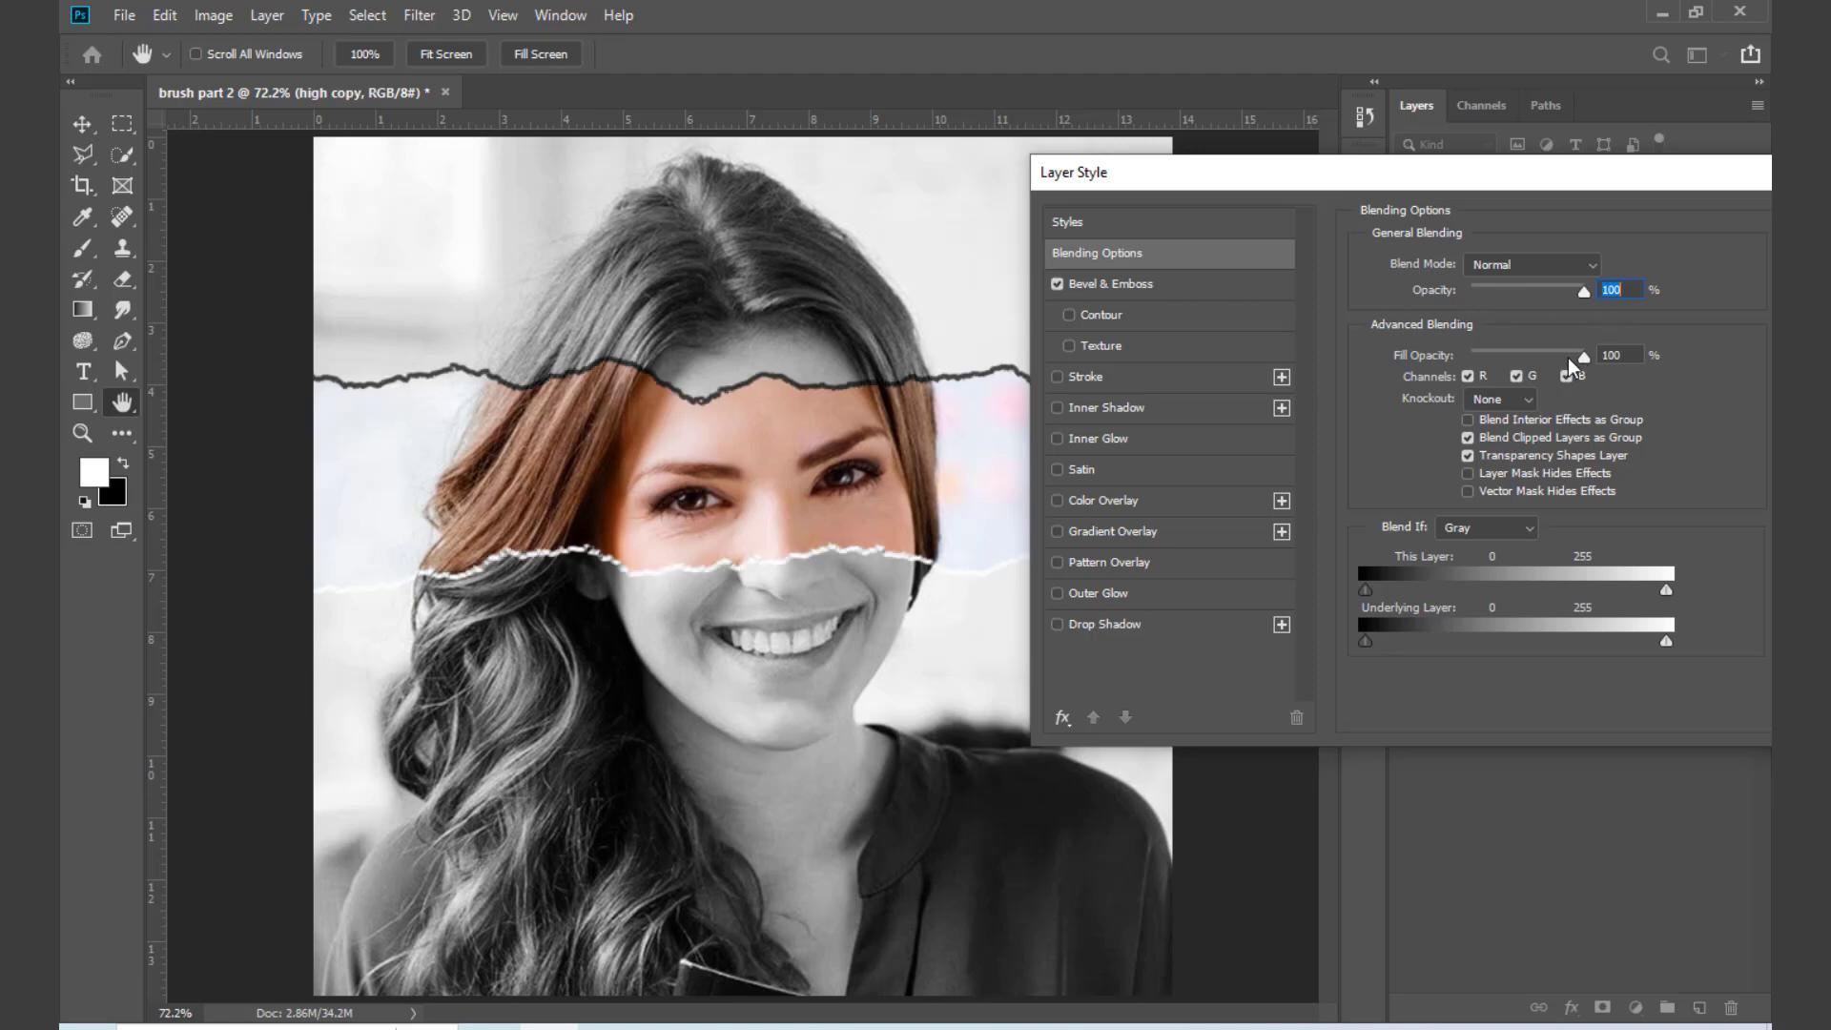
mouse_move(1584, 291)
left_mouse_down()
mouse_move(1504, 294)
mouse_move(1619, 300)
left_mouse_up()
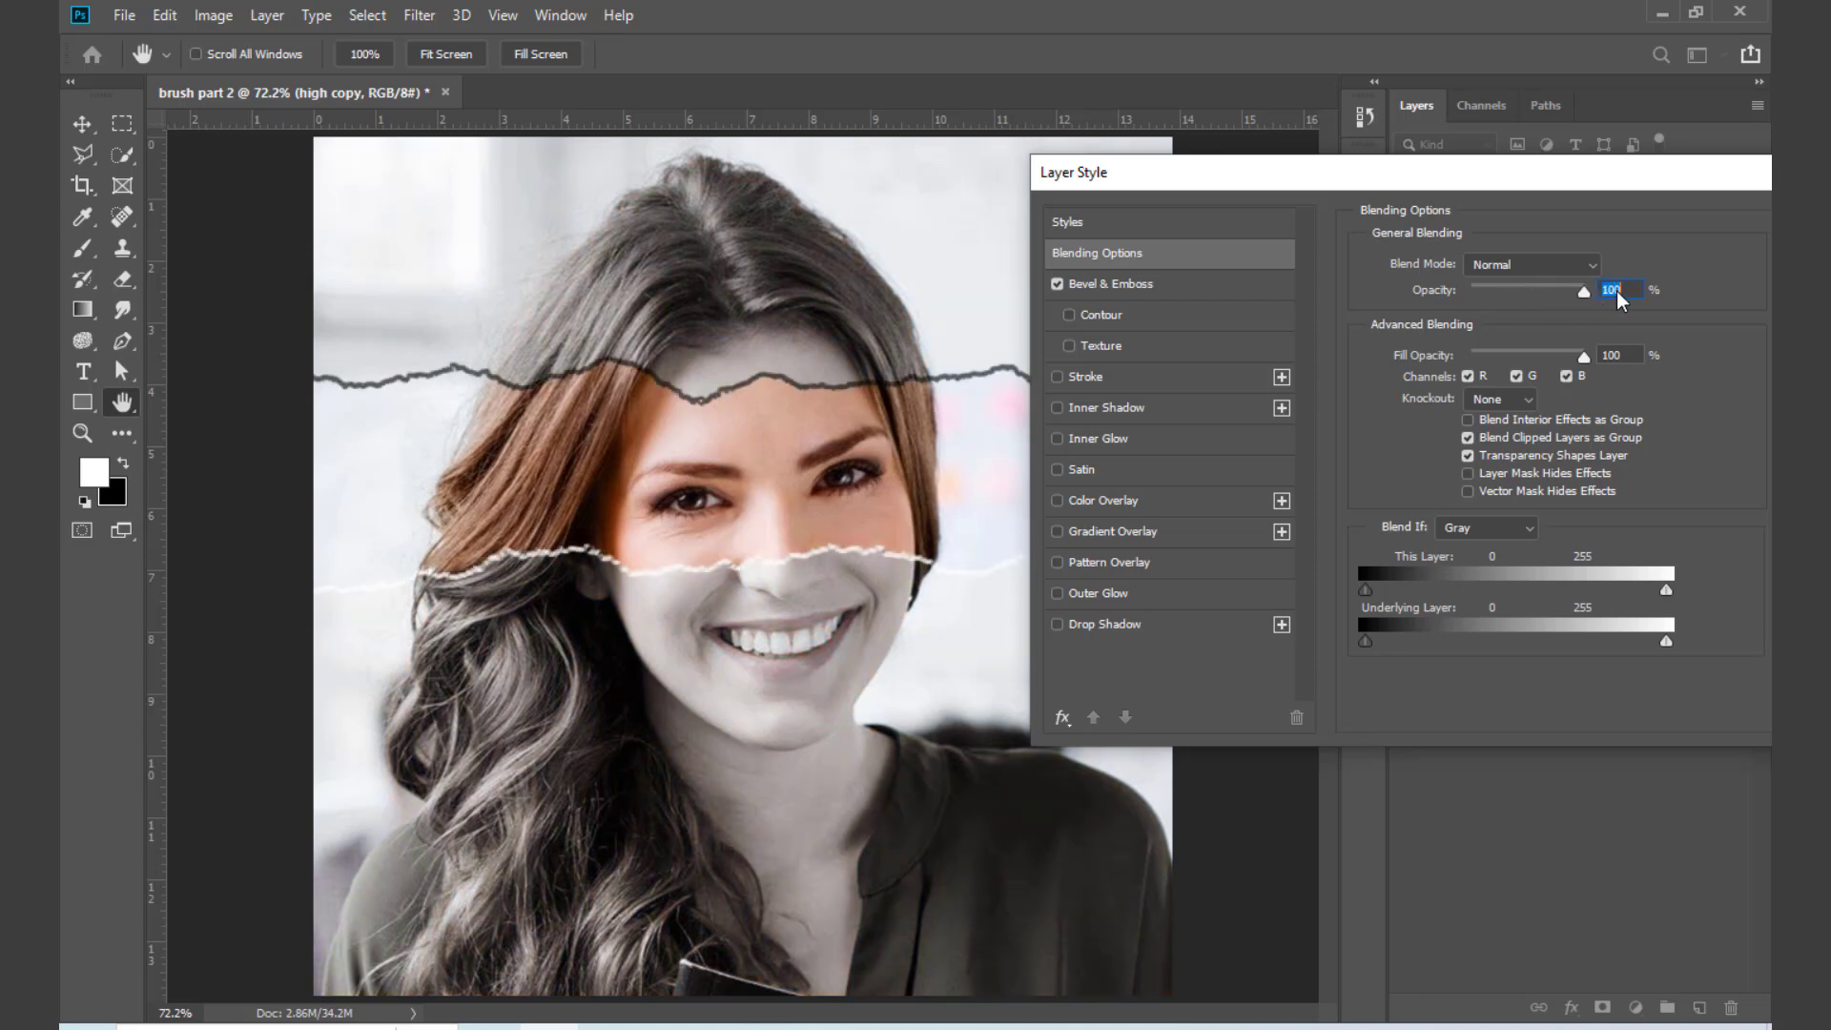
left_click_drag(1583, 371, 1676, 383)
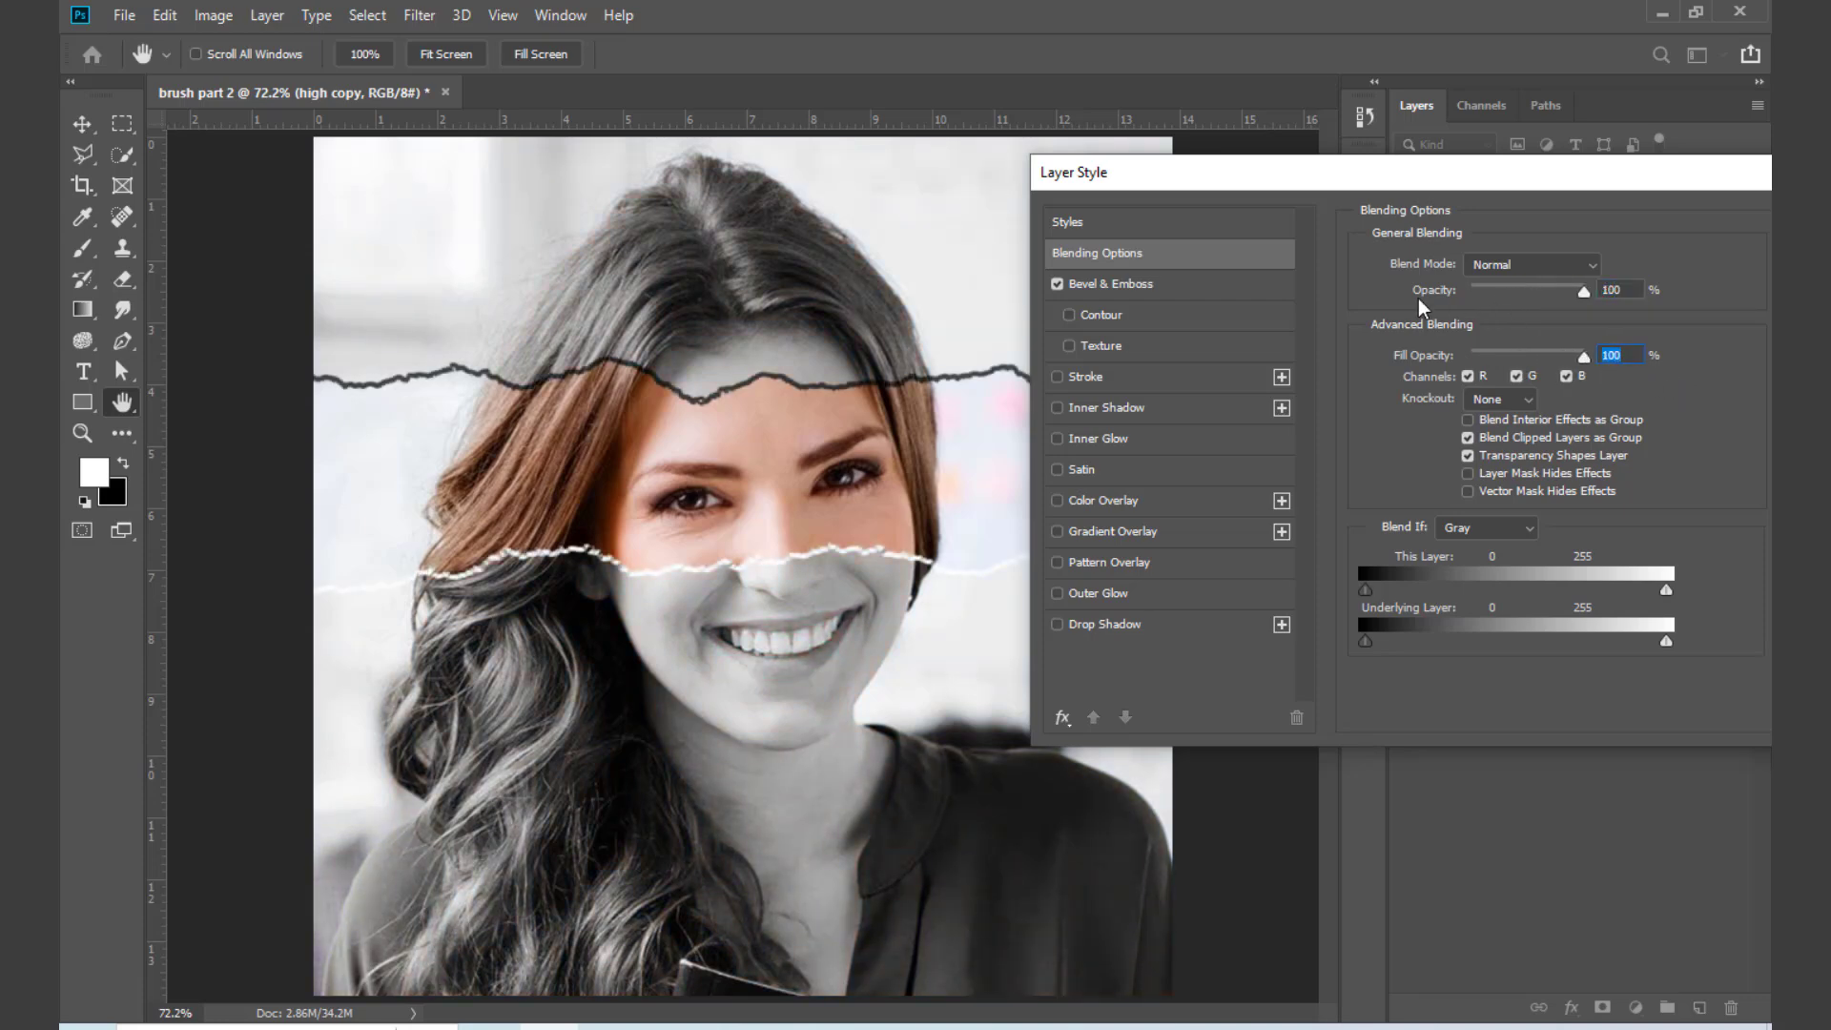
Step: Set the Bevel & Emboss depth to 927%, size to 3 px and shadow opacity to 97%, and apply the layer style
left_click(1170, 285)
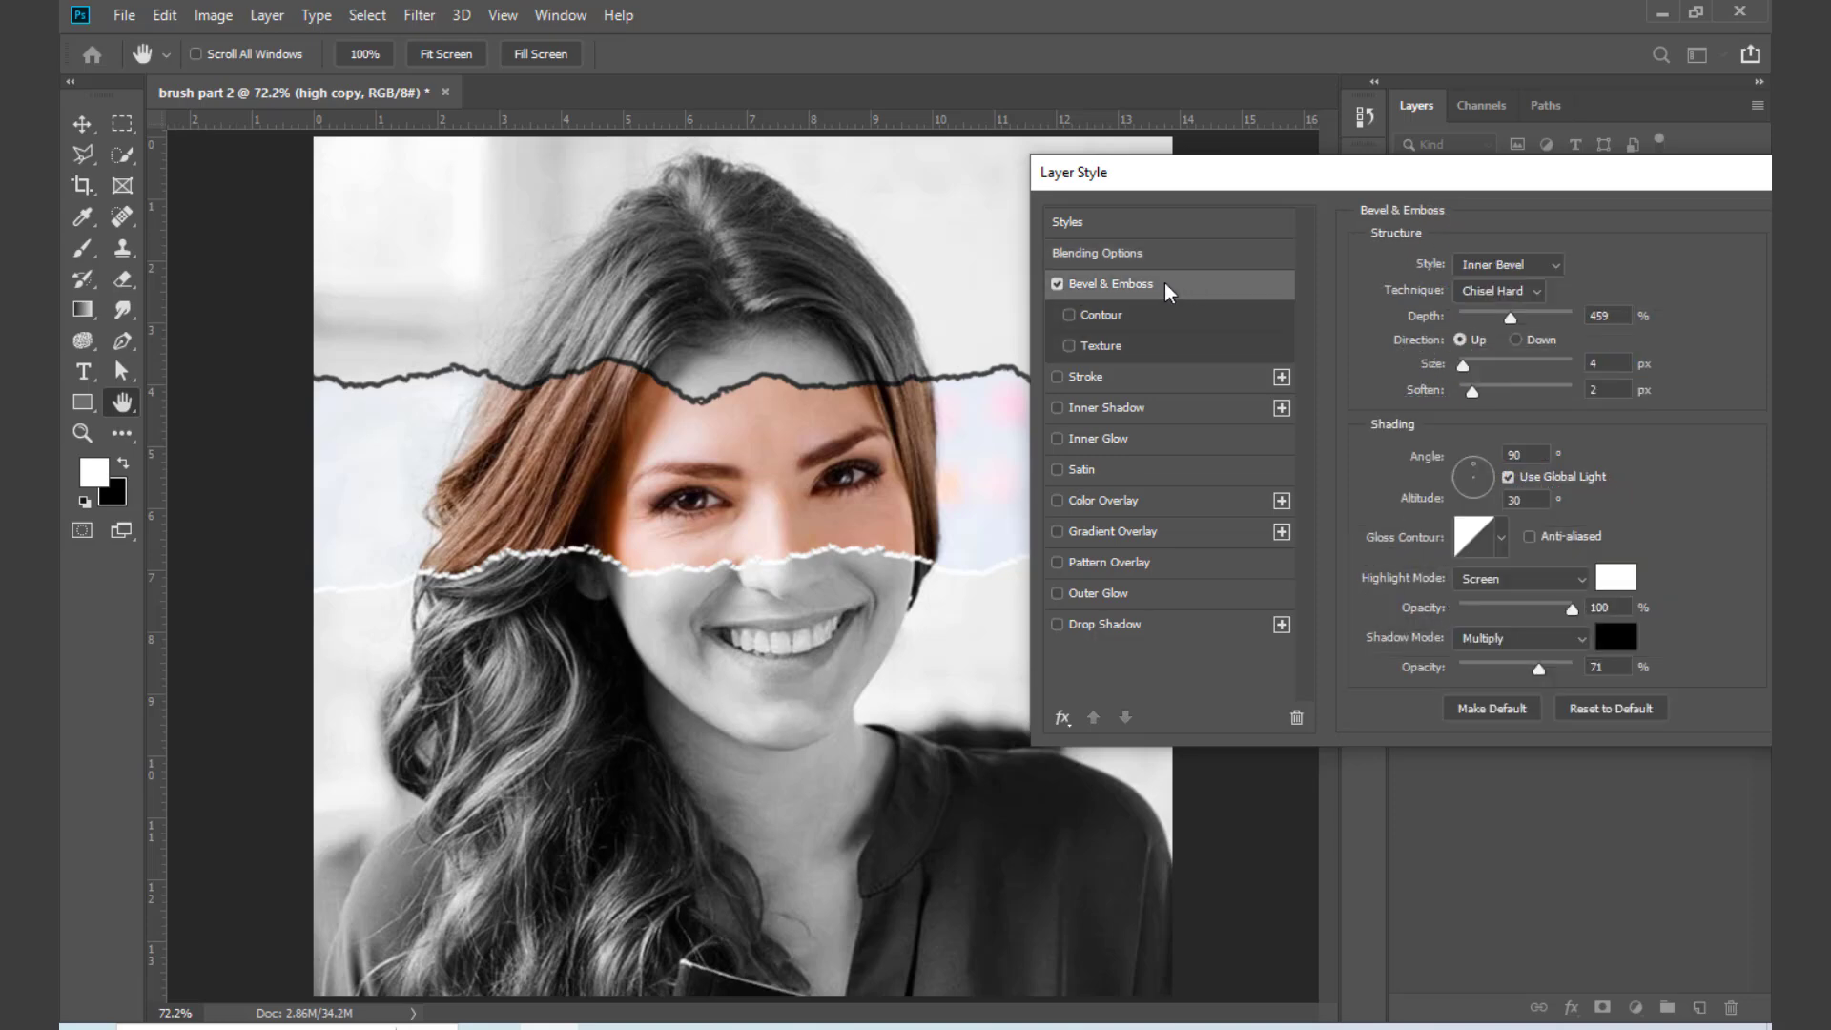
left_click_drag(1510, 319, 1570, 332)
left_click_drag(1464, 366, 1462, 366)
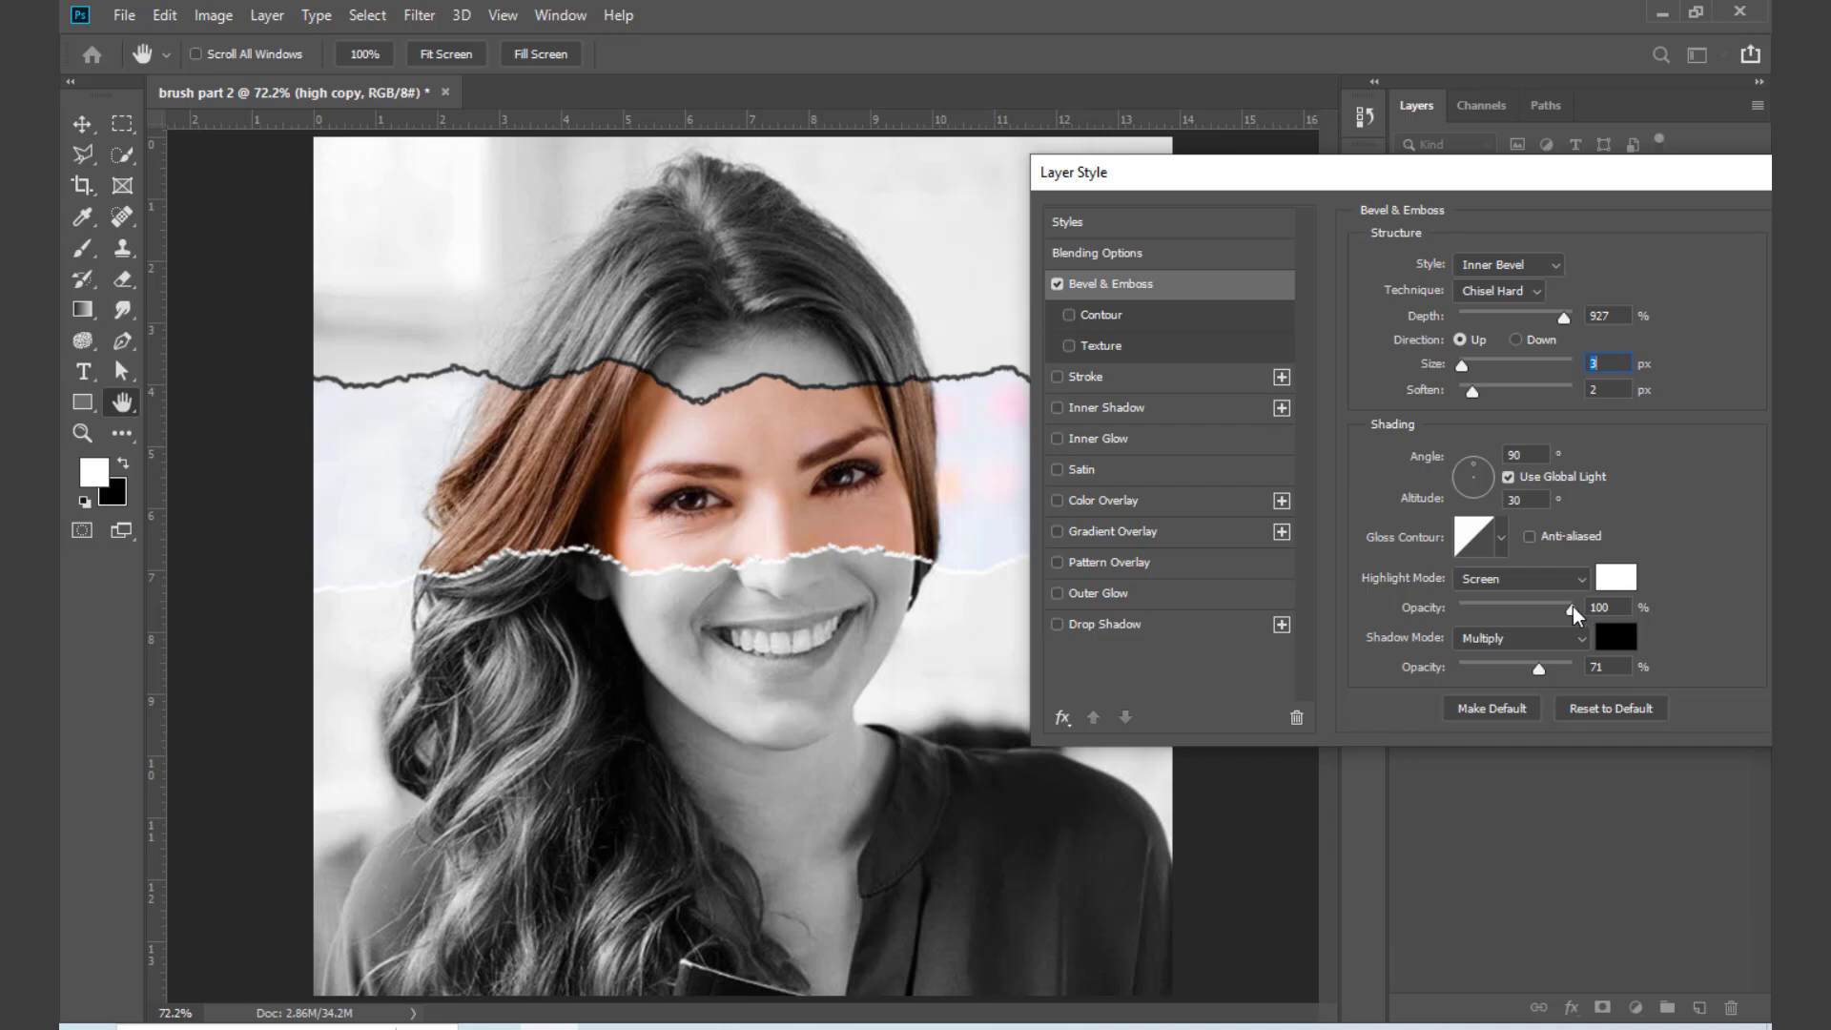
mouse_move(1572, 608)
left_mouse_down()
mouse_move(1476, 610)
mouse_move(1572, 608)
left_mouse_up()
mouse_move(1539, 671)
left_mouse_down()
mouse_move(1512, 670)
mouse_move(1569, 671)
left_mouse_up()
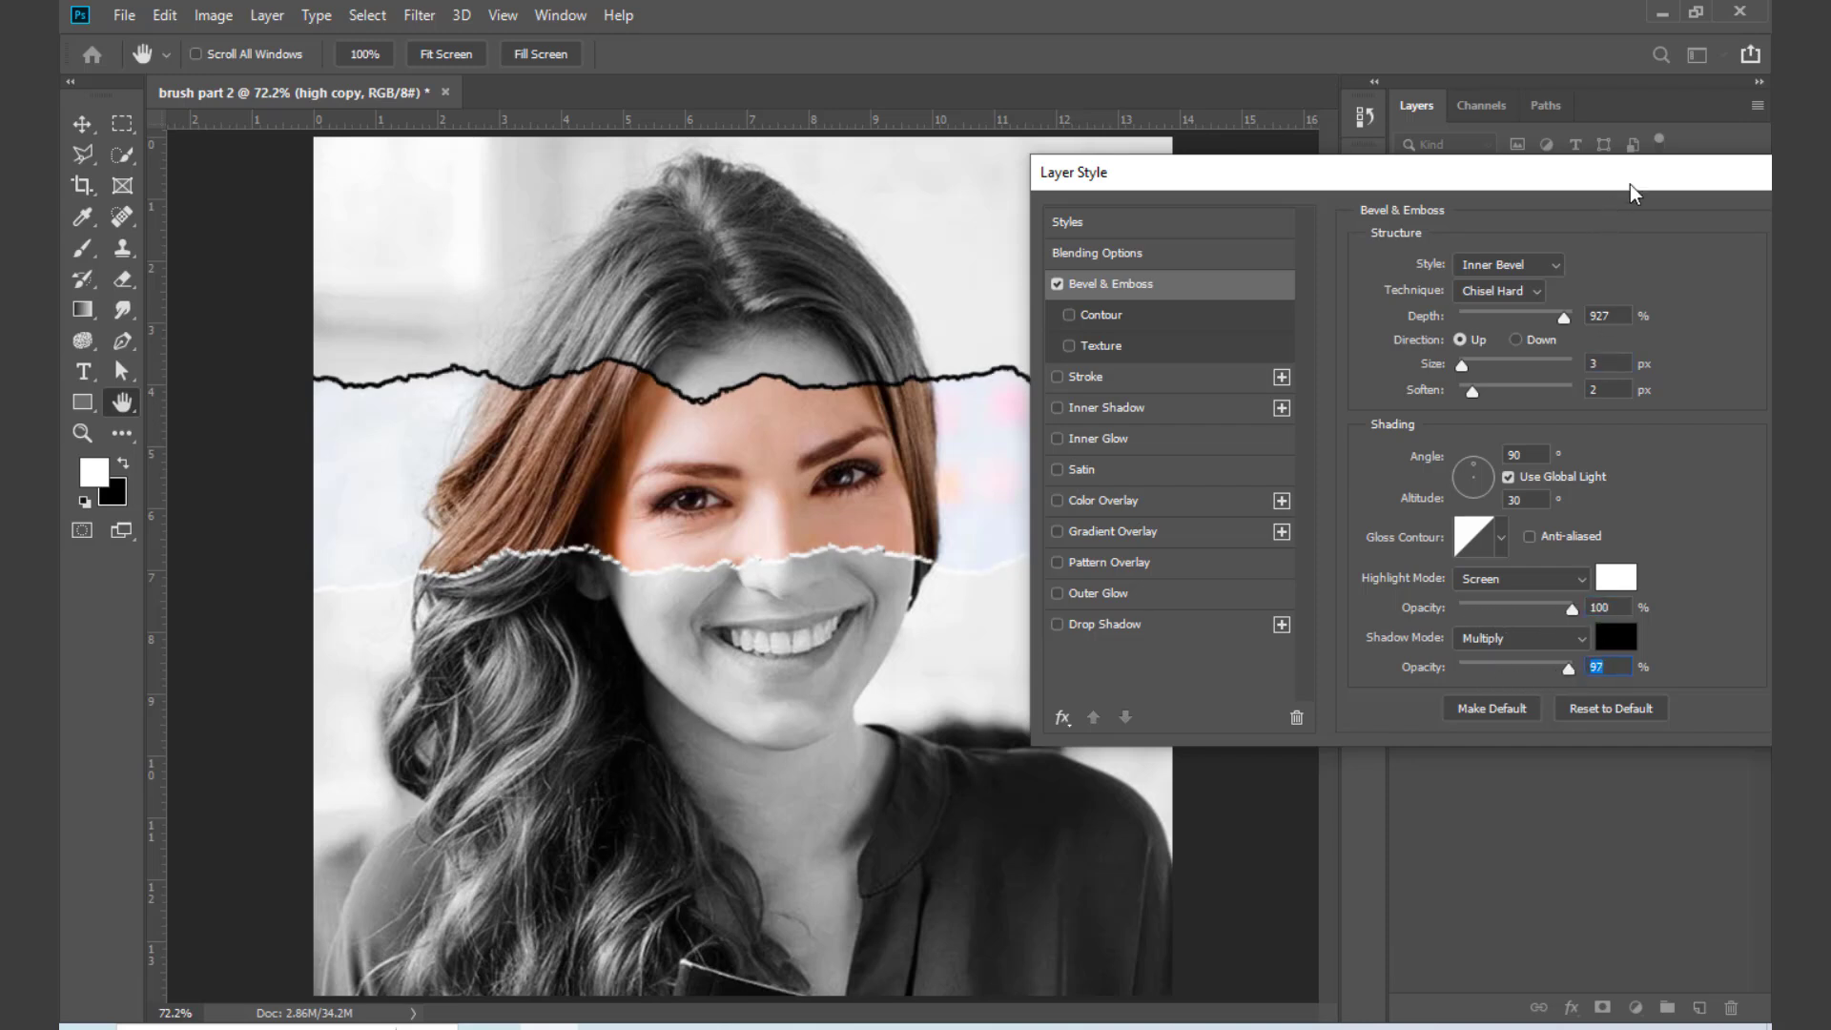
left_click_drag(1631, 186, 1446, 200)
left_click(1650, 267)
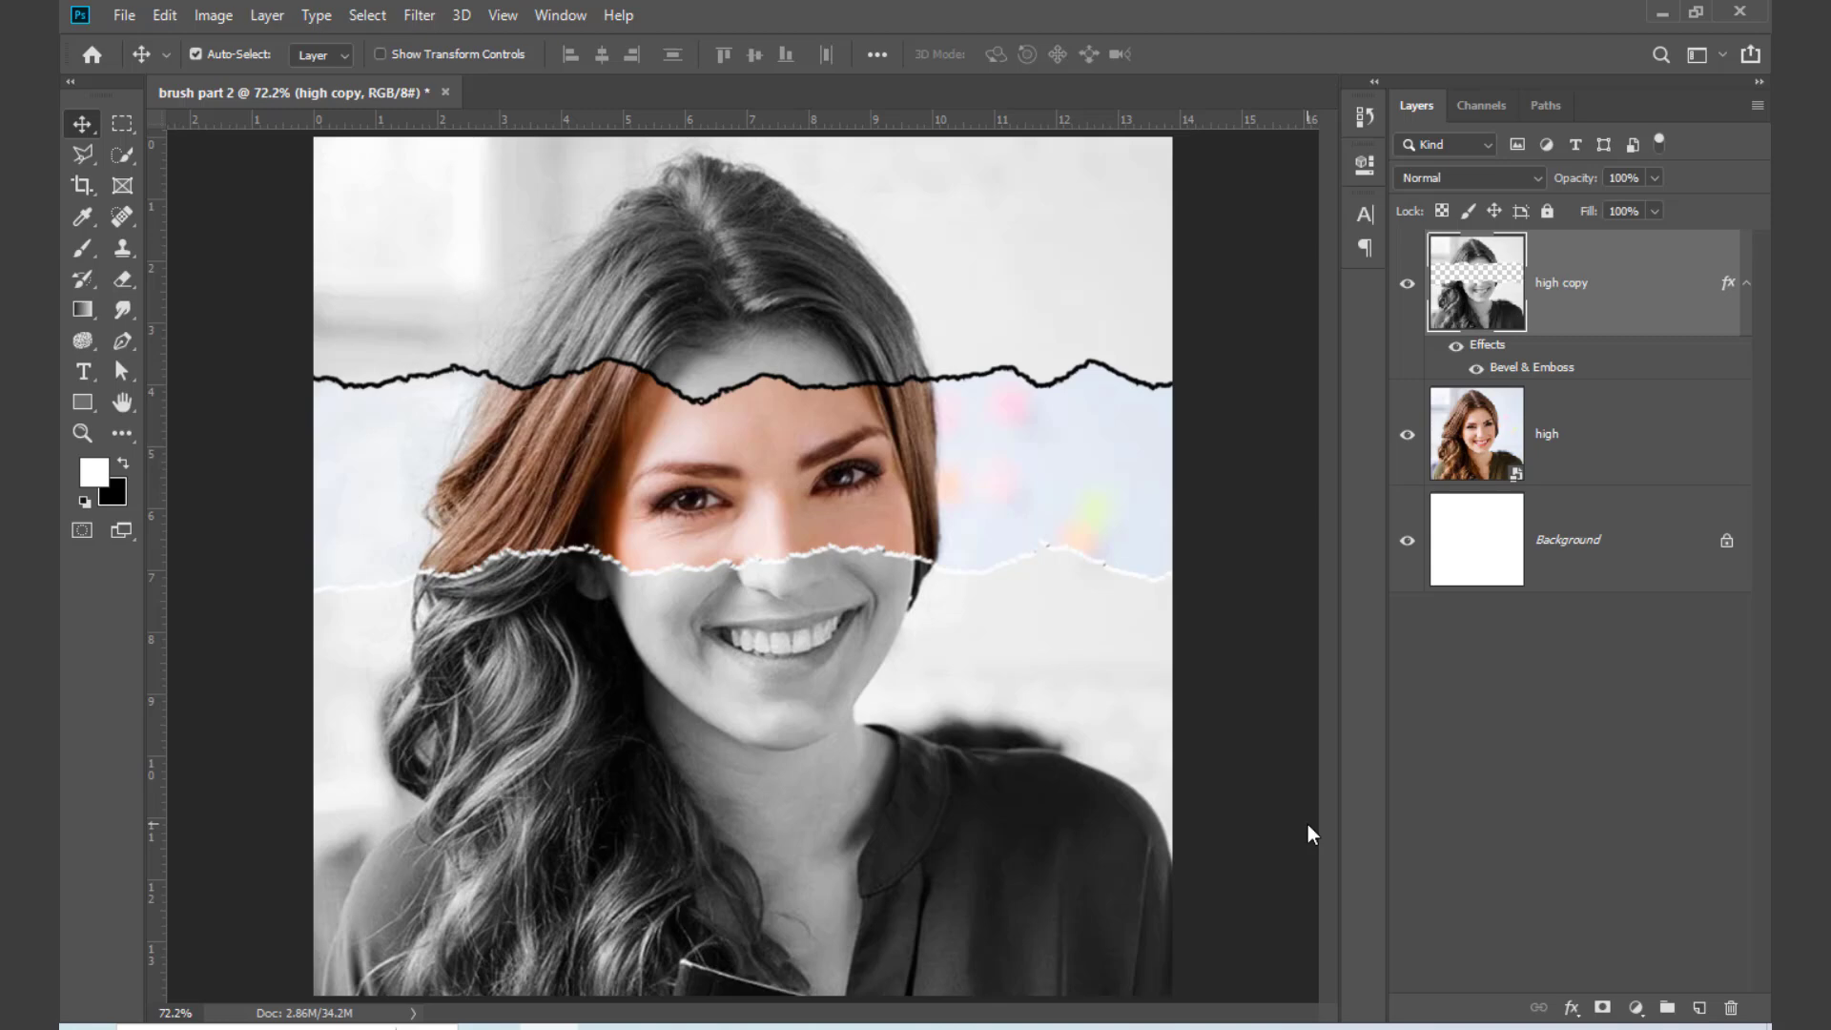
Step: Delete the "high" and "high copy" layers, keeping only the Background layer
left_click_drag(1624, 484, 1731, 1008)
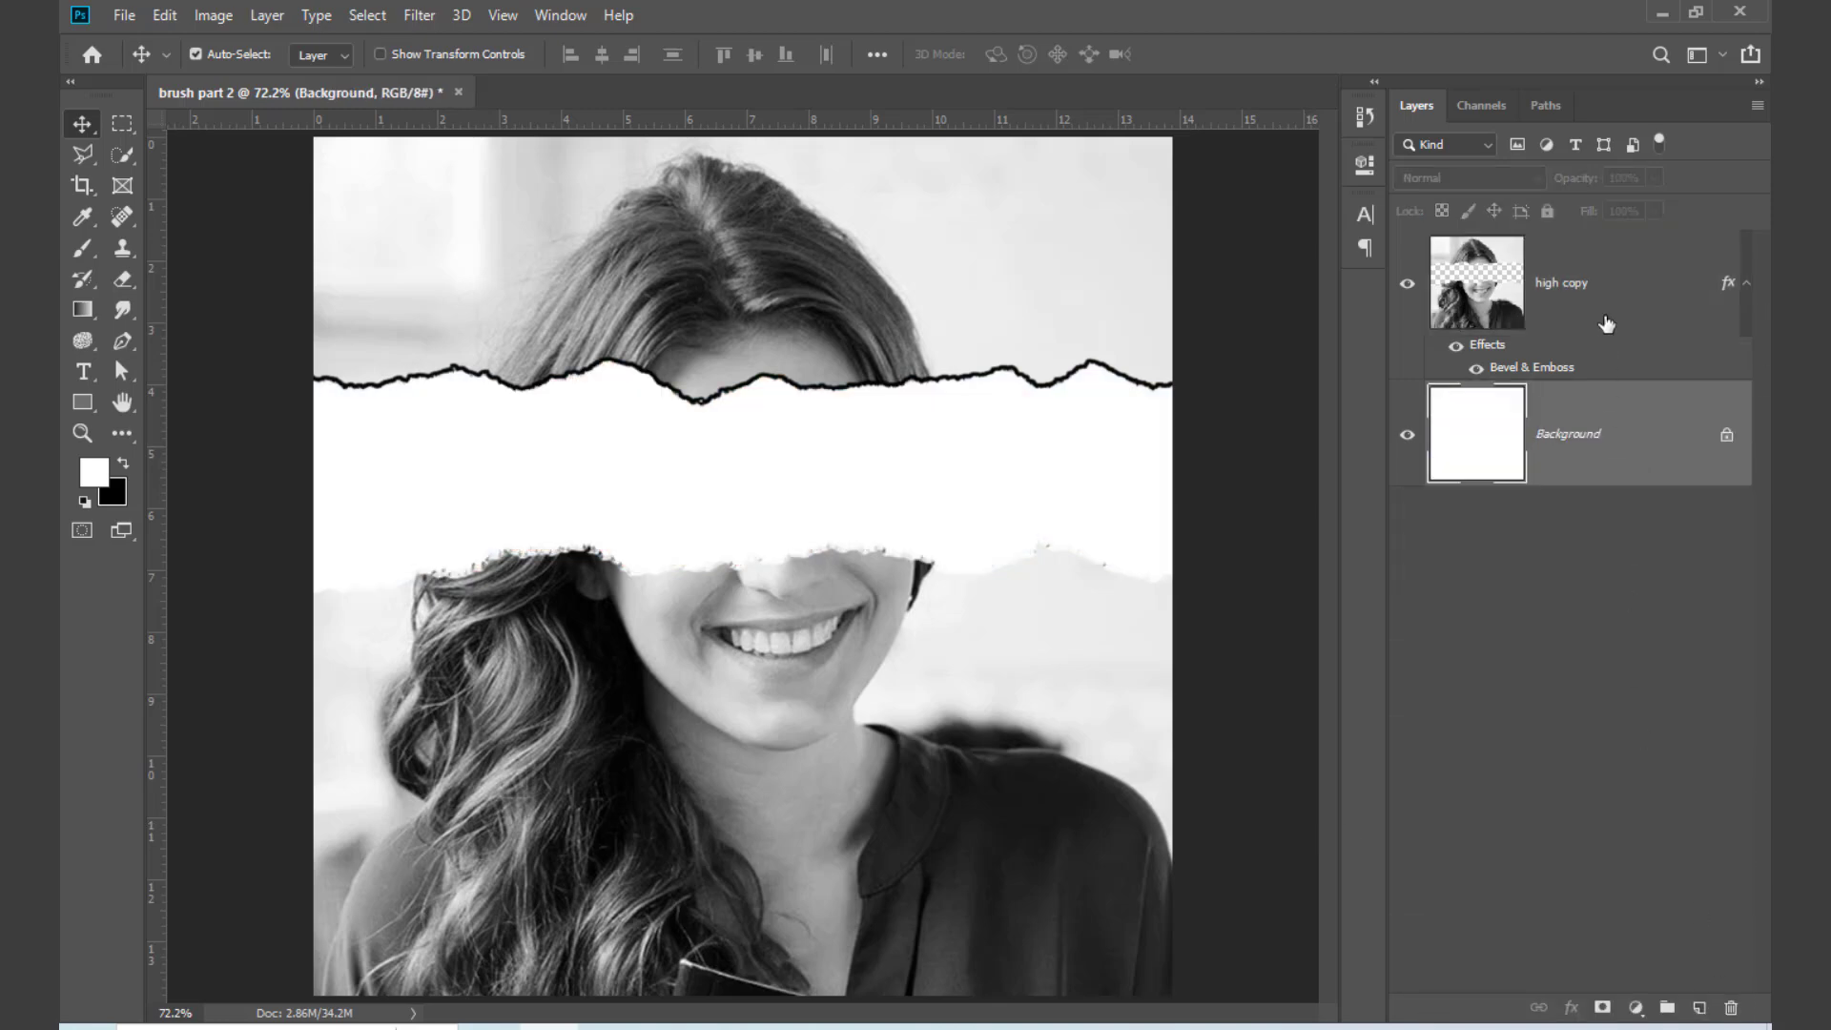
left_click_drag(1606, 319, 1732, 1008)
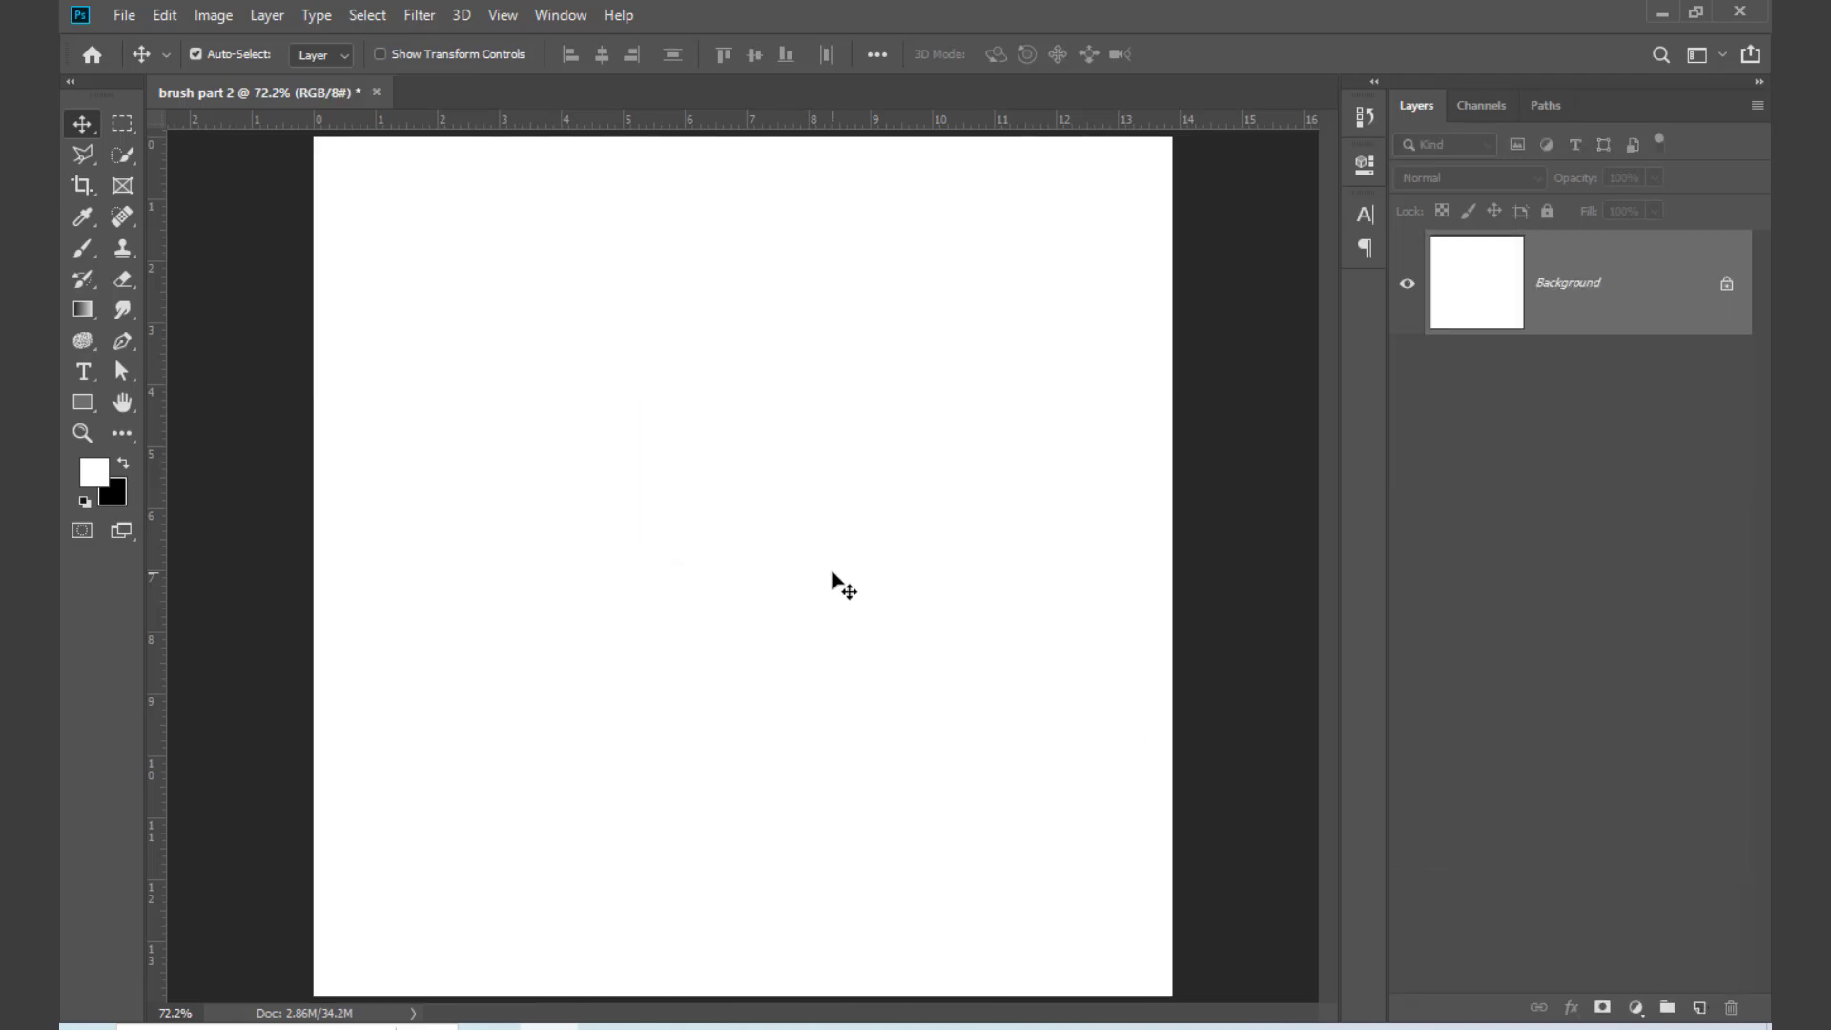
Step: Switch to Chrome and search Google Images for "movie poster" in a new tab
left_click(492, 1027)
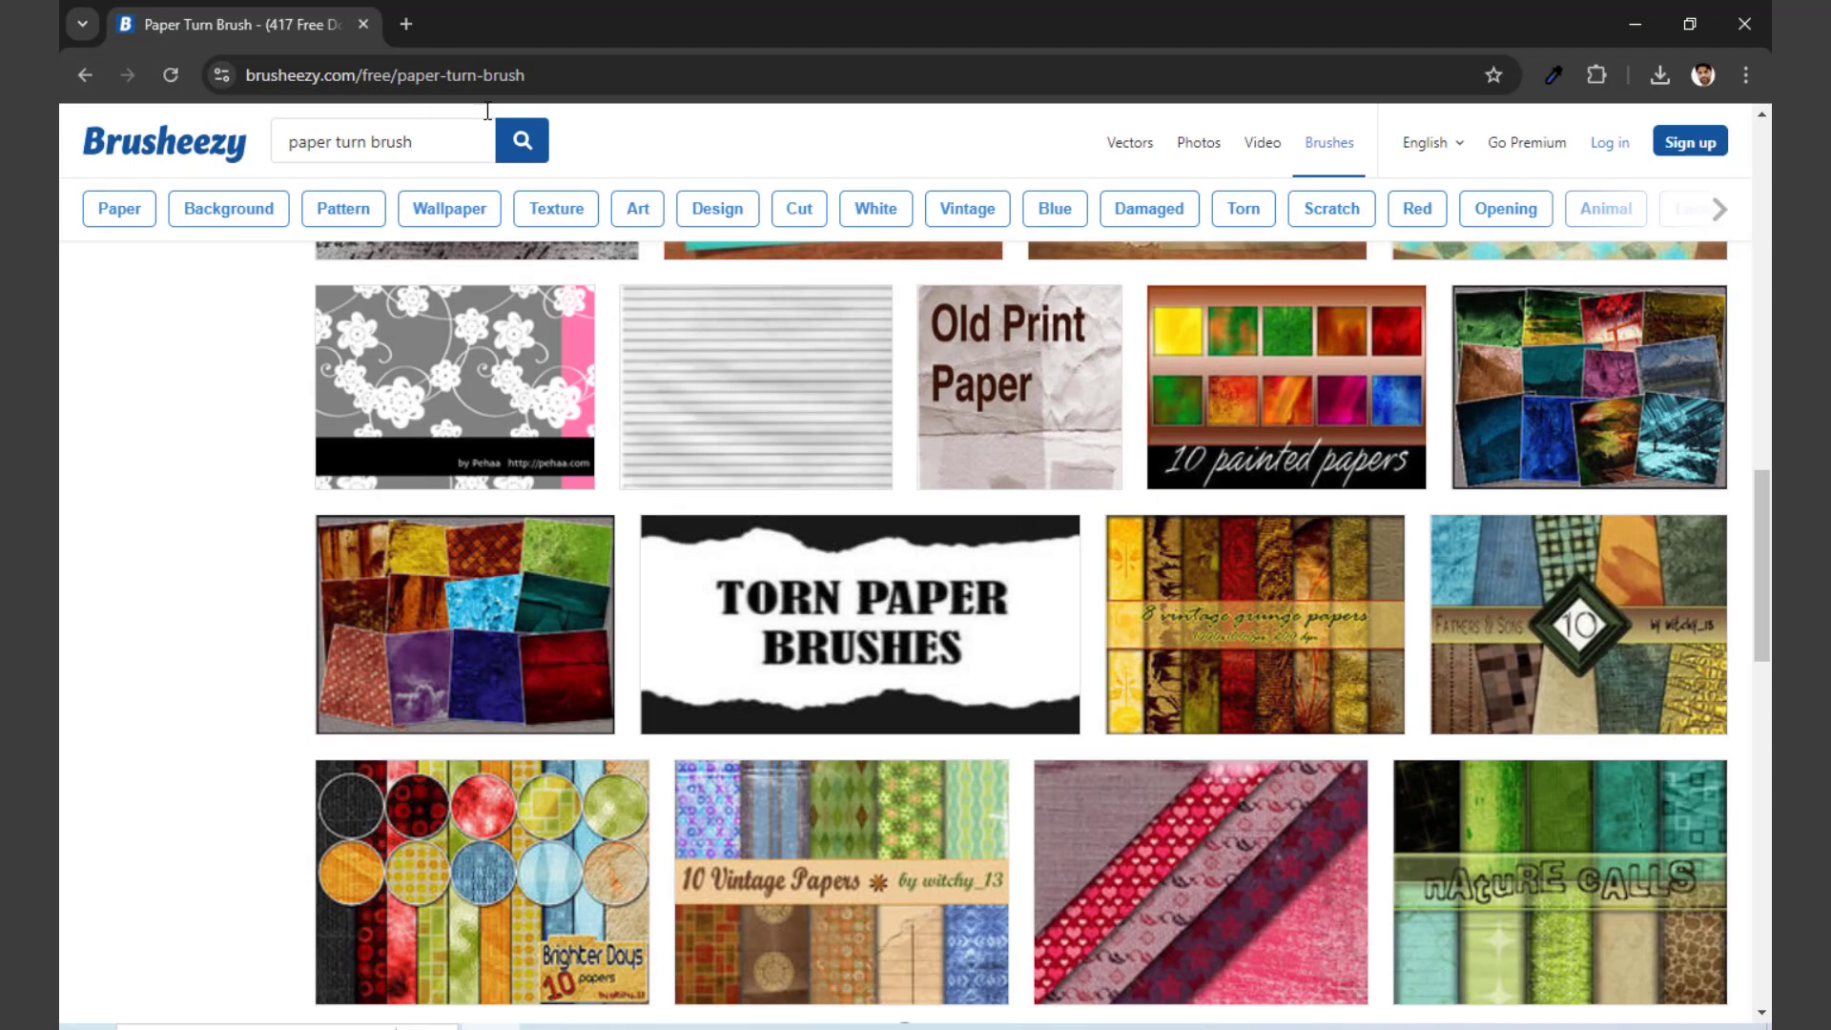
left_click(396, 25)
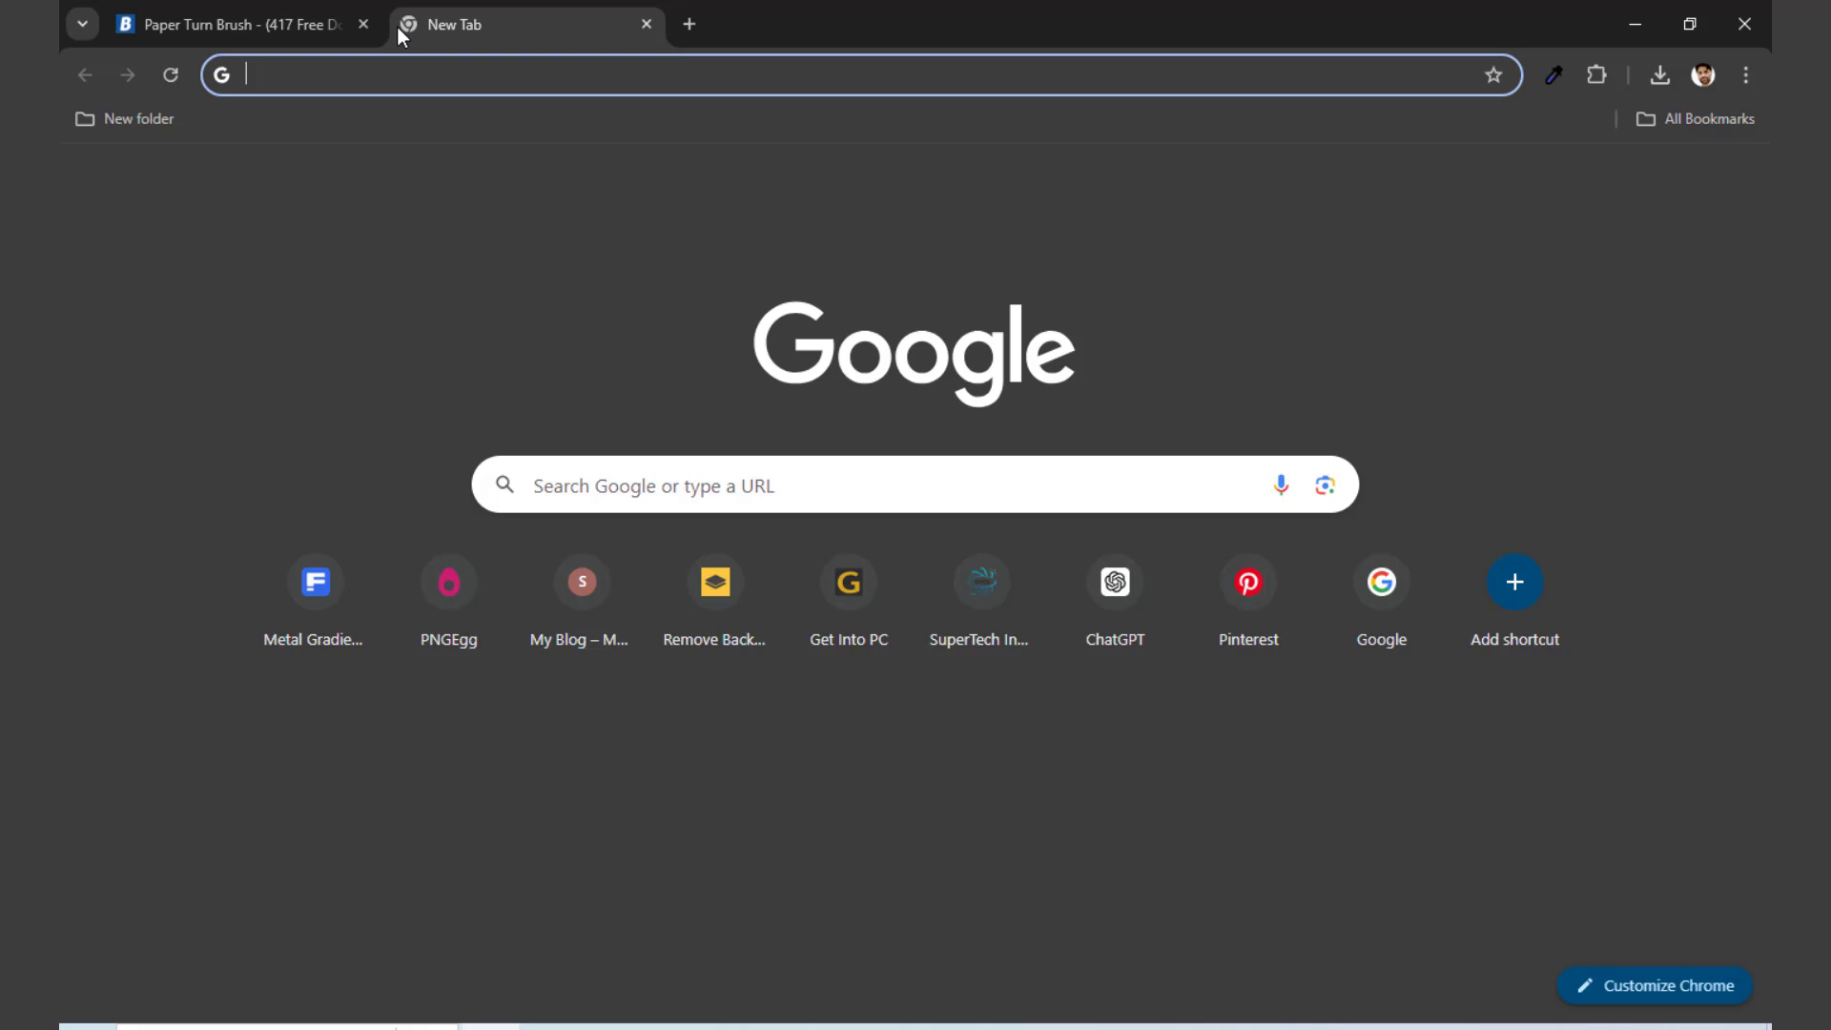
type("movie")
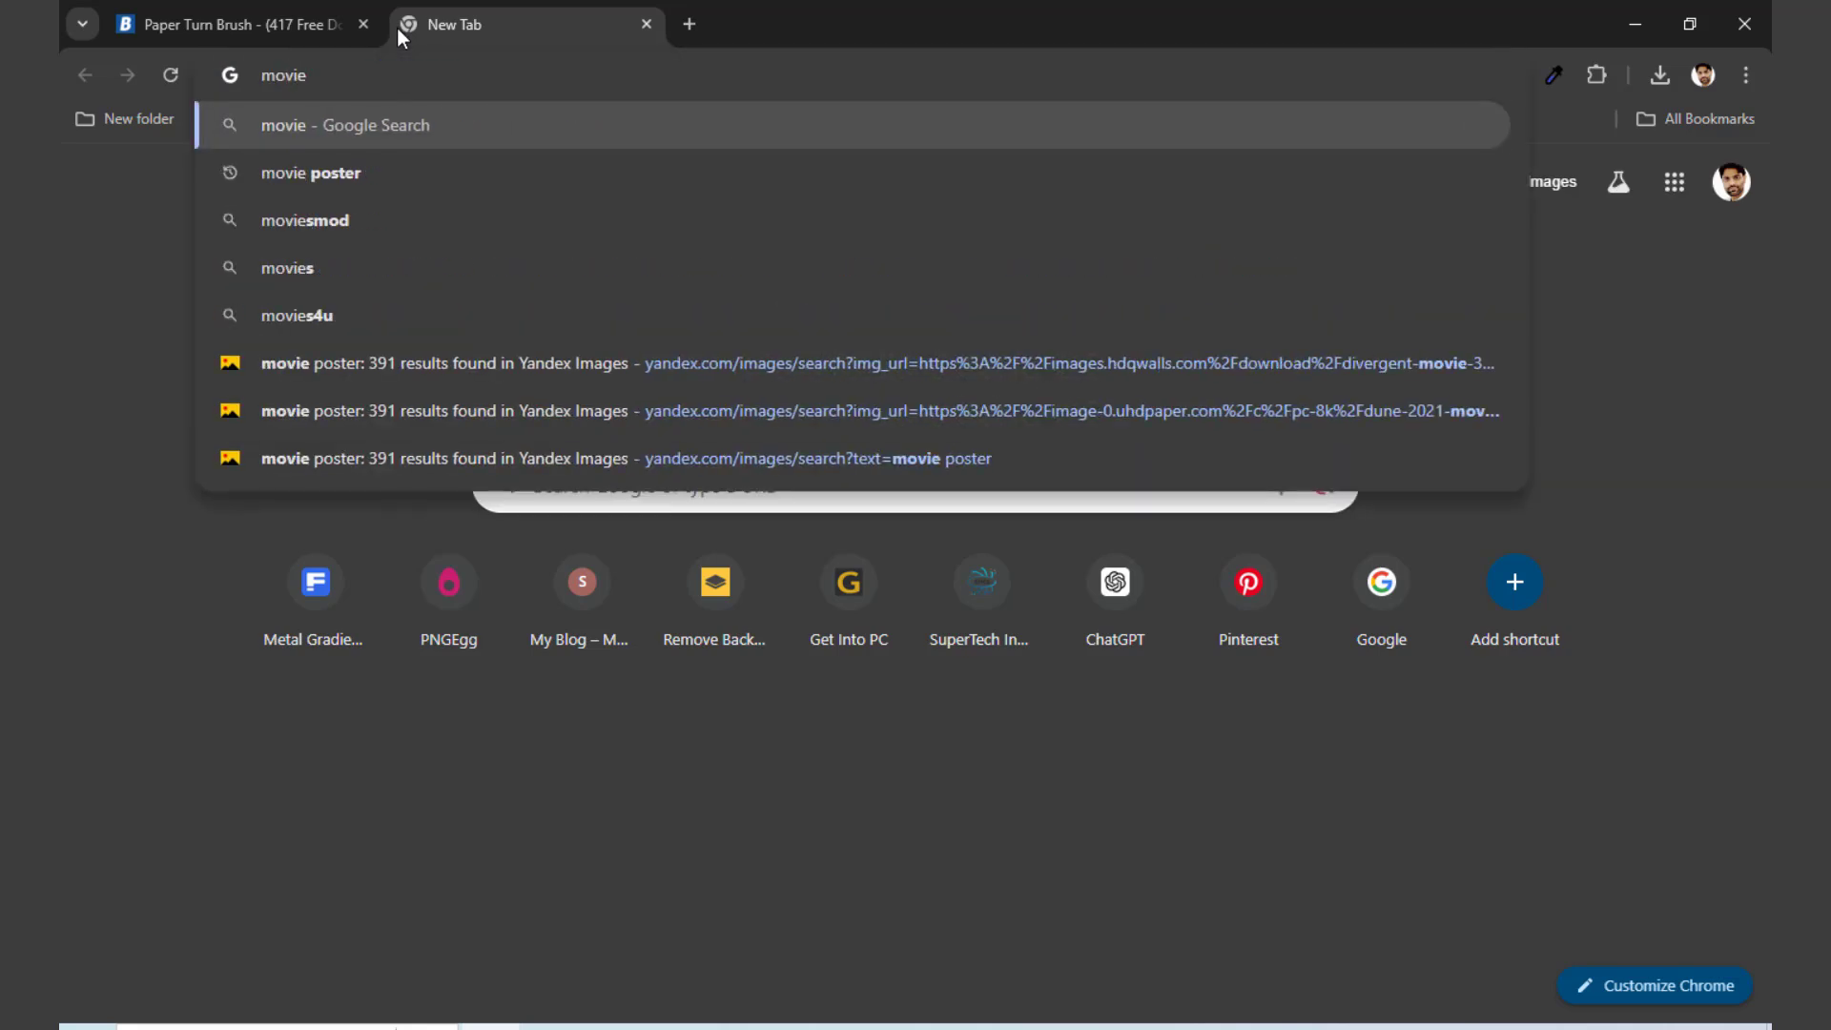
type(" poster")
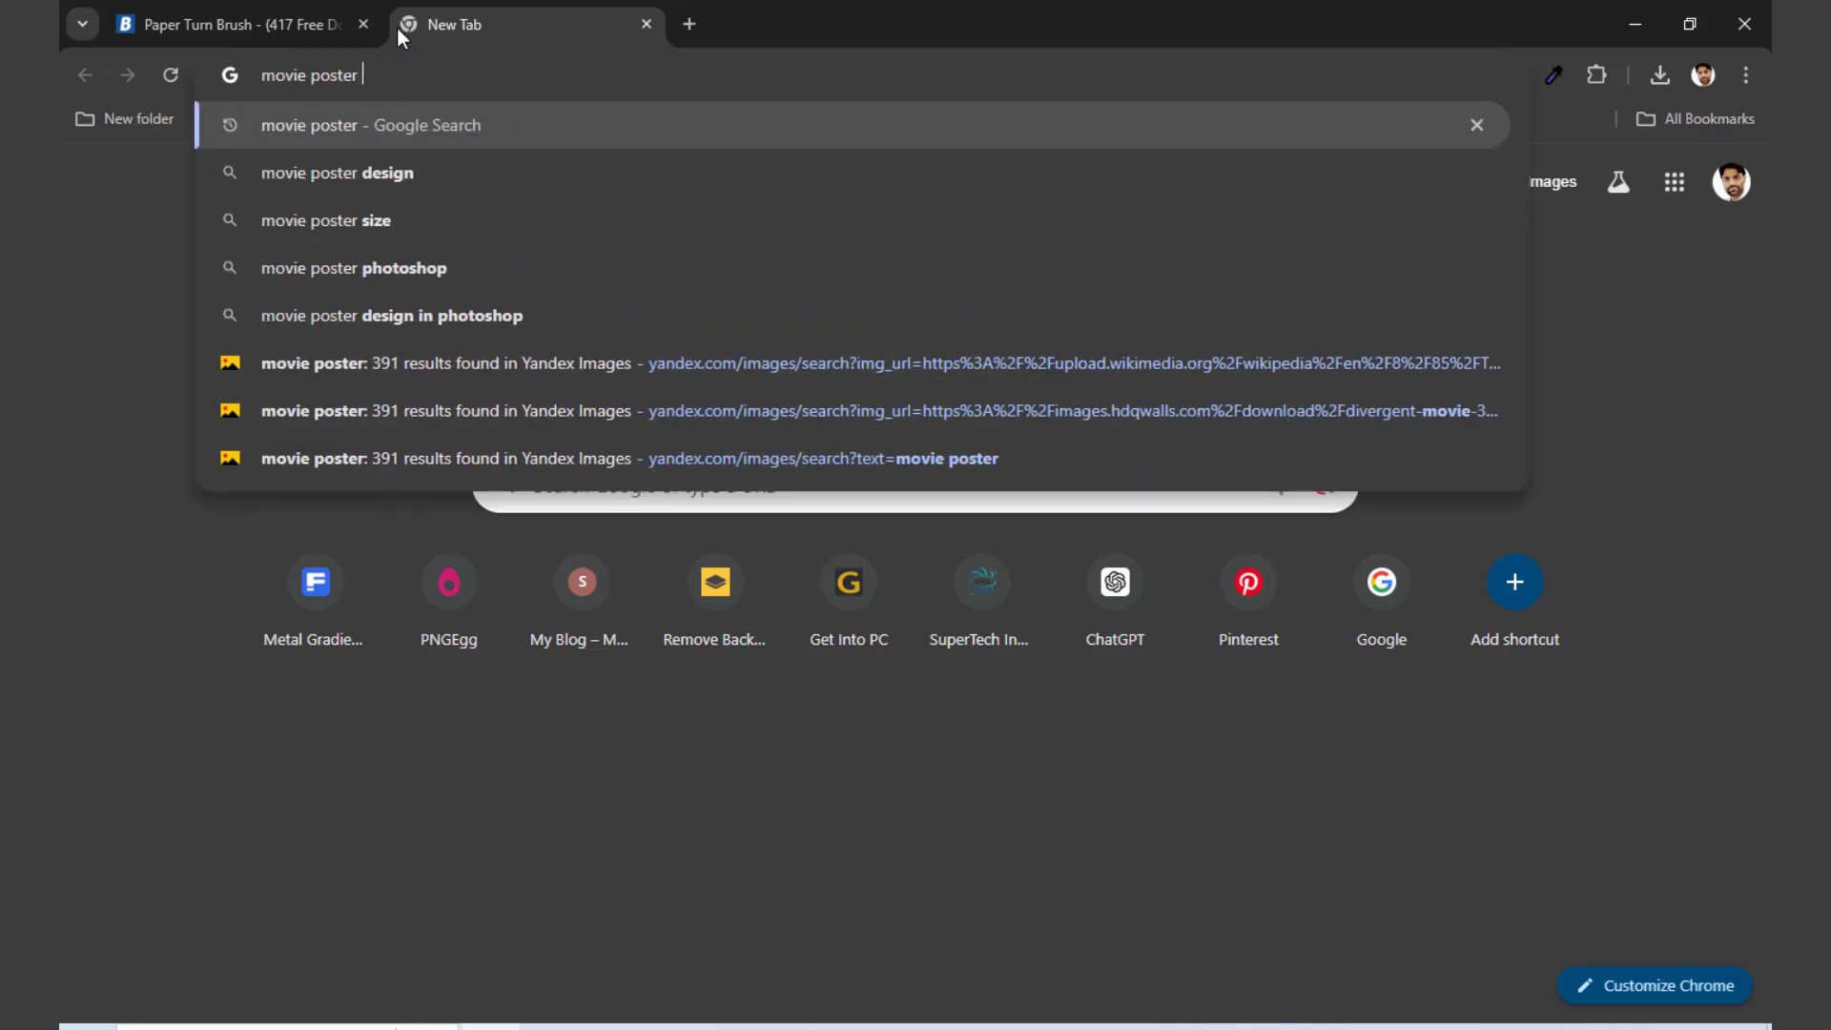
key("Return")
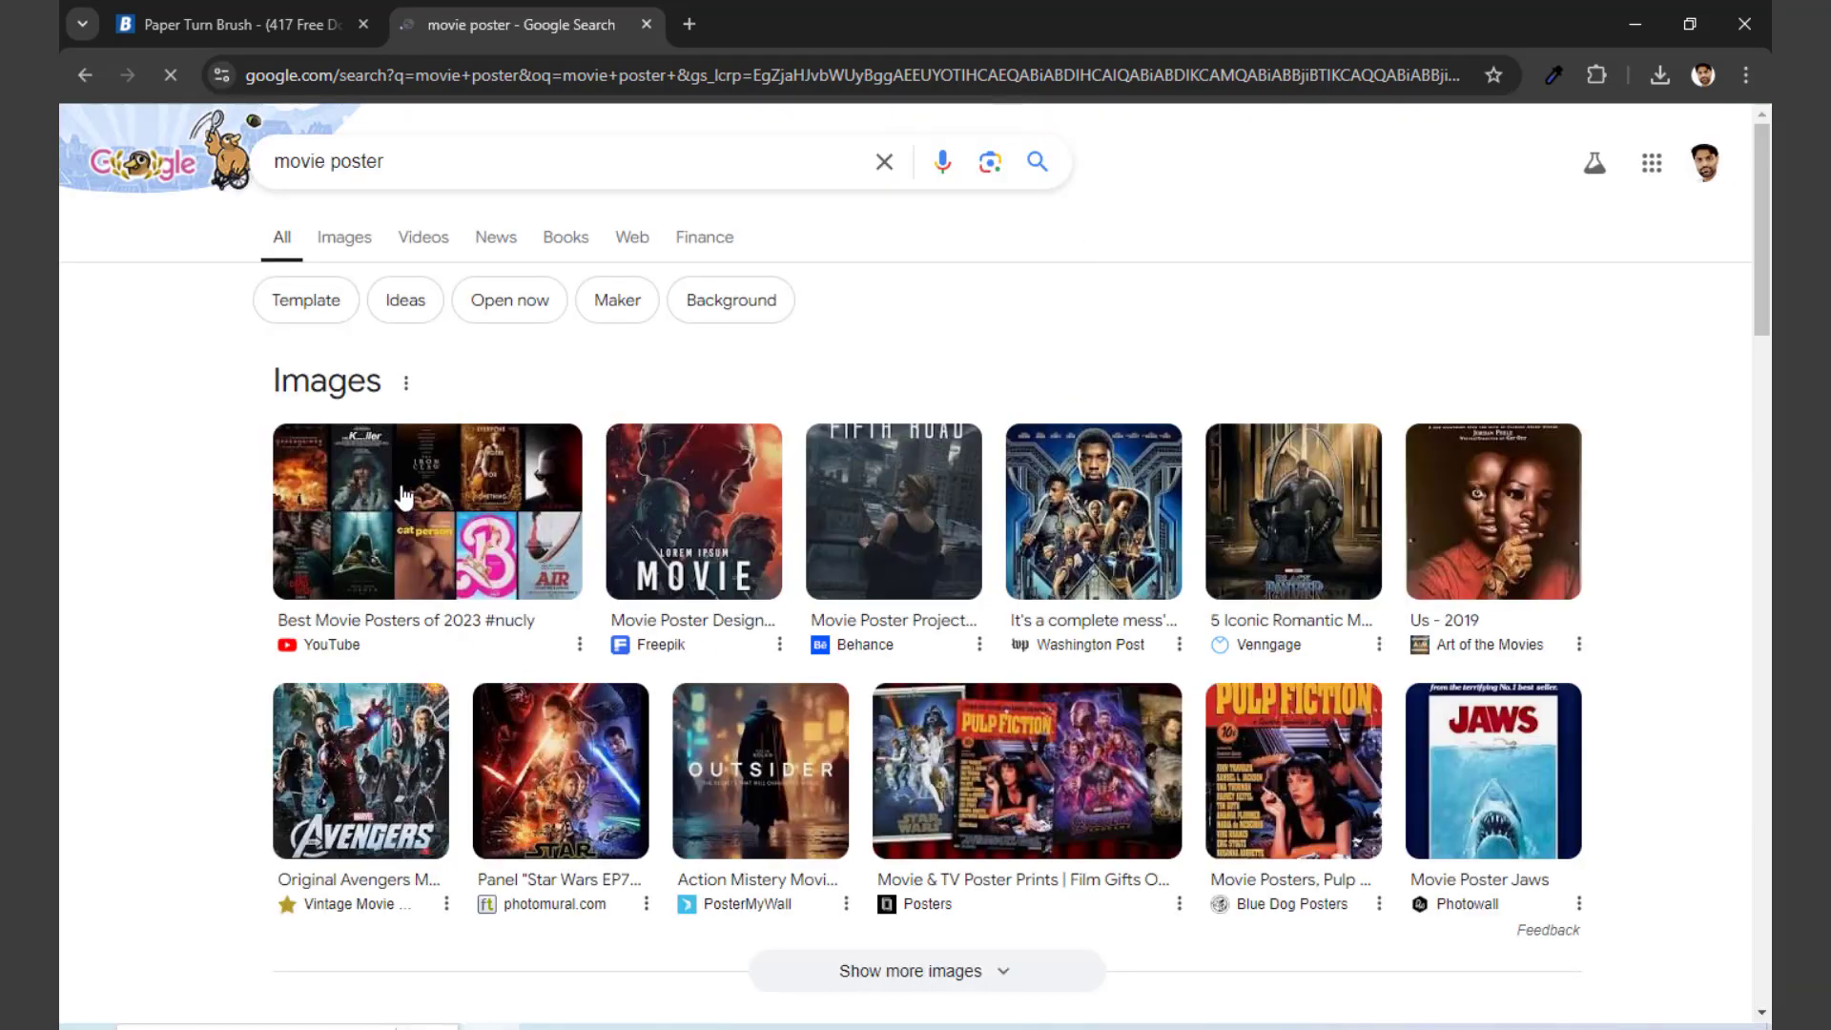
left_click(345, 250)
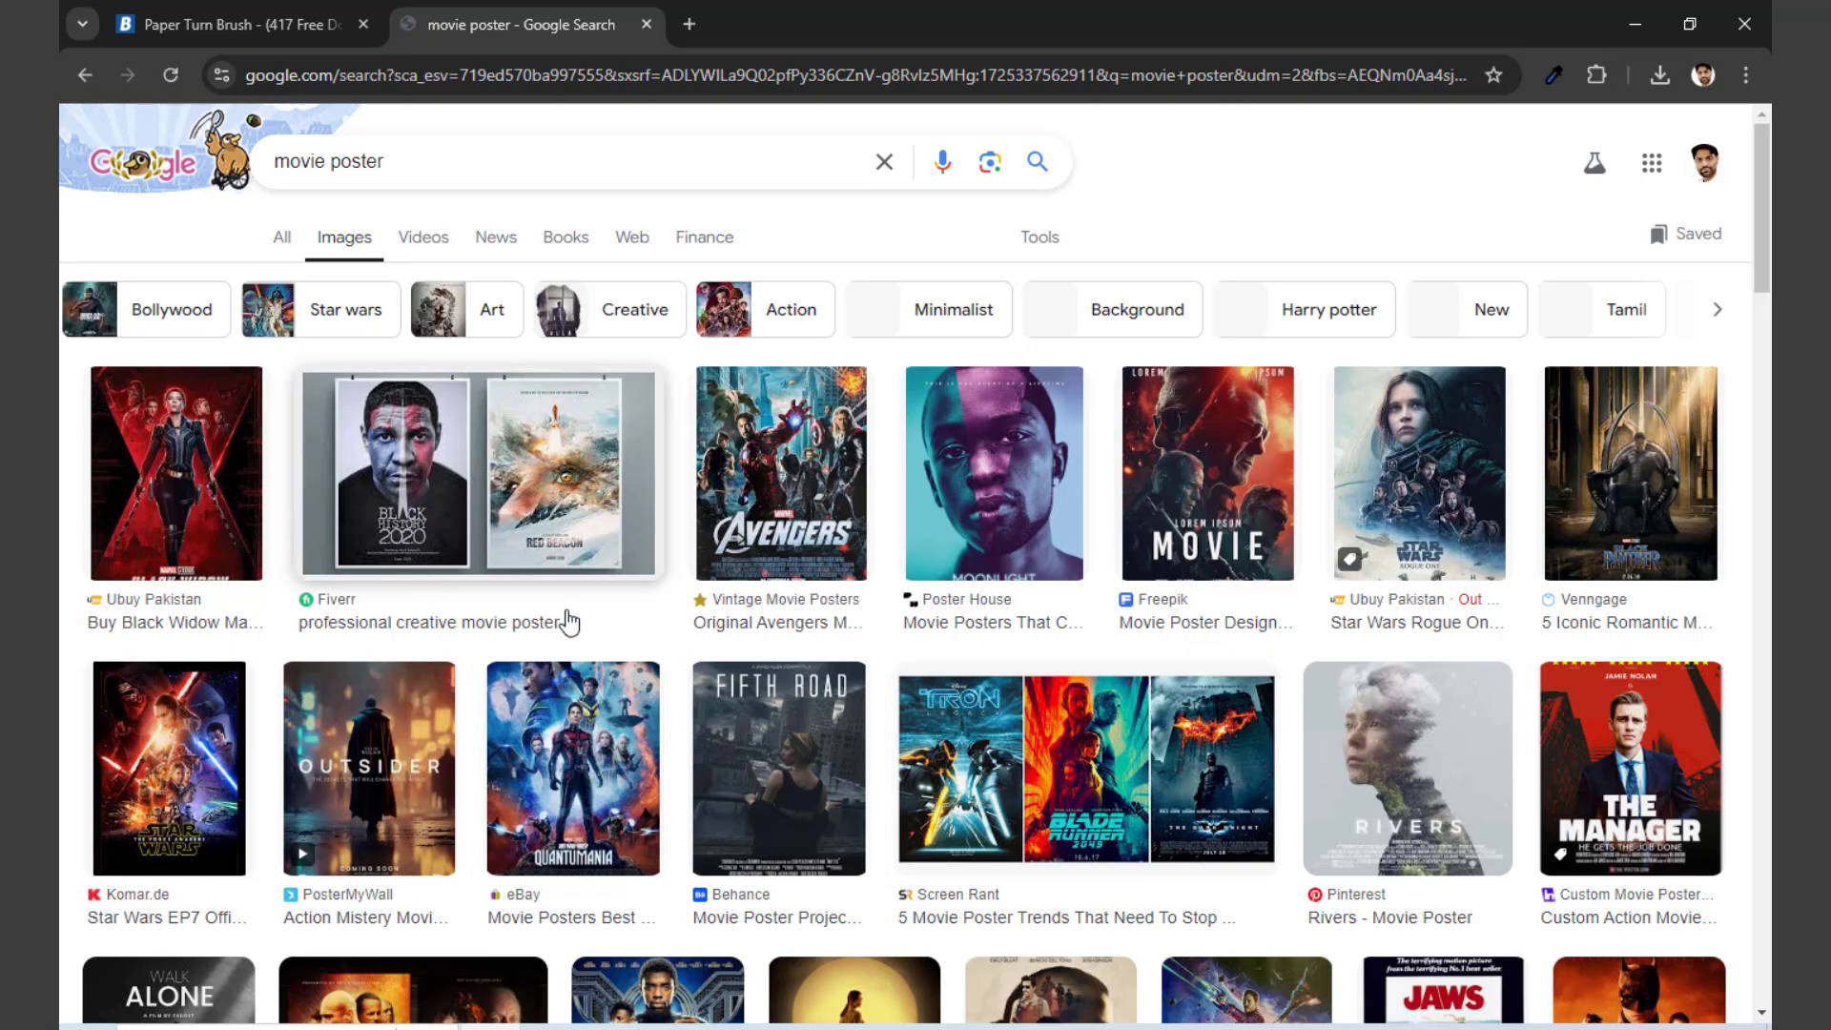
Step: Browse the movie poster images and preview the "The Legend" poster with its textured background
scroll(888, 665, "down", 5)
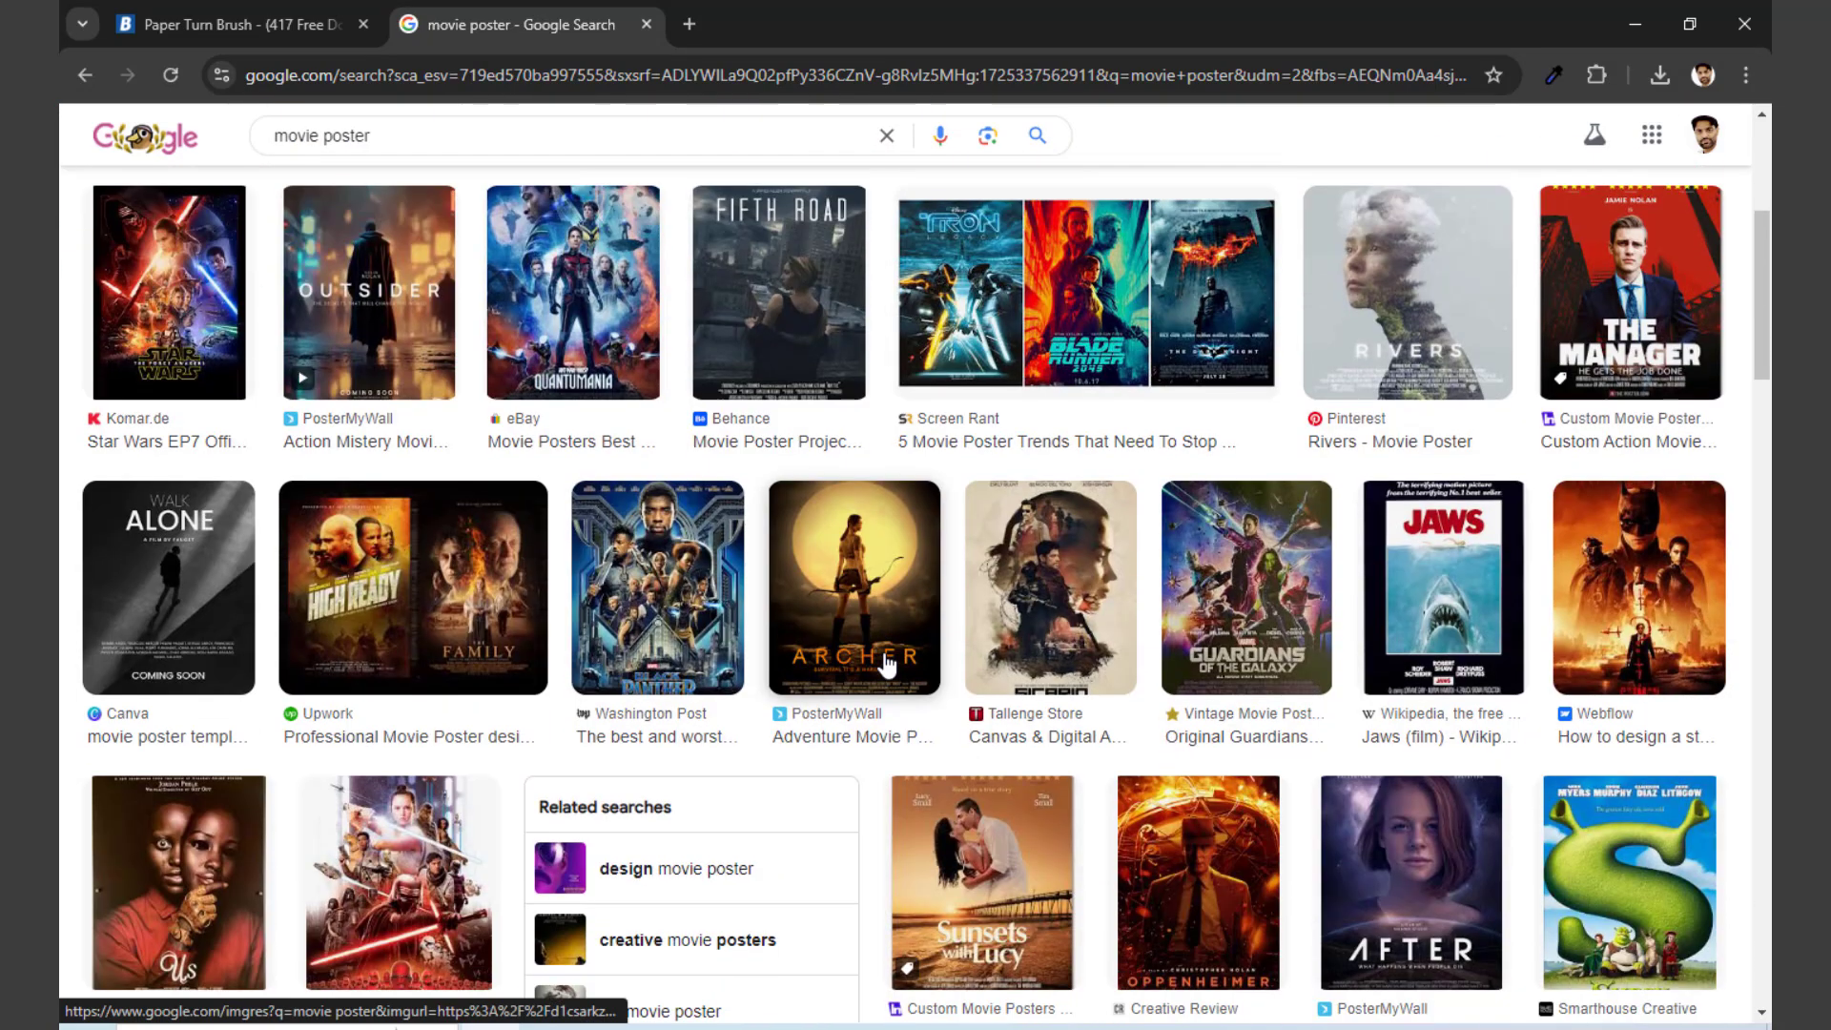
scroll(887, 665, "down", 7)
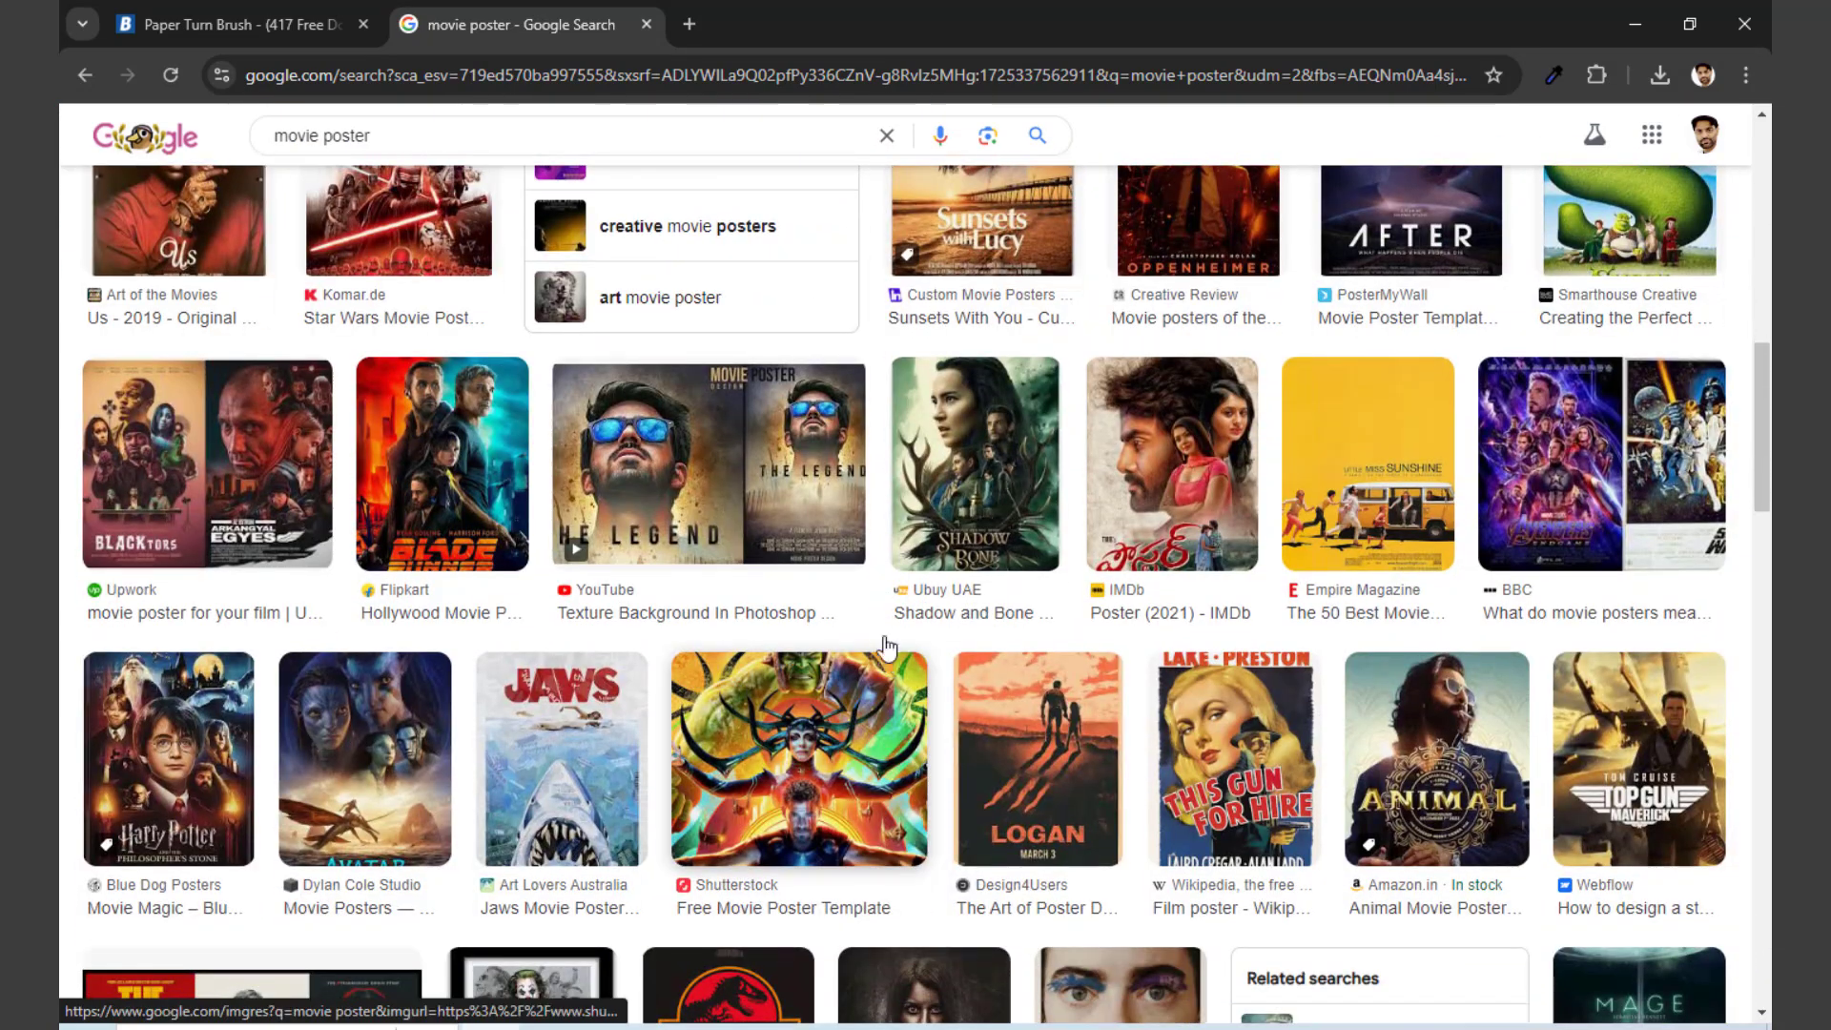
left_click(642, 486)
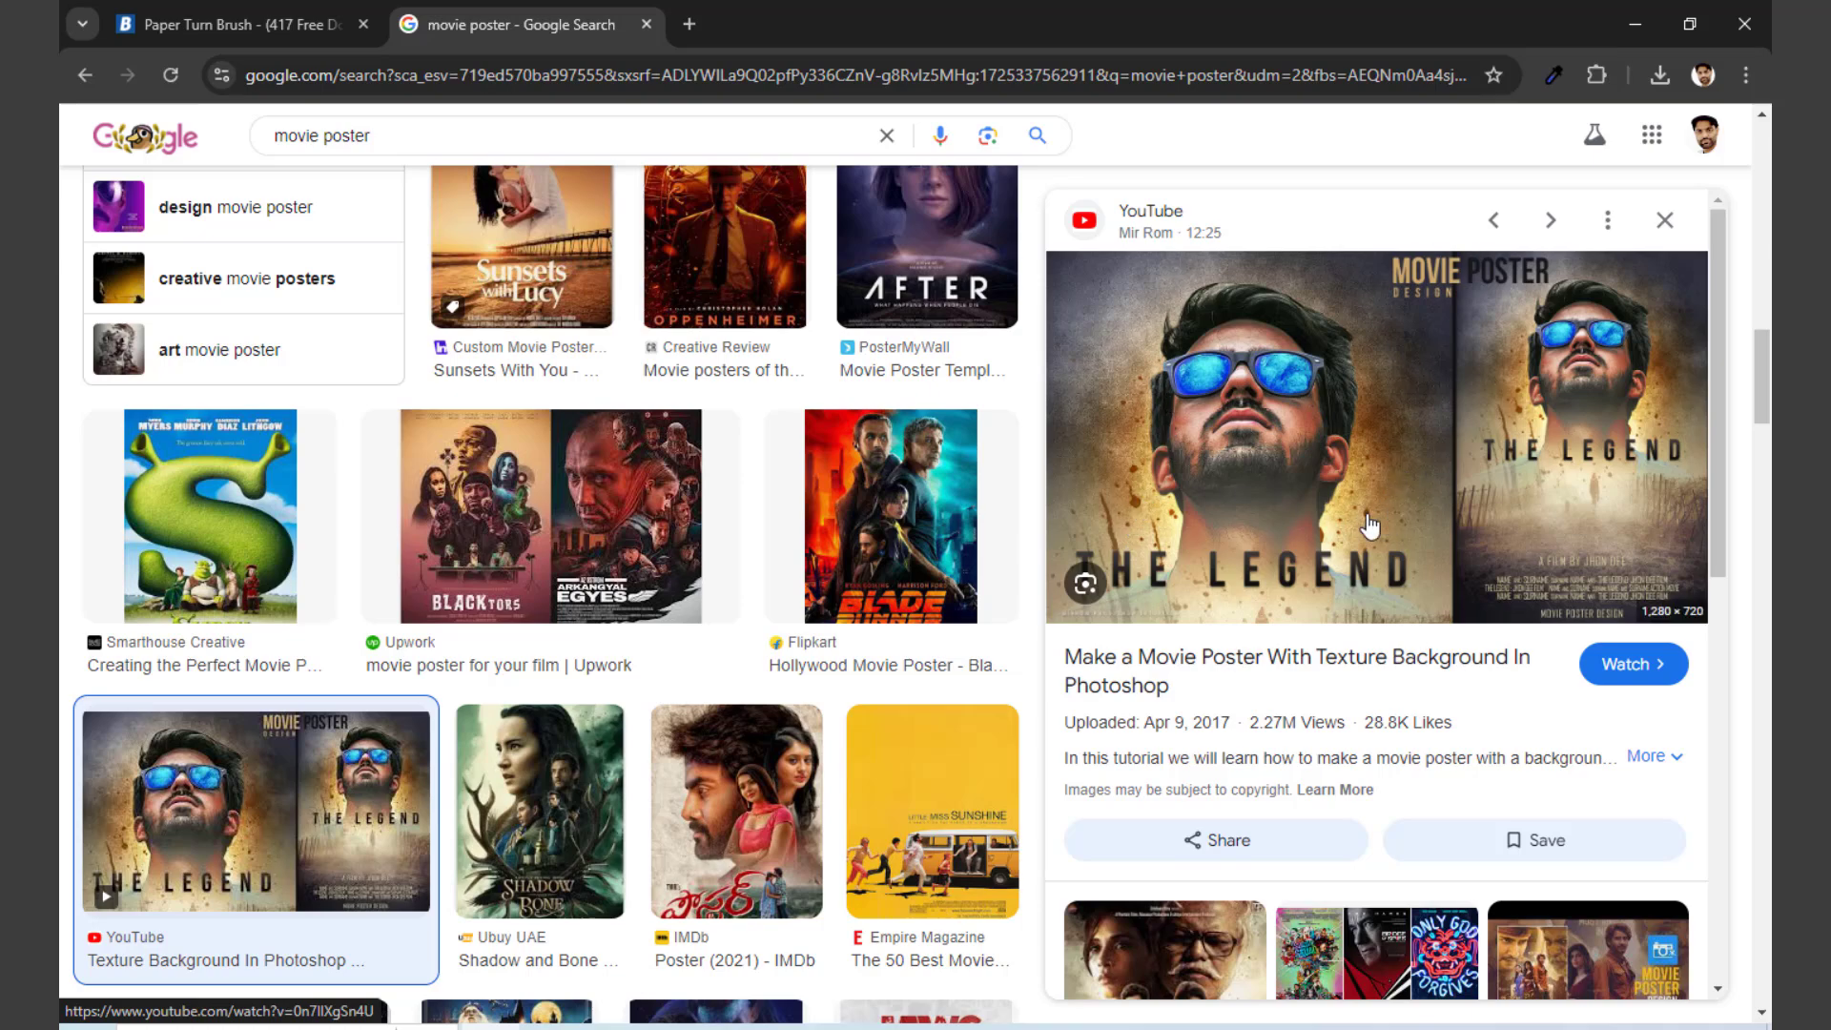
scroll(1383, 516, "down", 3)
scroll(647, 511, "down", 20)
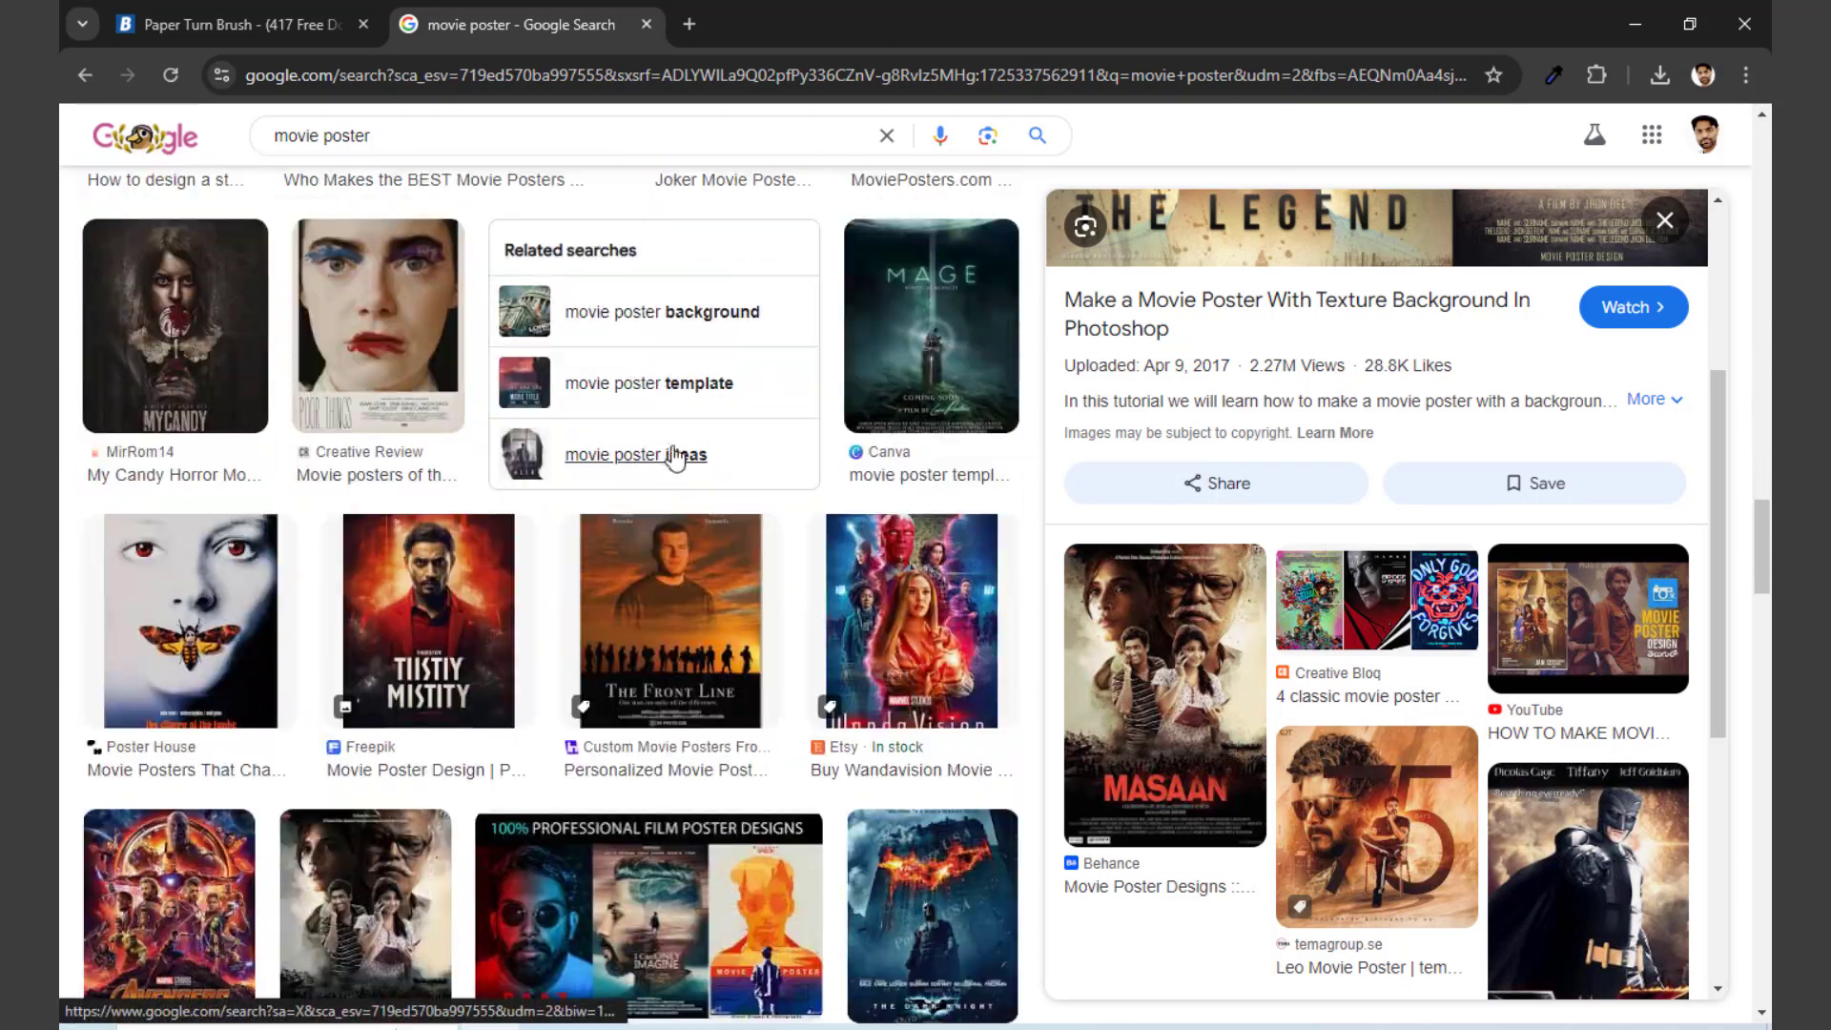
Step: Switch to Photoshop, activate the Brush tool, collapse the Torn Paper Brushes group and expand the Free Blood Photoshop Brushes 3 group
left_click(549, 1027)
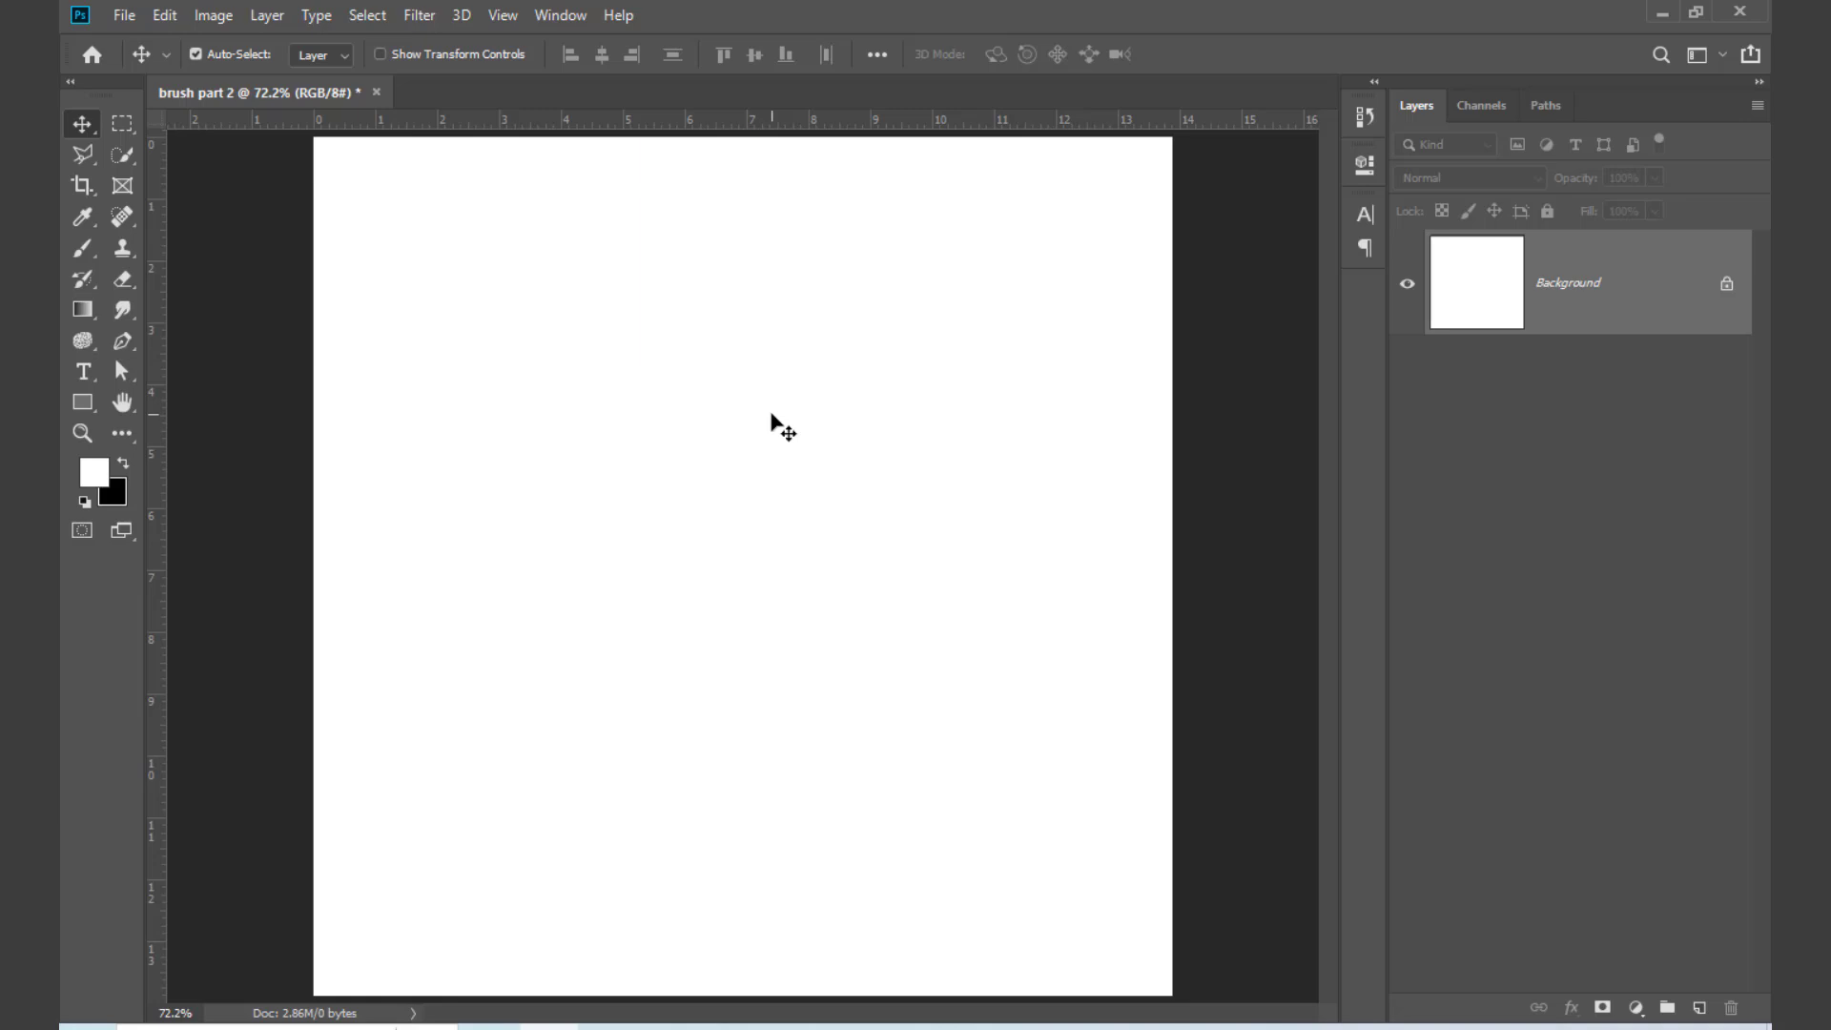
key("b")
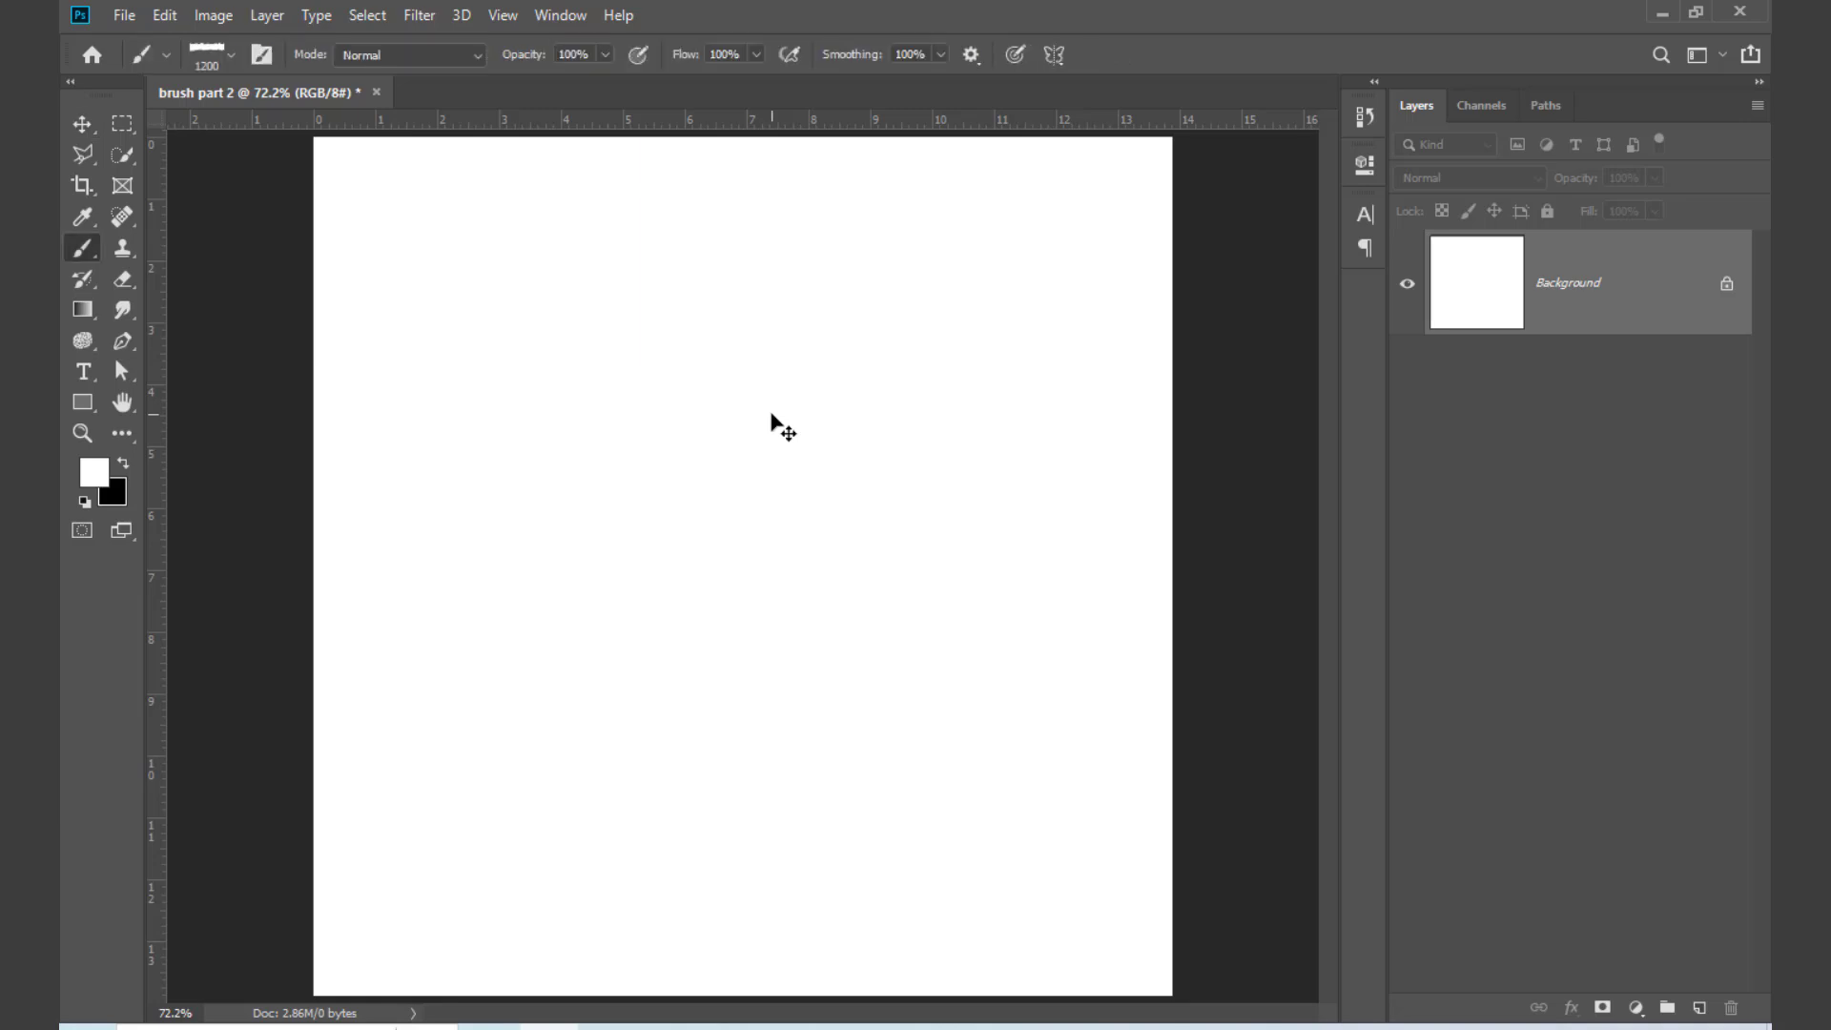
right_click(771, 420)
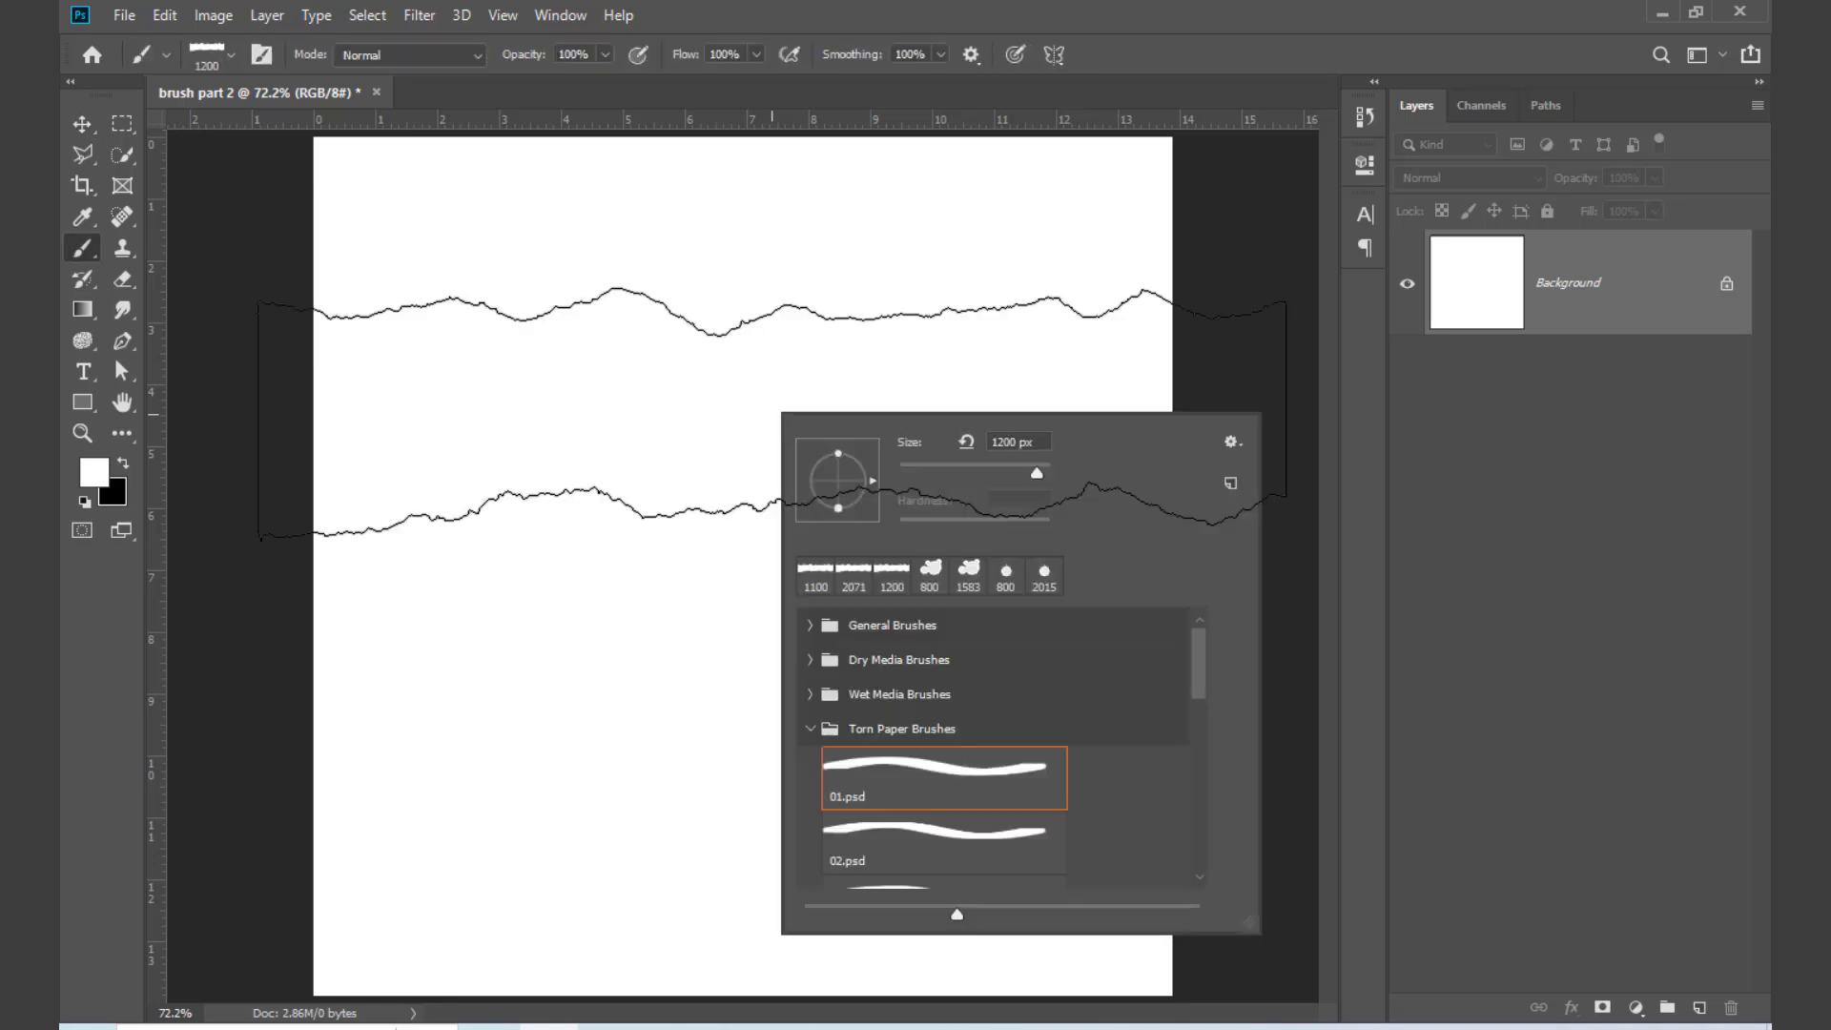
left_click(809, 731)
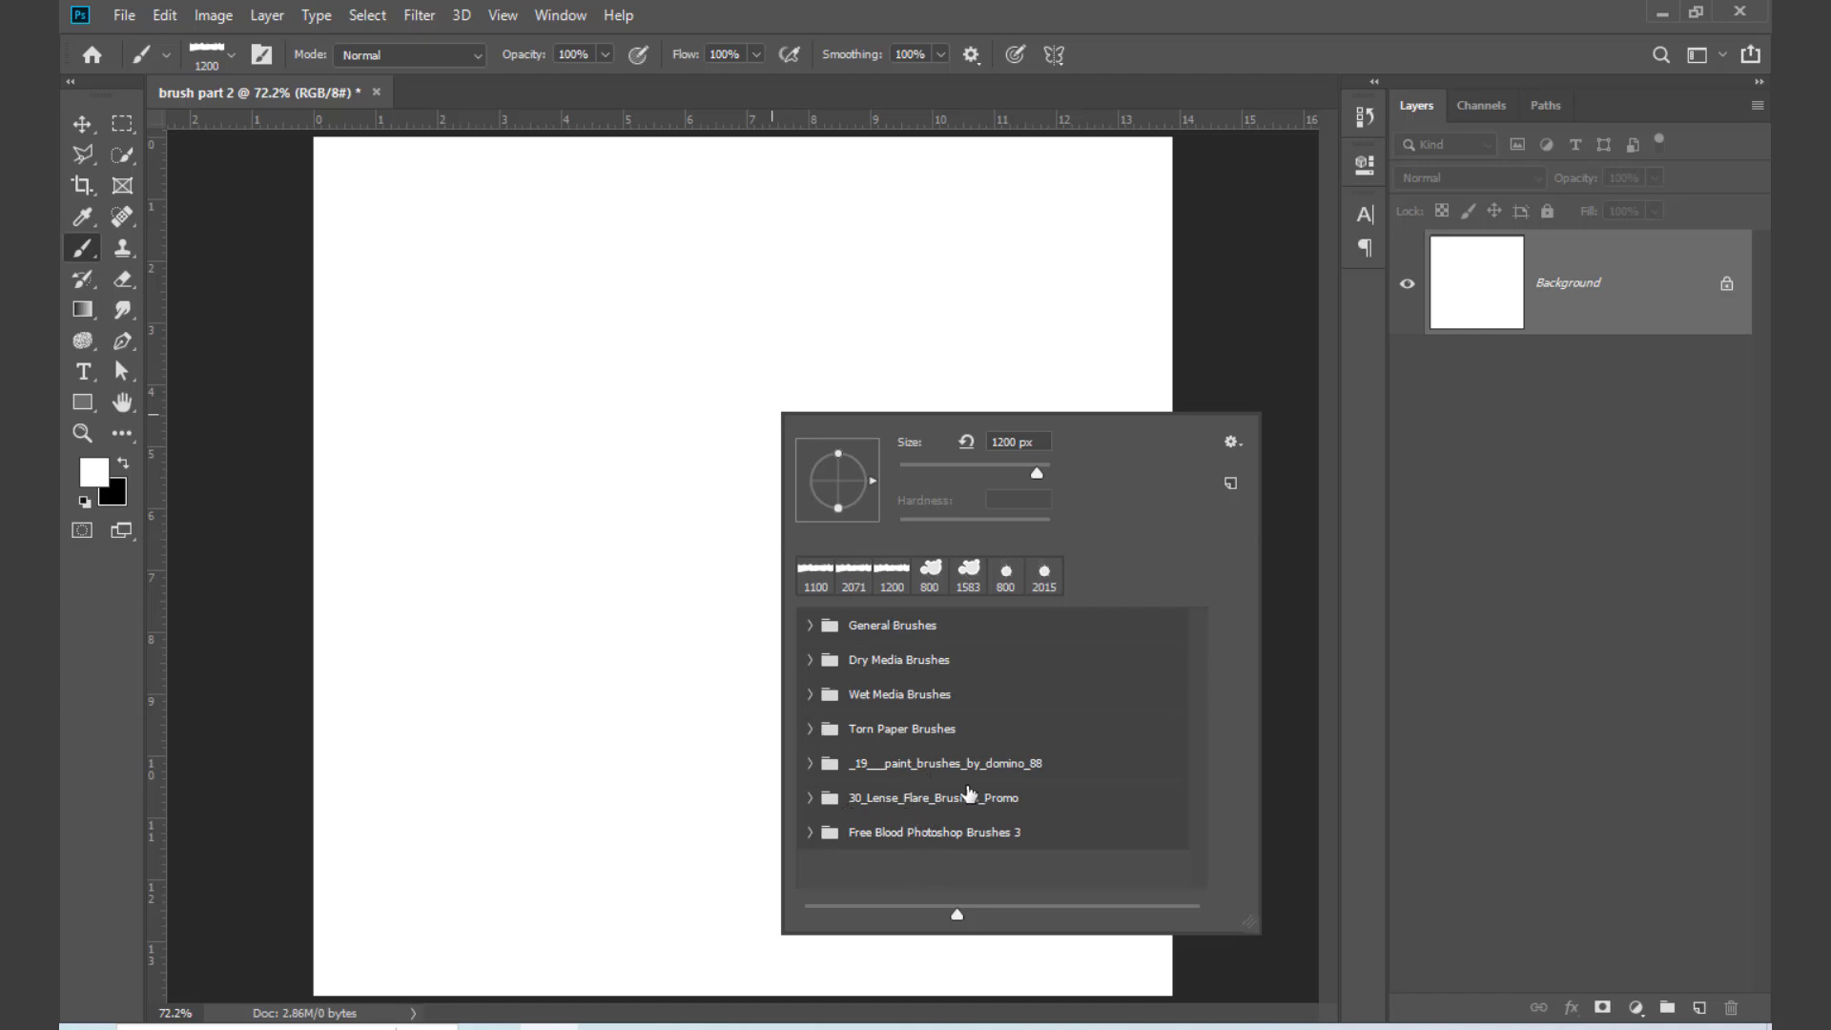
left_click(810, 833)
scroll(920, 780, "down", 2)
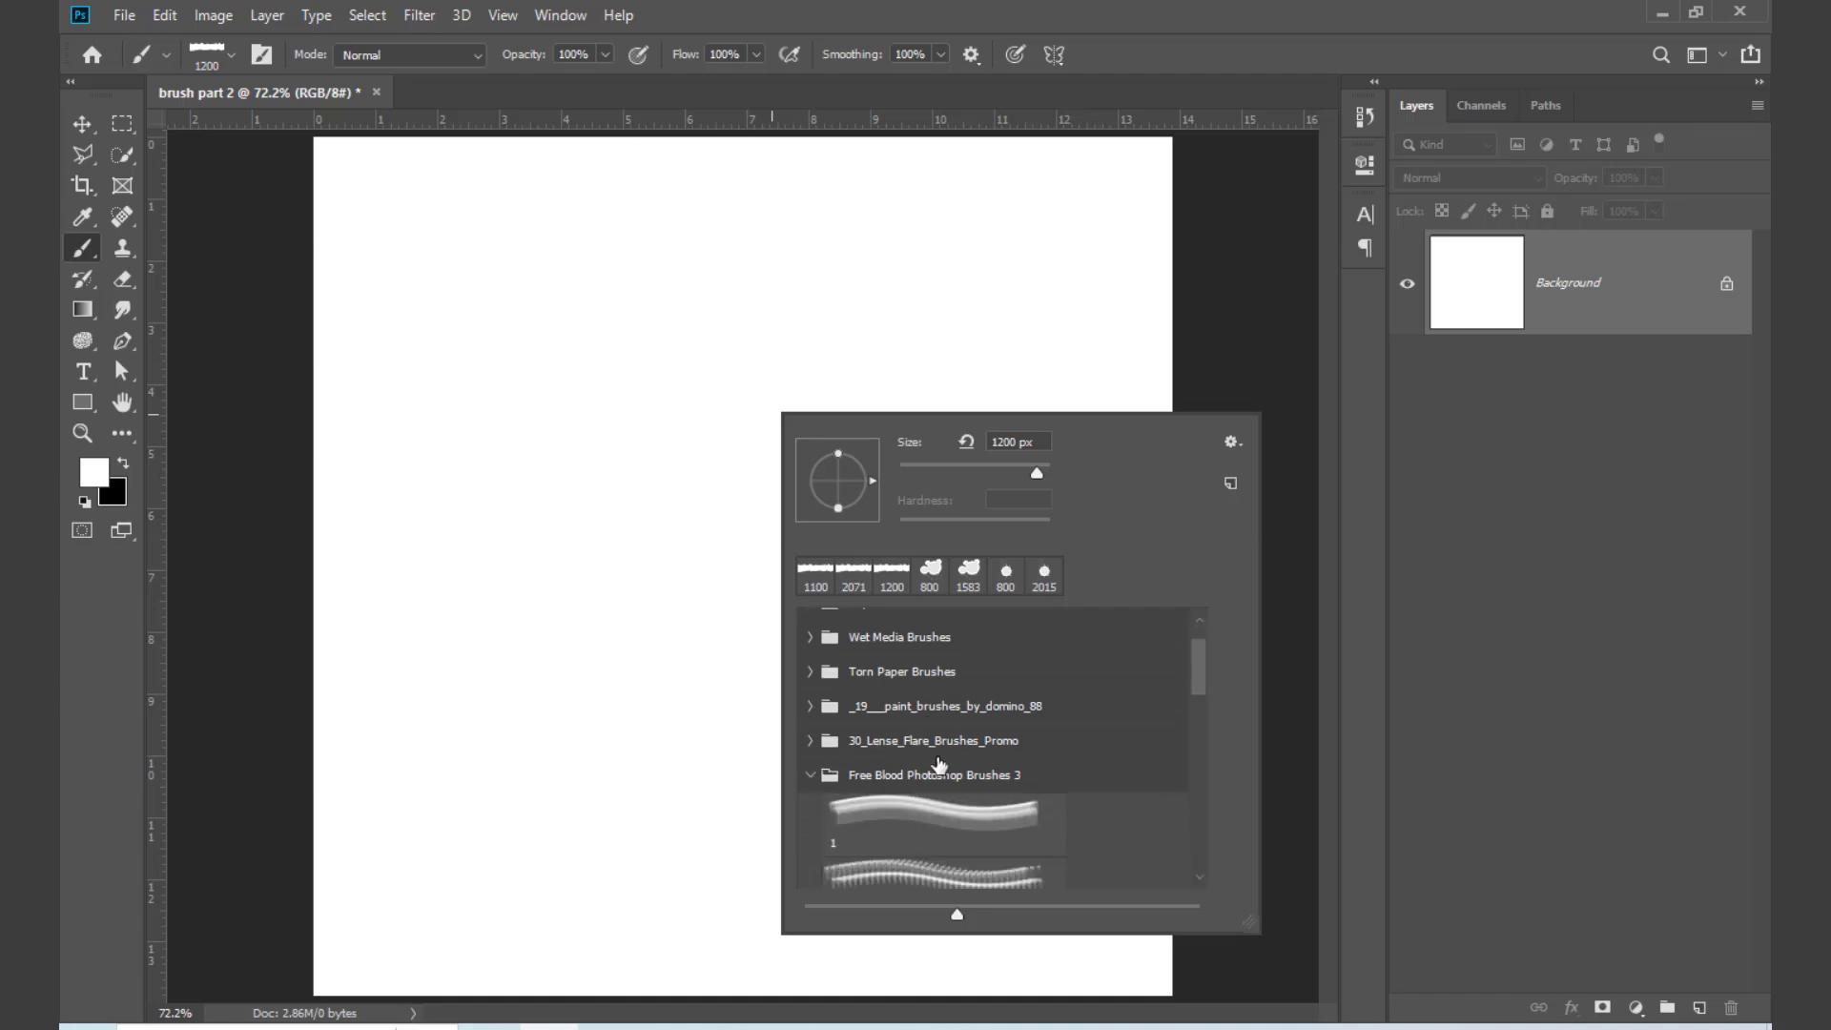
Step: Go through brushes 2, 3 and 4 of the blood set, choose brush 5 and close the brush picker
left_click(943, 856)
scroll(932, 802, "down", 2)
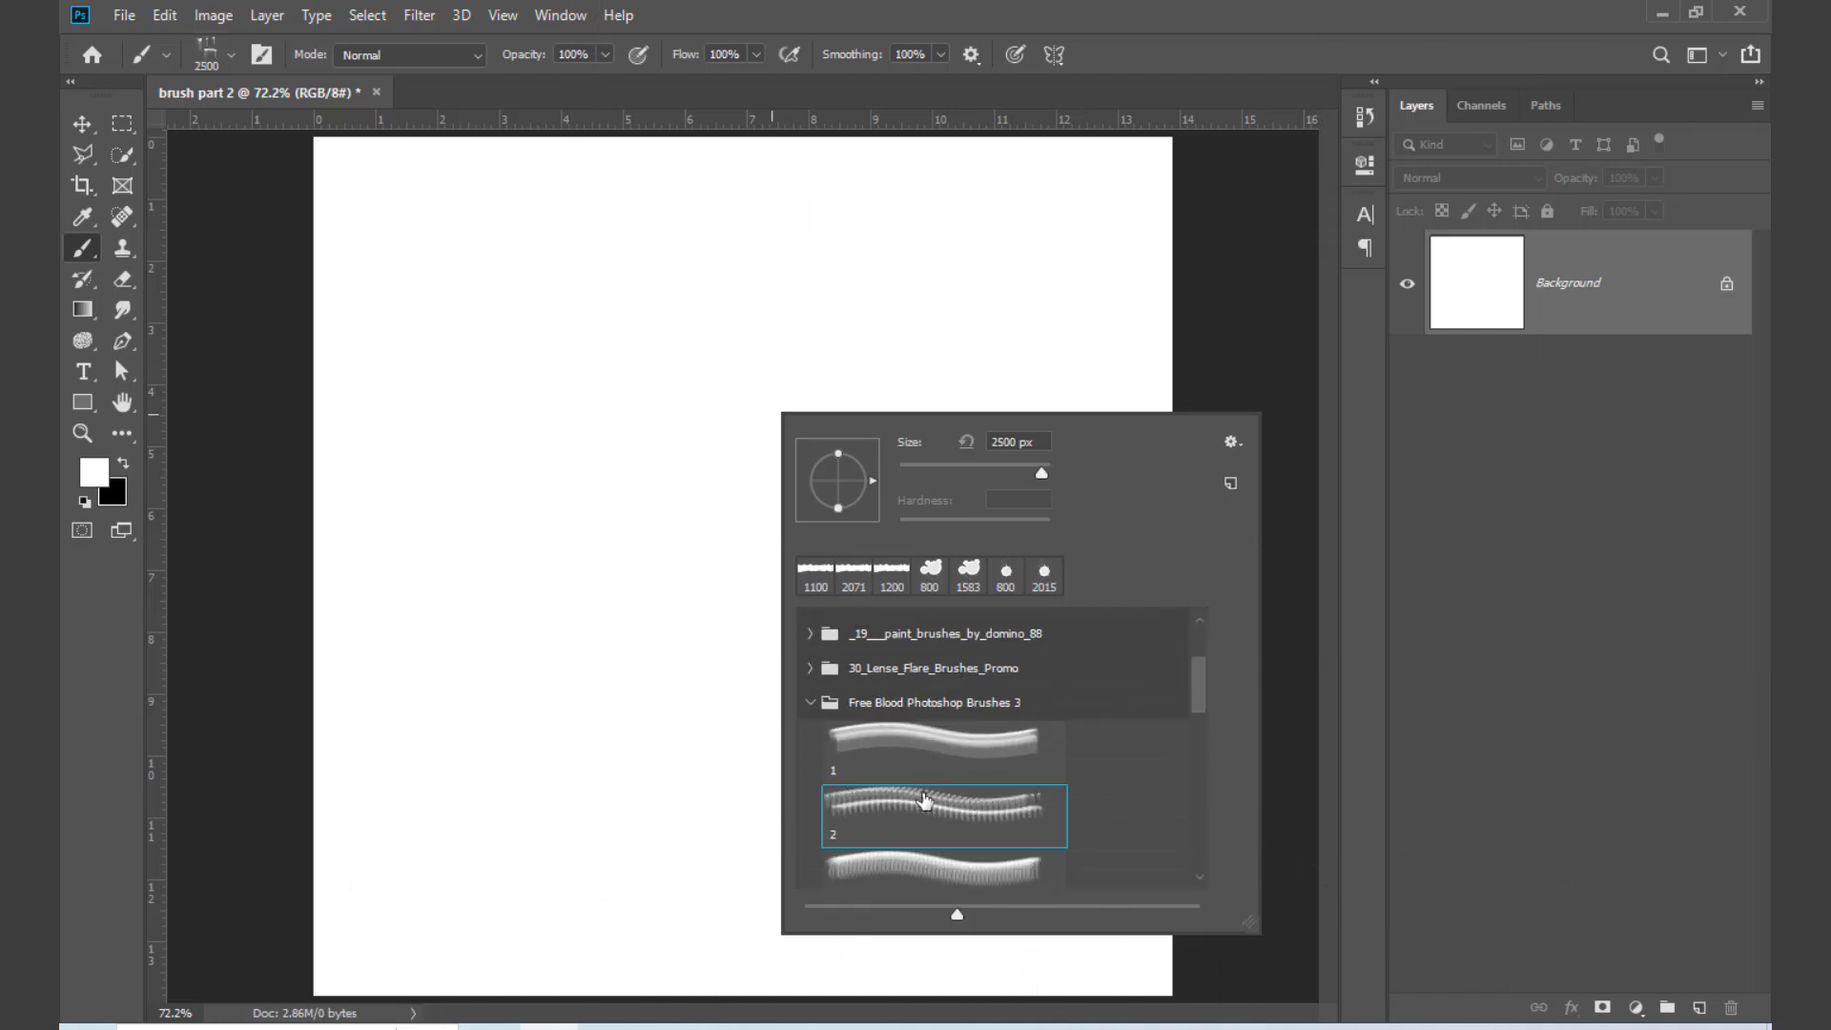
scroll(968, 835, "down", 2)
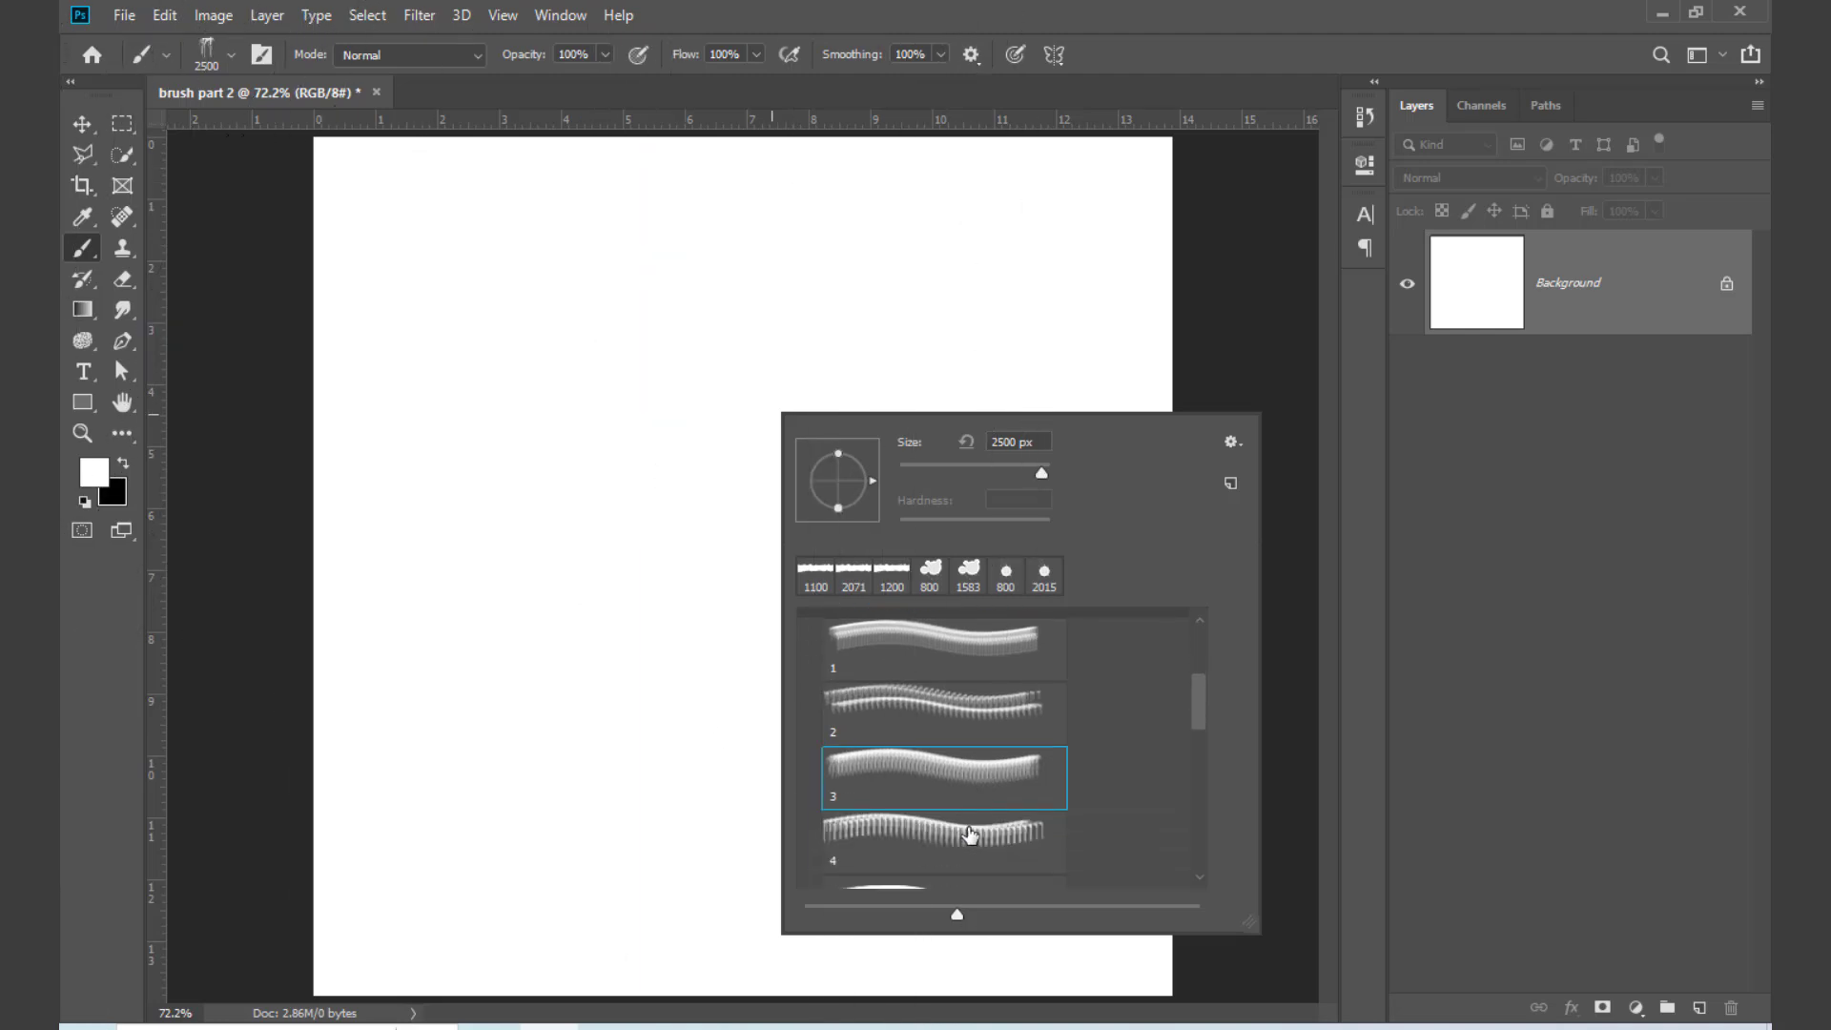
left_click(969, 835)
scroll(1010, 801, "down", 2)
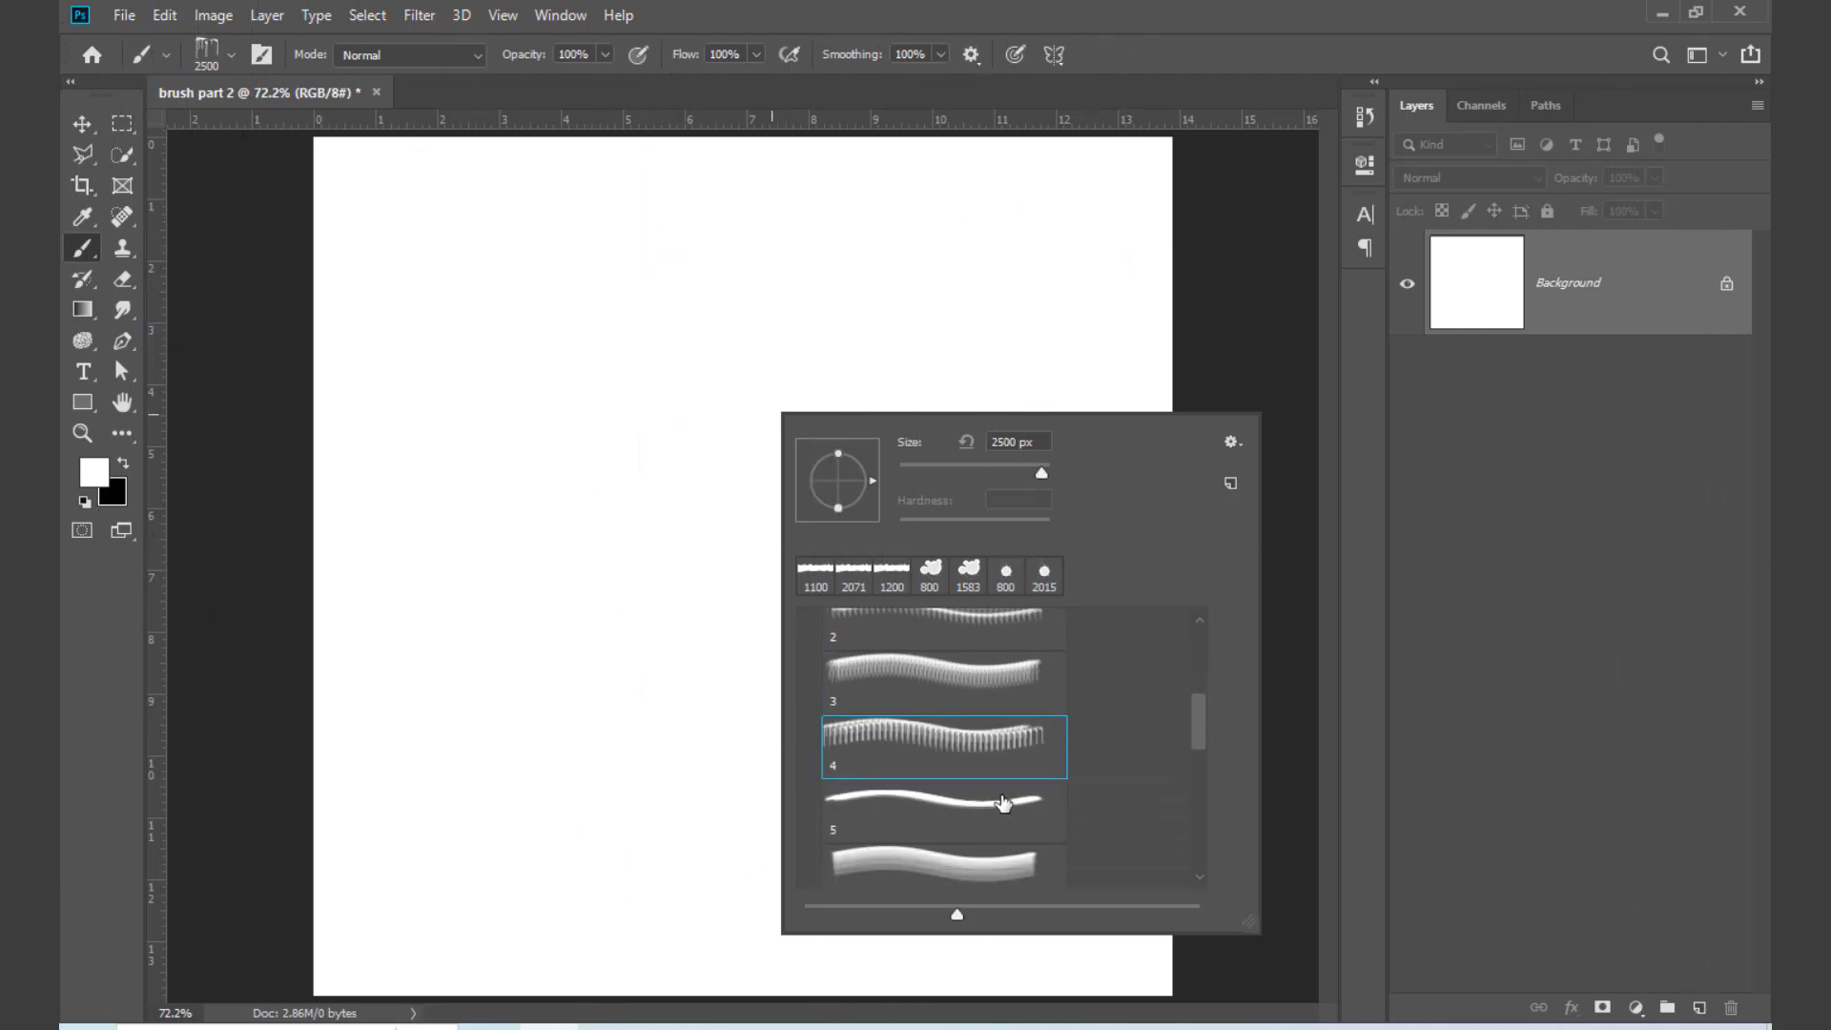
left_click(932, 805)
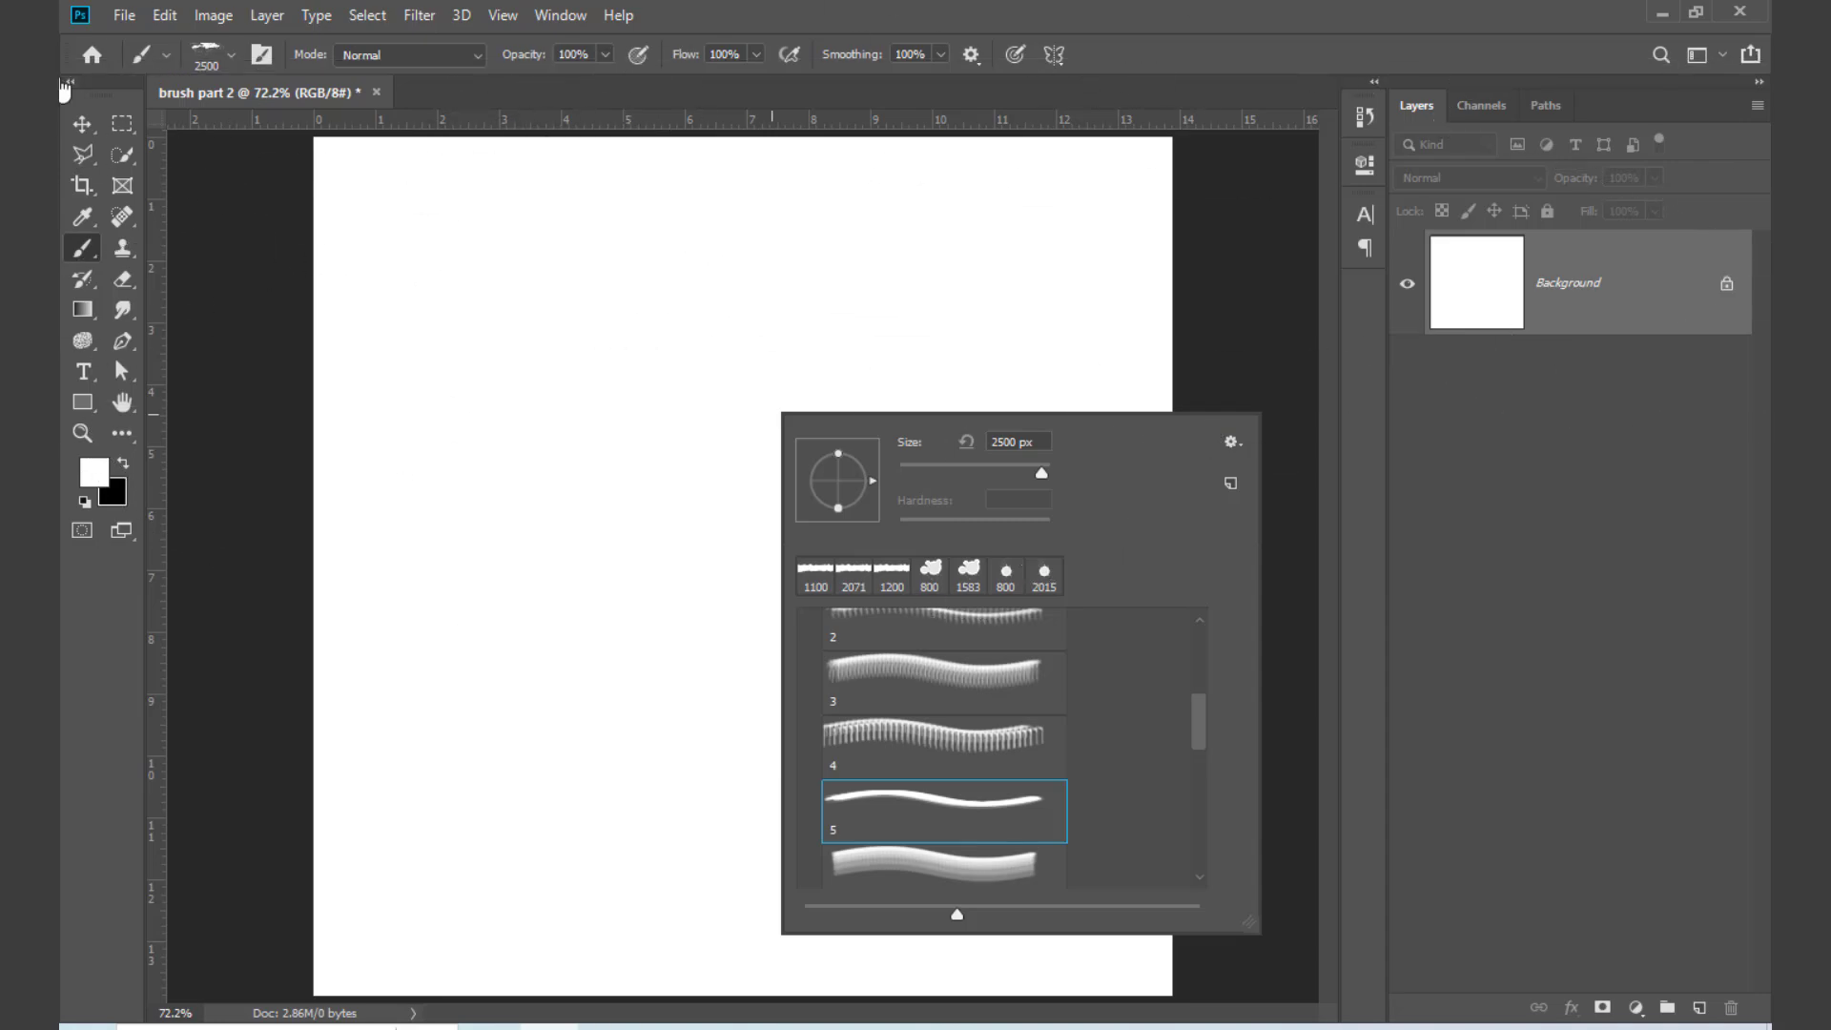
left_click(80, 129)
Step: Switch to the Brusheezy page in Chrome and search it for "blood" in place of the paper brush query
left_click(491, 1027)
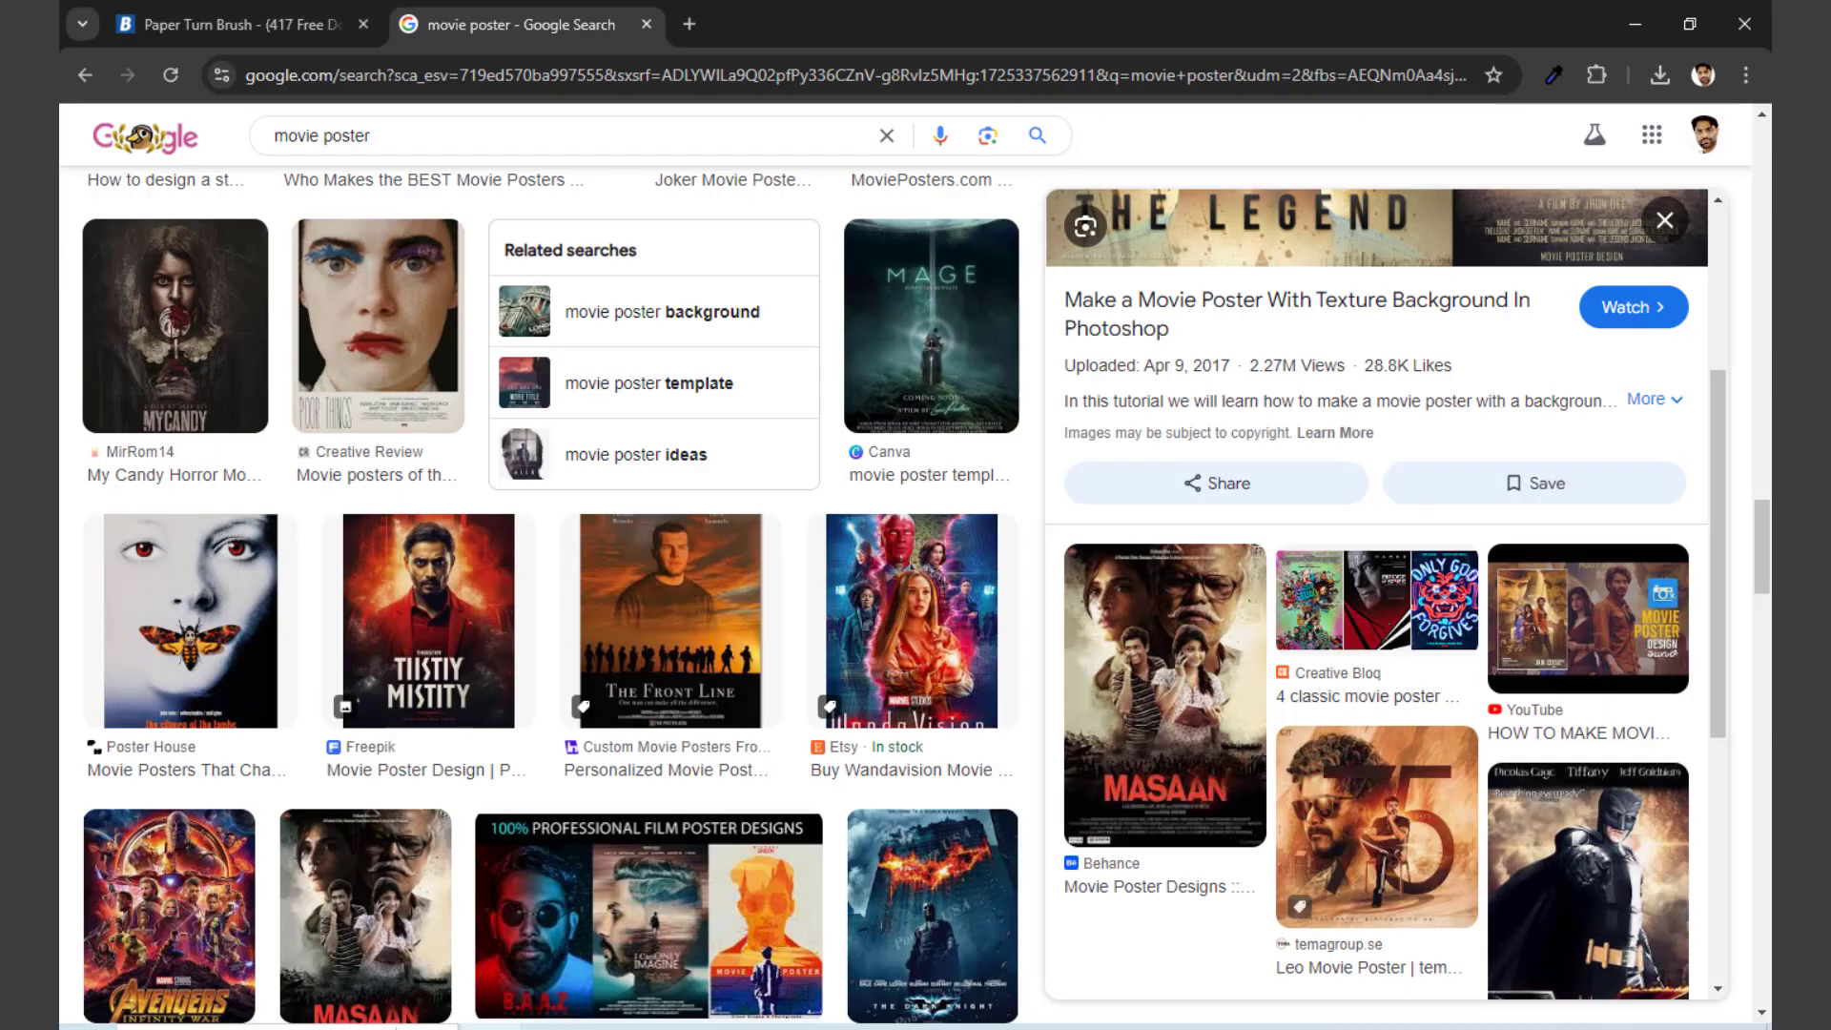
left_click(229, 24)
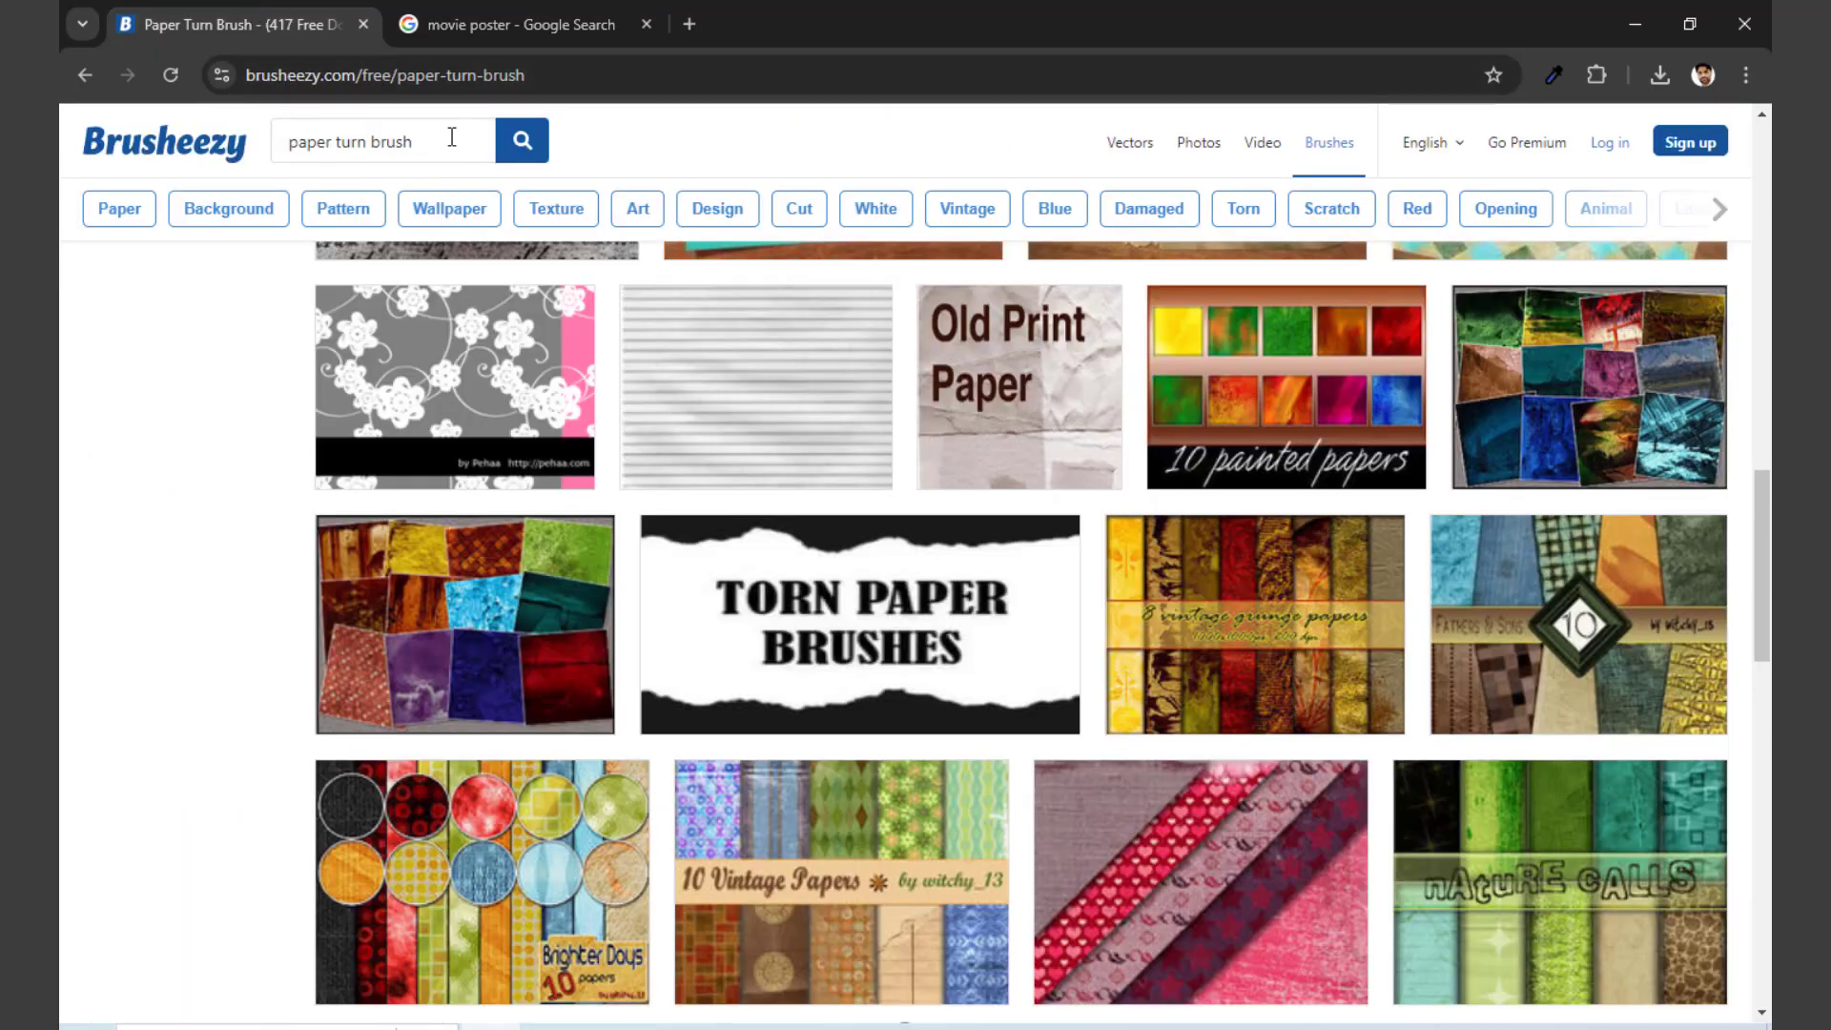
left_click_drag(454, 140, 108, 155)
type("bloo")
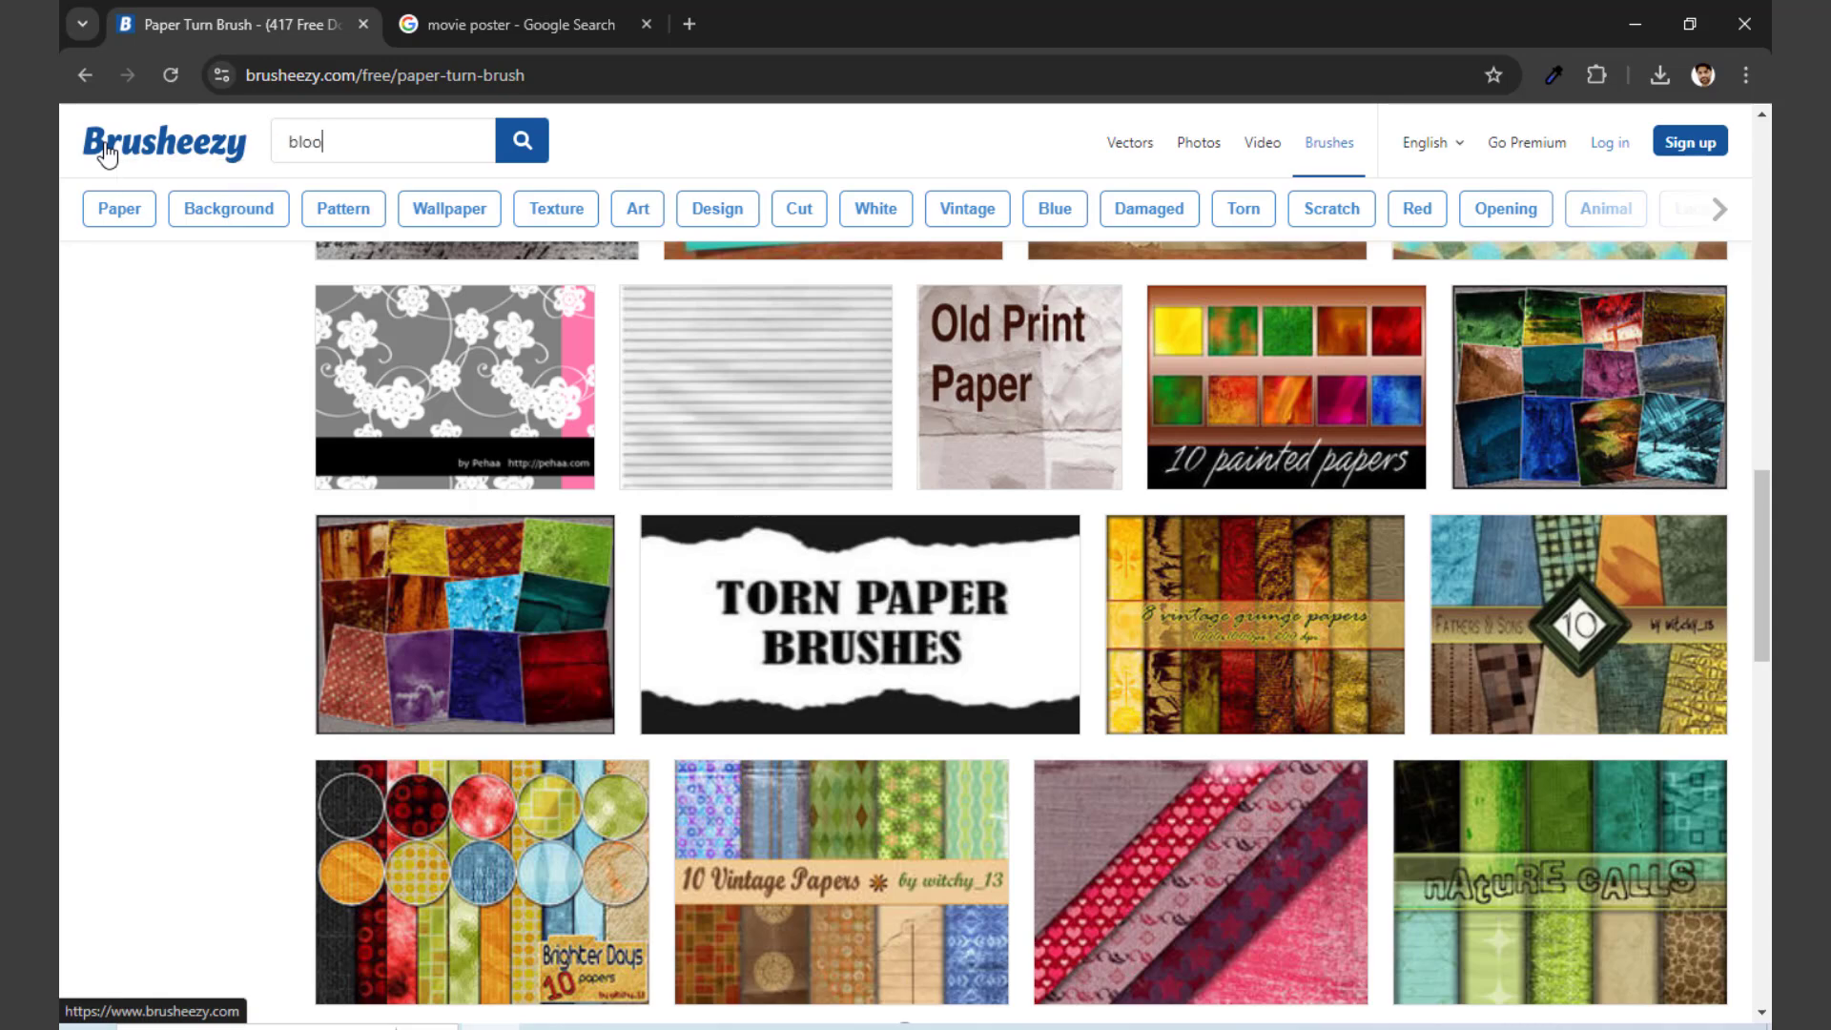
type("d")
key("Return")
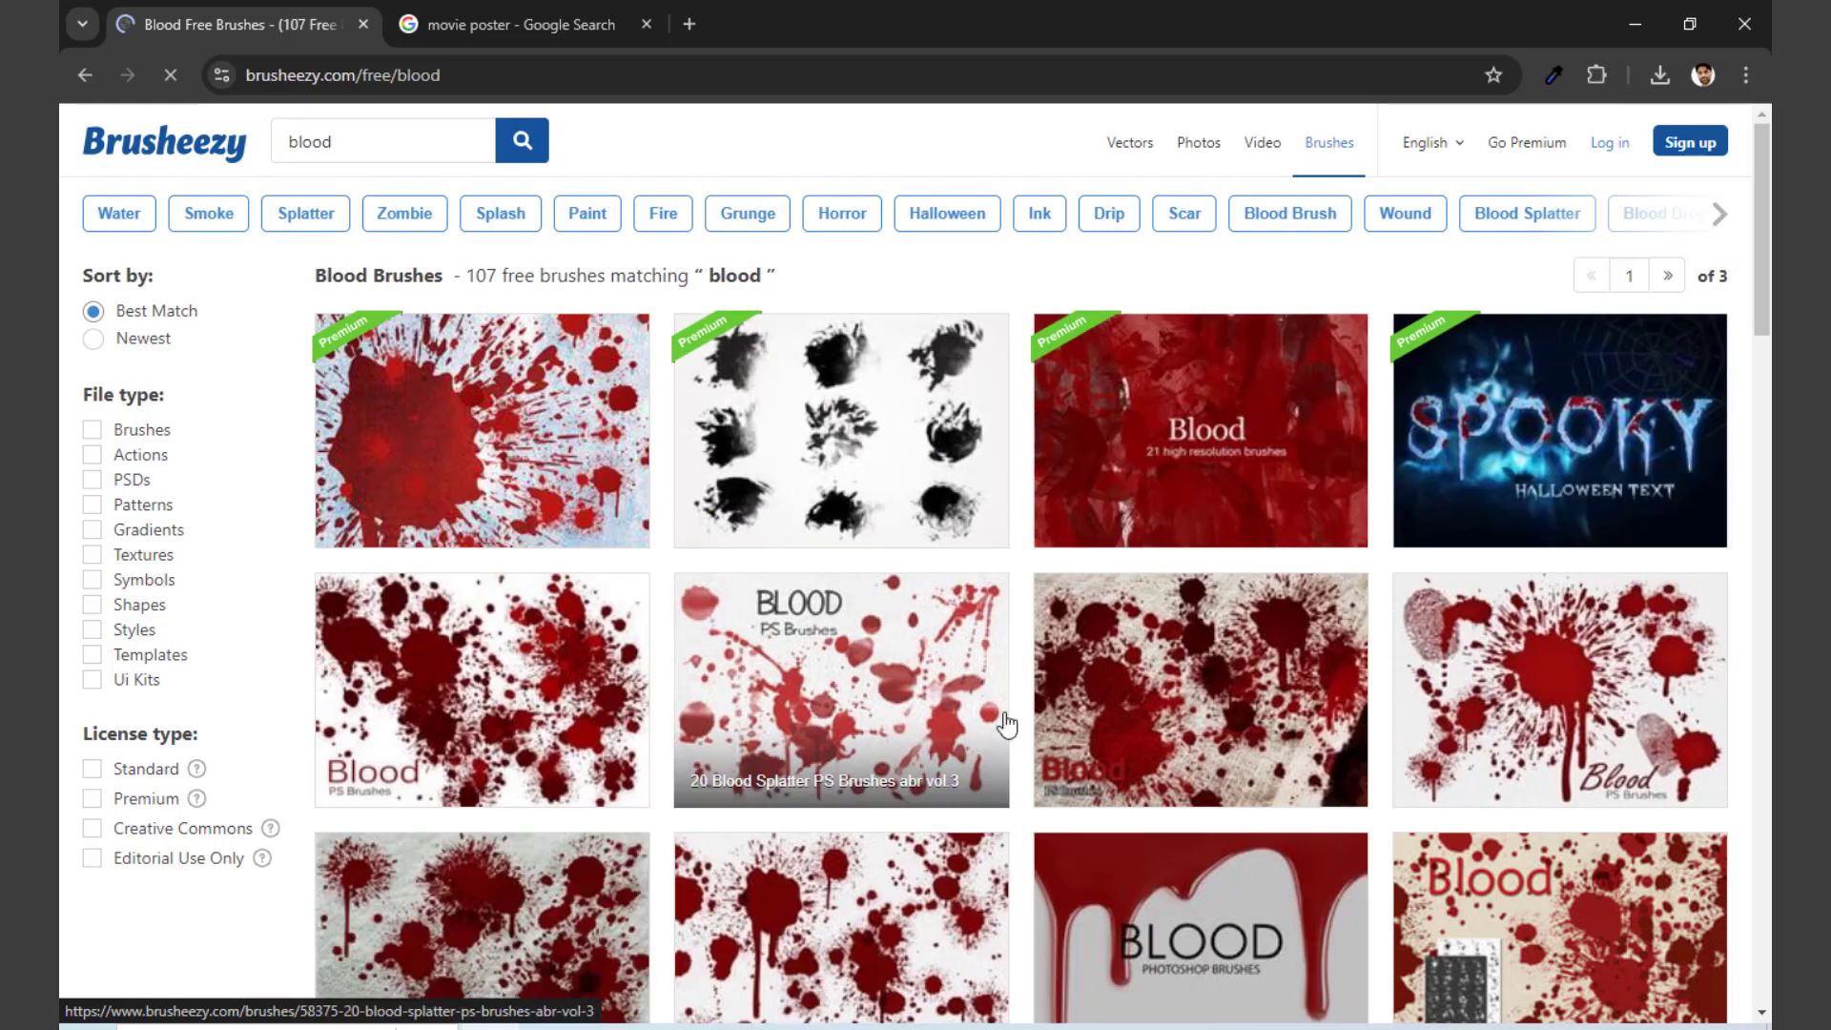
Step: Look through the blood brush results, open the Blood Splatter Brushes set of 20 high-res 2500 px brushes and download it for free
scroll(1006, 725, "down", 6)
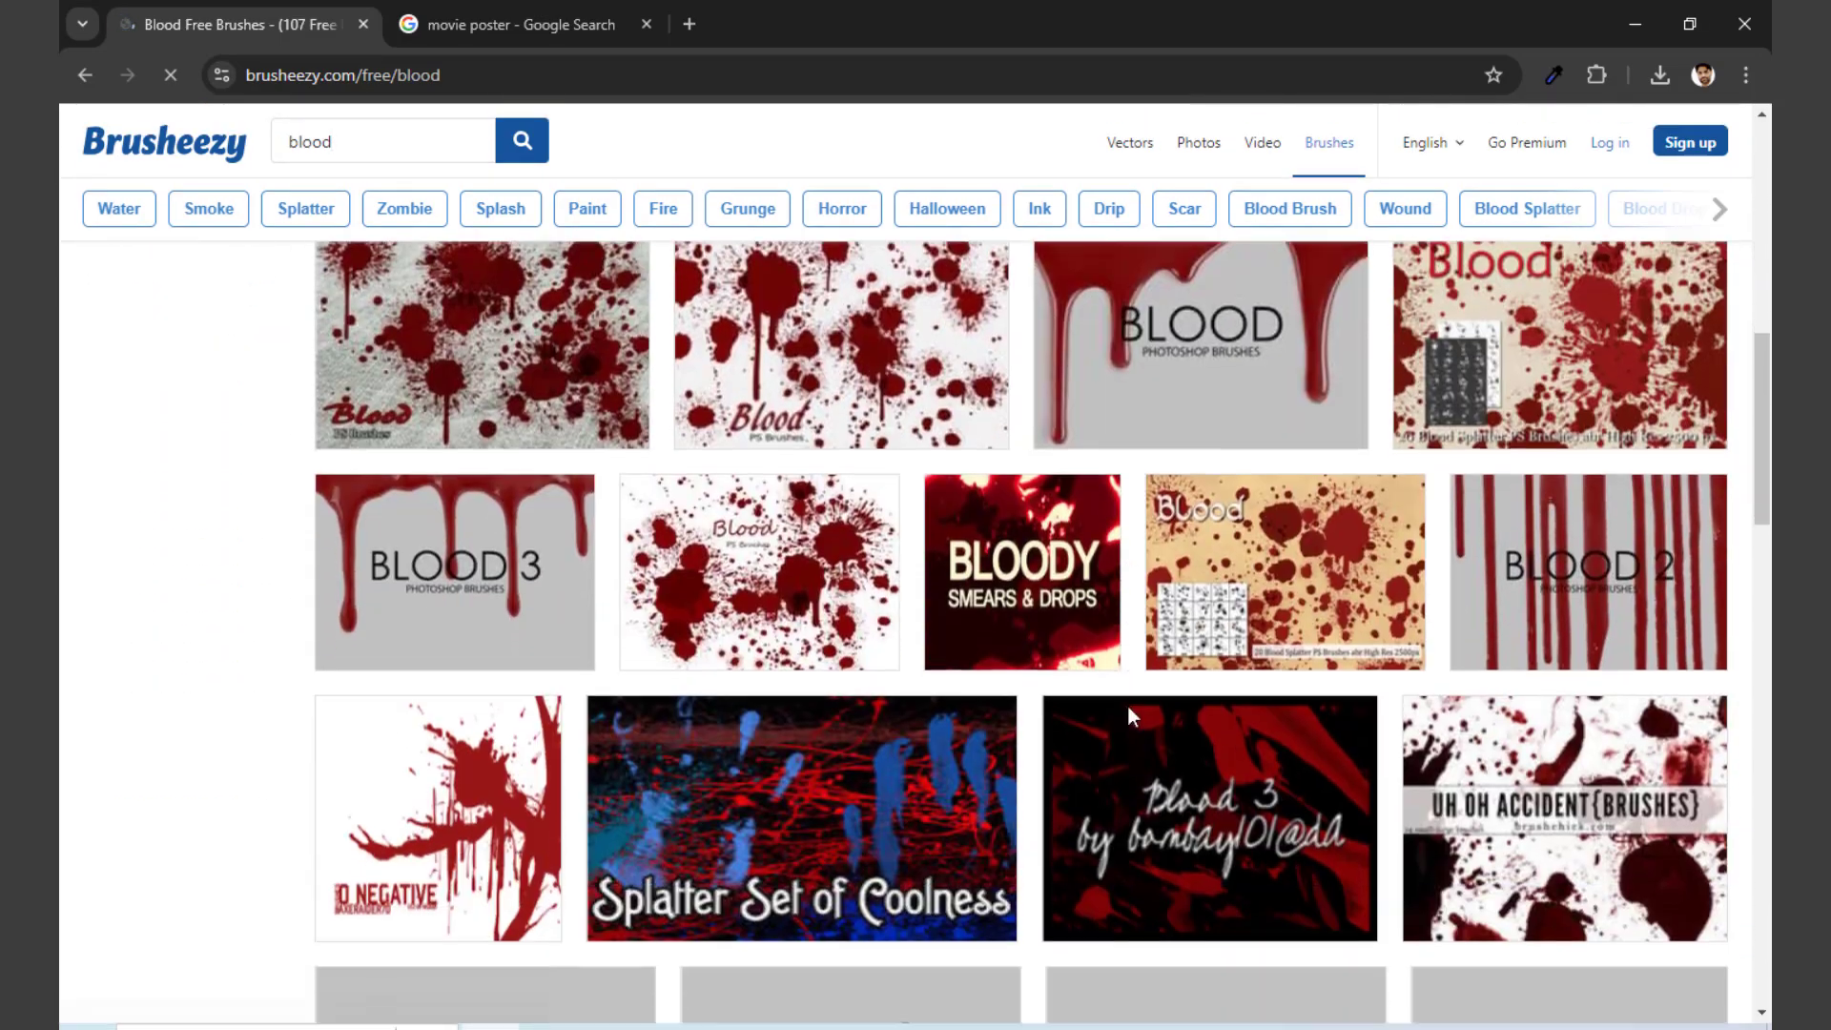
scroll(1128, 706, "down", 10)
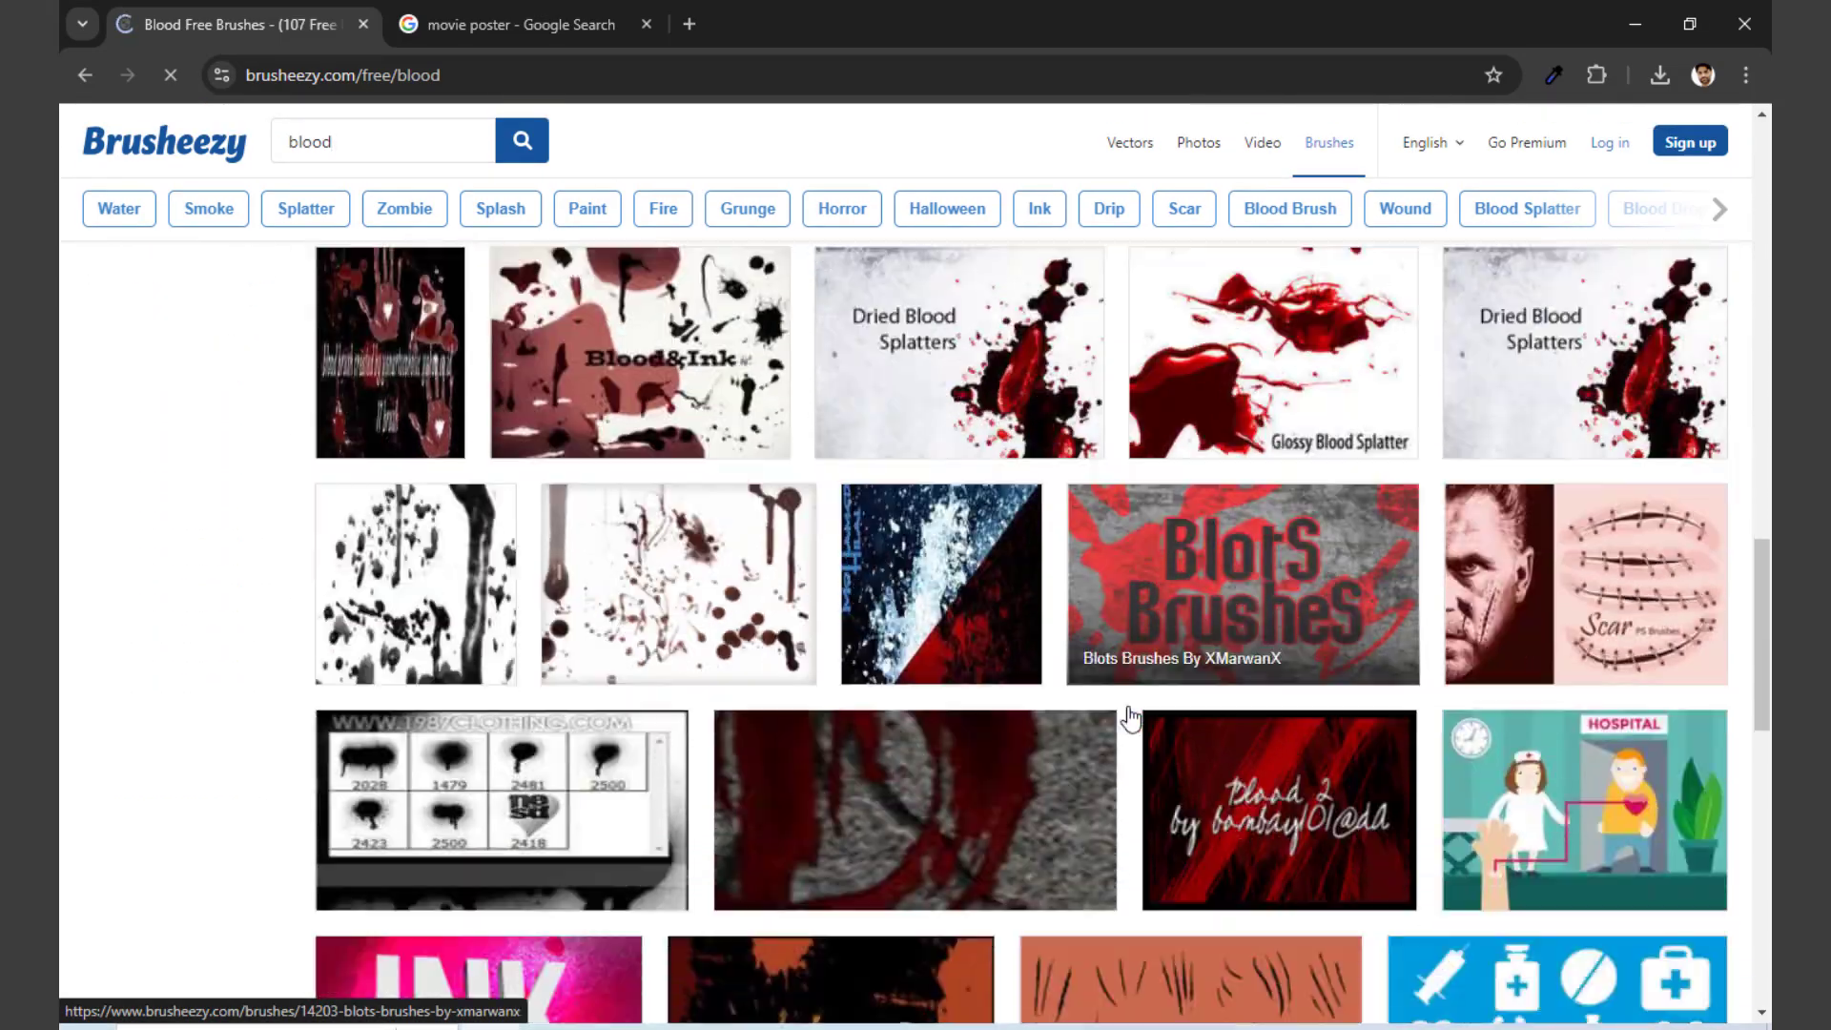
scroll(1130, 714, "down", 10)
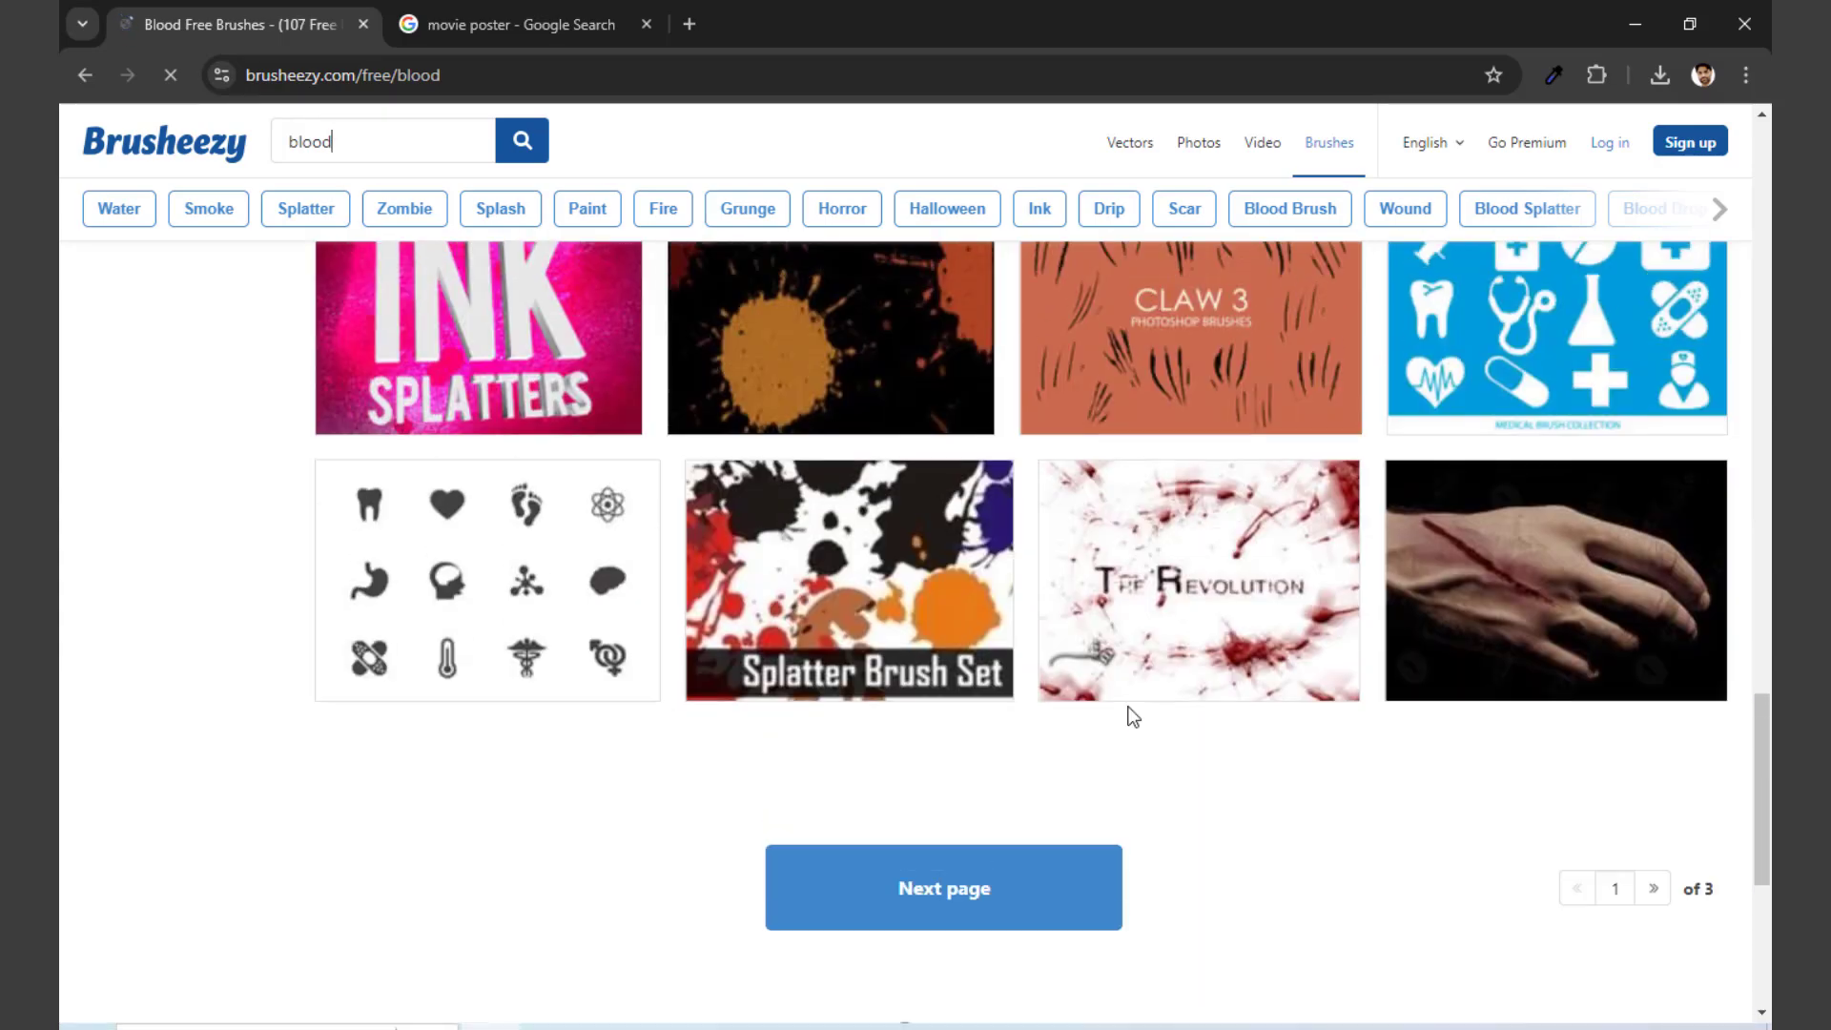
scroll(1133, 717, "up", 10)
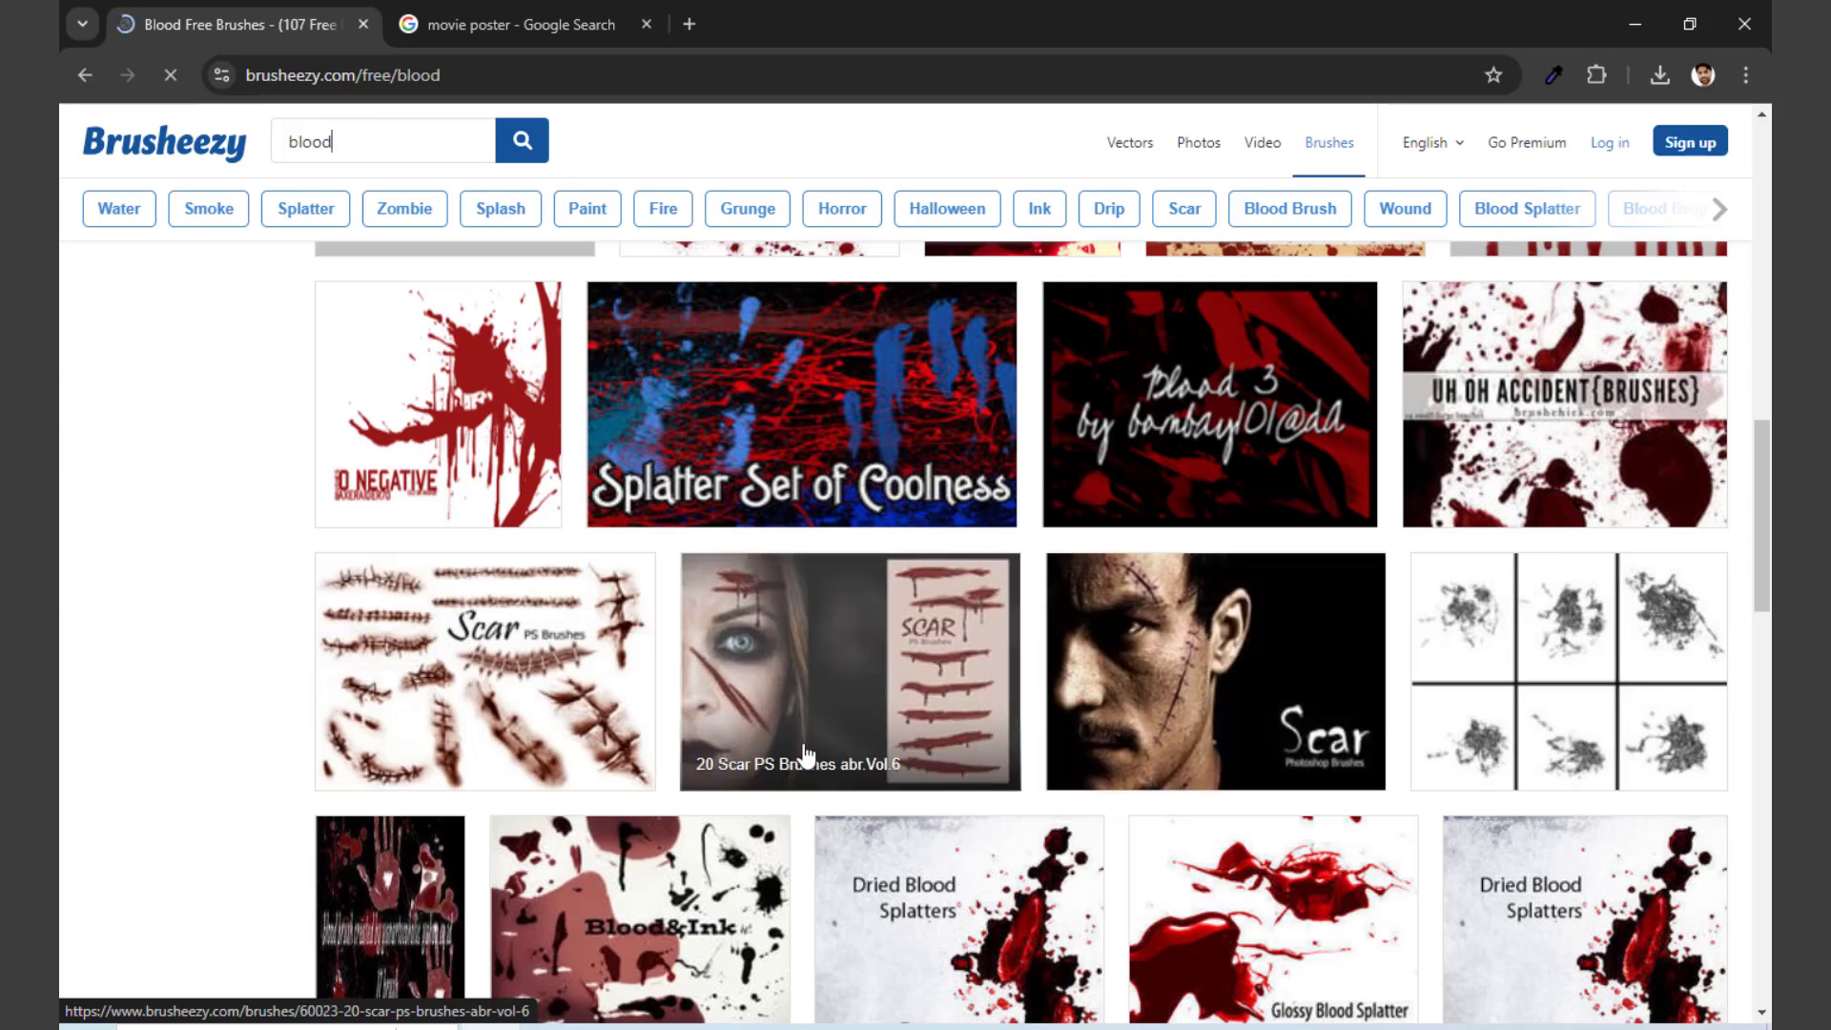
scroll(839, 761, "up", 7)
scroll(961, 722, "up", 4)
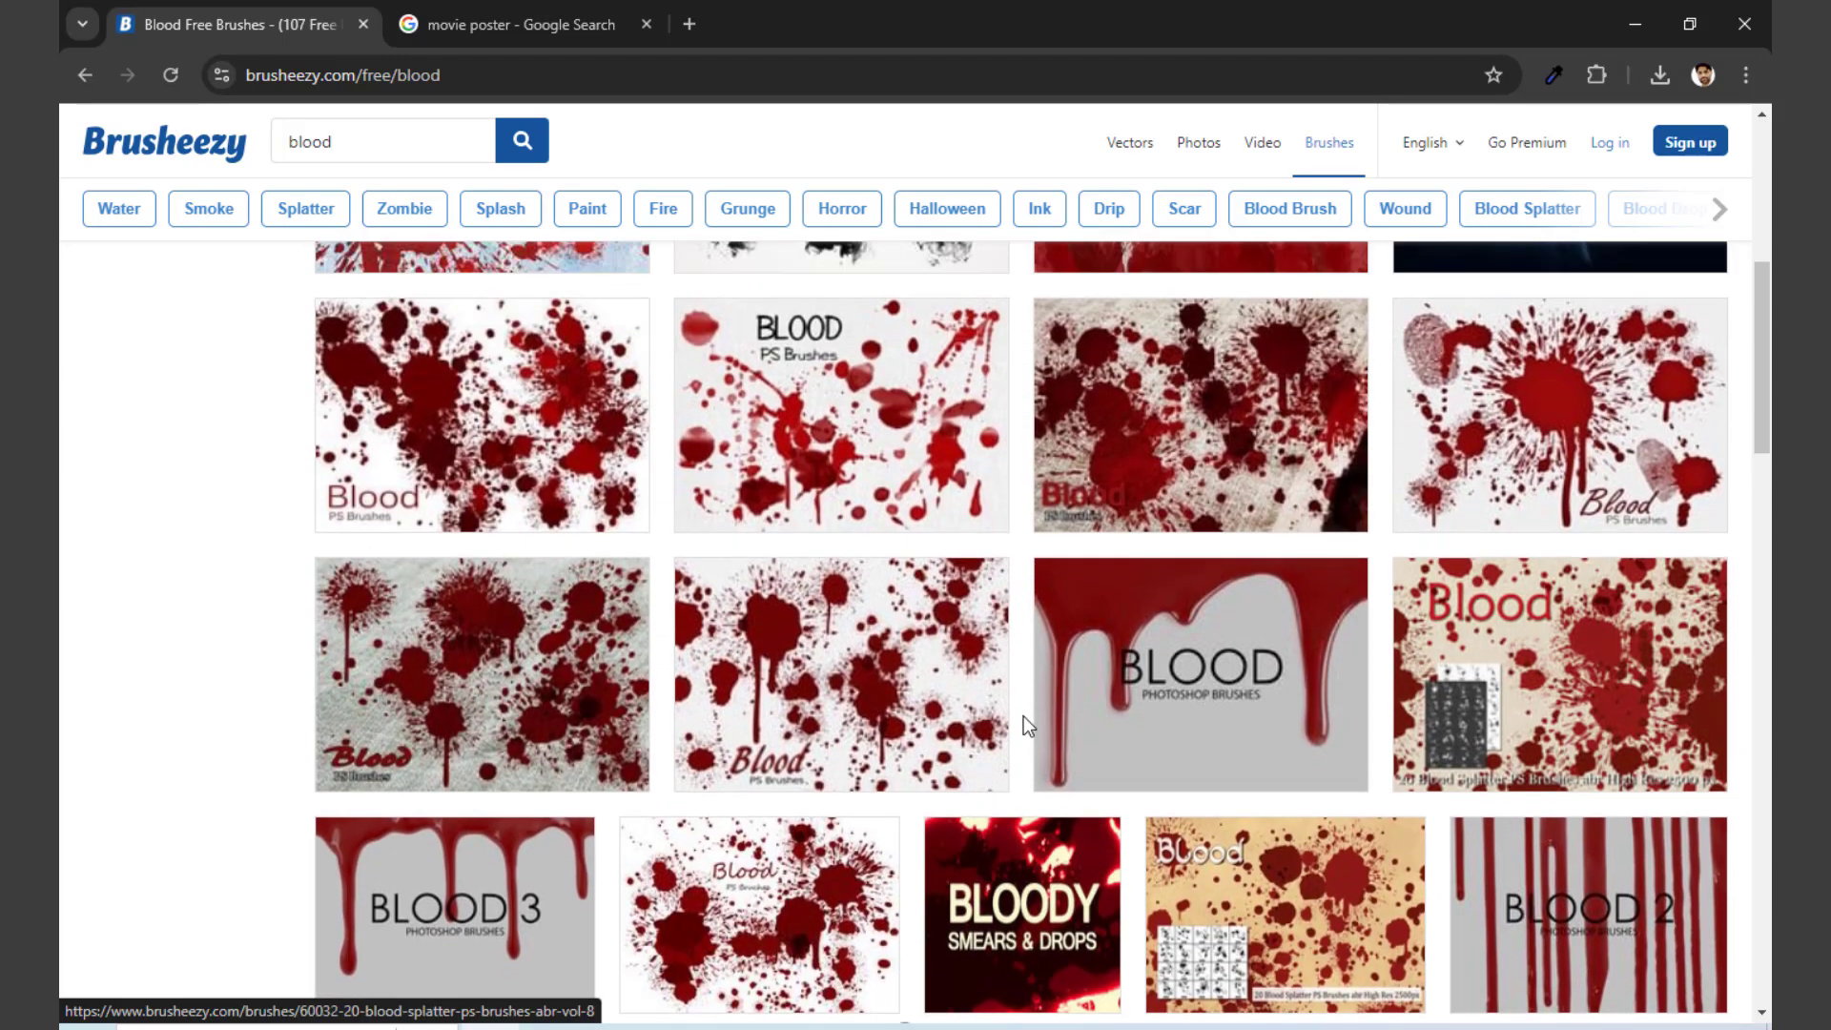
scroll(1051, 728, "down", 1)
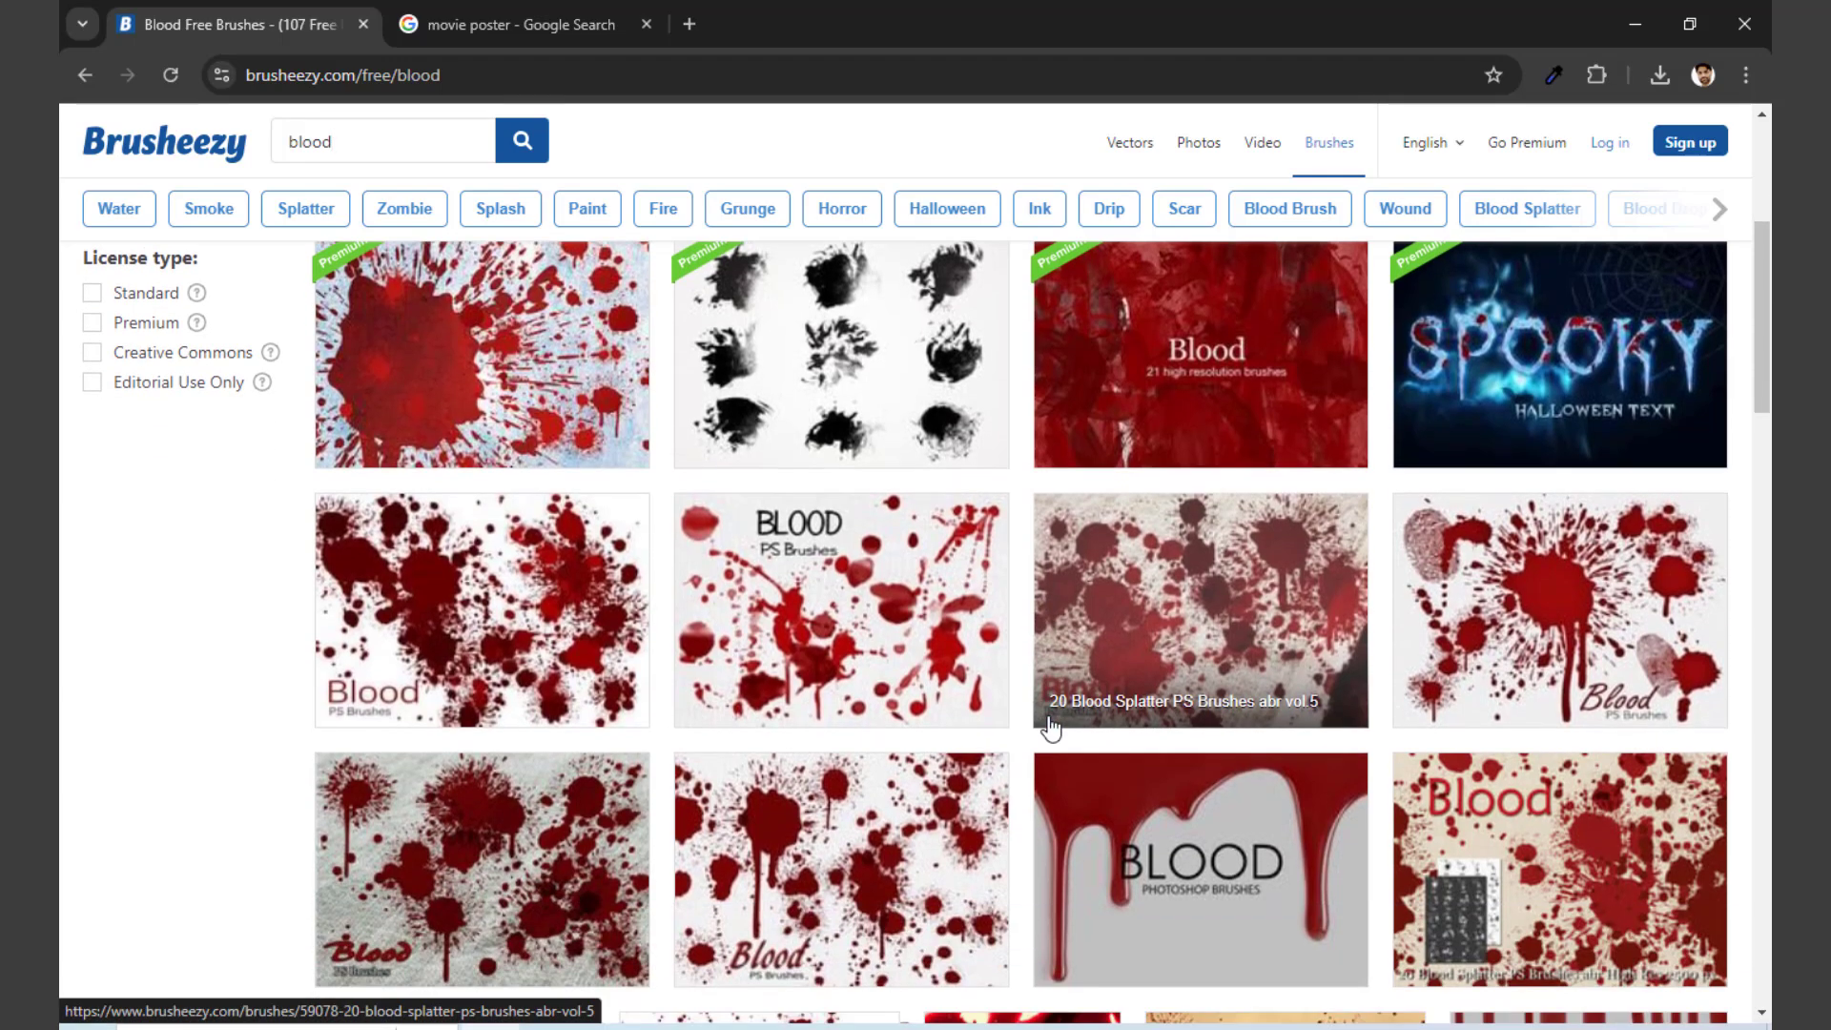
scroll(1116, 756, "down", 2)
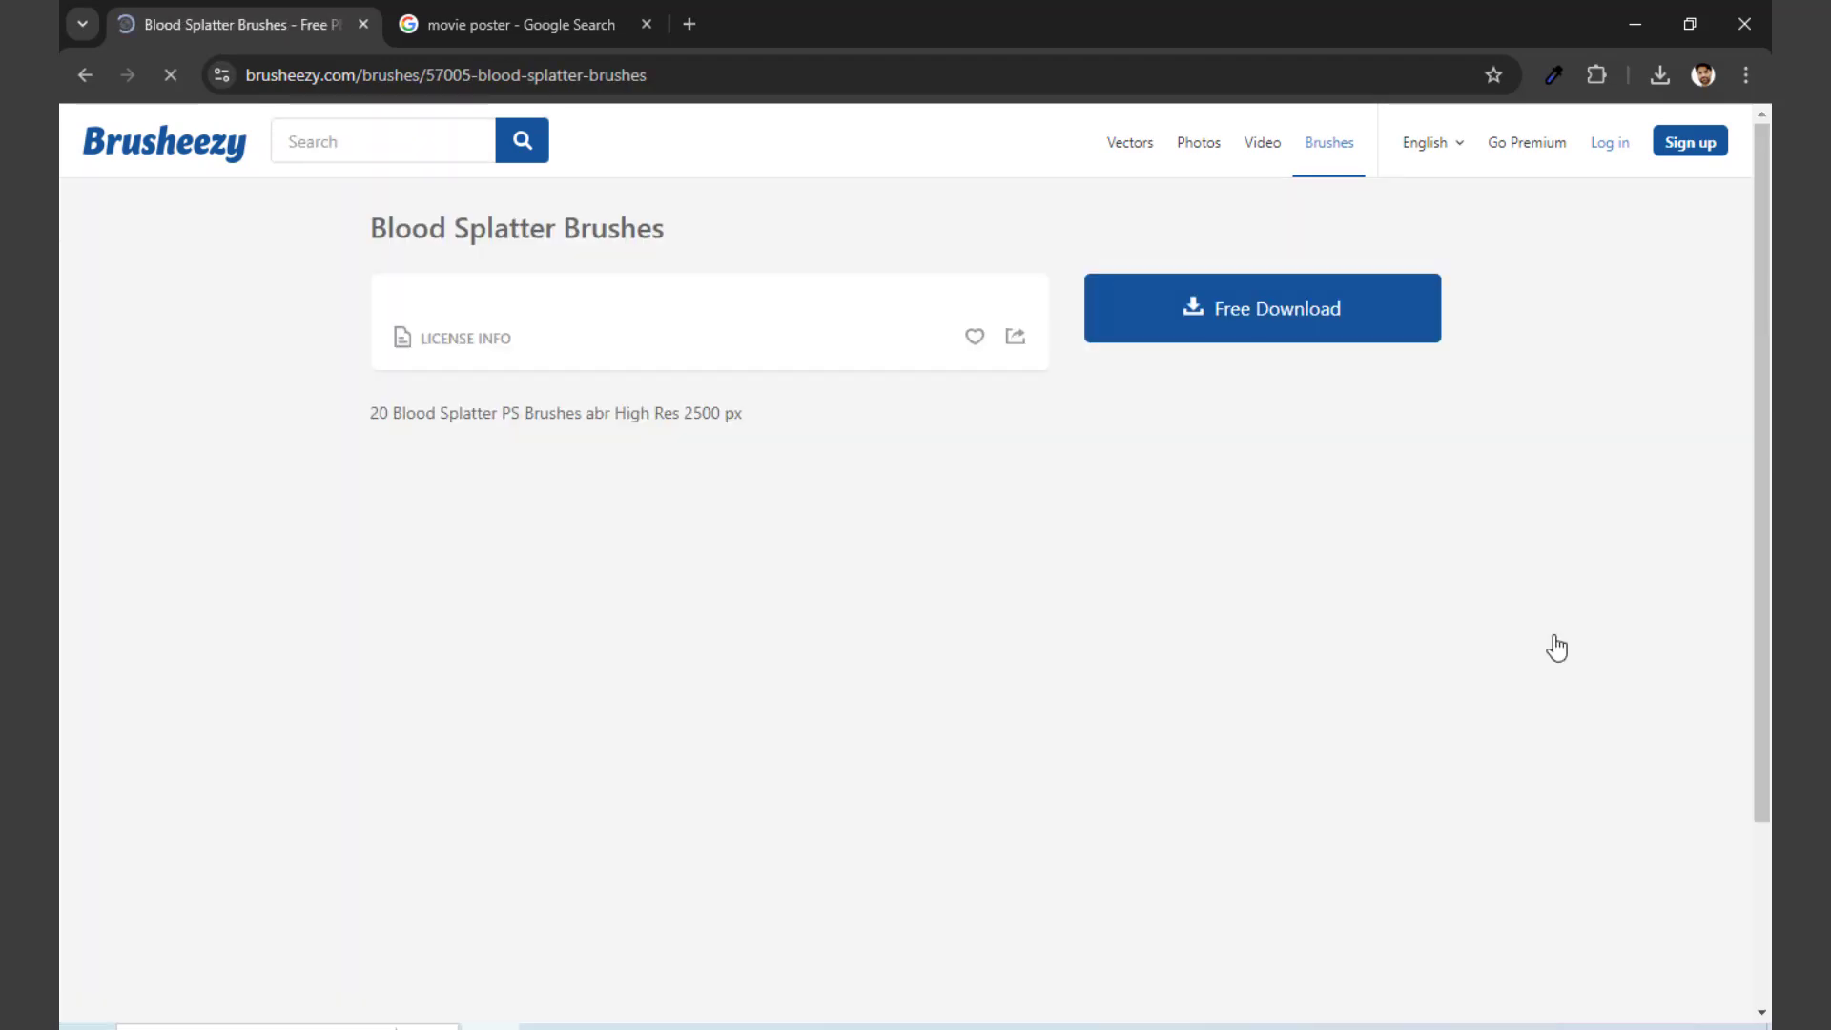
left_click(1266, 328)
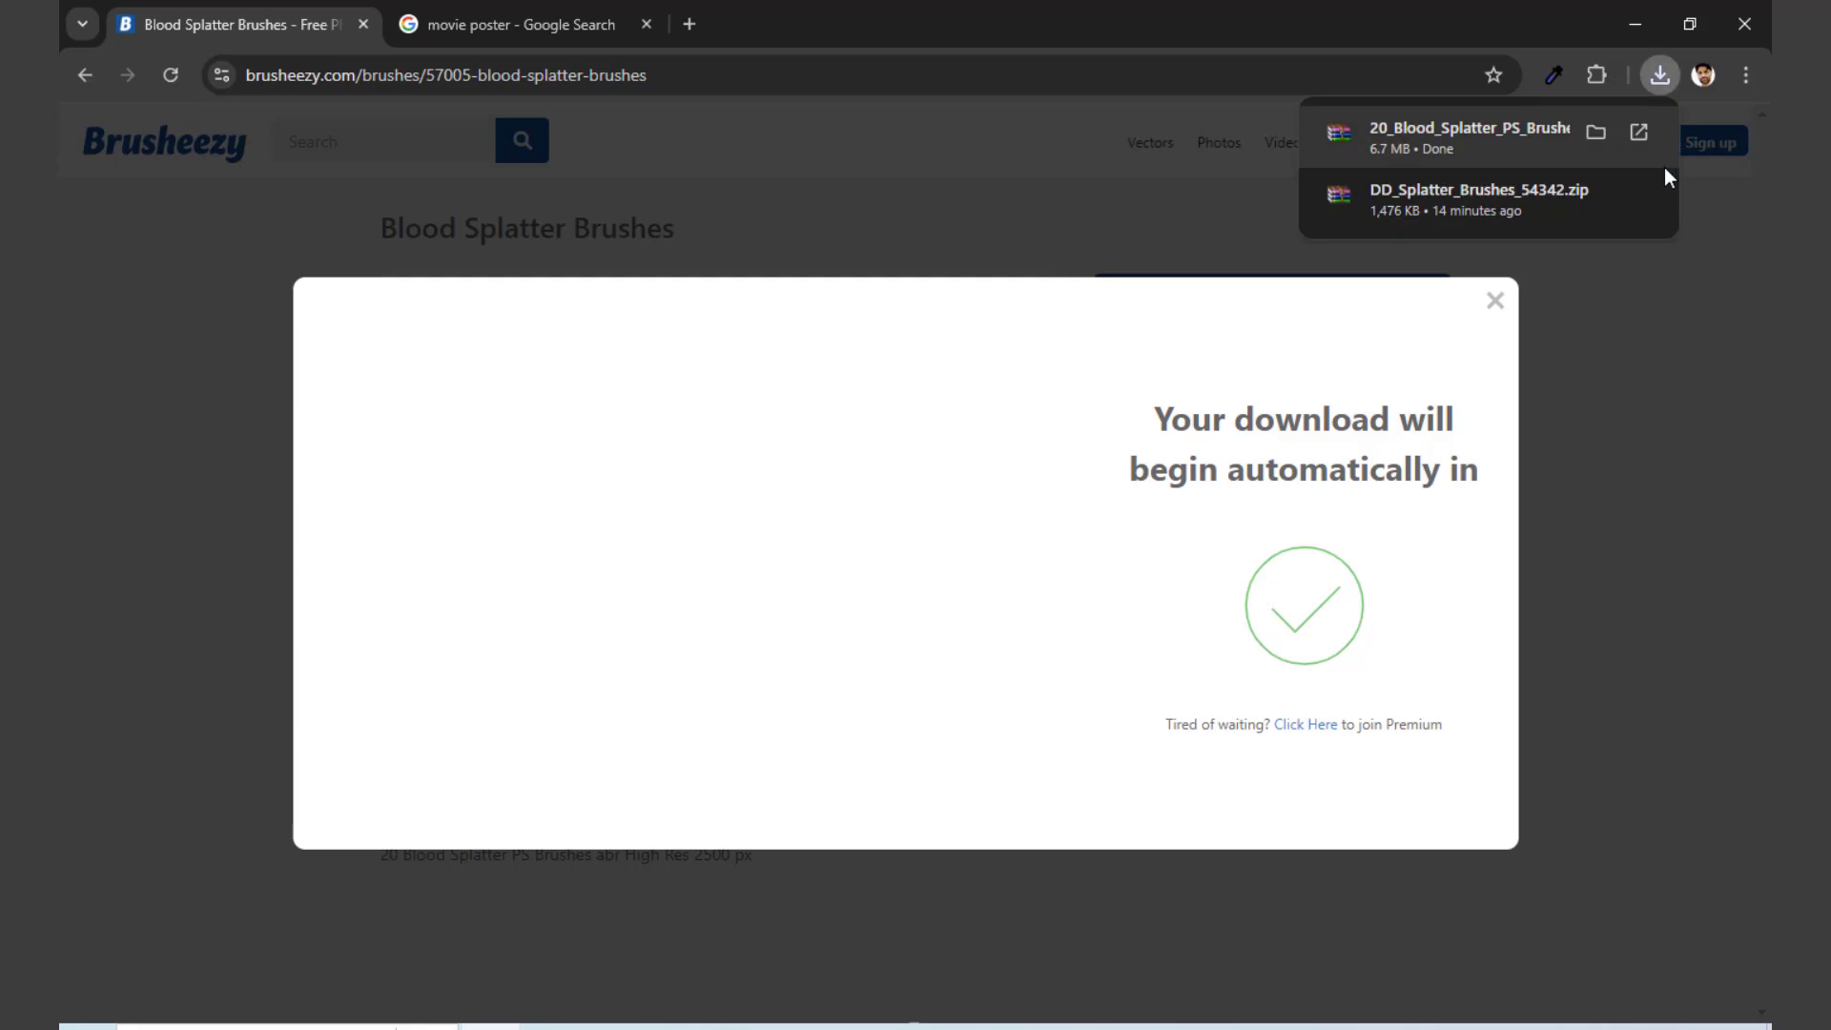
Step: Open the Downloads folder in File Explorer and extract the 20_Blood_Splatter_PS_Brushes_abr archive there
key("super+e")
left_click(157, 295)
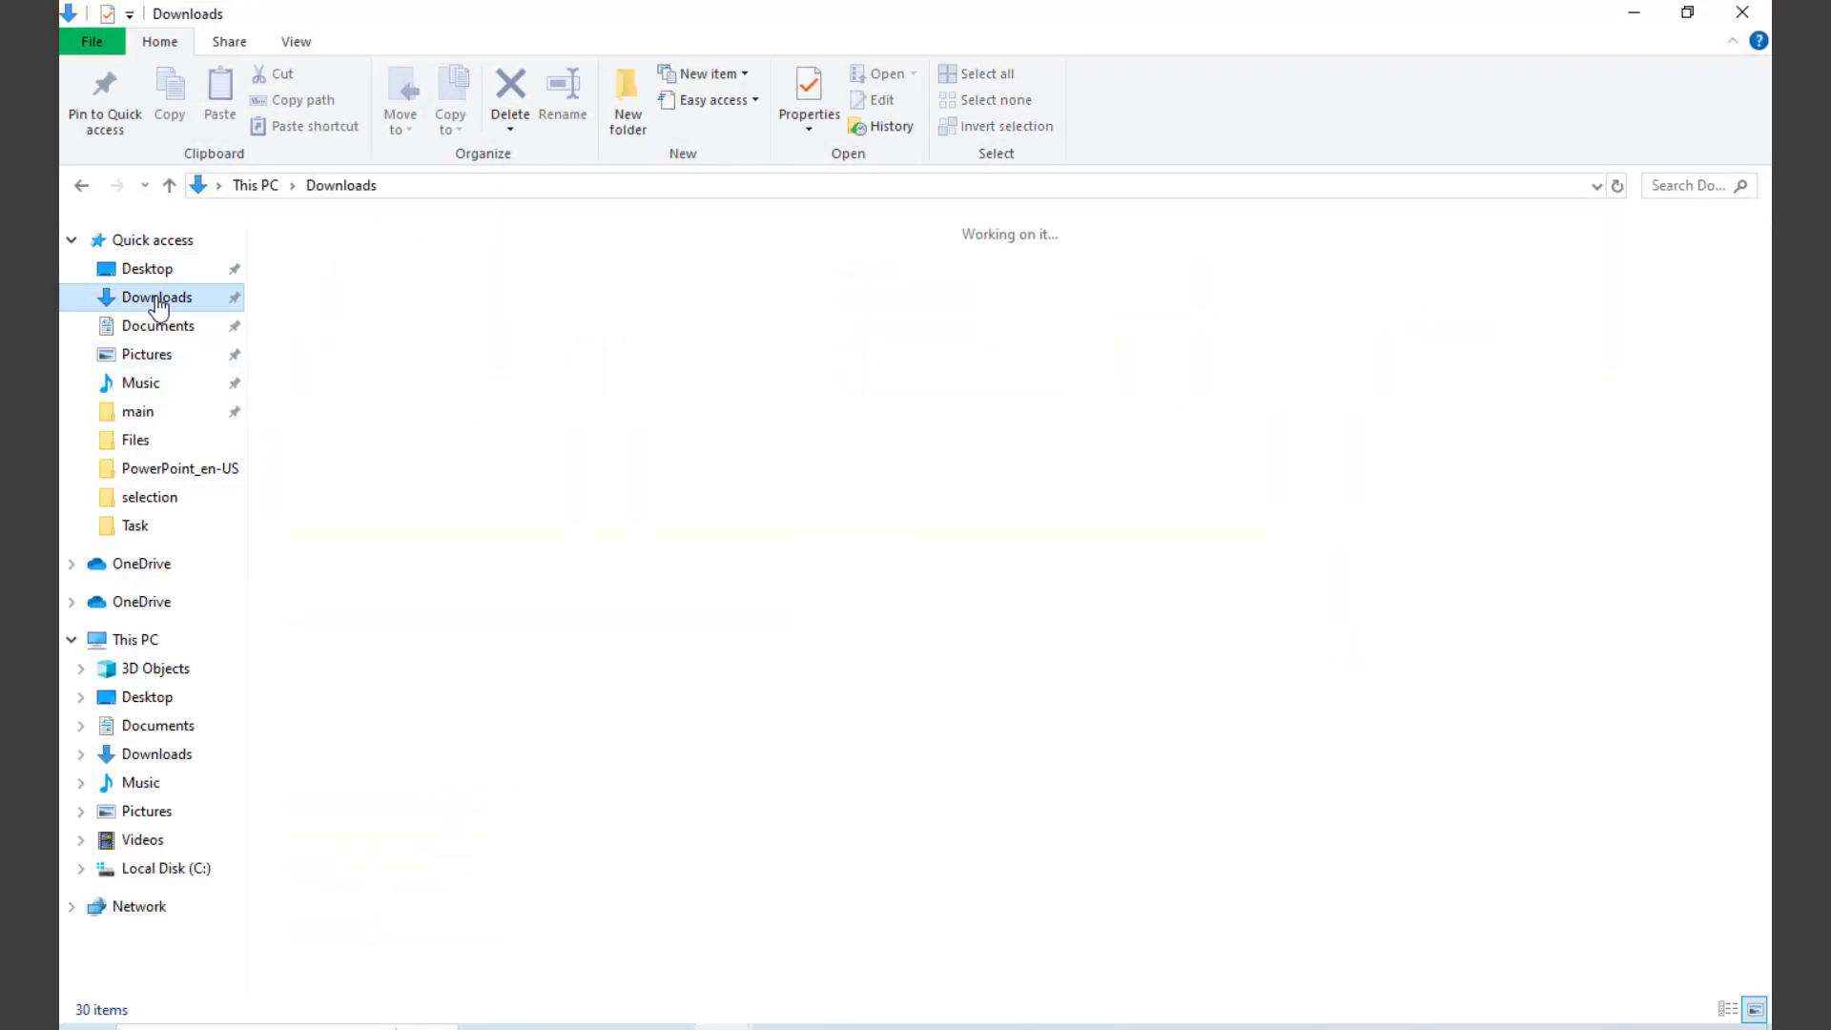
left_click(326, 311)
right_click(327, 311)
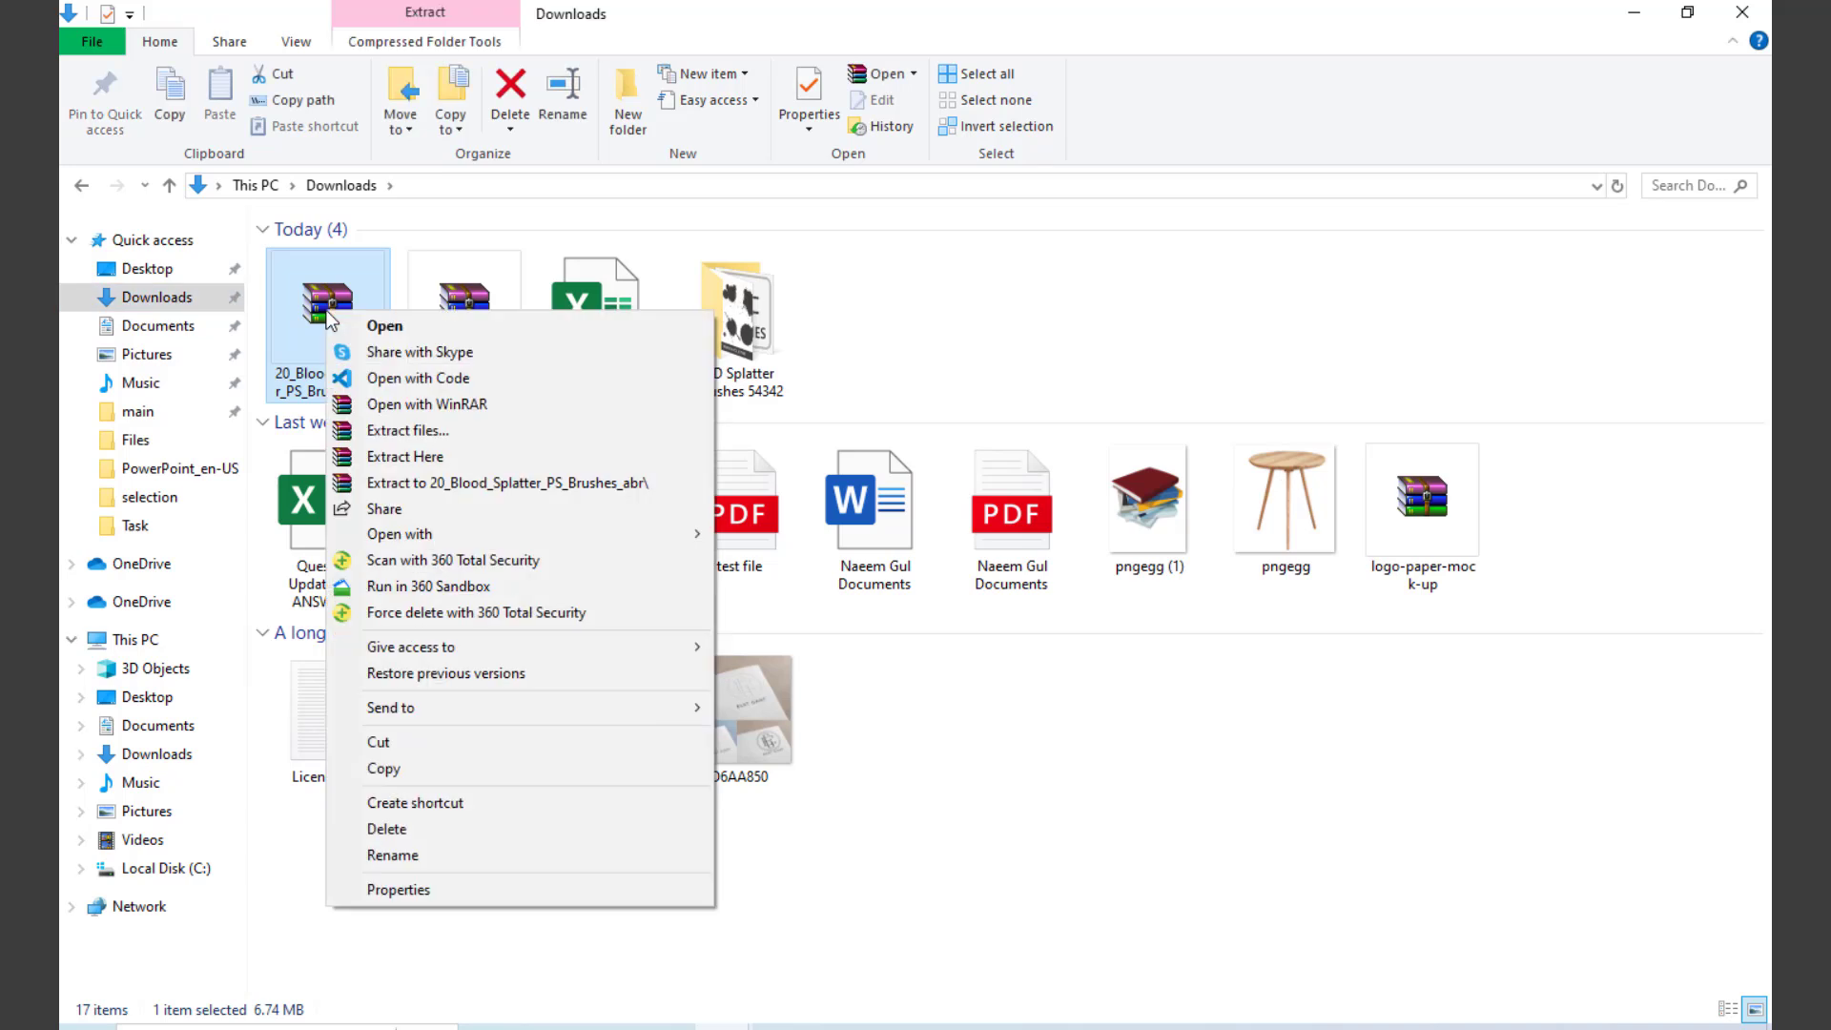
left_click(423, 458)
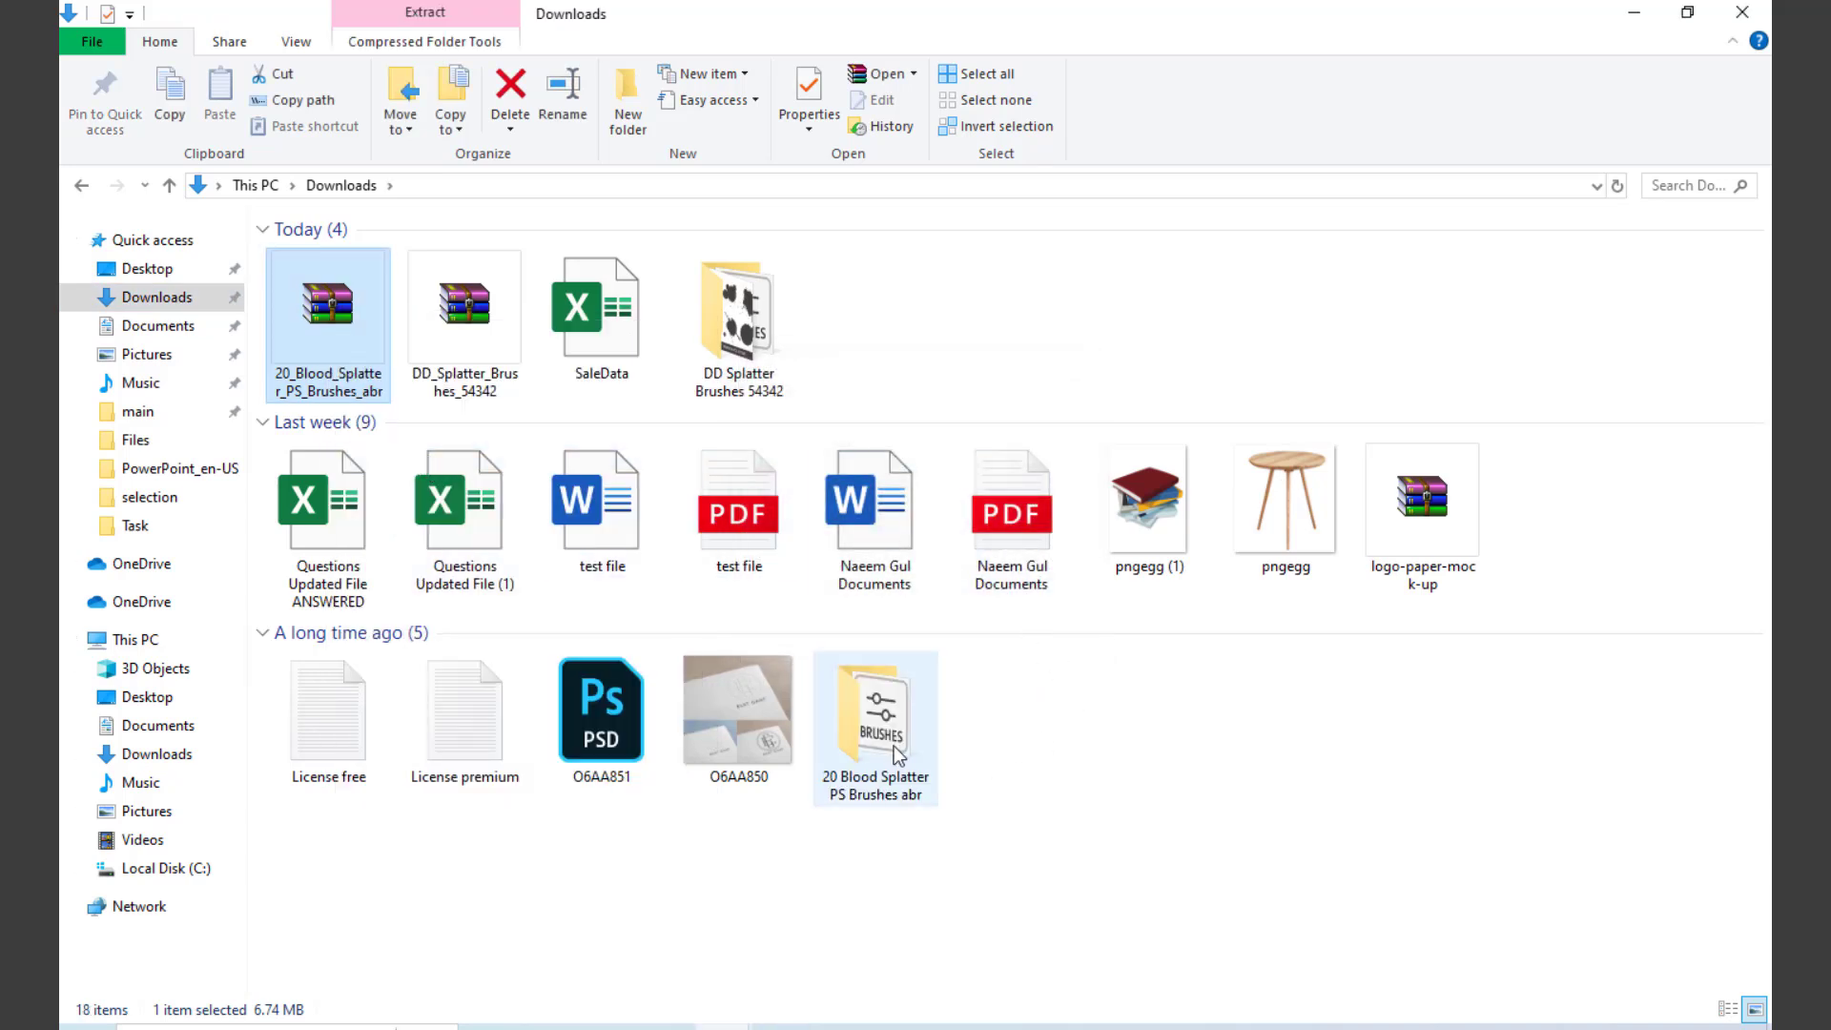
Step: Switch to Photoshop, activate the Brush tool and delete the Free Blood Photoshop Brushes 3 group with all its brushes
left_click(549, 1027)
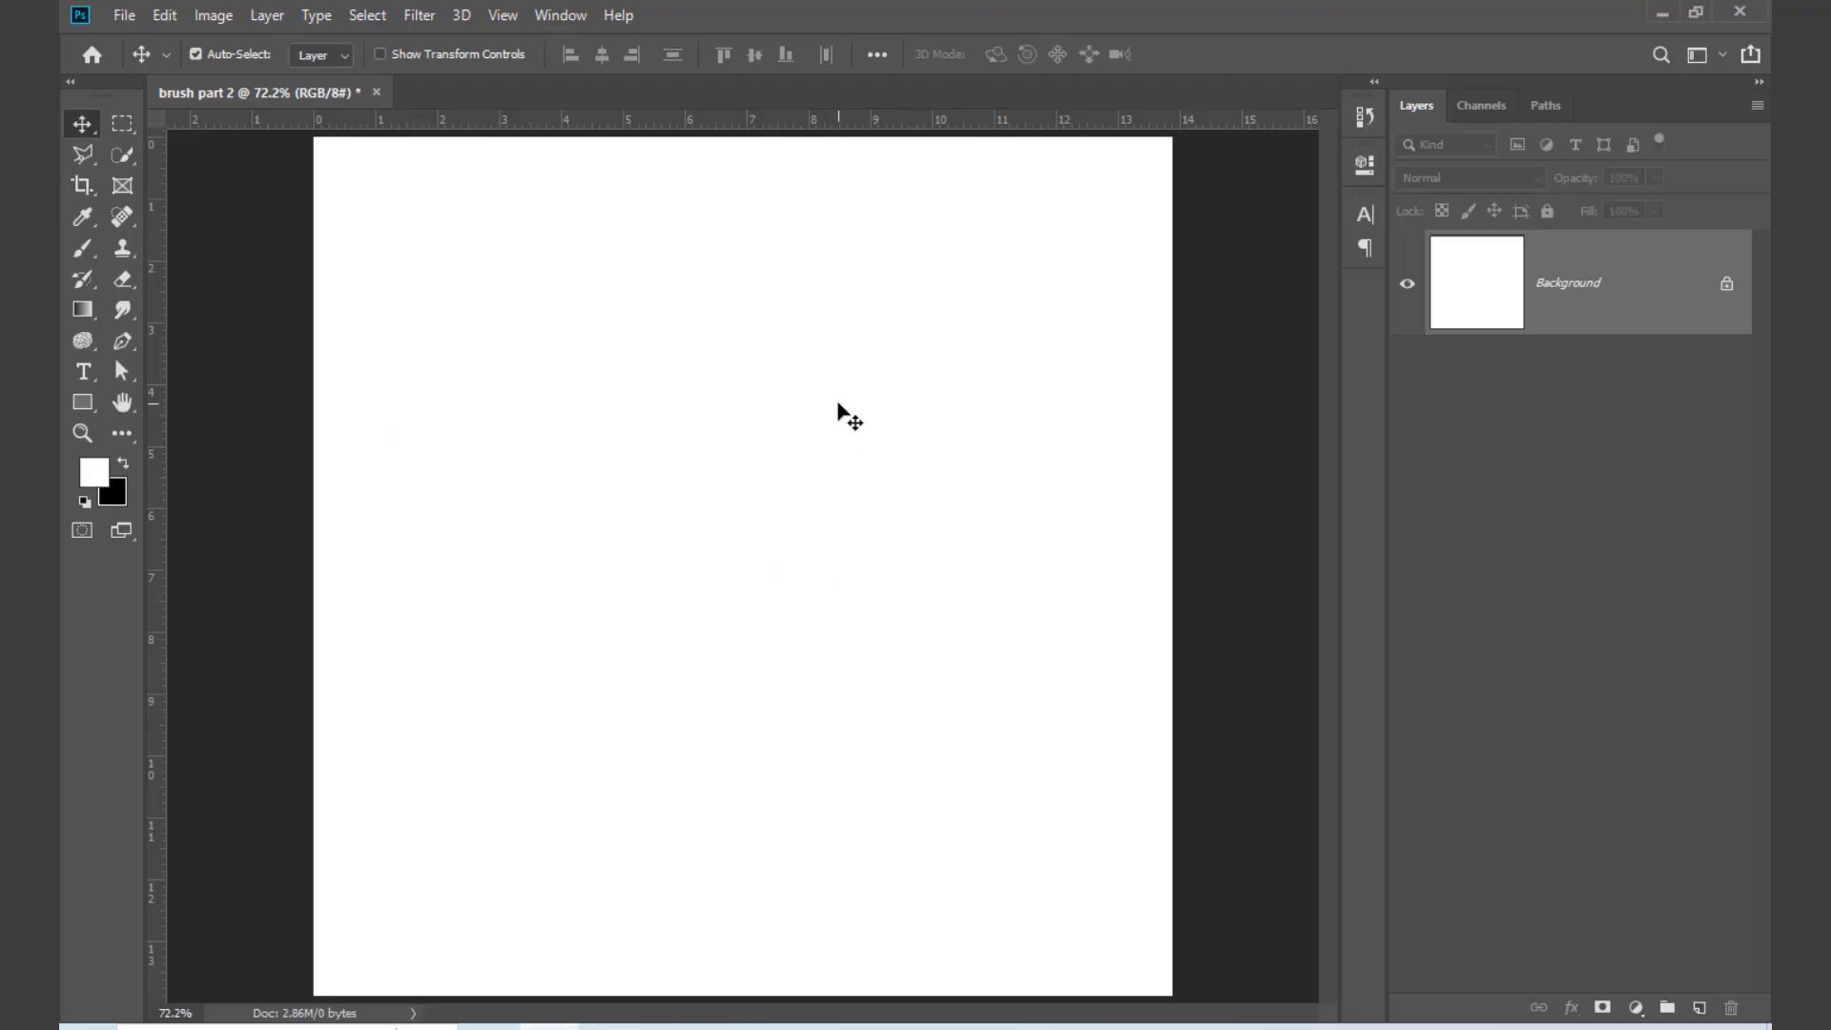
key("b")
right_click(849, 400)
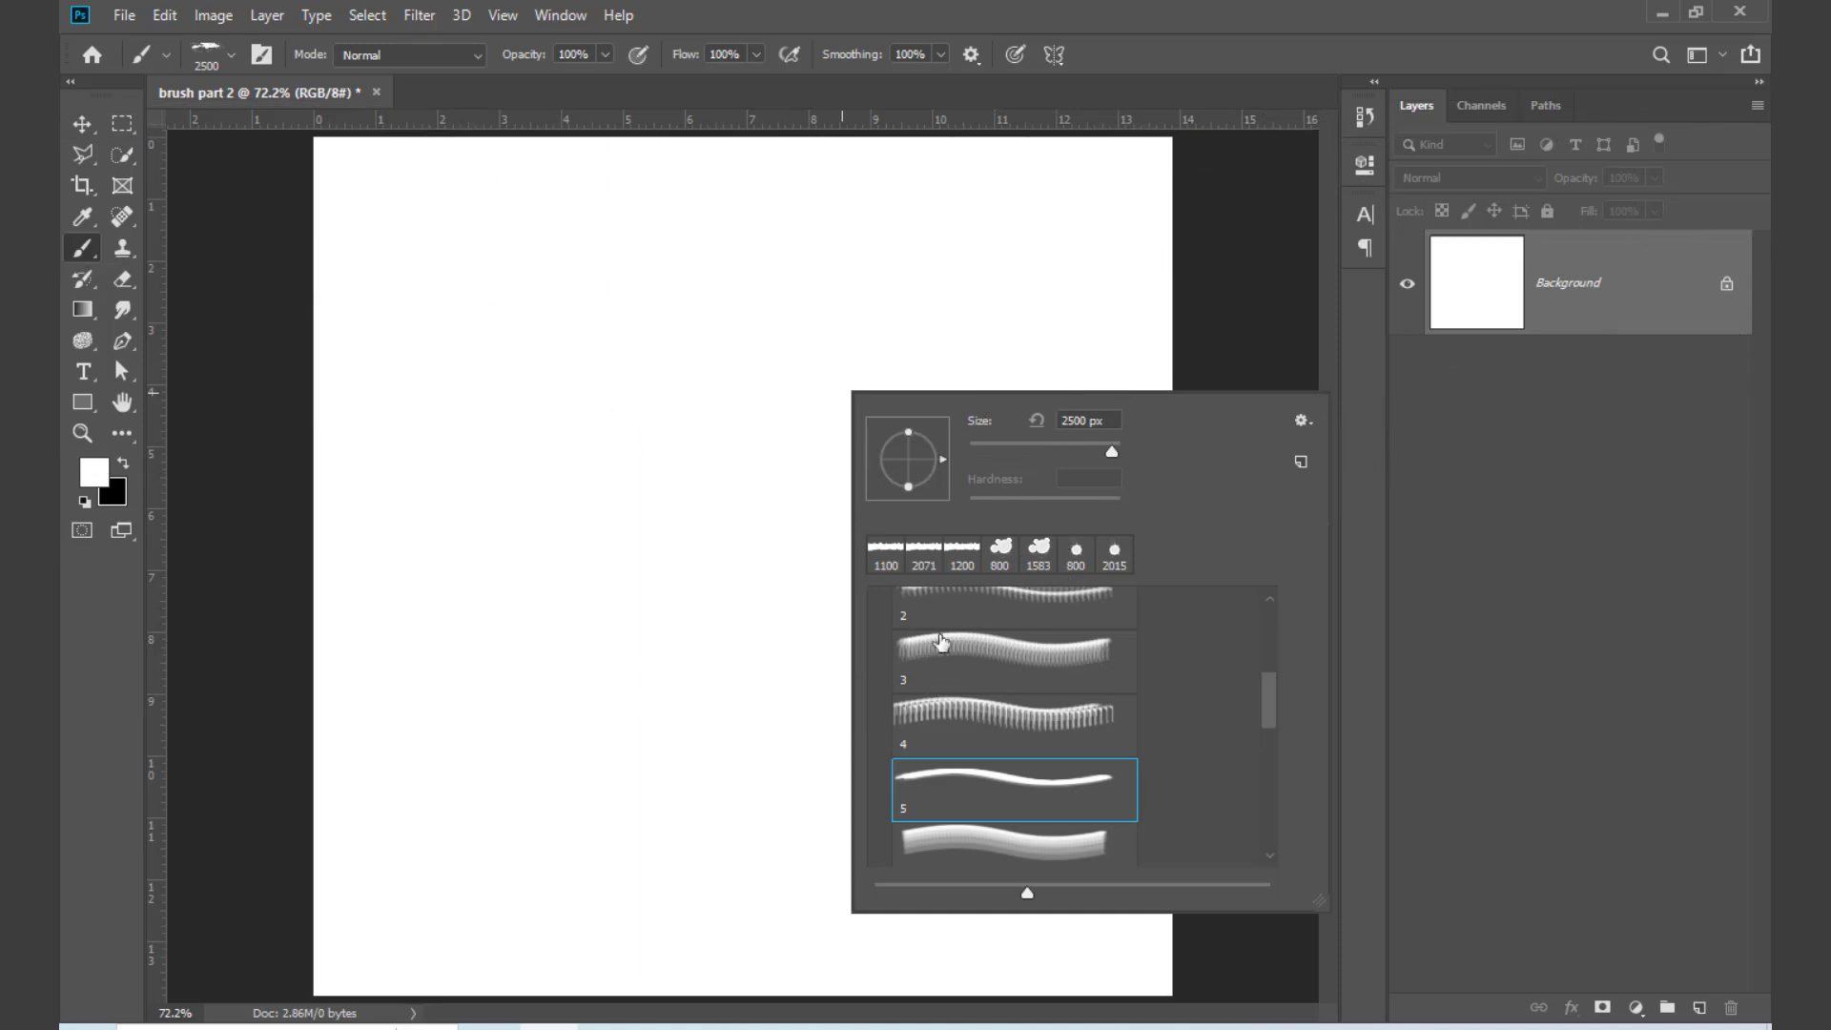
scroll(927, 673, "up", 5)
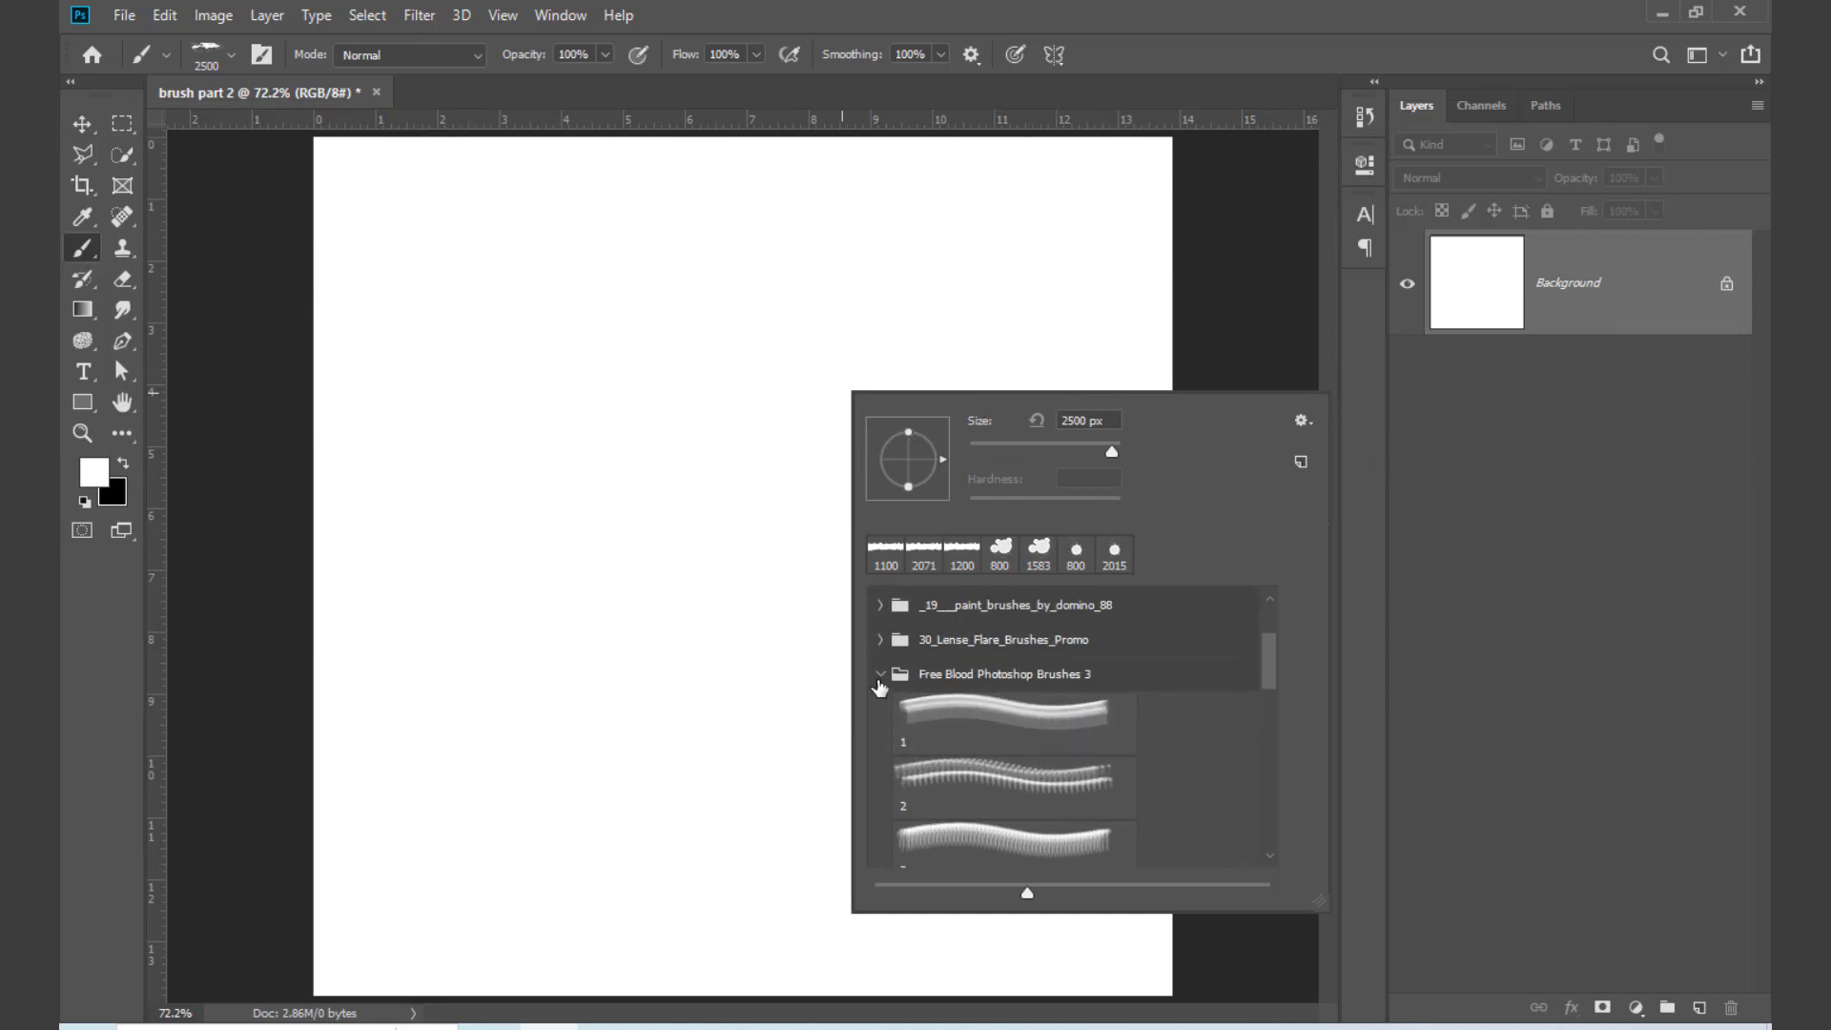
left_click(879, 675)
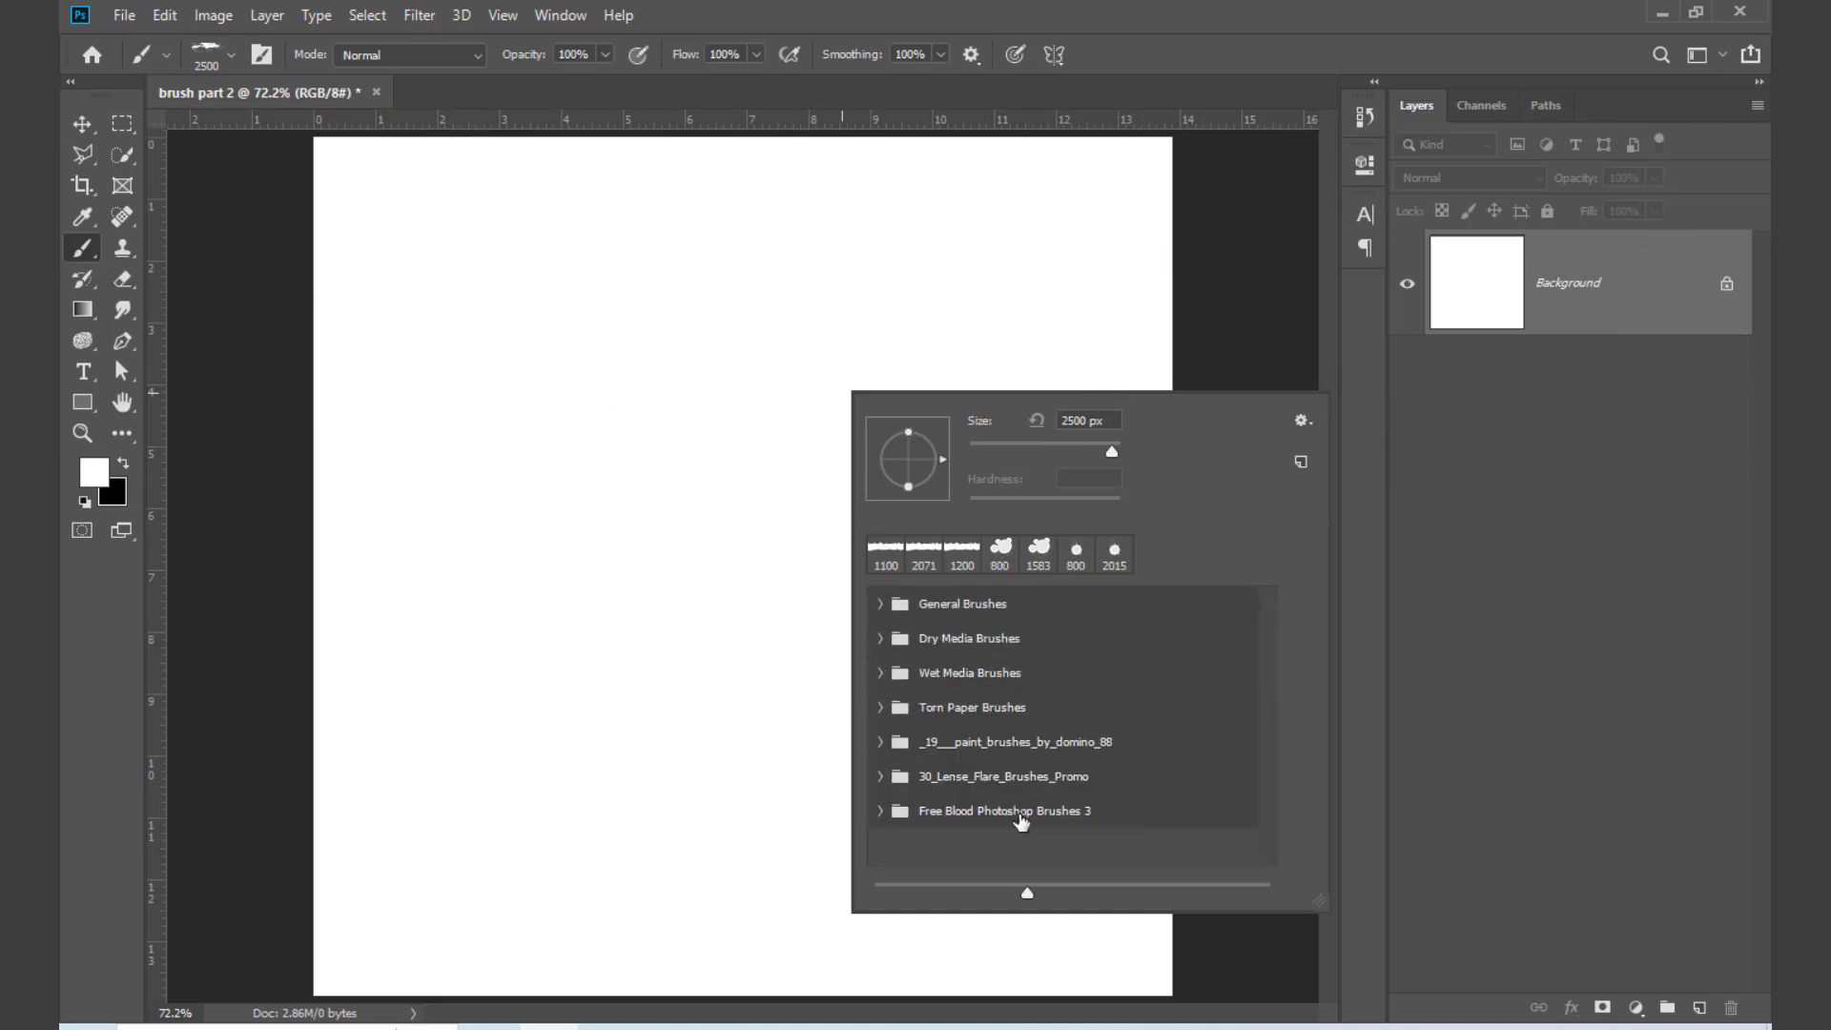
left_click(1035, 816)
right_click(1082, 820)
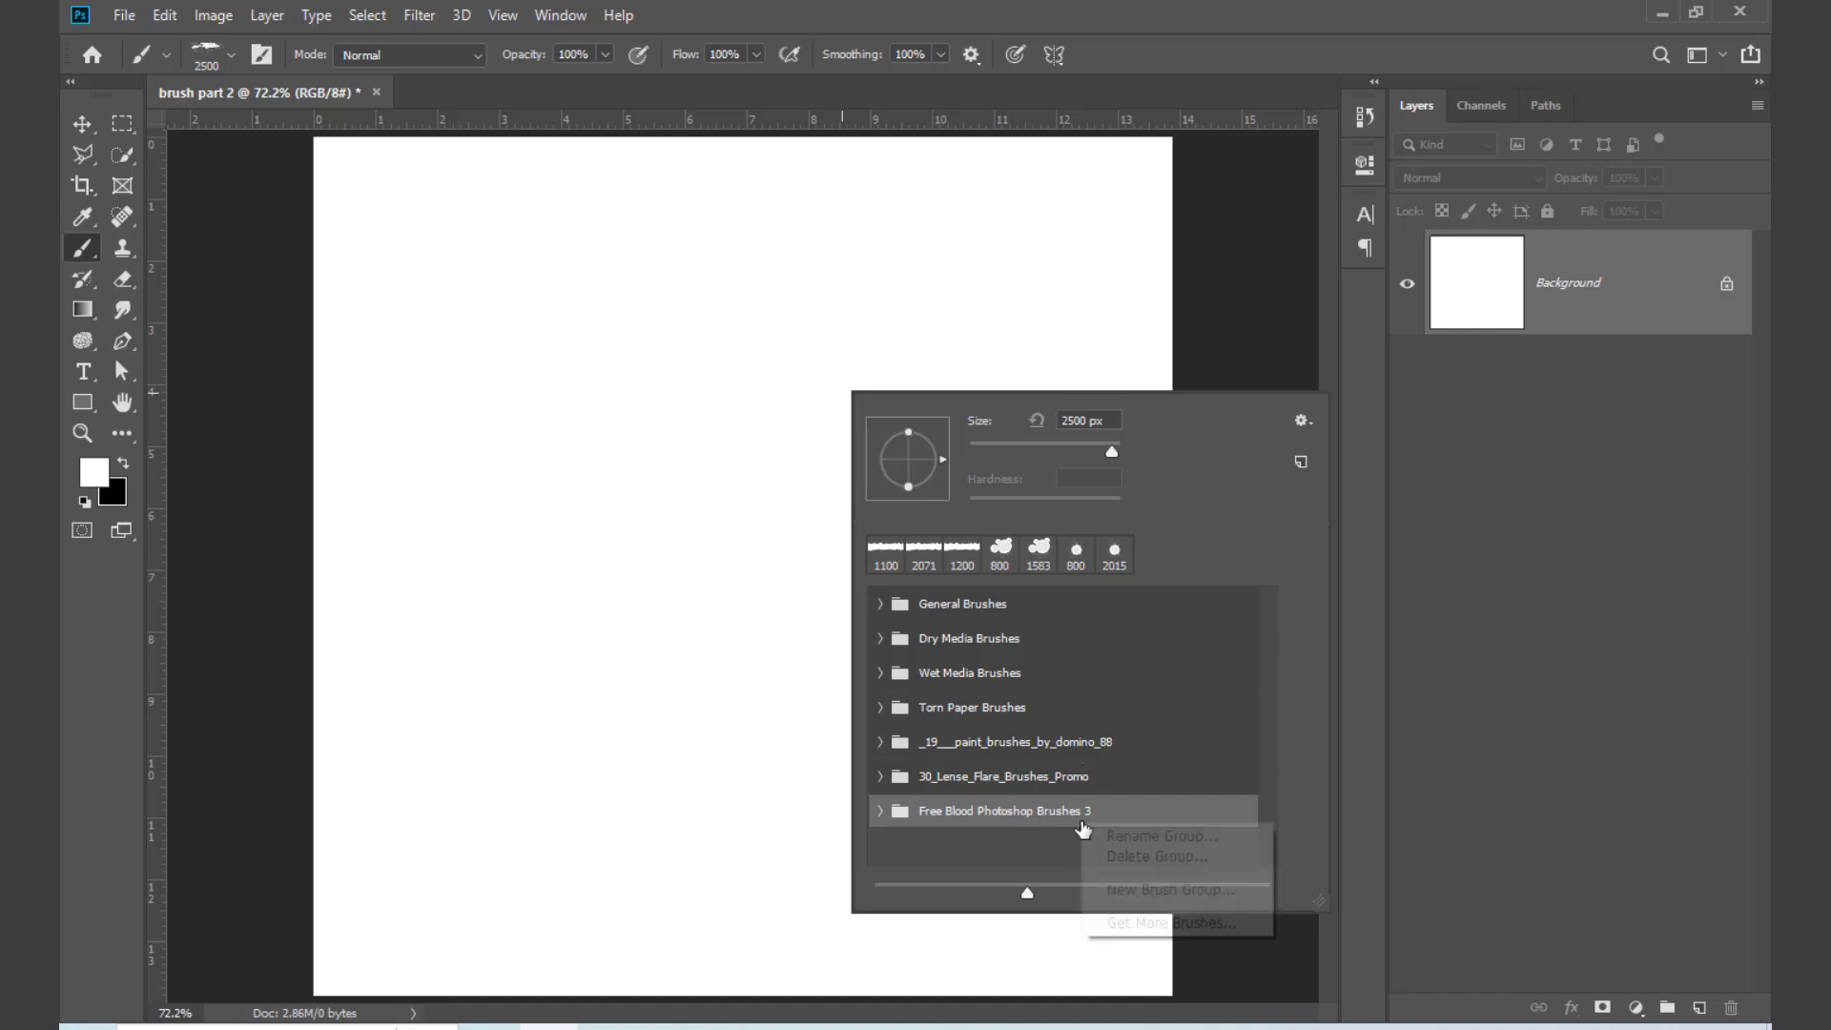
left_click(1144, 856)
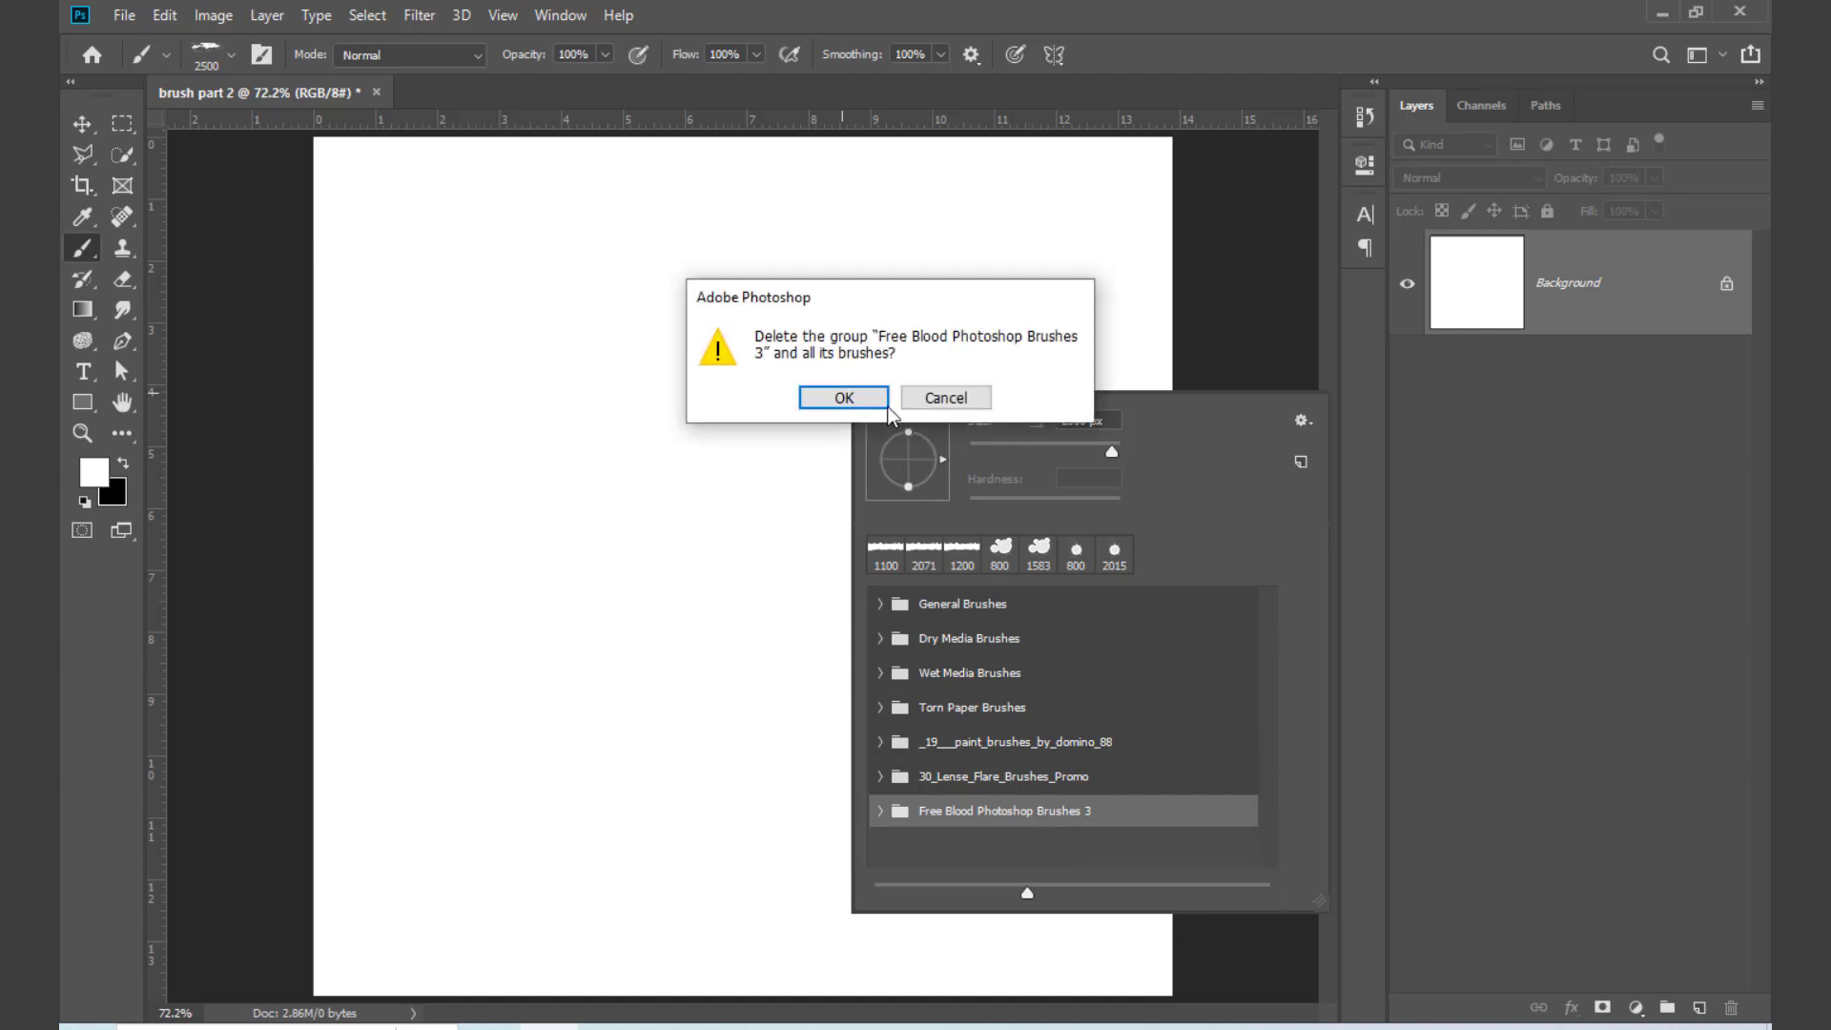
left_click(844, 399)
Step: Import the blood splatter brush file from the 20 Blood Splatter PS Brushes abr folder in Downloads
left_click(1303, 421)
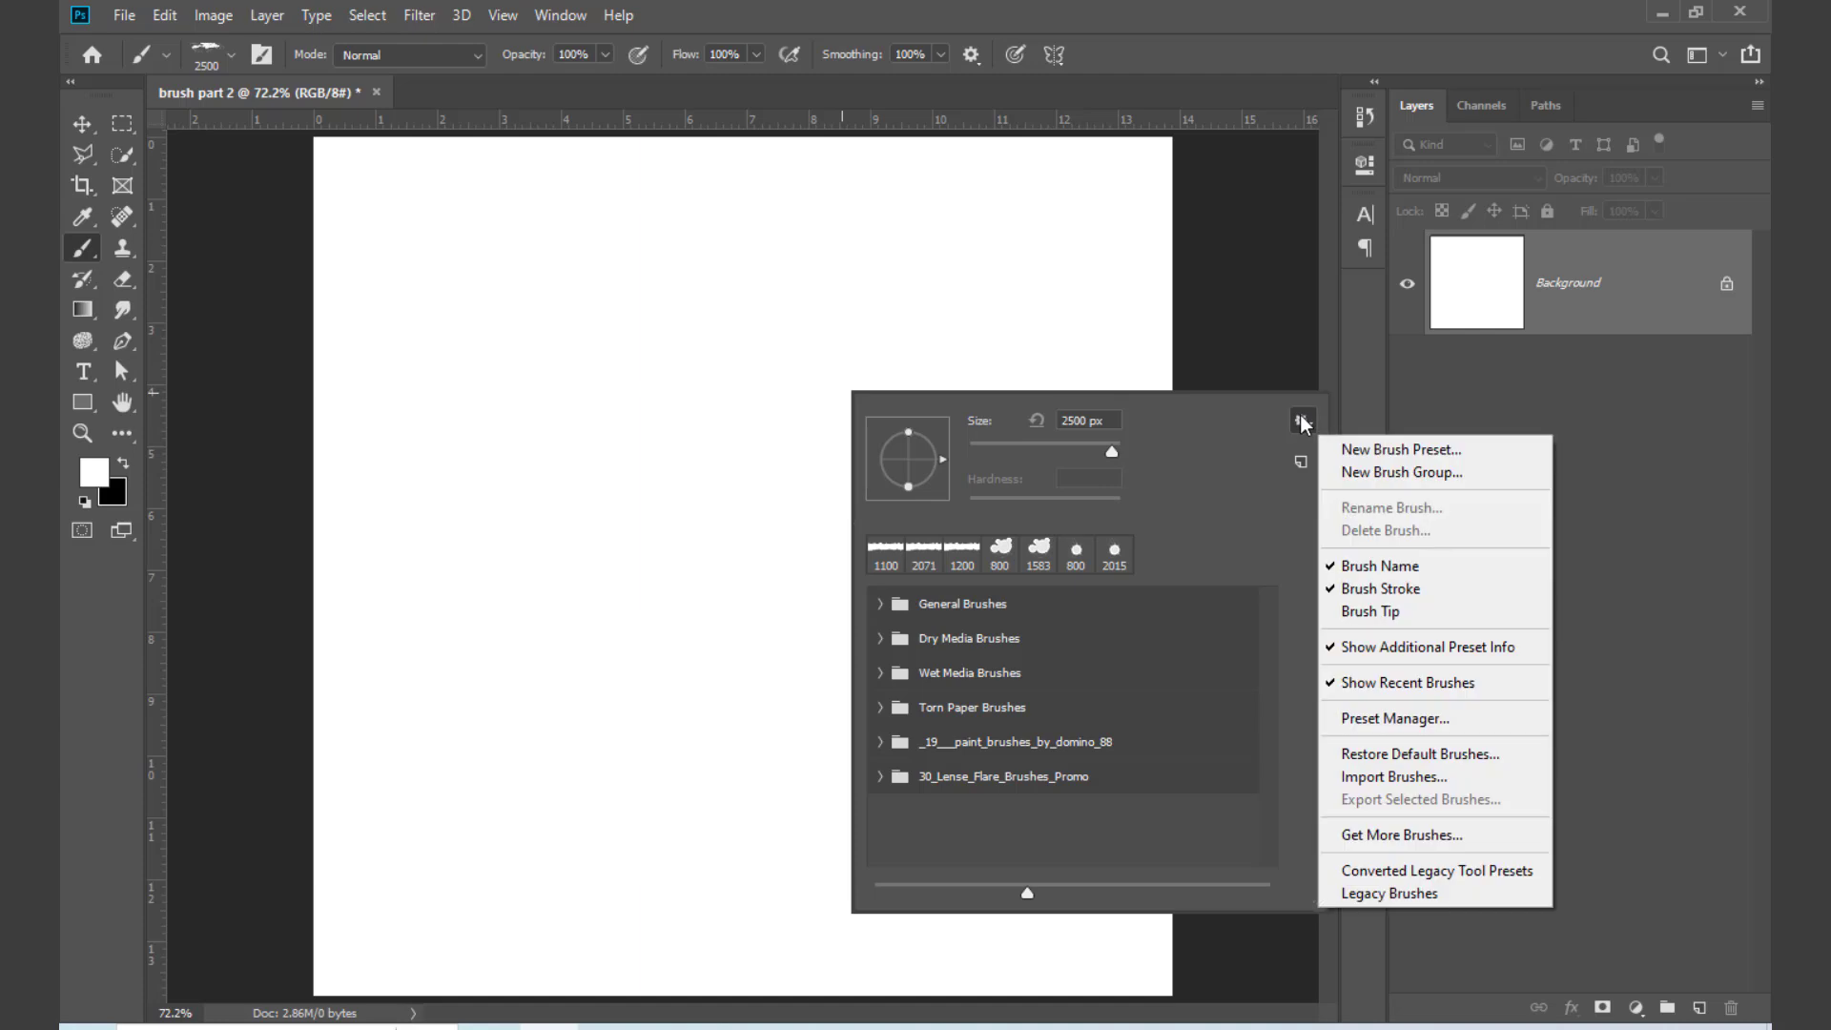
left_click(1393, 777)
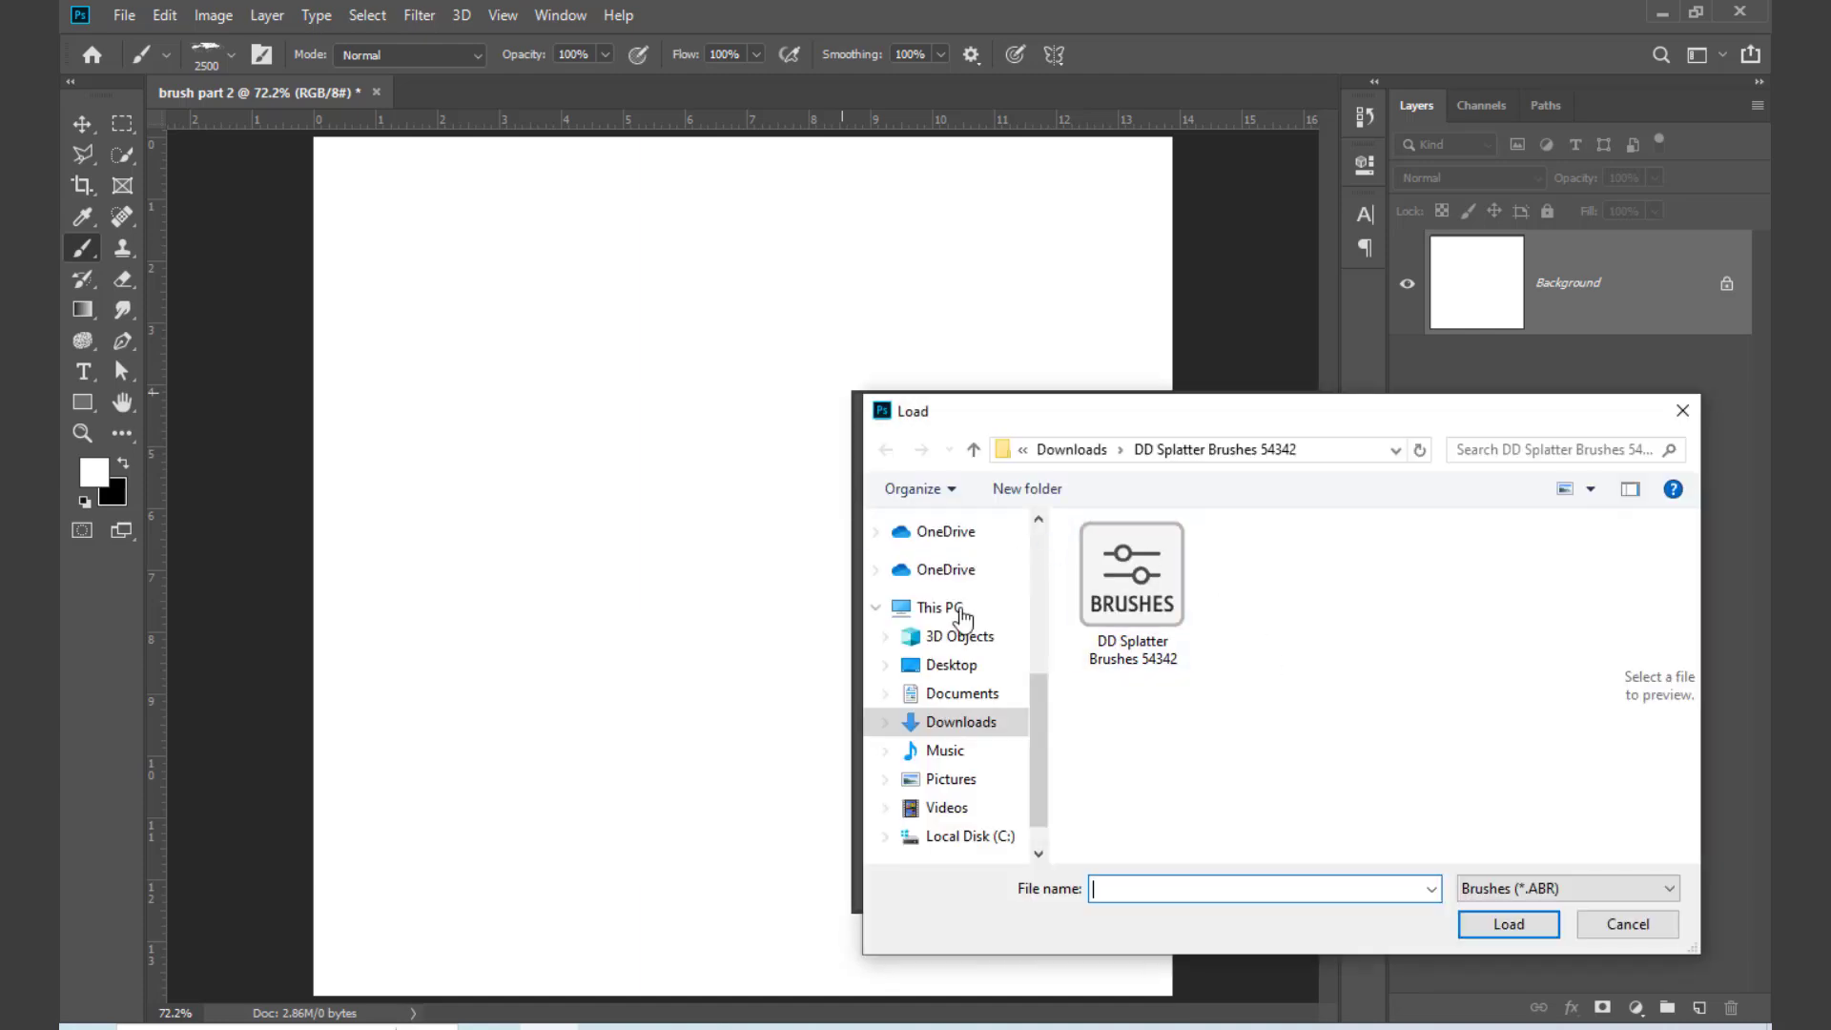
left_click(965, 727)
double_click(1118, 744)
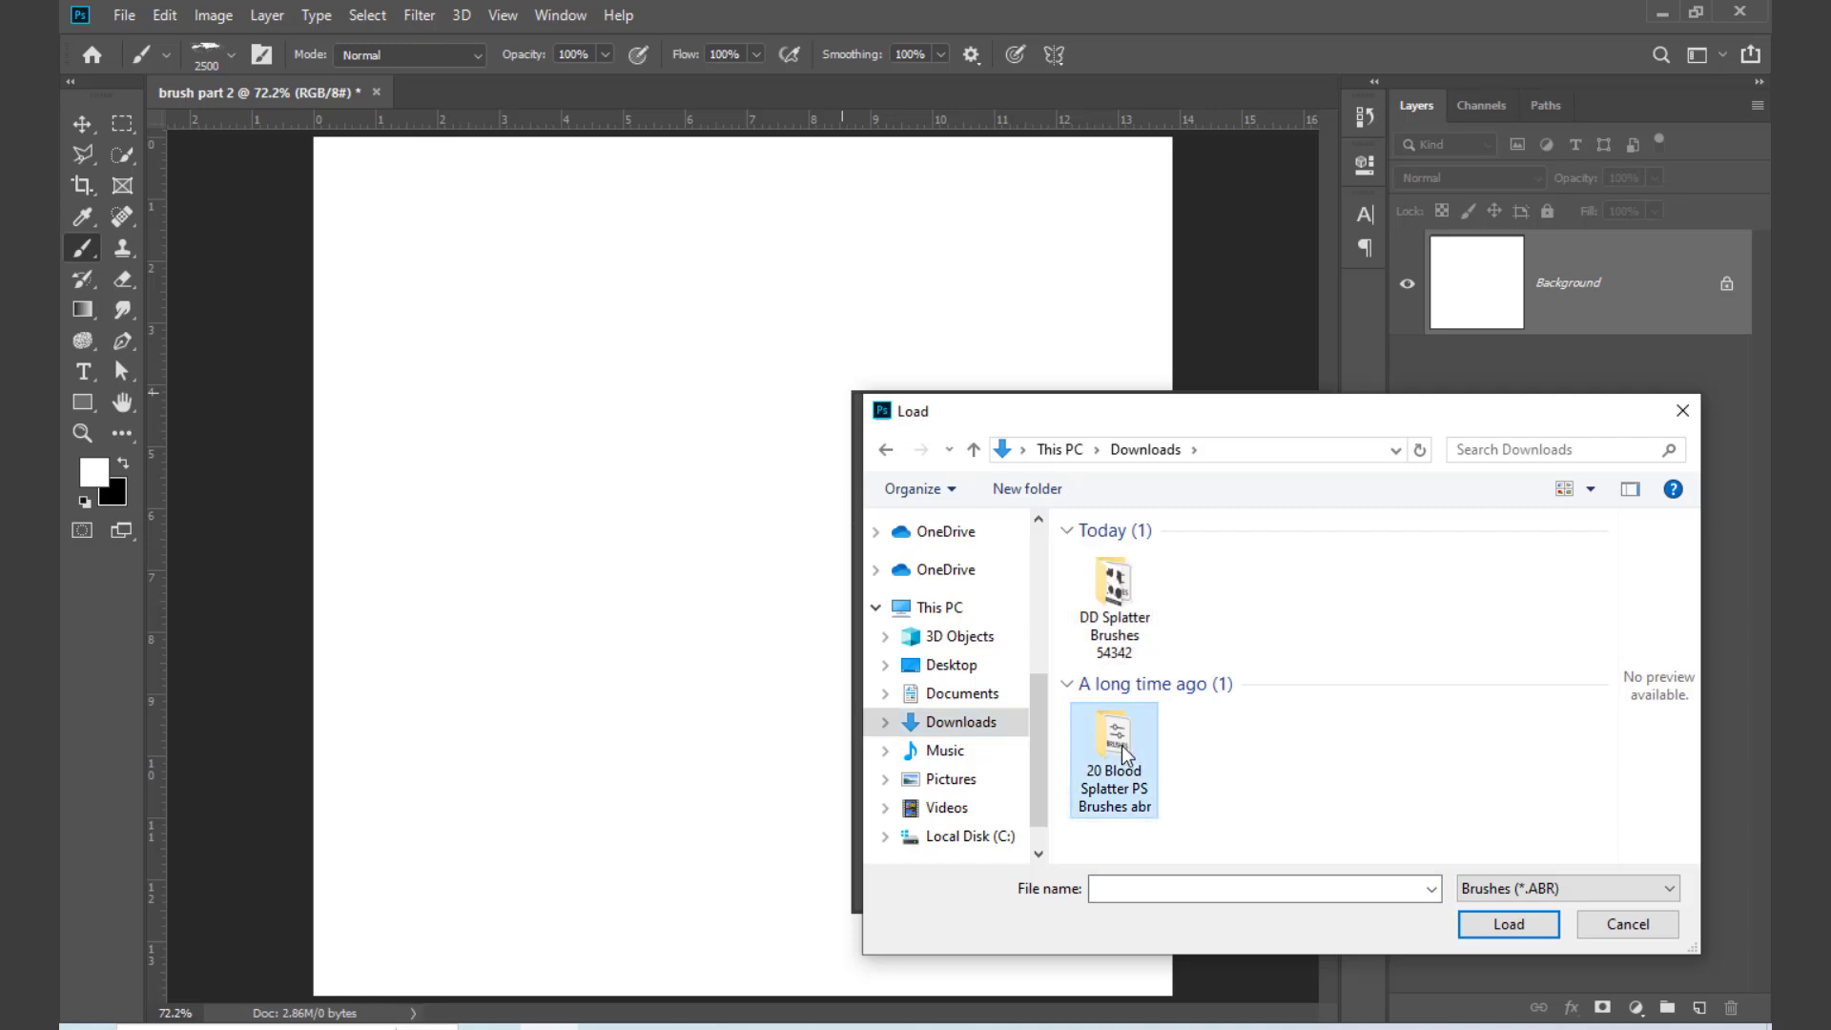
left_click(1111, 563)
left_click(1502, 931)
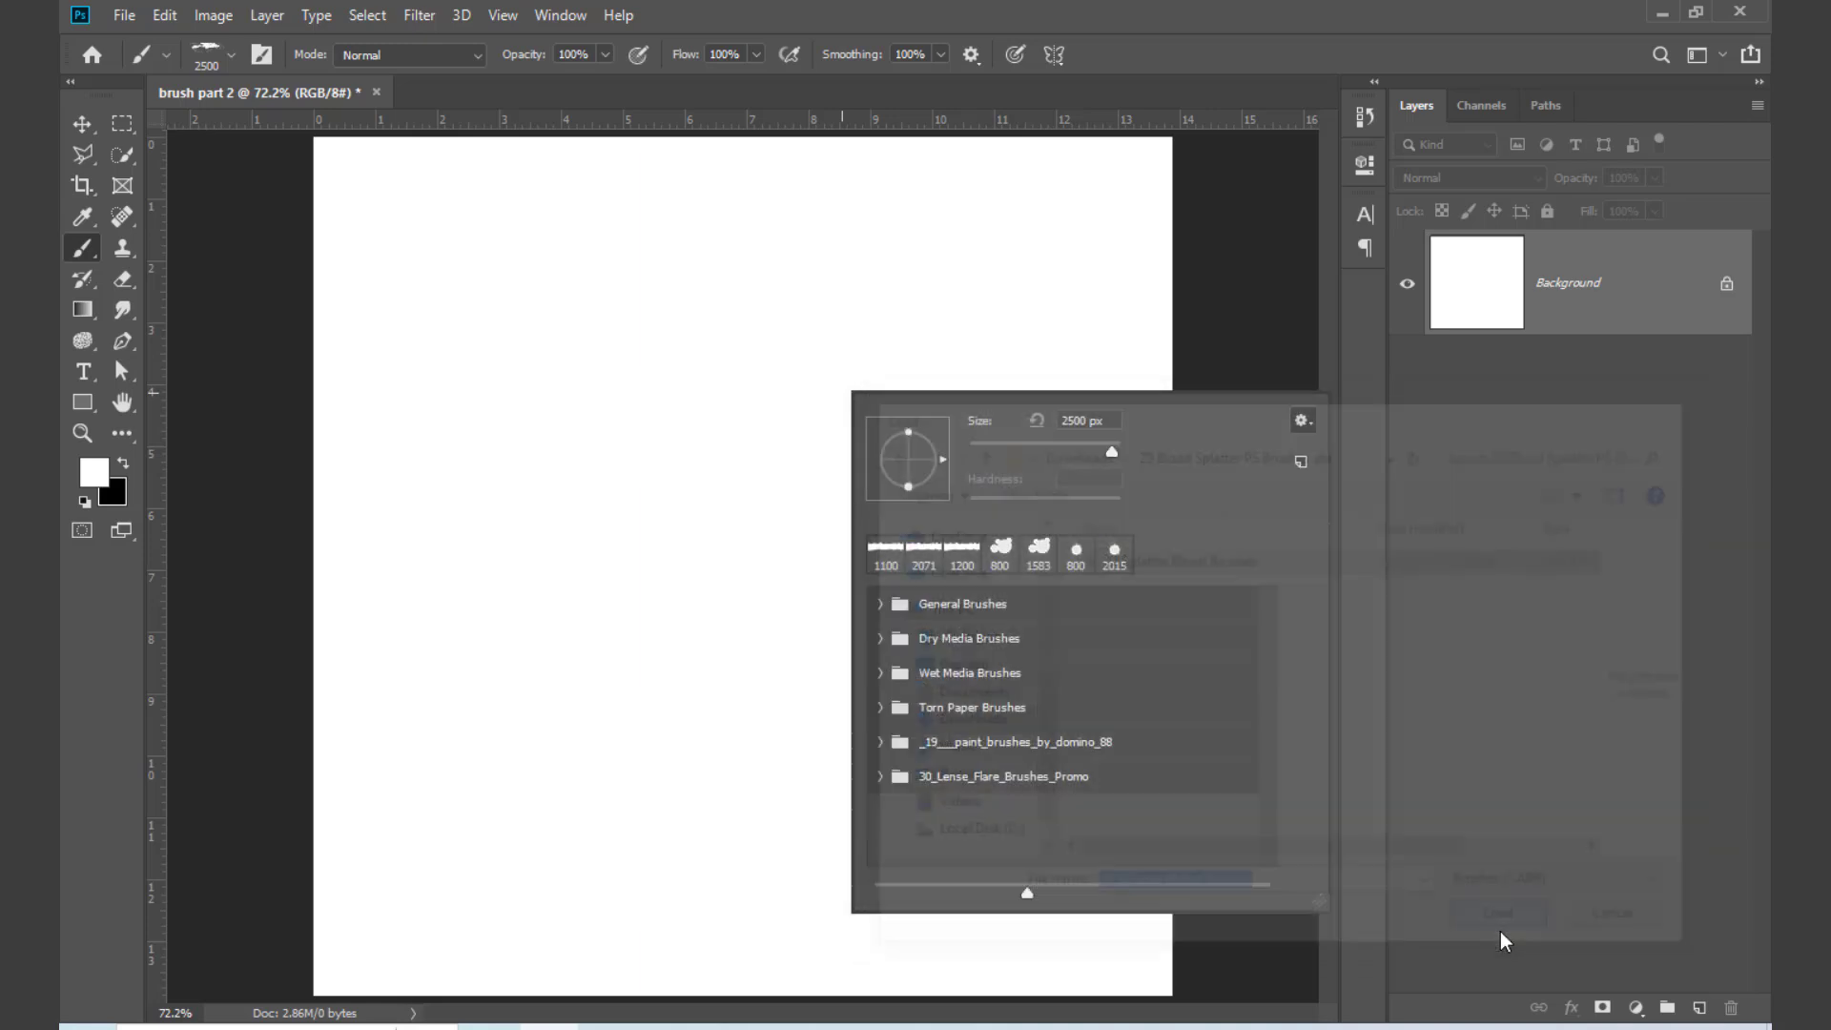
Step: Expand the 20 Splatter Blood Brushes group, choose its first brush and close the brush picker
left_click(878, 813)
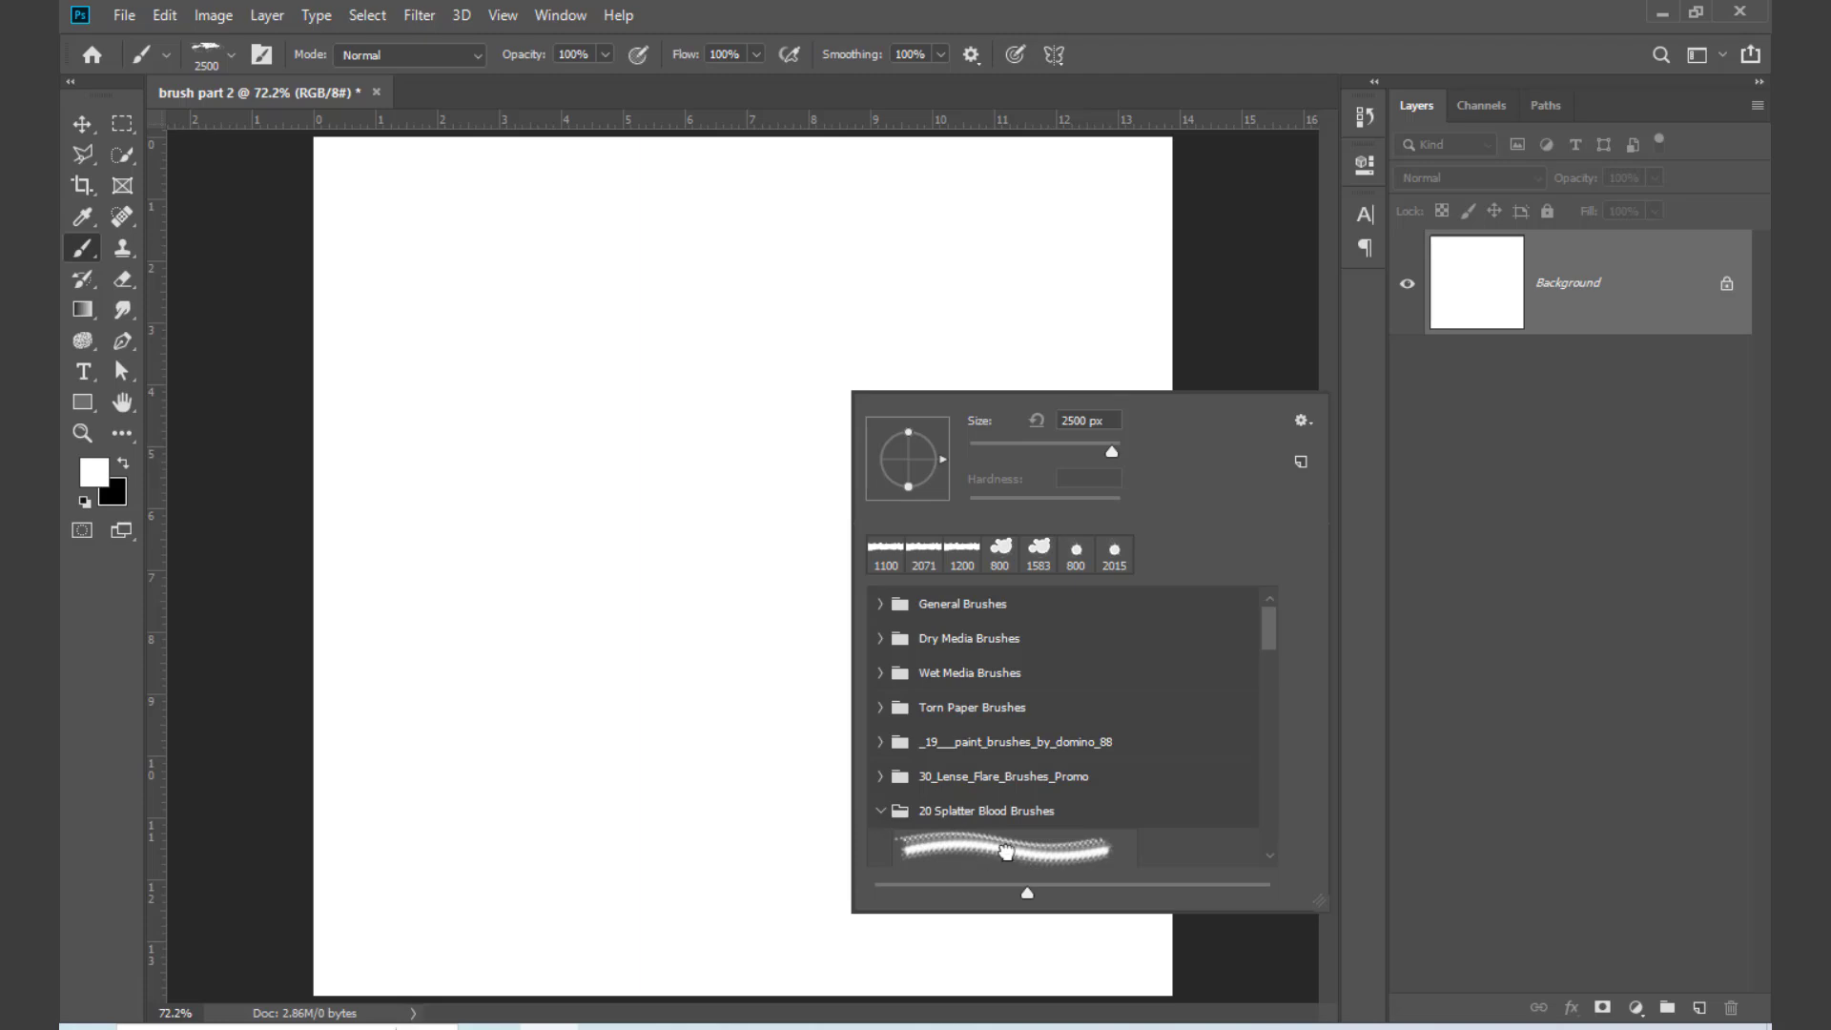
left_click(1006, 851)
left_click(695, 505)
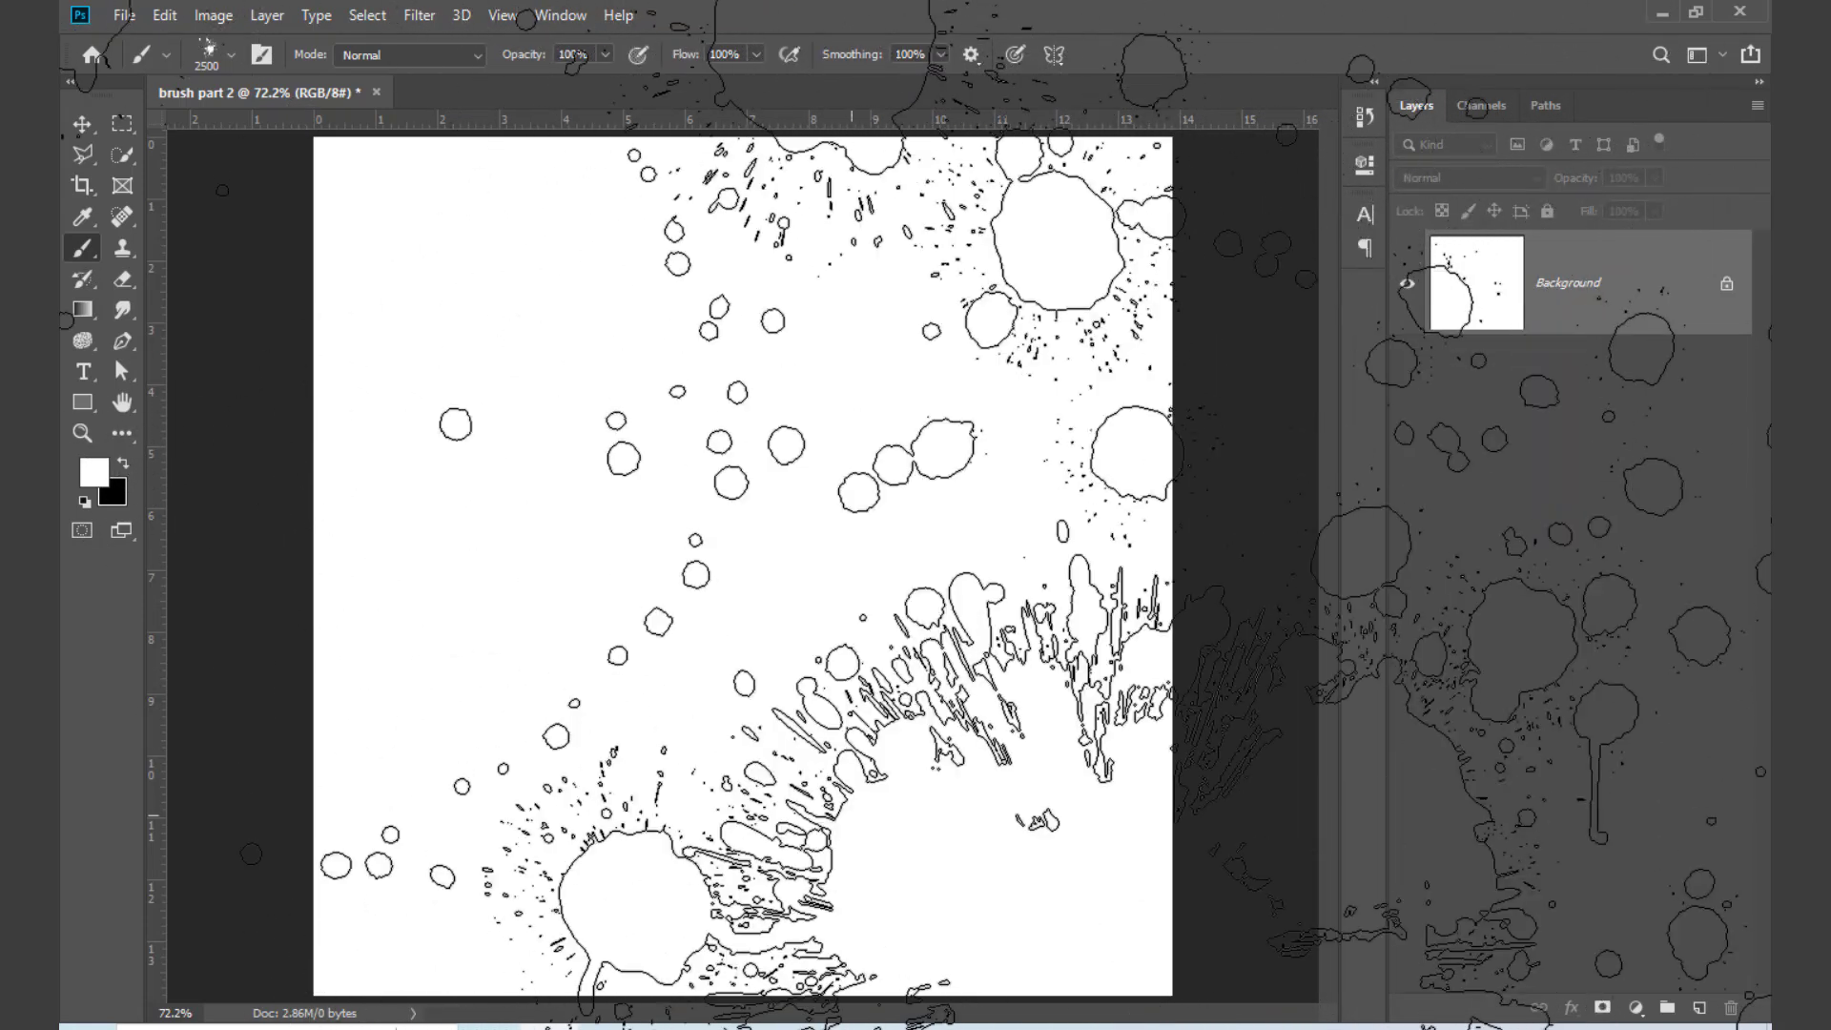
Step: Choose the Splatter Blood 2 brush from the 20 Splatter Blood Brushes group, close the picker and activate the Move tool
right_click(820, 587)
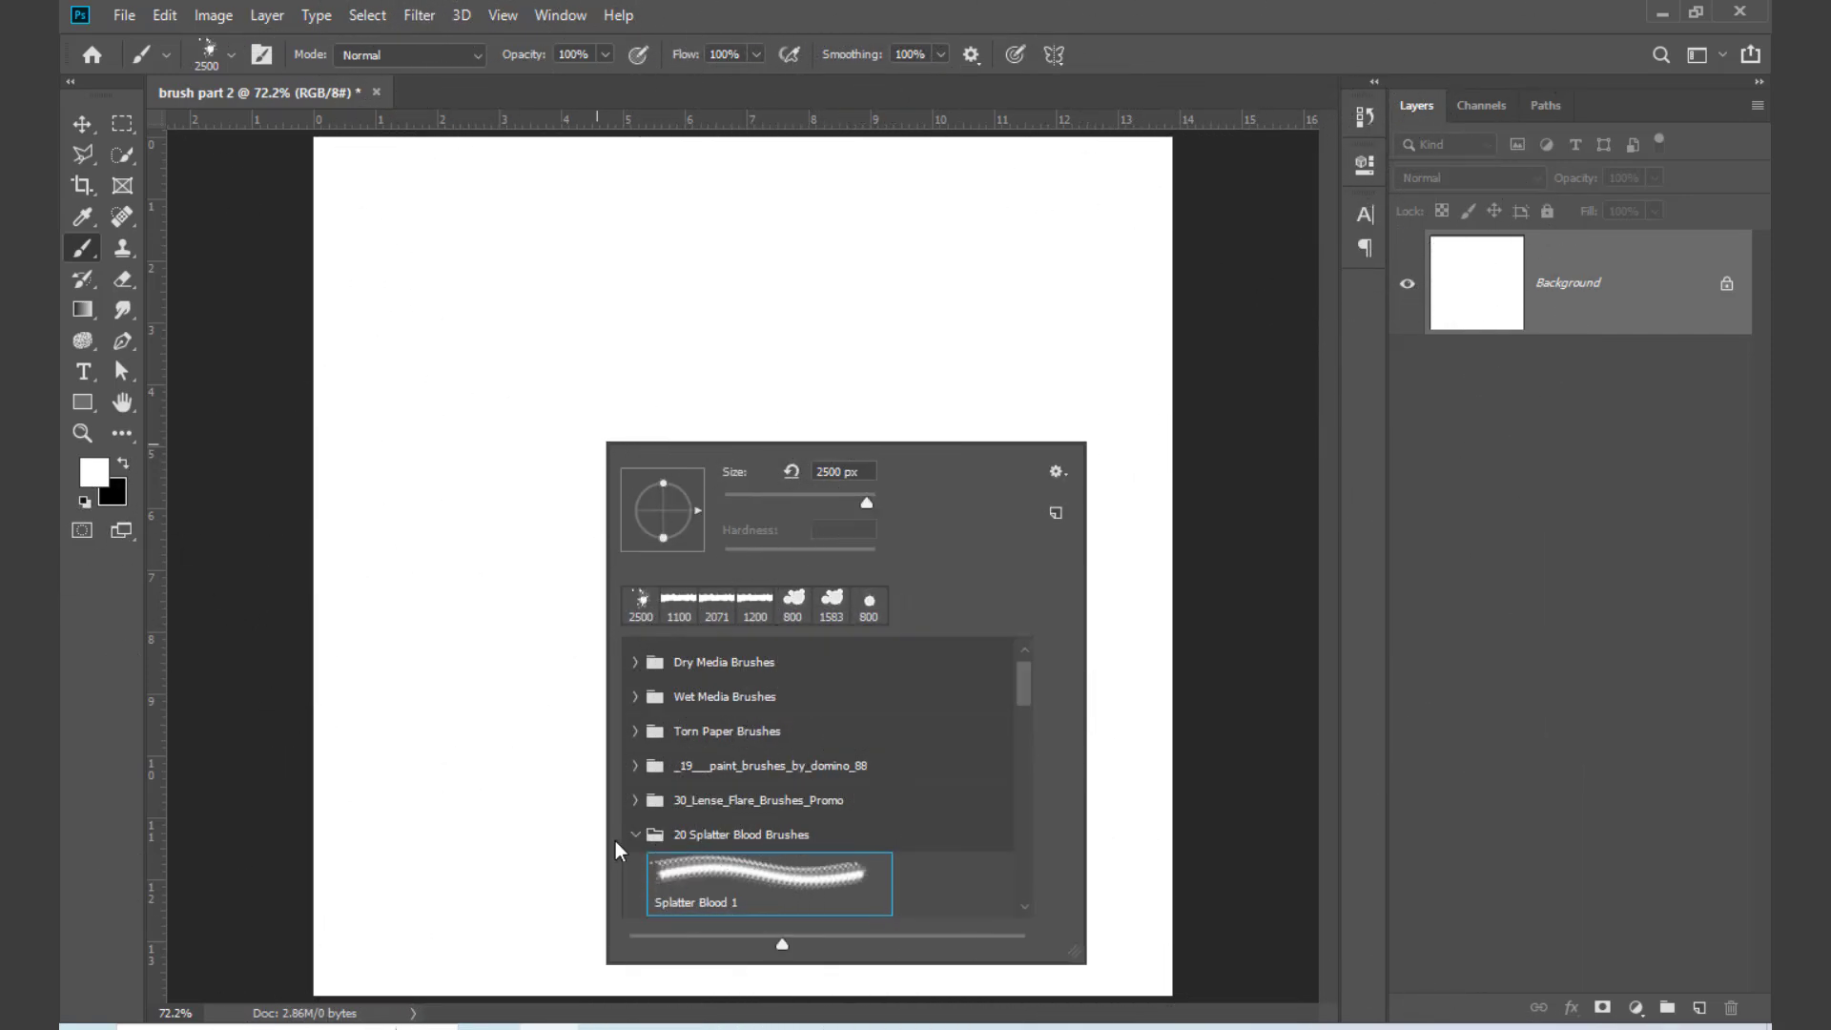
left_click(636, 836)
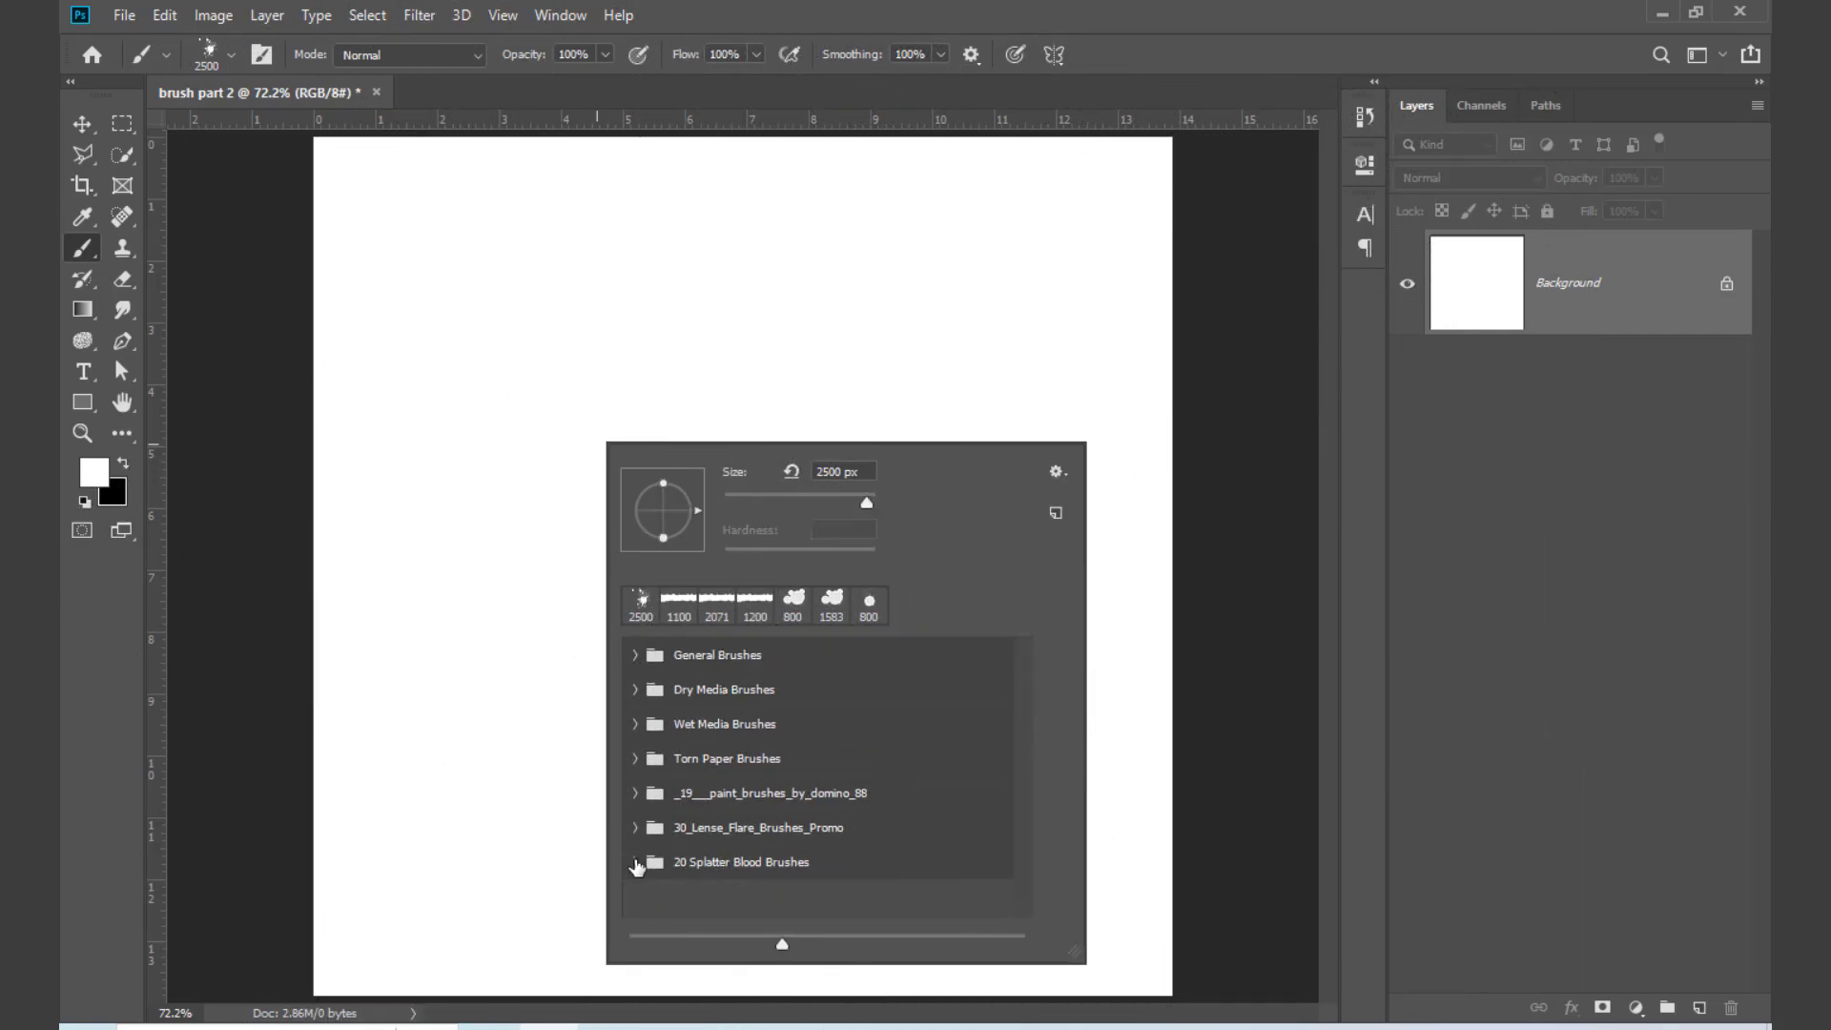
left_click(636, 864)
scroll(773, 859, "down", 3)
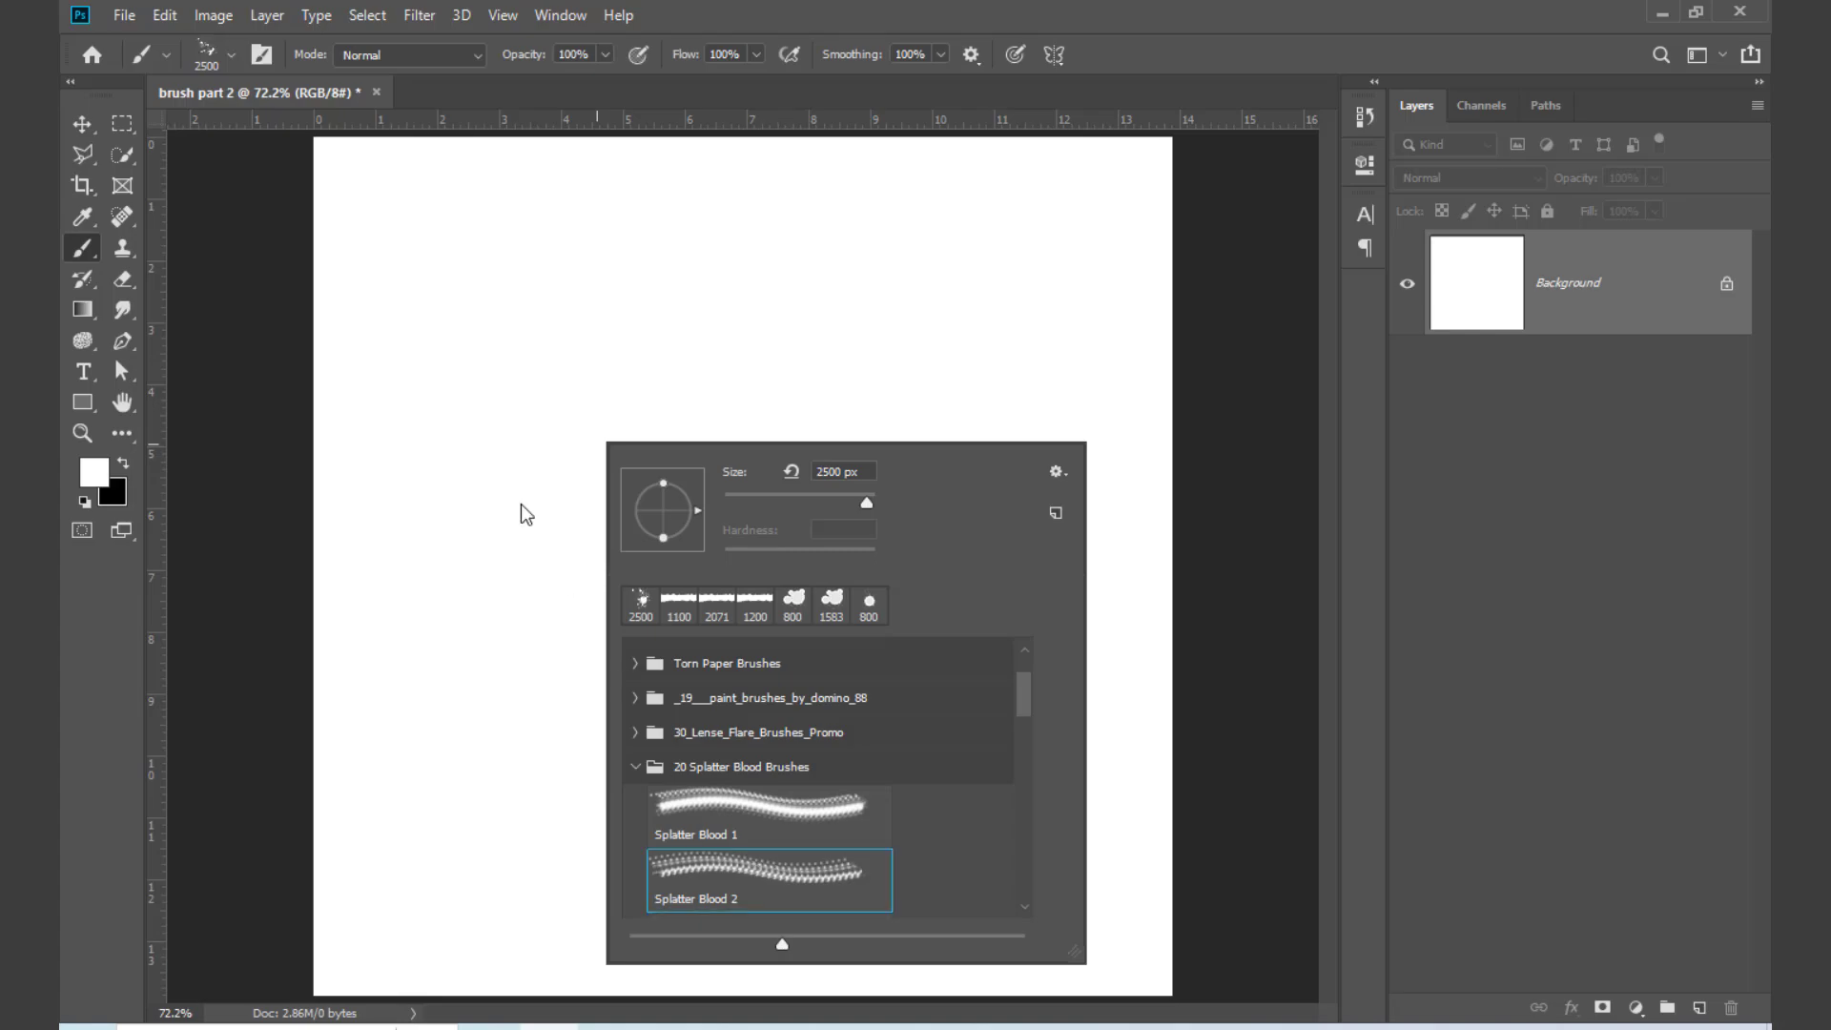
left_click(750, 423)
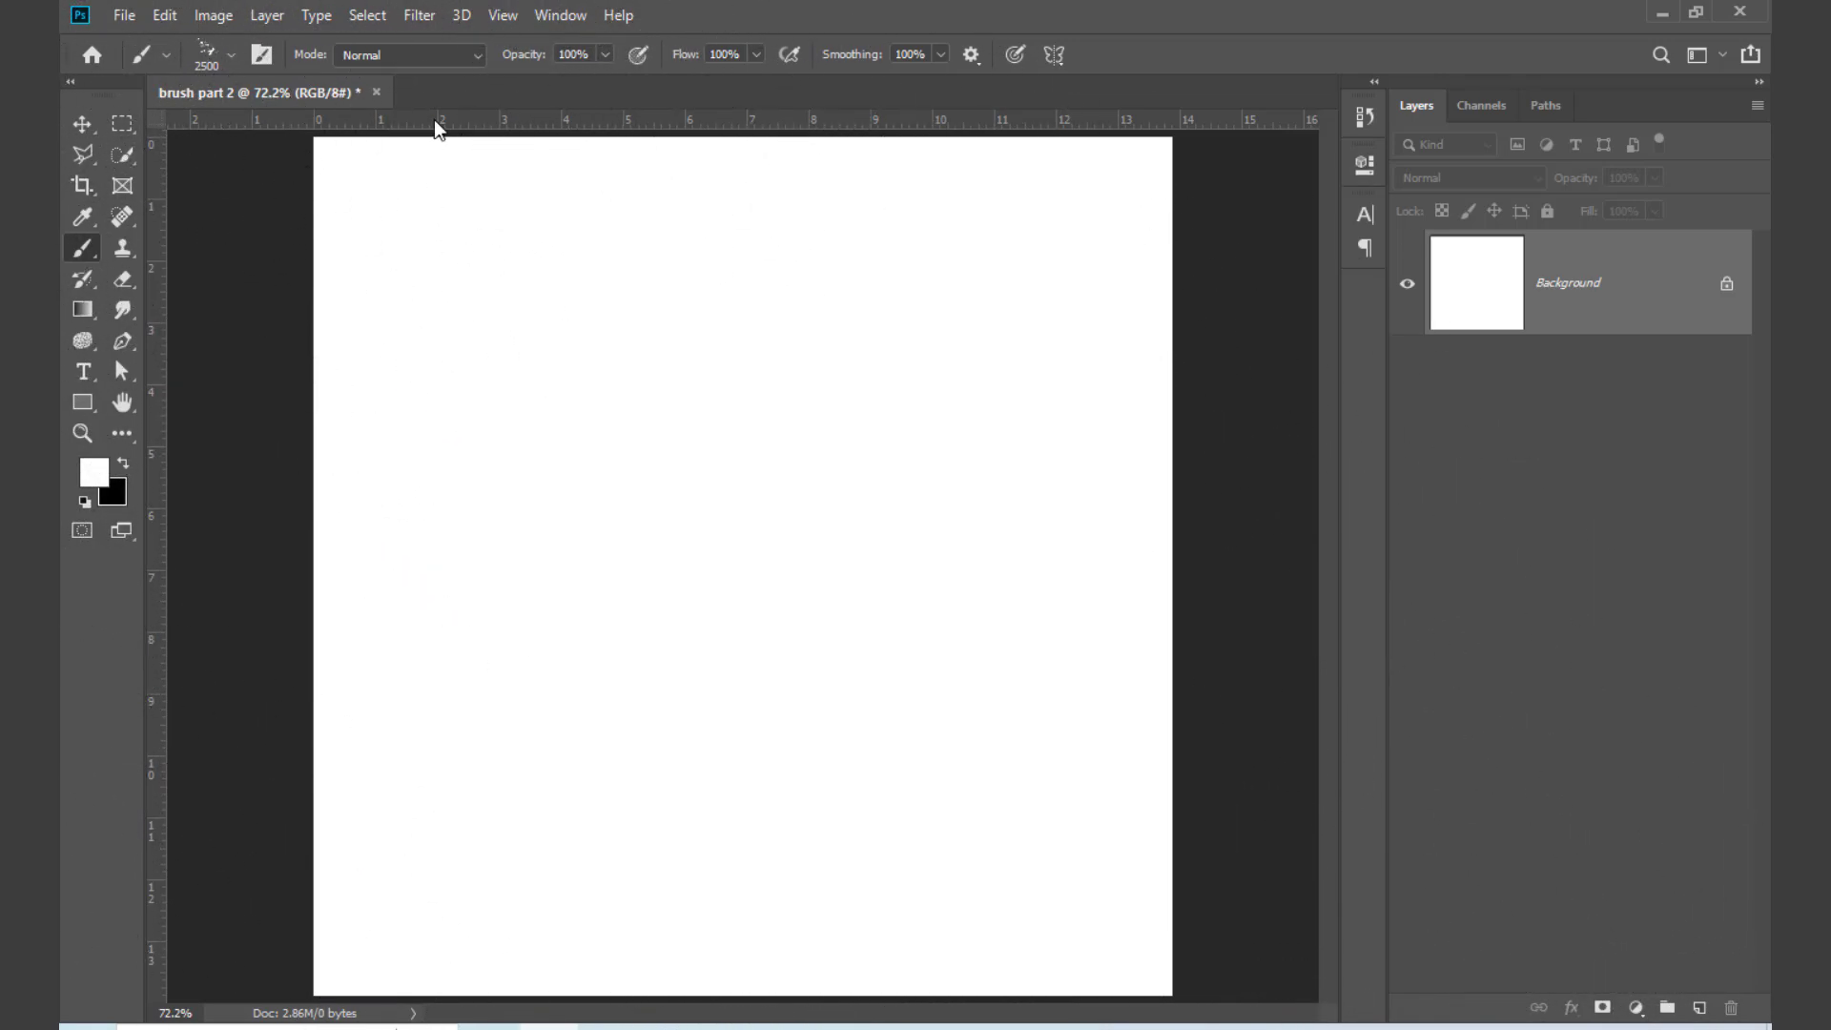
left_click(83, 124)
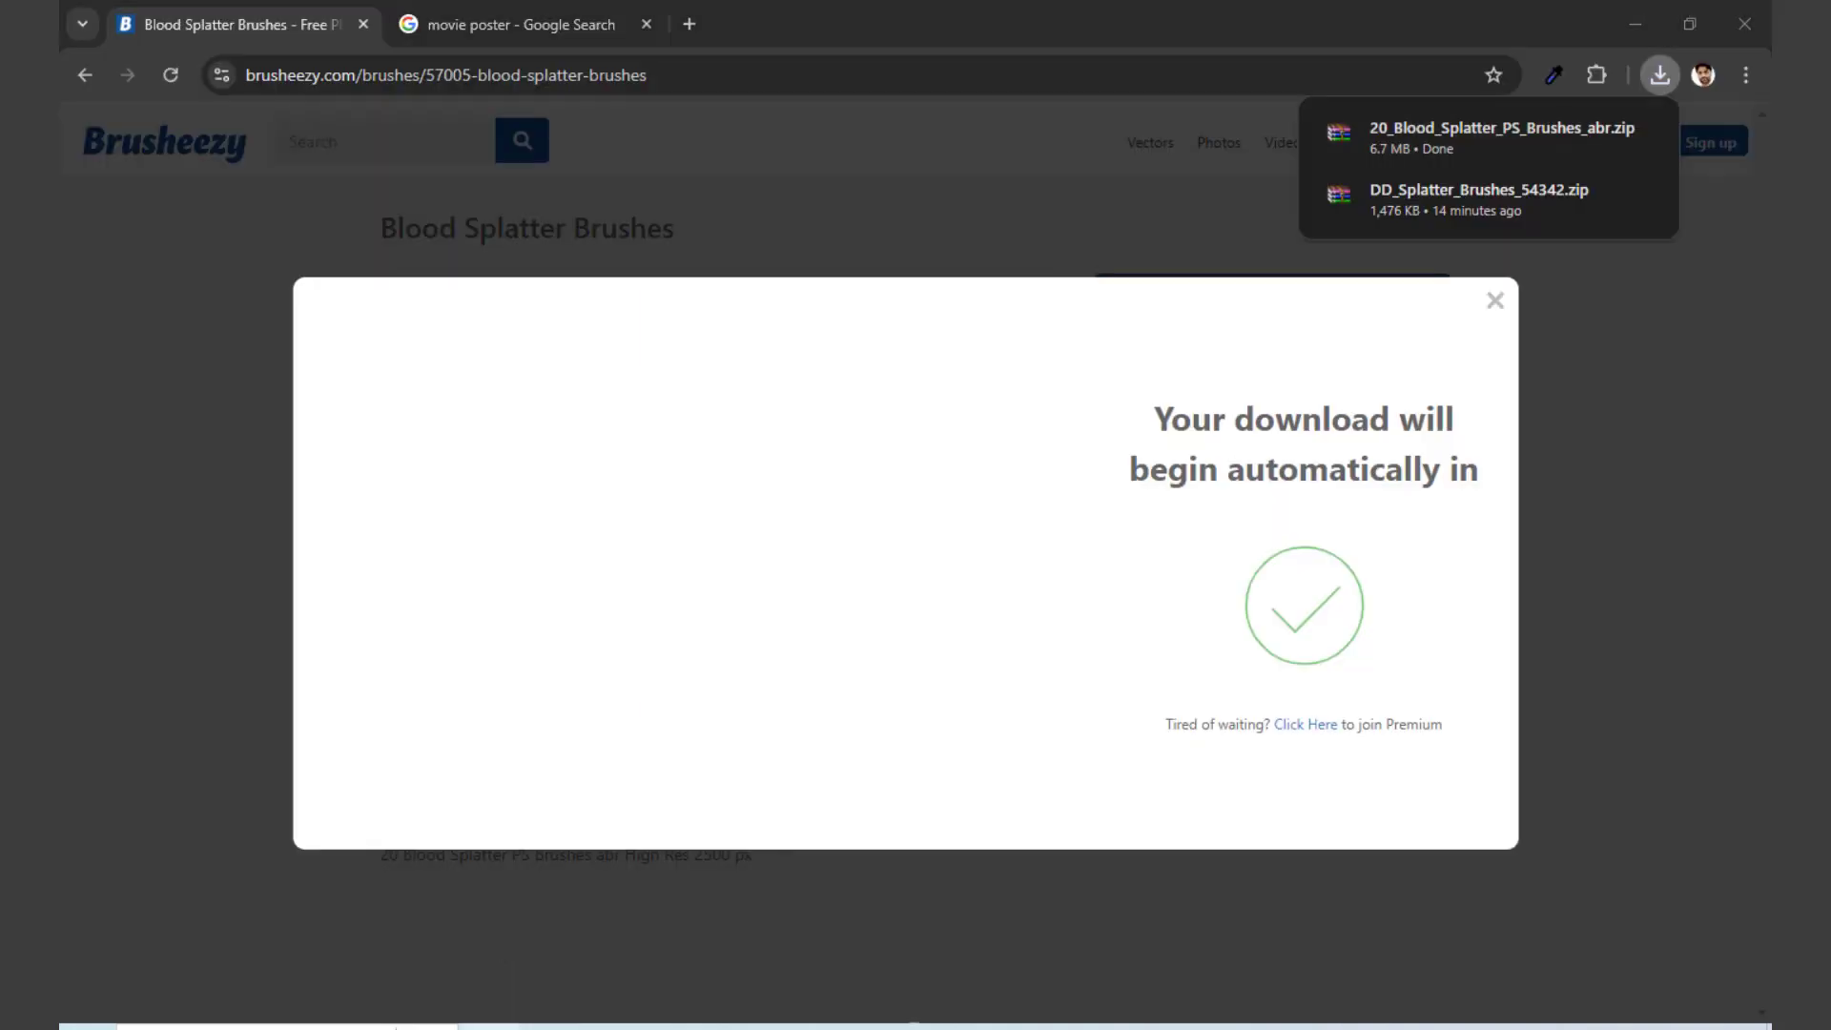
Step: Switch to Chrome and search Google for "blood color code" in a new tab
left_click(690, 24)
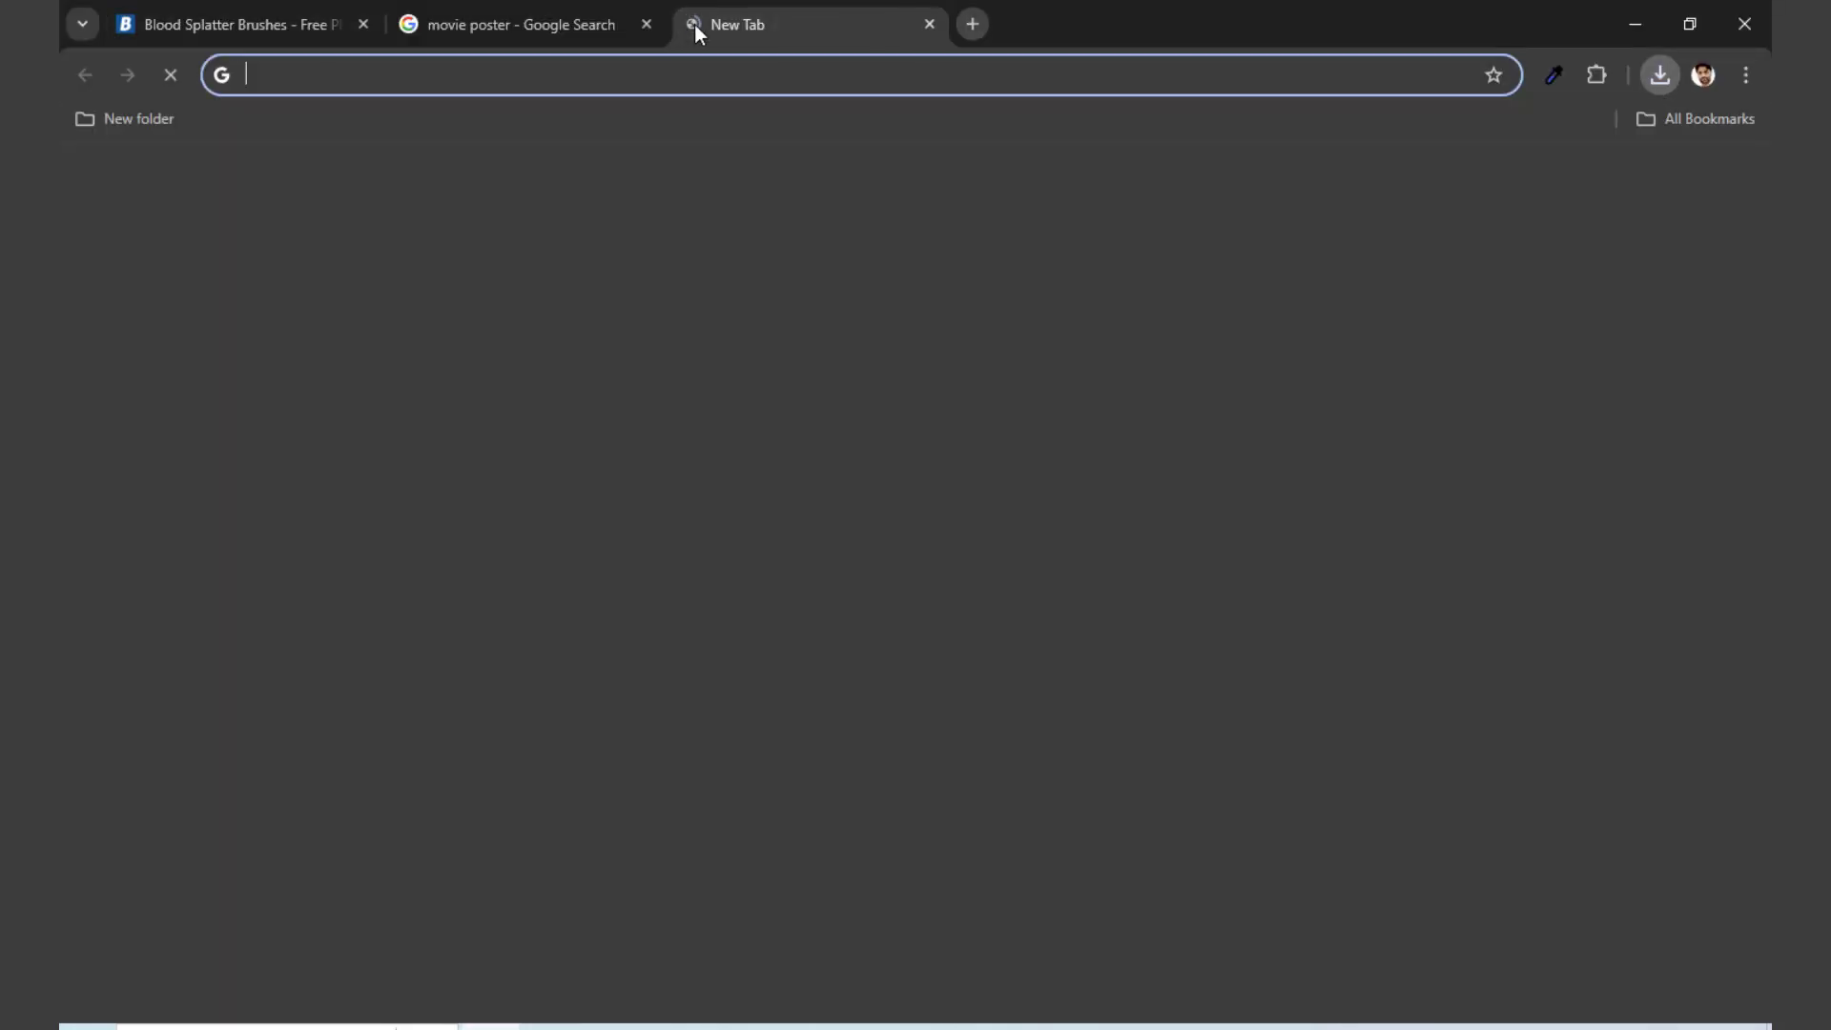
type("blood")
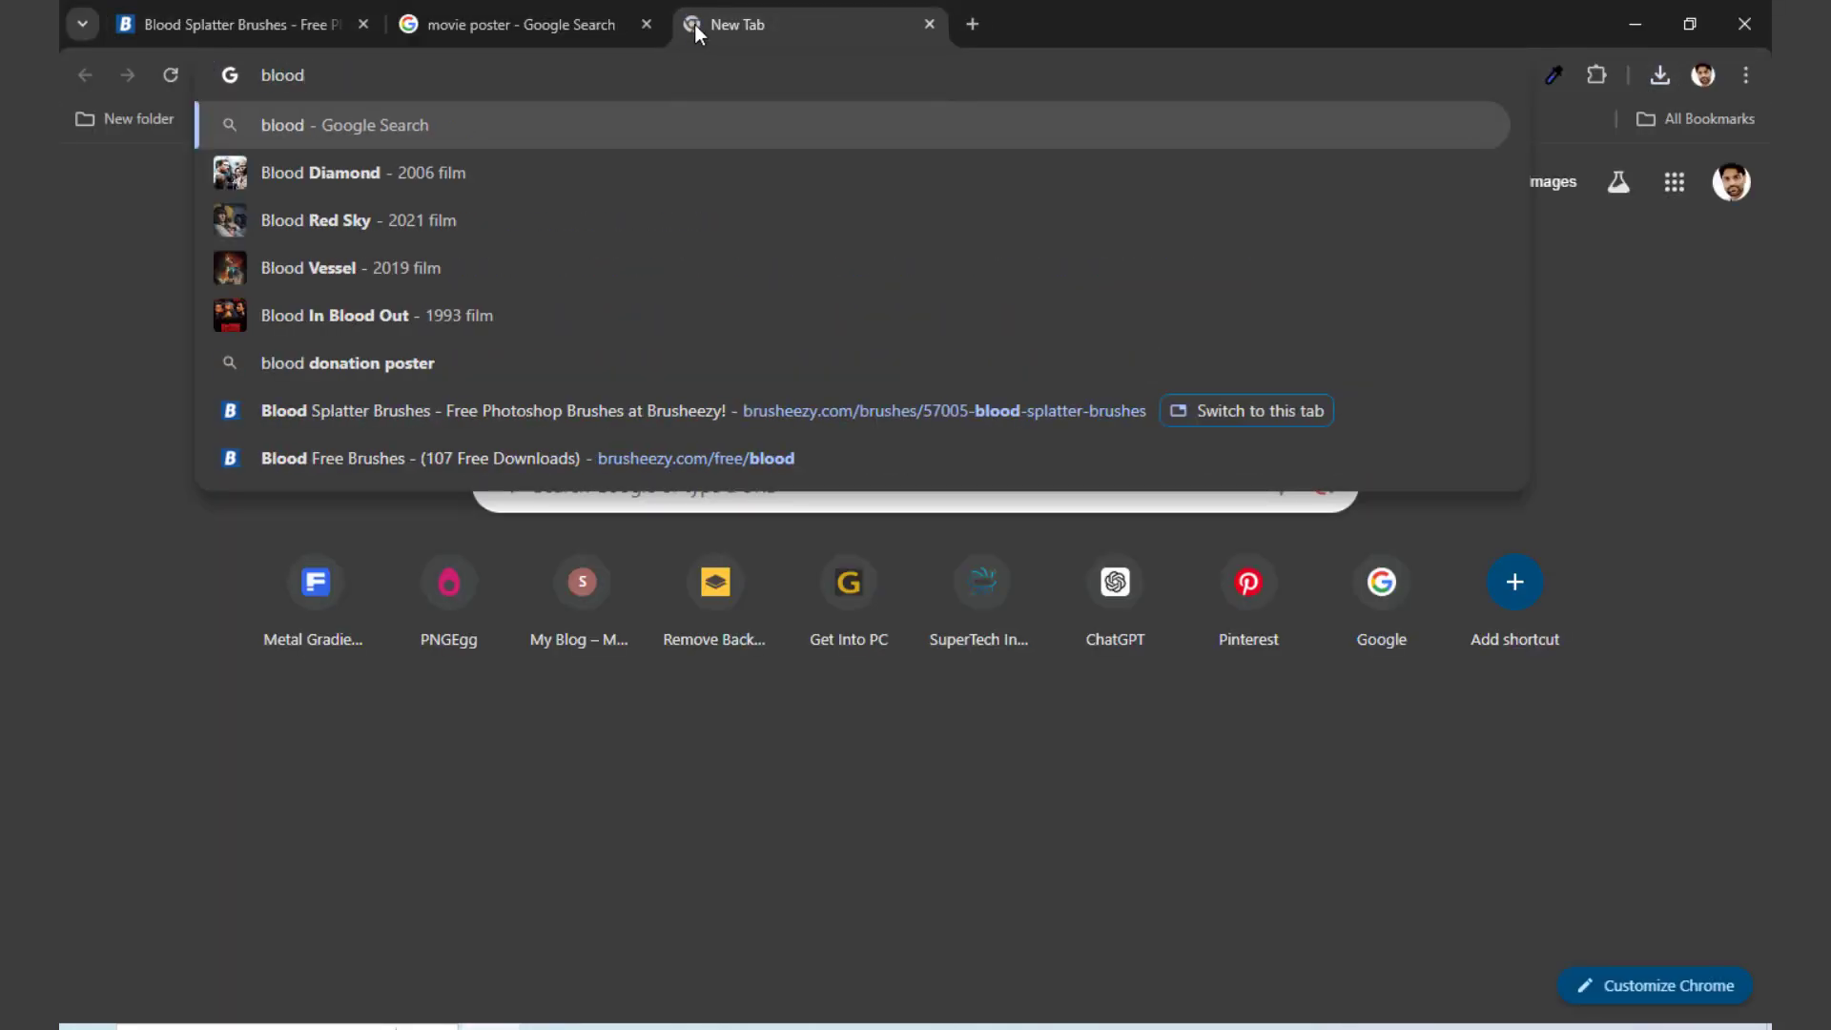
type(" c")
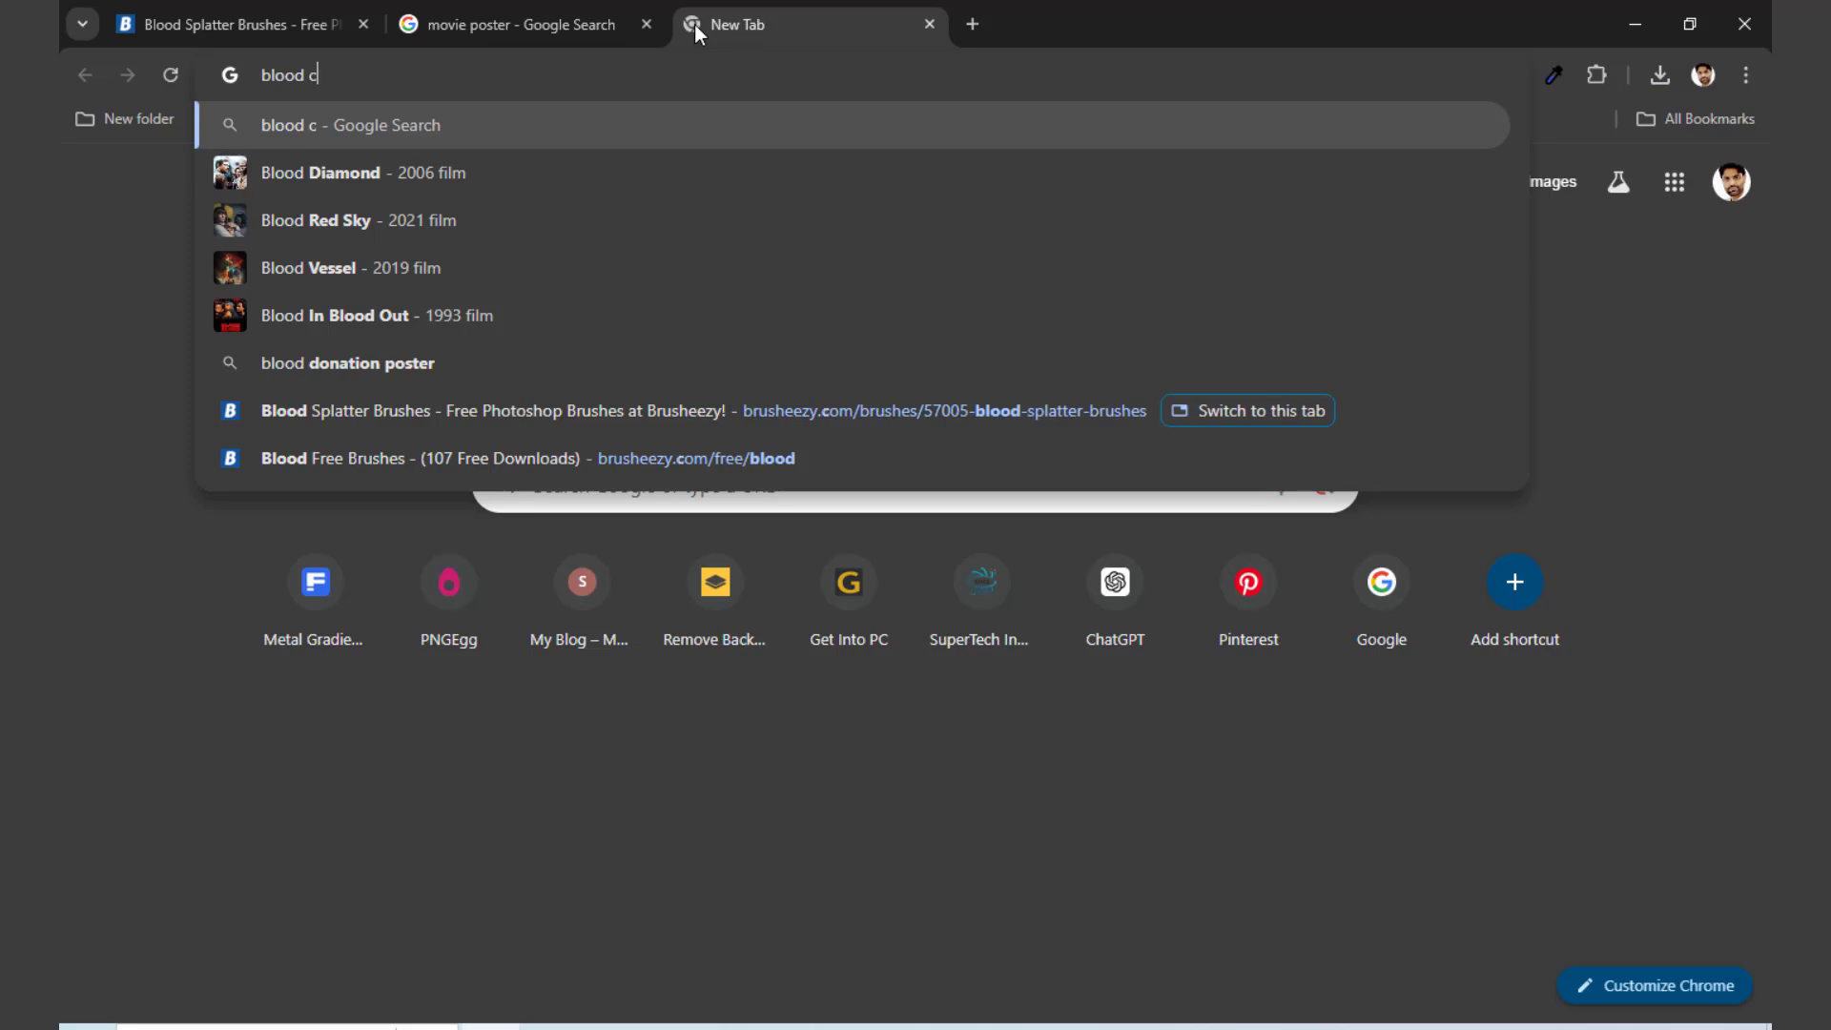
type("olor code")
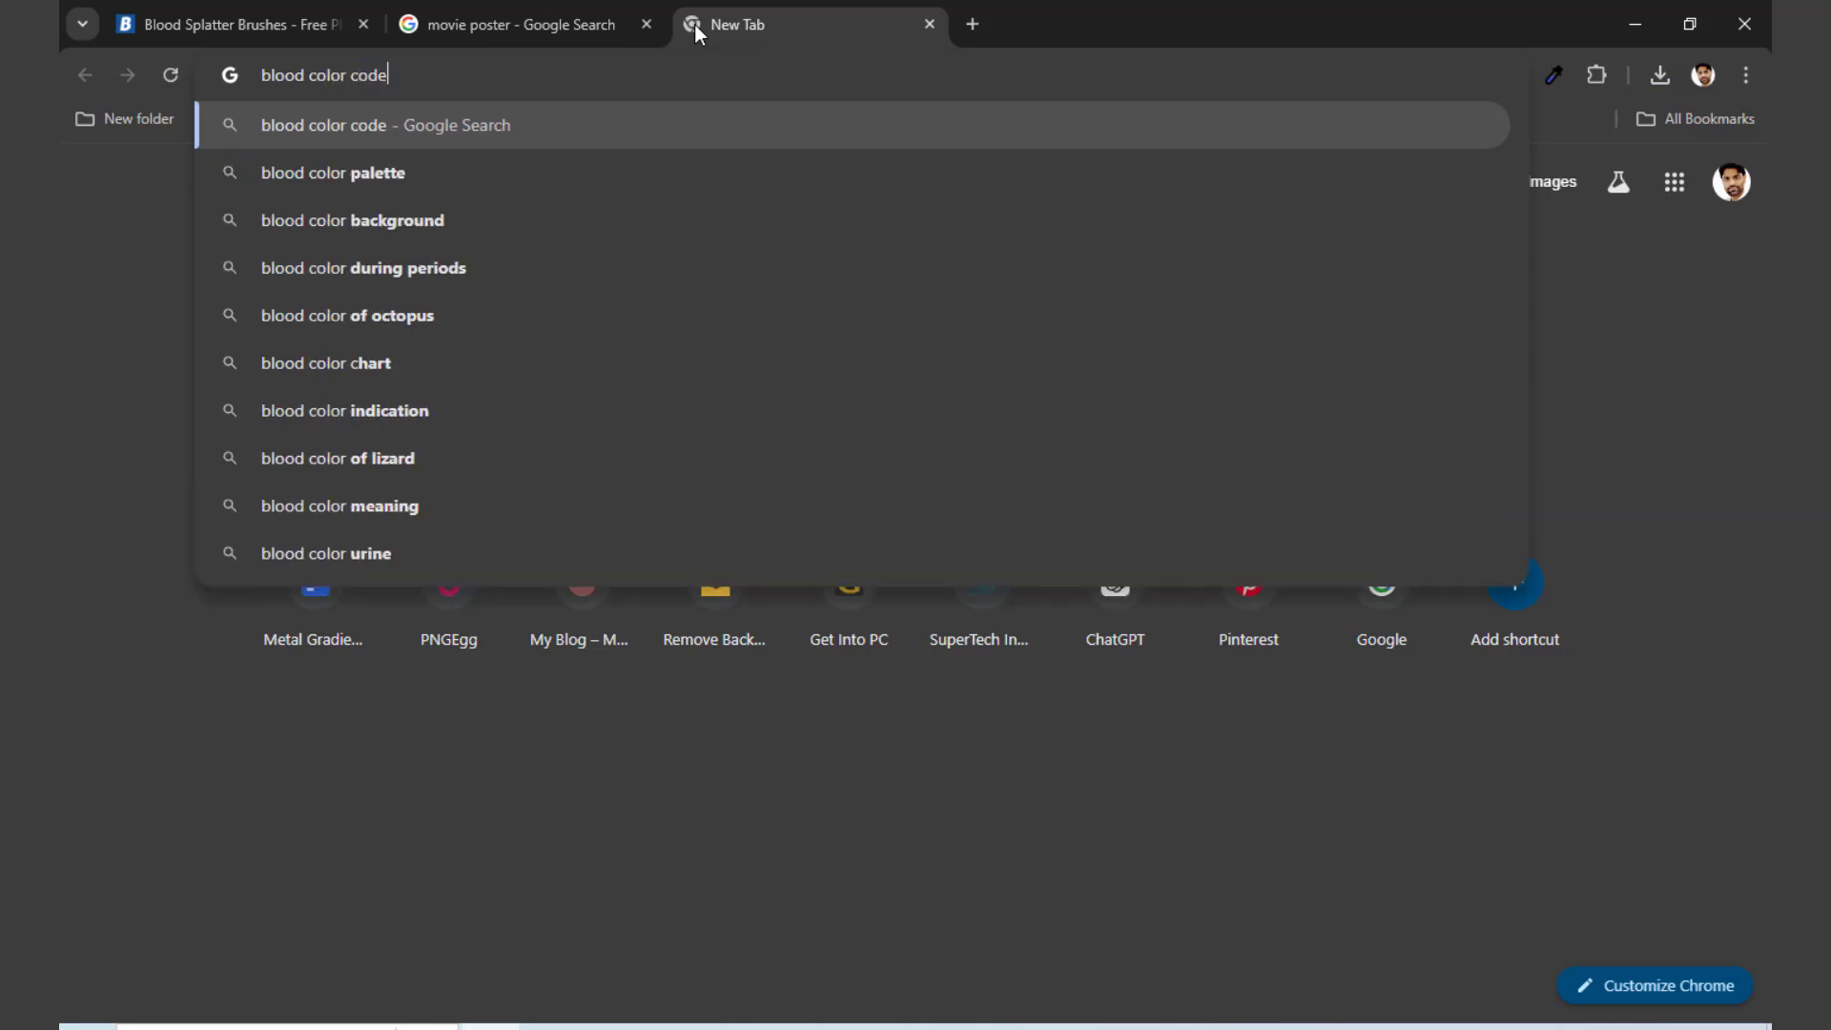
key("Return")
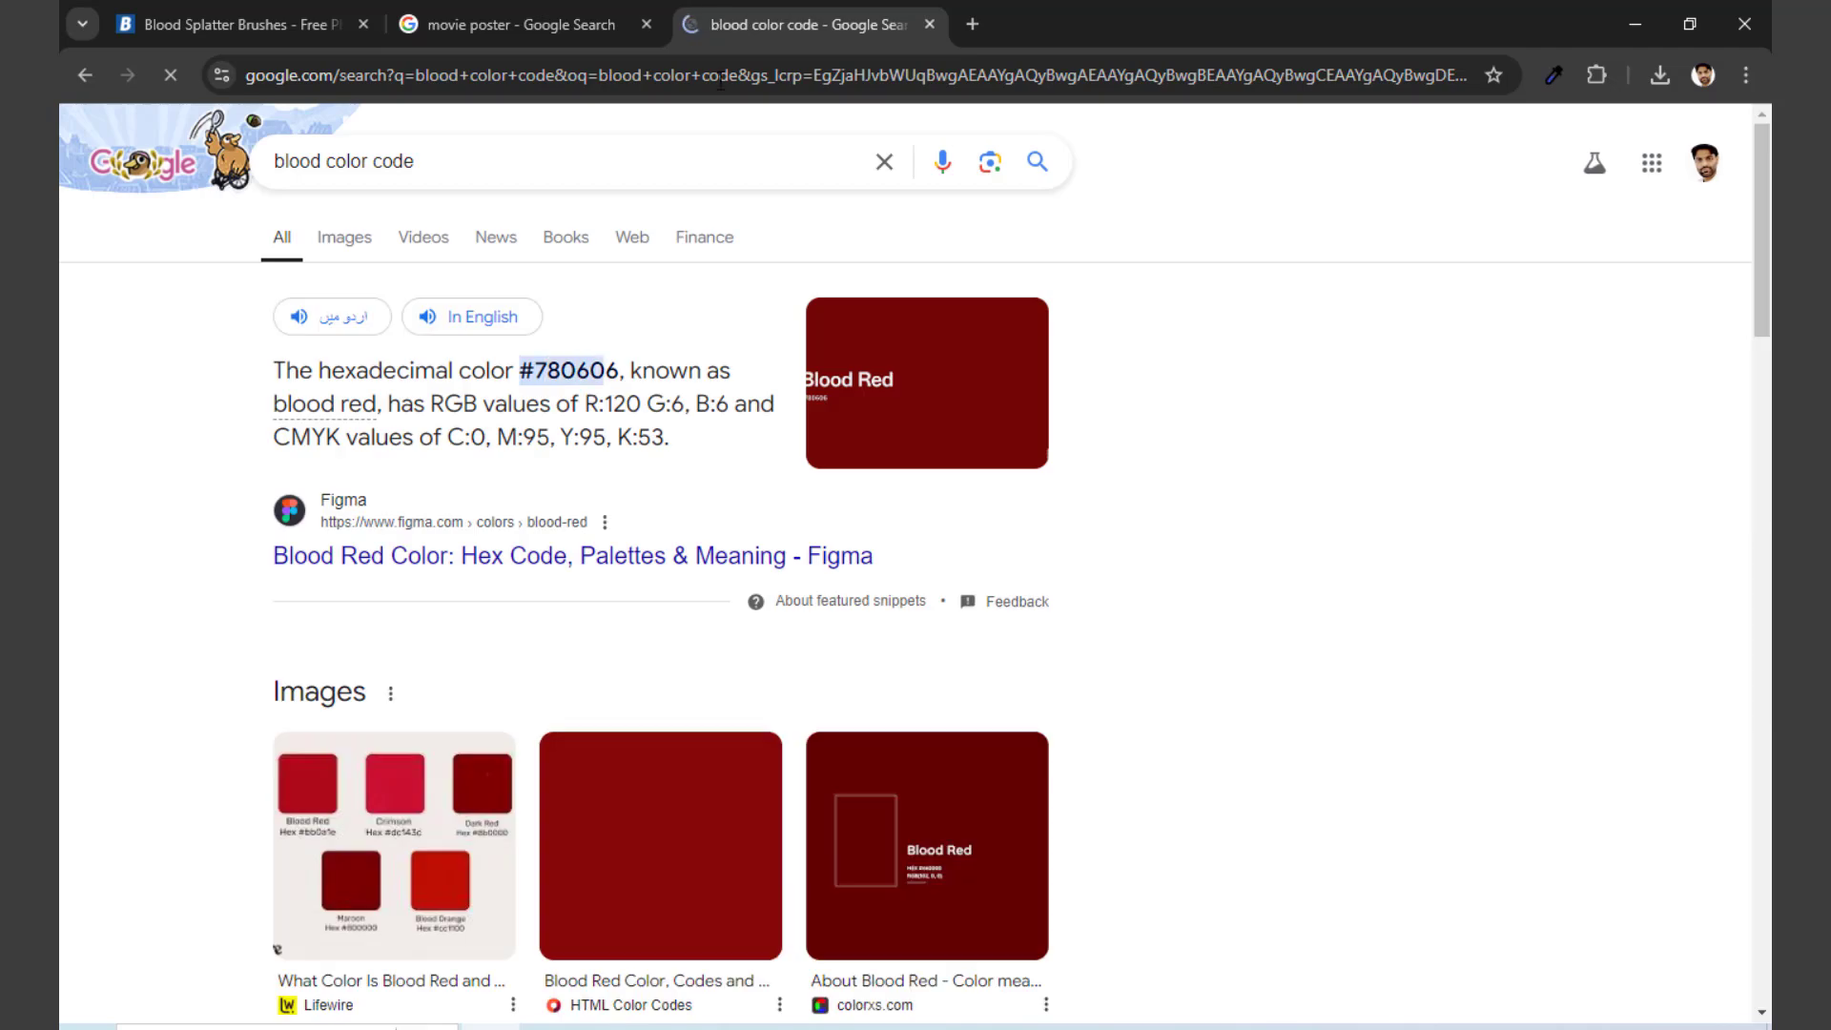
Step: Copy the blood red hex code 780606 from the search result and set it as Photoshop's foreground color
double_click(569, 372)
key("ctrl+c")
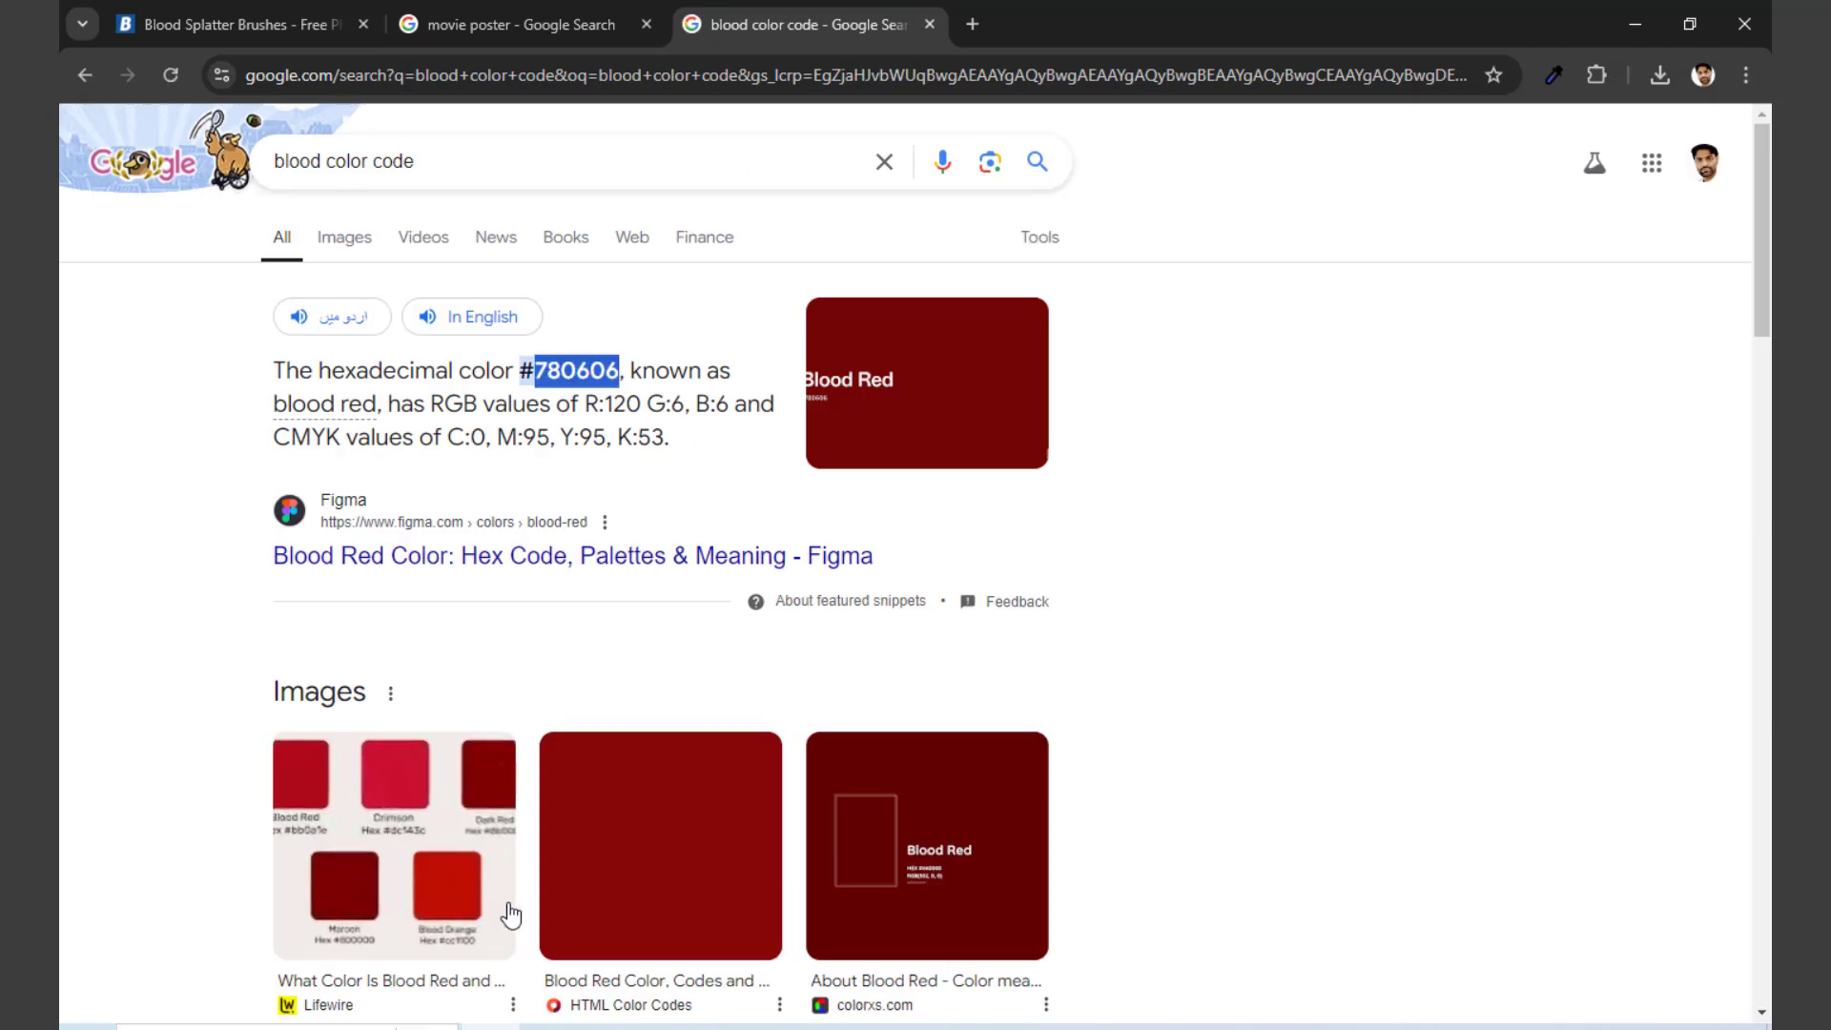
key("alt+Tab")
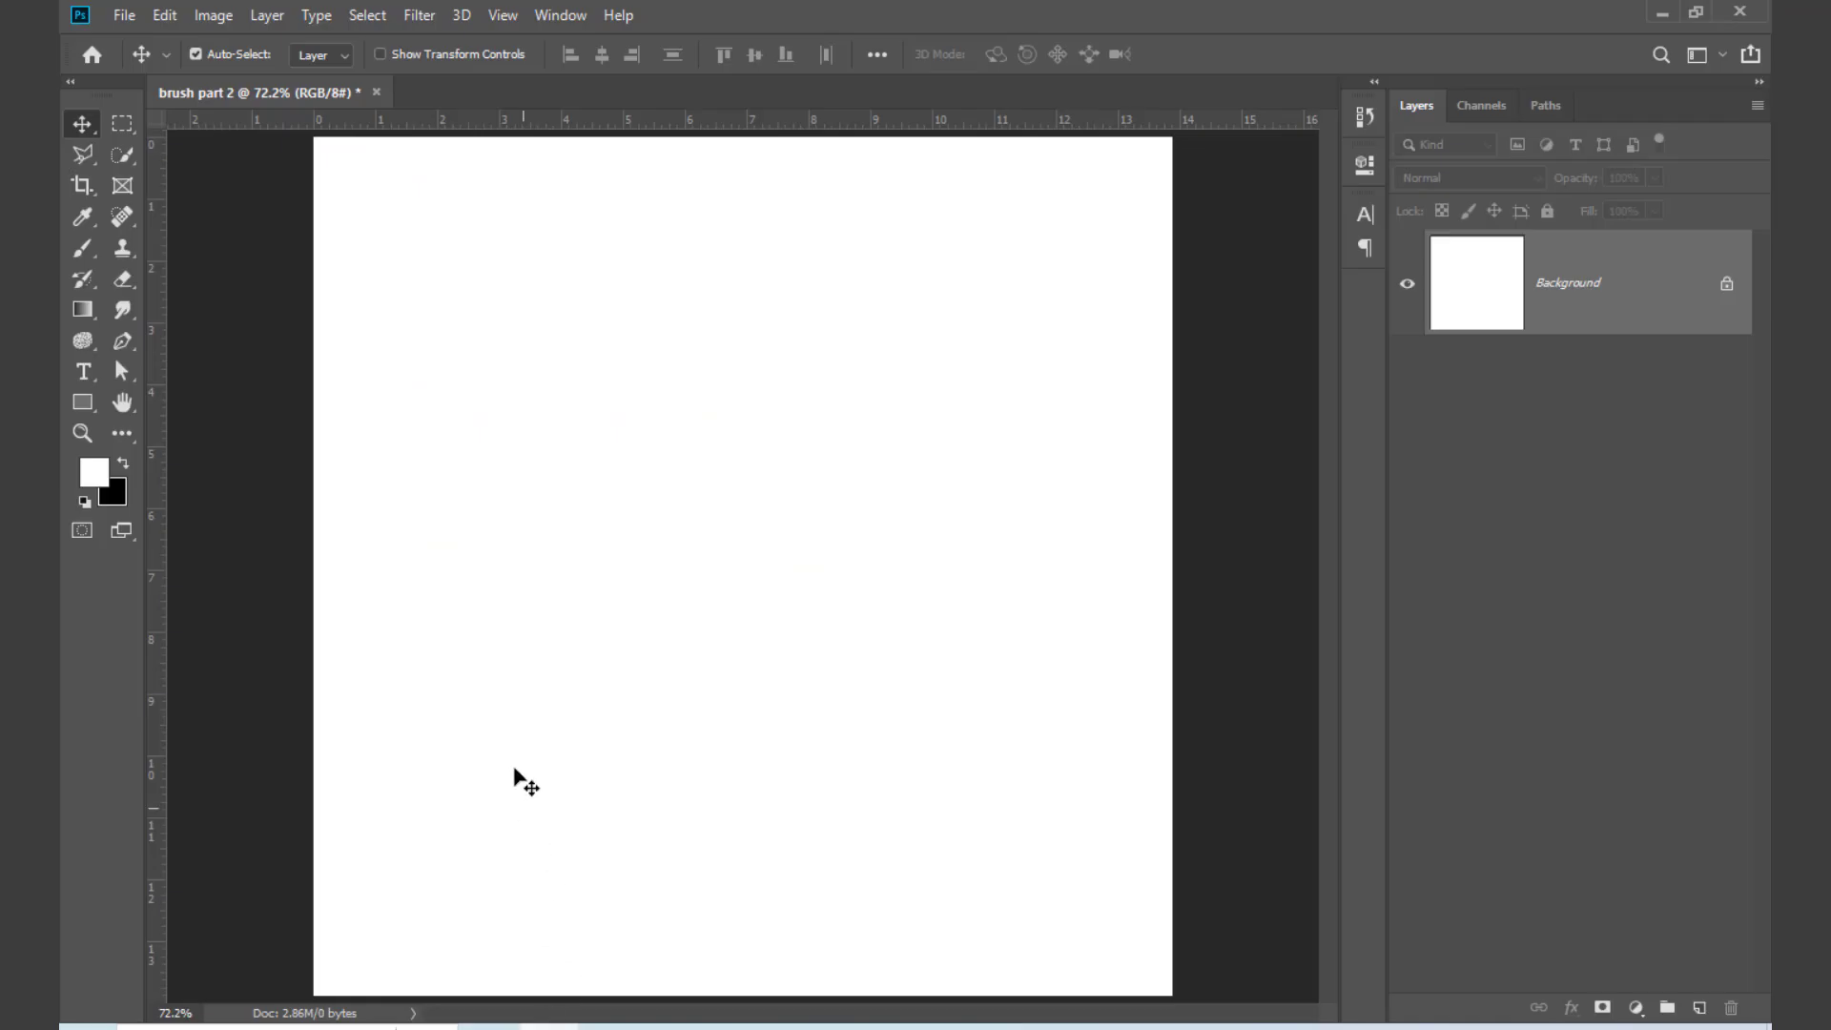
left_click(94, 474)
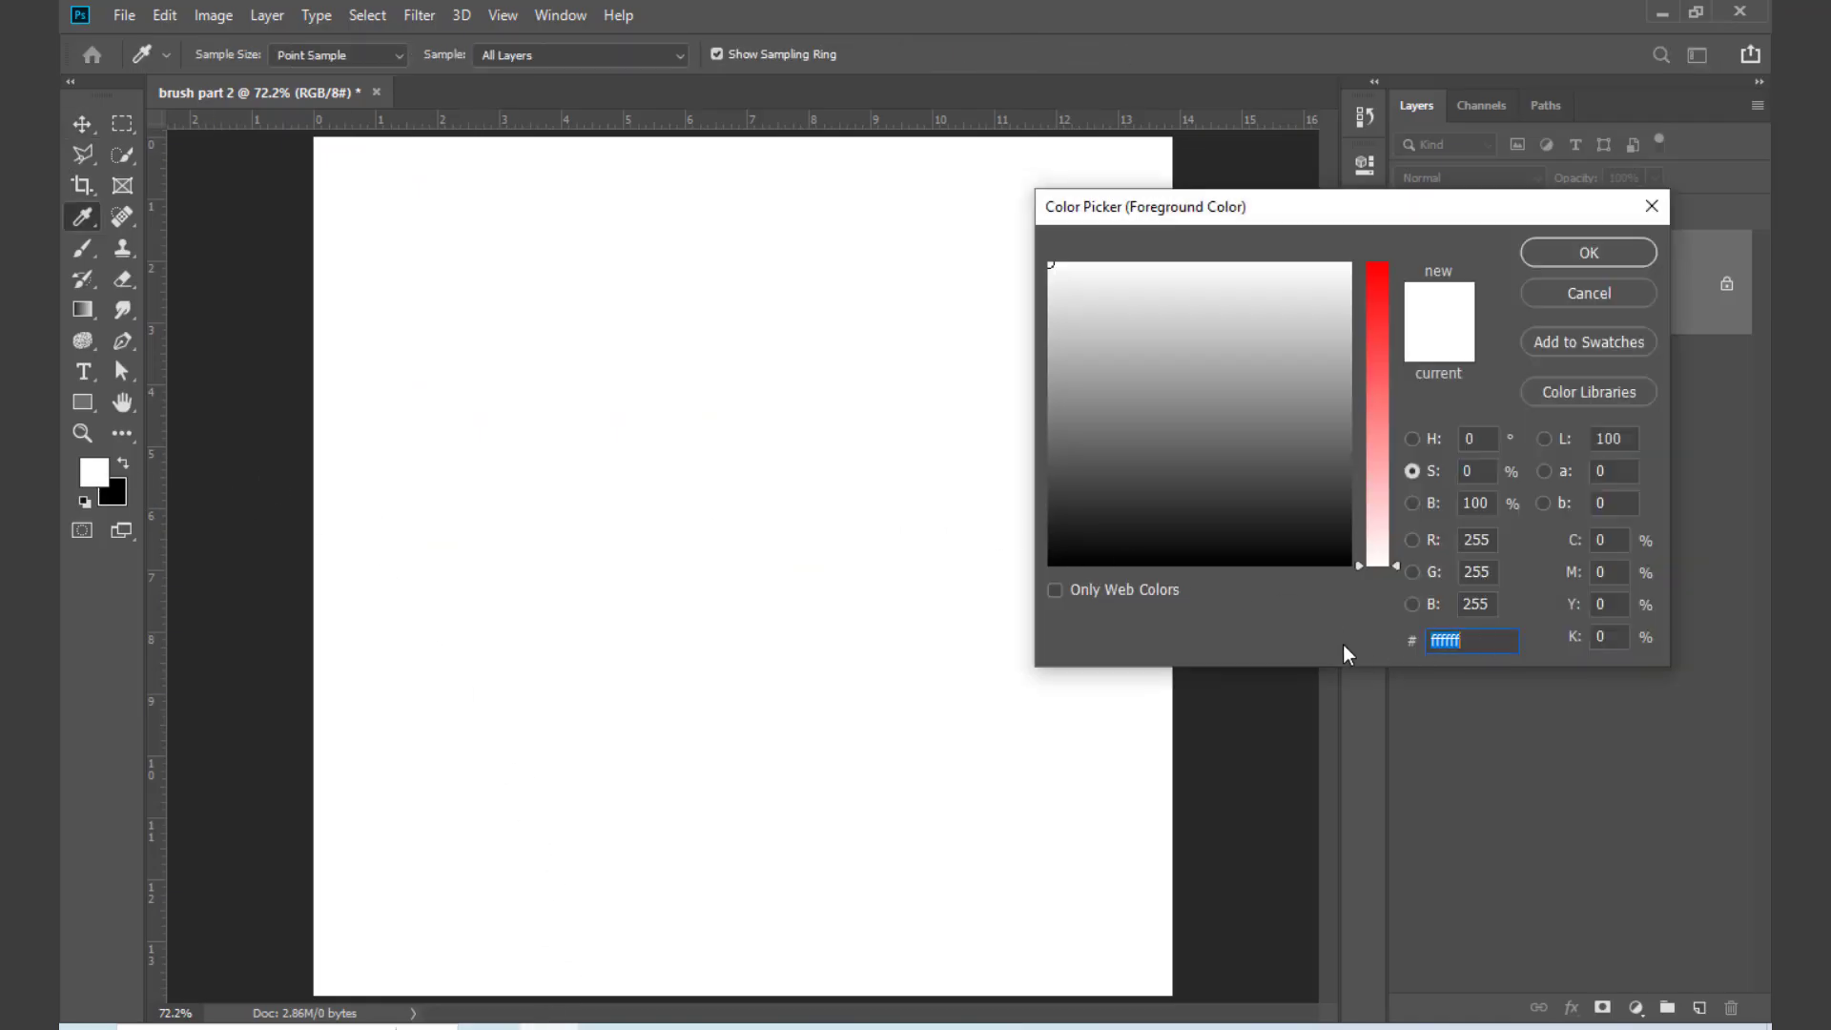
key("ctrl+v")
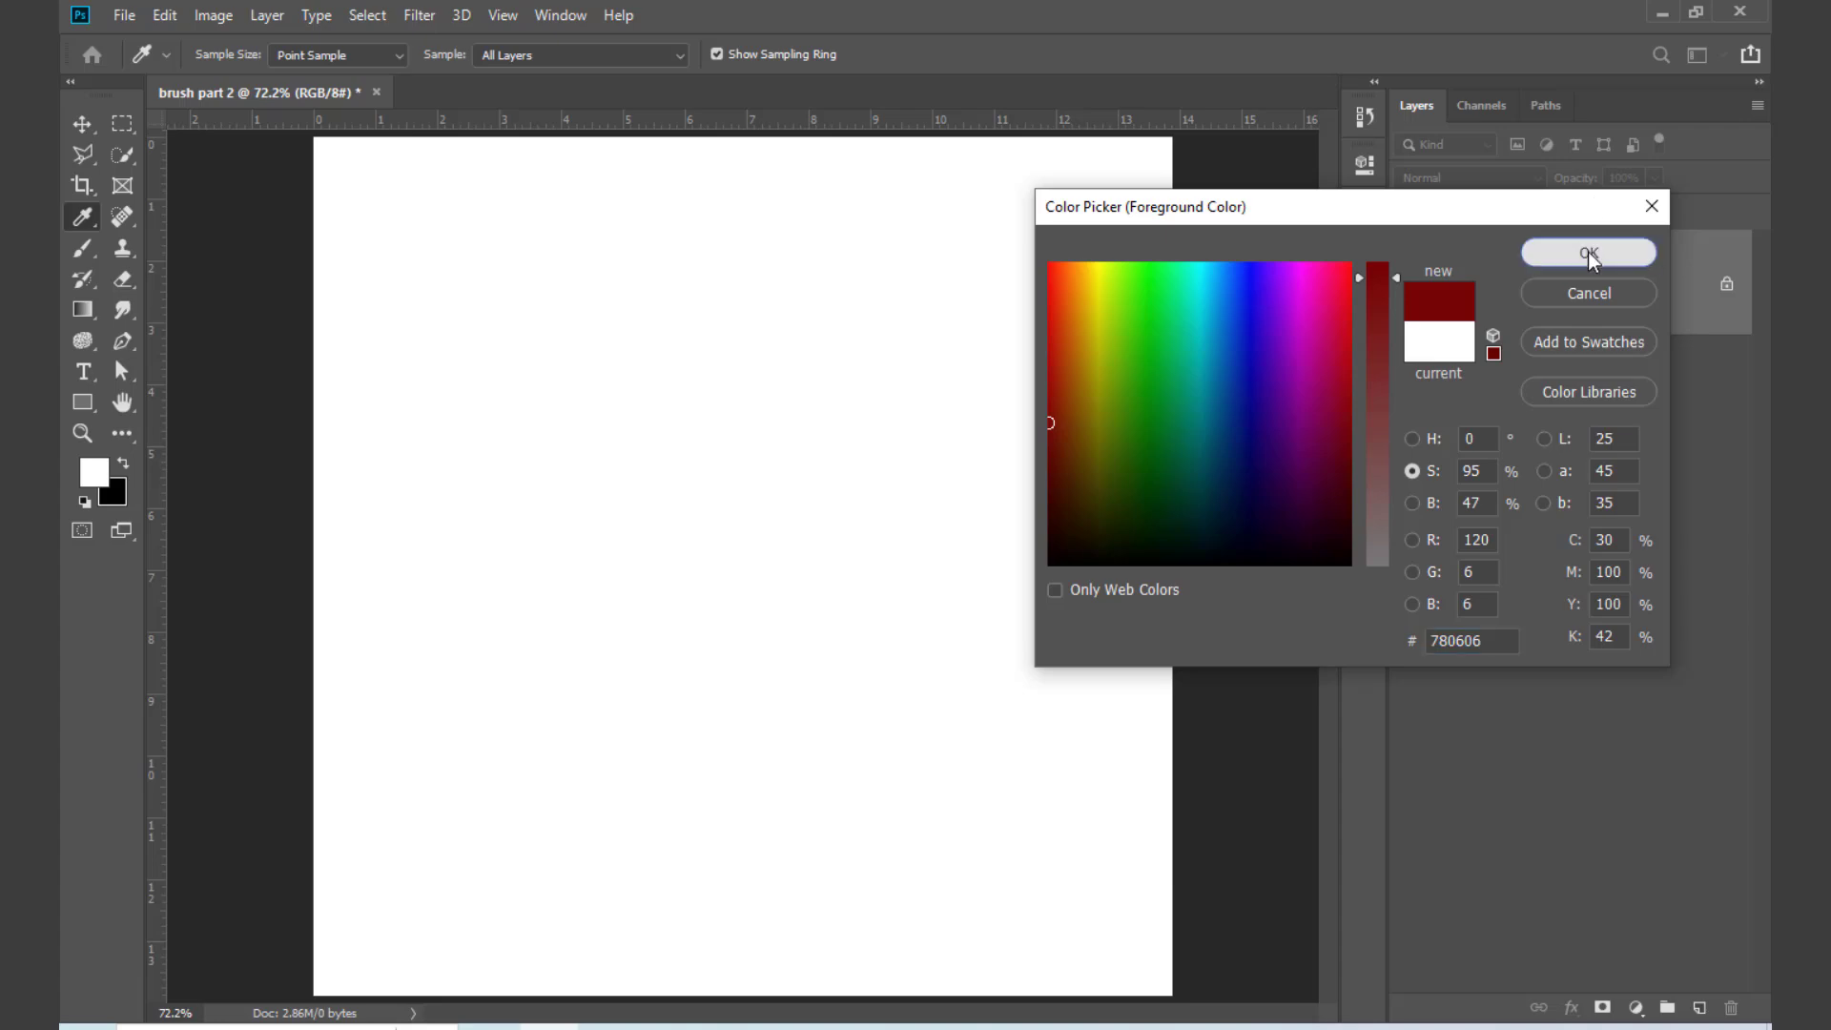
left_click(1588, 252)
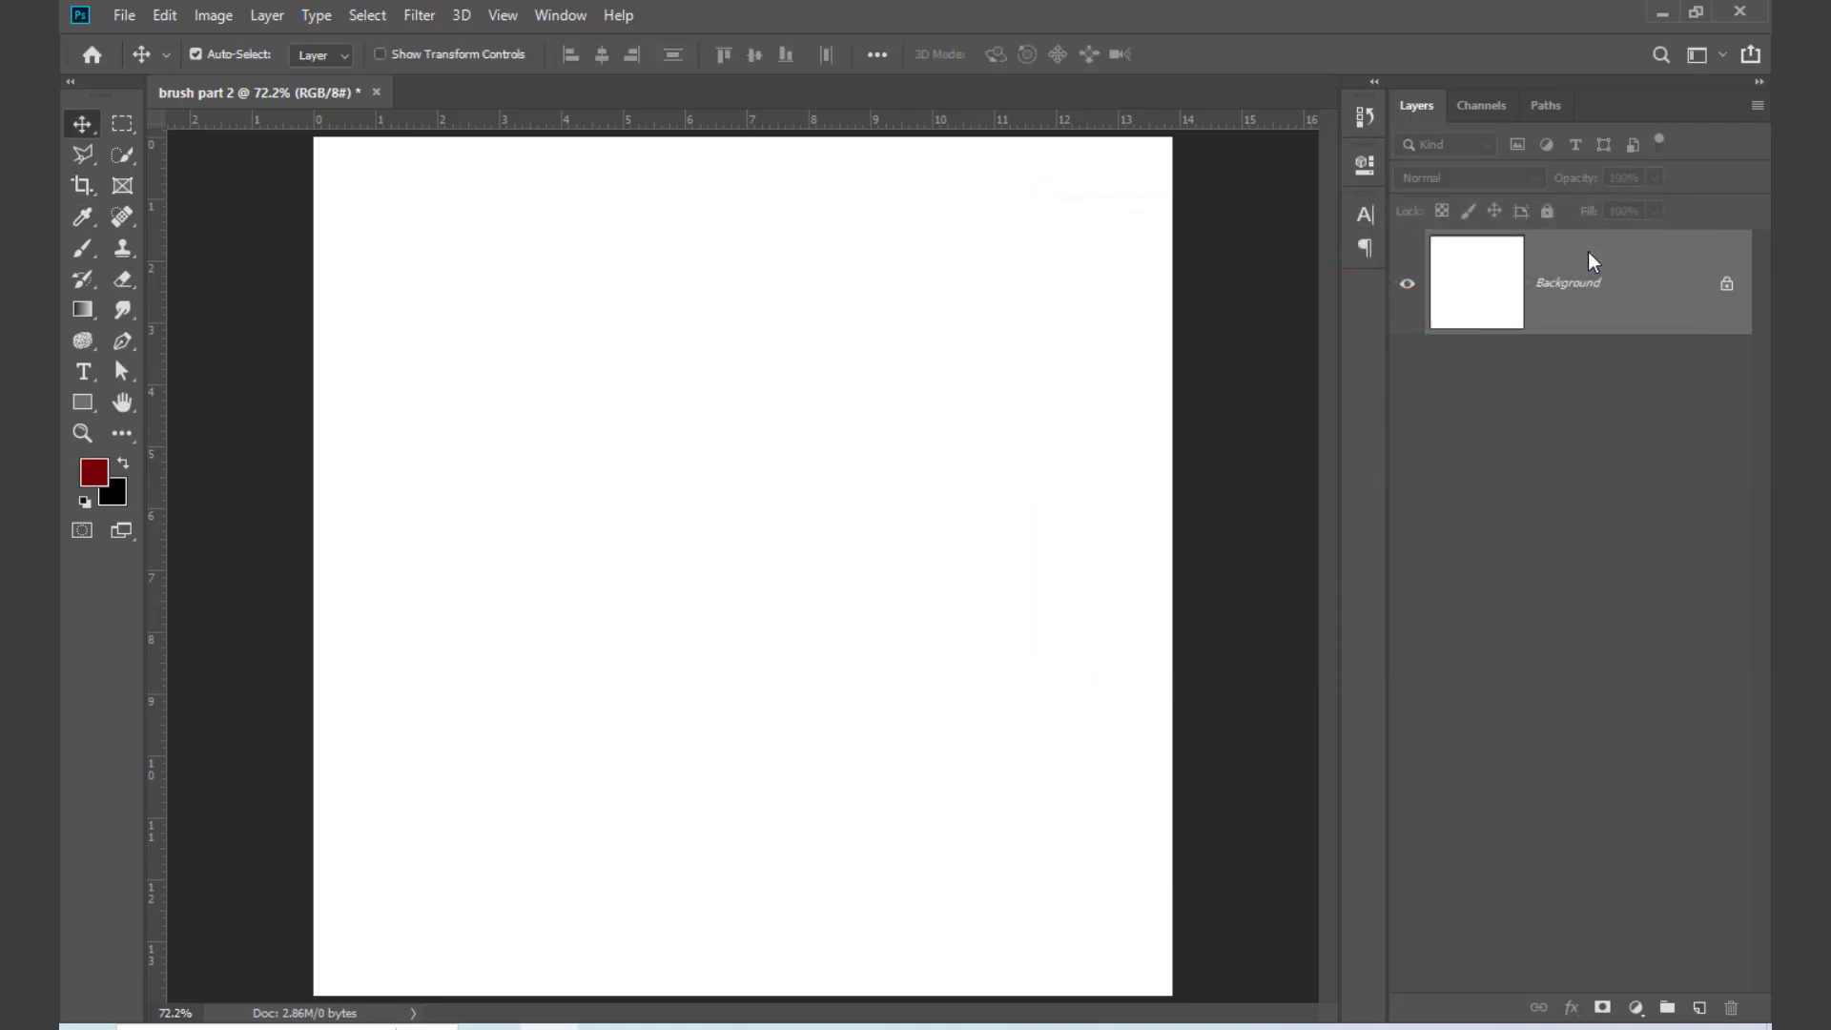
Step: Activate the Brush tool and reduce the blood splatter brush size to 1000 px
key("b")
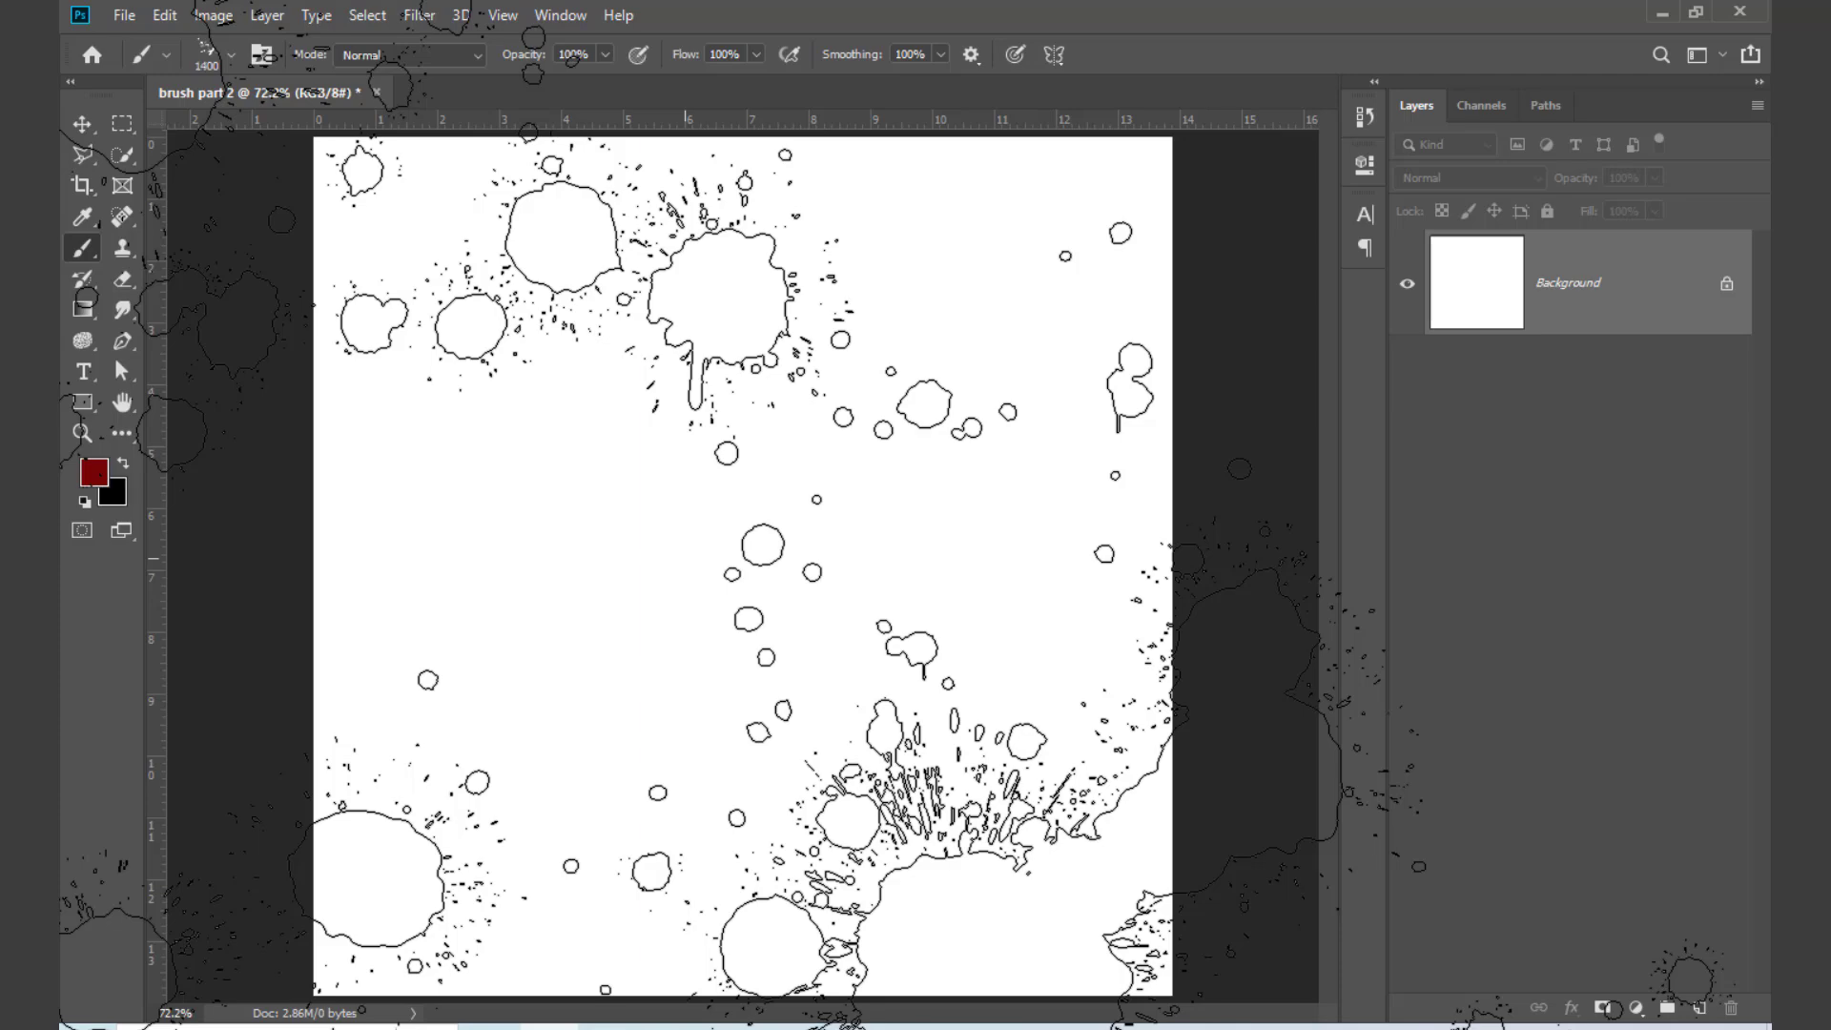
key("bracketleft")
key("bracketleft")
key("bracketleft")
key("bracketleft")
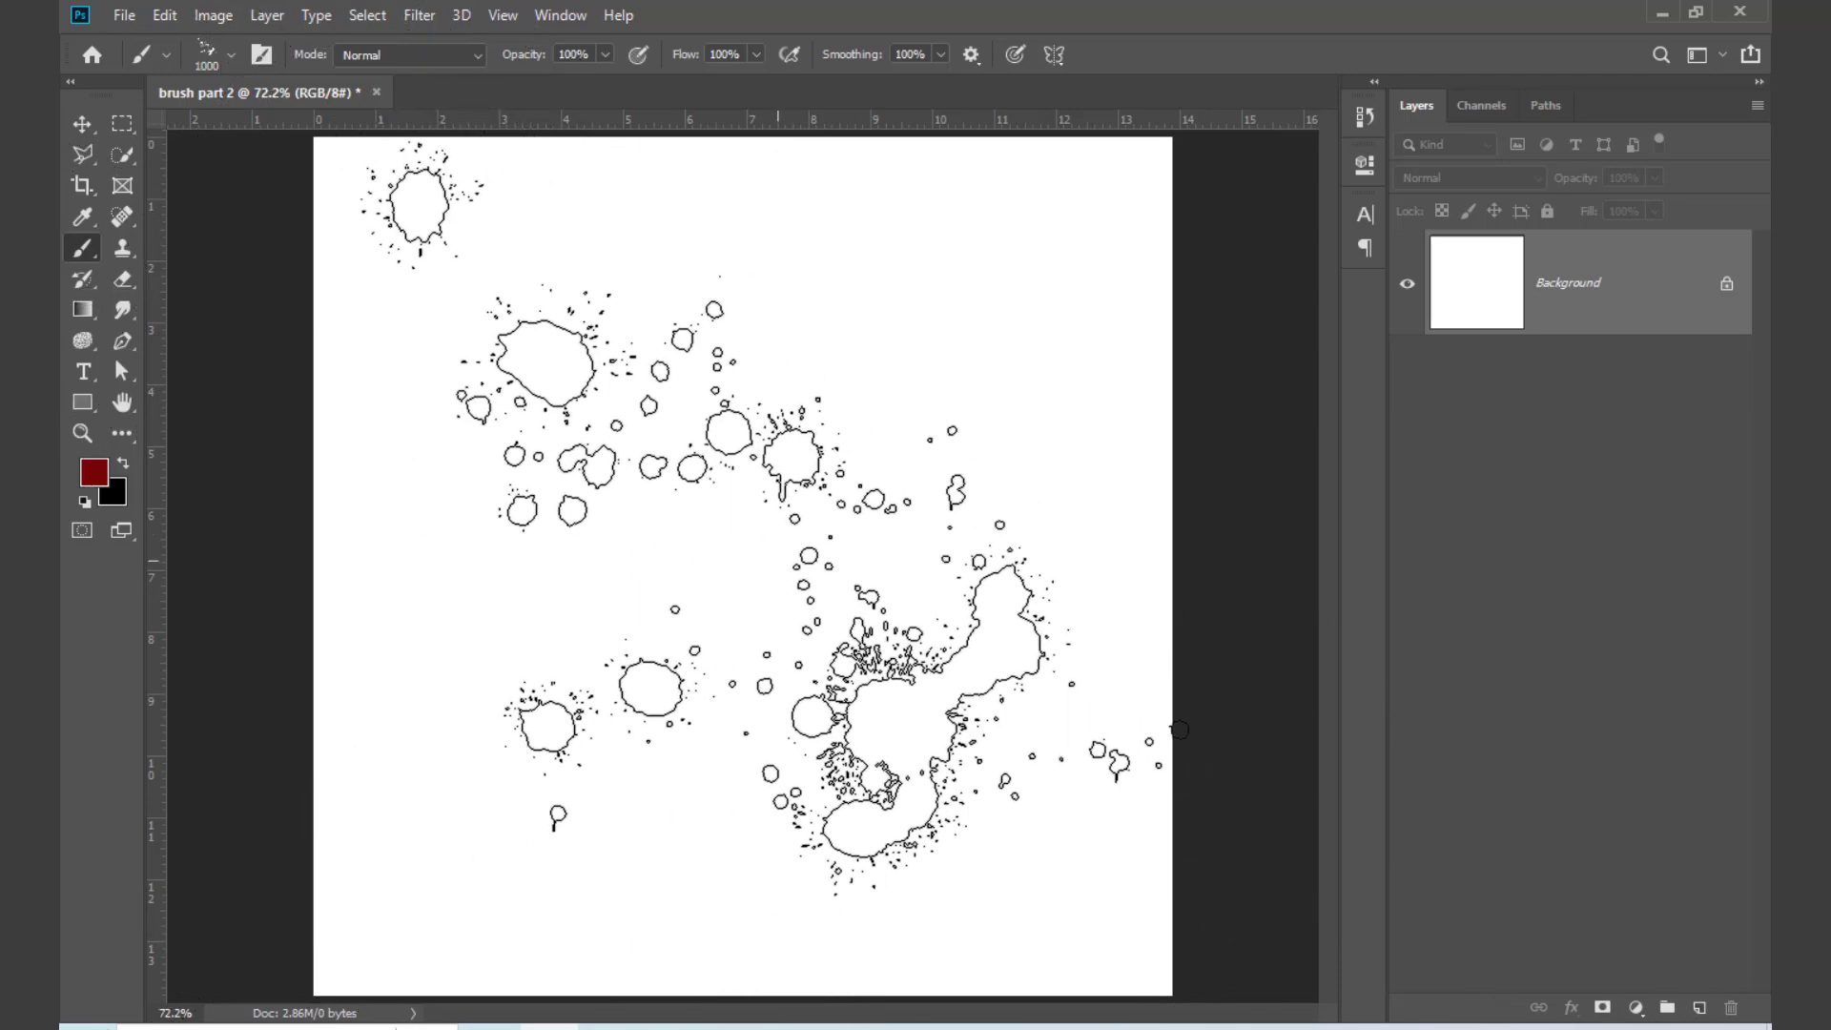
left_click(760, 534)
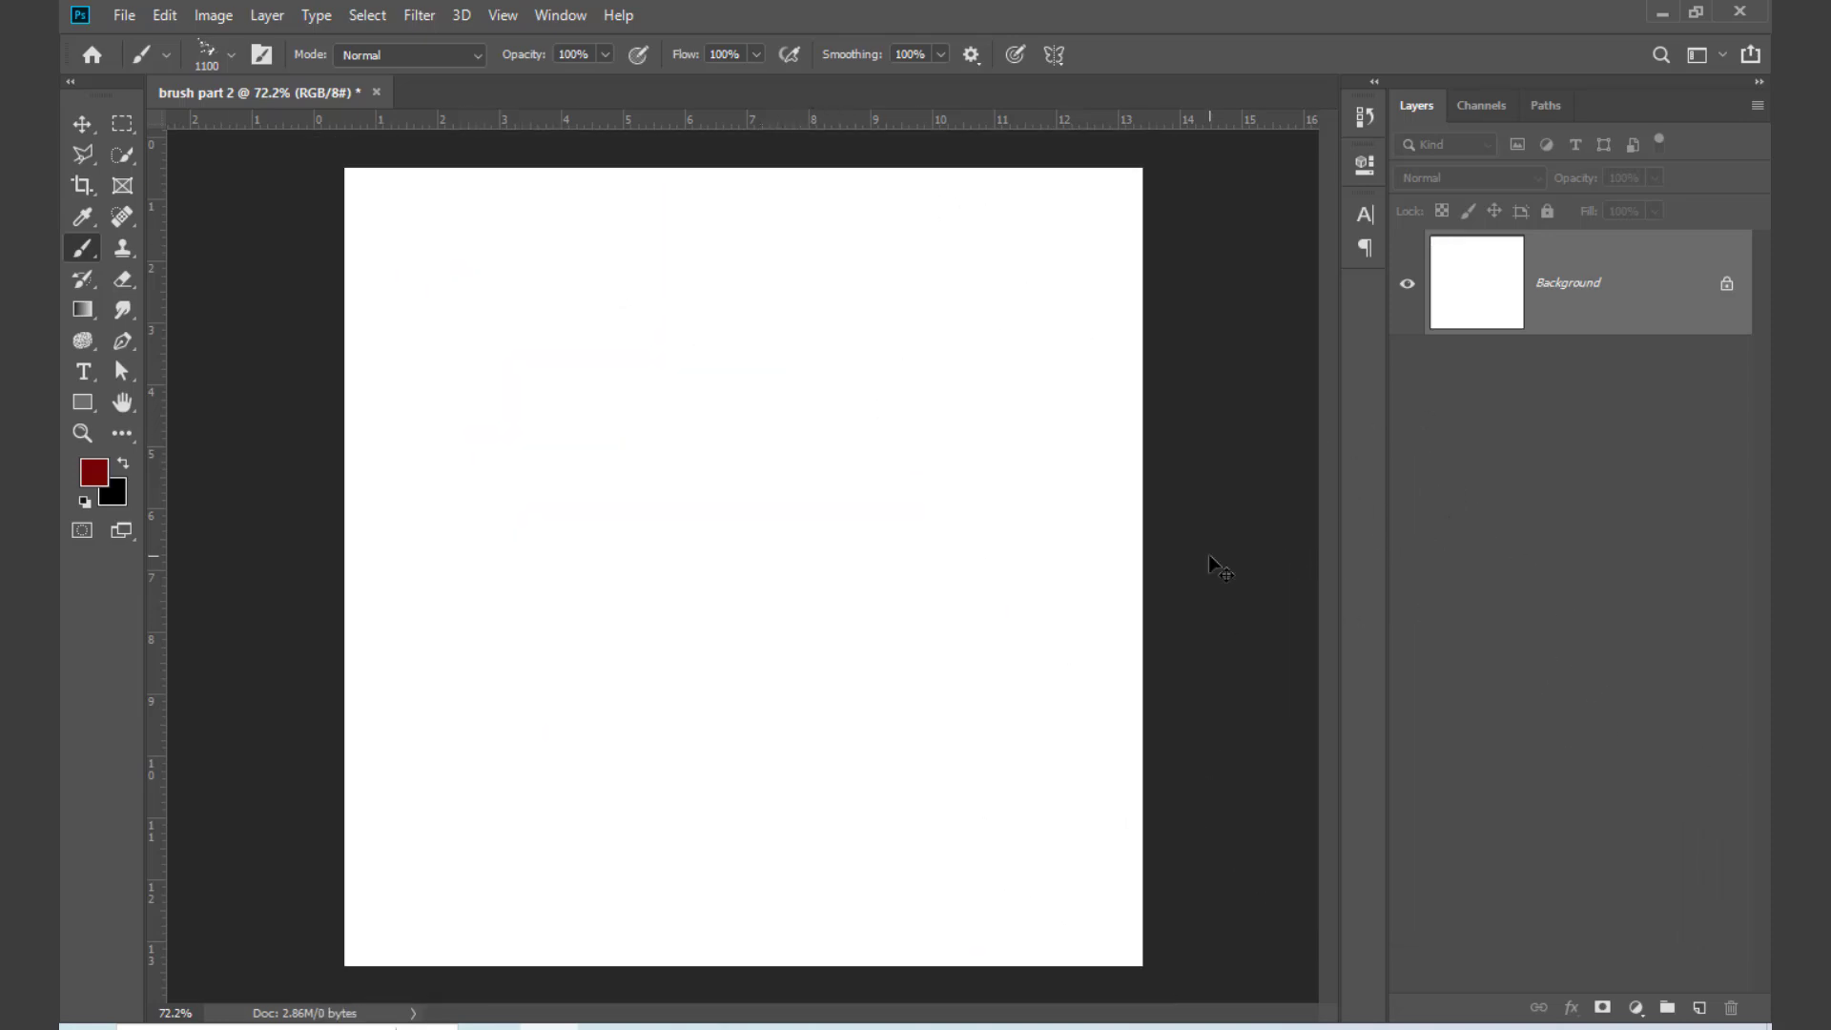
Step: Zoom the document out to 33.3% and enlarge the blood splatter brush to 1500 px
key("ctrl+minus")
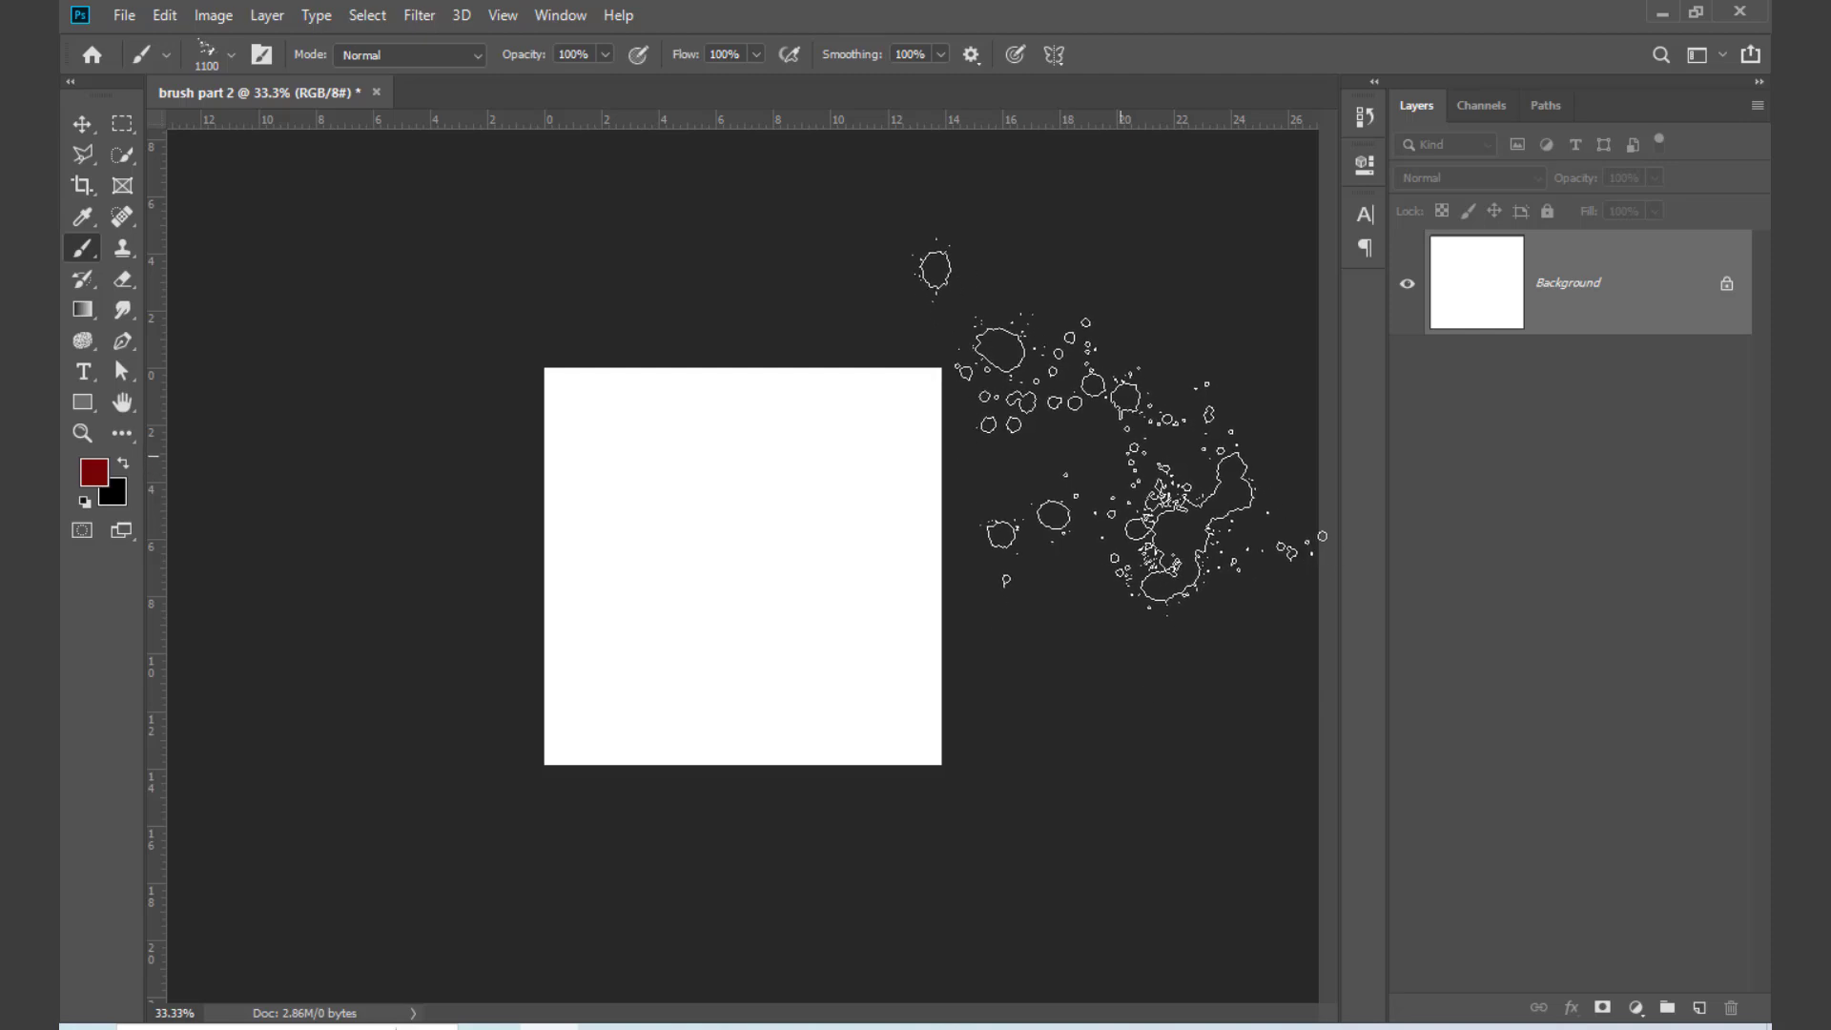
key("bracketright")
key("bracketright")
key("bracketright")
key("bracketright")
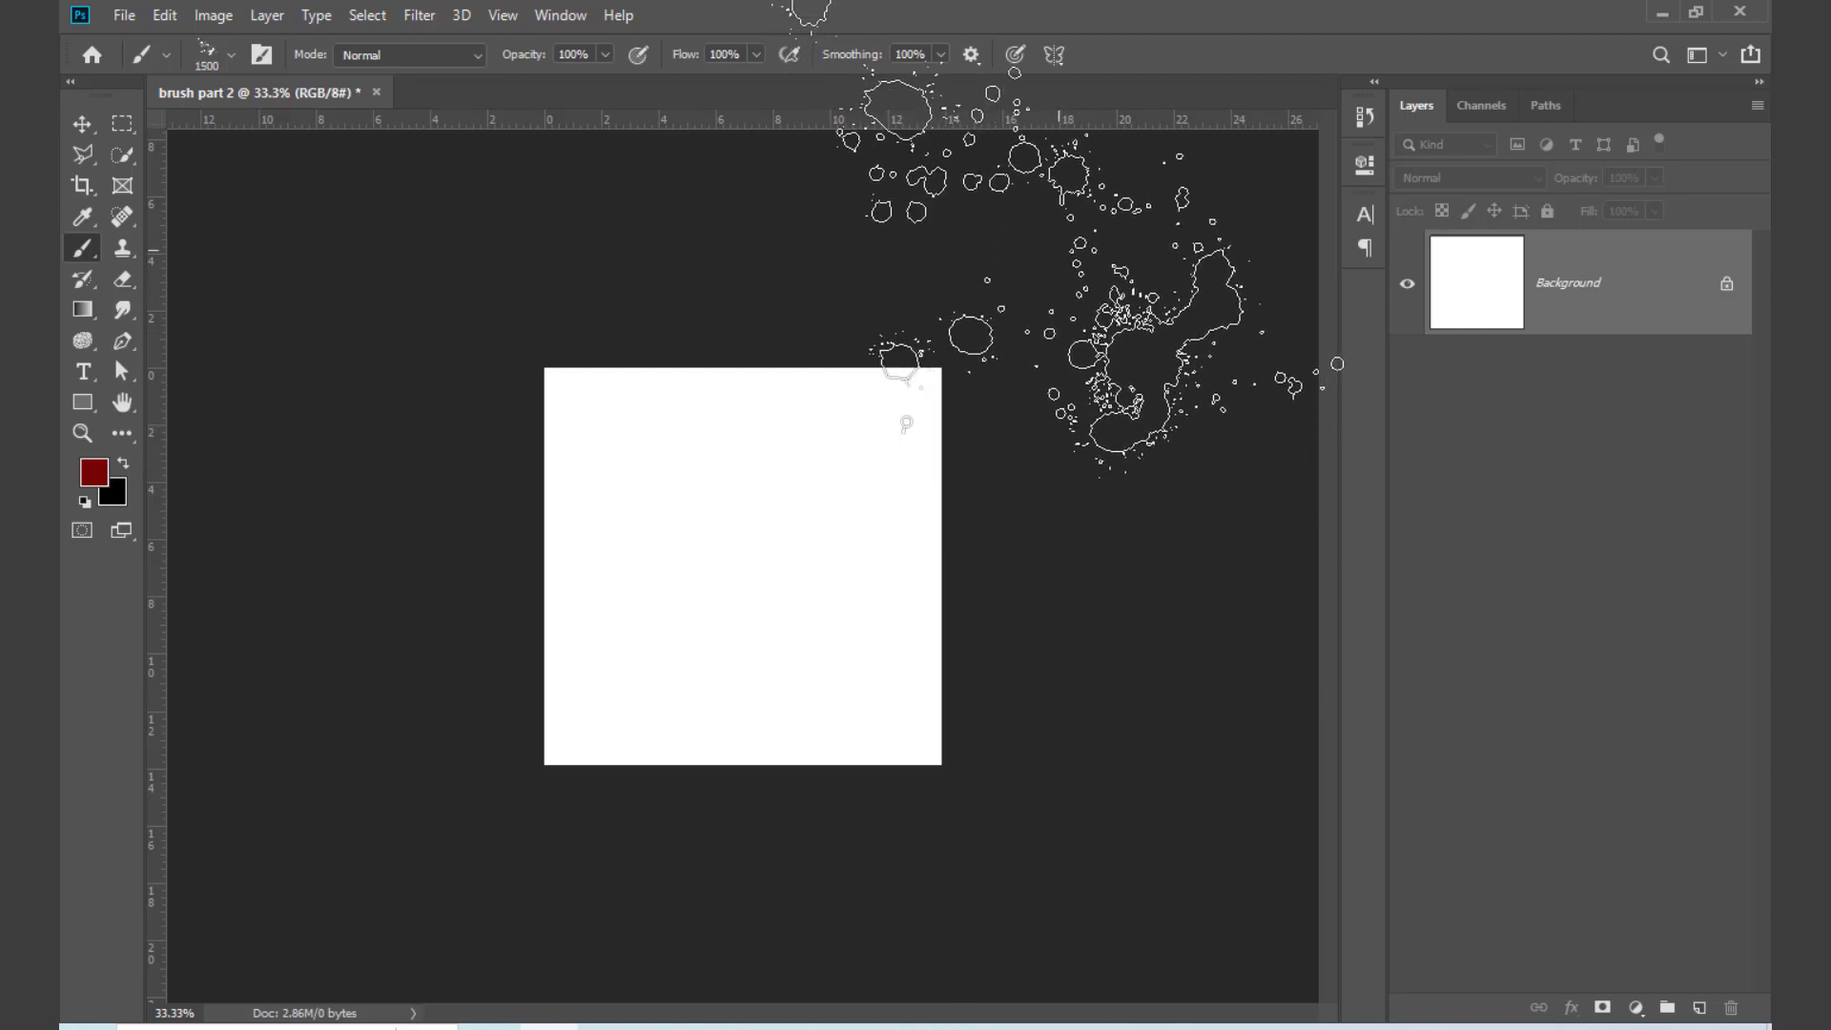
Step: Stamp blood red splatters around the corners and edges of the canvas with the Splatter Blood 2 brush
left_click(1083, 246)
left_click(375, 568)
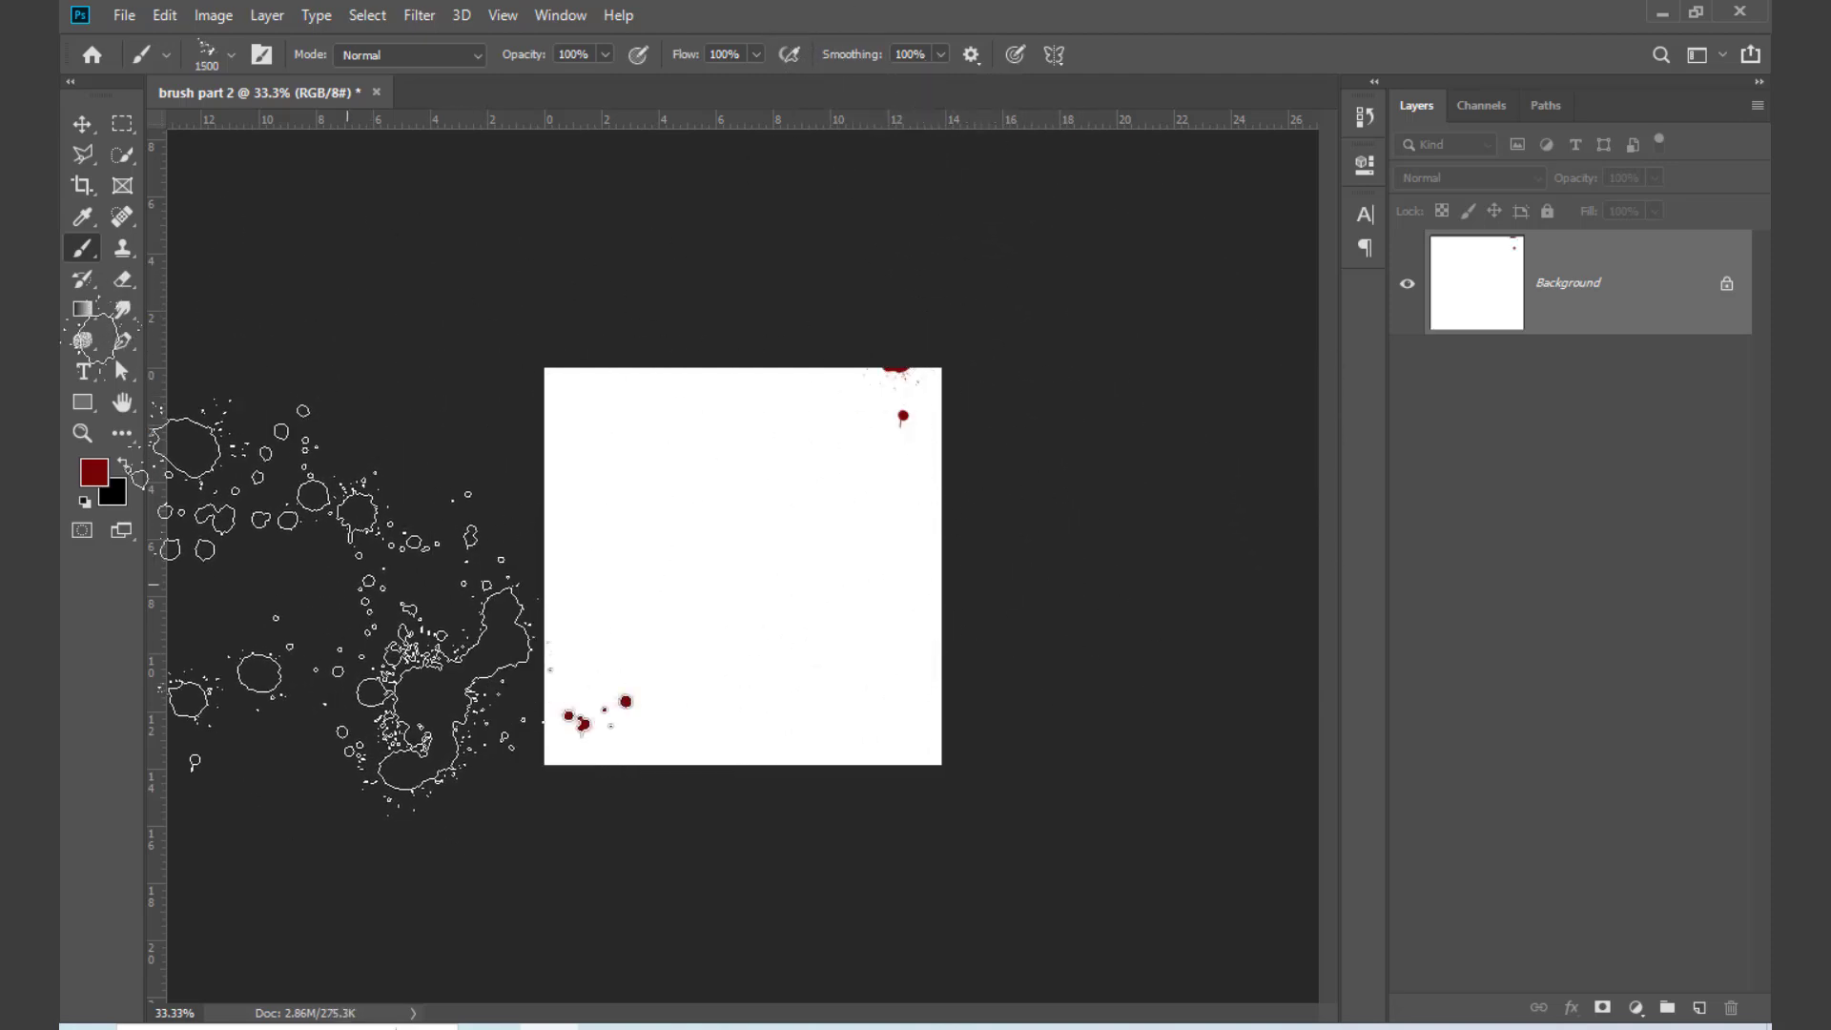
left_click(362, 279)
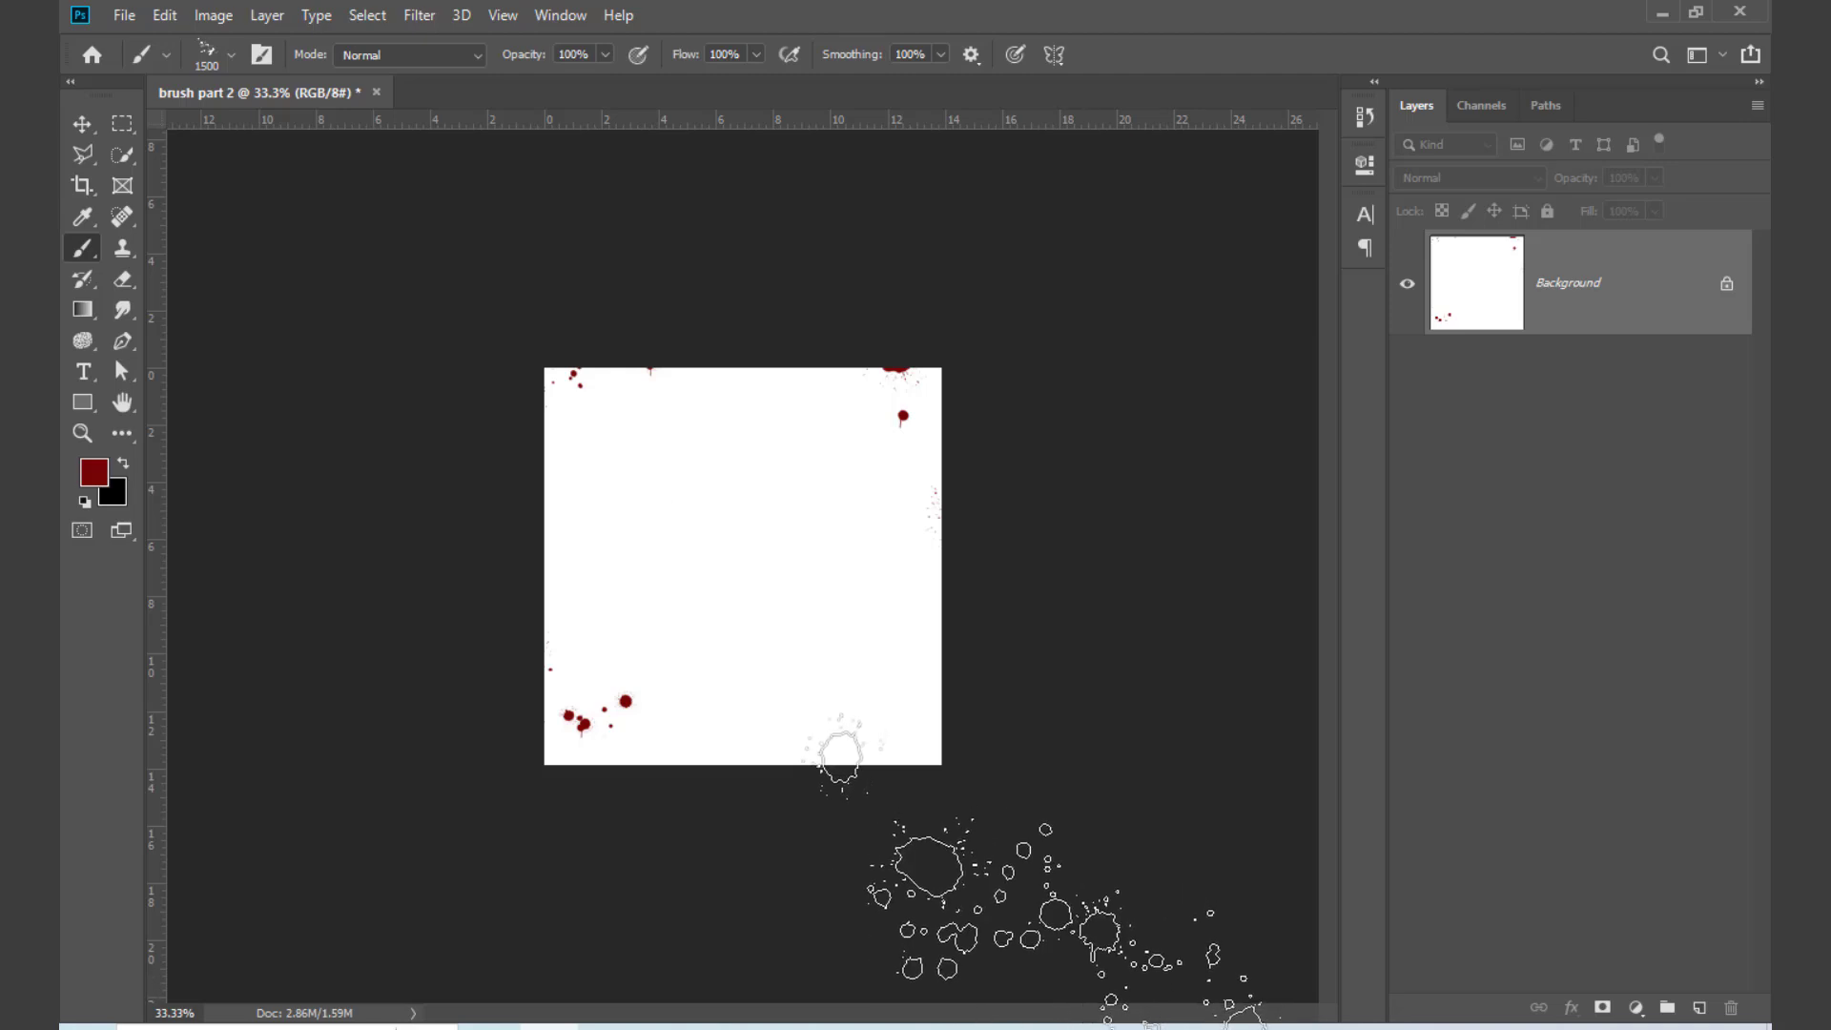
left_click(1044, 948)
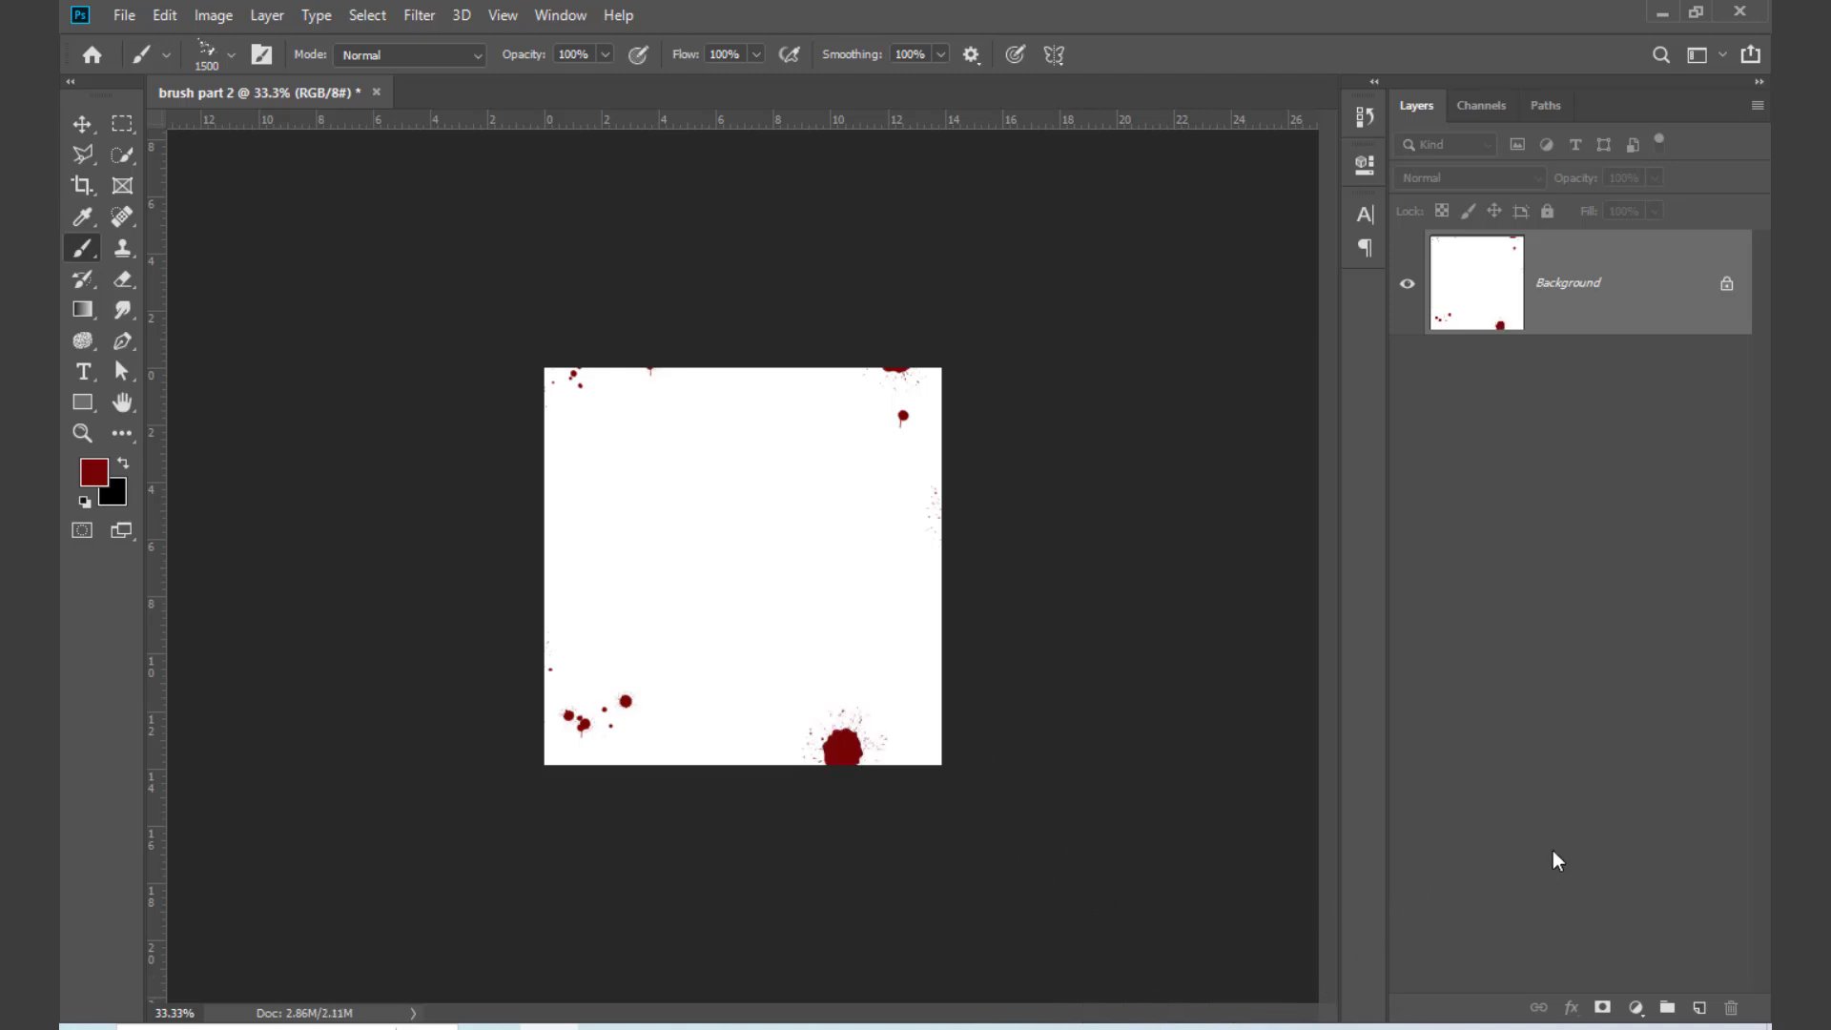
key("ctrl+0")
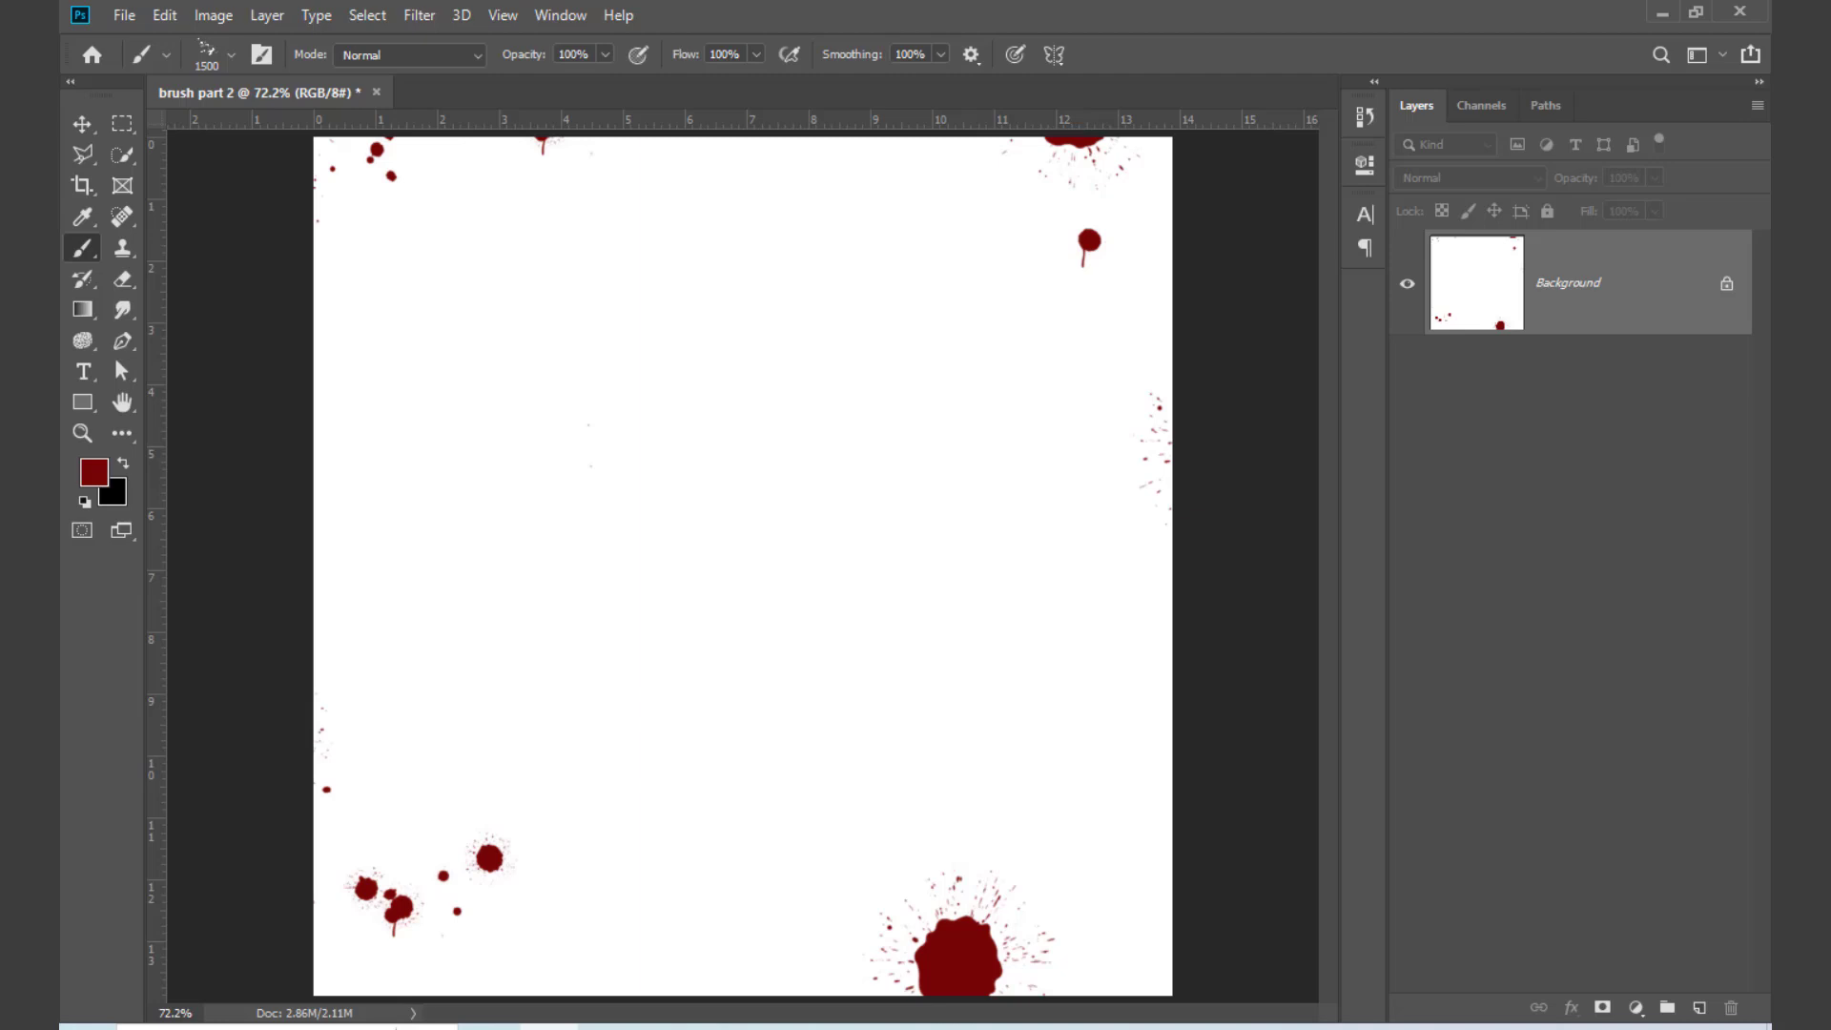
Step: Undo all the Splatter Blood 2 stamps on the canvas
key("ctrl+z")
key("ctrl+z")
key("ctrl+z")
key("ctrl+z")
key("ctrl+z")
key("ctrl+z")
key("ctrl+z")
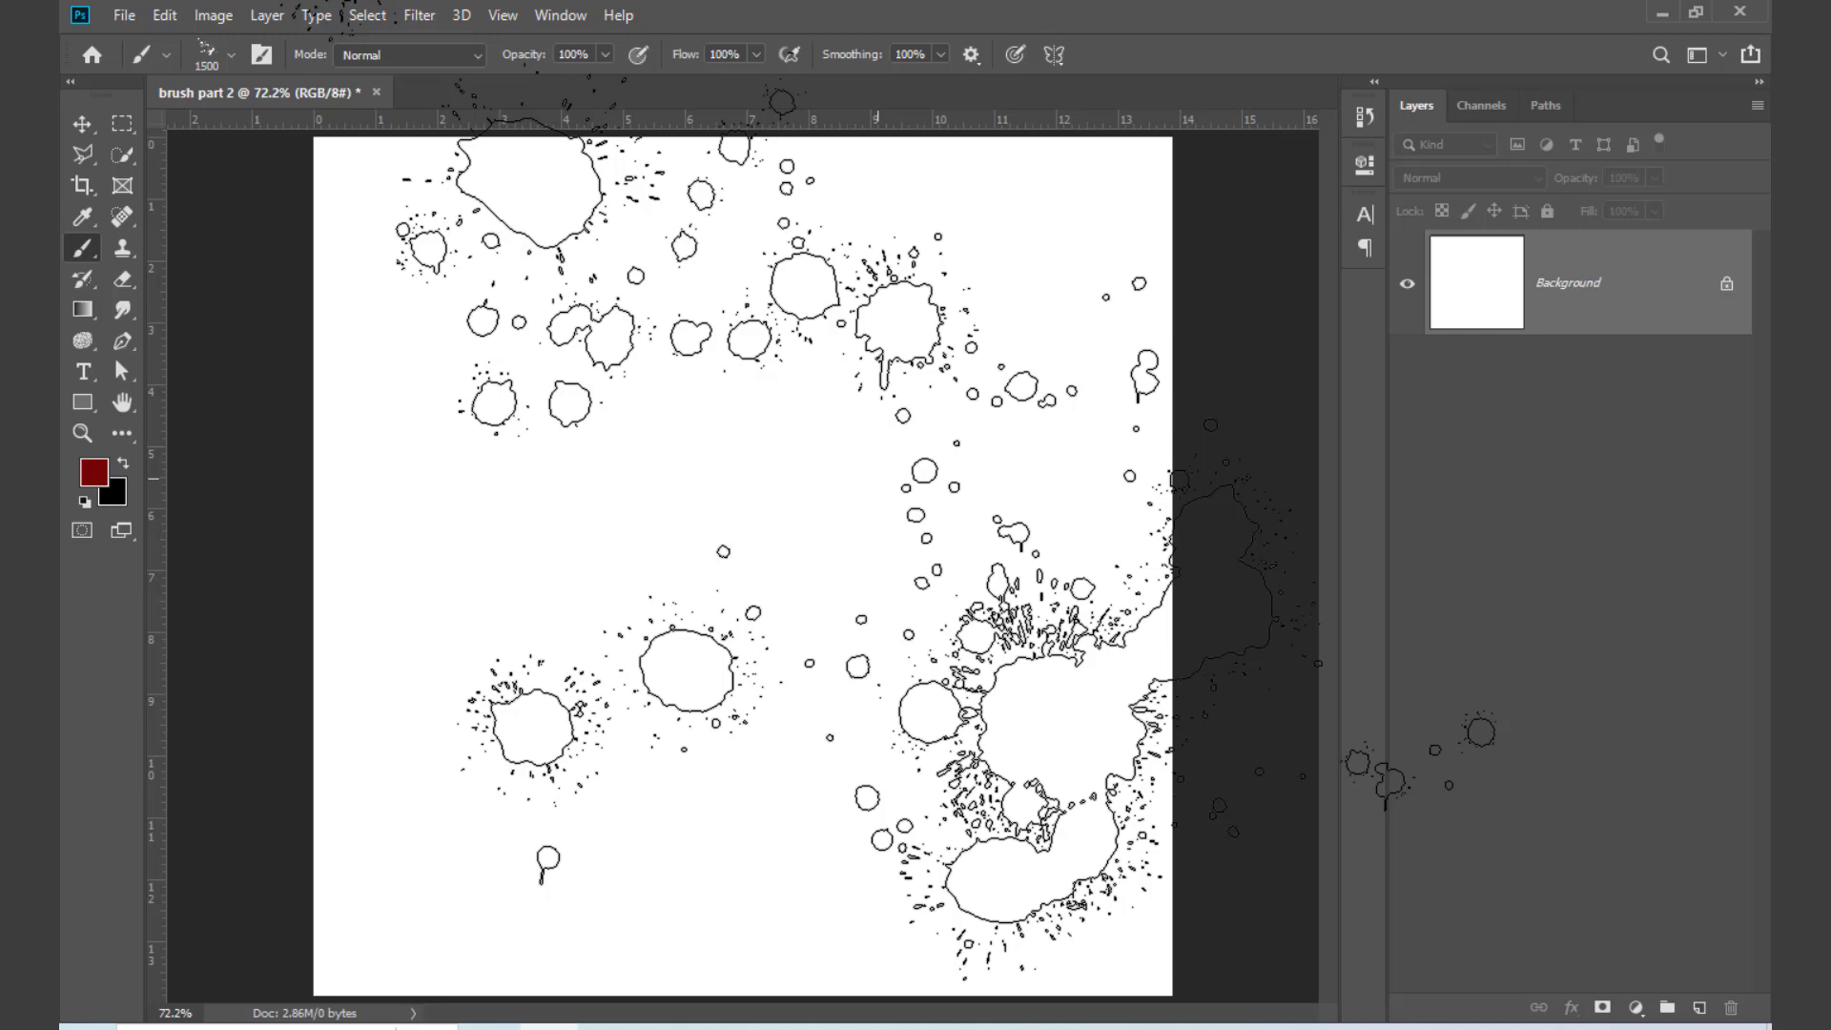
Step: Choose the Splatter Blood 3 brush from the 20 Splatter Blood Brushes set
right_click(930, 534)
scroll(1002, 873, "down", 1)
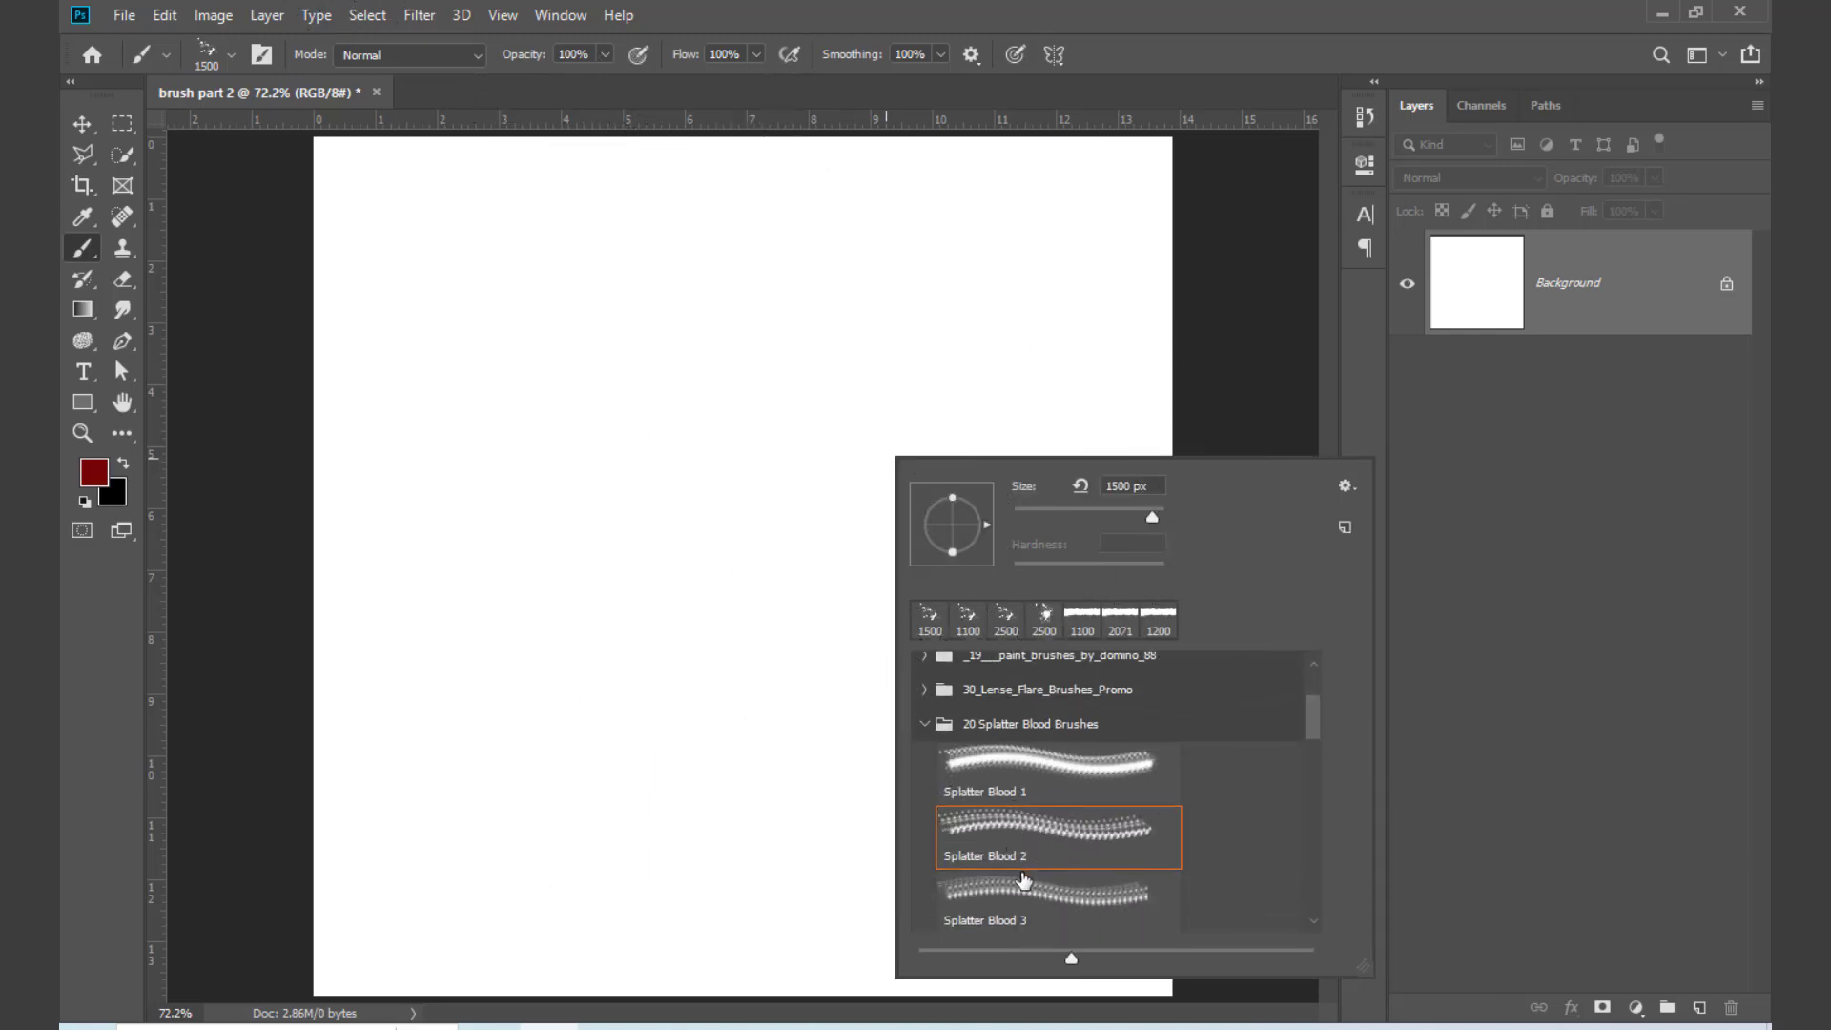
left_click(1058, 897)
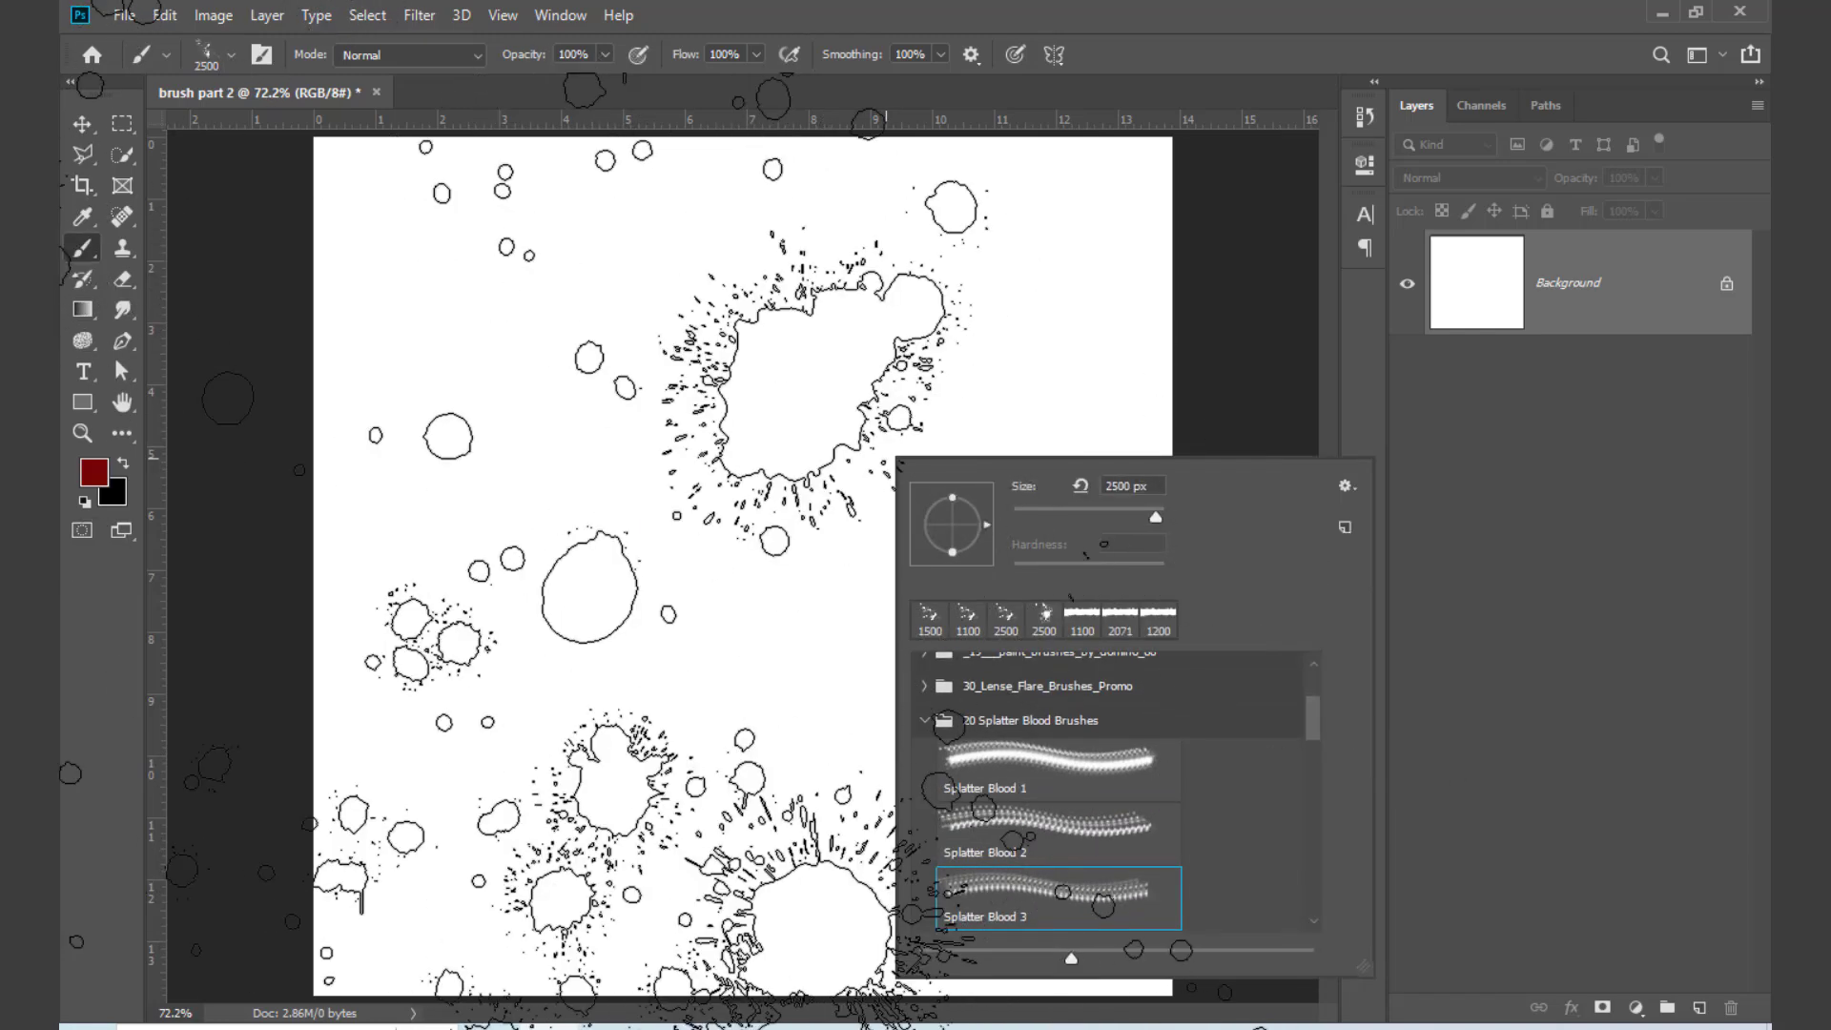
left_click(886, 454)
key("ctrl+z")
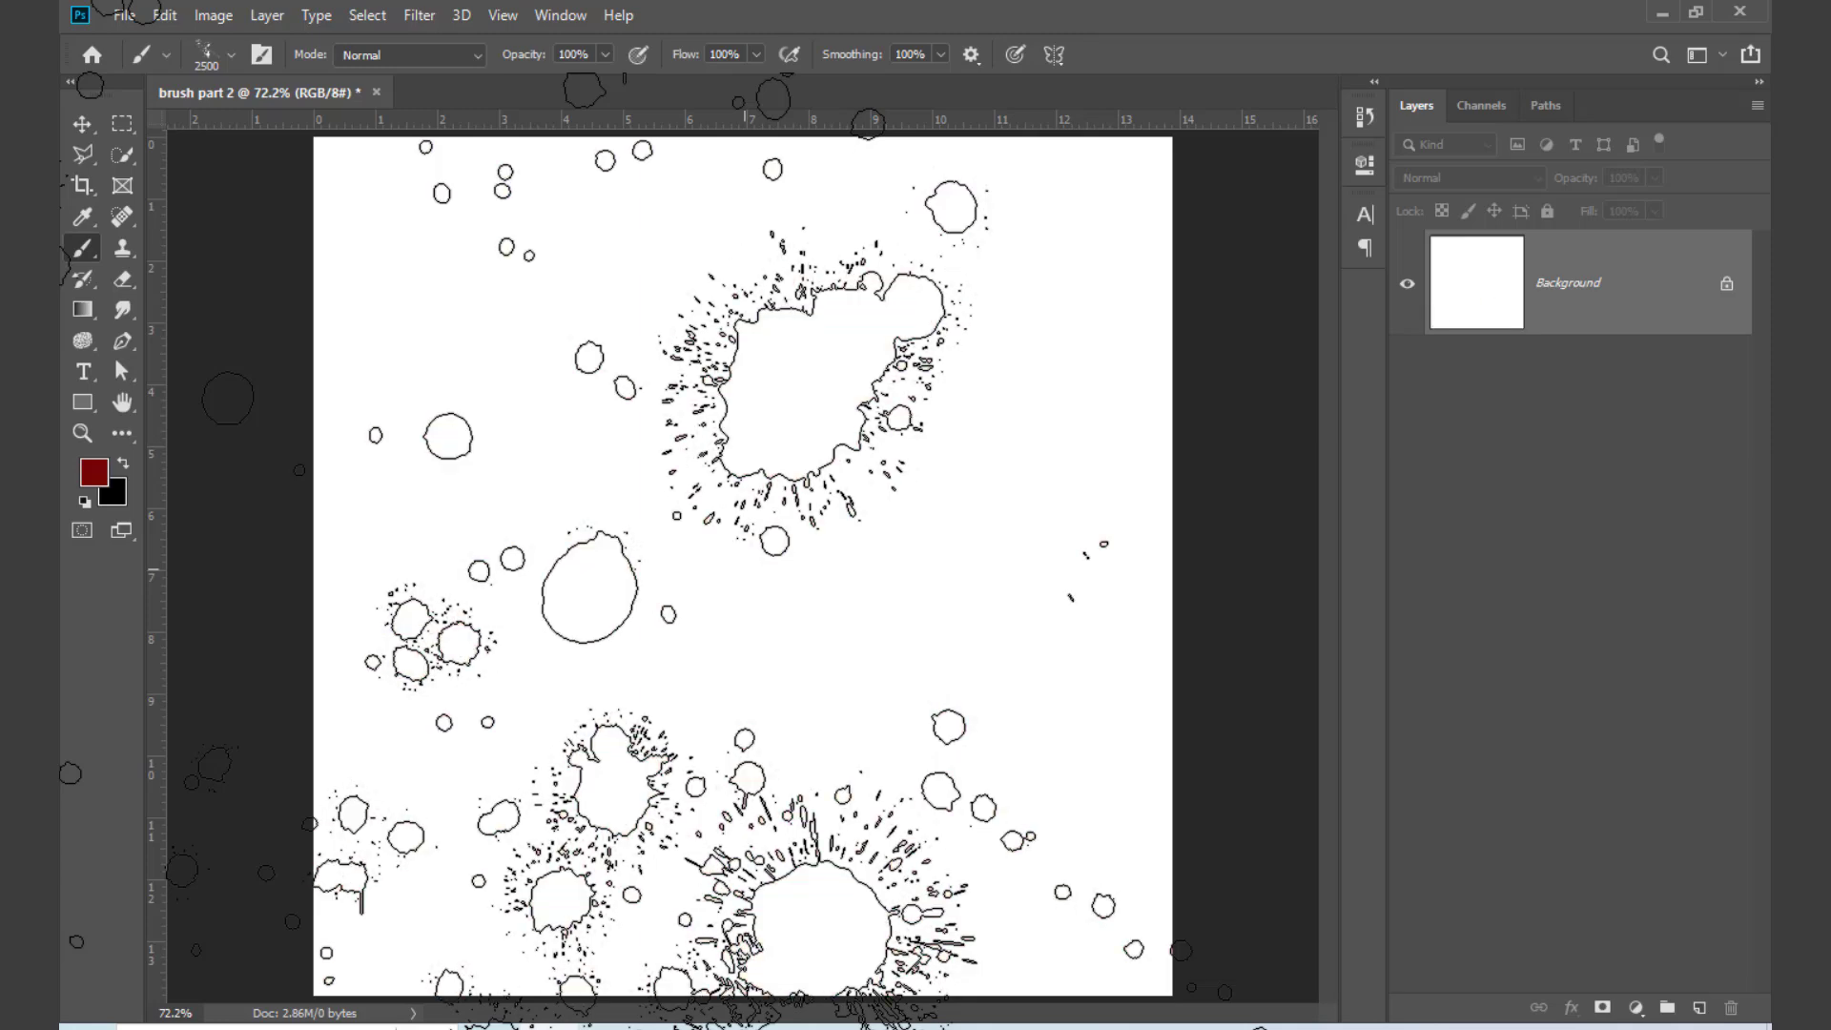
Step: Zoom the document out to 50% and reduce the Splatter Blood 3 brush to 1700 px
key("ctrl+minus")
key("ctrl+minus")
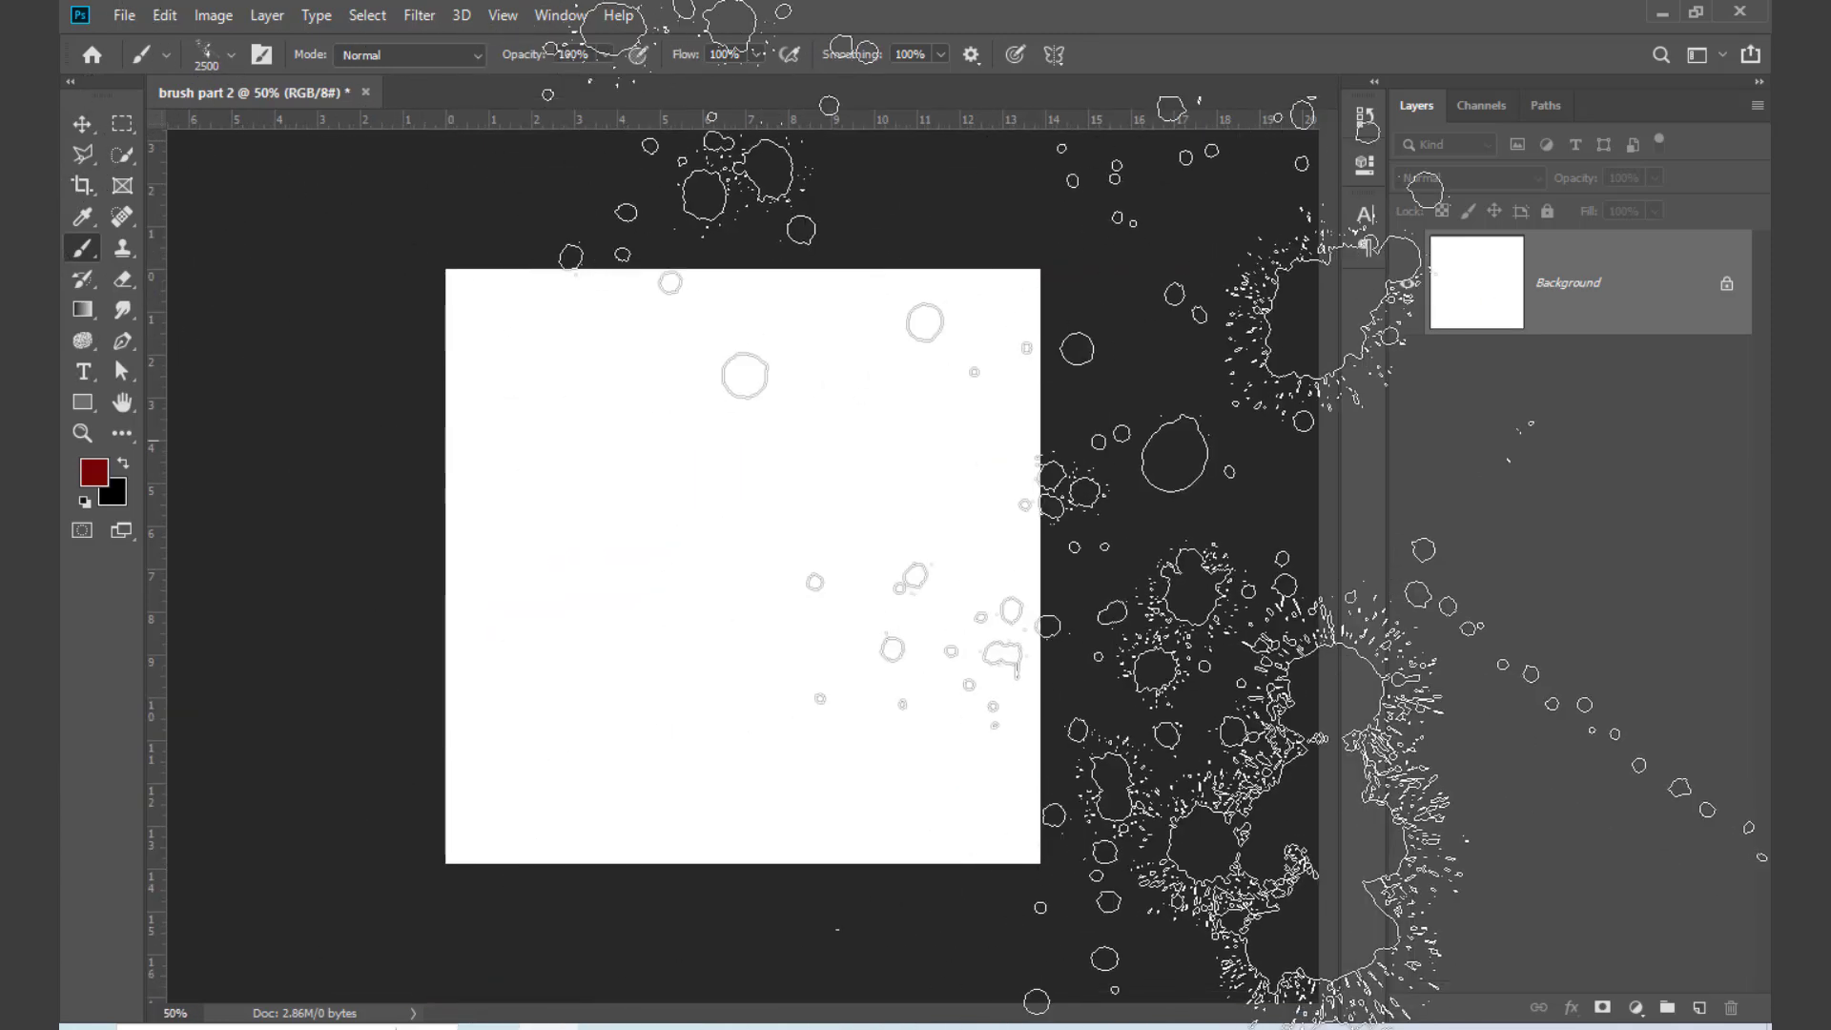
key("bracketleft")
key("bracketleft")
key("bracketleft")
key("bracketleft")
key("bracketleft")
key("bracketleft")
key("bracketleft")
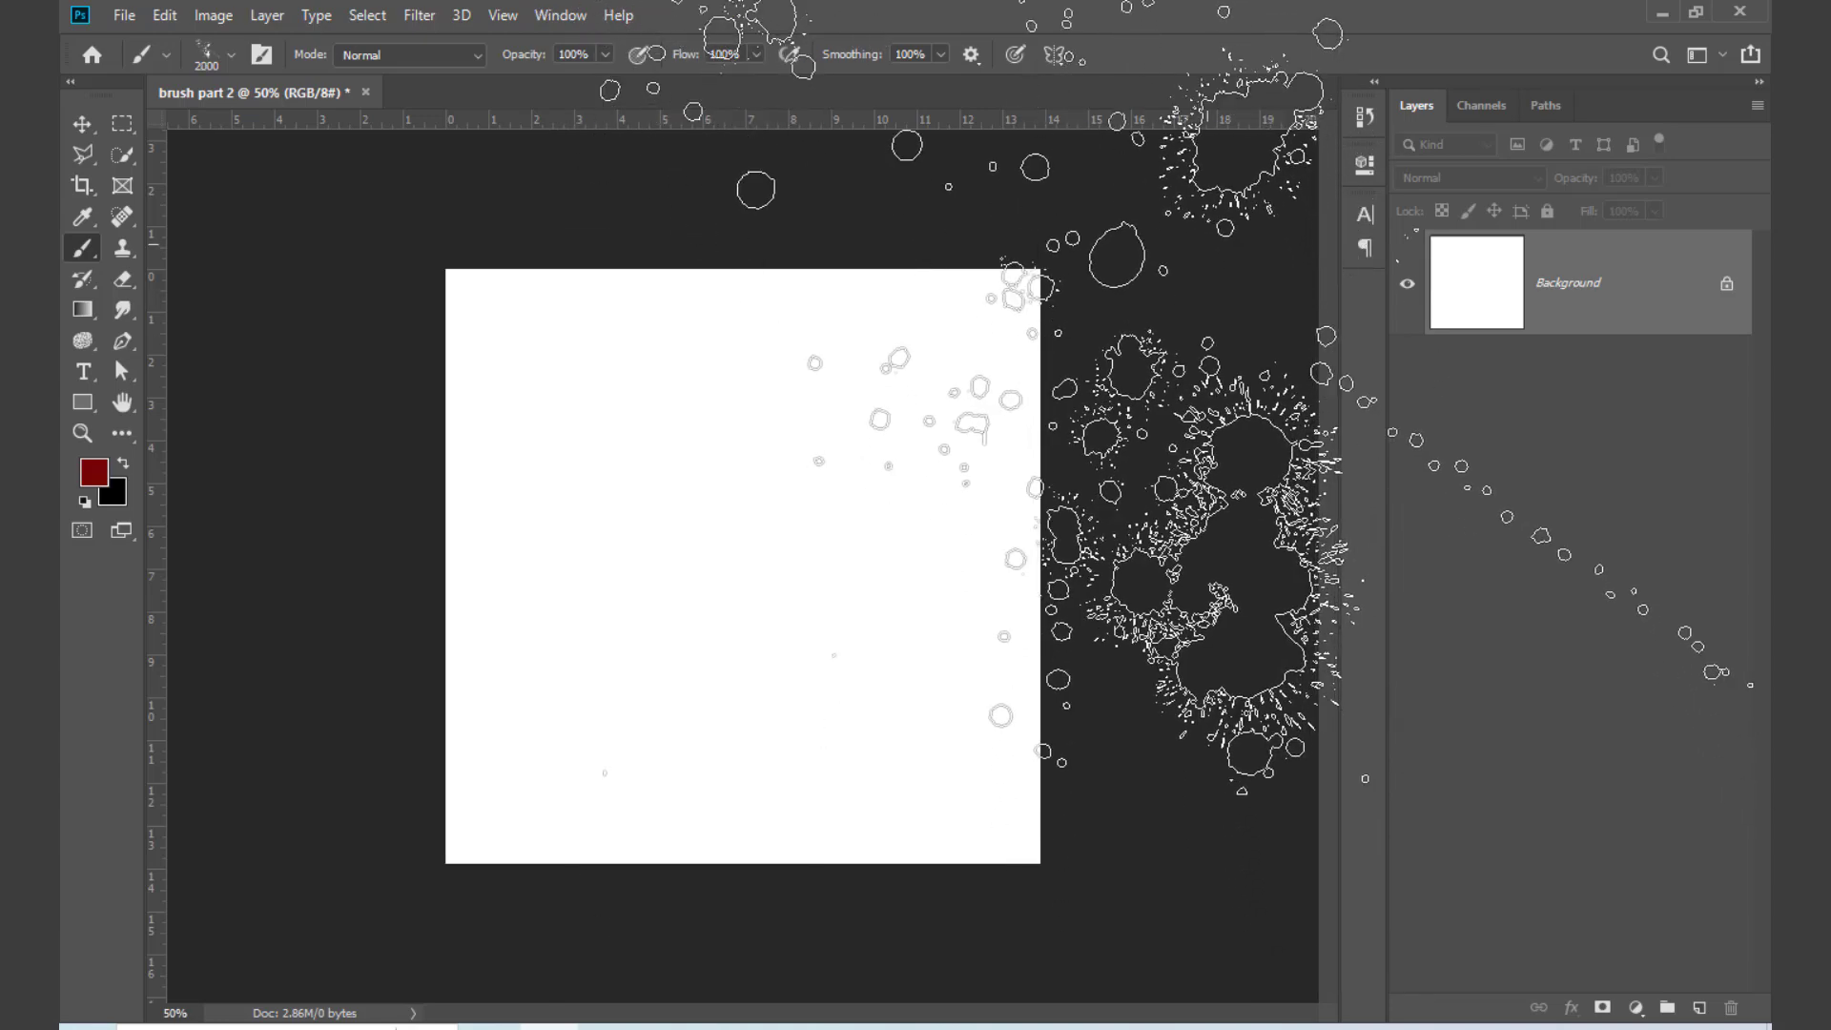
key("bracketleft")
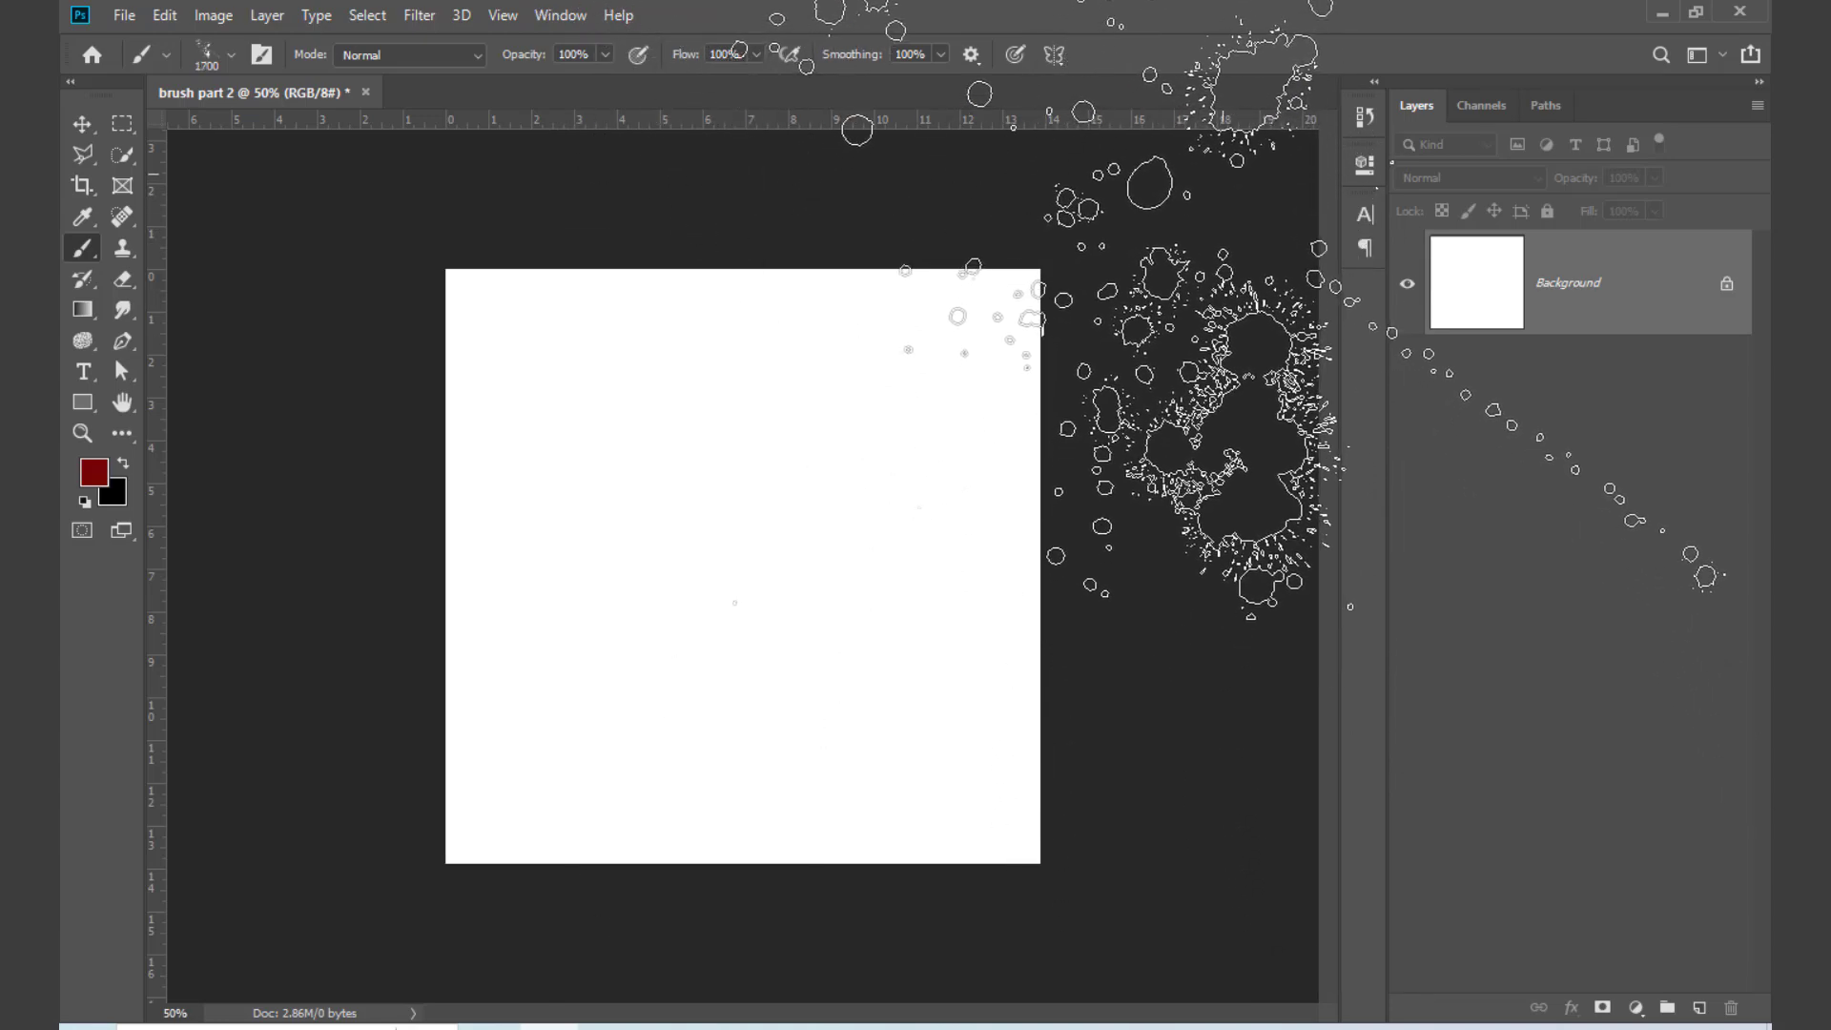
Step: Stamp Splatter Blood 3 around the canvas corners and edges, placing the brush mostly outside the canvas
left_click(1221, 363)
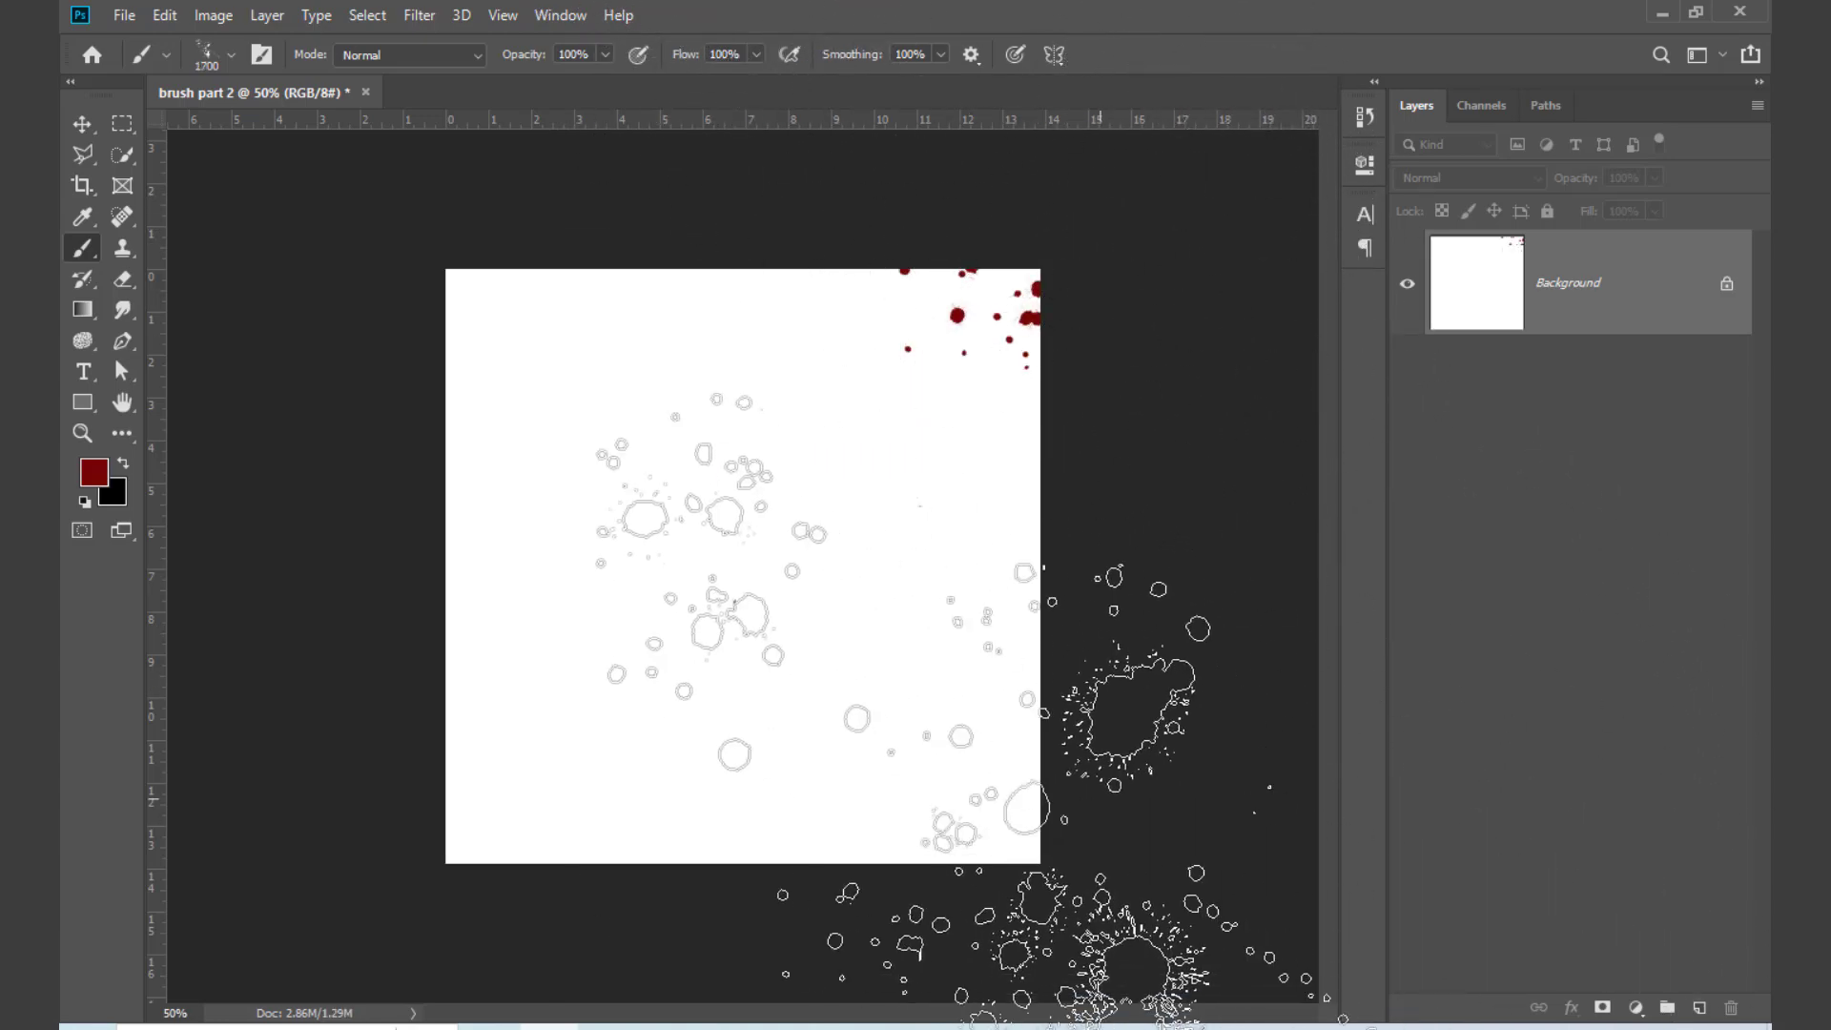
key("ctrl+minus")
key("ctrl+minus")
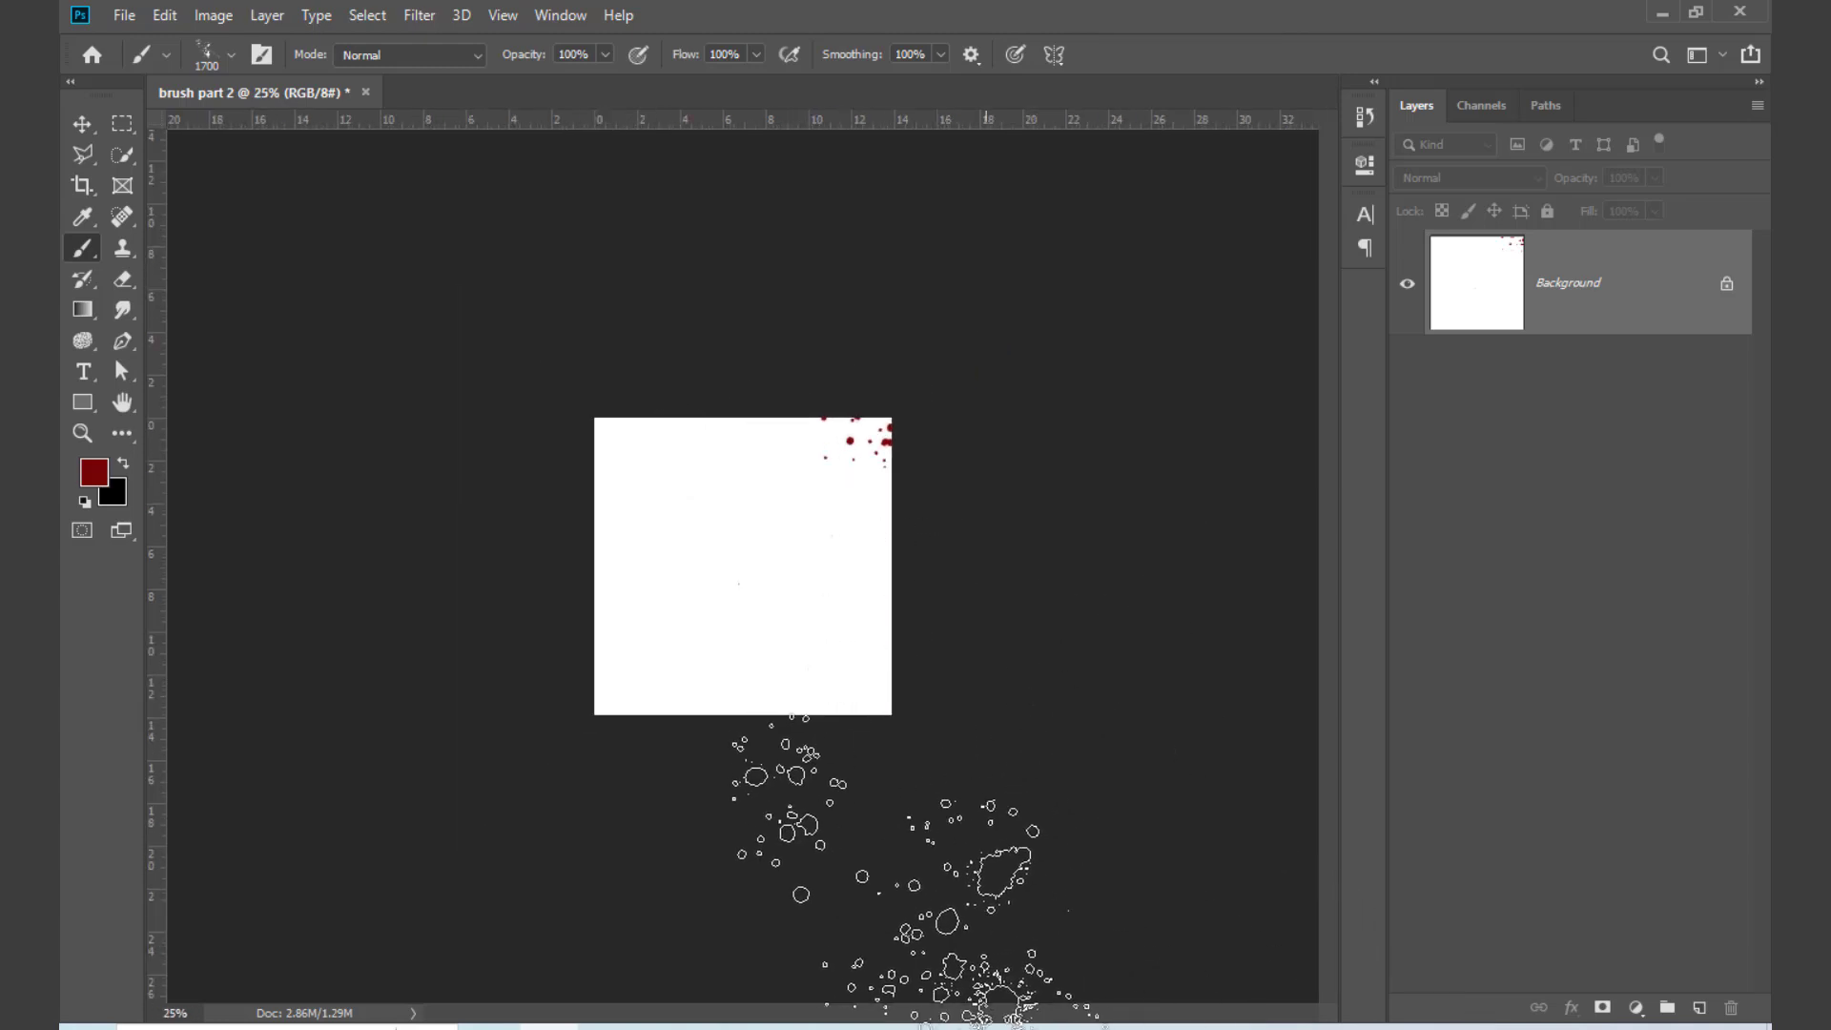
left_click(658, 811)
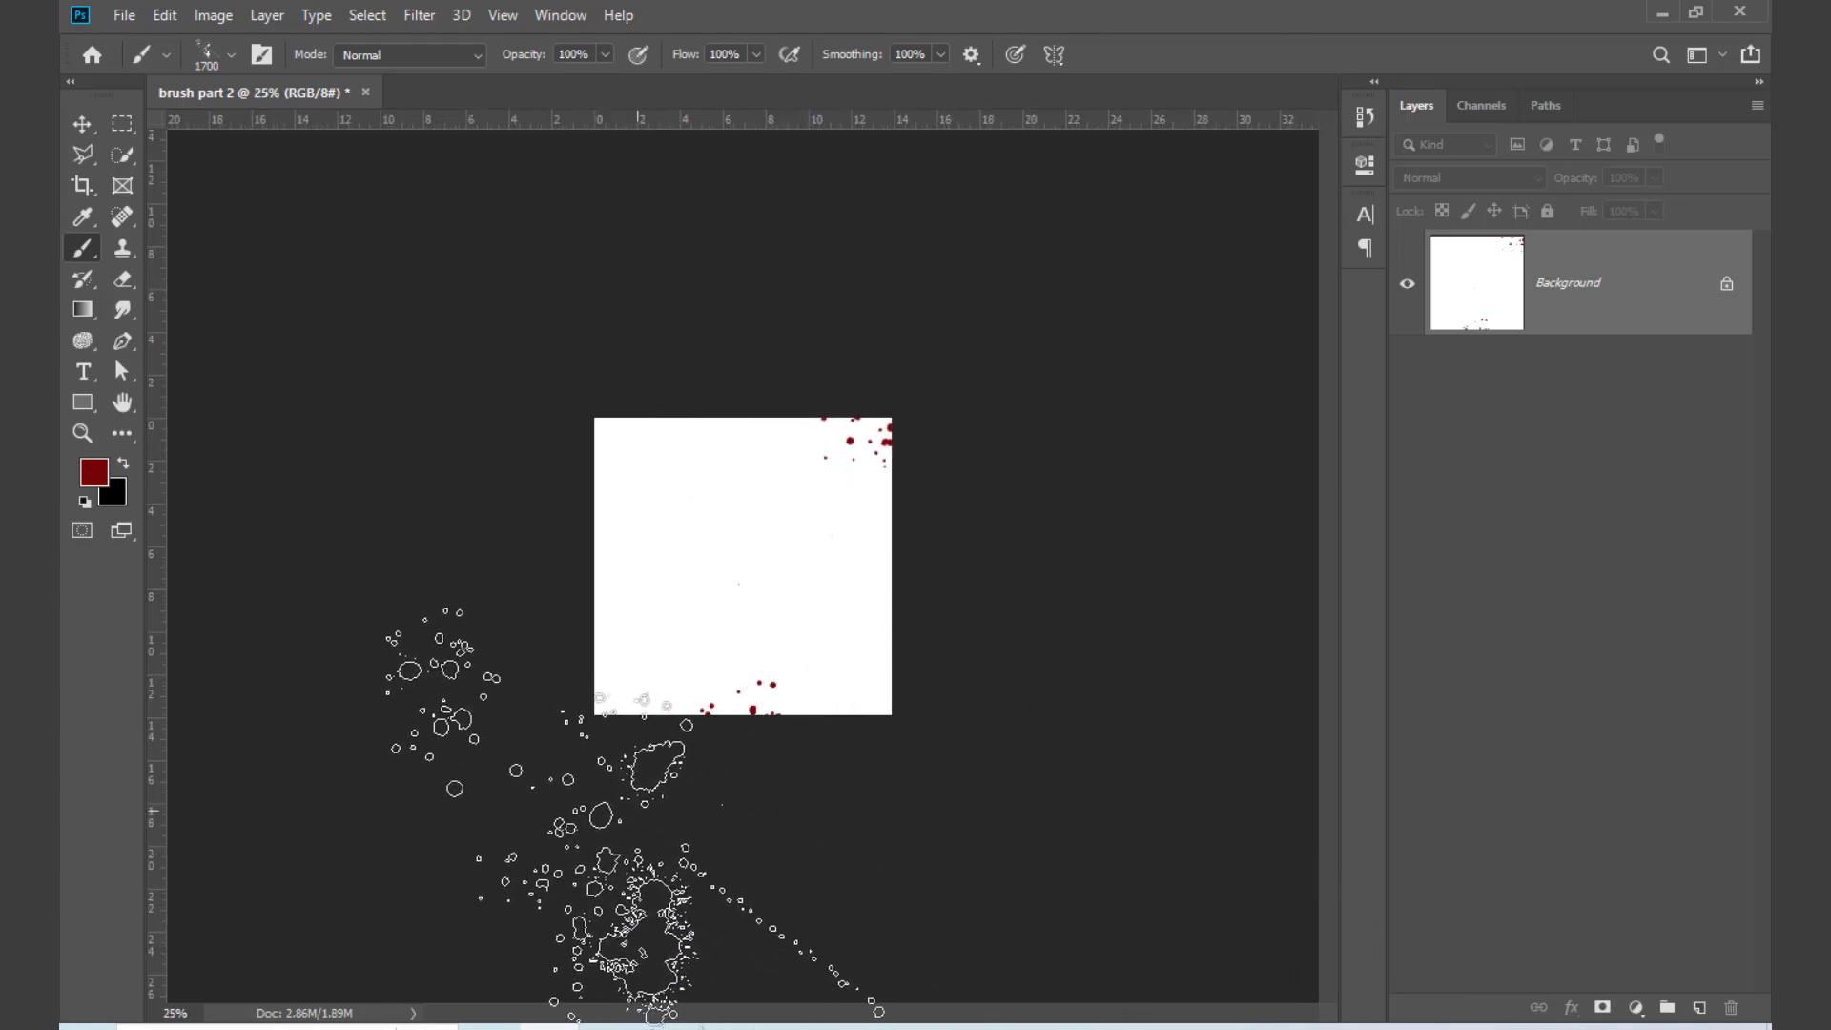
left_click(611, 820)
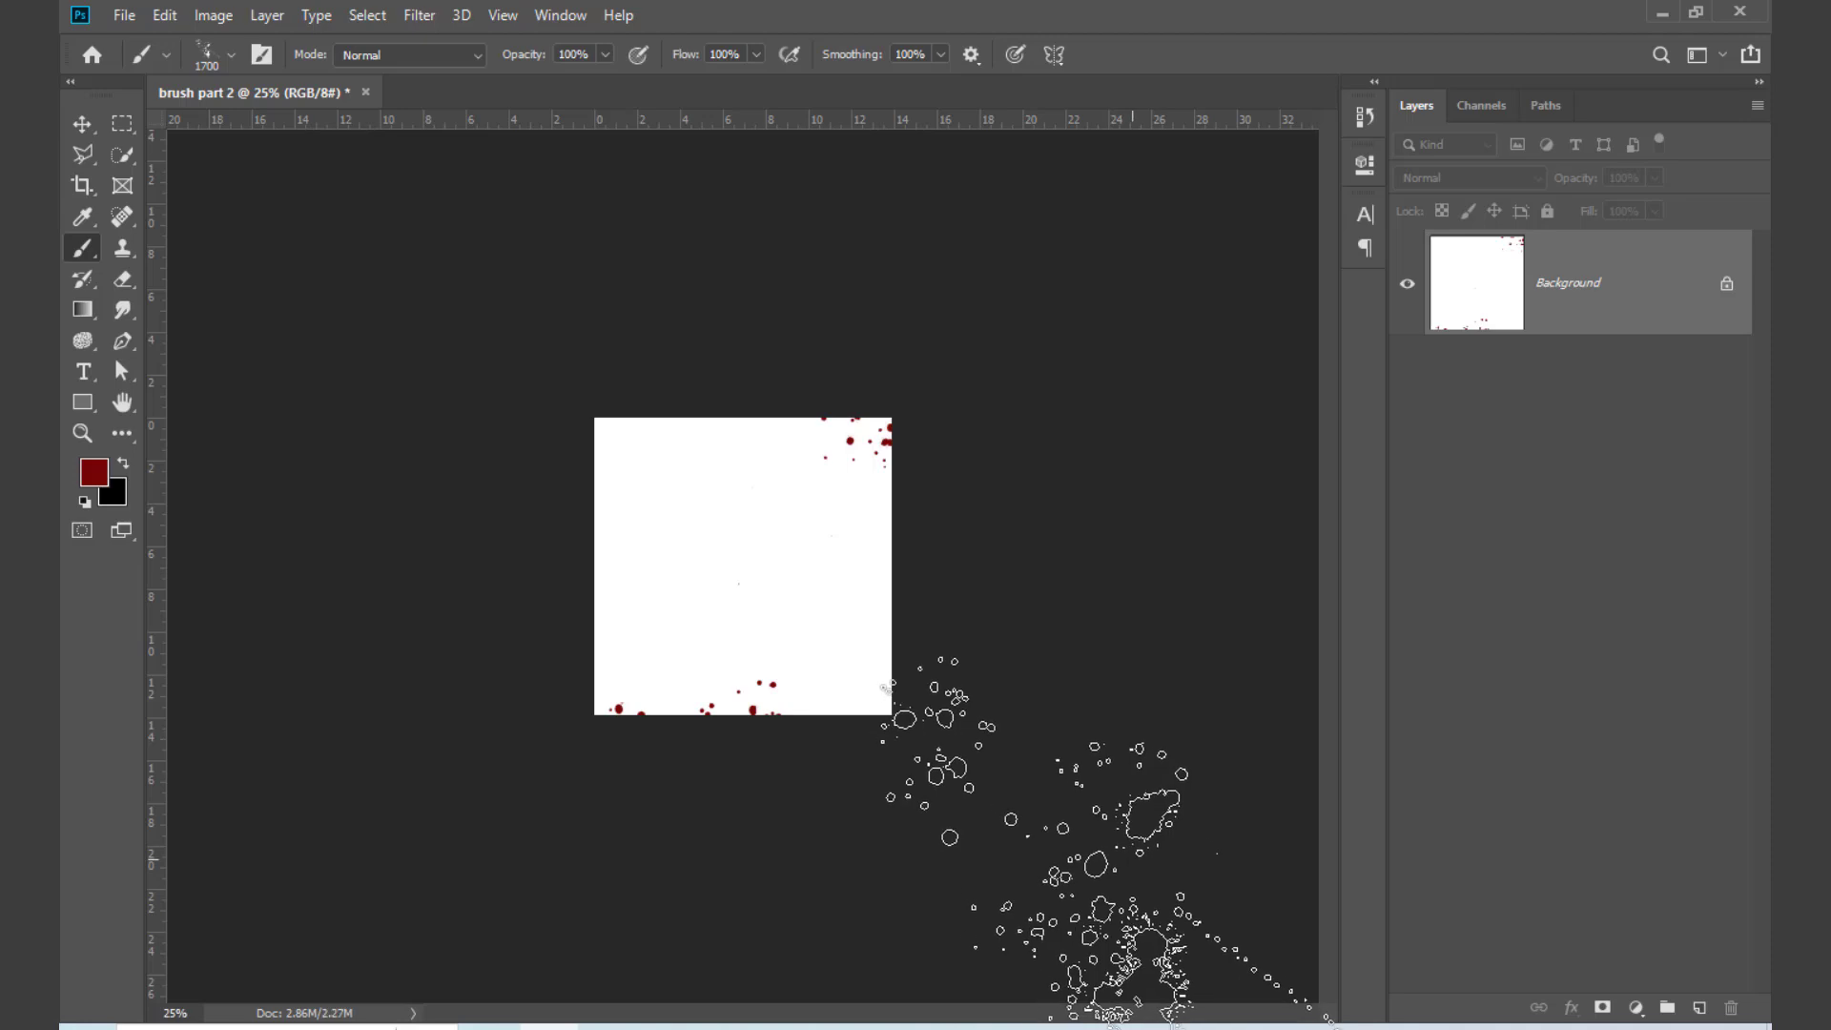
left_click(1134, 860)
left_click(527, 289)
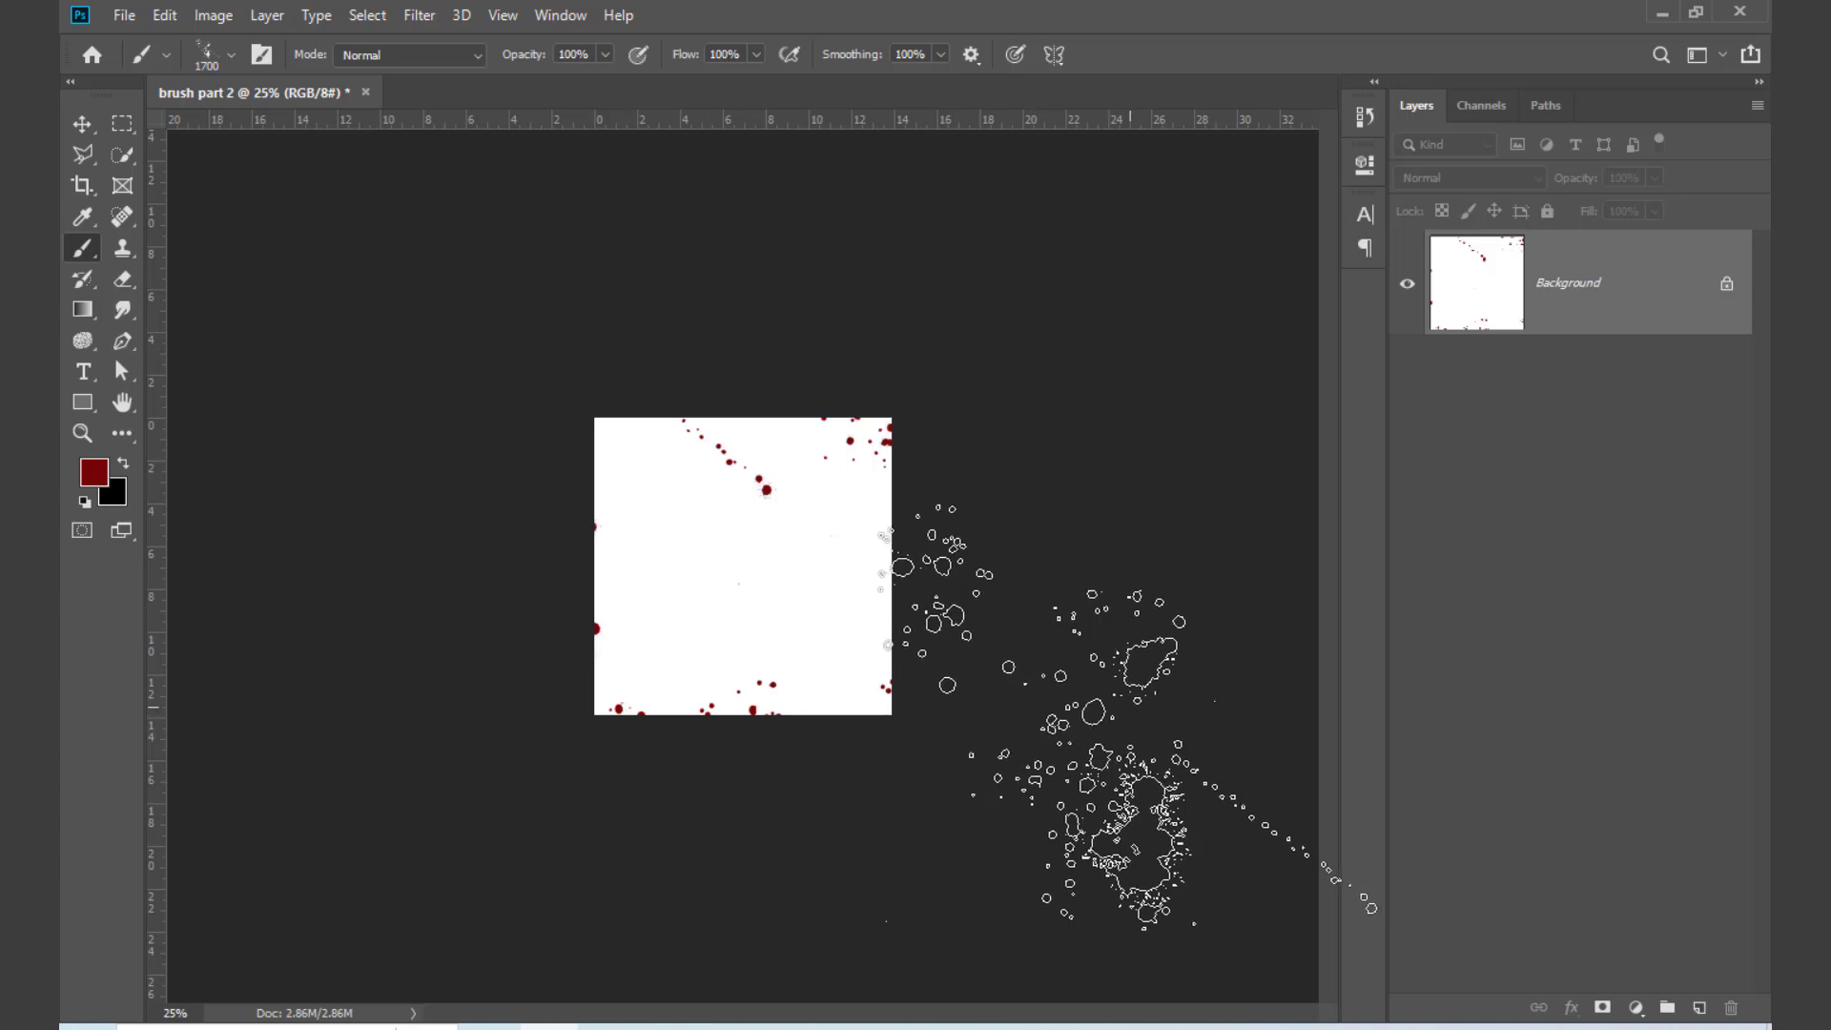
key("ctrl+0")
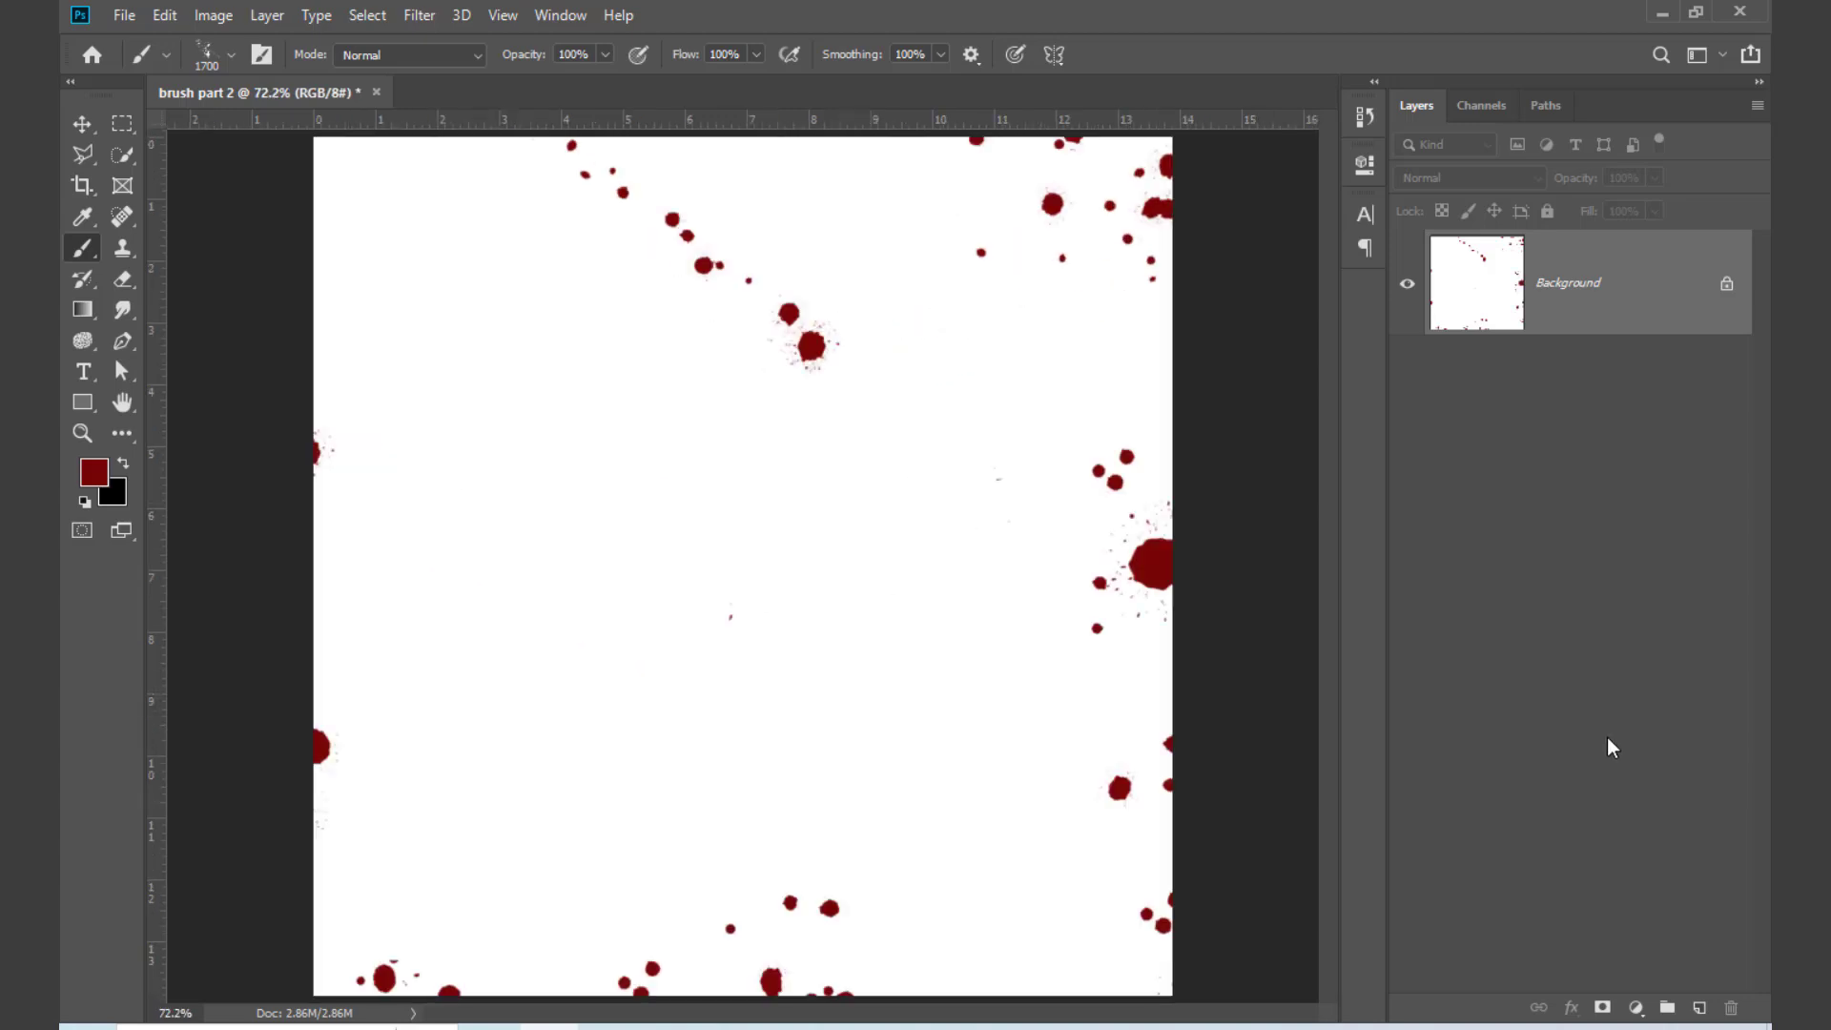
Step: Undo all the Splatter Blood 3 stamps to clear the canvas
key("ctrl+z")
key("ctrl+z")
key("ctrl+z")
key("ctrl+z")
key("ctrl+z")
key("ctrl+z")
key("ctrl+z")
key("ctrl+z")
key("ctrl+z")
key("ctrl+z")
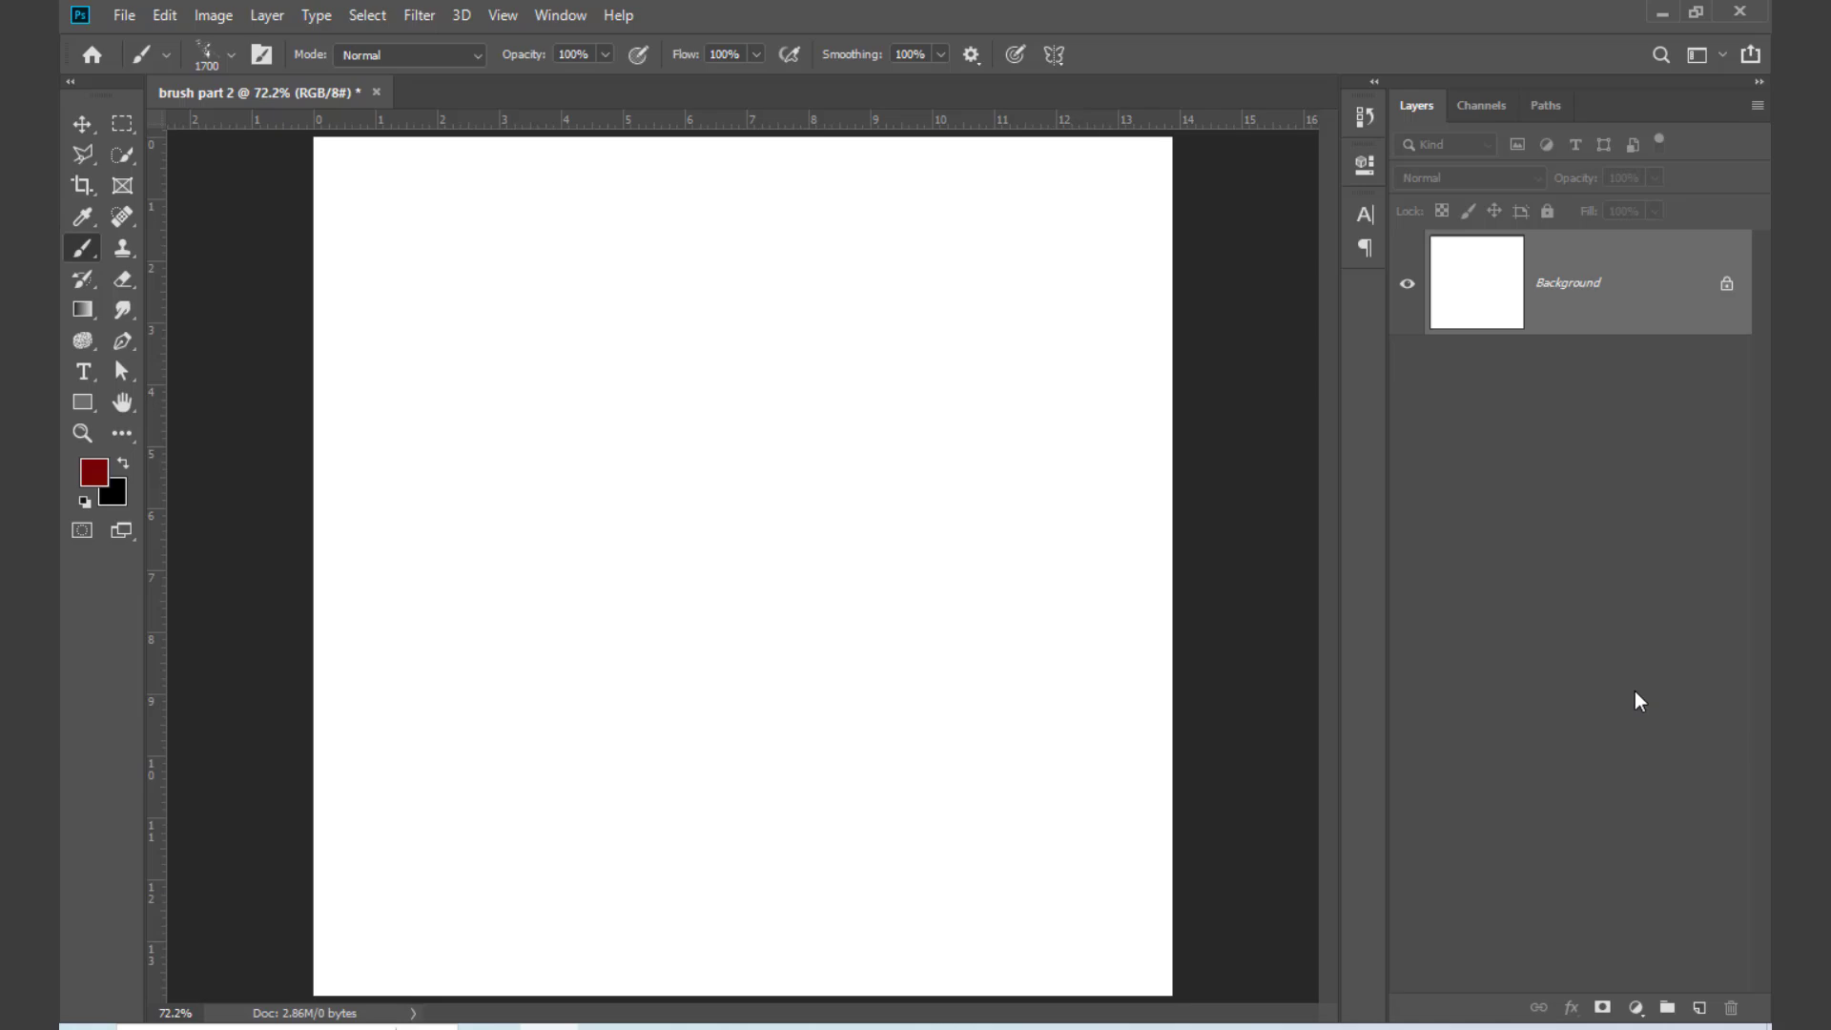
Step: Switch to Chrome, dismiss the download notice in the Brusheezy tab and open the Brusheezy homepage
left_click(492, 1028)
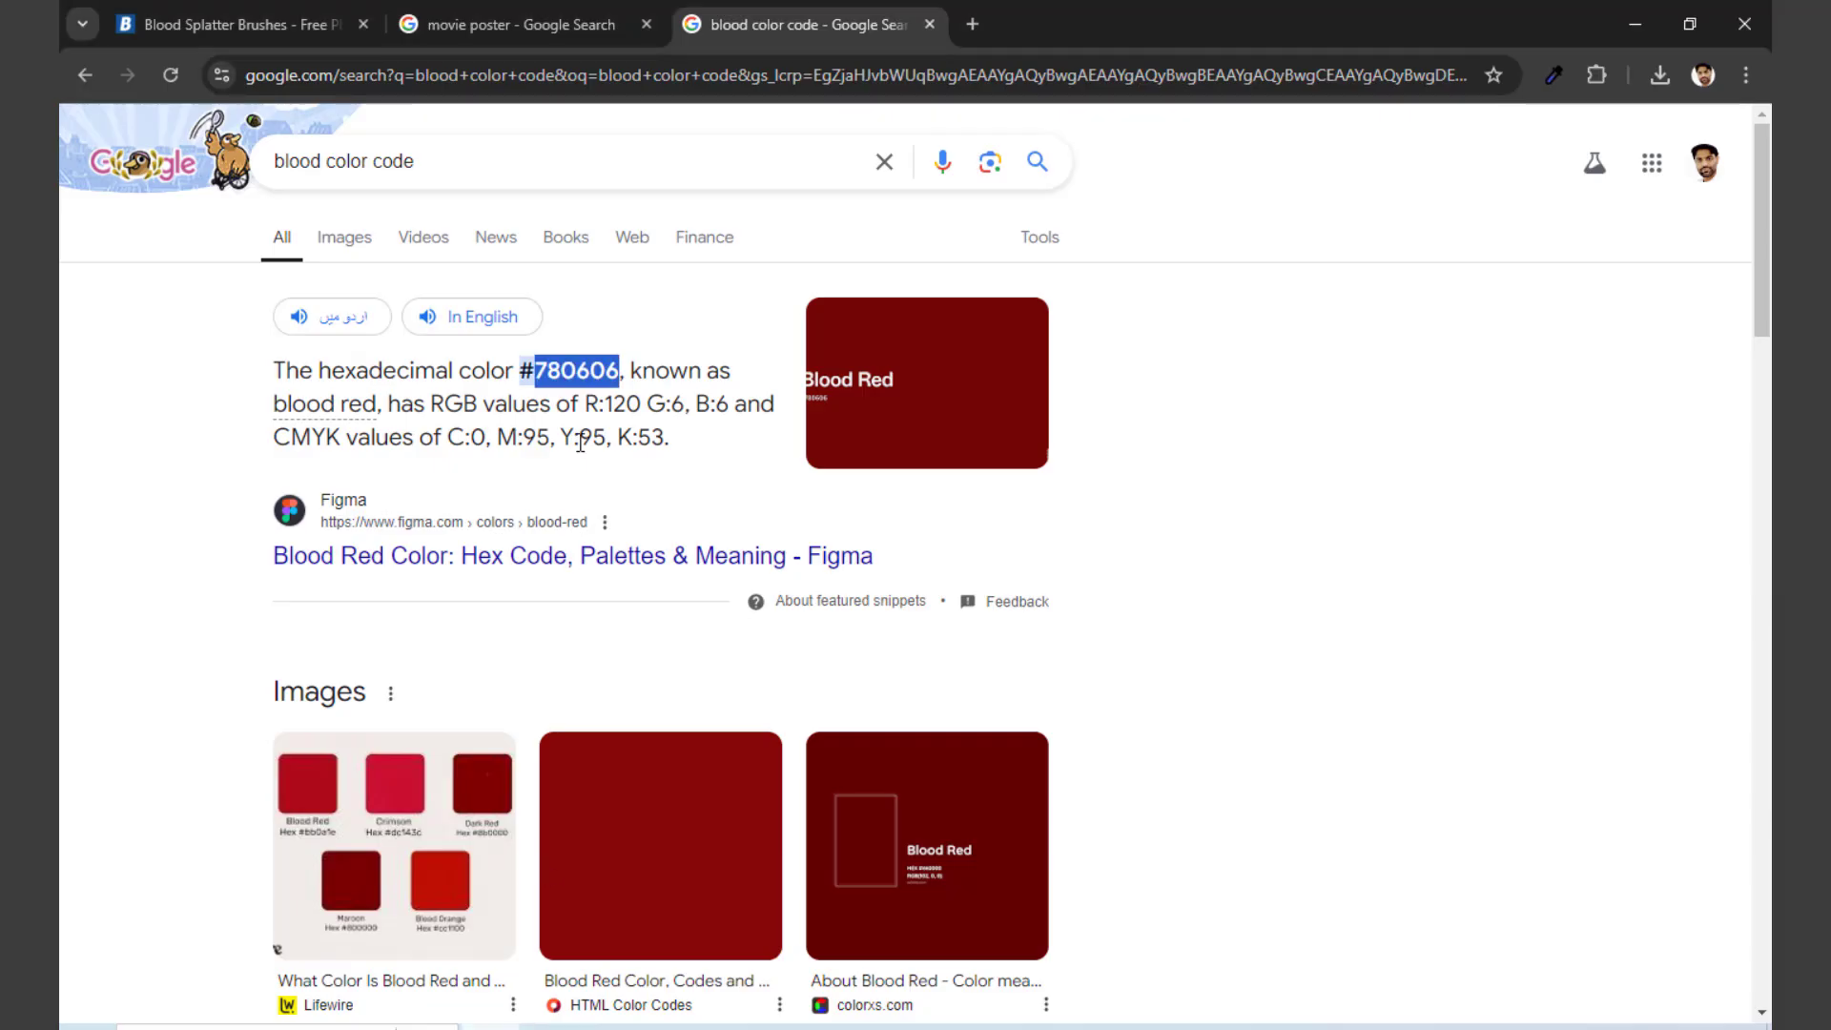
left_click(297, 26)
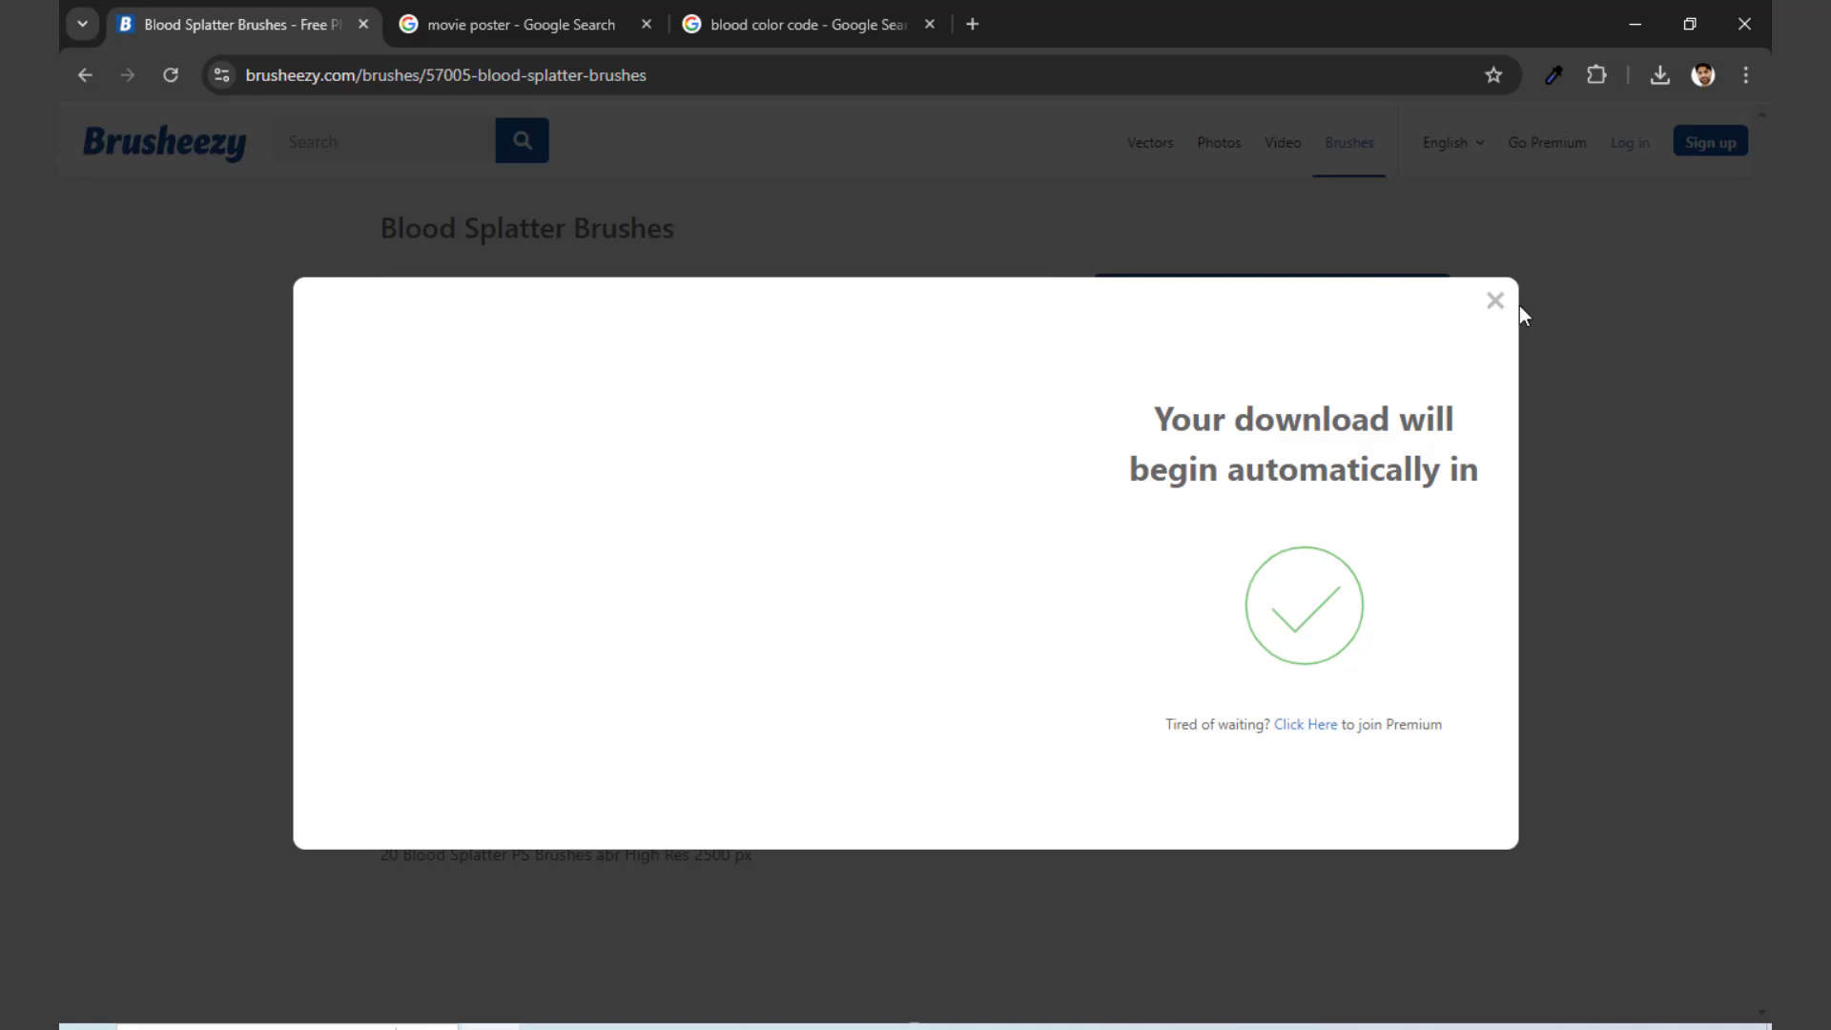
left_click(1494, 302)
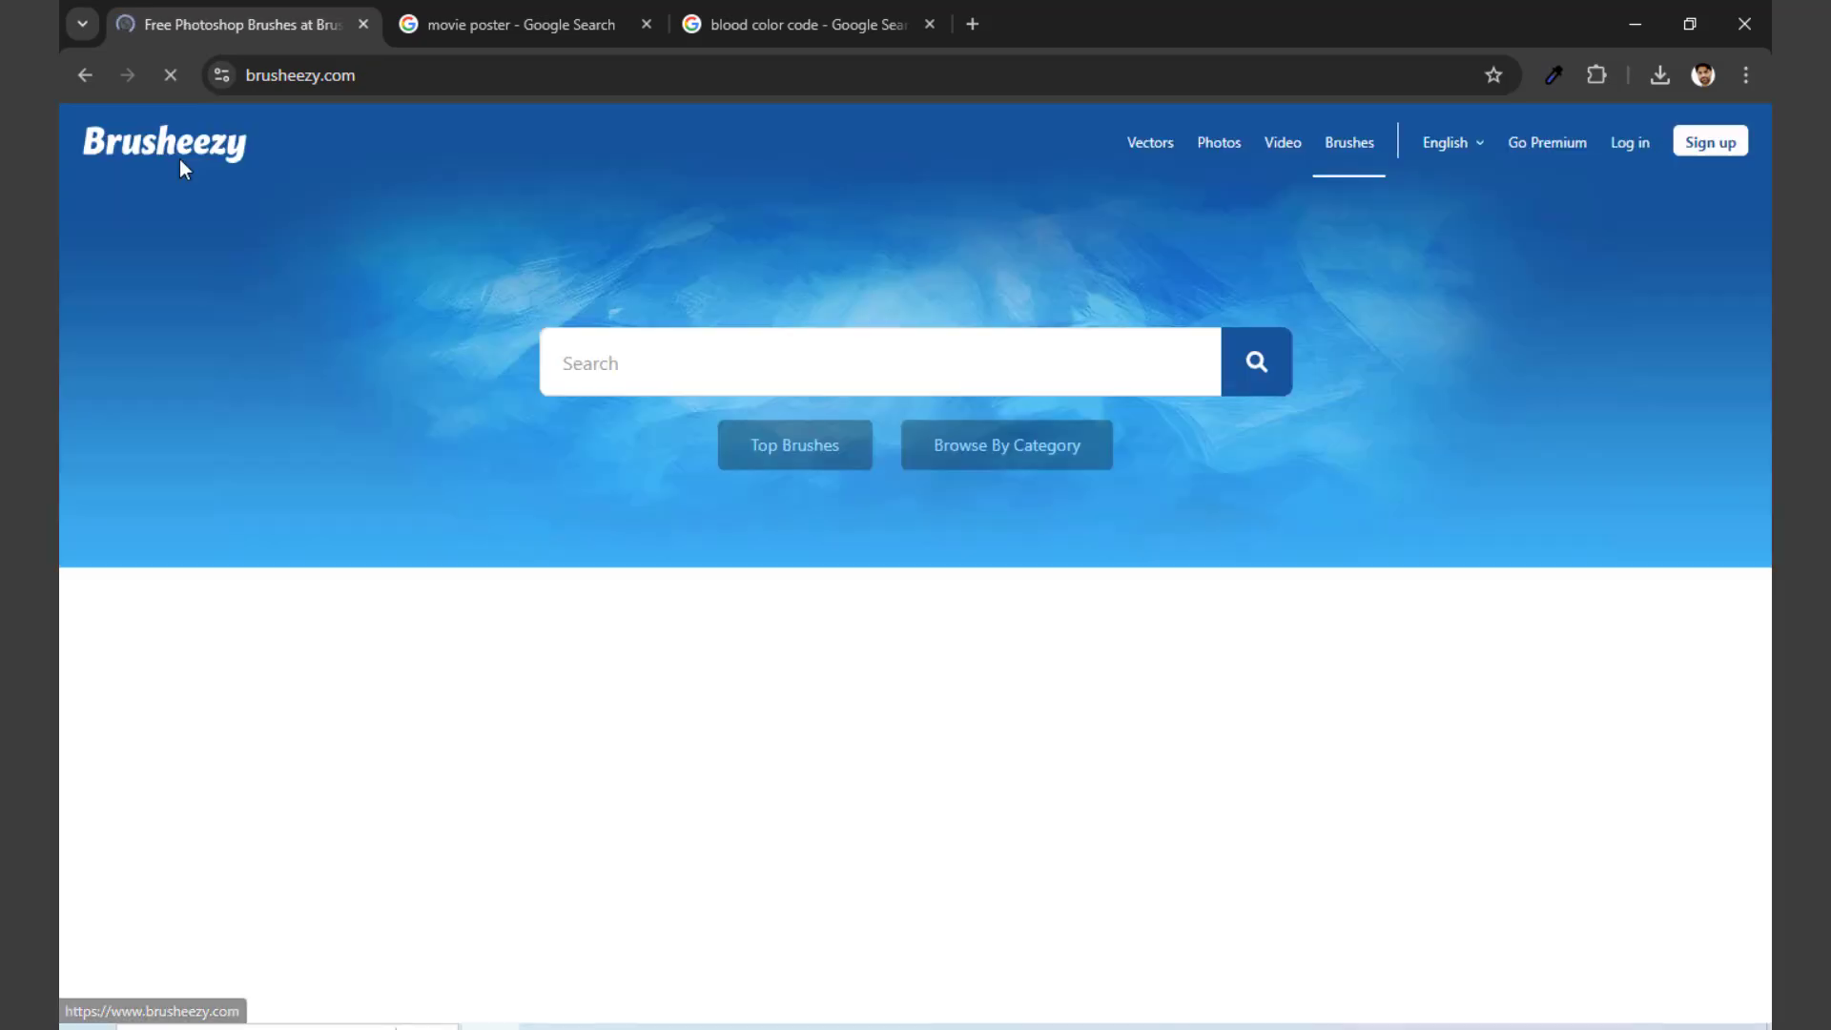
Step: Browse the brush packs on the Brusheezy homepage and open Free Painter Photoshop Brushes 2
scroll(1090, 709, "down", 3)
scroll(1090, 708, "down", 6)
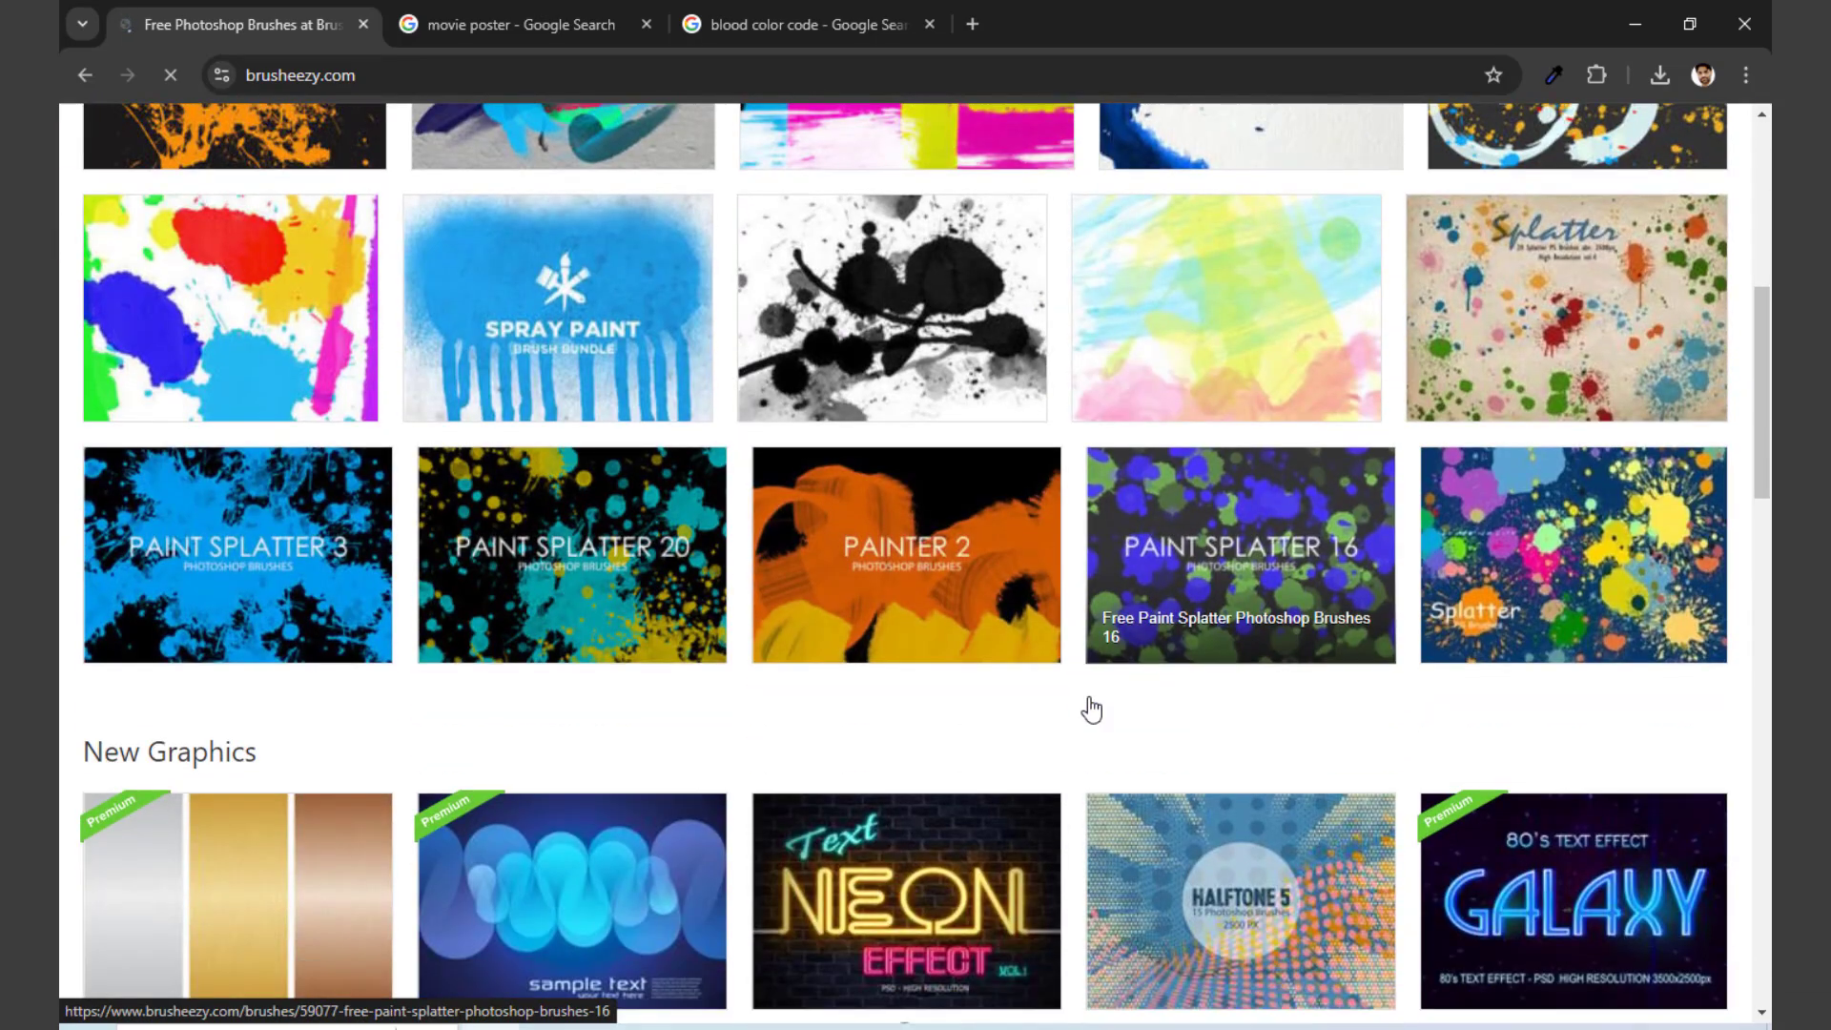
scroll(1092, 709, "down", 7)
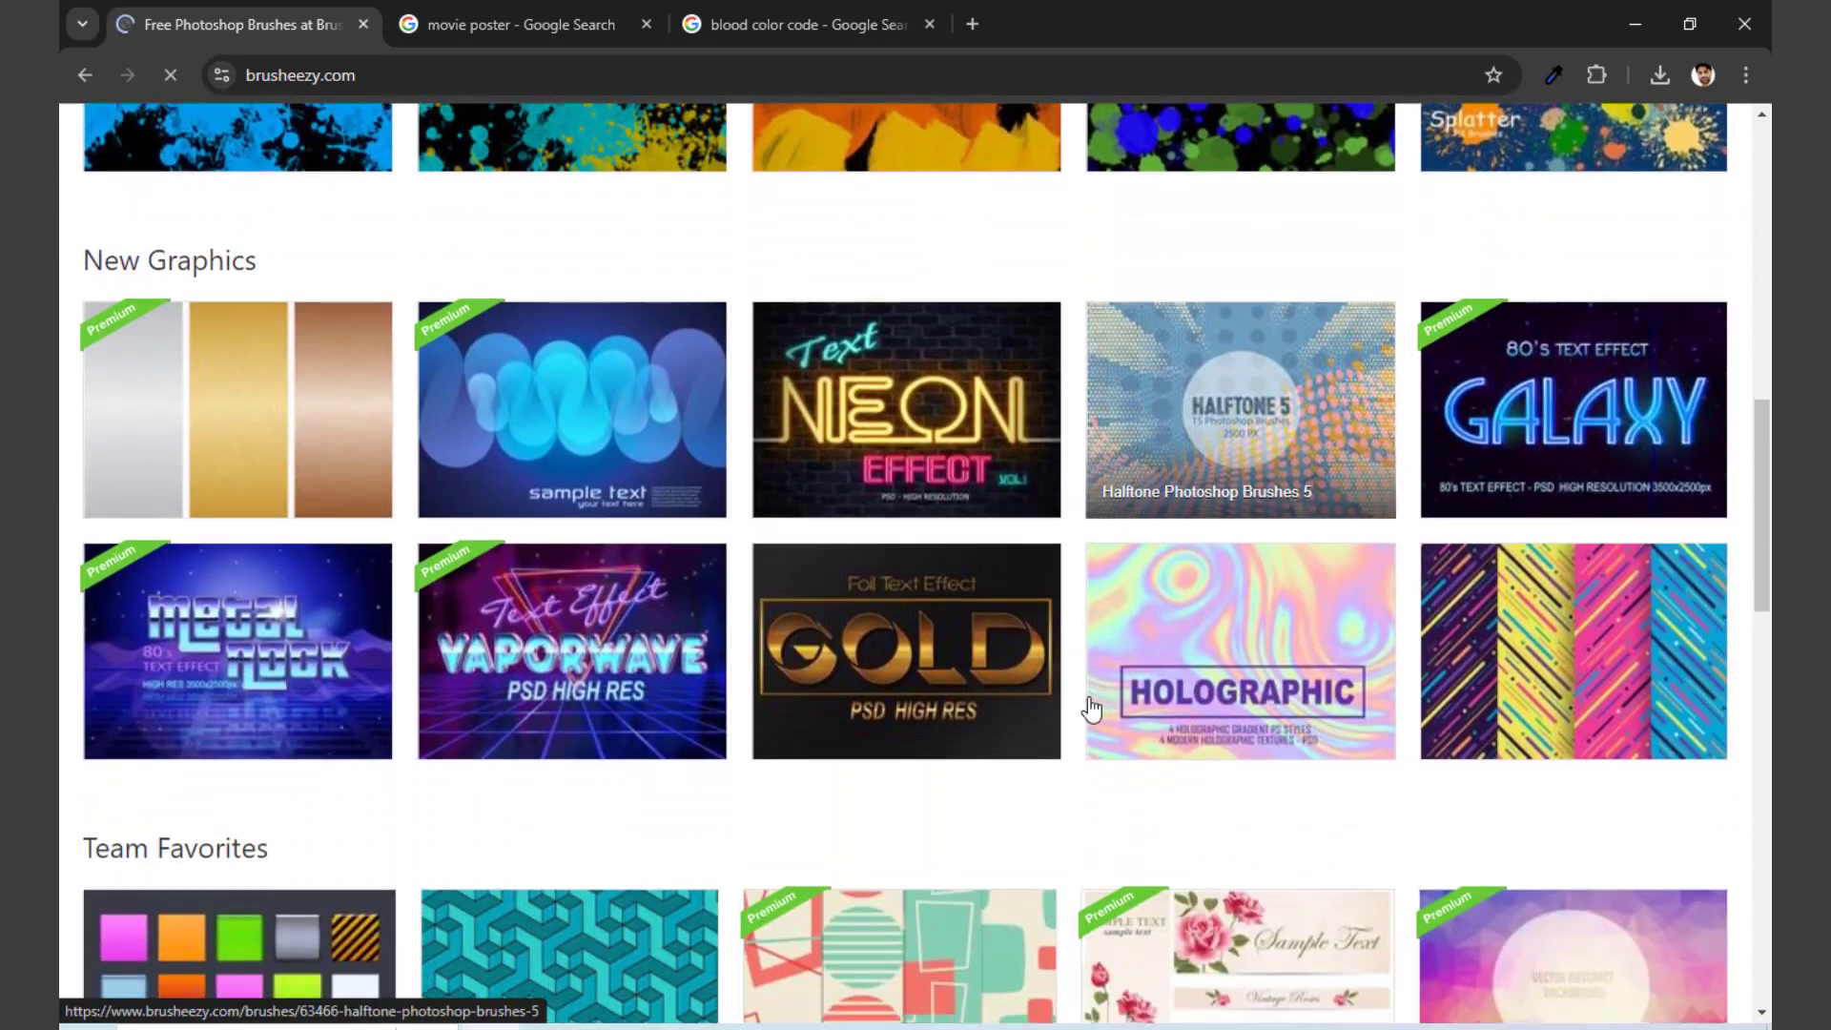
scroll(1093, 706, "up", 7)
scroll(1095, 704, "up", 4)
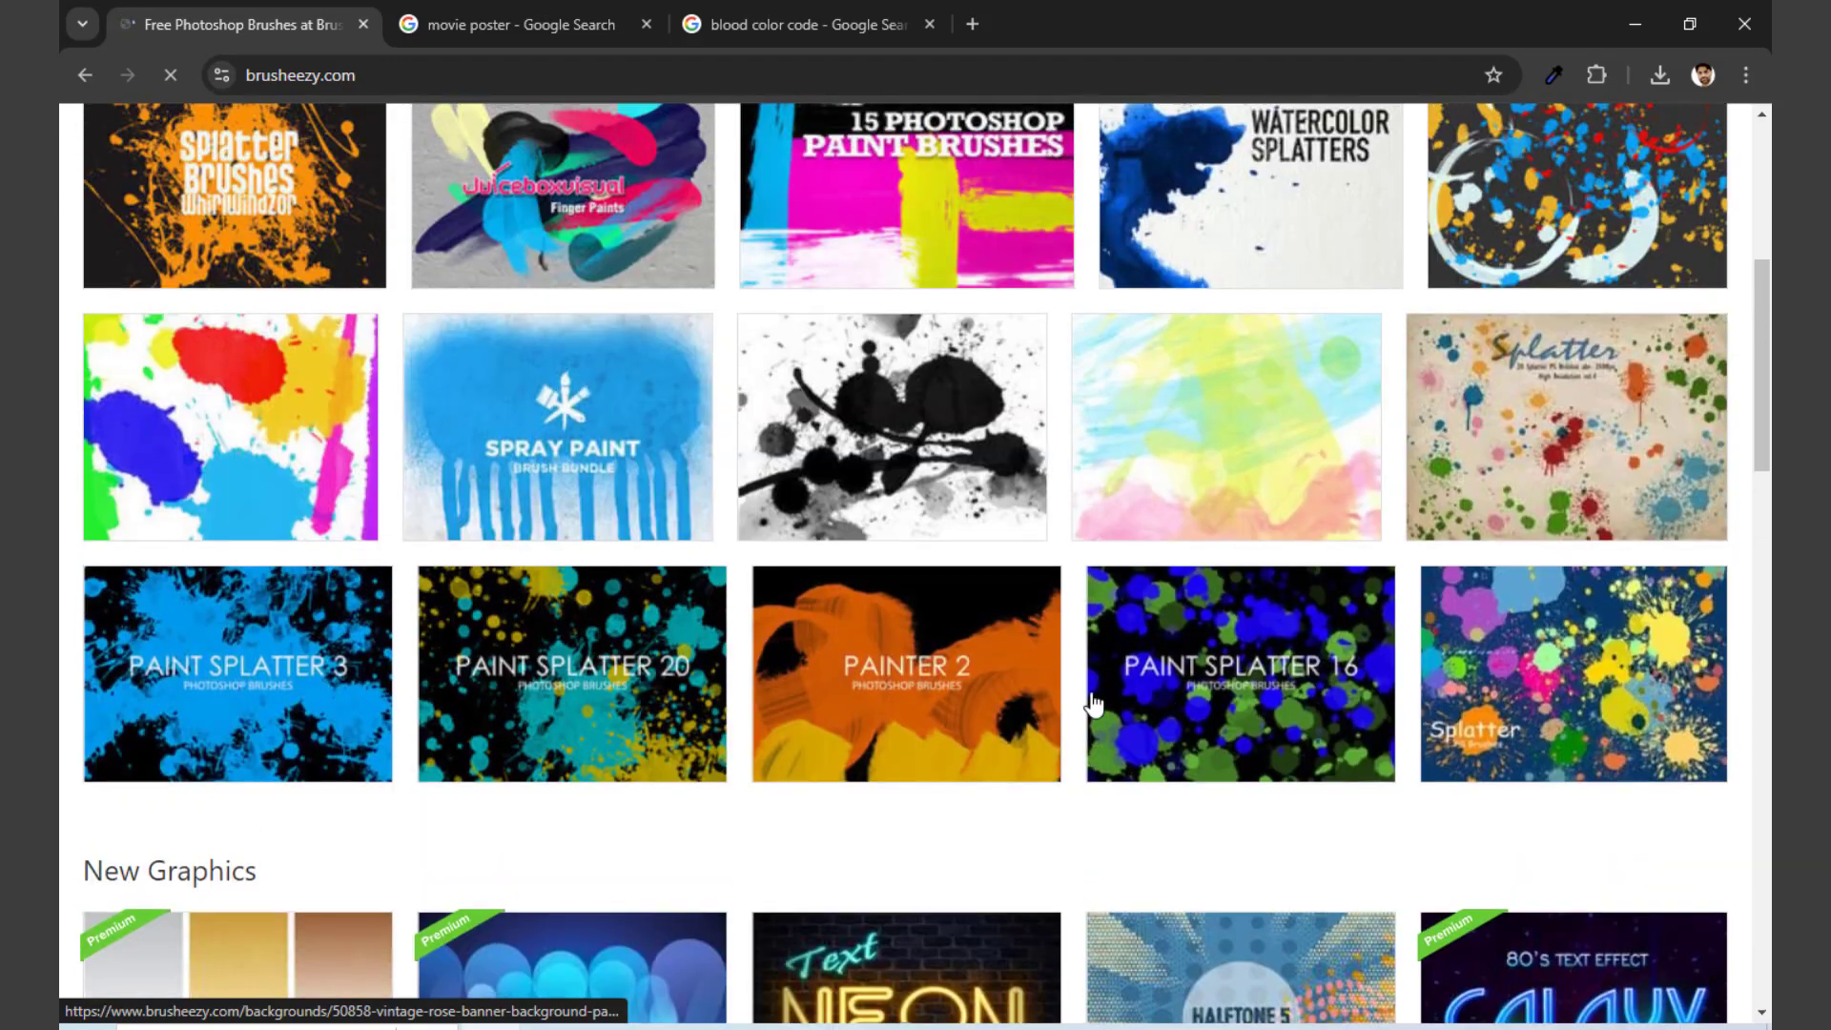
left_click(916, 703)
Step: Look through the related brush packs and open the Free Painter Photoshop Brushes 3 page
scroll(911, 711, "down", 9)
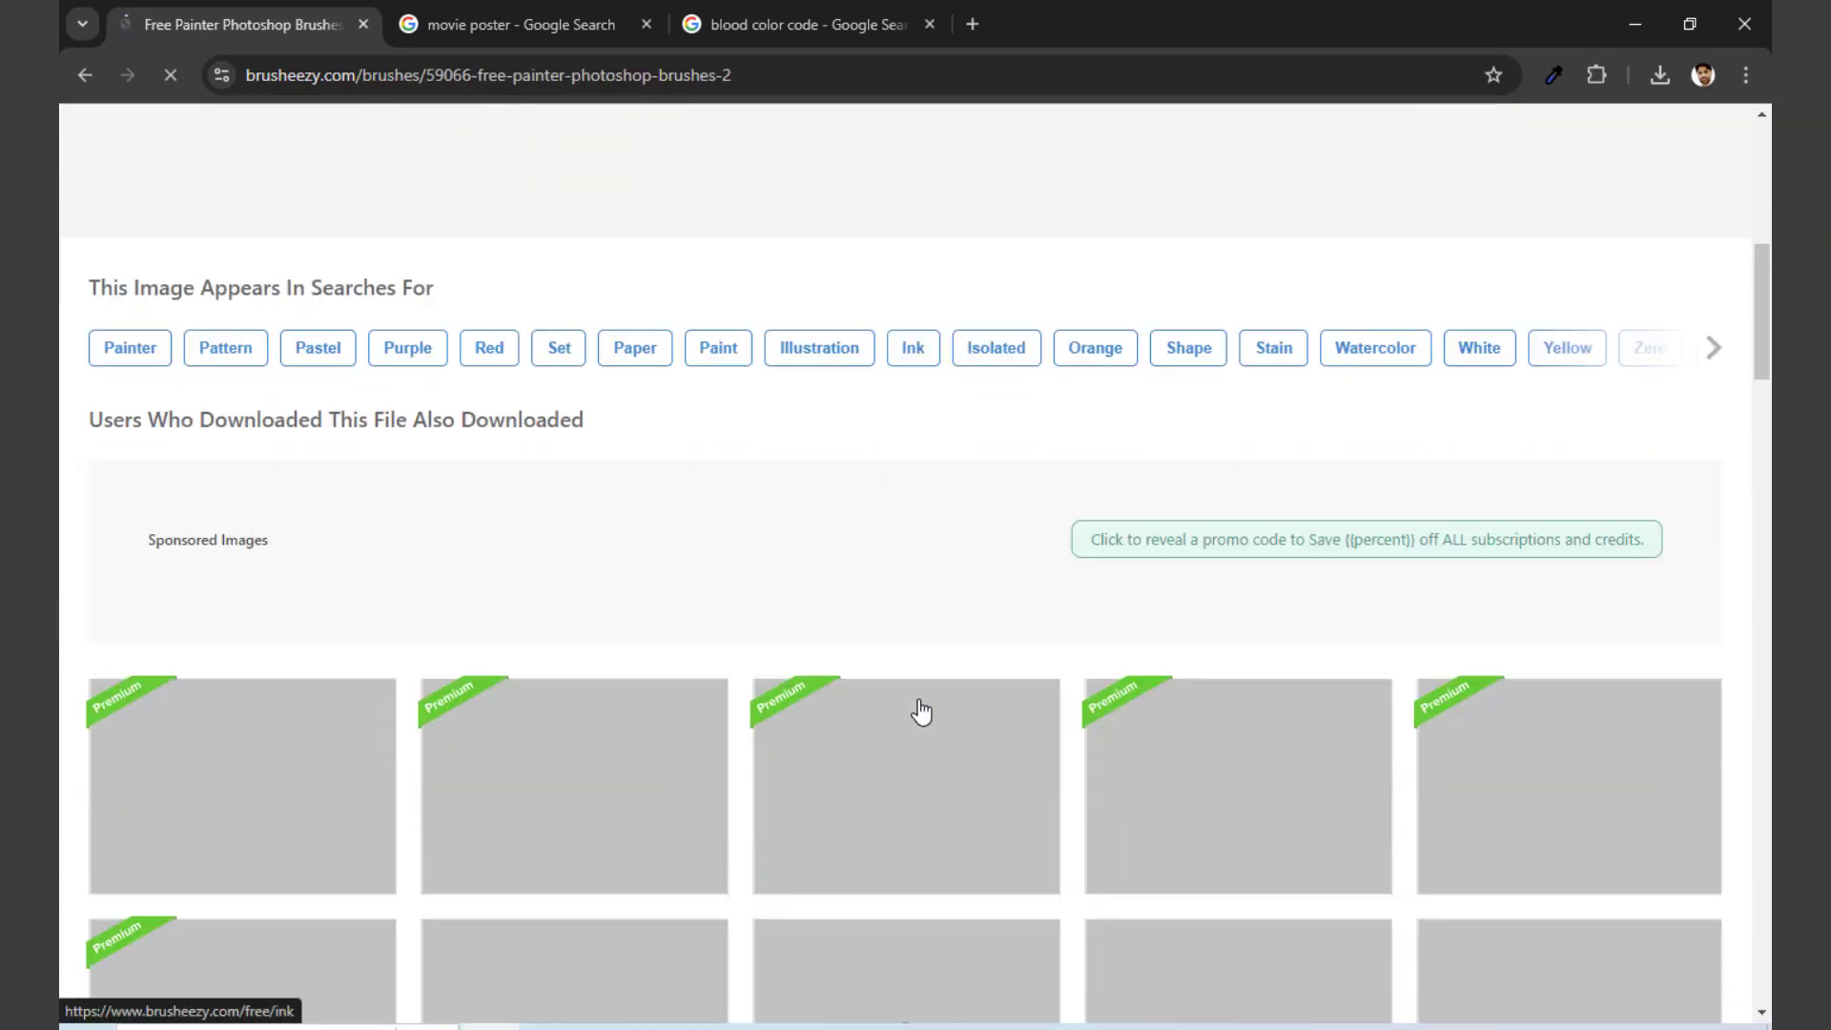
scroll(921, 713, "down", 6)
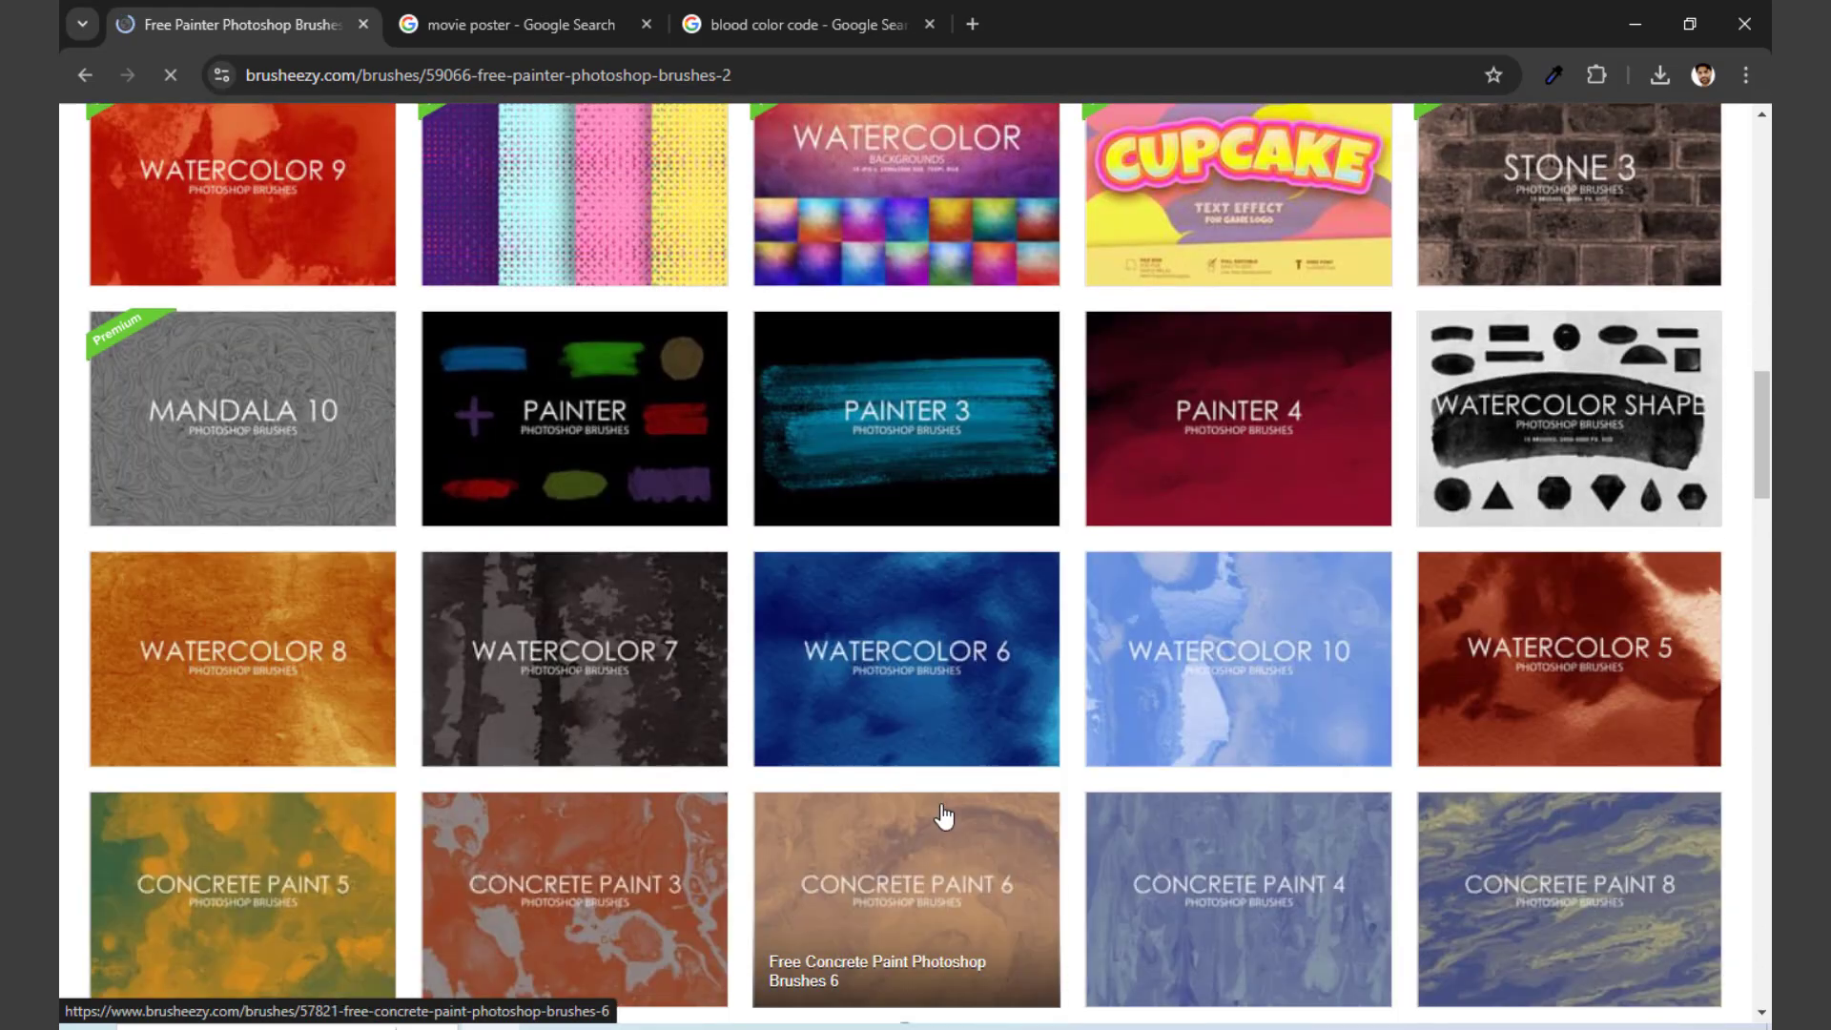
scroll(1133, 811, "down", 8)
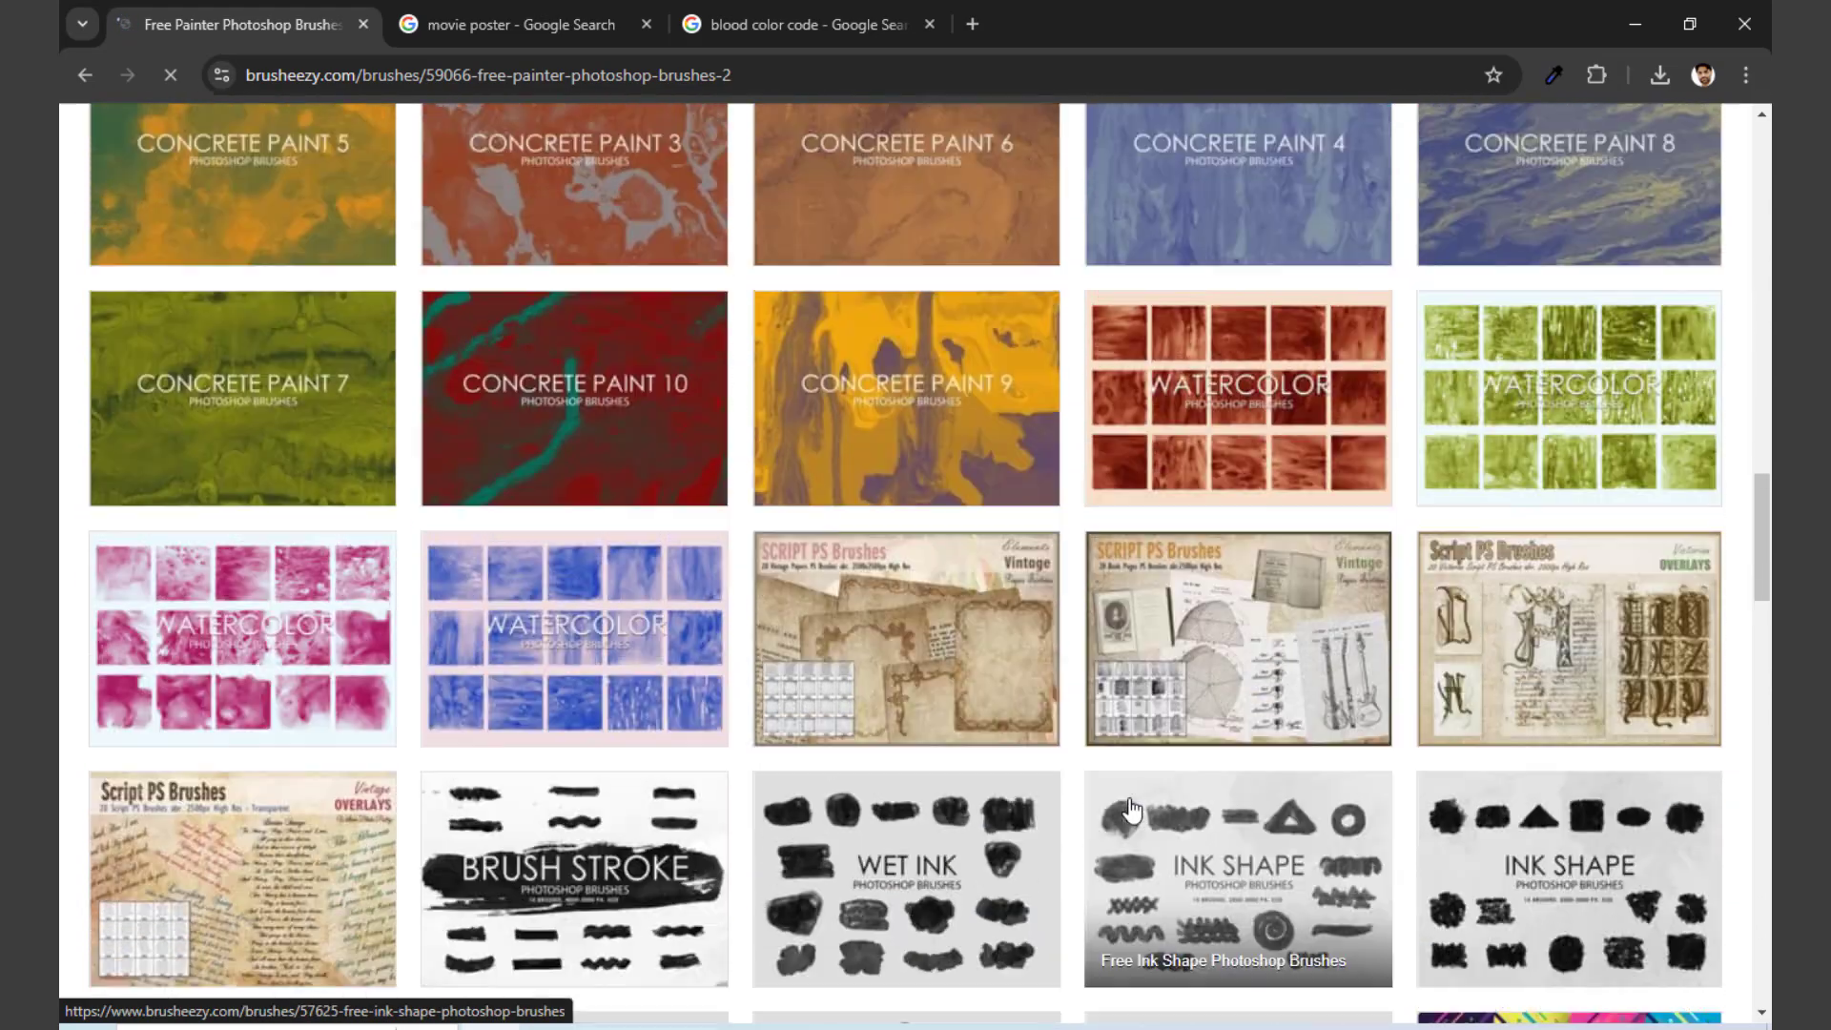
scroll(1097, 744, "up", 7)
scroll(973, 763, "down", 4)
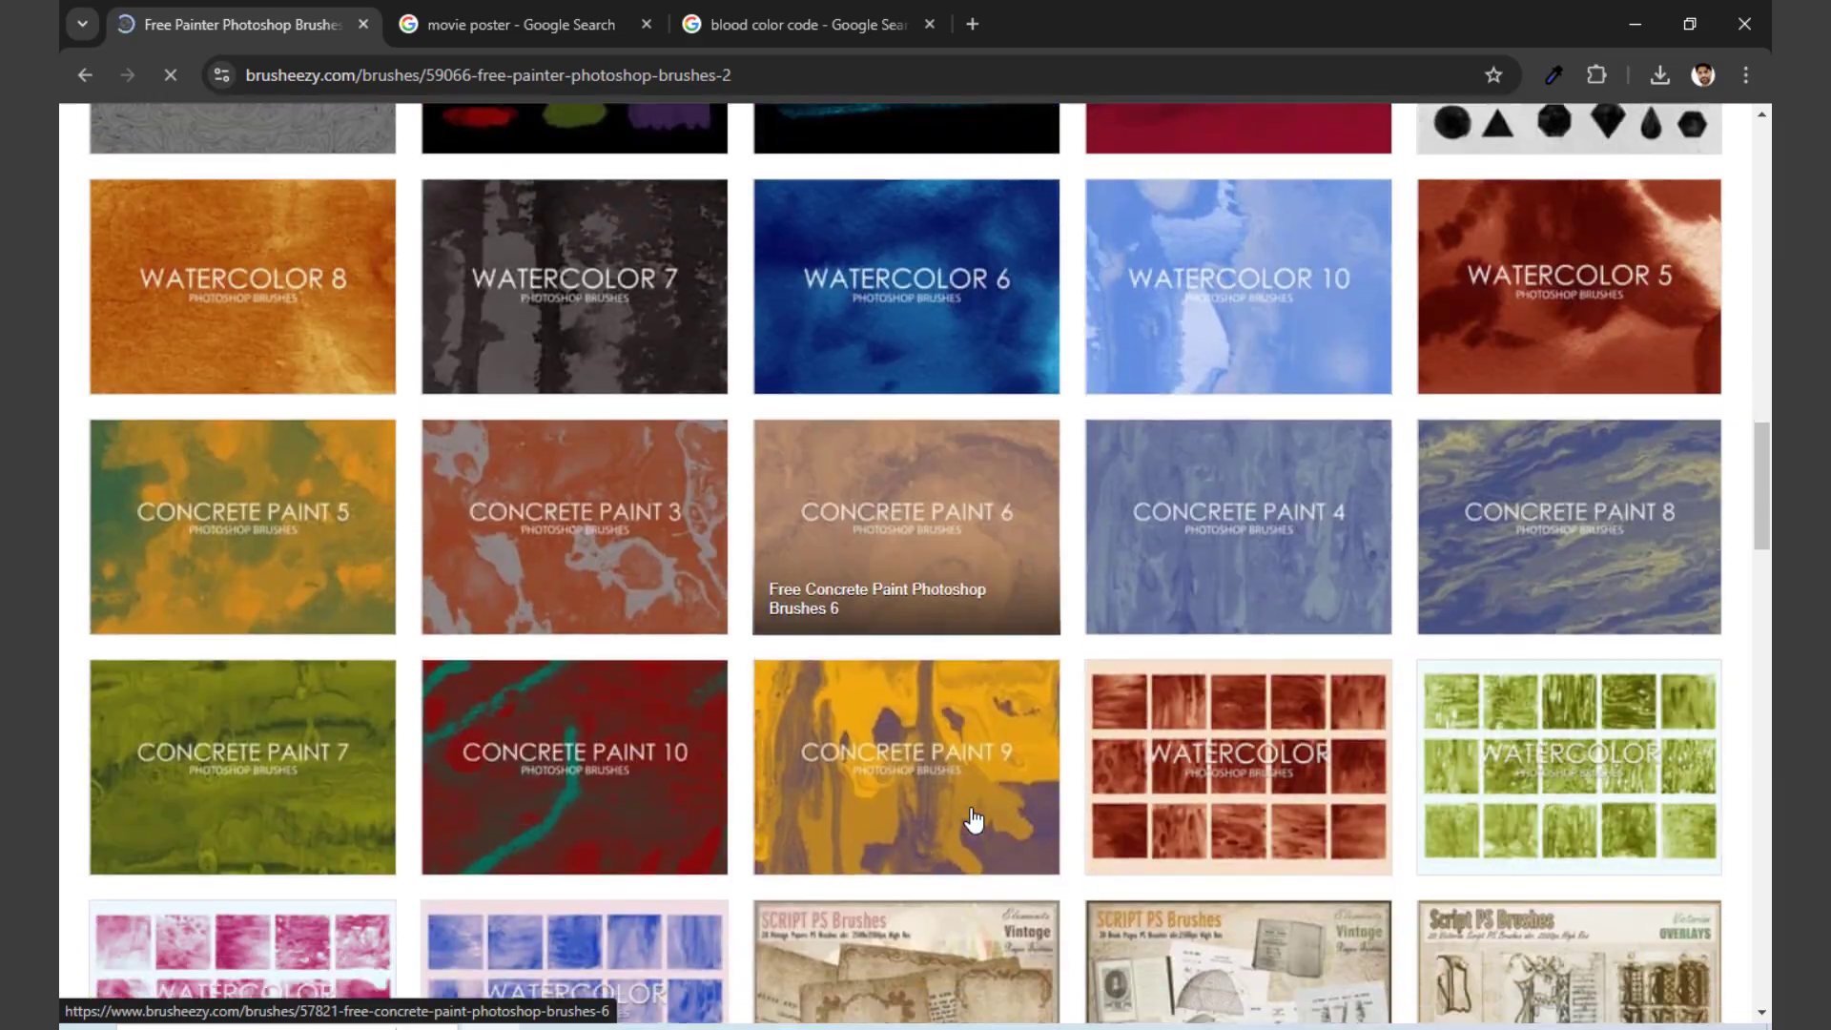
scroll(973, 817, "down", 11)
scroll(973, 818, "down", 5)
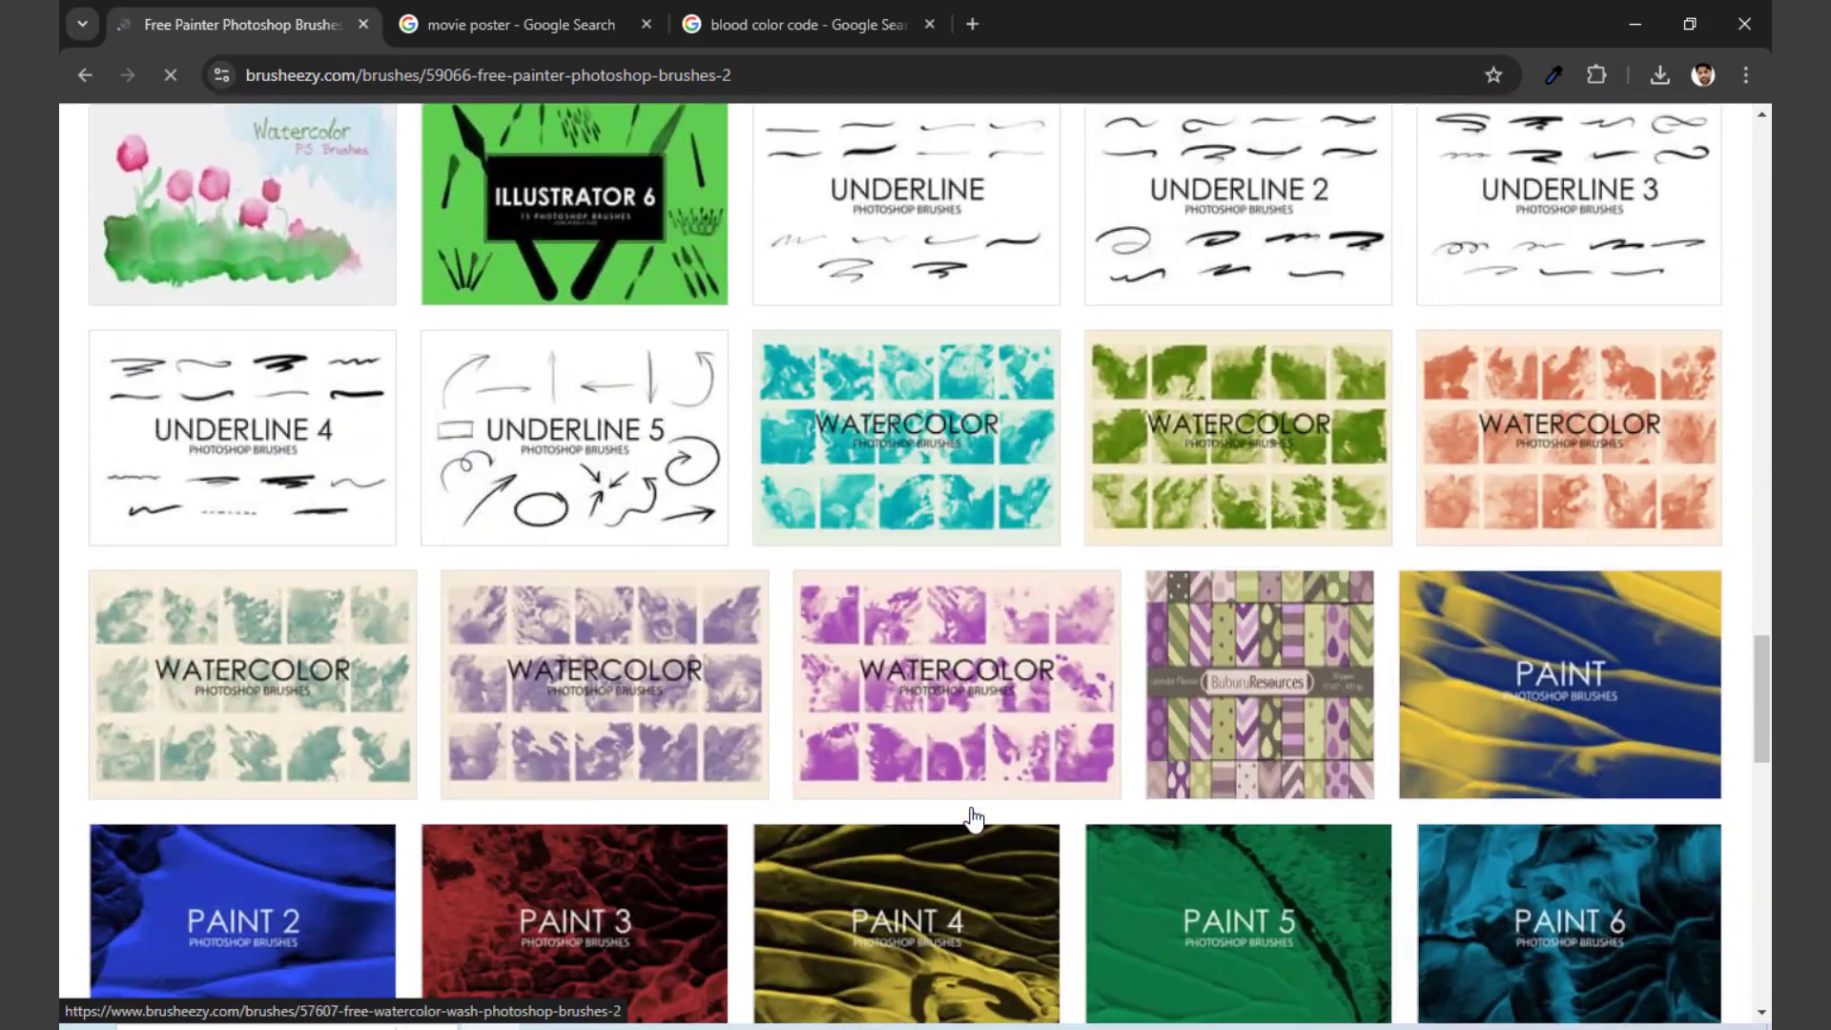
scroll(973, 817, "up", 20)
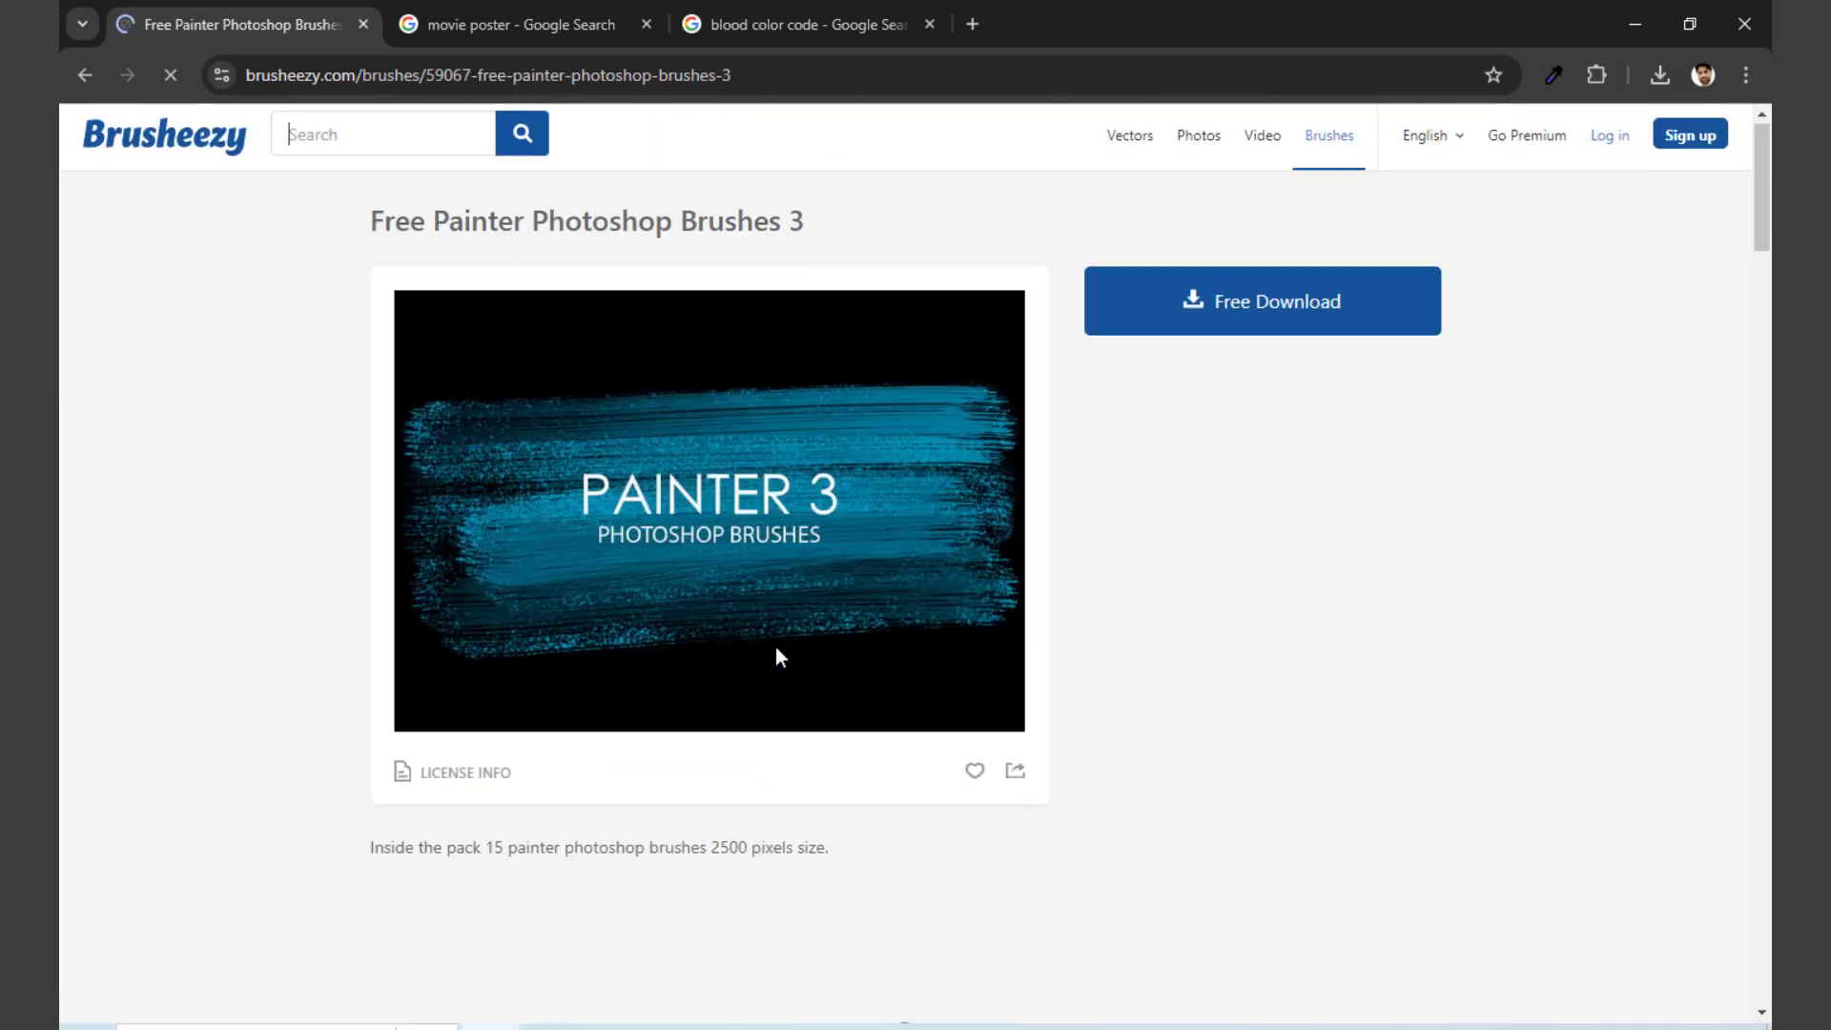
Step: Download the Free Painter Photoshop Brushes 3 pack and return to the blood color code search tab
scroll(790, 667, "down", 12)
scroll(793, 674, "down", 8)
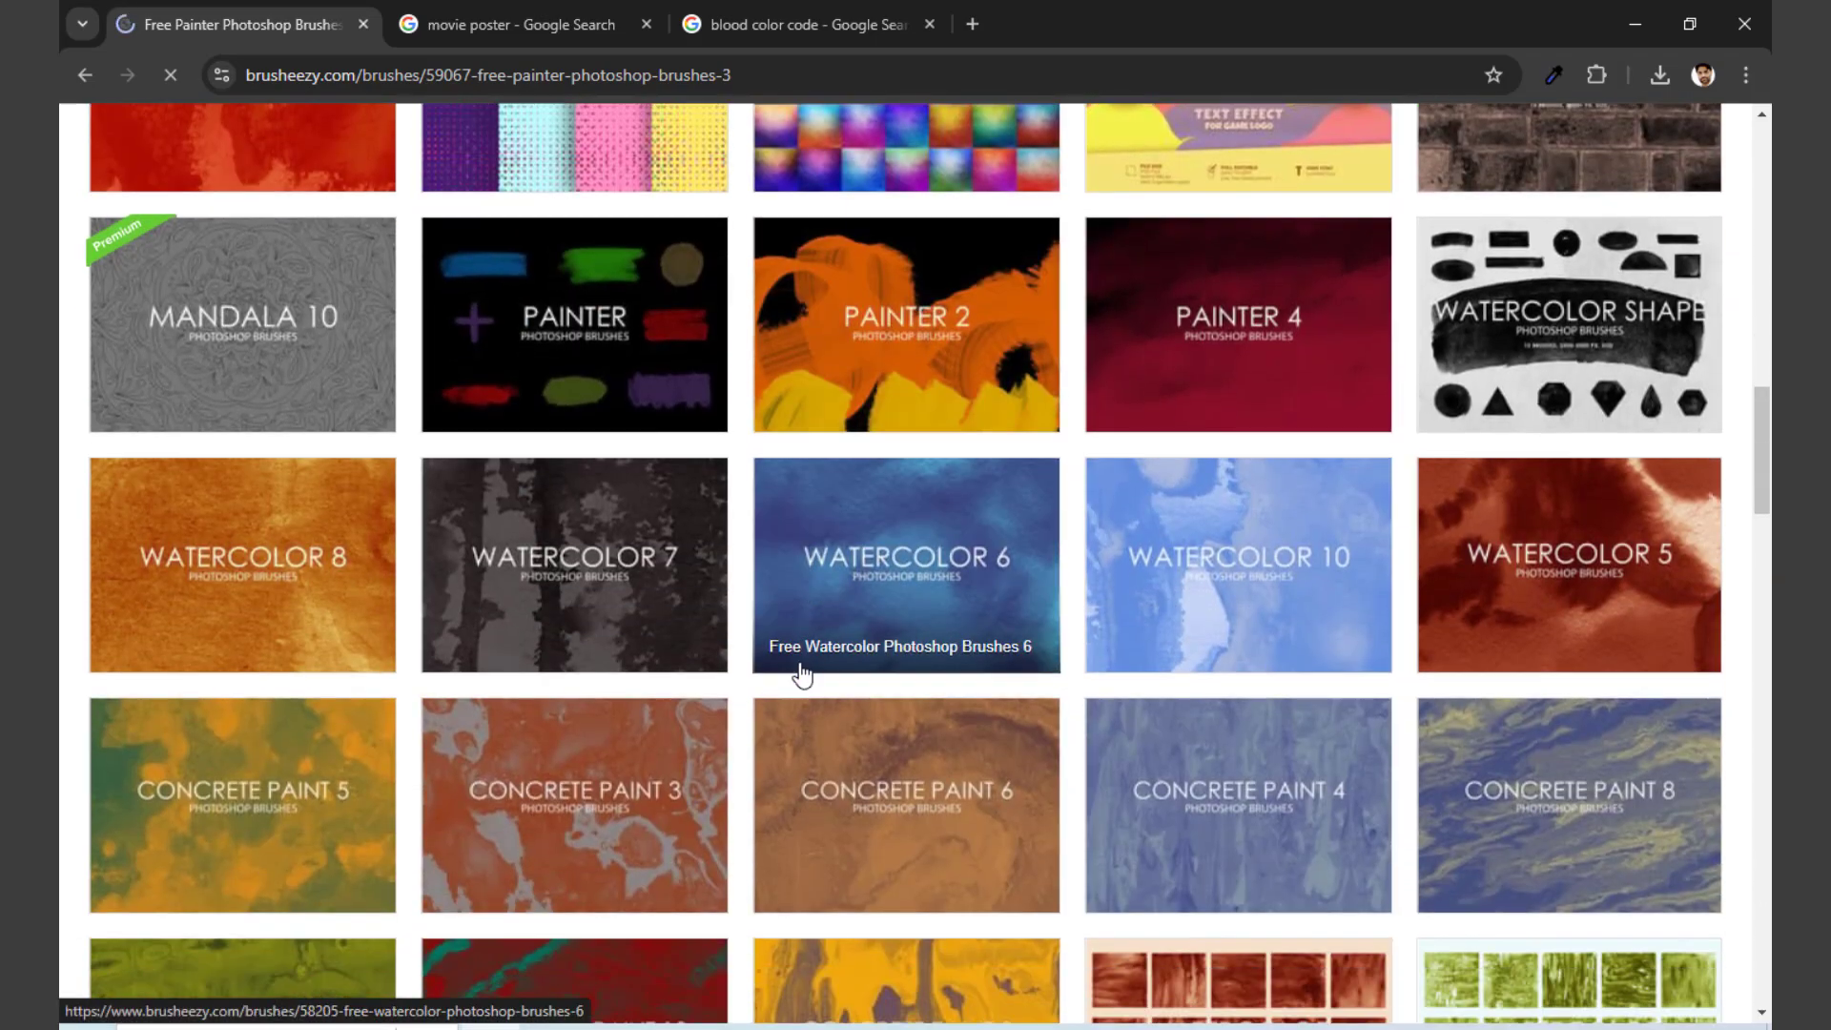
scroll(907, 748, "down", 4)
scroll(898, 722, "up", 5)
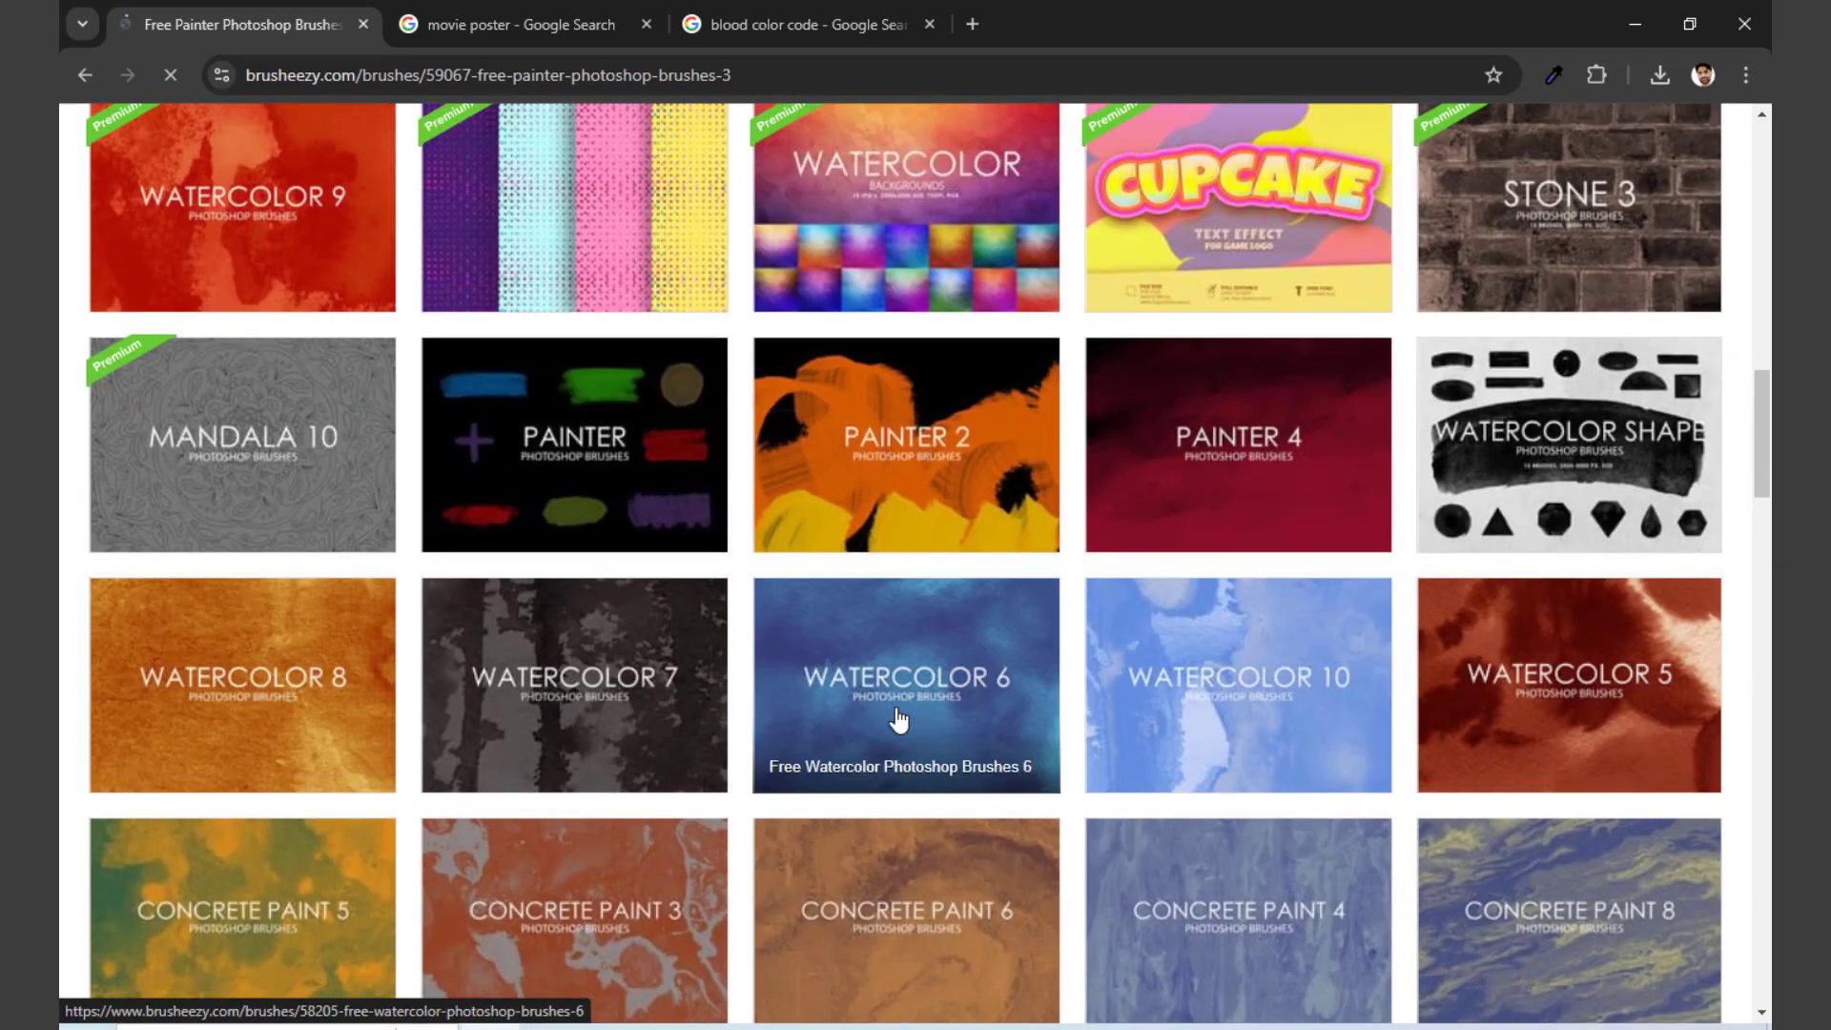
scroll(898, 722, "up", 20)
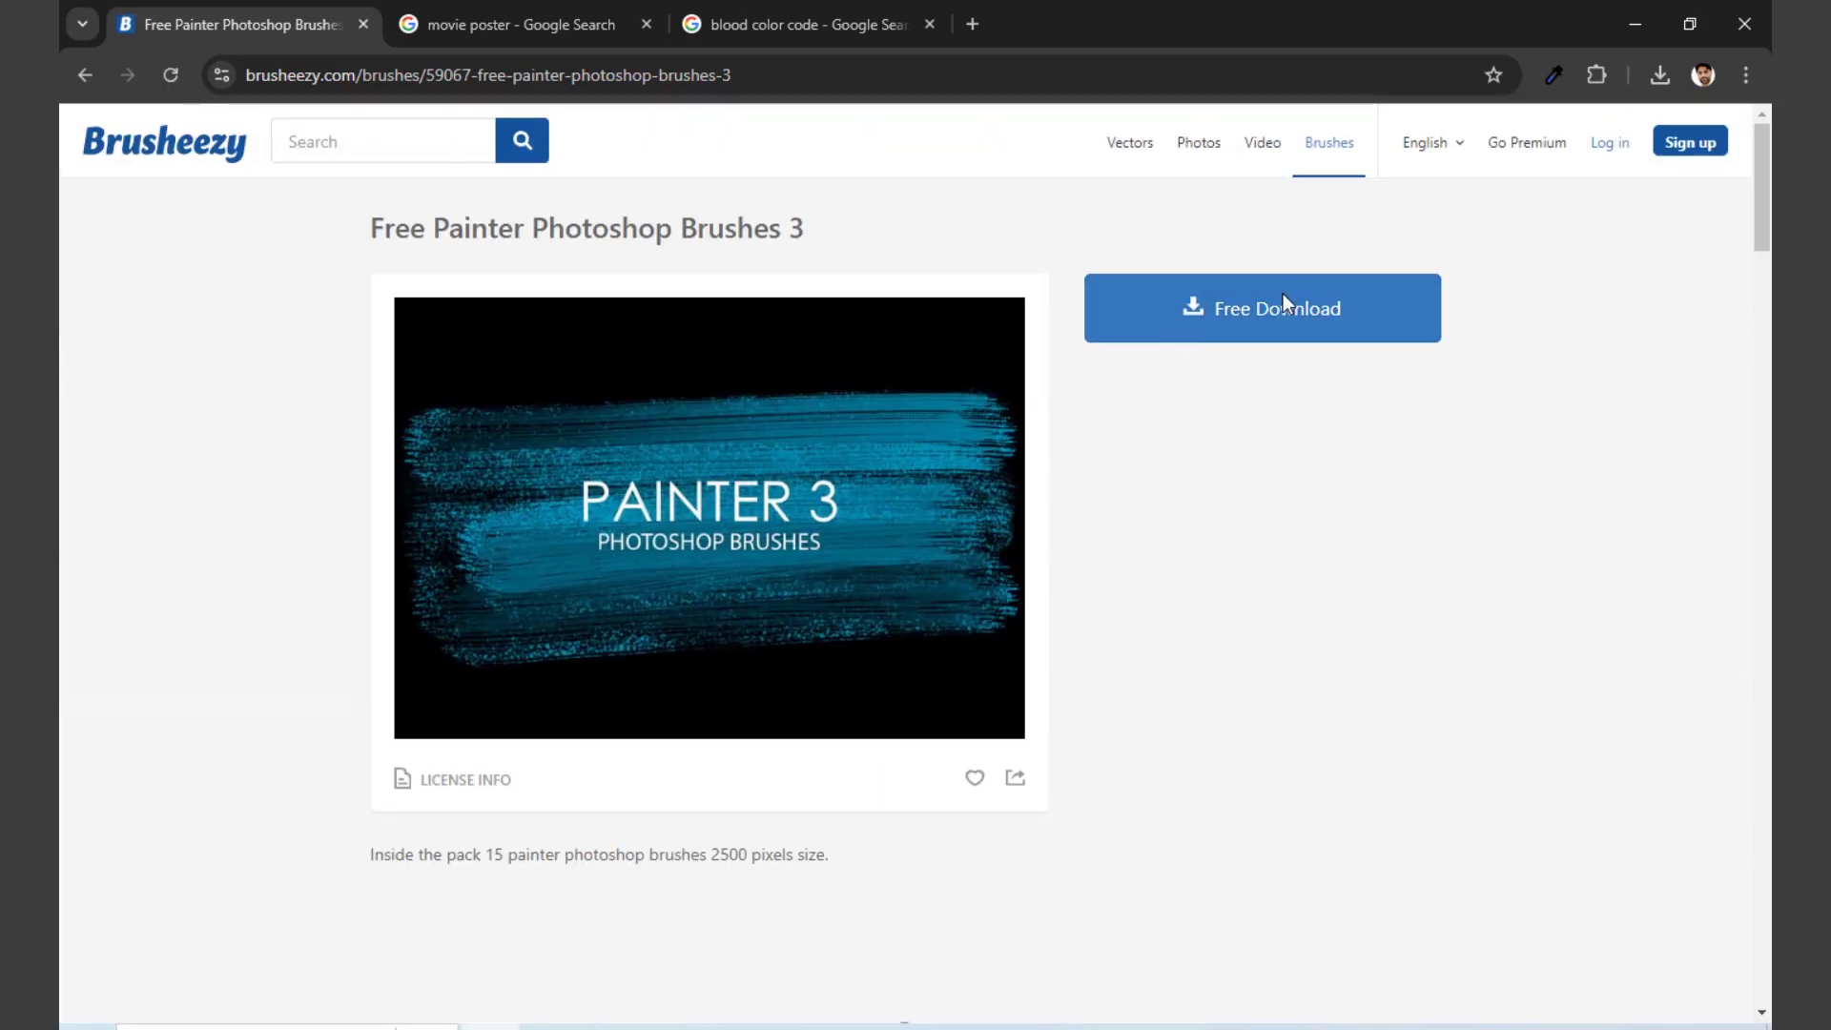
left_click(1284, 304)
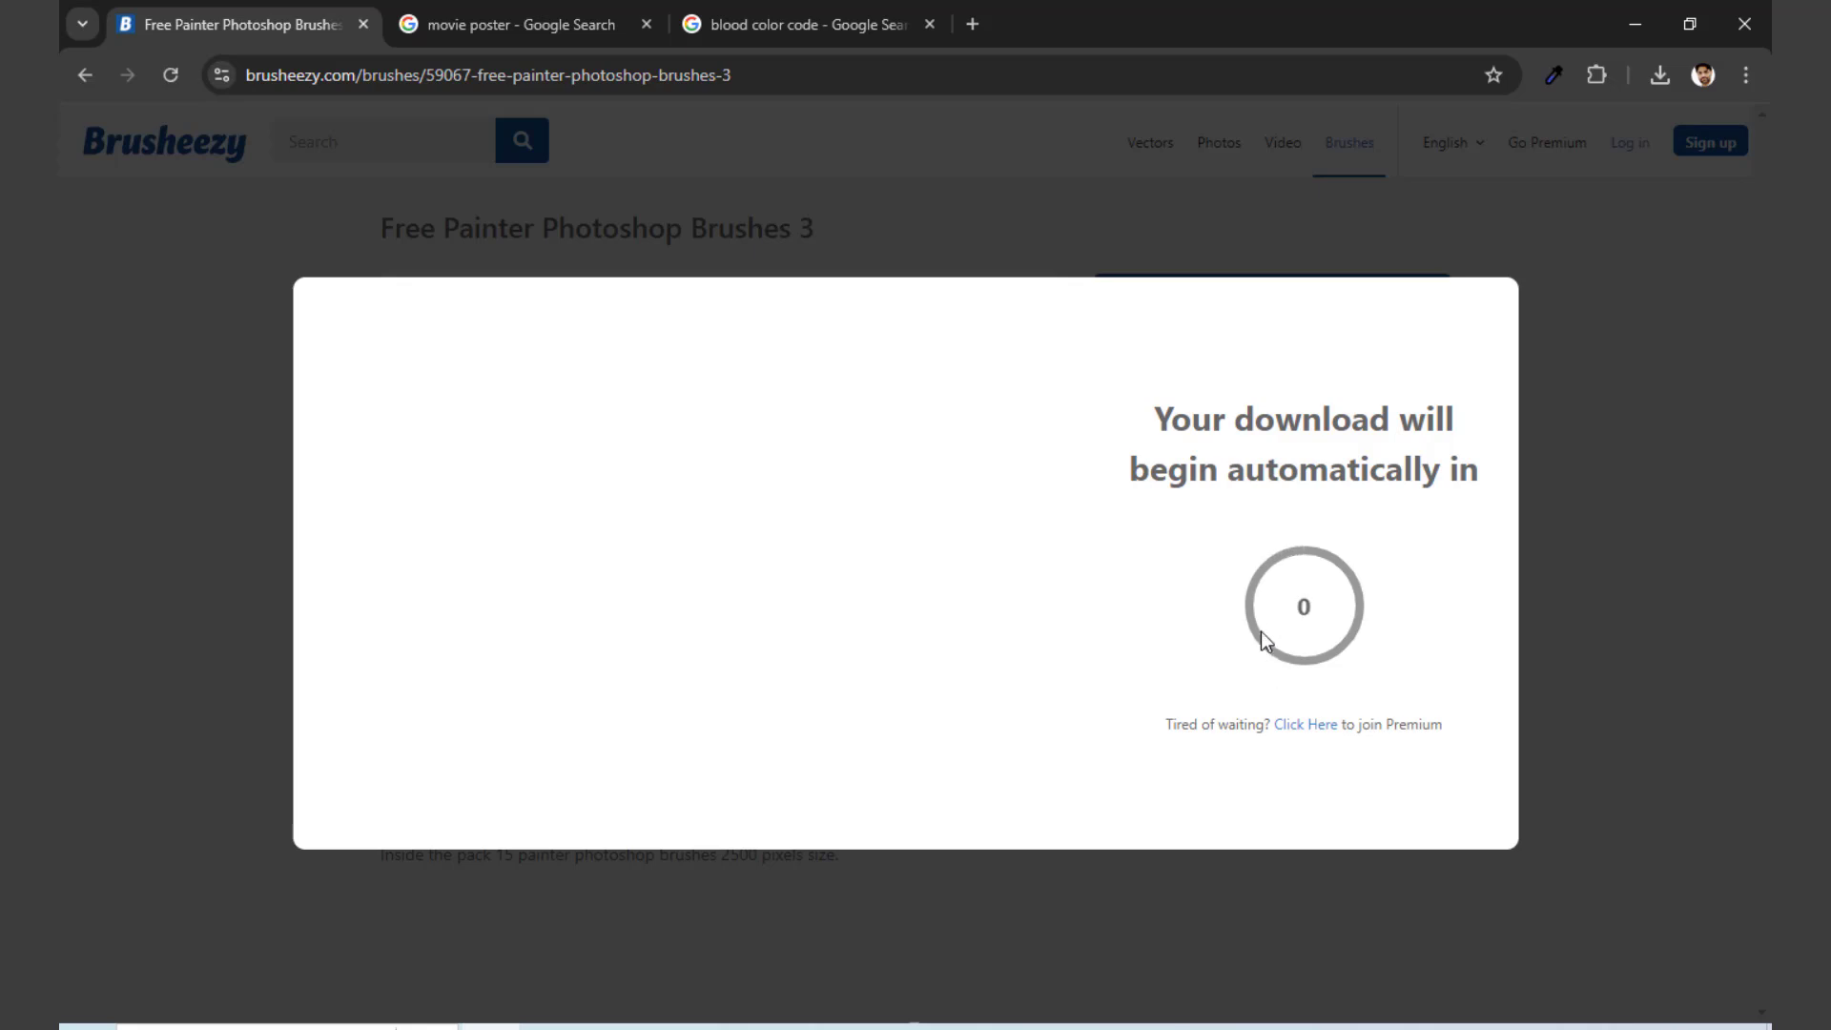
left_click(849, 19)
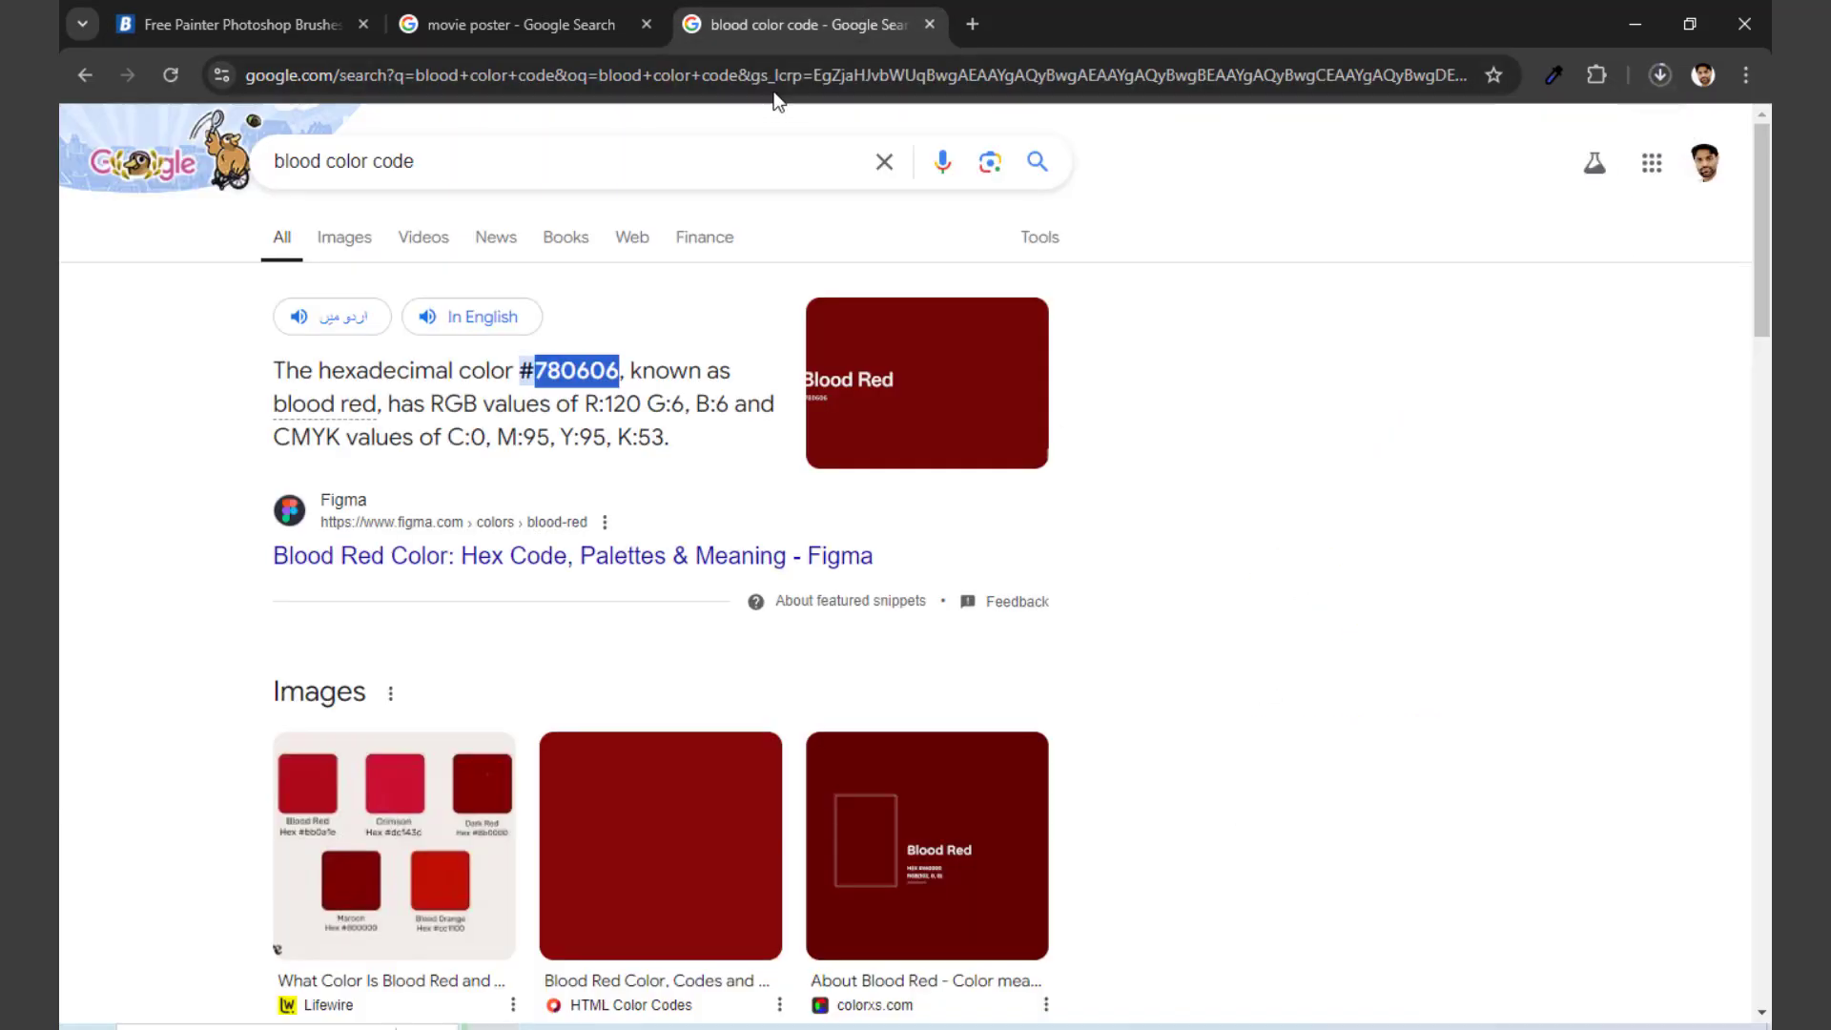
Step: Search Google for "flag" and show the image results
left_click(780, 75)
type("pak")
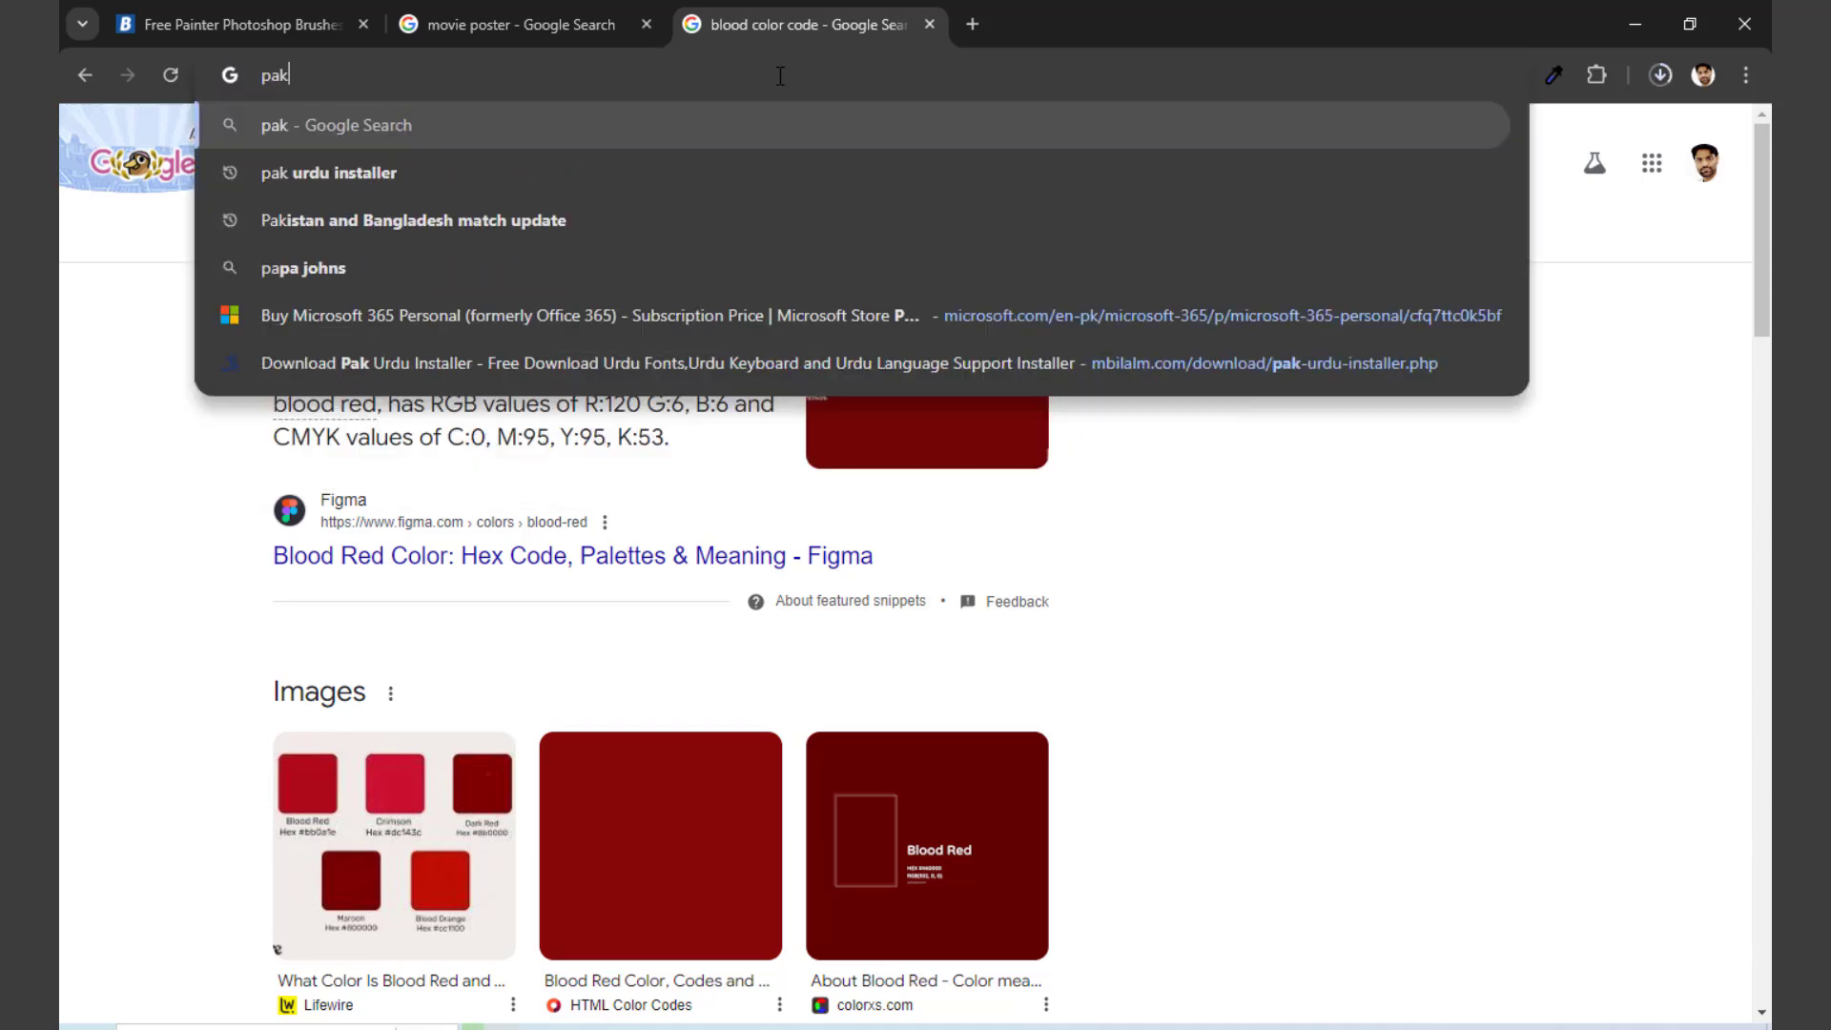
key("BackSpace")
key("BackSpace")
key("BackSpace")
type("flag")
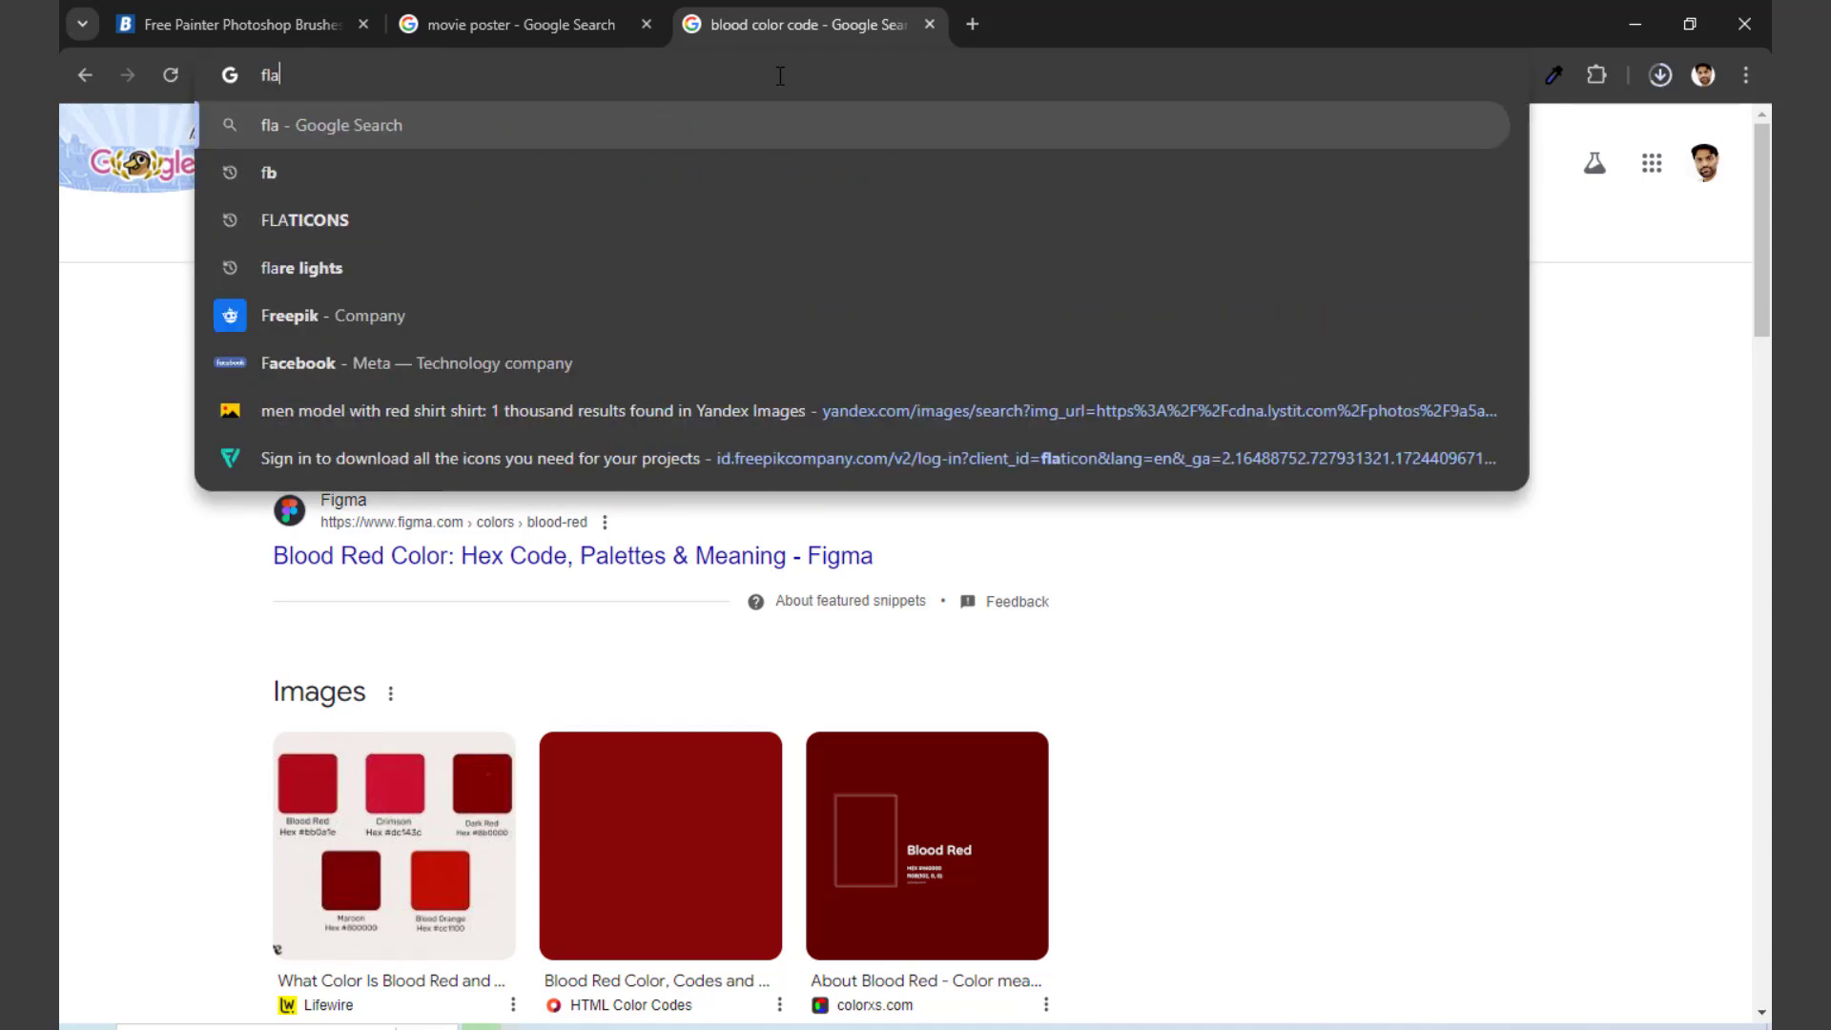
key("Return")
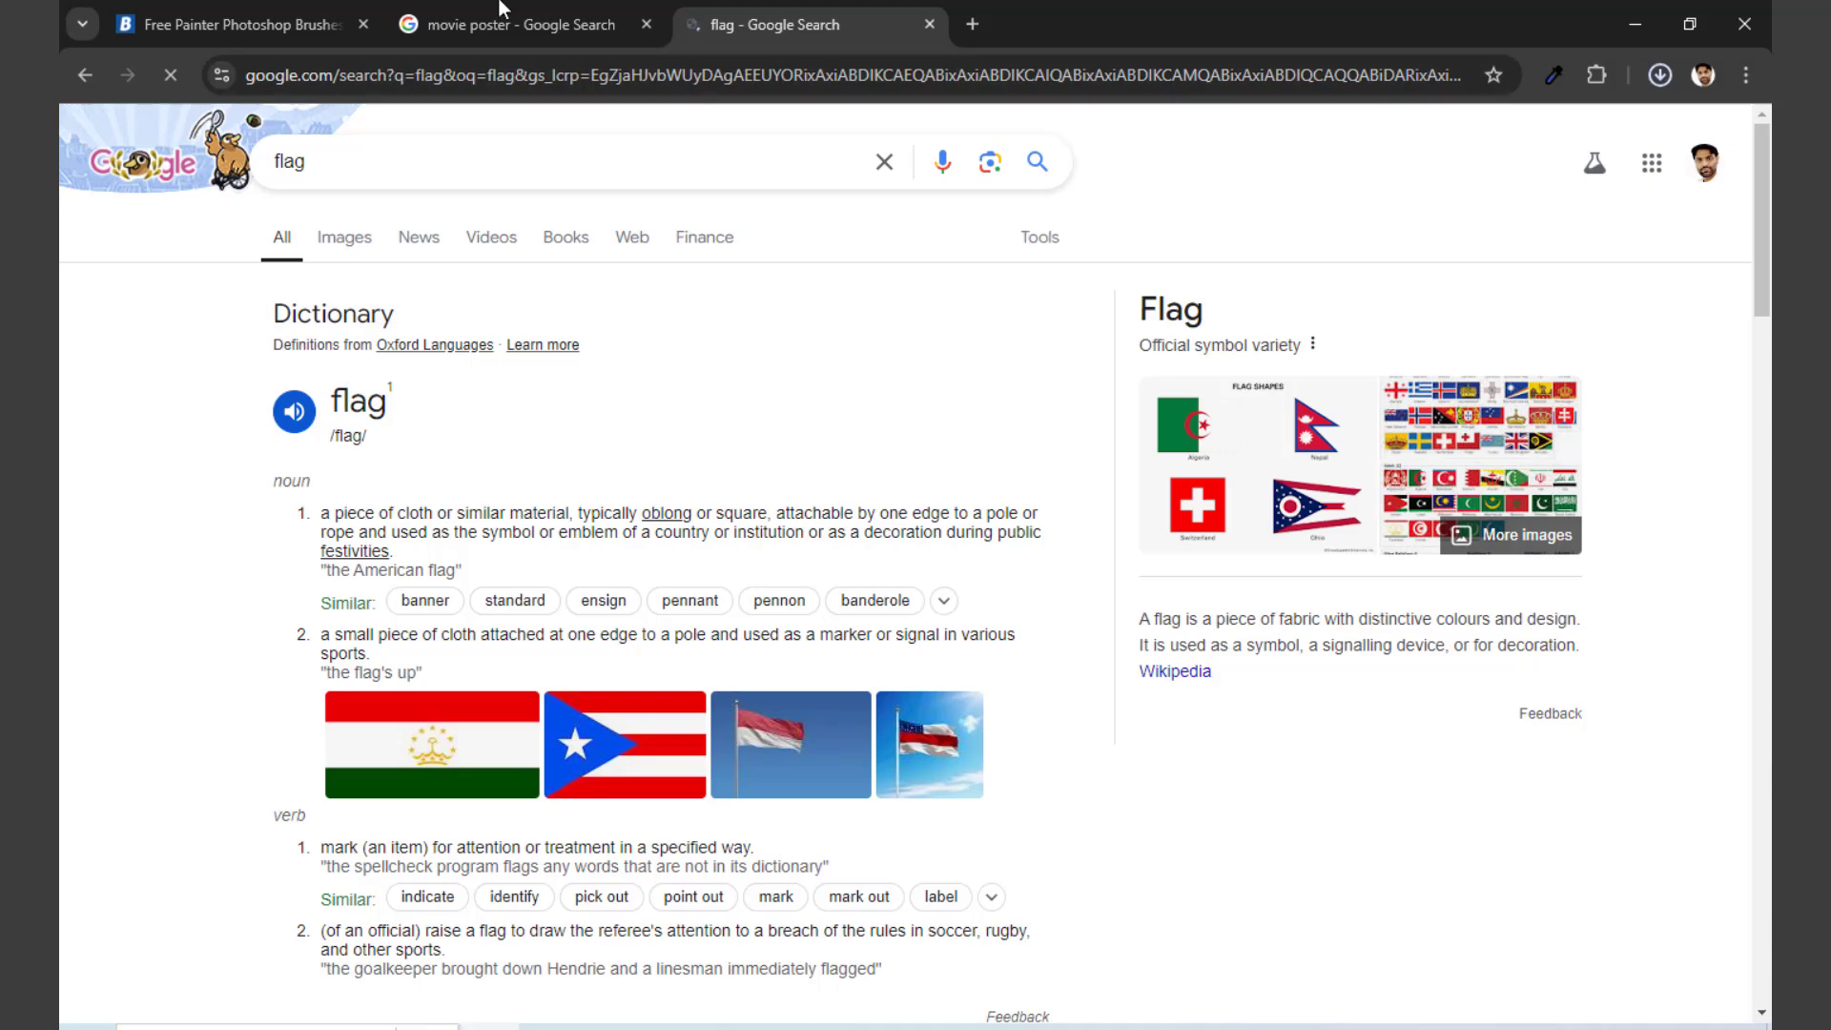
left_click(342, 241)
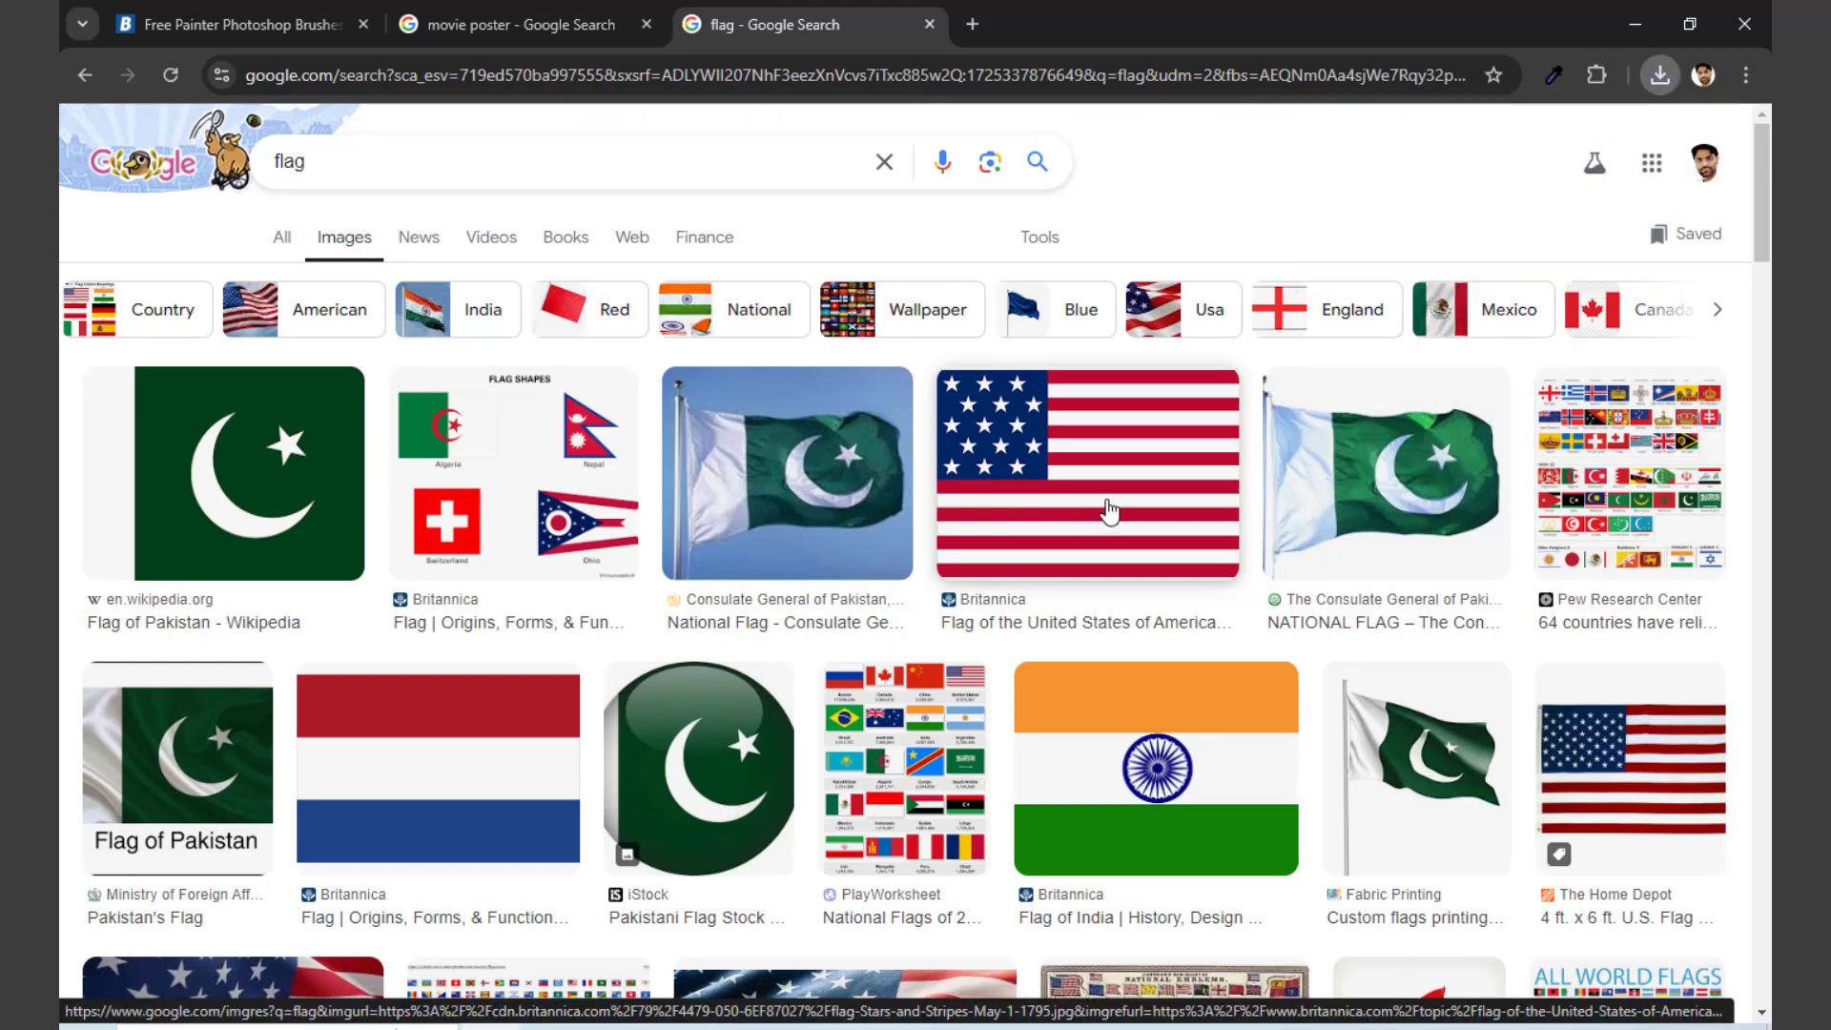
Step: Open the Britannica flag of the United States result and save it to the Desktop as the PNG image "images"
left_click(1106, 513)
right_click(1334, 565)
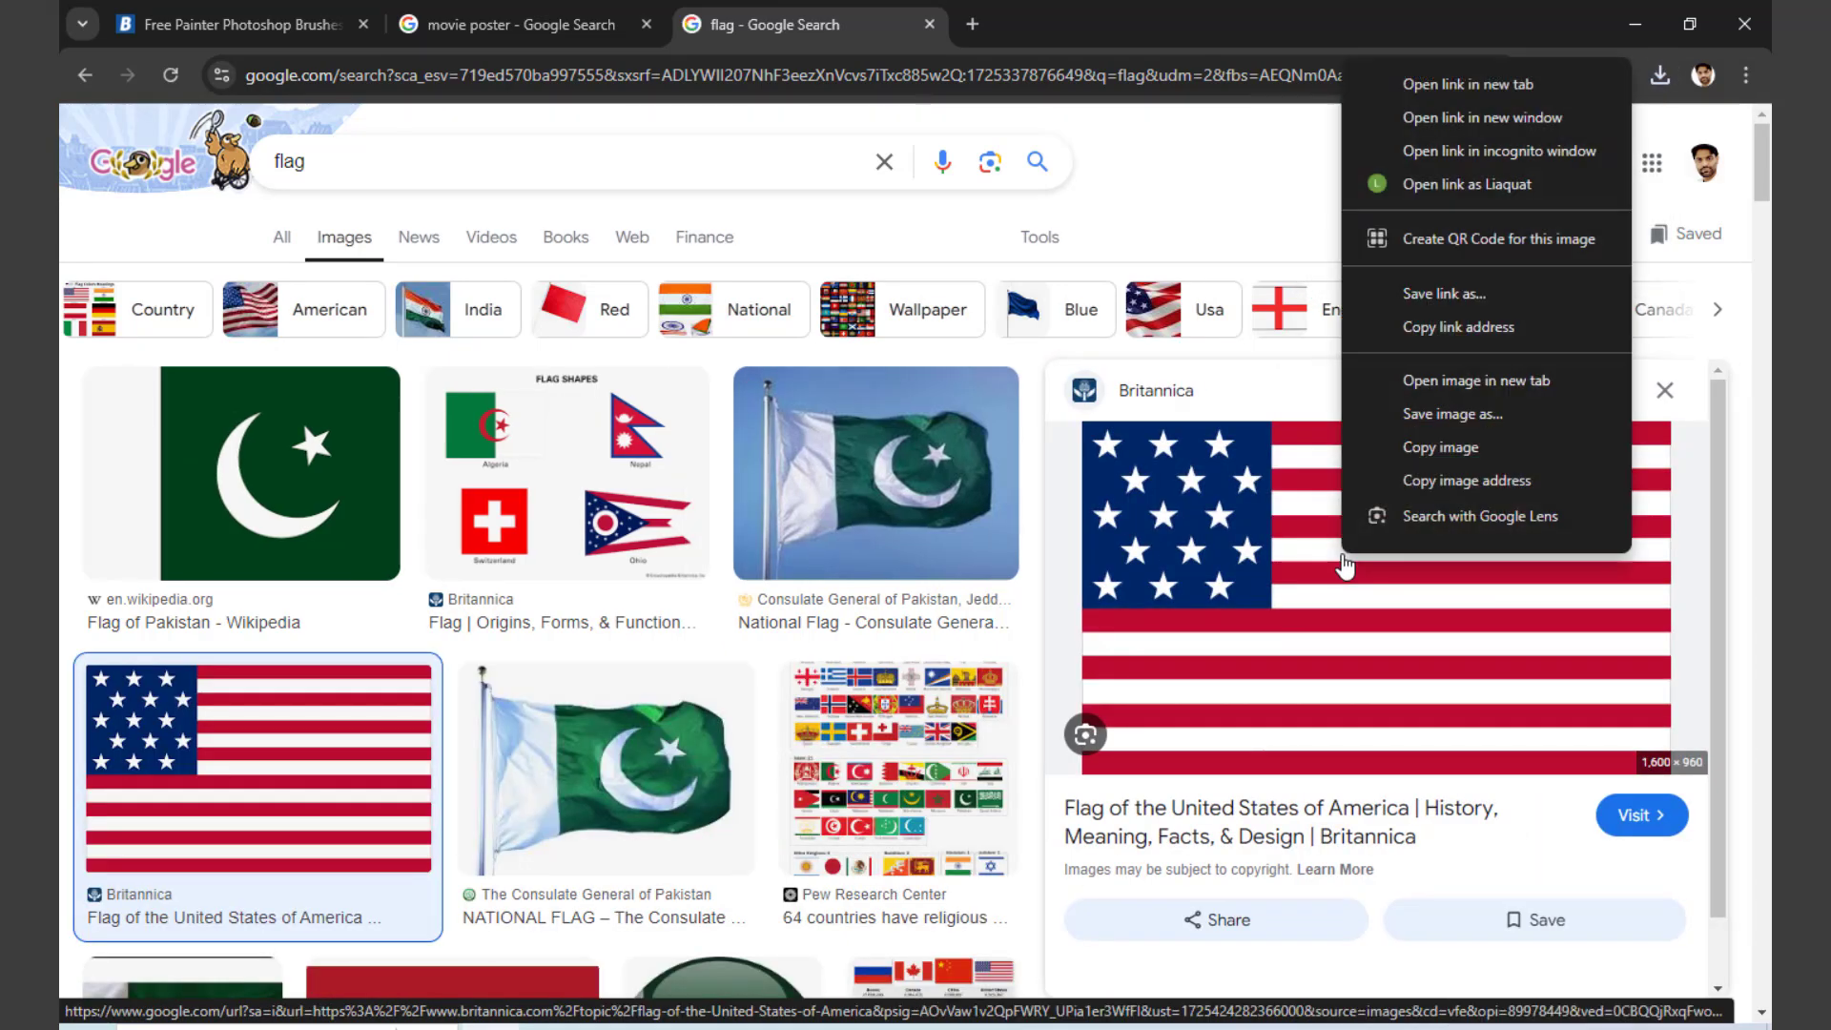
left_click(1424, 426)
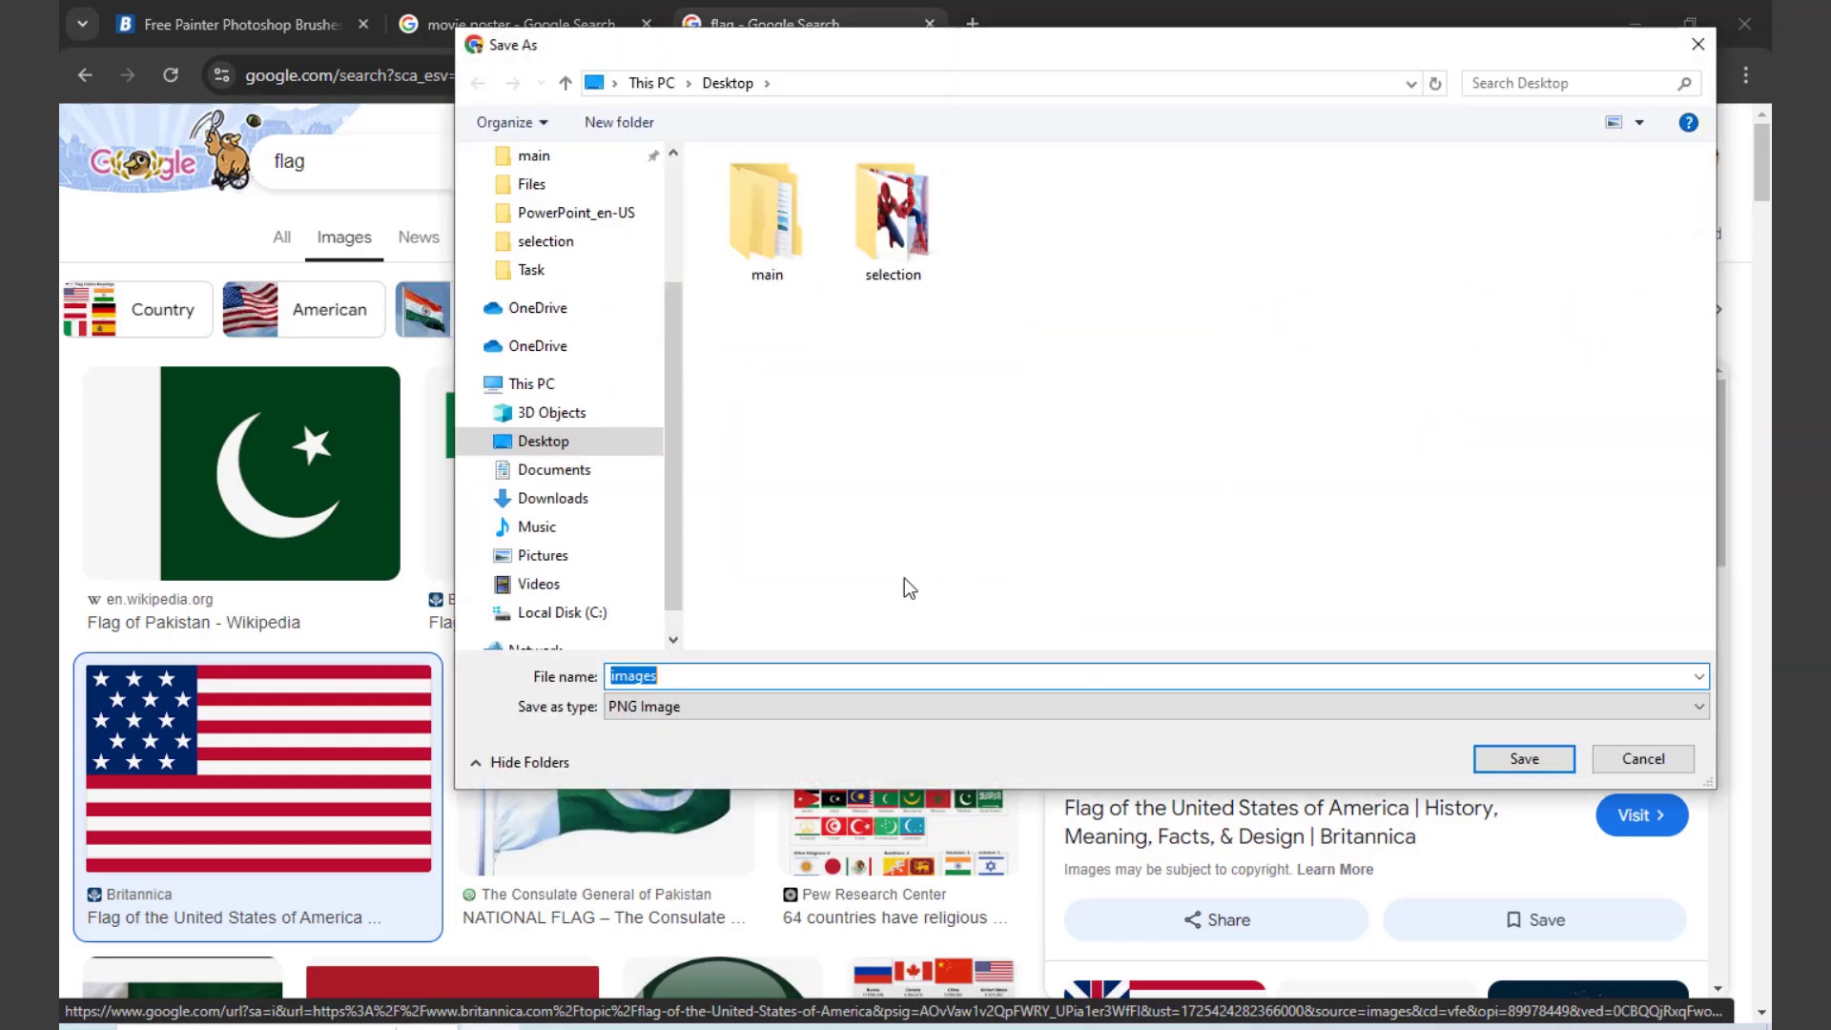
left_click(1526, 763)
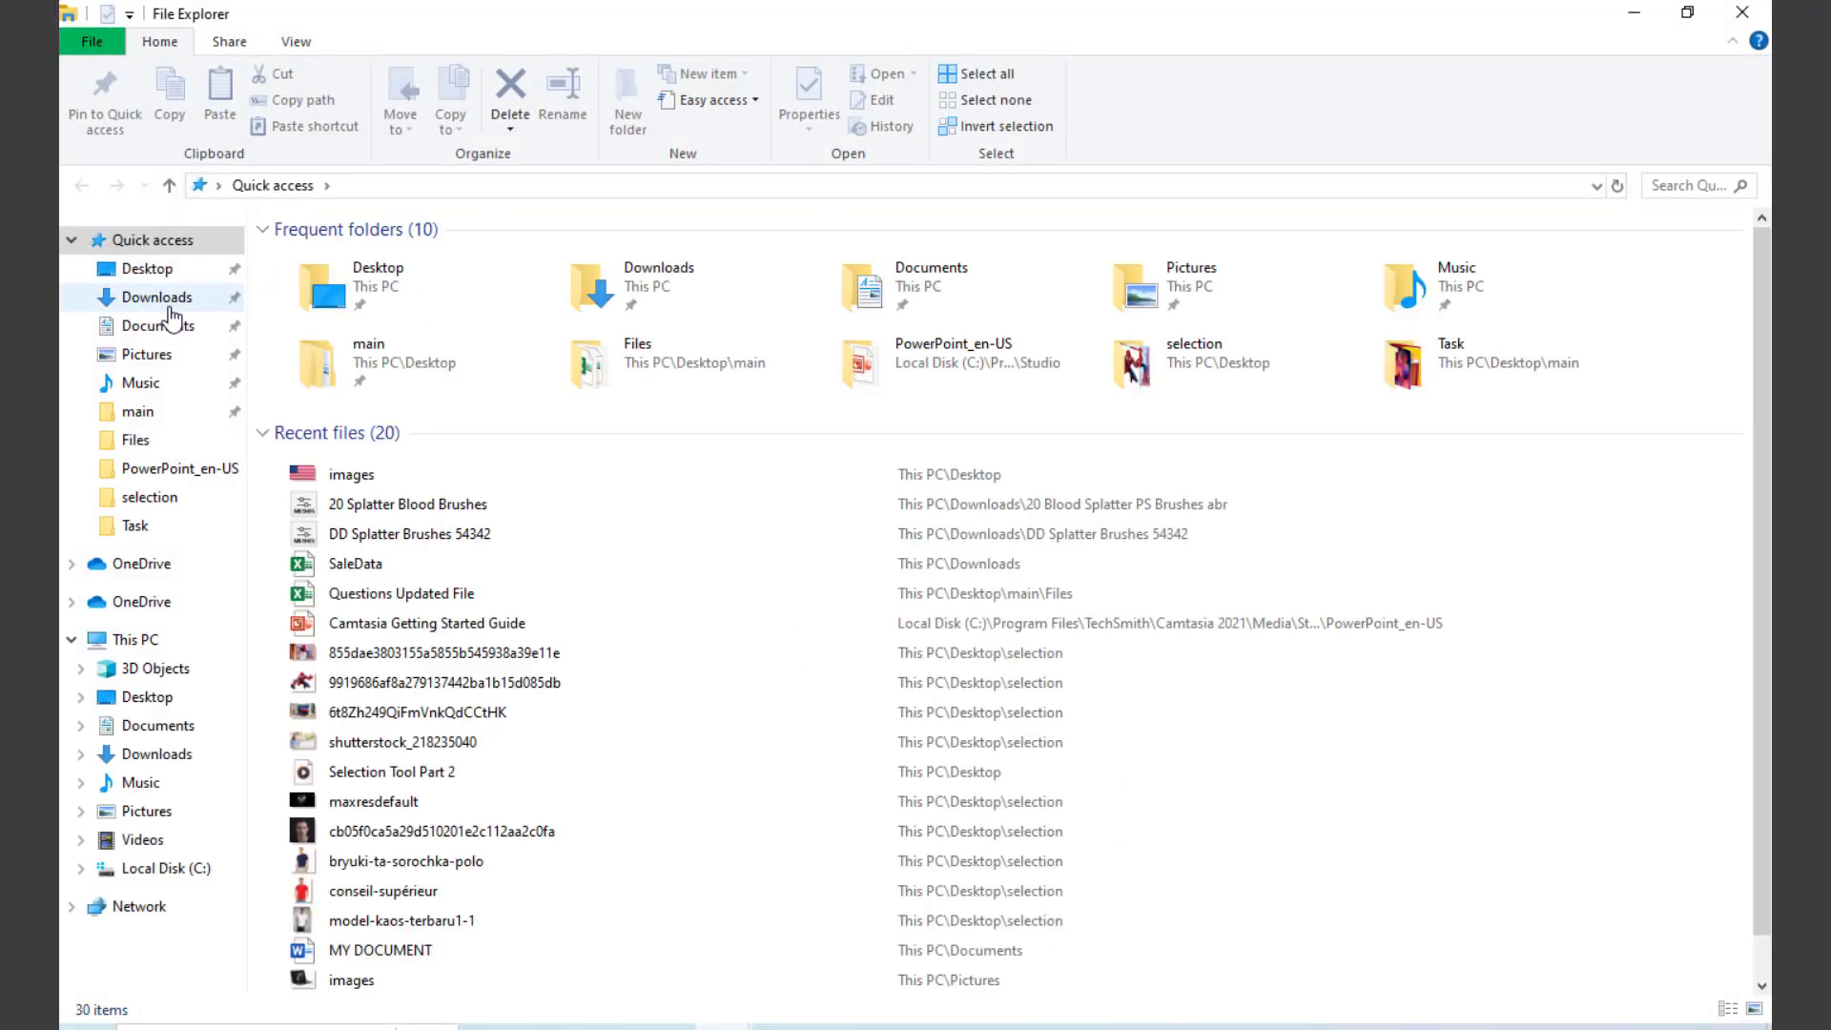
Step: Switch to File Explorer and extract the Free_Painter_Photoshop_Brushes_3 archive in place in the Downloads folder
left_click(169, 307)
left_click(300, 323)
right_click(300, 323)
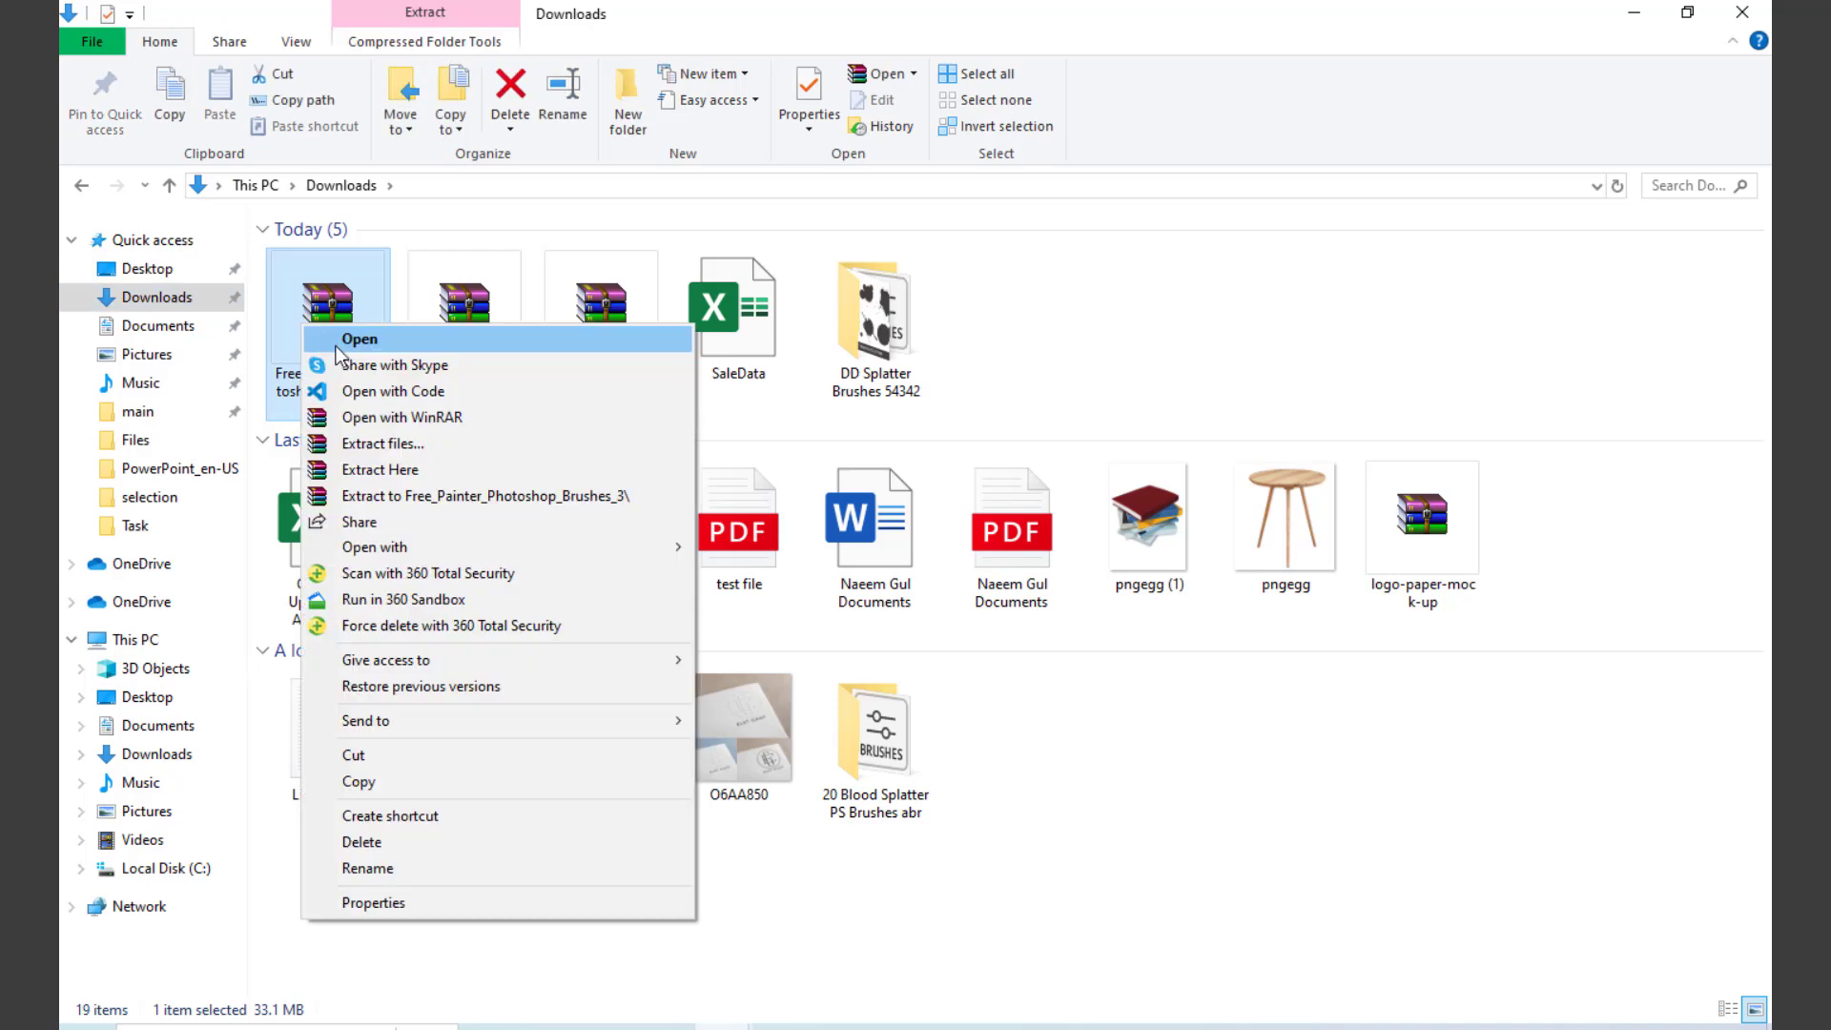
left_click(393, 470)
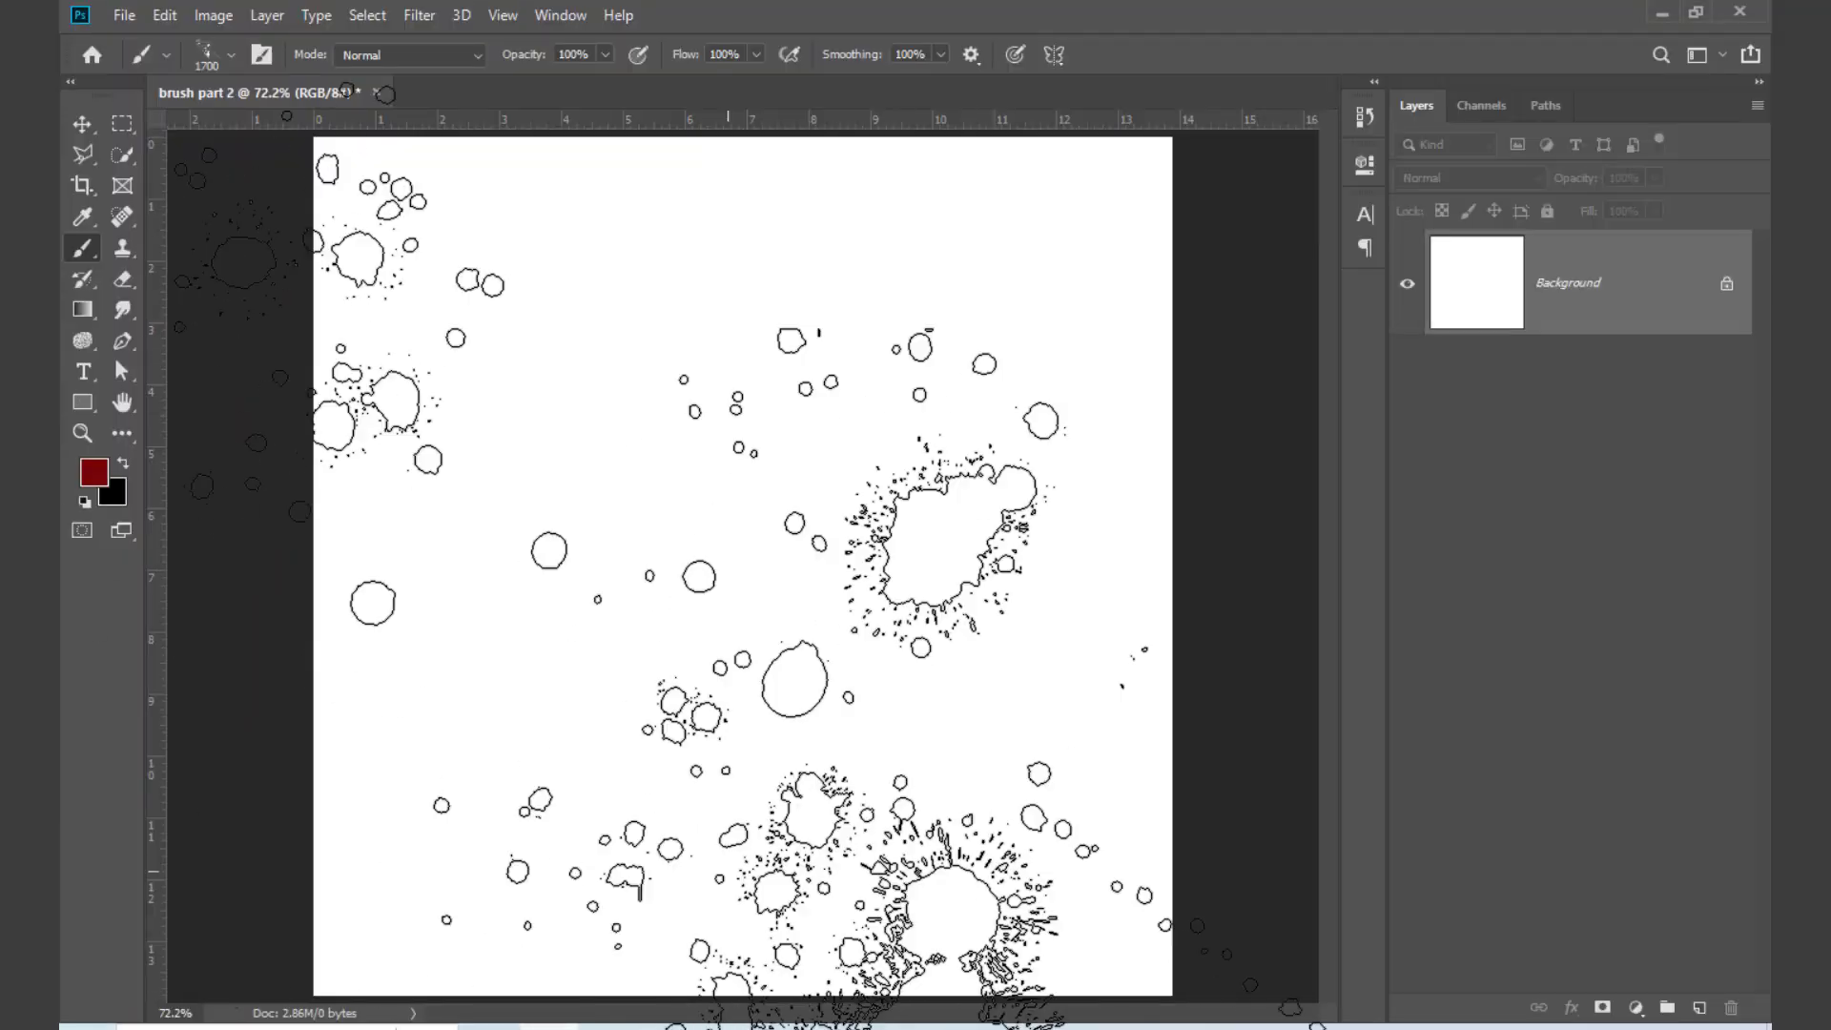
Step: Switch to Photoshop, collapse the 20 Splatter Blood Brushes group and load the Free Painter Photoshop Brushes 3 file from Downloads
right_click(933, 440)
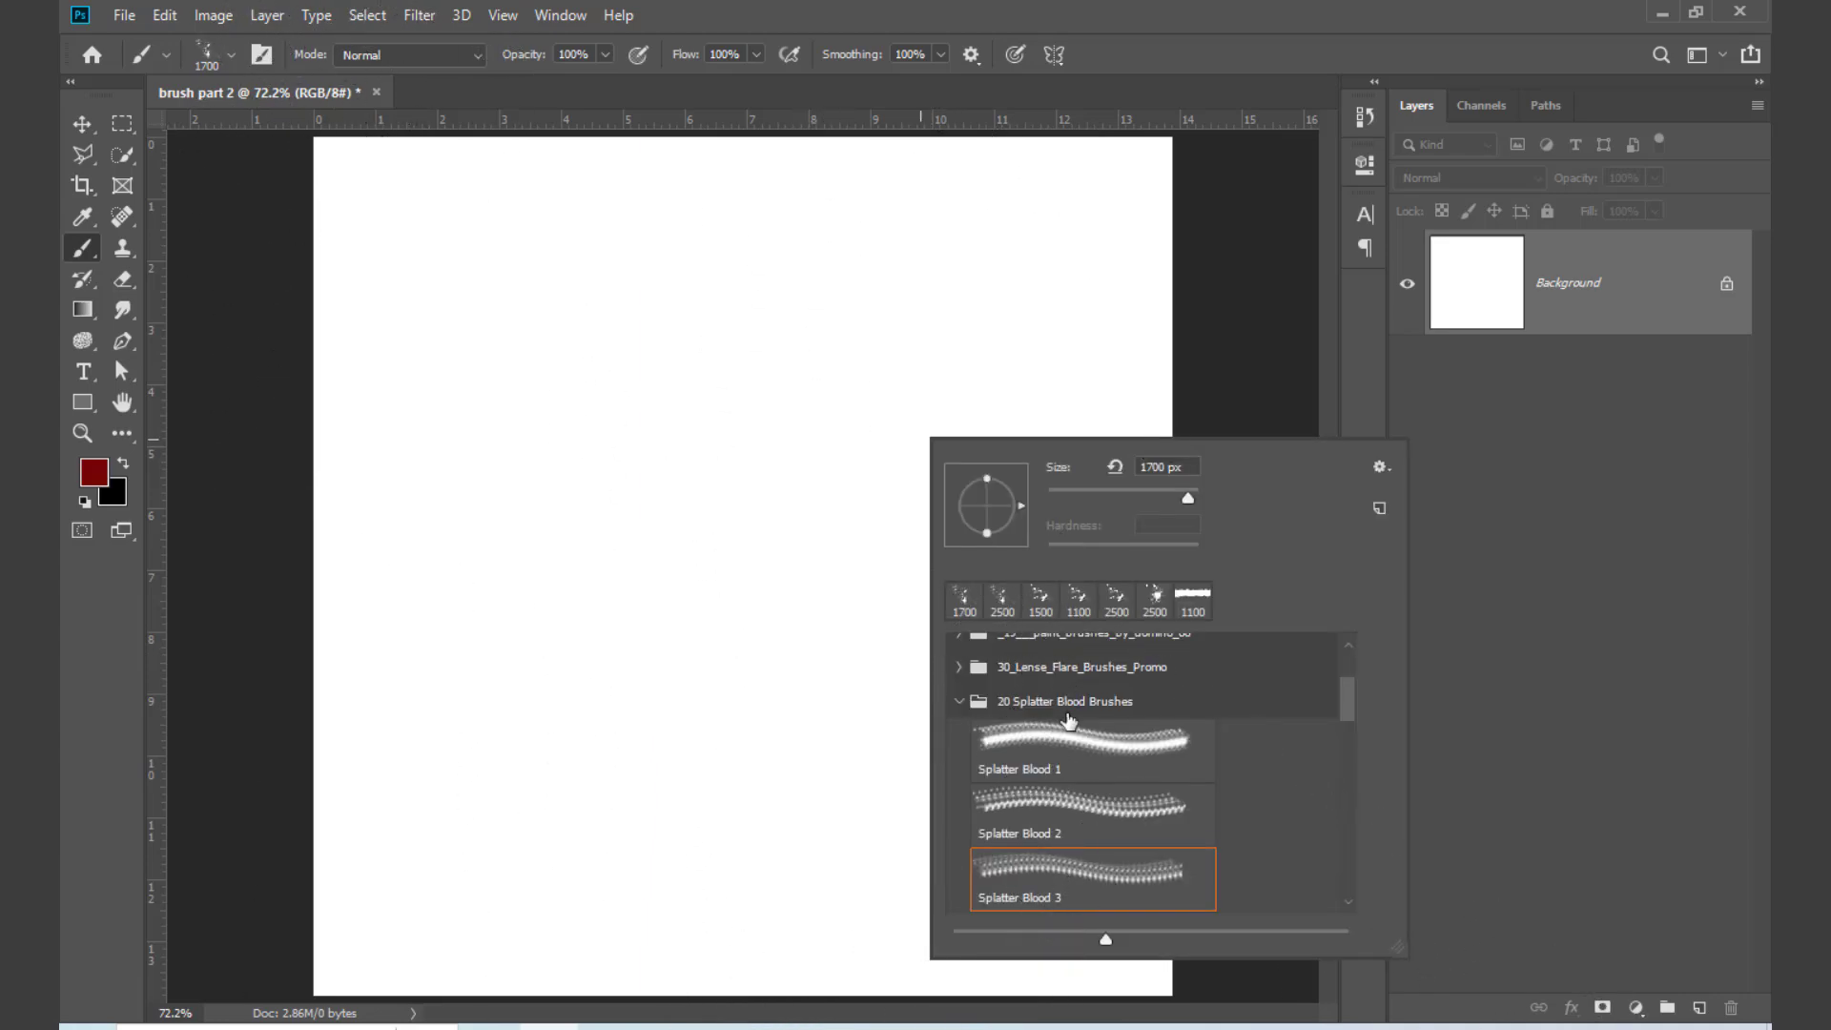
left_click(959, 704)
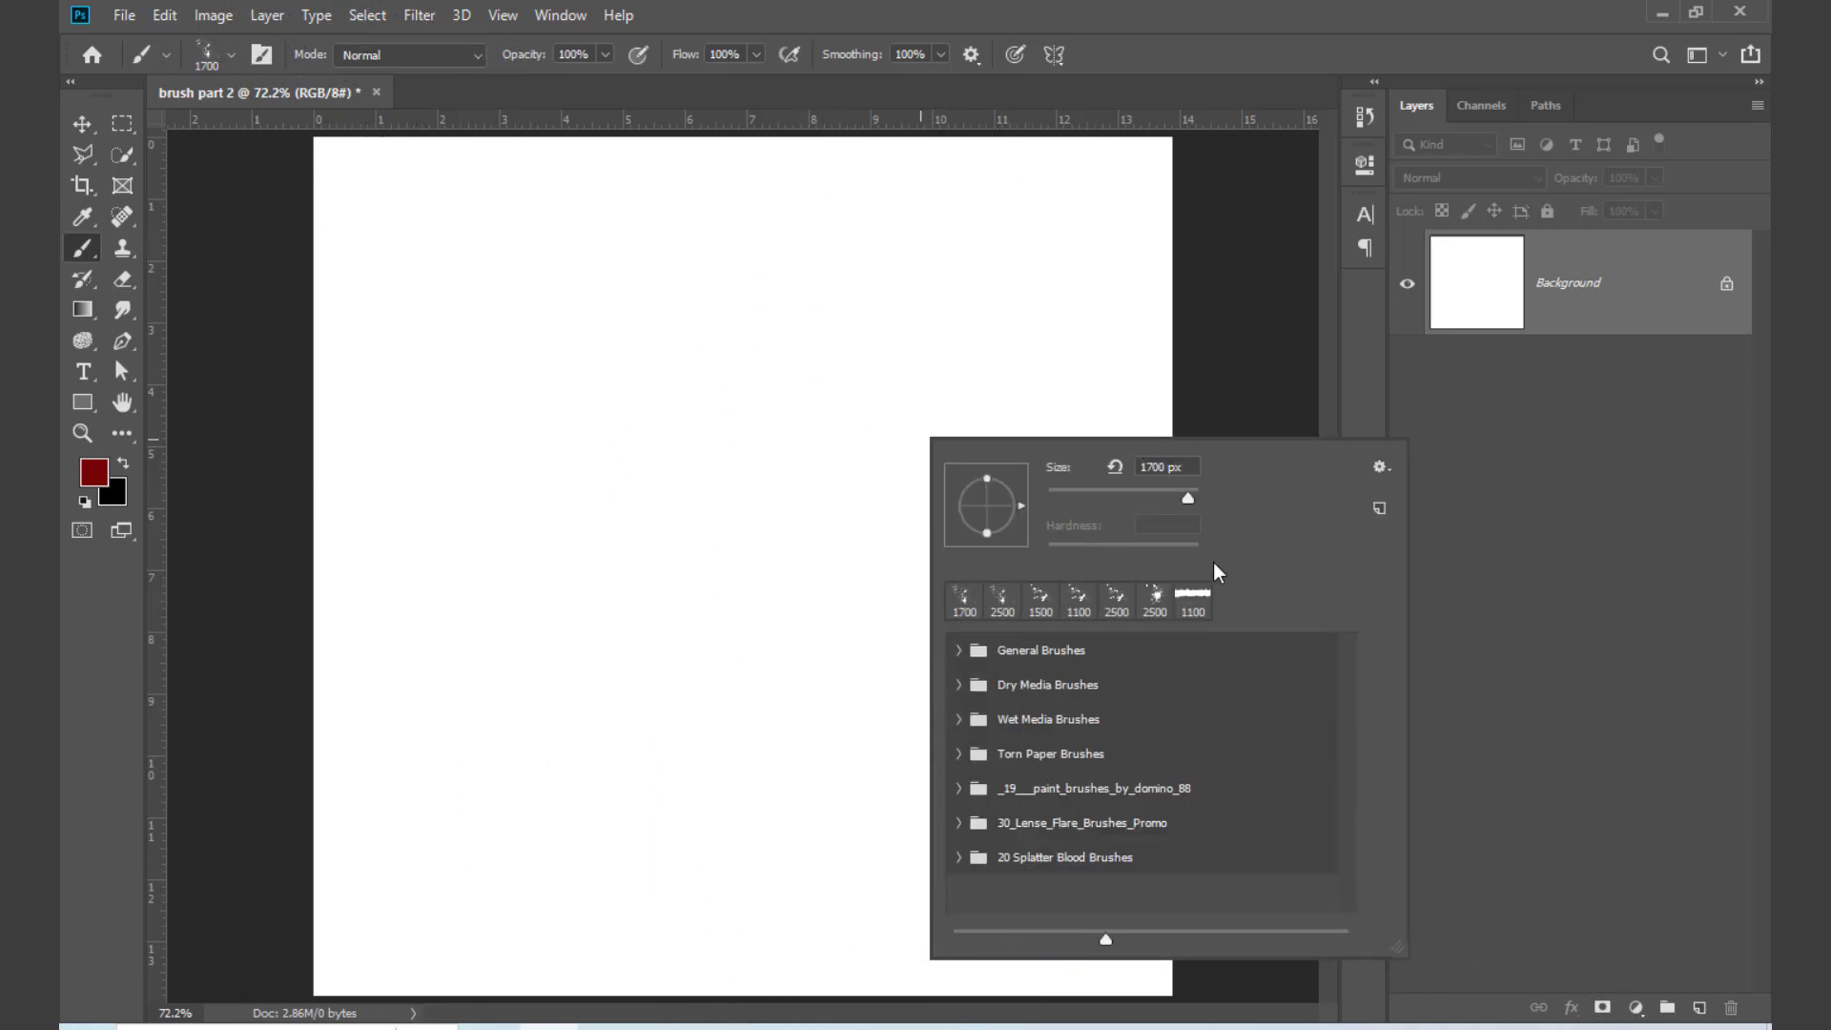
left_click(1379, 467)
left_click(1472, 826)
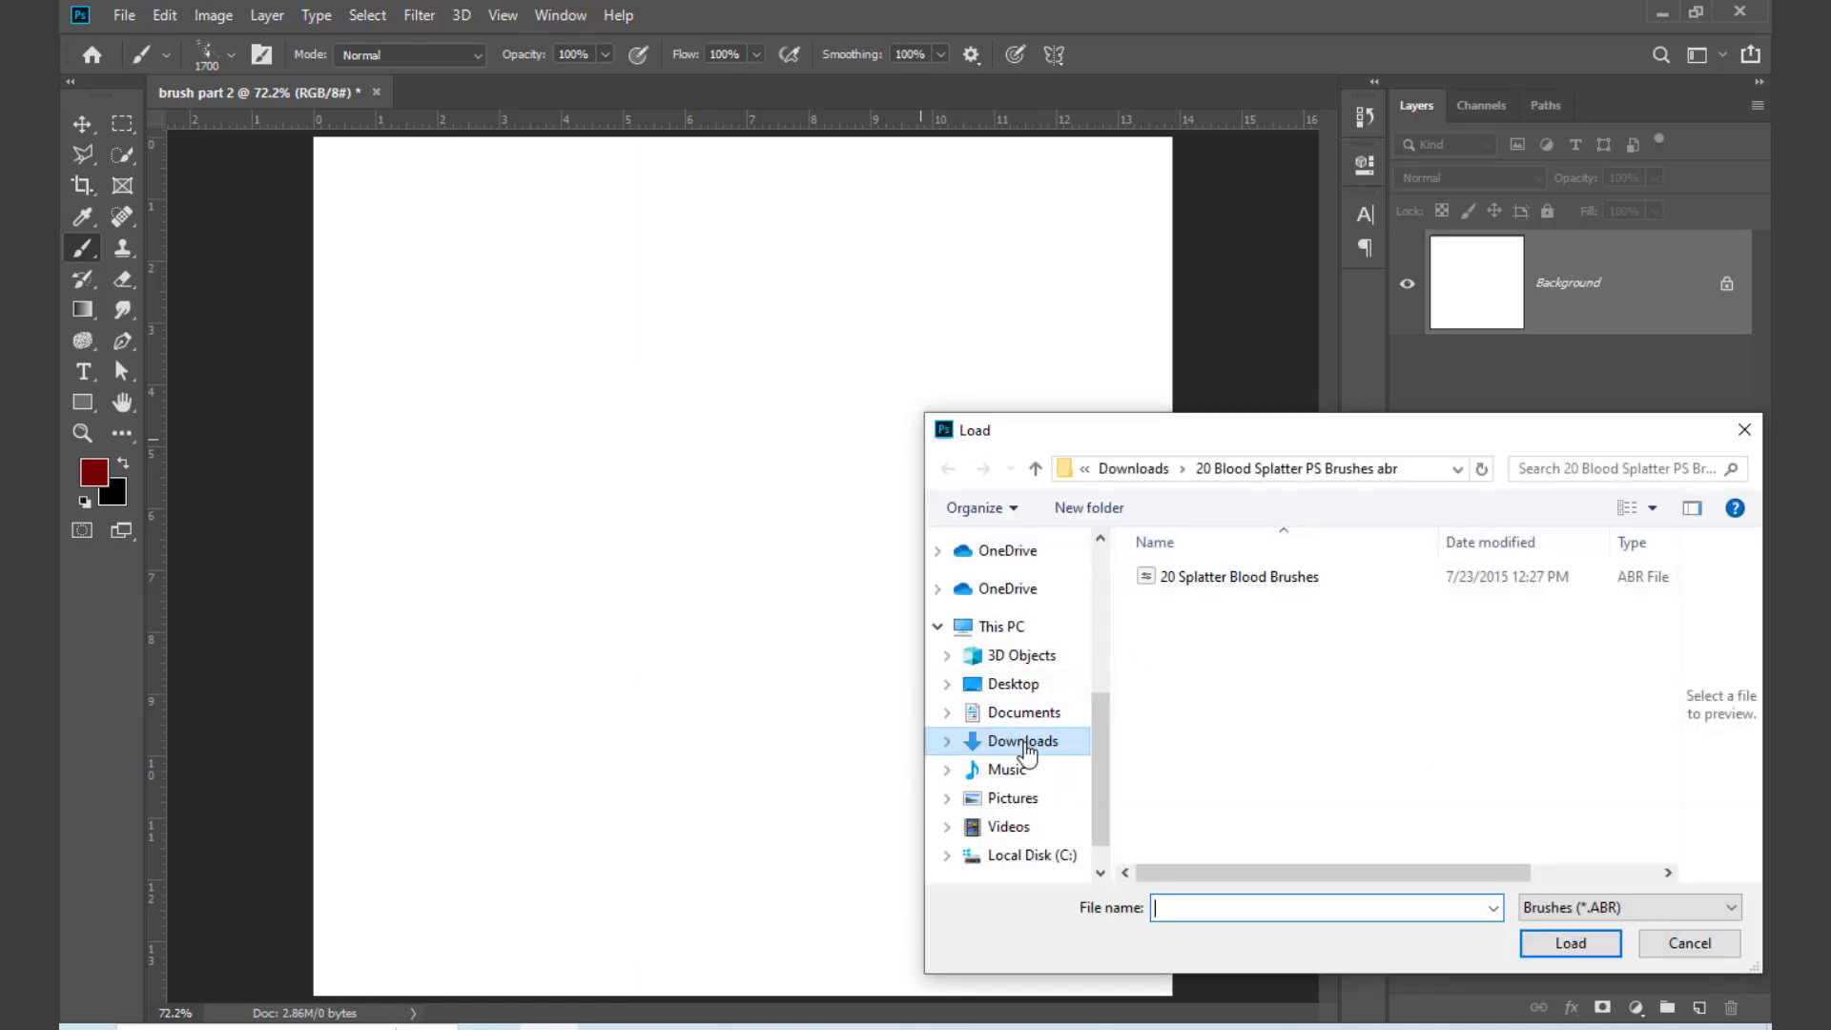
left_click(1024, 744)
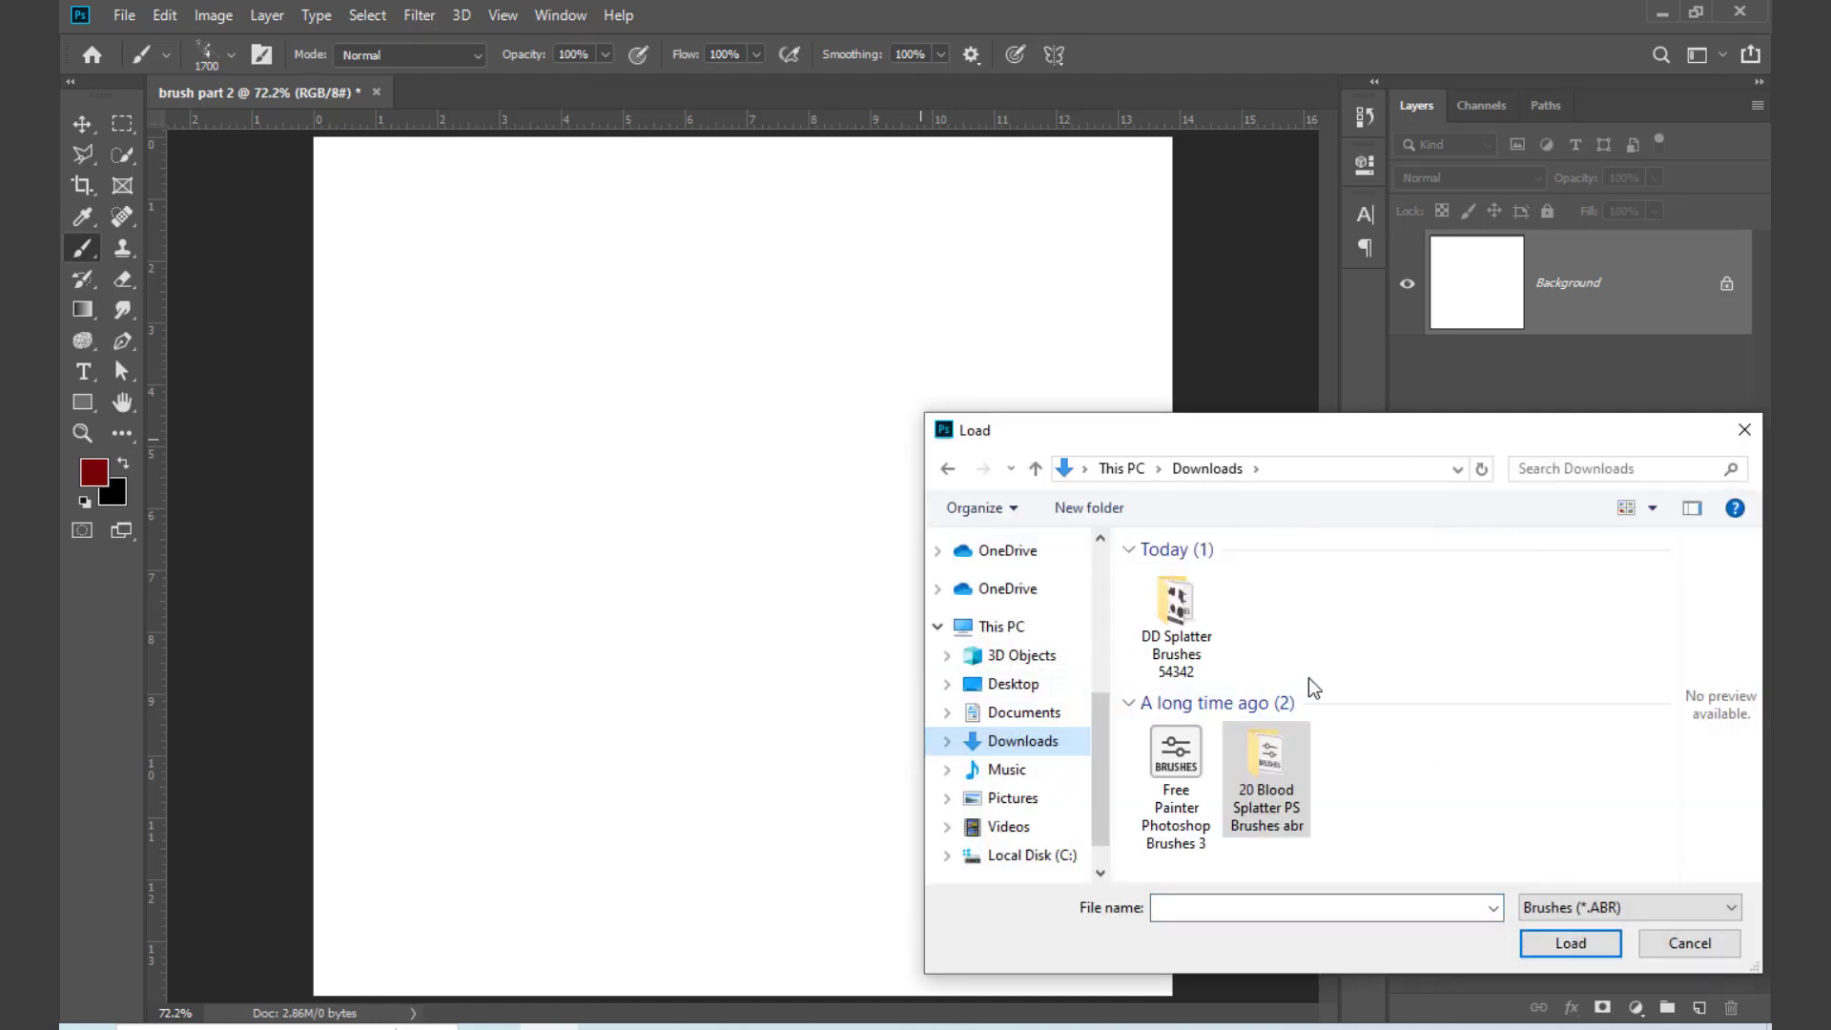
left_click(1176, 768)
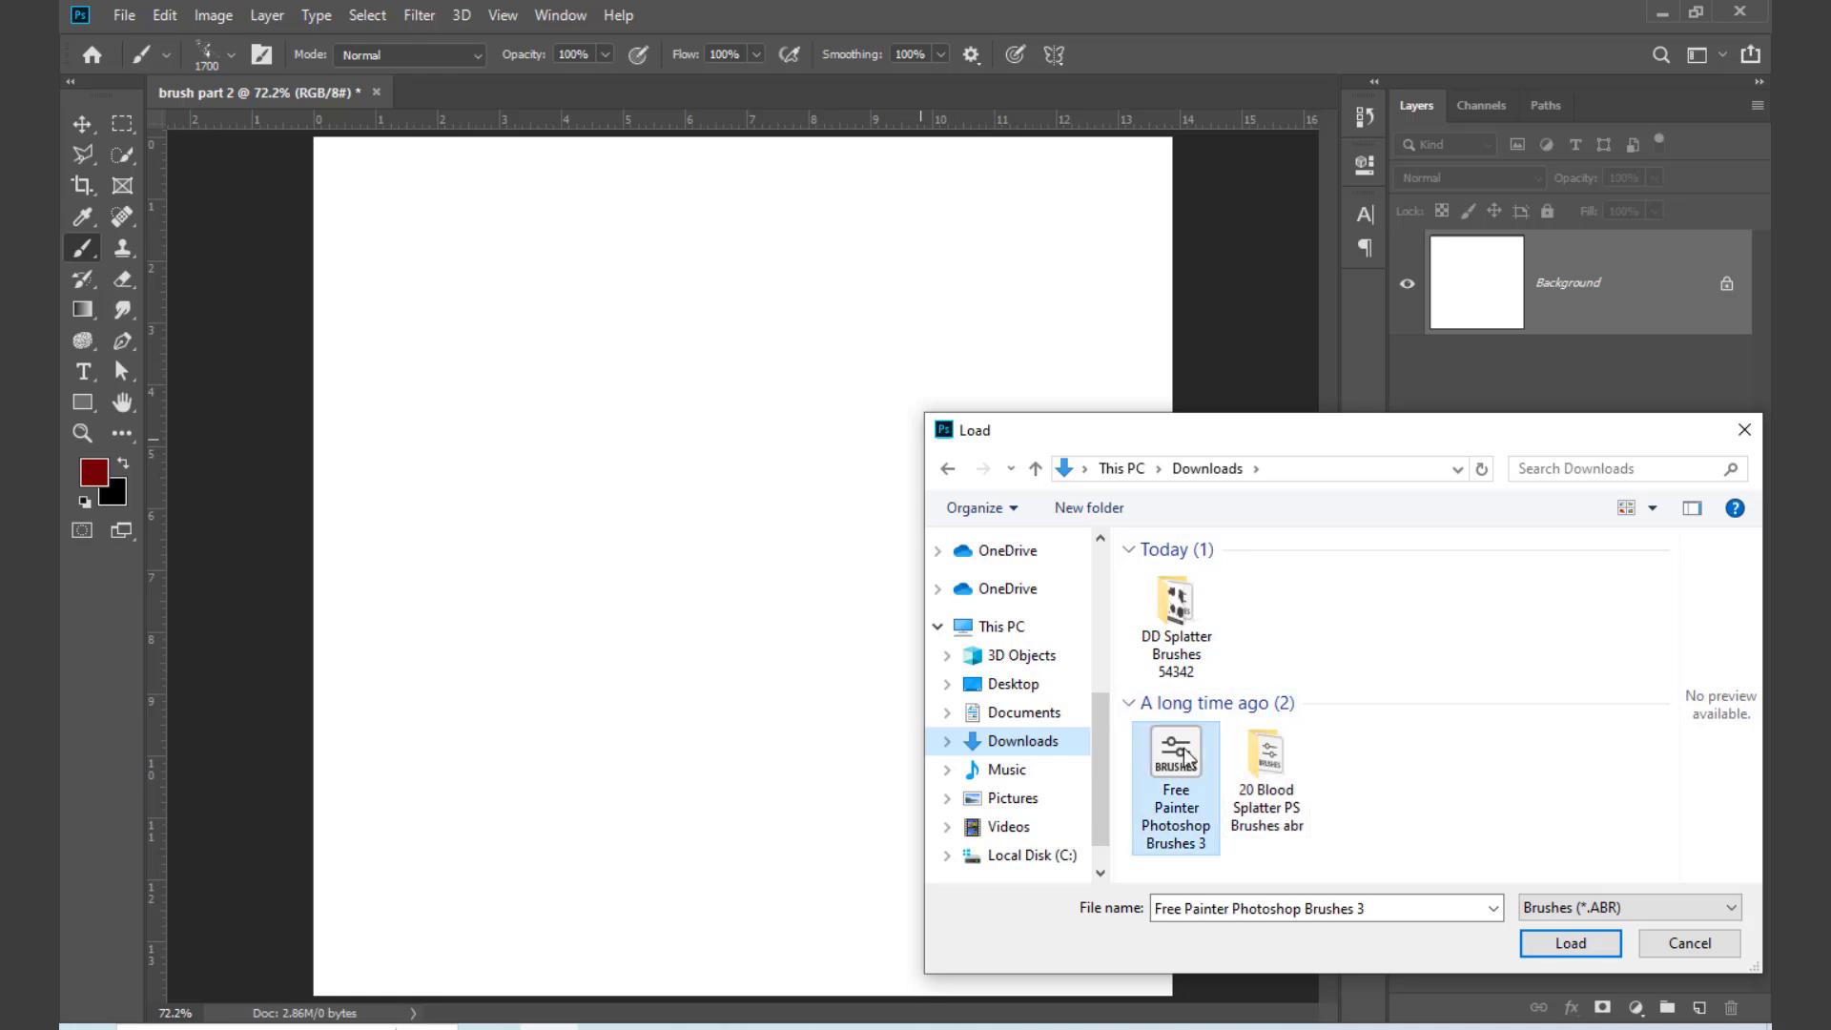
left_click(1571, 944)
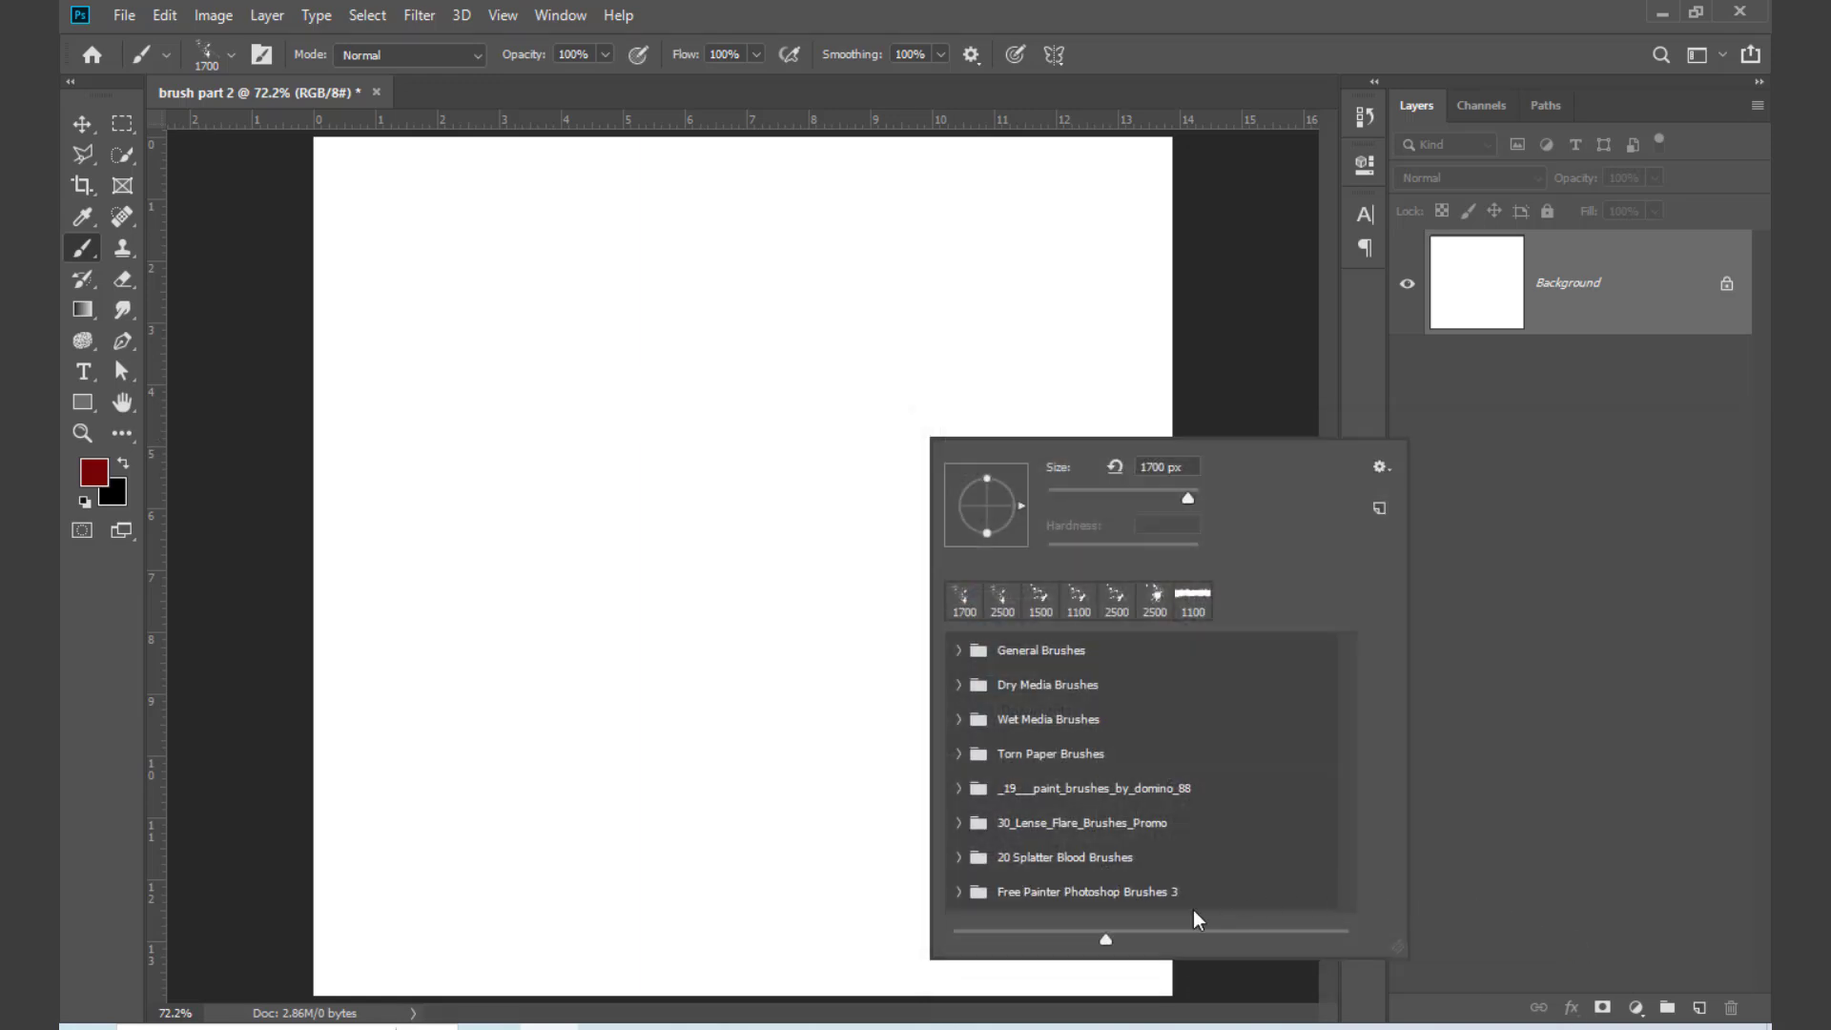
Step: Choose brush 31 from the Free Painter Photoshop Brushes 3 group and reduce its size to 161 px
left_click(956, 895)
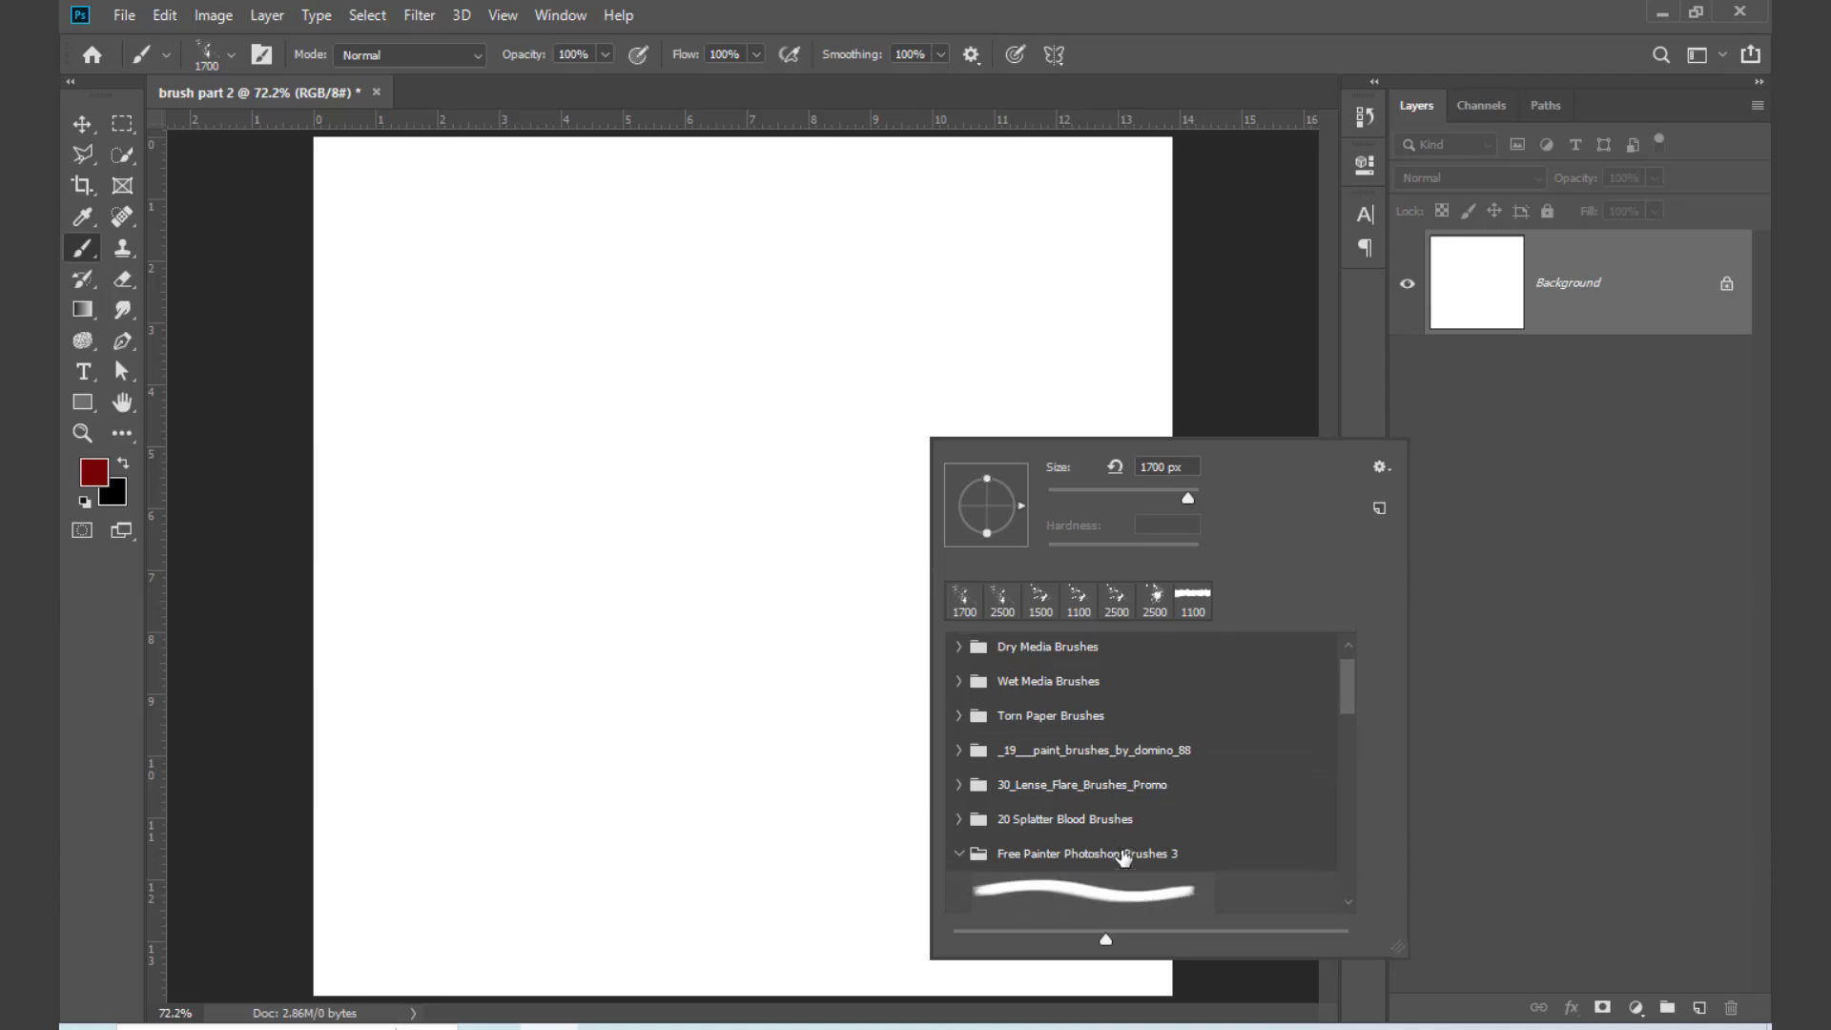
scroll(1116, 849, "down", 3)
left_click(1070, 774)
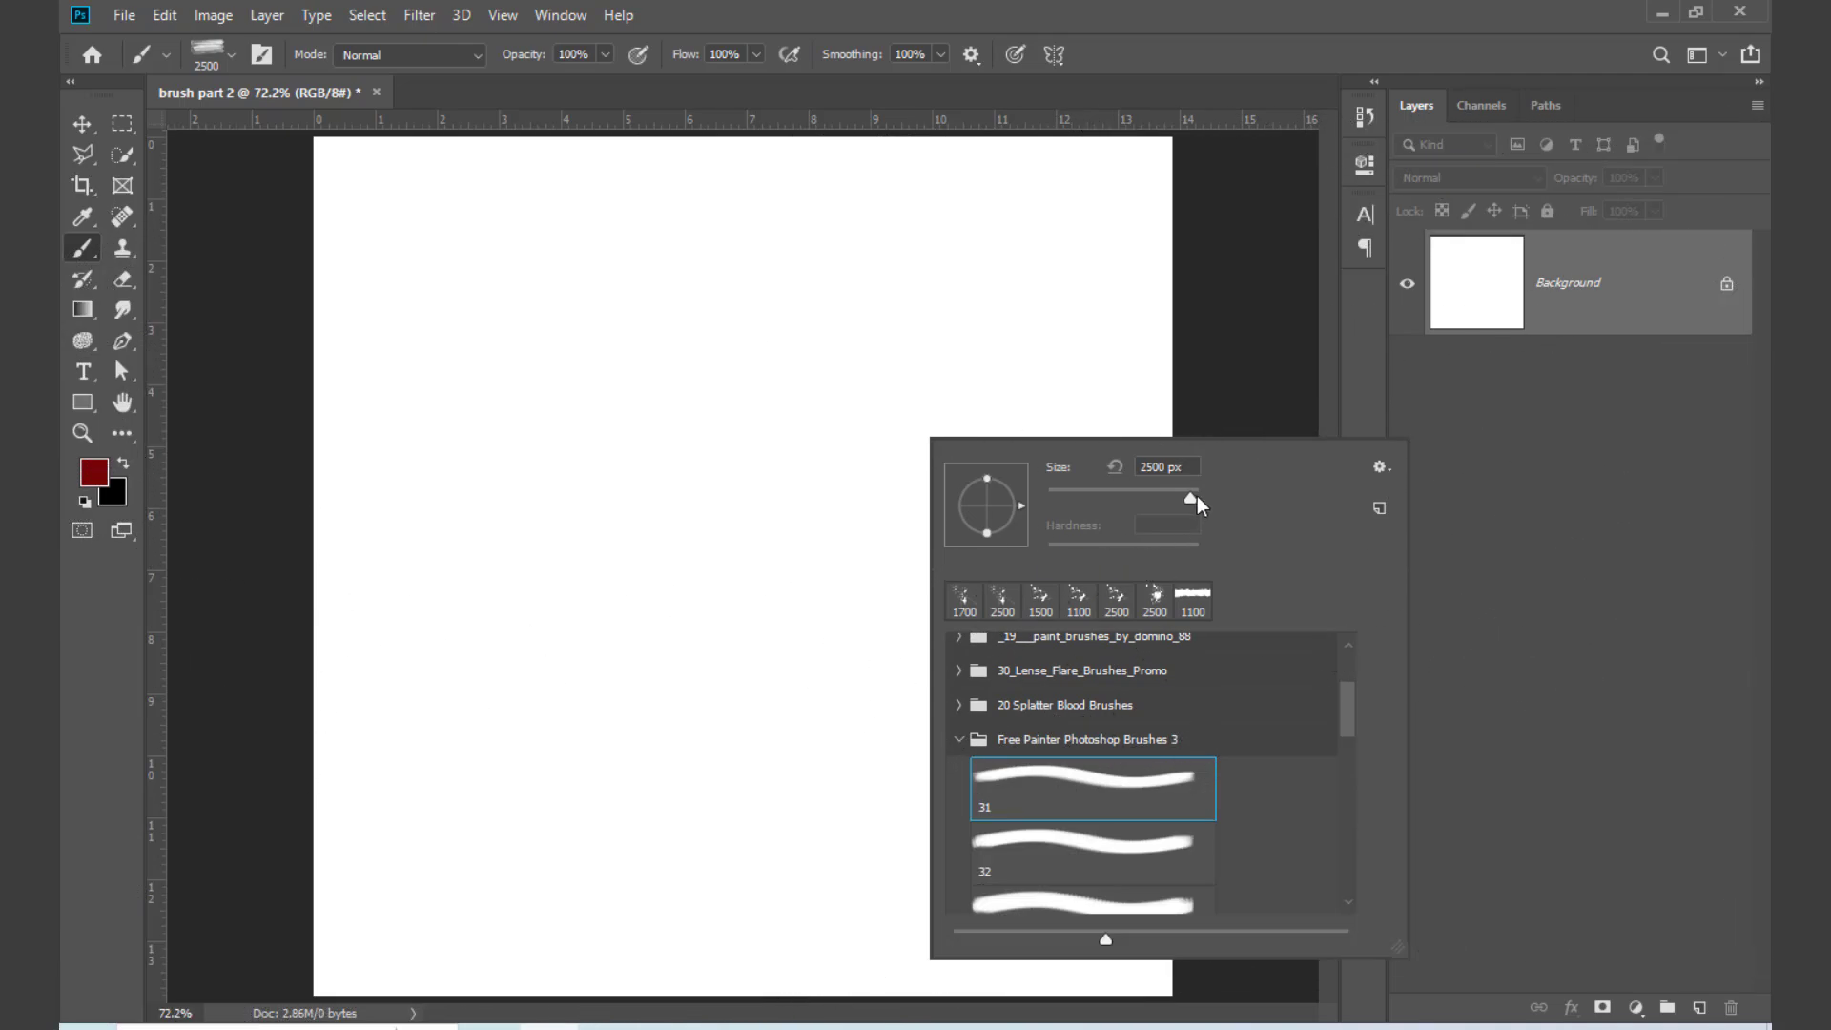
left_click_drag(1105, 503, 1157, 498)
Step: Try a dark red test stroke near the canvas centre on the Background layer and undo it
left_click(769, 594)
left_click_drag(711, 577, 825, 615)
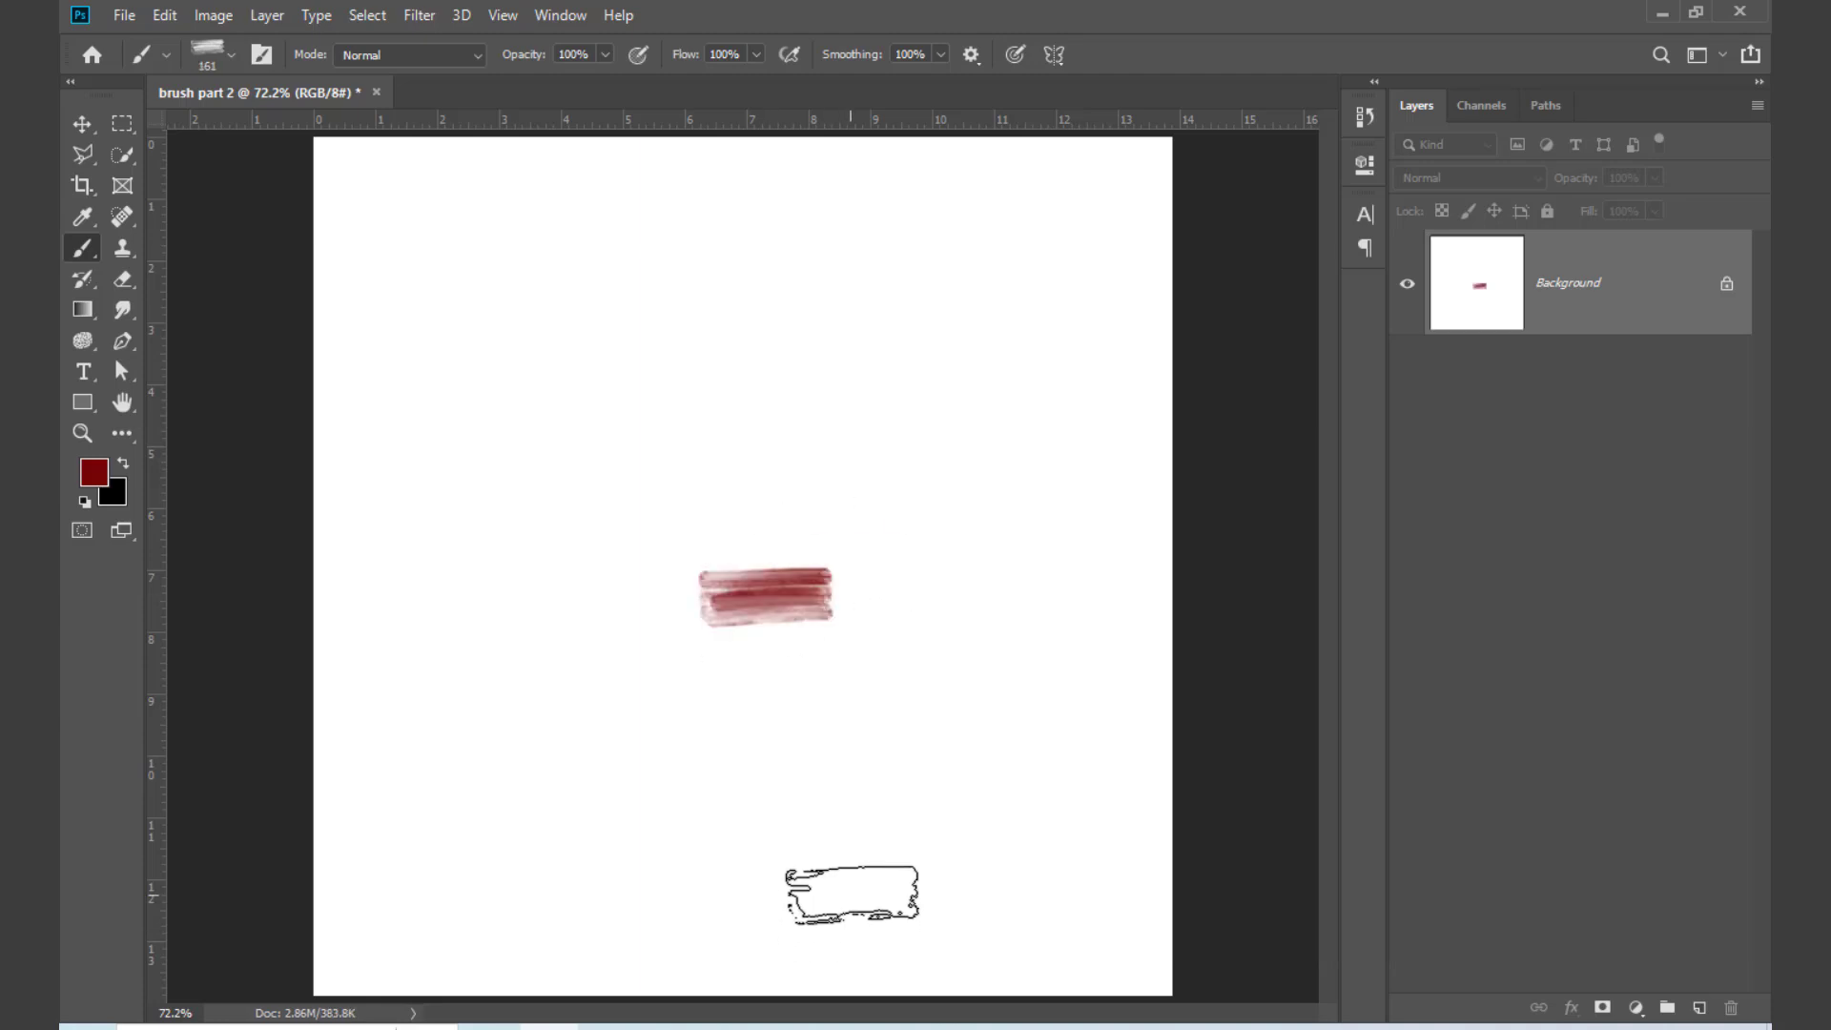
key("ctrl+z")
Step: Add a new layer and stamp the brush repeatedly at 800 px to paint a wide, dense dark red patch mid-canvas
left_click(1701, 1006)
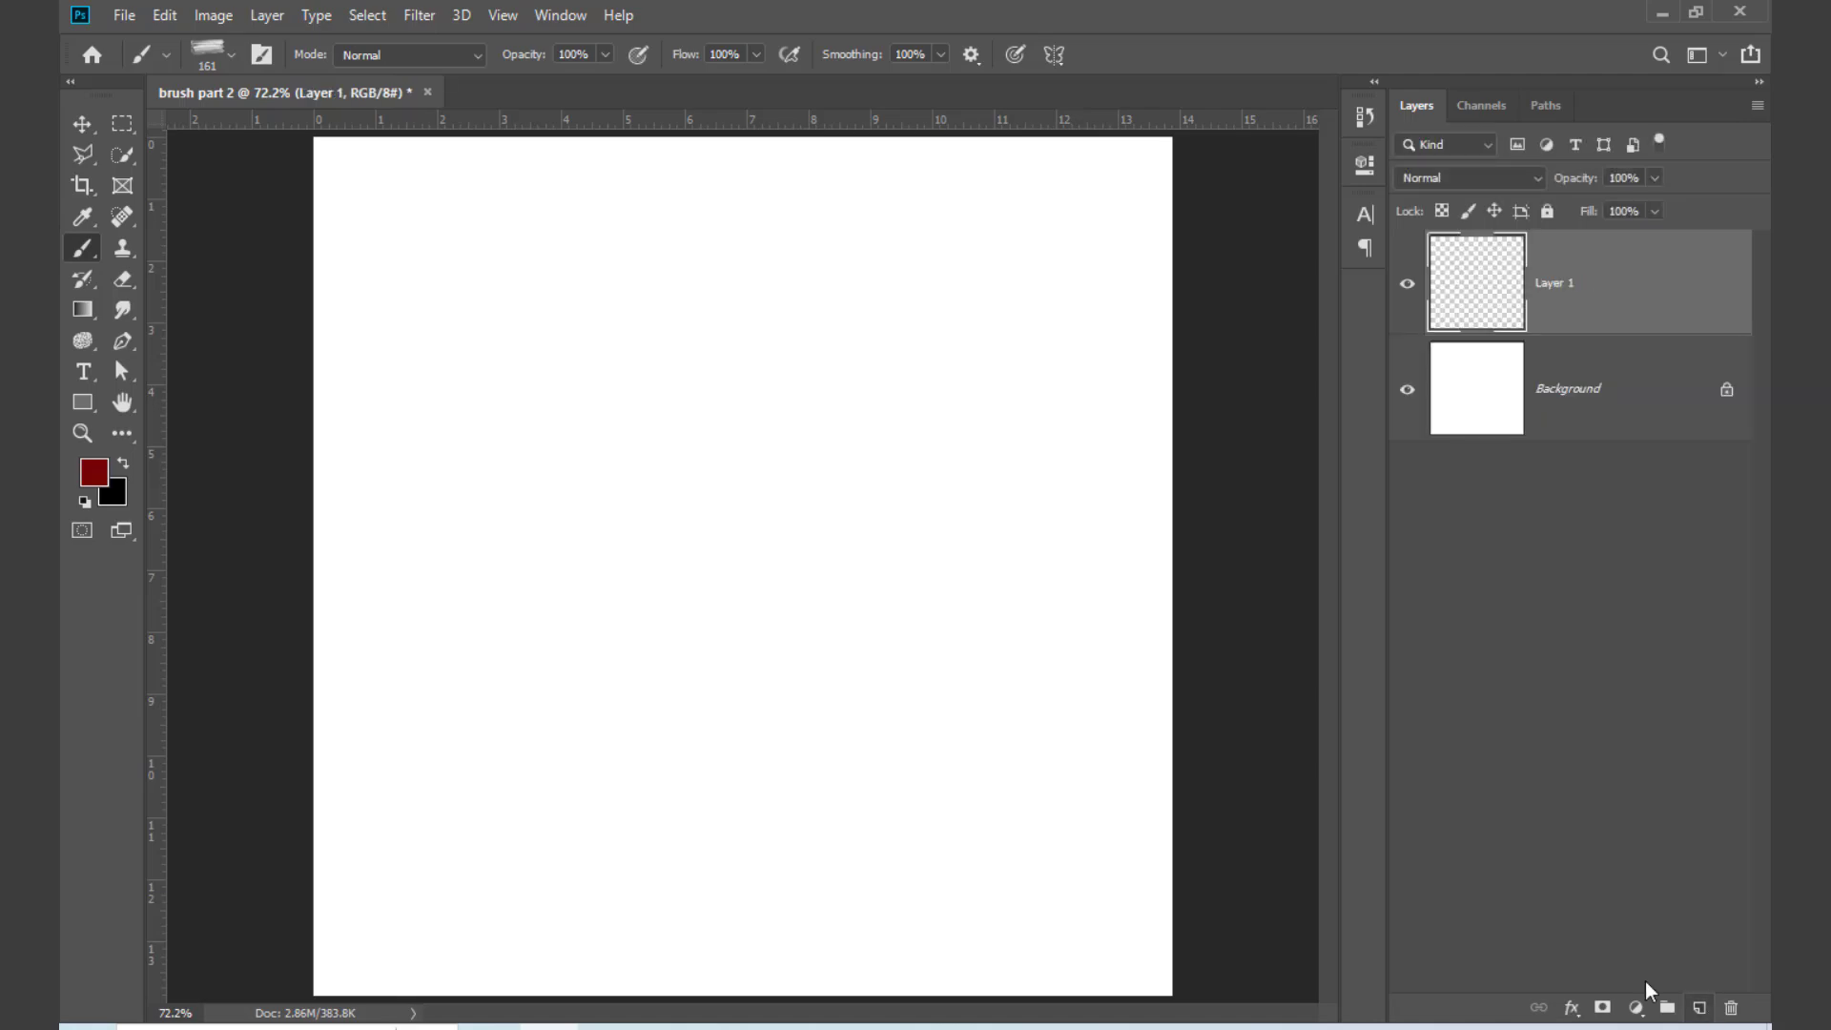
key("bracketright")
key("bracketright")
key("bracketright")
key("bracketright")
key("bracketright")
key("bracketright")
key("bracketright")
key("bracketright")
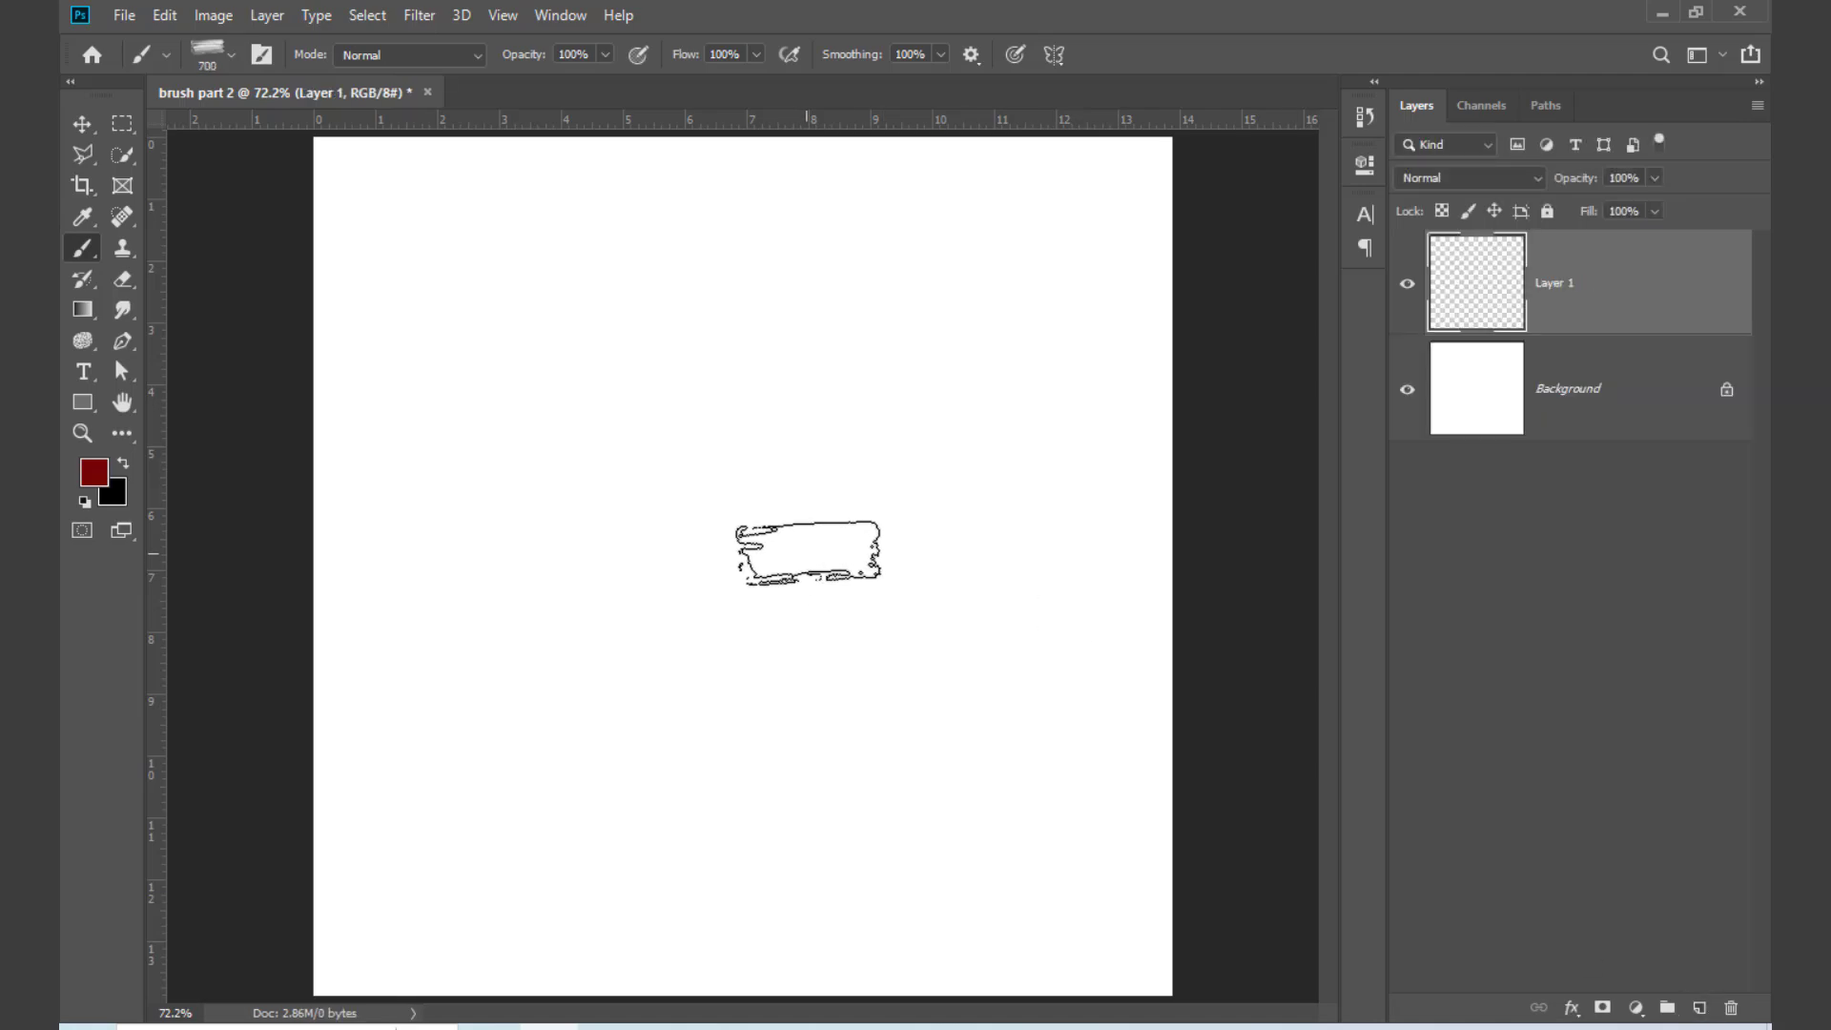
left_click(767, 547)
left_click(771, 549)
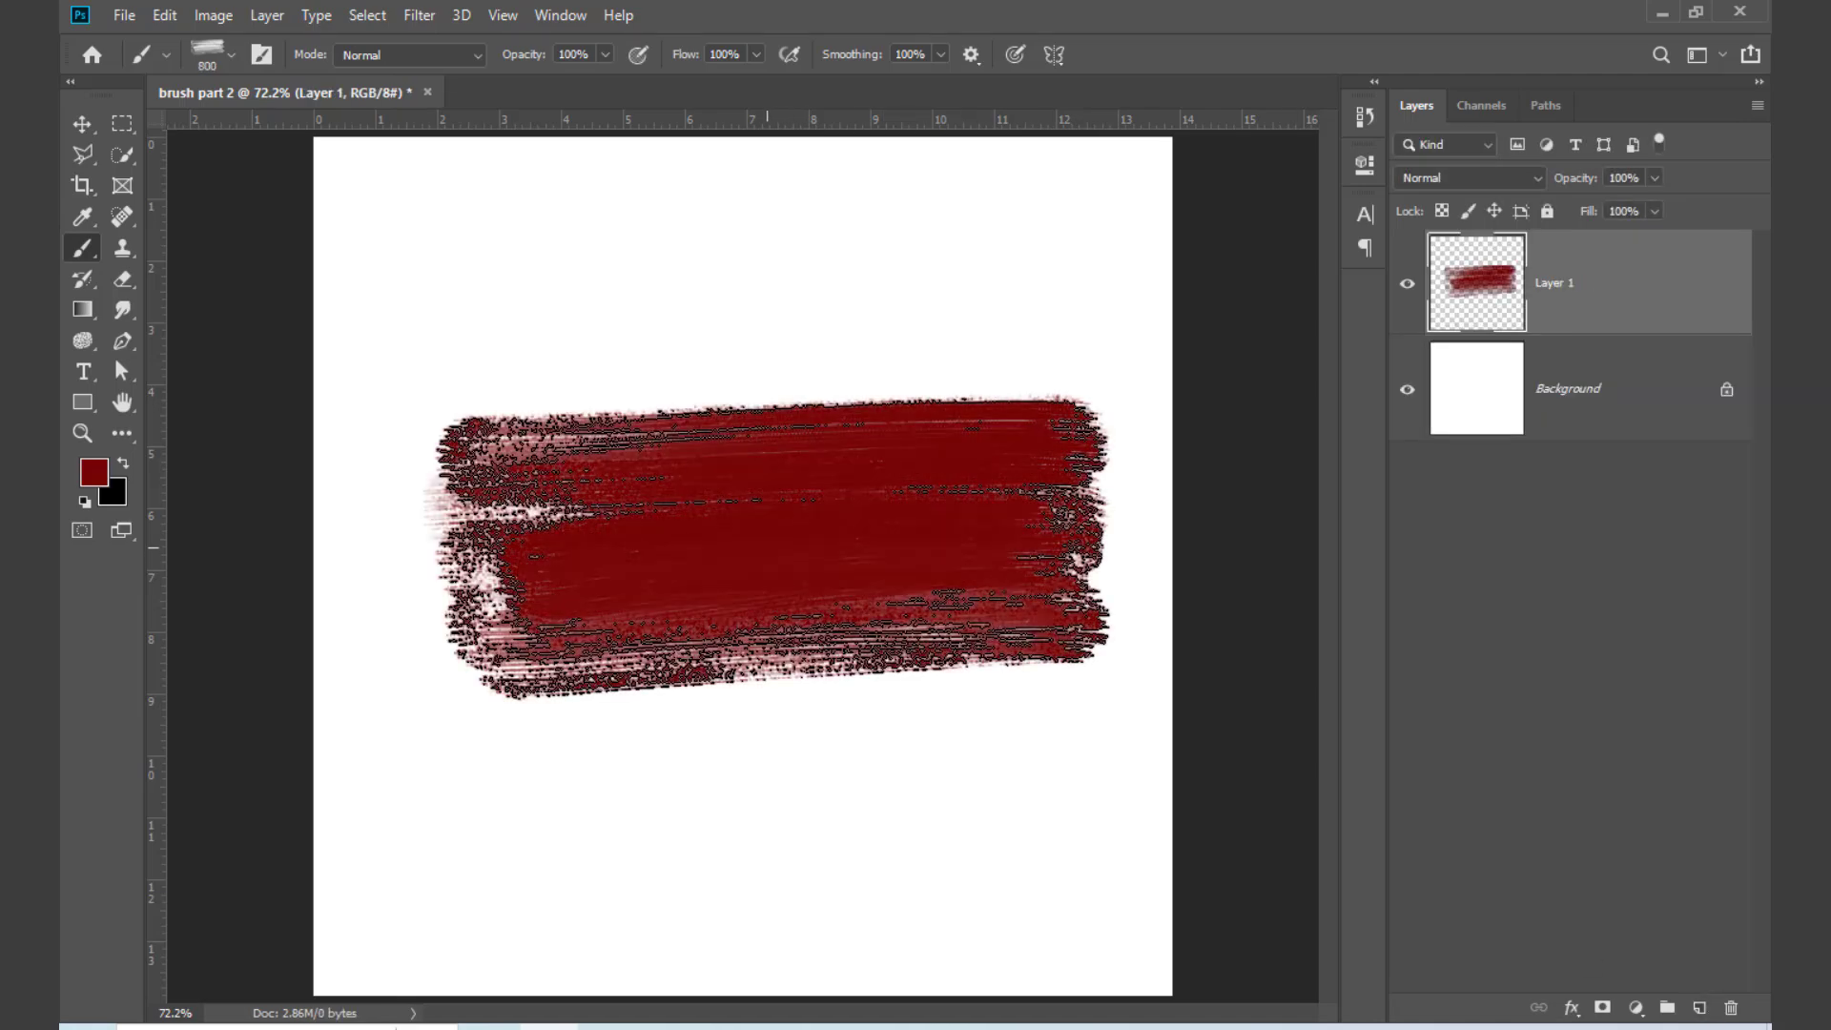
left_click(771, 548)
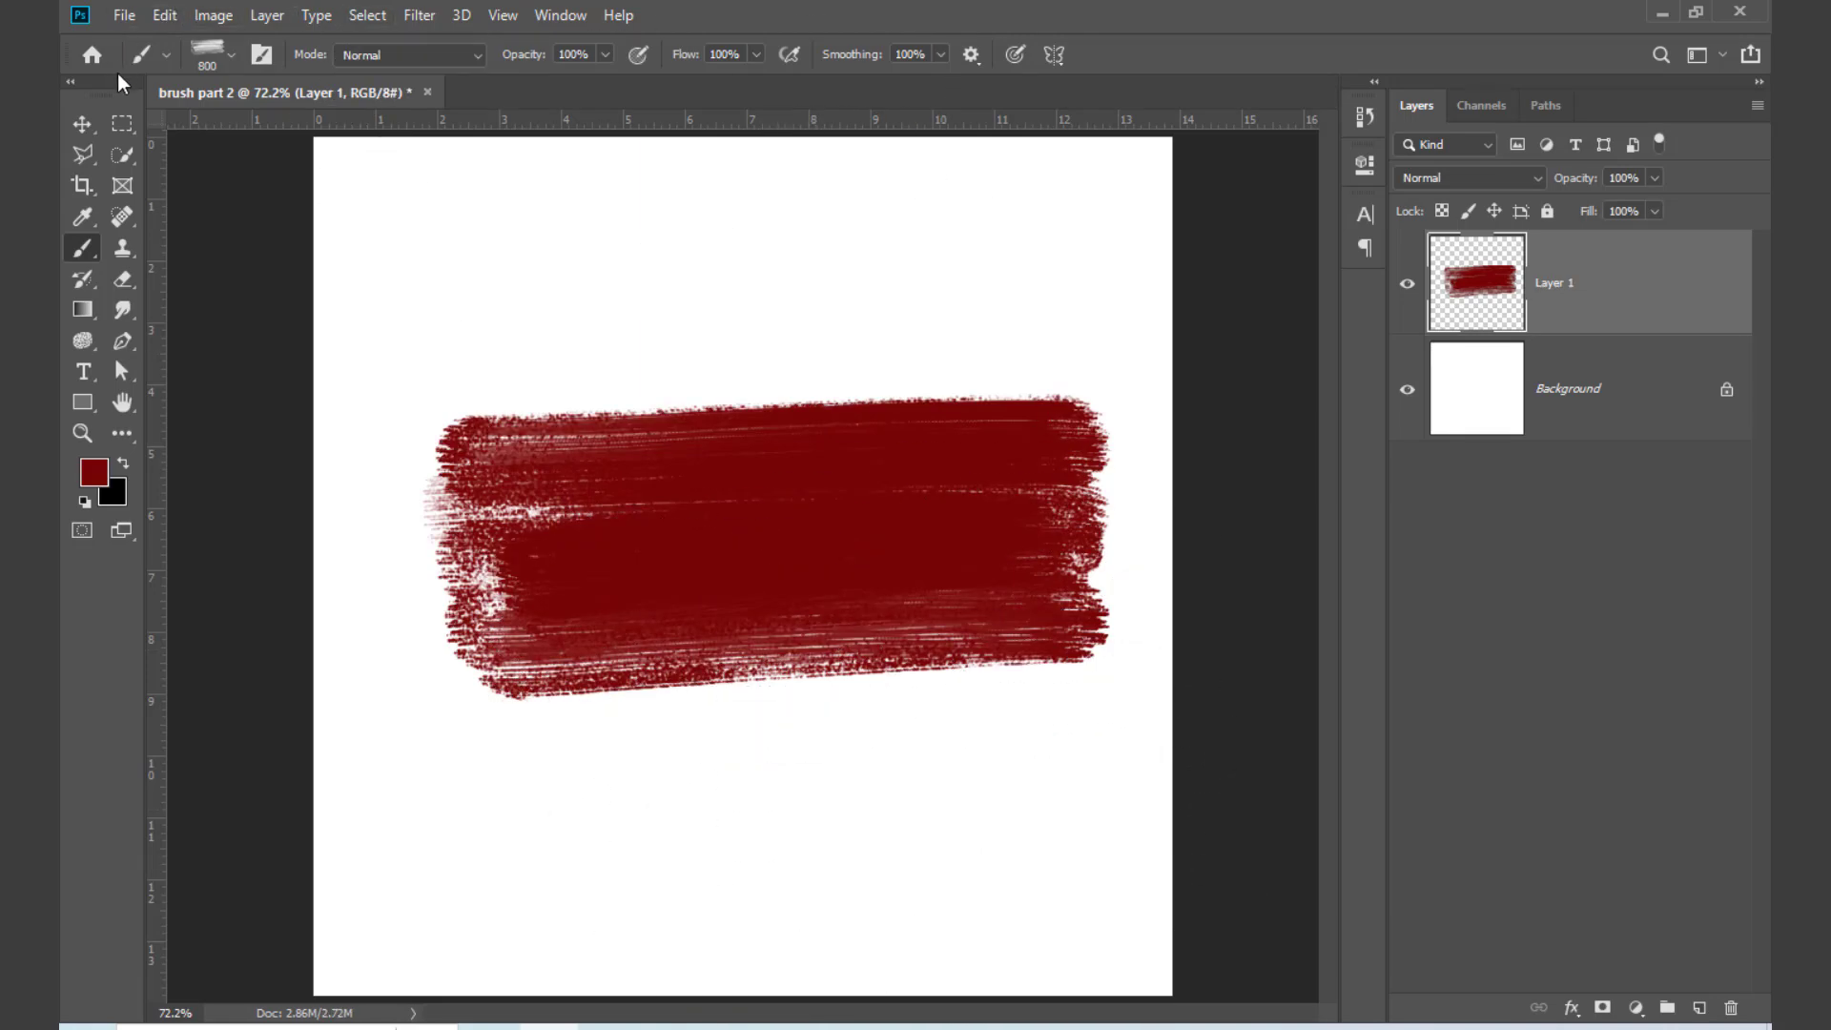
Step: Rotate the painted patch to about -4° with Free Transform and move it to X 500 px, Y 500 px
left_click(82, 124)
key("ctrl+t")
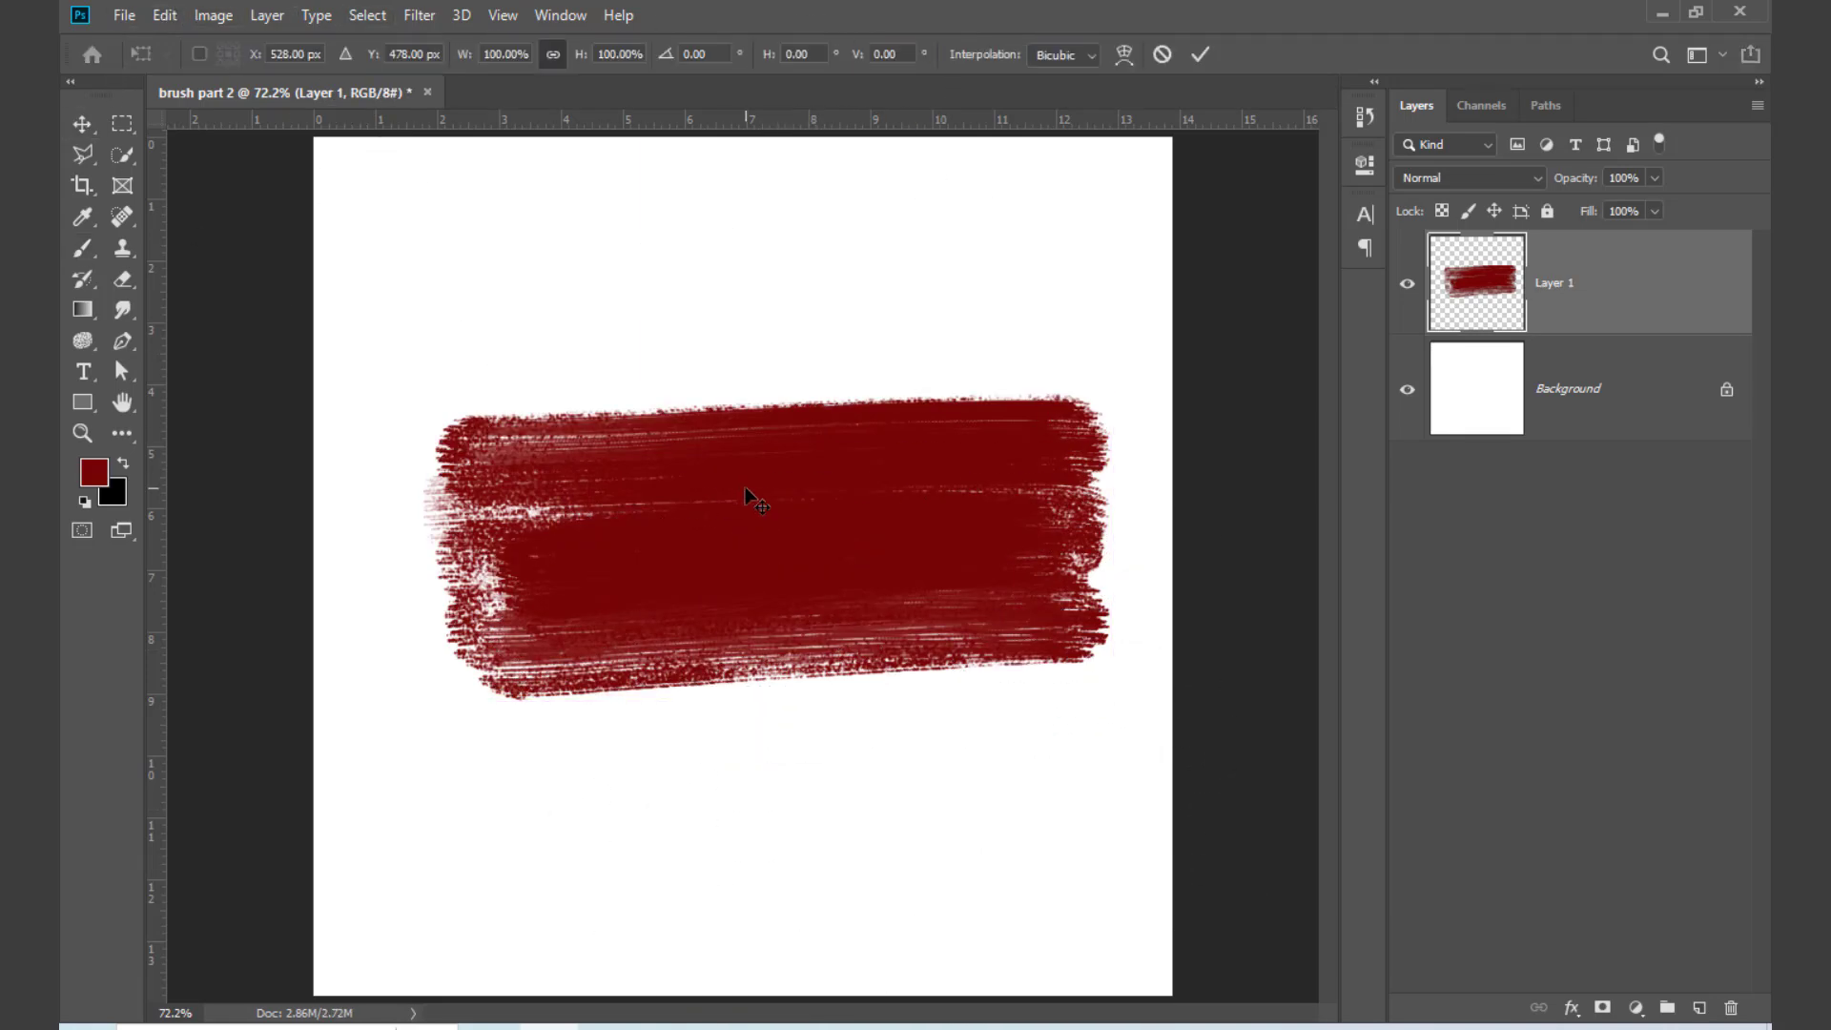
left_click_drag(1133, 527, 1145, 503)
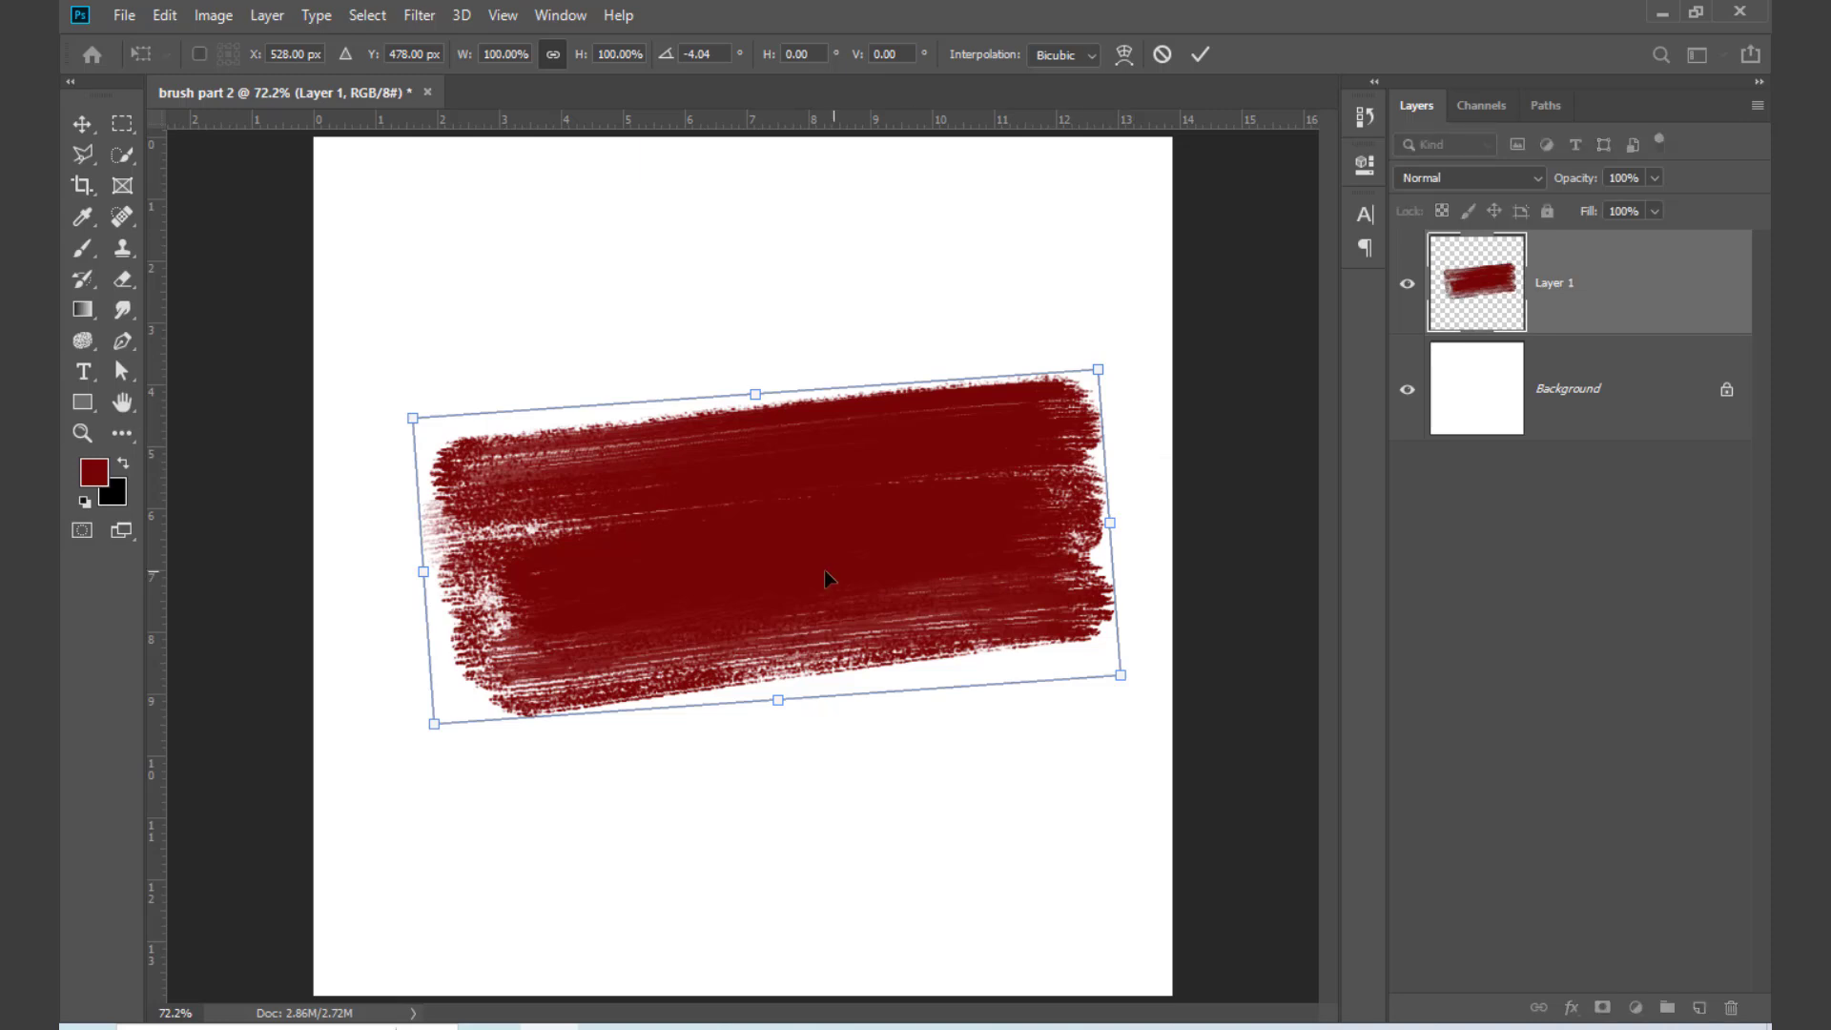
left_click_drag(830, 573, 803, 593)
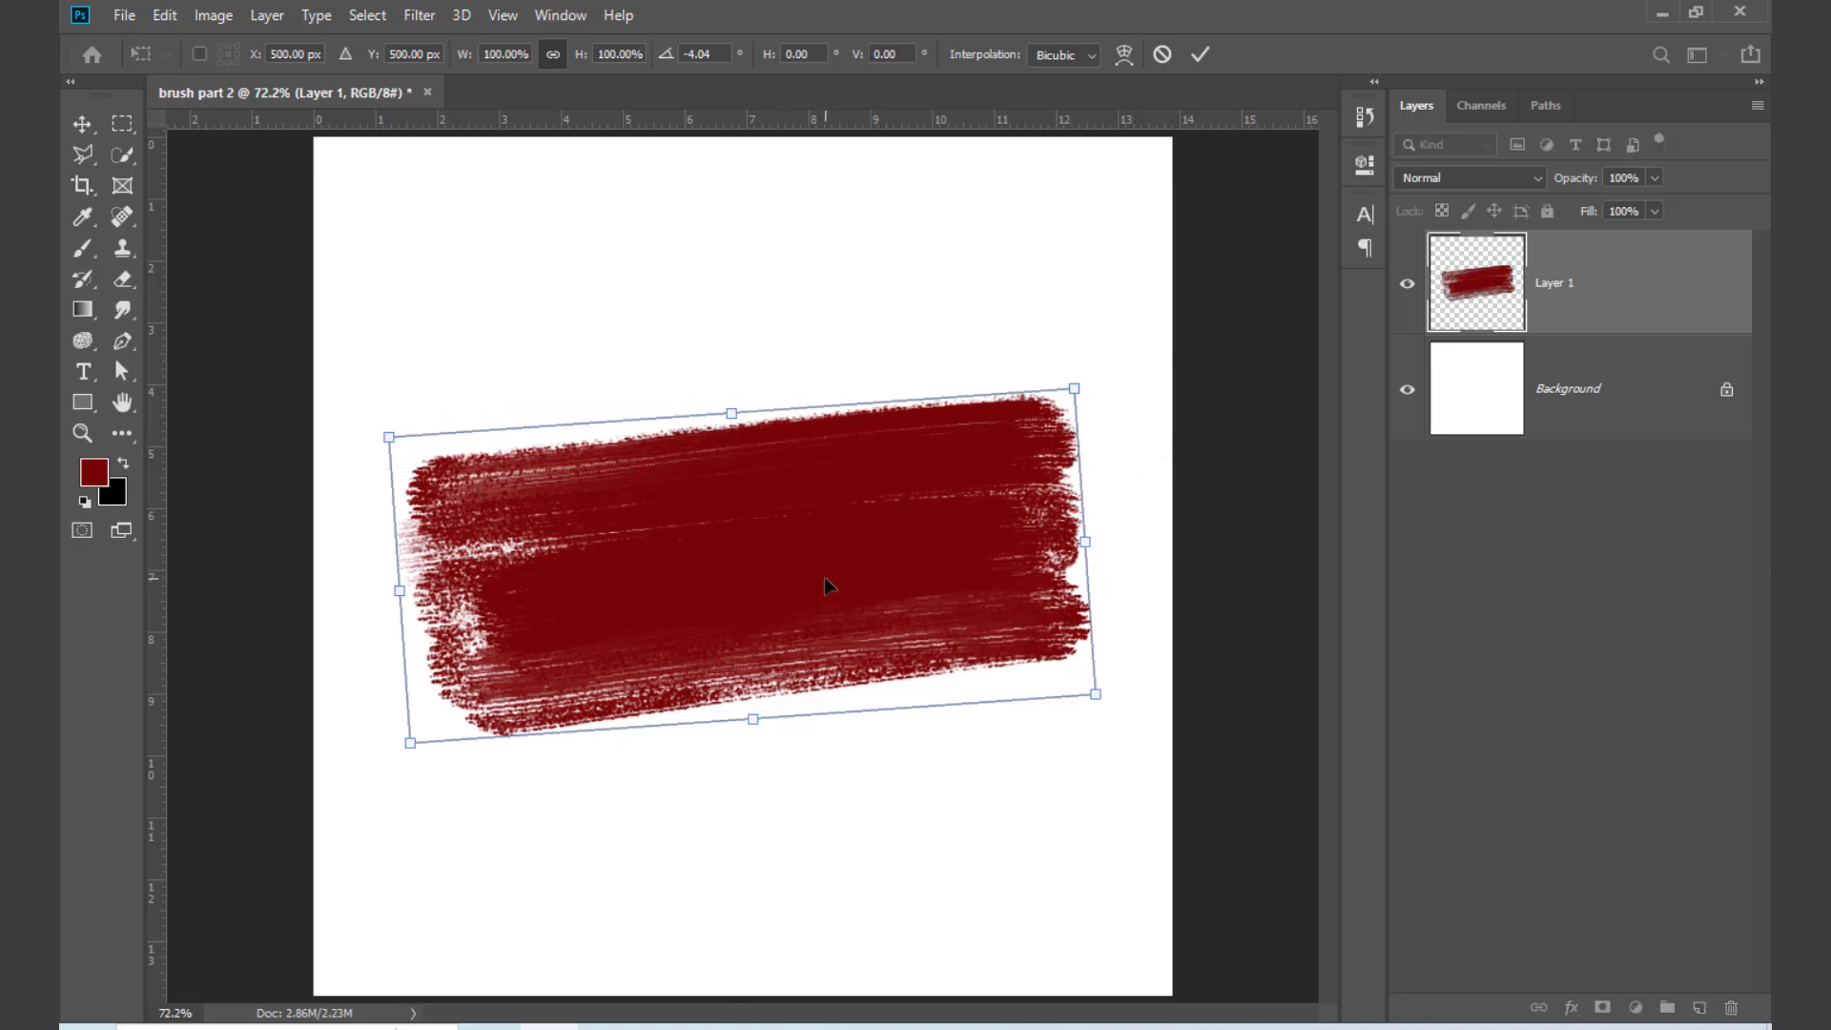
left_click(82, 124)
Step: Stamp the 800 px brush again over the patch's lower part to extend it downward, and move the layer slightly up
key("b")
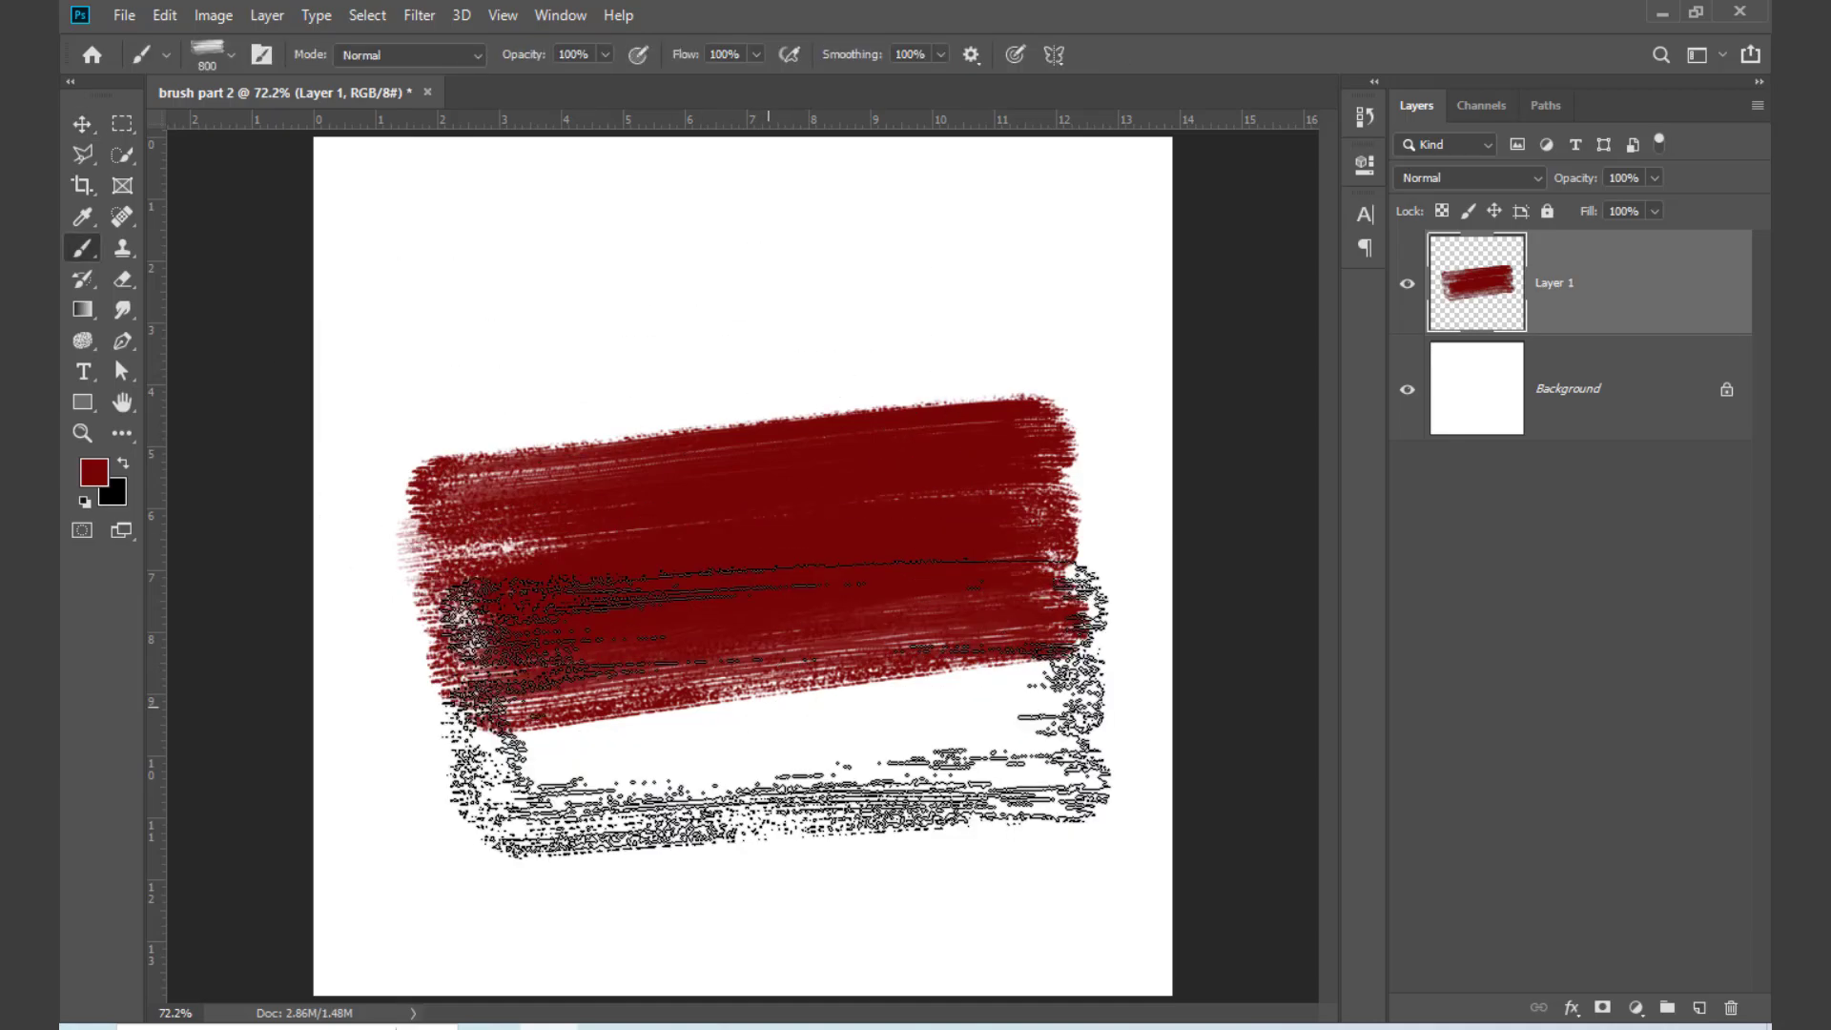
left_click(773, 723)
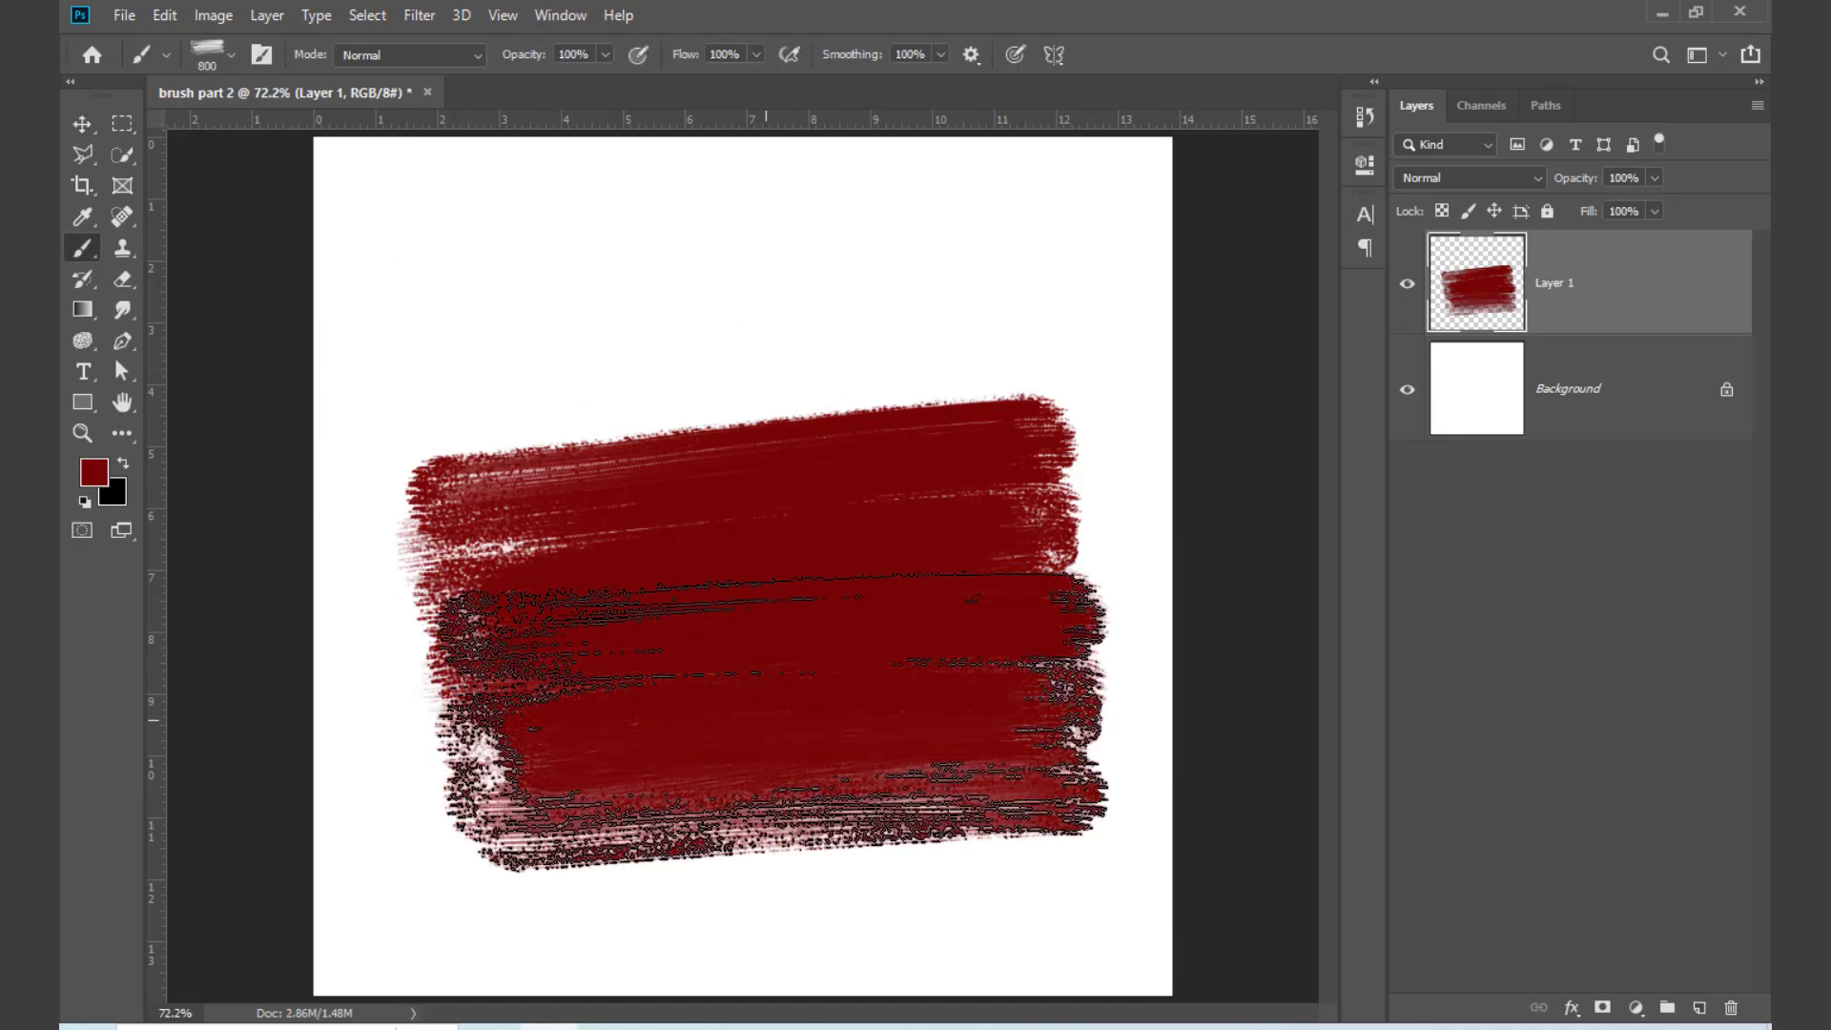
left_click(82, 124)
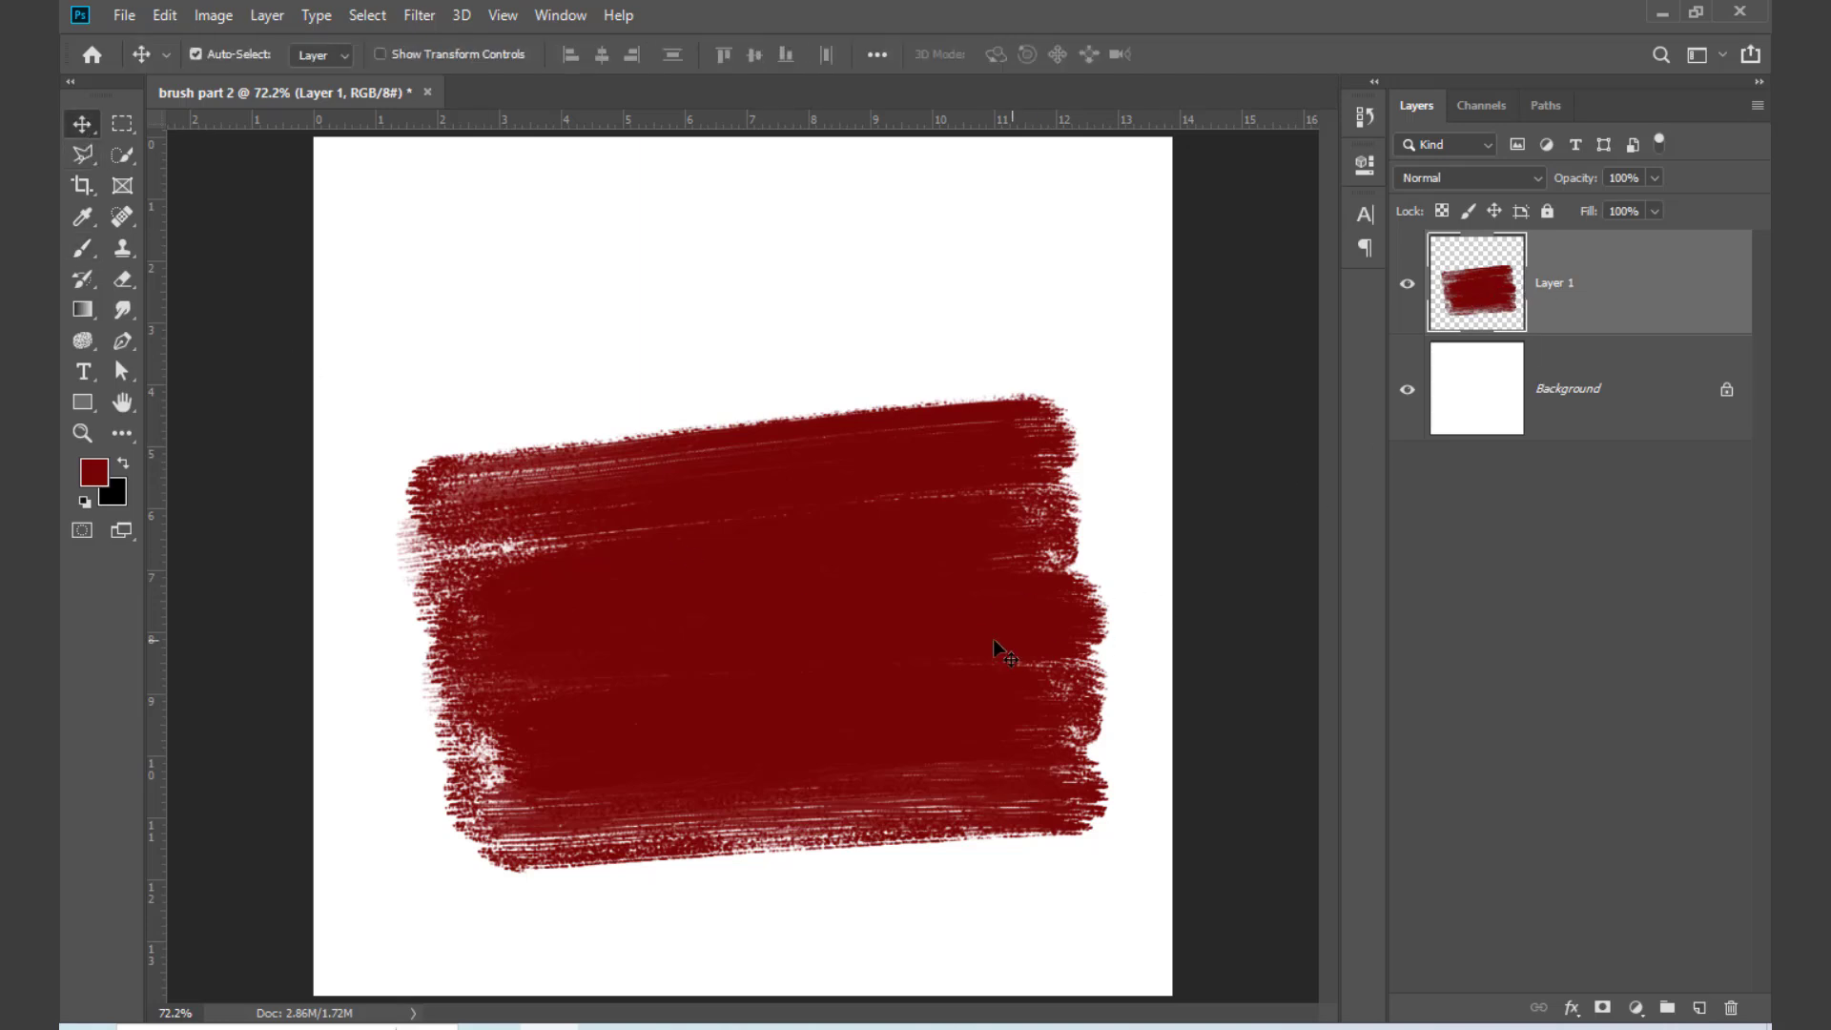
mouse_move(921, 655)
left_mouse_down()
mouse_move(906, 577)
mouse_move(909, 603)
left_mouse_up()
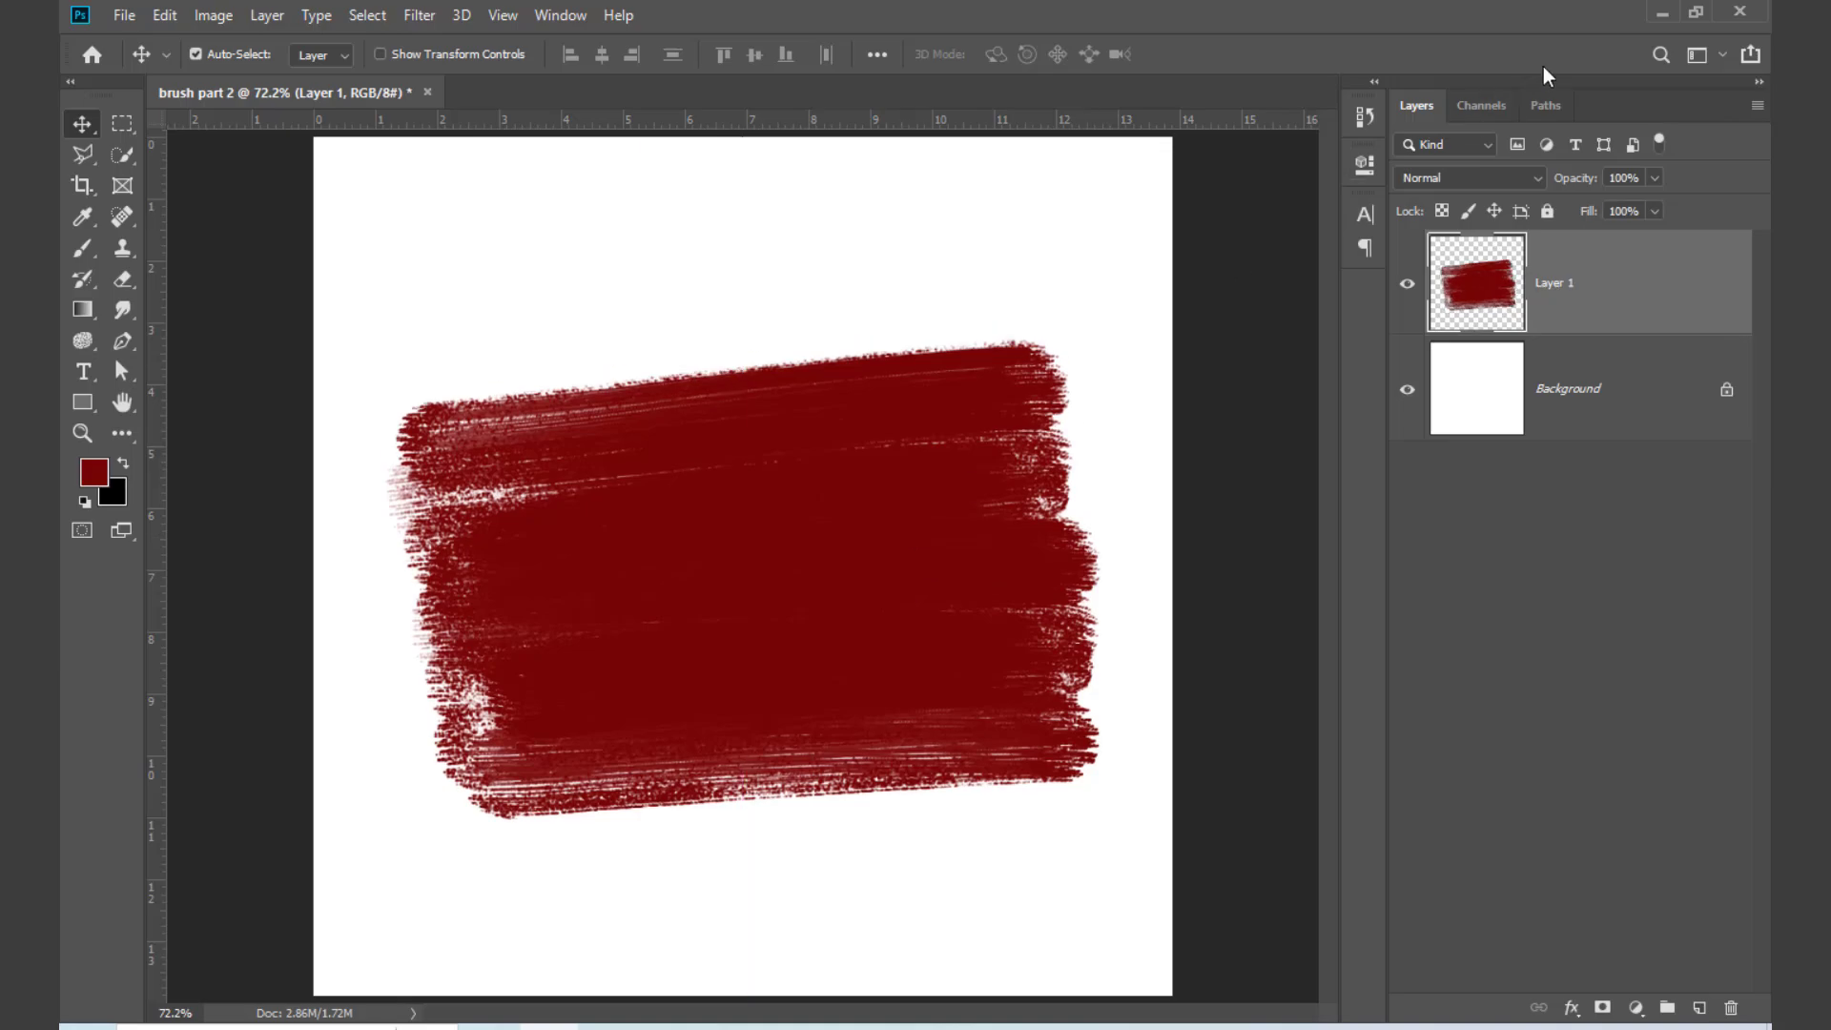
Step: Clear the open windows from the desktop and place the "images" flag file into the brush part 2 document
left_click(1656, 13)
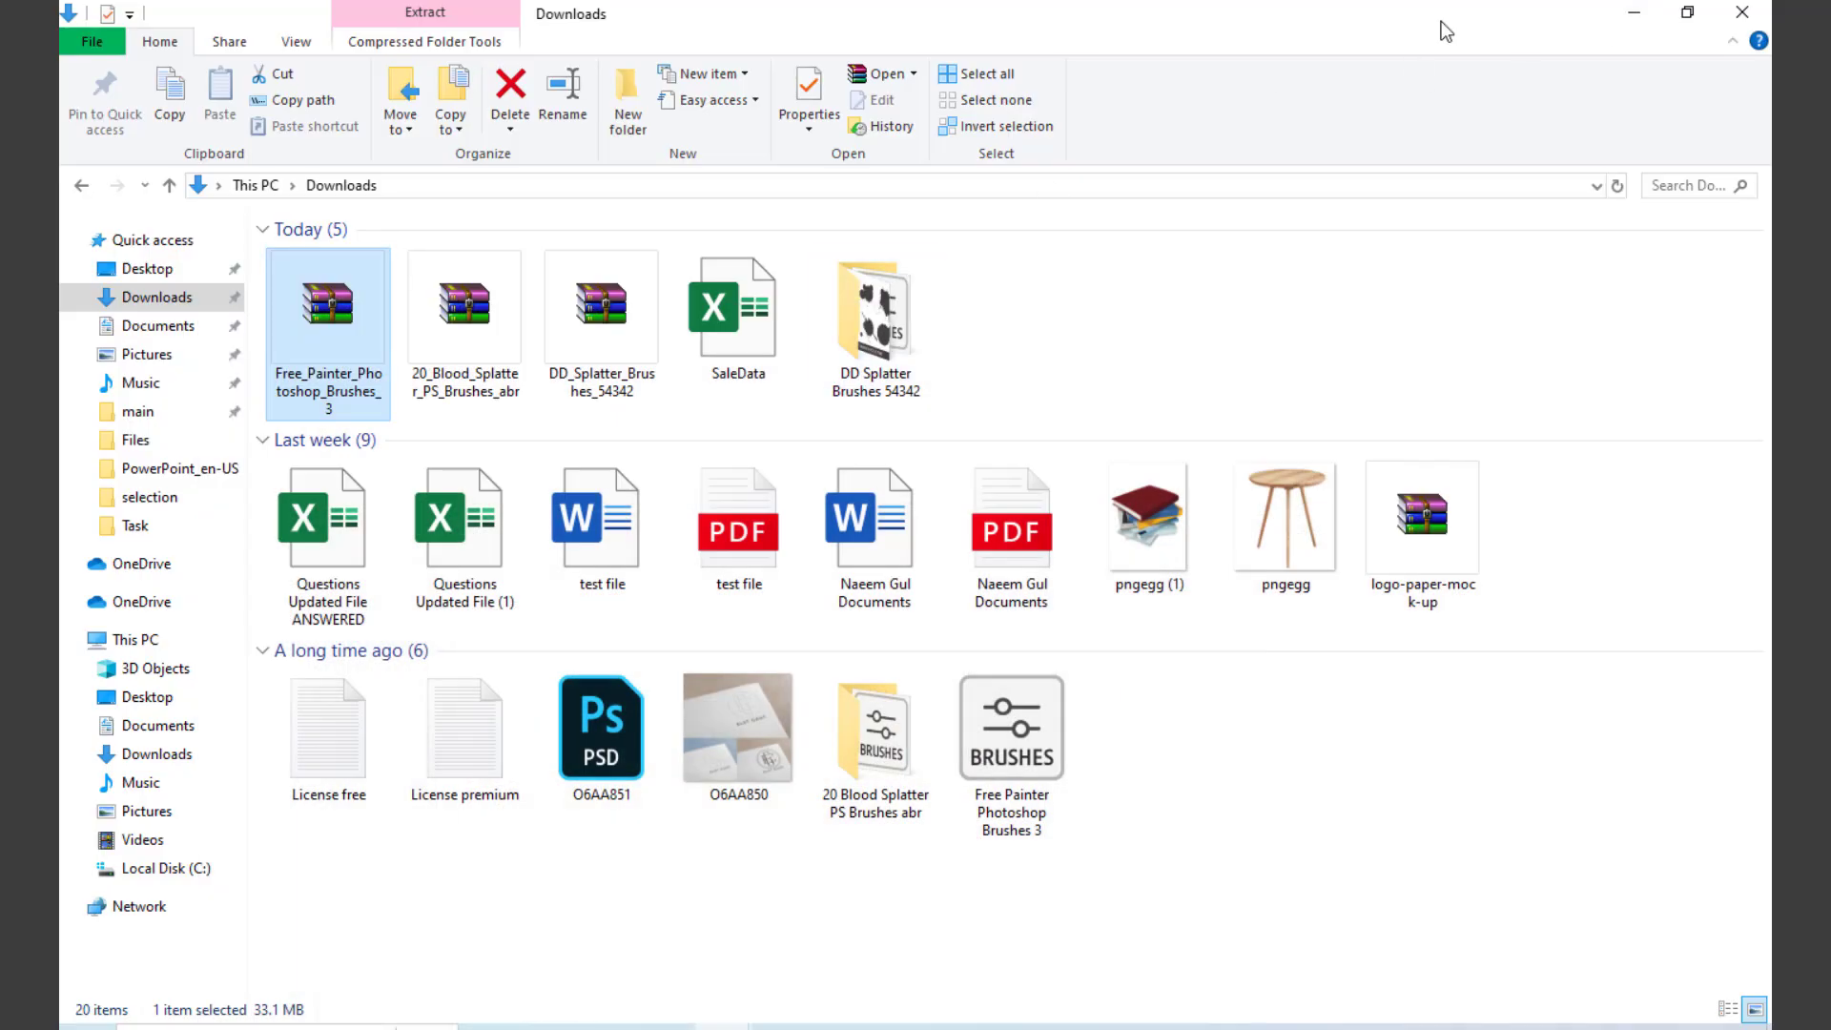
left_click(1634, 13)
left_click(1638, 27)
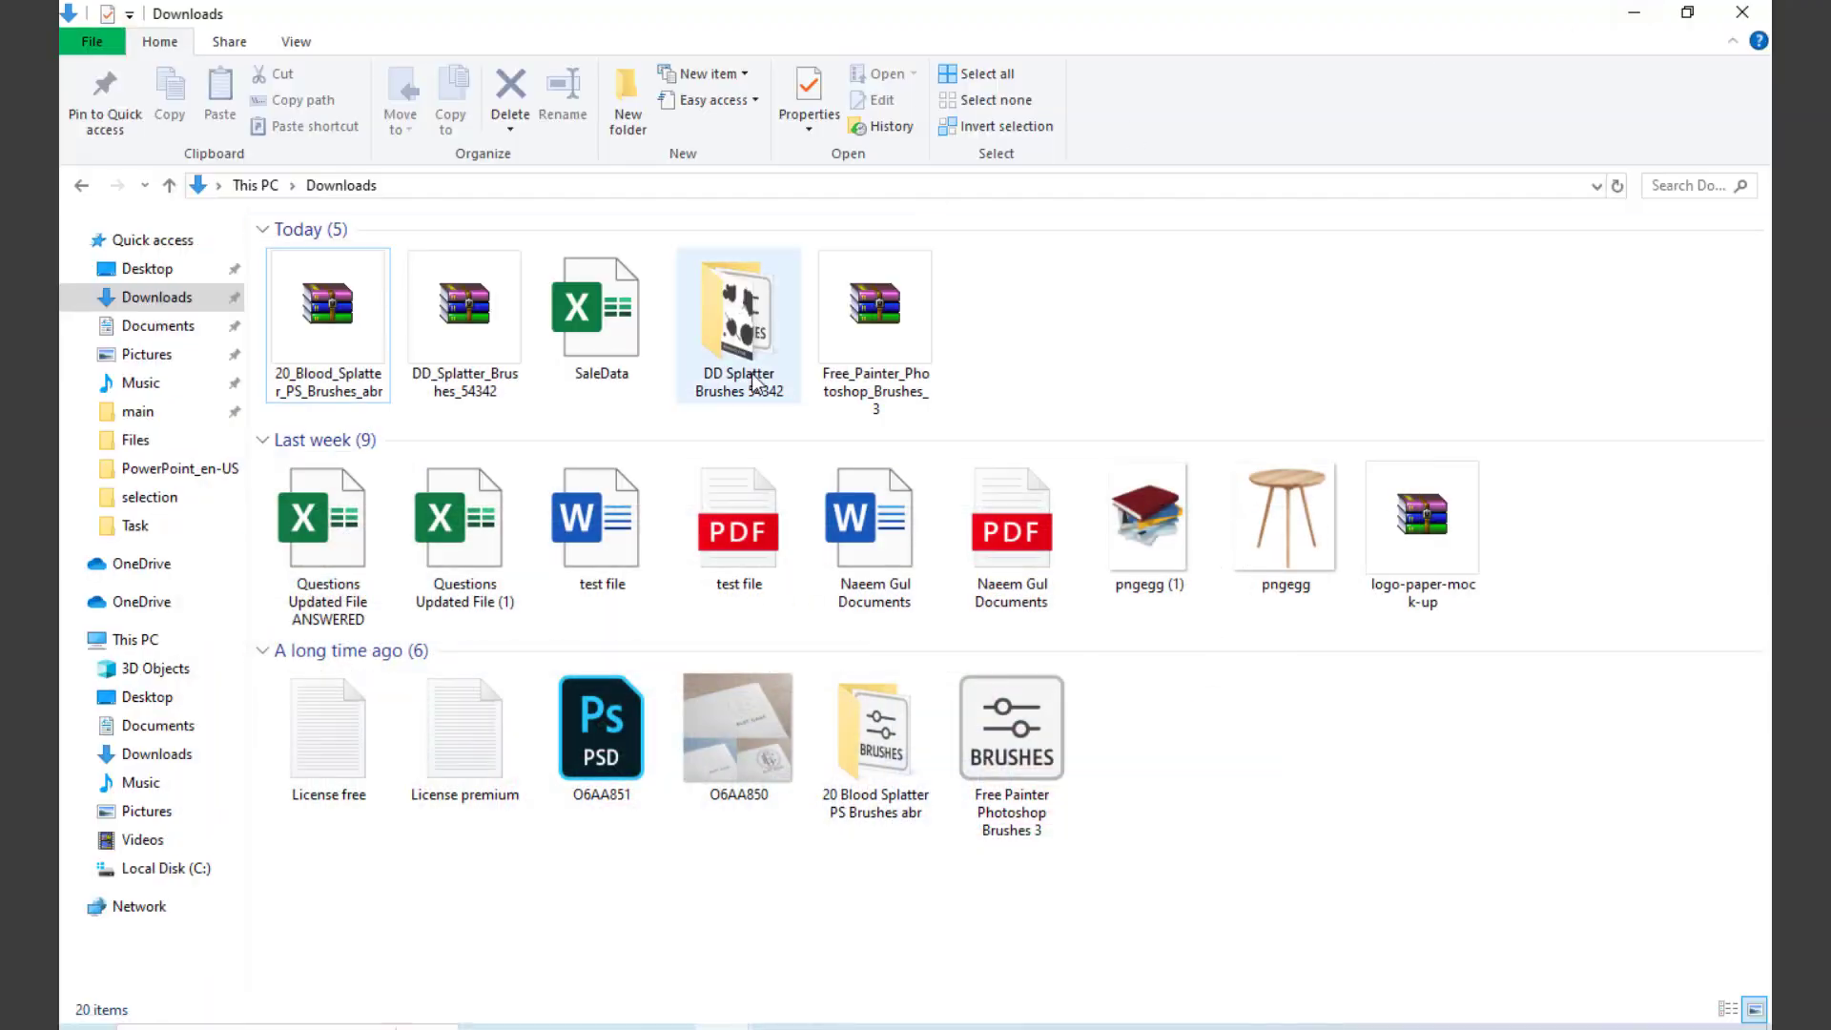
left_click(1744, 12)
left_click(1743, 13)
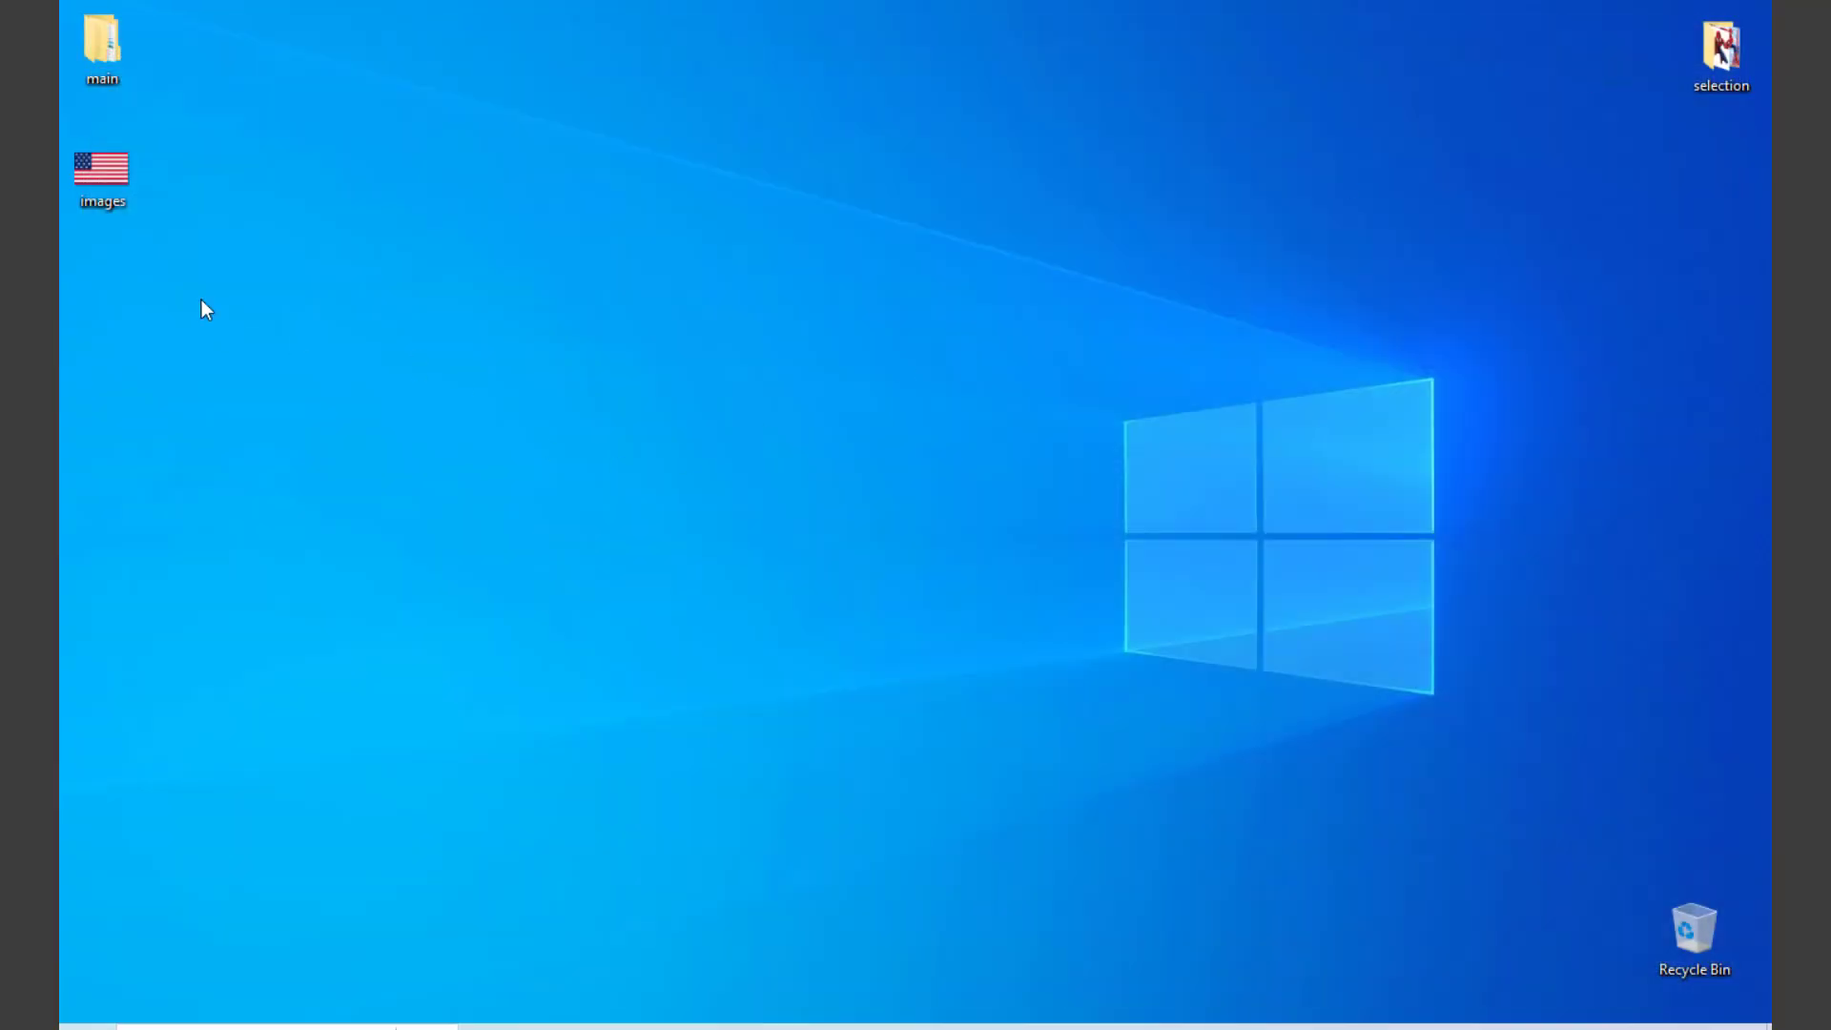
left_click_drag(101, 169, 904, 631)
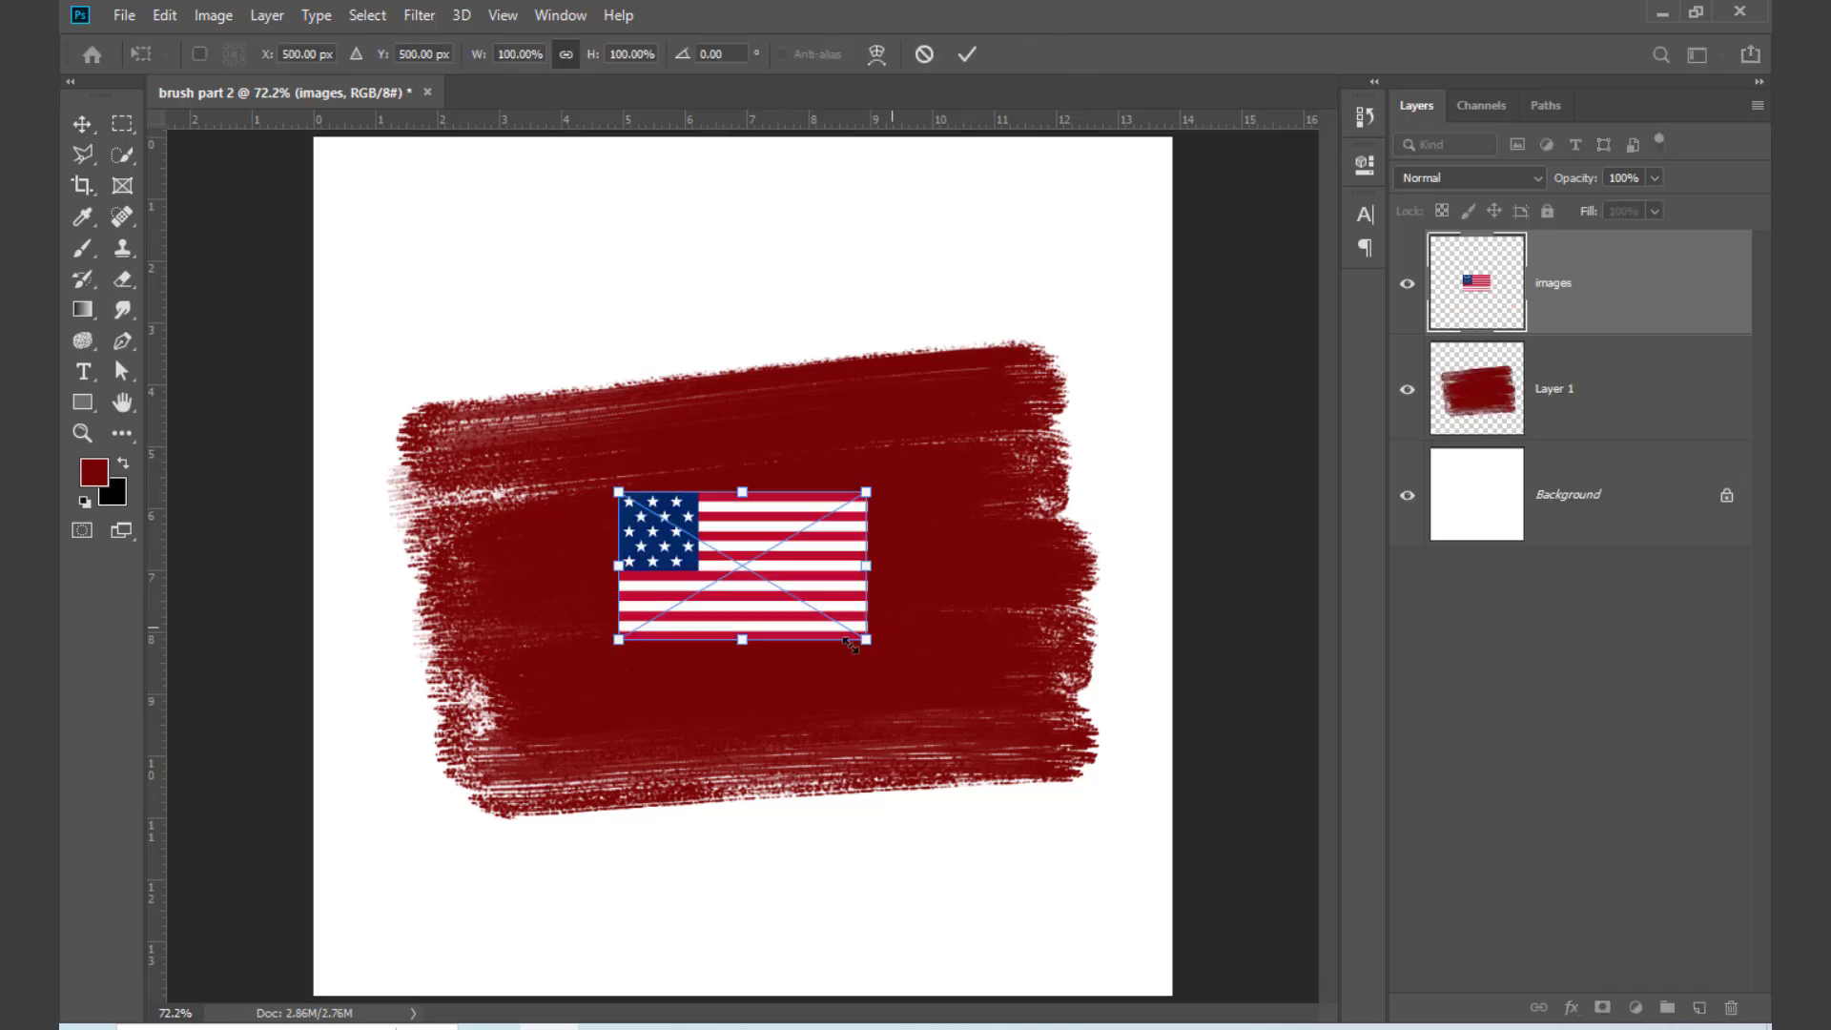
Step: Enlarge the placed flag to about 329% and rotate it to about -3.5° so it covers the painted patch
left_click_drag(866, 566, 1133, 571)
left_click_drag(1138, 824, 1178, 793)
left_click_drag(1129, 524, 1172, 528)
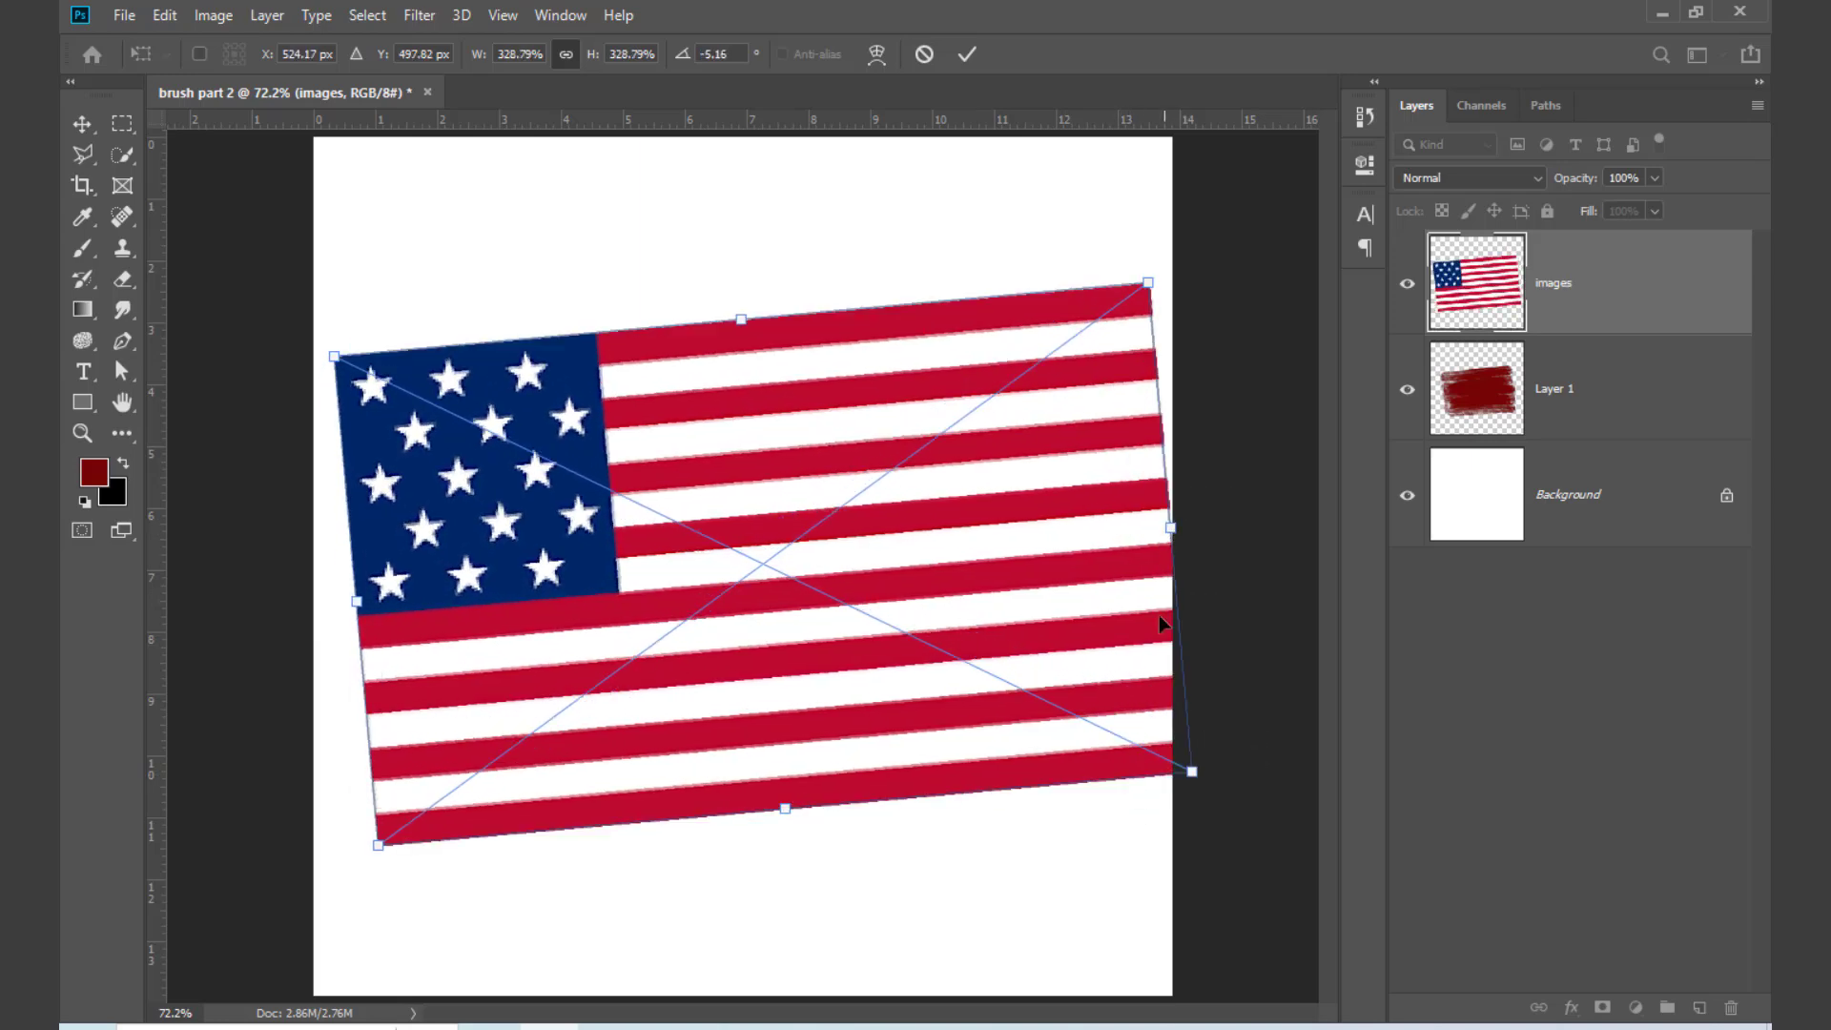
left_click_drag(1216, 787, 1222, 817)
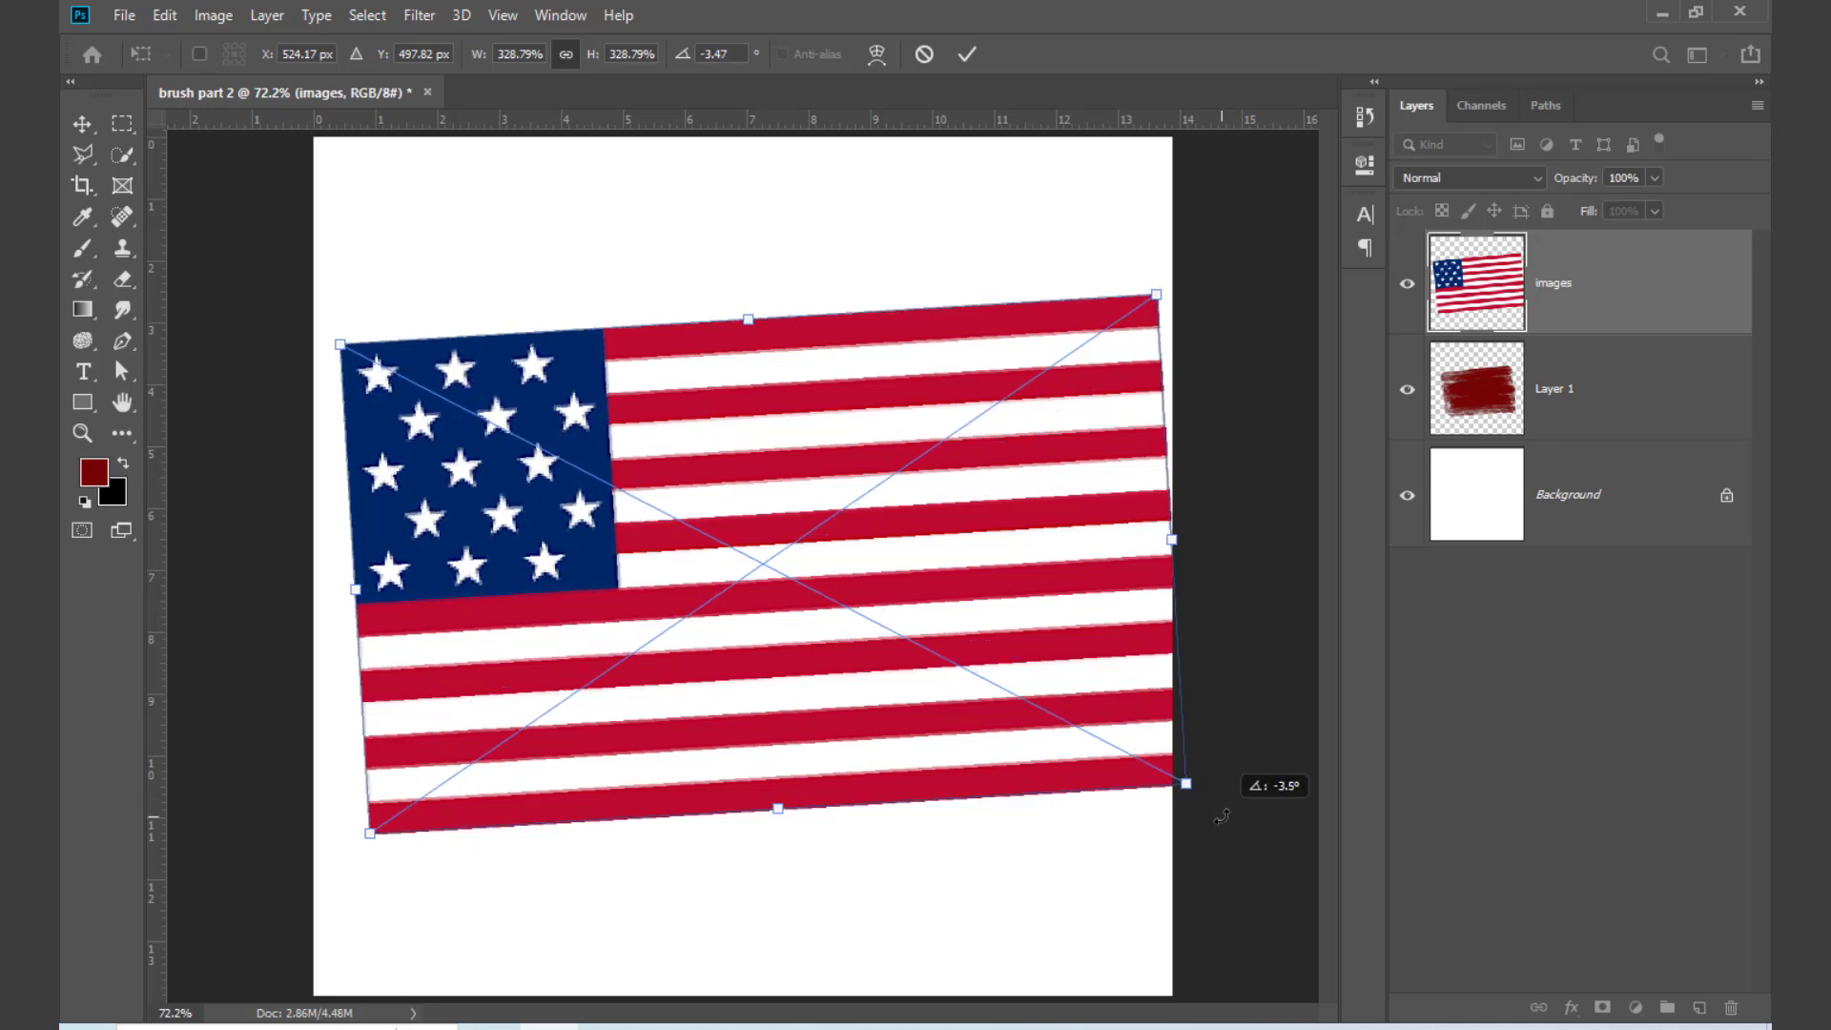
key("Return")
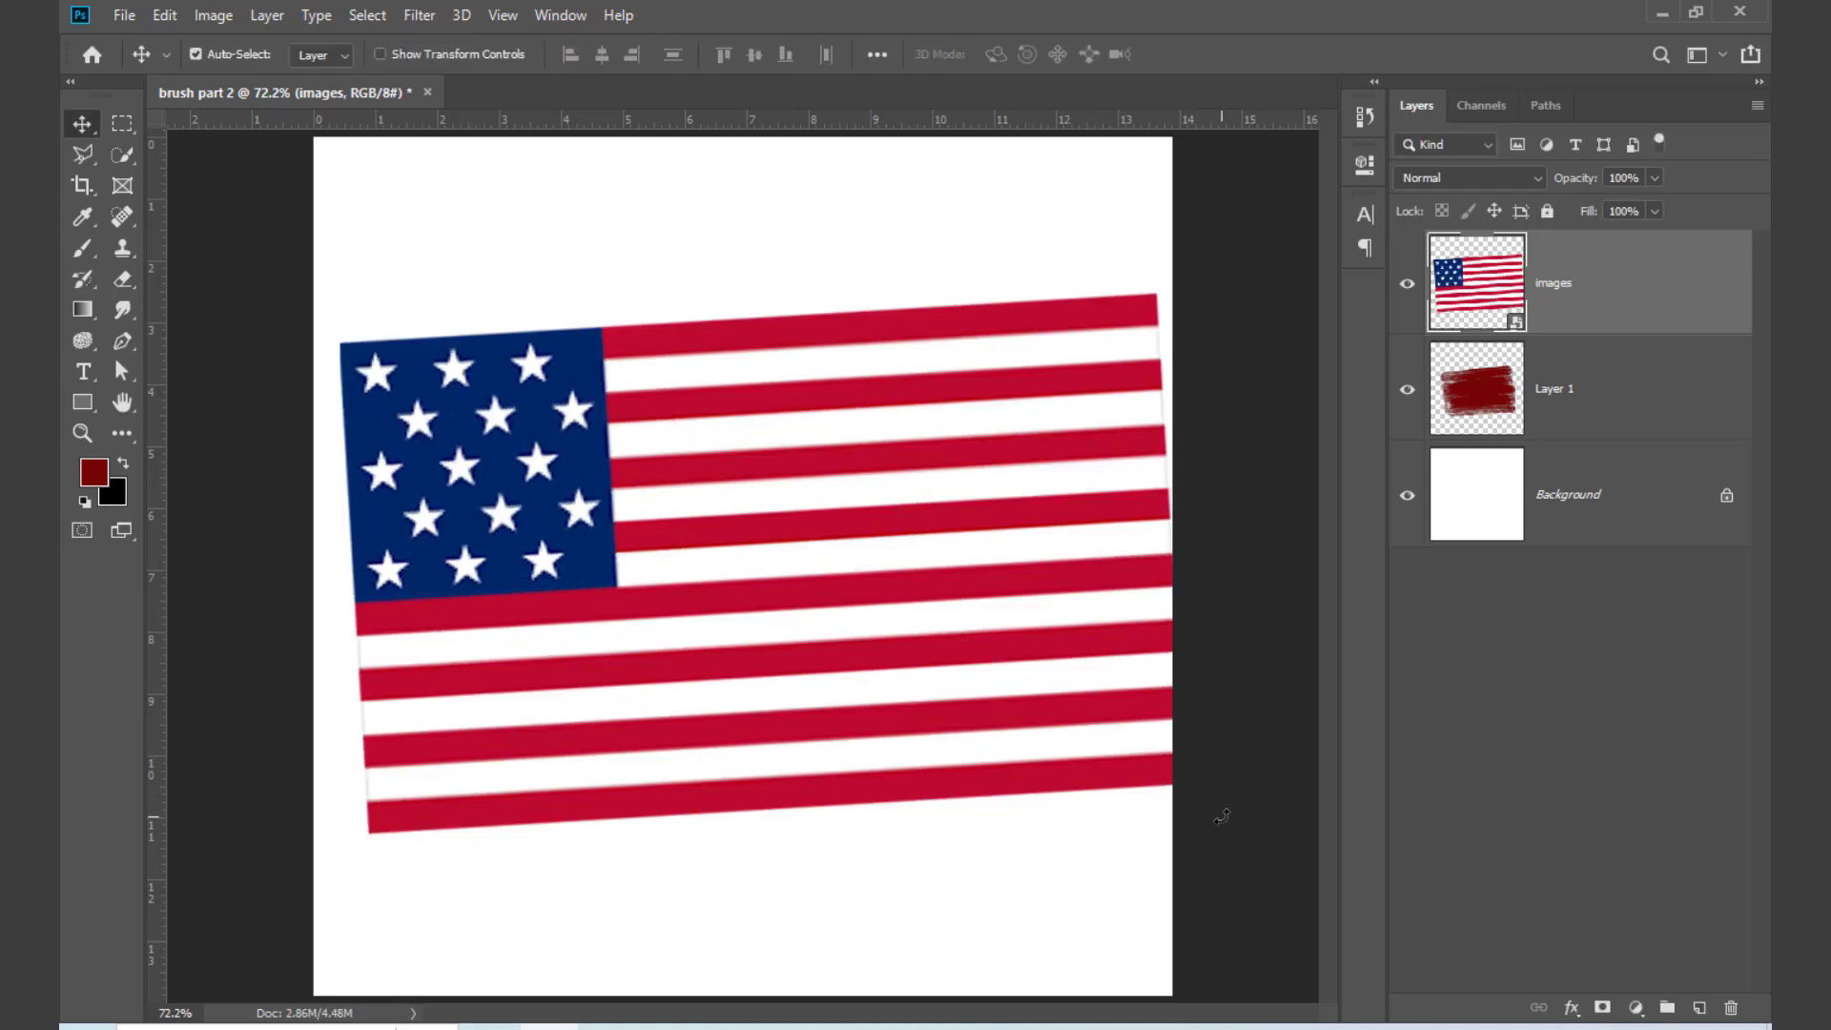
Step: Toggle the flag layer's visibility to check the patch beneath, and clip the flag layer to Layer 1
left_click(1410, 286)
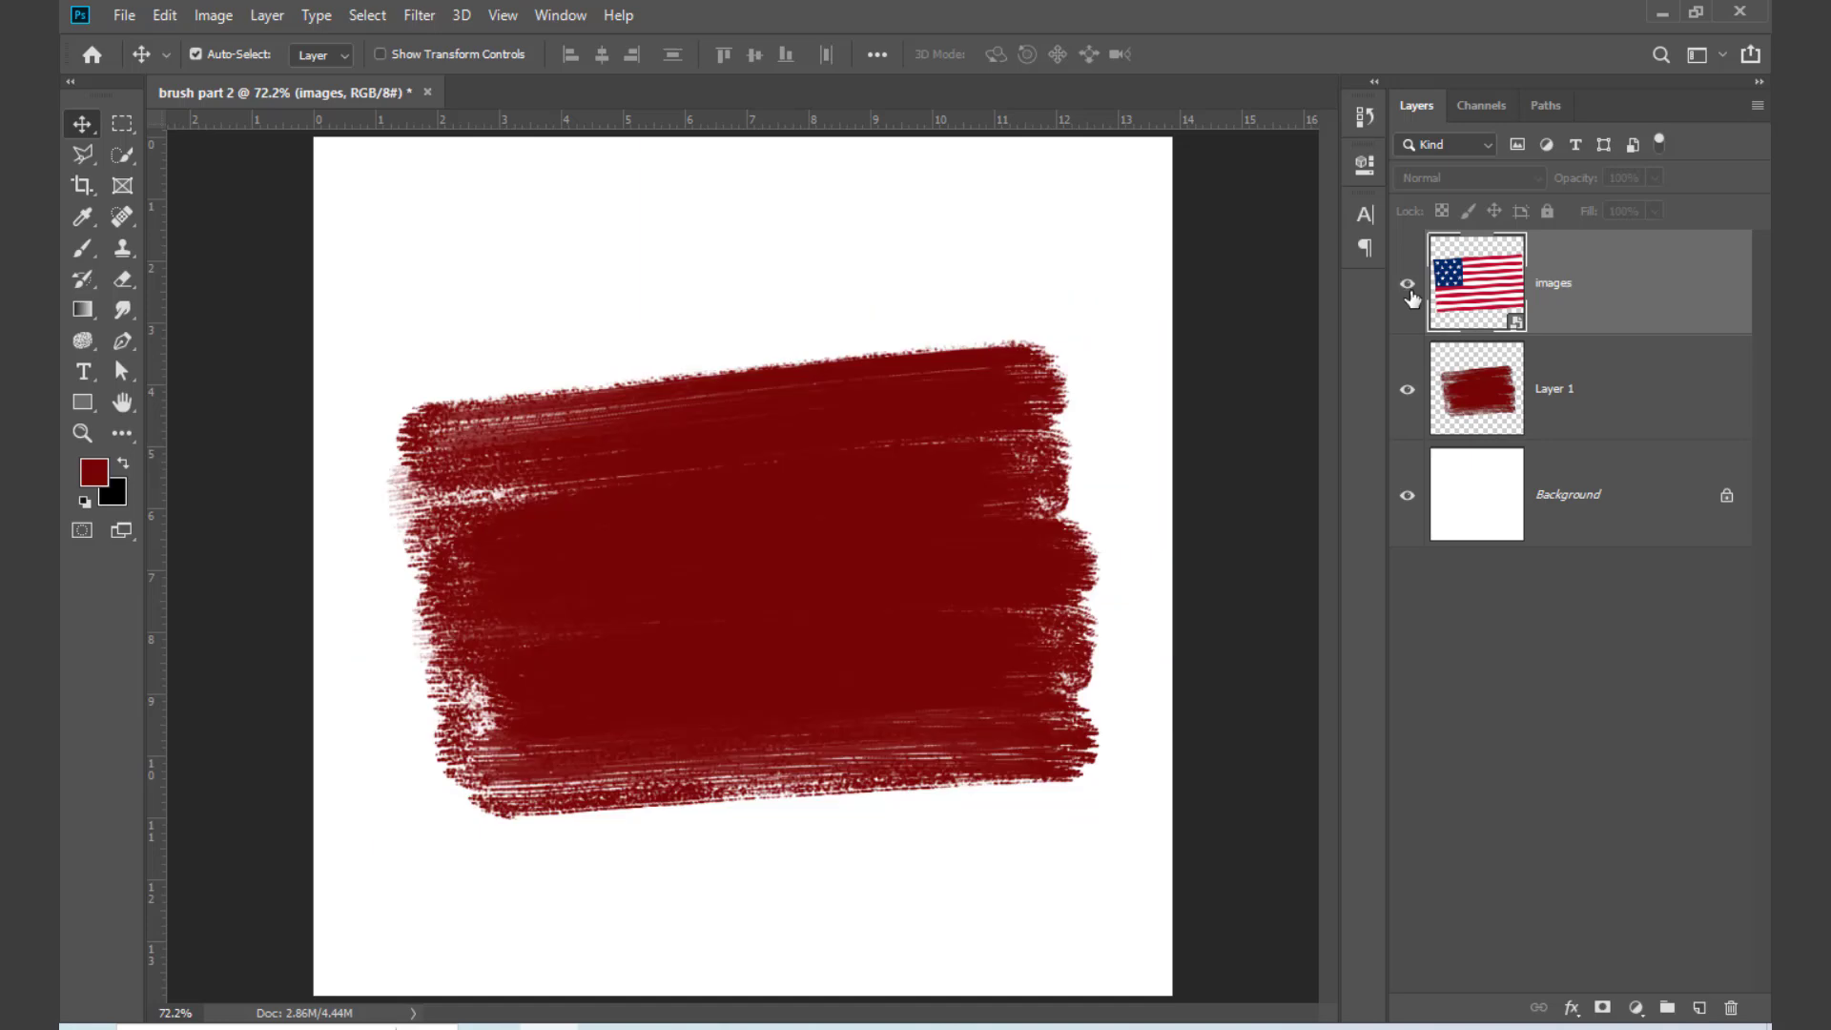
left_click(1410, 287)
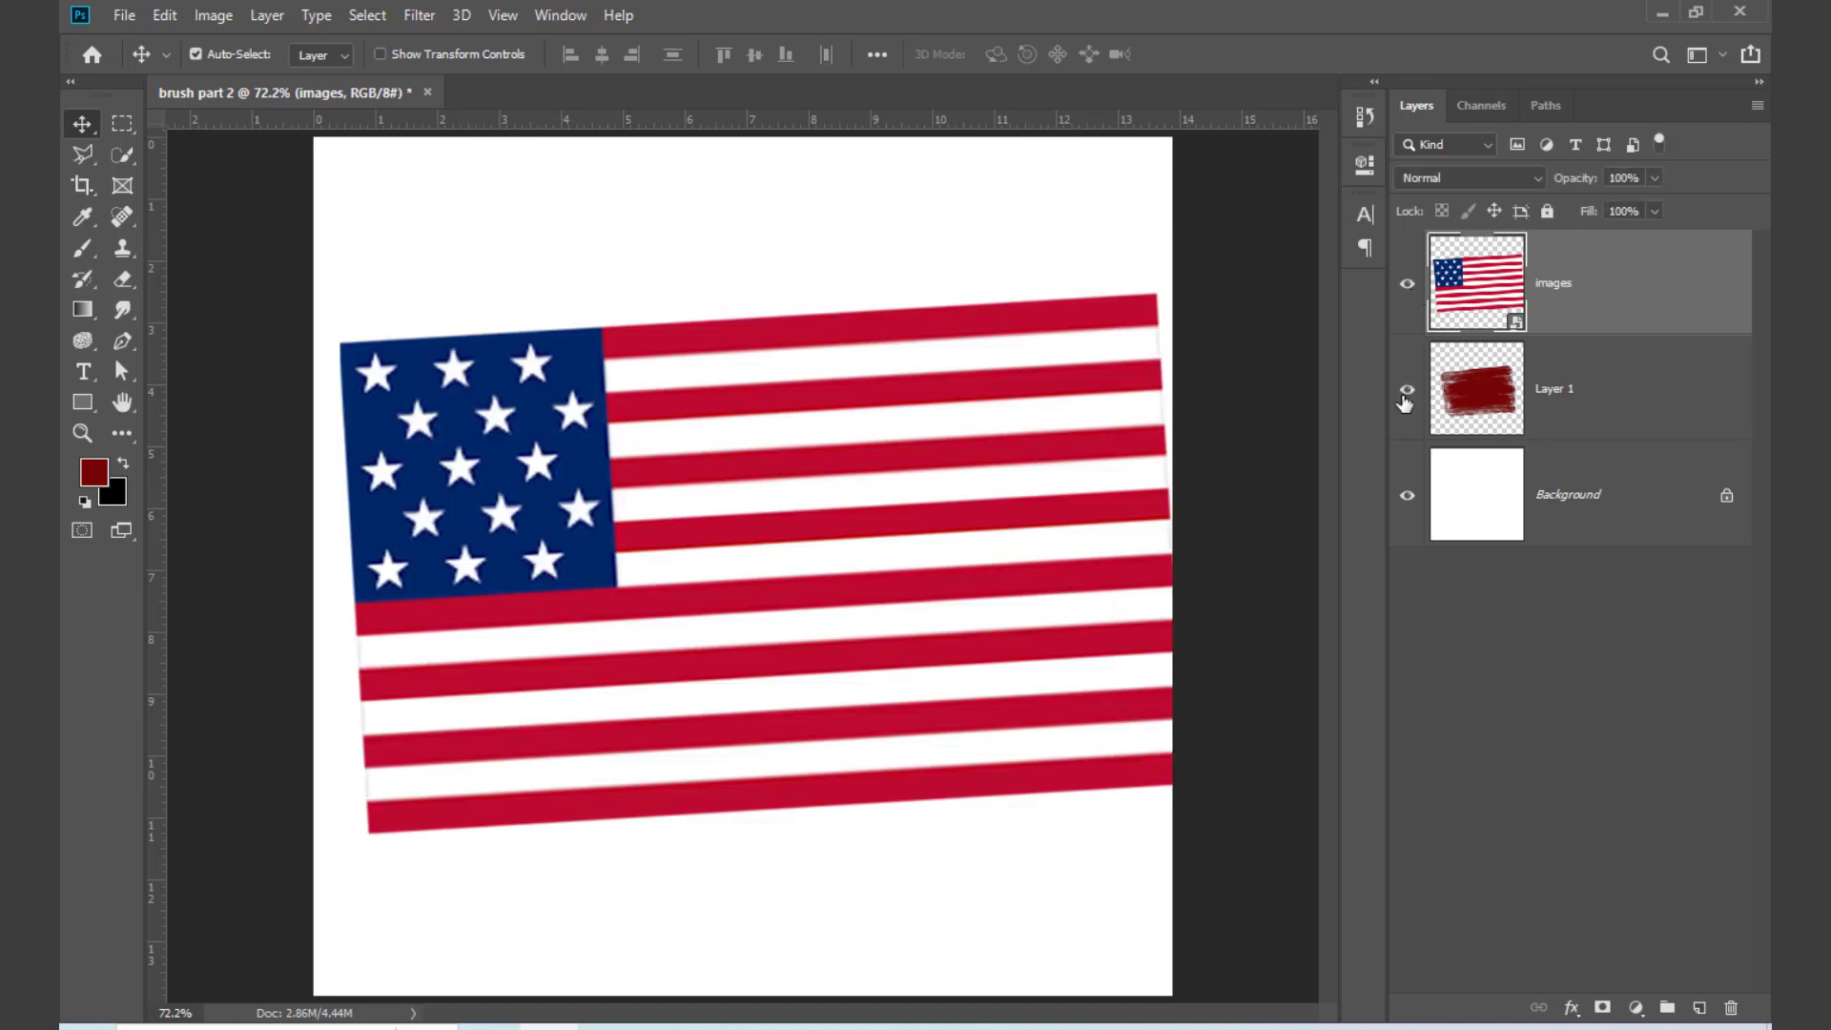
left_click(1604, 328, "alt")
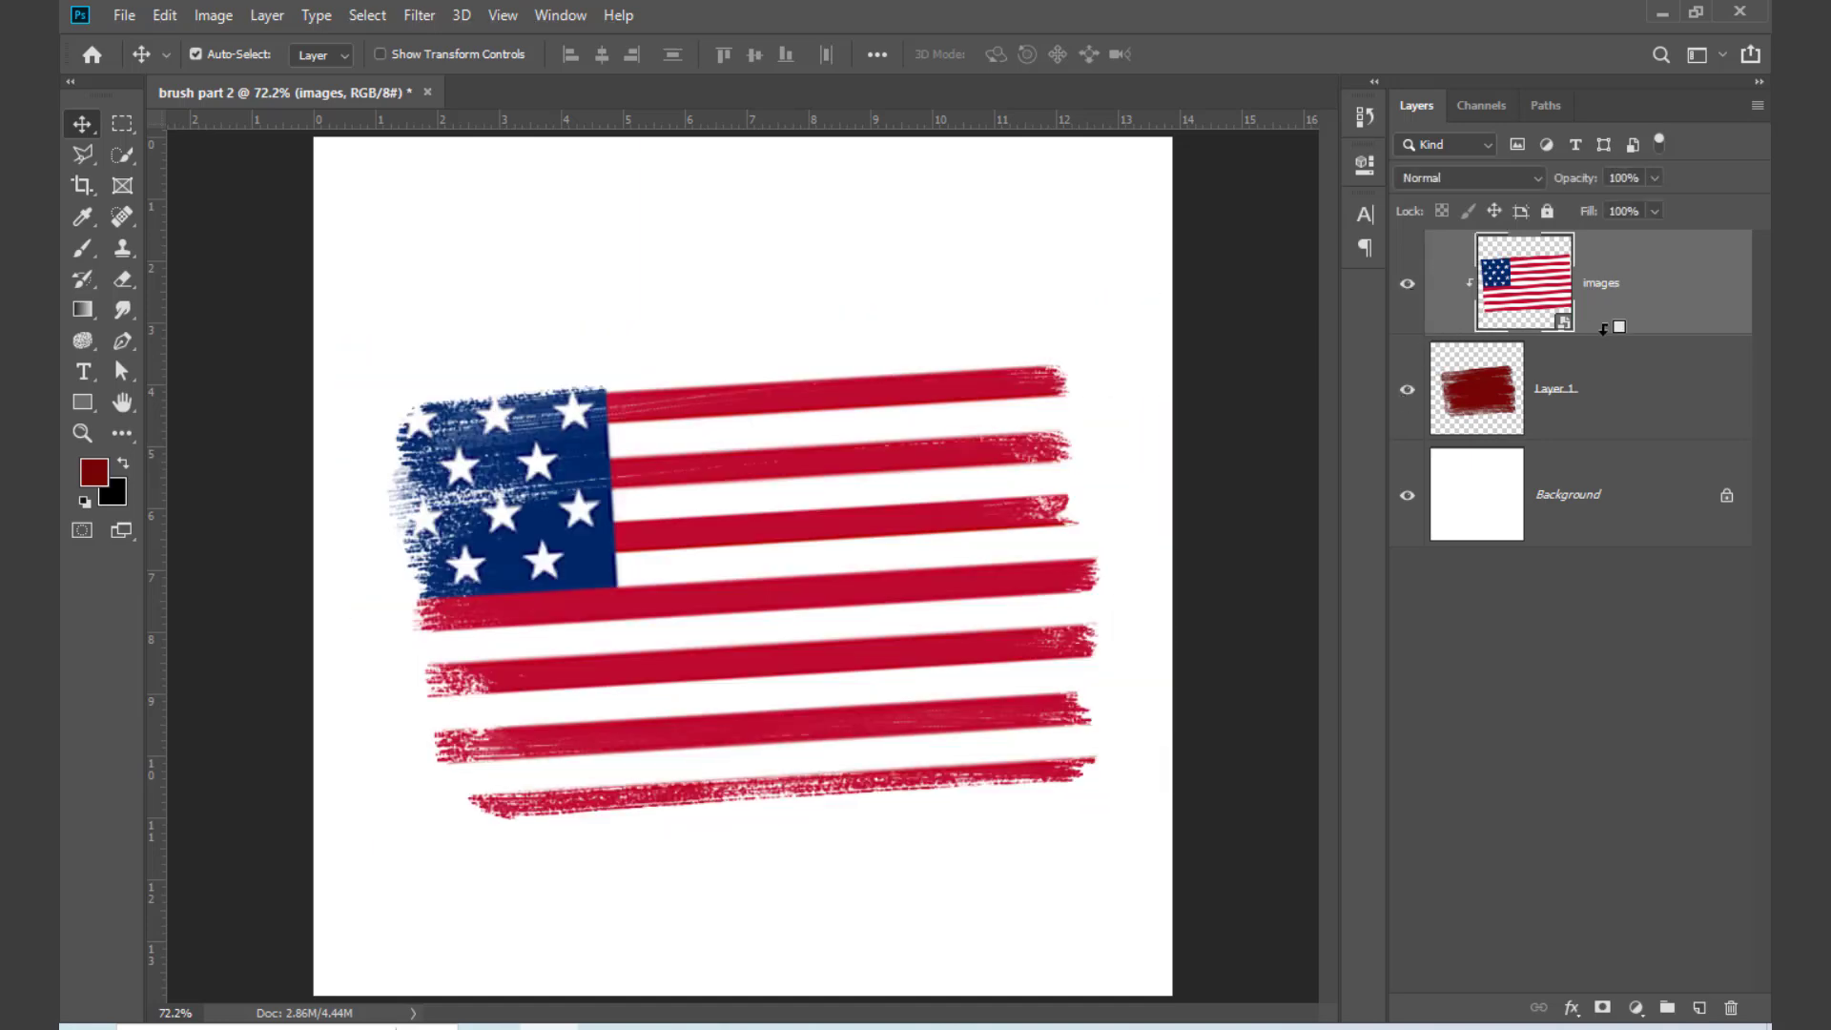
left_click(725, 232)
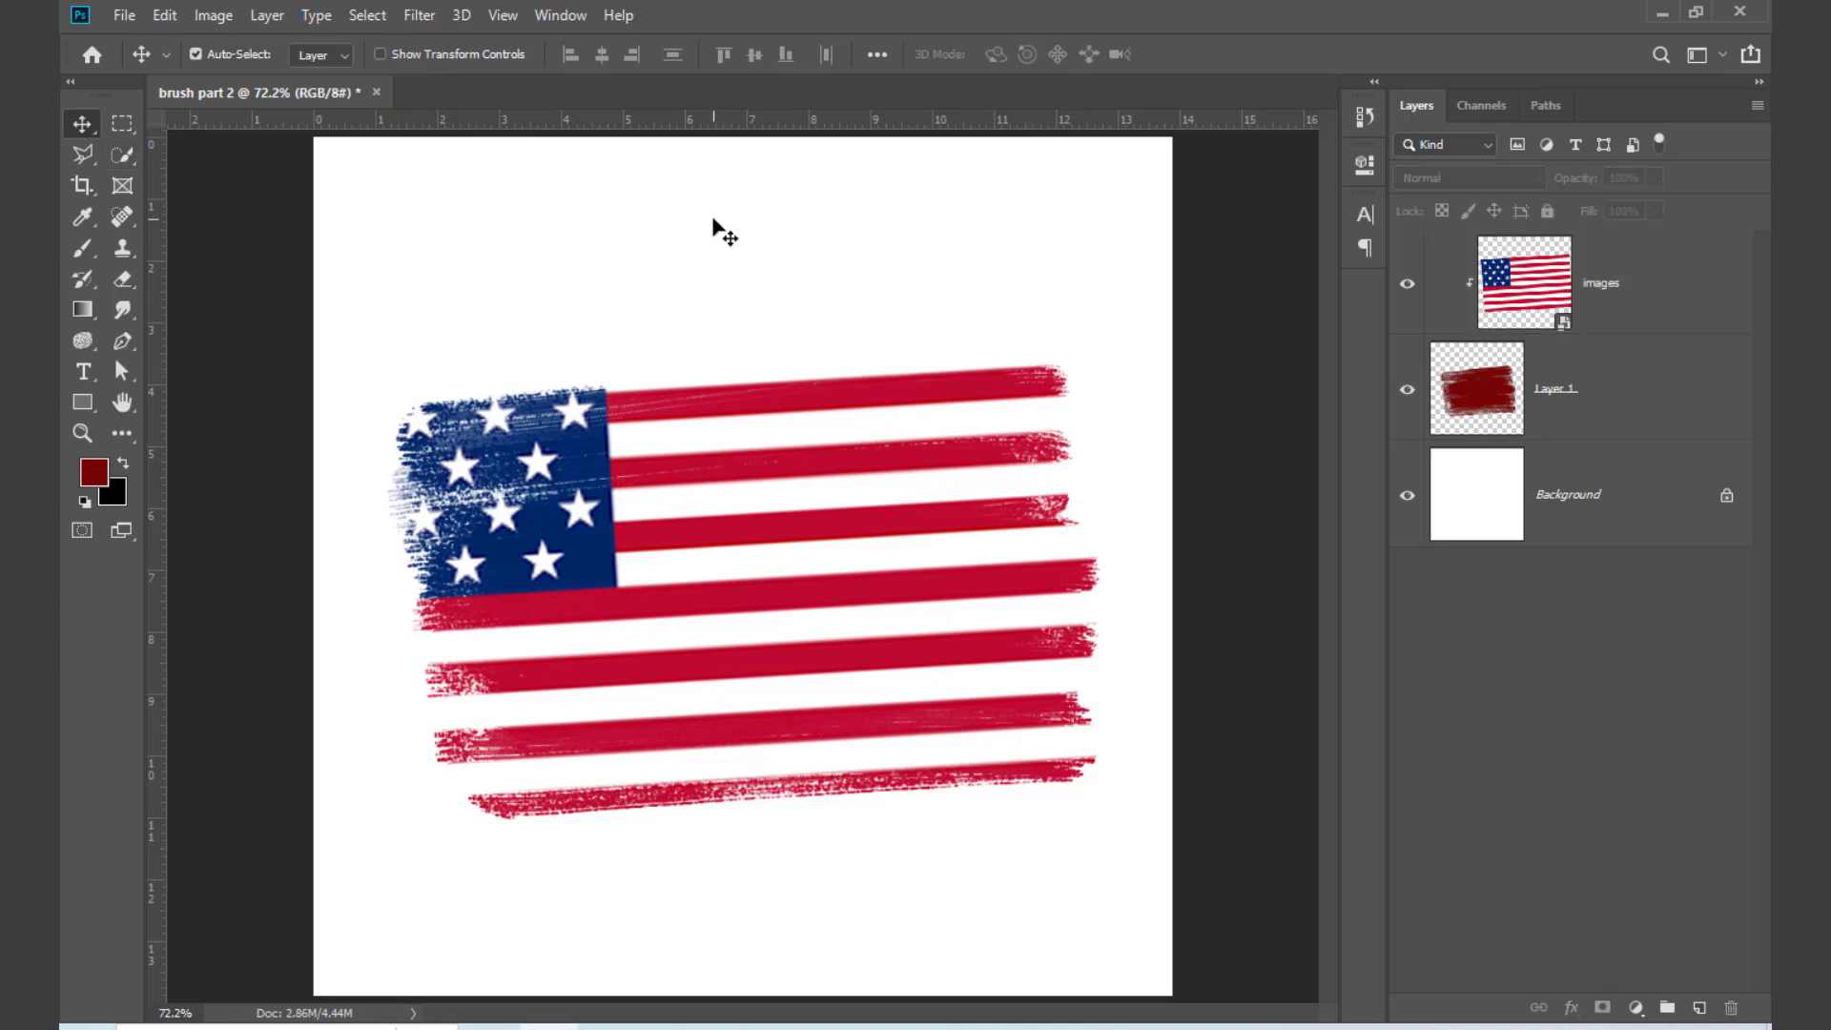
Step: Reposition the clipped flag within the patch, enlarging it to about 369% and rotating it to about -5.1° with Free Transform
left_click_drag(763, 481, 702, 697)
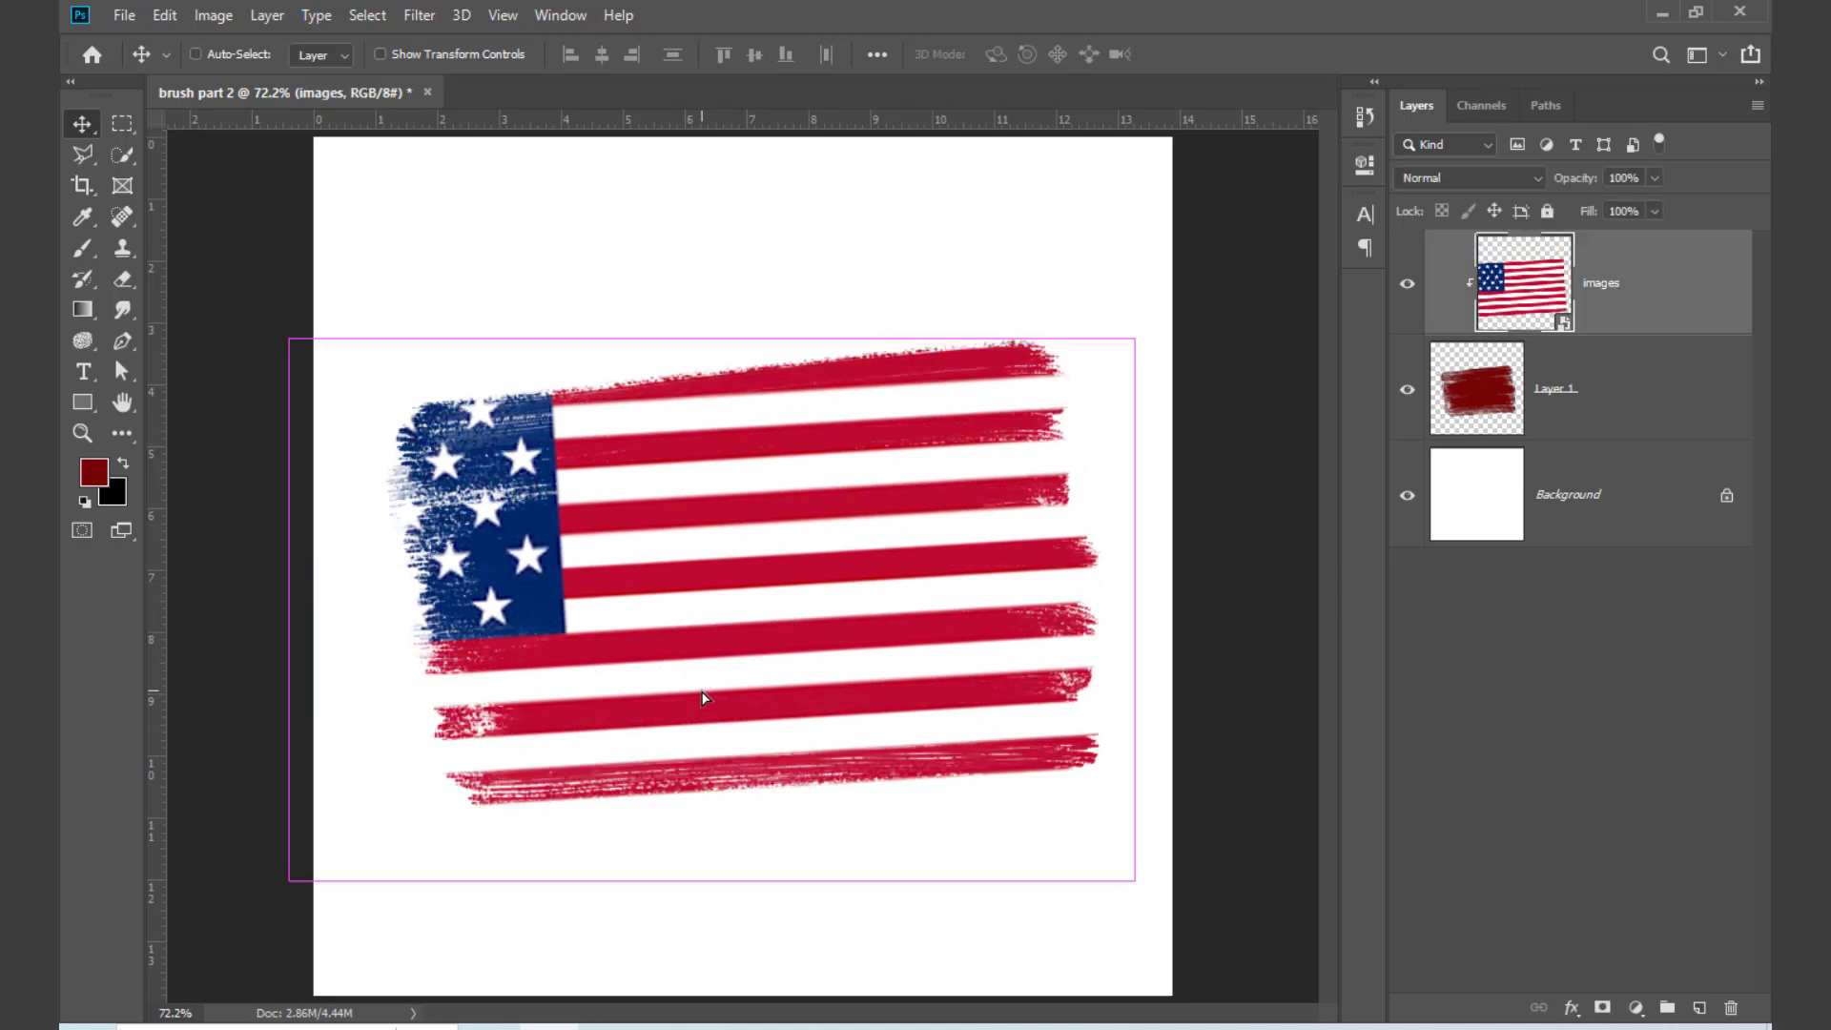
key("ctrl+t")
left_click_drag(1126, 580, 1172, 620)
left_click_drag(871, 615, 982, 626)
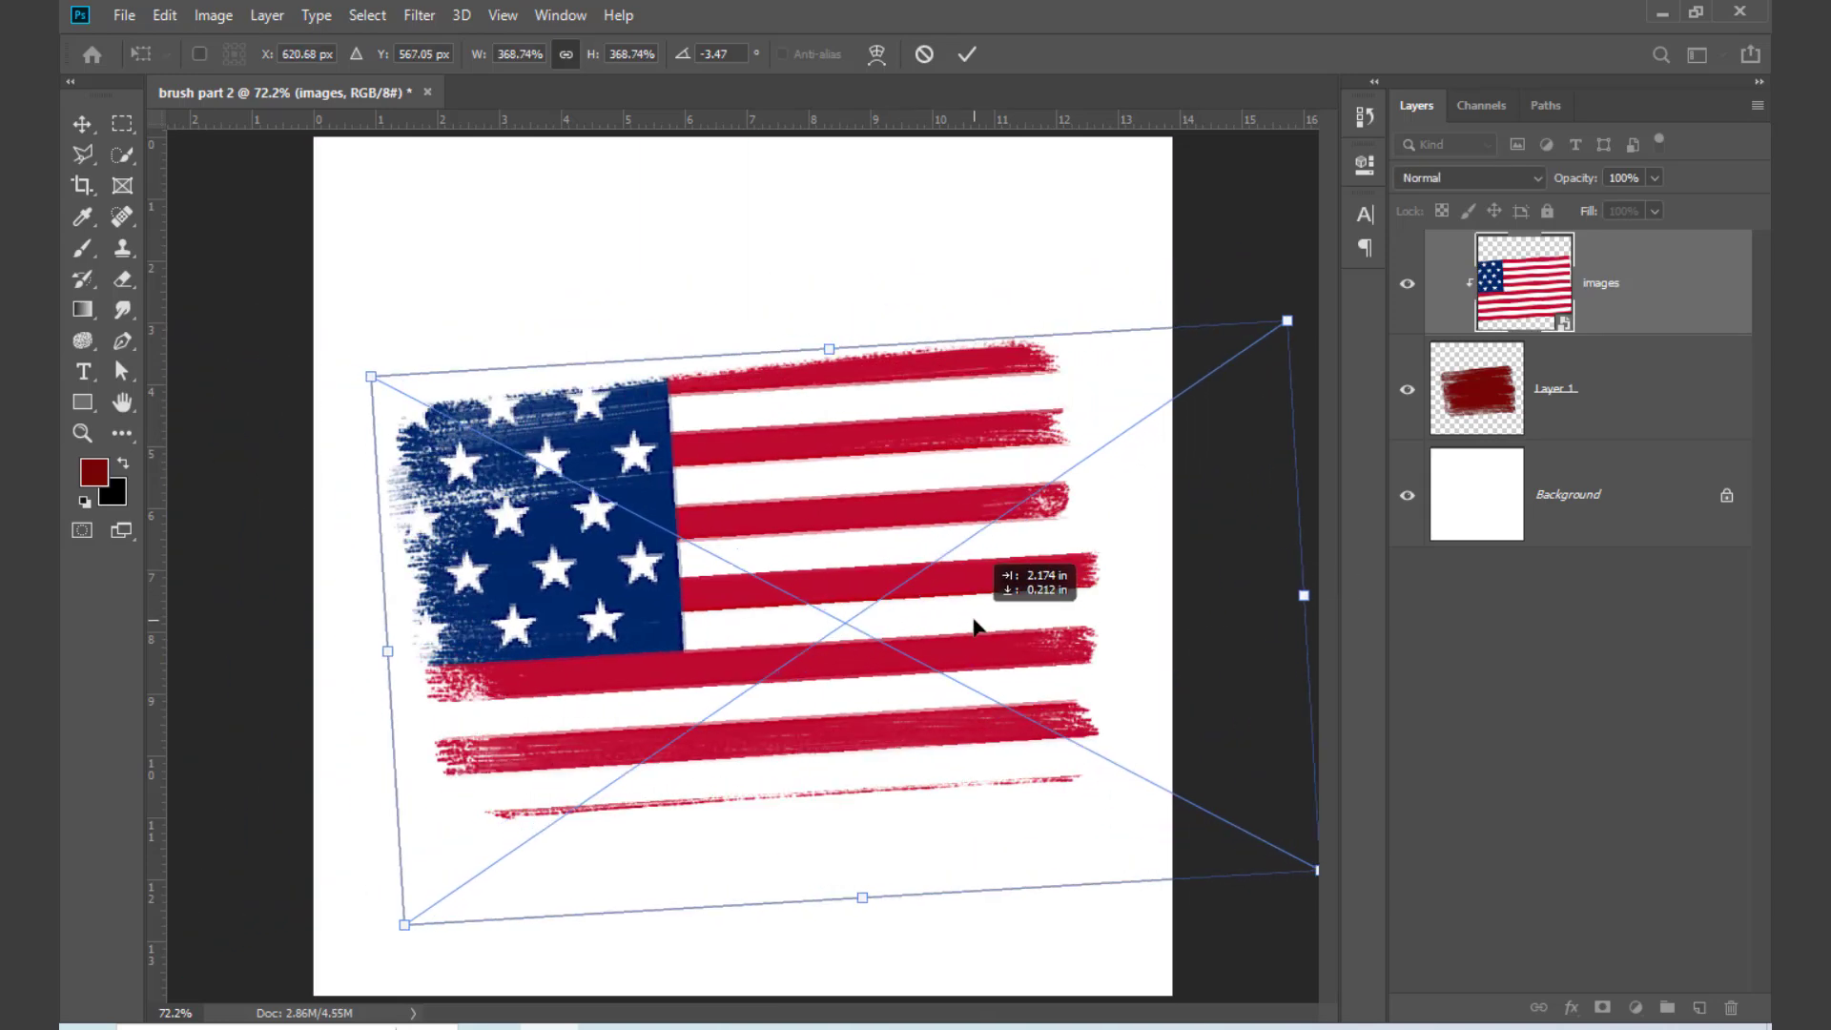
left_click_drag(1165, 286, 1170, 233)
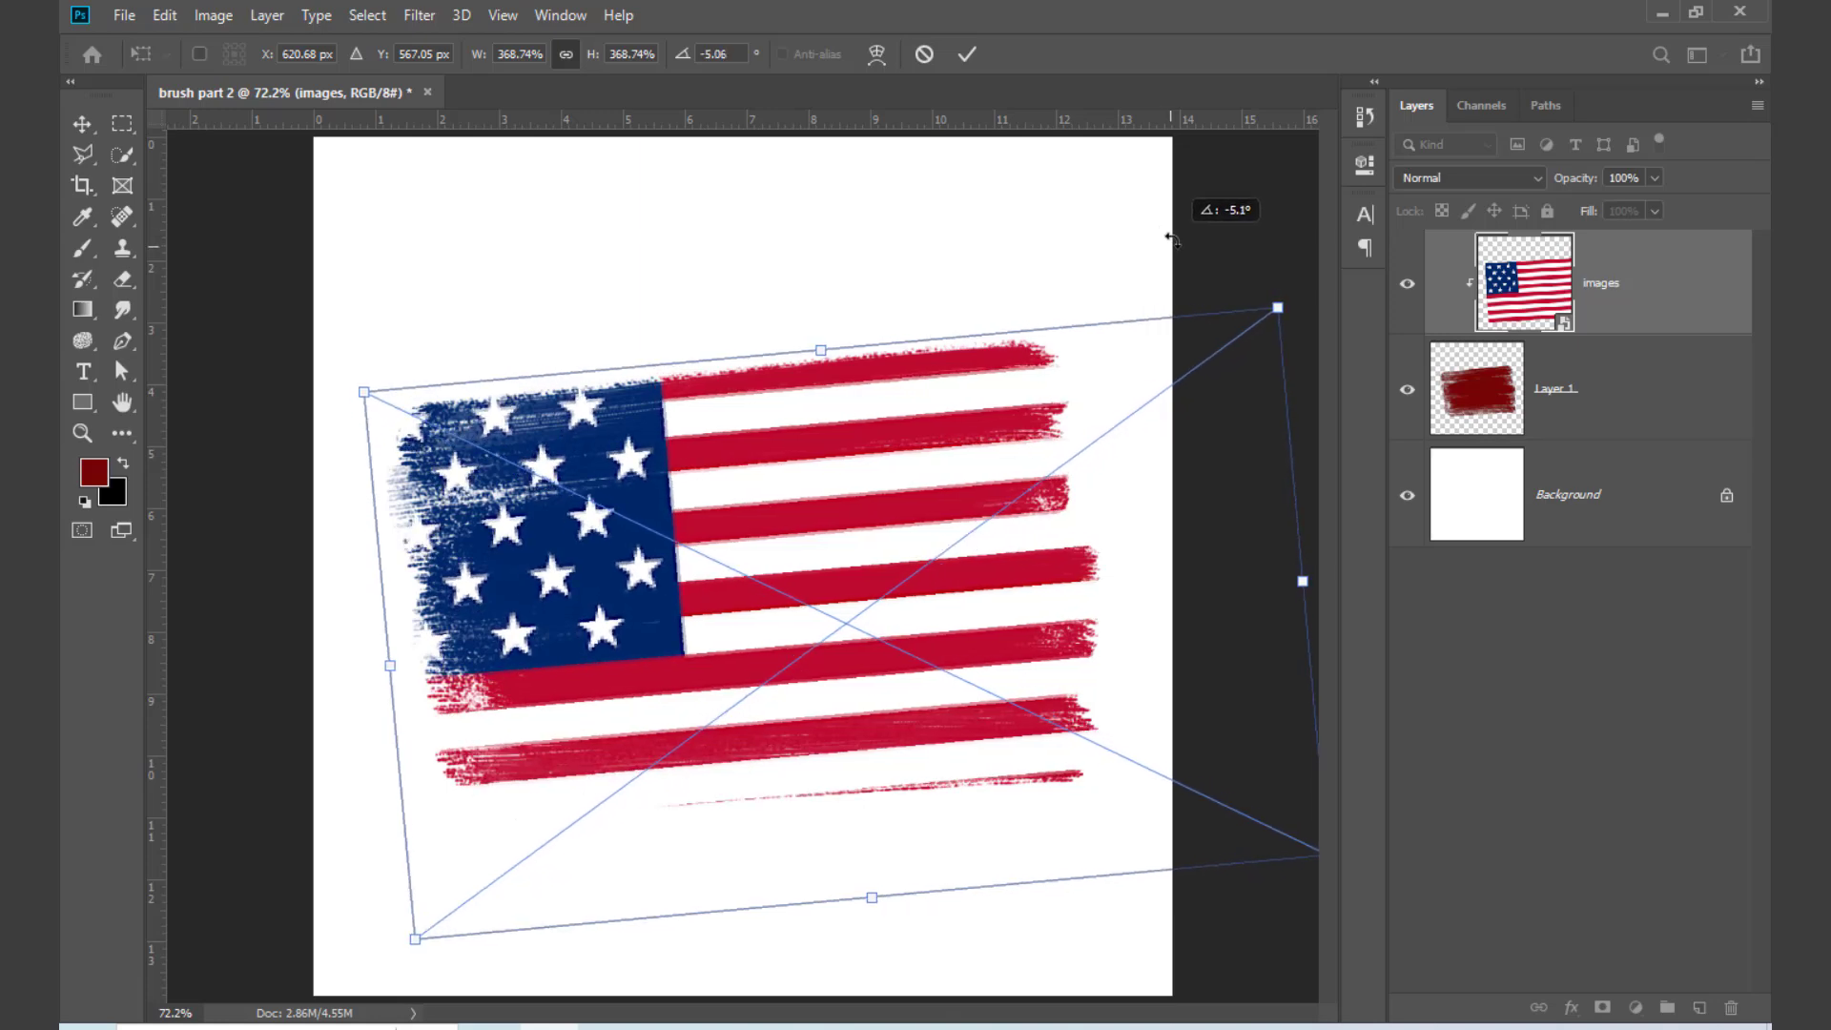
mouse_move(735, 400)
left_mouse_down()
mouse_move(712, 453)
mouse_move(717, 424)
left_mouse_up()
left_click(966, 57)
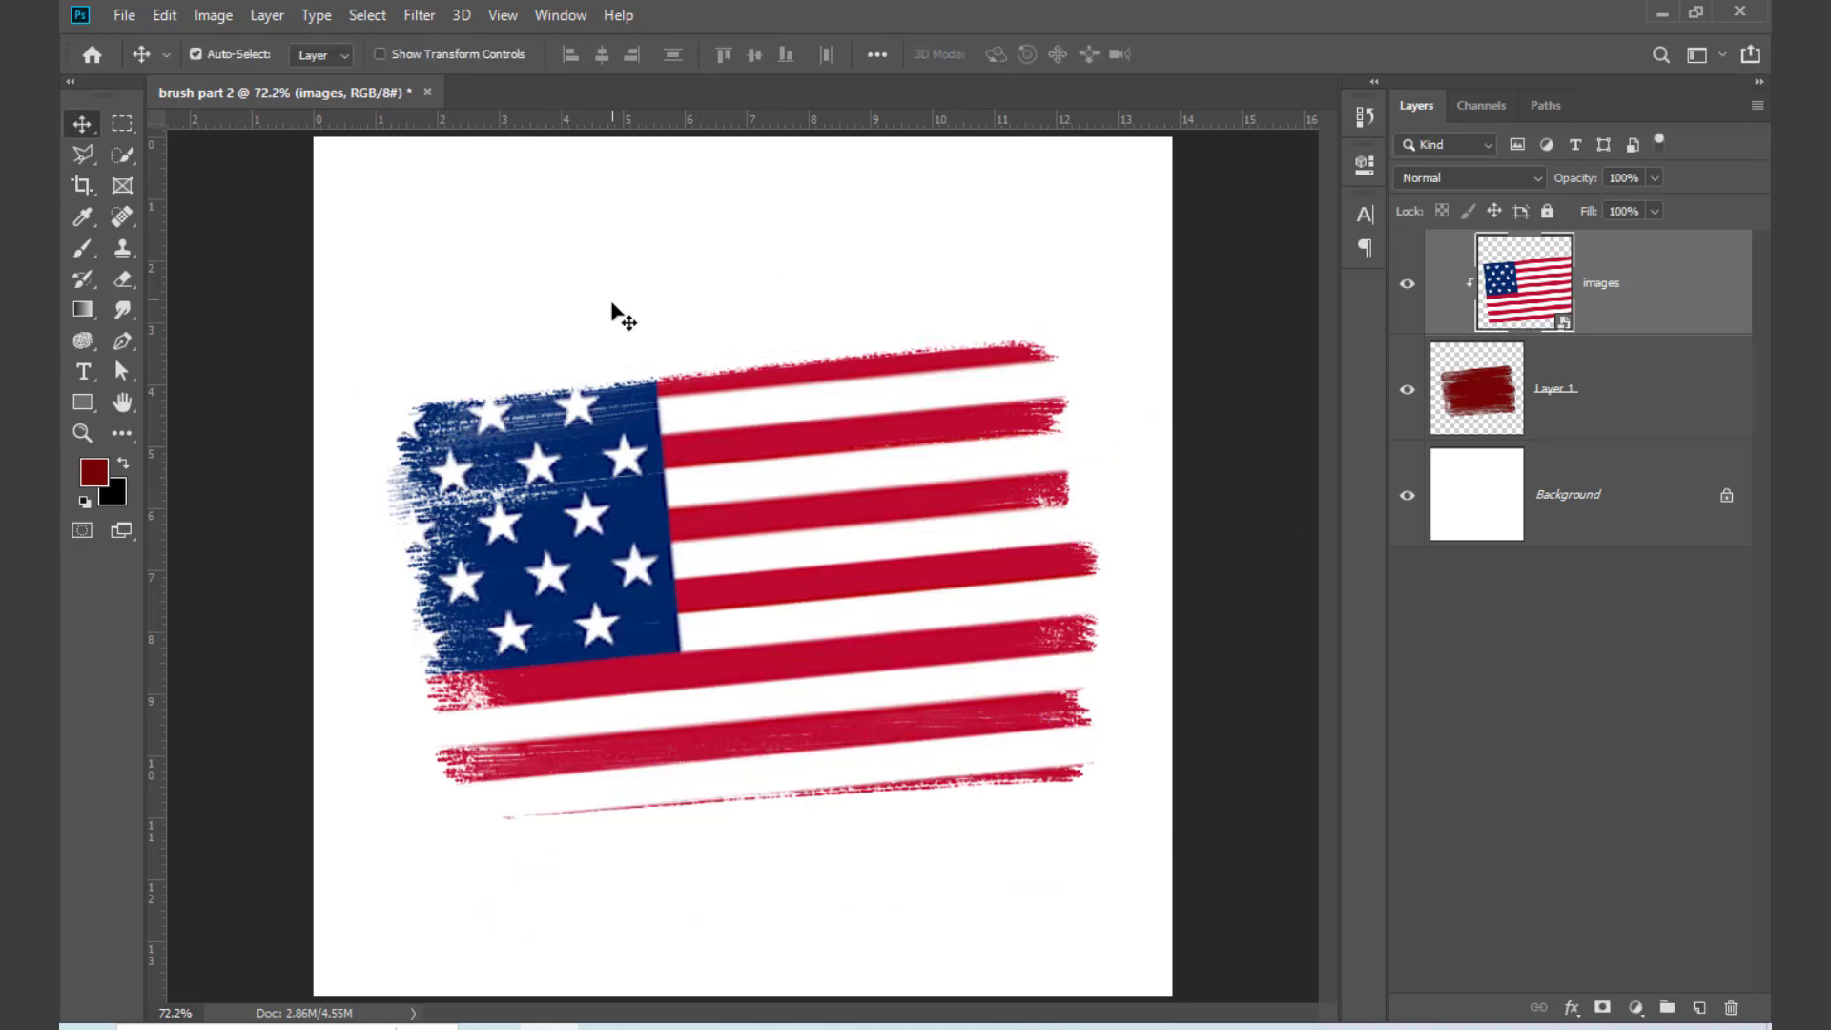
Step: Select the flag and patch layers together, scale them down proportionally and move them to the upper middle of the canvas
left_click_drag(613, 298, 912, 903)
key("ctrl+t")
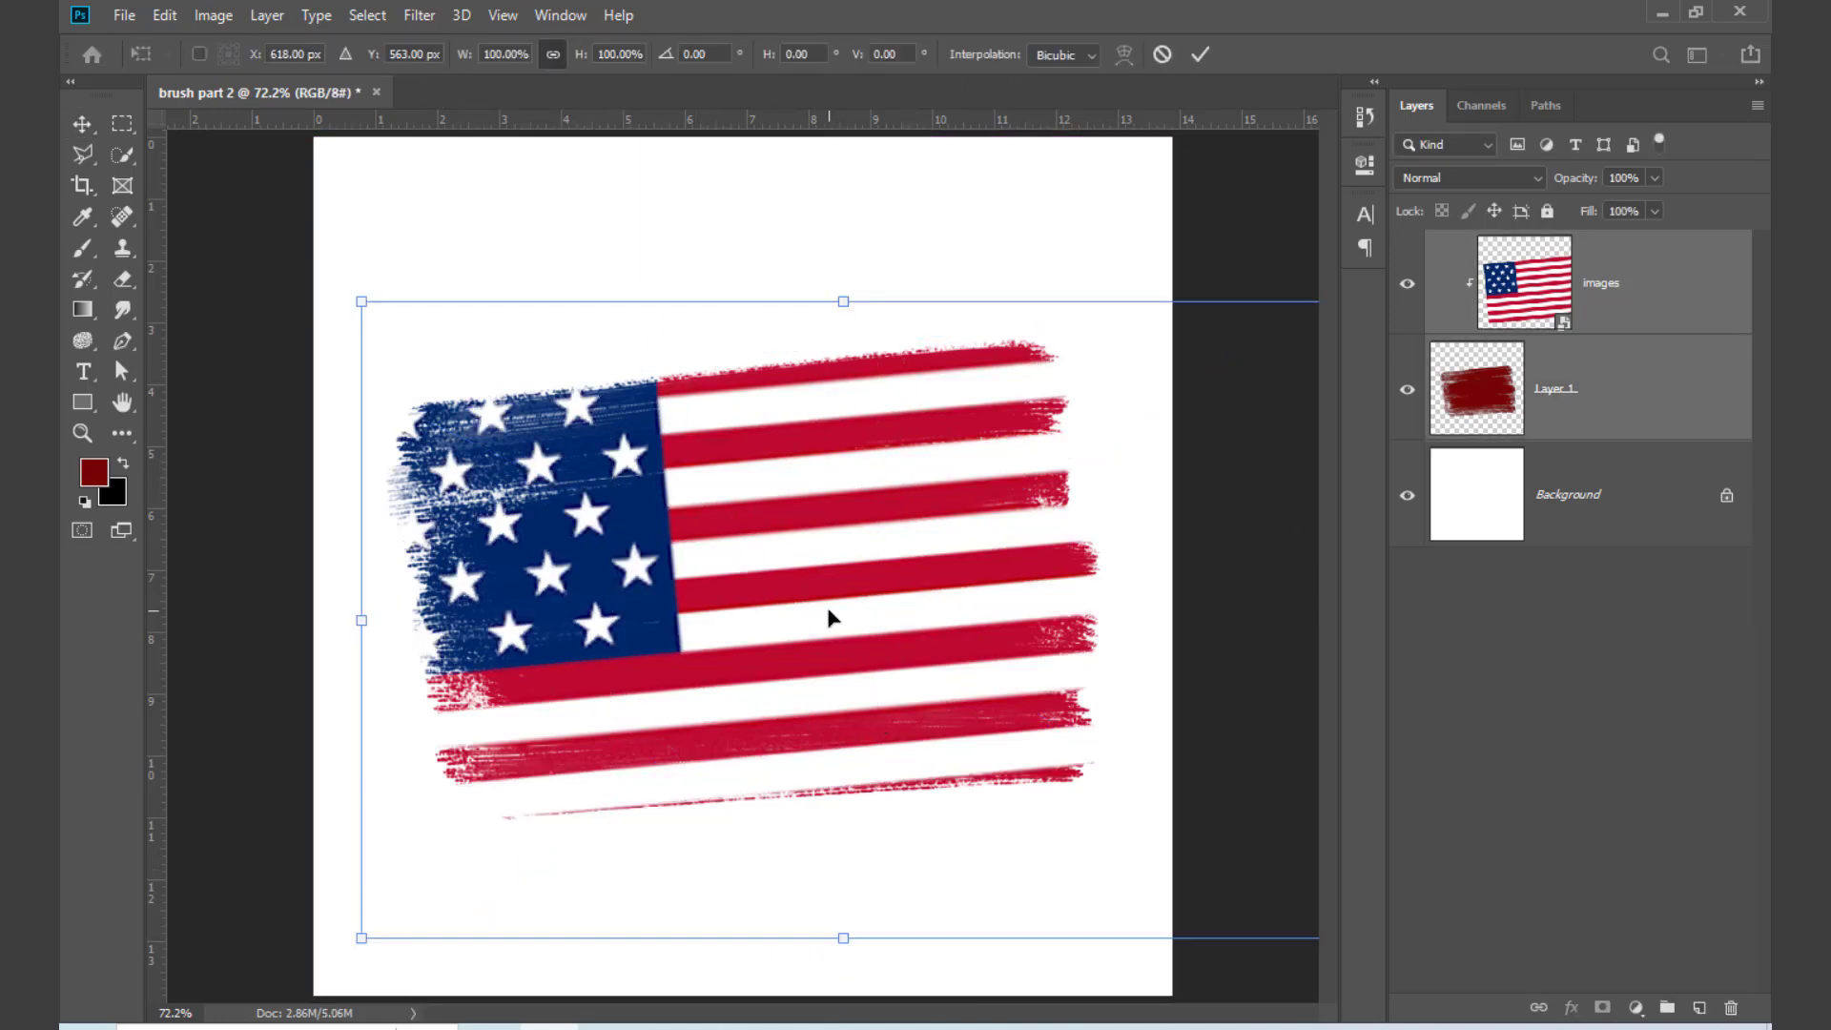
left_click_drag(828, 613, 889, 602)
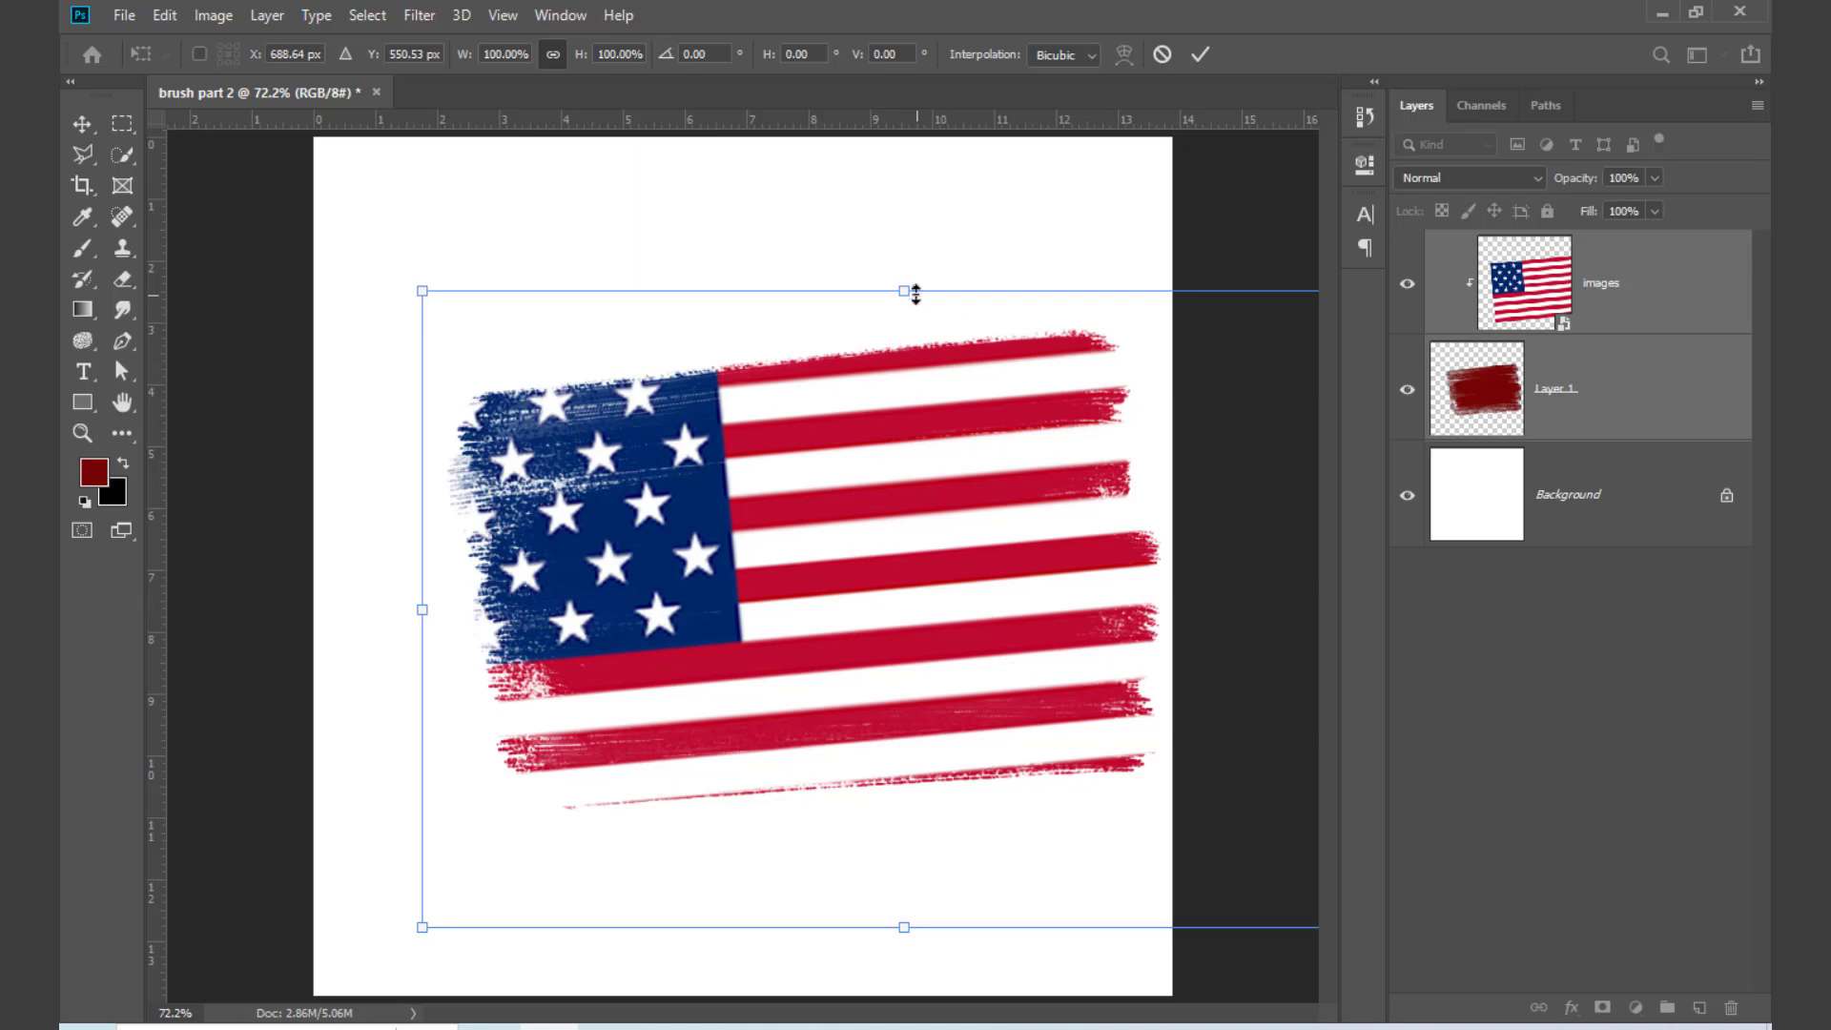
left_click_drag(904, 290, 905, 396)
left_click_drag(801, 742, 726, 596)
key("Return")
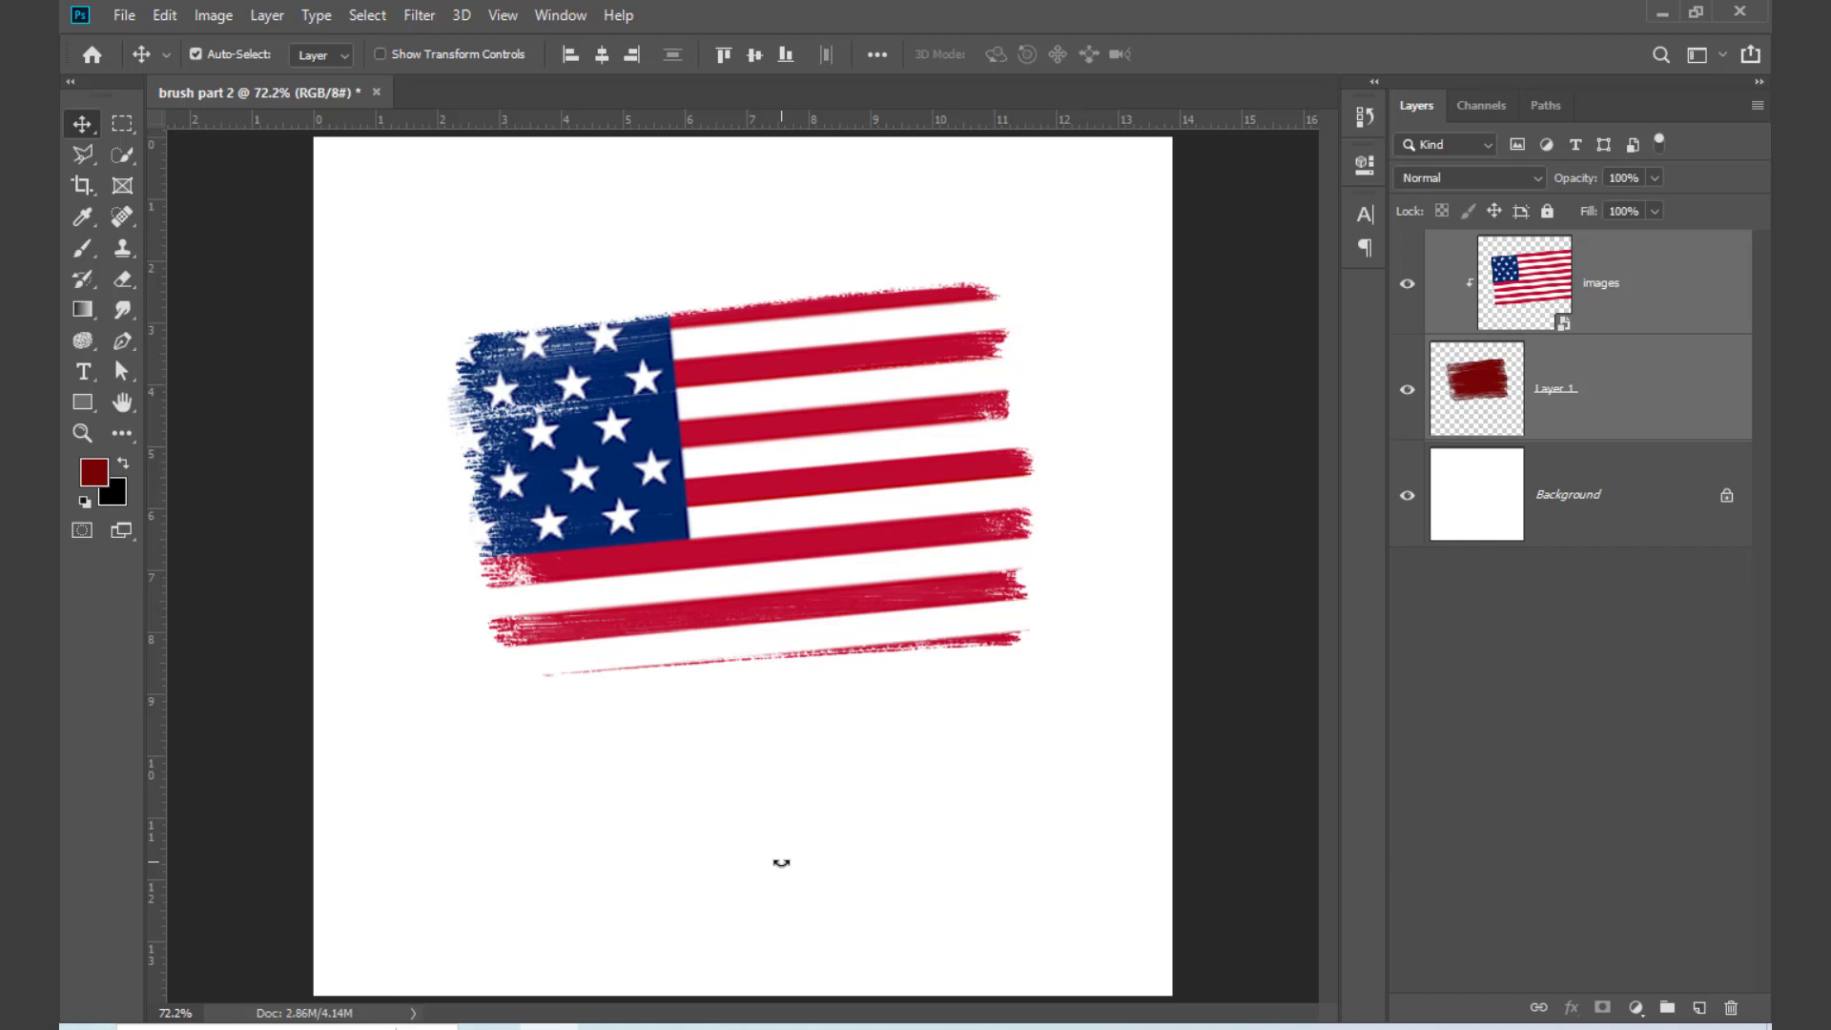
Step: Delete both the flag layer and the brush patch layer, leaving only the Background
left_click_drag(1002, 859, 644, 360)
key("Delete")
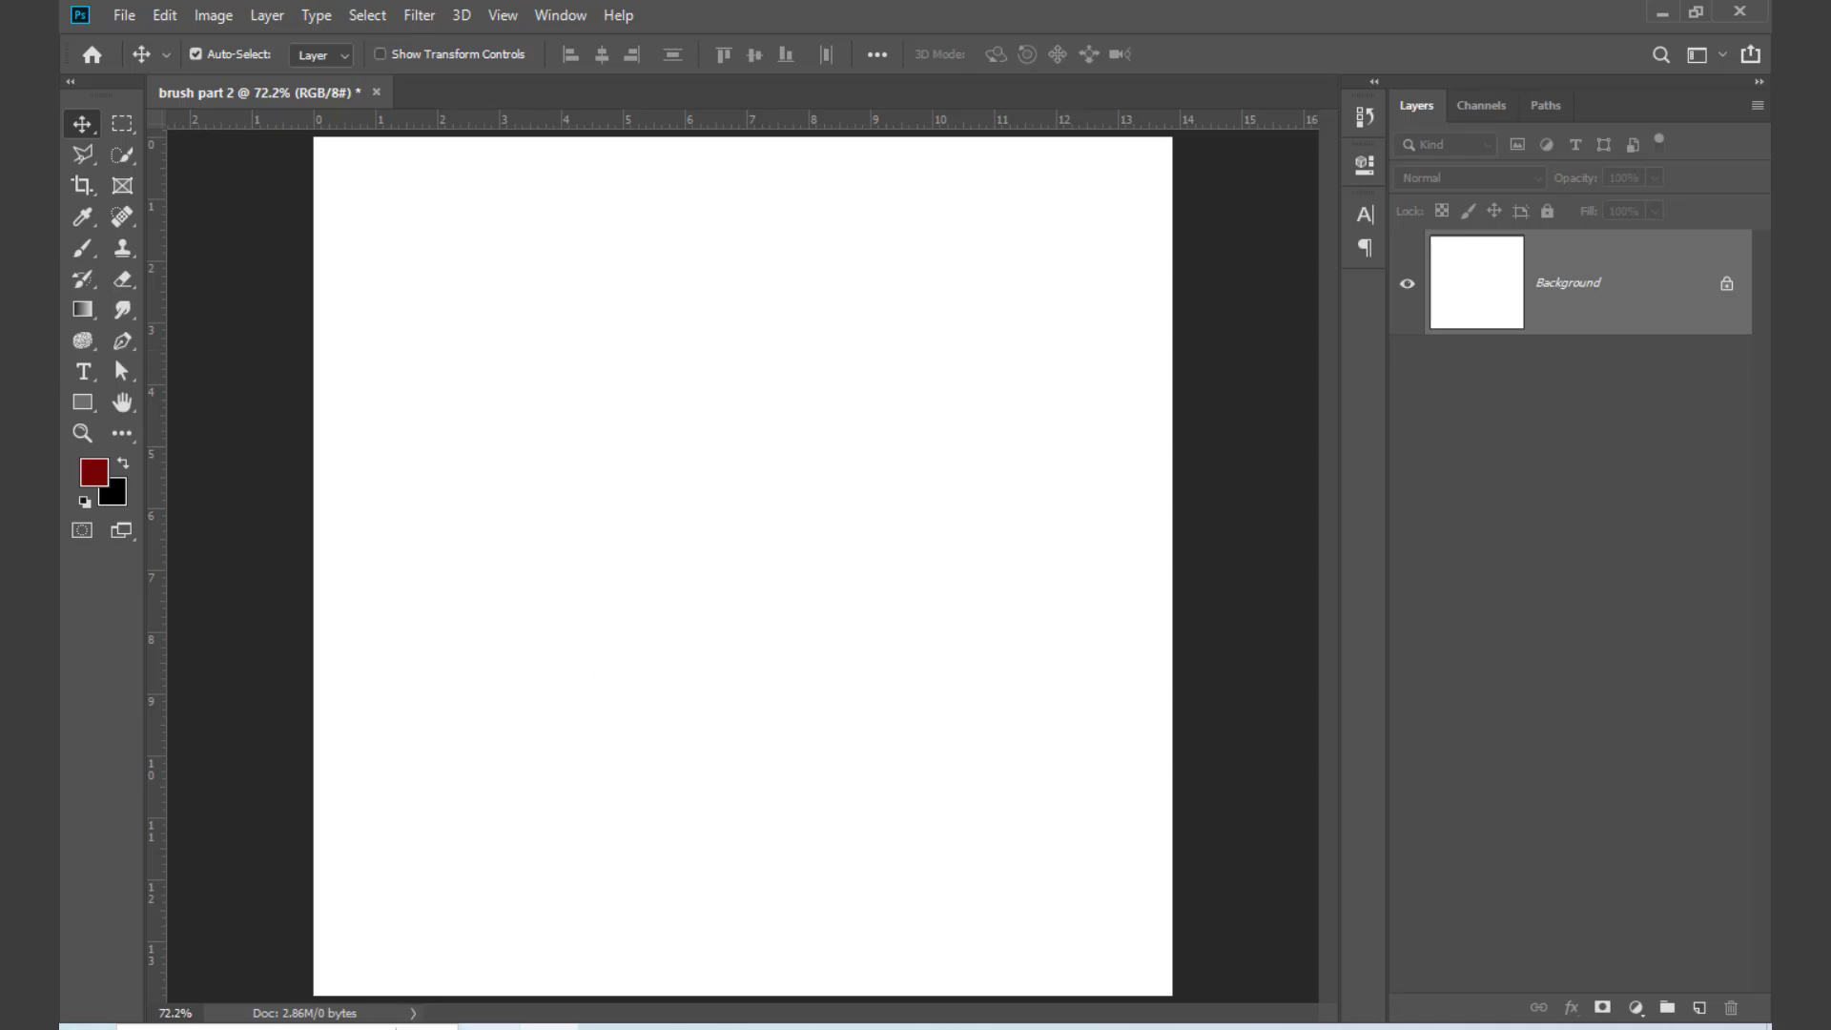
Step: Switch to the Painter 3 brushes page in the browser, dismiss the download overlay and open the Brusheezy home page
left_click(492, 1027)
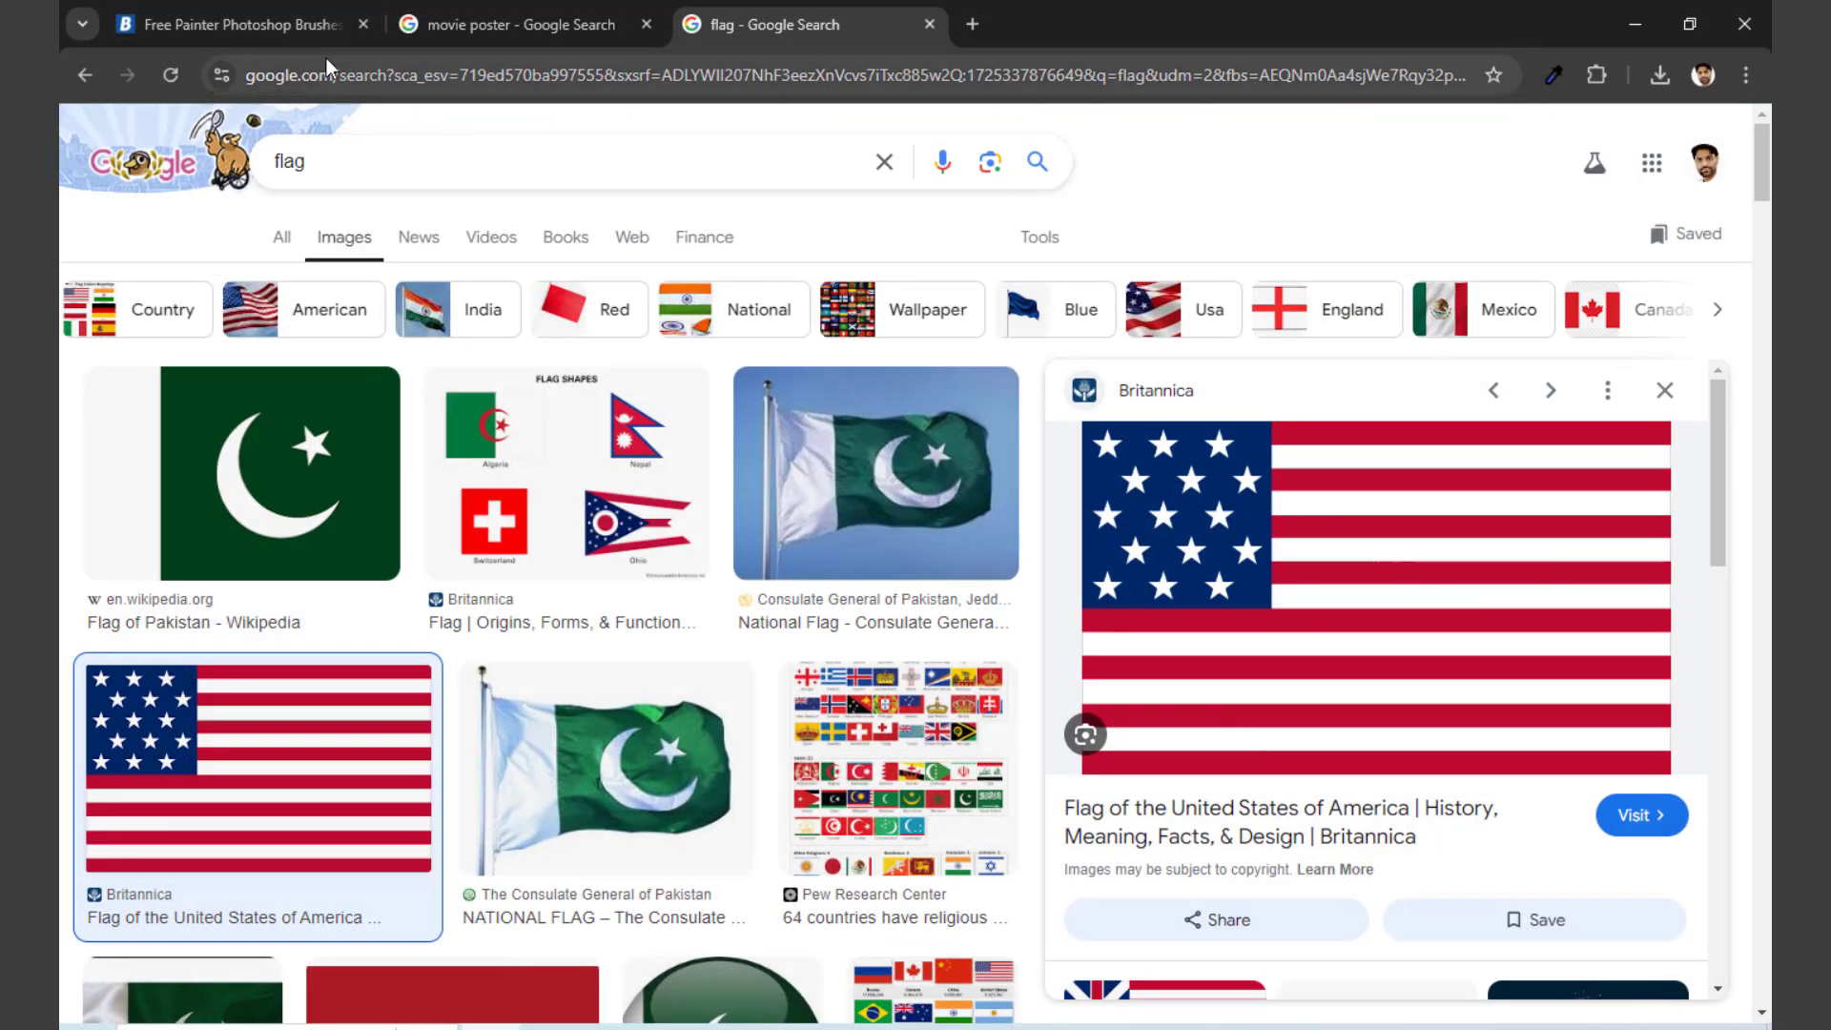
left_click(299, 27)
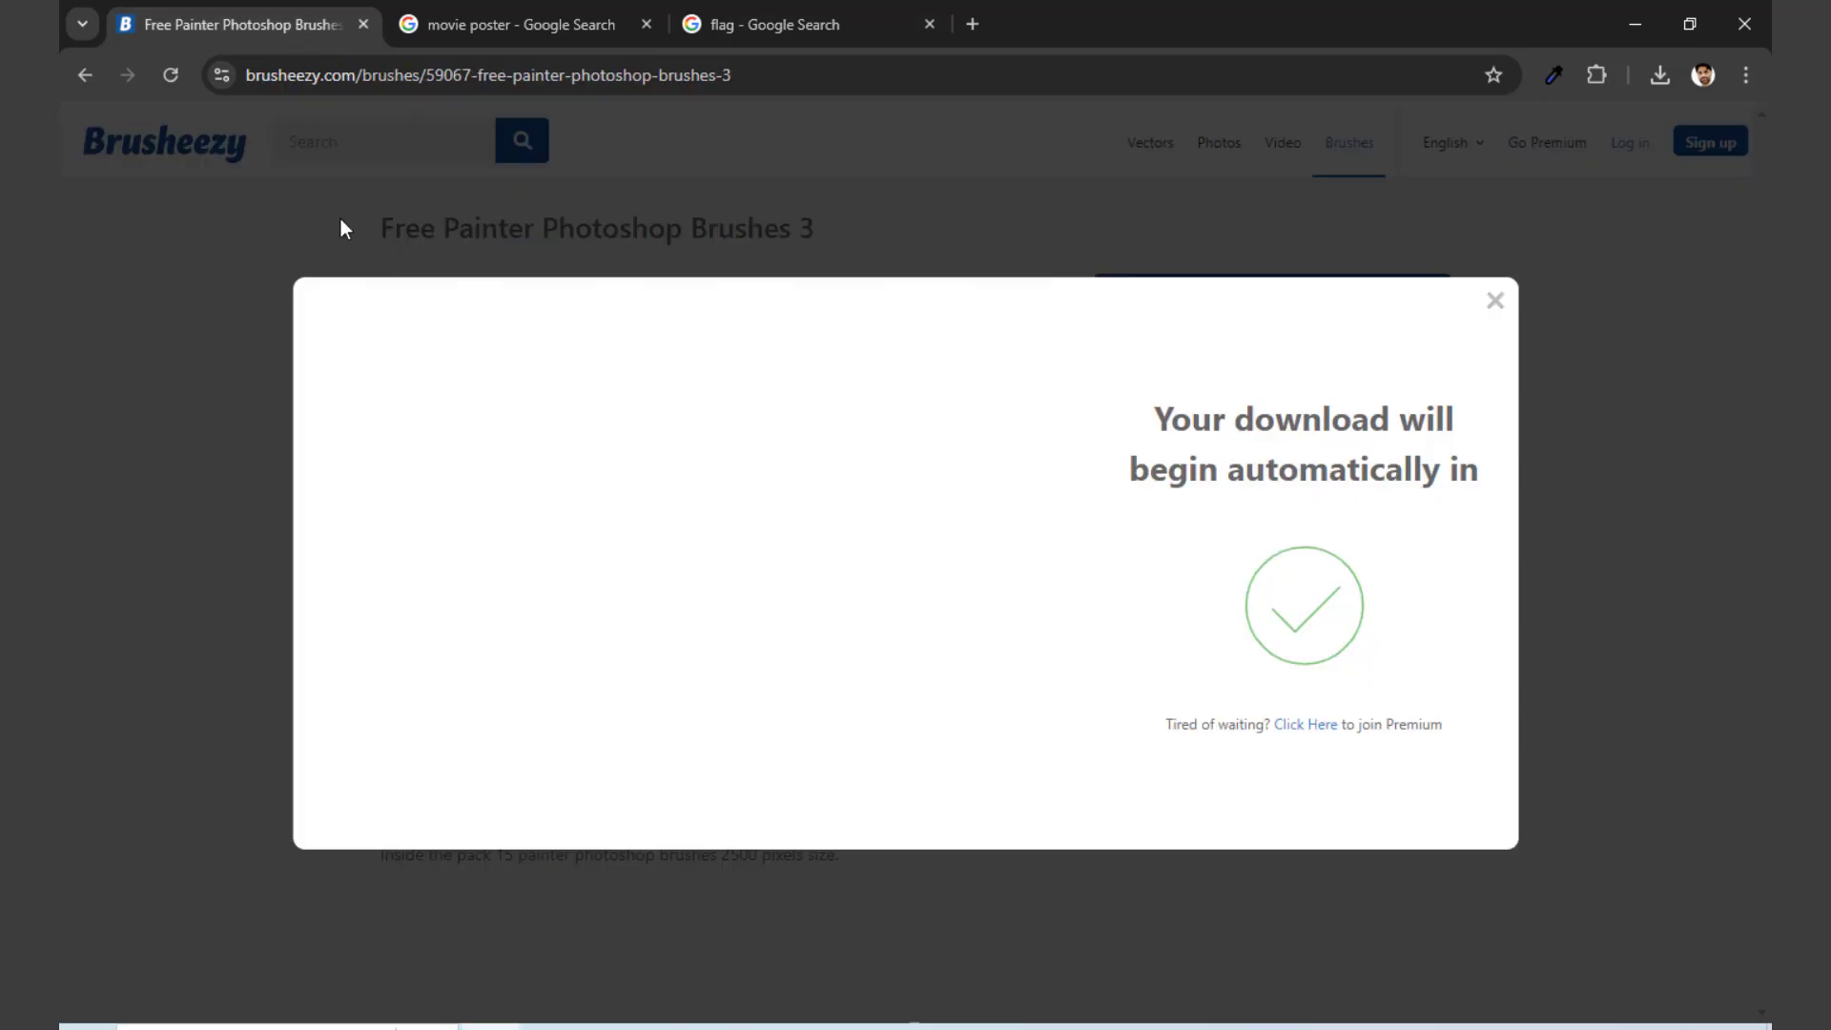
left_click(1495, 303)
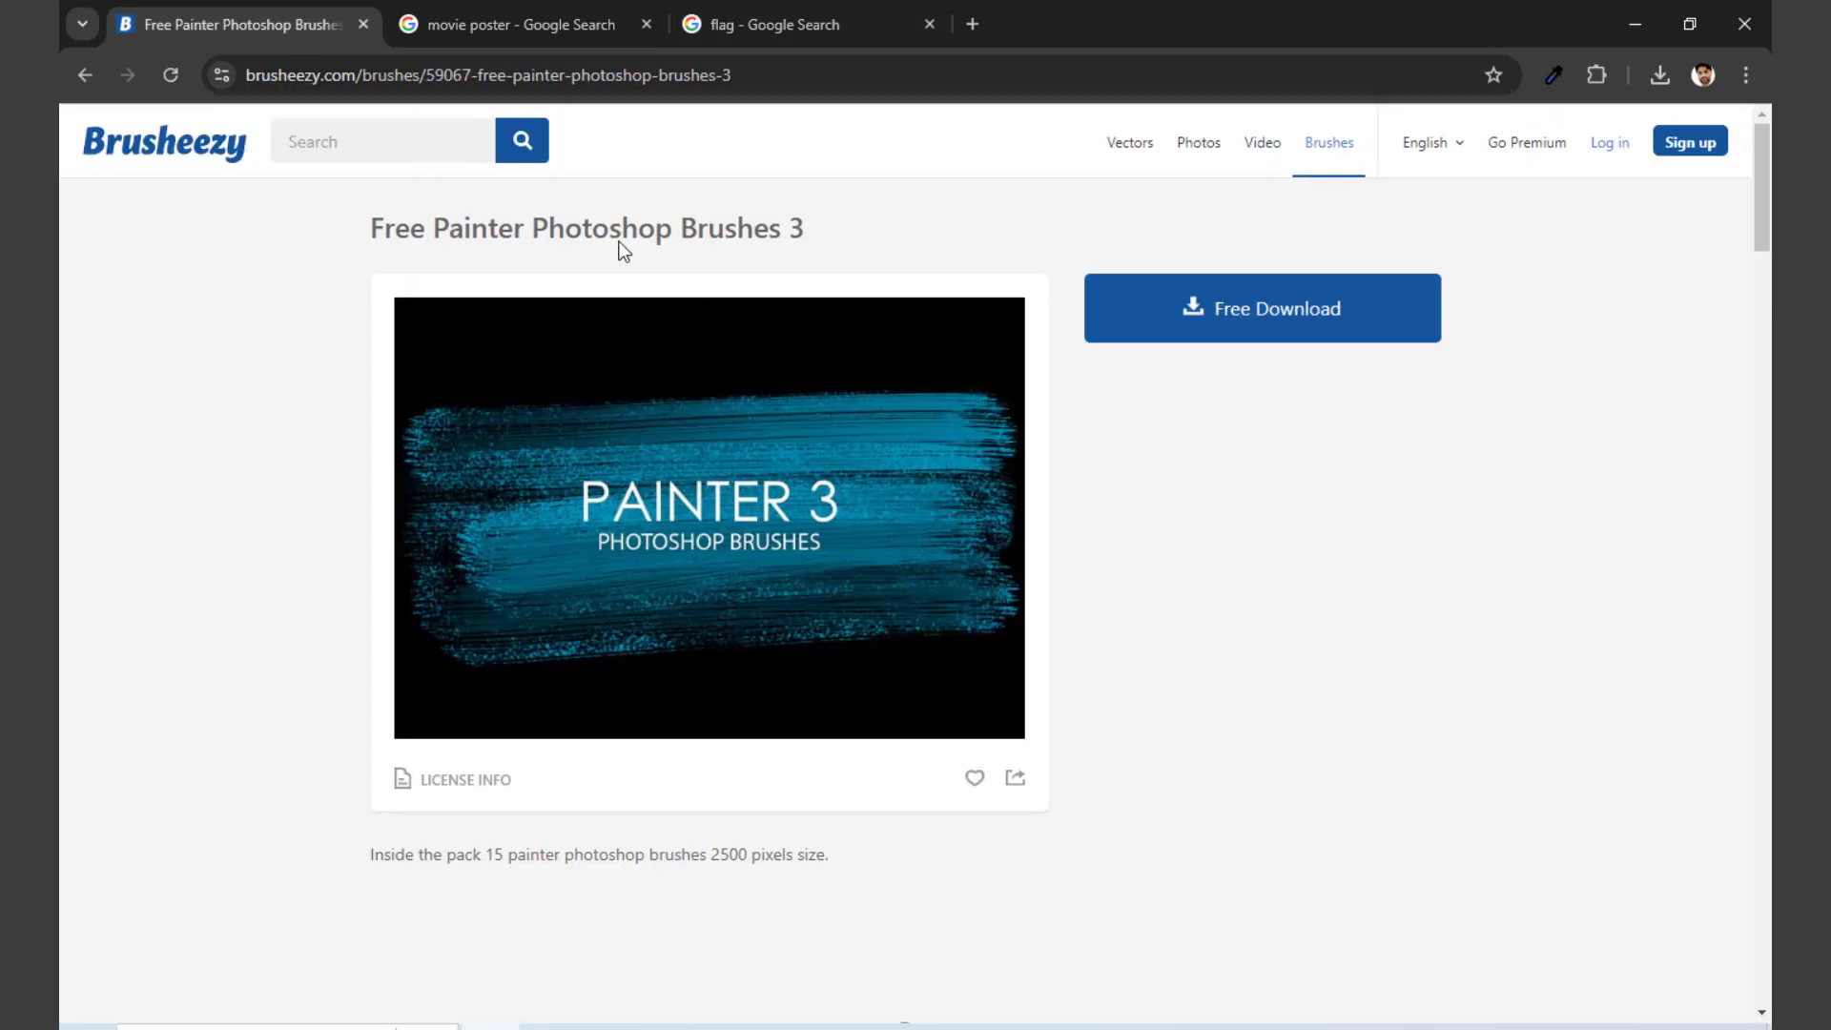
left_click(153, 160)
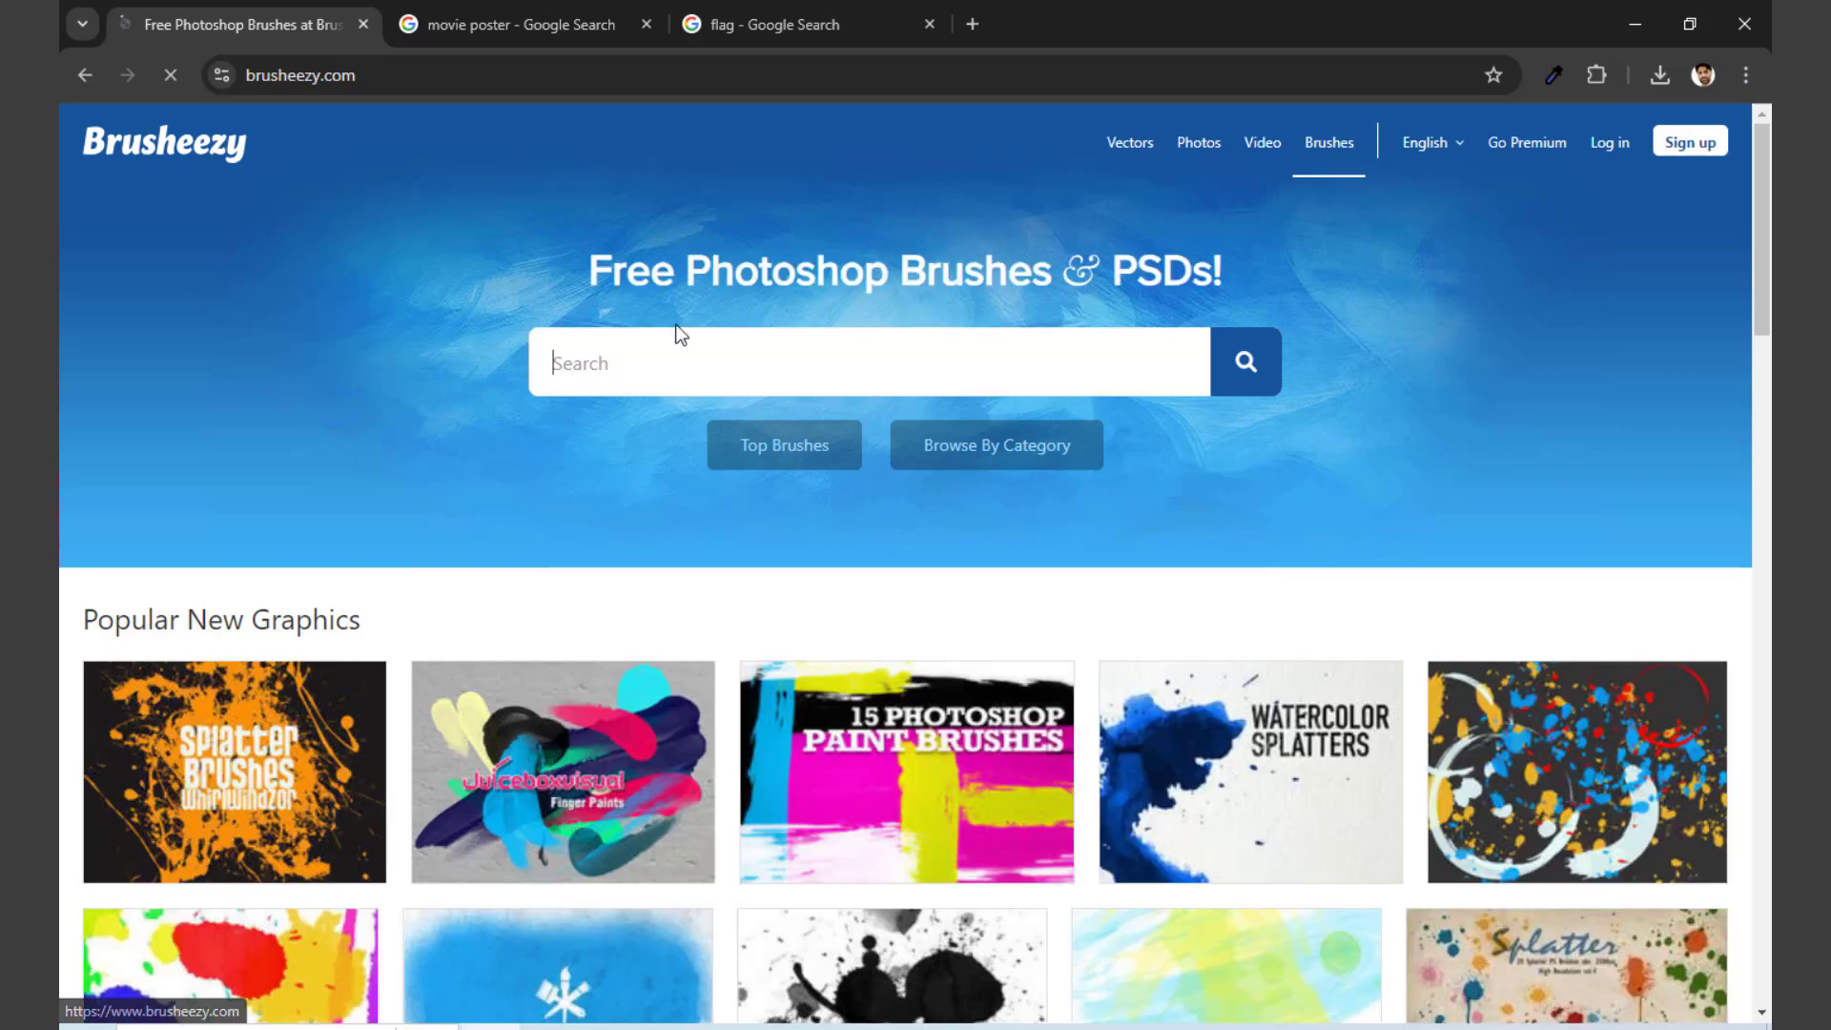
Step: Search Brusheezy for "light" and look through the brush packs in the results
left_click(722, 358)
type("light")
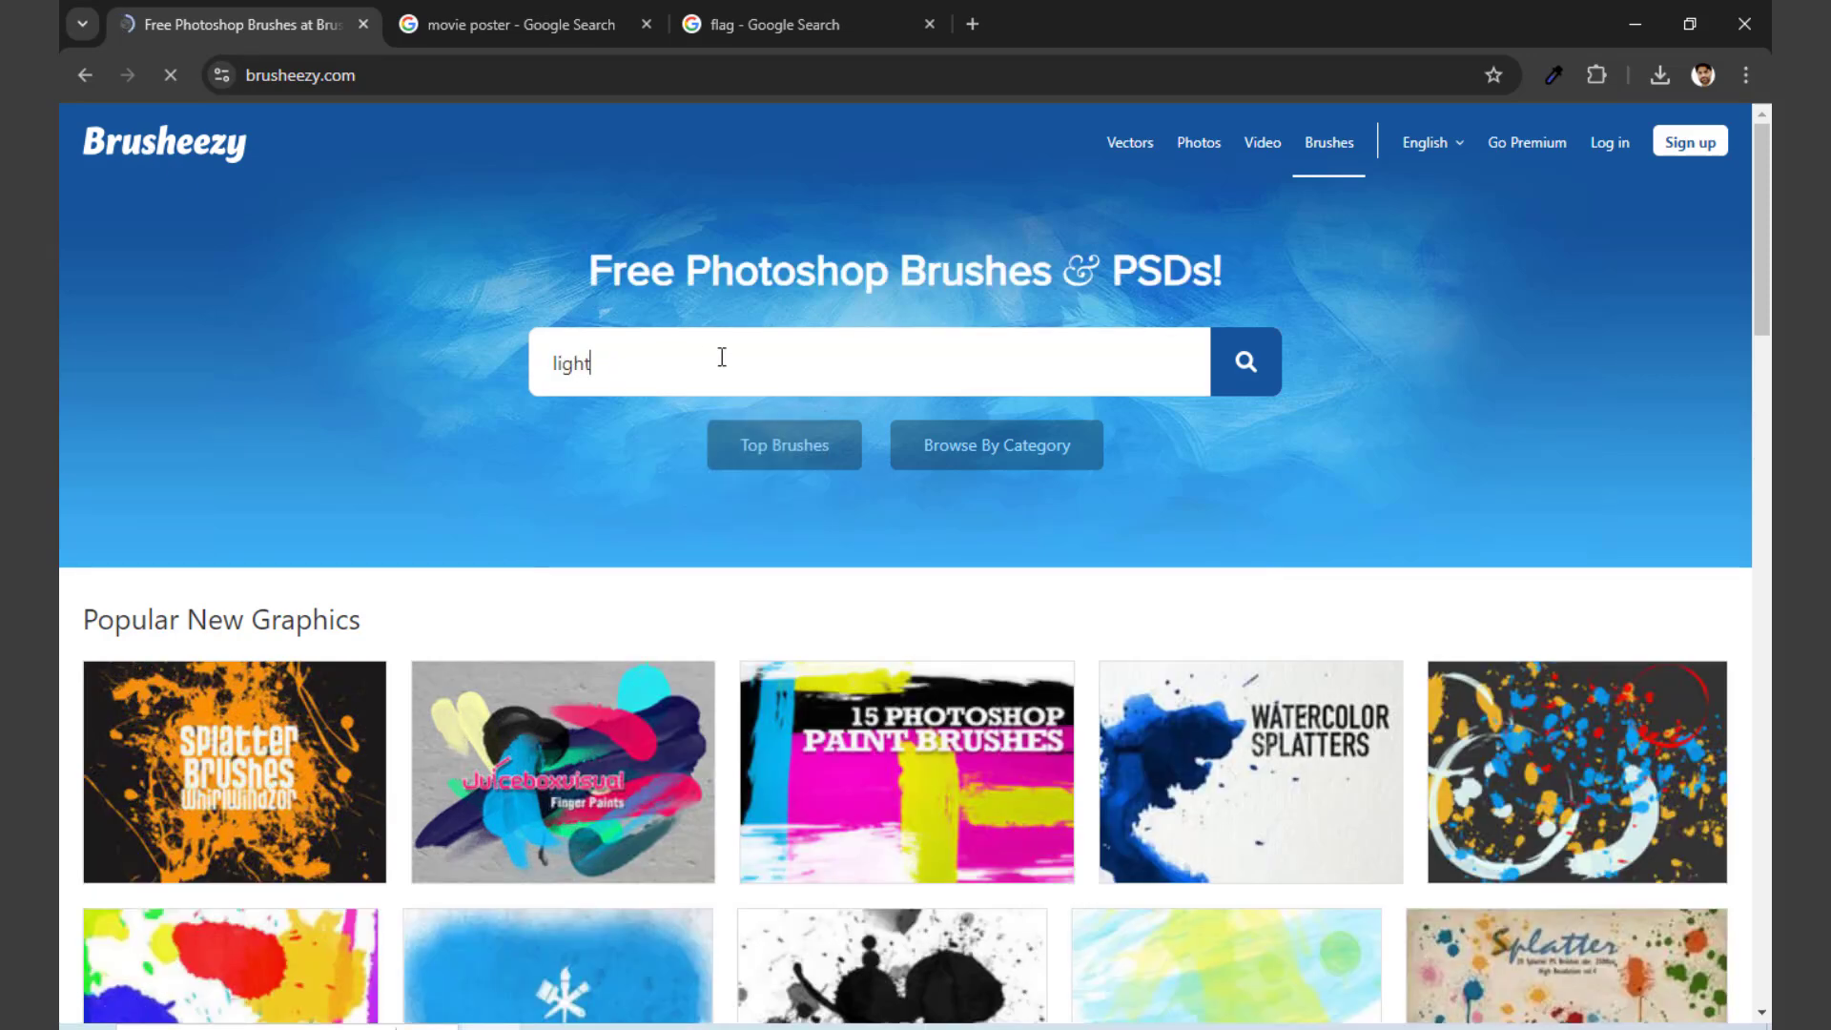
key("Return")
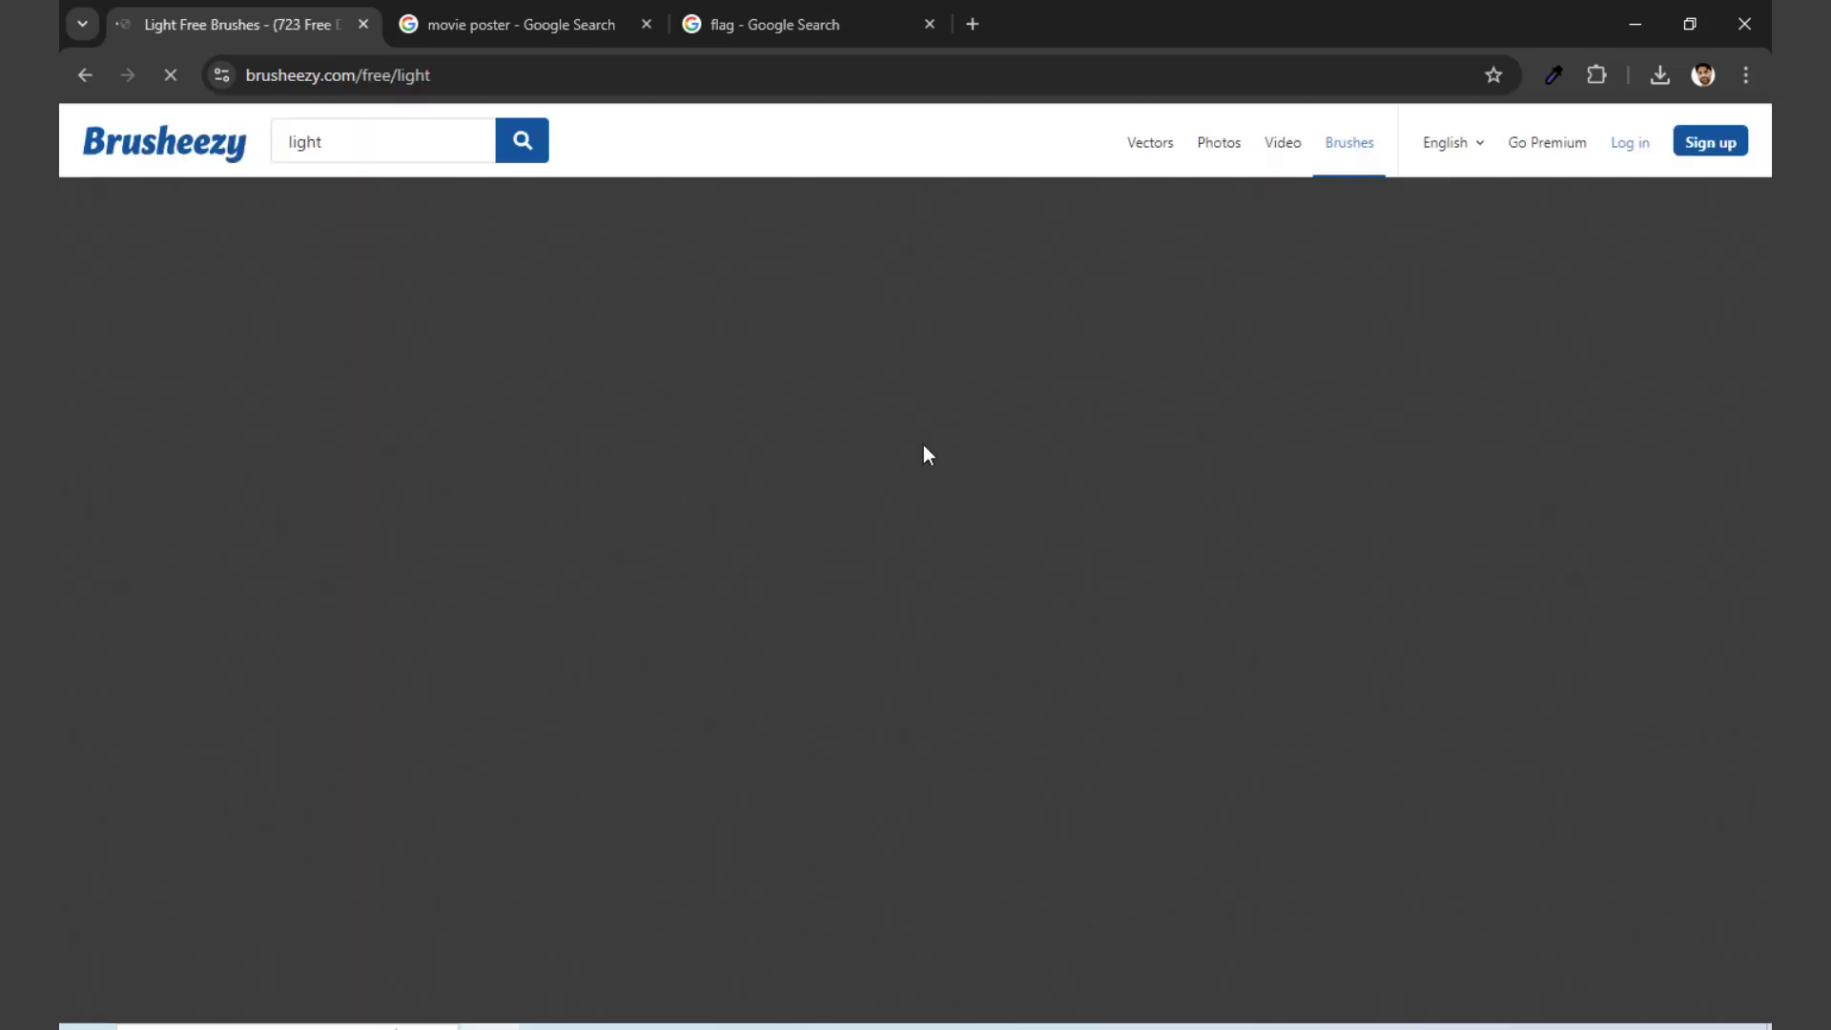
scroll(1011, 498, "down", 2)
scroll(1013, 504, "down", 5)
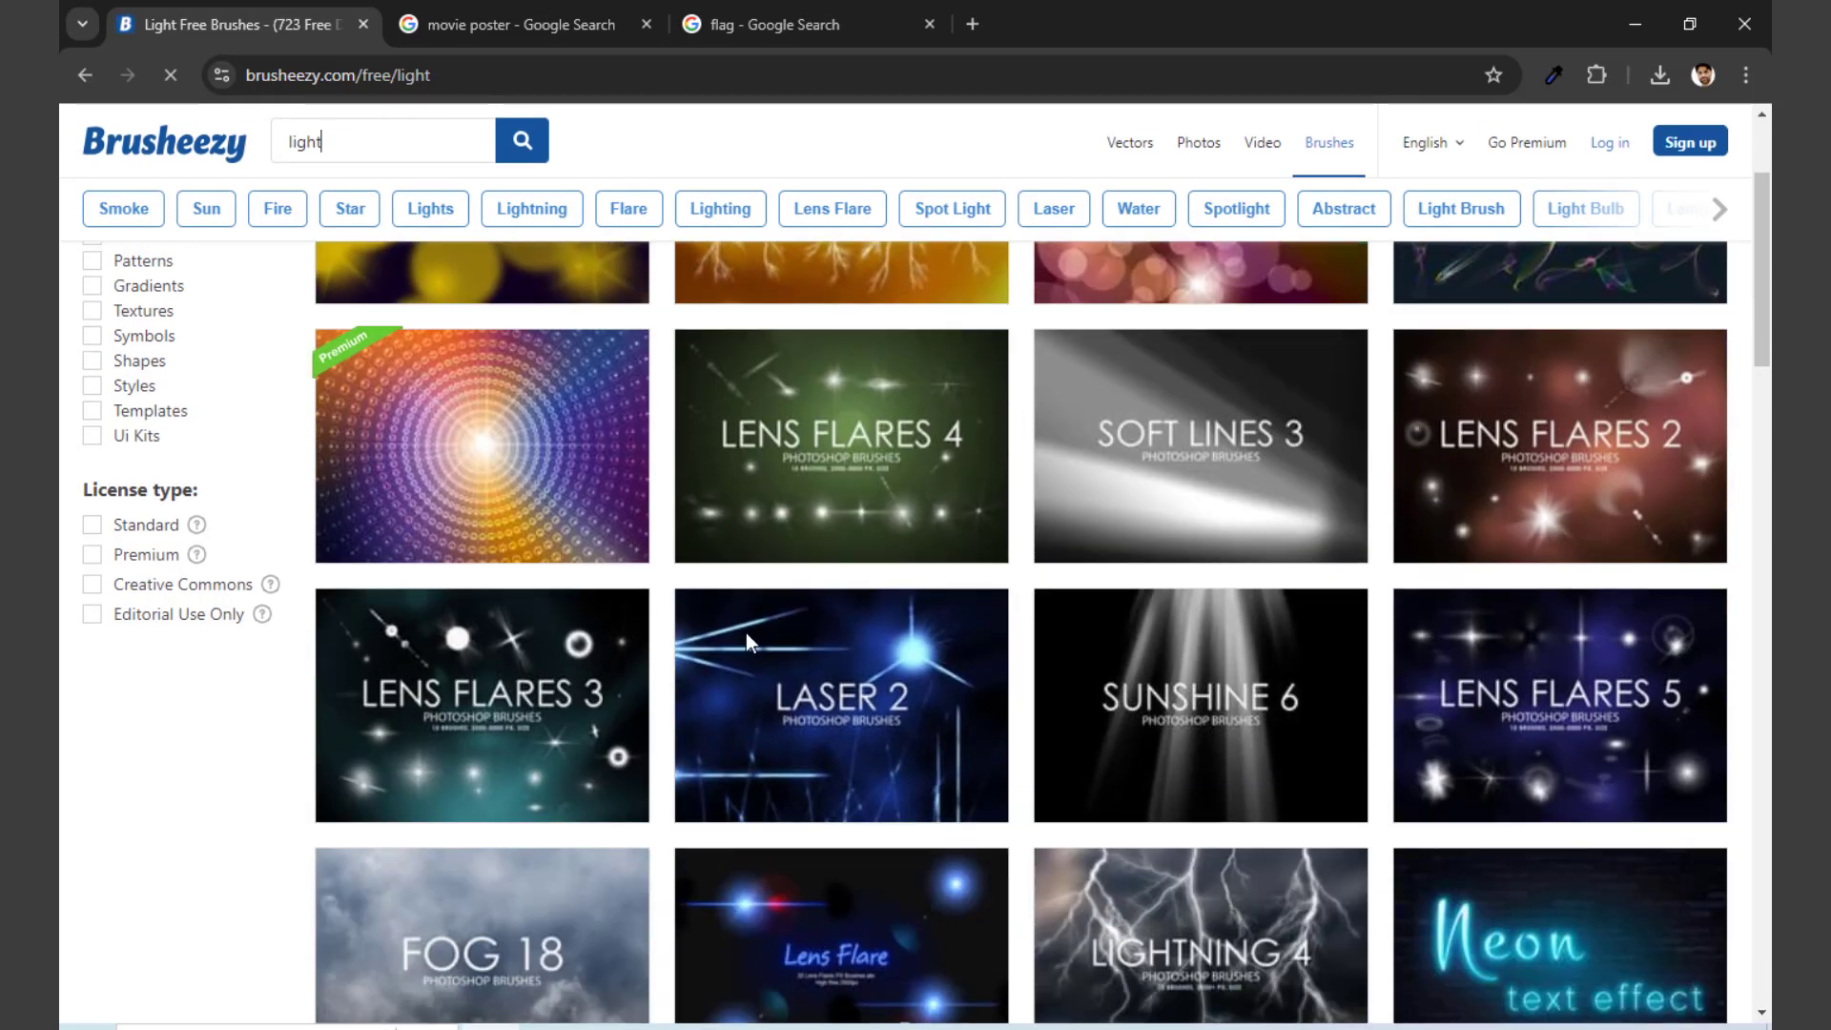
scroll(1059, 576, "down", 3)
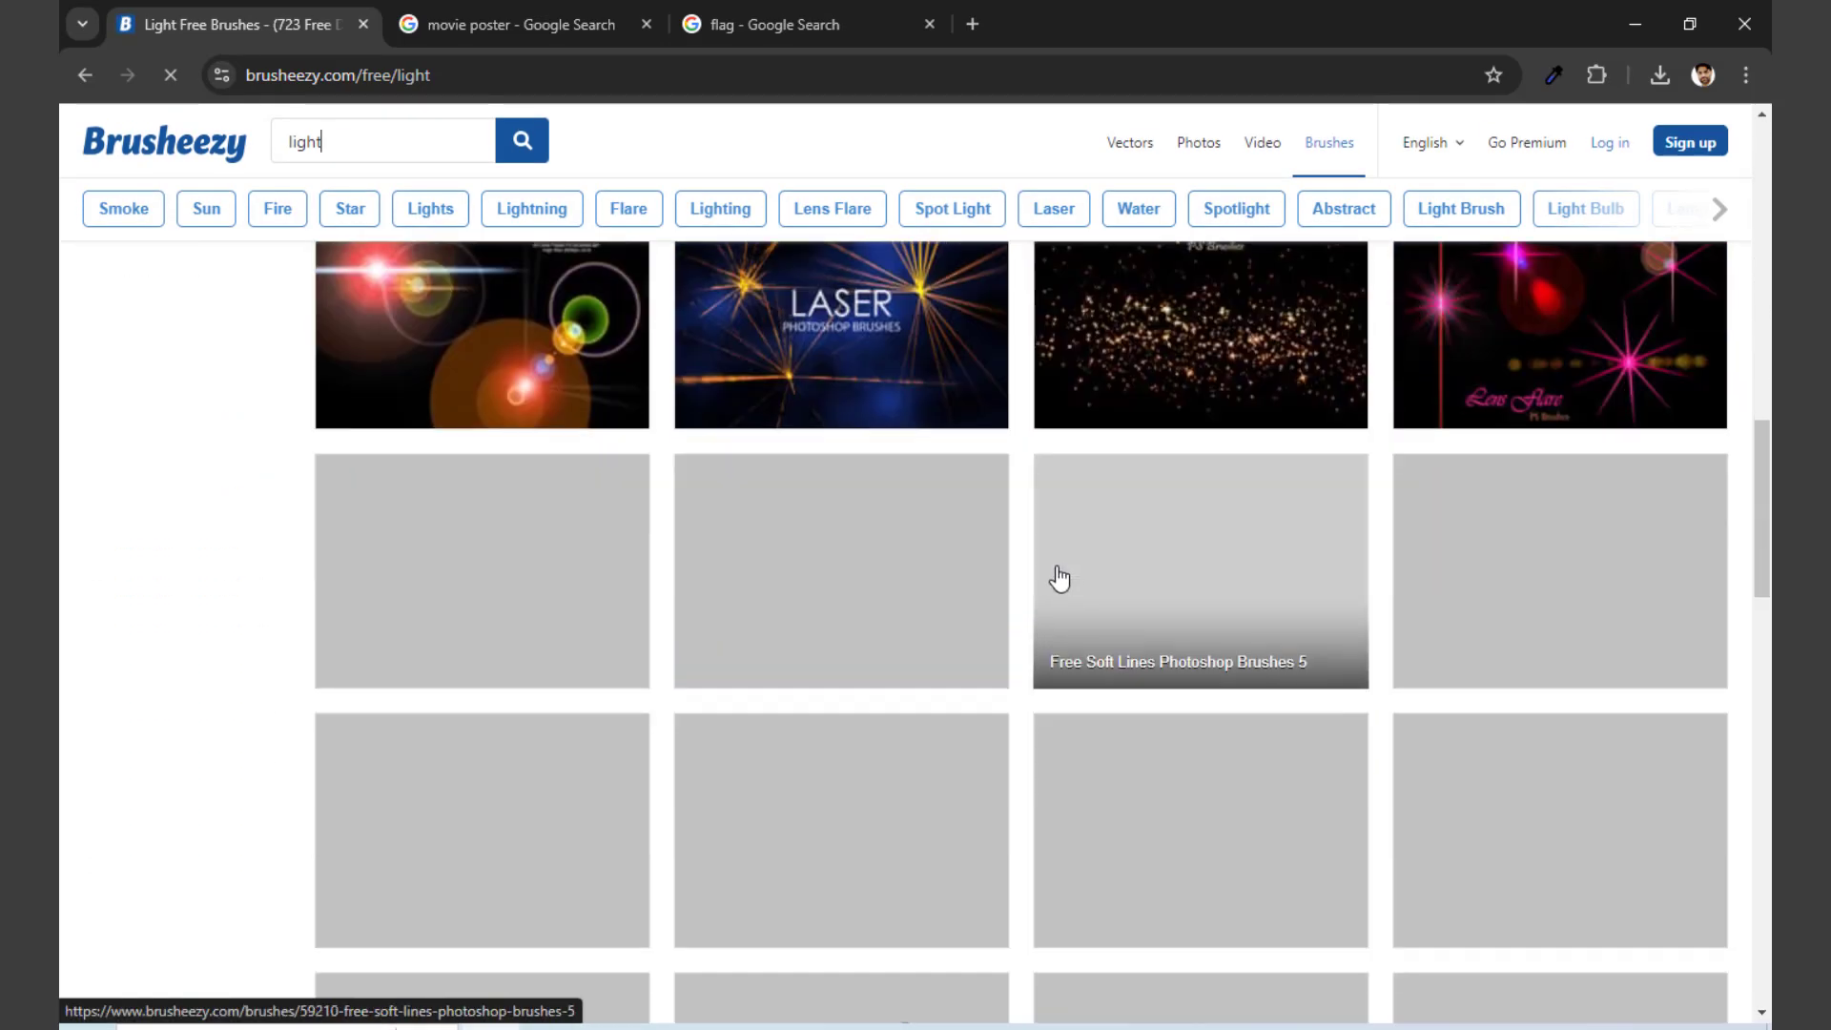
scroll(1059, 576, "up", 5)
scroll(1059, 573, "down", 5)
scroll(1059, 567, "down", 3)
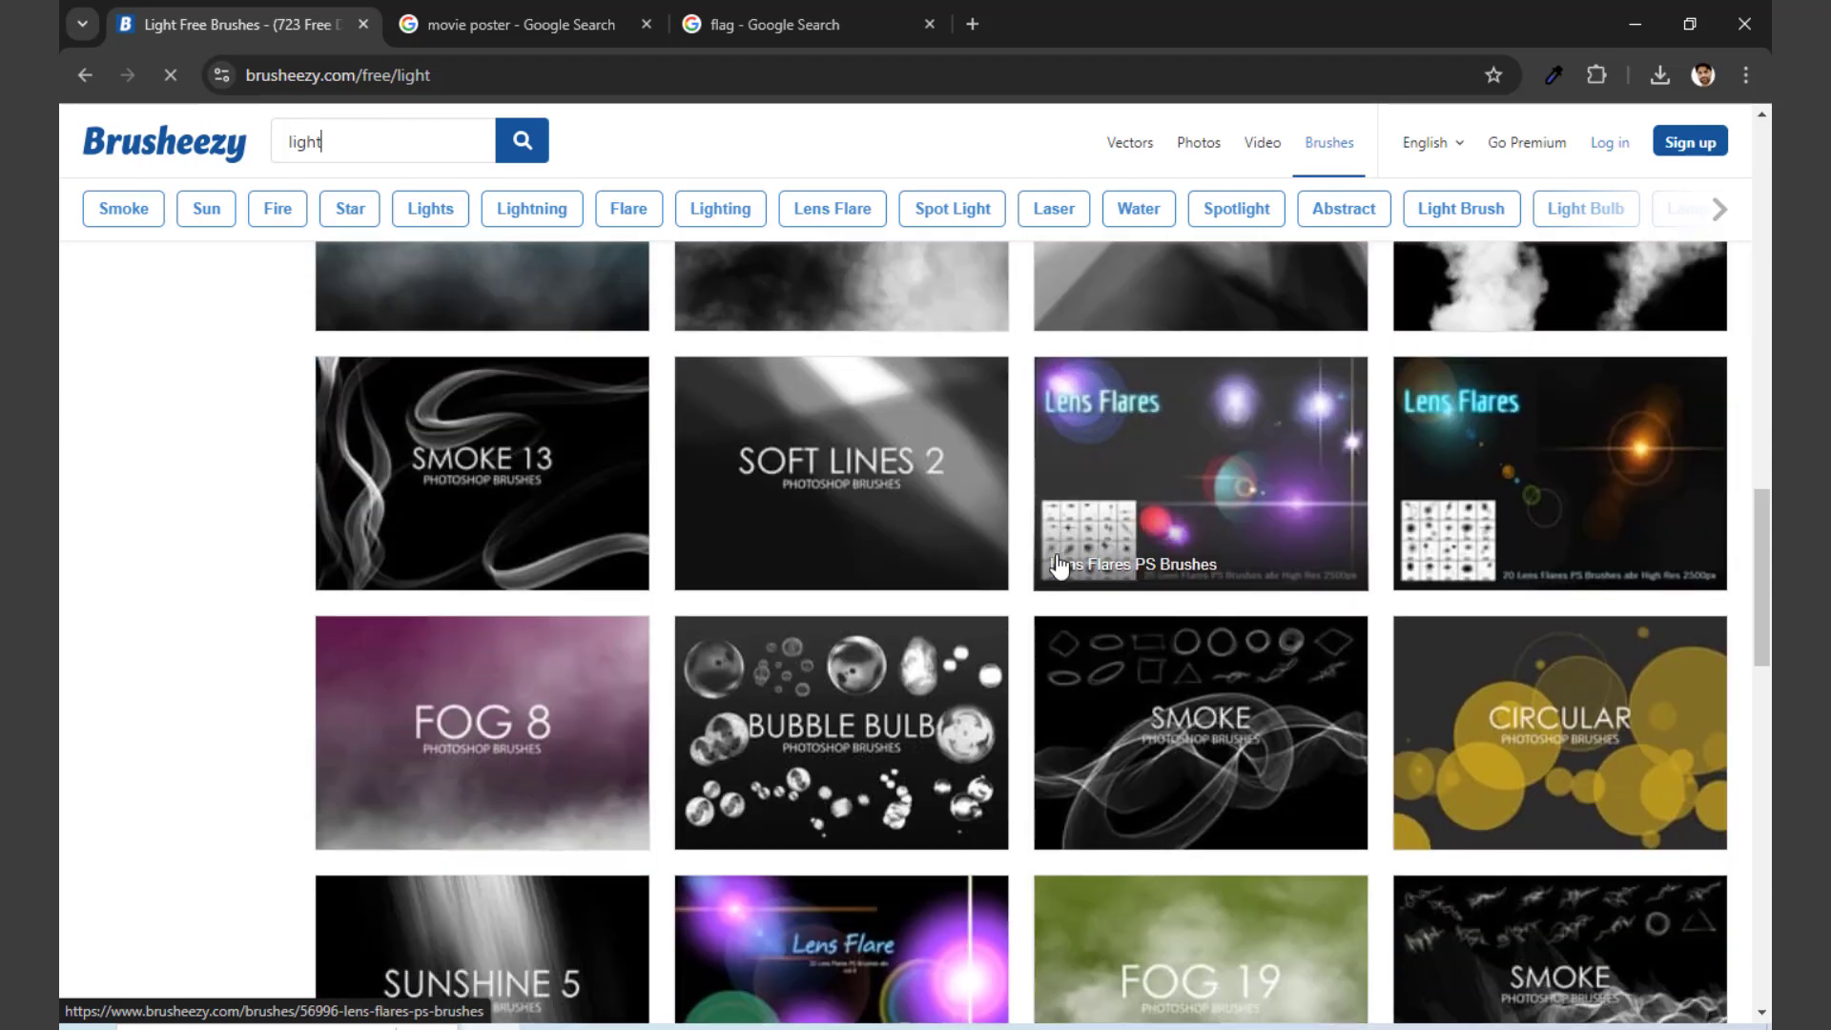
scroll(1056, 564, "up", 12)
Step: Search Brusheezy for "water drops" and look through the brush packs in the results
double_click(356, 142)
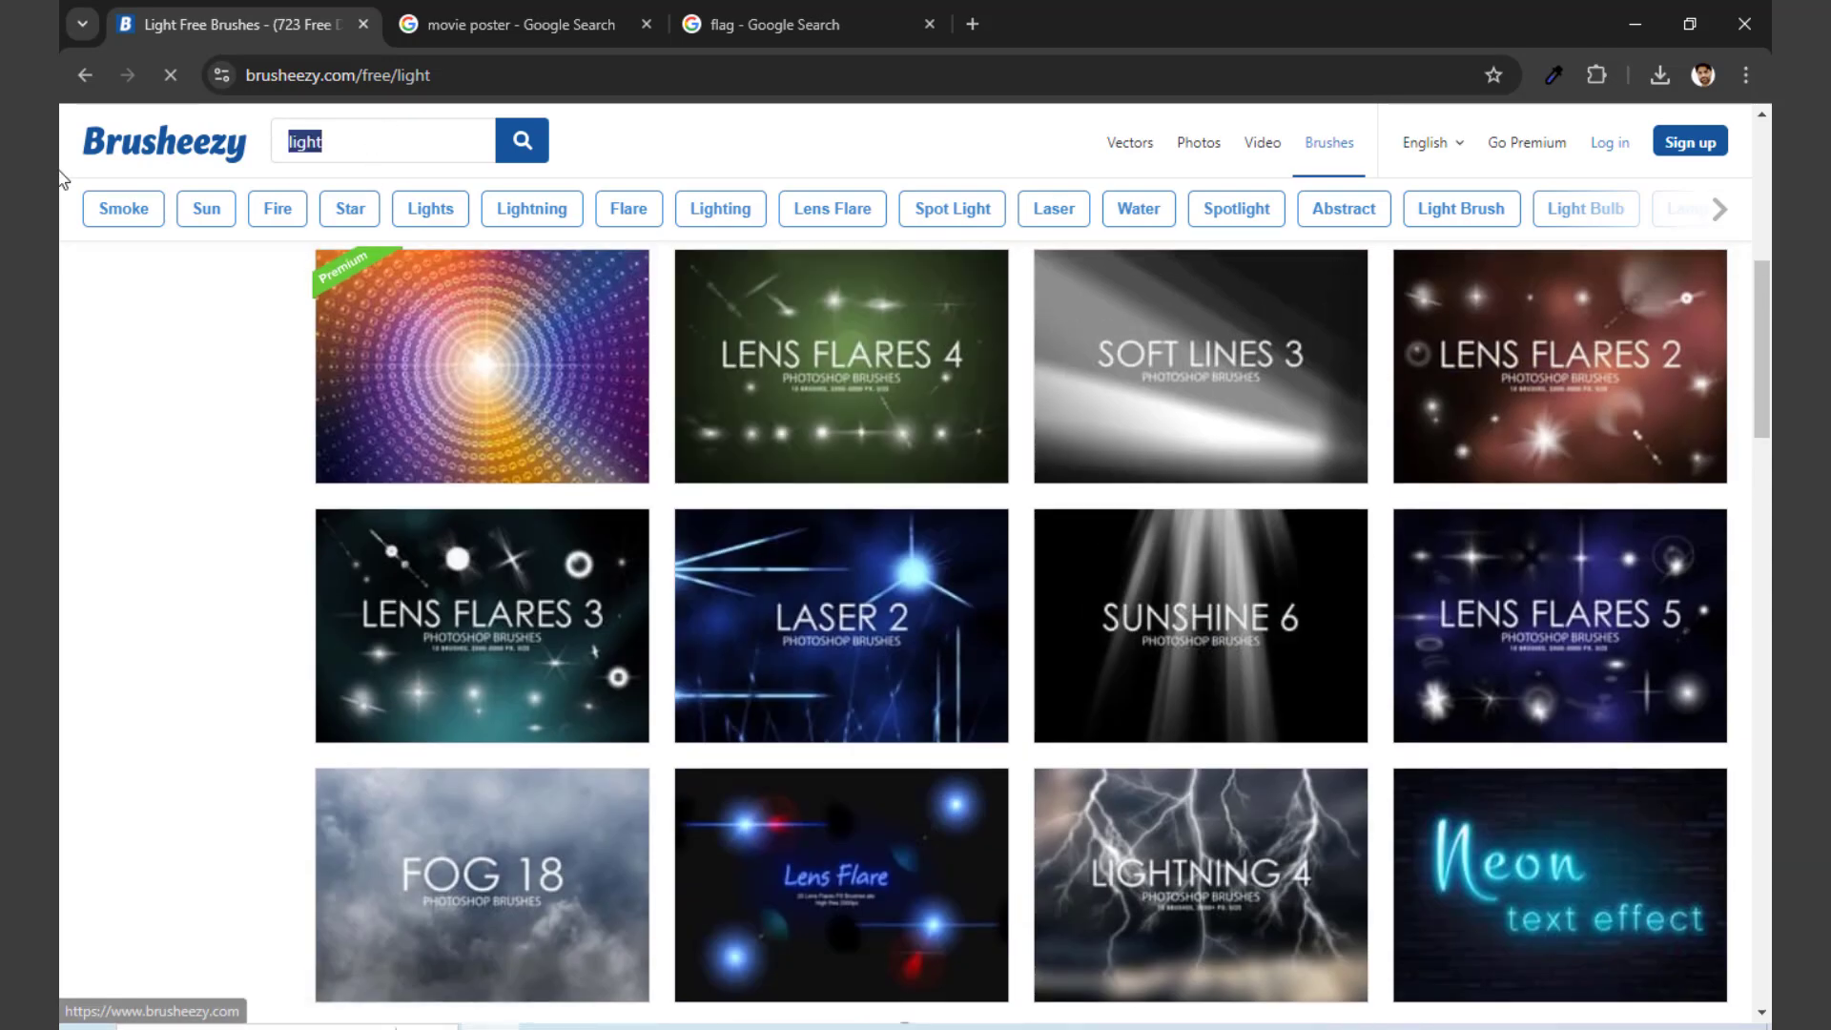
type("water drops")
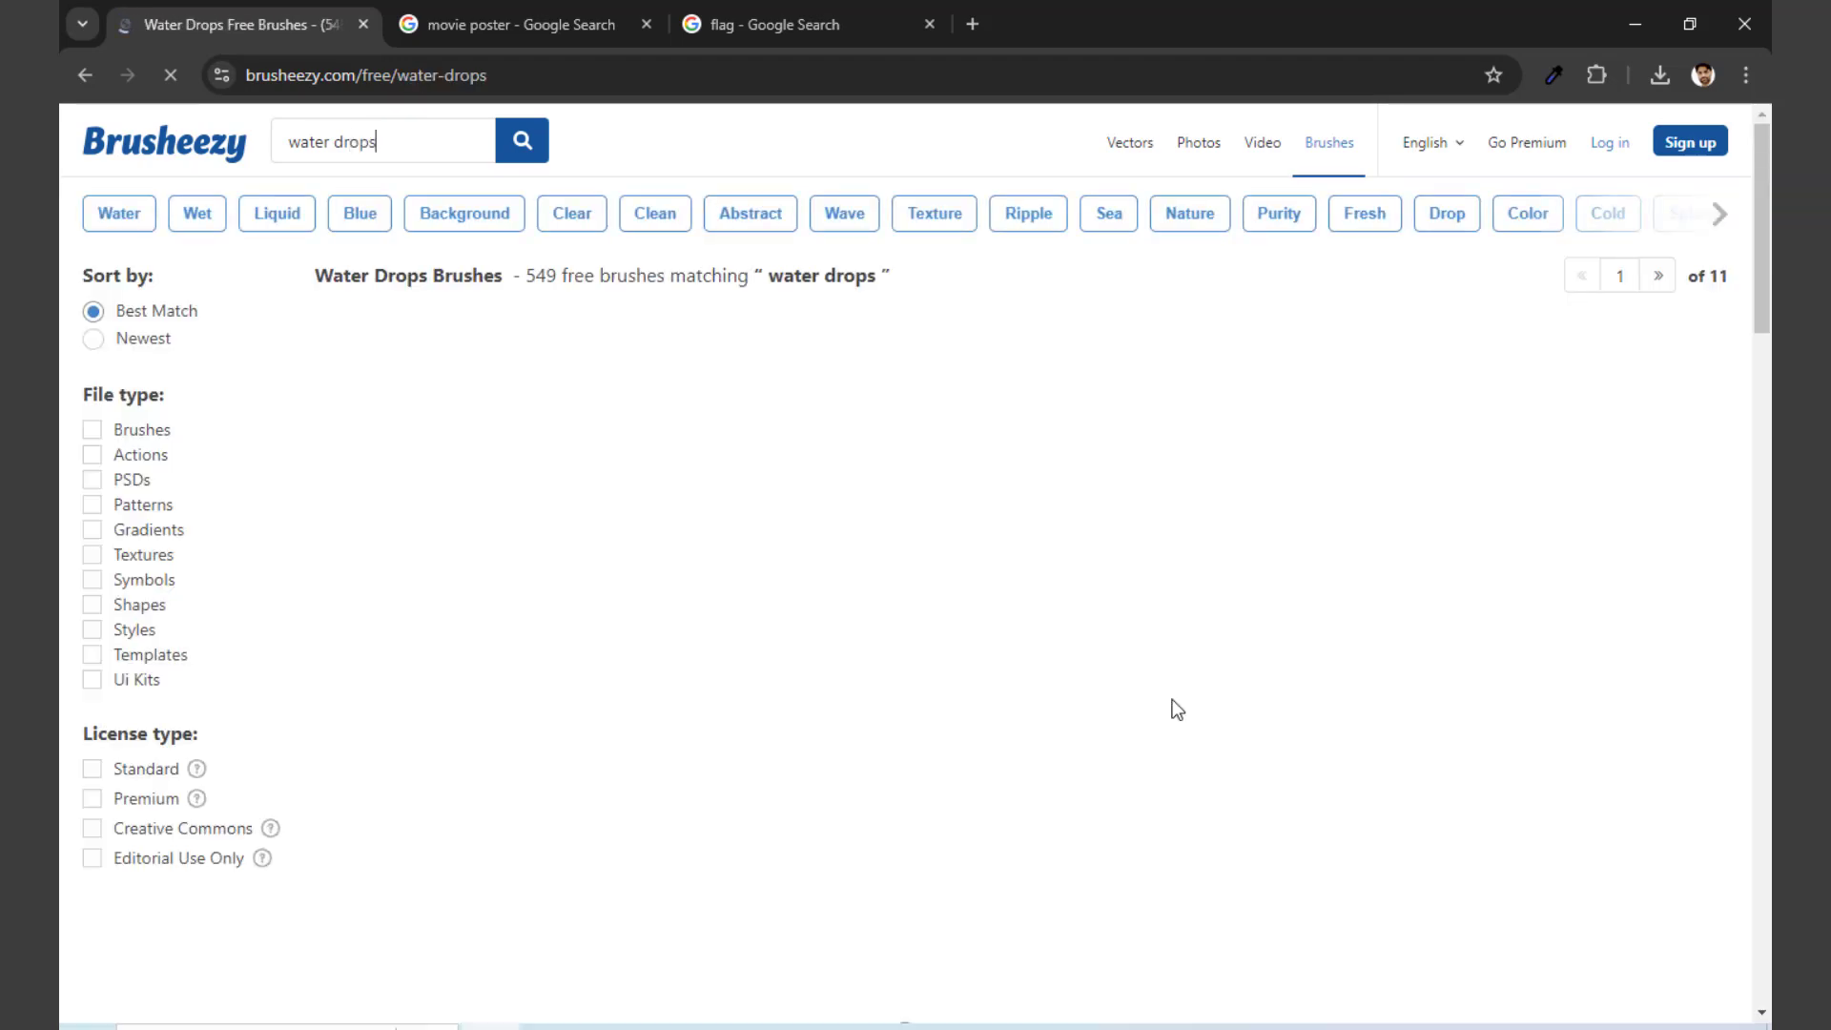
scroll(1171, 700, "down", 6)
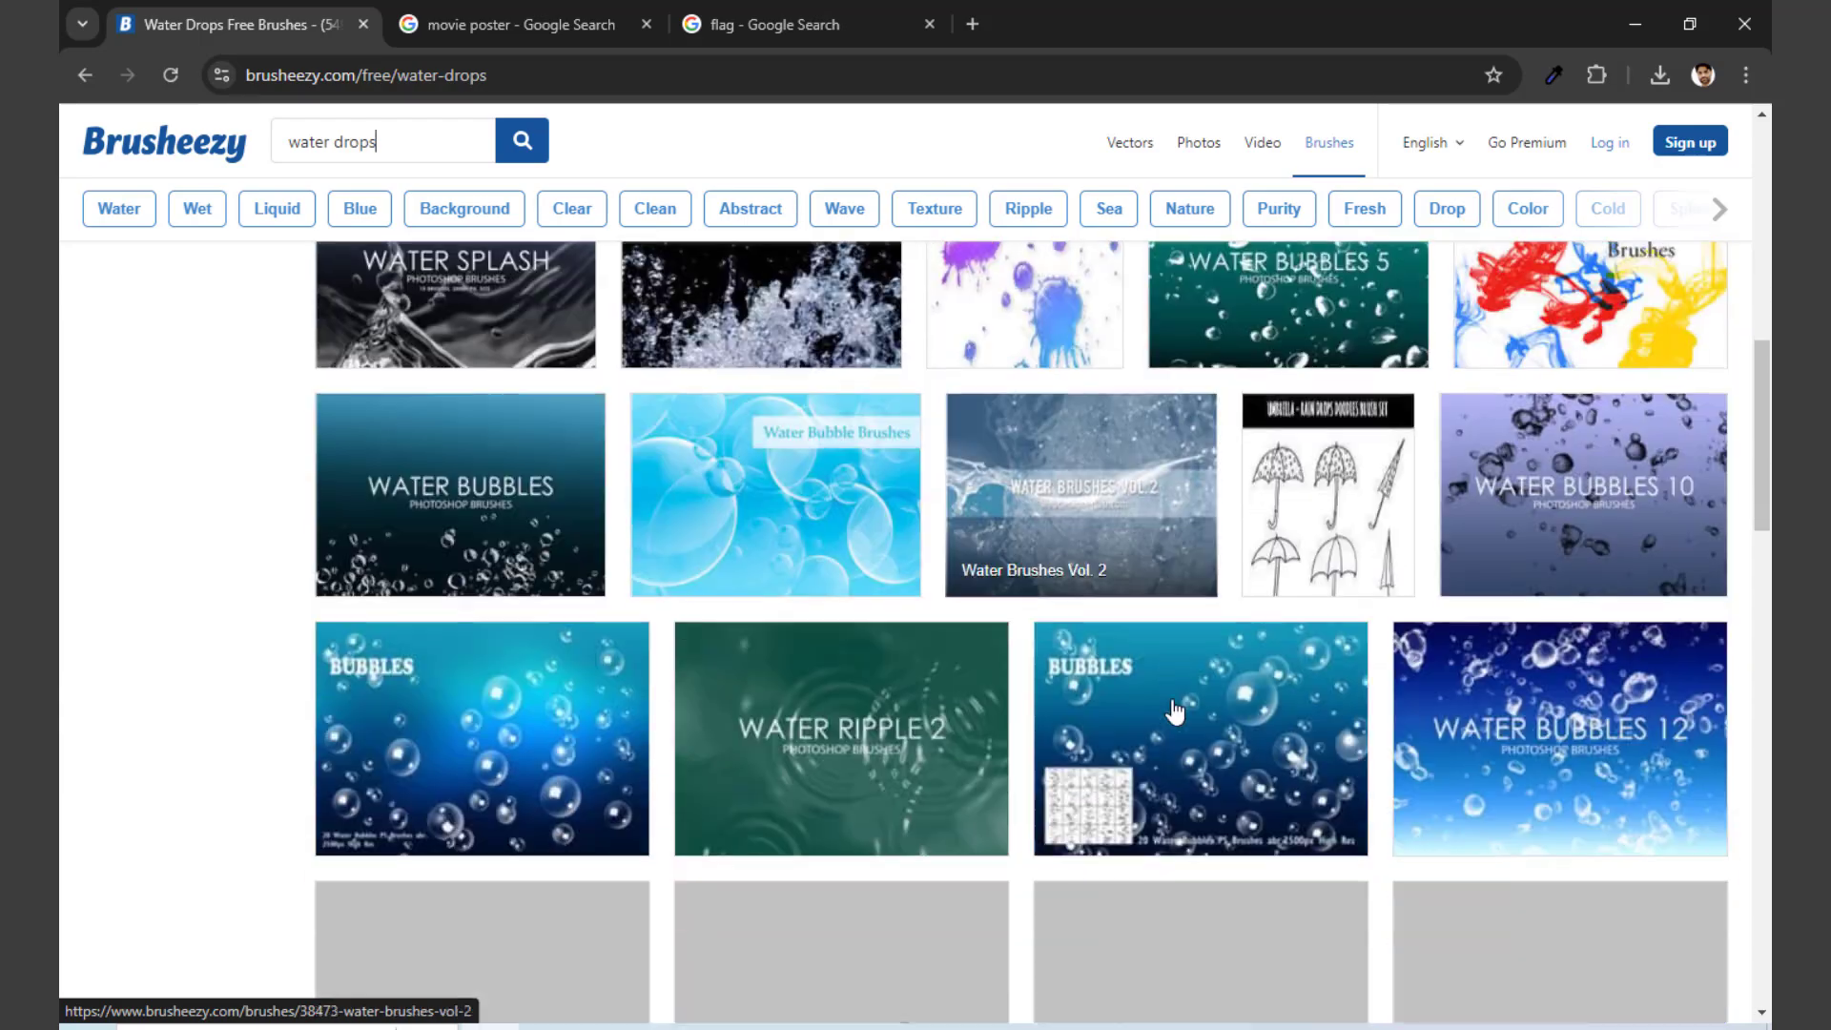
scroll(1175, 711, "down", 6)
scroll(1176, 711, "up", 4)
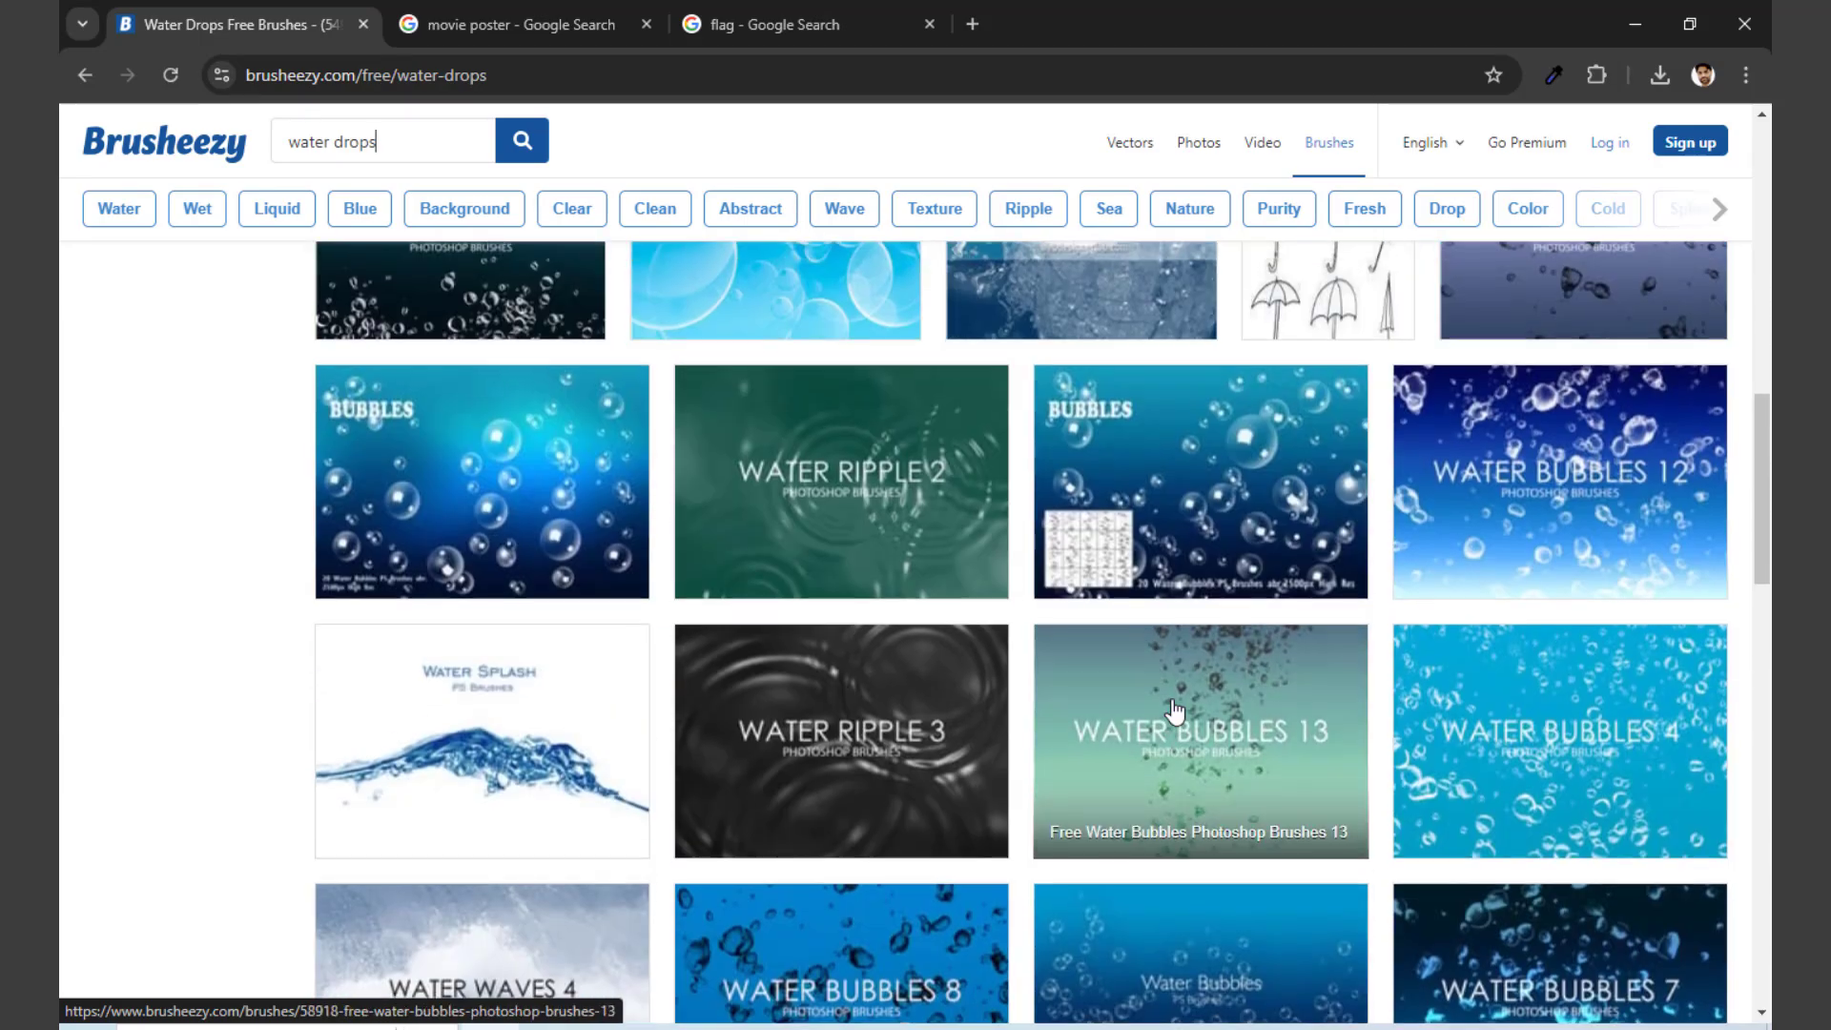
scroll(1175, 710, "up", 1)
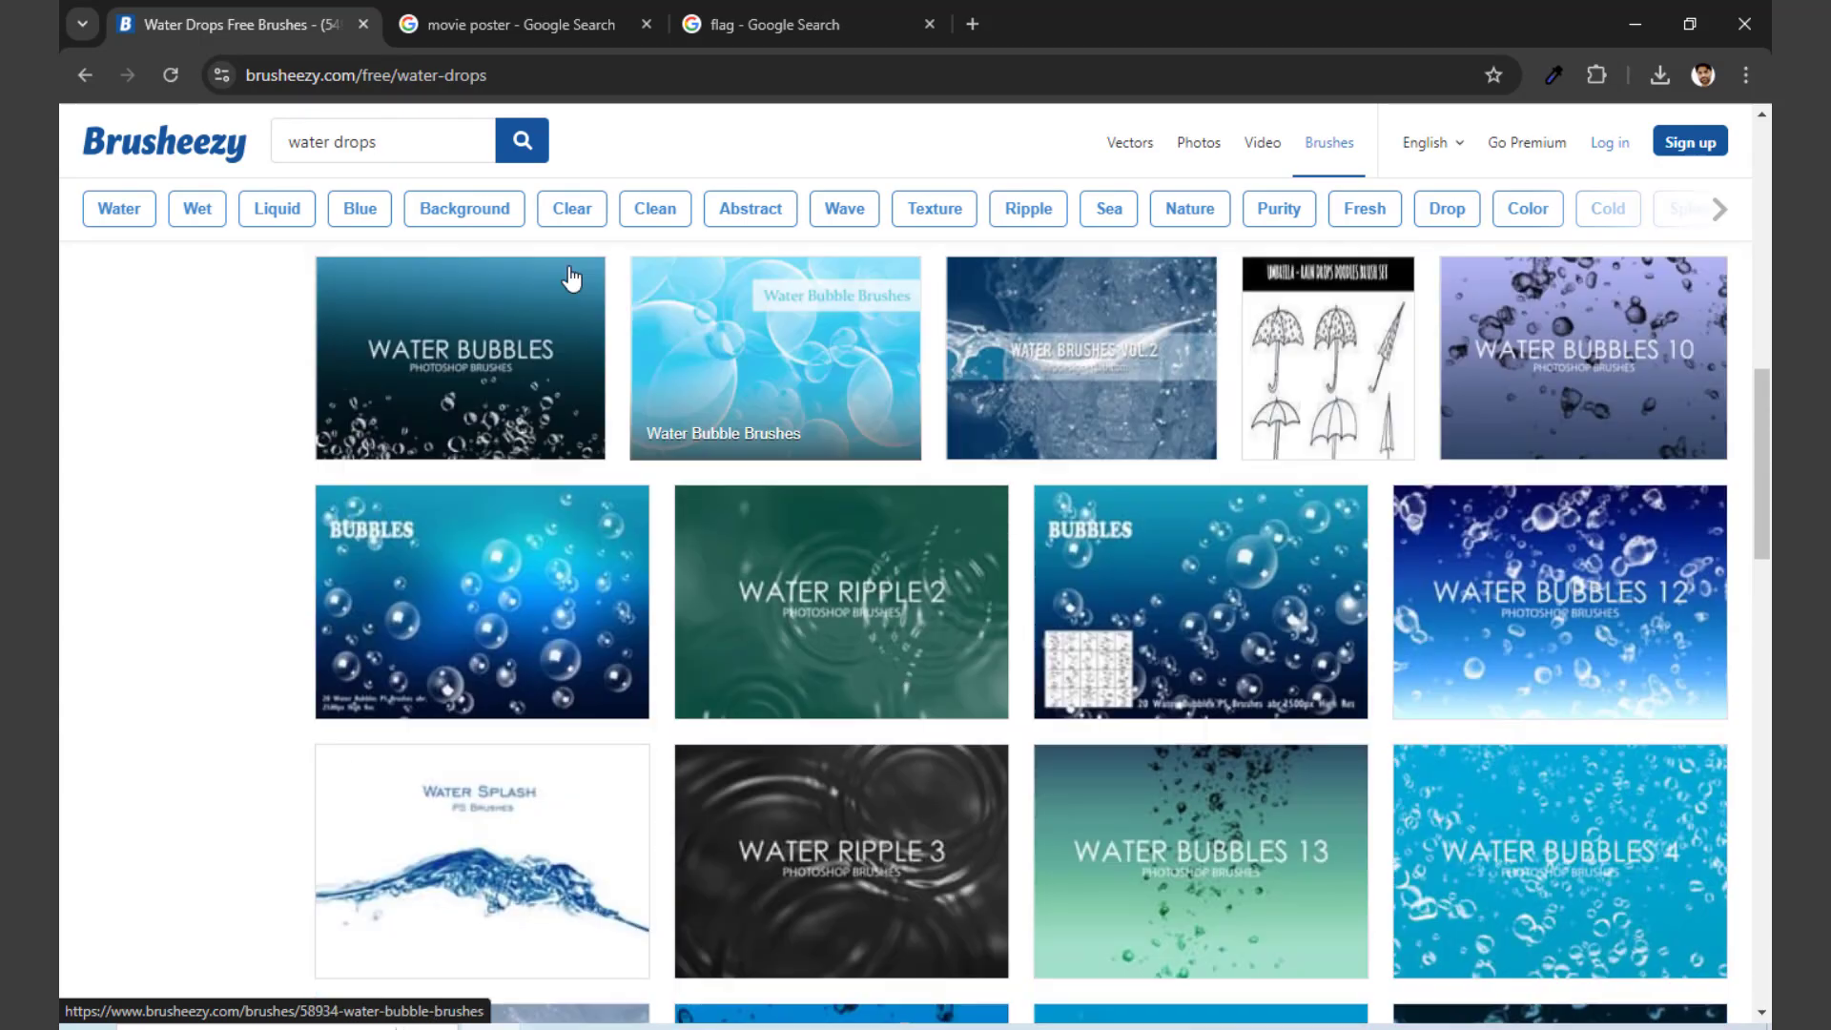
Step: Search Brusheezy for "juicewater drops" and look through the splash and splatter brush packs in the results
left_click(291, 145)
type("juice")
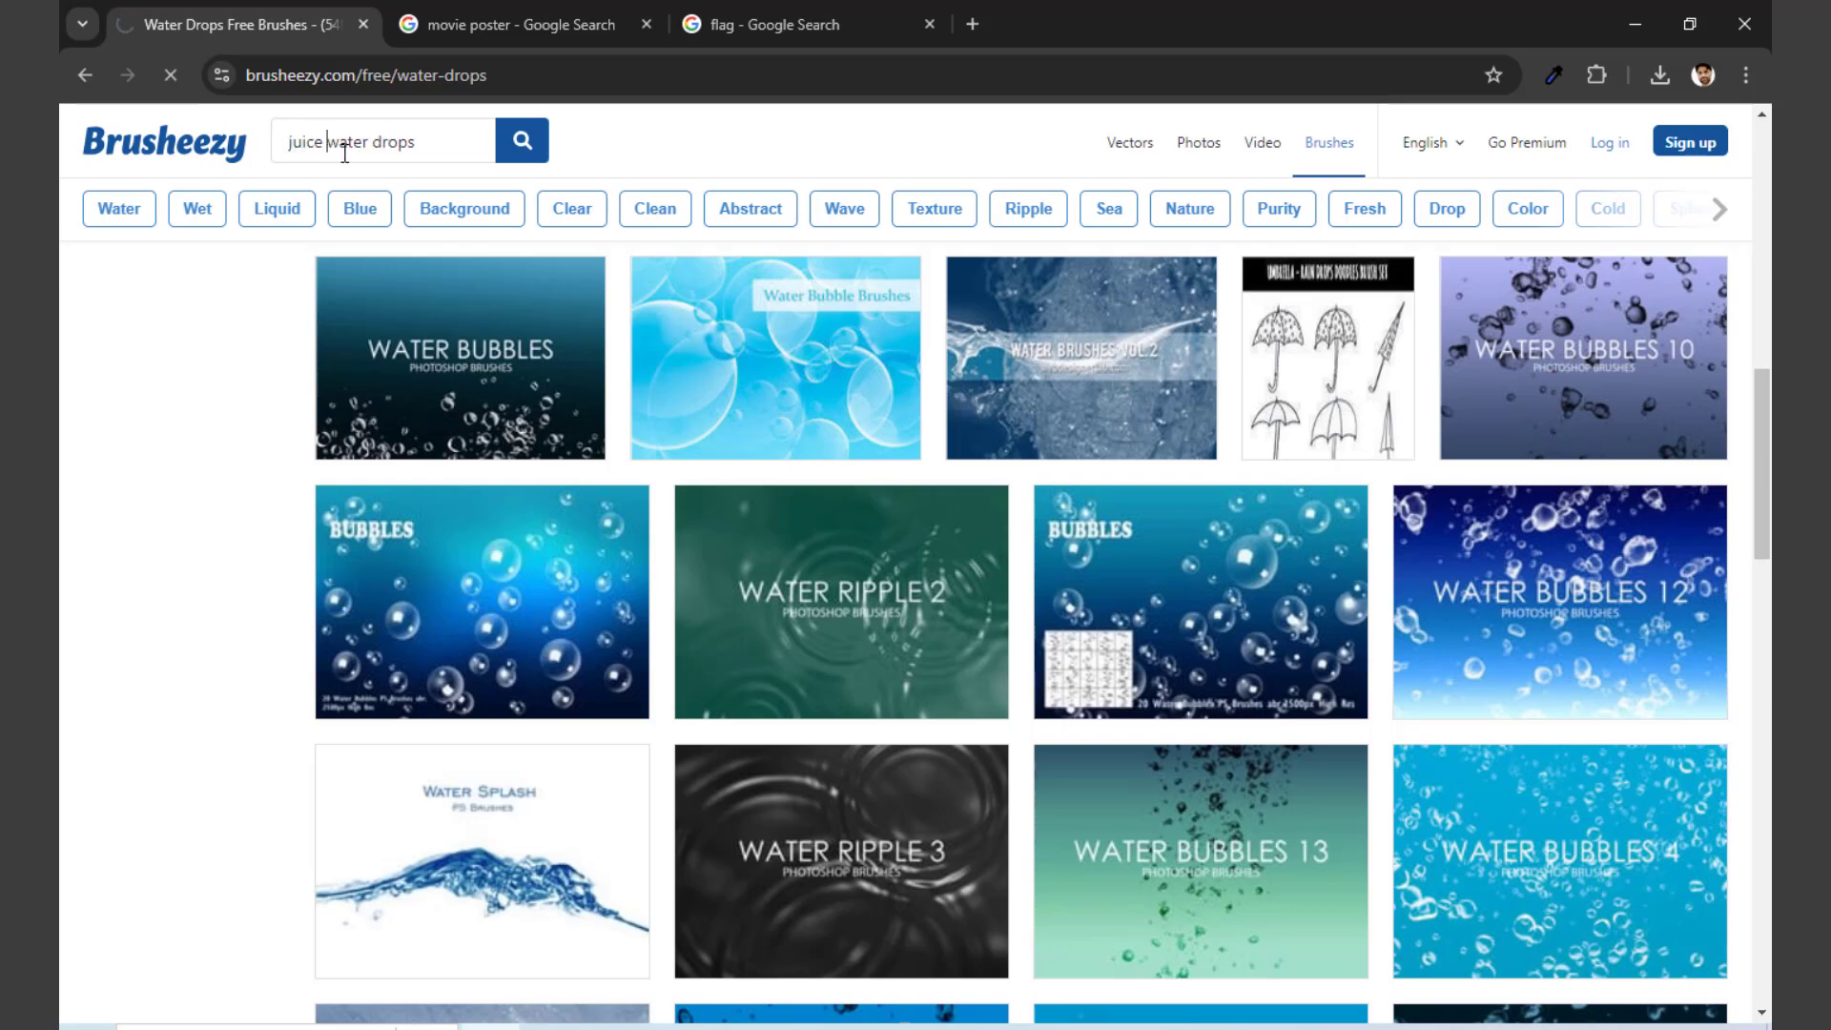
left_click(515, 143)
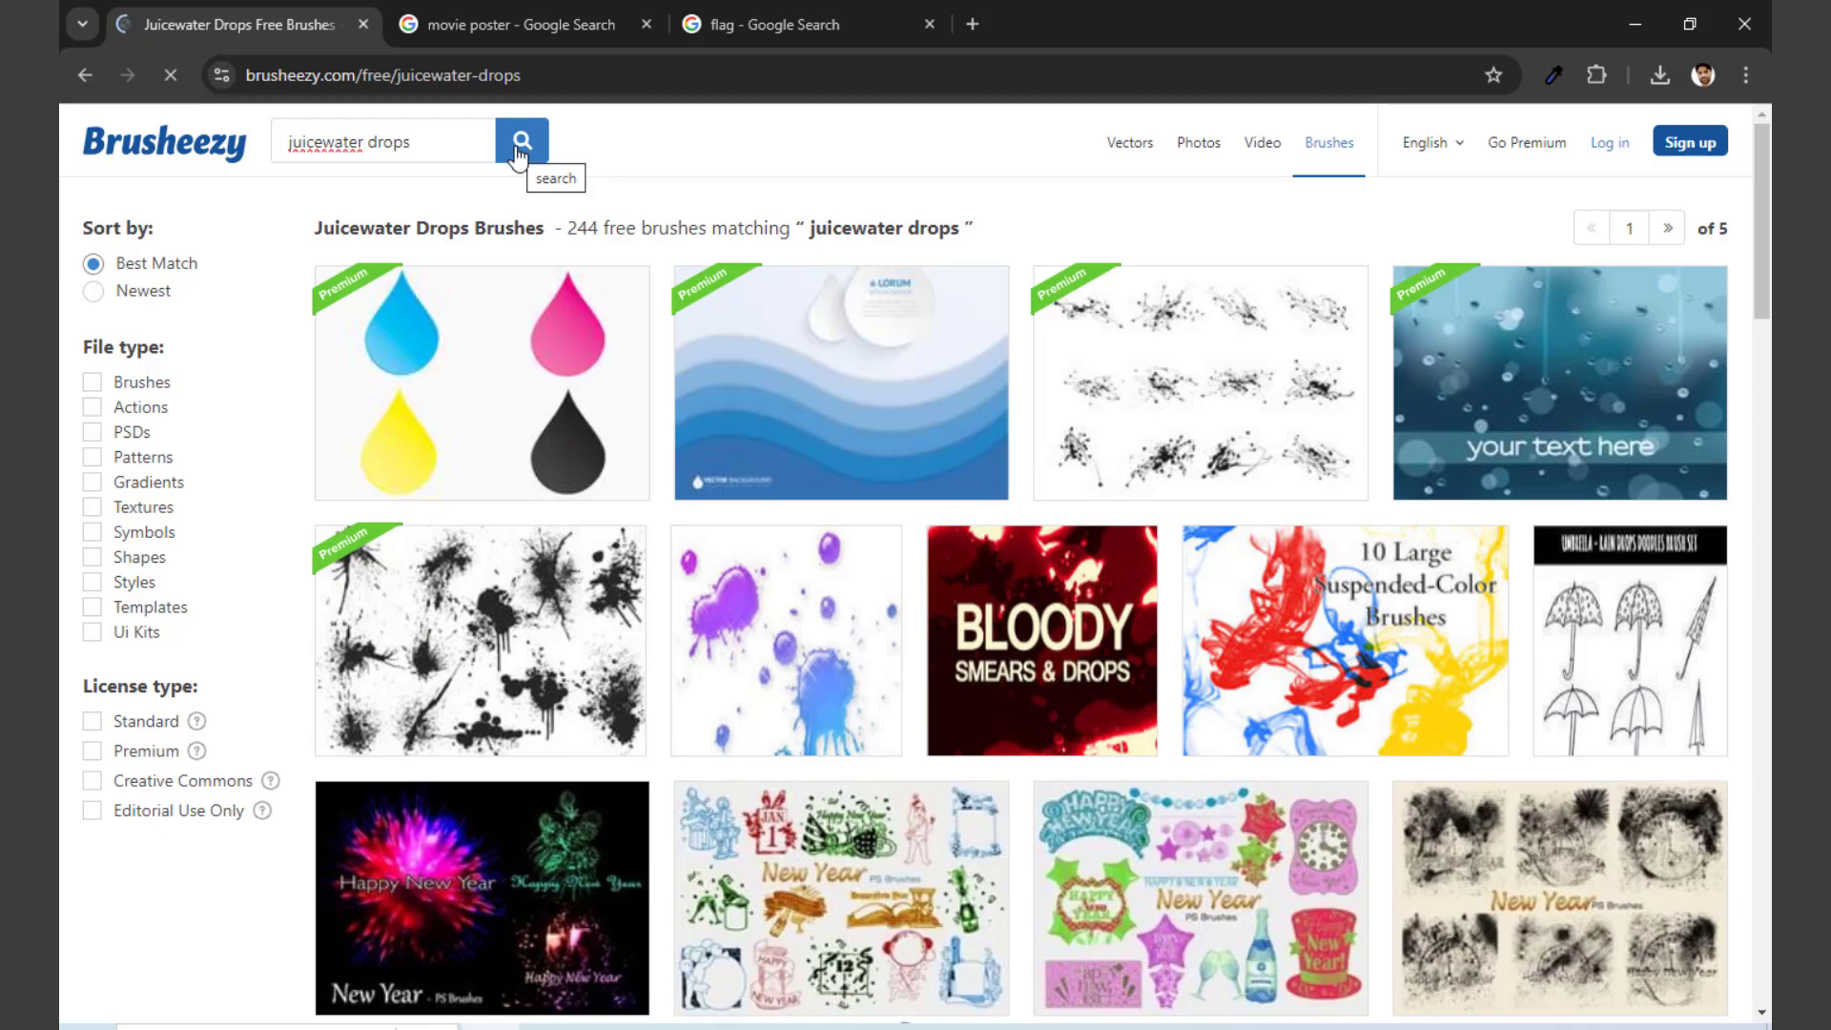
scroll(573, 229, "down", 4)
scroll(763, 191, "up", 2)
scroll(1049, 448, "down", 3)
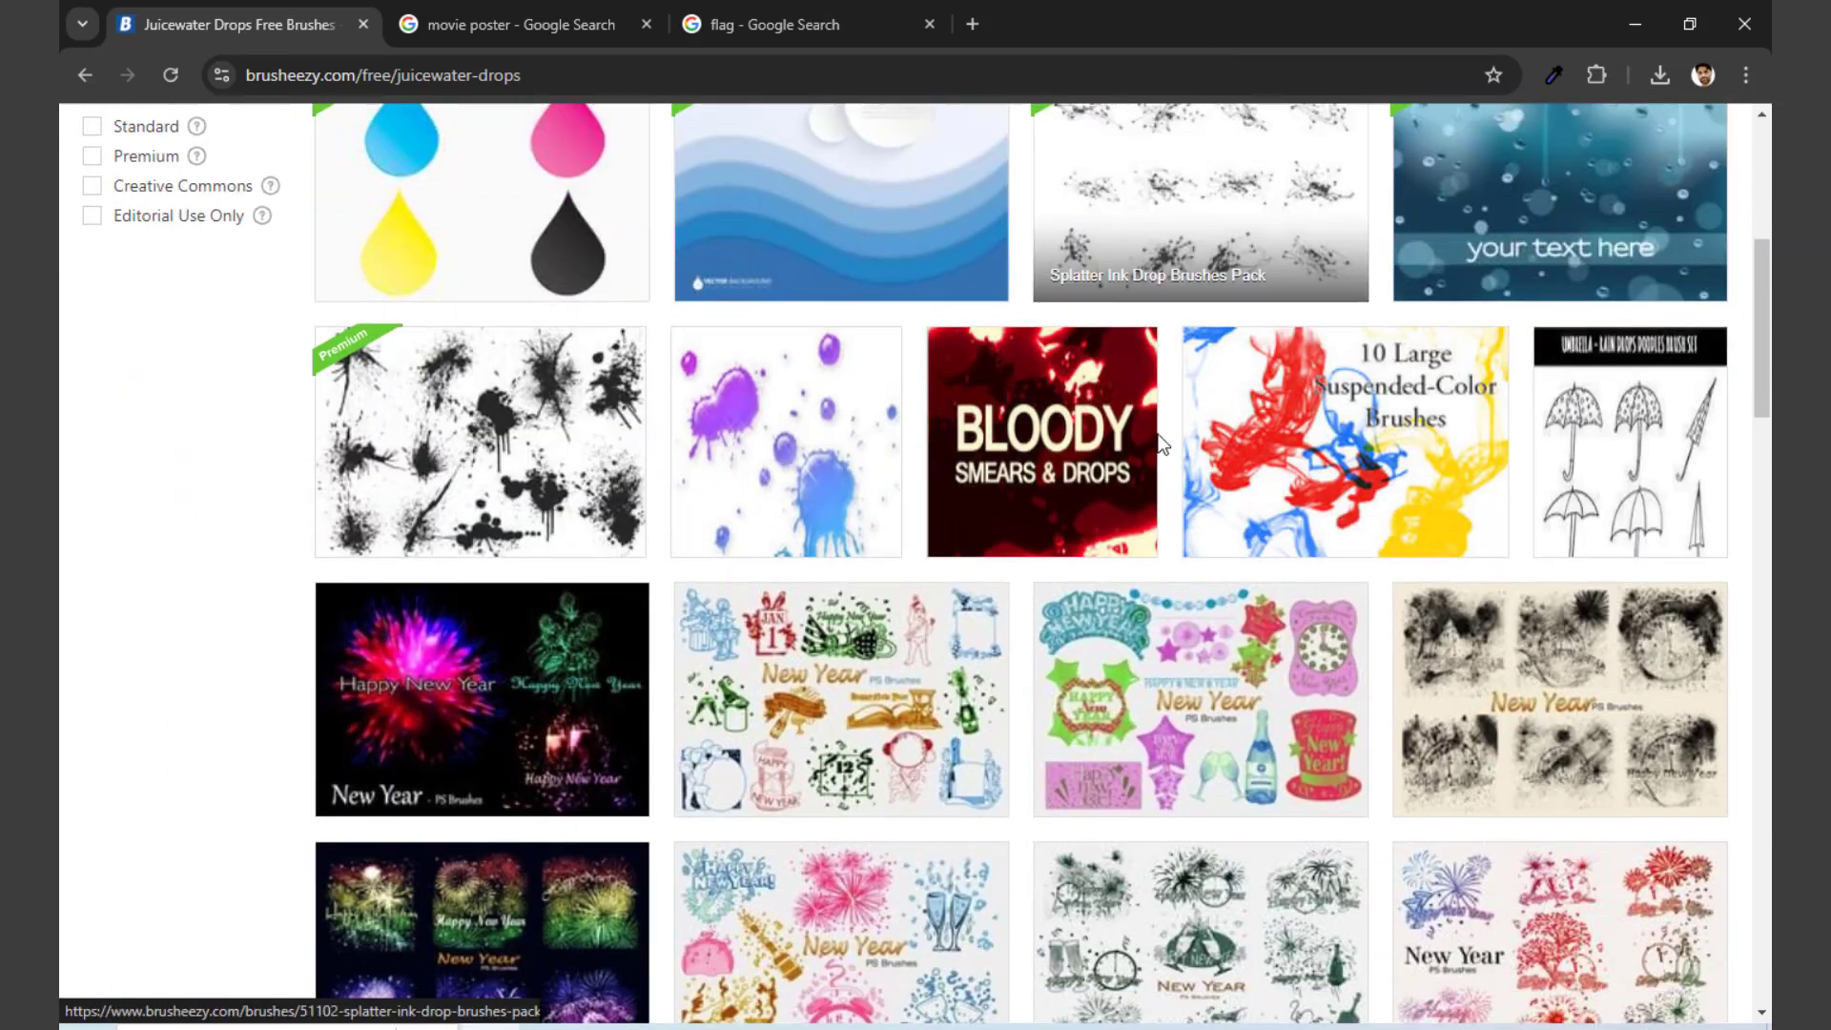
scroll(769, 593, "down", 4)
scroll(858, 601, "down", 7)
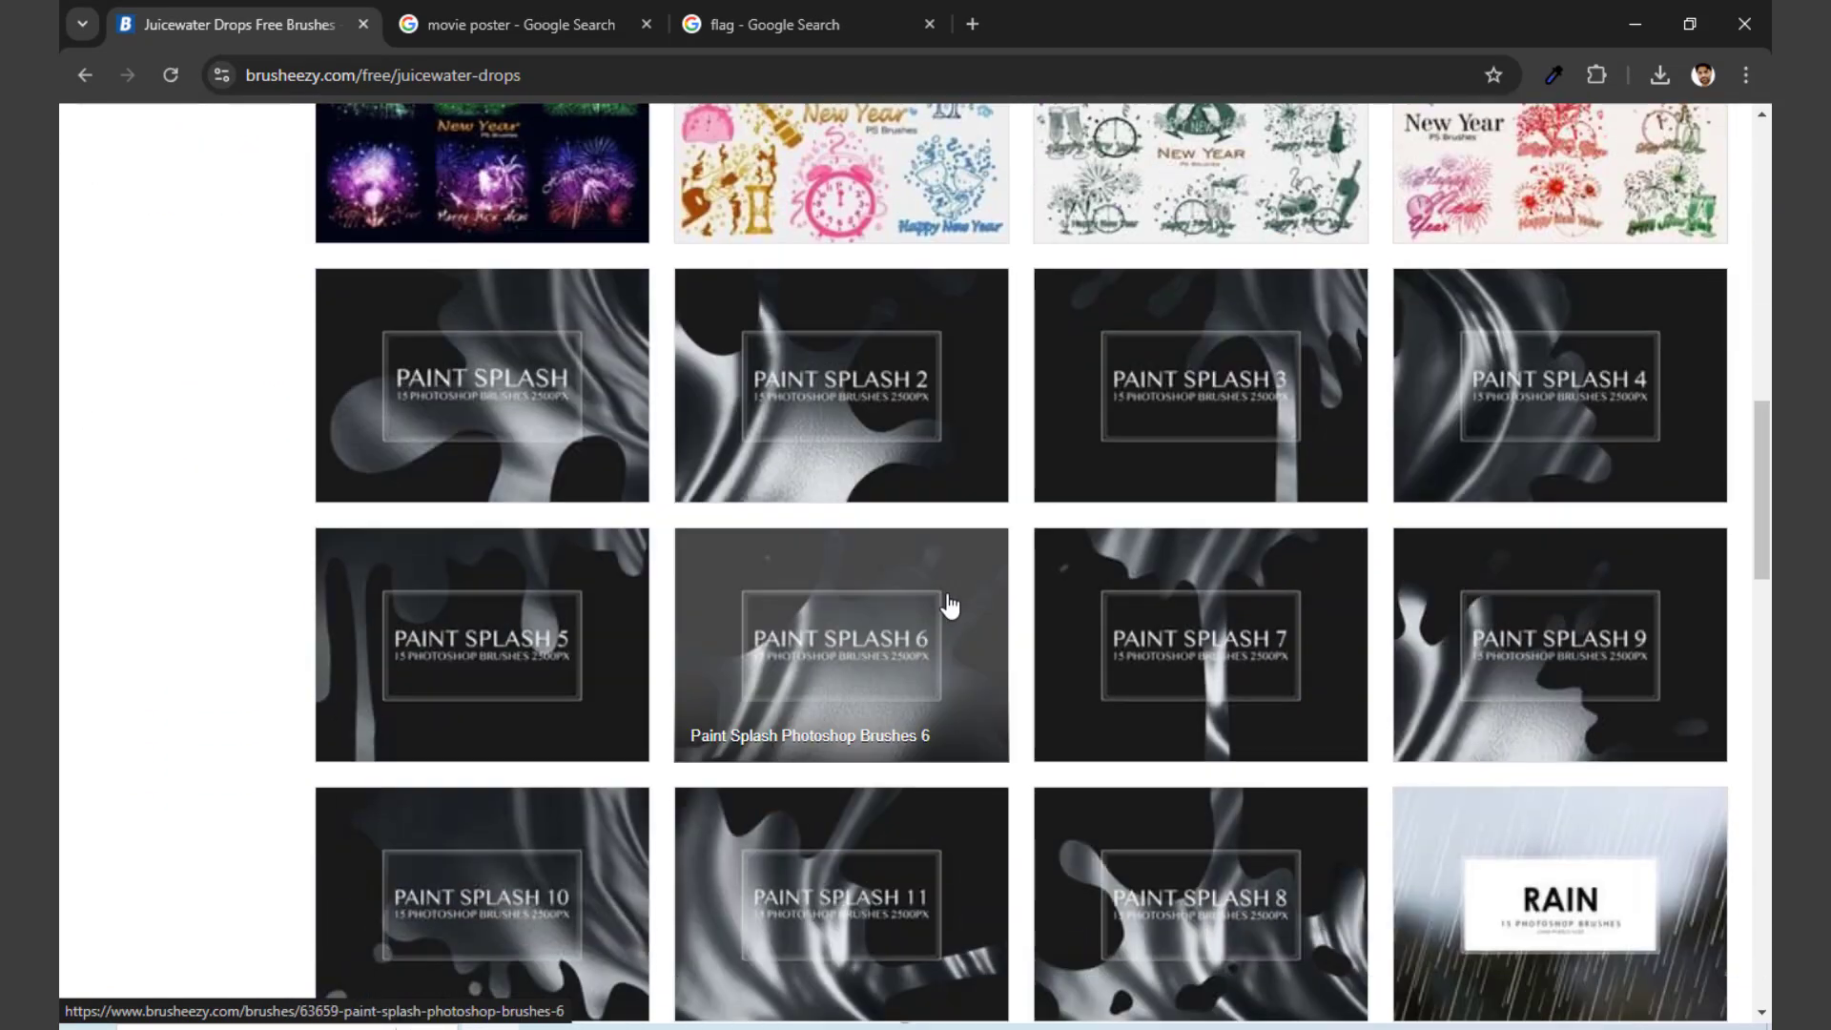
scroll(949, 604, "down", 3)
scroll(949, 604, "down", 6)
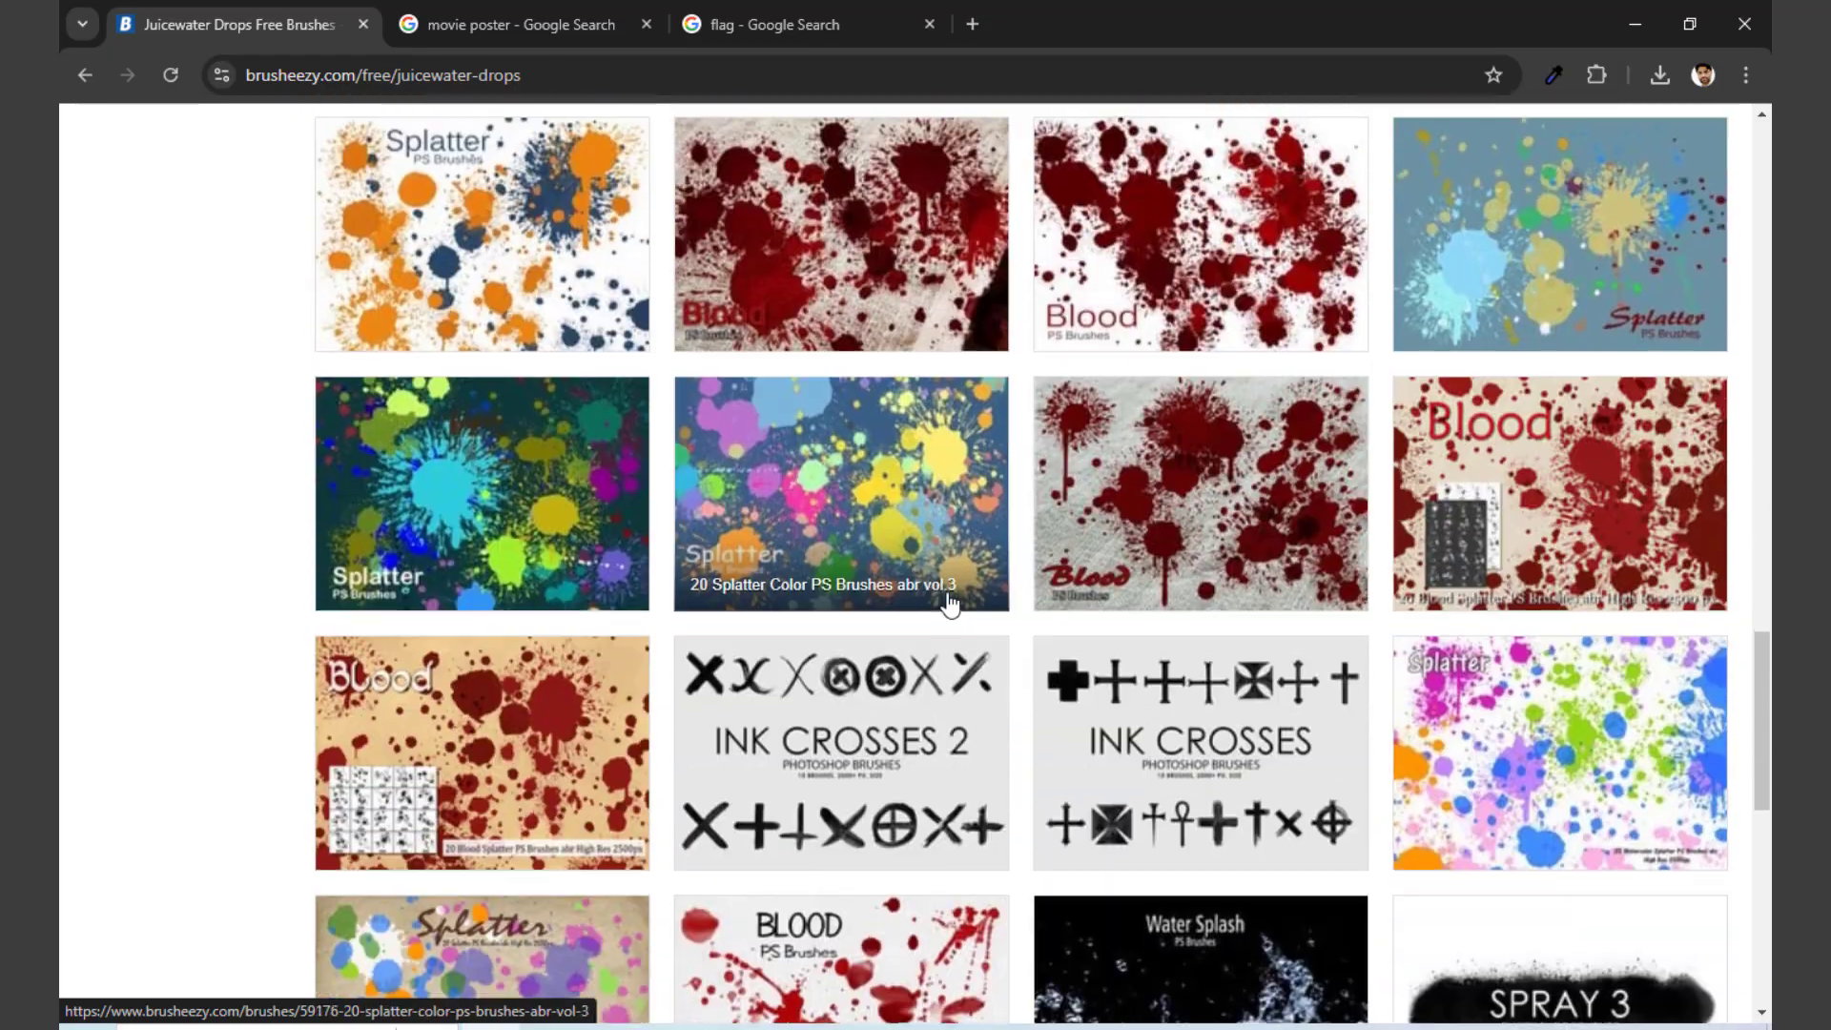
scroll(949, 604, "up", 8)
scroll(949, 604, "up", 15)
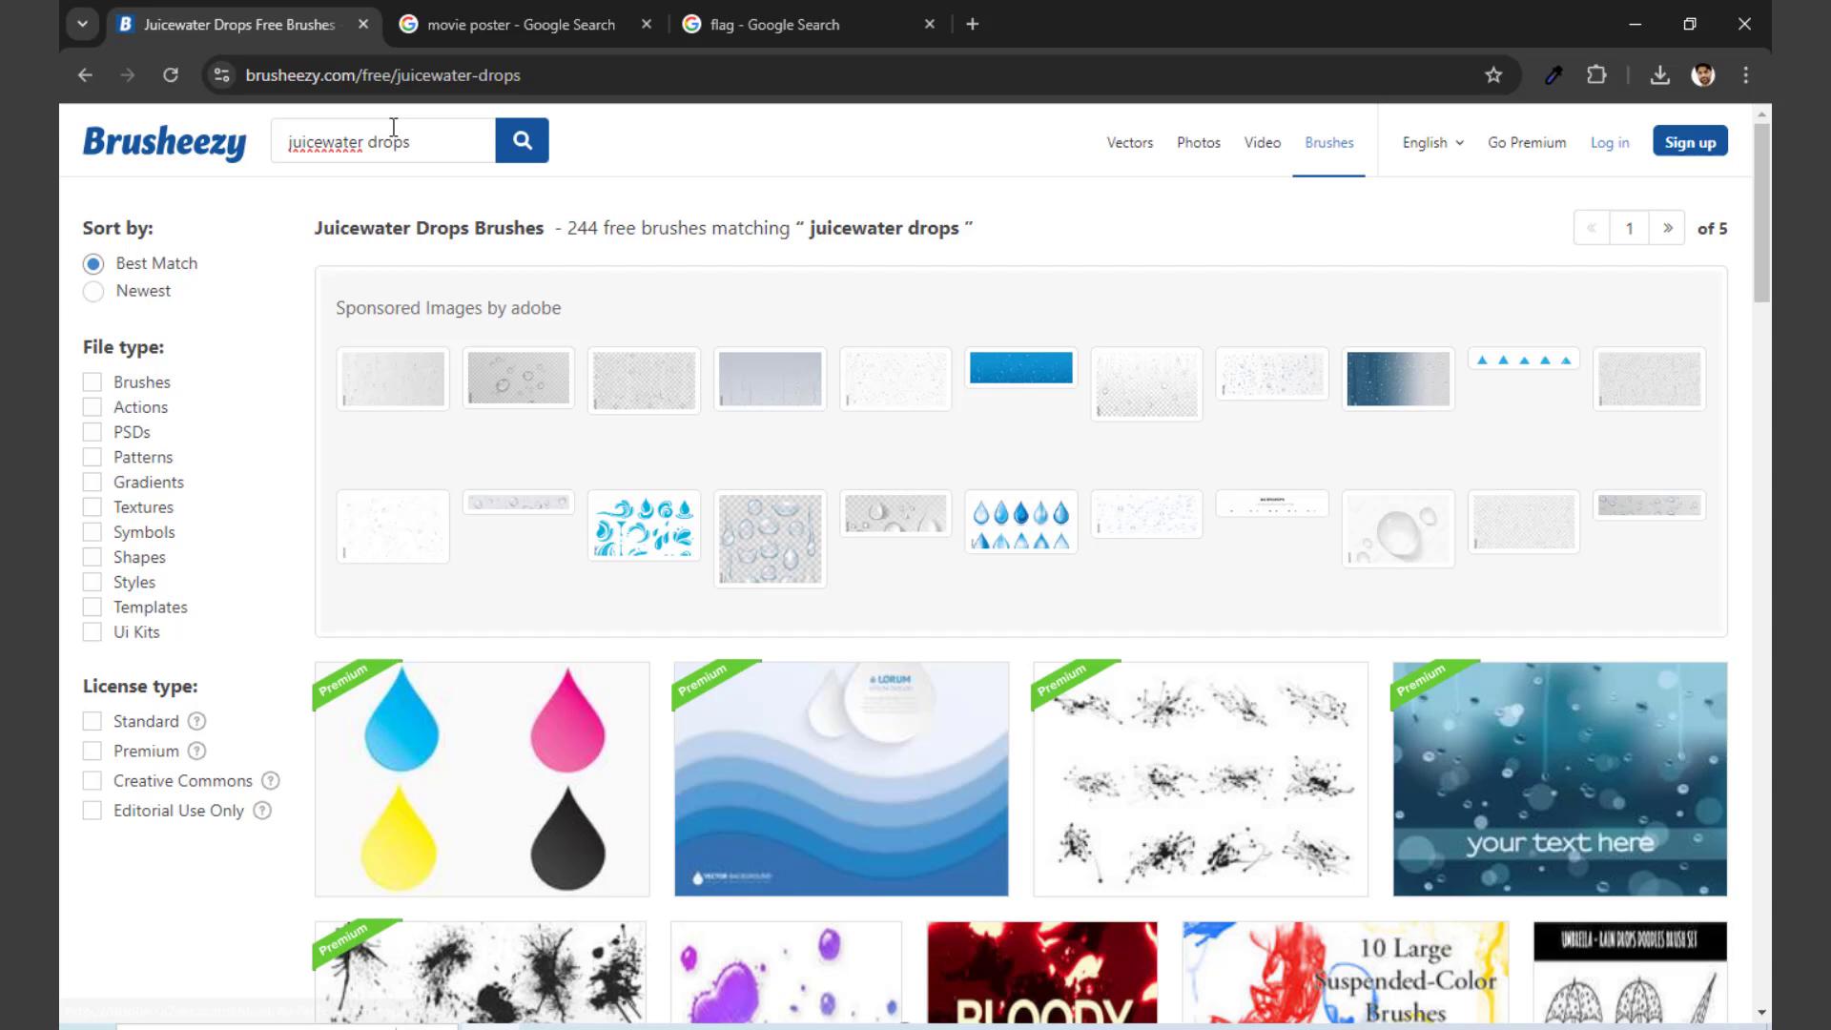
Step: Search Brusheezy for "background" and look through the brush packs in the results
left_click_drag(393, 127, 168, 134)
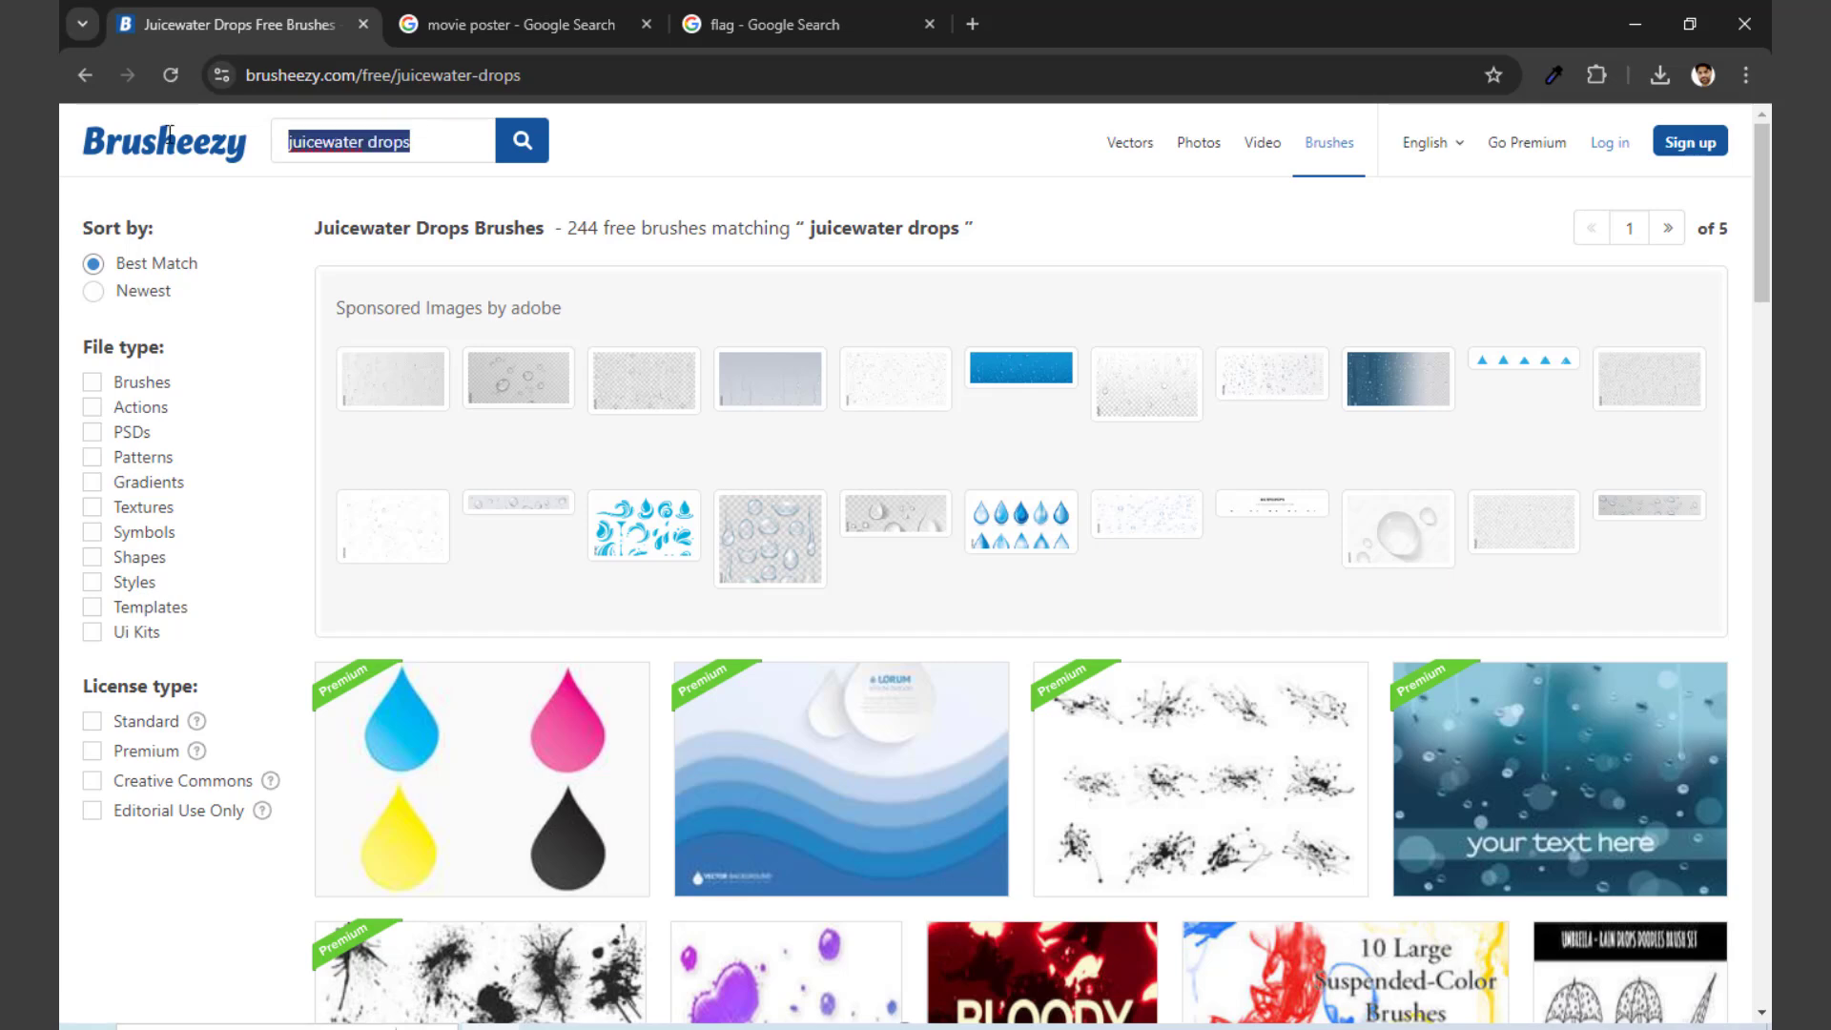
type("background")
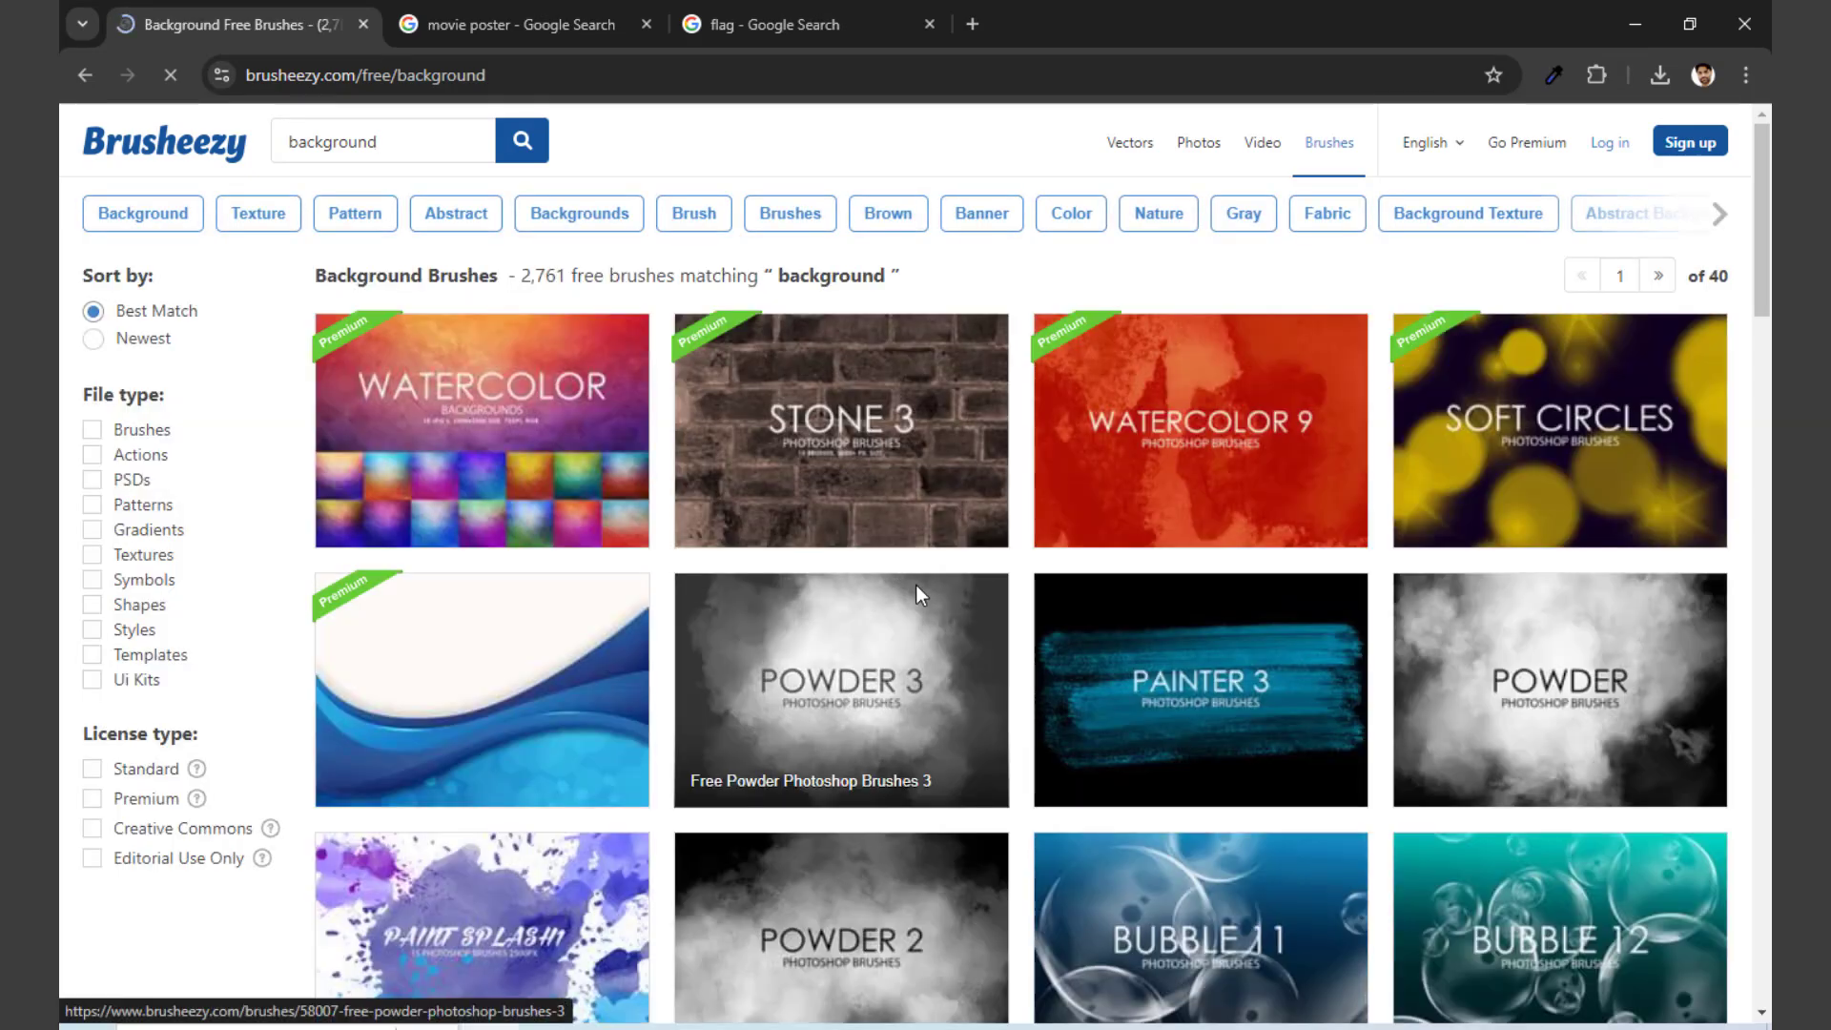
scroll(744, 601, "down", 7)
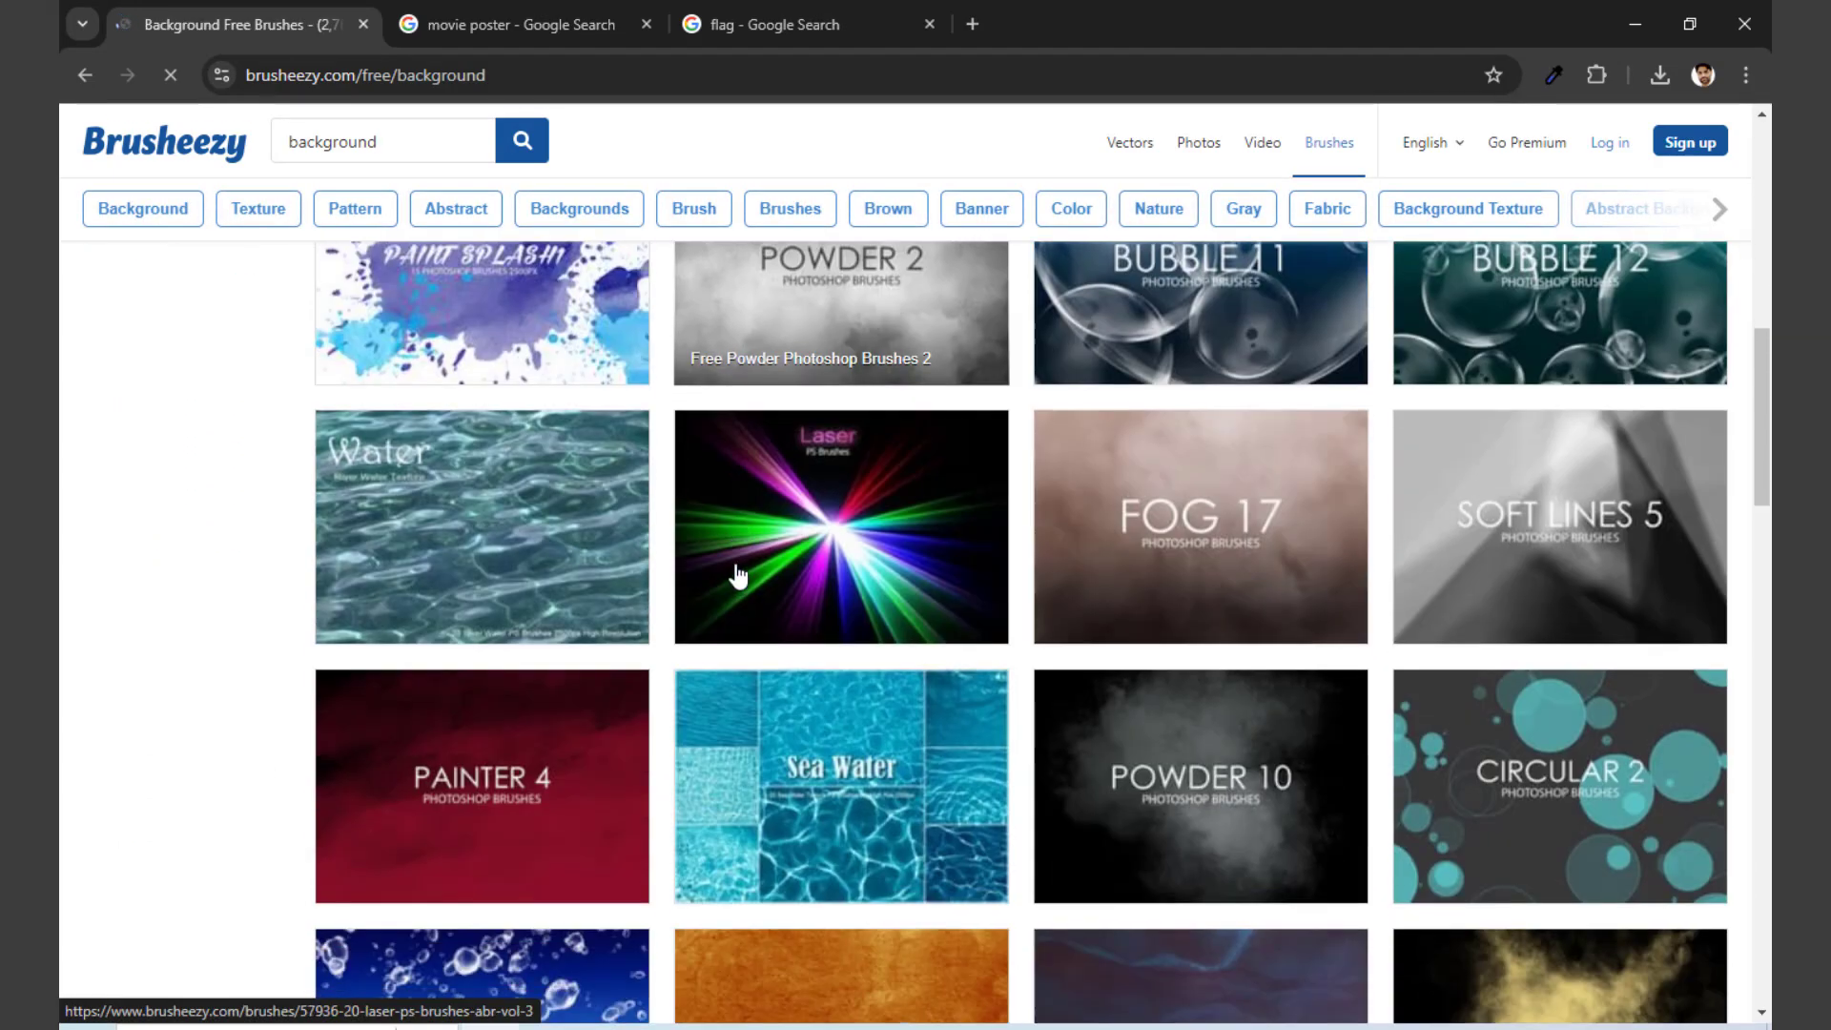
scroll(740, 572, "down", 10)
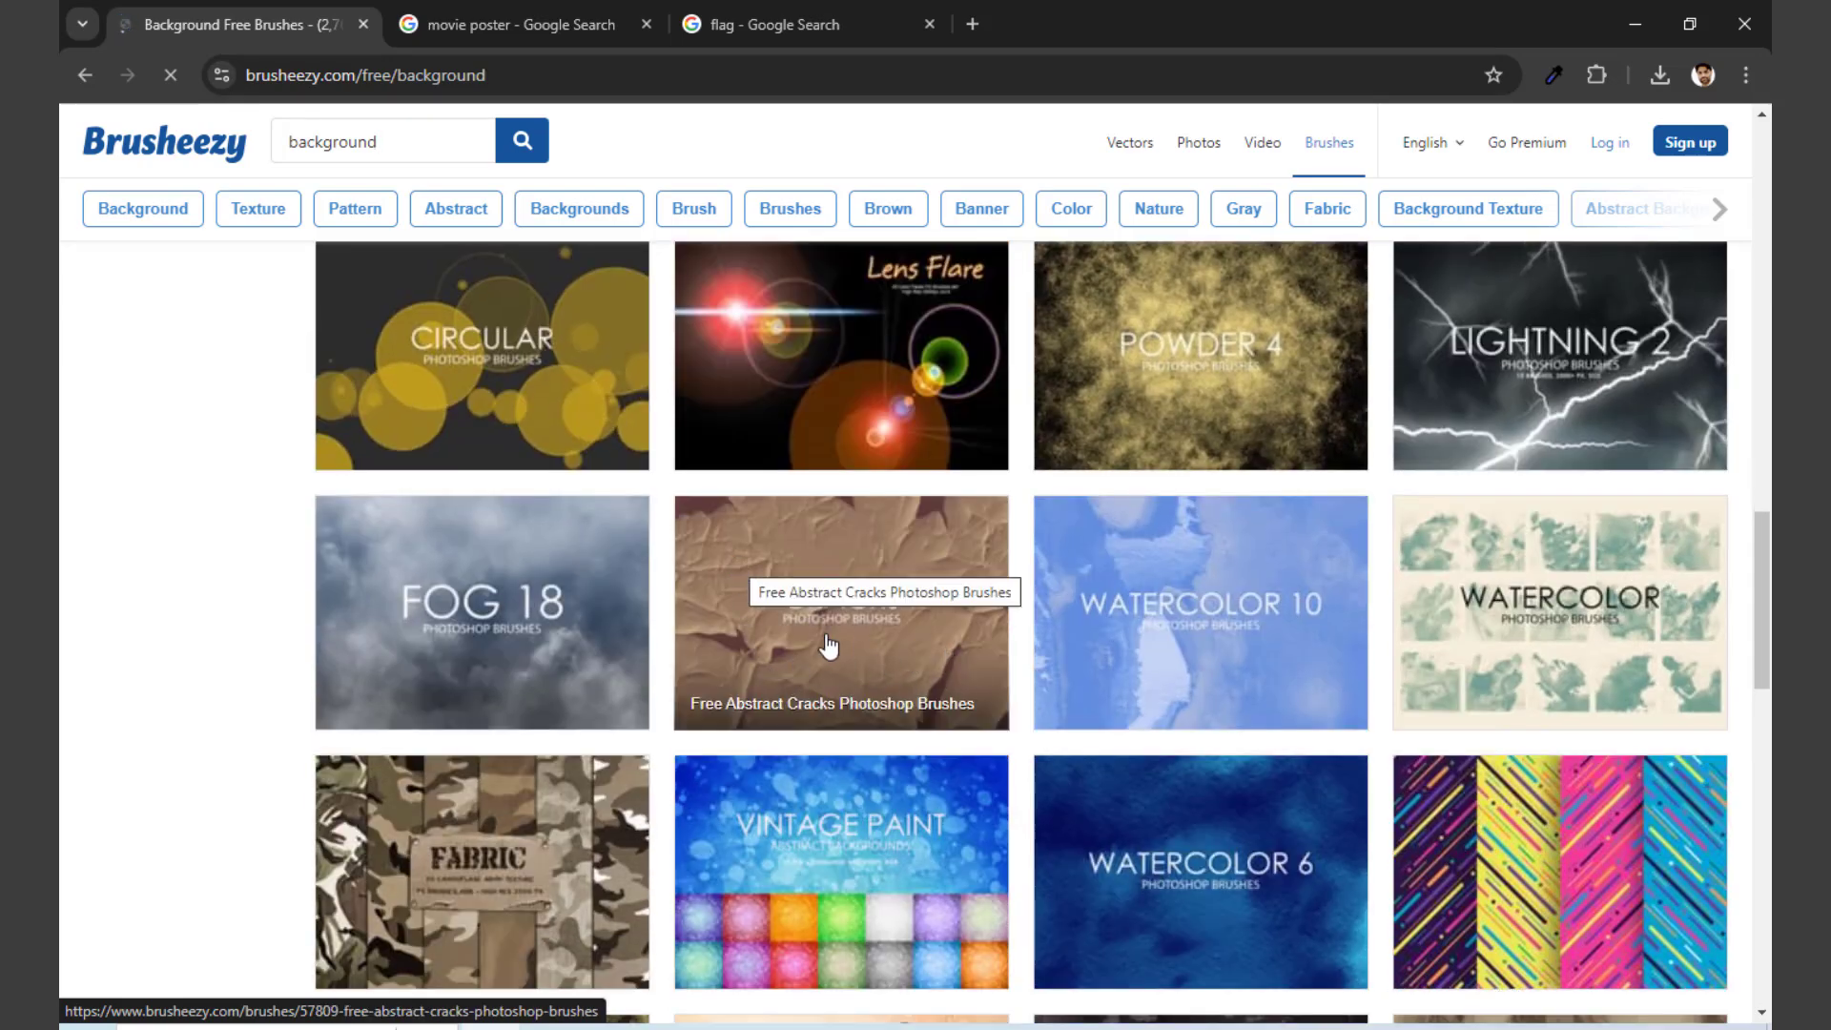
scroll(863, 635, "down", 1)
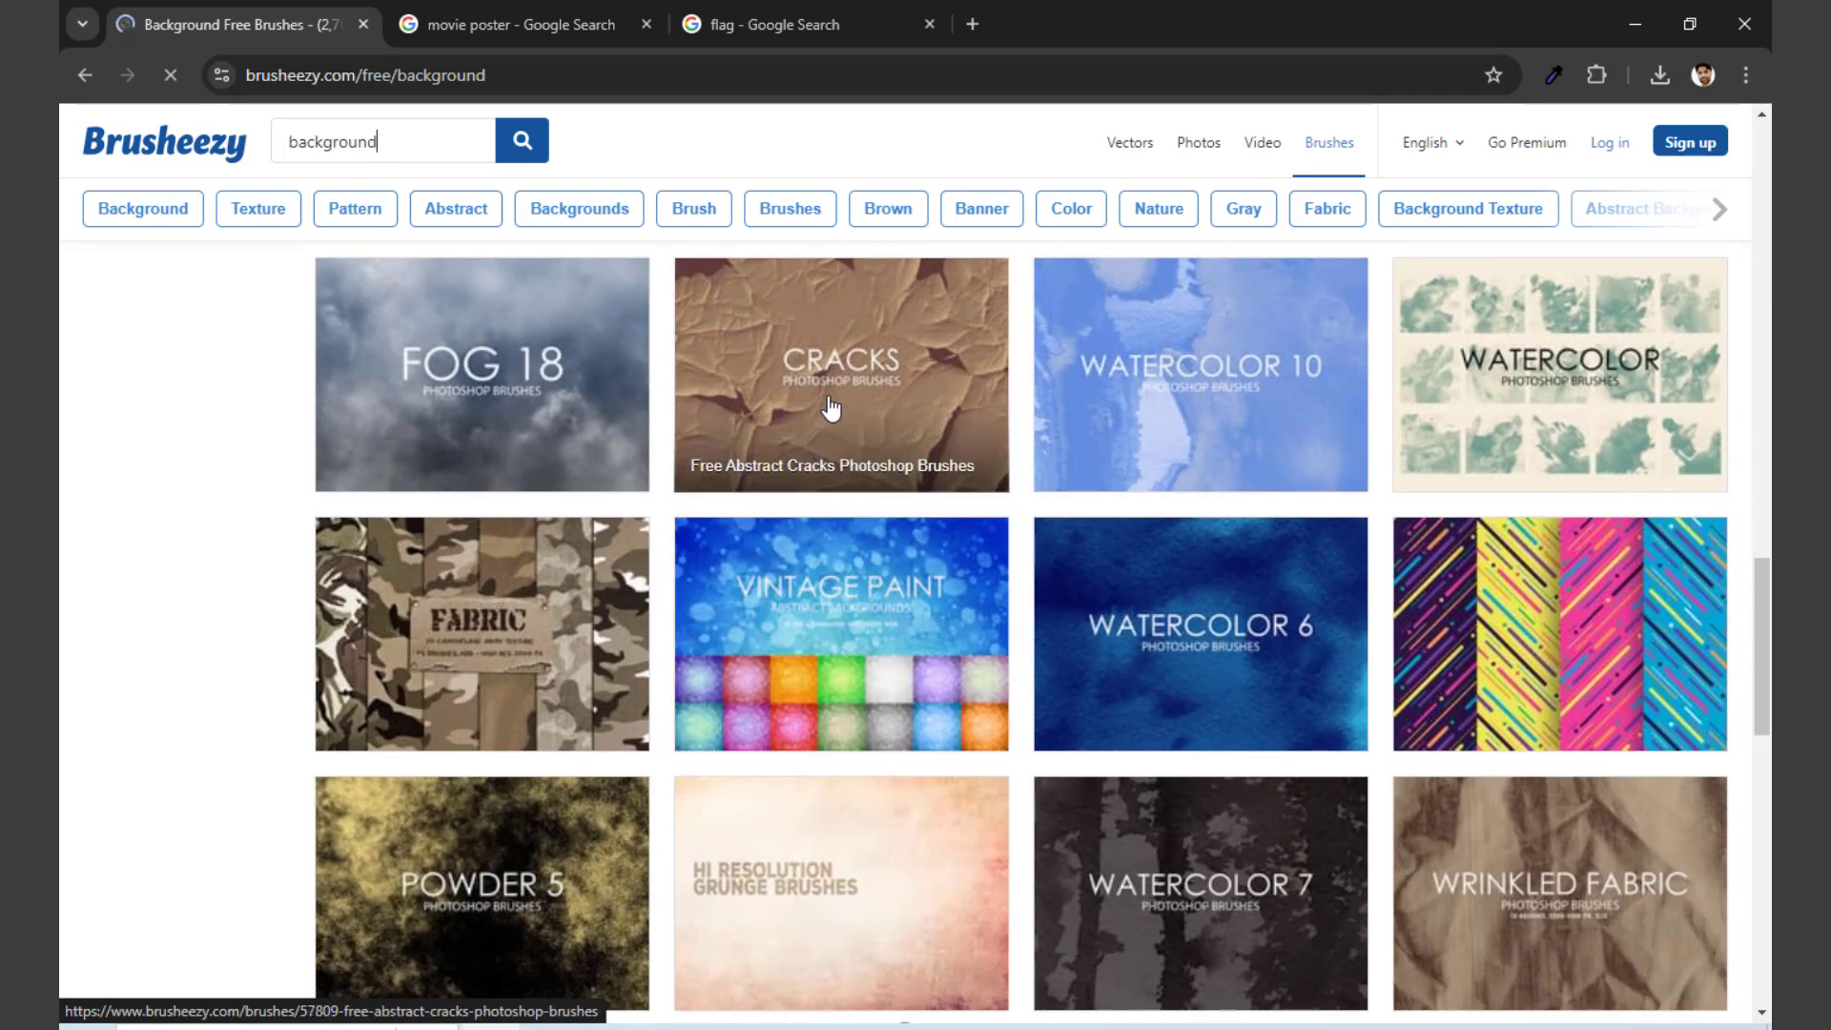
scroll(840, 591, "down", 6)
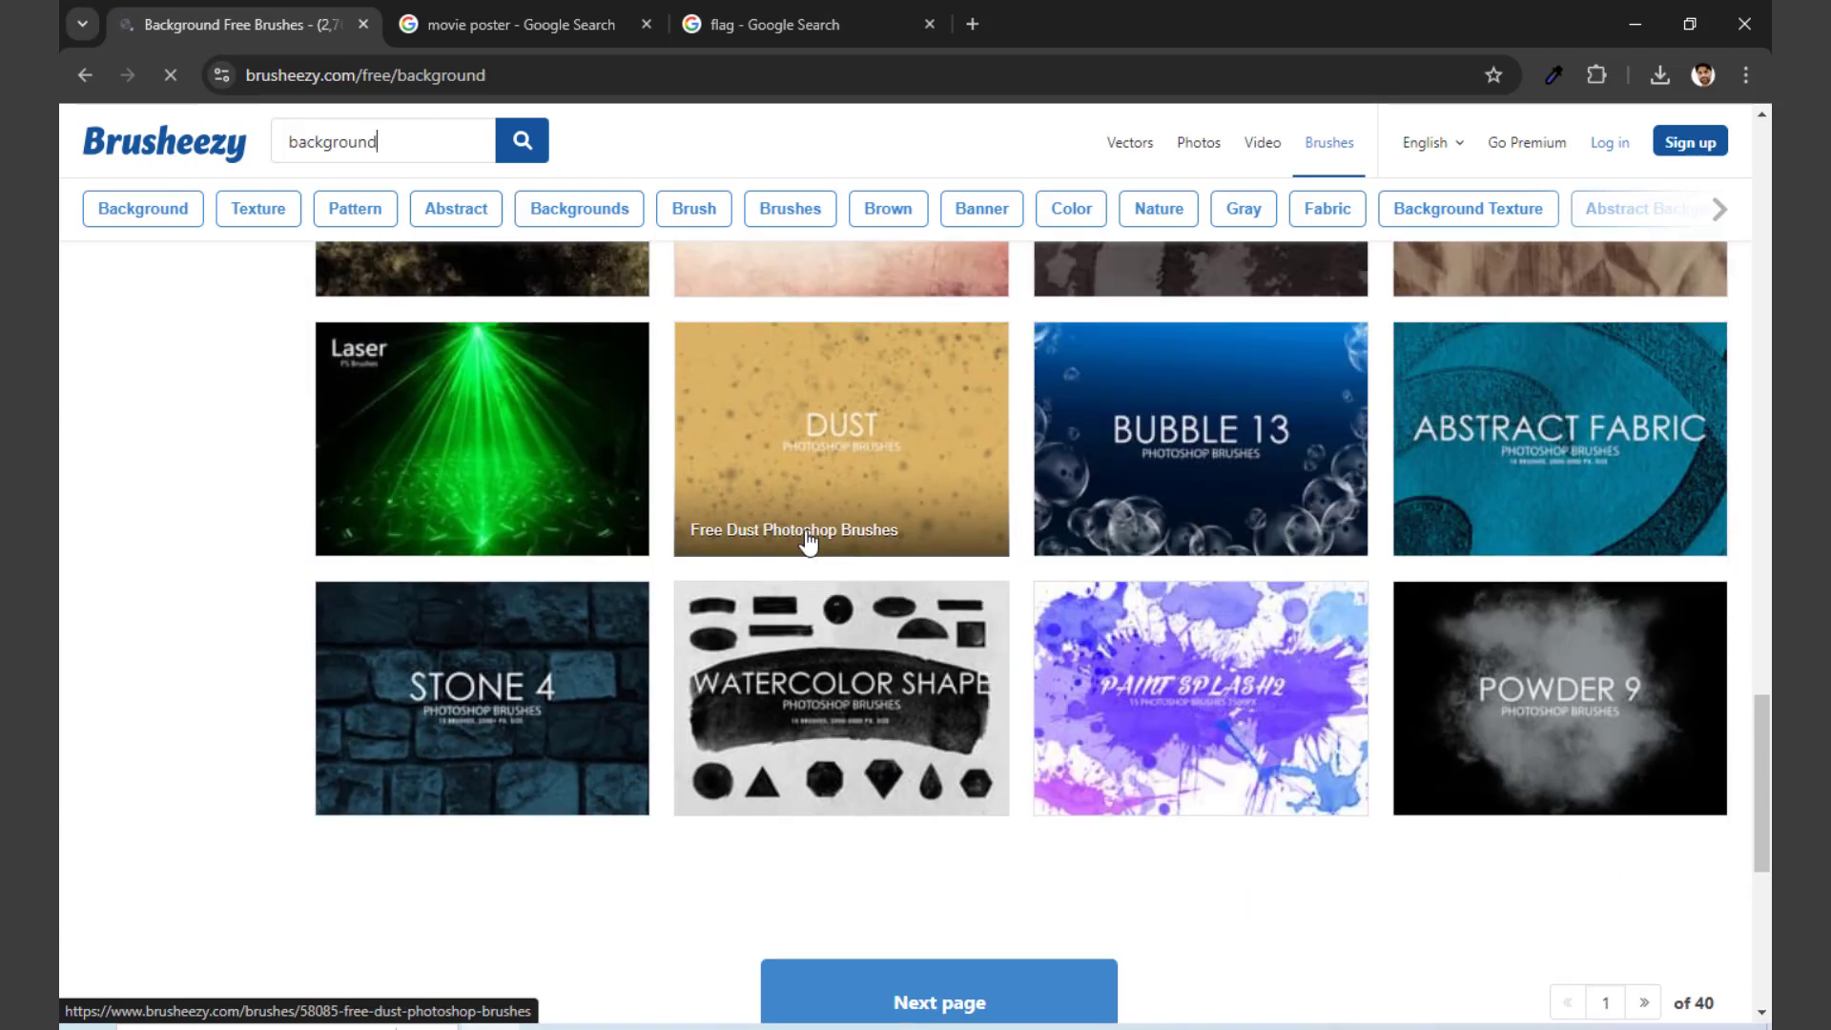
scroll(810, 539, "up", 3)
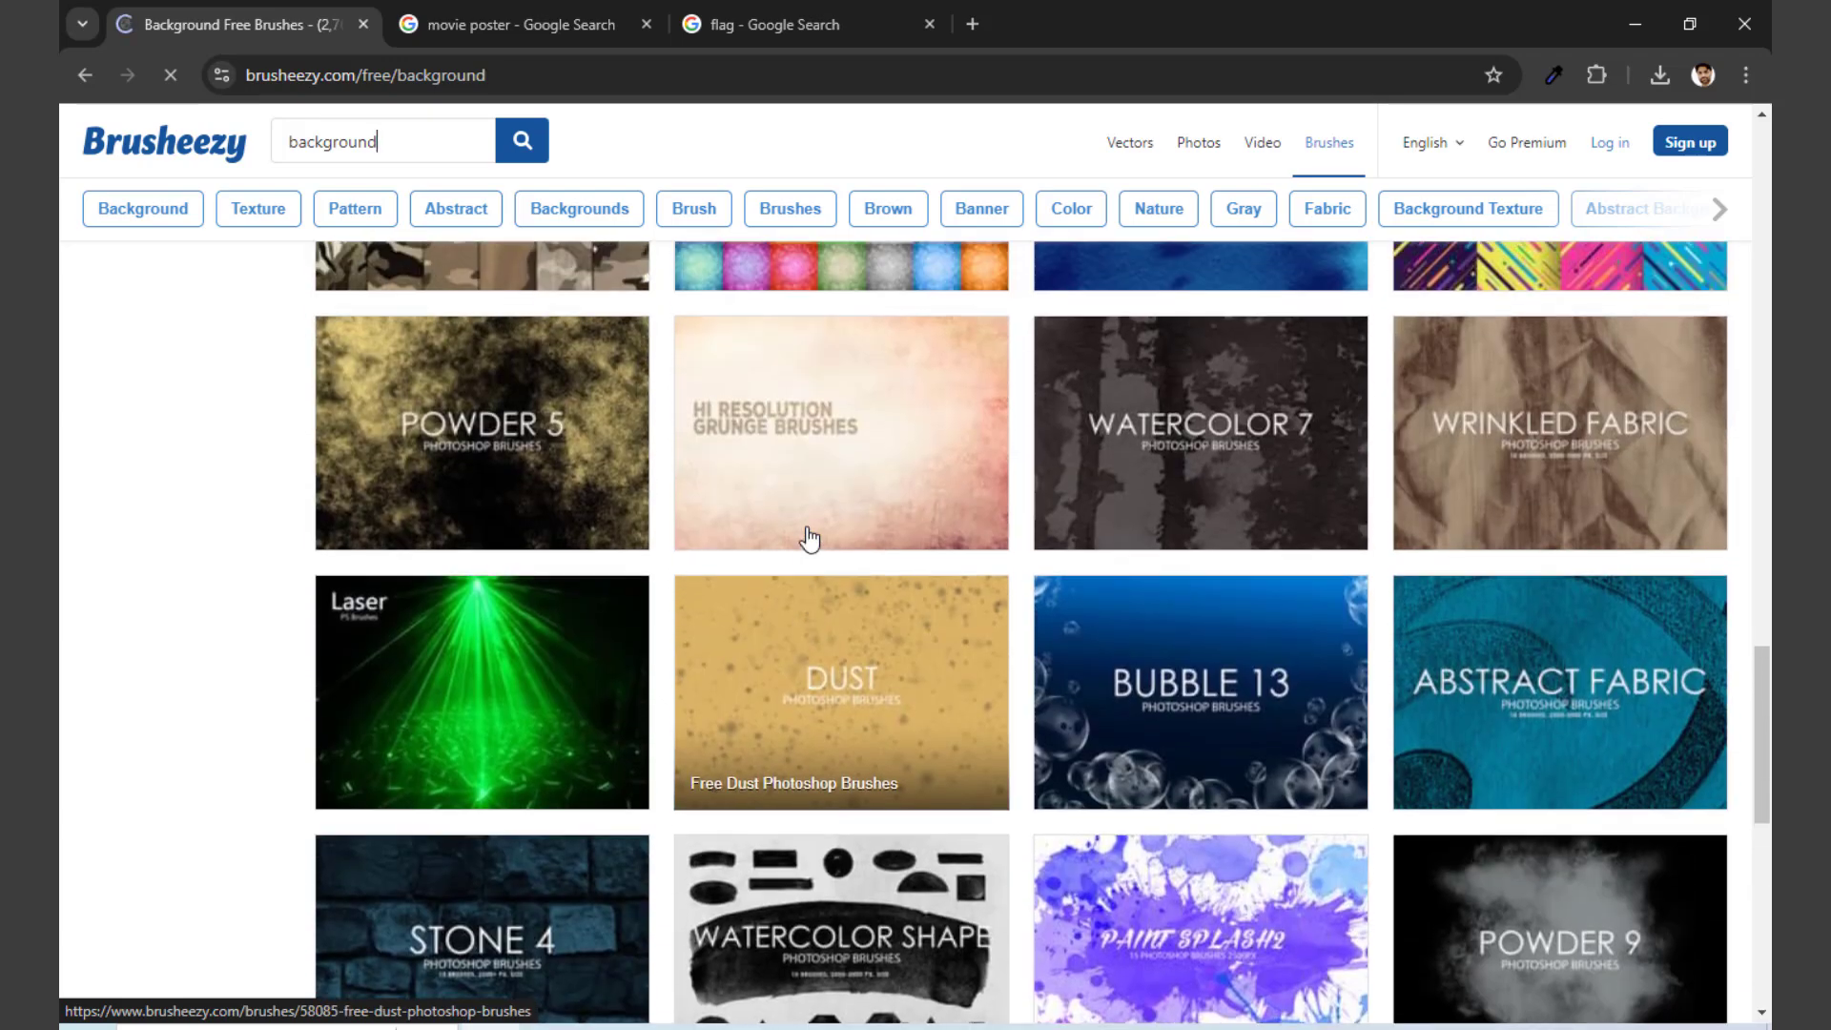
scroll(810, 539, "up", 1)
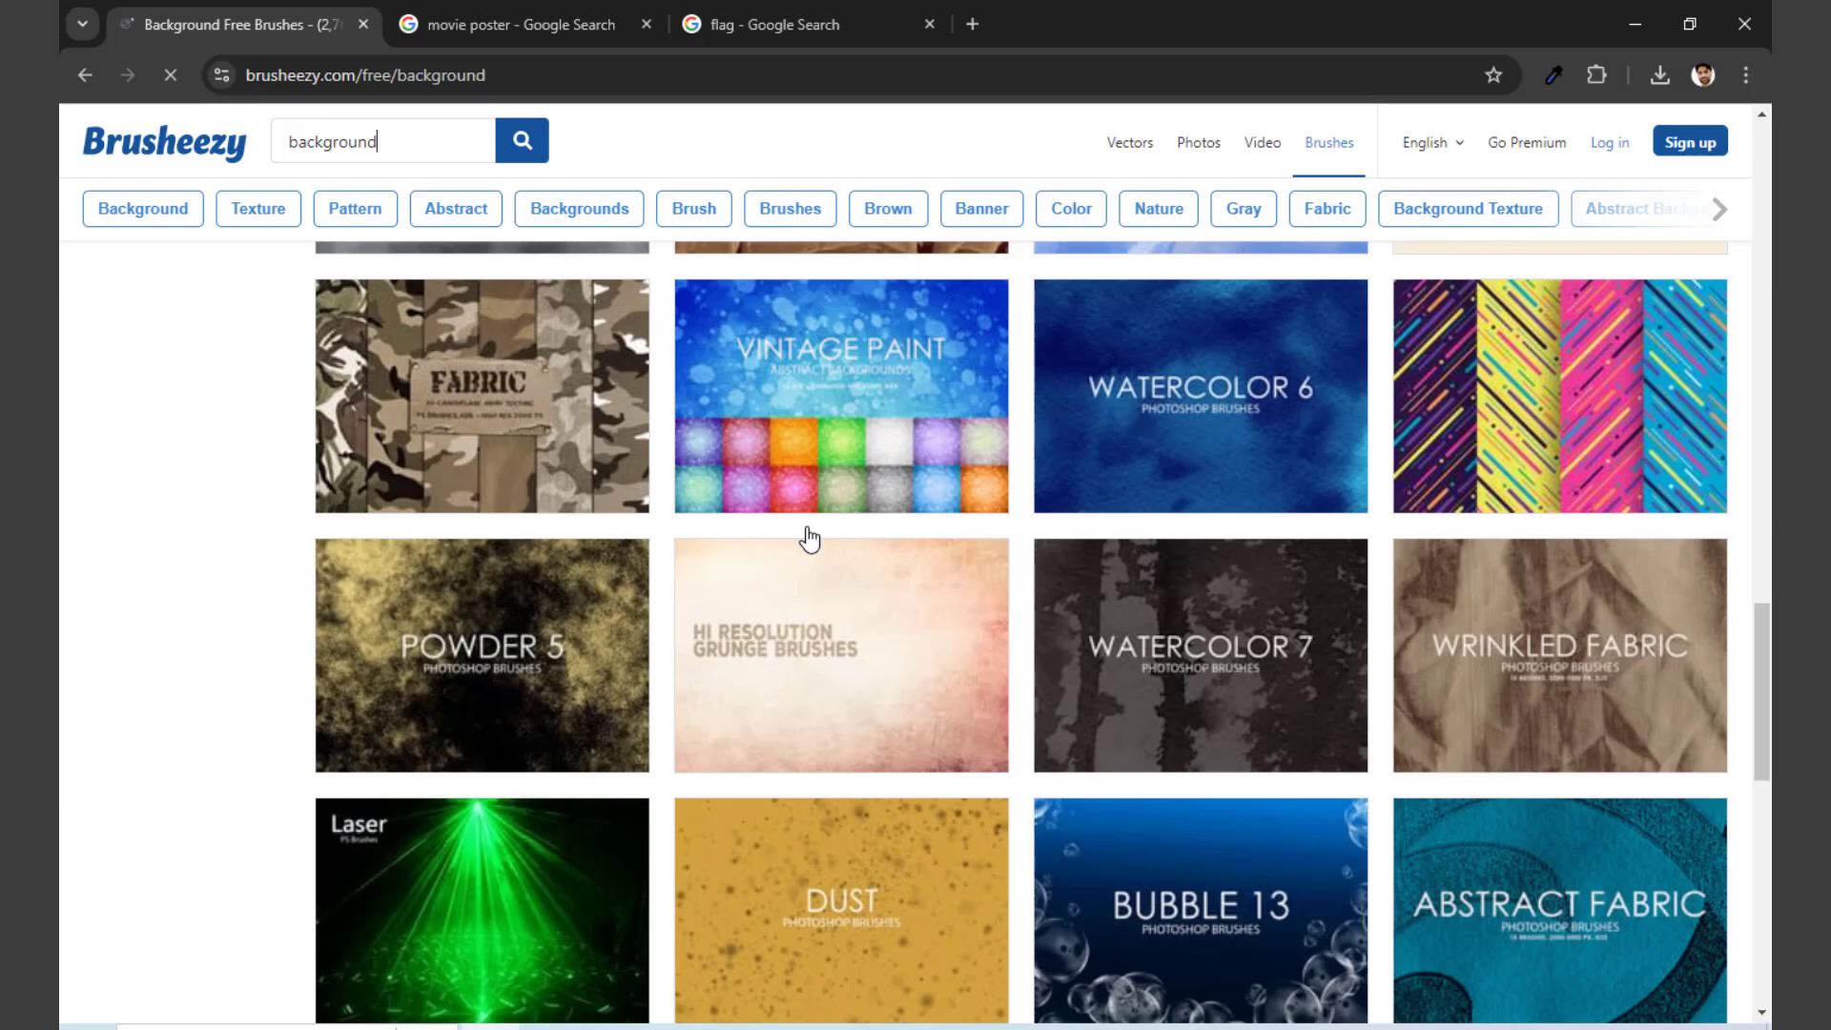
scroll(810, 539, "up", 1)
scroll(810, 539, "up", 3)
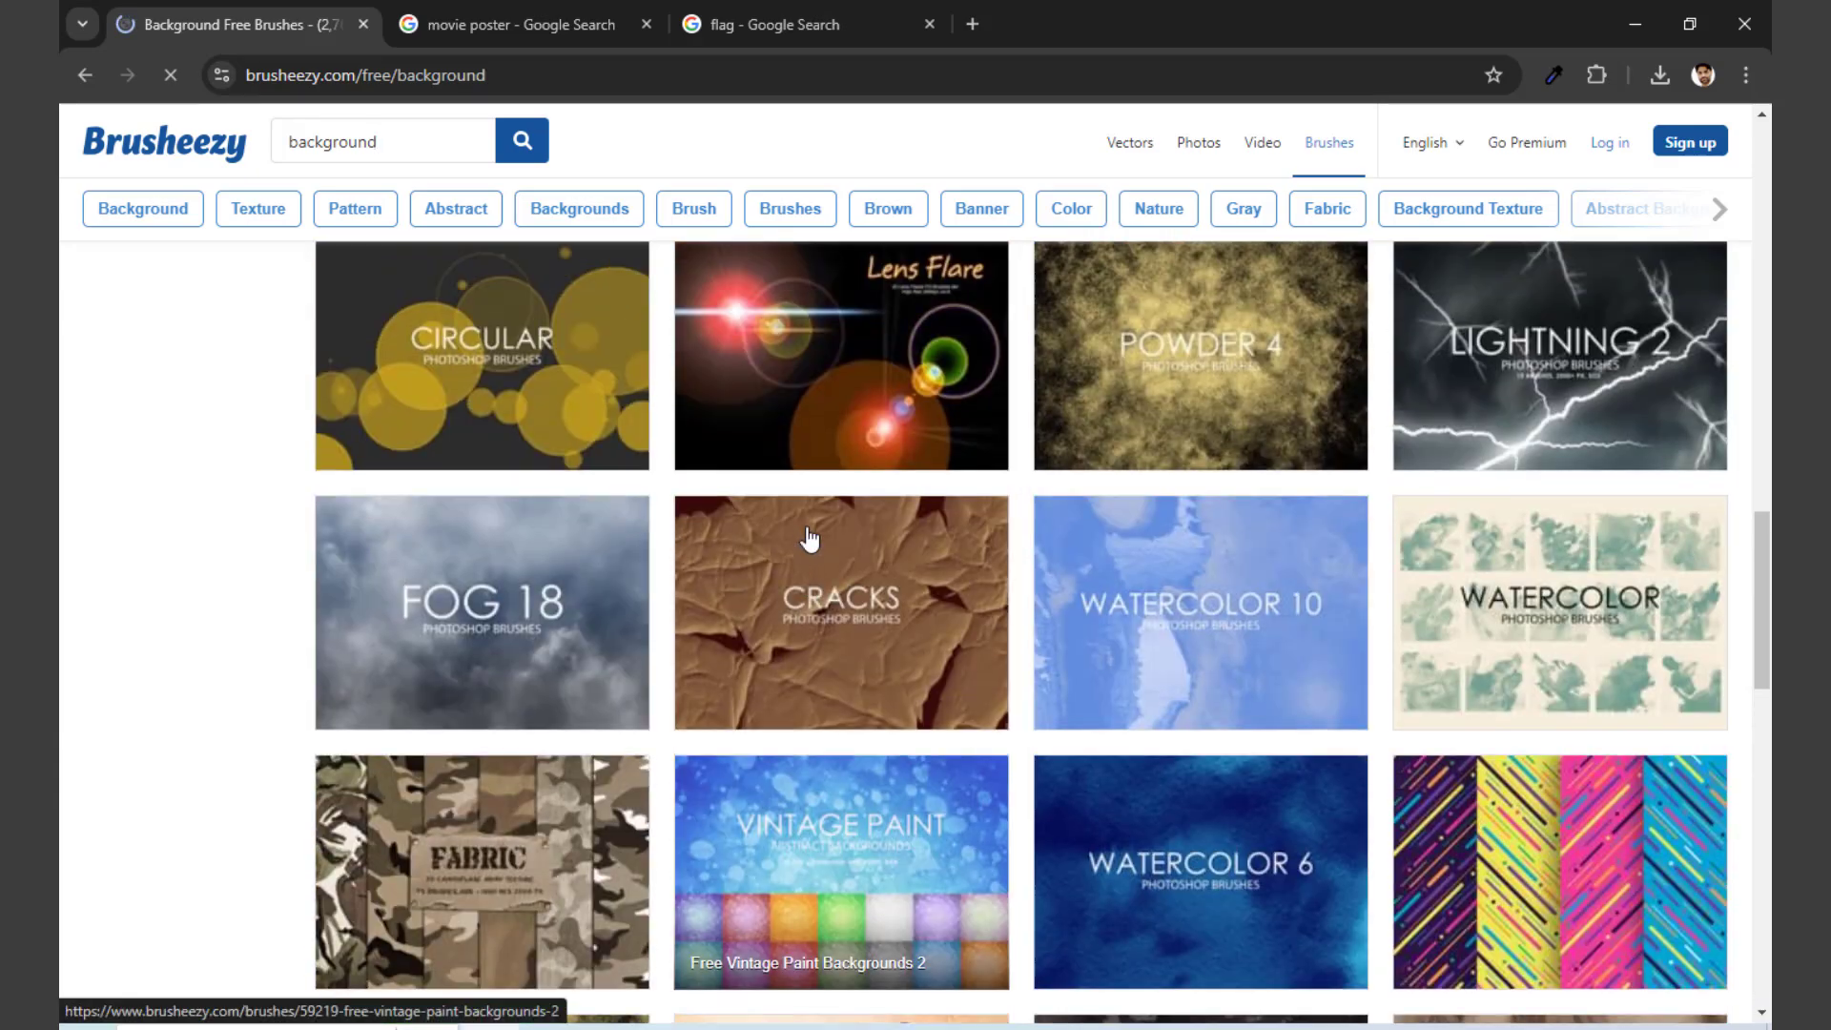
scroll(840, 489, "up", 3)
scroll(736, 361, "down", 4)
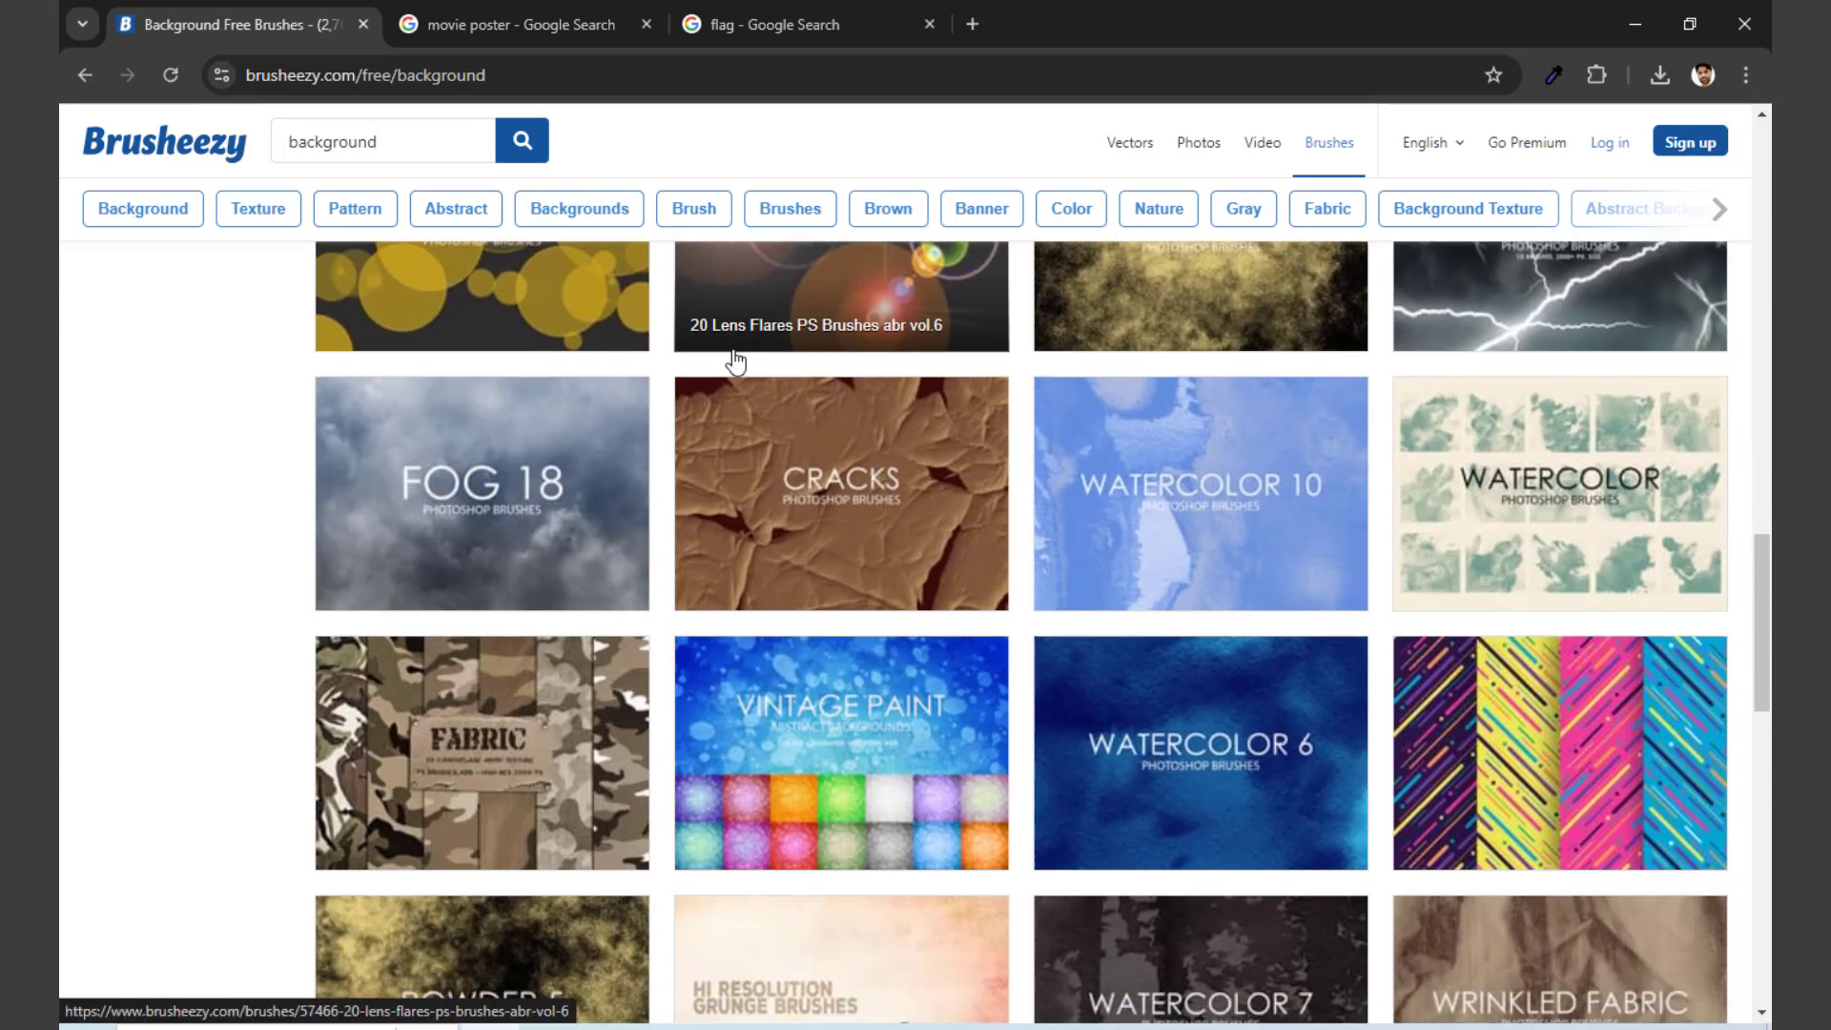
scroll(735, 361, "down", 7)
scroll(736, 347, "up", 1)
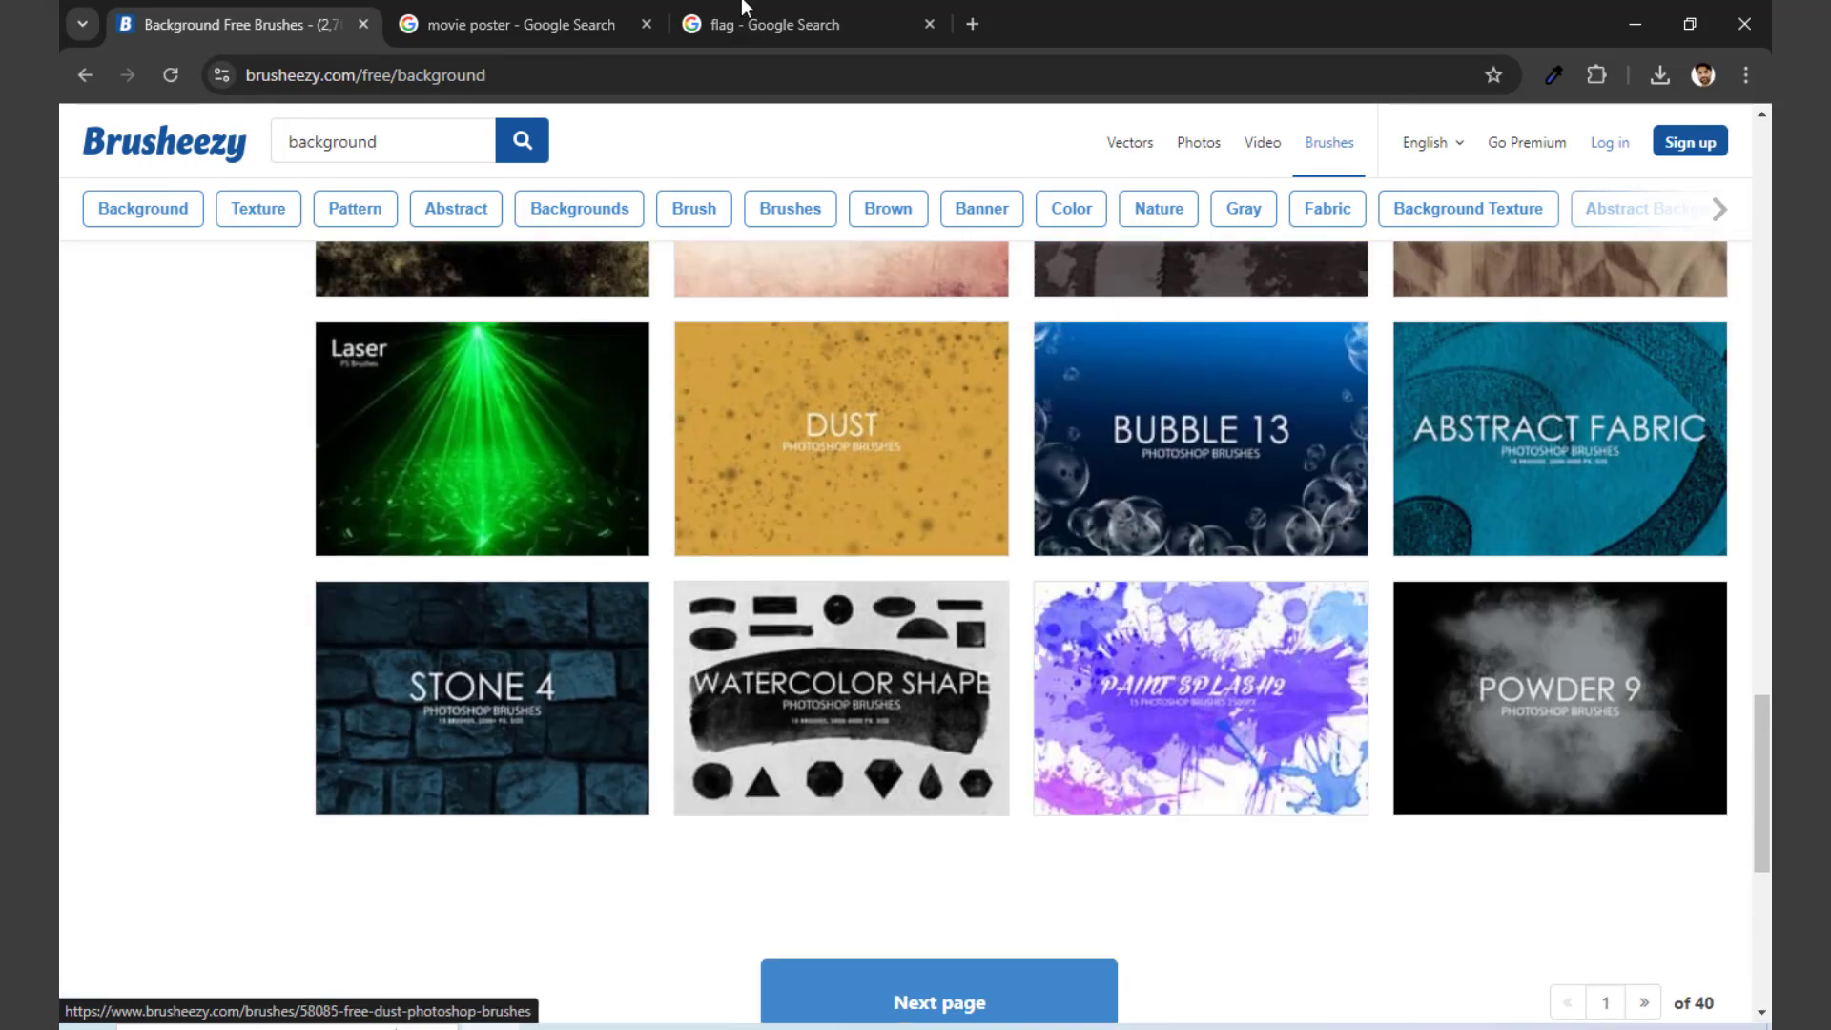
Step: Close the flag and movie poster search pages in the browser and switch to Photoshop
left_click(801, 26)
left_click(930, 26)
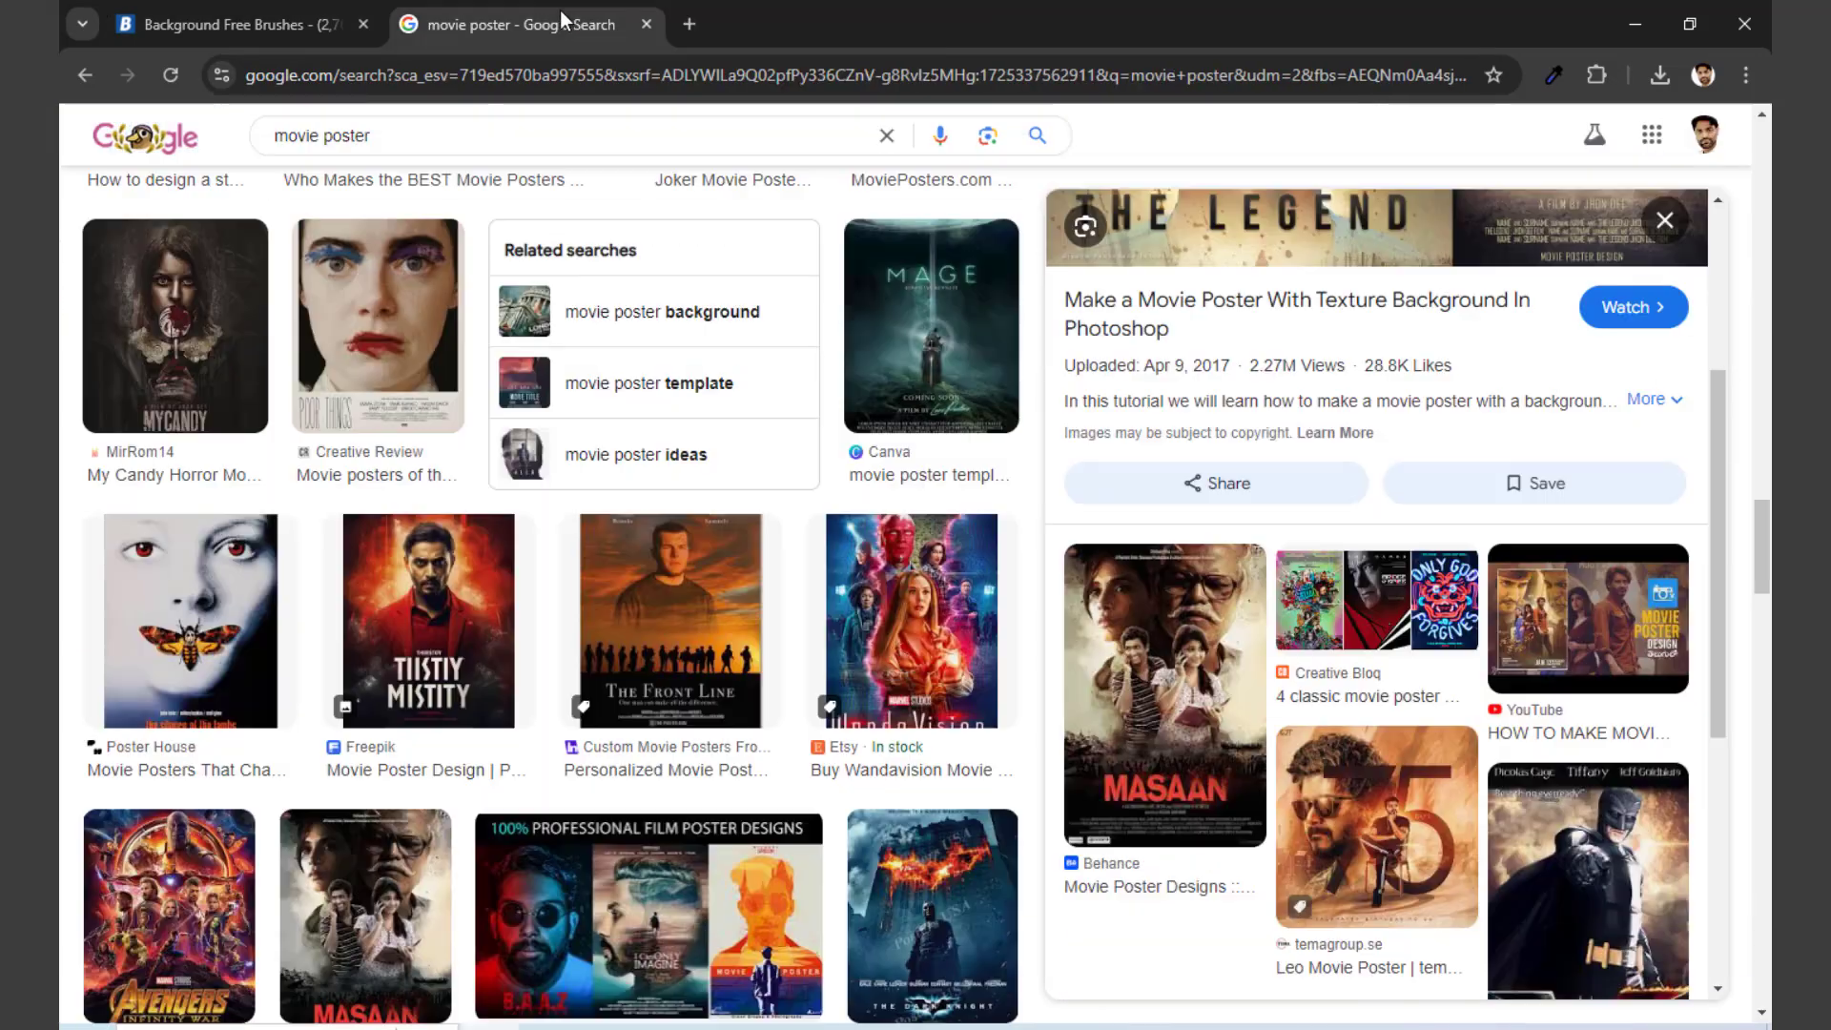
left_click(646, 24)
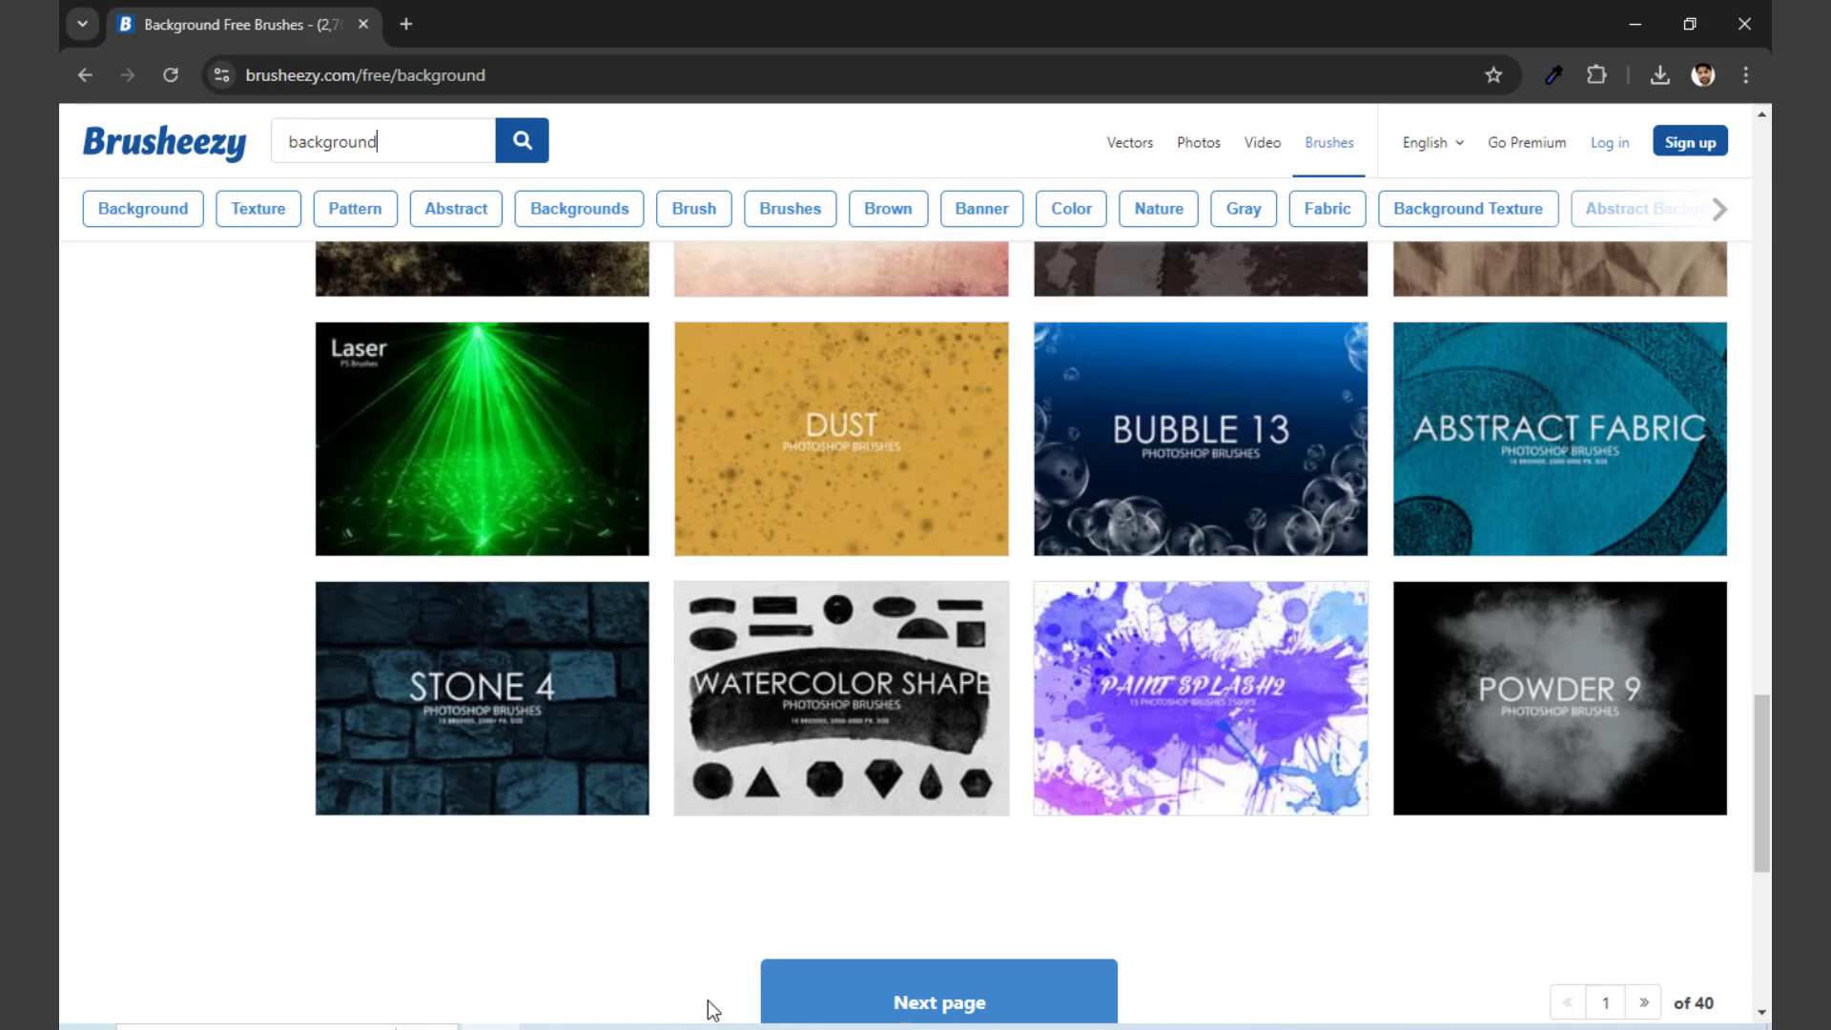
left_click(905, 1027)
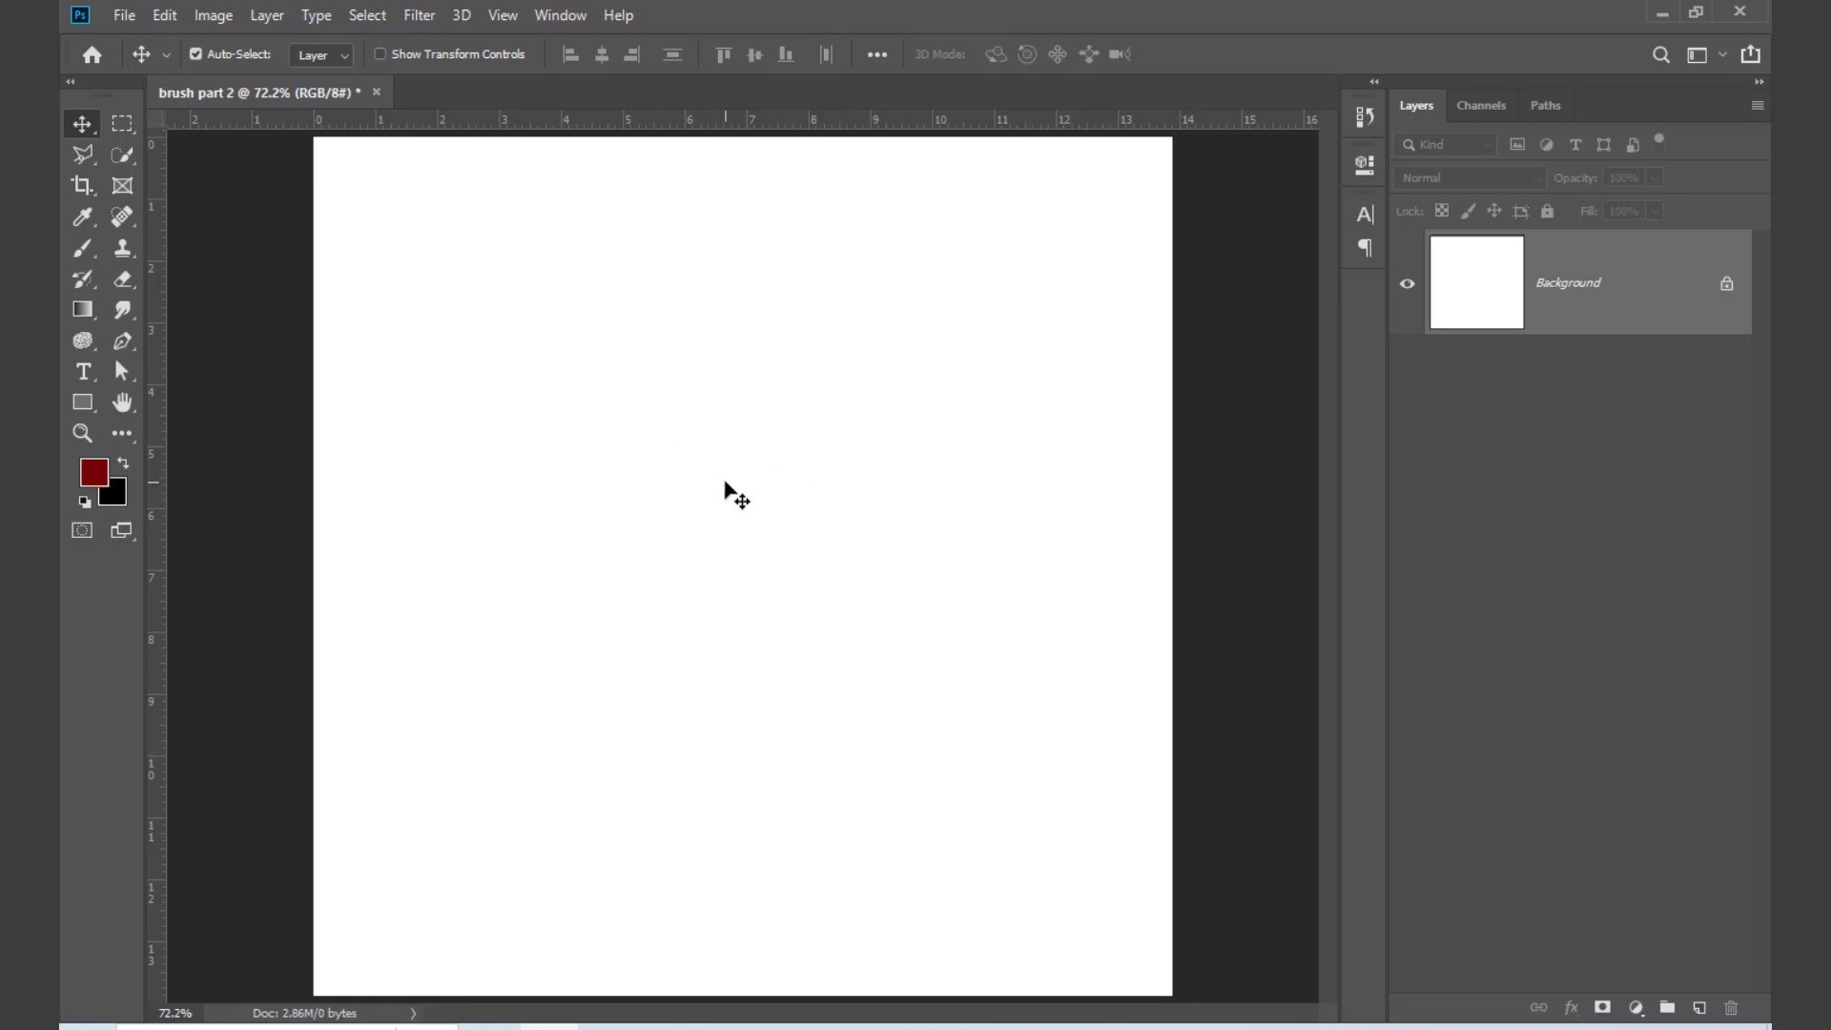
Step: Place the US flag picture "images" from the desktop into the brush part 2 document
key("b")
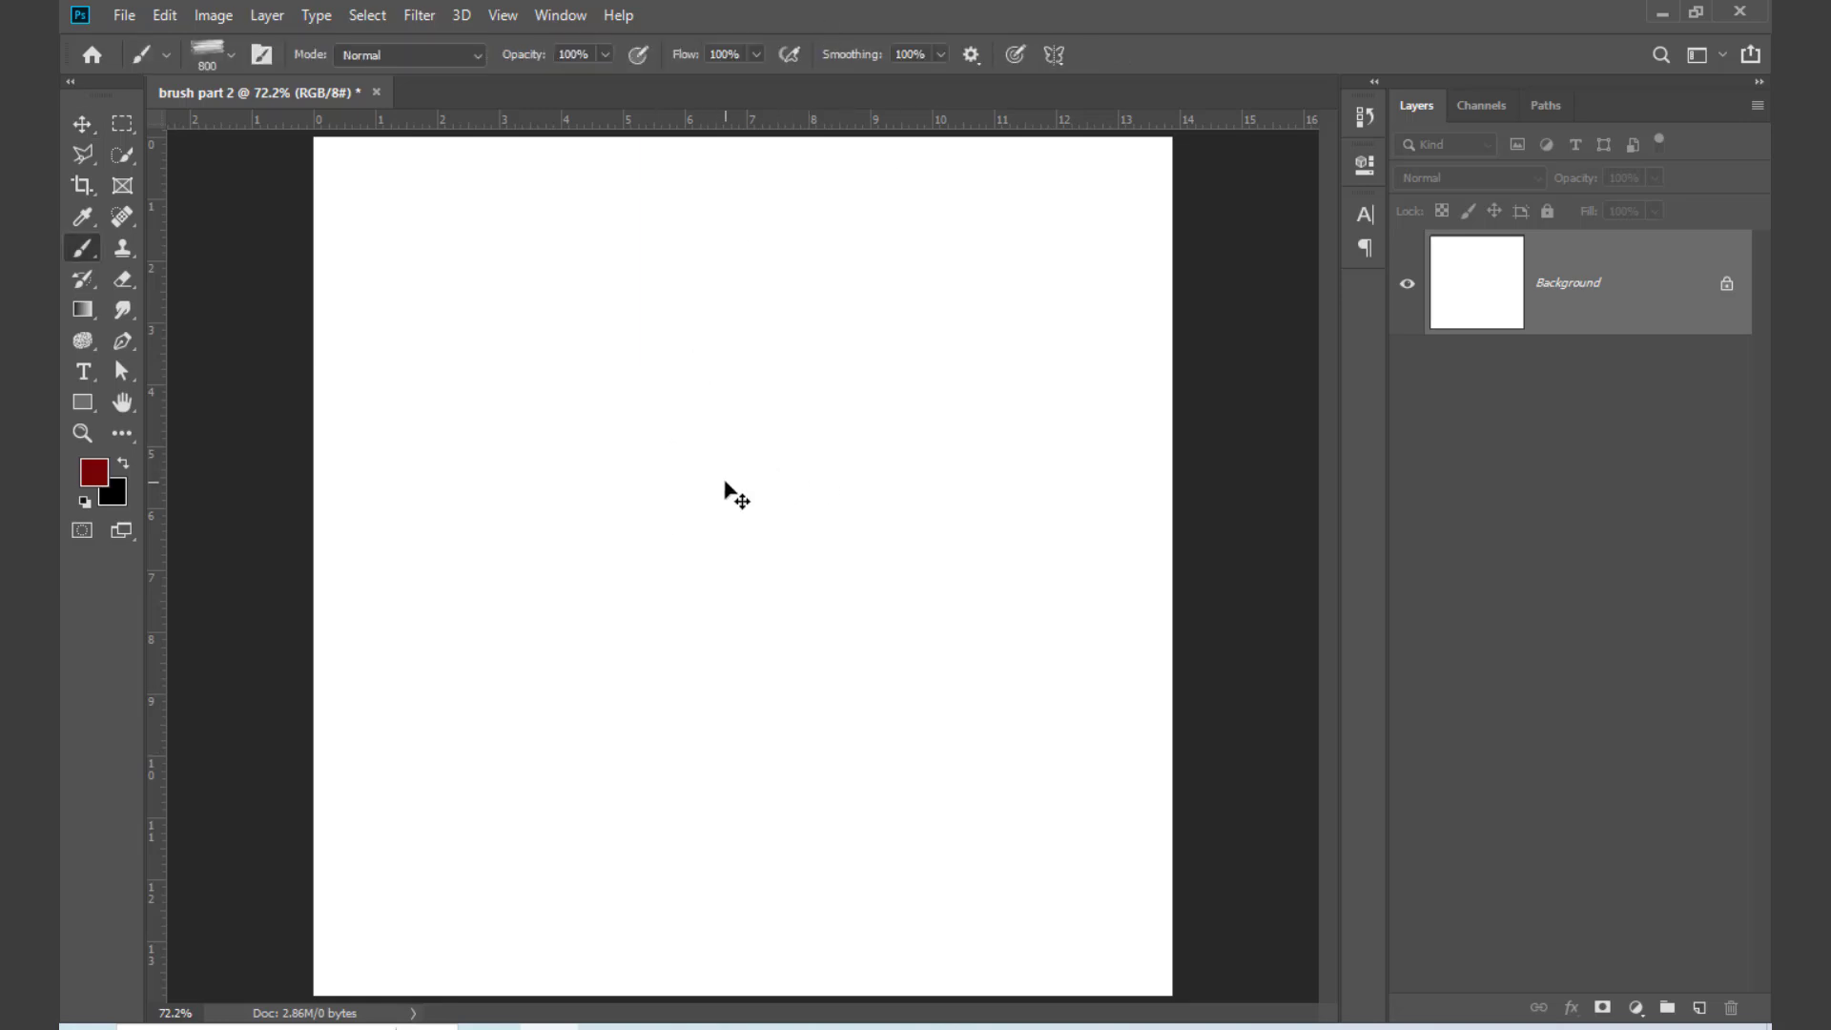
left_click(1662, 14)
left_click(1634, 13)
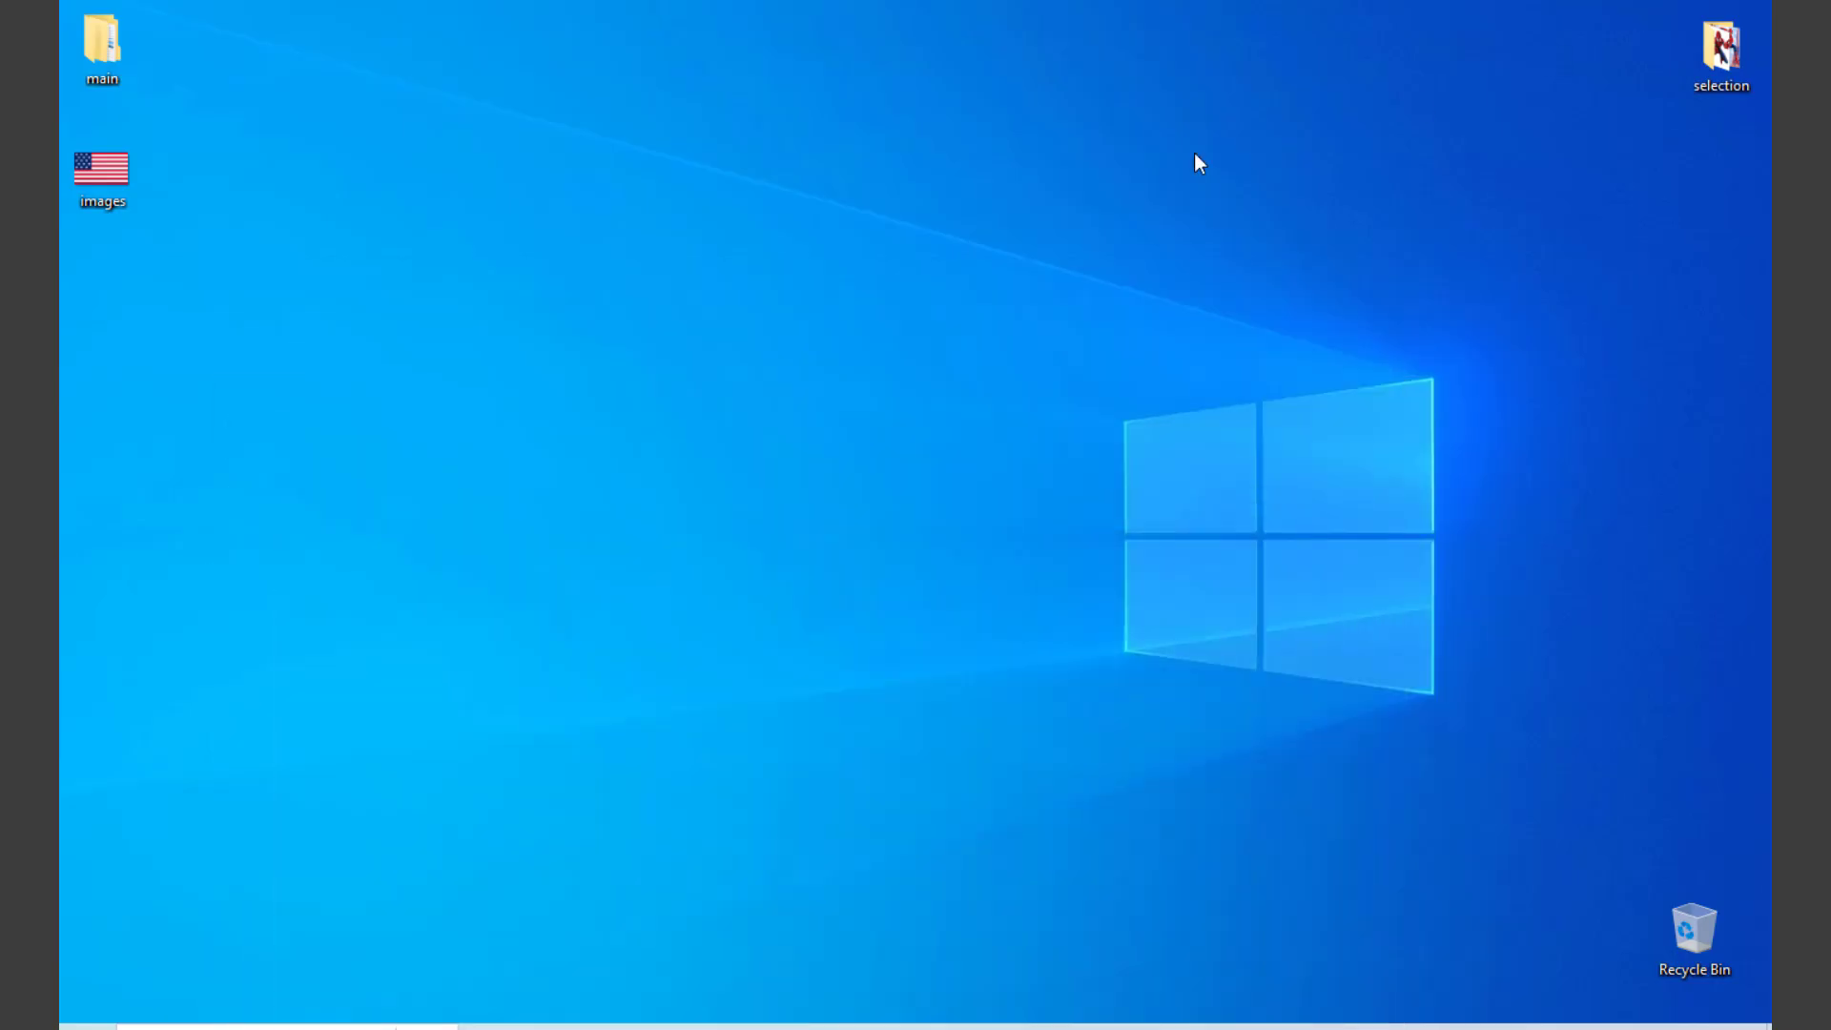
left_click_drag(116, 209, 658, 627)
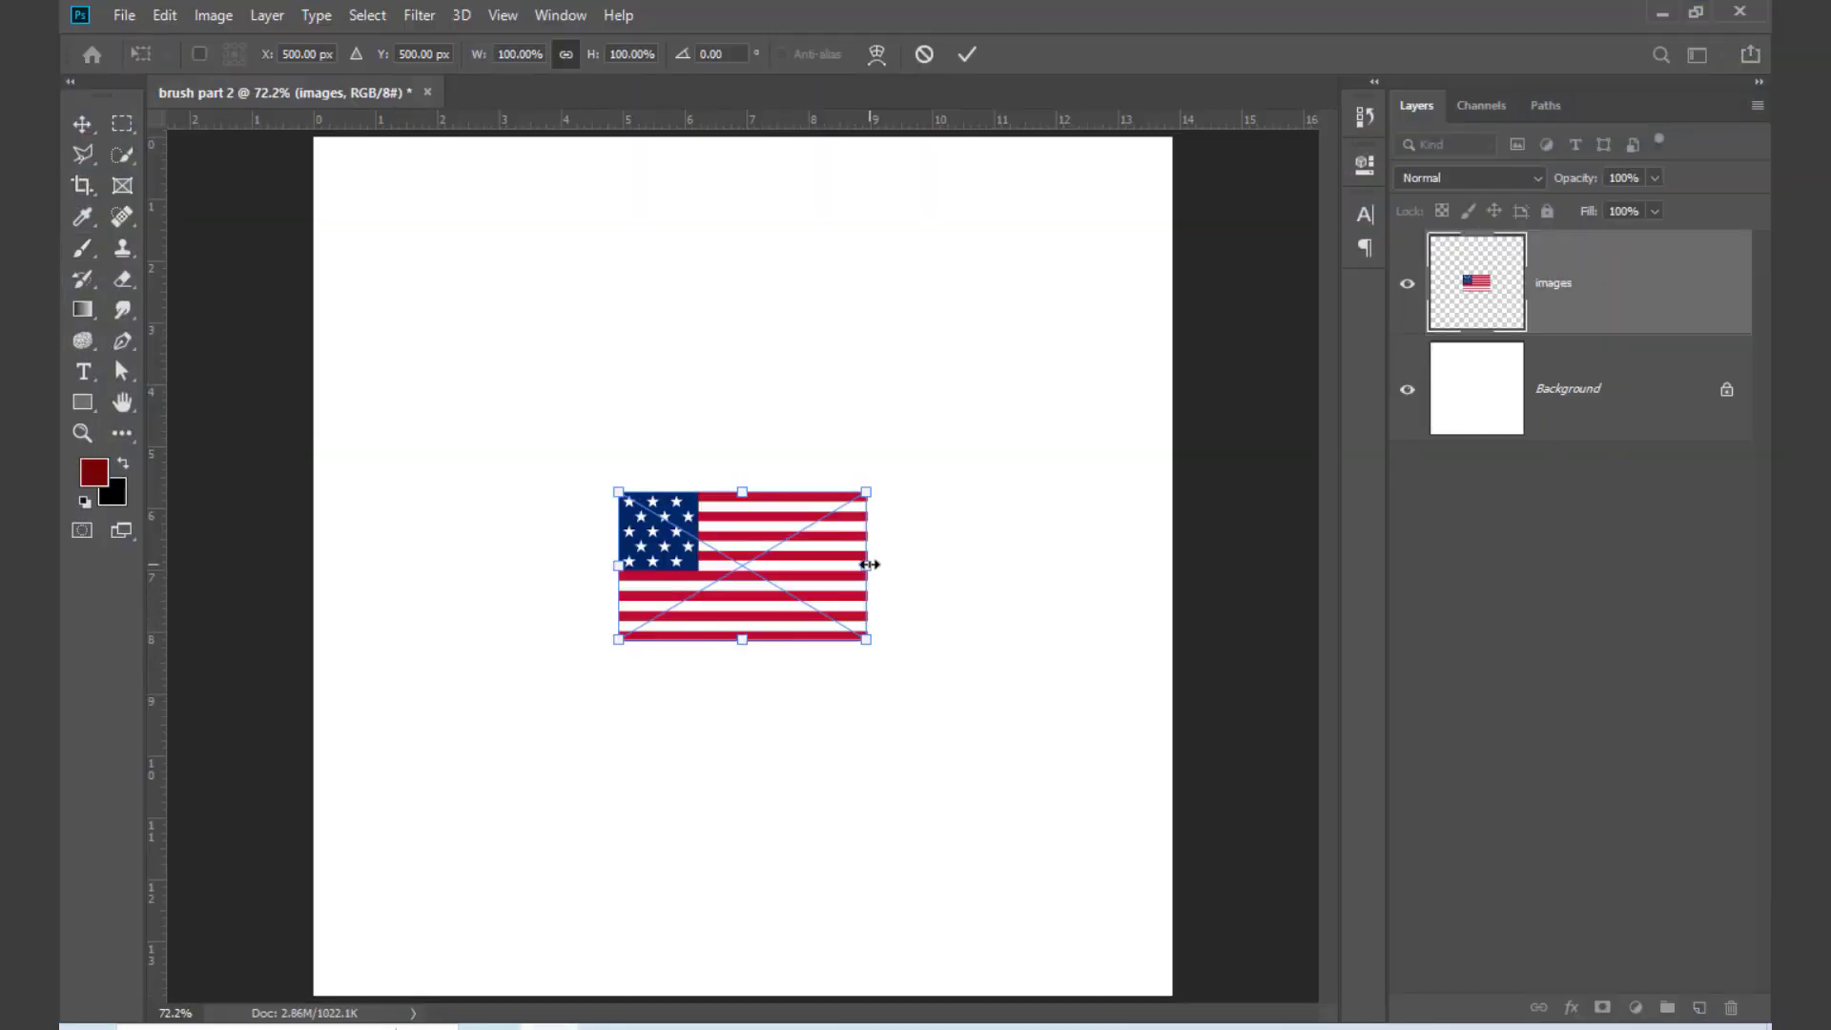
Step: Scale the placed flag to about 300%, position it across the middle of the canvas and commit the transform
left_click_drag(871, 565, 1207, 658)
left_click_drag(1001, 650, 766, 613)
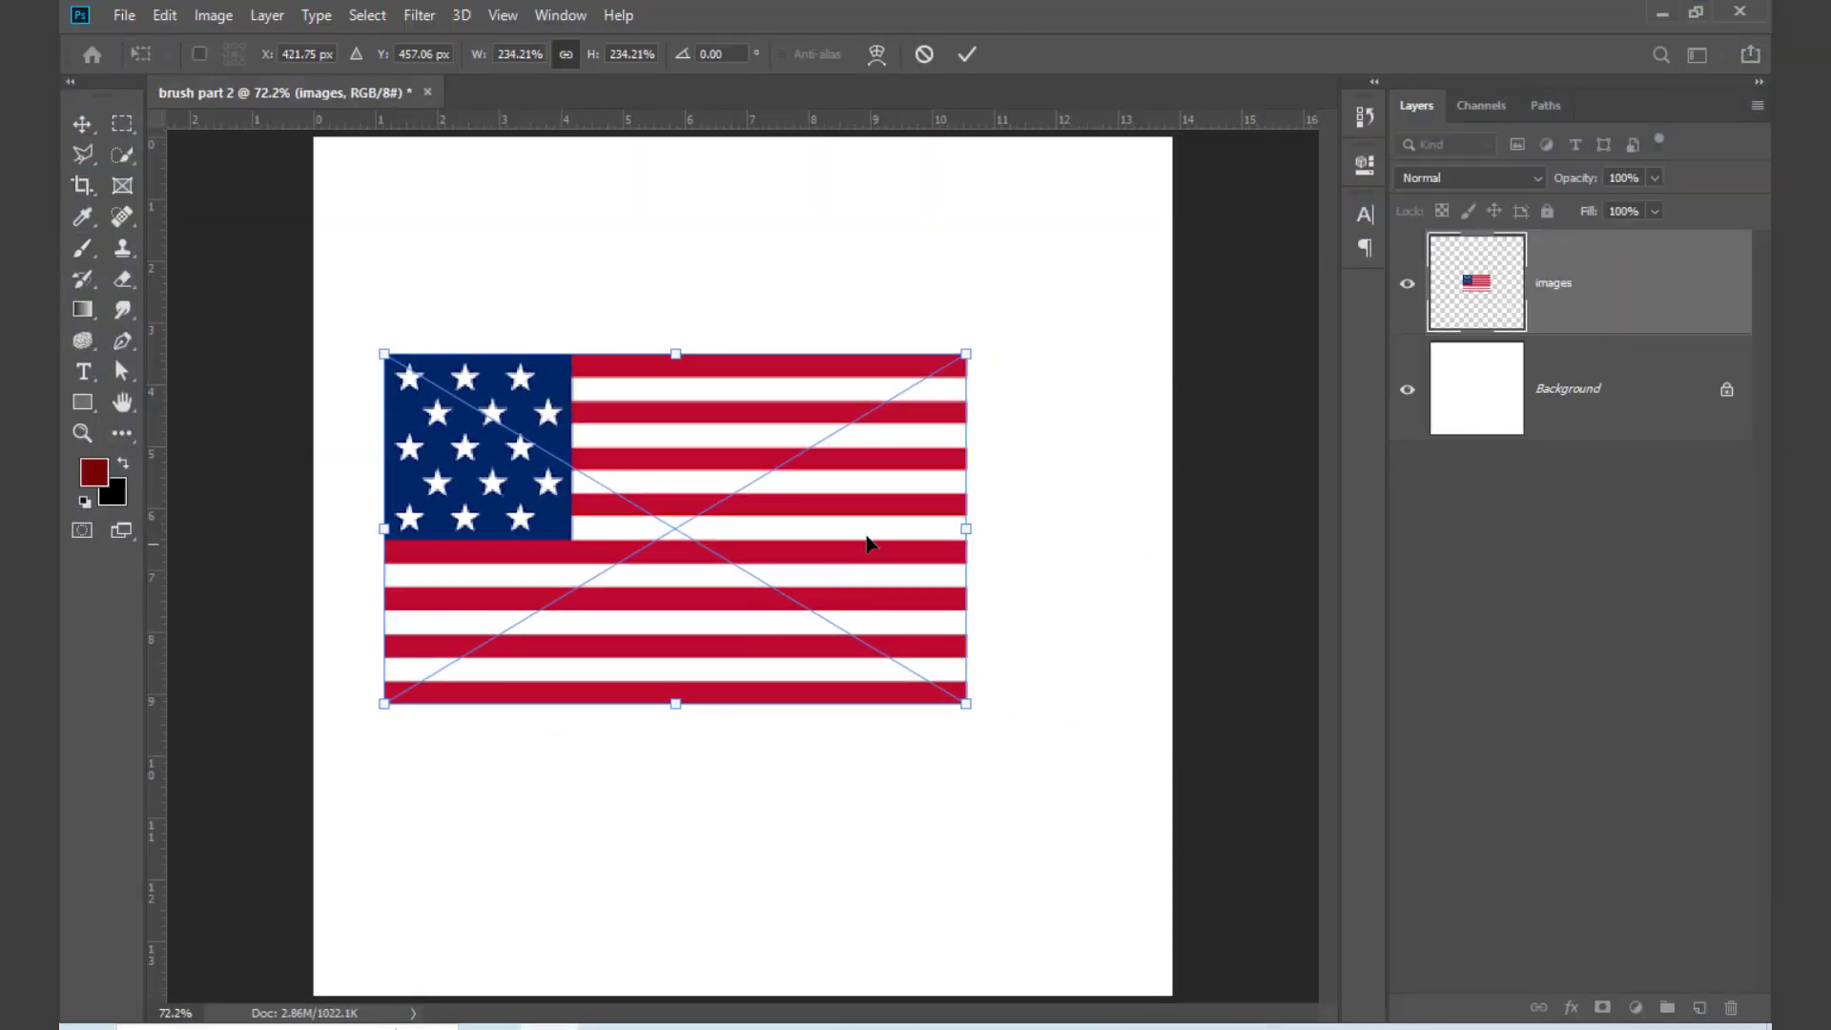
left_click_drag(989, 535, 1156, 531)
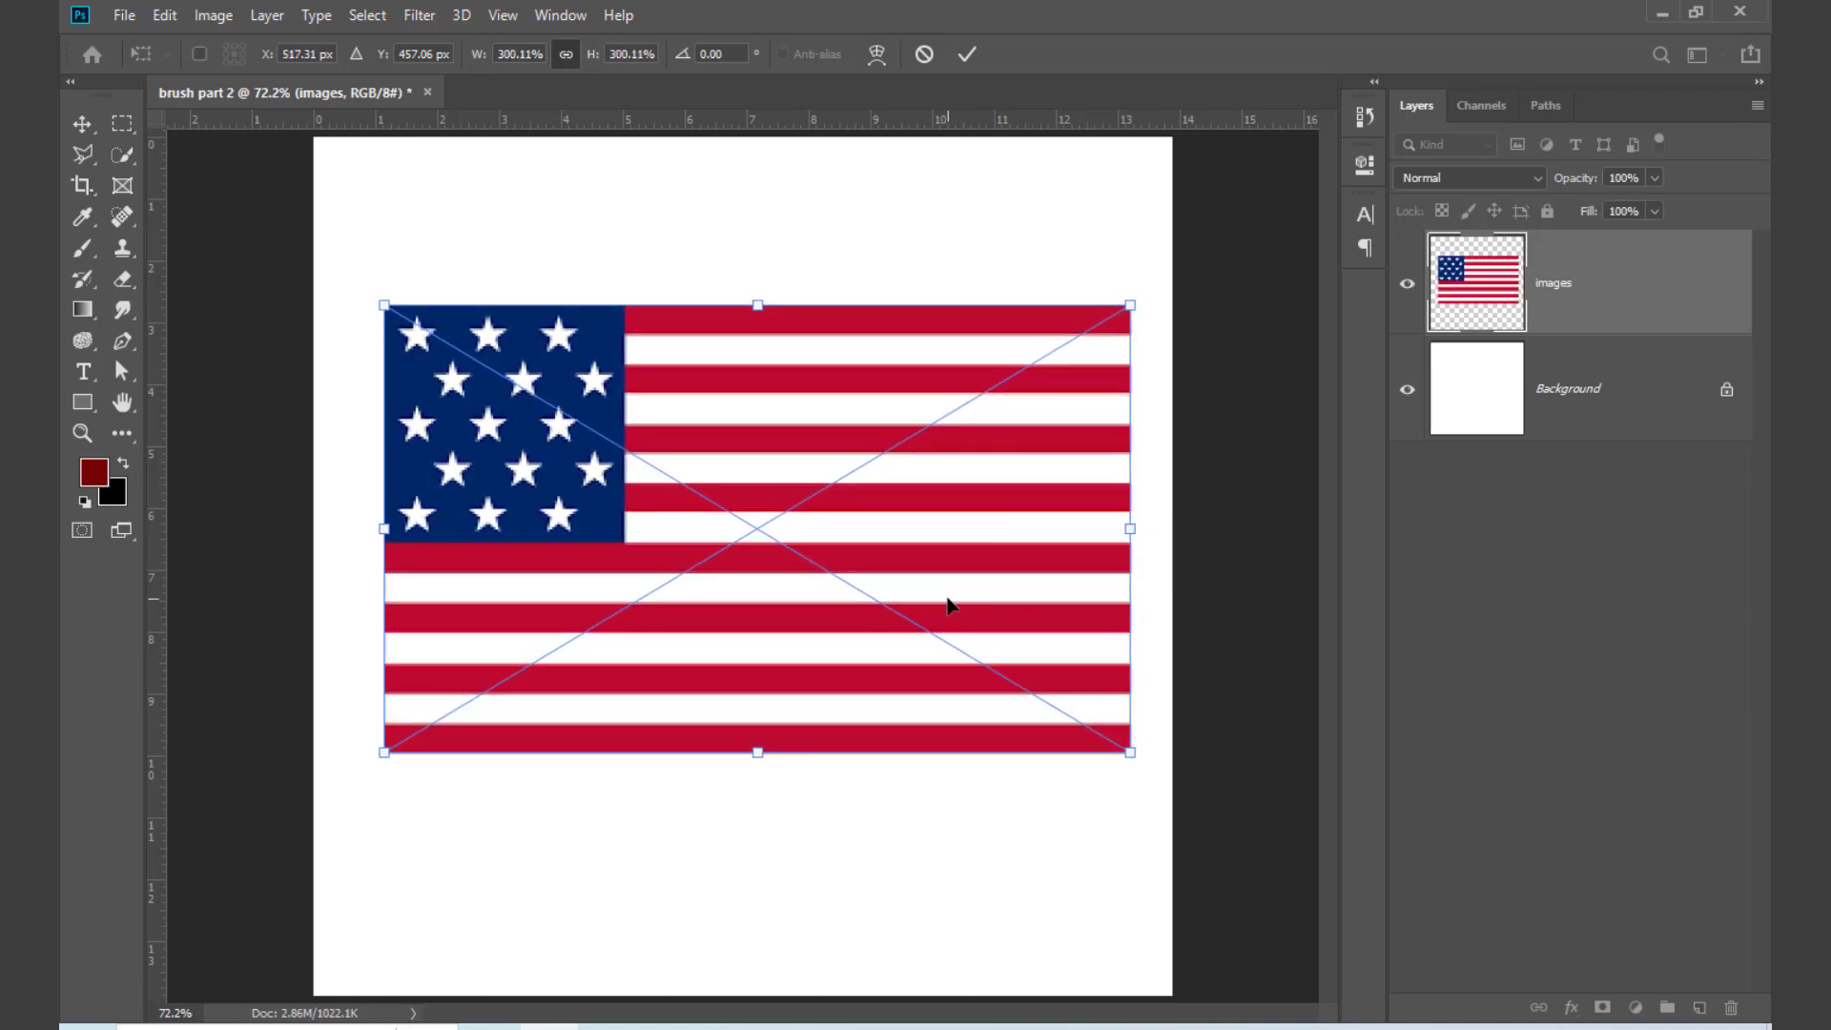
left_click_drag(948, 605, 919, 621)
key("Return")
Step: Rasterize the flag layer with the Brush tool active
key("b")
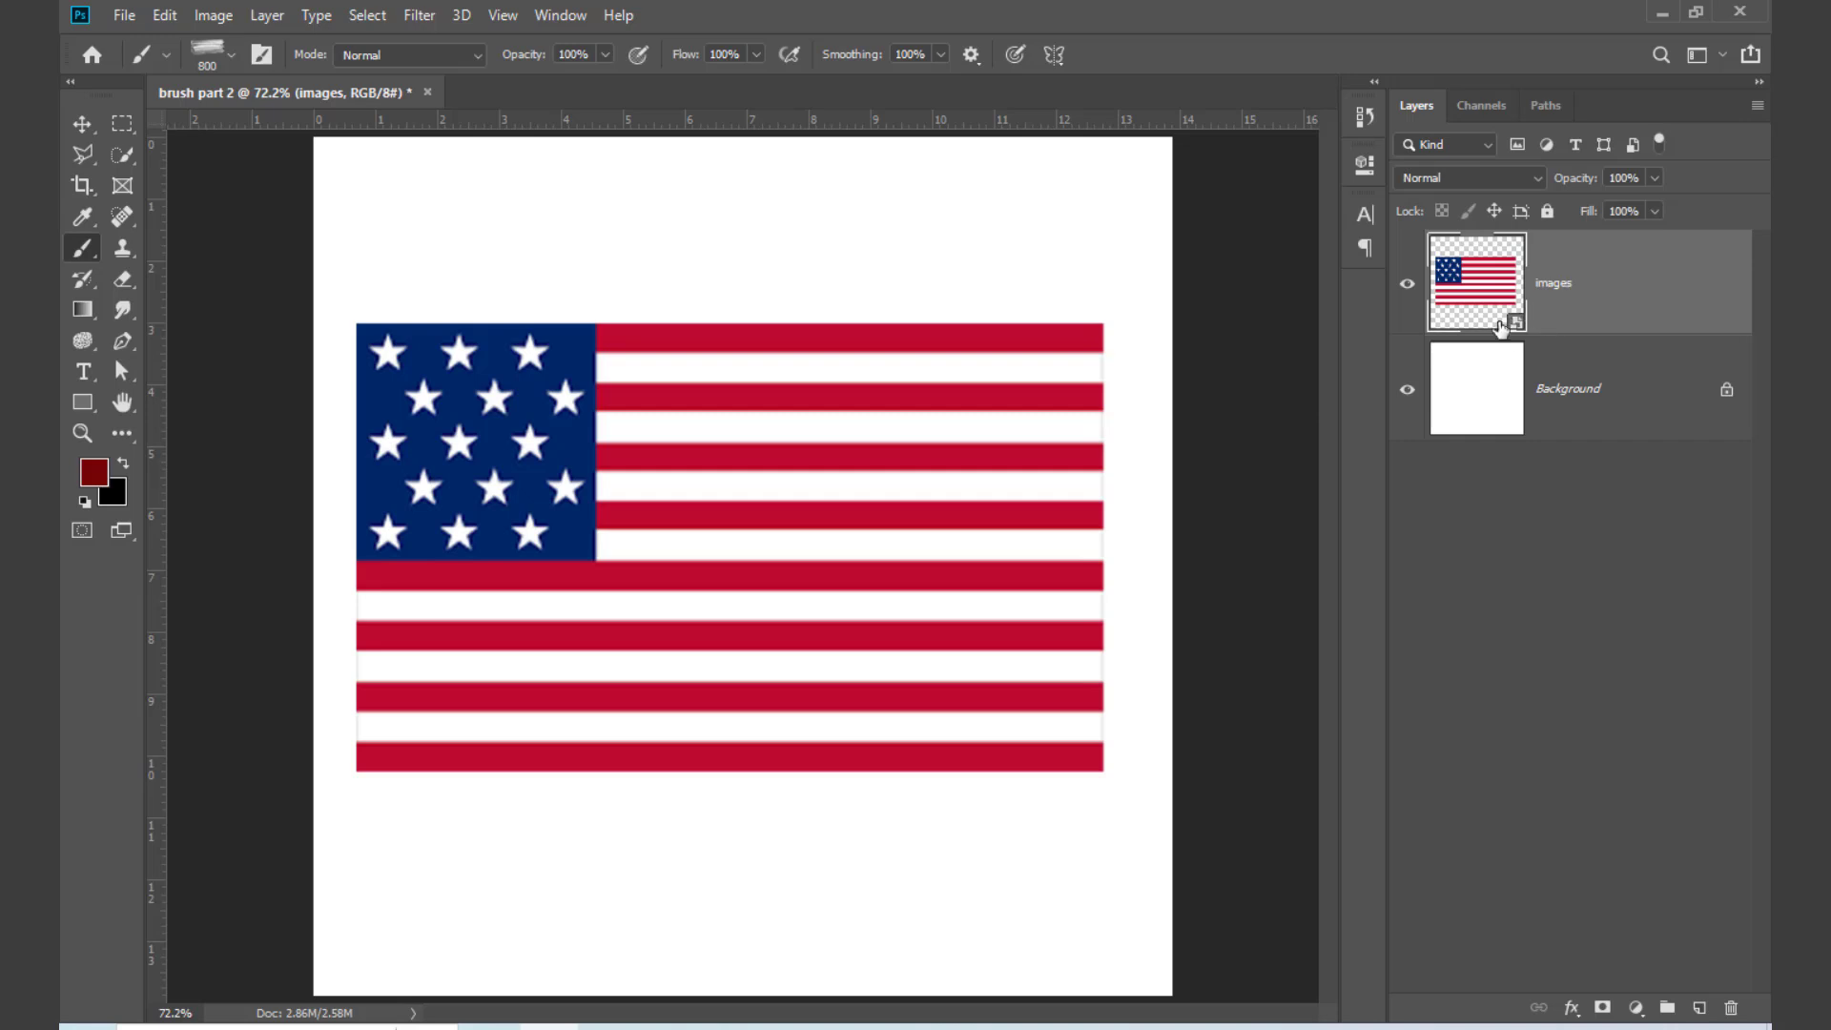
right_click(1621, 278)
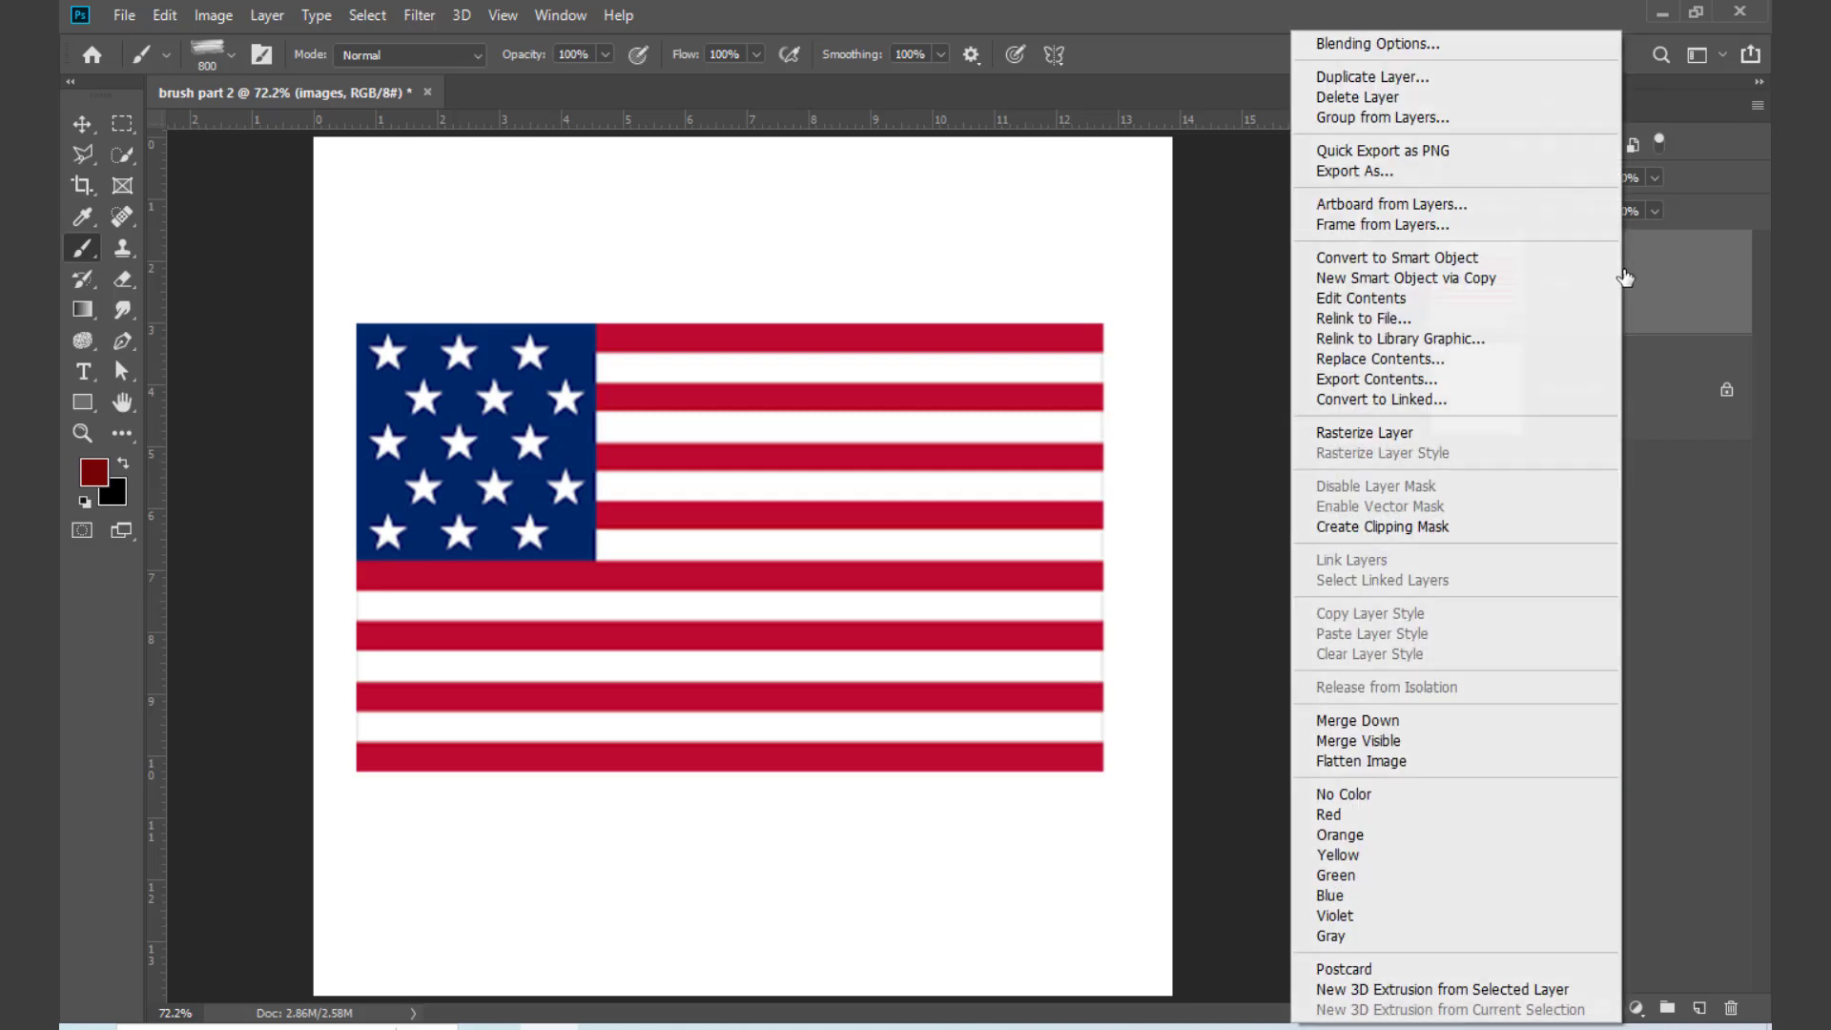
left_click(1387, 431)
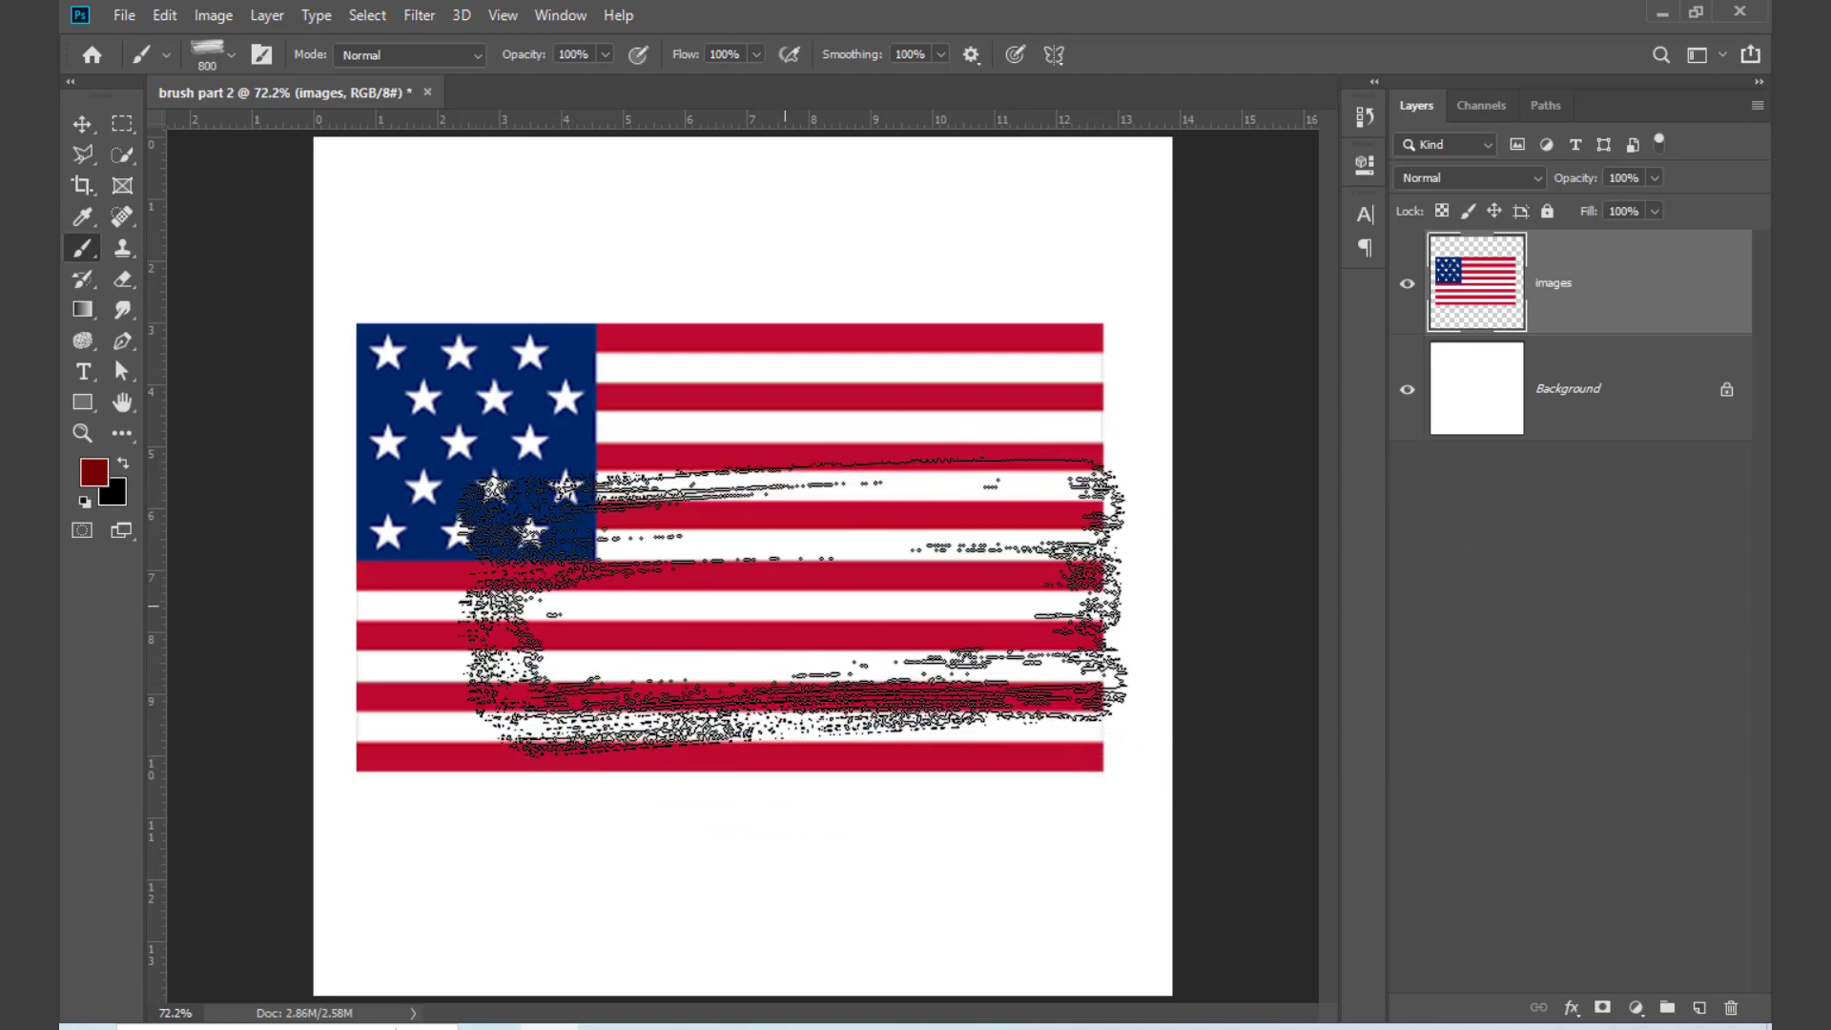
Step: Try painting dark red 800 px brush strokes over the flag, and undo them
left_click(788, 561)
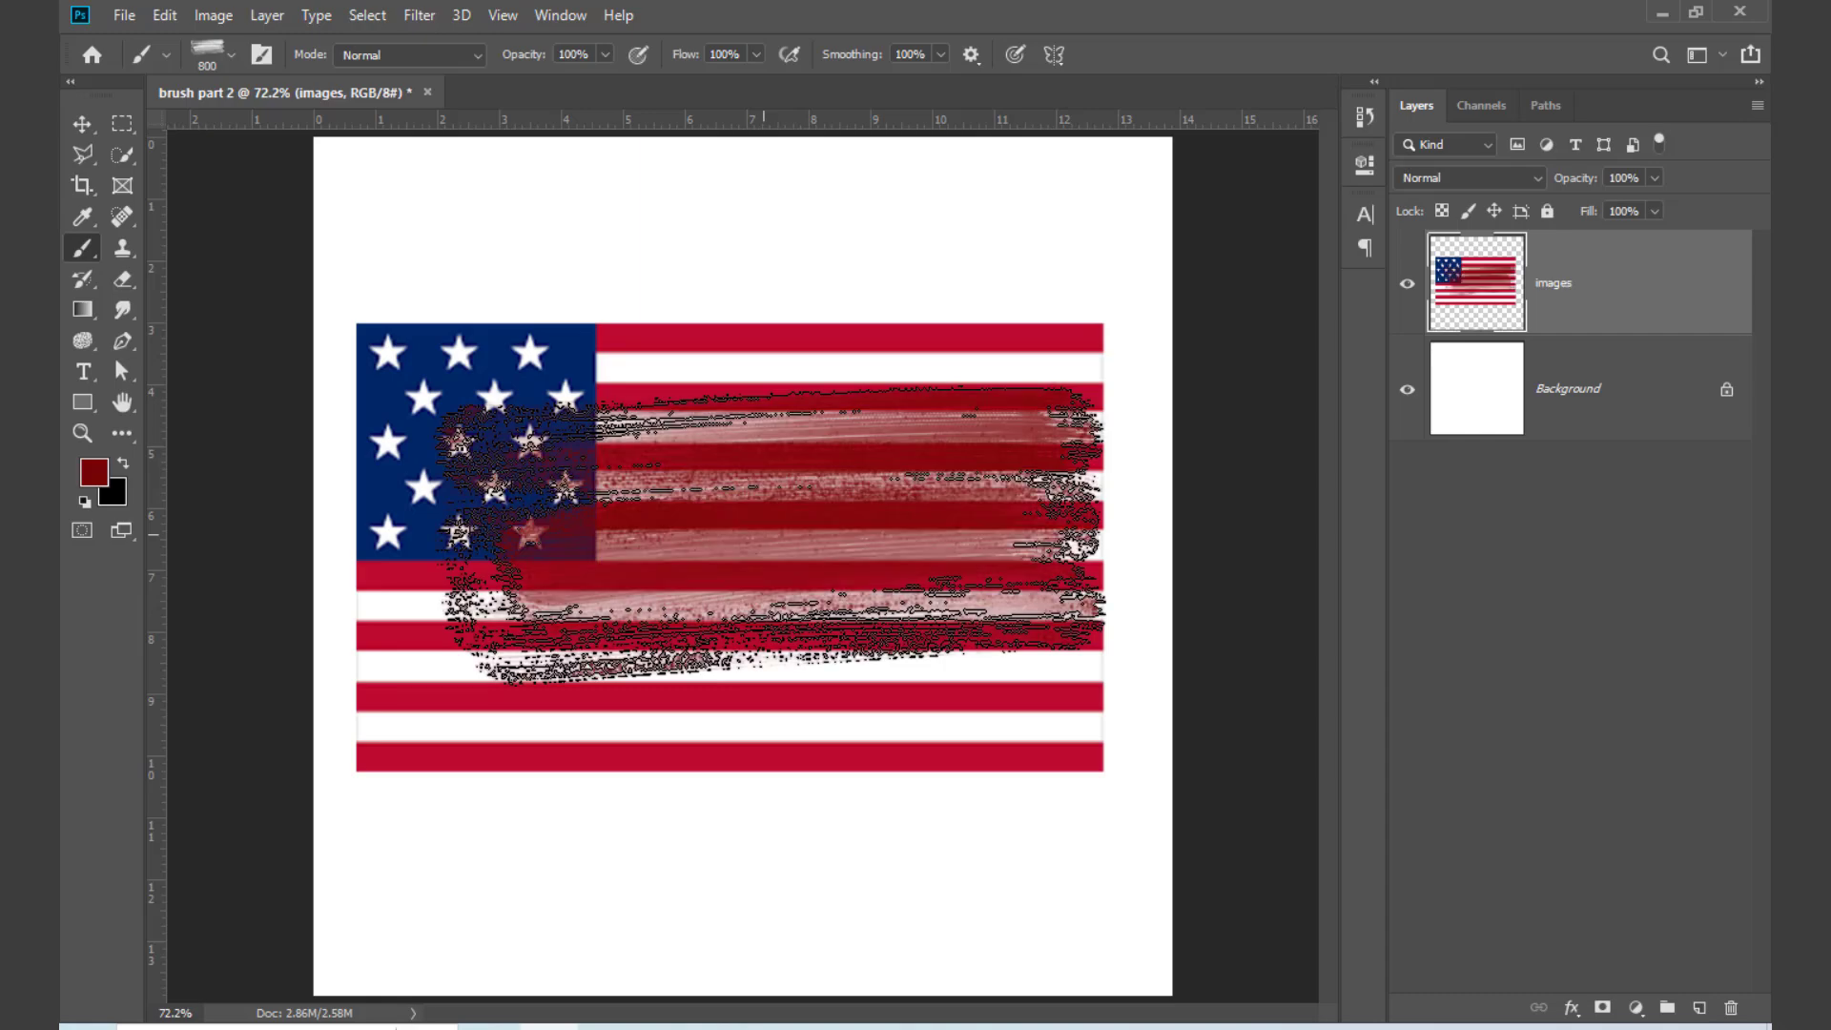
mouse_move(788, 557)
left_mouse_down()
mouse_move(754, 530)
mouse_move(782, 562)
left_mouse_up()
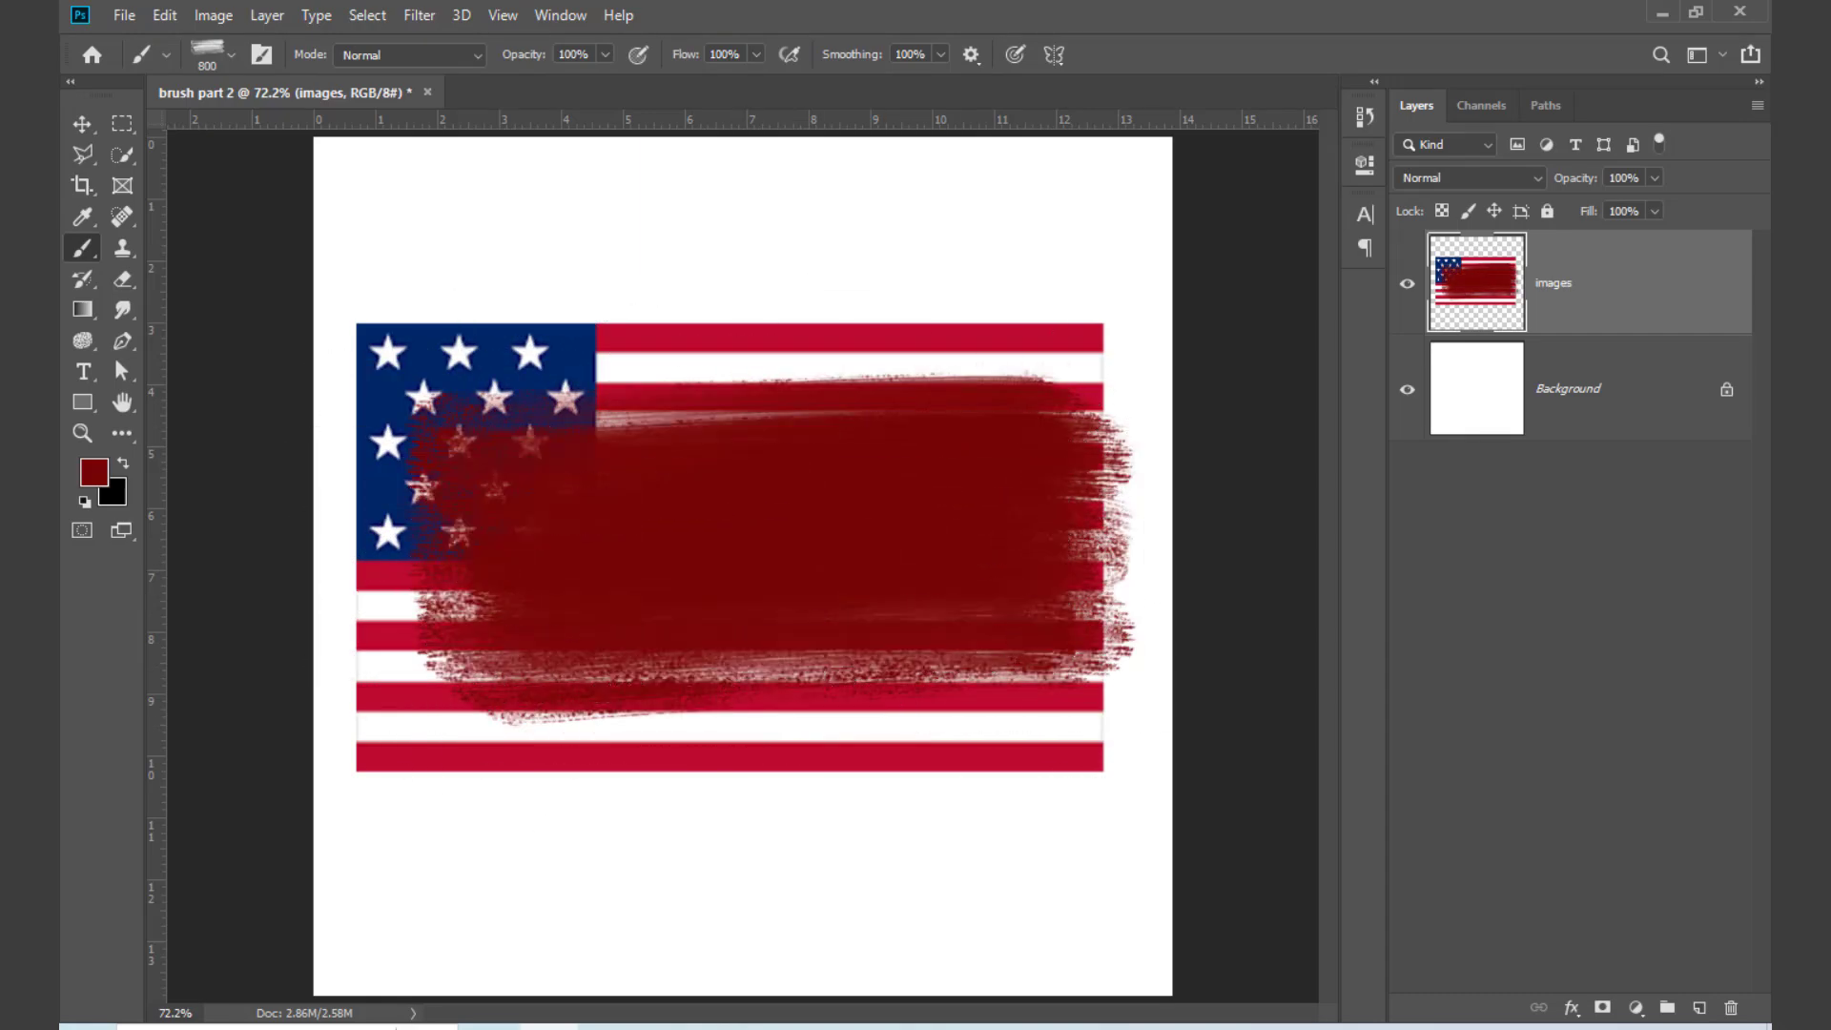
key("ctrl+z")
key("ctrl+z")
key("ctrl+z")
key("ctrl+z")
key("ctrl+z")
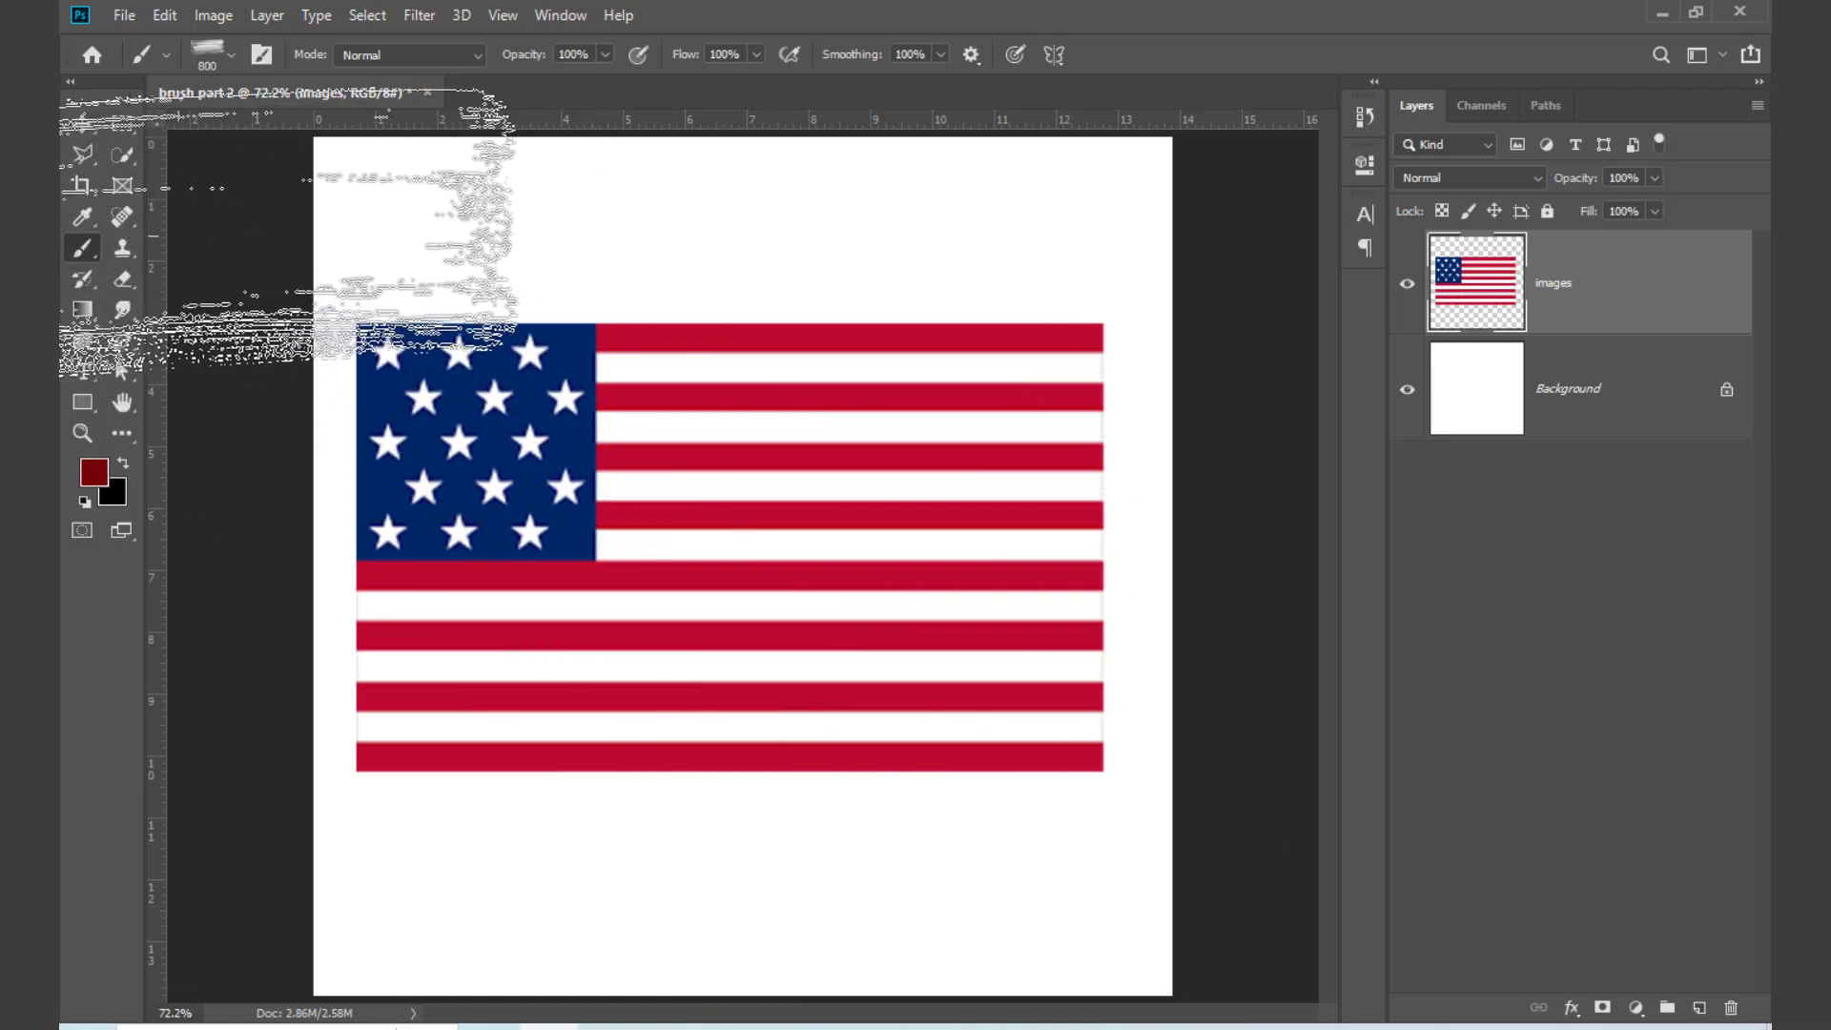
Step: Activate the Eraser tool and choose brush 31 from the Free Painter Photoshop Brushes 3 set
left_click(119, 218)
left_click(119, 278)
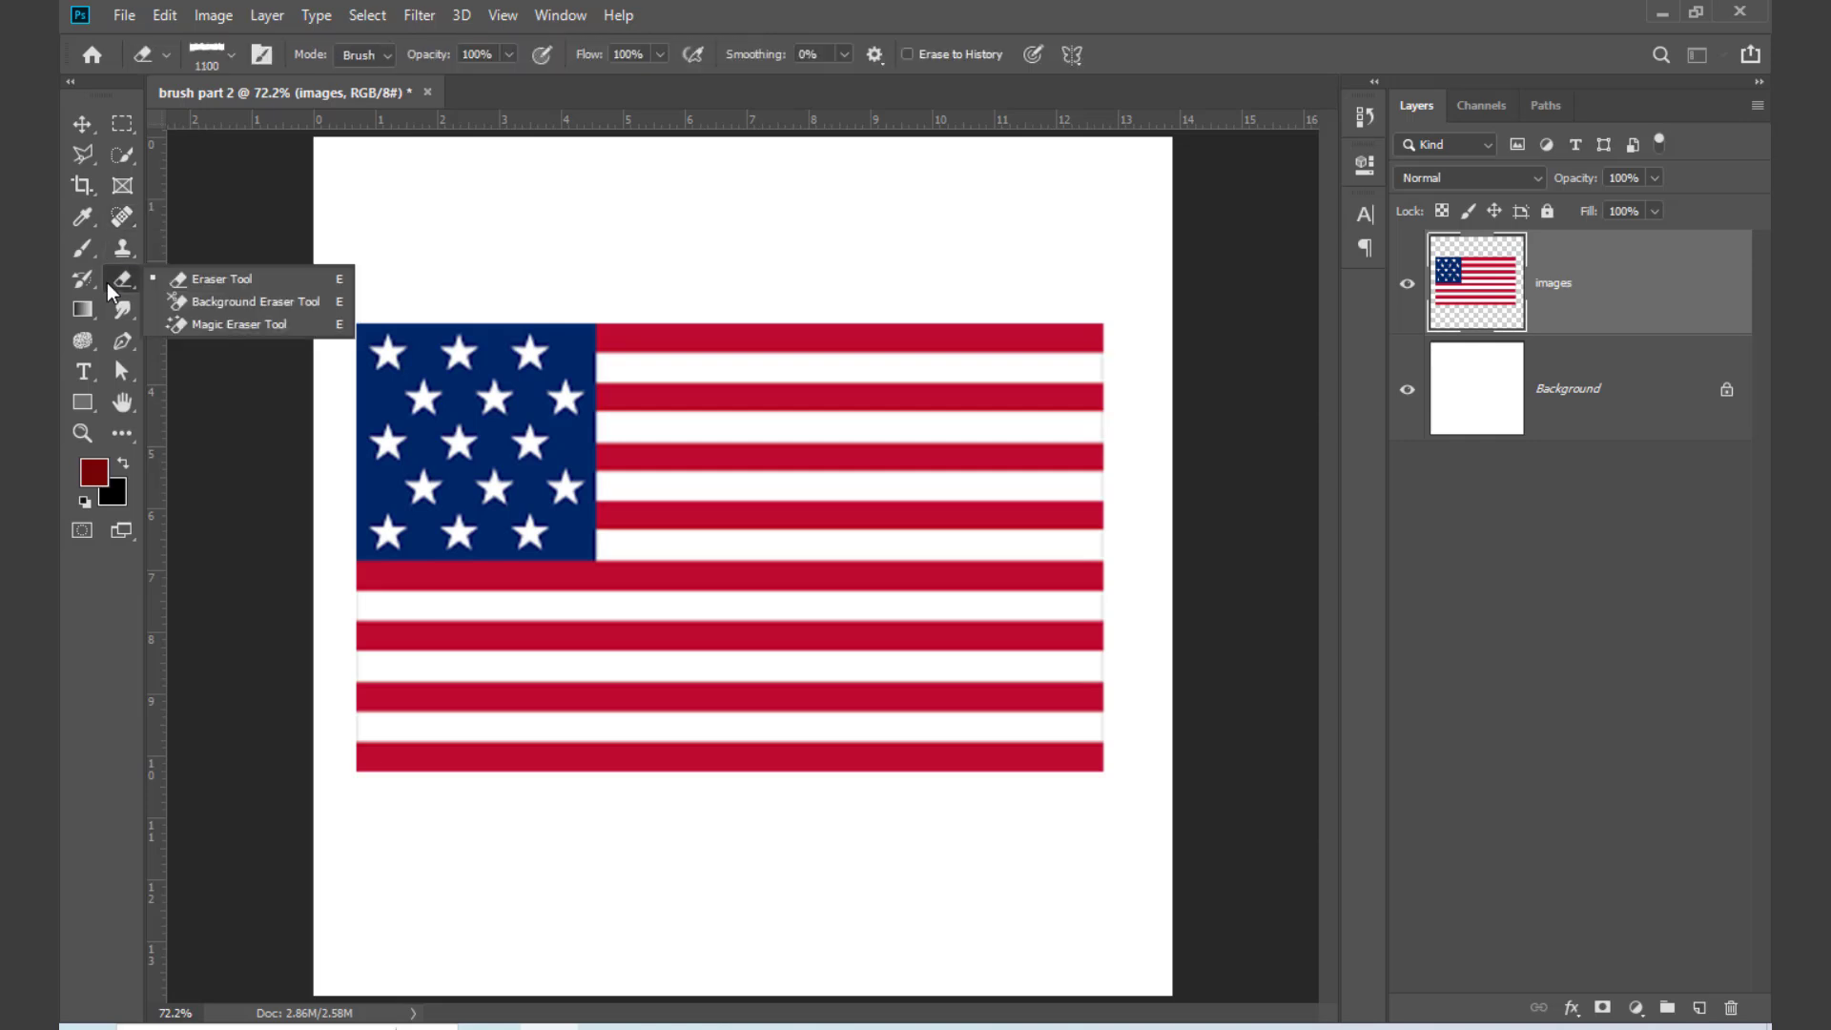
left_click(225, 277)
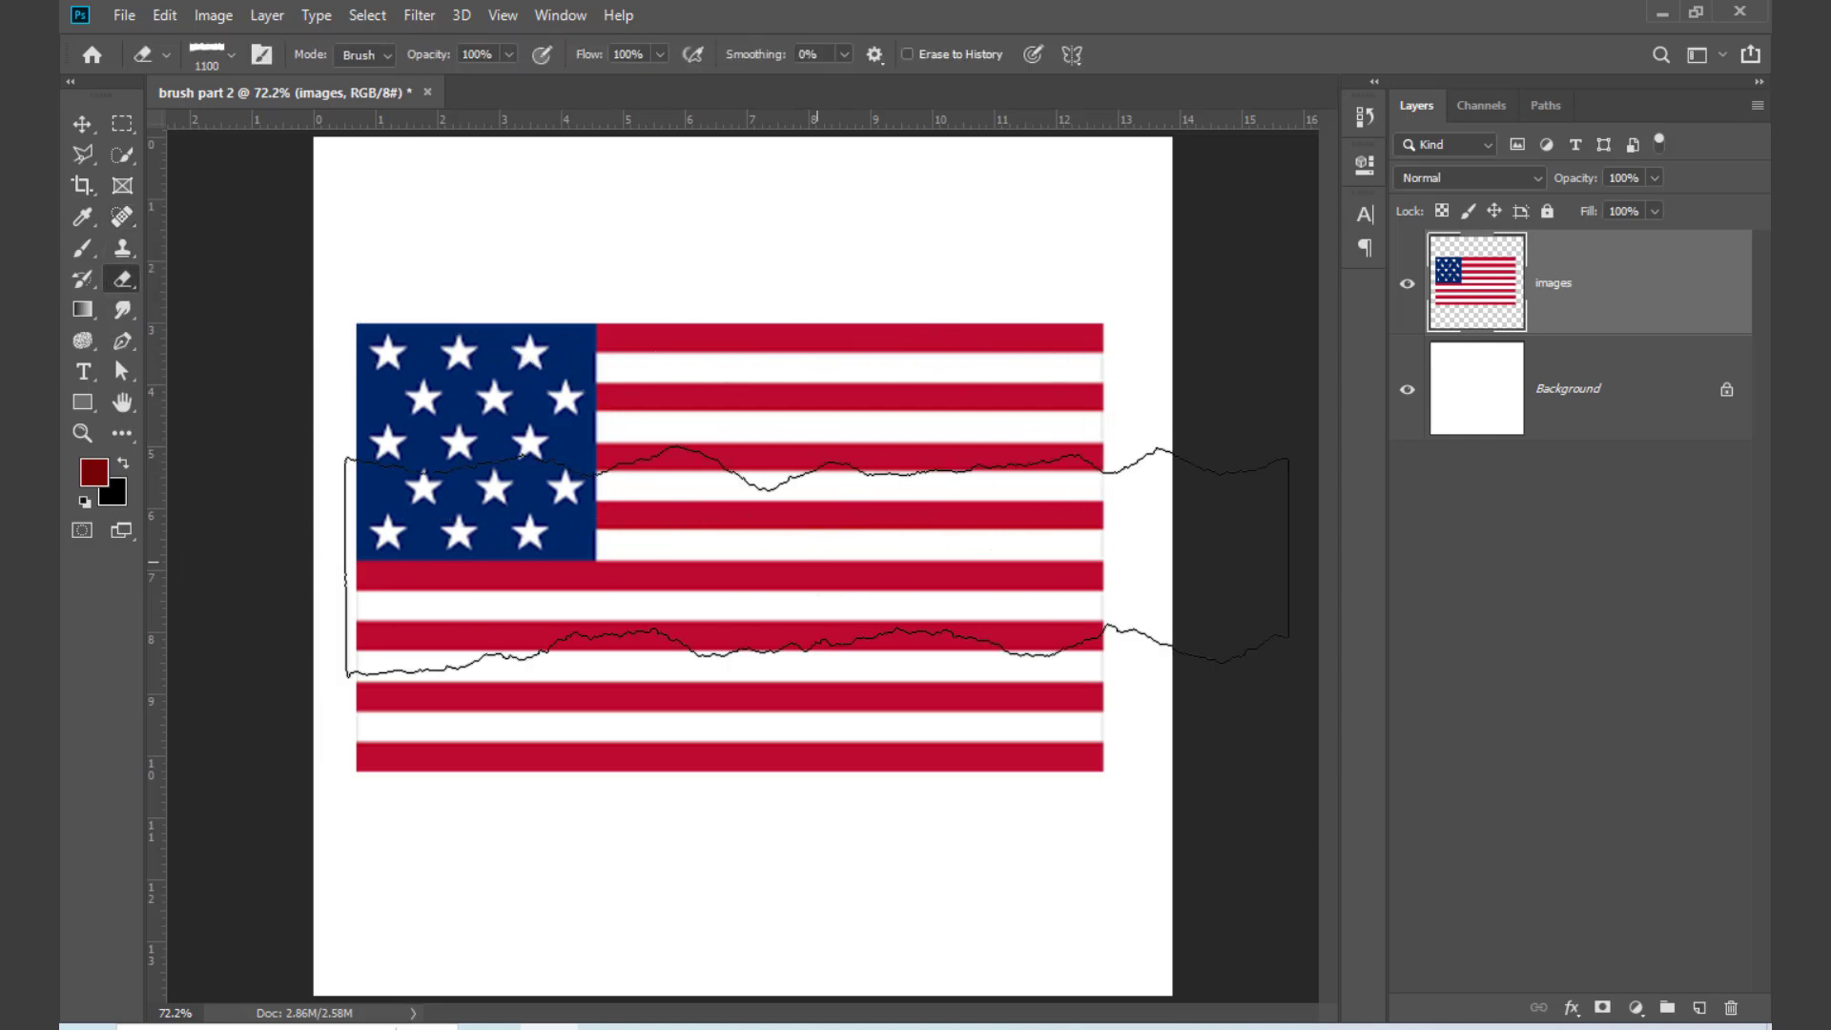
right_click(832, 383)
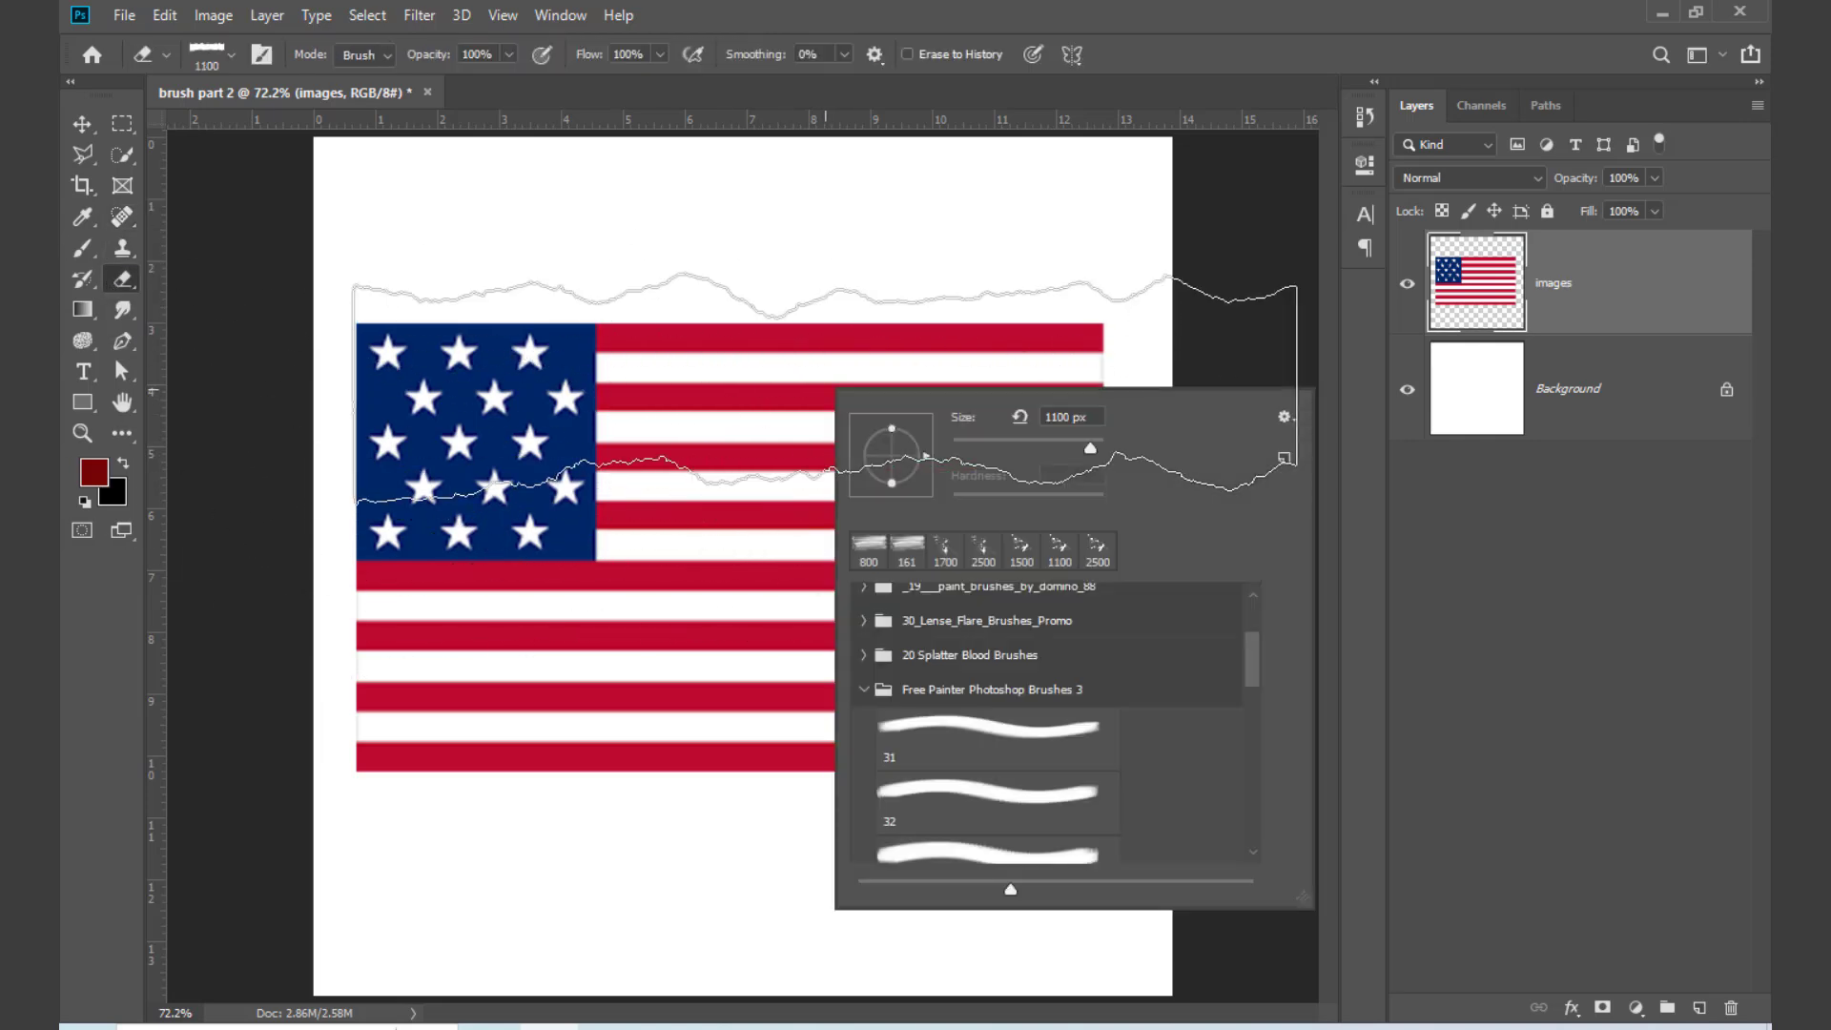
left_click(864, 690)
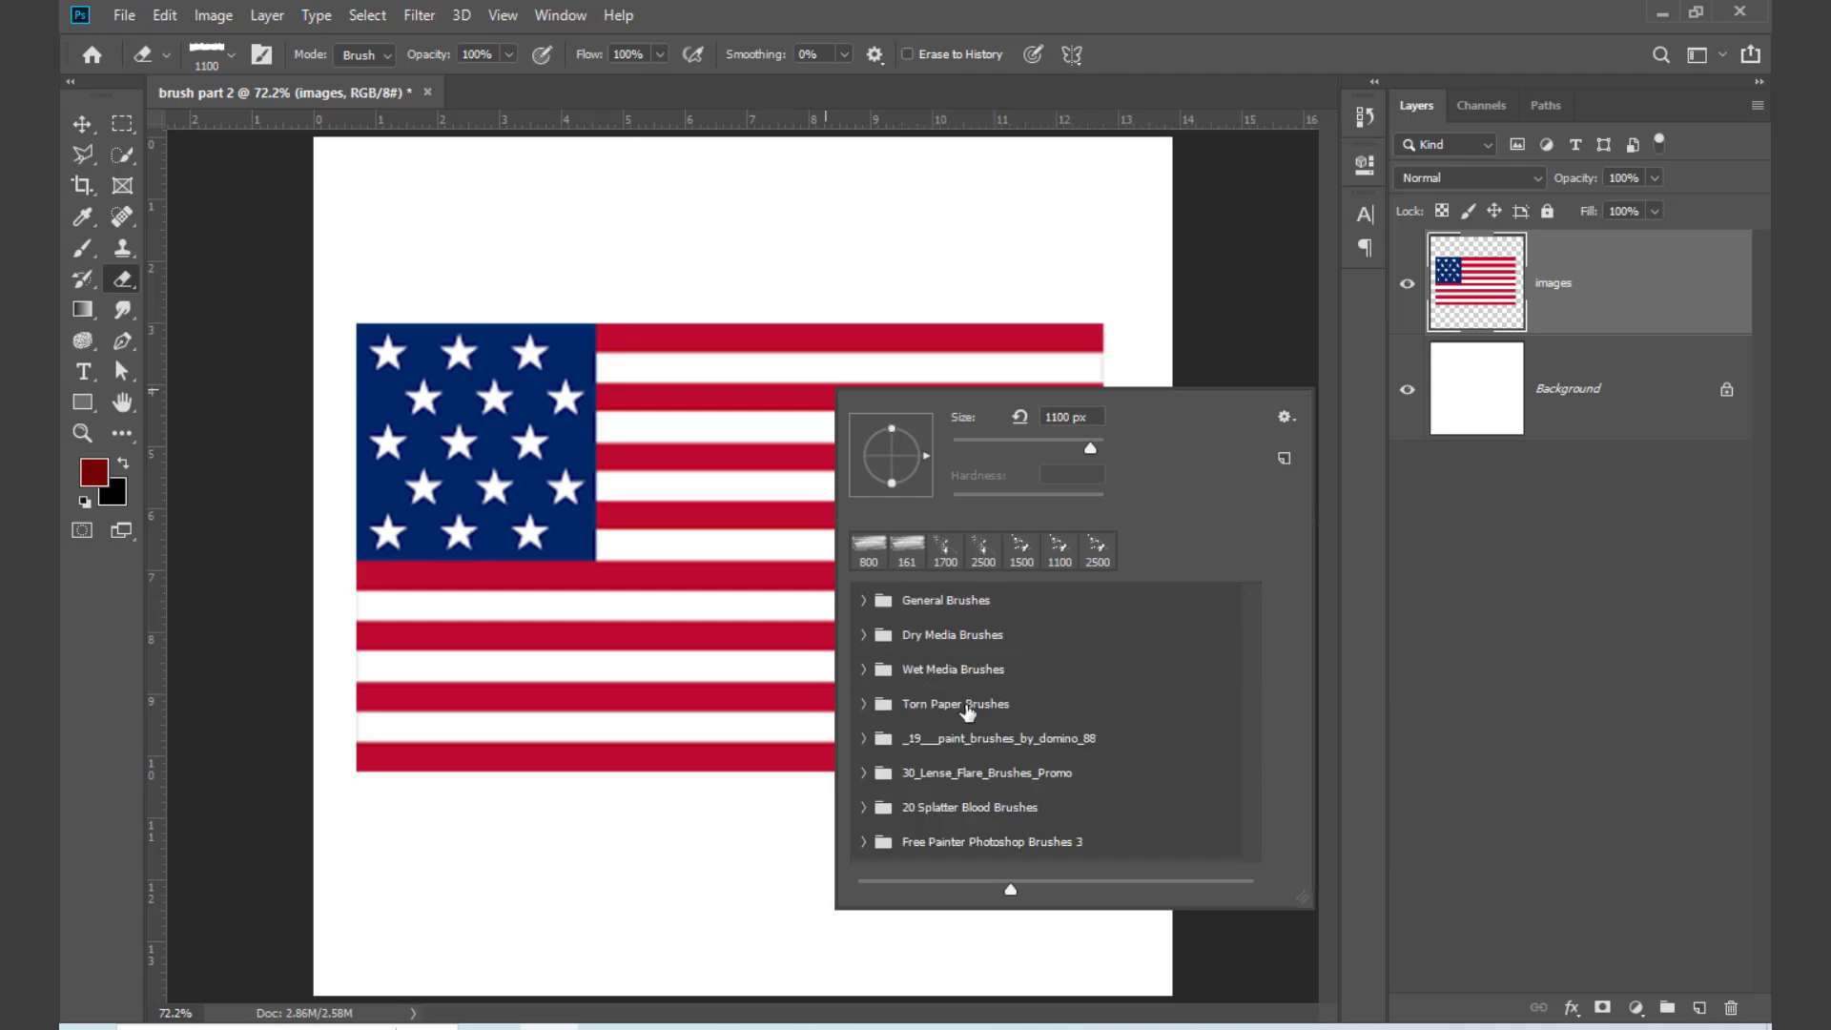
left_click(865, 841)
scroll(995, 802, "down", 1)
left_click(995, 822)
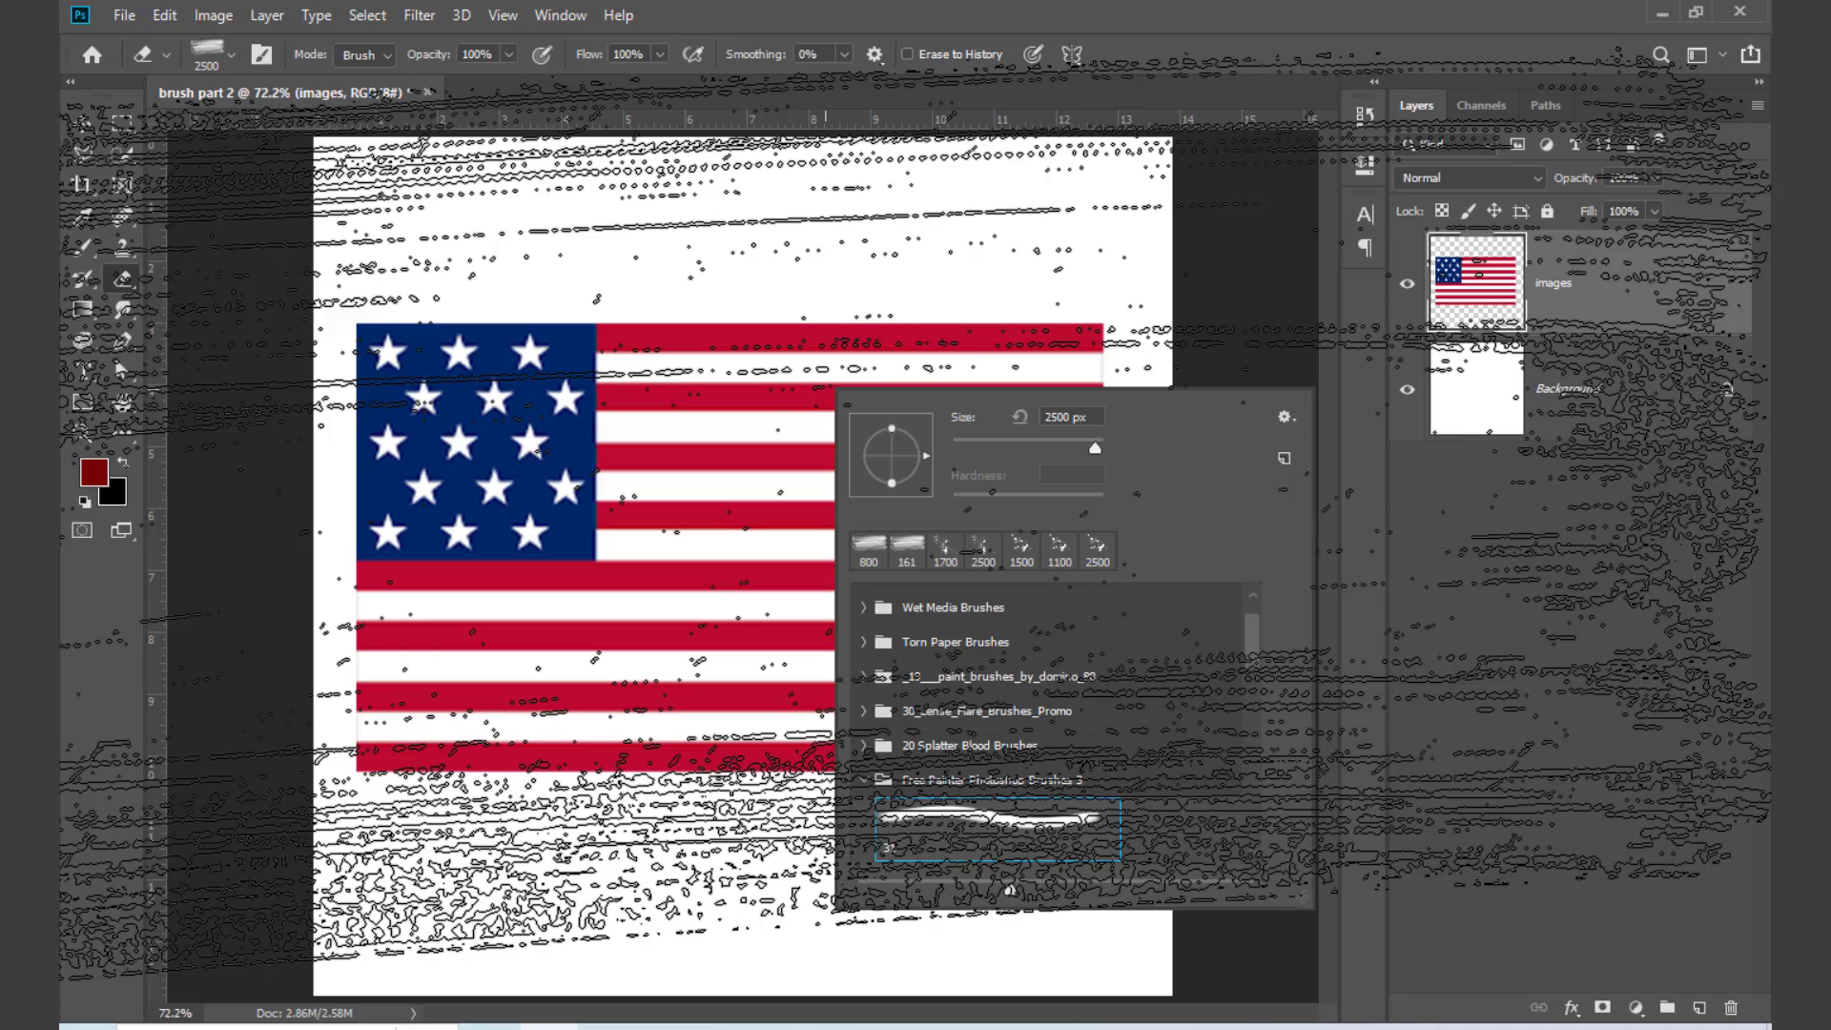
Step: Undo a first trial erase, reduce the eraser size to 1500 px and erase the whole flag with repeated strokes
left_click(711, 518)
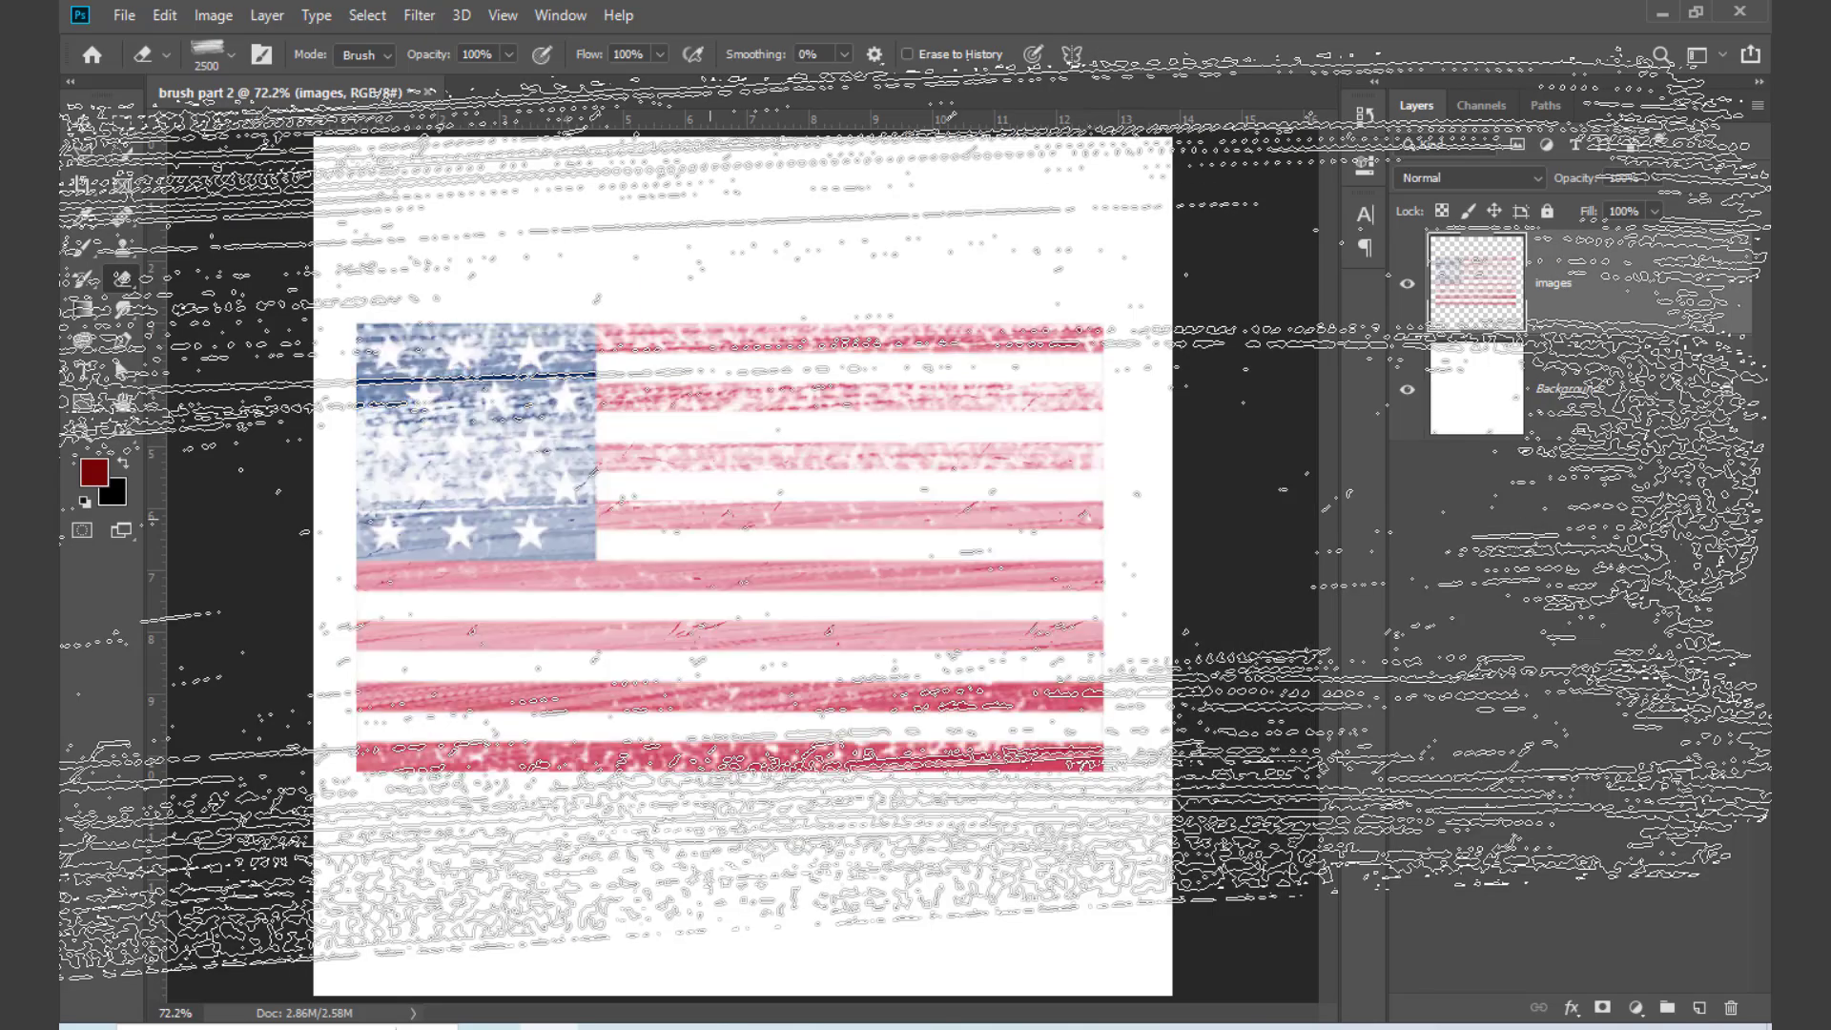
key("ctrl+z")
key("bracketleft")
key("bracketleft")
key("bracketleft")
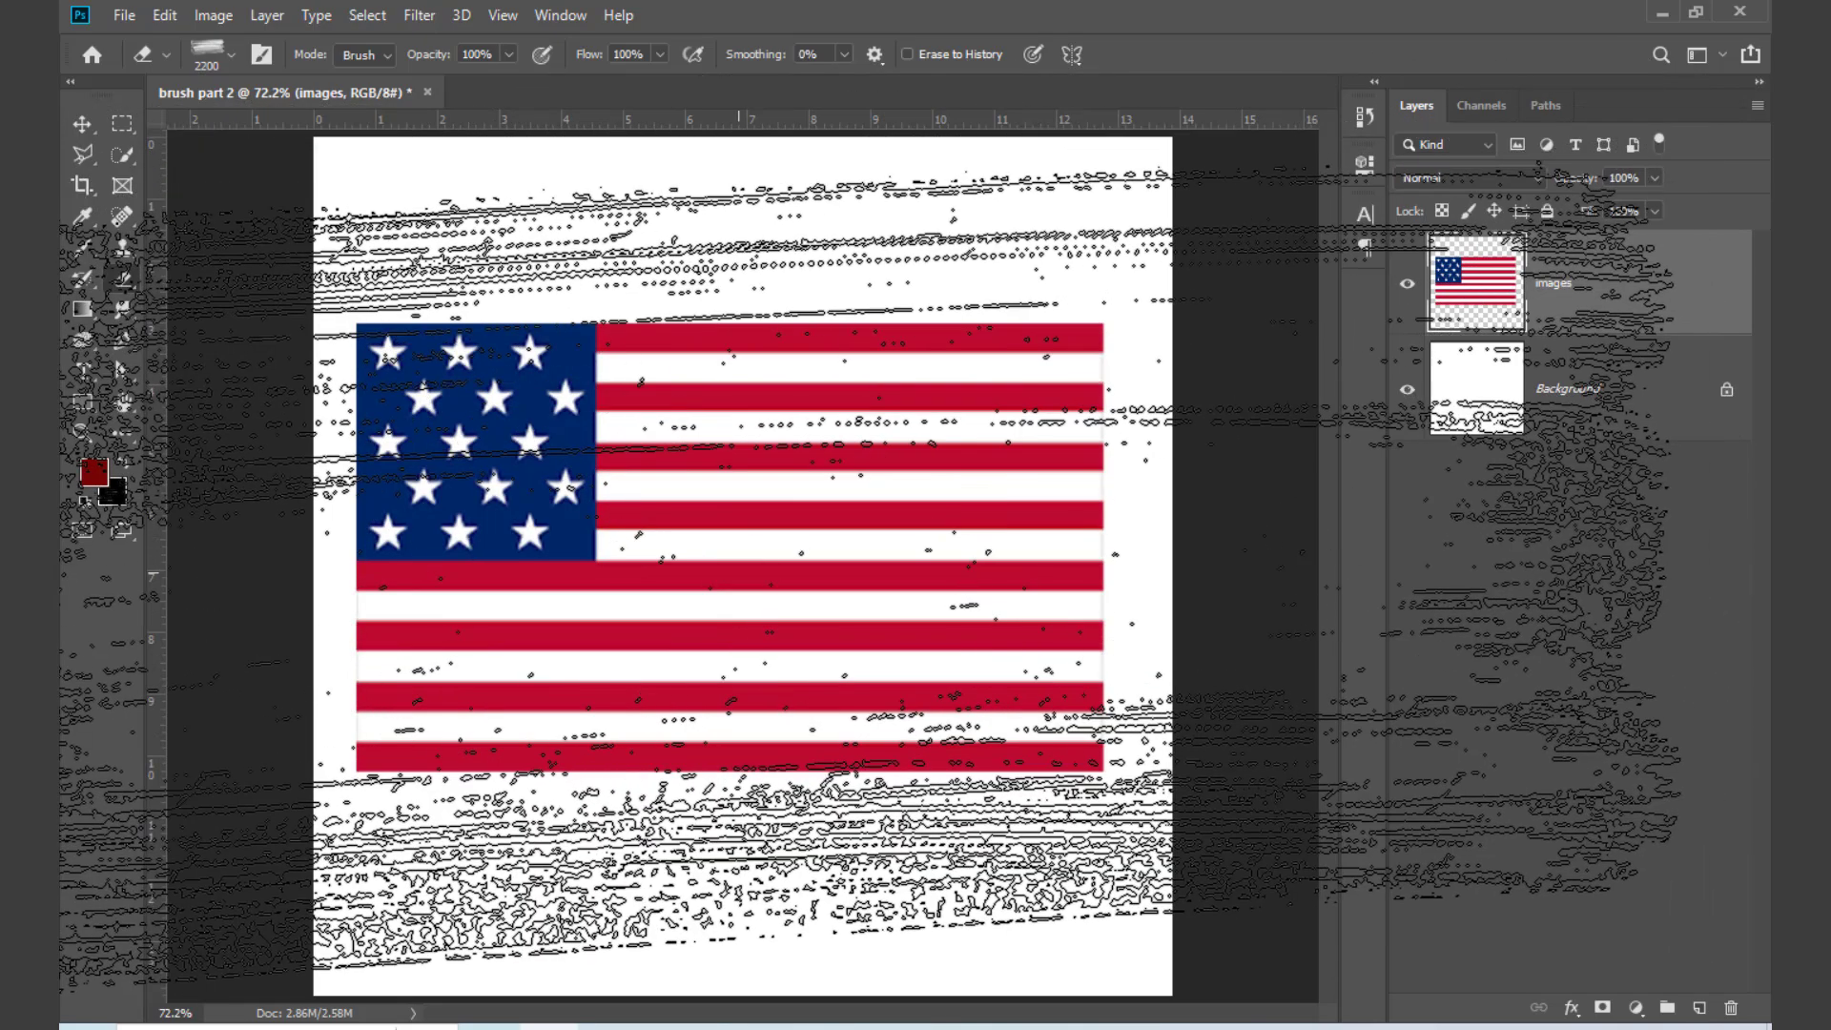
left_click(740, 576)
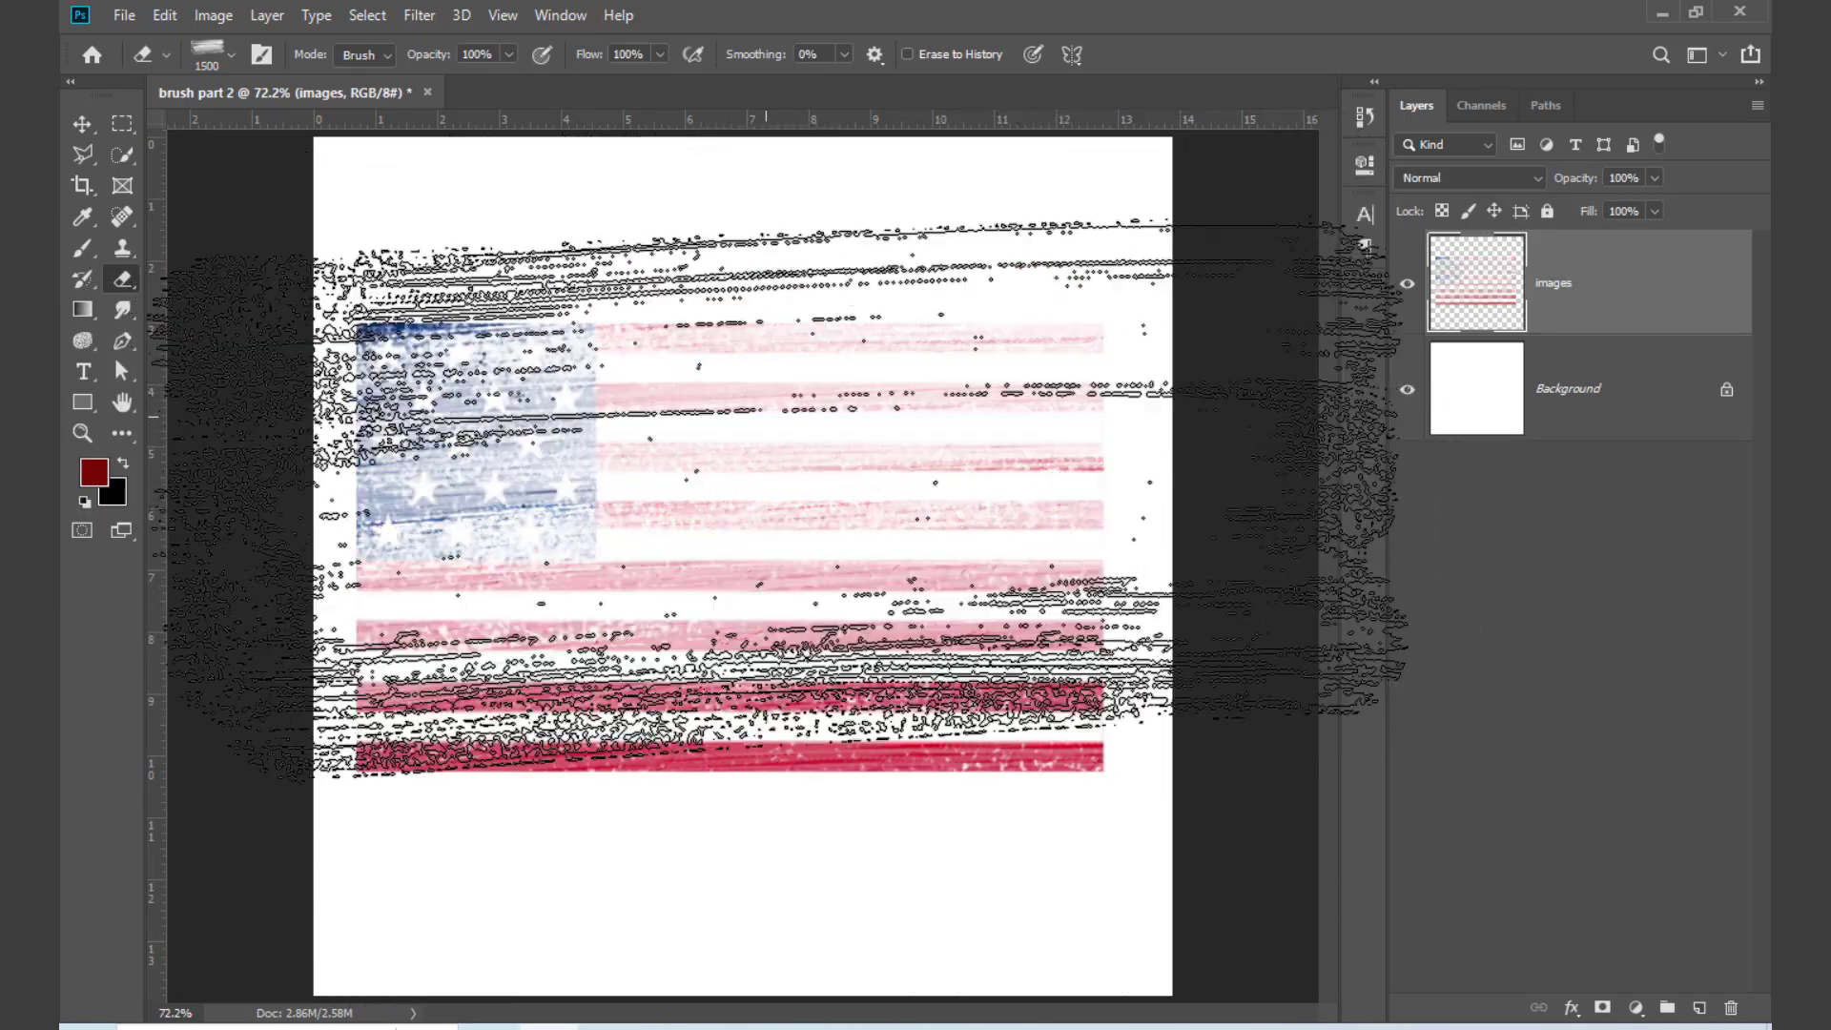
left_click(744, 573)
mouse_move(743, 453)
left_mouse_down()
mouse_move(704, 679)
mouse_move(710, 559)
left_mouse_up()
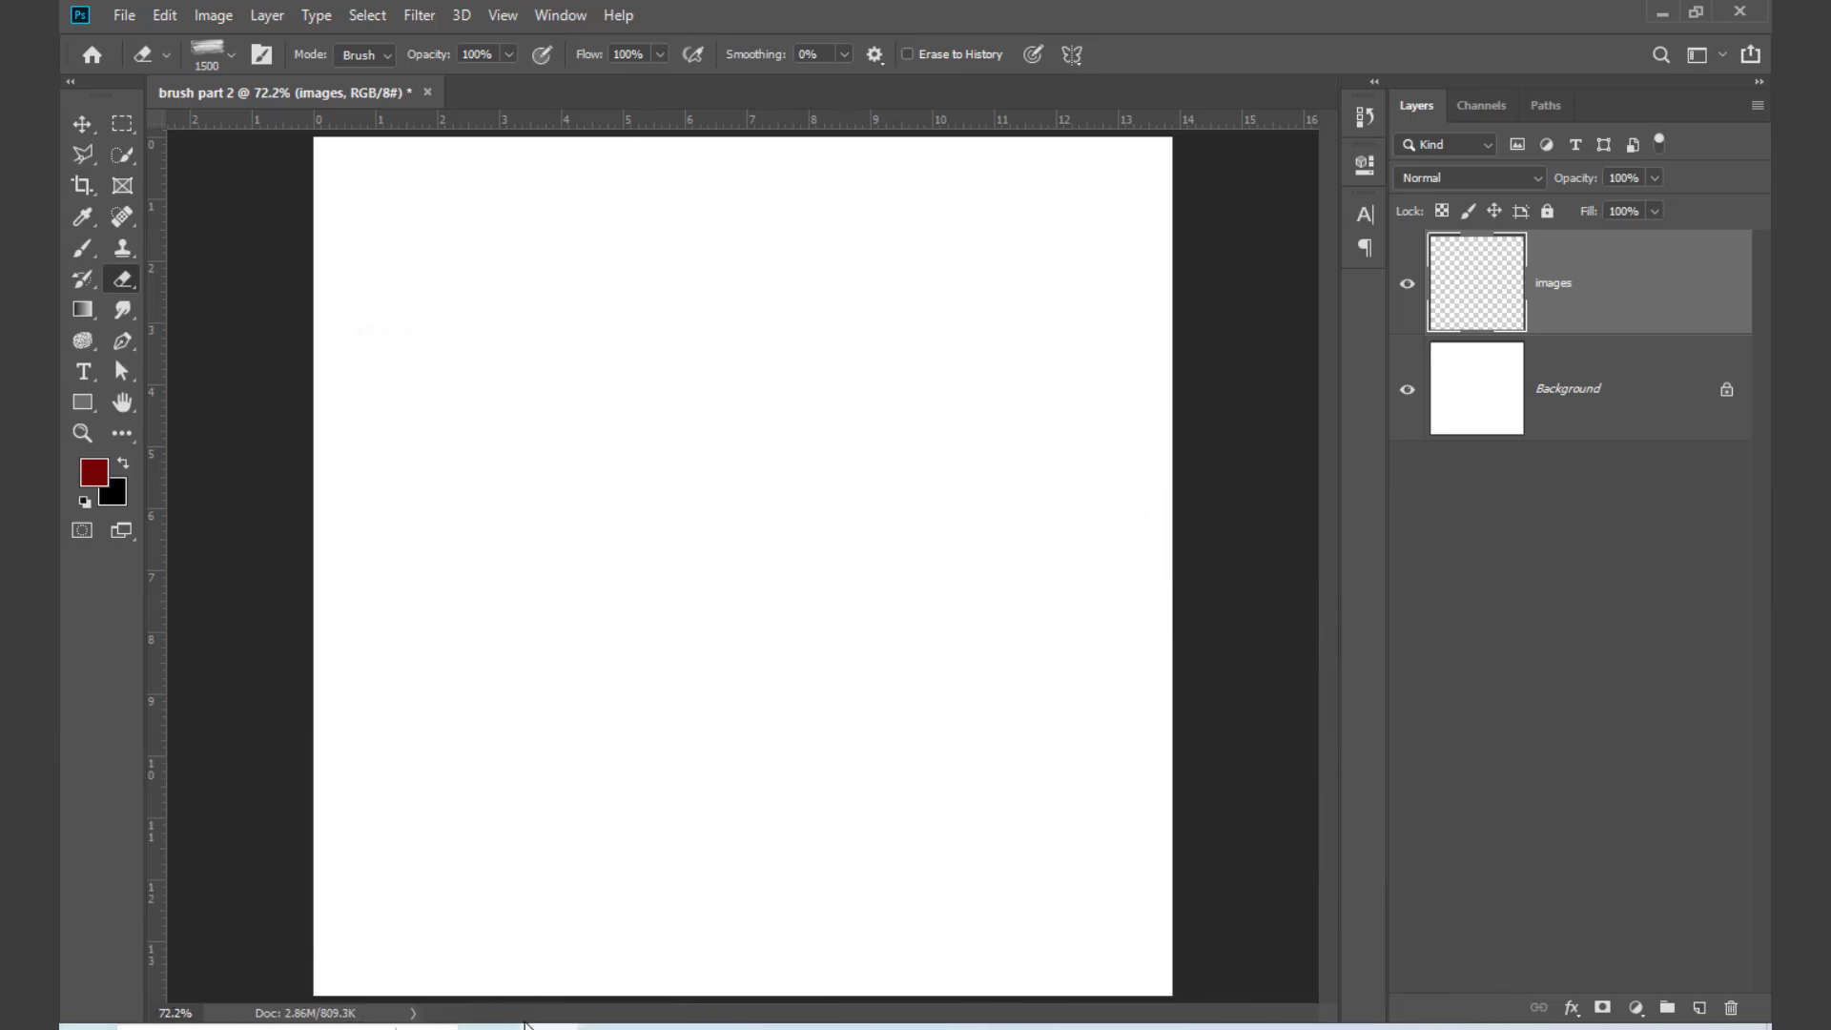
Step: Set the eraser to the Hard Round general brush at 62 px and reset the foreground and background colours to the defaults
right_click(931, 907)
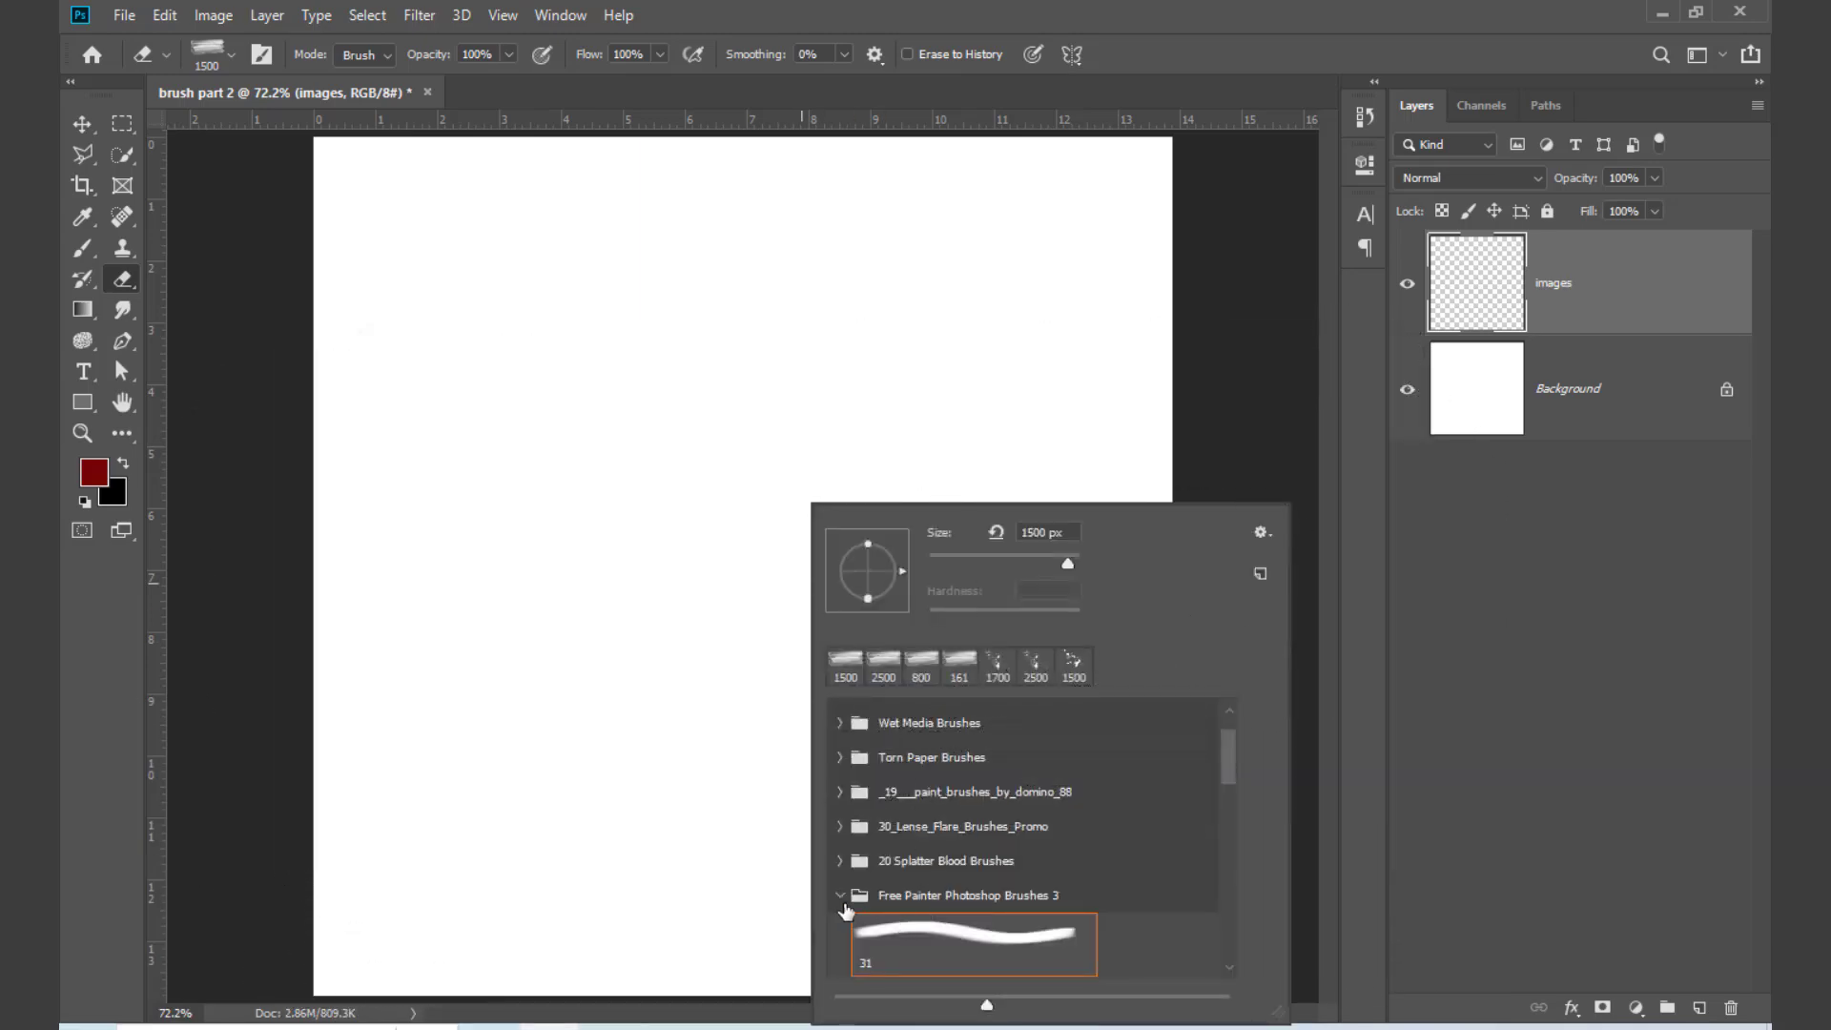
left_click(841, 902)
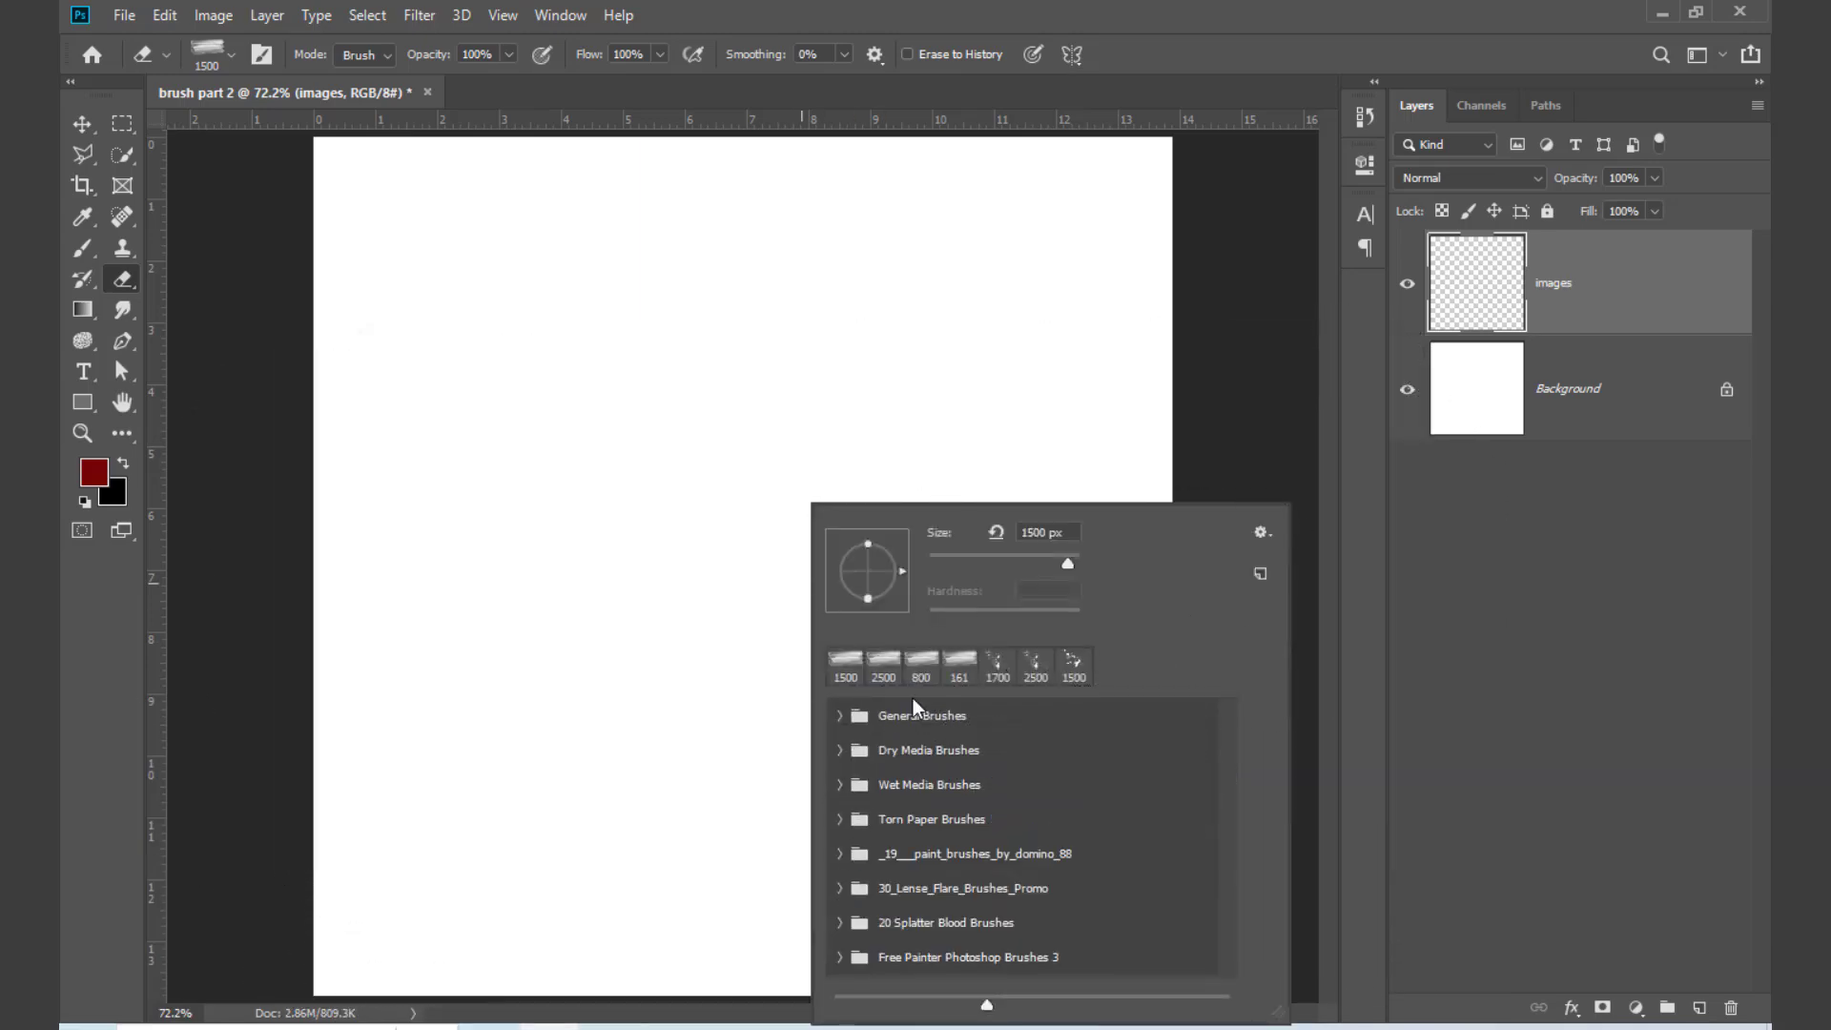
left_click(843, 721)
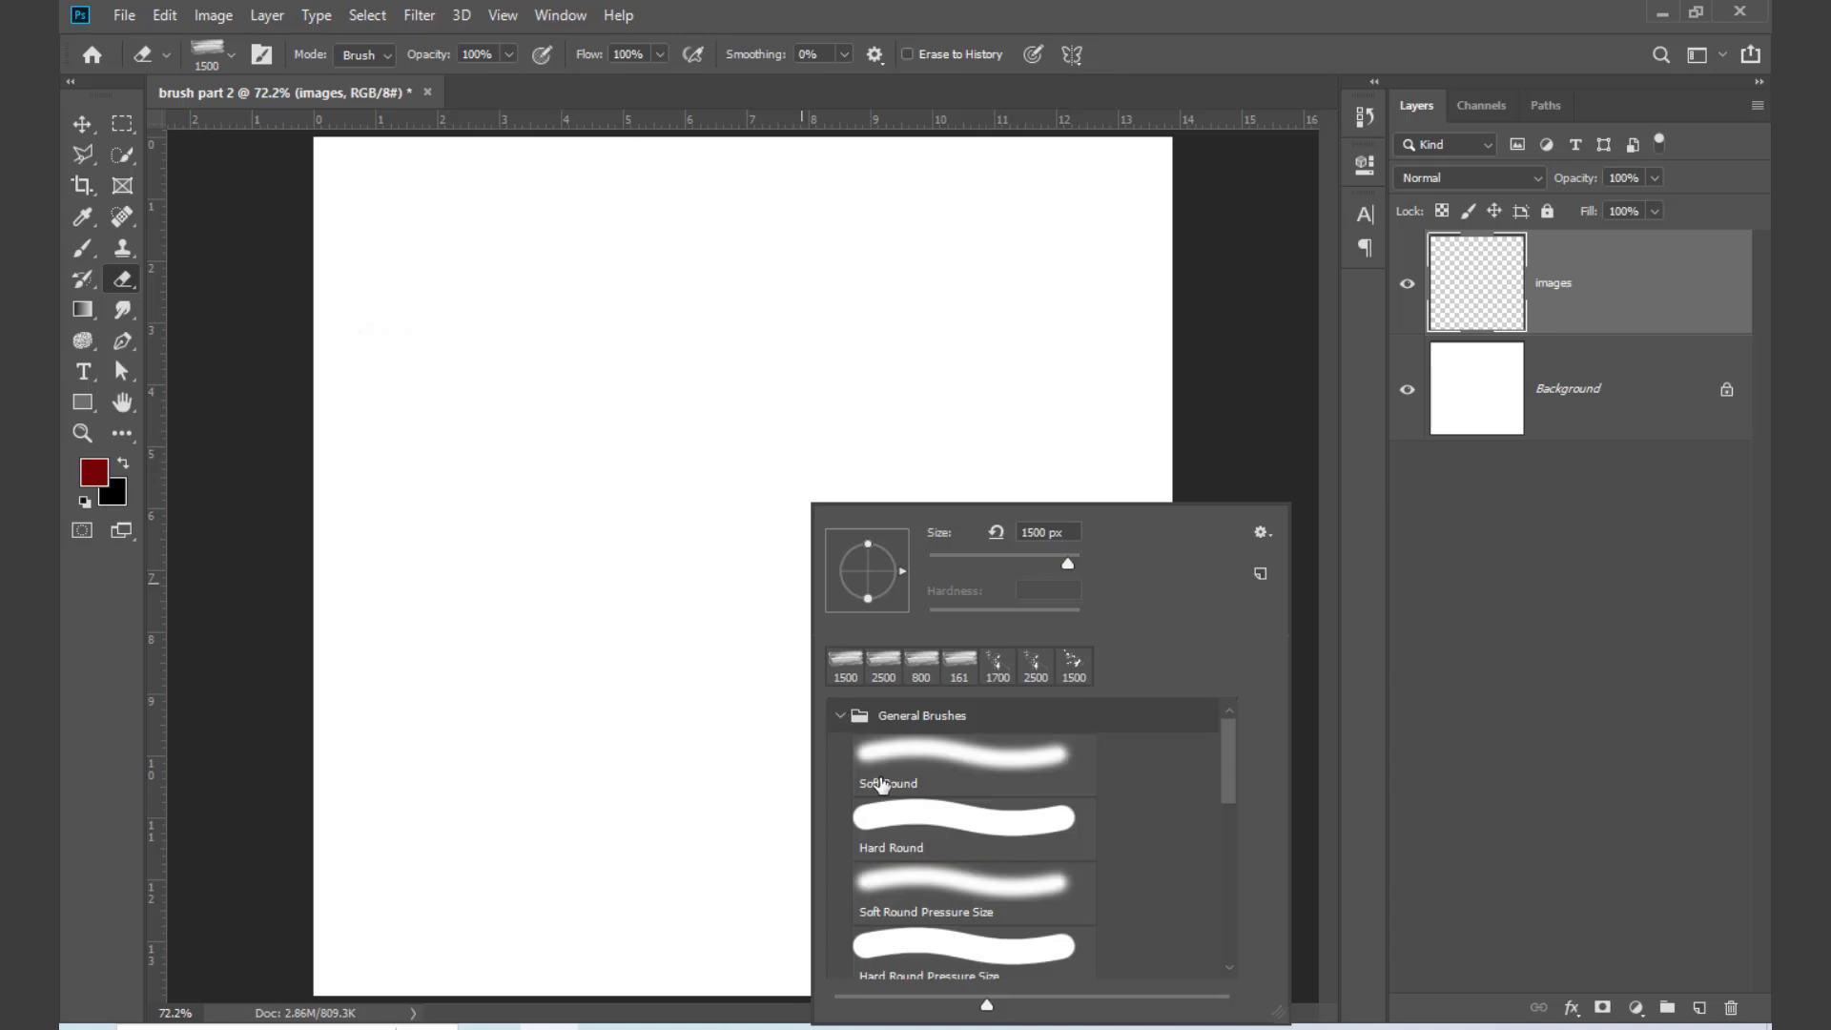
left_click(952, 815)
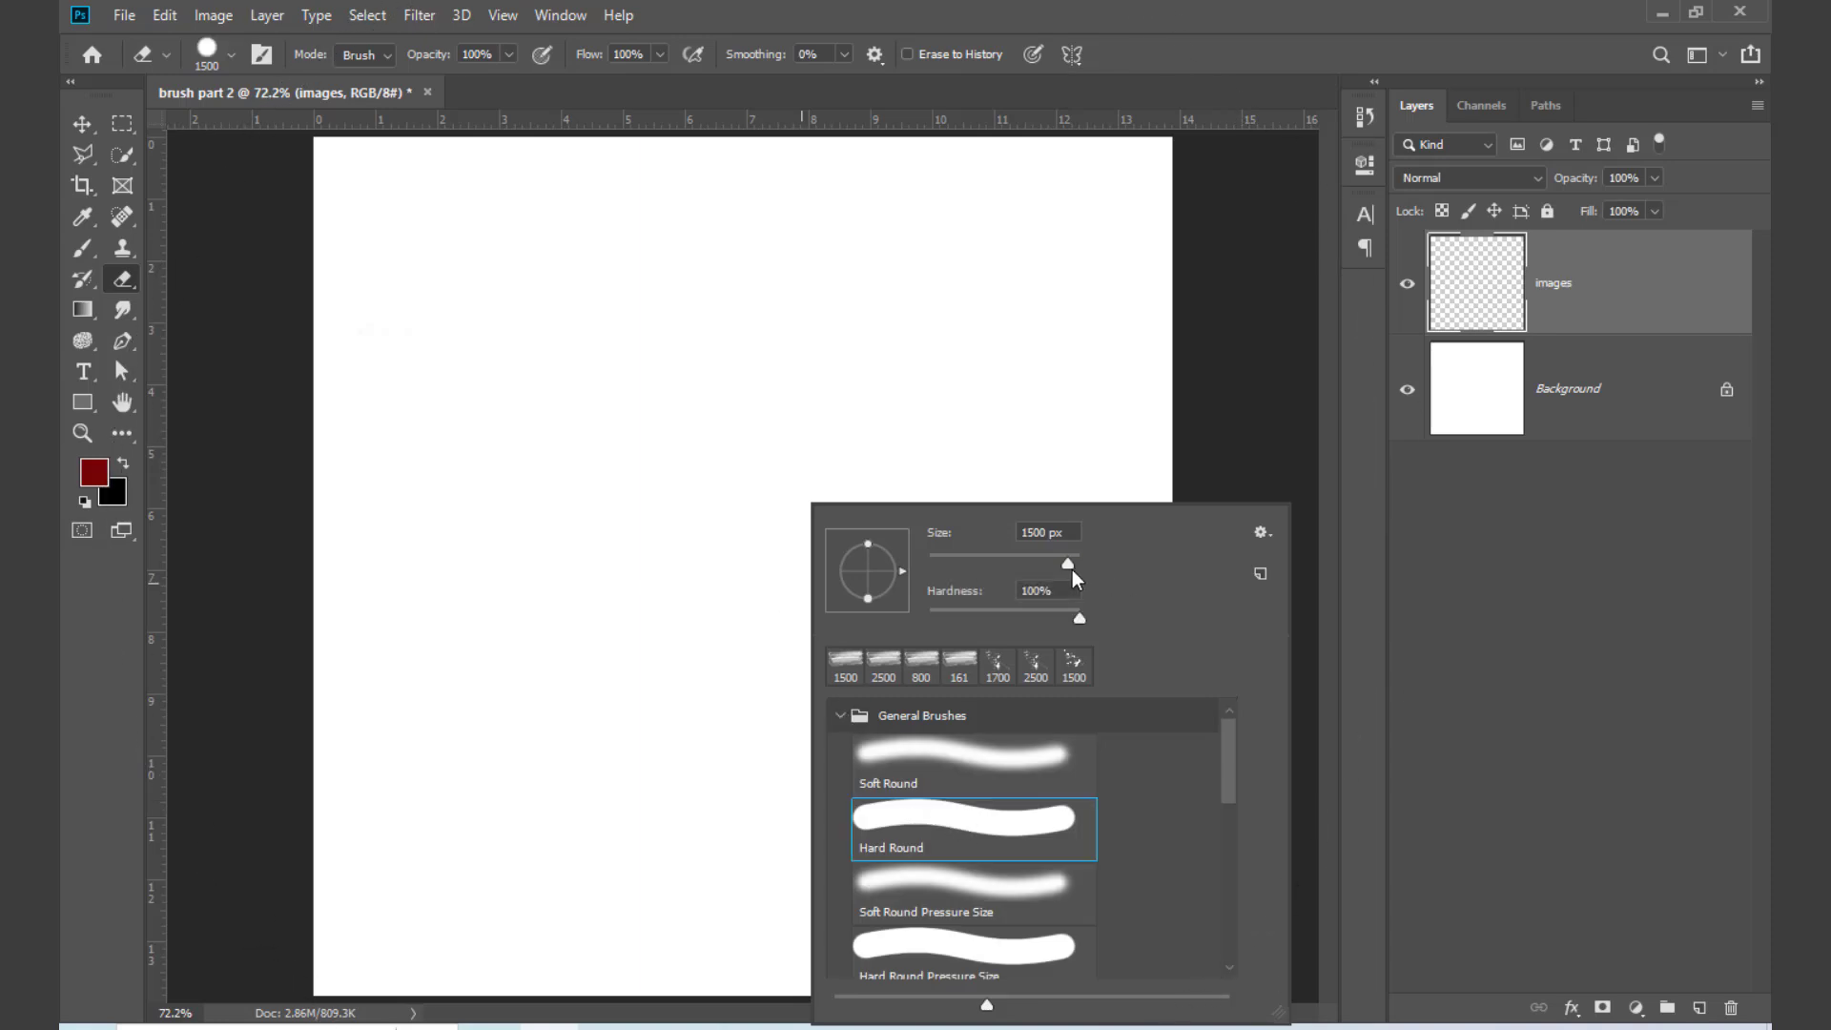
left_click_drag(1073, 570, 974, 566)
left_click(732, 535)
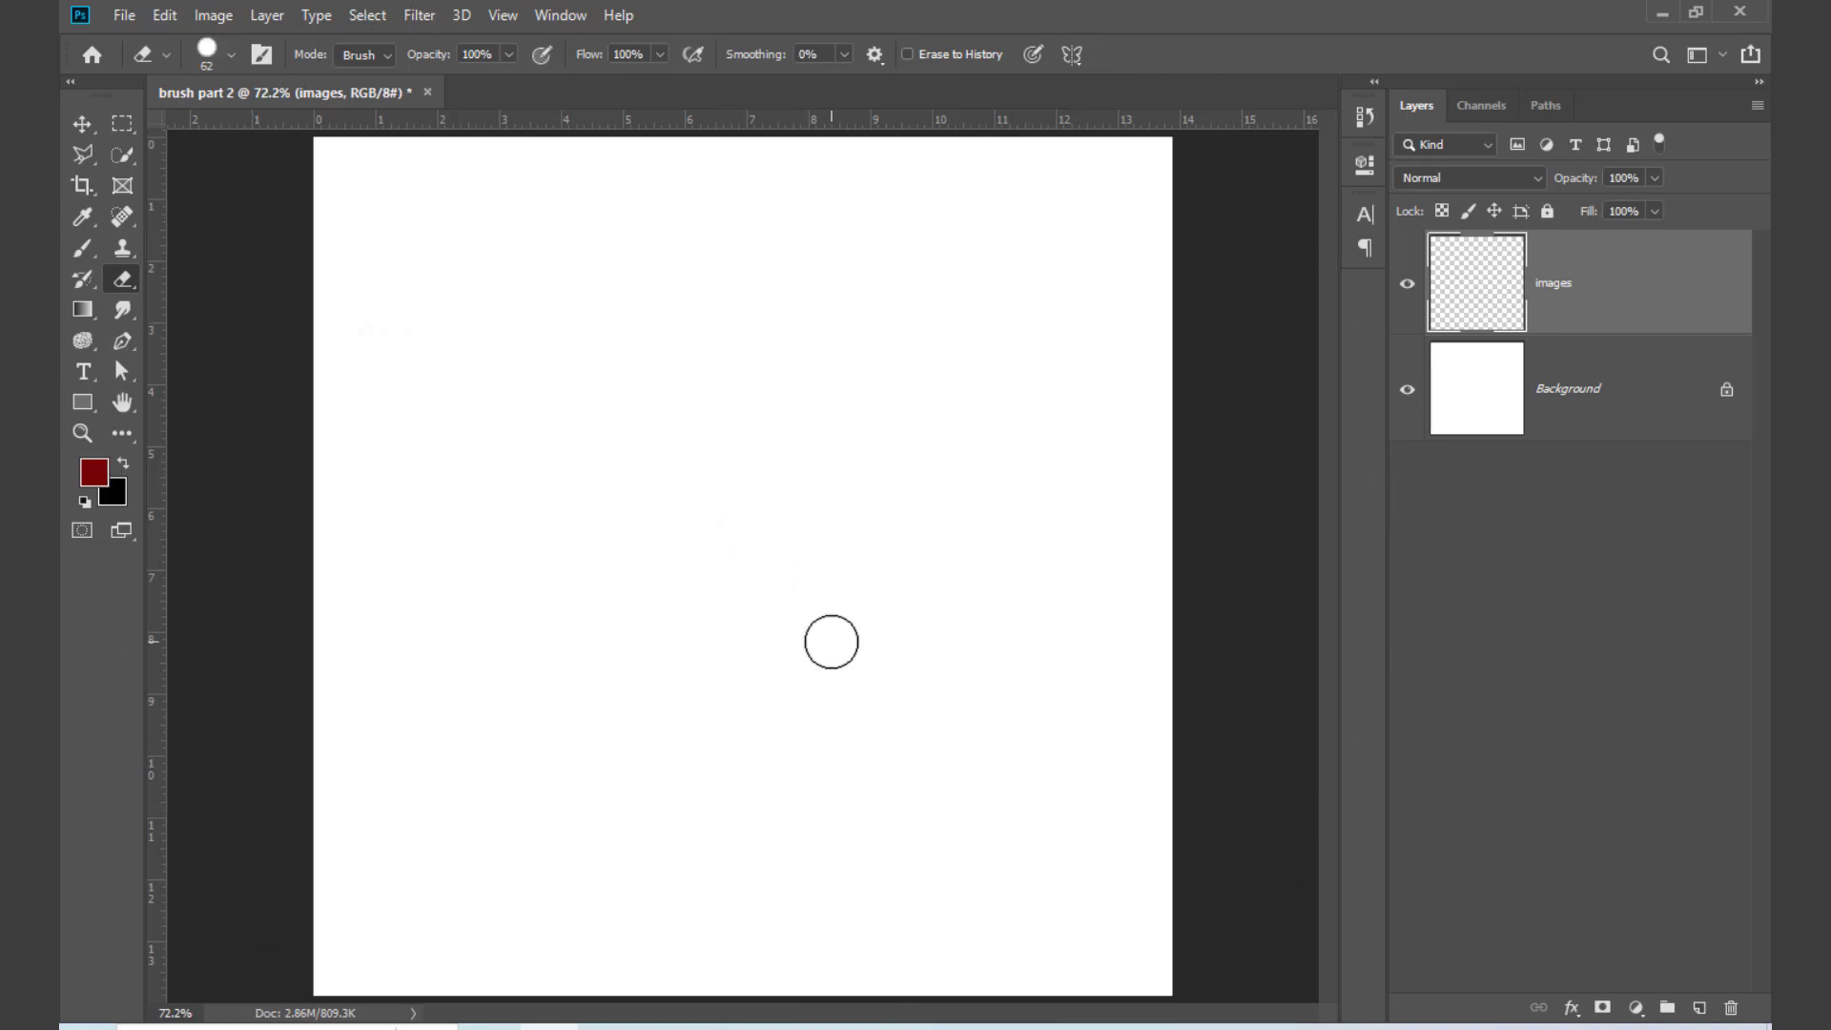
key("d")
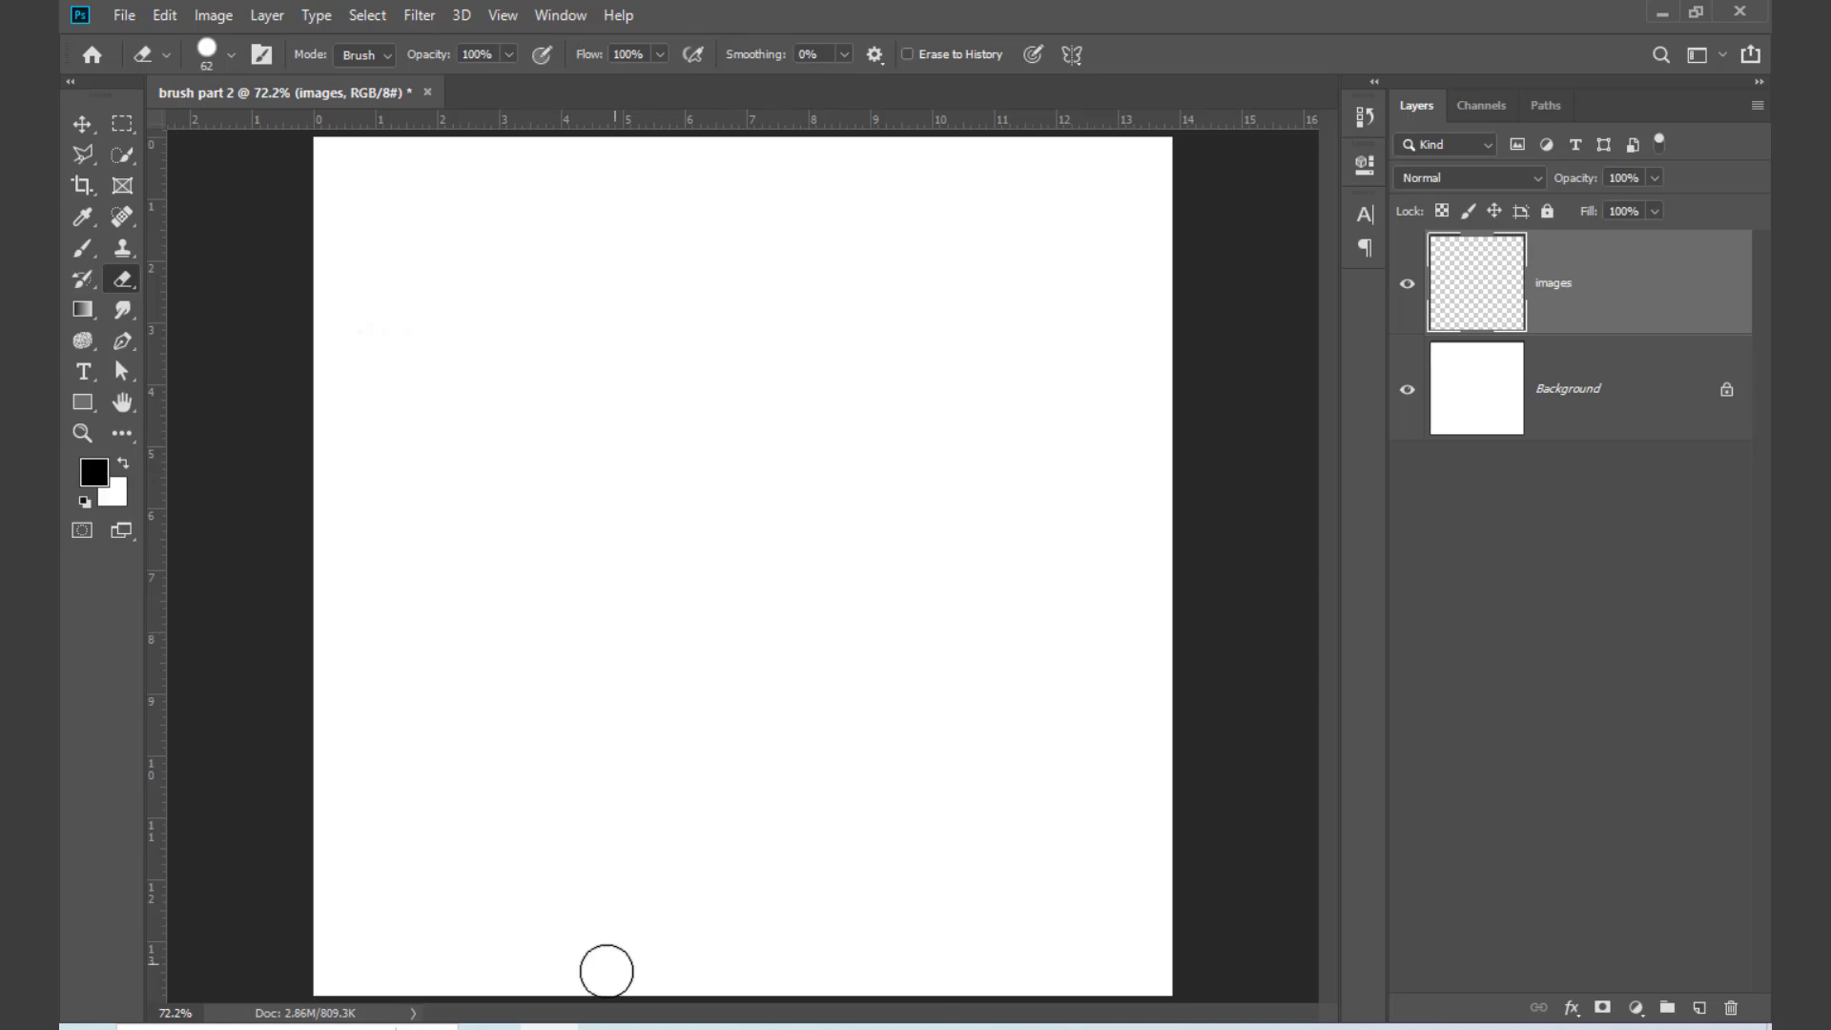
Step: Switch to the Chrome browser and open pngegg.com in a new tab
left_click(493, 1026)
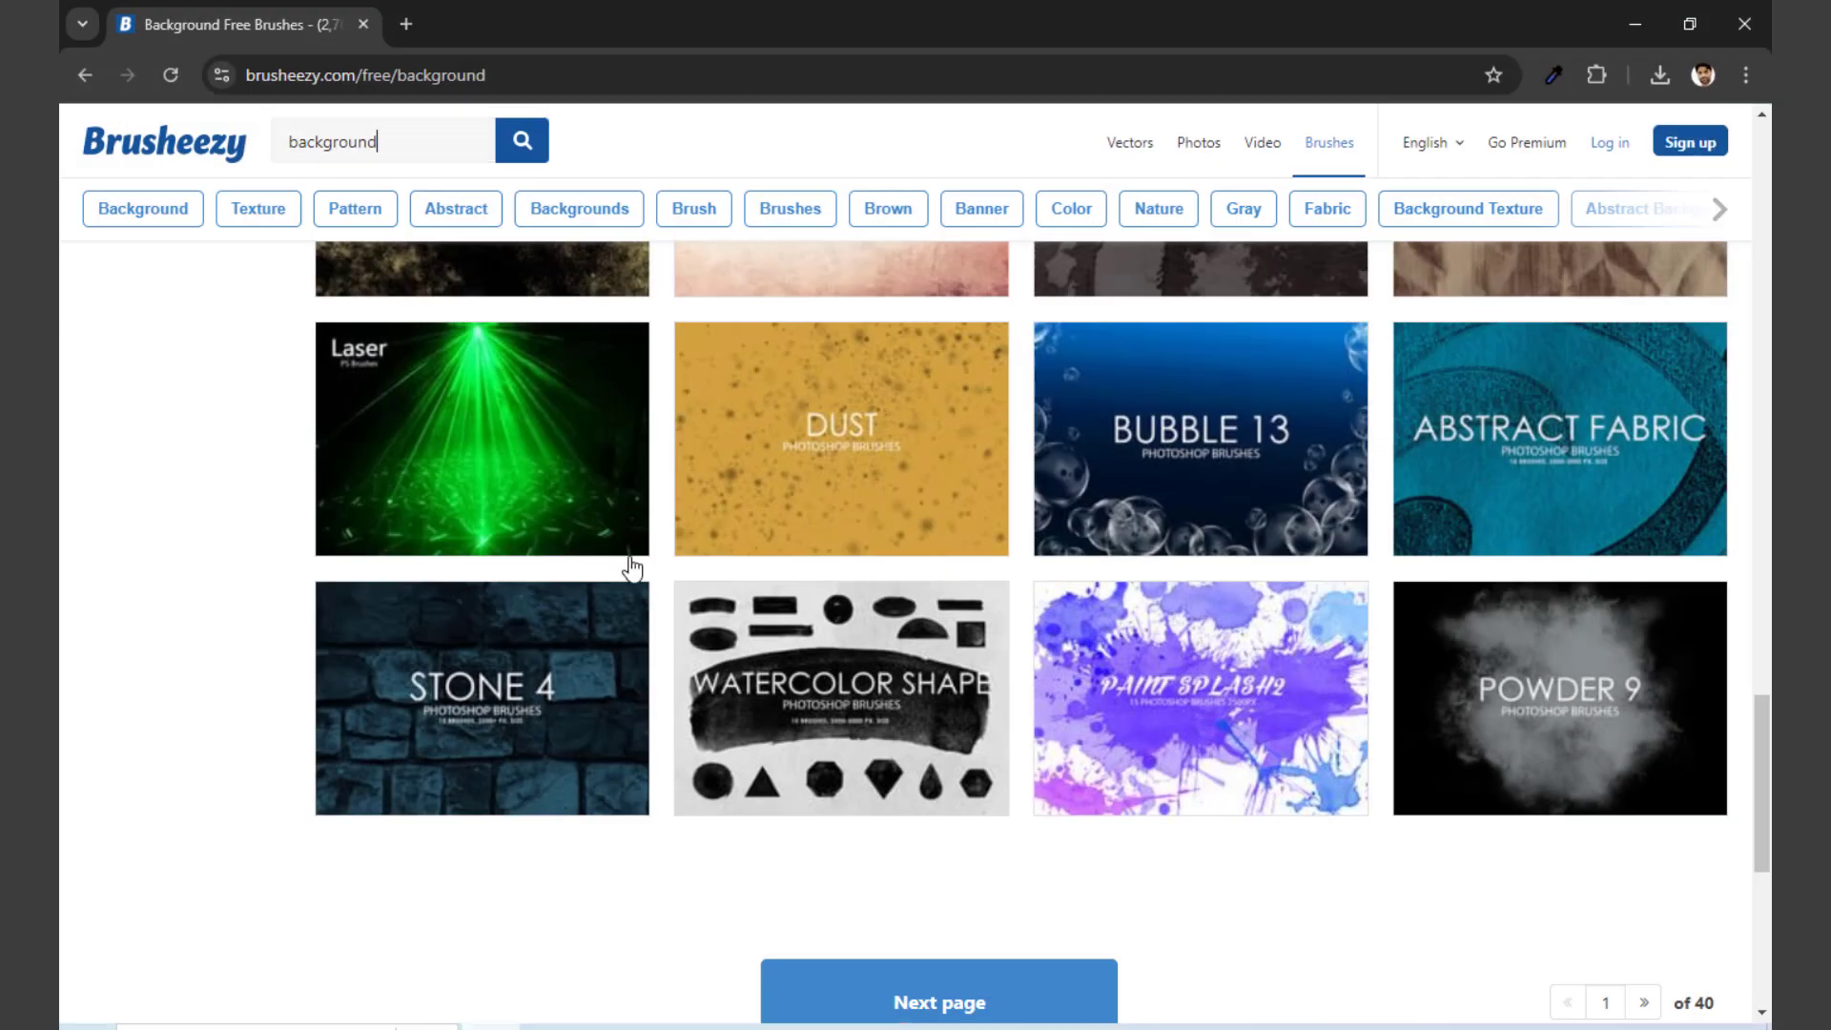
left_click(407, 25)
type("pngegg.com")
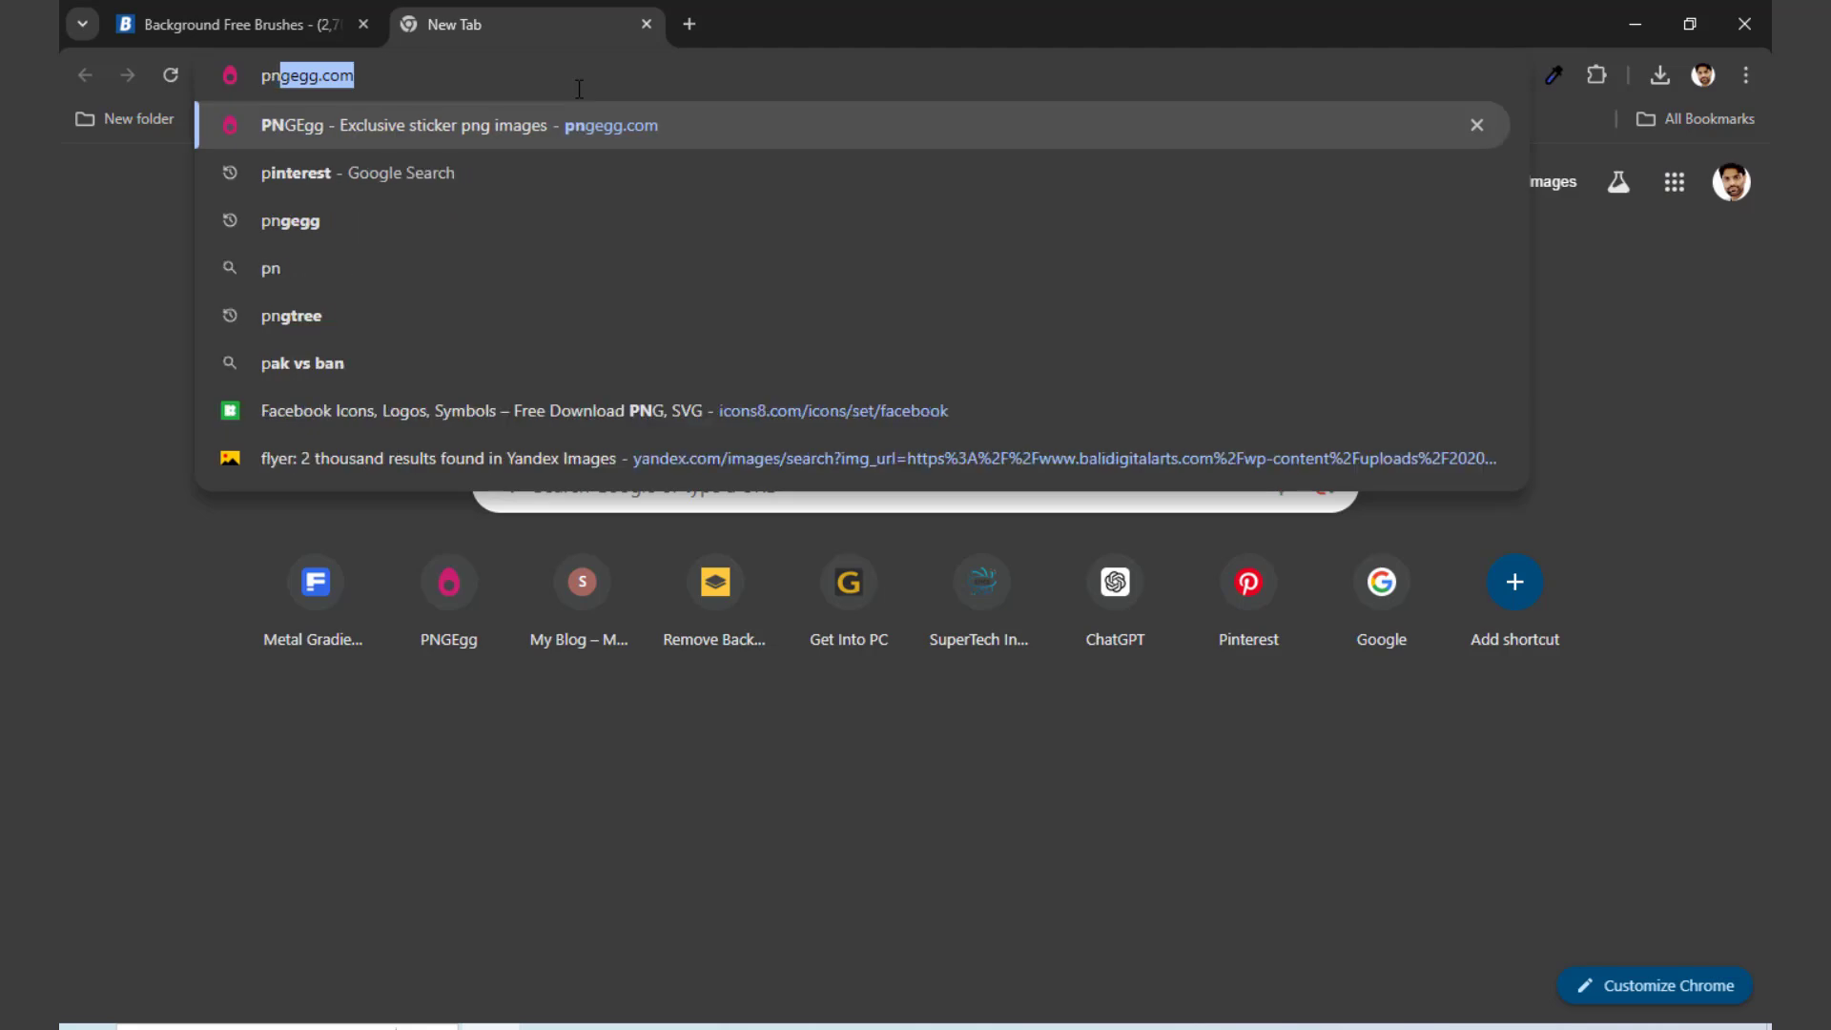
key("Return")
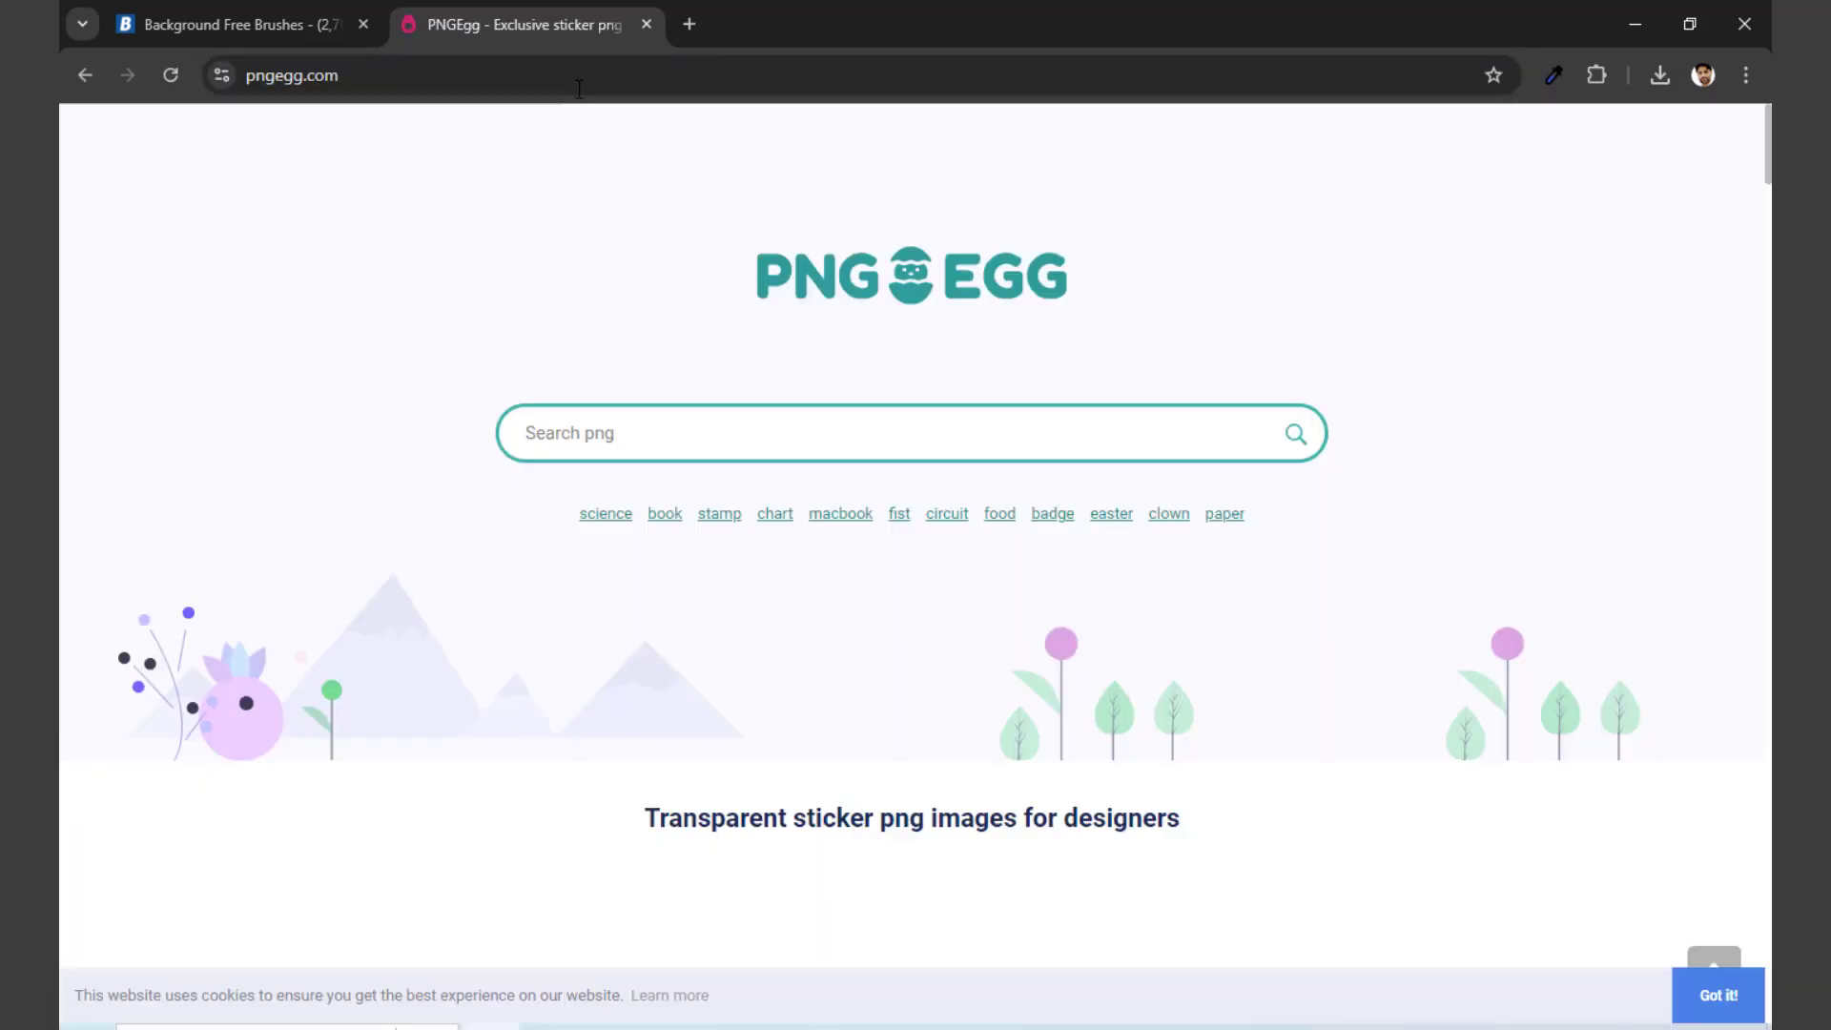
Step: Search PNGEgg for "nawaz sharif" images
left_click(703, 438)
type("na")
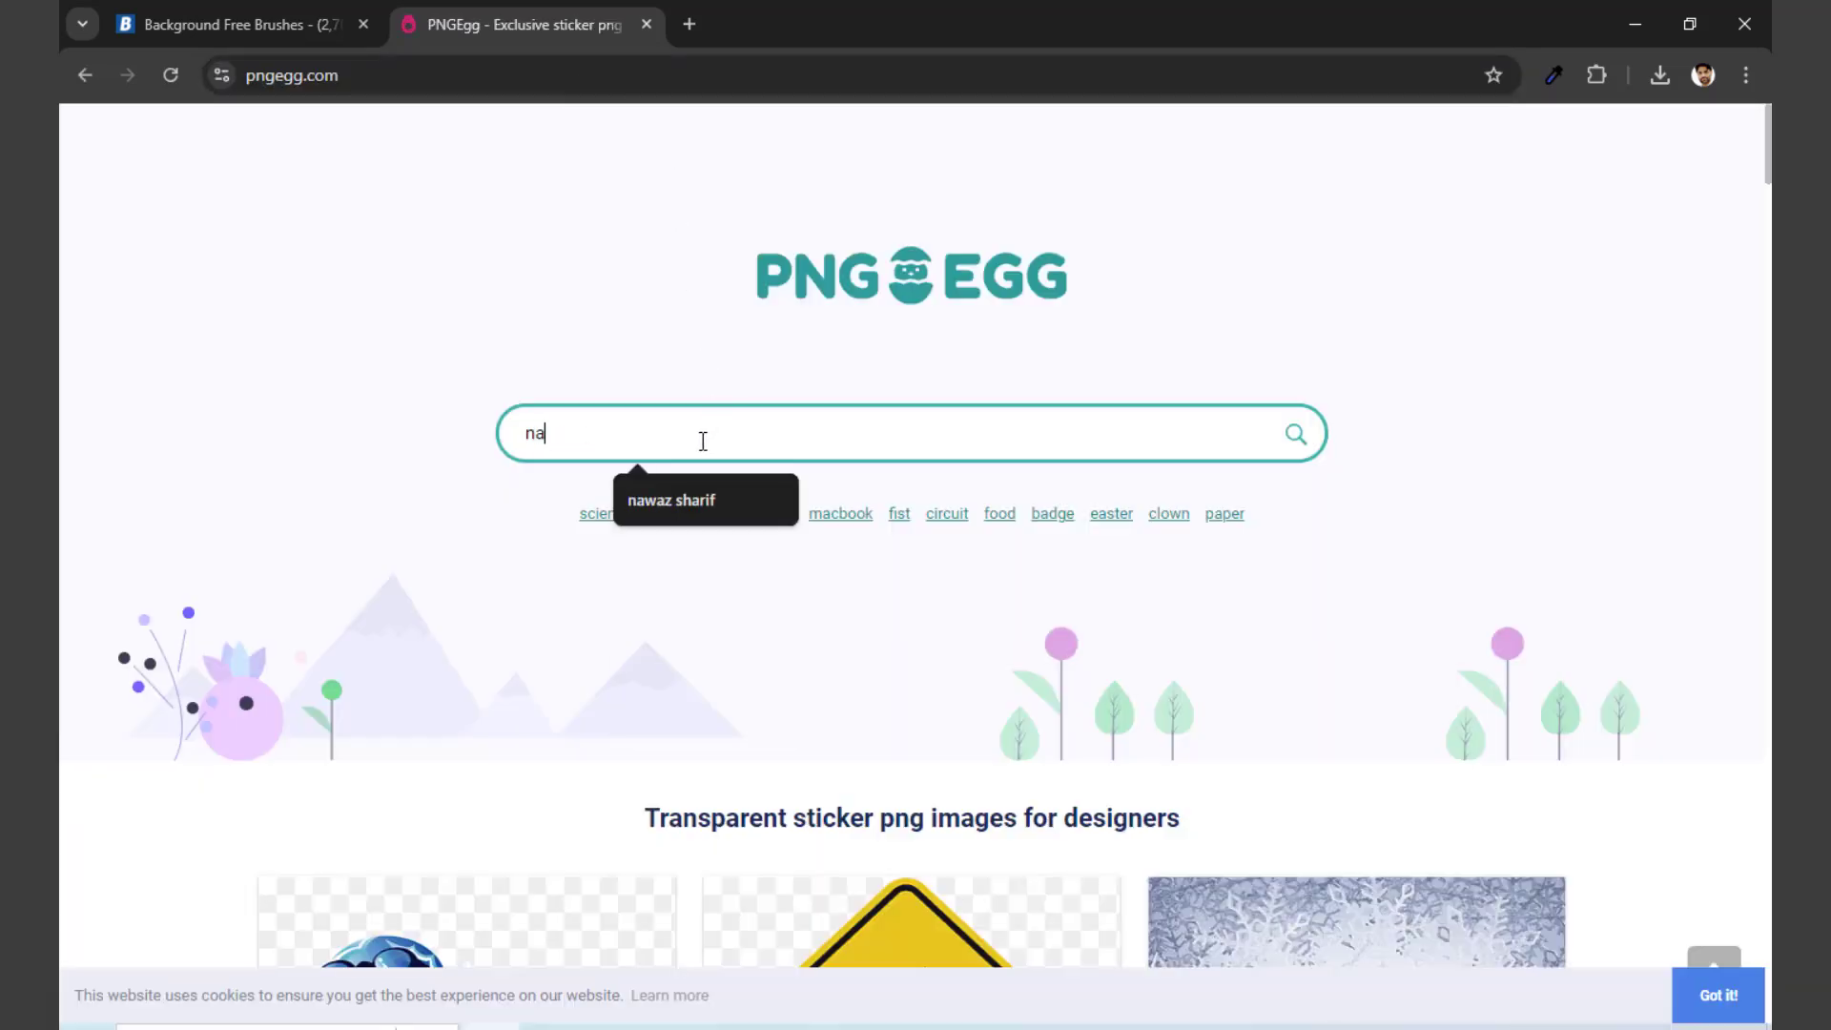
type("waz sharif")
key("Return")
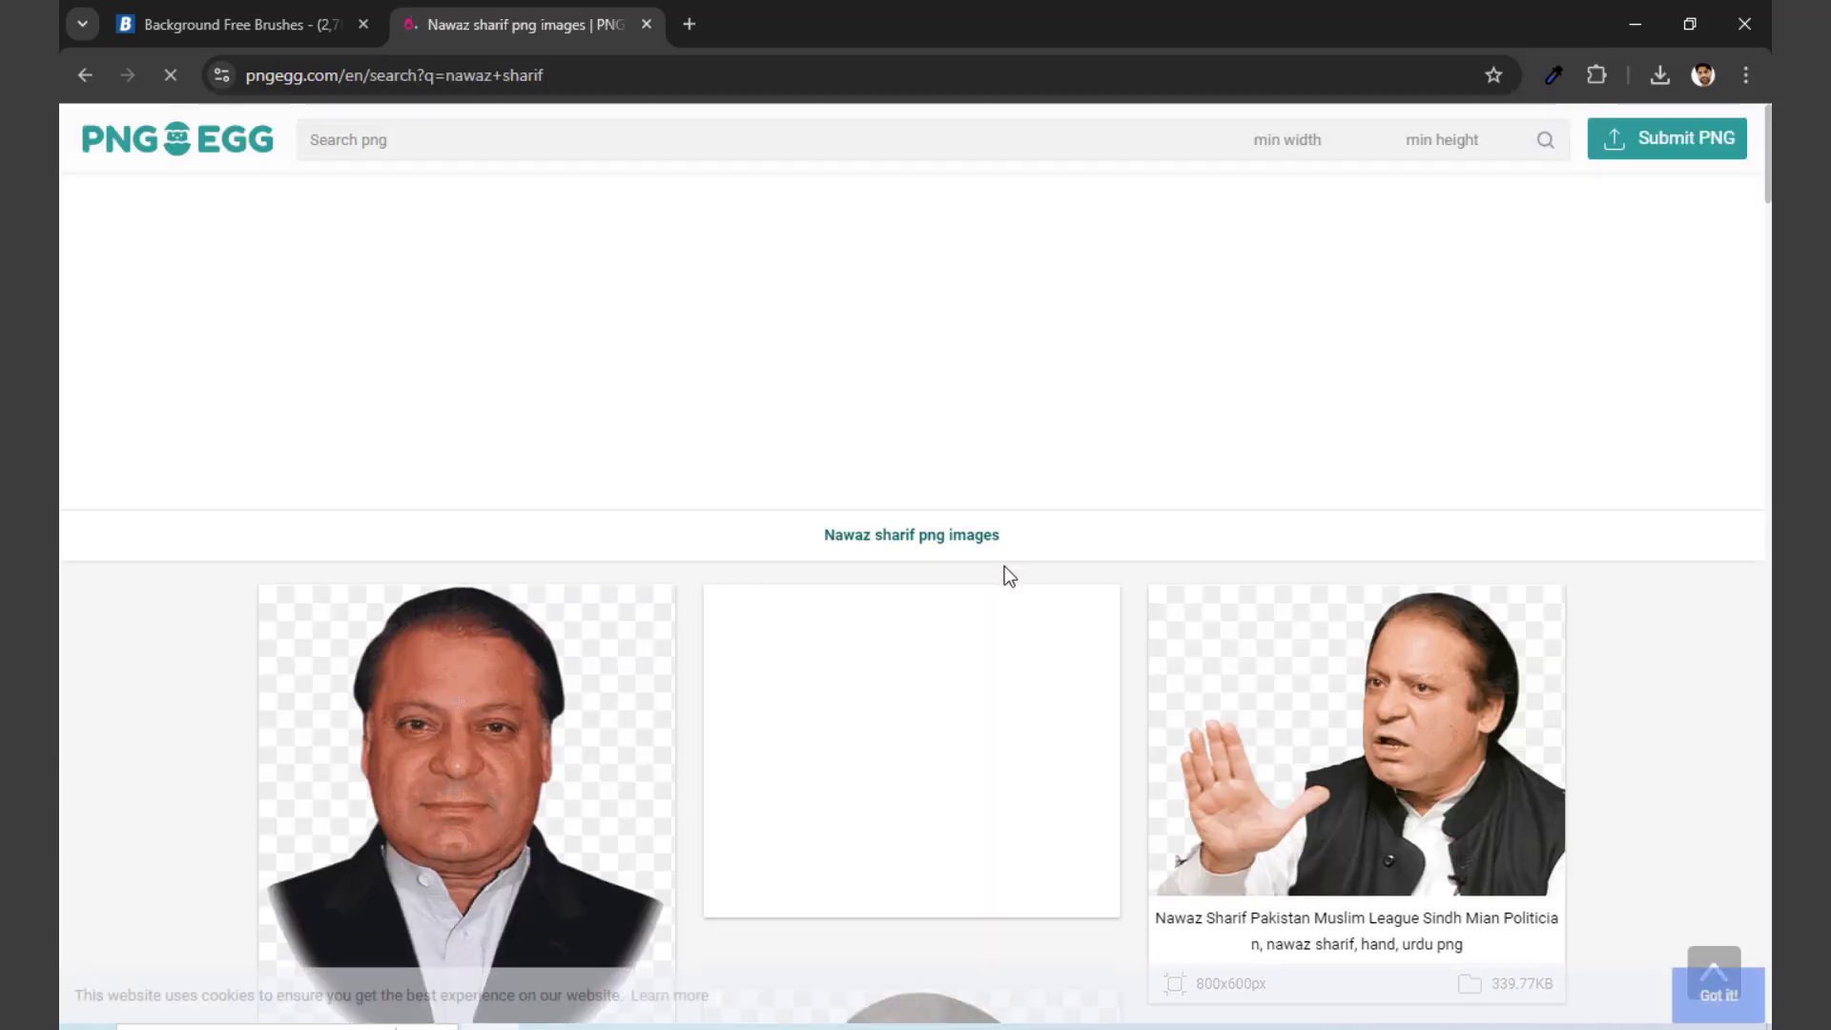
Step: Open the image of the man waving his hand in a black vest and request its free PNG download
scroll(1007, 573, "down", 10)
left_click(556, 456)
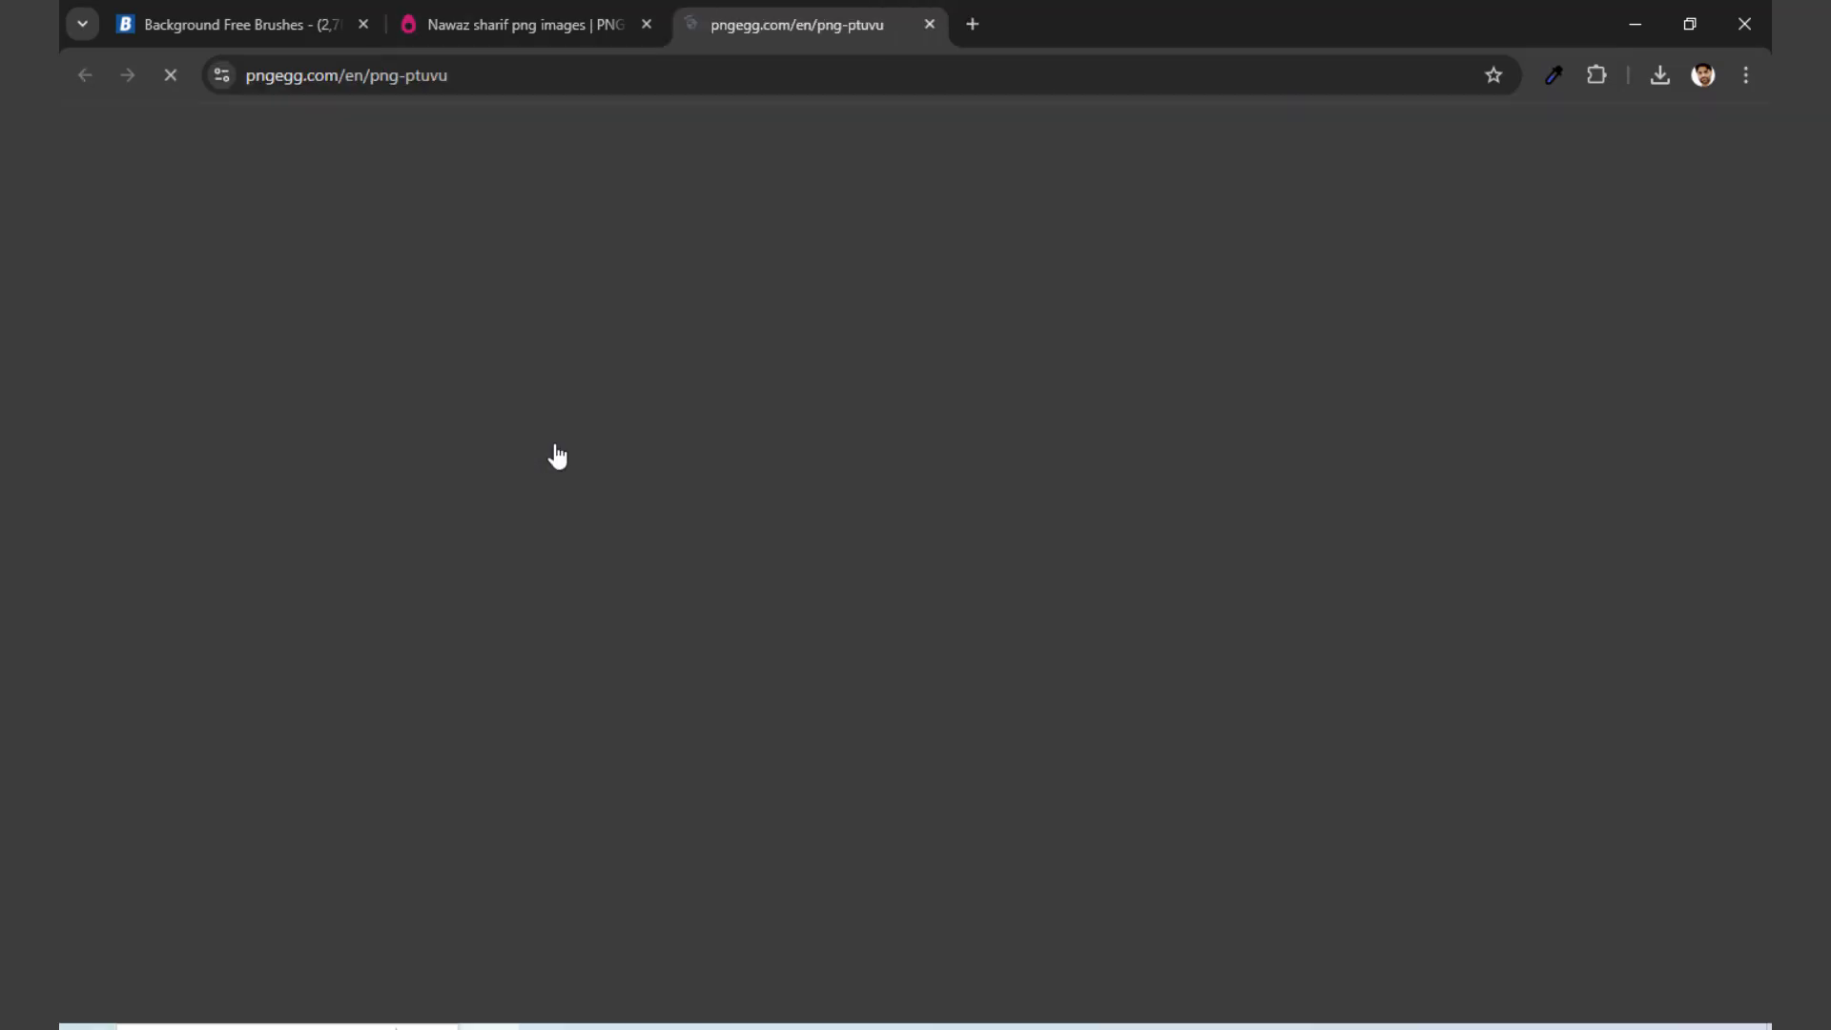
scroll(839, 707, "down", 4)
scroll(839, 706, "down", 4)
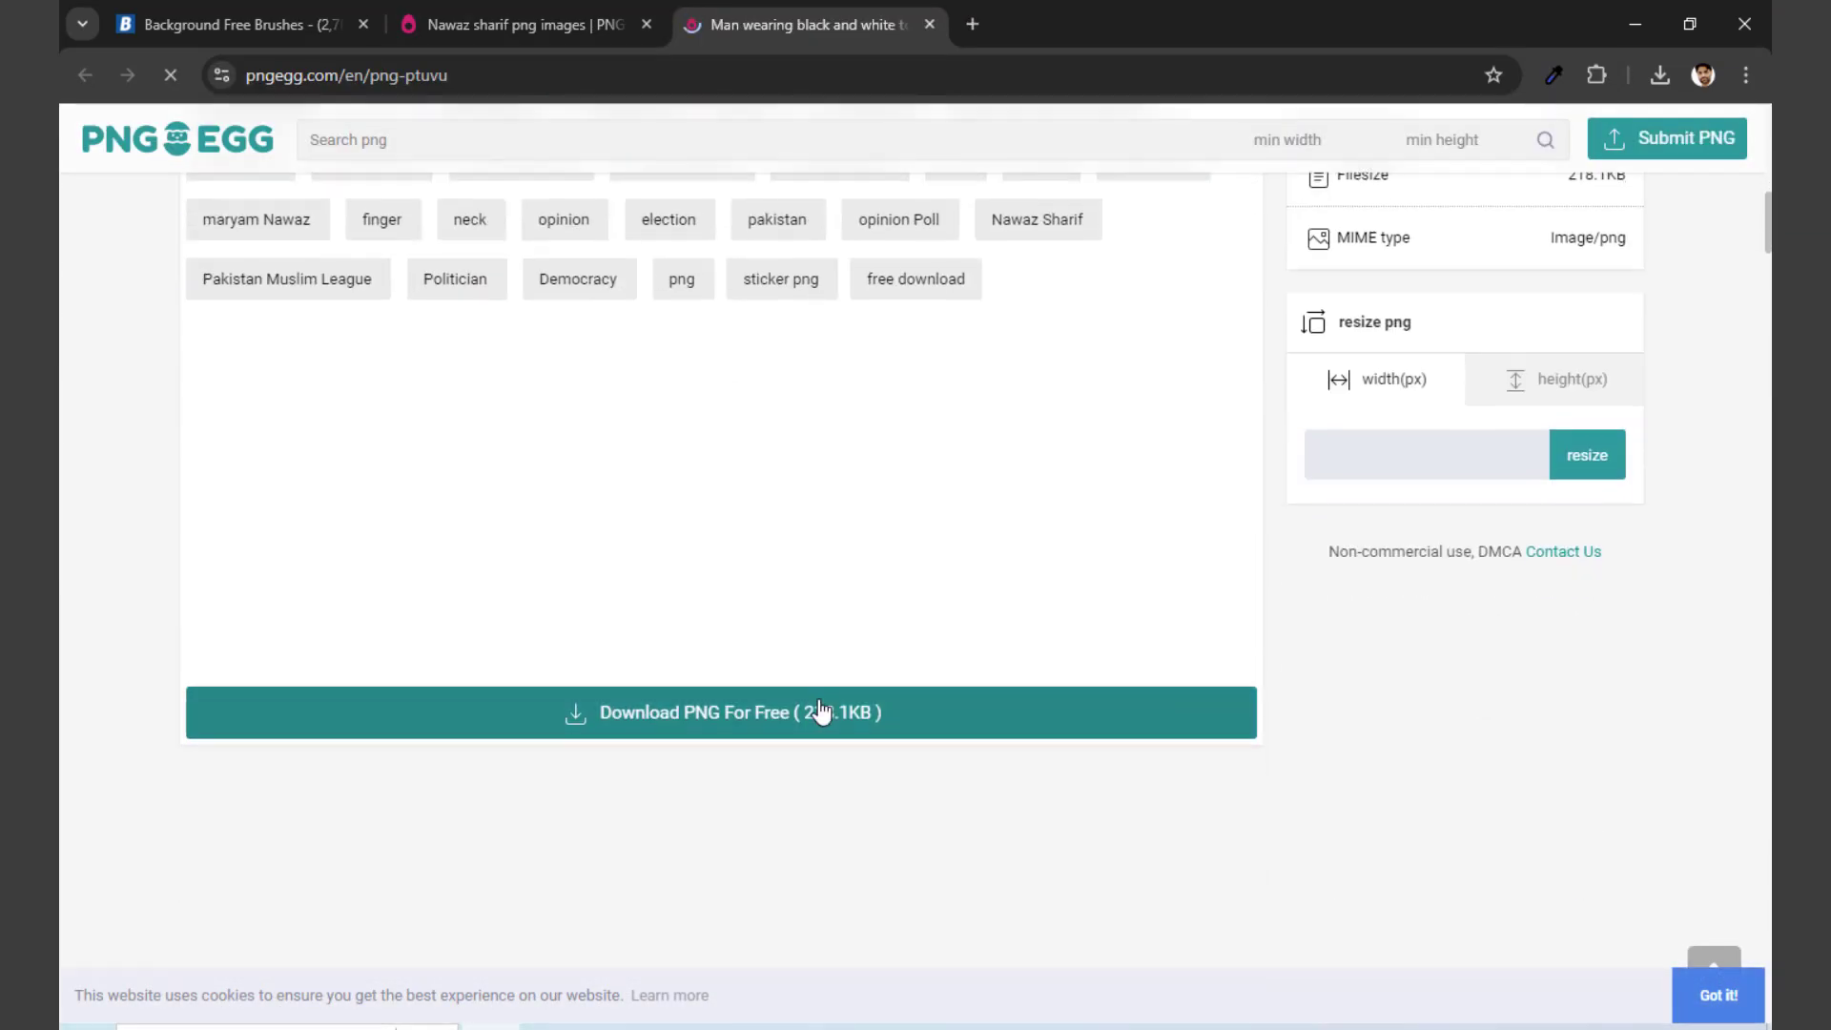
scroll(696, 715, "down", 5)
scroll(859, 703, "up", 4)
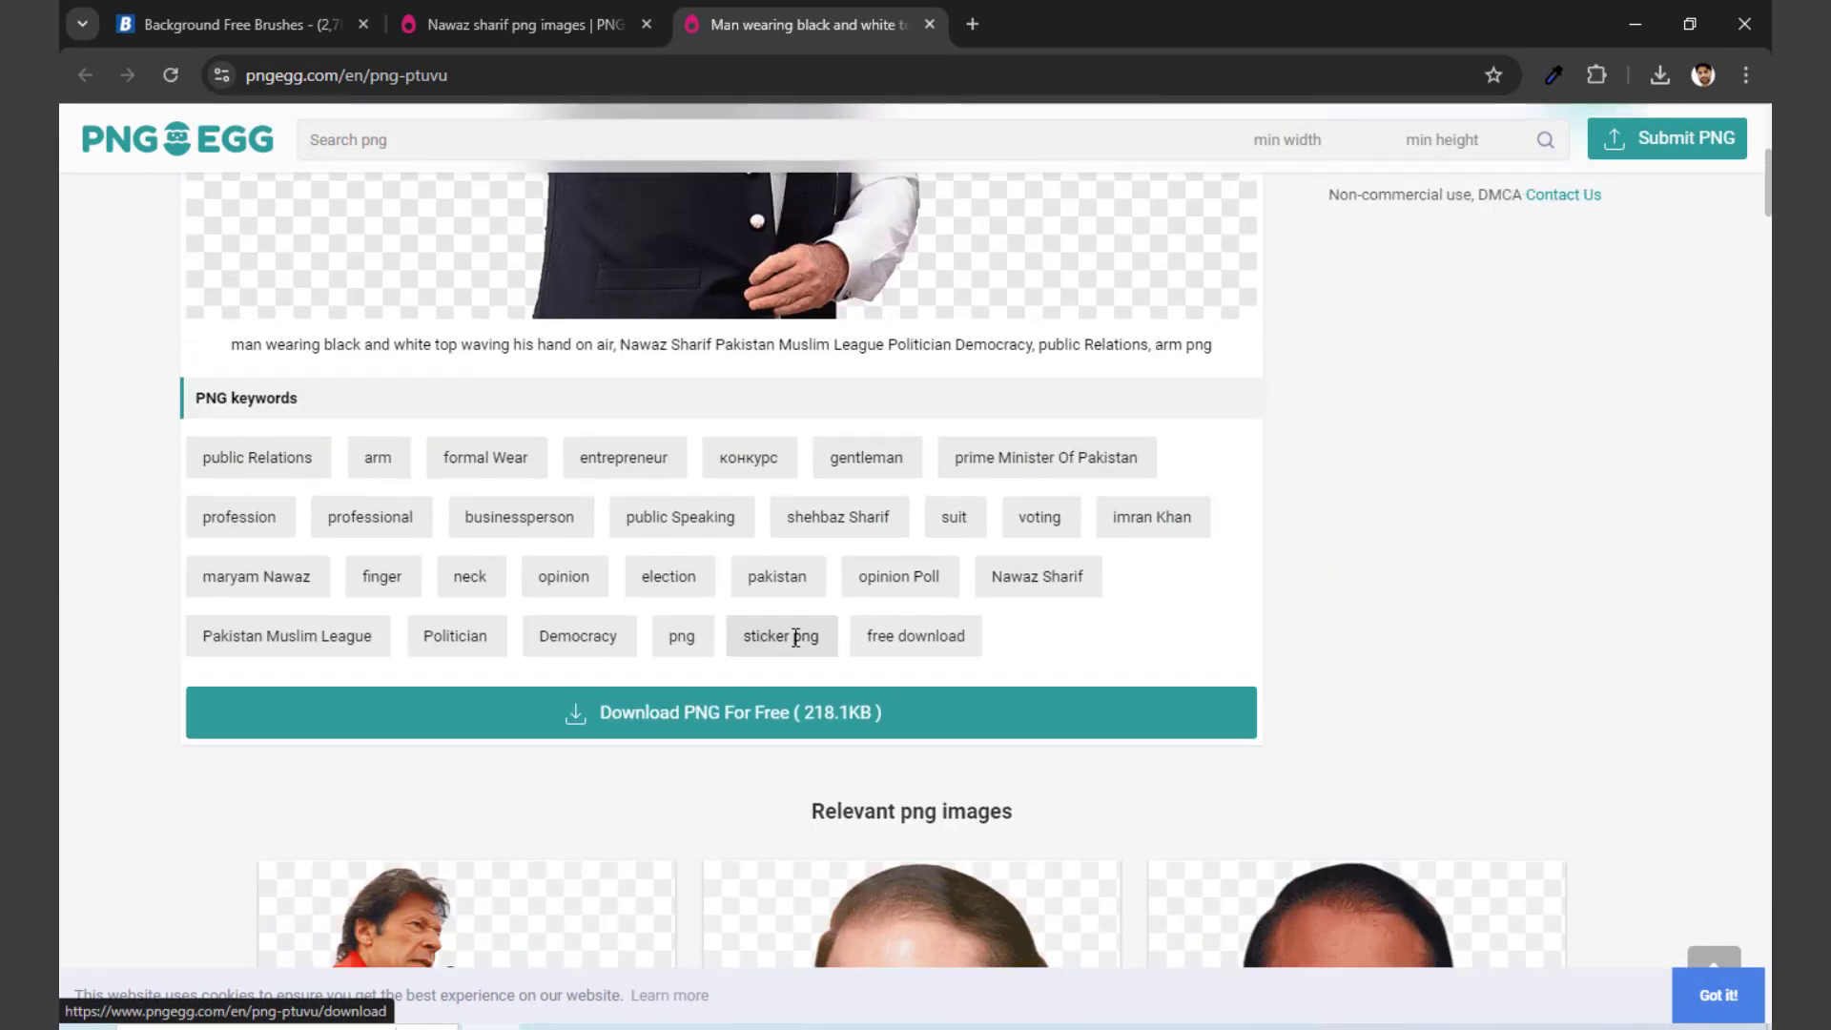
left_click(727, 717)
scroll(916, 744, "down", 5)
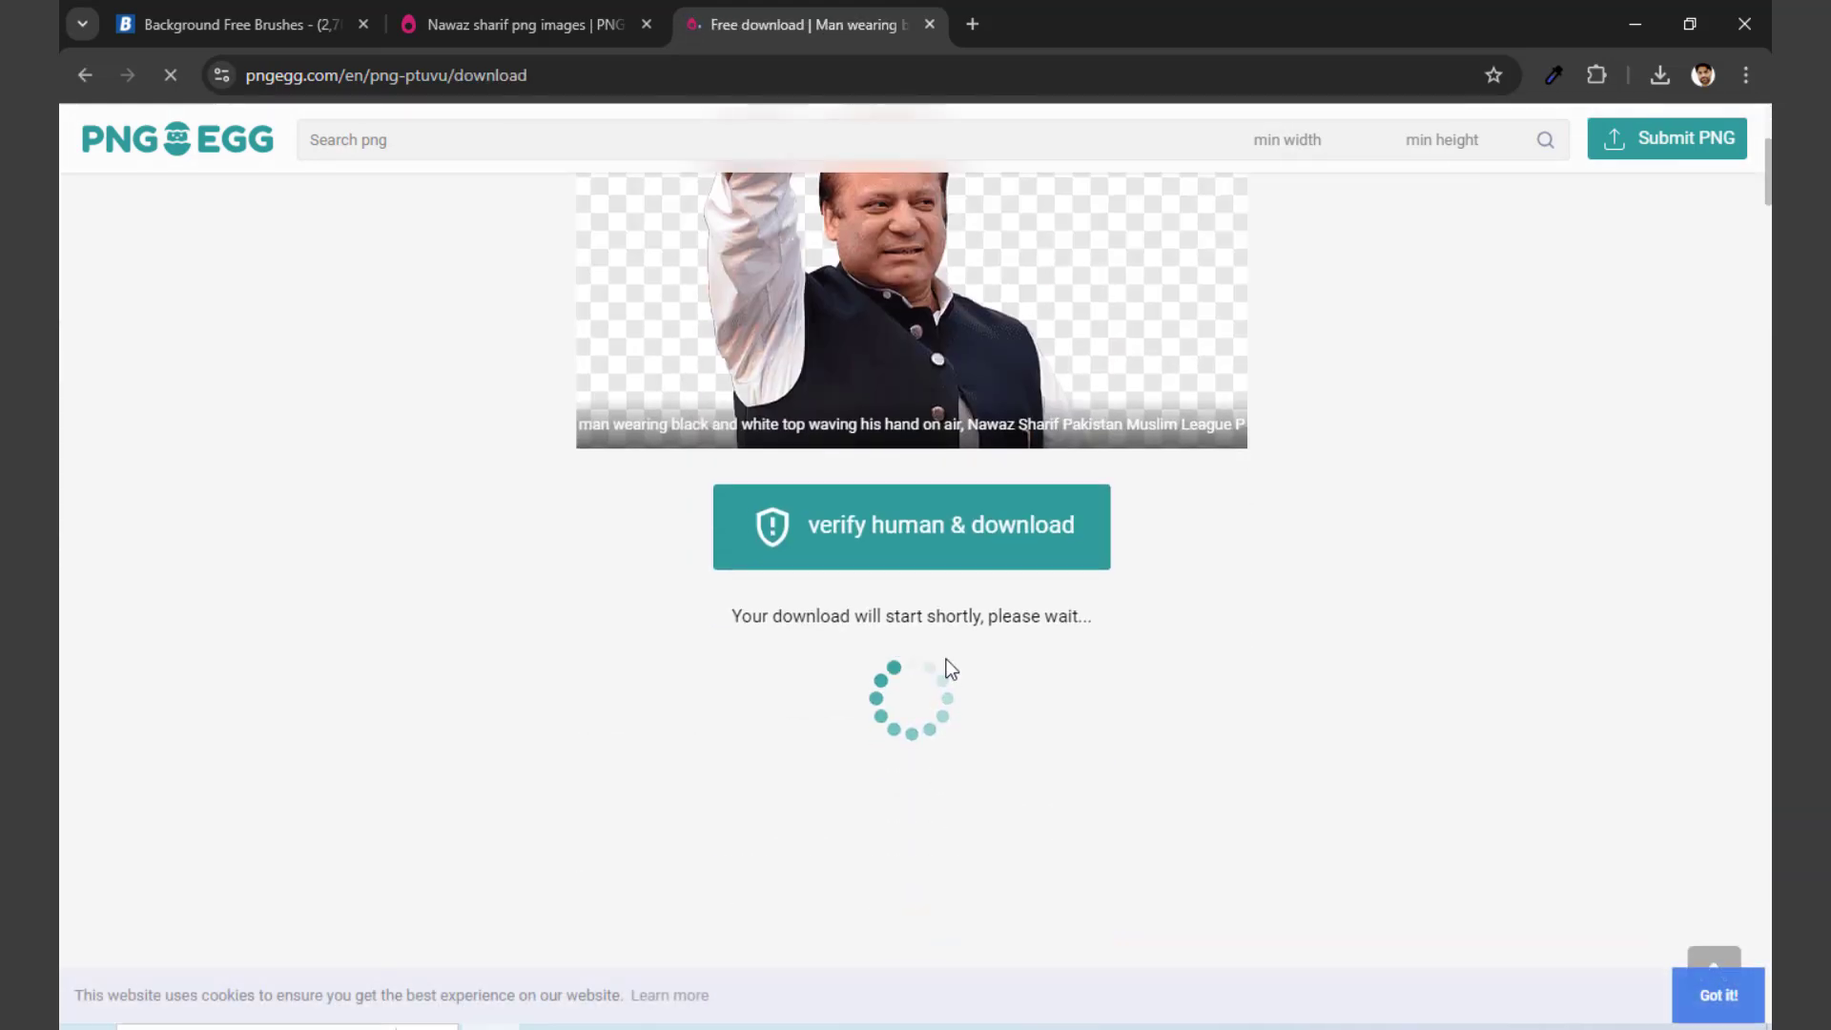
Step: Complete the human verification by picking the characters in the requested order to download the PNG
left_click(939, 535)
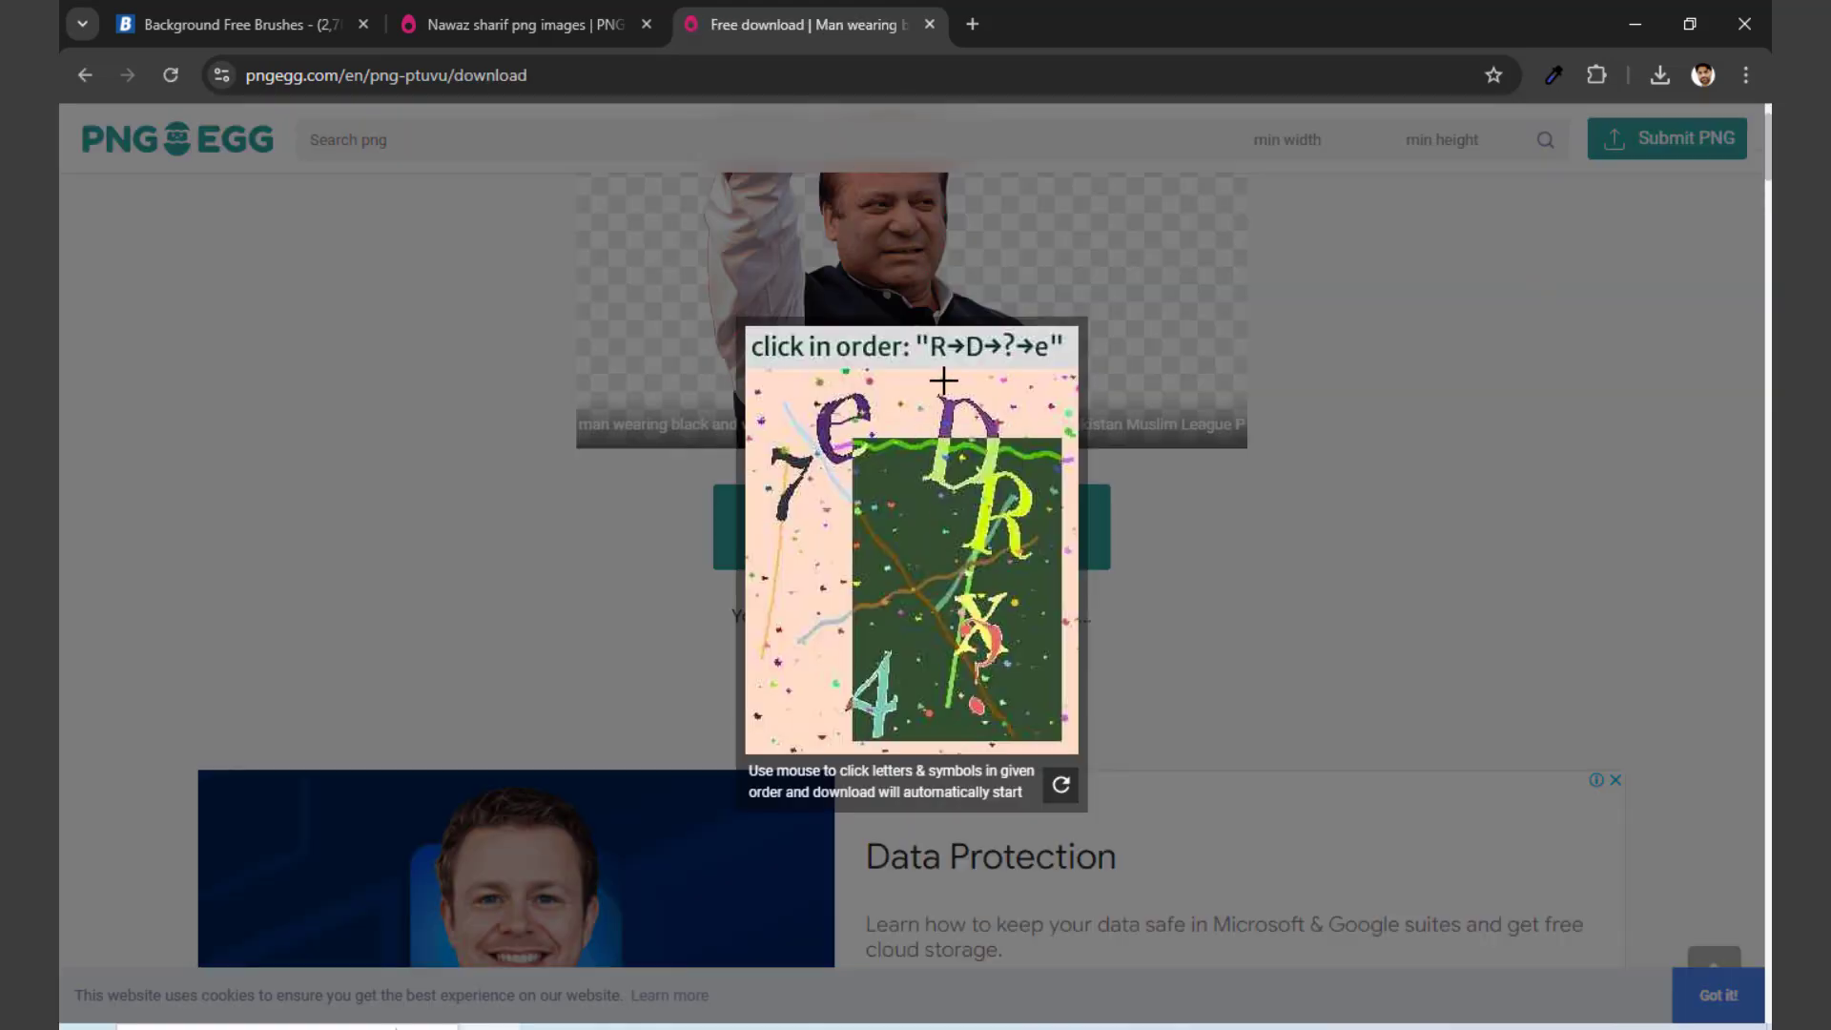
left_click(1001, 532)
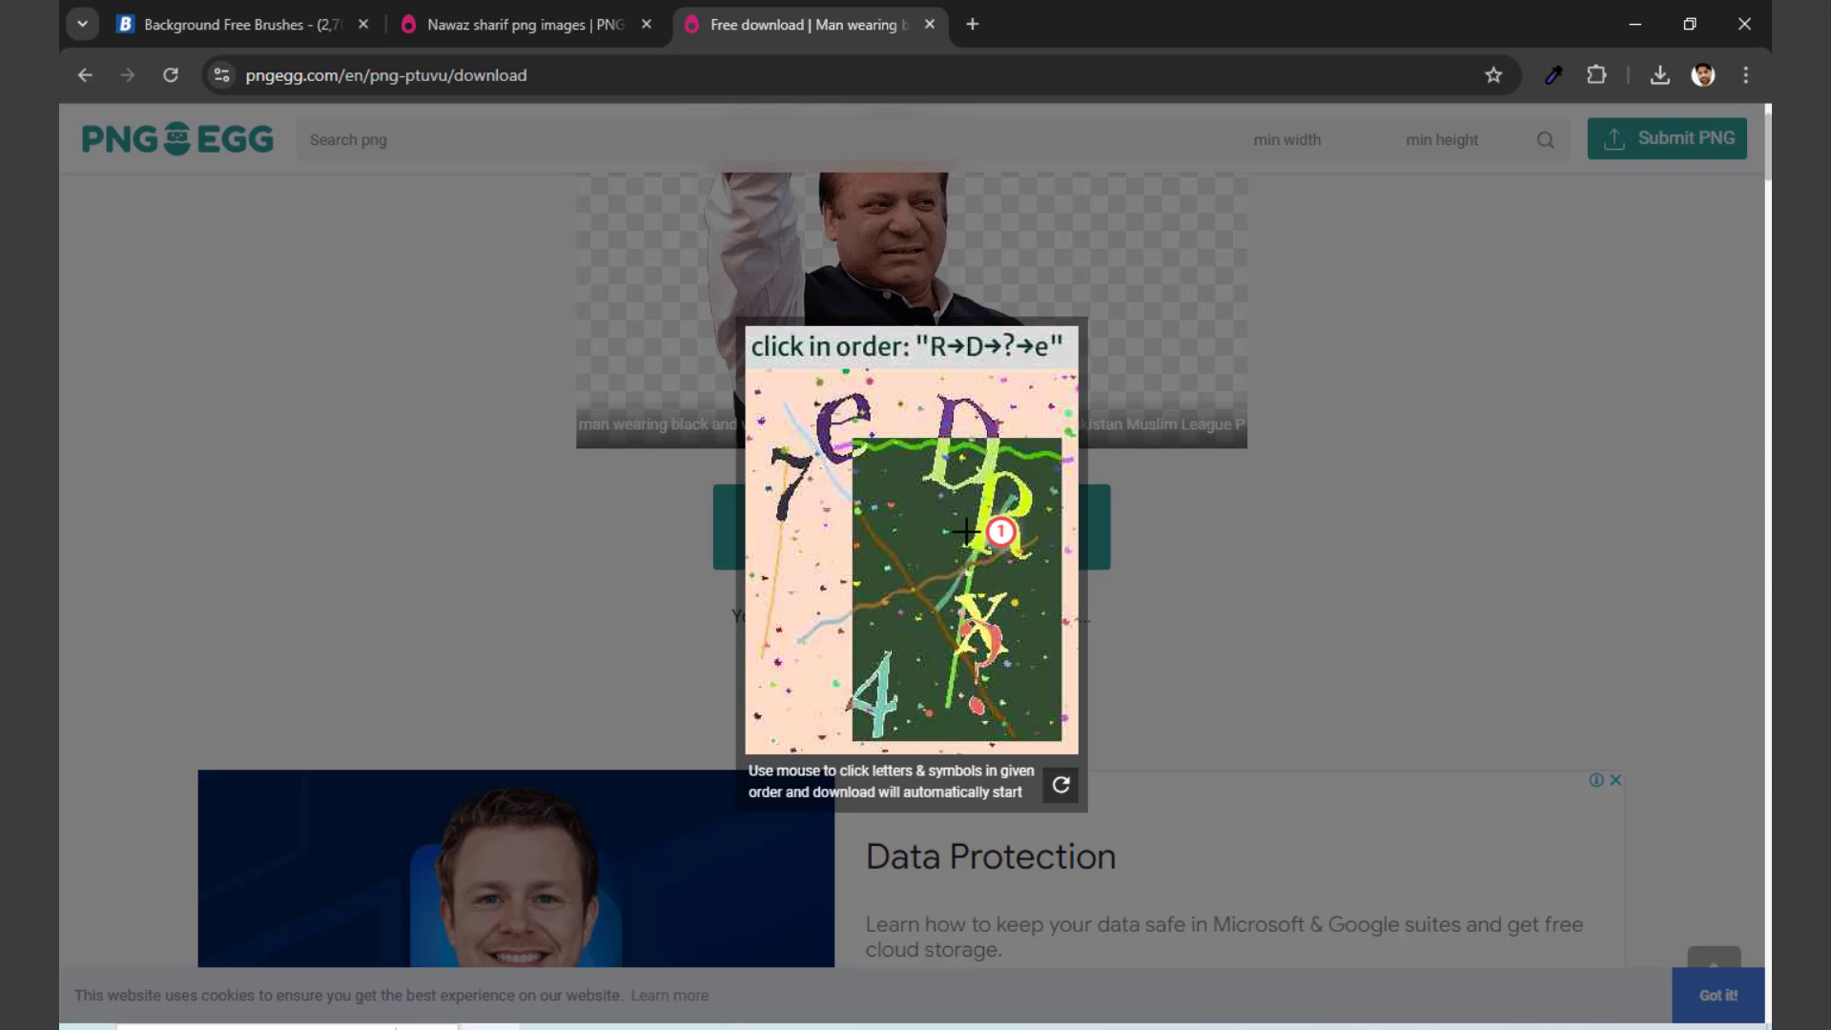
left_click(959, 464)
left_click(974, 657)
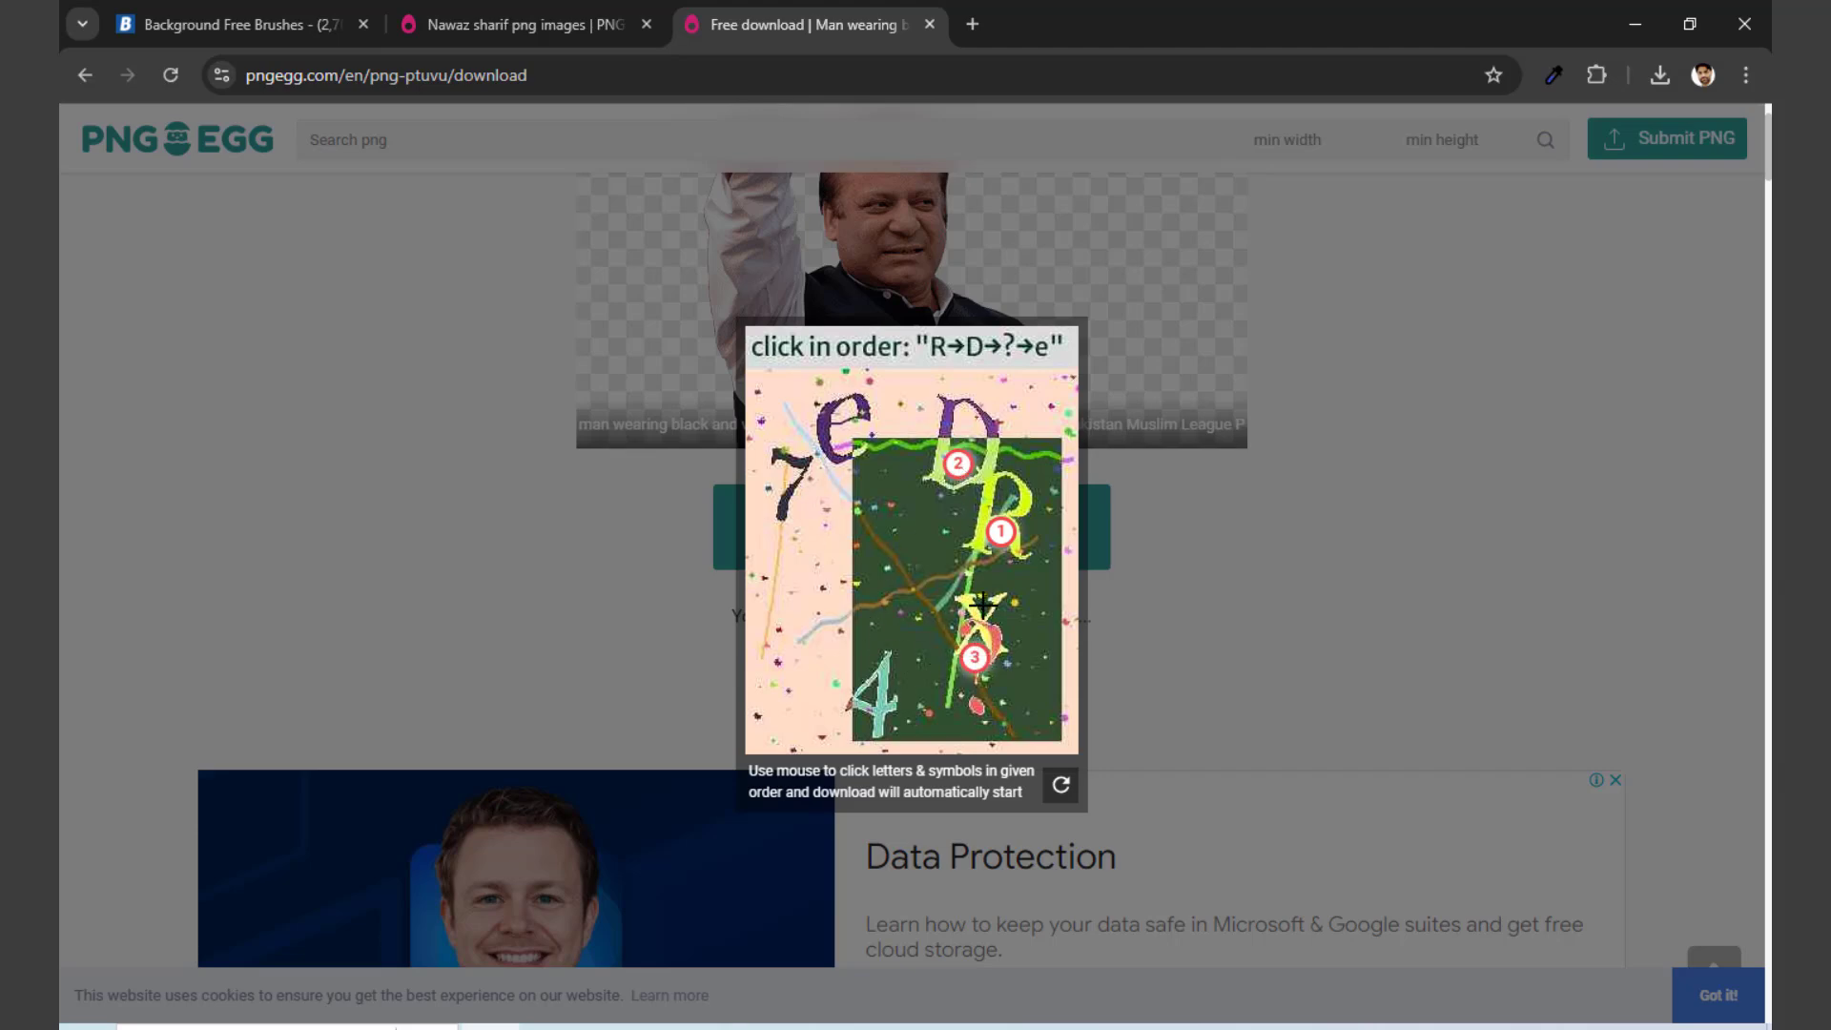
left_click(836, 442)
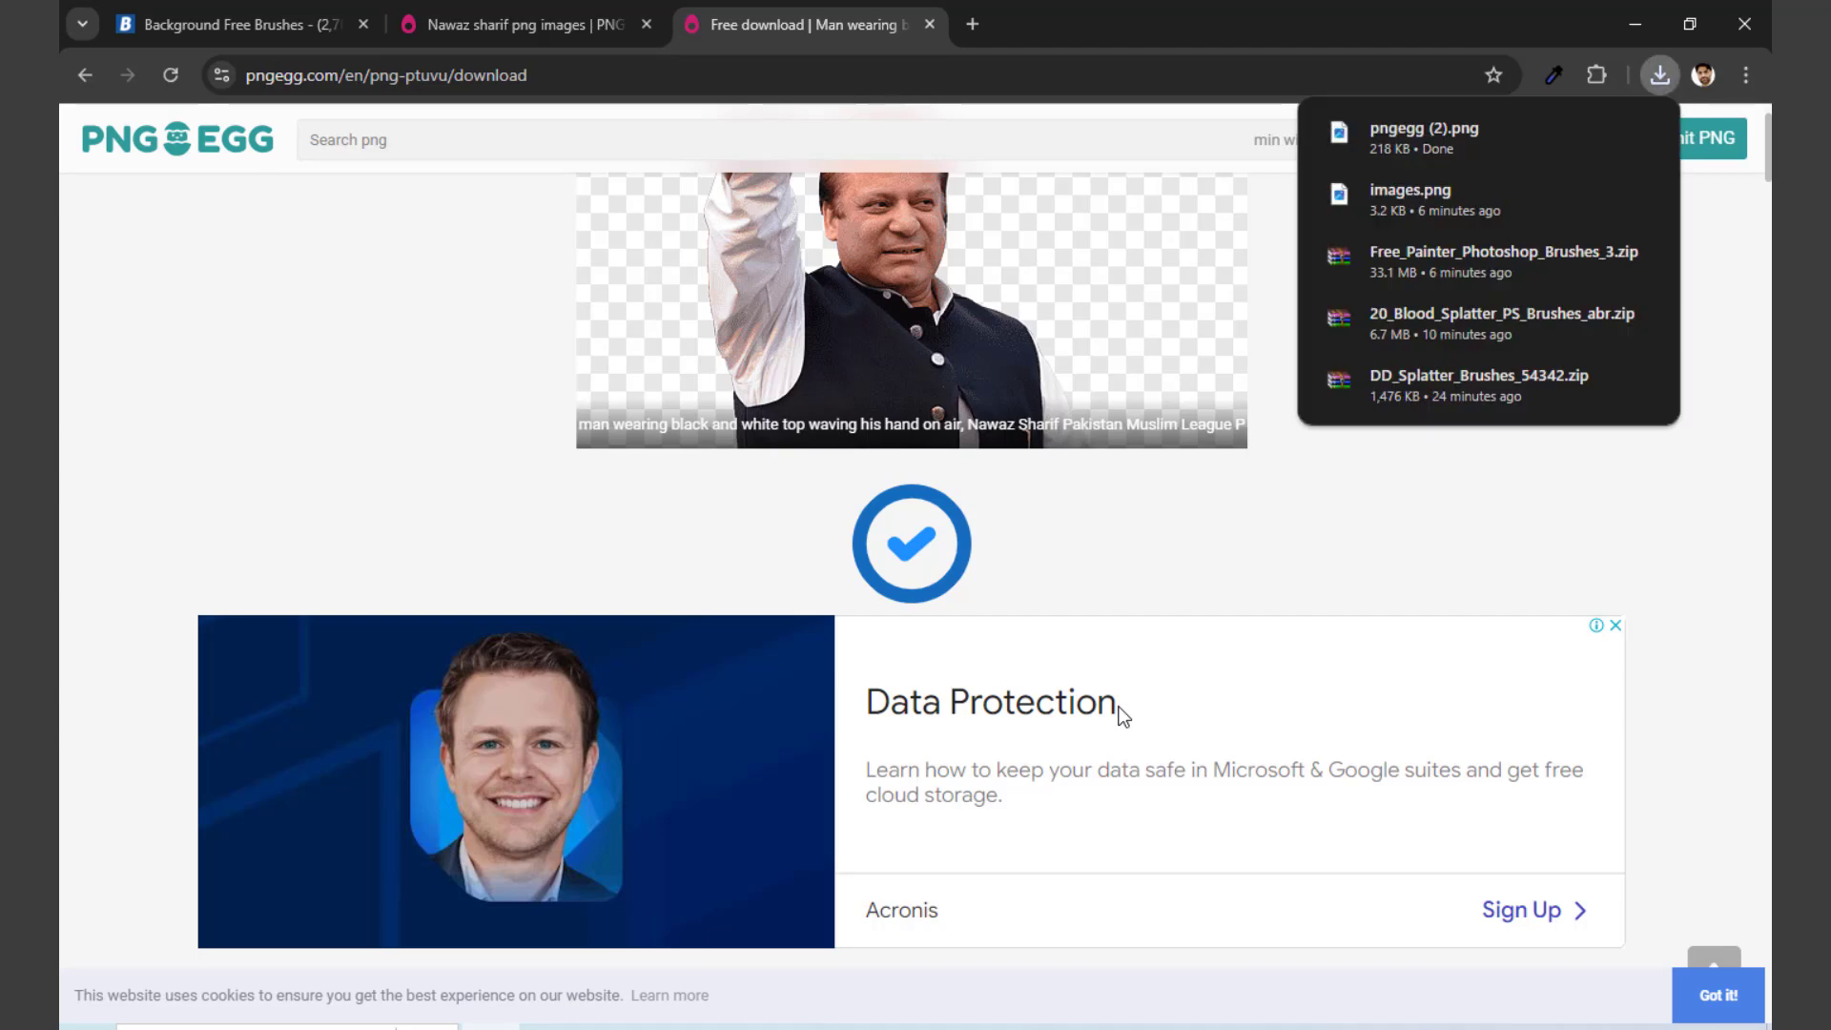
Step: Place pngegg (2).png from the Downloads folder into the Photoshop document, scale it to about 127% and move it slightly up
key("super+e")
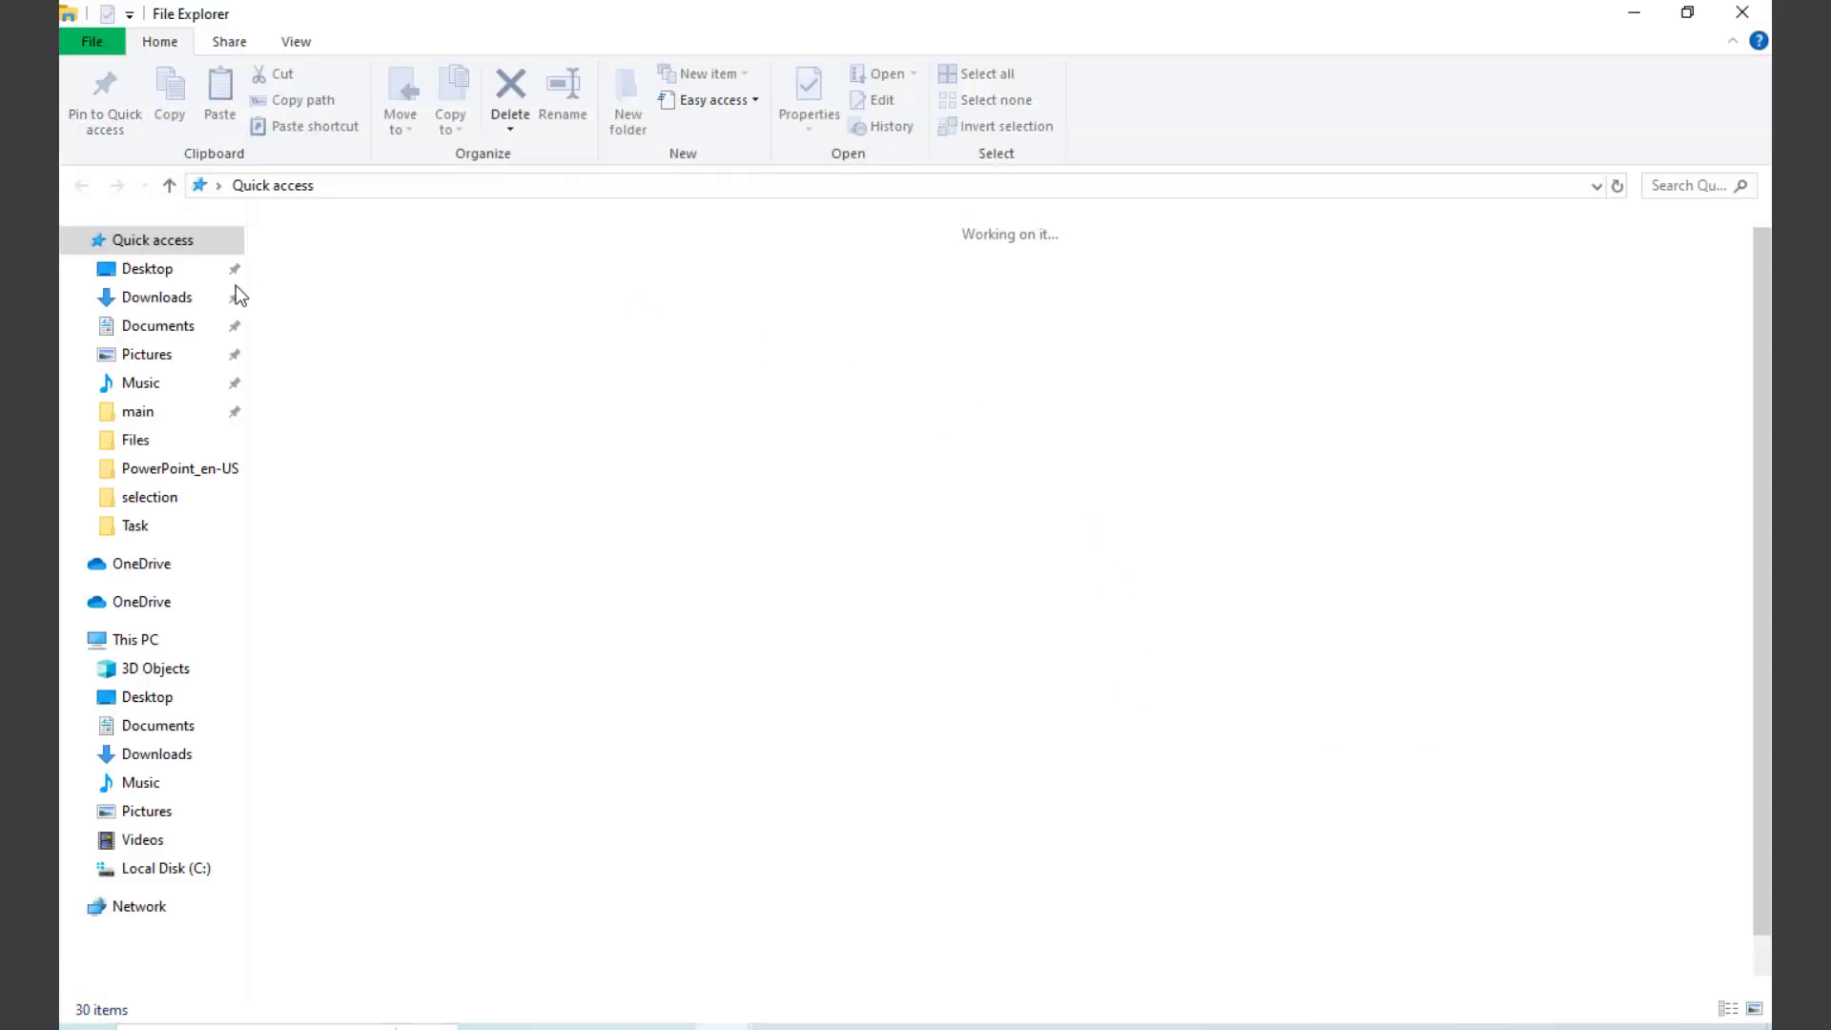
left_click(172, 307)
left_click_drag(359, 326, 846, 629)
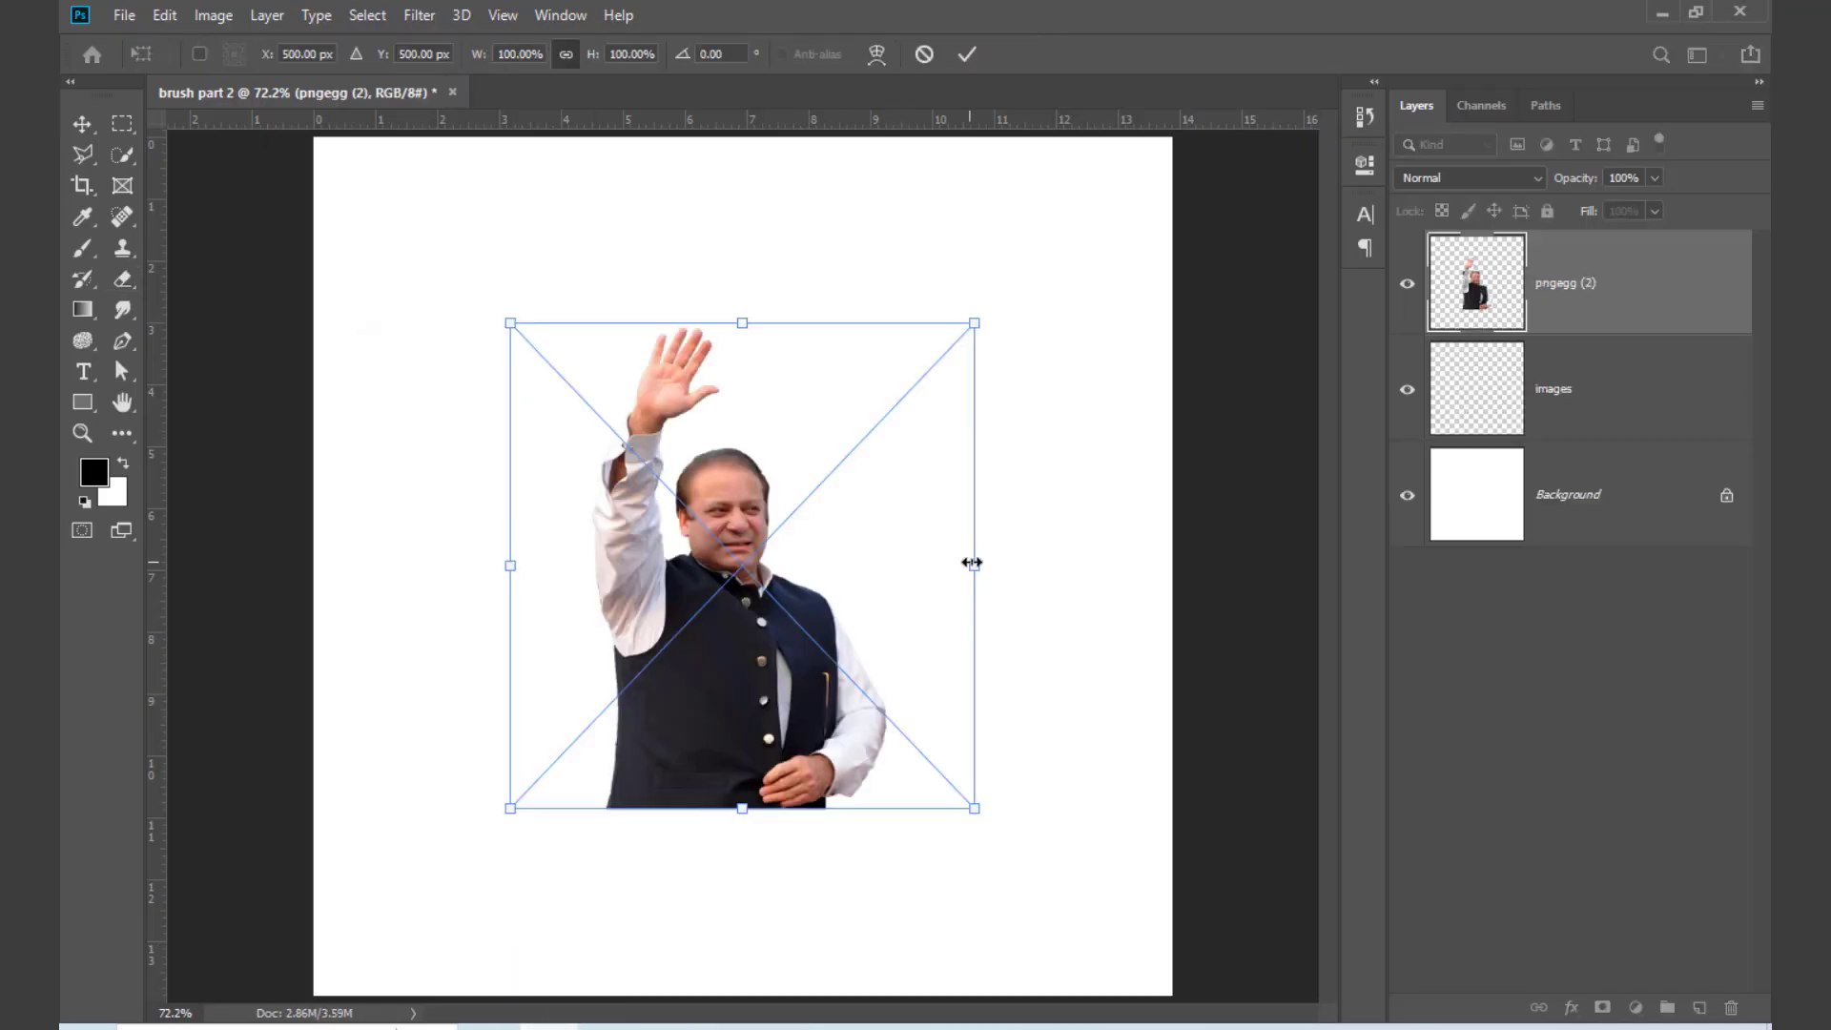
left_click_drag(973, 566, 1039, 587)
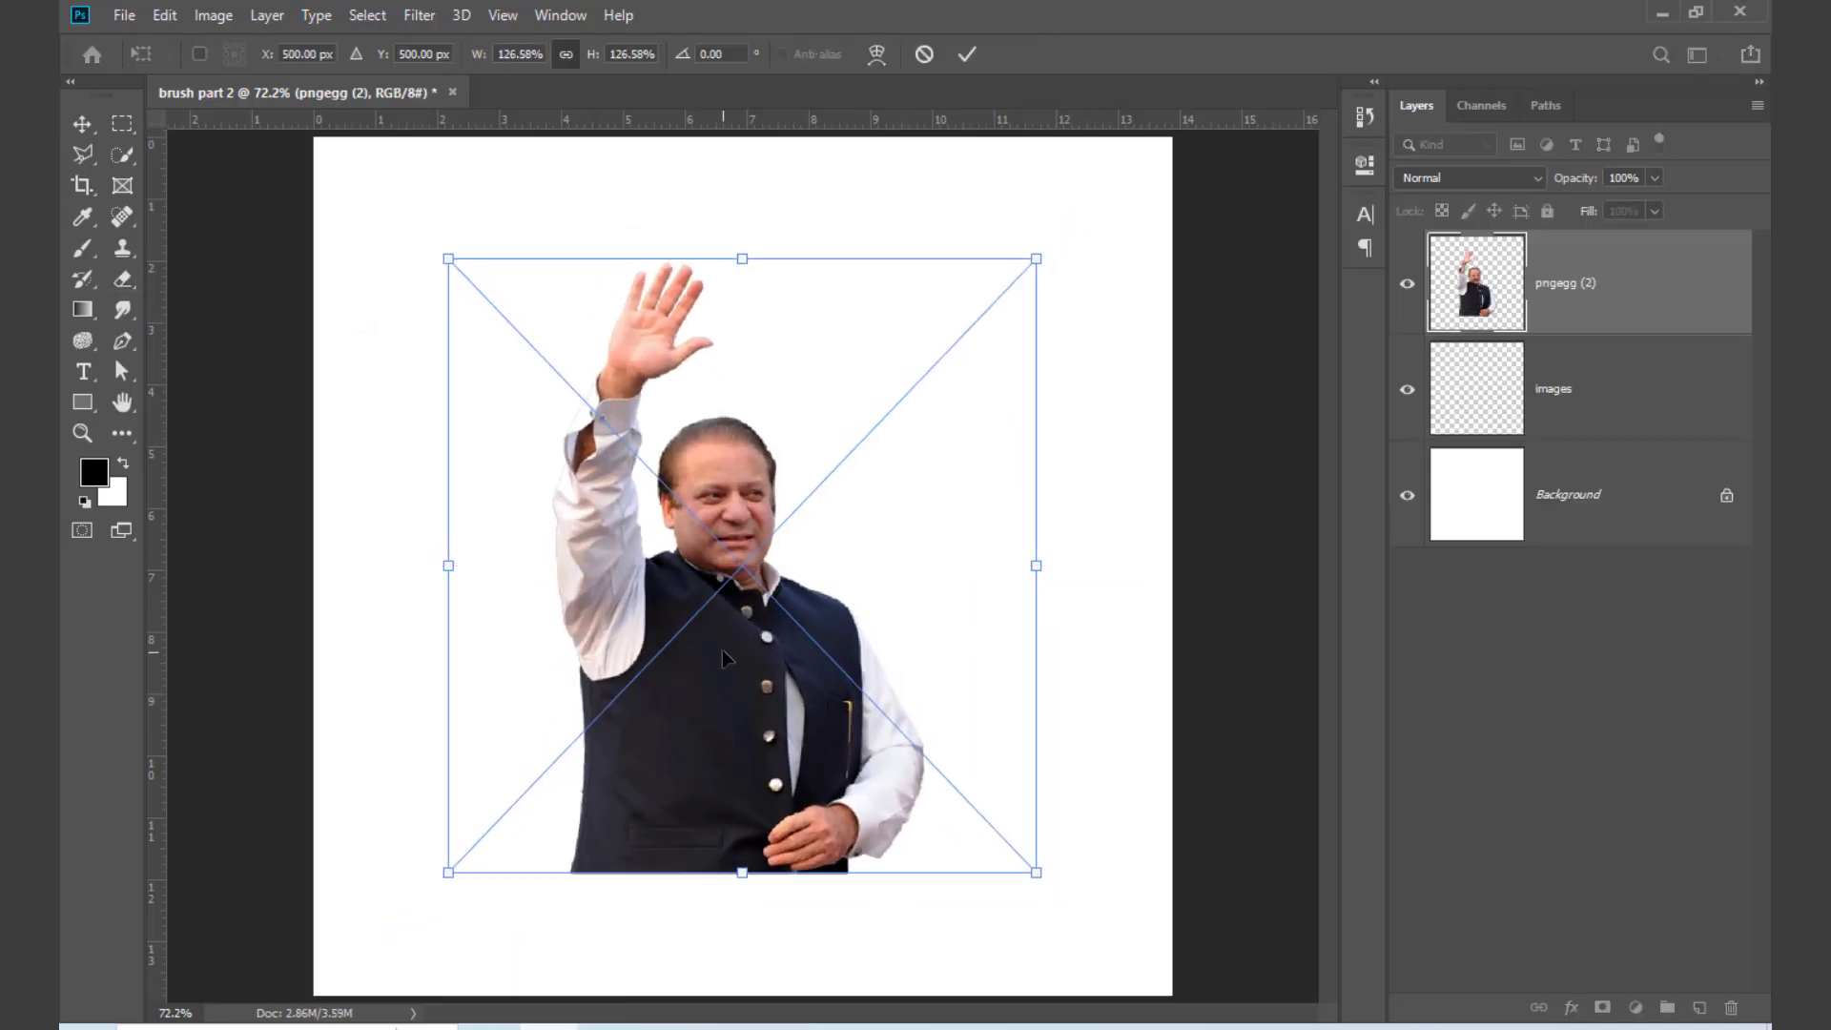
left_click_drag(725, 658, 739, 616)
key("Return")
Step: Rasterize the pngegg (2) layer with the Eraser tool active
key("e")
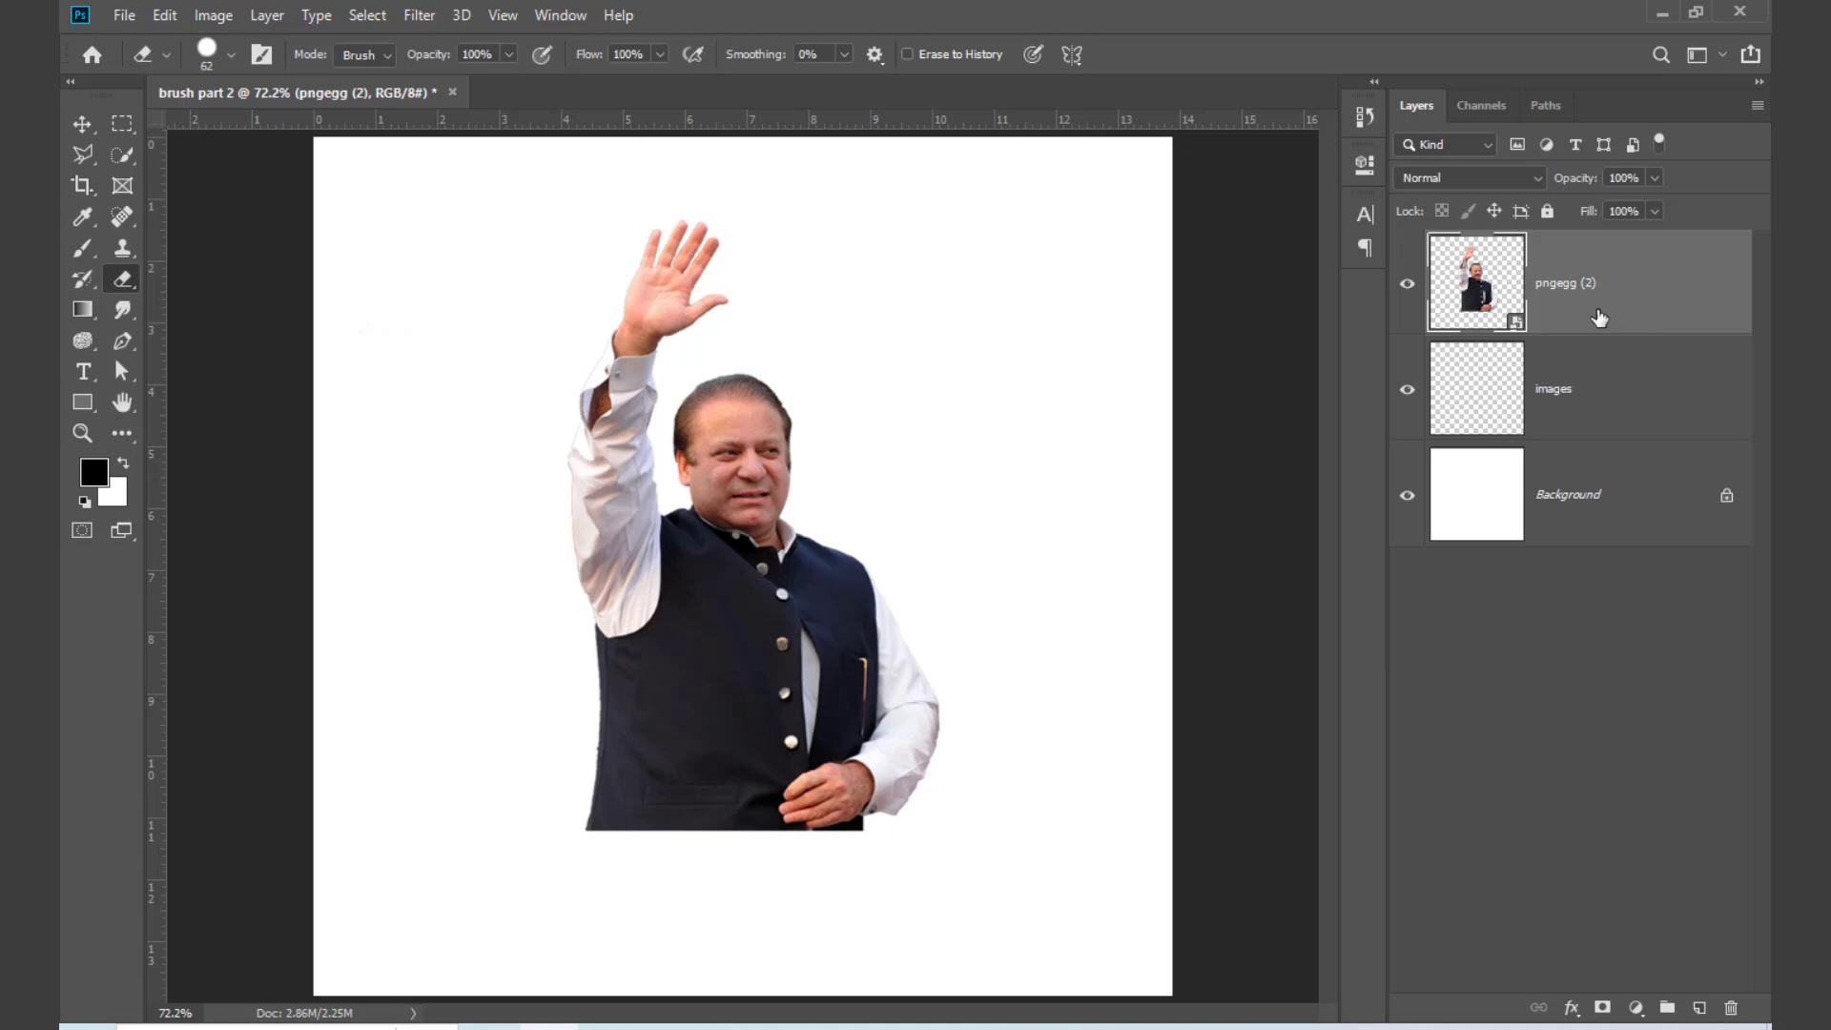
right_click(1595, 274)
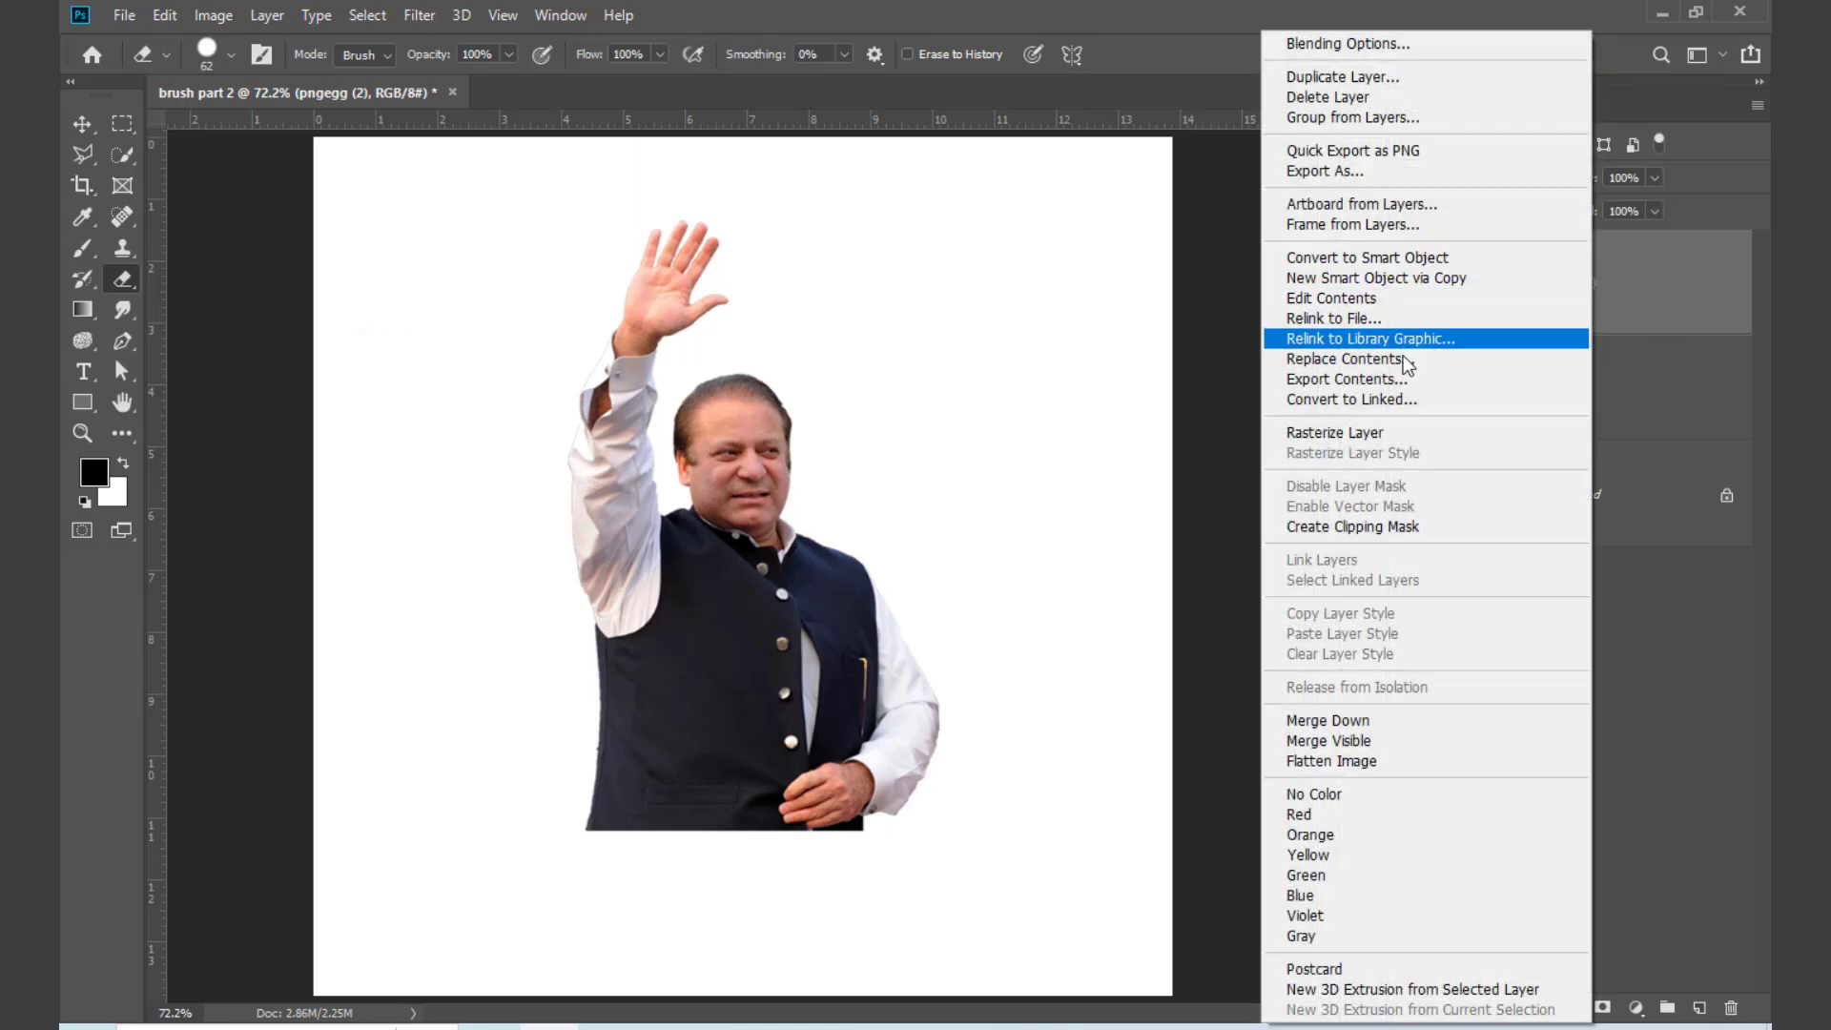
left_click(1357, 434)
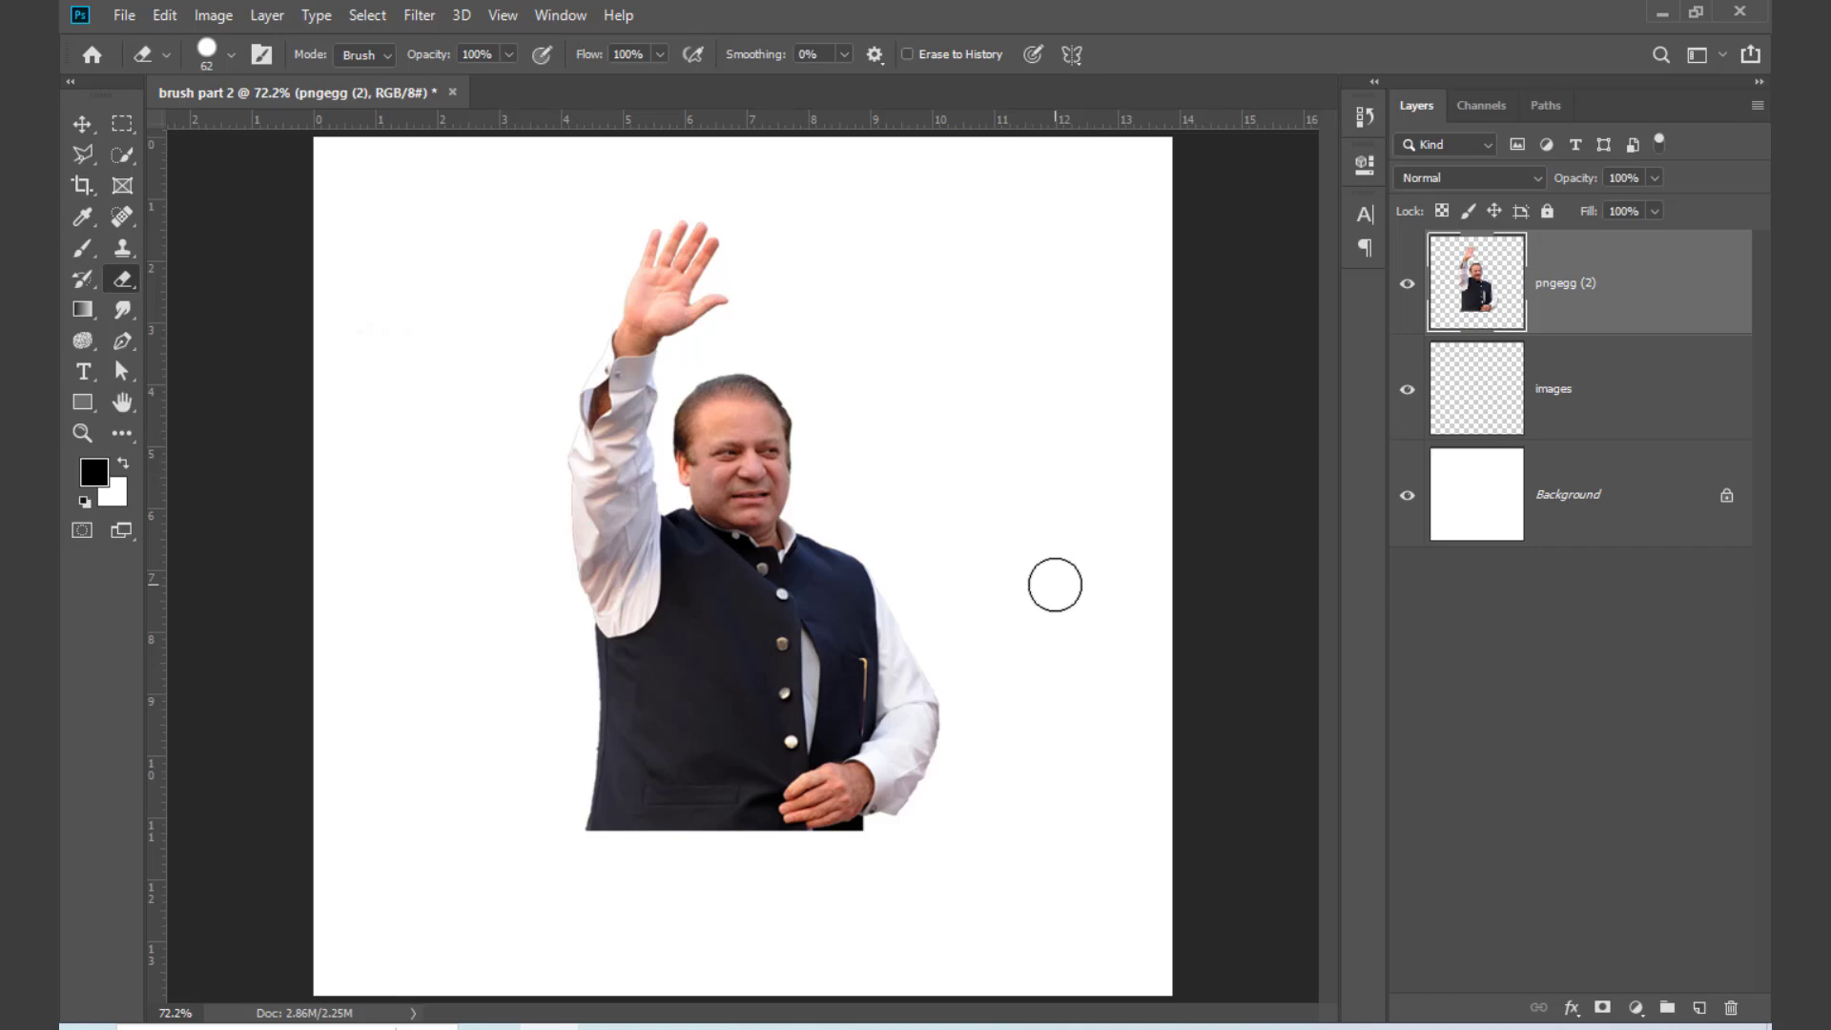
Step: Activate the Brush tool with the Soft Round brush, and undo a trial 800 px black dab over the man
key("b")
right_click(997, 408)
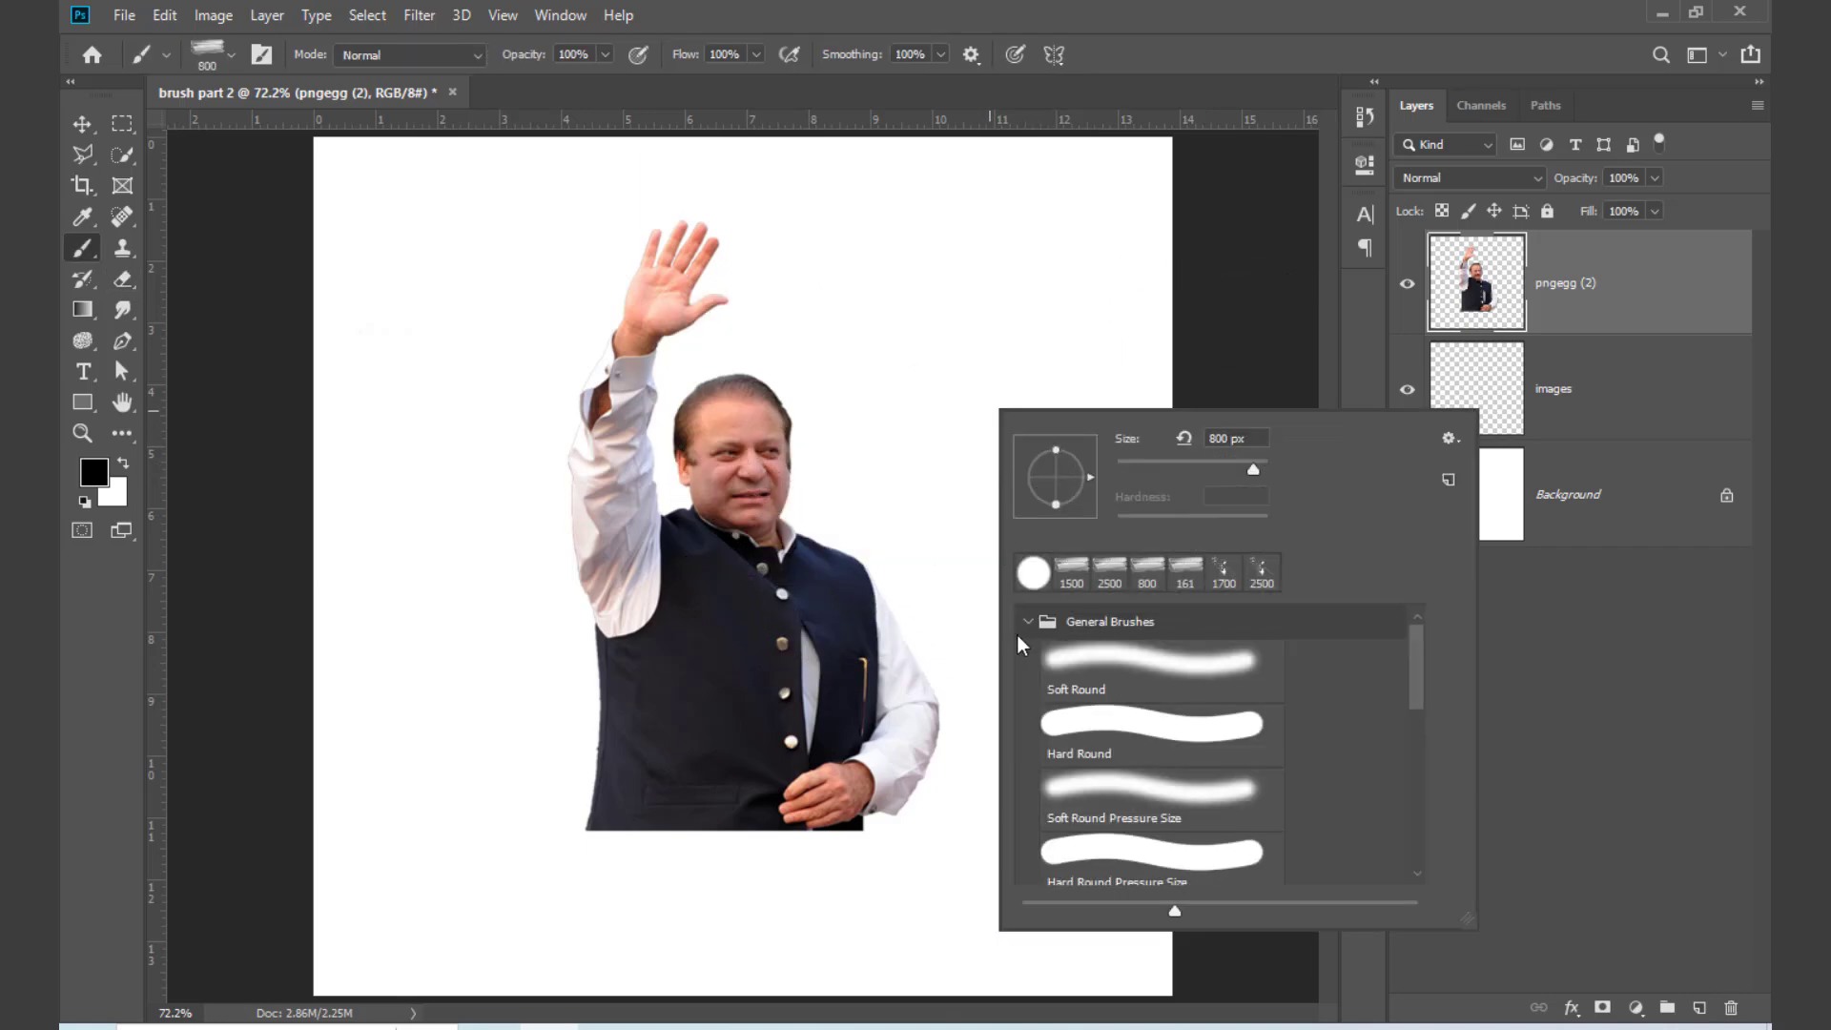
left_click(1138, 674)
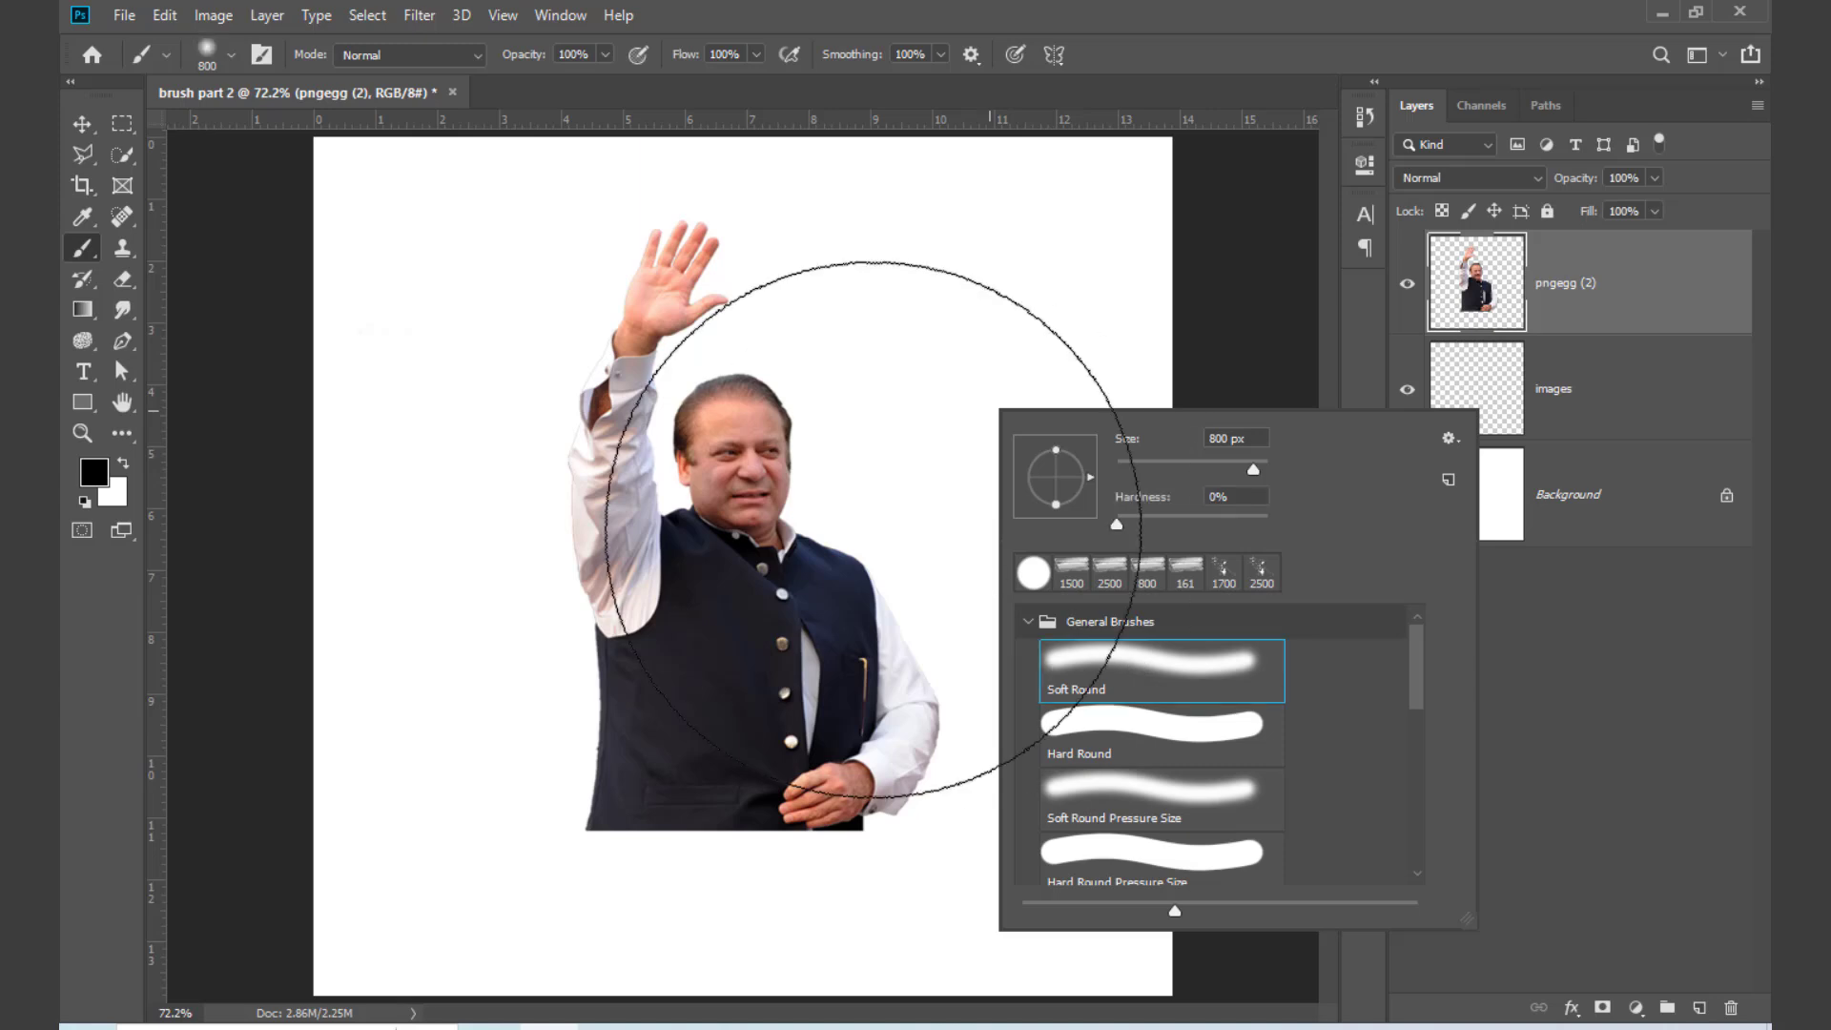
left_click(791, 470)
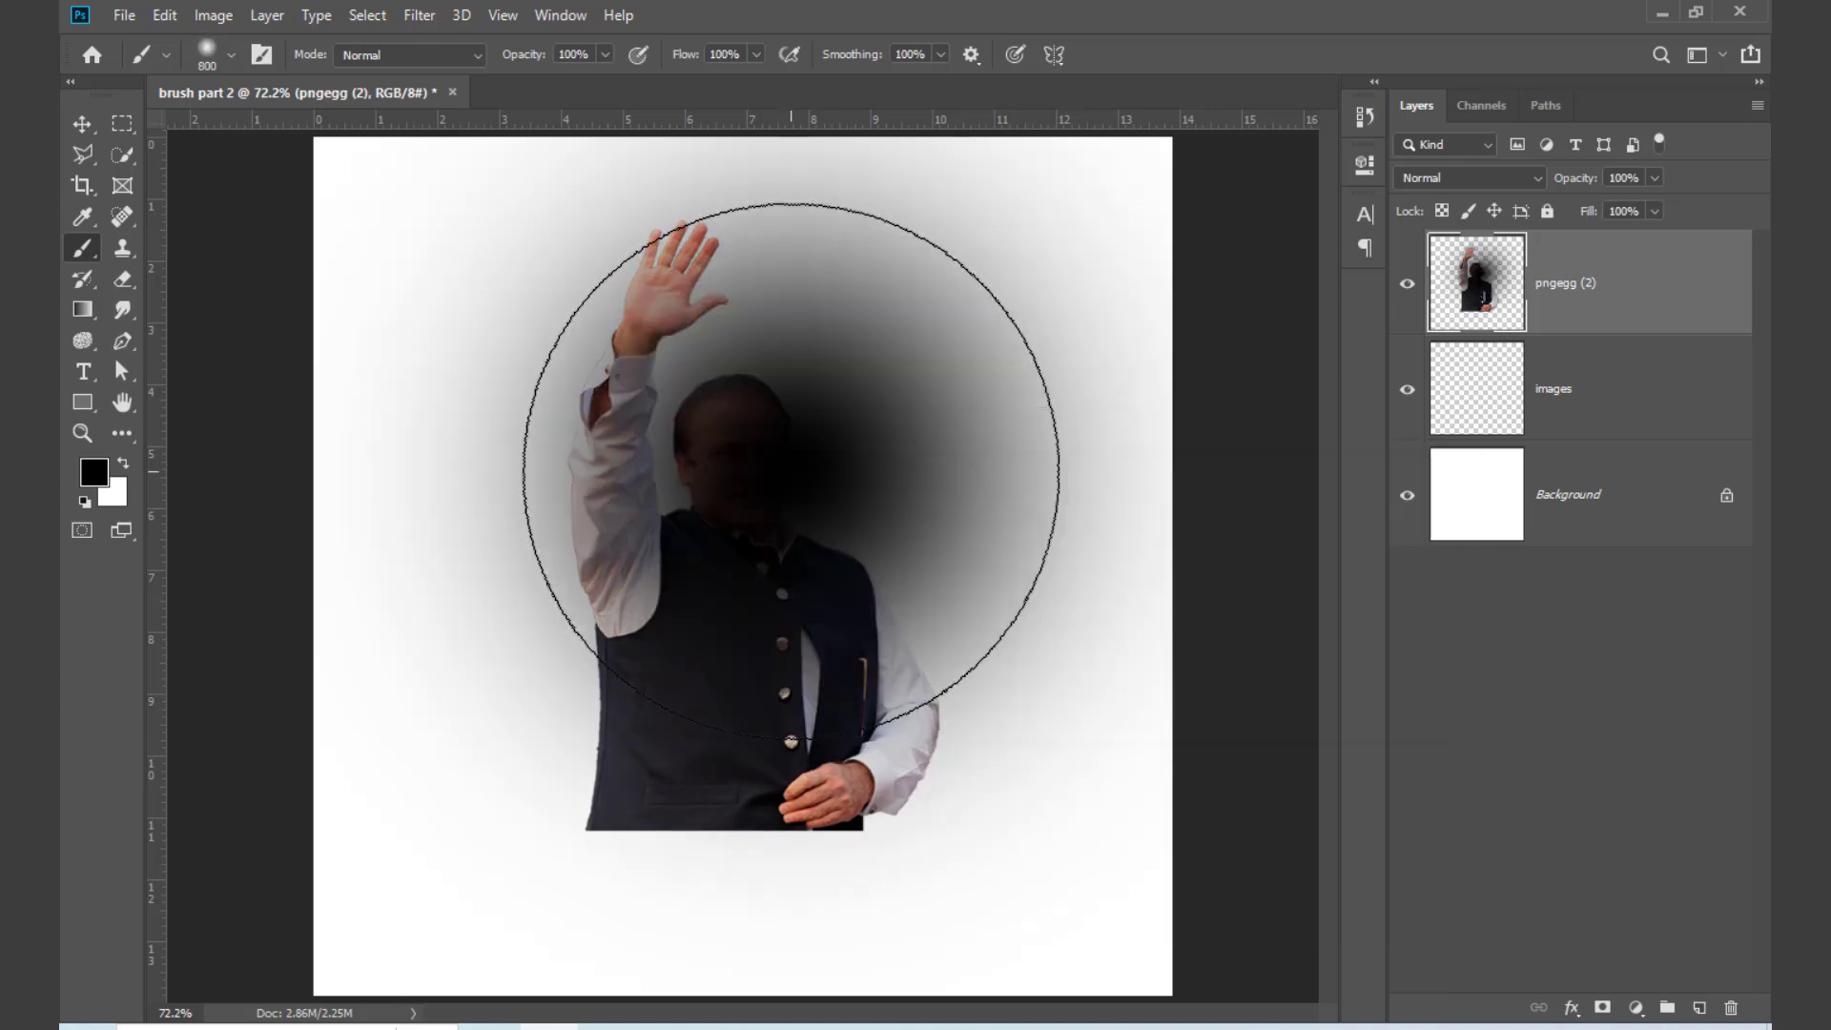
key("ctrl+z")
Step: Reduce the brush size to 125 px and swap the colours to make white the foreground
key("bracketleft")
key("bracketleft")
key("bracketleft")
key("bracketleft")
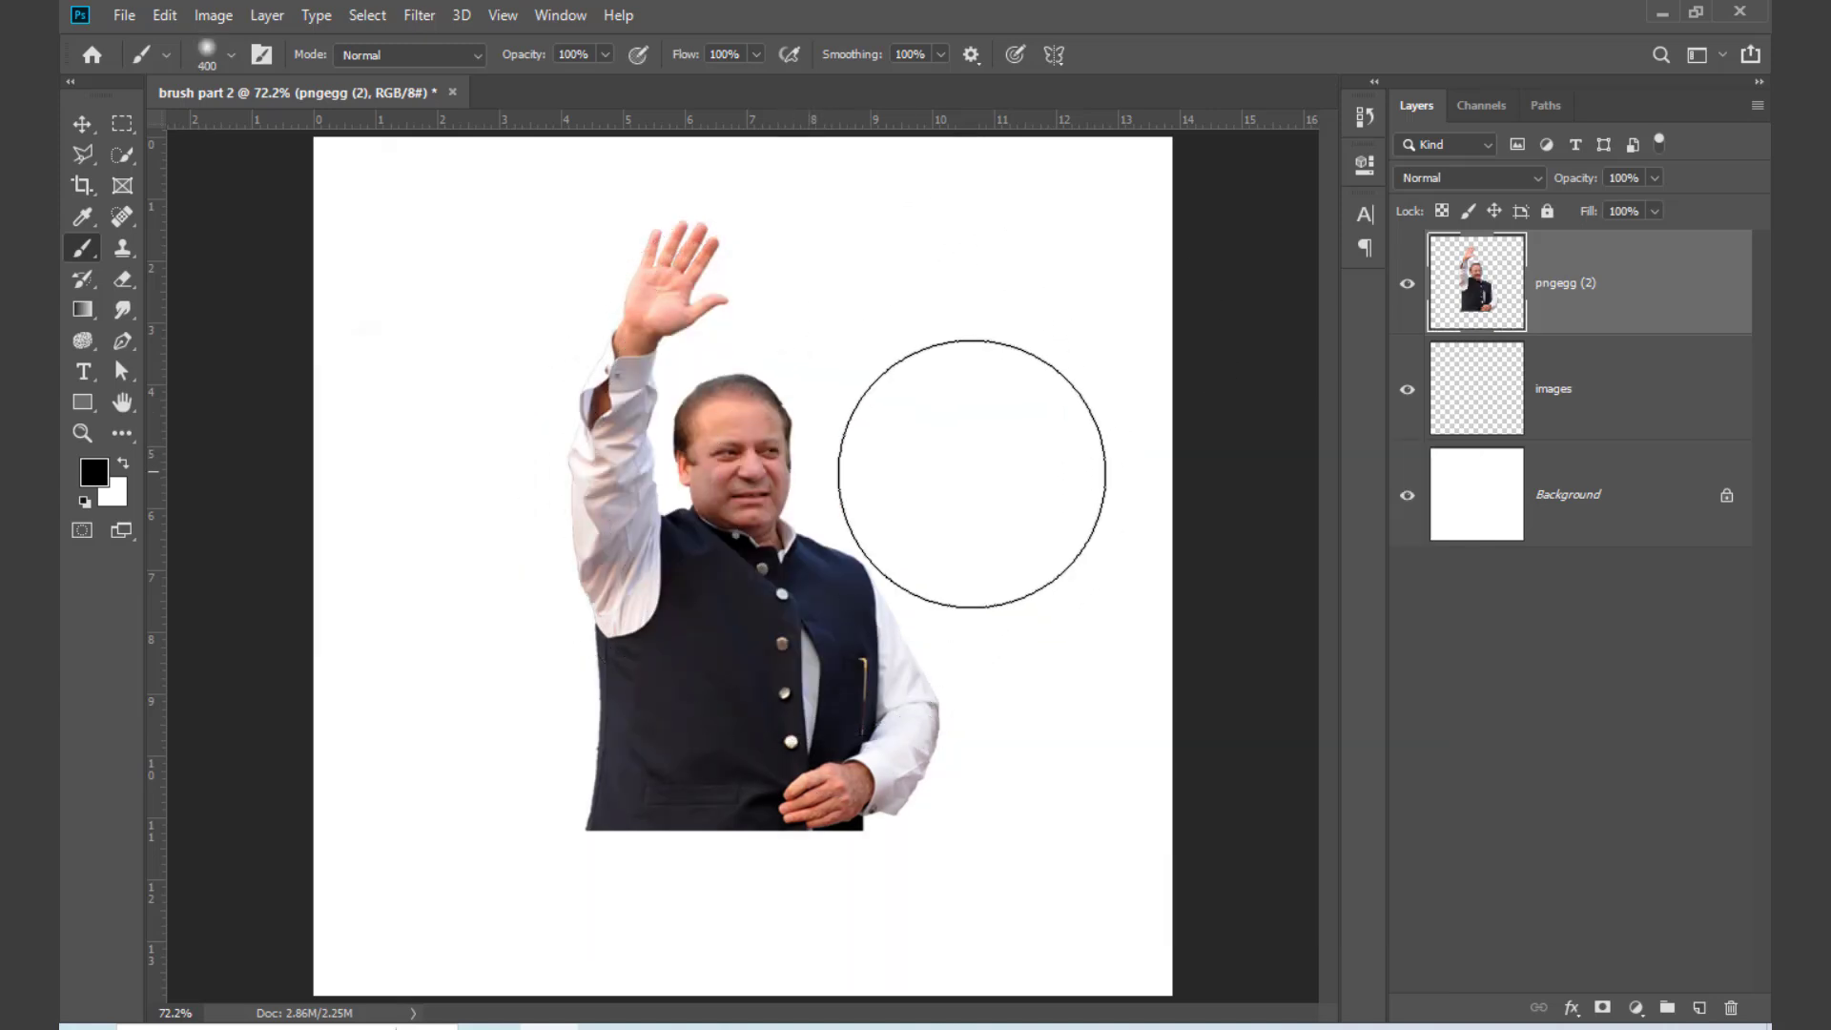
key("bracketleft")
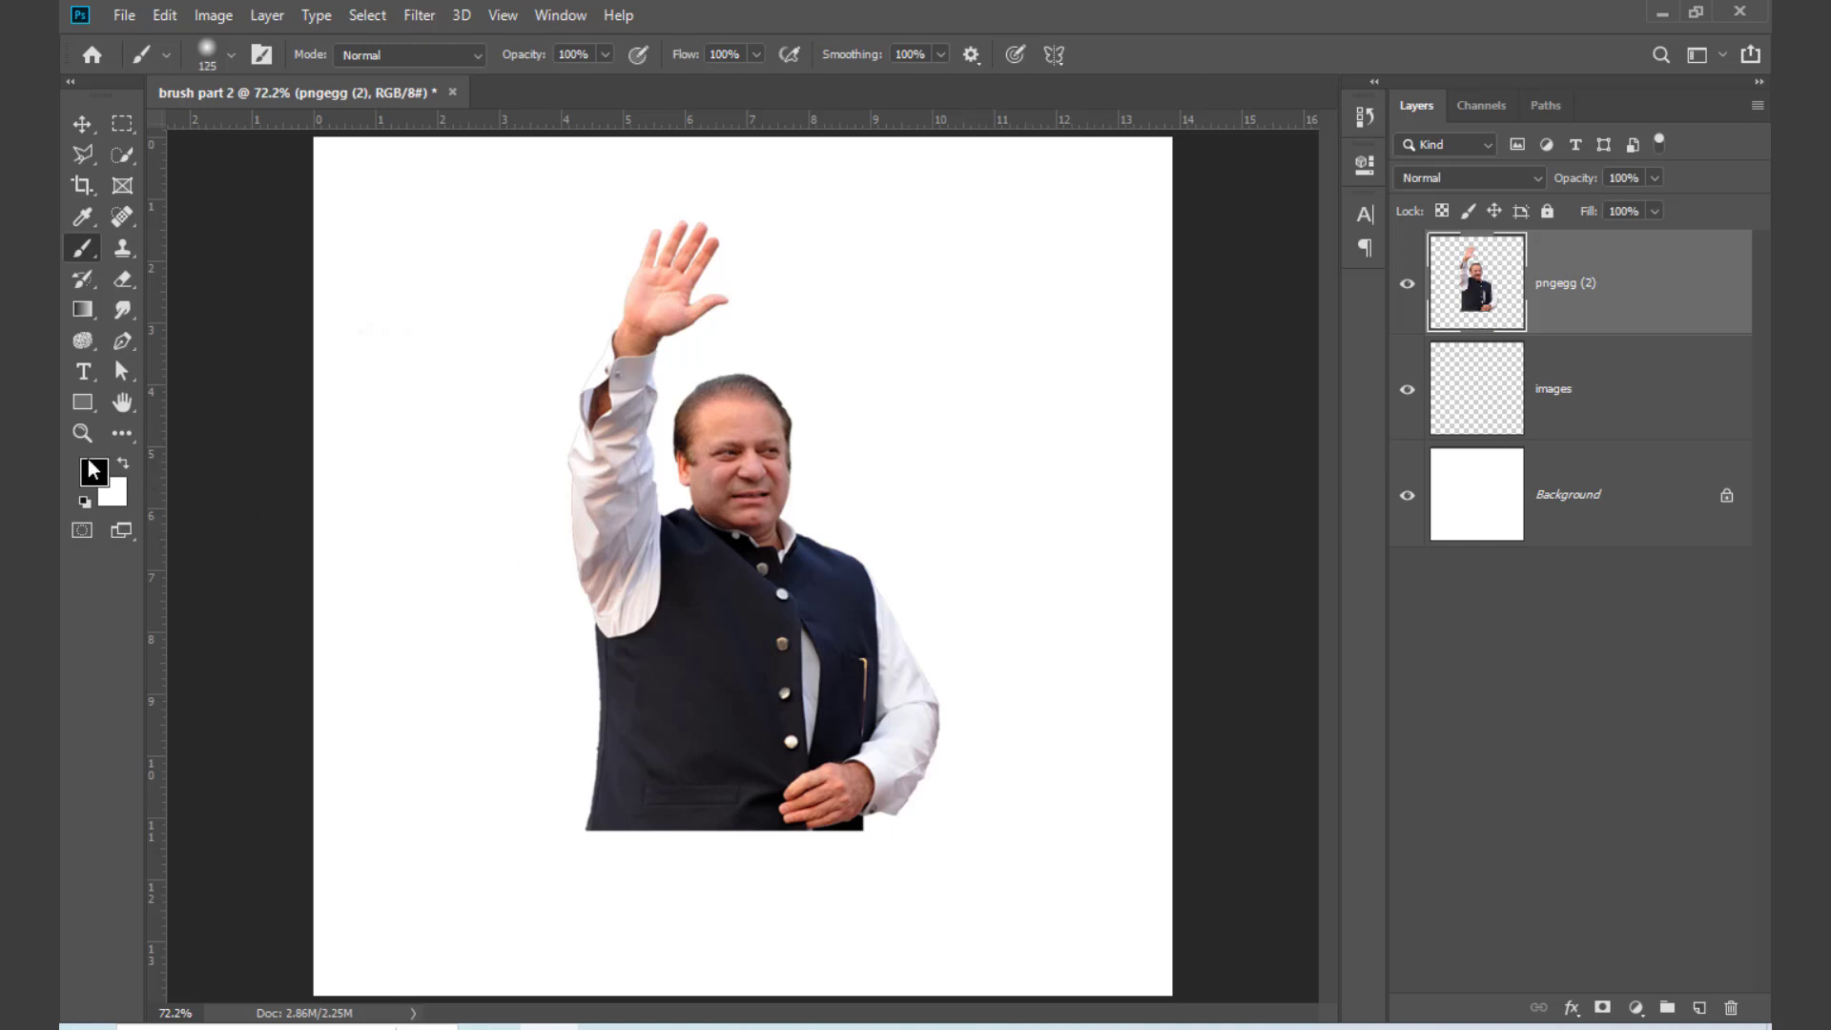
left_click(125, 467)
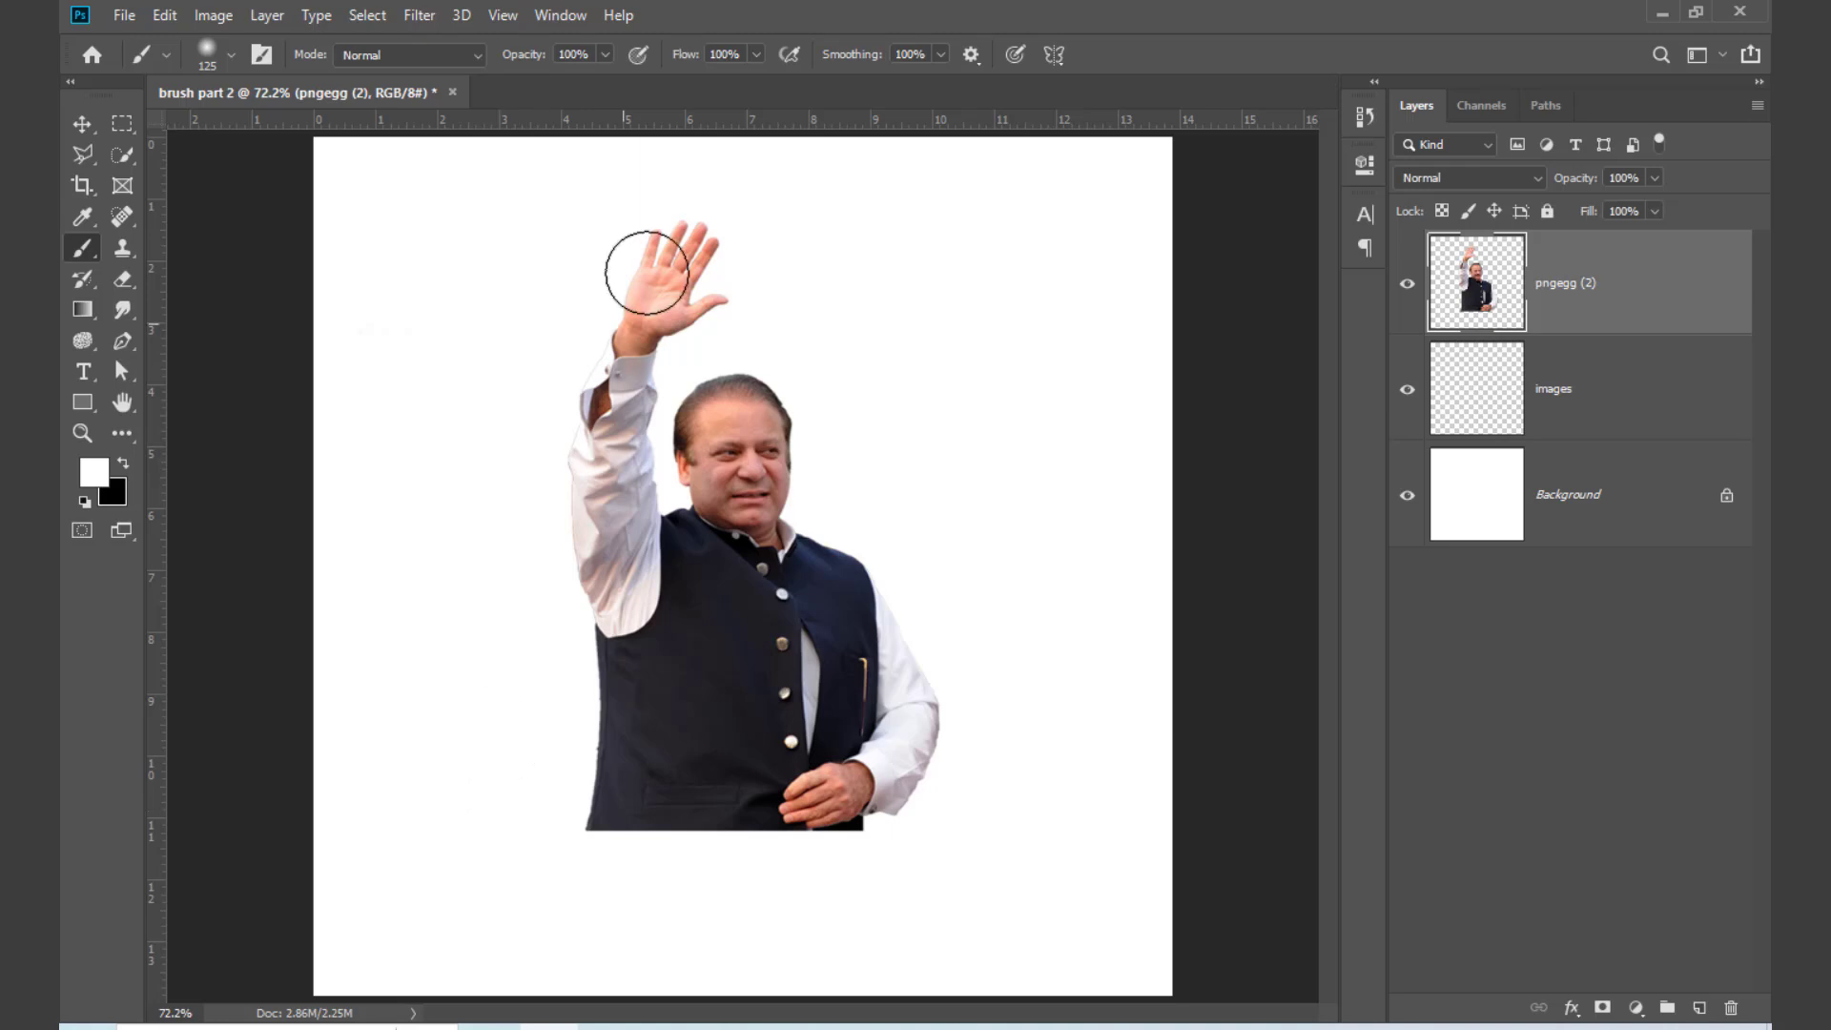
Step: Set the brush flow to 30%, try painting white over the lower edge of the man's body, and undo the strokes
left_click(756, 59)
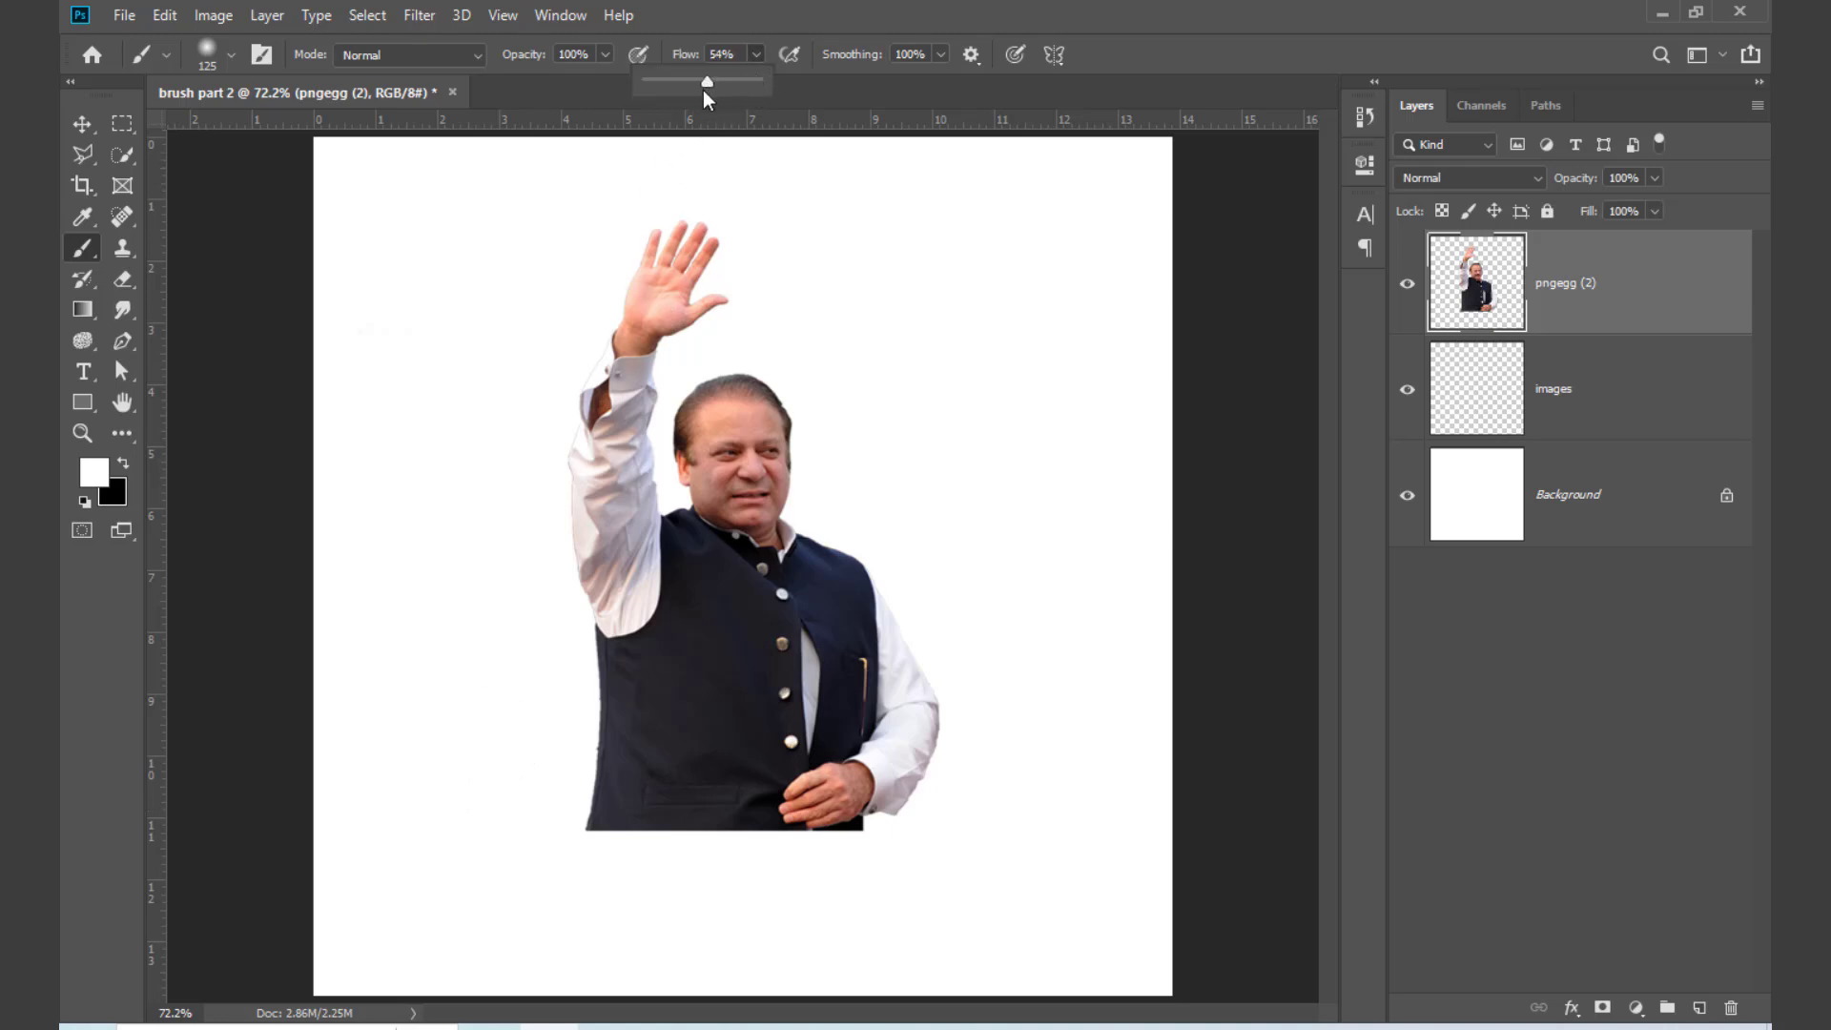
mouse_move(520, 816)
left_mouse_down()
mouse_move(656, 864)
mouse_move(878, 815)
mouse_move(988, 732)
left_mouse_up()
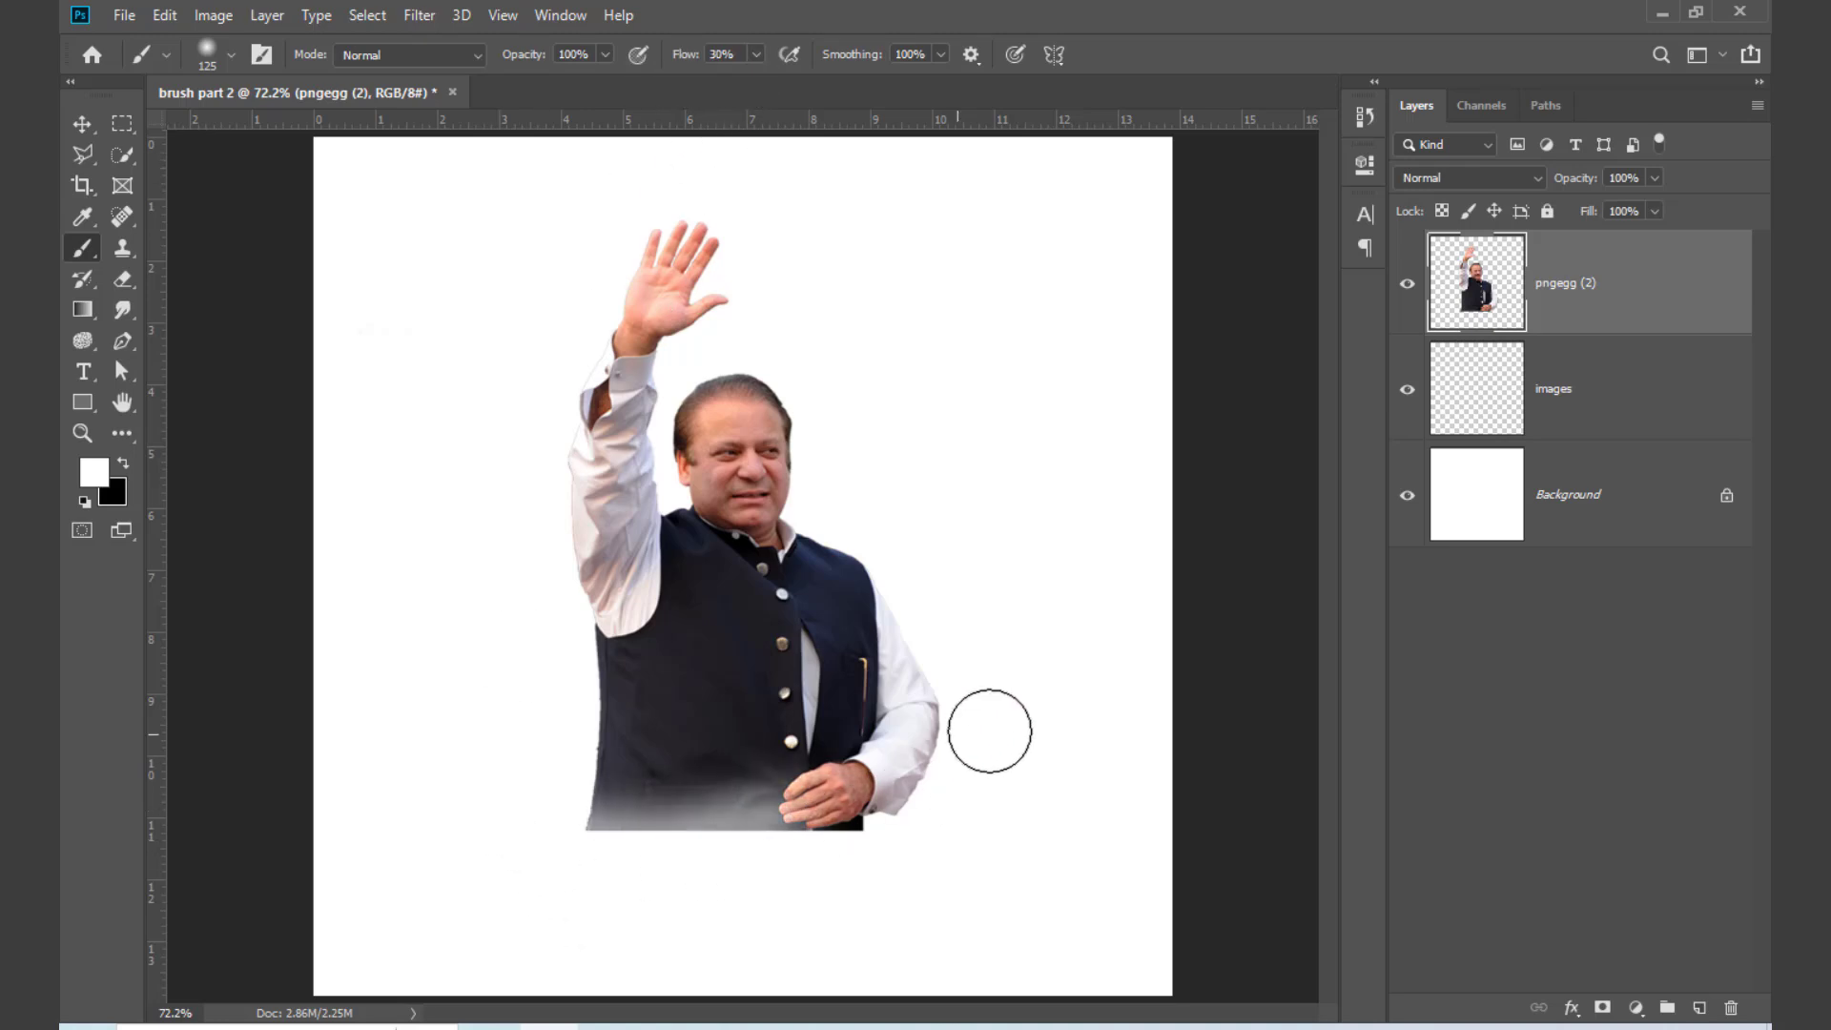
mouse_move(939, 812)
left_mouse_down()
mouse_move(621, 829)
mouse_move(474, 753)
mouse_move(526, 792)
mouse_move(758, 844)
mouse_move(987, 810)
left_mouse_up()
key("ctrl+z")
key("ctrl+z")
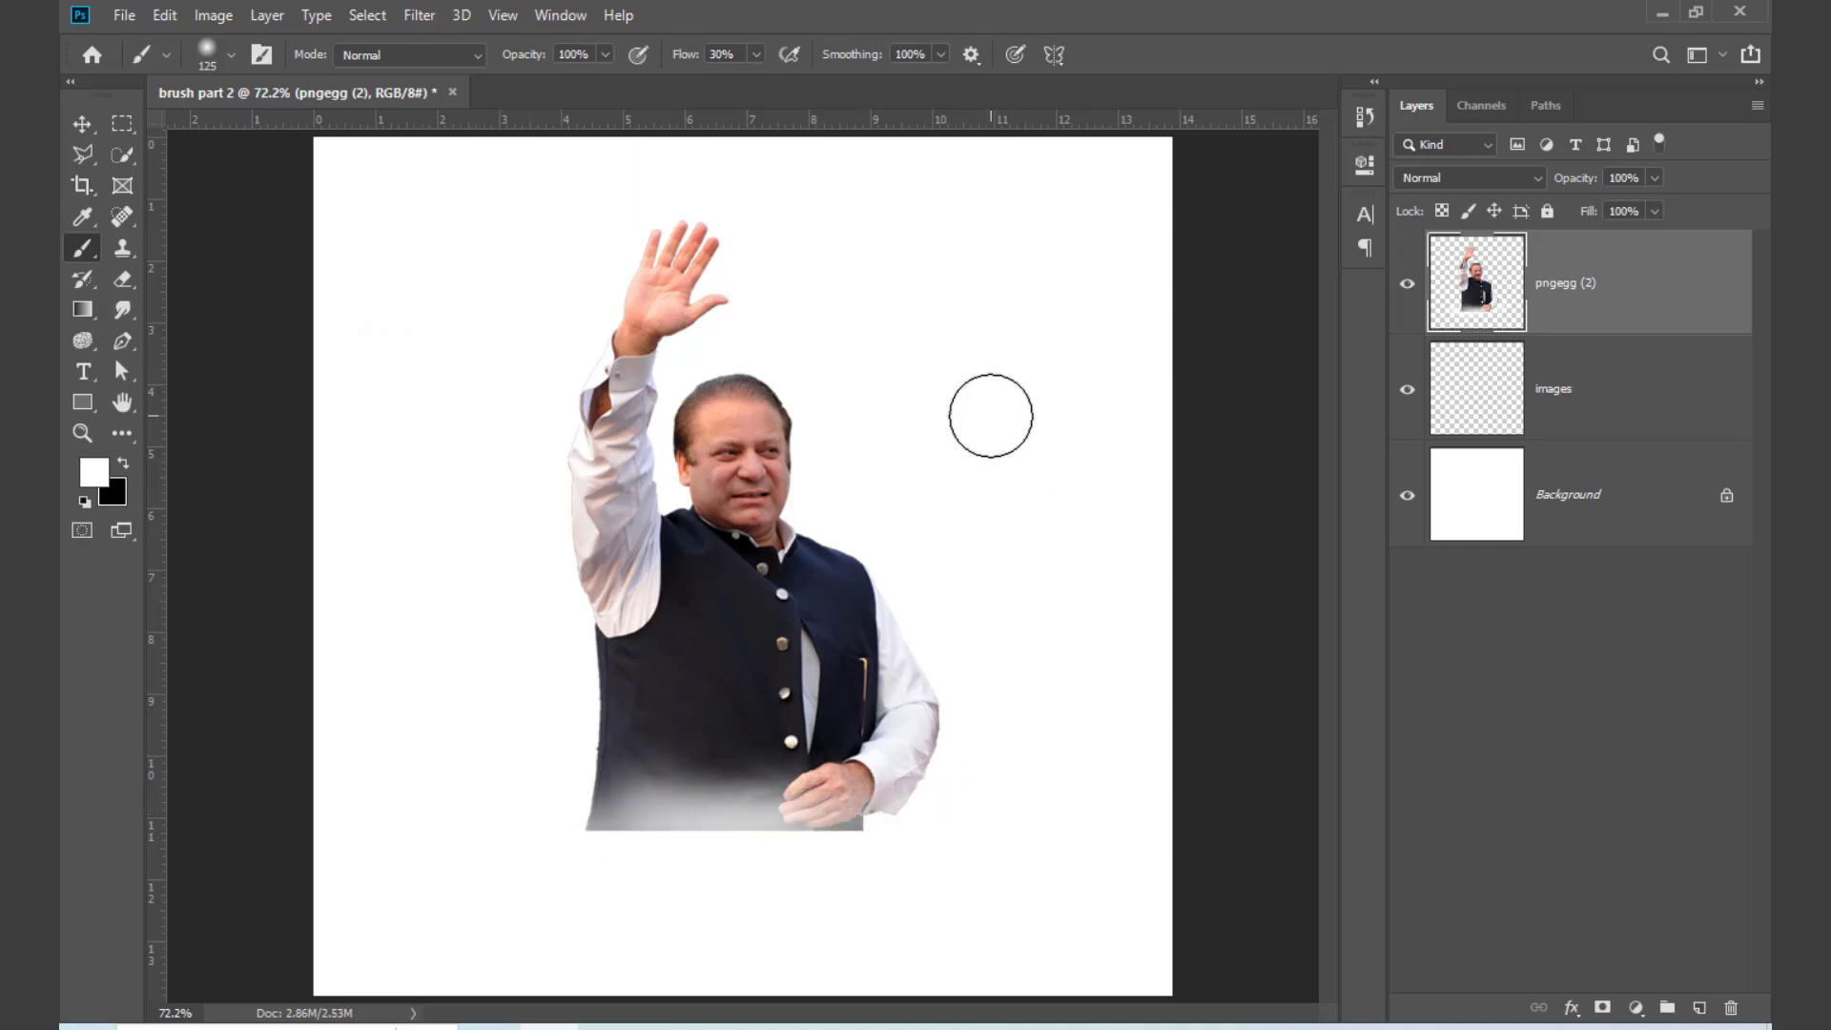
key("ctrl+z")
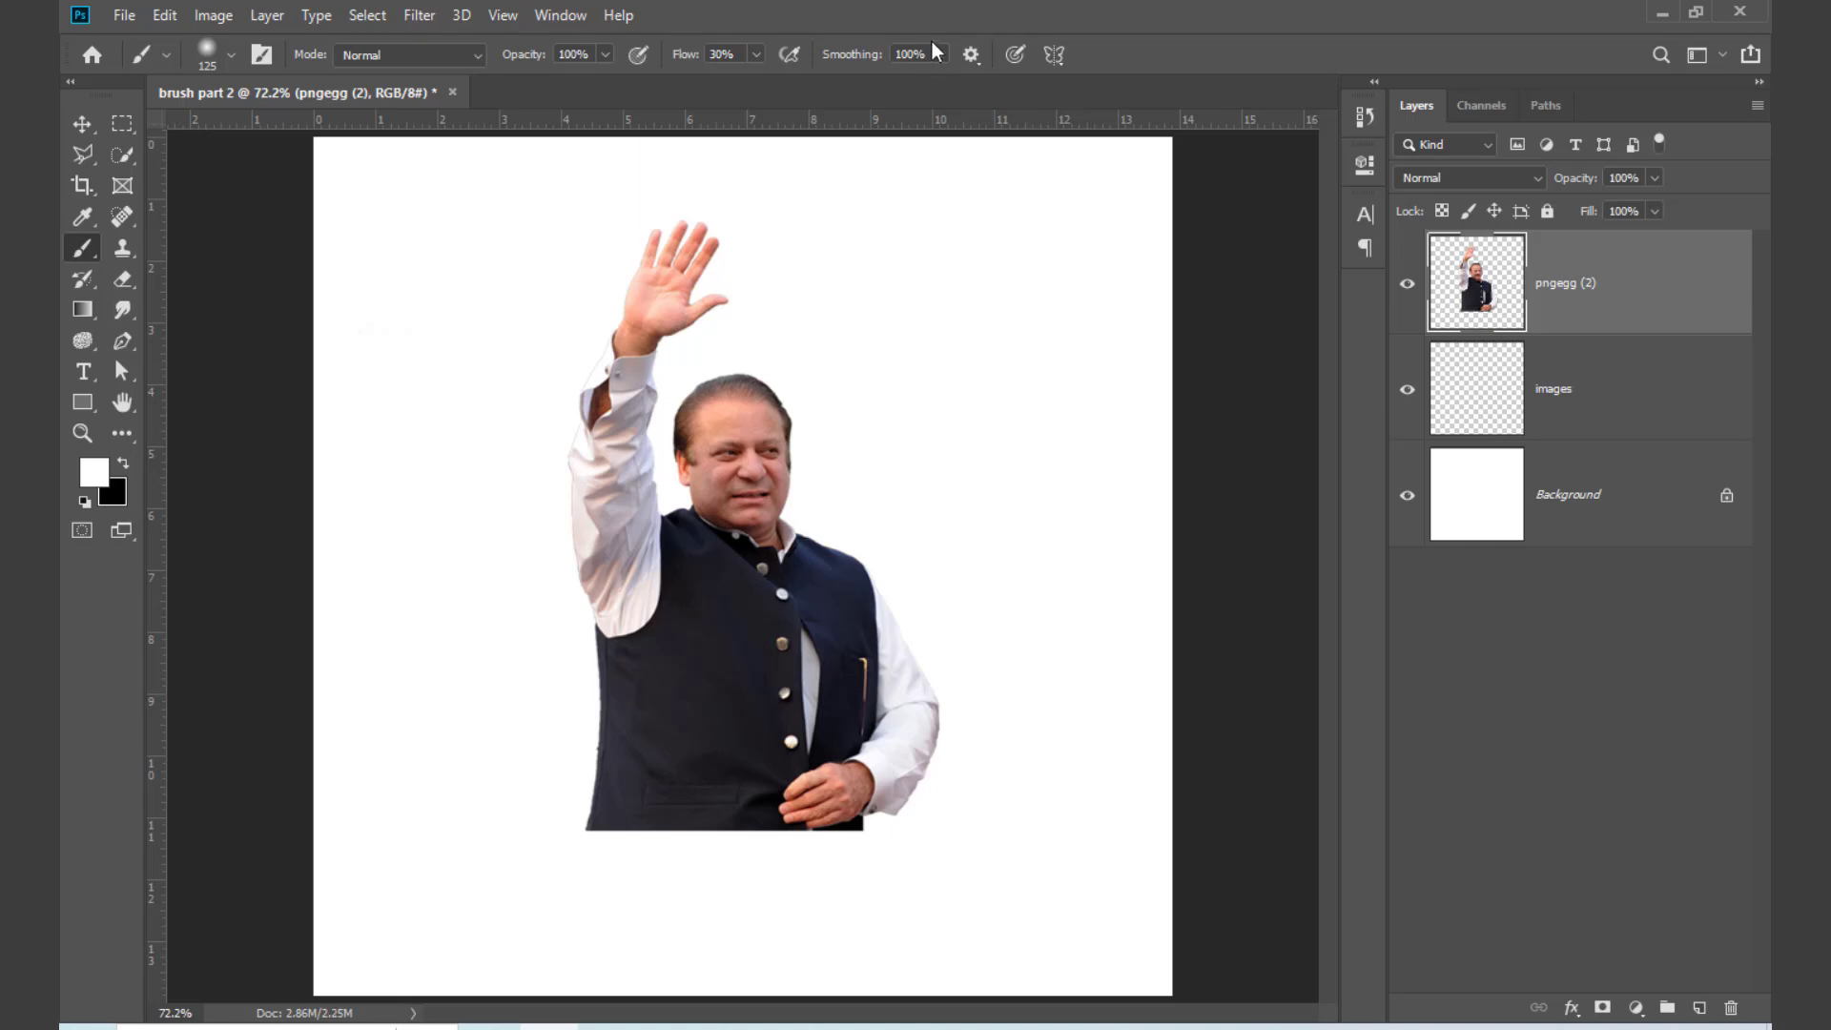
Step: Set the brush smoothing to 0% and paint white strokes along the lower edge of the man's body
left_click(941, 55)
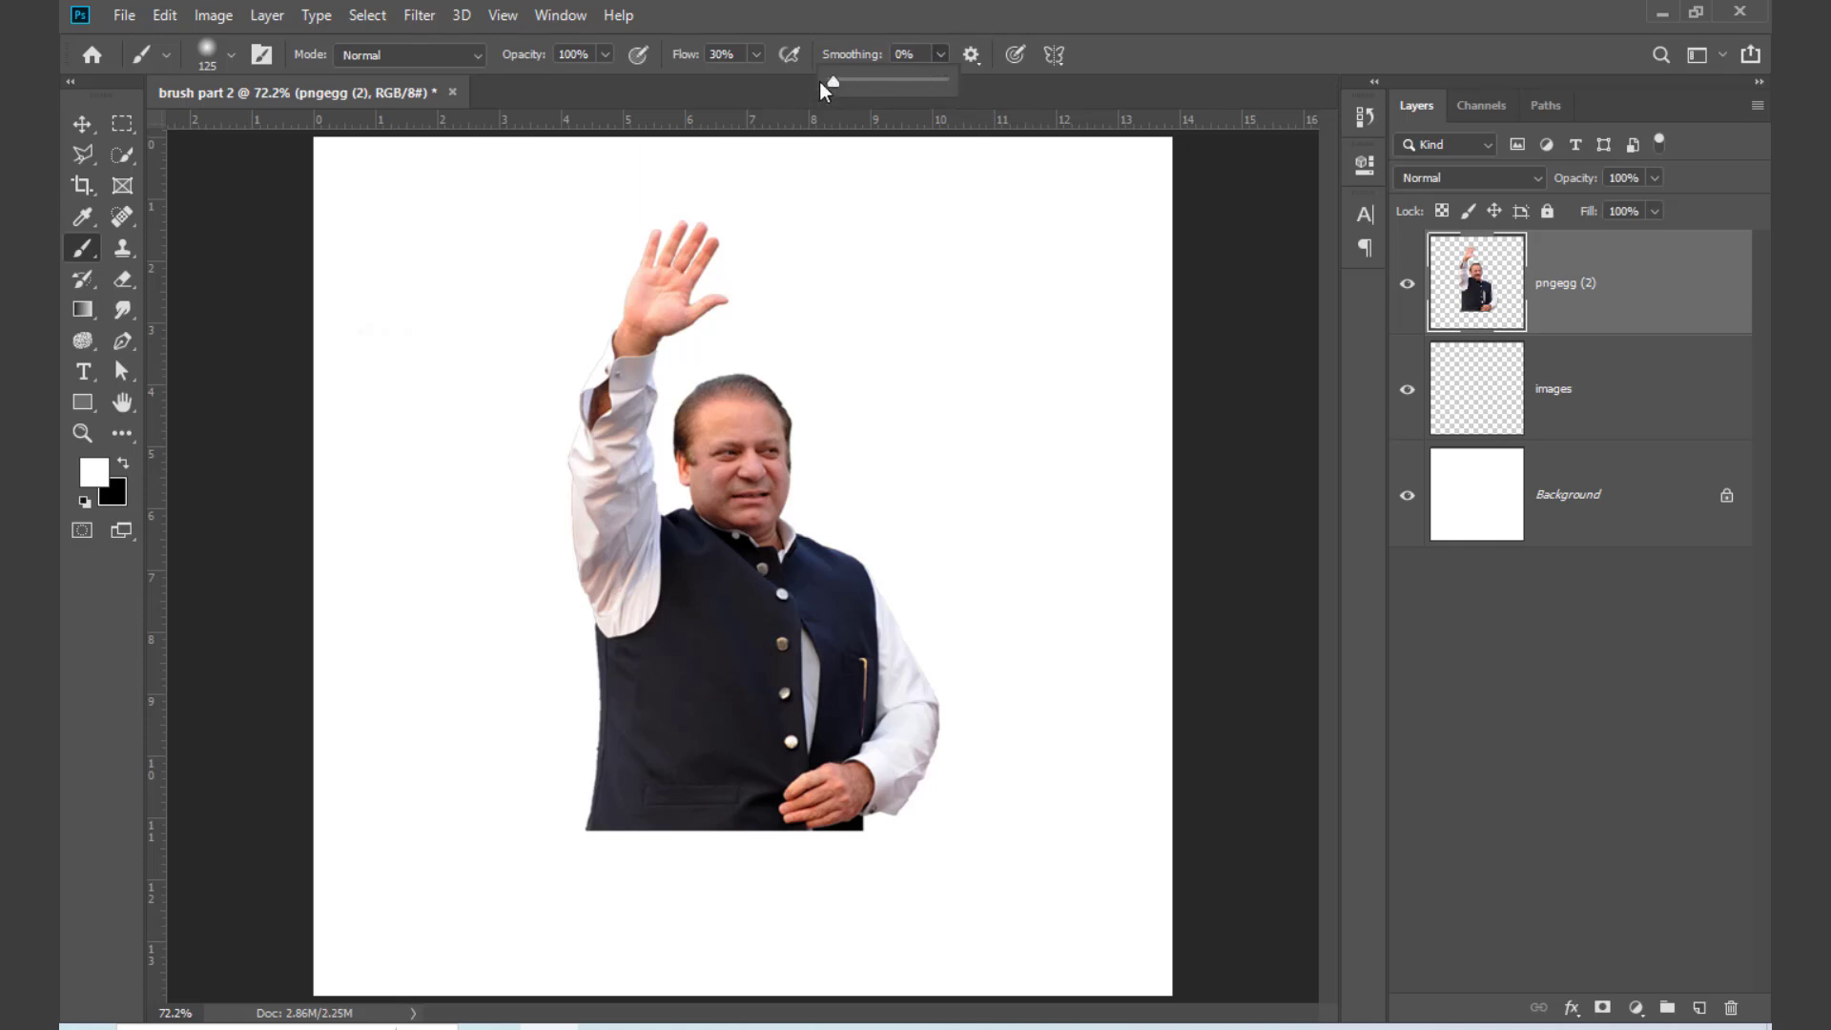
mouse_move(507, 818)
left_mouse_down()
mouse_move(643, 865)
mouse_move(768, 871)
left_mouse_up()
mouse_move(945, 806)
left_mouse_down()
mouse_move(742, 852)
mouse_move(582, 834)
left_mouse_up()
Step: Raise the brush flow to 100% and paint white over the lower edge of the man's body to fade it out
left_click(757, 55)
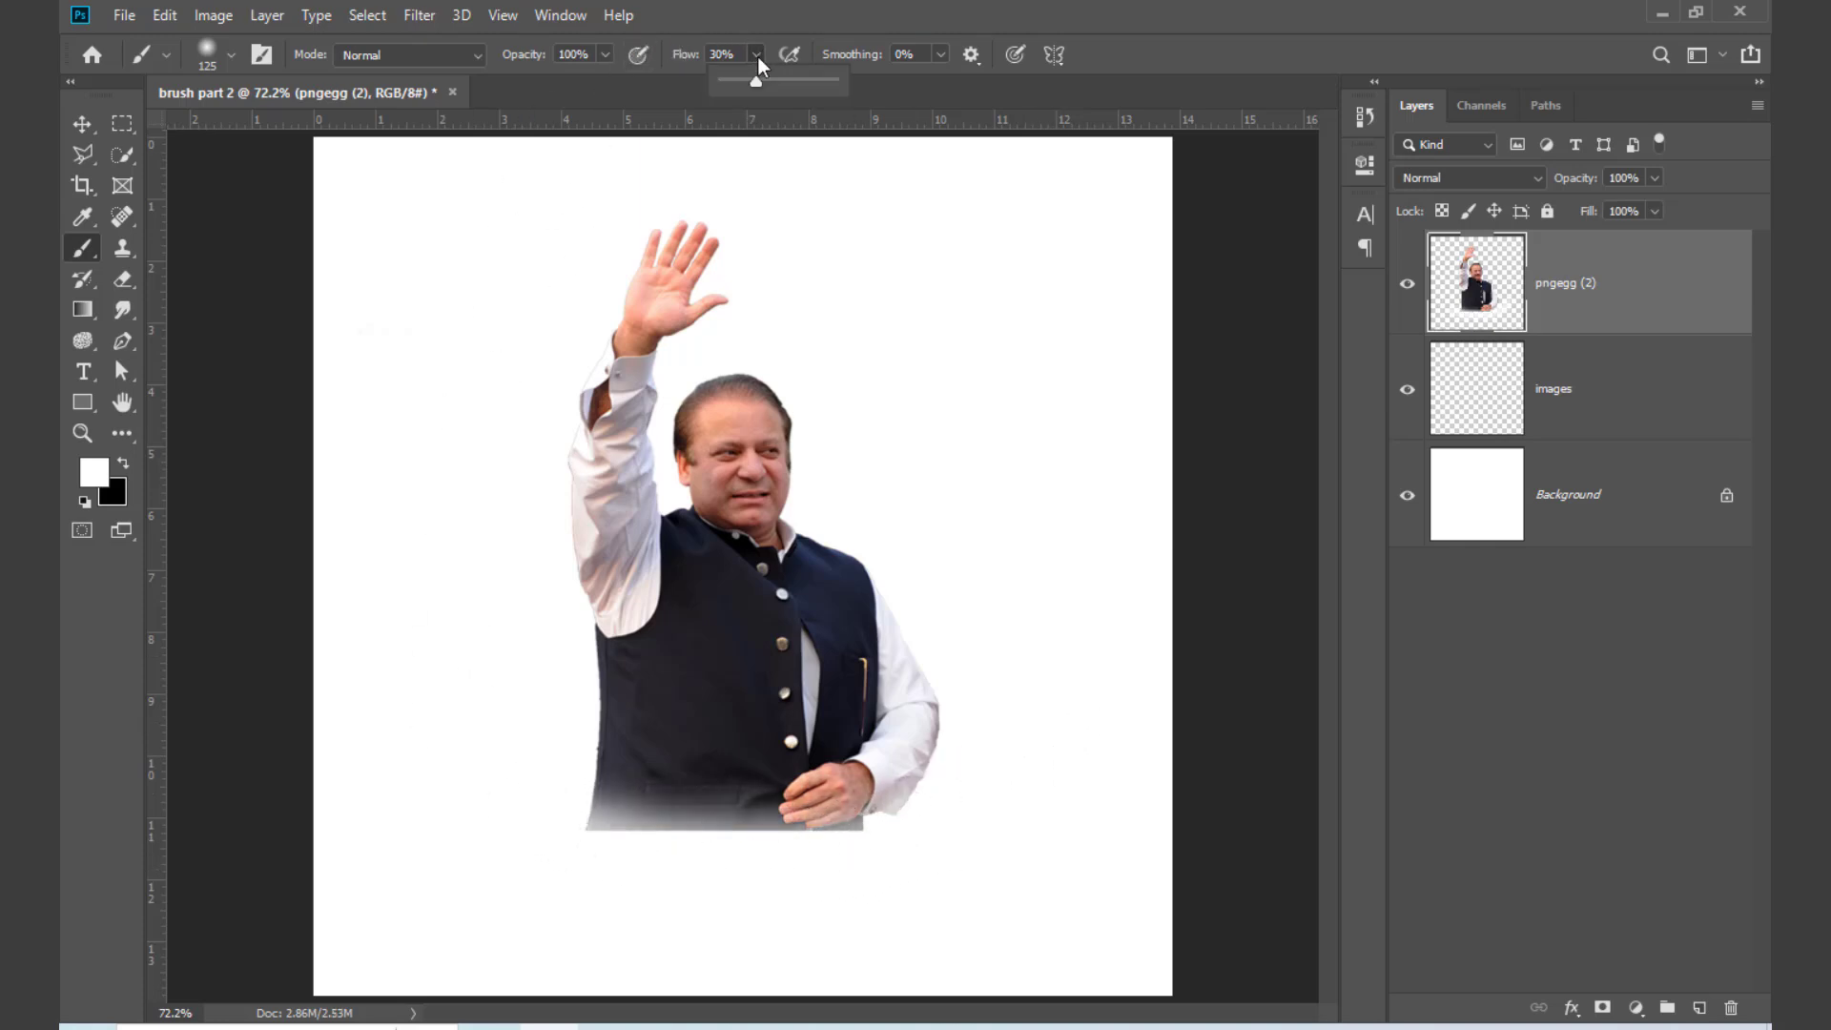
left_click_drag(755, 81, 840, 82)
mouse_move(980, 837)
left_mouse_down()
mouse_move(706, 868)
mouse_move(497, 810)
mouse_move(559, 840)
mouse_move(851, 872)
mouse_move(1016, 795)
mouse_move(705, 864)
mouse_move(891, 838)
mouse_move(963, 806)
mouse_move(822, 864)
mouse_move(664, 872)
mouse_move(534, 823)
mouse_move(788, 888)
left_mouse_up()
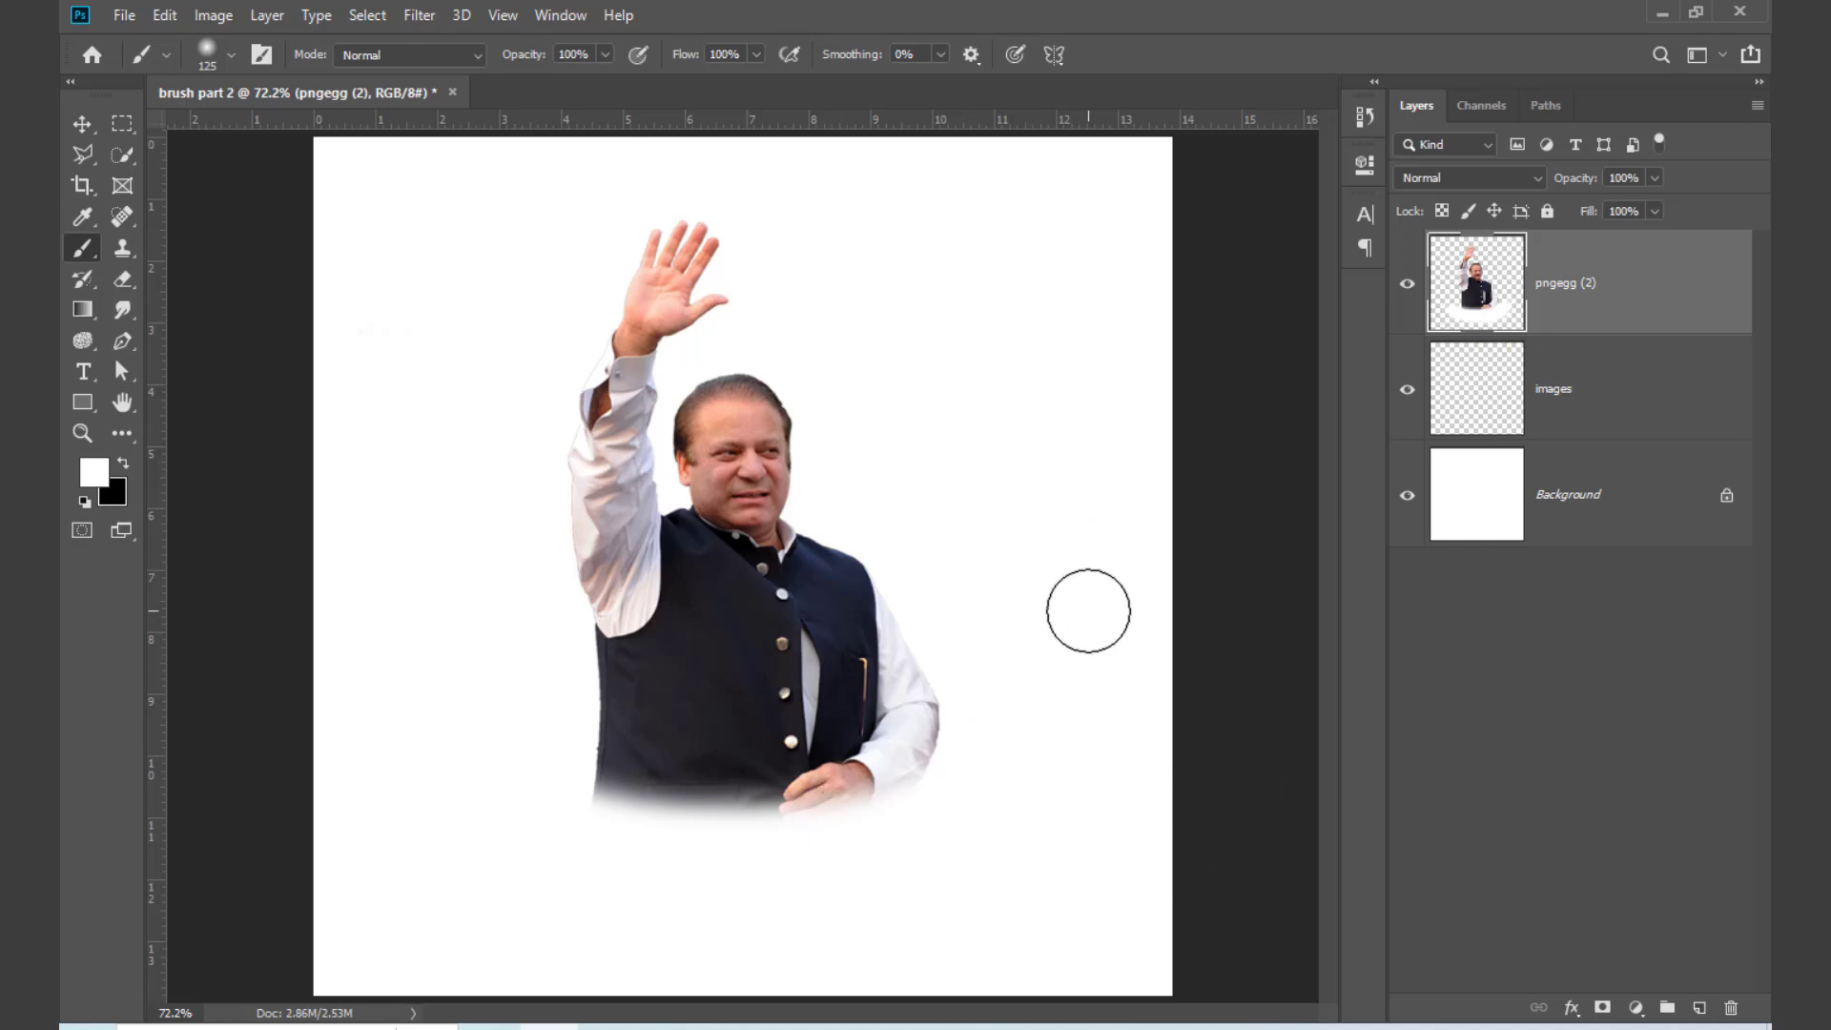
Step: Undo the white strokes and the rasterizing of the portrait layer
key("ctrl+z")
key("ctrl+z")
key("ctrl+z")
key("ctrl+z")
key("ctrl+z")
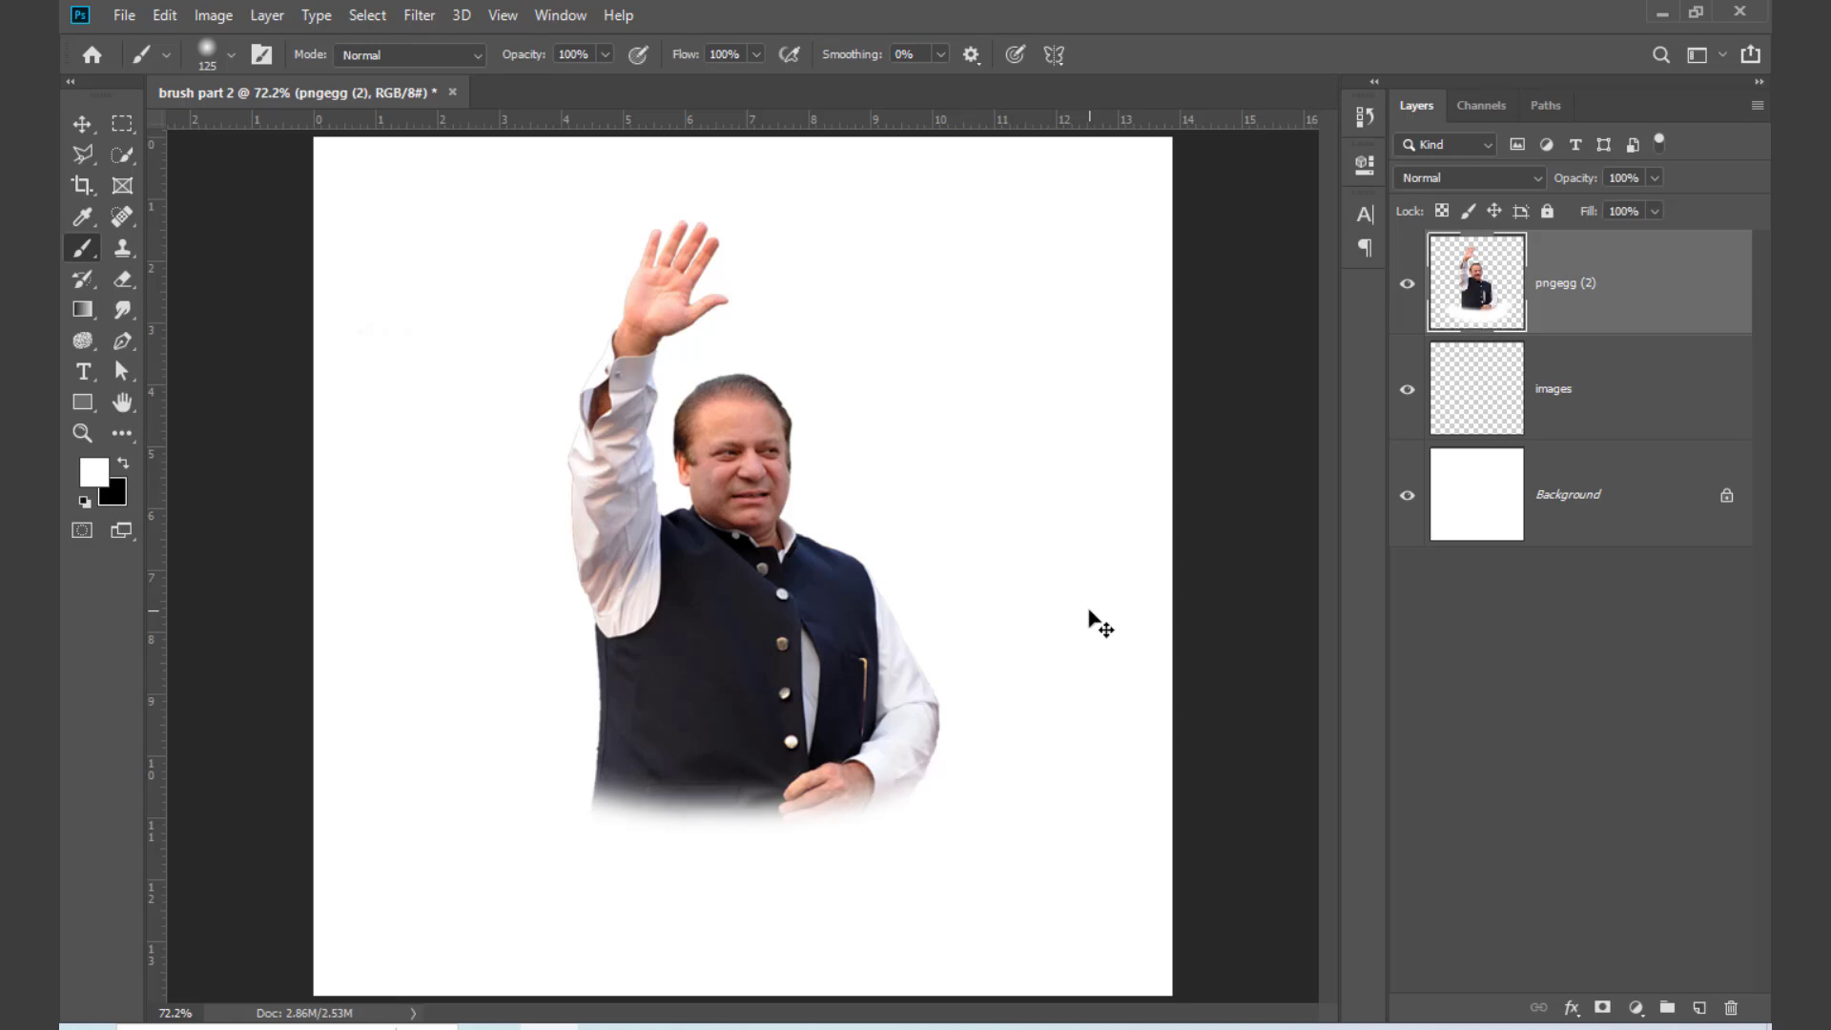
key("ctrl+z")
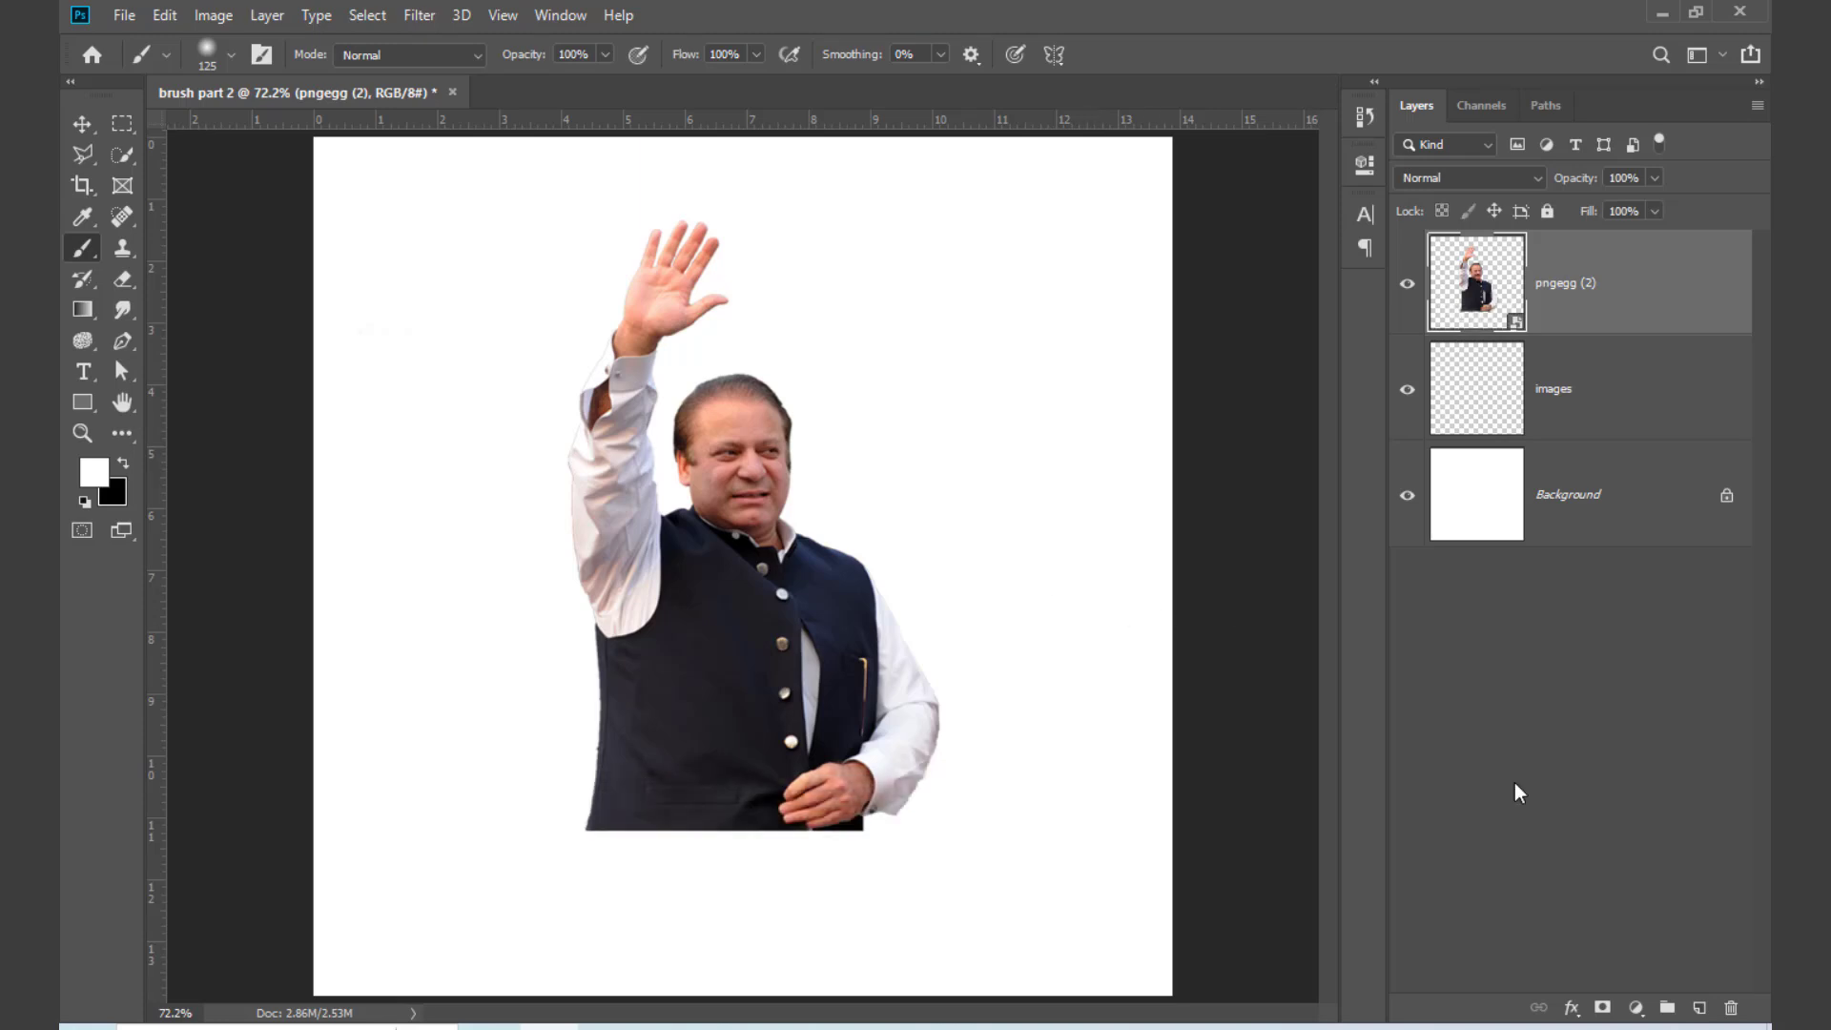
Step: Paint white over the man's lower edge on a new layer, and toggle that layer's visibility to compare the fade
left_click(1699, 1009)
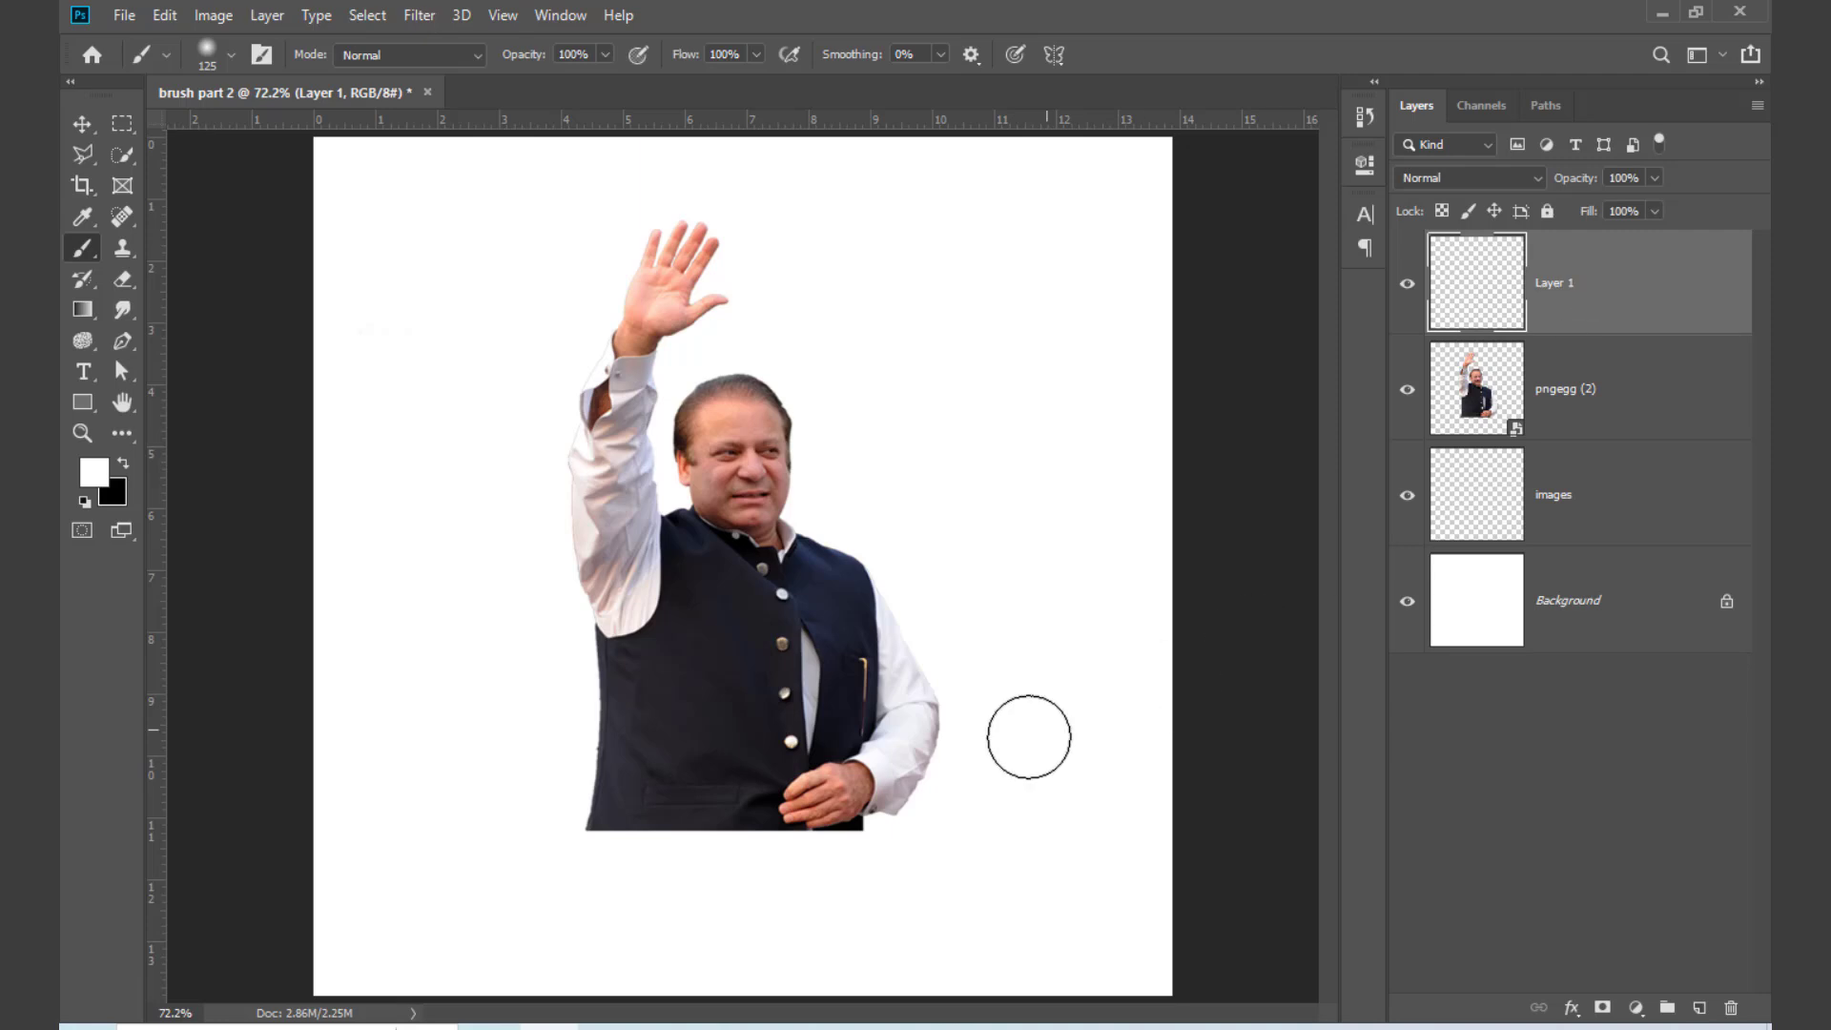
mouse_move(958, 800)
left_mouse_down()
mouse_move(793, 852)
mouse_move(621, 838)
mouse_move(460, 775)
mouse_move(509, 822)
mouse_move(672, 863)
mouse_move(848, 857)
mouse_move(965, 792)
mouse_move(862, 857)
mouse_move(658, 887)
mouse_move(914, 851)
mouse_move(627, 885)
mouse_move(510, 851)
left_mouse_up()
left_click(1408, 289)
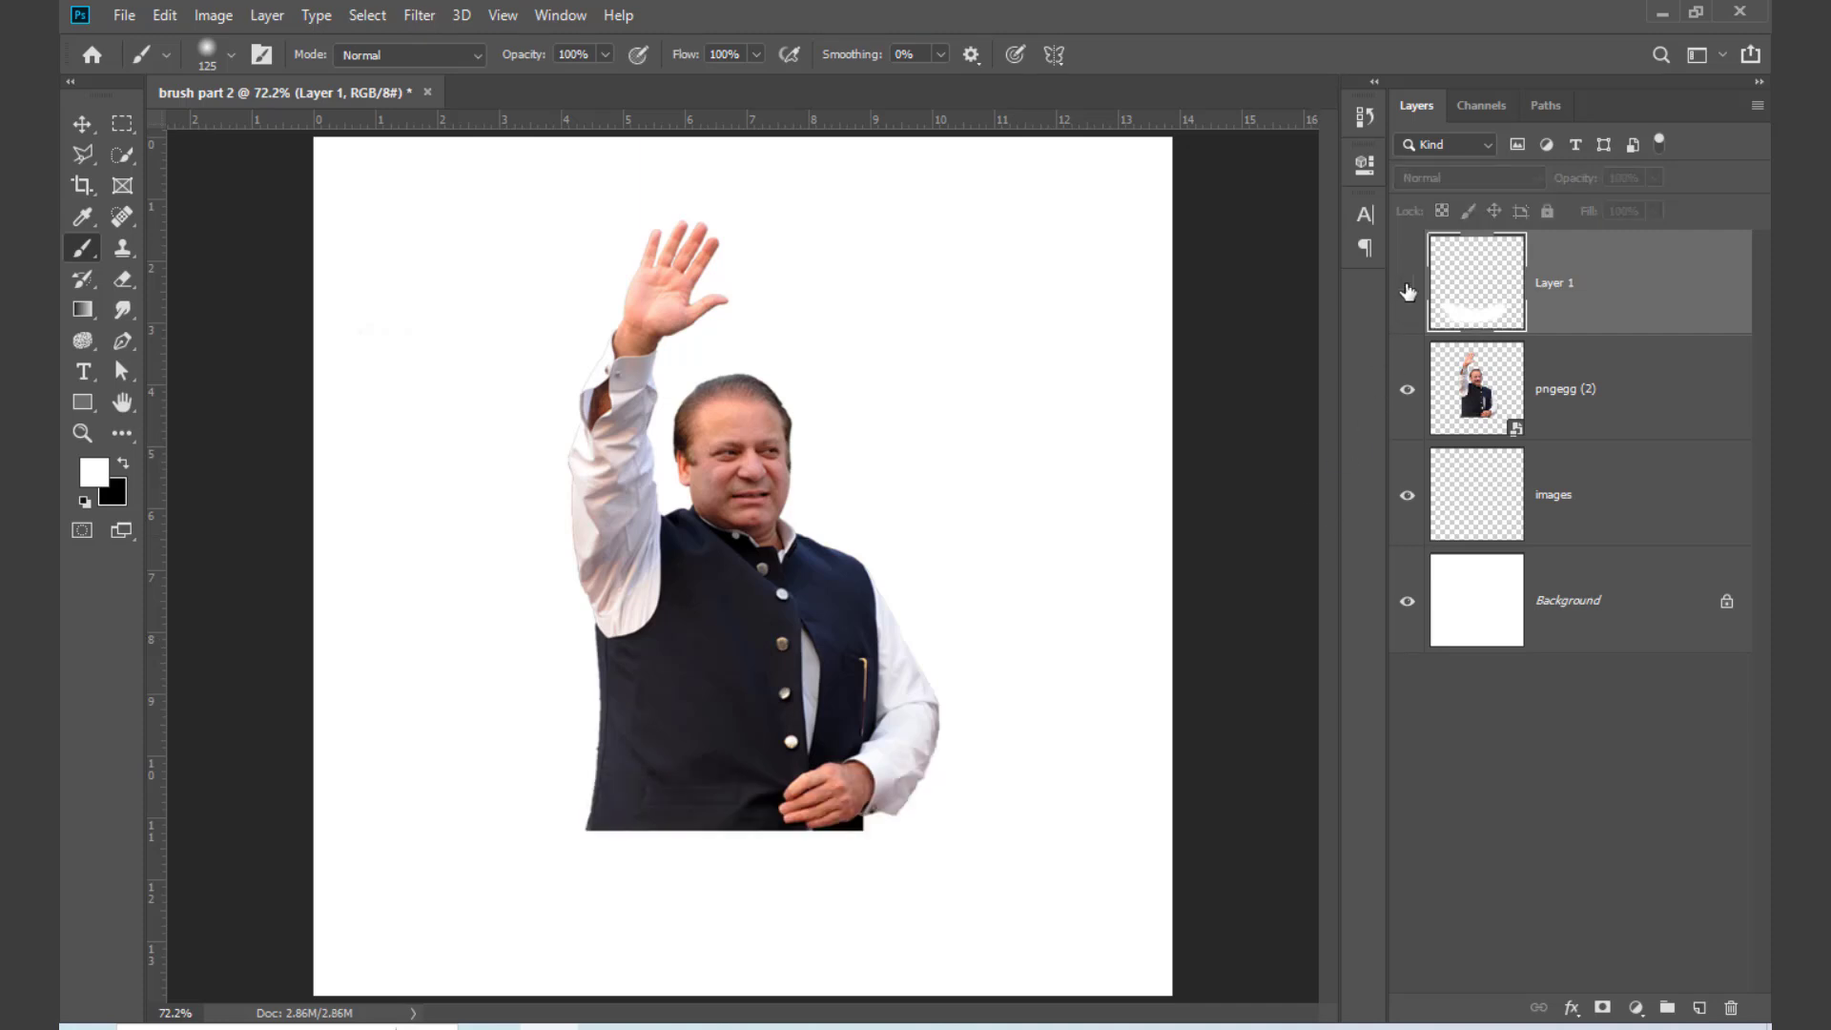
left_click(1408, 289)
left_click(1408, 289)
left_click(1408, 289)
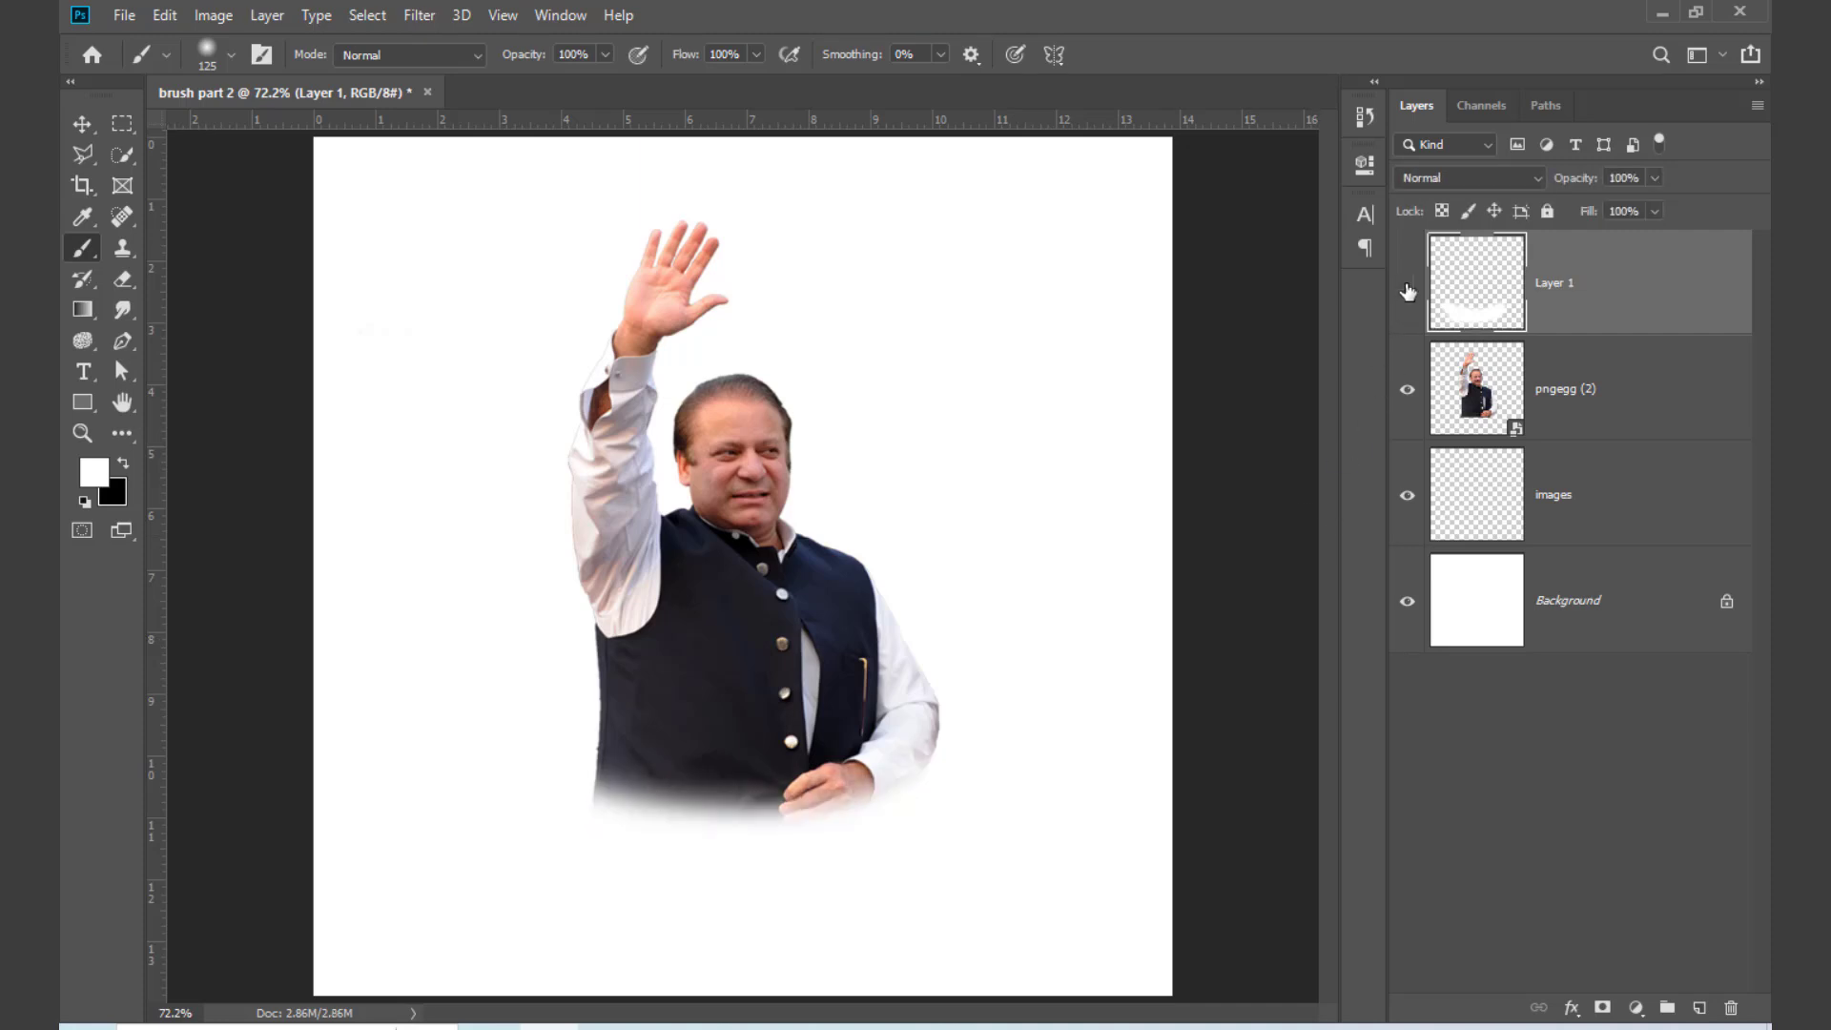
left_click(1408, 289)
left_click(1408, 289)
Step: Delete the images layer and toggle the Background and portrait layers' visibility to inspect the white strokes against transparency
left_click(1408, 393)
left_click(1407, 602)
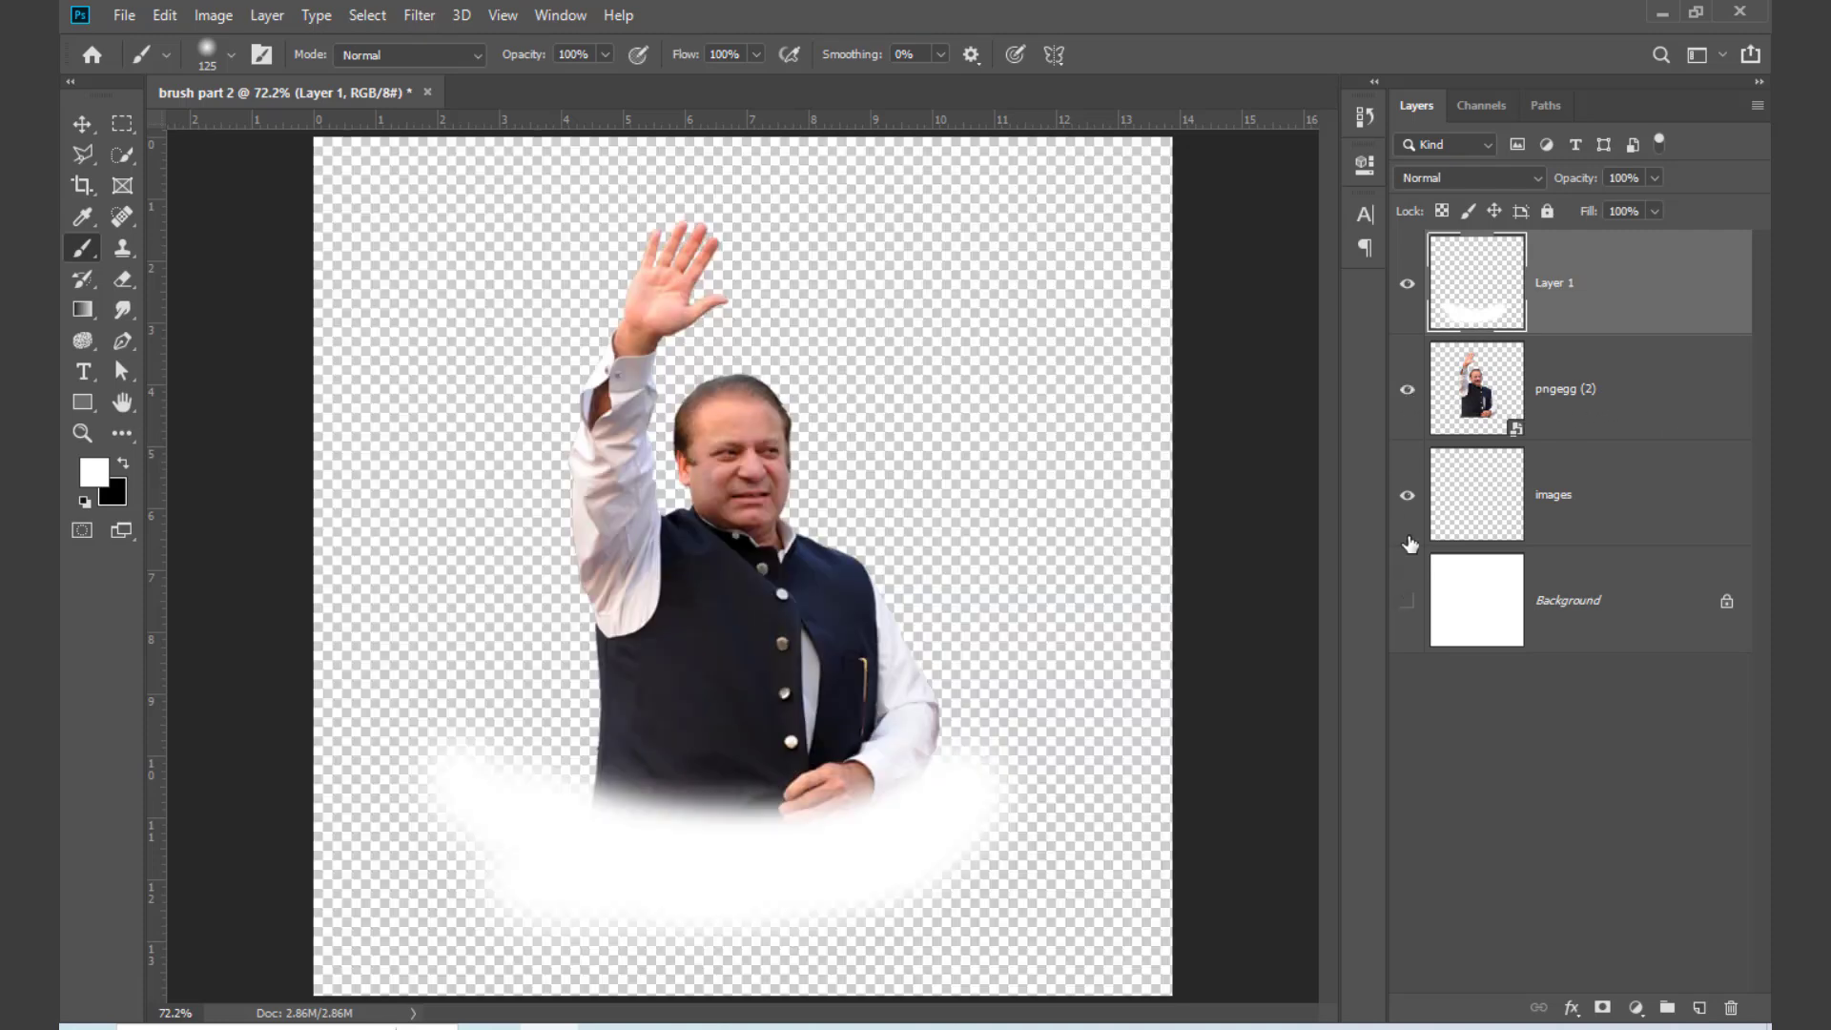
left_click_drag(1561, 512, 1736, 1006)
left_click(1407, 395)
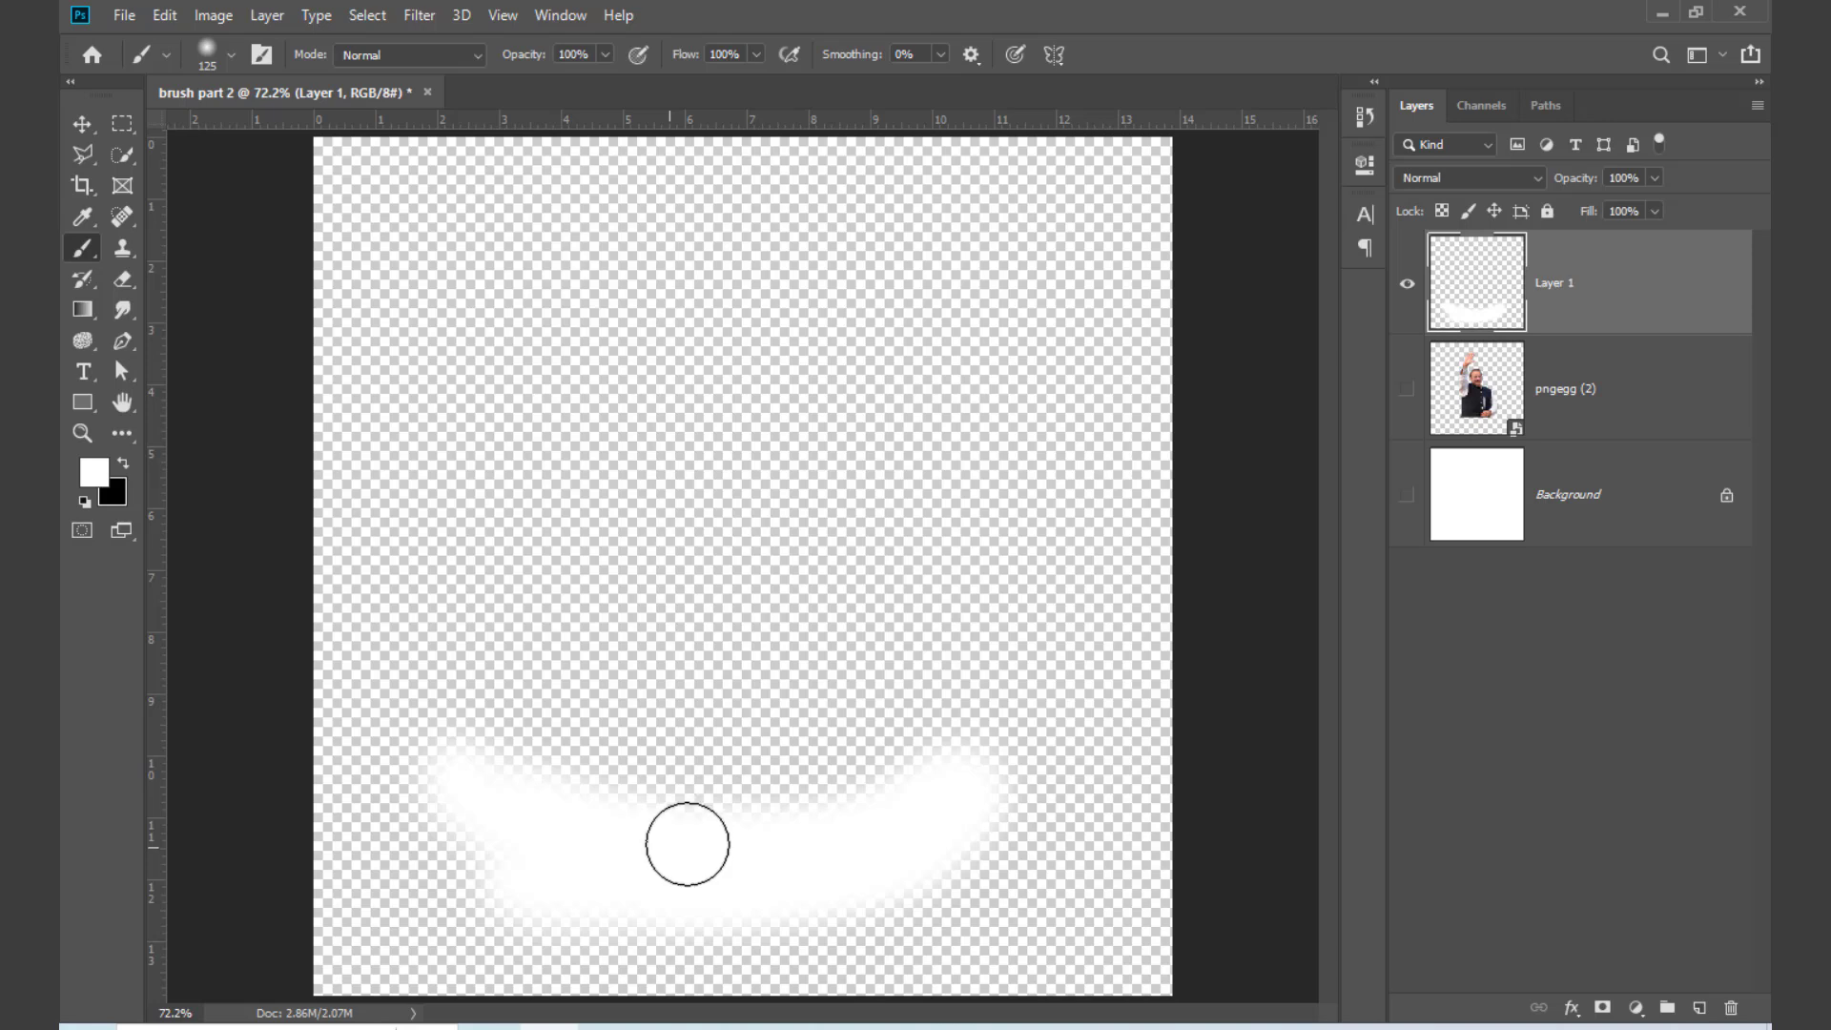
left_click(1408, 390)
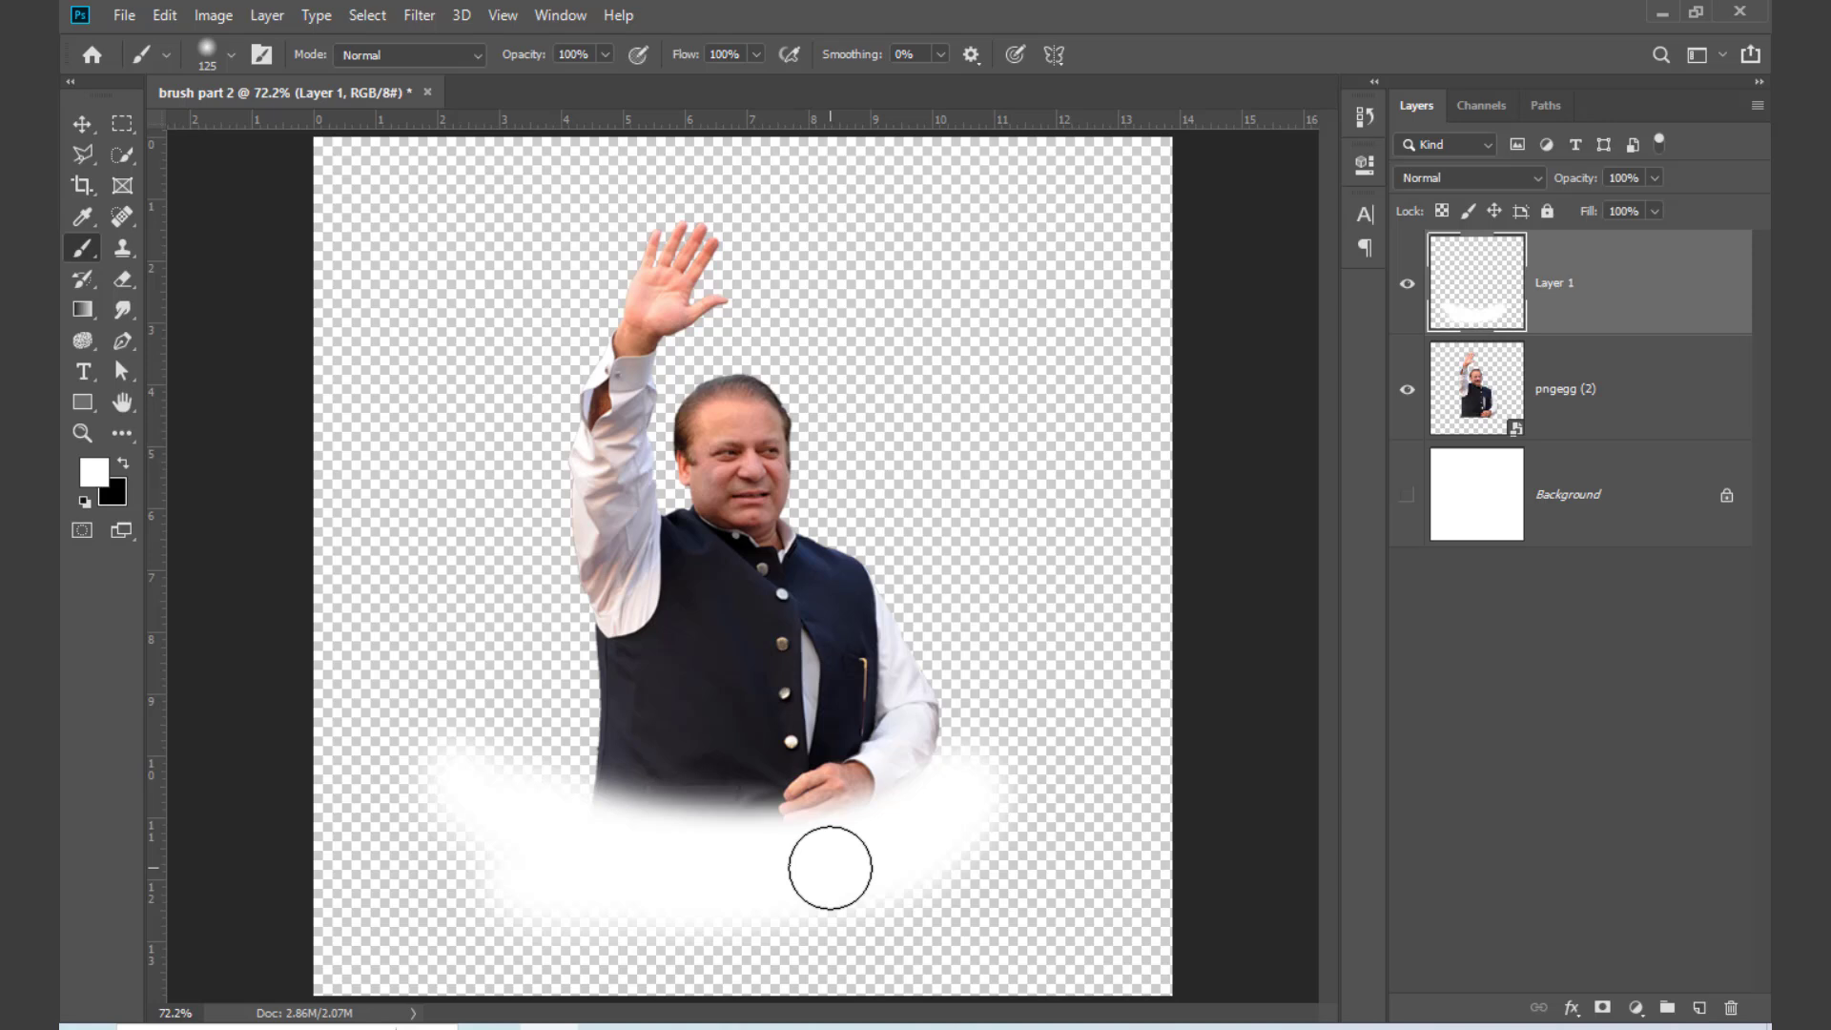
left_click(1407, 495)
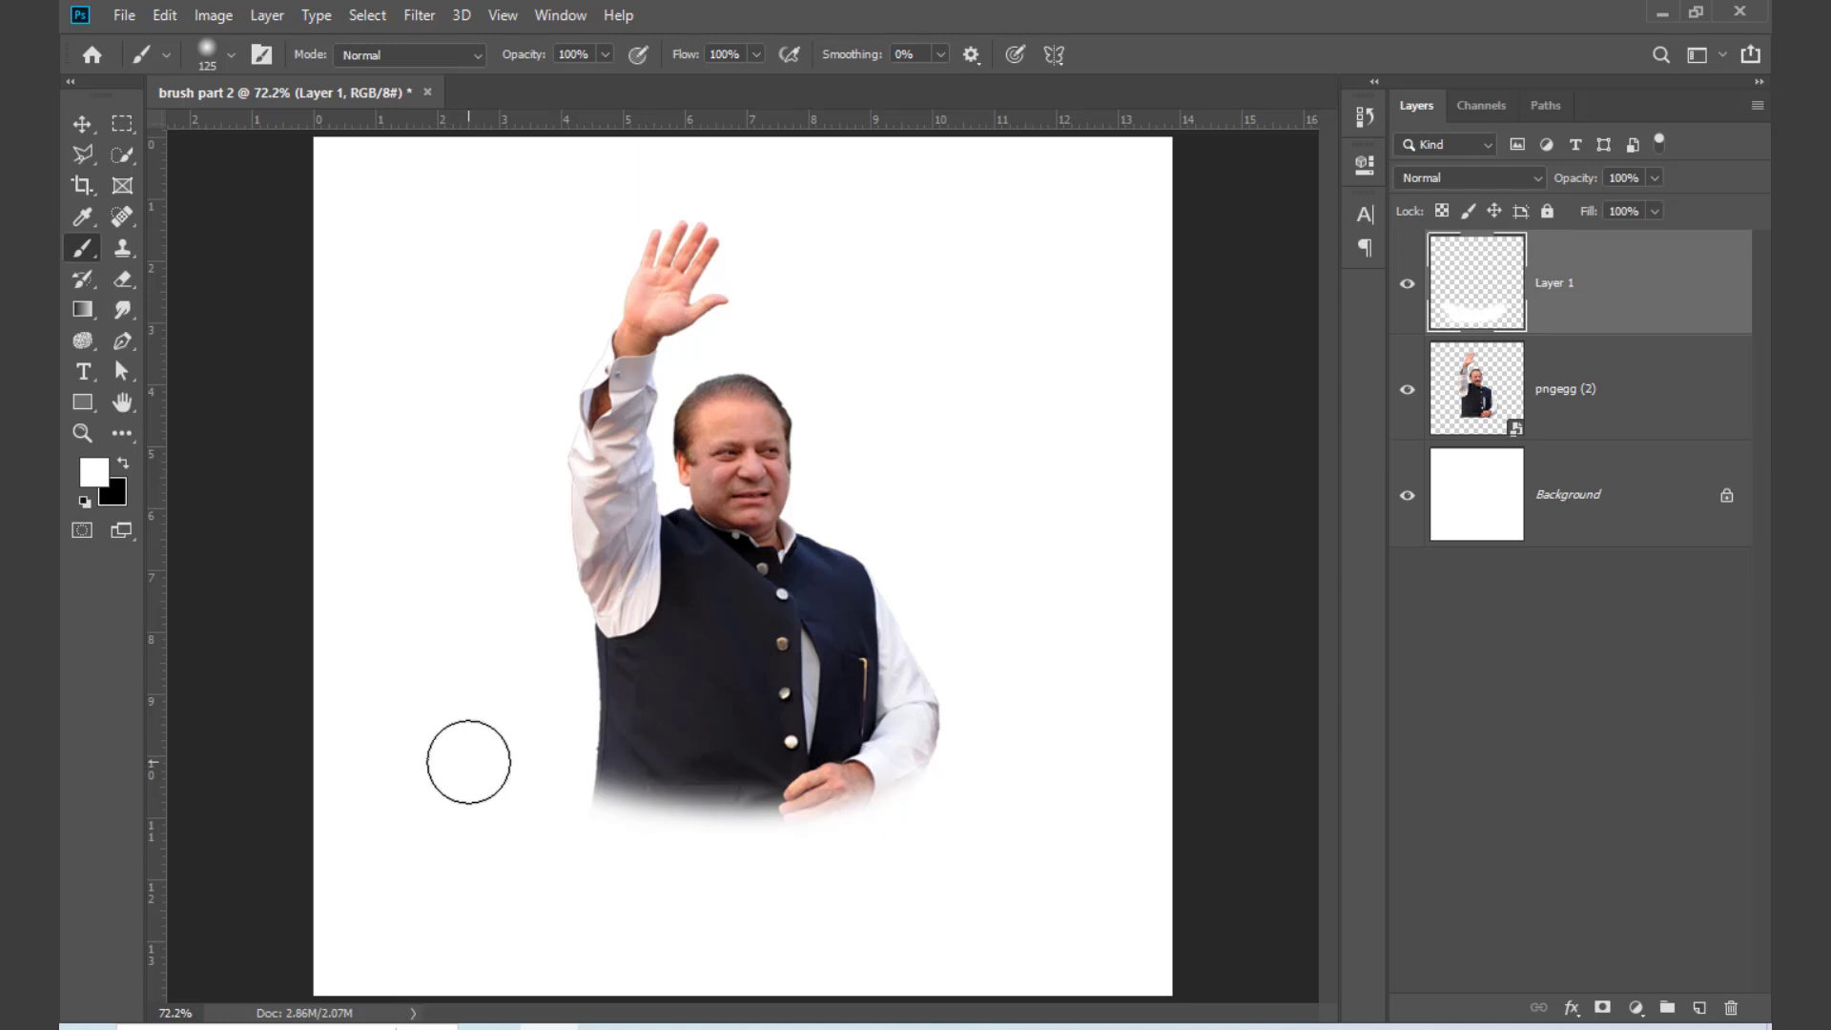
left_click_drag(1642, 306, 1728, 1005)
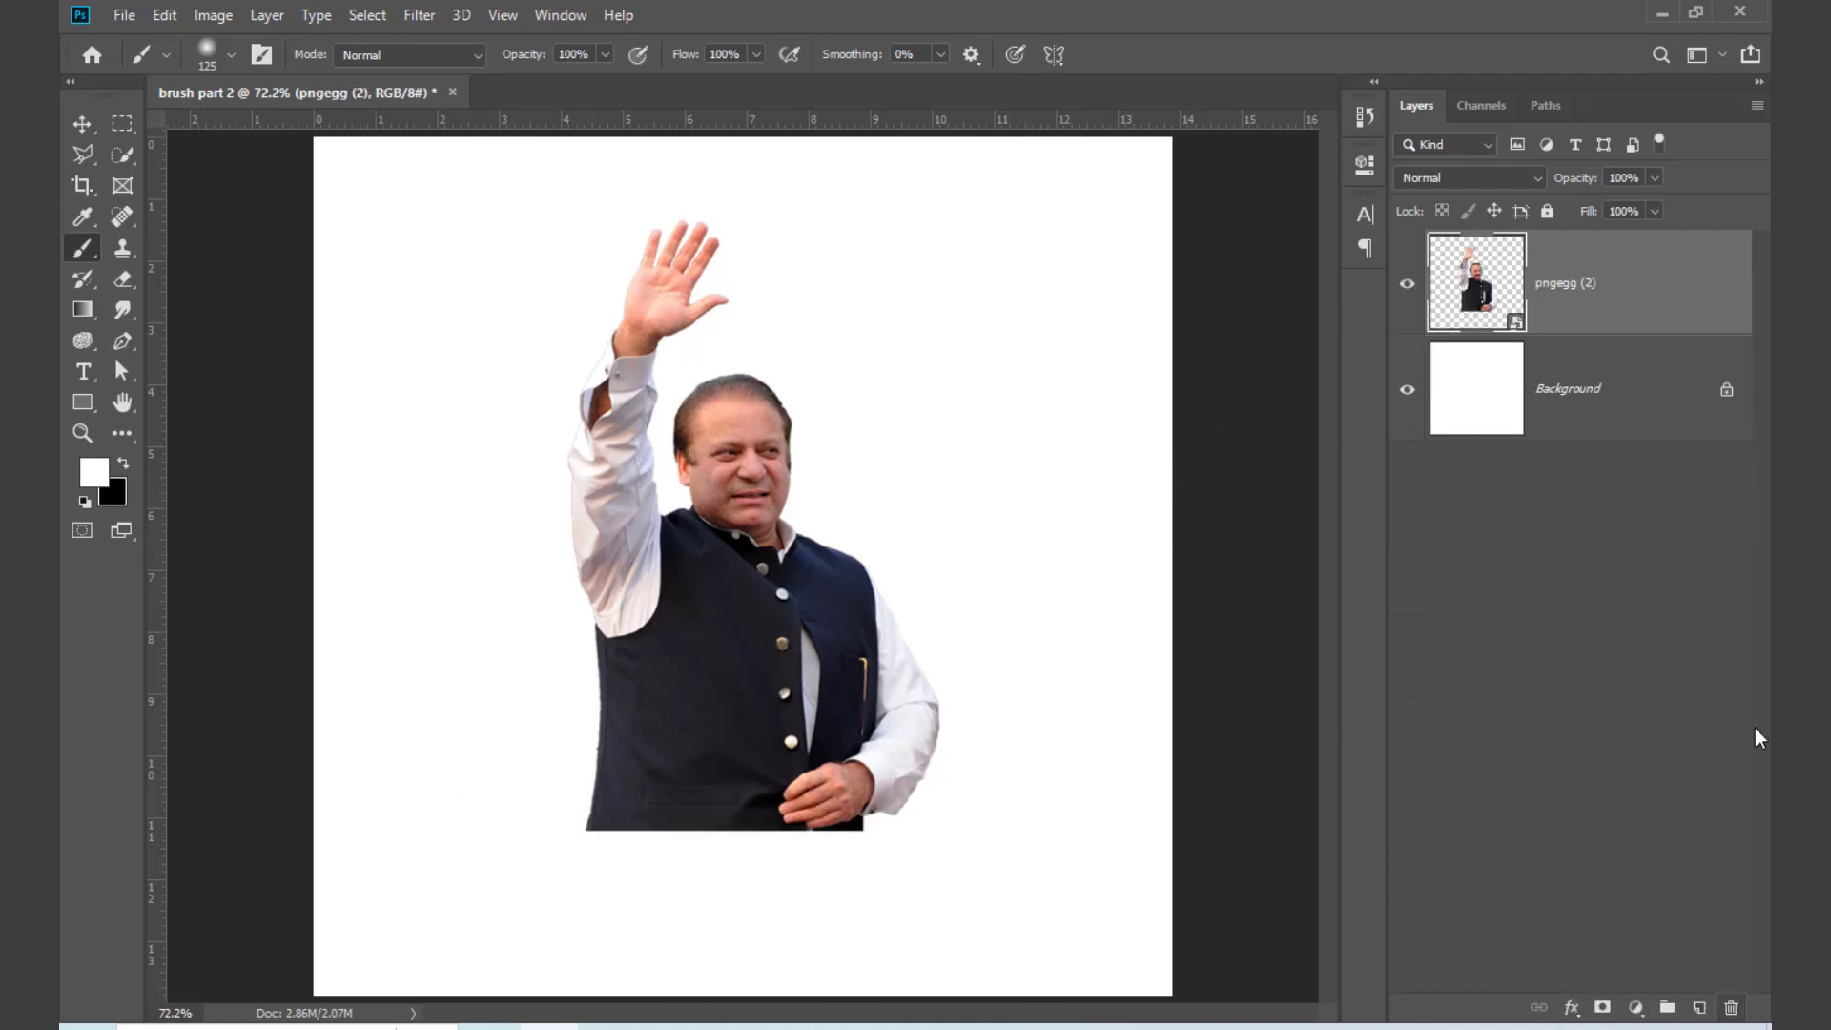
right_click(1543, 291)
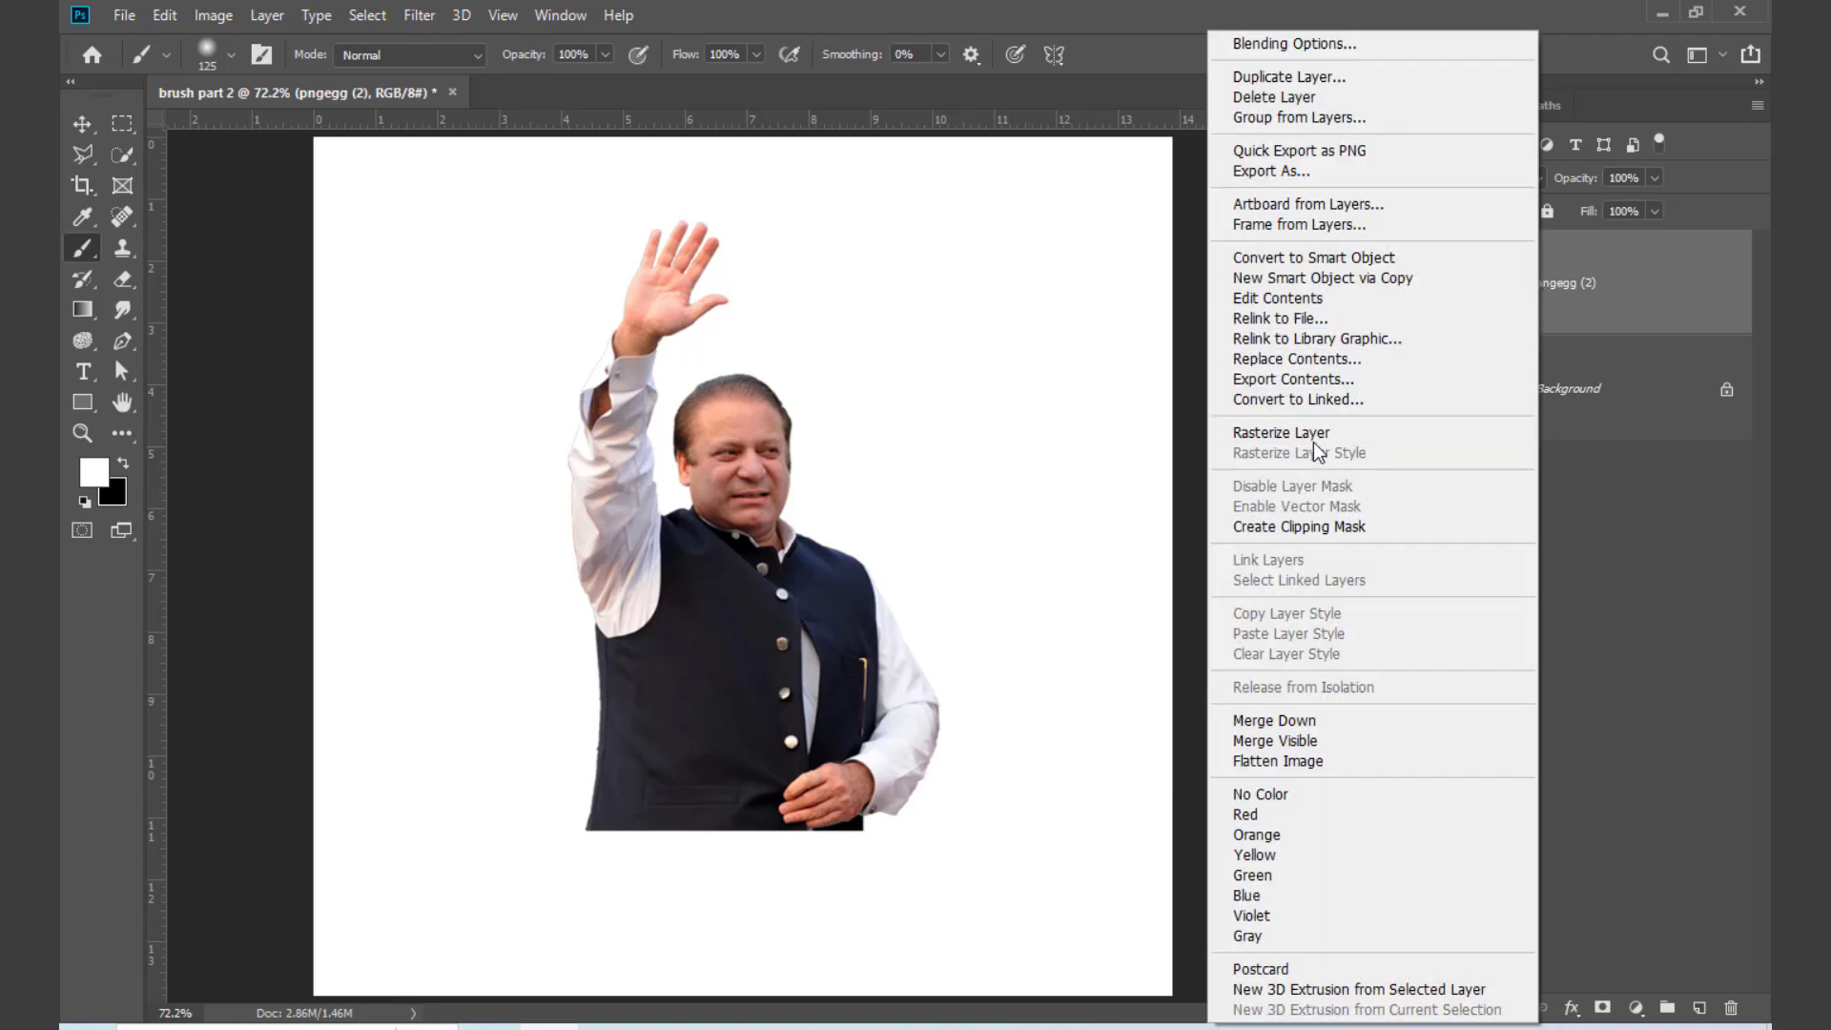
left_click(1670, 618)
key("ctrl+z")
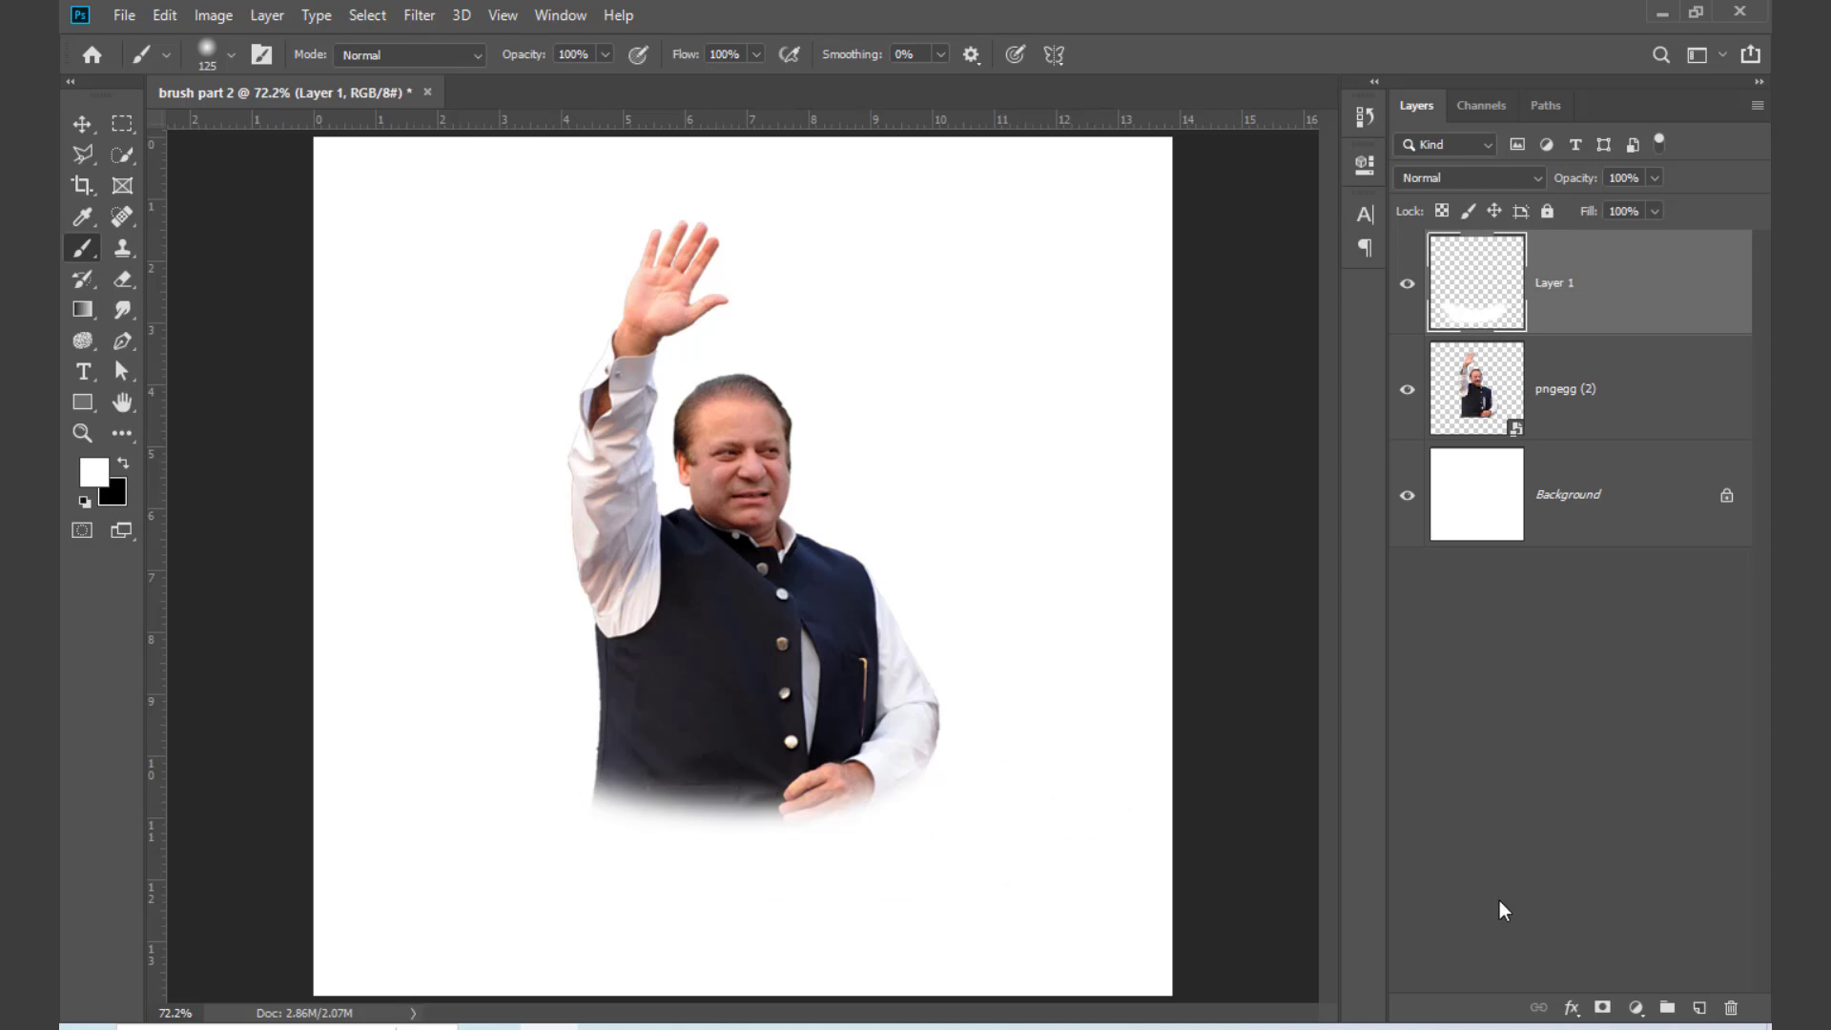
Step: Add a black (000000) Solid Color fill layer directly above the Background, previewing green and navy before choosing black
left_click(1579, 520)
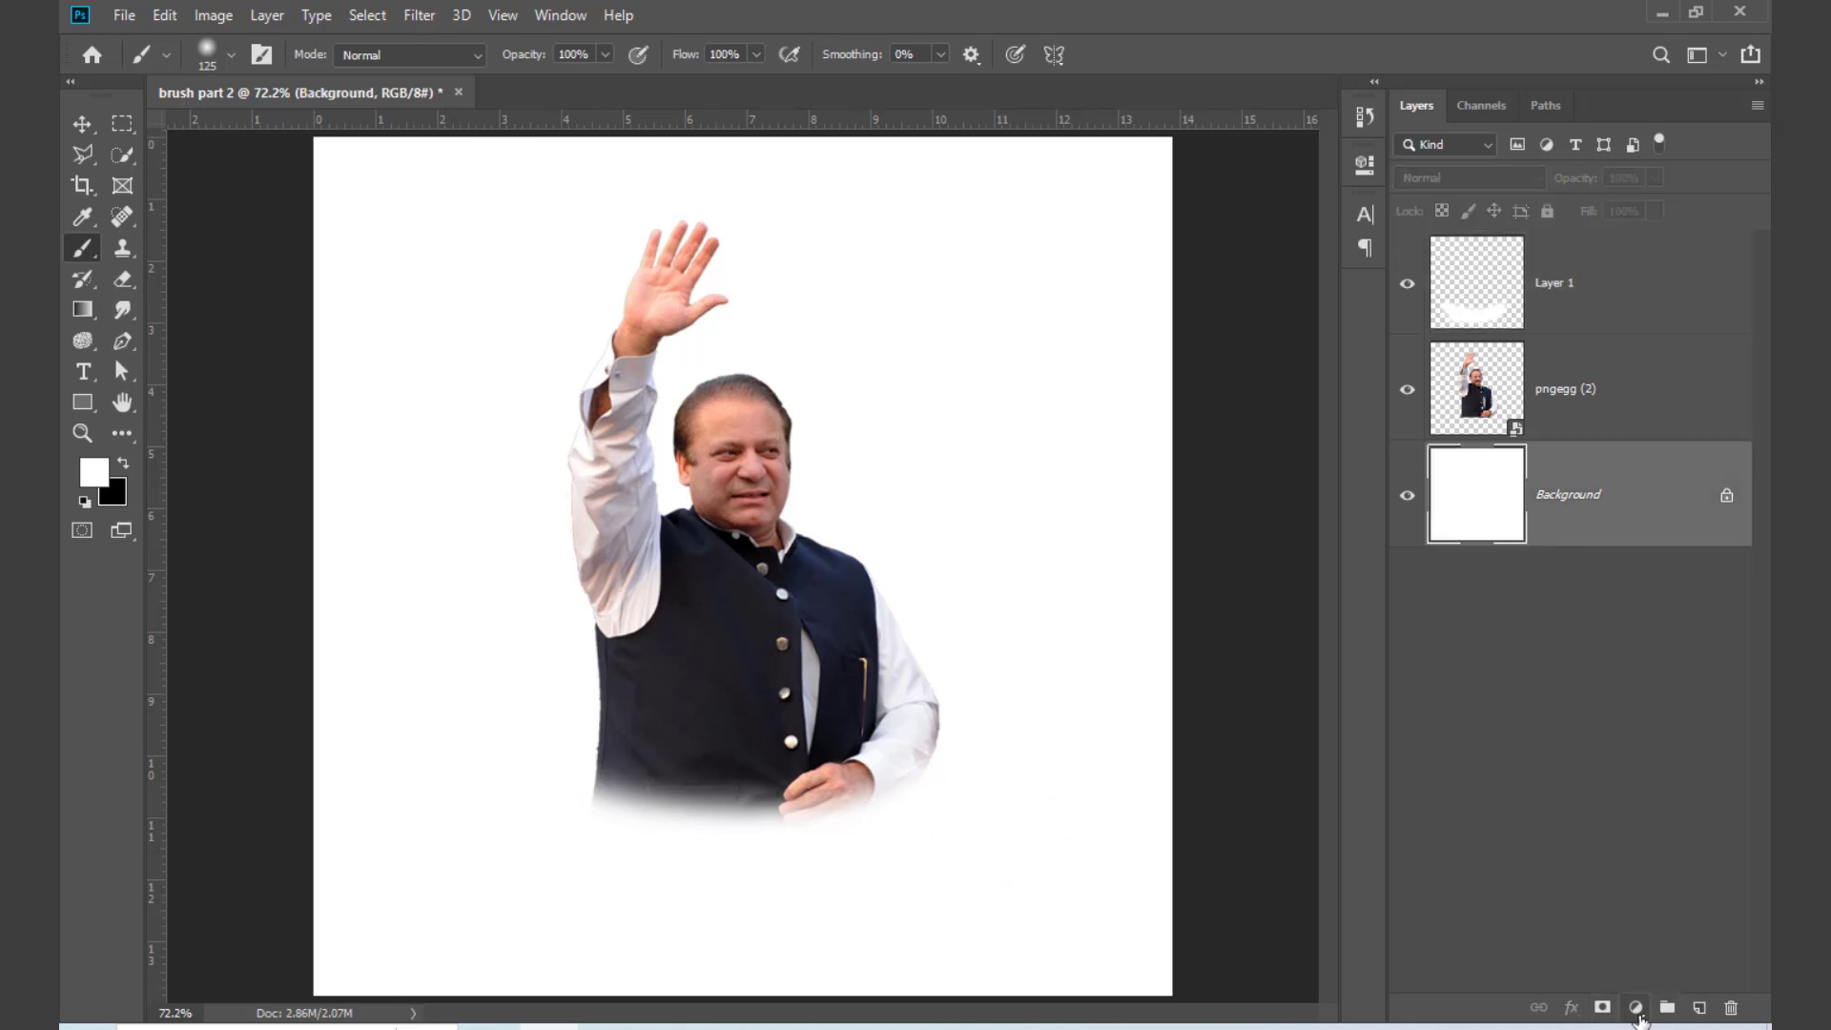
left_click(1637, 1008)
left_click(1608, 597)
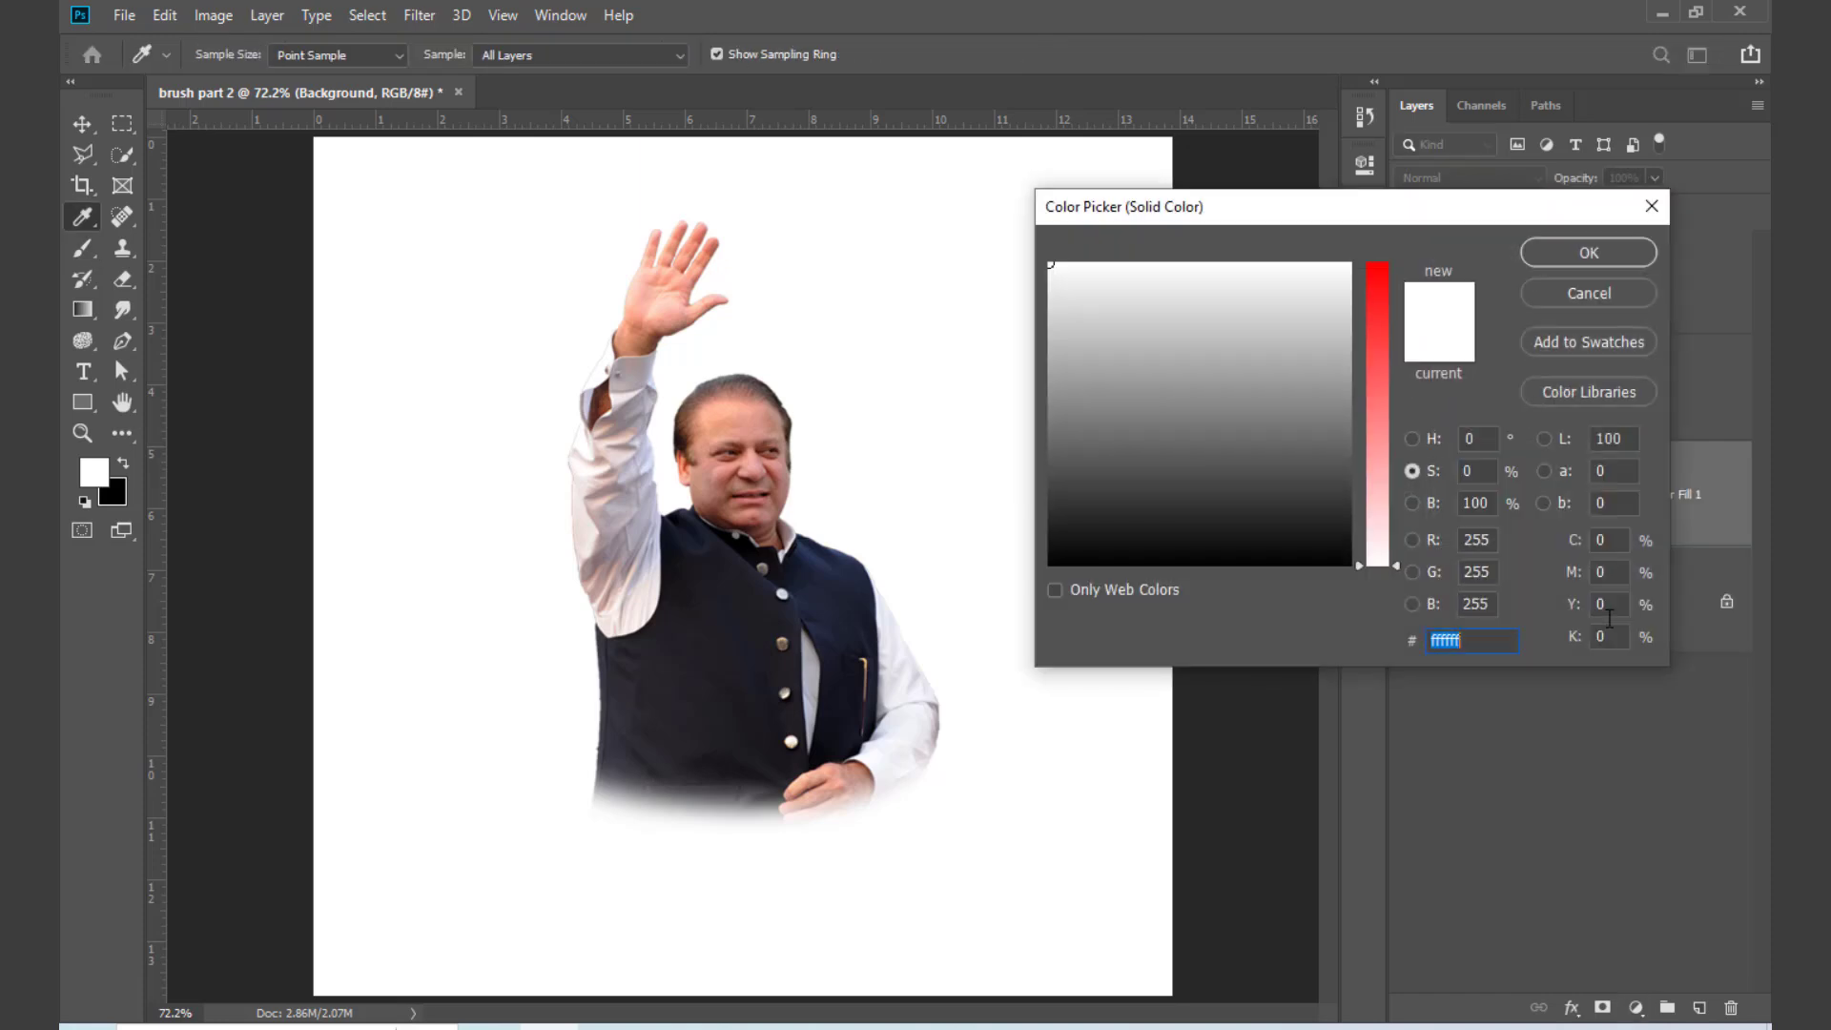
left_click(1375, 289)
mouse_move(1324, 289)
left_mouse_down()
mouse_move(1234, 406)
mouse_move(1204, 415)
mouse_move(1217, 295)
mouse_move(1238, 401)
mouse_move(1137, 329)
left_mouse_up()
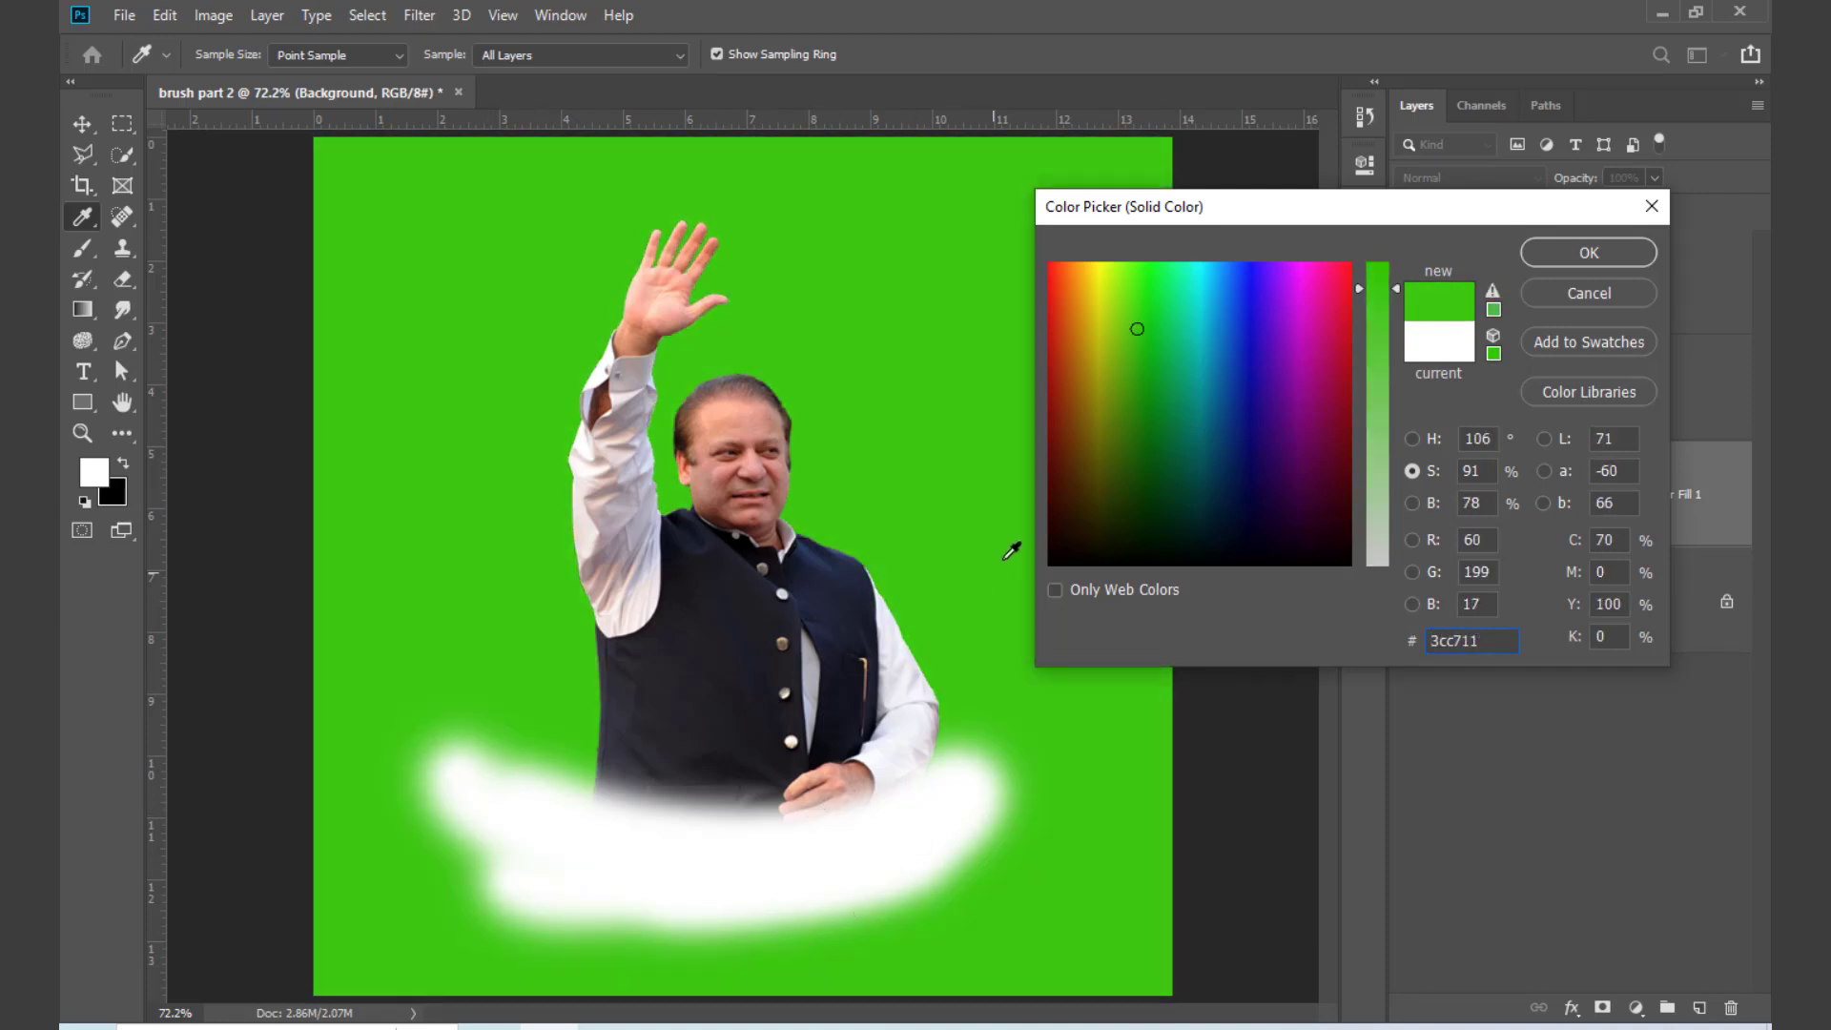
left_click(836, 584)
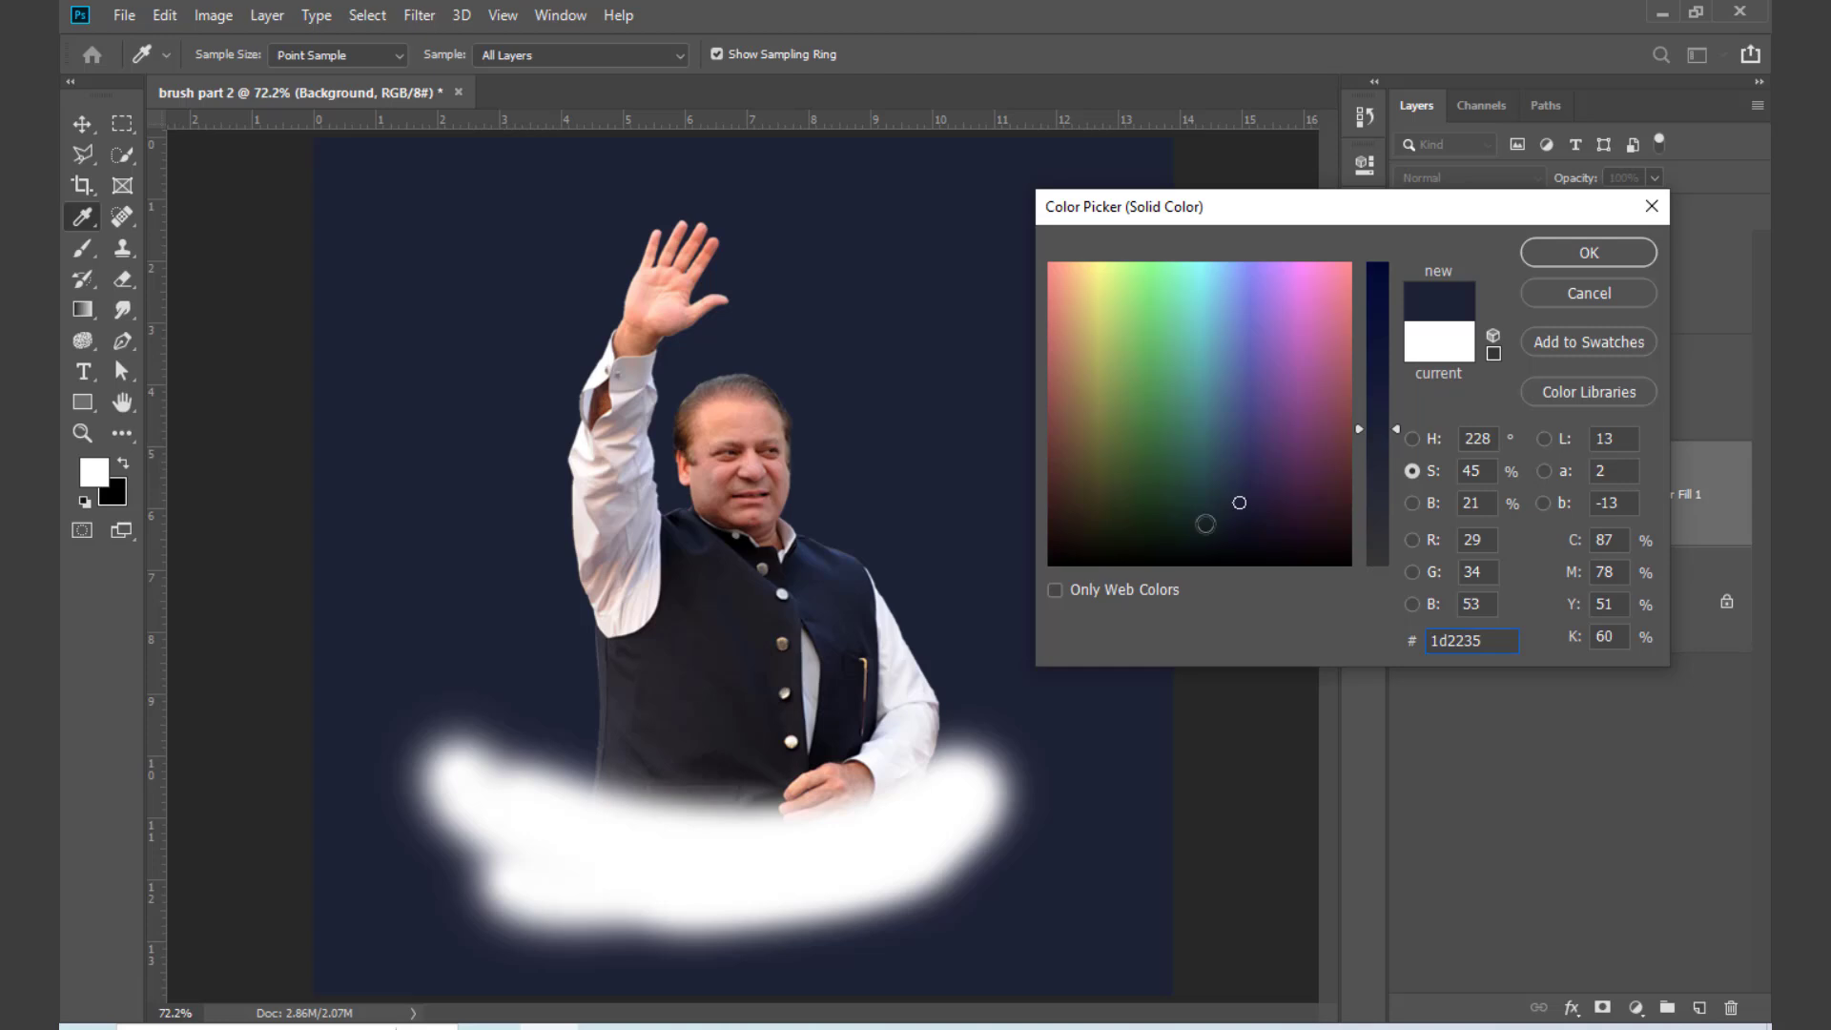
mouse_move(1205, 523)
left_mouse_down()
mouse_move(1145, 563)
mouse_move(1068, 540)
mouse_move(1273, 567)
left_mouse_up()
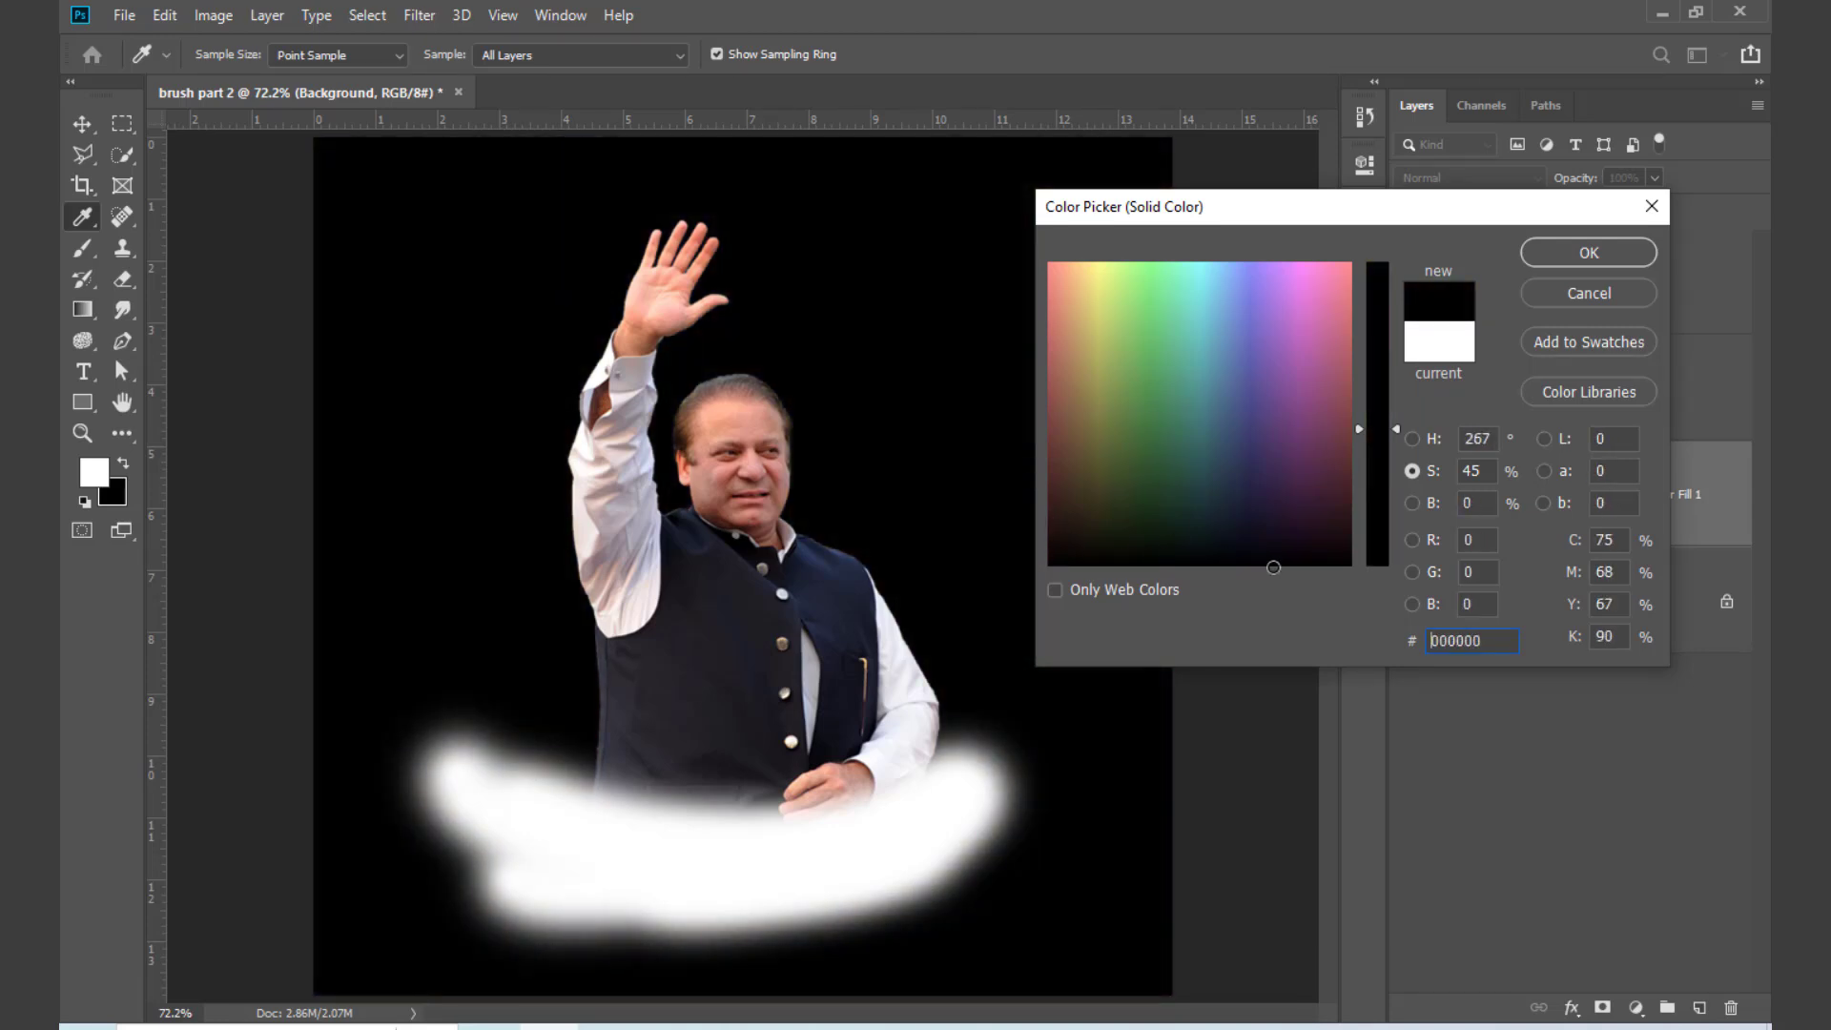
left_click(1628, 253)
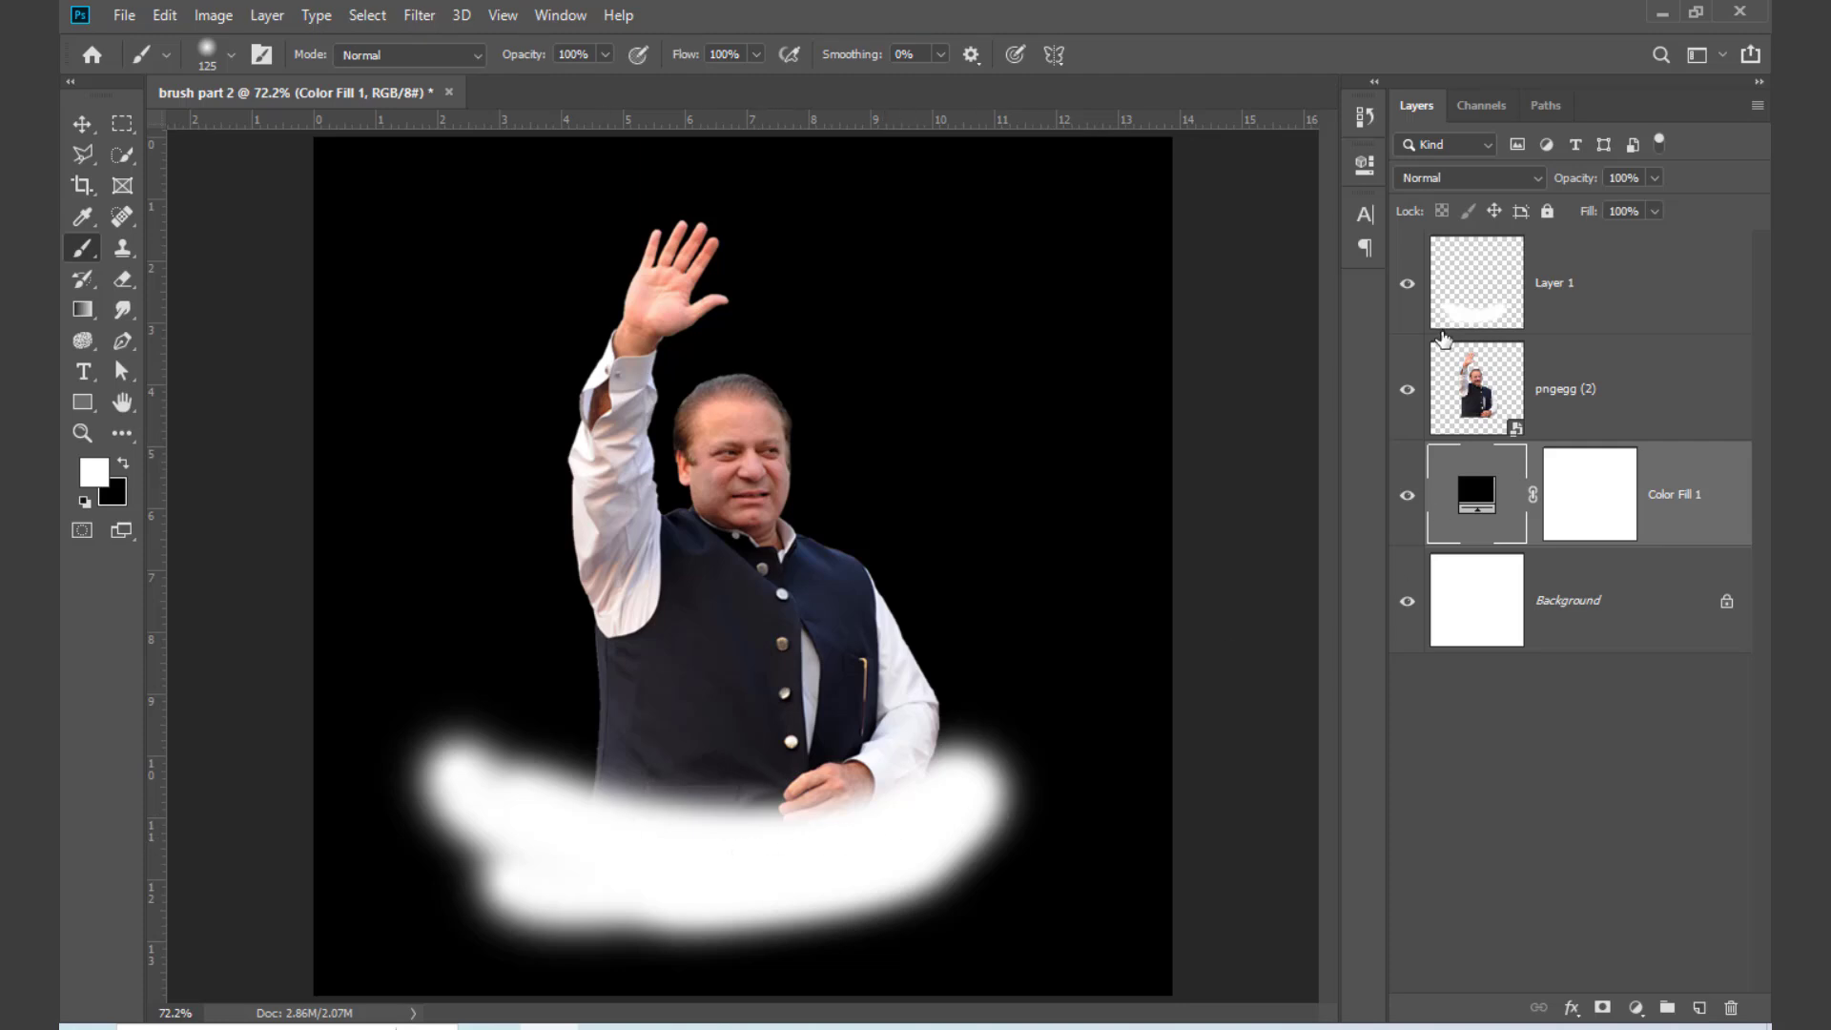
Step: Toggle the visibility of the white stroke layer against the black background, and delete that layer
left_click(1409, 286)
left_click(1409, 286)
left_click(1409, 286)
left_click(1409, 286)
left_click(1409, 287)
left_click(1408, 286)
mouse_move(1671, 329)
left_mouse_down()
mouse_move(1679, 805)
mouse_move(1722, 1009)
left_mouse_up()
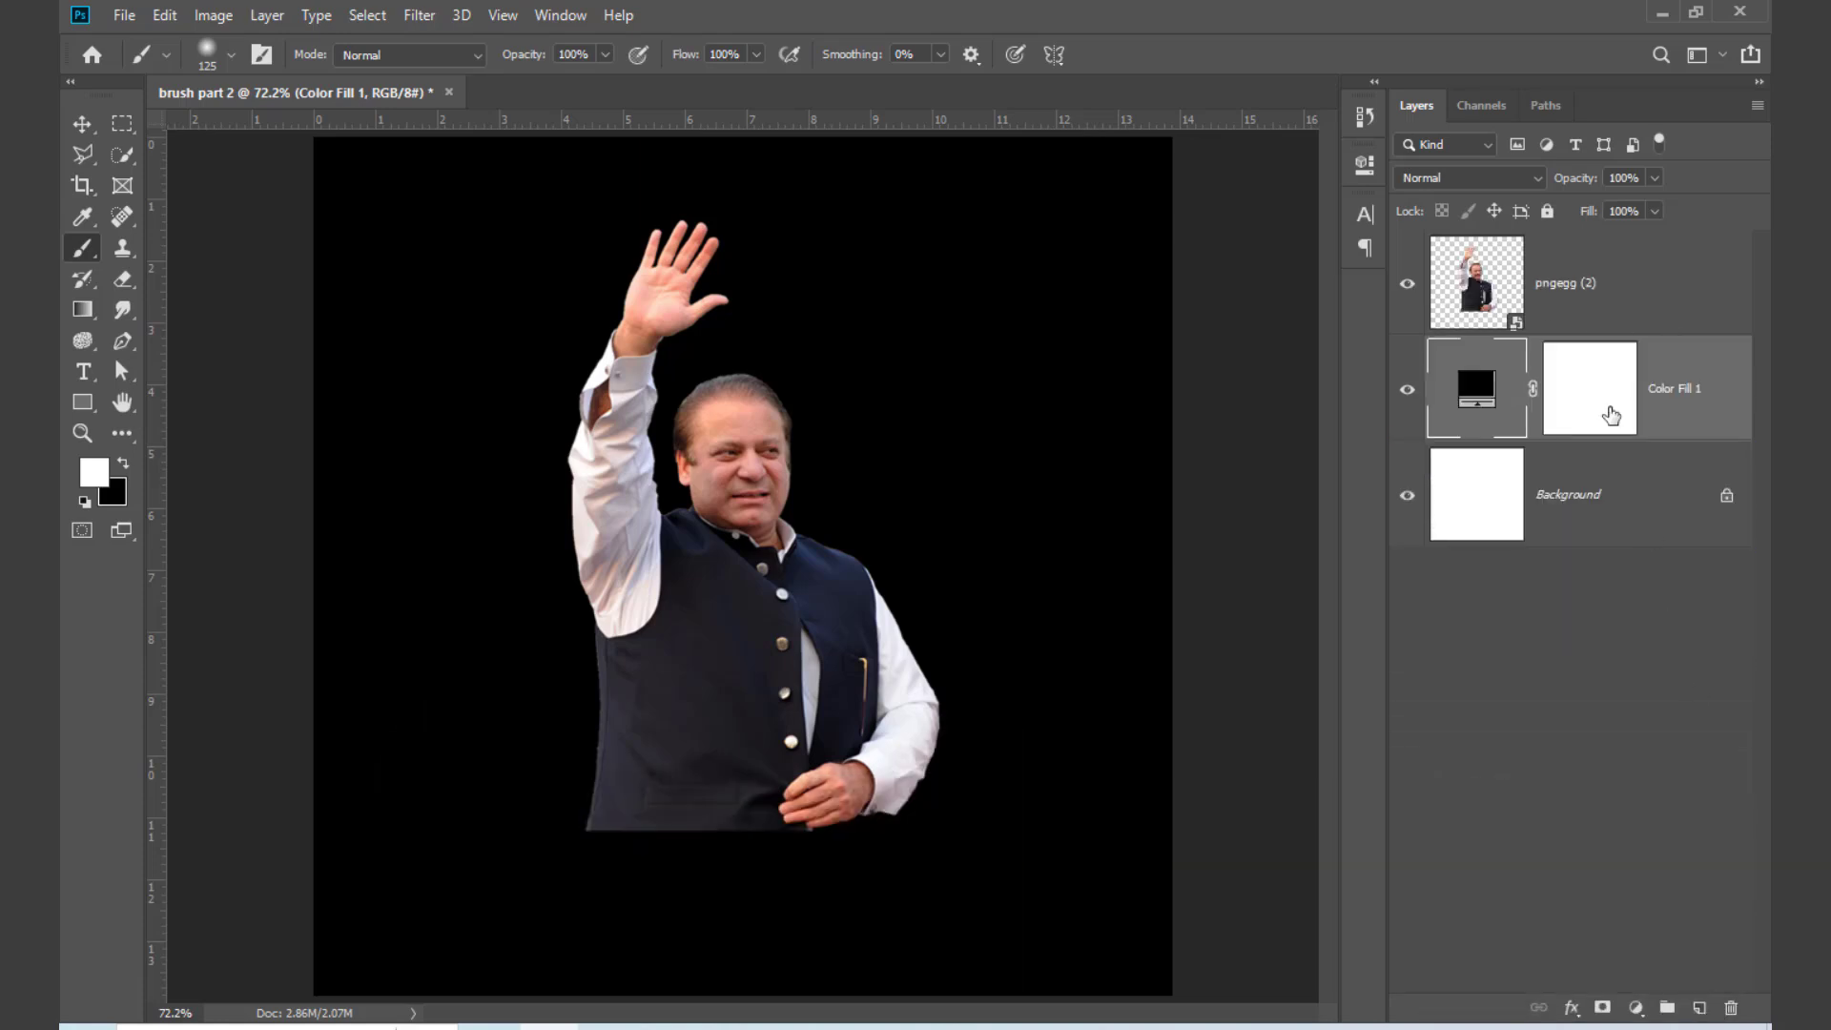
Step: Rasterize the portrait layer and set the Eraser to 100 px with 0% hardness
right_click(1608, 290)
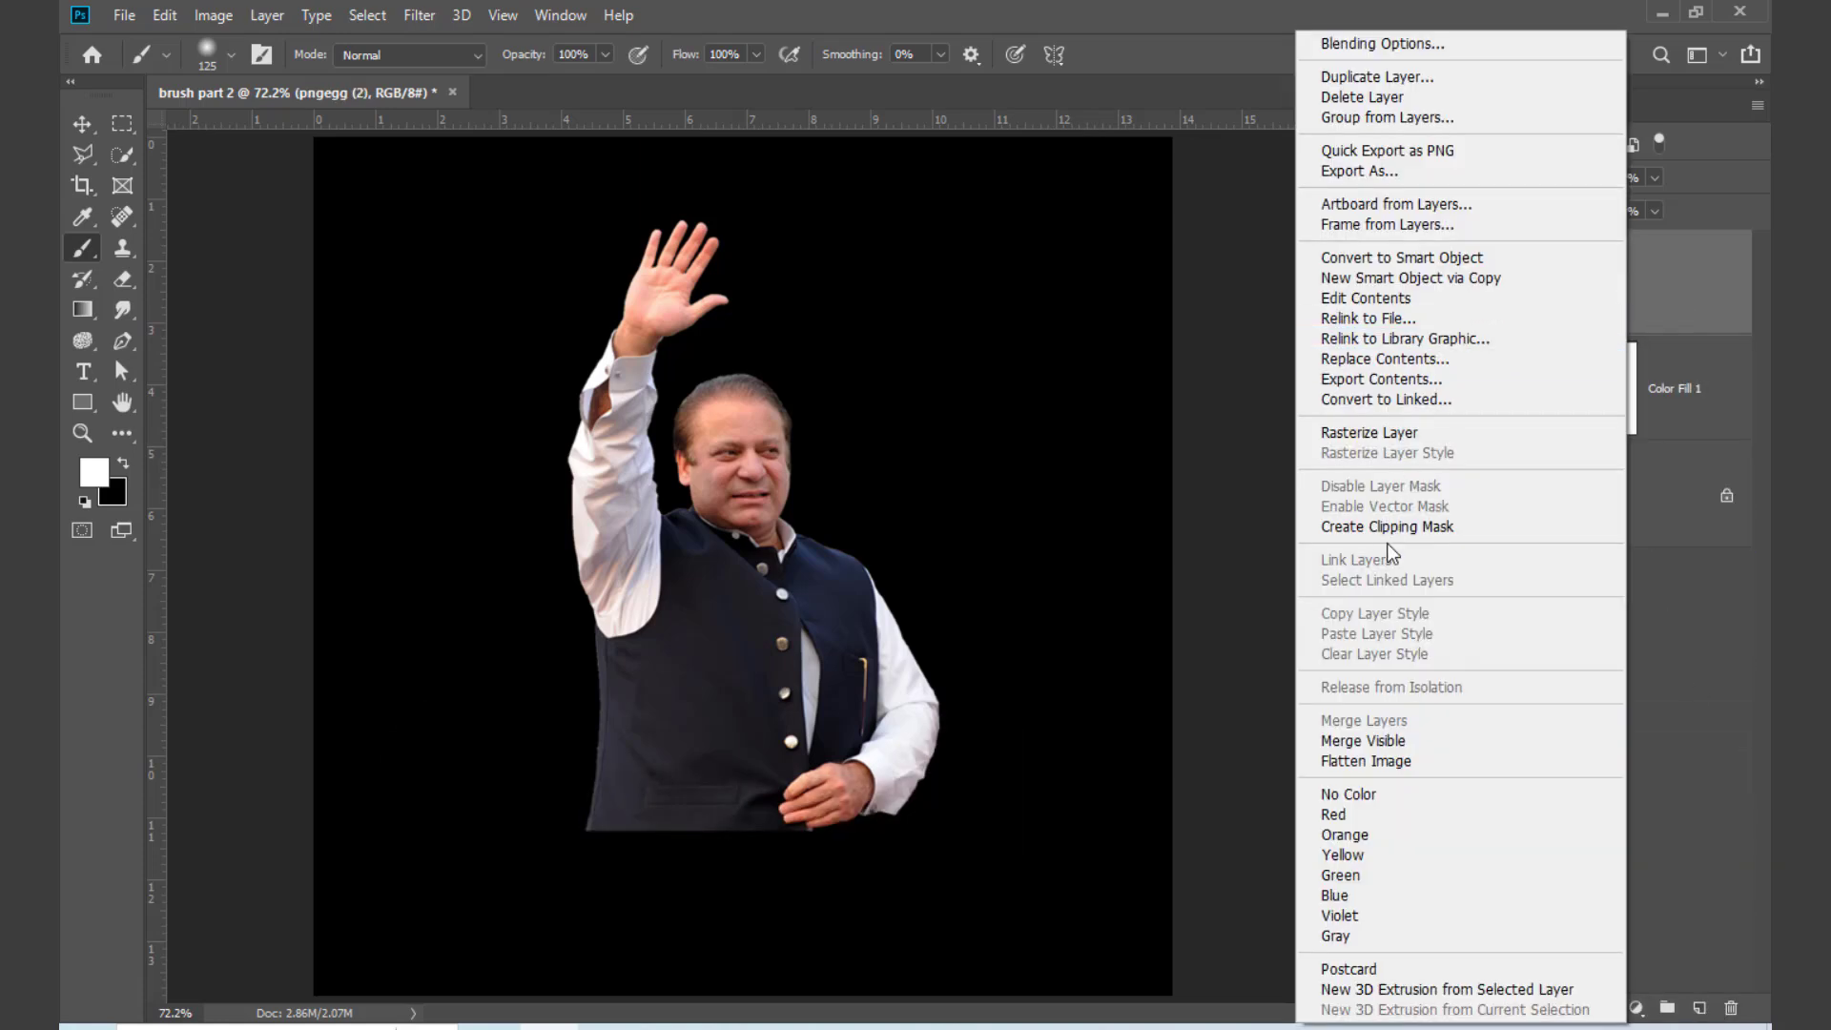
left_click(1381, 435)
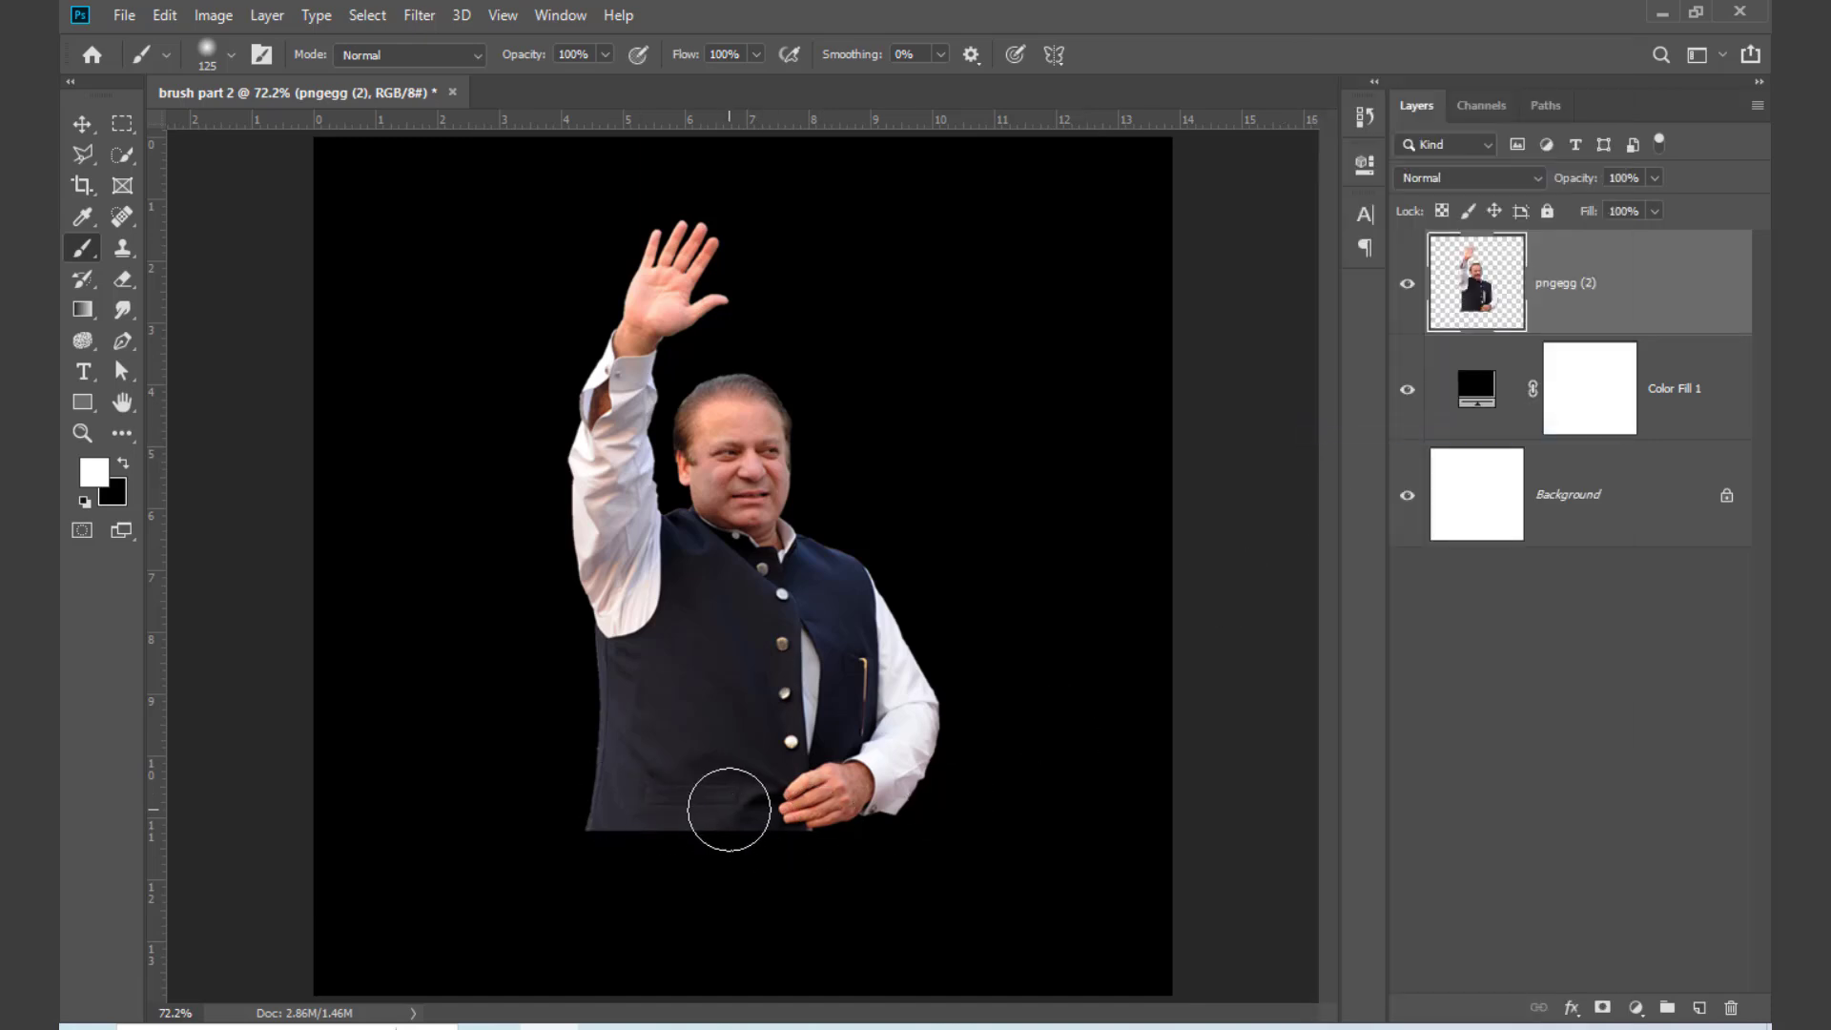
key("e")
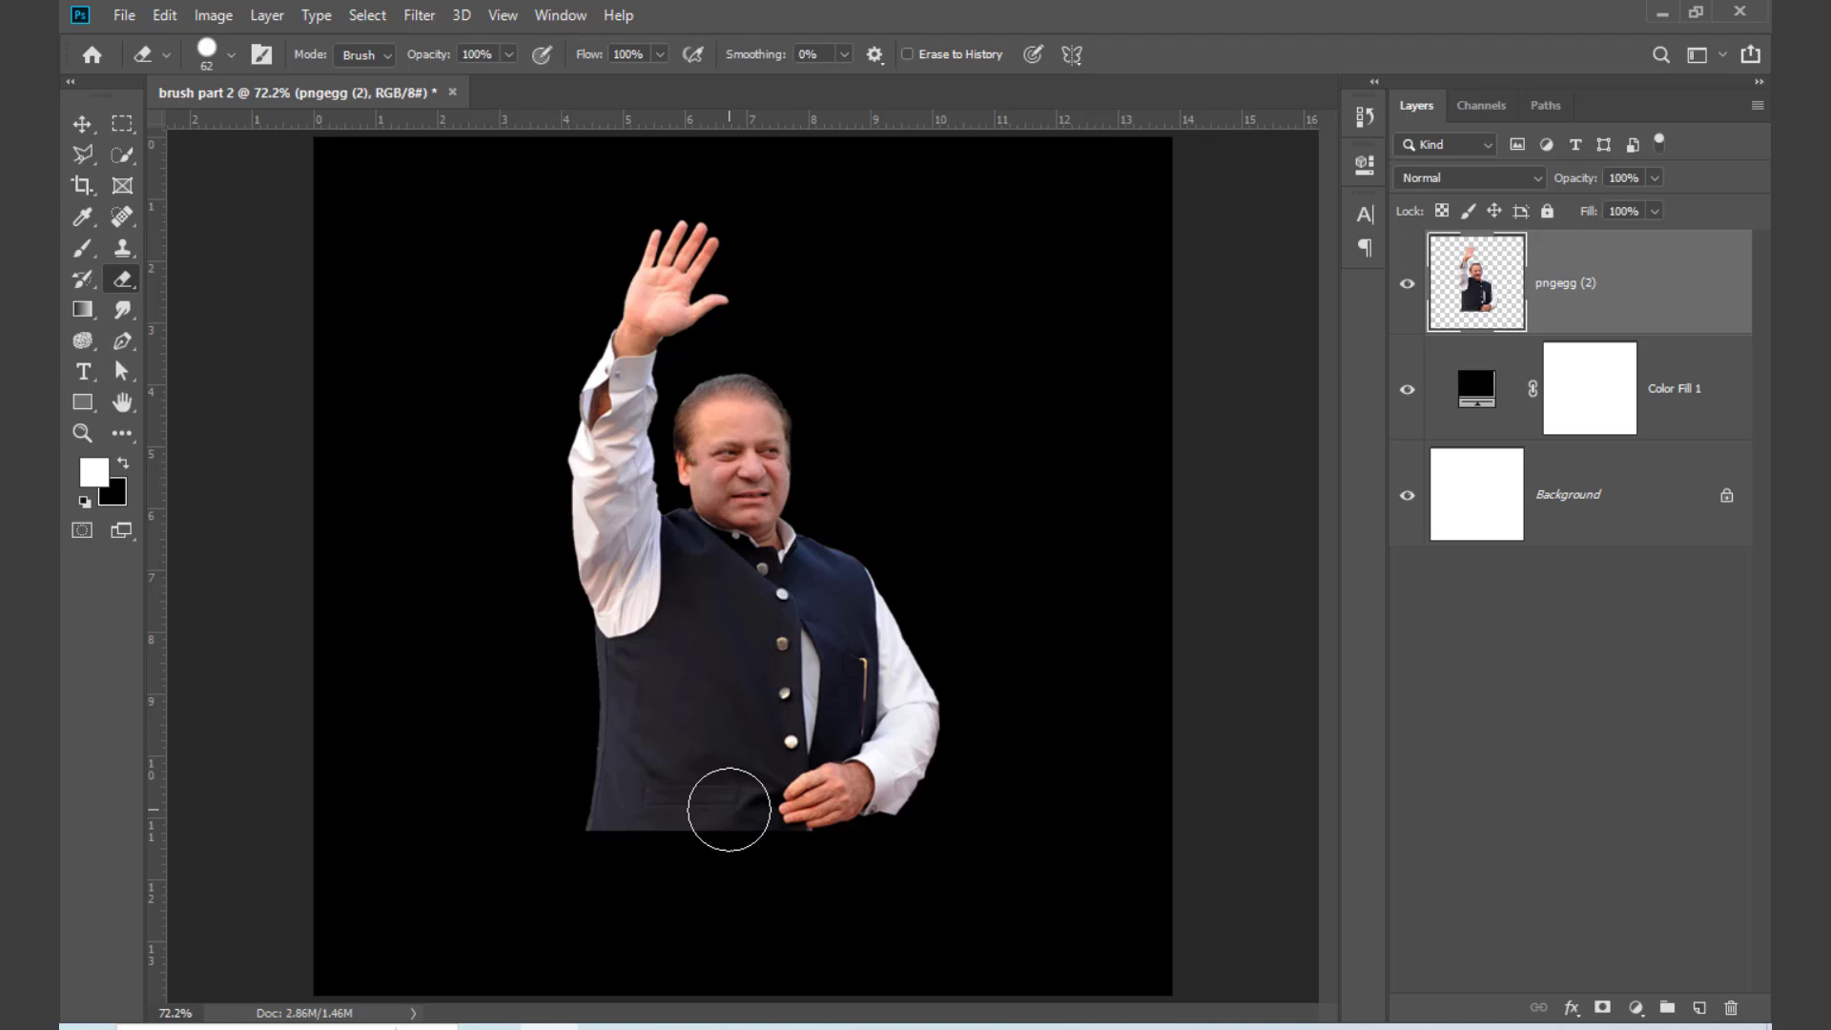
key("bracketright")
key("bracketright")
key("bracketright")
key("bracketright")
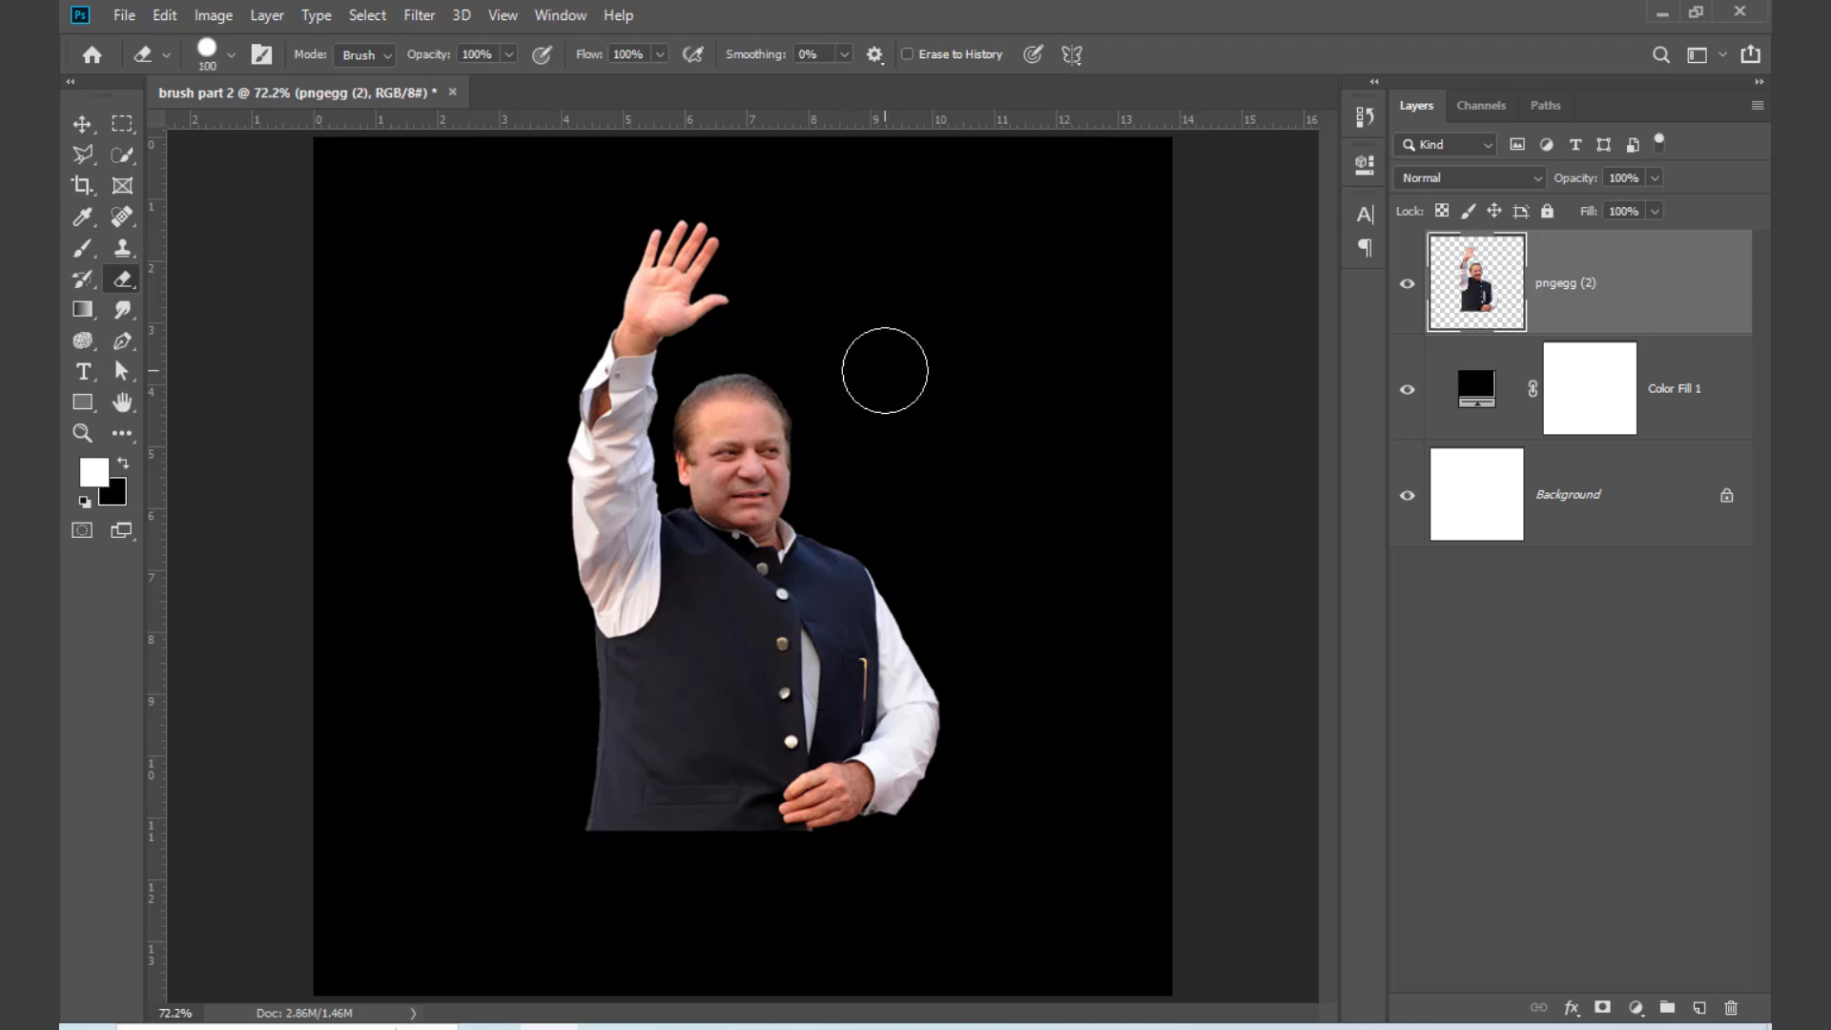
right_click(891, 369)
left_click_drag(1164, 484, 971, 486)
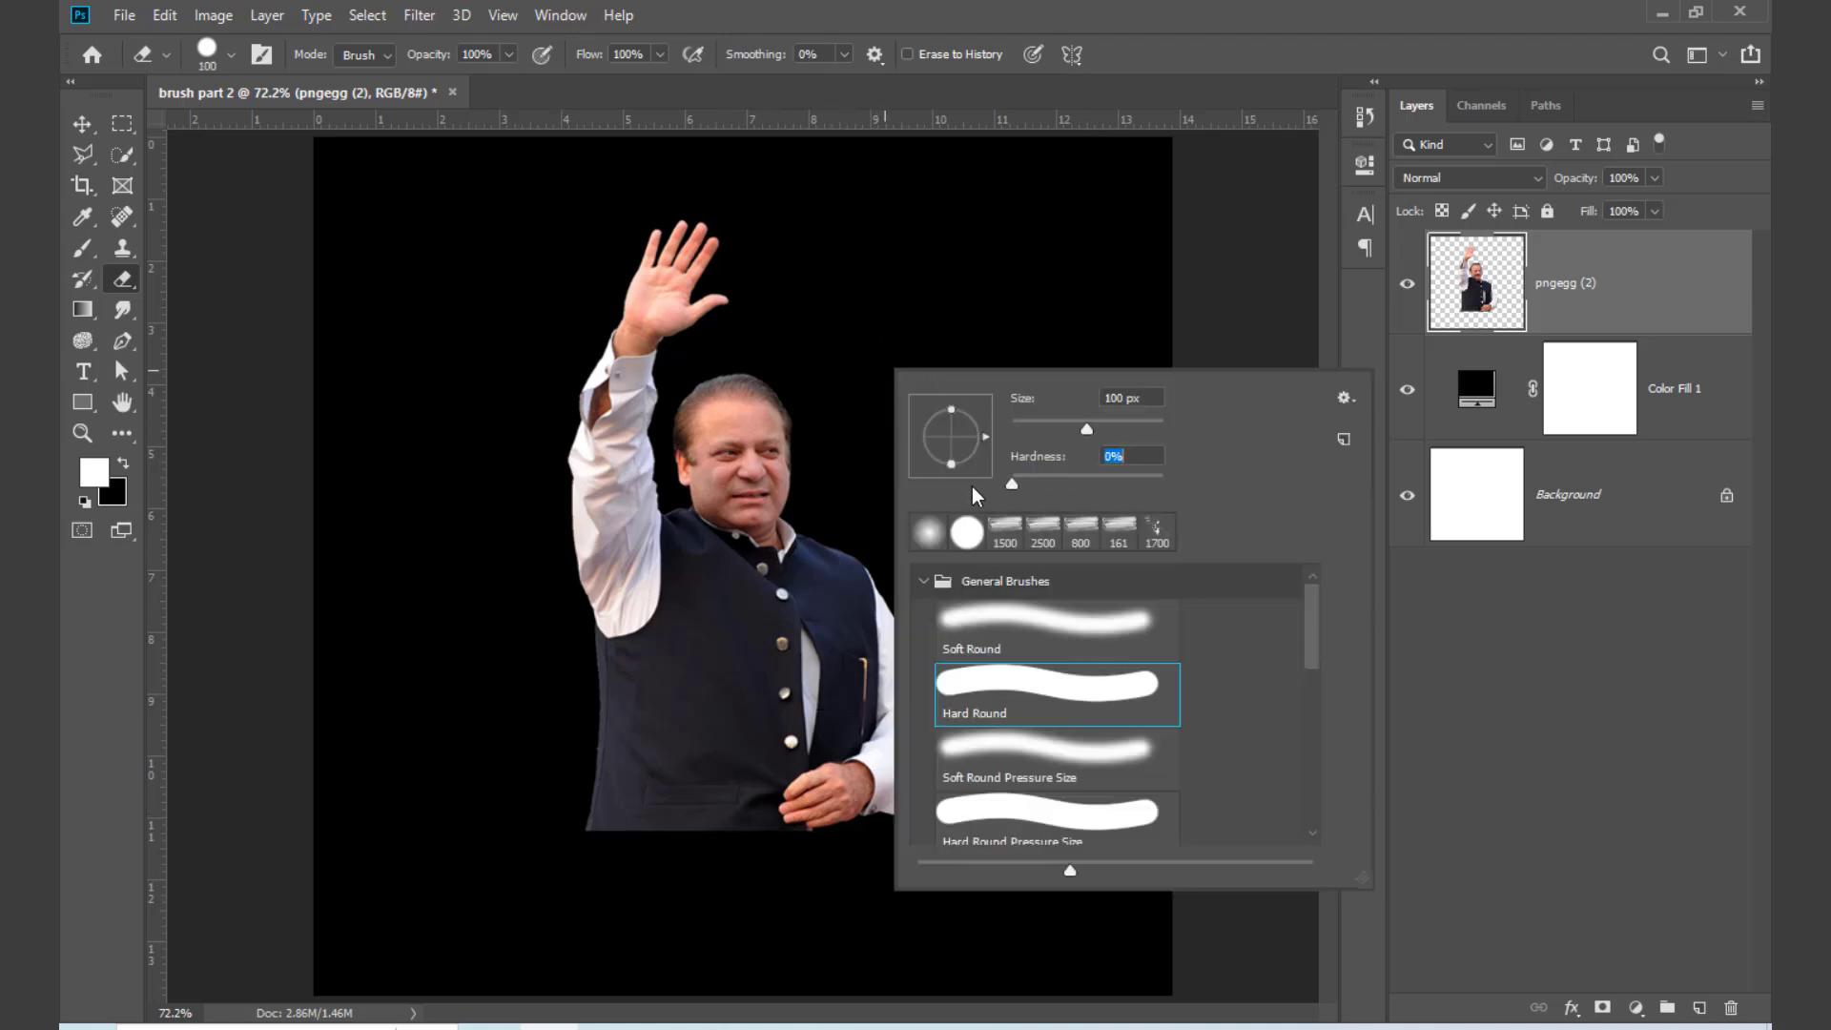
Step: Try erasing the man's lower edge with the Eraser at 50% flow and 125 px, and undo the stroke
left_click(659, 55)
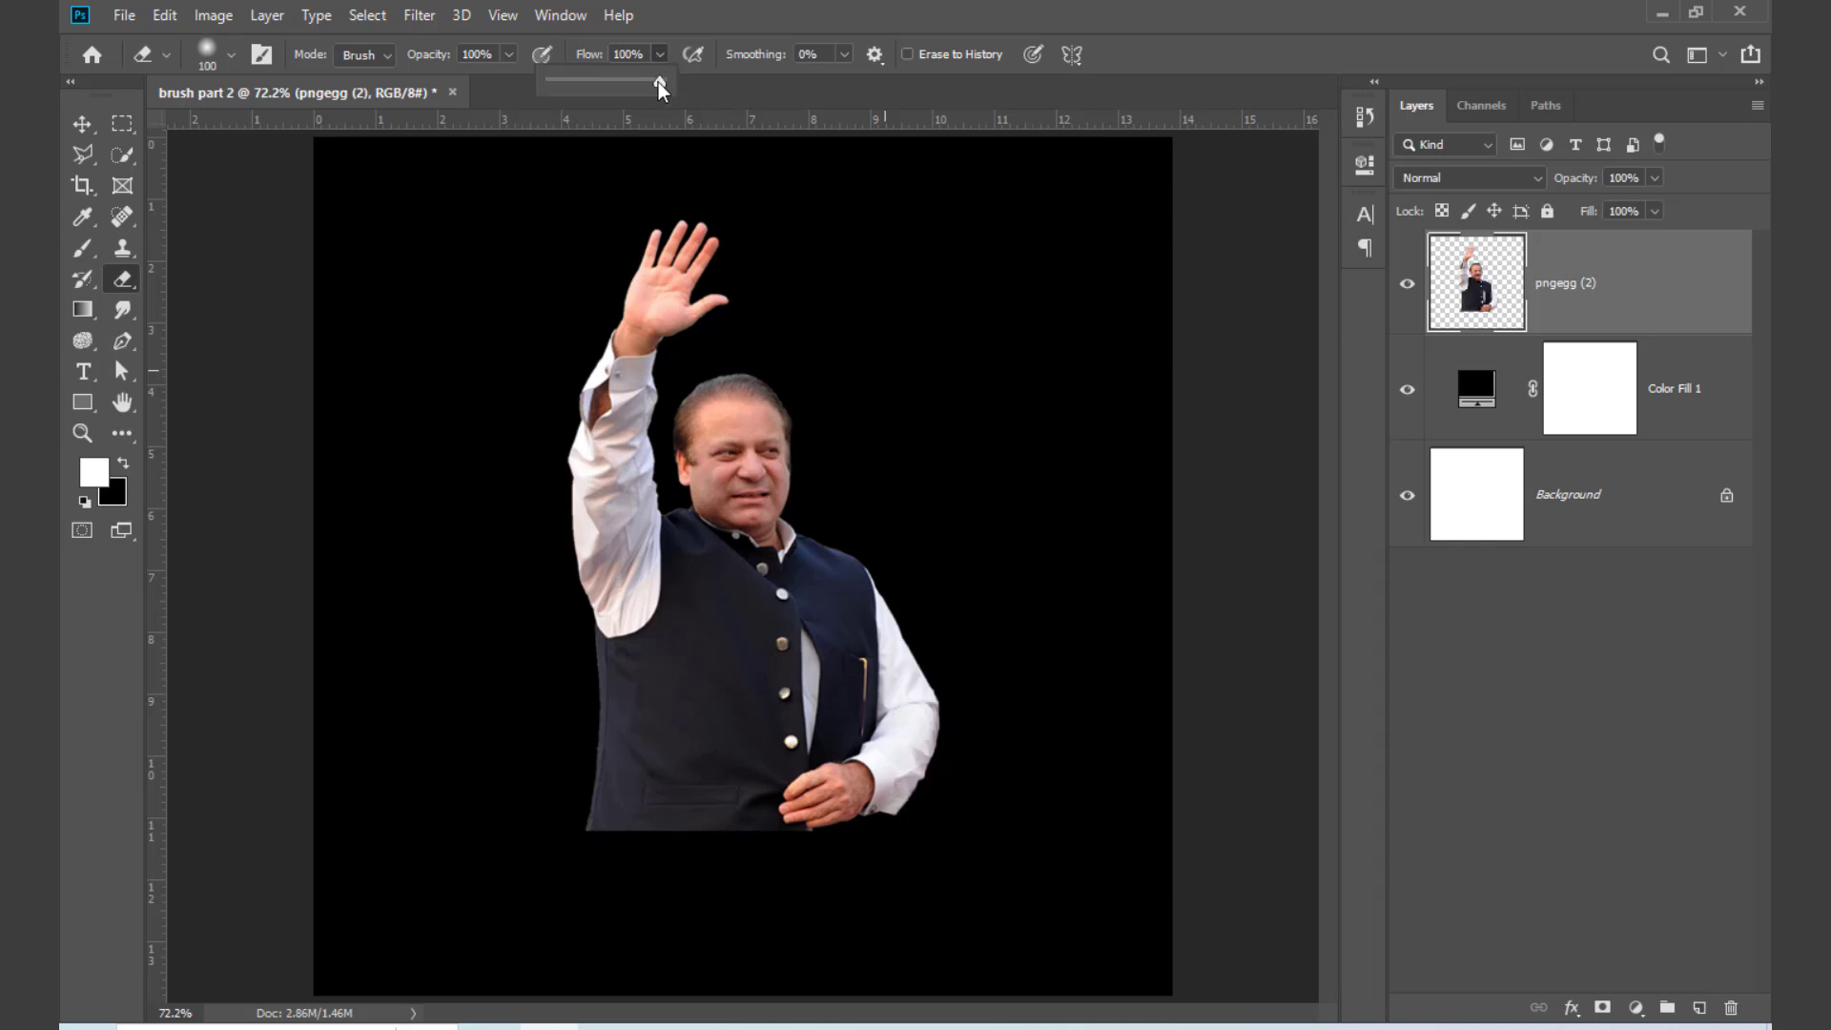
left_click_drag(585, 84, 604, 84)
key("bracketright")
key("bracketright")
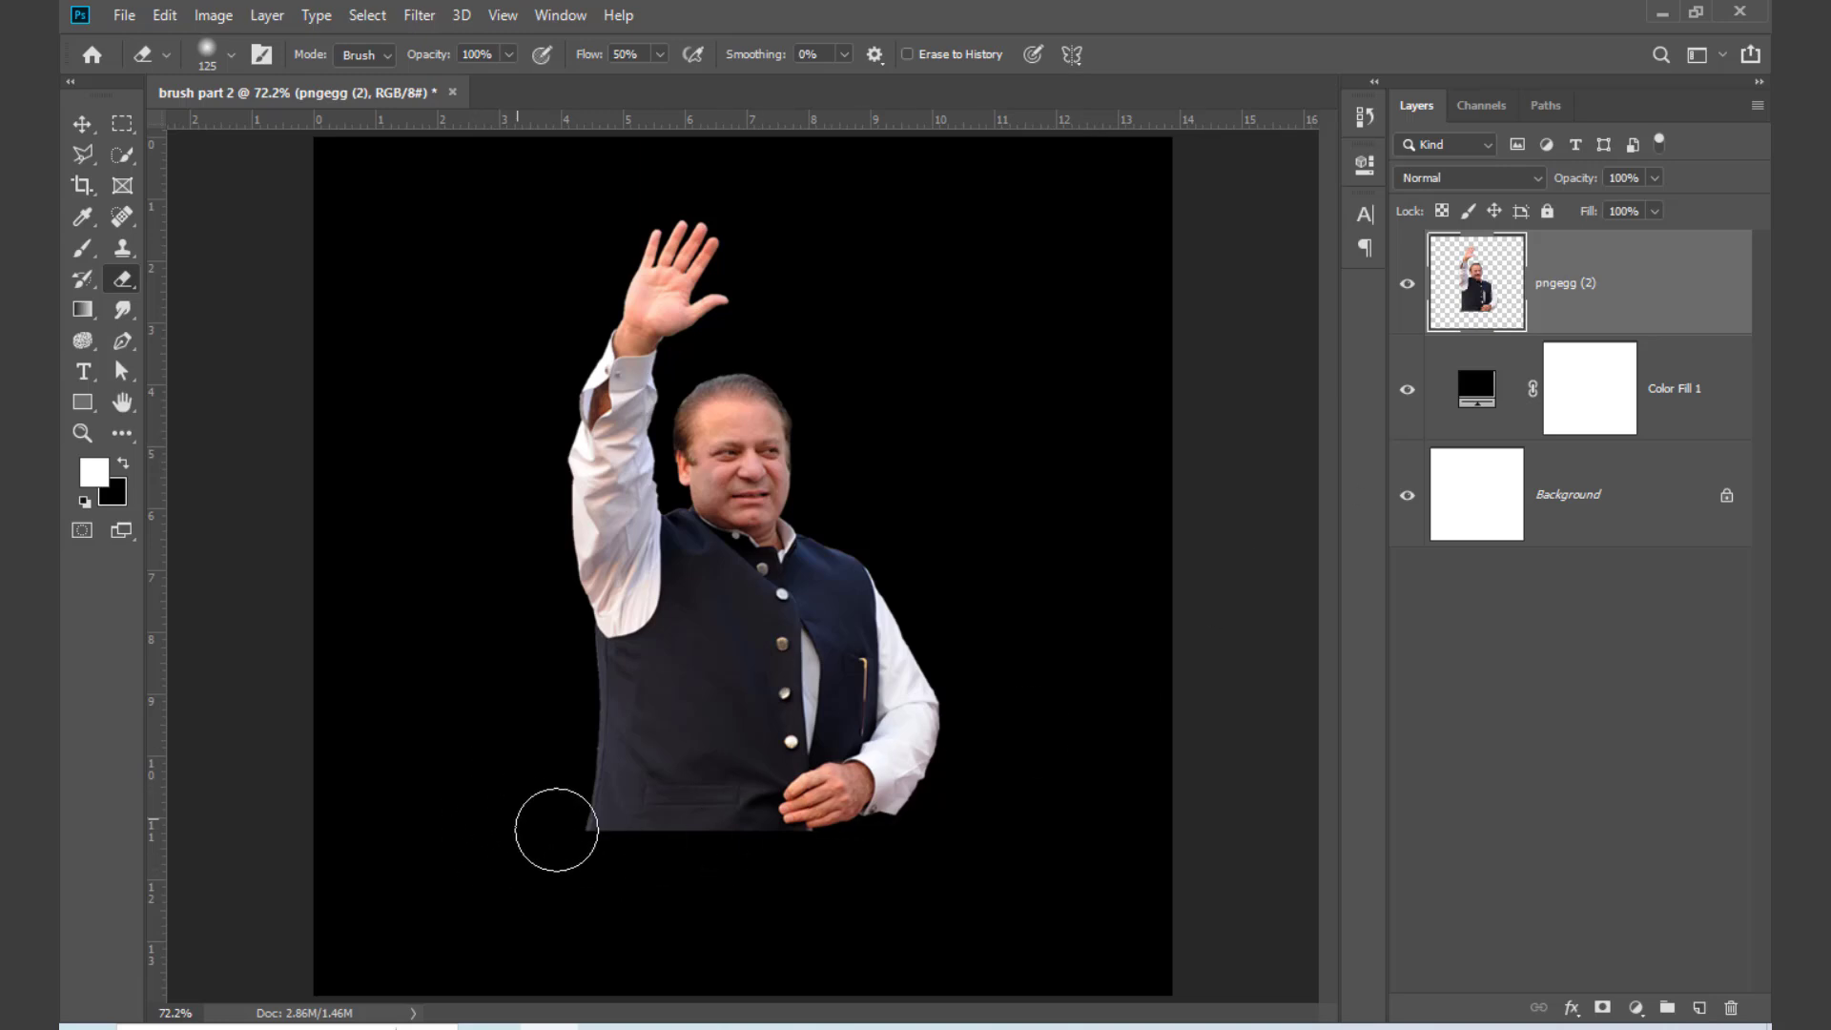
mouse_move(556, 830)
left_mouse_down()
mouse_move(866, 827)
mouse_move(1001, 758)
mouse_move(976, 795)
mouse_move(763, 862)
mouse_move(578, 836)
mouse_move(495, 798)
left_mouse_up()
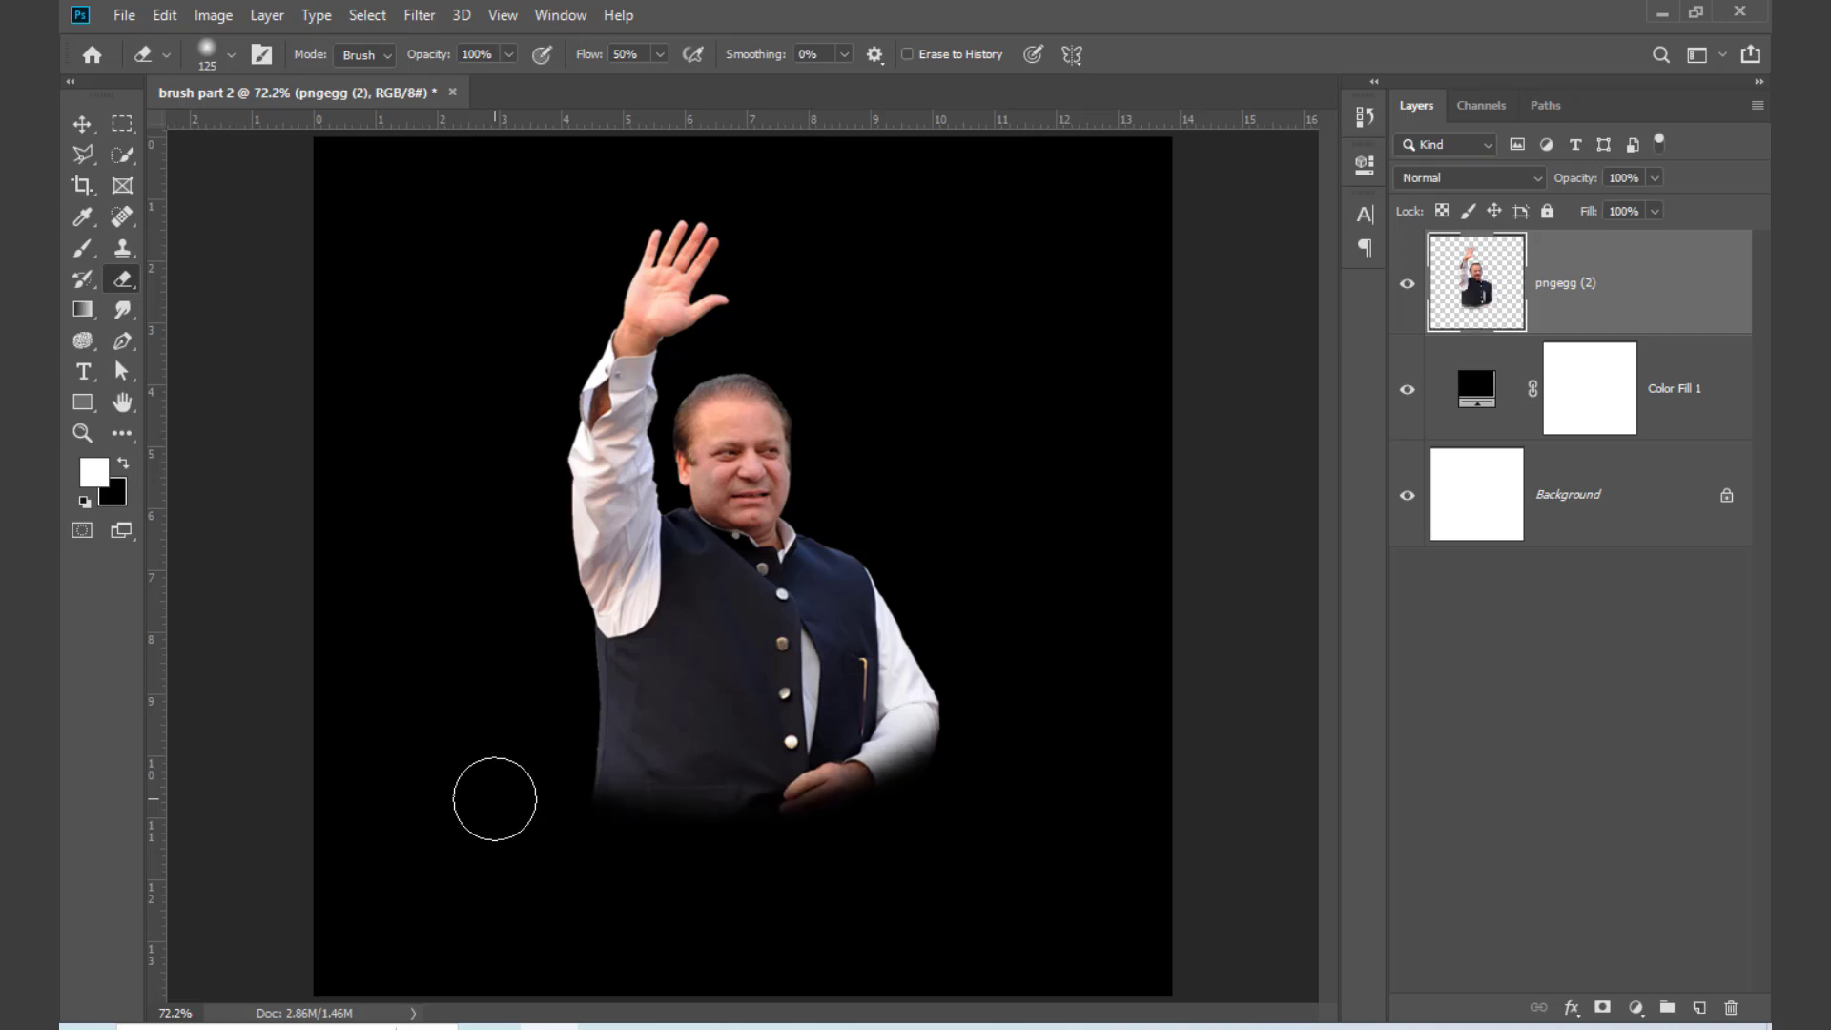
key("ctrl+z")
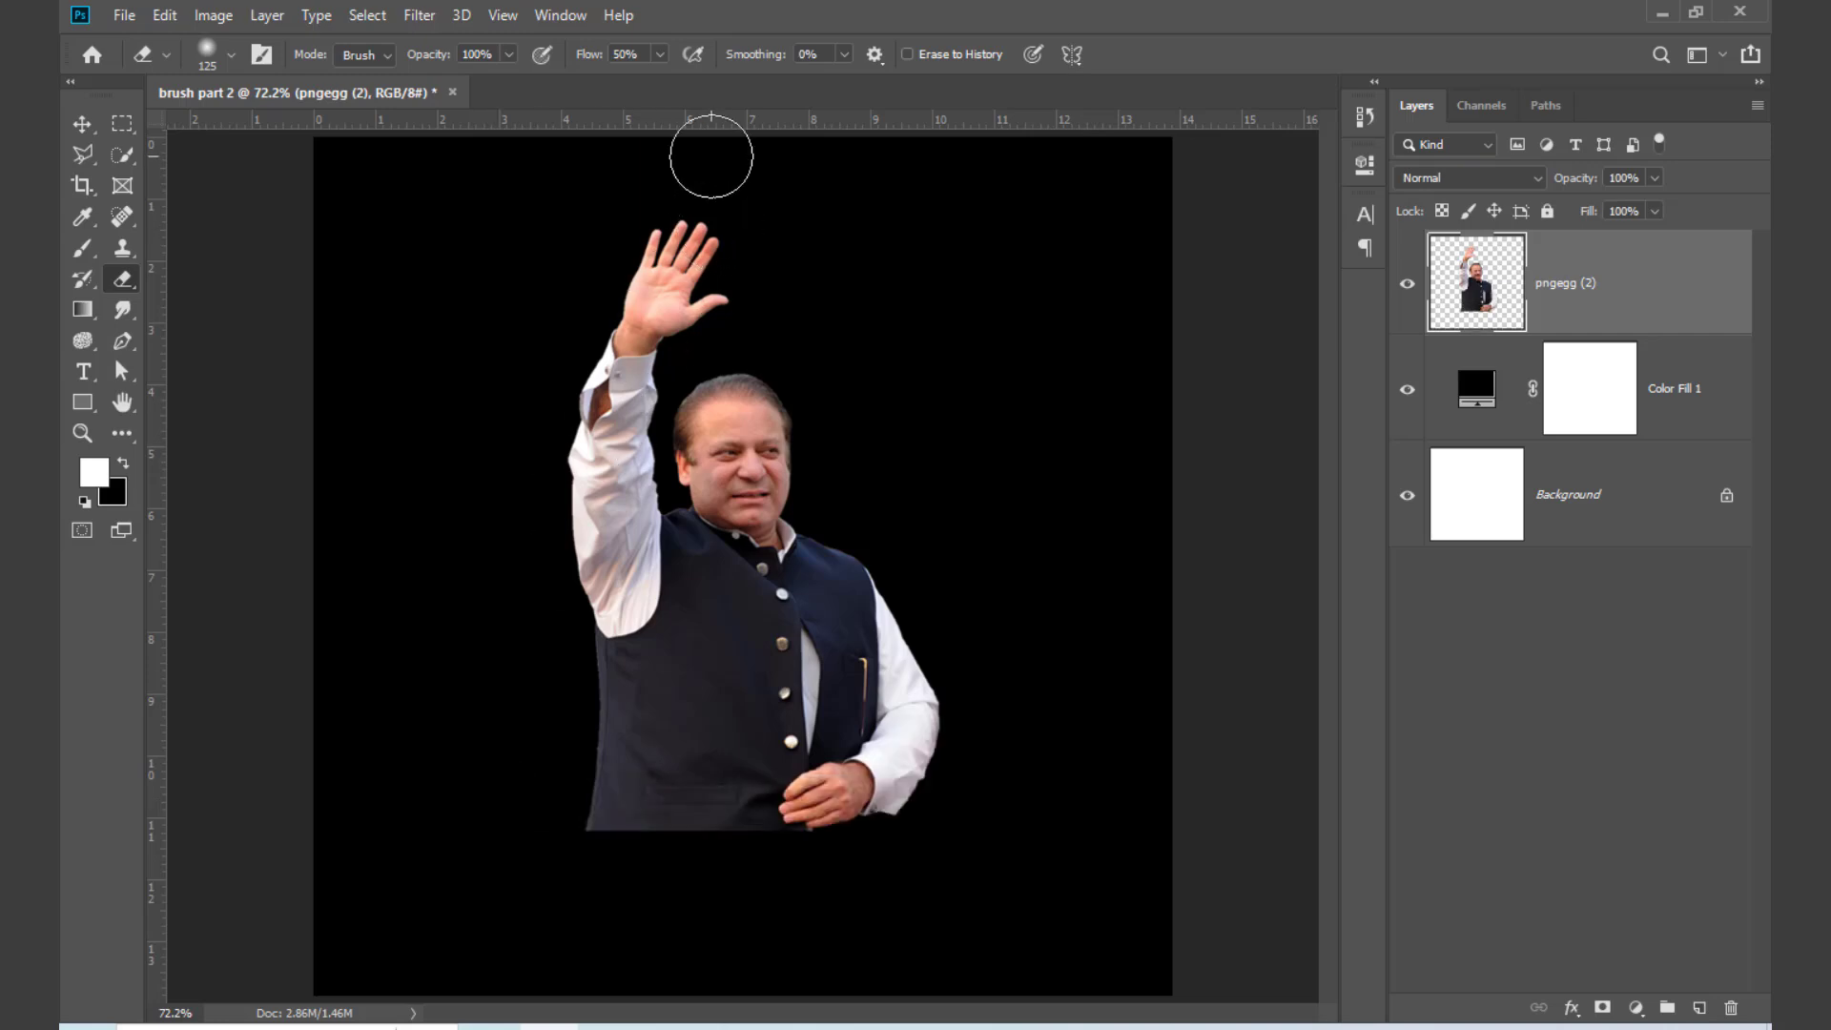
Step: Set the Eraser flow to 22% and size to 175 px, and erase along the man's lower edge to fade it out
left_click(658, 54)
left_click_drag(658, 81, 629, 81)
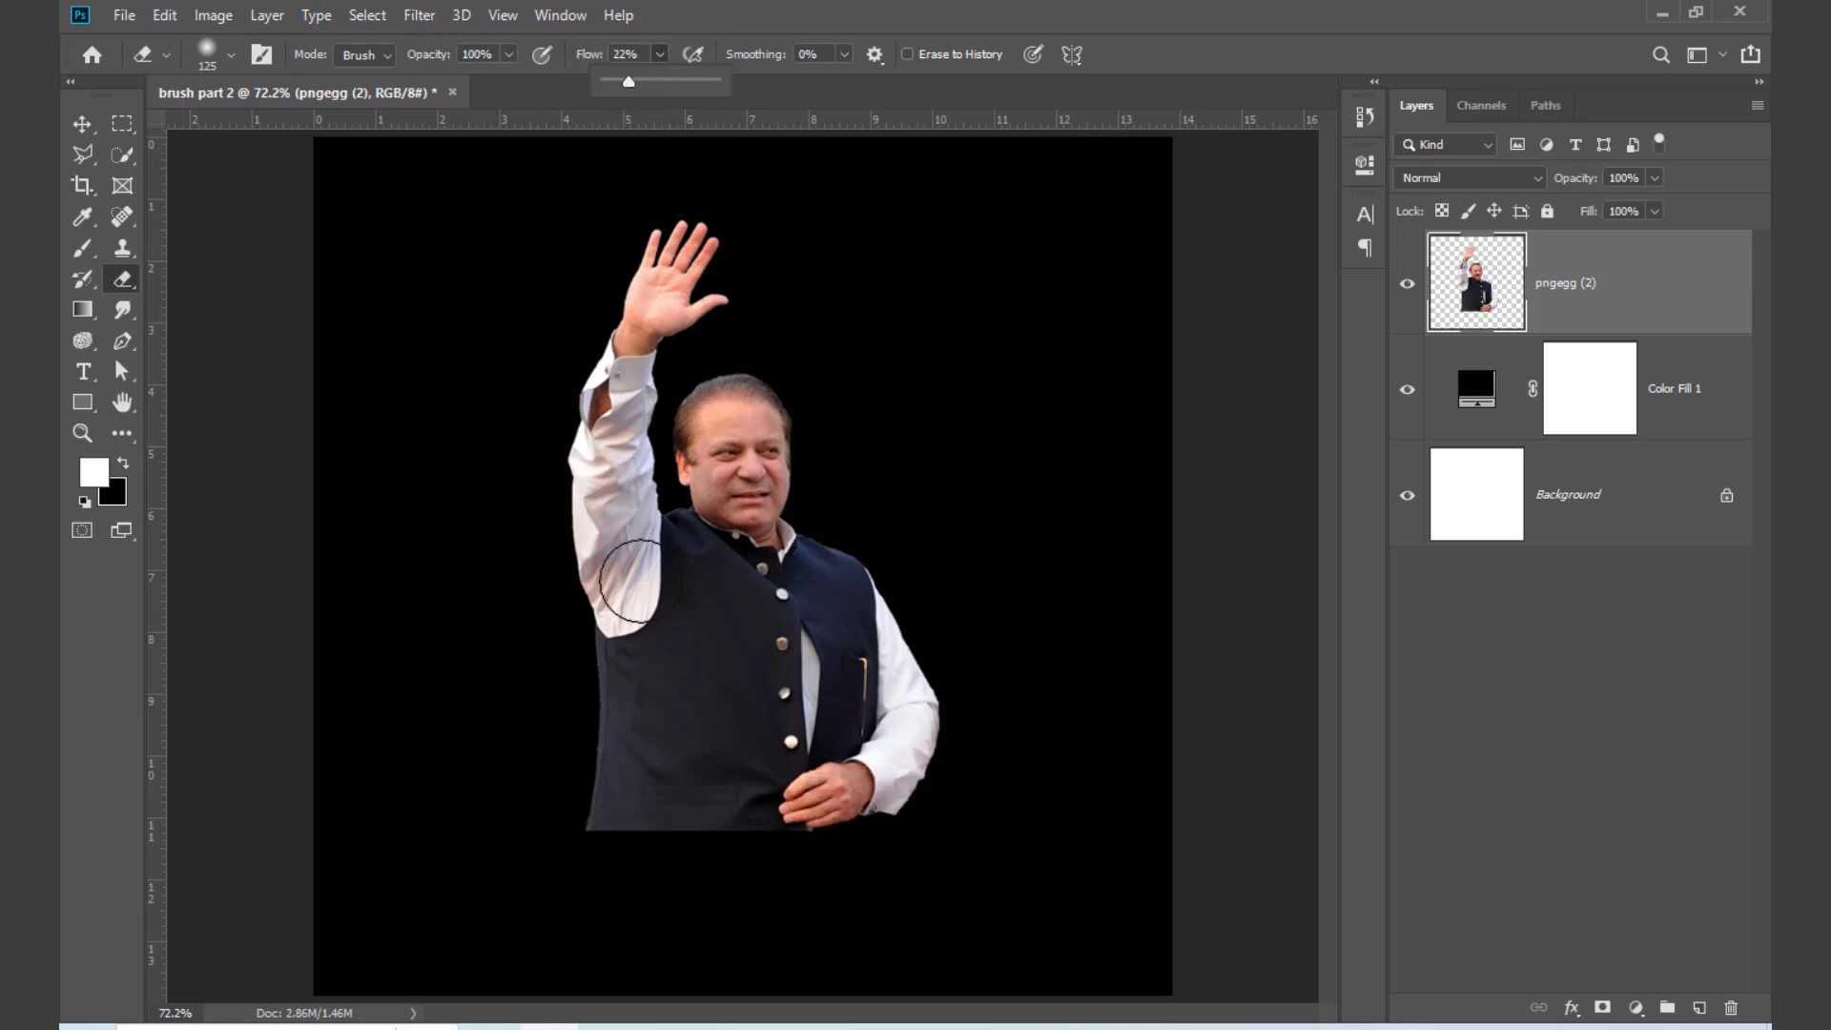
key("bracketright")
key("bracketright")
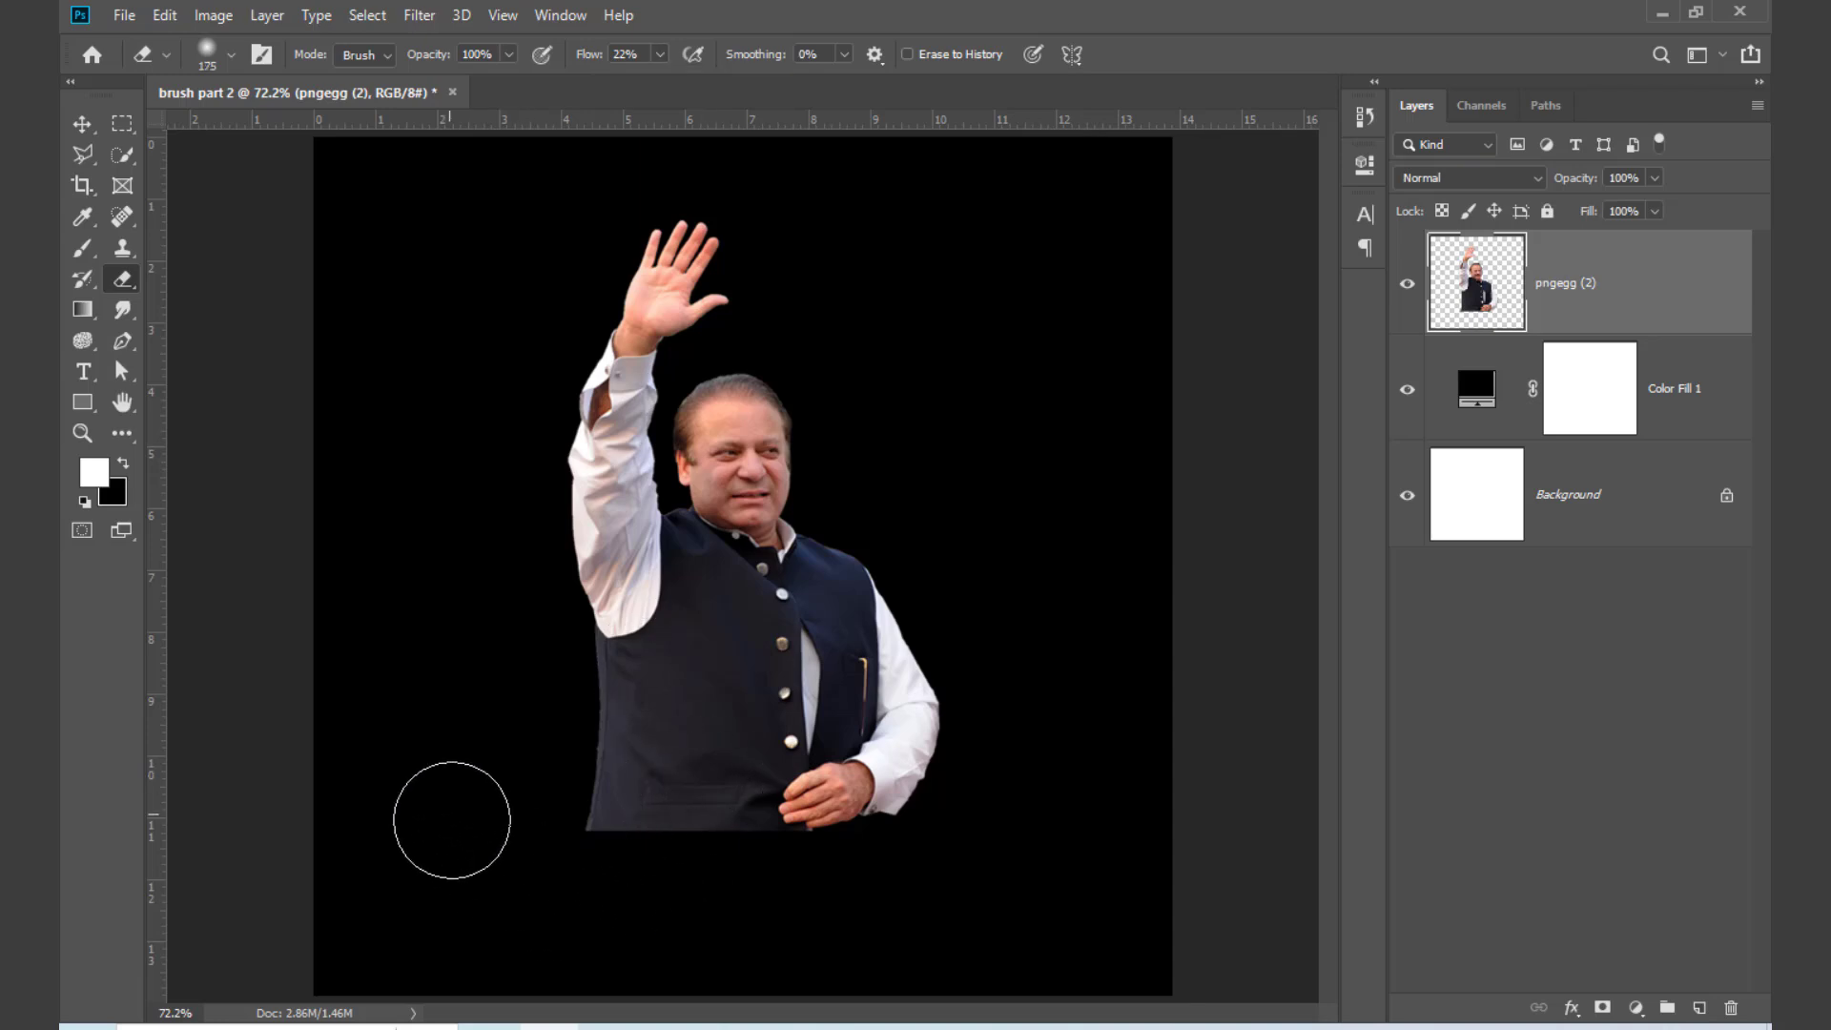
mouse_move(672, 896)
left_mouse_down()
mouse_move(871, 890)
mouse_move(1007, 837)
mouse_move(832, 889)
mouse_move(617, 867)
mouse_move(448, 801)
mouse_move(605, 866)
mouse_move(813, 862)
mouse_move(997, 808)
left_mouse_up()
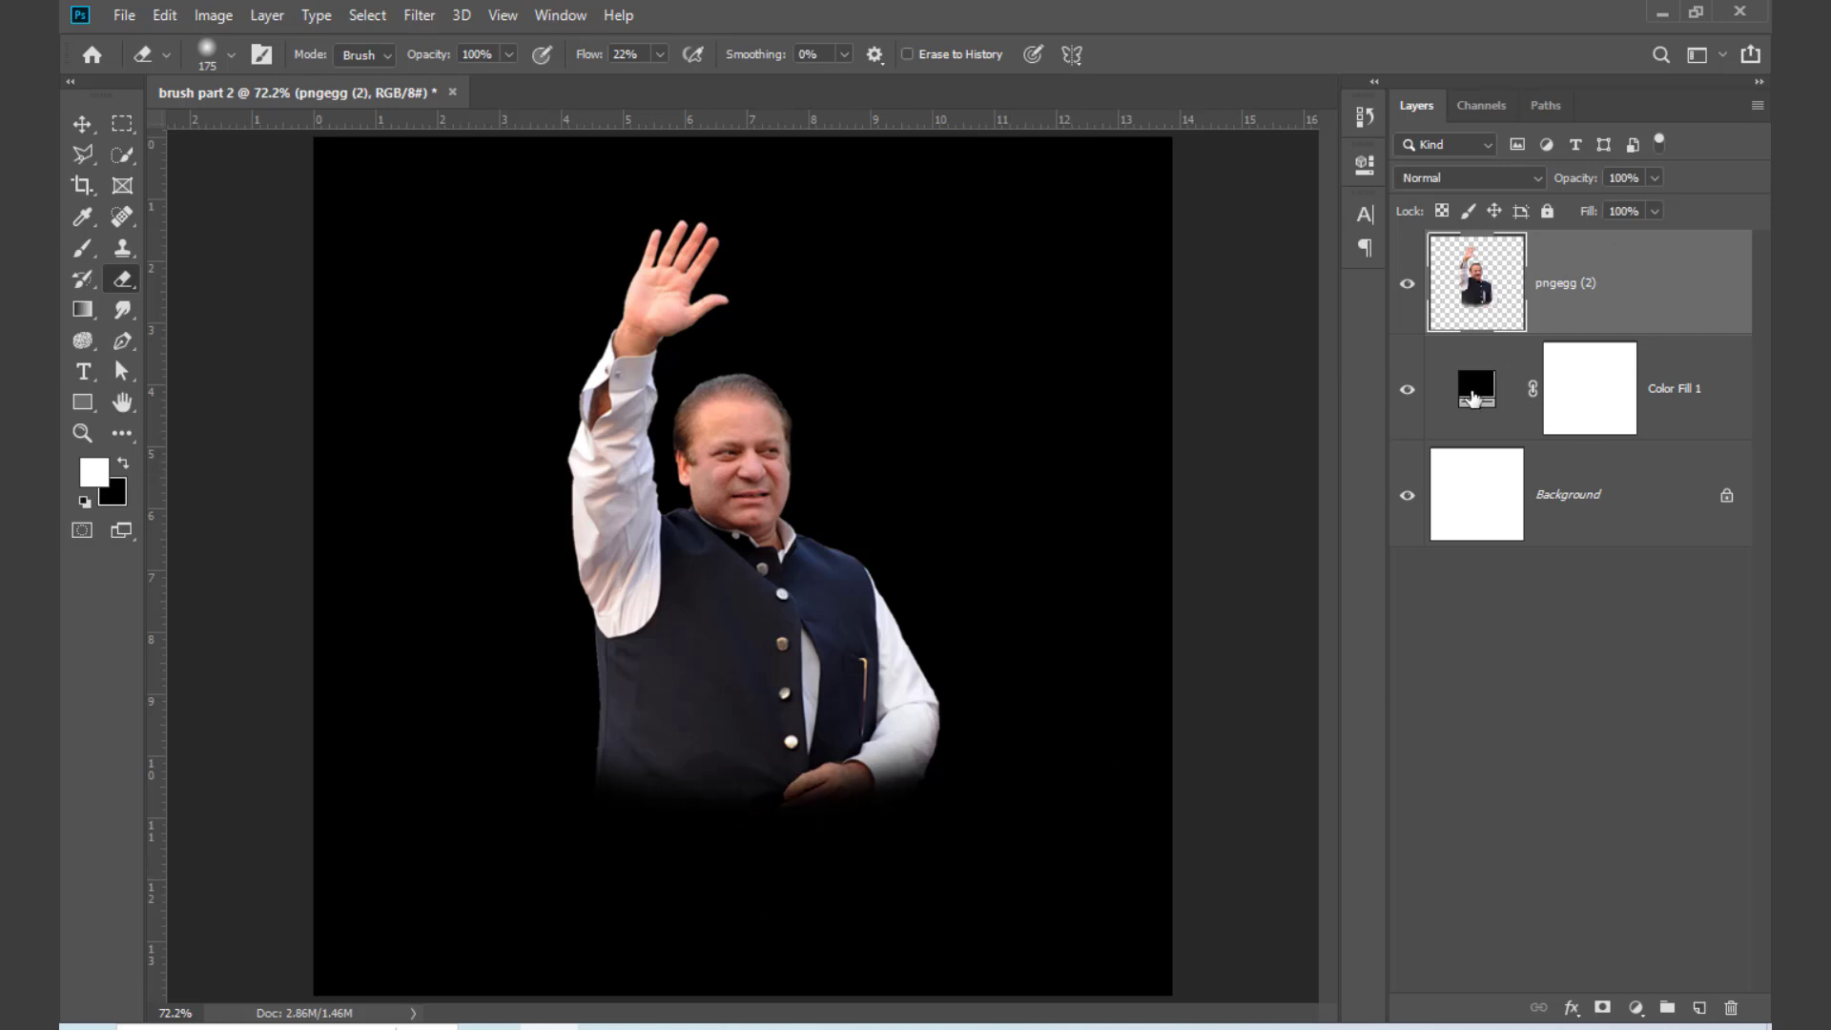
Step: Change the colour fill layer from black to orange (ef8513)
double_click(1477, 388)
mouse_move(1291, 378)
left_mouse_down()
mouse_move(1273, 329)
mouse_move(1262, 351)
left_mouse_up()
left_click_drag(1372, 374, 1371, 287)
mouse_move(1264, 355)
left_mouse_down()
mouse_move(1112, 385)
mouse_move(1212, 353)
mouse_move(1107, 510)
mouse_move(1100, 292)
mouse_move(1053, 304)
mouse_move(1210, 433)
mouse_move(1057, 329)
mouse_move(1055, 272)
mouse_move(1052, 313)
mouse_move(1054, 275)
mouse_move(1053, 290)
mouse_move(1265, 222)
left_mouse_up()
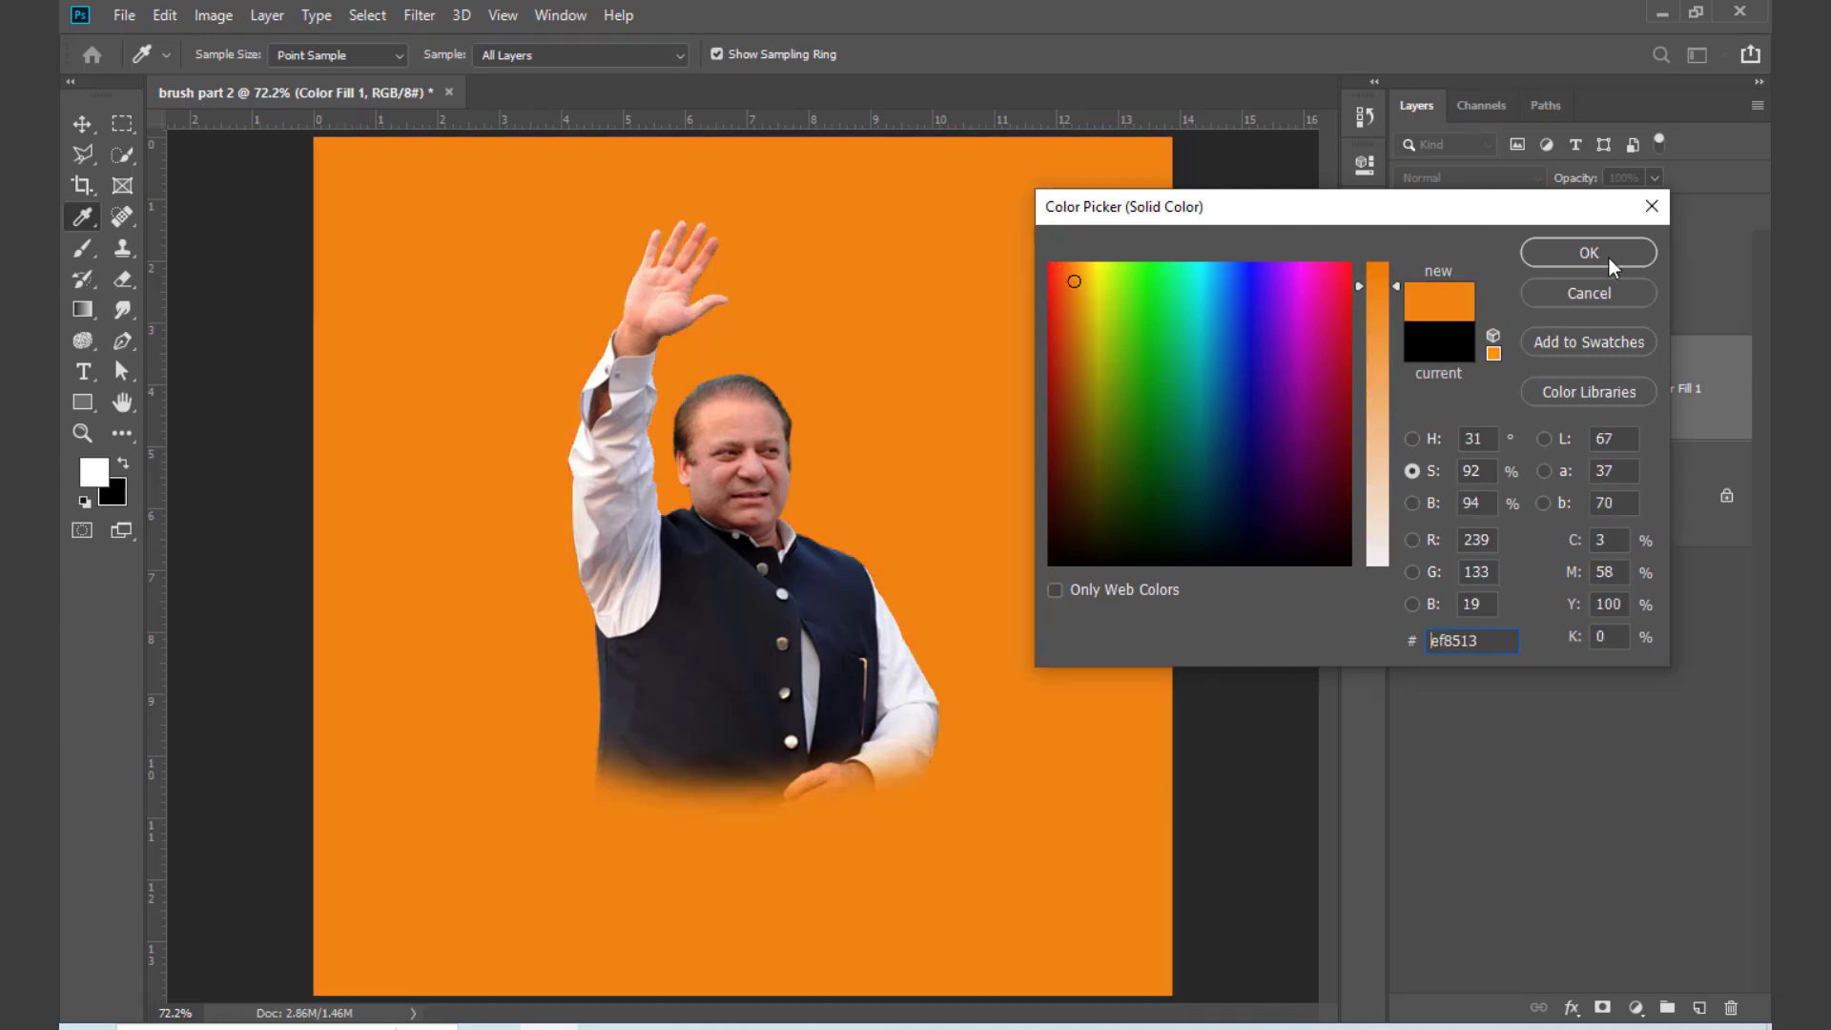
left_click(1610, 258)
Step: Delete the colour fill layer and the portrait layer, leaving only the Background
key("e")
left_click_drag(1703, 408, 1731, 1007)
left_click_drag(1670, 286, 1731, 1007)
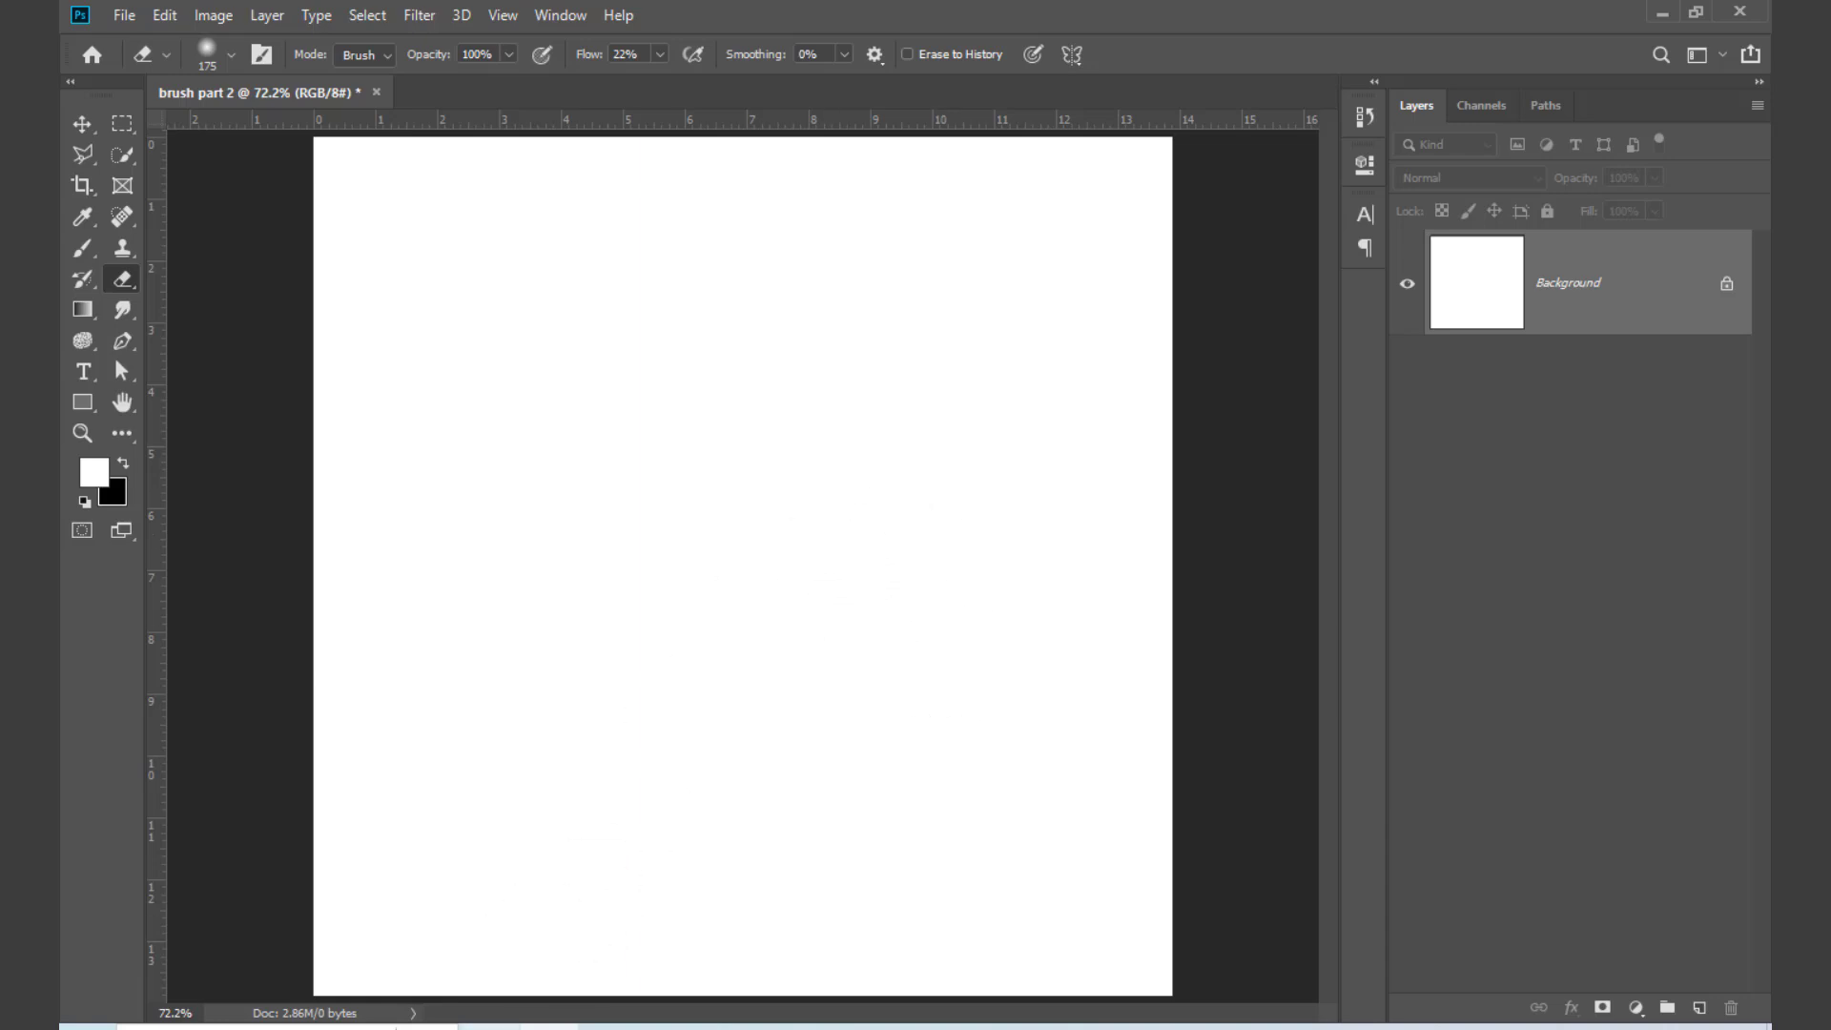
Step: Switch to Chrome, search Google for "yendex" in a new tab, and open Yandex Images from the results
left_click(491, 1027)
left_click(1063, 277)
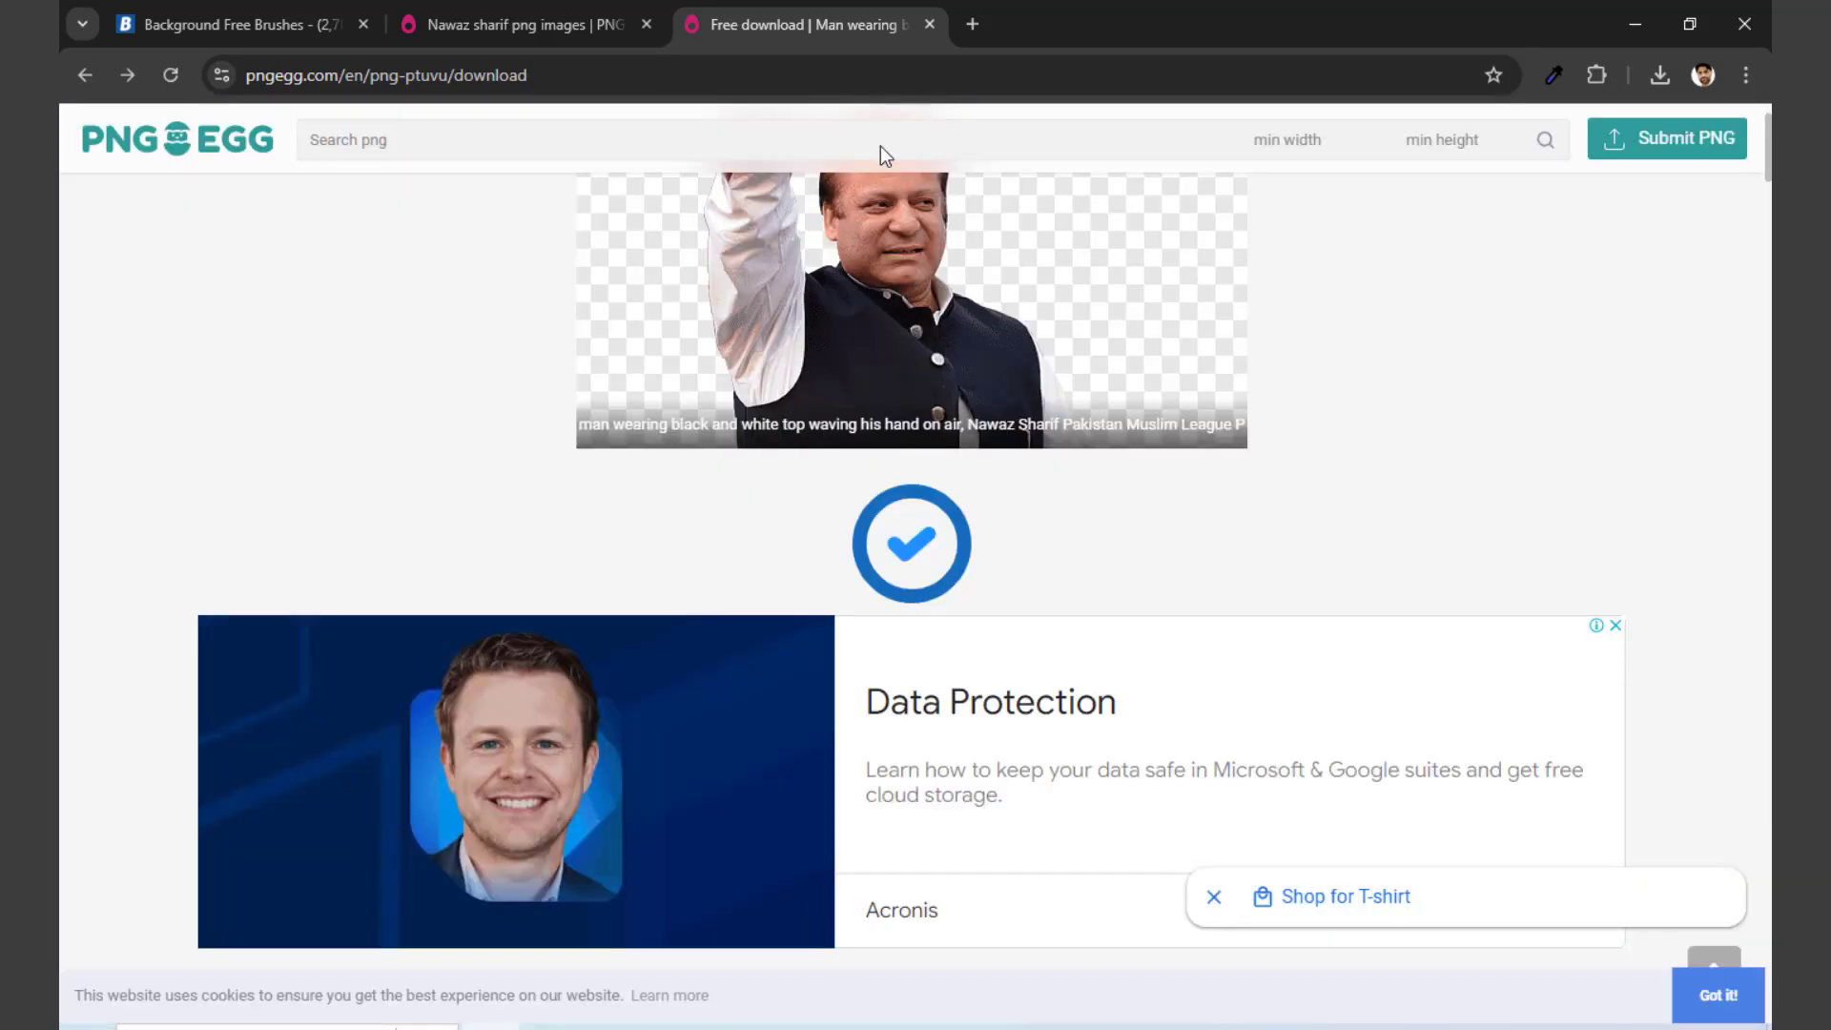
left_click(973, 26)
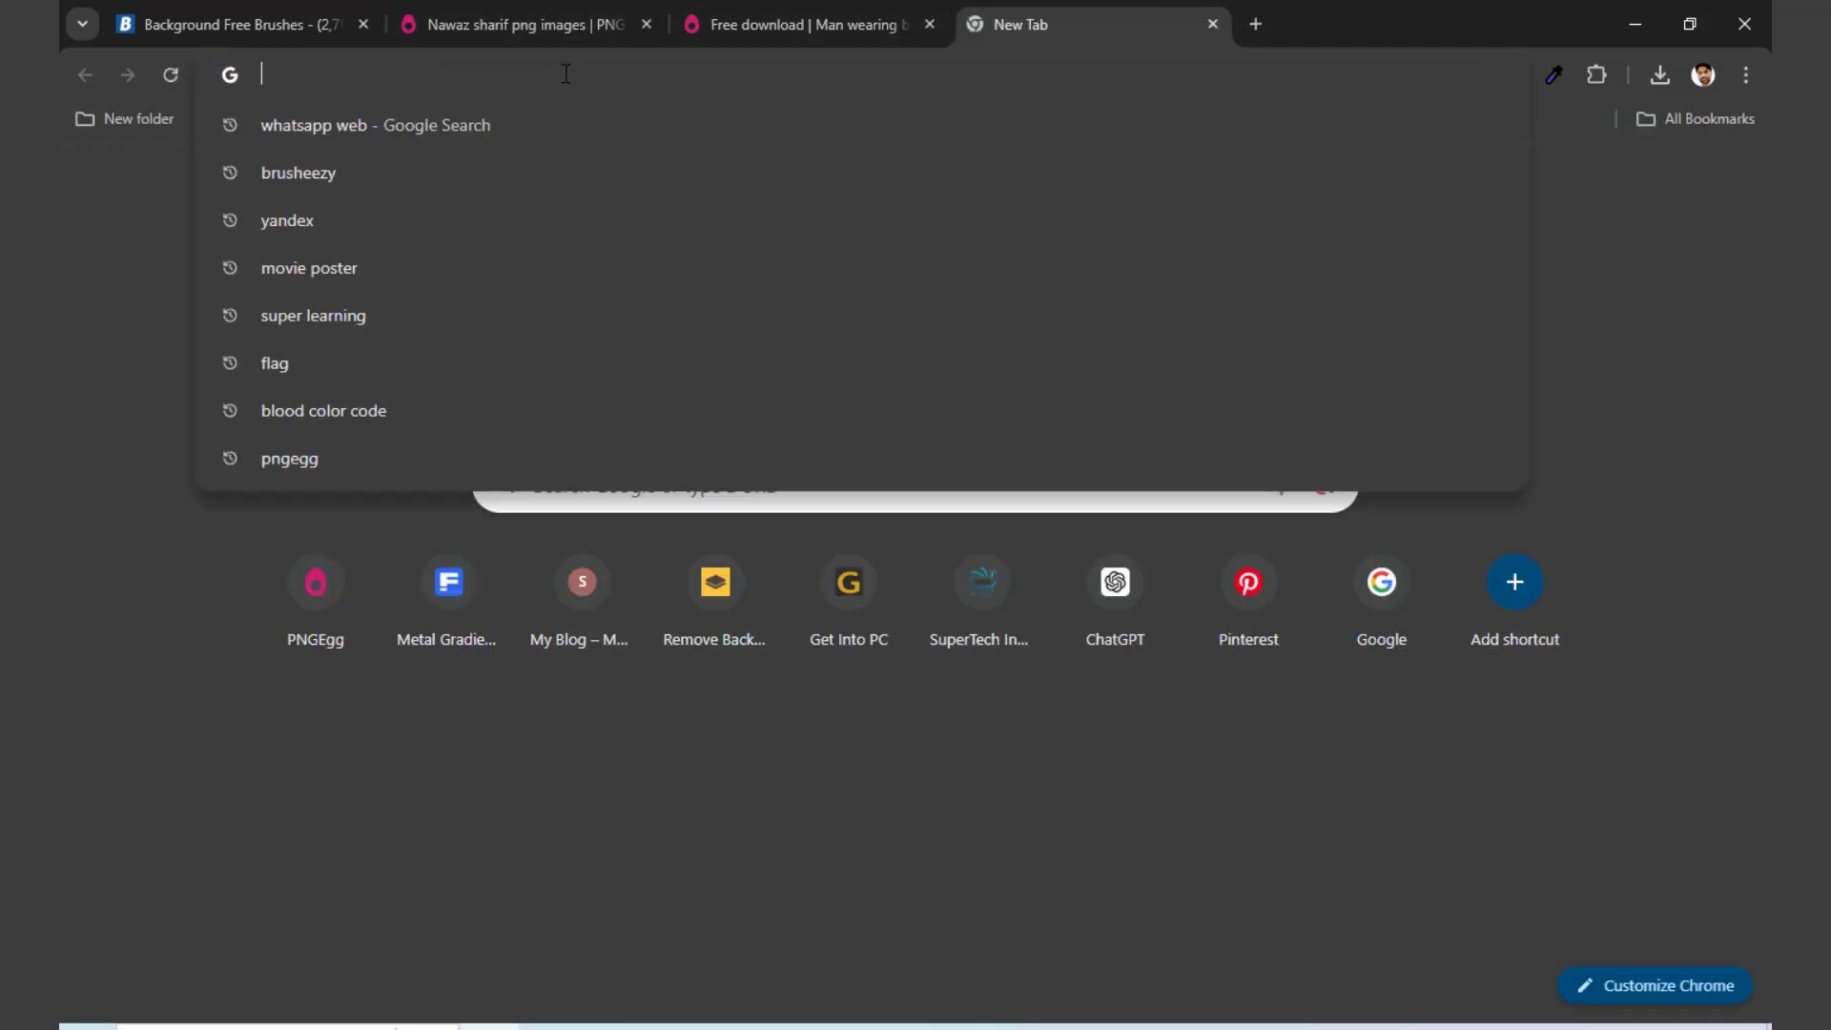
type("yendex")
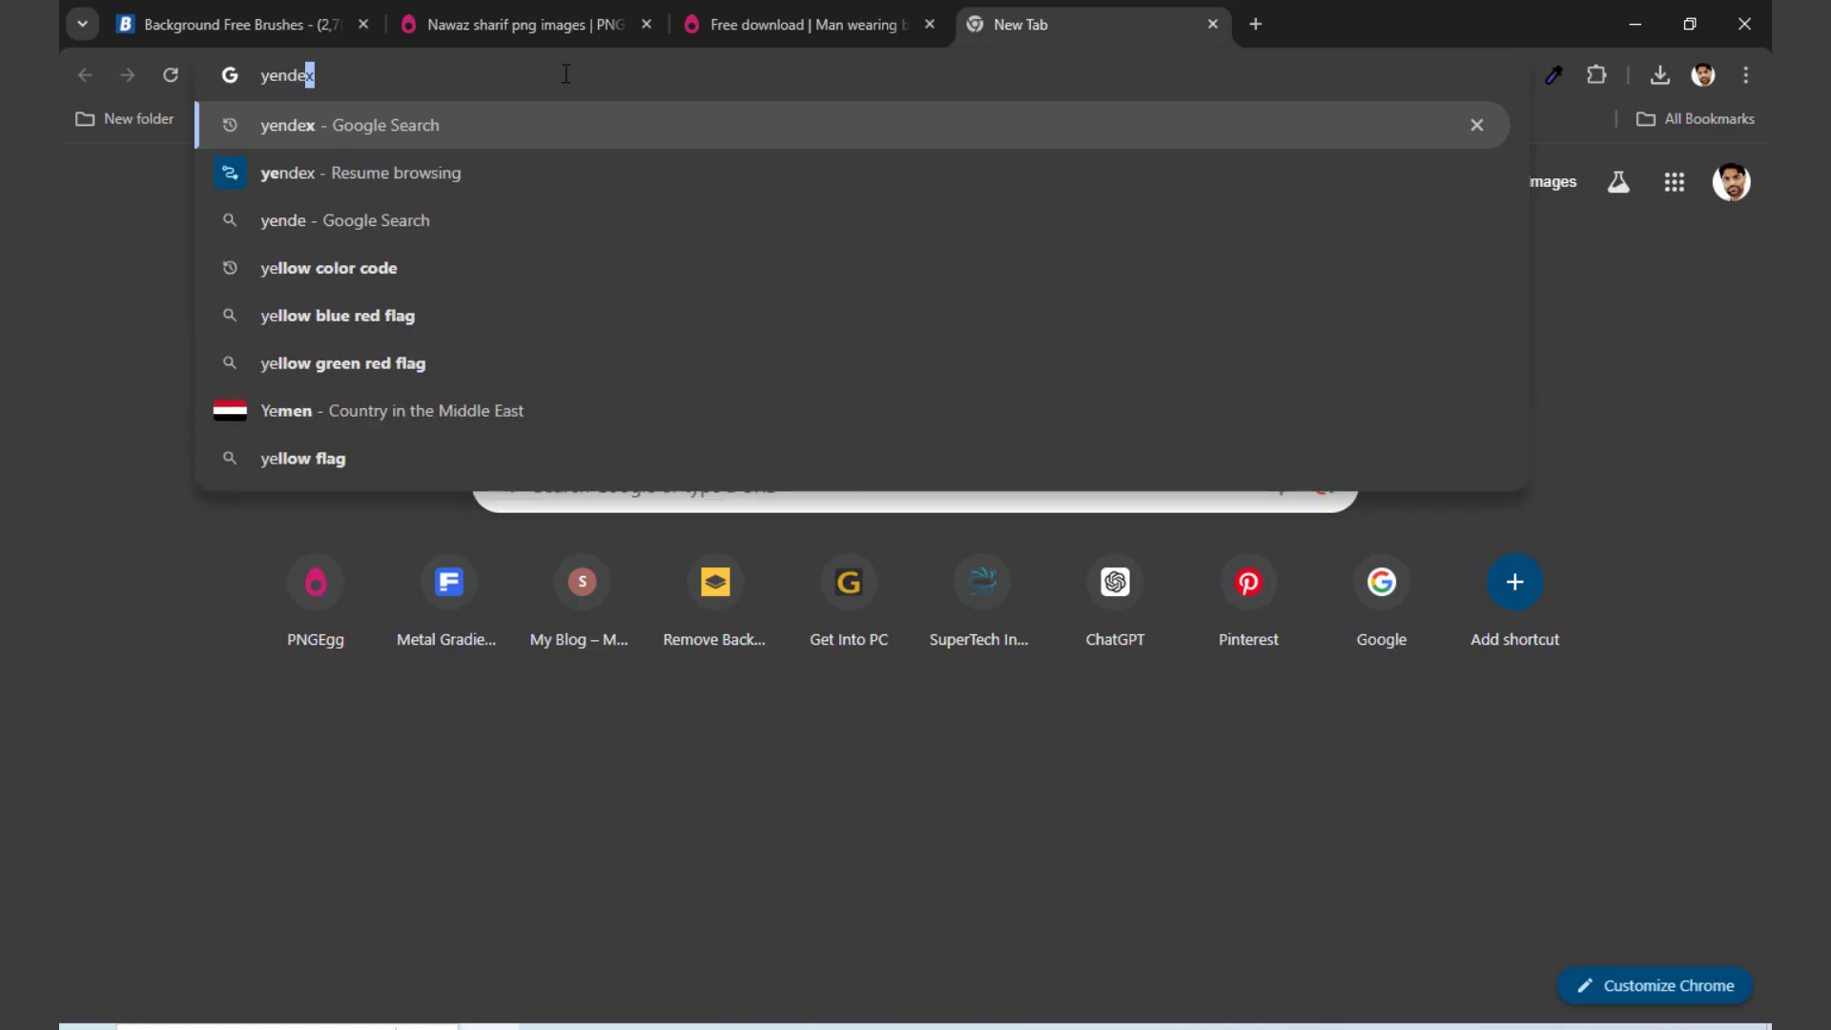
key("Return")
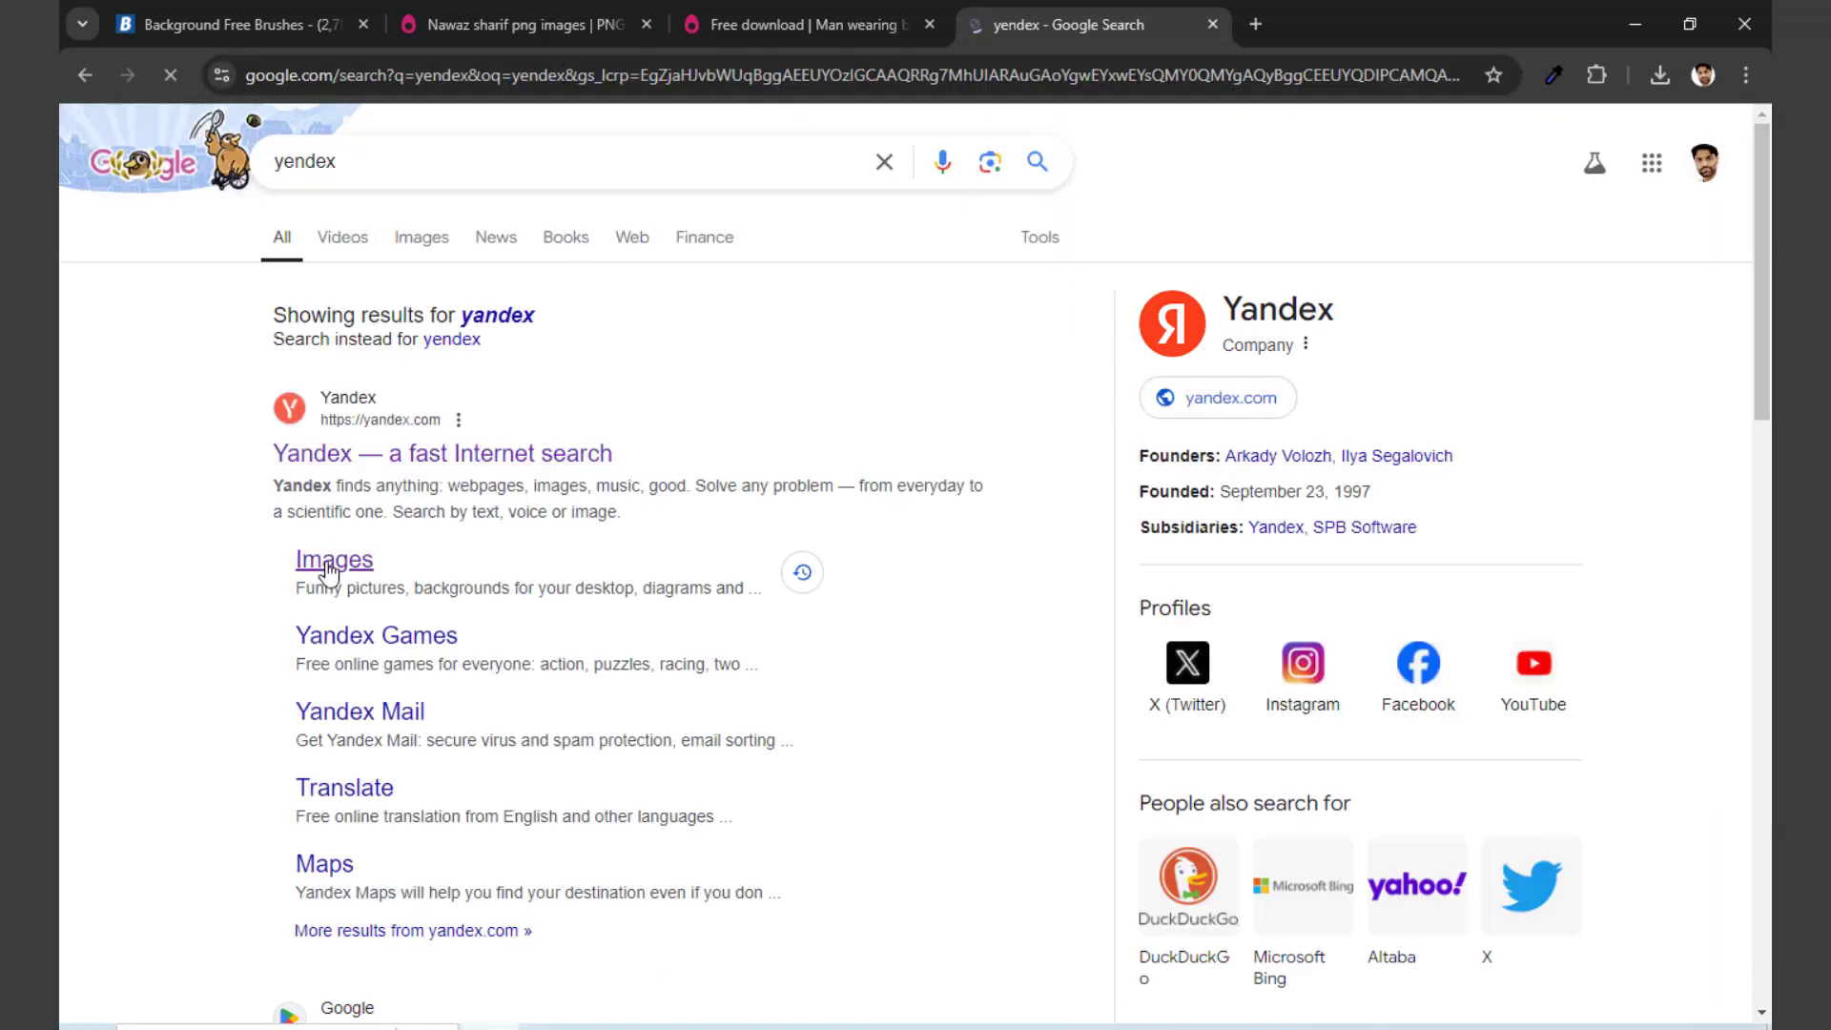
left_click(327, 572)
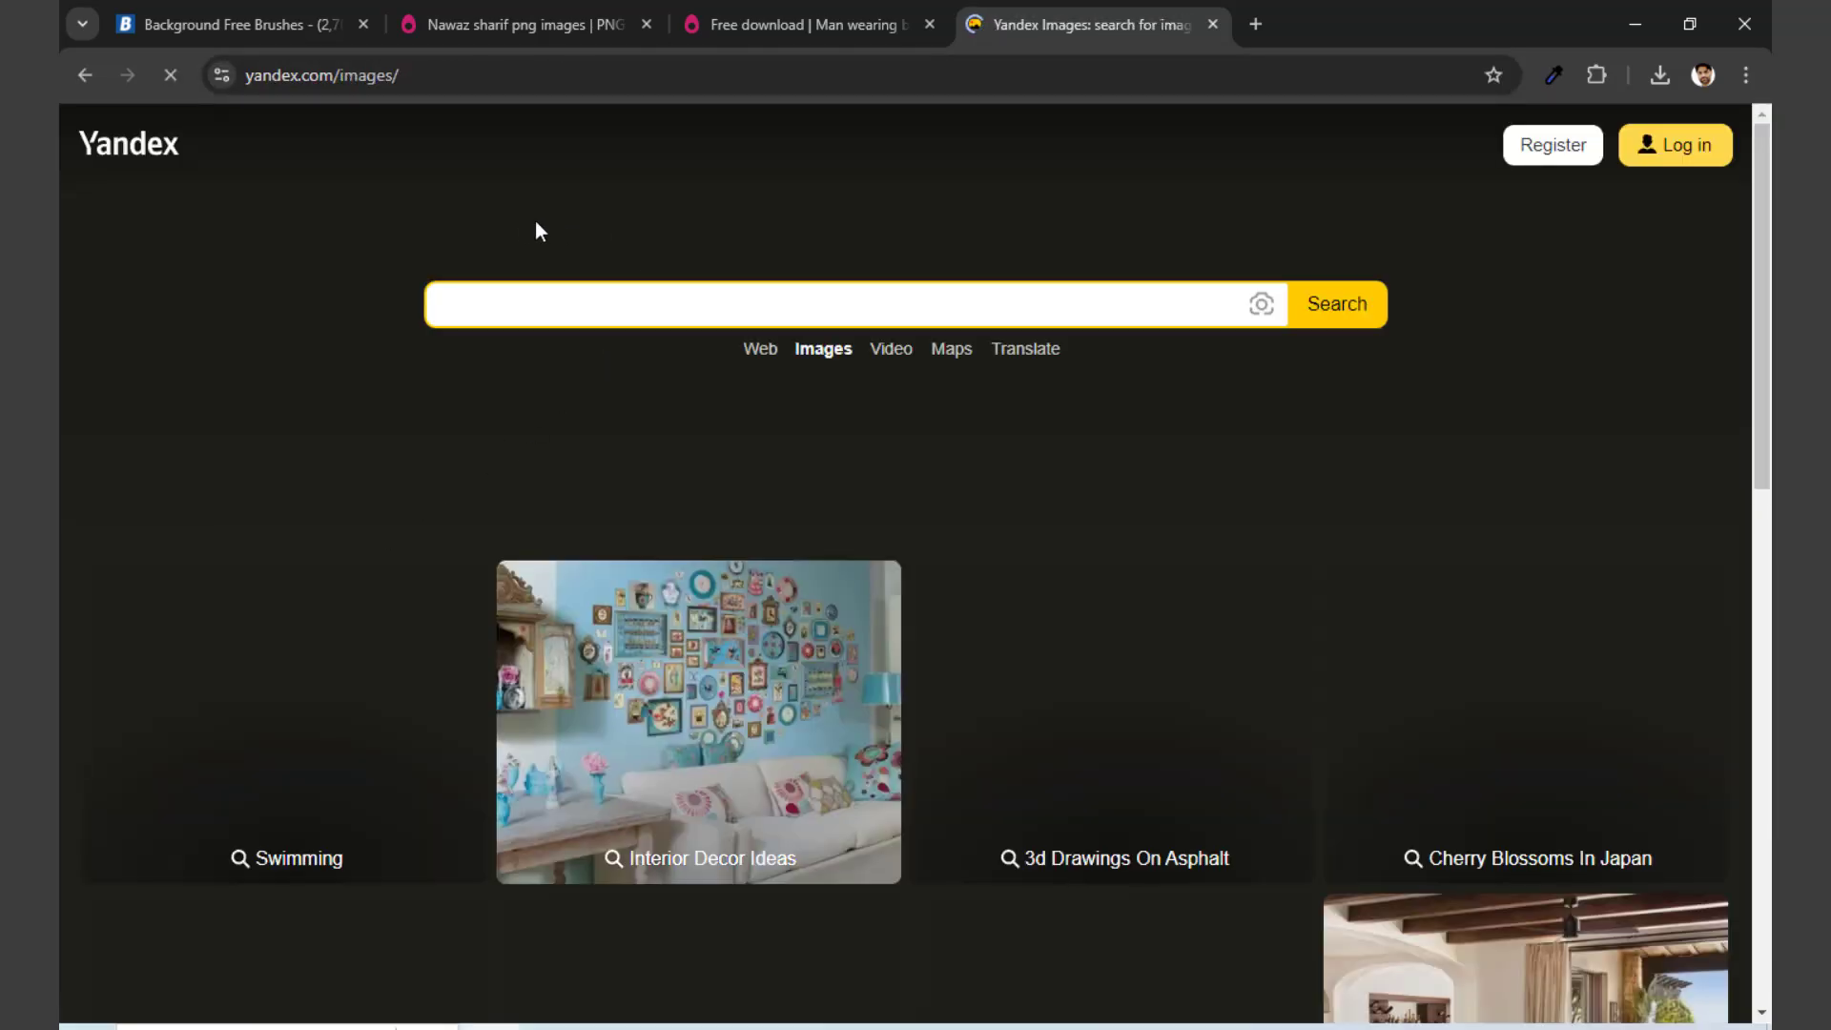
Step: Search Yandex Images for "bald men face"
left_click(584, 301)
type("bald")
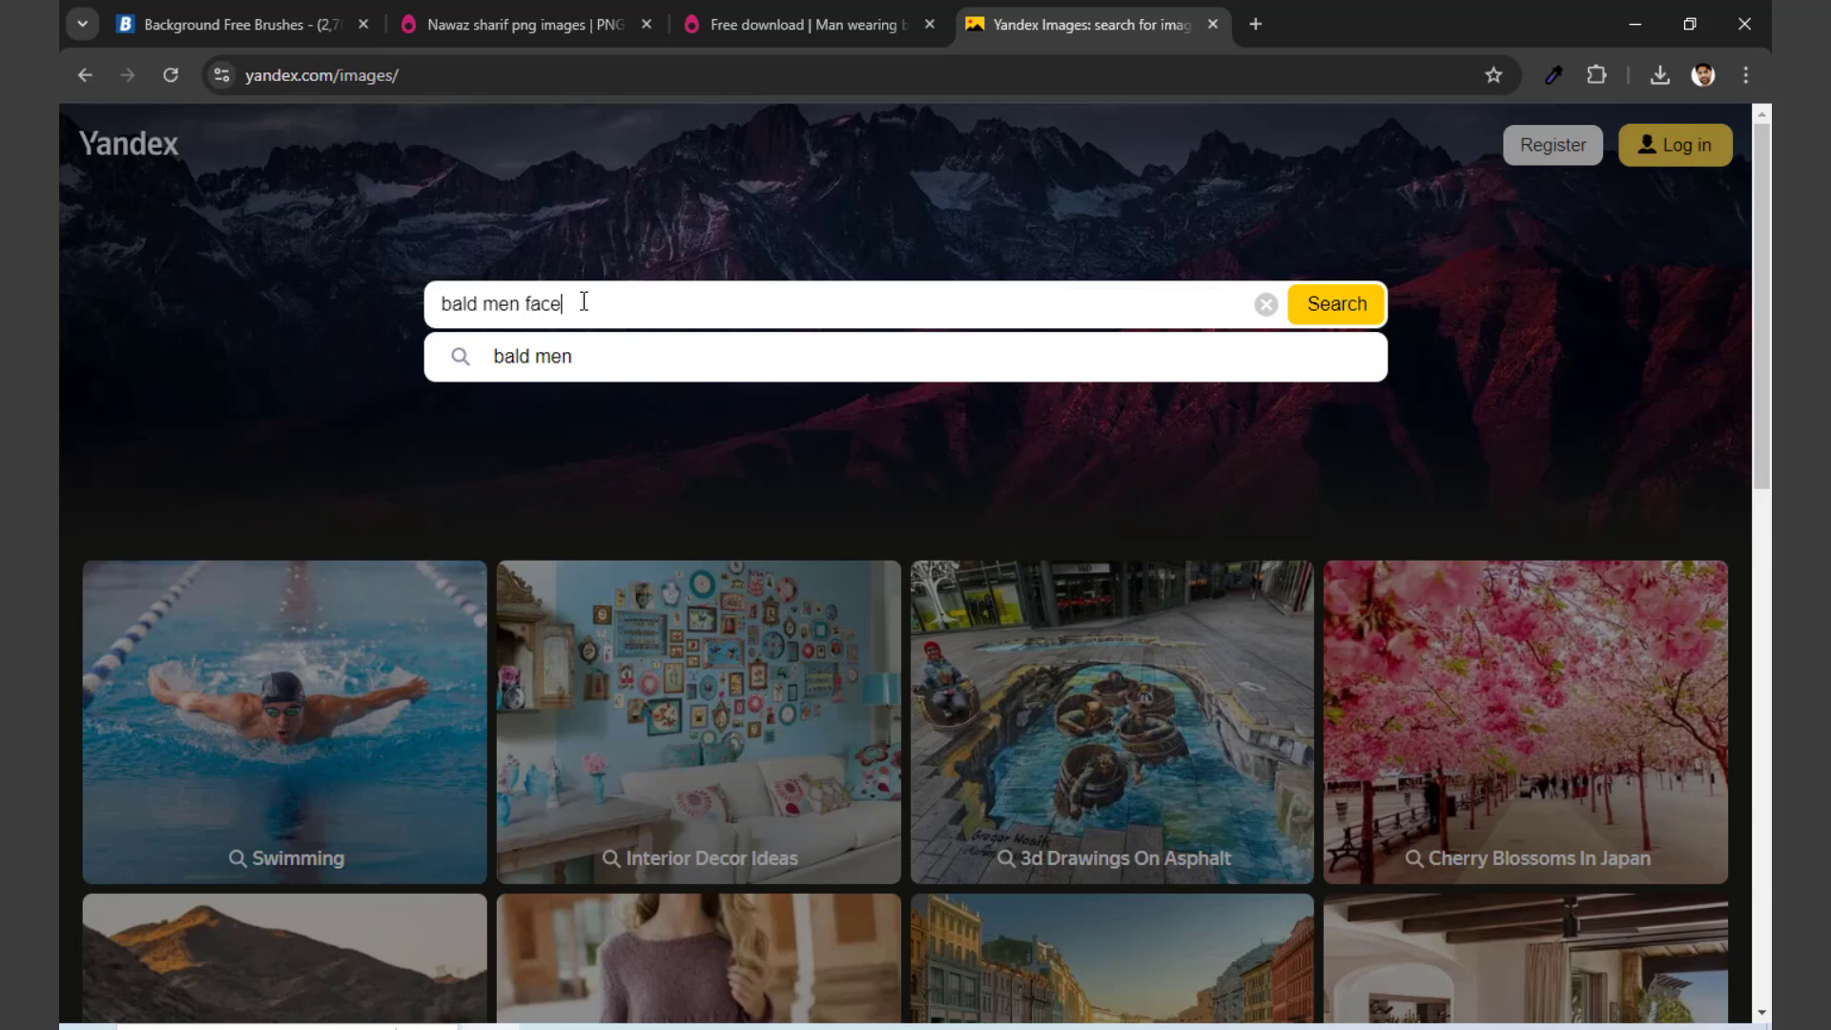
type(" men face")
key("Return")
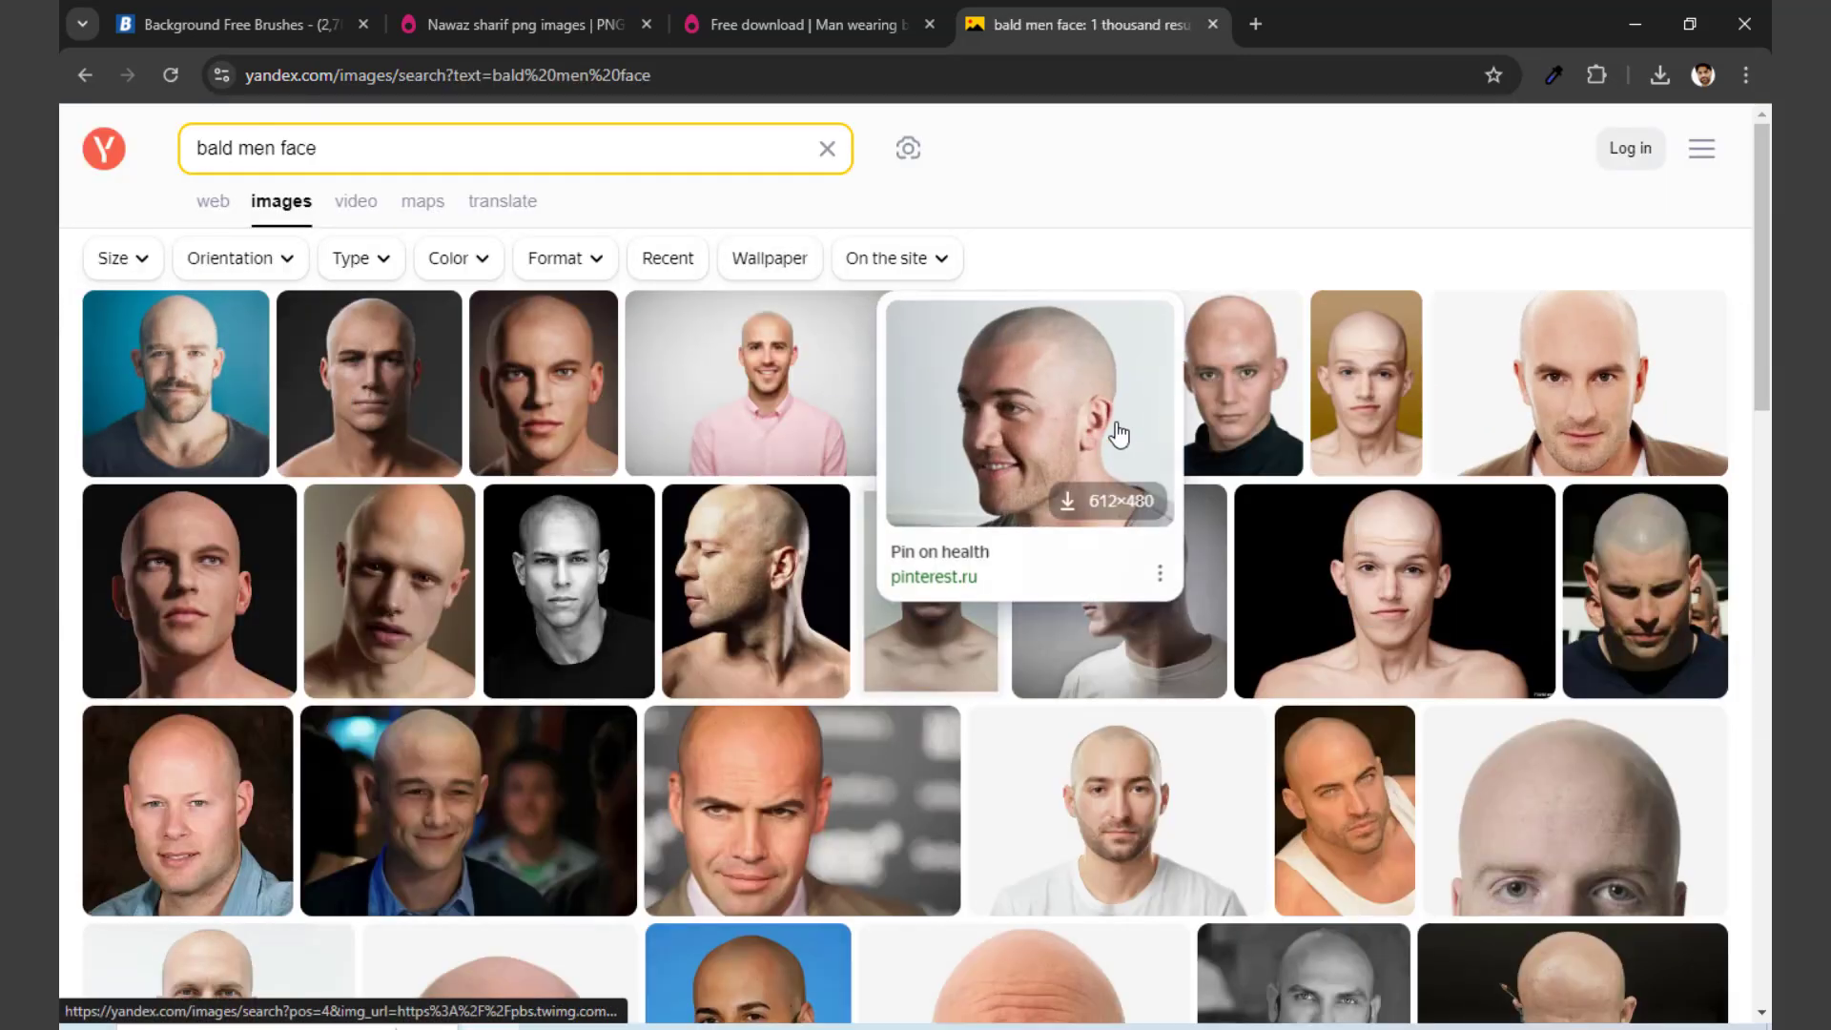
Step: Open the close-up portrait of the bare-shouldered bald man and save it to the Desktop as a JPEG image
mouse_move(1612, 567)
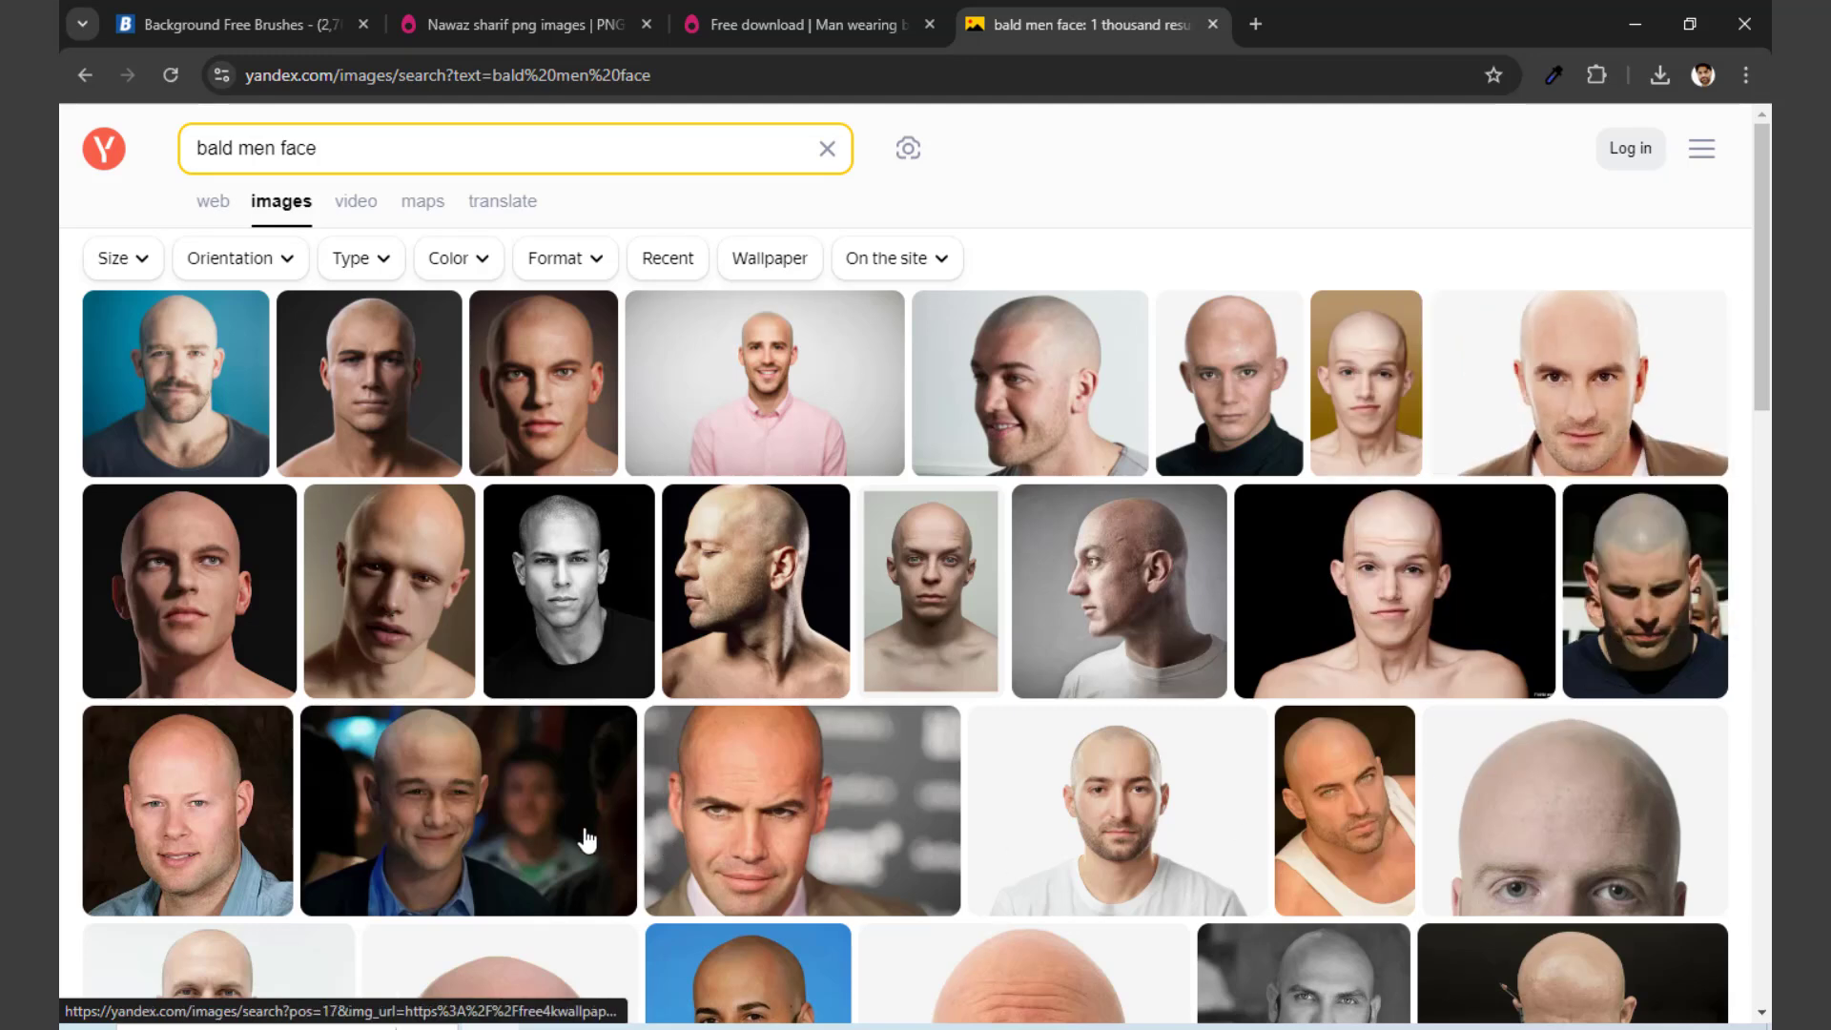
mouse_move(1555, 835)
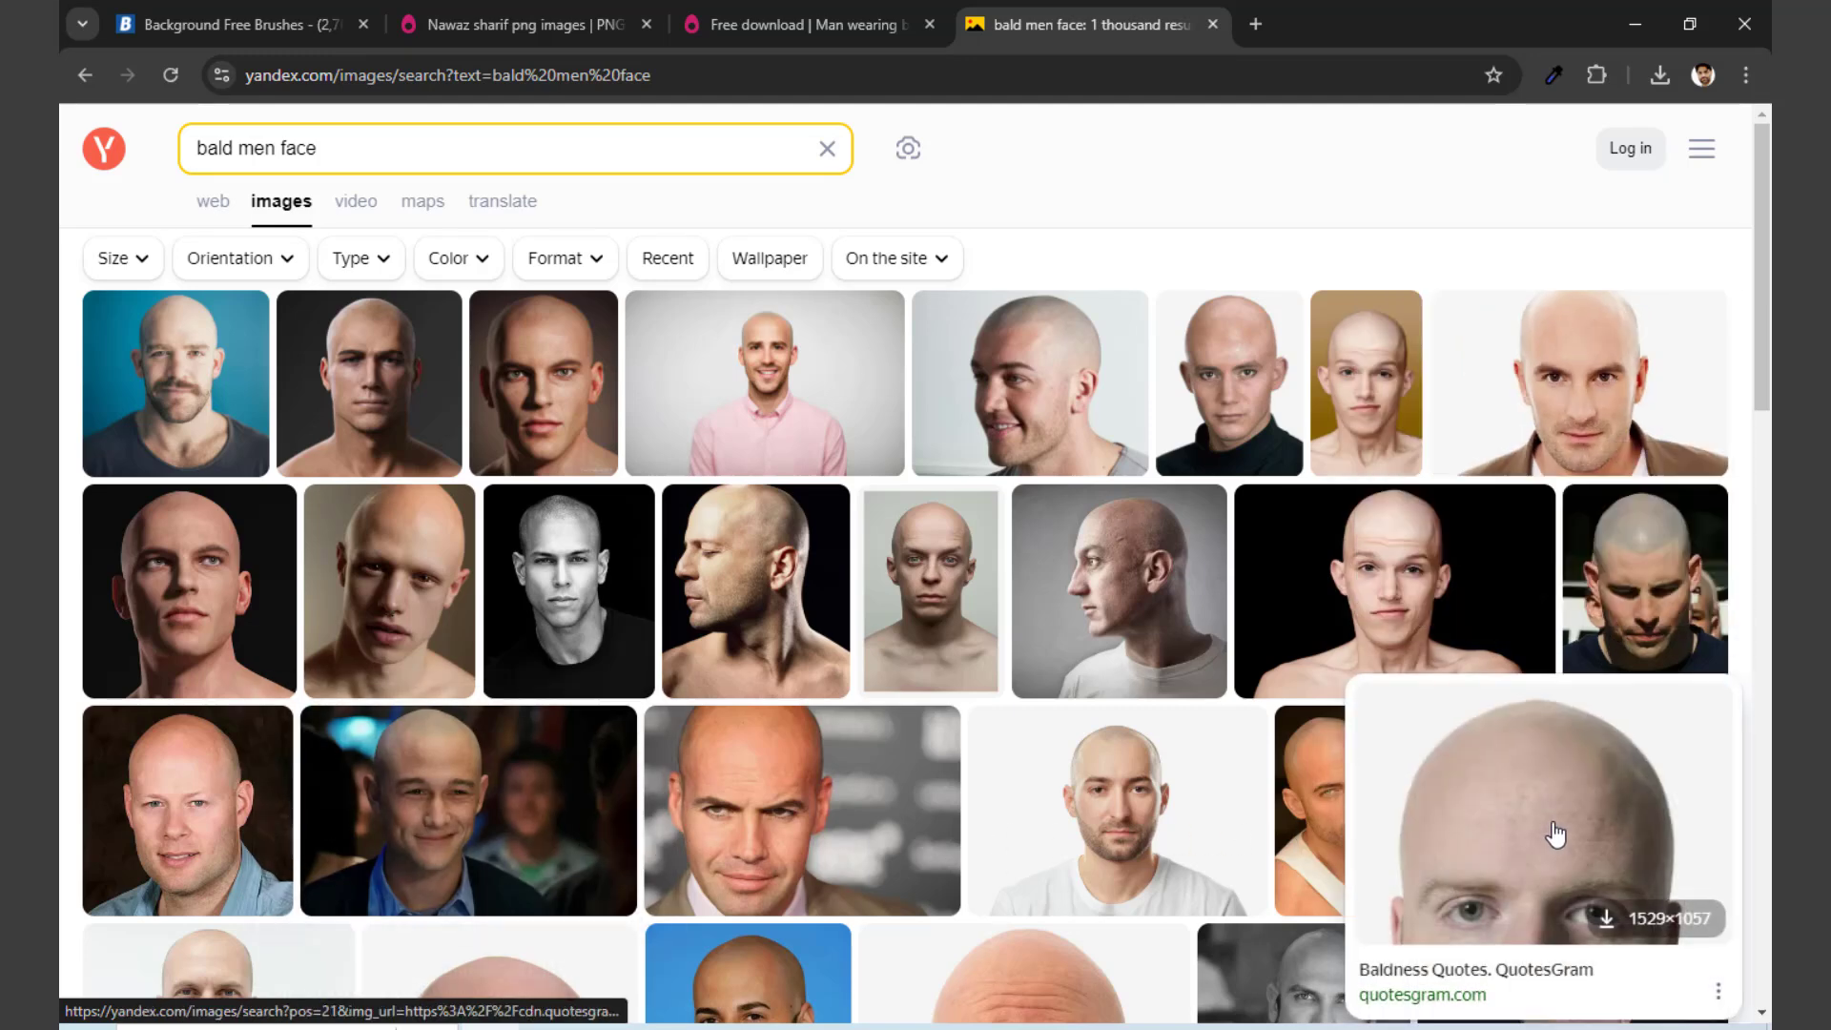
mouse_move(429, 804)
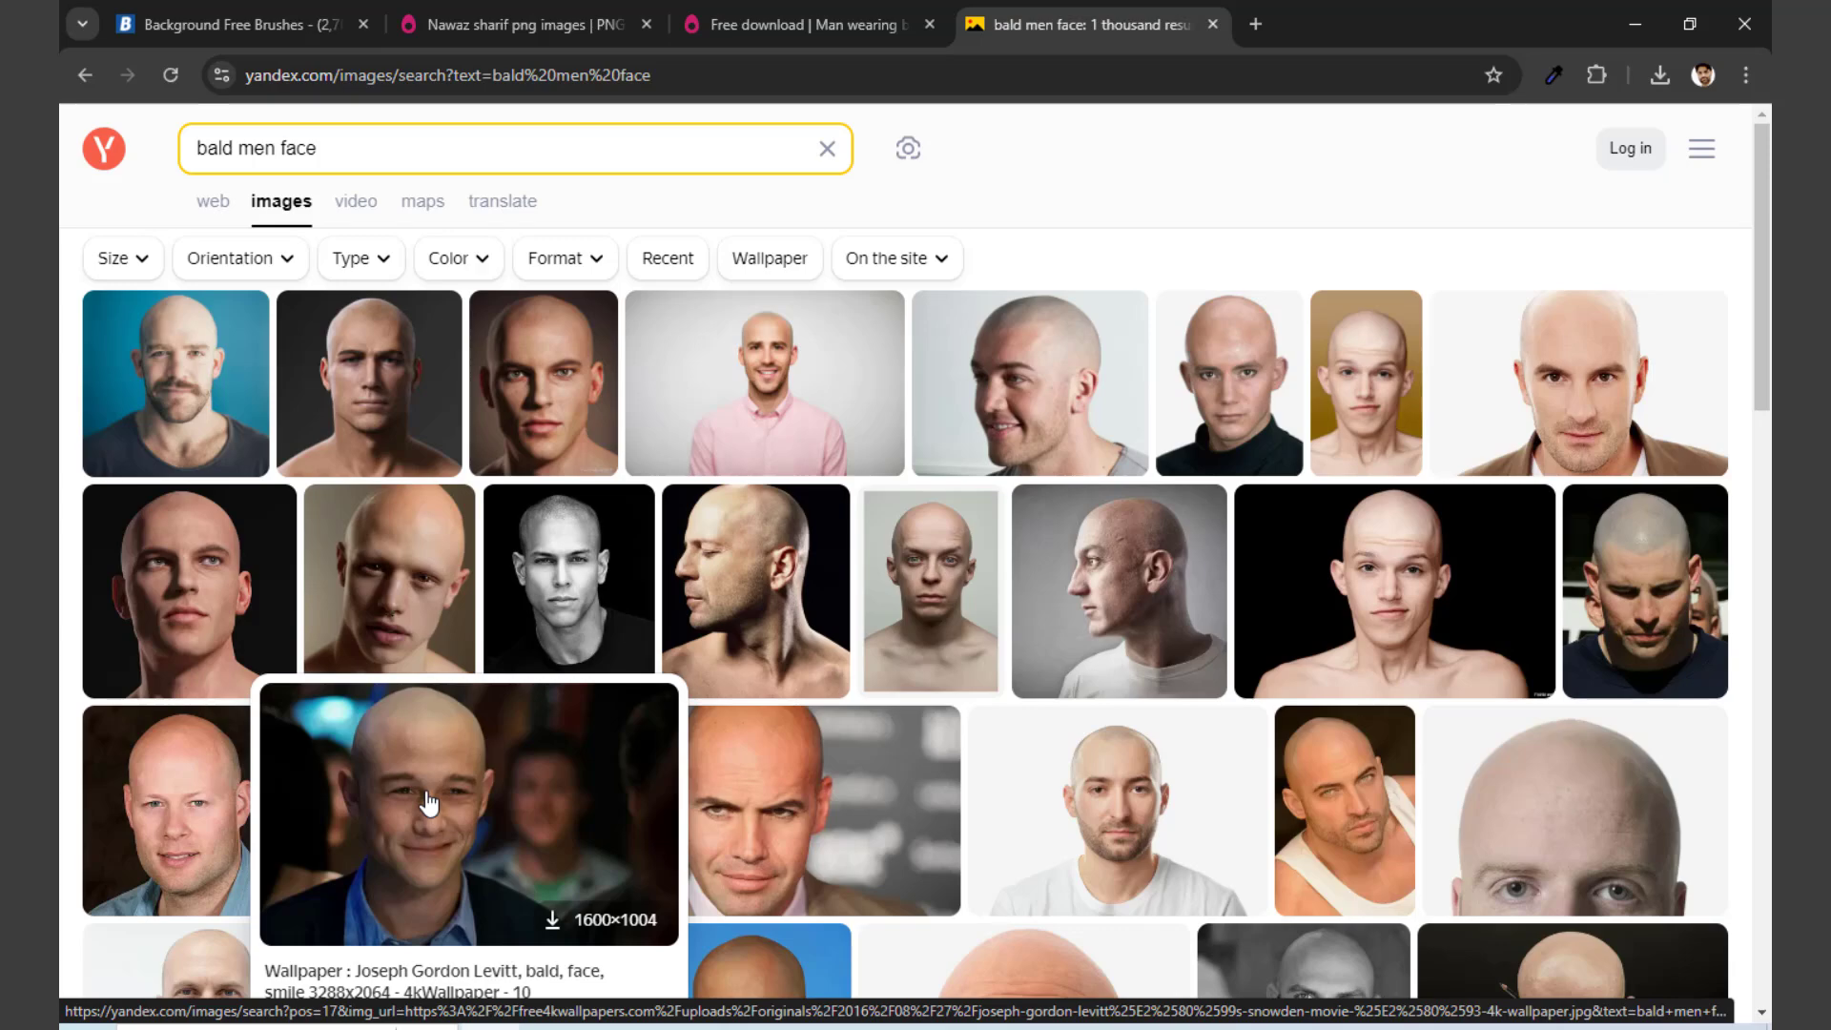
left_click(397, 610)
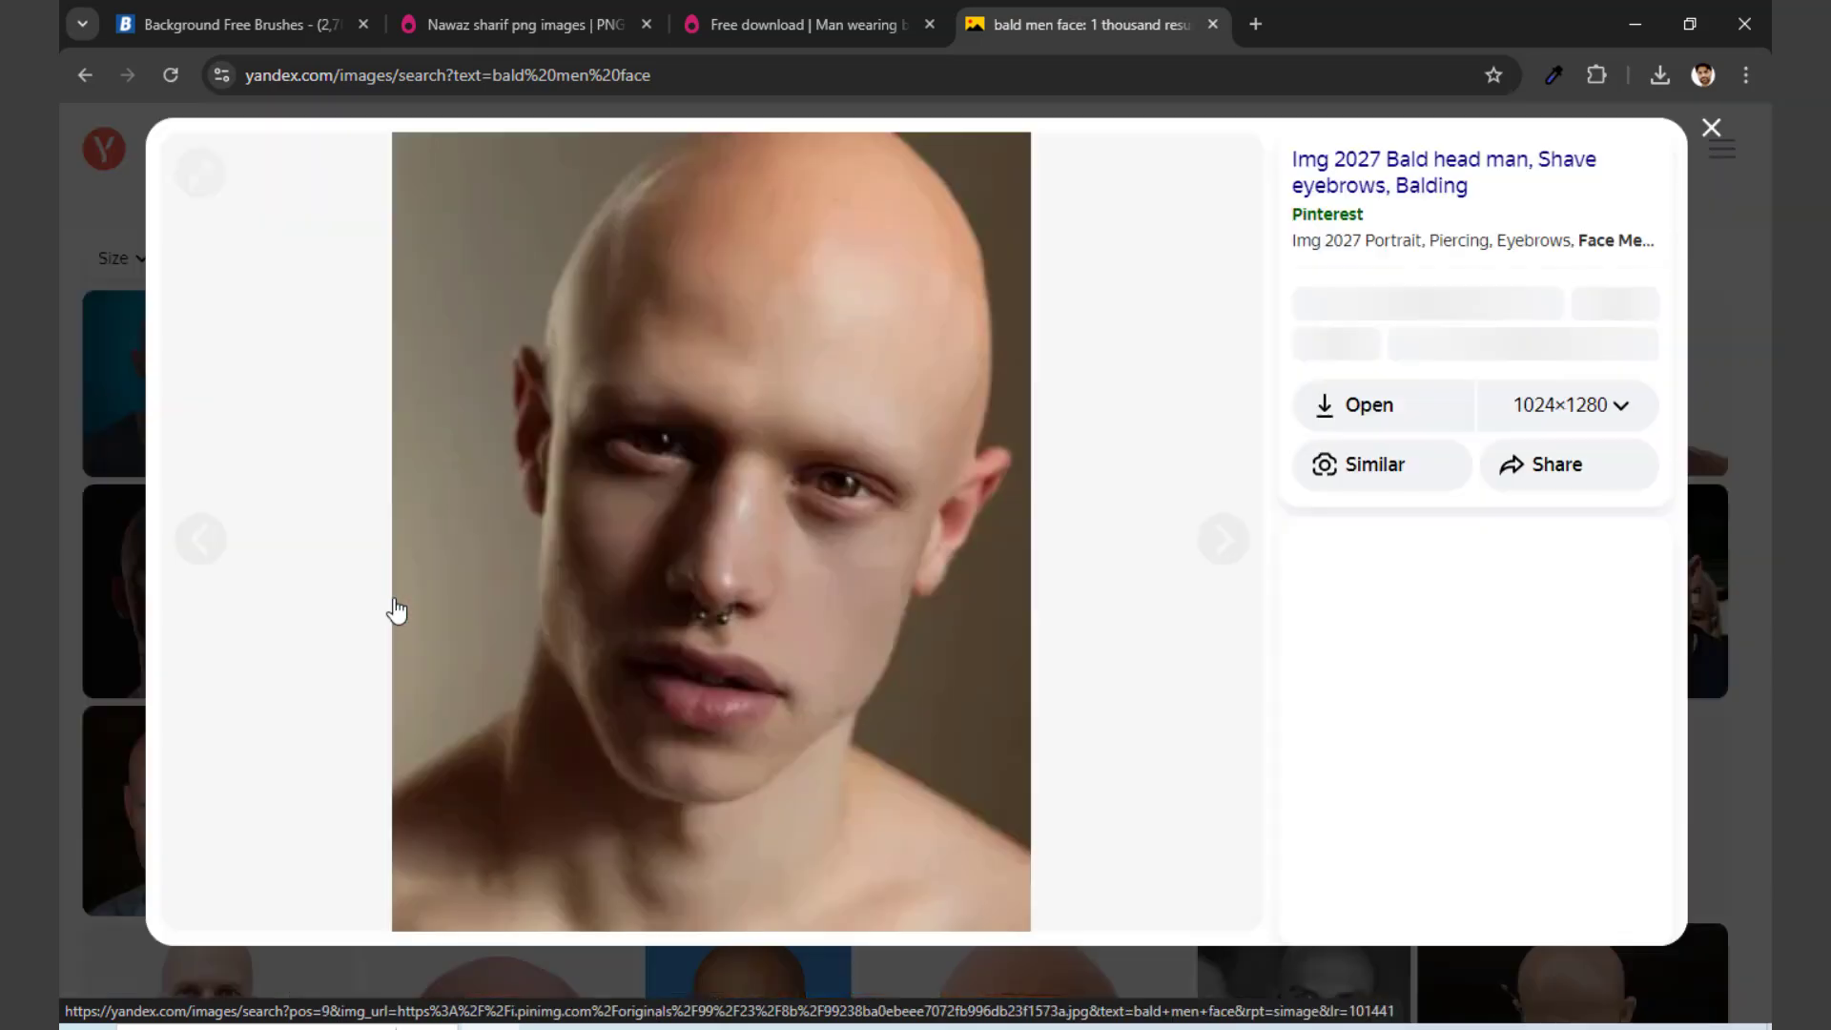
right_click(800, 357)
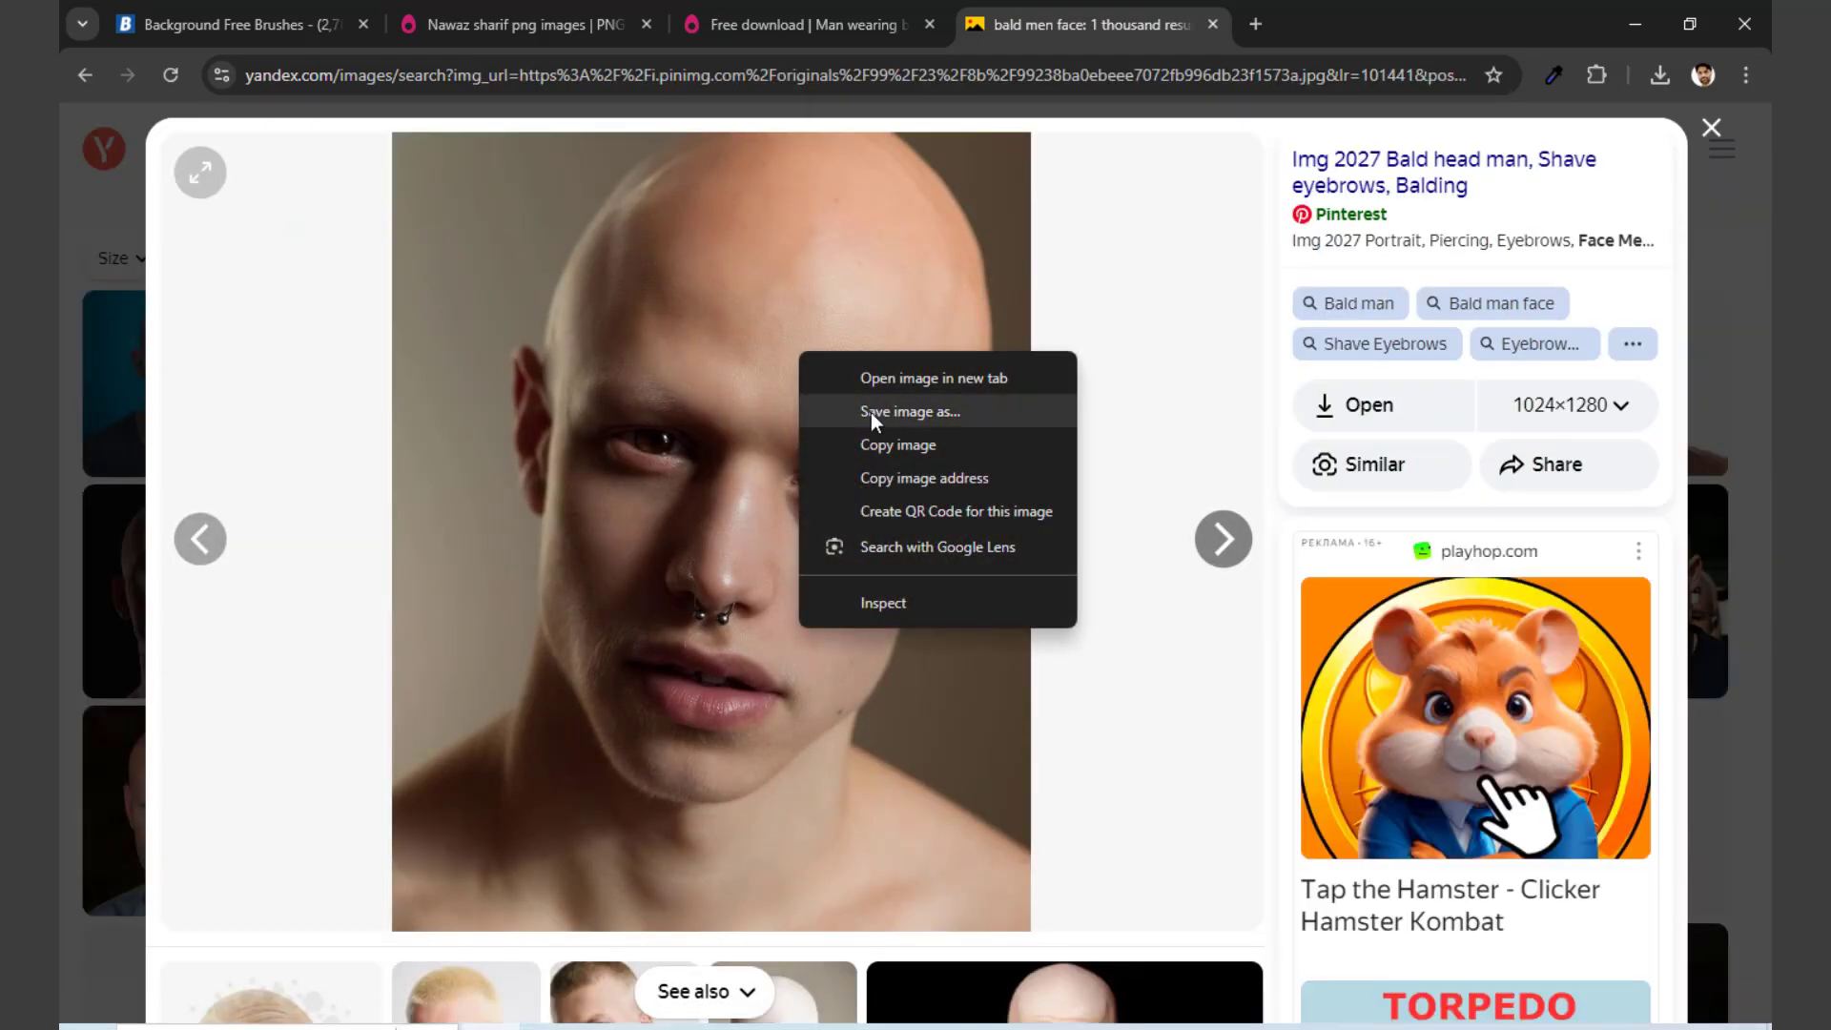
left_click(872, 410)
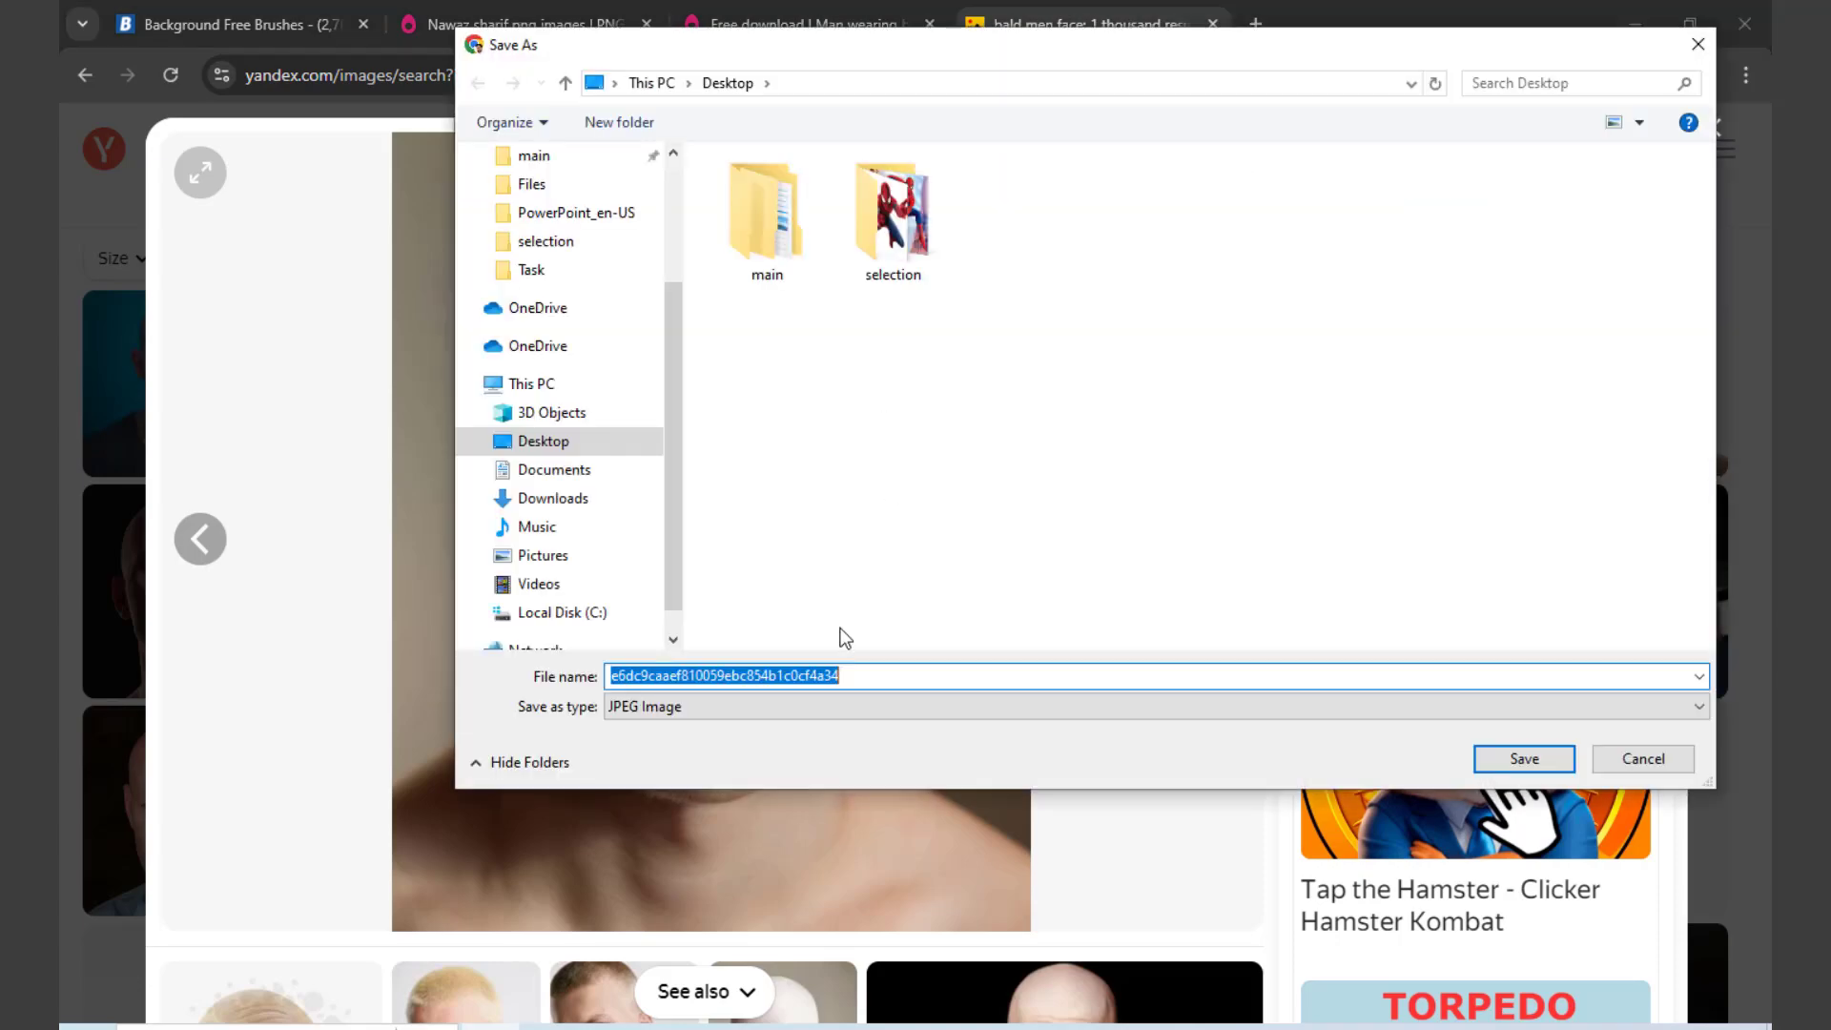
left_click(1500, 763)
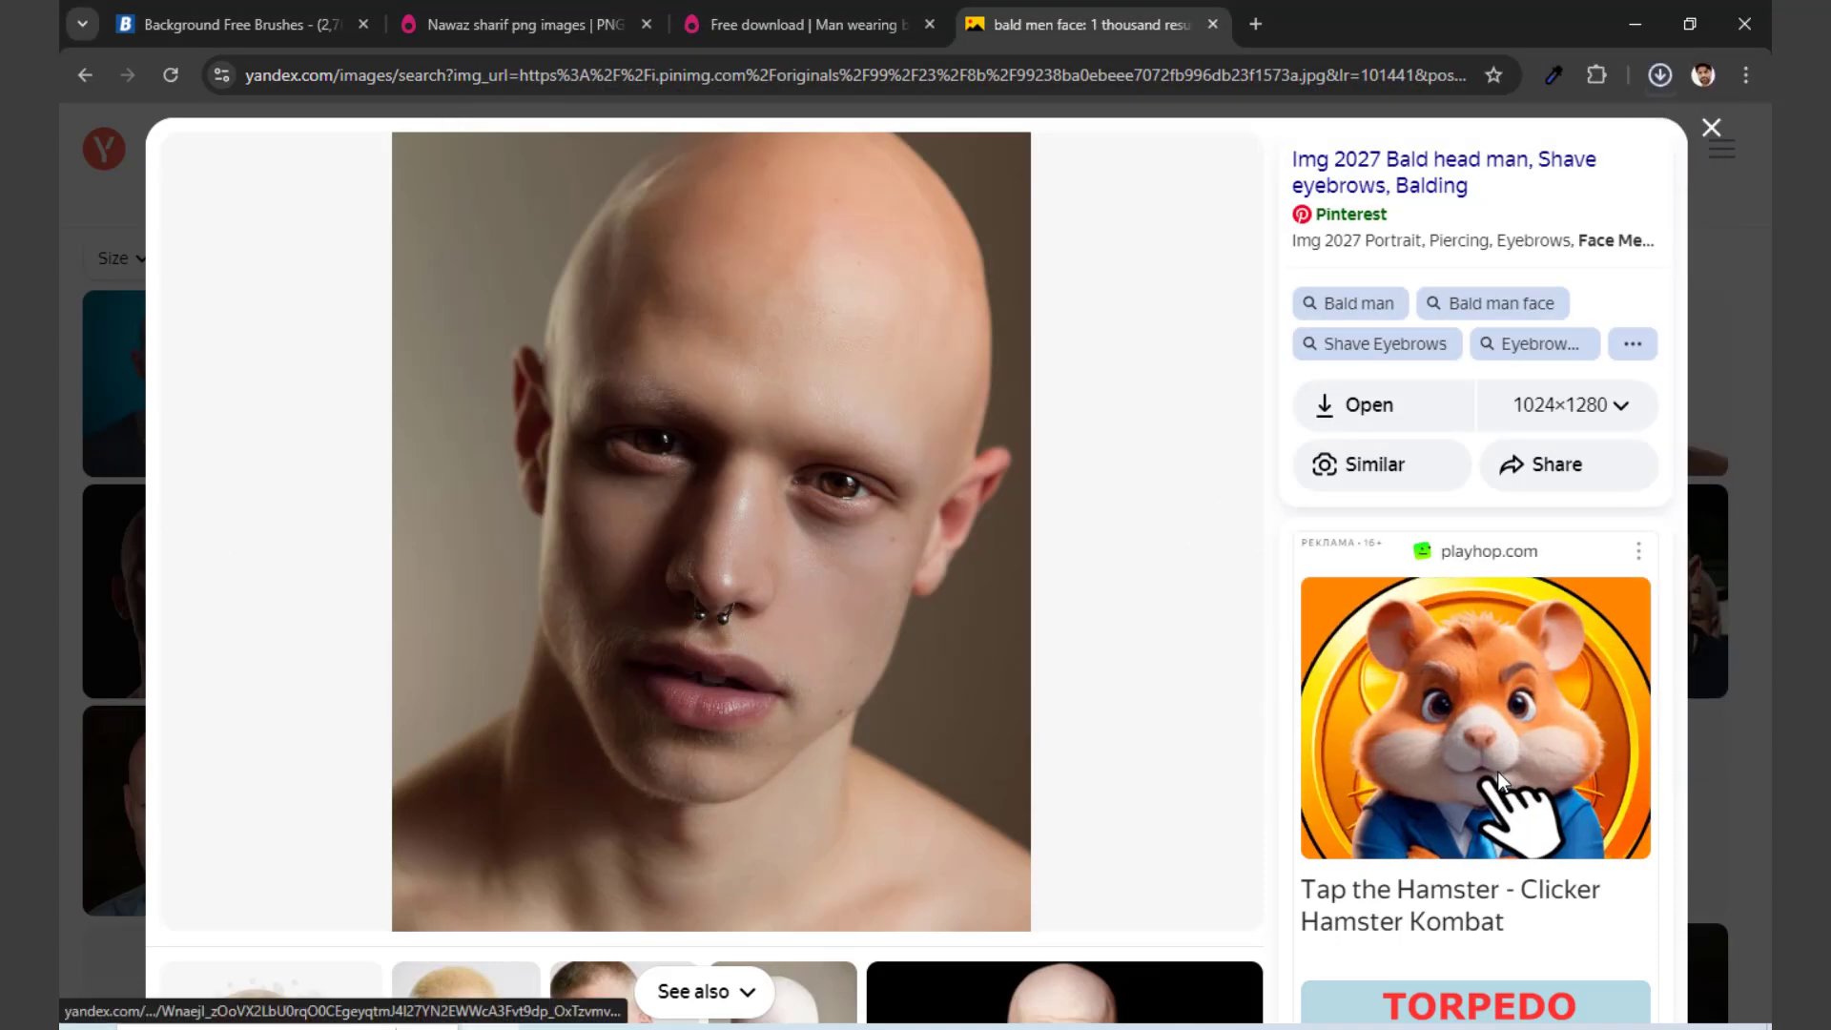
Step: Open the saved close-up portrait from the Desktop folder as its own document in Photoshop
key("super+e")
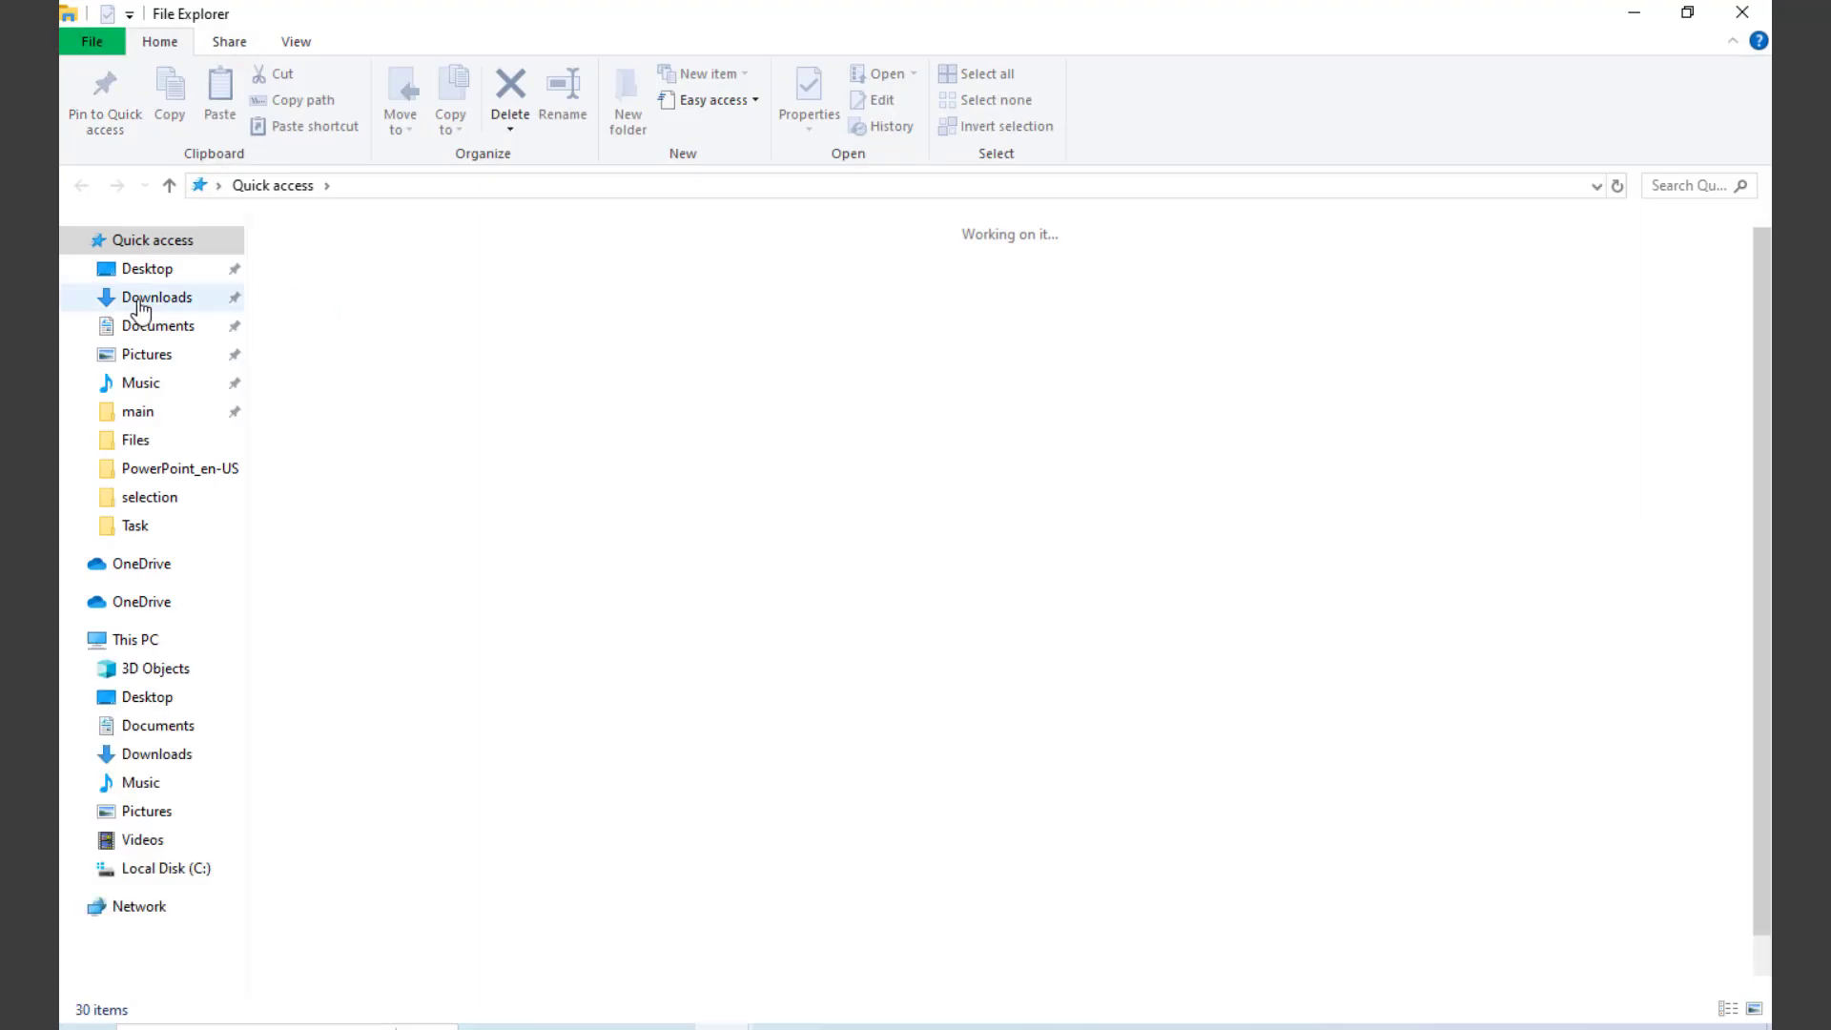
left_click(162, 297)
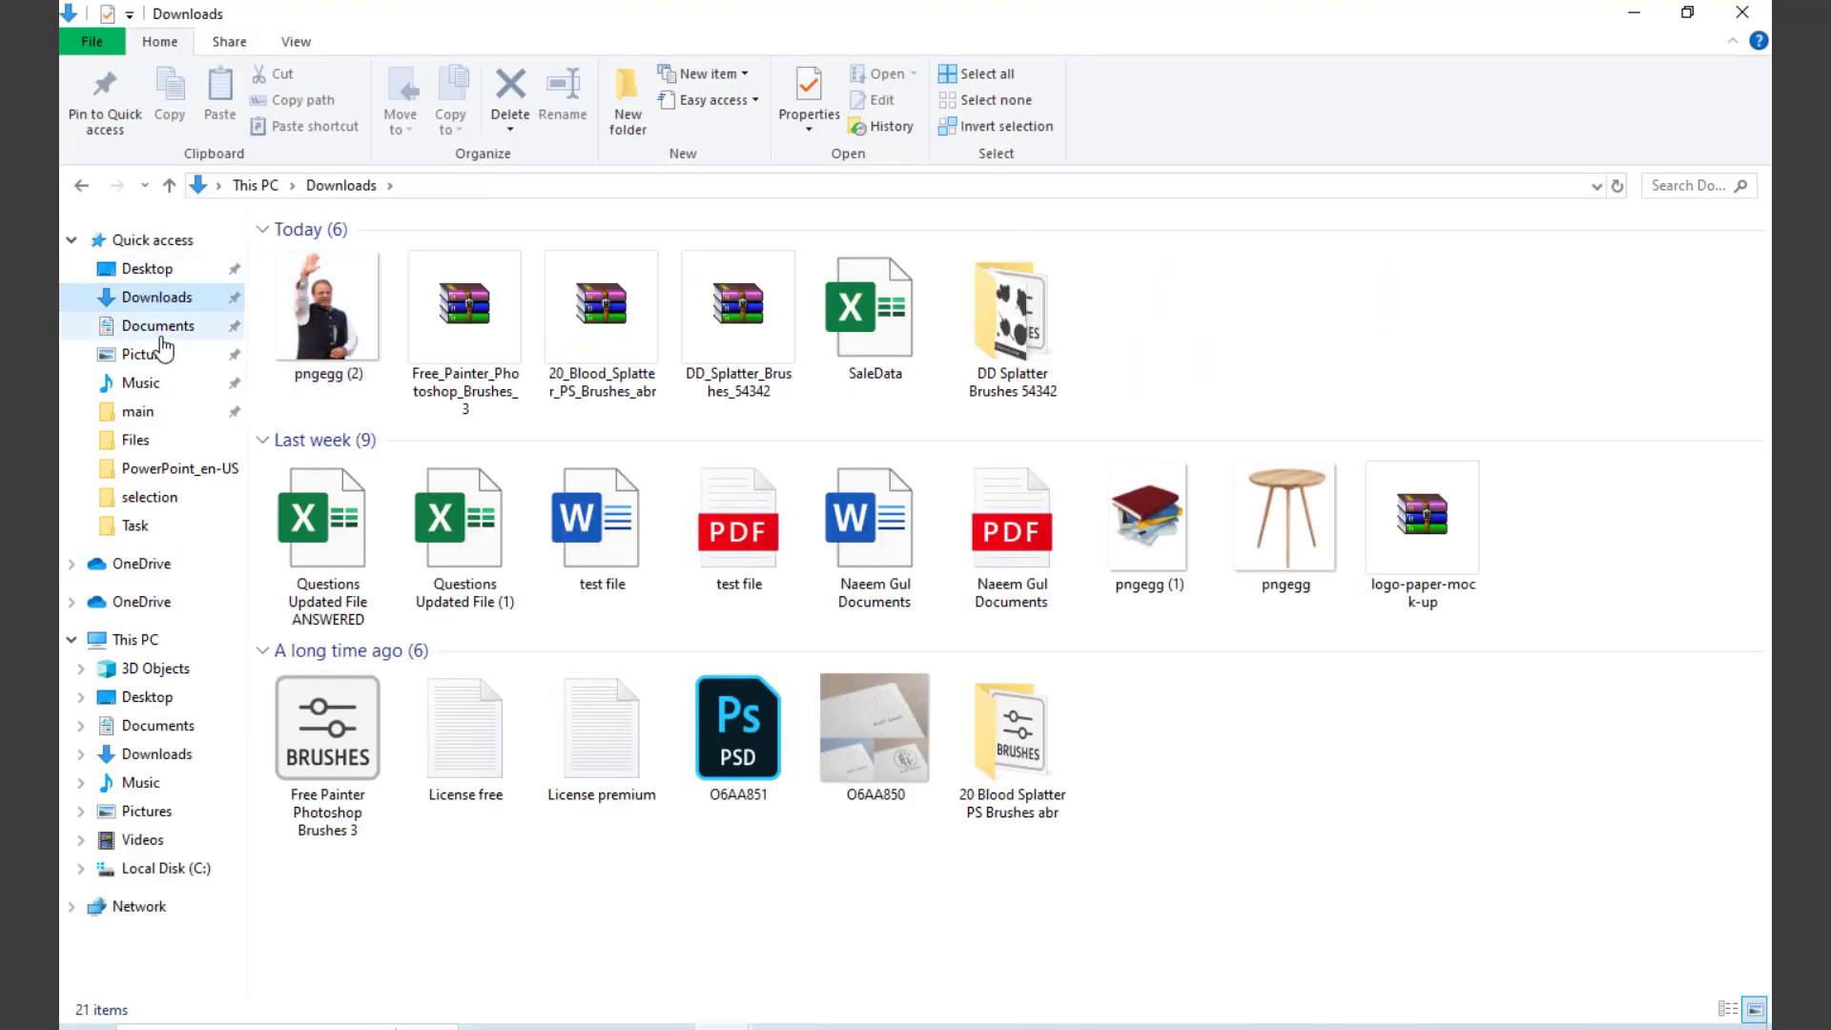
left_click(163, 334)
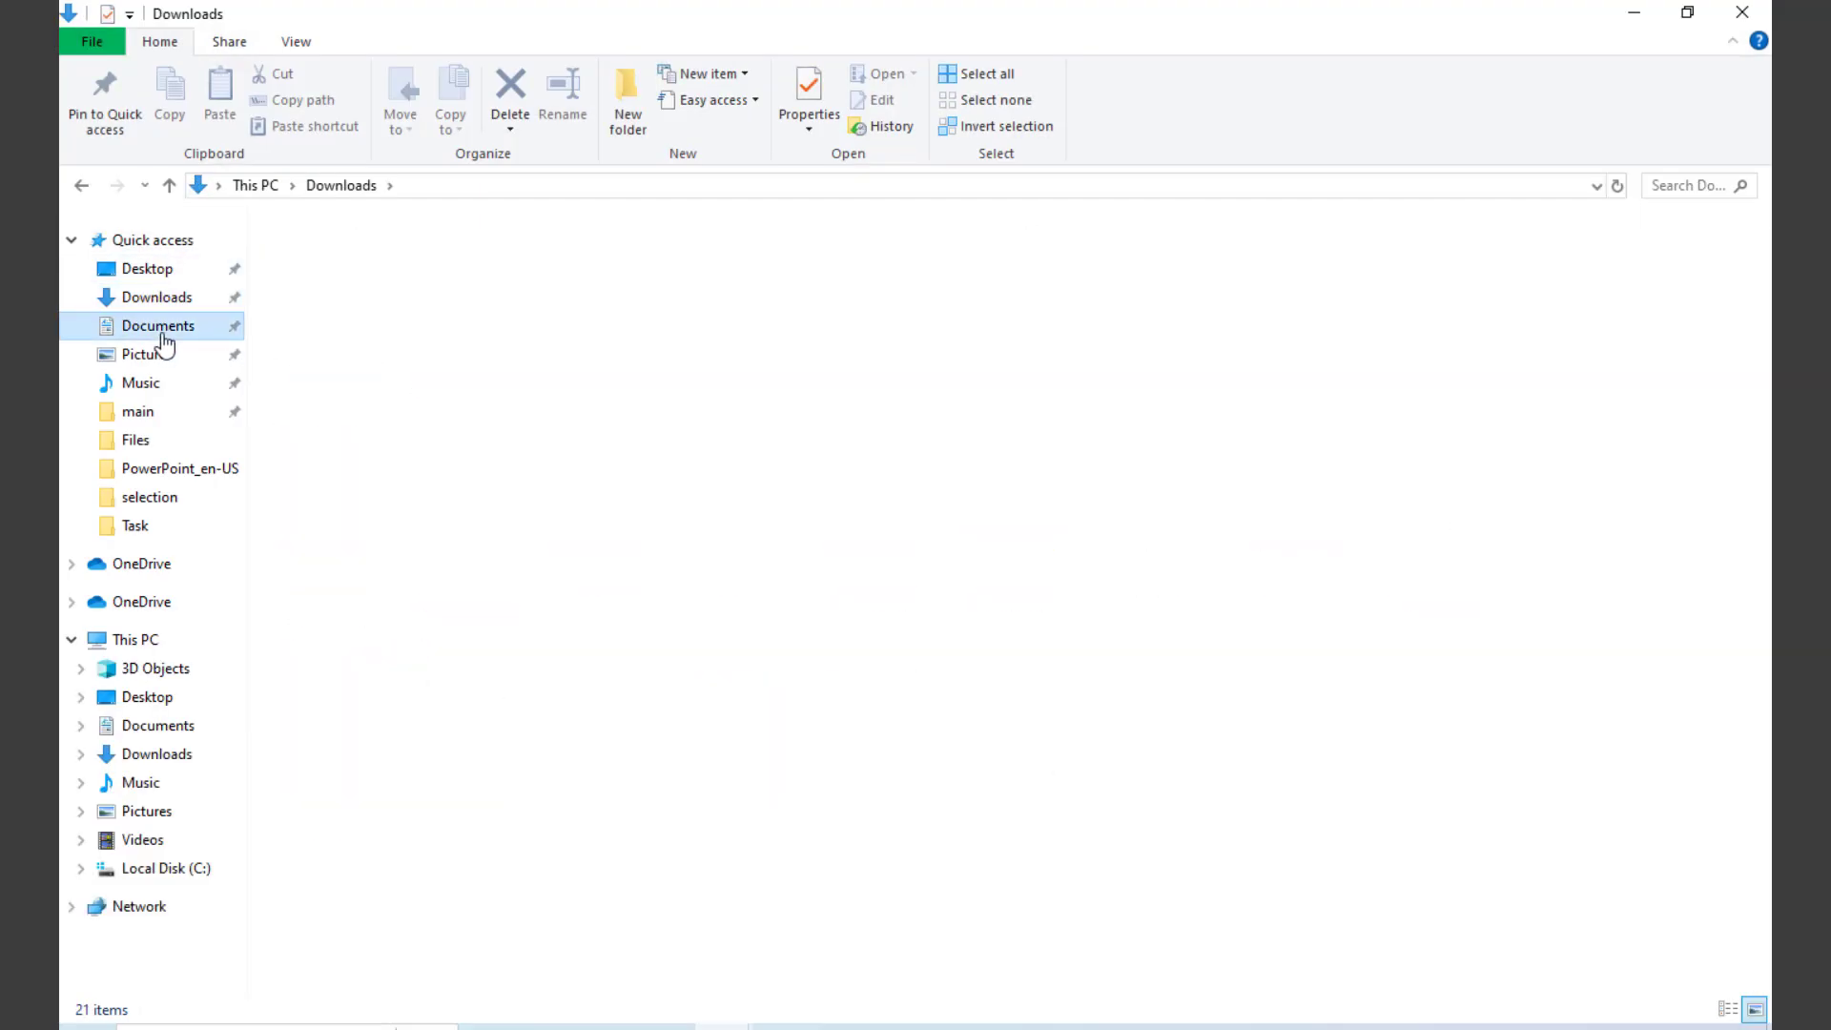
left_click(148, 269)
left_click_drag(649, 355, 723, 490)
left_click_drag(827, 135, 845, 94)
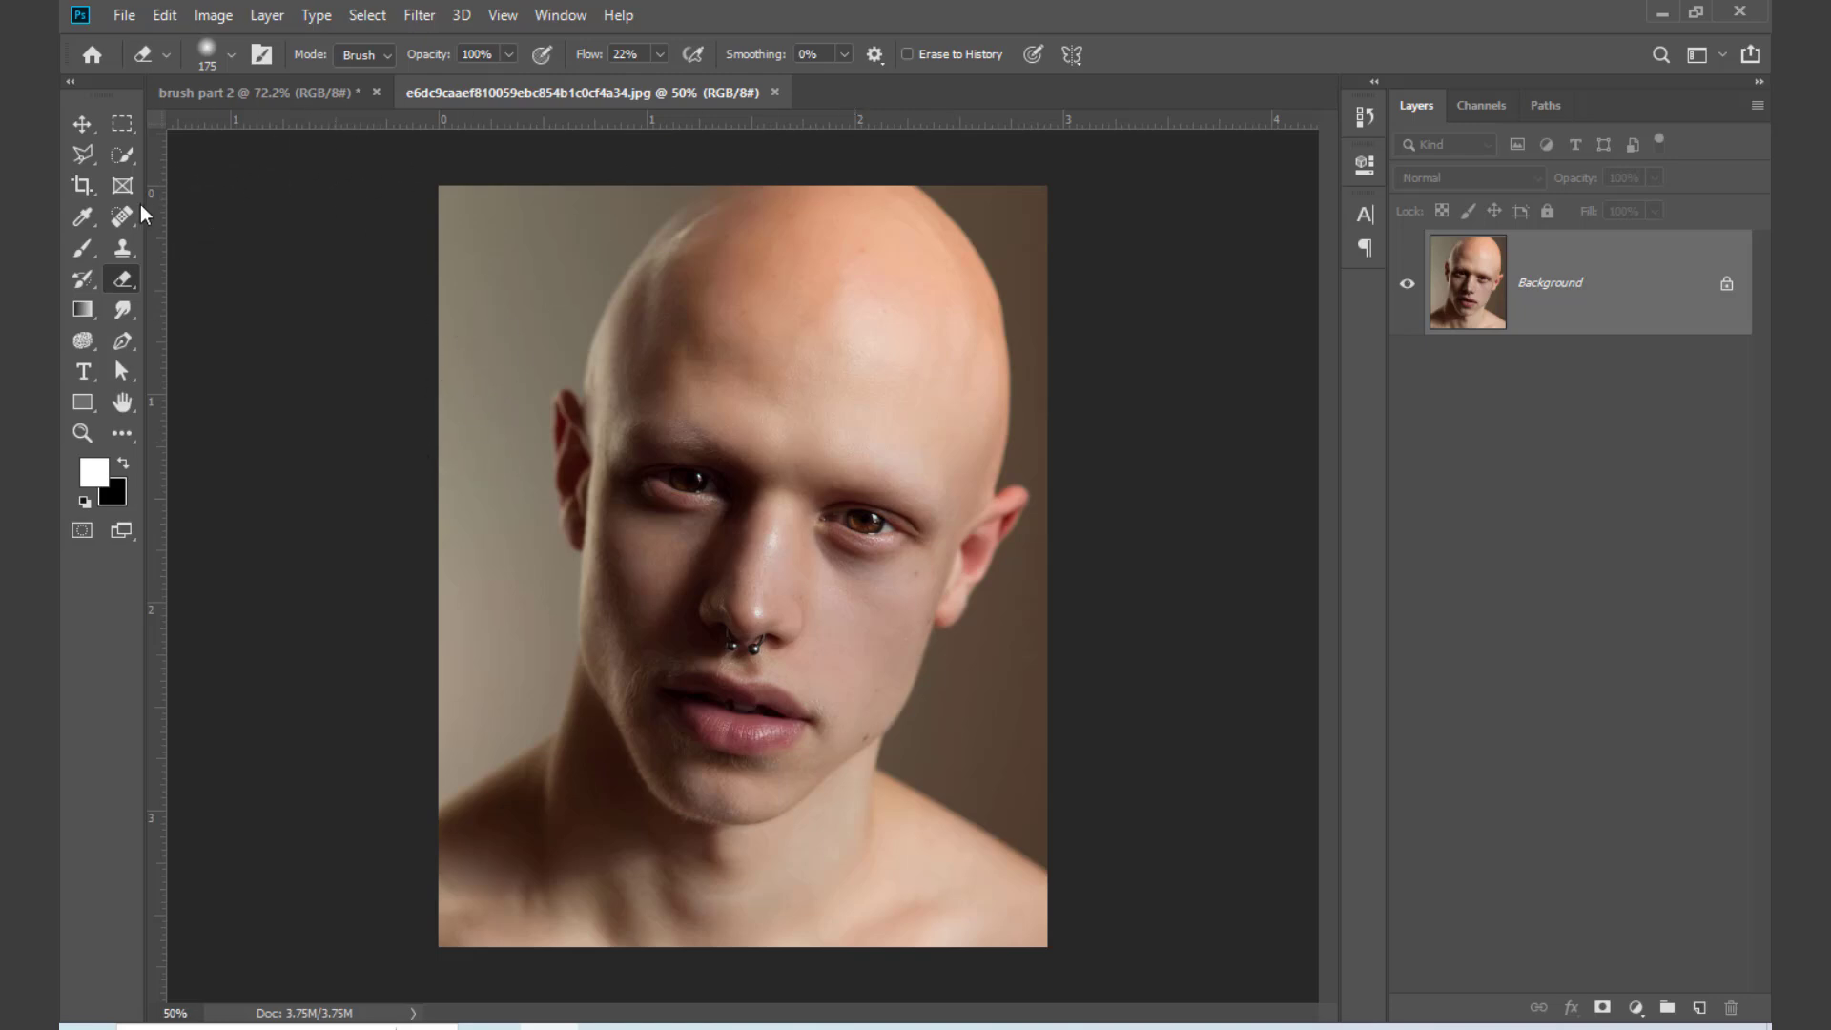
Step: Try Select Subject on the close-up portrait with the Quick Selection tool, deselect, and close the document
left_click(126, 156)
left_click(227, 157)
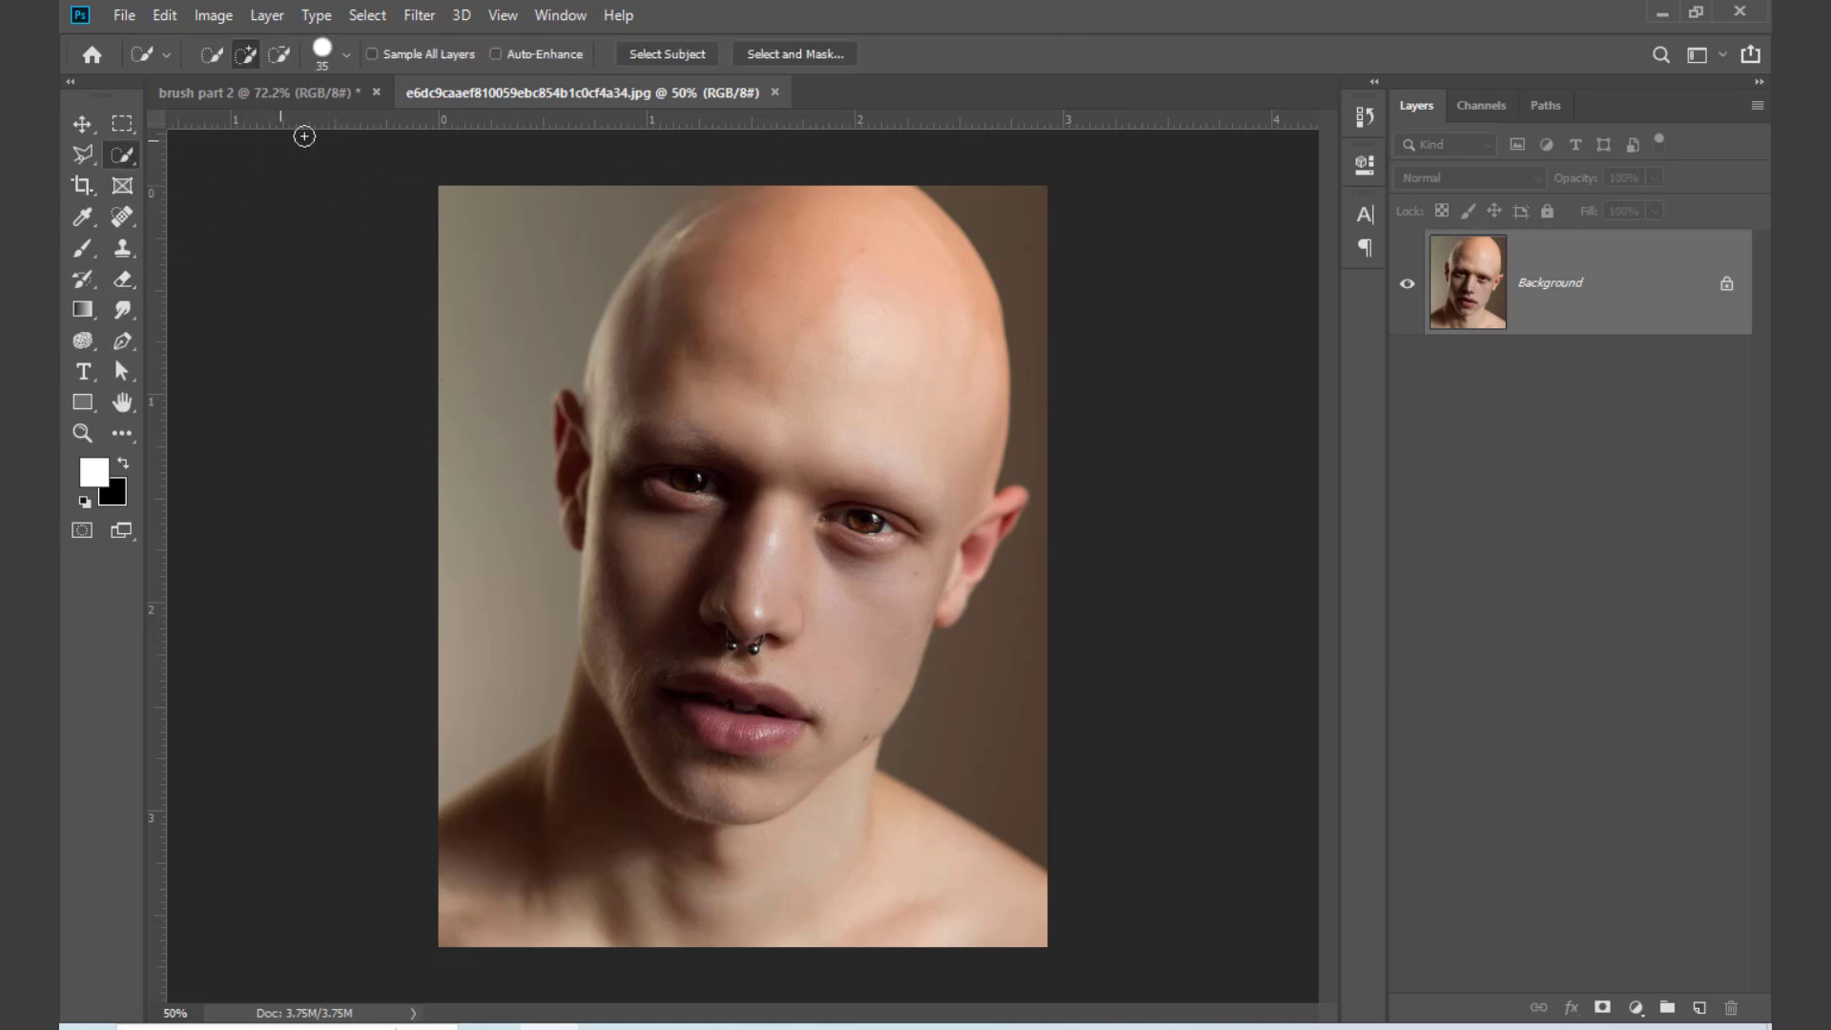
left_click(675, 54)
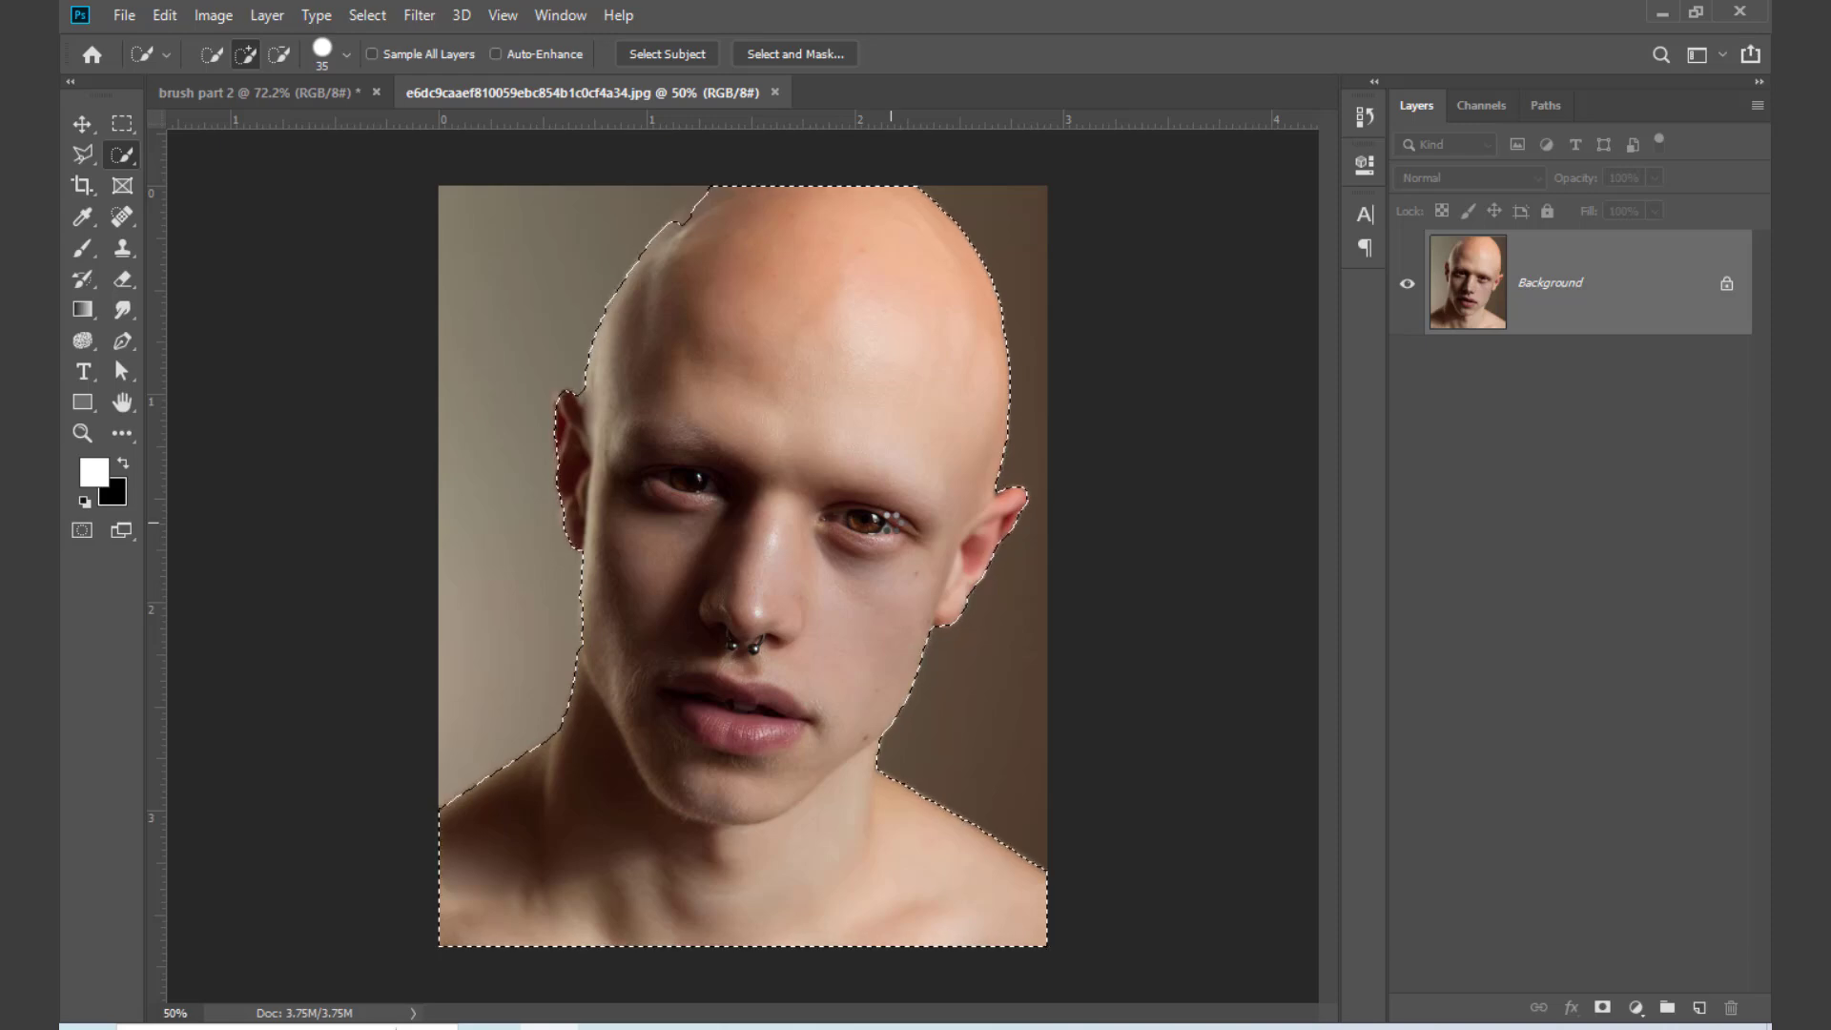
key("ctrl+d")
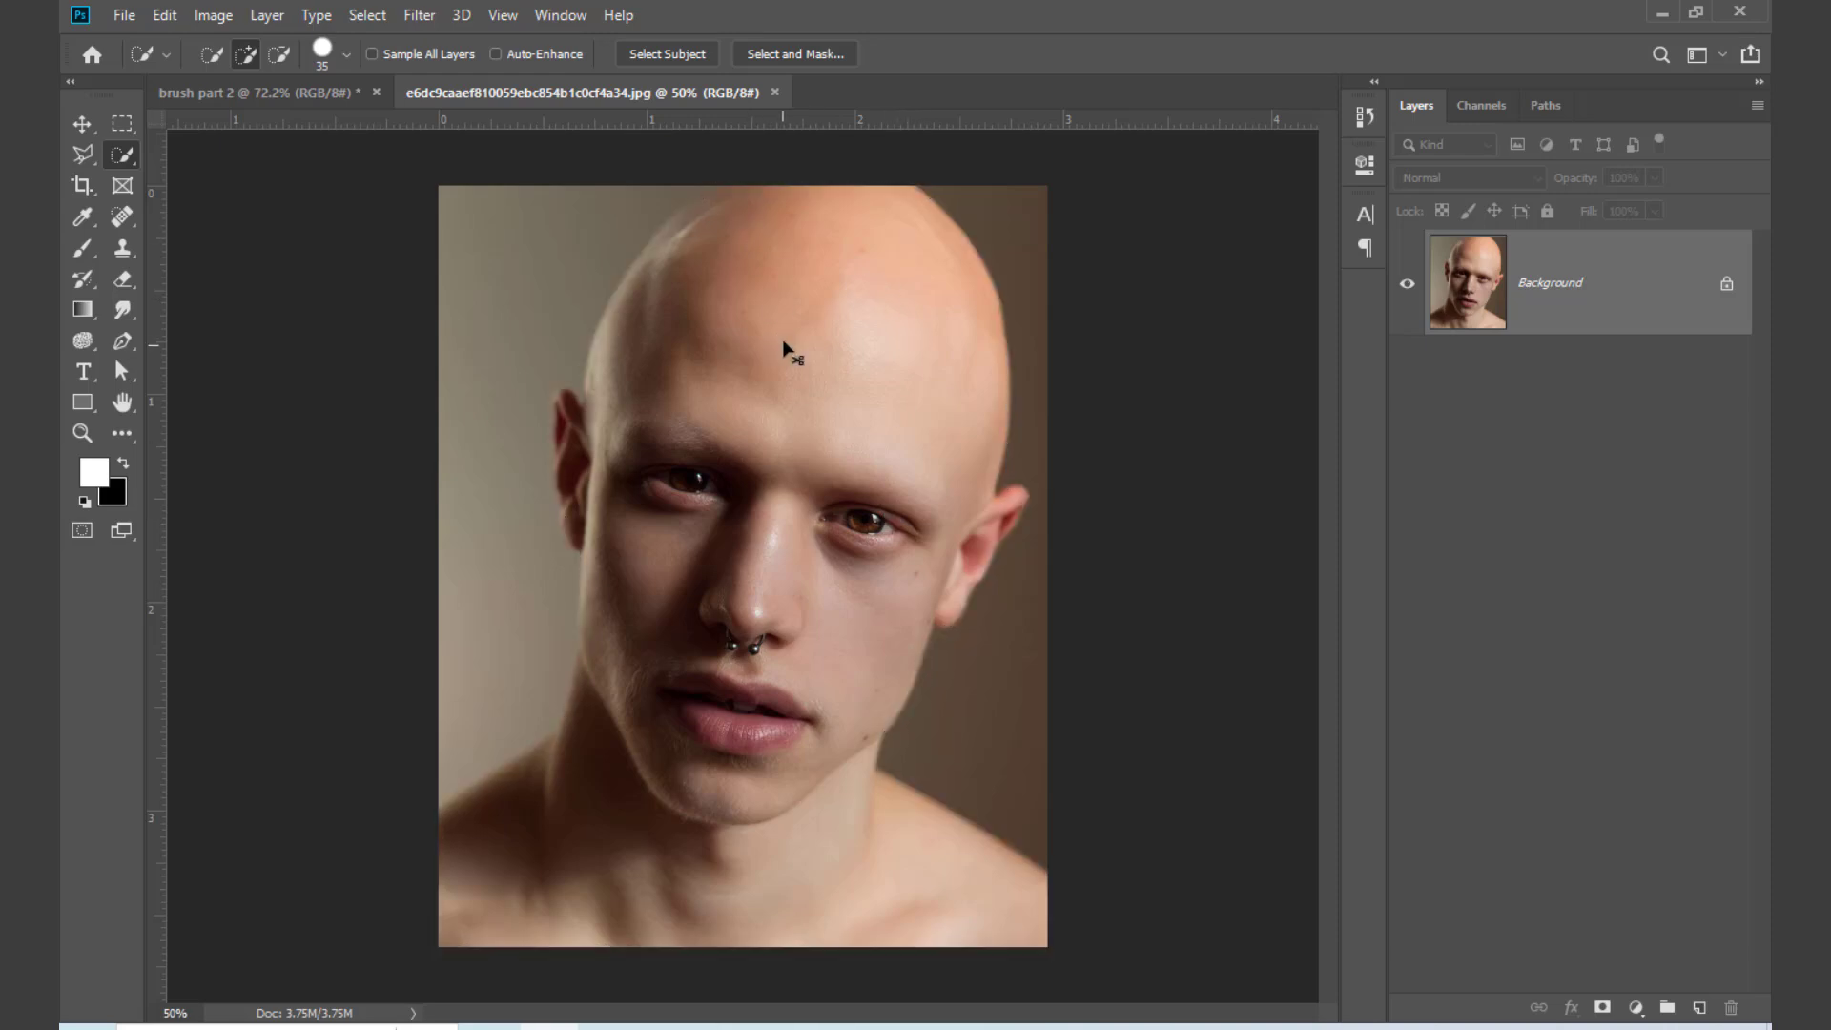
left_click(774, 91)
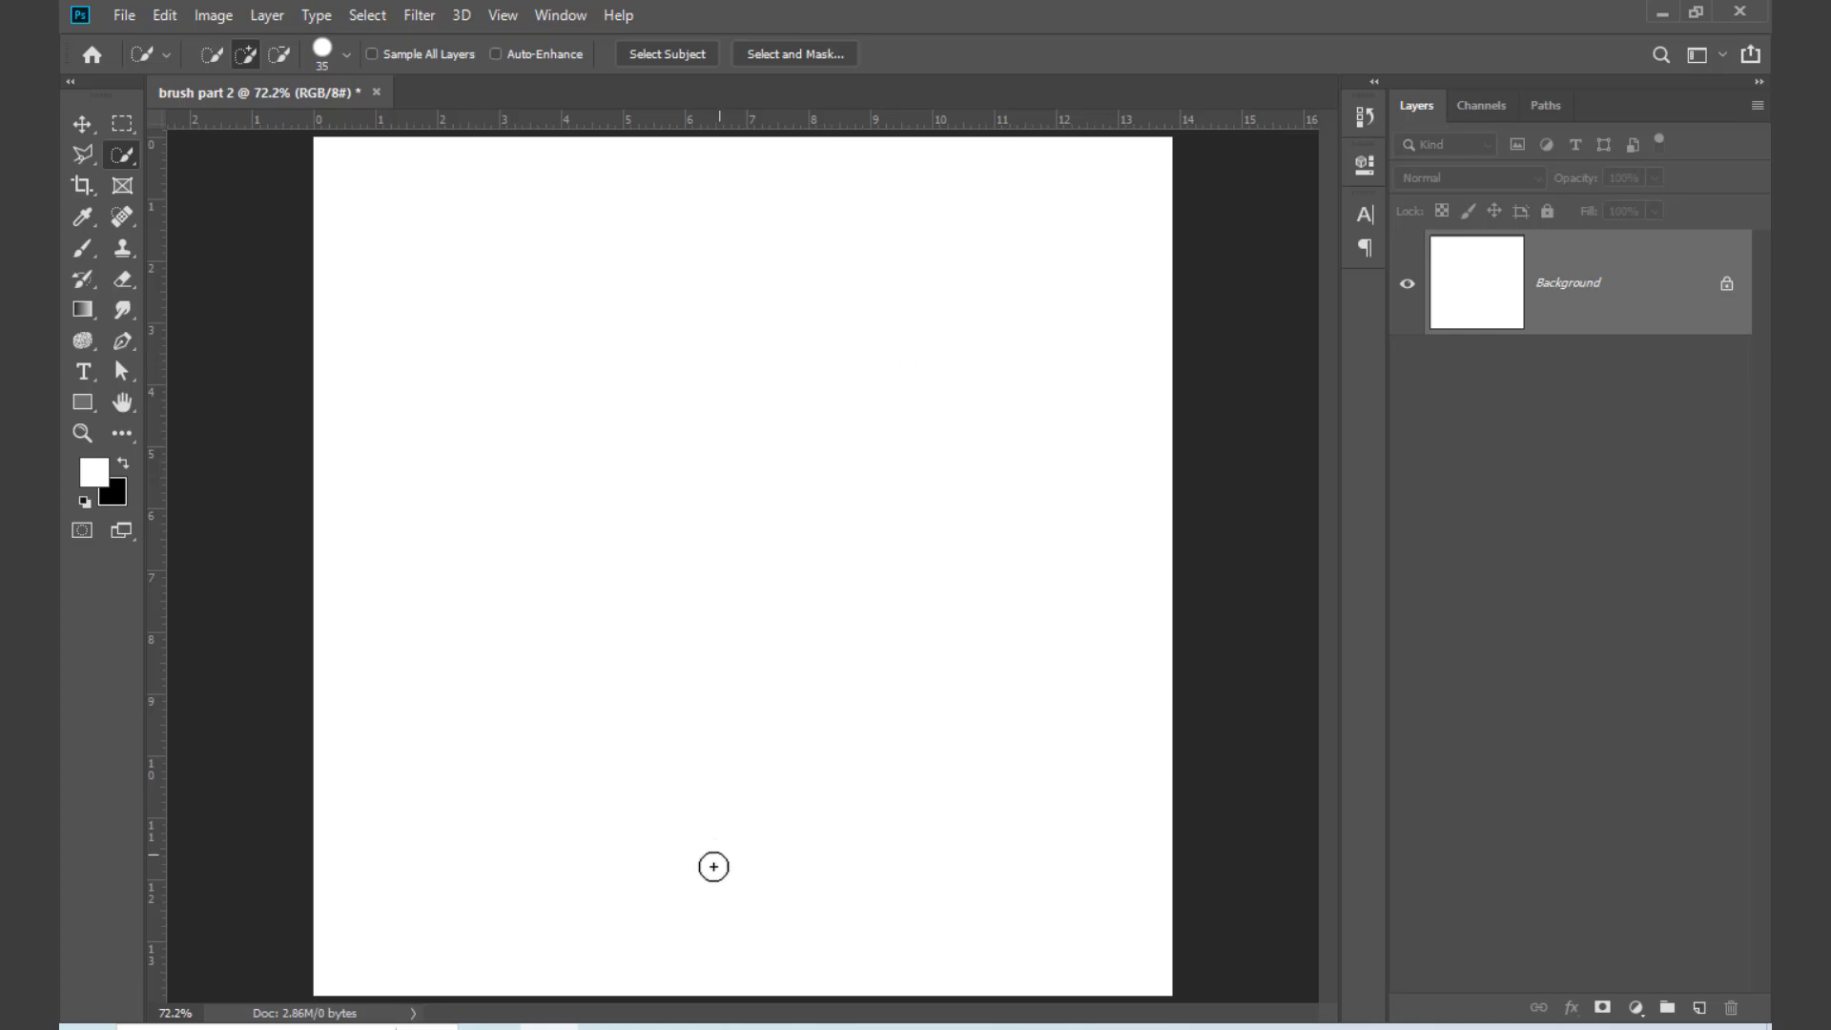
Step: Return to the Chrome image results and save the photo of the bald man in a pink shirt to the Desktop
left_click(489, 1028)
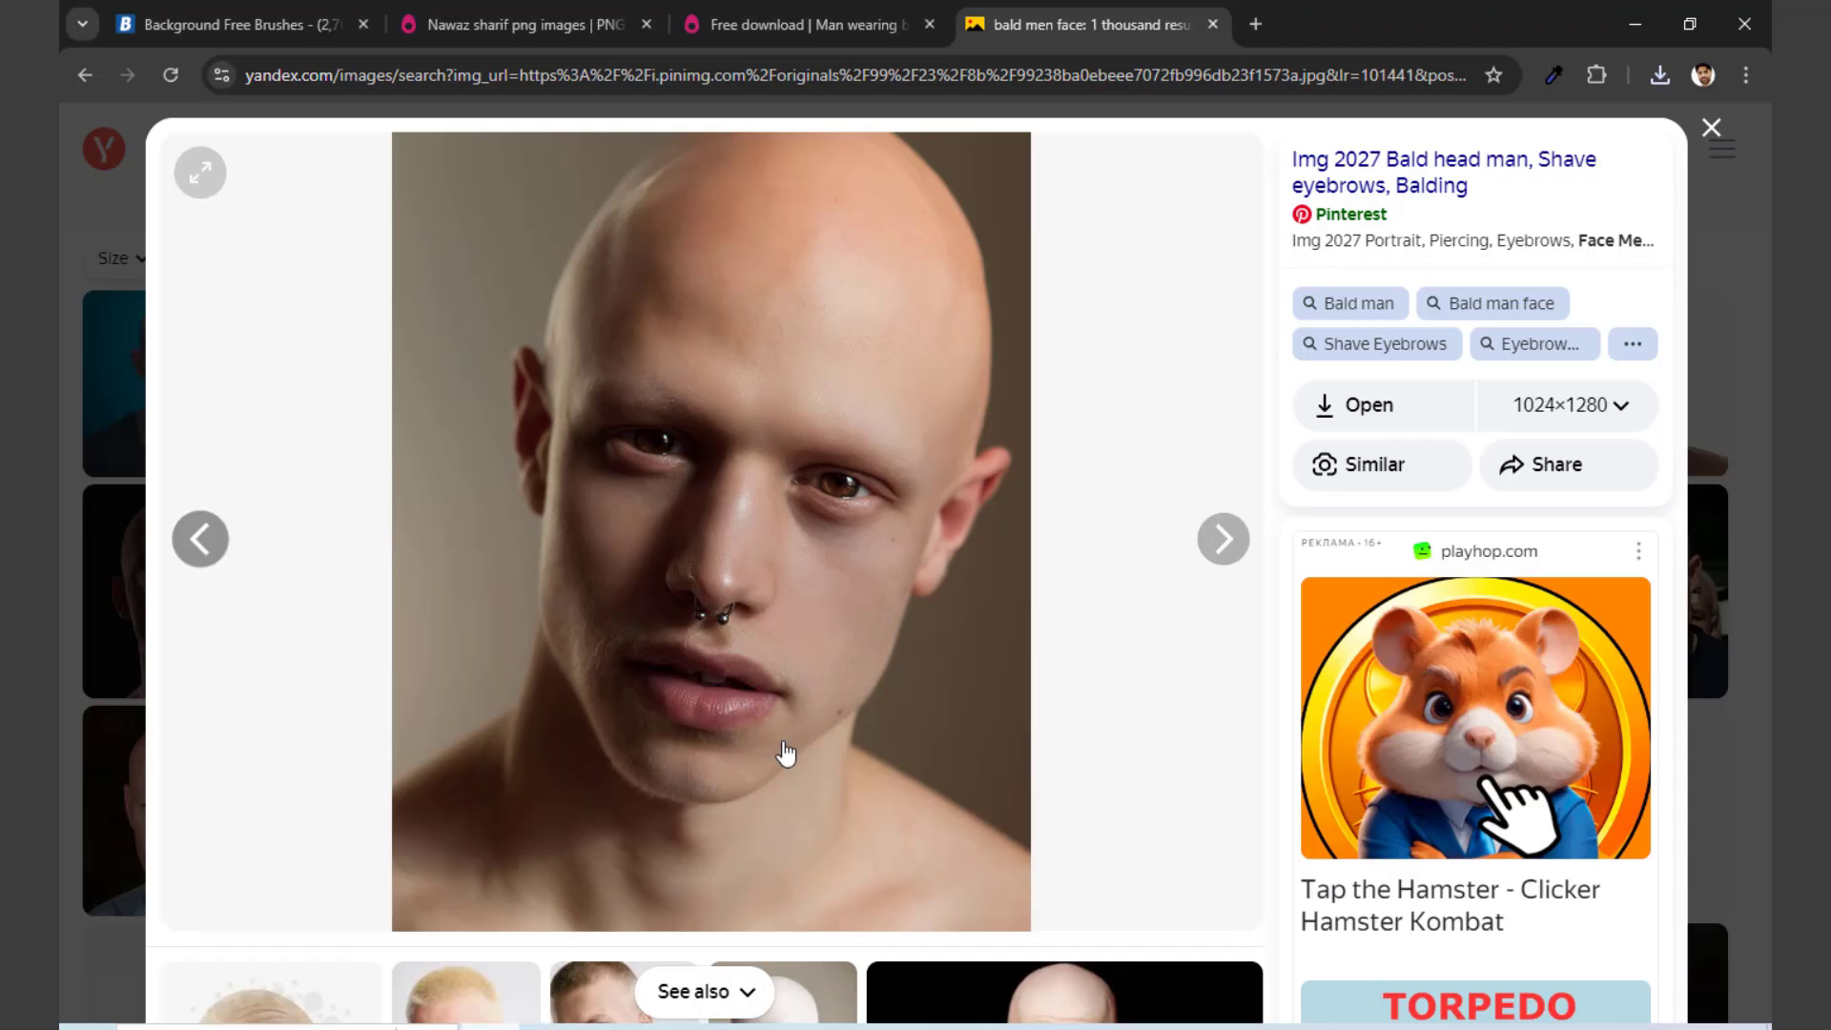
left_click(1714, 129)
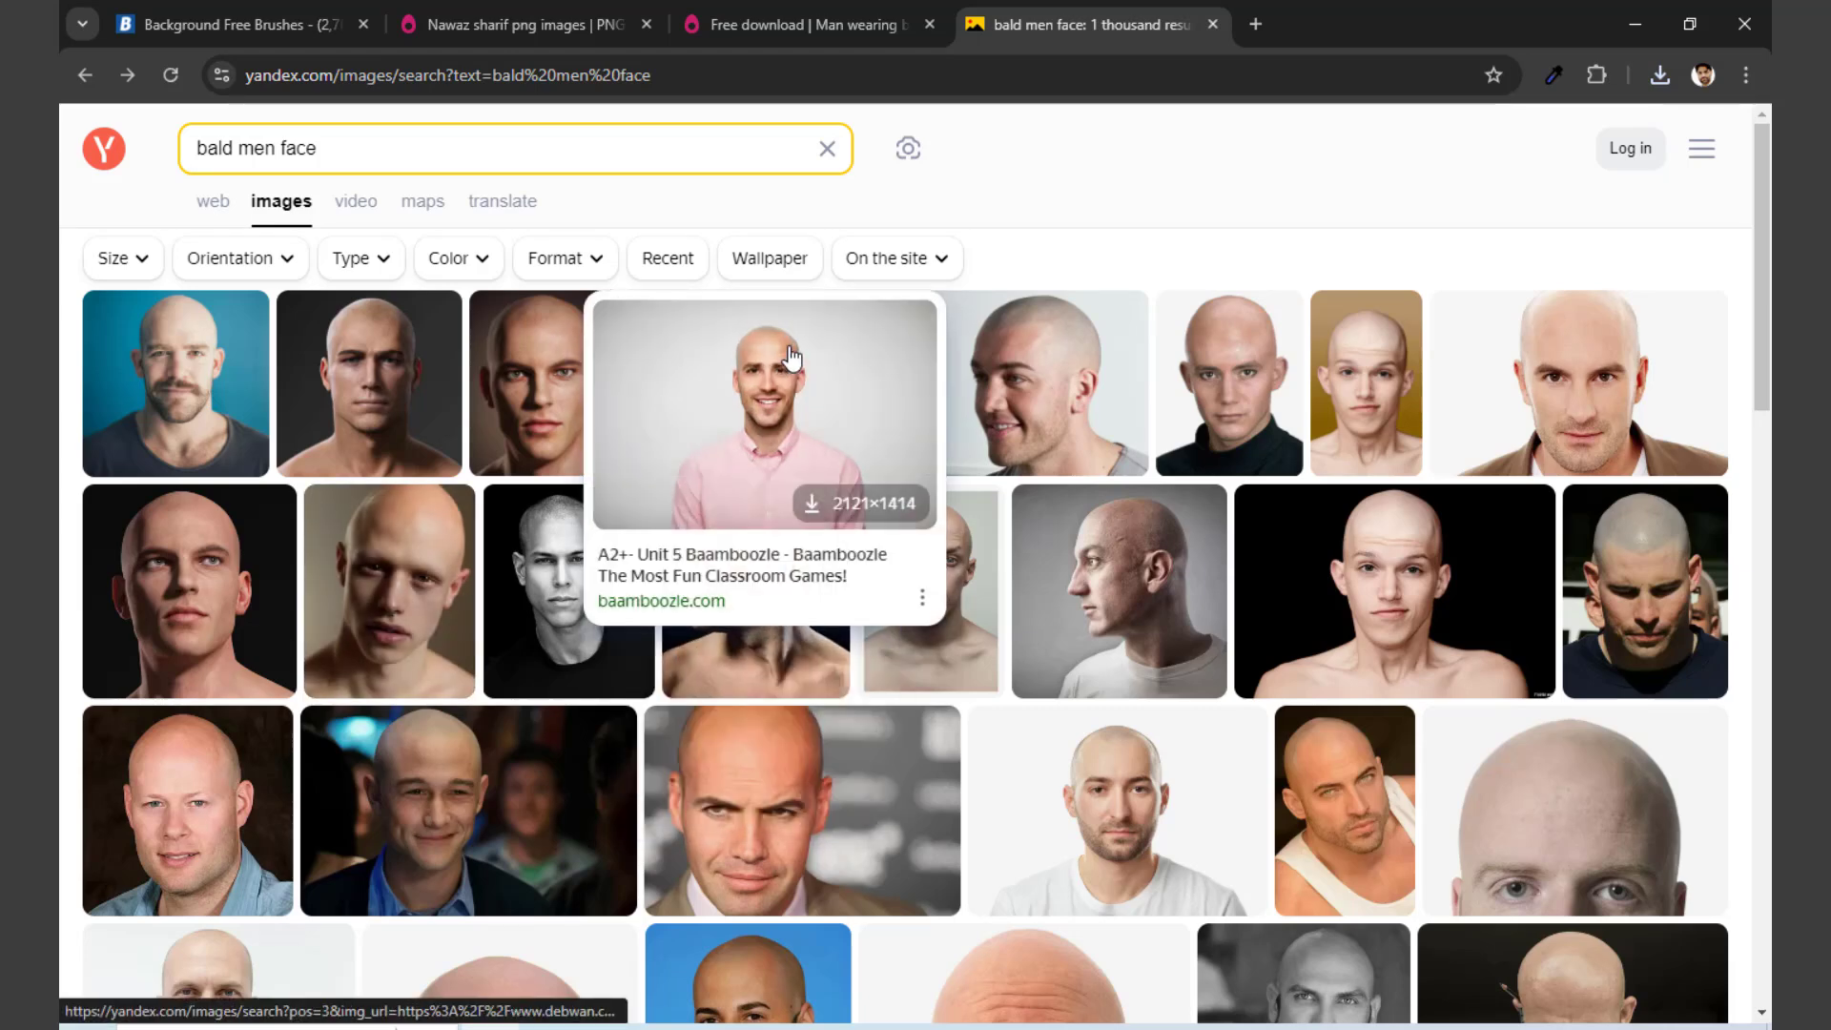
left_click(792, 400)
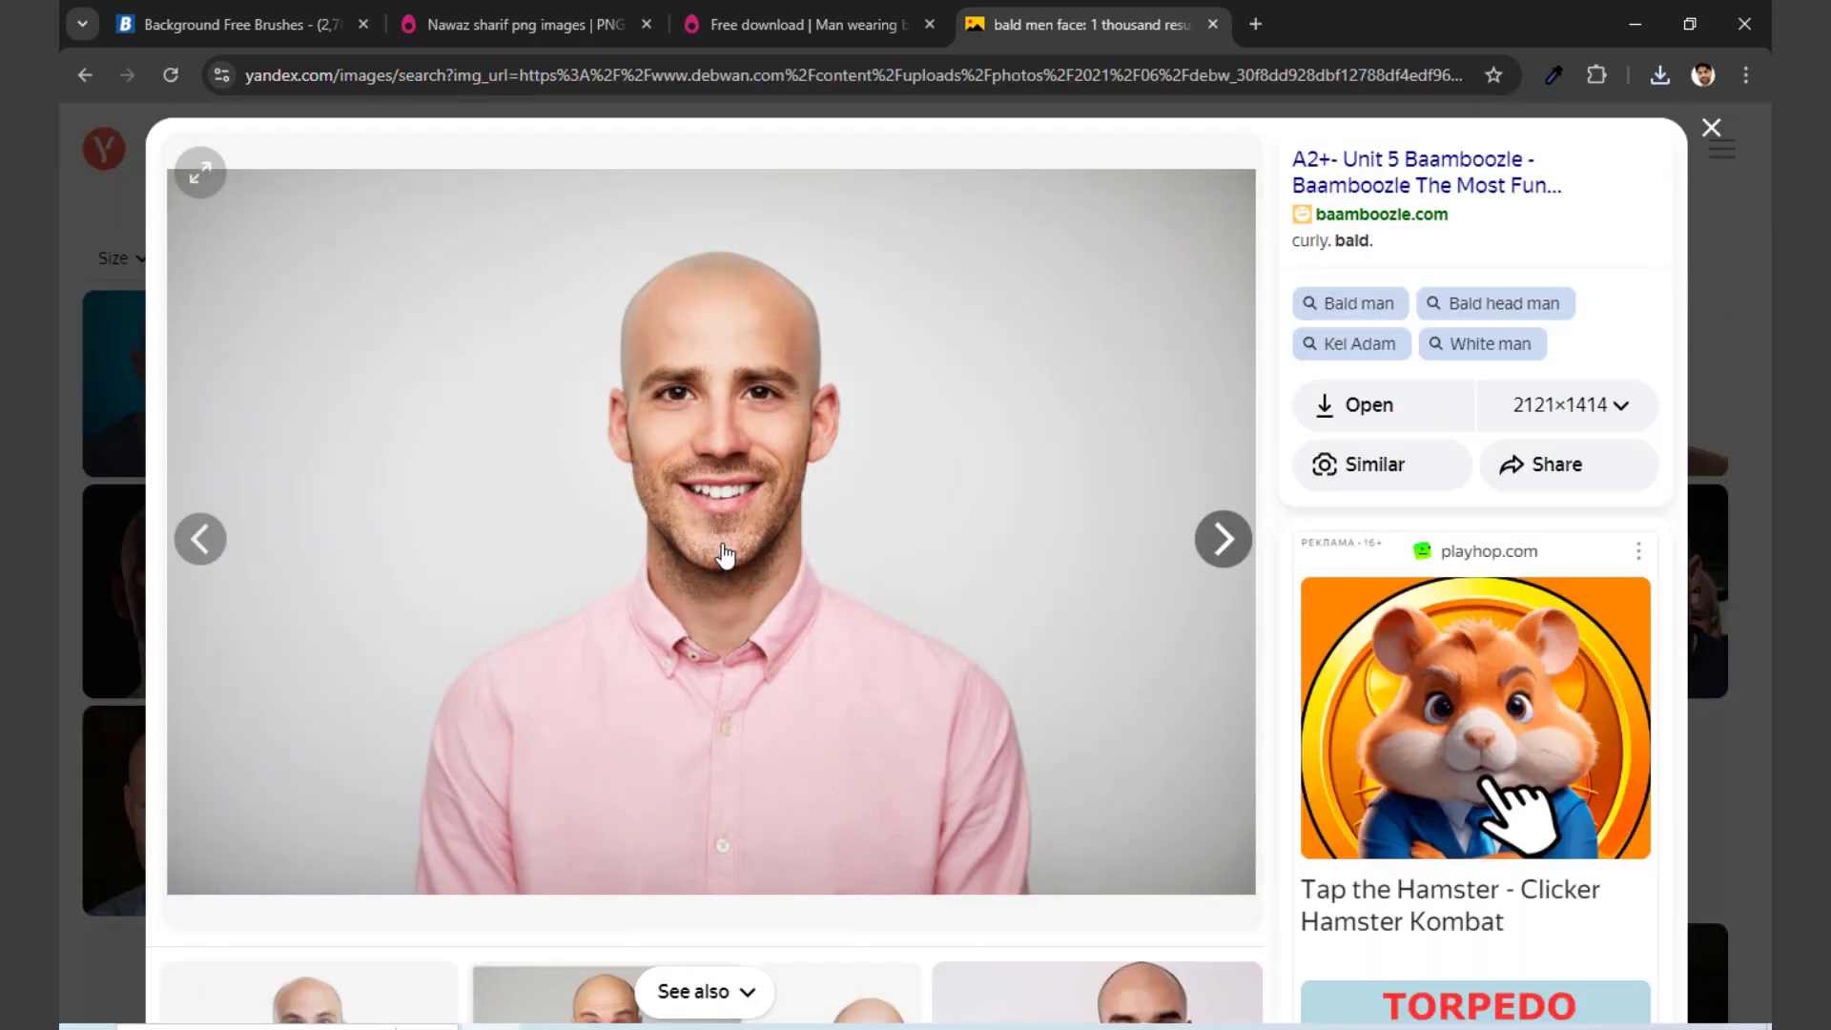
right_click(755, 437)
left_click(870, 495)
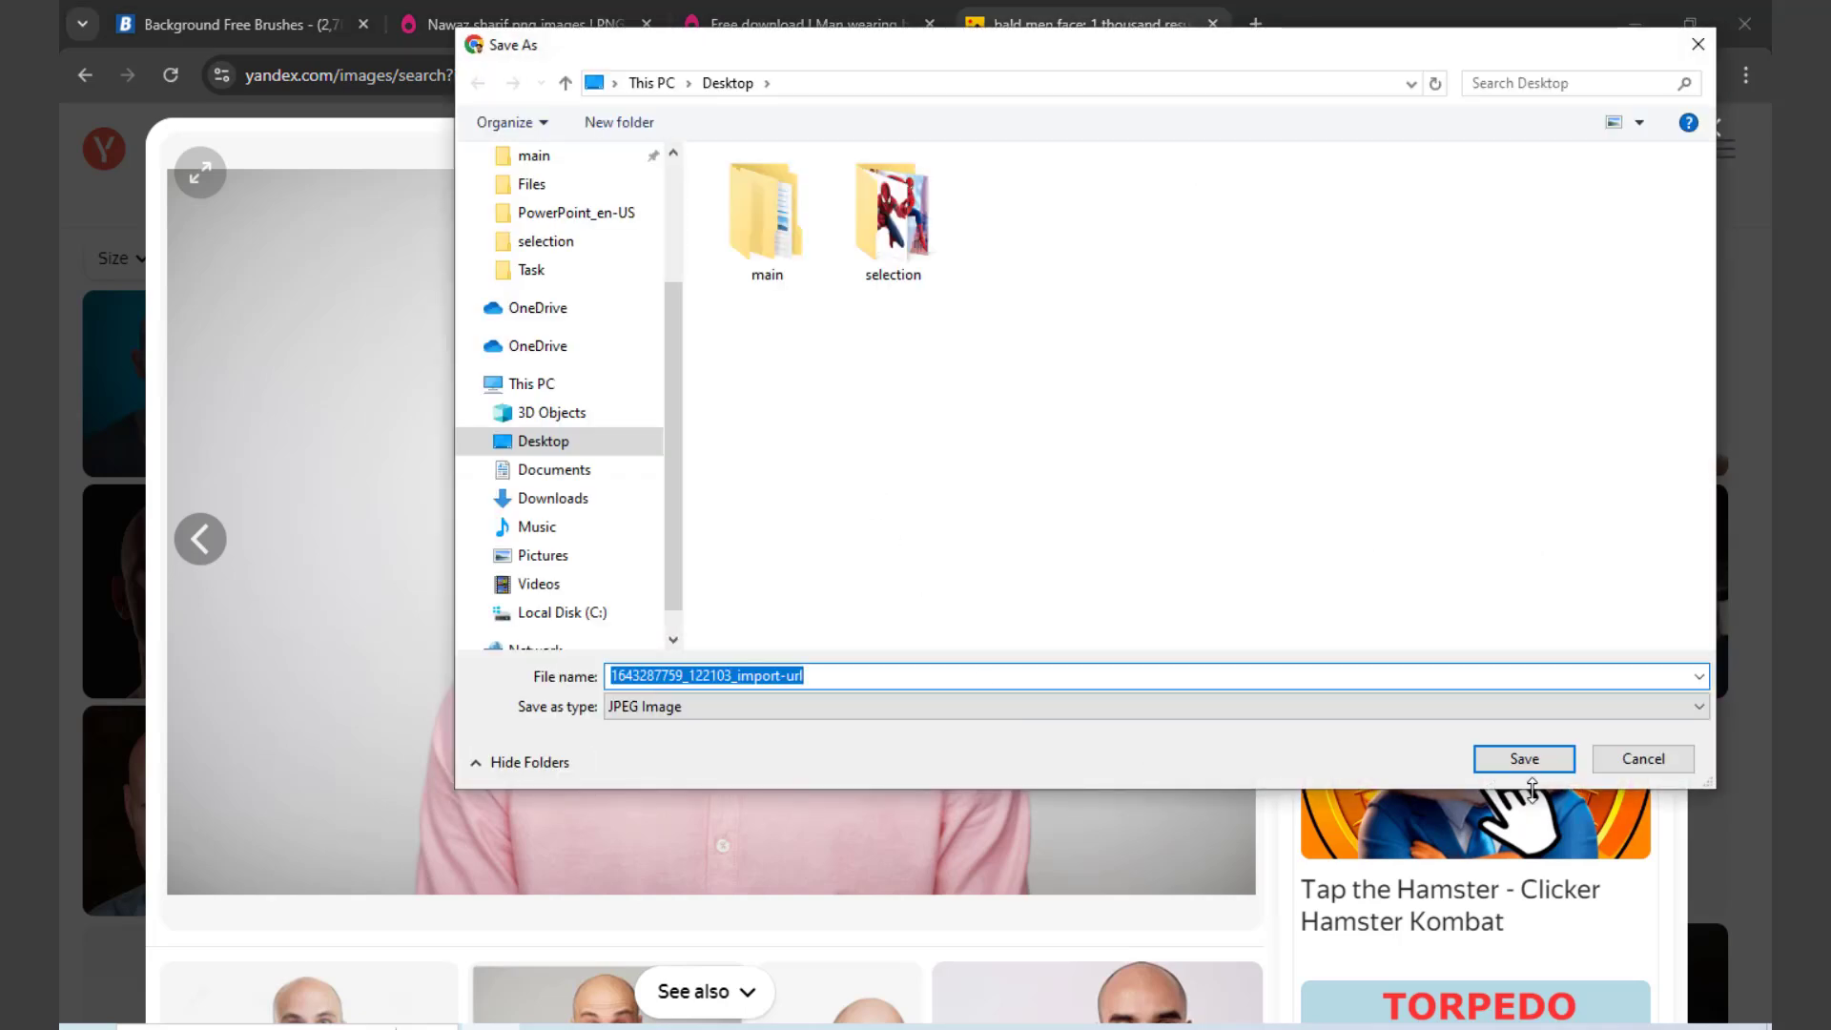
left_click(1524, 759)
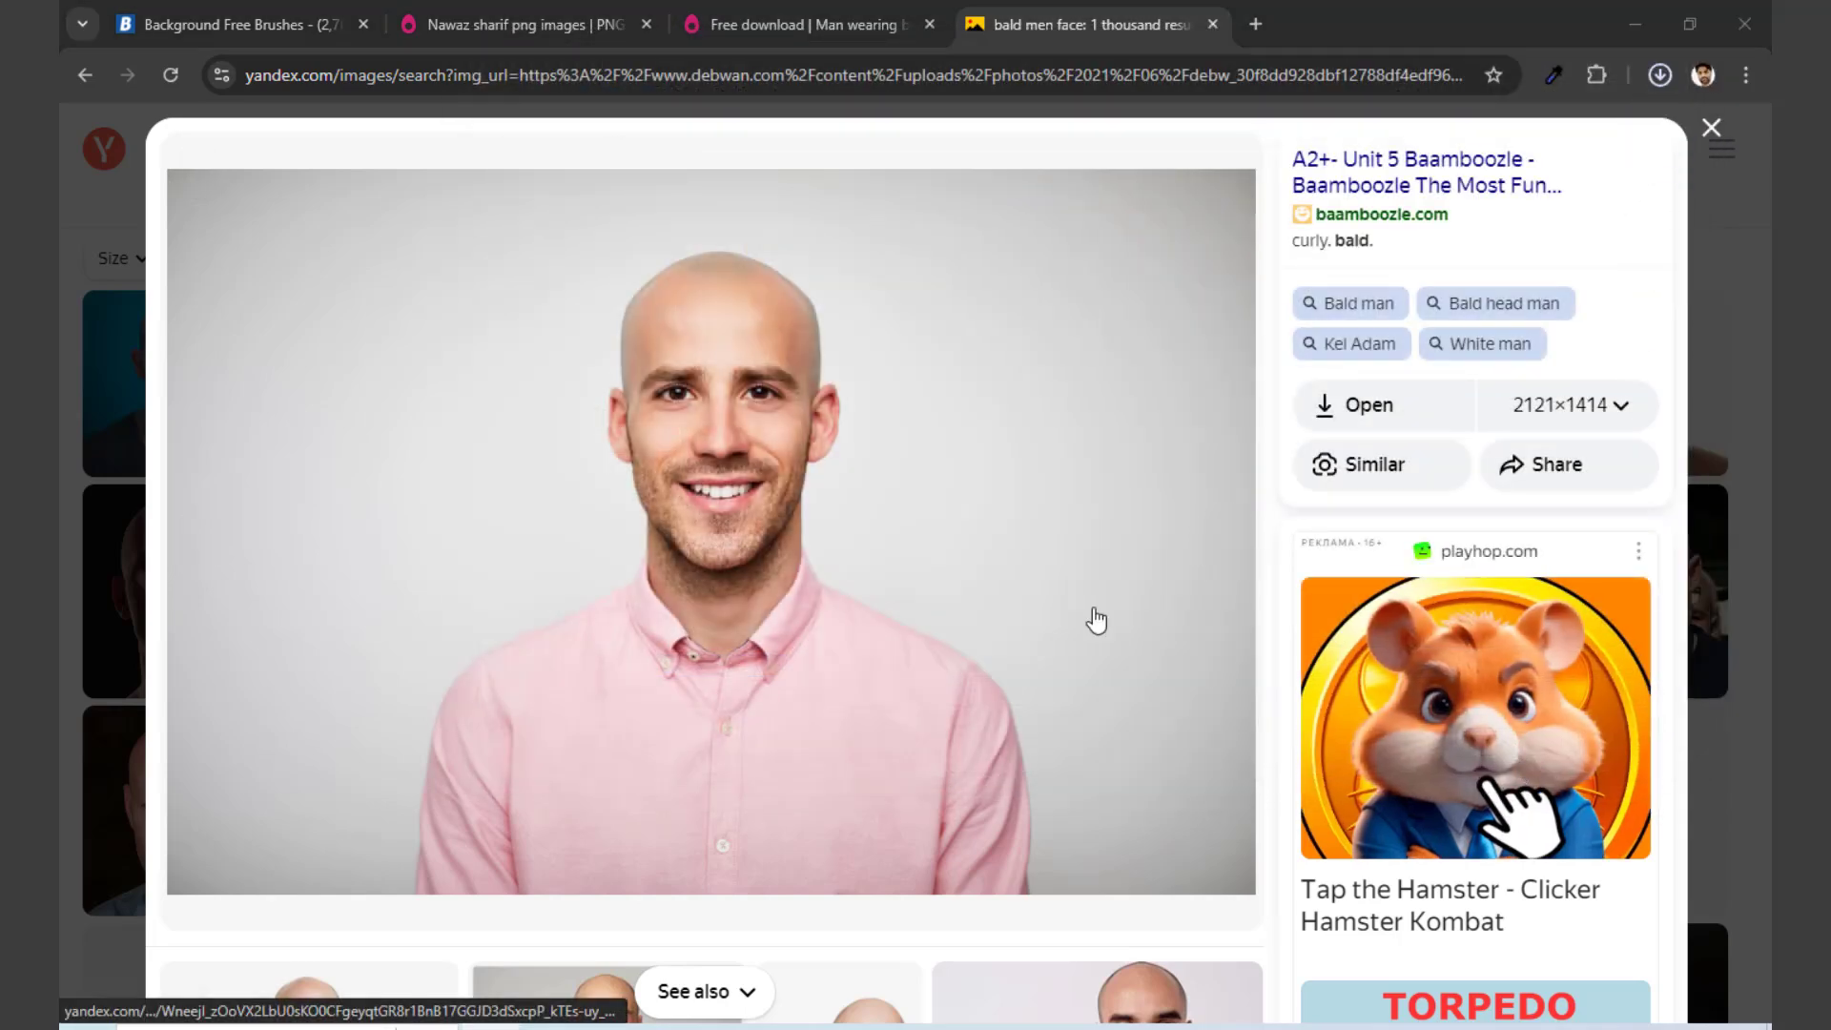
Step: Open the saved pink-shirt photo from the Desktop folder as its own document in Photoshop
key("super+e")
left_click(133, 296)
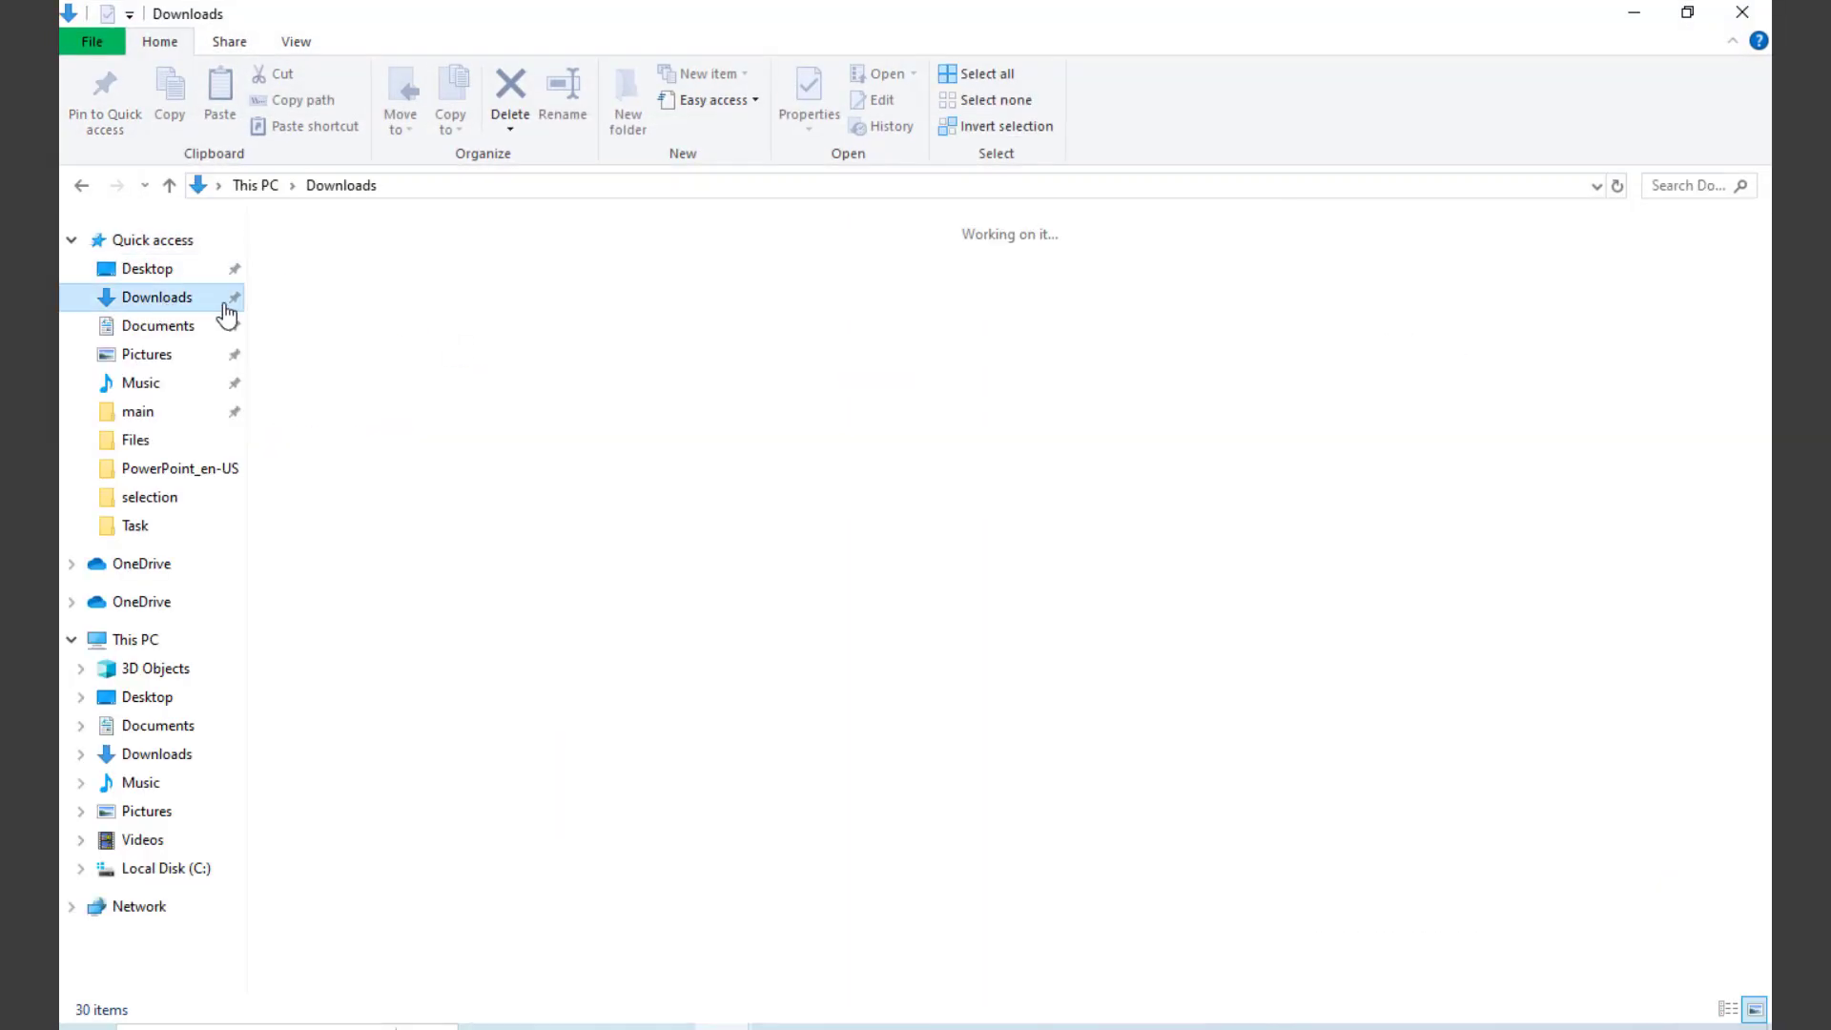
left_click(139, 269)
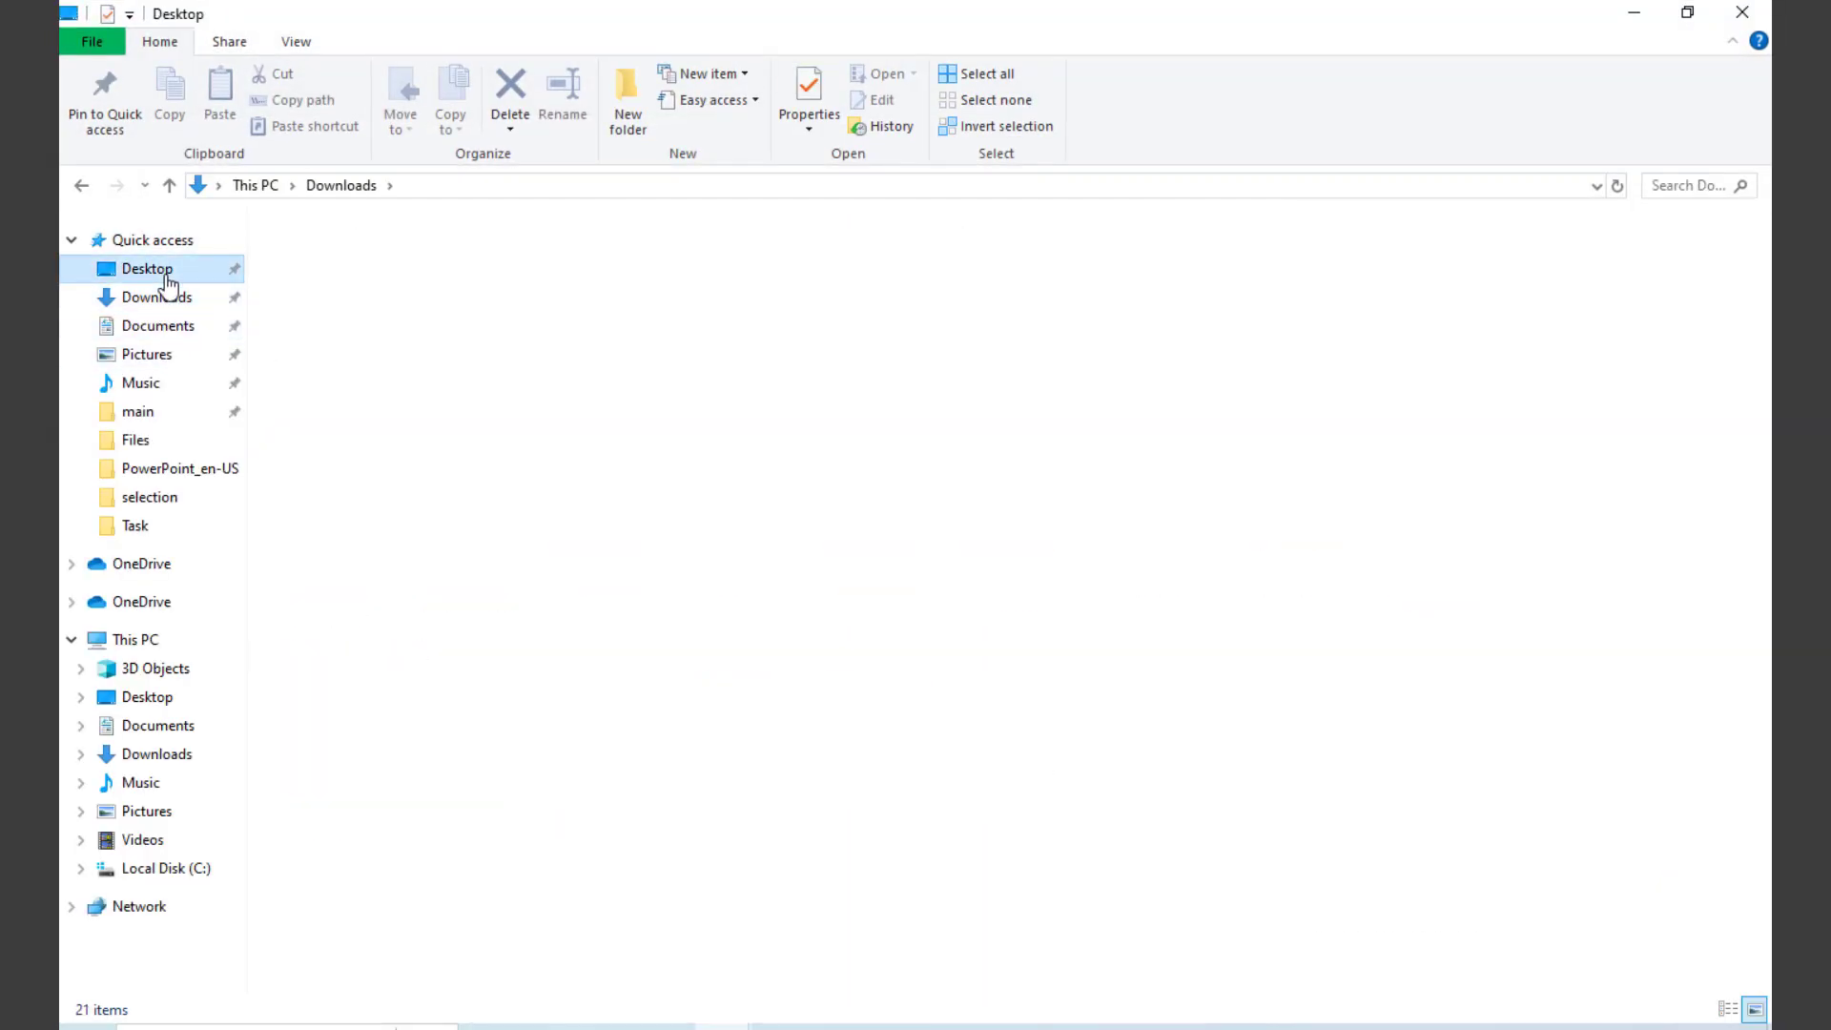
left_click_drag(621, 295, 755, 94)
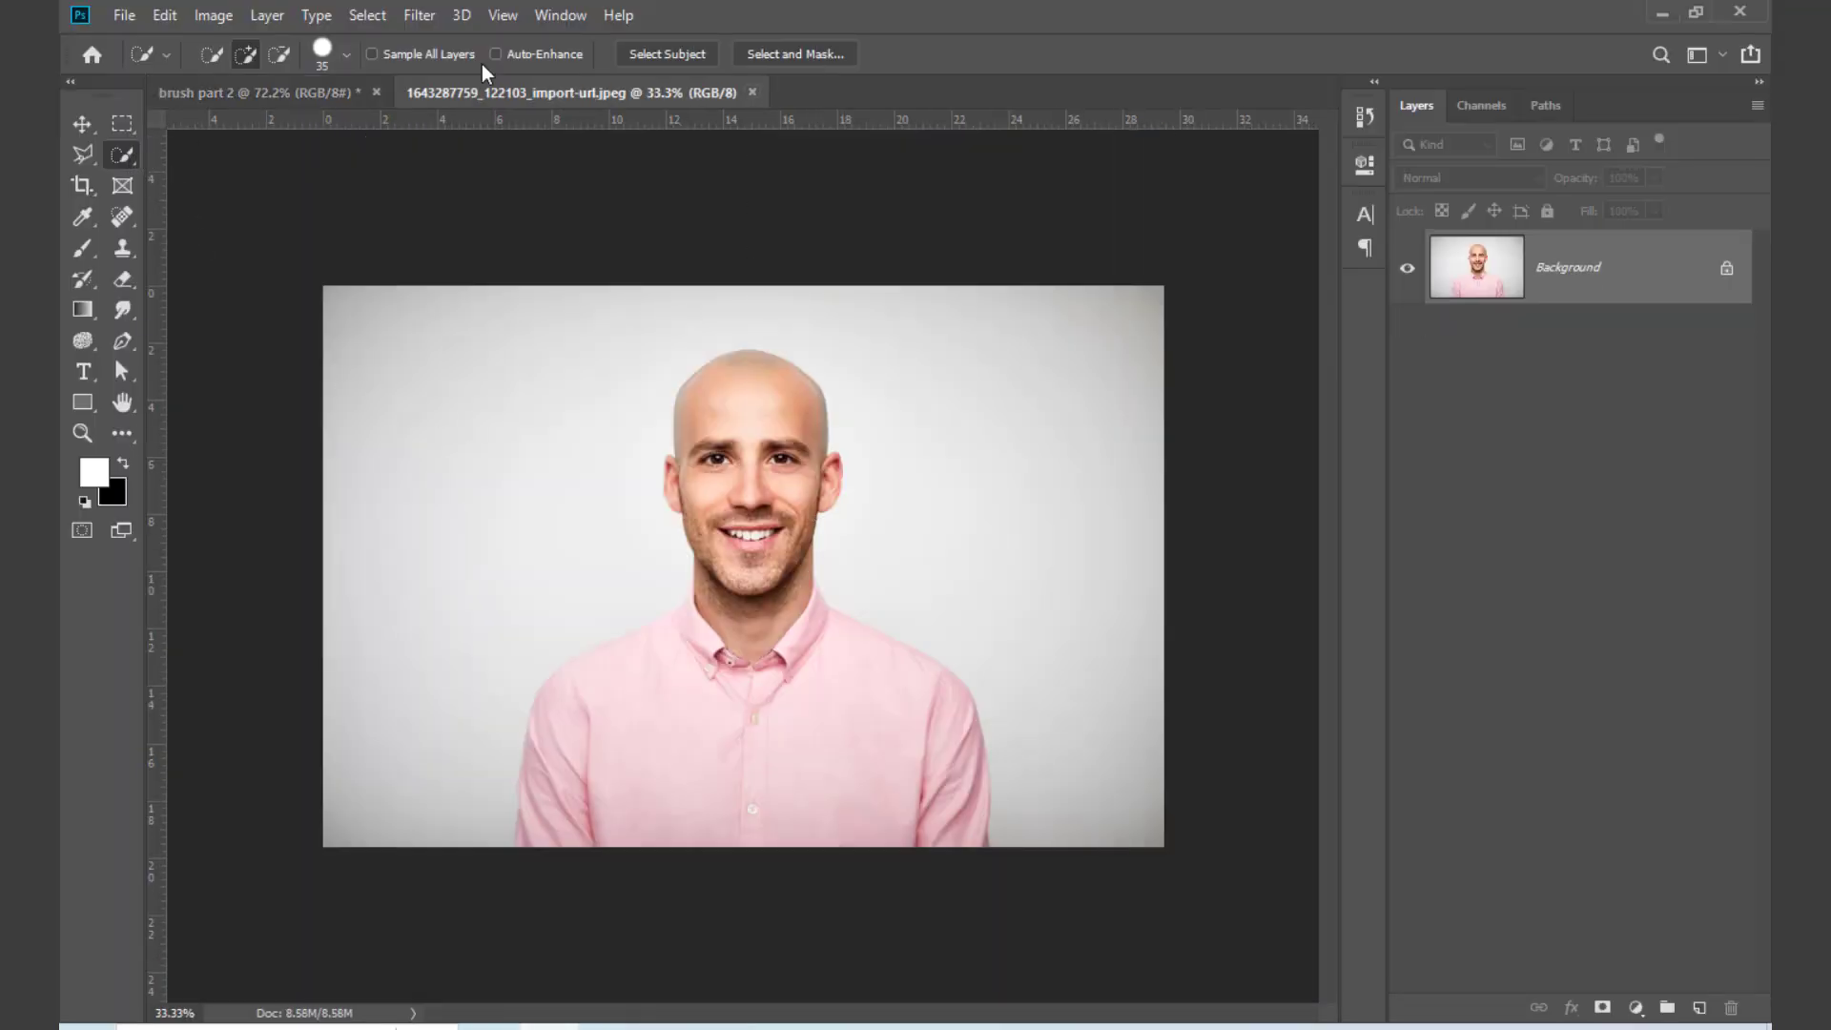
Step: Unlock the Background layer and delete everything around the man using an inverted Select Subject selection, clearing the selection at the end
left_click(683, 53)
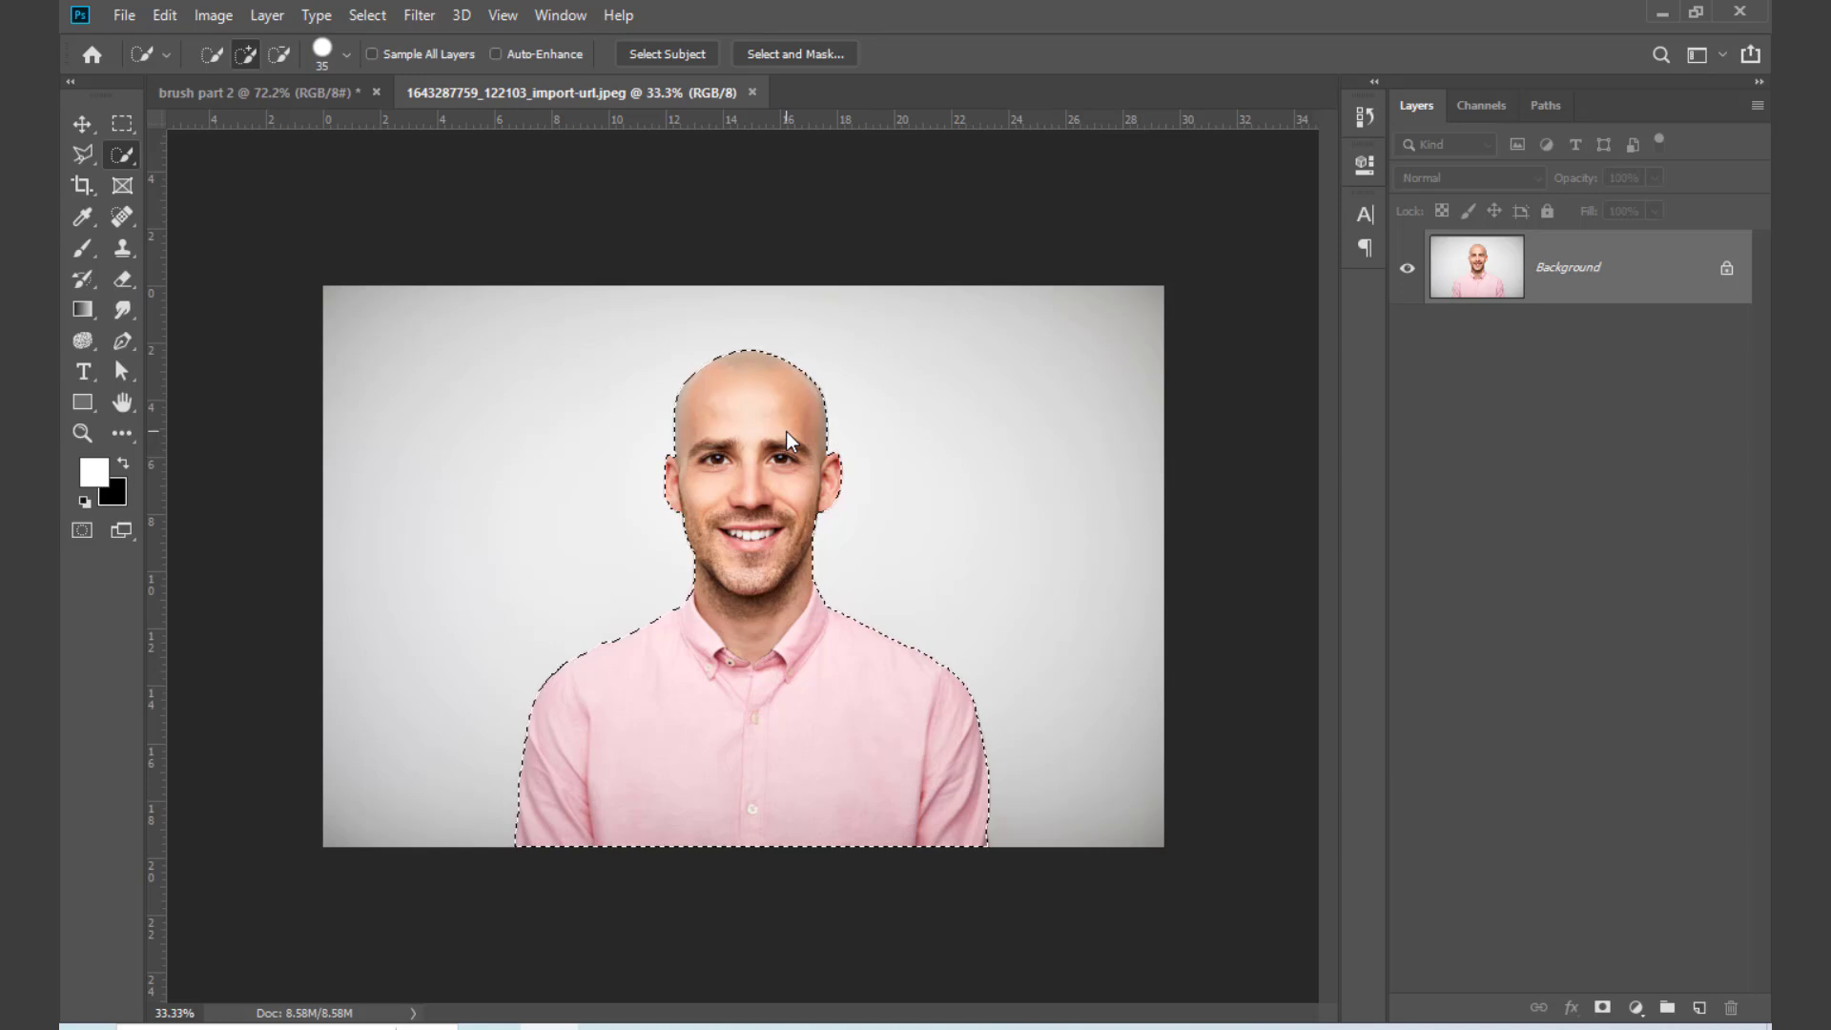
left_click(1726, 273)
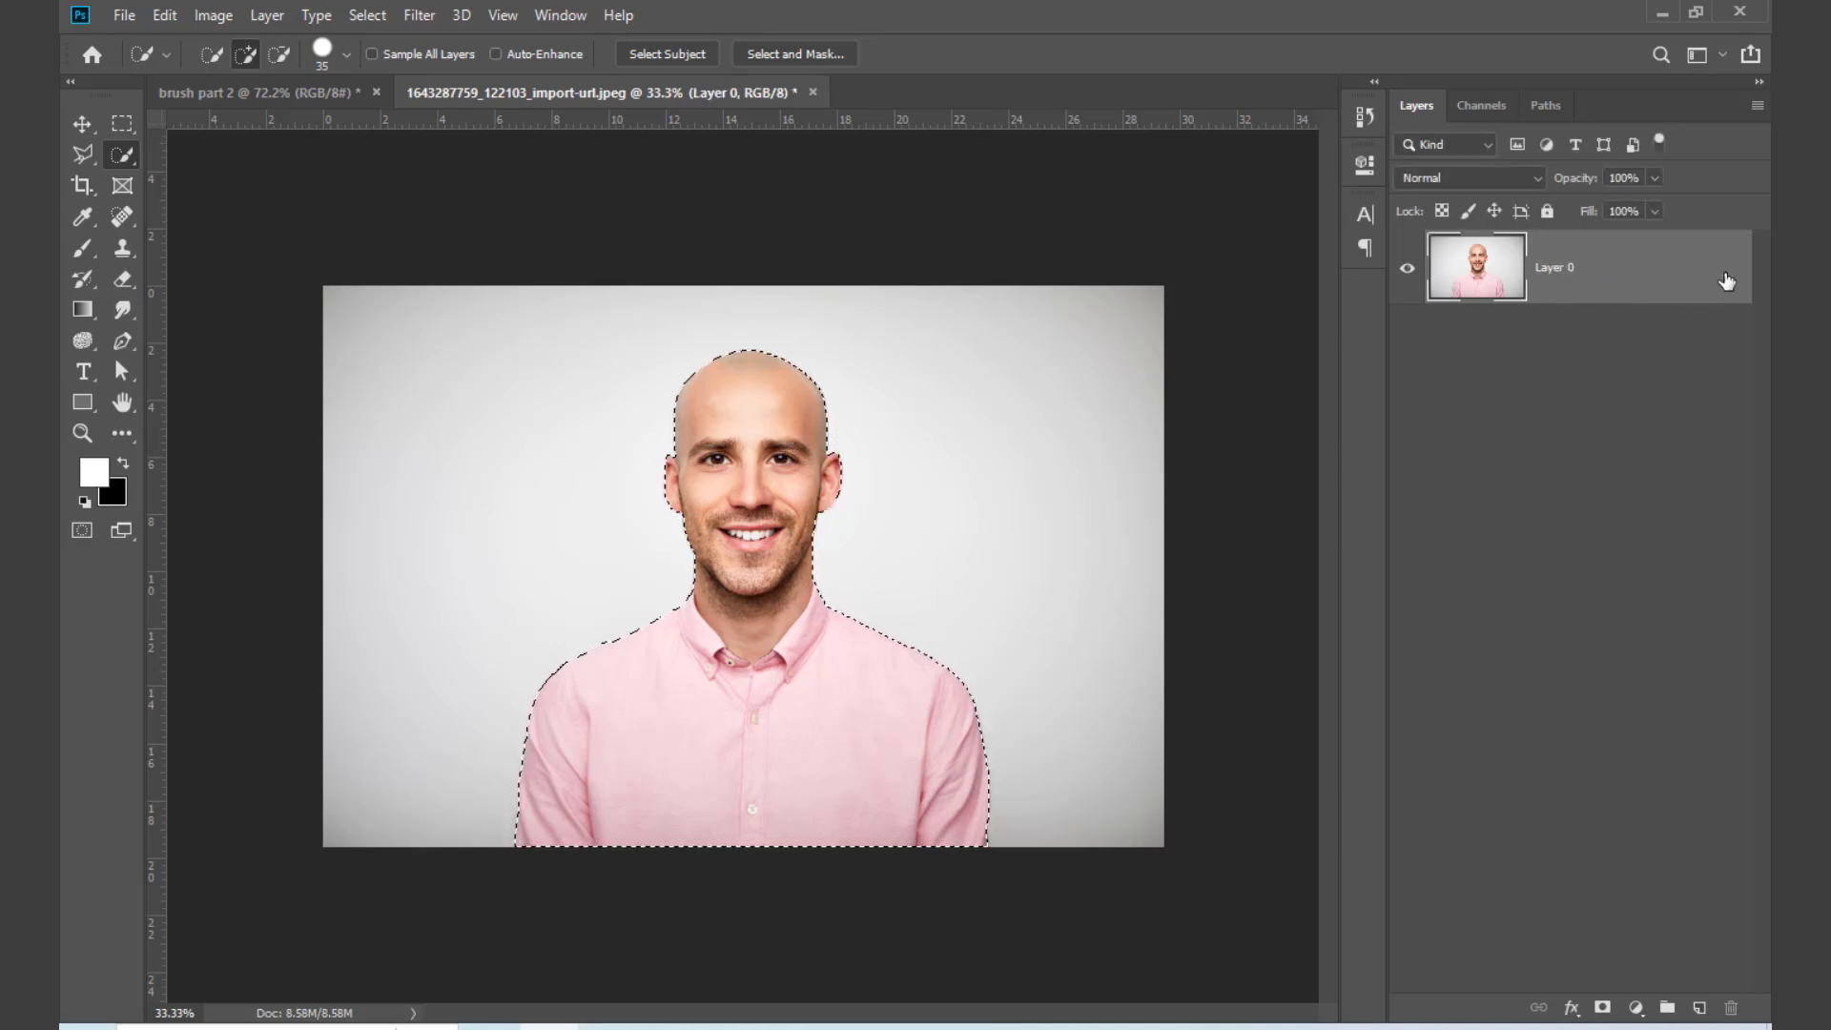
key("ctrl+shift+i")
key("Delete")
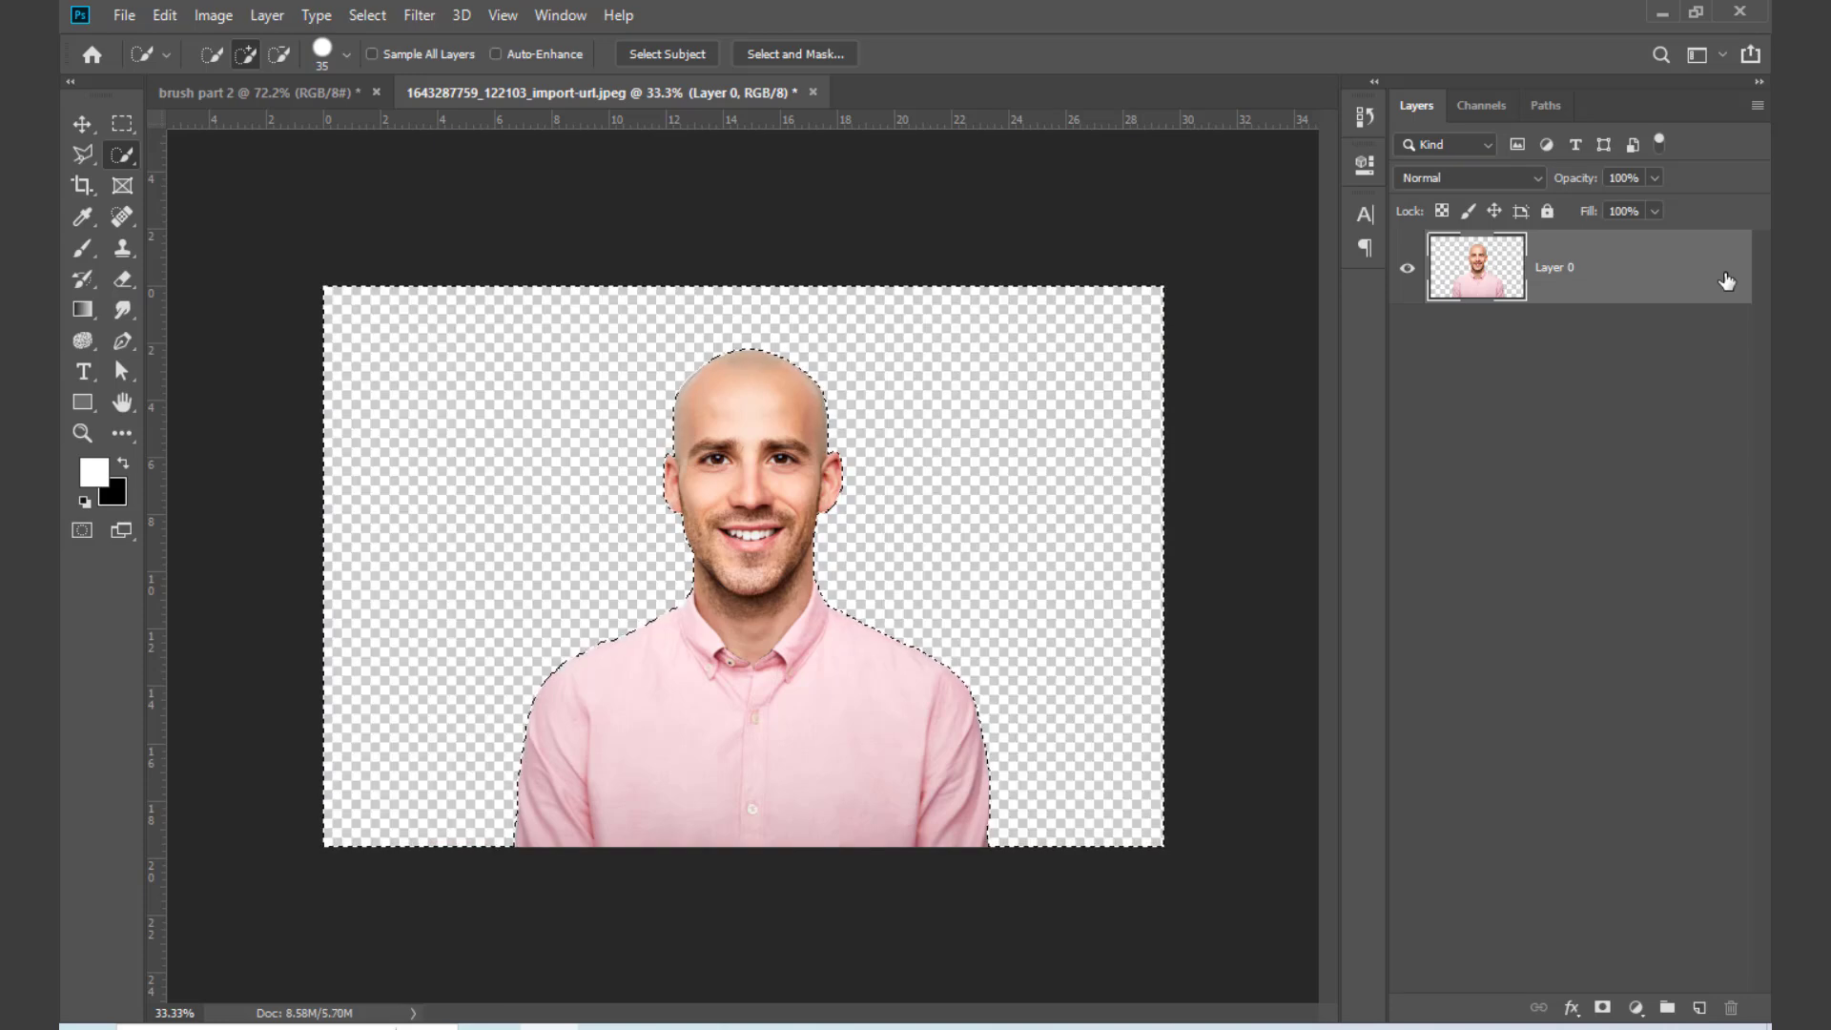
key("ctrl+d")
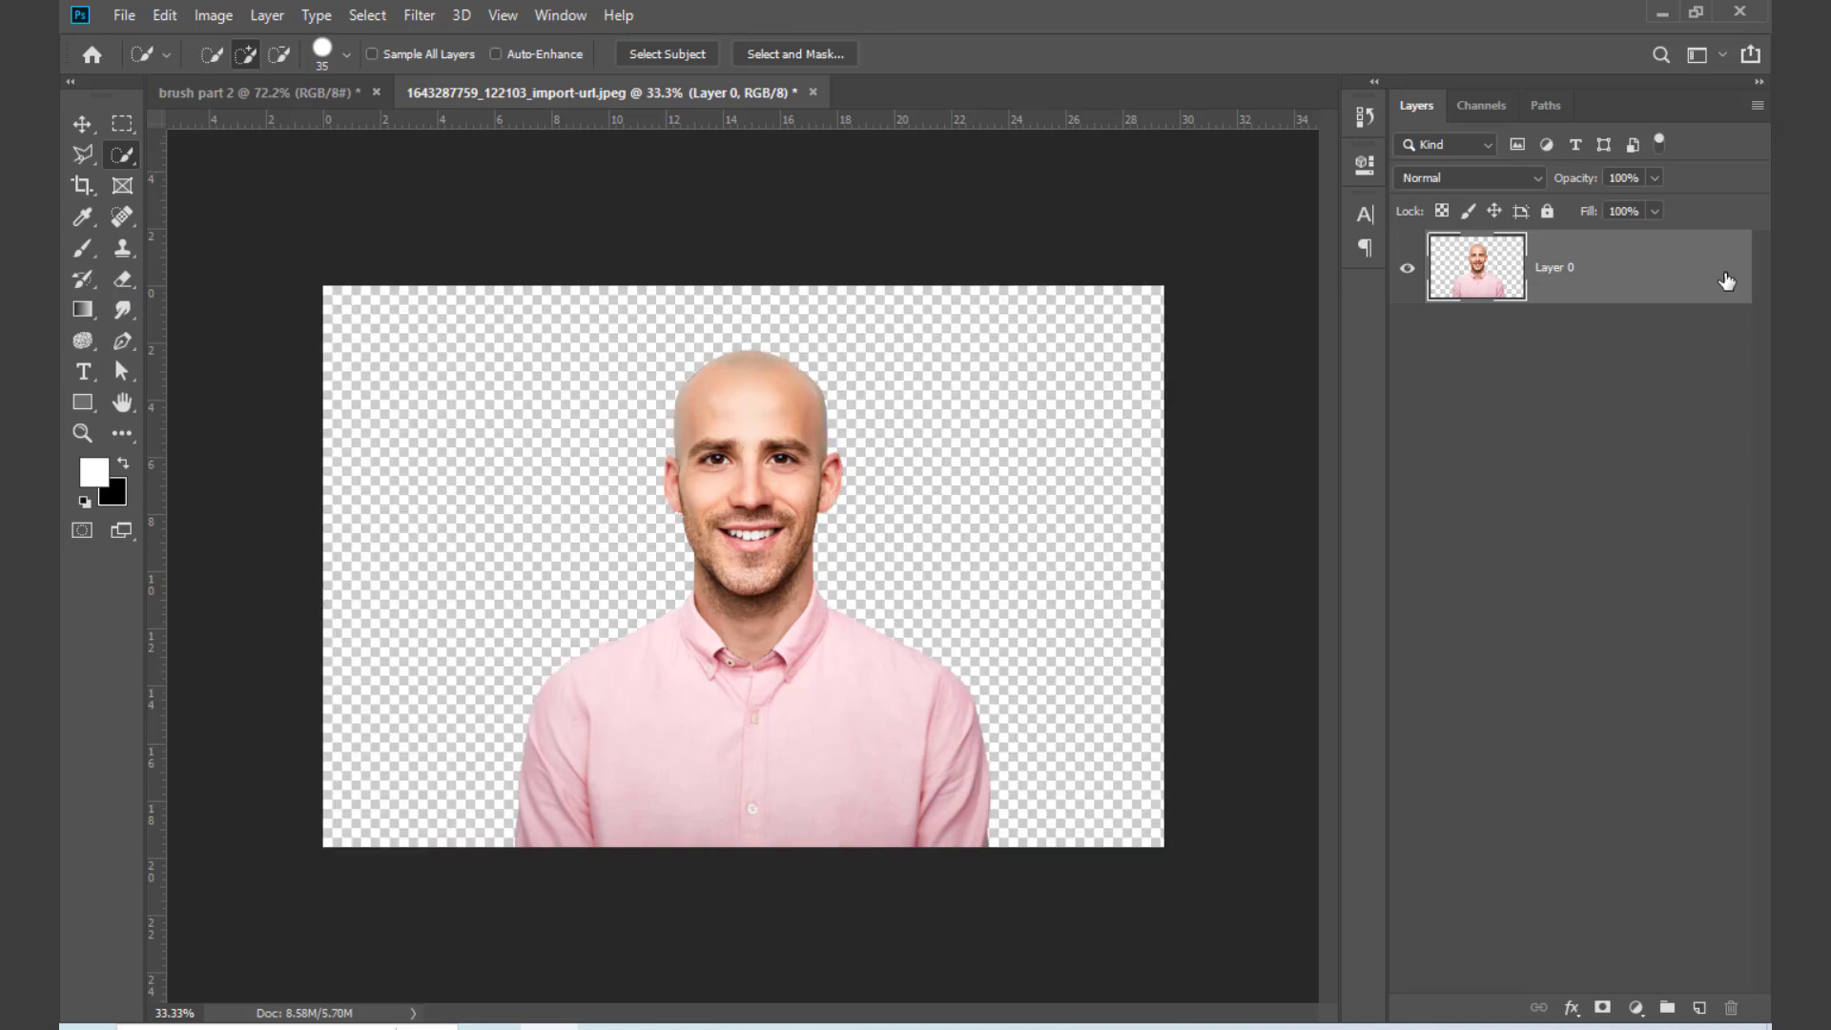
Step: Add a white (ffffff) Solid Color fill layer and place it beneath the man's layer
left_click(1636, 1008)
left_click(1629, 599)
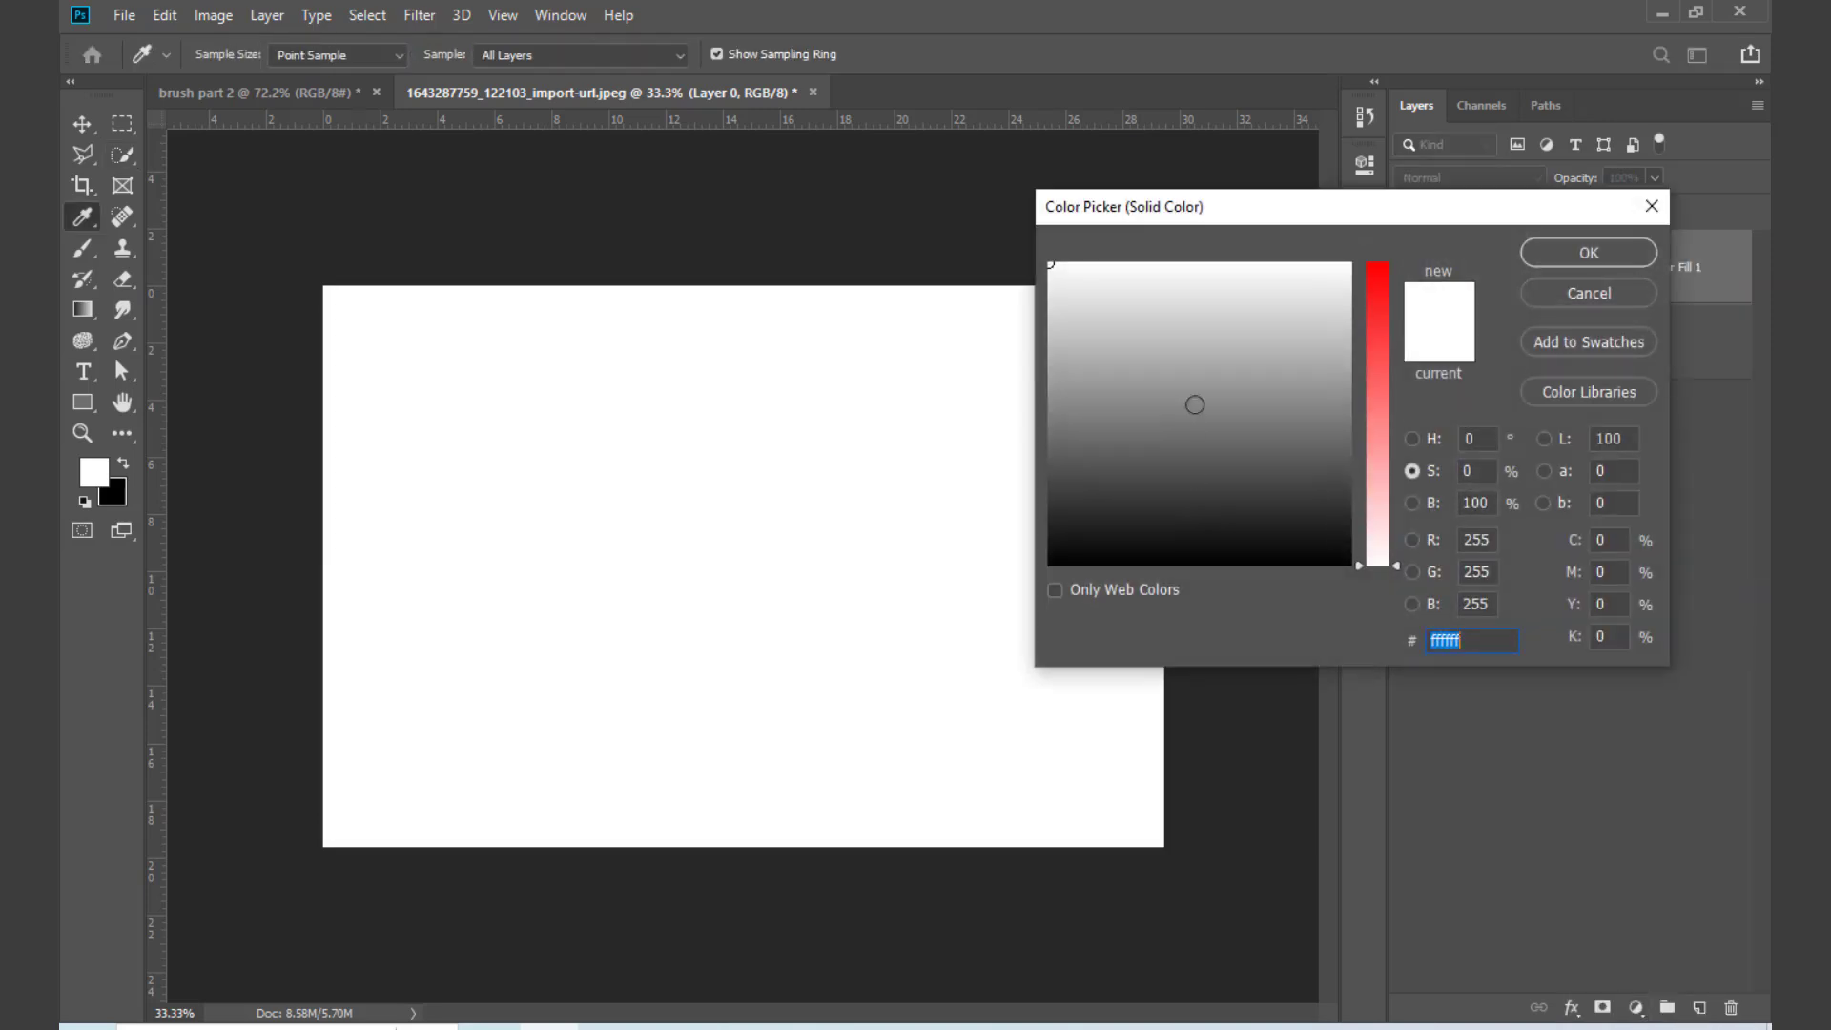
left_click(1622, 246)
left_click_drag(1600, 291, 1520, 388)
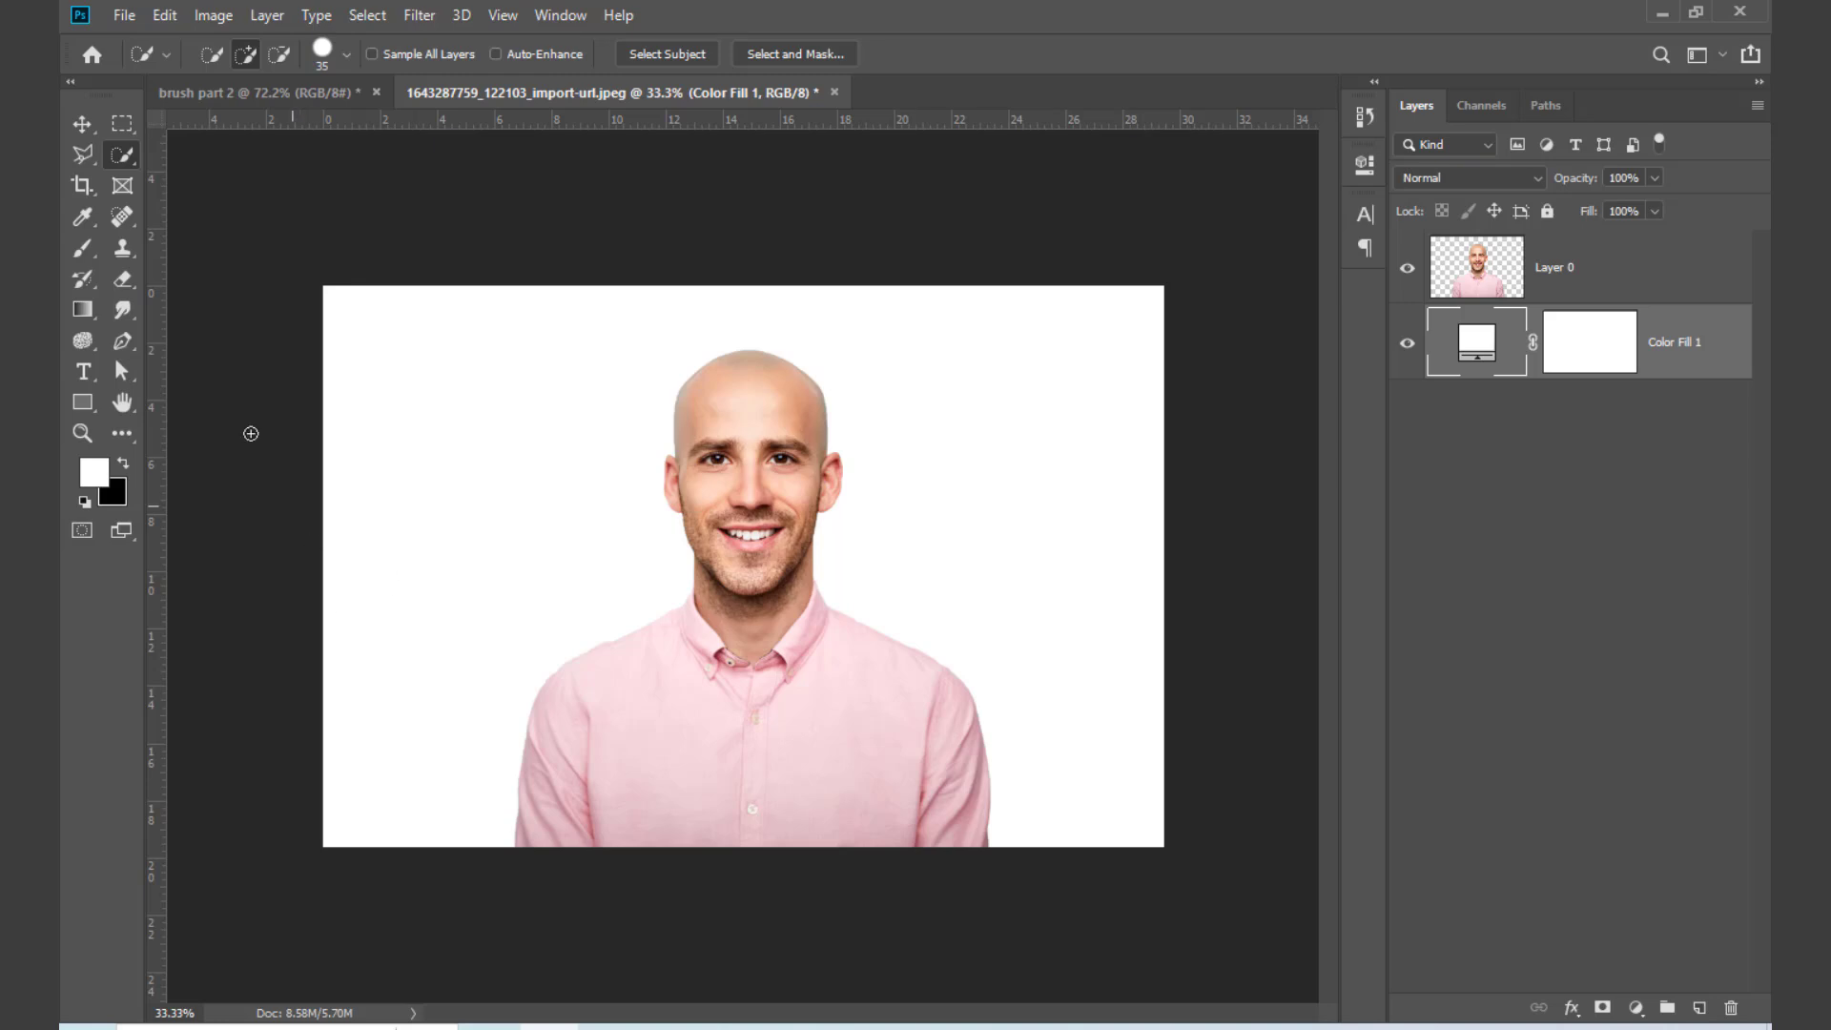
Step: Scale the man's layer up proportionally to about 178% and position his head and collar within the canvas
left_click(82, 124)
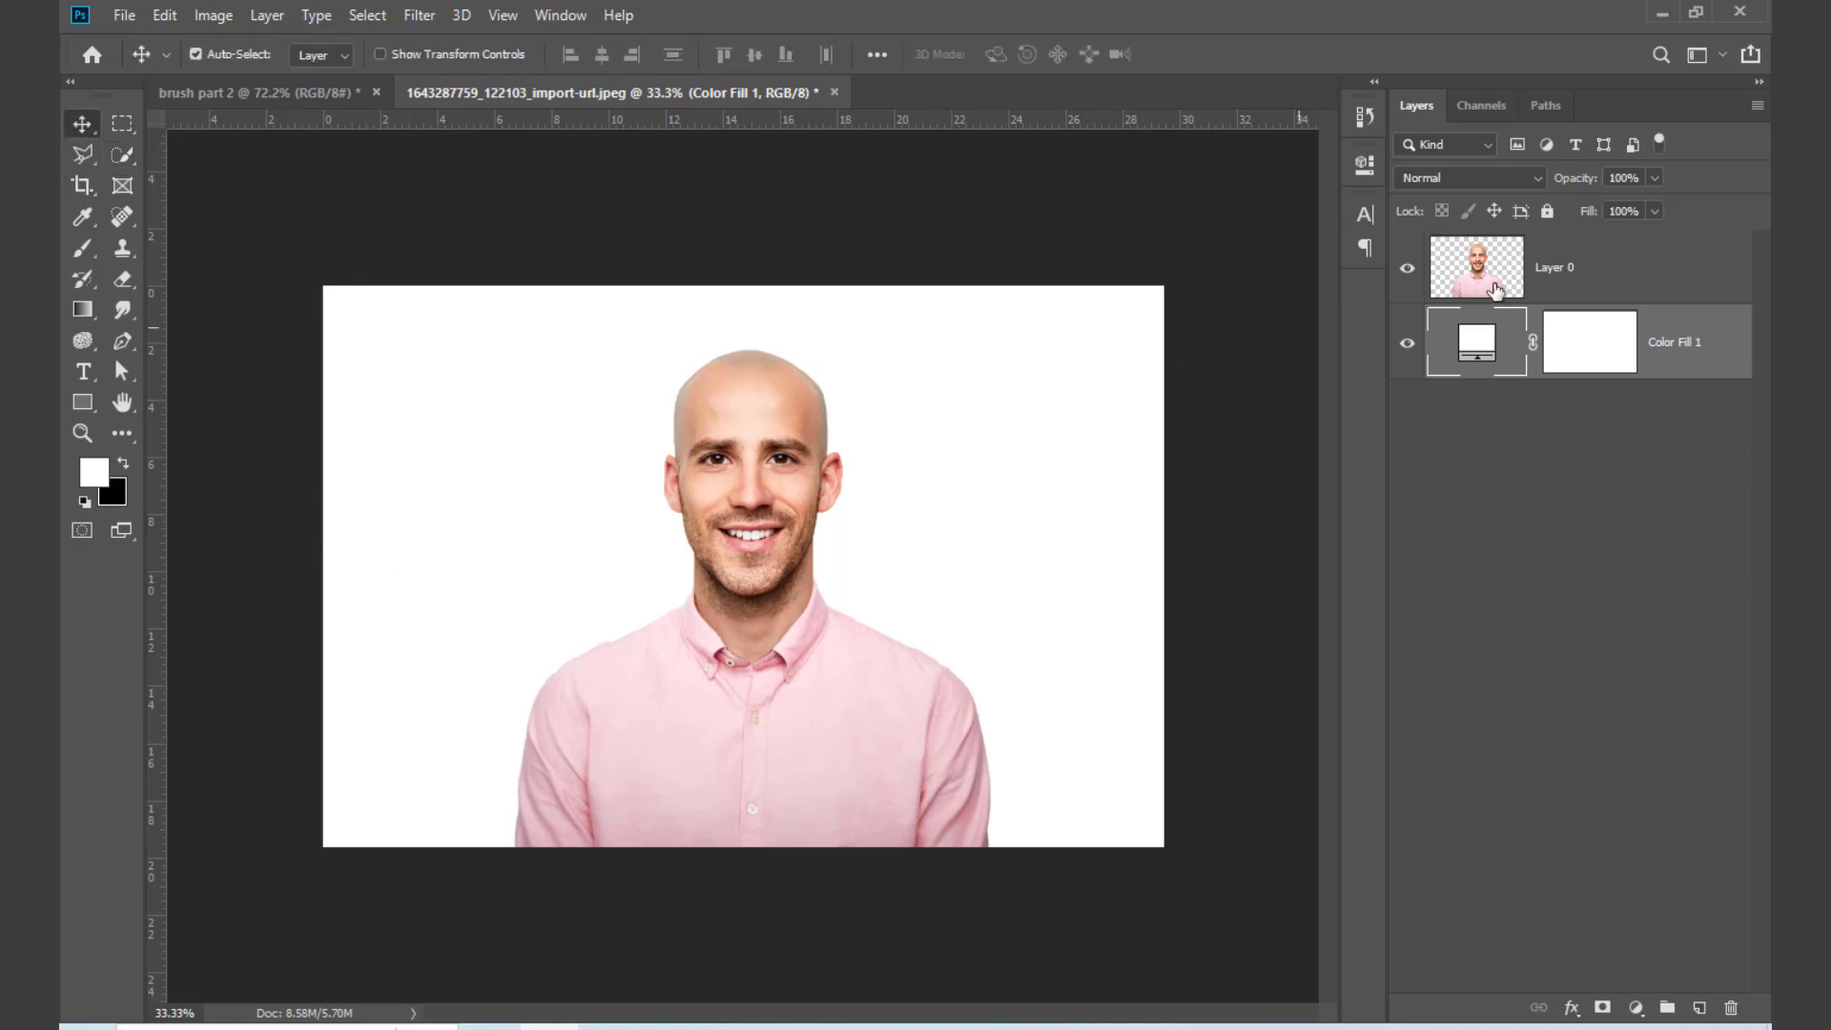
left_click(1403, 273)
left_click(1403, 274)
key("ctrl+t")
left_click(890, 402)
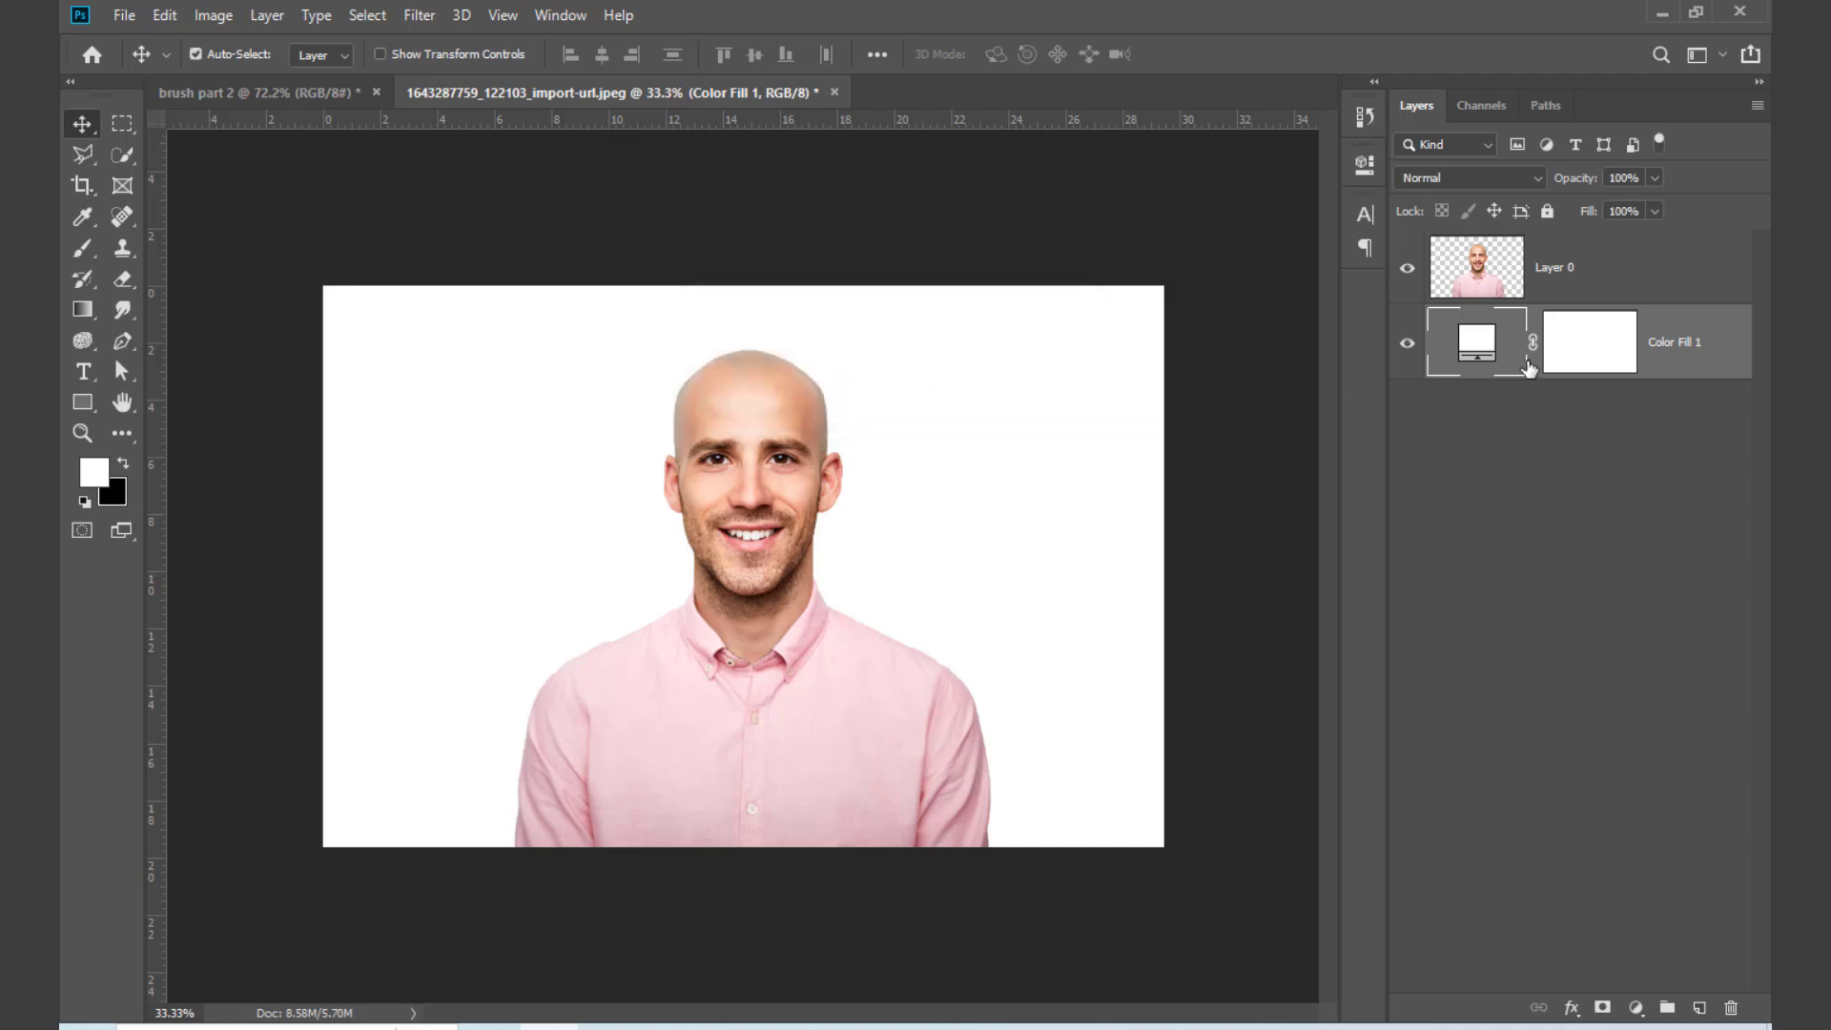
left_click(1621, 300)
key("ctrl+t")
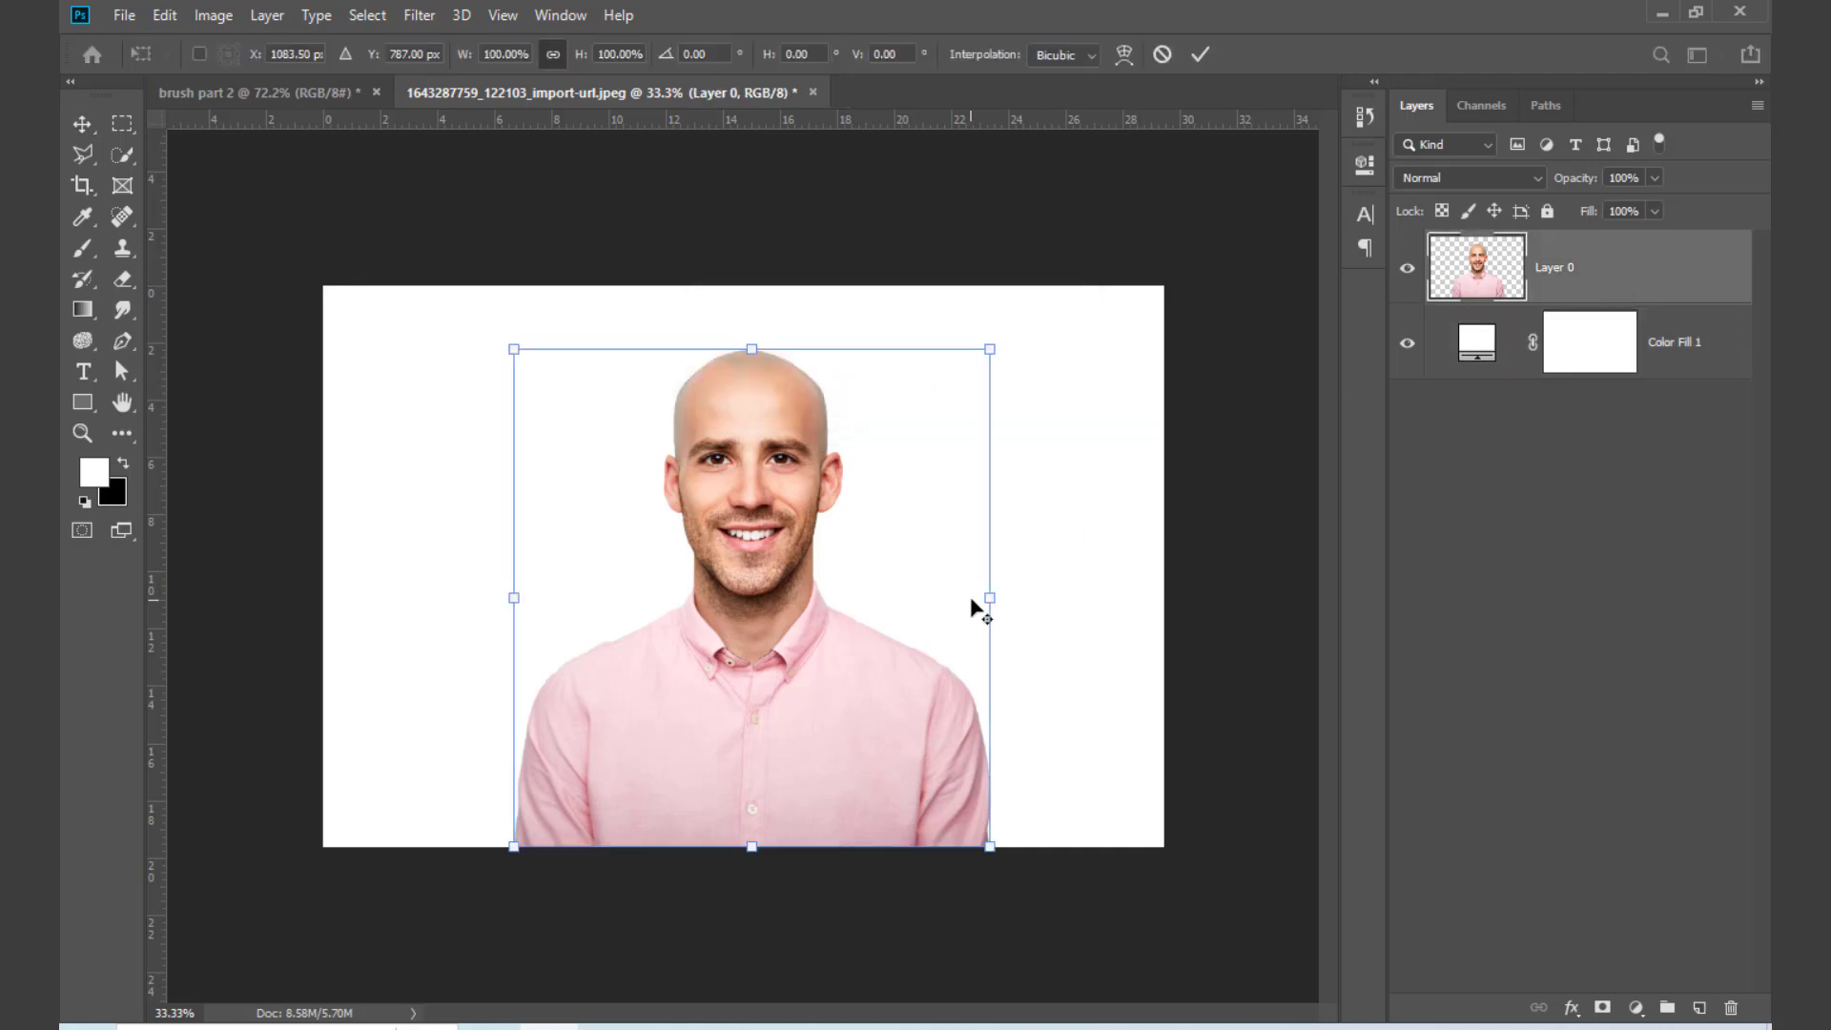
left_click_drag(975, 609, 1145, 662)
left_click_drag(725, 658, 746, 758)
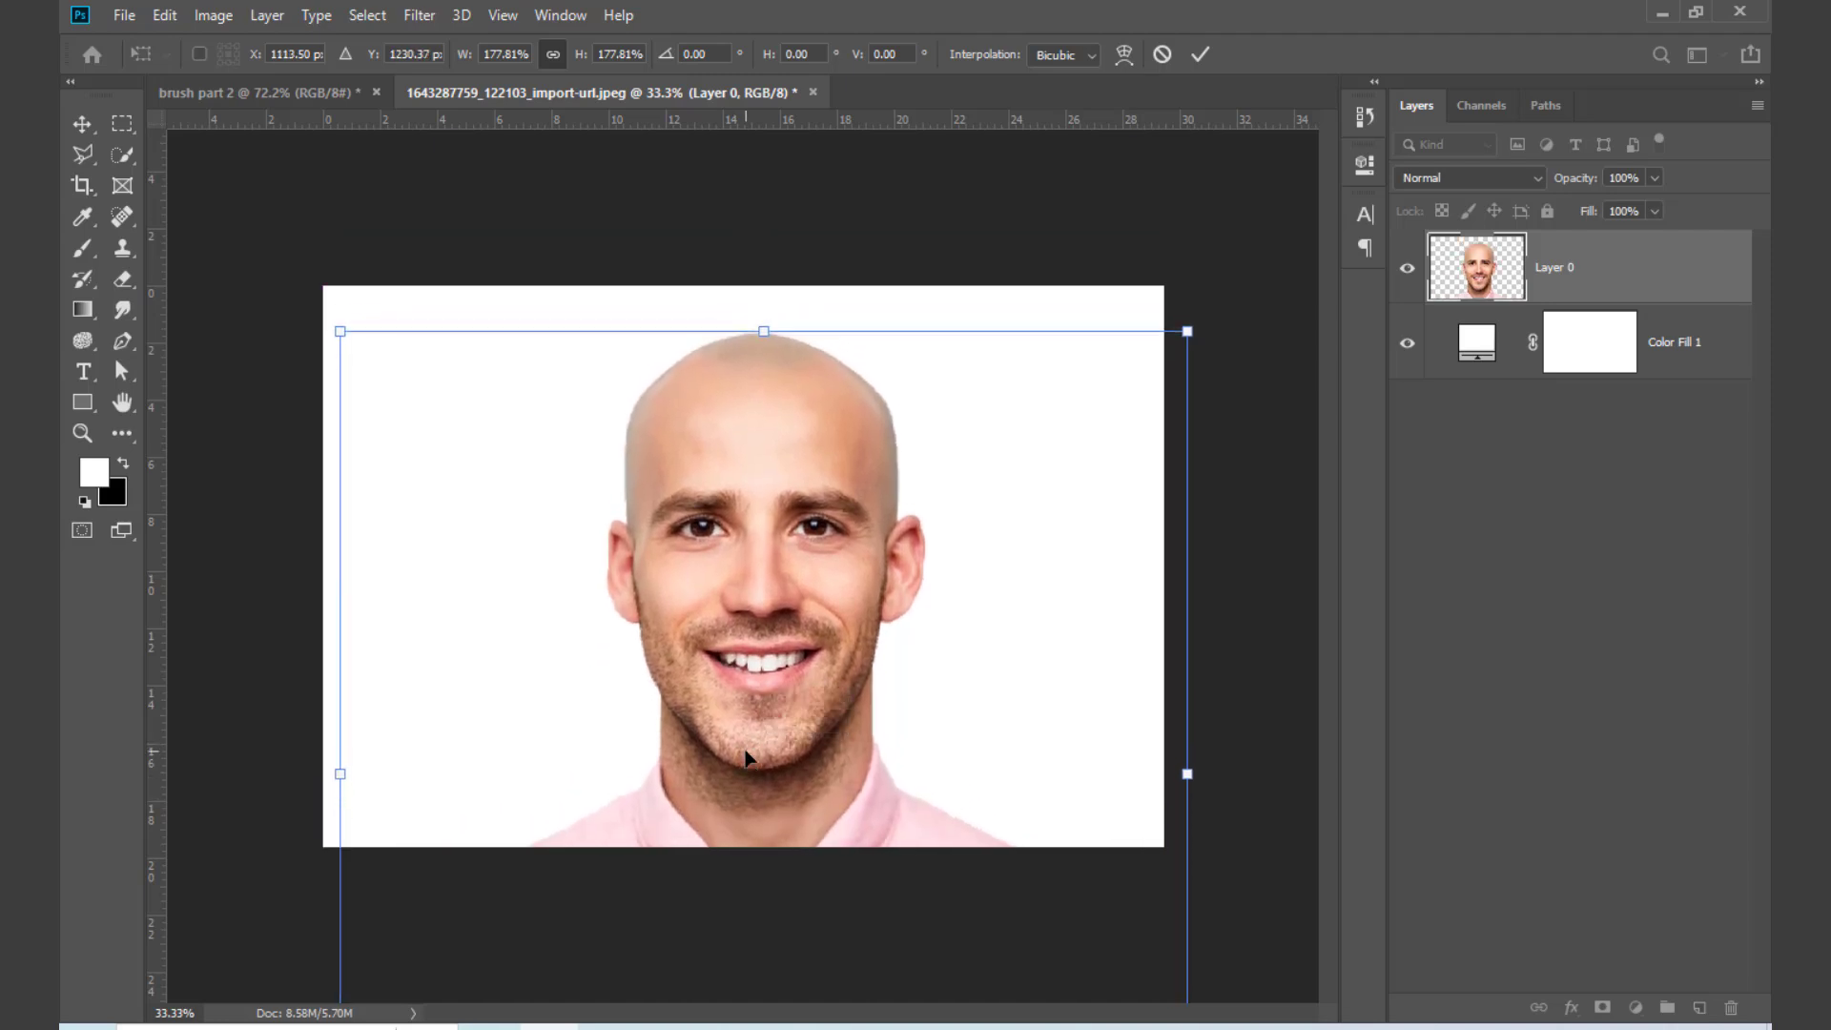
key("Return")
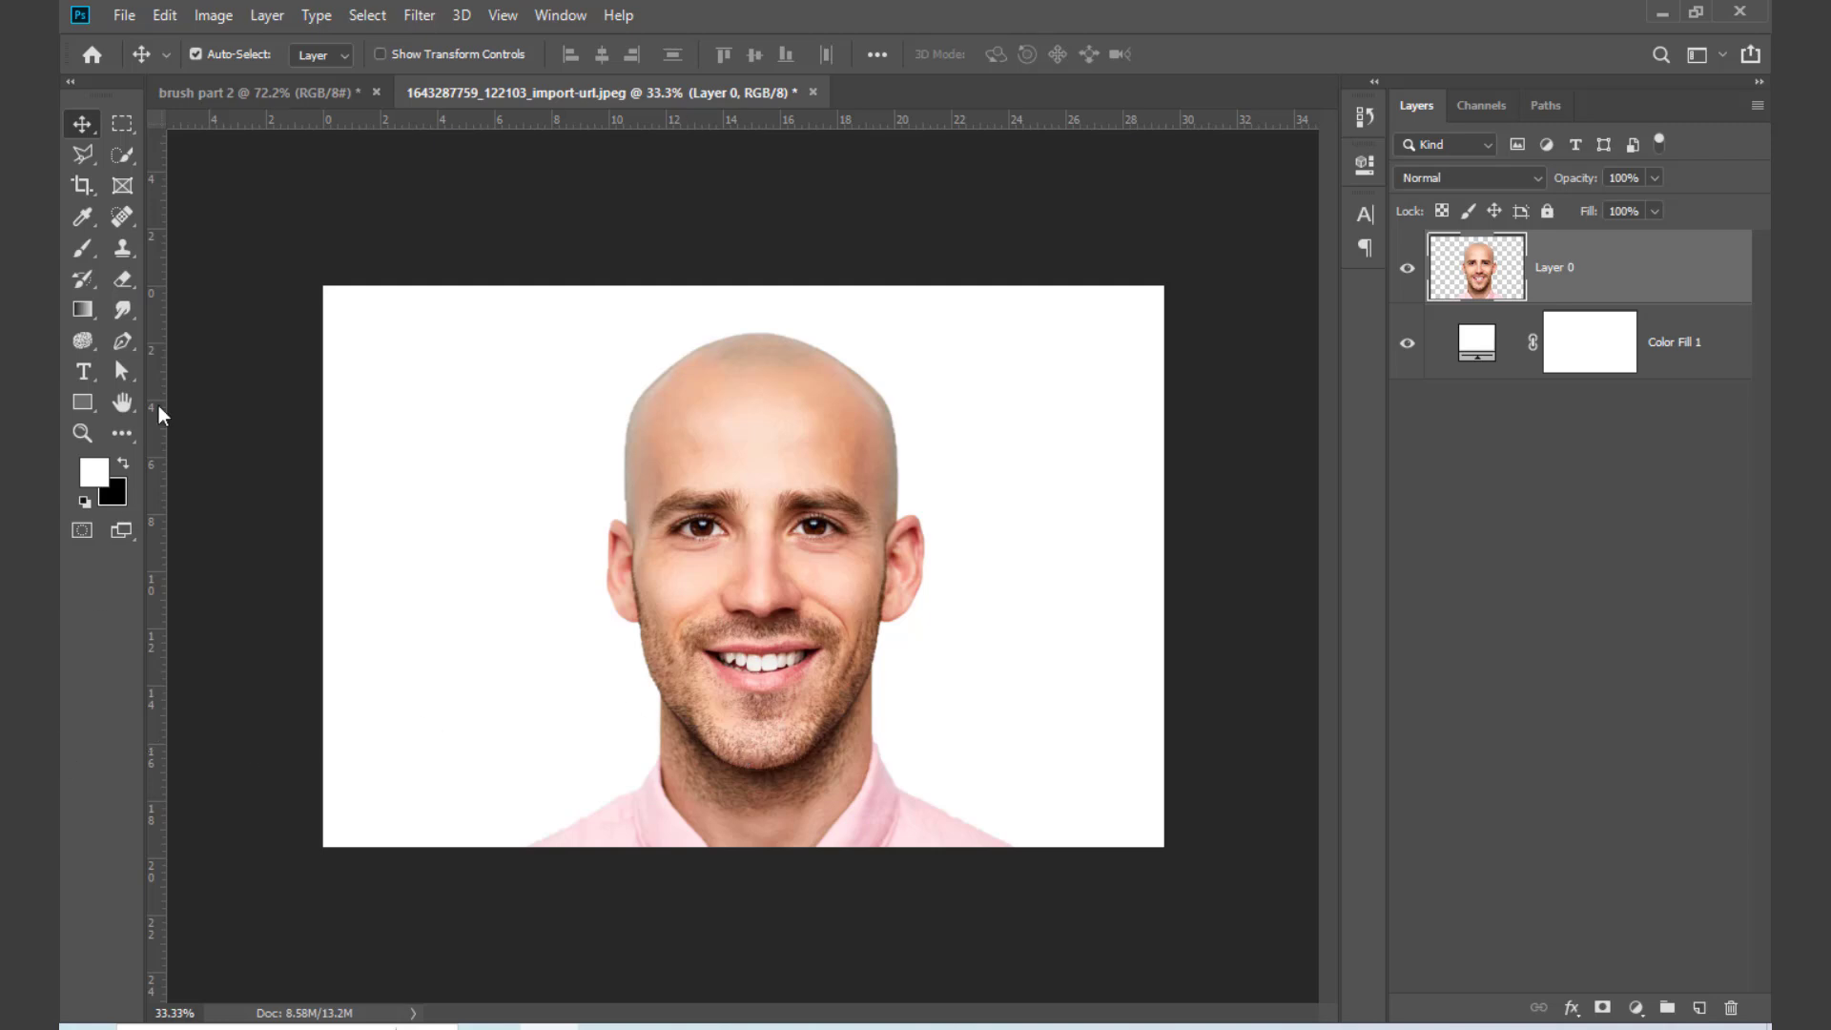
Step: Select the top of the man's head with an elliptical marquee and copy it to a new layer
left_click(121, 122)
left_click(220, 145)
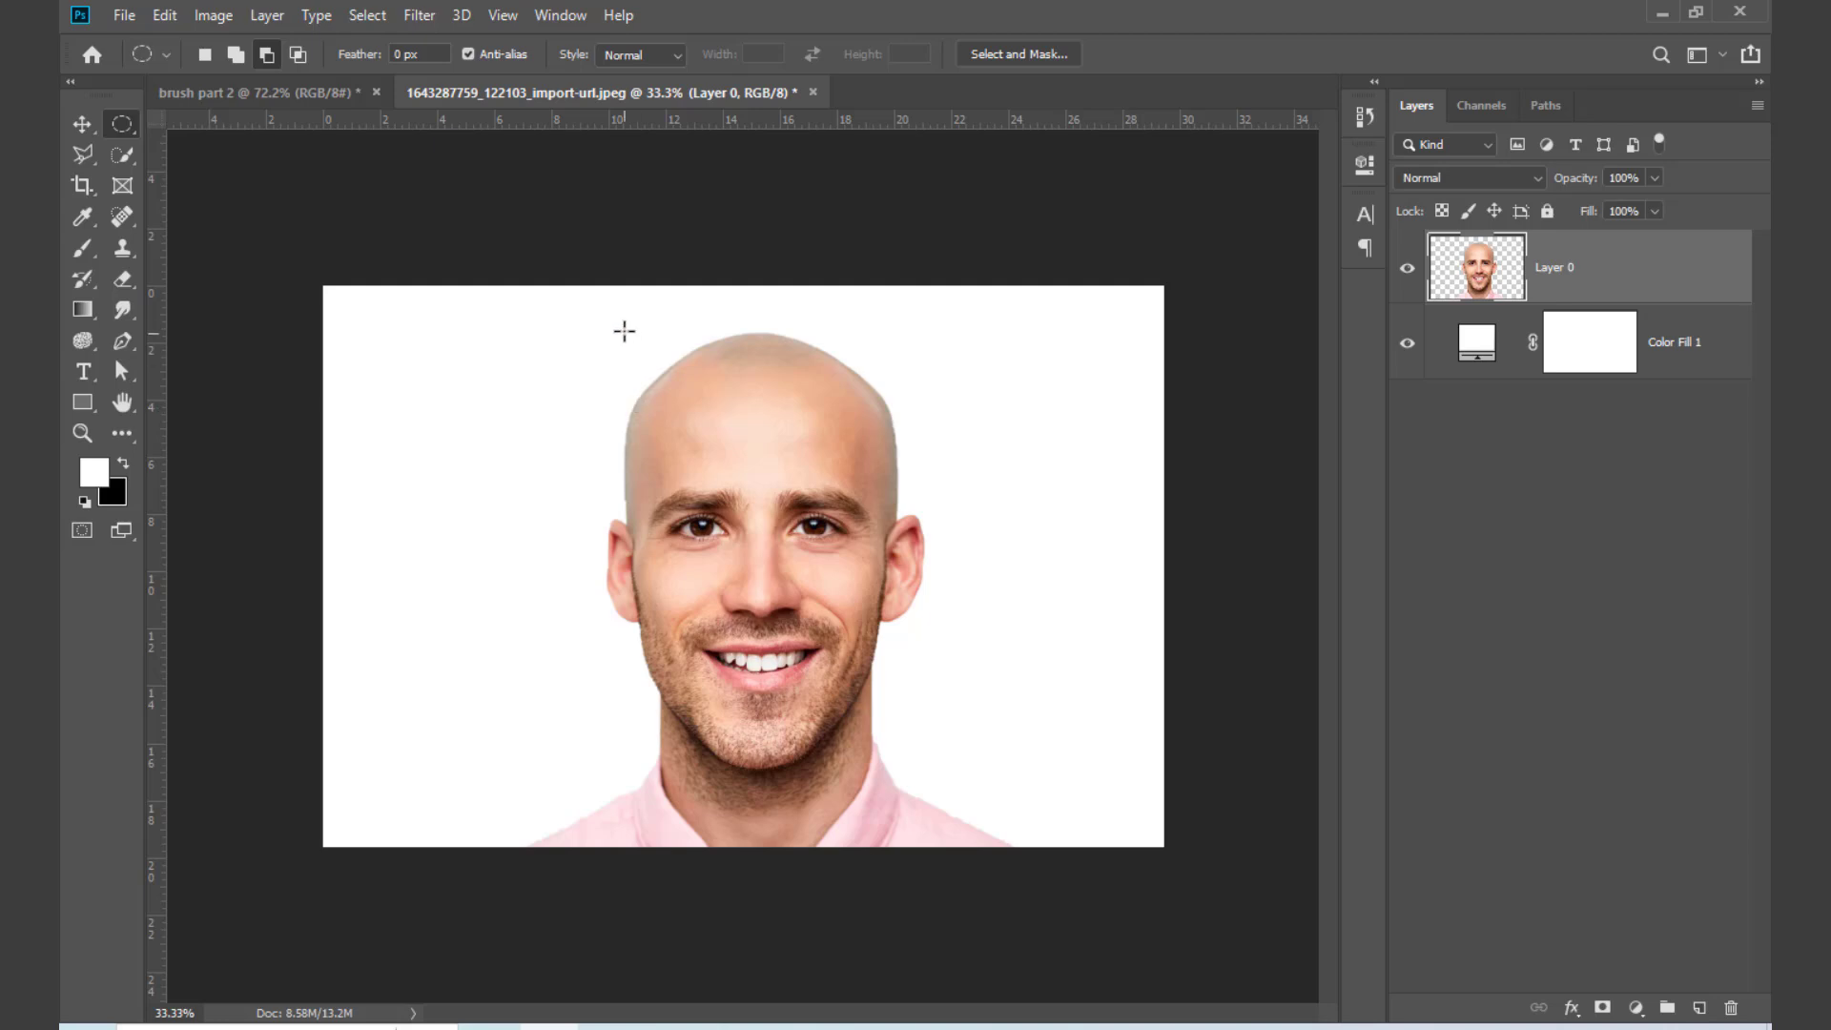
left_click_drag(621, 324, 925, 428)
key("ctrl+j")
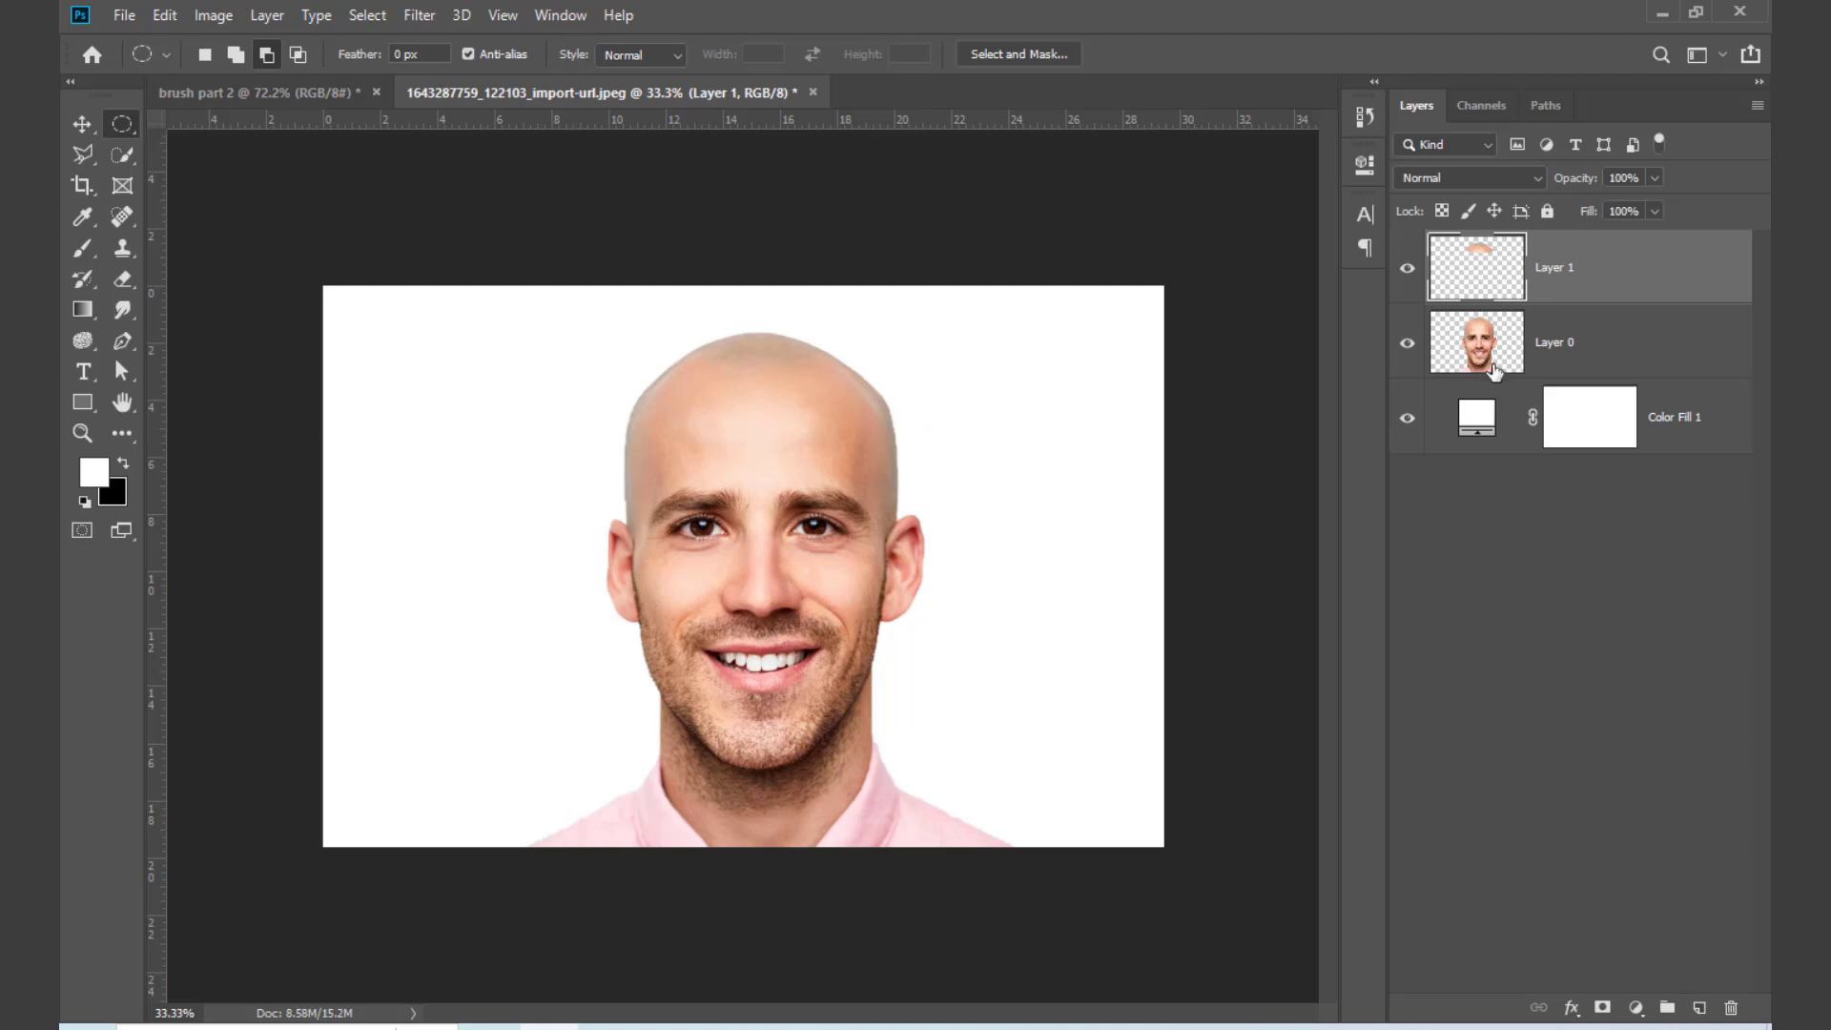
Step: Toggle the visibility of the man's layer to examine the copied head-top piece on its own
left_click(1406, 345)
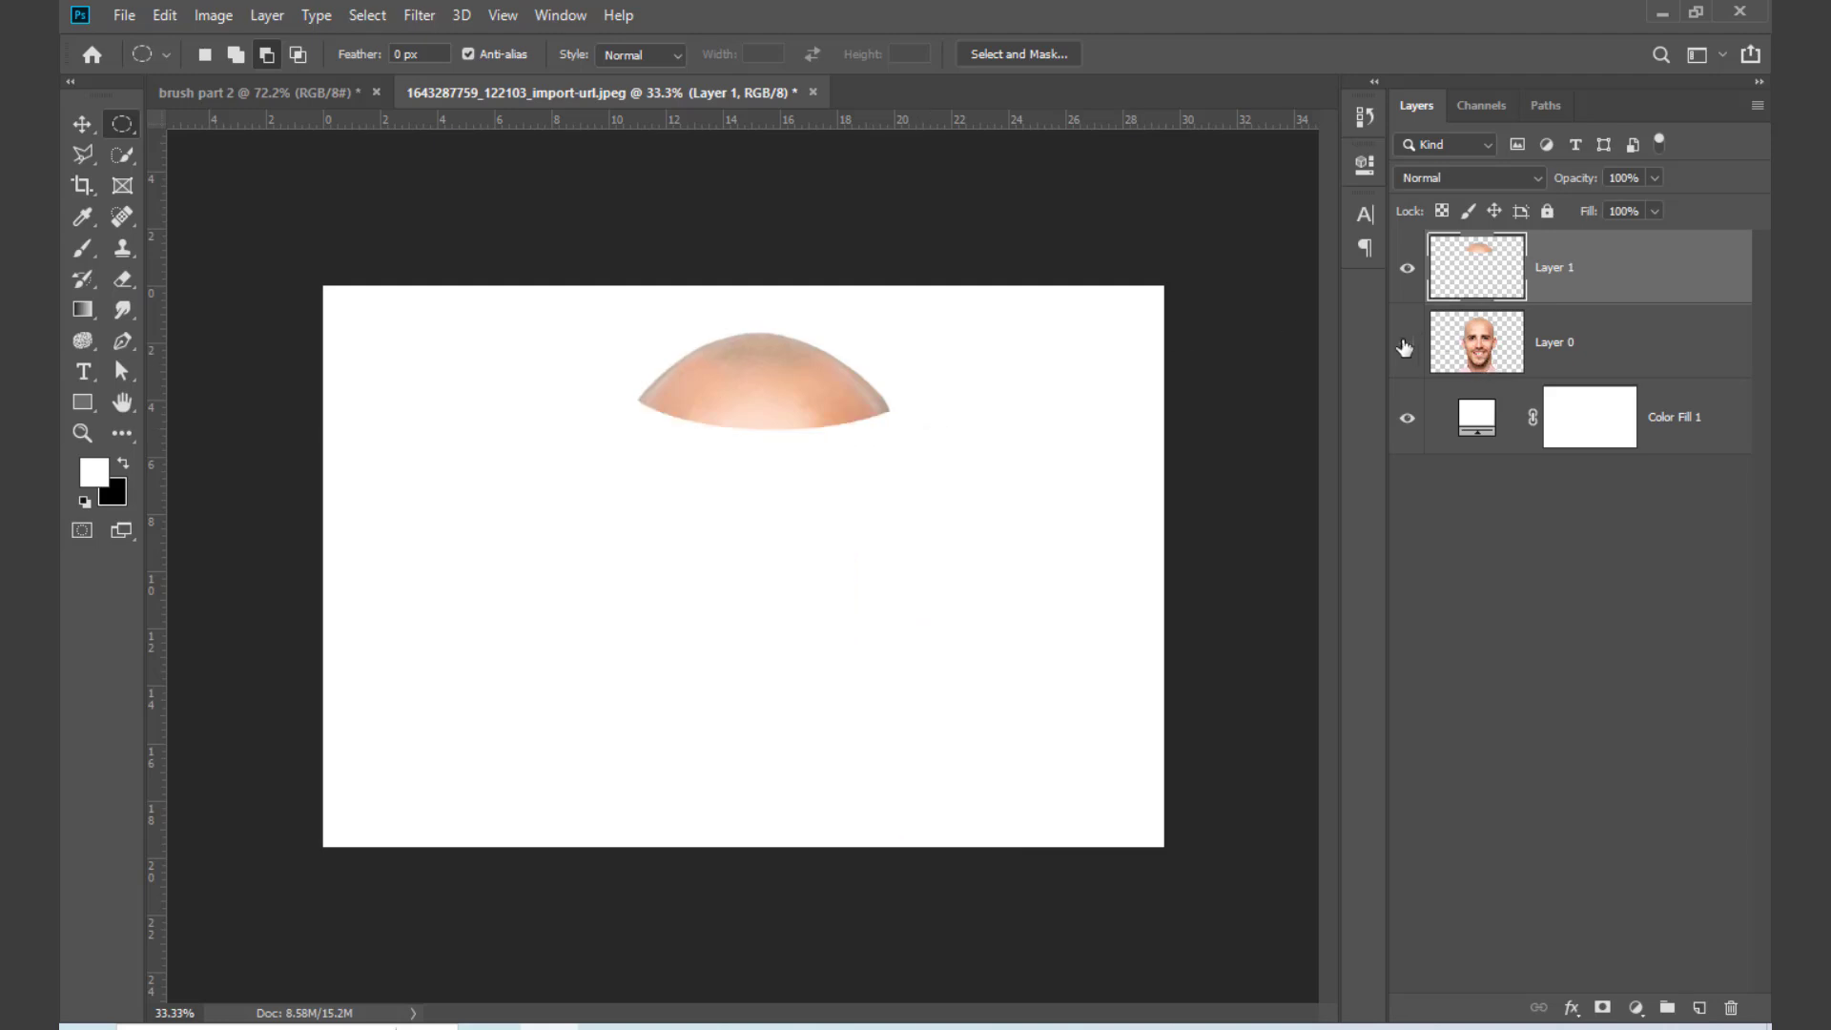
left_click(1406, 345)
left_click(1406, 346)
left_click(1406, 345)
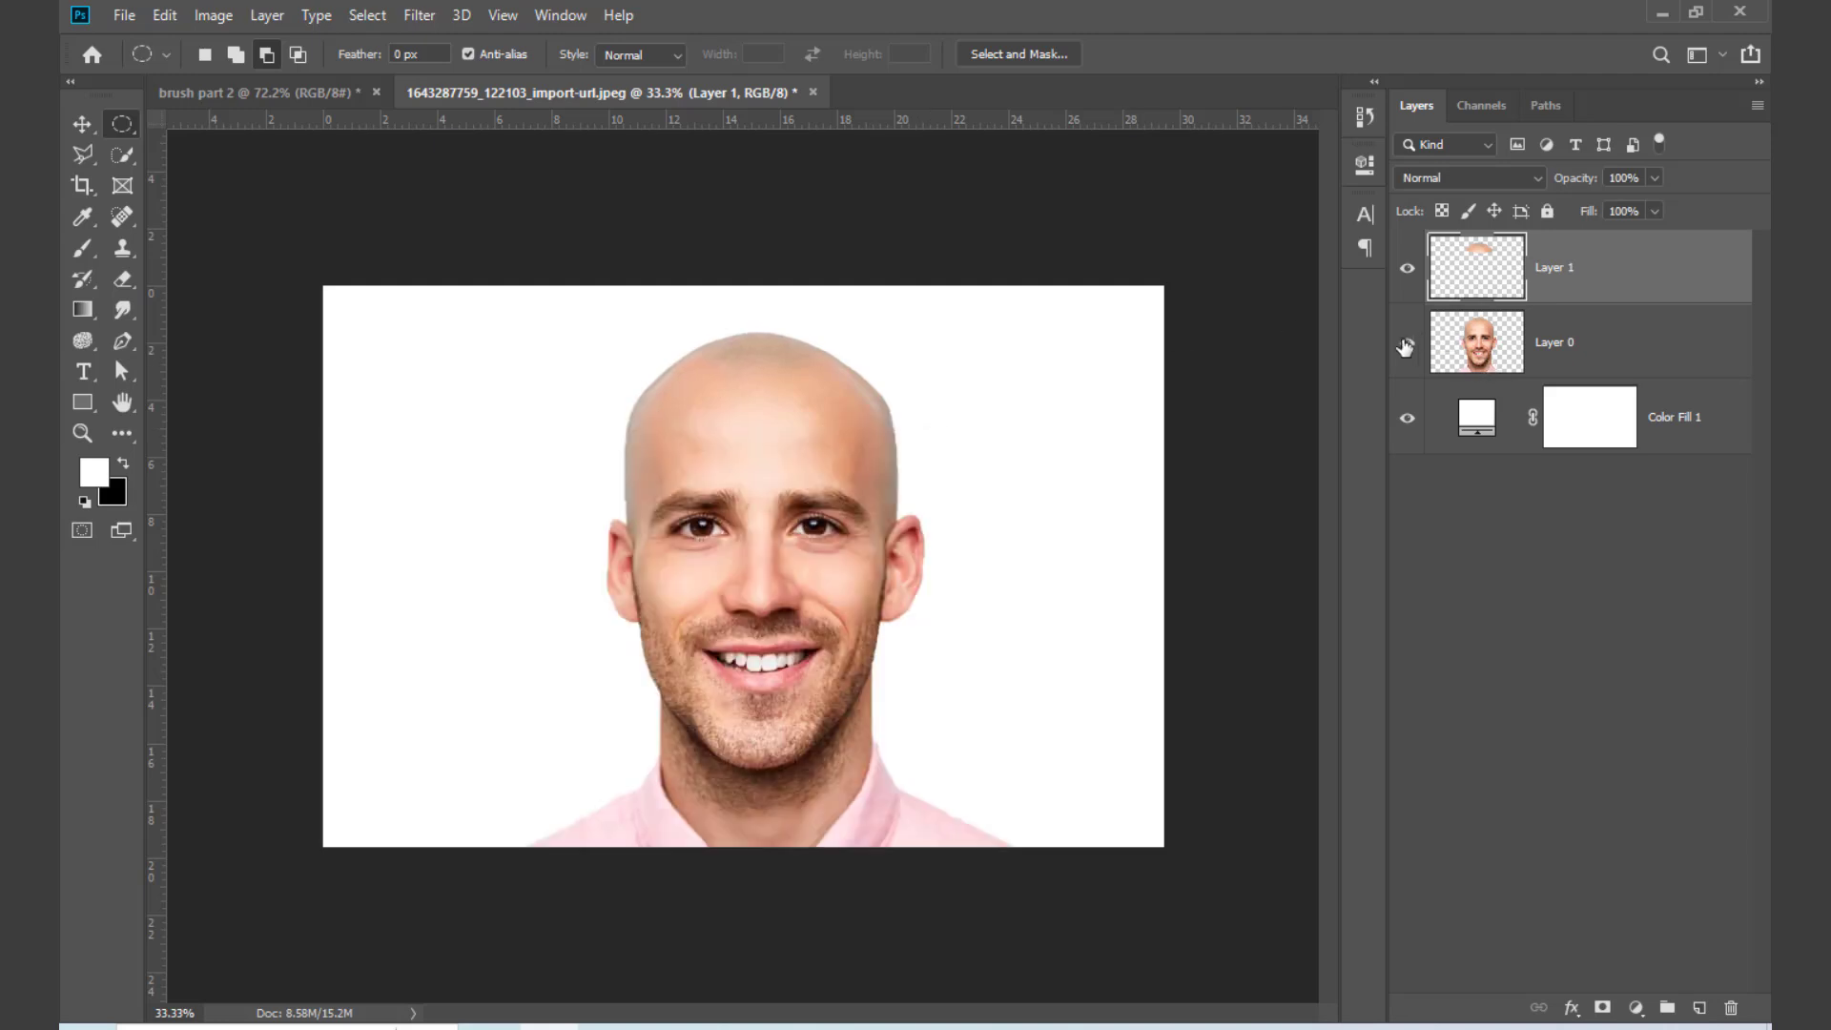
left_click(1406, 346)
left_click(1406, 345)
left_click(1406, 345)
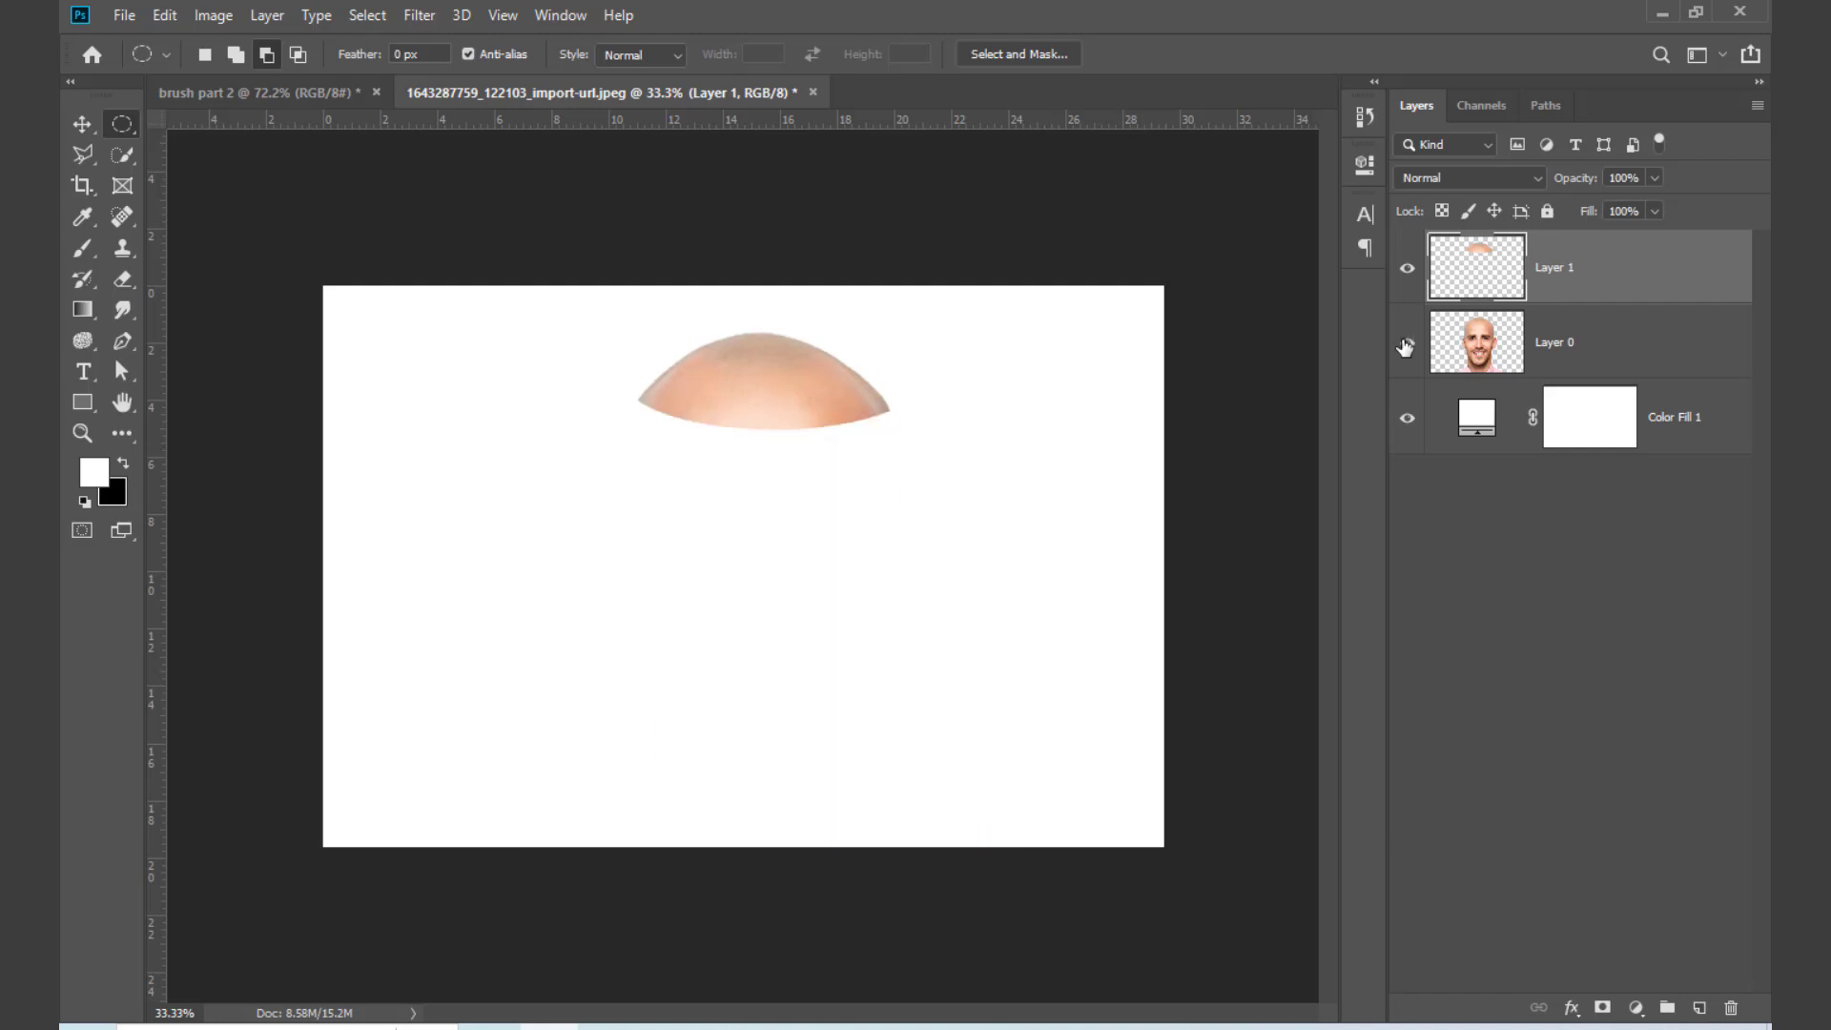
left_click(1406, 345)
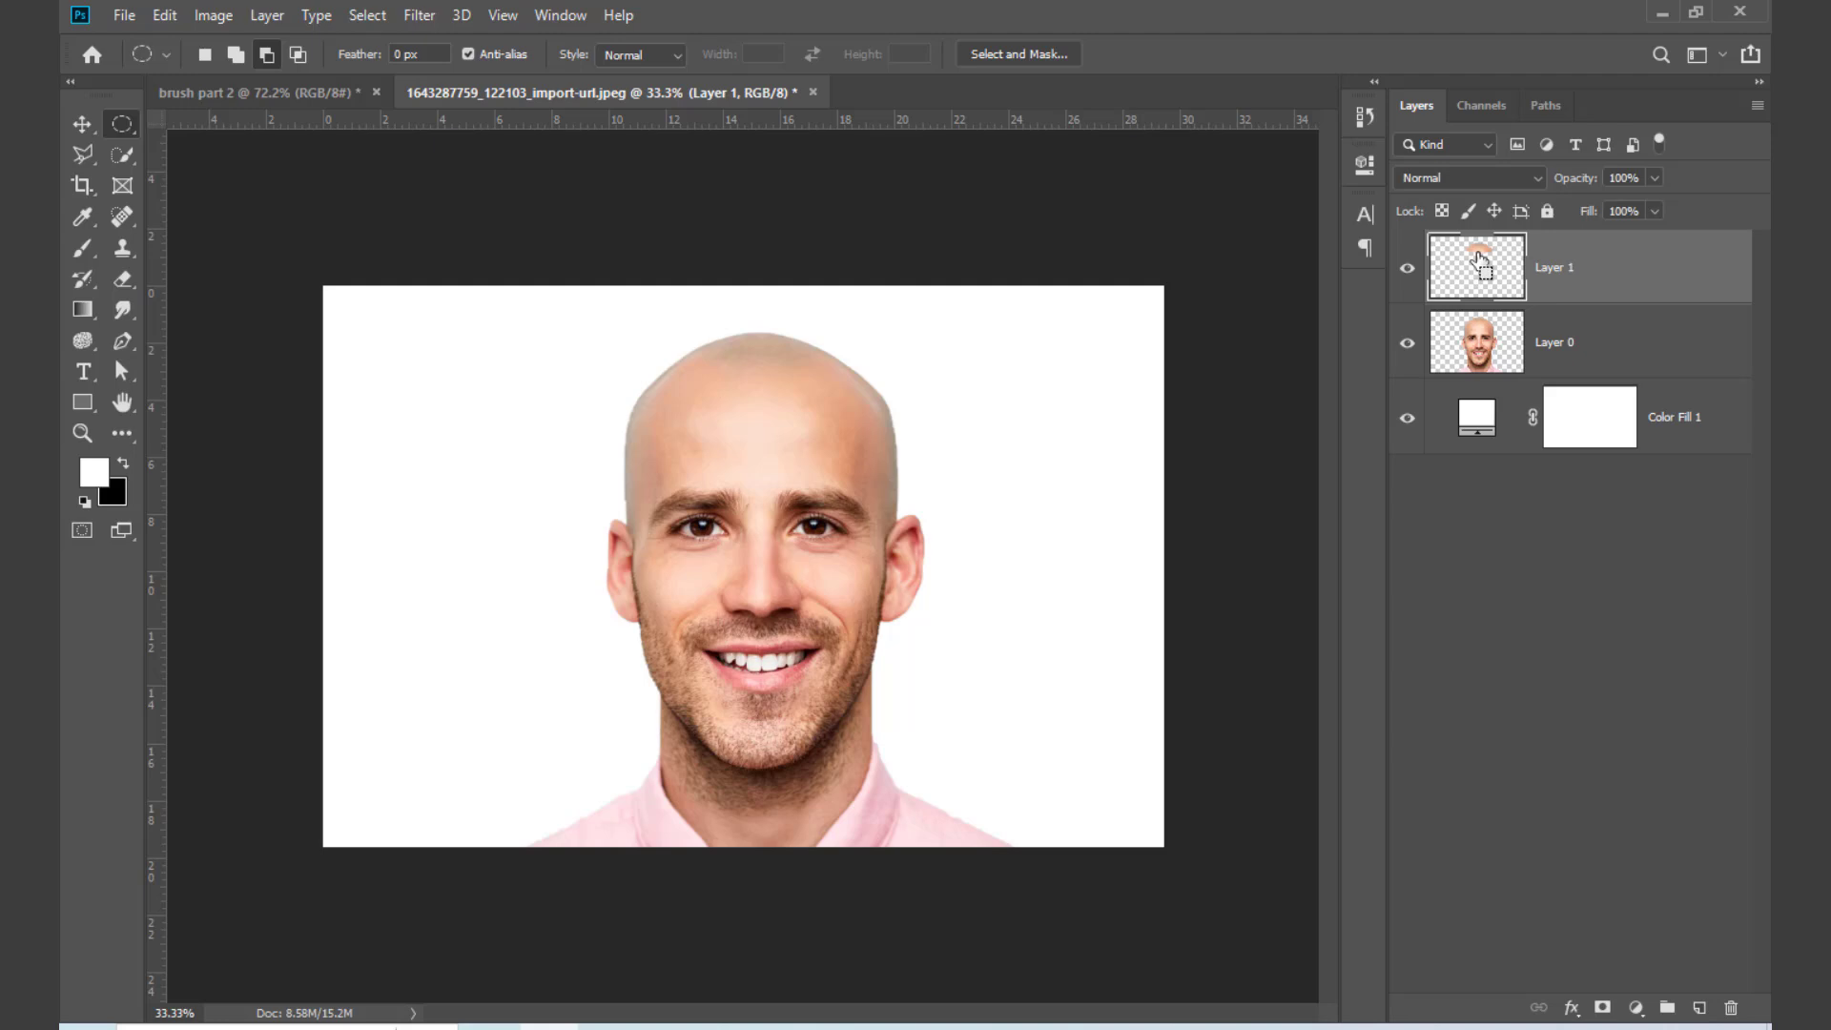
left_click(1407, 342)
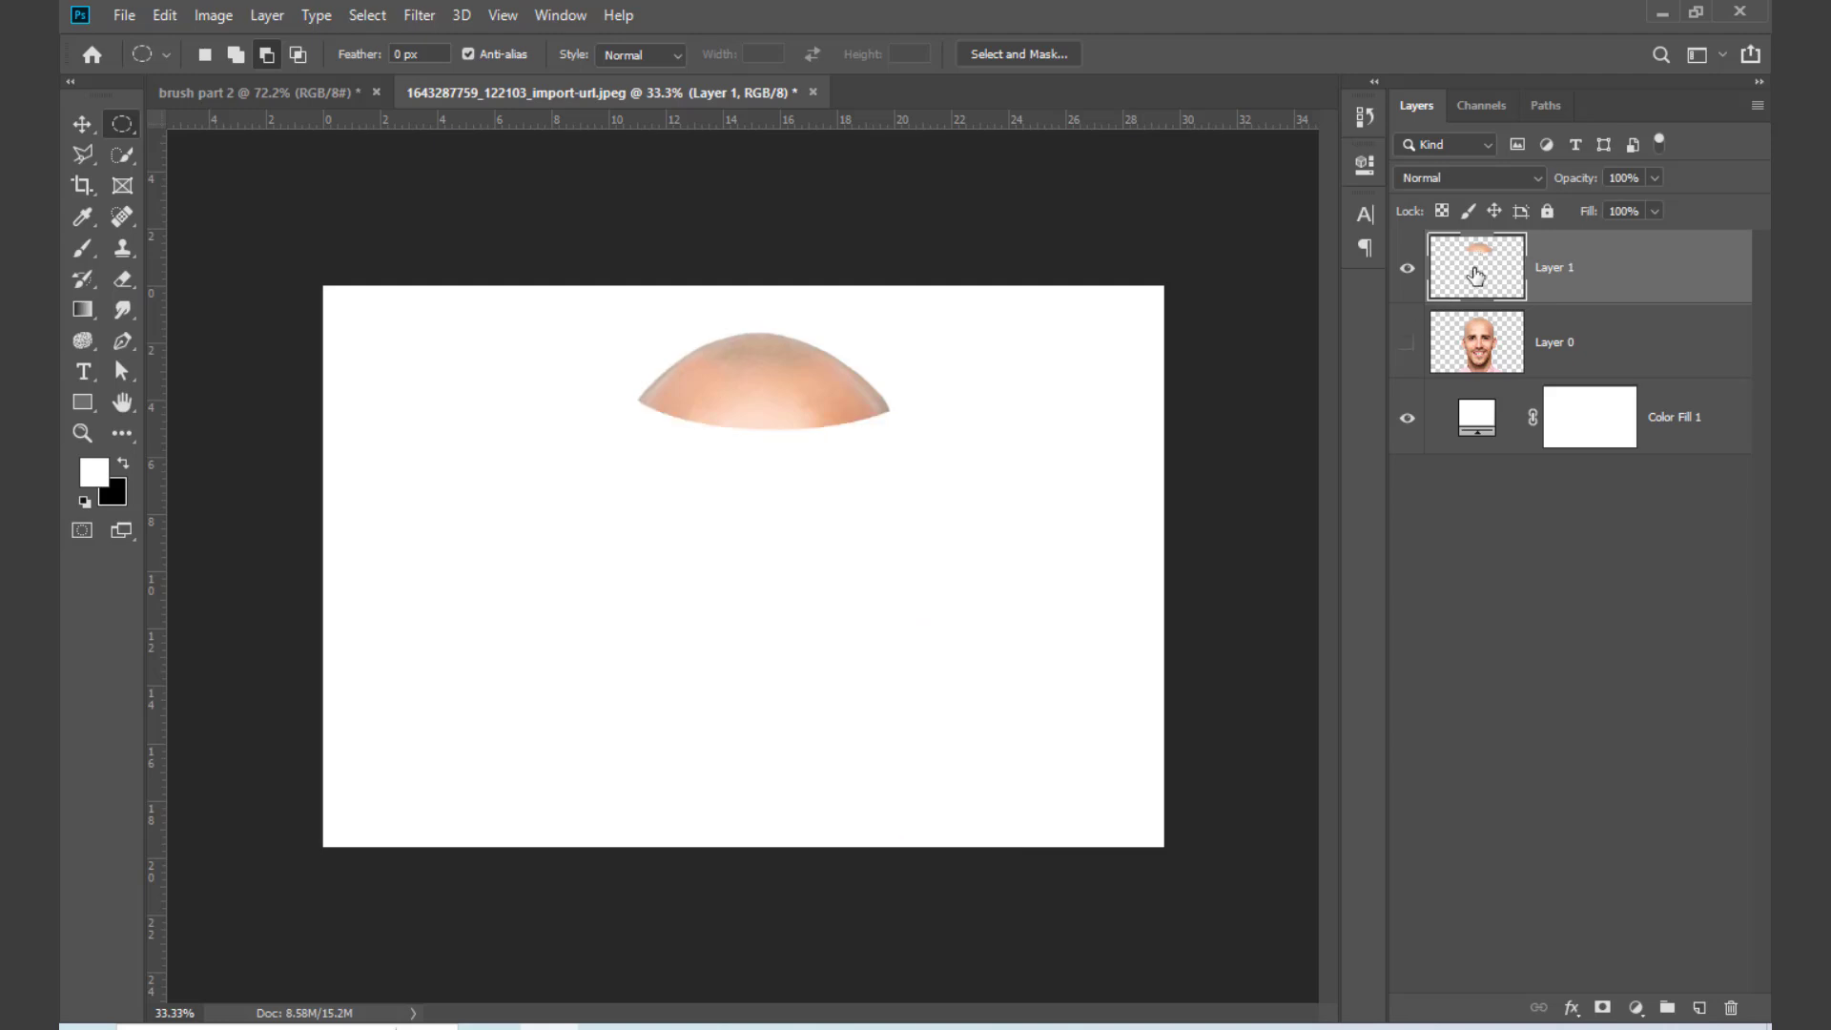
left_click(1407, 343)
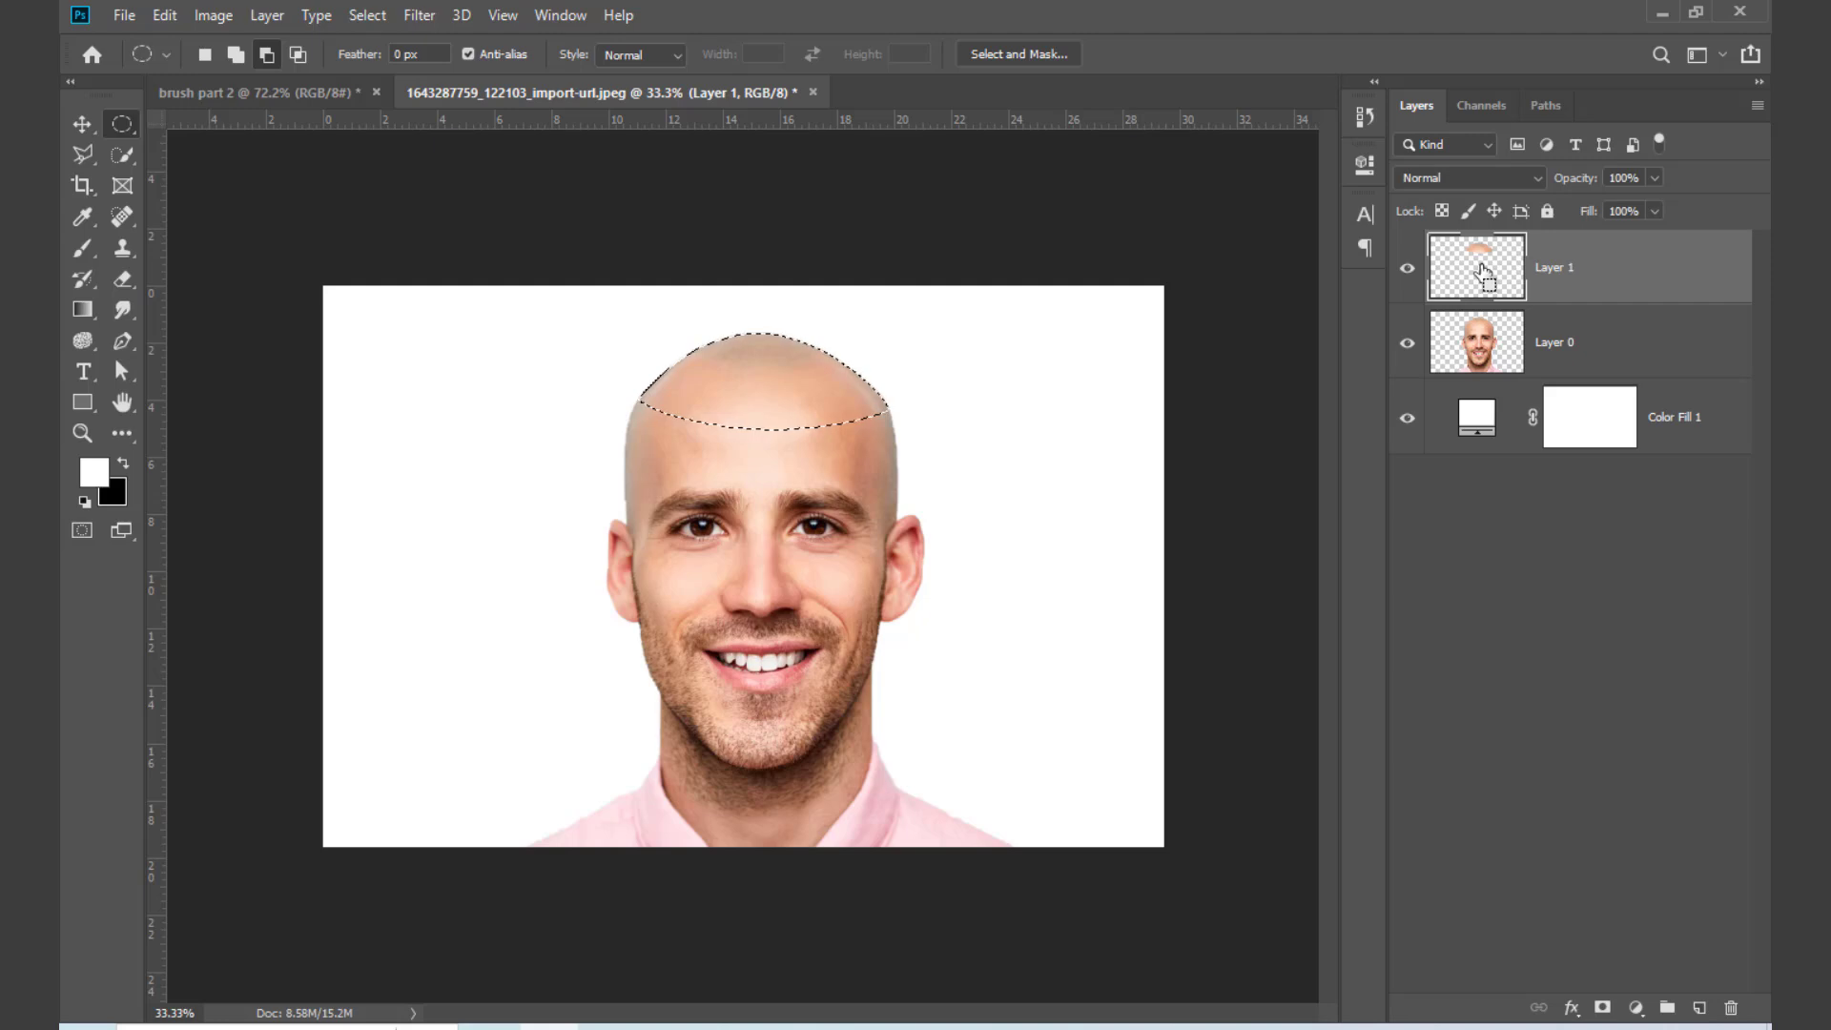
Step: Delete the head-top area from the man's layer using the copied piece's outline as the selection, deselect, and check both layers' visibility
left_click(1490, 344)
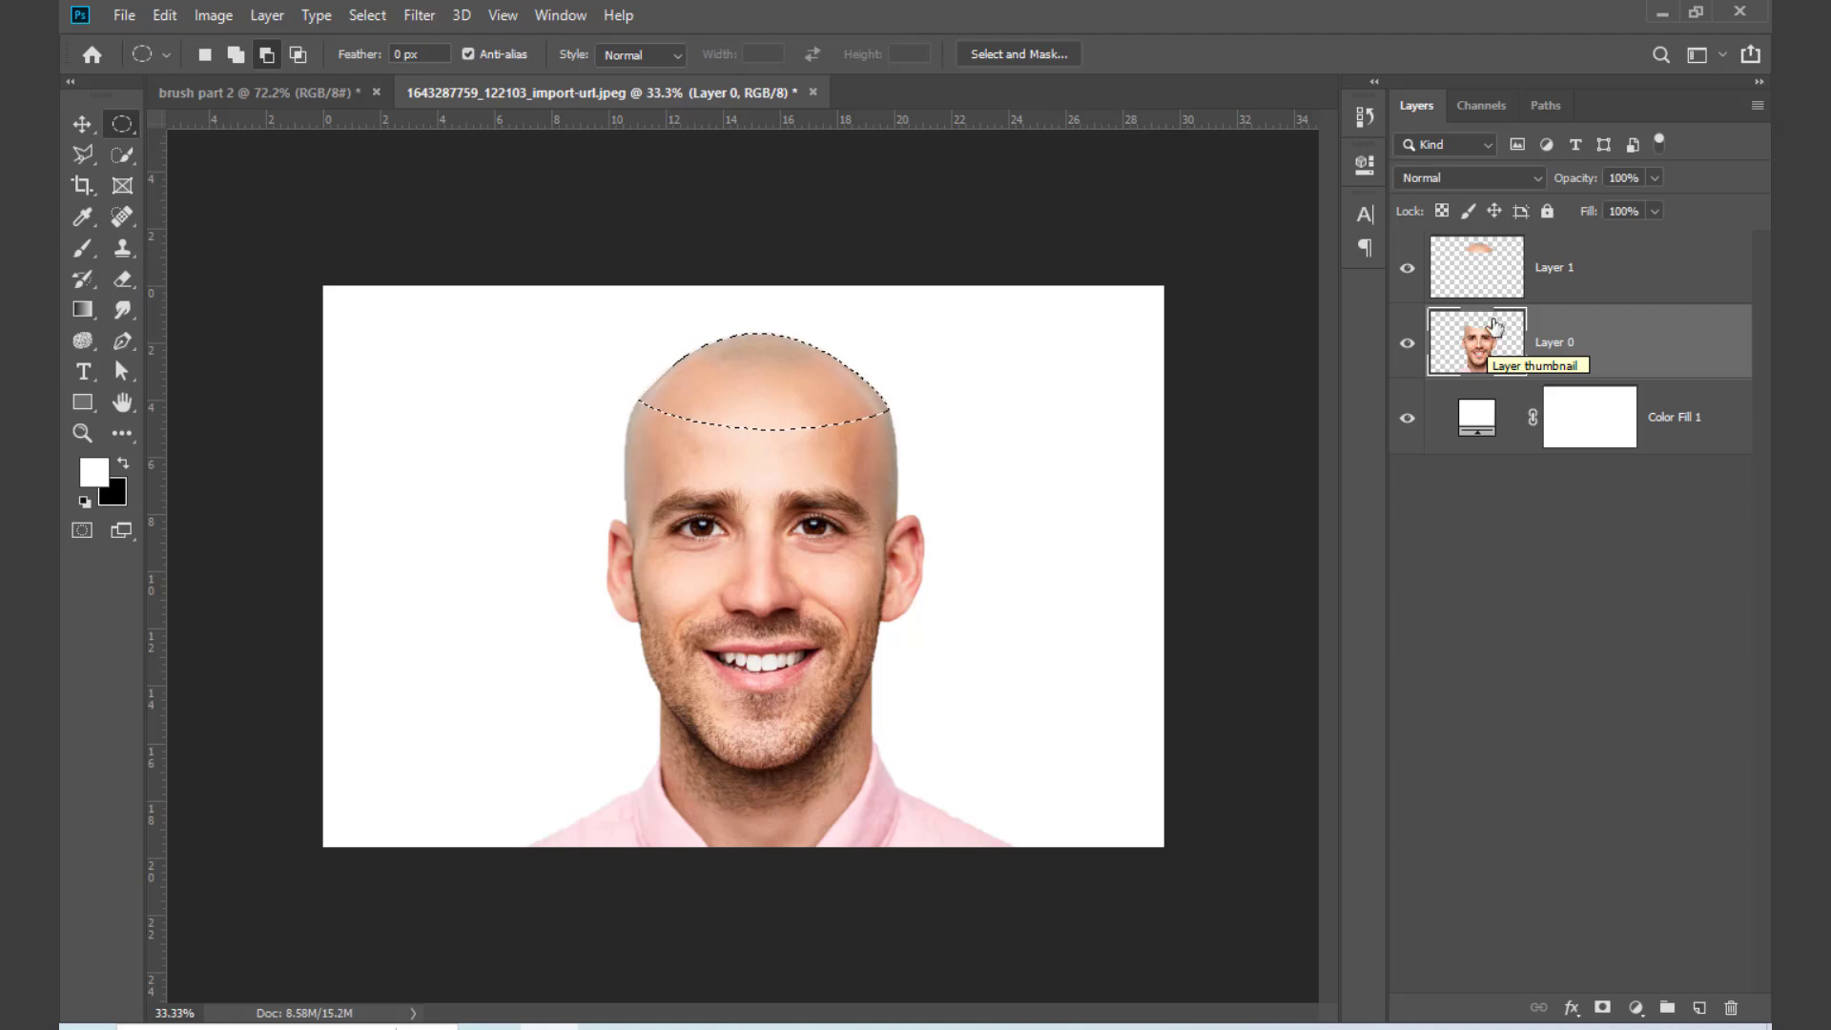
key("Delete")
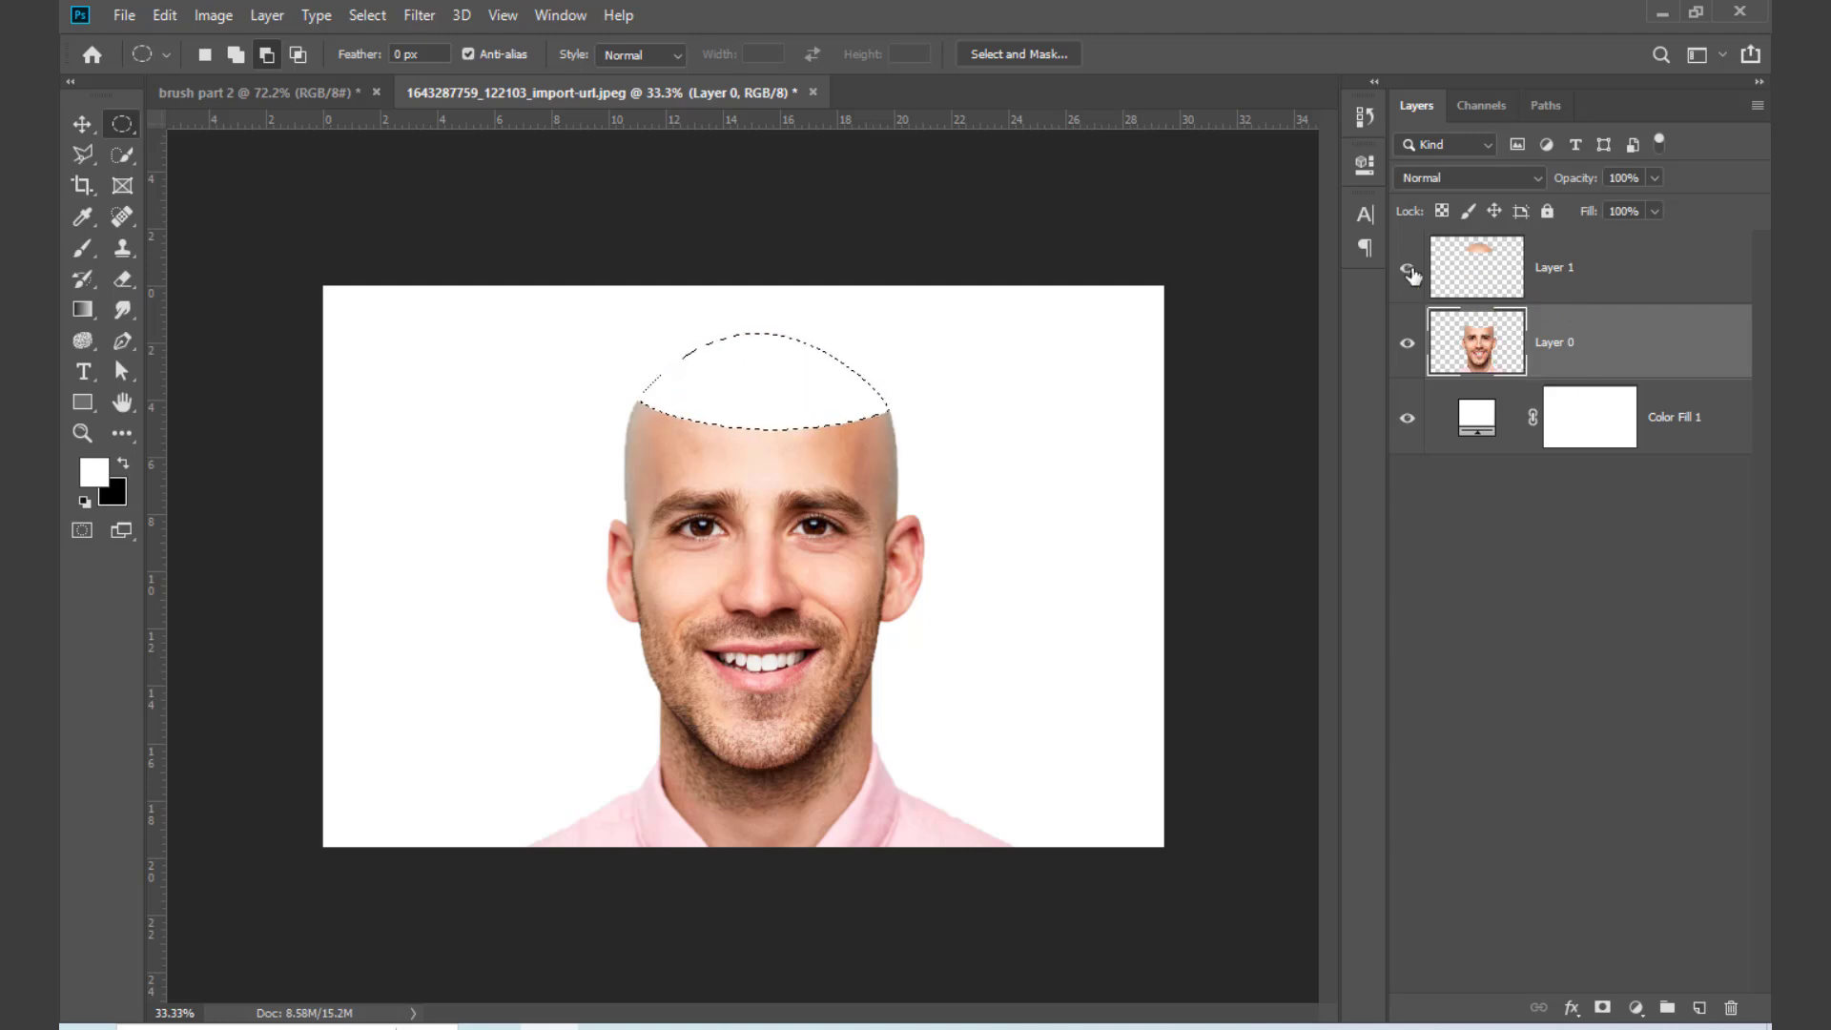
left_click(1409, 270)
left_click(1408, 343)
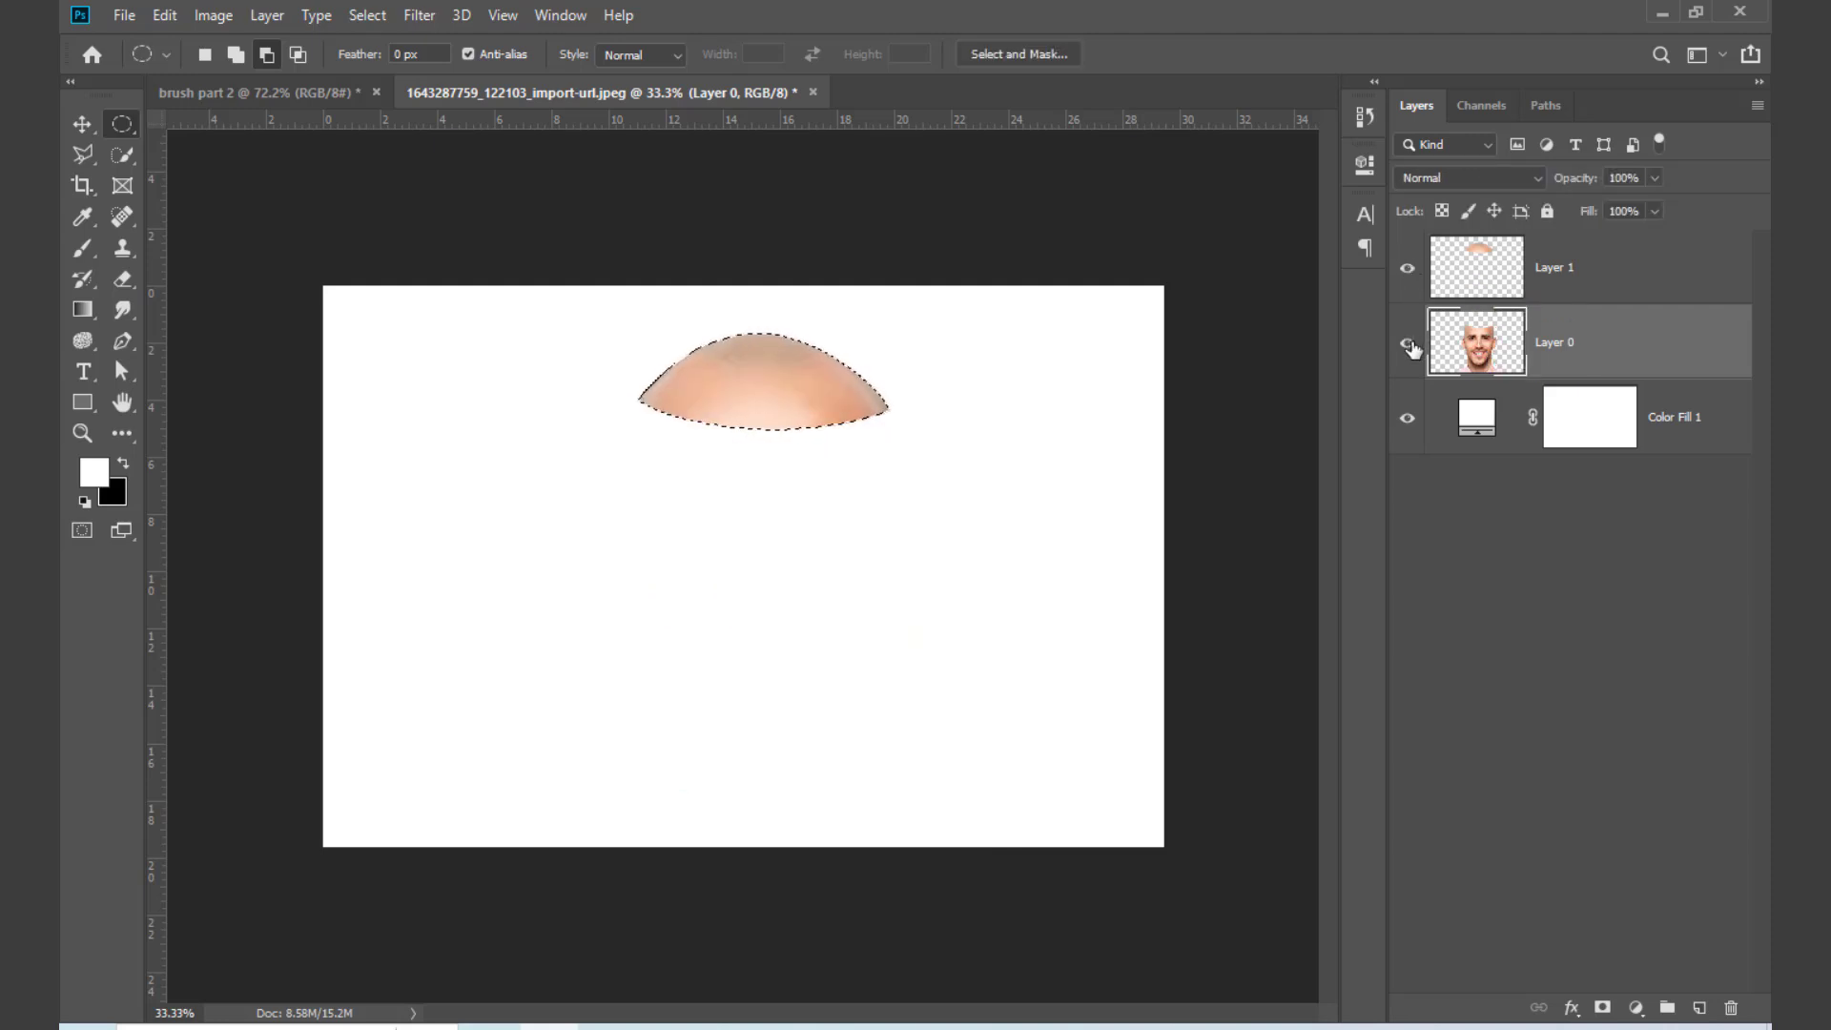
left_click(1409, 344)
key("ctrl+d")
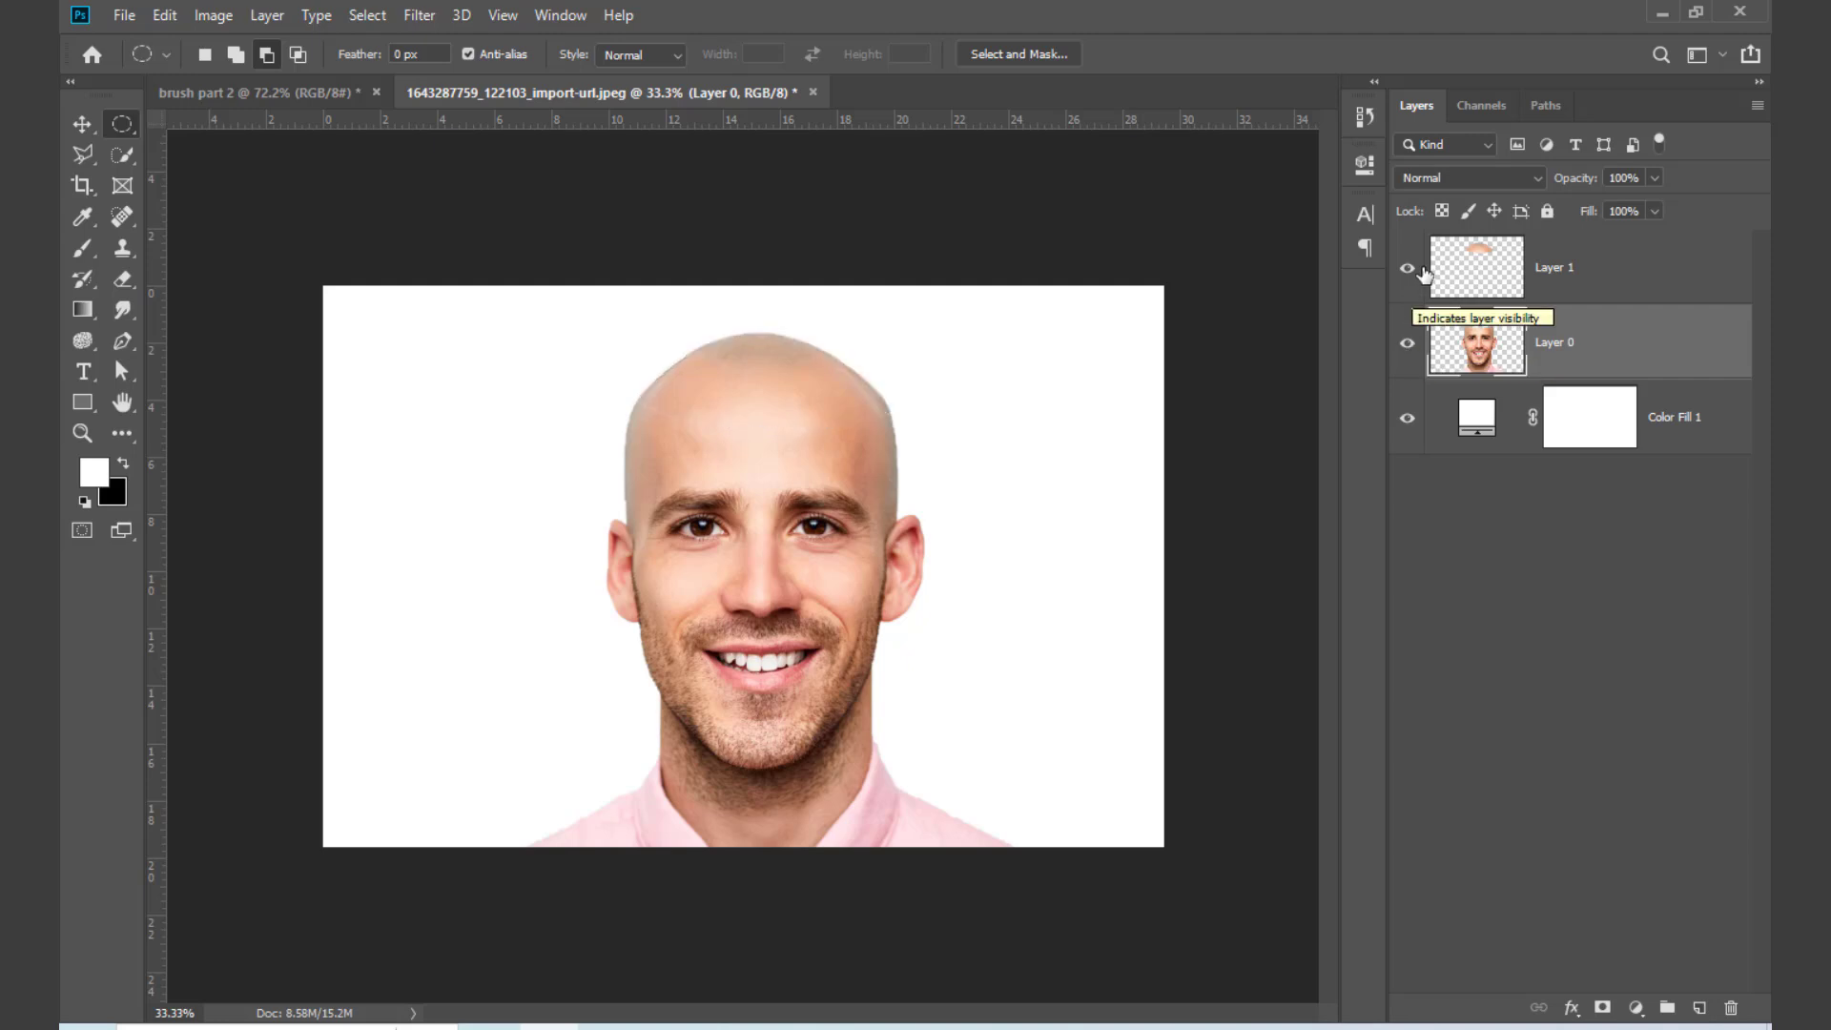
left_click(1409, 270)
left_click(1409, 270)
left_click(1409, 345)
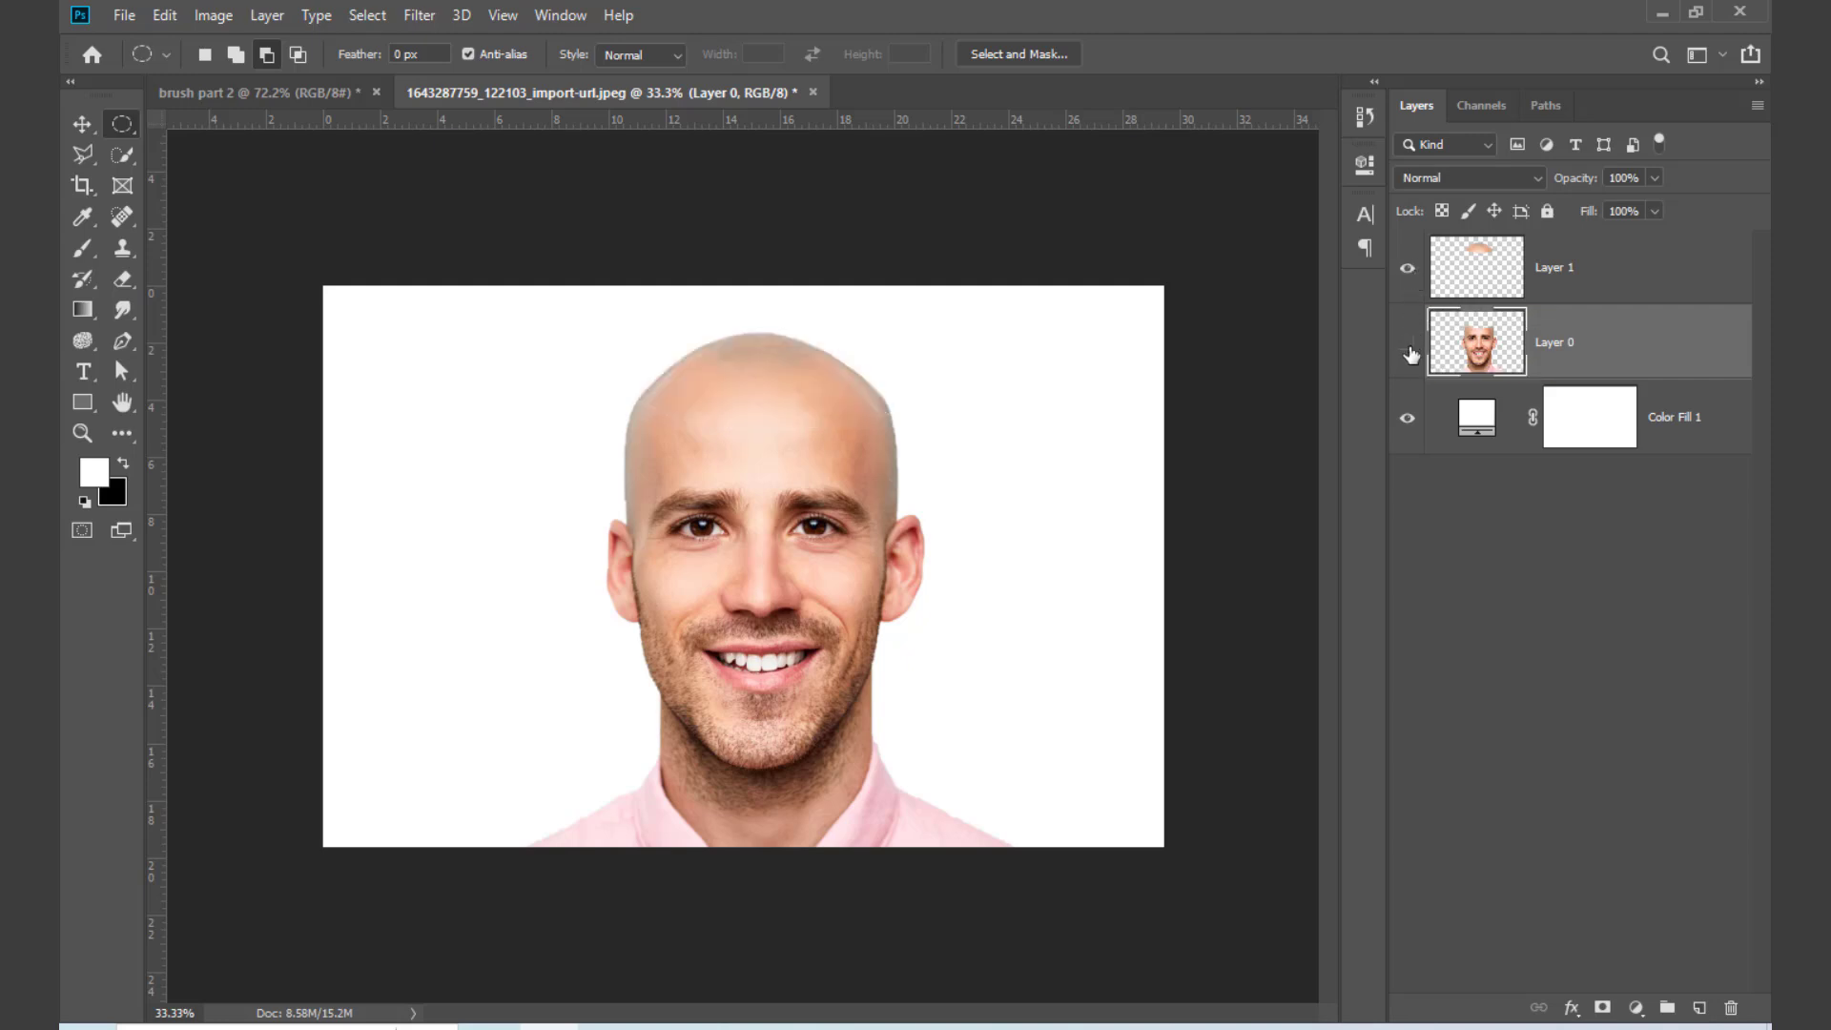
left_click(1409, 346)
Step: Rotate the head-top piece about 19° counterclockwise and raise it like an open lid above the forehead
left_click(1560, 272)
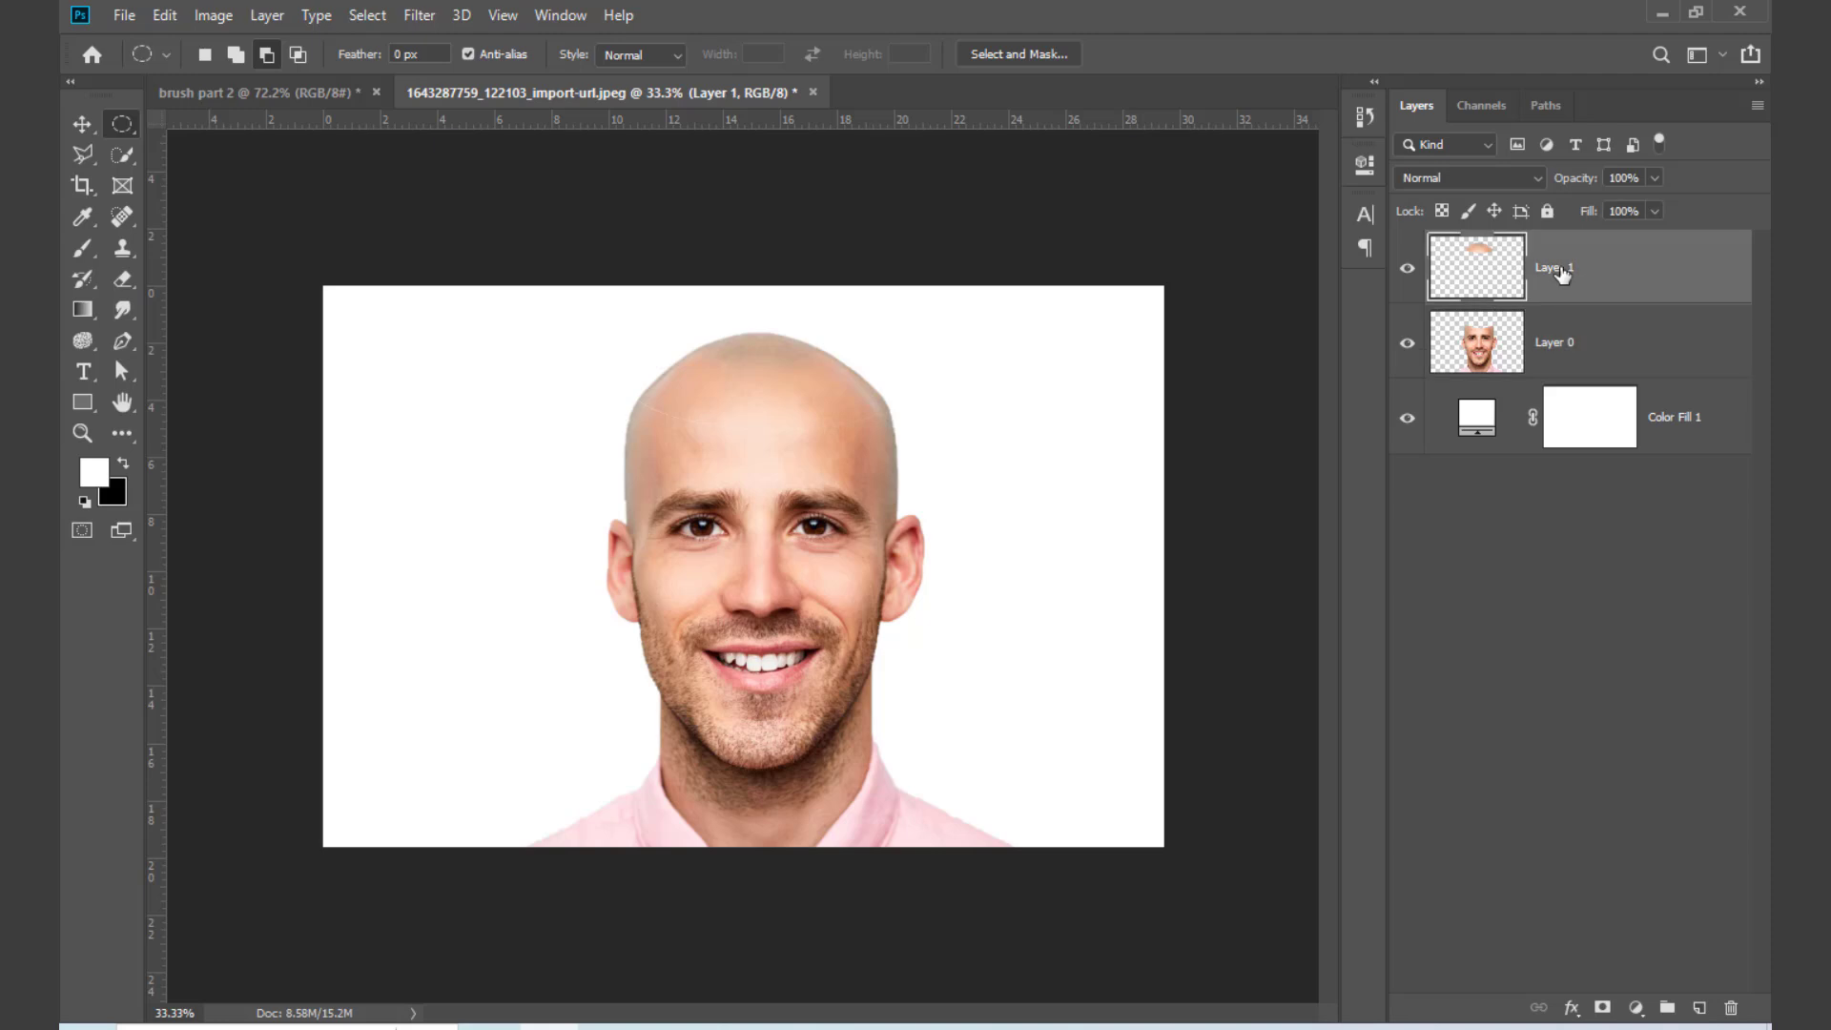
key("ctrl+t")
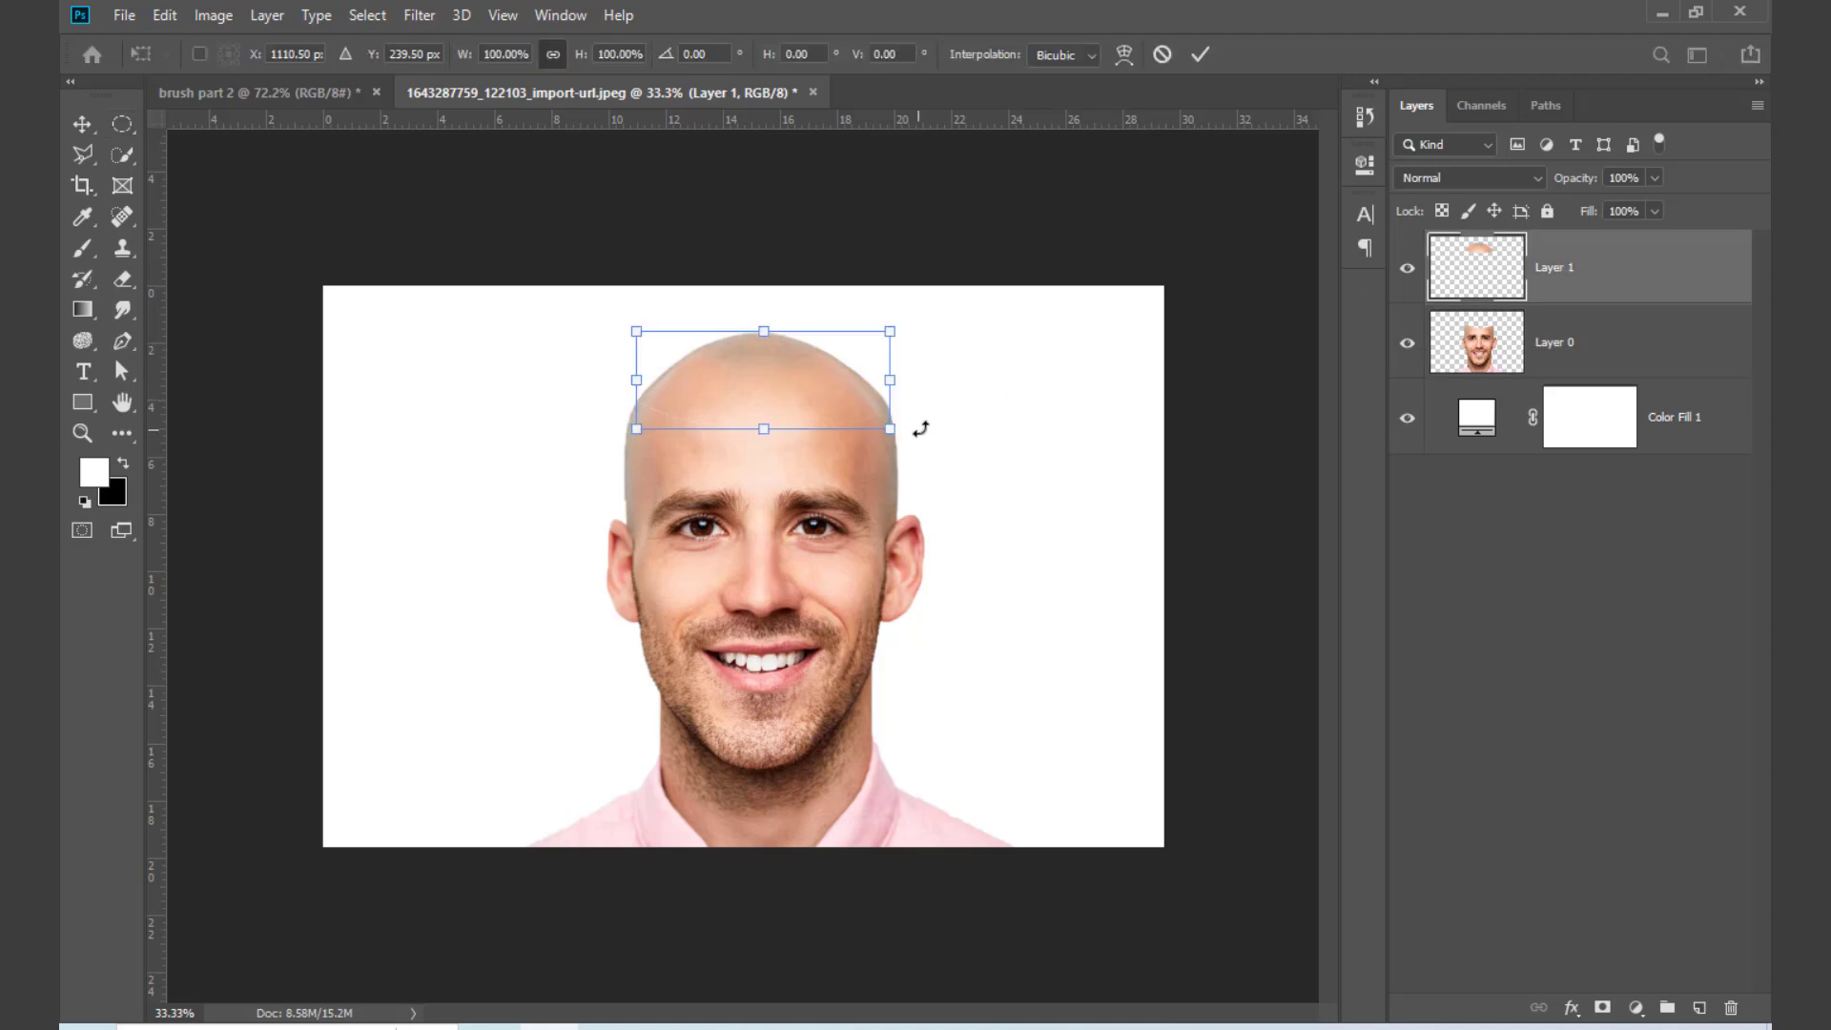
left_click_drag(920, 429, 954, 343)
mouse_move(754, 407)
left_mouse_down()
mouse_move(737, 358)
mouse_move(764, 388)
left_mouse_up()
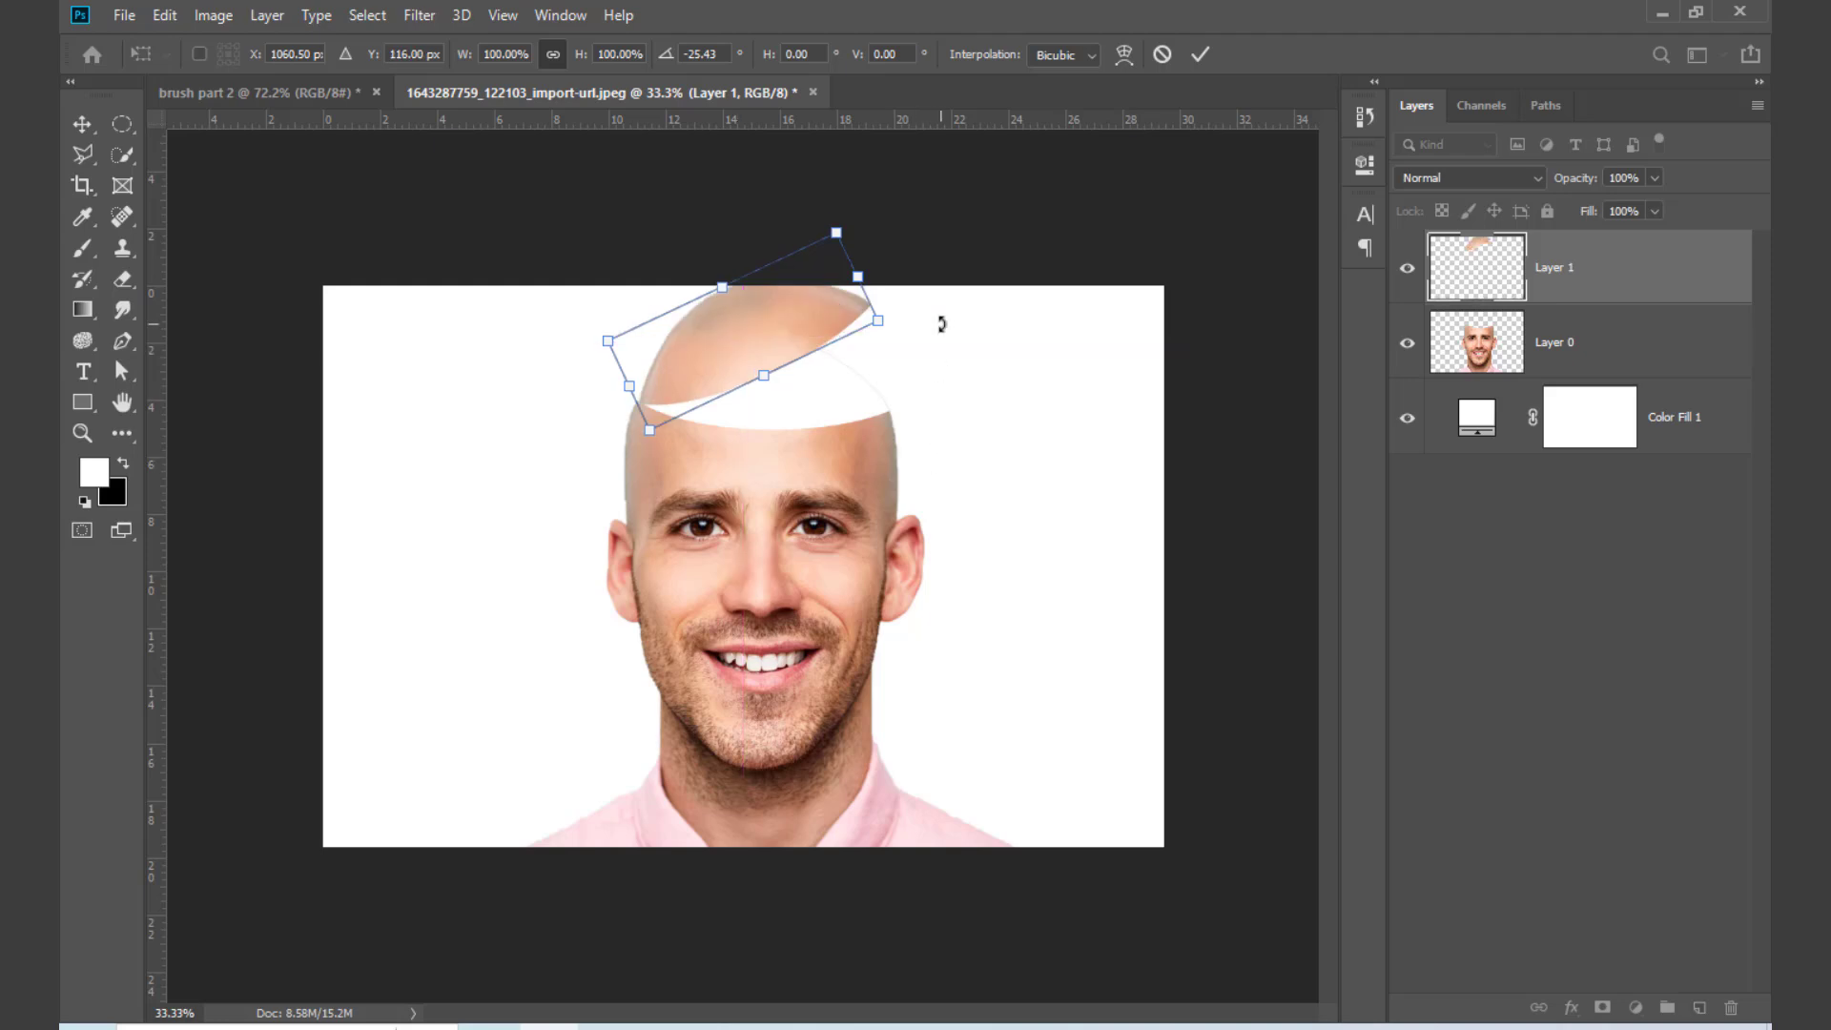
left_click_drag(920, 327, 836, 359)
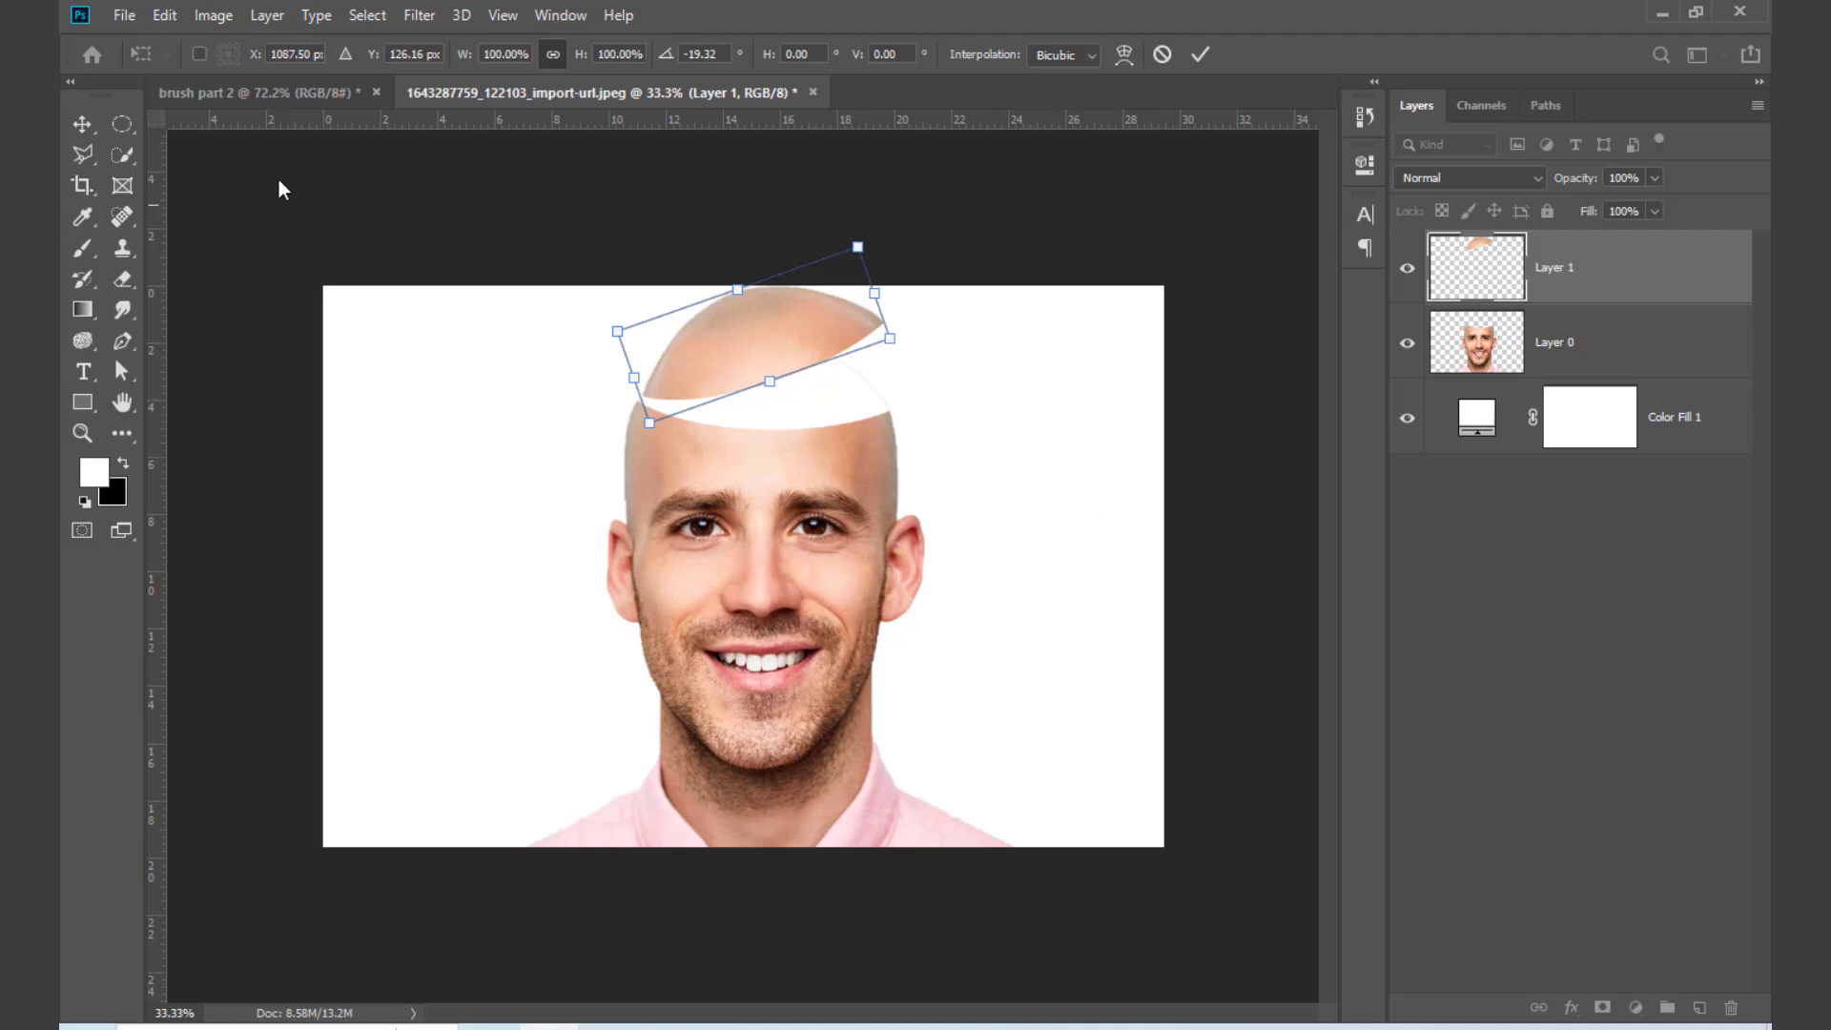
left_click(76, 130)
Step: Move the face and the tilted head-top layers down together, nudge them slightly left, and deselect them
left_click_drag(887, 701, 969, 764)
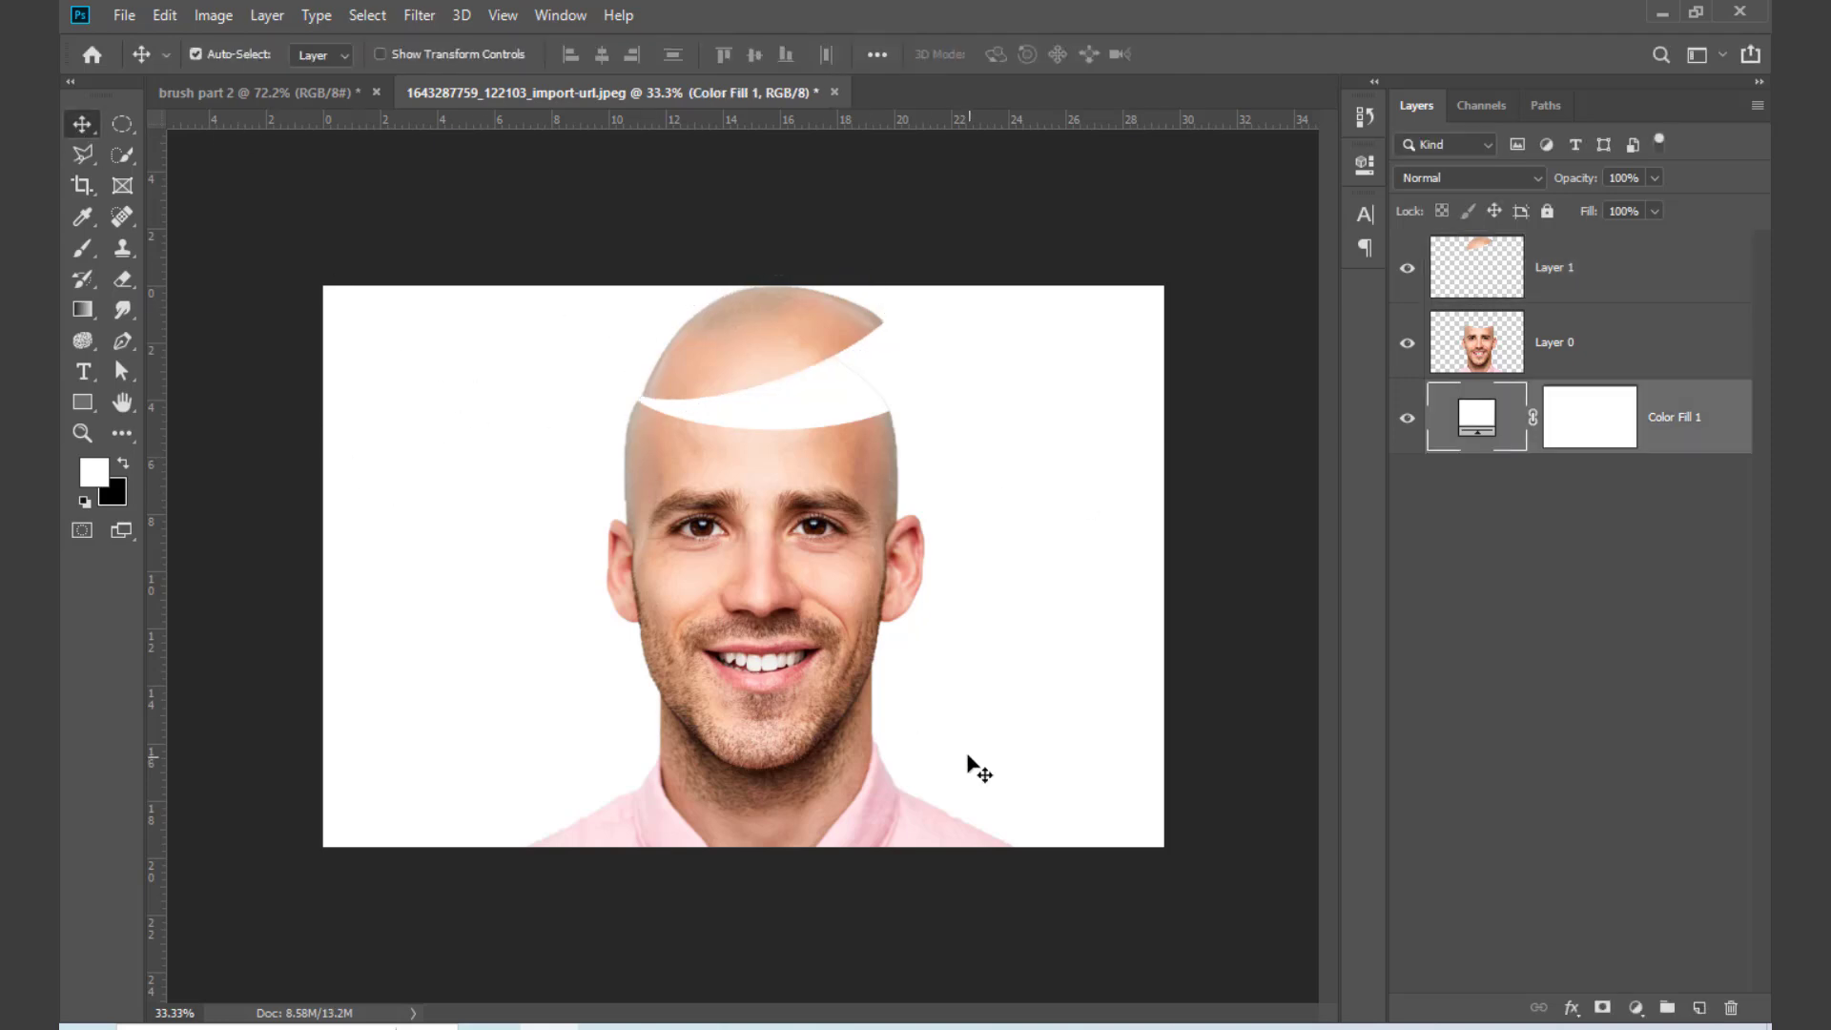
left_click(1557, 764)
left_click(1664, 310)
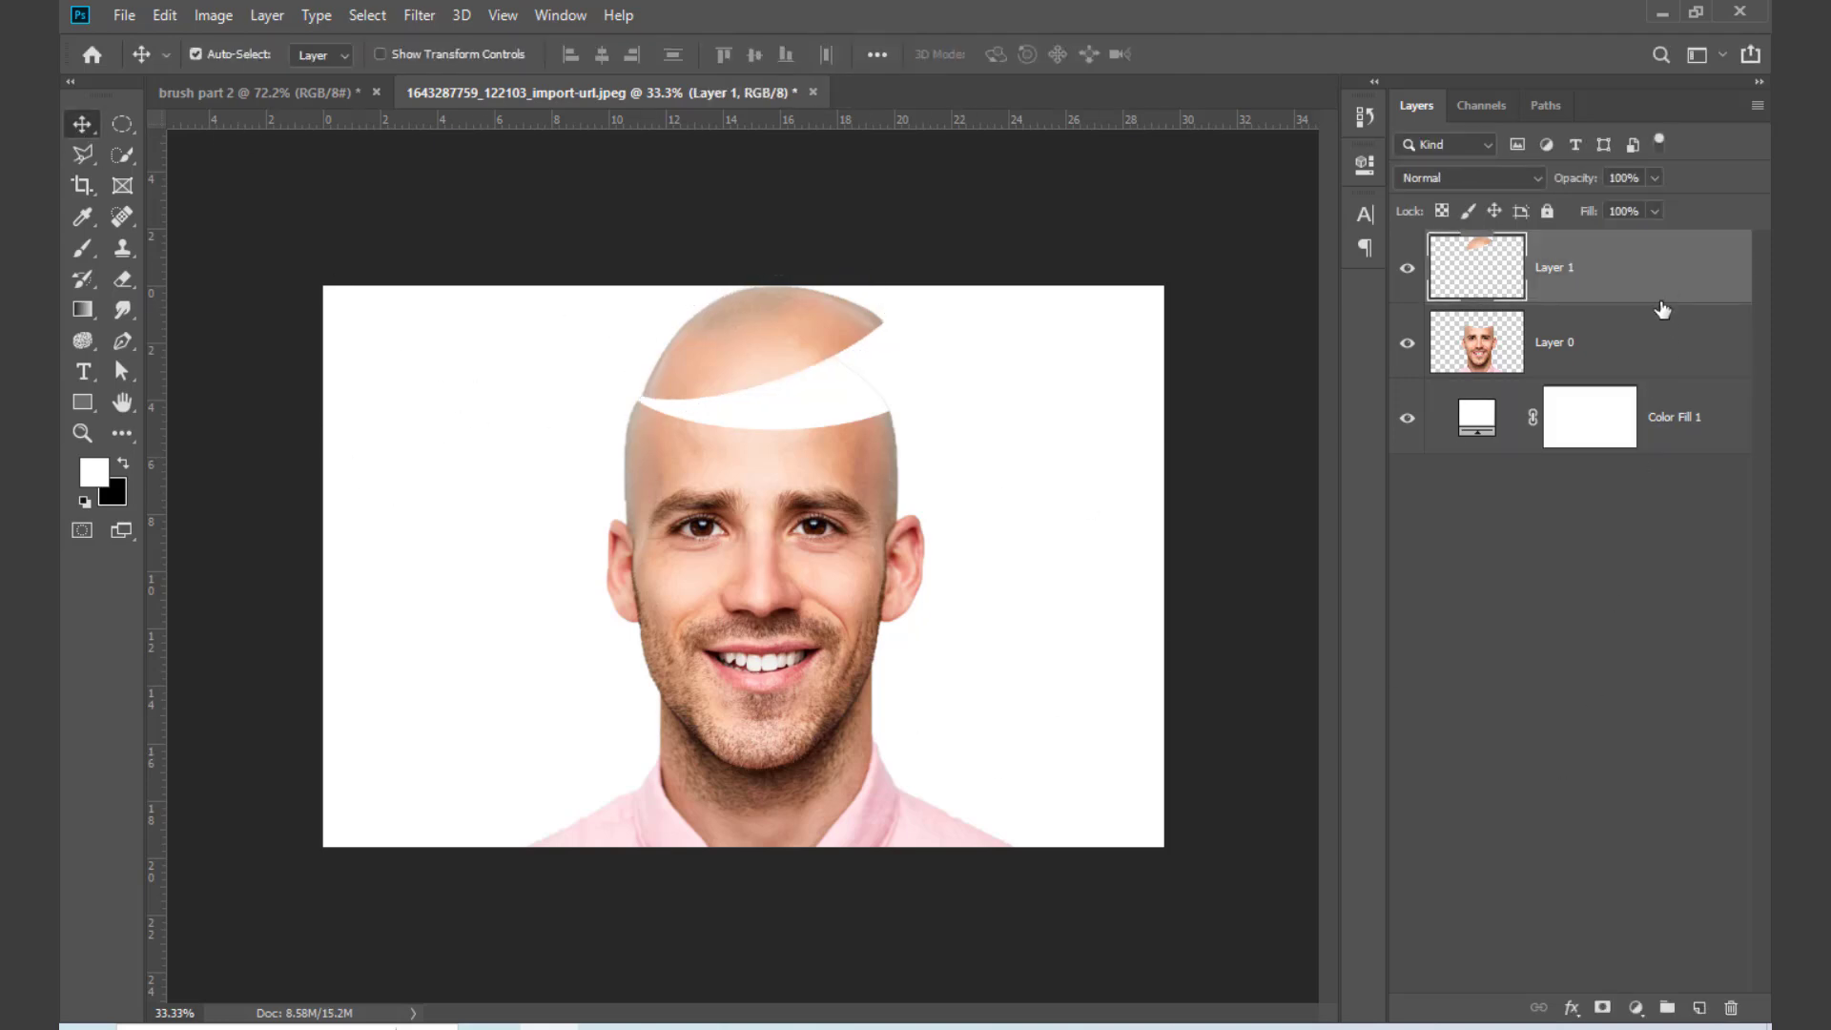
left_click(1651, 358, "shift")
left_click_drag(809, 596, 810, 655)
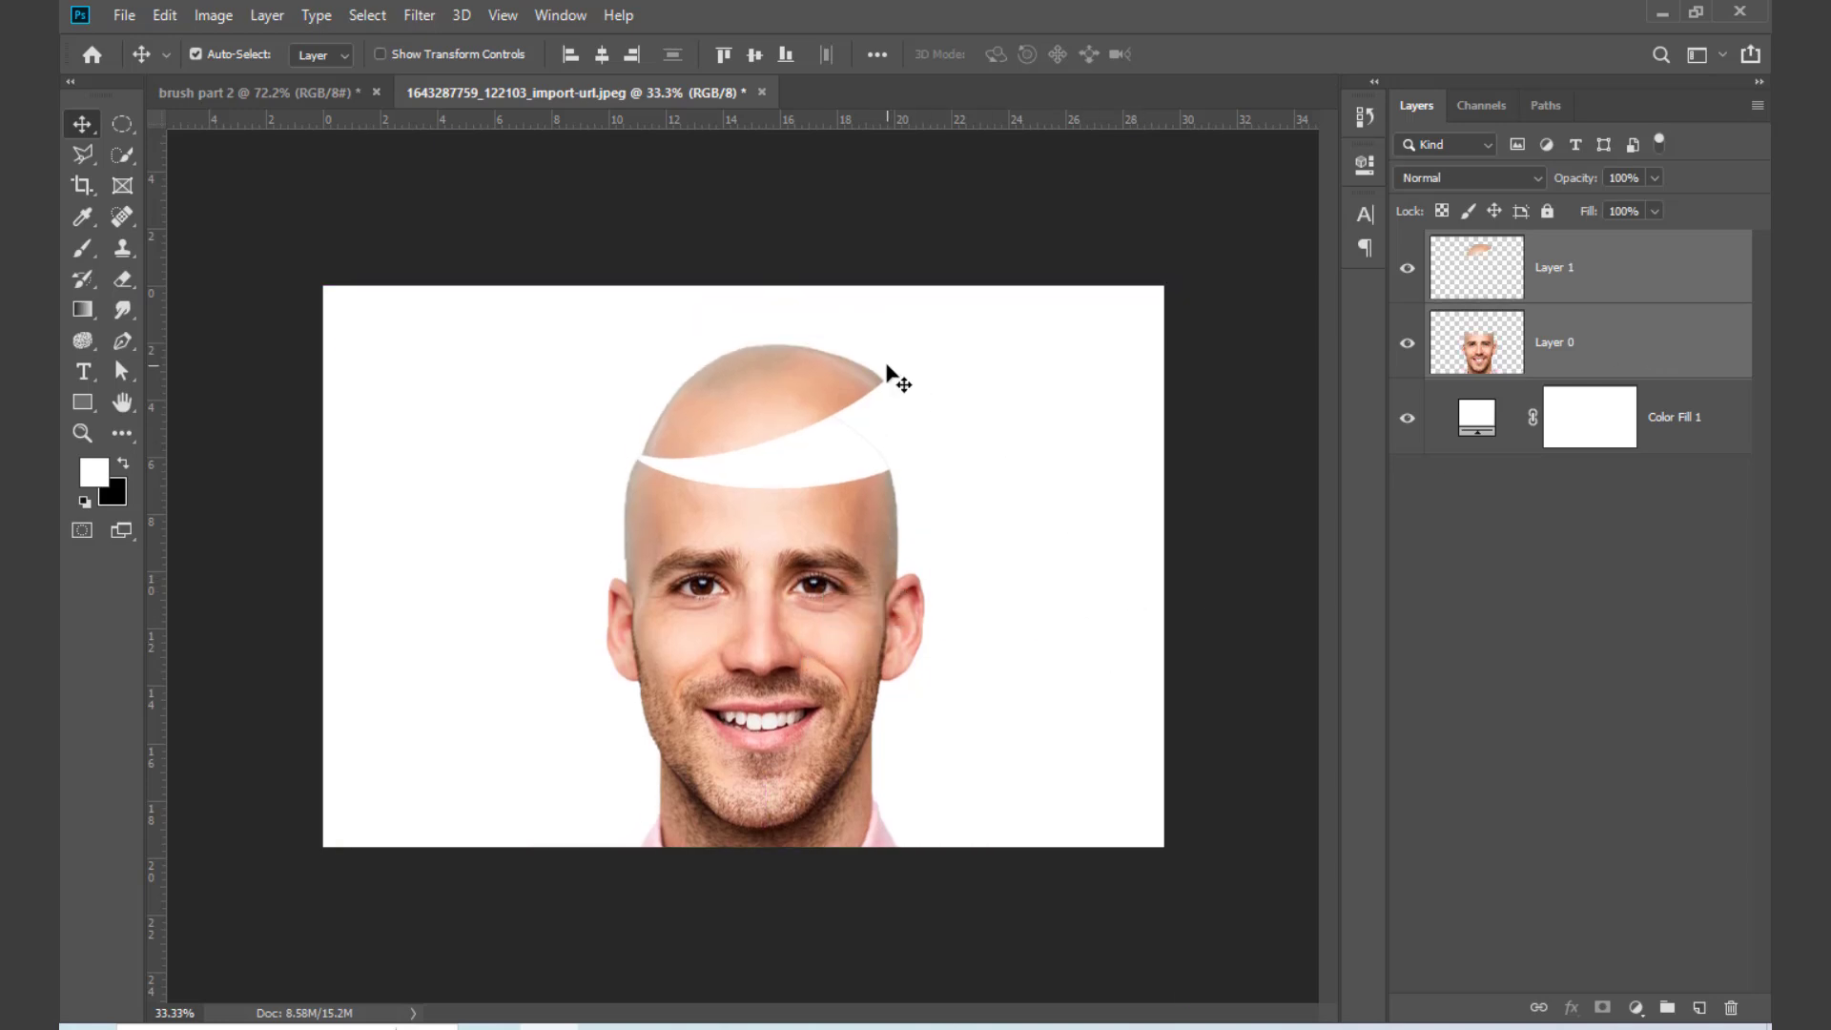
scroll(763, 377, "up", 5)
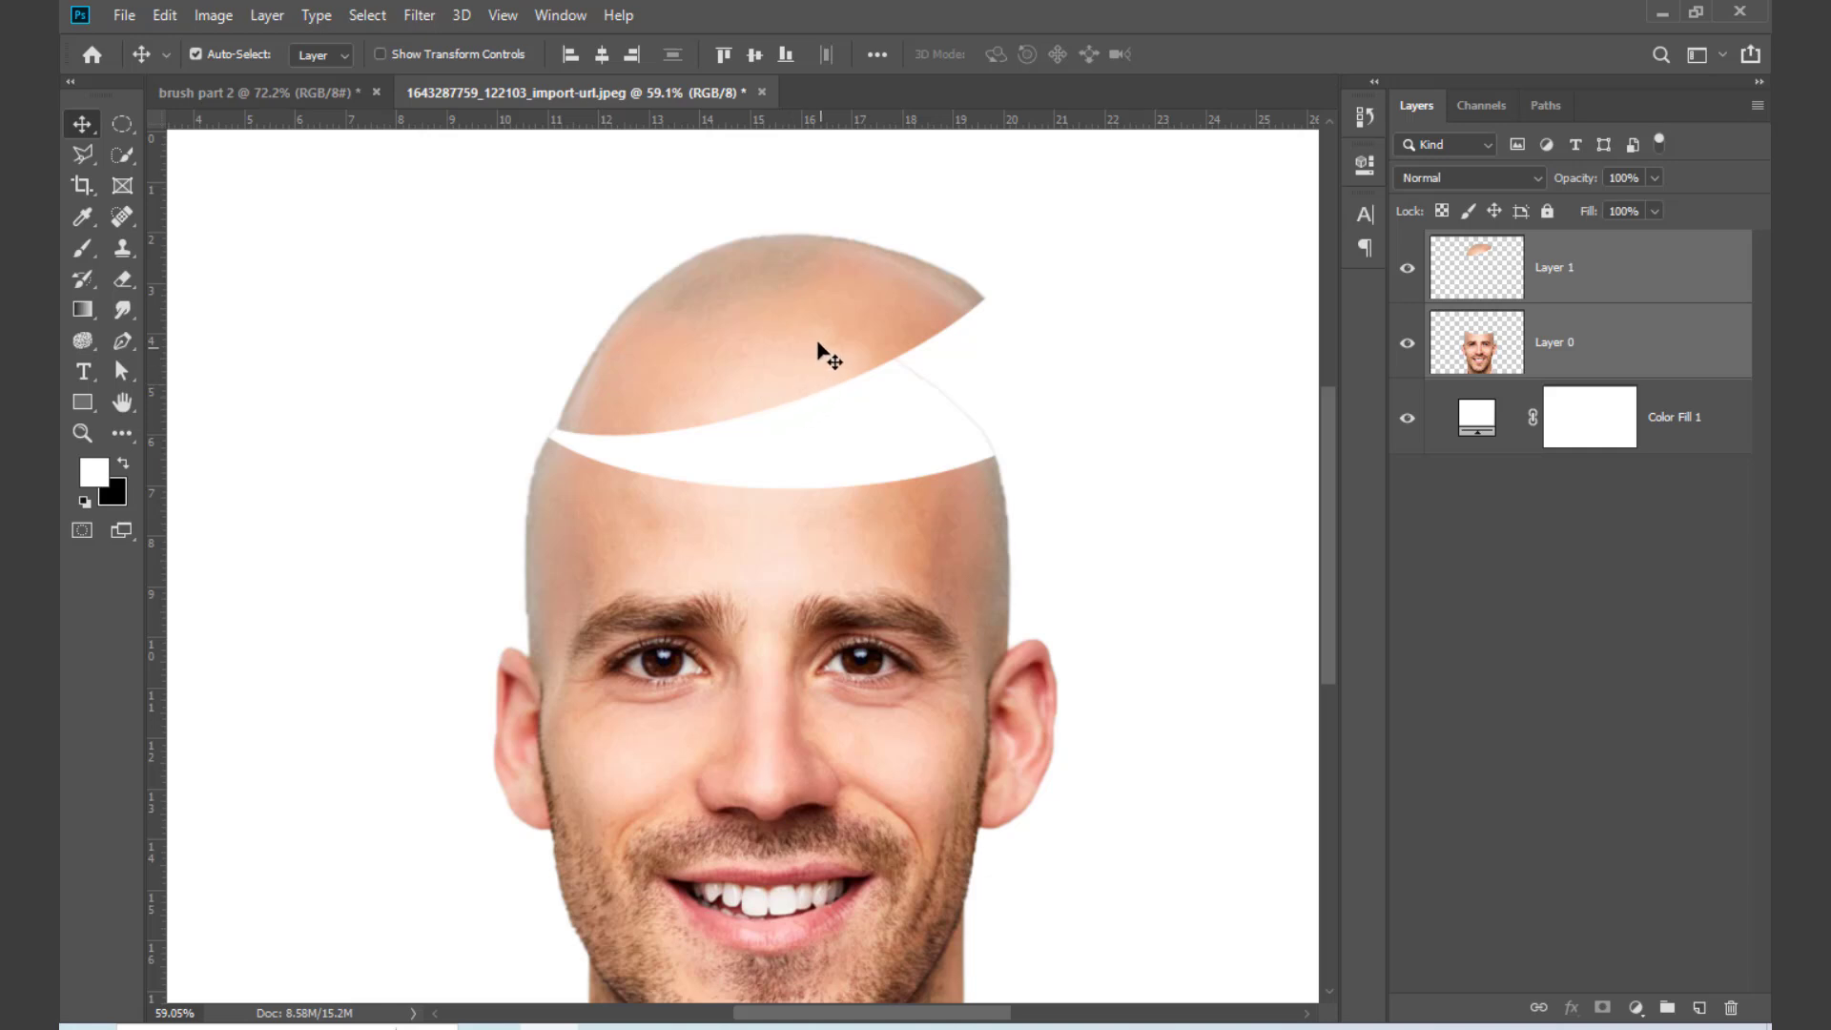
key("Left")
key("Left")
key("Left")
key("Left")
key("Left")
key("Left")
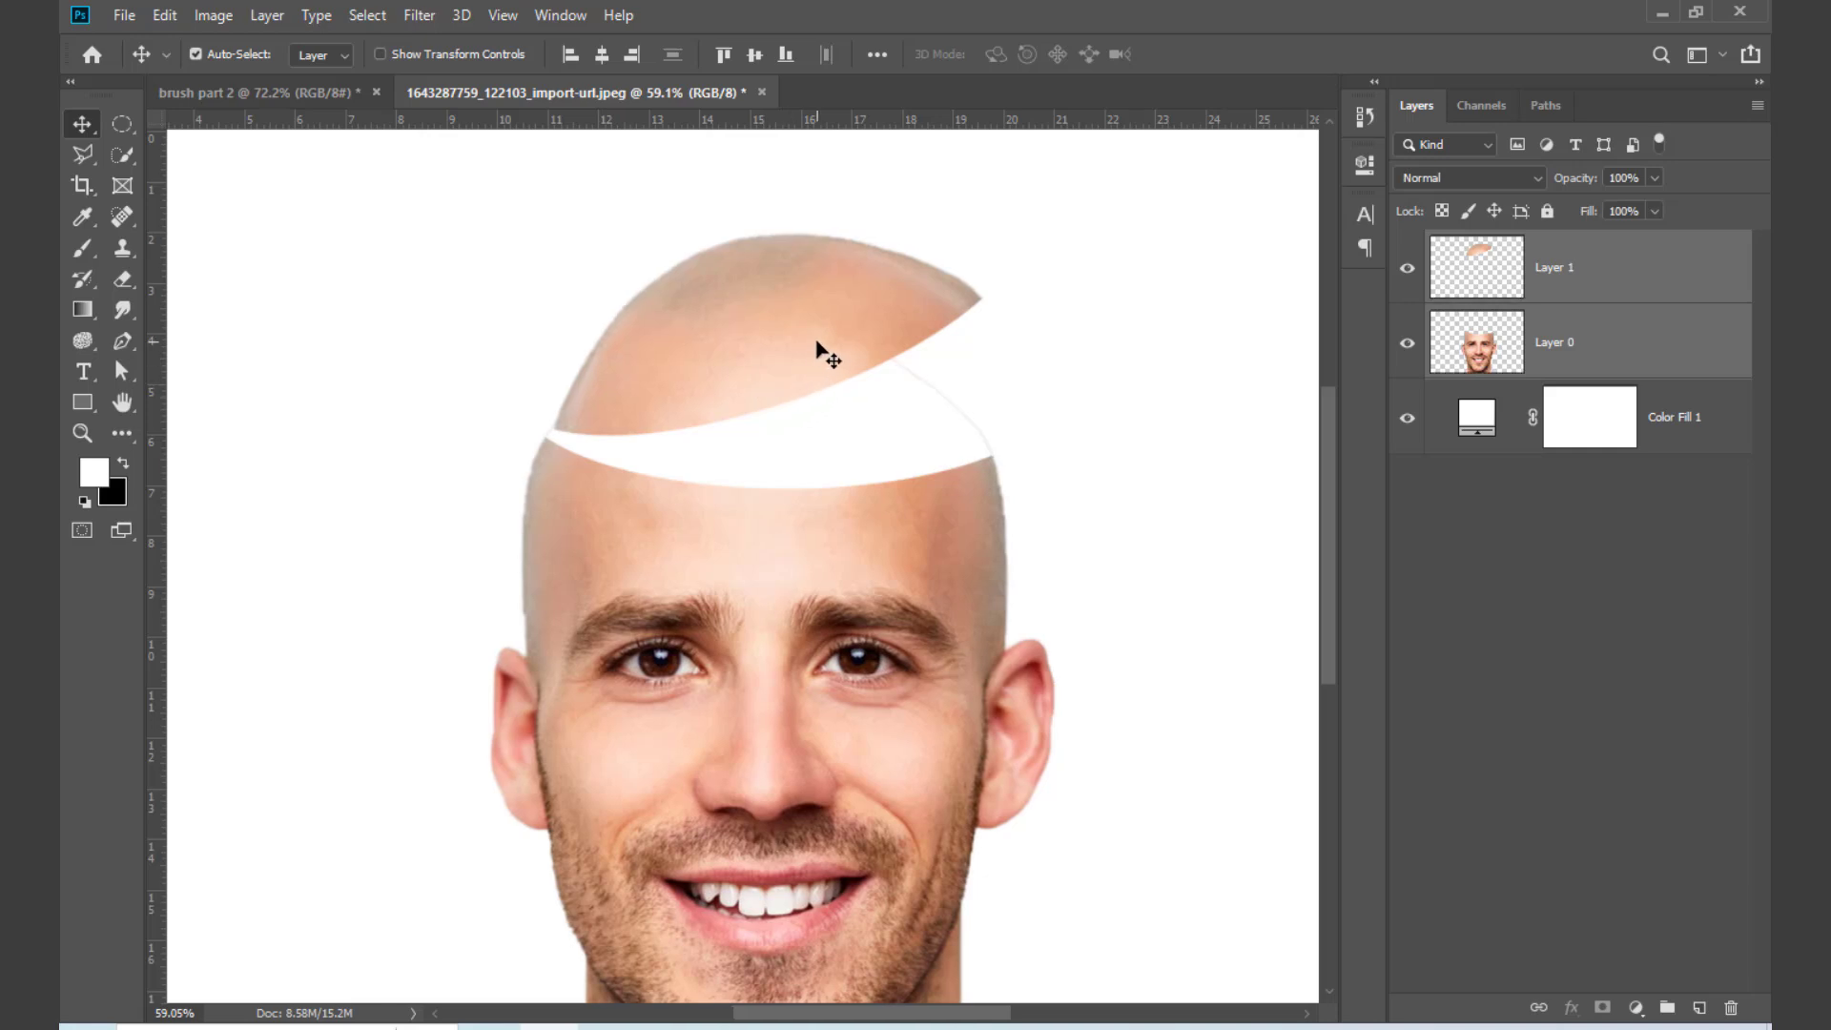
left_click(1094, 487)
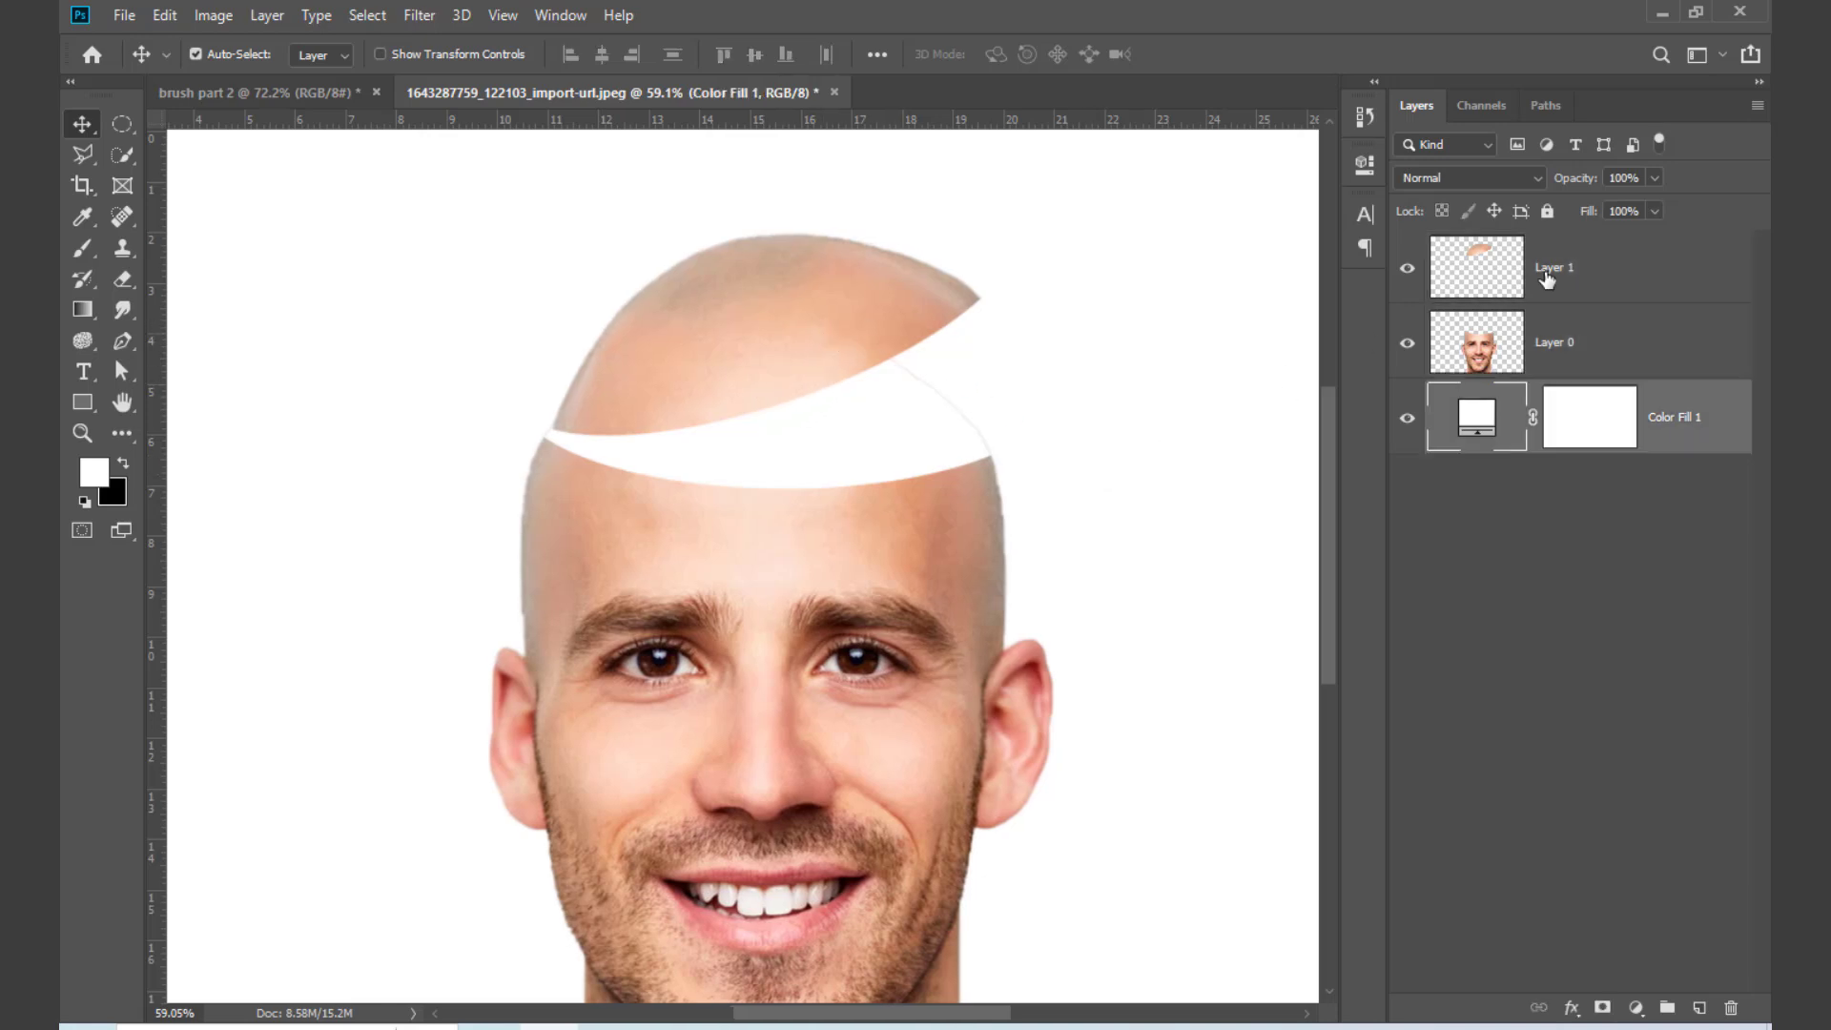
Step: Nudge the head-top piece slightly left and down so its left end meets the edge of the head
left_click(1549, 276)
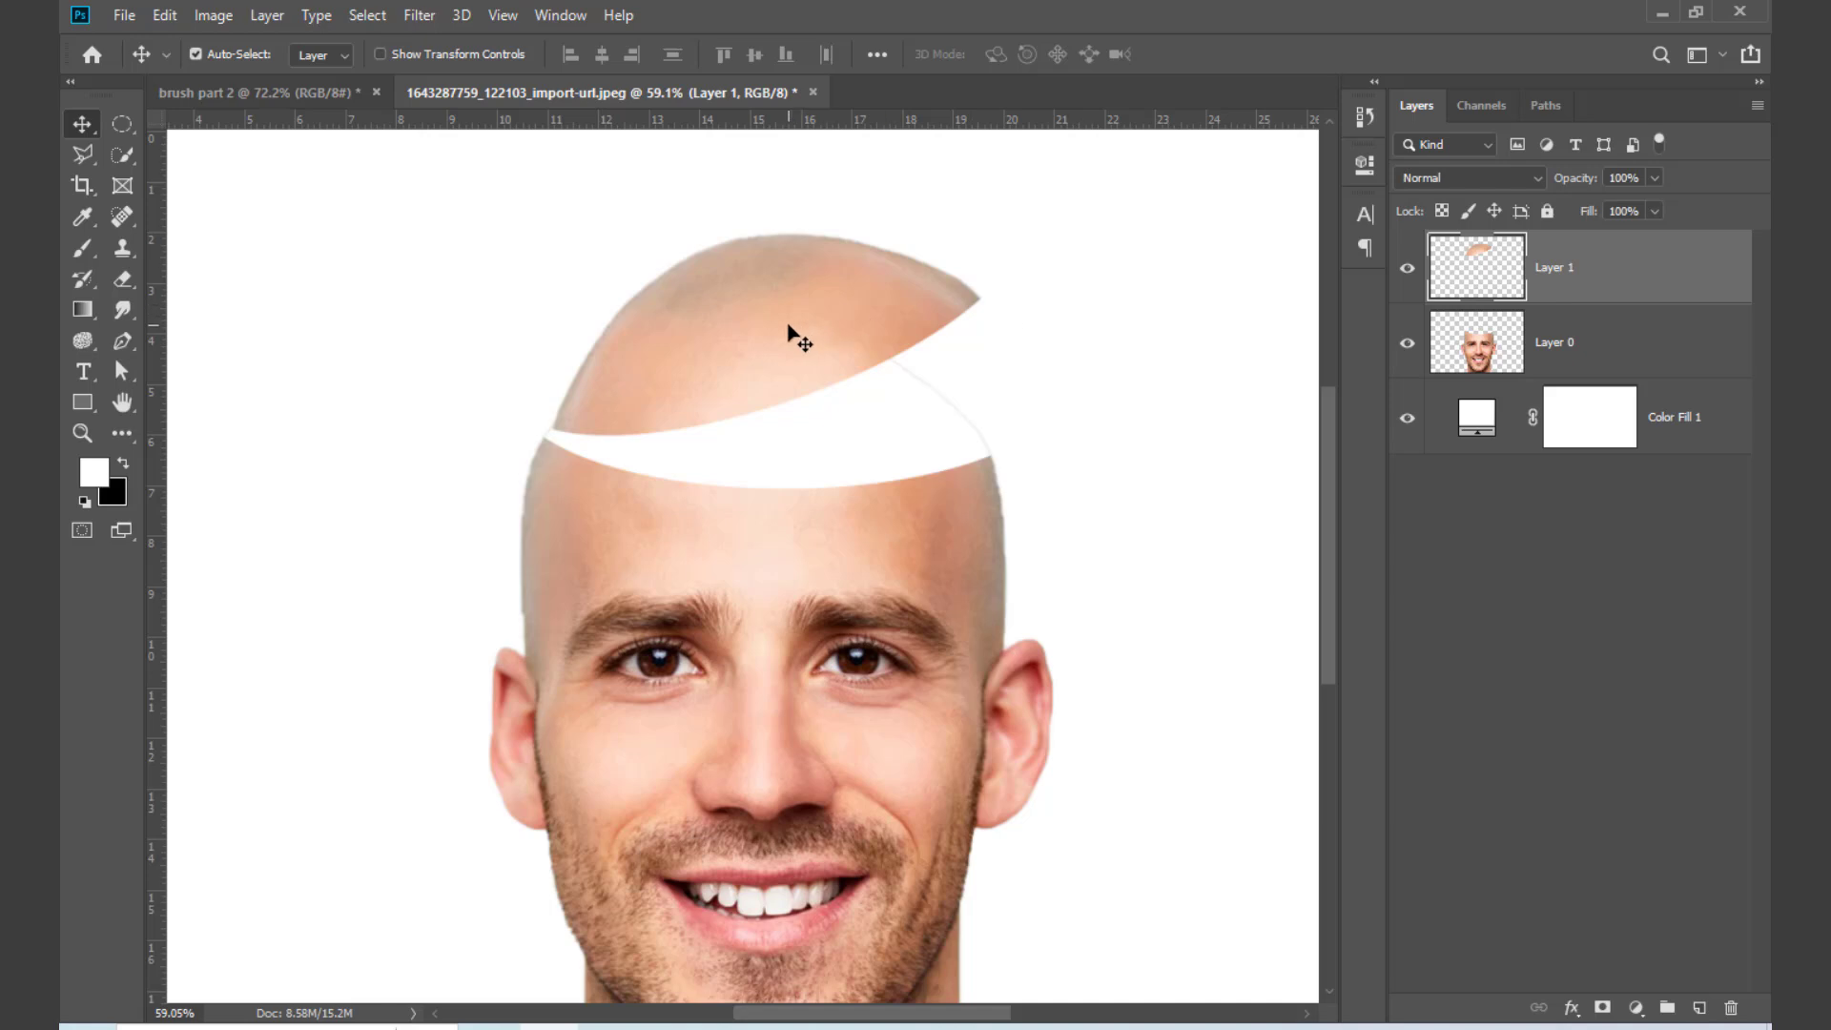
key("ctrl+t")
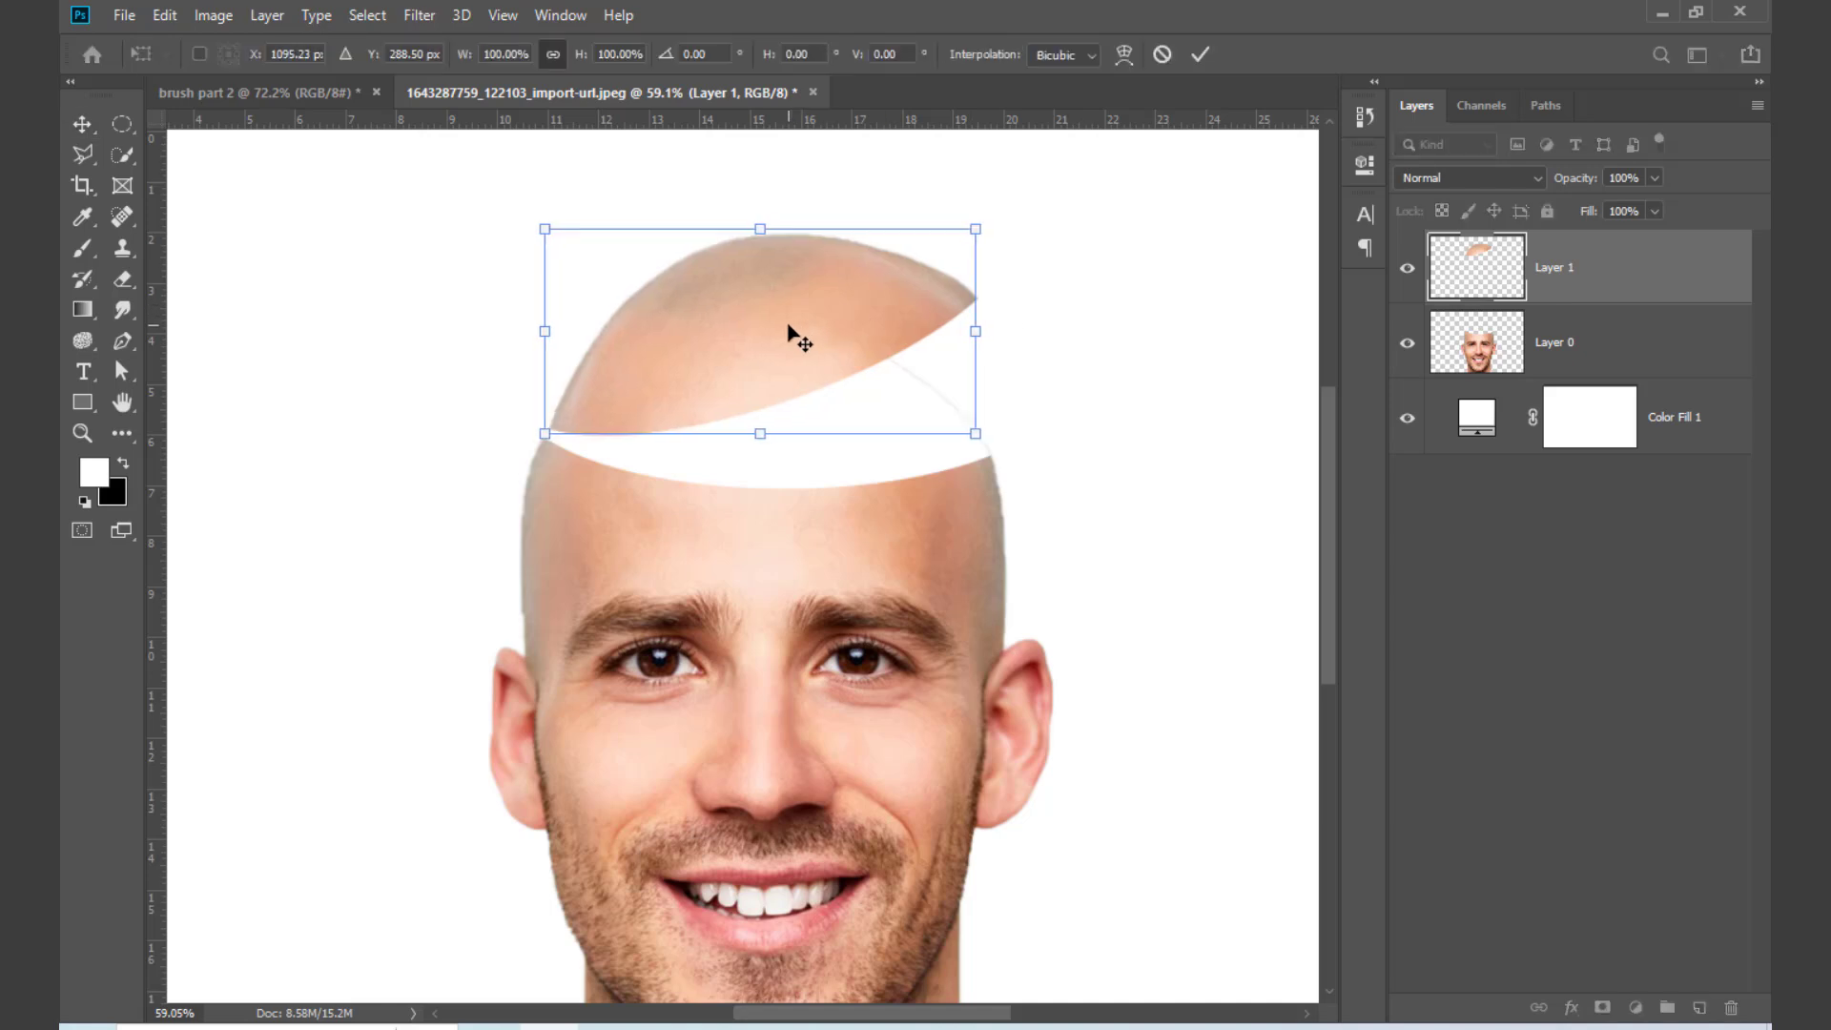
key("Left")
key("Left")
key("Left")
key("Left")
key("Left")
key("Left")
key("Left")
key("Down")
key("Down")
key("Down")
key("Down")
key("Down")
key("Down")
key("Down")
key("Down")
key("Down")
key("Down")
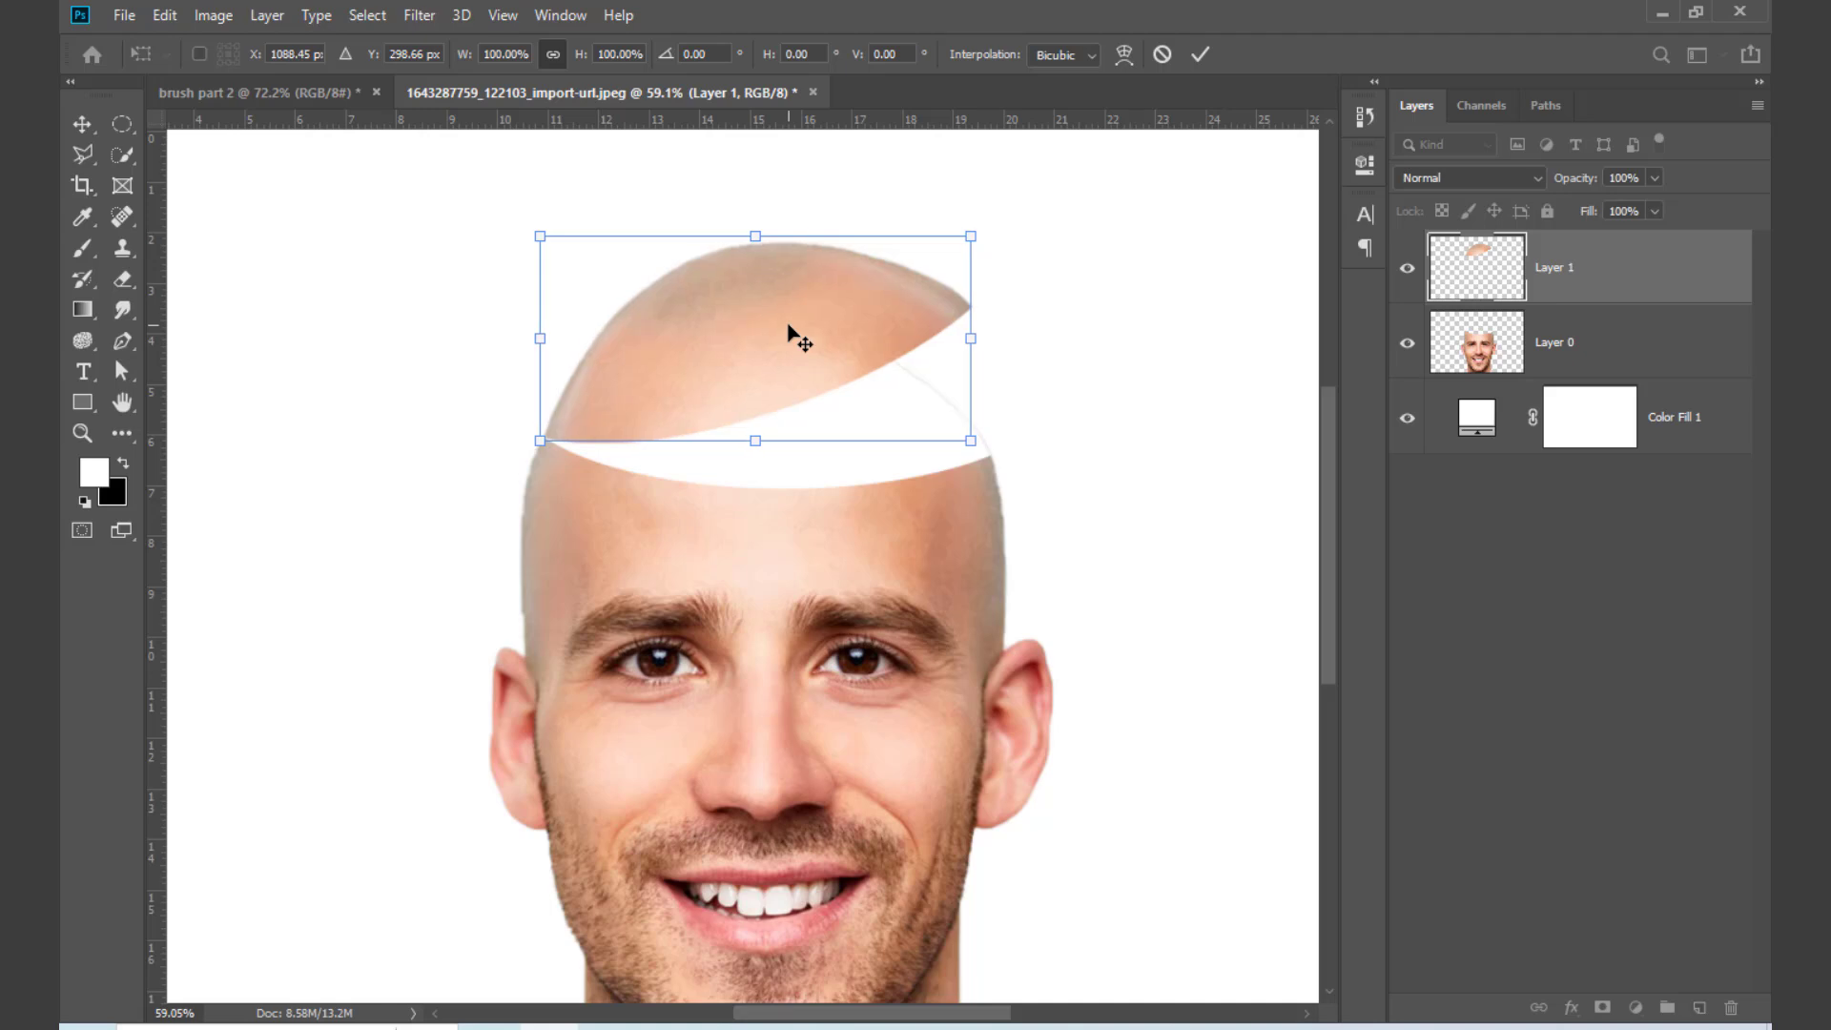
key("Down")
key("Down")
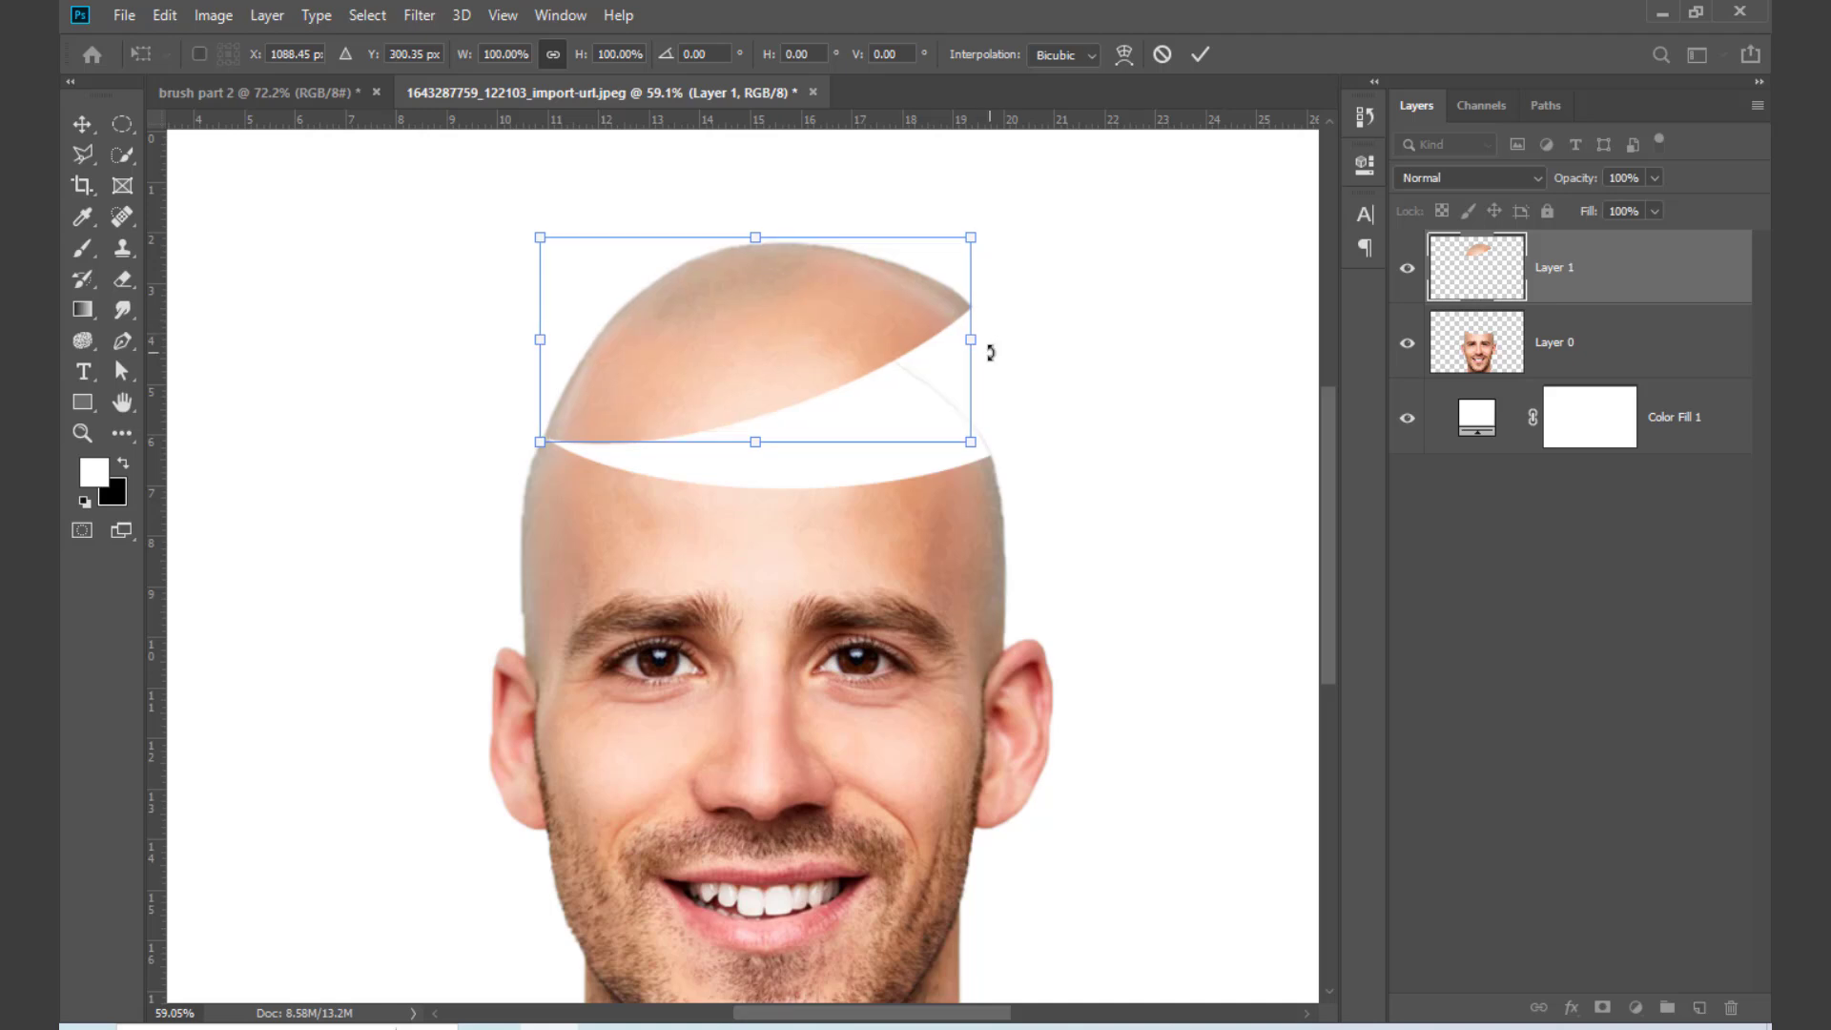
key("Return")
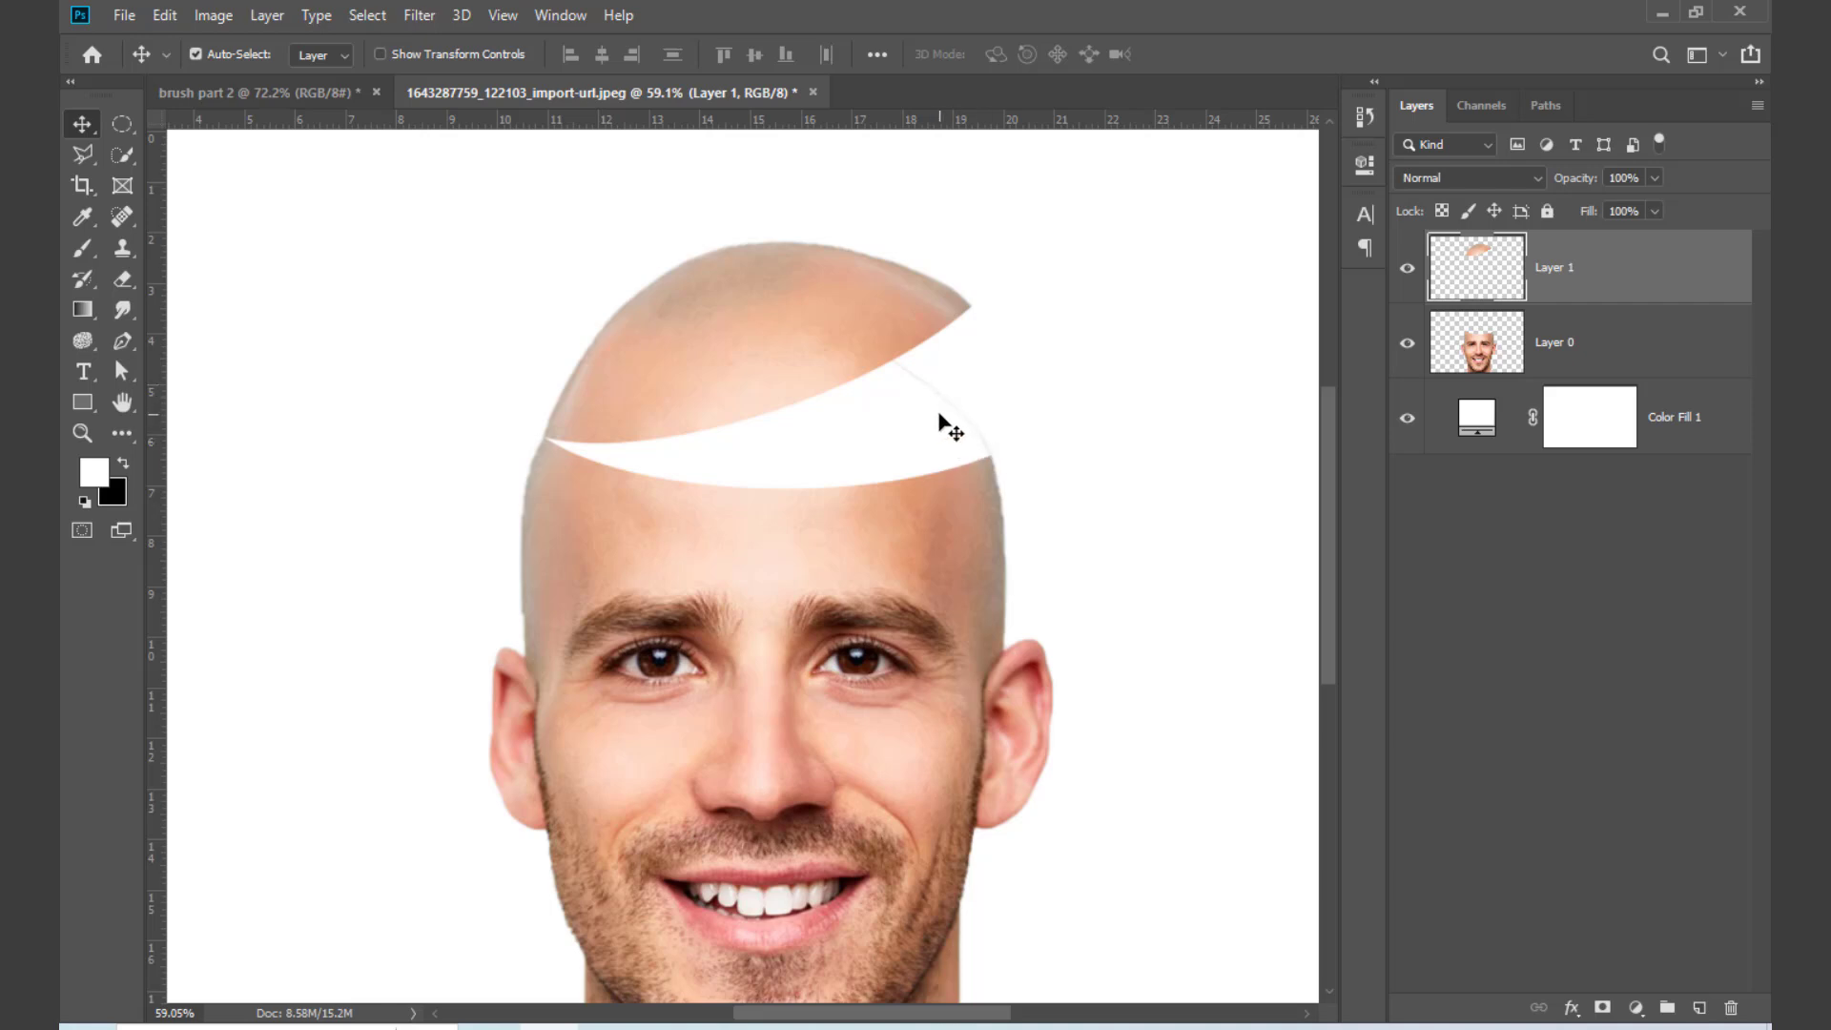
Step: Hide Layer 1 and erase the faint outline left above the cut head on Layer 0, reducing the eraser size to 100
left_click(1408, 275)
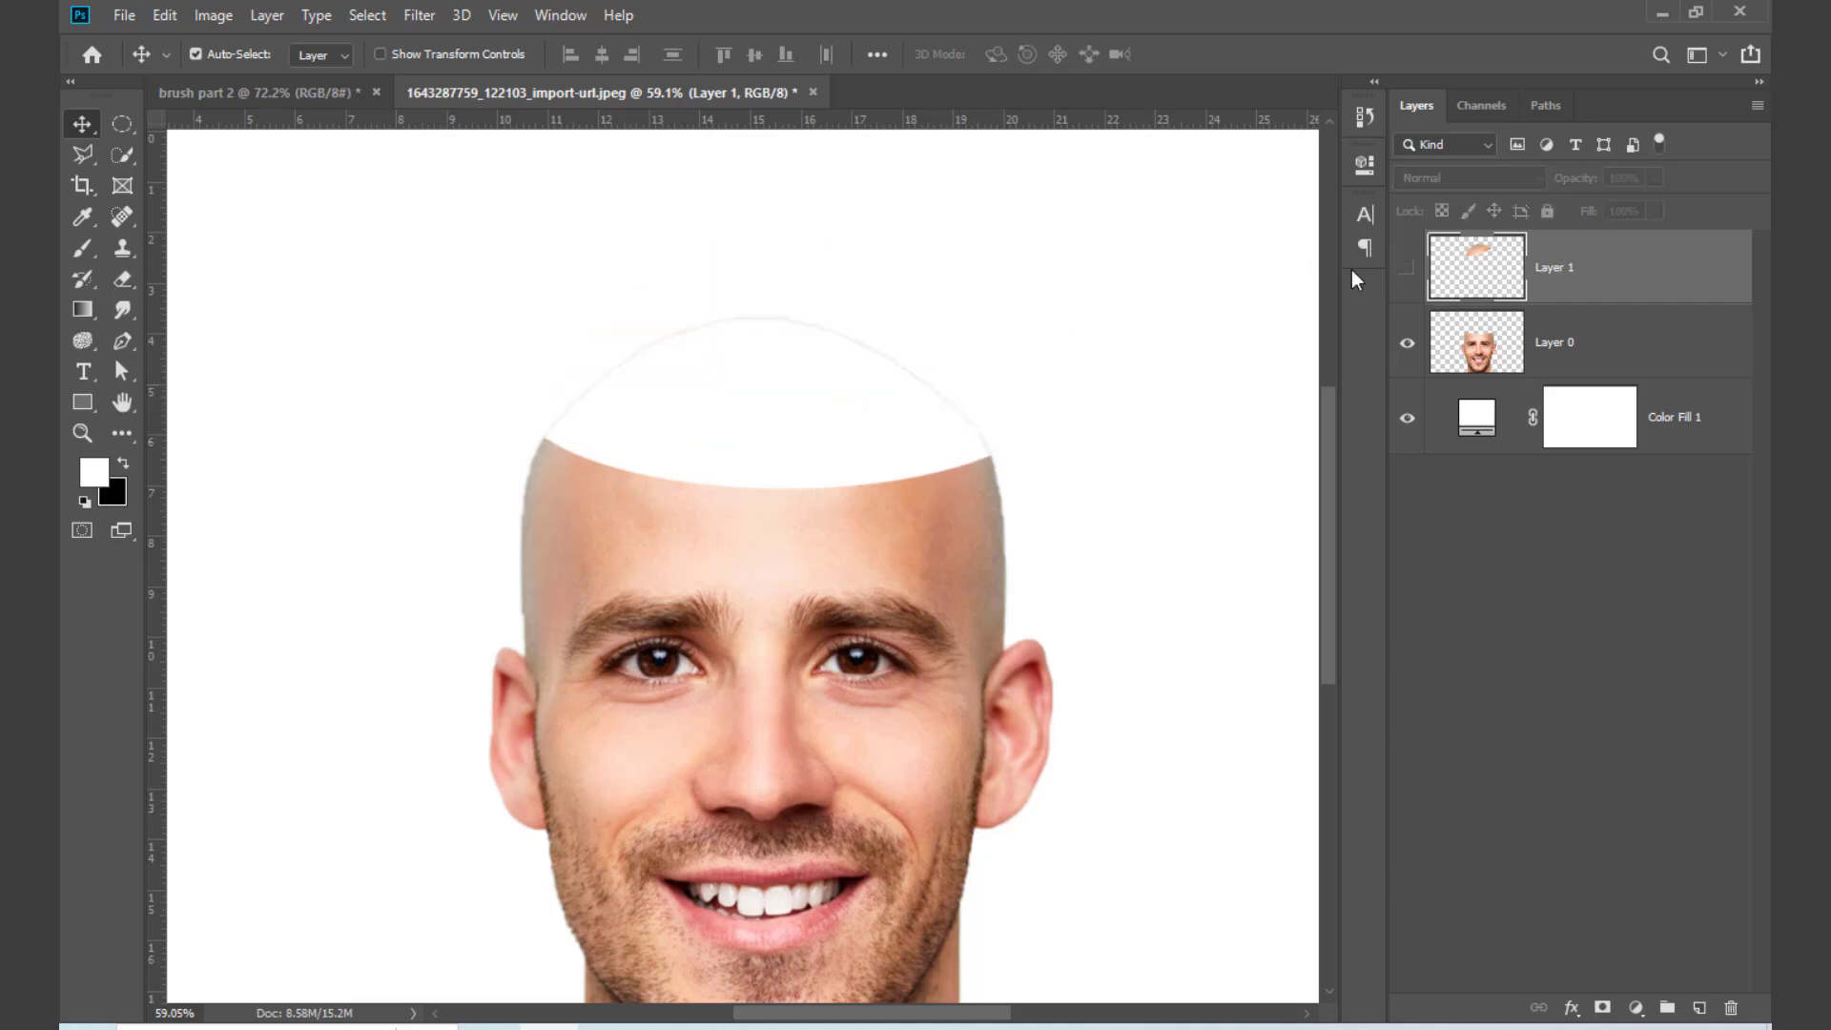
key("e")
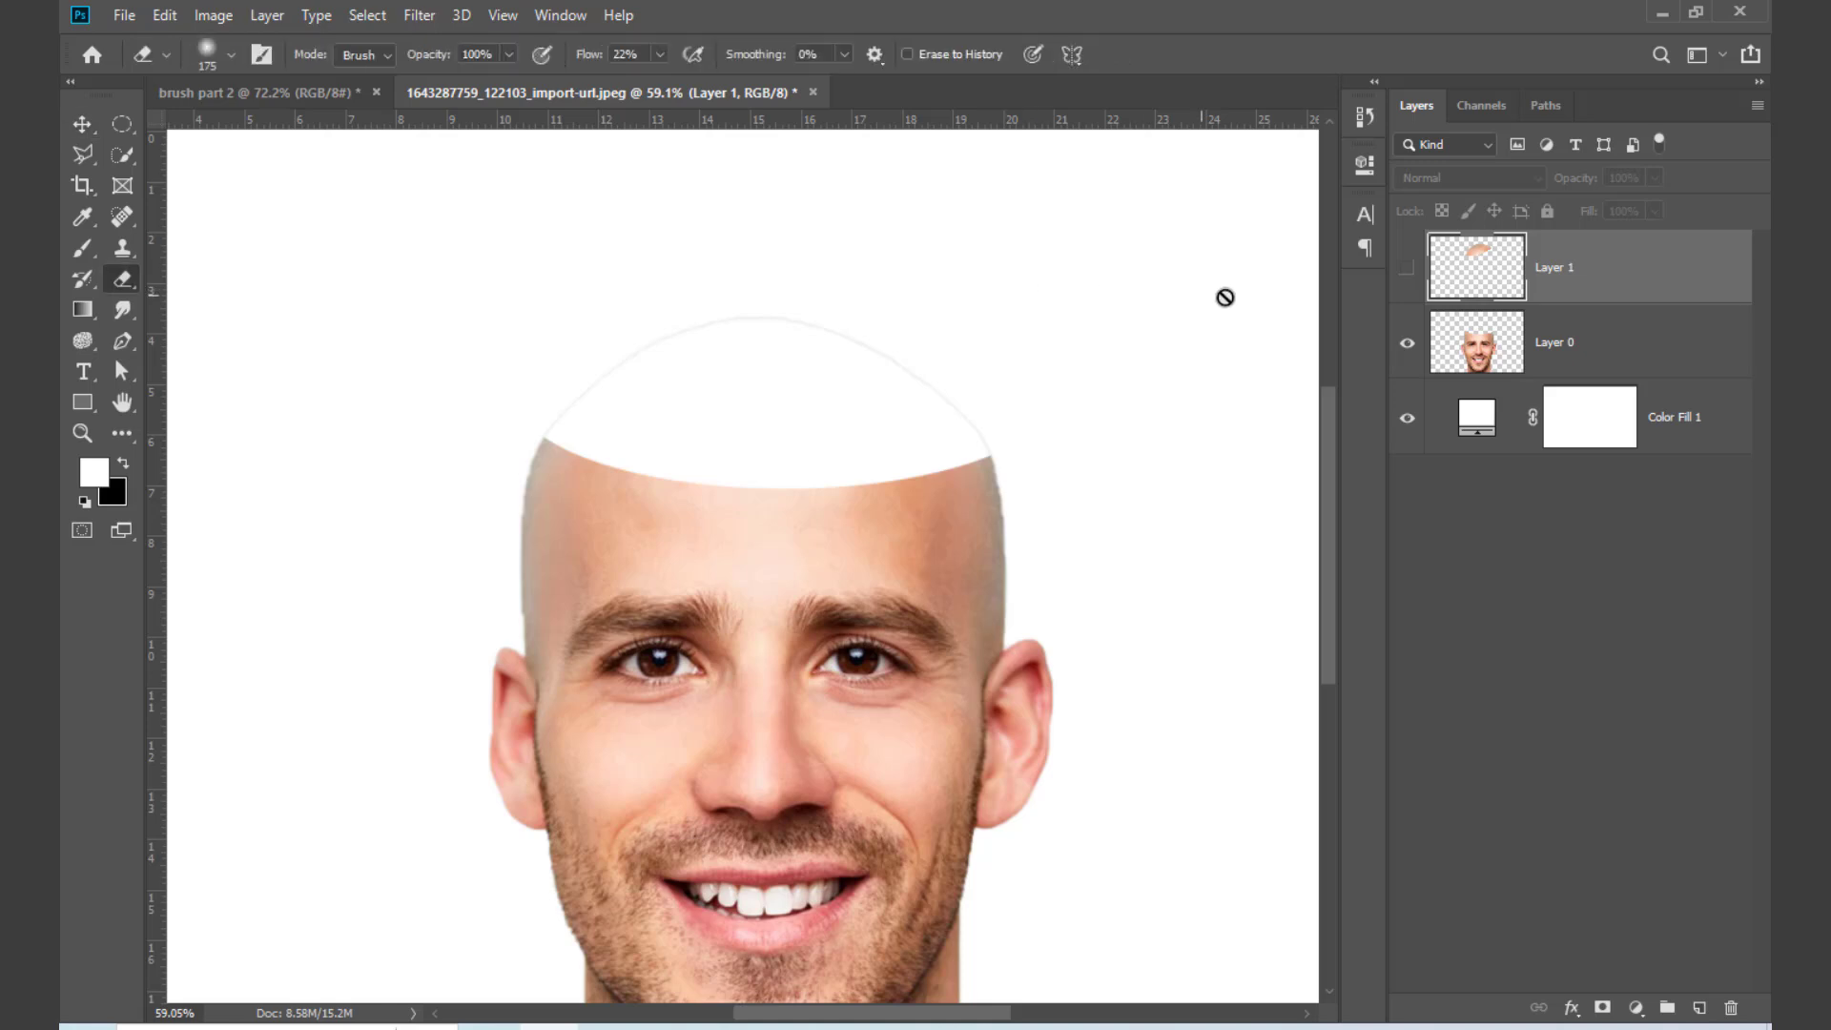
left_click(1622, 348)
mouse_move(850, 327)
left_mouse_down()
mouse_move(875, 319)
mouse_move(605, 327)
mouse_move(642, 349)
mouse_move(617, 334)
mouse_move(543, 404)
mouse_move(928, 372)
mouse_move(969, 421)
mouse_move(998, 417)
mouse_move(985, 426)
left_mouse_up()
key("bracketleft")
key("bracketleft")
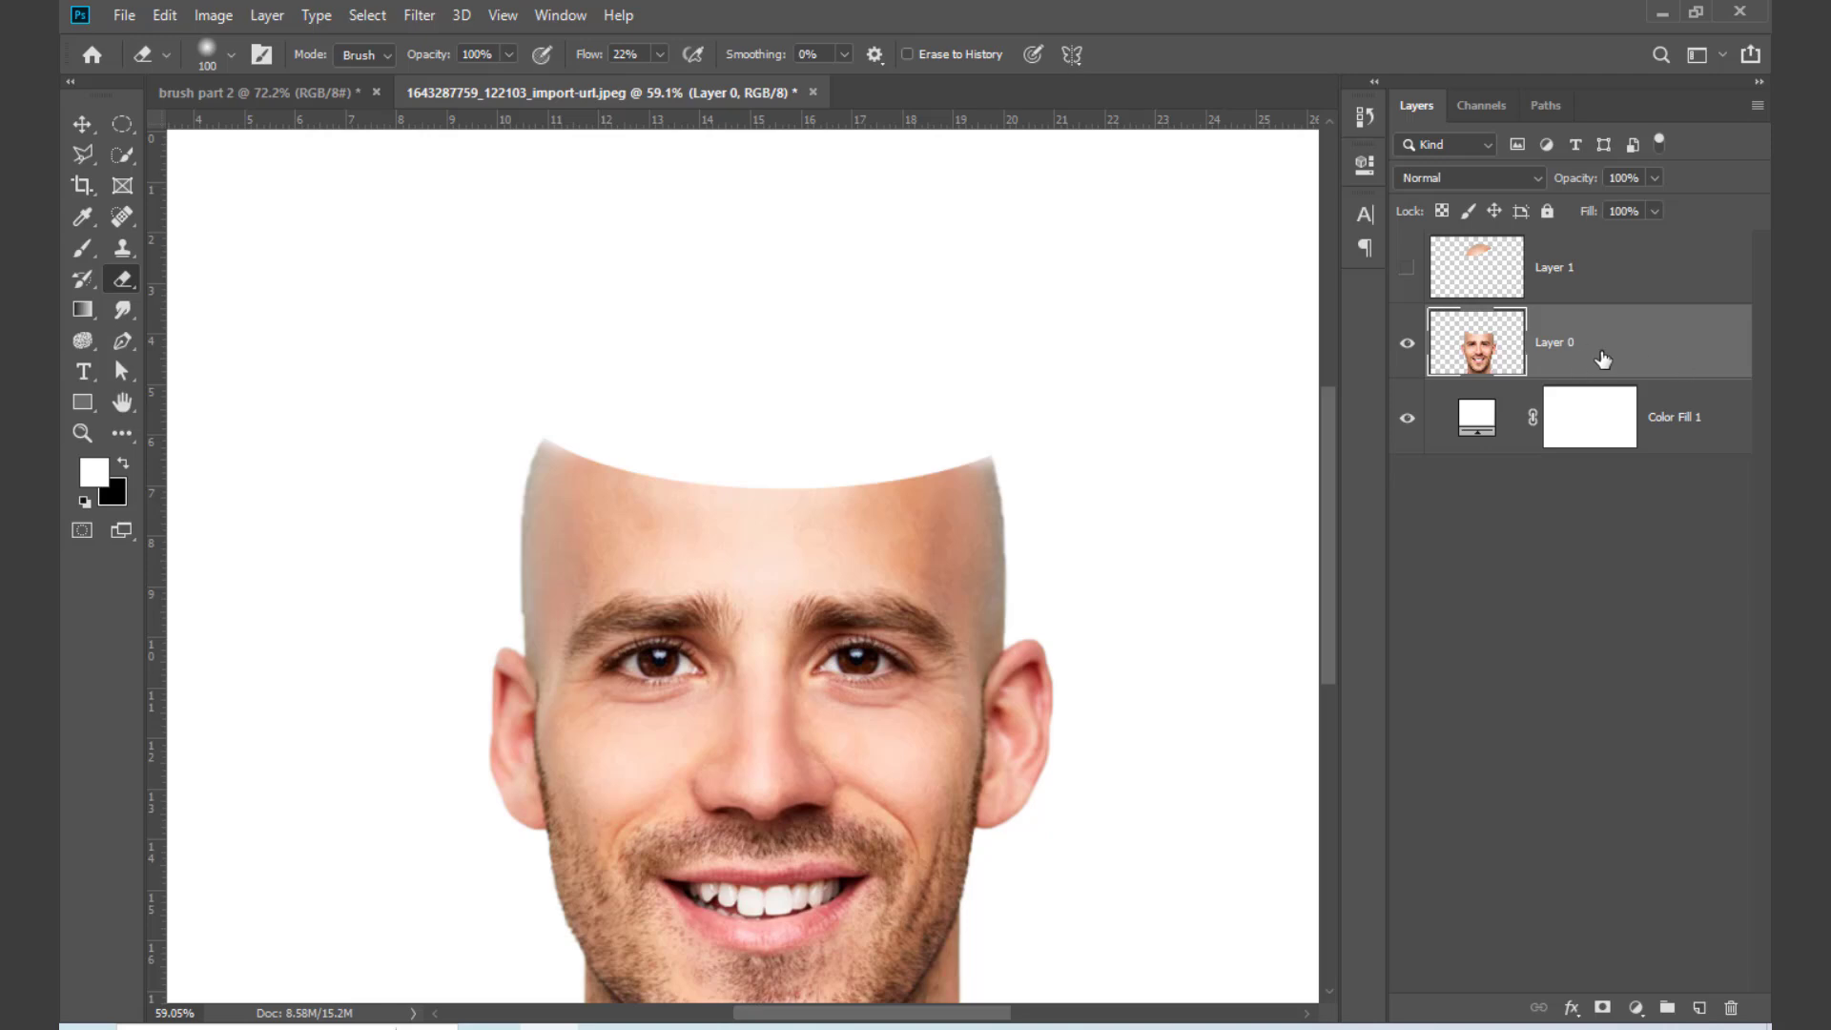
Step: Add a Bevel & Emboss effect to Layer 0 and show its settings, moving the dialog off the face
double_click(1660, 350)
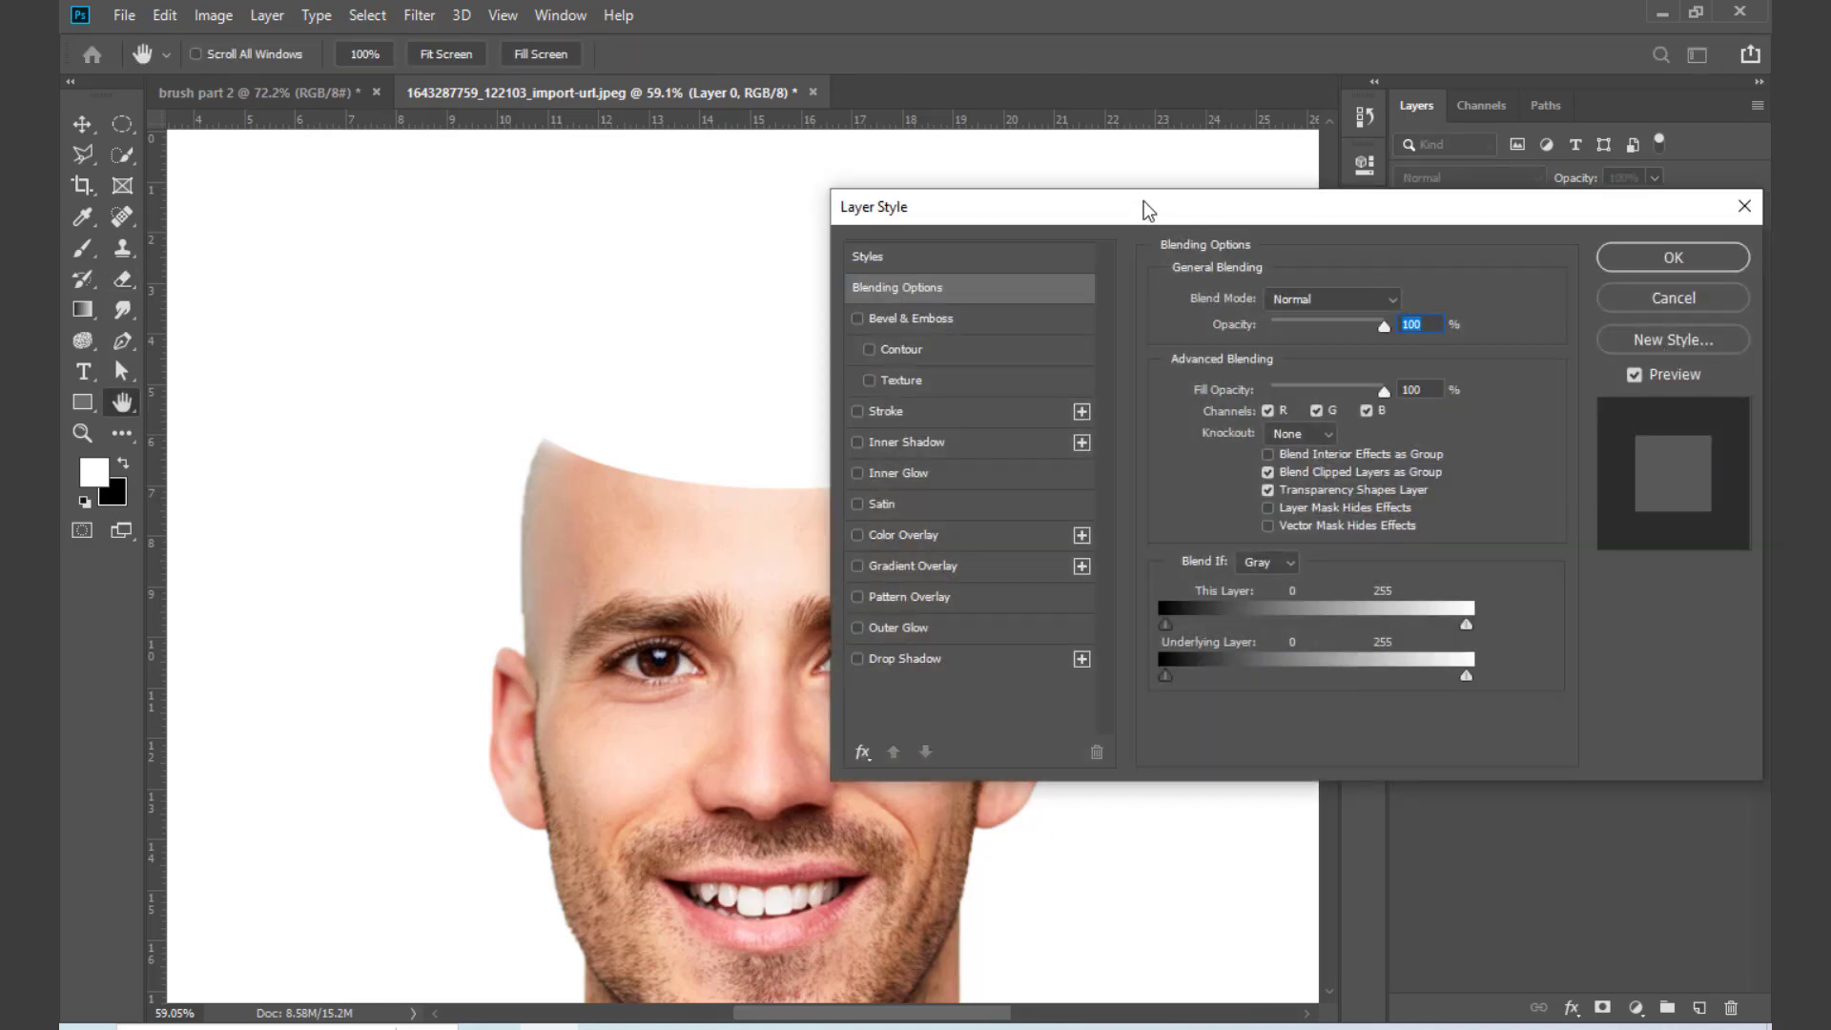
left_click_drag(1013, 215, 1118, 216)
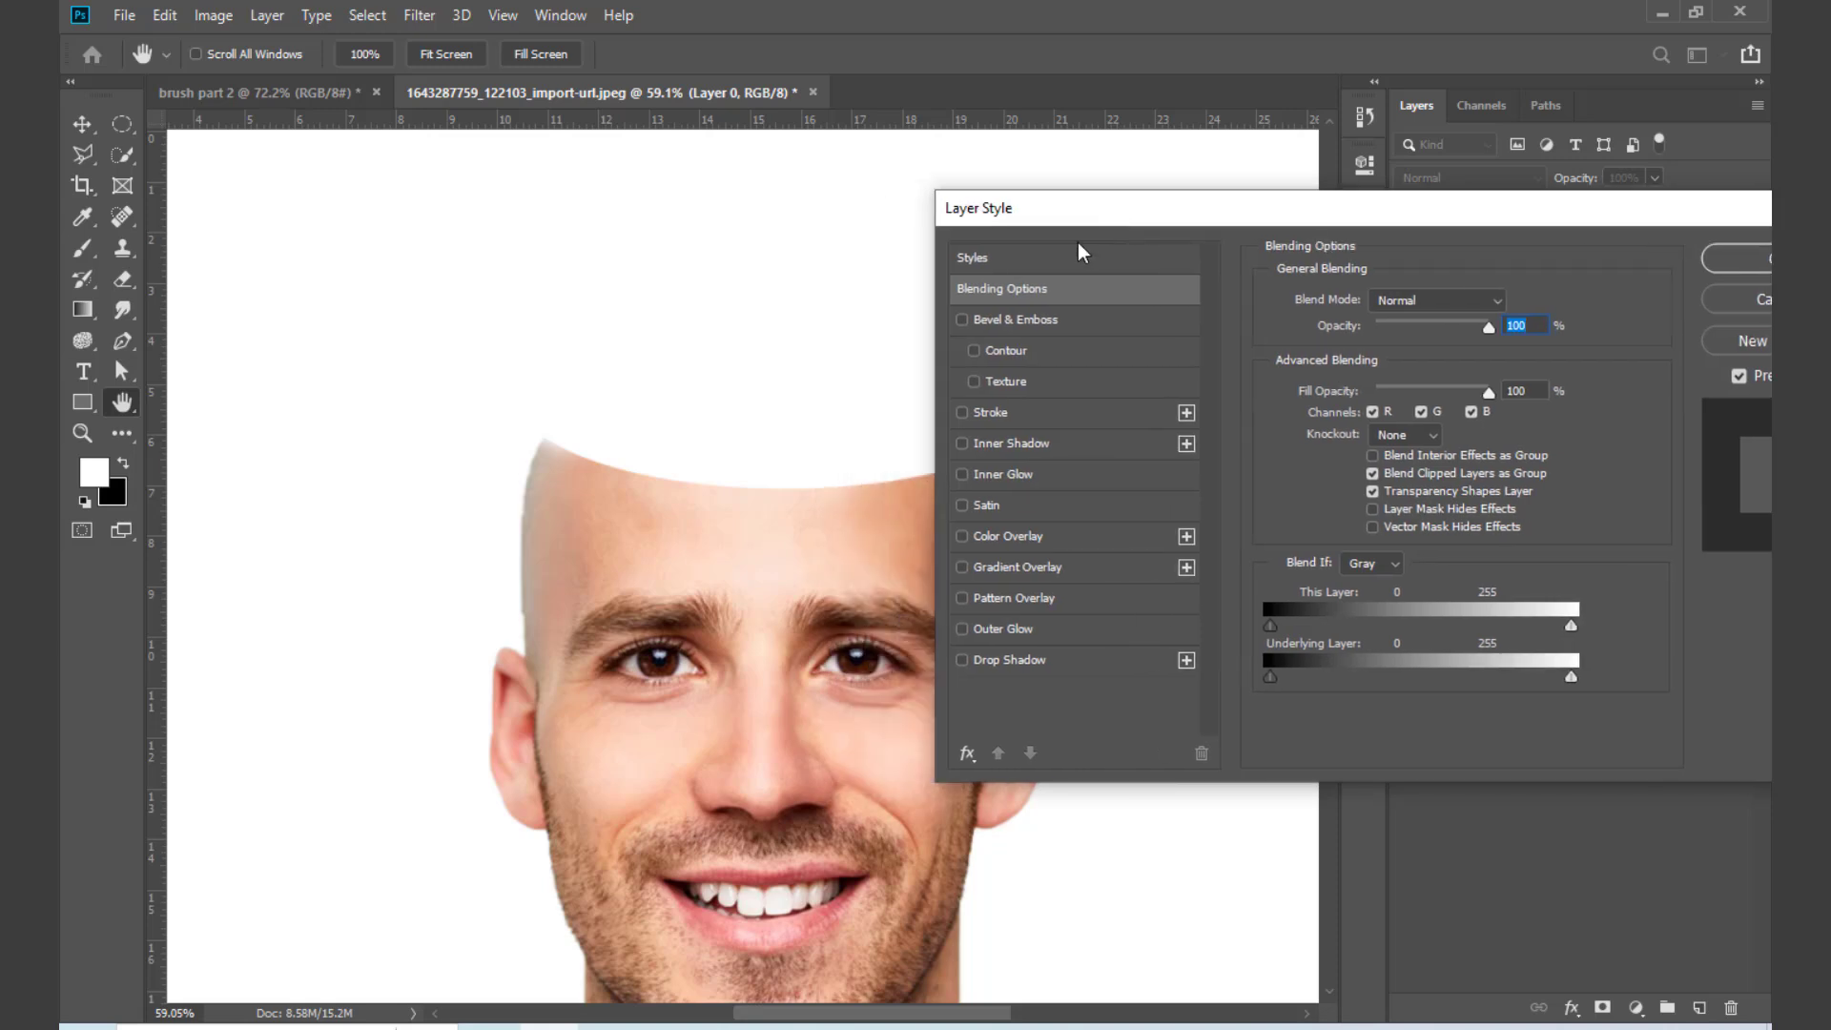
left_click(962, 321)
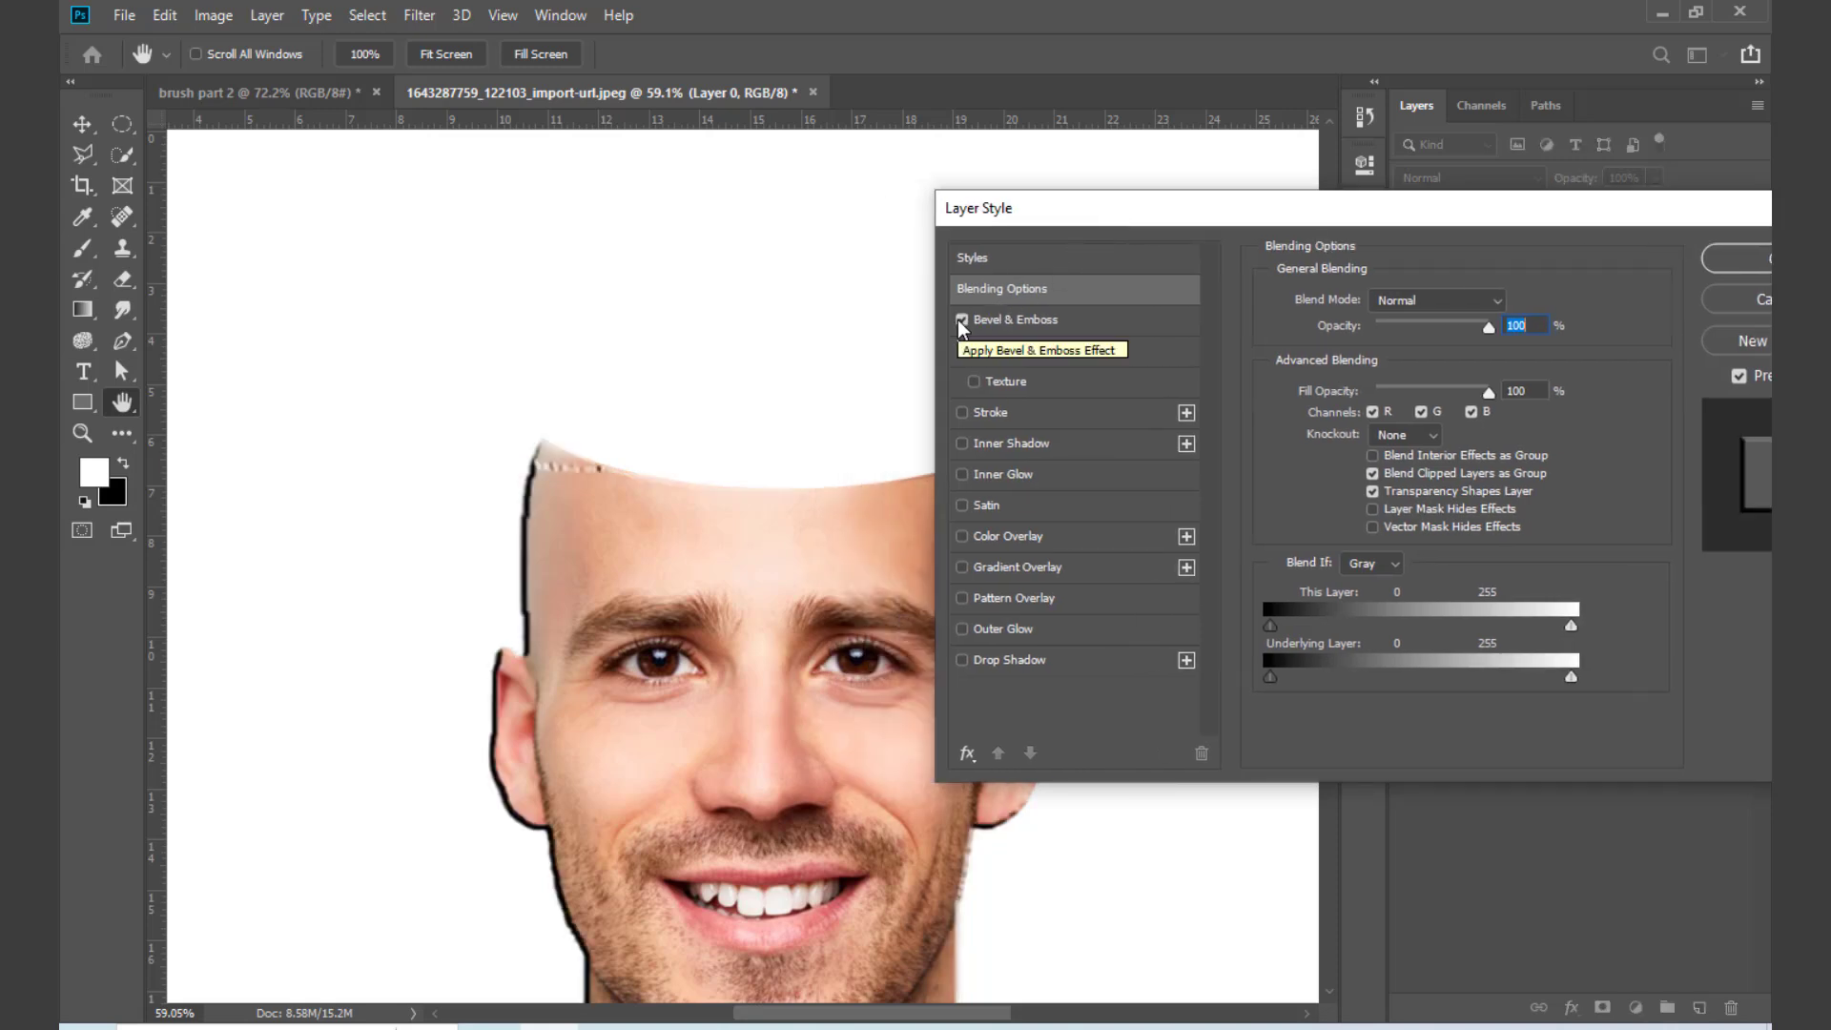
left_click(1112, 332)
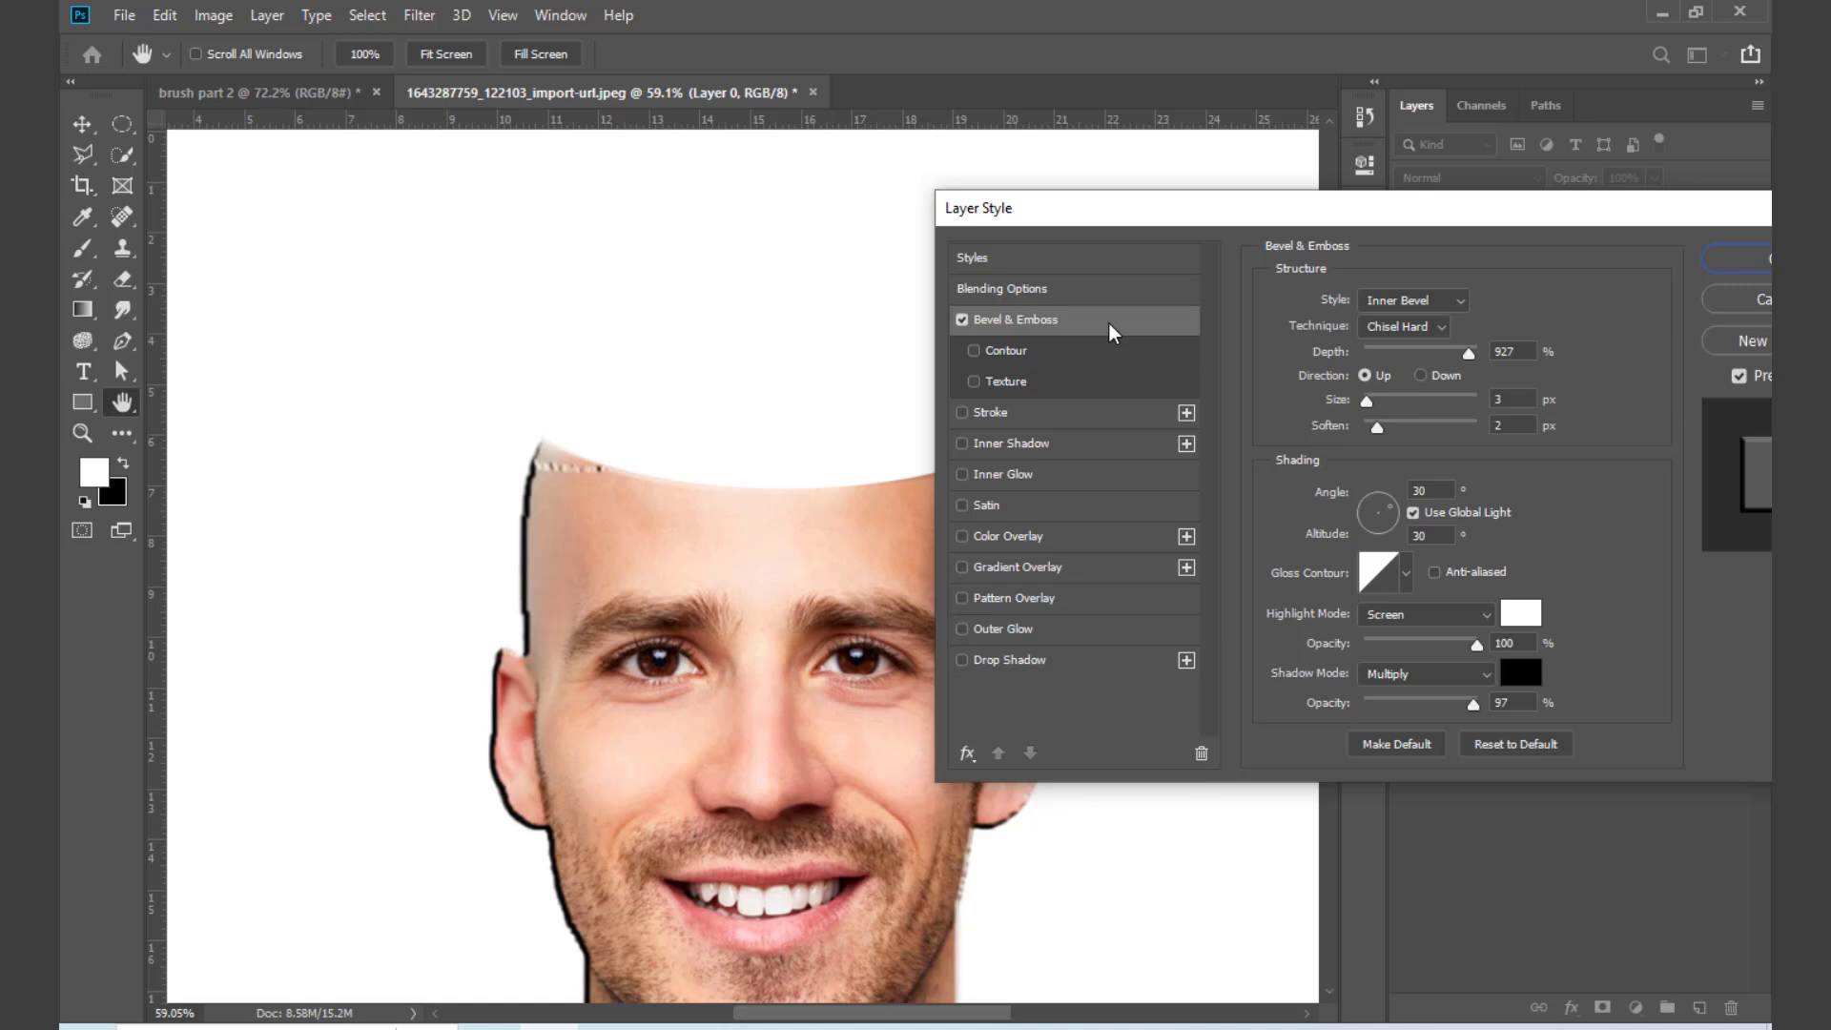
Step: Try the Outer Bevel and Emboss styles, settle on Pillow Emboss, and set the size and soften to 0 px
left_click(1425, 301)
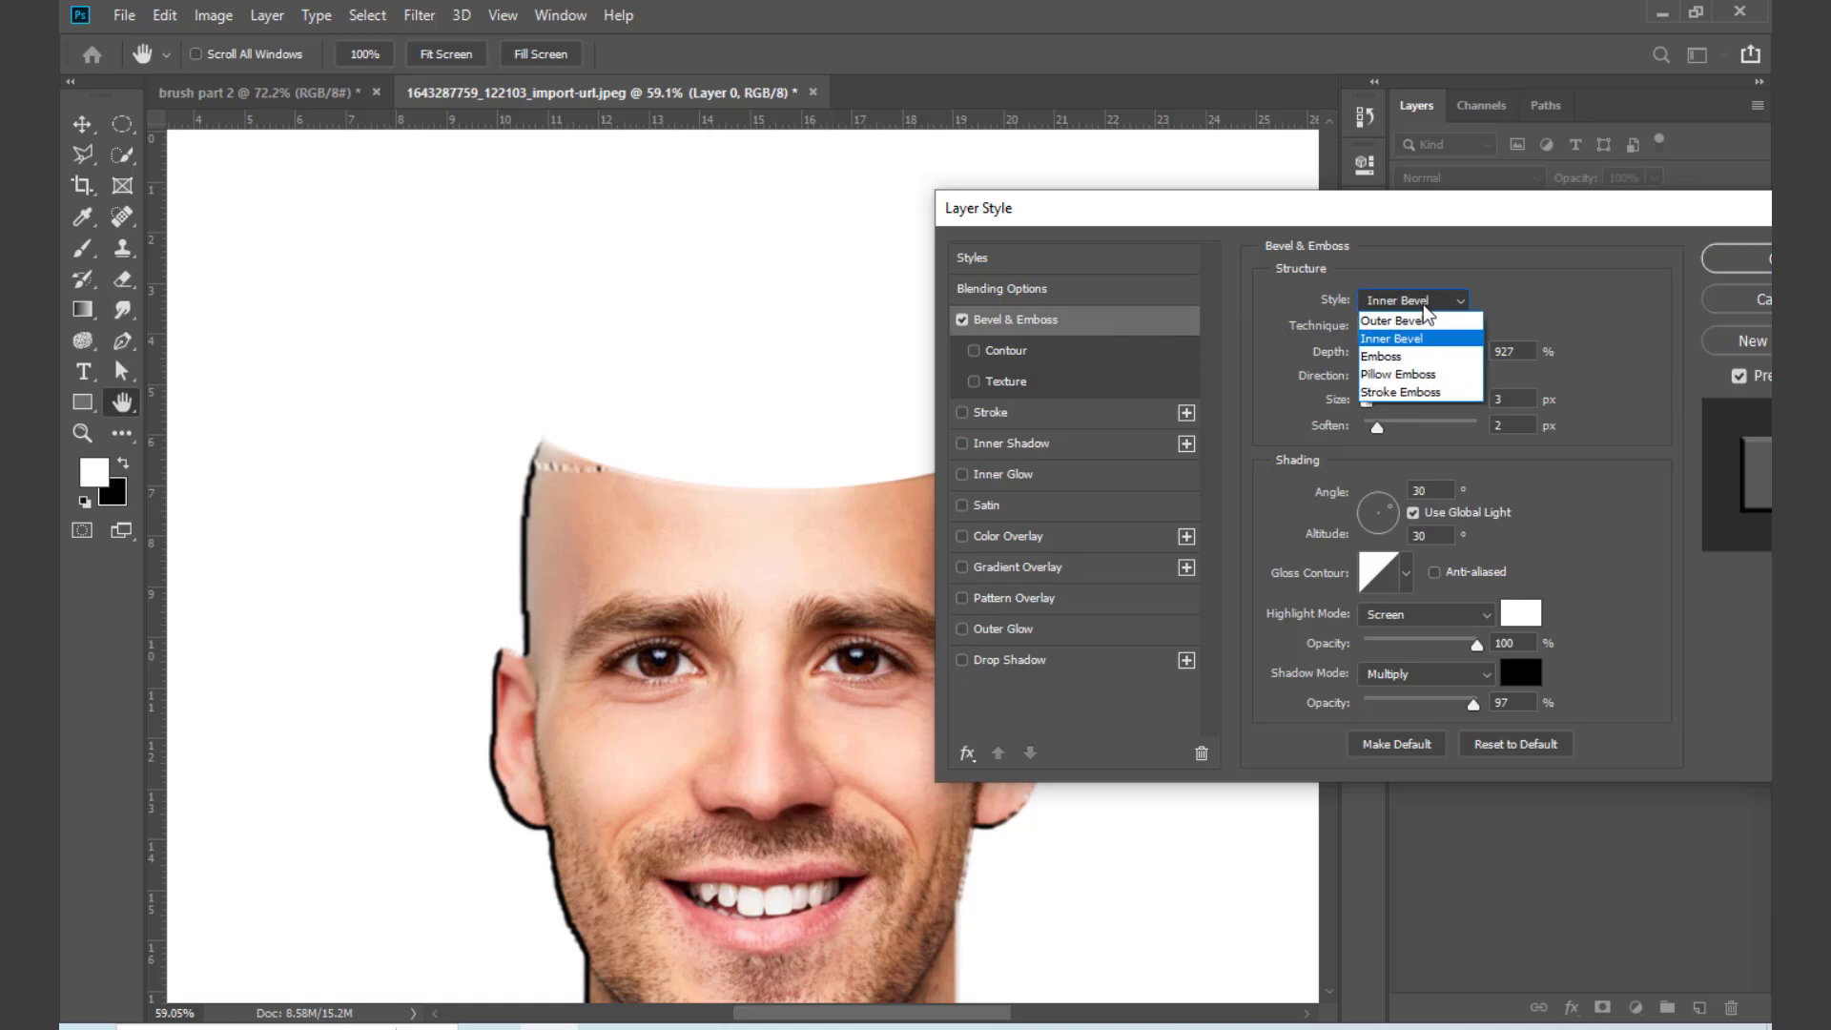
left_click(1399, 325)
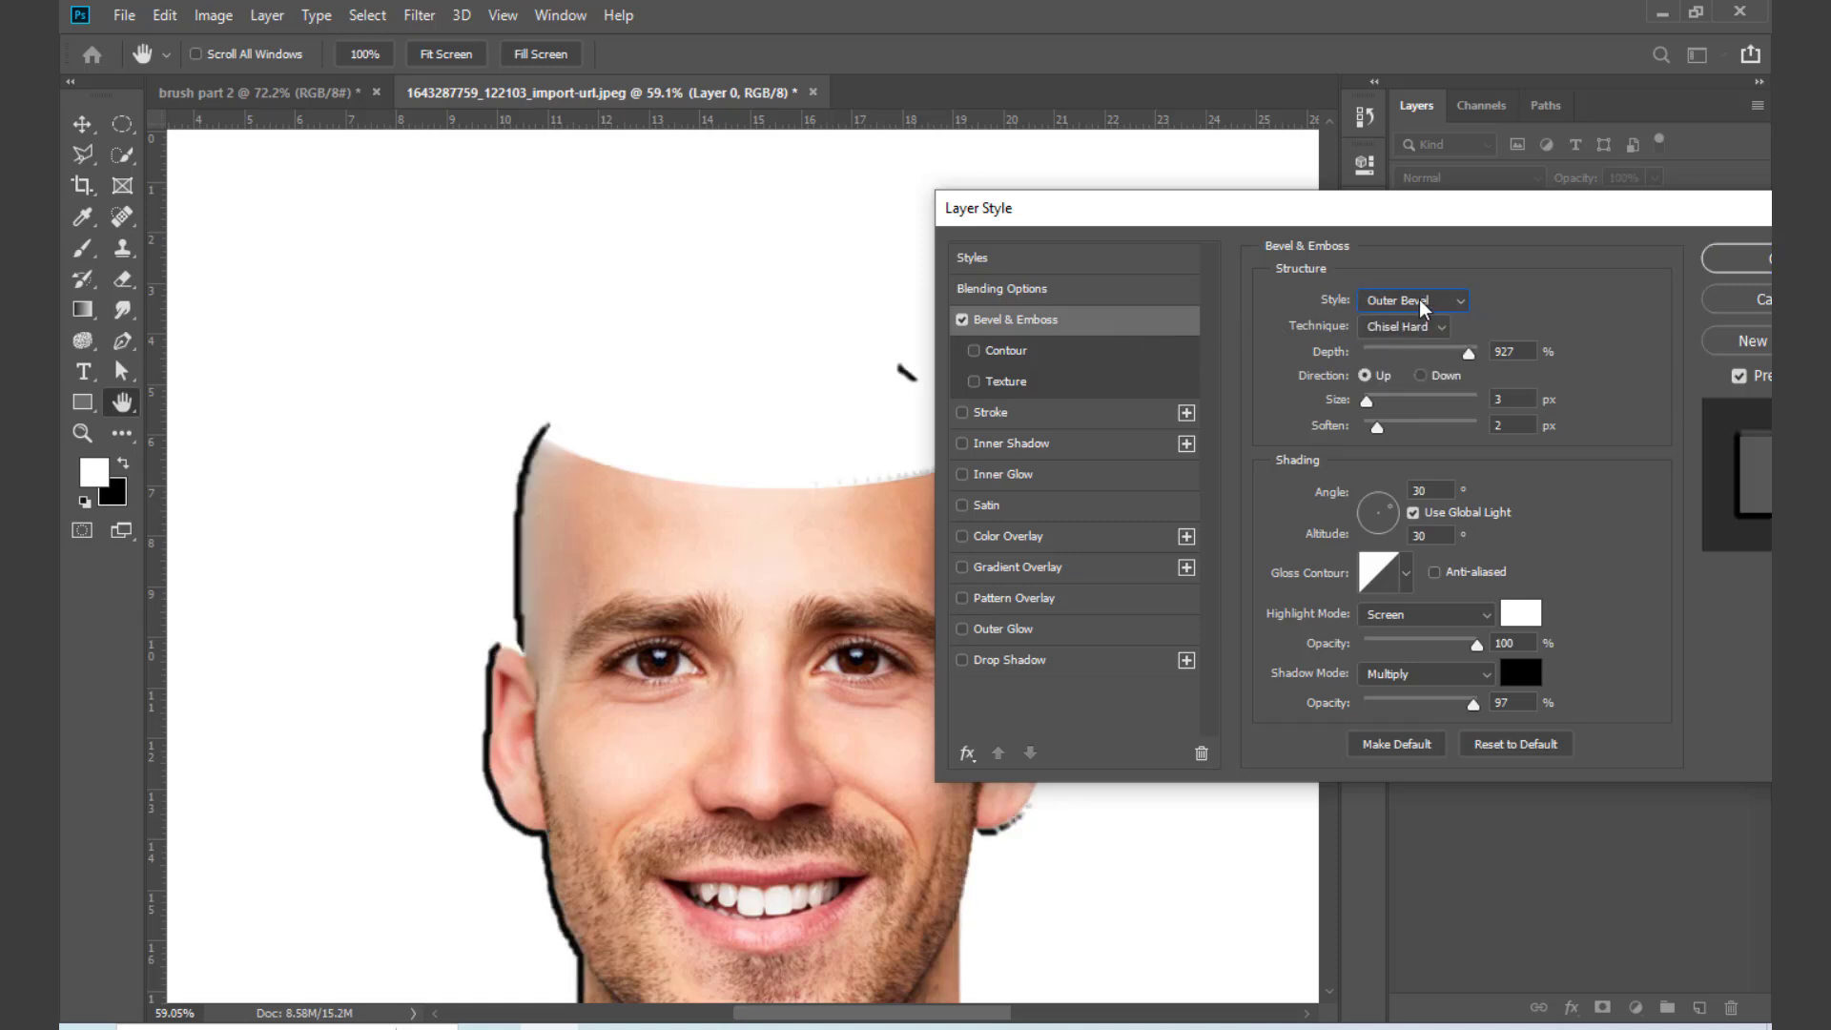
left_click(1425, 300)
left_click(1388, 362)
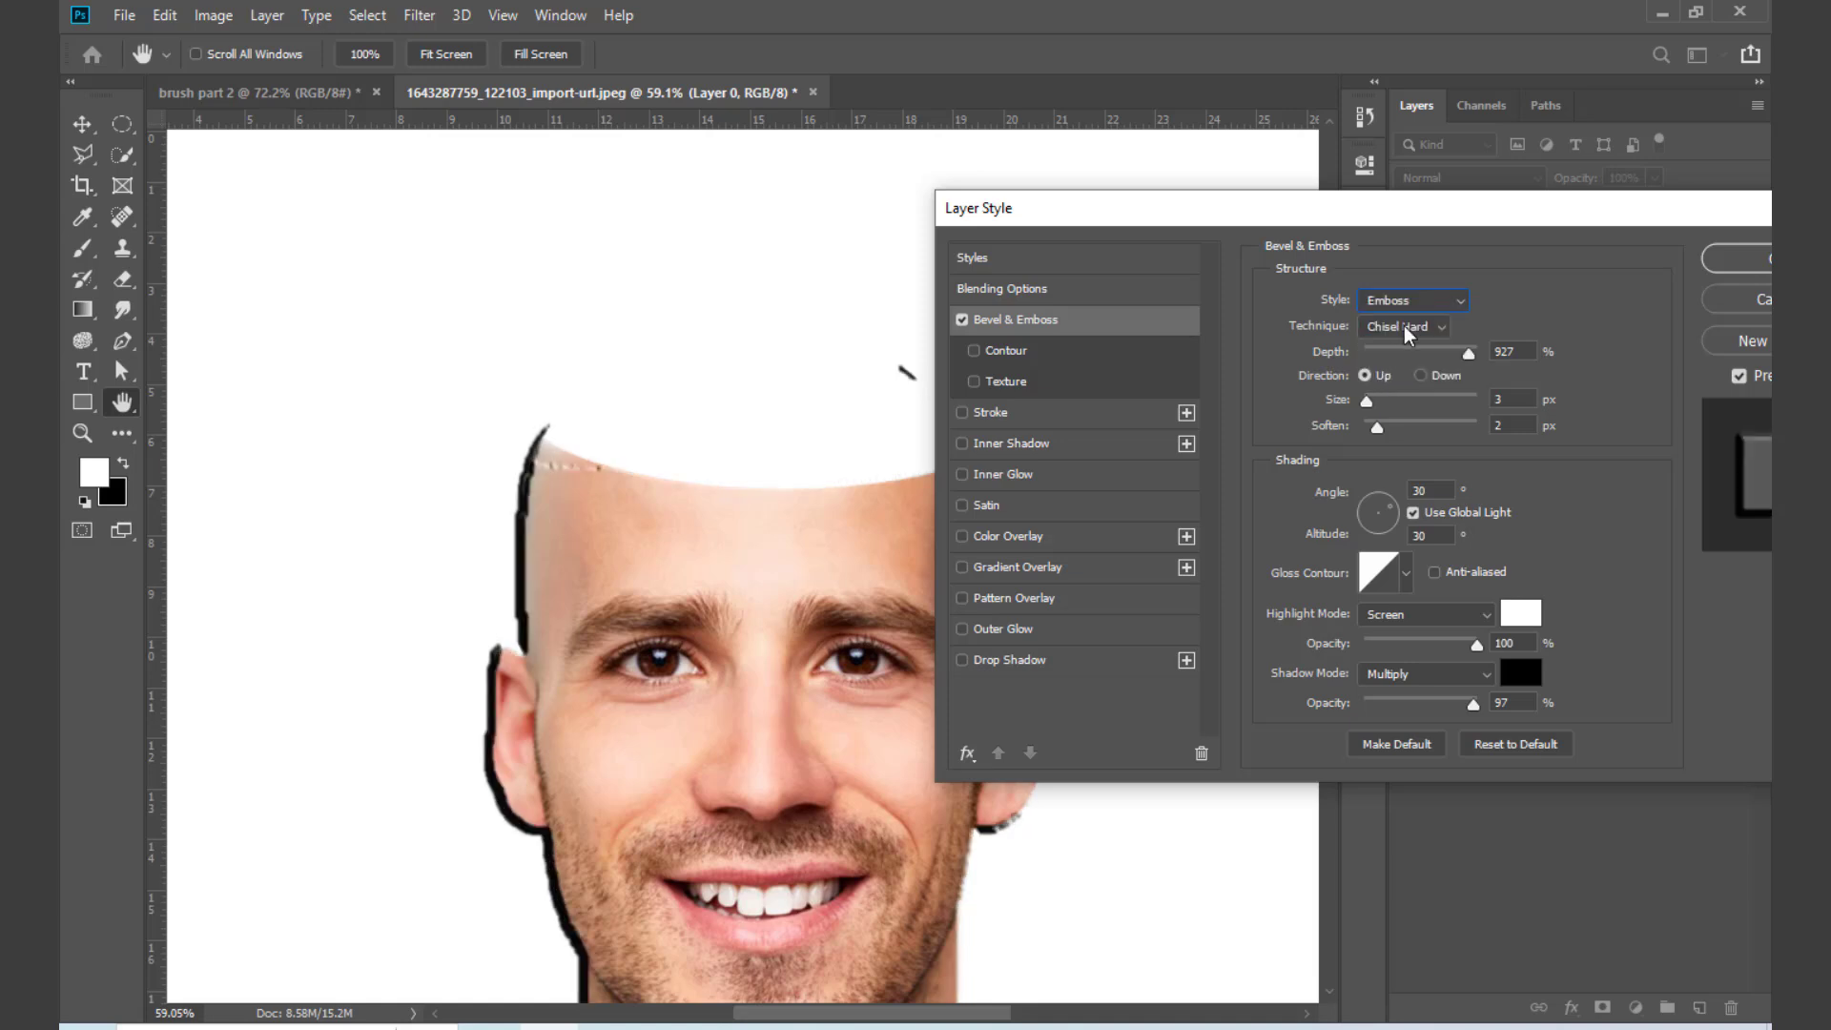
left_click(1421, 303)
left_click(1396, 375)
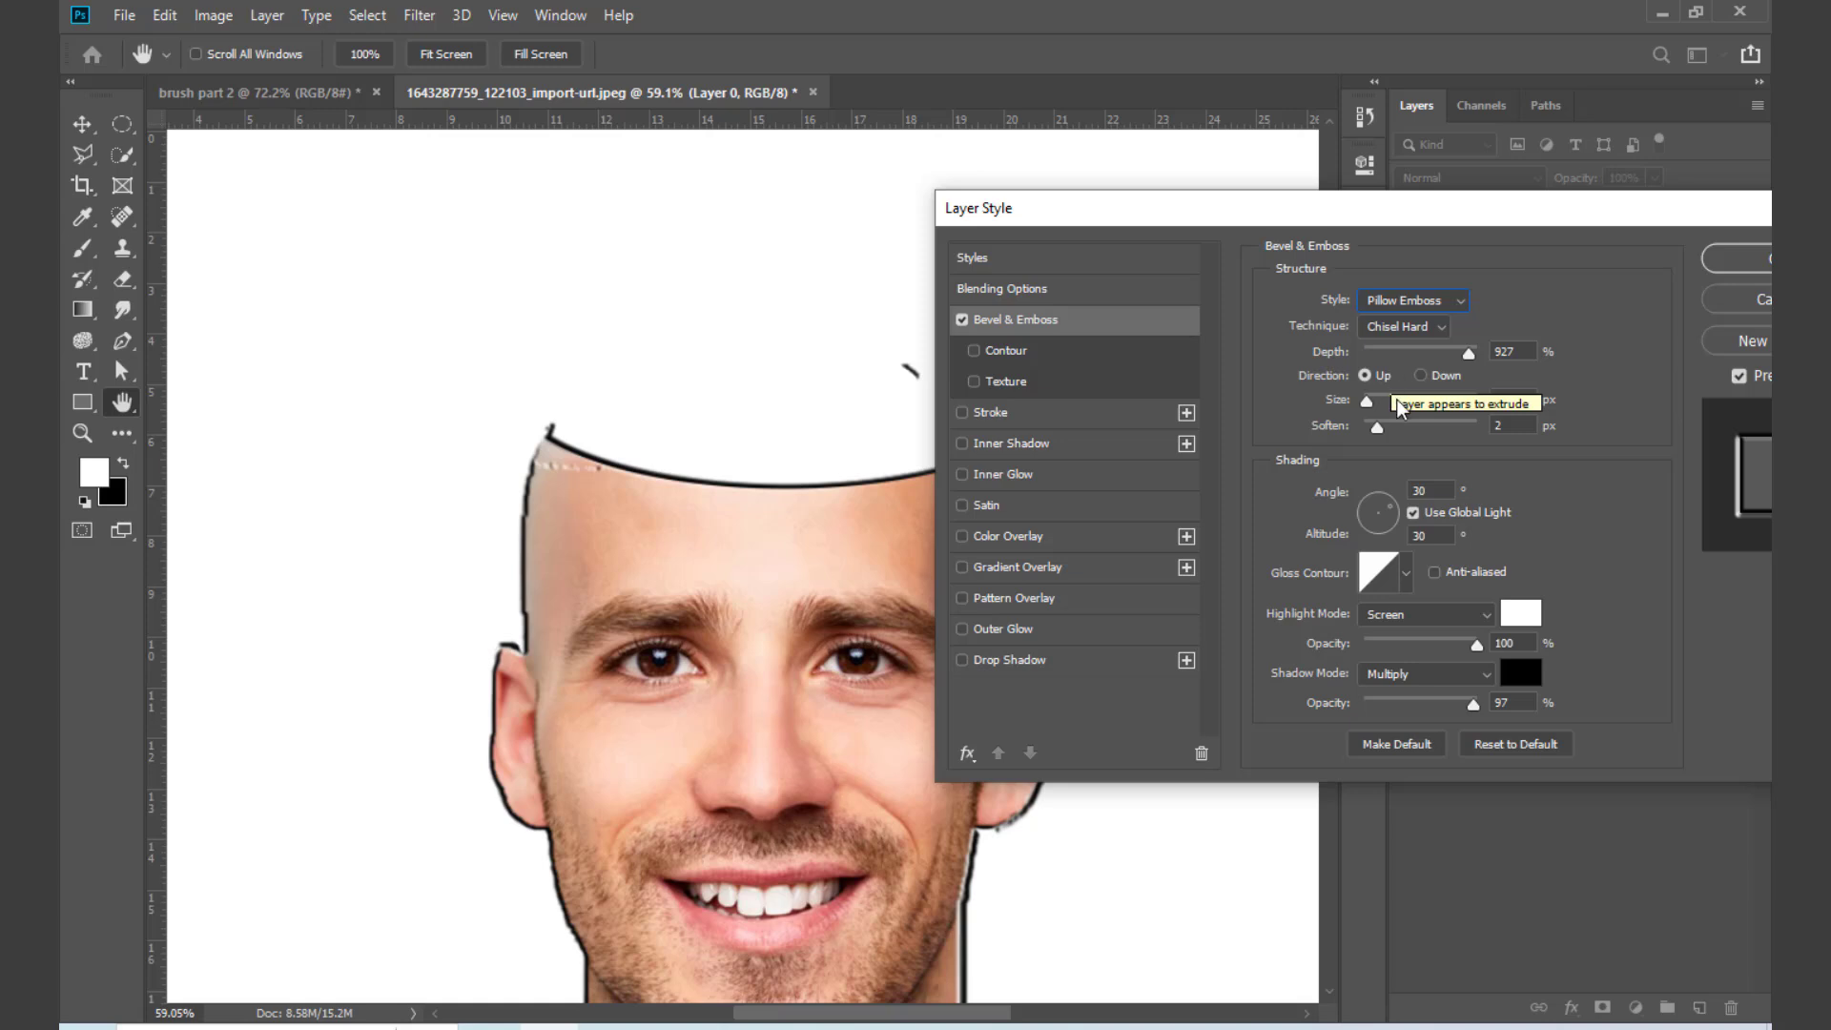
left_click_drag(1377, 408, 1352, 447)
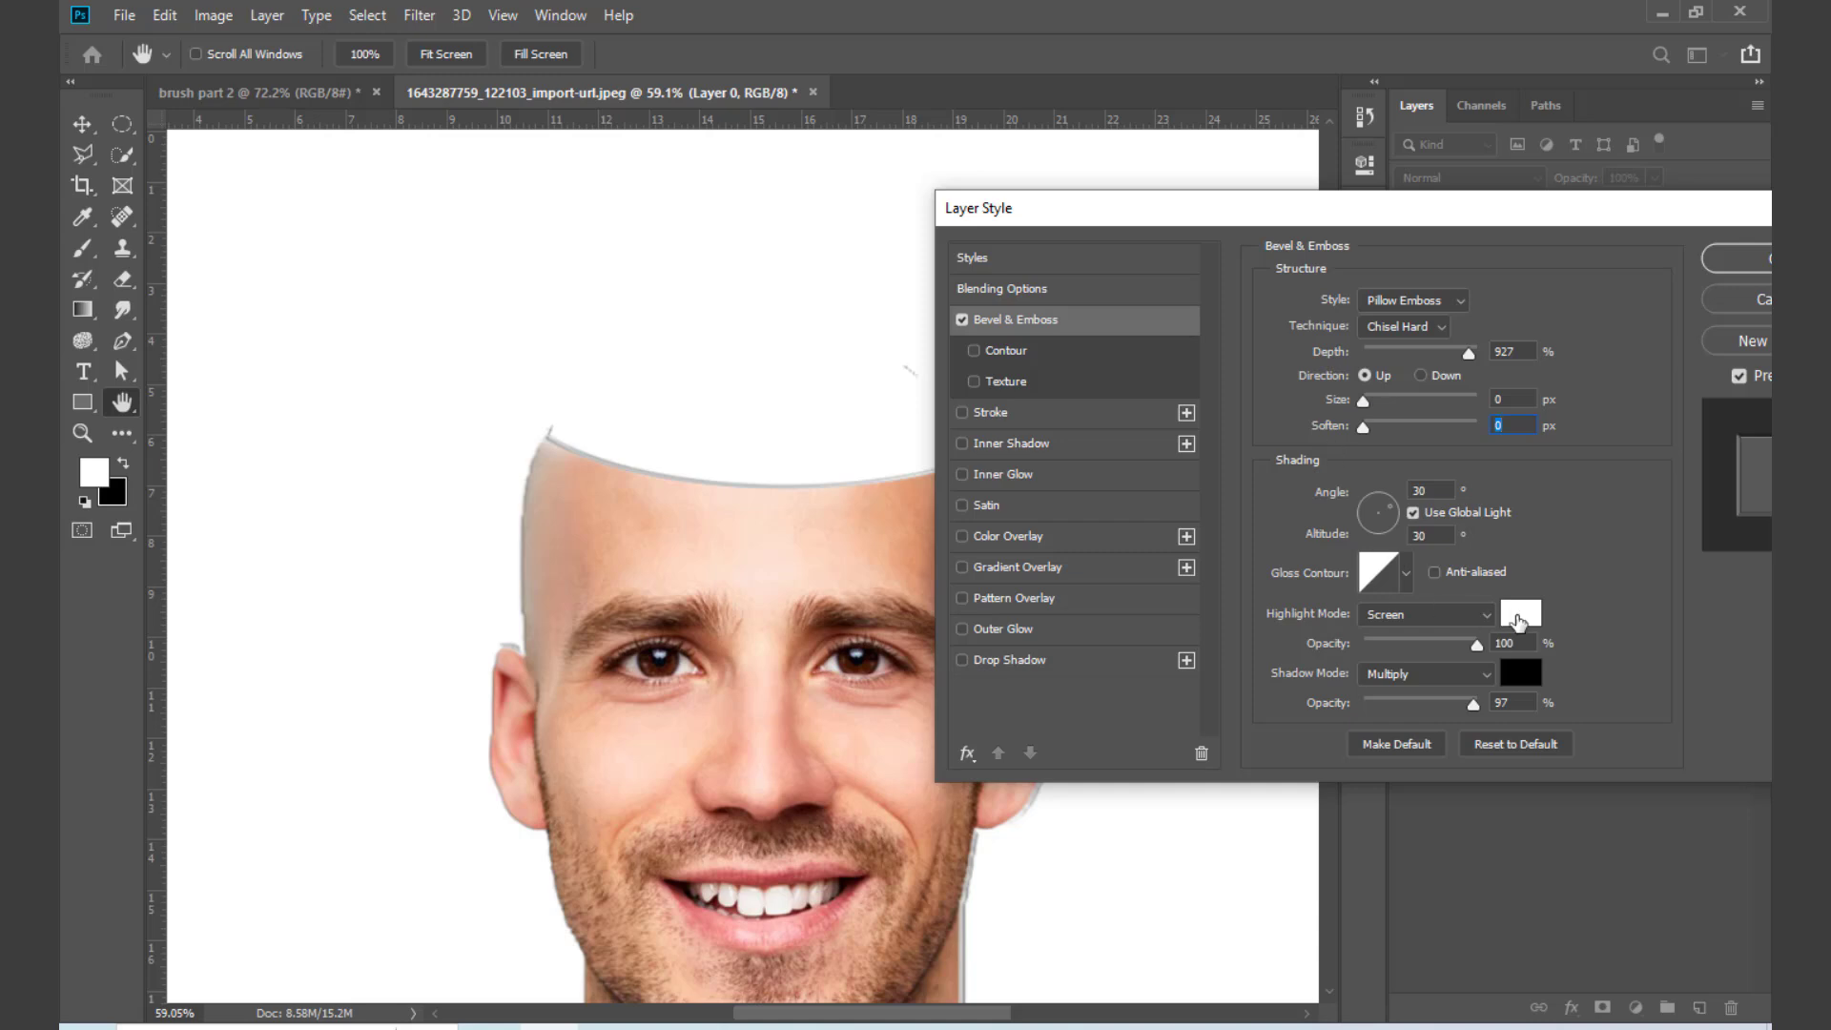
Step: Sample the bevel's highlight color e09b72 from the forehead's cut edge and its shadow color 7d3f2a from near the eyebrow
left_click(1521, 614)
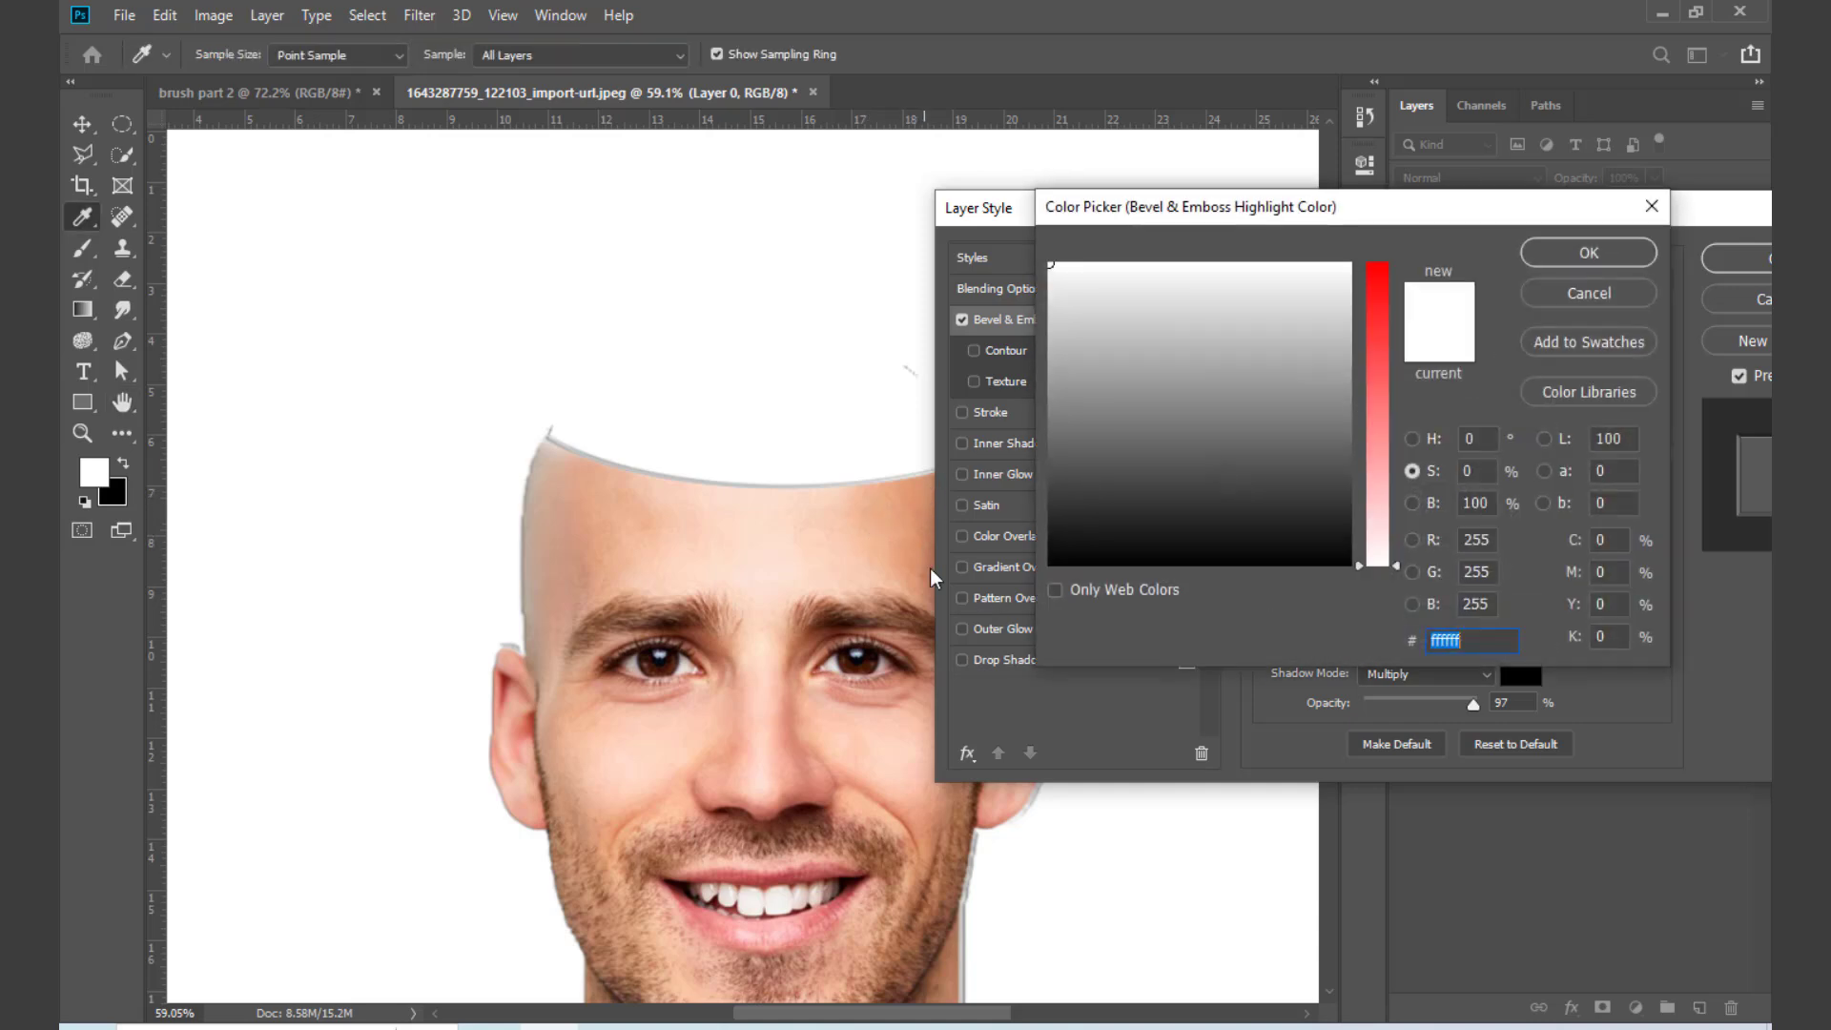
left_click(913, 483)
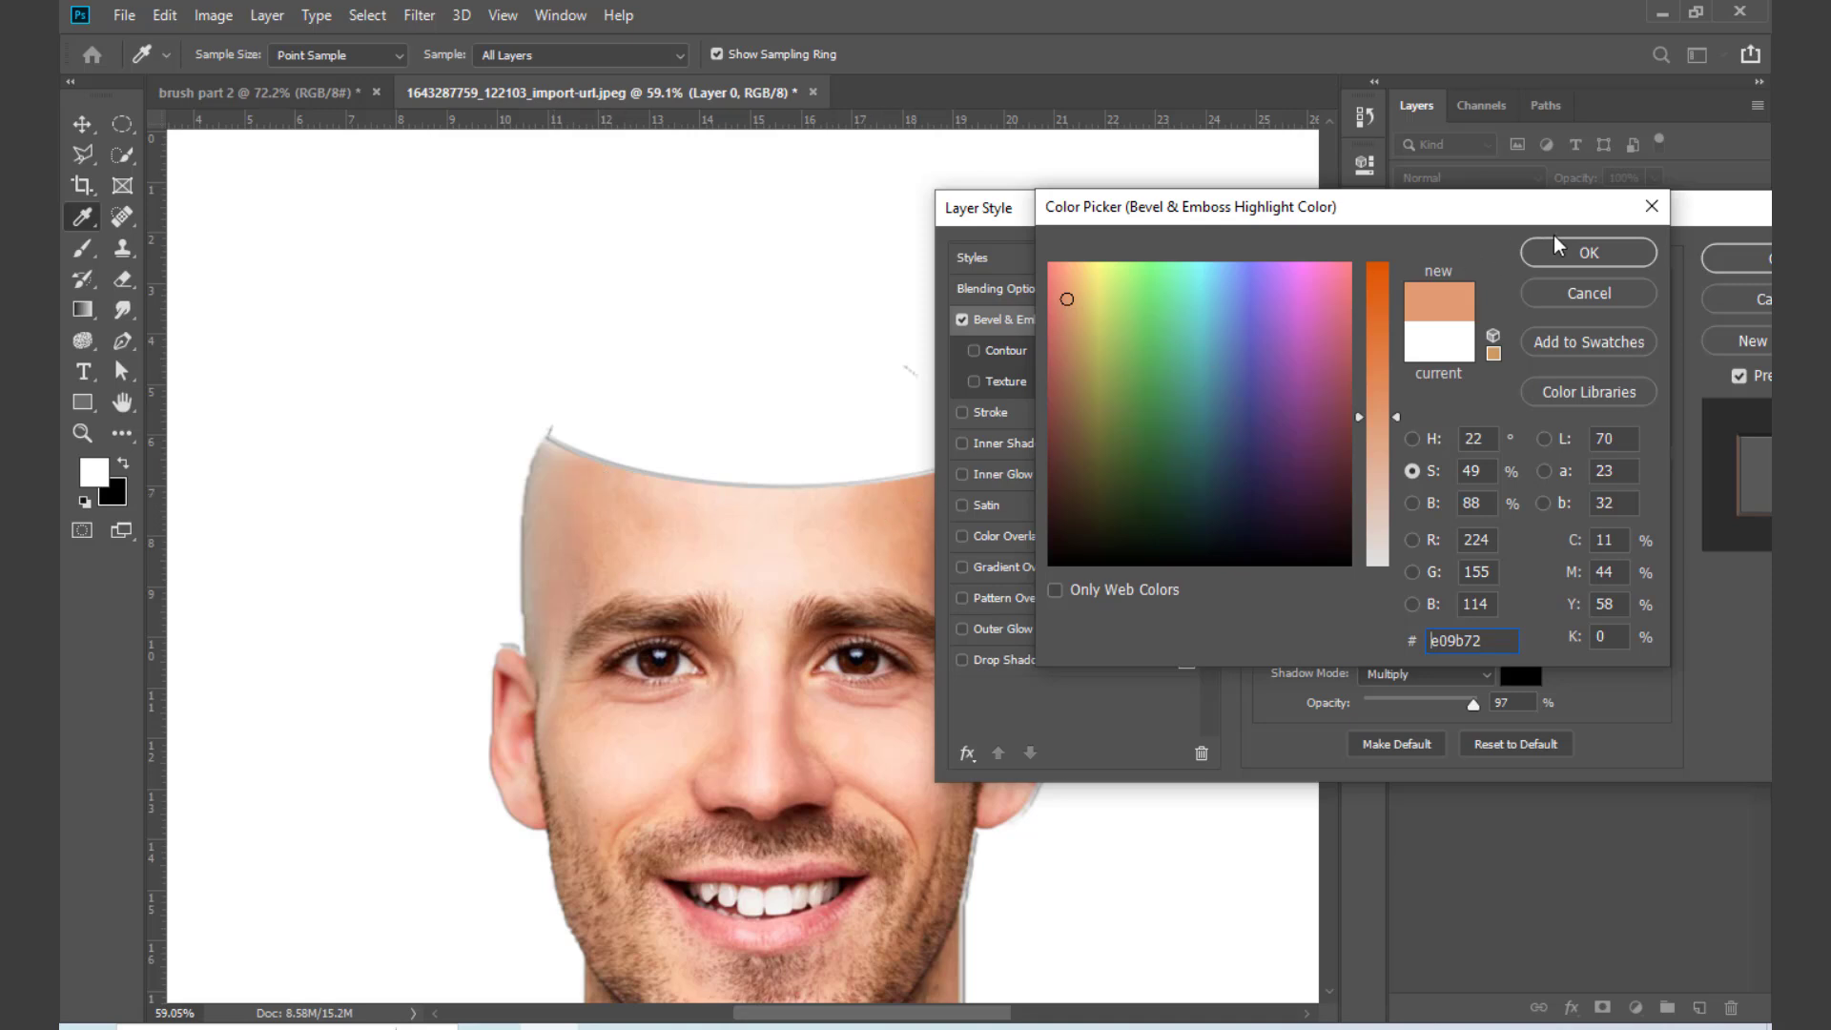
left_click(1581, 251)
left_click(1526, 677)
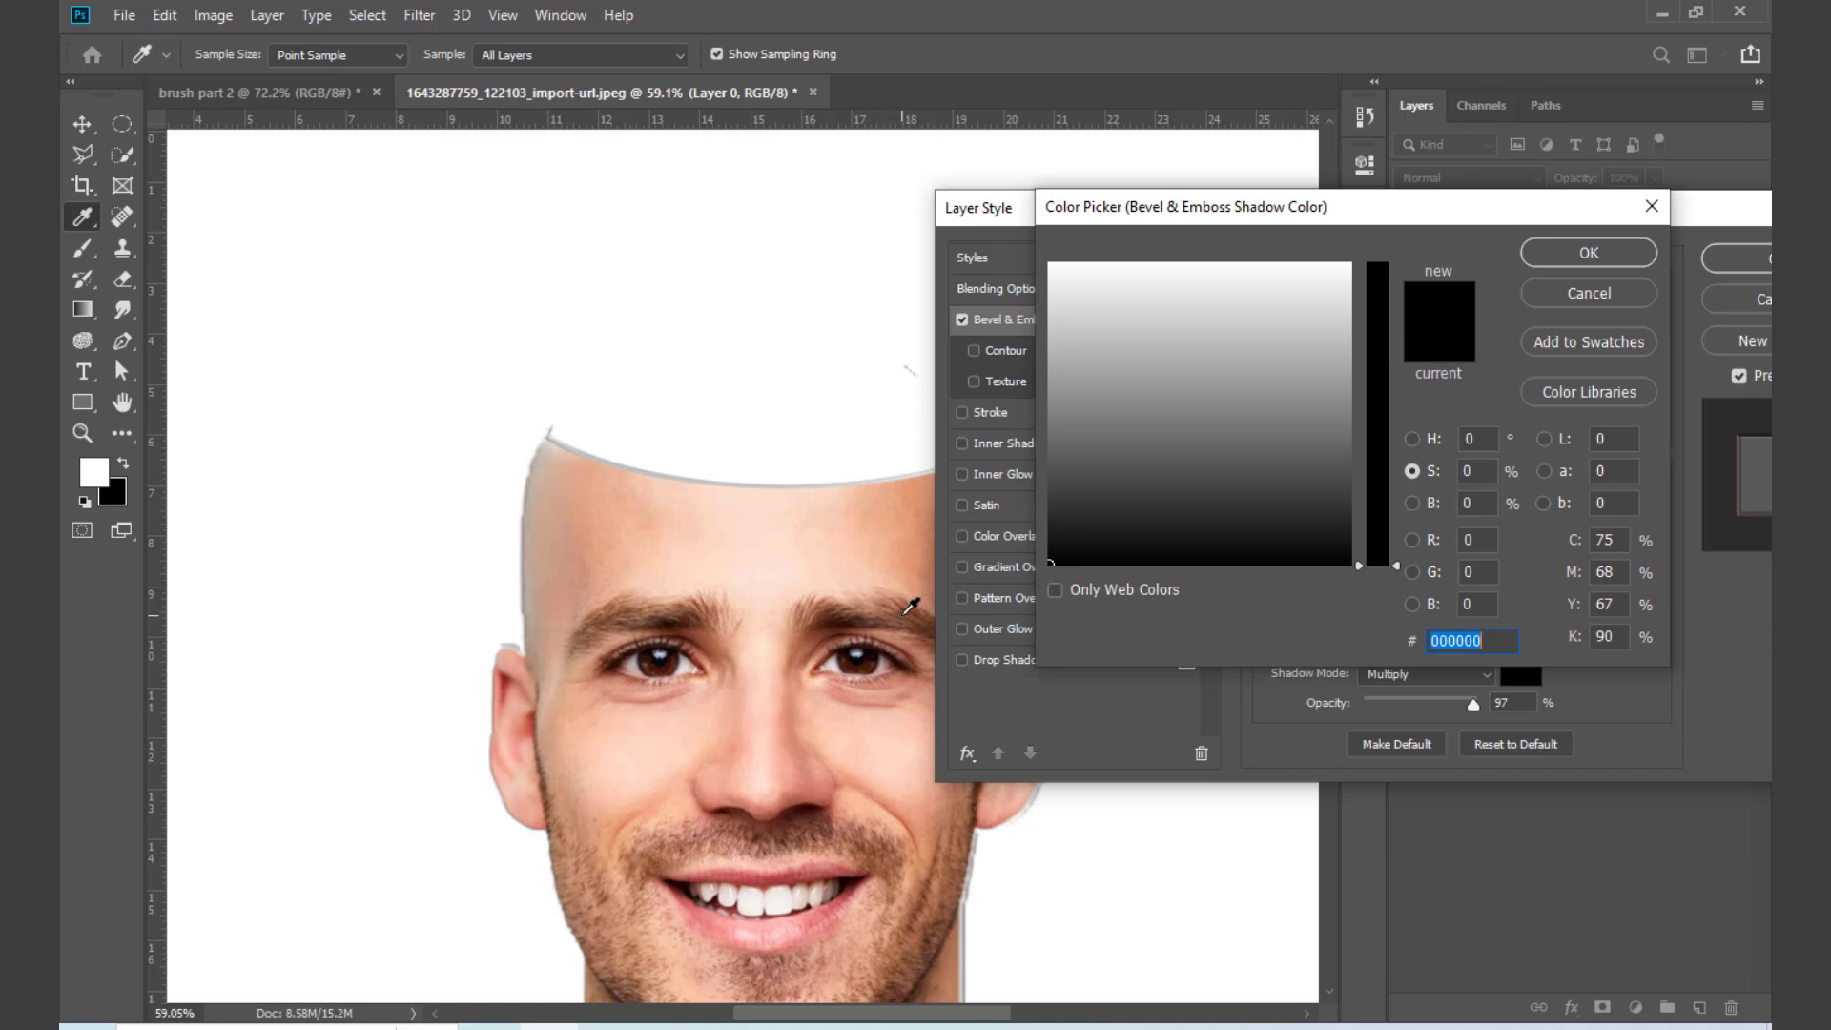
left_click(826, 631)
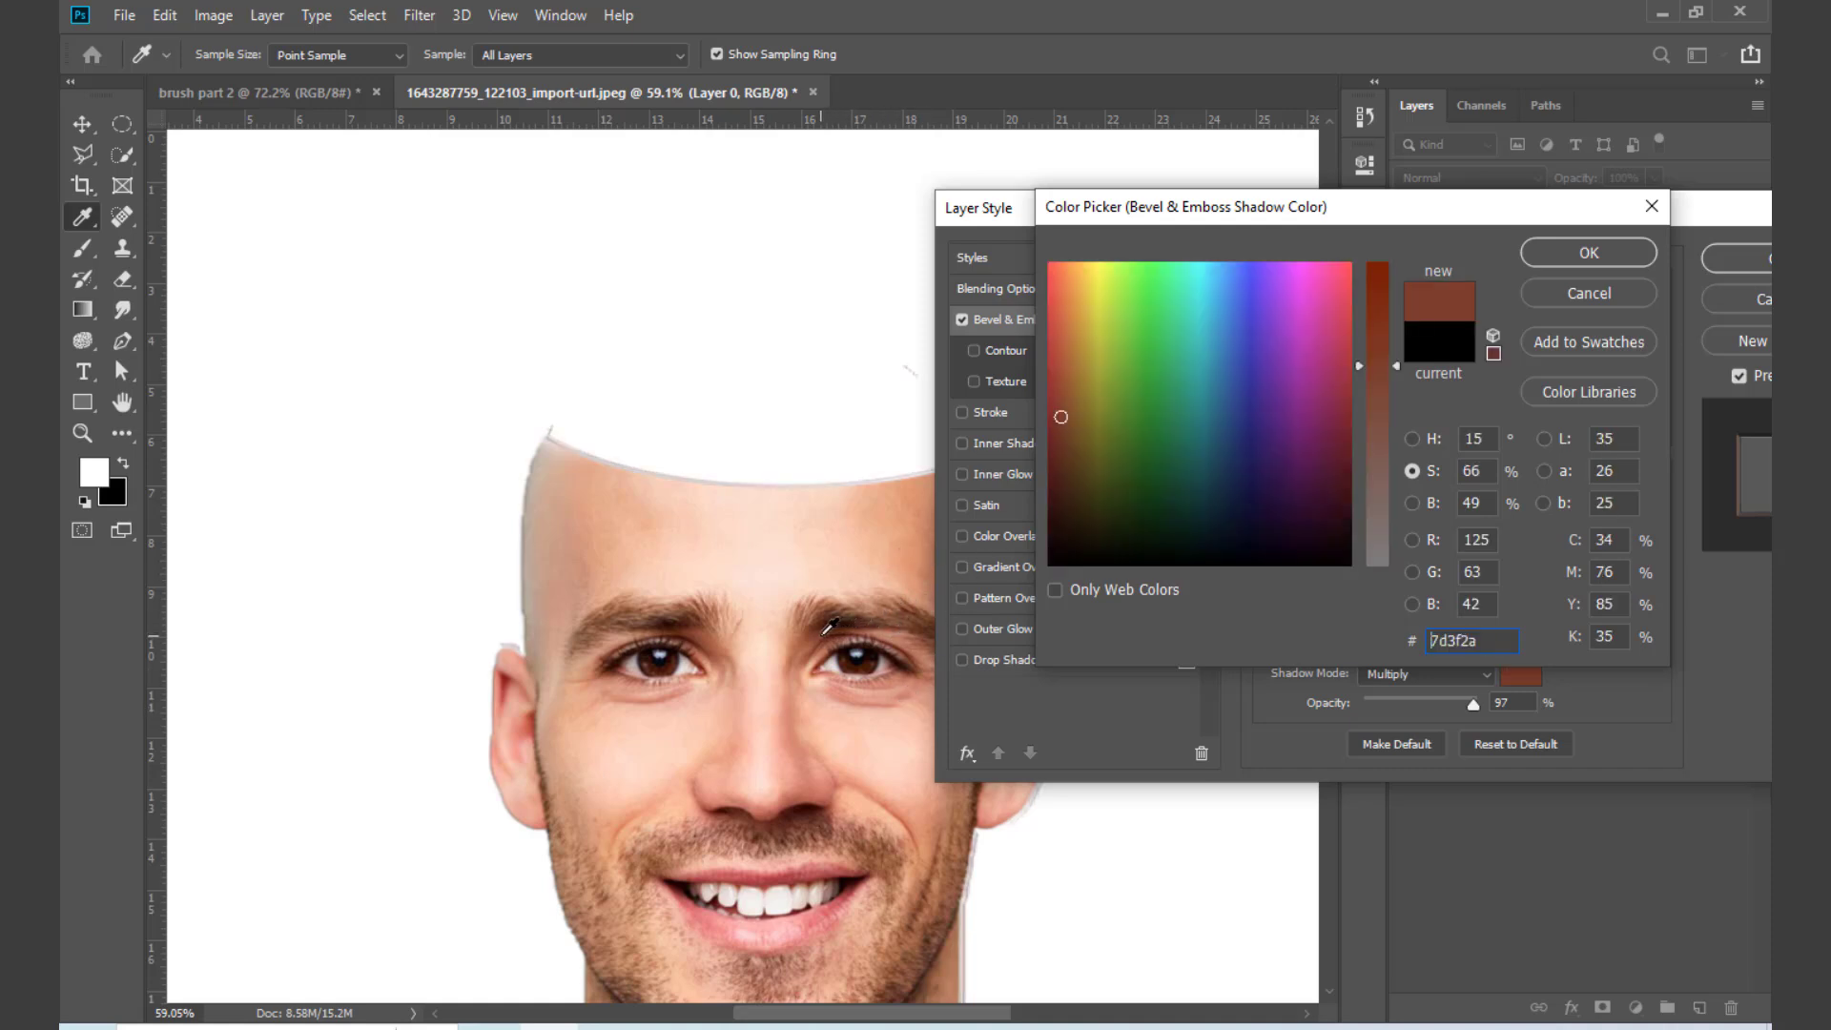
left_click(1581, 255)
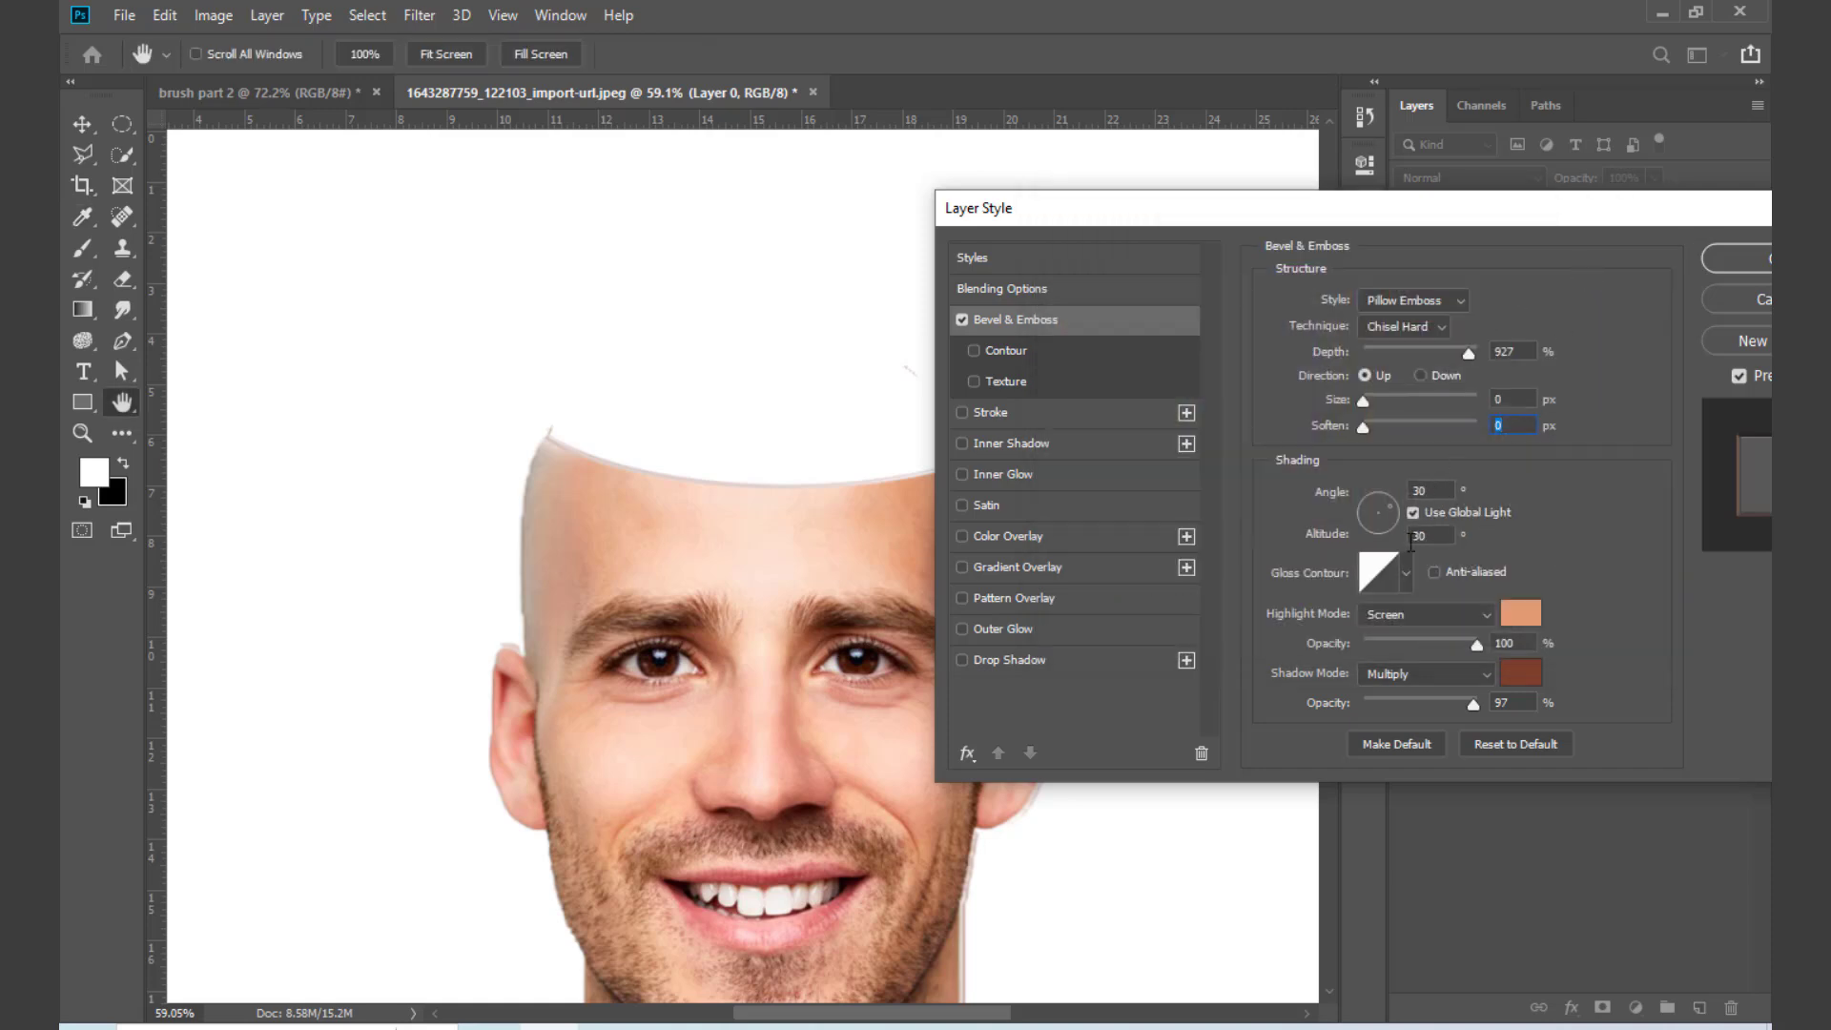
Step: Set the bevel's highlight opacity to 35%, shadow opacity to 68%, depth to 1000% and size to 1 px, testing direction Down before returning to Up
left_click_drag(1480, 645, 1341, 646)
mouse_move(1479, 706)
left_mouse_down()
mouse_move(1377, 706)
mouse_move(1443, 708)
left_mouse_up()
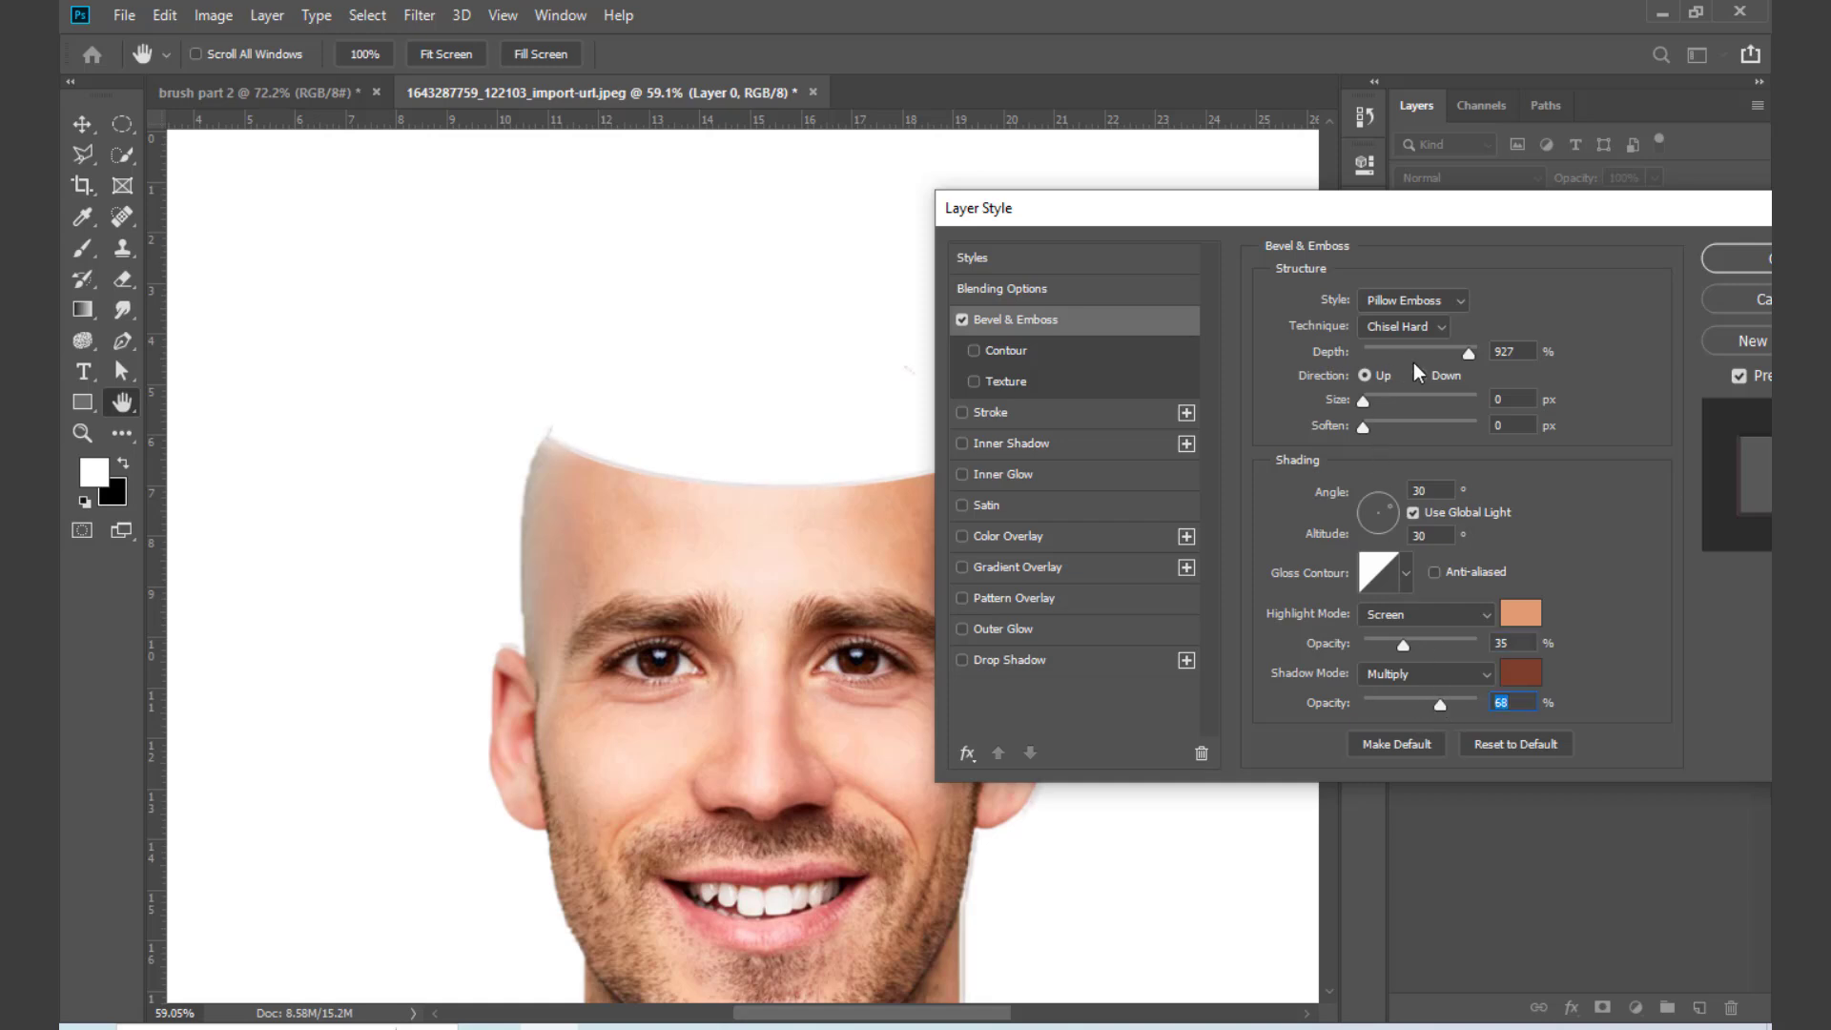
left_click_drag(1469, 353, 1507, 362)
mouse_move(1363, 403)
left_mouse_down()
mouse_move(1382, 402)
mouse_move(1367, 408)
left_mouse_up()
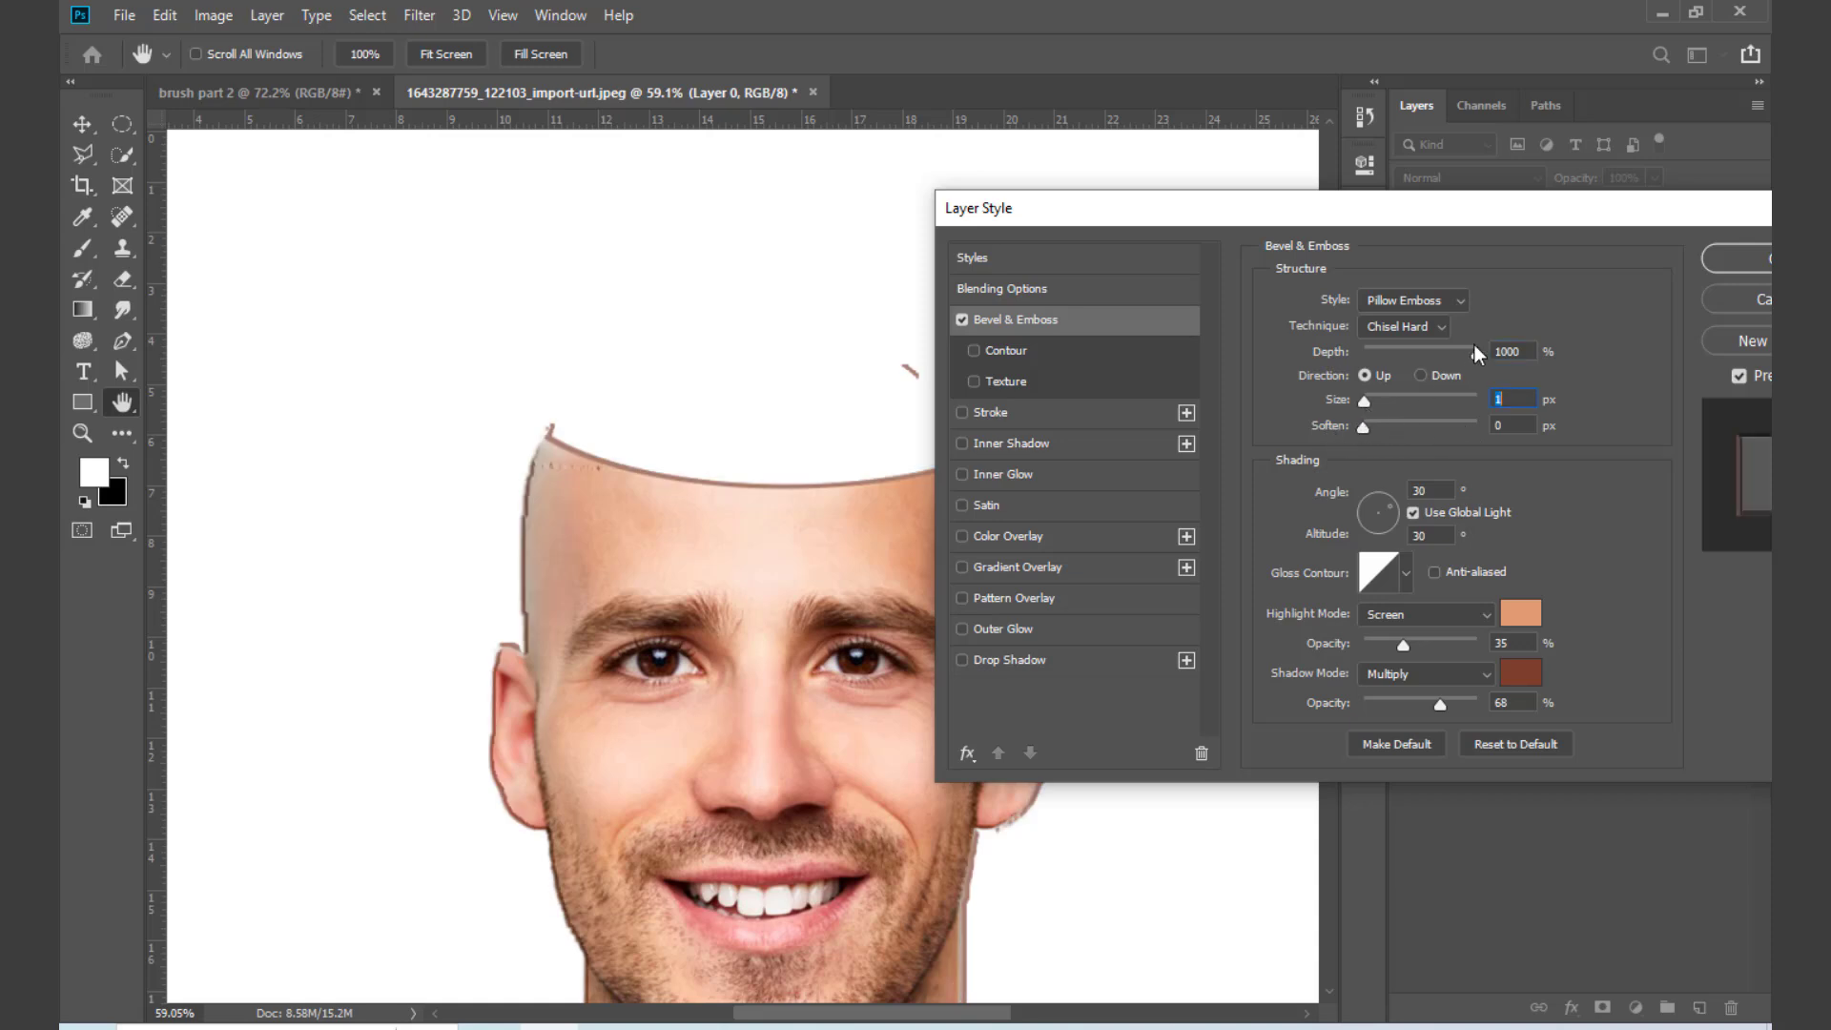
left_click(1419, 375)
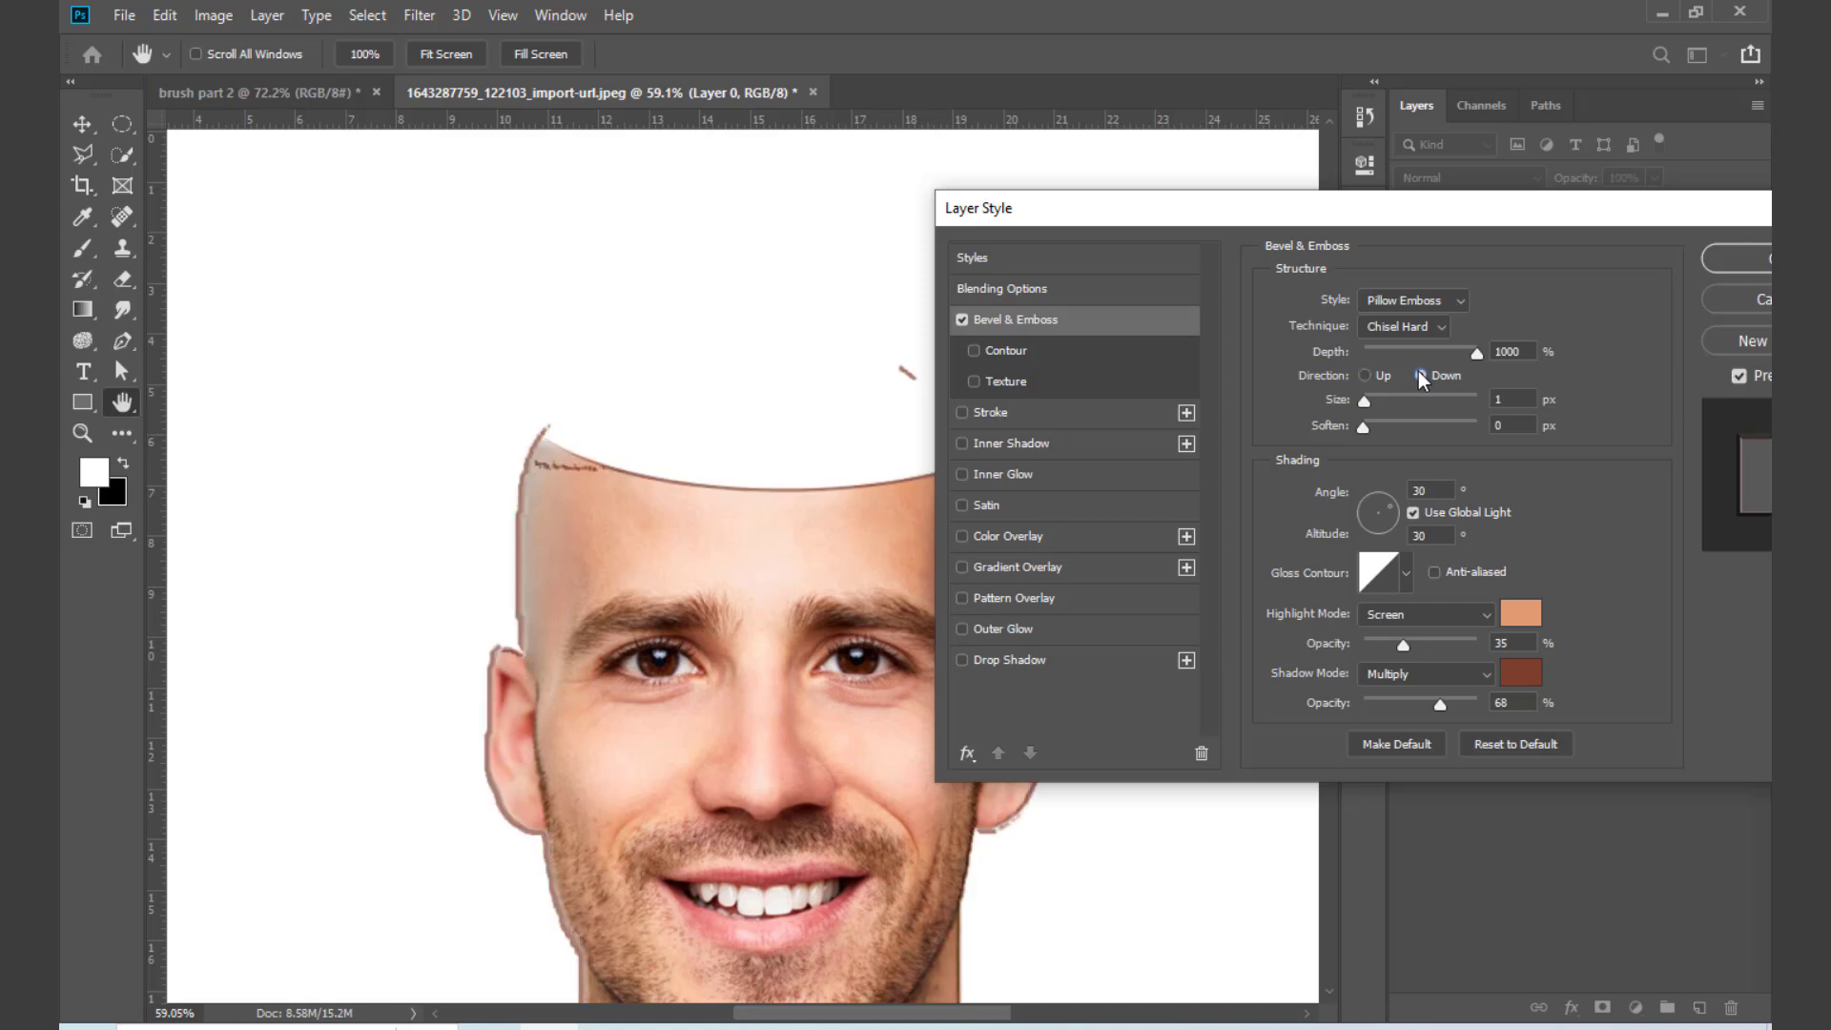
left_click(1366, 375)
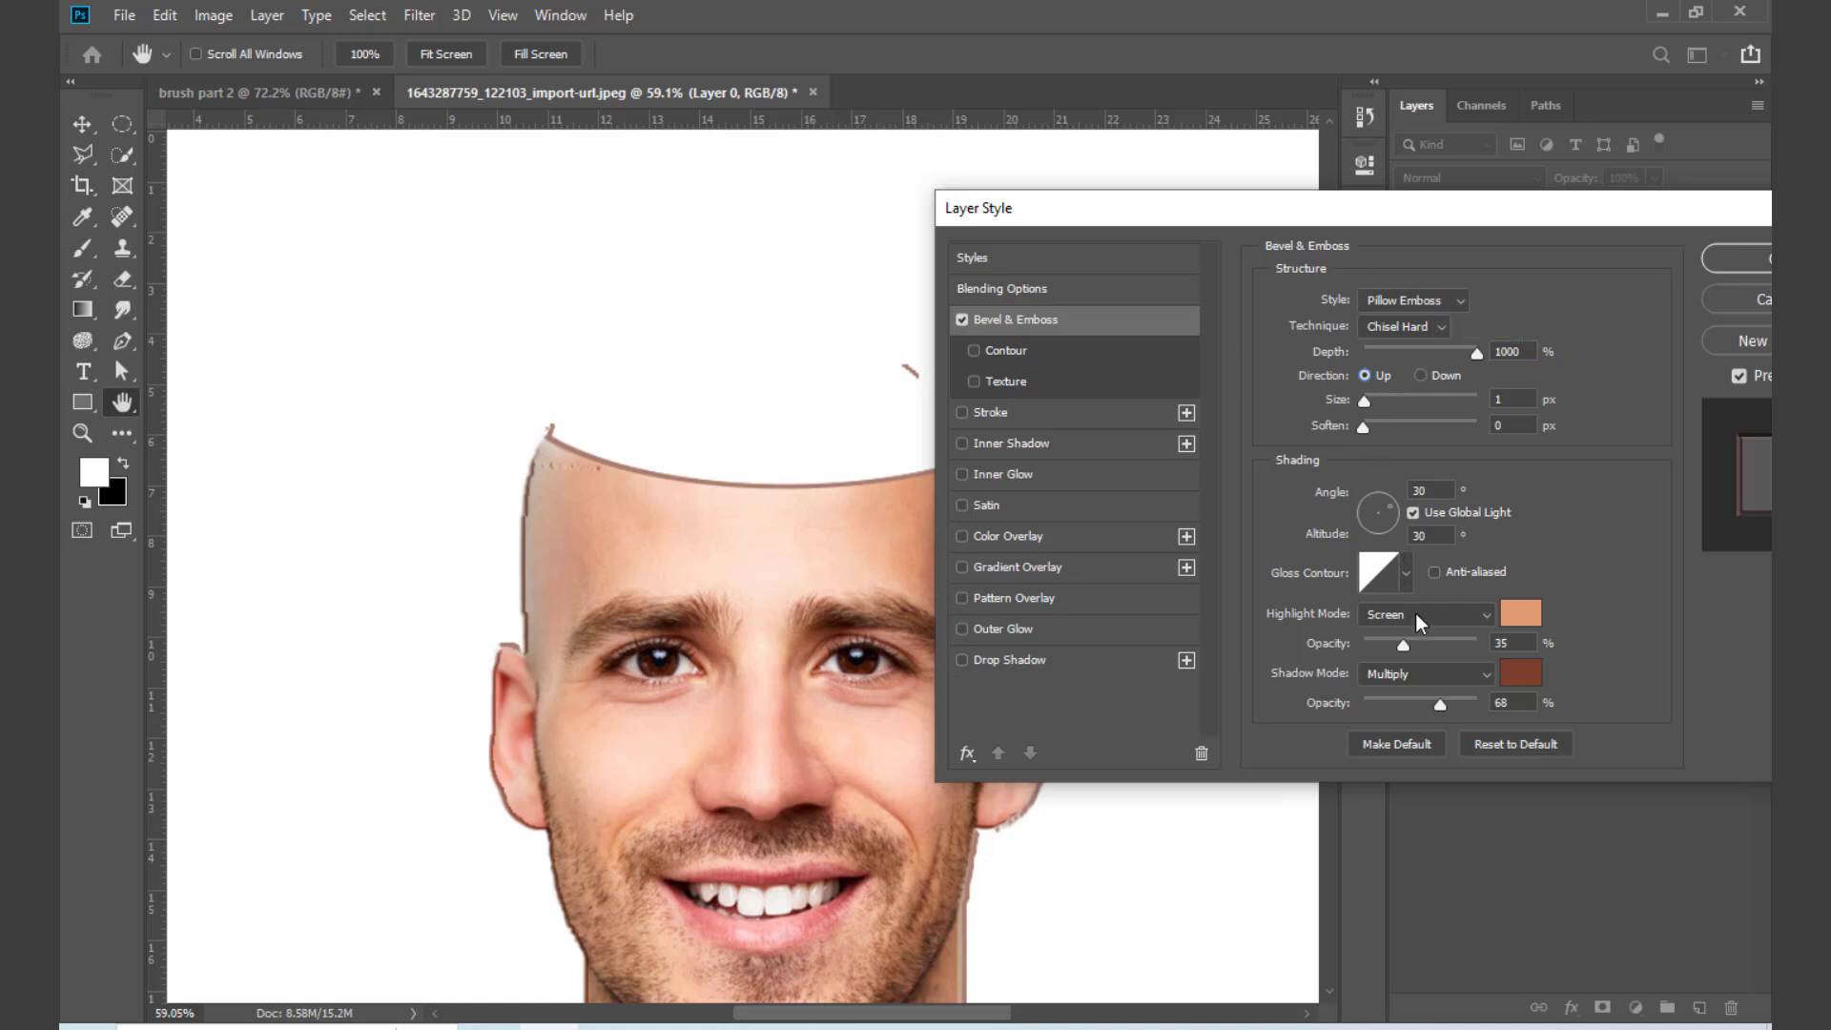
Step: Try the other gloss contour presets on the bevel and return to the straight diagonal one
left_click(1405, 576)
left_click(1299, 630)
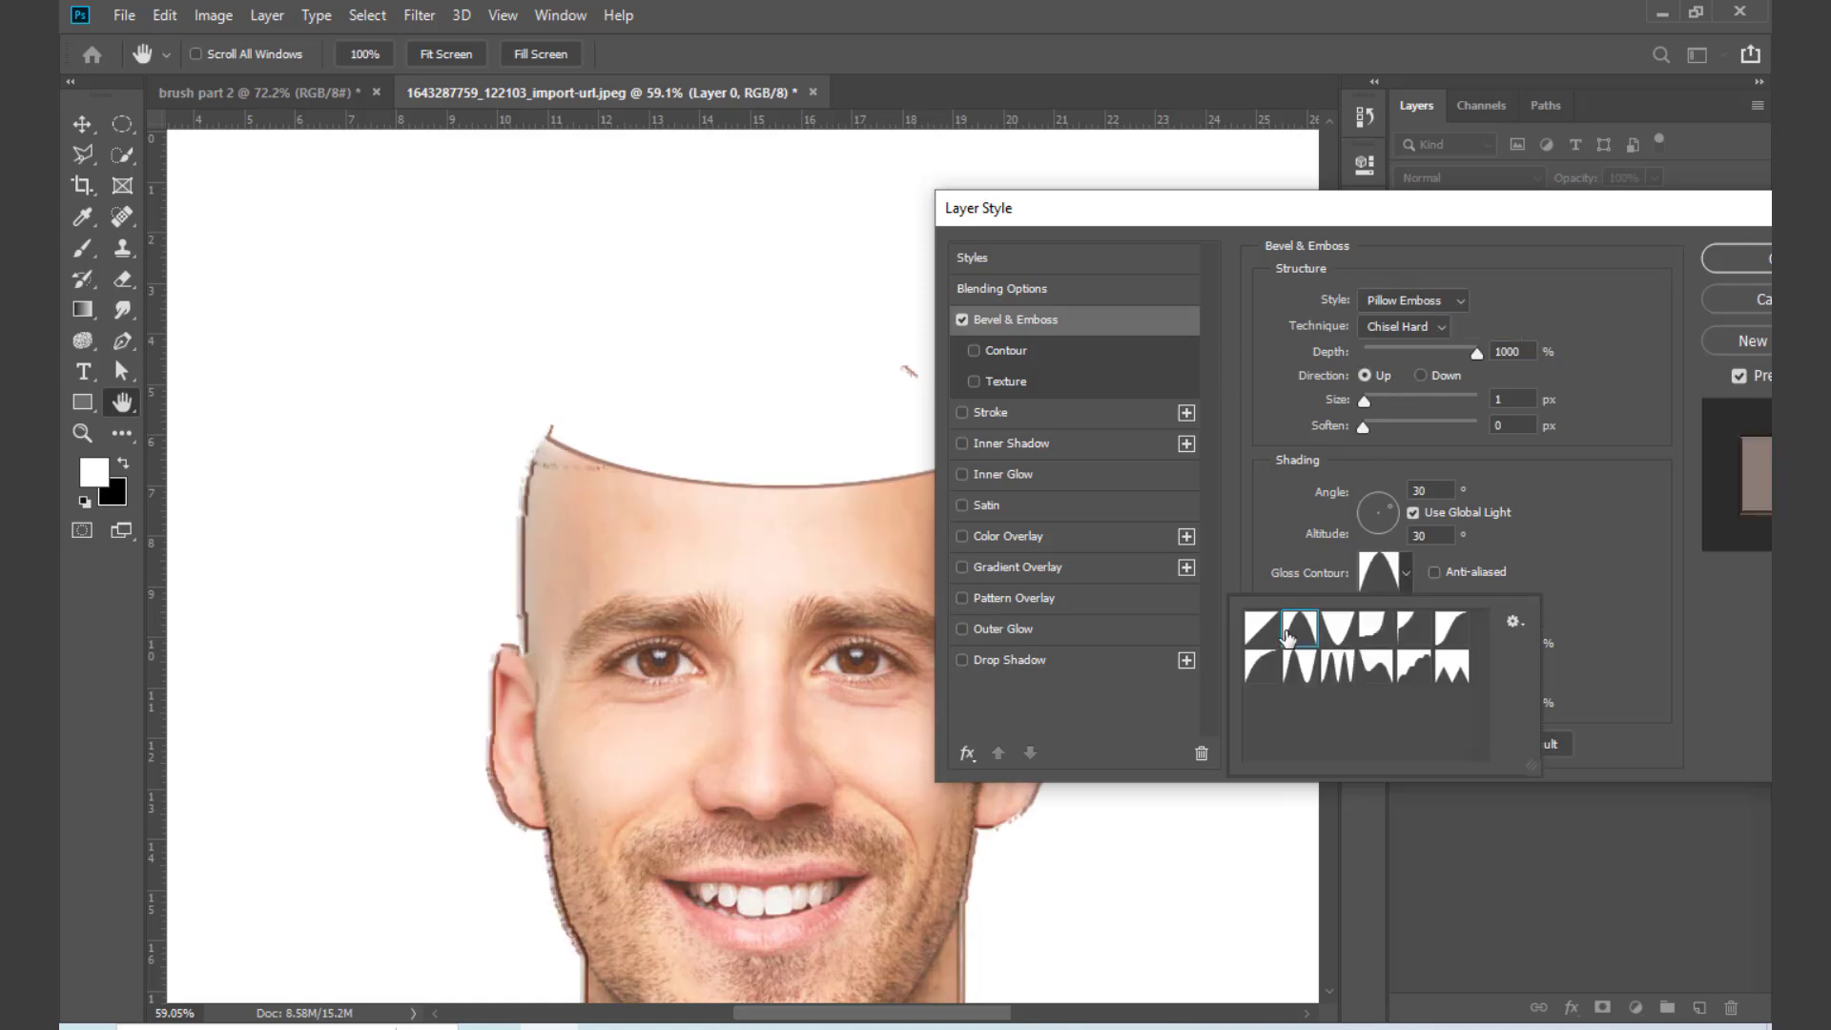
left_click(1338, 629)
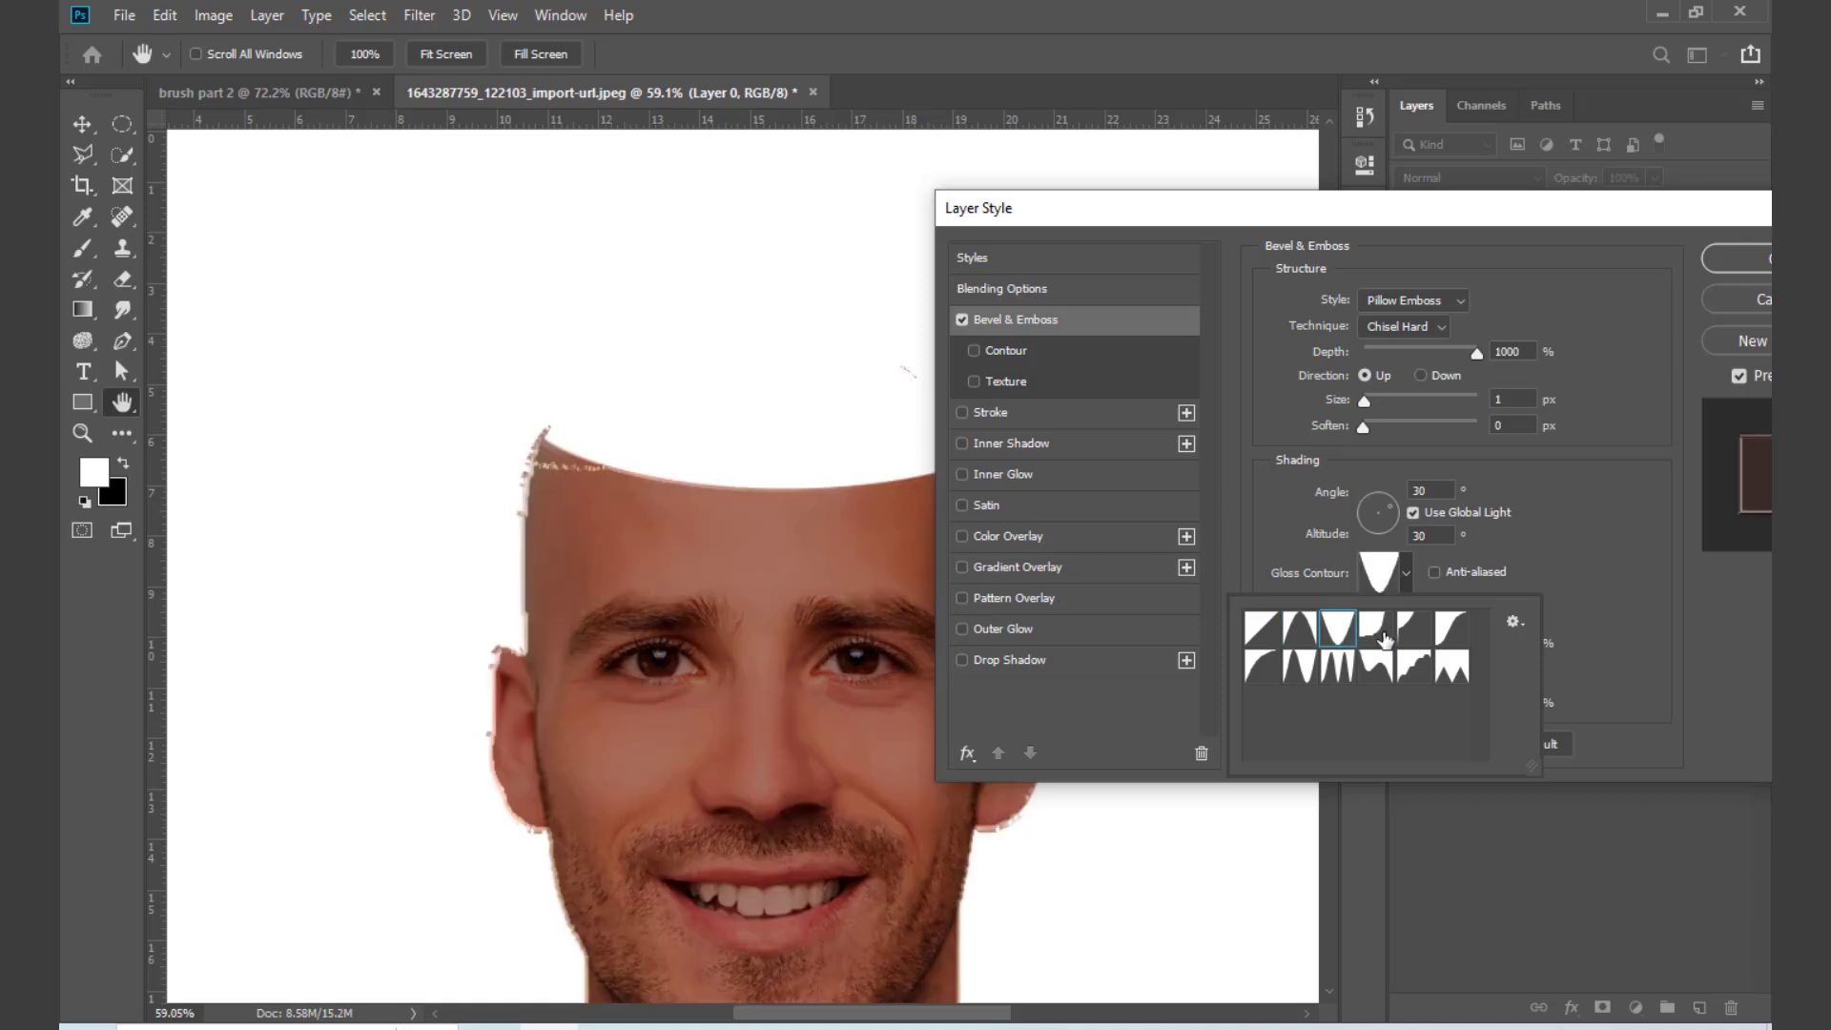
left_click(1379, 634)
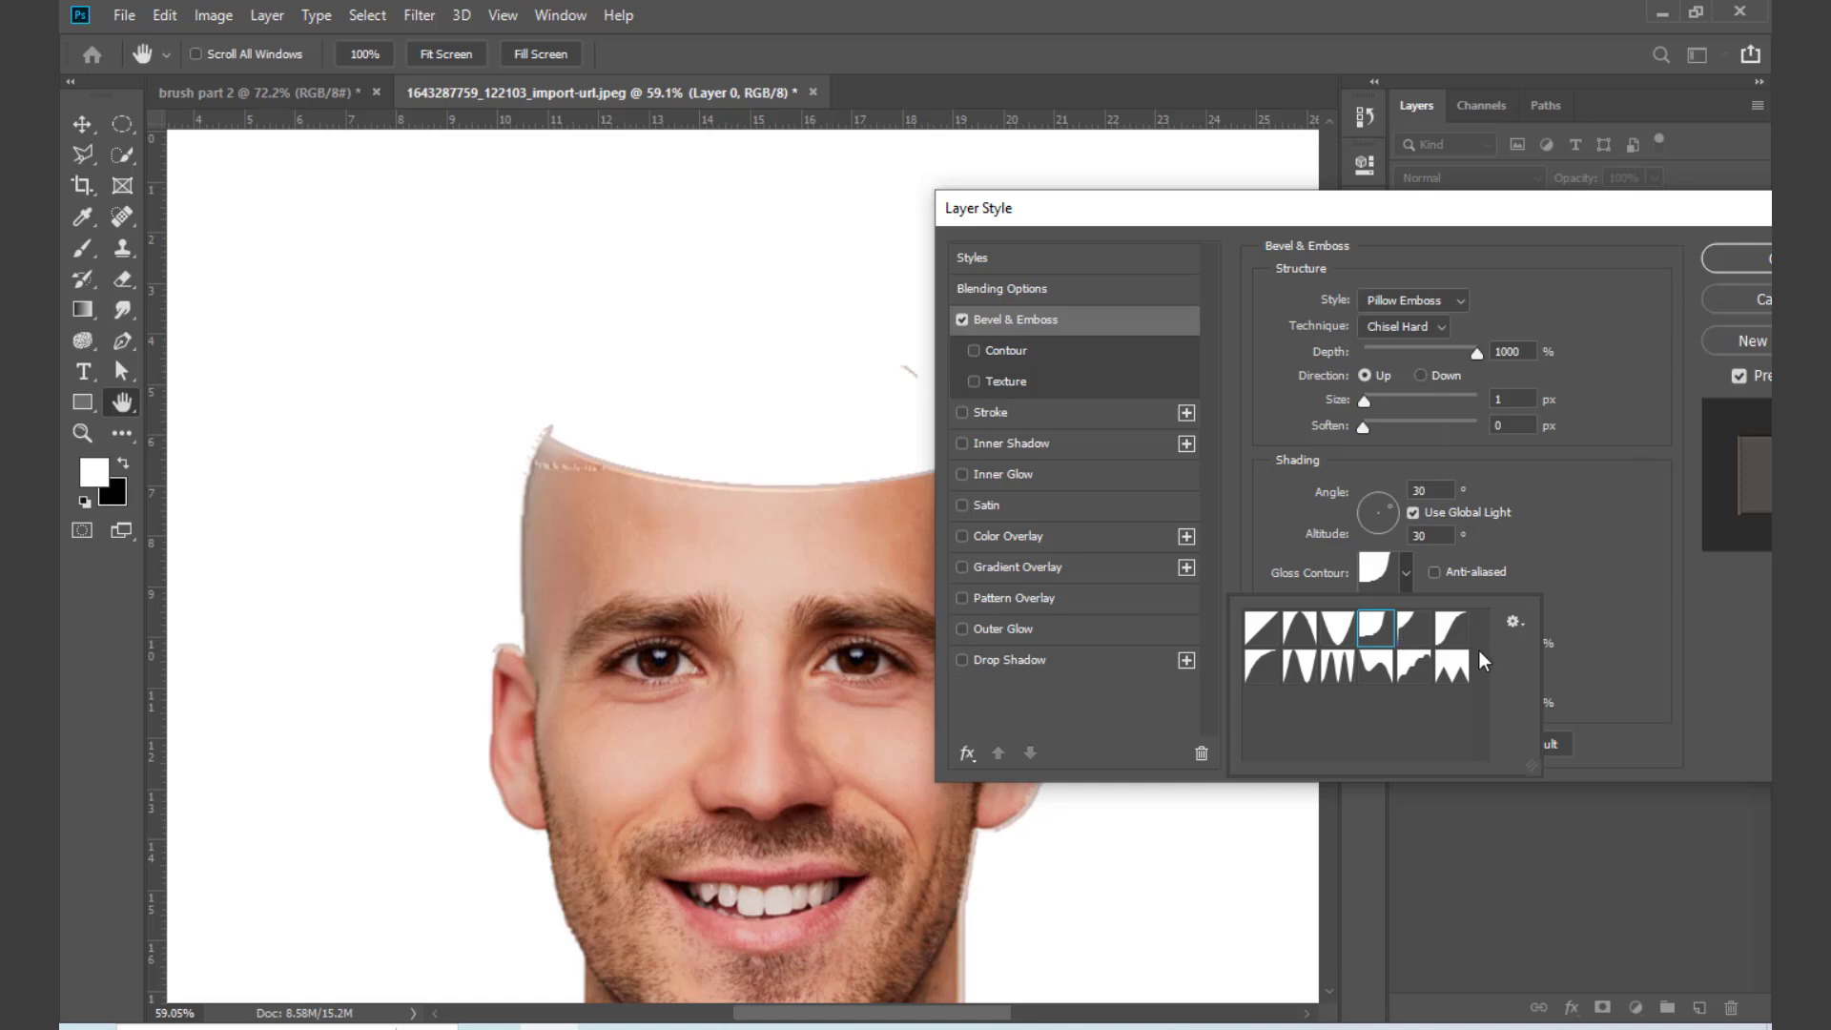
left_click(1415, 628)
left_click(1451, 628)
left_click(1454, 668)
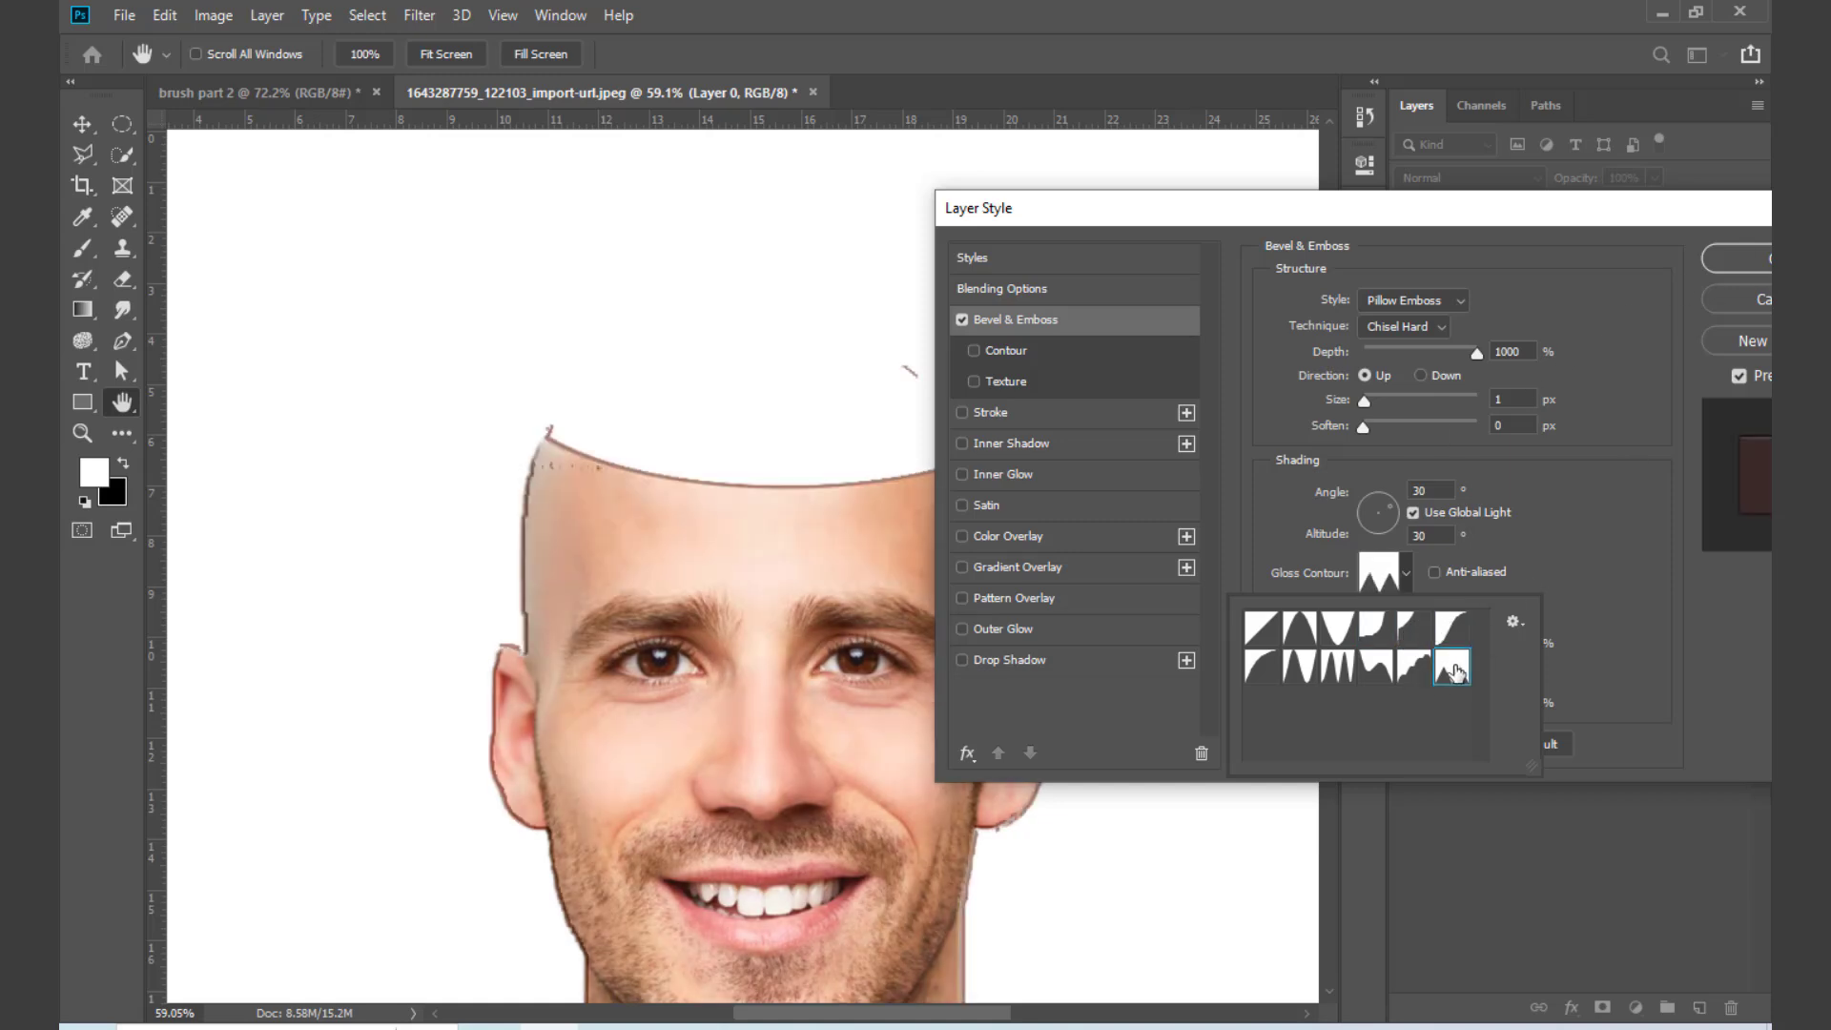
left_click(1402, 670)
left_click(1375, 672)
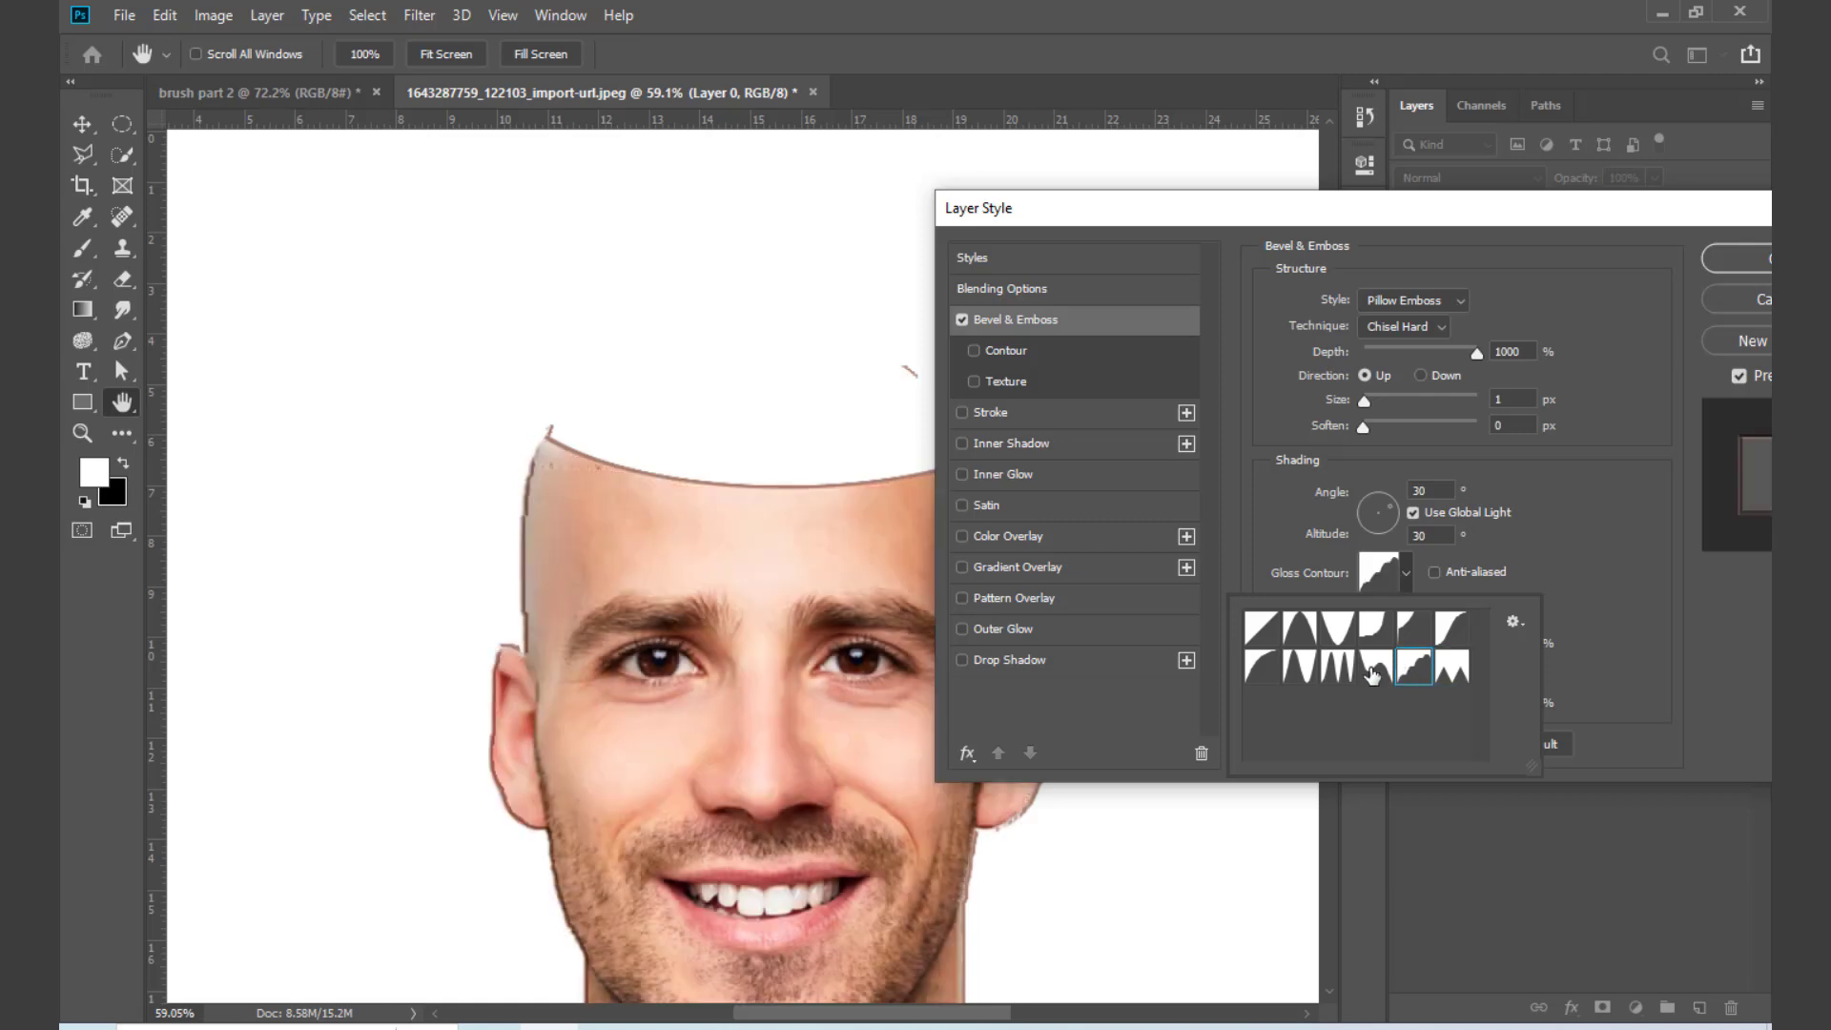
left_click(1338, 672)
left_click(1301, 671)
left_click(1261, 670)
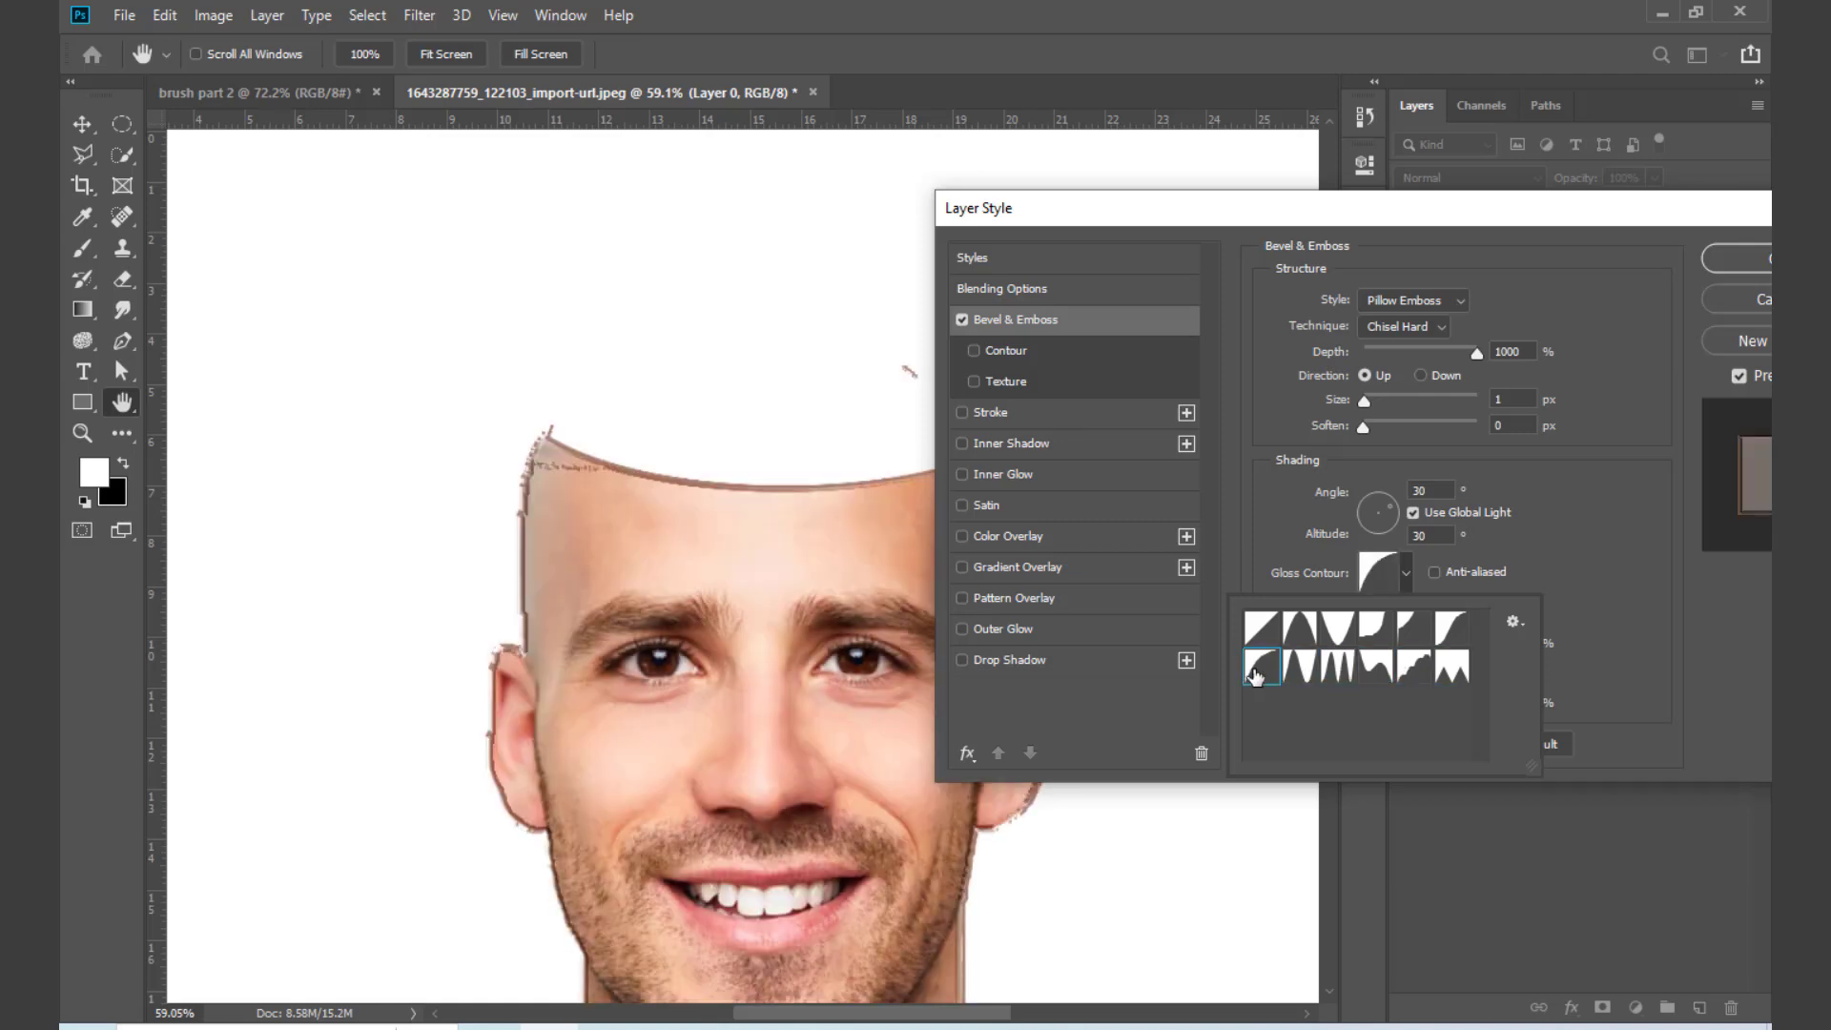
left_click(1251, 633)
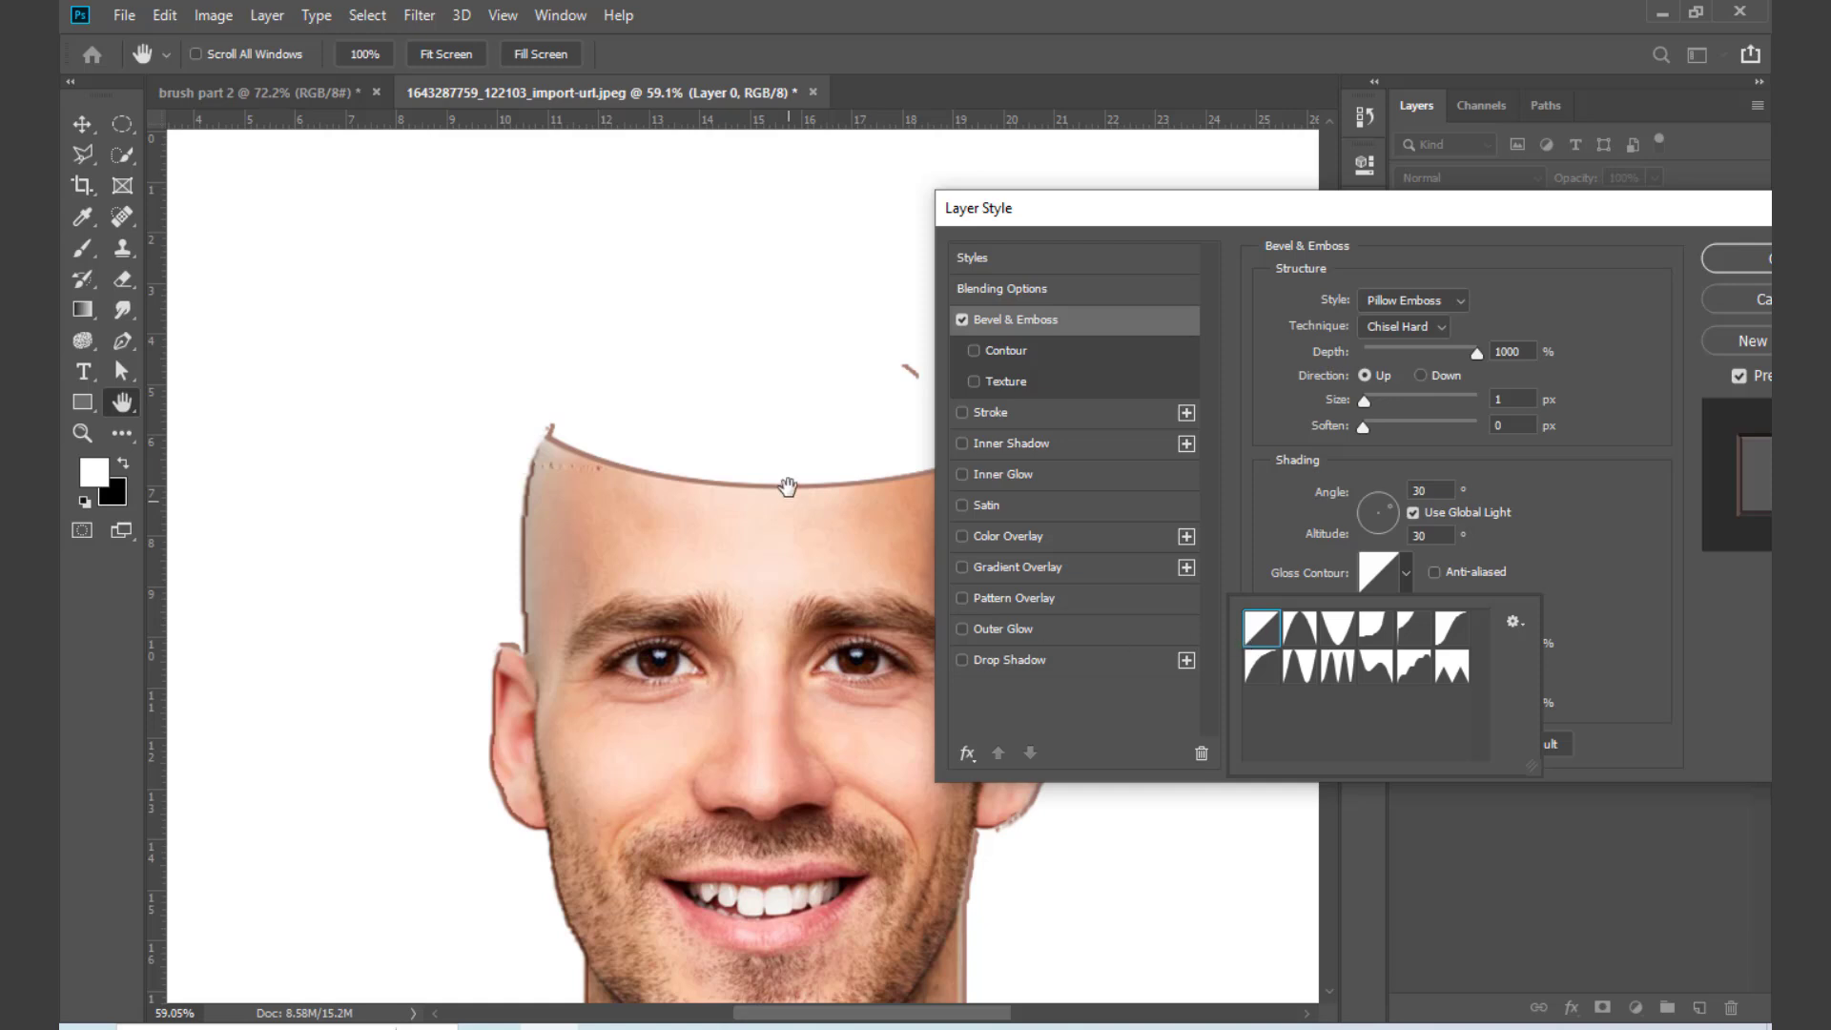
Step: Try the Stroke Emboss, Outer Bevel, Inner Bevel and Emboss styles on the head's bevel, and return to Pillow Emboss
left_click(1433, 299)
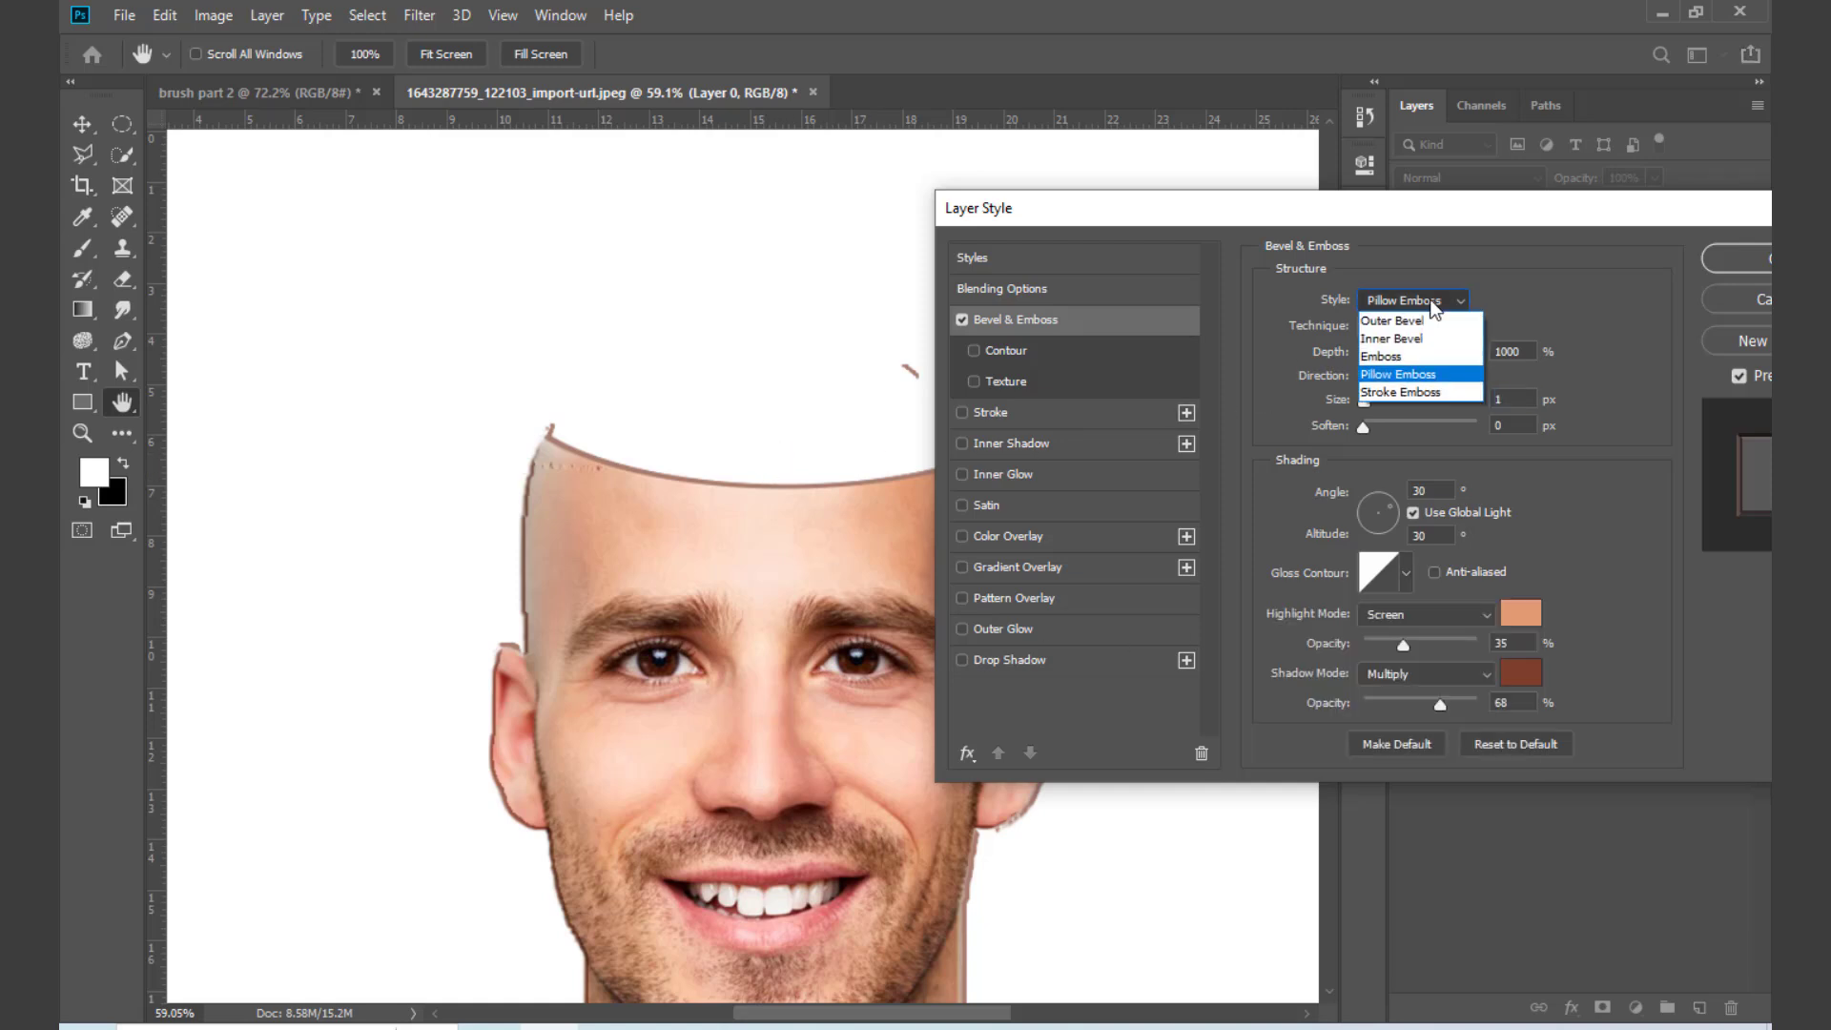
left_click(1402, 393)
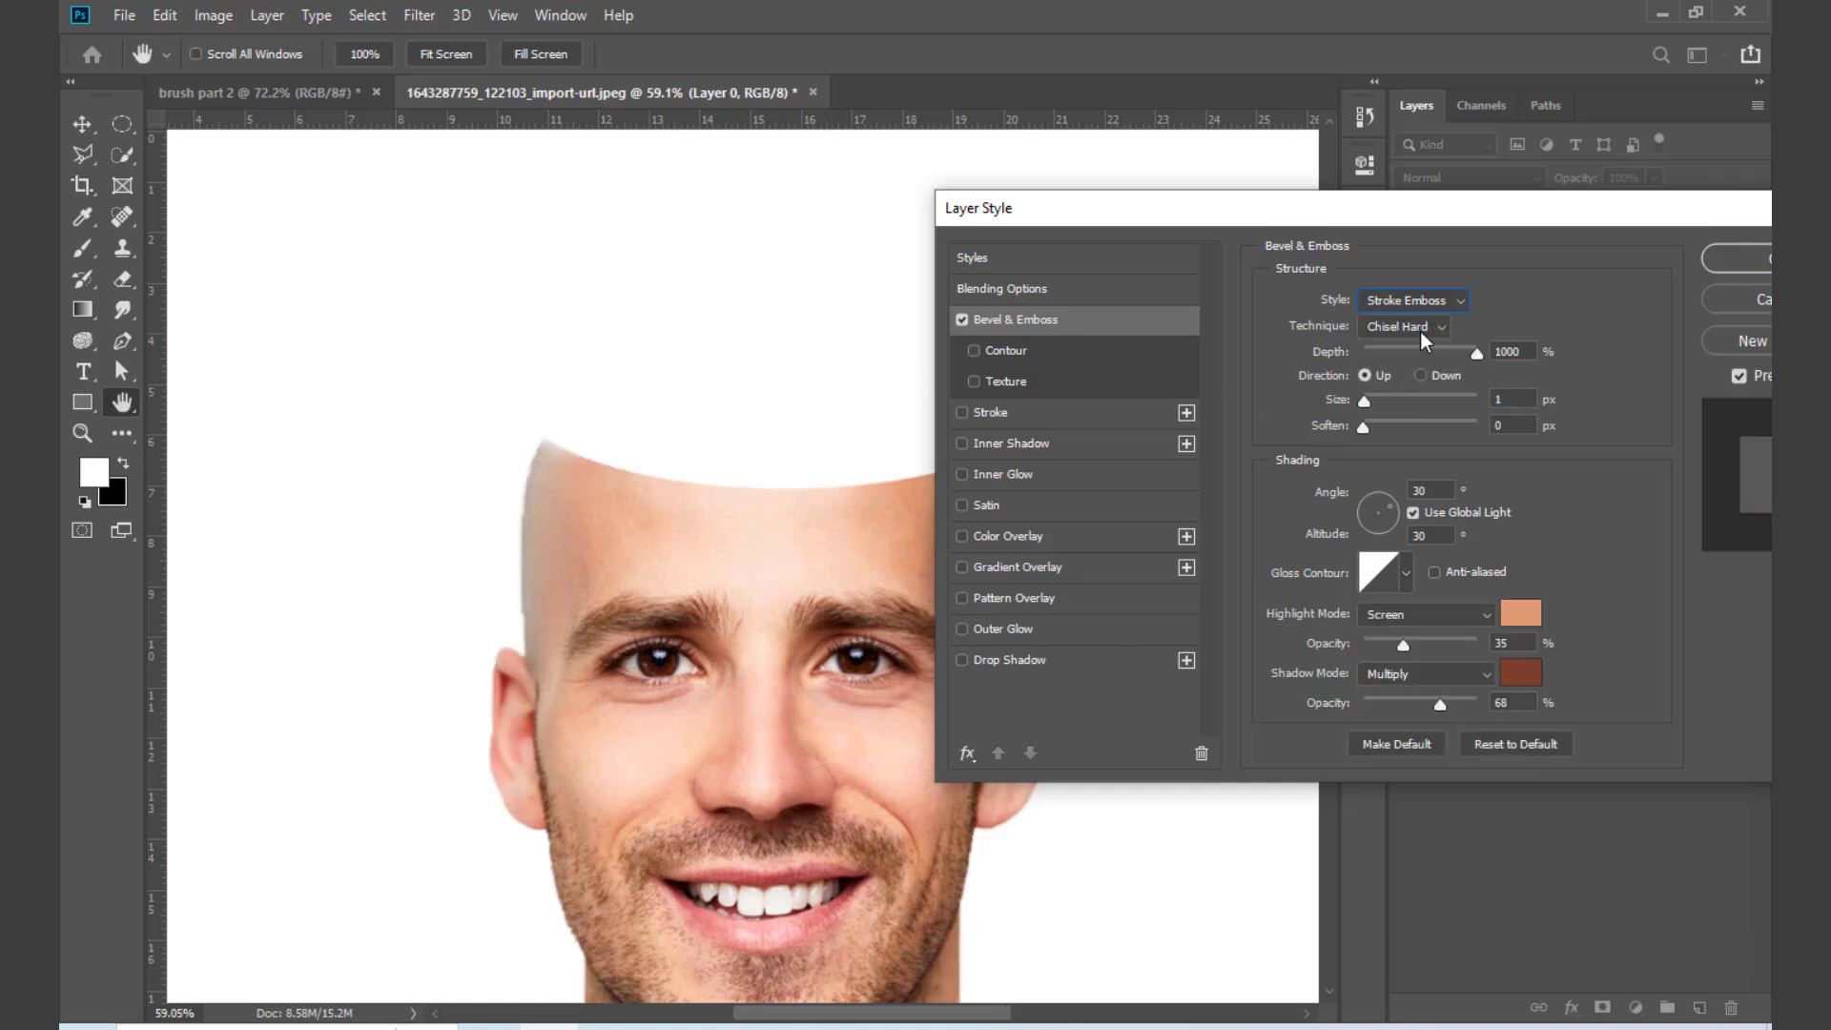
left_click(1436, 304)
left_click(1439, 303)
left_click(1440, 305)
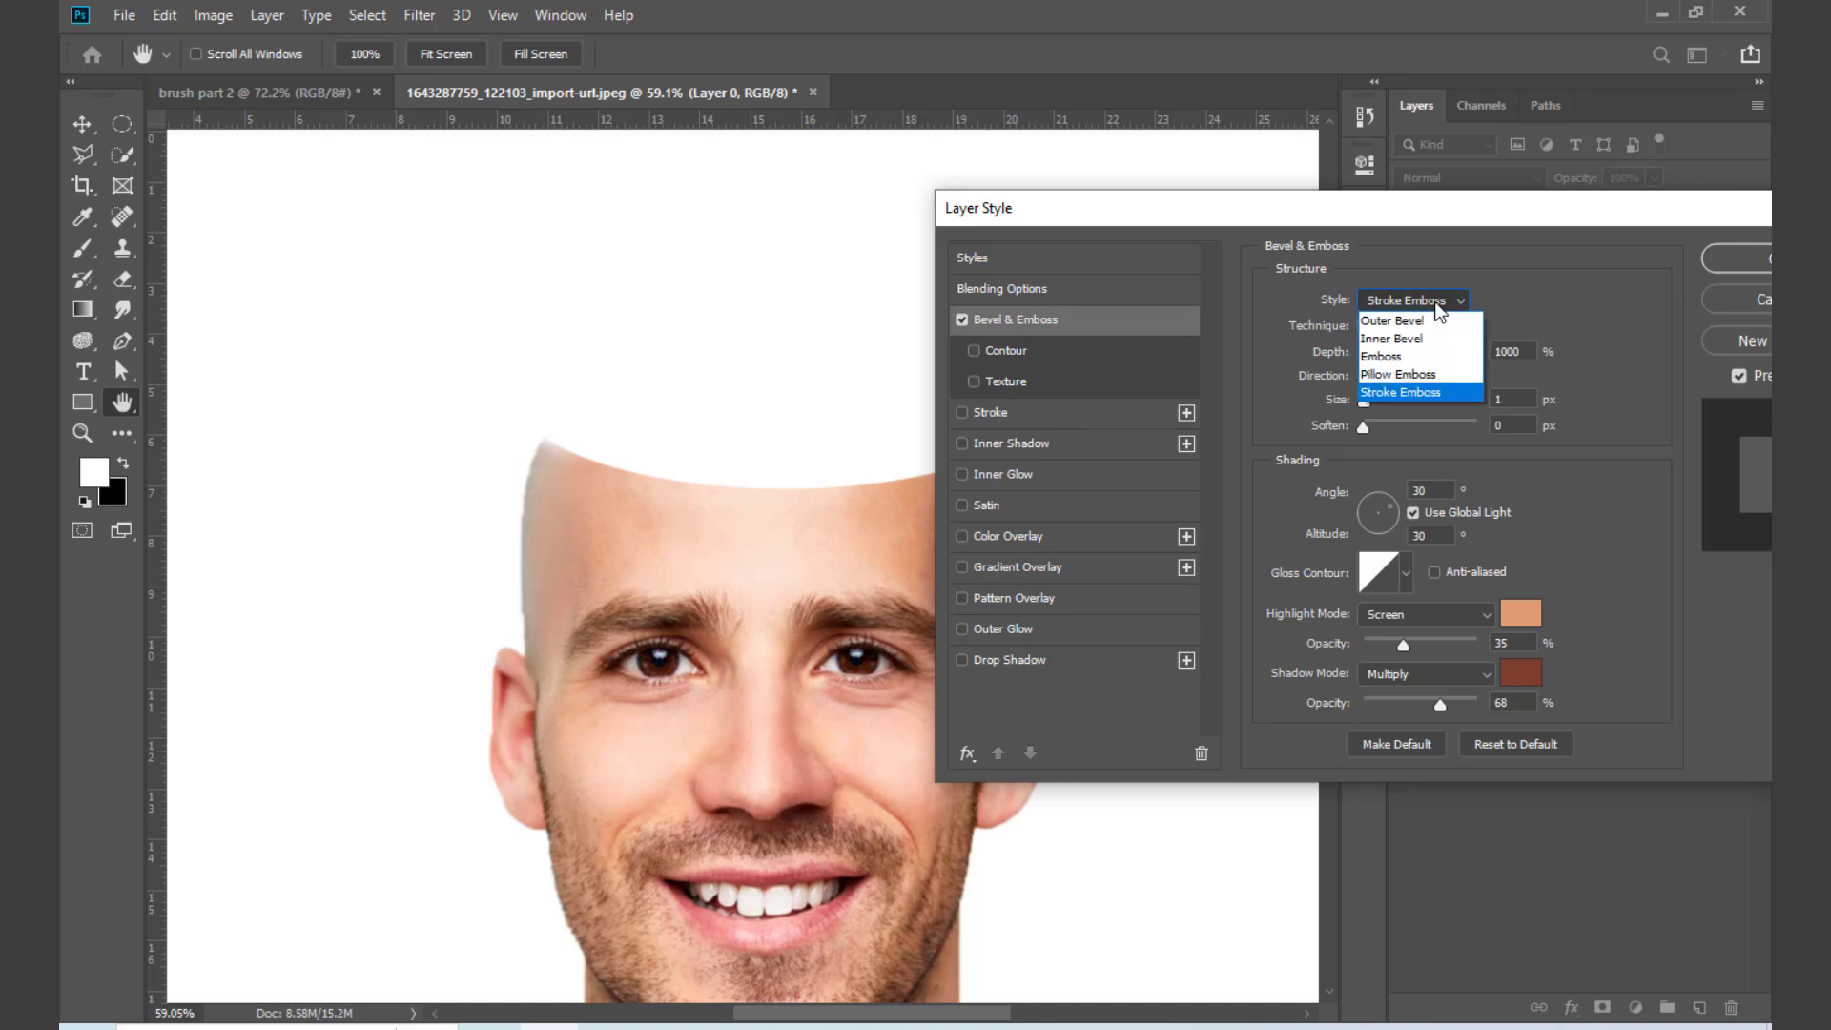
left_click(1405, 323)
left_click(1426, 306)
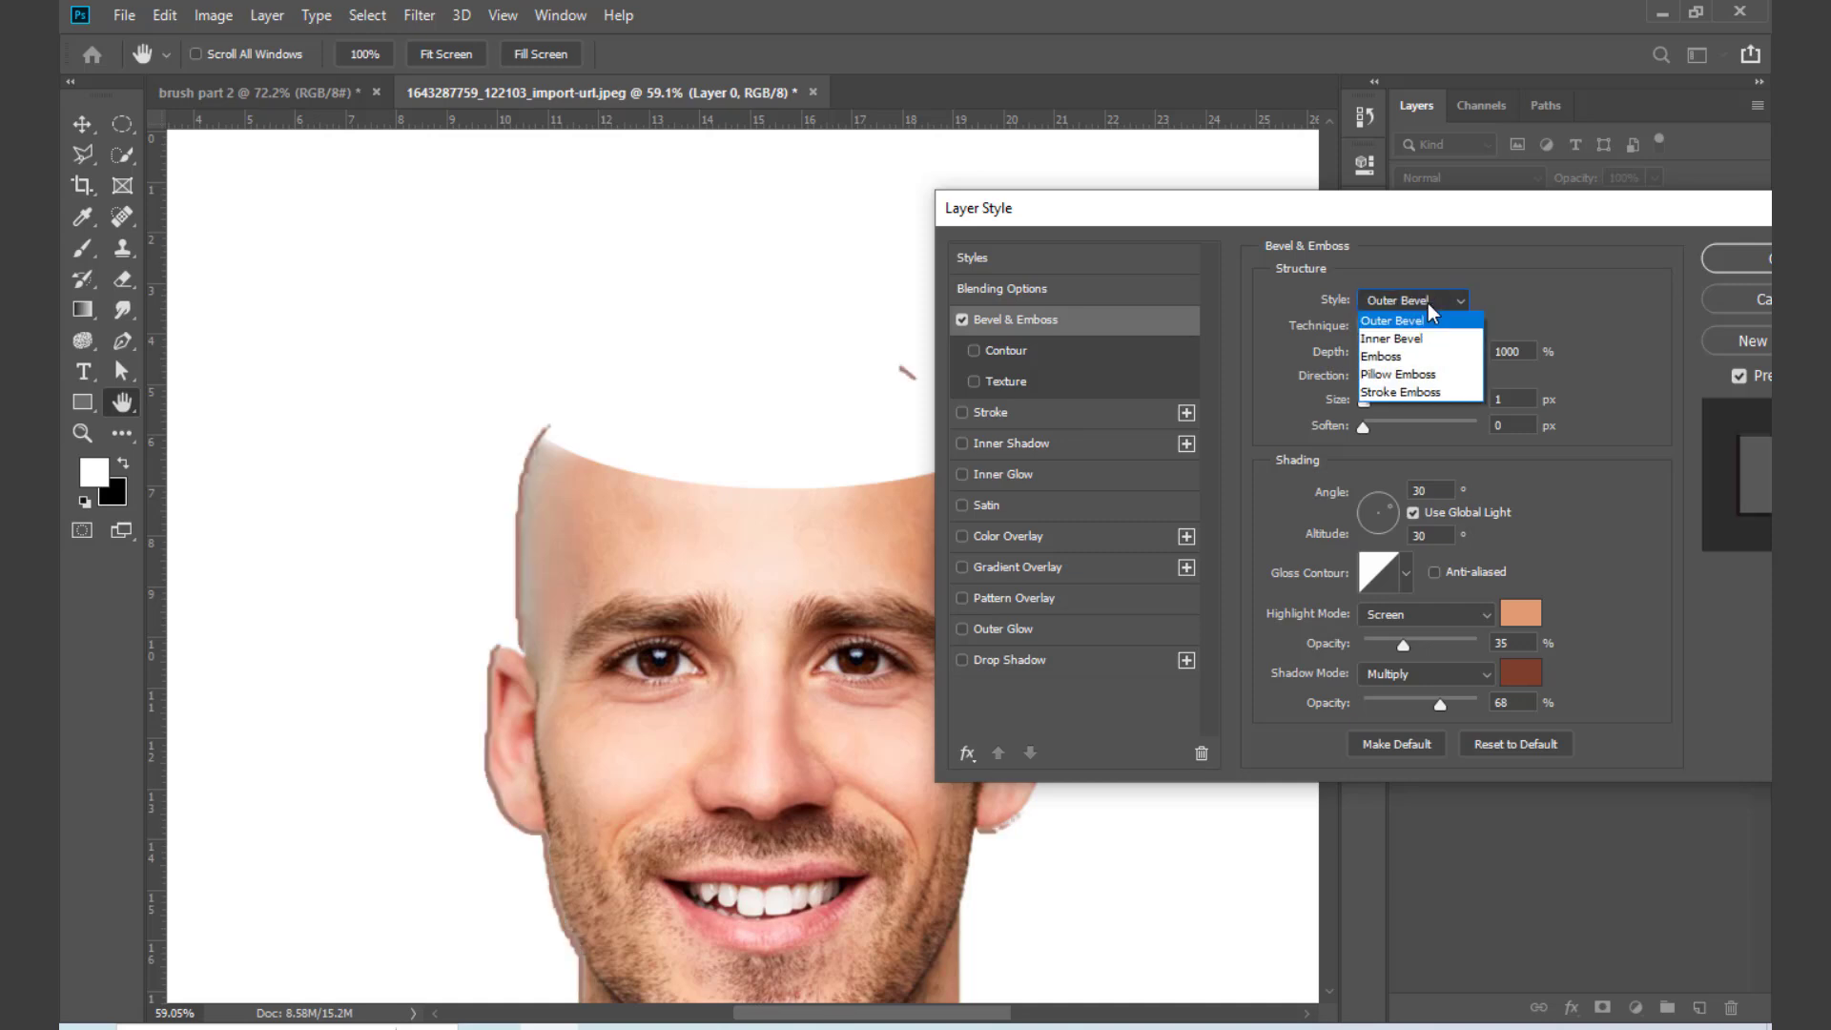
left_click(1407, 340)
left_click(1431, 305)
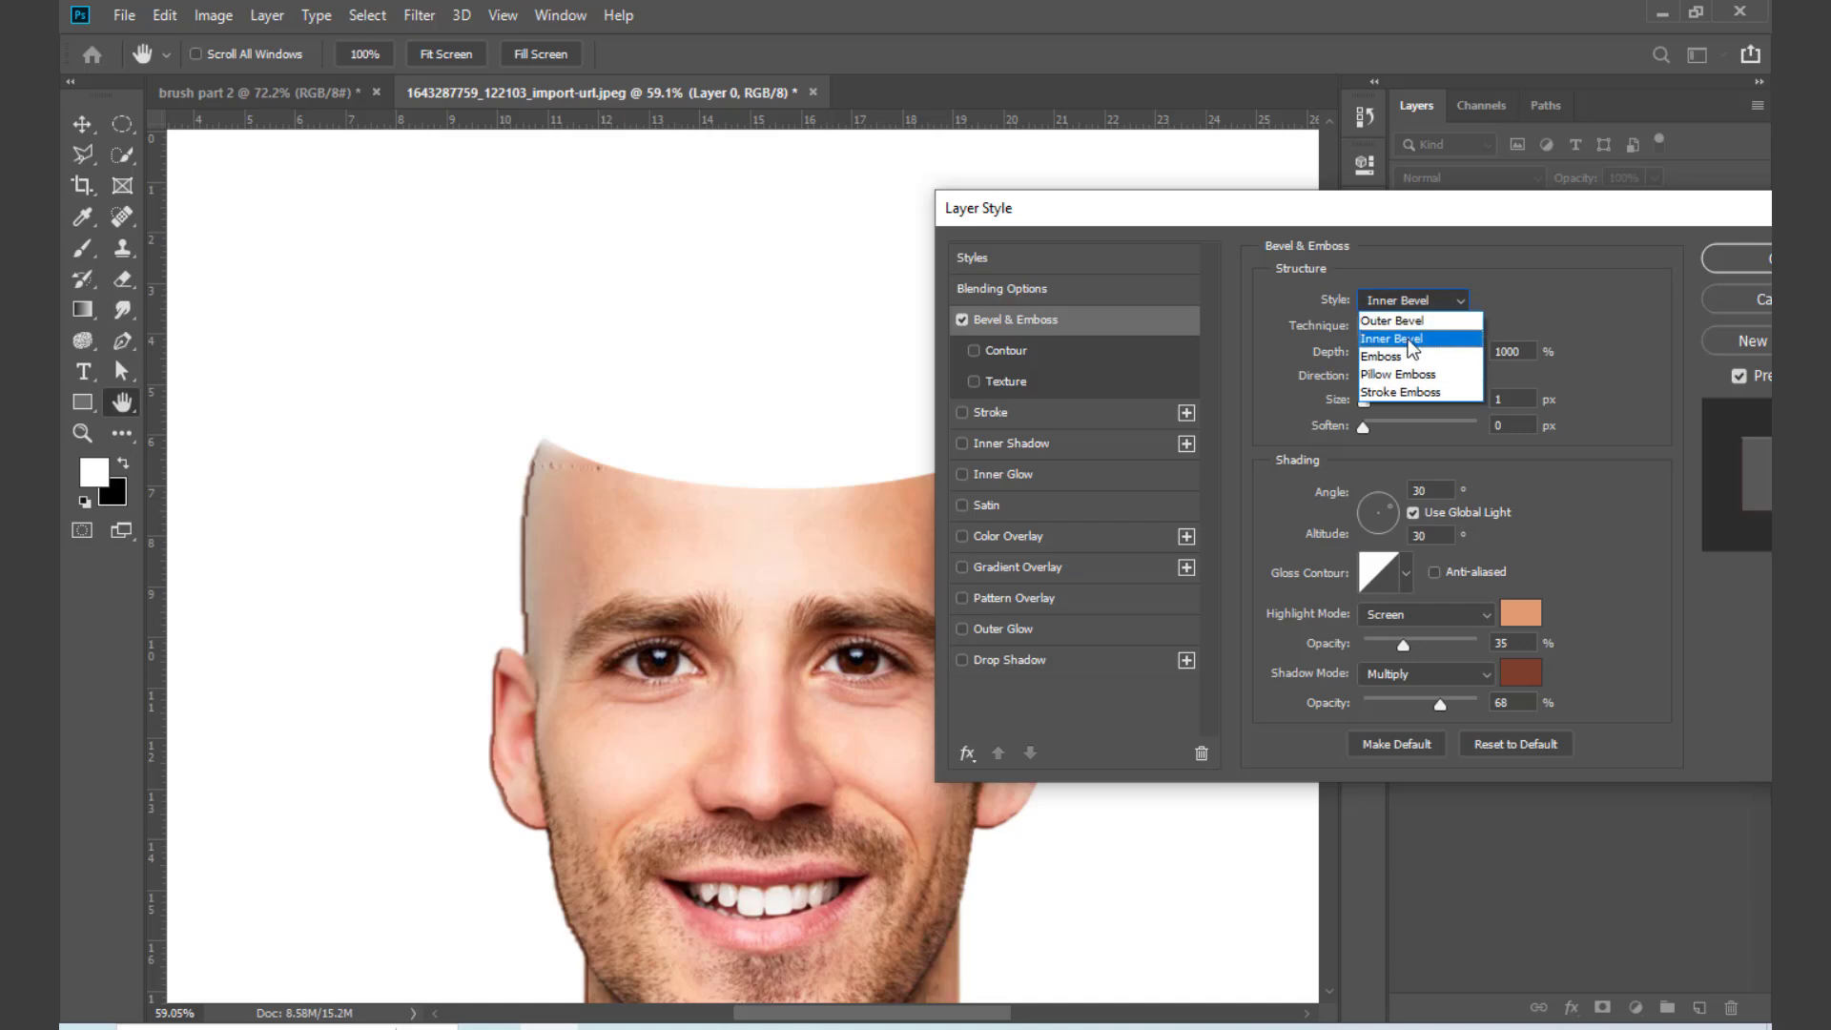
left_click(1402, 356)
left_click(1431, 305)
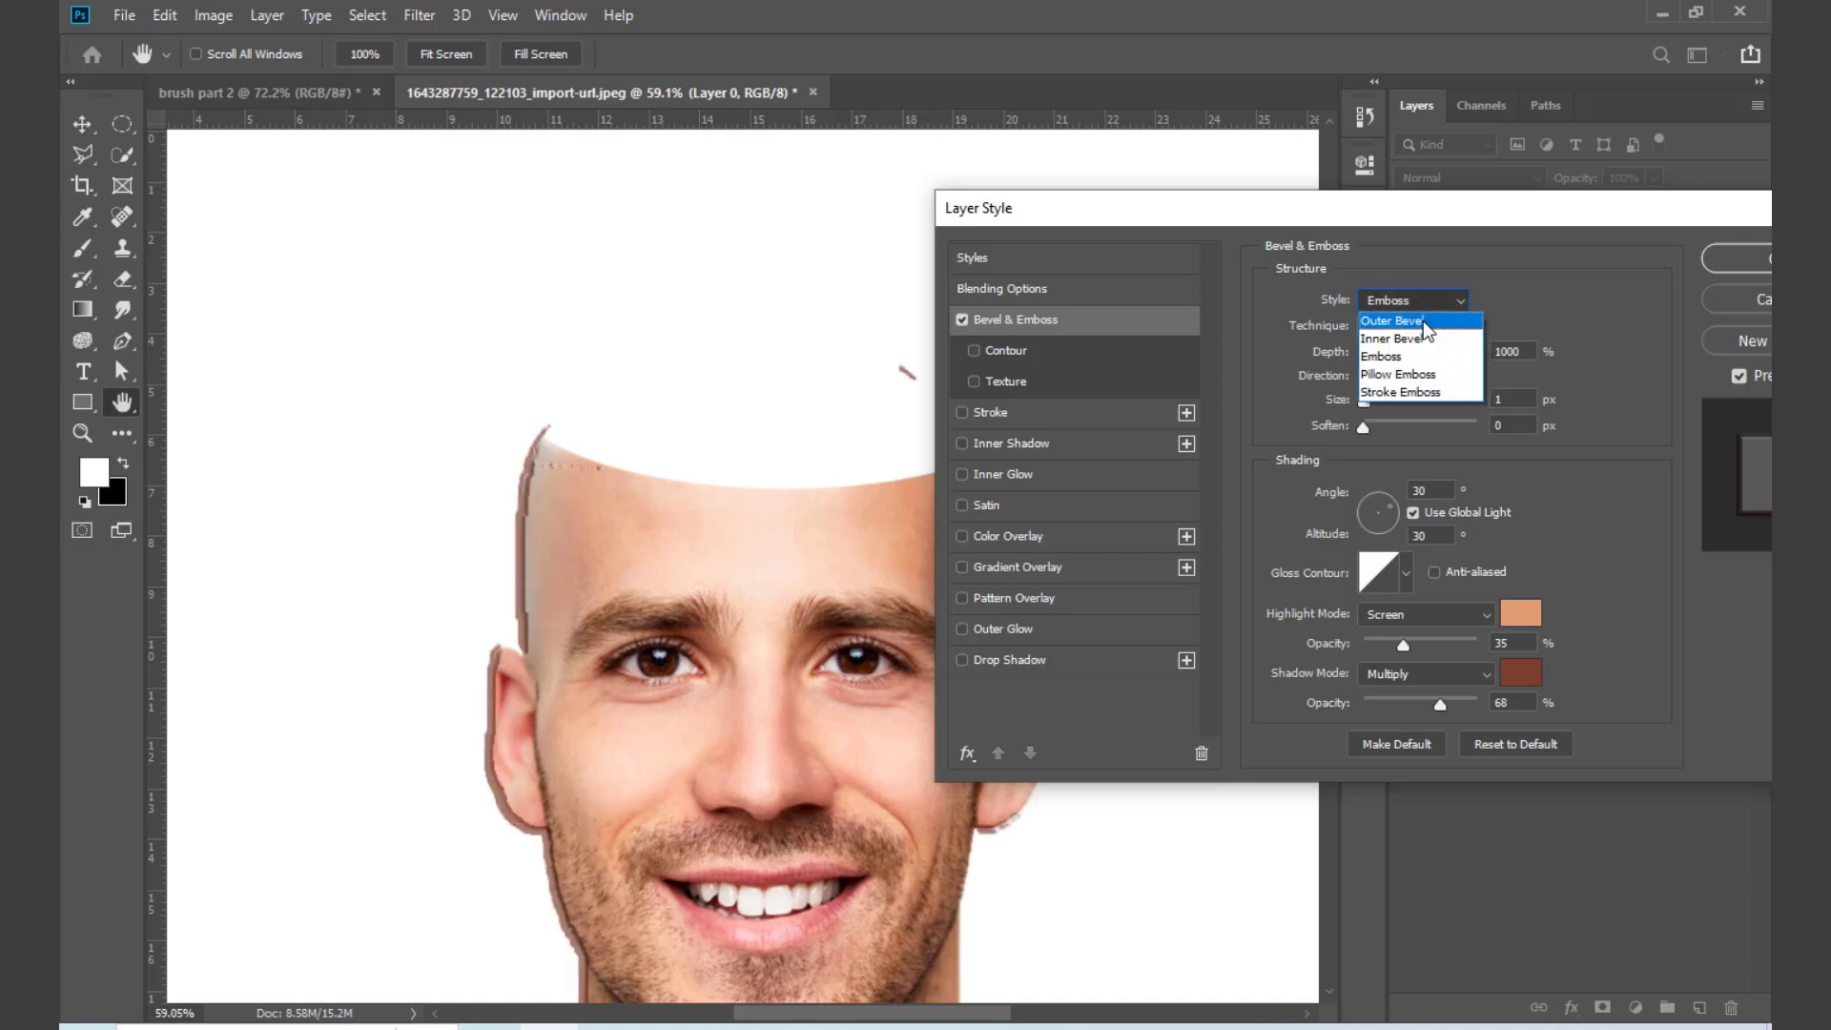
left_click(1410, 374)
left_click(1434, 306)
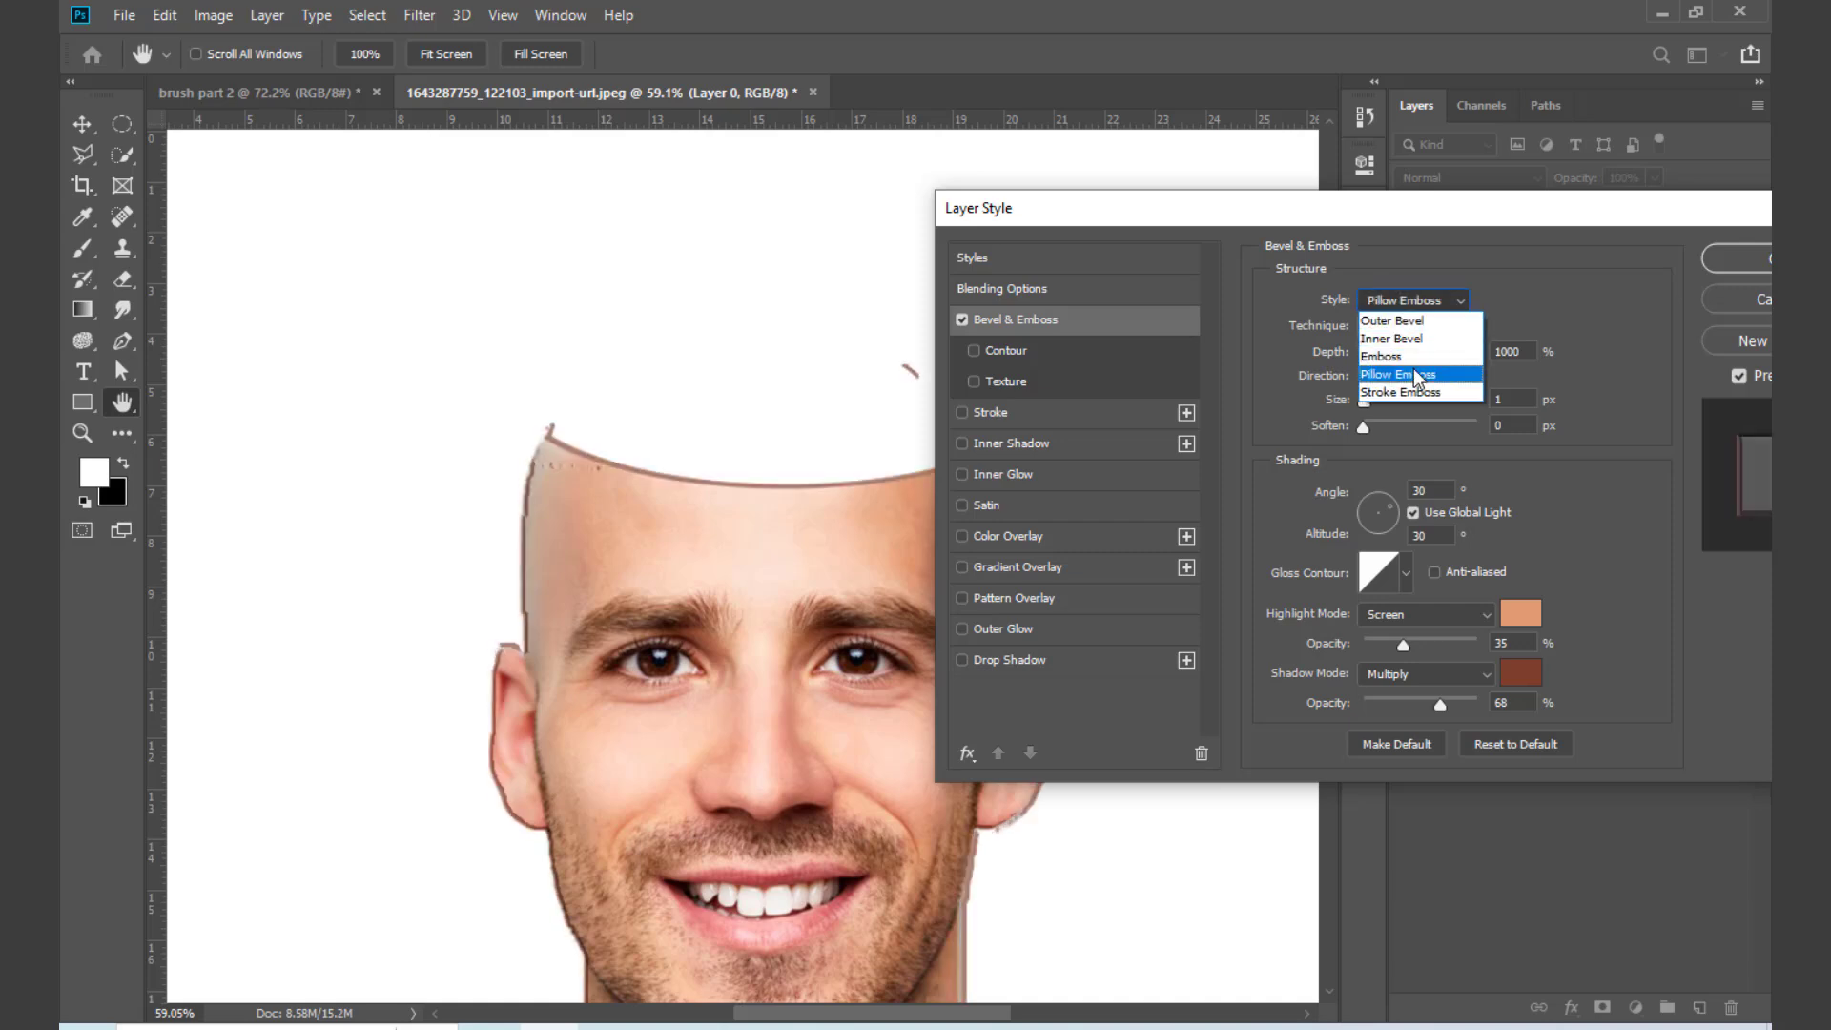
left_click(1412, 393)
left_click(1442, 303)
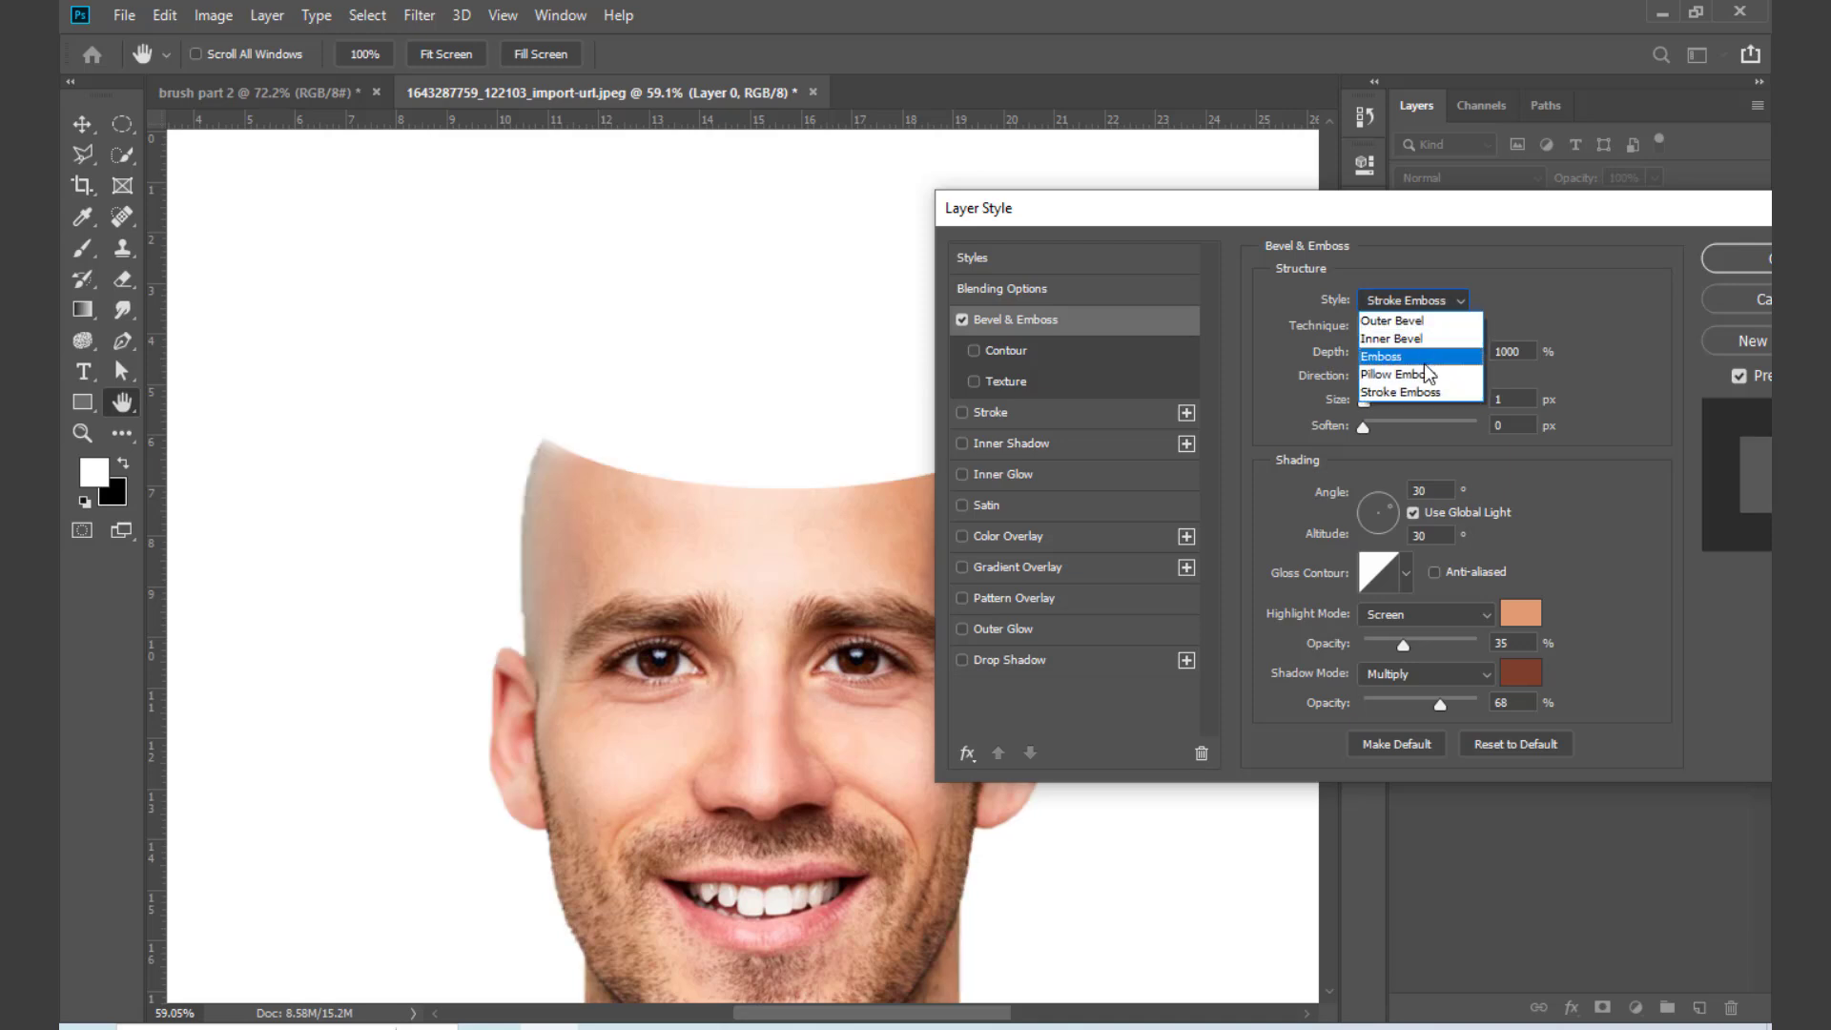
left_click(1410, 374)
Step: Set the head bevel's technique to Smooth and its size to 9 px
left_click(1417, 328)
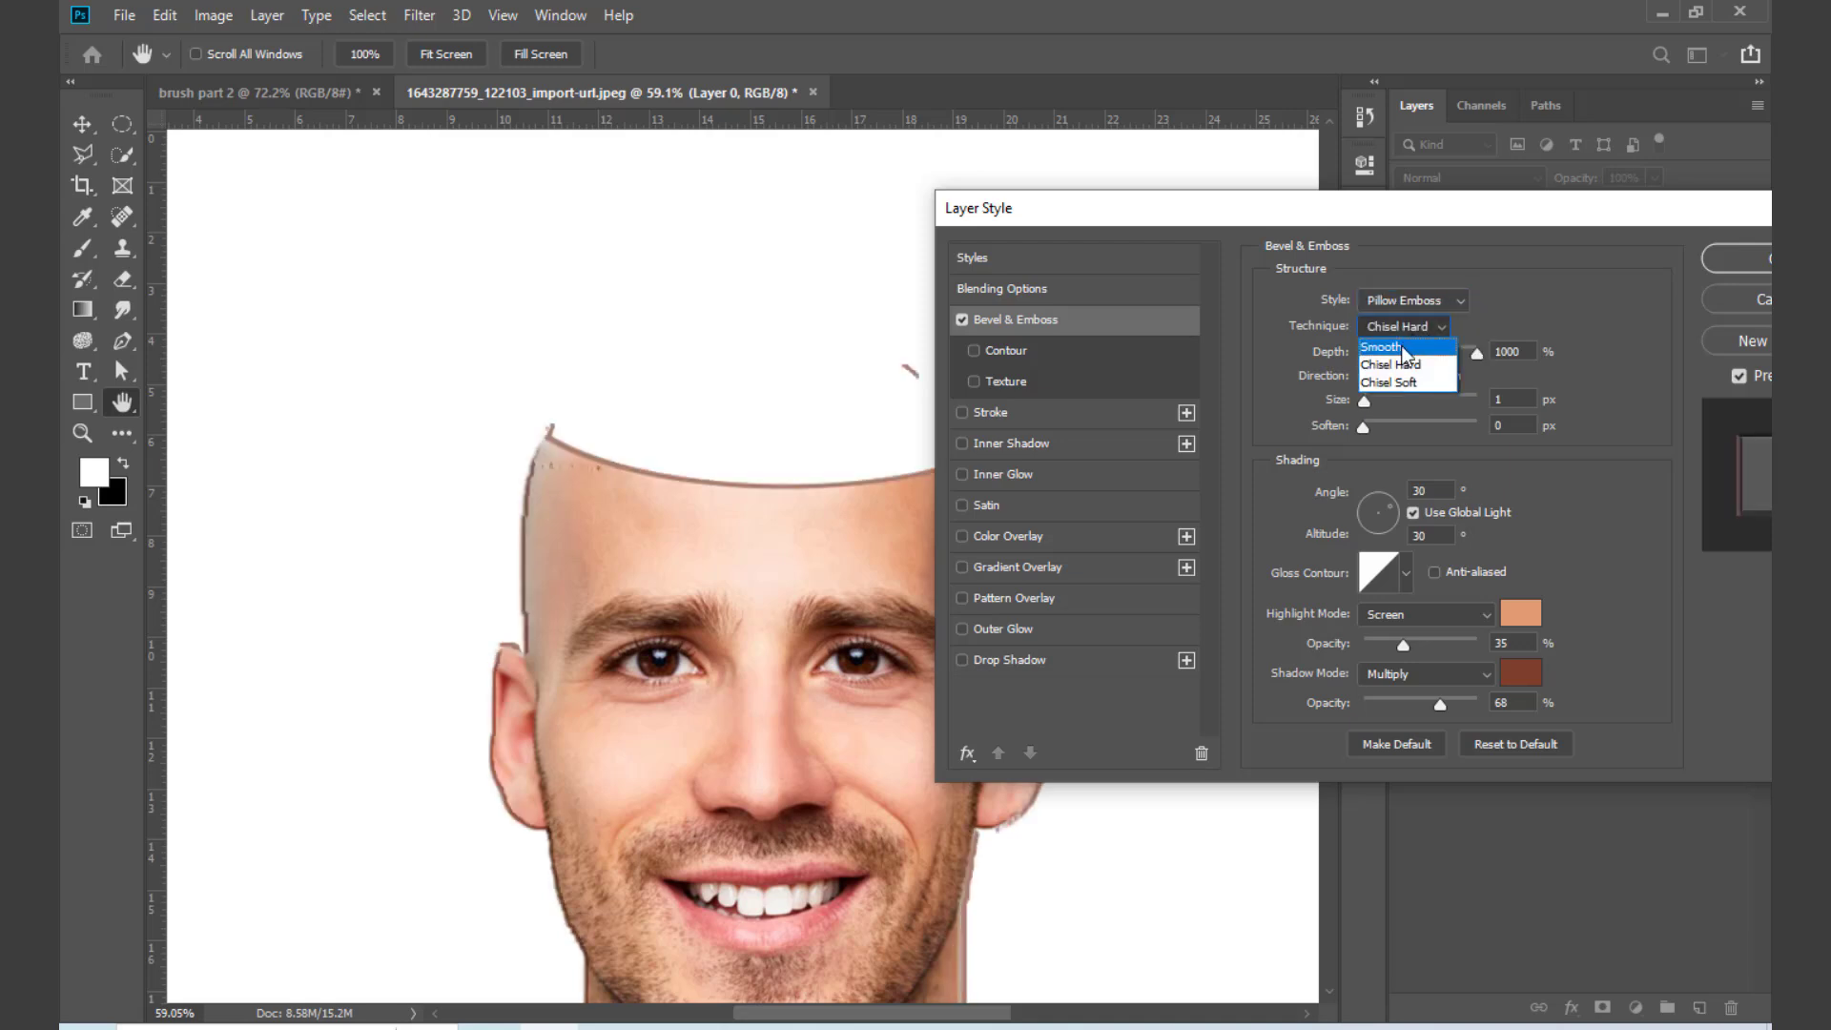
left_click(1406, 348)
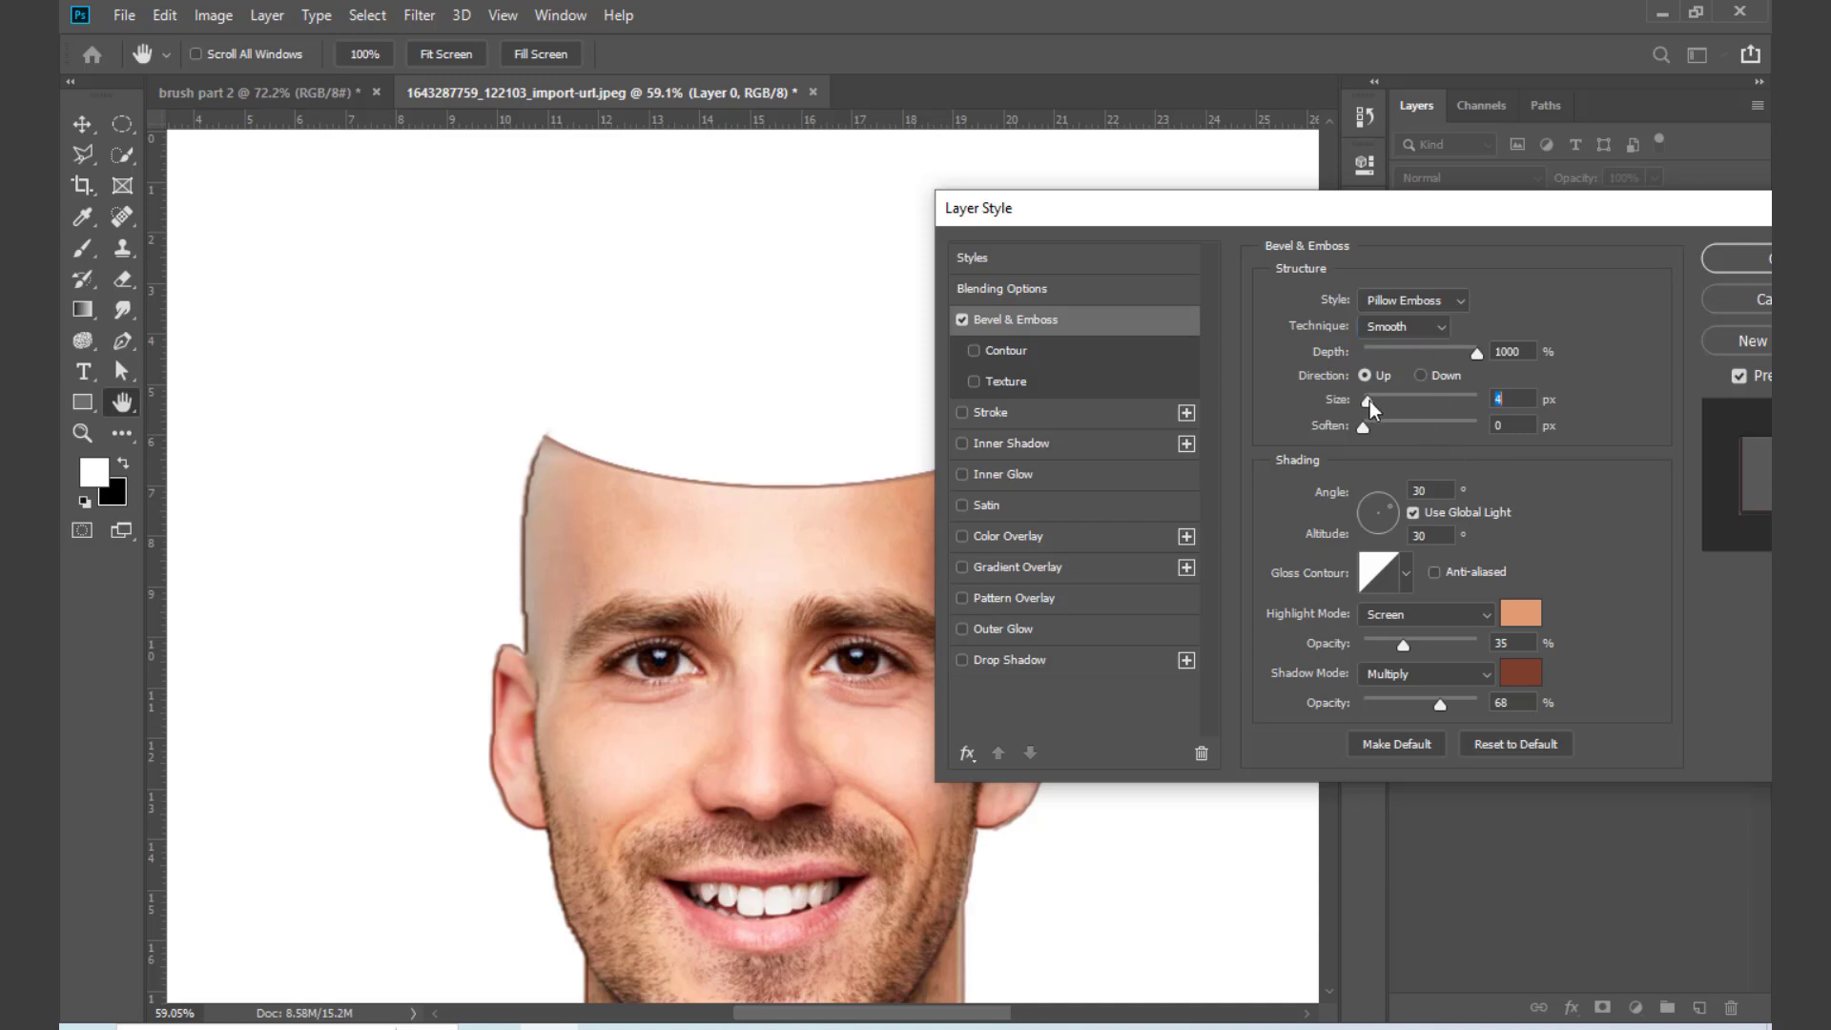
left_click_drag(1370, 407, 1373, 407)
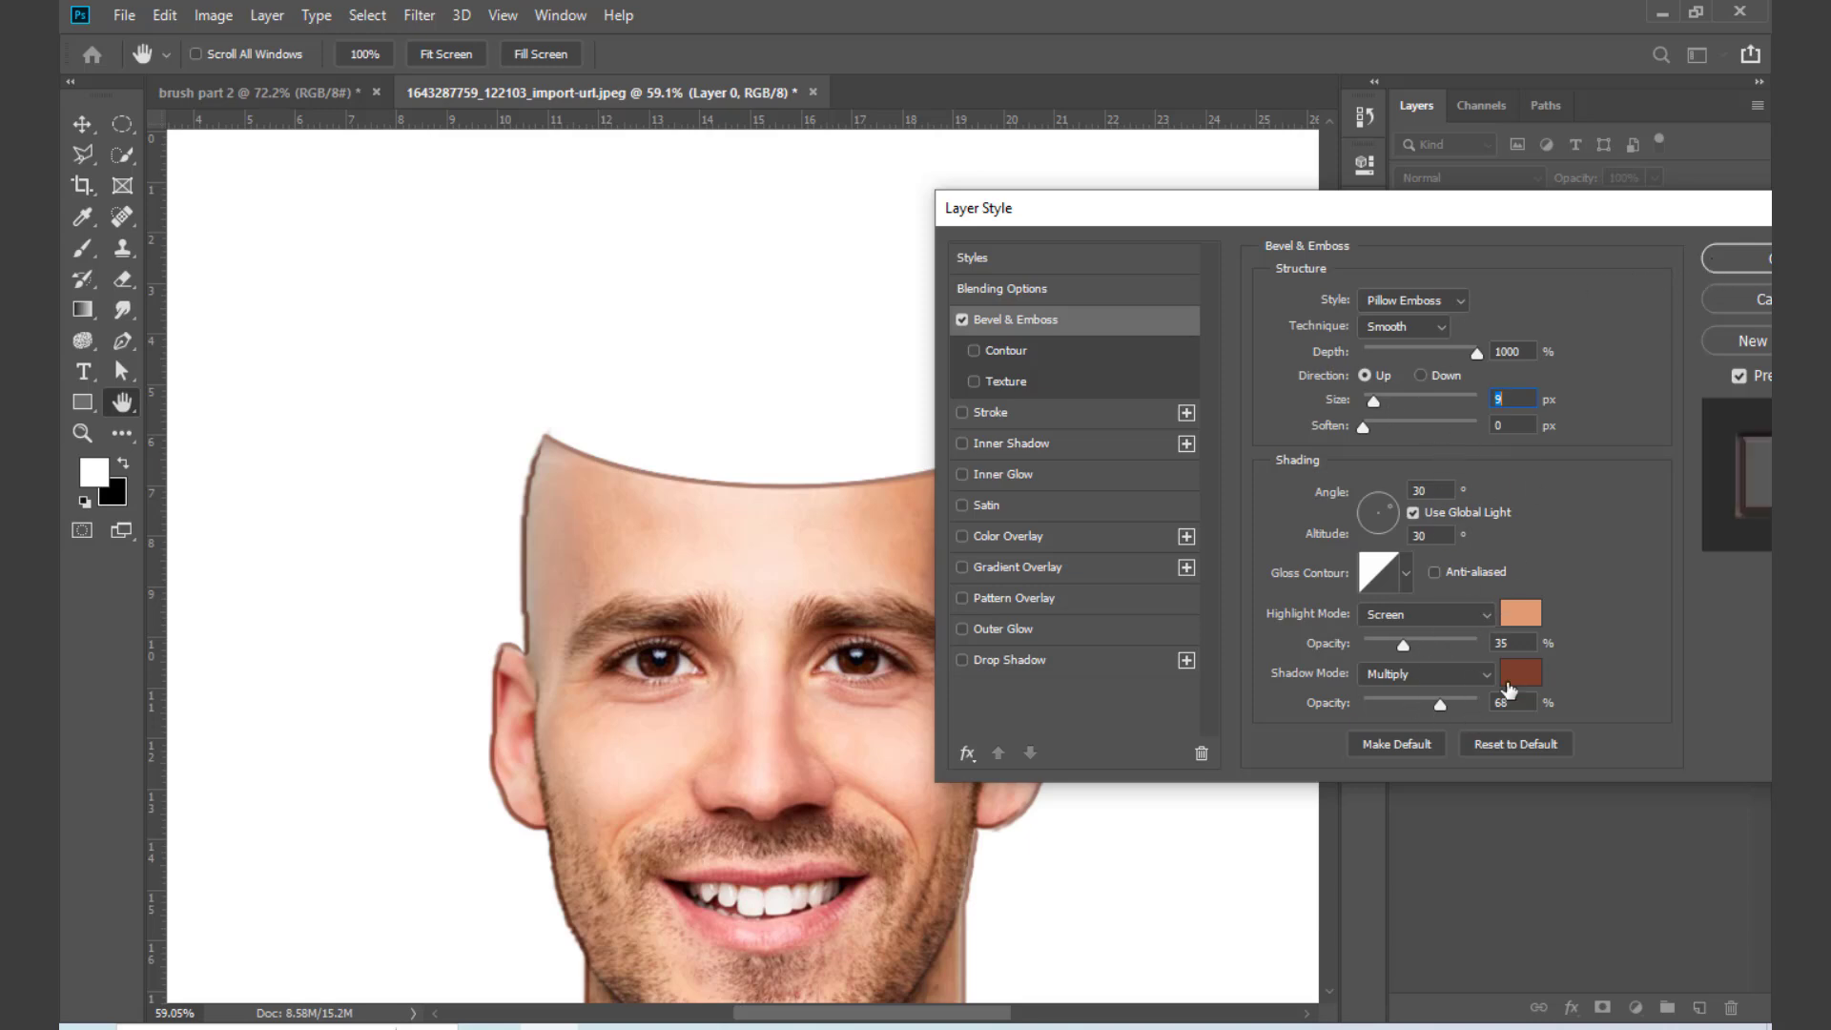
Step: Sample the bevel's shadow color f1bf9e from the forehead after trying fcdecc, set the shadow opacity to 100%, and apply the layer style
left_click(1508, 682)
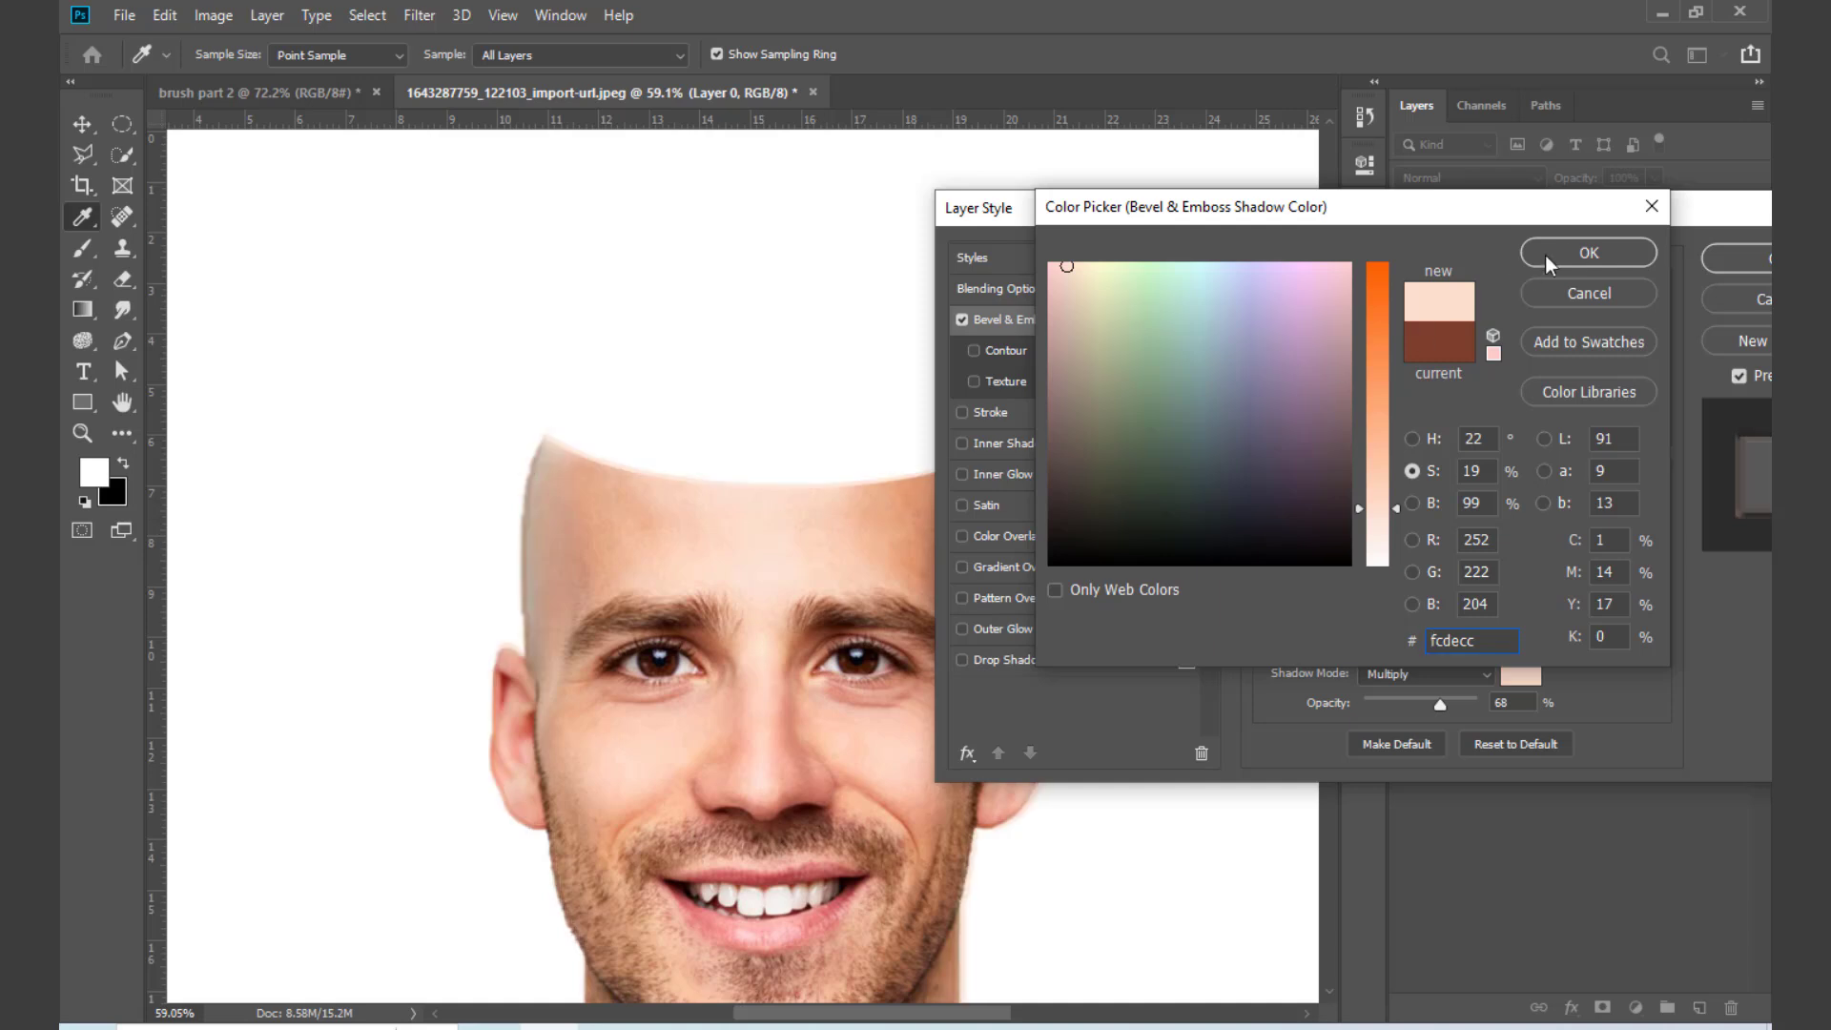
left_click(1582, 254)
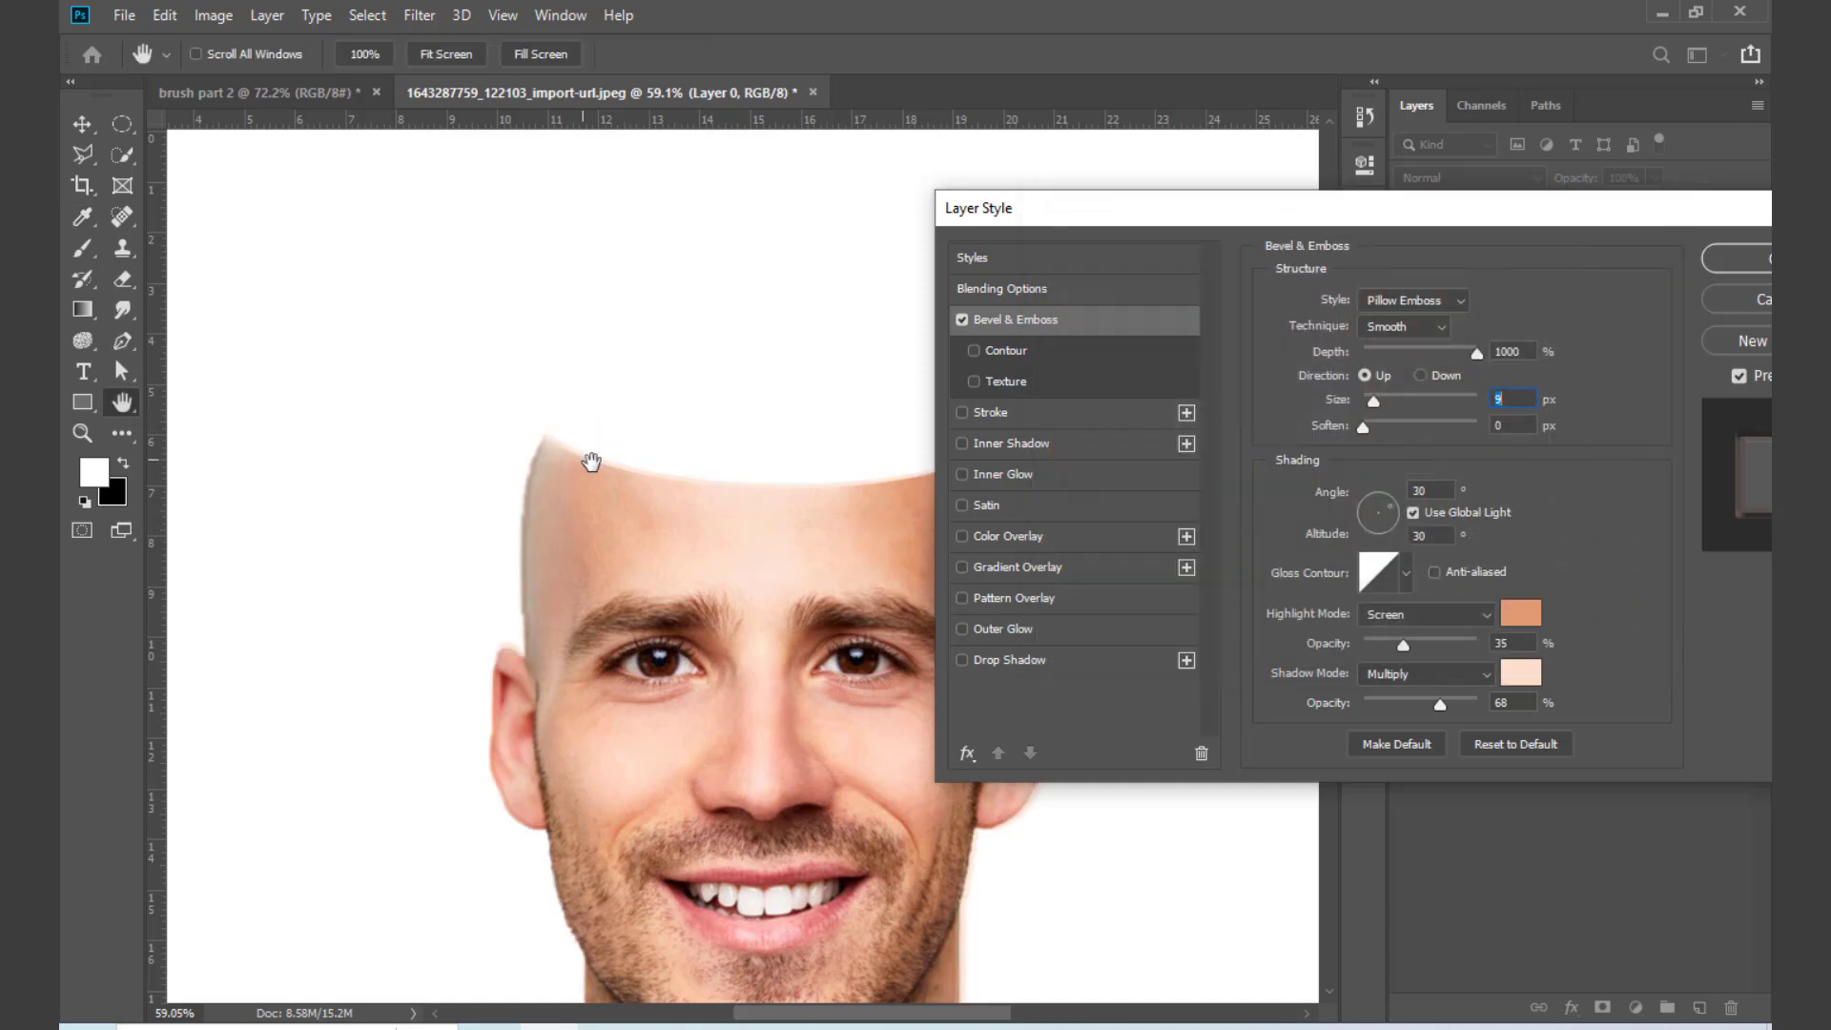
left_click(1508, 673)
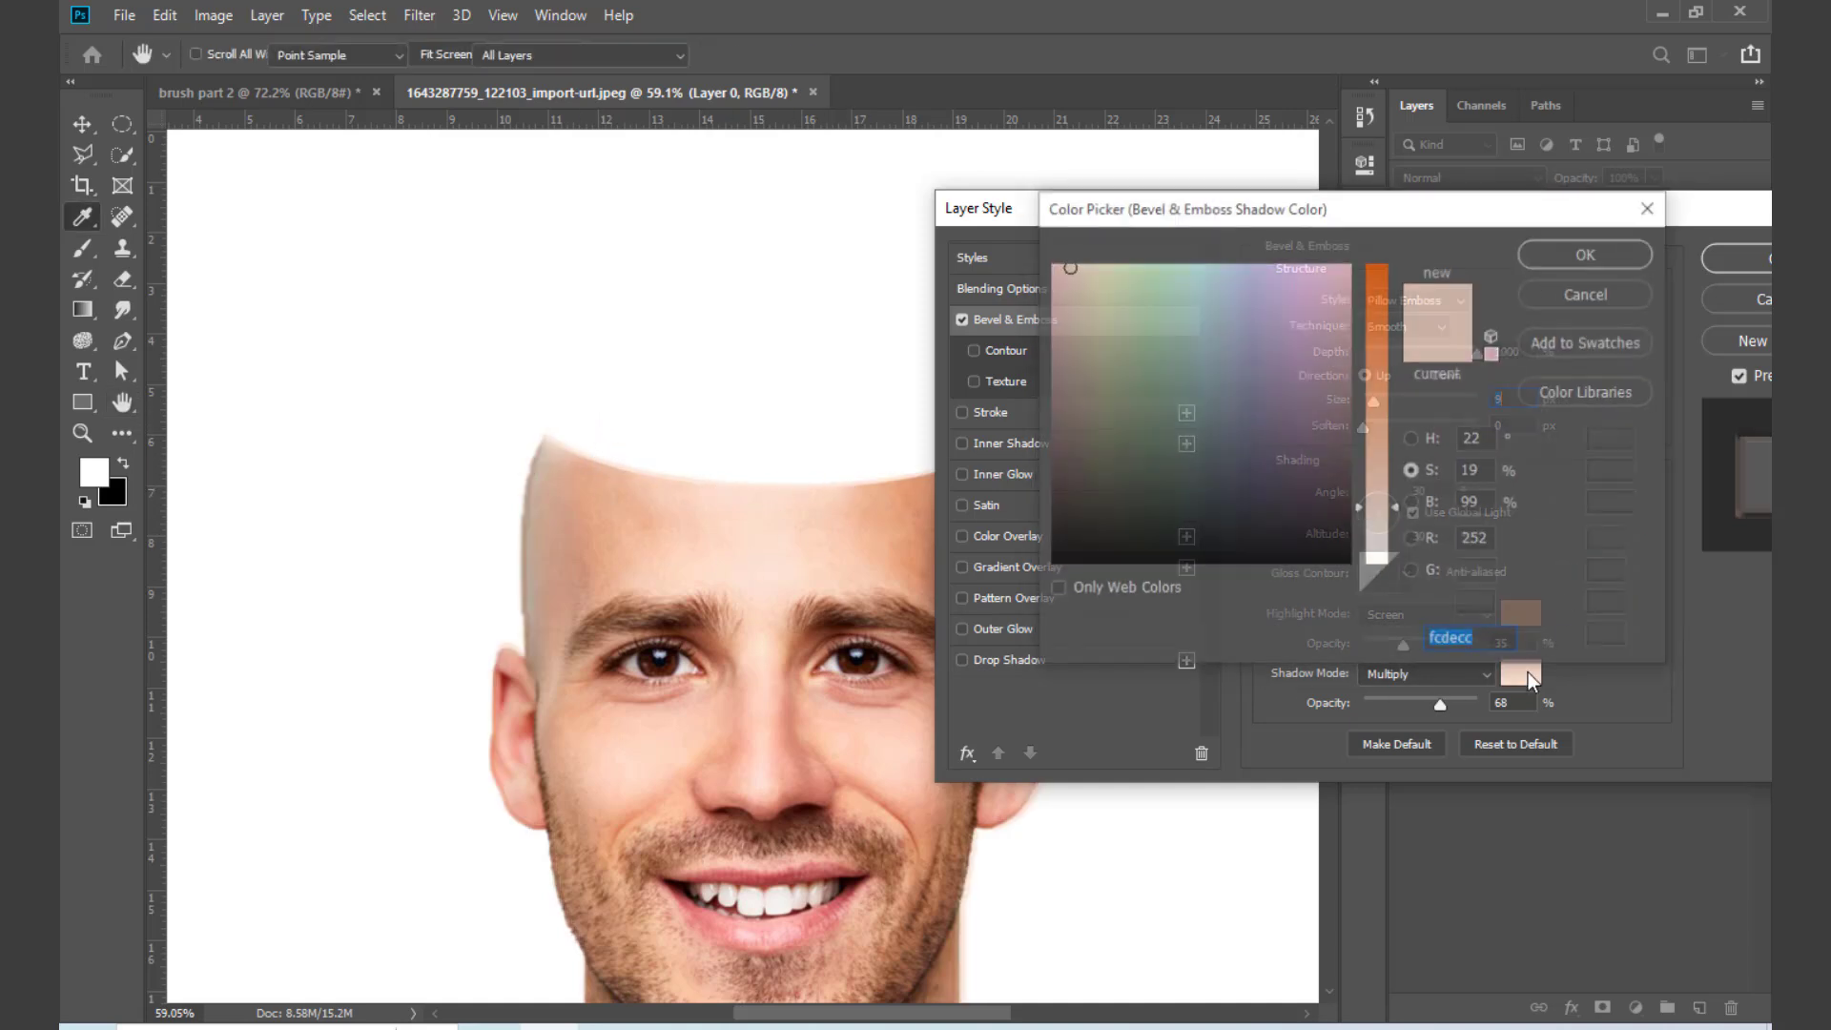
left_click(641, 528)
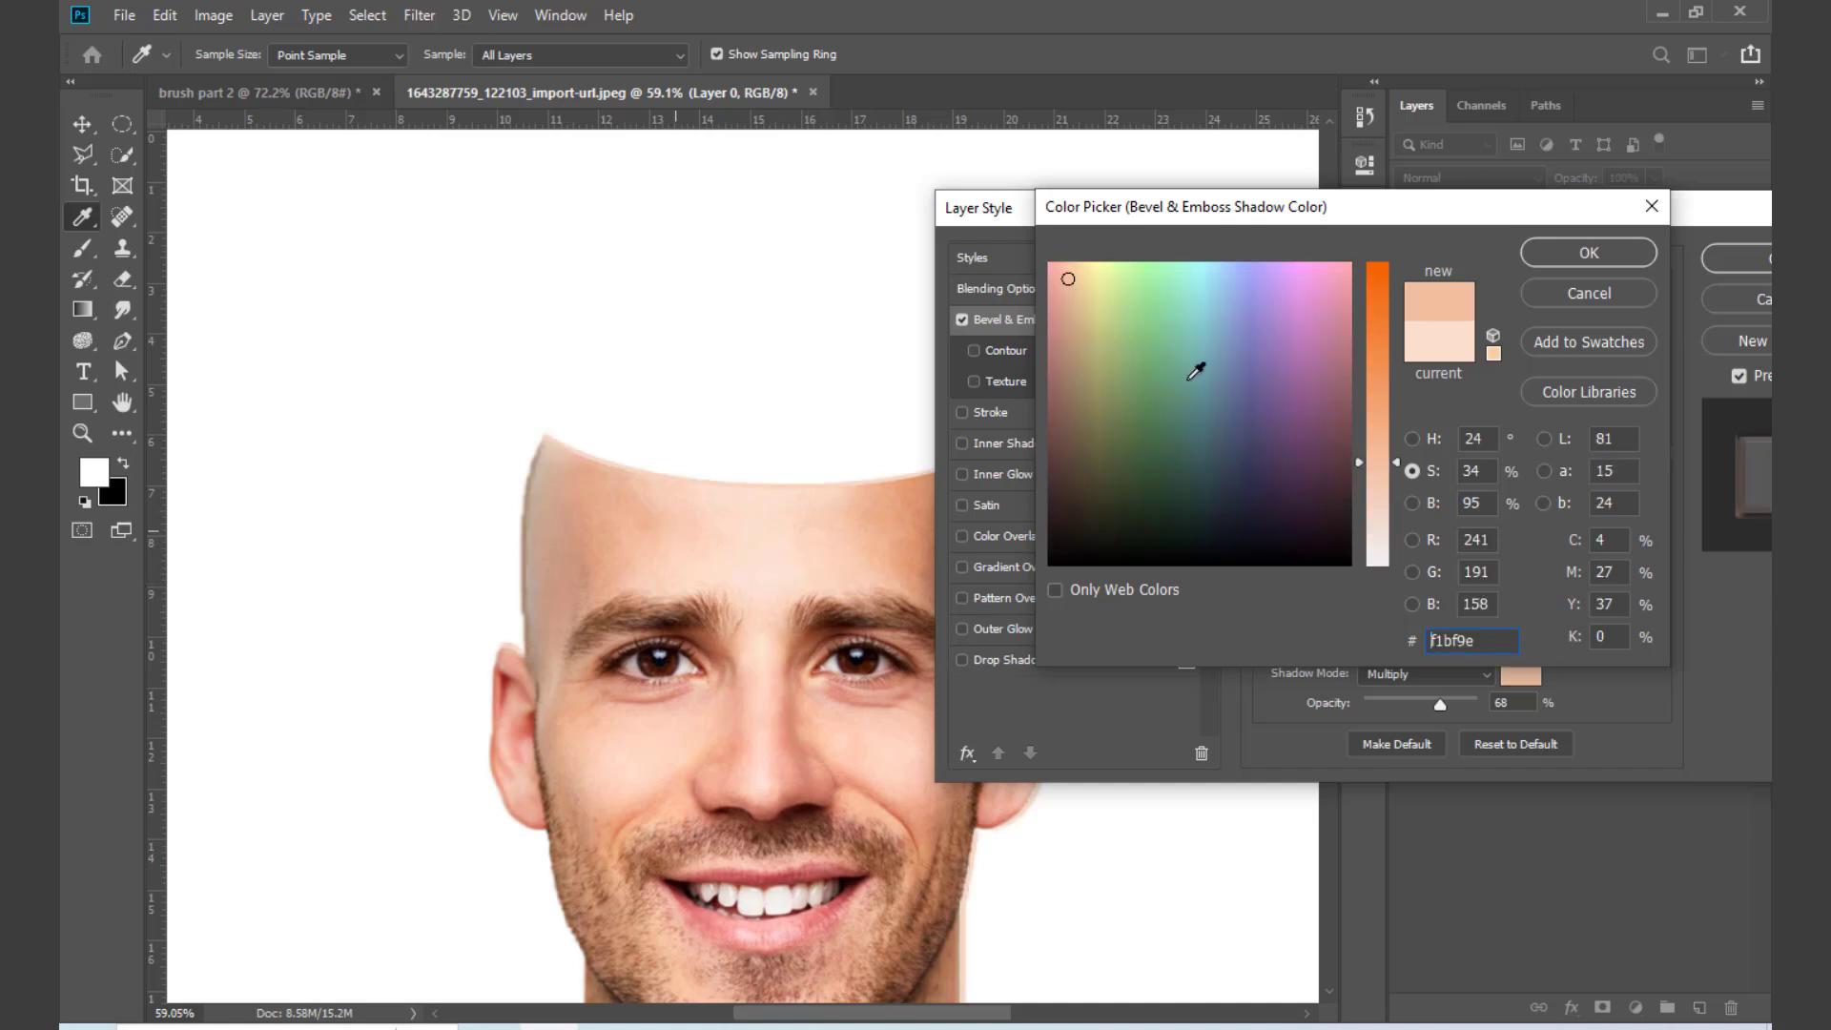
left_click(1558, 264)
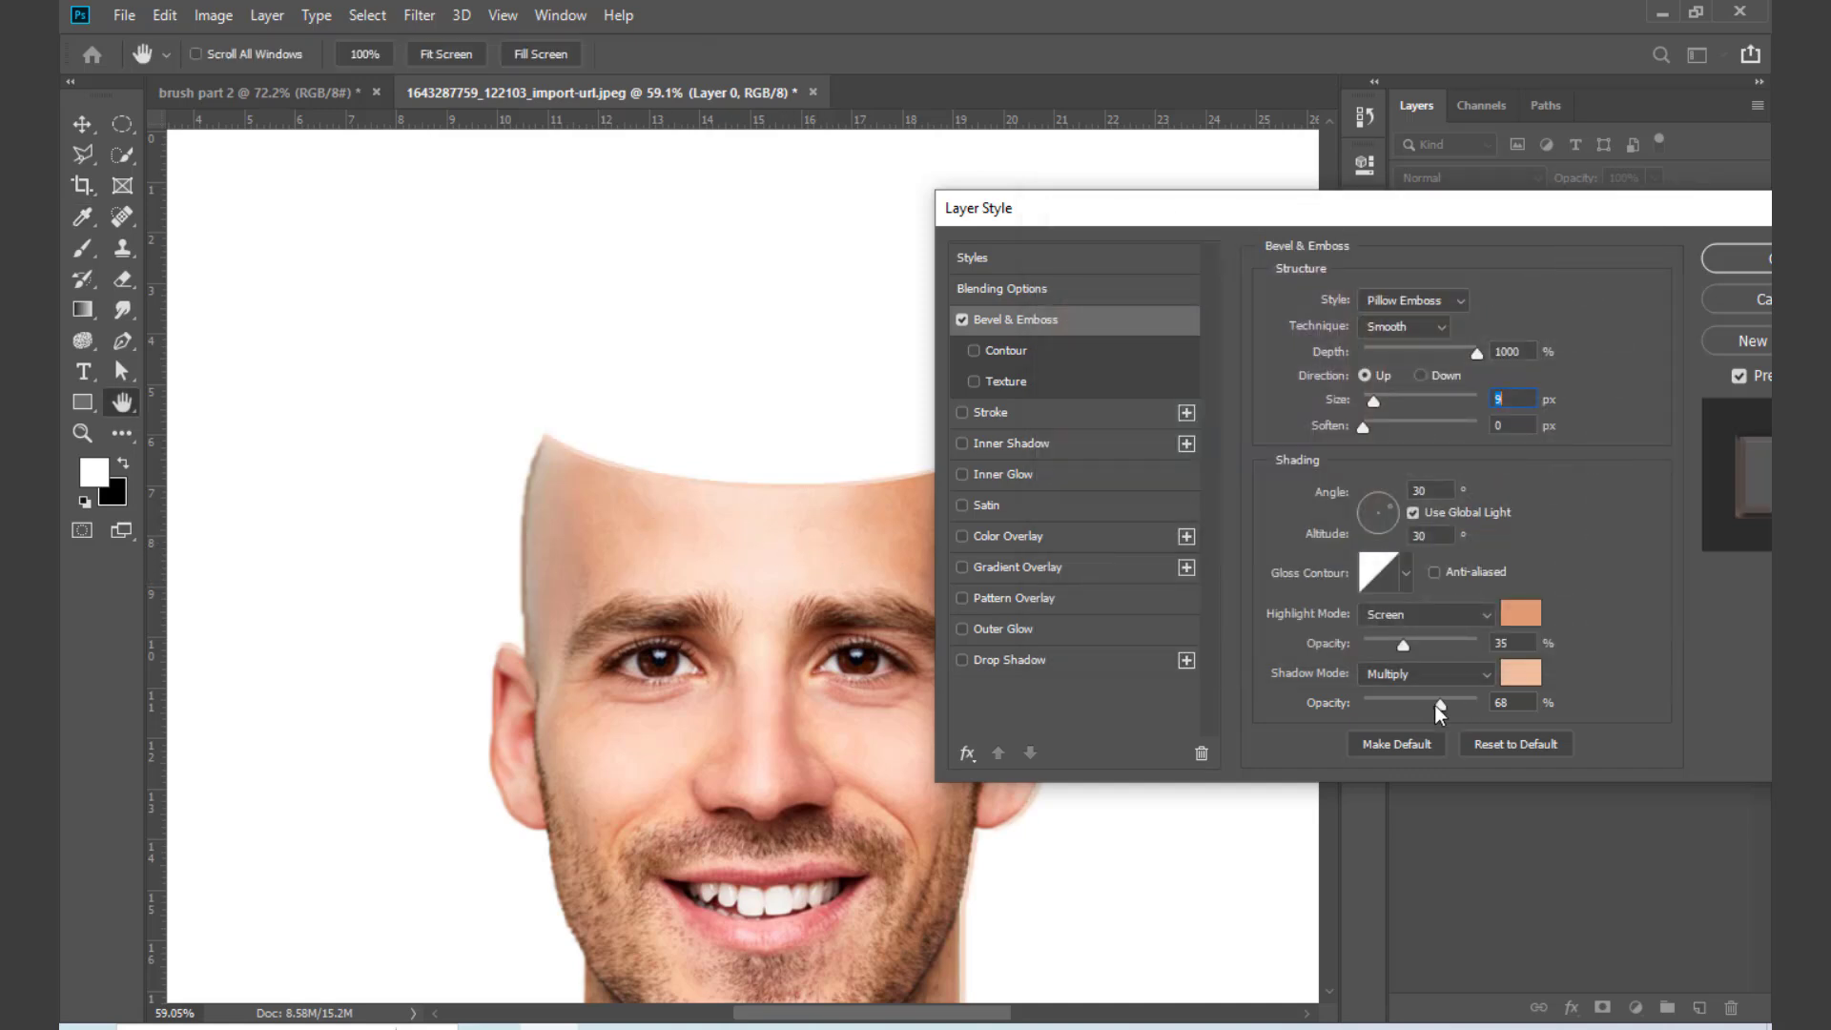
left_click(1750, 260)
key("e")
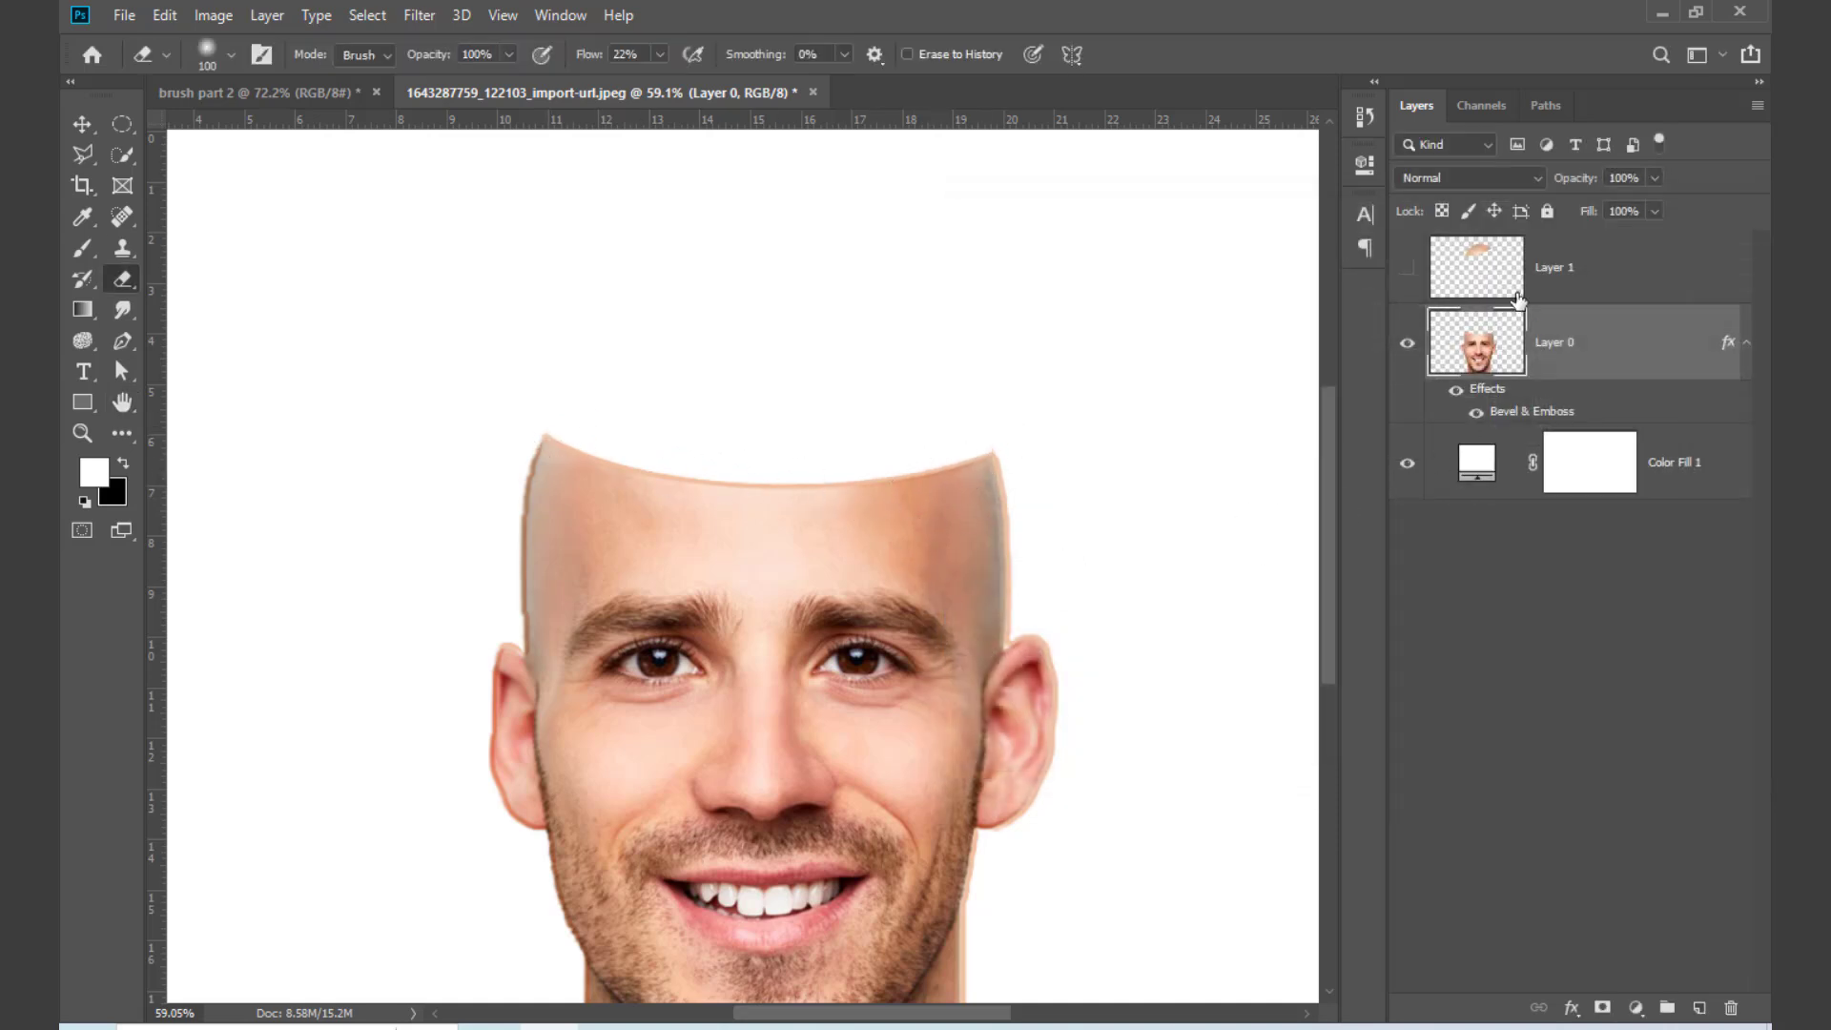
Step: Show the cut-off scalp piece on Layer 1 and add a Bevel & Emboss effect to it
left_click(1409, 272)
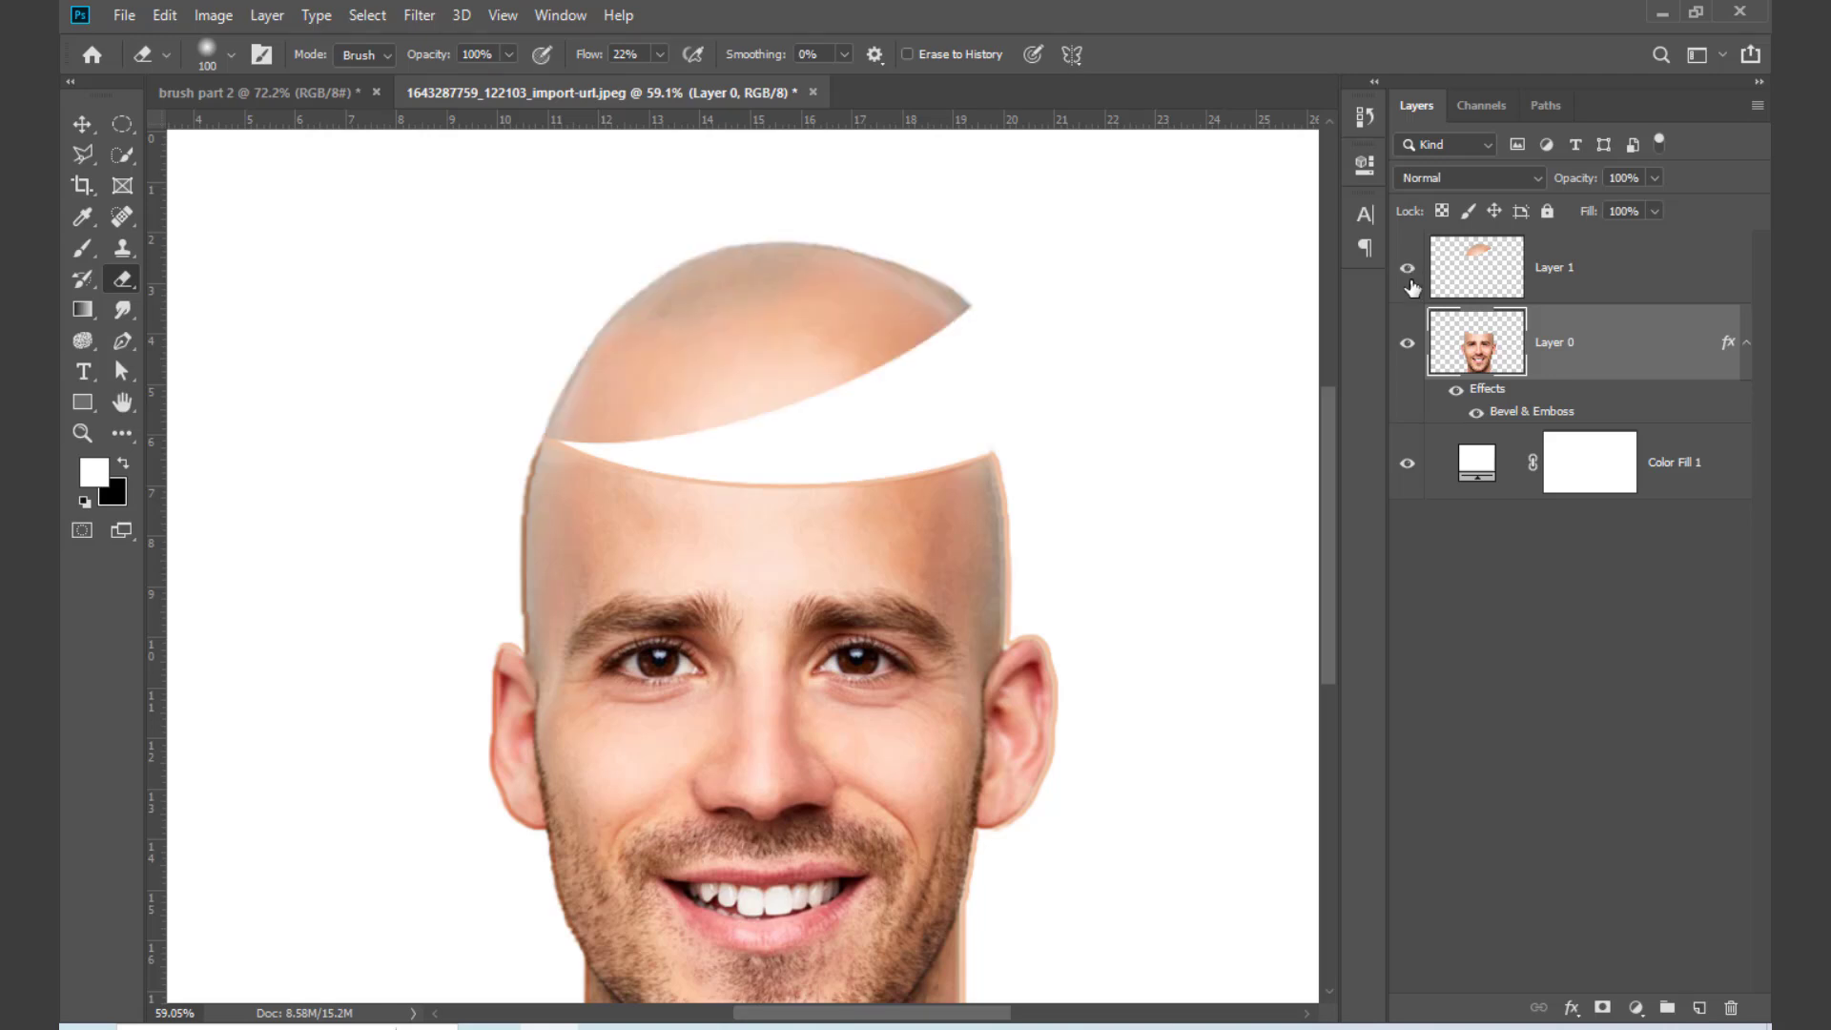
left_click(1600, 277)
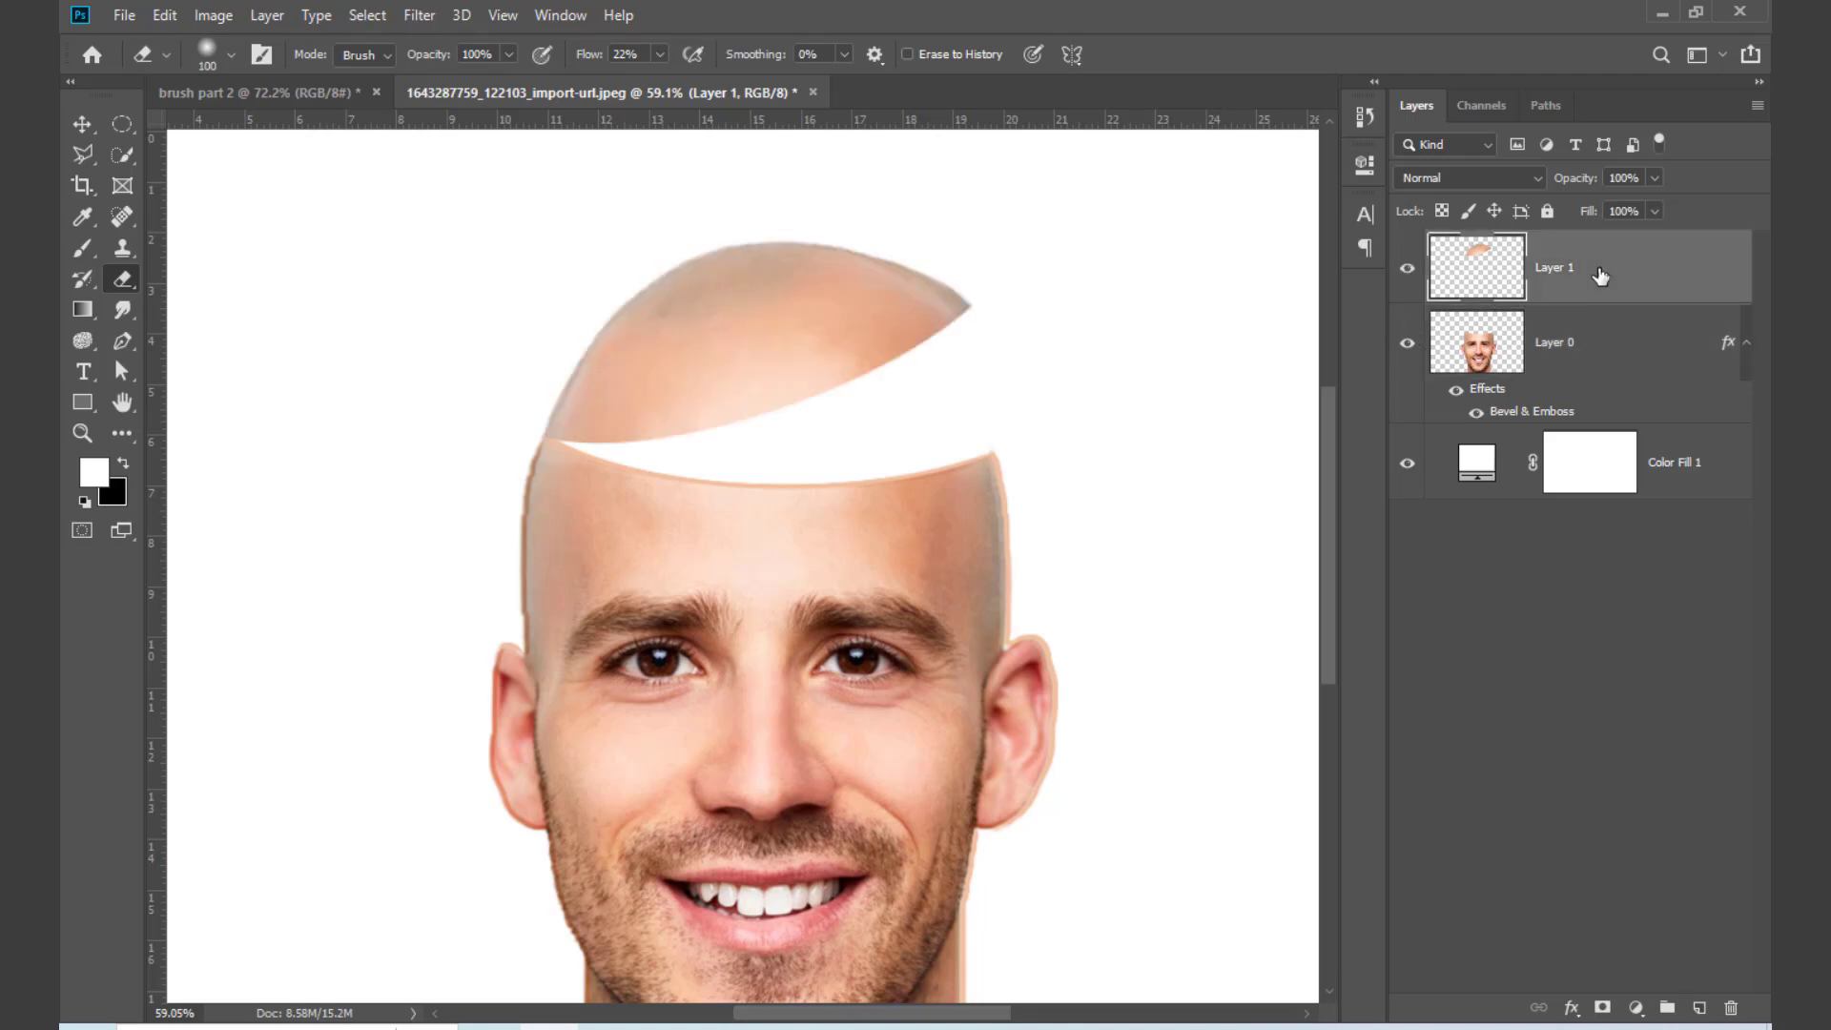
double_click(1659, 272)
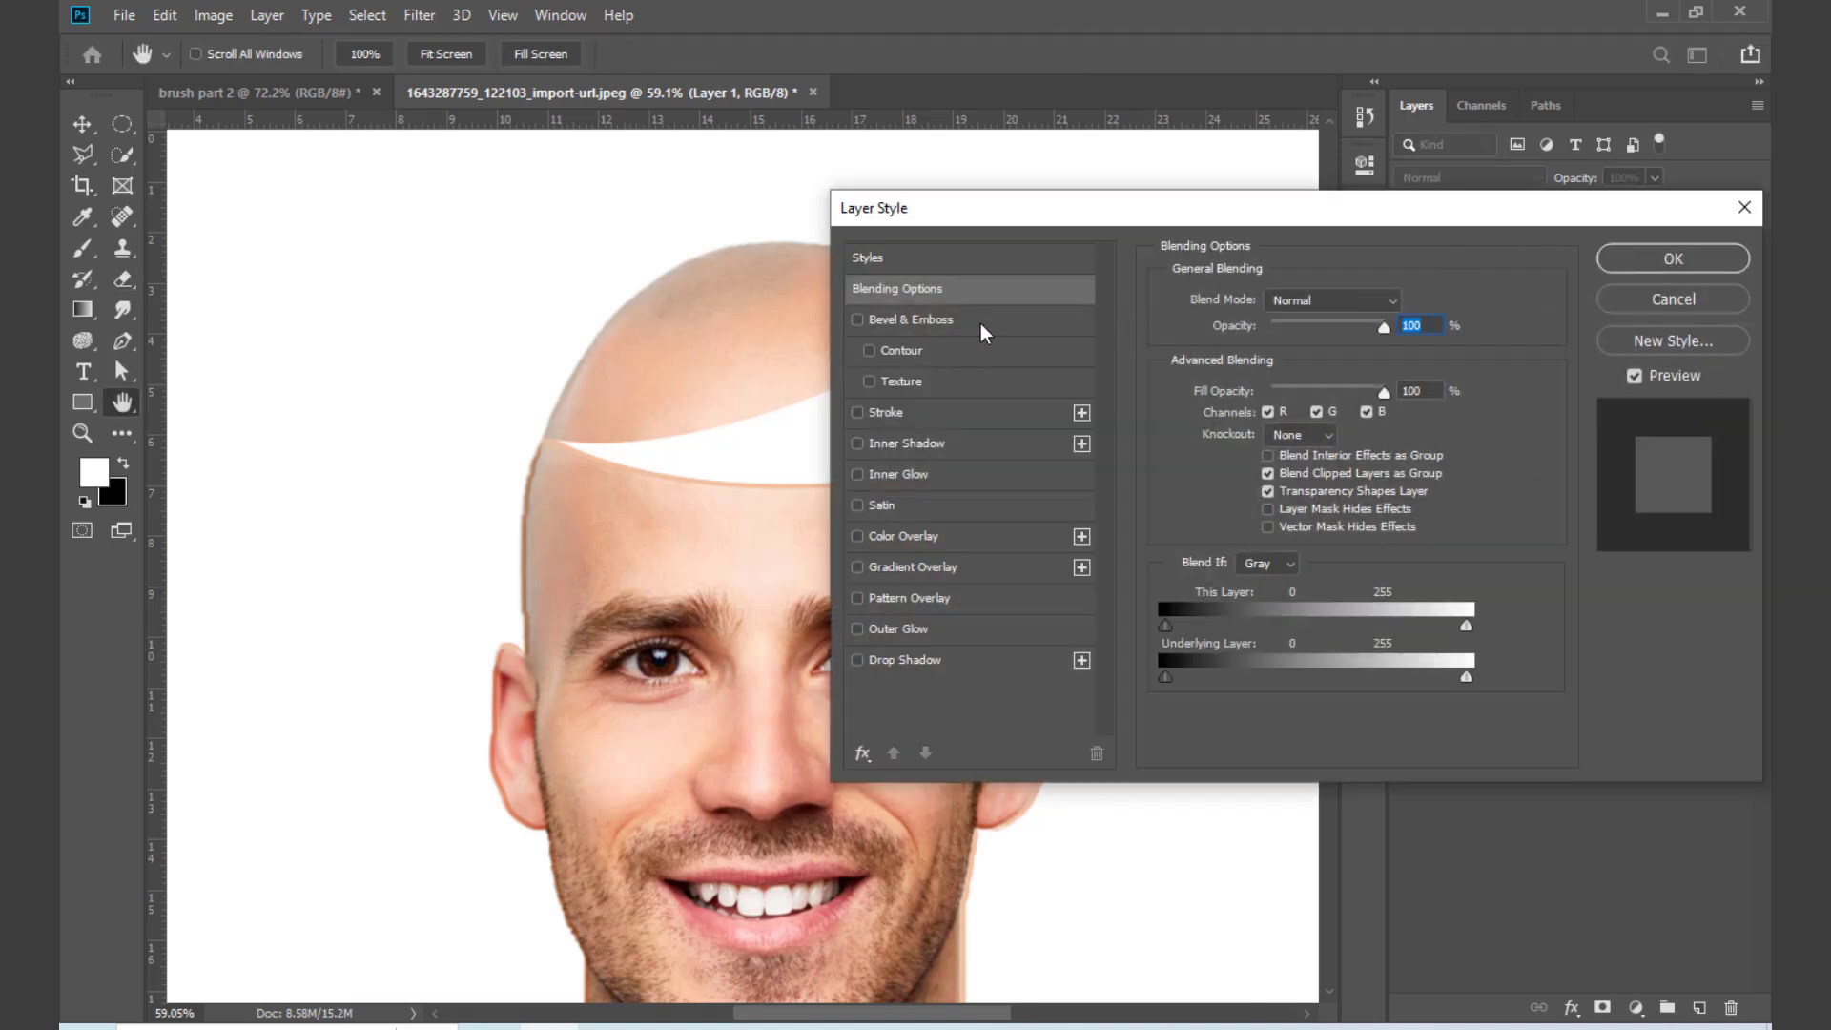
left_click(982, 325)
left_click_drag(1092, 215, 1252, 232)
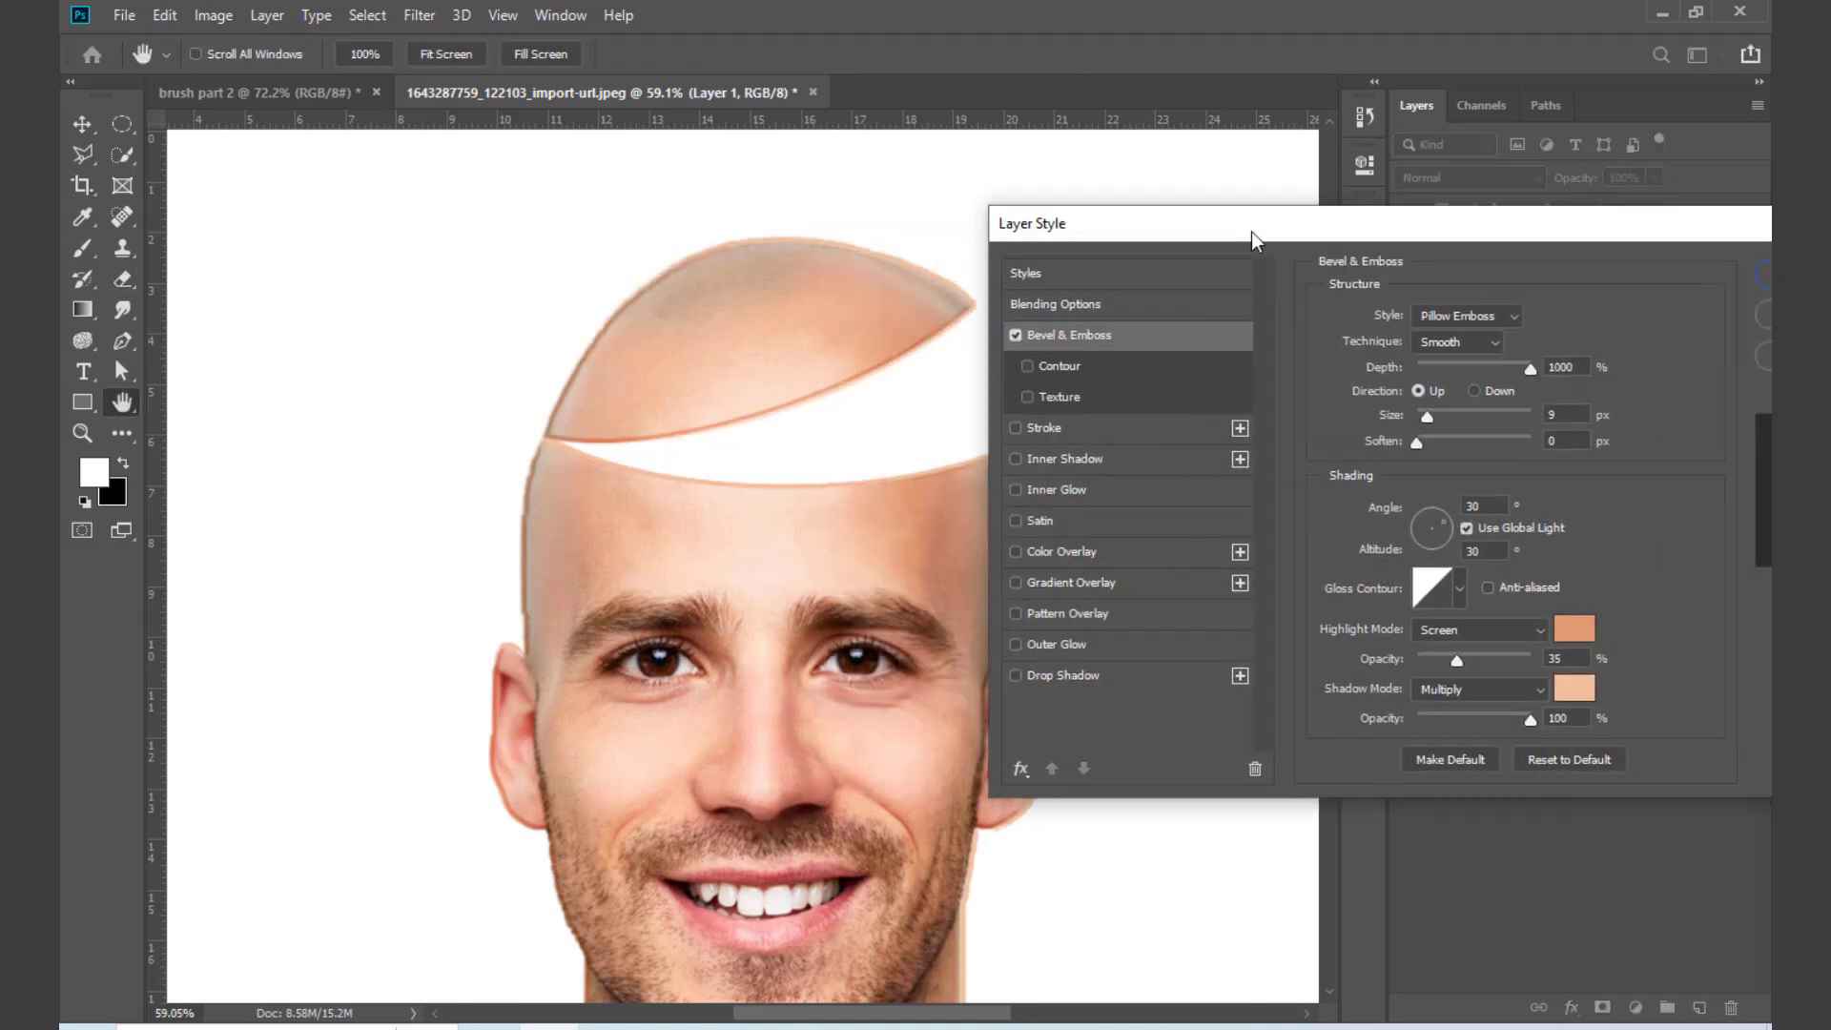
Step: Apply an Inner Bevel to the scalp after trying Outer Bevel, with depth 615%, soften 3 px, highlight opacity 0% and shadow opacity 59%
left_click(1481, 317)
left_click(1454, 341)
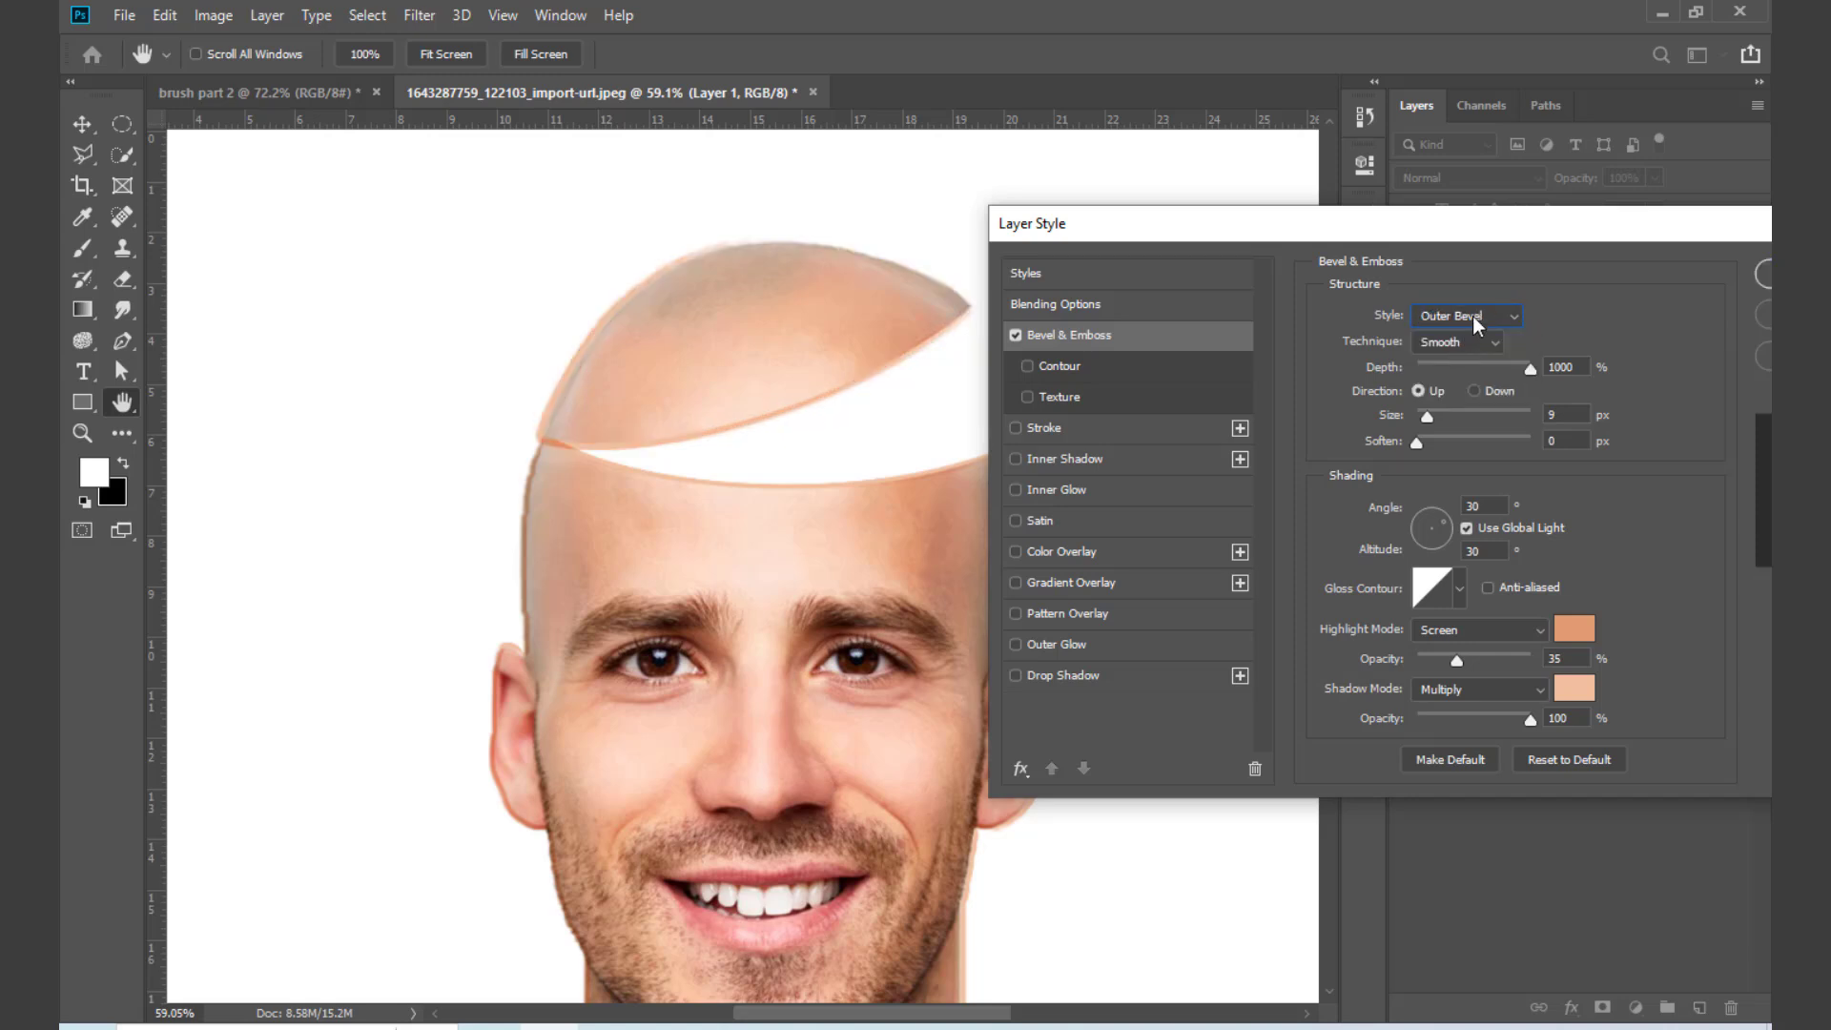
left_click(1483, 306)
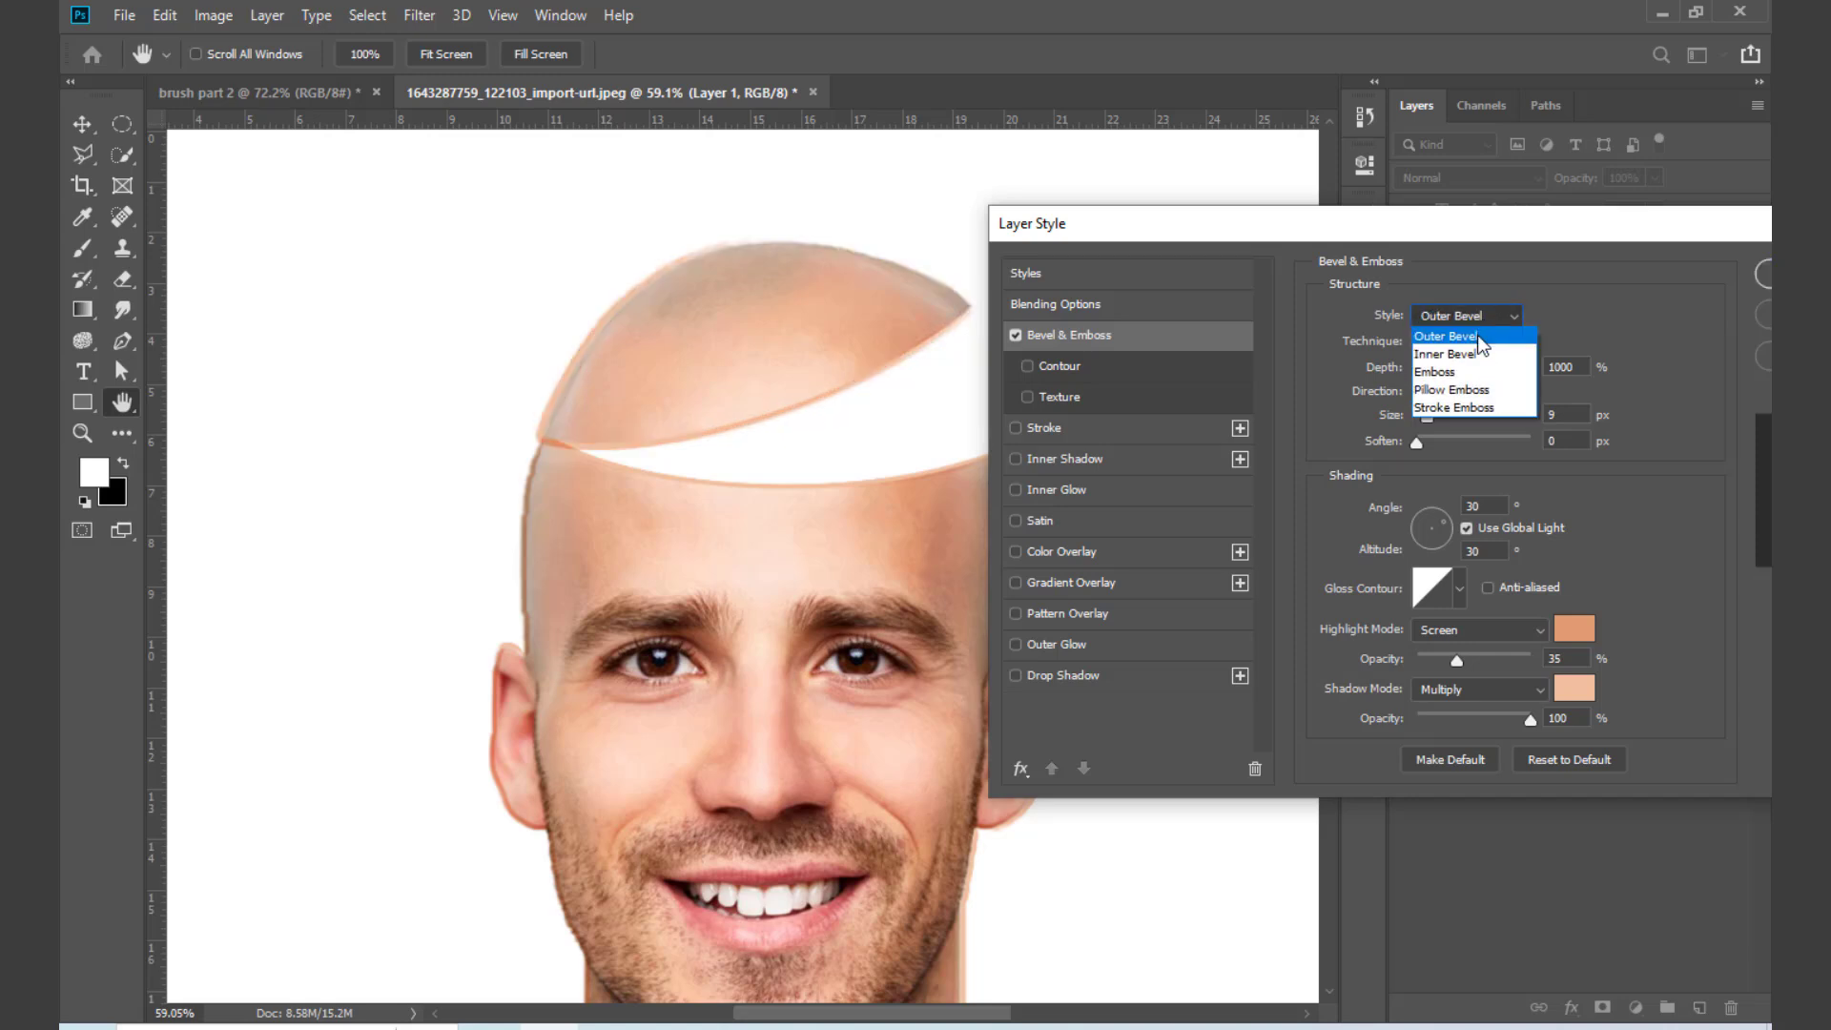
left_click(1453, 355)
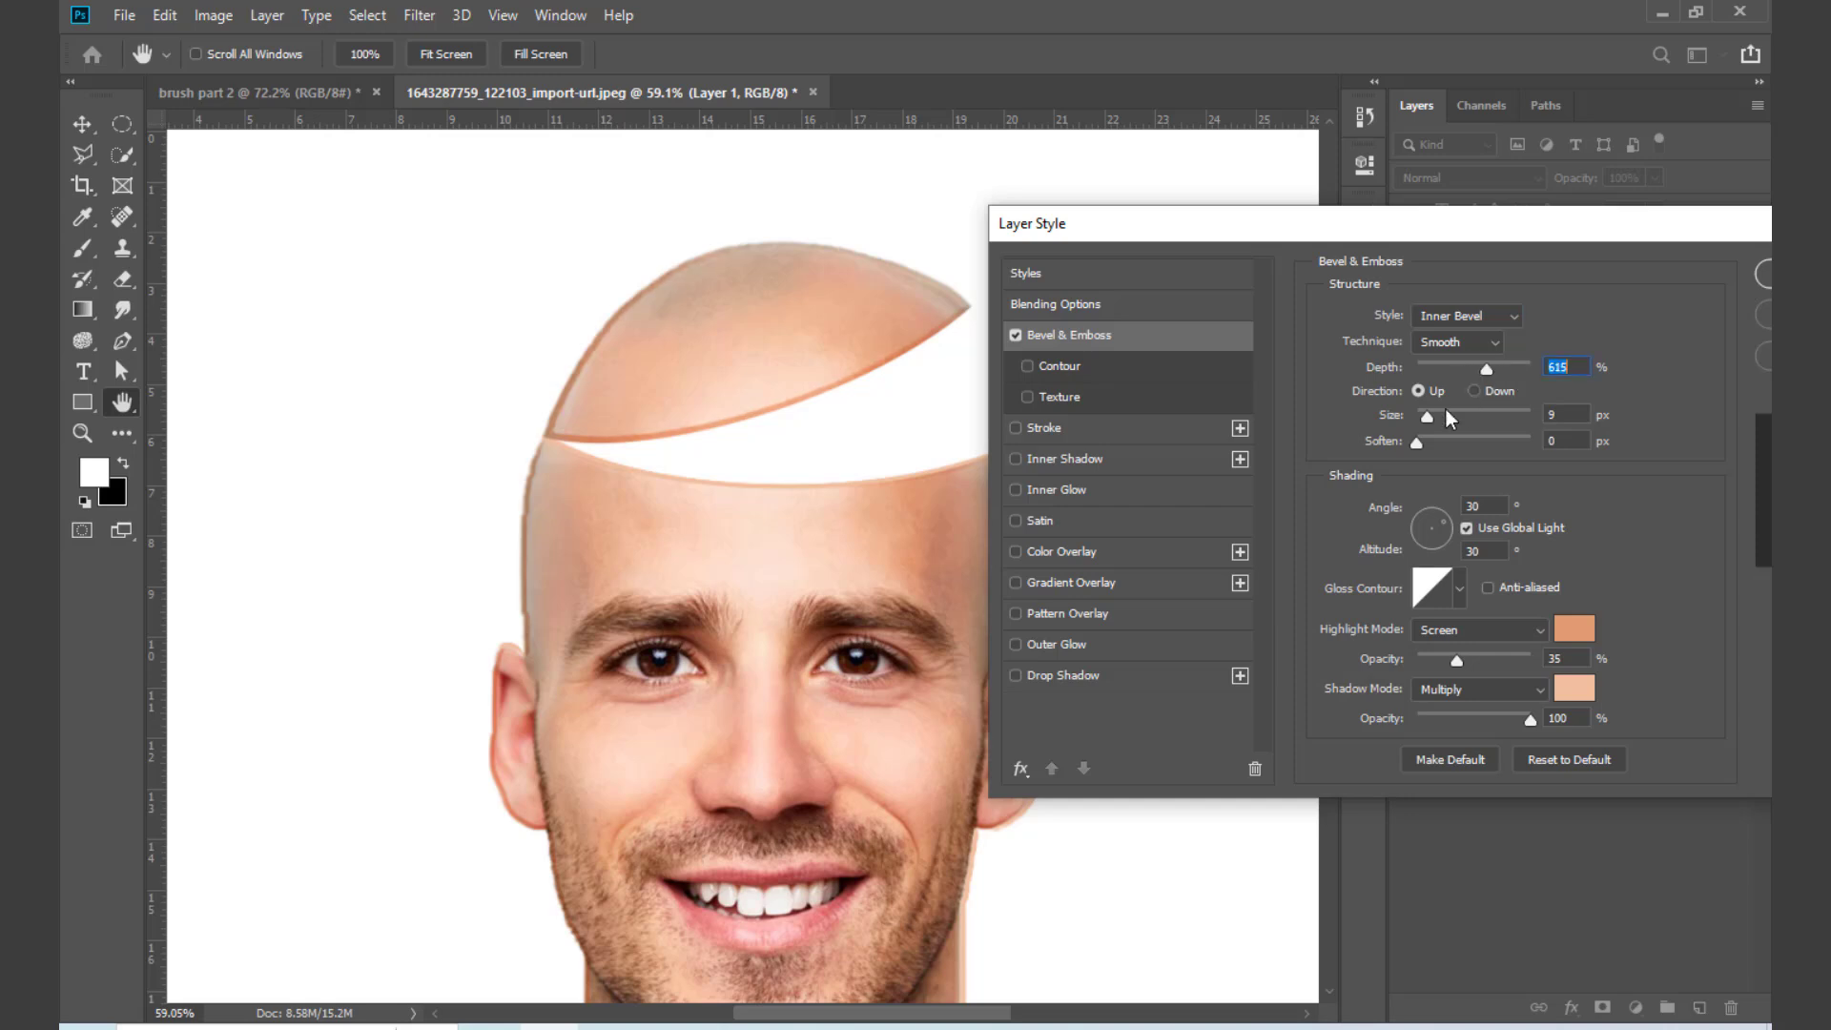
mouse_move(1431, 424)
left_mouse_down()
mouse_move(1444, 444)
mouse_move(1414, 445)
mouse_move(1435, 444)
left_mouse_up()
left_click_drag(1456, 661, 1391, 679)
left_click_drag(1531, 725, 1487, 727)
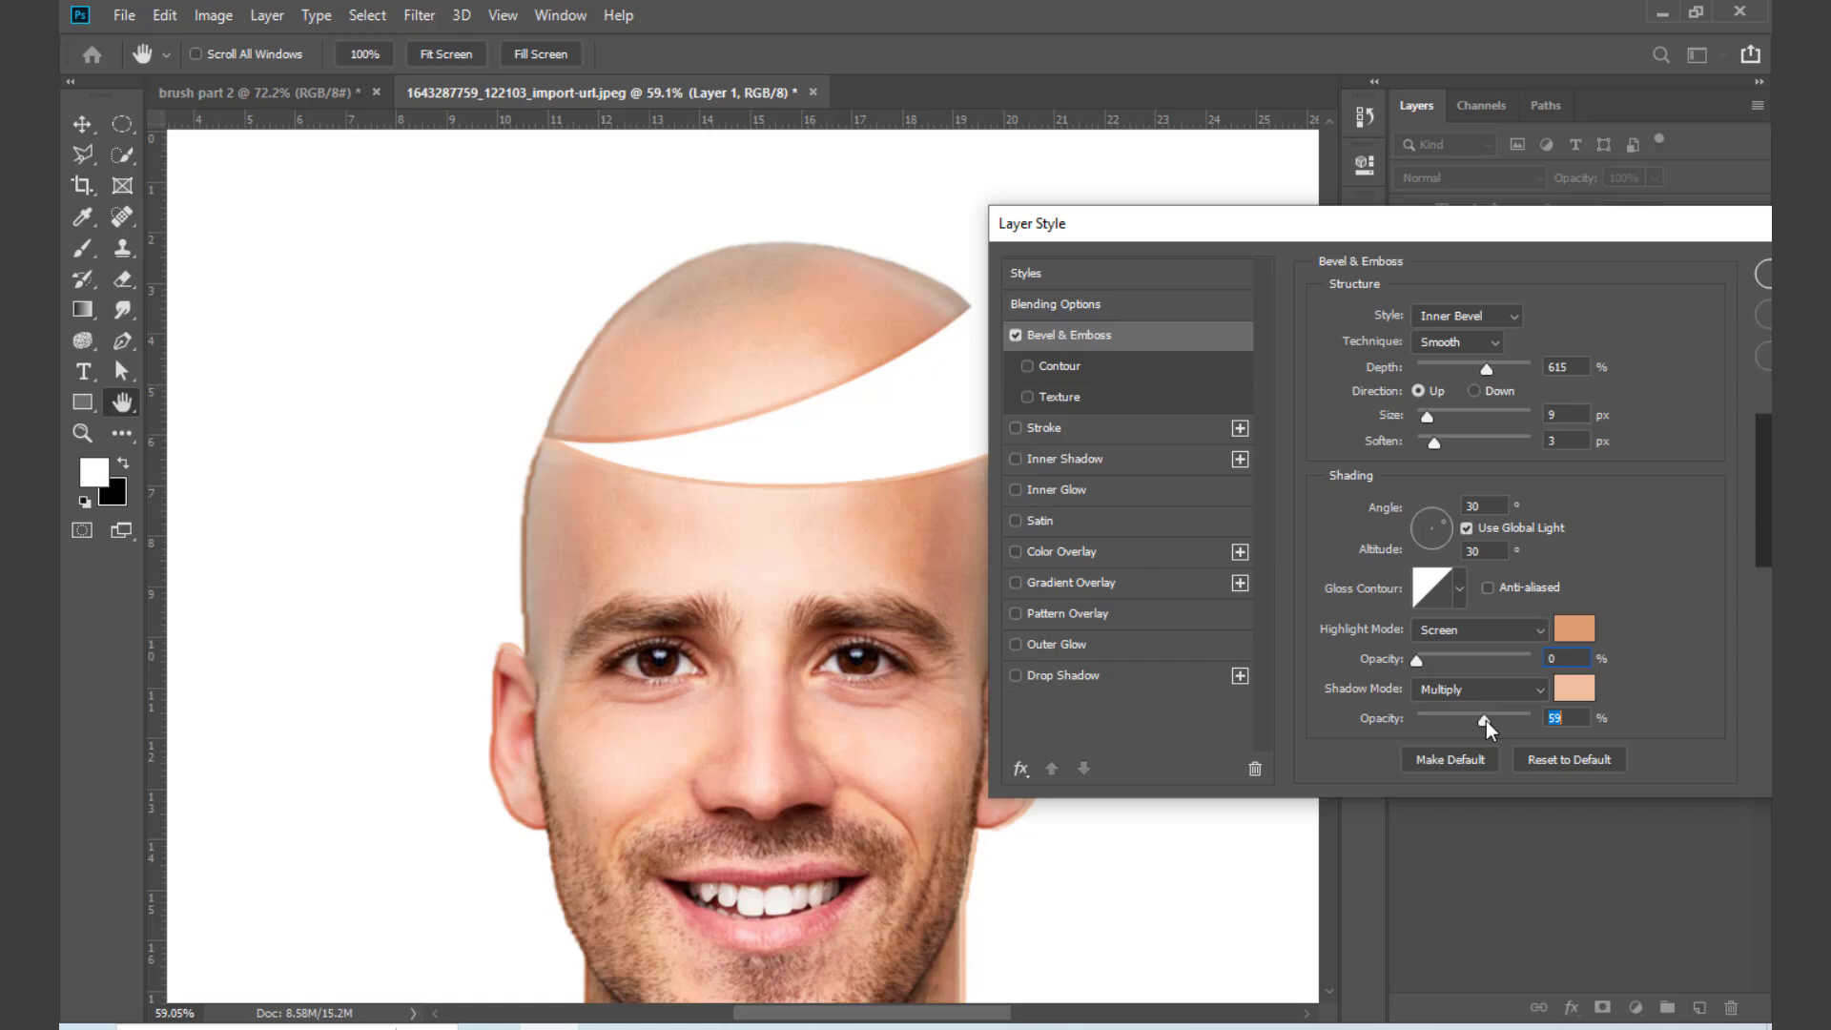
left_click_drag(1662, 227, 1252, 269)
left_click(1466, 314)
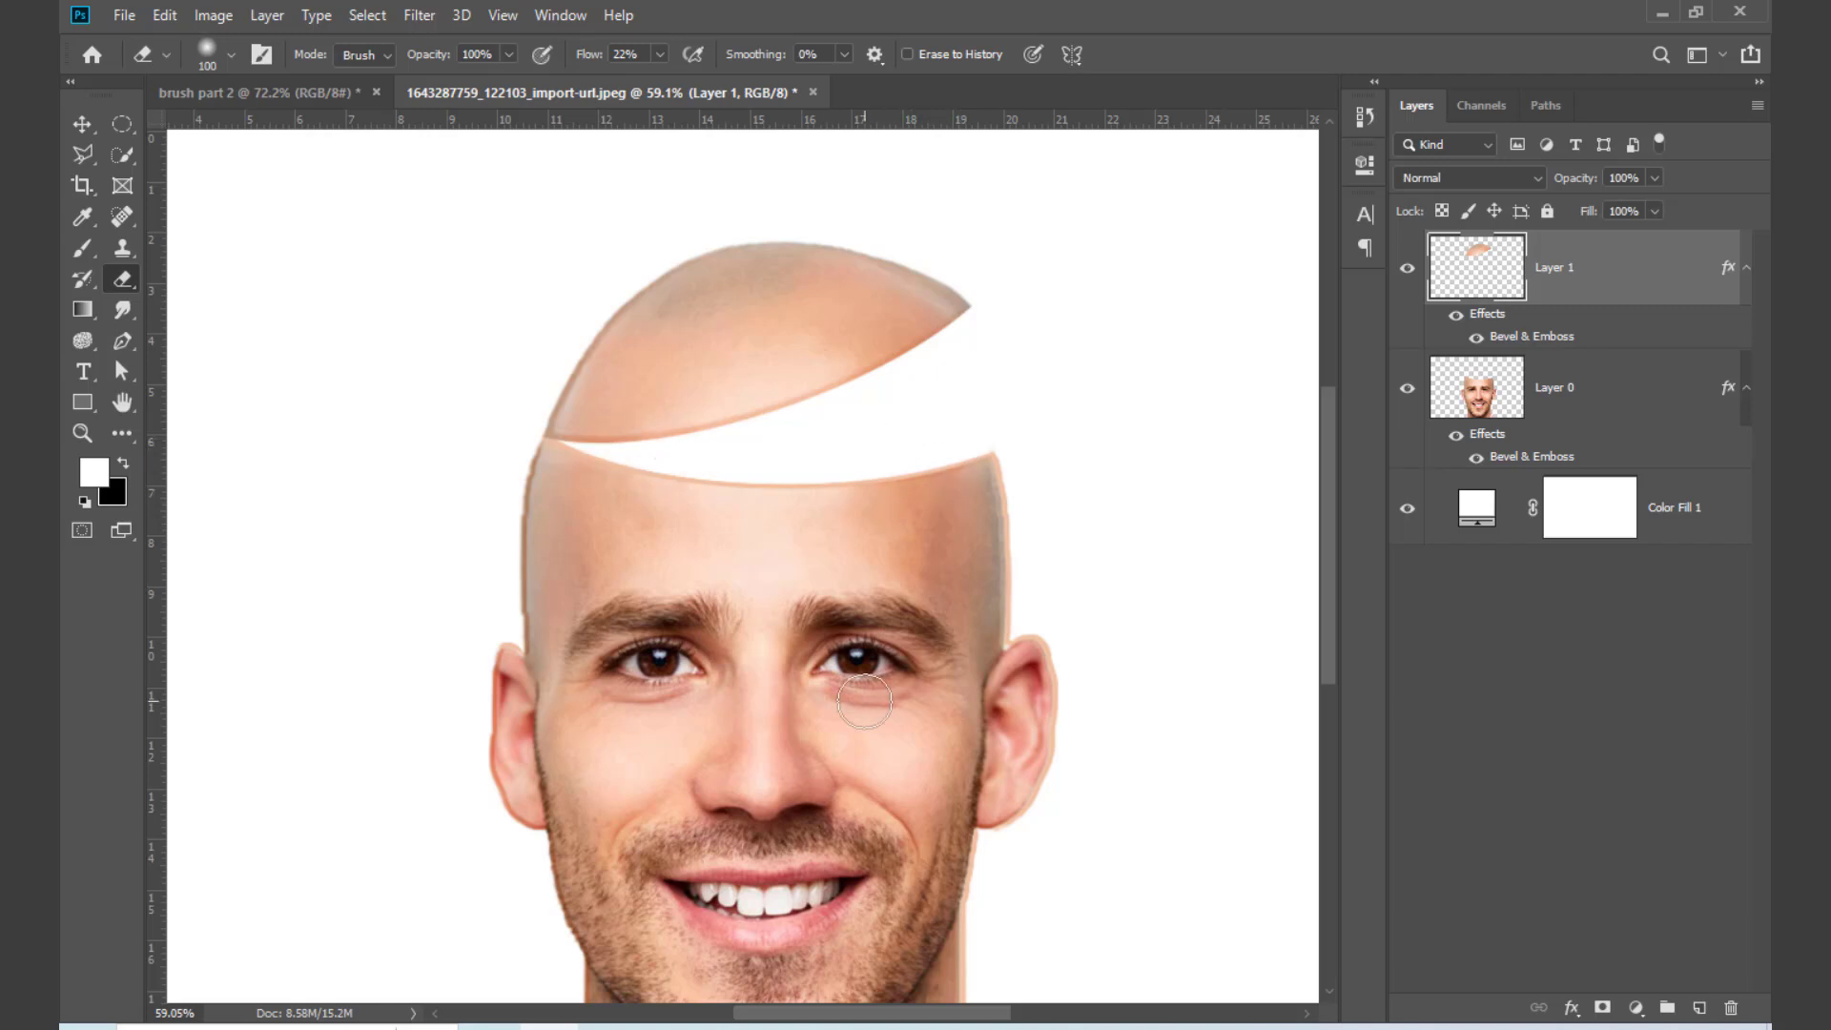
Step: Delete the head and scalp layers, keeping only the white color fill, and fit the canvas to the window
left_click(1605, 424)
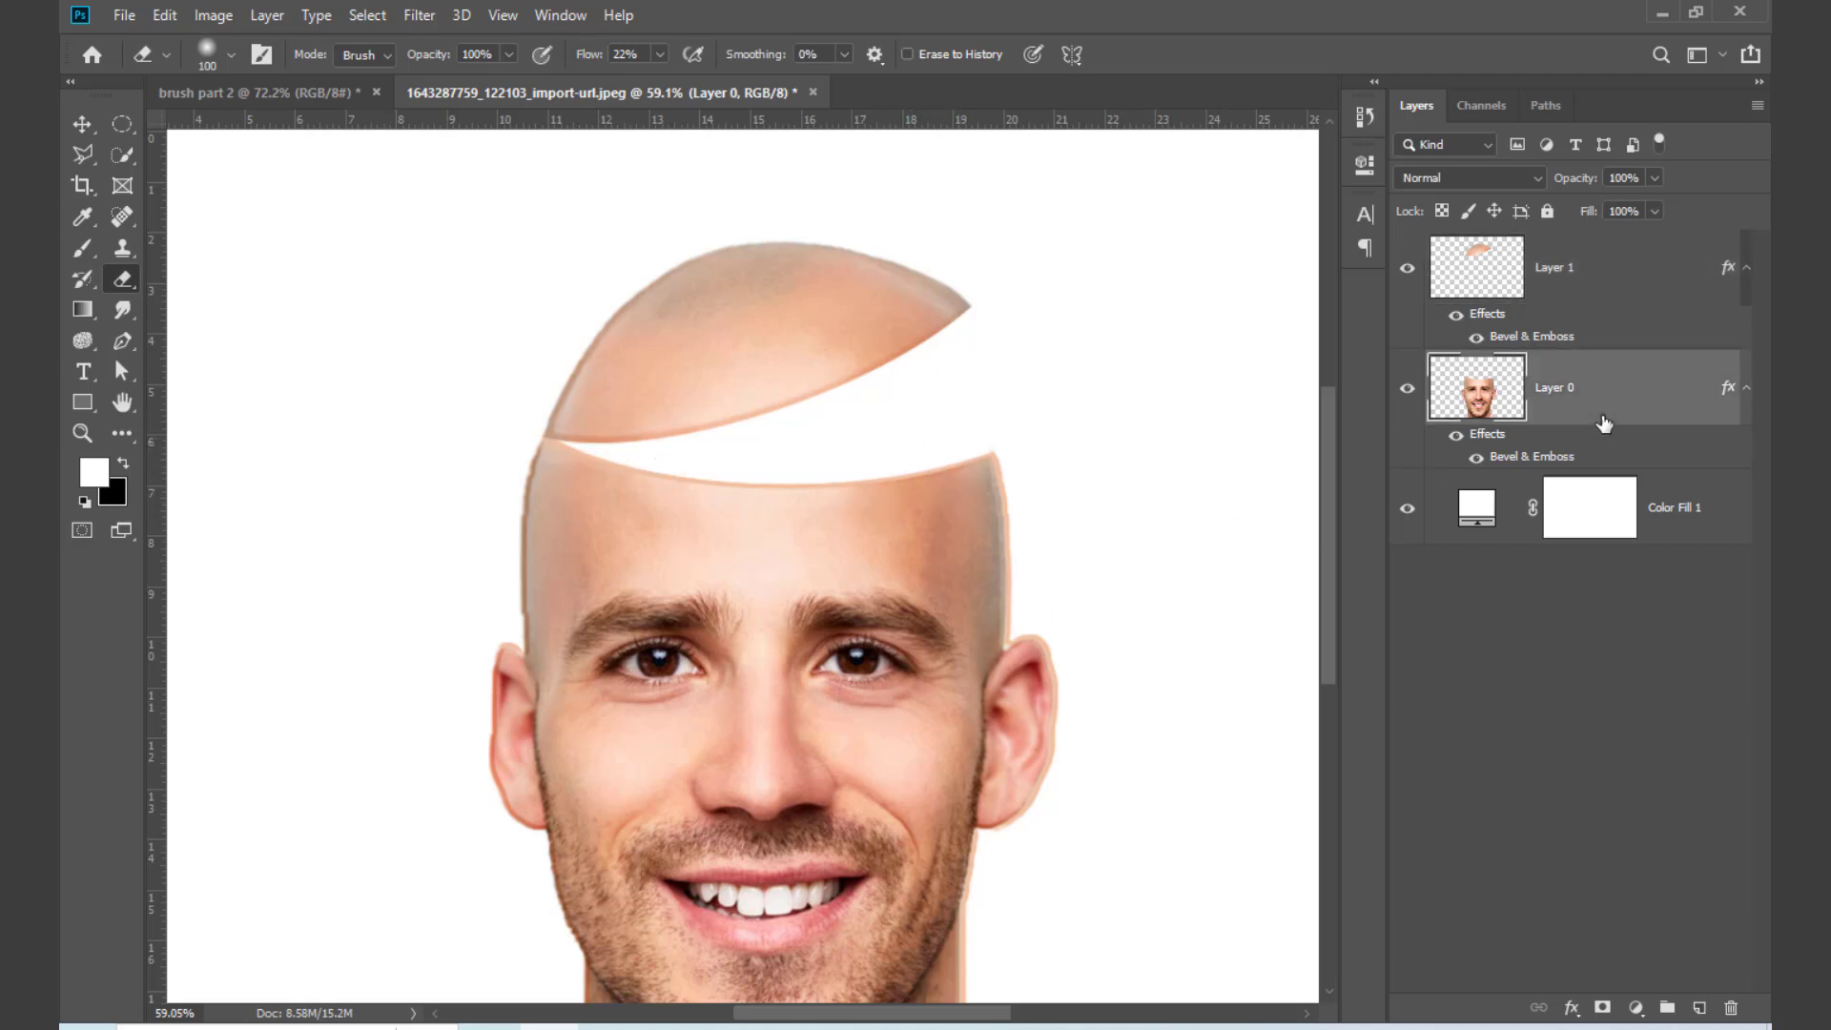
left_click(1617, 291, "shift")
left_click_drag(1628, 295, 1731, 1008)
key("ctrl+0")
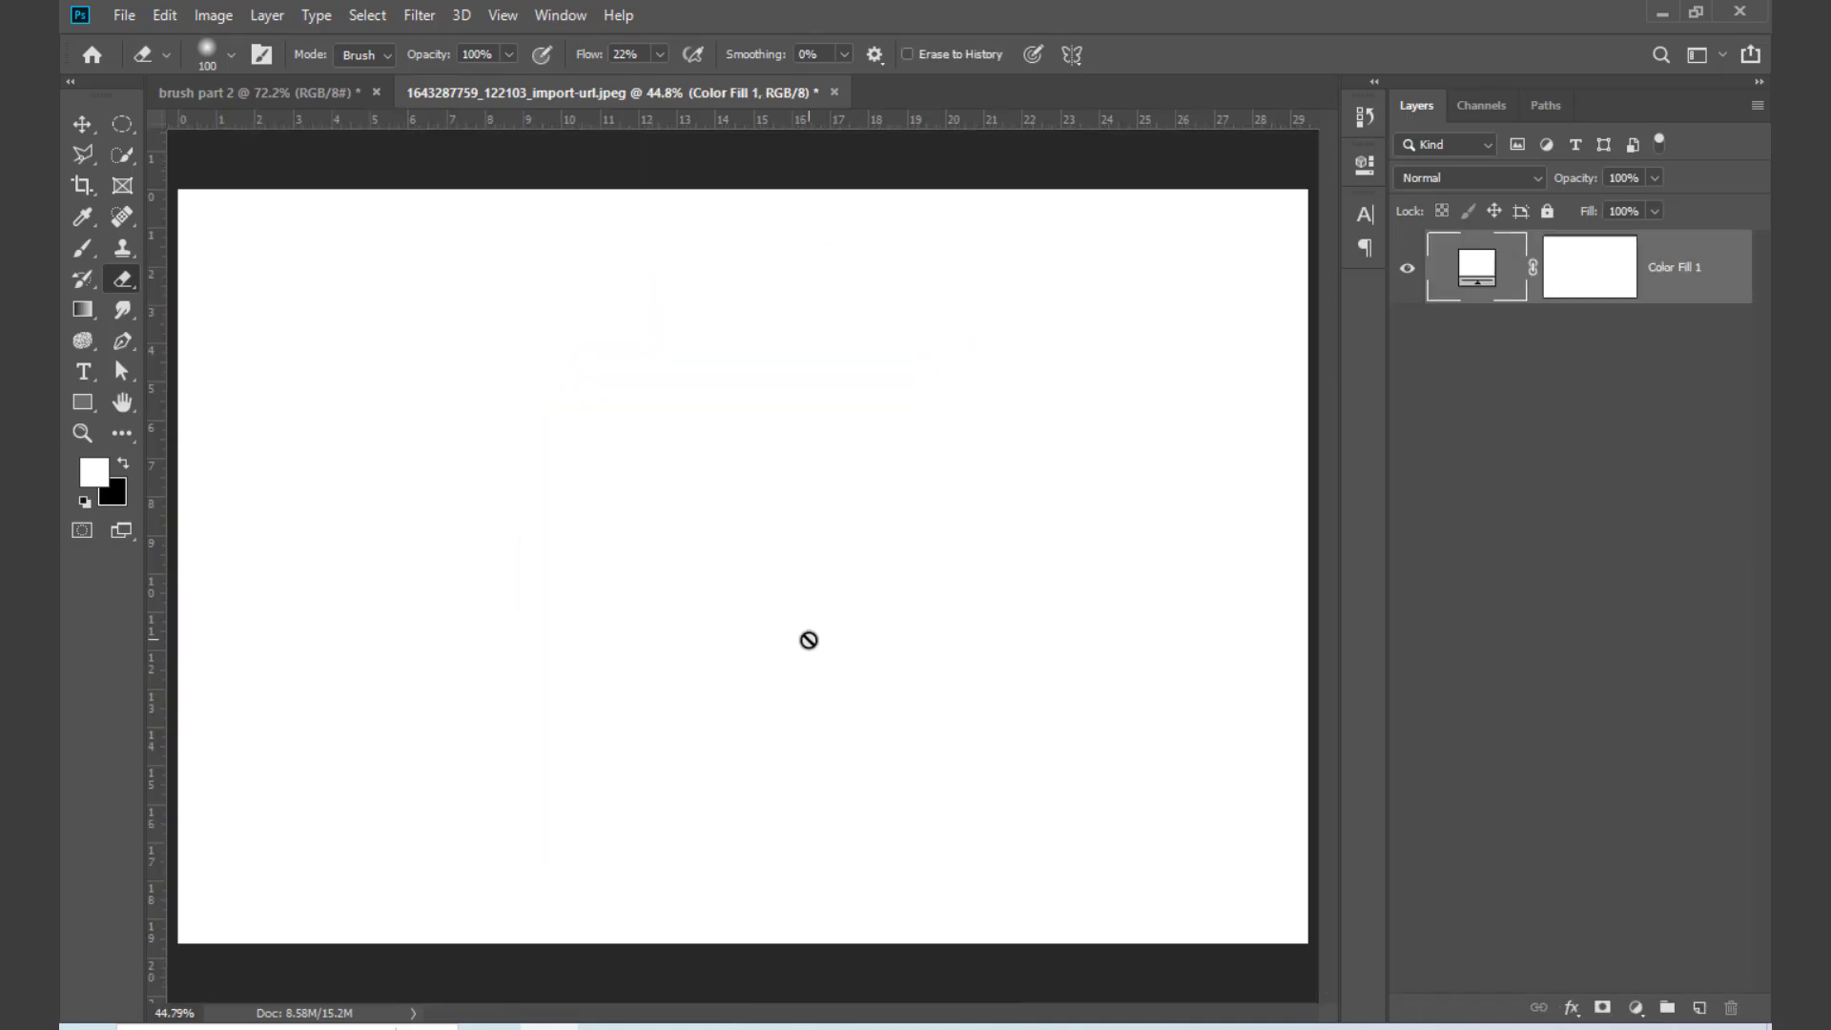
Step: Add the text GOLDEN just left of the canvas center and try to transform it
key("t")
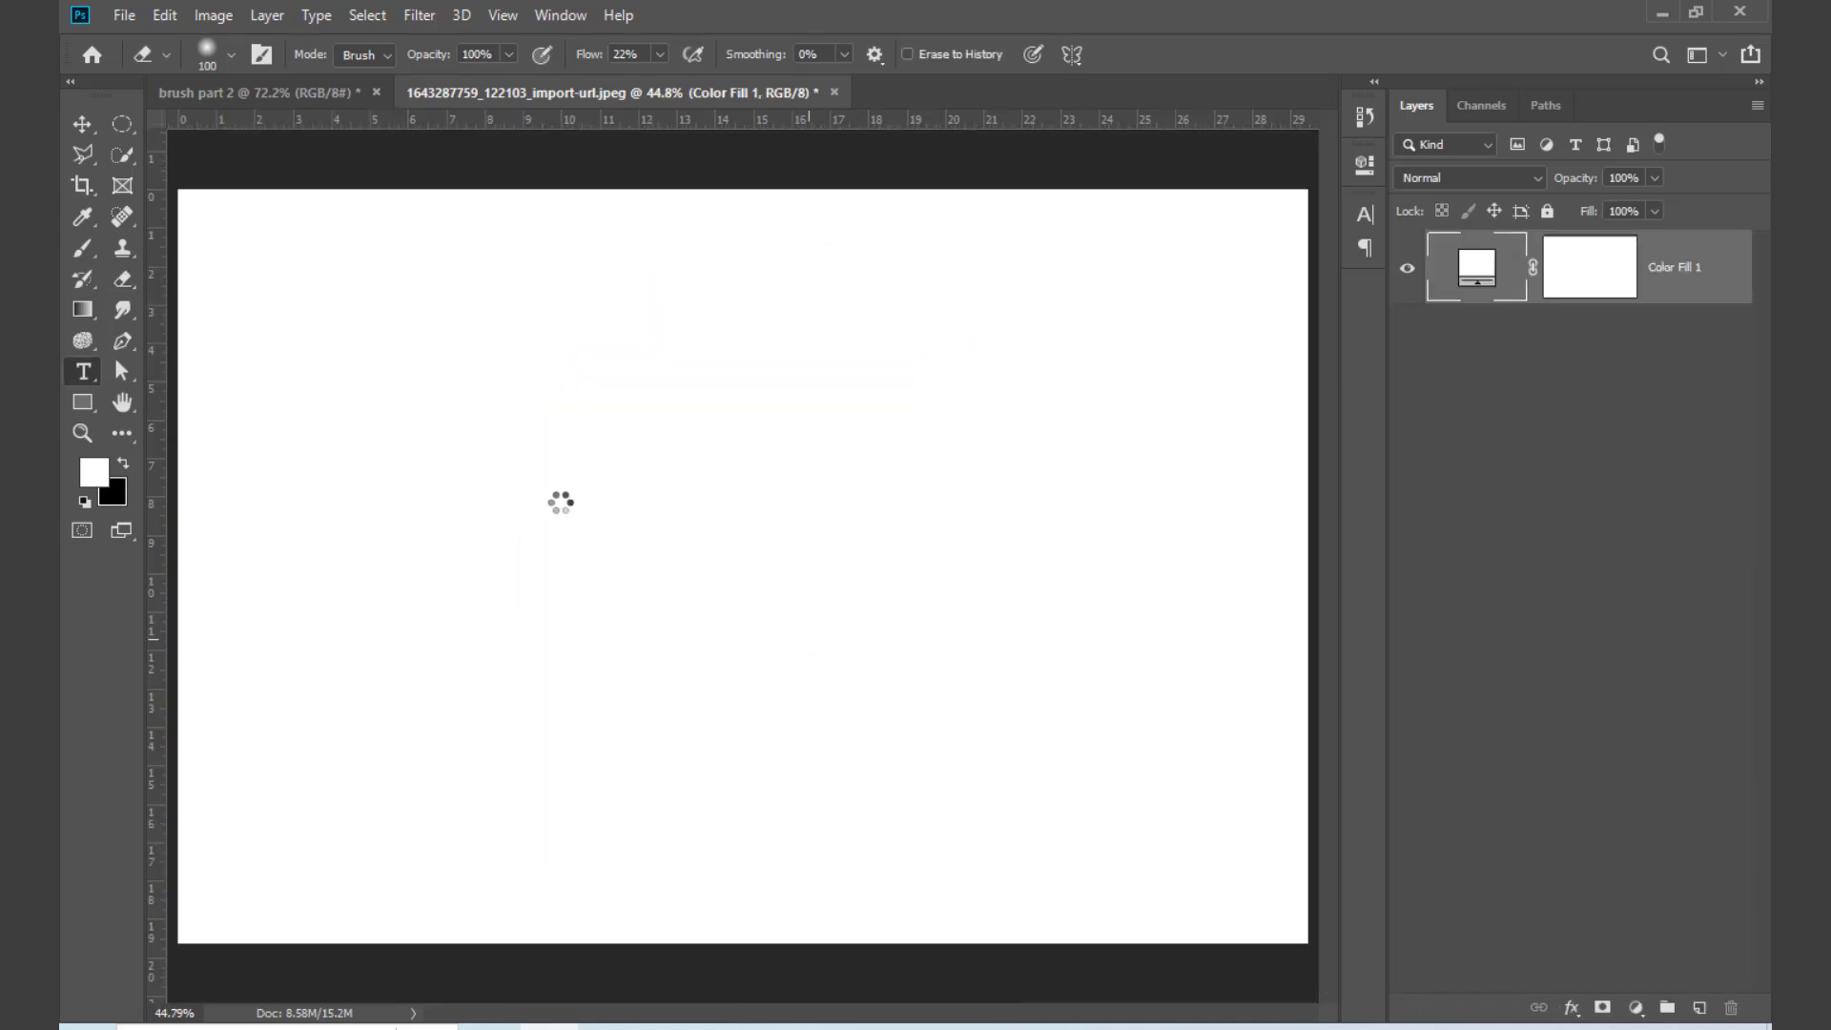
left_click(559, 563)
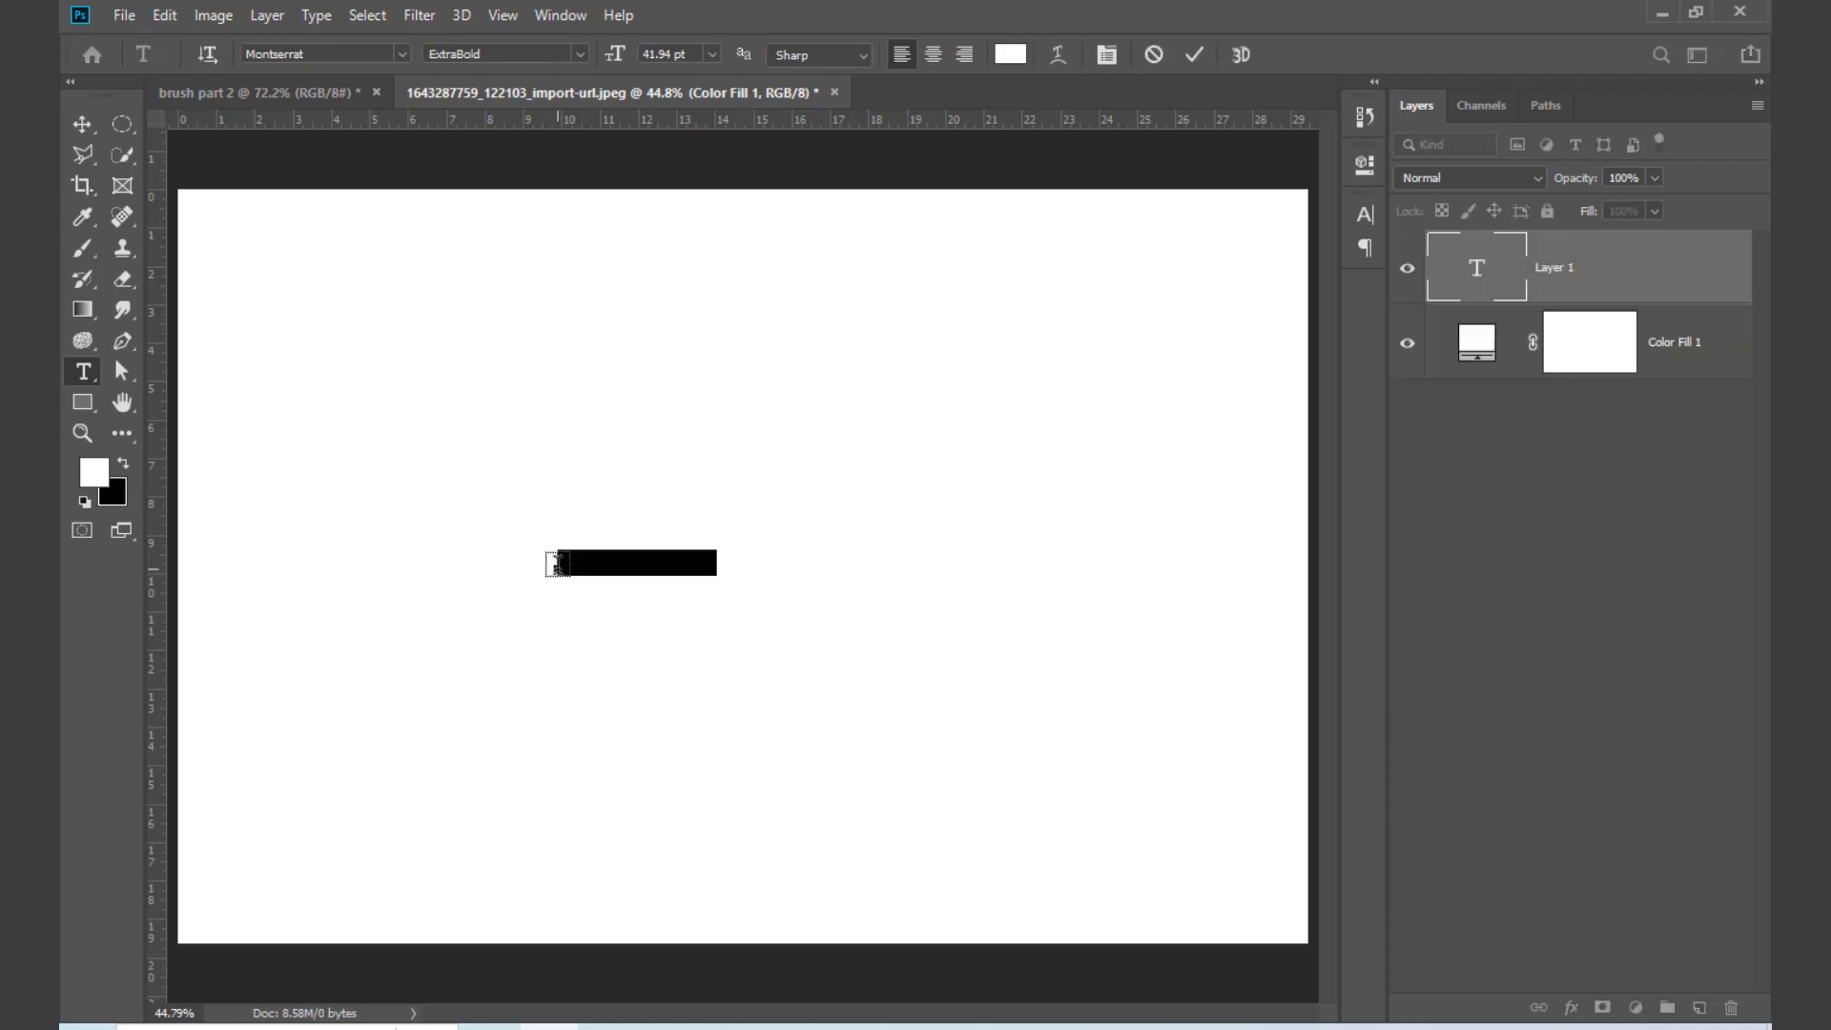
type("Hello")
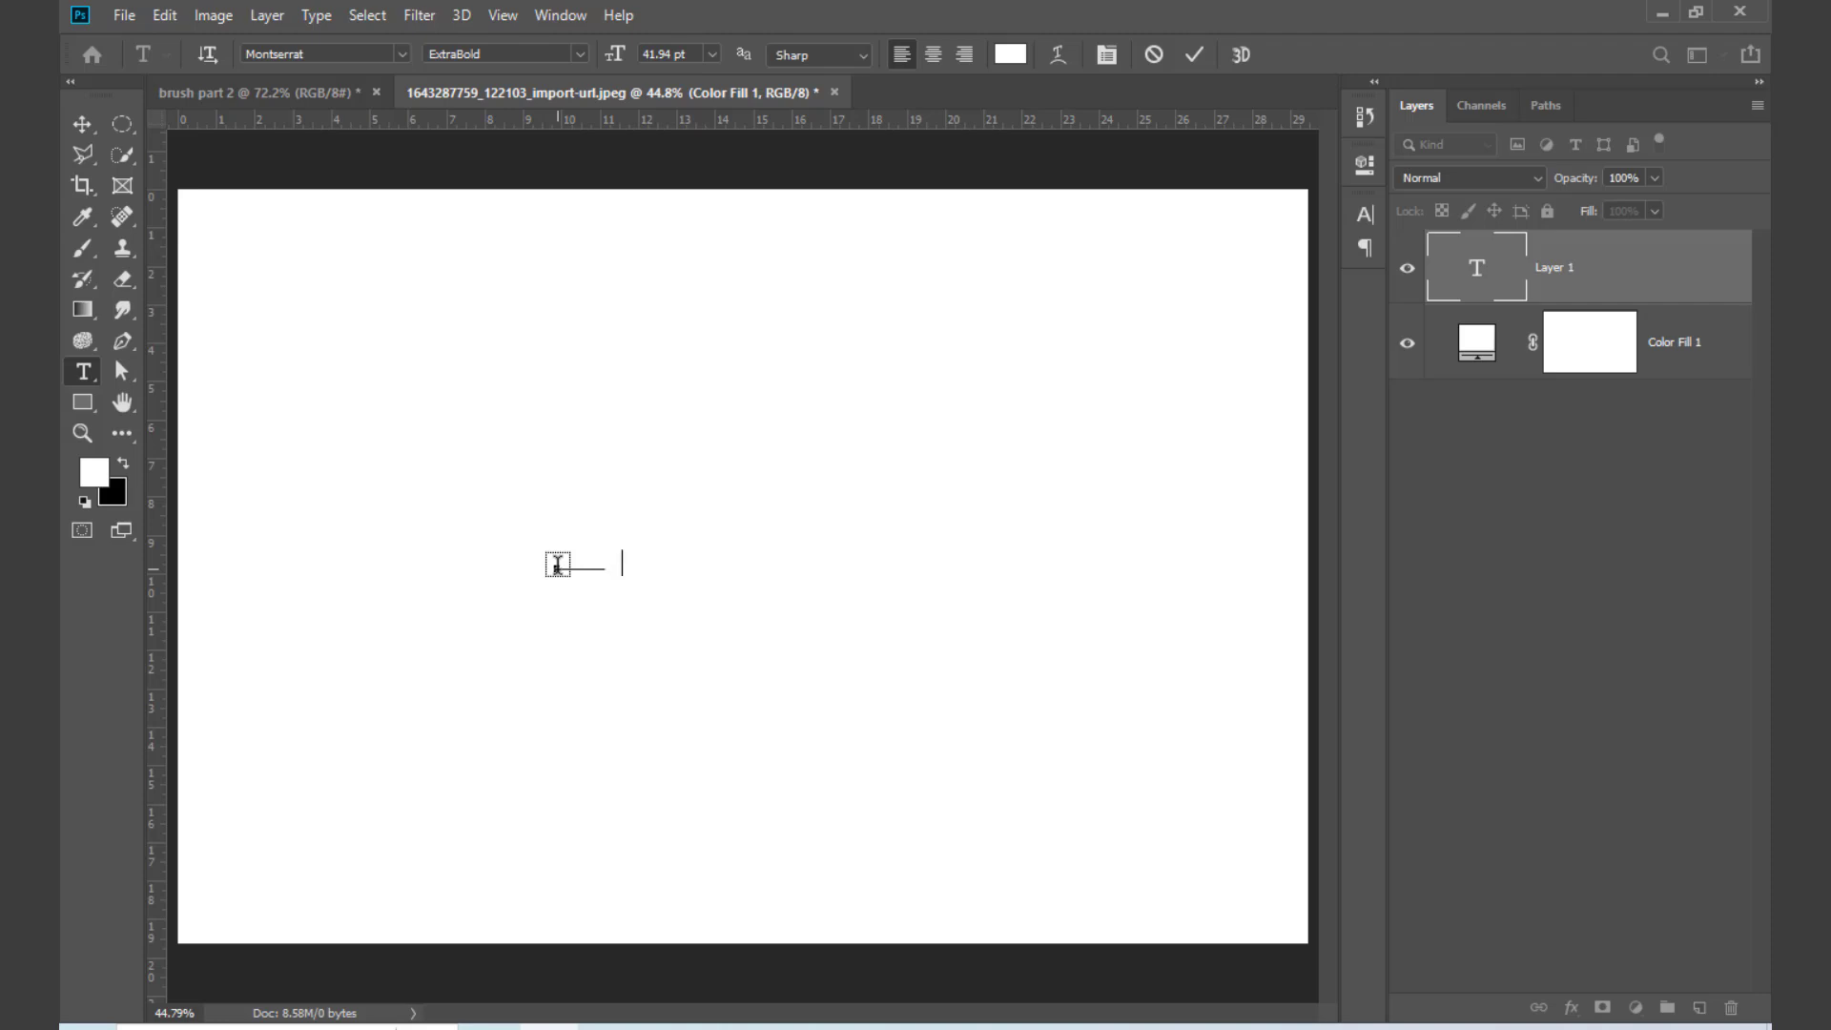
left_click(83, 125)
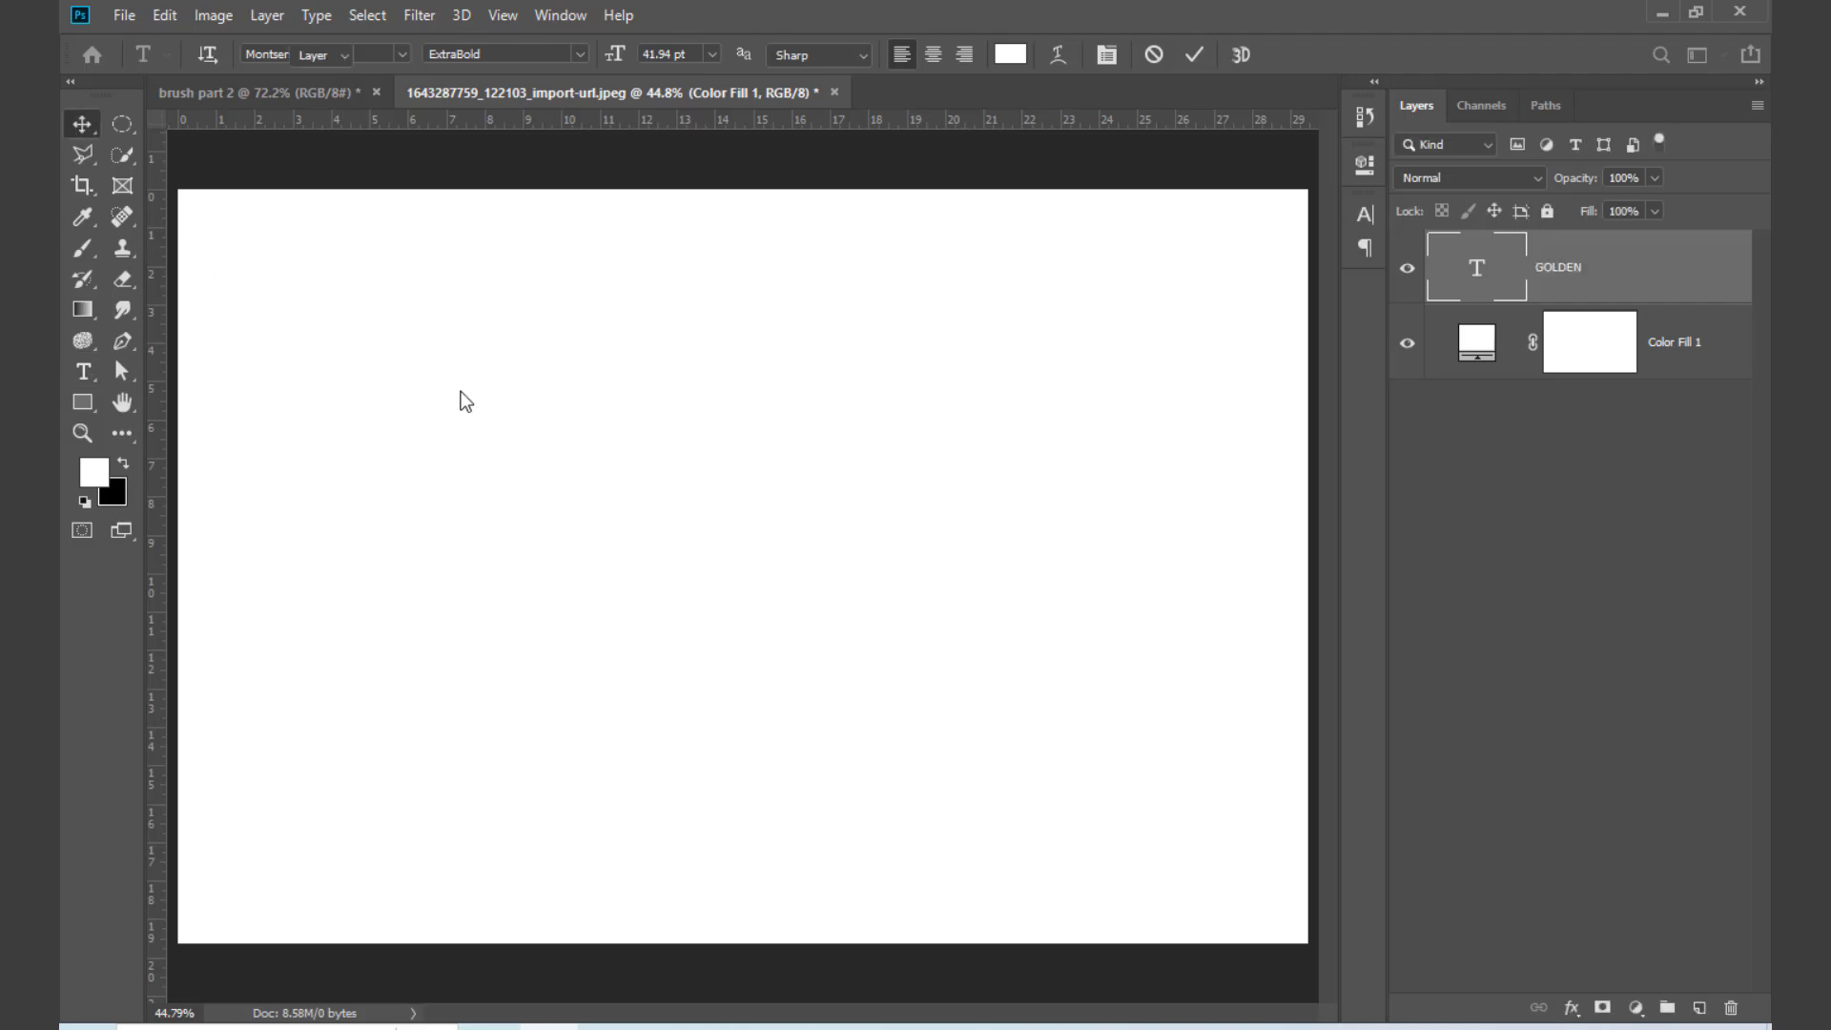
left_click_drag(370, 479, 851, 751)
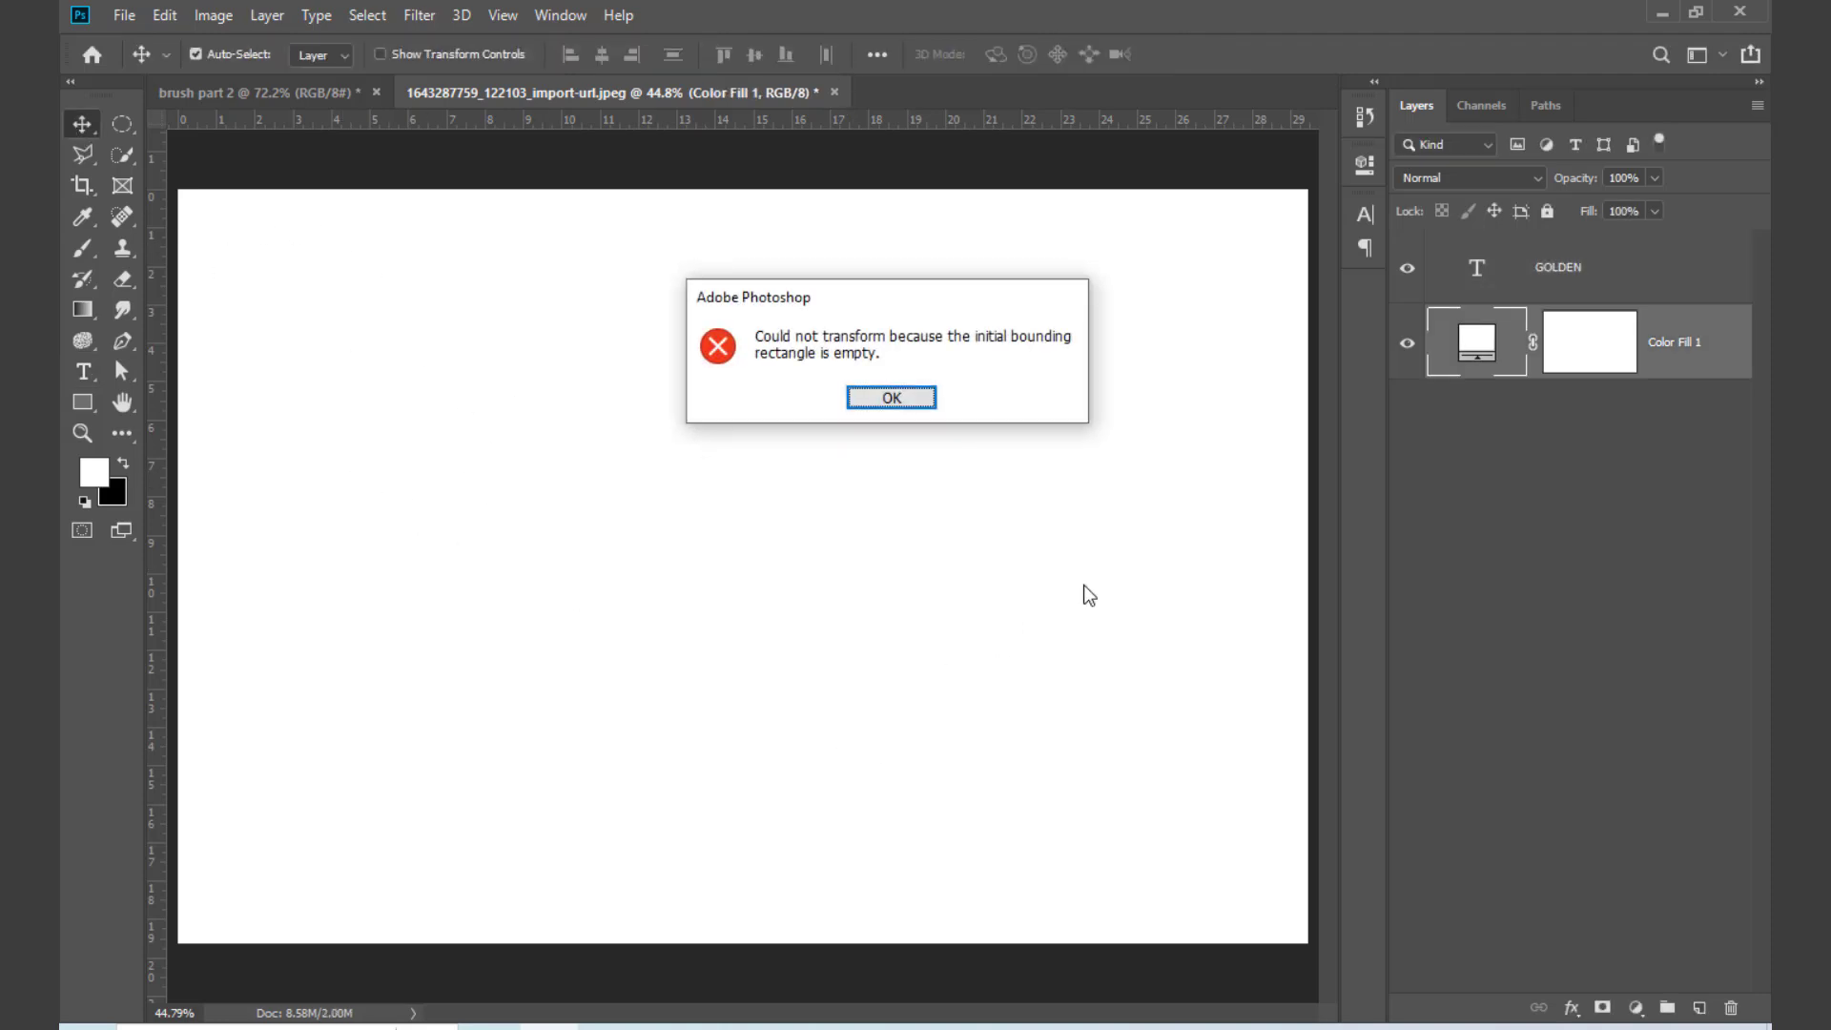
left_click(907, 397)
Step: Delete the white color fill layer and add a new empty layer below the GOLDEN text
left_click_drag(1664, 368, 1731, 1008)
left_click(1699, 1008)
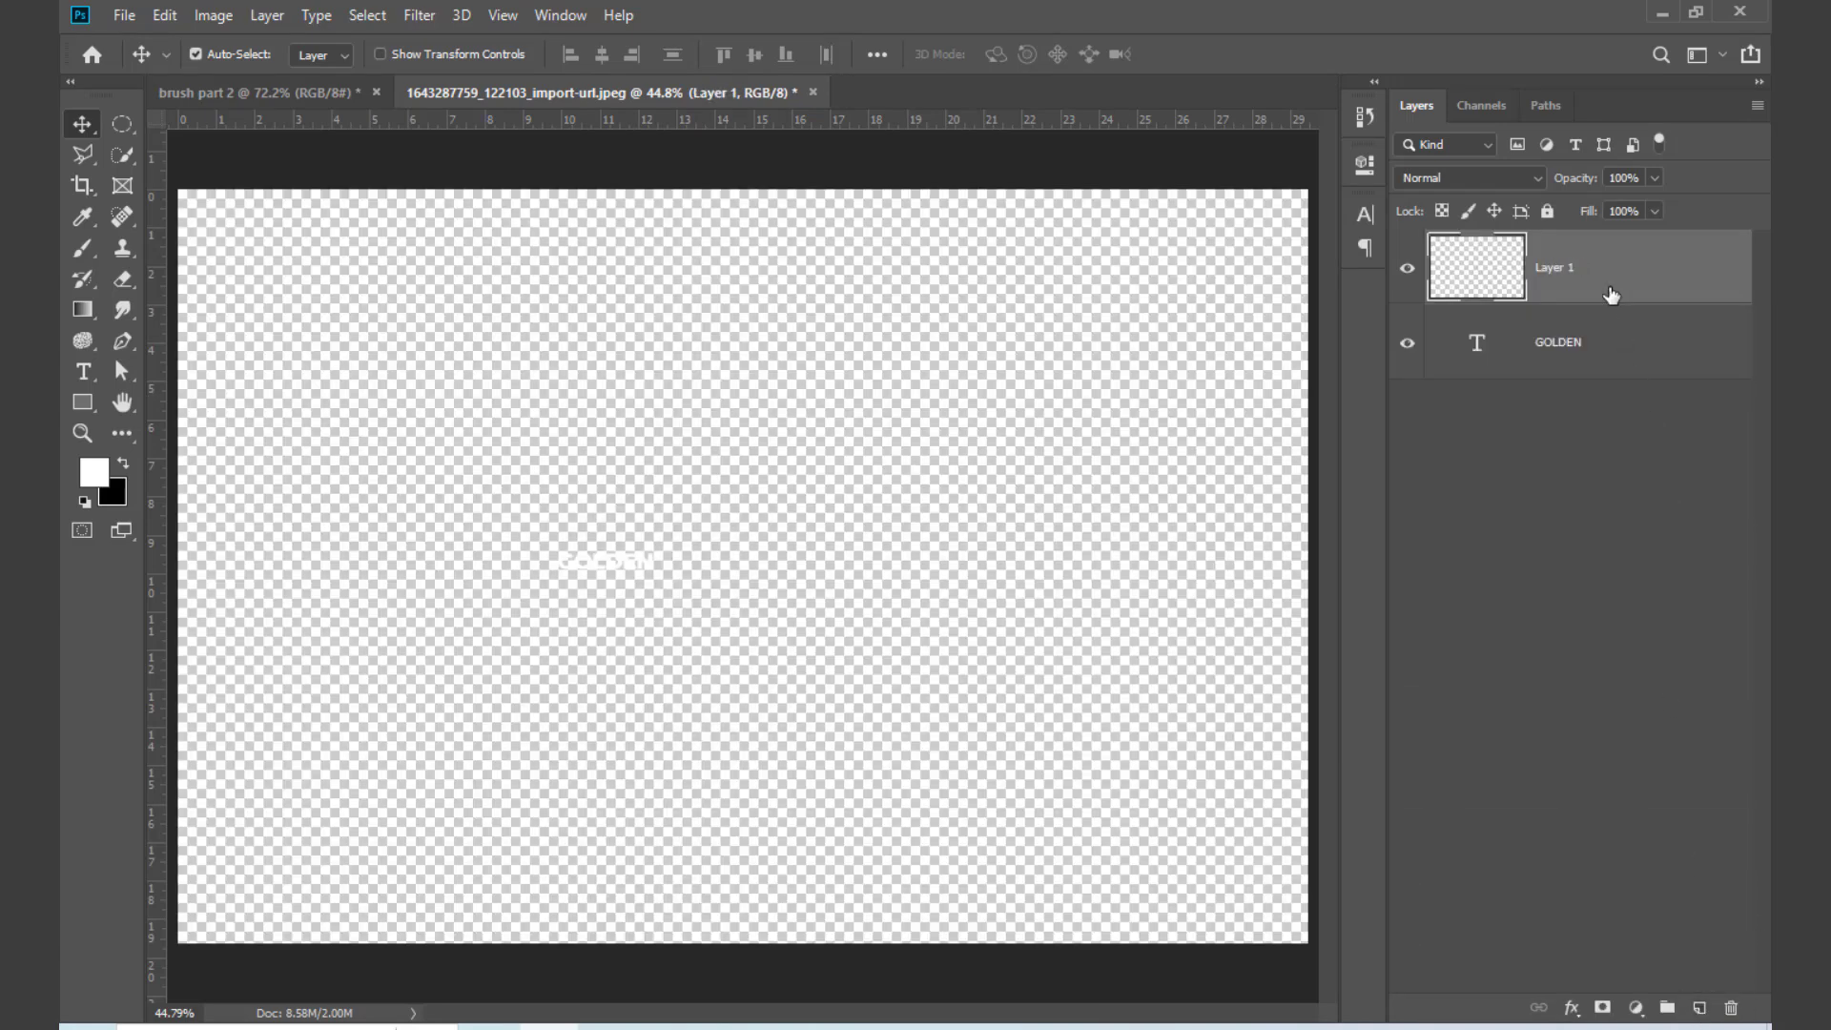
left_click_drag(1611, 295, 1606, 446)
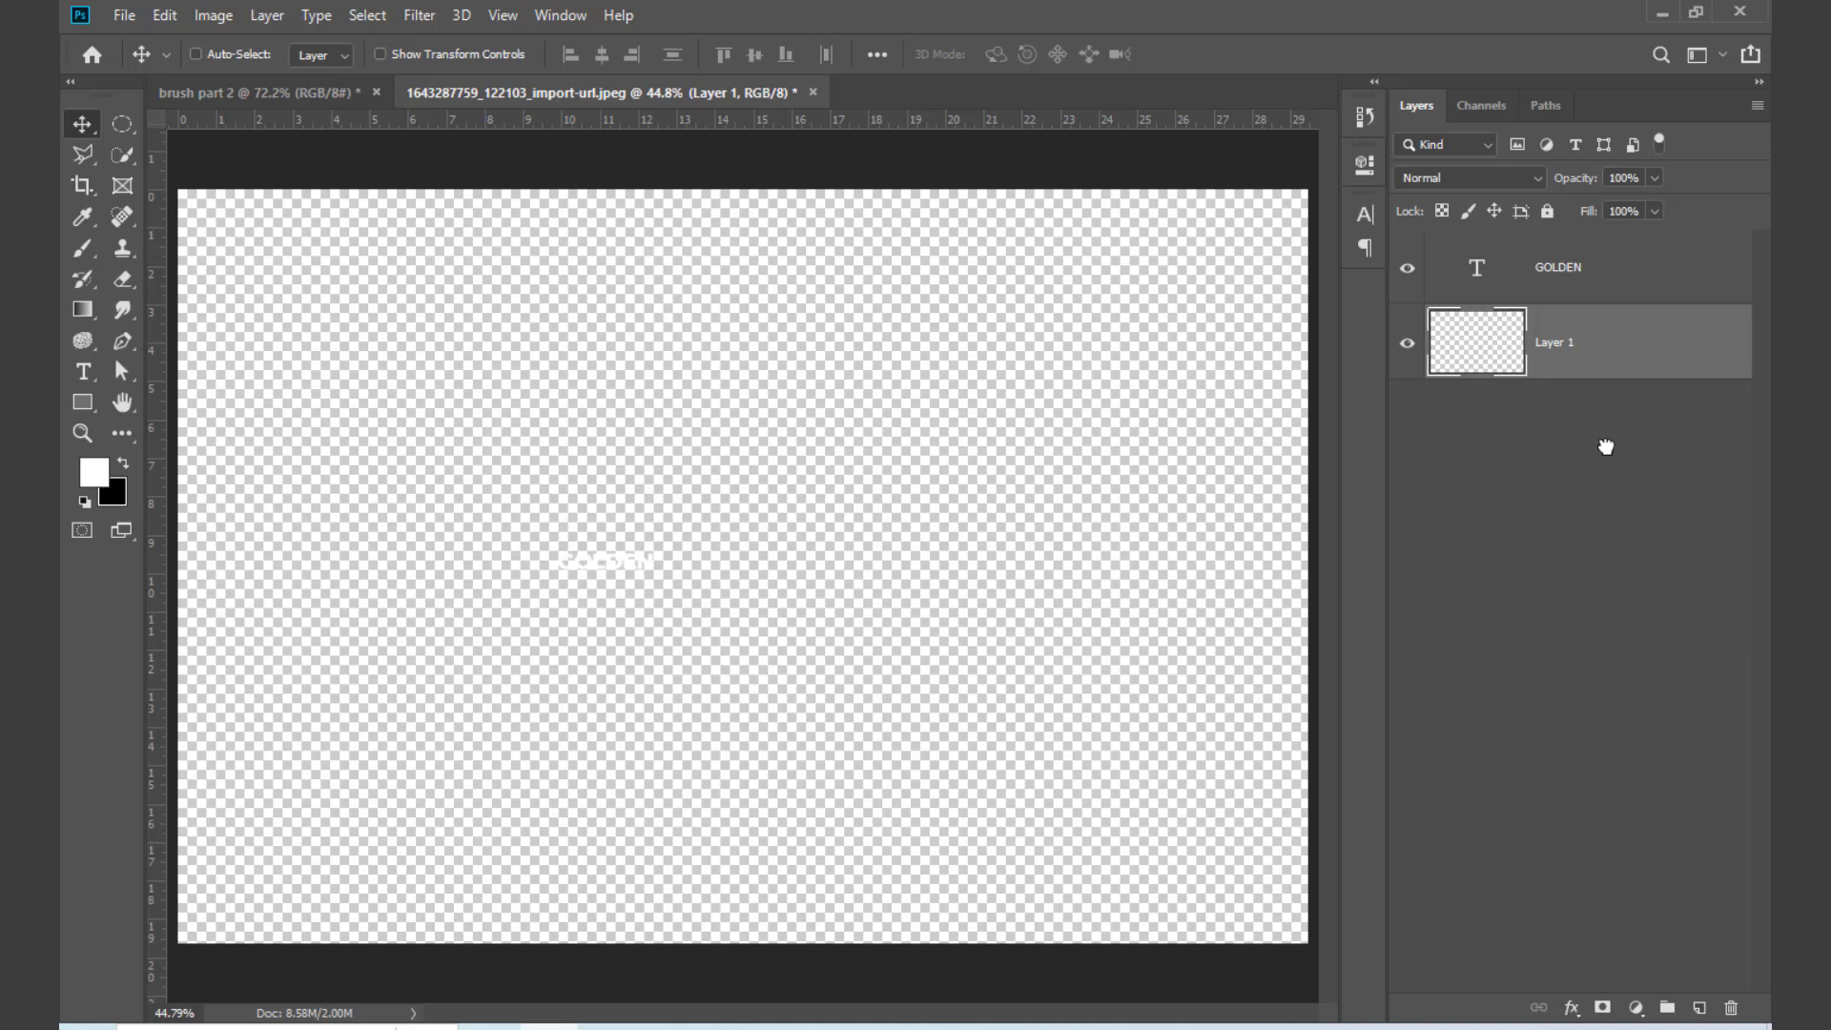
Step: Fill the new layer below GOLDEN with black after trying white, rename it Background, and lock it
key("alt+BackSpace")
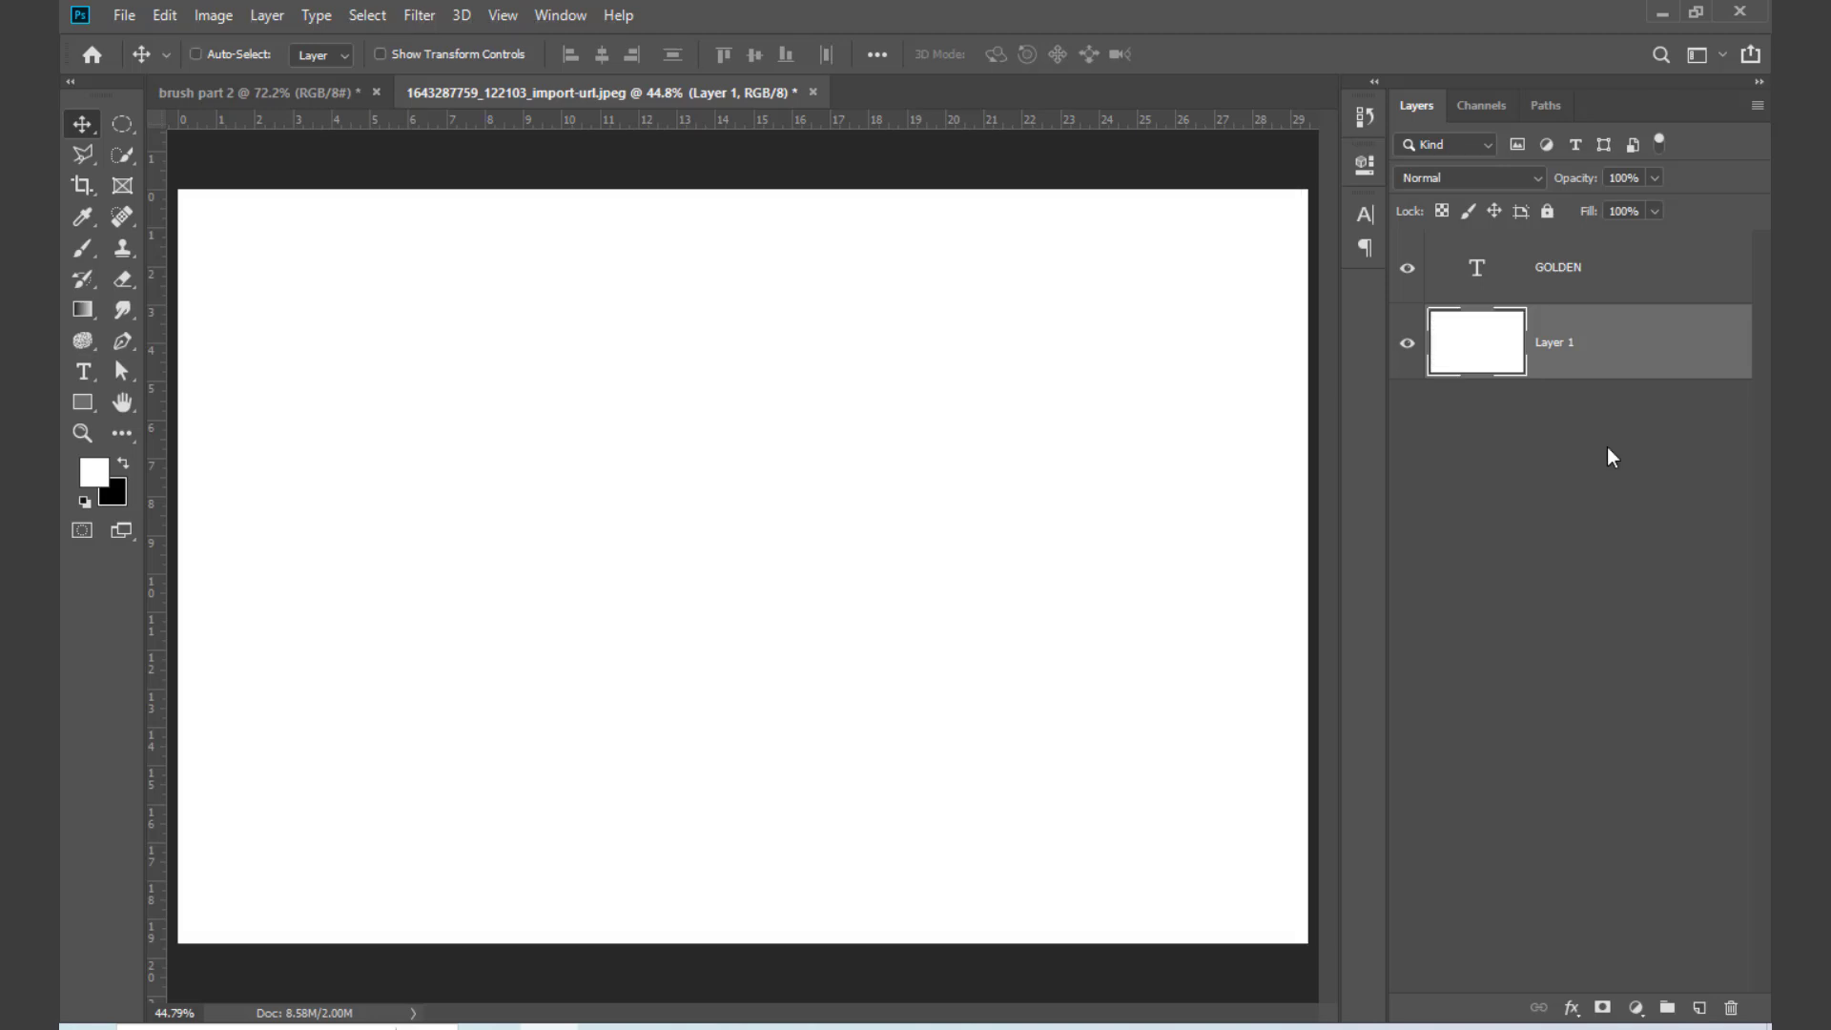
key("ctrl+BackSpace")
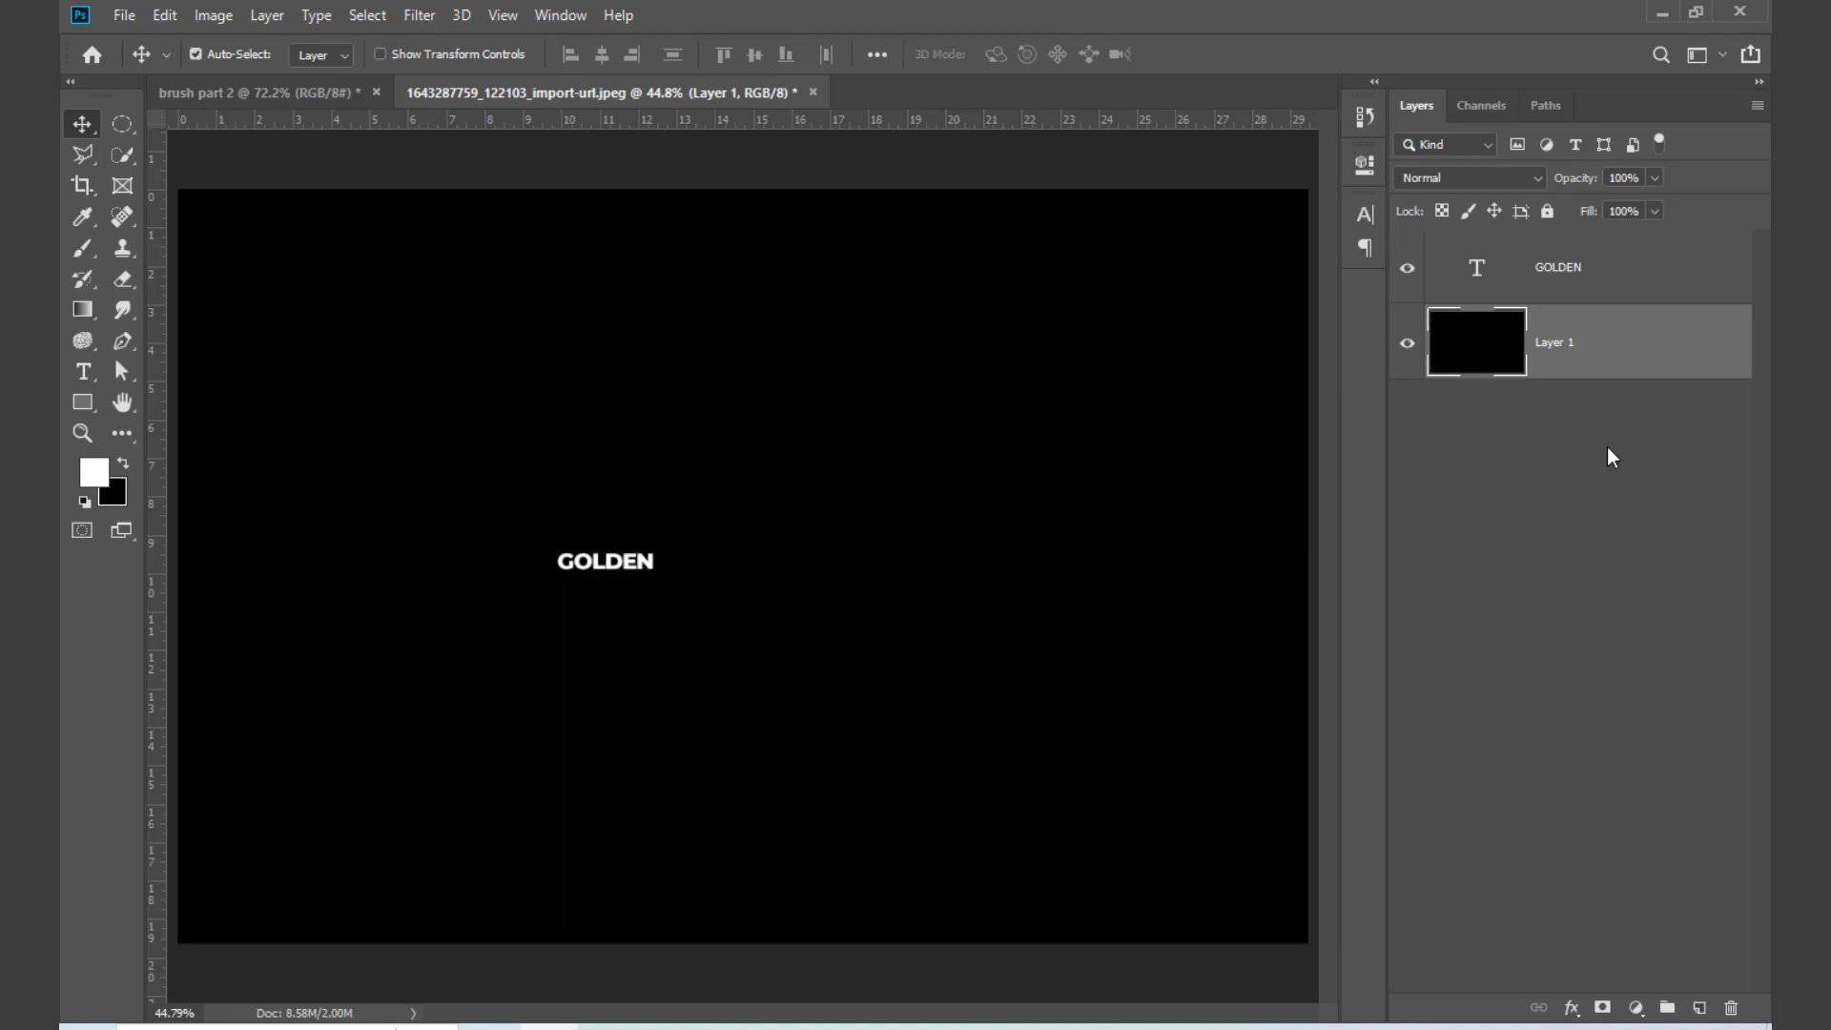
double_click(1563, 343)
key("Return")
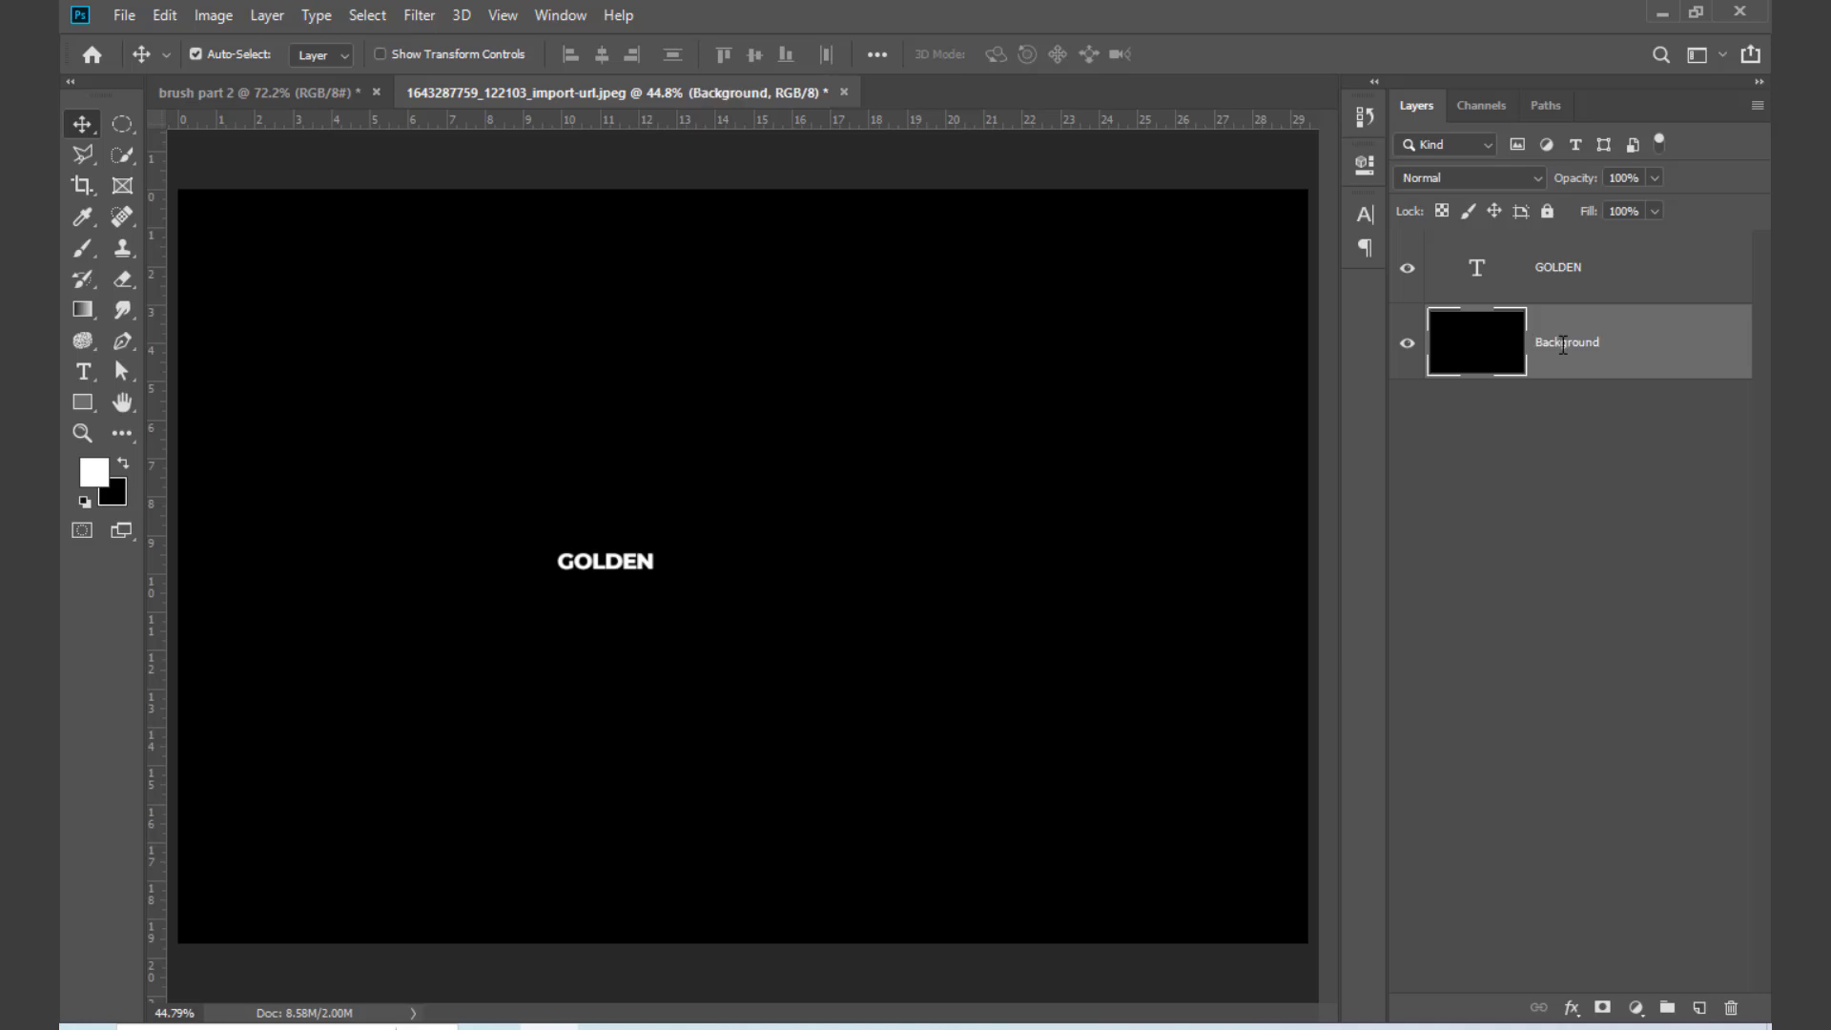
left_click(1545, 210)
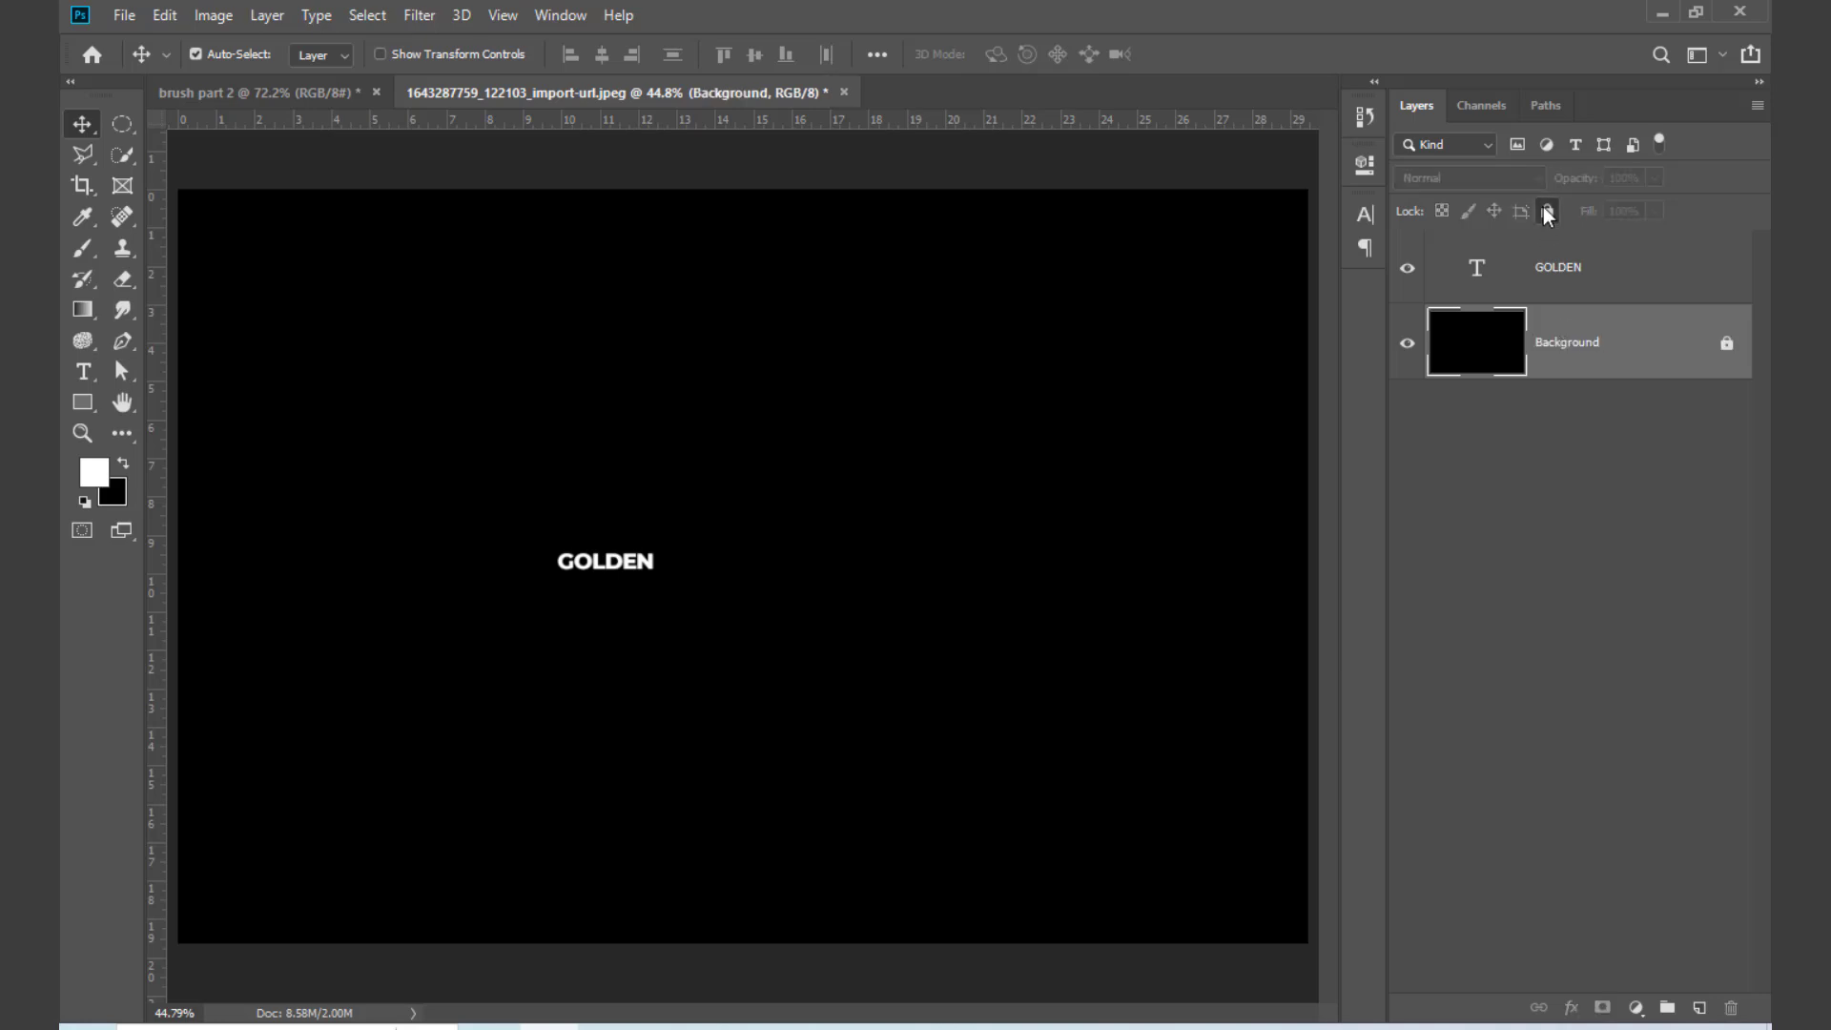
Step: Scale the GOLDEN text up to about 790% and move it near the middle of the canvas
left_click(1575, 274)
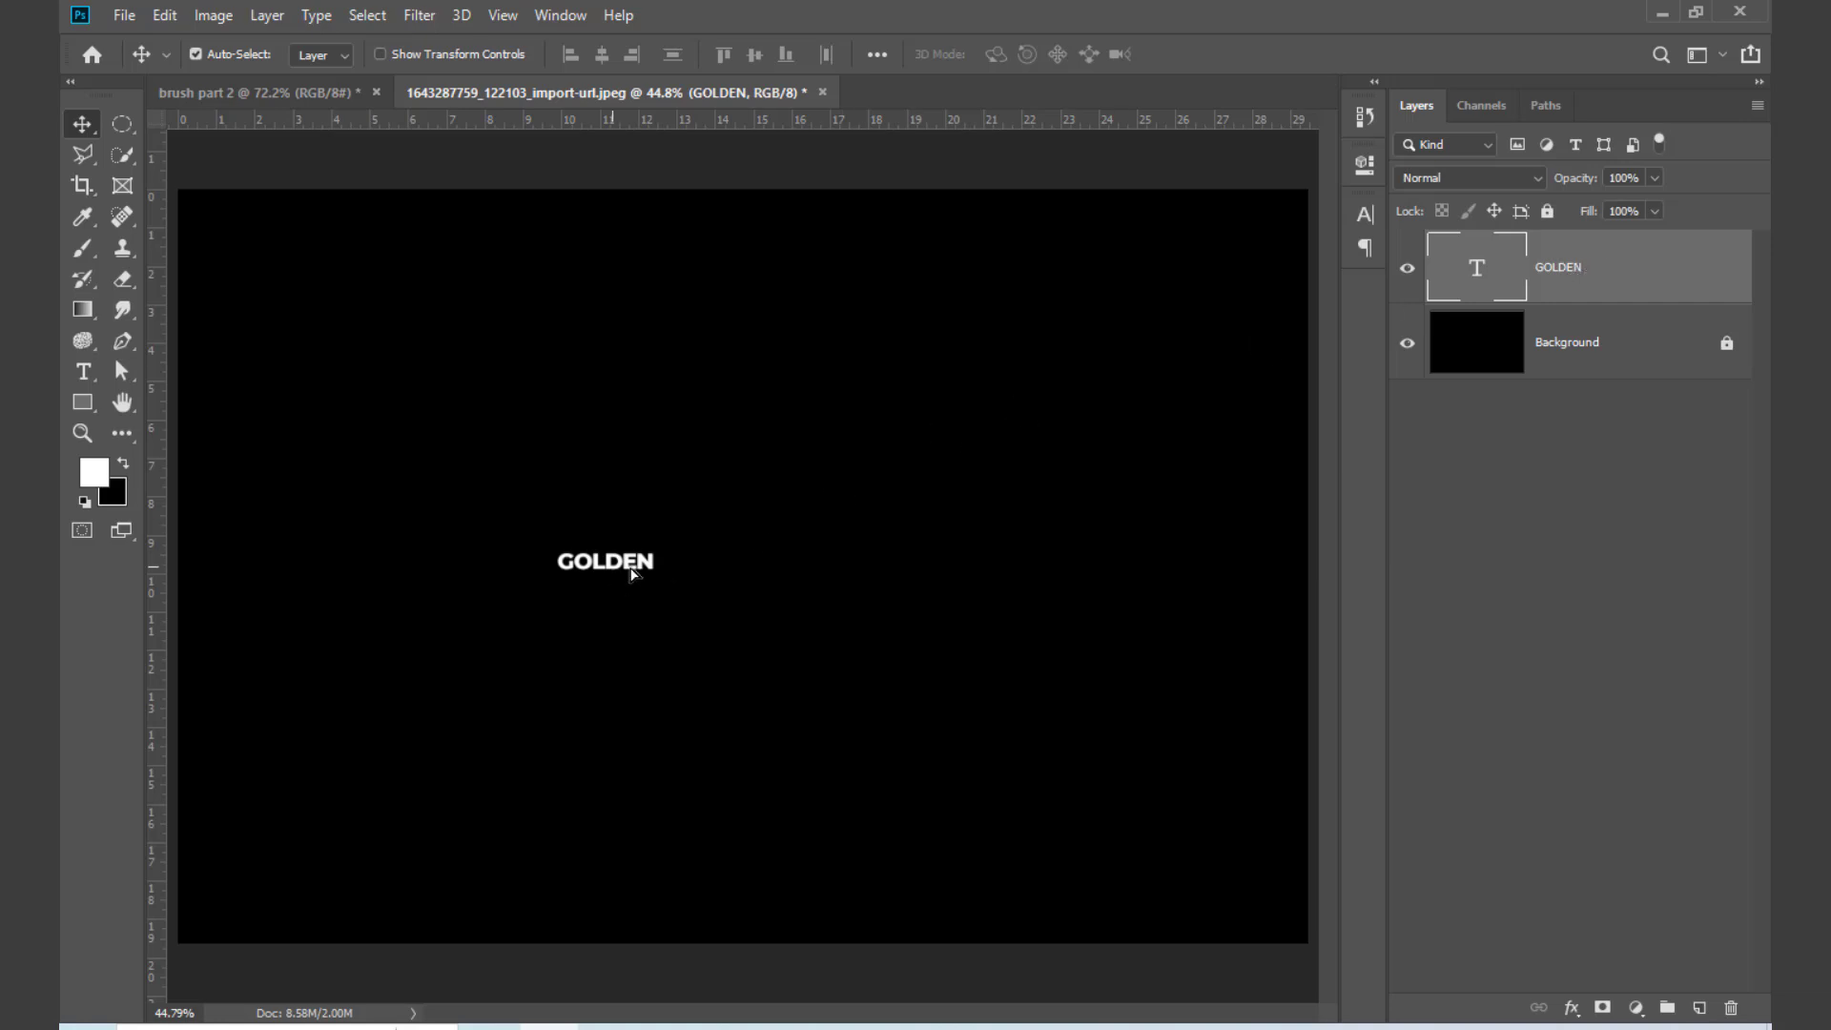
left_click_drag(634, 573, 1138, 646)
key("ctrl+t")
key("Return")
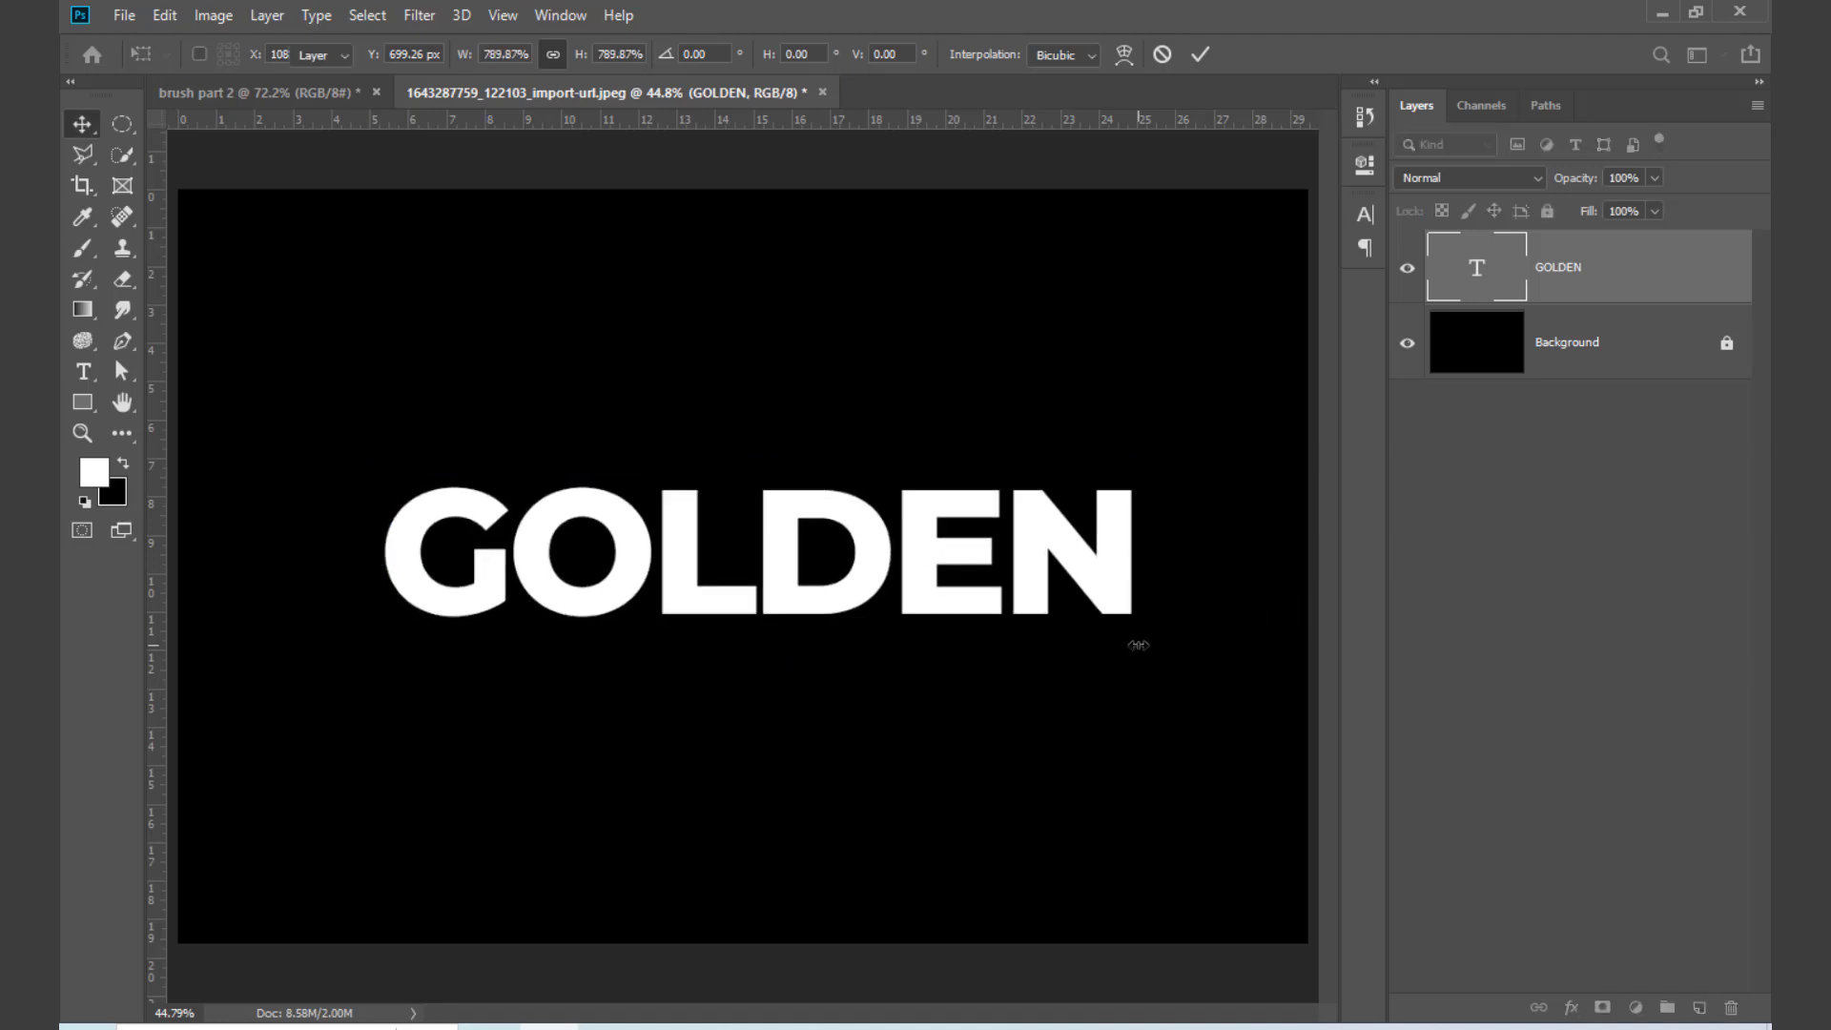
left_click_drag(820, 573, 815, 549)
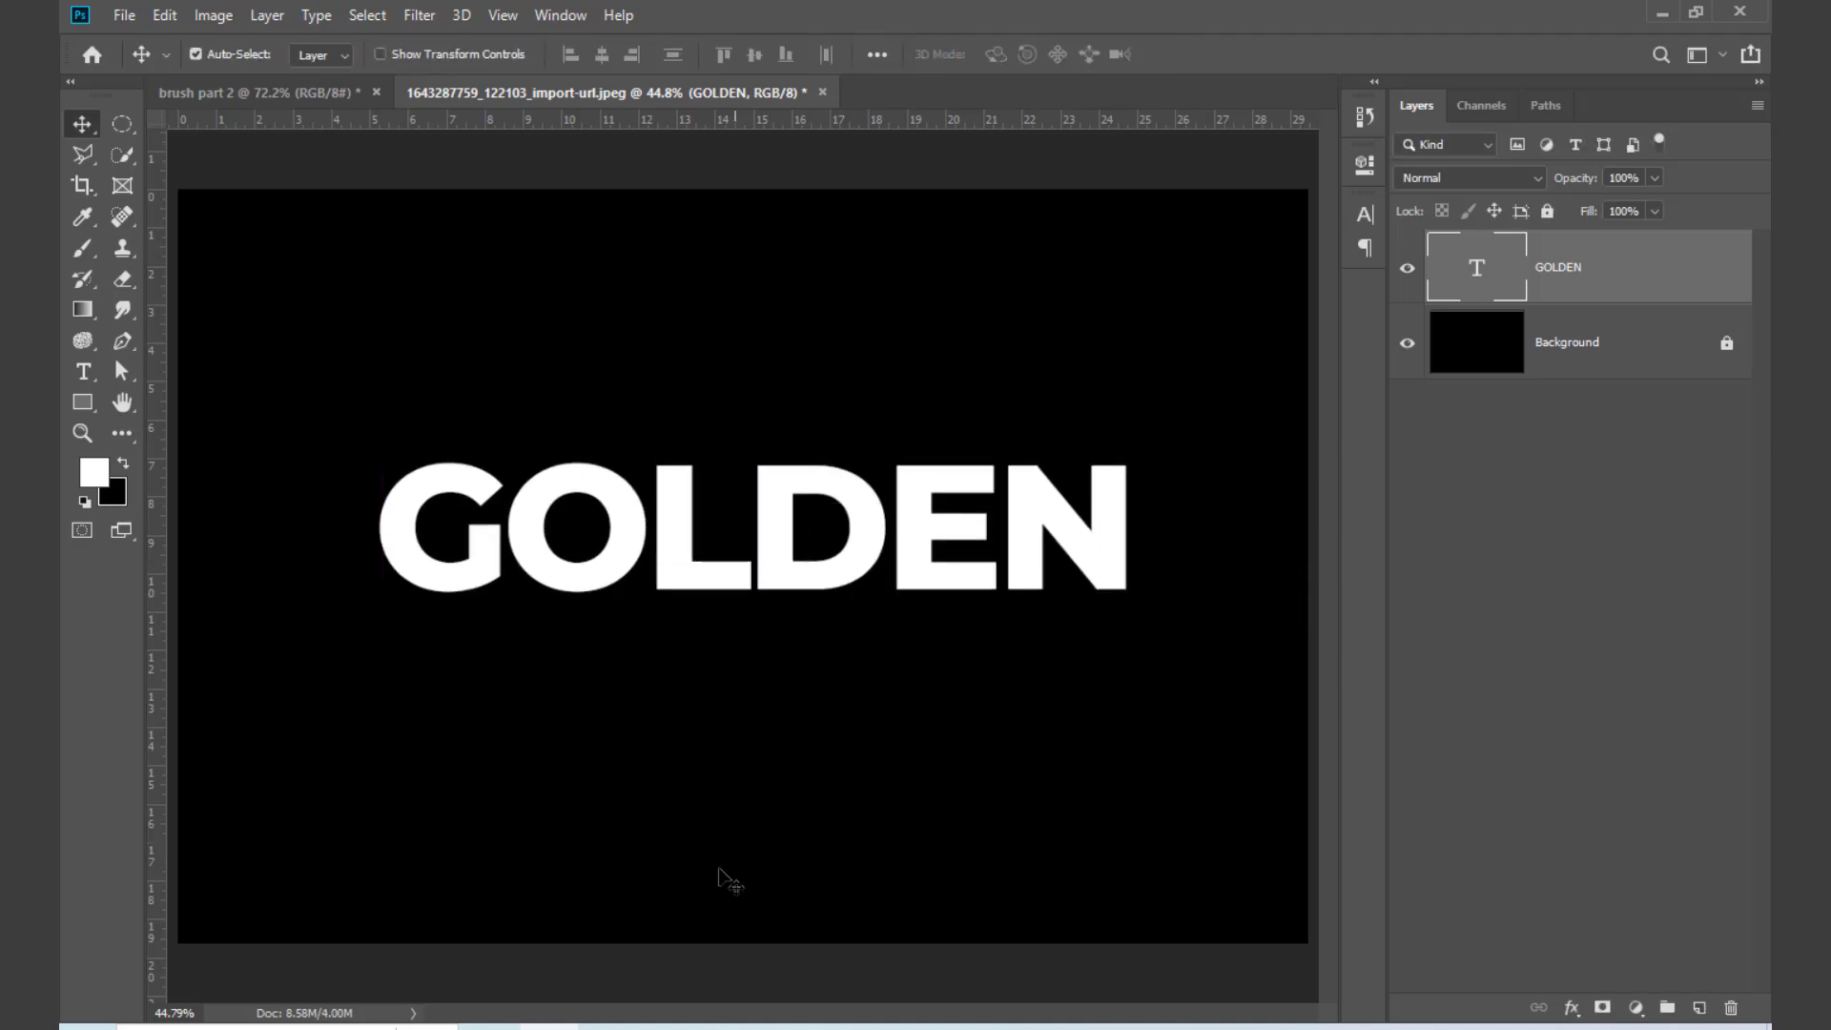
Step: Switch to the Chrome browser, search for "golden color code" in a new tab, and copy the hex code FFD700
left_click(491, 1028)
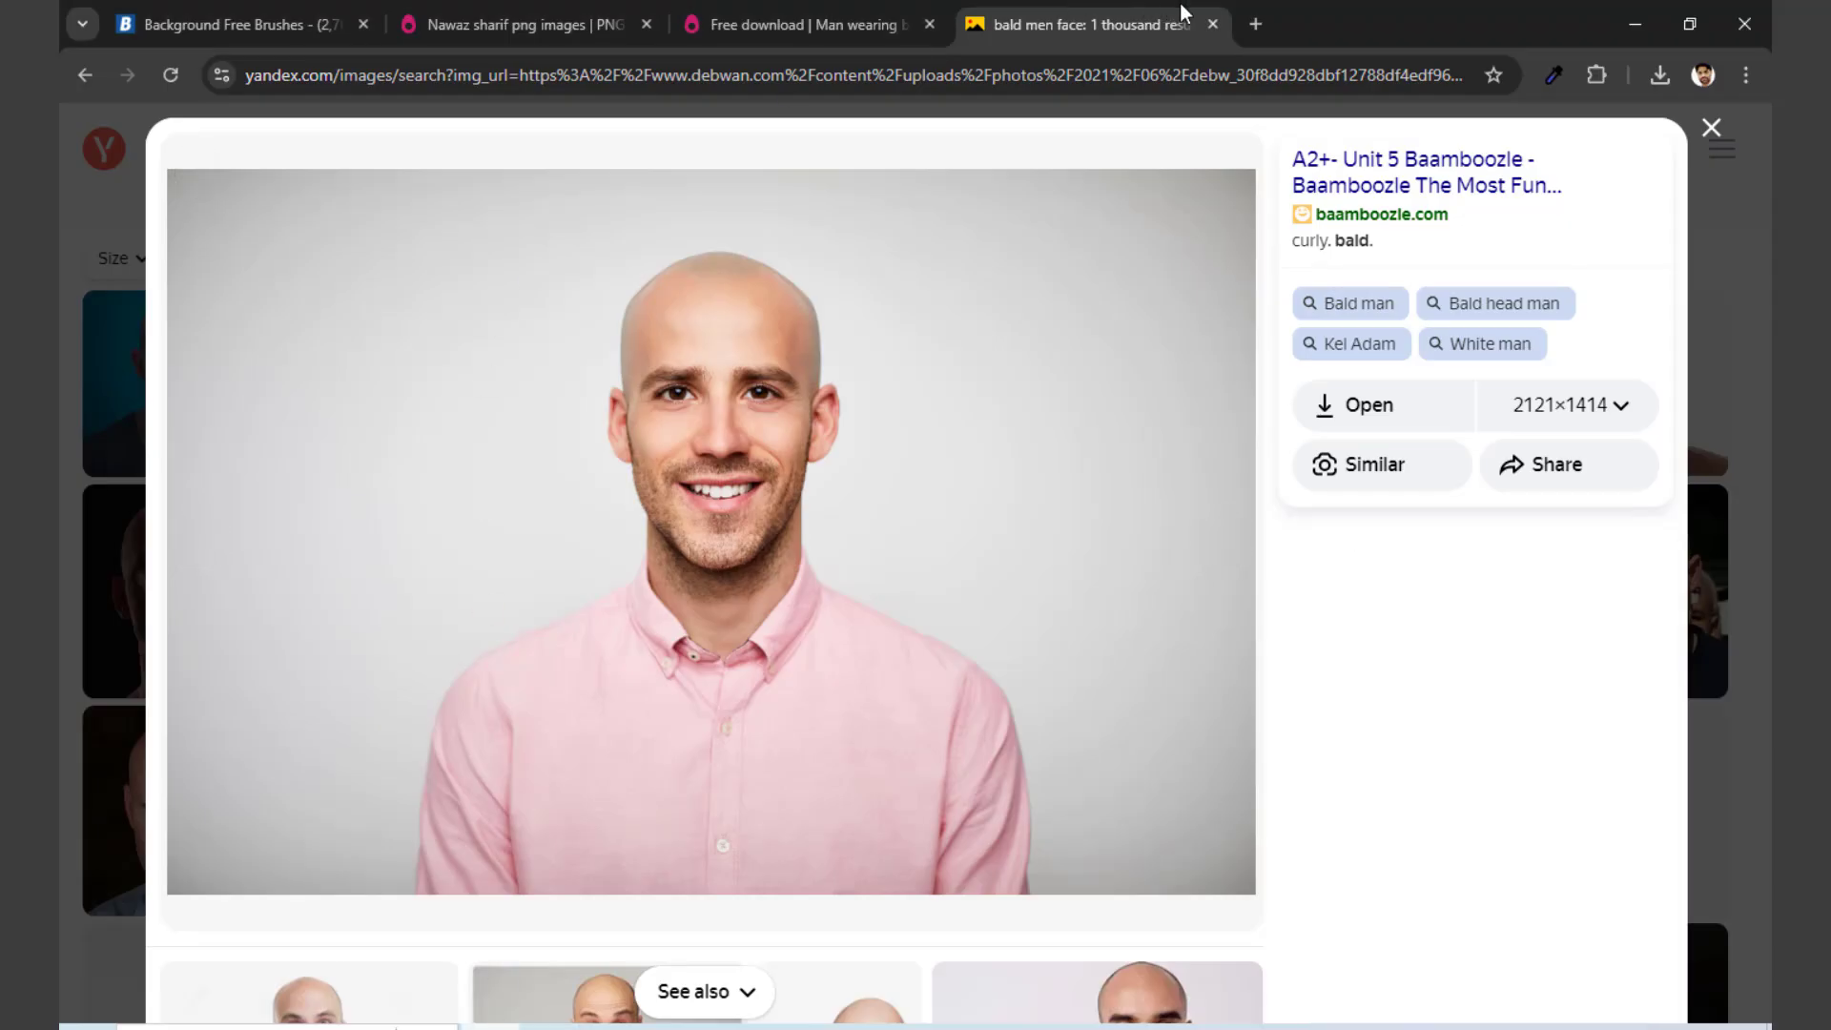
left_click(1251, 25)
type("gol")
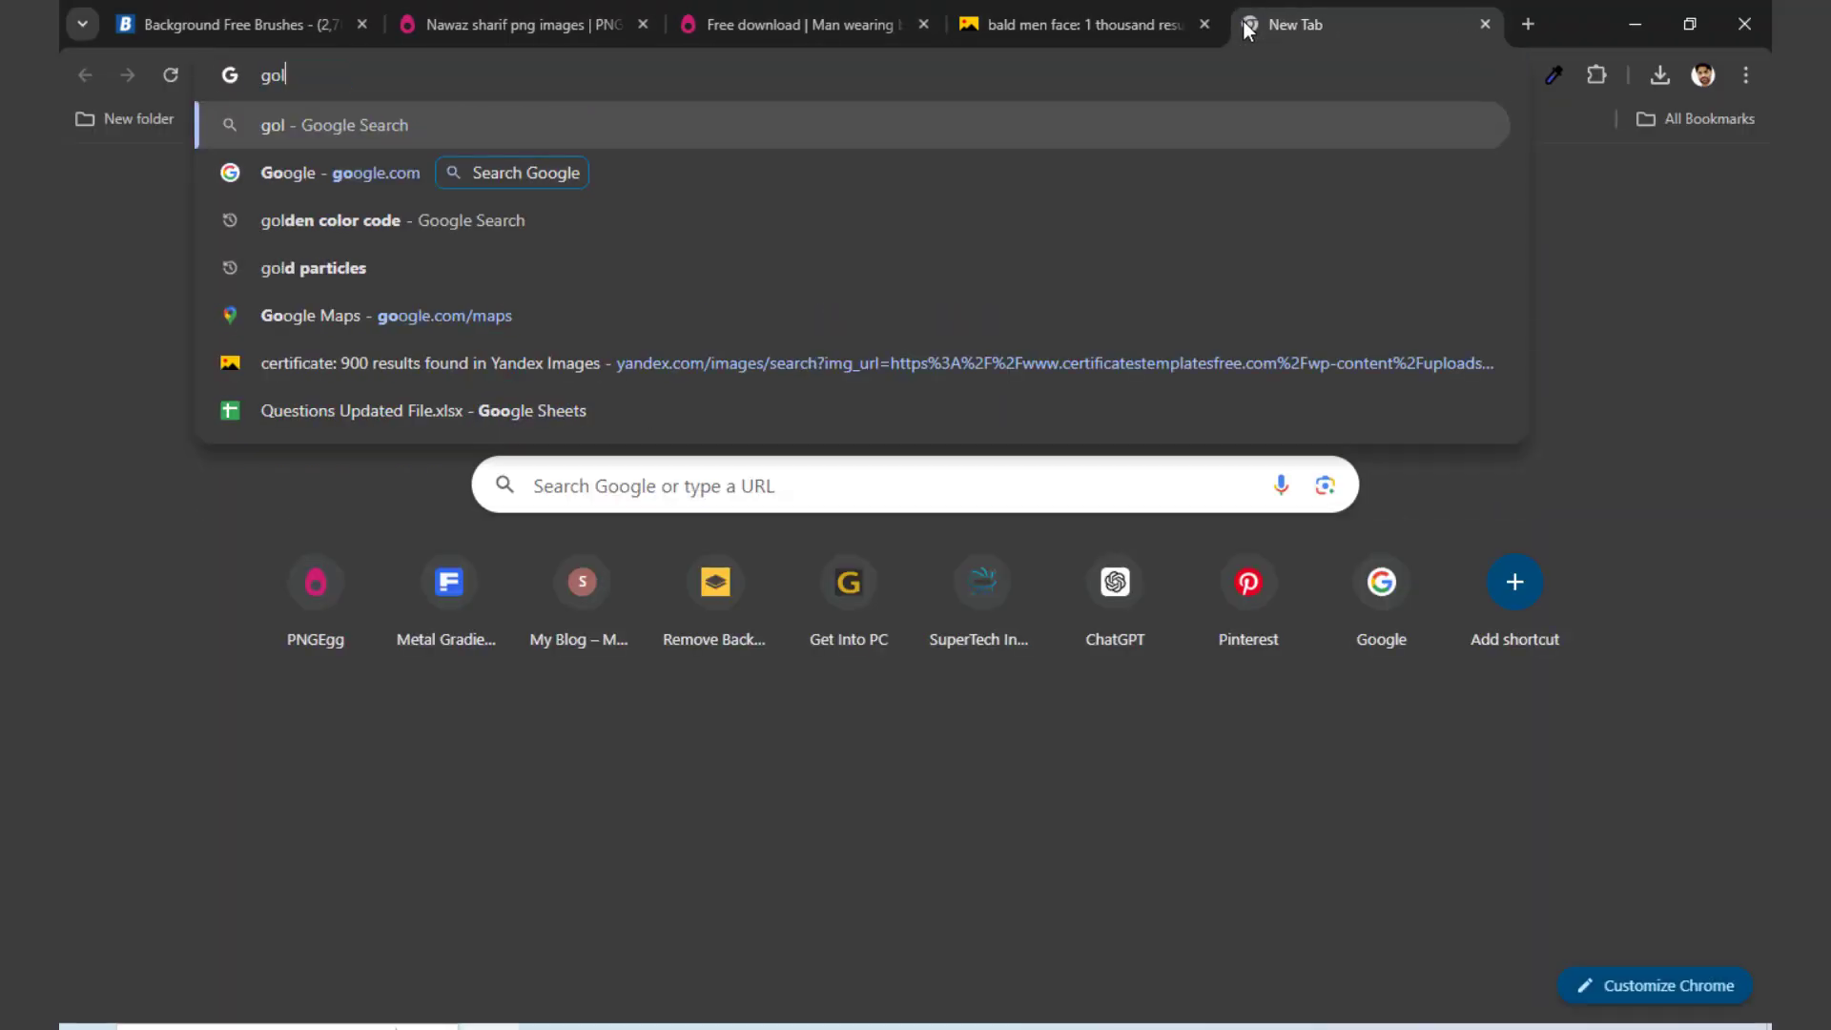
type("den ")
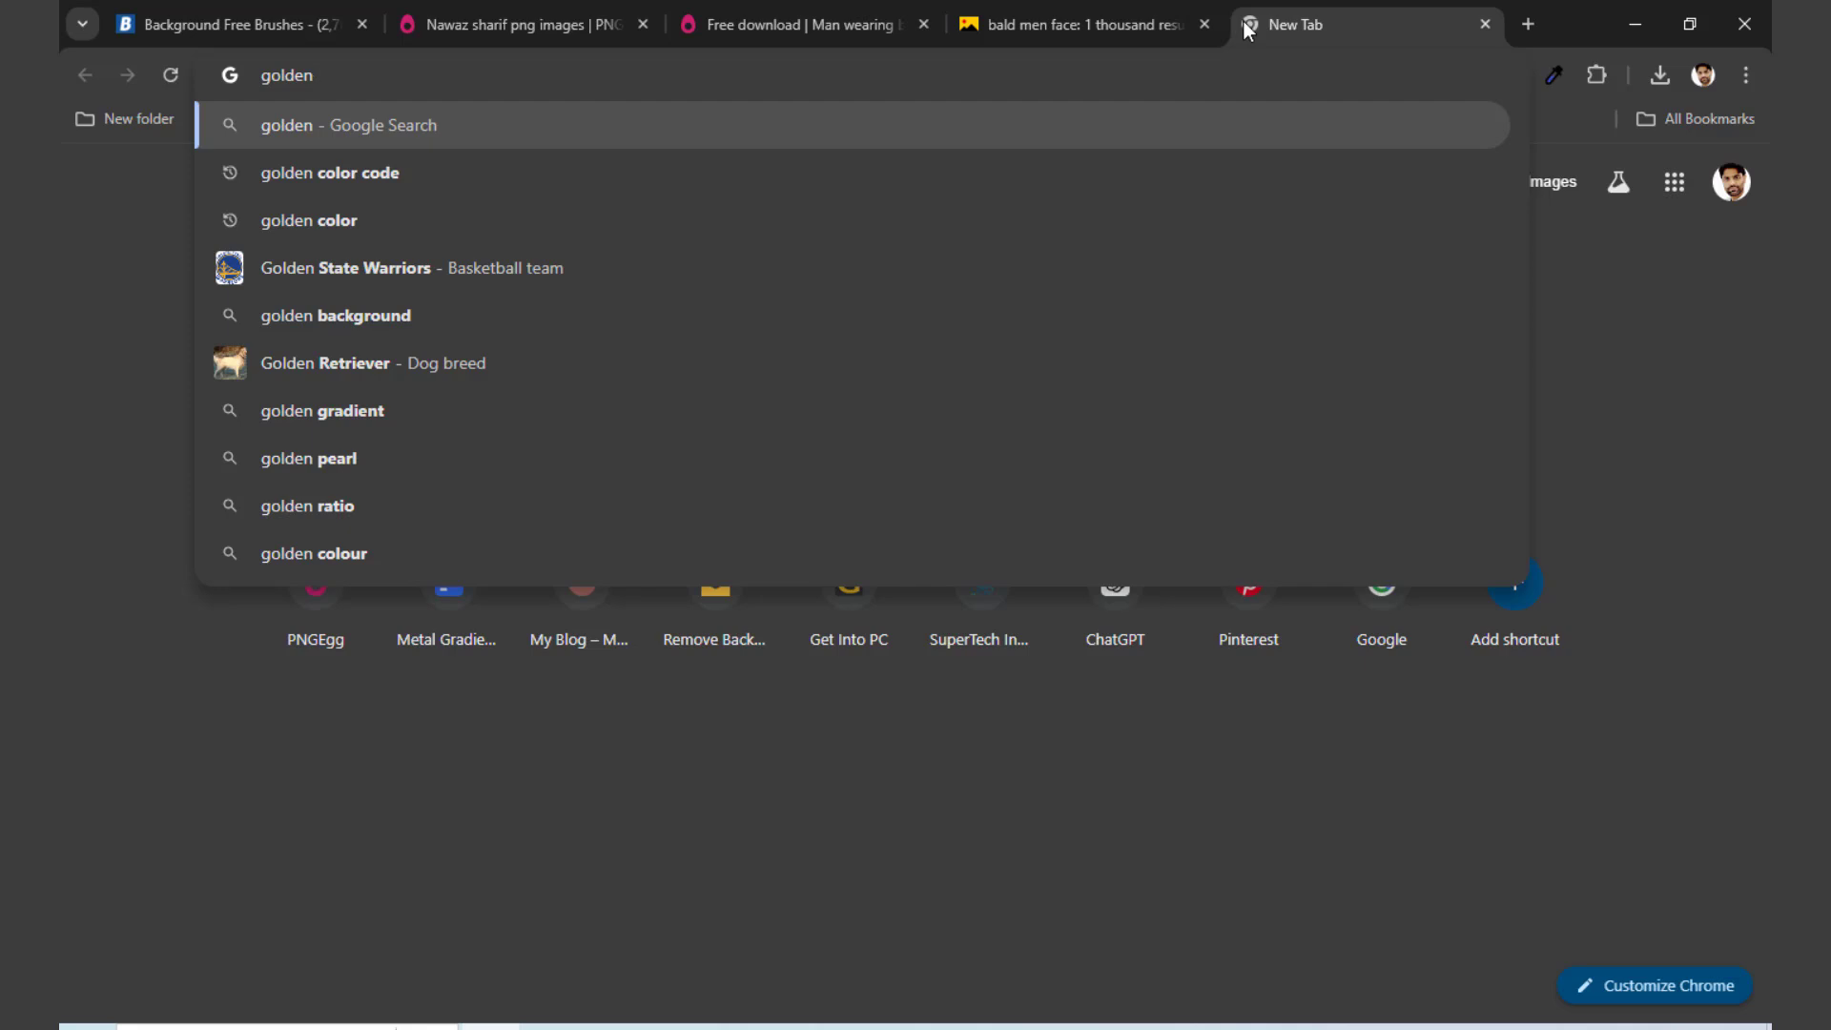
type("color co")
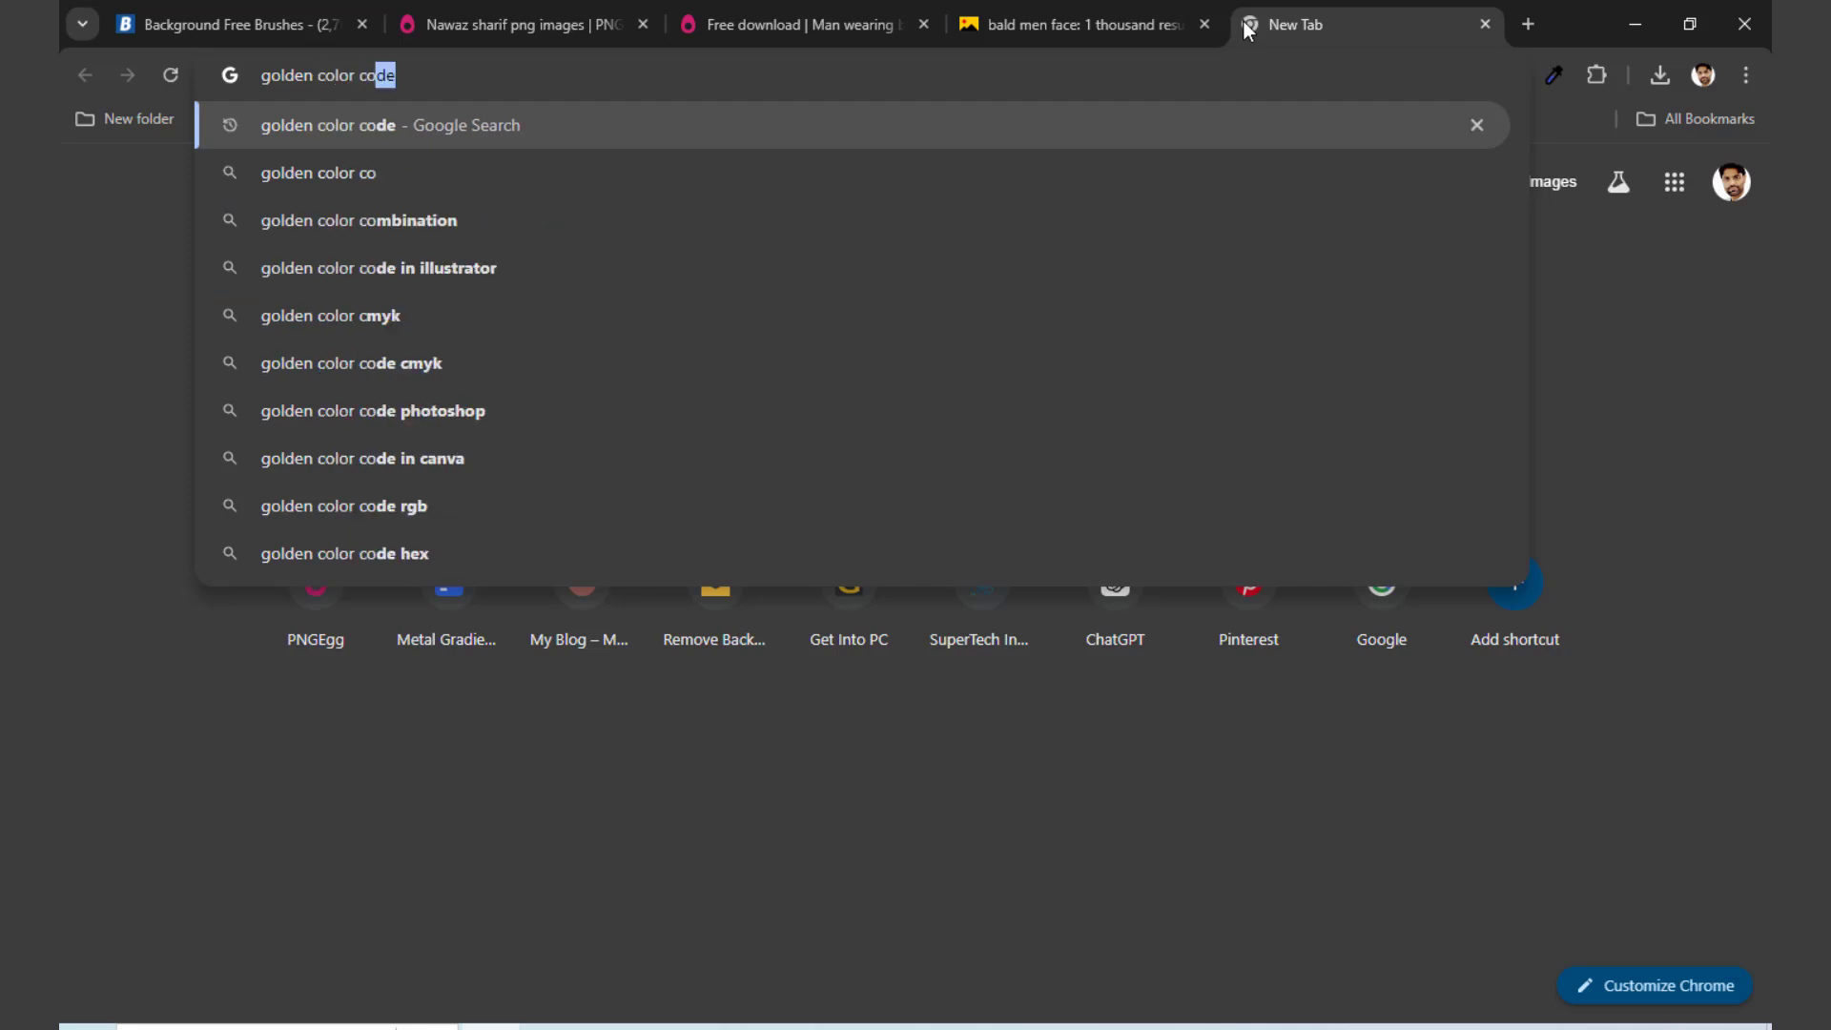
key("Return")
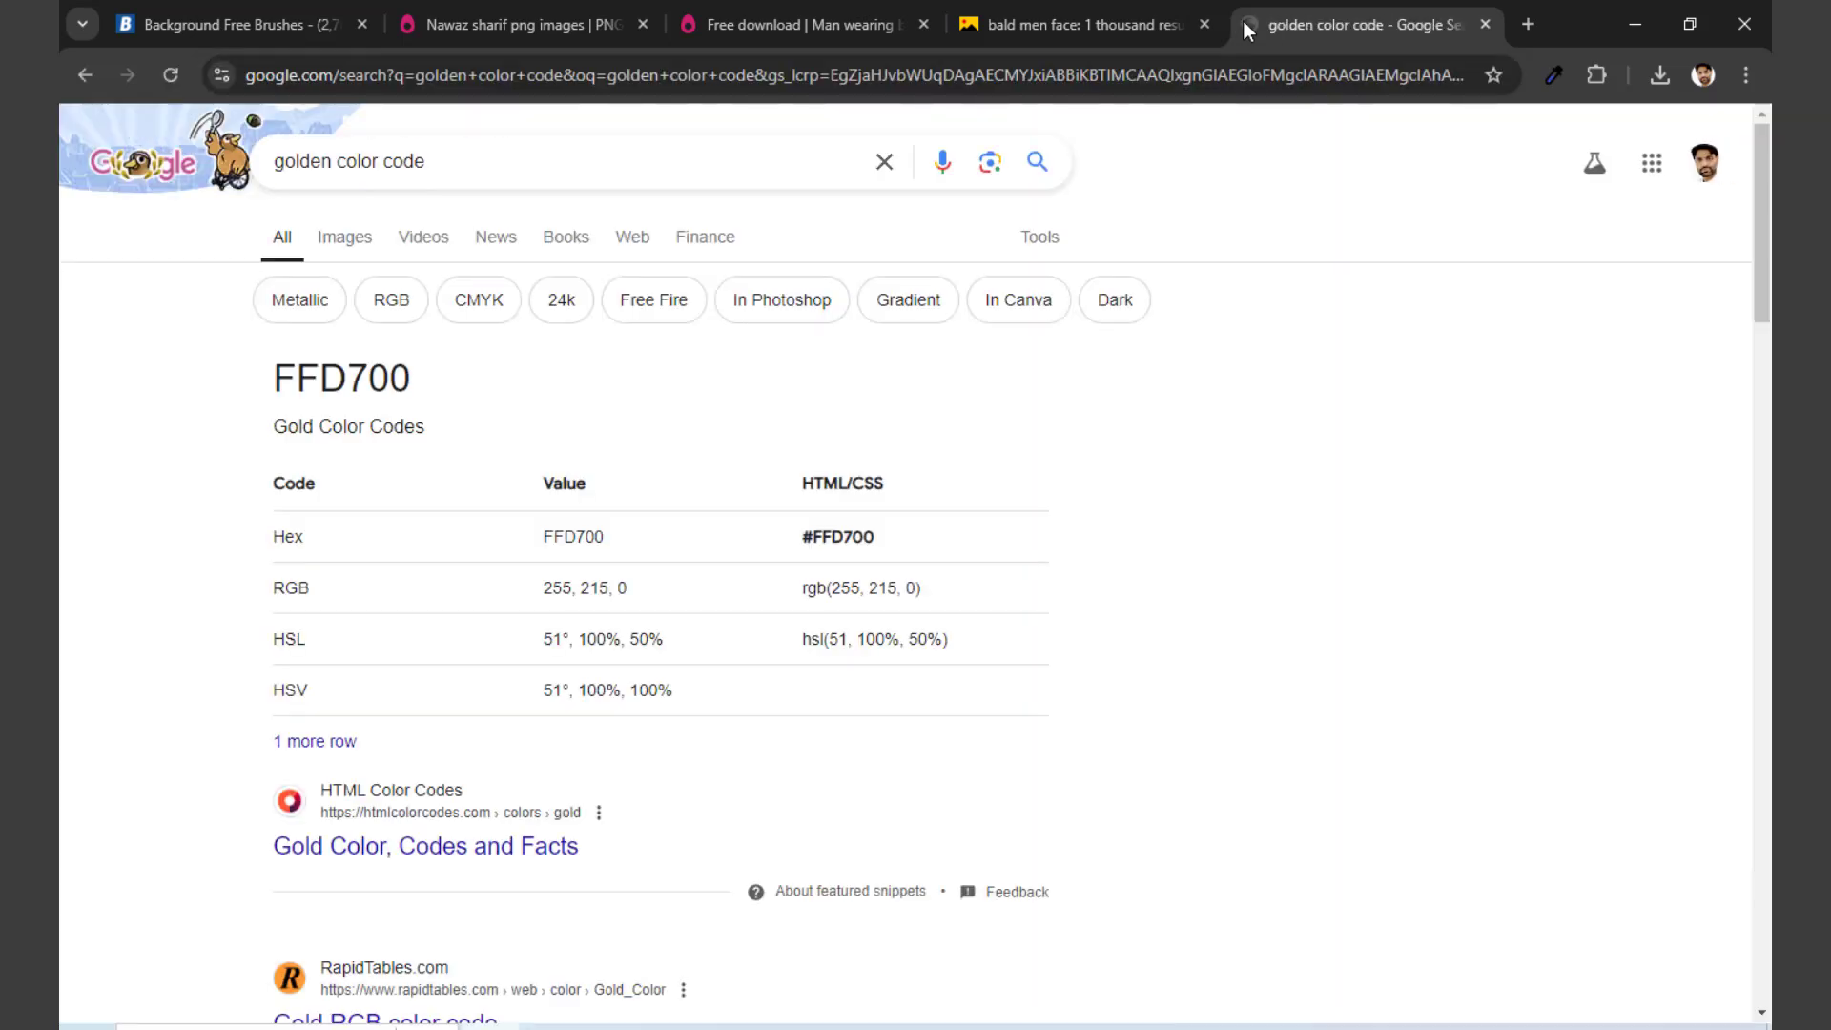
double_click(334, 375)
key("ctrl+c")
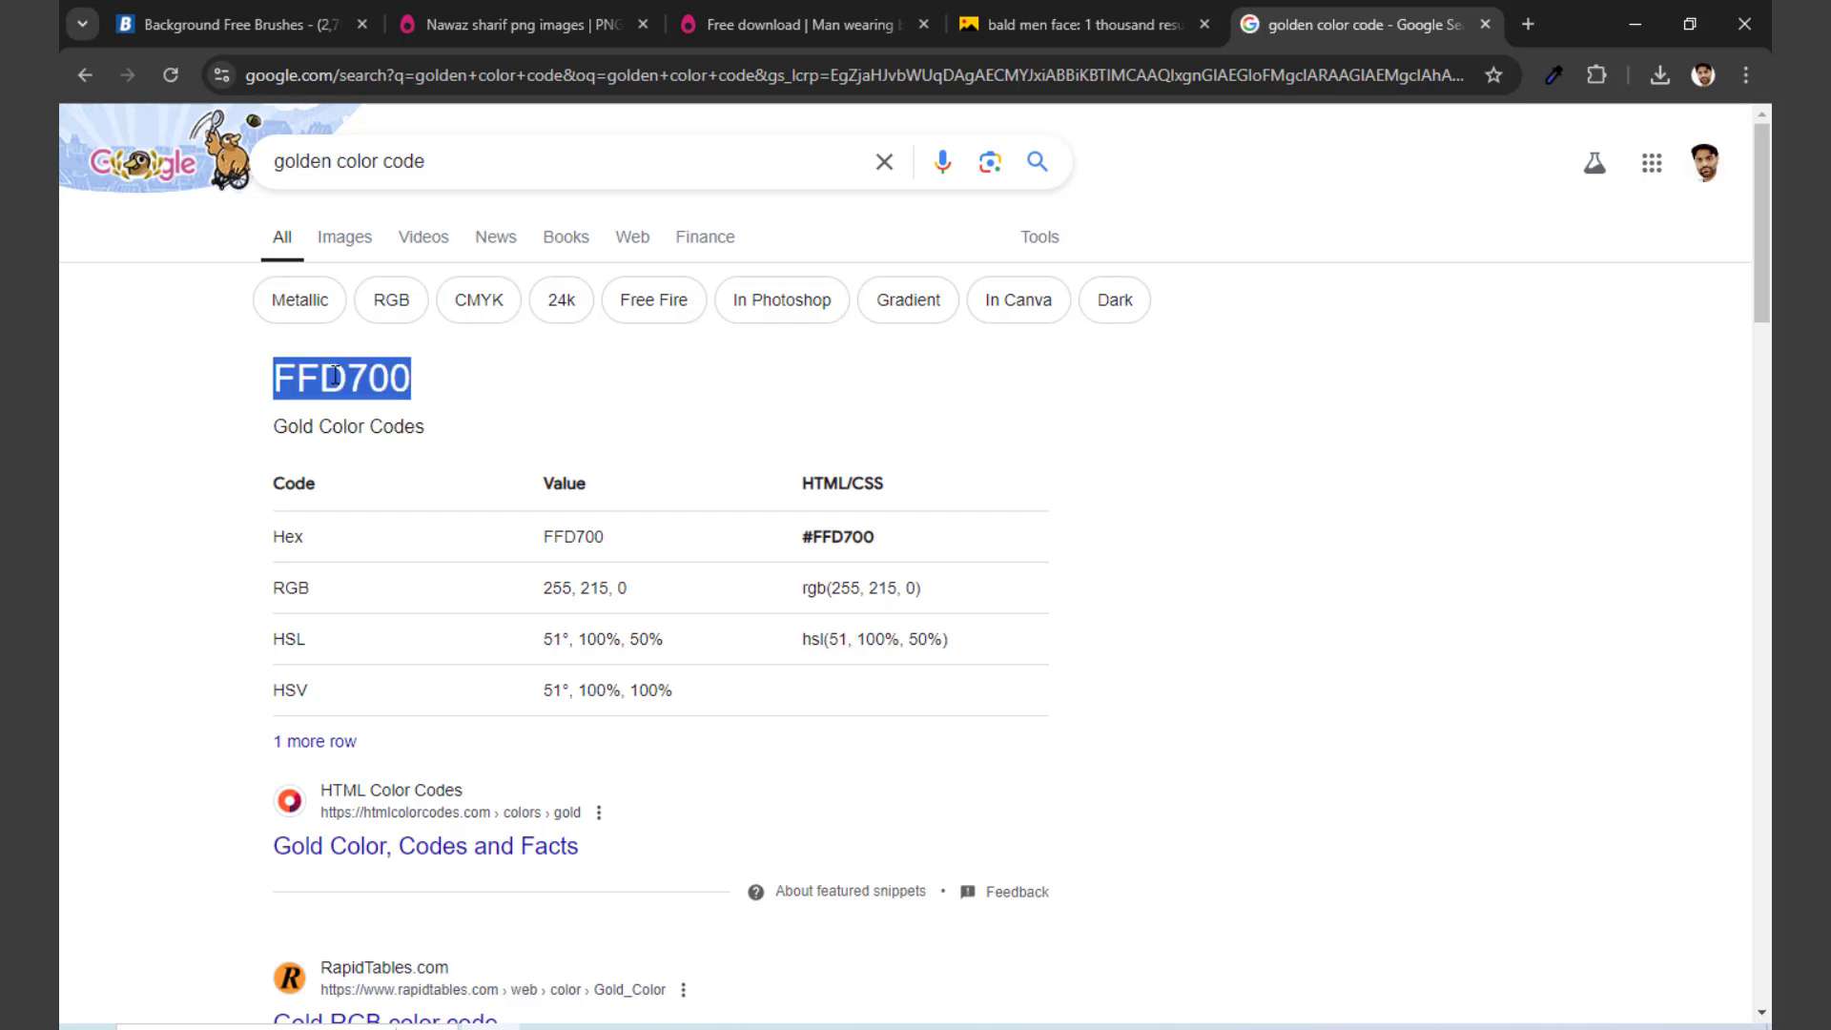
Step: Return to Photoshop and set the GOLDEN text color to FFD700
mouse_move(753, 1026)
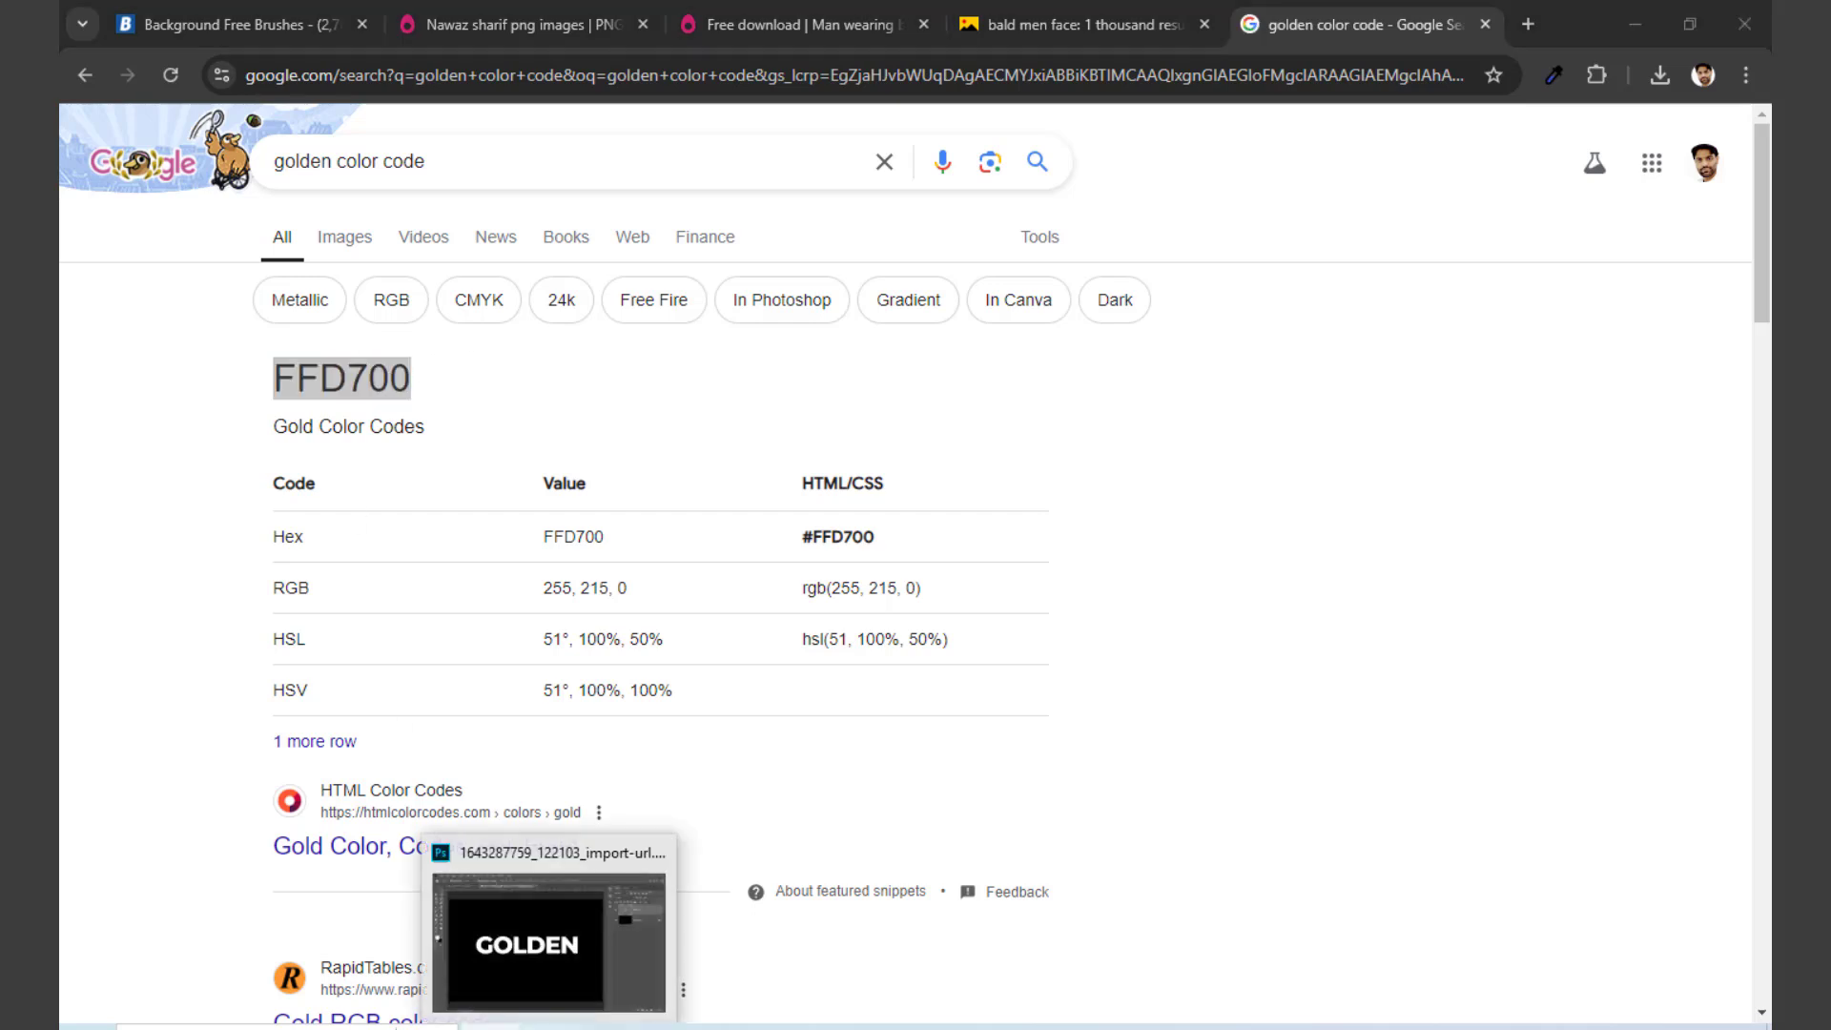
left_click(725, 930)
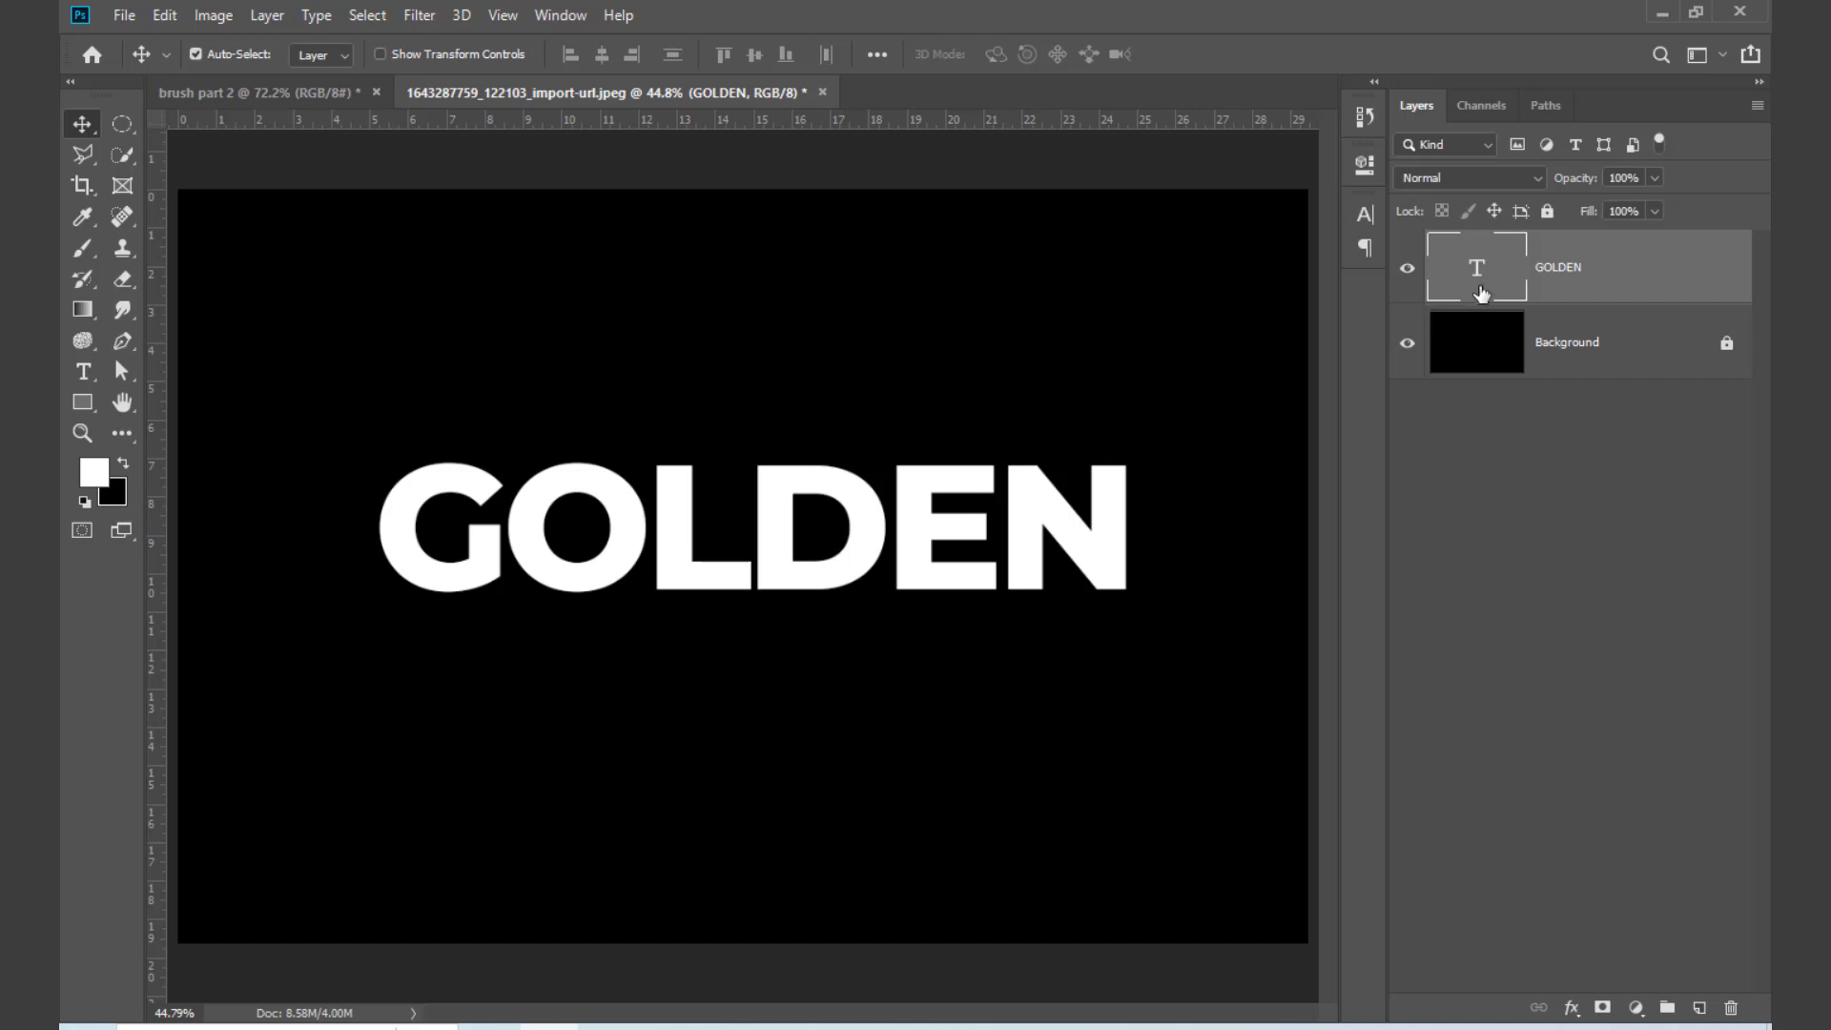
double_click(1480, 291)
left_click(1009, 55)
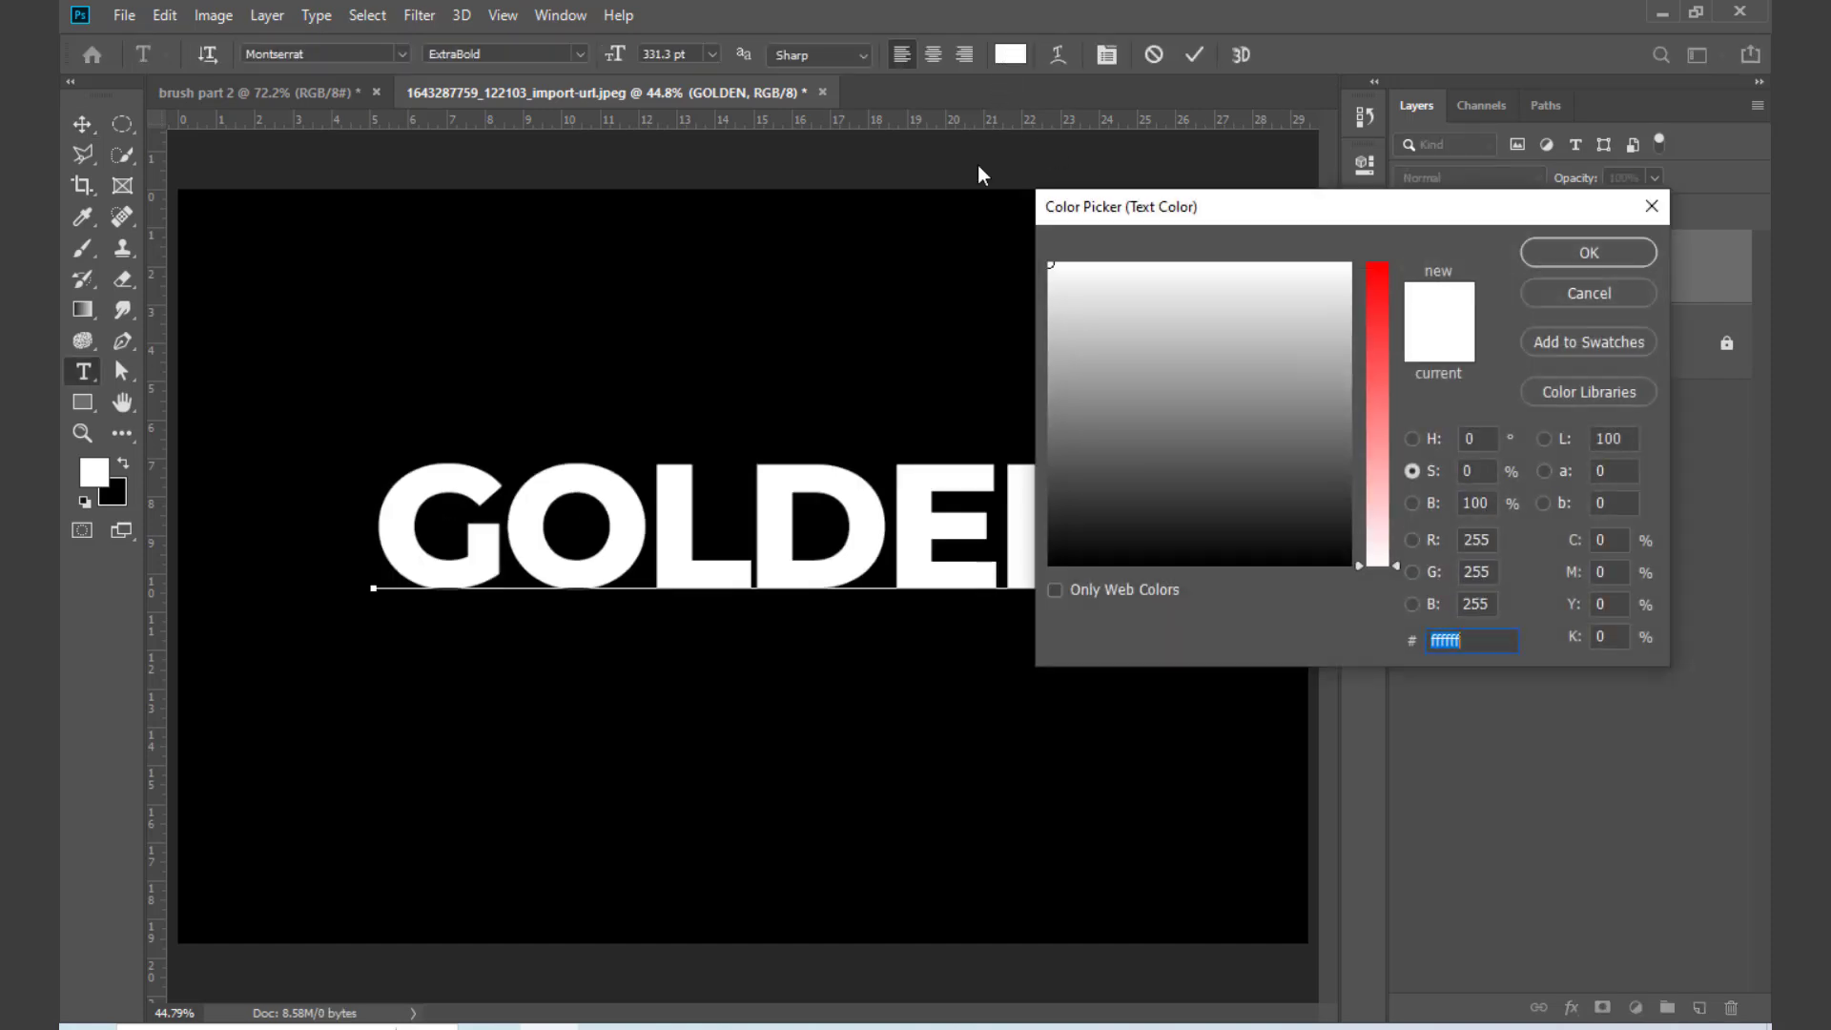
key("ctrl+v")
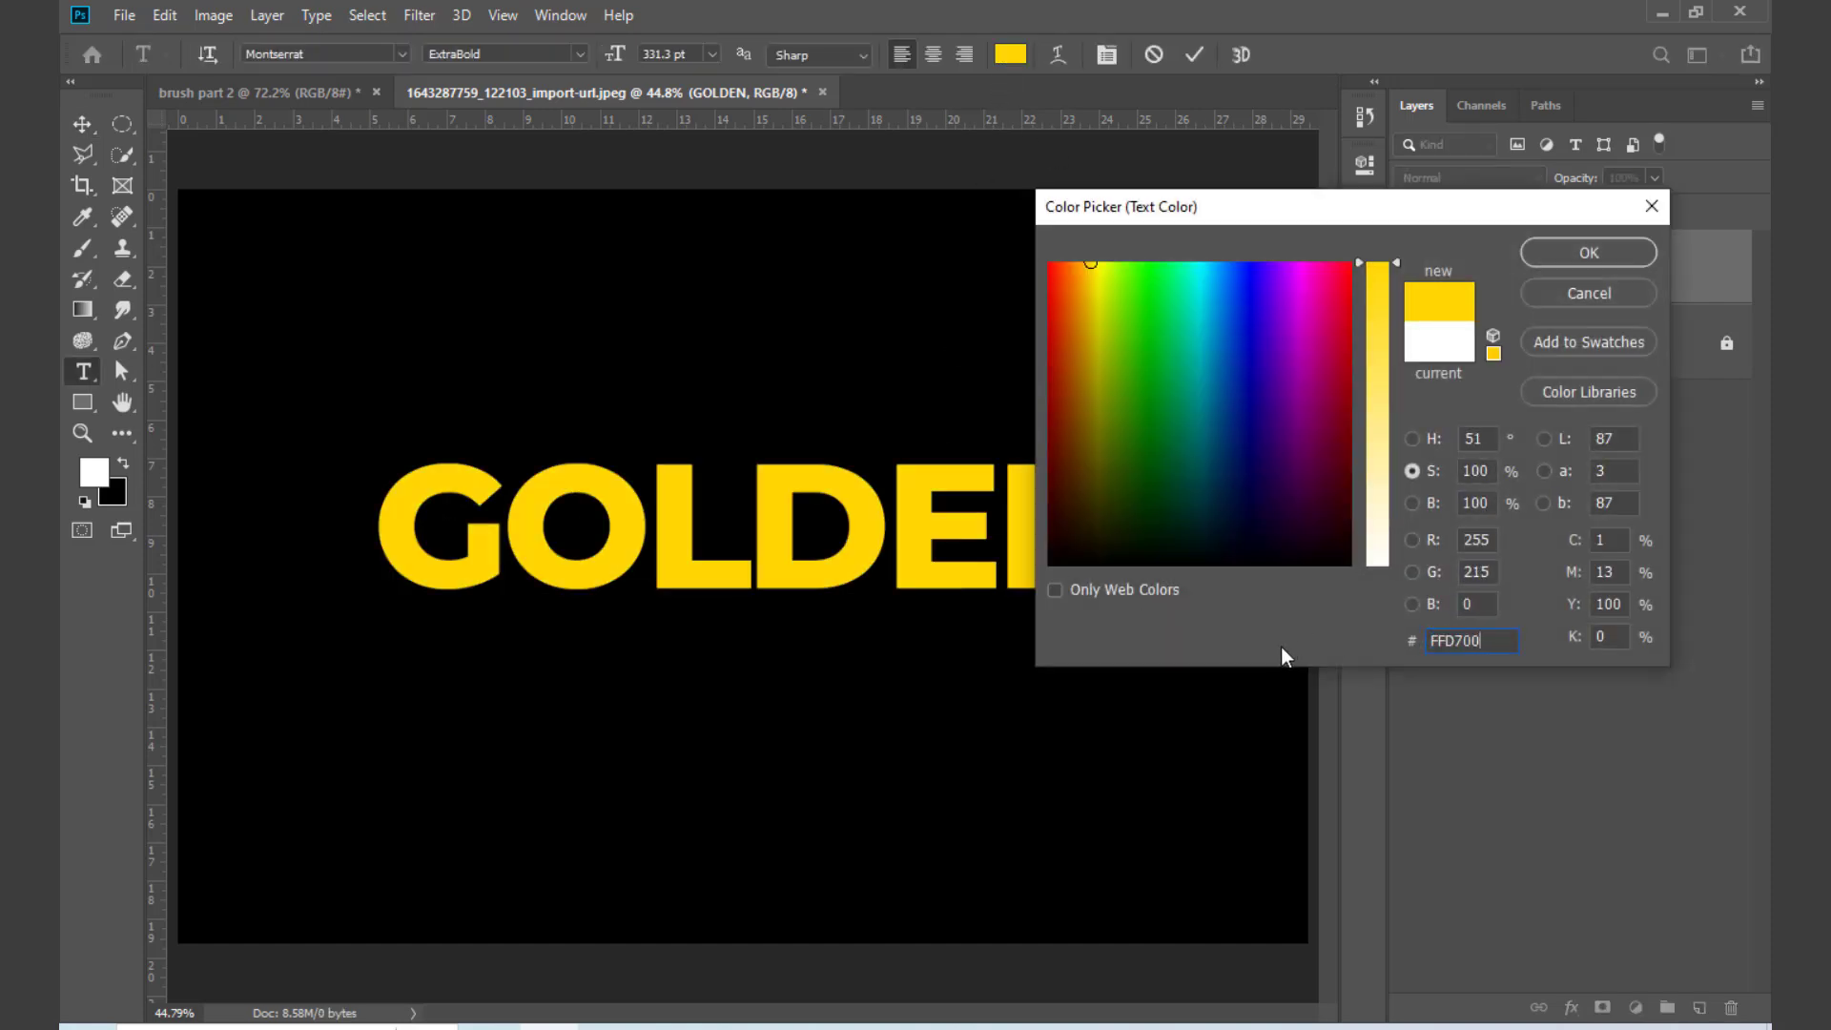
left_click(1598, 255)
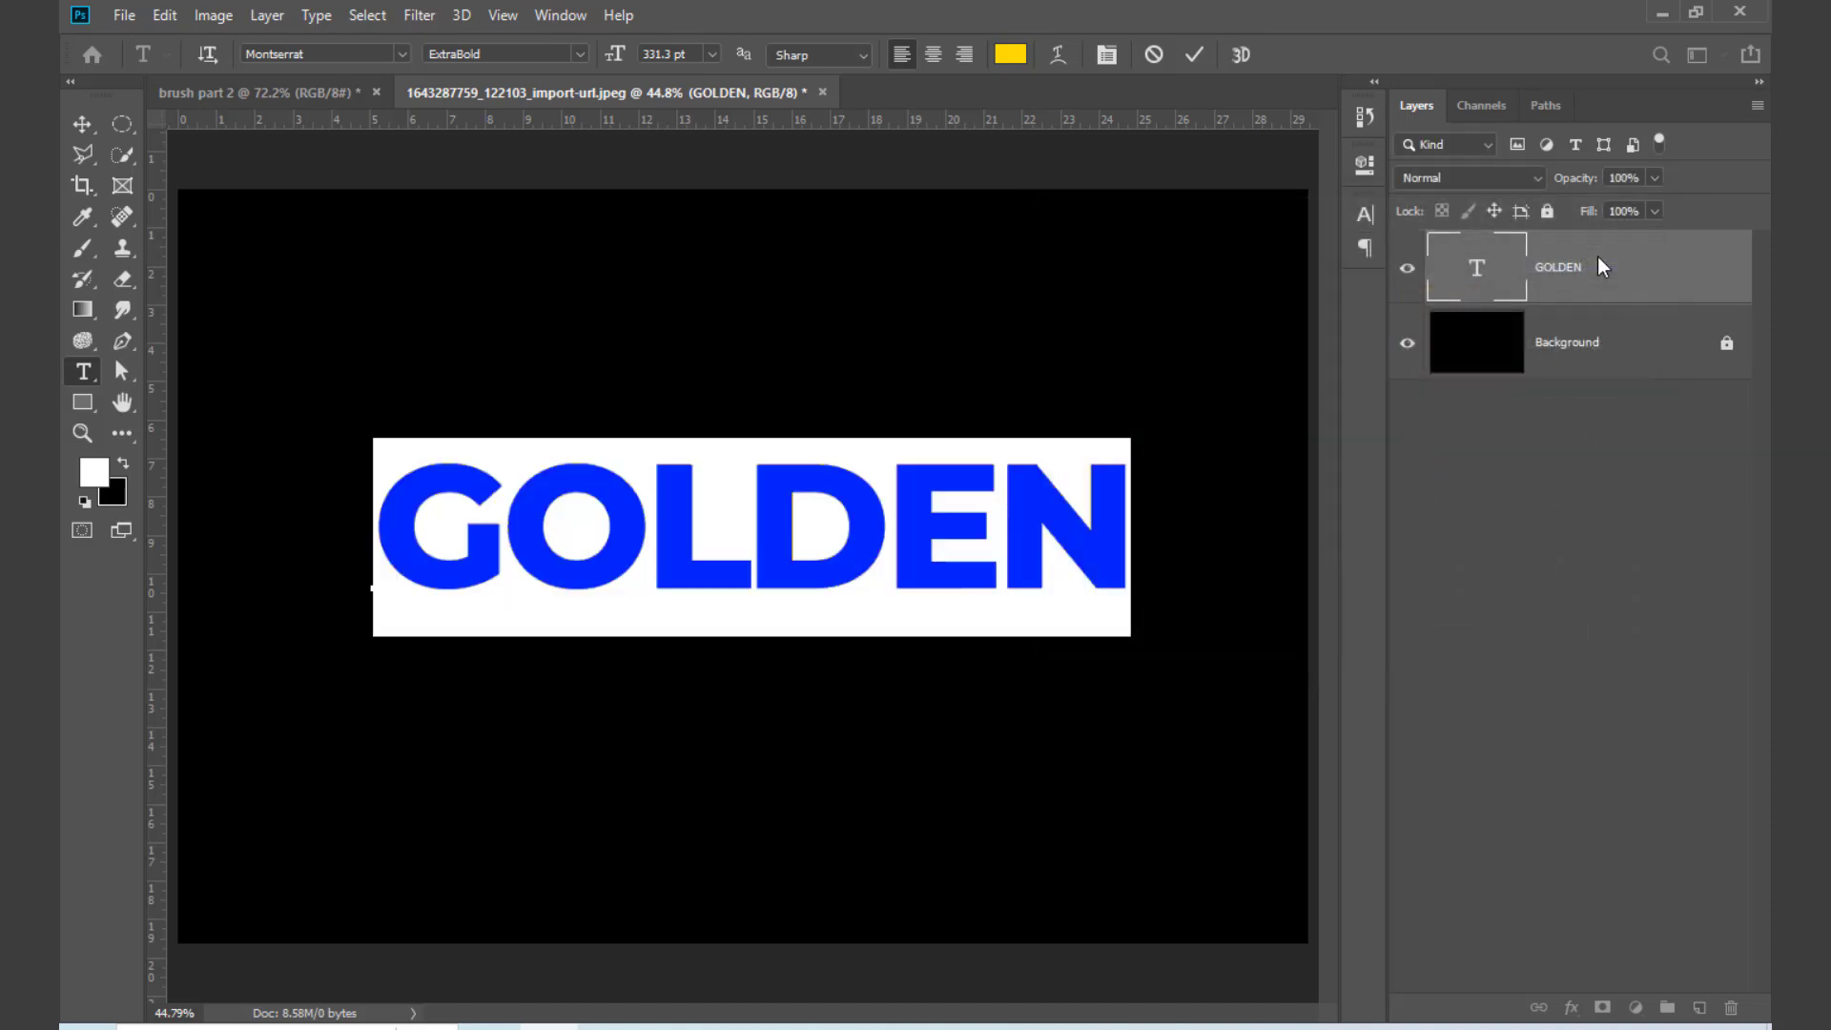
left_click(1557, 547)
key("v")
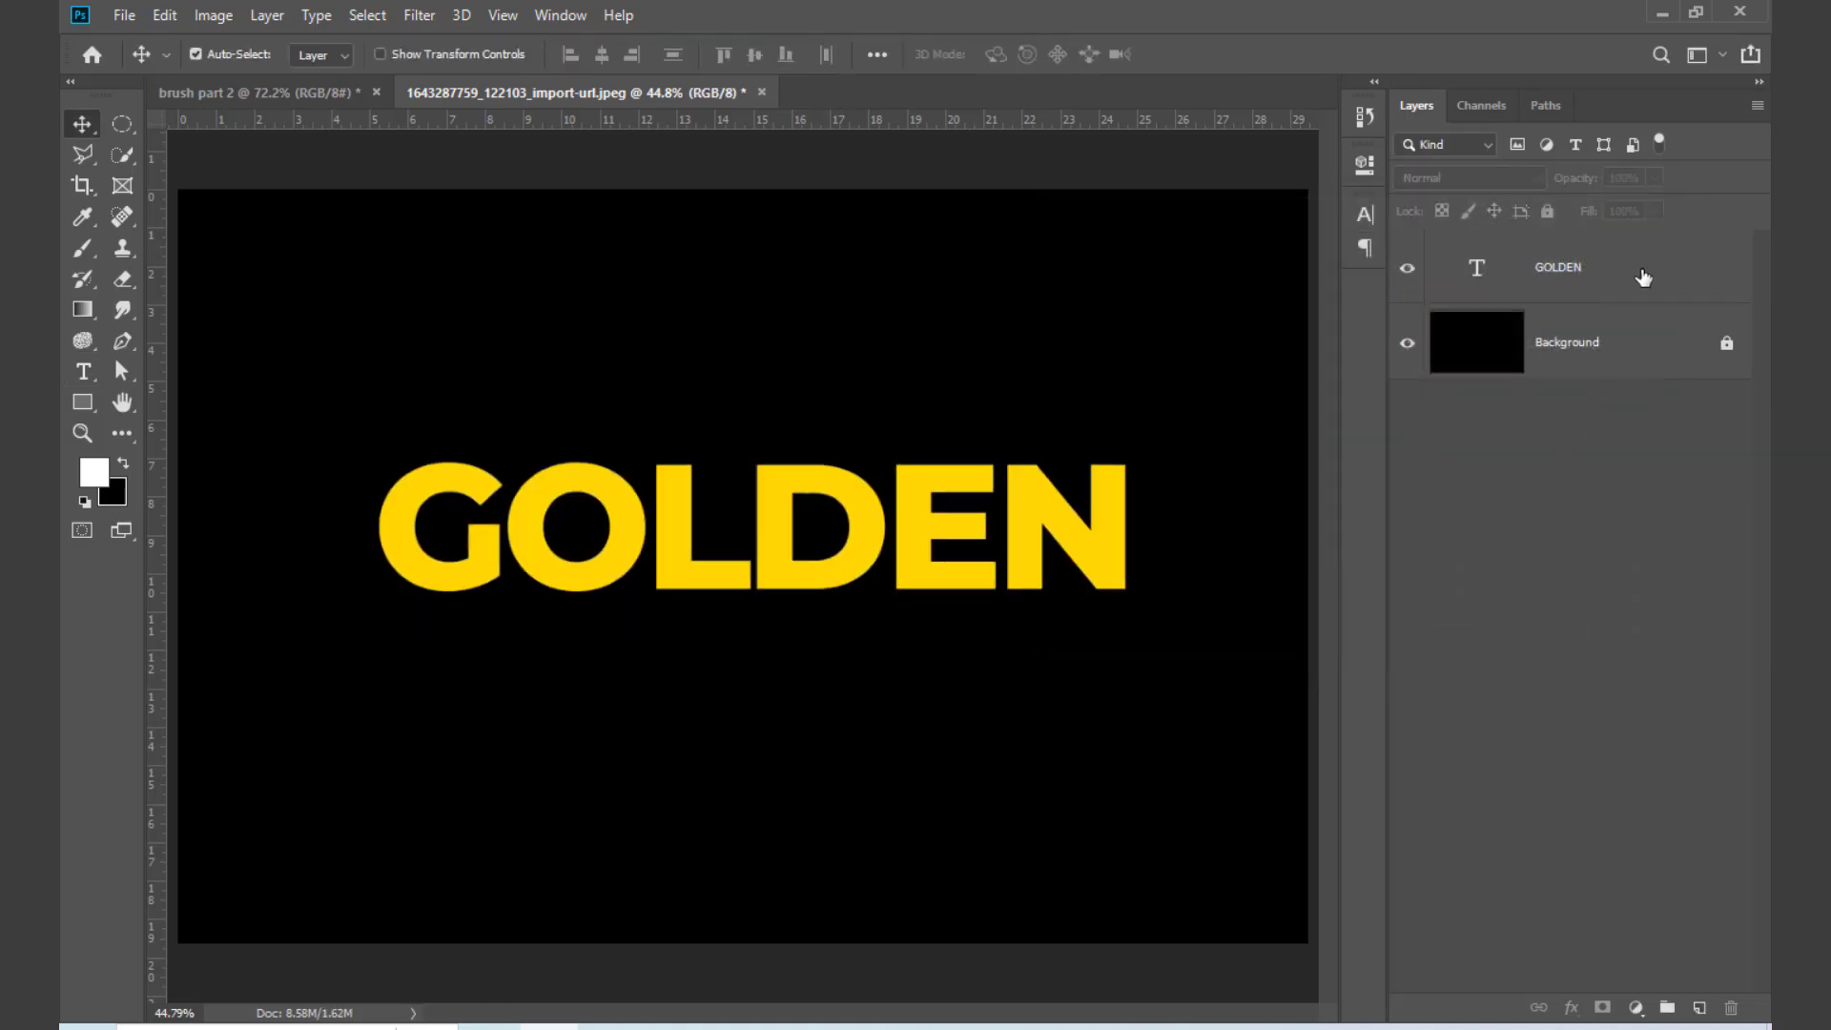
Step: Add an Inner Bevel to GOLDEN with depth 1000%, size 35 px, soften 0 px, and highlight and shadow opacity at 100%
left_click(1514, 283)
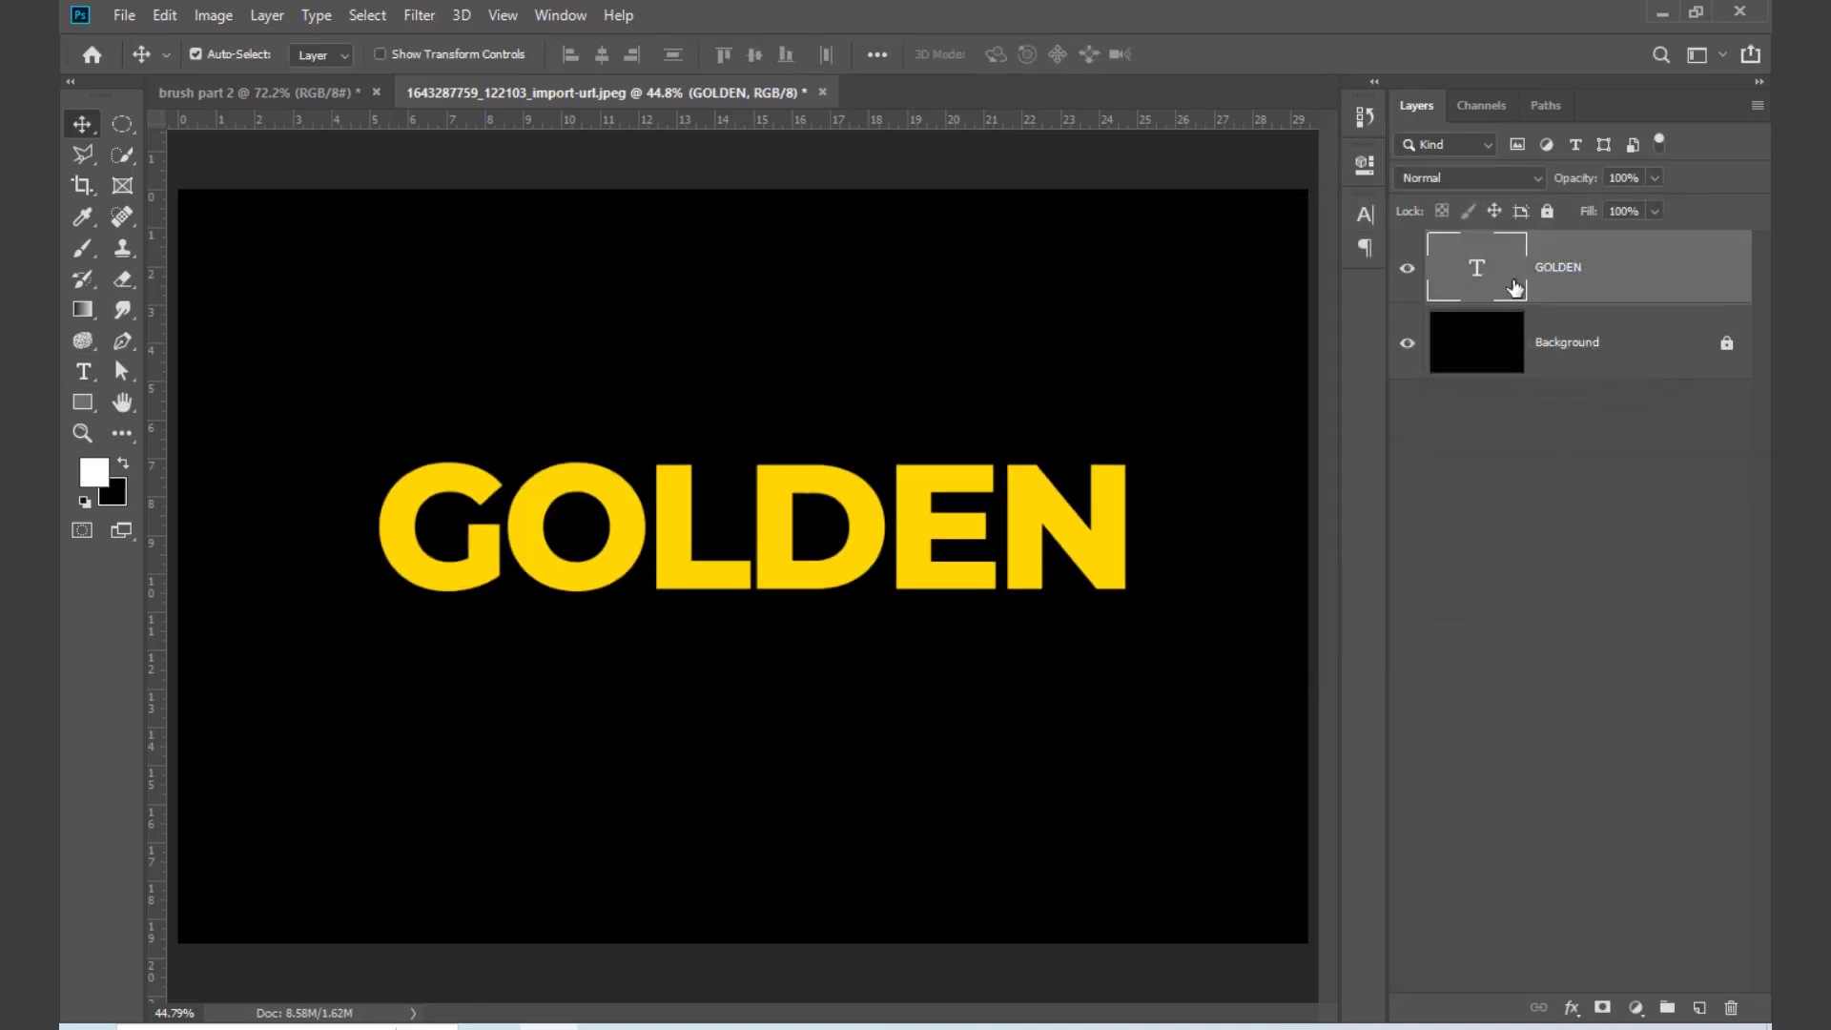
double_click(1681, 279)
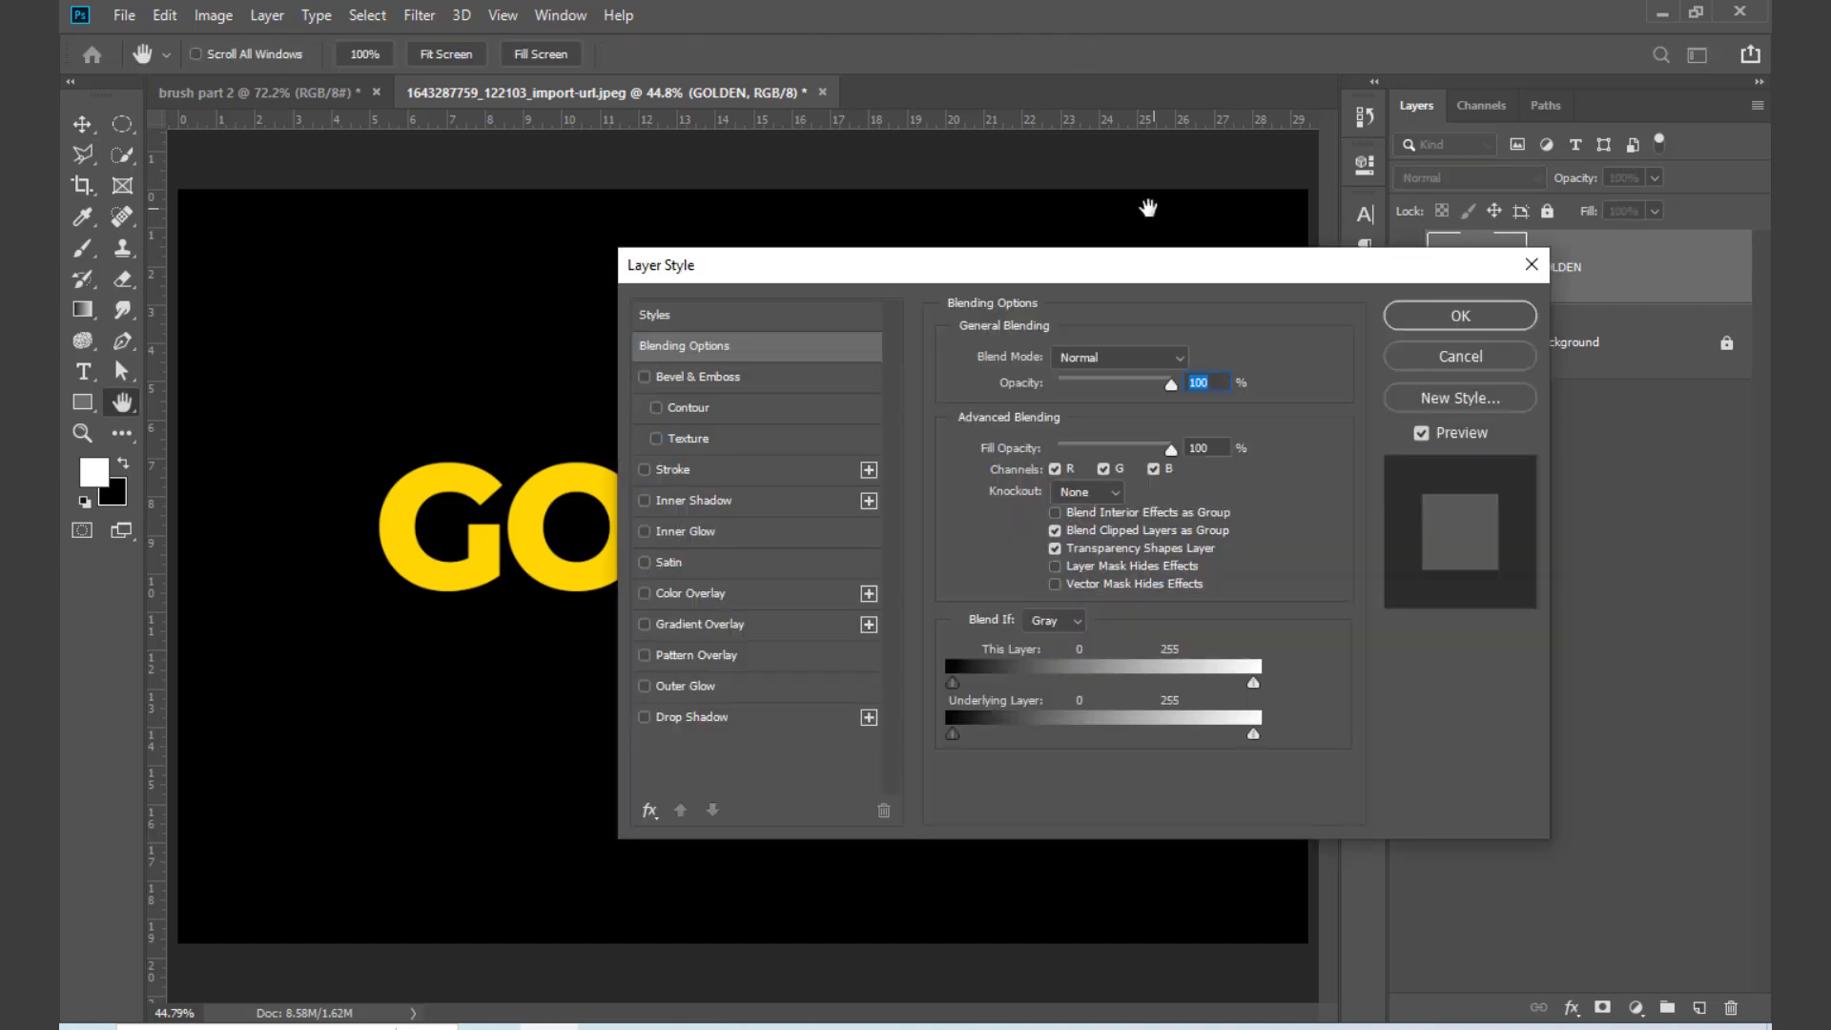
left_click_drag(892, 264, 1226, 81)
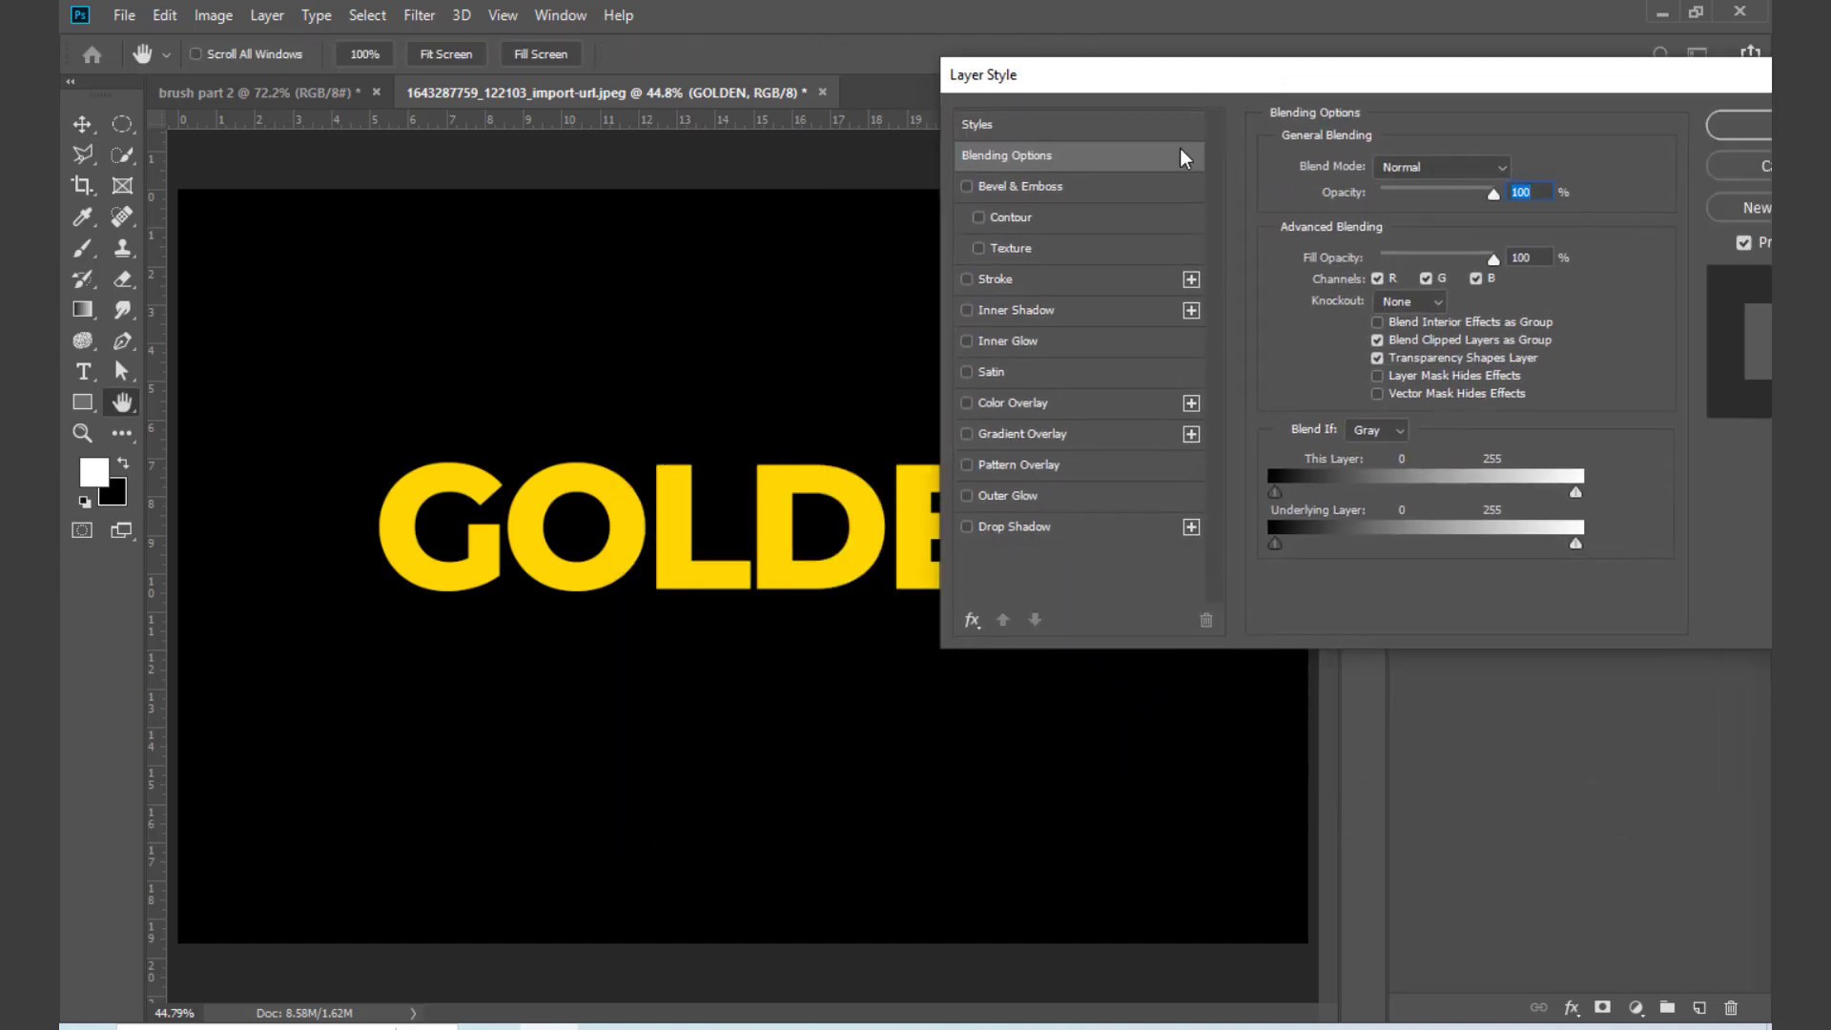
left_click(1091, 194)
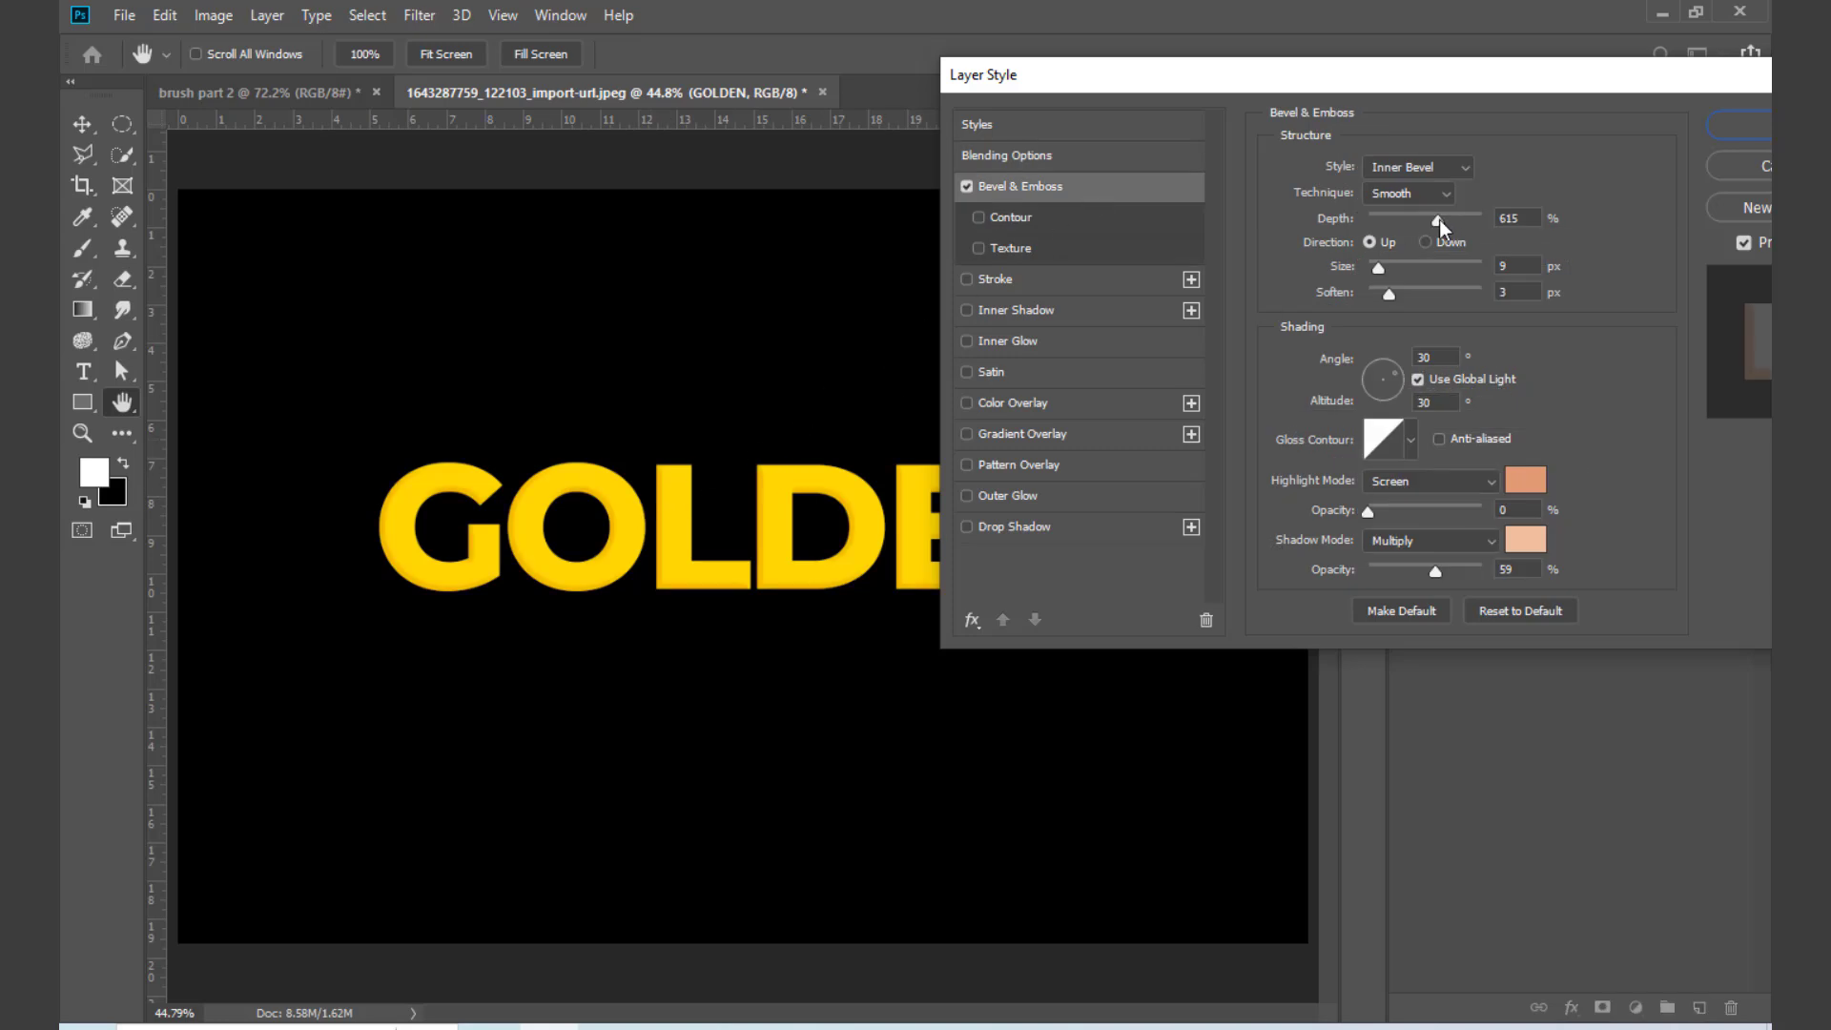
mouse_move(1378, 268)
left_mouse_down()
mouse_move(1415, 273)
mouse_move(1337, 298)
mouse_move(1394, 274)
left_mouse_up()
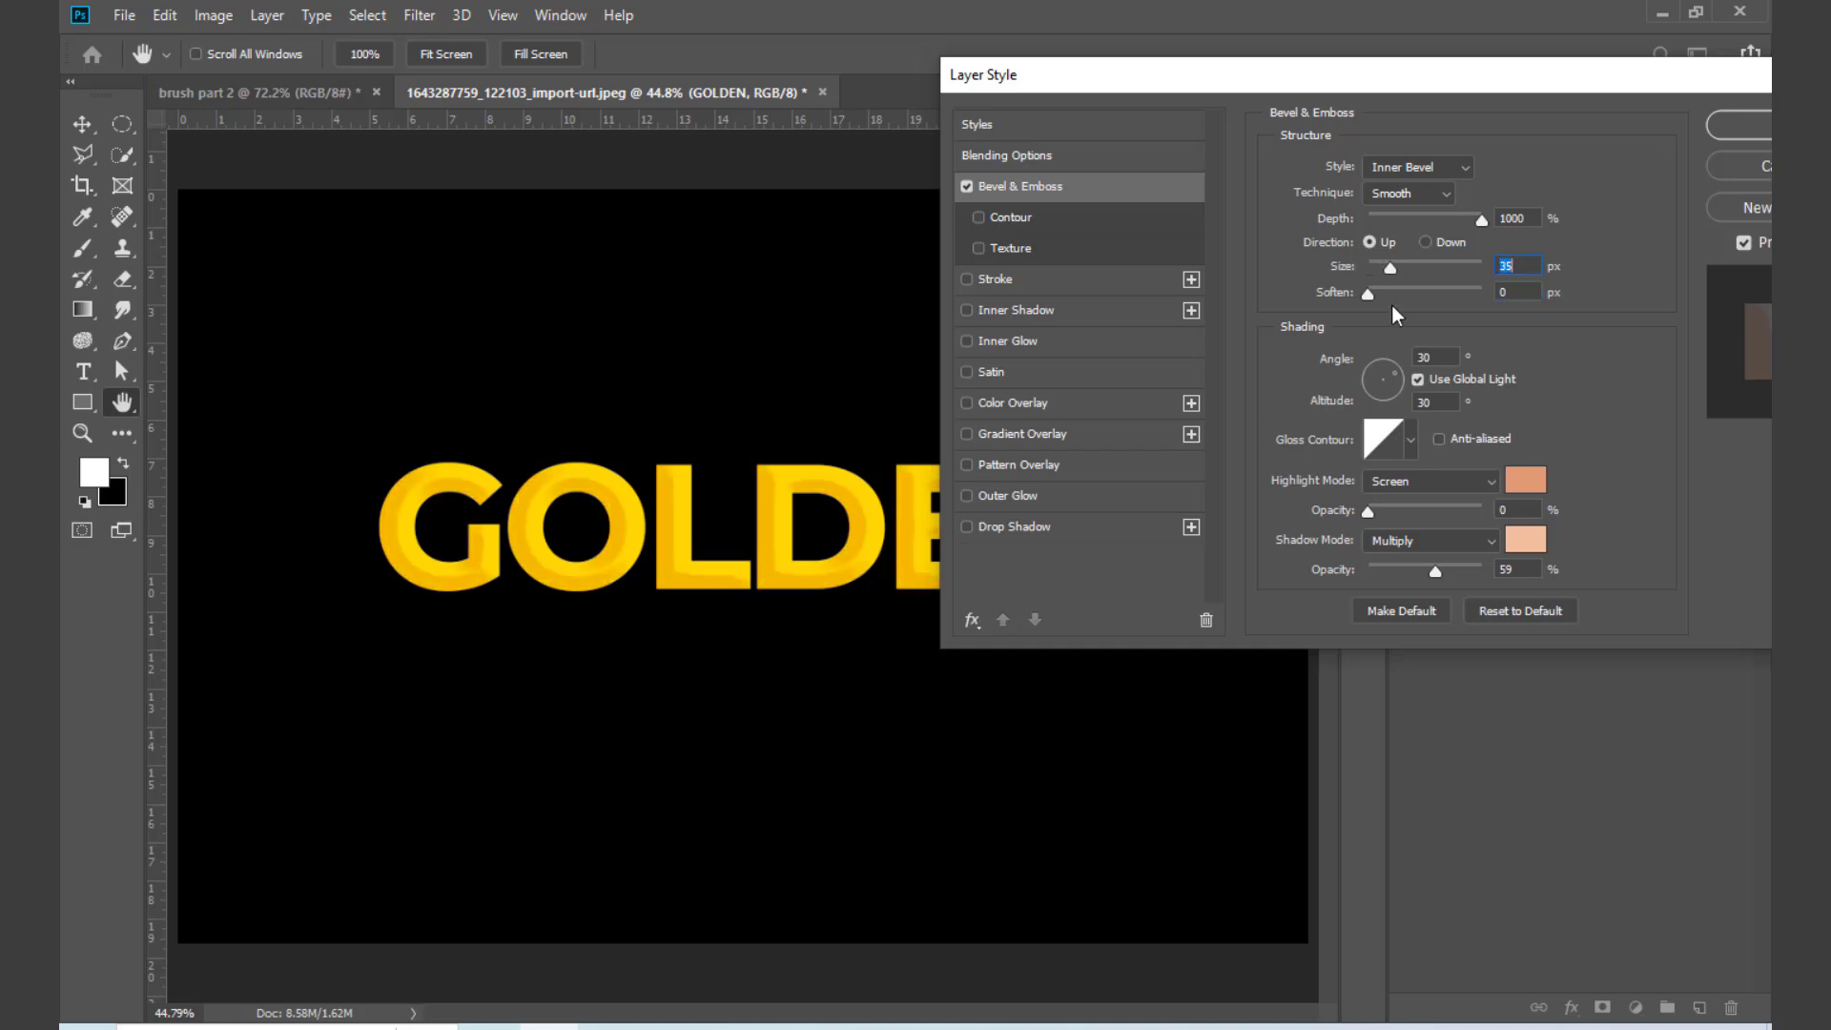
left_click_drag(1369, 513, 1526, 520)
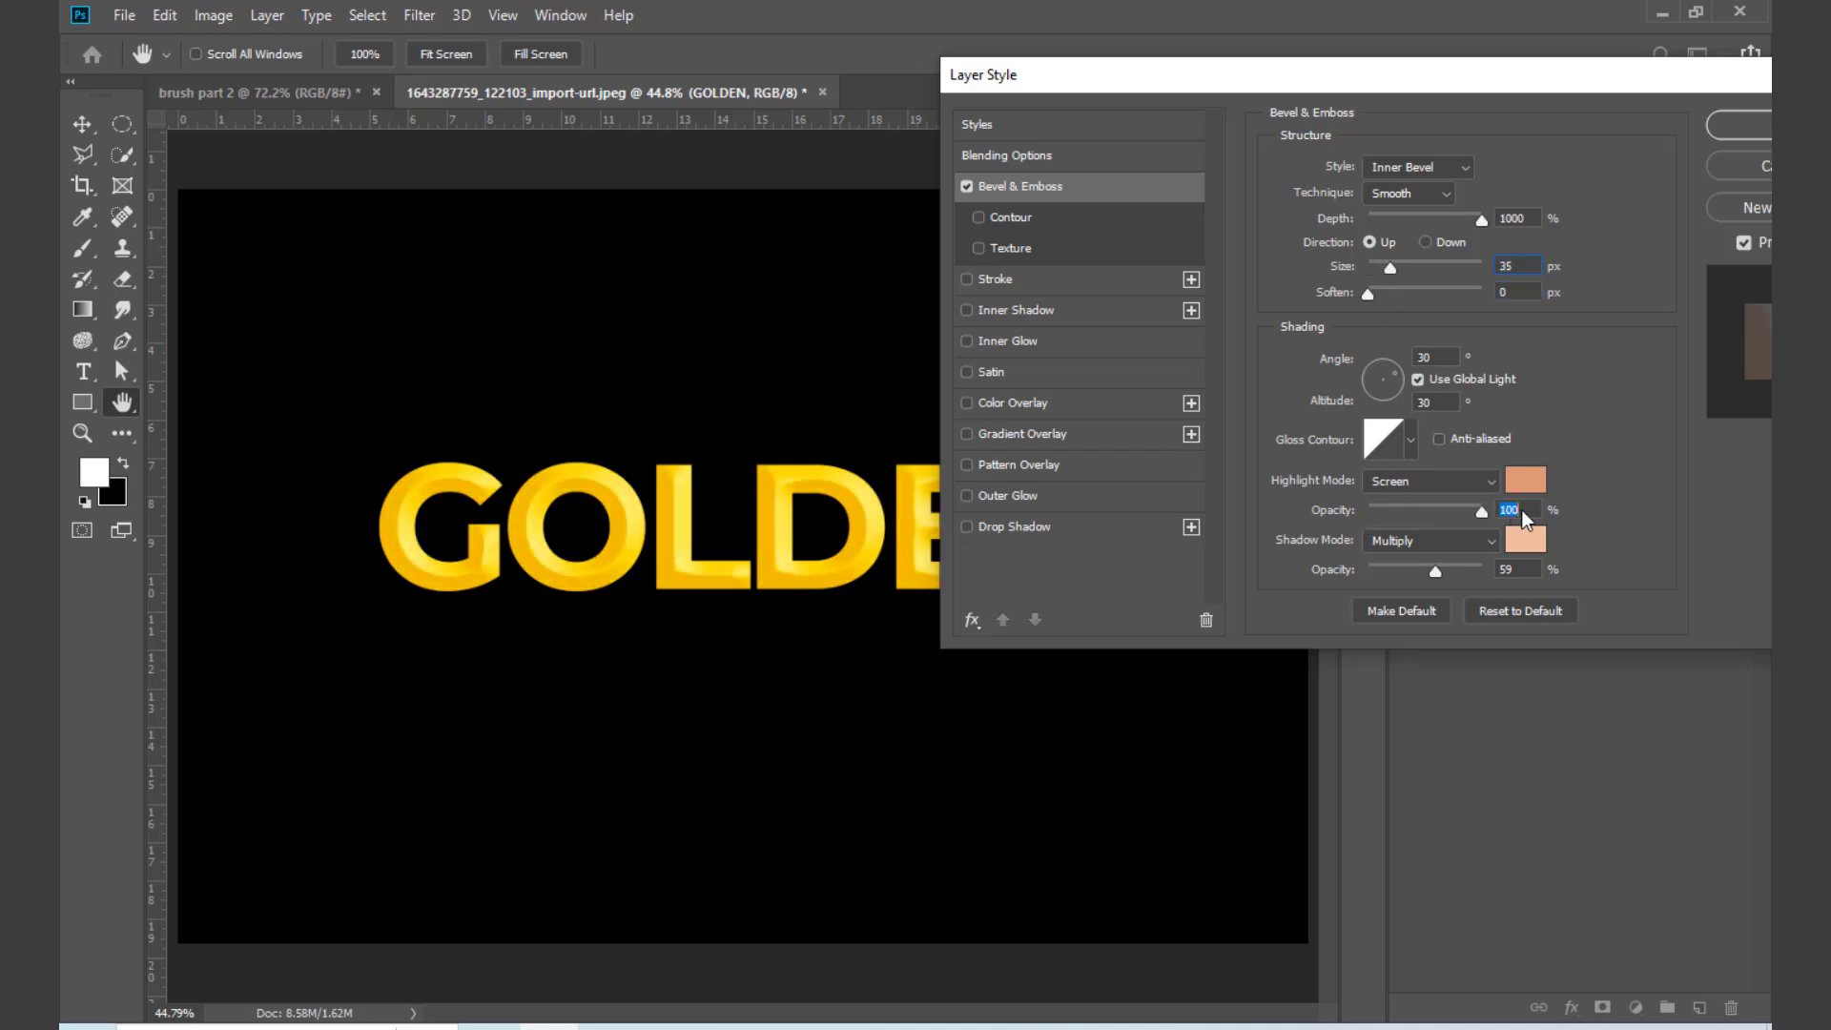
left_click_drag(1435, 573, 1527, 573)
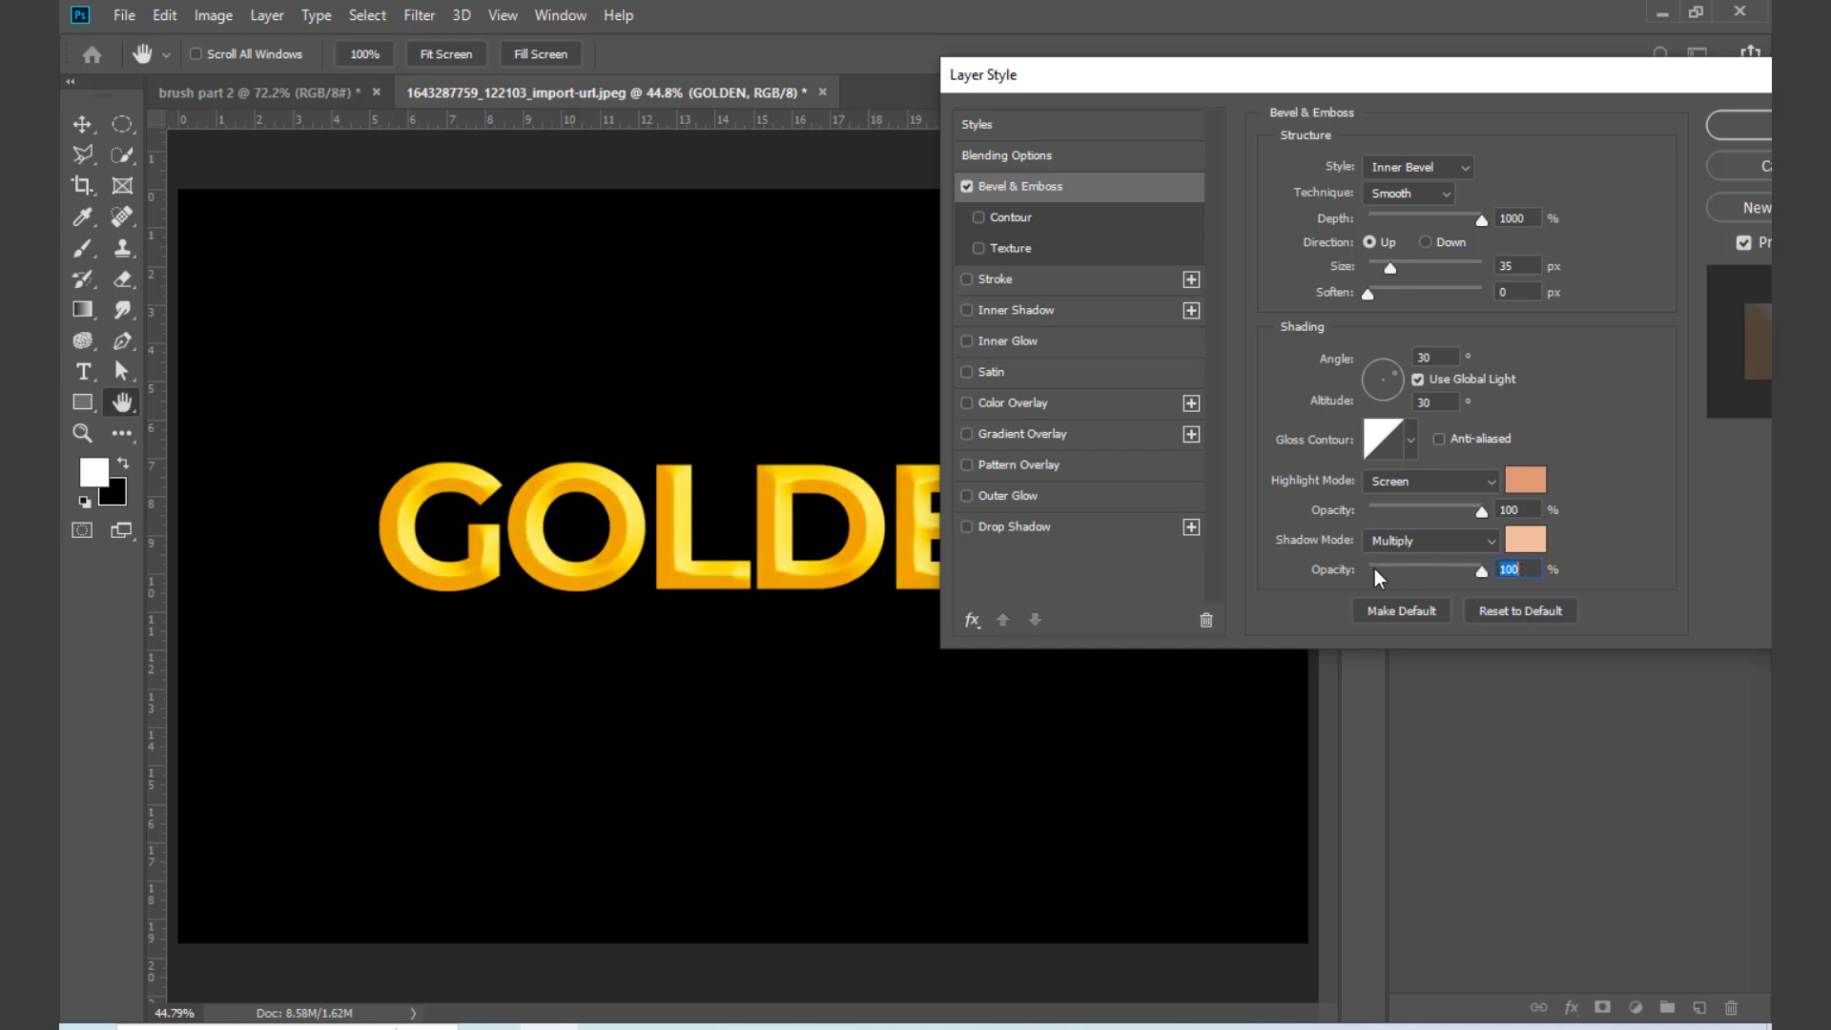
Step: Give the bevel a single-peak gloss contour, size 38 px and soften 0 px, keeping direction Up after trying Down
left_click(1480, 514)
left_click(1405, 449)
left_click(1305, 495)
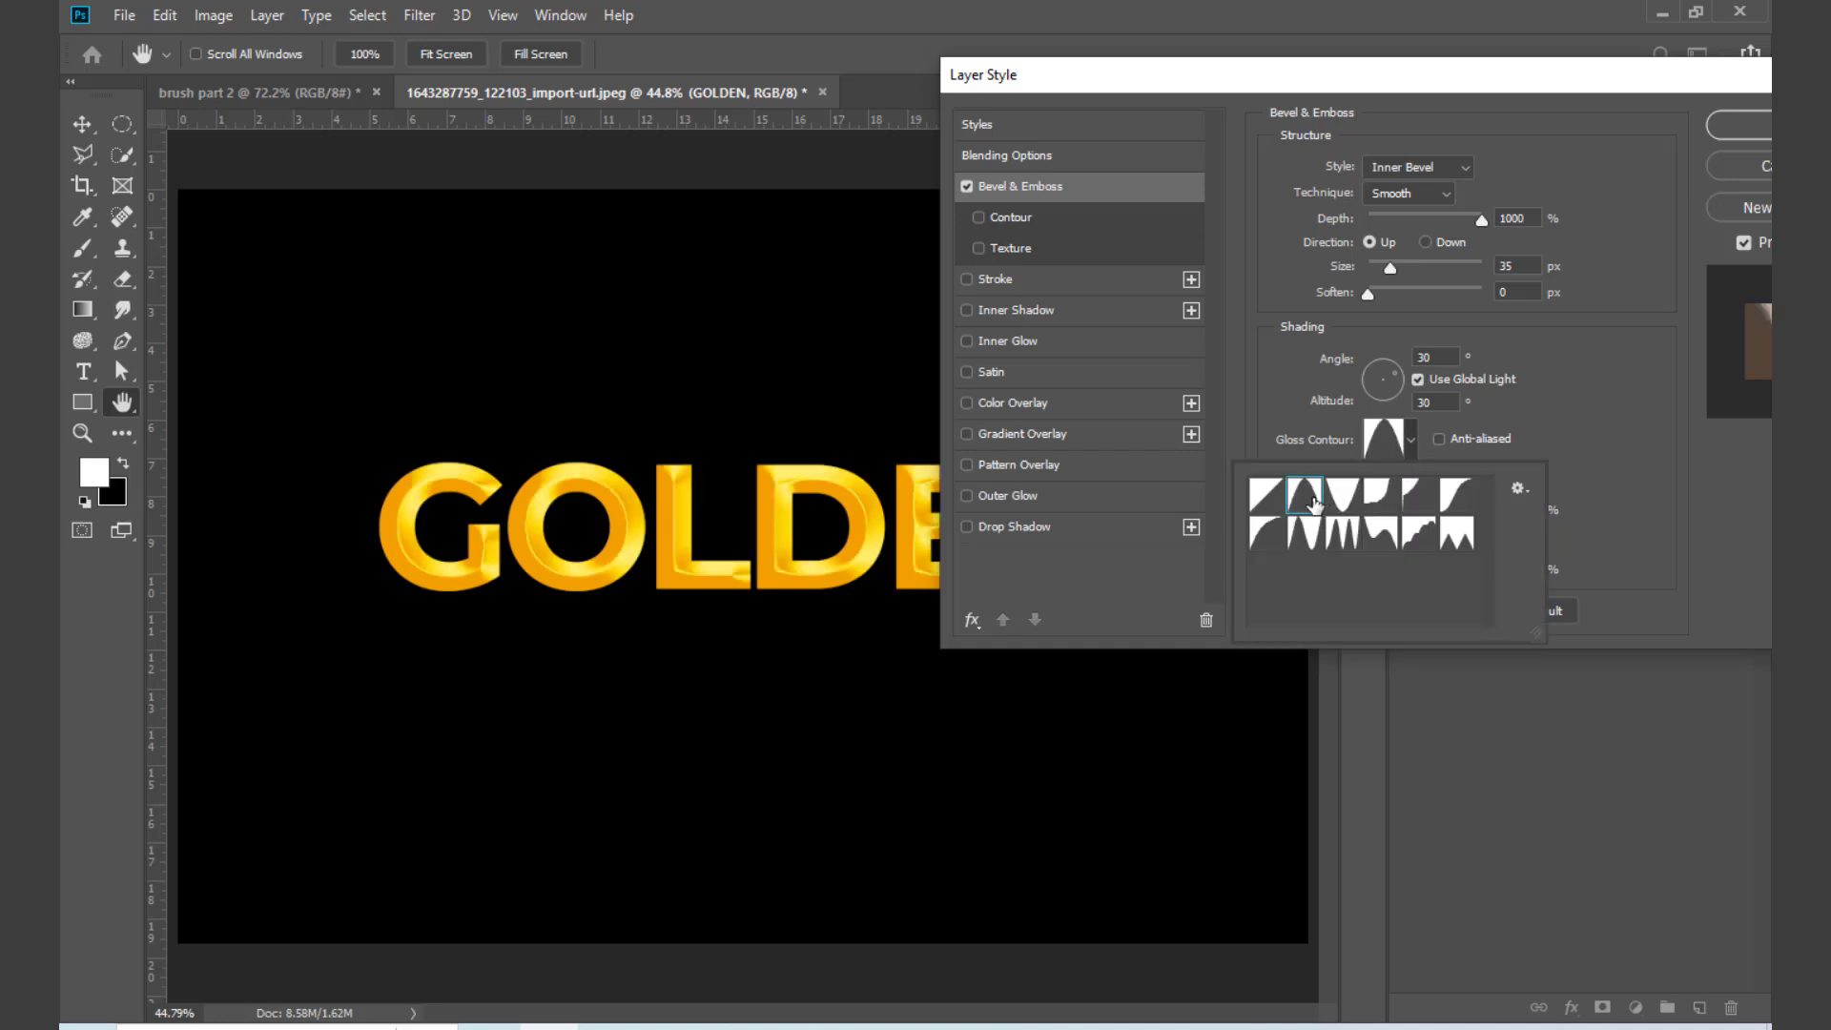
left_click(1390, 271)
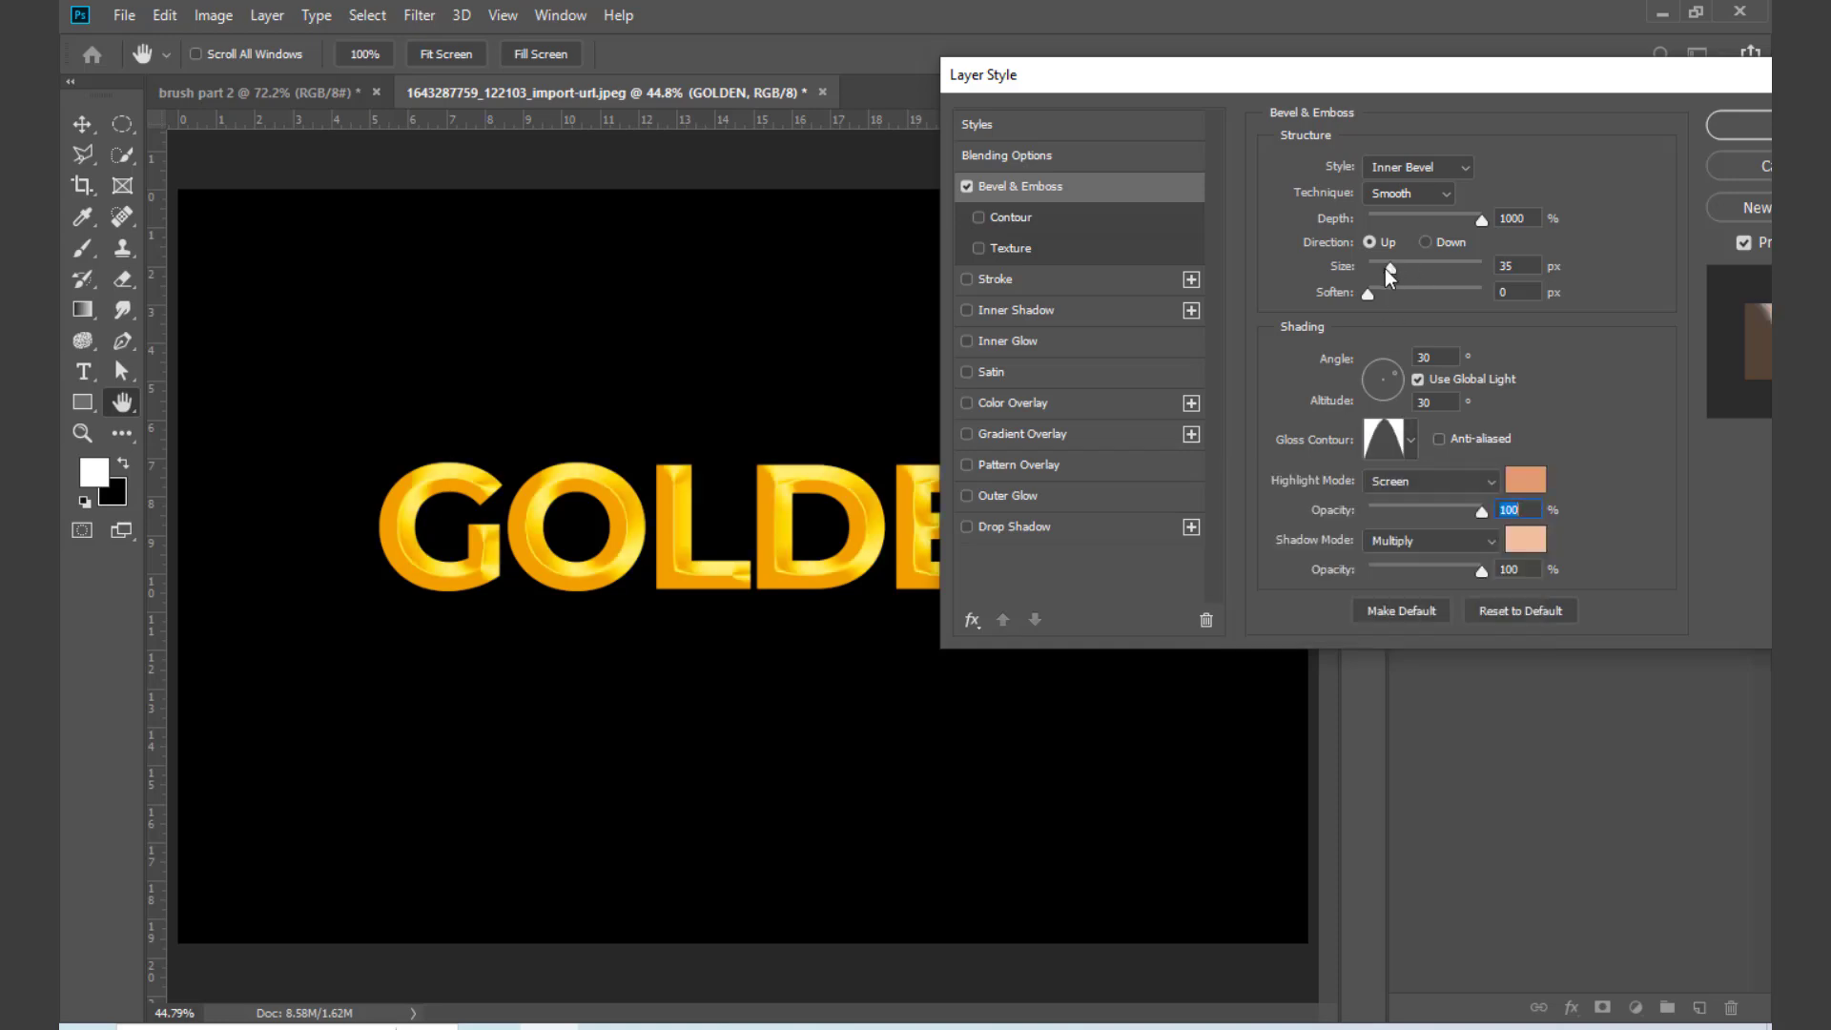
mouse_move(1390, 271)
left_mouse_down()
mouse_move(1382, 293)
mouse_move(1403, 271)
left_mouse_up()
left_click(1428, 241)
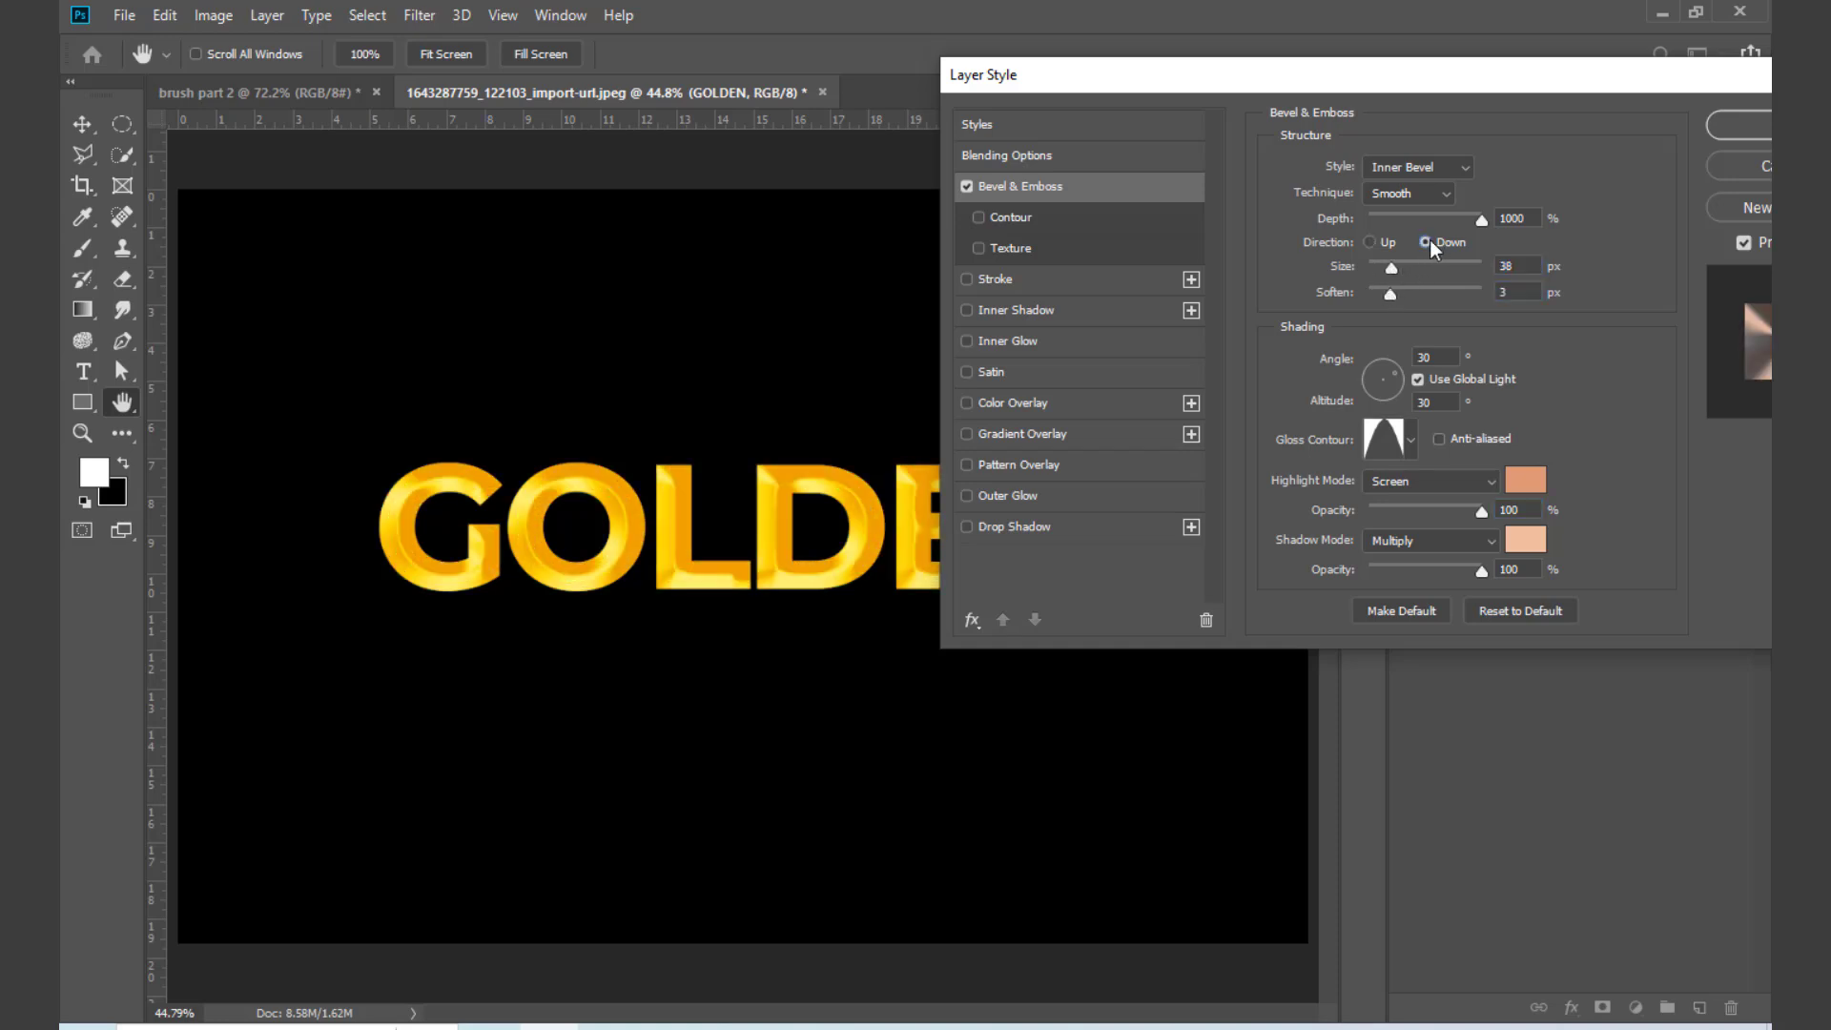
left_click(1370, 242)
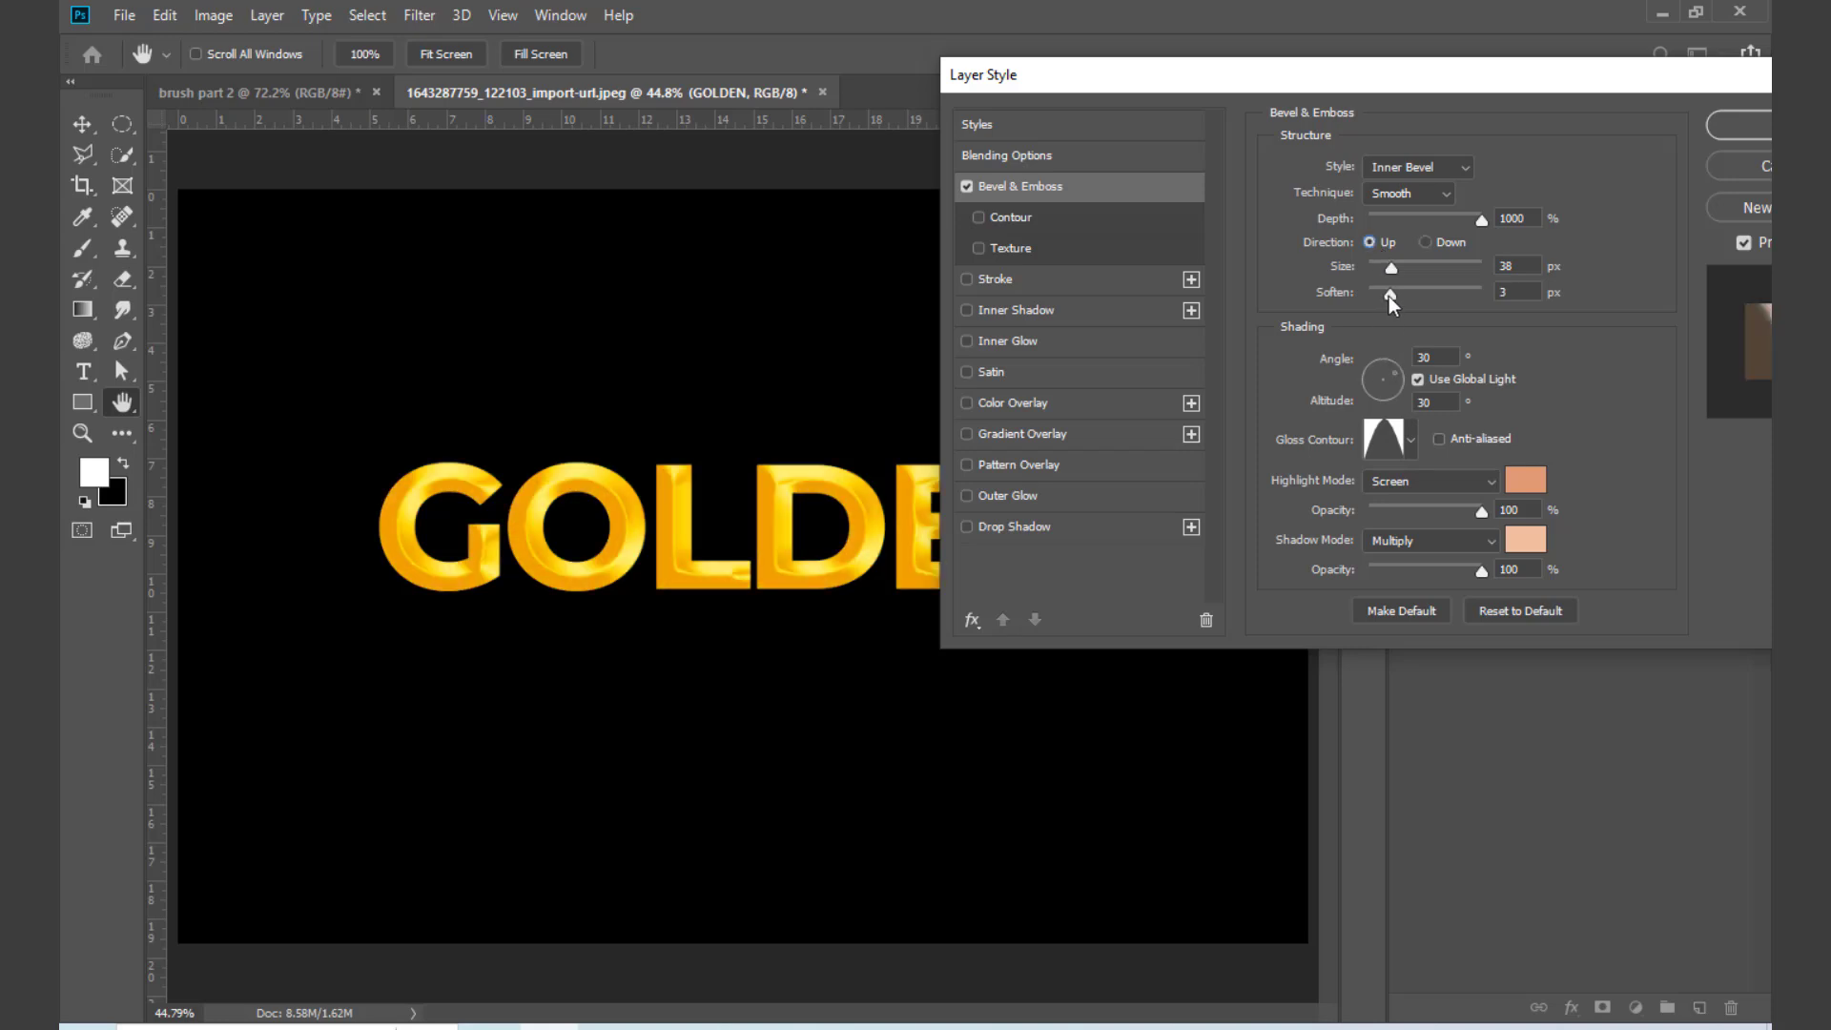
left_click_drag(1390, 297, 1344, 302)
Step: Try the Outer Bevel style on GOLDEN and switch back to Inner Bevel
left_click(1417, 172)
left_click(1402, 188)
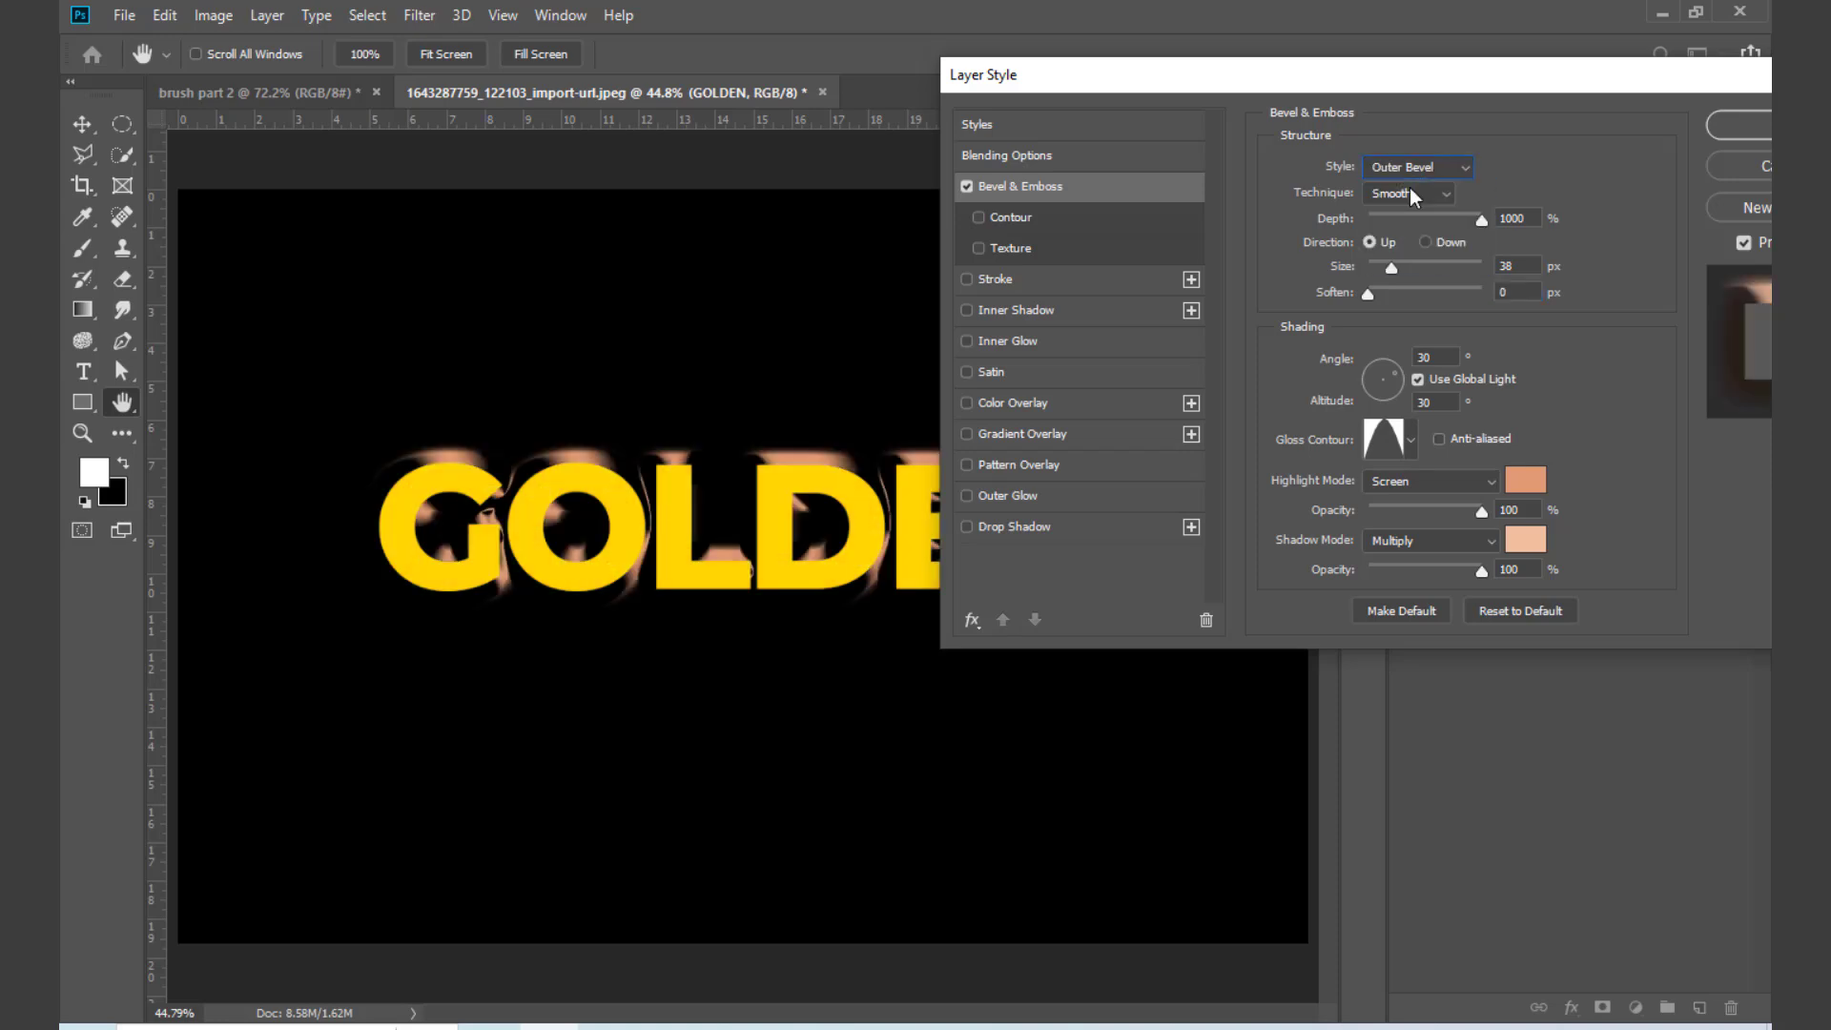
left_click(1418, 170)
left_click(1426, 203)
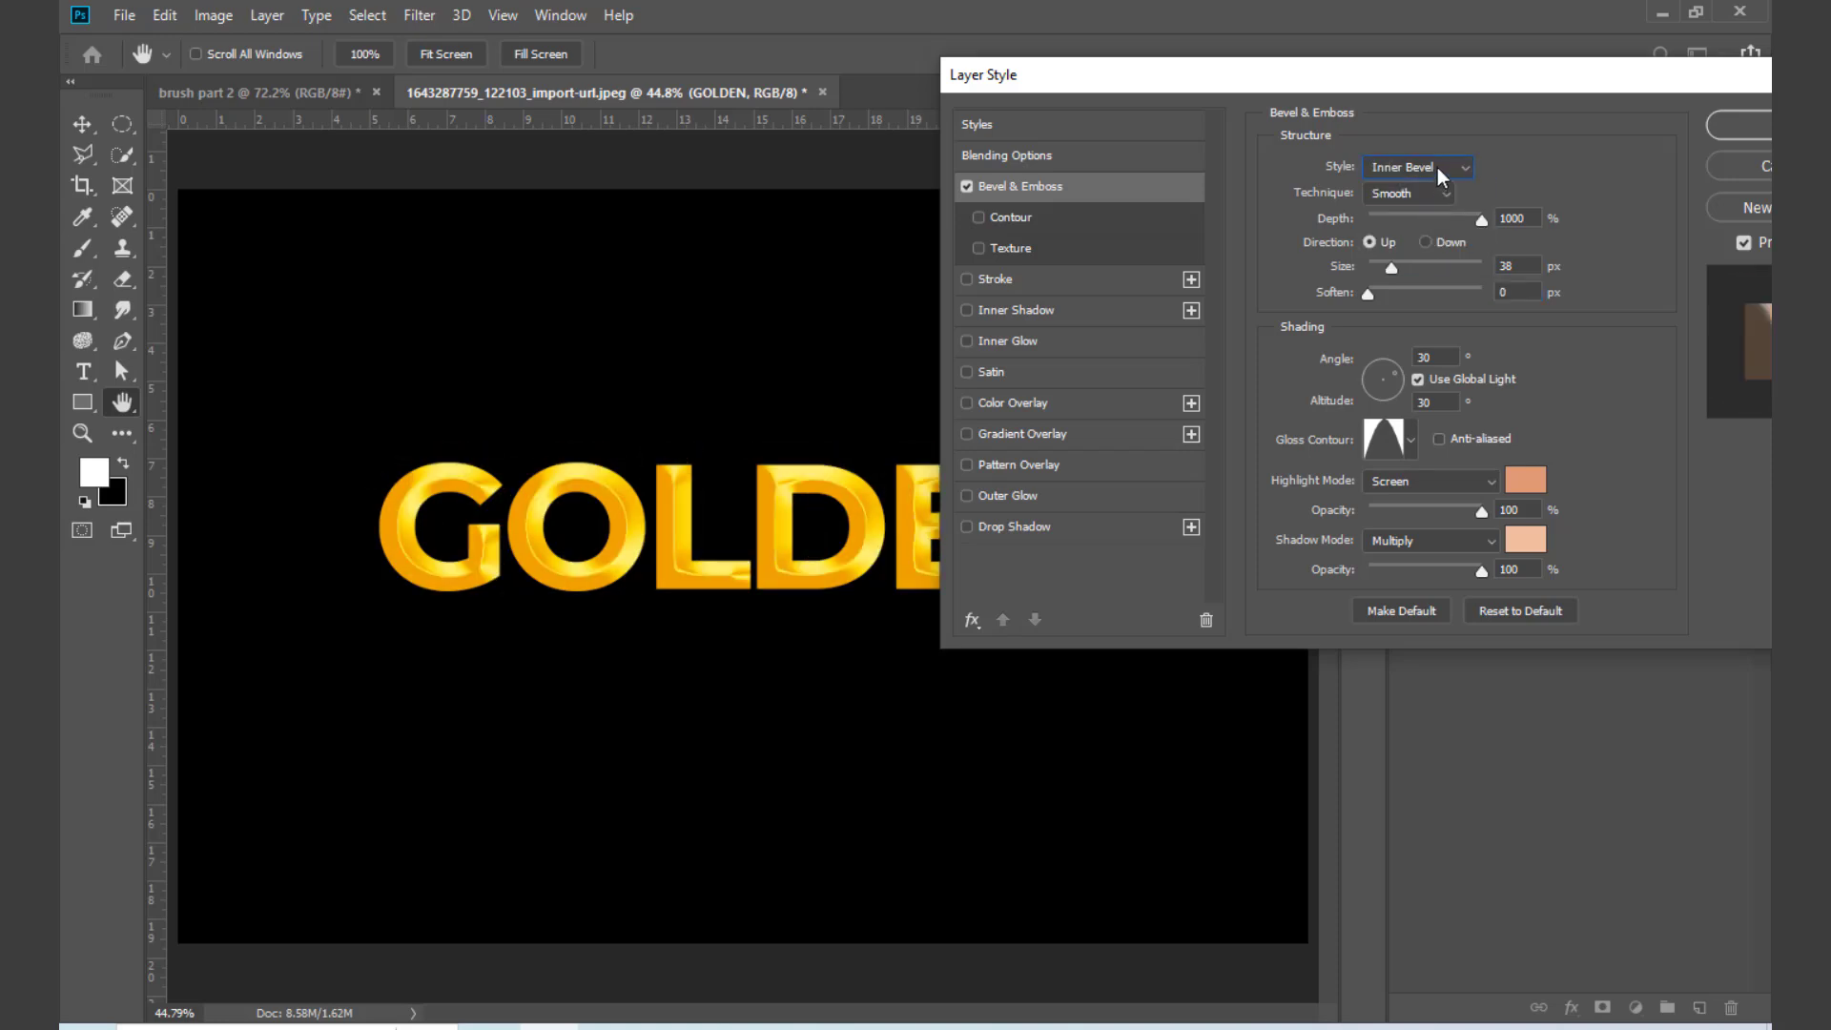
Step: Change the bevel style on GOLDEN to Emboss and set its size to 68 px
left_click(1438, 168)
left_click(1405, 209)
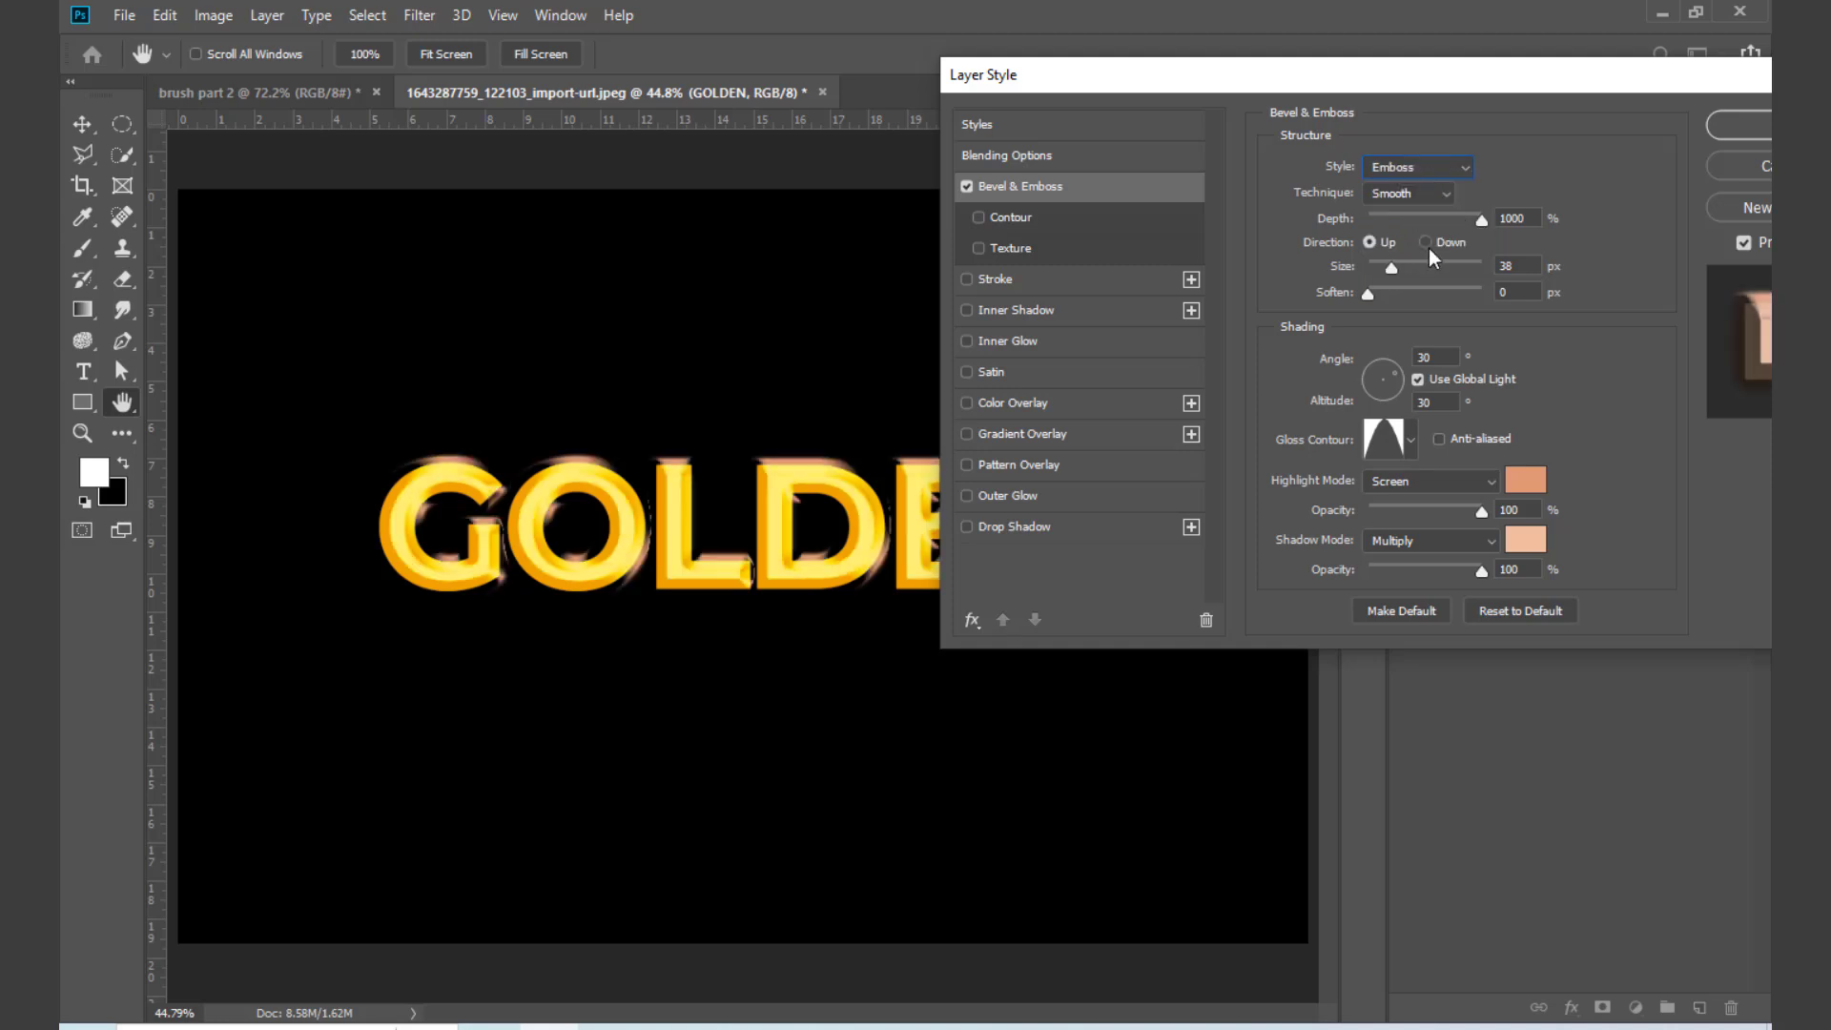
mouse_move(1389, 268)
left_mouse_down()
mouse_move(1434, 267)
mouse_move(1404, 272)
left_mouse_up()
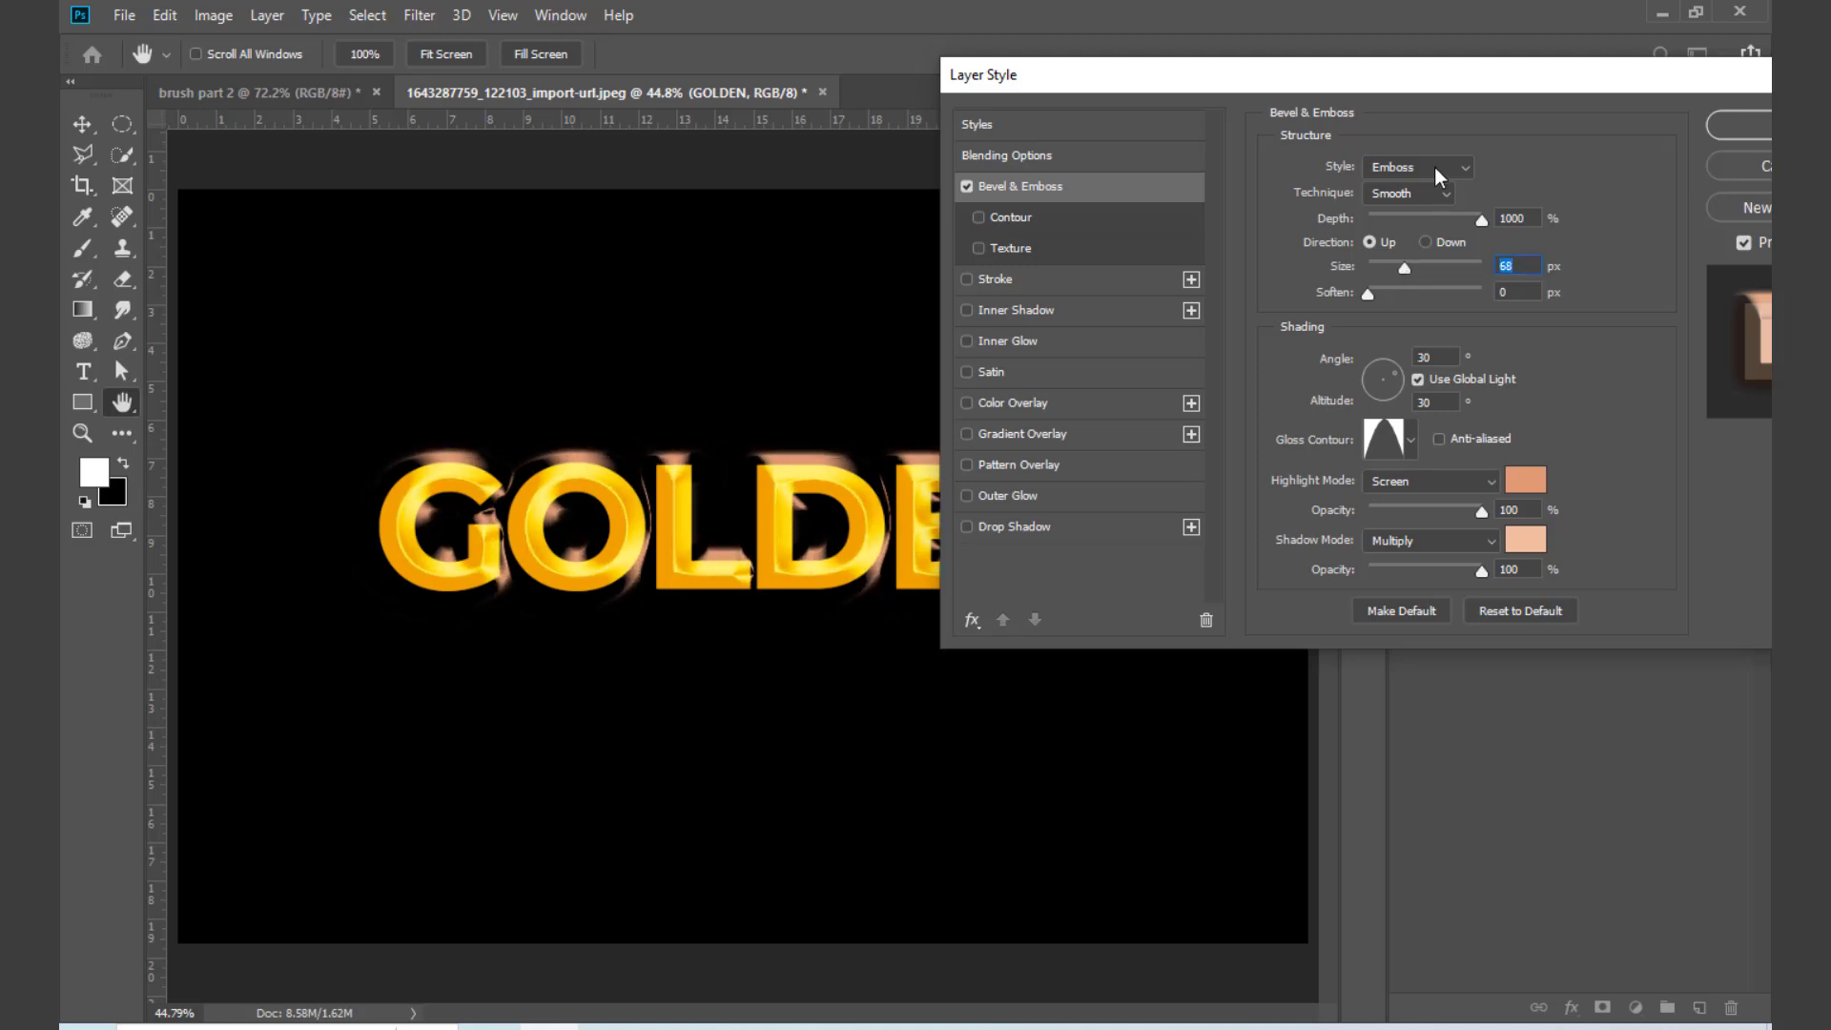
Step: Try the Pillow Emboss style on GOLDEN and switch back to Inner Bevel
left_click(1434, 168)
left_click(1410, 240)
left_click(1431, 177)
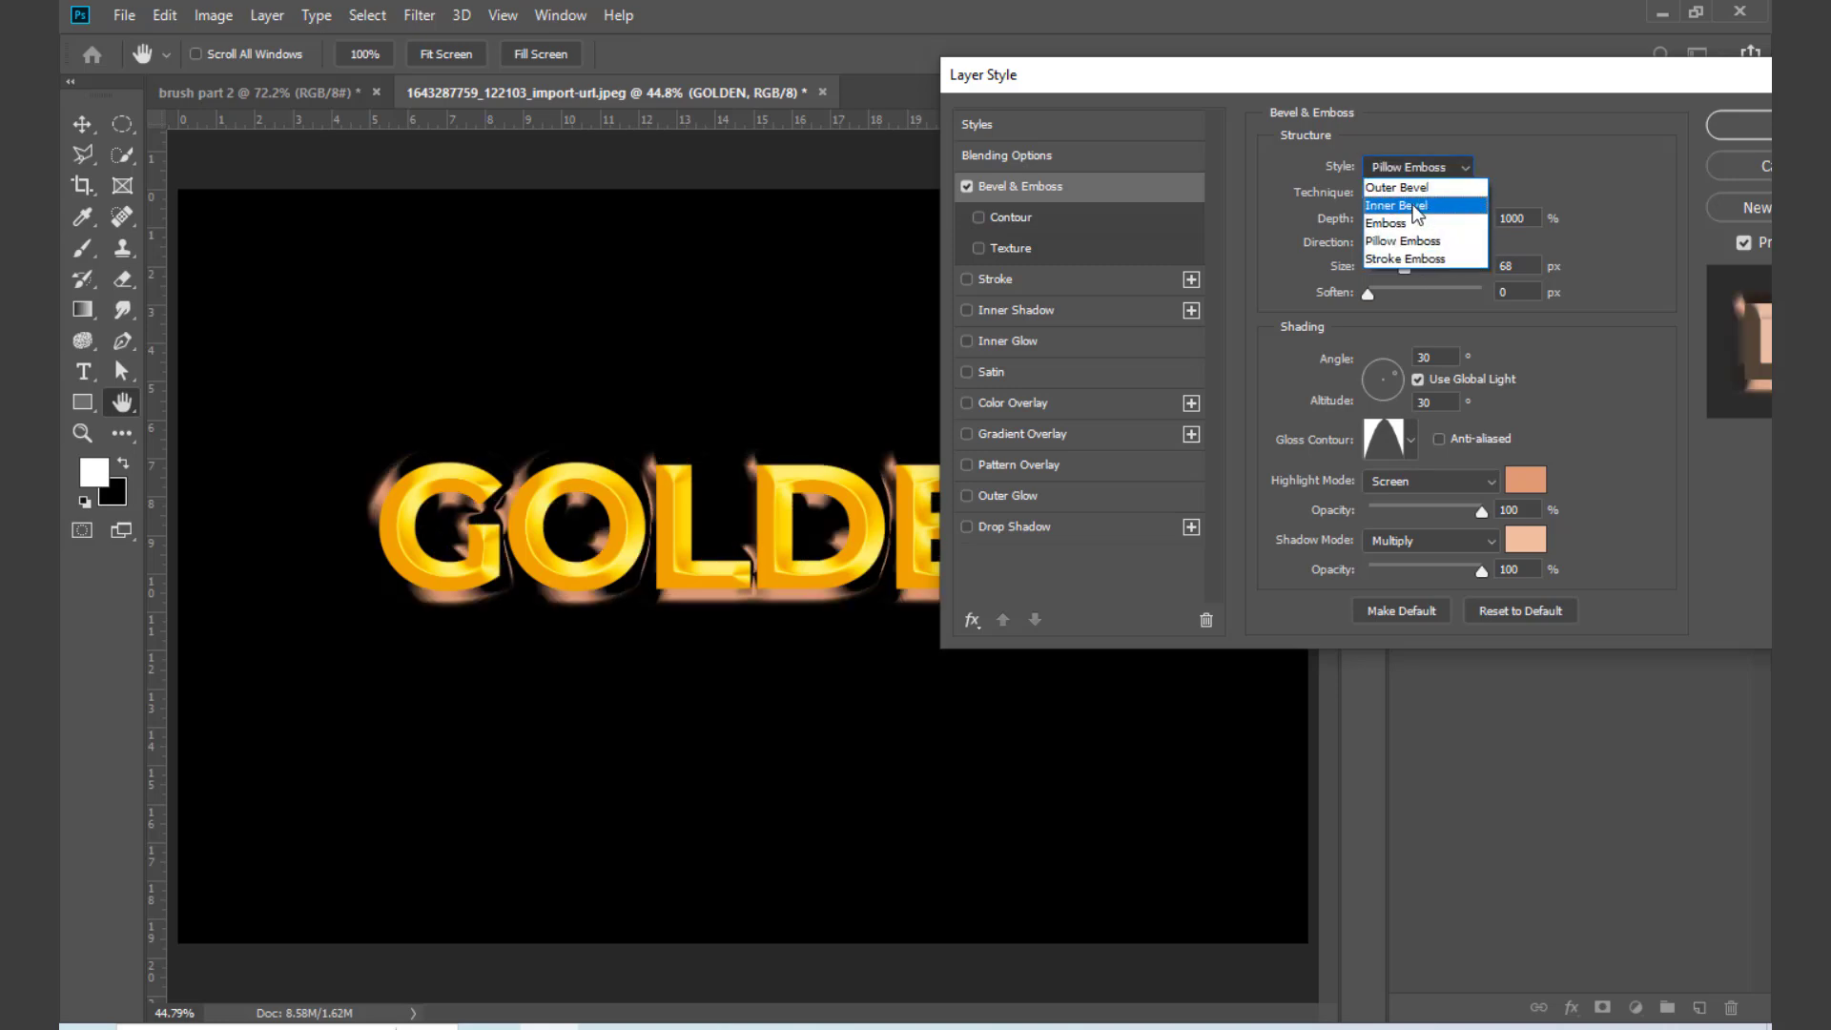
left_click(1412, 205)
Step: Set GOLDEN's bevel technique to Chisel Hard and its size to 250 px, and apply the layer style
left_click(1421, 192)
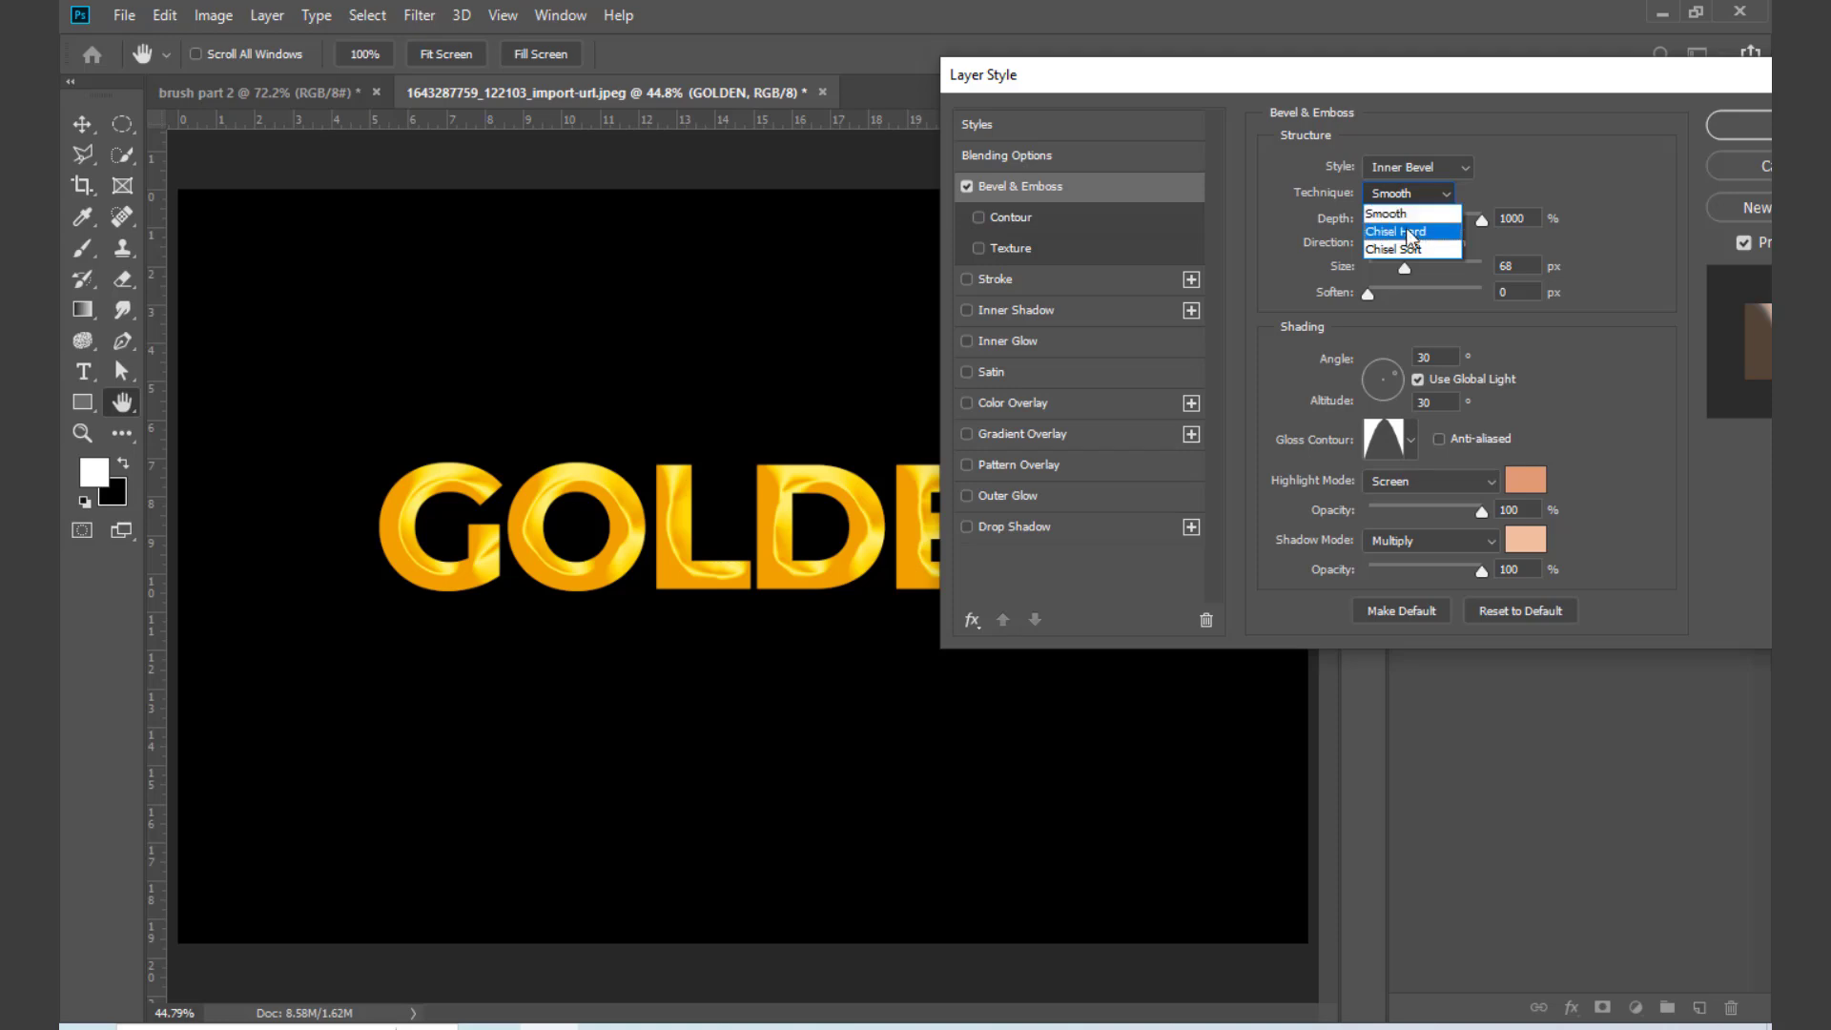
left_click(1404, 235)
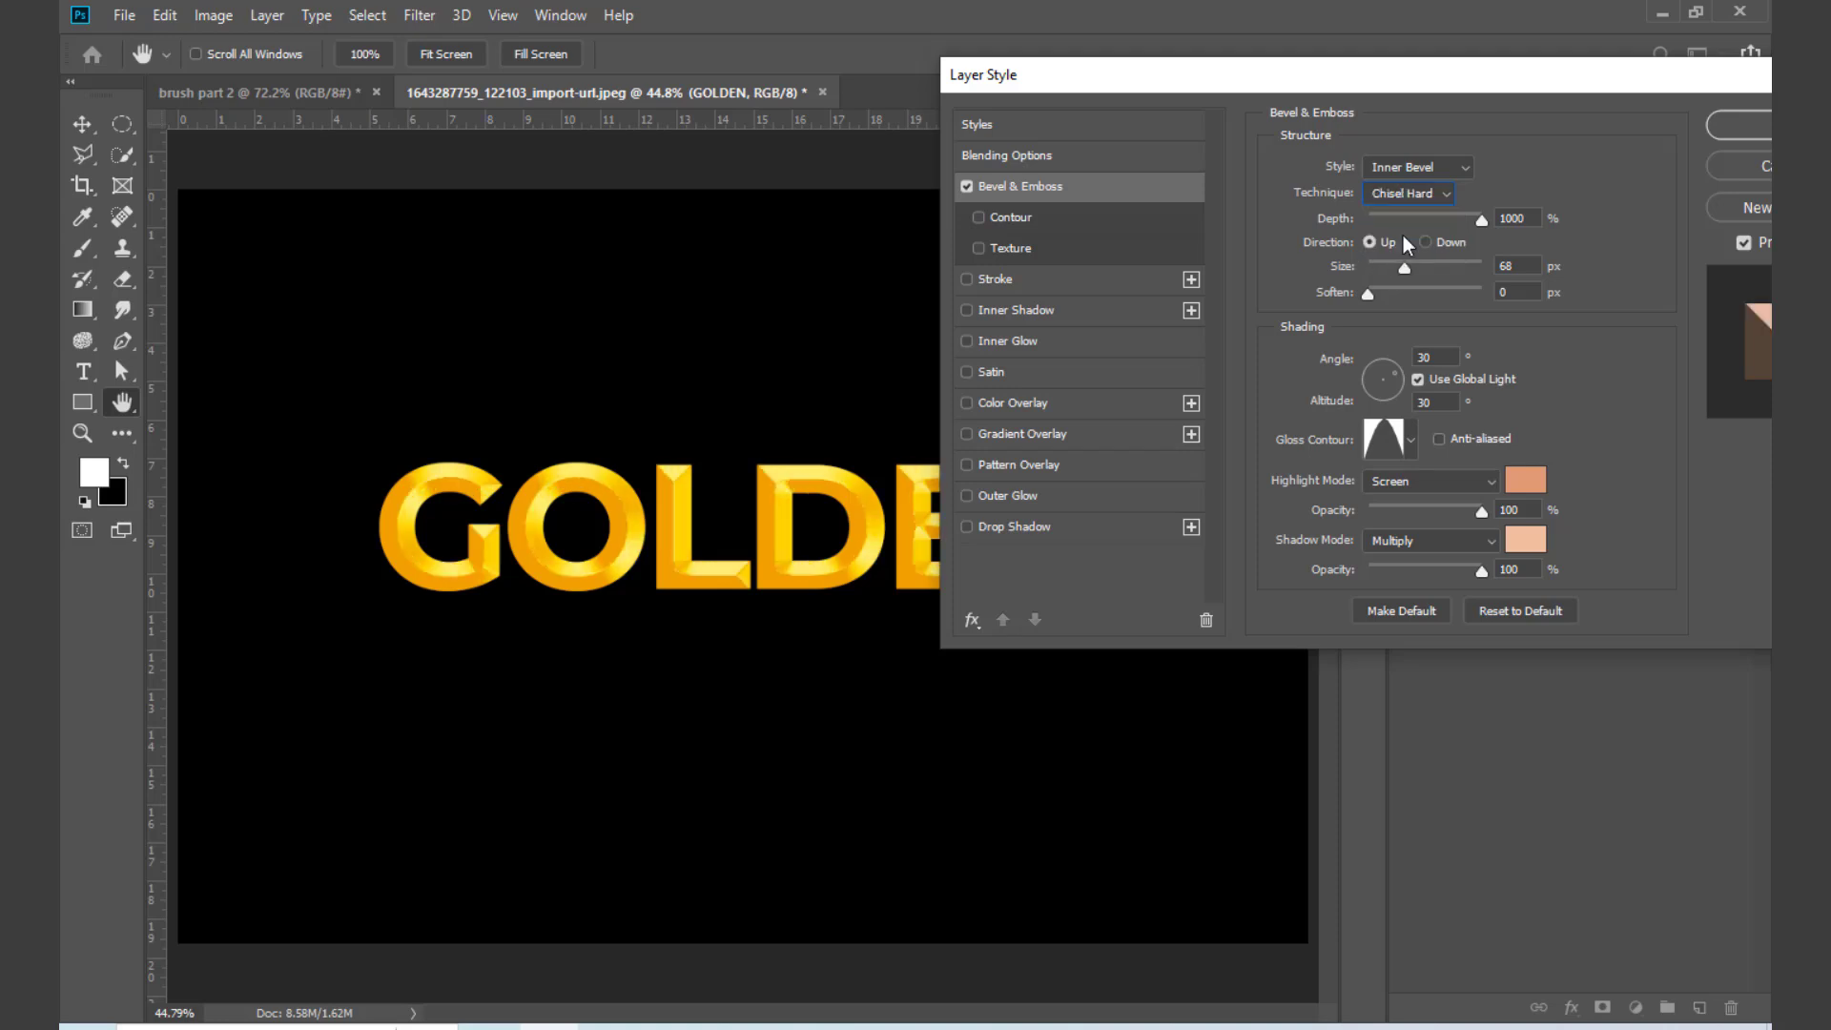
left_click(1409, 193)
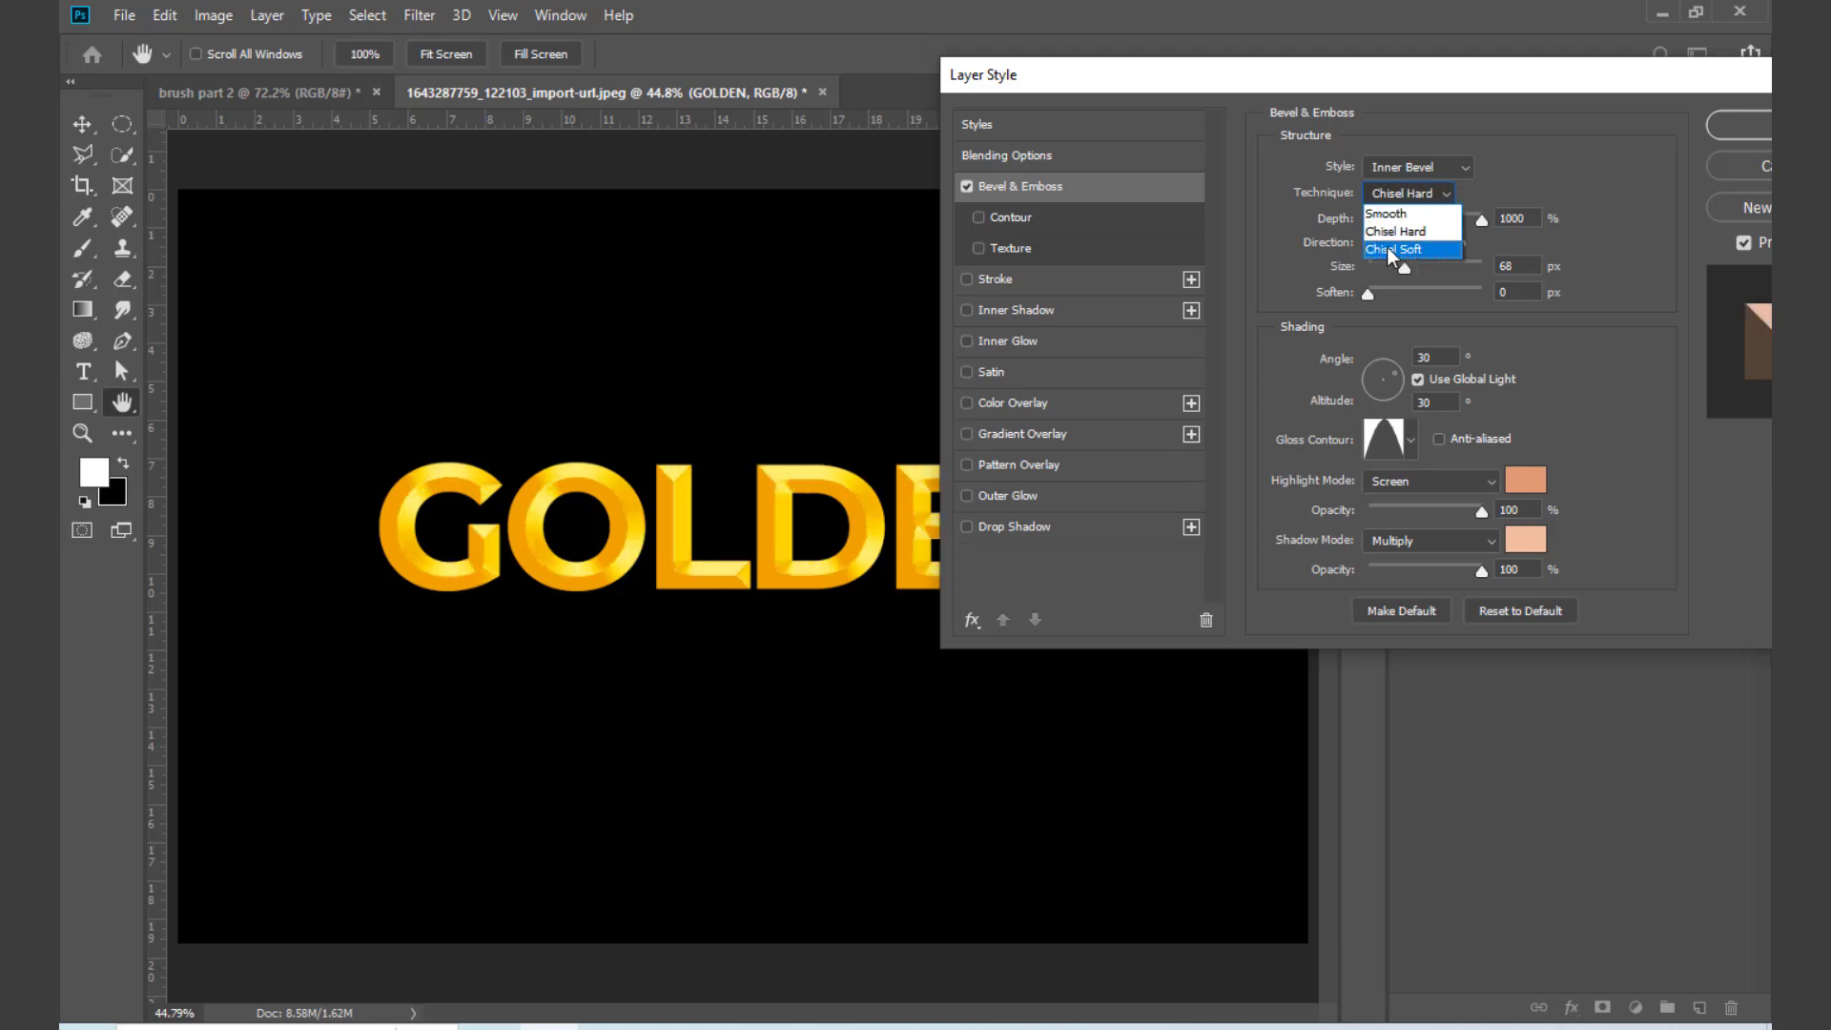
left_click(1406, 232)
left_click_drag(1405, 269, 1485, 265)
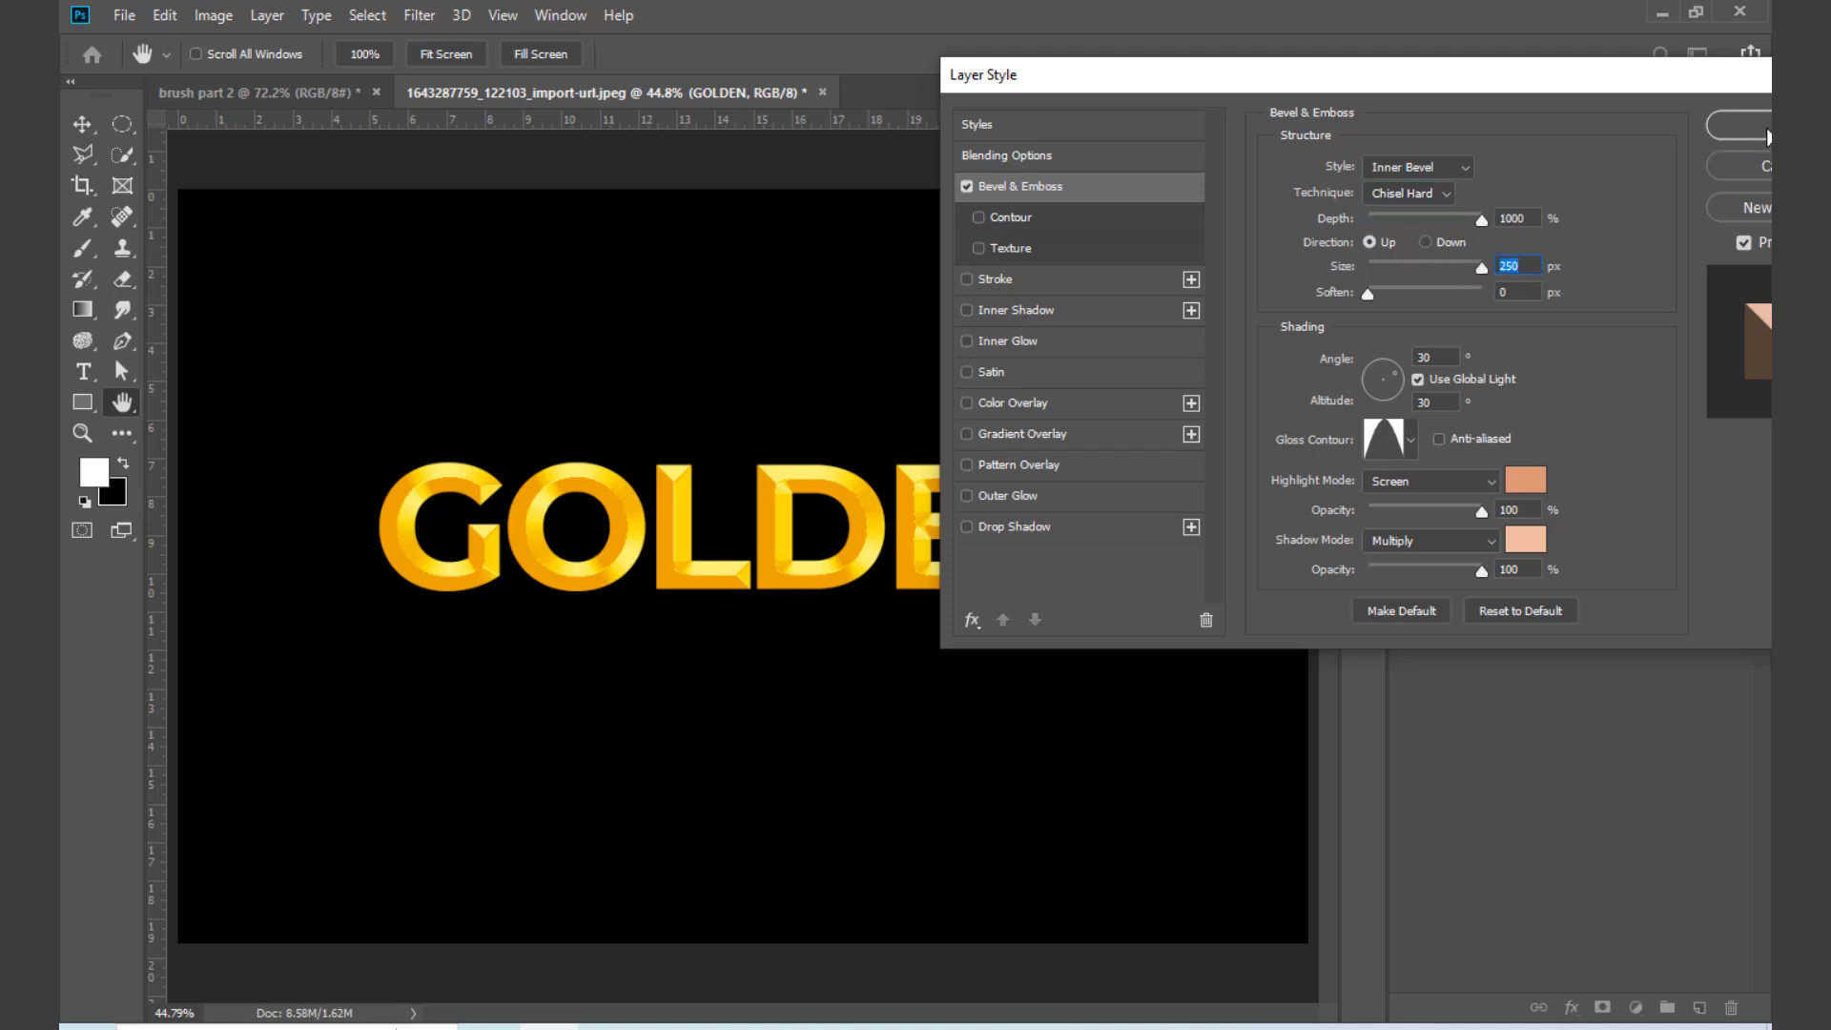
left_click(1766, 134)
Step: Replace the text GOLDEN with the single letter G
key("ctrl+plus")
key("ctrl+plus")
key("ctrl+plus")
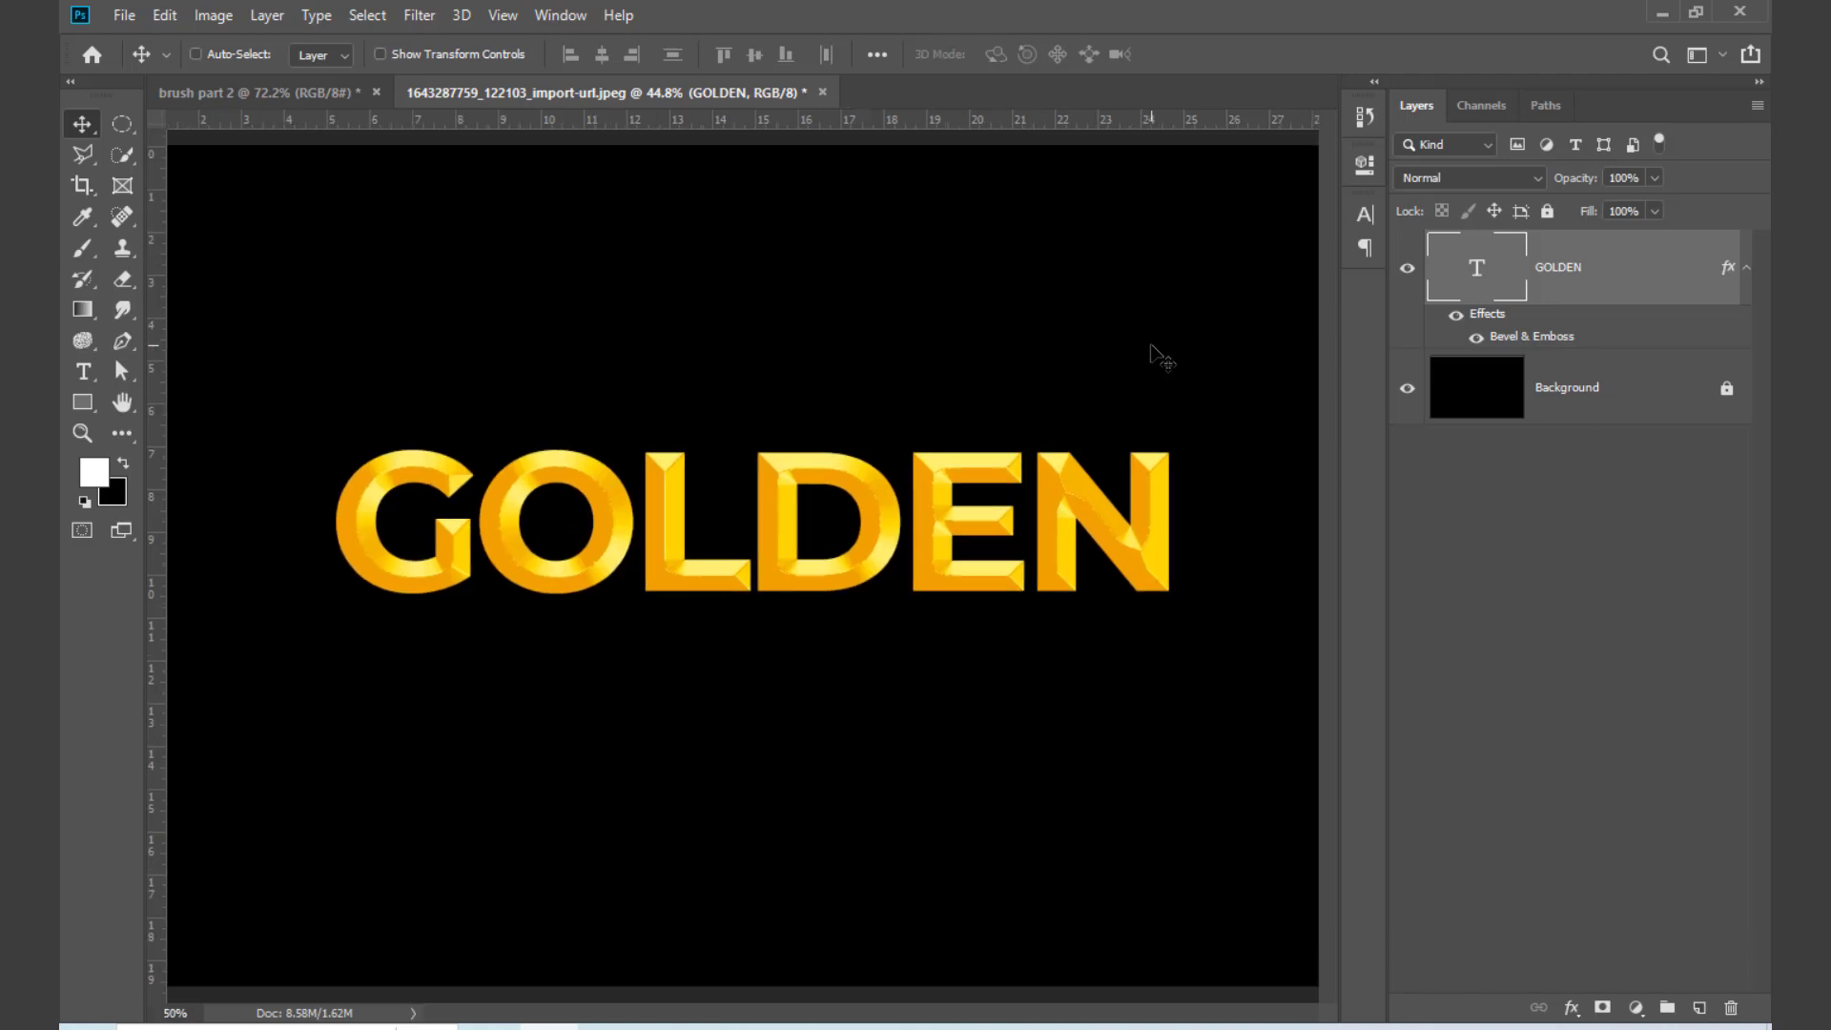
left_click_drag(496, 575, 940, 625)
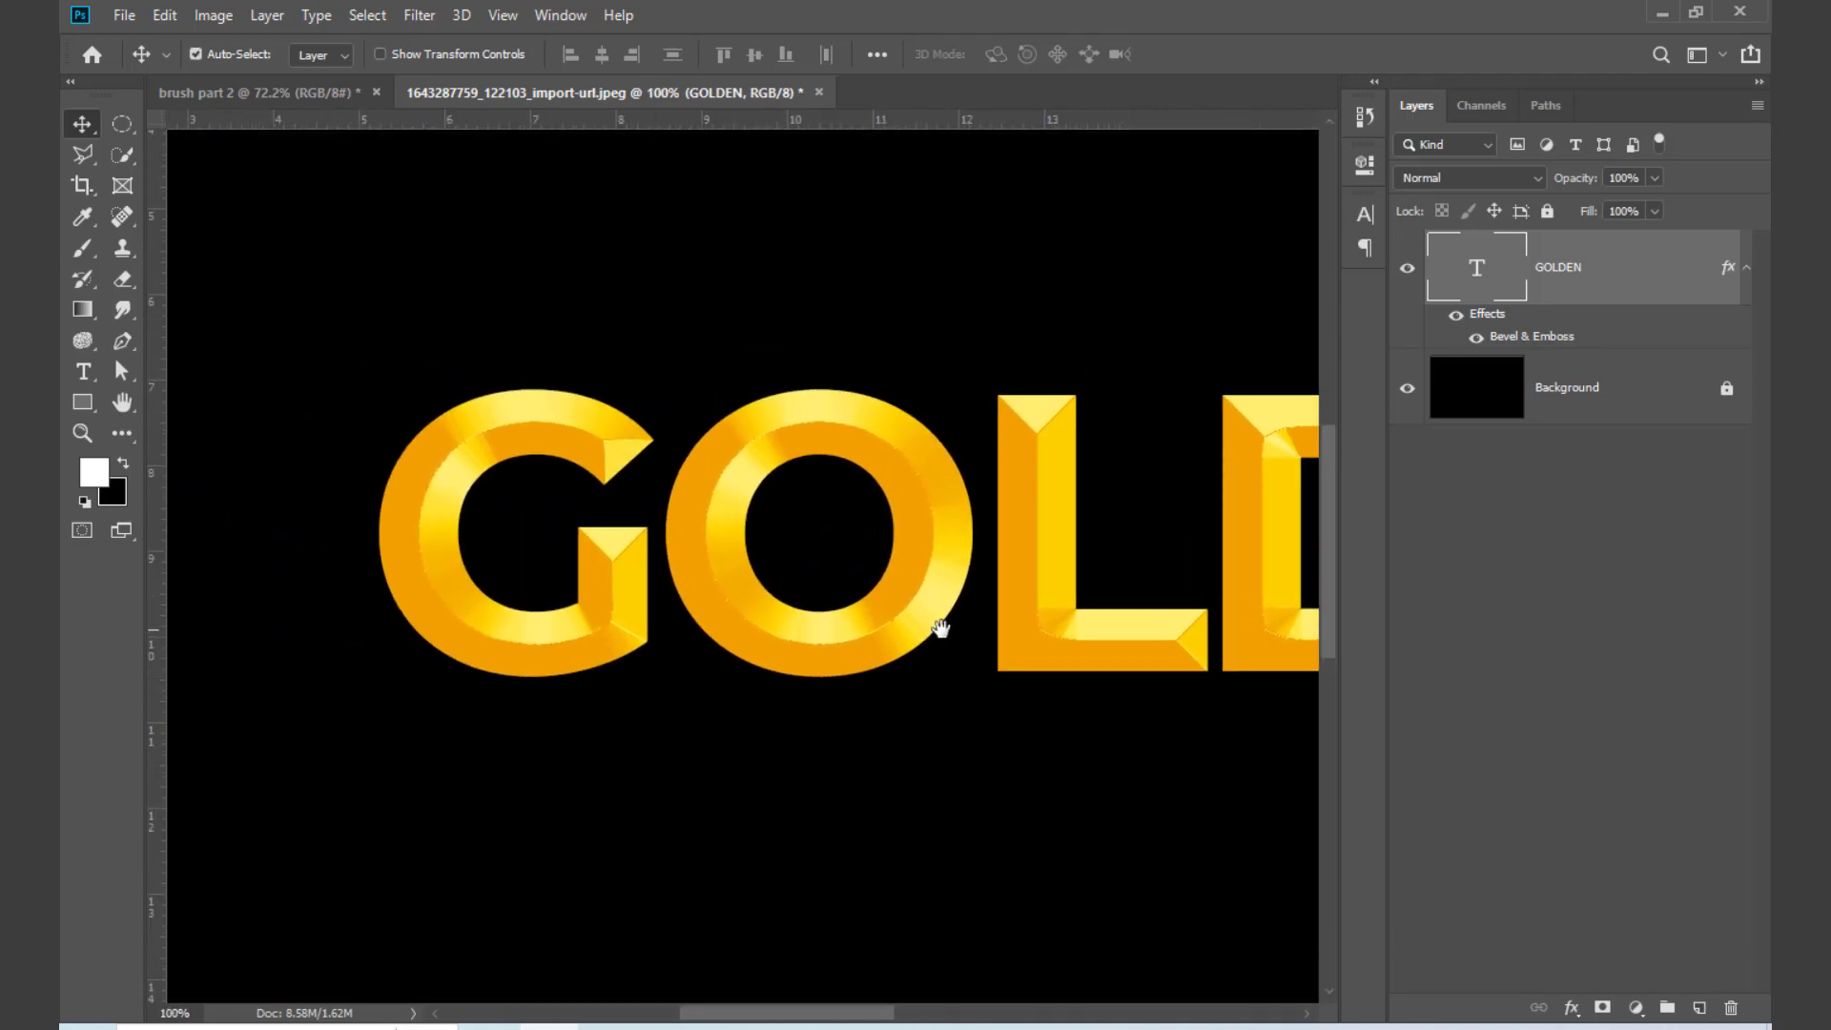
scroll(560, 613, "up", 3)
scroll(563, 611, "down", 1)
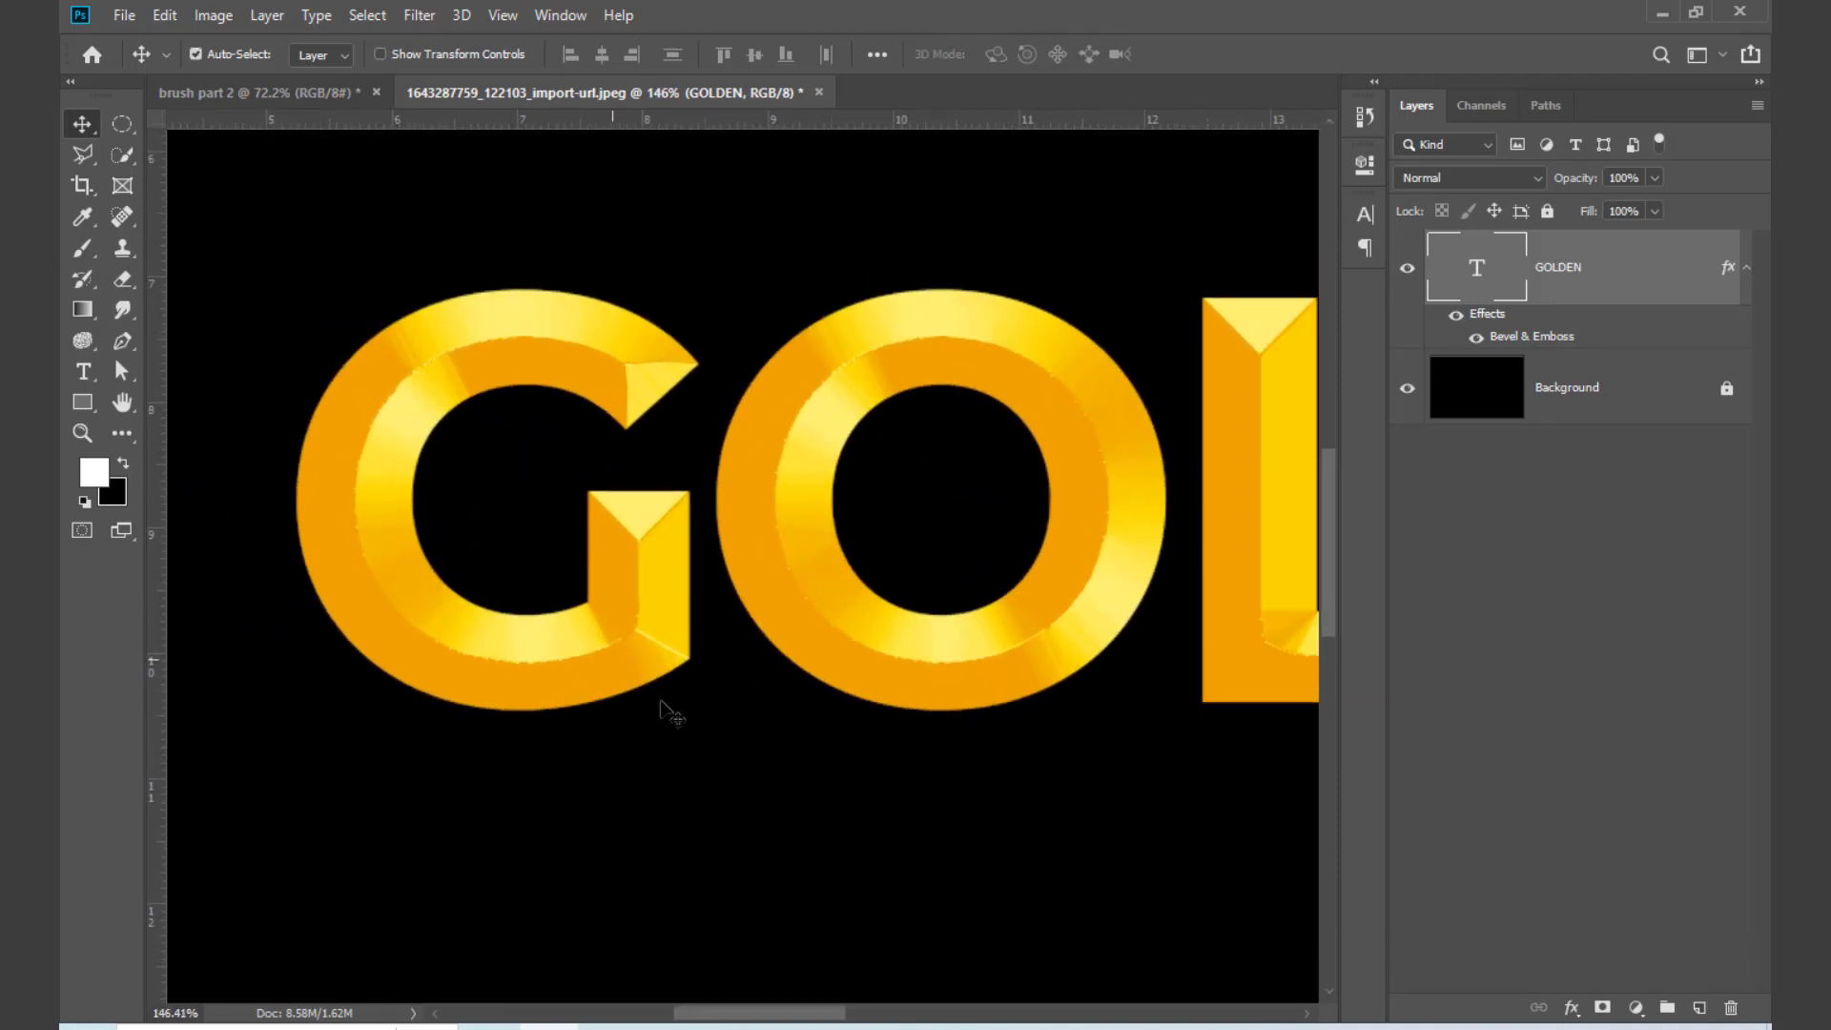
key("t")
double_click(995, 520)
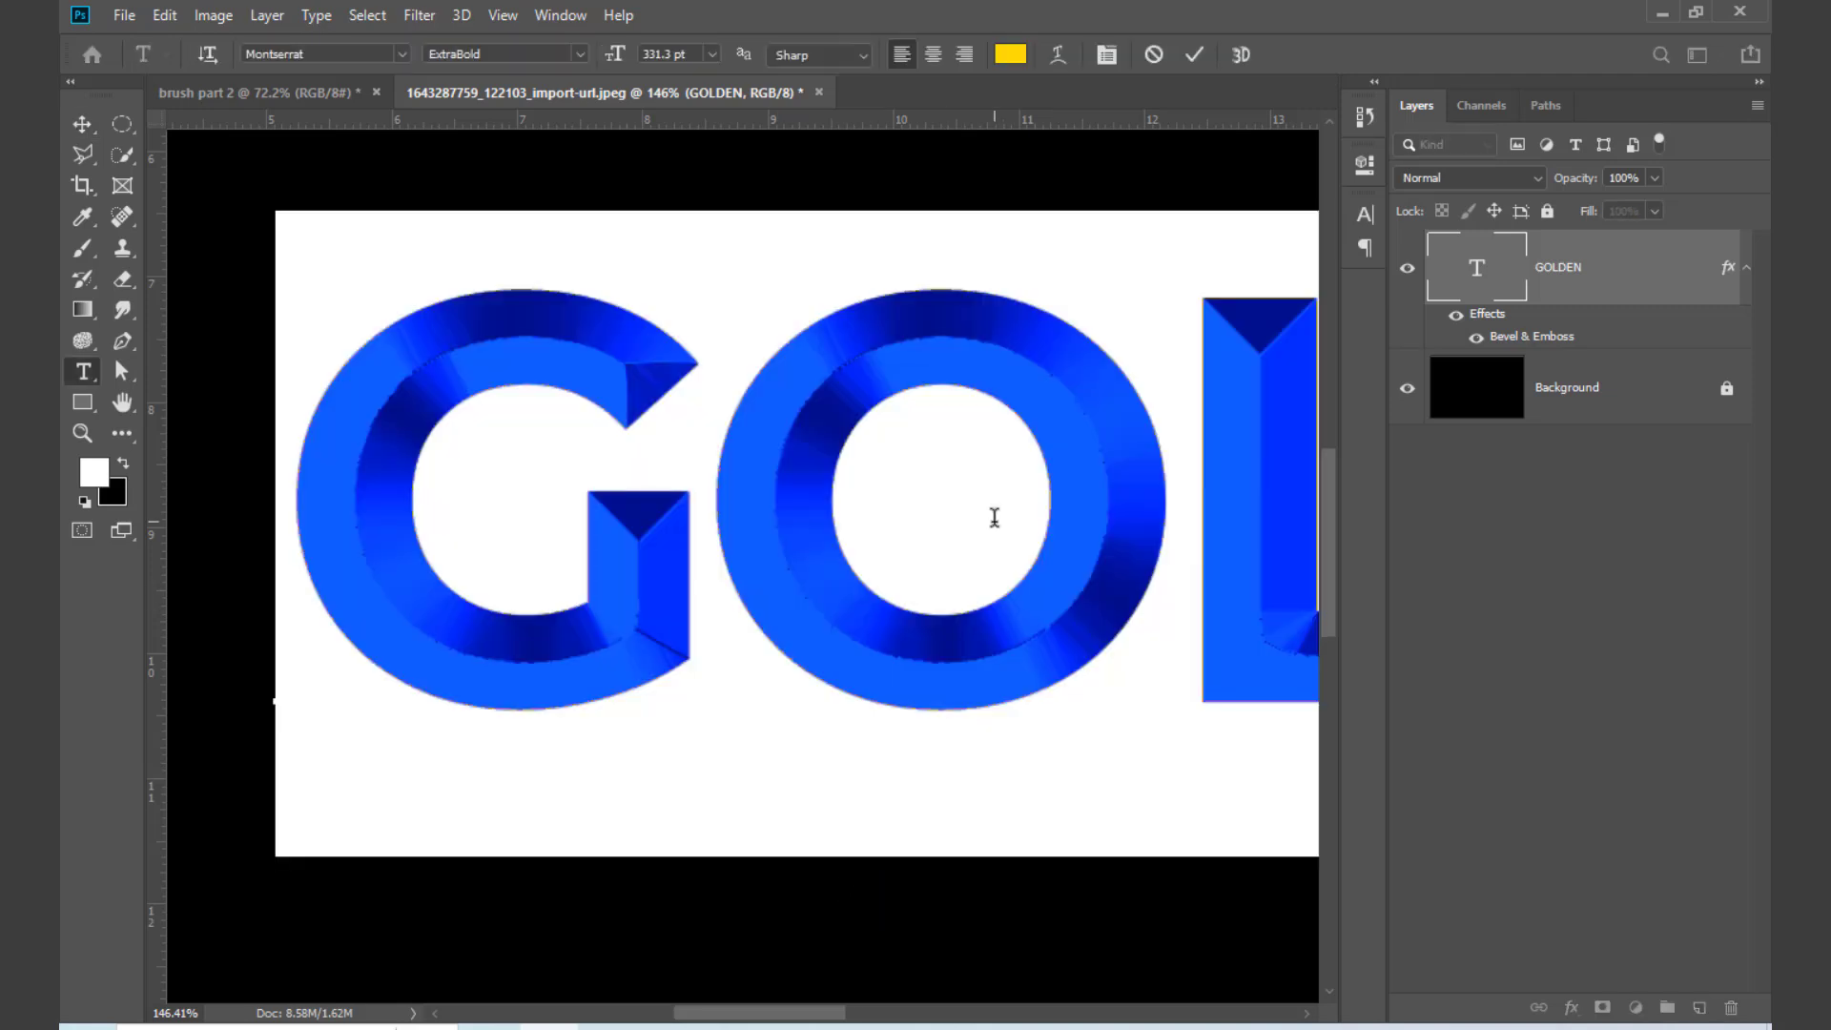
type("G")
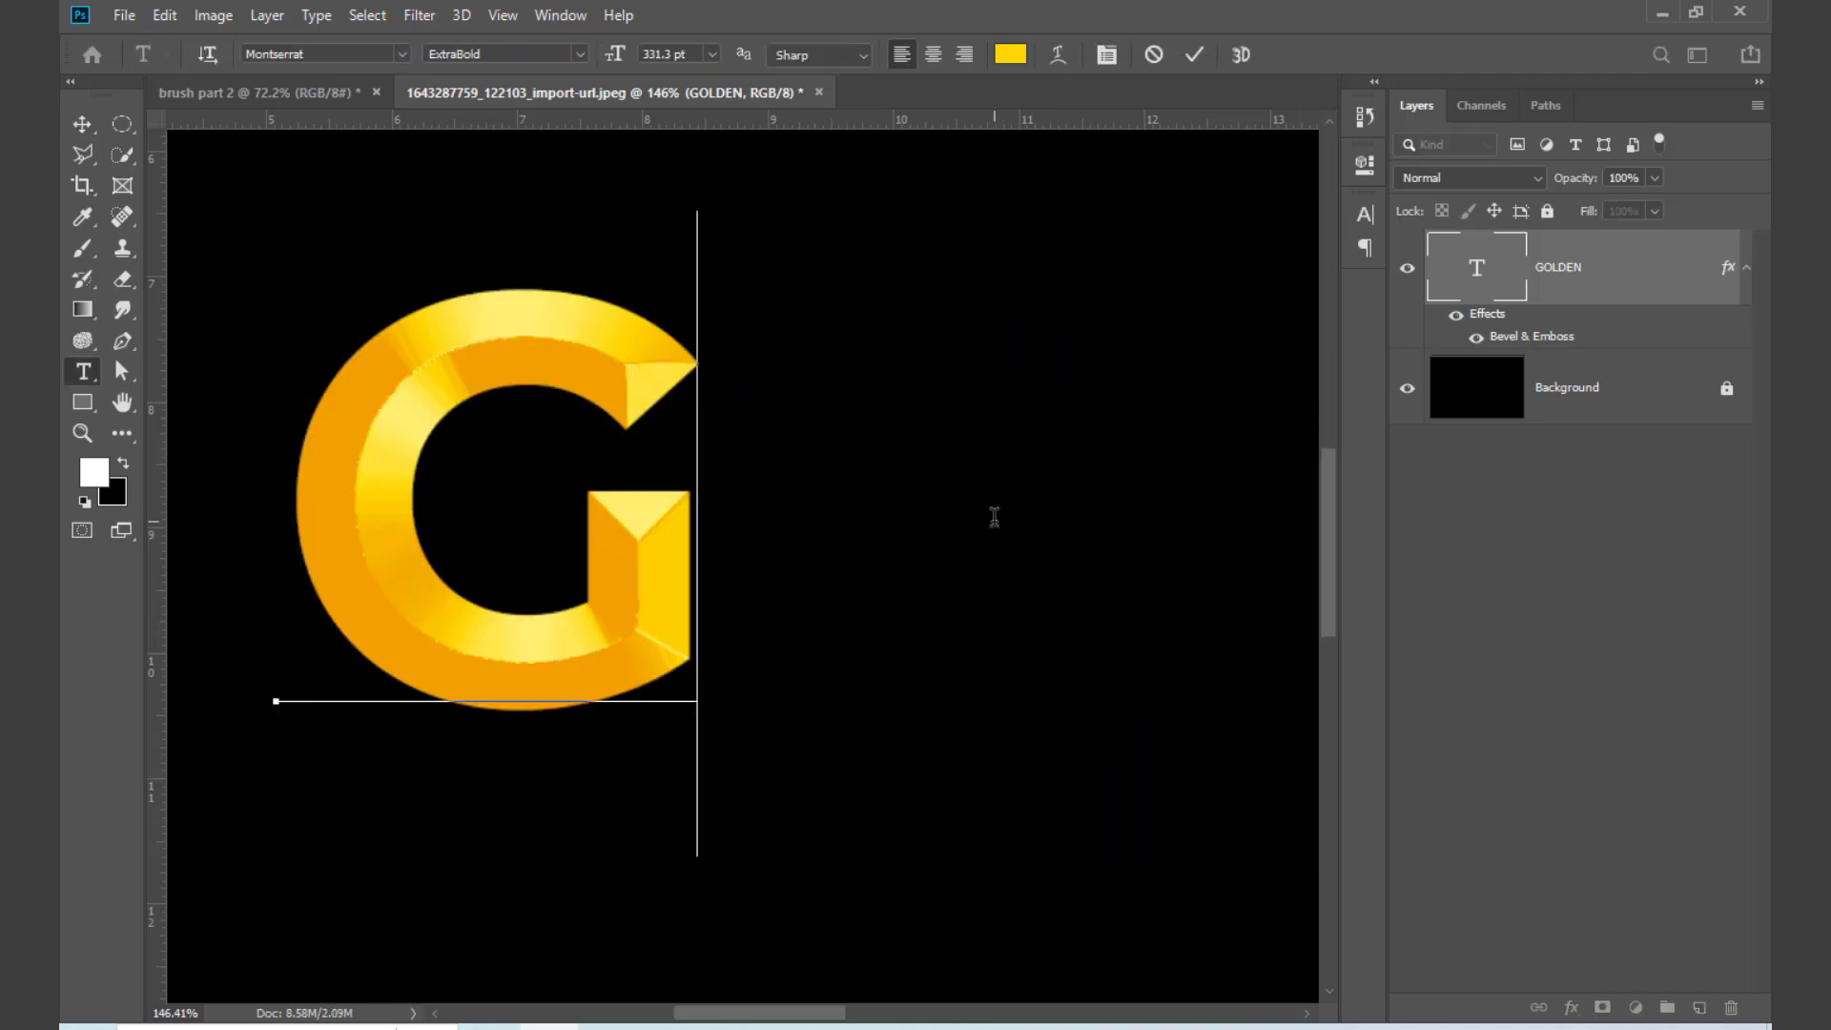
Step: Move the letter G toward the middle of the canvas and scale it up
left_click(82, 124)
left_click_drag(334, 367, 604, 421)
key("ctrl+t")
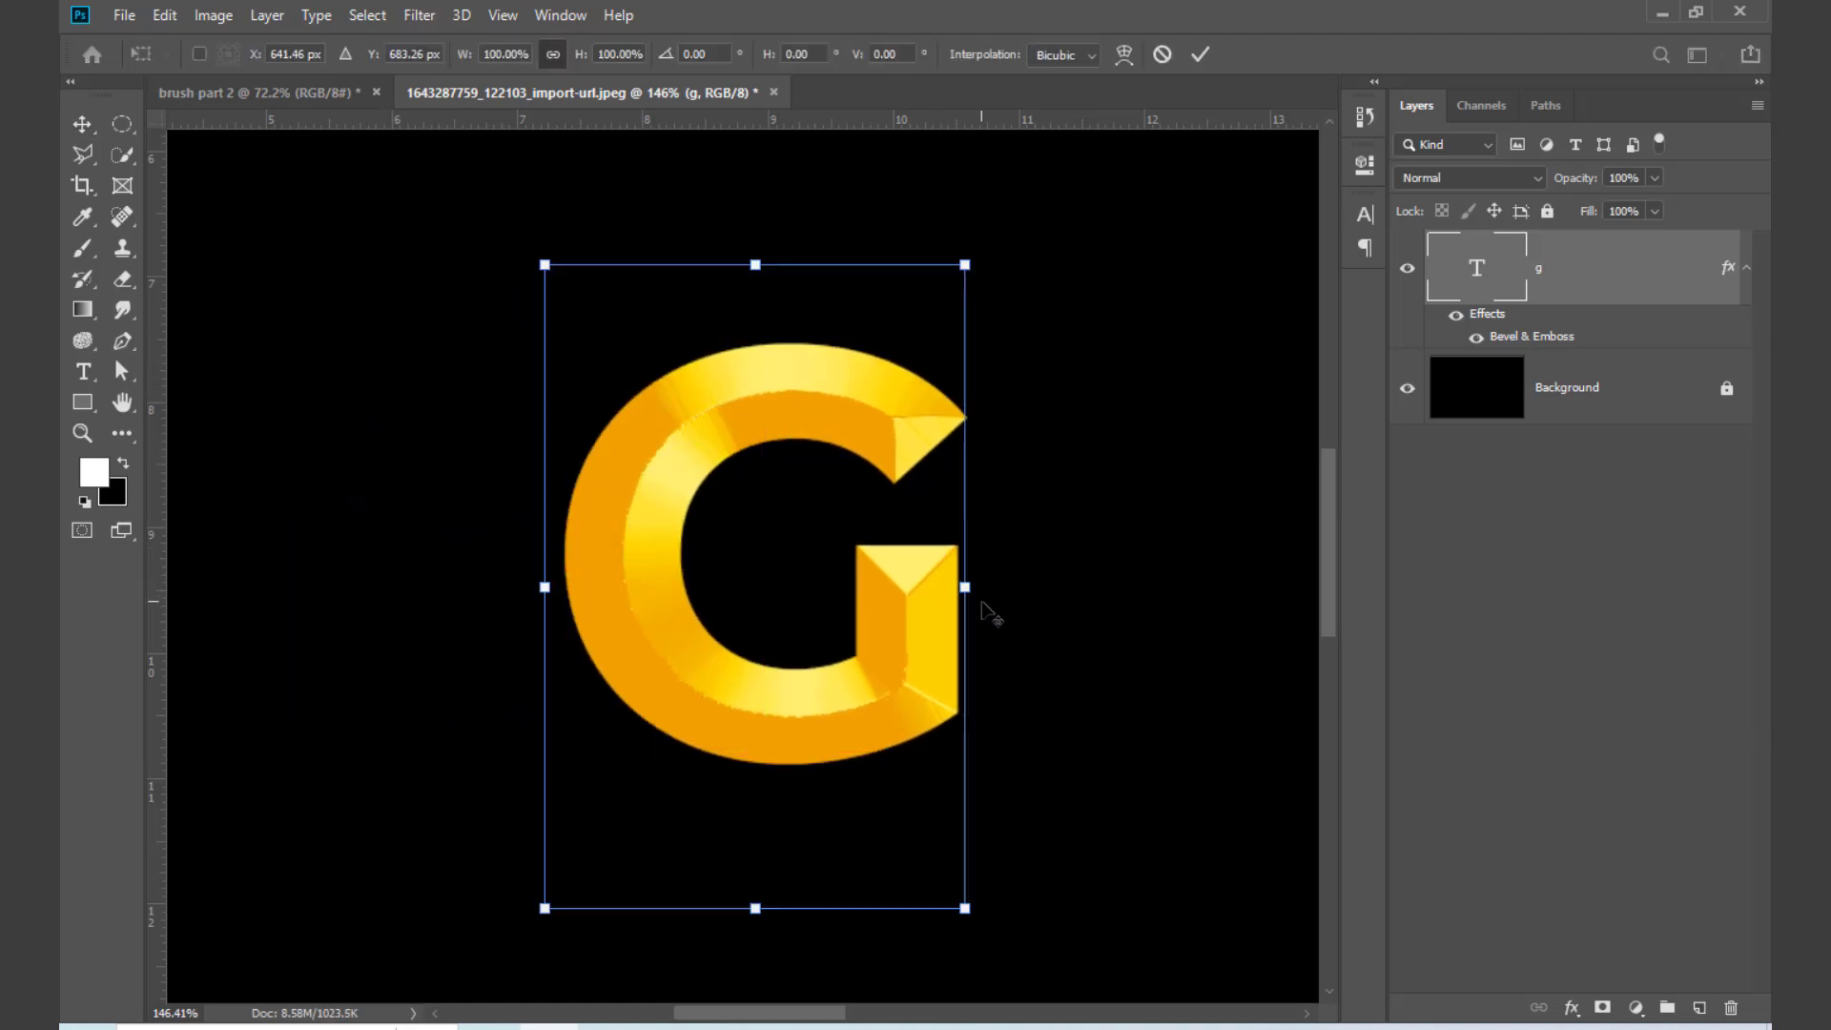
left_click_drag(965, 587, 1067, 603)
key("Return")
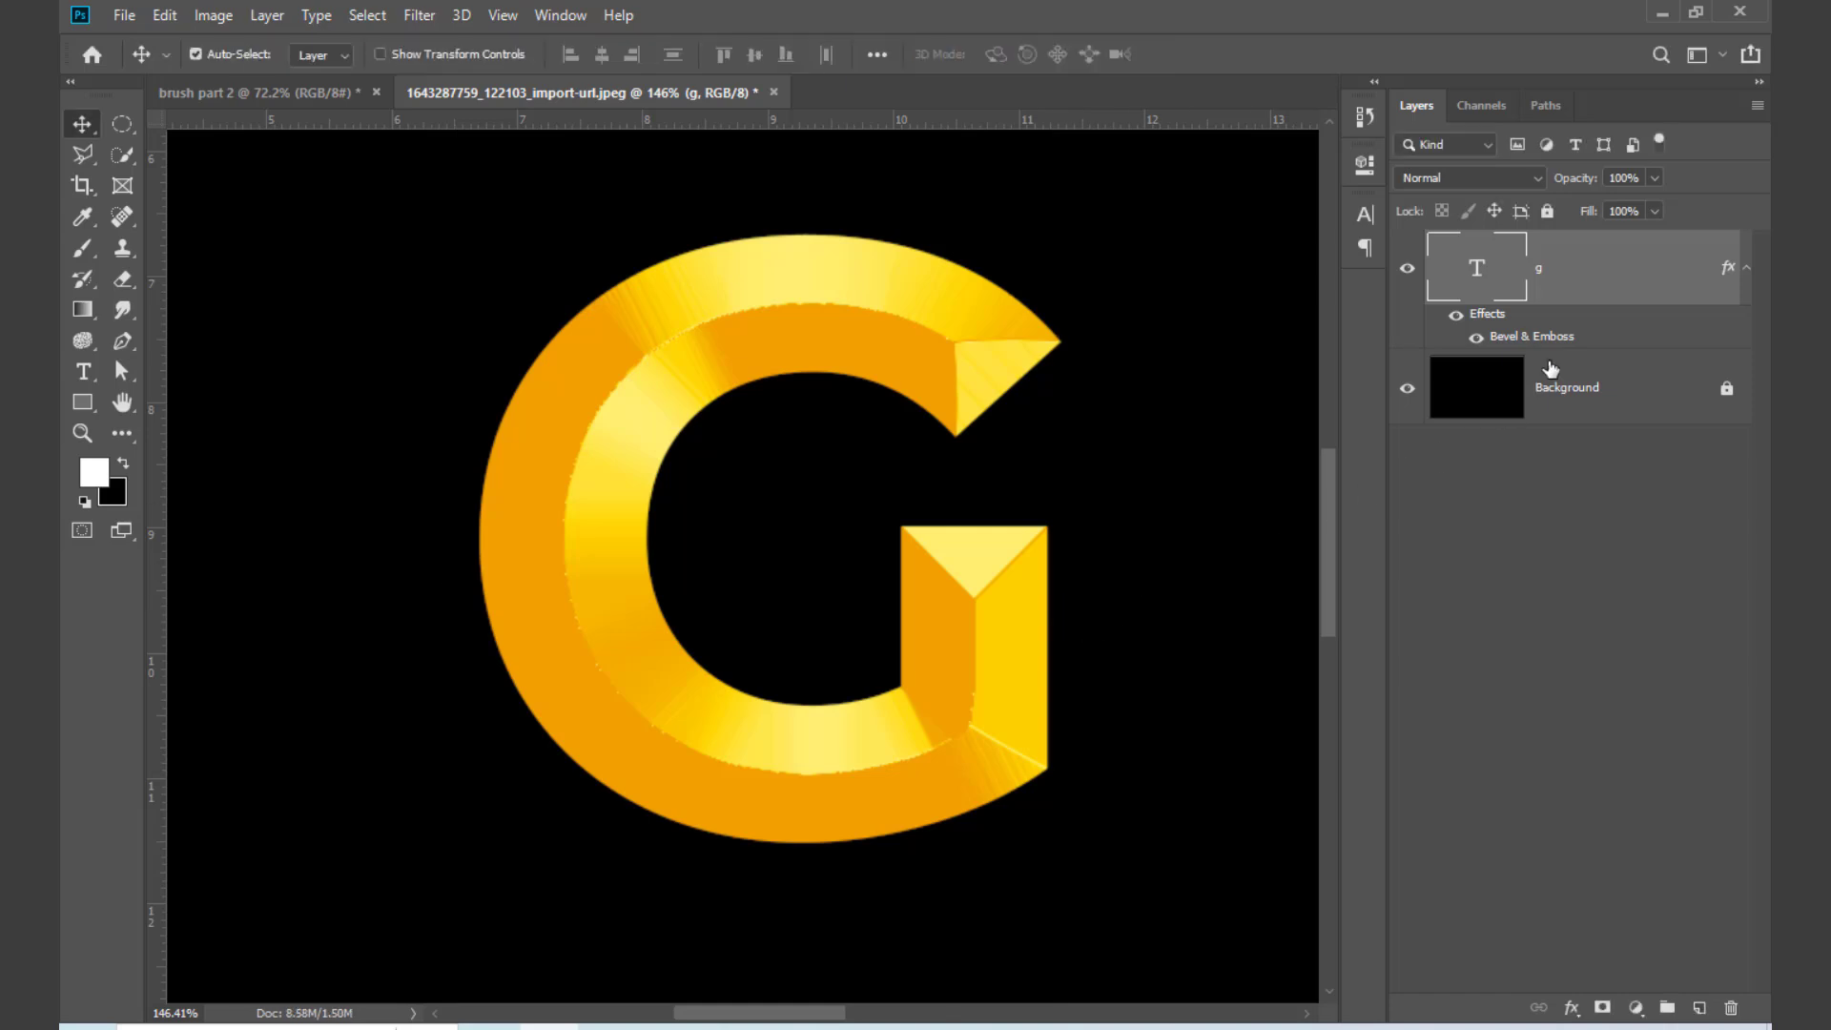
Step: Change the highlight colour of the G's bevel to orange f1a100, sampled from the letter
double_click(1555, 346)
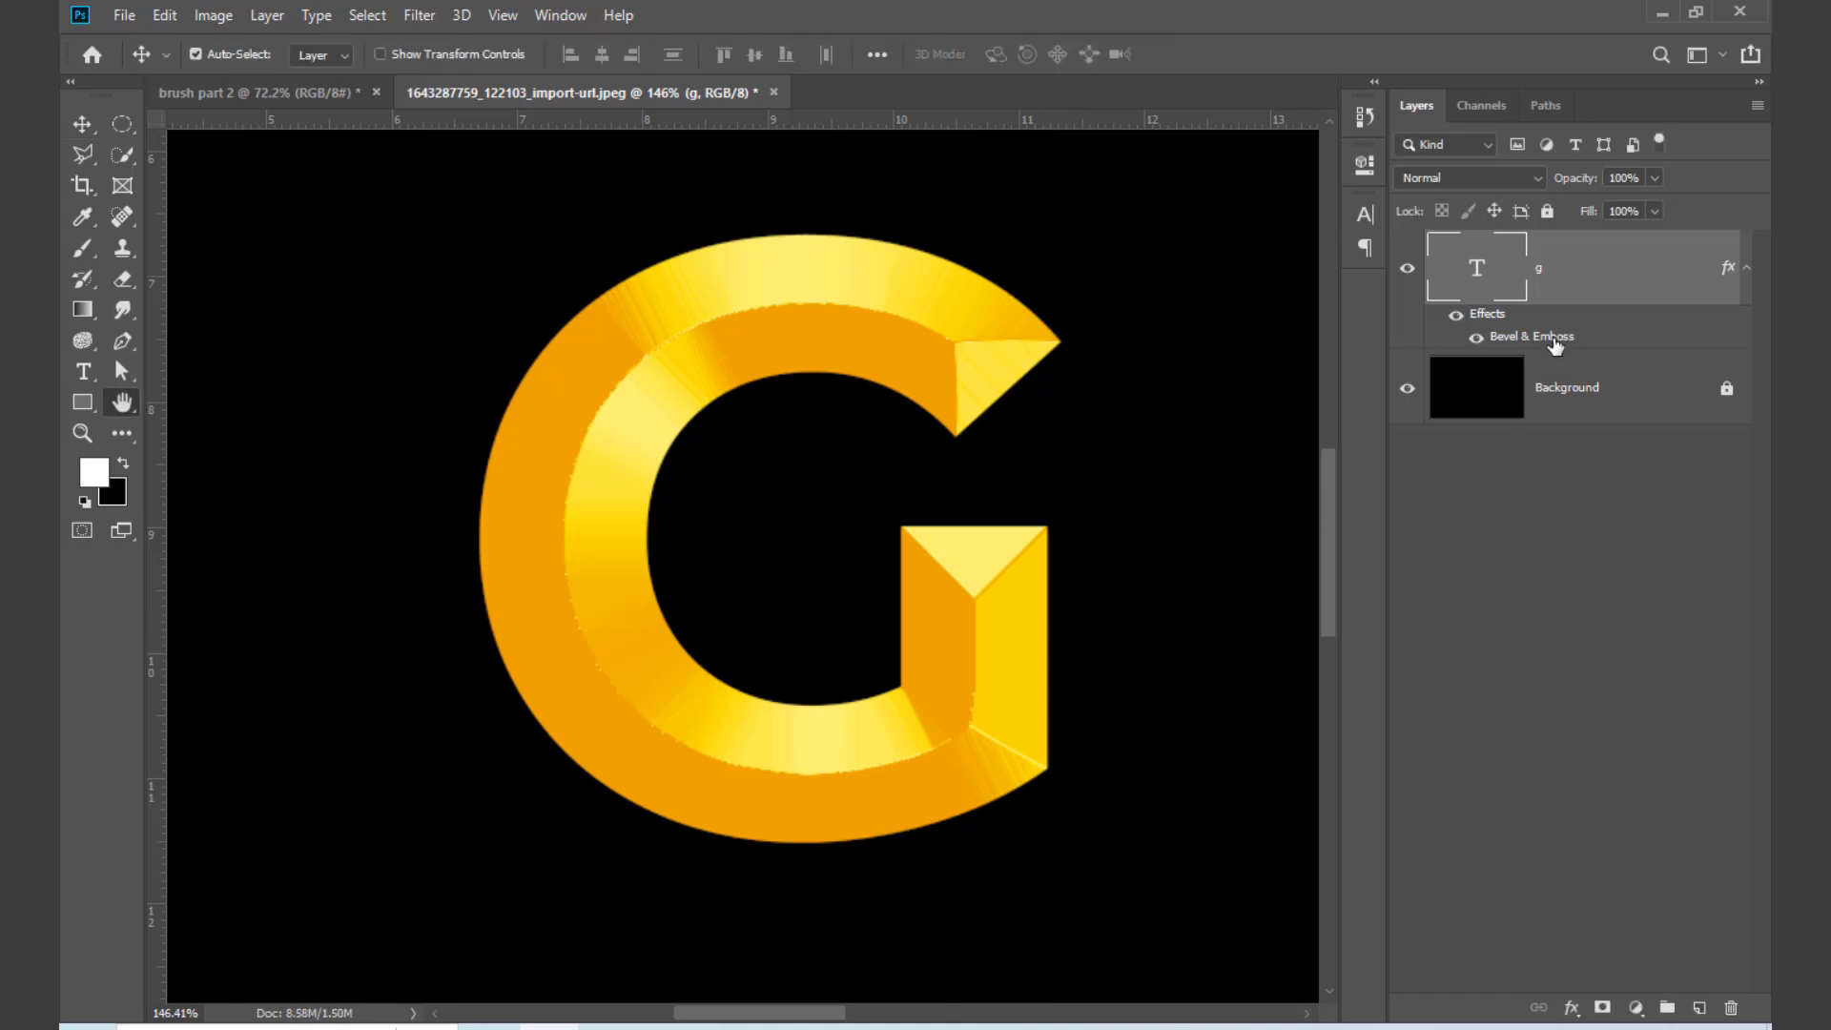
left_click(979, 190)
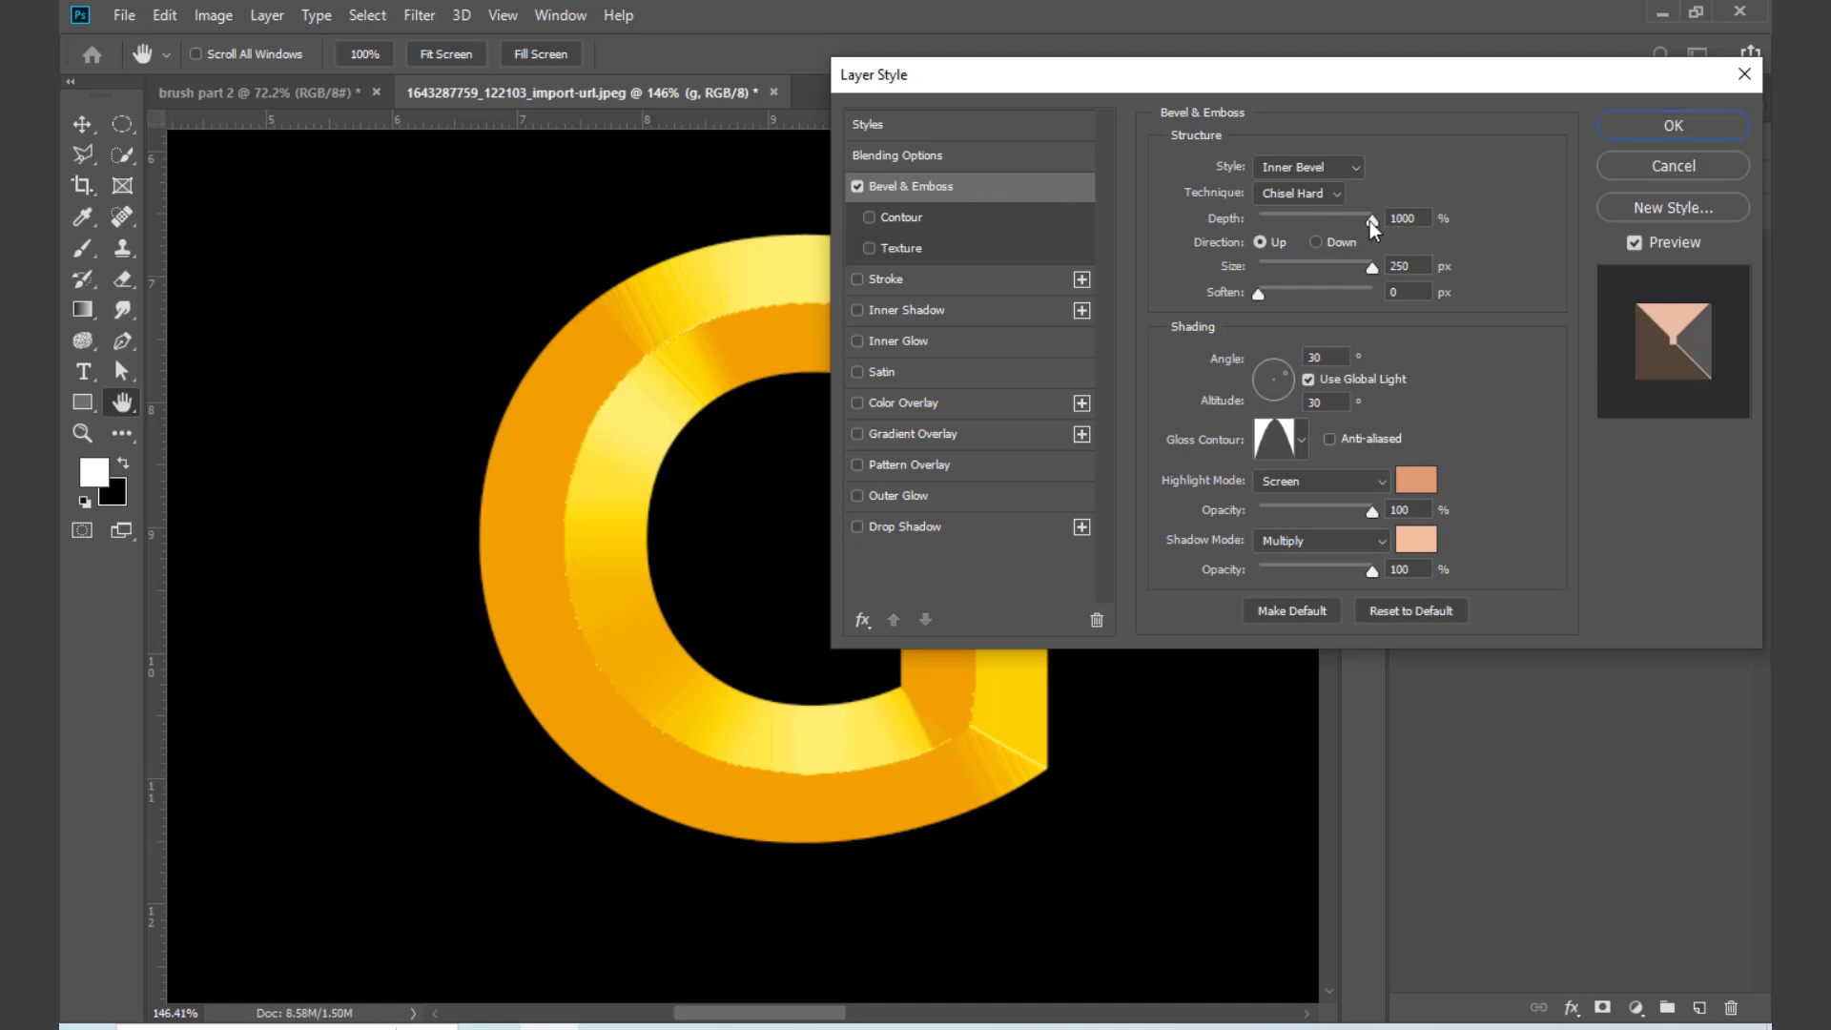
left_click_drag(1373, 269, 1207, 300)
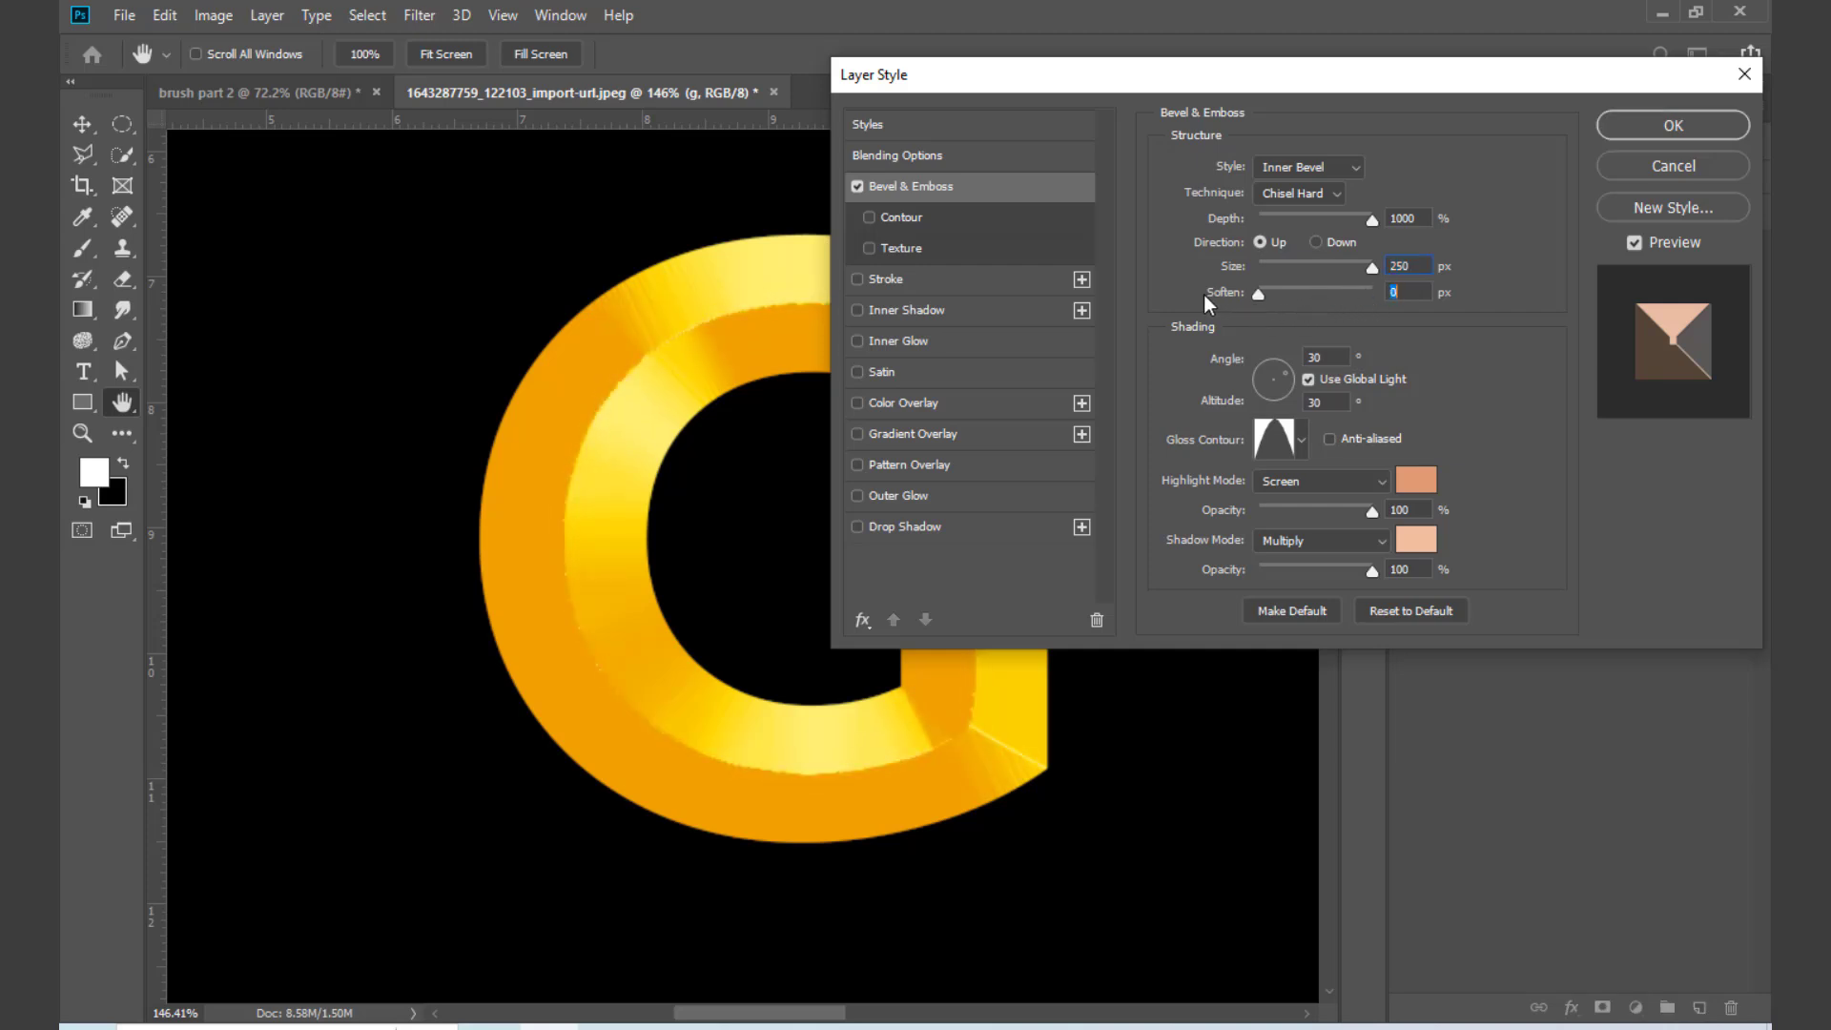
left_click_drag(1371, 511, 1398, 572)
left_click(1421, 482)
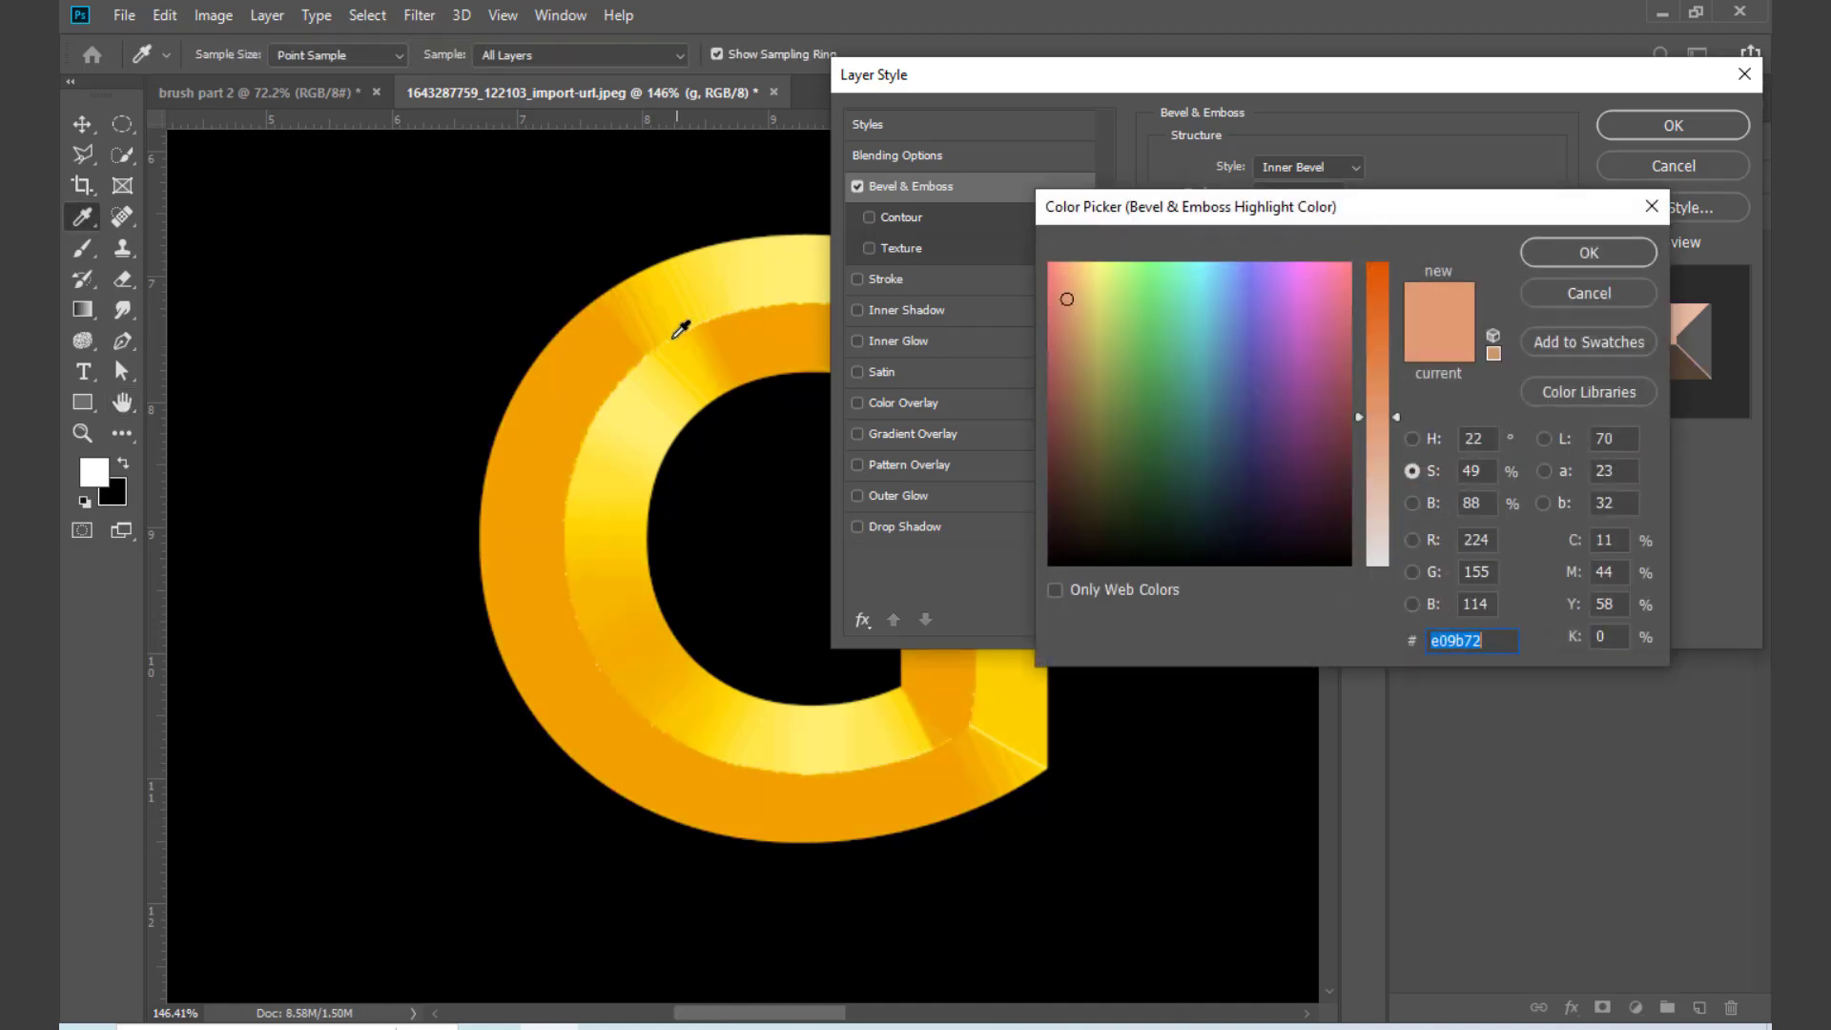
left_click(615, 361)
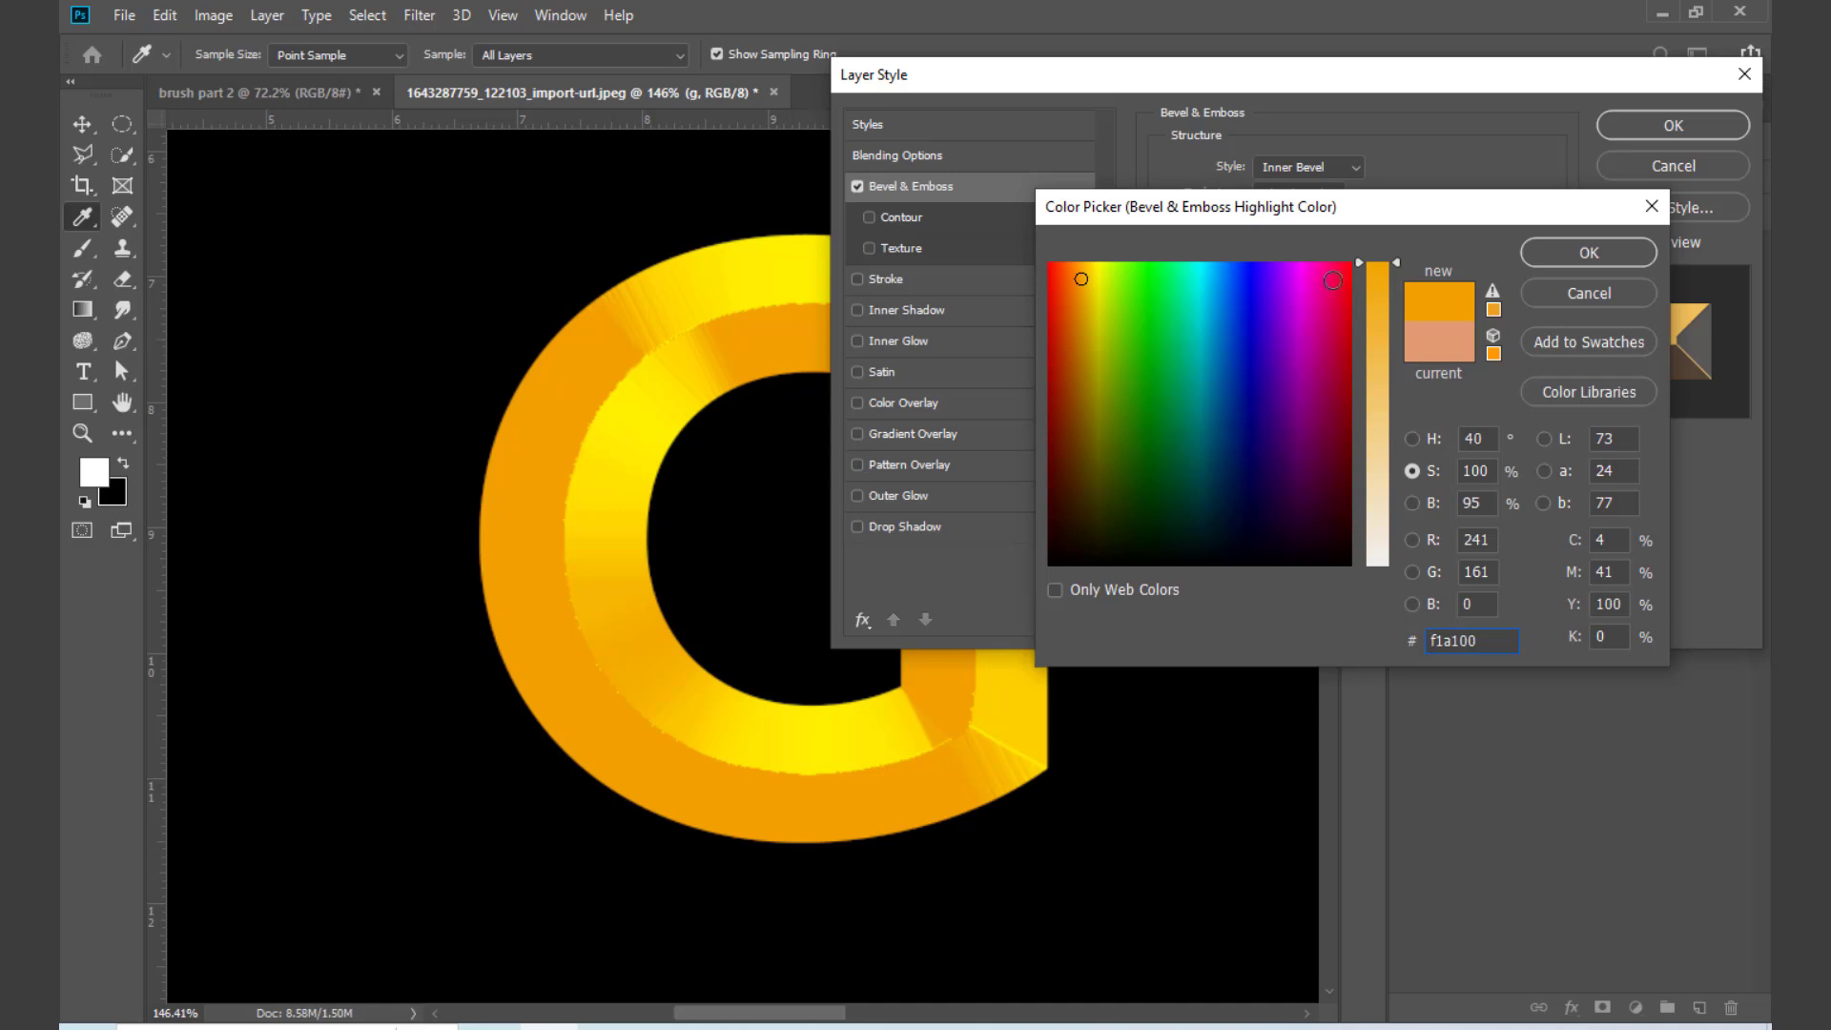
left_click(1580, 254)
Step: Change the shadow colour of the G's bevel to light yellow ffe956, sampled from the letter
left_click(1416, 540)
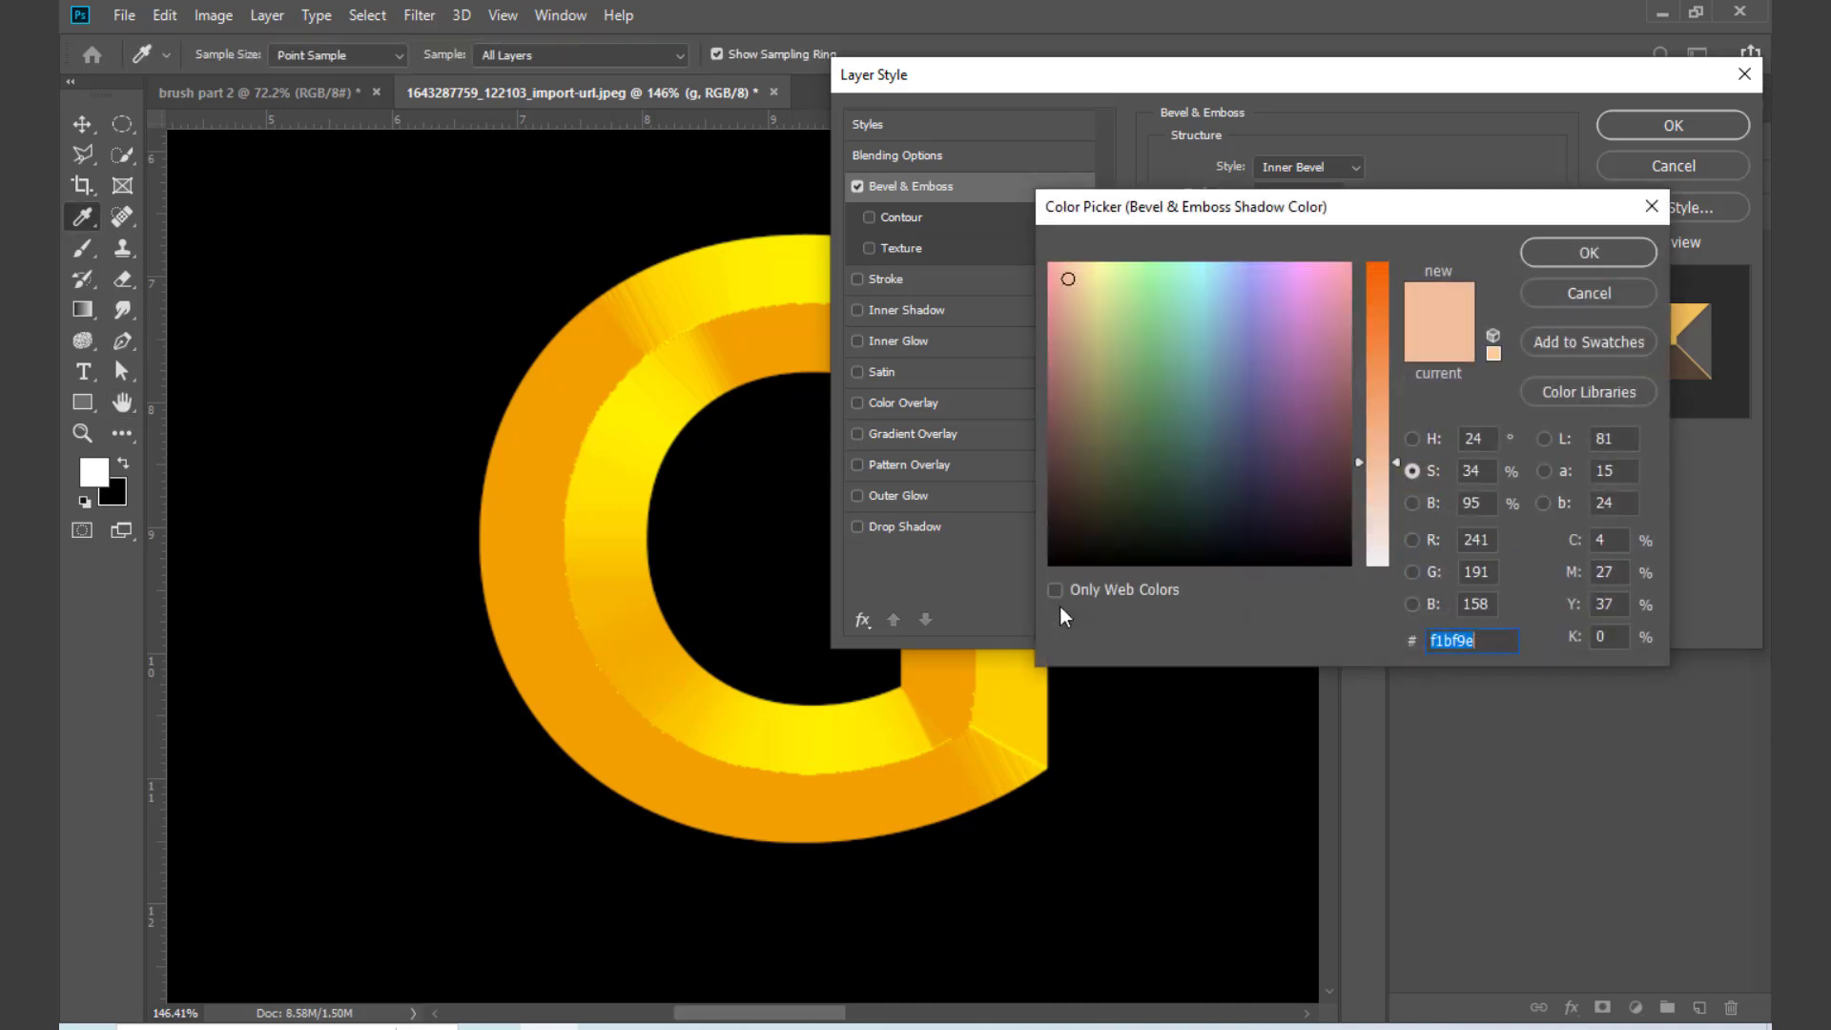
left_click(870, 702)
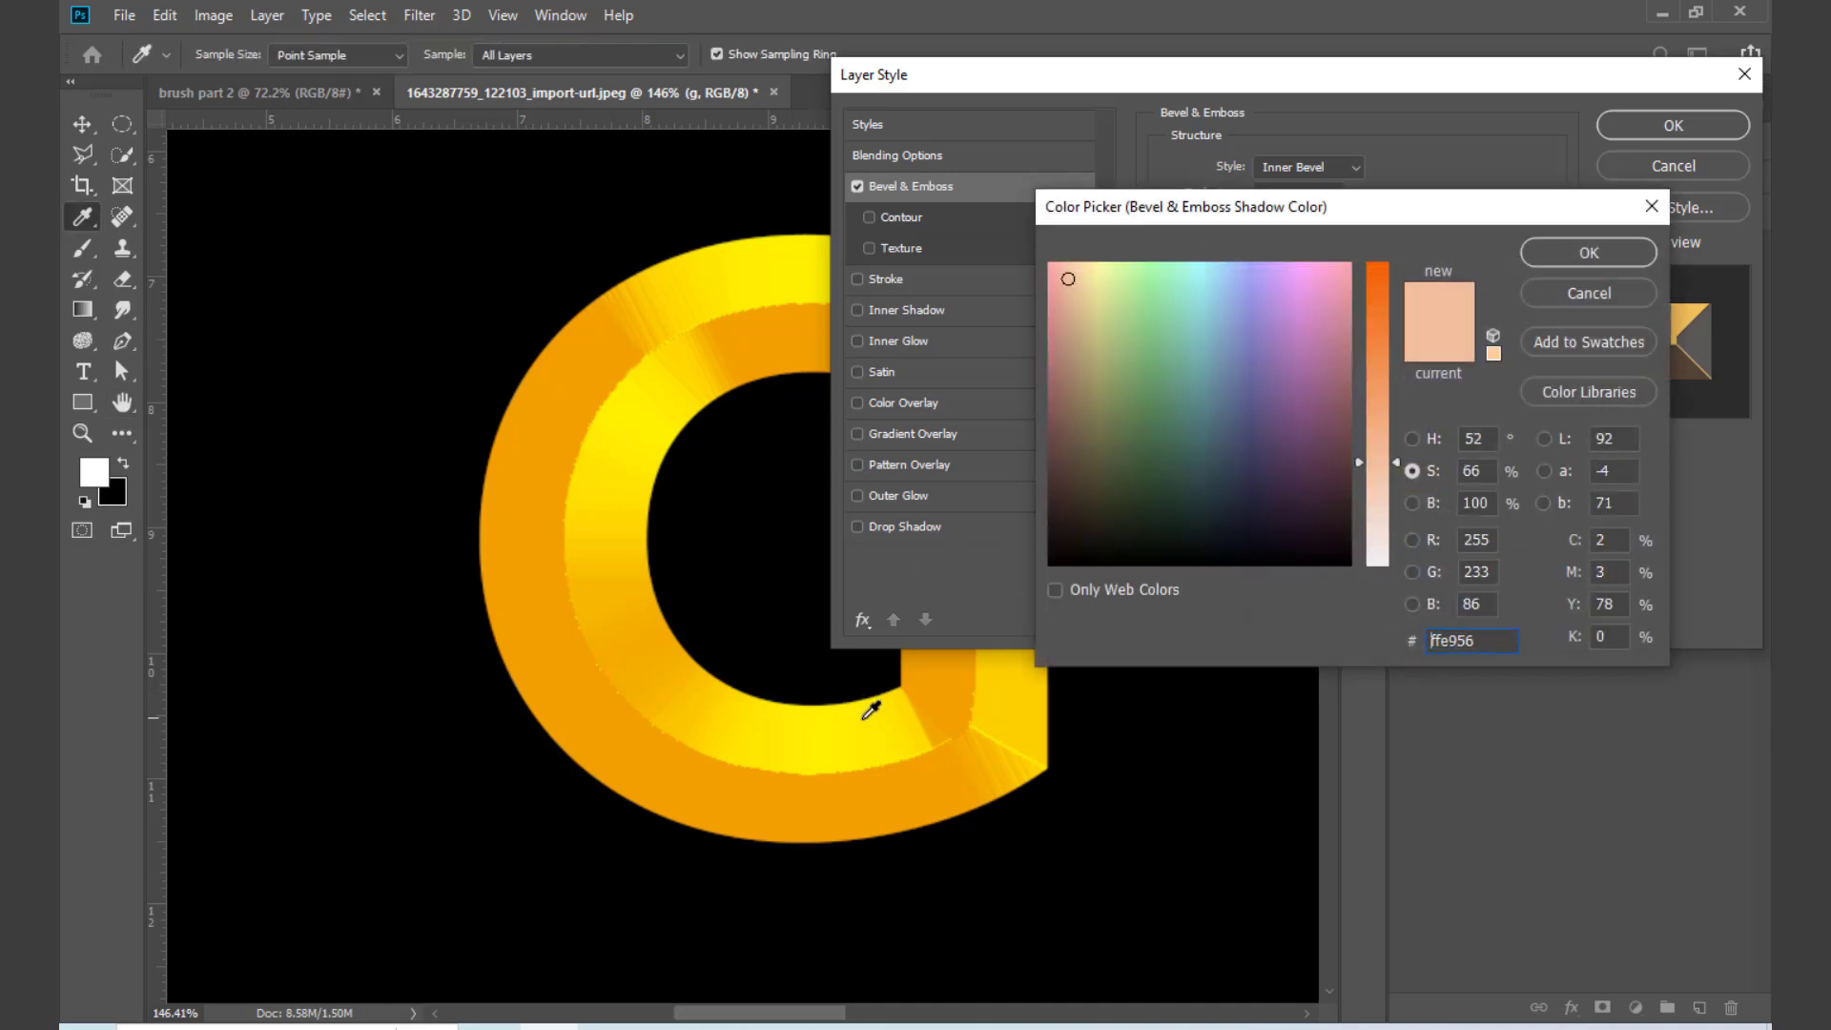
left_click(1556, 250)
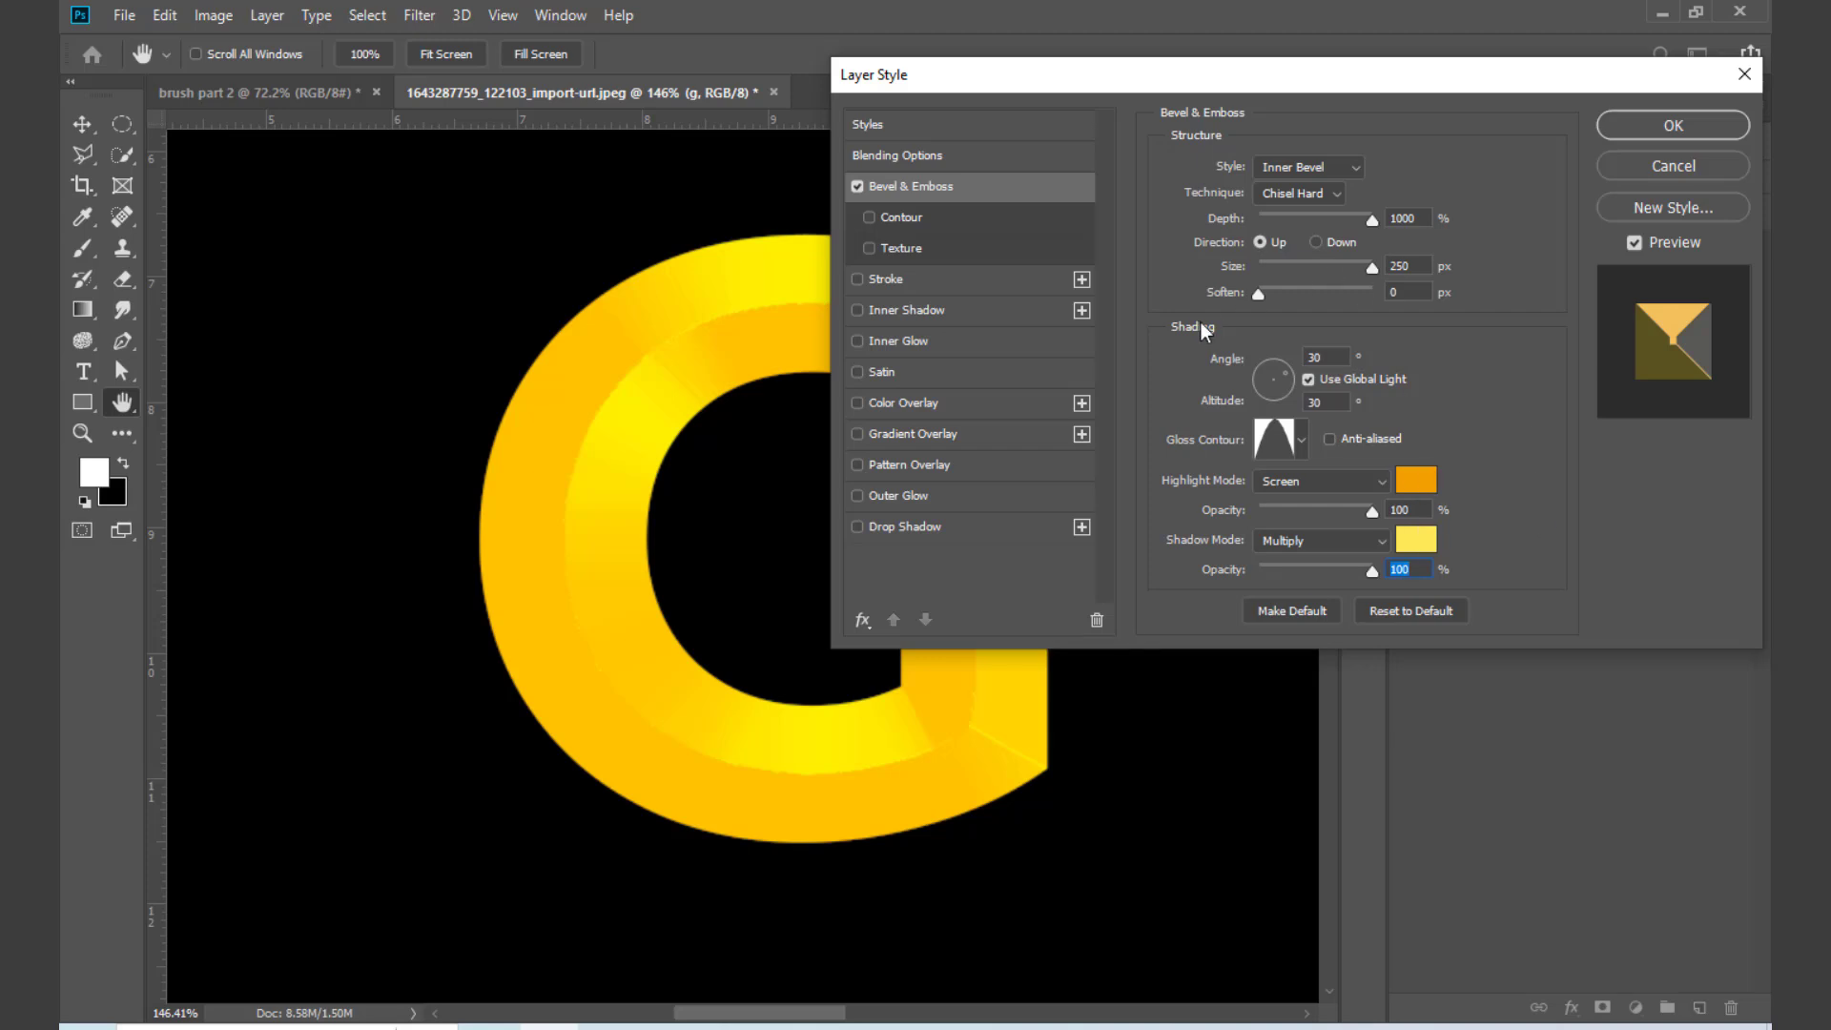
Step: Try various gloss contours on the G's bevel, including linear, single-peak, valley, S-curve and sawtooth shapes
left_click(1303, 438)
left_click(1162, 496)
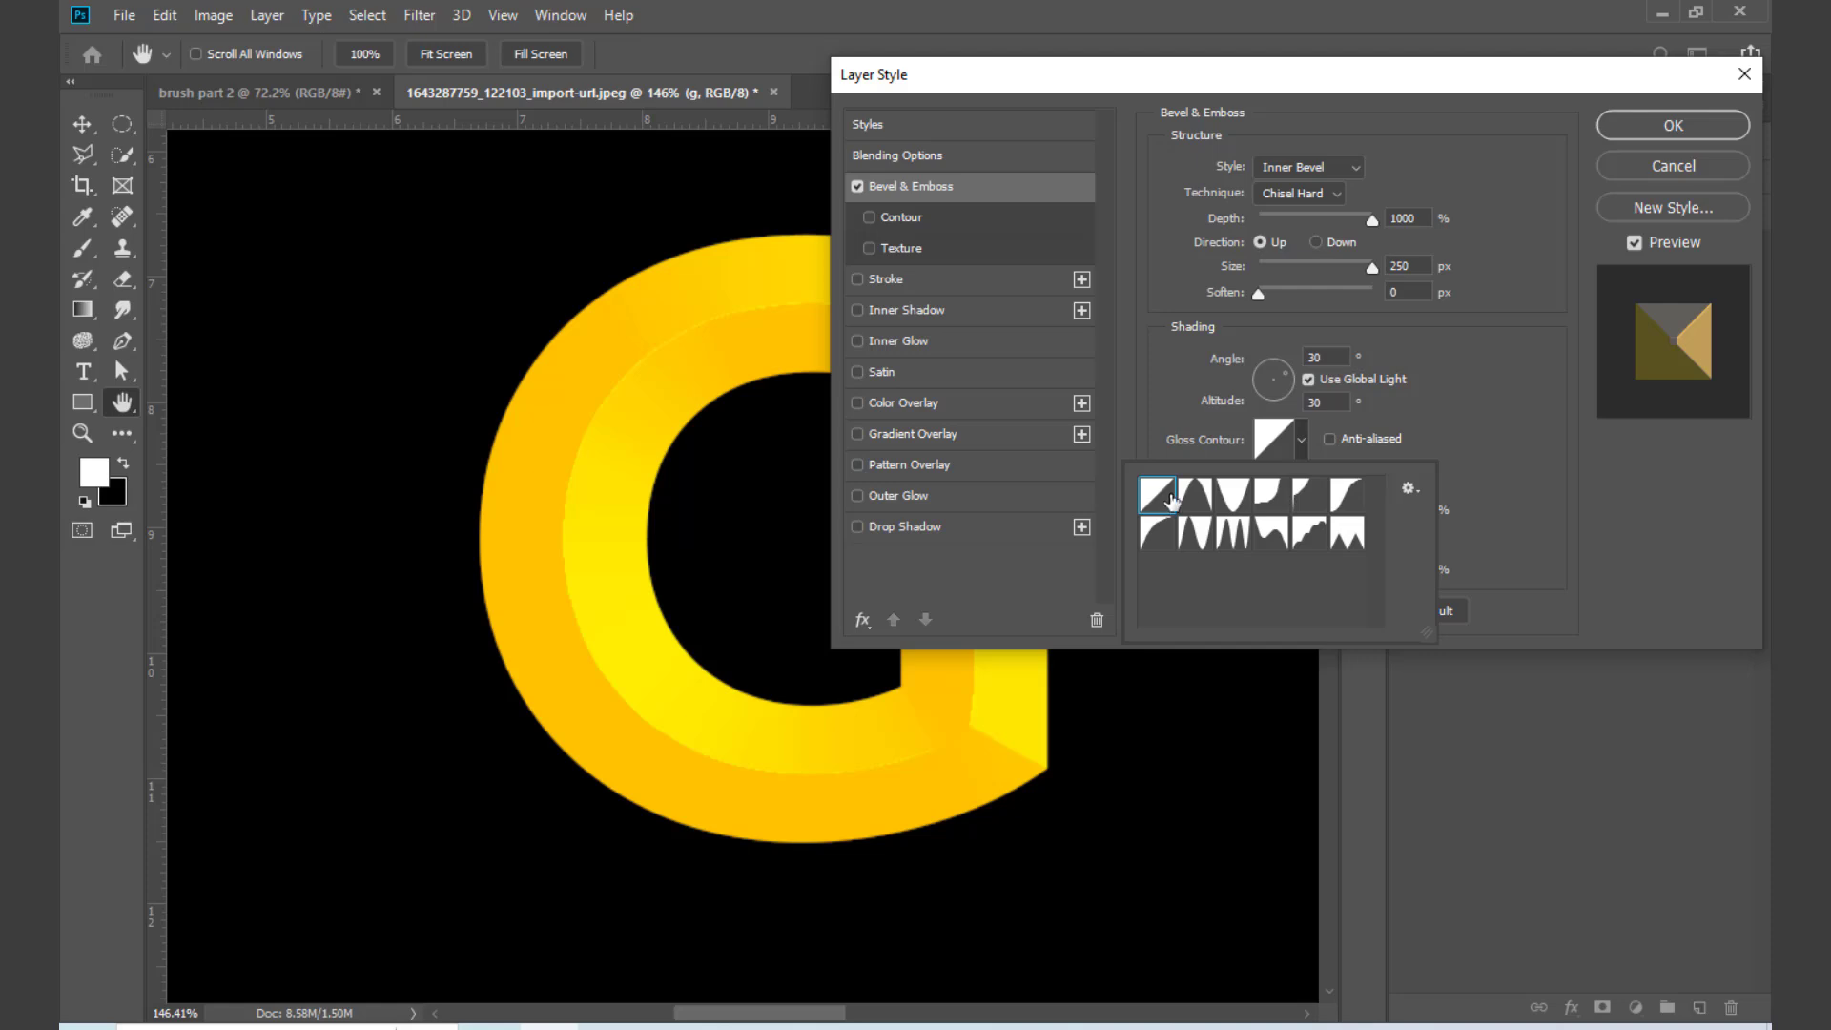
left_click(1197, 497)
left_click(1233, 497)
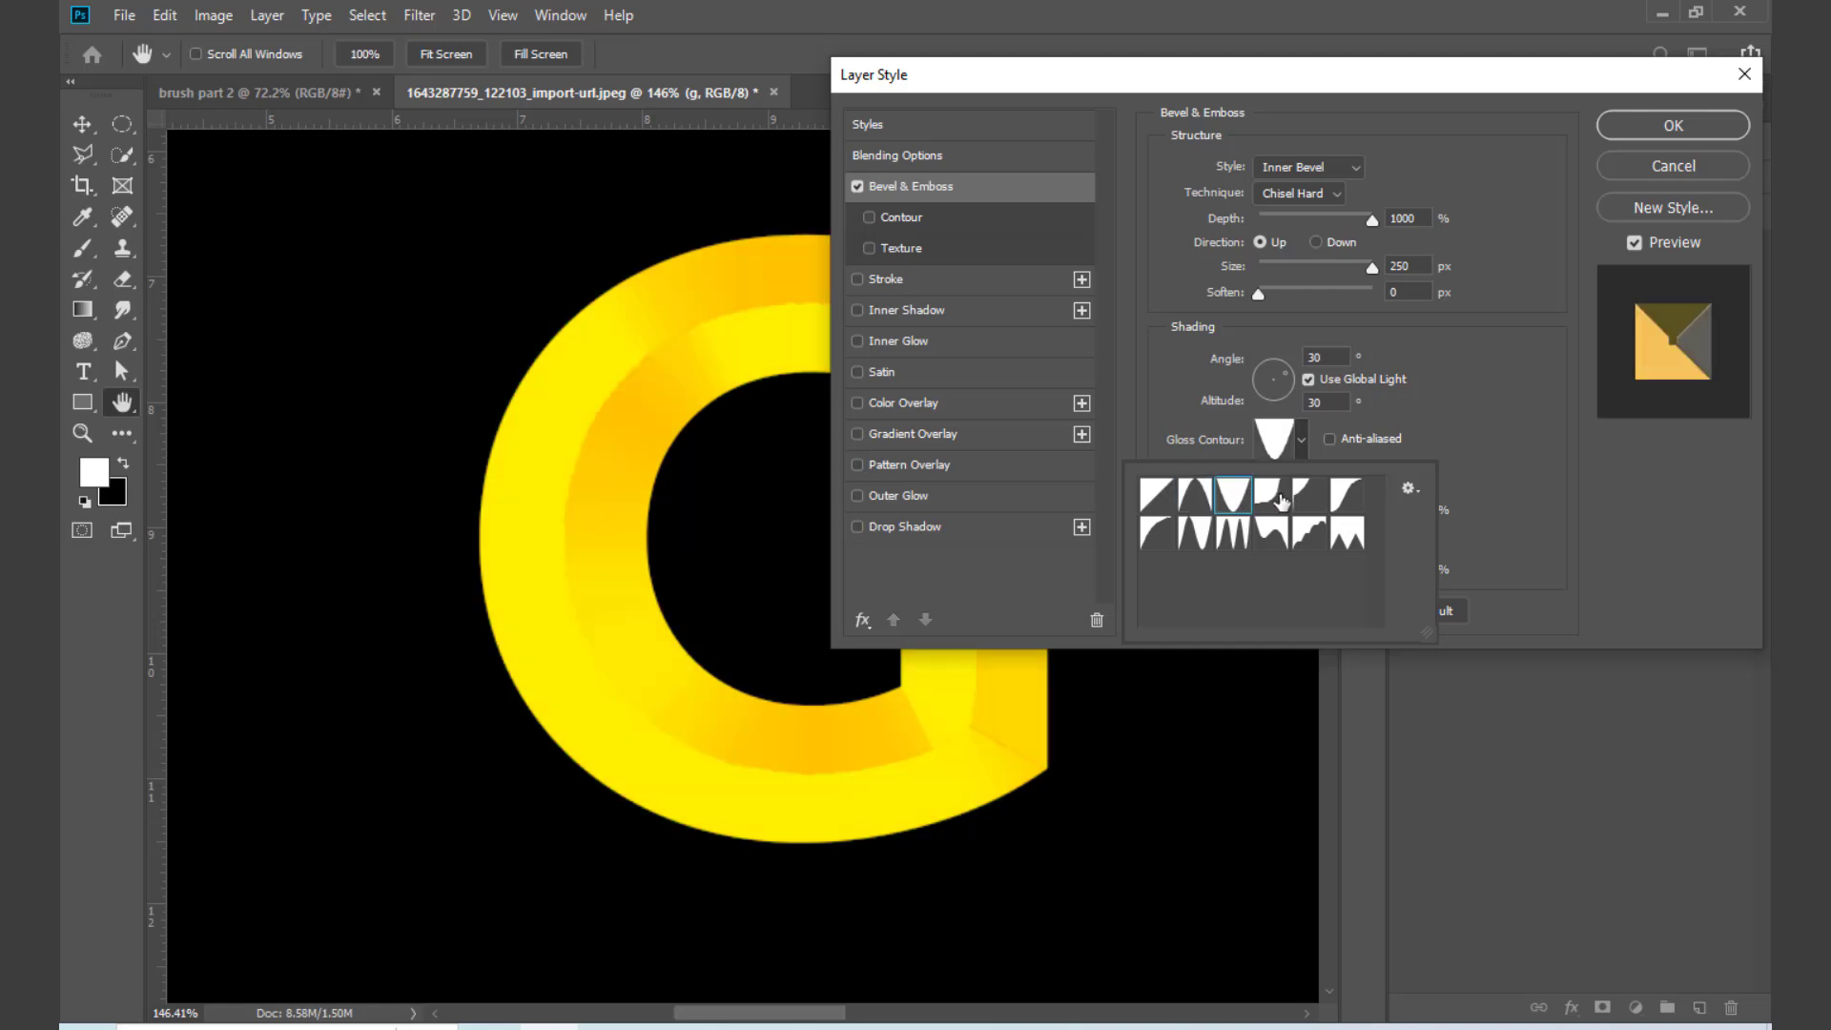
left_click(1281, 501)
left_click(1307, 498)
left_click(1340, 503)
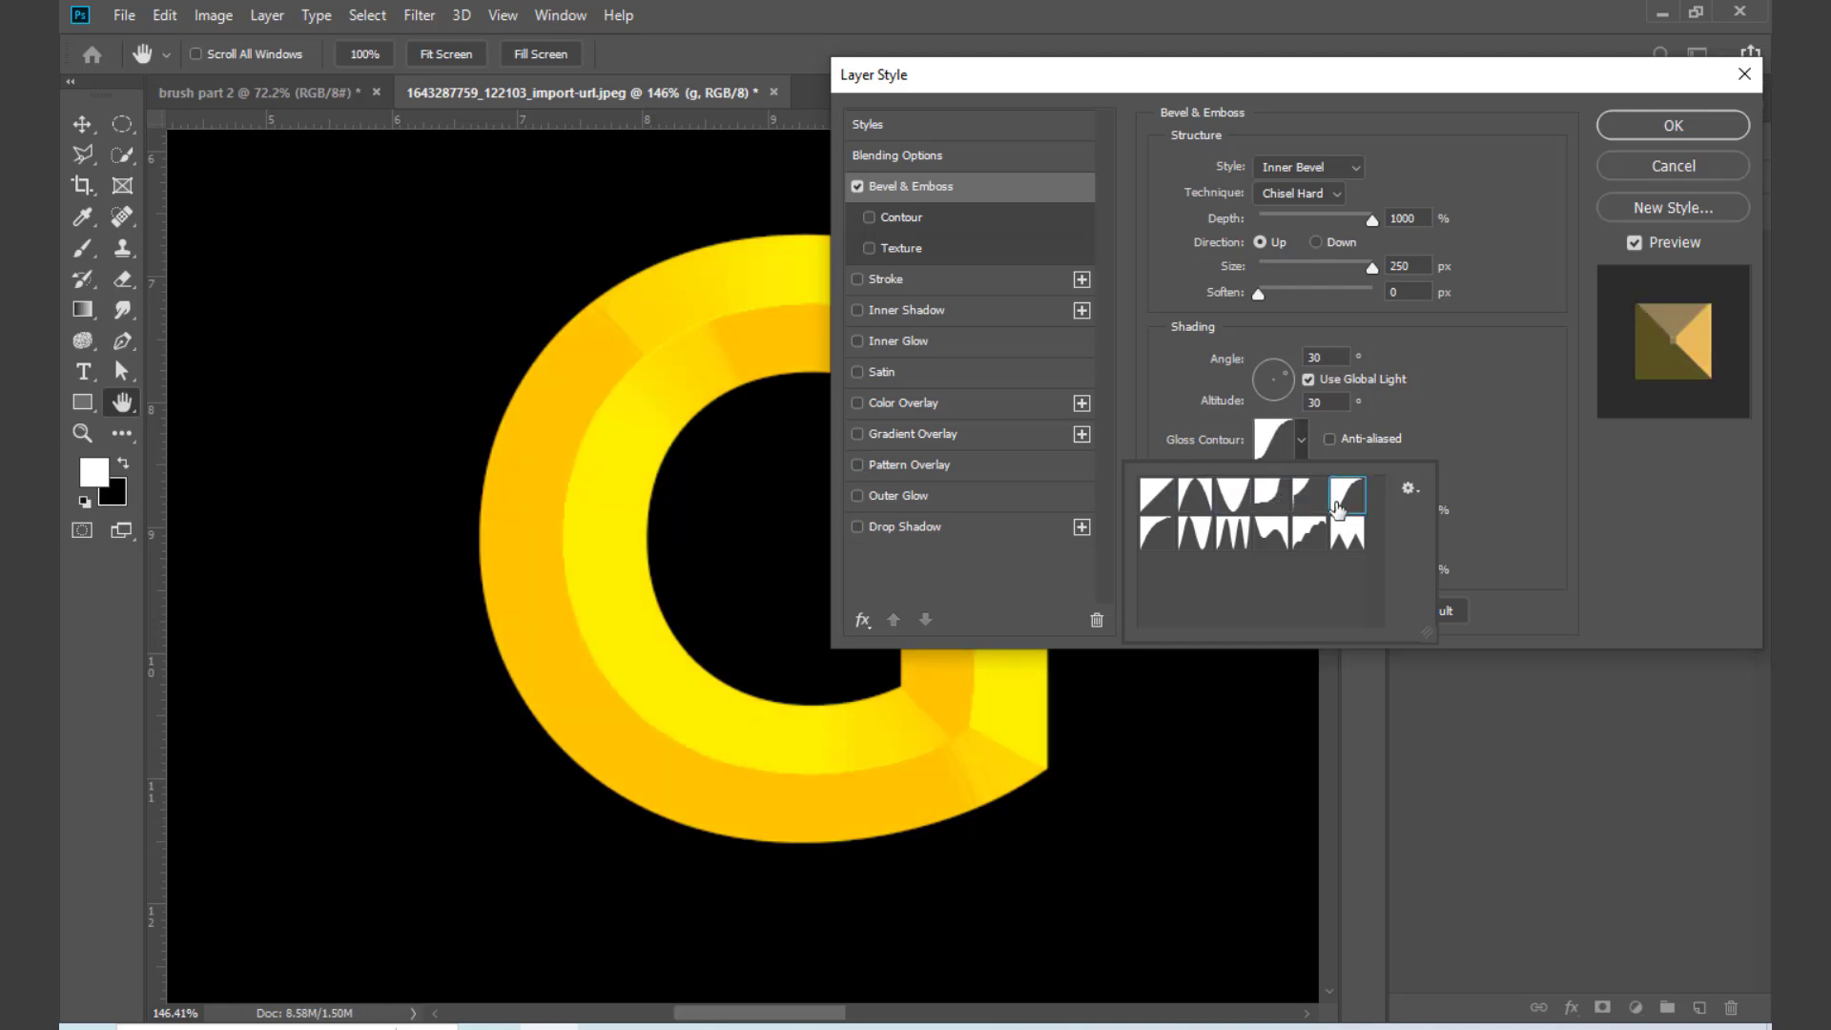
left_click(1340, 545)
left_click(1273, 539)
left_click(1225, 539)
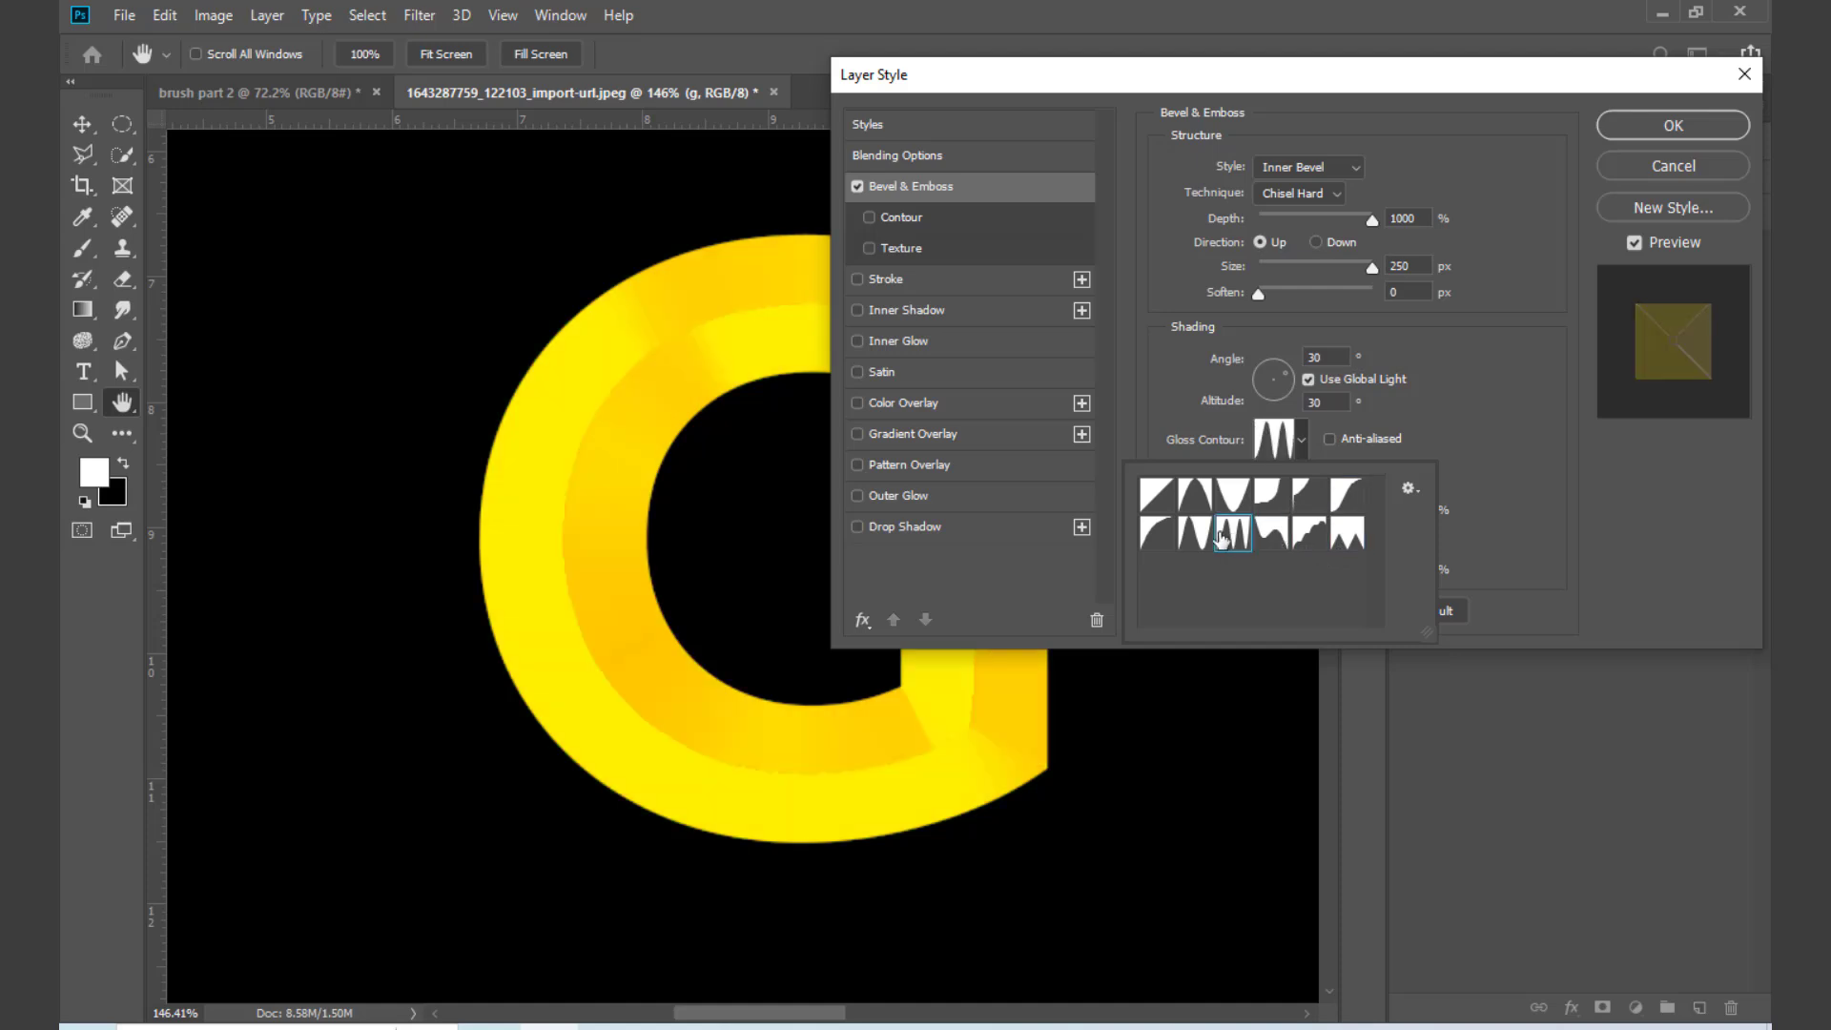
Step: Compare the last two ring-shaped gloss contours and apply the multi-peak one, third in the second row, to the G's bevel
left_click(1195, 534)
left_click(1235, 537)
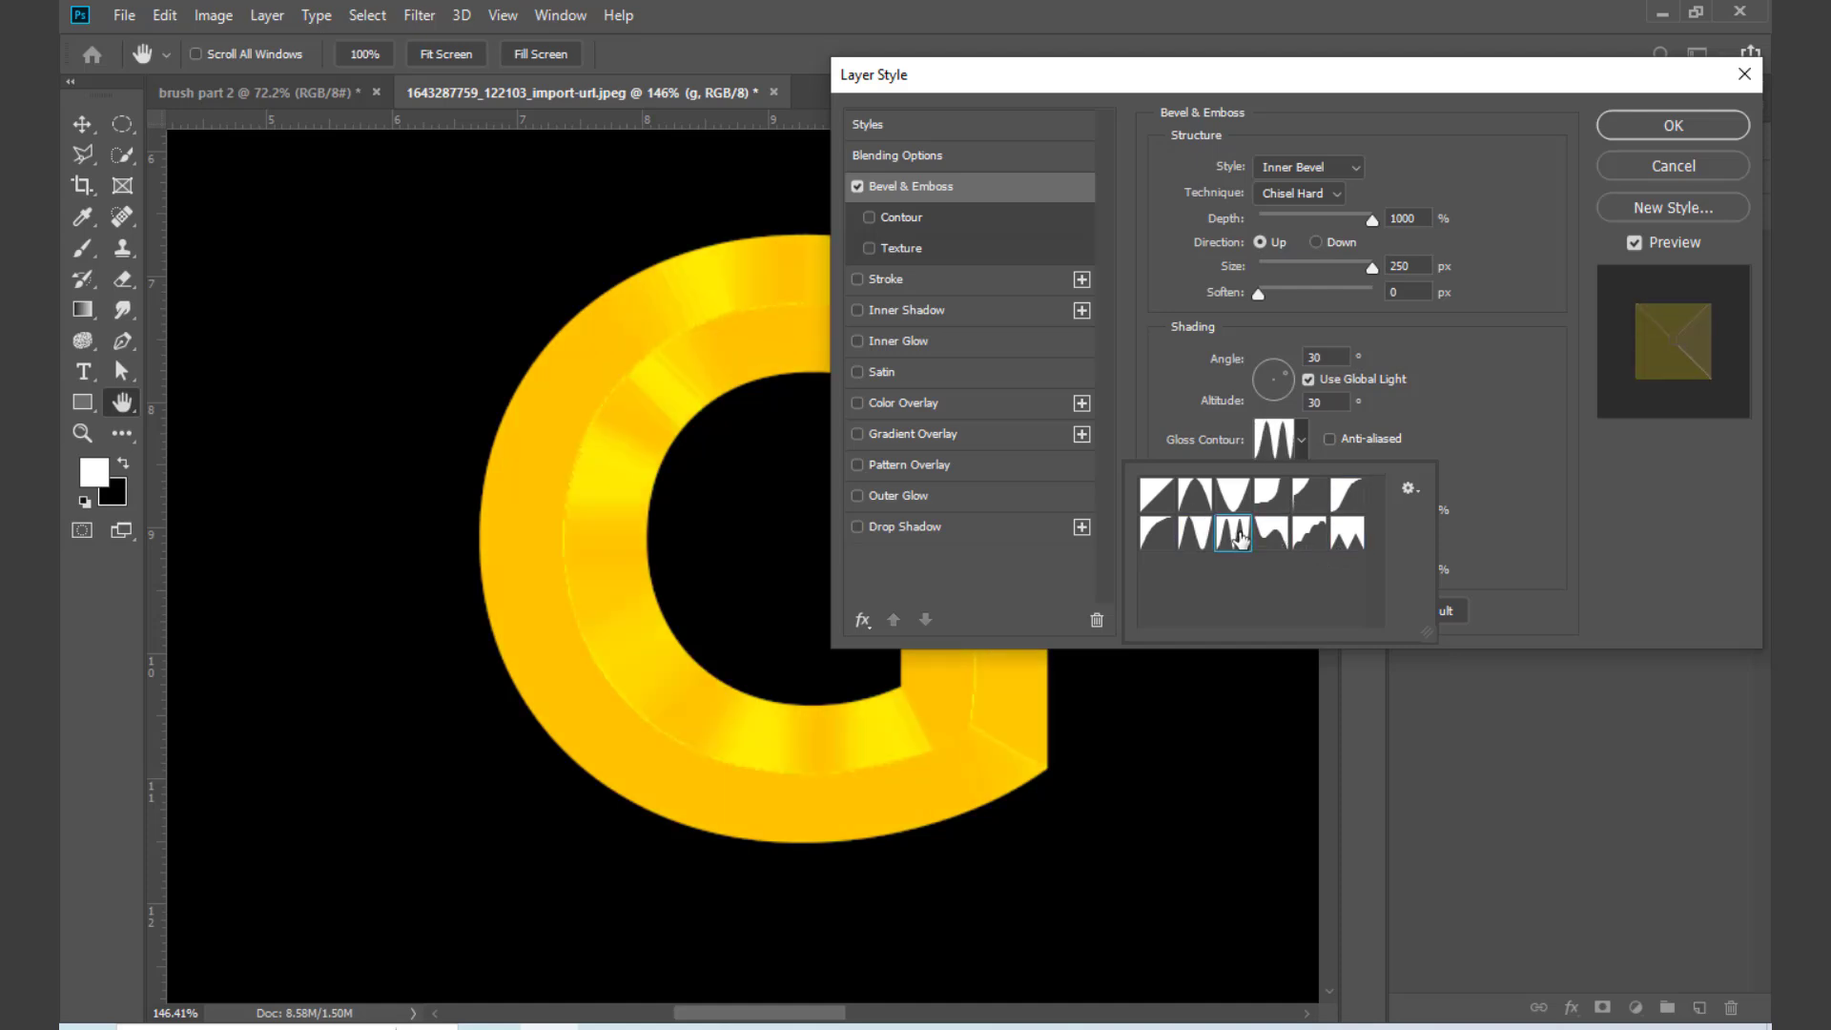
left_click(1195, 534)
left_click(1236, 537)
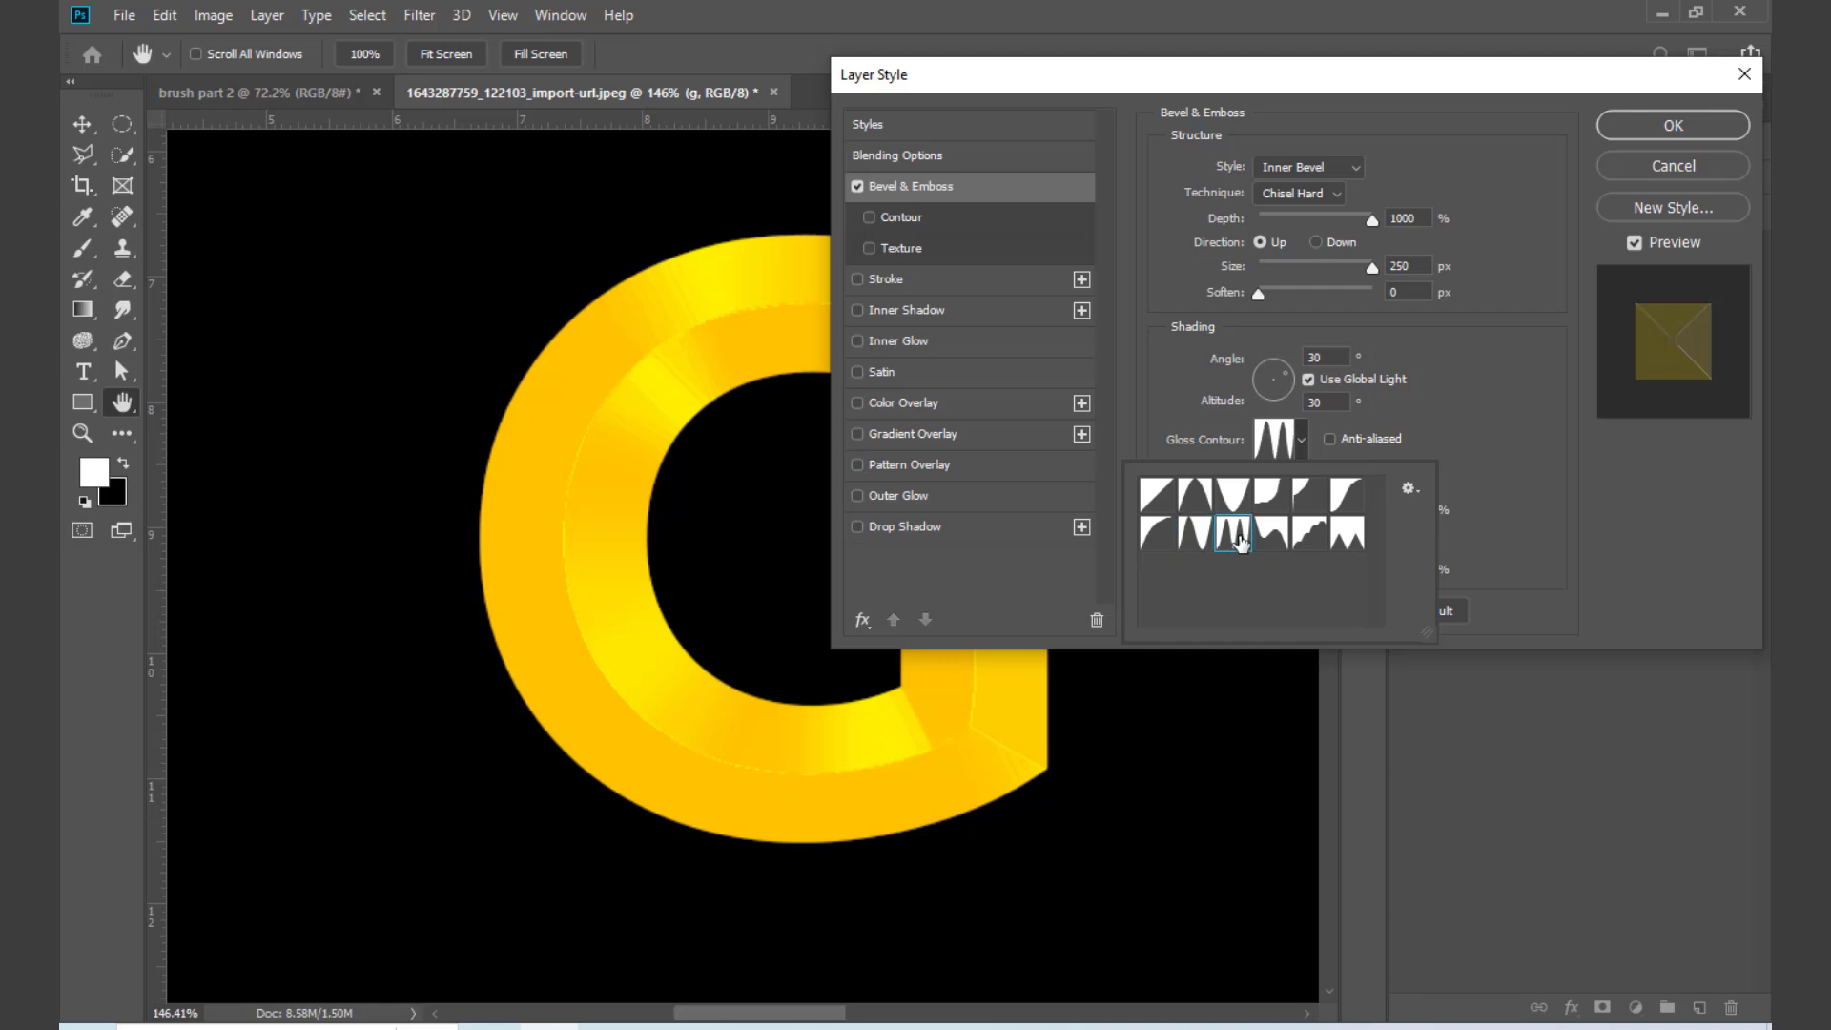
left_click(1650, 114)
left_click(1651, 123)
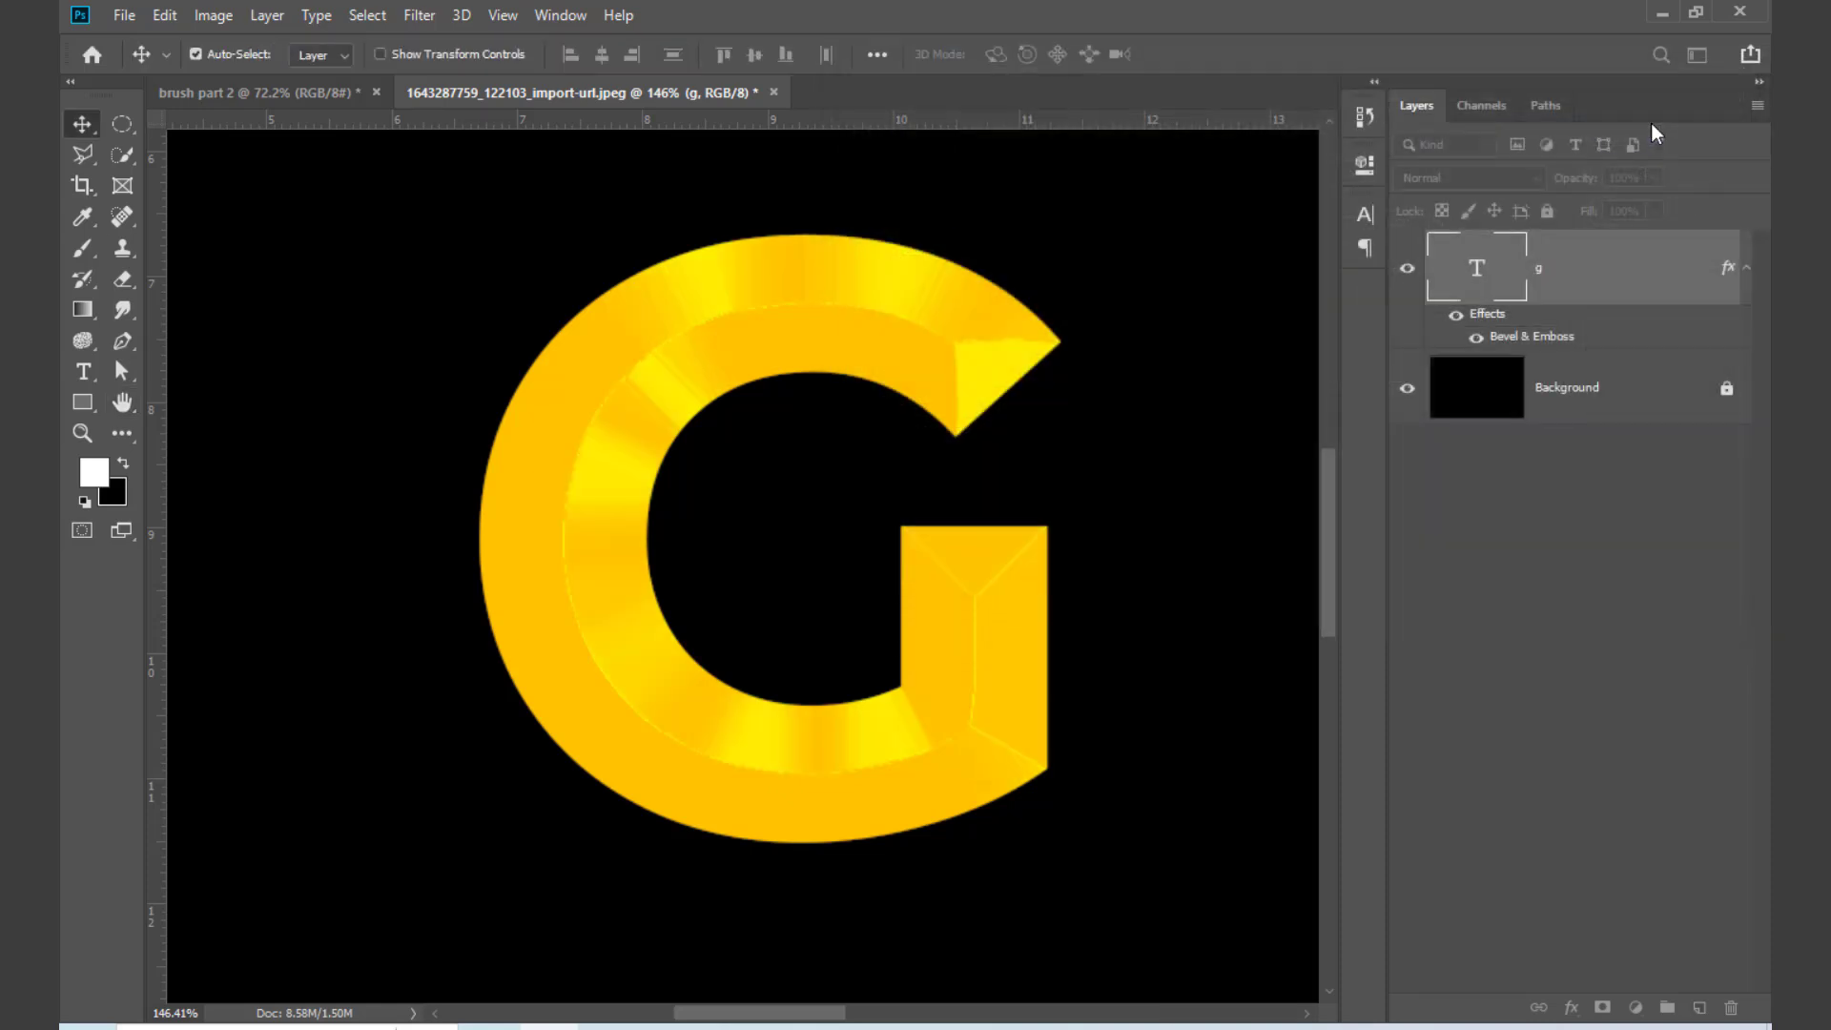
Step: Examine the bevelled golden letter G both close up and at reduced size
key("ctrl+minus")
key("ctrl+minus")
key("ctrl+plus")
key("ctrl+plus")
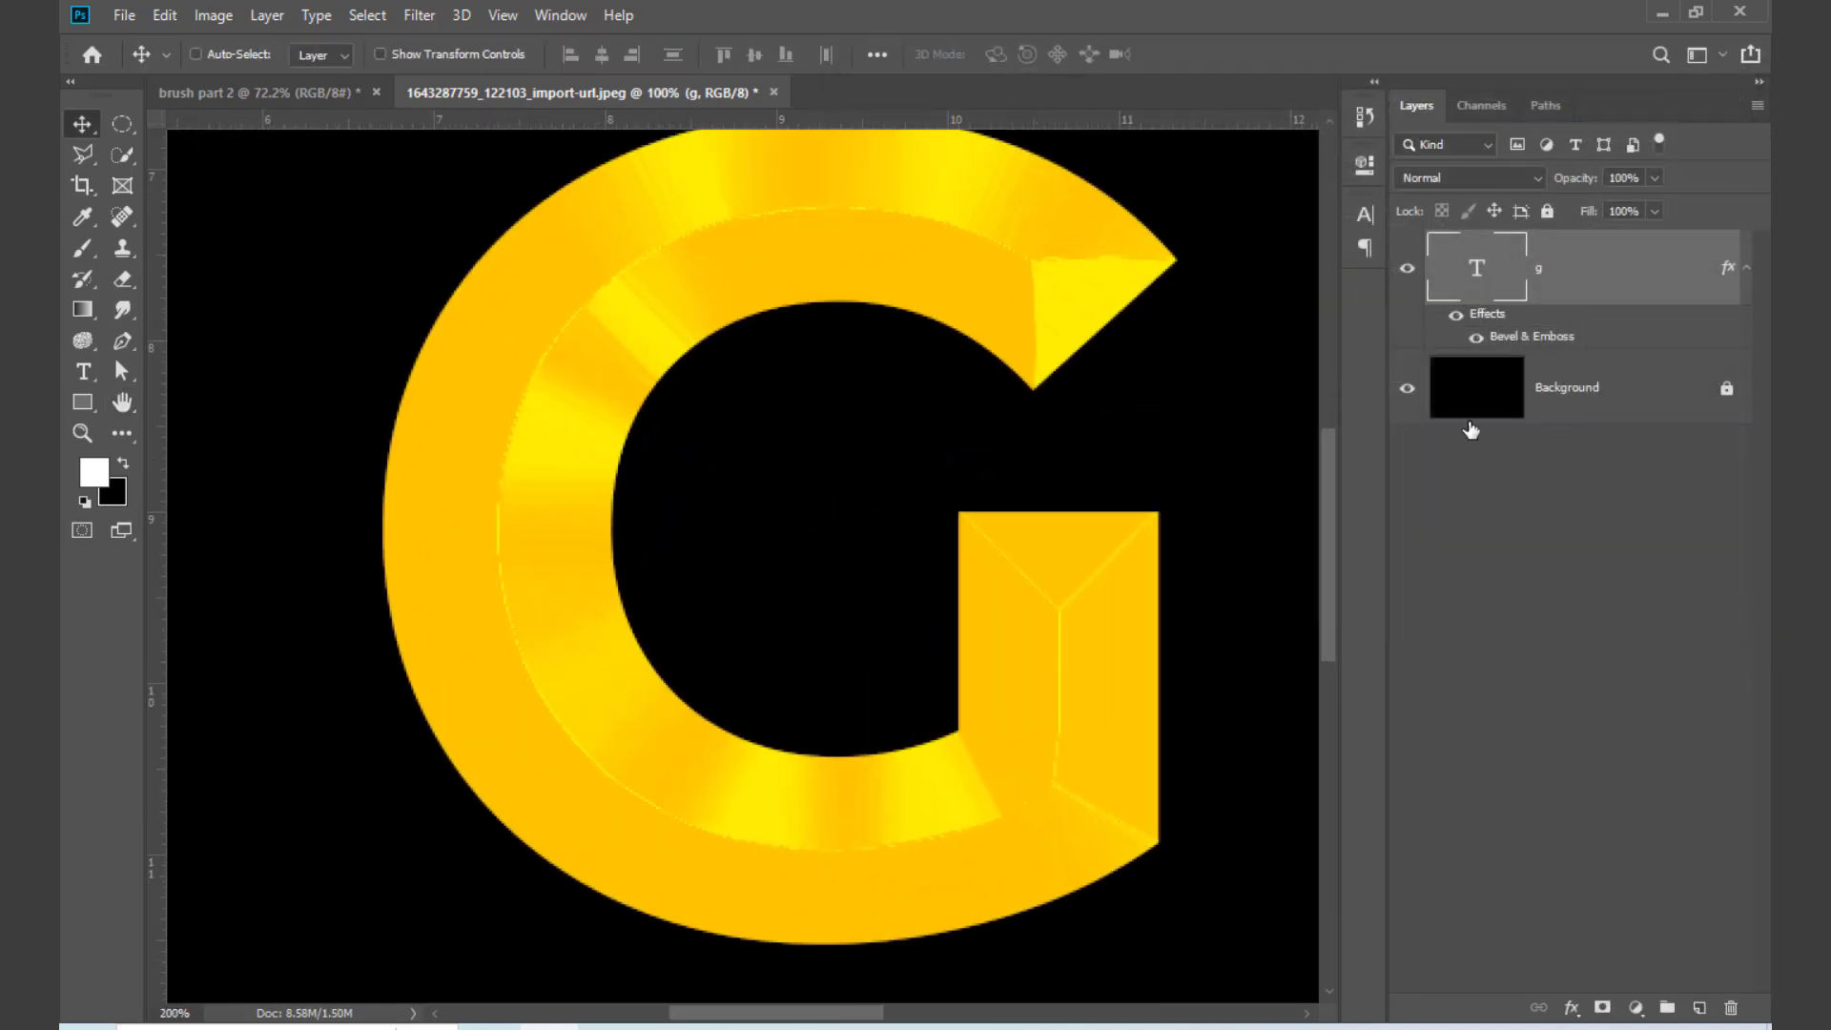
key("ctrl+plus")
key("ctrl+minus")
key("ctrl+minus")
key("ctrl+minus")
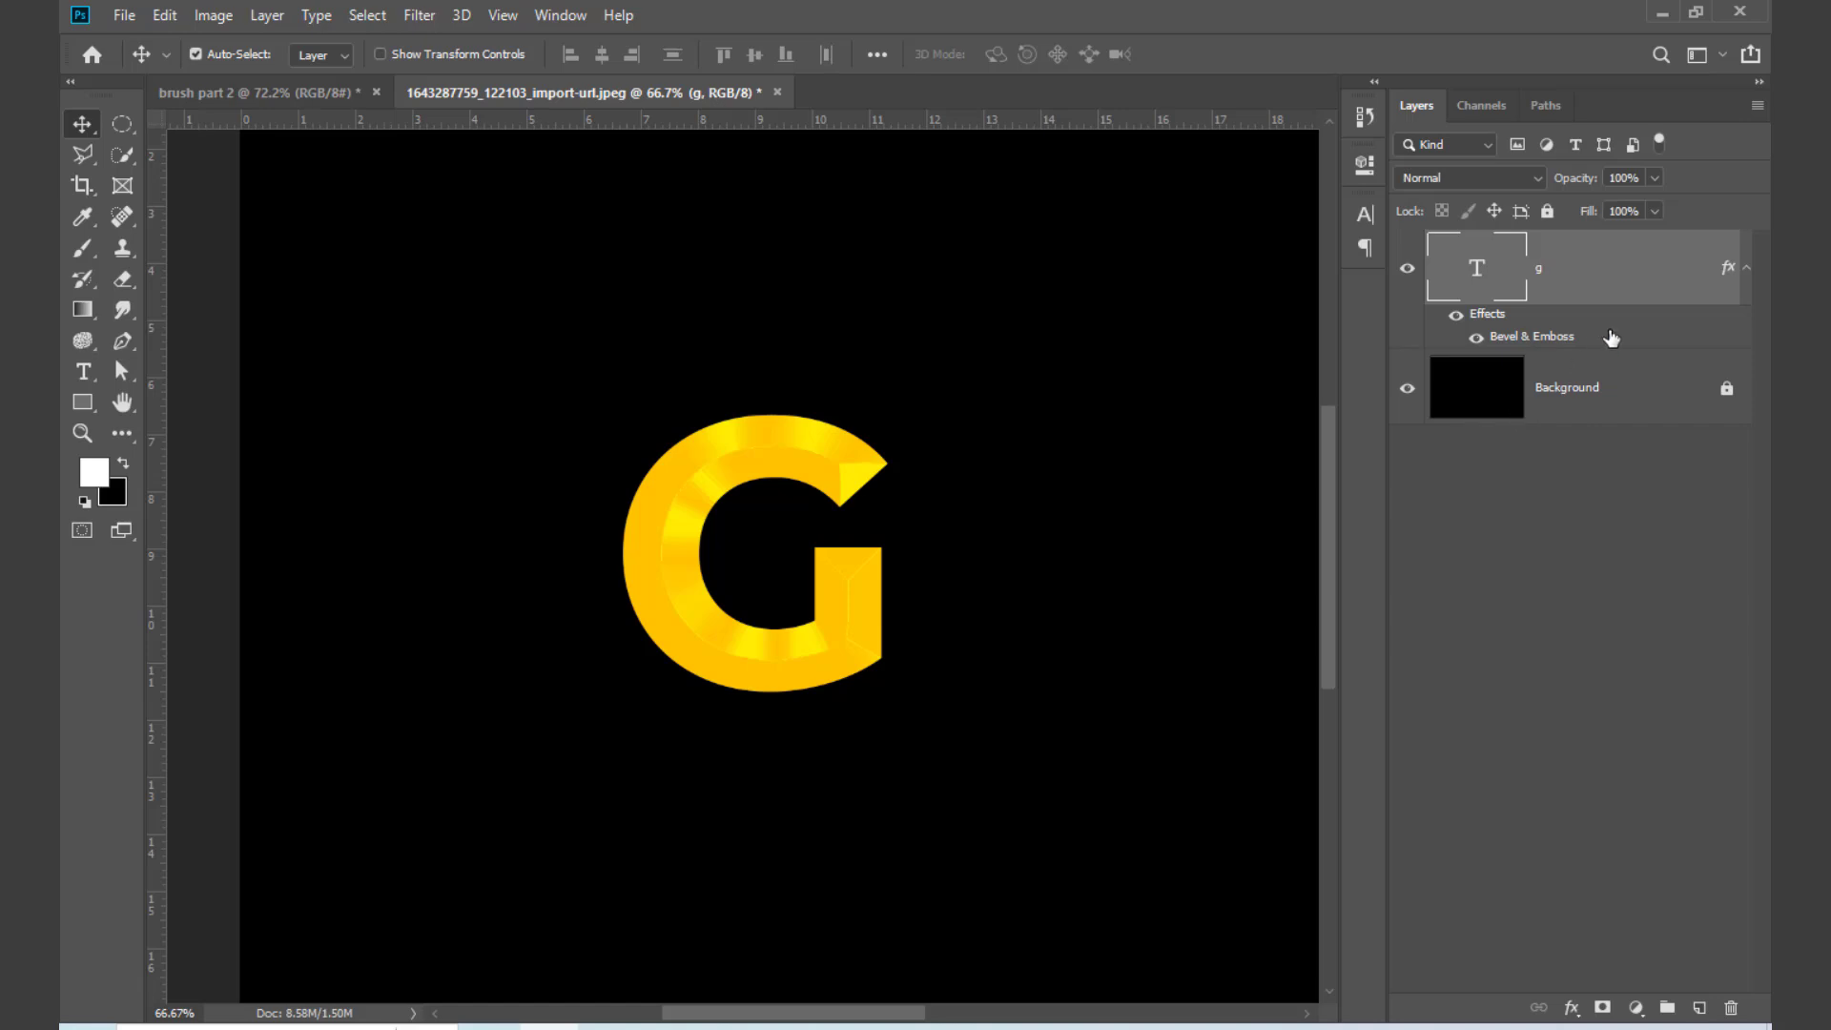
Step: Delete the Bevel & Emboss effect from the G layer and move the plain letter slightly down and right
left_click_drag(1561, 345, 1731, 1008)
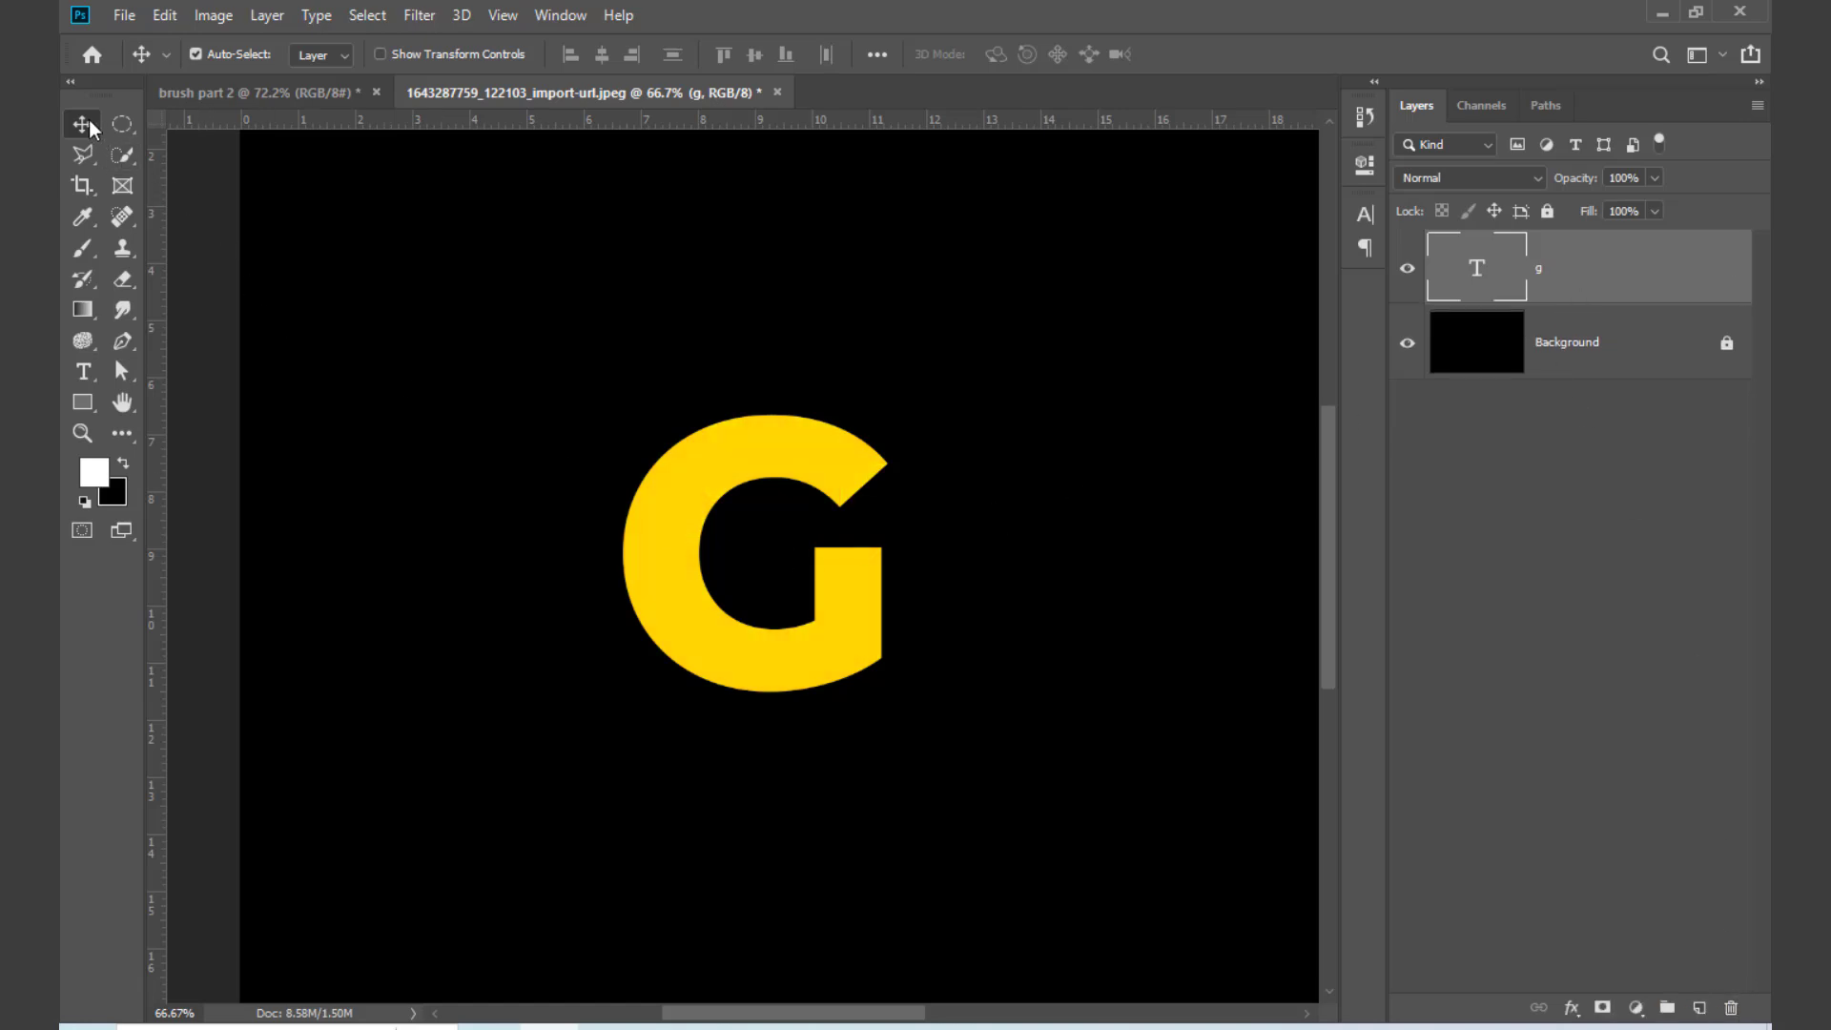
left_click_drag(667, 564, 692, 613)
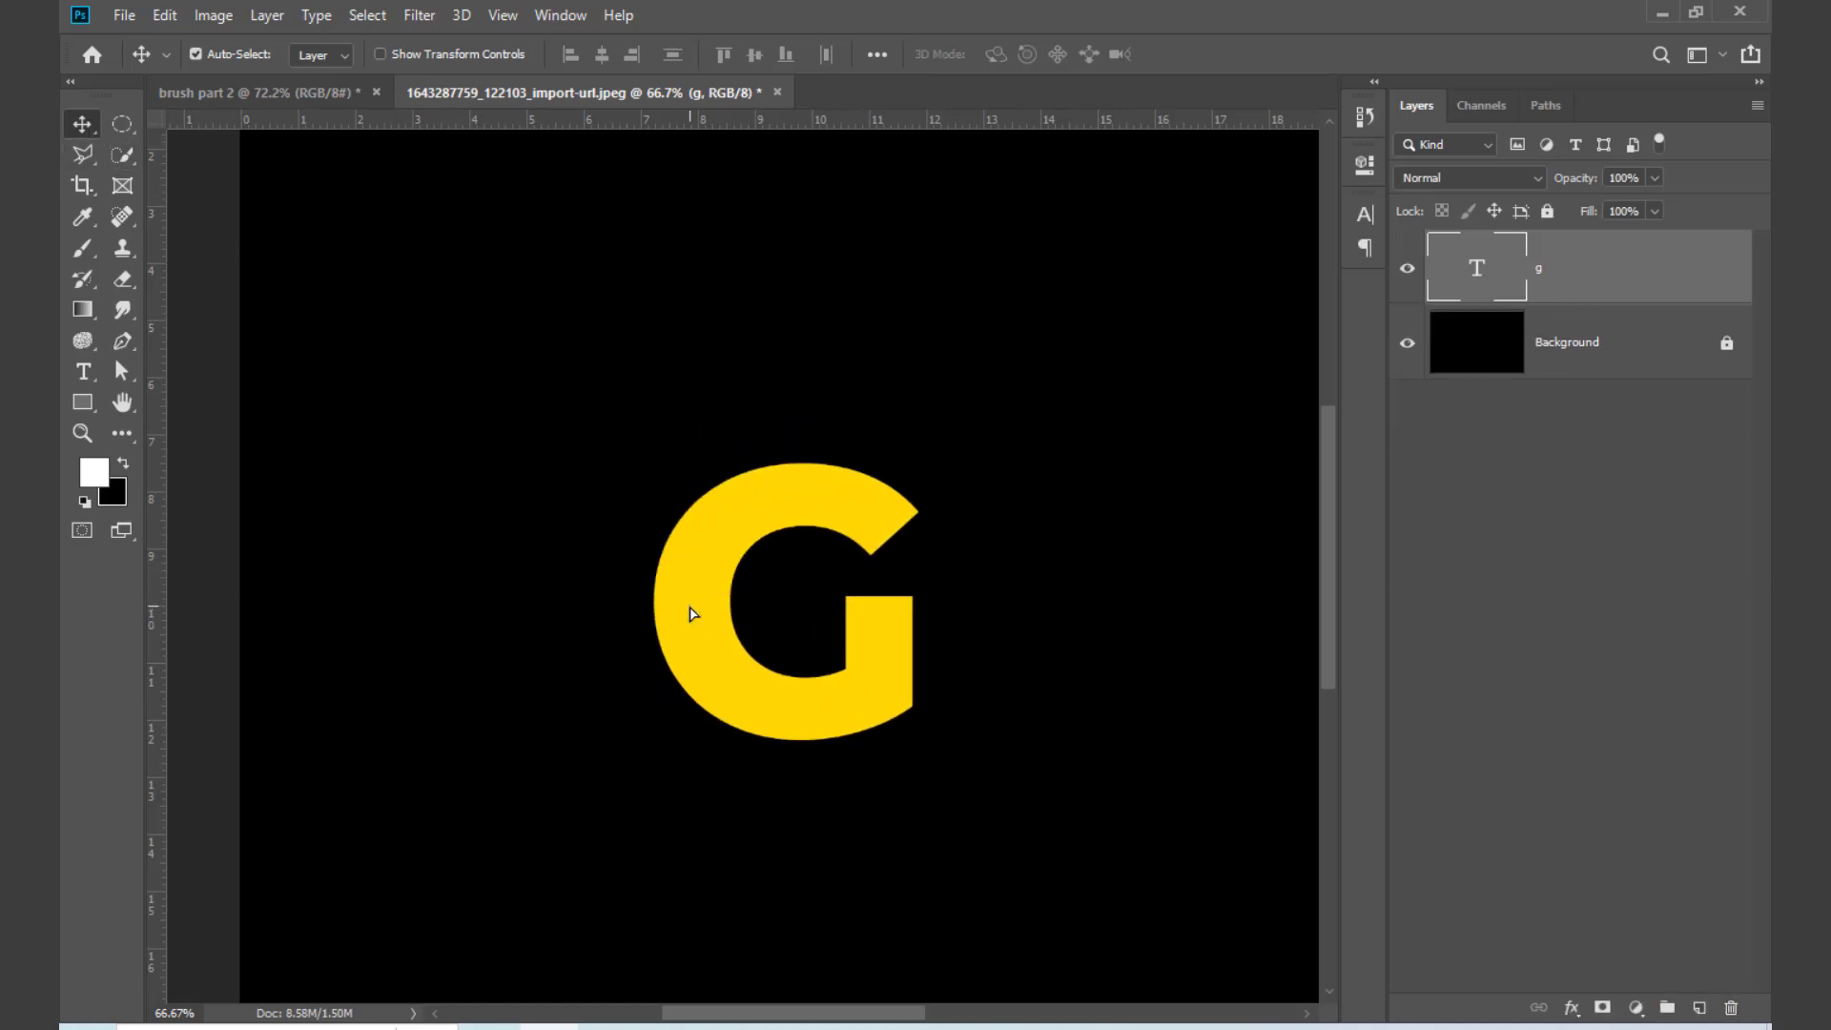
left_click(1662, 13)
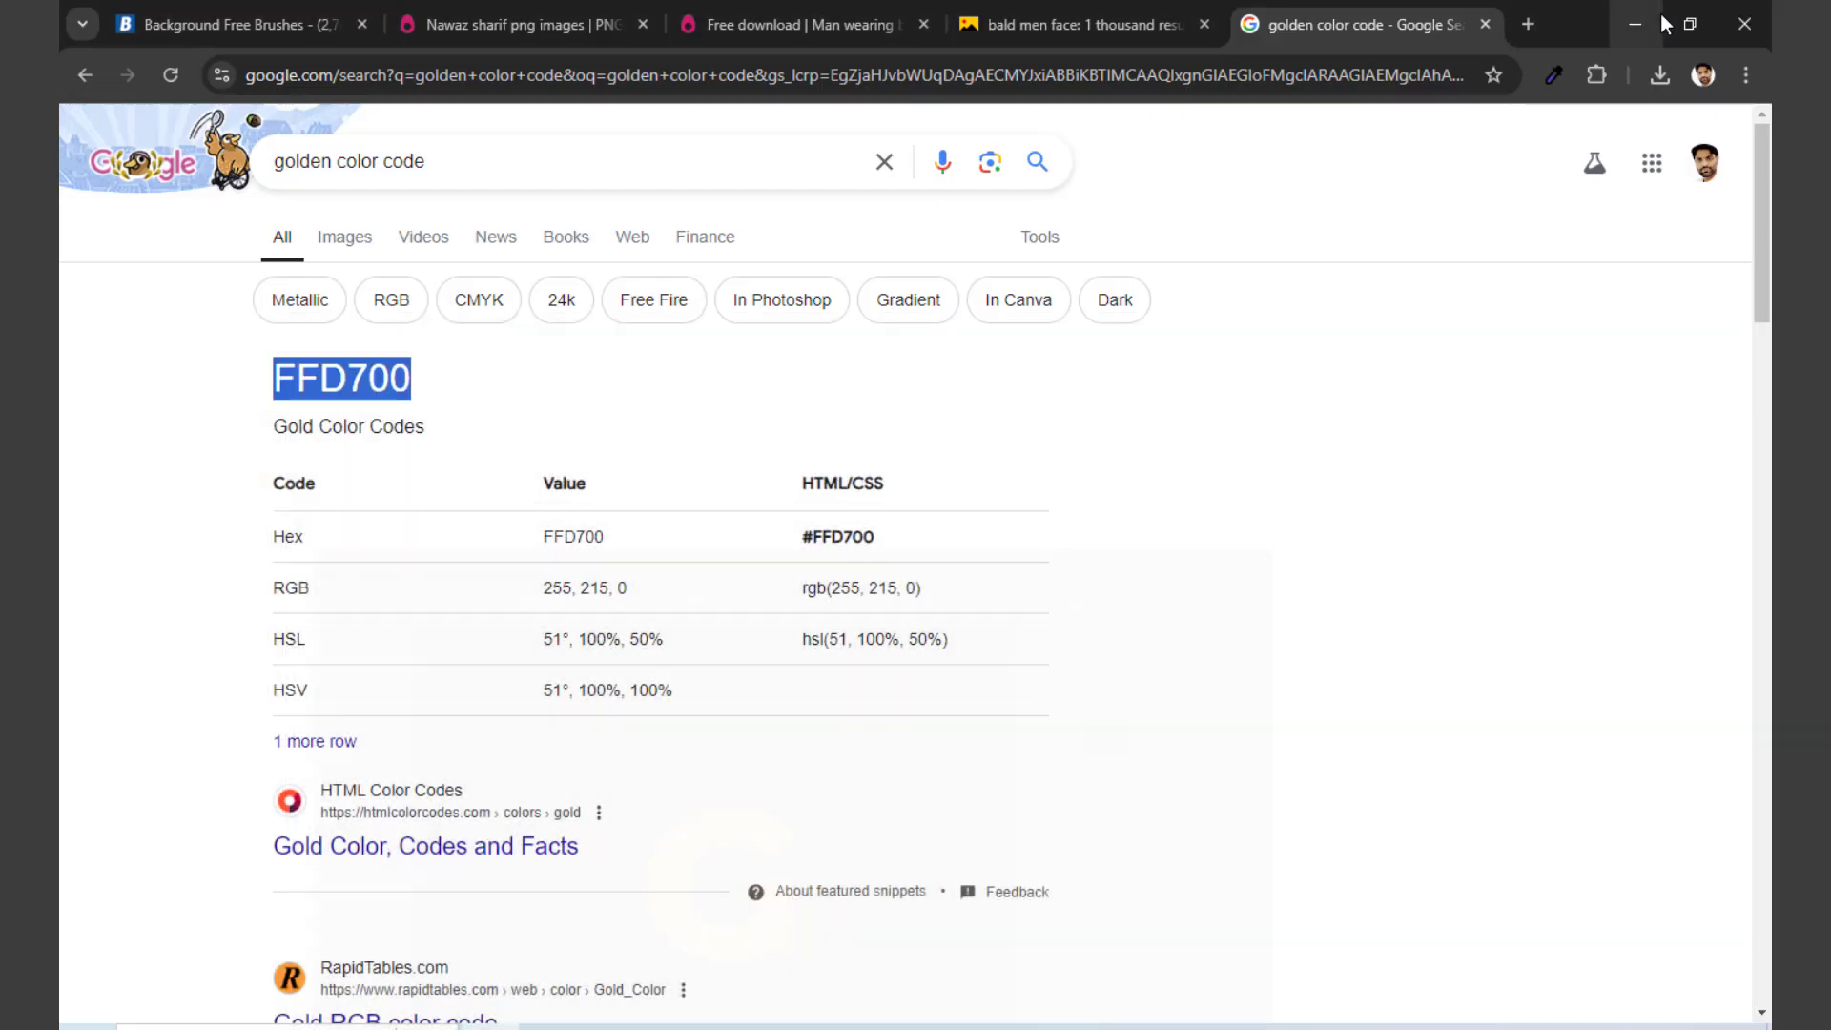
left_click(1626, 17)
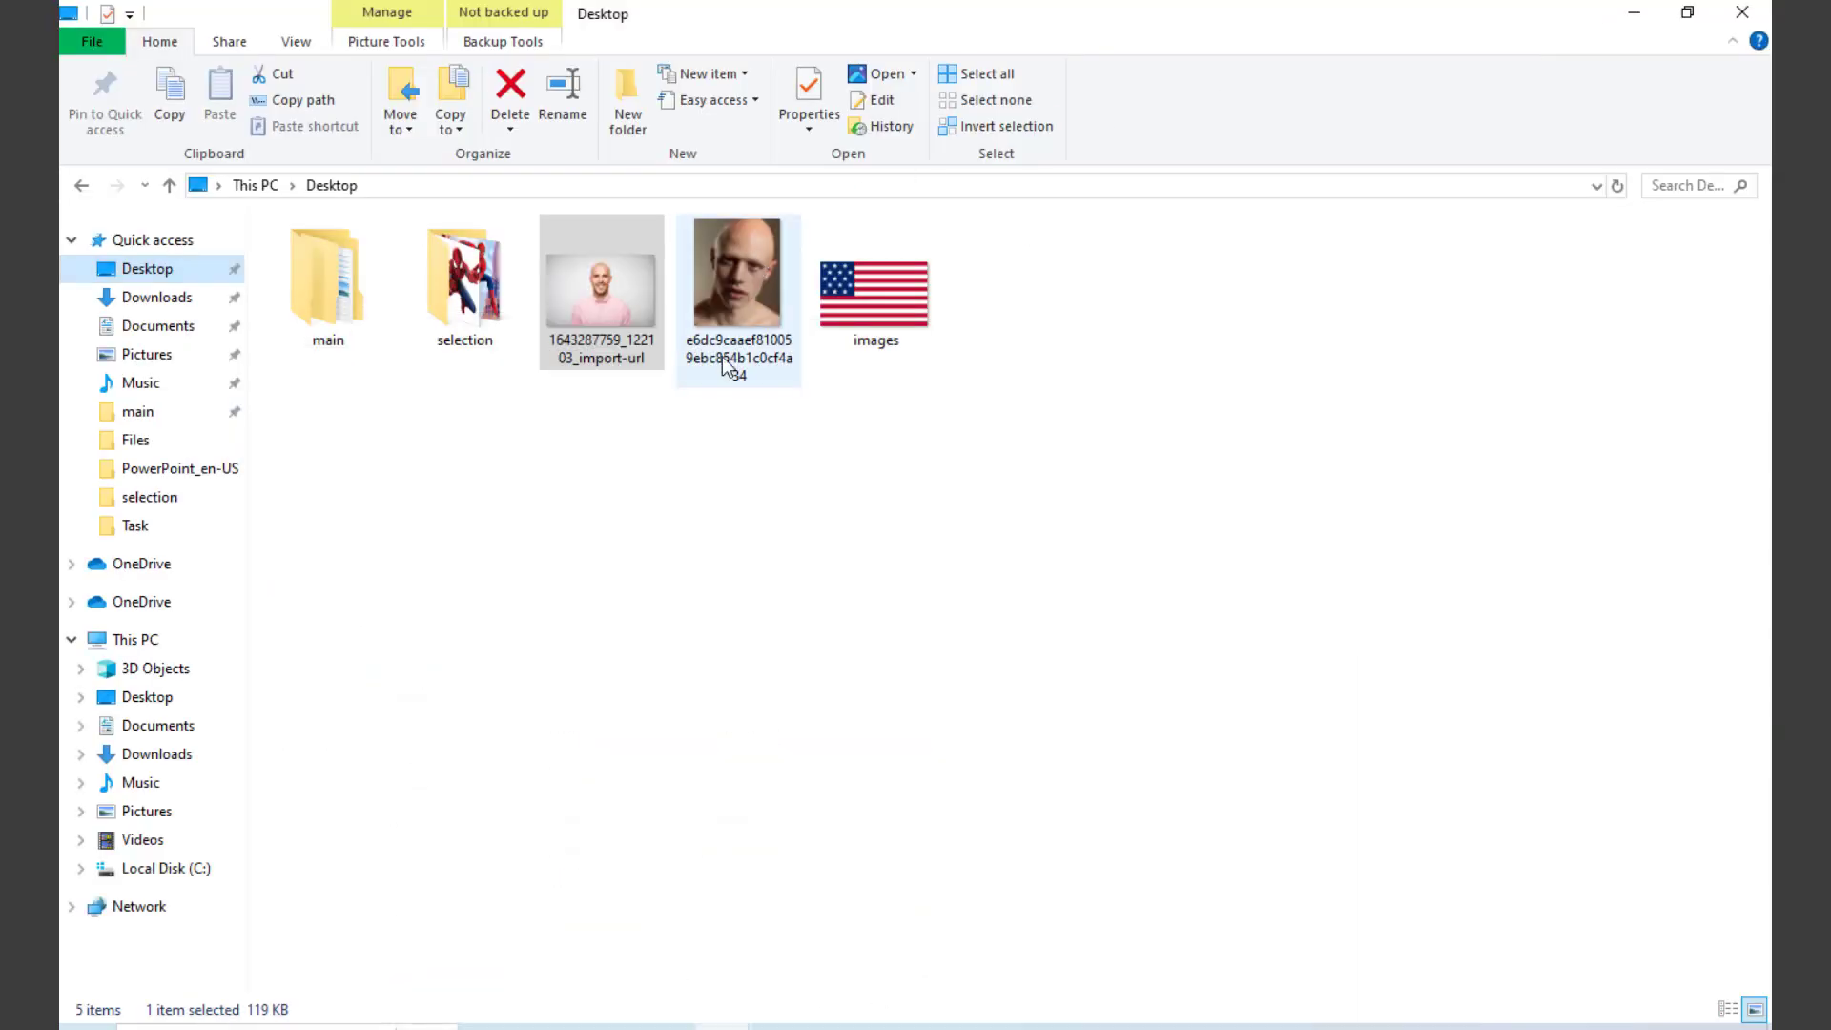
left_click_drag(620, 310, 757, 700)
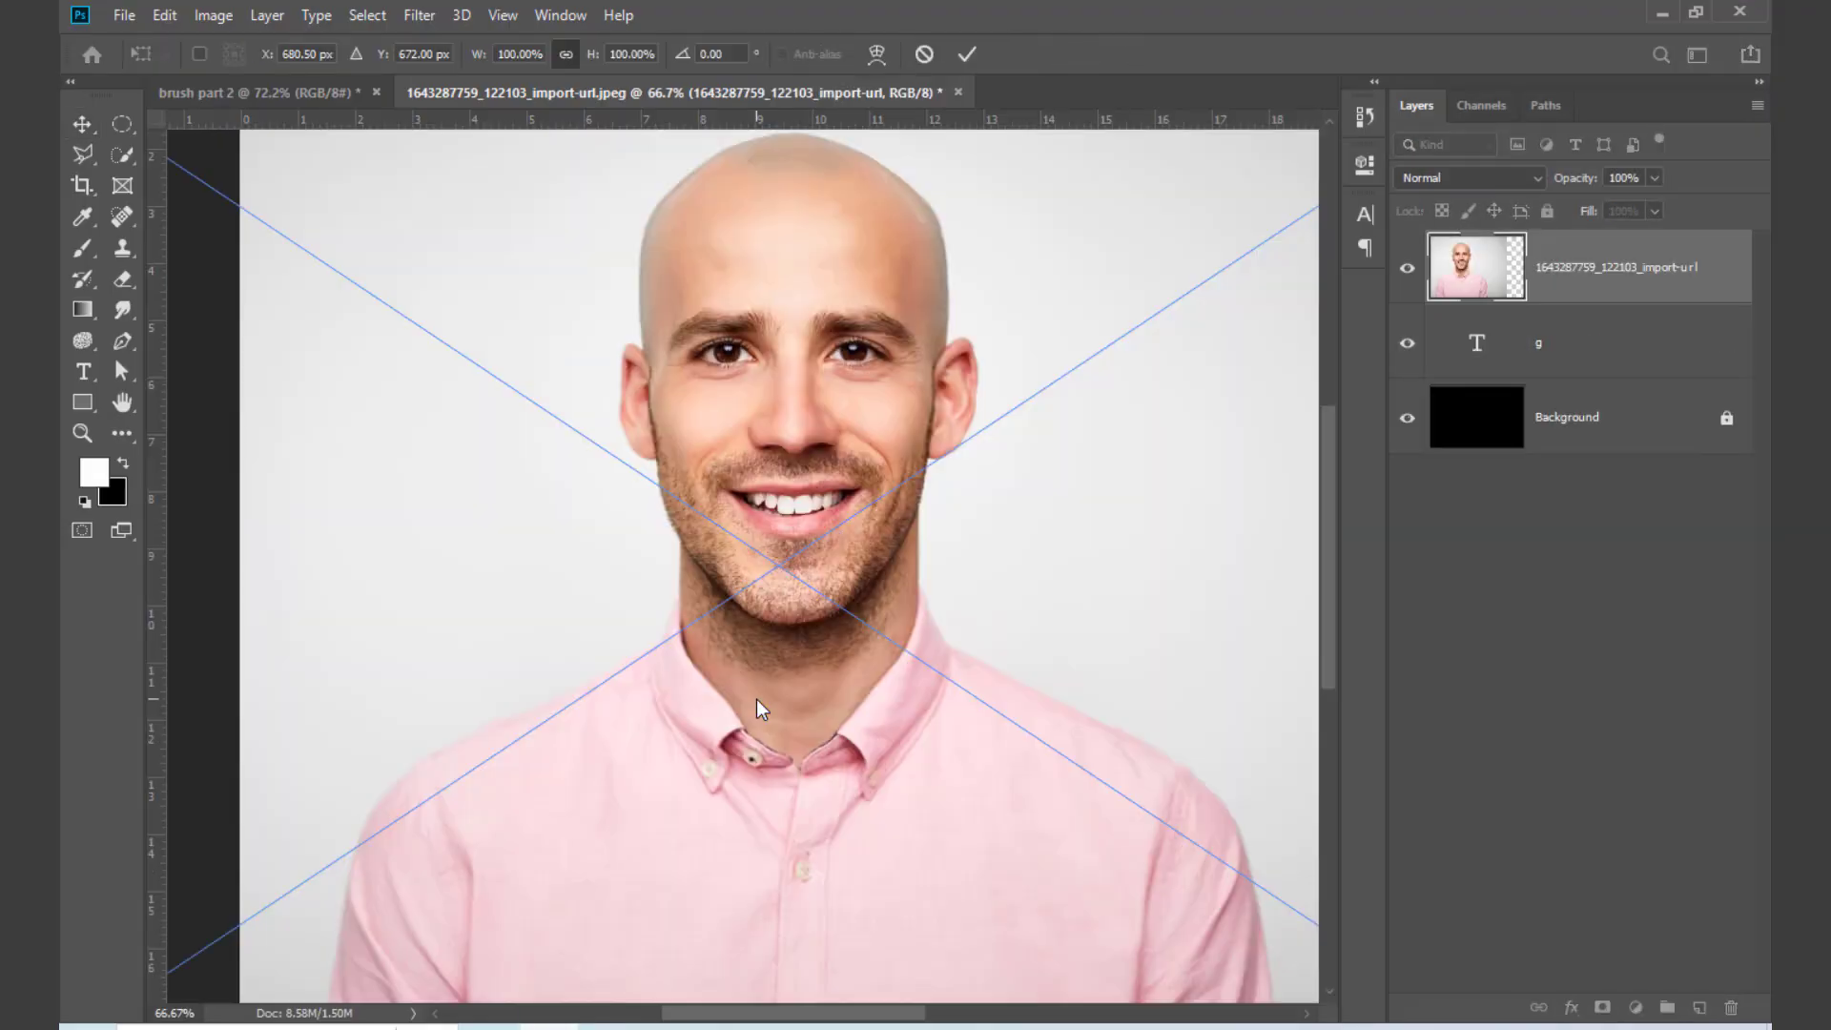
key("ctrl+minus")
key("ctrl+minus")
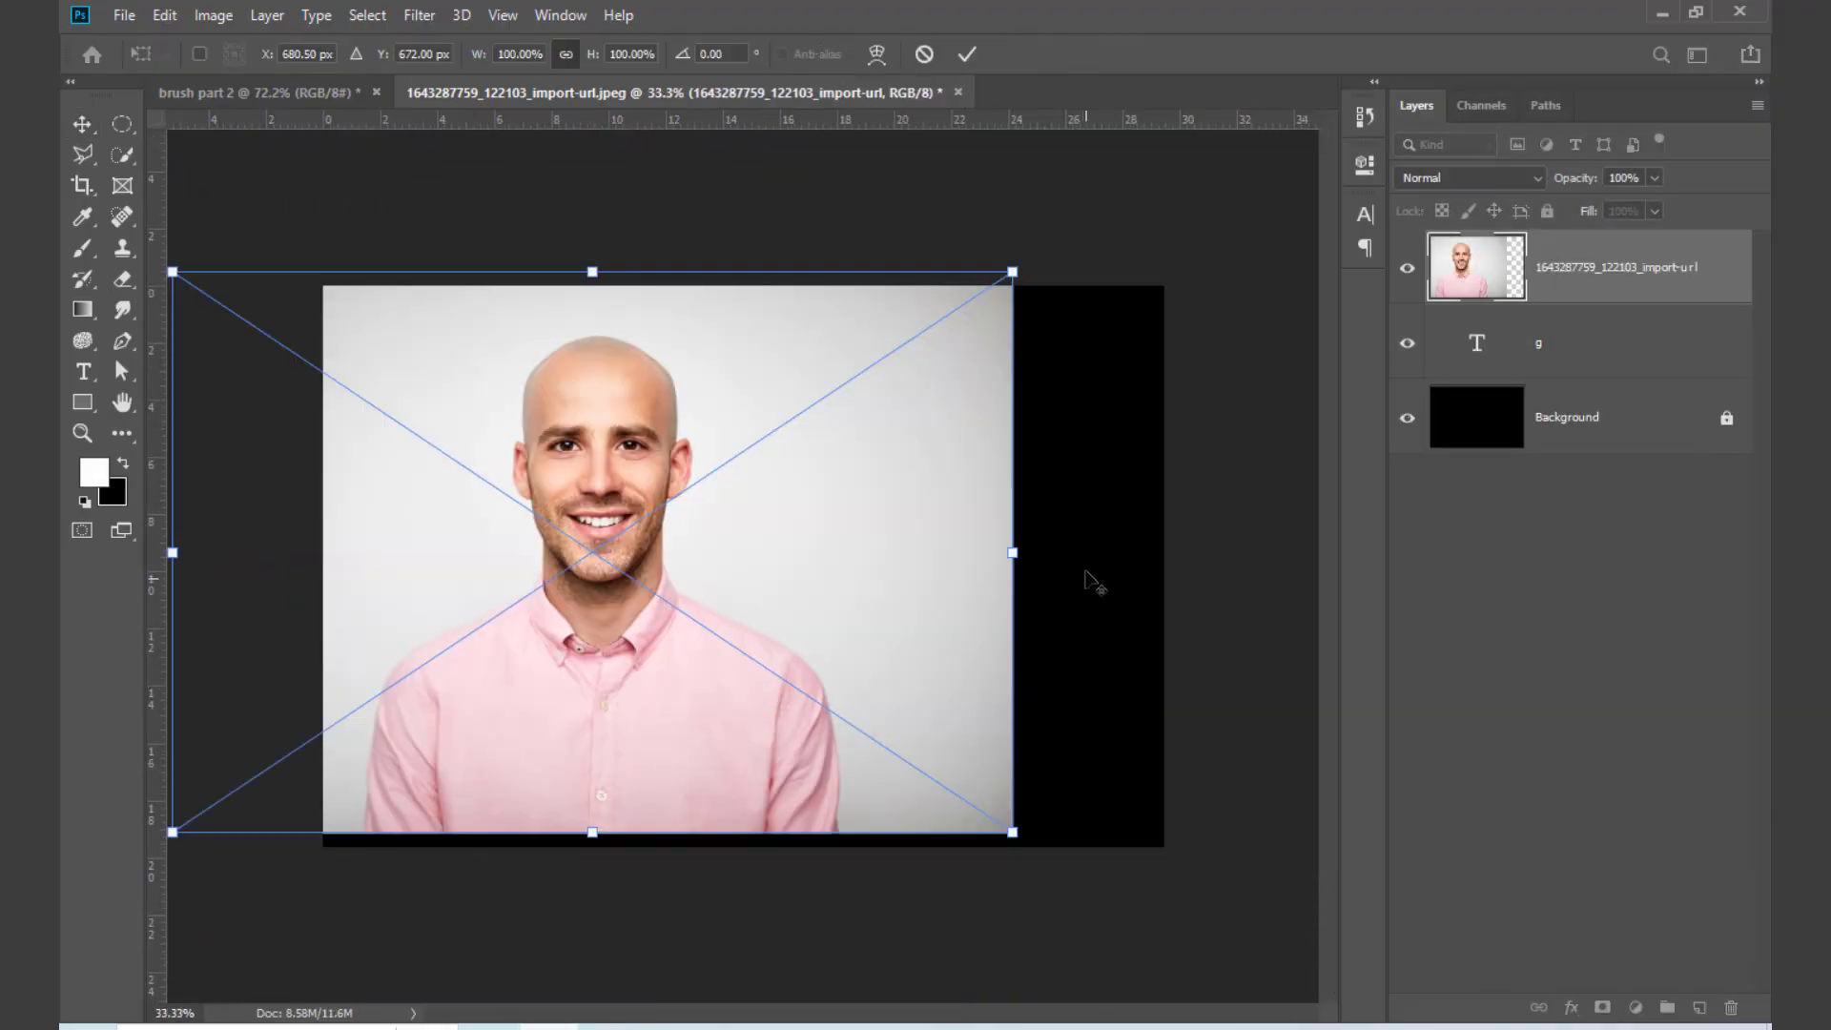
left_click_drag(995, 553, 774, 661)
key("ctrl+0")
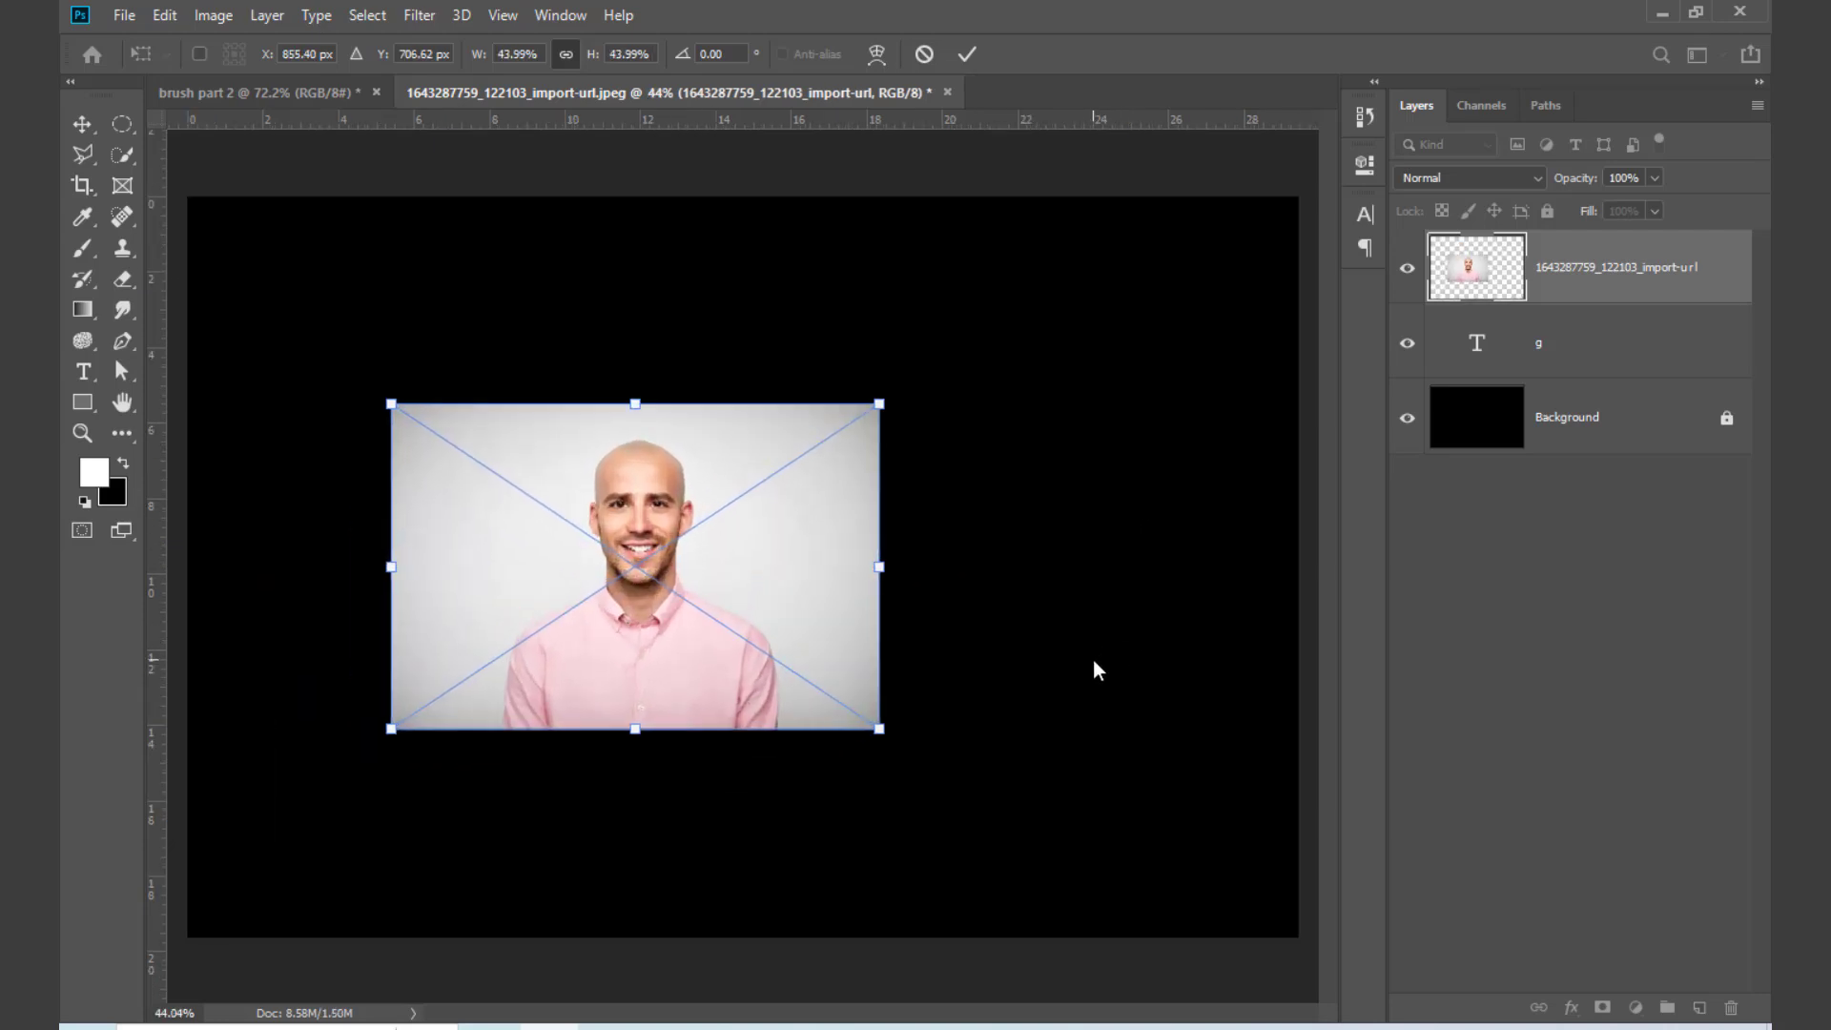
key("Return")
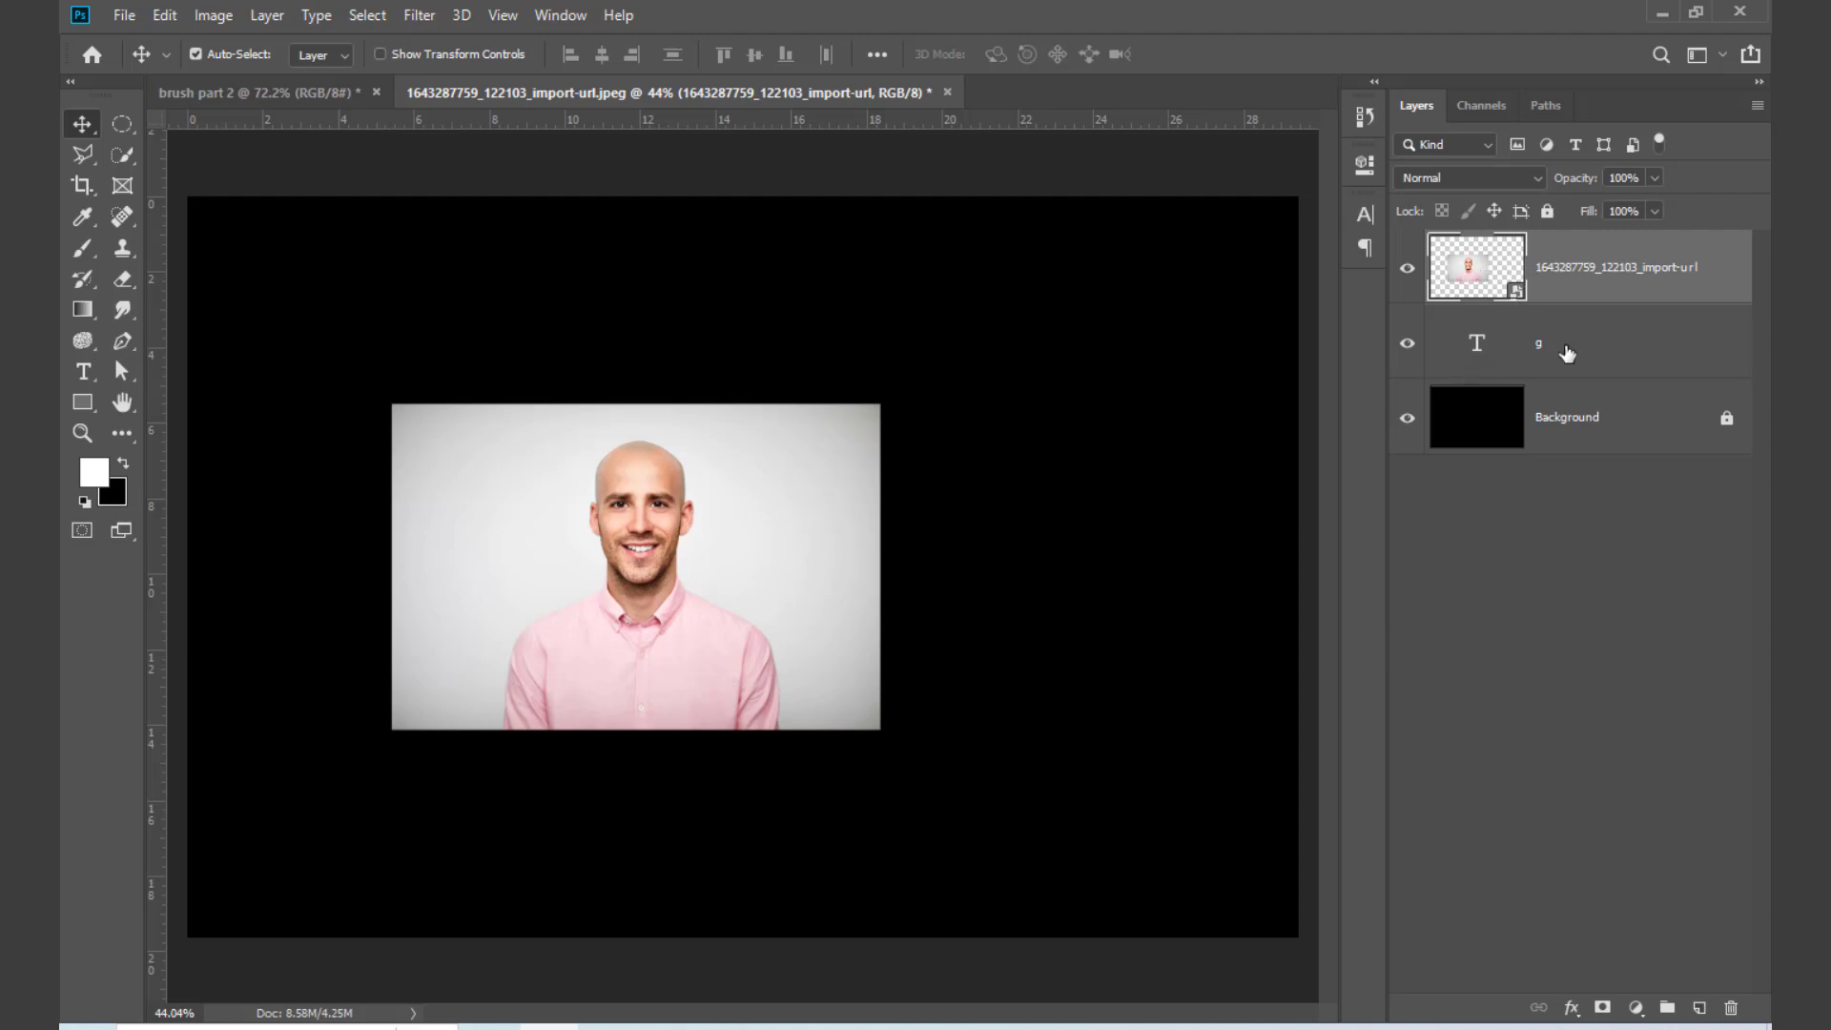
Step: Lower the portrait layer's opacity to 45% and move the photo so the face overlaps the letter G
left_click(1655, 180)
left_click_drag(1594, 204, 1583, 209)
left_click(748, 643)
left_click_drag(748, 643, 689, 651)
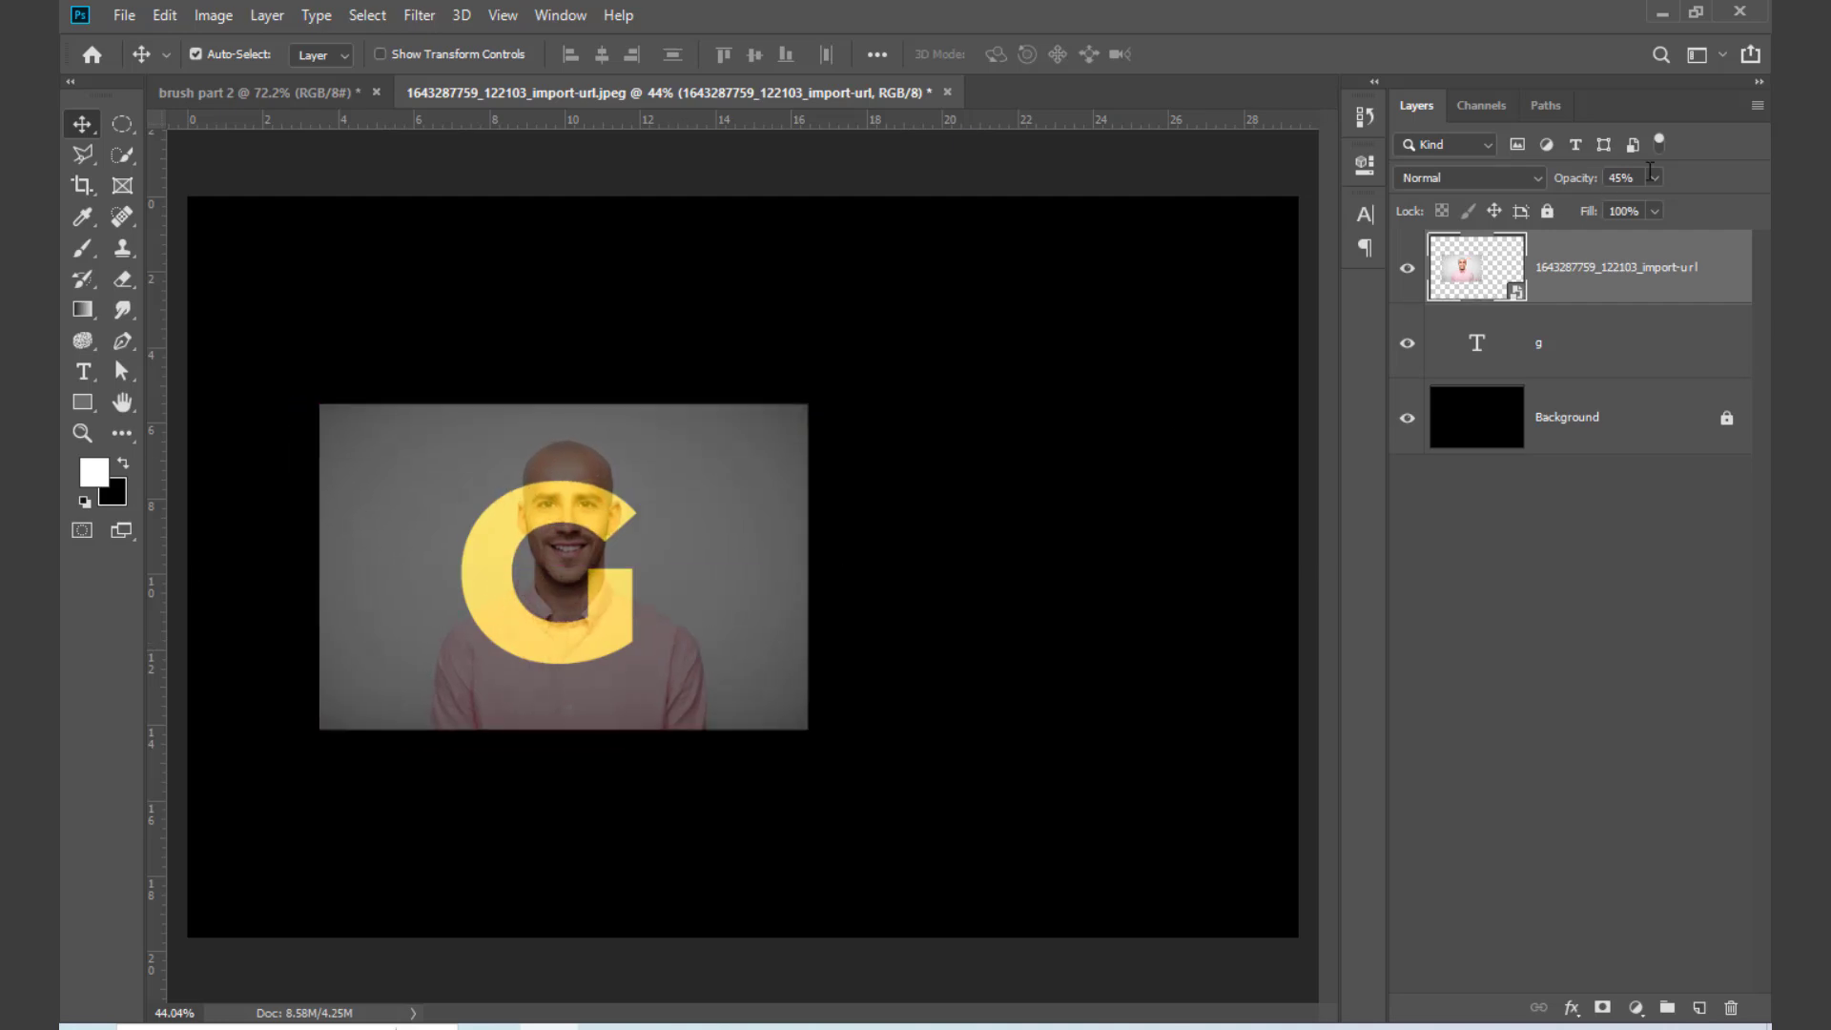
Step: Restore the portrait layer's opacity to 100% and clip it to the letter G layer
left_click_drag(1651, 198, 1717, 206)
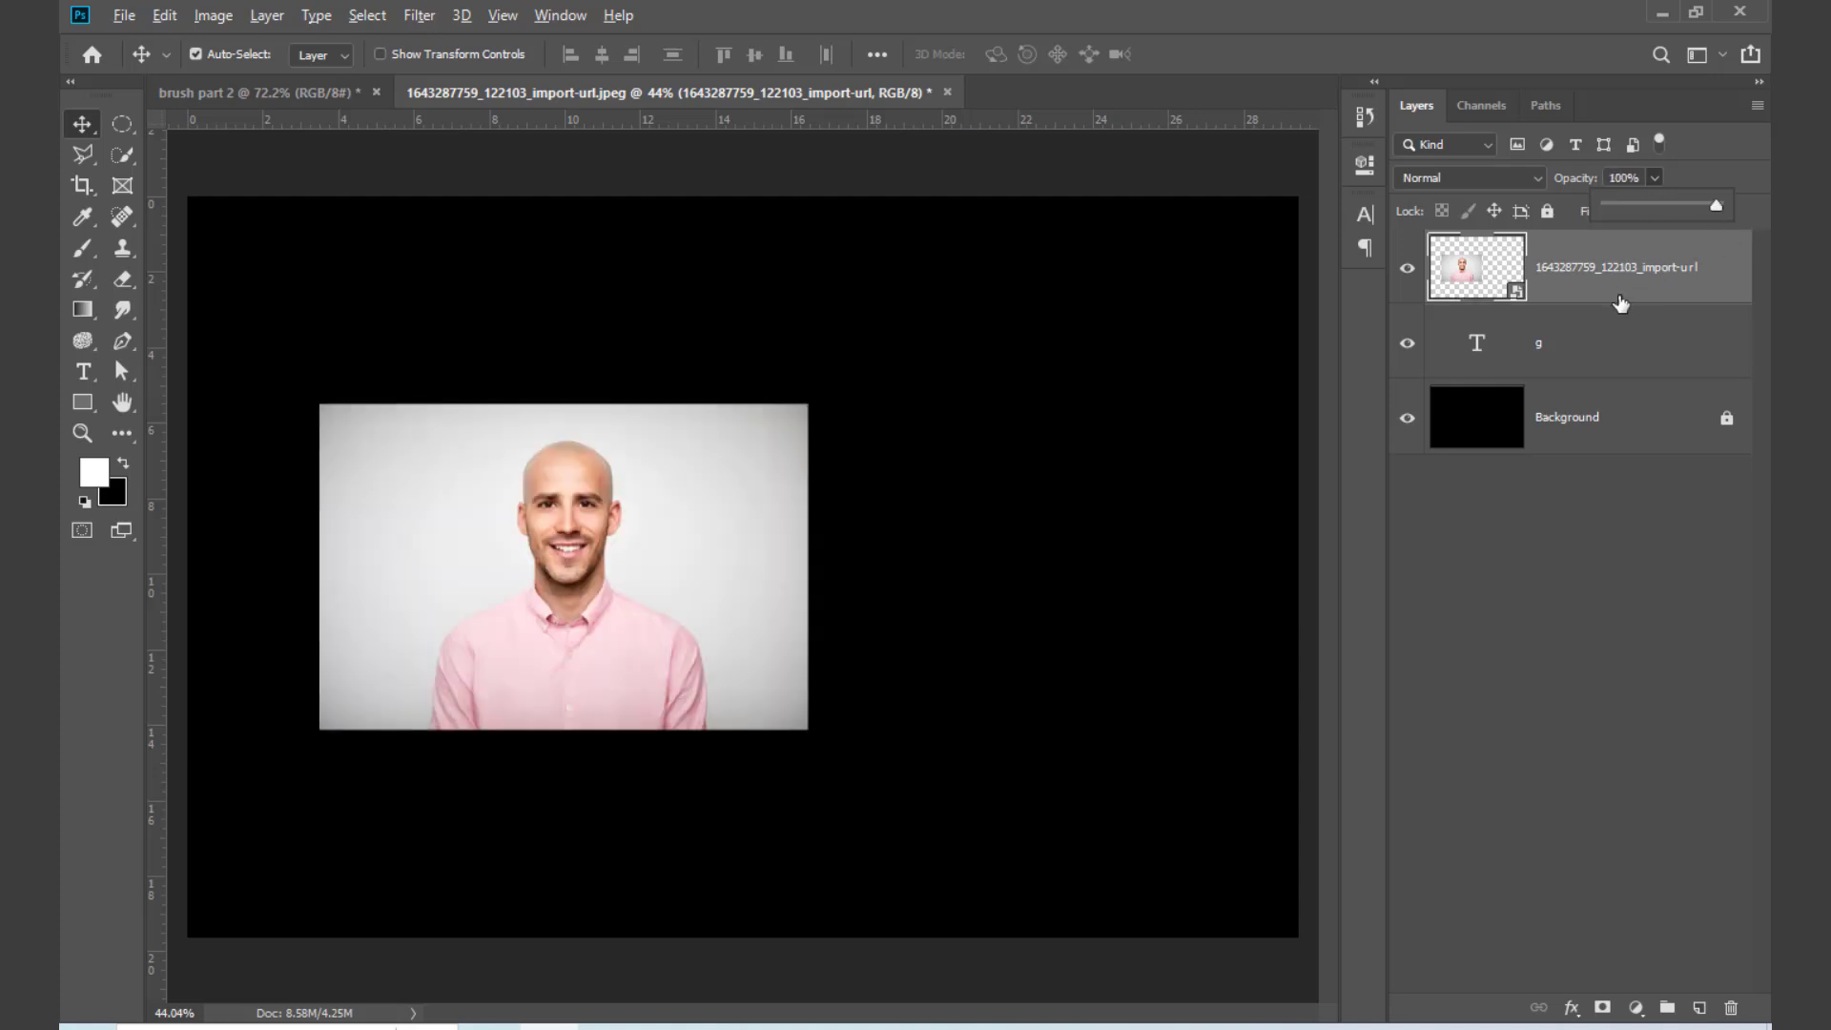
left_click(1615, 300, "alt")
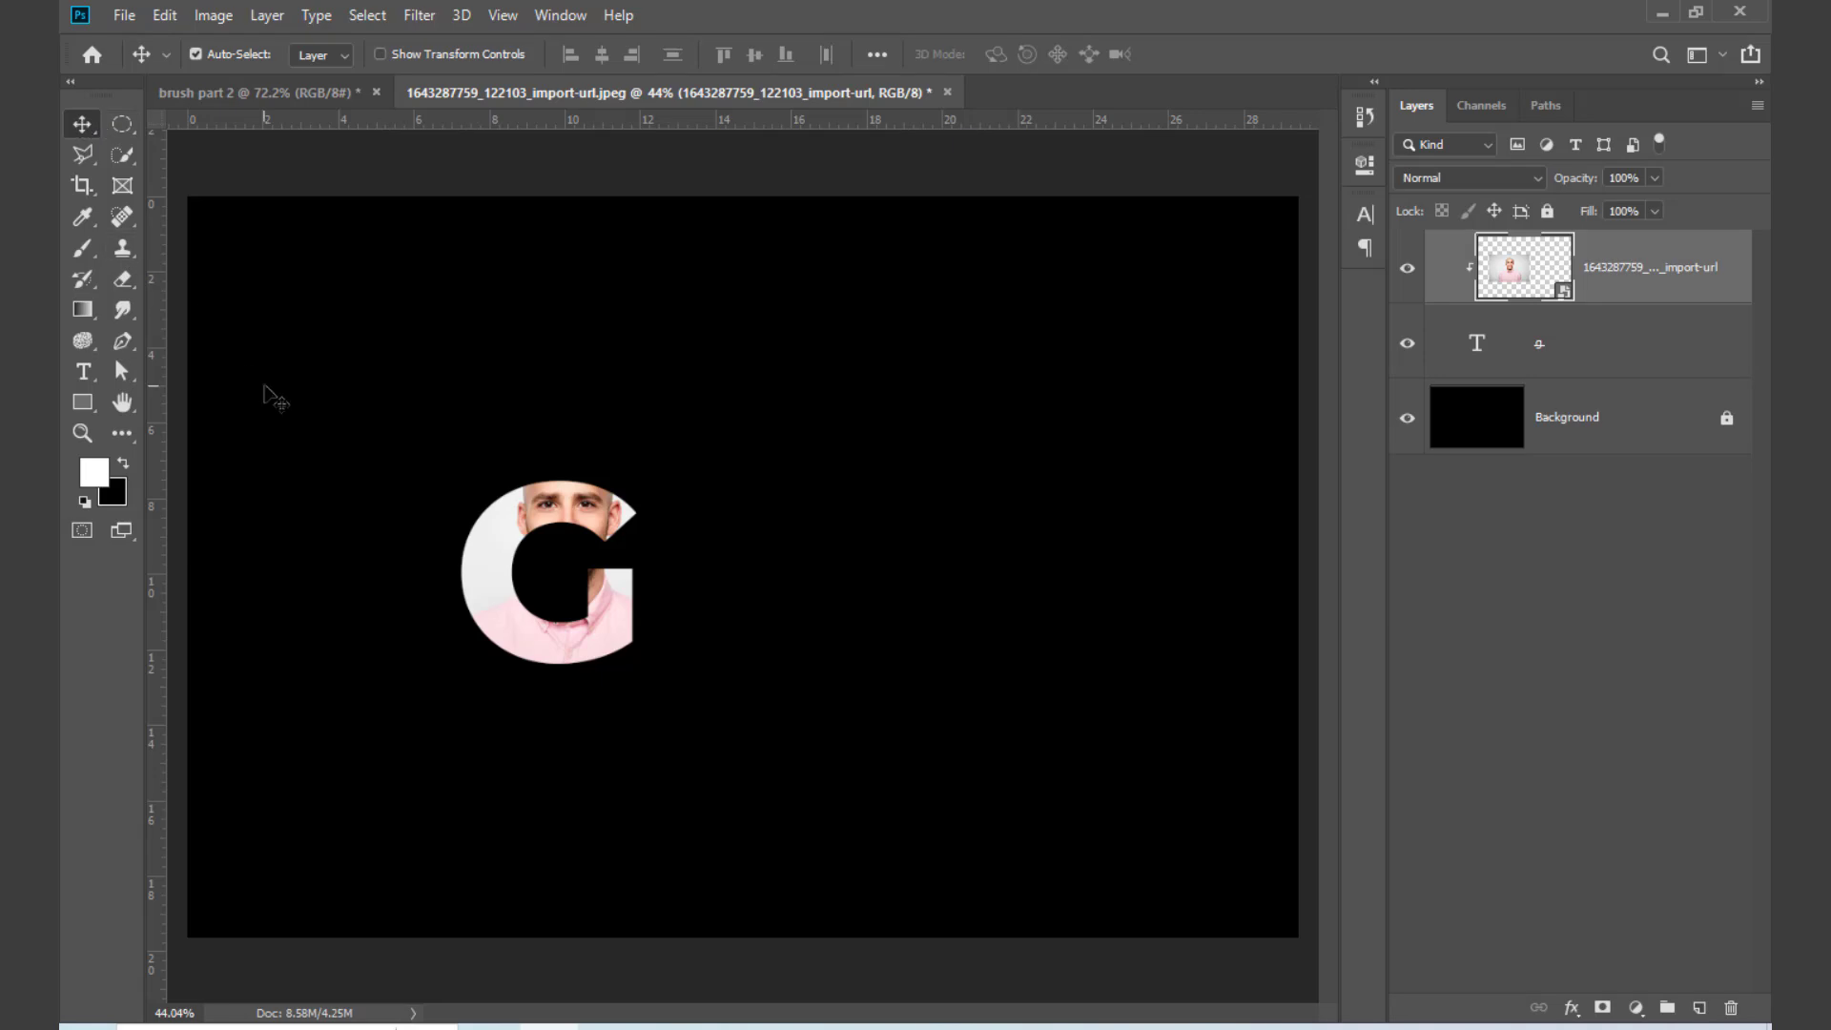
Step: Enlarge the clipped portrait and the letter G together and position them near the canvas centre
left_click_drag(322, 354, 904, 852)
key("ctrl+t")
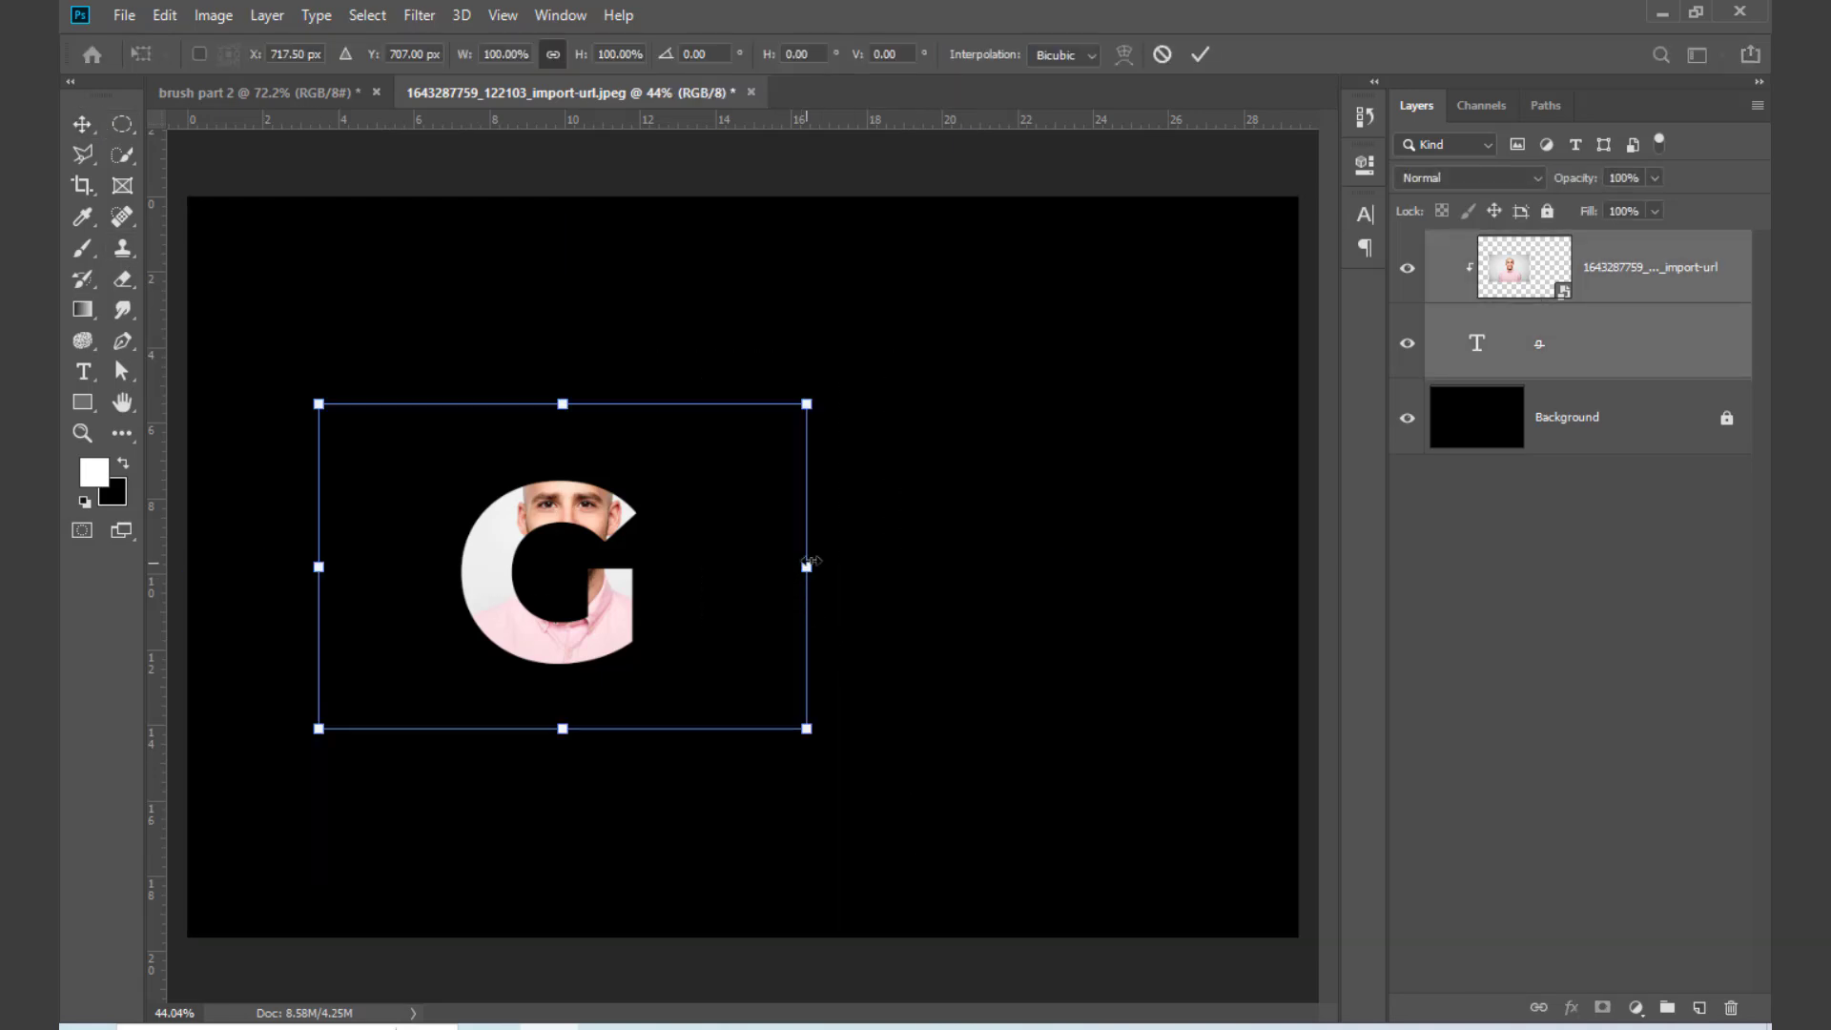
left_click_drag(808, 565, 1099, 566)
left_click_drag(593, 702, 837, 687)
key("Return")
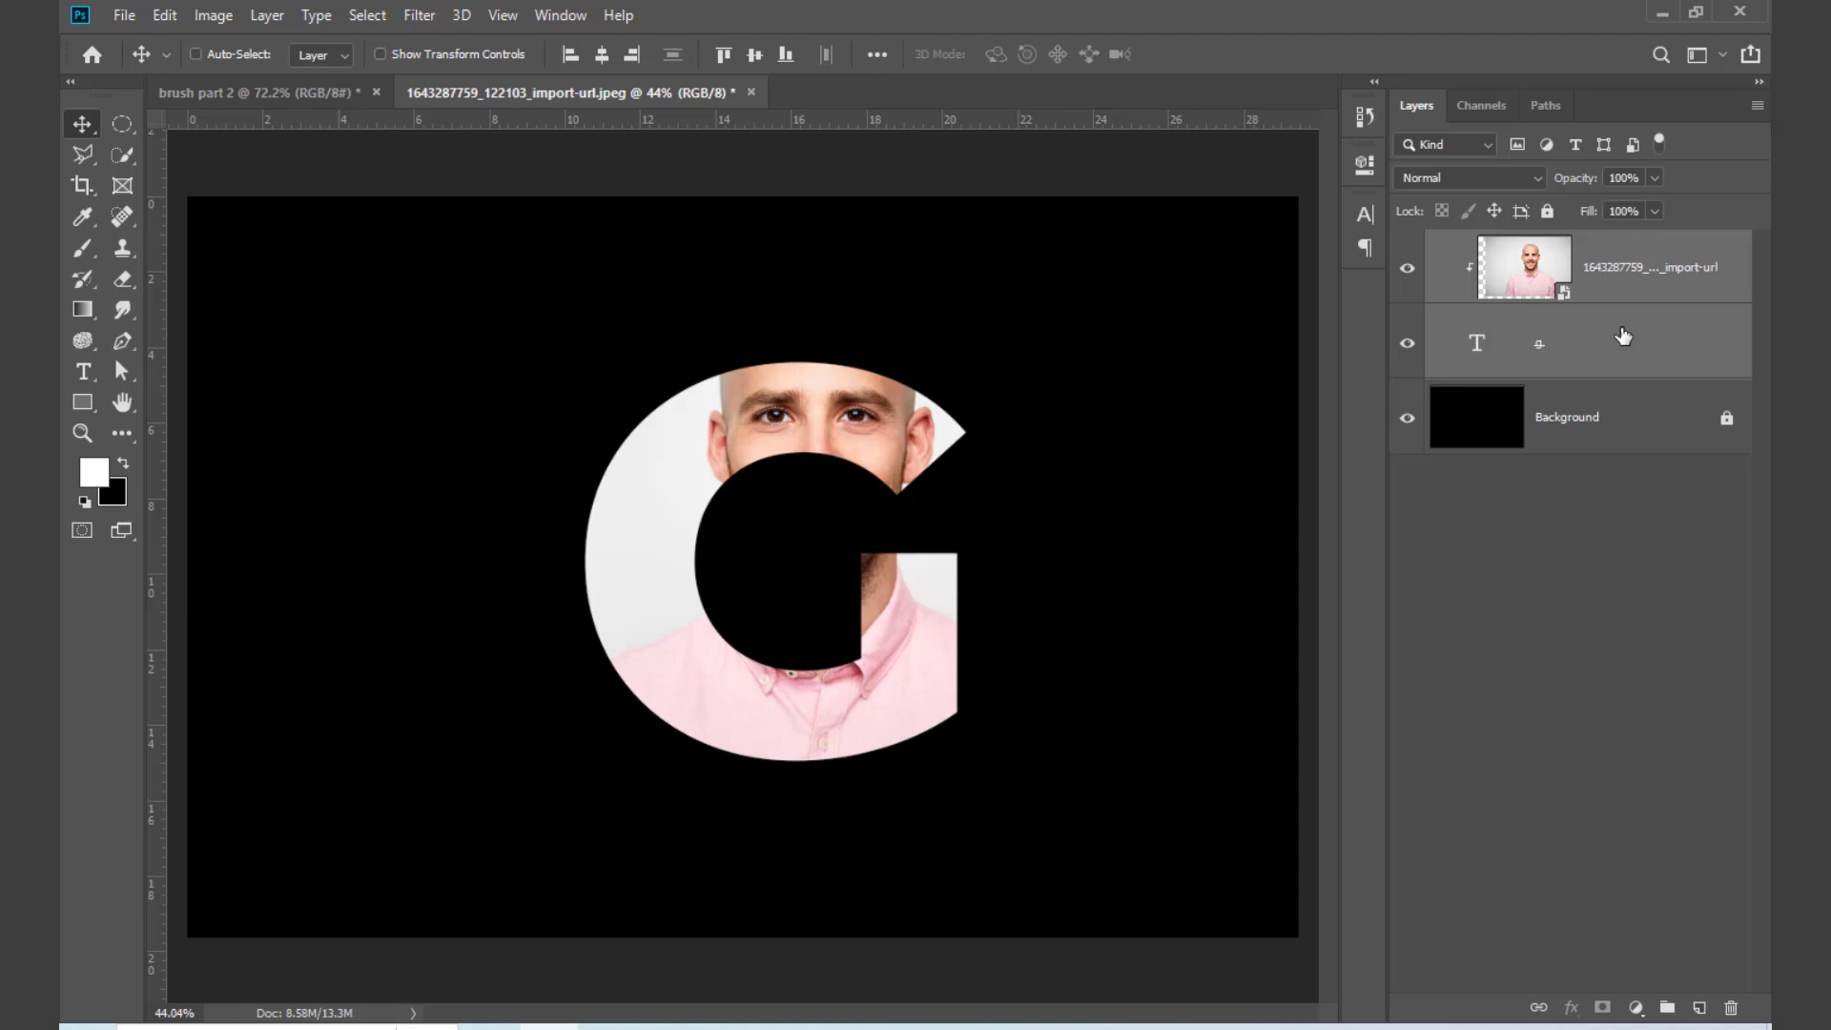
Step: Merge the clipped portrait with the letter G layer and rename the merged layer "effect"
key("ctrl+e")
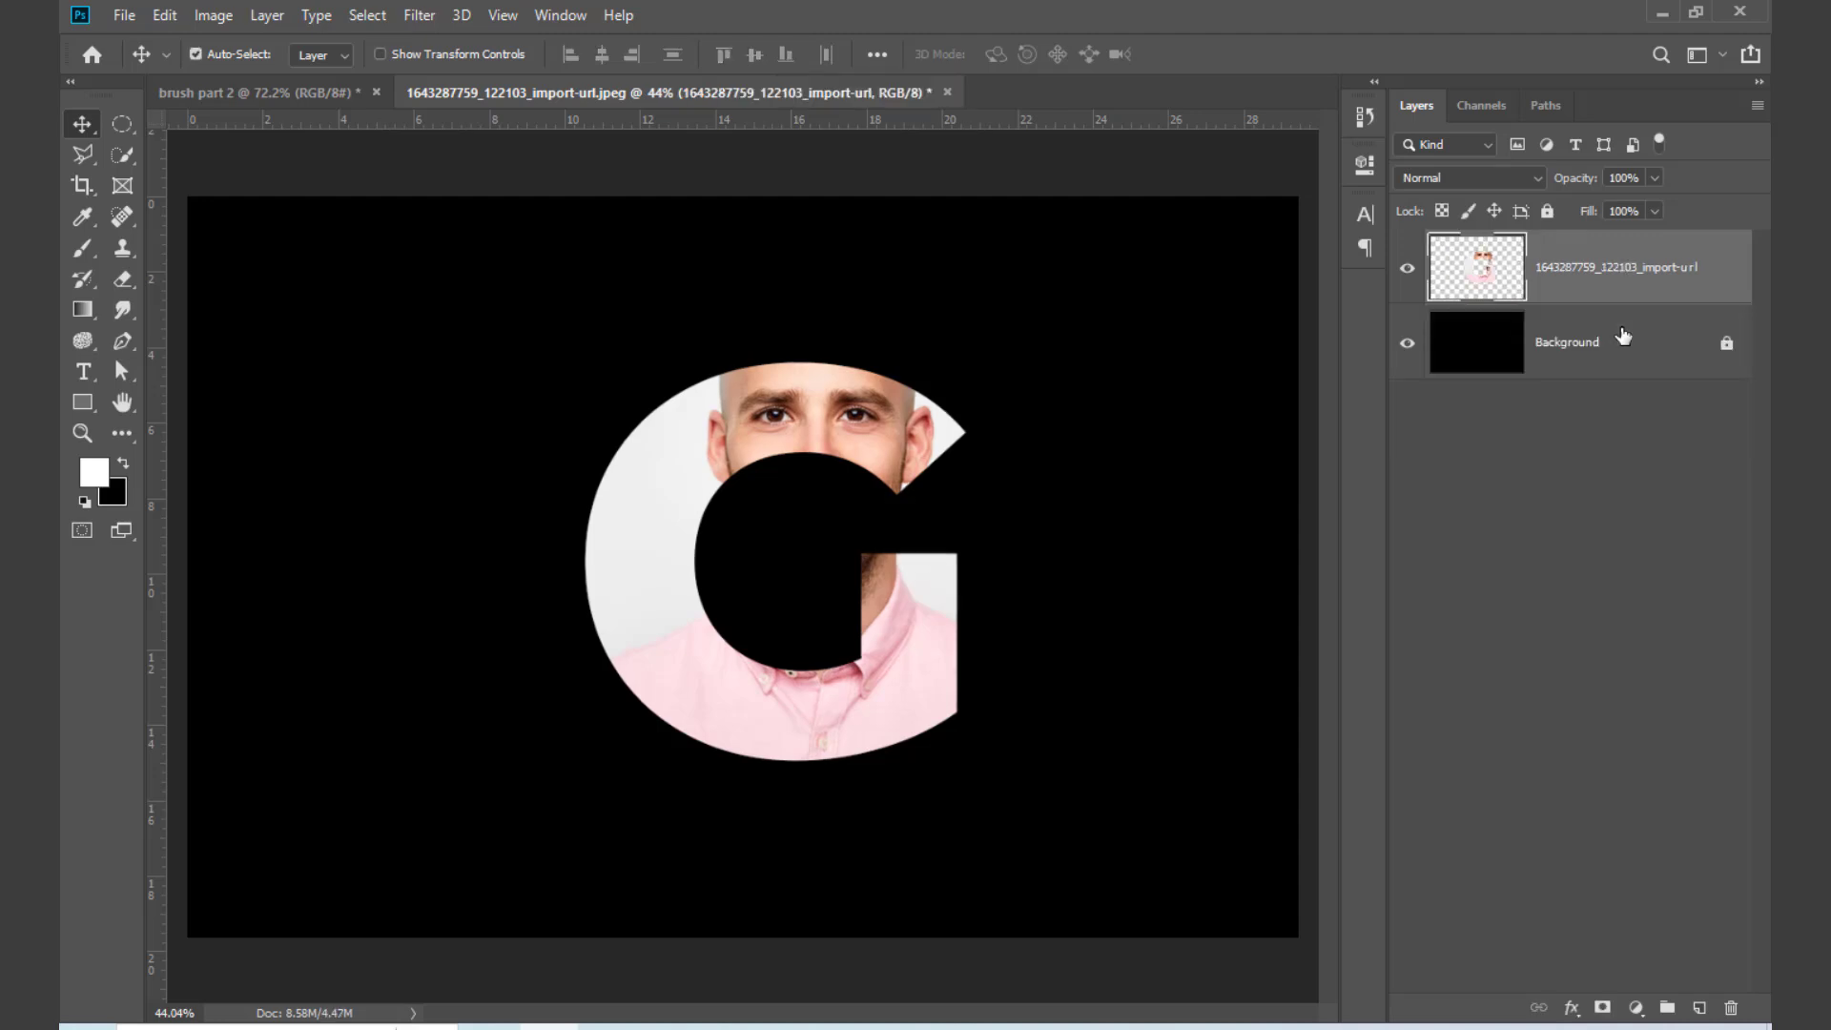
double_click(1599, 269)
type("effect")
key("Return")
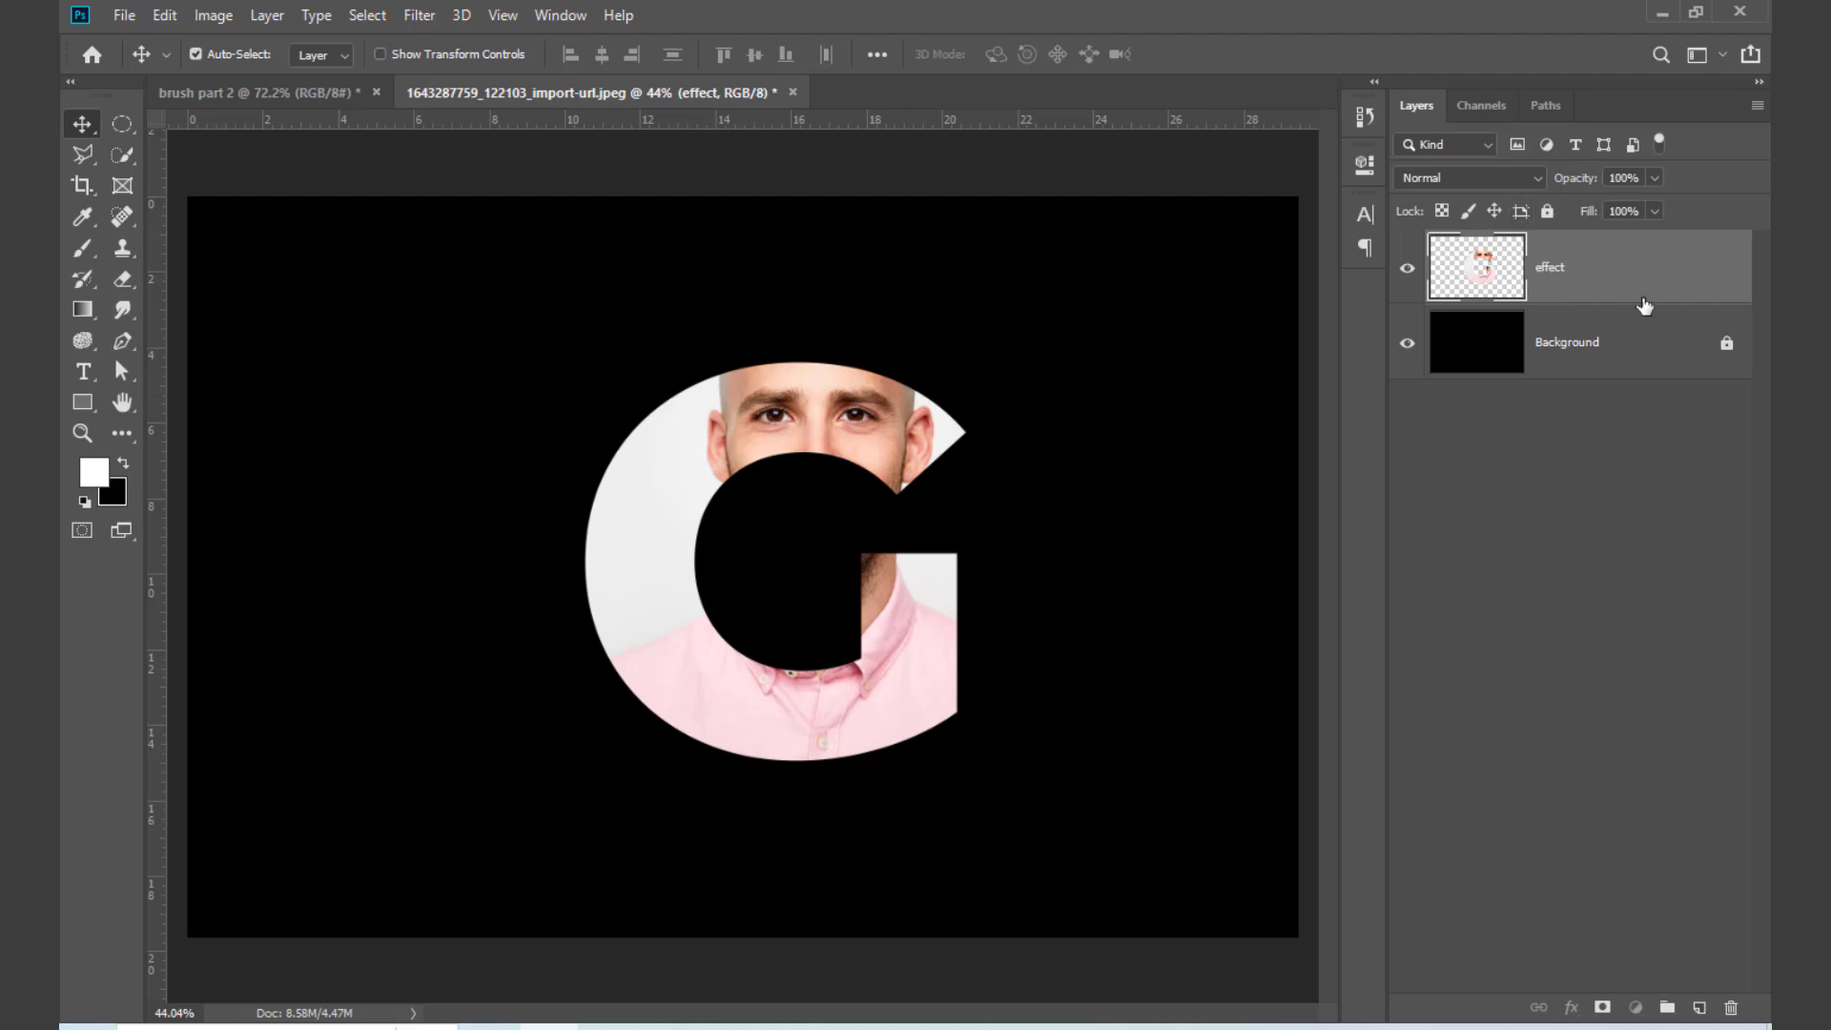
Step: Replace the effect layer with the pngegg (2) cutout from the Downloads folder, placed and enlarged on the black background
left_click_drag(1640, 302, 1731, 1008)
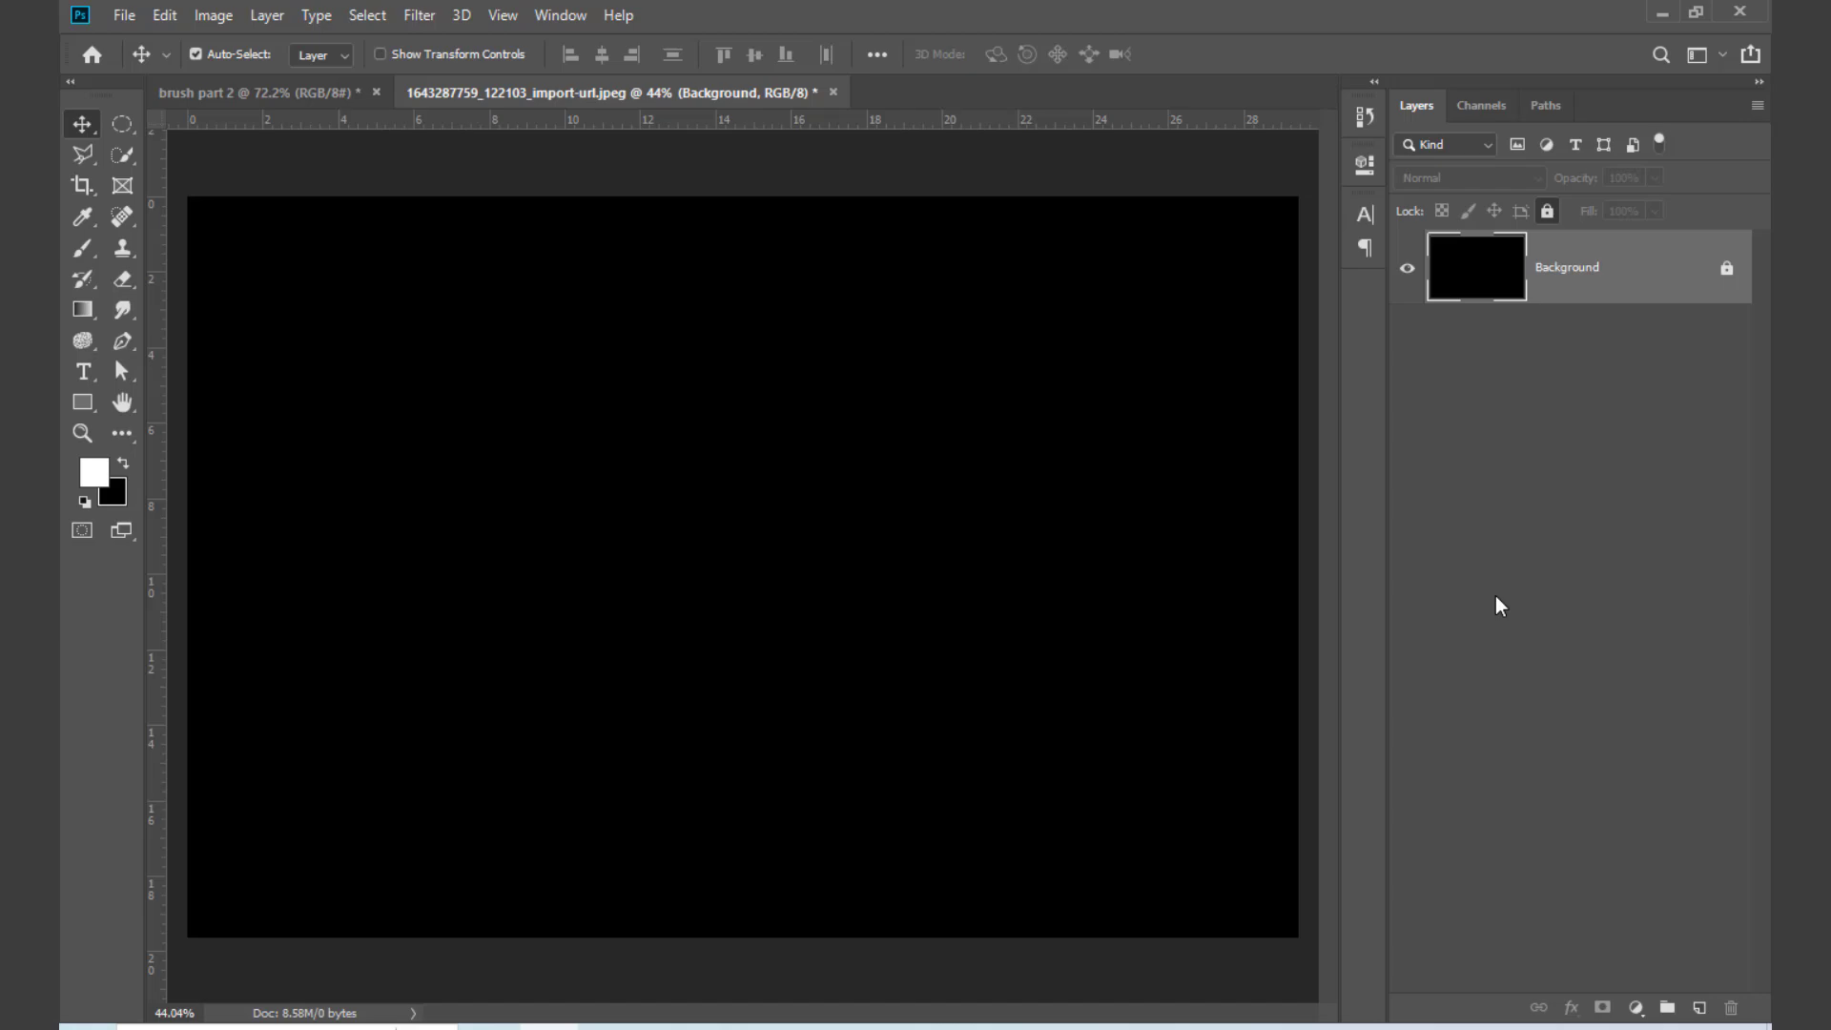
key("super+e")
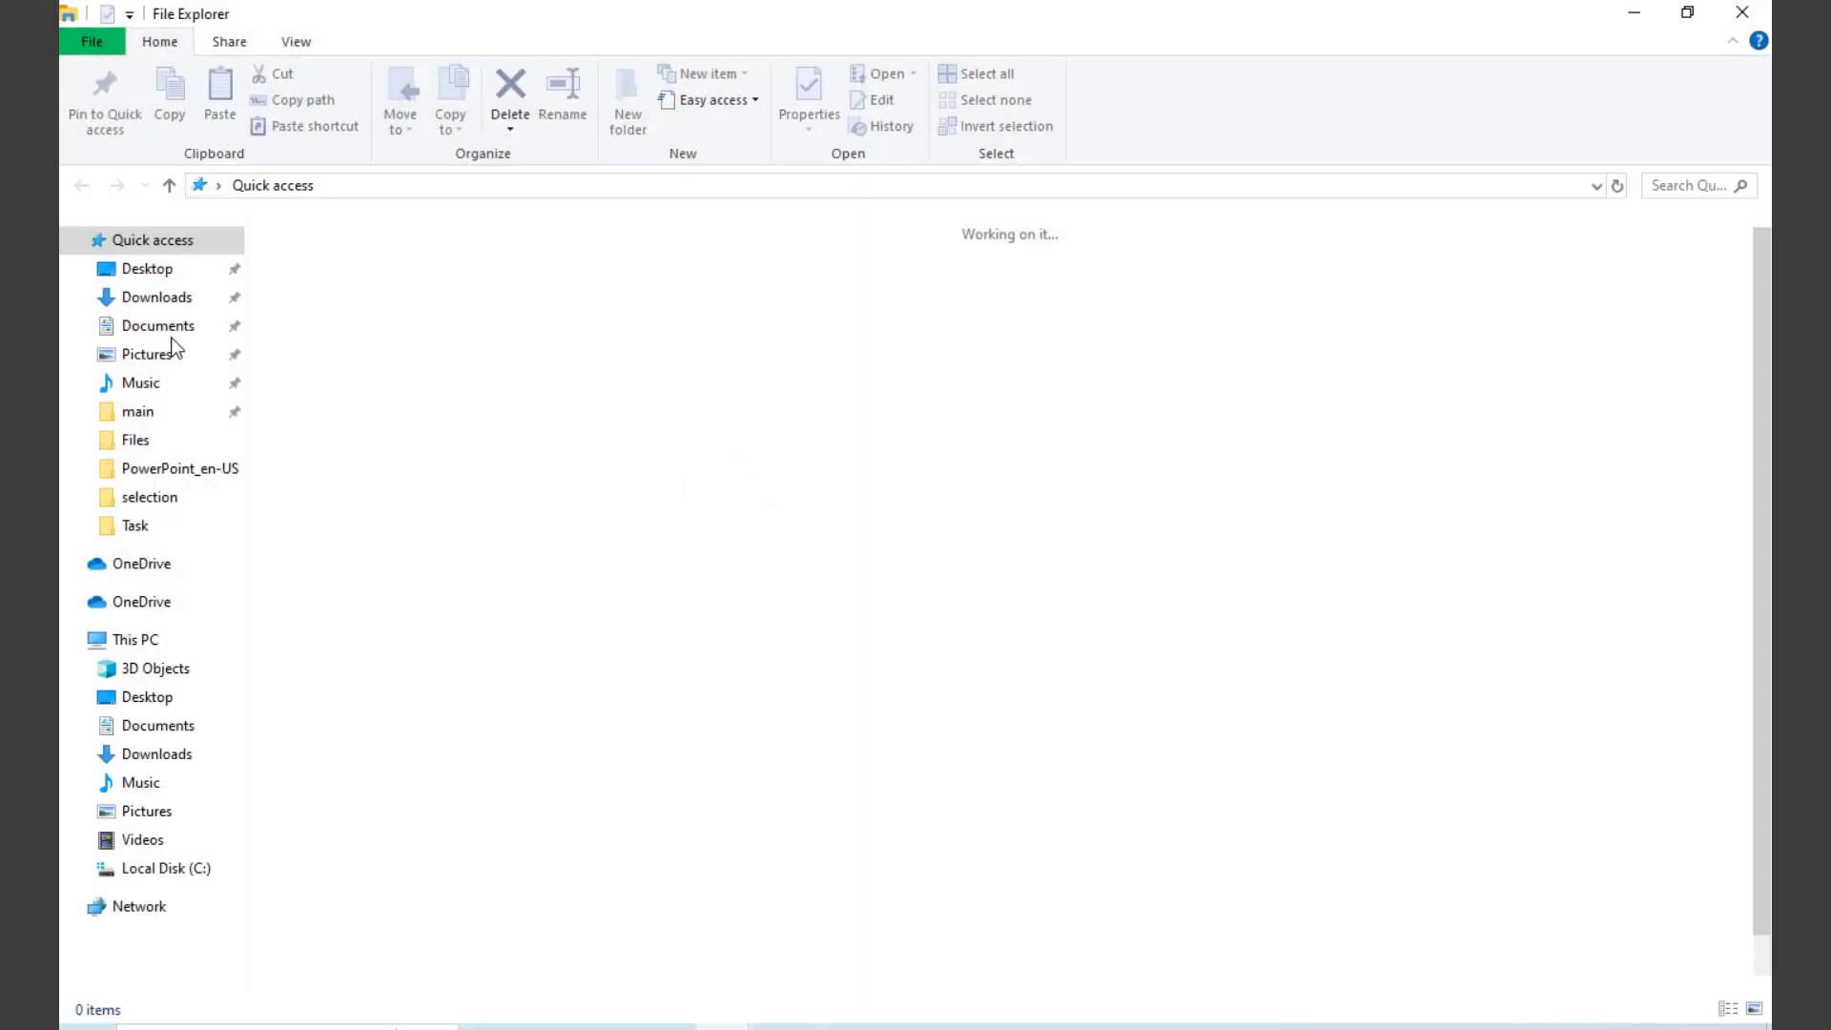
left_click(169, 299)
left_click(326, 360)
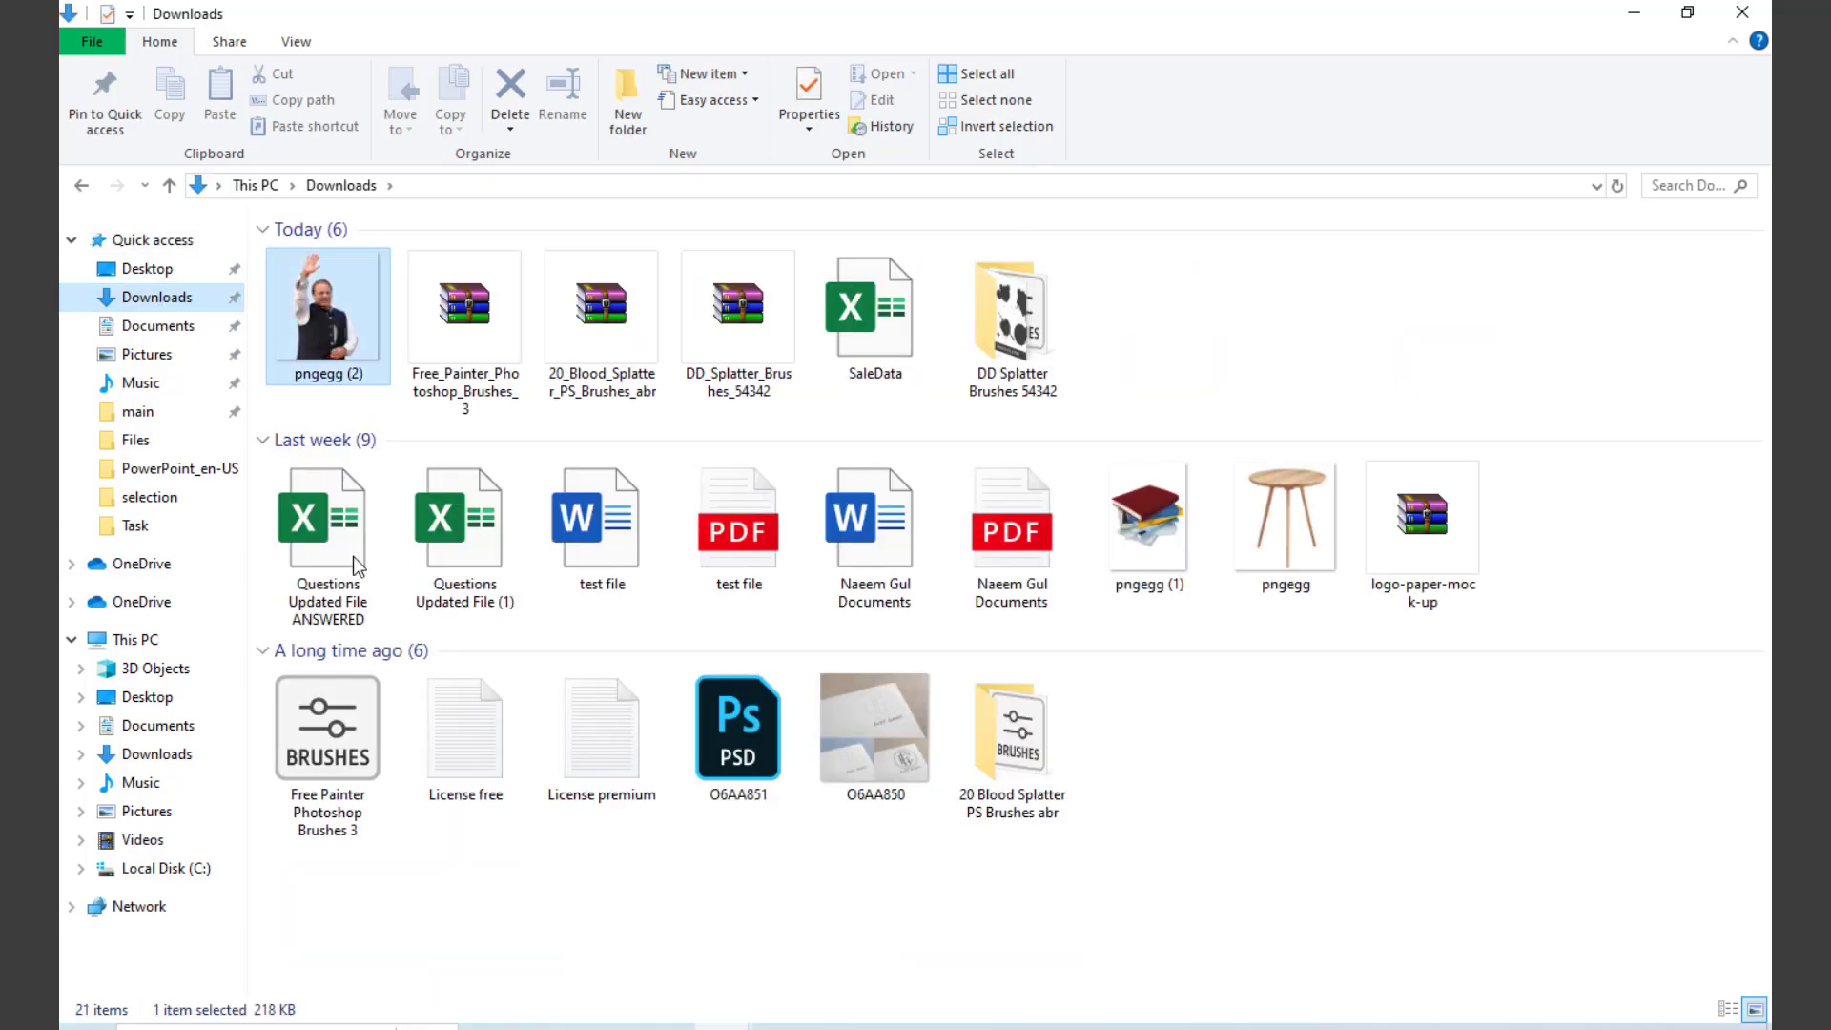
left_click_drag(576, 1021, 793, 683)
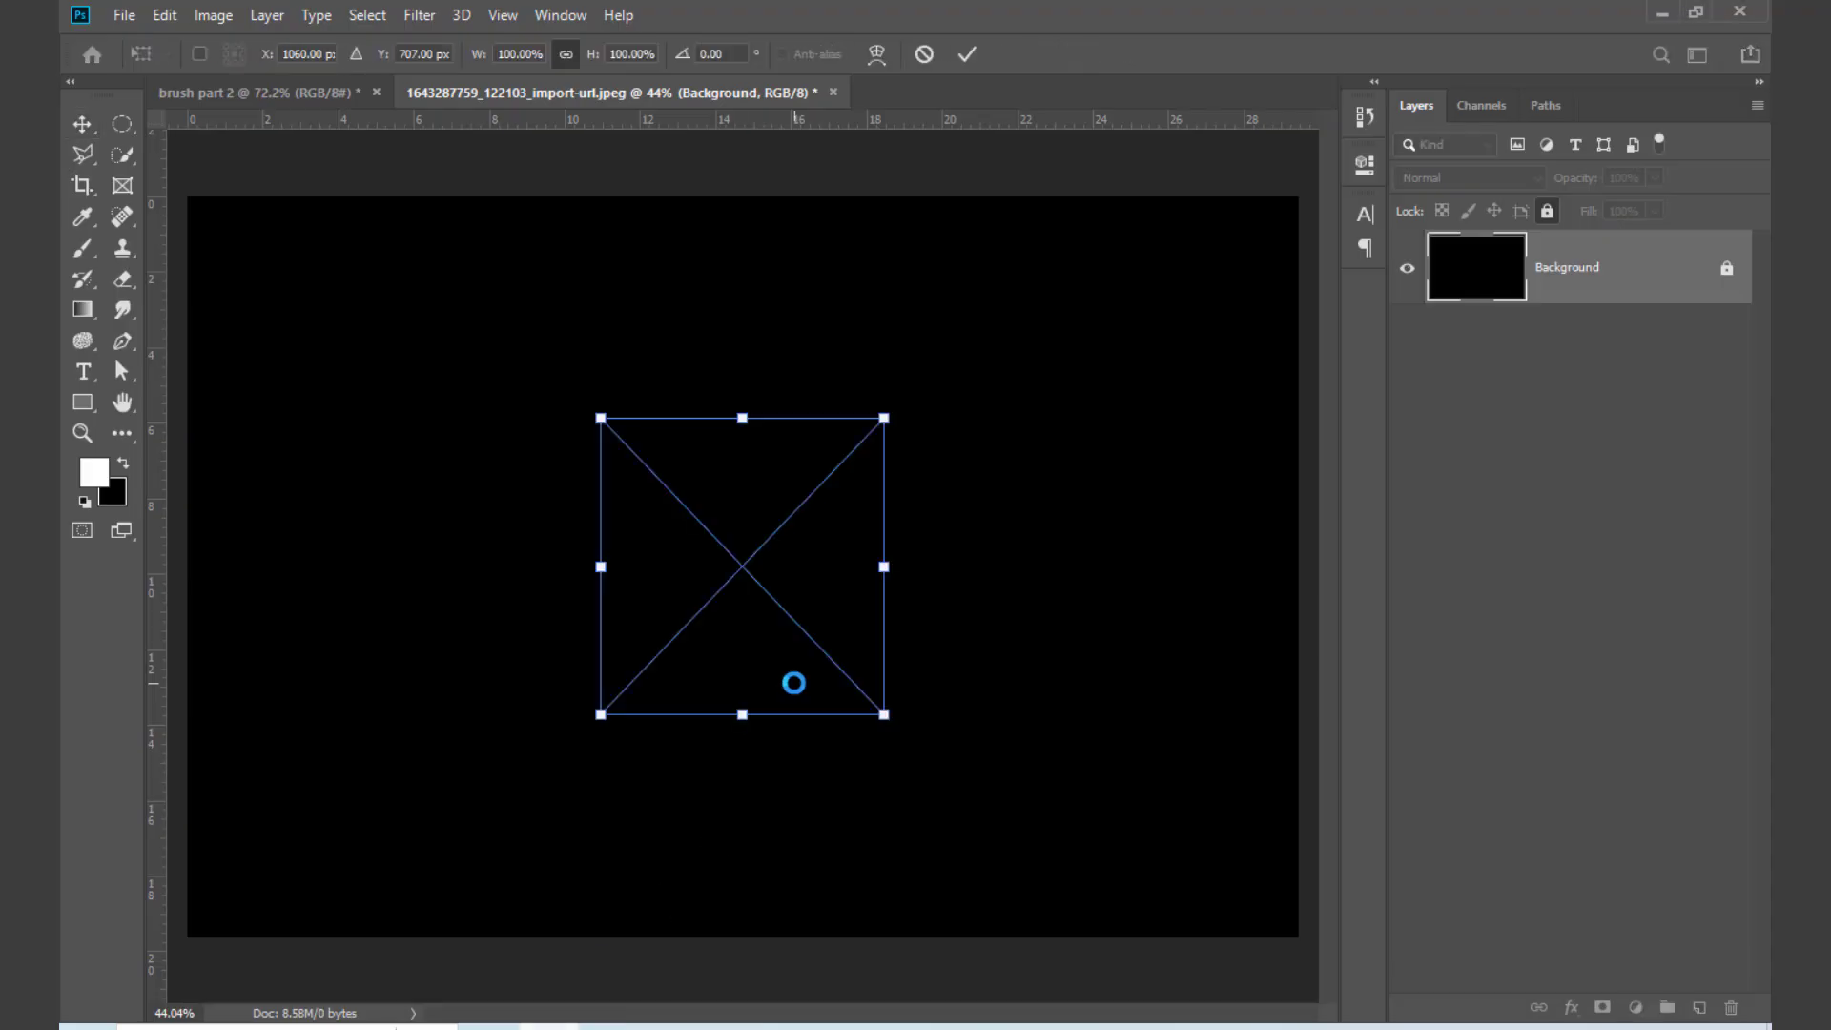
left_click_drag(888, 559, 997, 567)
key("Return")
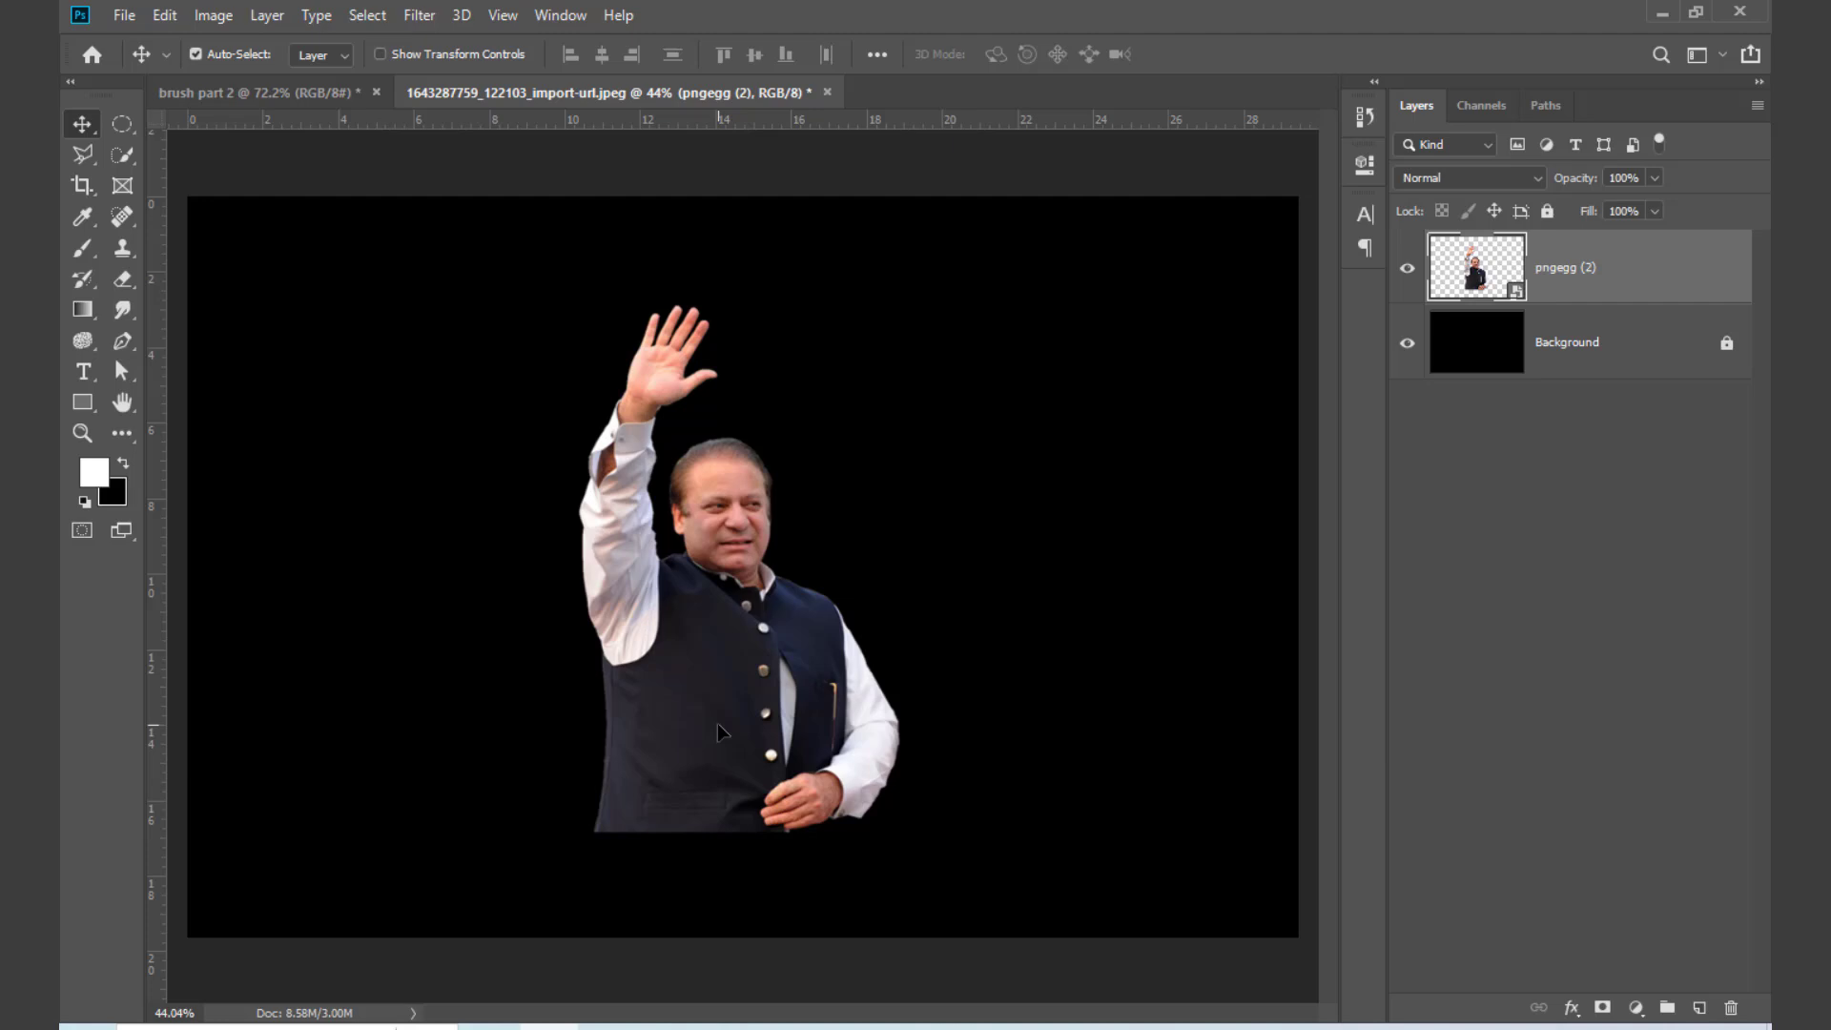
Step: Place the flag picture "images" from the Desktop folder over the waving man, scaled to about 651% to cover him
left_click(1656, 14)
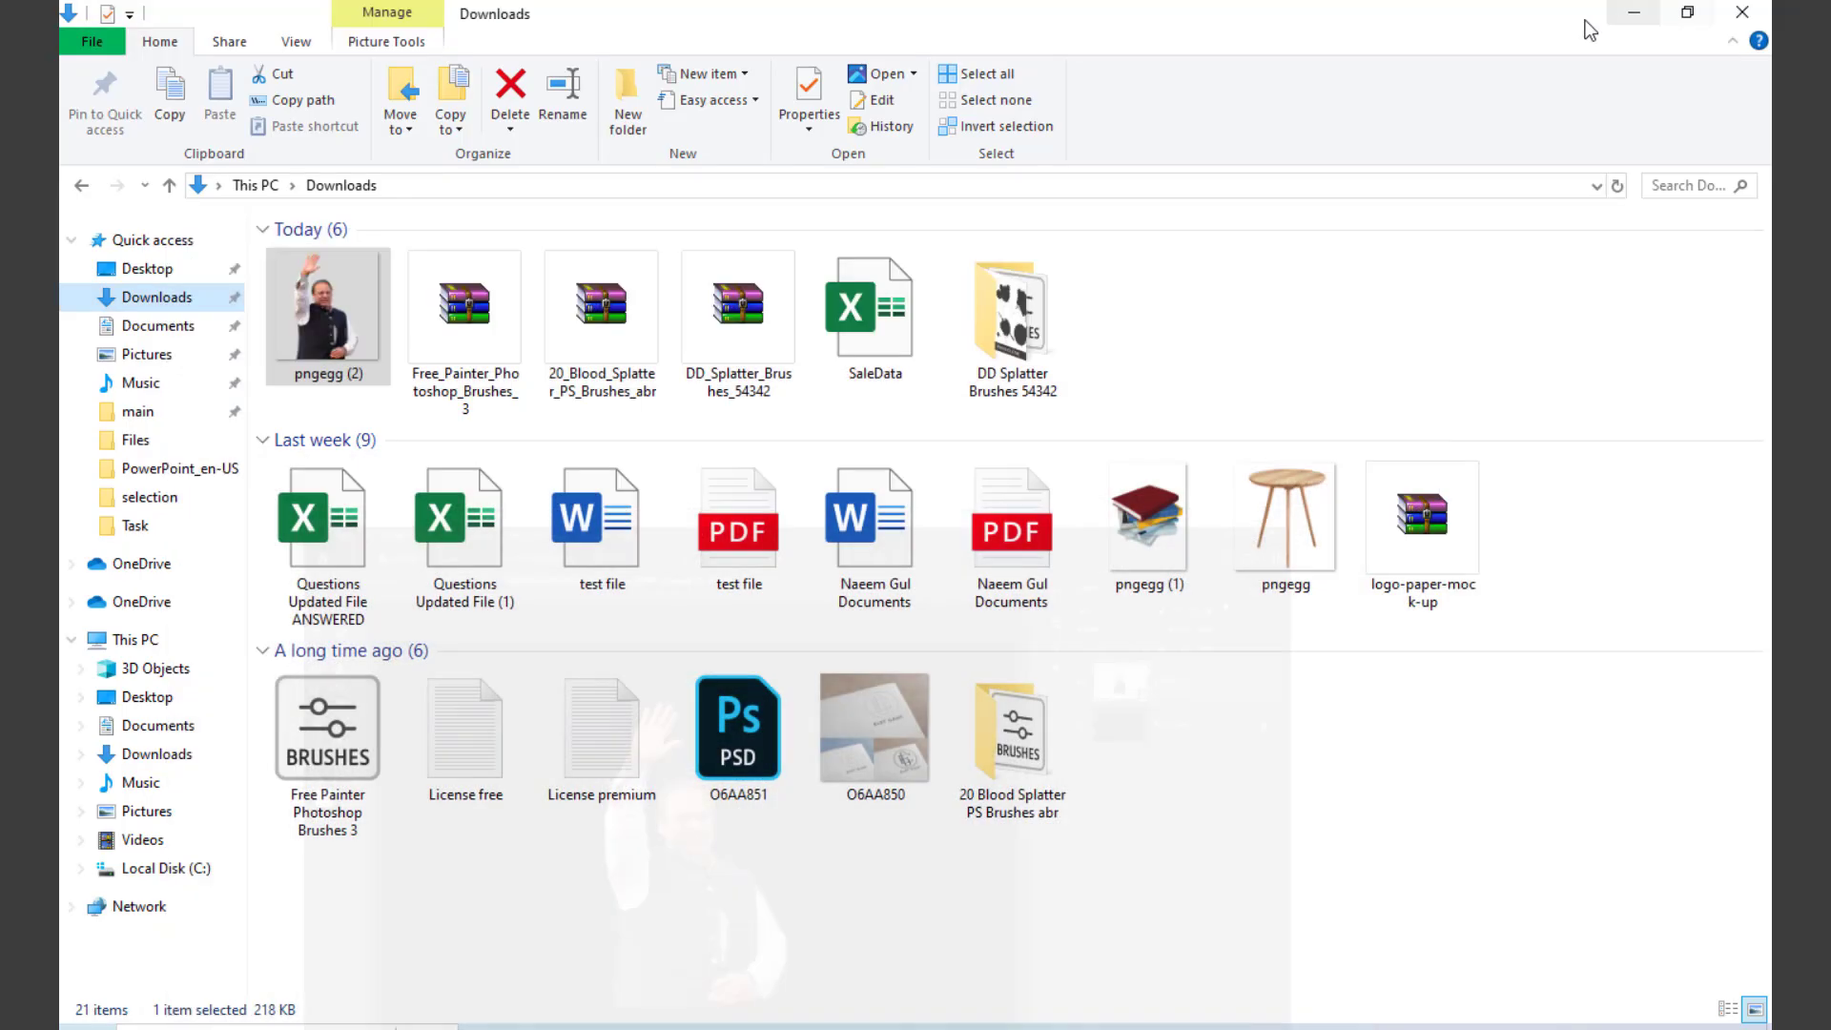
left_click(151, 271)
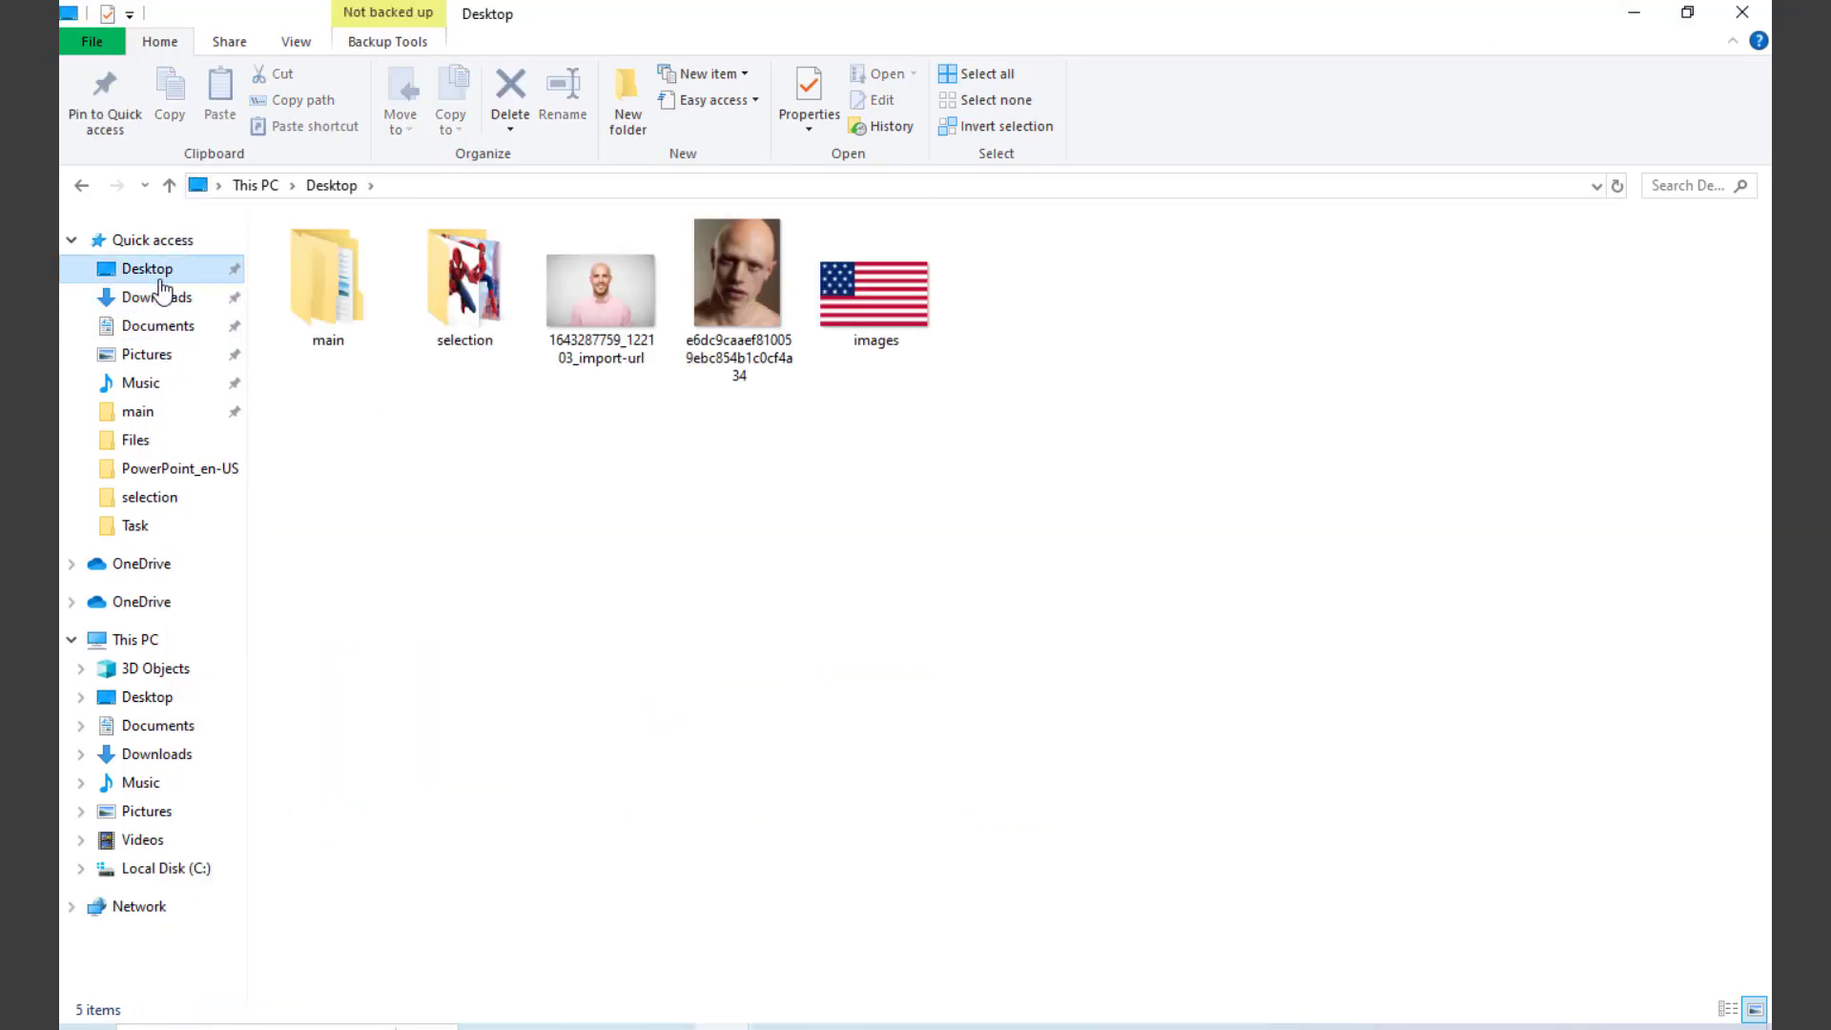
left_click(826, 331)
left_click_drag(874, 286, 683, 748)
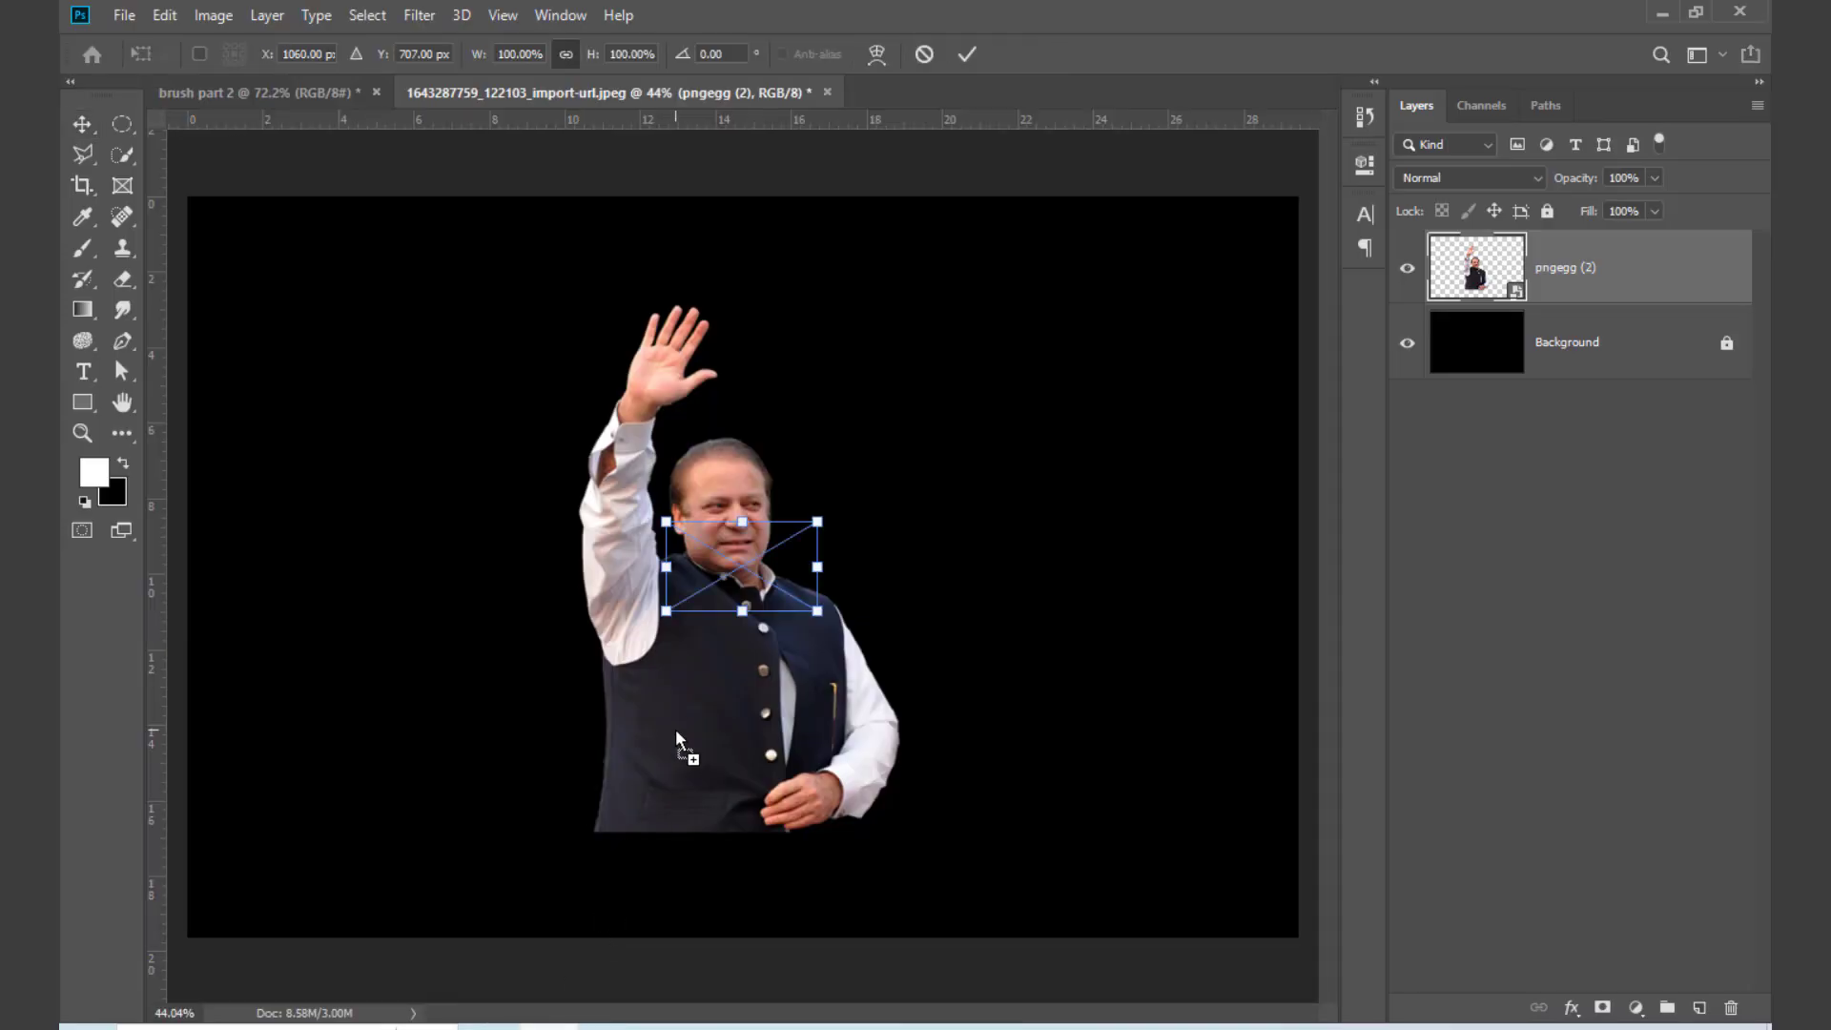
left_click_drag(819, 569, 1162, 601)
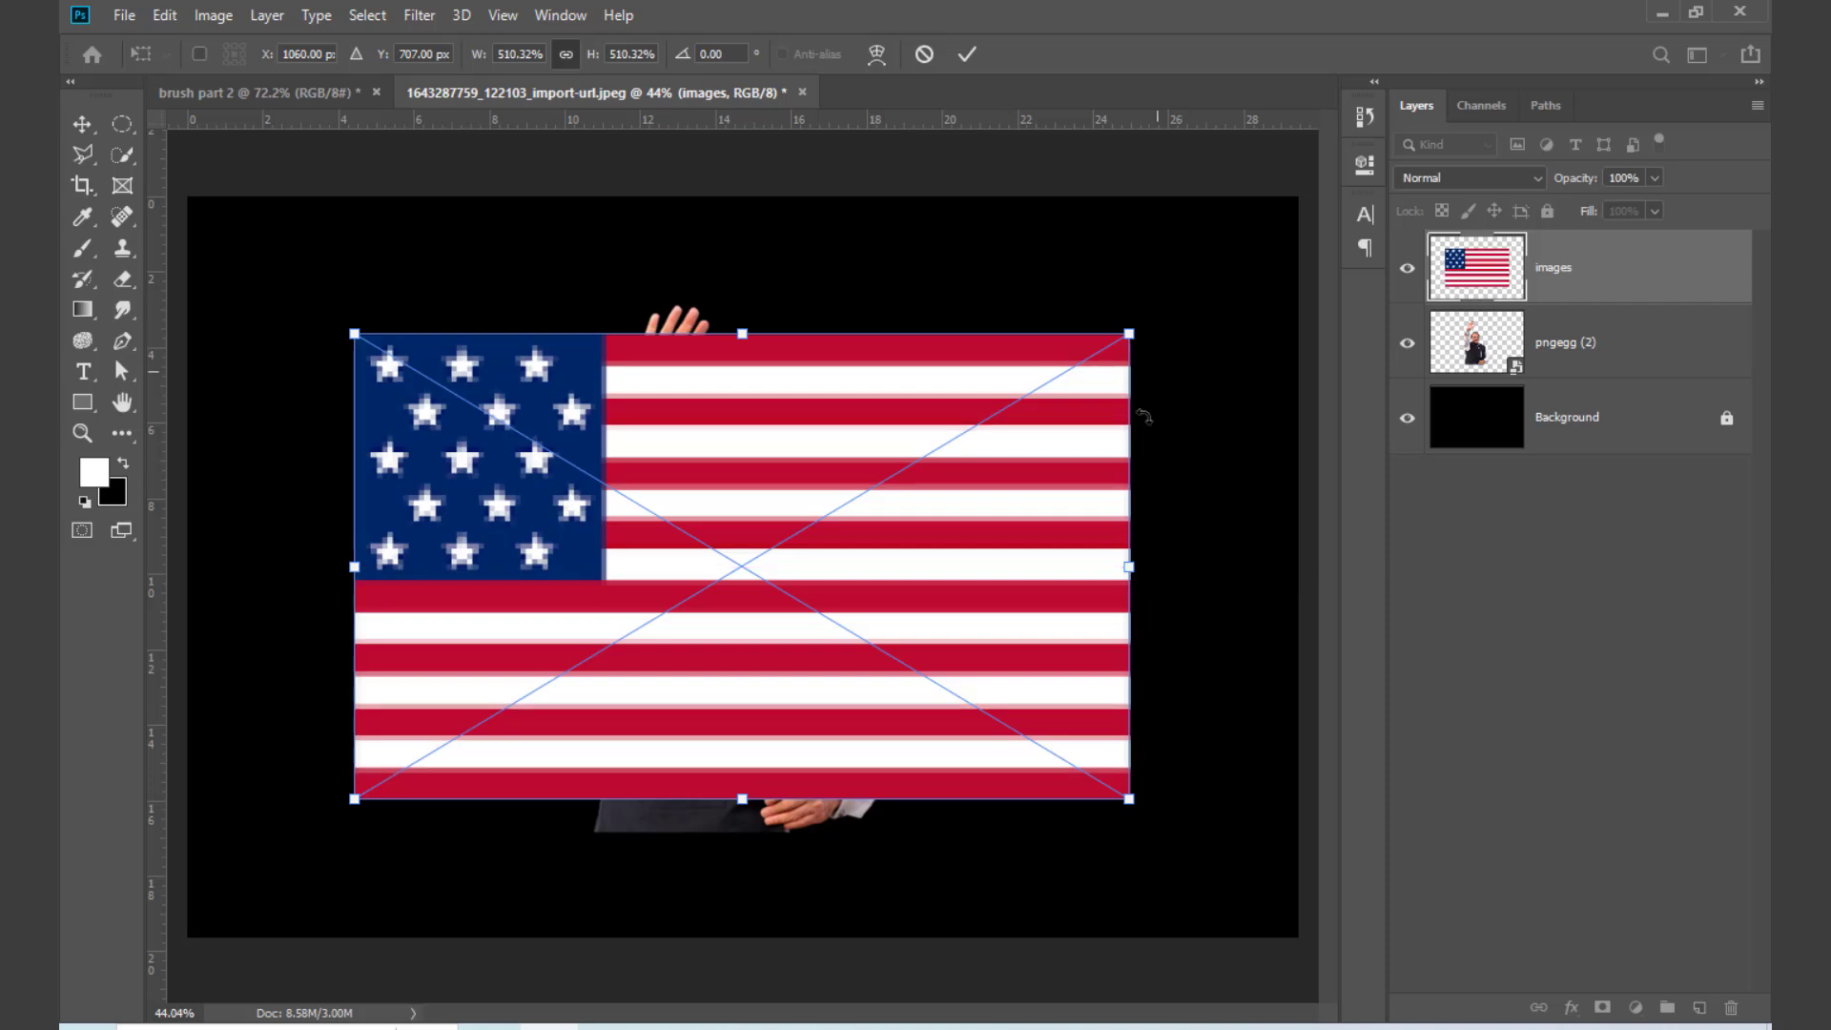
left_click_drag(991, 553, 993, 585)
left_click_drag(1129, 601, 1234, 592)
left_click_drag(874, 668, 873, 671)
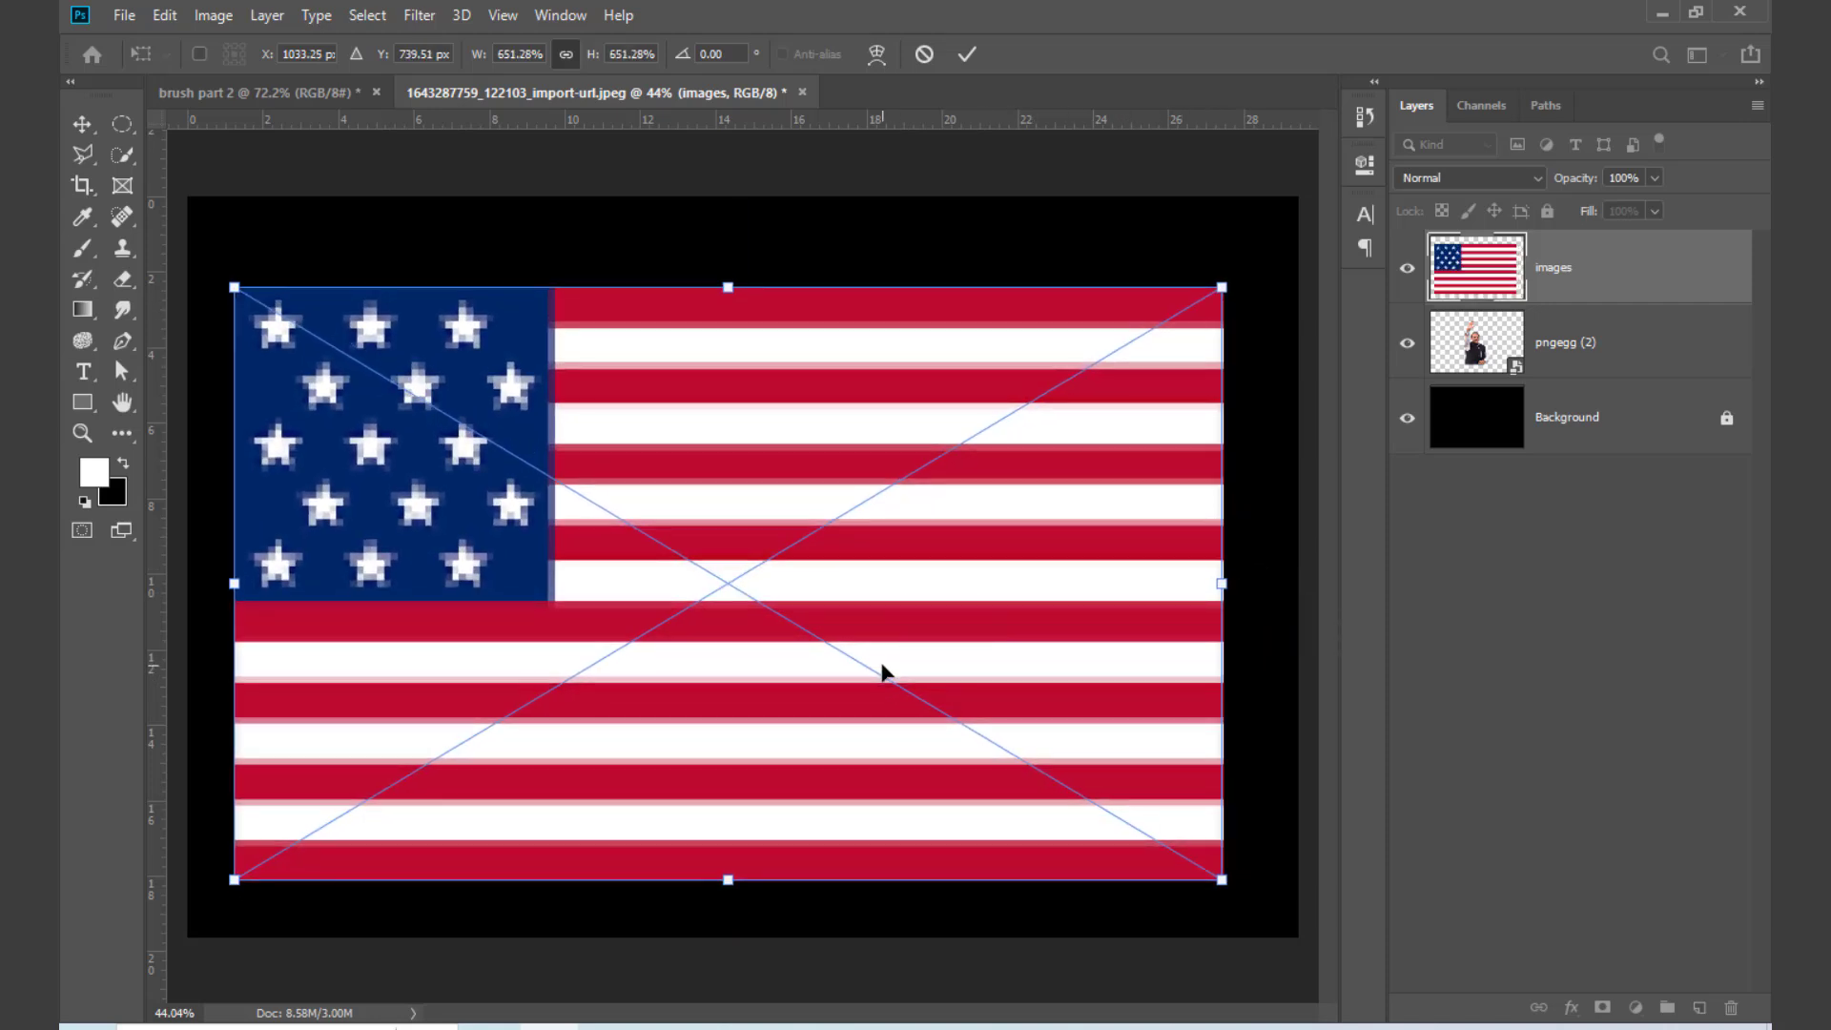
key("Return")
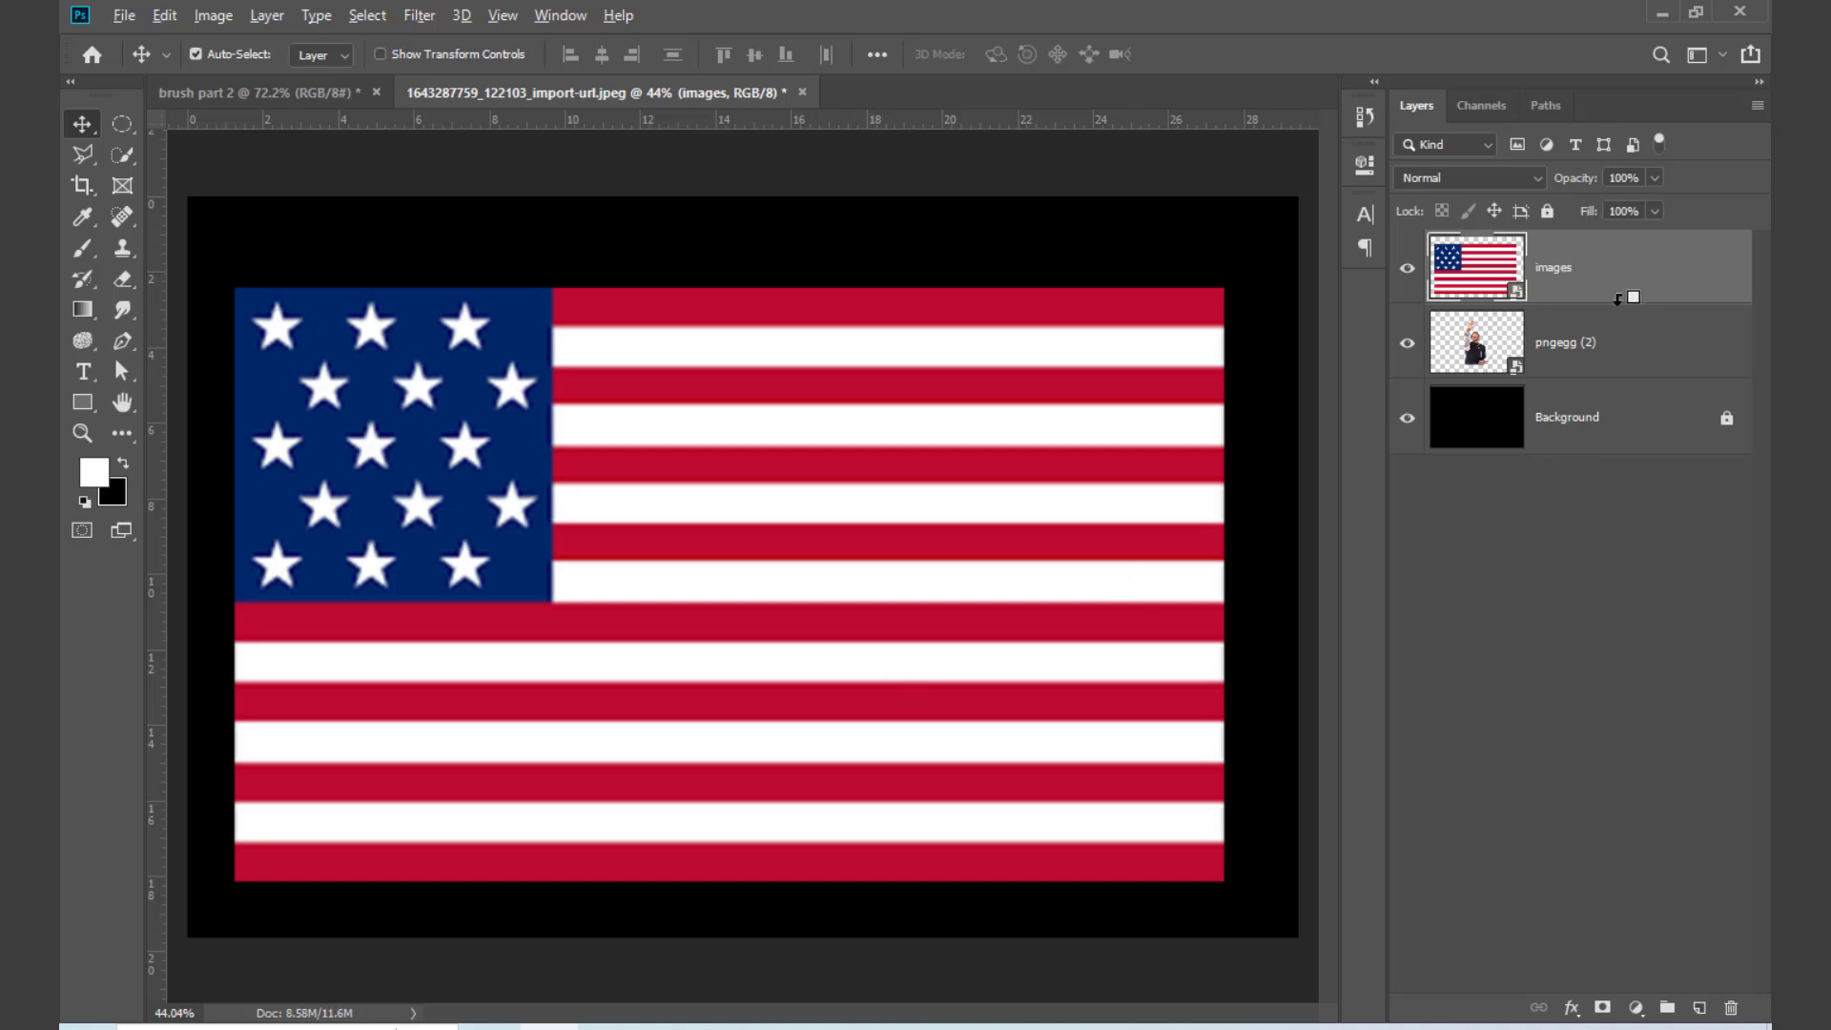
Step: Clip the flag to the waving man's cutout and shift it right so the stars cover his raised arm and face
left_click(1619, 299, "alt")
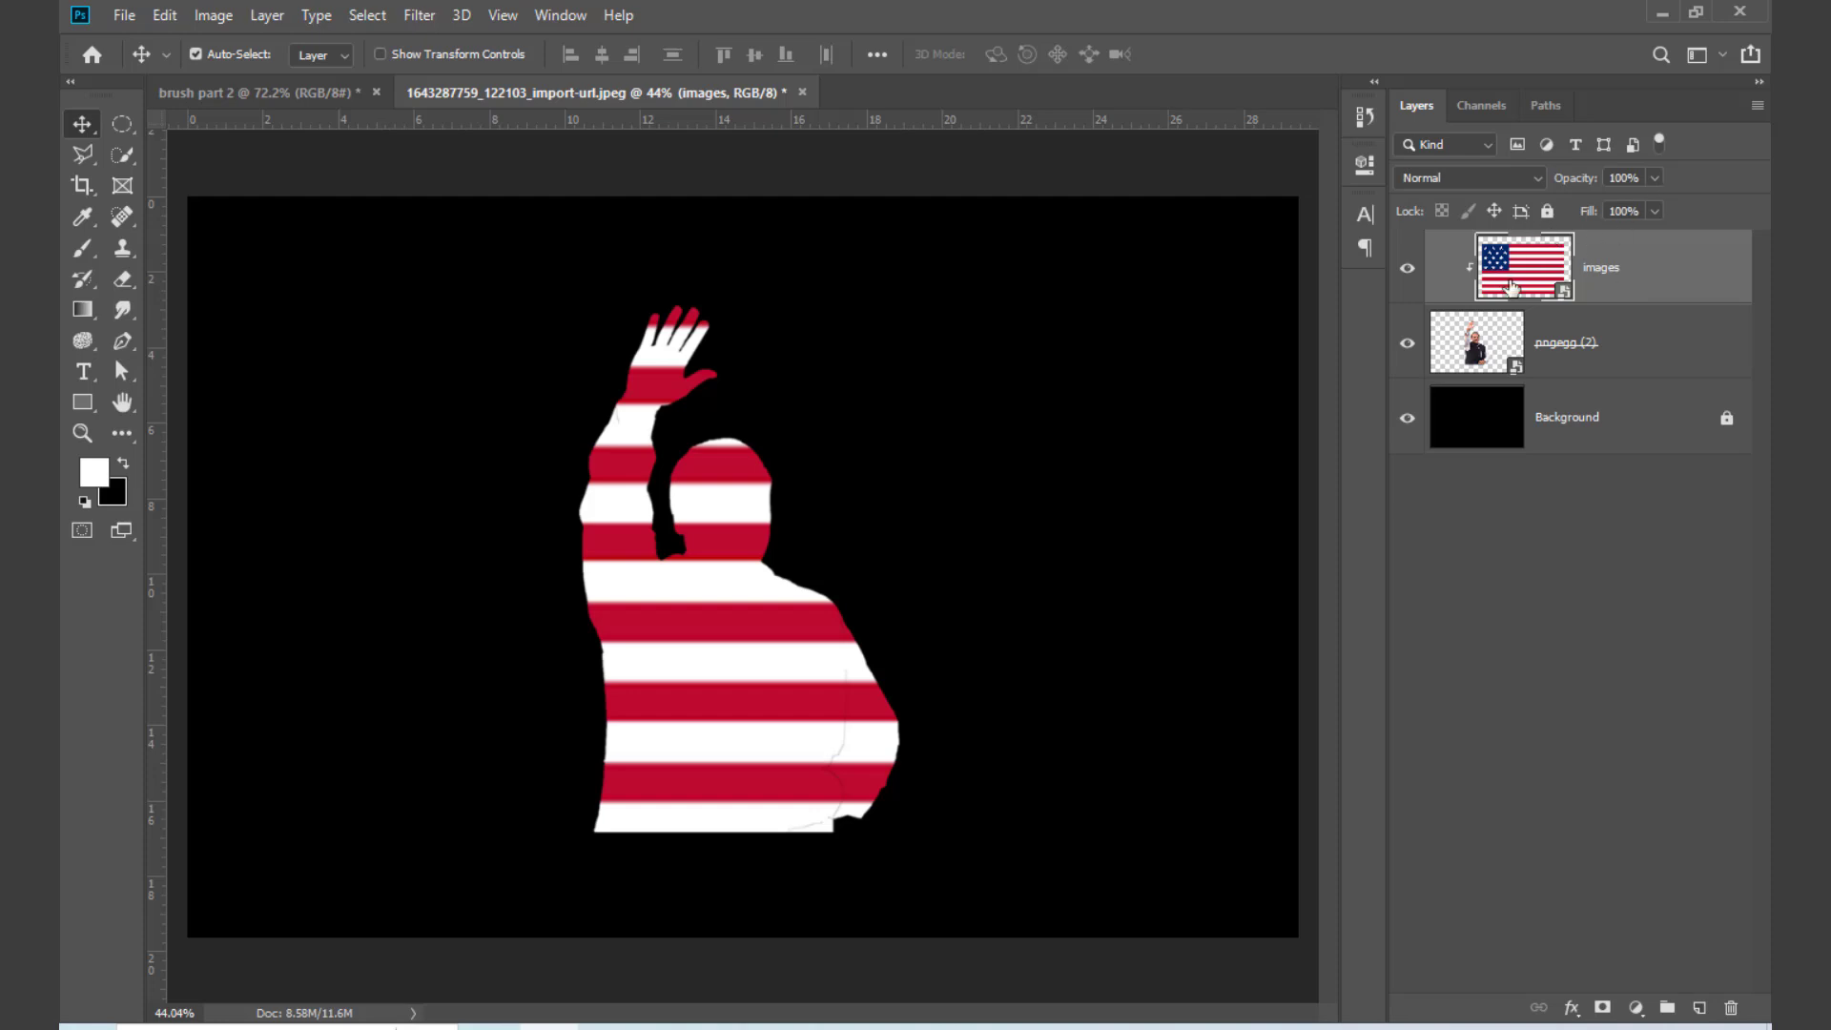
key("ctrl+t")
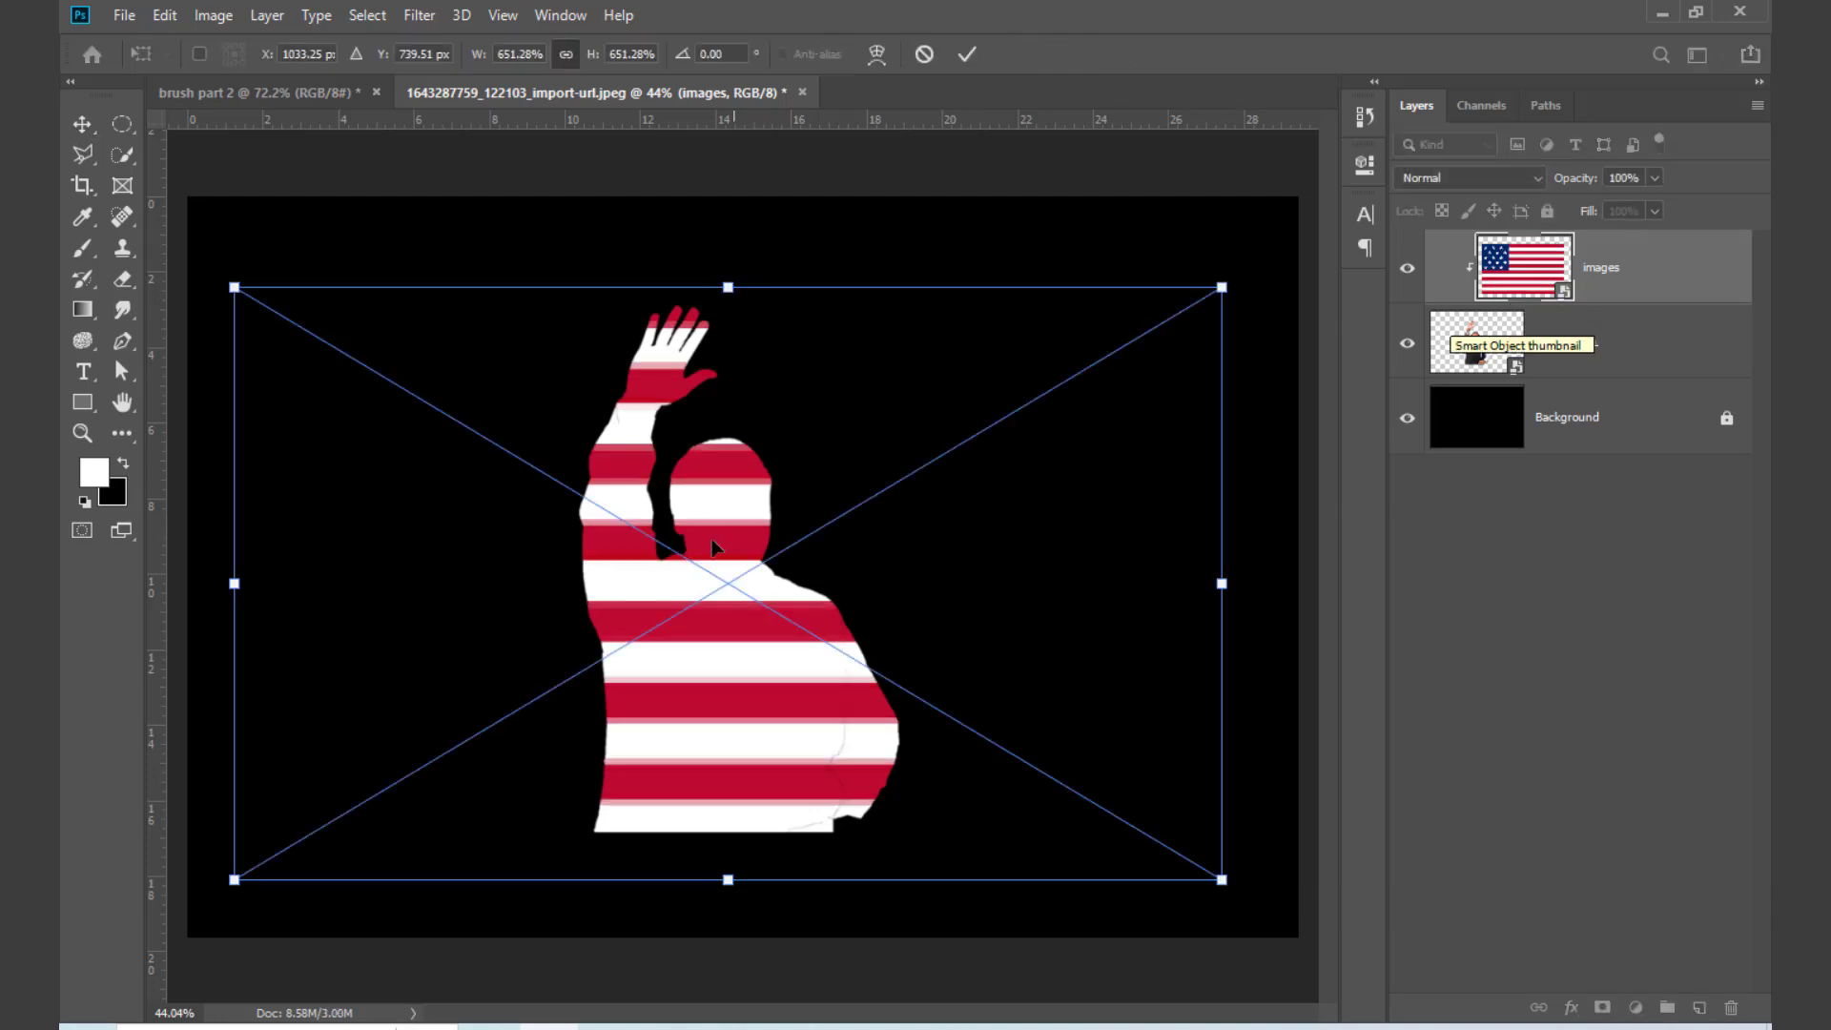
left_click_drag(714, 547, 802, 697)
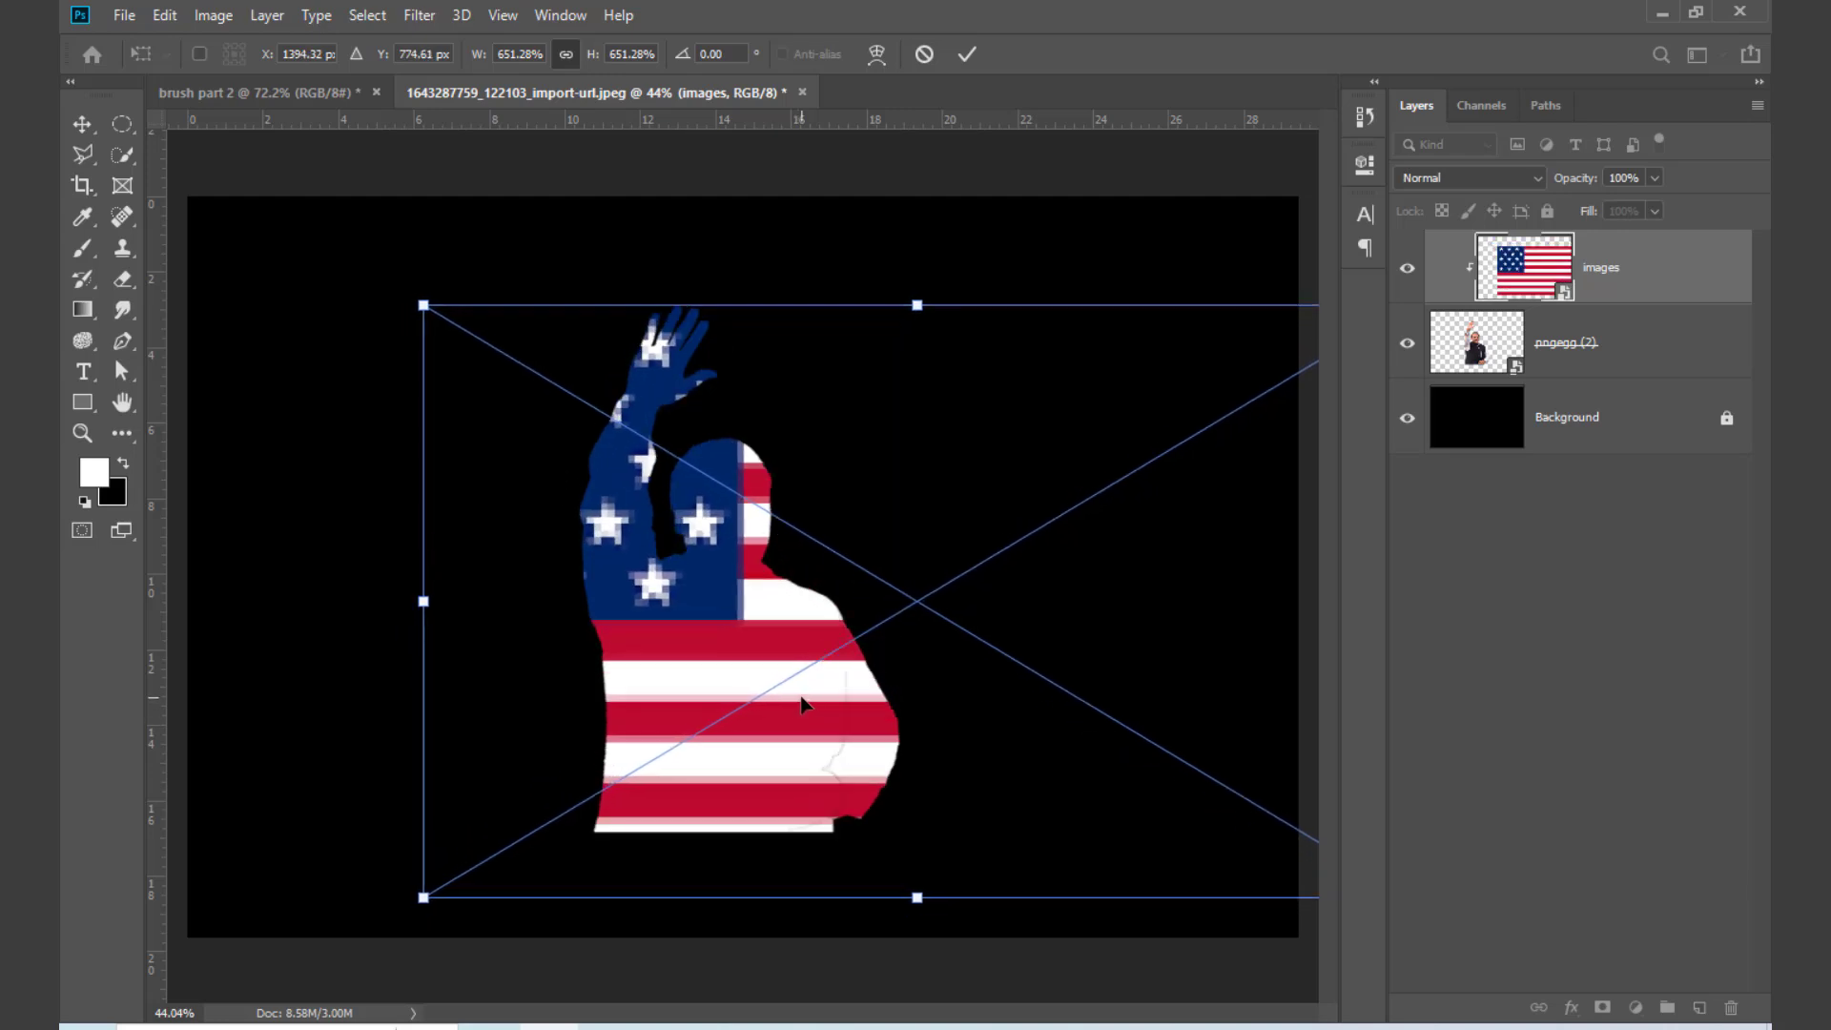
key("Return")
Step: Lower the flag layer's opacity to 63% and fine-tune its horizontal position so the blue field's edge runs down the face
left_click(1655, 179)
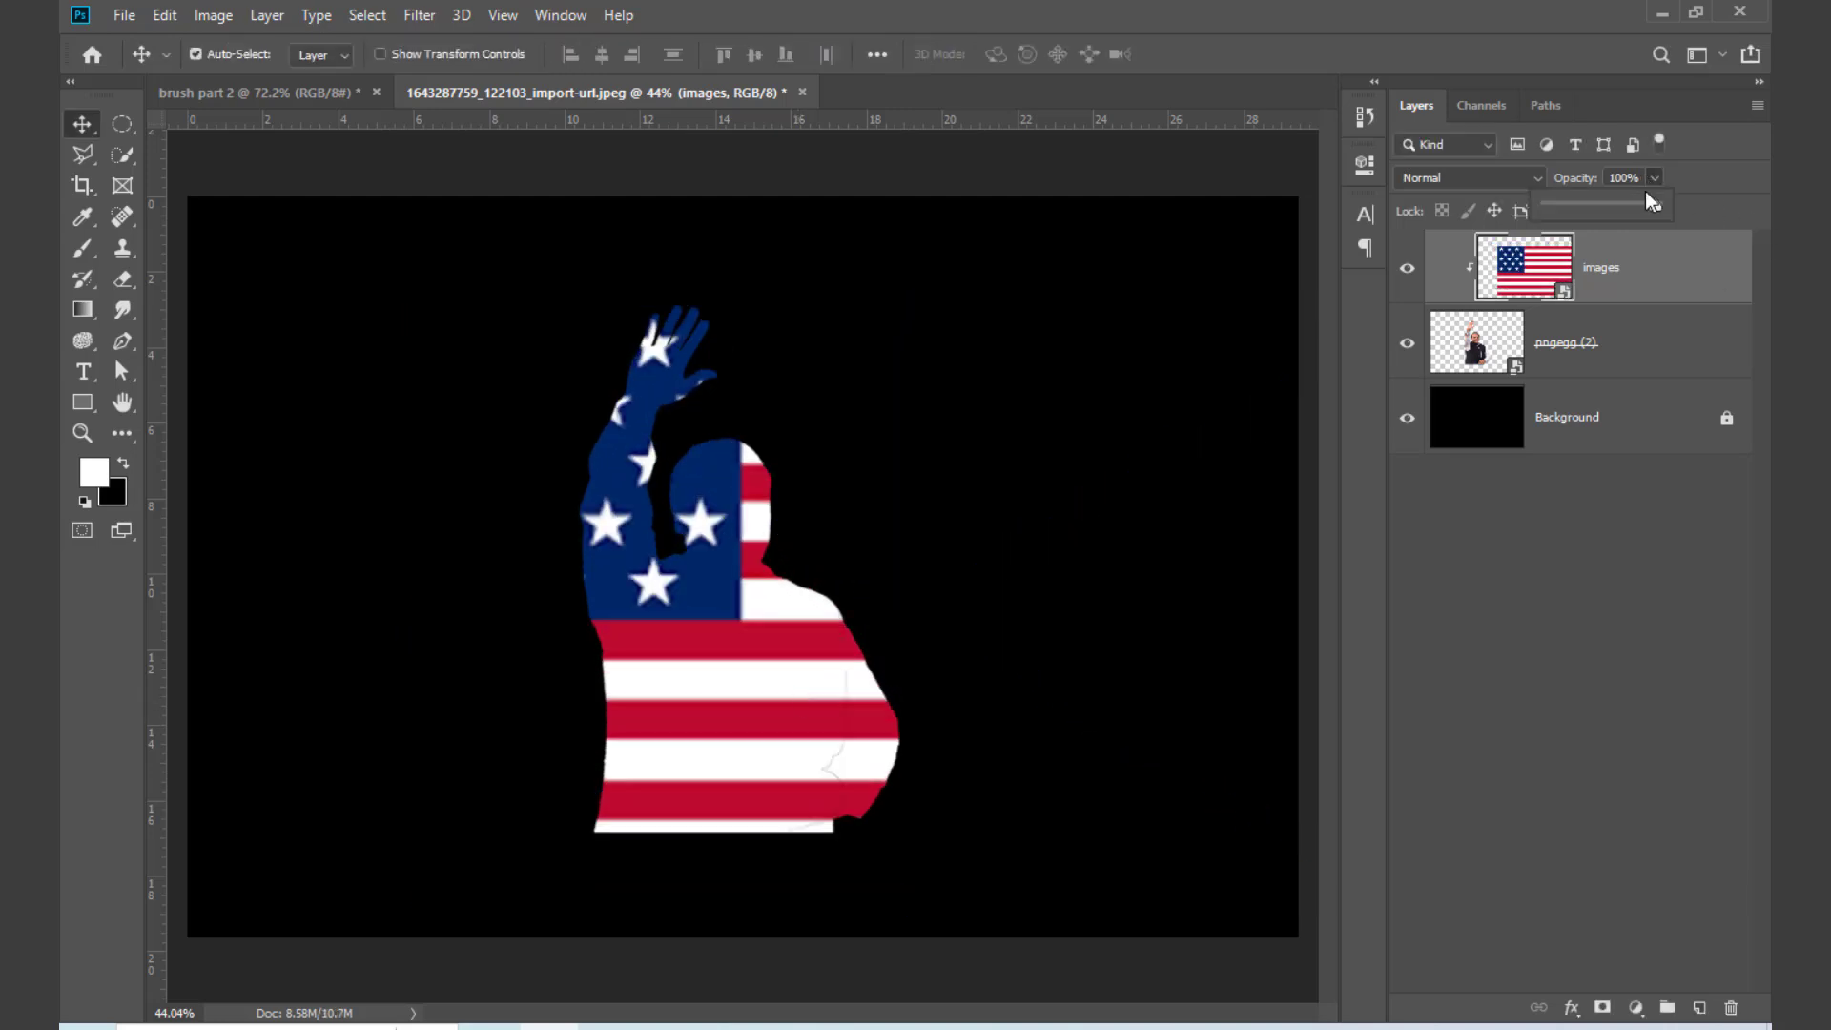
left_click_drag(1616, 204, 1616, 204)
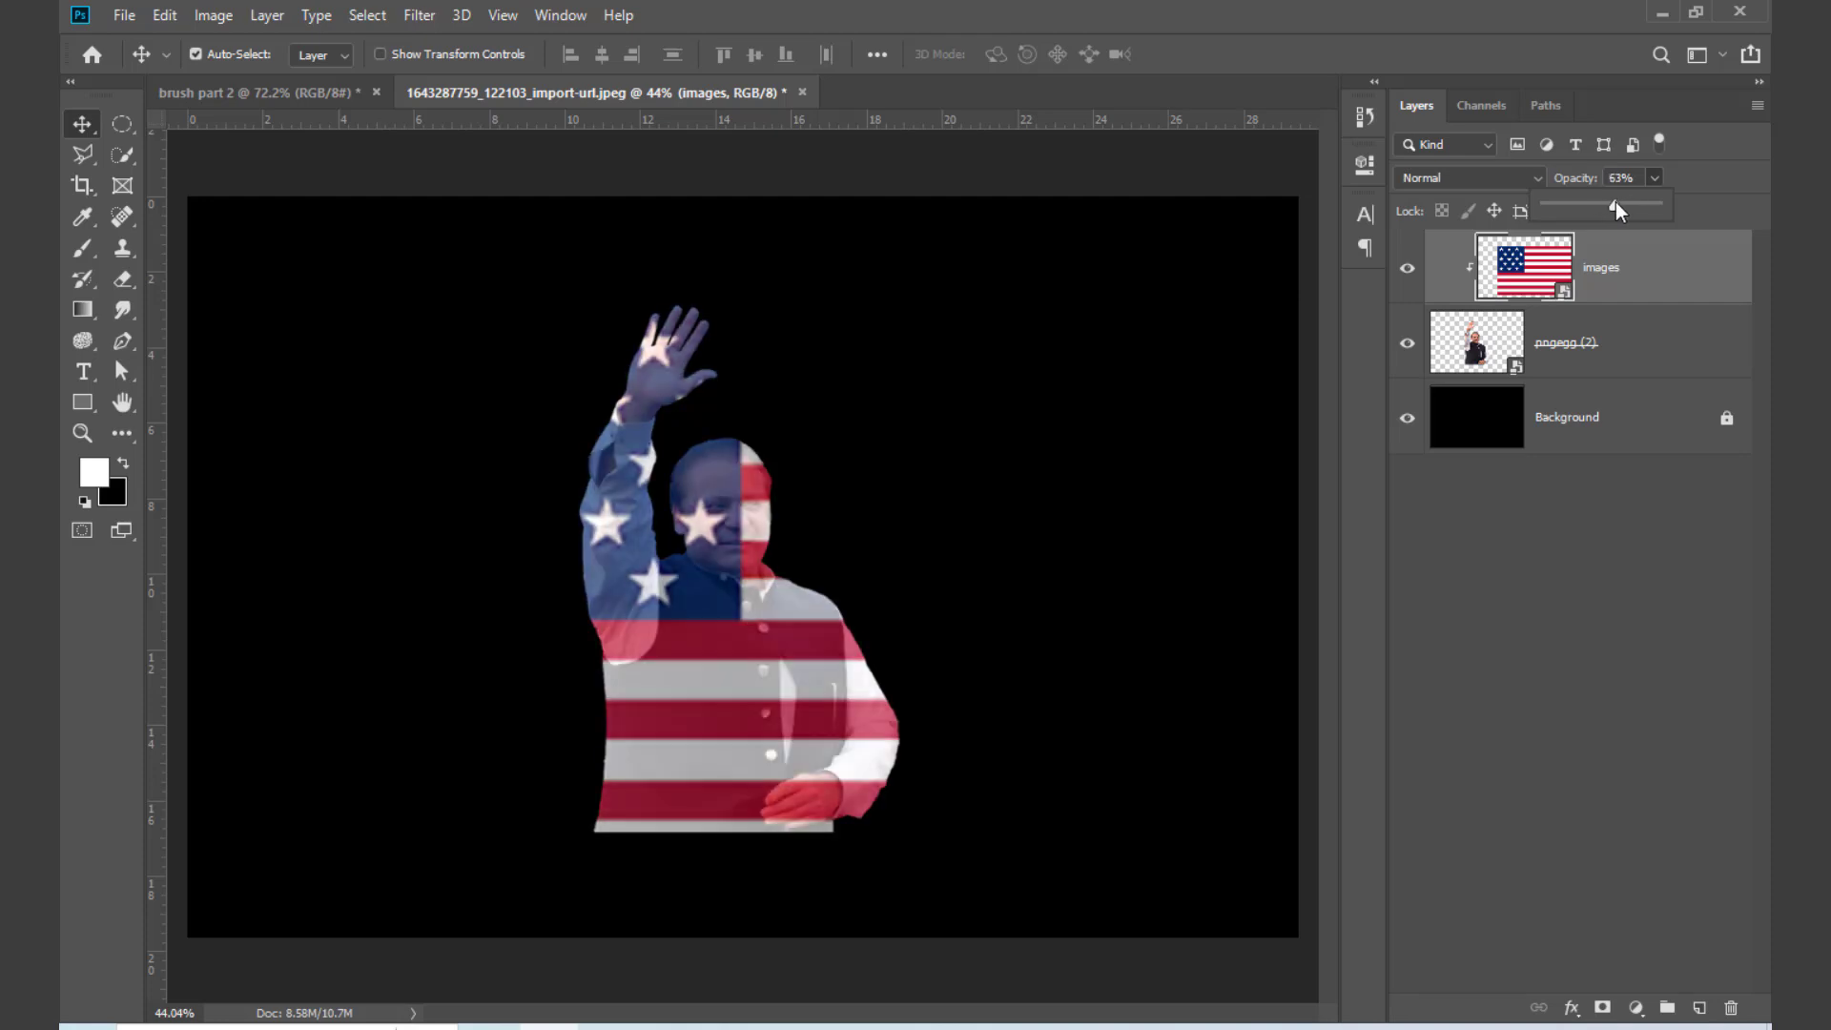
left_click(730, 639)
left_click_drag(747, 679, 723, 676)
key("Right")
key("Right")
key("Right")
key("Right")
key("Right")
key("Right")
key("Right")
key("Right")
key("Right")
key("Right")
key("Right")
key("Right")
key("Right")
key("Right")
key("Right")
key("Right")
key("Right")
key("Right")
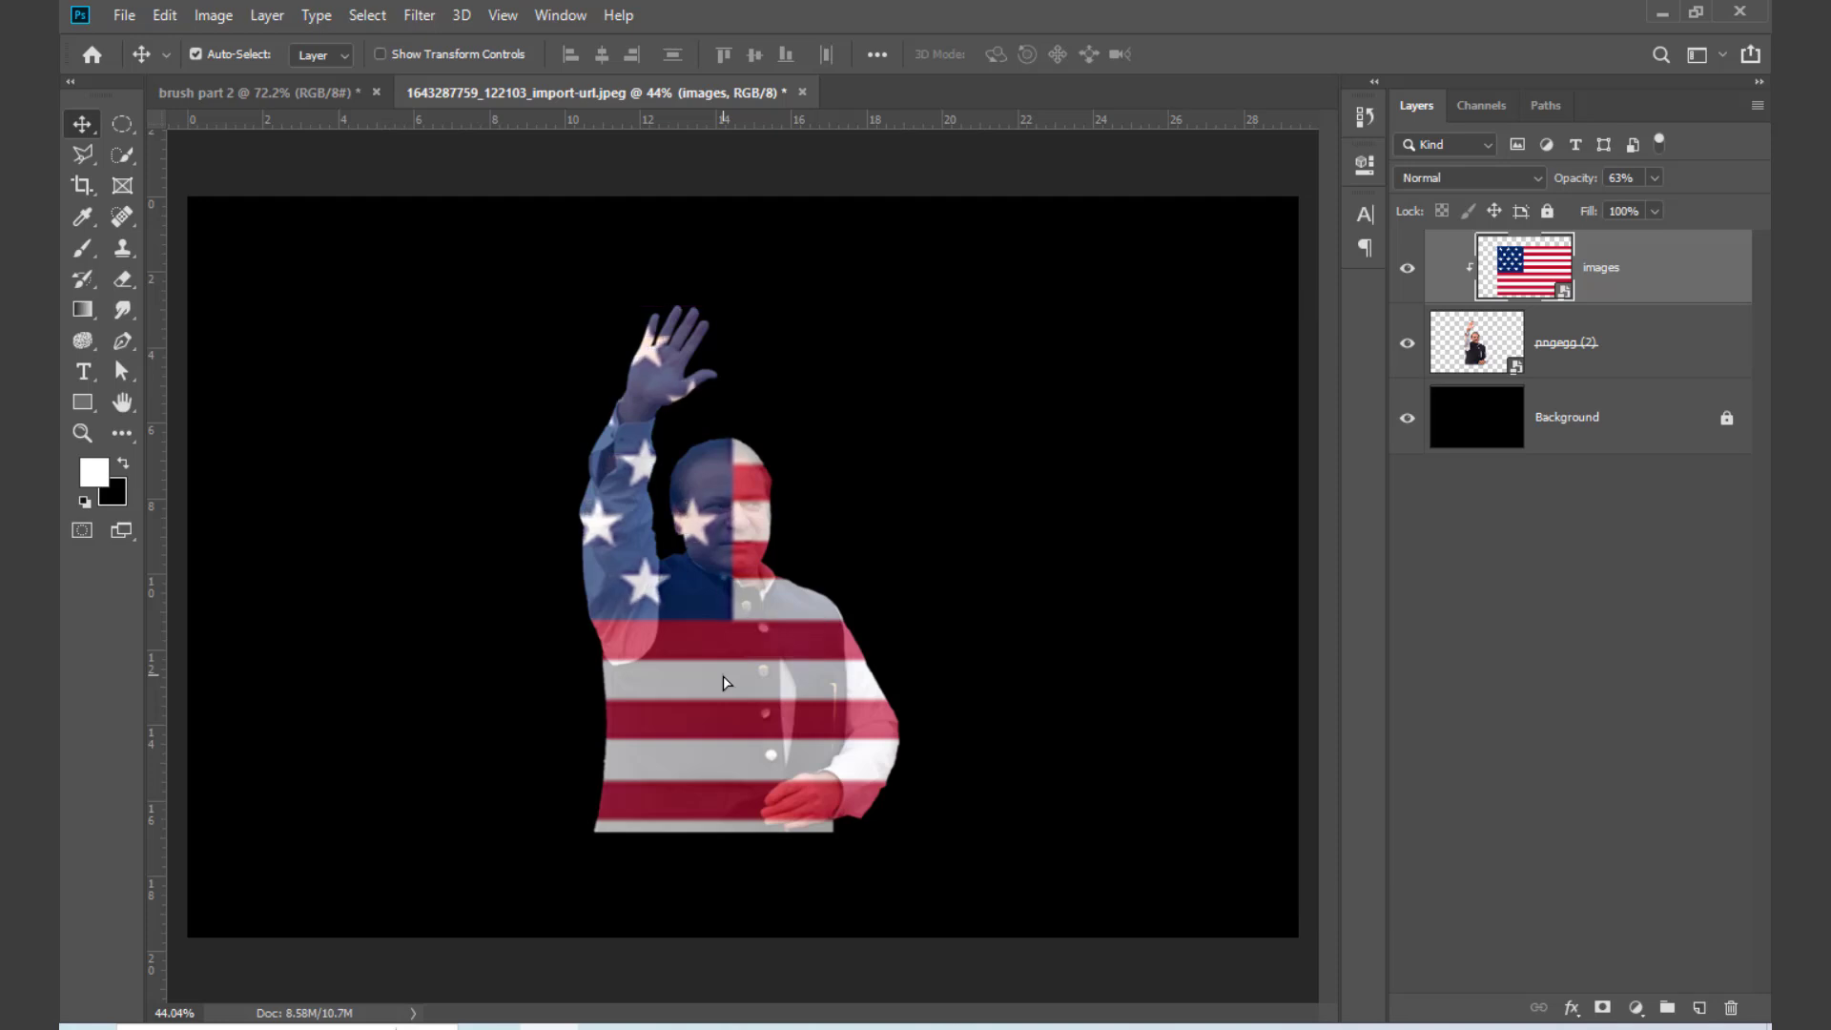
key("Right")
key("Right")
key("Right")
key("Right")
key("Right")
key("Right")
key("Right")
key("Right")
key("Right")
key("Right")
key("Right")
key("Right")
key("Right")
key("Right")
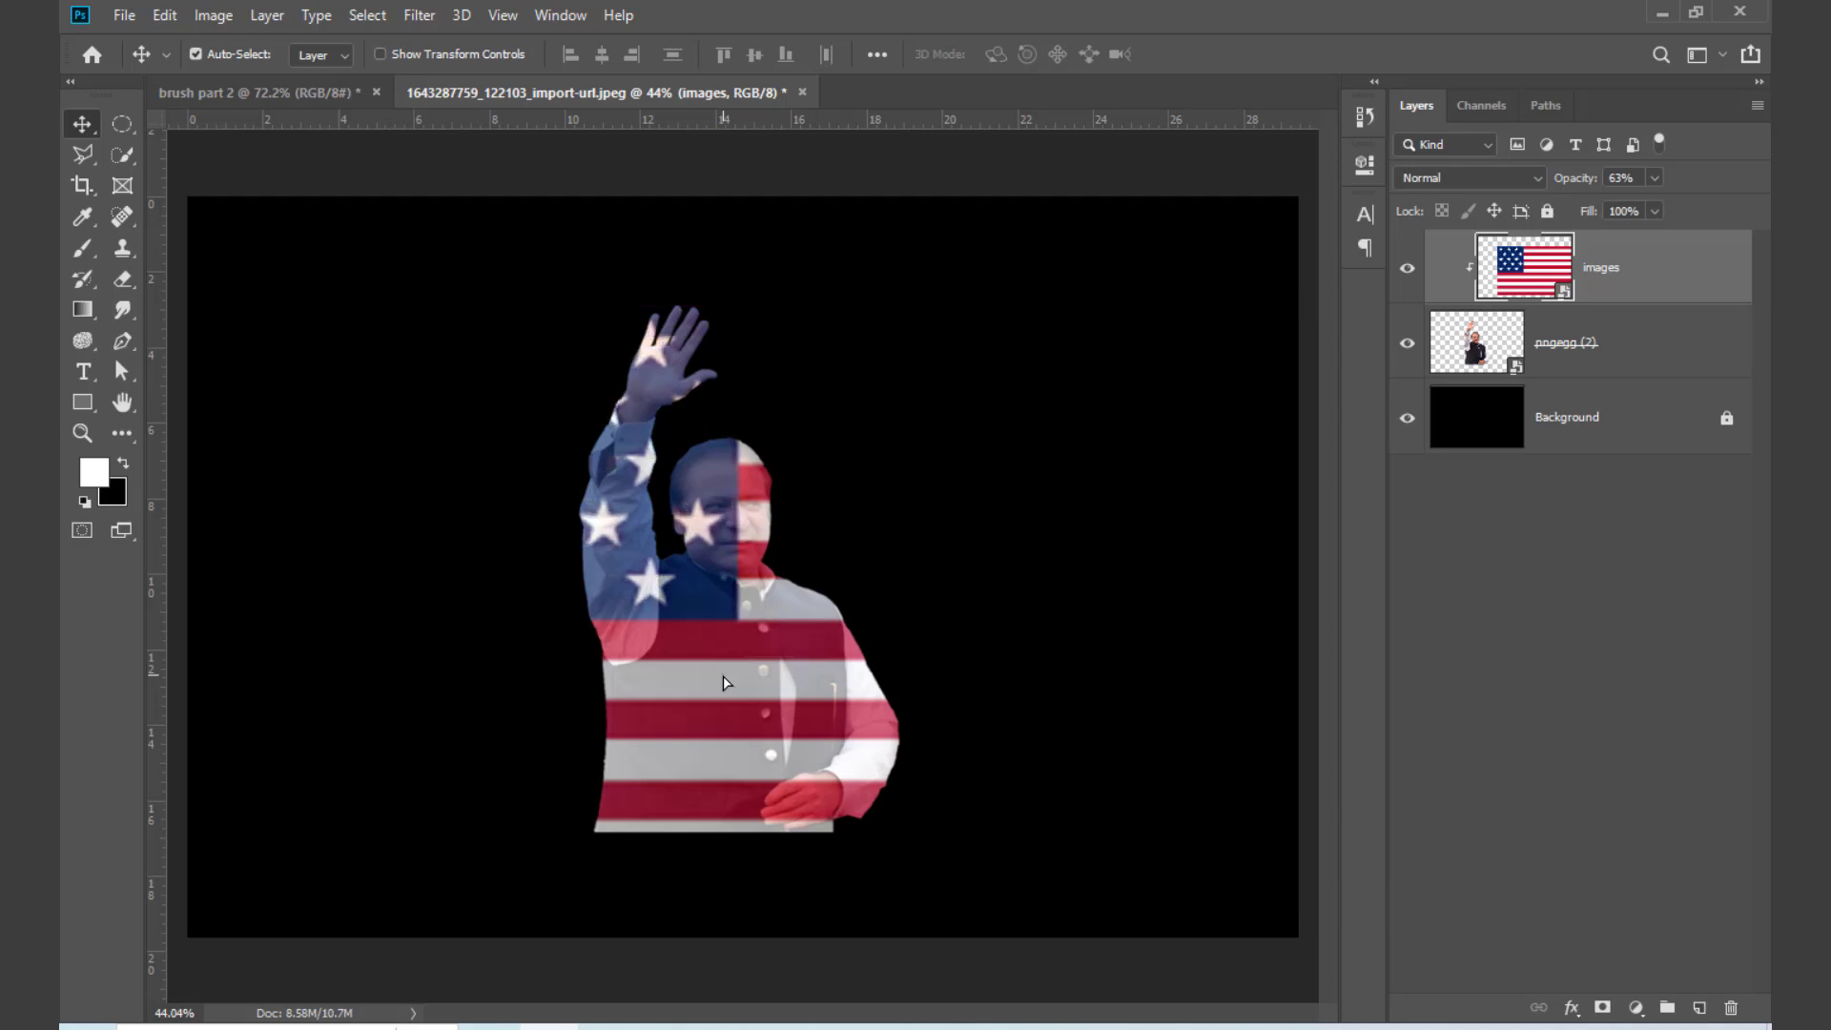
key("ctrl+plus")
key("ctrl+plus")
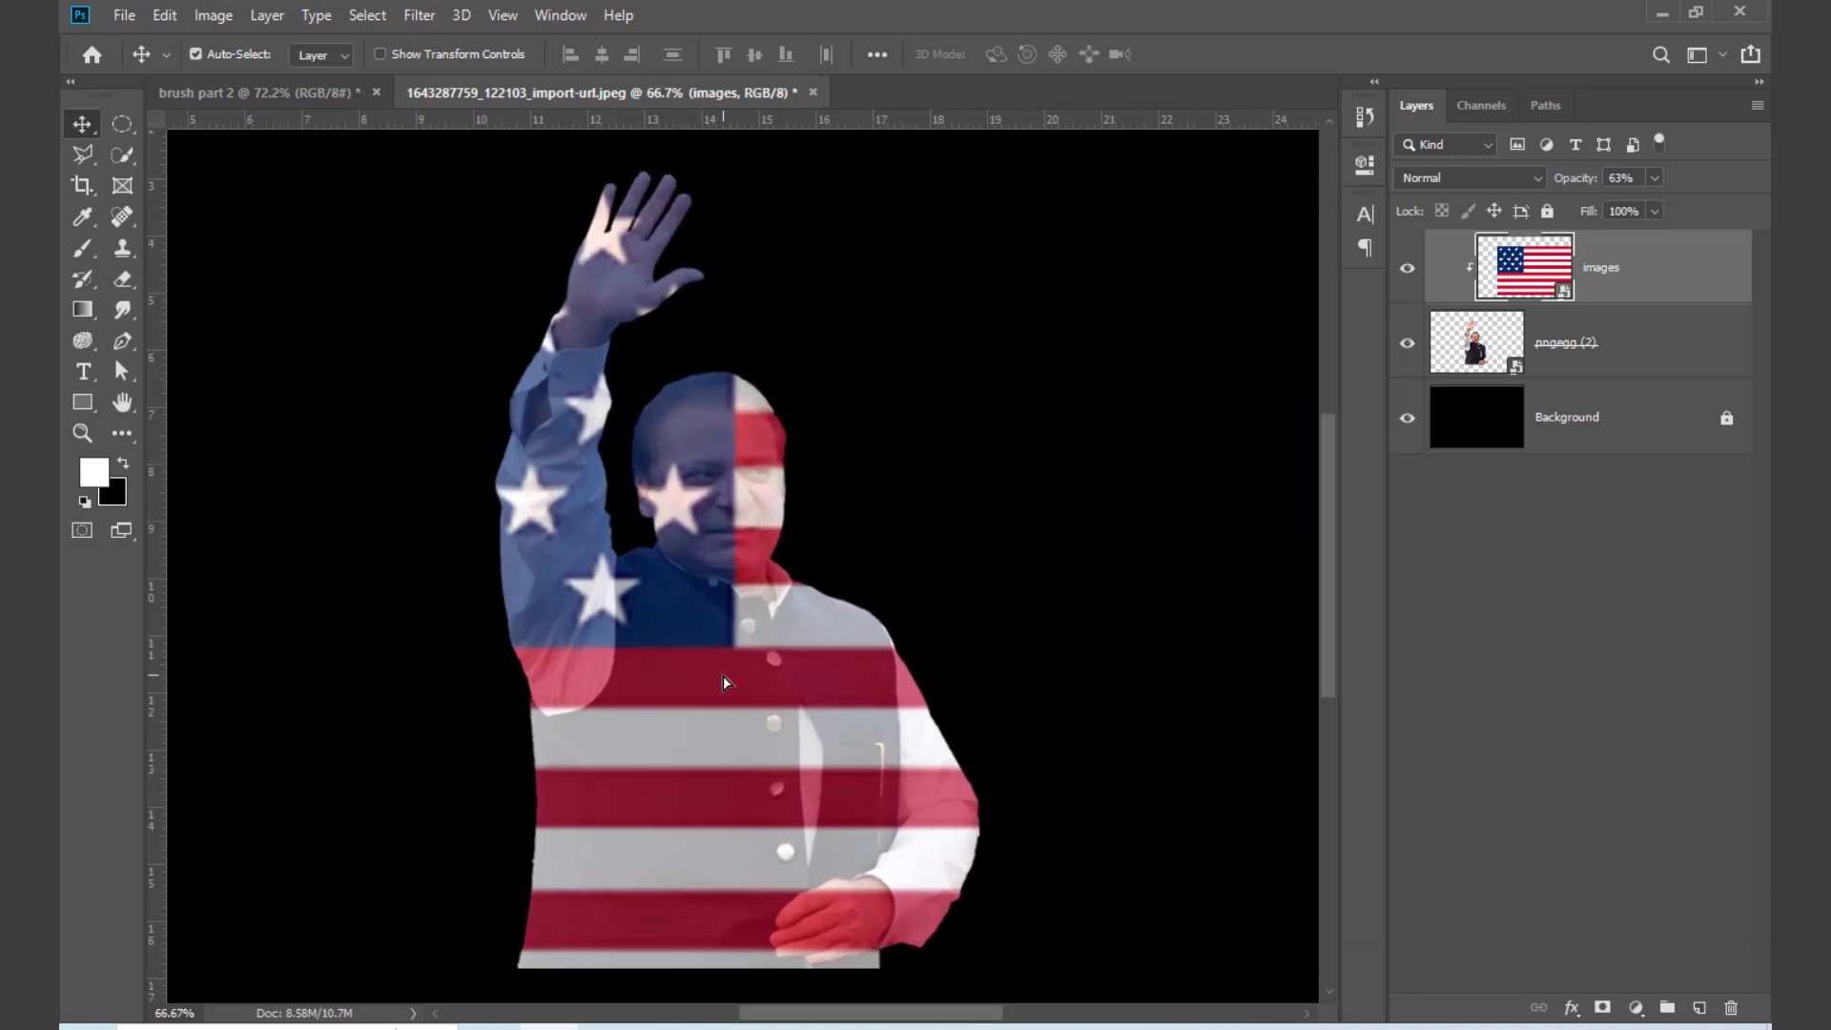